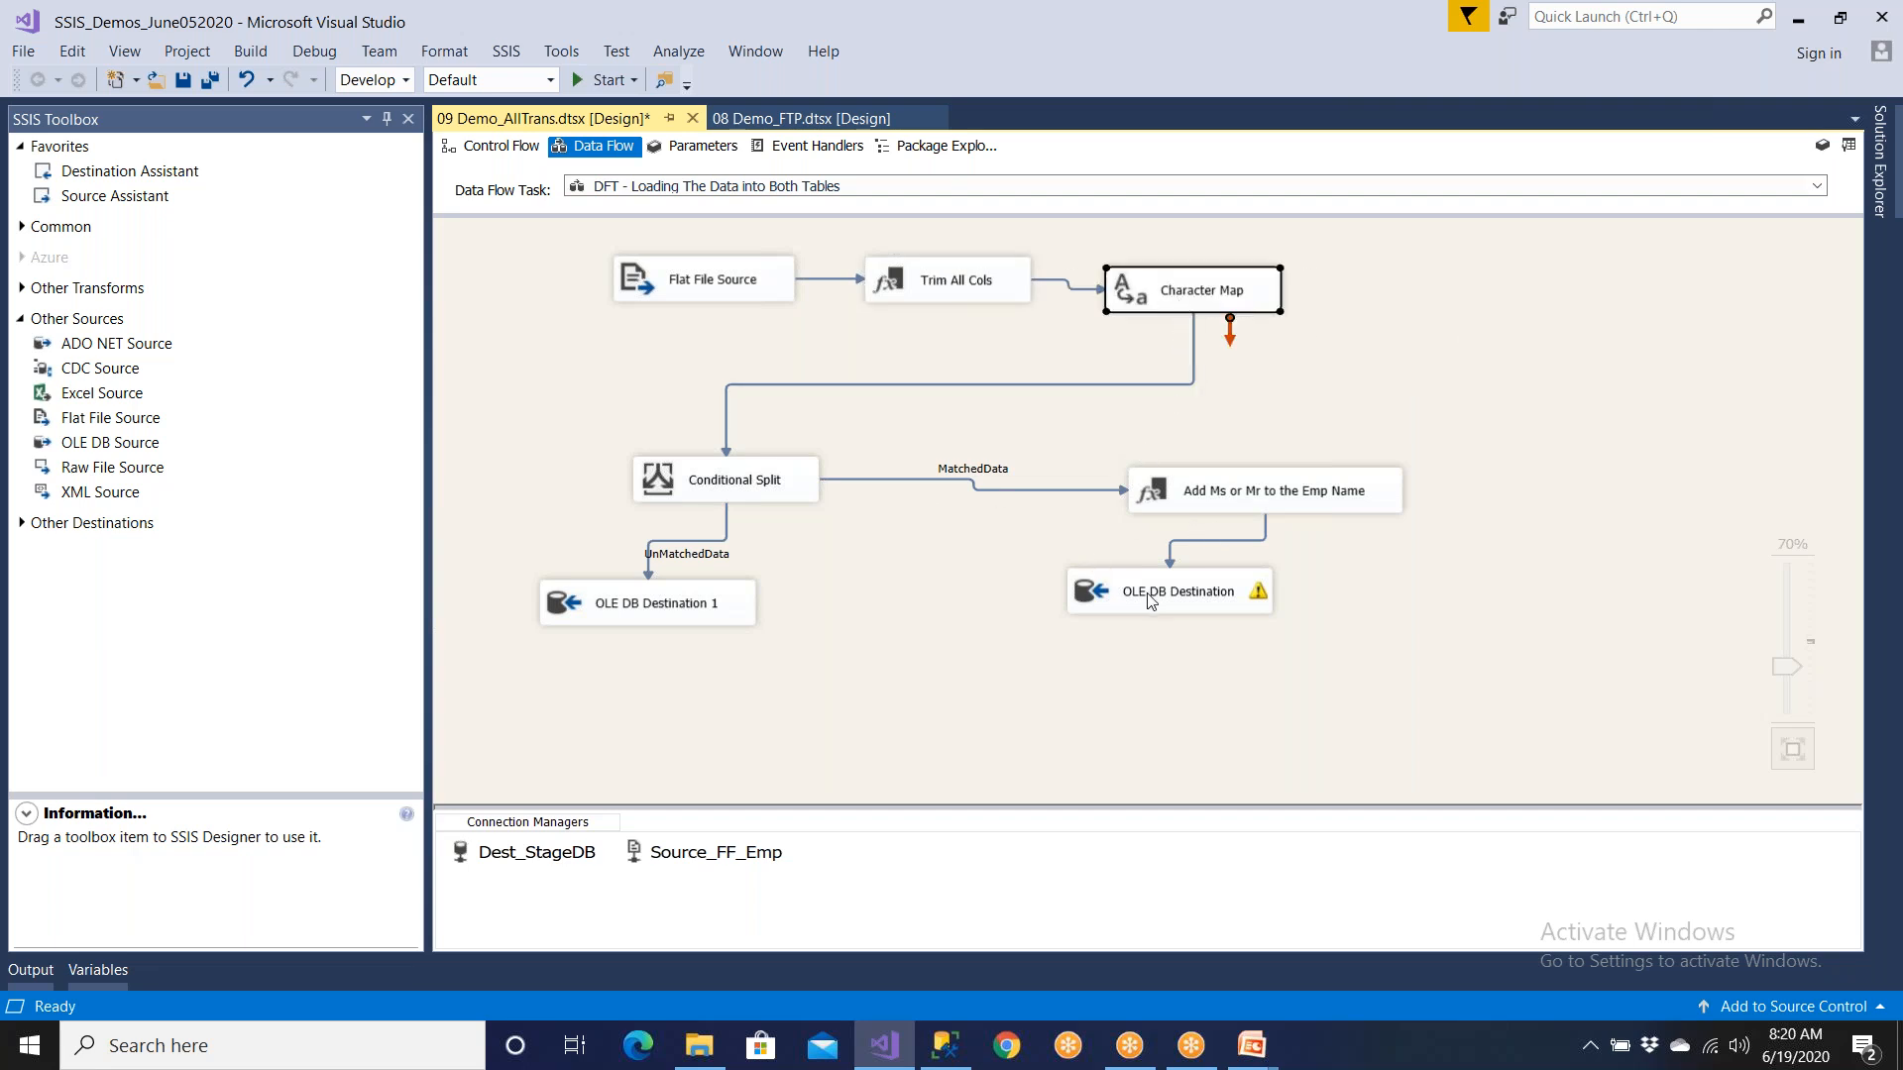
Step: Rearrange the data flow layout with Conditional Split below Character Map, OLE DB Destination 1 beside it, and the matched-data transformation and destination stacked beneath
{"action": "left_click_drag", "start_coordinate": [1152, 602], "coordinate": [1161, 666]}
{"action": "left_click_drag", "start_coordinate": [1217, 502], "coordinate": [1222, 585]}
{"action": "left_click_drag", "start_coordinate": [807, 492], "coordinate": [1396, 451]}
{"action": "left_click_drag", "start_coordinate": [1130, 656], "coordinate": [1138, 706]}
{"action": "left_click_drag", "start_coordinate": [1320, 567], "coordinate": [1502, 637]}
{"action": "left_click_drag", "start_coordinate": [722, 604], "coordinate": [706, 461]}
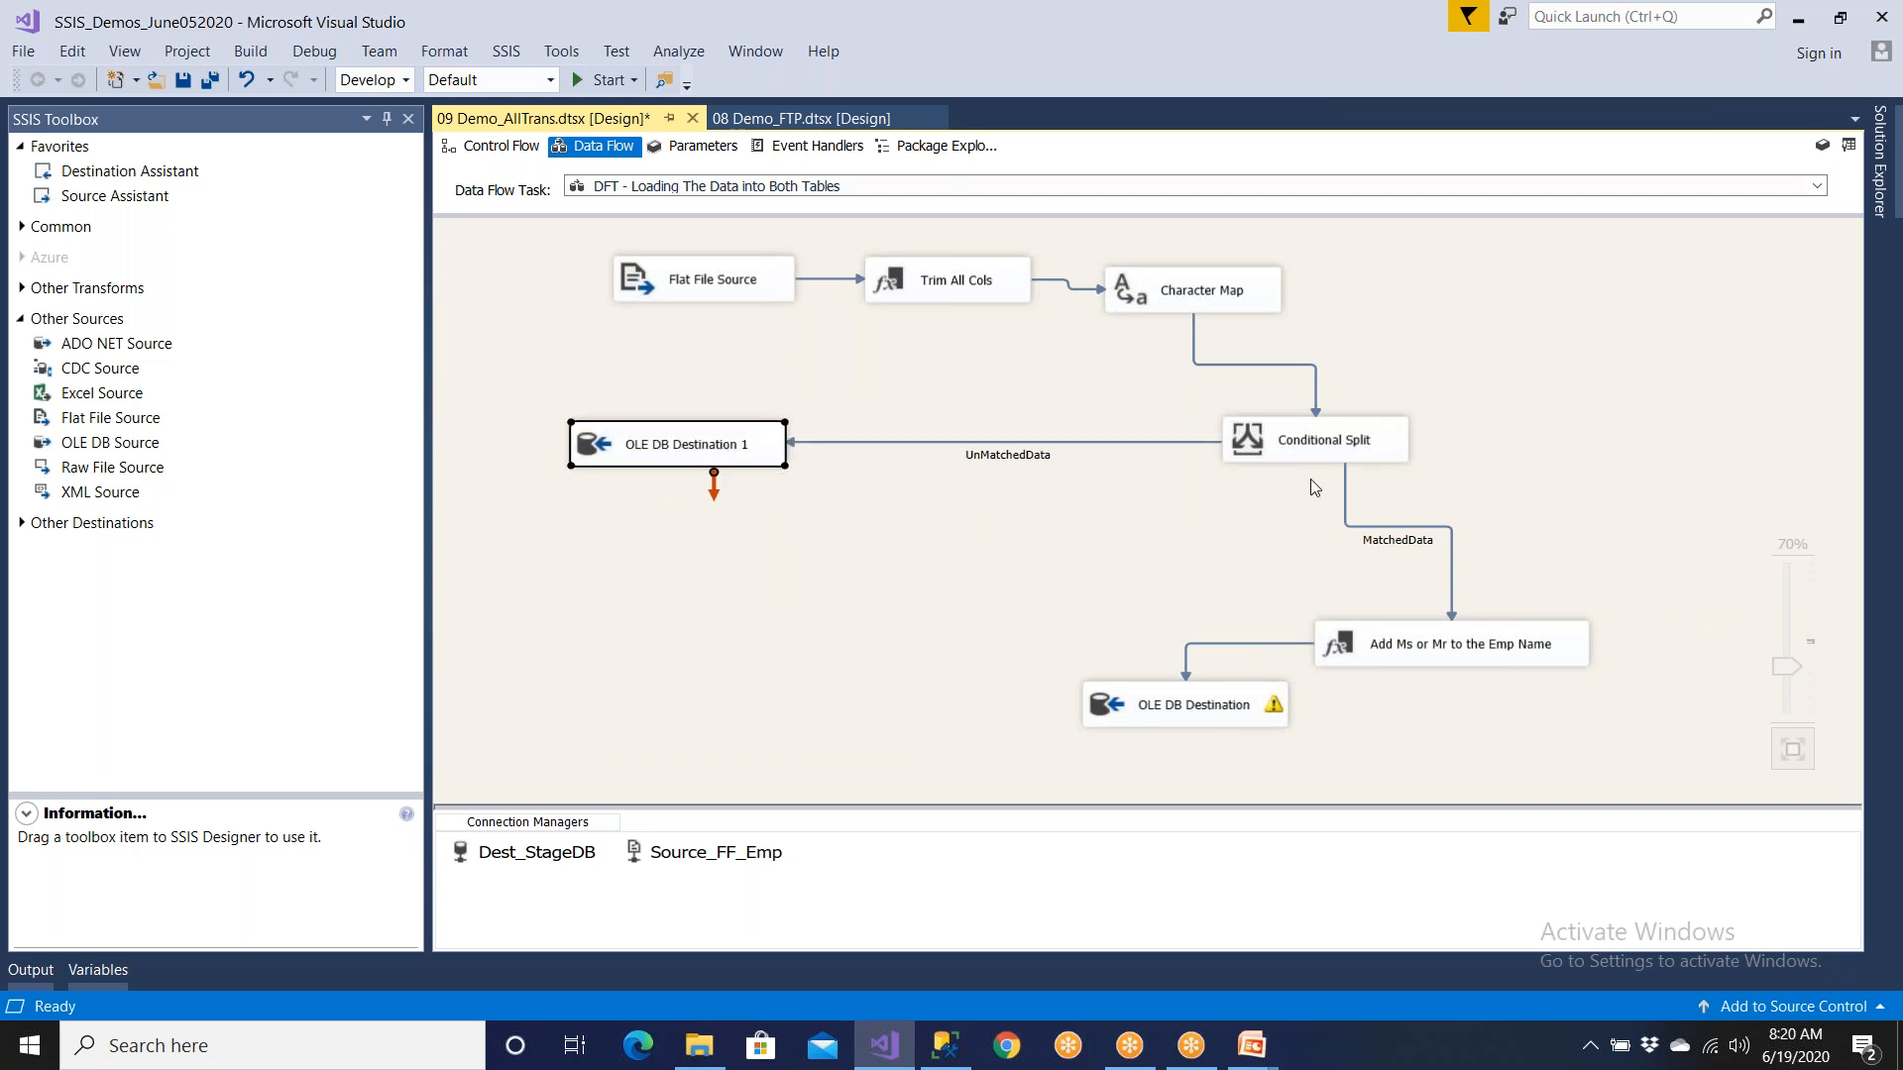
{"action": "left_click_drag", "start_coordinate": [1424, 656], "coordinate": [1157, 619]}
{"action": "left_click_drag", "start_coordinate": [1193, 705], "coordinate": [1164, 717]}
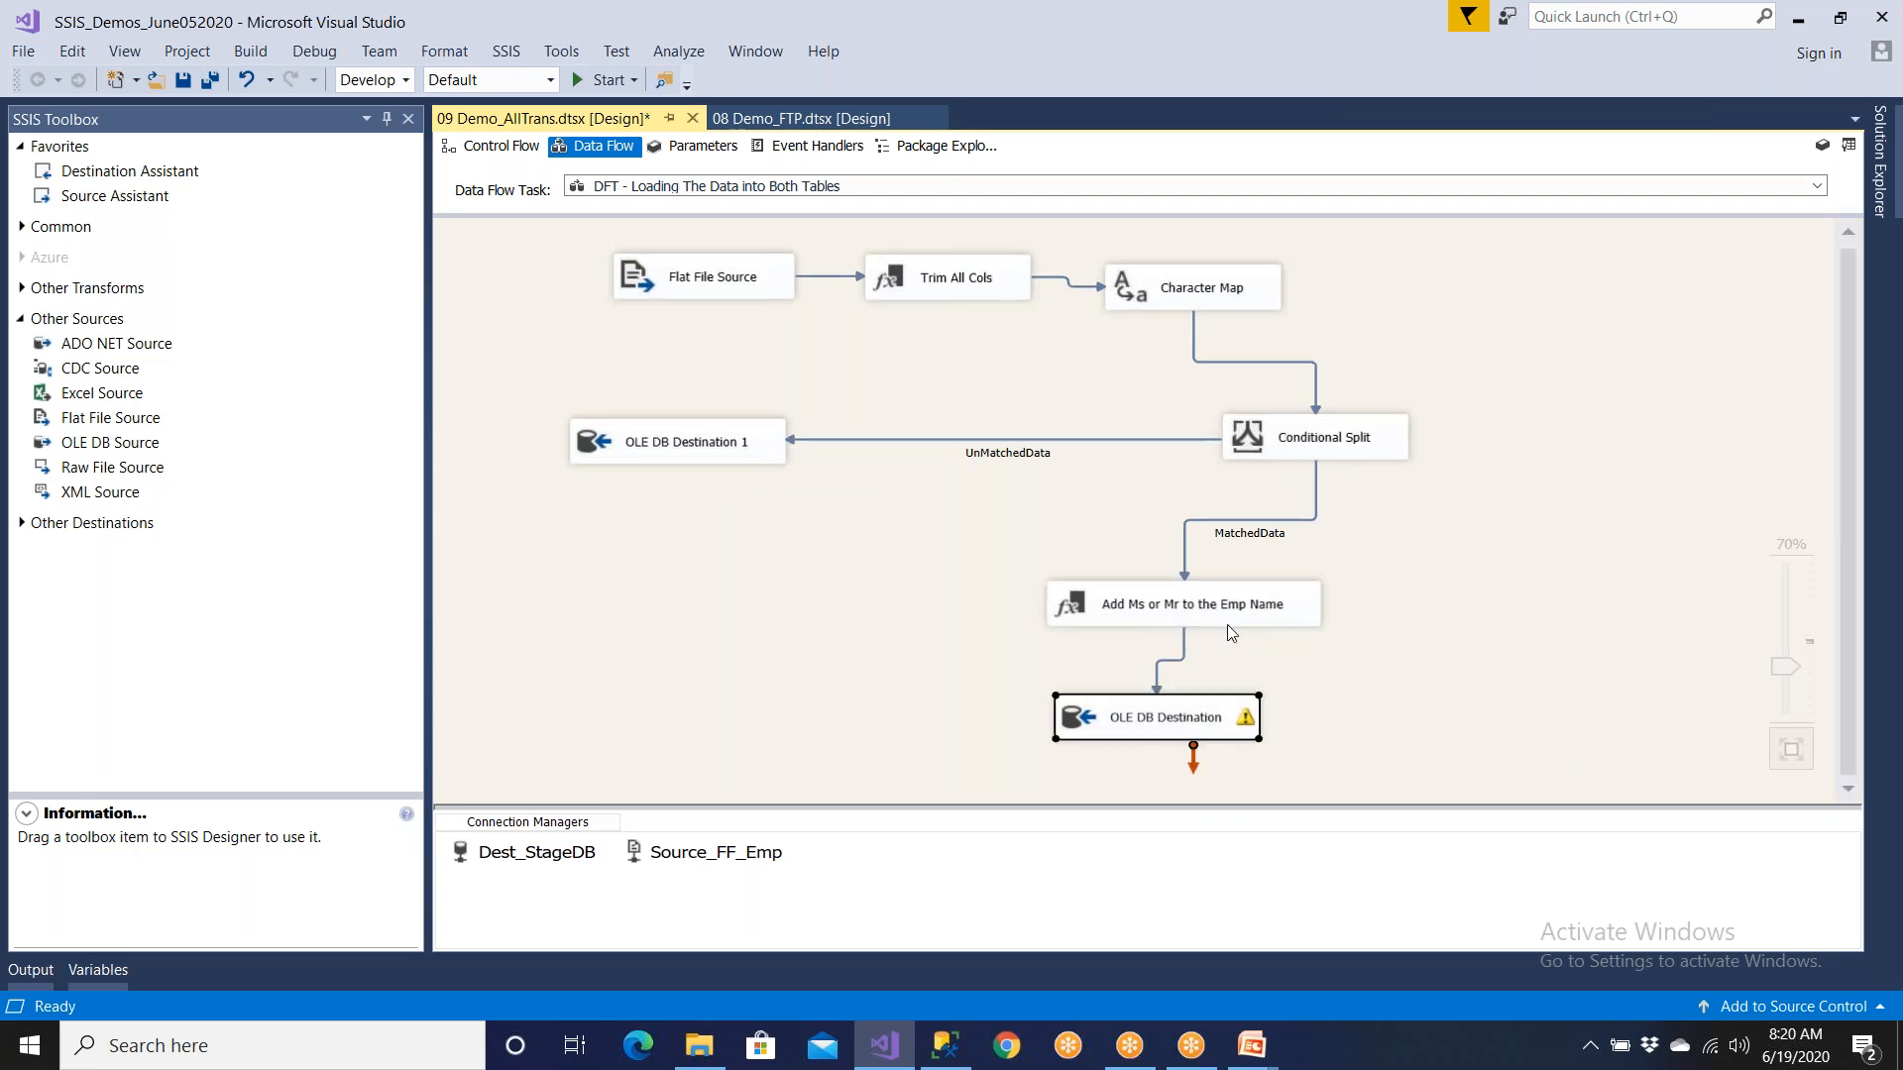
{"action": "left_click", "coordinate": [1386, 632]}
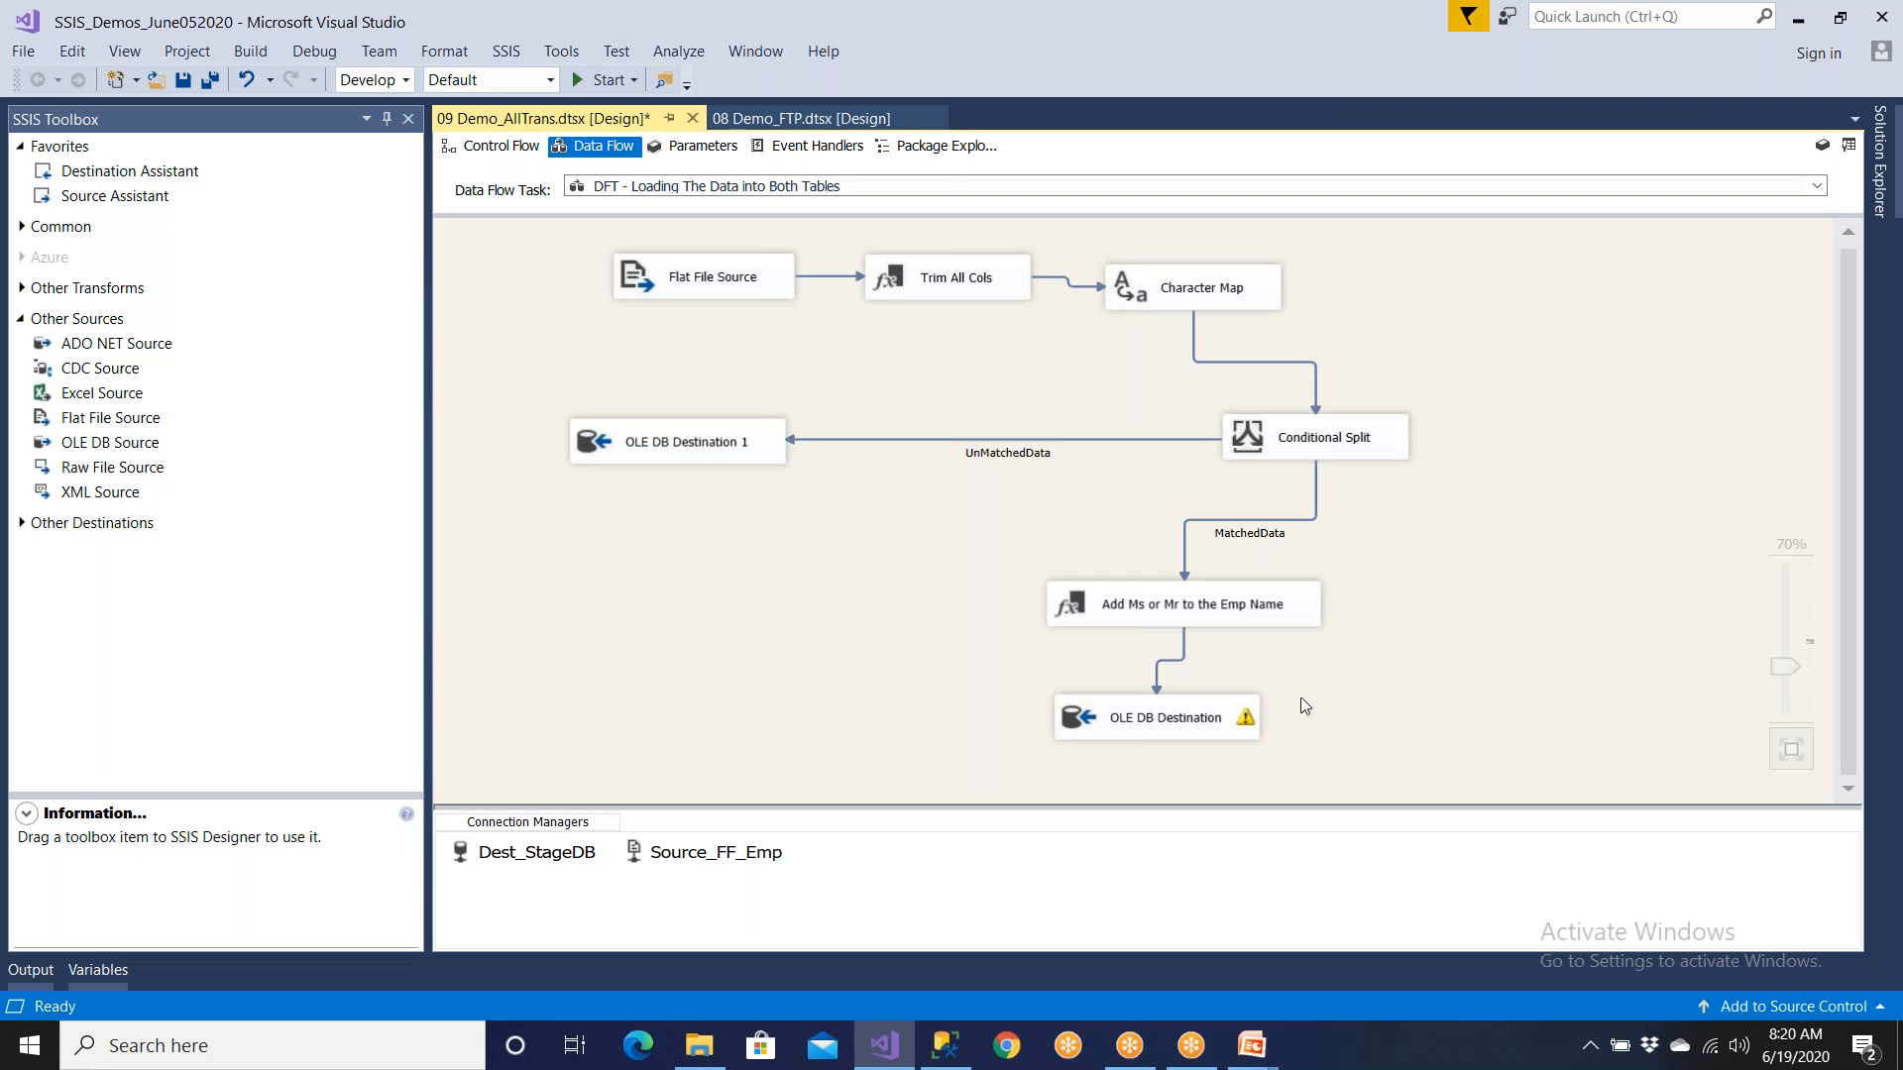
Step: Review the connection and target table settings of OLE DB Destination and open the Dest_StageDB connection manager
{"action": "left_click", "coordinate": [1222, 729]}
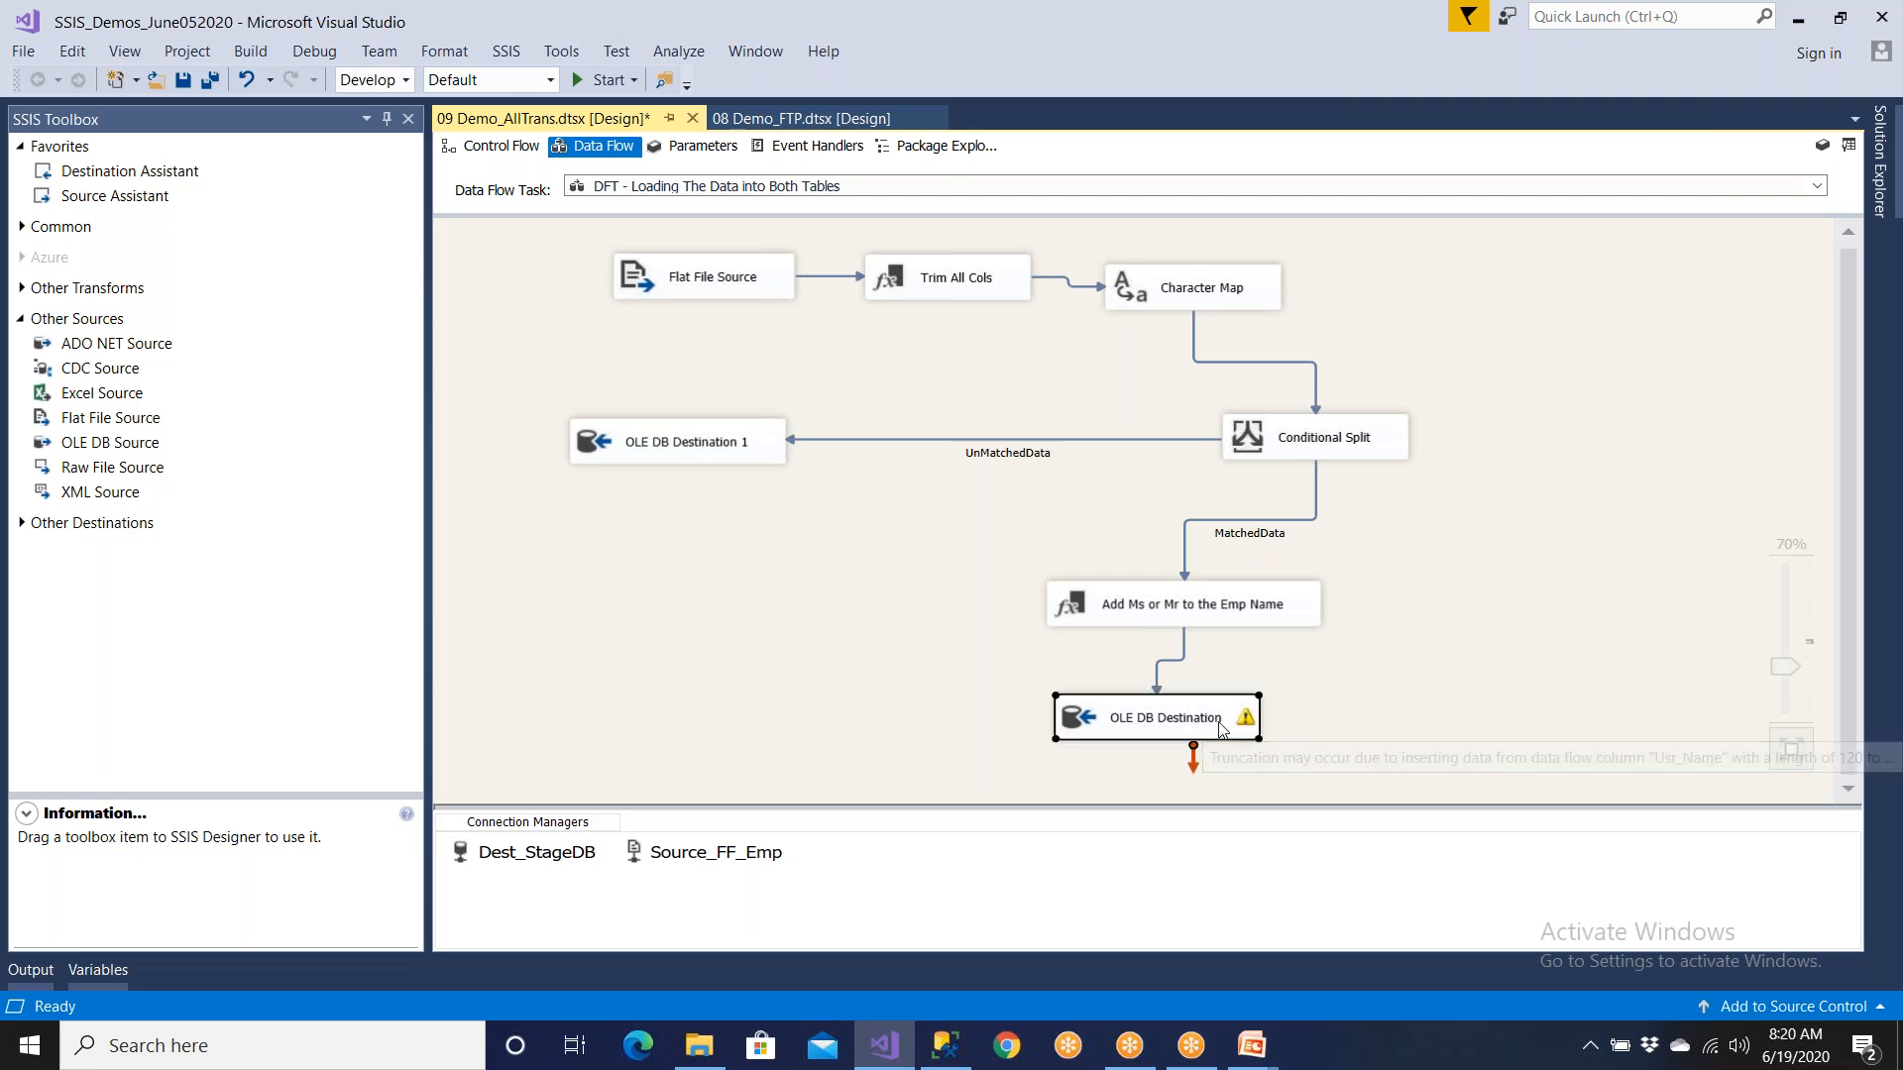
{"action": "double_click", "coordinate": [1221, 730]}
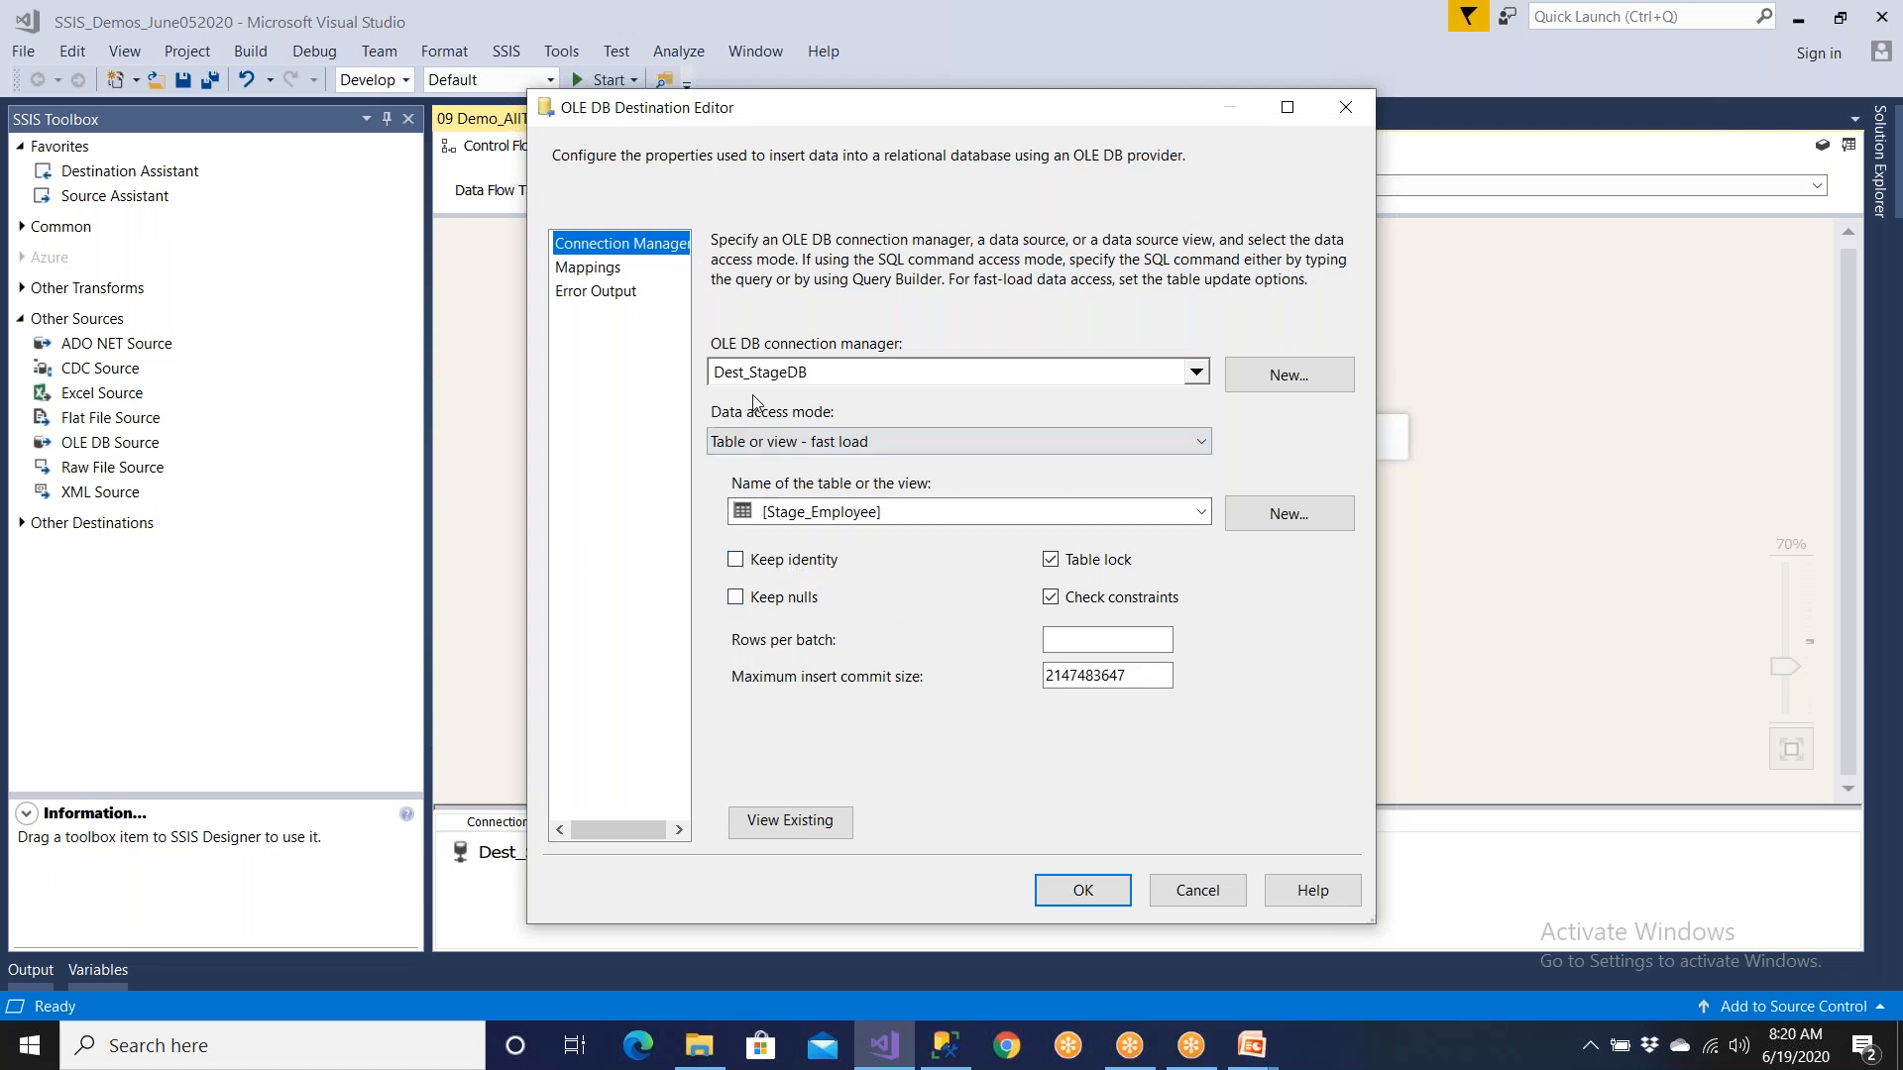
{"action": "left_click", "coordinate": [1182, 898]}
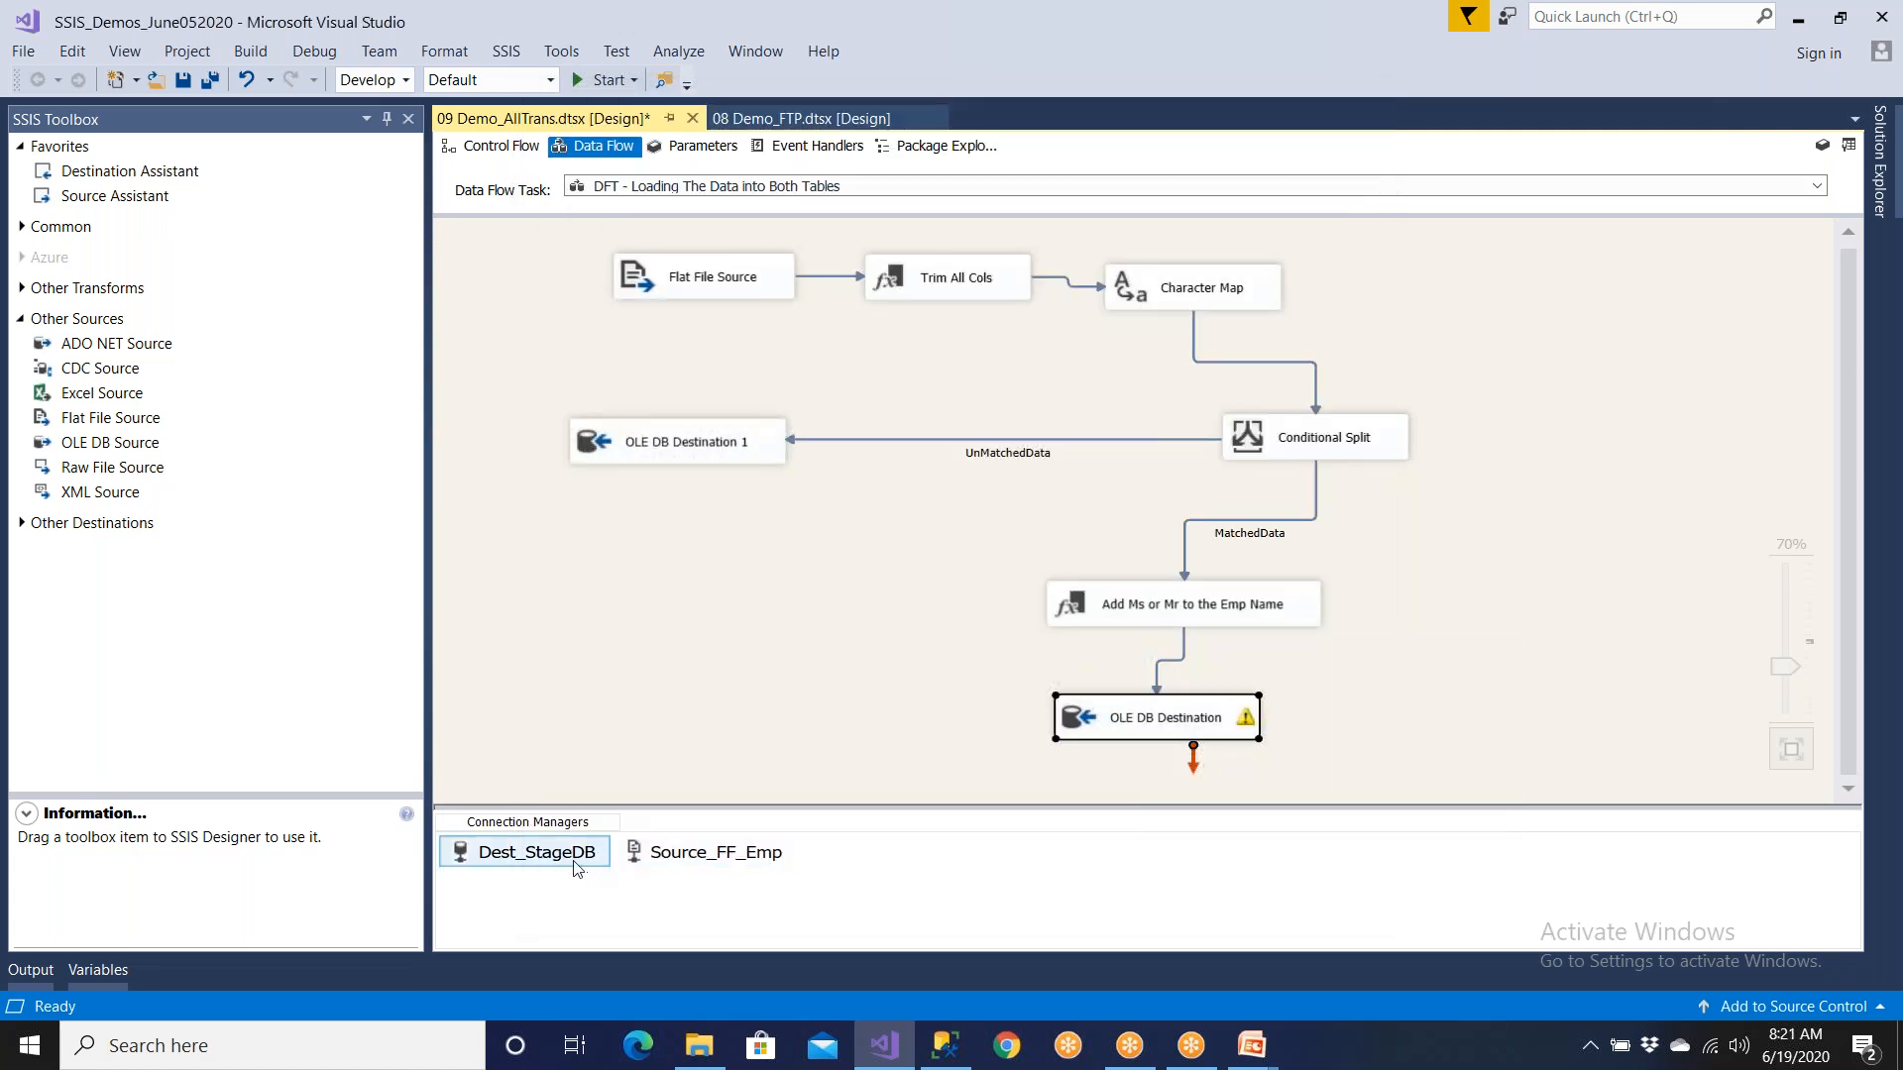
{"action": "left_click", "coordinate": [575, 867]}
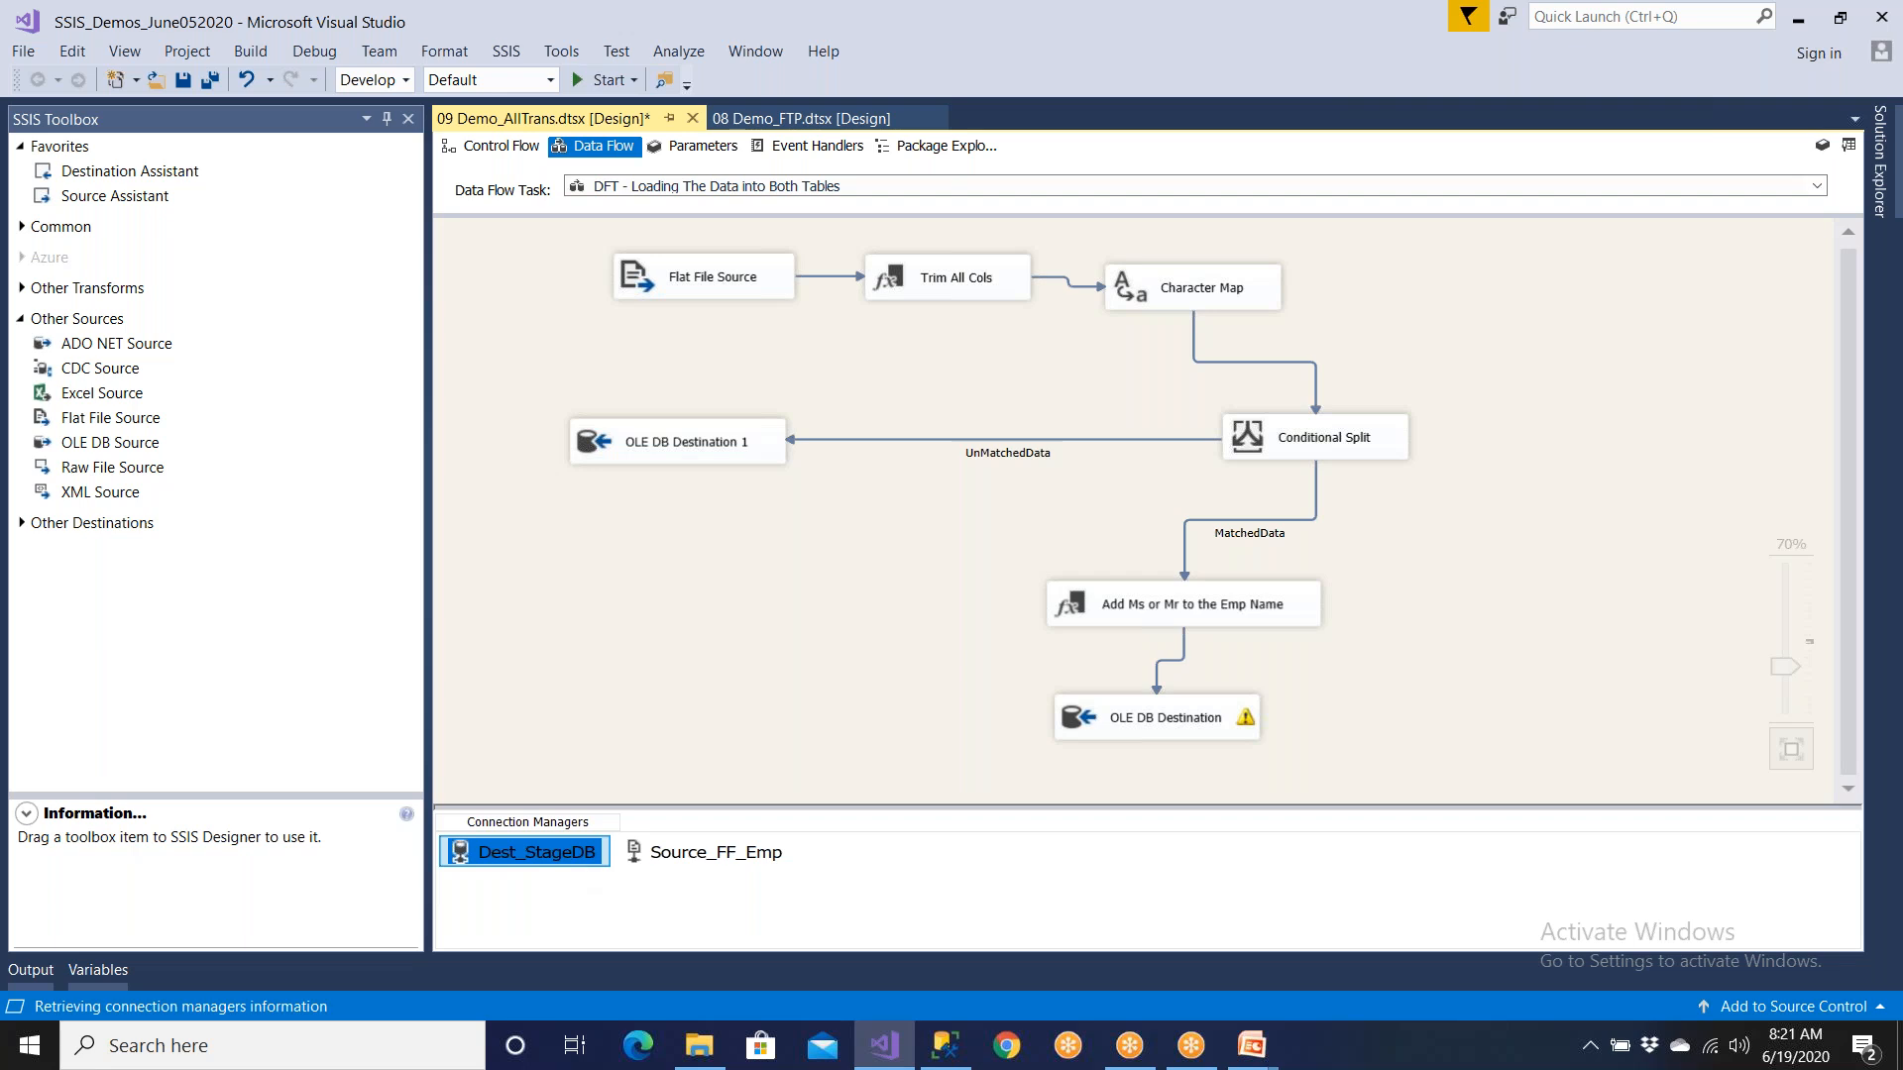
{"action": "double_click", "coordinate": [535, 852]}
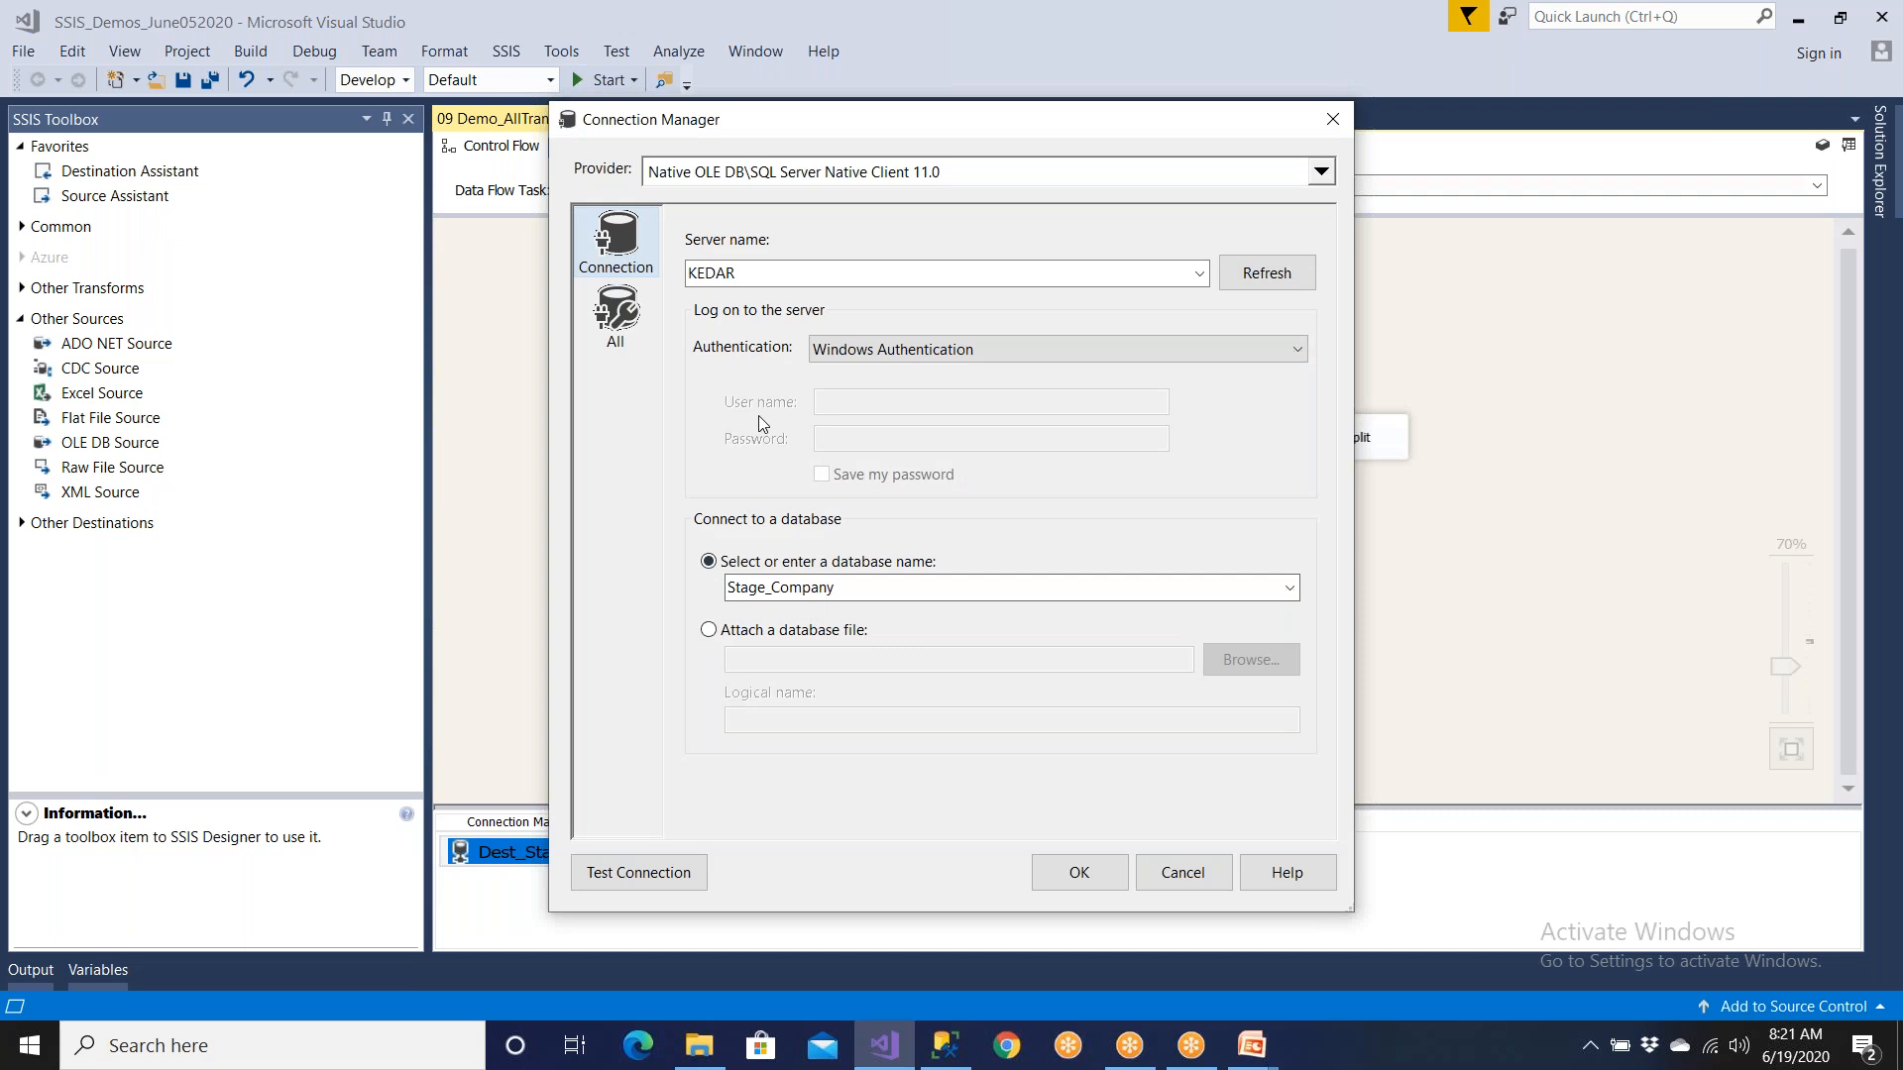
Step: Switch to SQL Server Management Studio, run "use Stage_Company" with "go", and begin a "select * from" statement below it
{"action": "left_click", "coordinate": [947, 1050]}
{"action": "type", "text": "use S"}
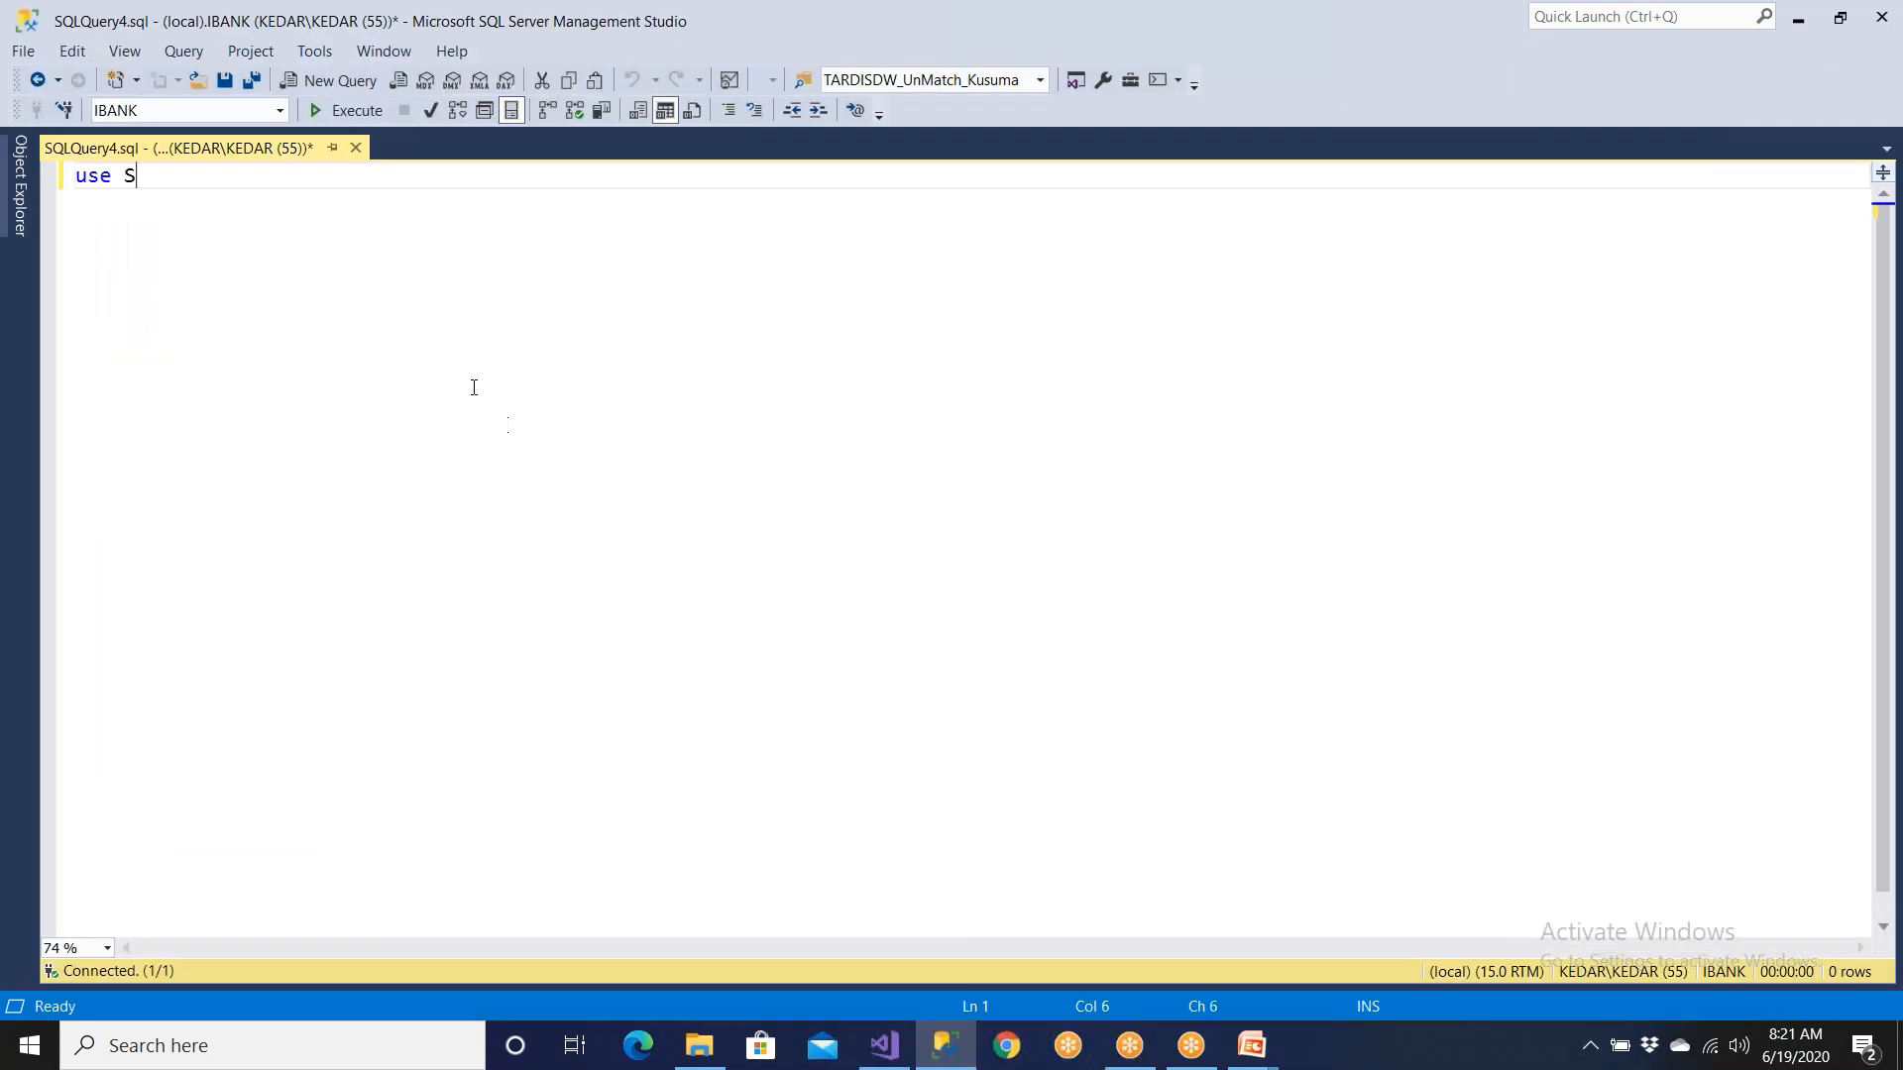
{"action": "type", "text": "ta"}
{"action": "key", "text": "Tab"}
{"action": "key", "text": "Return"}
{"action": "type", "text": "go"}
{"action": "key", "text": "F5"}
{"action": "key", "text": "Return"}
{"action": "key", "text": "Return"}
{"action": "type", "text": "select * from"}
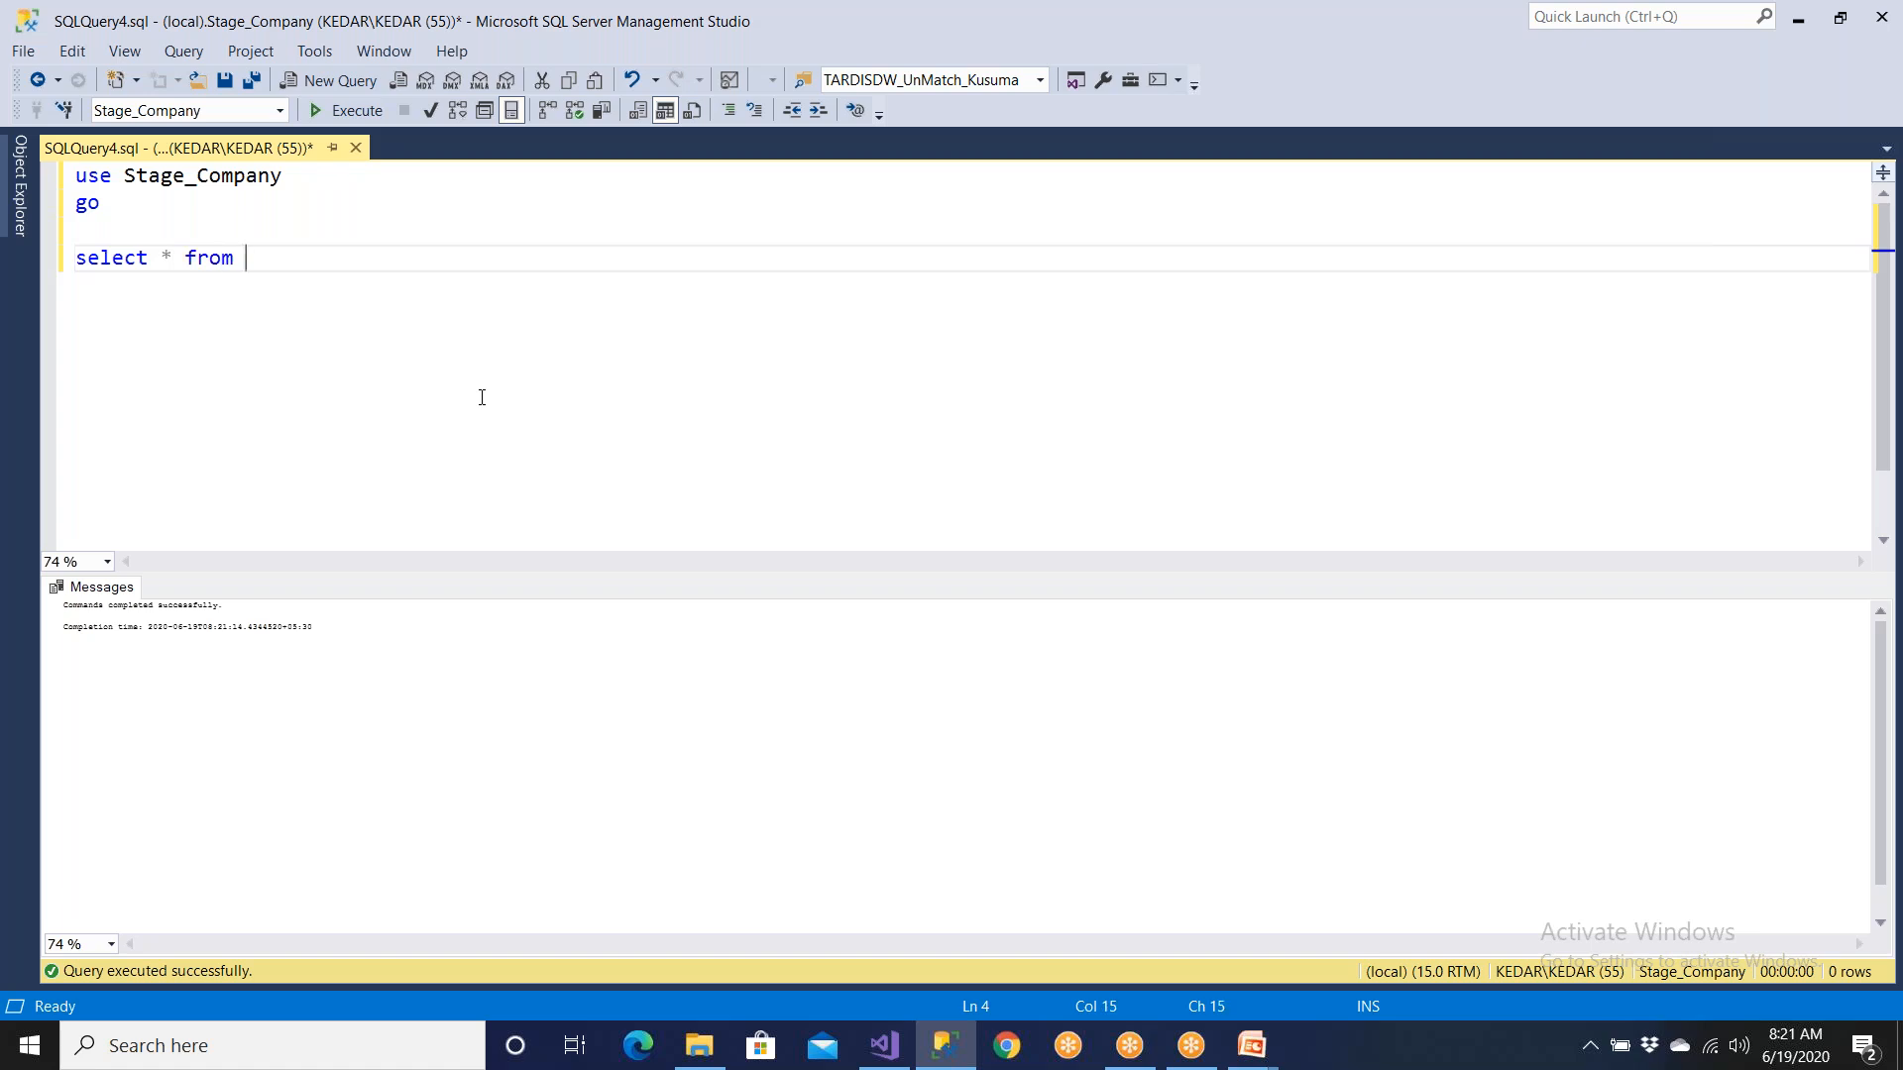
Step: Collapse IBANK and tempdb in Object Explorer and expand the Tables folder of the Stage_Company database
{"action": "left_click", "coordinate": [19, 203]}
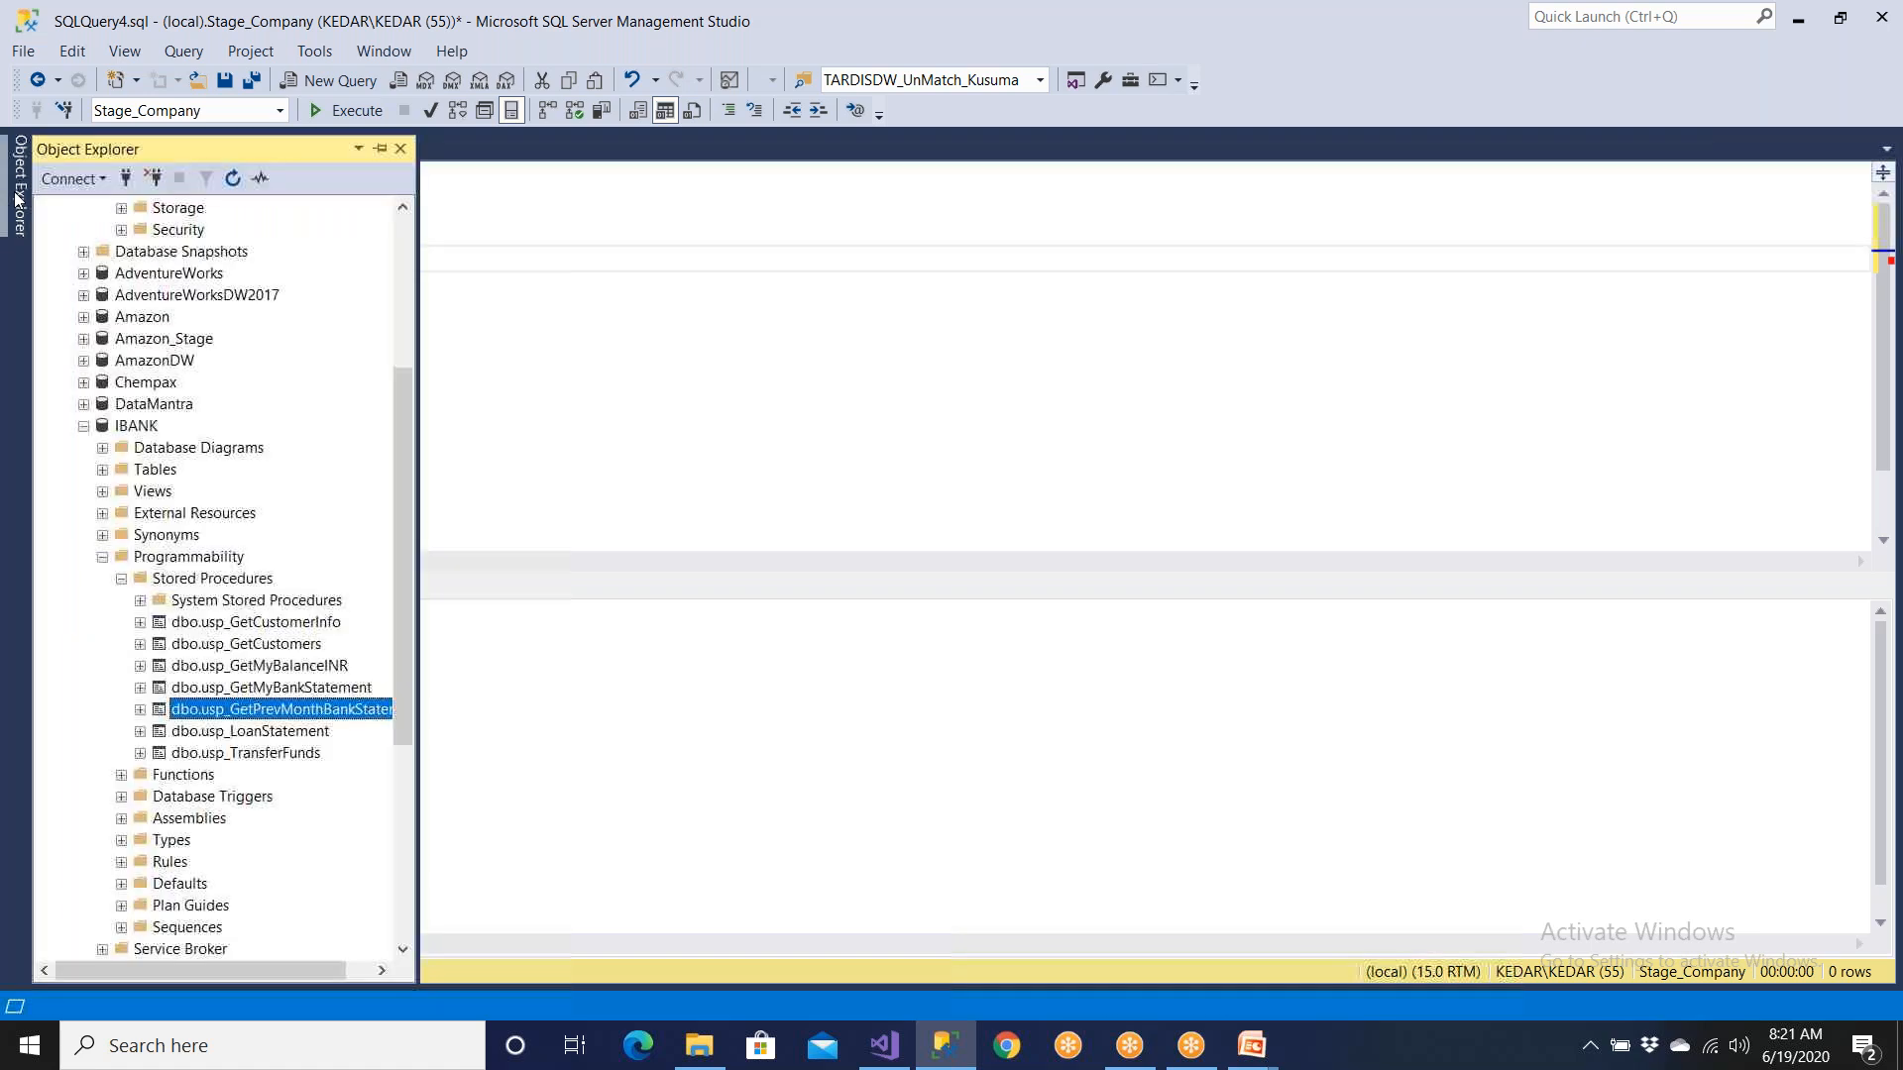
{"action": "left_click", "coordinate": [84, 427]}
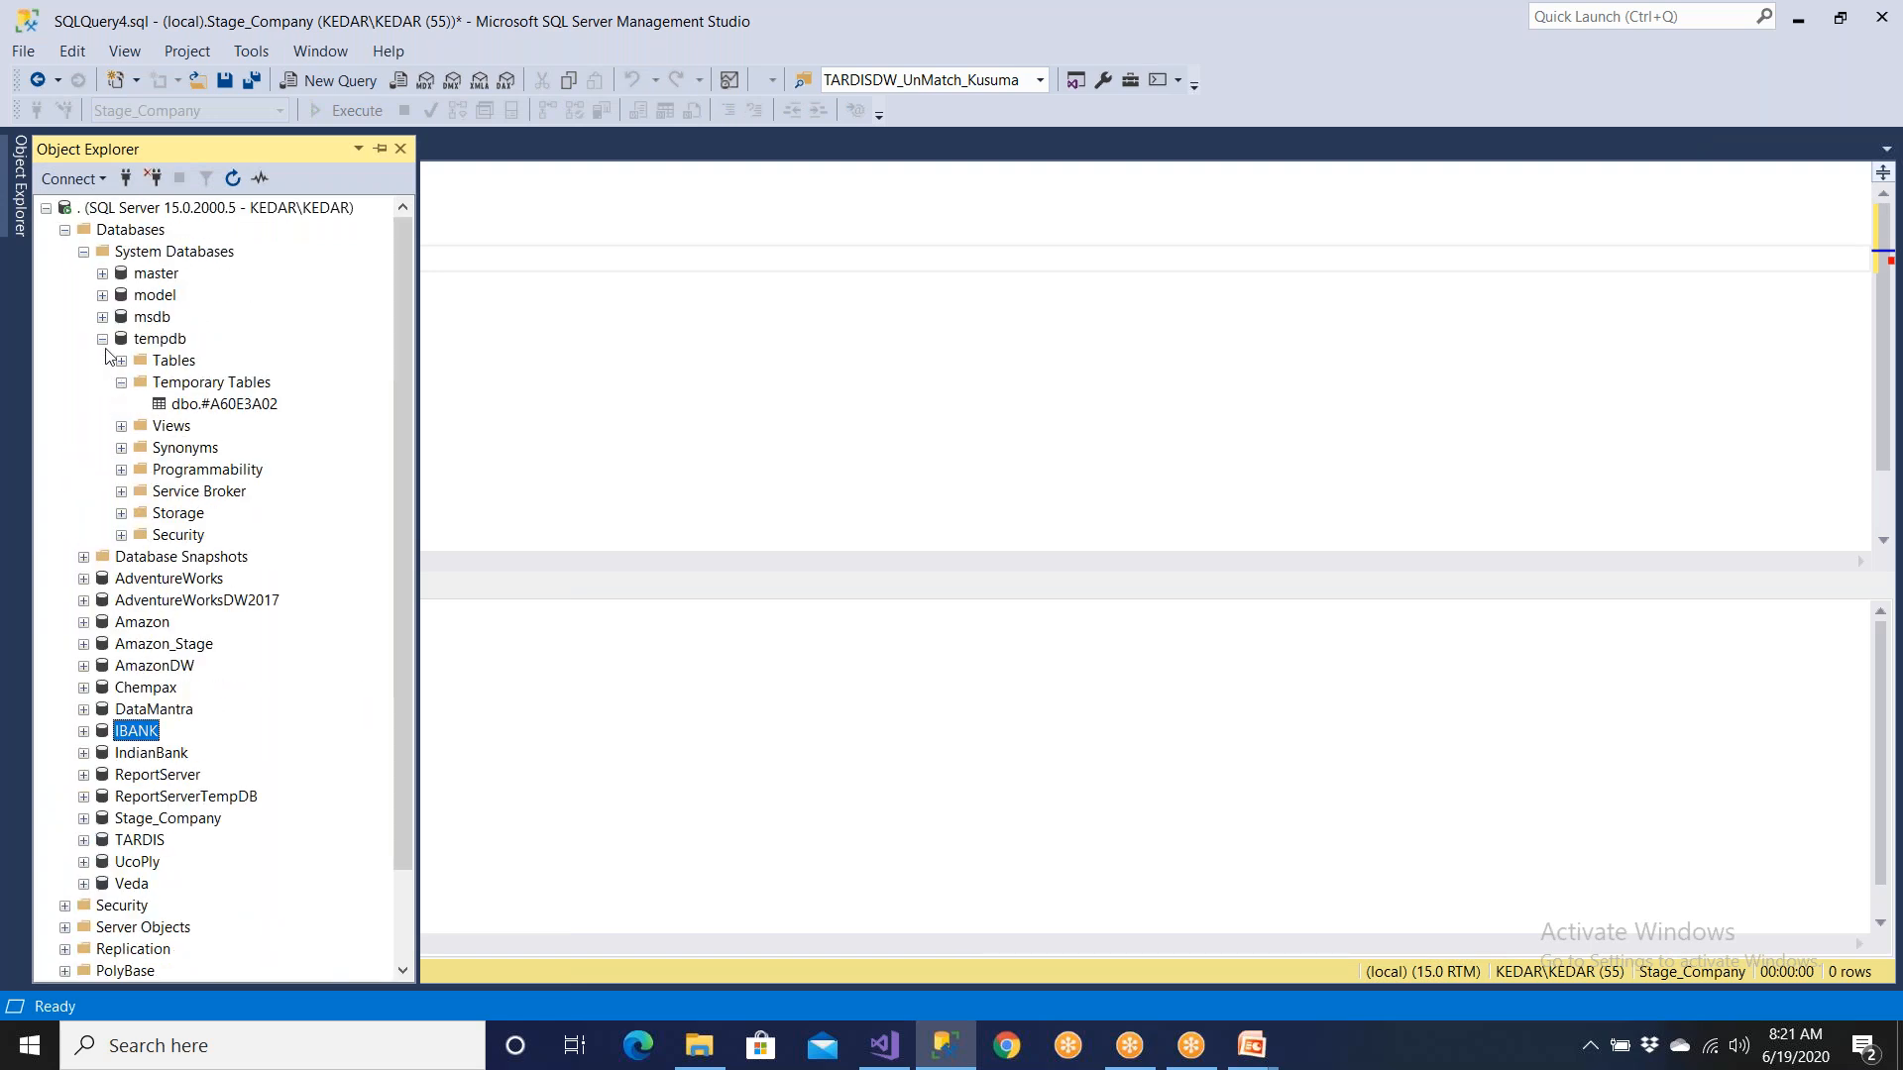
{"action": "left_click", "coordinate": [103, 340]}
{"action": "double_click", "coordinate": [158, 625]}
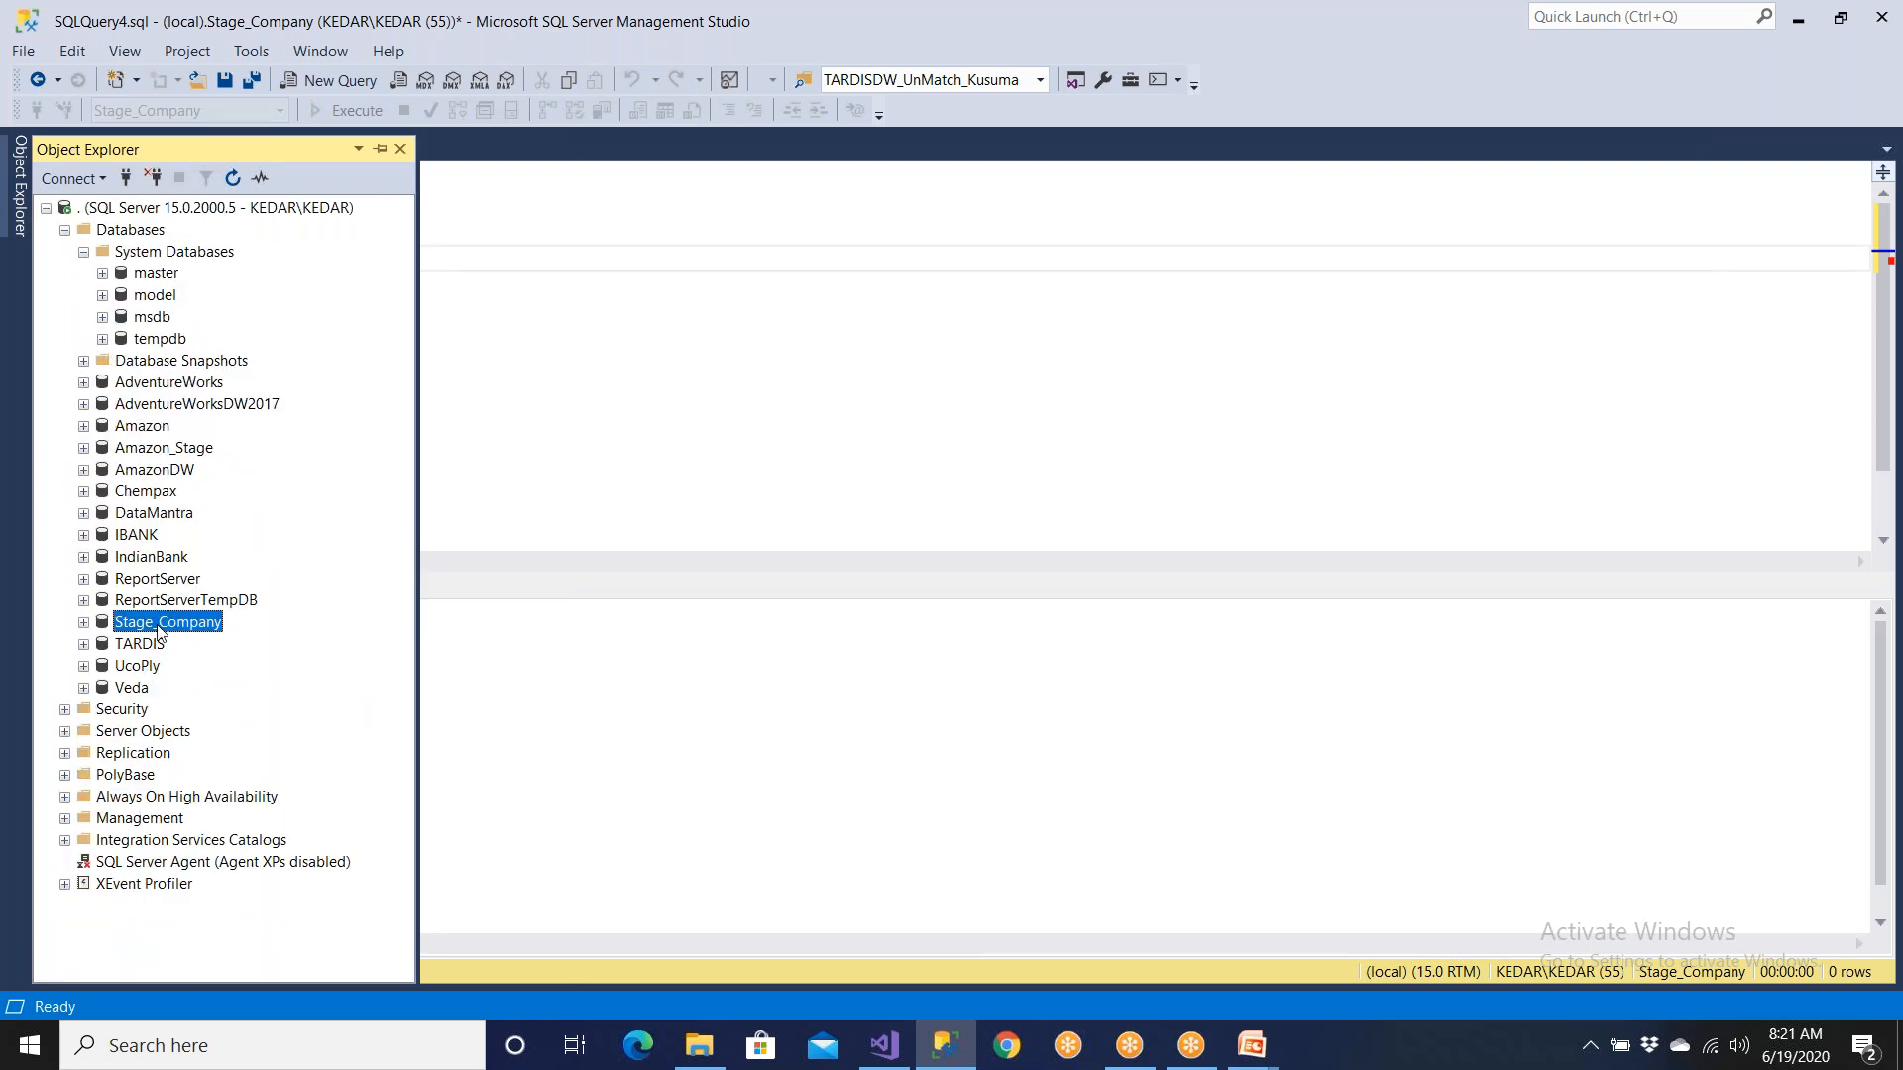
{"action": "double_click", "coordinate": [164, 666]}
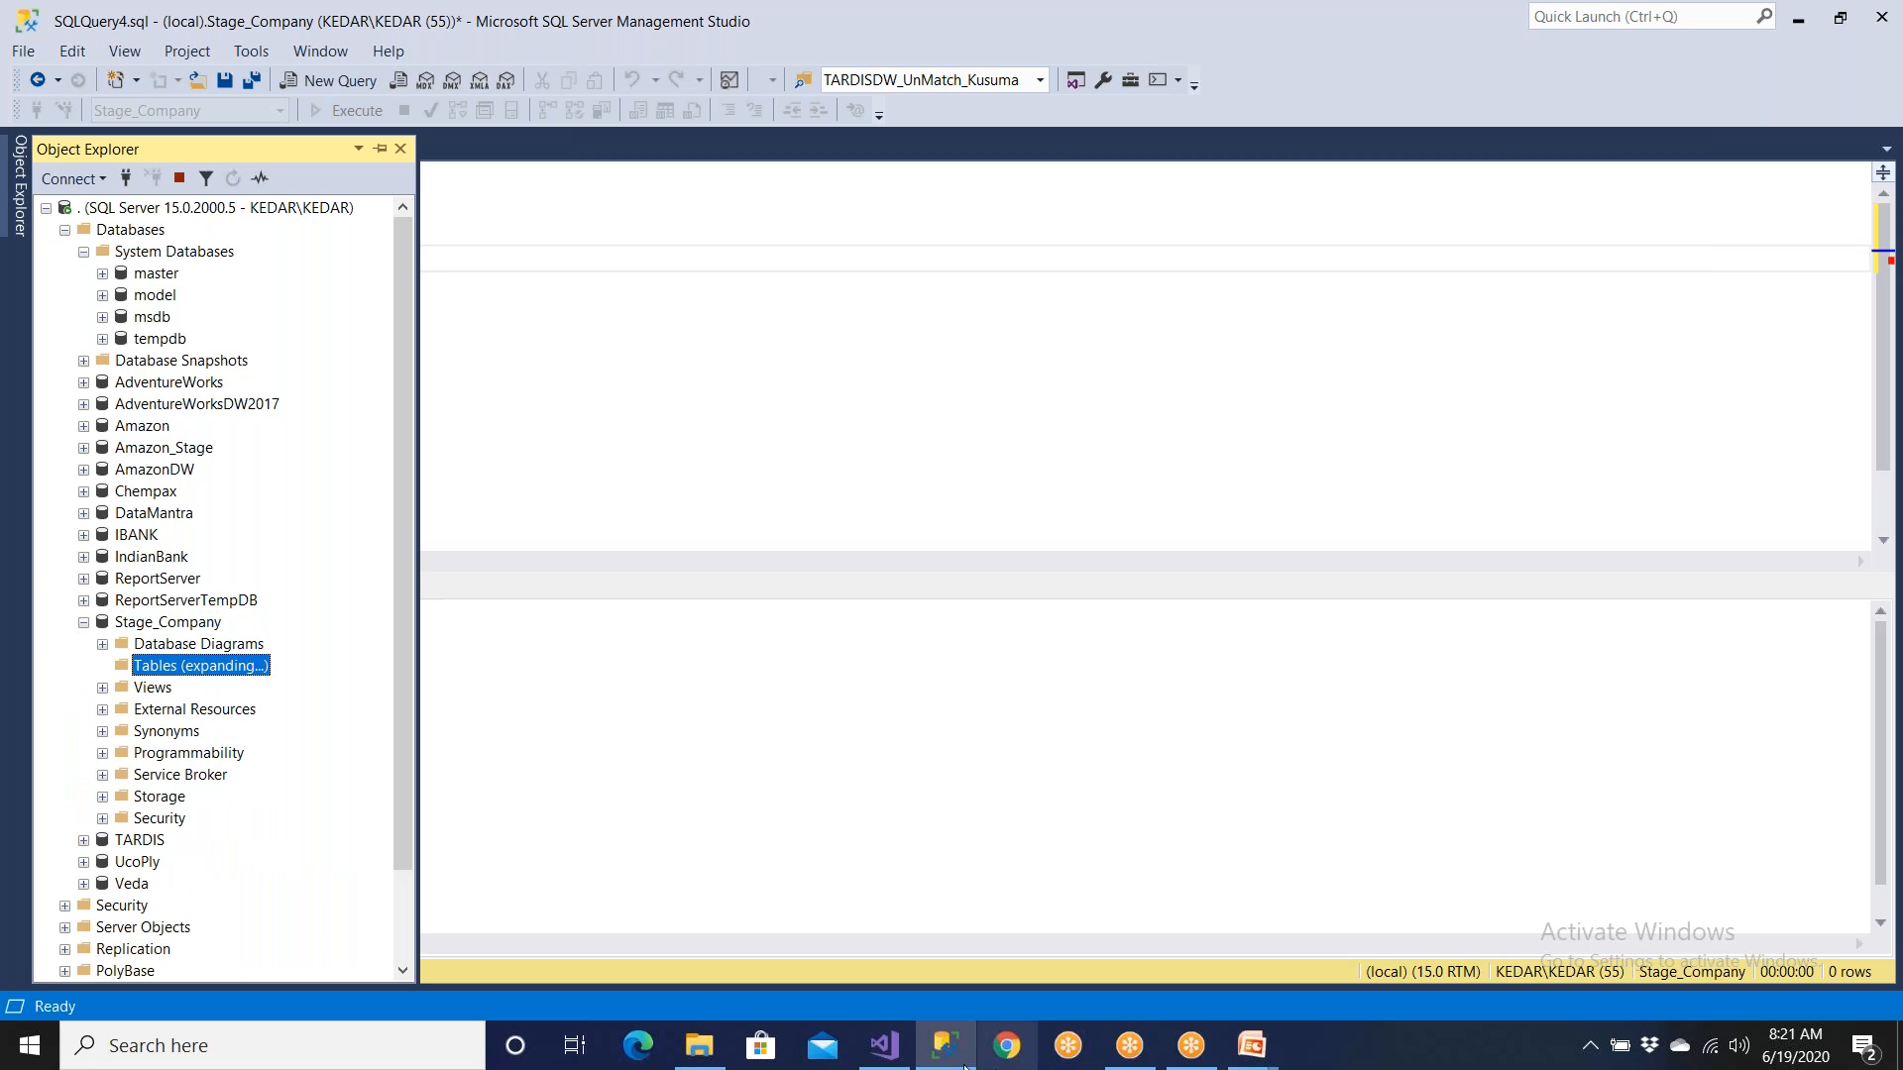
Step: Switch back to Visual Studio, dismiss the connection manager dialog, and rename OLE DB Destination as "Dest Table - Matched Data"
{"action": "left_click", "coordinate": [884, 1045]}
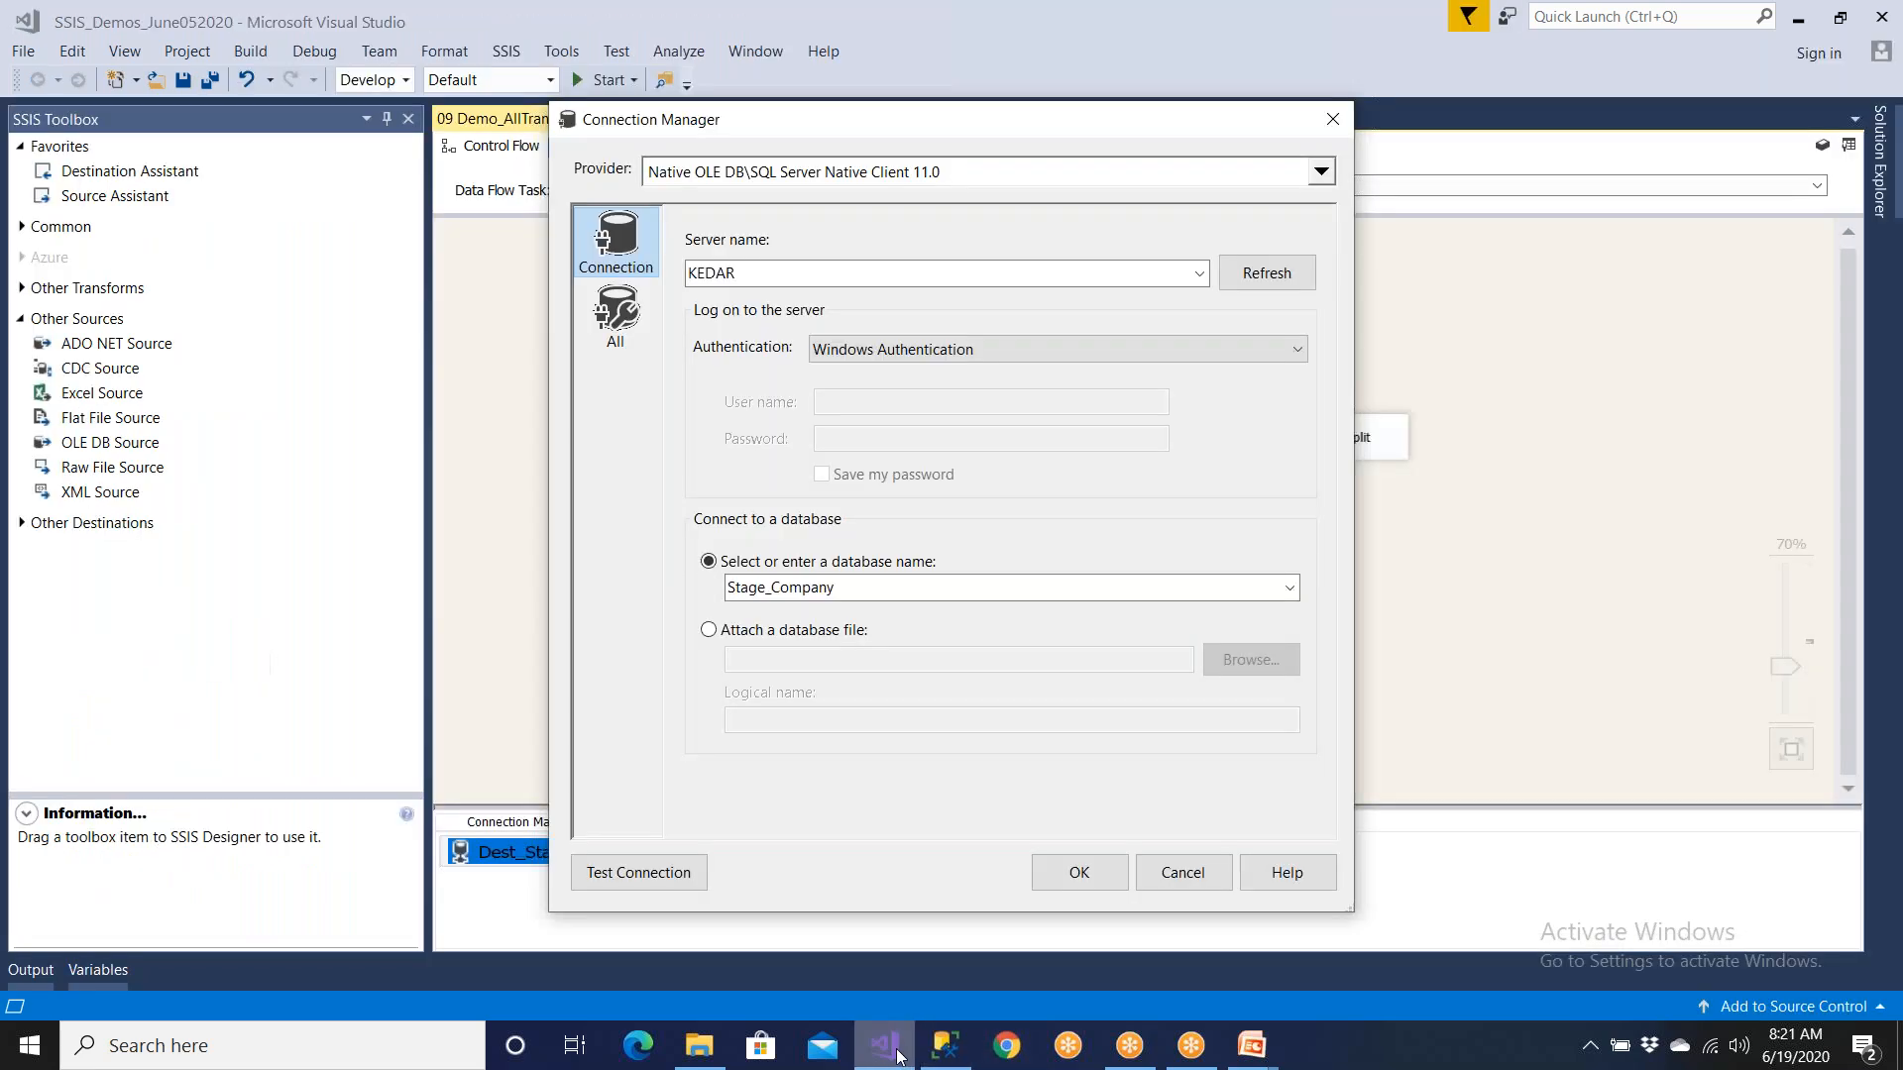
{"action": "left_click", "coordinate": [1180, 876]}
{"action": "left_click", "coordinate": [1206, 737]}
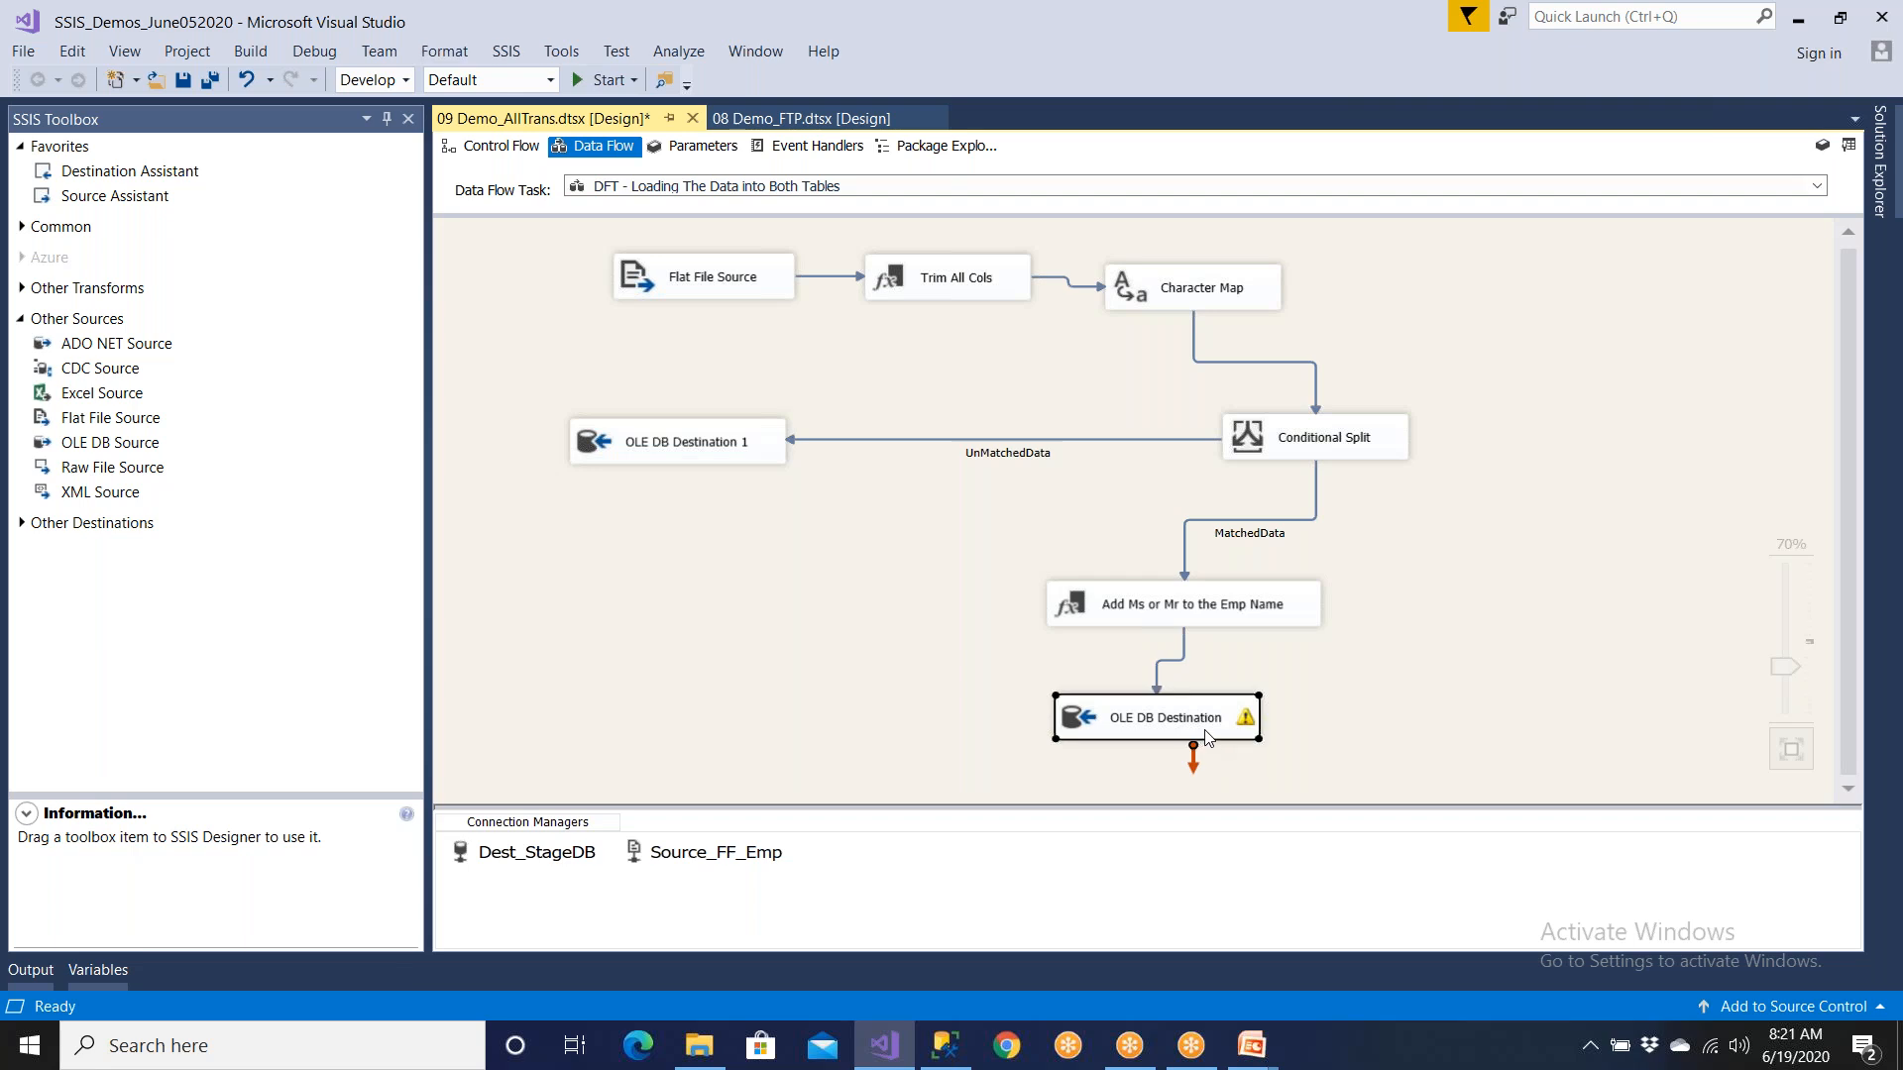
{"action": "right_click", "coordinate": [1206, 738]}
{"action": "left_click", "coordinate": [1254, 690]}
{"action": "type", "text": "E"}
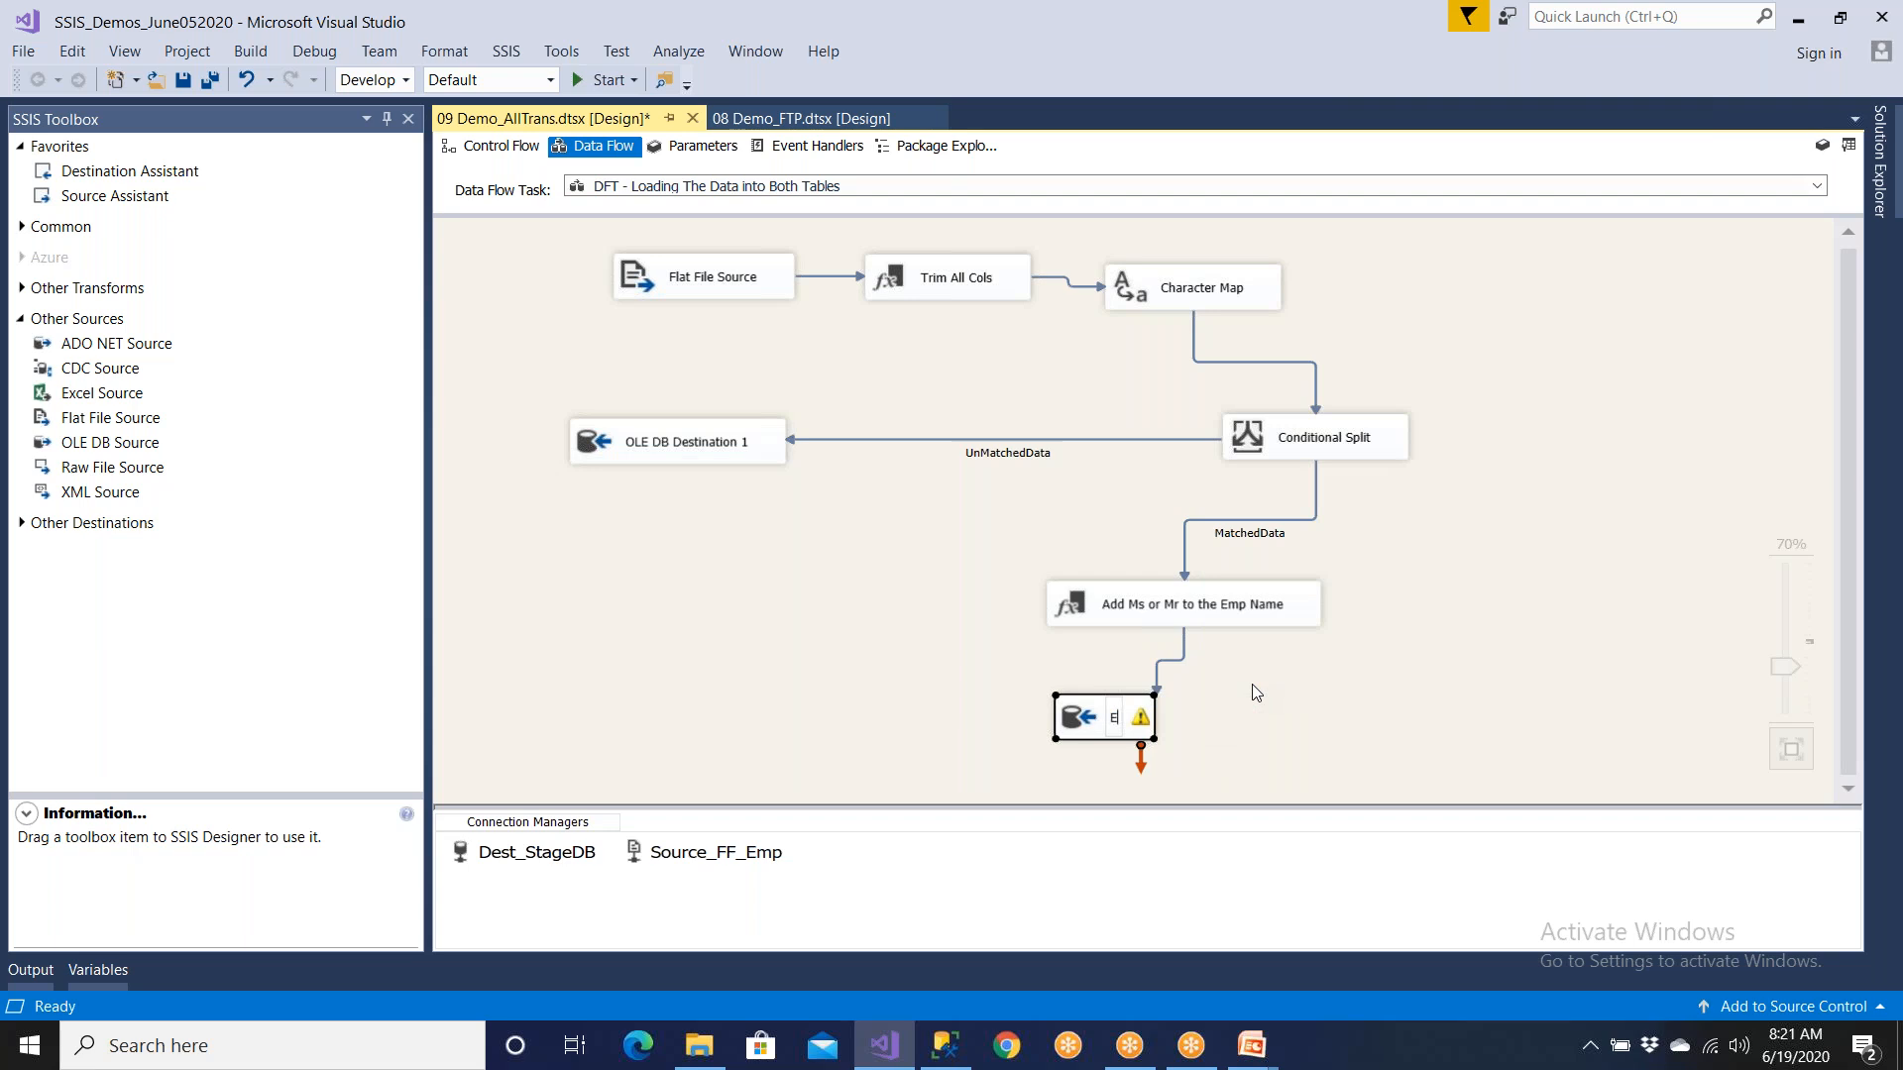
{"action": "type", "text": "m"}
{"action": "key", "text": "BackSpace"}
{"action": "key", "text": "BackSpace"}
{"action": "type", "text": "Stae"}
{"action": "key", "text": "BackSpace"}
{"action": "key", "text": "BackSpace"}
{"action": "key", "text": "BackSpace"}
{"action": "key", "text": "BackSpace"}
{"action": "type", "text": "Dest Tab"}
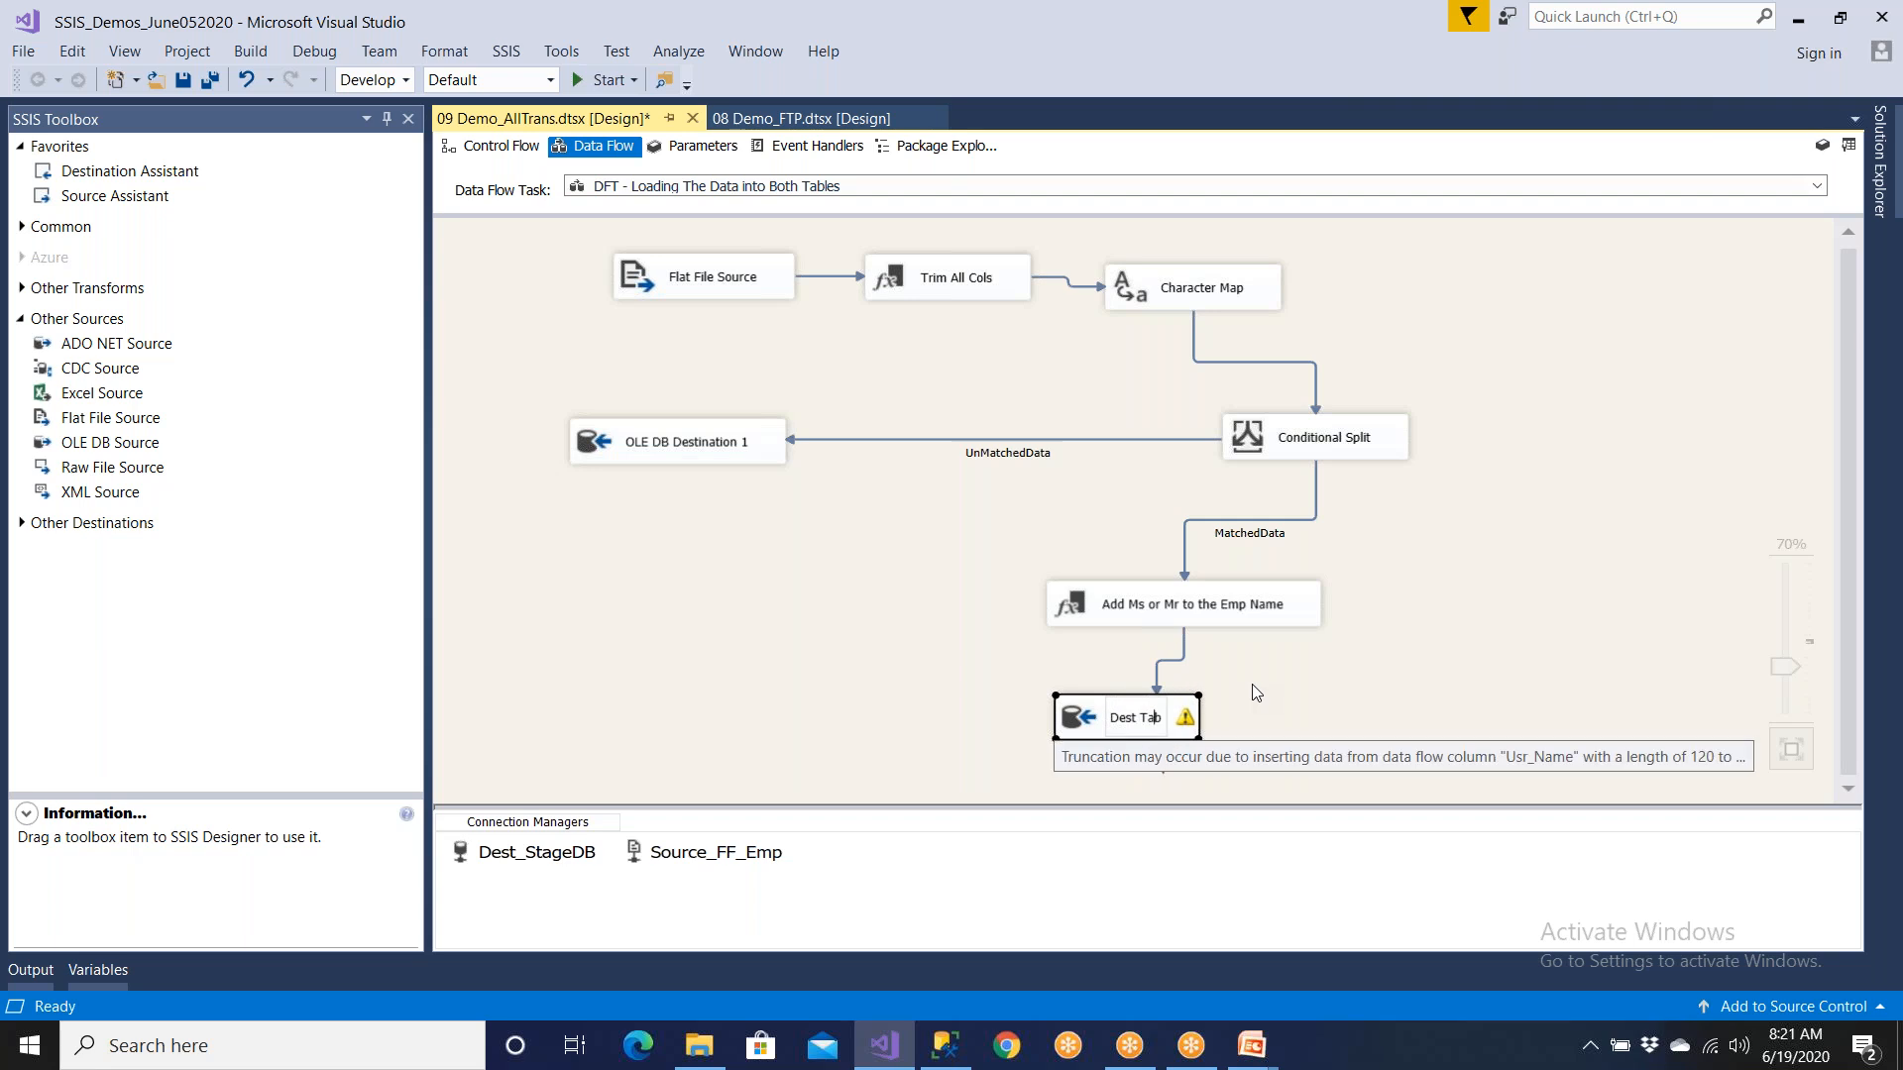
{"action": "type", "text": "le - Ma"}
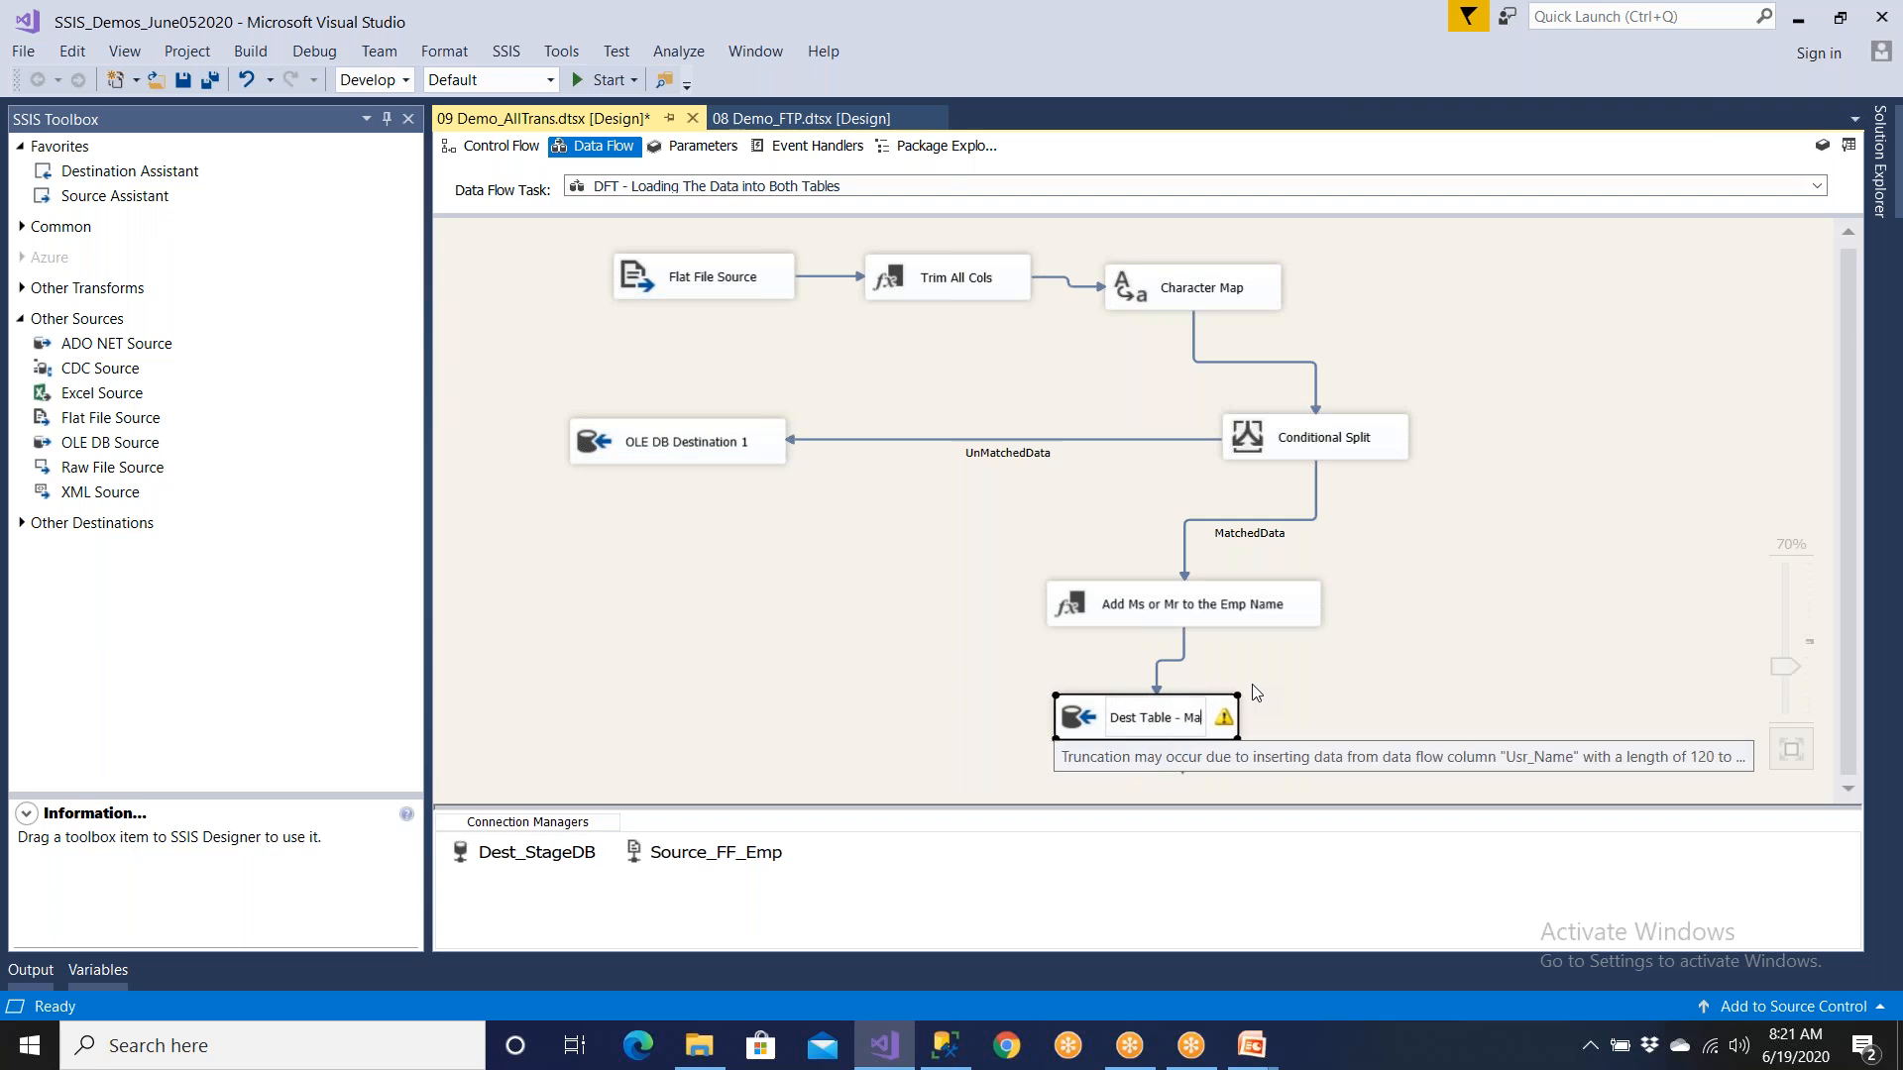
{"action": "type", "text": "tched Data"}
{"action": "key", "text": "Return"}
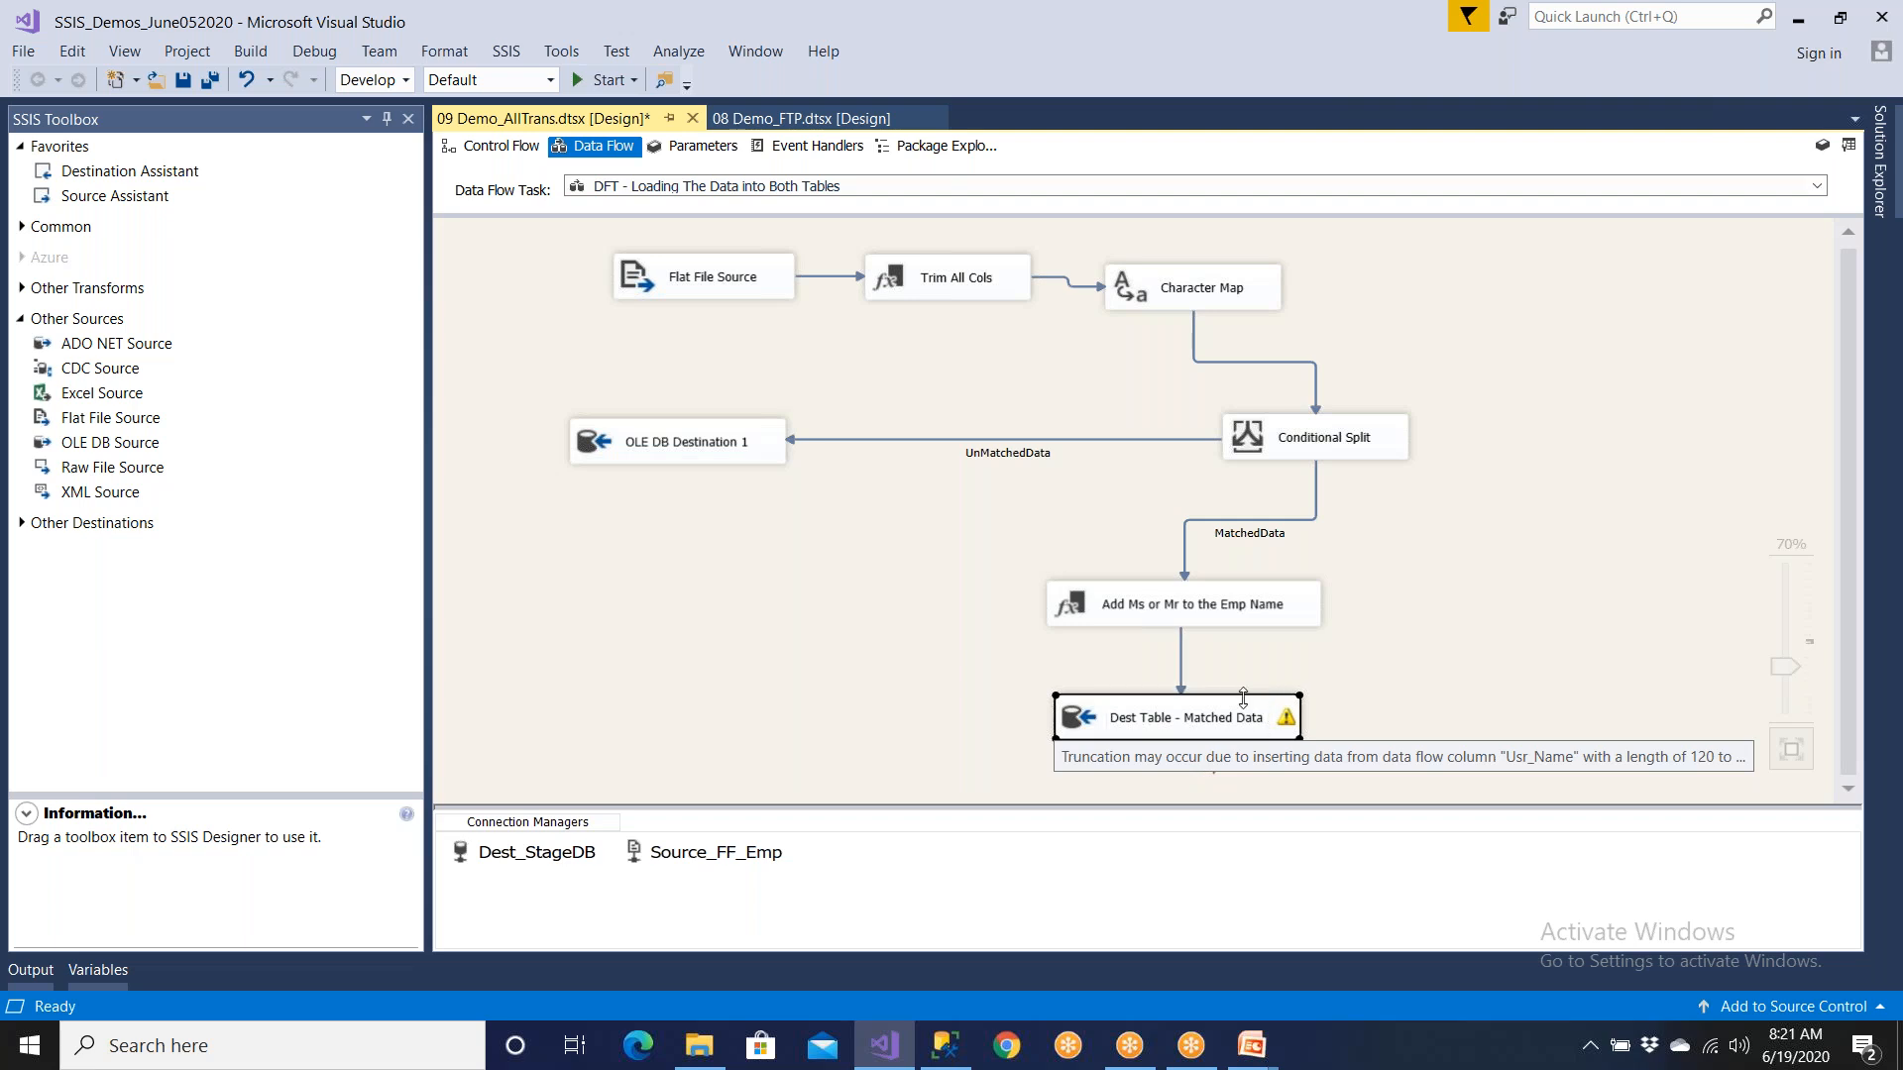
Step: Review the connection settings and column mappings of Dest Table - Matched Data and reopen the Dest_StageDB connection manager
{"action": "double_click", "coordinate": [1241, 726]}
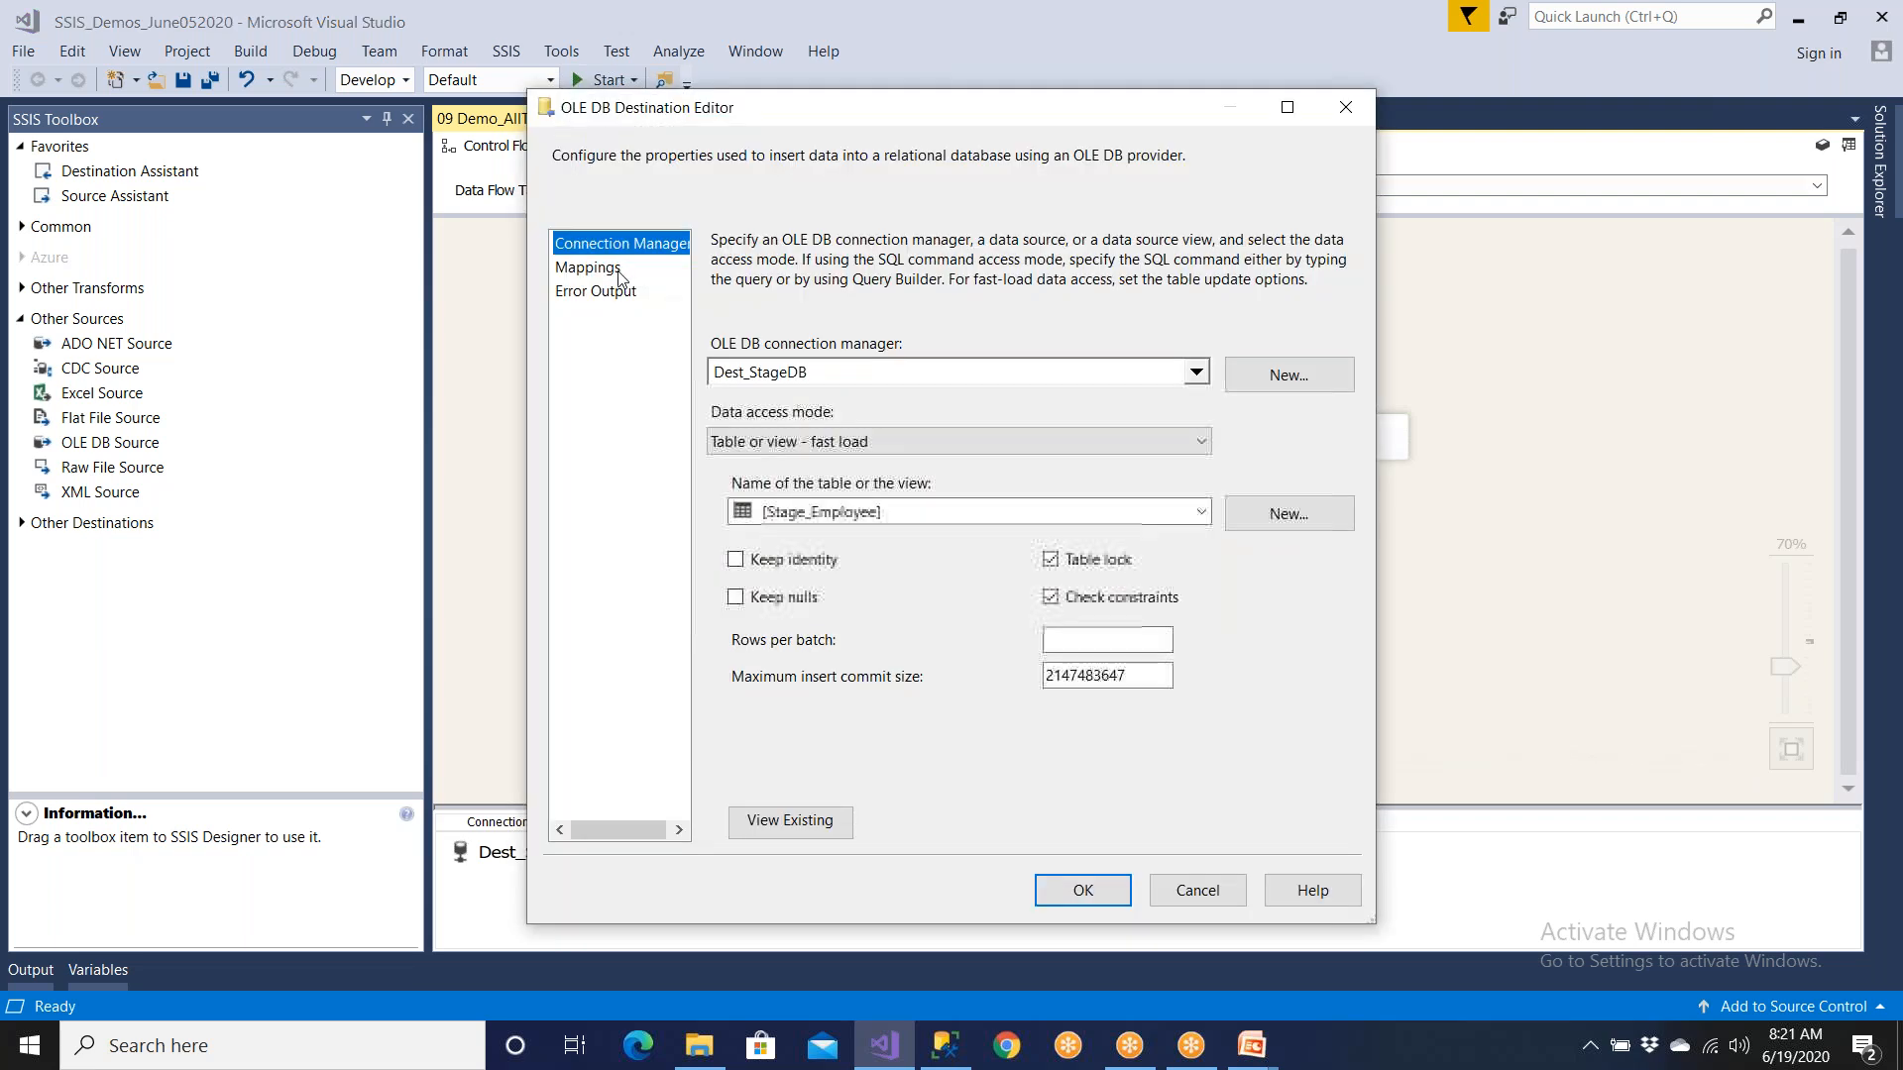
{"action": "left_click", "coordinate": [594, 267]}
{"action": "left_click", "coordinate": [606, 248]}
{"action": "left_click", "coordinate": [1162, 889]}
{"action": "left_click", "coordinate": [715, 865]}
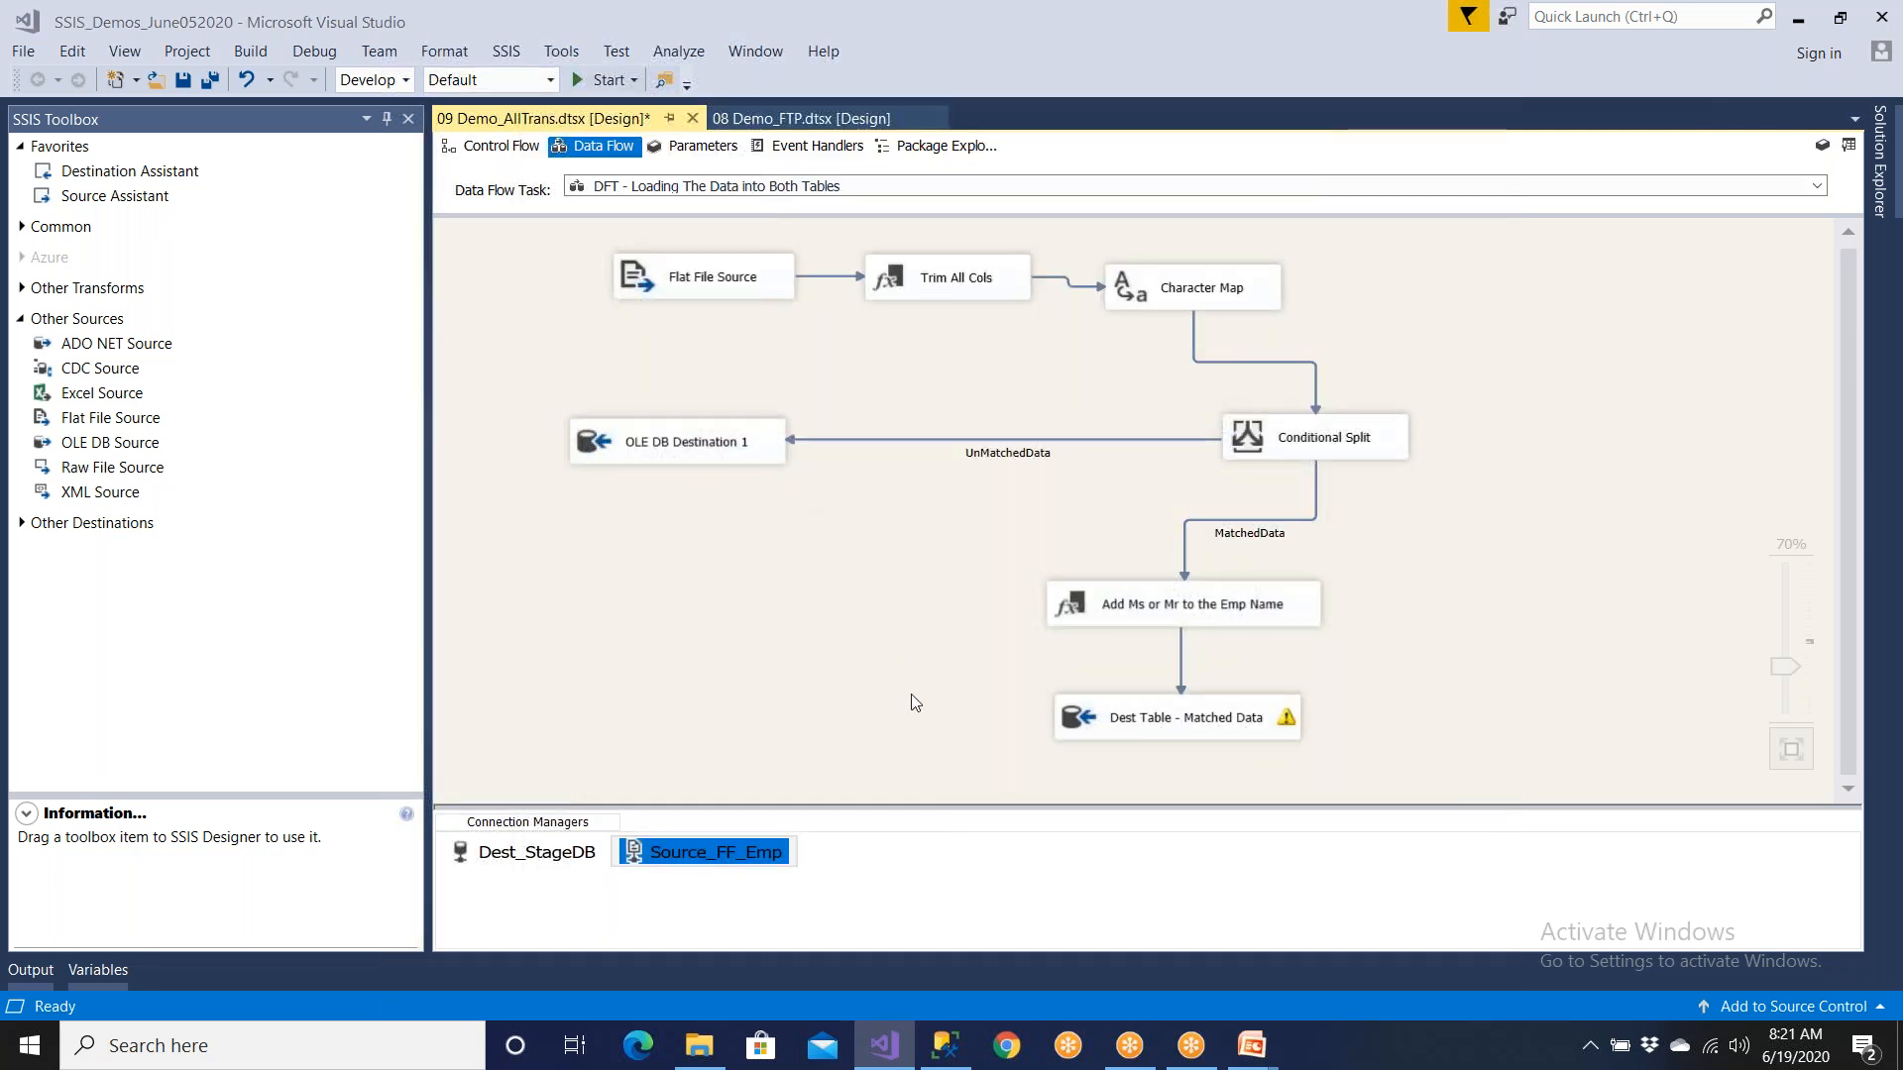
{"action": "left_click", "coordinate": [1130, 835]}
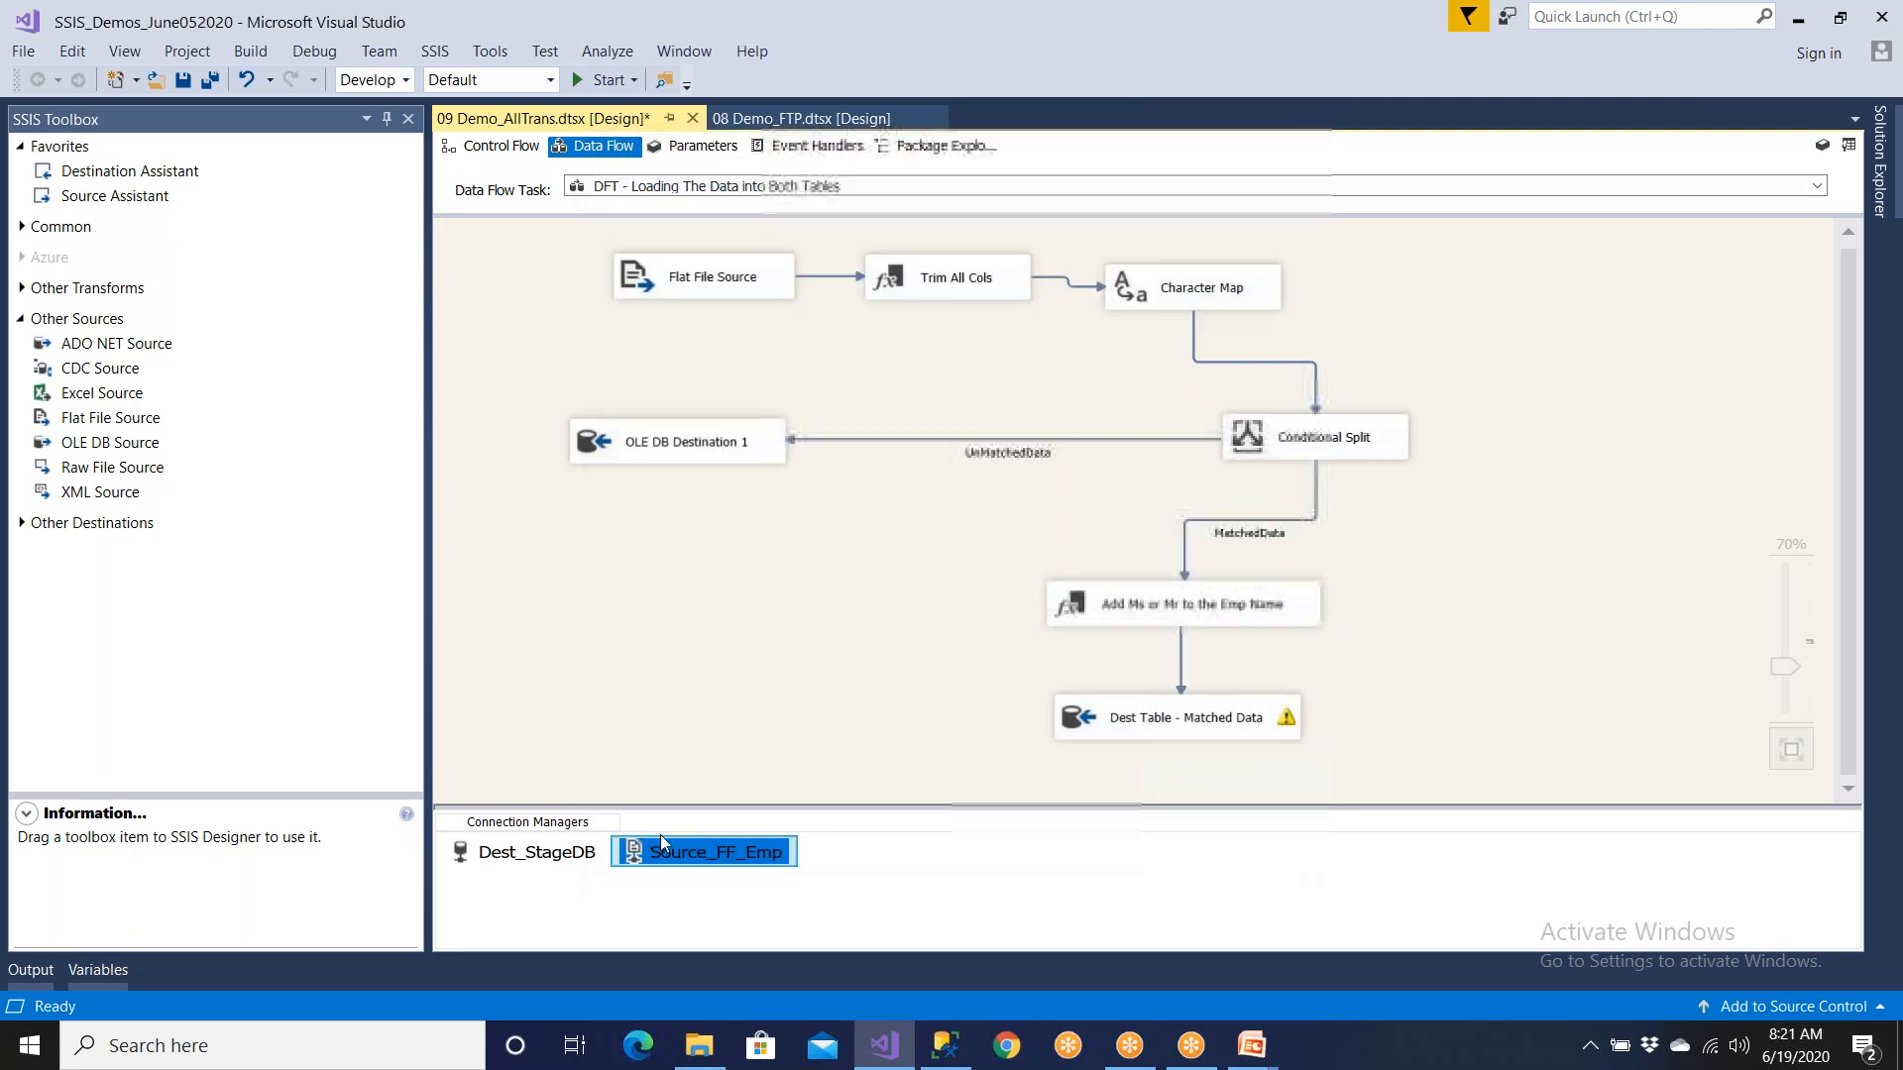
{"action": "left_click", "coordinate": [577, 852]}
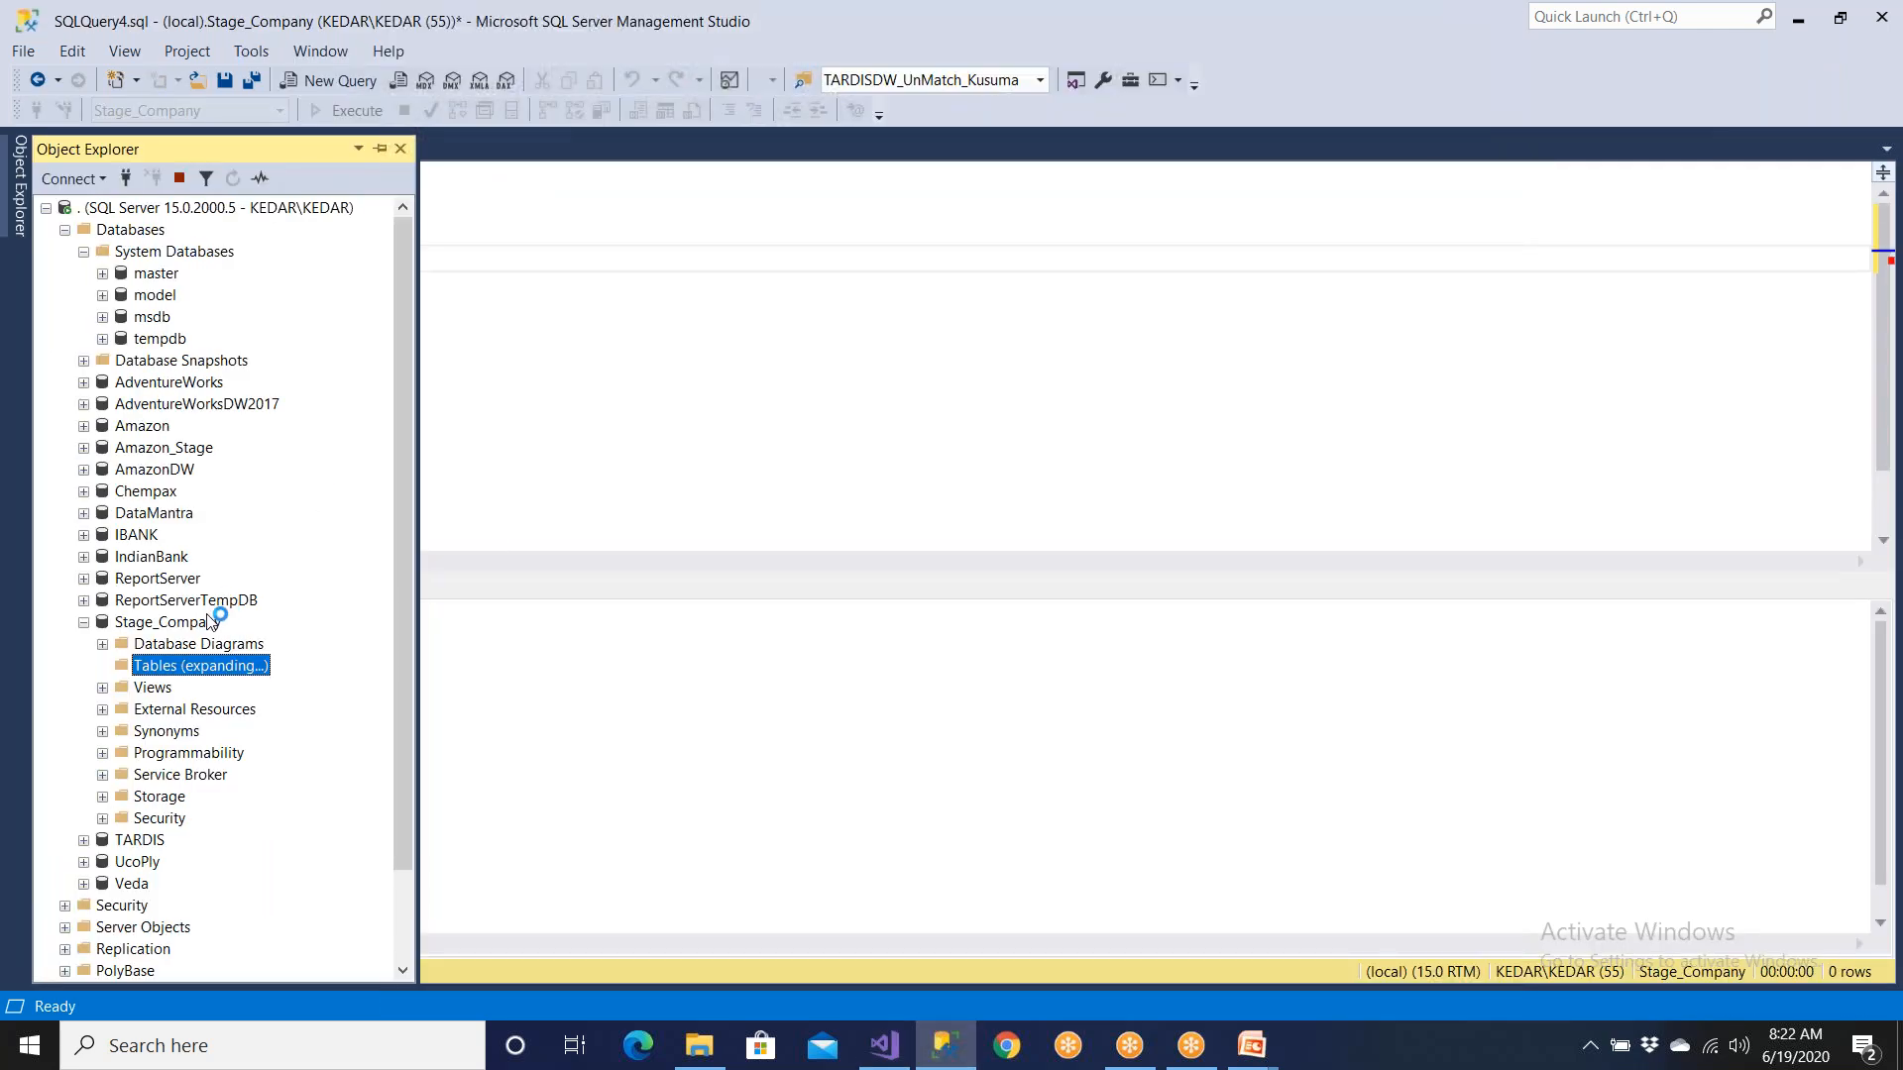
Step: In SQL Server Management Studio, complete the query as "select * from Stage_Employee", run it and examine the returned rows
{"action": "left_click", "coordinate": [797, 460]}
{"action": "type", "text": "St"}
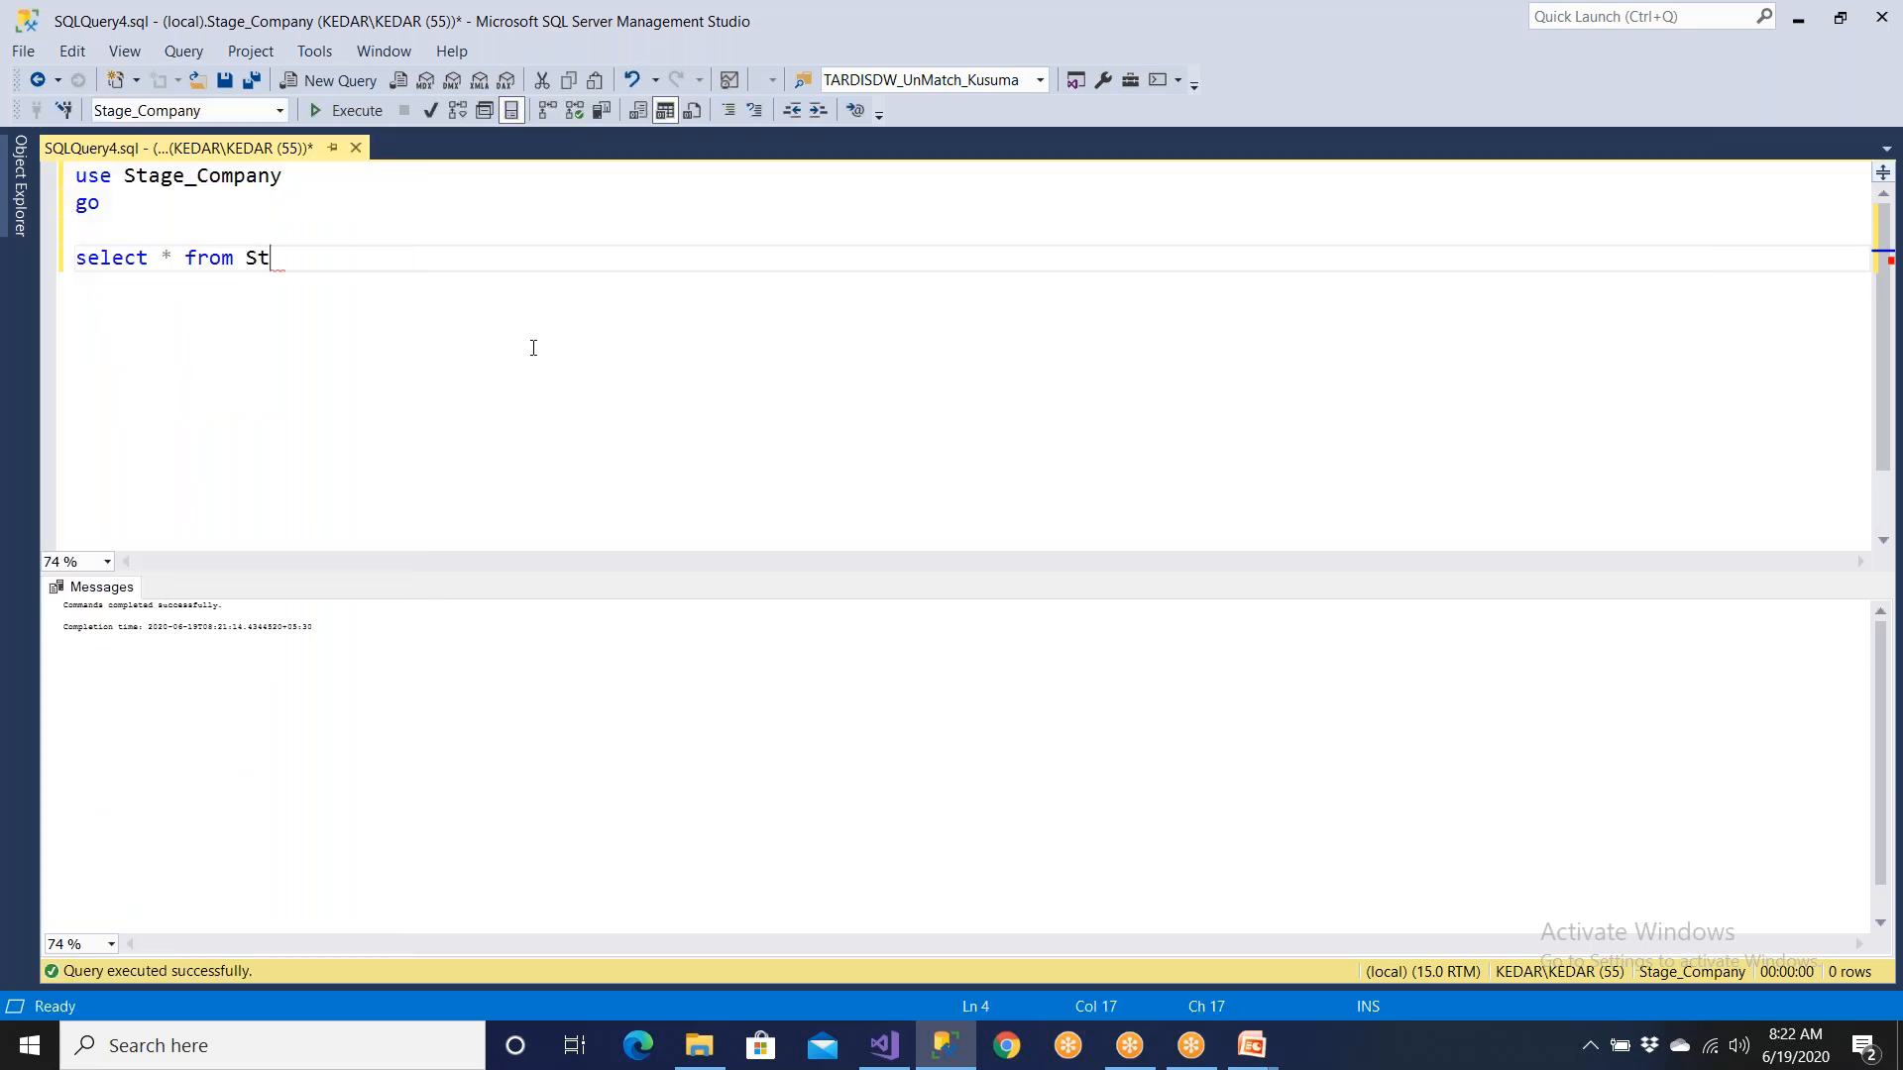
{"action": "type", "text": "gege_Employee"}
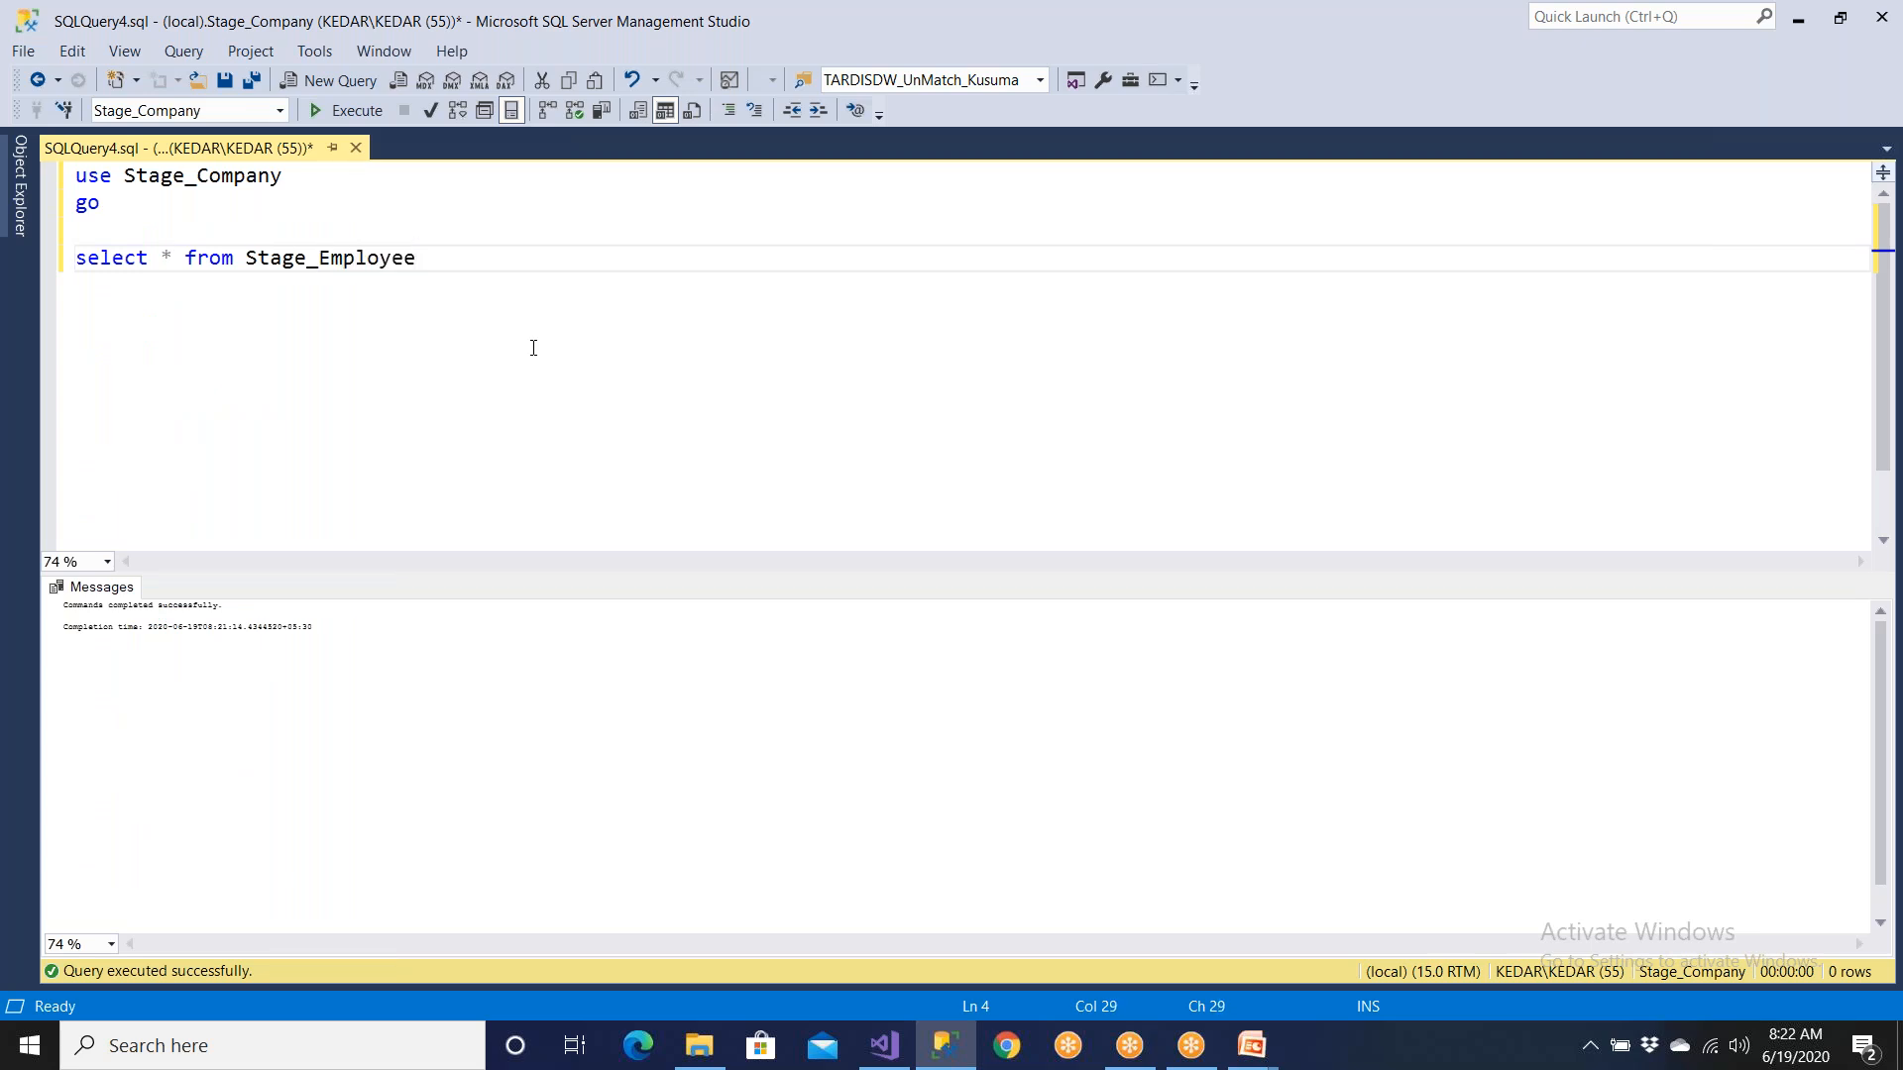
{"action": "key", "text": "F5"}
{"action": "left_click", "coordinate": [323, 729]}
{"action": "scroll", "coordinate": [323, 724], "scroll_direction": "down", "scroll_amount": 1}
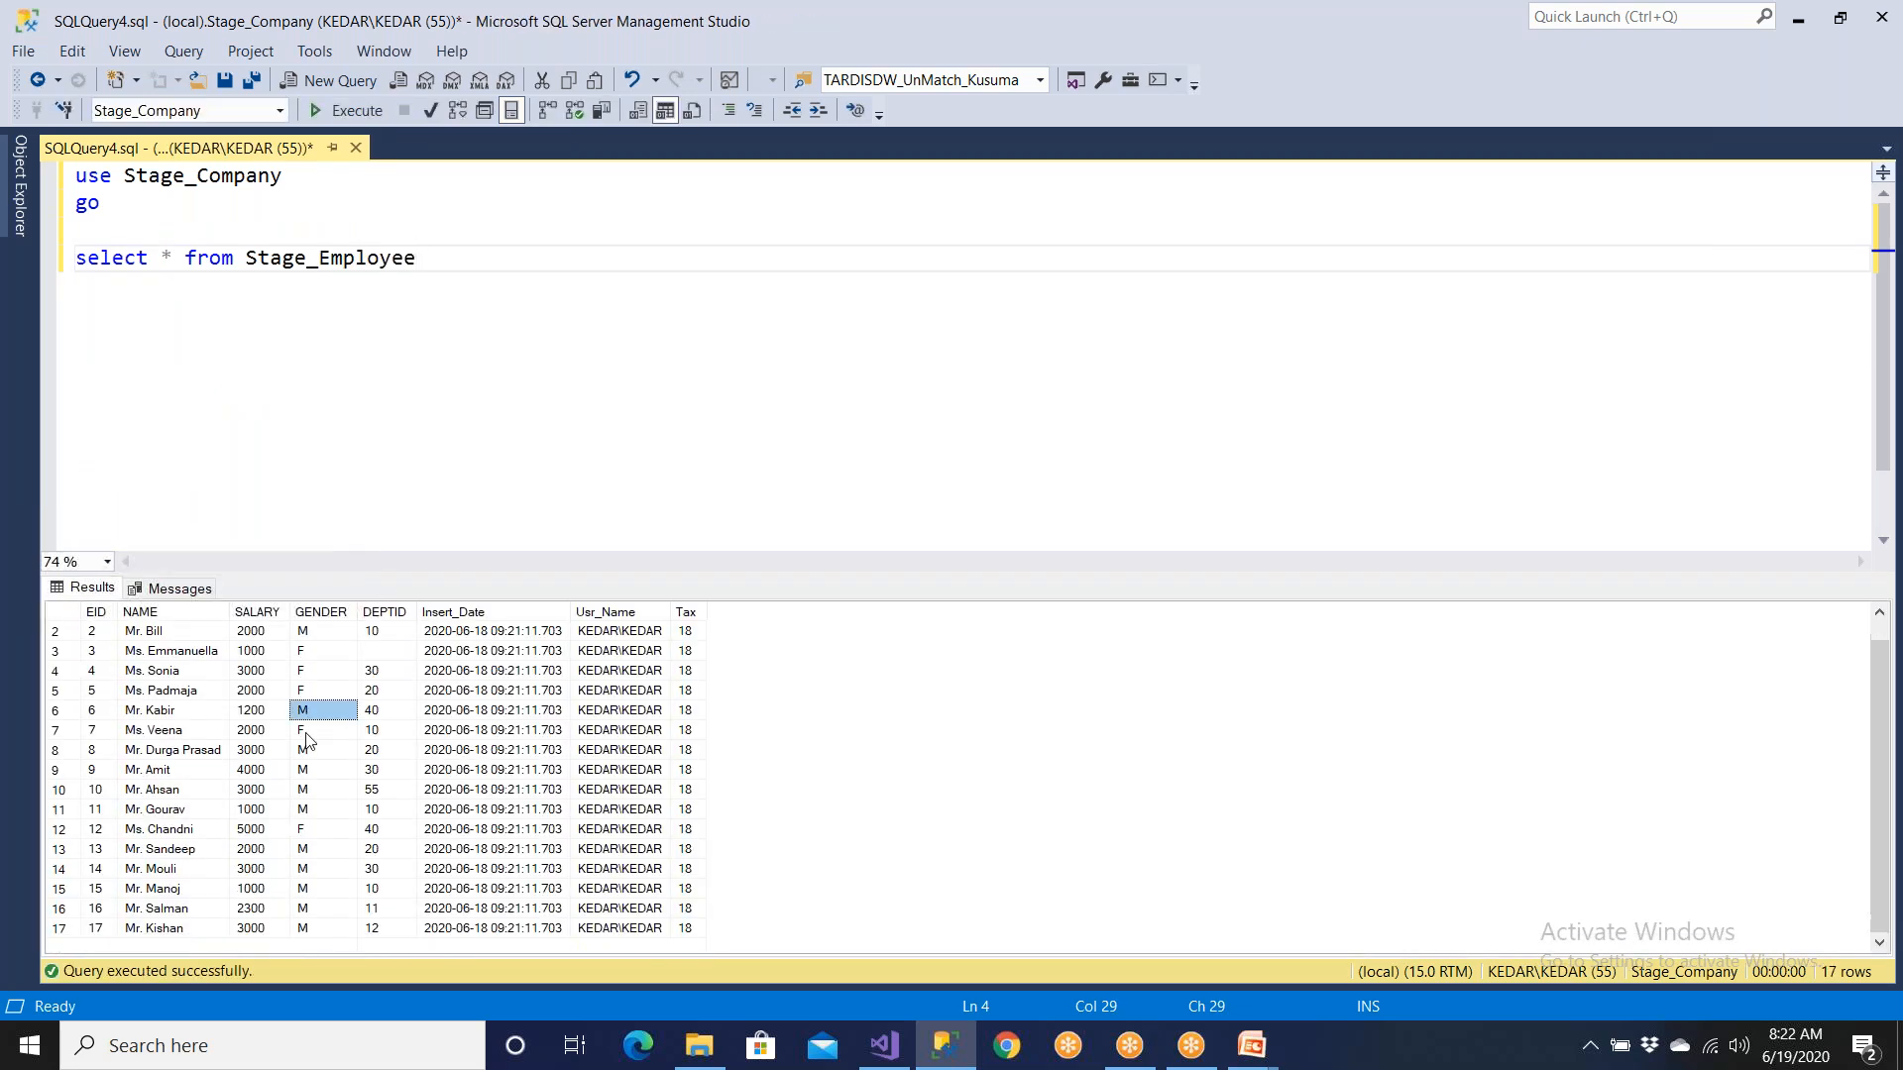
{"action": "left_click_drag", "start_coordinate": [442, 263], "coordinate": [73, 261]}
{"action": "left_click", "coordinate": [21, 224]}
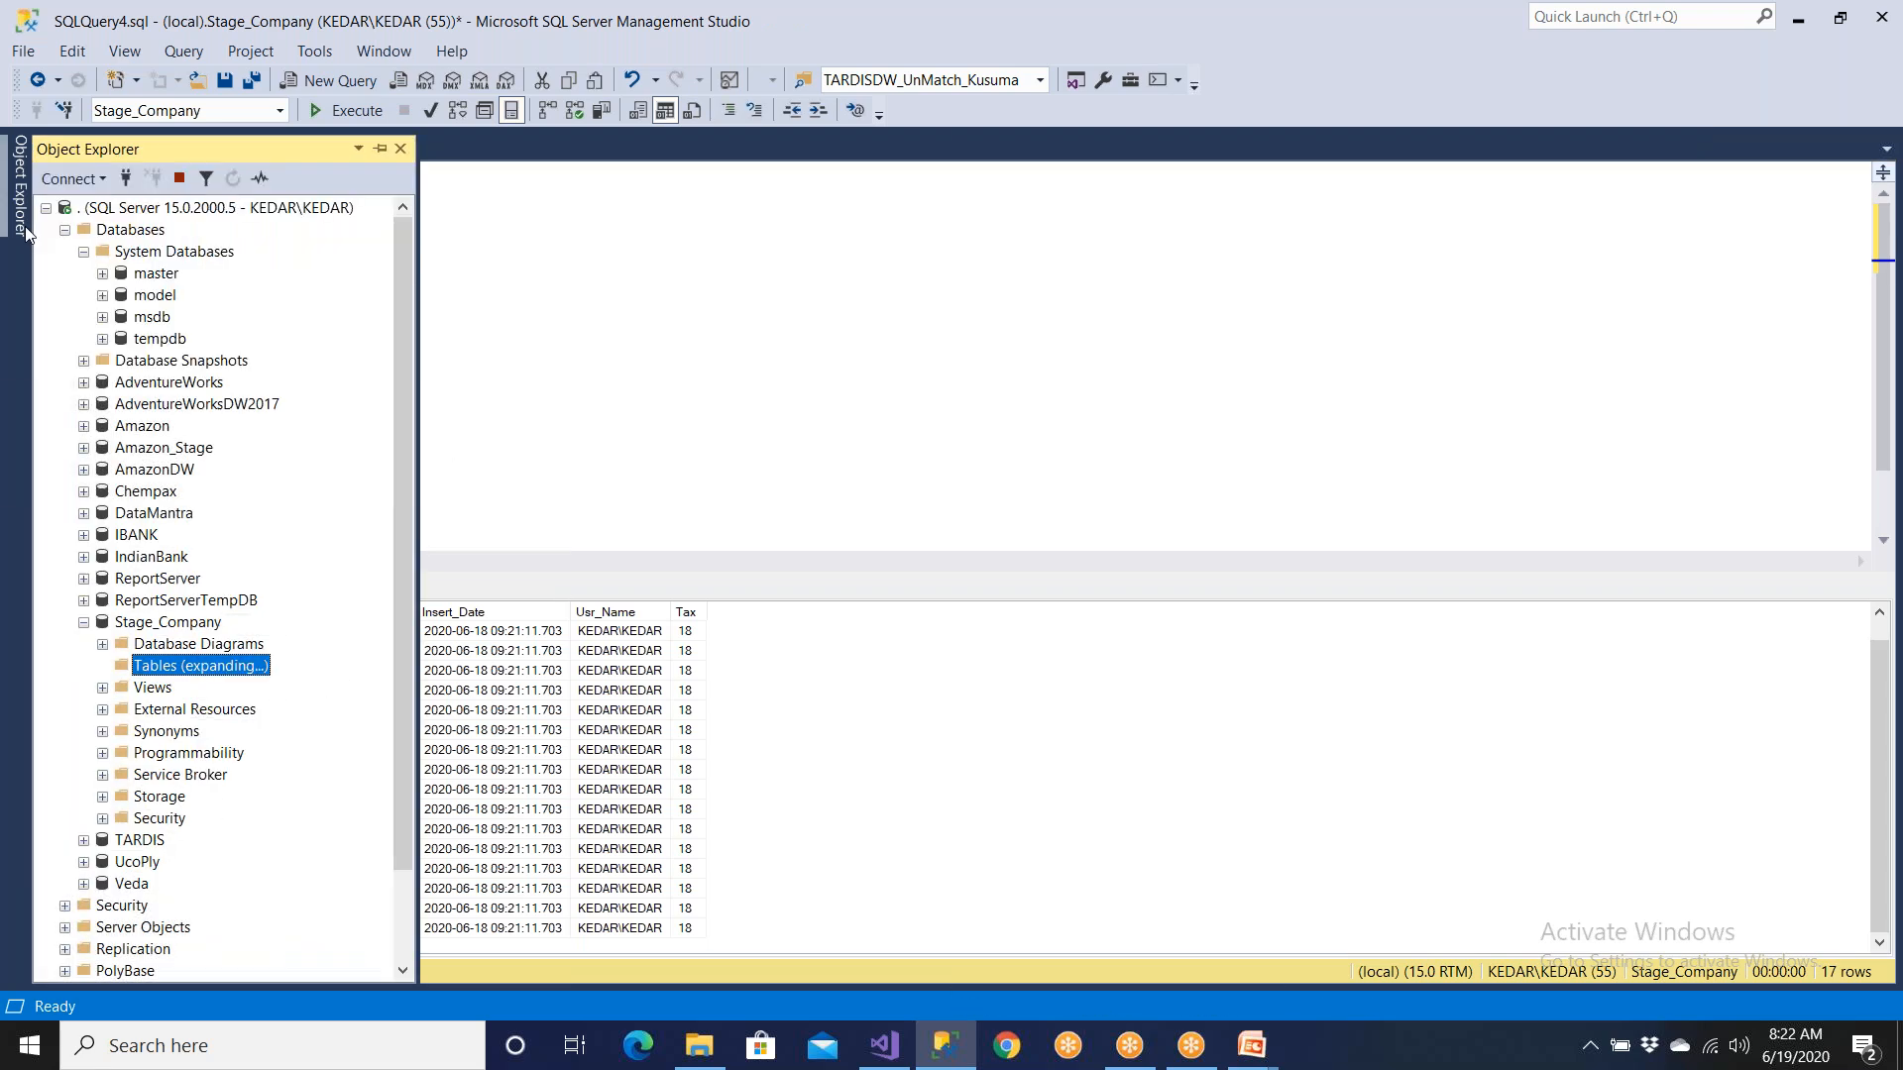
Step: Return to Visual Studio, dismiss the connection manager dialog, and rename OLE DB Destination 1 as "Dest - Emp - UnMatched"
{"action": "left_click", "coordinate": [905, 1056]}
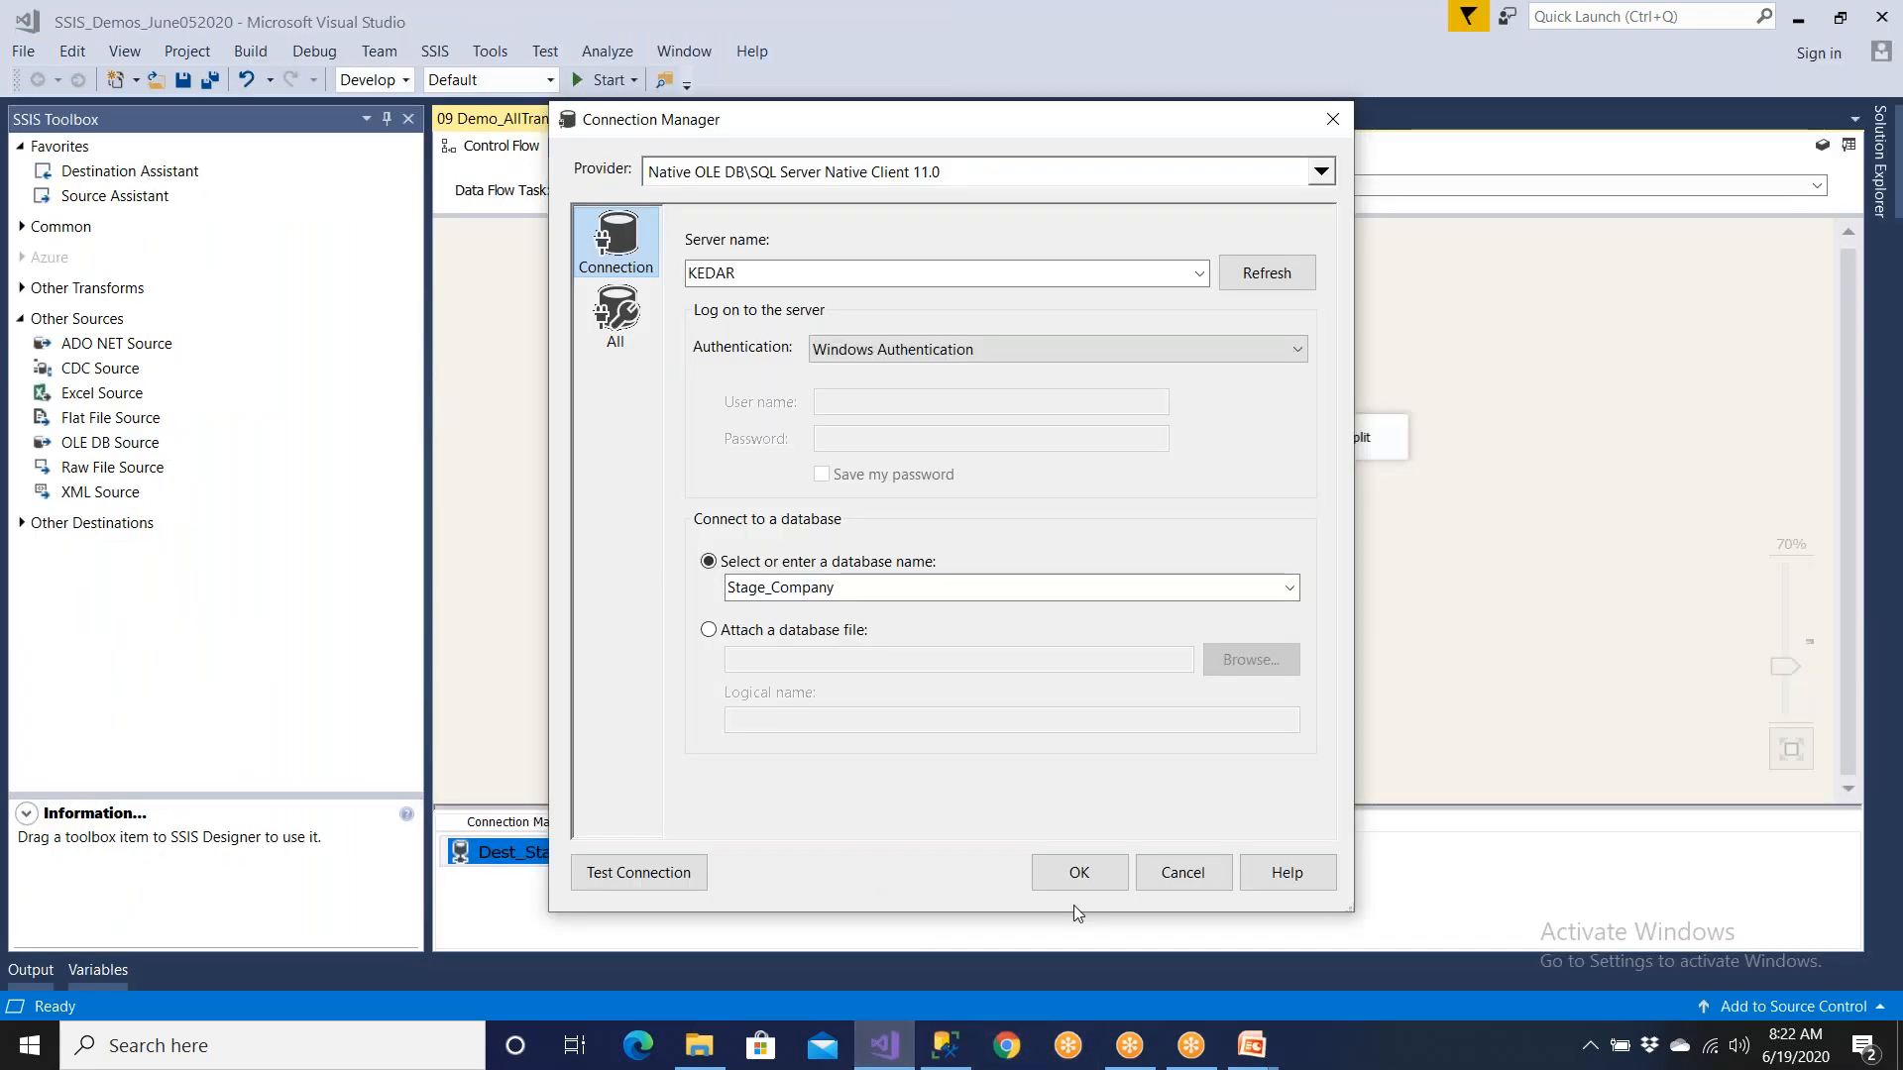
{"action": "left_click", "coordinate": [1197, 882]}
{"action": "right_click", "coordinate": [734, 452]}
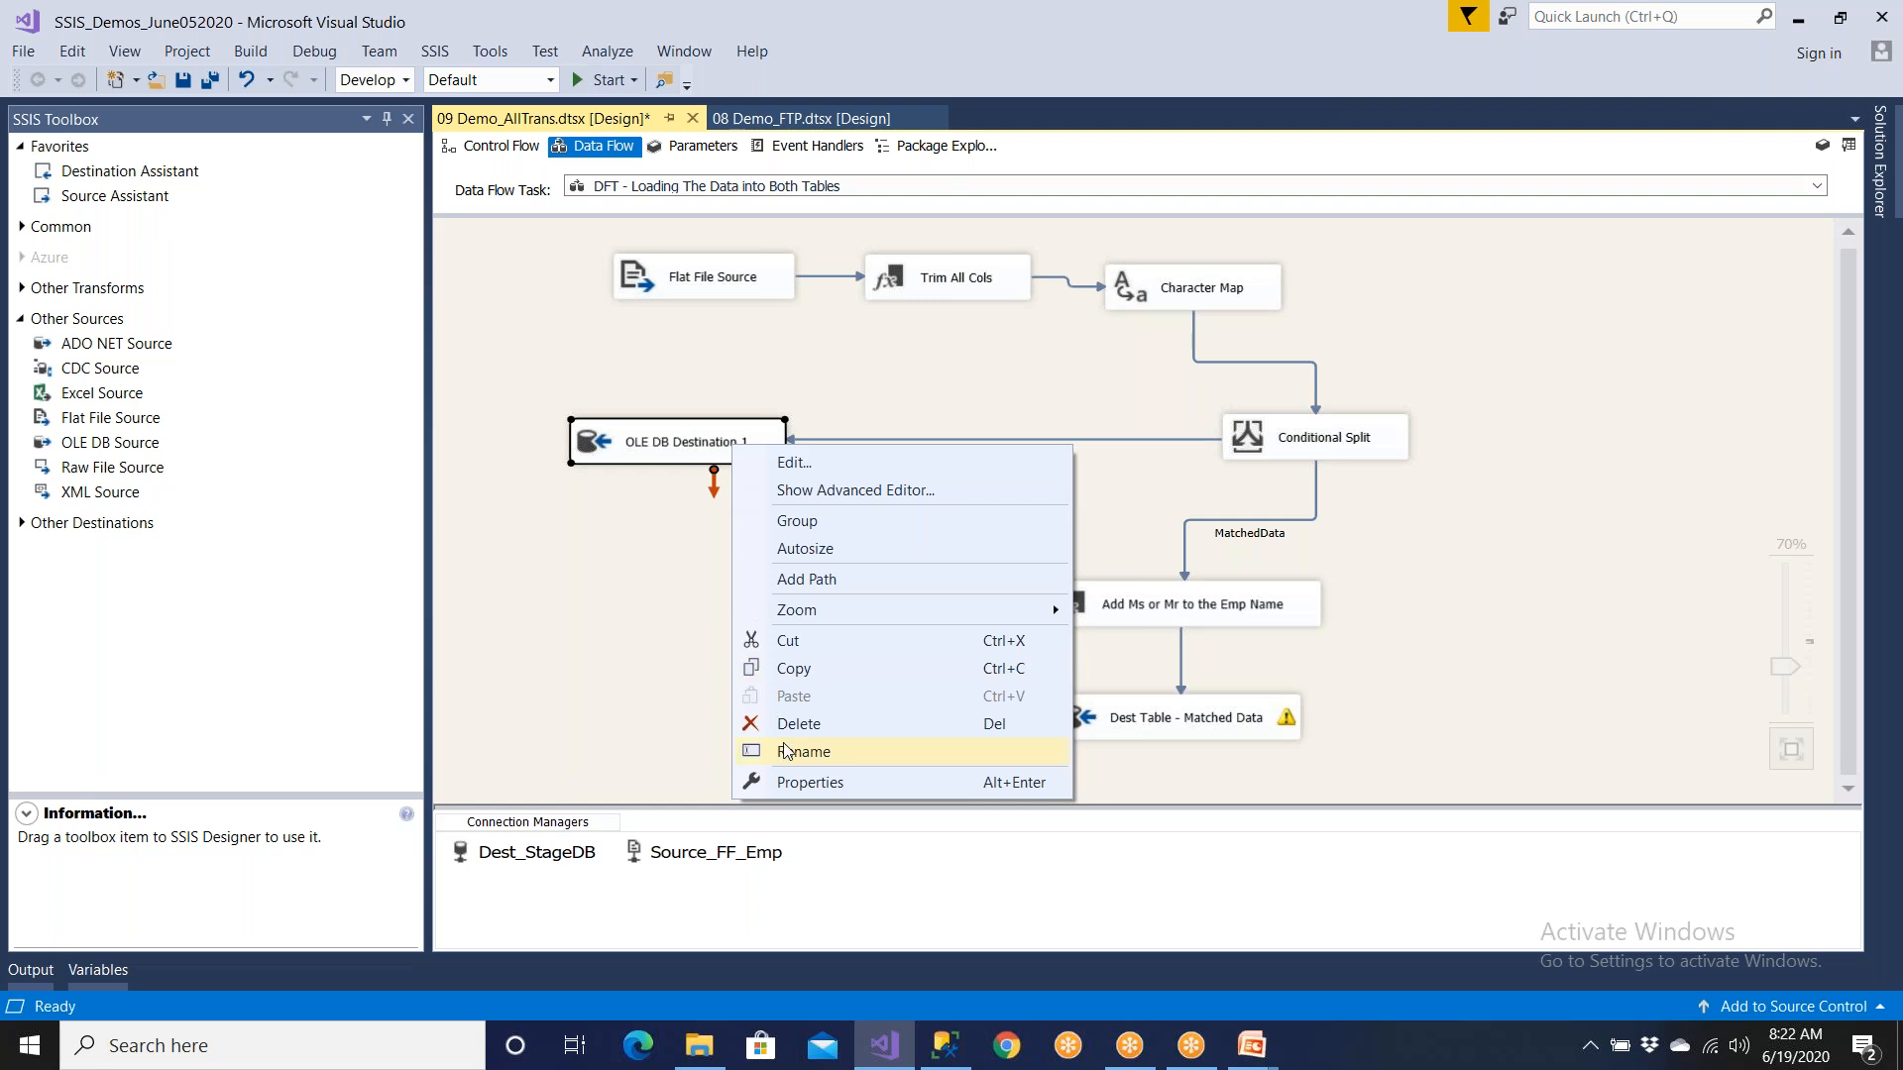
{"action": "left_click", "coordinate": [803, 751]}
{"action": "type", "text": "Em"}
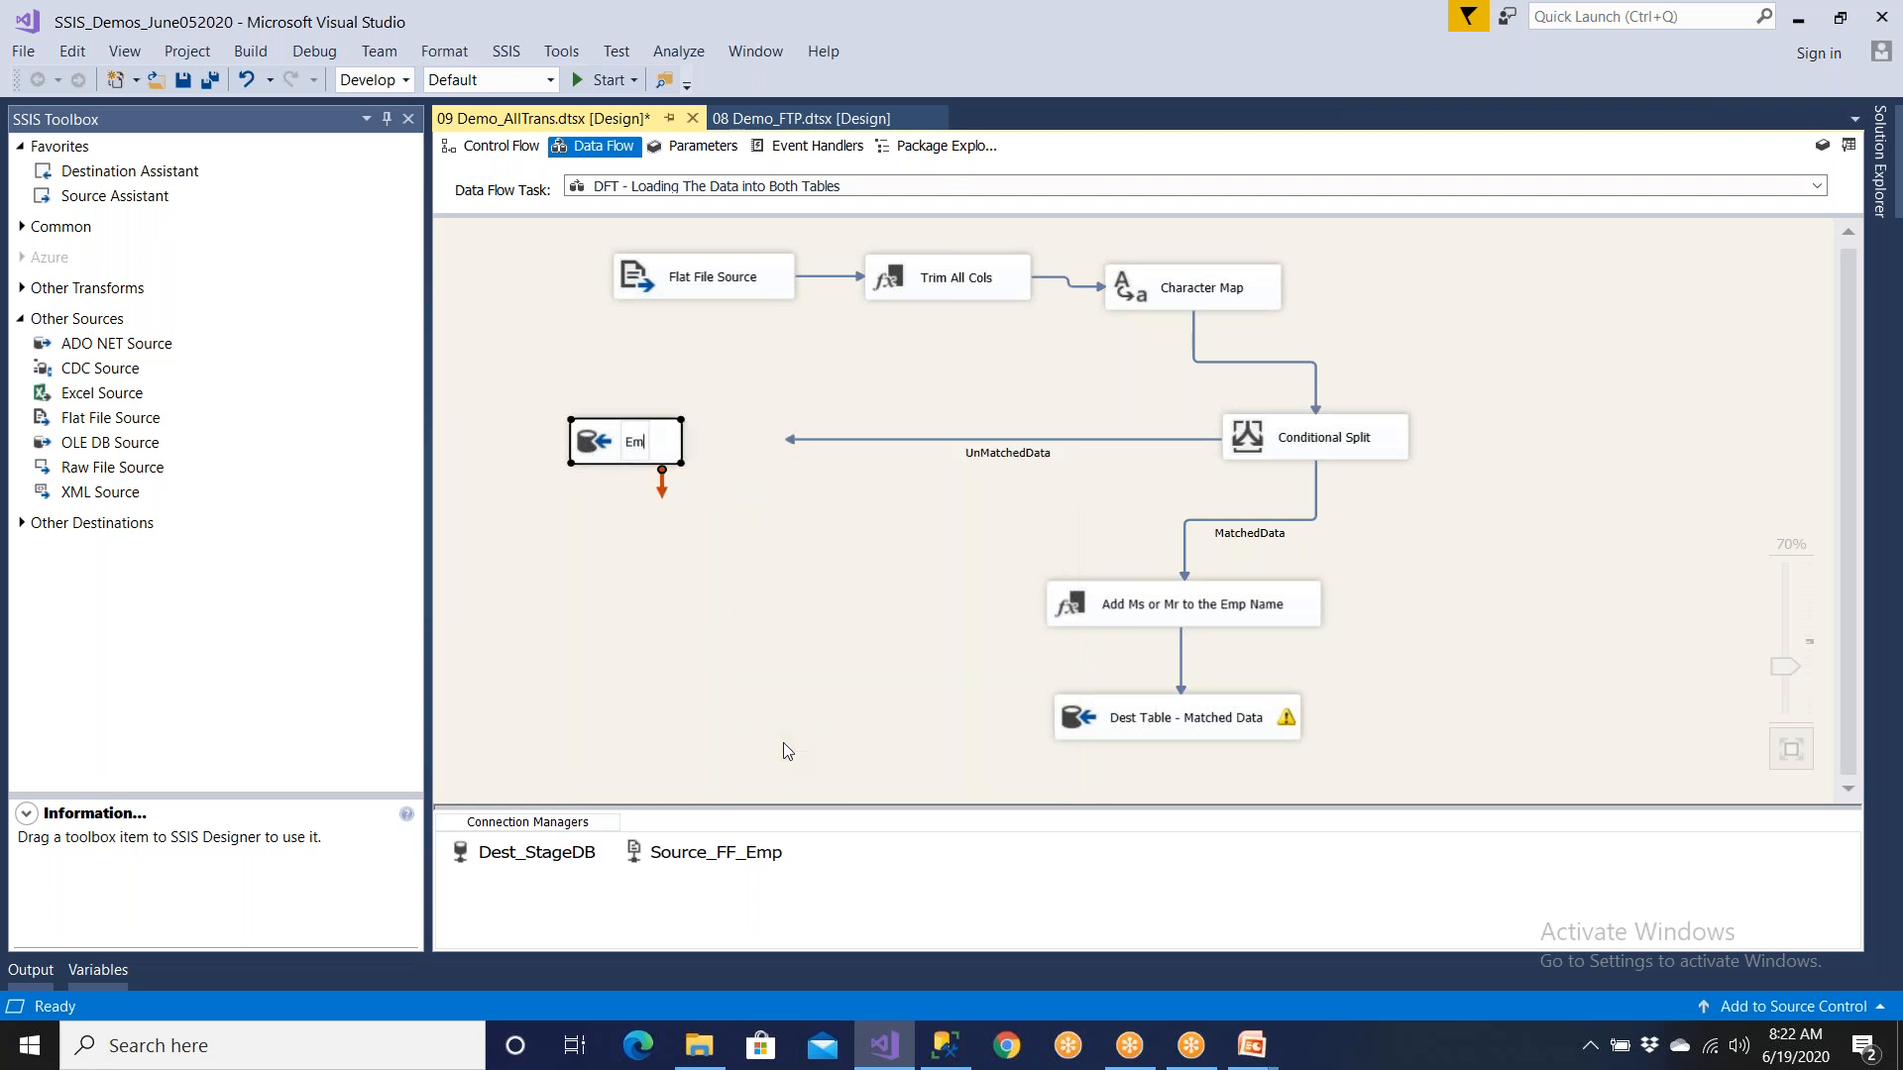
{"action": "key", "text": "BackSpace"}
{"action": "key", "text": "BackSpace"}
{"action": "type", "text": "Dest - Emp"}
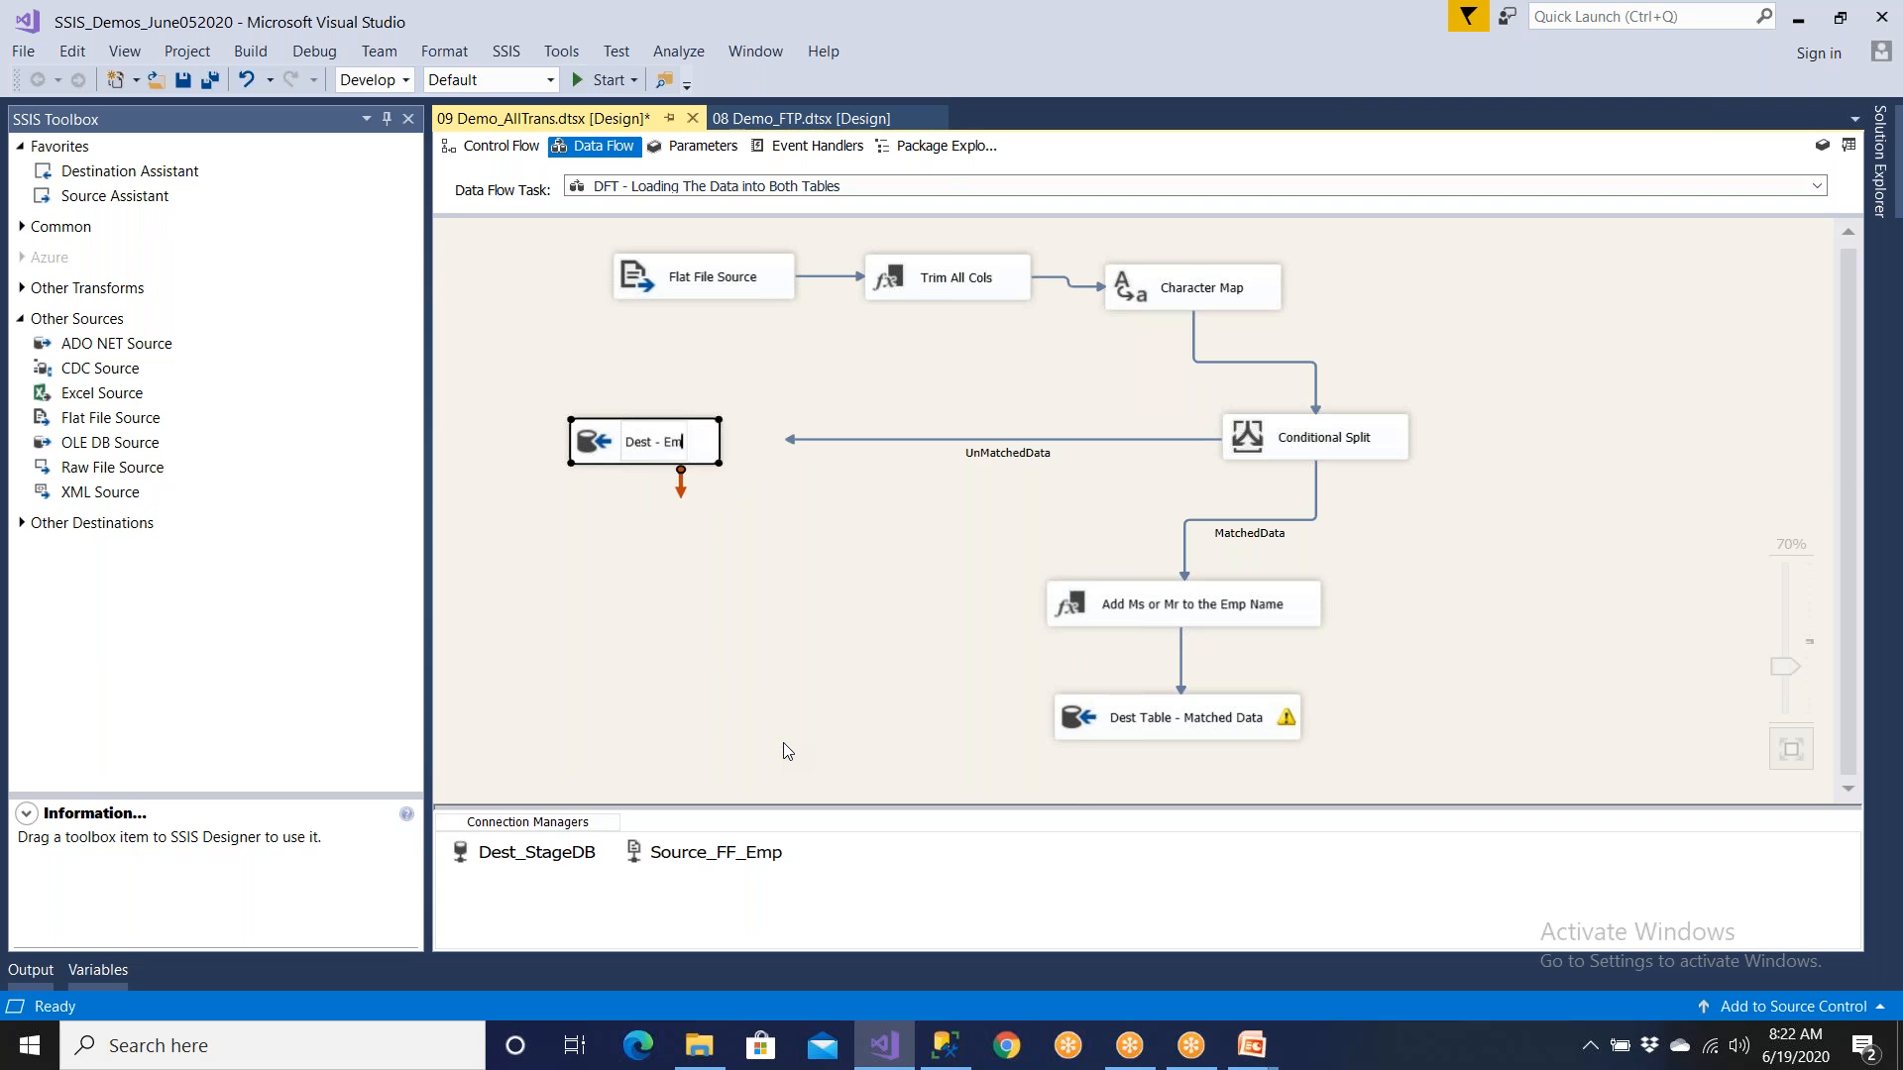
{"action": "type", "text": " - "}
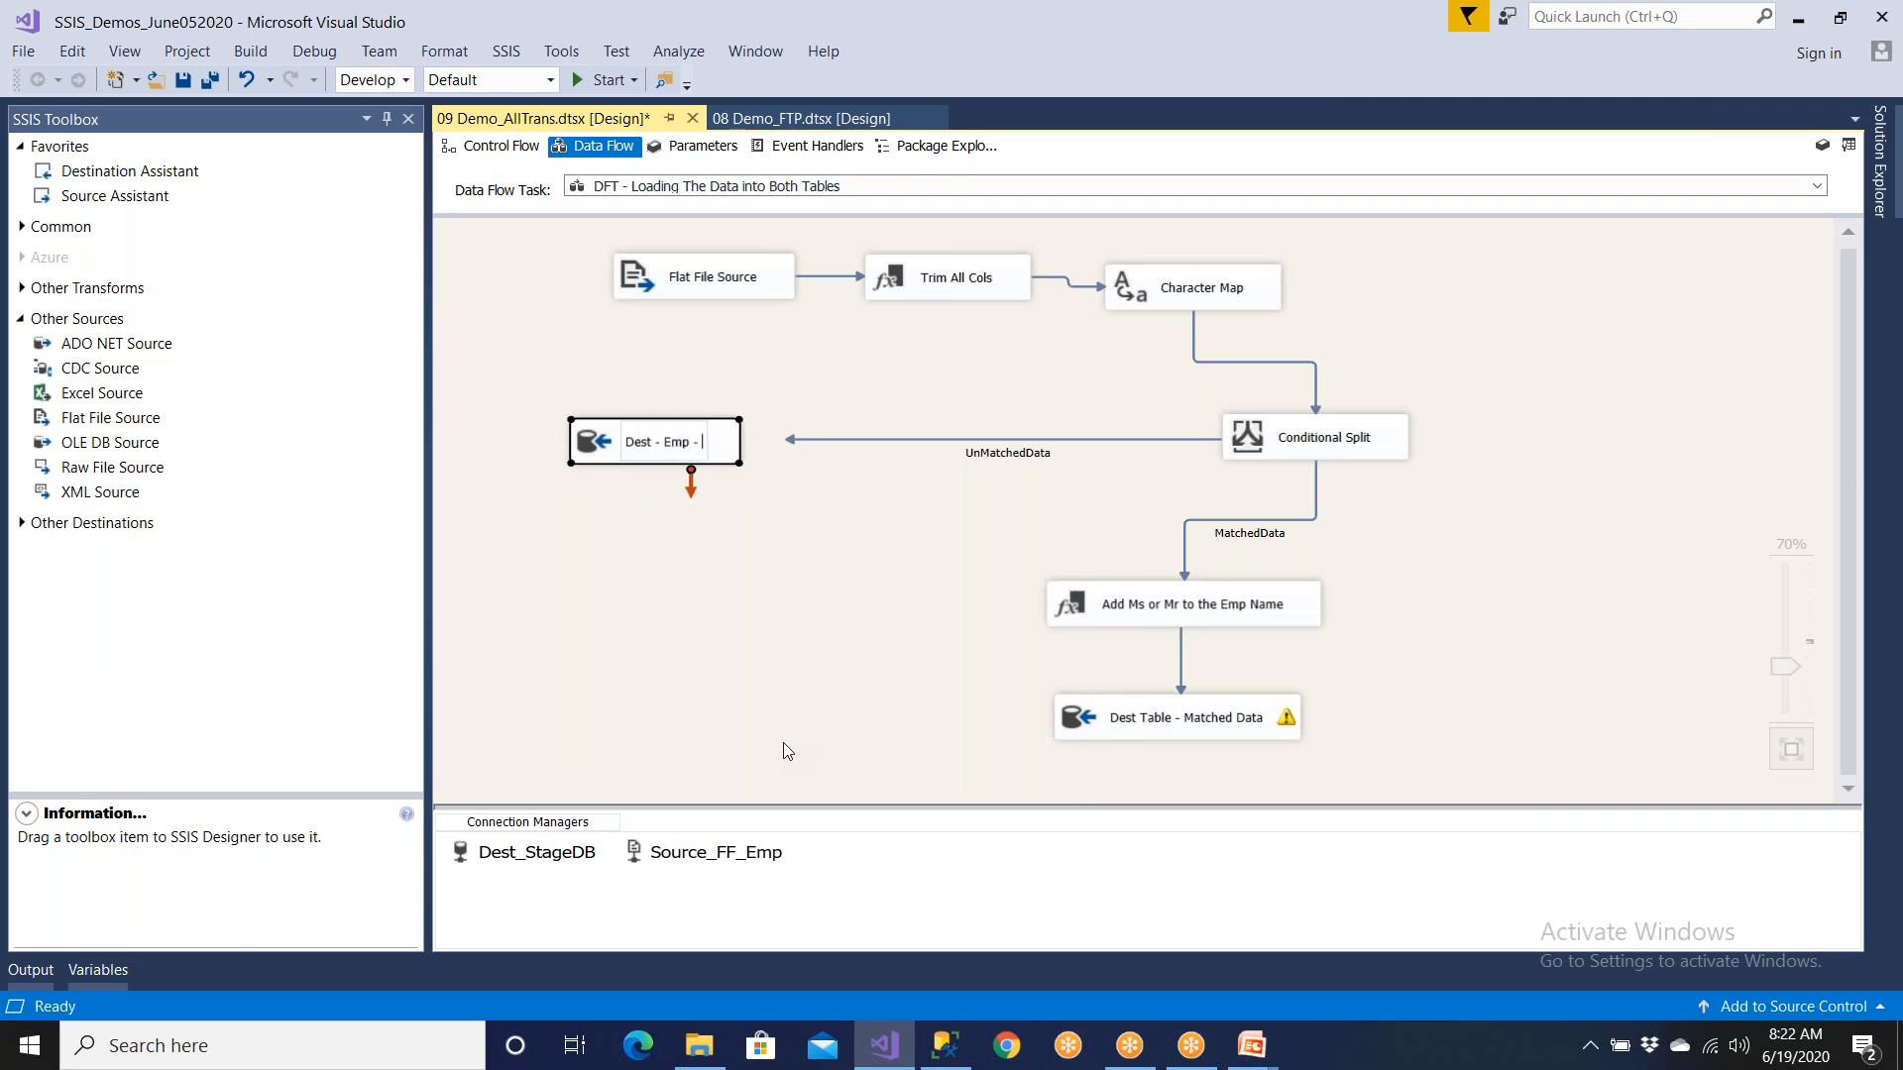
{"action": "type", "text": "UnMatched"}
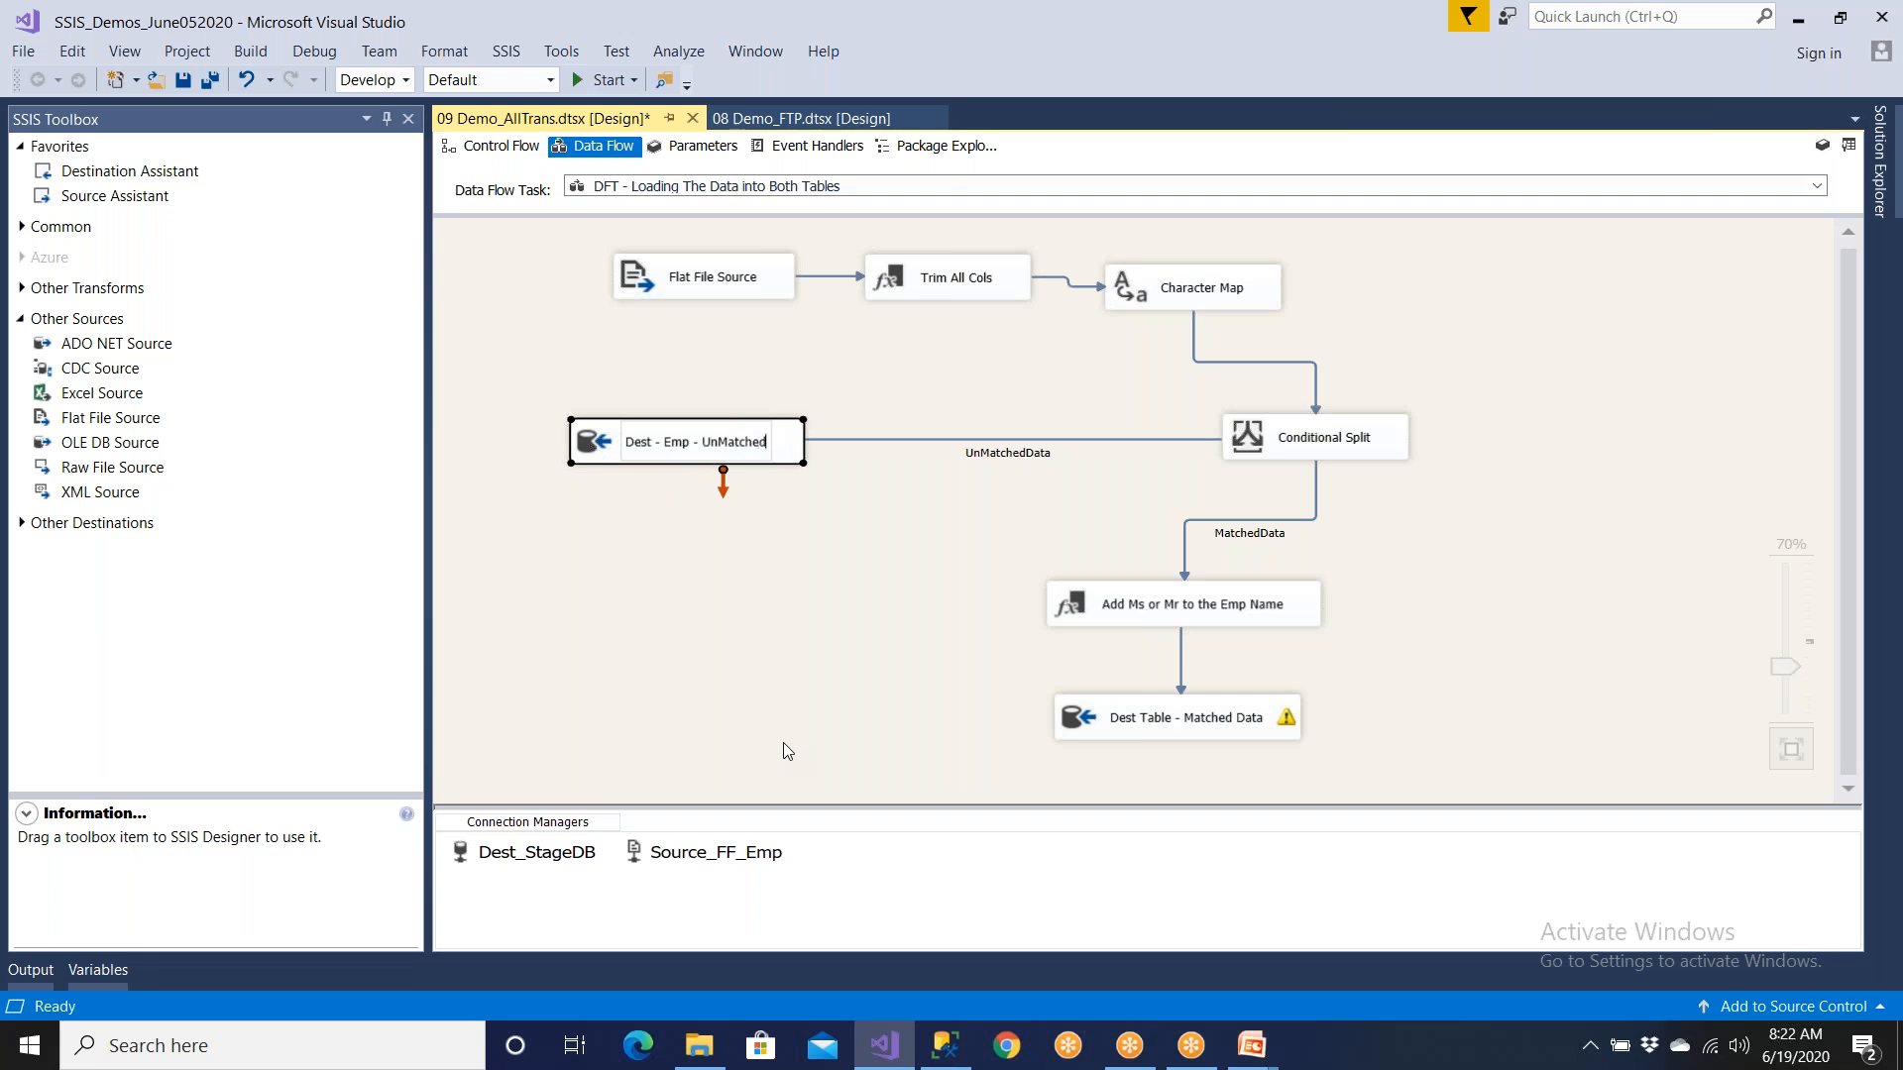
{"action": "key", "text": "Return"}
Step: Check the connection settings and target table of Dest - Emp - UnMatched, close its editor unchanged, and switch to SQL Server Management Studio
{"action": "double_click", "coordinate": [729, 444]}
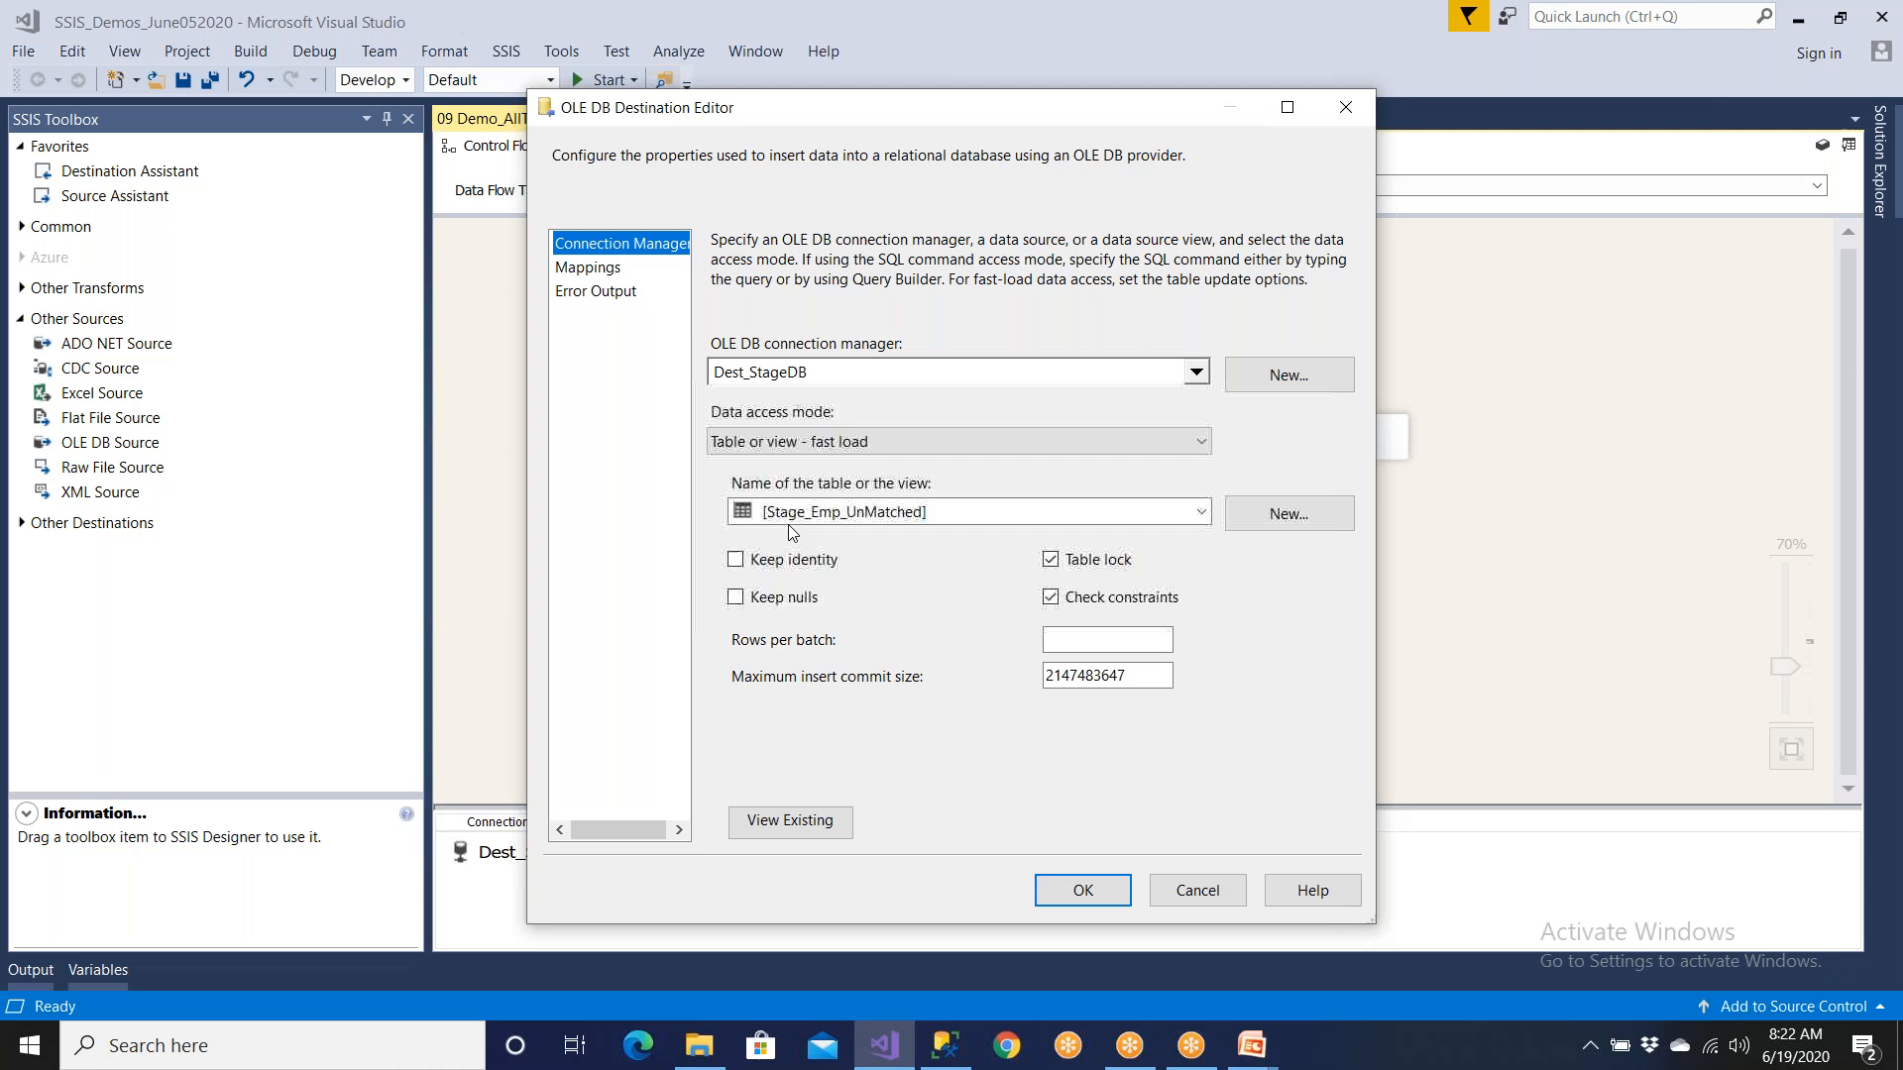
{"action": "left_click", "coordinate": [1163, 894]}
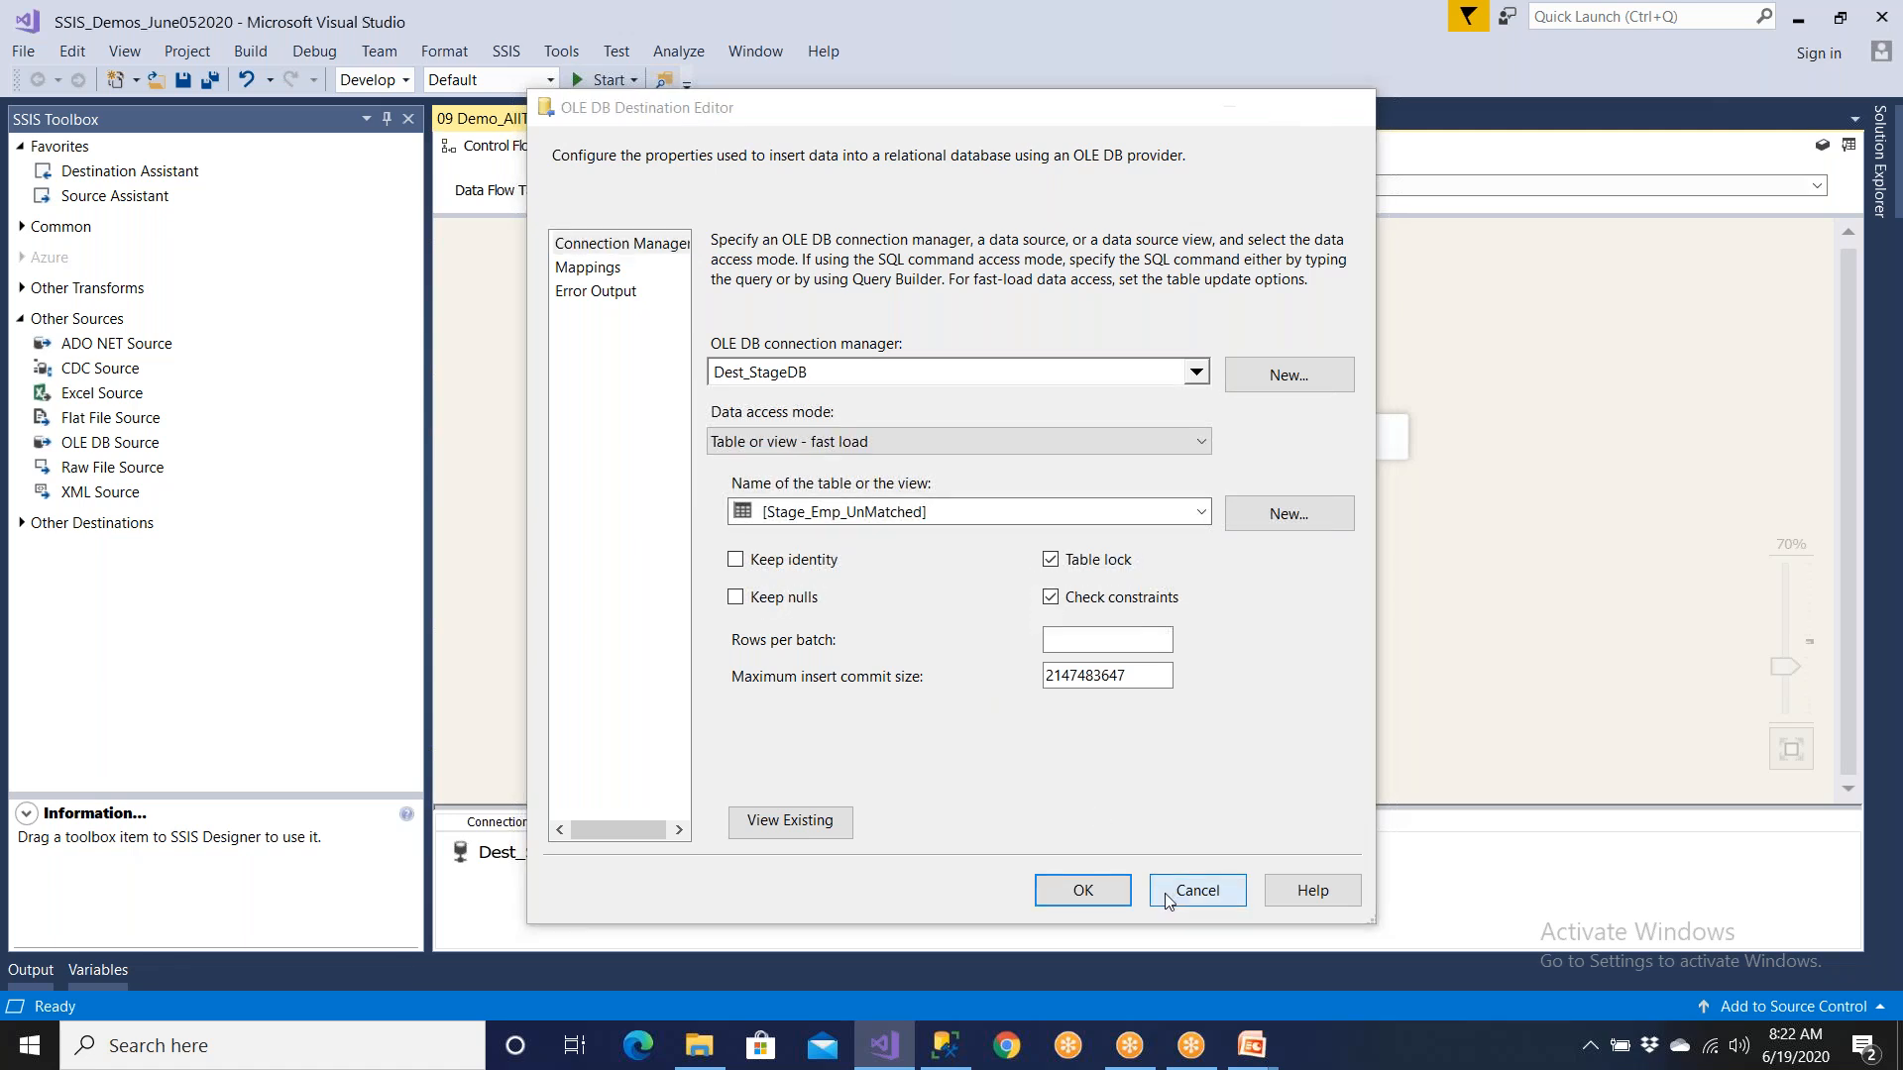
{"action": "key", "text": "alt+Tab"}
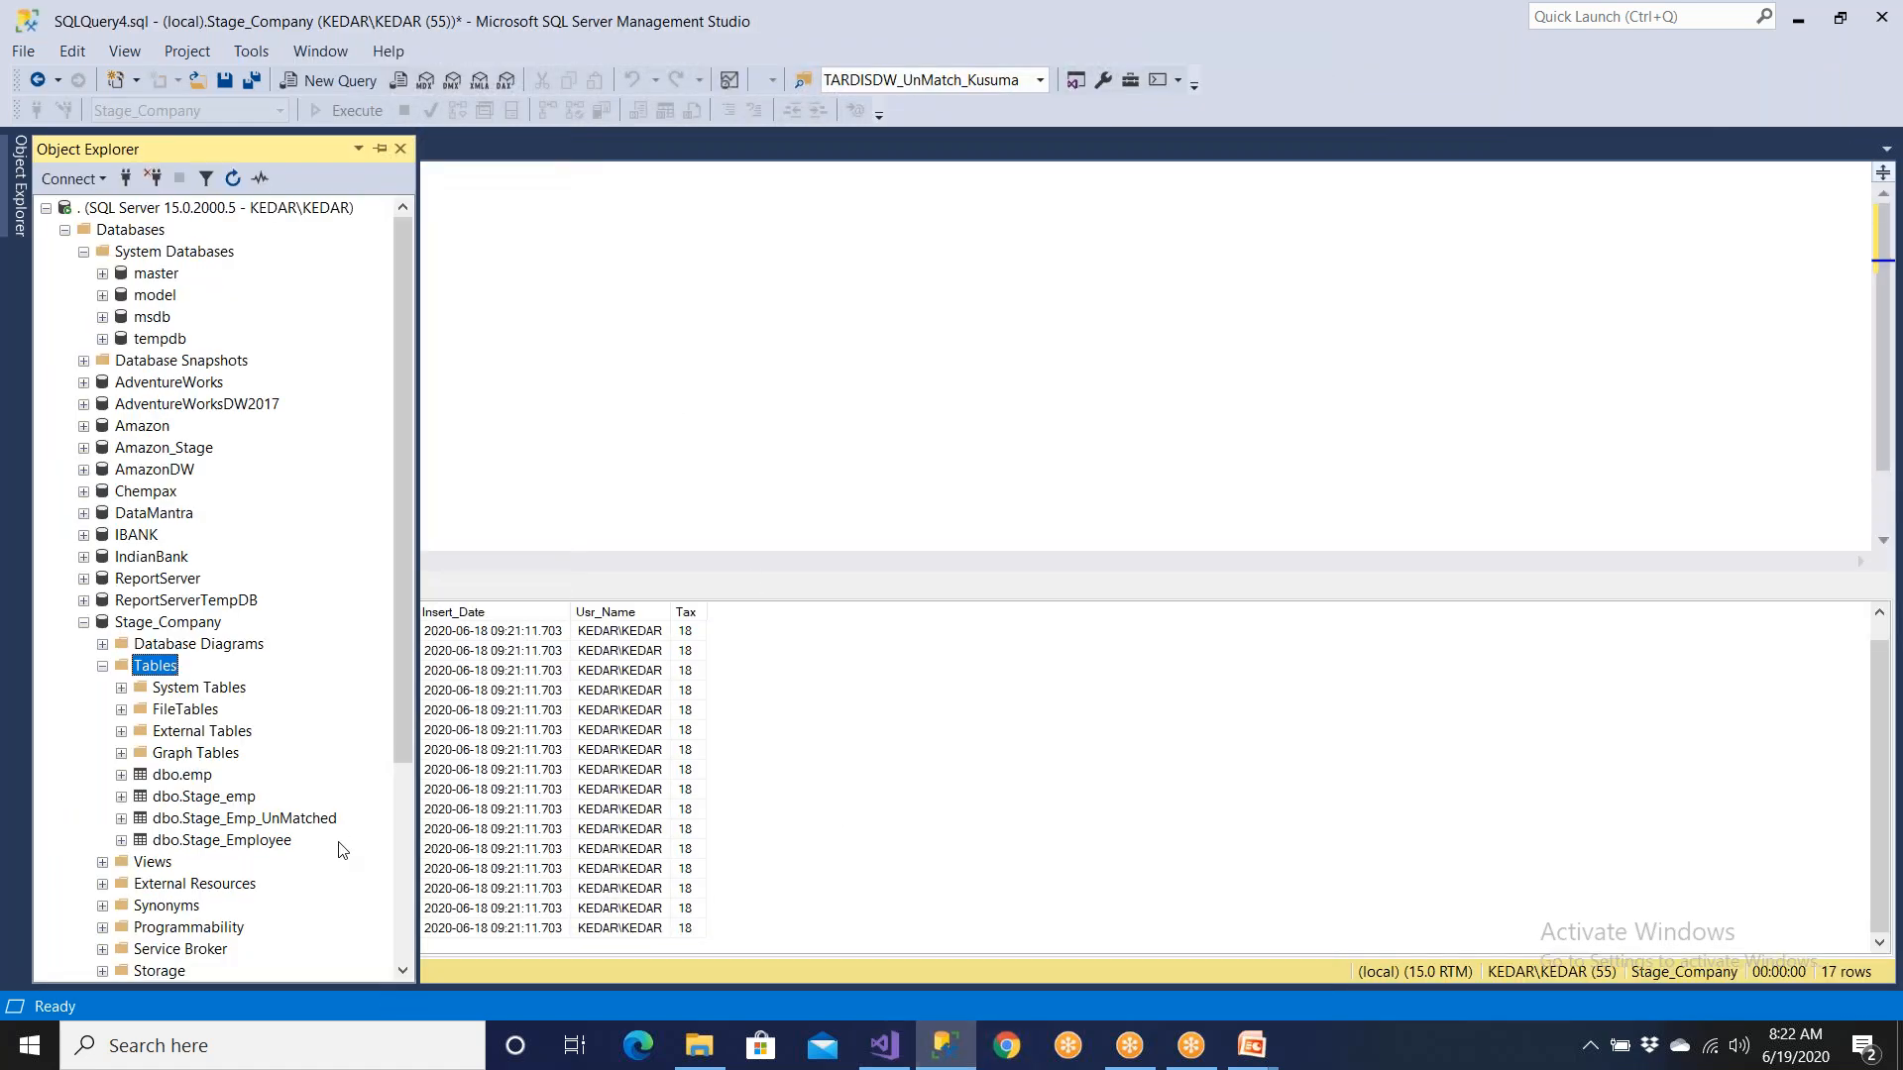
Step: Add the query "select * from Stage_Emp_UnMatched" below the Stage_Employee query and run both
{"action": "left_click_drag", "start_coordinate": [265, 831], "coordinate": [419, 260]}
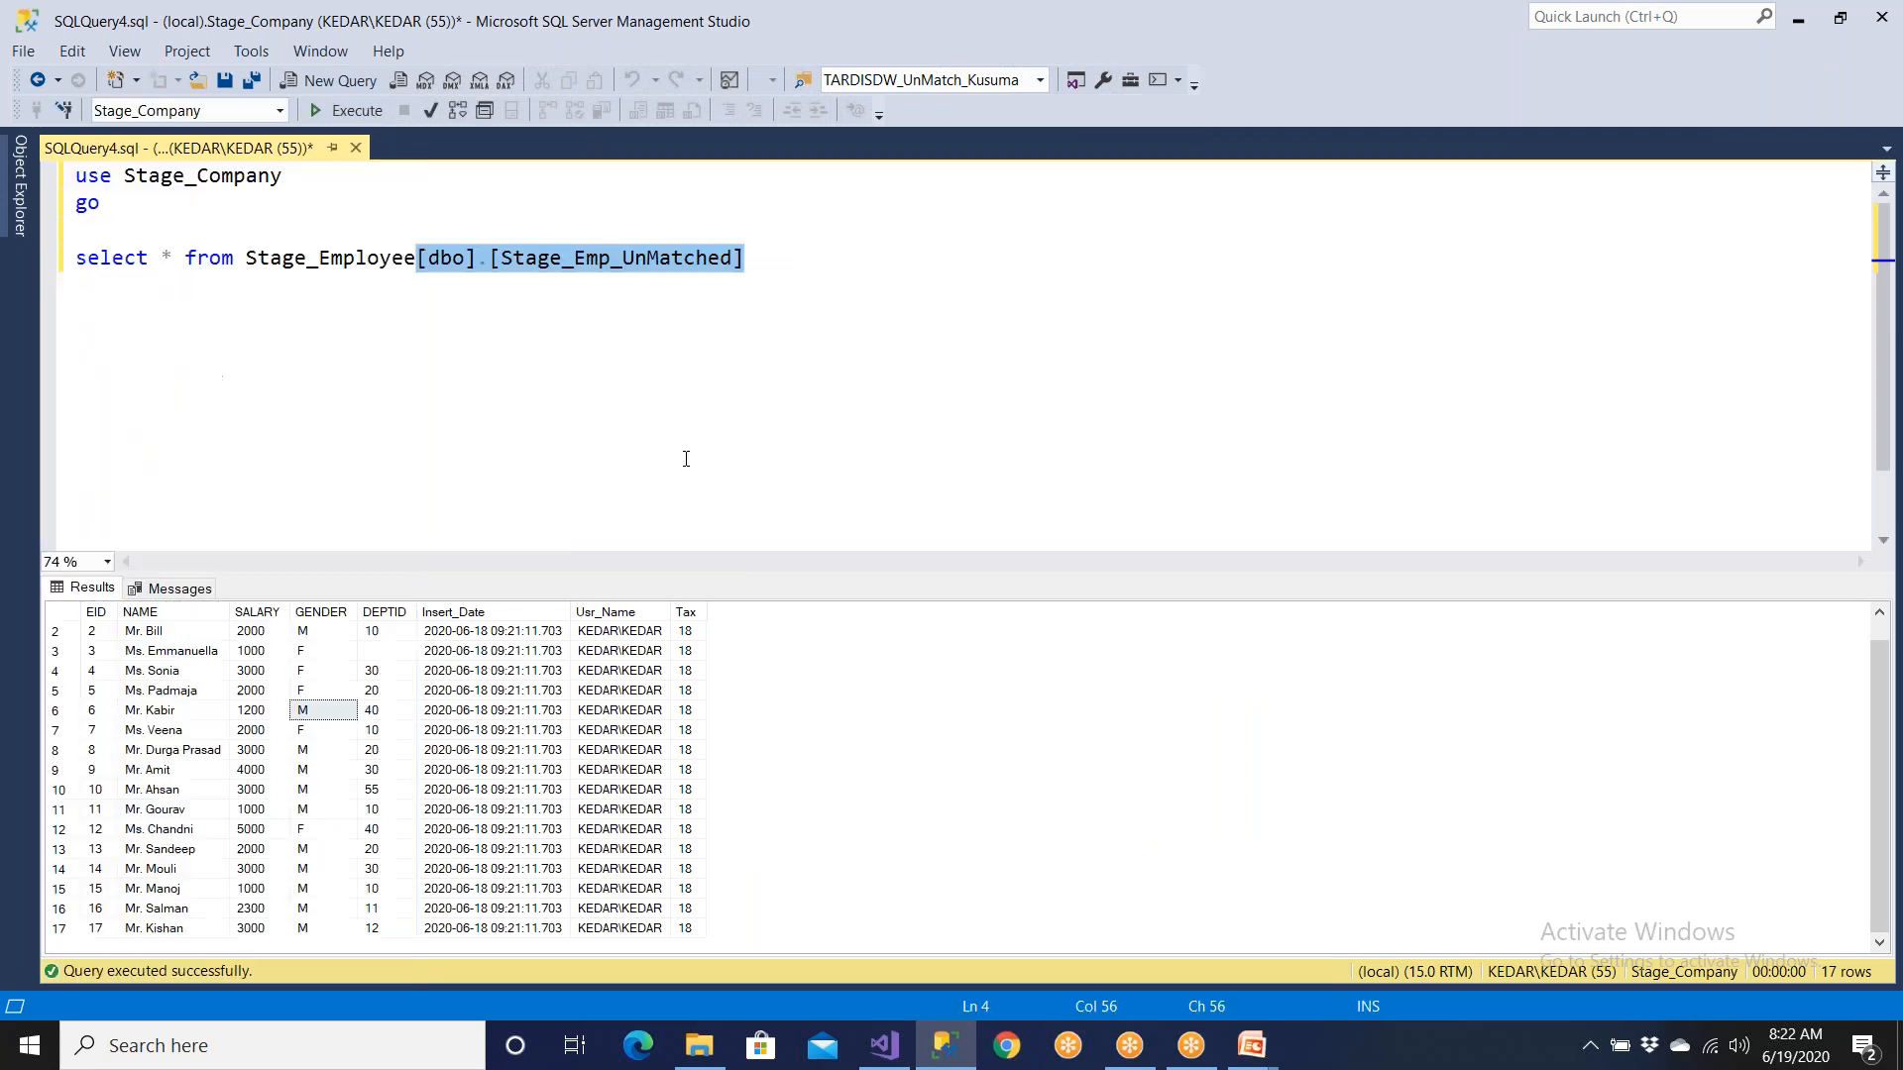
{"action": "left_click", "coordinate": [550, 258]}
{"action": "left_click", "coordinate": [421, 258]}
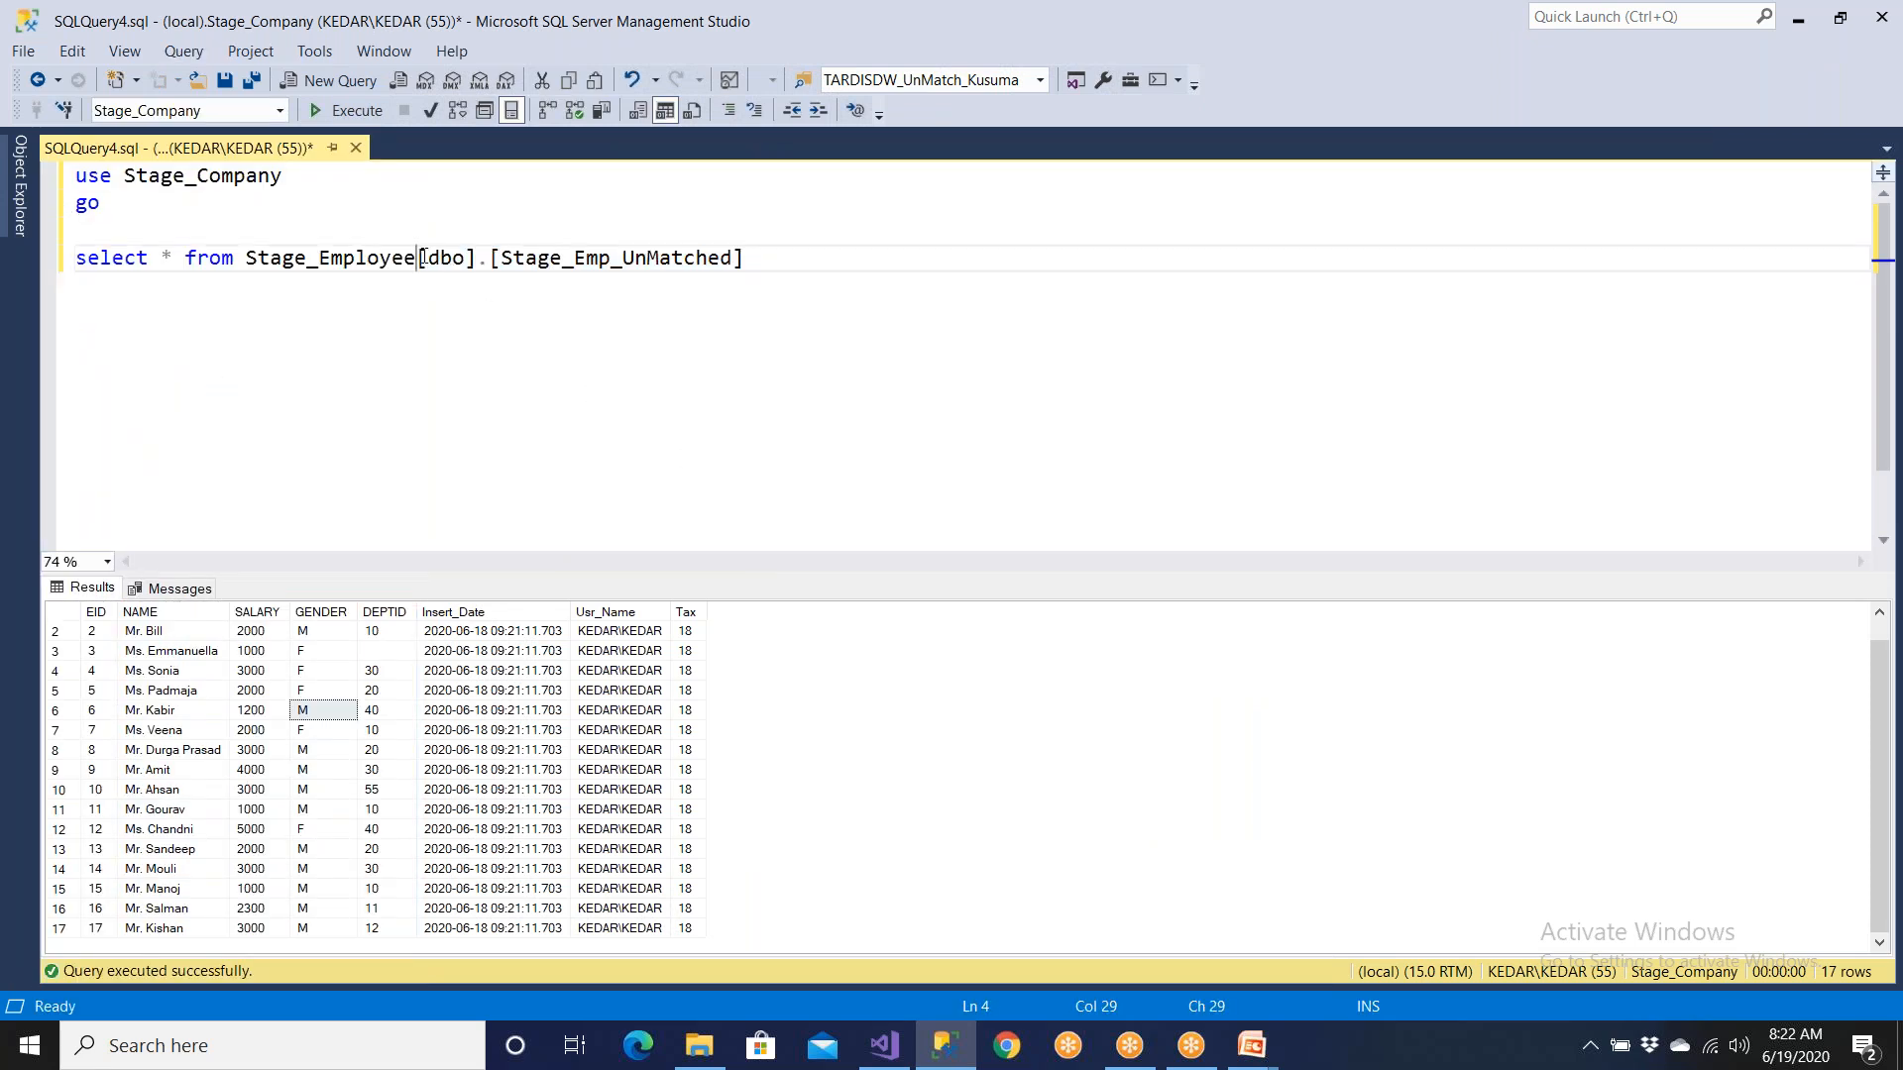
{"action": "key", "text": "Return"}
{"action": "key", "text": "Return"}
{"action": "type", "text": "select * from"}
{"action": "key", "text": "Delete"}
{"action": "key", "text": "Delete"}
{"action": "key", "text": "Delete"}
{"action": "key", "text": "Delete"}
{"action": "key", "text": "Delete"}
{"action": "key", "text": "Delete"}
{"action": "key", "text": "Delete"}
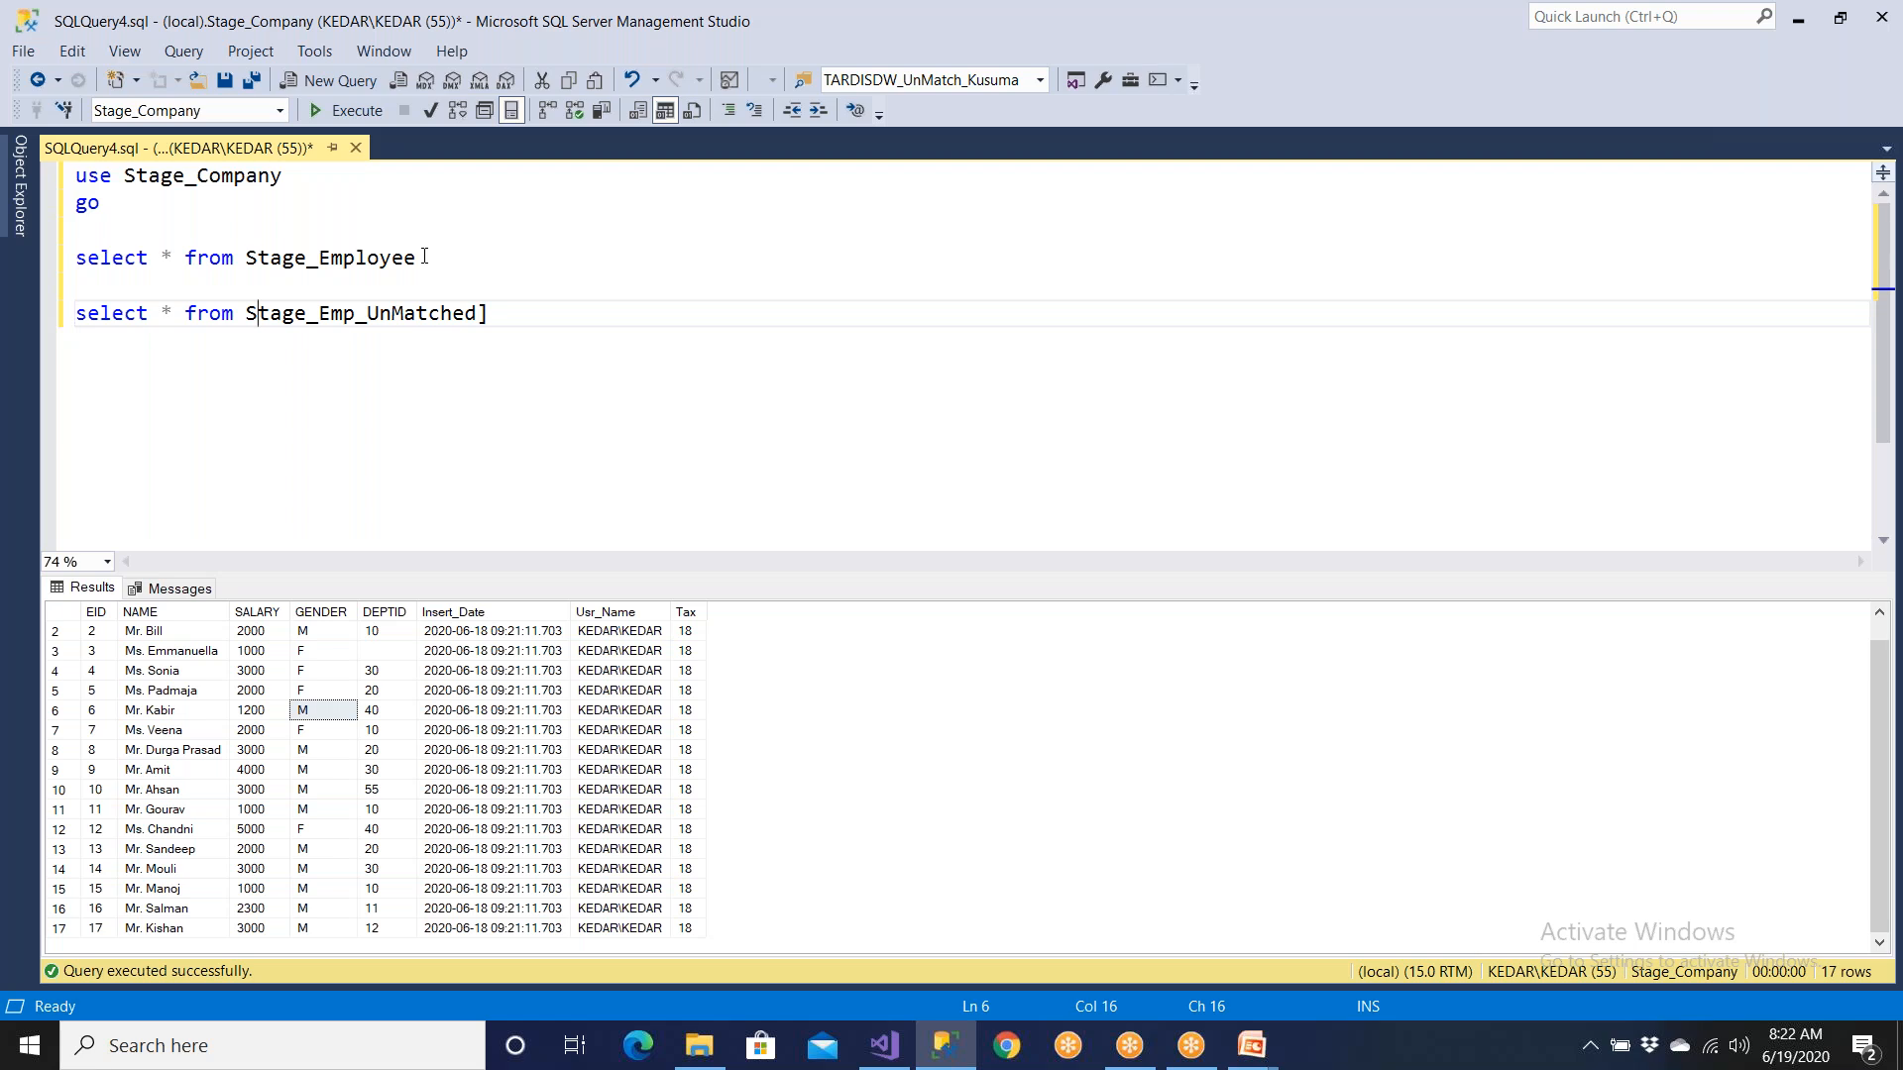
{"action": "key", "text": "BackSpace"}
{"action": "key", "text": "F5"}
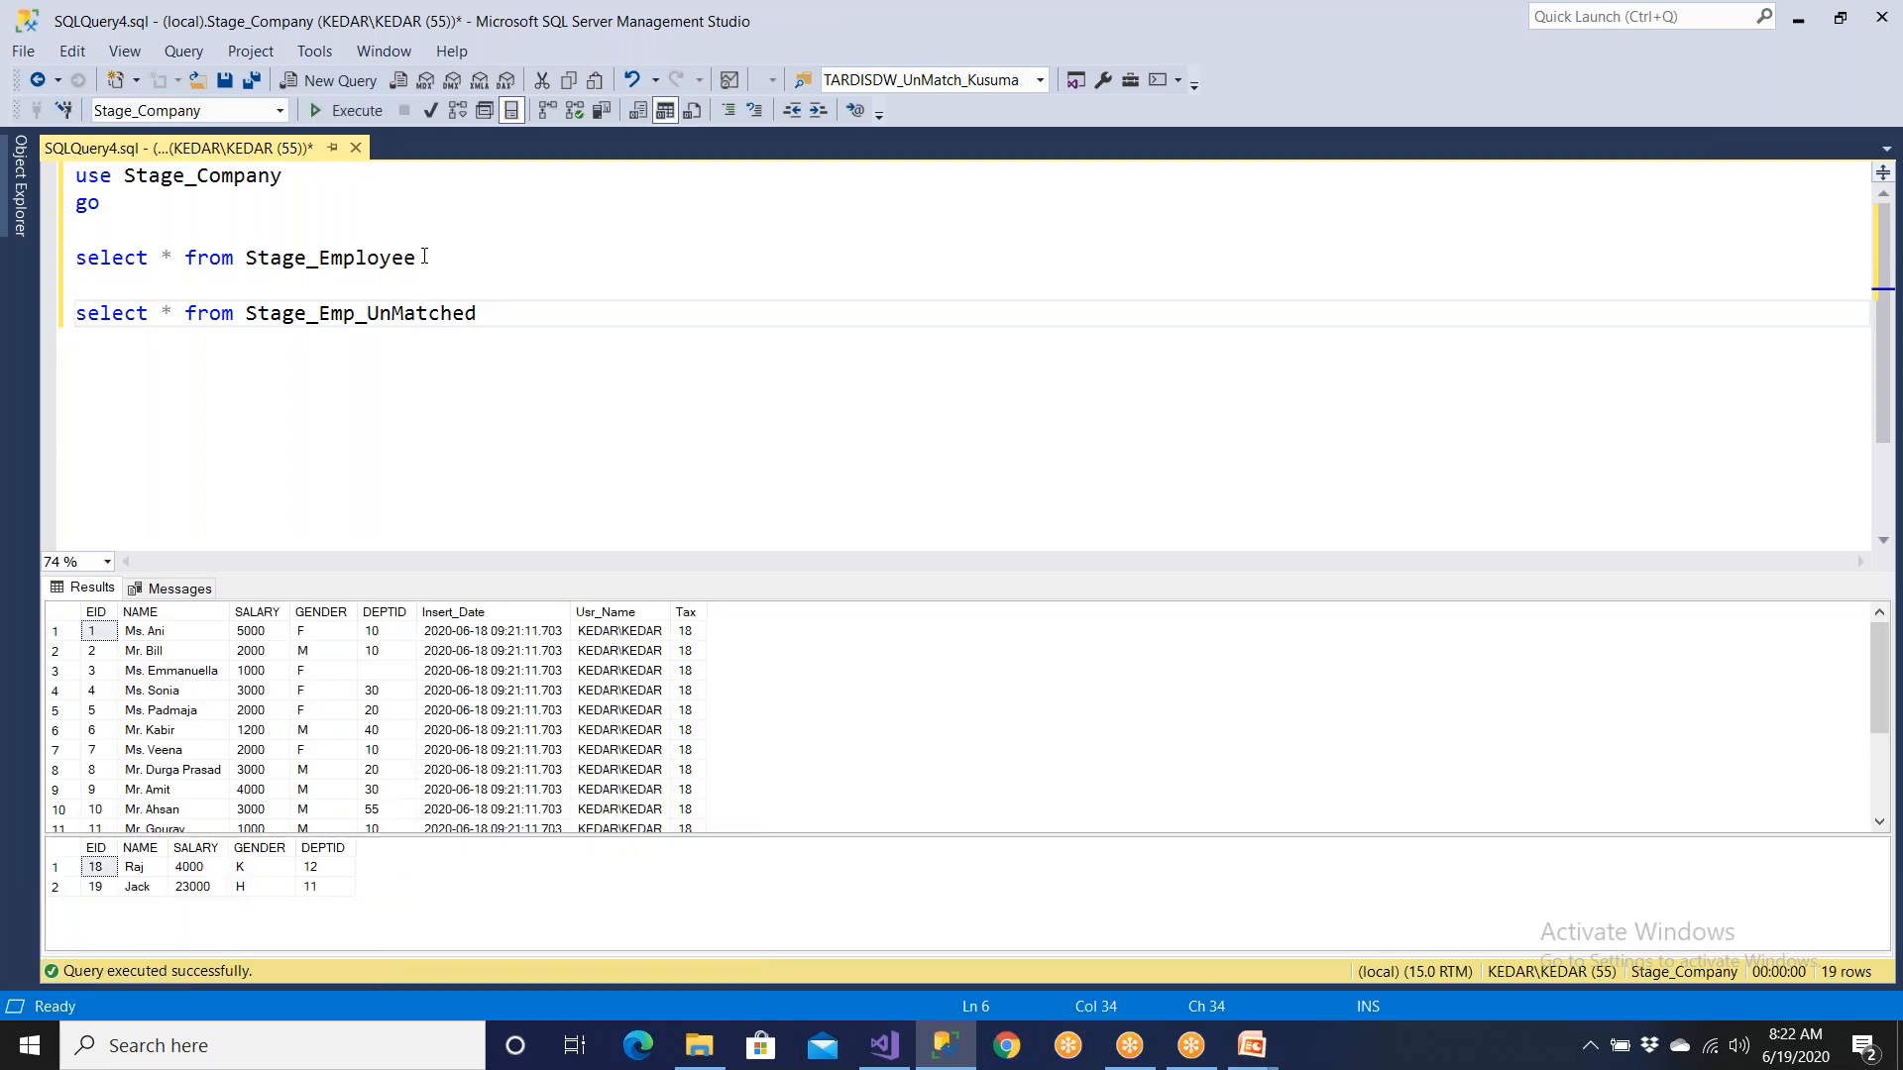
Step: Run the Stage_Emp_UnMatched query and the Stage_Employee query separately and examine the rows of each
{"action": "left_click_drag", "start_coordinate": [560, 328], "coordinate": [73, 315]}
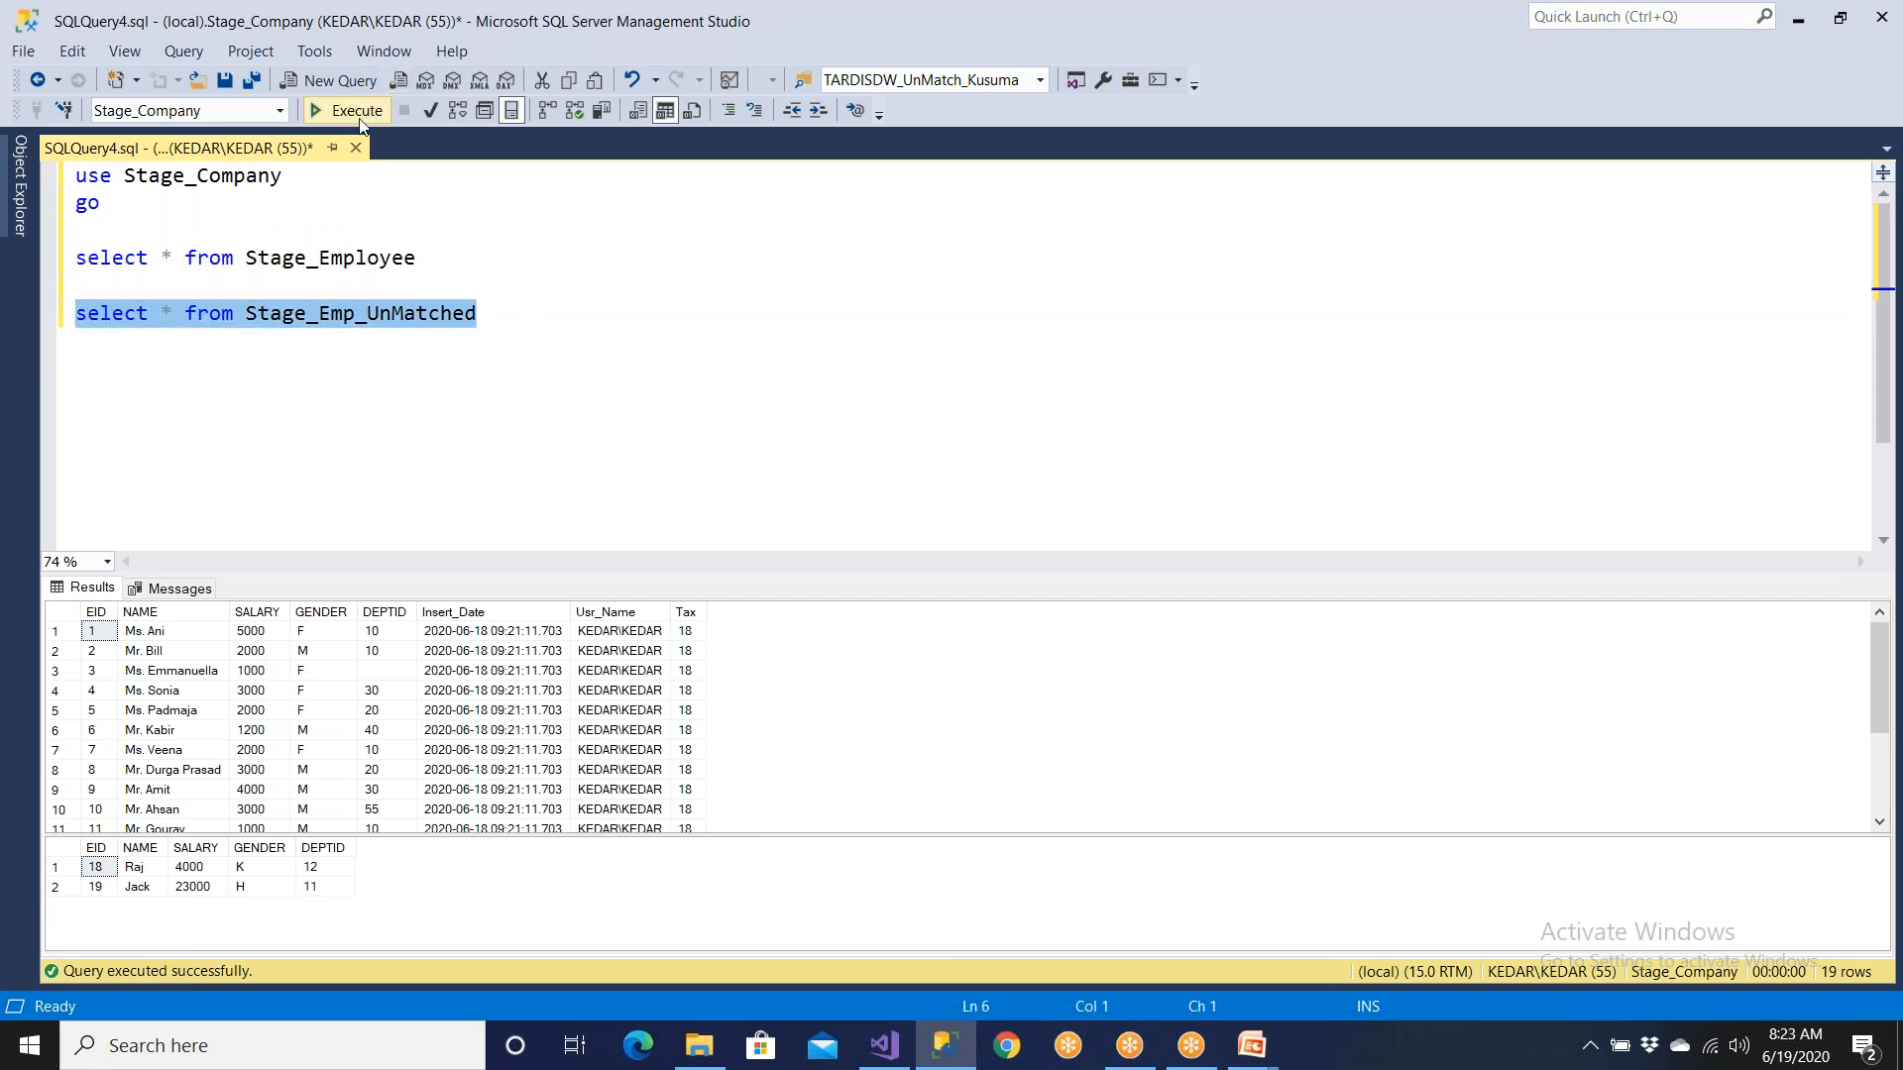
{"action": "left_click", "coordinate": [368, 109]}
{"action": "left_click_drag", "start_coordinate": [416, 260], "coordinate": [74, 260]}
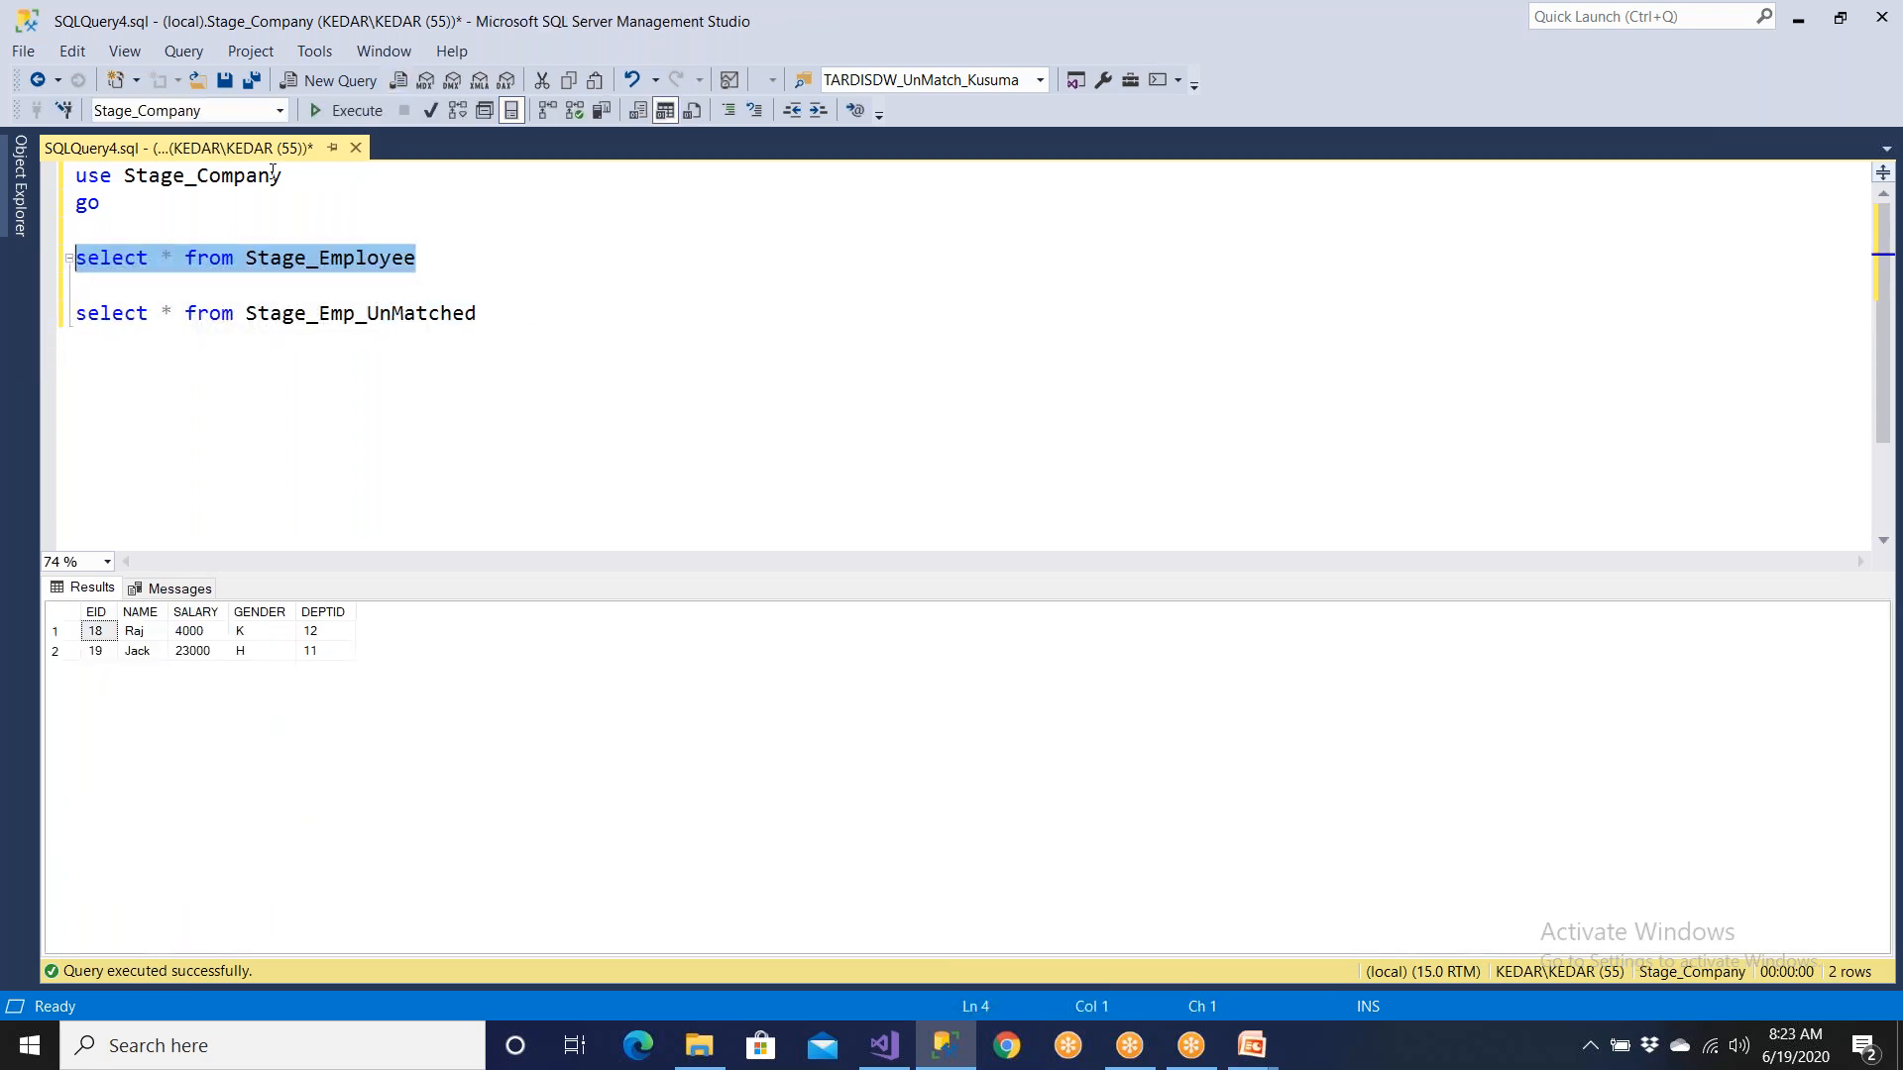
{"action": "left_click", "coordinate": [340, 110]}
Step: Return to Visual Studio's control flow, open the editor of "SQL - Delete all Rows from Both Tables", check its connection, and maximize the editor
{"action": "left_click", "coordinate": [884, 1046]}
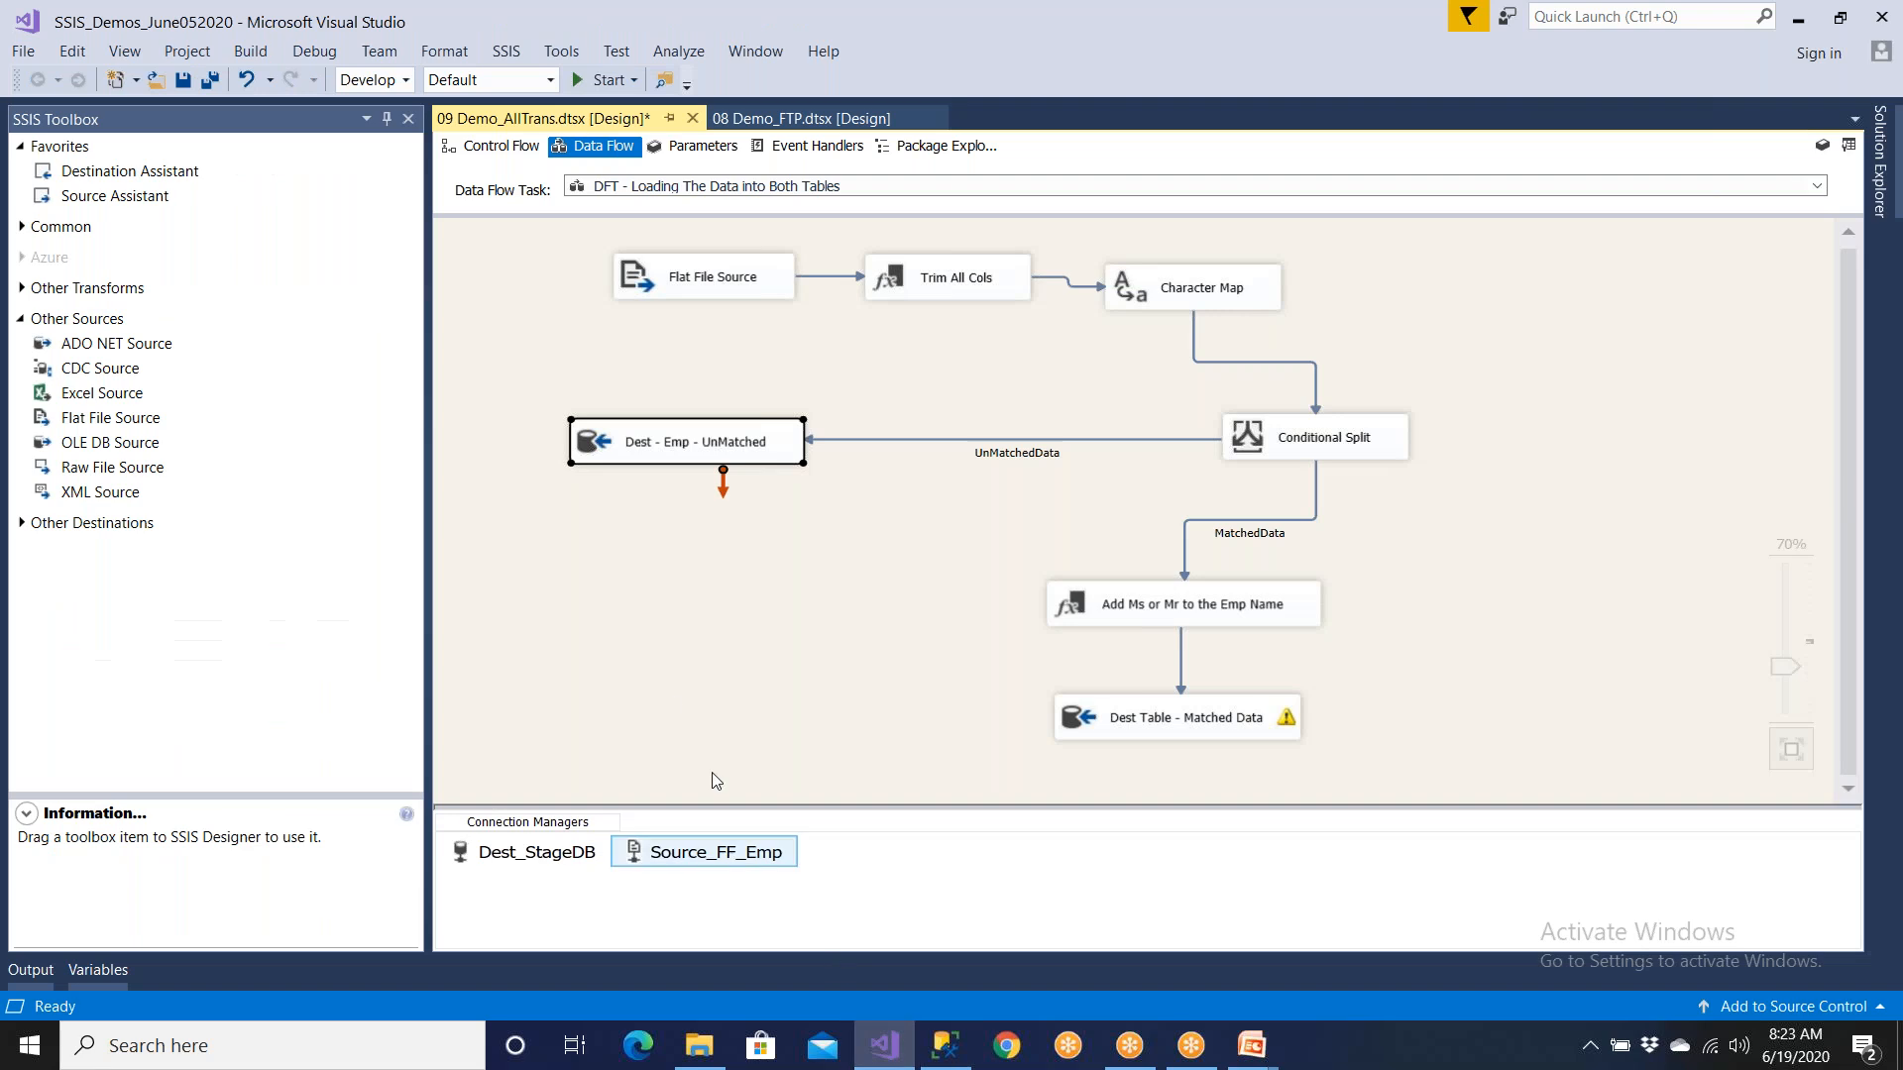
{"action": "left_click", "coordinate": [503, 147]}
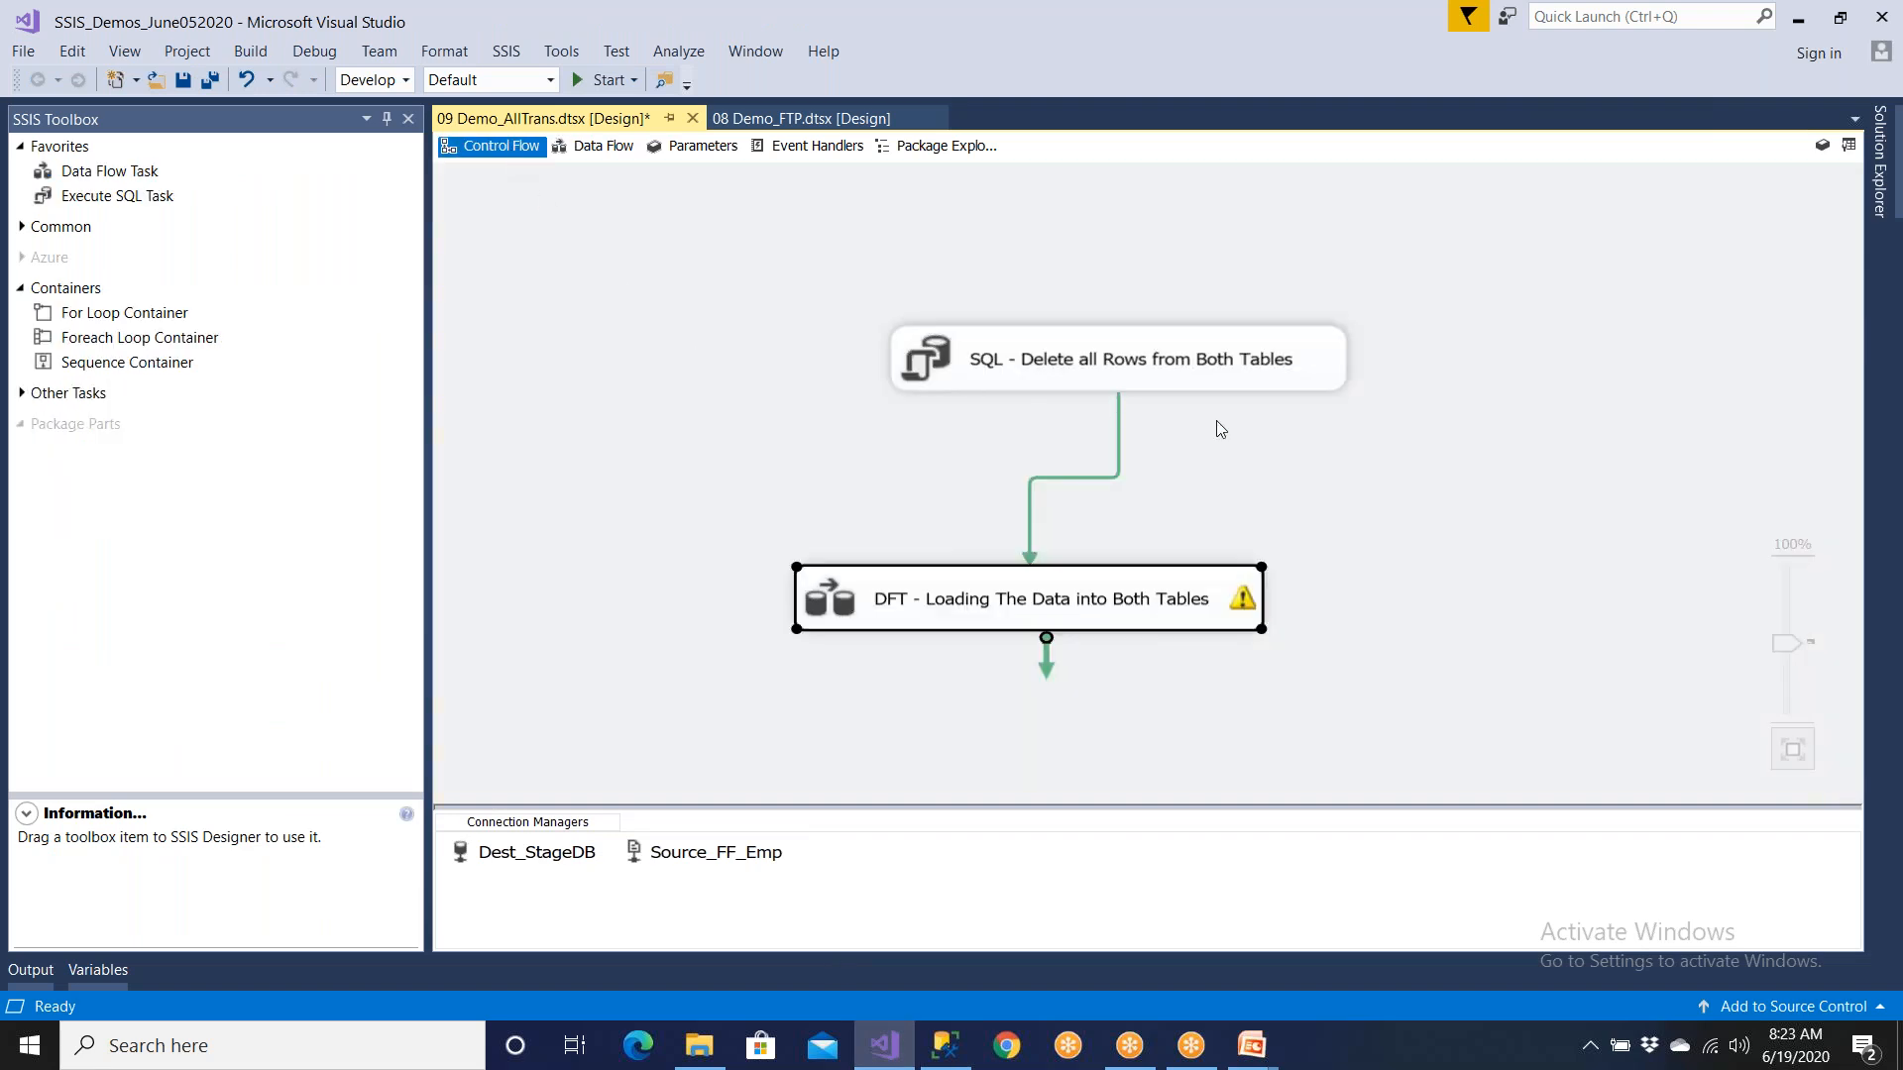
{"action": "left_click", "coordinate": [1283, 433]}
{"action": "double_click", "coordinate": [1281, 371]}
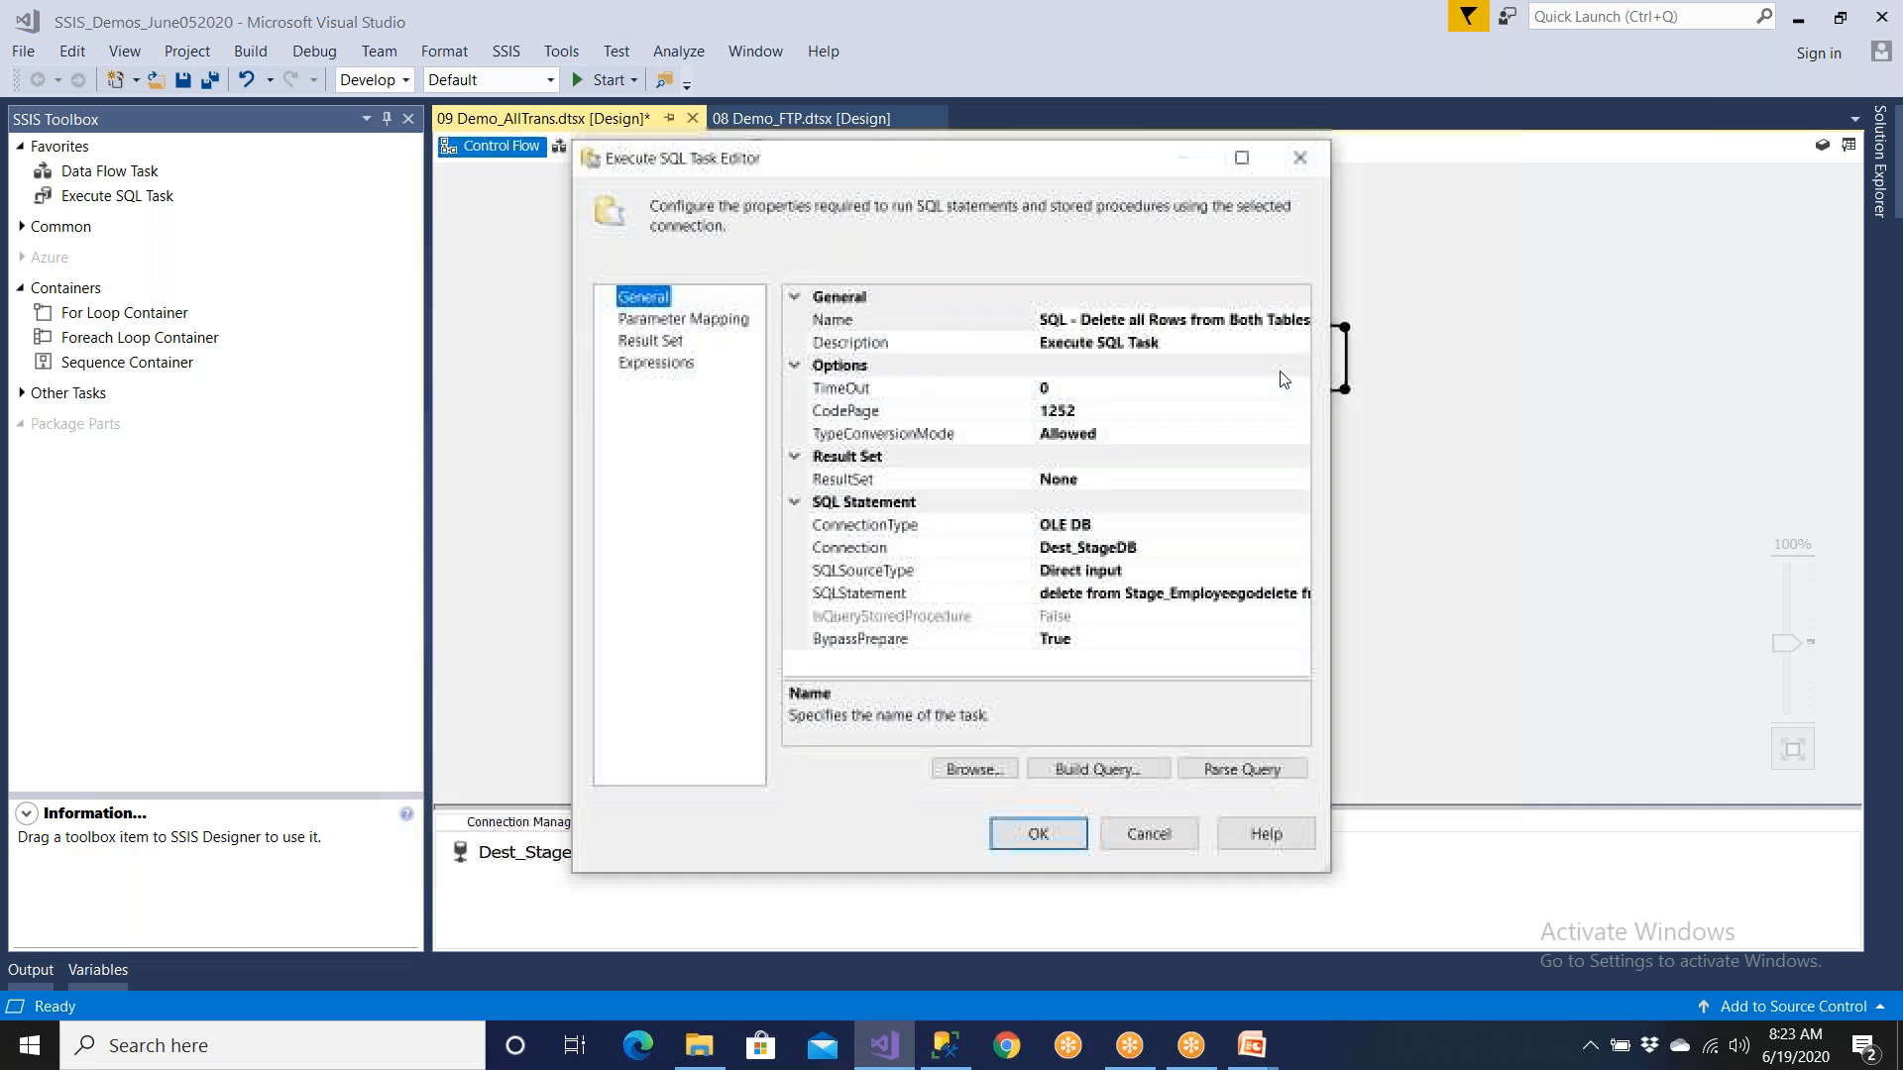
{"action": "left_click", "coordinate": [1145, 551]}
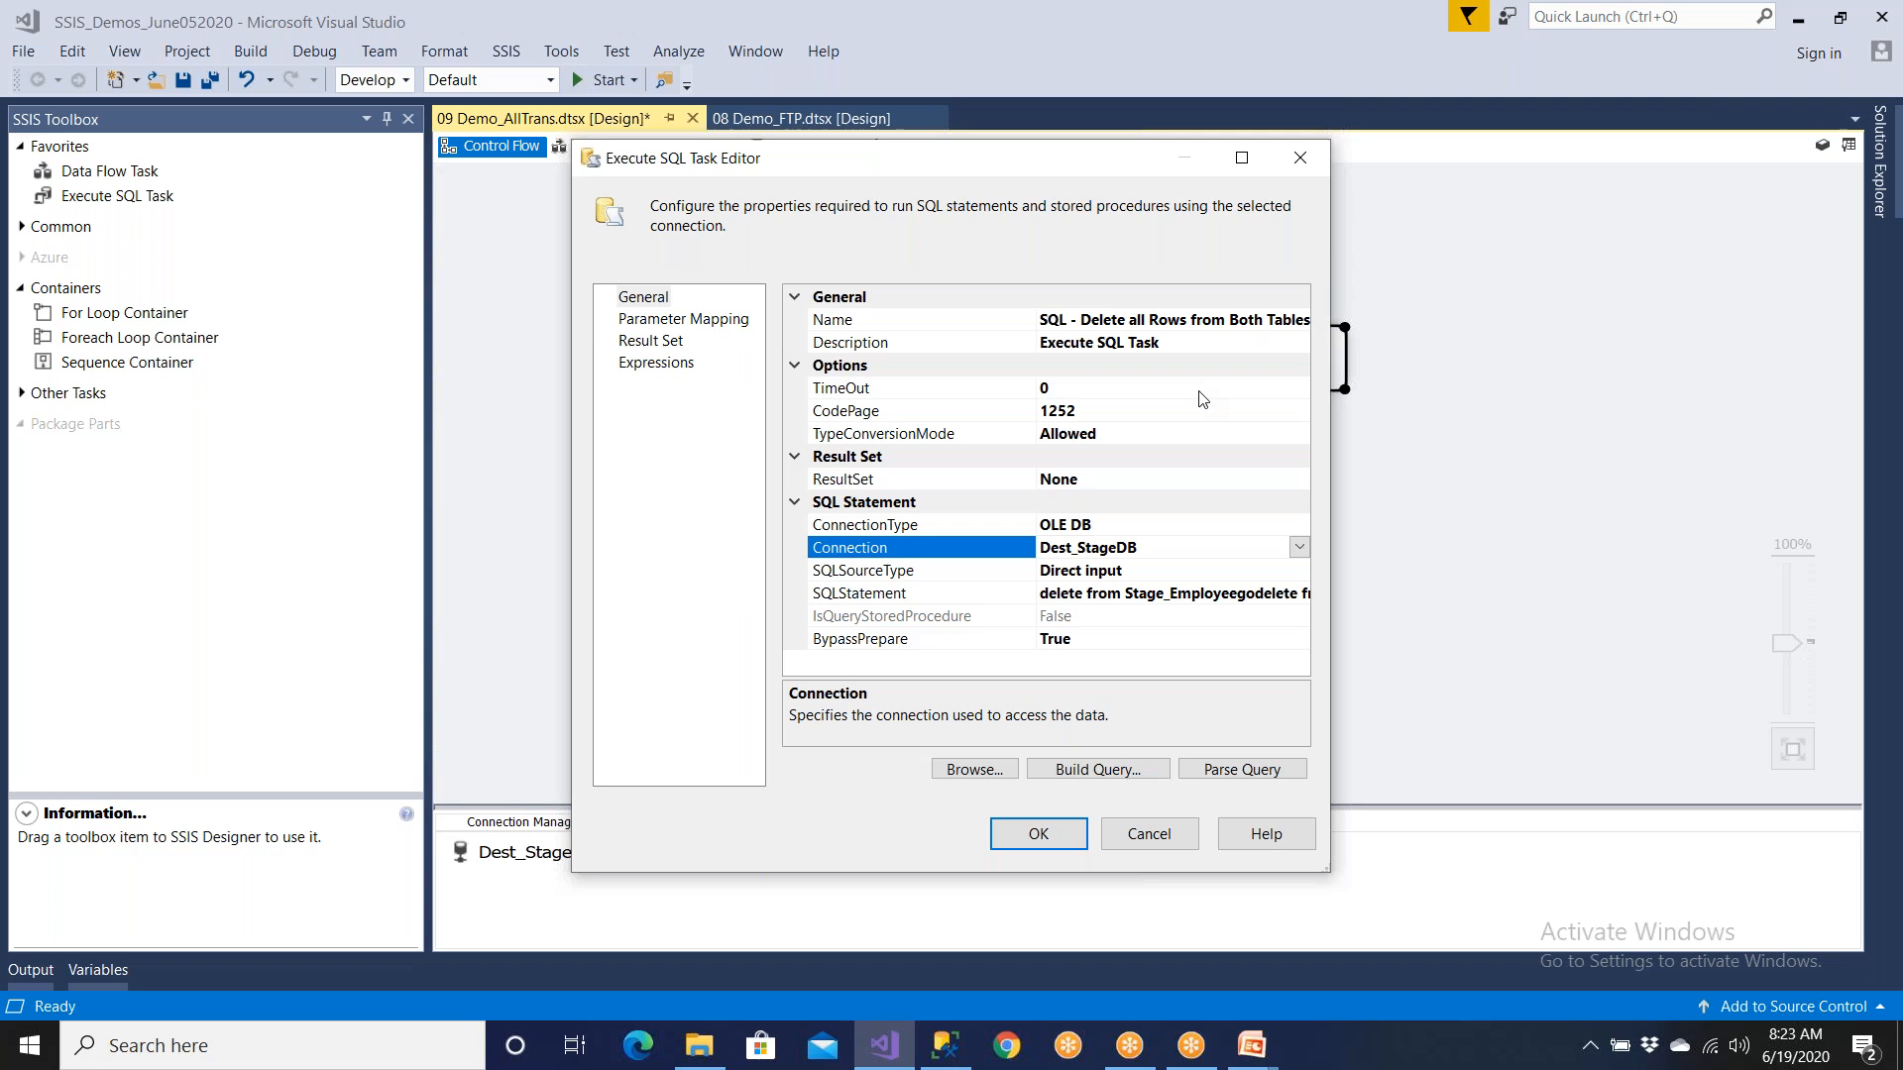
{"action": "left_click", "coordinate": [1241, 157]}
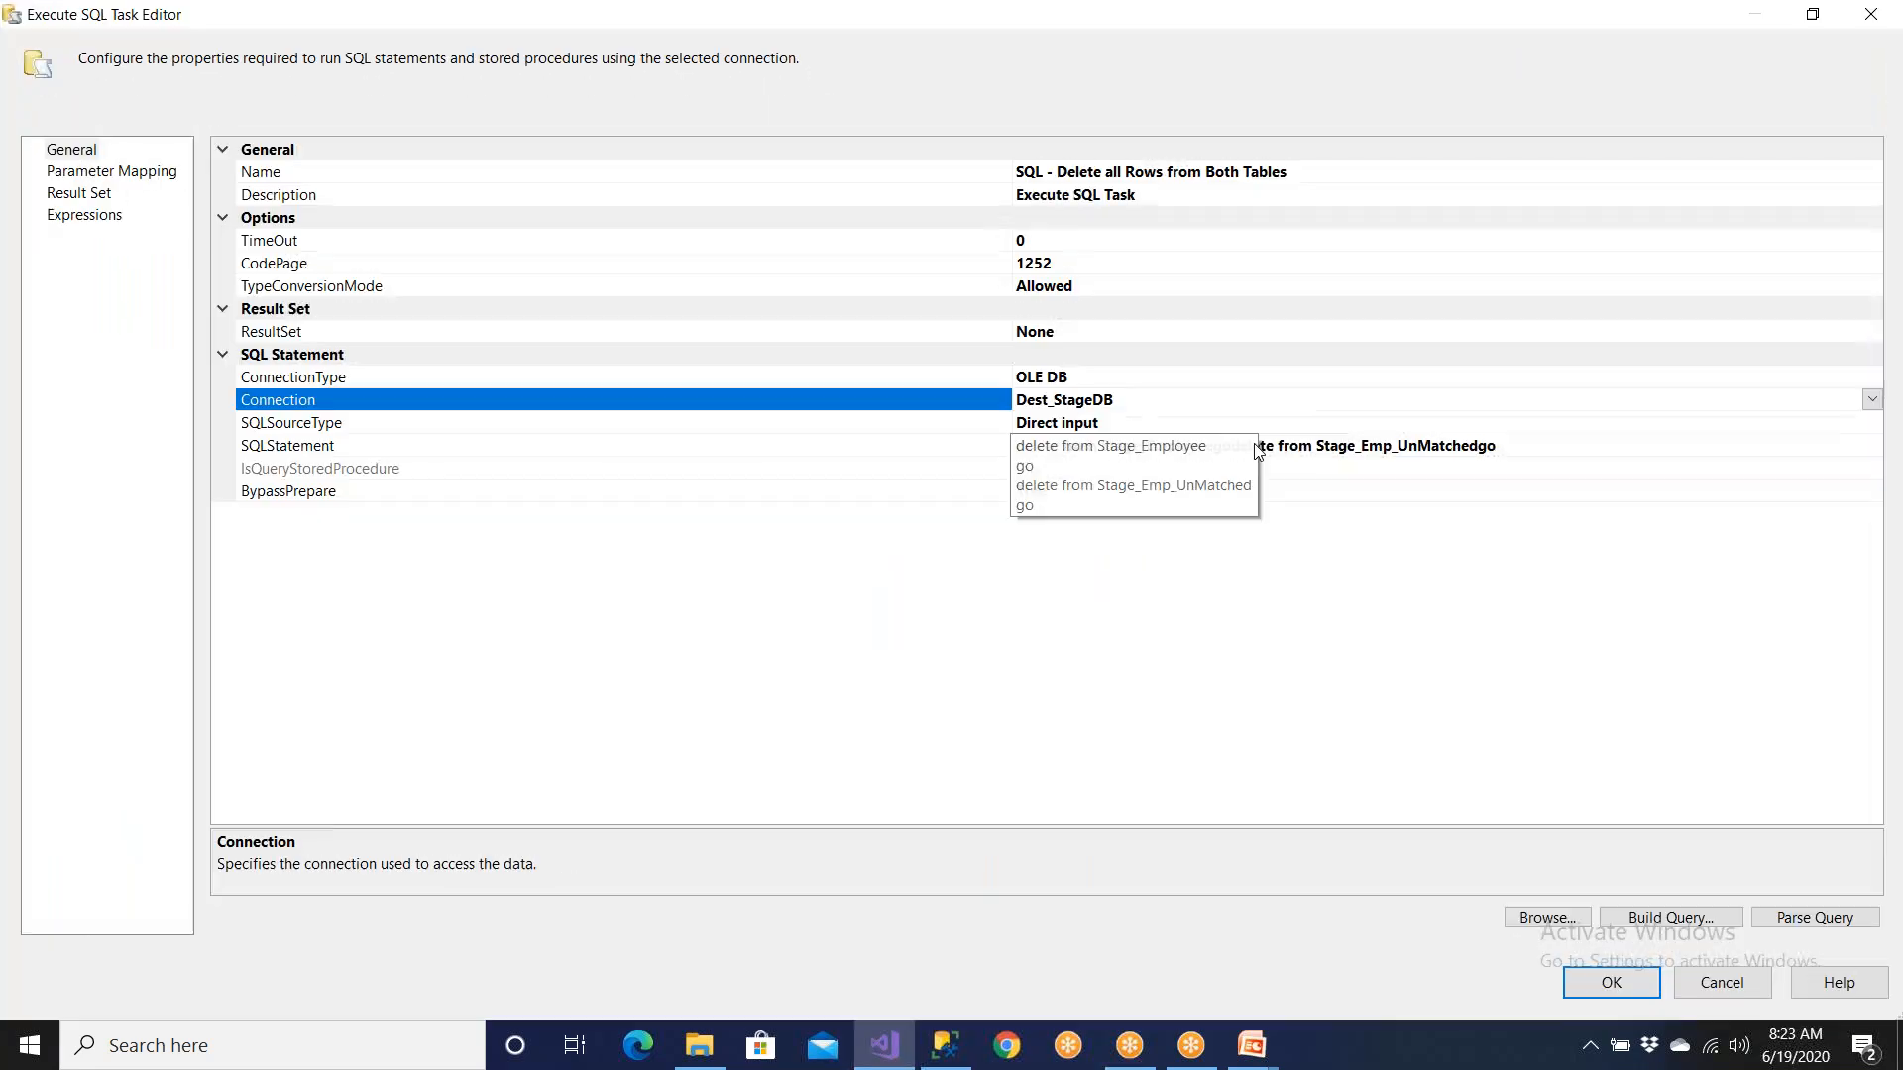
Step: Copy the task's SQLStatement and paste it below the select queries in SQL Server Management Studio, separated by blank lines
{"action": "left_click", "coordinate": [1313, 447]}
{"action": "left_click_drag", "start_coordinate": [1501, 447], "coordinate": [1013, 447]}
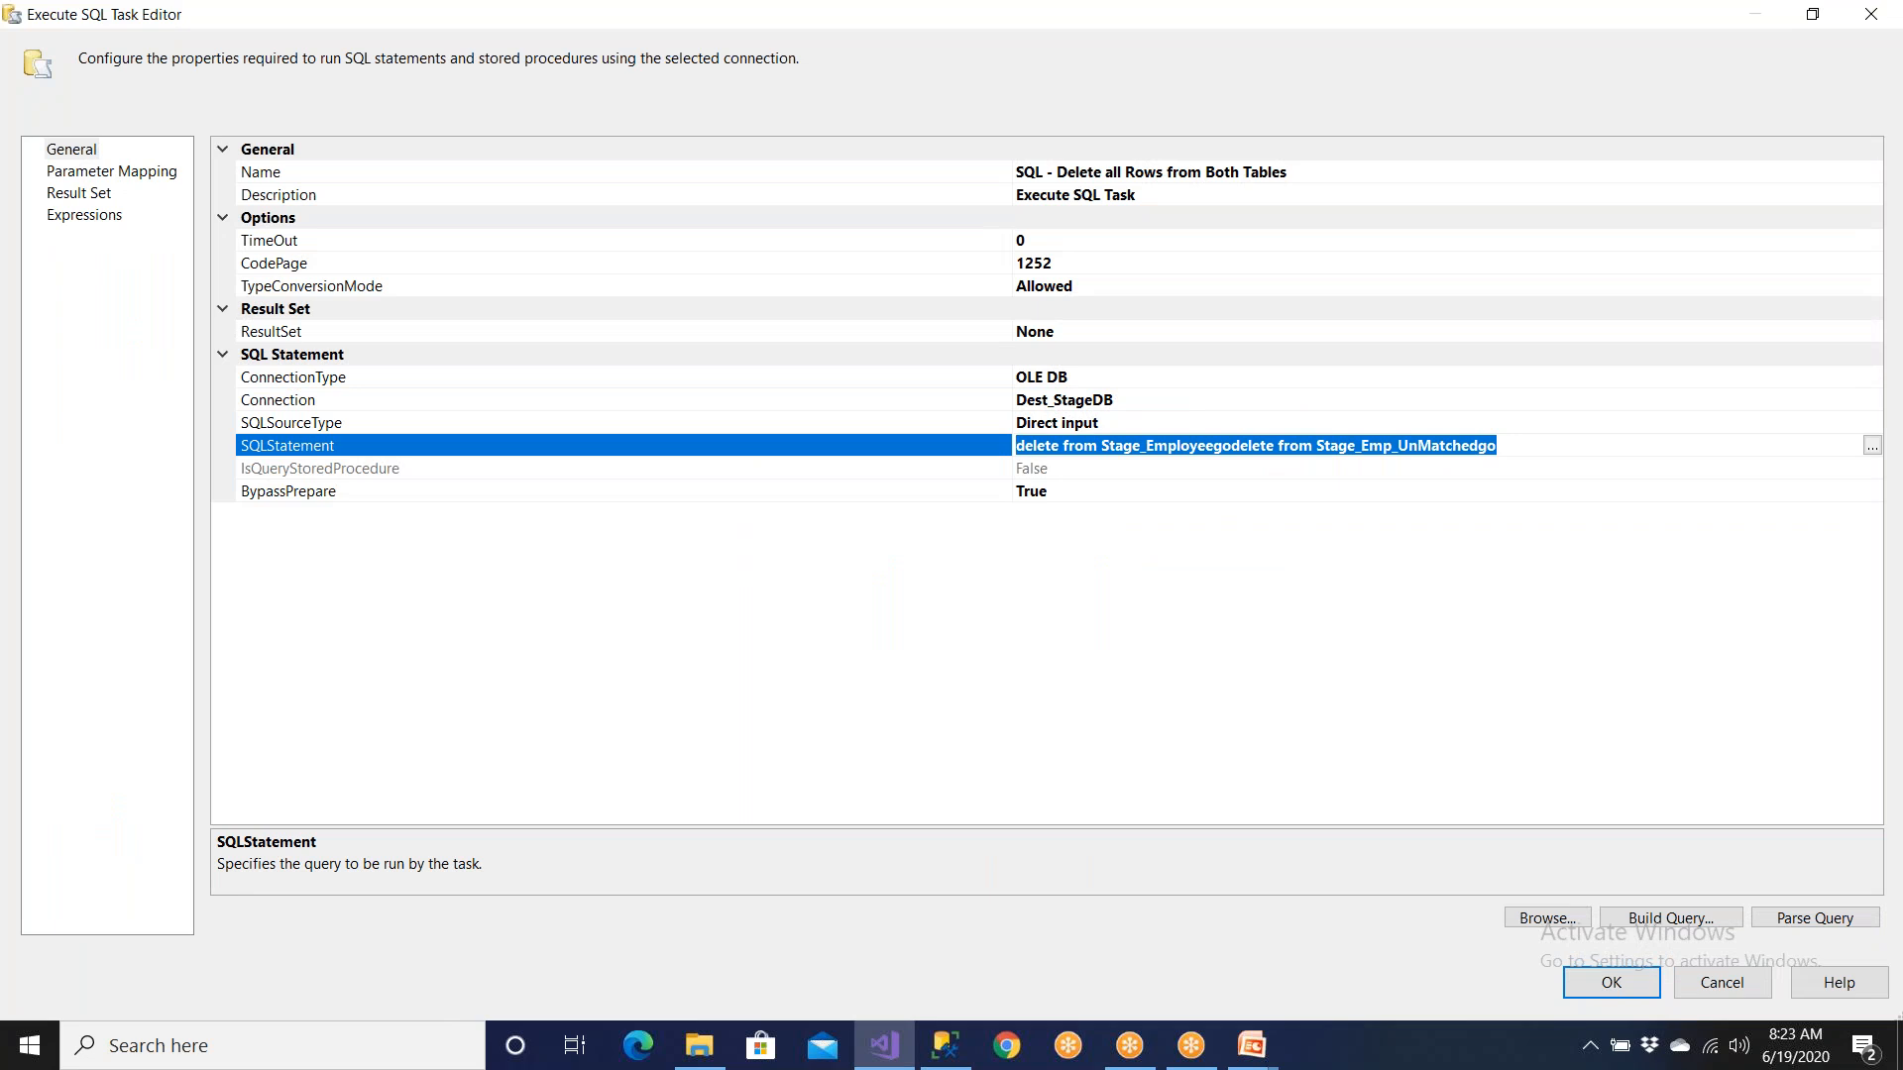
{"action": "left_click", "coordinate": [946, 1045]}
{"action": "left_click", "coordinate": [632, 345]}
{"action": "key", "text": "Return"}
{"action": "key", "text": "Return"}
{"action": "key", "text": "Return"}
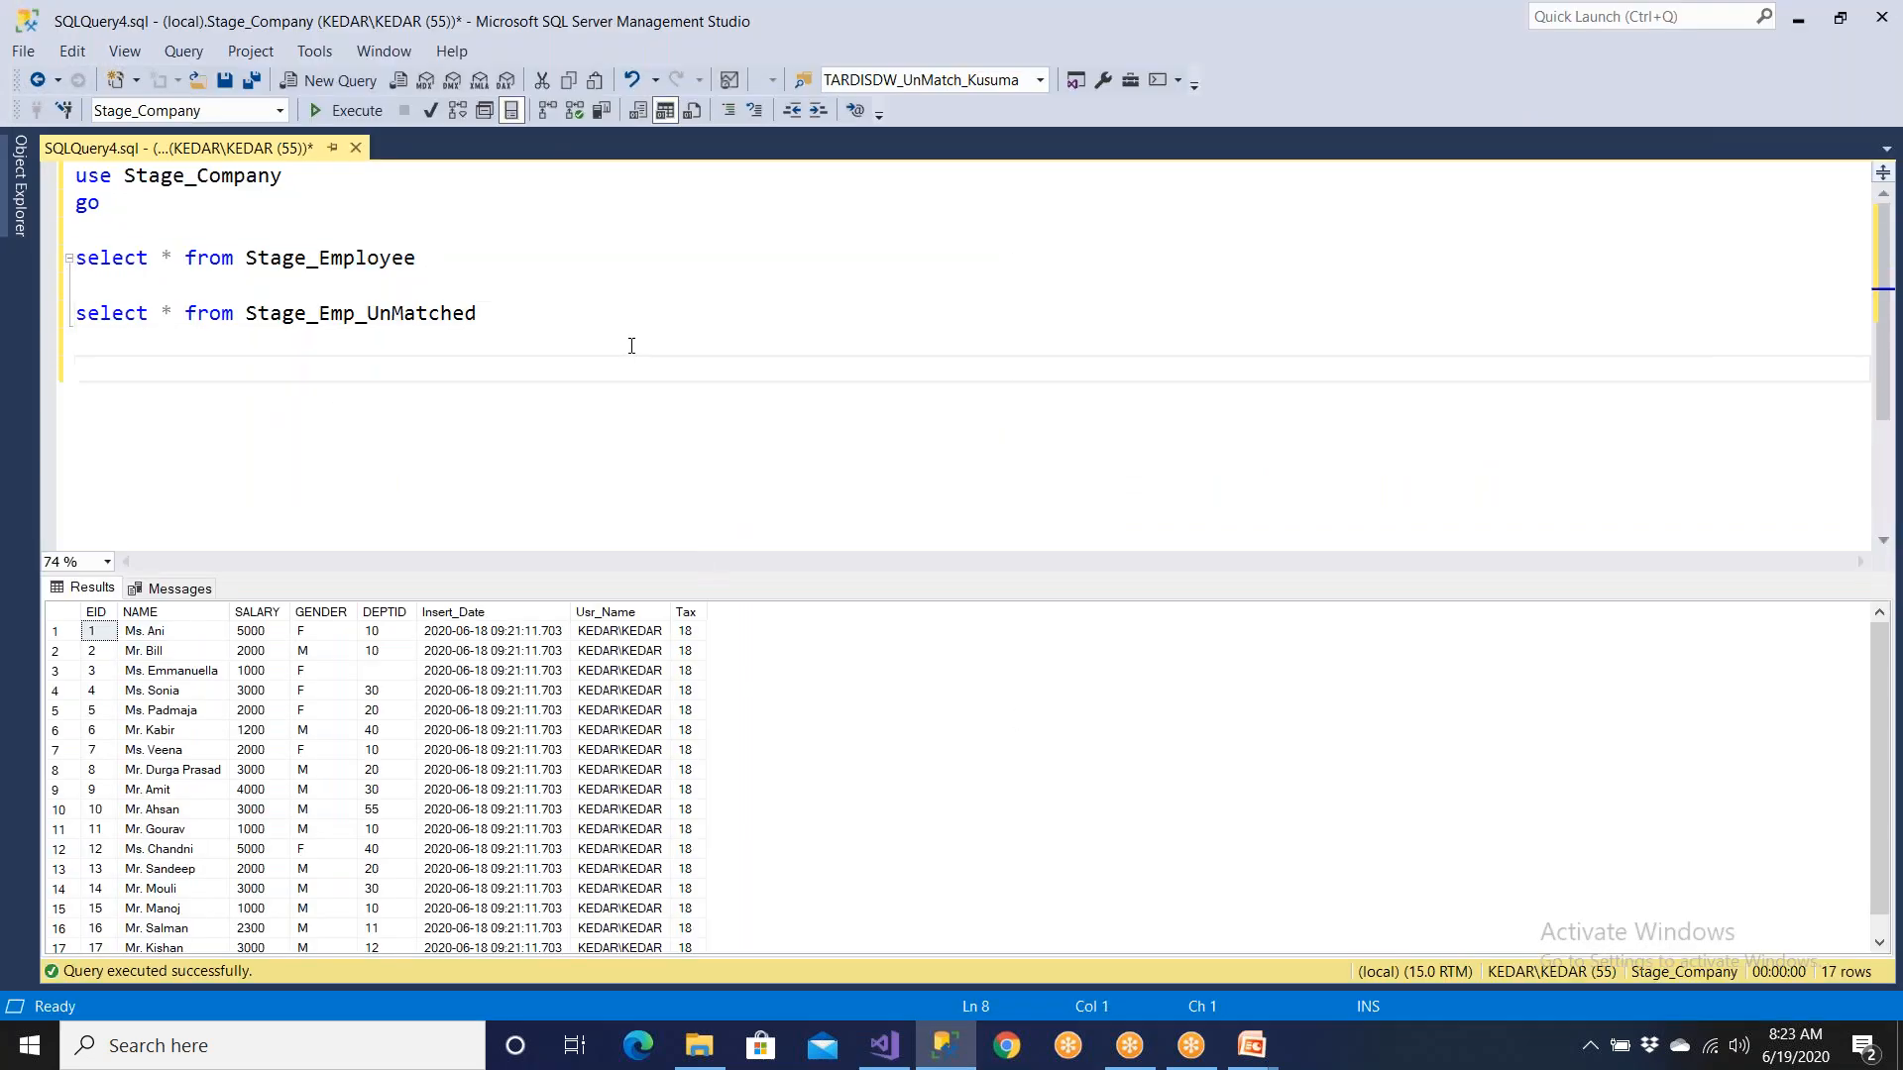
{"action": "type", "text": "delete from Stage_Employee go delete from Stage_Emp_UnMatched go"}
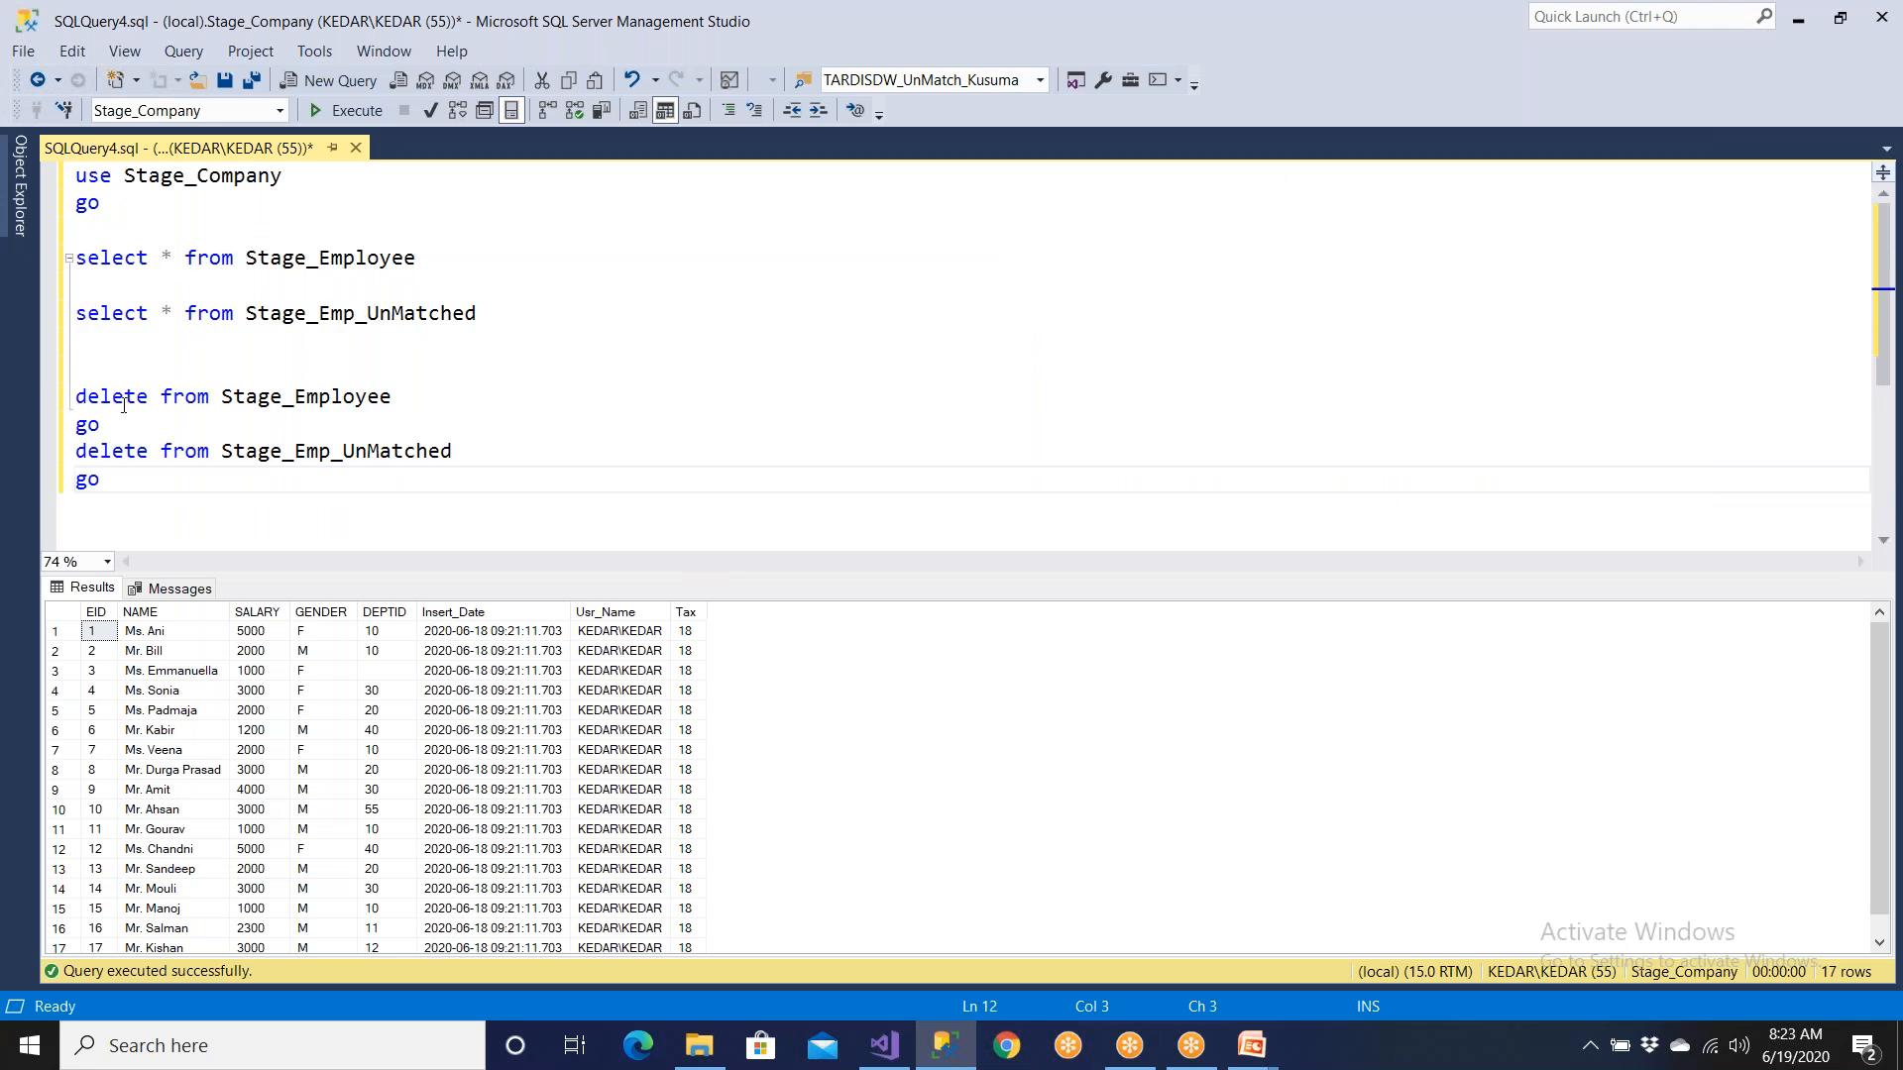
Step: Replace "delete from" with "TRUNCATE TABLE" in the Stage_Employee statement
{"action": "left_click_drag", "start_coordinate": [209, 401], "coordinate": [75, 400]}
{"action": "type", "text": "TRUNCATE"}
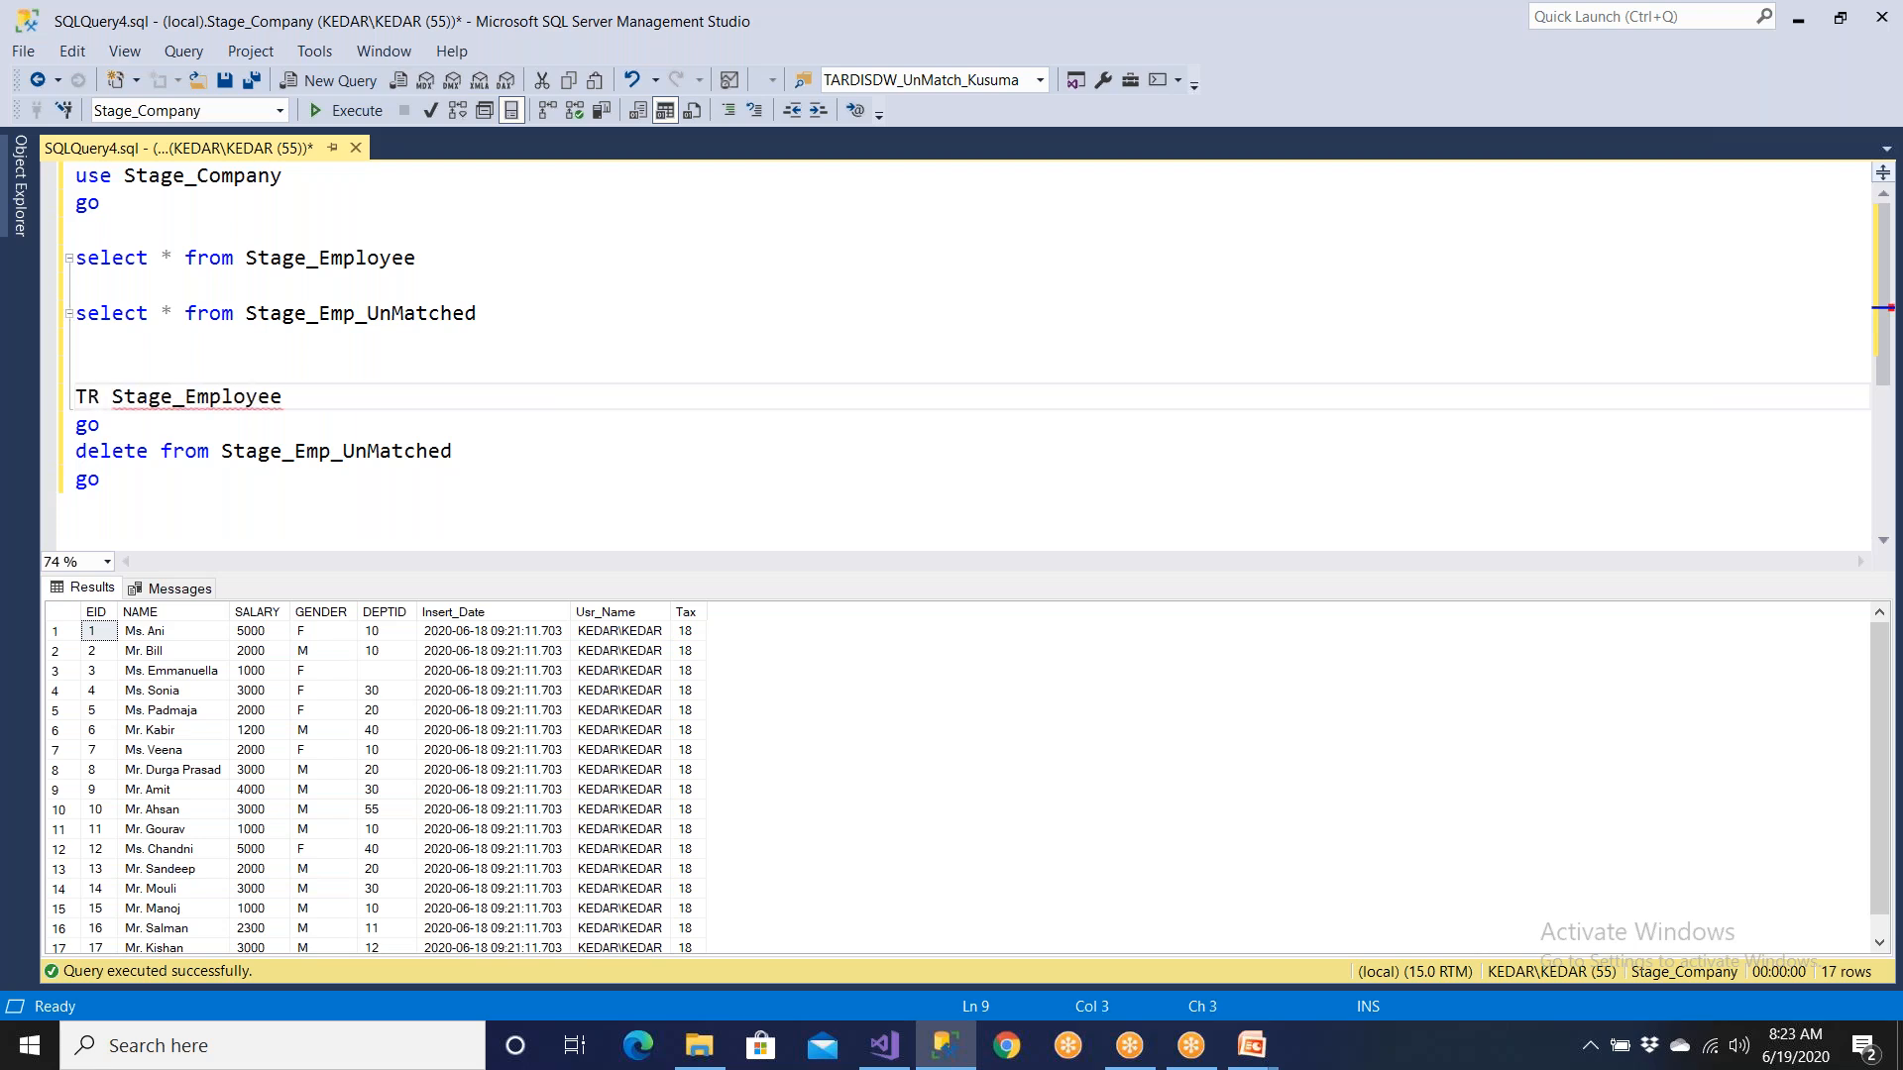
{"action": "type", "text": " TABLE"}
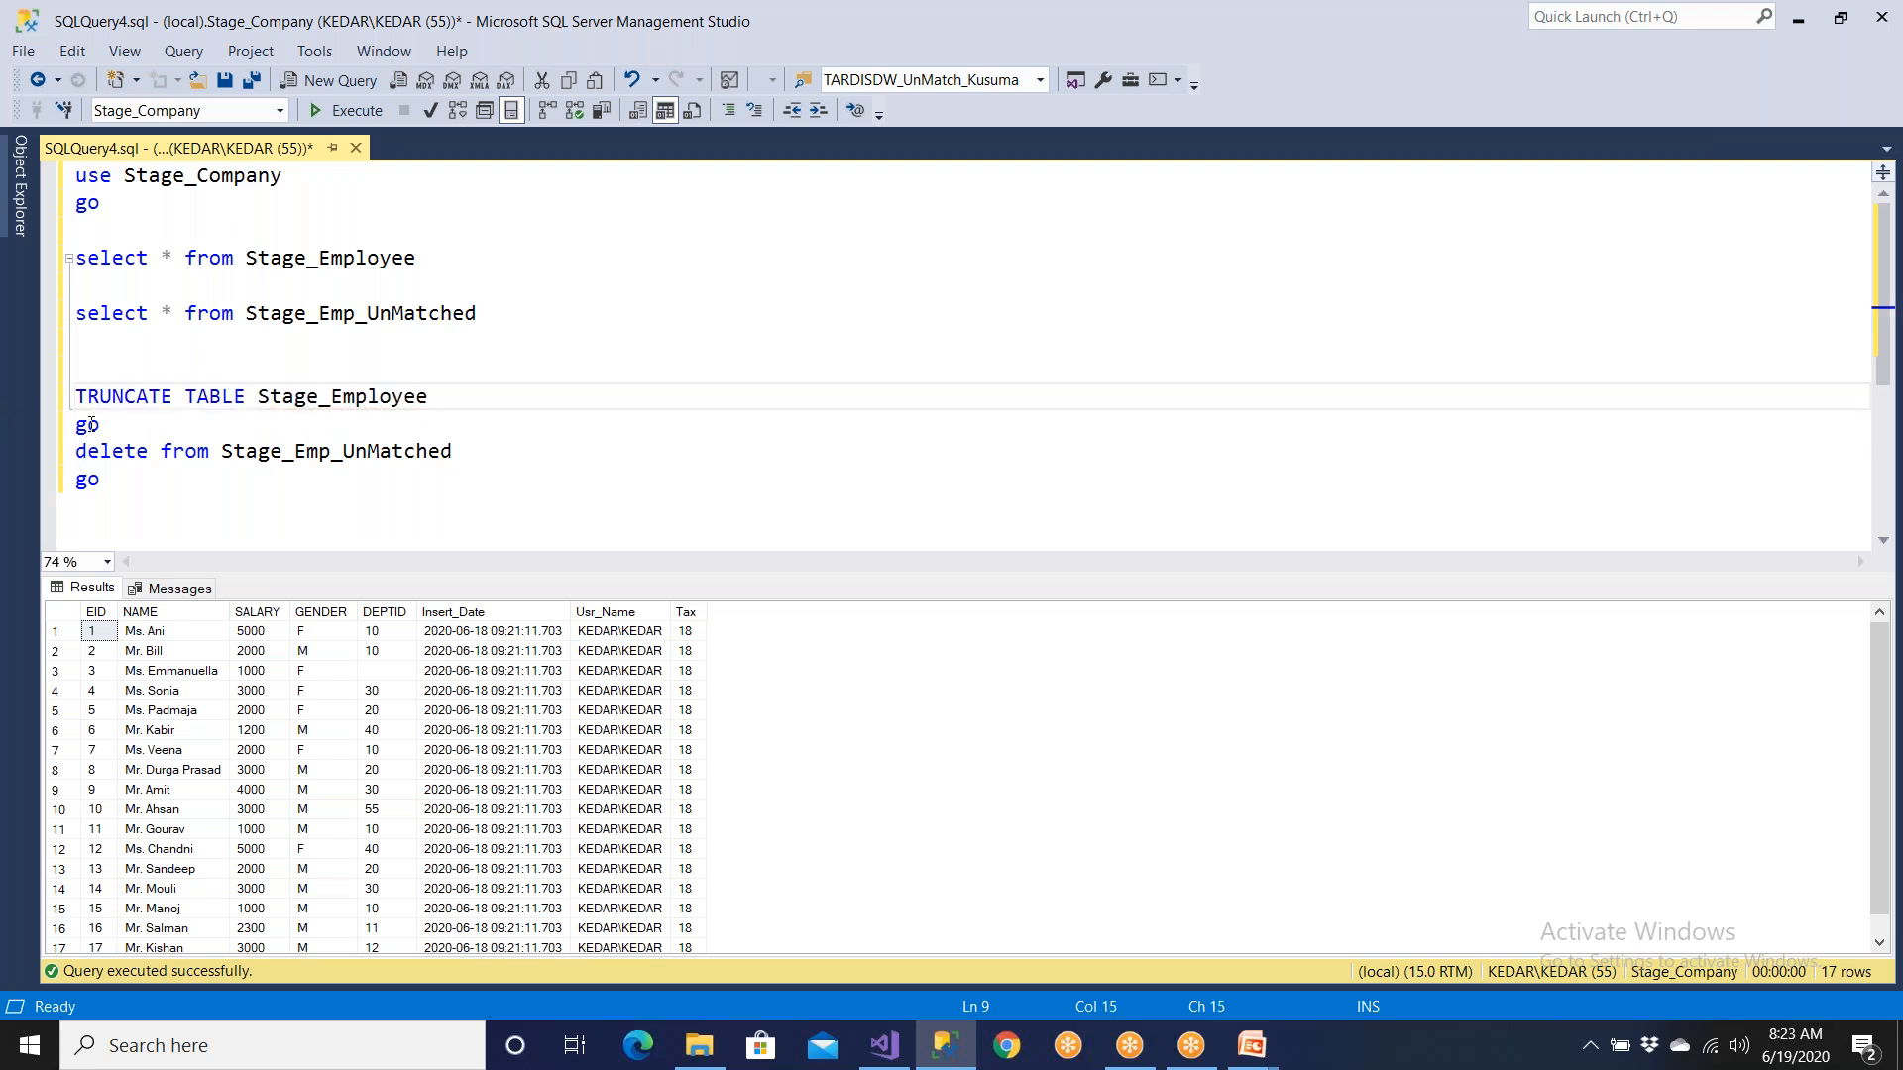
{"action": "left_click", "coordinate": [80, 396], "text": "shift"}
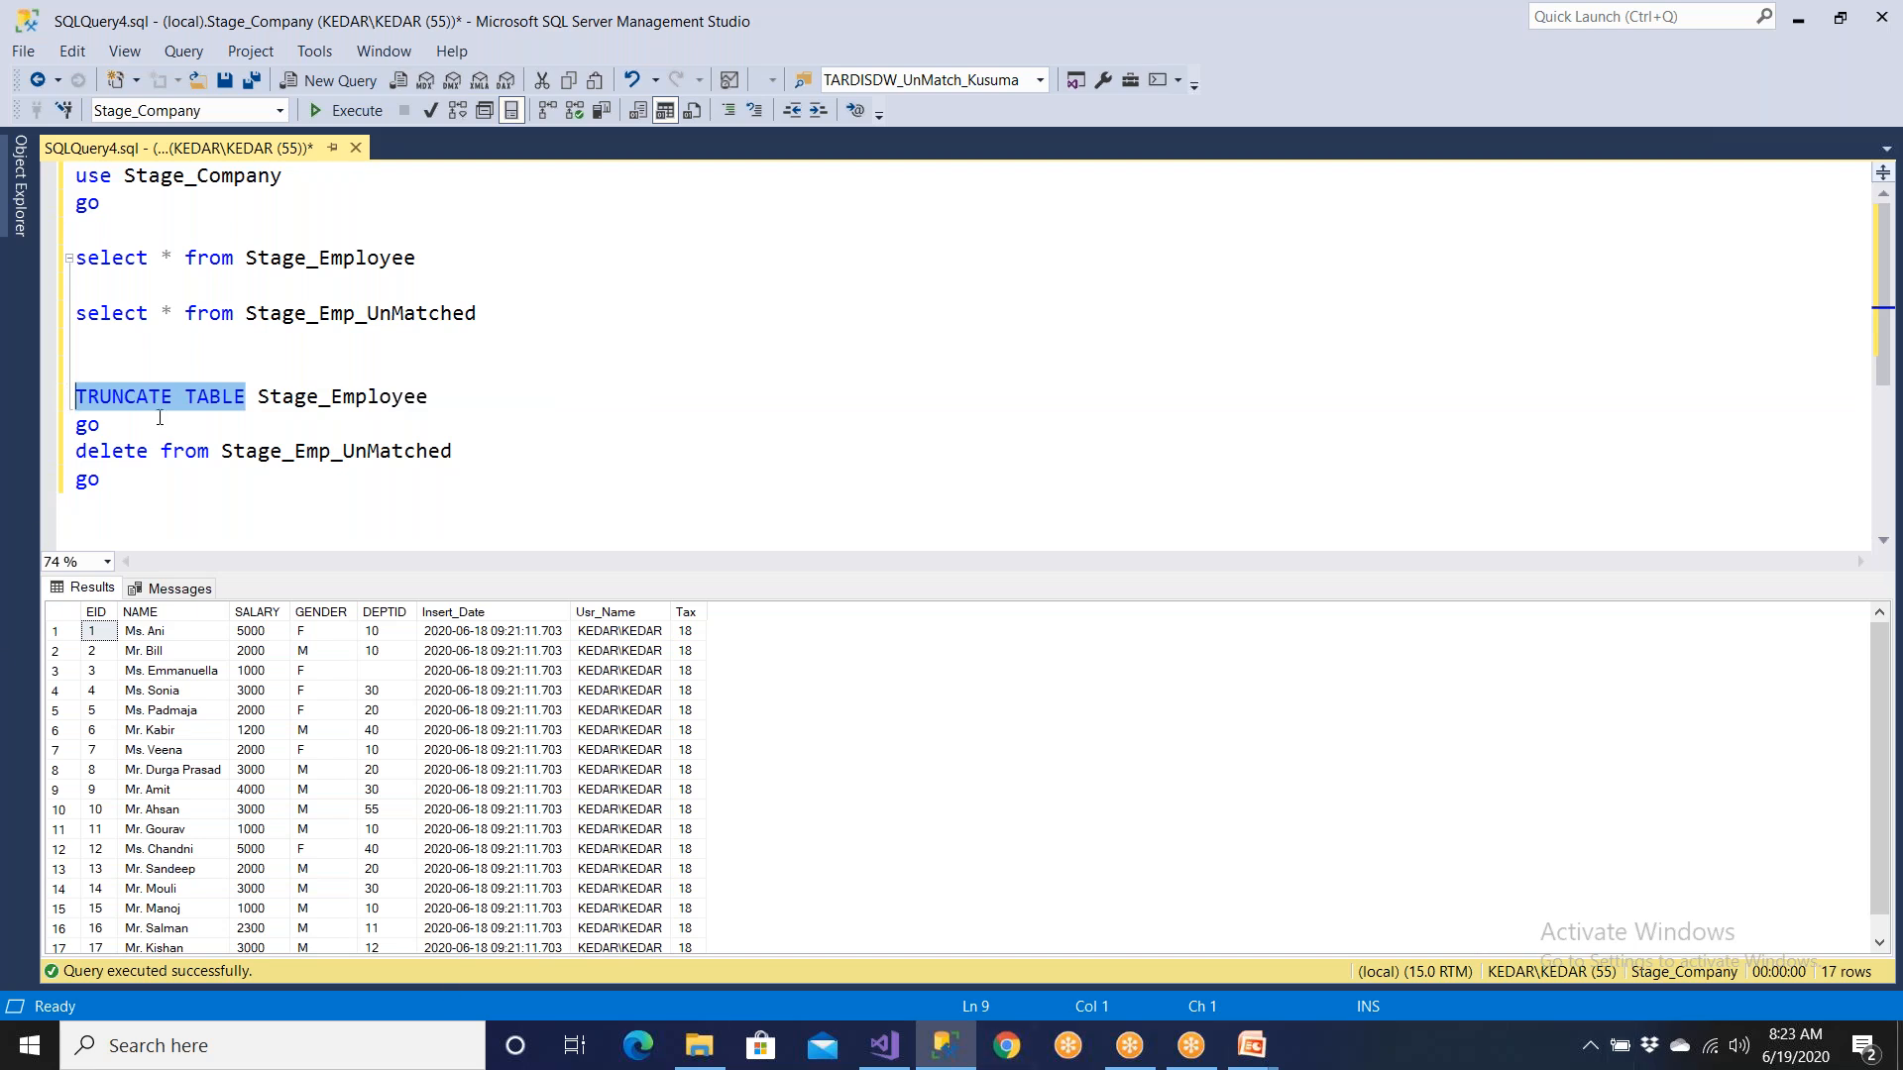
{"action": "left_click_drag", "start_coordinate": [211, 459], "coordinate": [71, 456]}
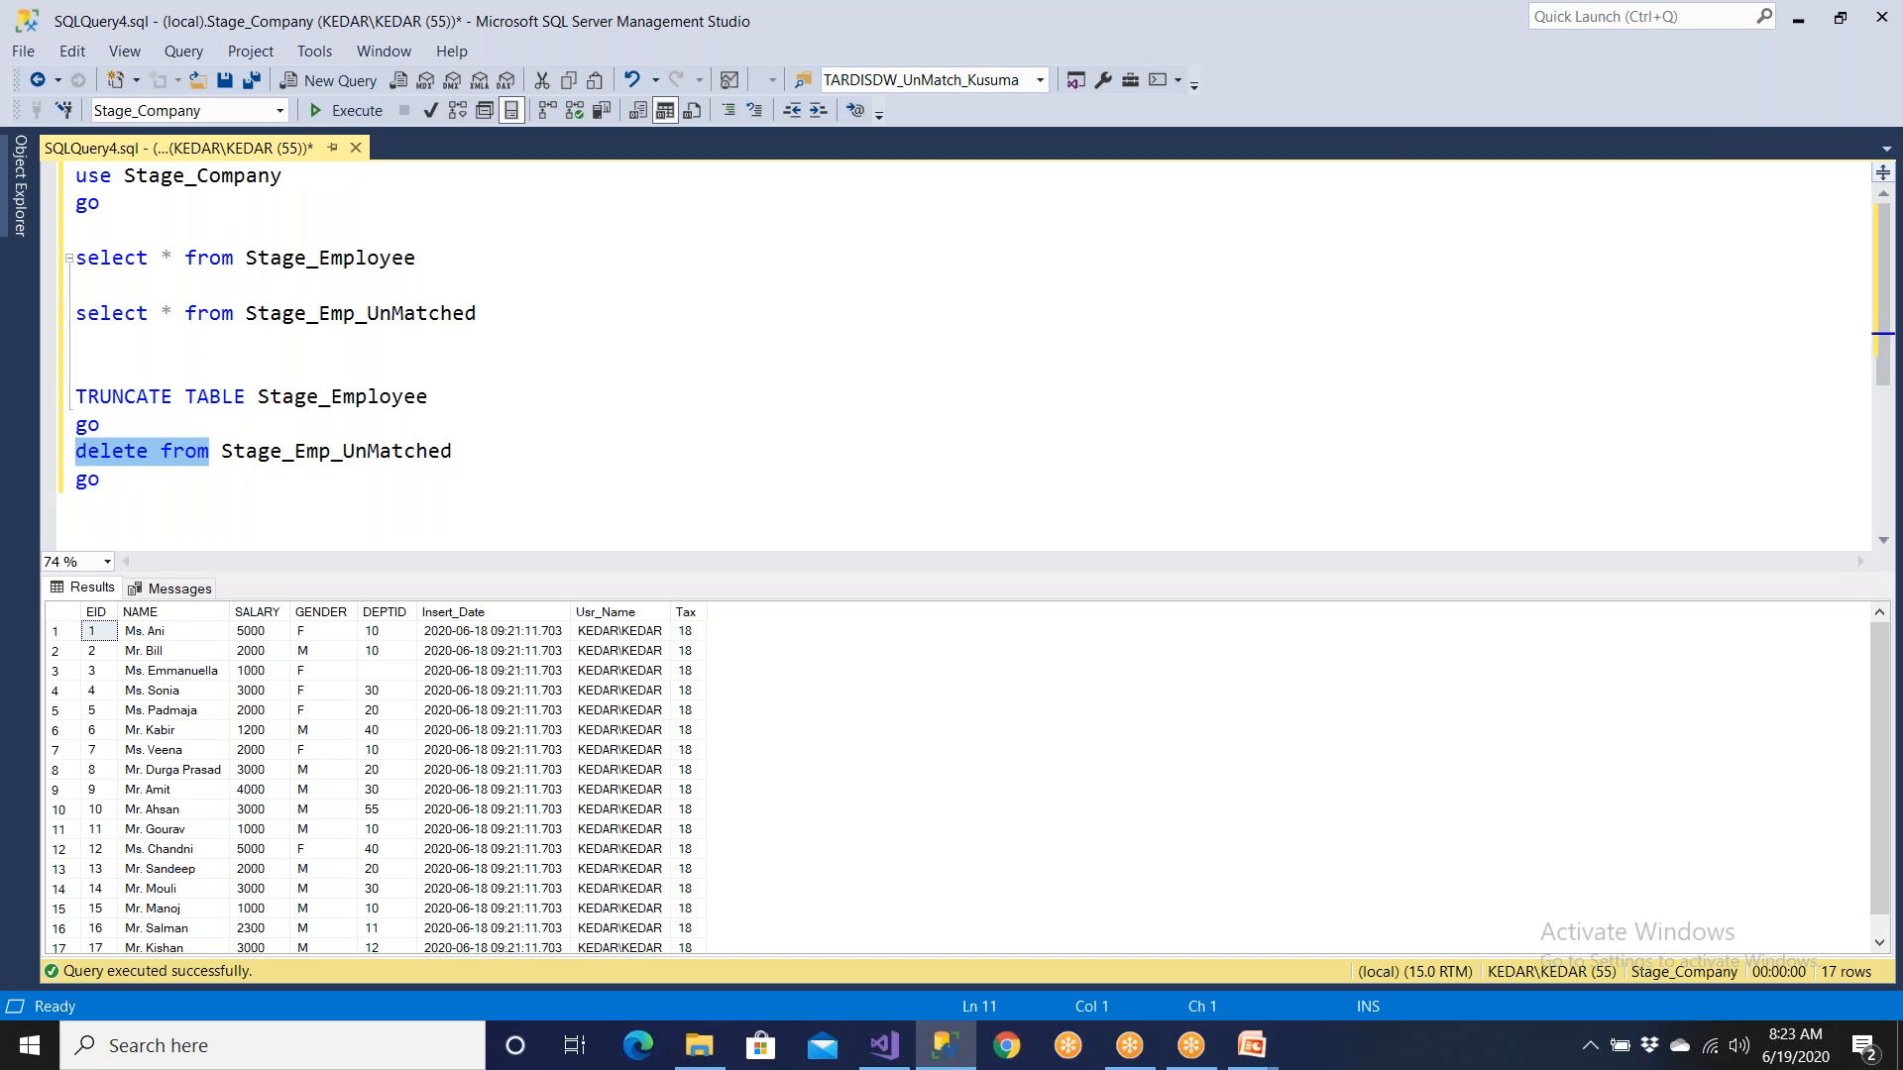
{"action": "type", "text": "delete from Stage_Employee go delete from Stage_Emp_UnMatched go"}
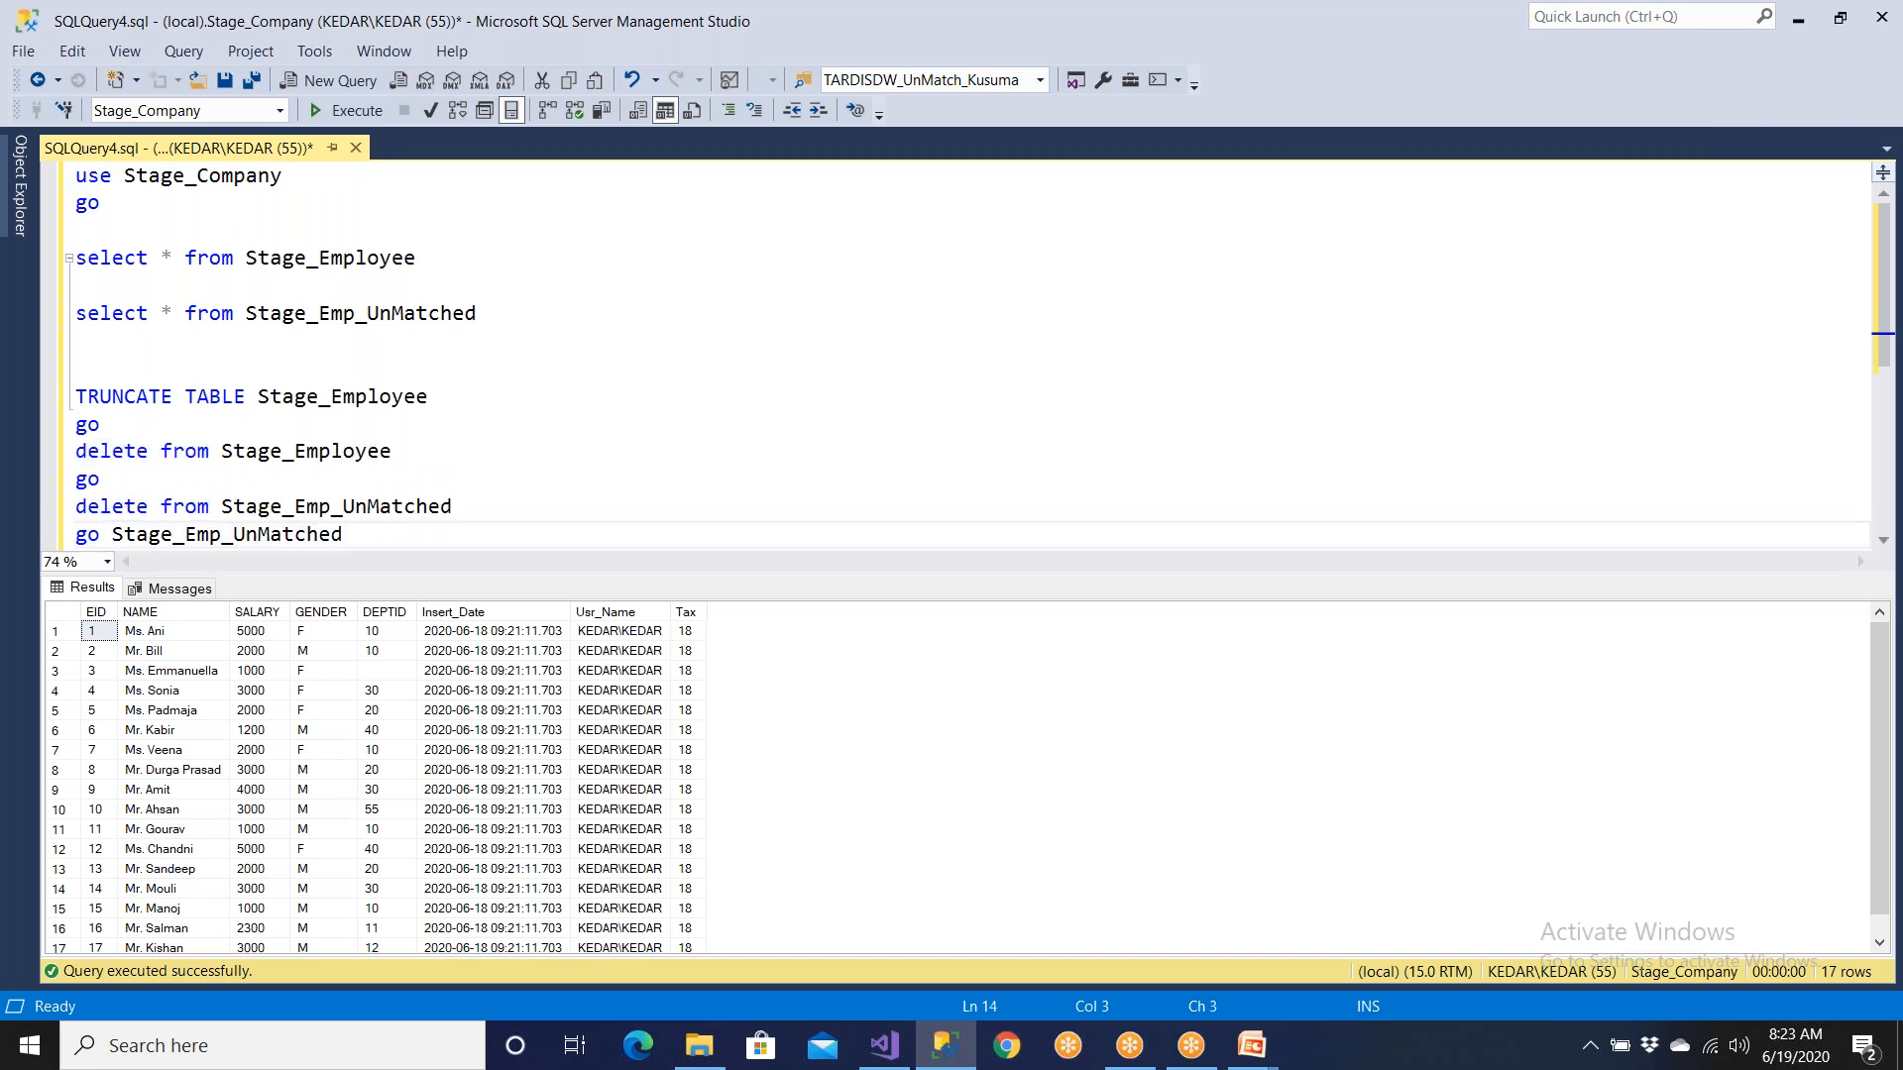
{"action": "key", "text": "ctrl+z"}
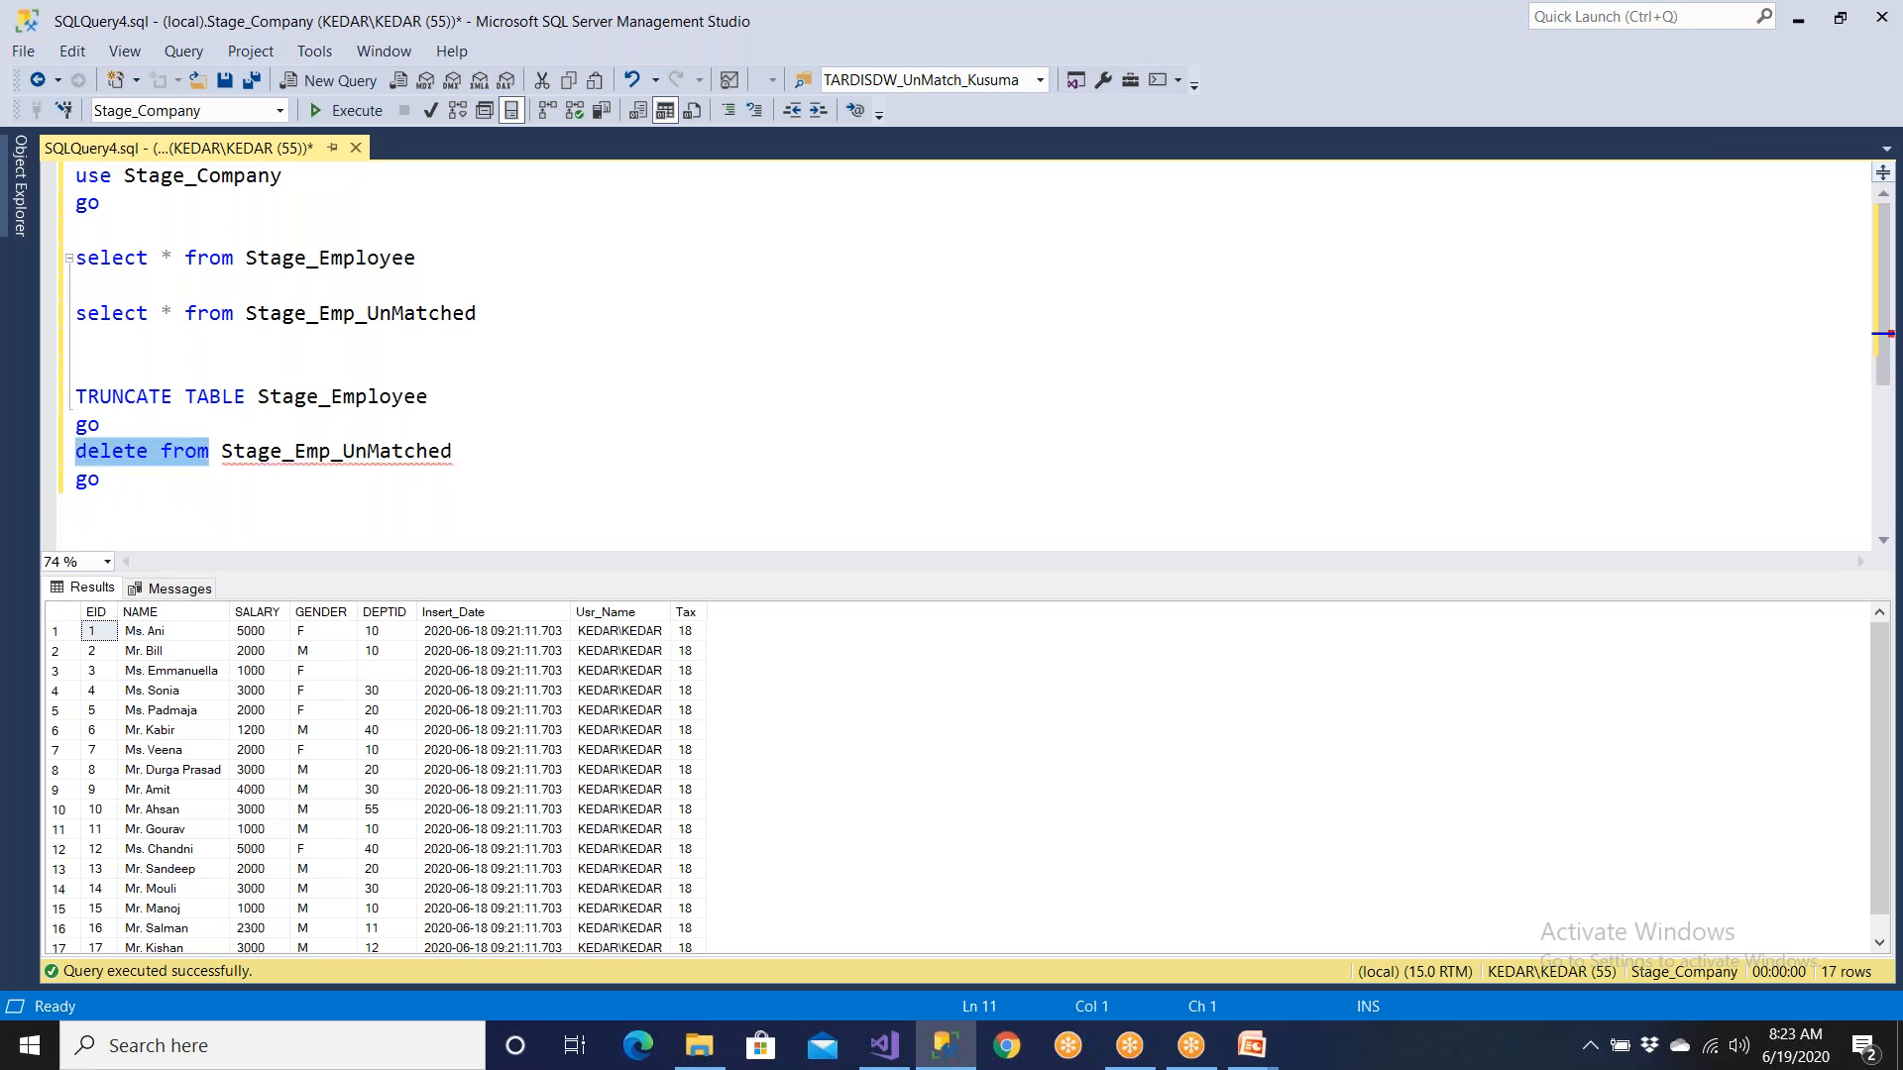
Step: Copy "TRUNCATE TABLE" from the Stage_Employee statement and paste it over "delete from" in the Stage_Emp_UnMatched statement
{"action": "left_click", "coordinate": [225, 418]}
{"action": "left_click_drag", "start_coordinate": [245, 399], "coordinate": [60, 400]}
{"action": "key", "text": "ctrl+c"}
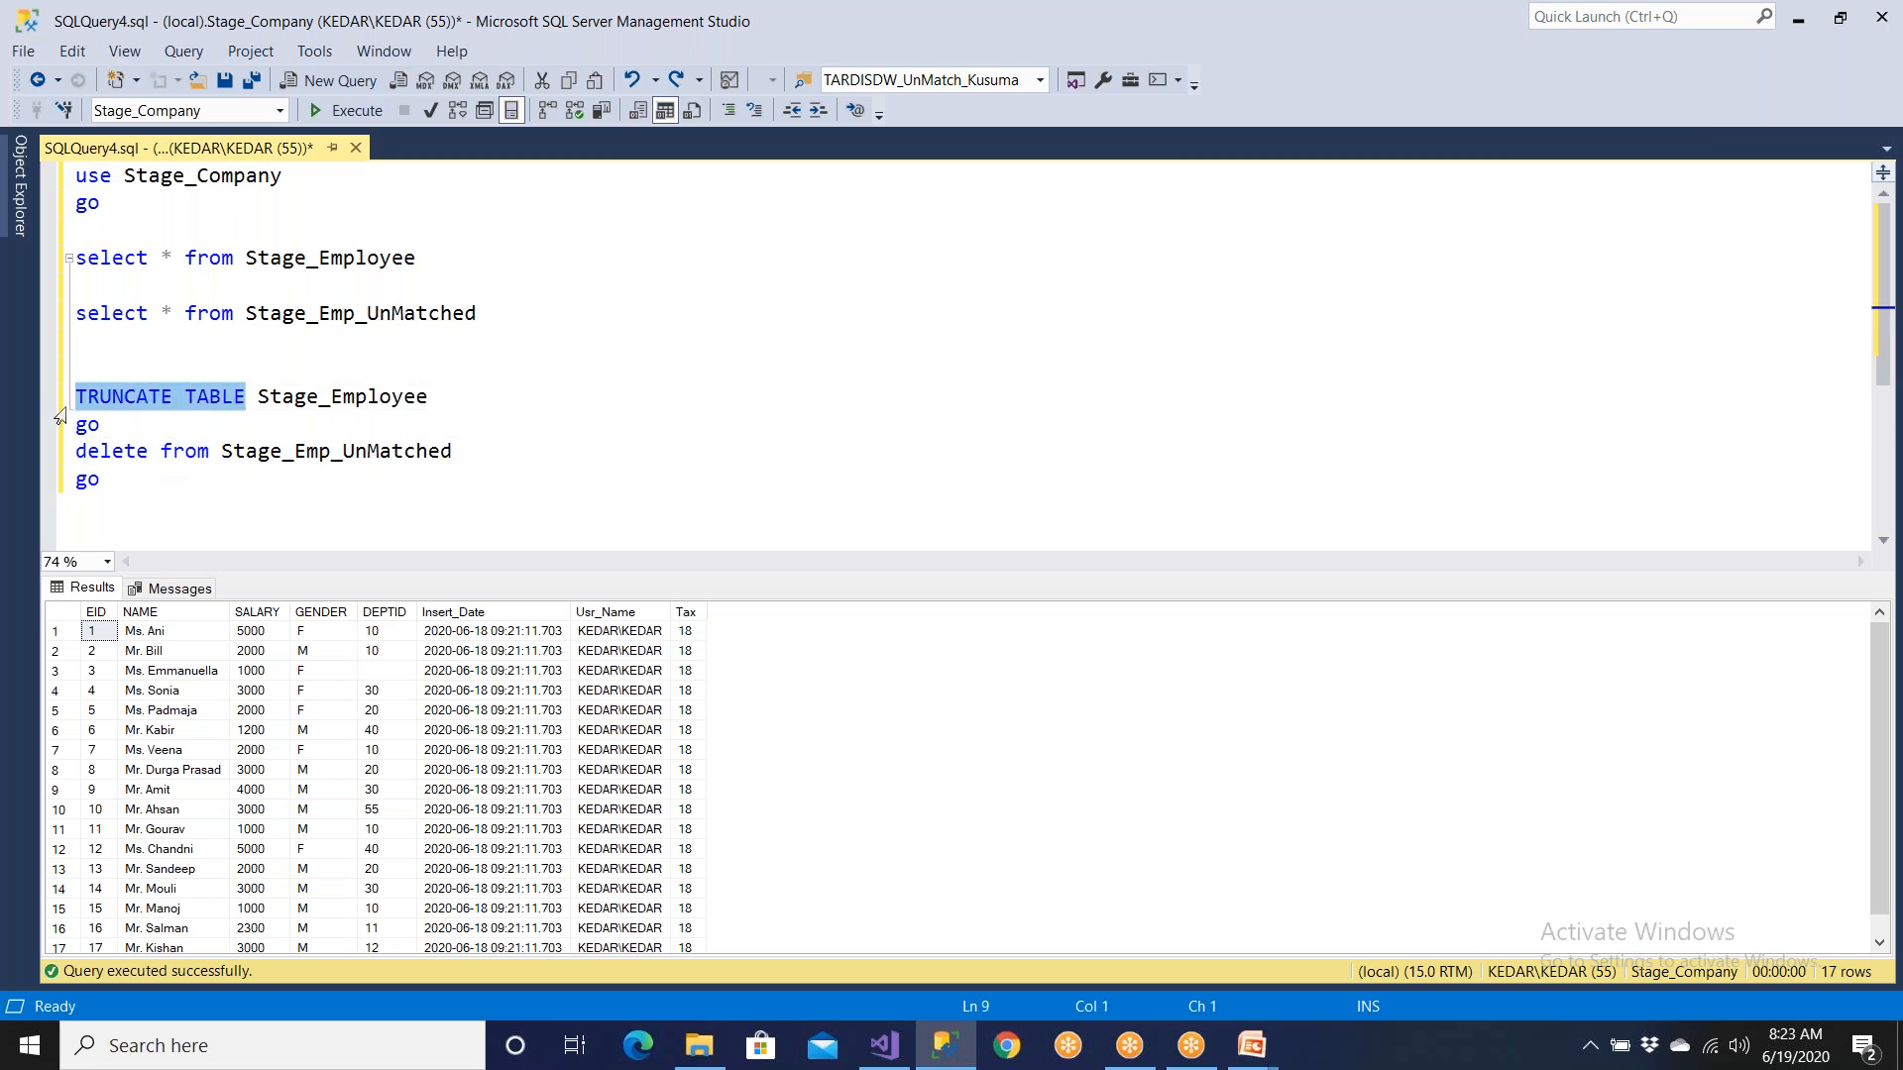
{"action": "left_click_drag", "start_coordinate": [209, 452], "coordinate": [76, 470]}
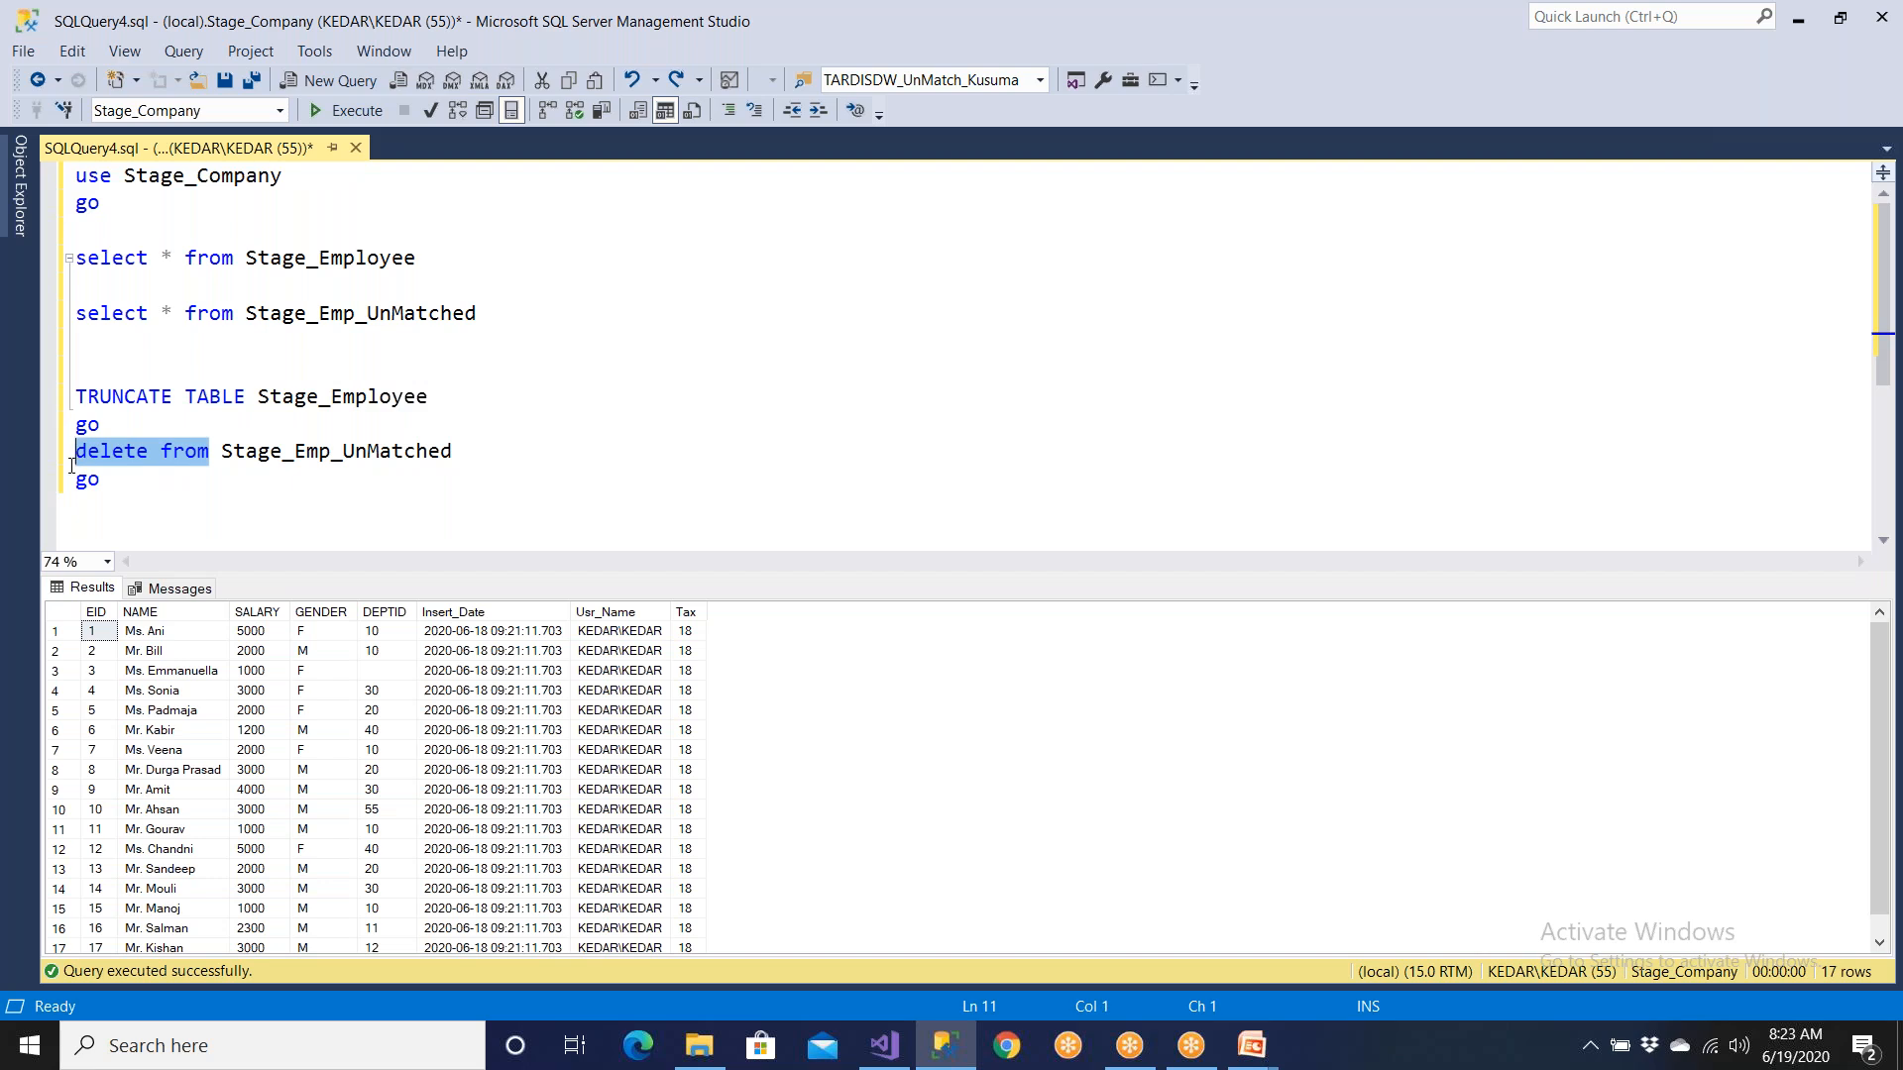
{"action": "key", "text": "ctrl+v"}
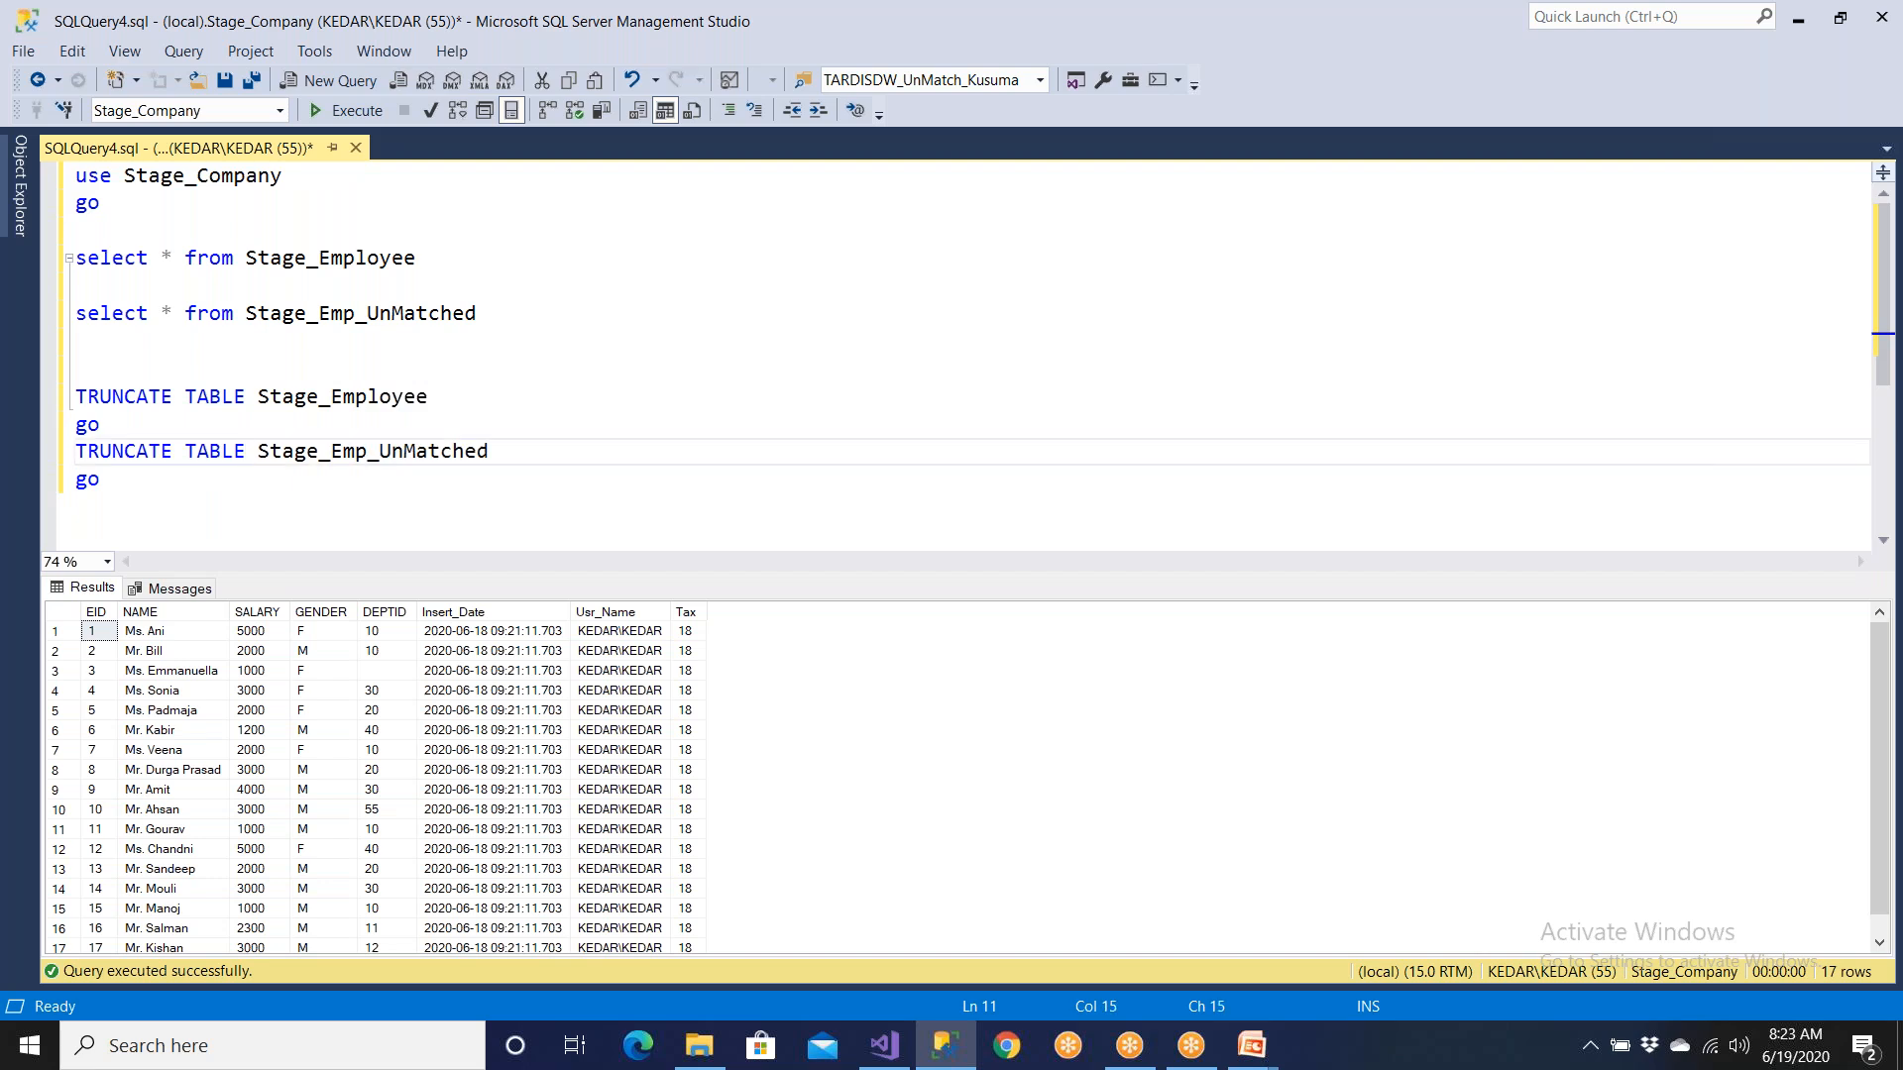
Step: Cut both TRUNCATE TABLE statements, including their go lines, from the query window
{"action": "left_click_drag", "start_coordinate": [121, 485], "coordinate": [57, 401]}
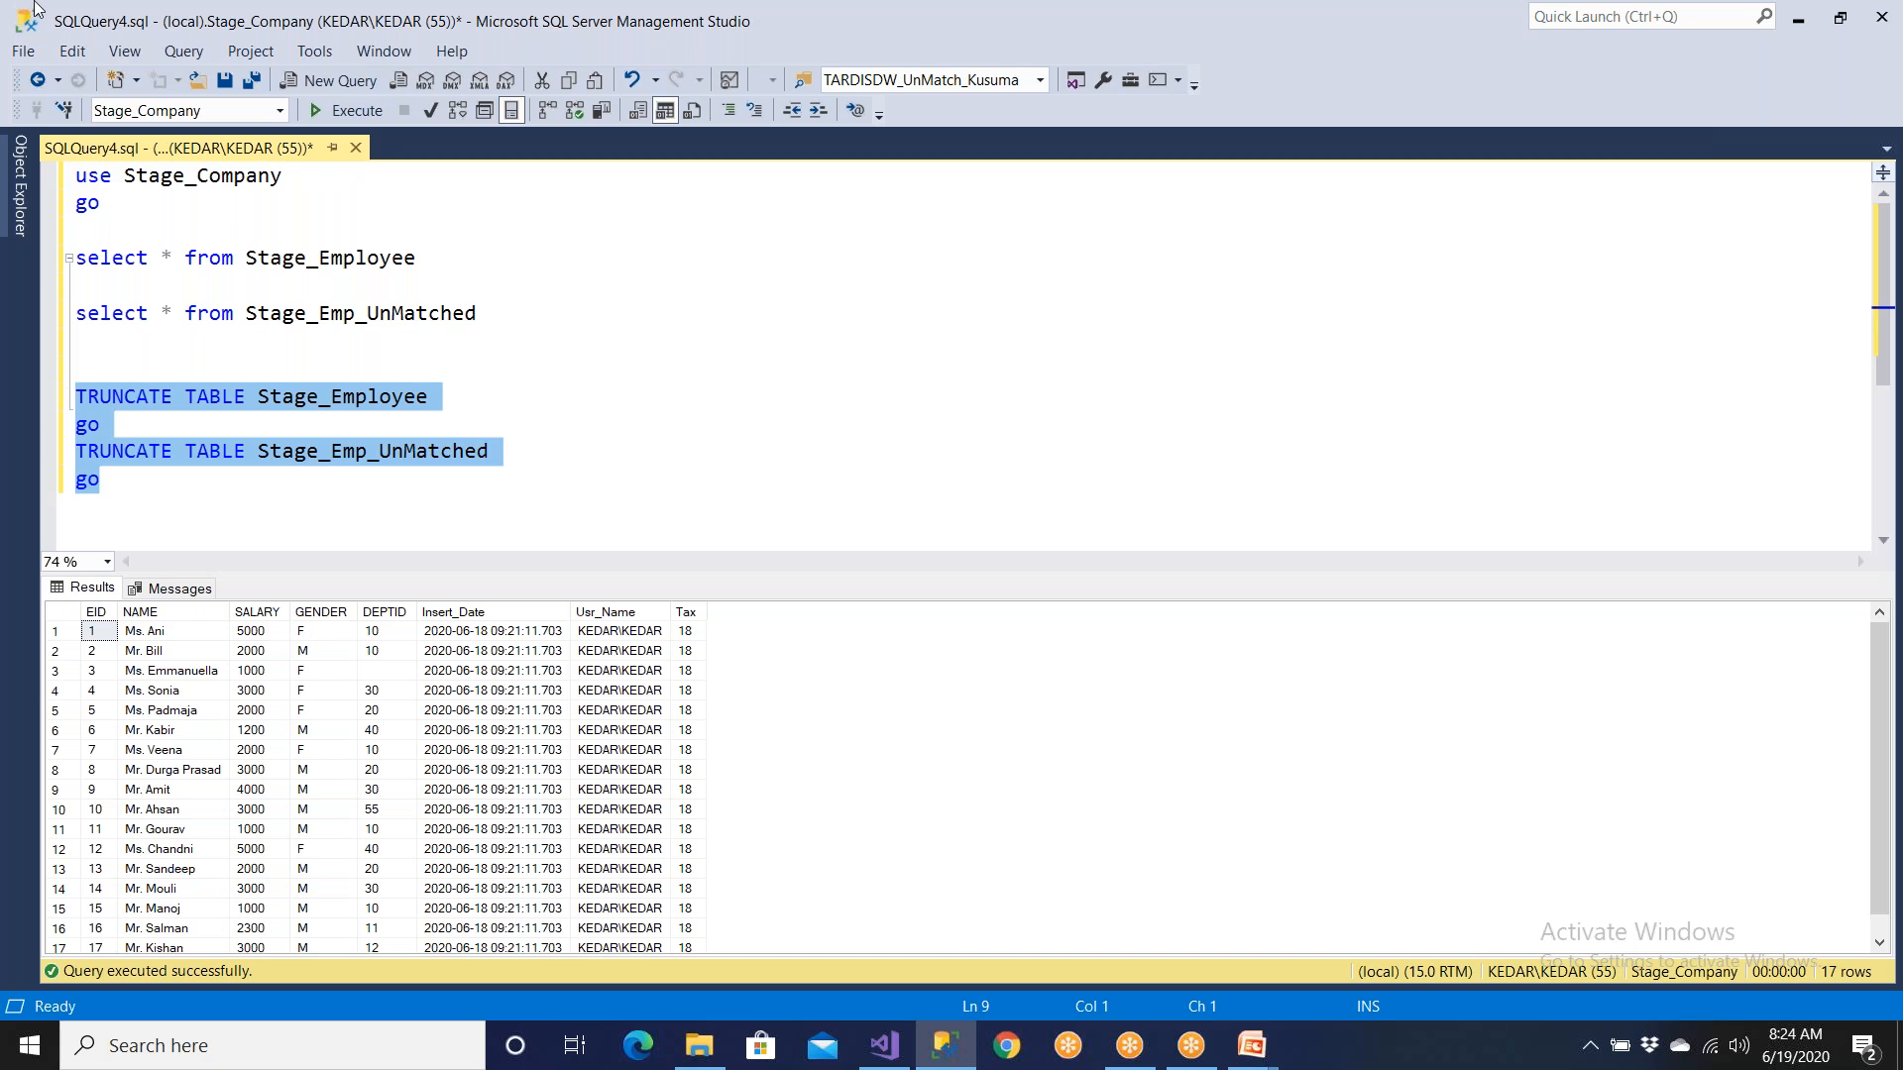
{"action": "right_click", "coordinate": [210, 400]}
{"action": "left_click", "coordinate": [264, 408]}
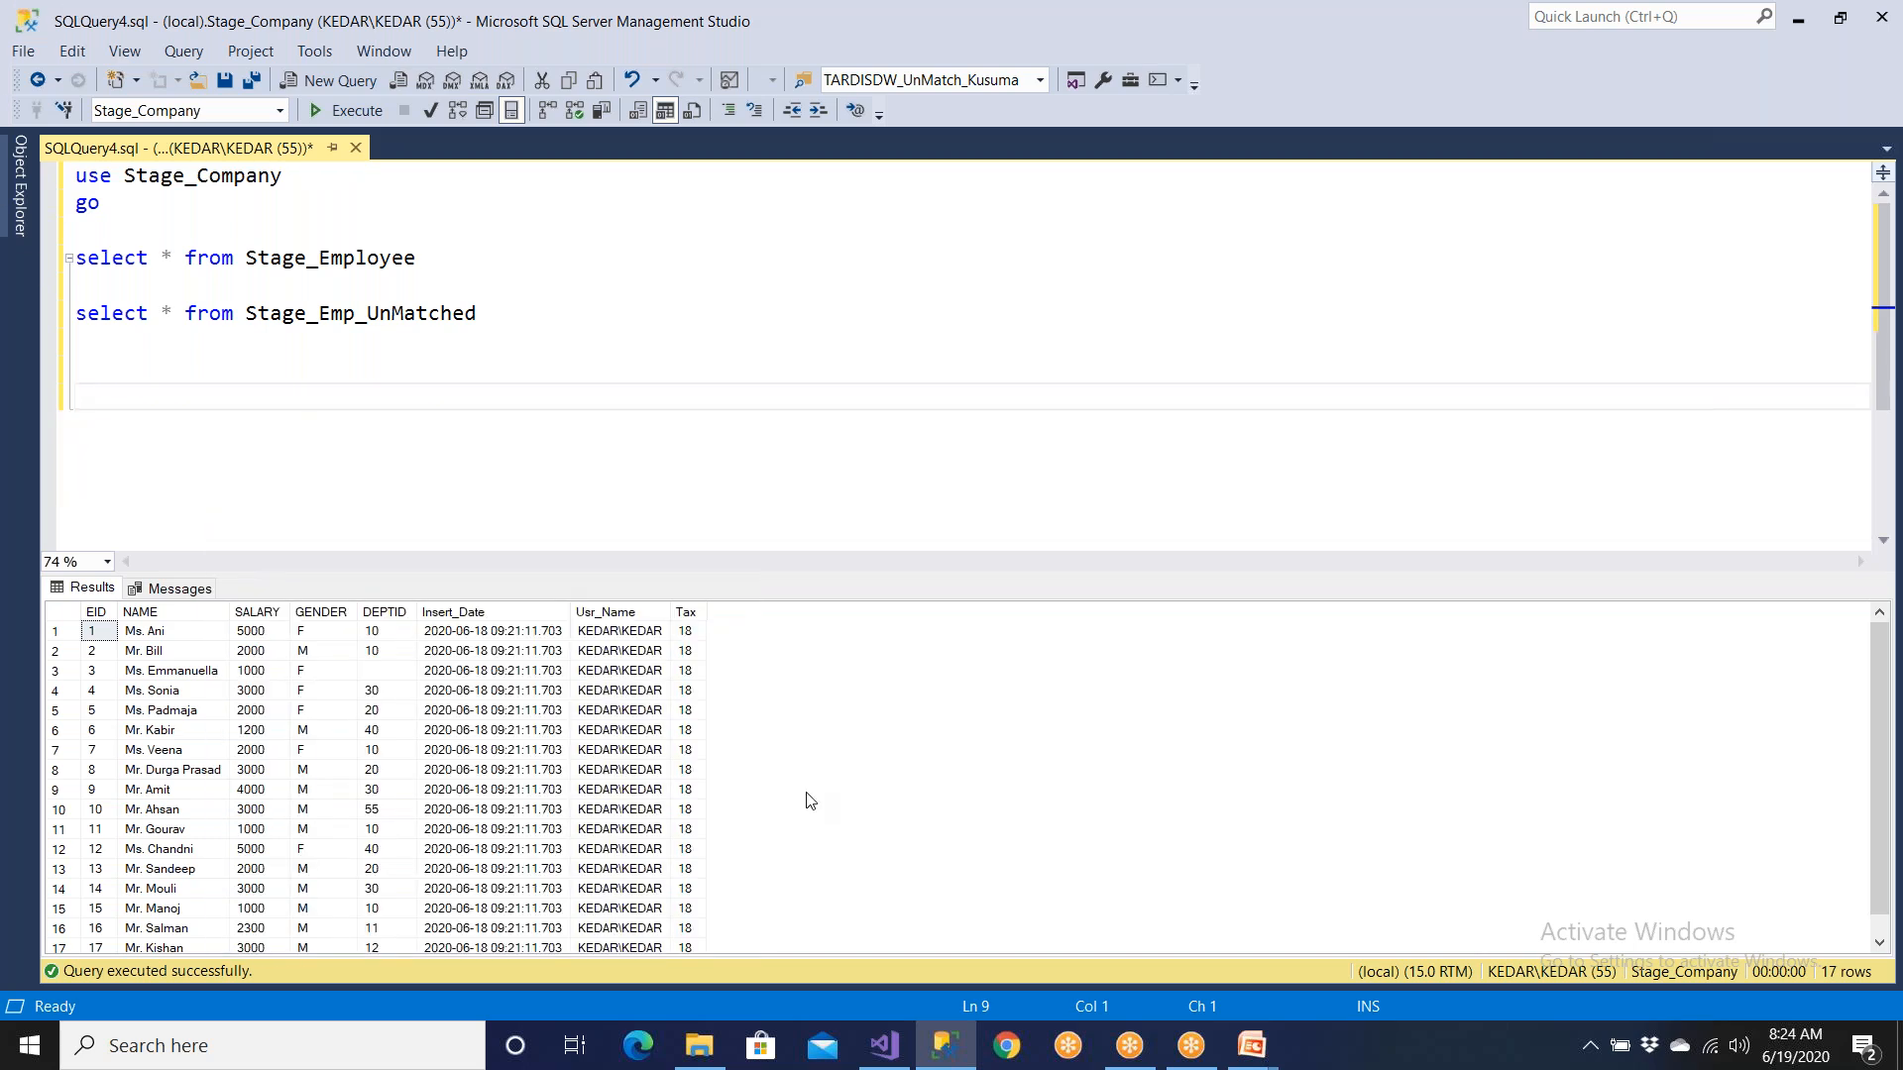
Step: In Visual Studio, replace the task's SQLStatement with the copied TRUNCATE TABLE statements for both tables
{"action": "left_click", "coordinate": [883, 1043]}
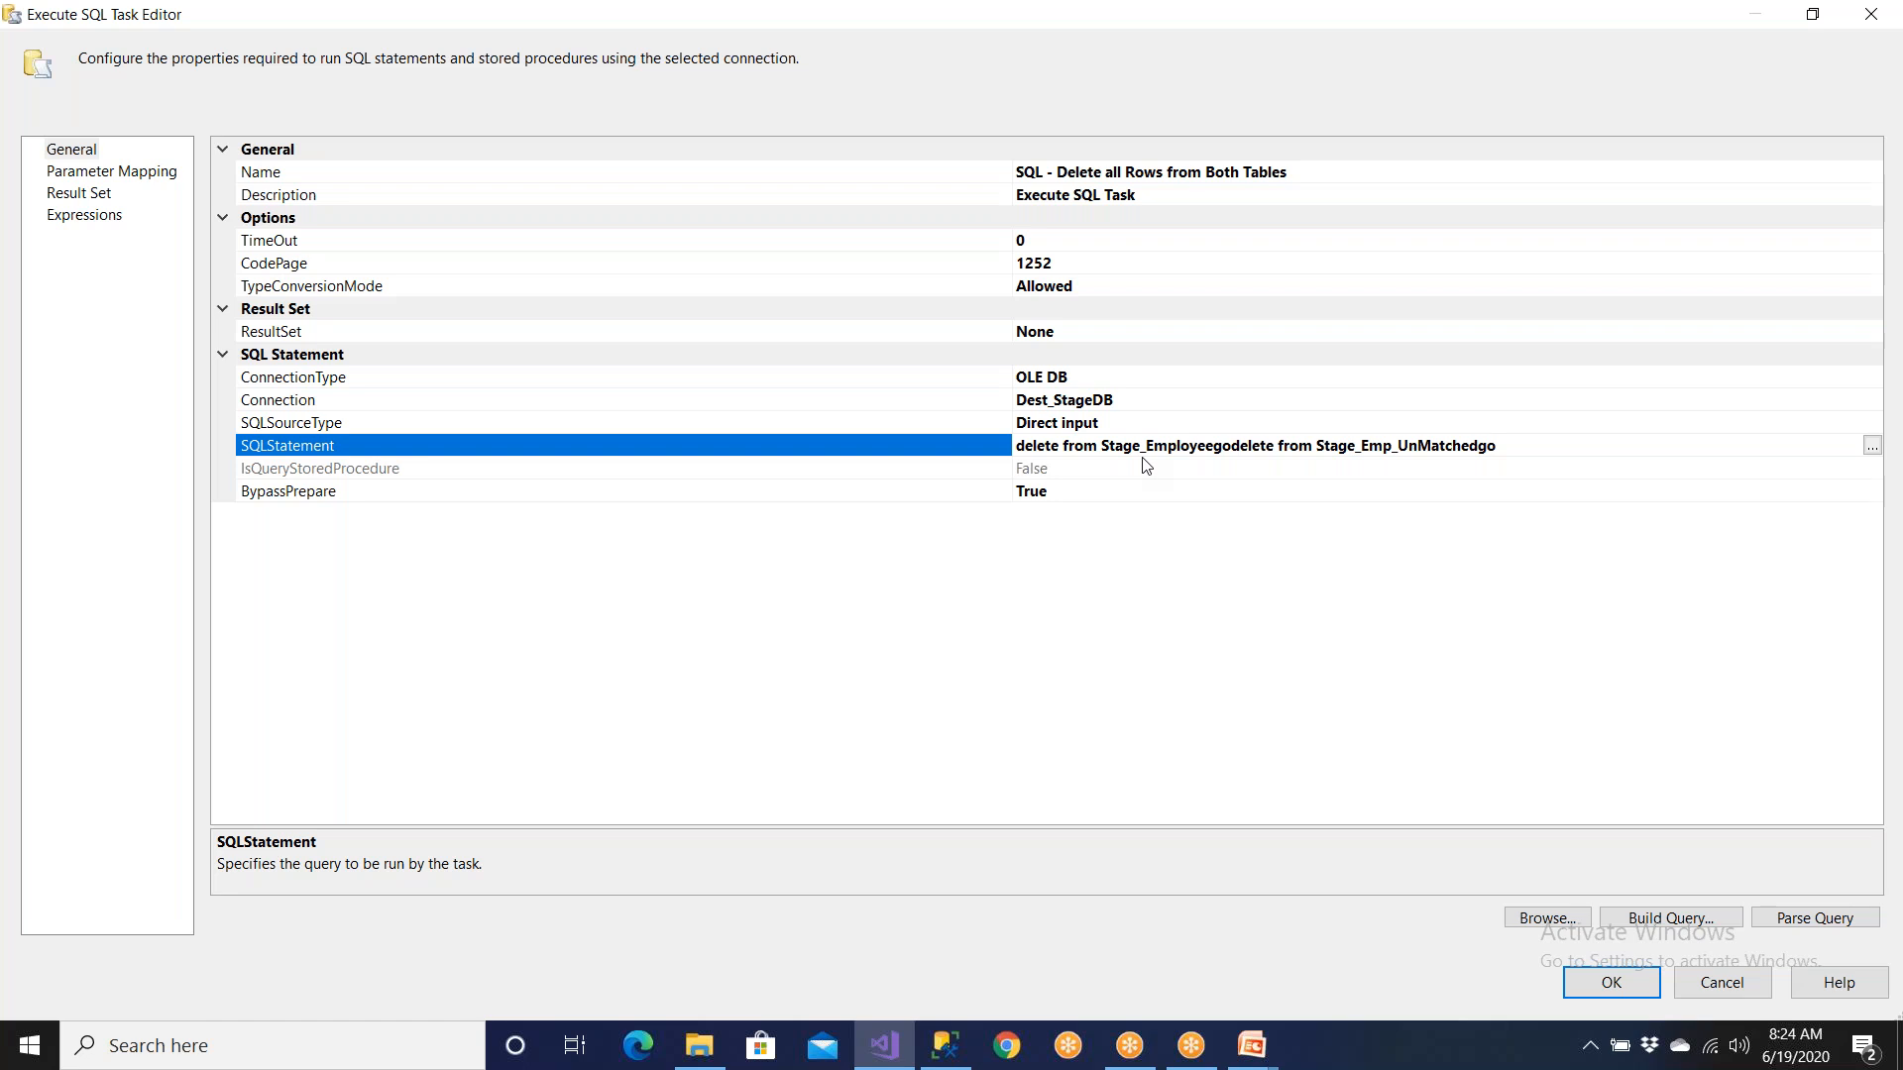
{"action": "left_click", "coordinate": [1870, 445]}
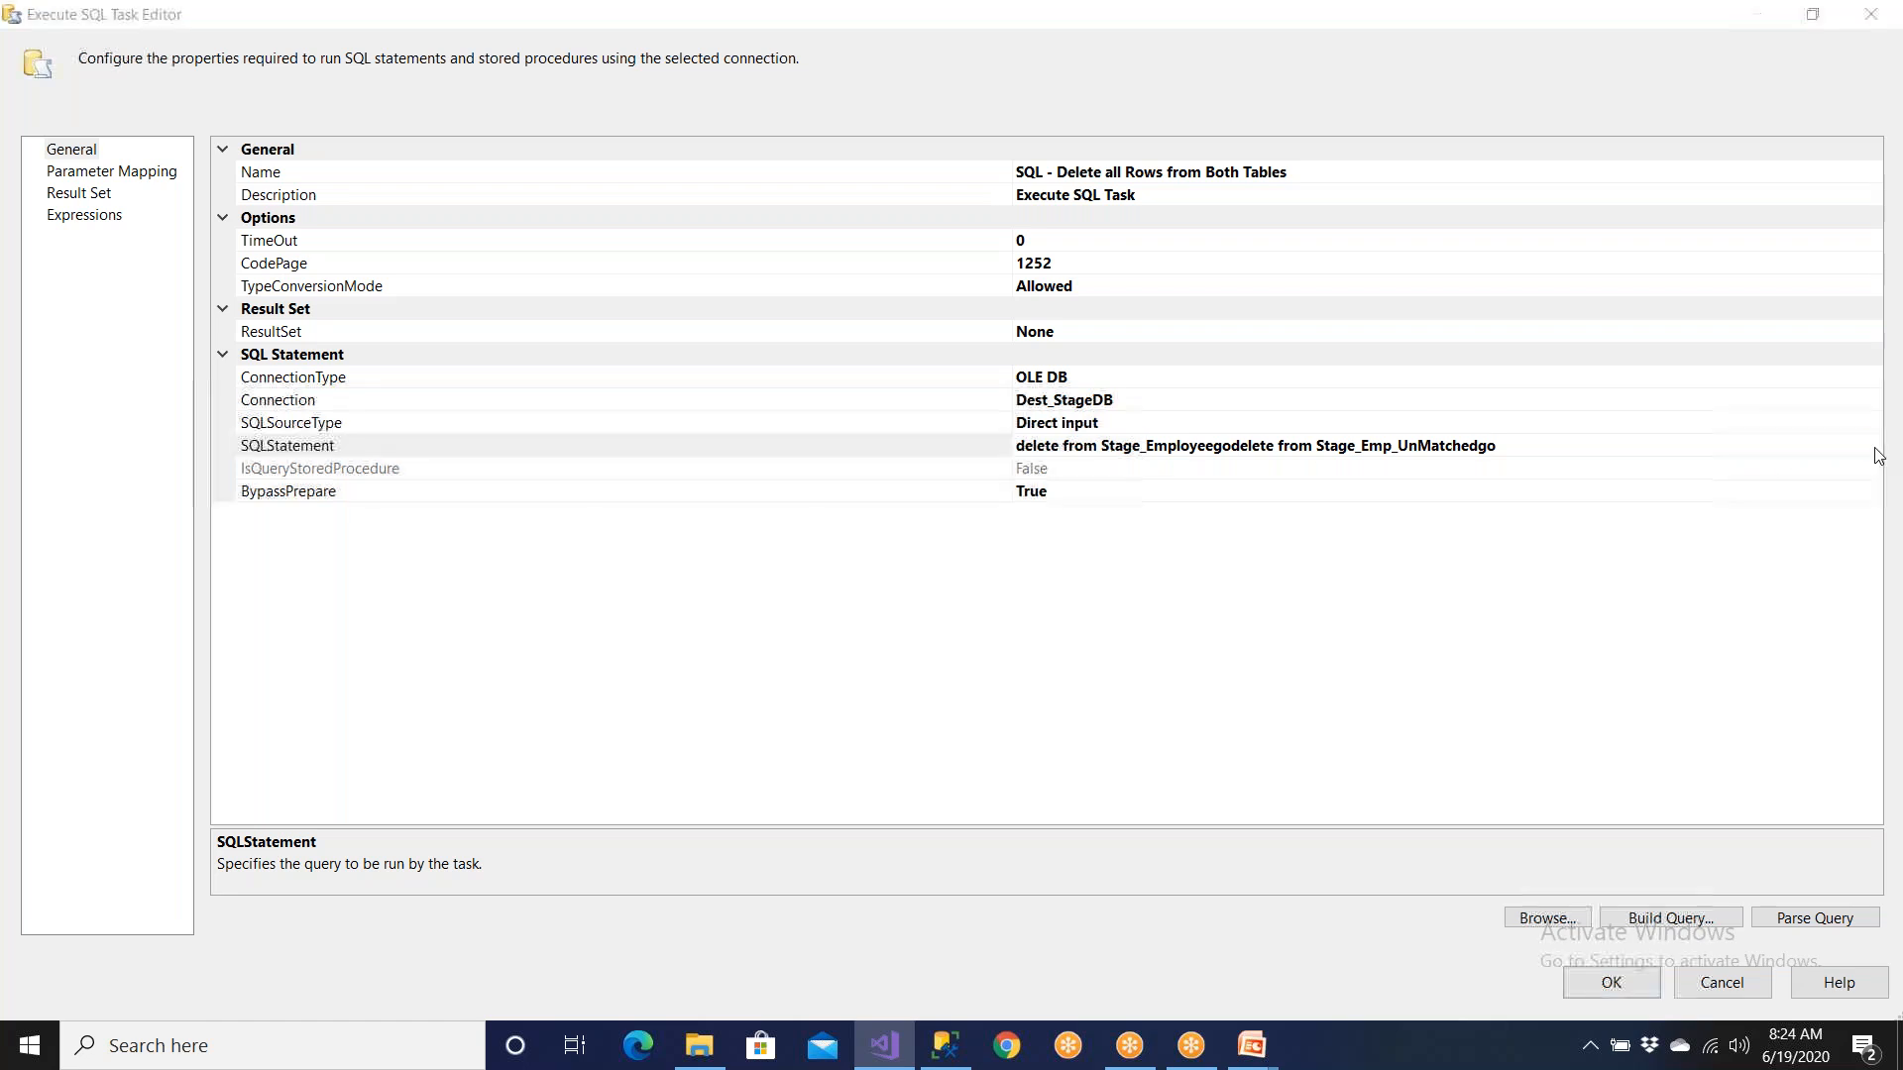
{"action": "key", "text": "ctrl+v"}
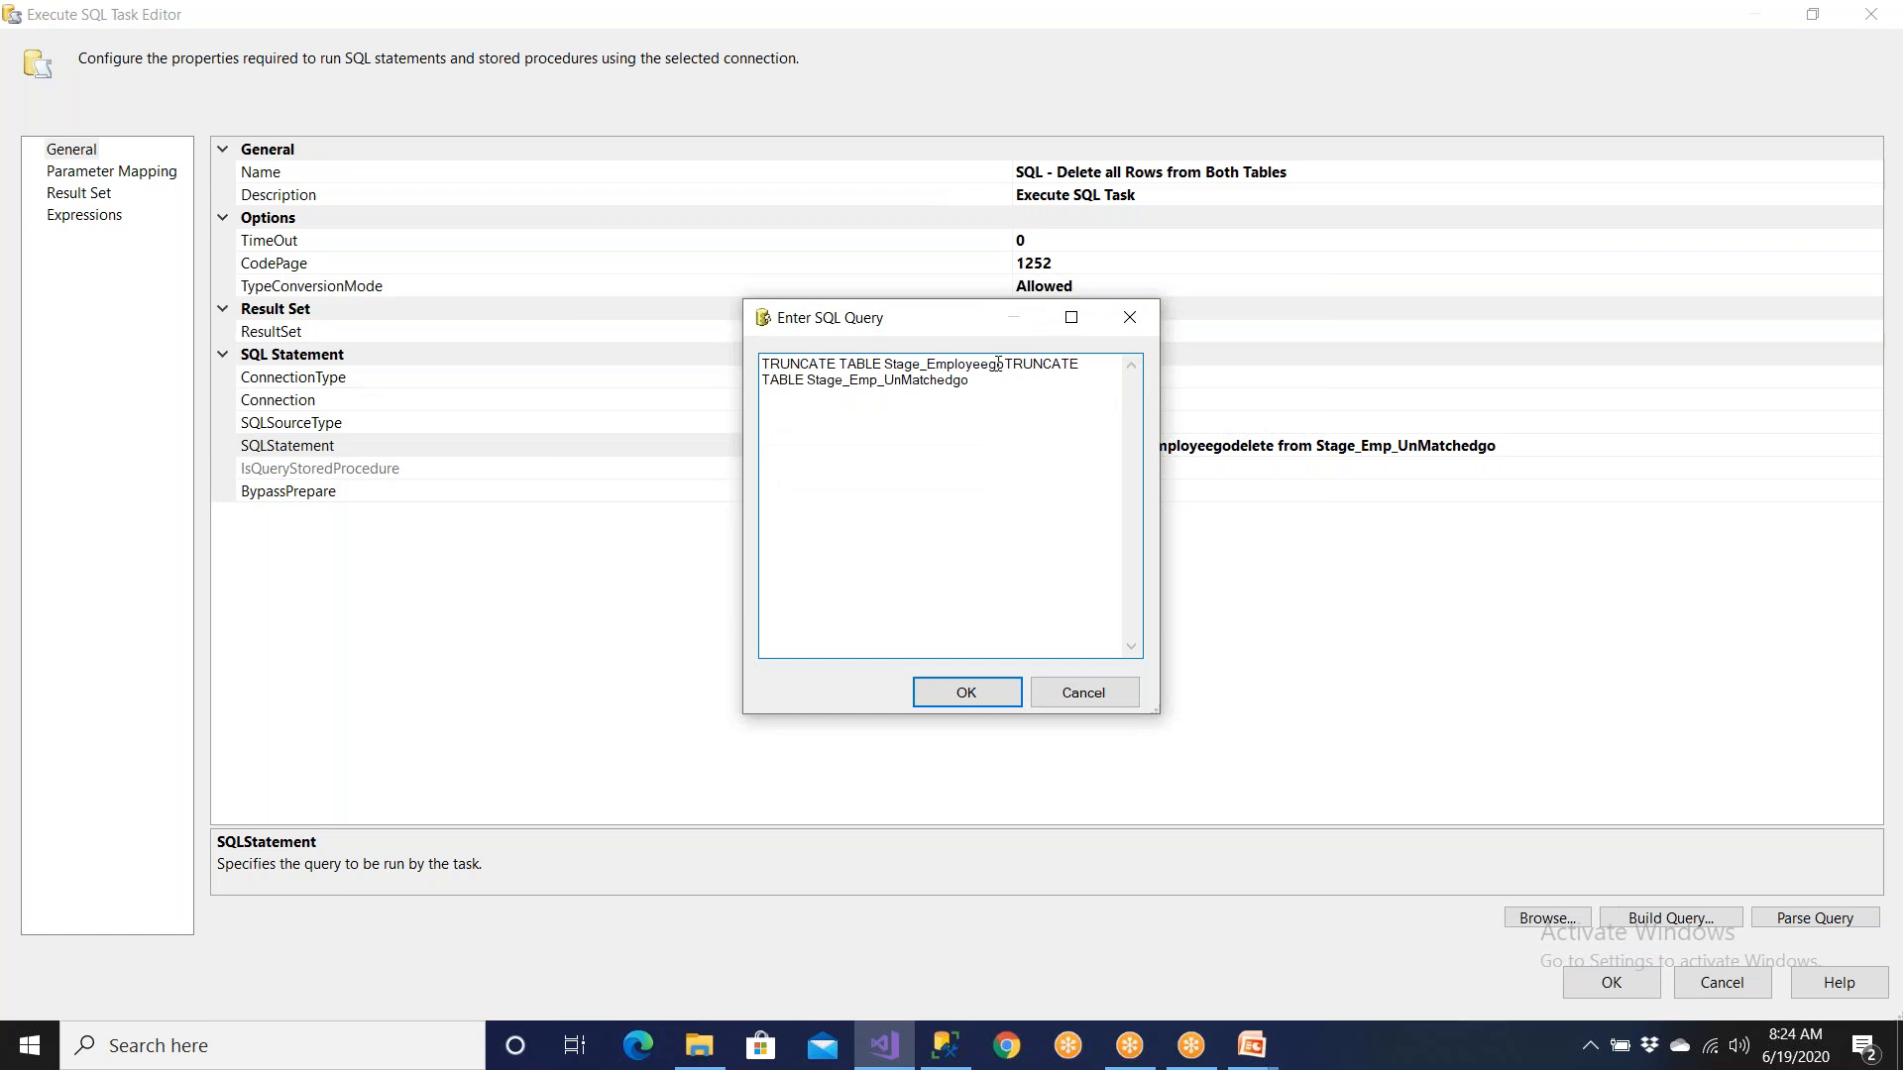
{"action": "key", "text": "Return"}
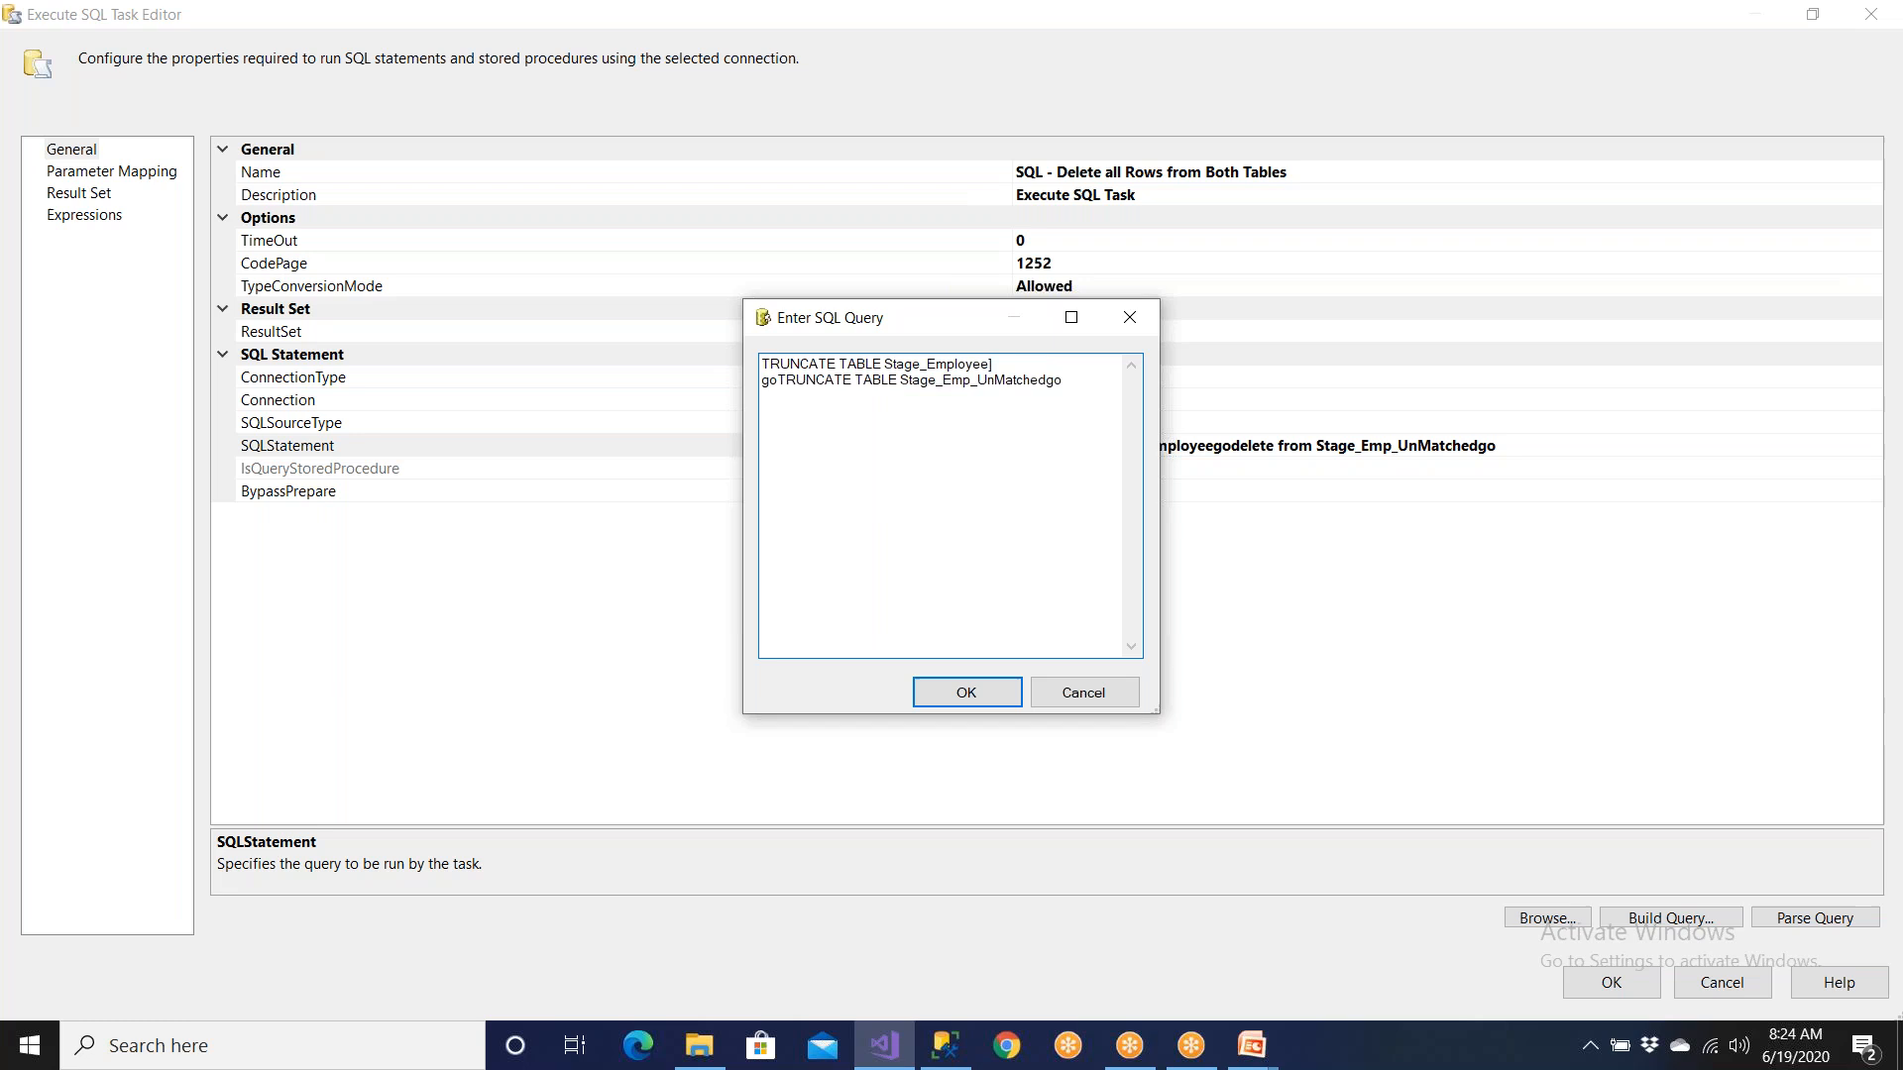
{"action": "left_click", "coordinate": [1072, 326]}
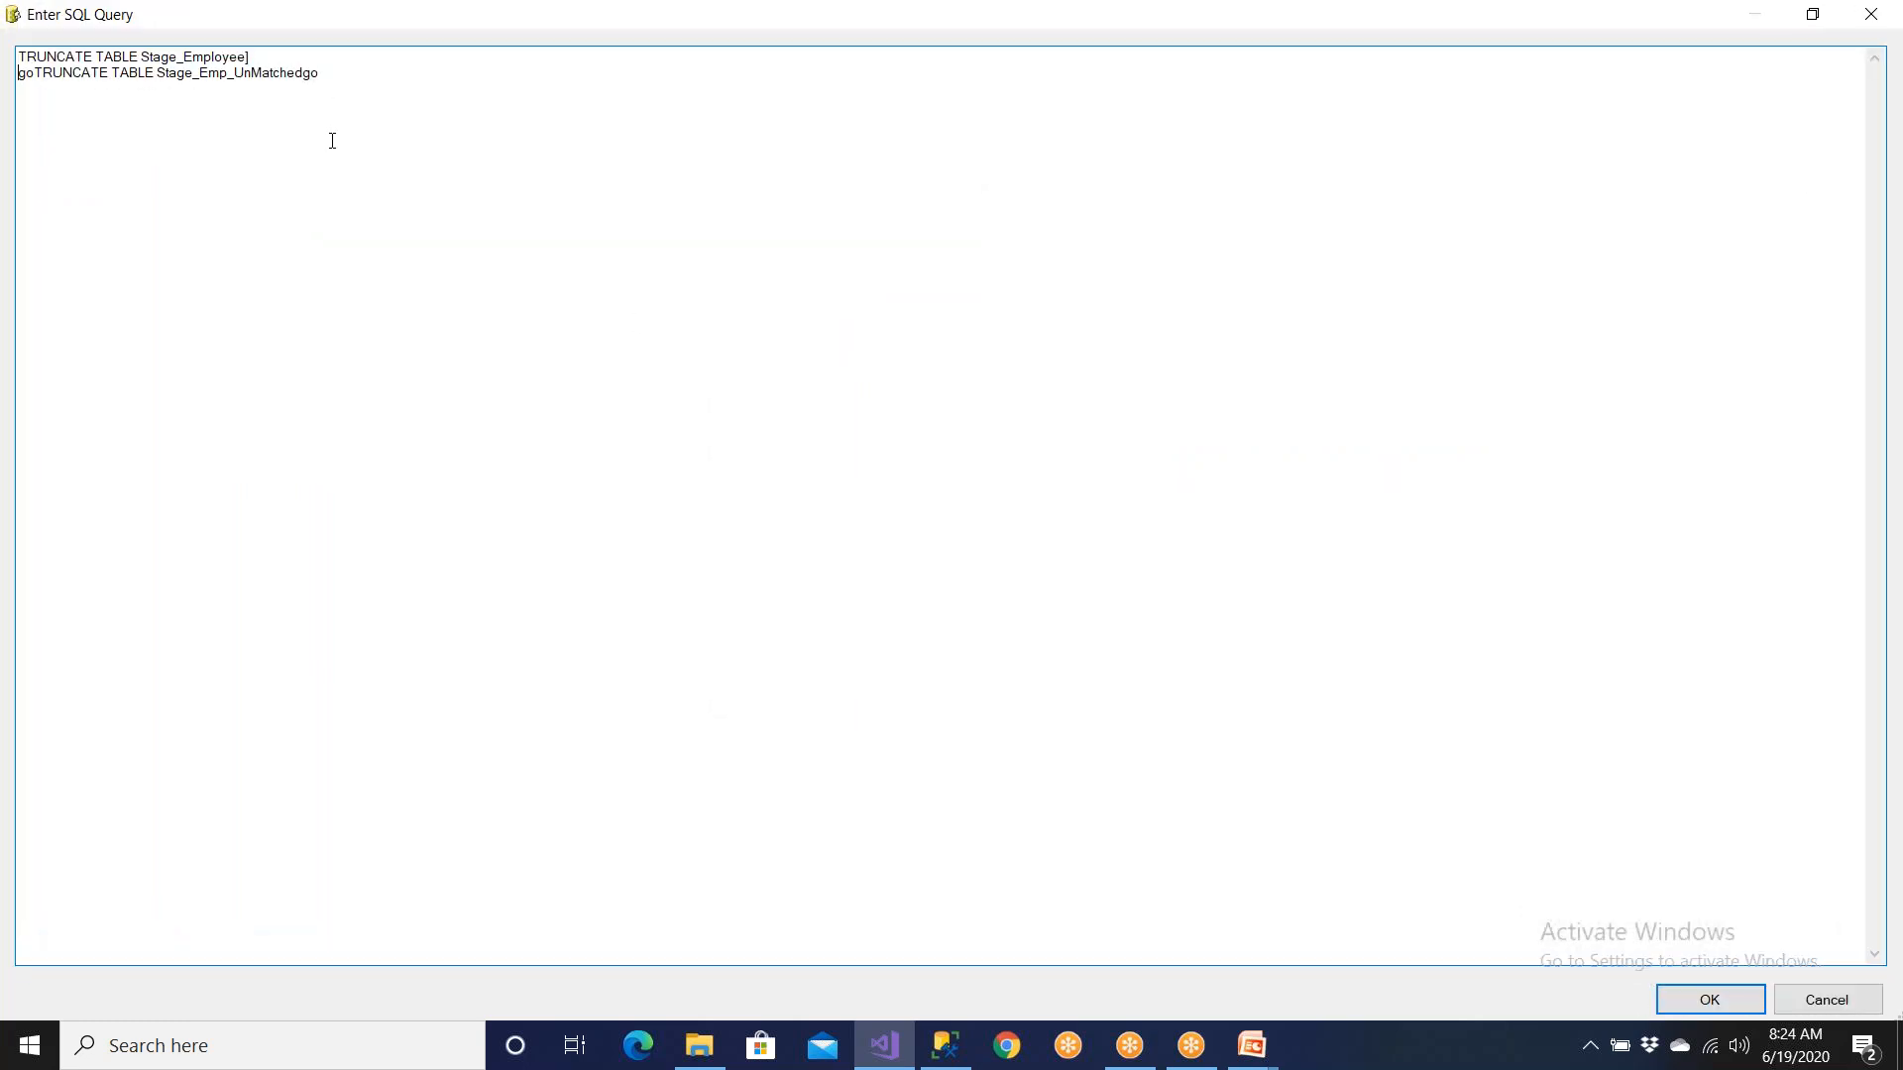
{"action": "key", "text": "ctrl+a"}
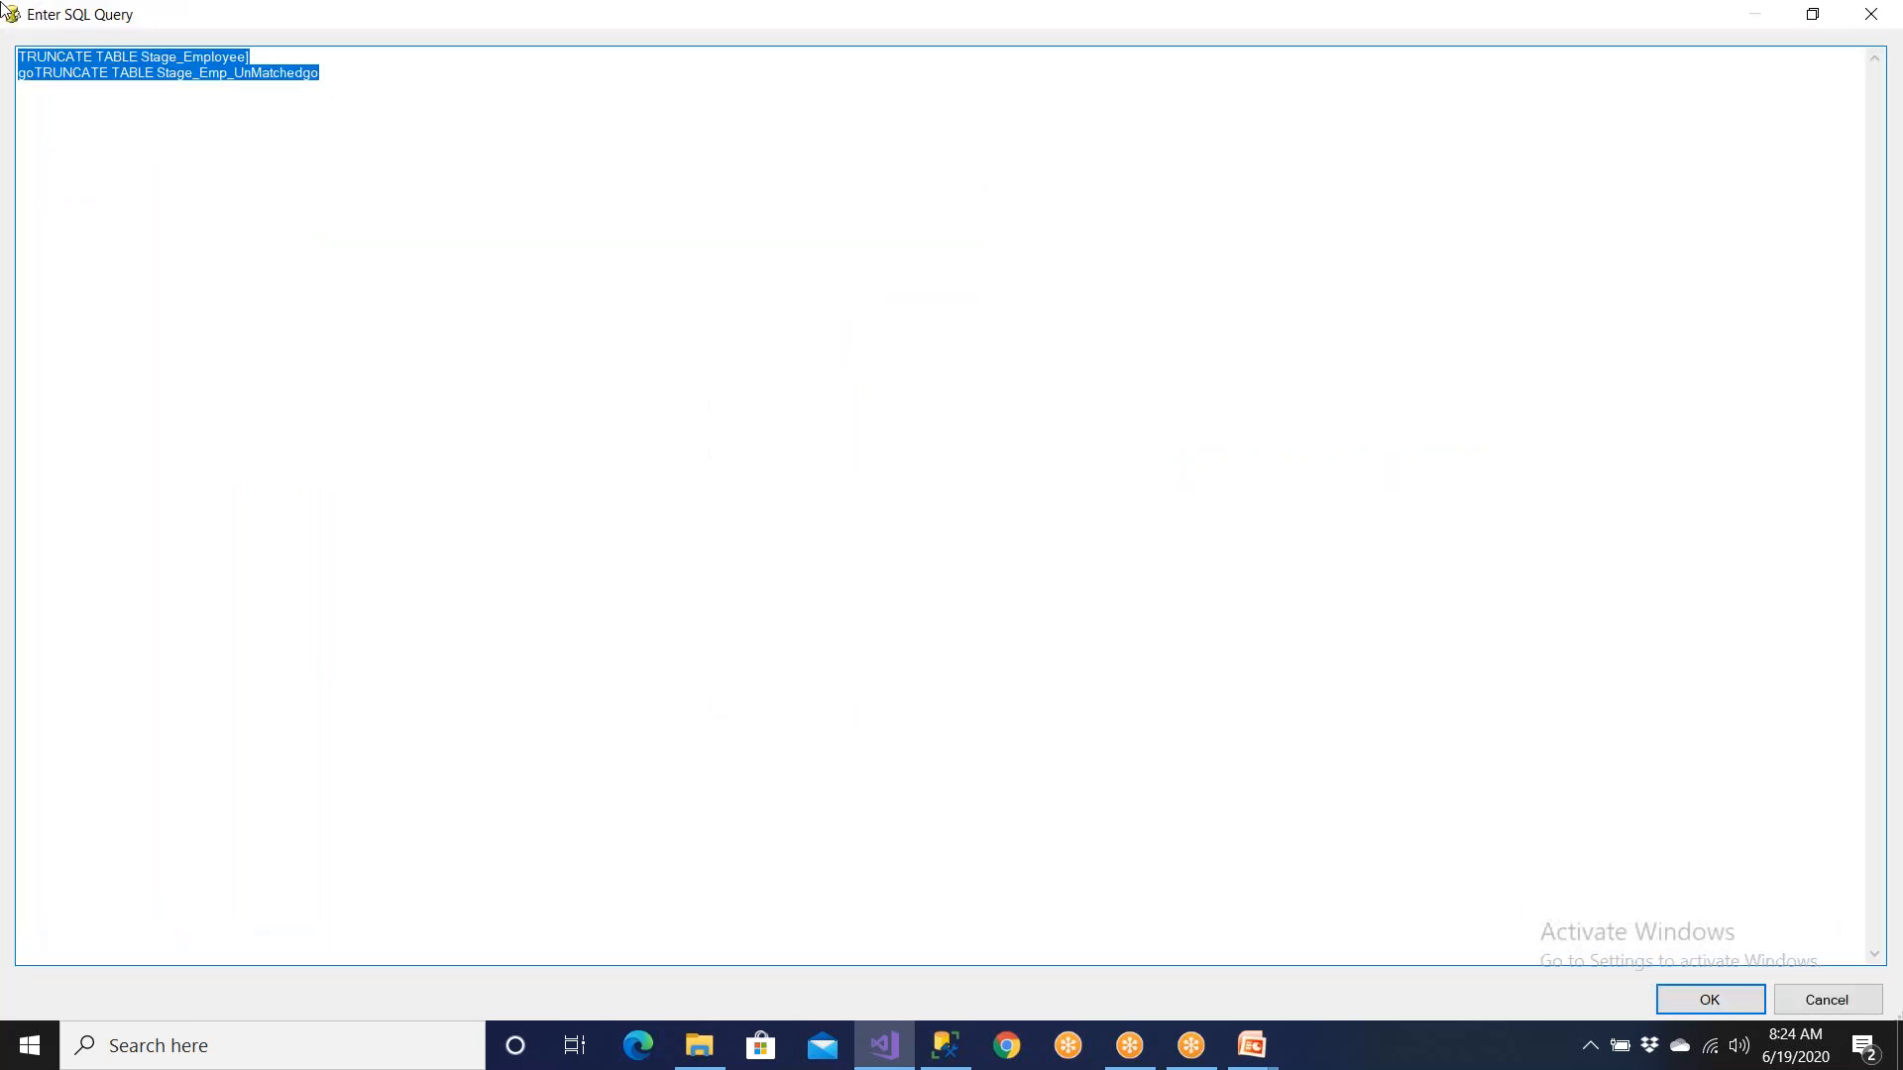
{"action": "key", "text": "ctrl+v"}
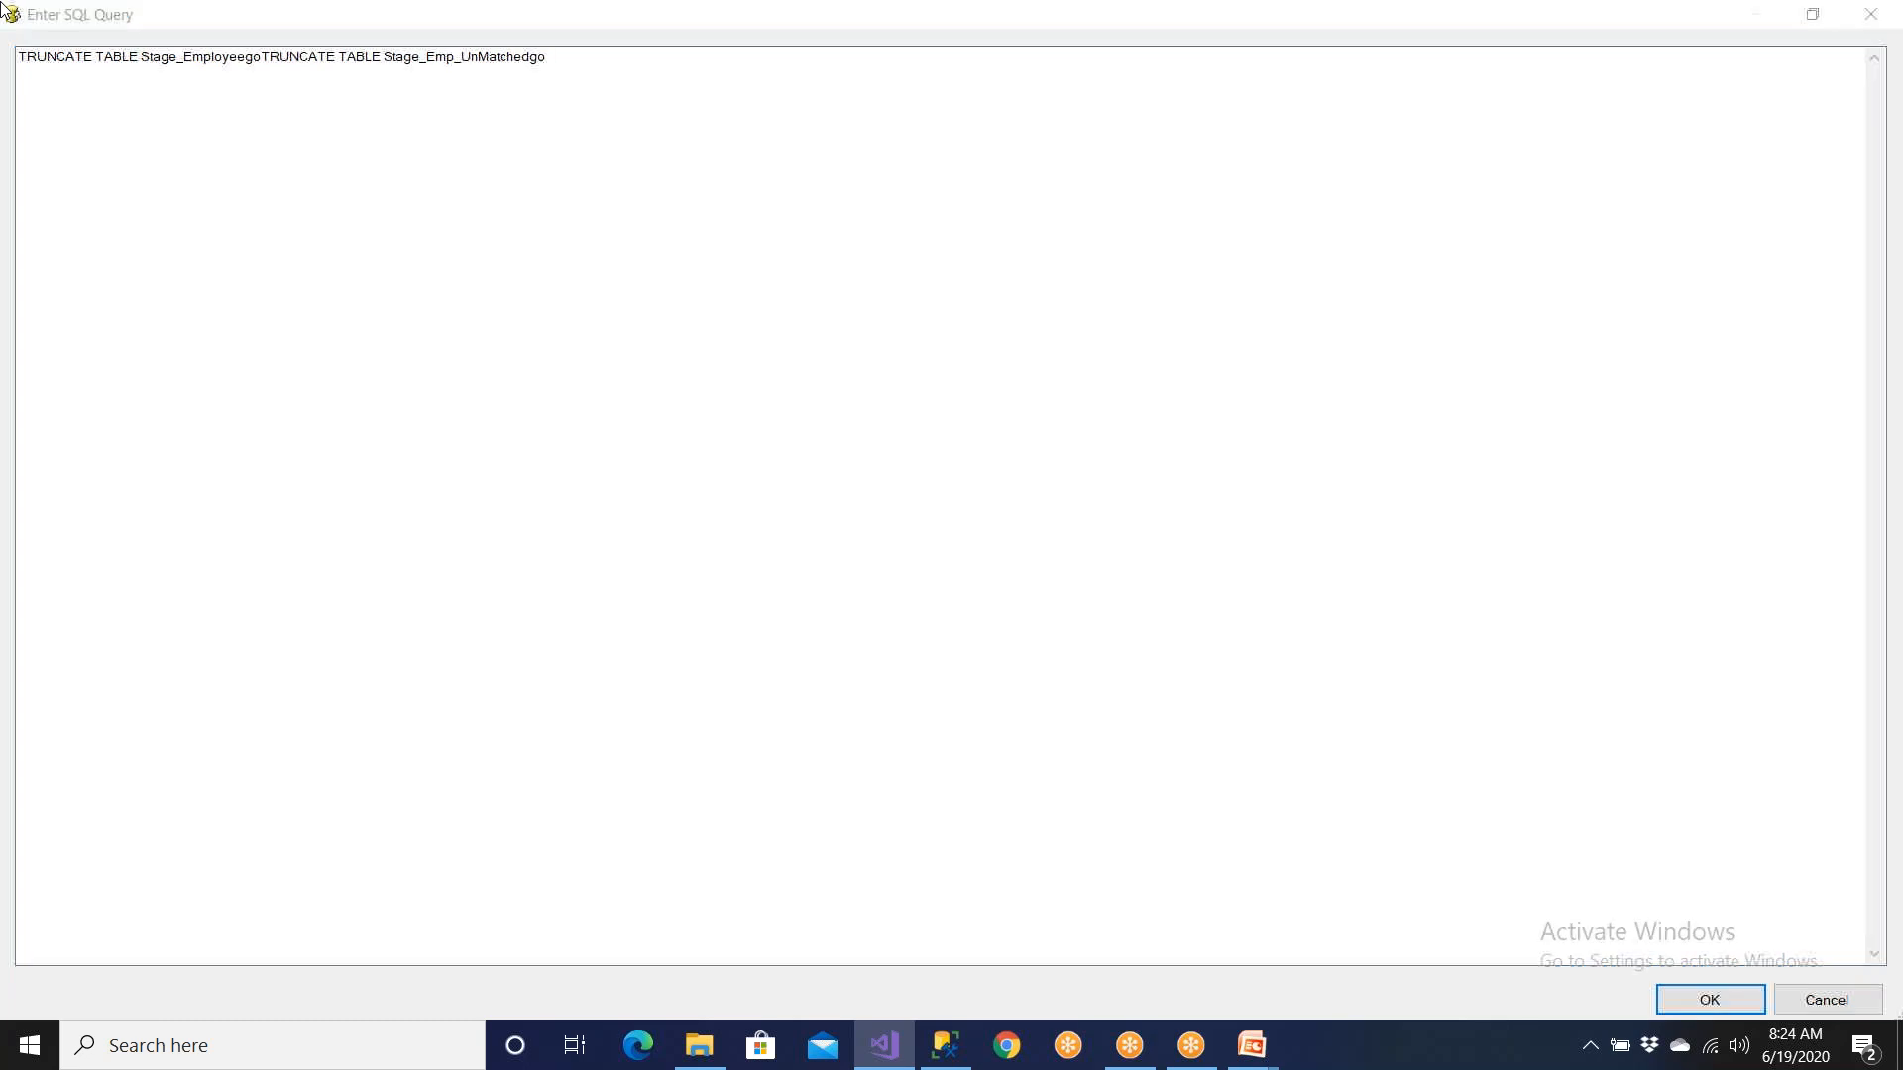
Step: Paste both TRUNCATE TABLE statements back into the SQL Server Management Studio query and copy the Stage_Employee one with its go line
{"action": "key", "text": "alt+Tab"}
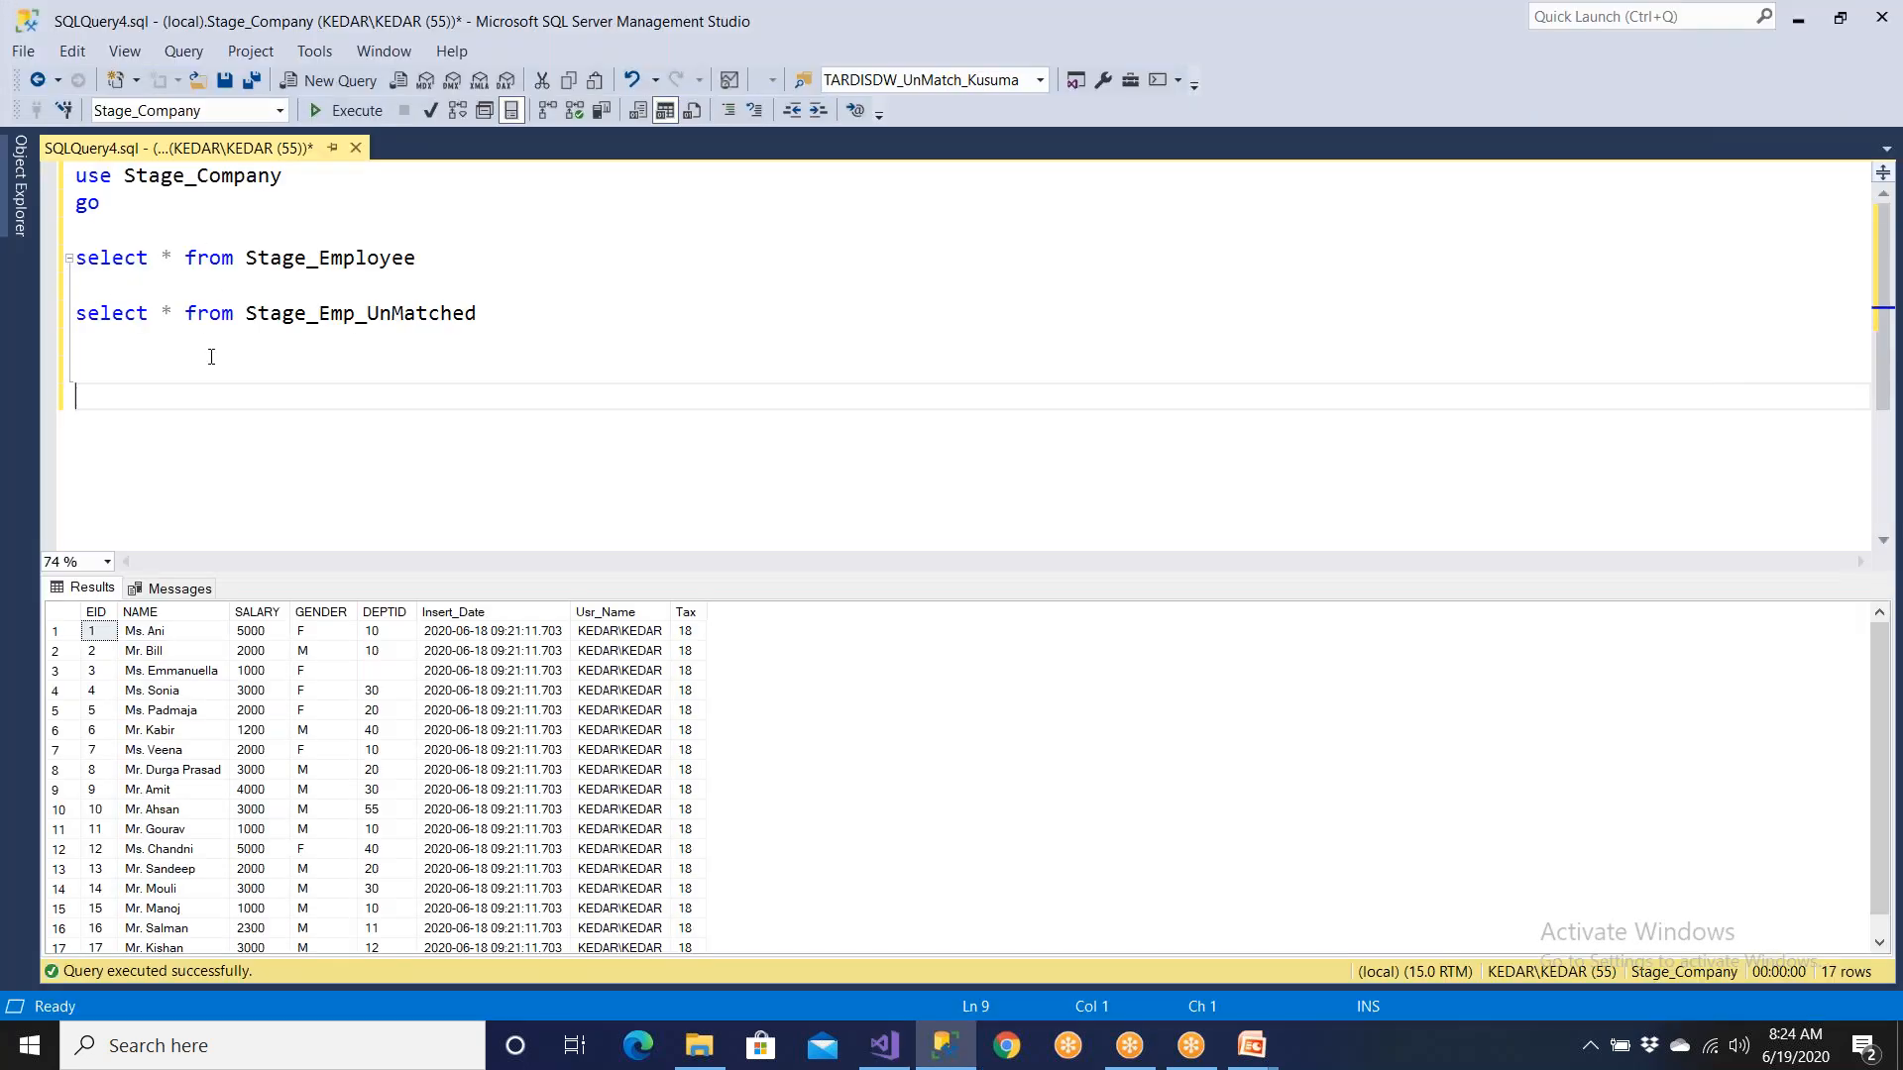
{"action": "key", "text": "ctrl+v"}
{"action": "left_click_drag", "start_coordinate": [127, 414], "coordinate": [56, 406]}
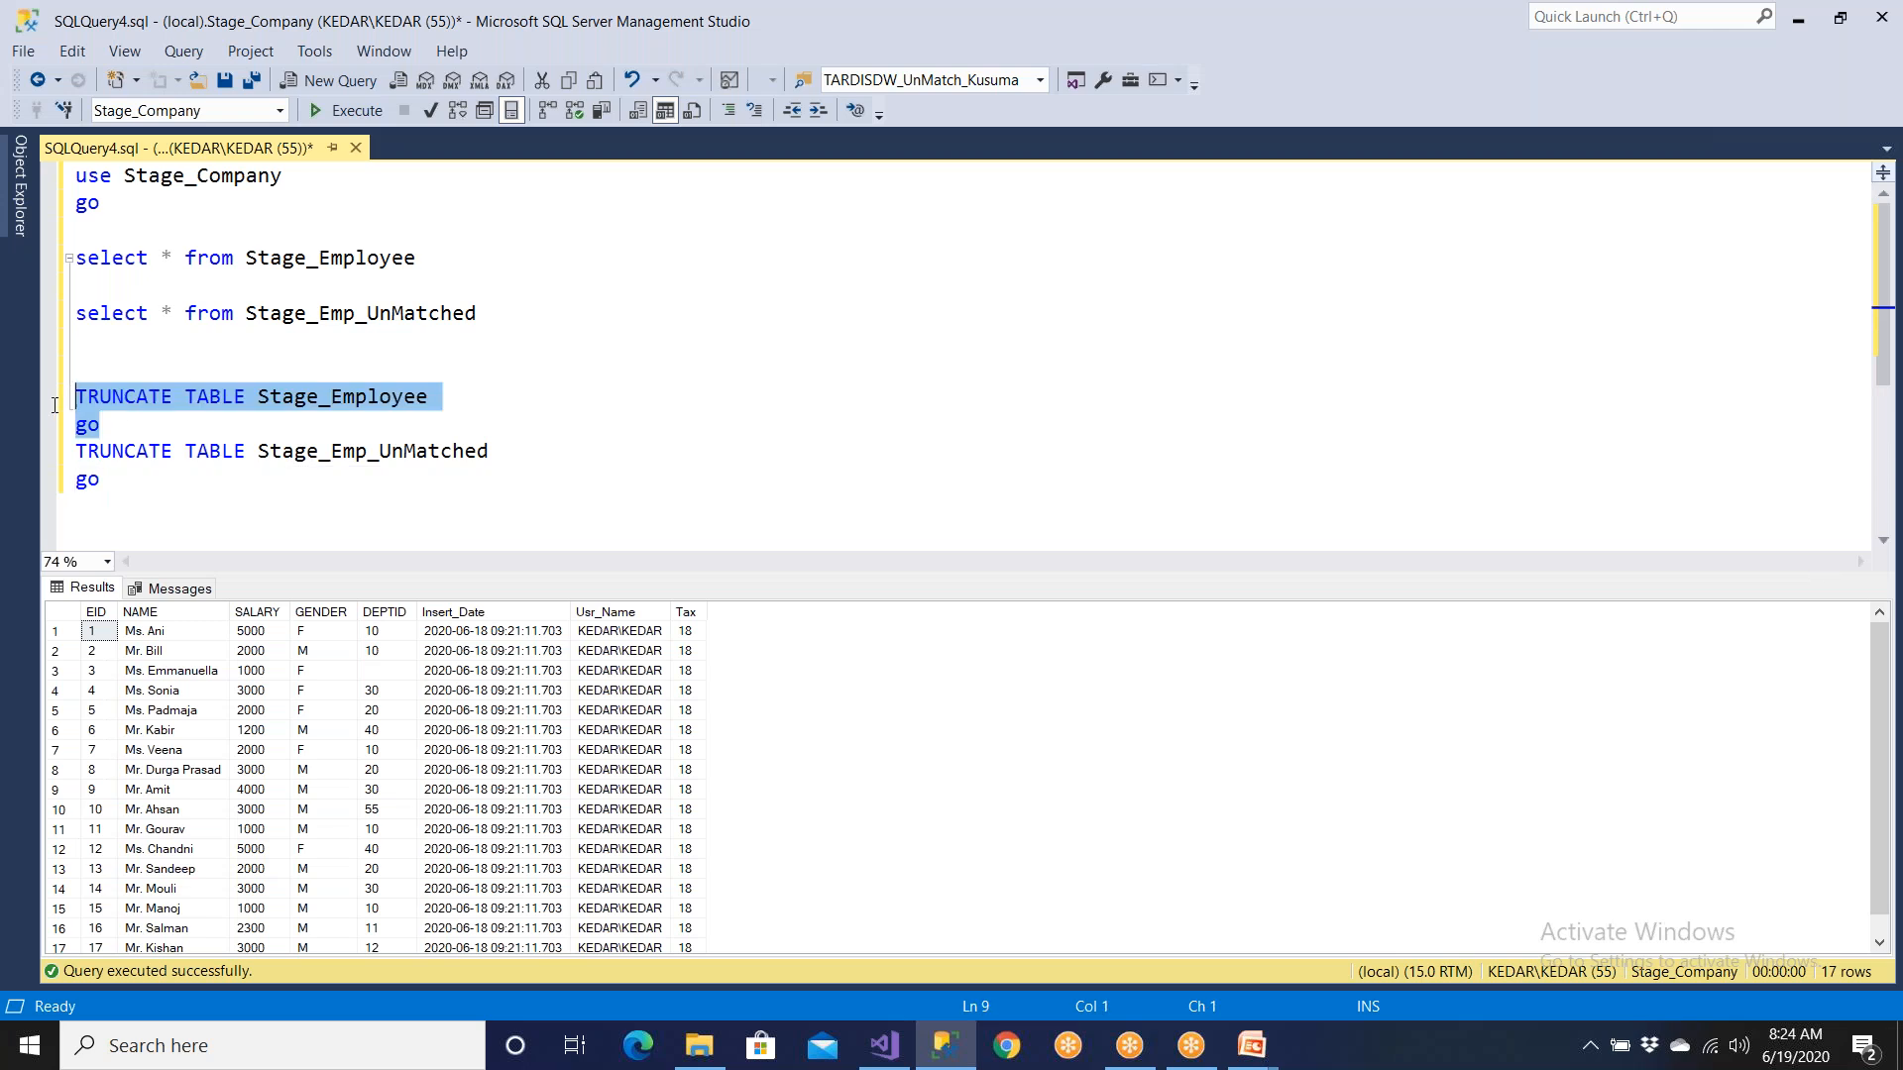
{"action": "key", "text": "alt"}
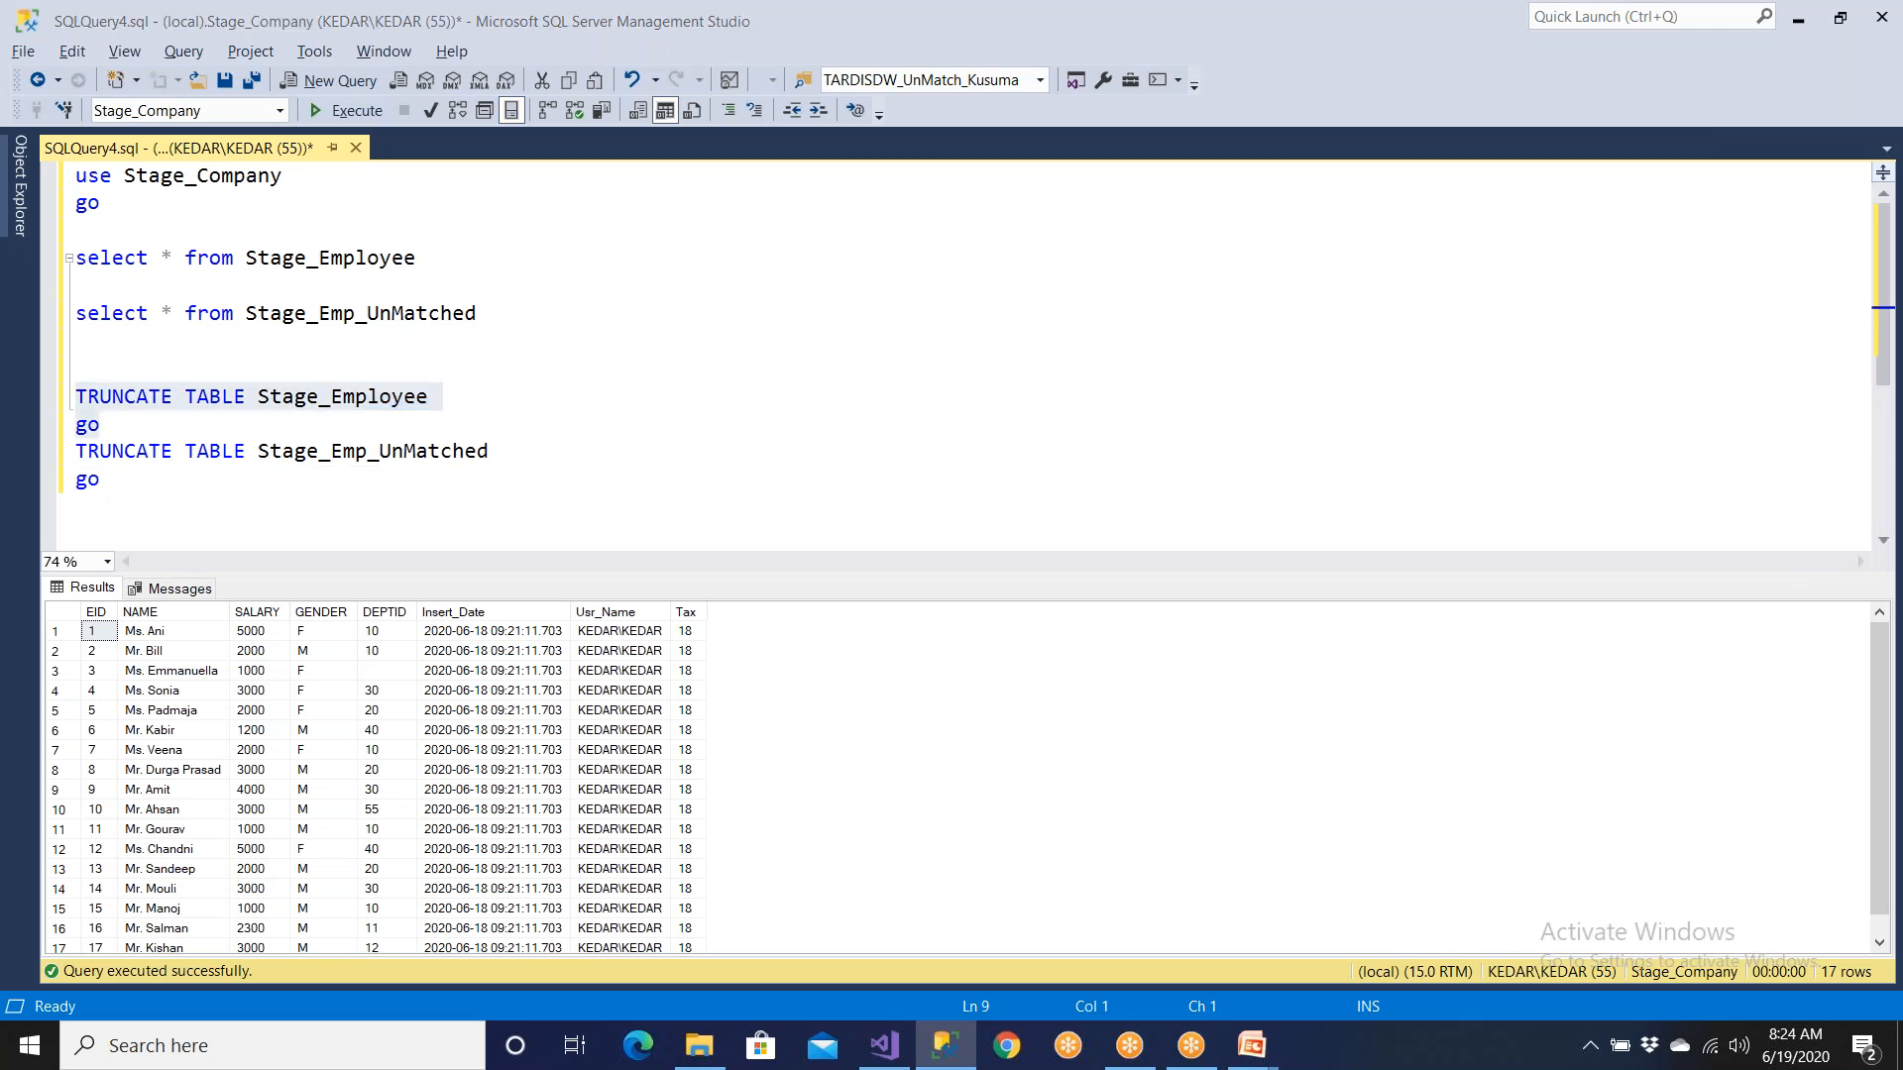
Step: Replace the task's query text with the copied Stage_Employee statement, keeping its go on a separate line
{"action": "key", "text": "alt+Tab"}
{"action": "left_click_drag", "start_coordinate": [544, 60], "coordinate": [4, 40]}
{"action": "key", "text": "ctrl+v"}
{"action": "key", "text": "ctrl+z"}
{"action": "key", "text": "ctrl+v"}
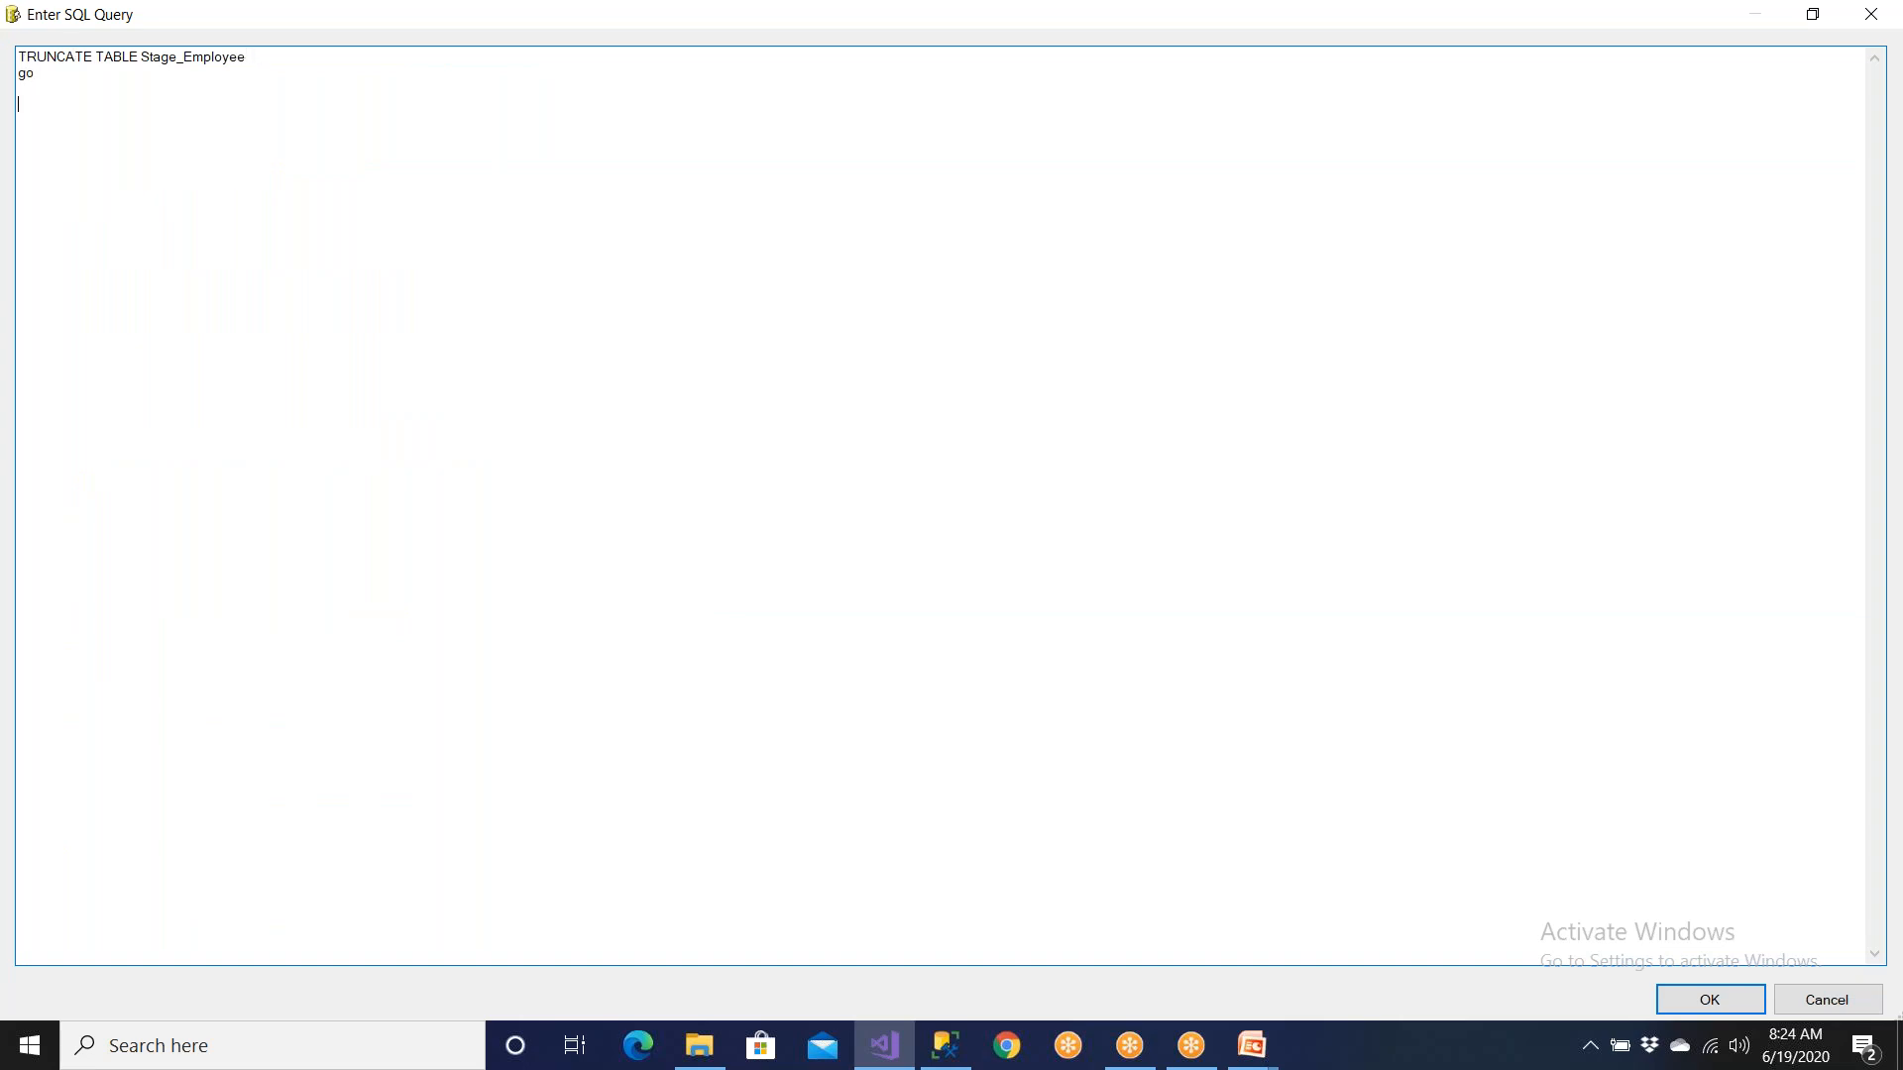
Step: Add the copied TRUNCATE TABLE Stage_Emp_UnMatched statement with a Go line to the task's query, accept the task changes and save the package
{"action": "key", "text": "alt+Tab"}
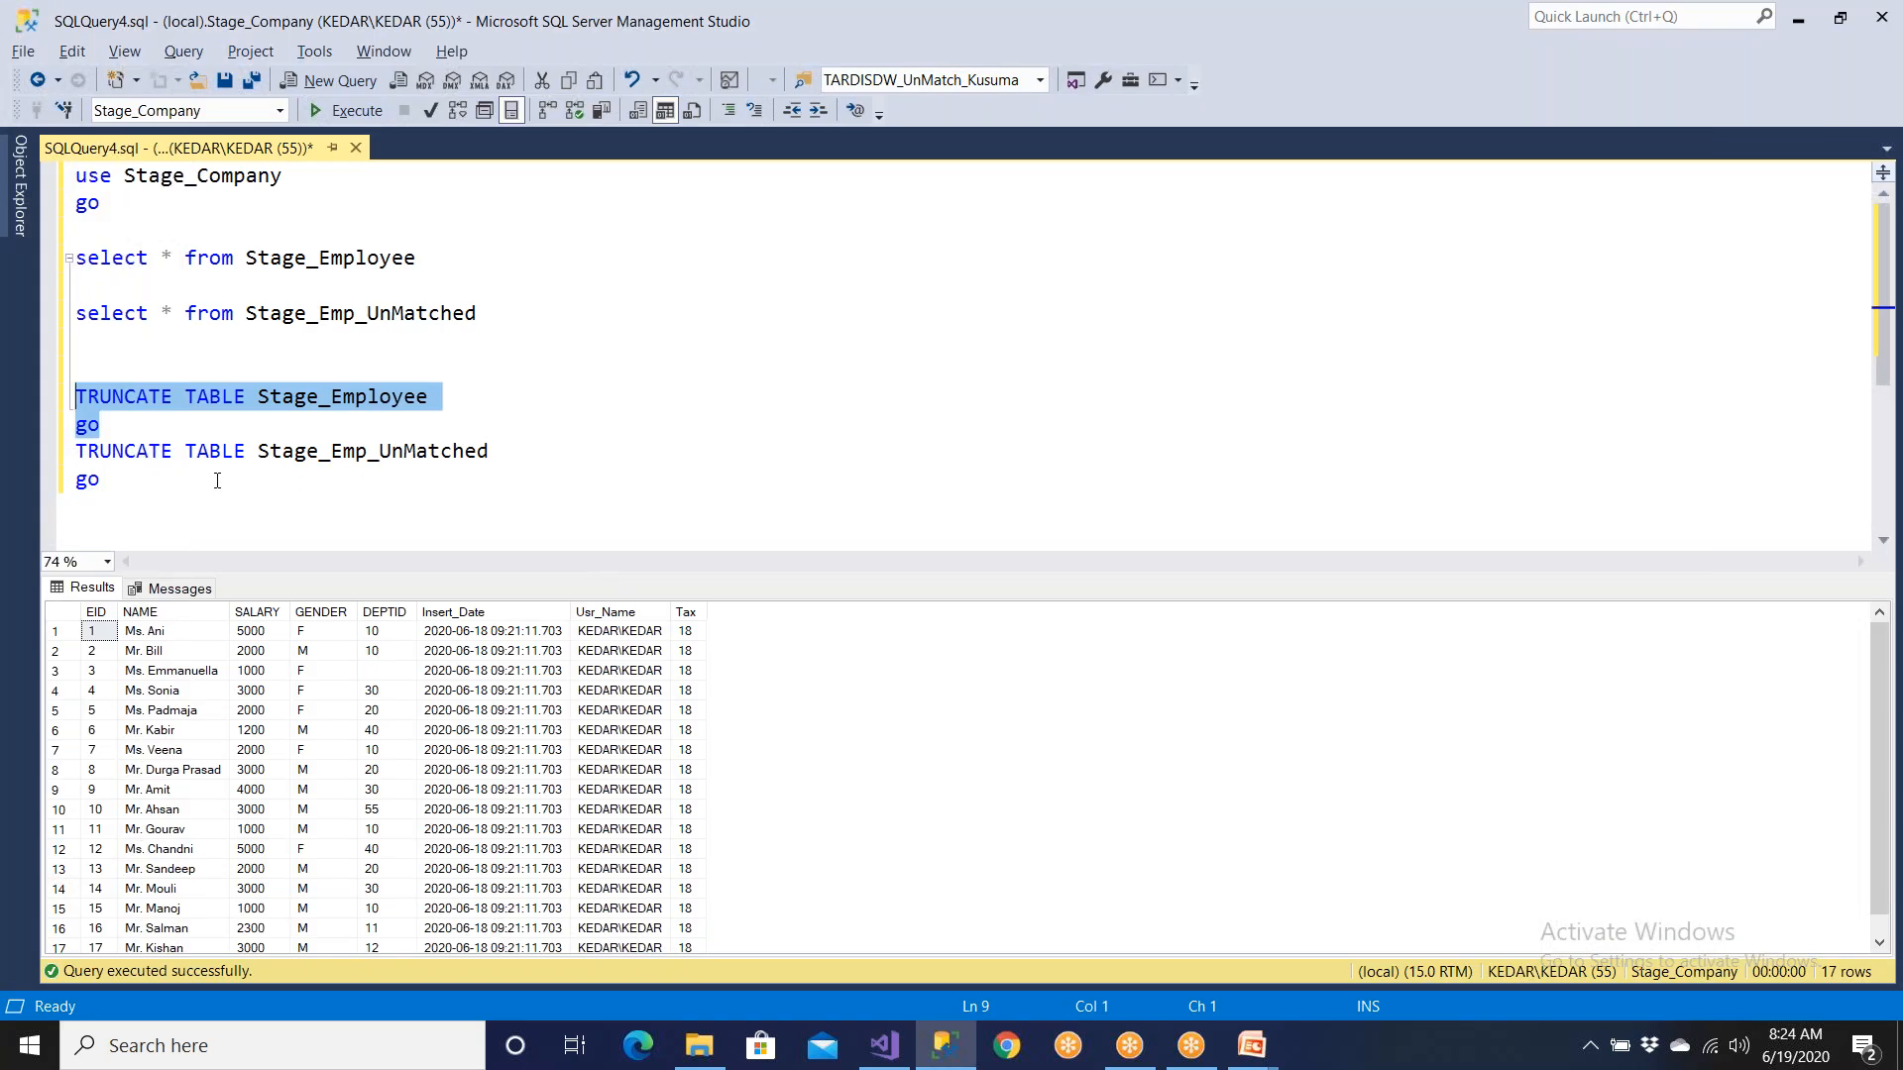
{"action": "left_click_drag", "start_coordinate": [503, 464], "coordinate": [37, 458]}
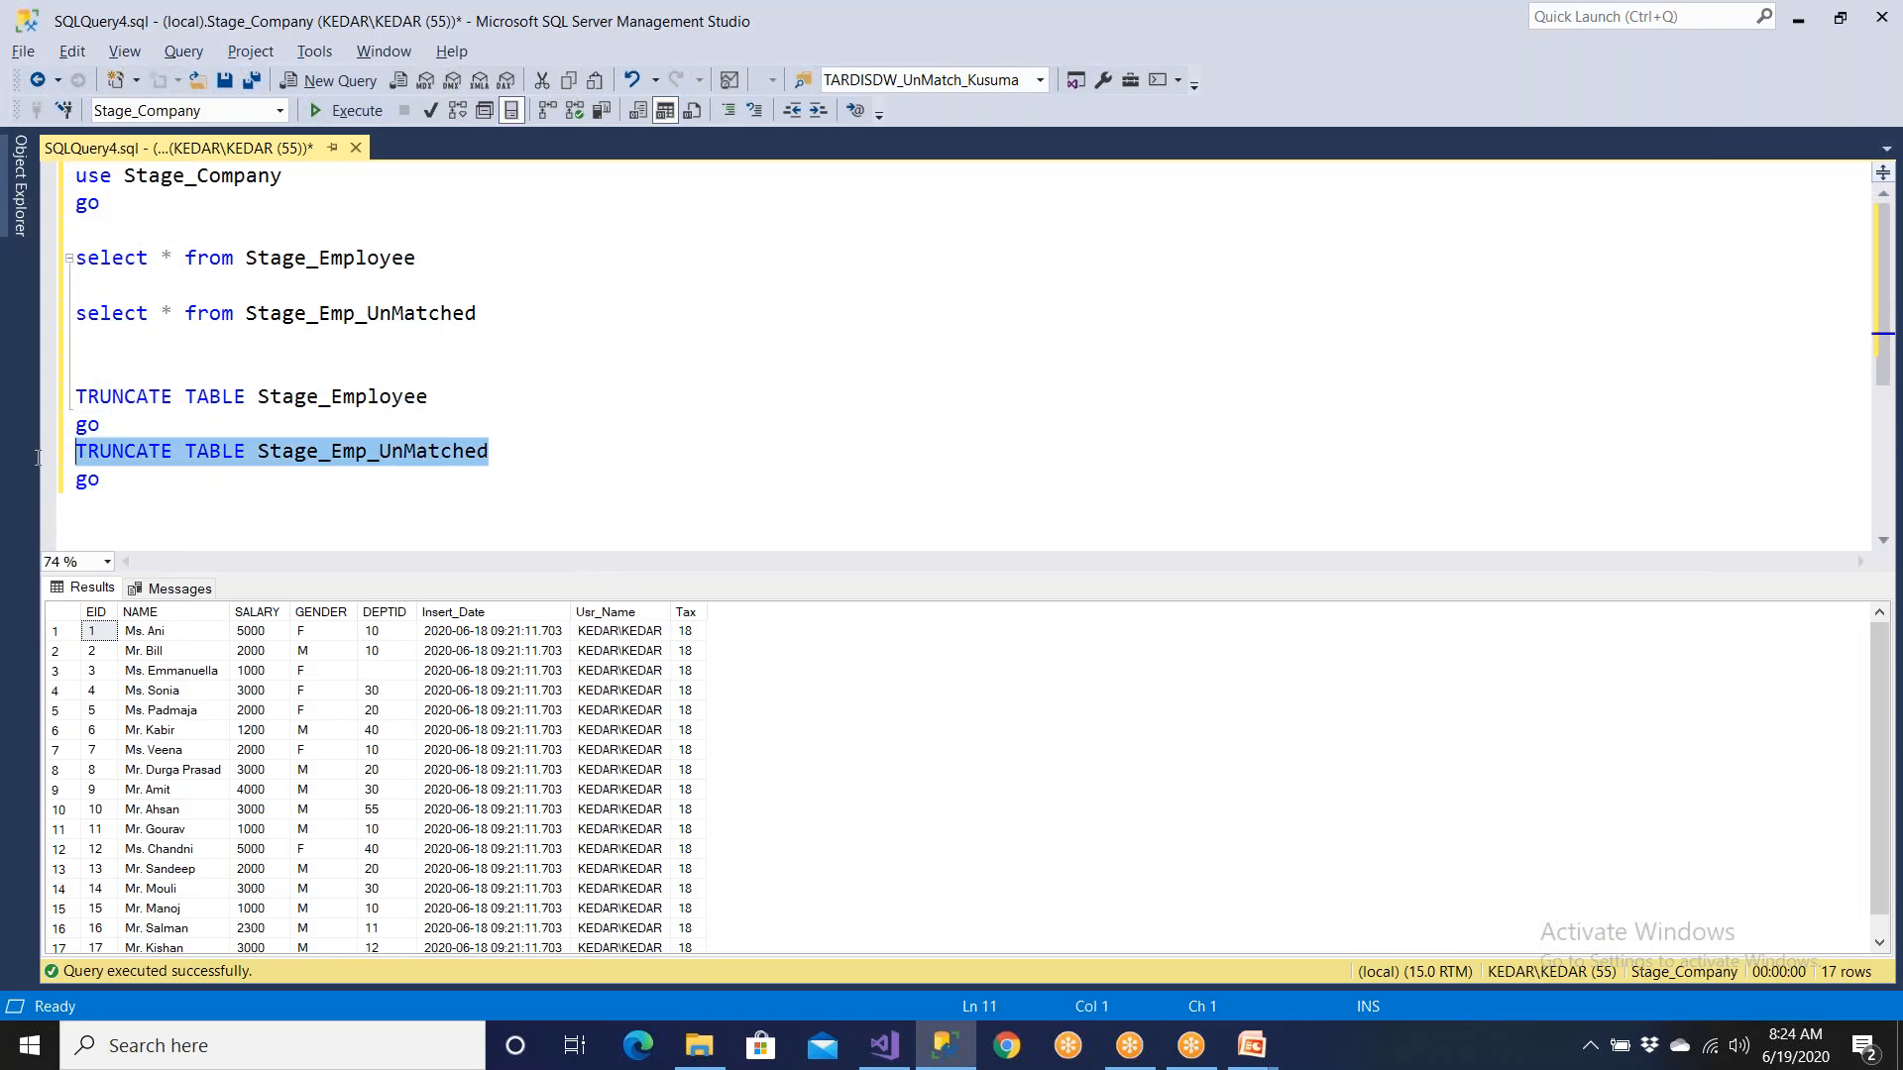
{"action": "key", "text": "alt+Tab"}
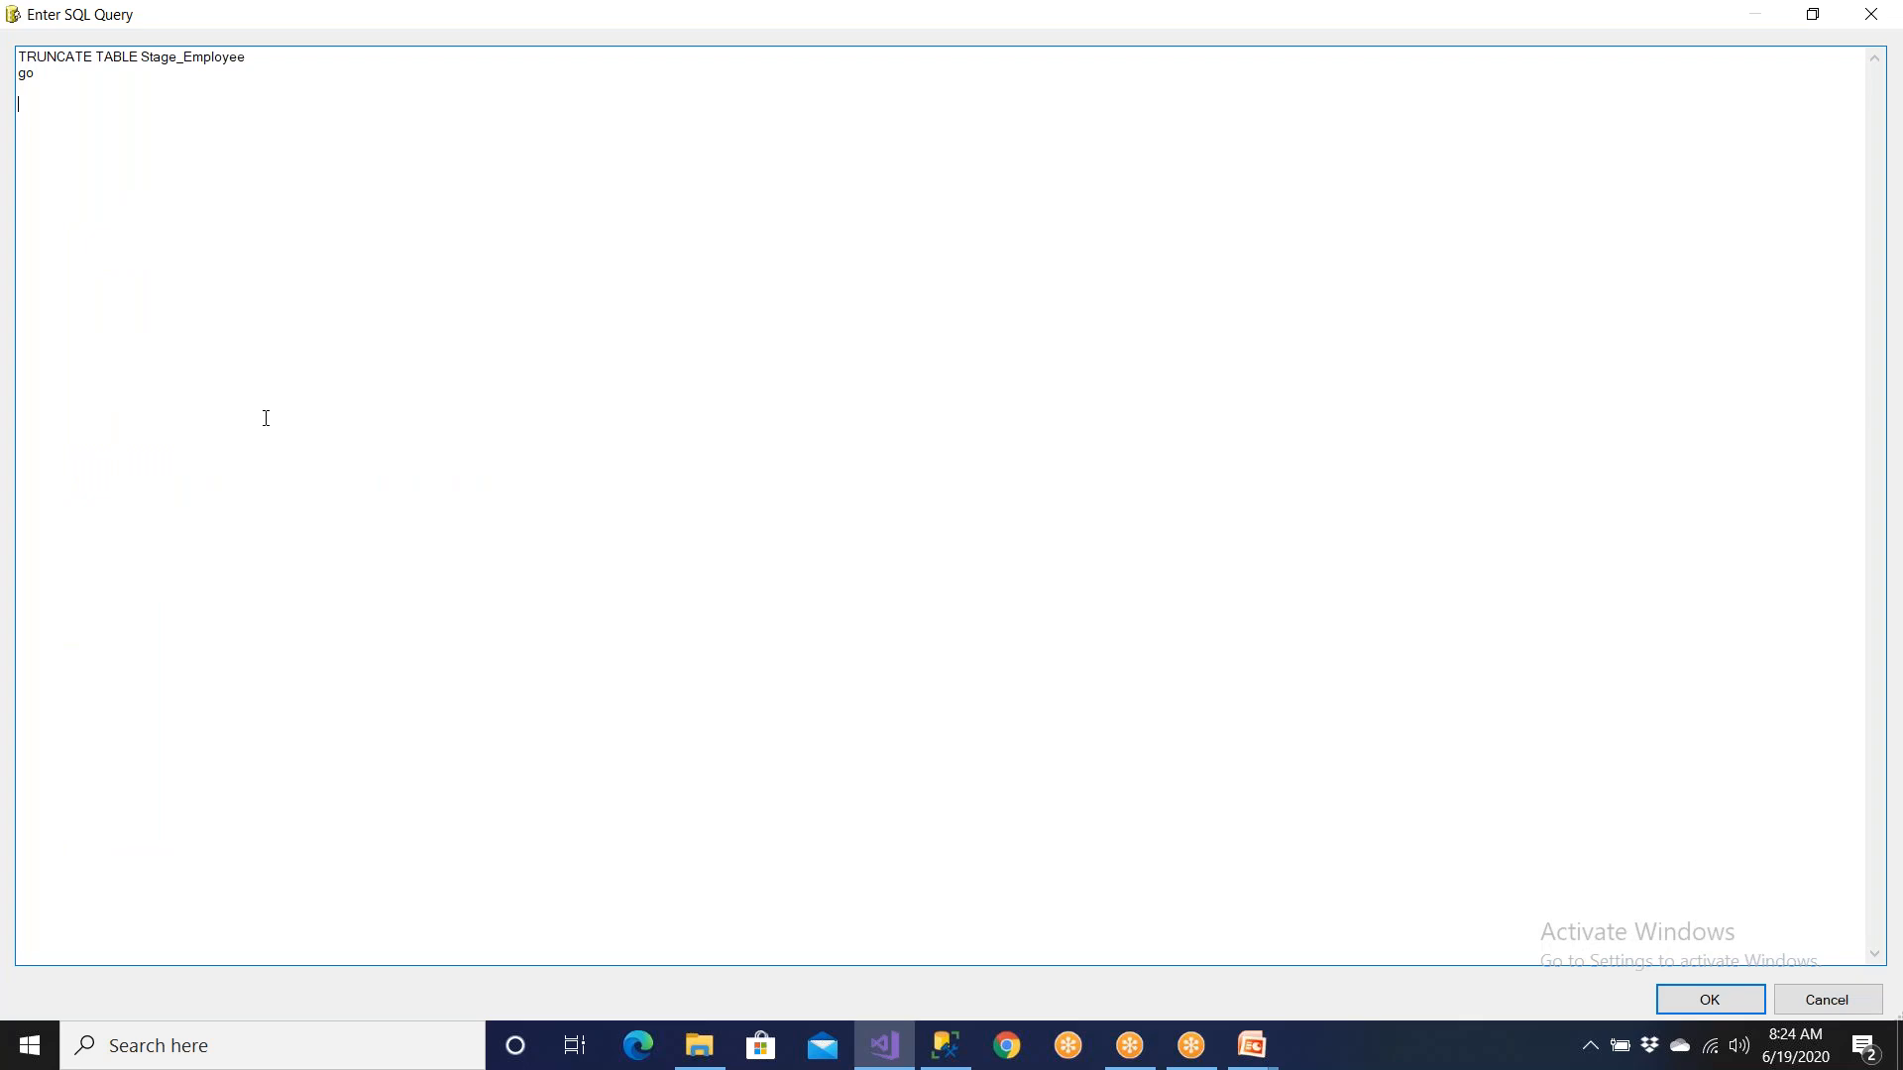
{"action": "key", "text": "ctrl+v"}
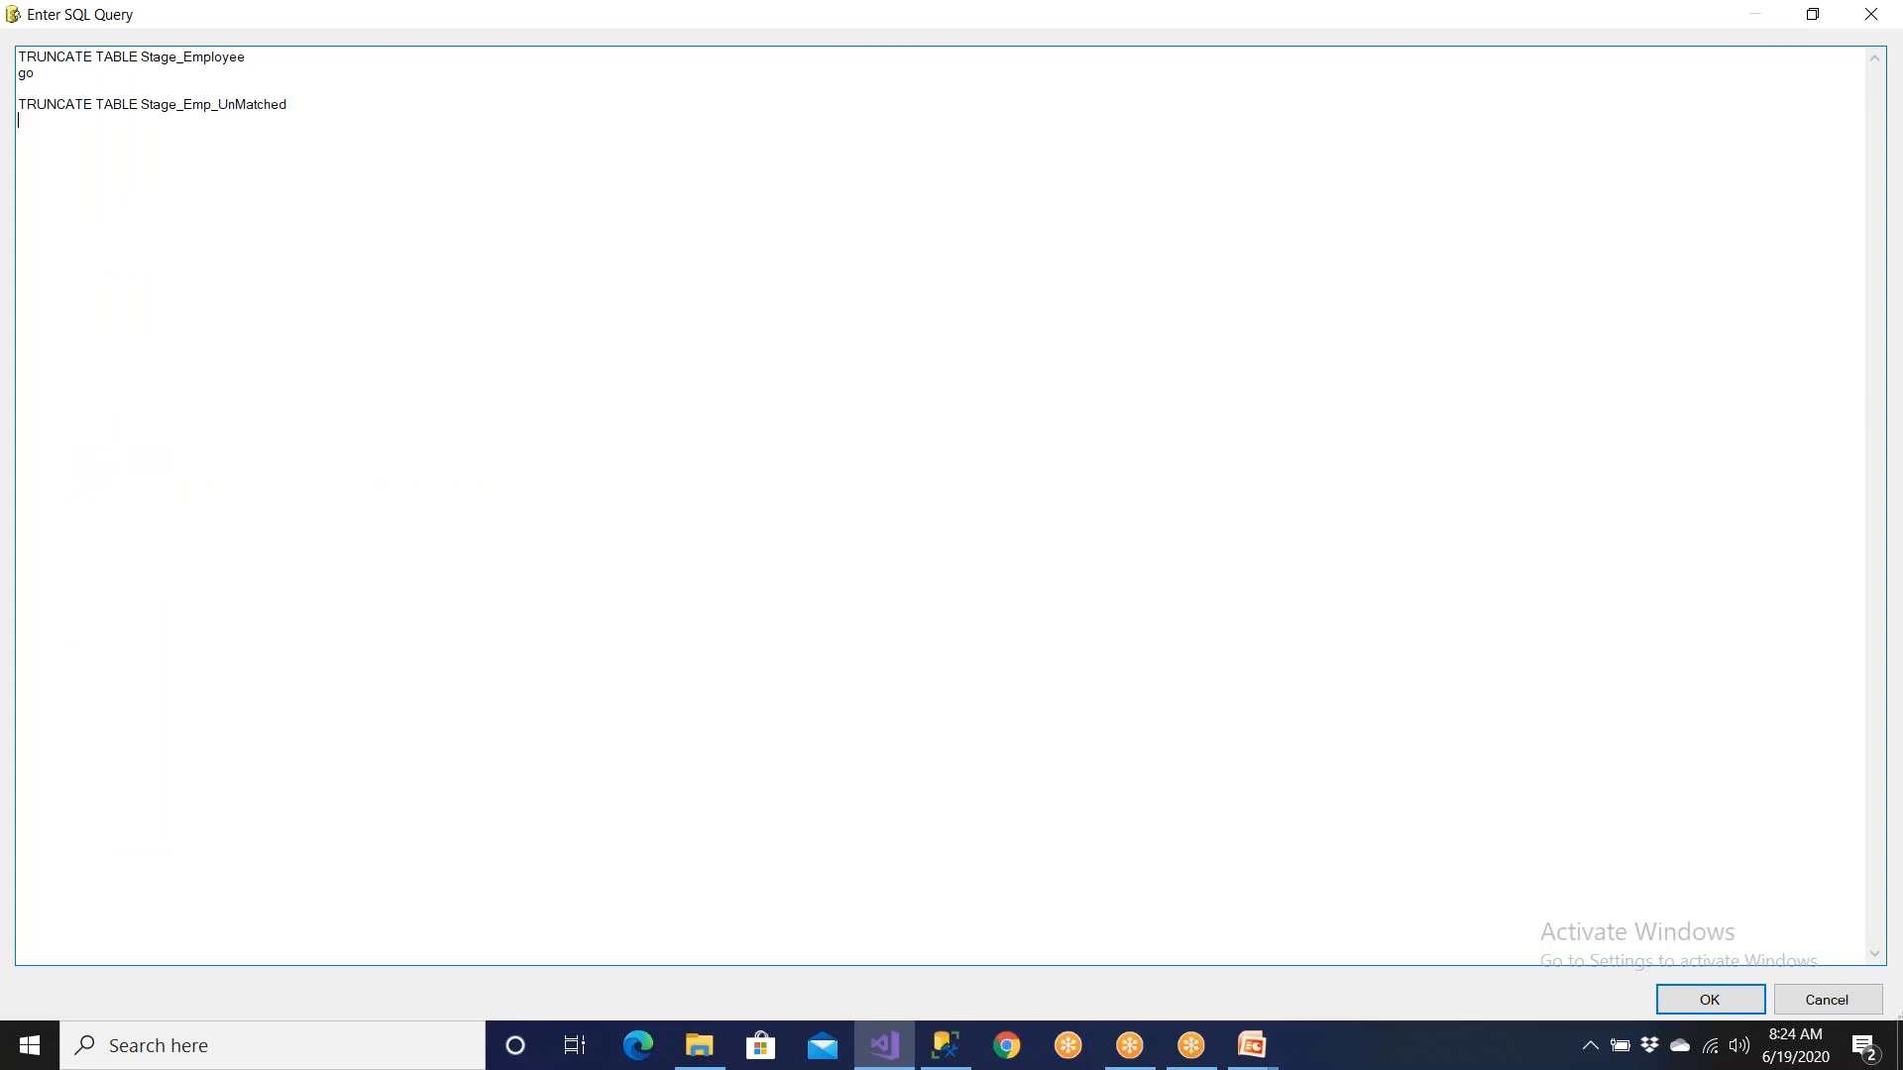
{"action": "left_click", "coordinate": [1691, 1001]}
{"action": "left_click", "coordinate": [1598, 973]}
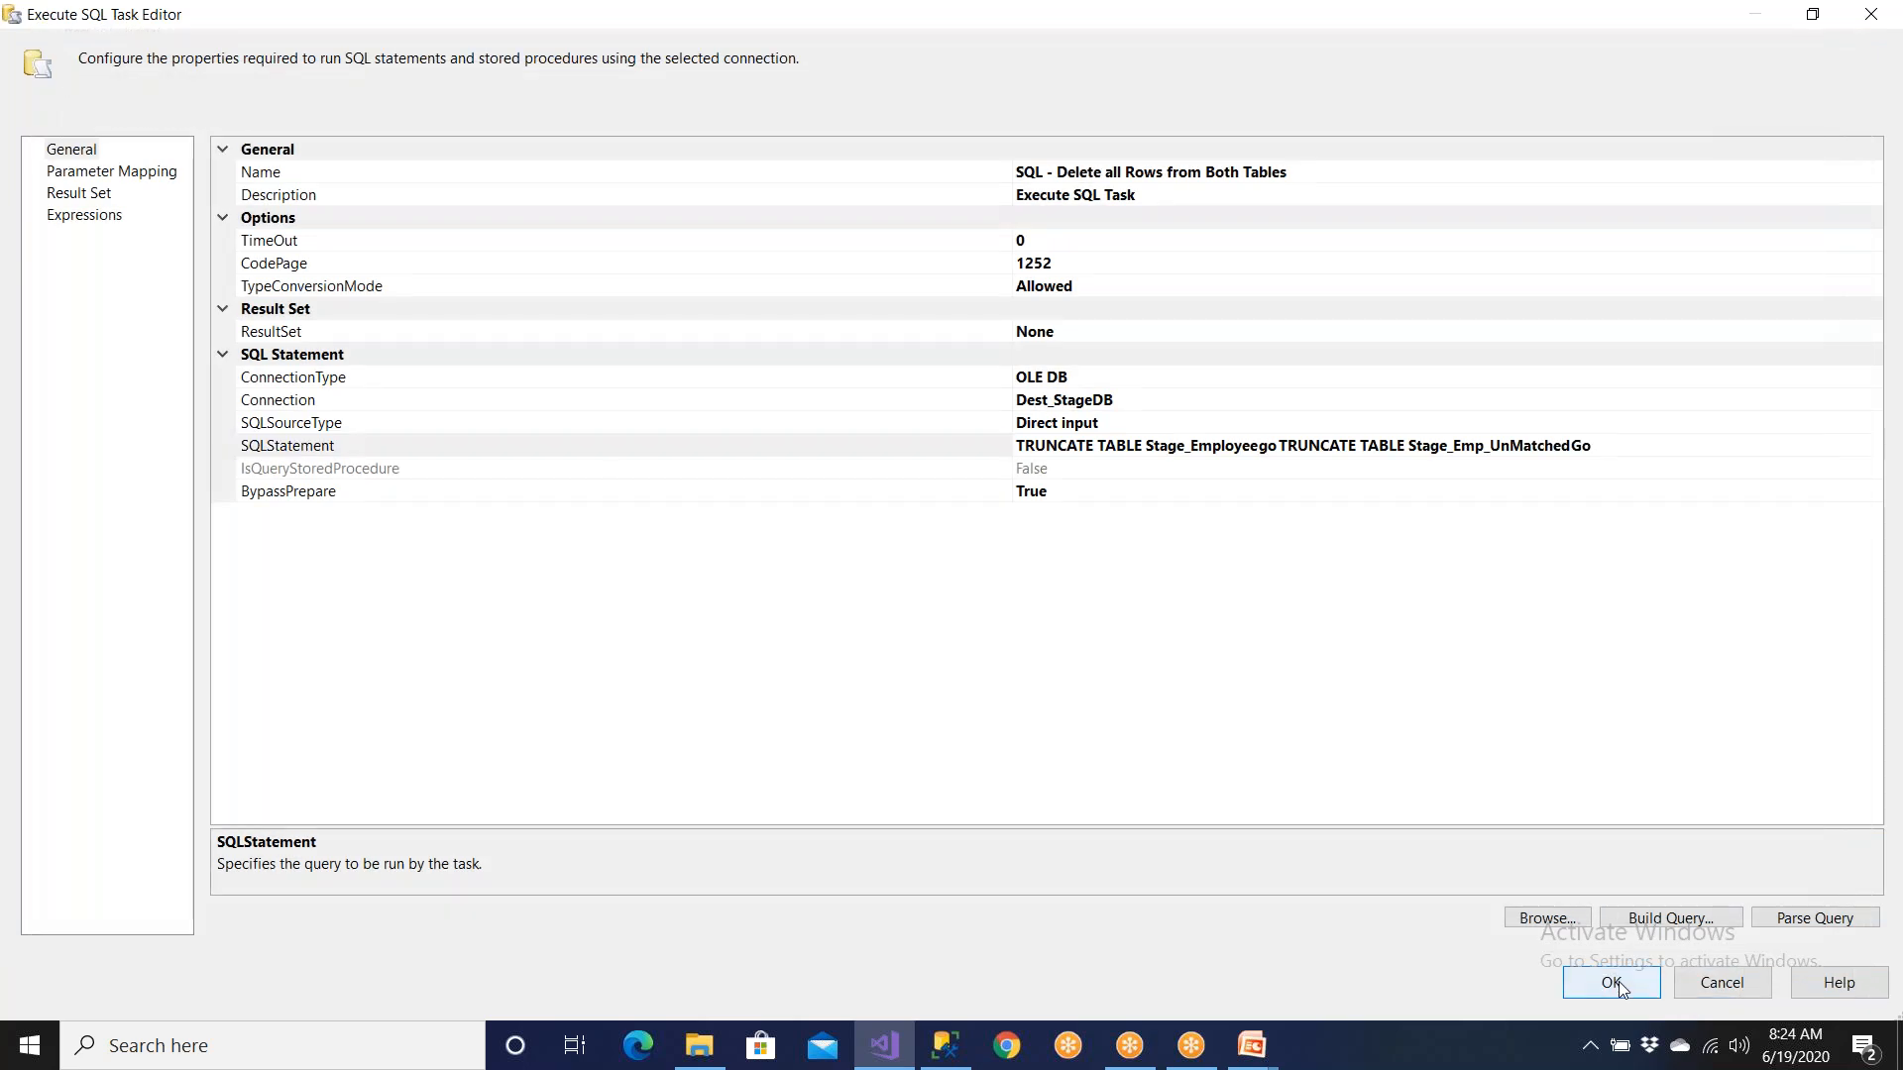
{"action": "left_click", "coordinate": [182, 79]}
Step: Open the package's data flow and move Dest Table - Matched Data to the lower left of Add Ms or Mr to the Emp Name
{"action": "left_click", "coordinate": [588, 150]}
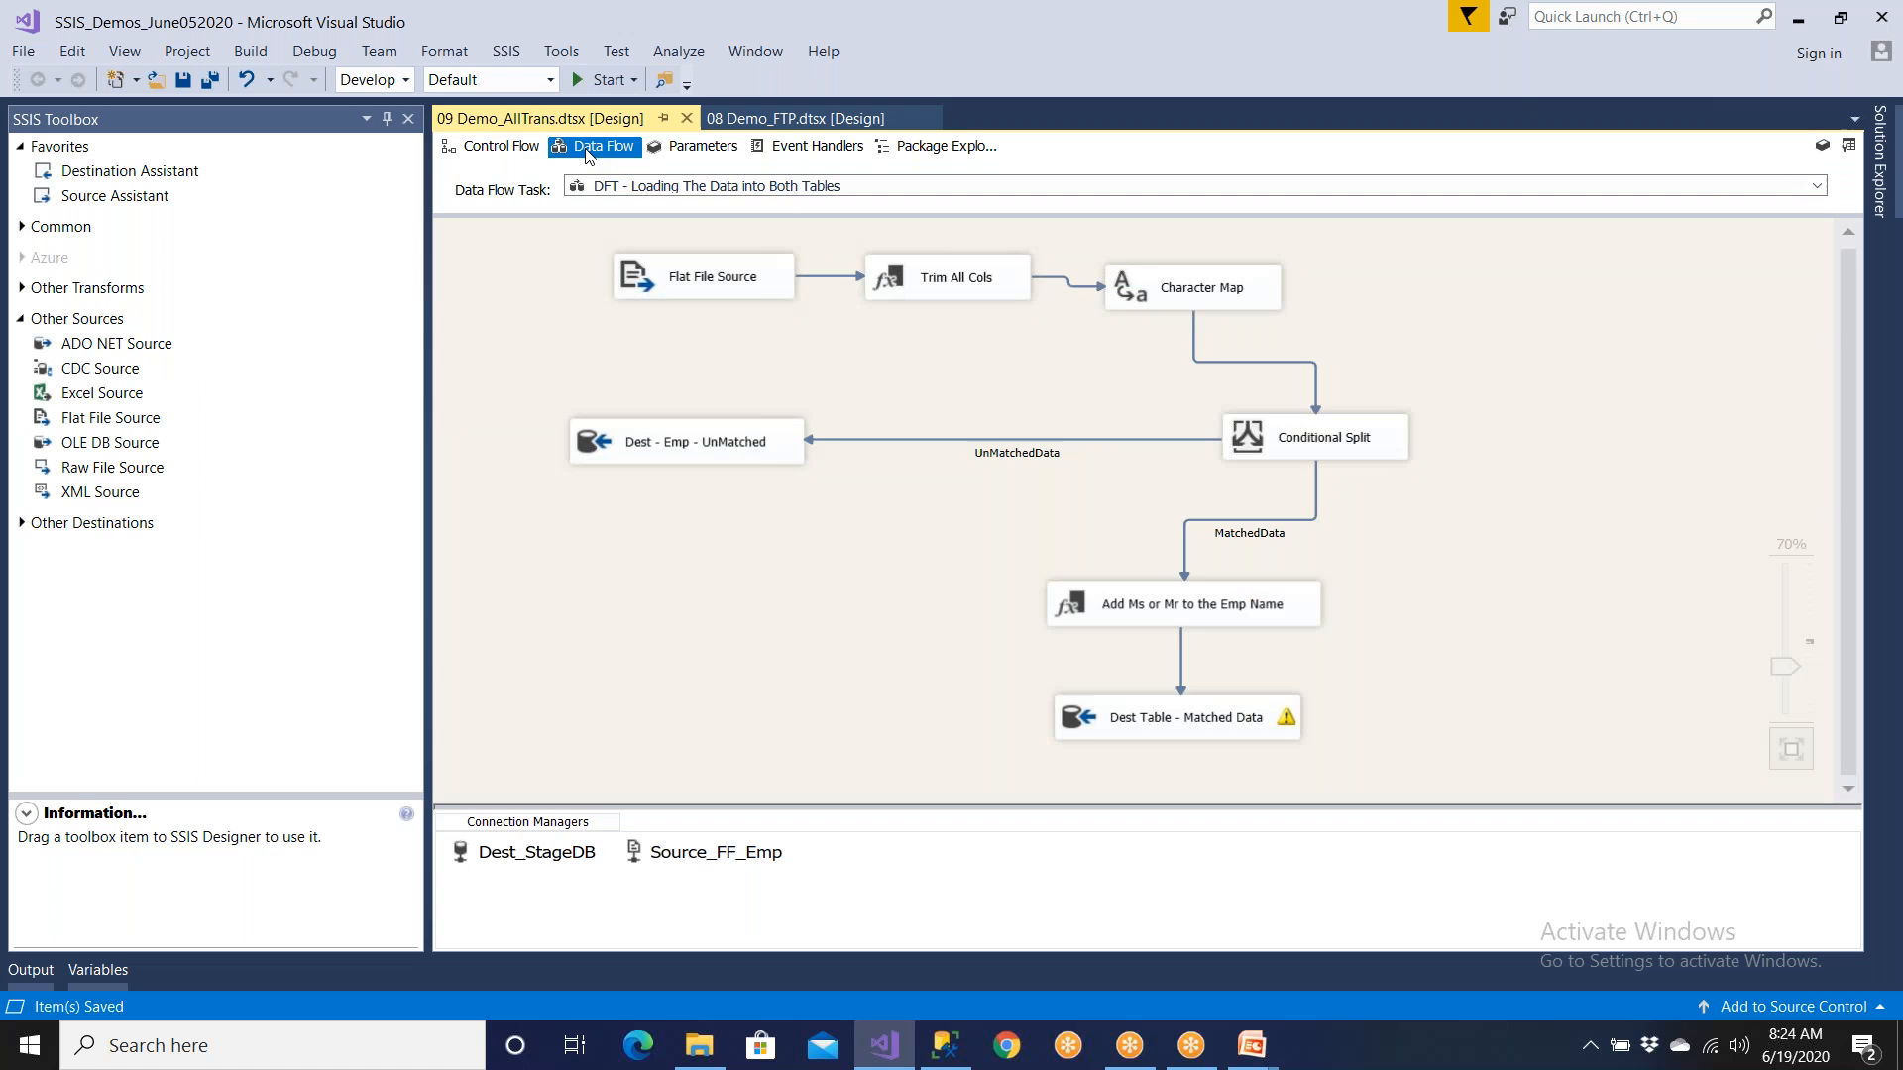
{"action": "left_click_drag", "start_coordinate": [1140, 722], "coordinate": [936, 715]}
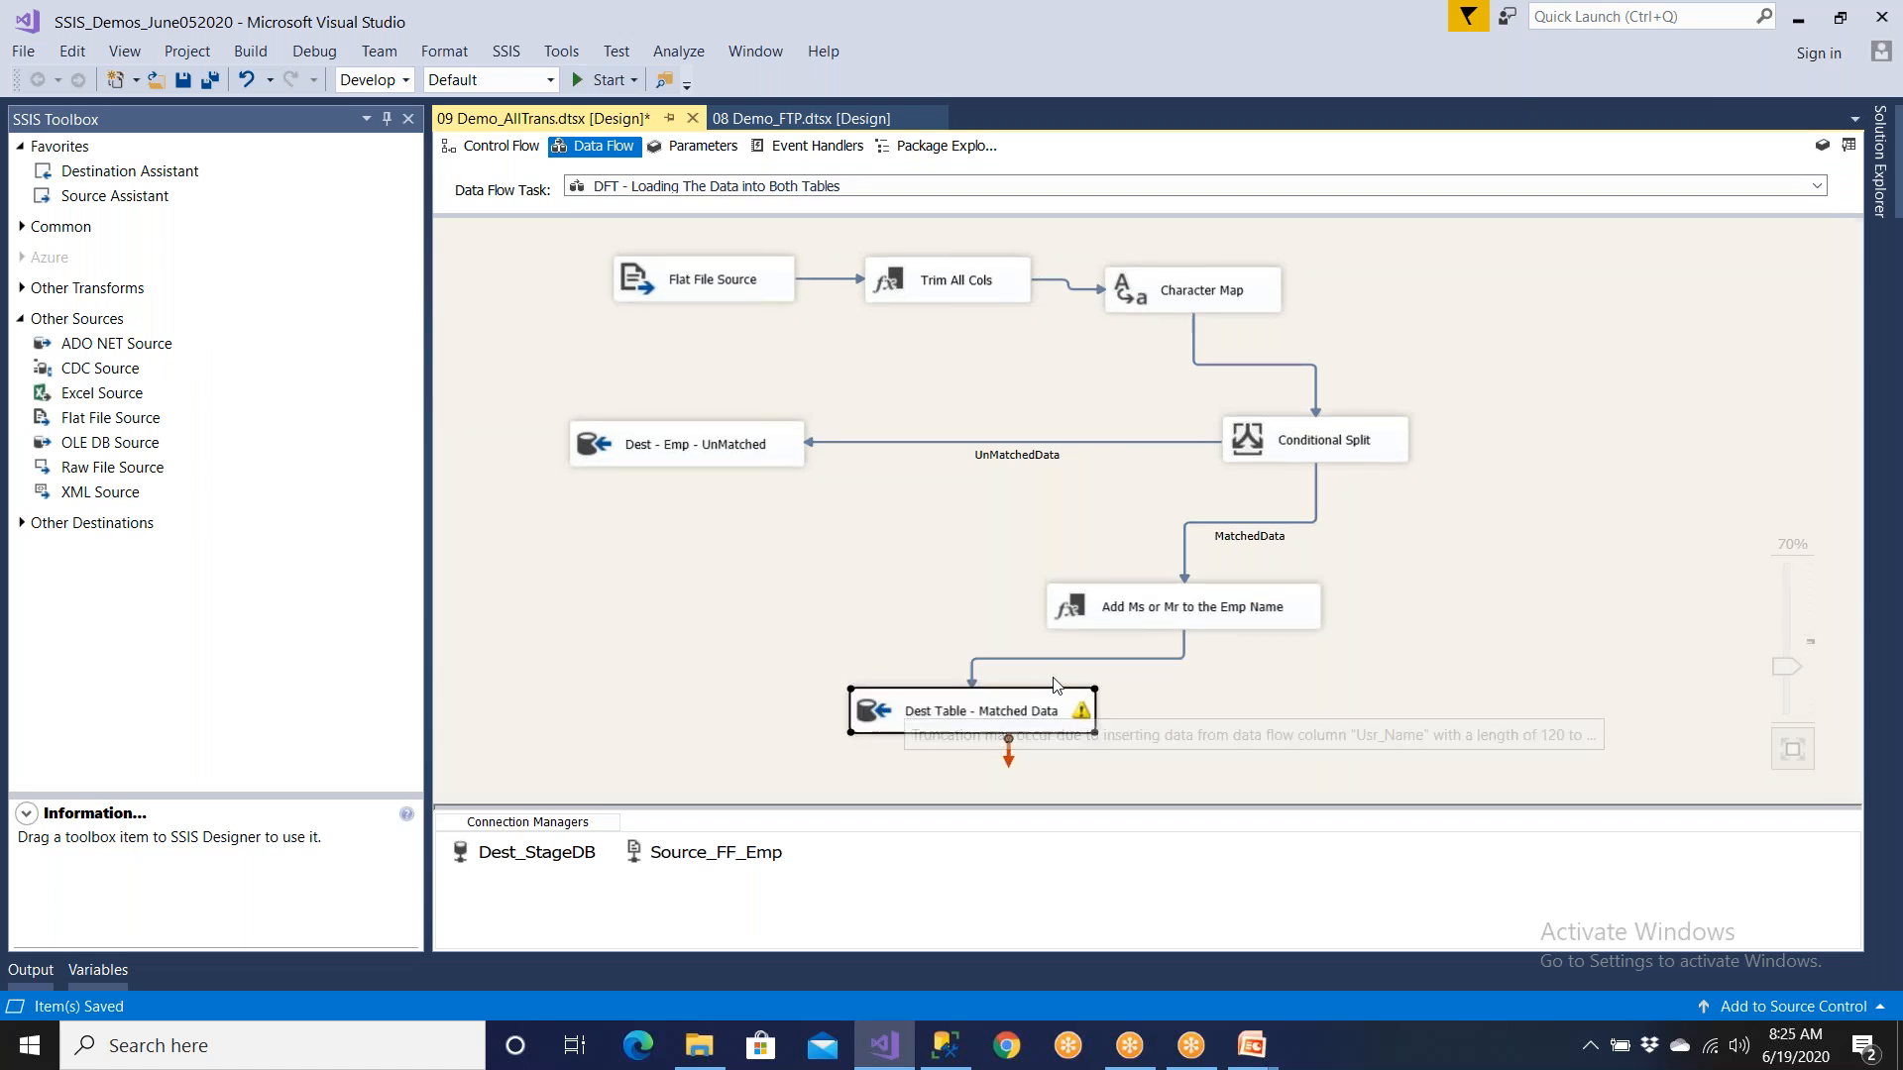
{"action": "left_click", "coordinate": [1217, 627]}
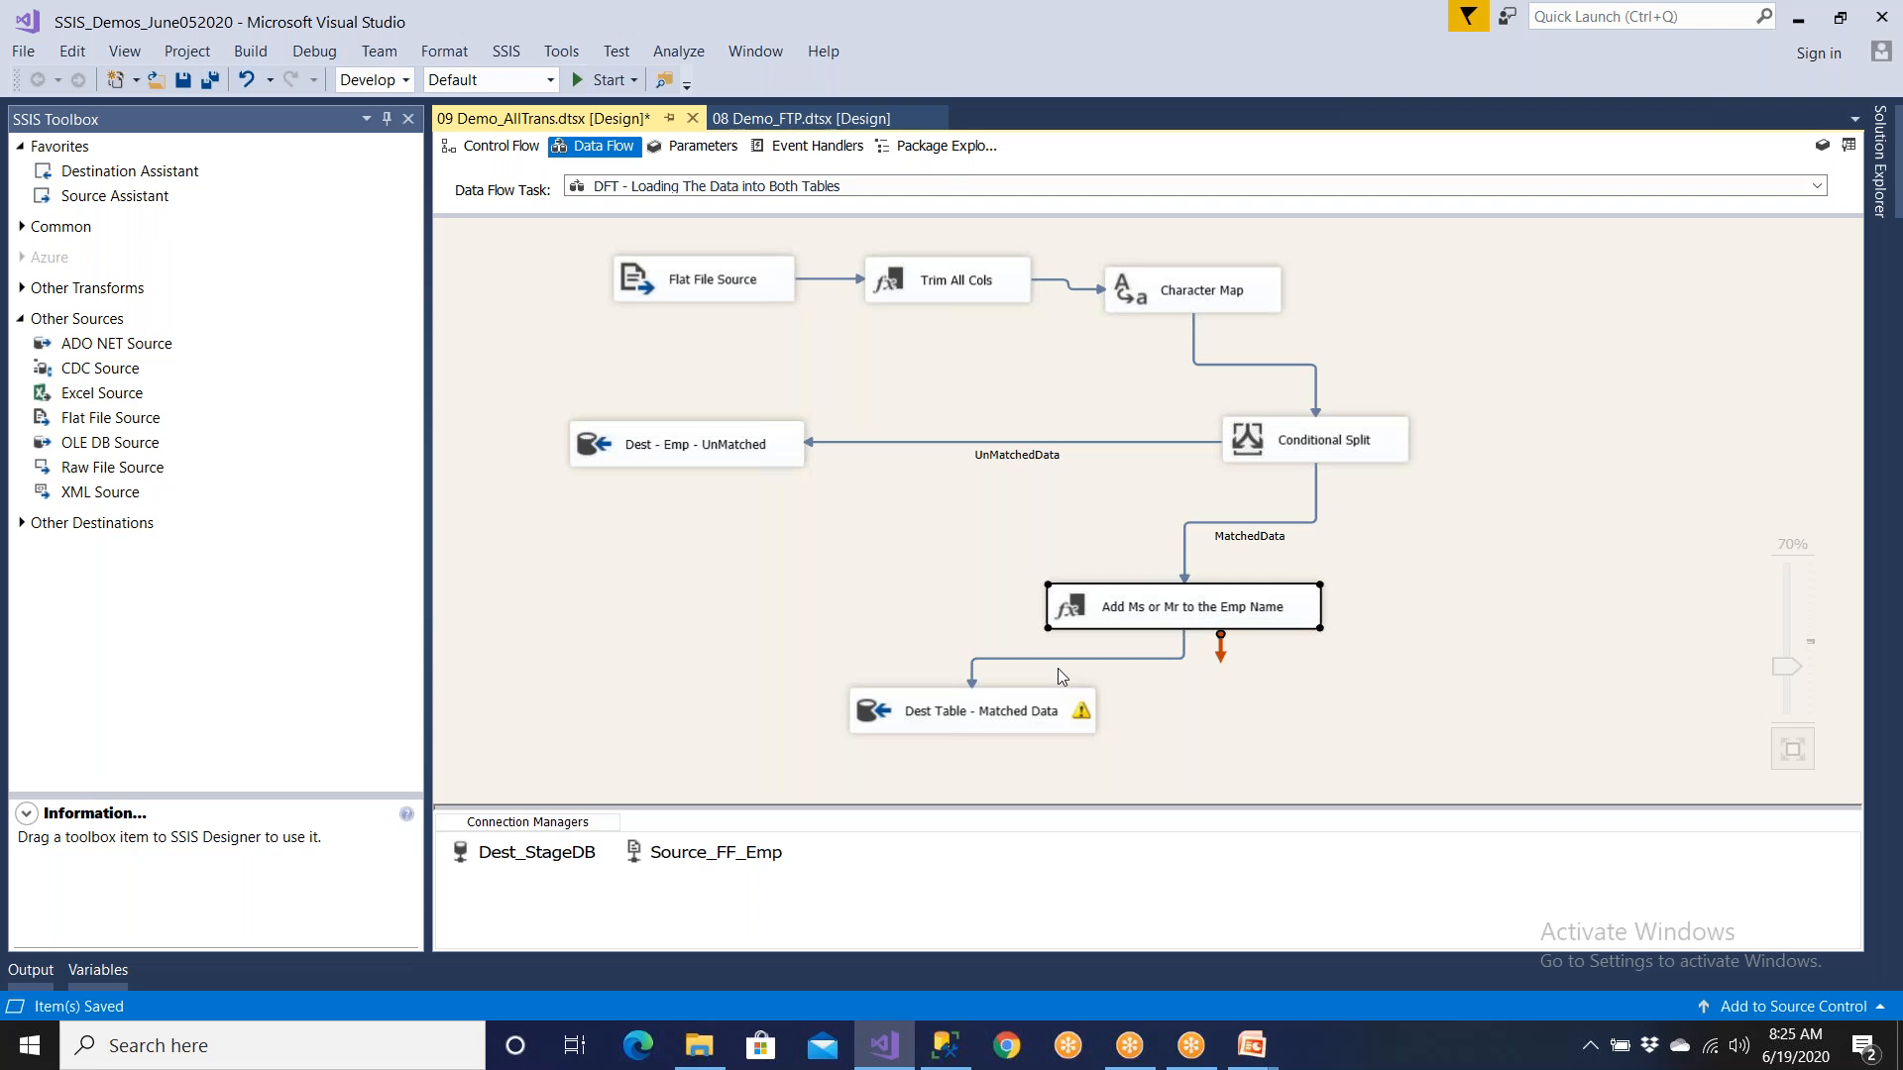
{"action": "left_click", "coordinate": [985, 715]}
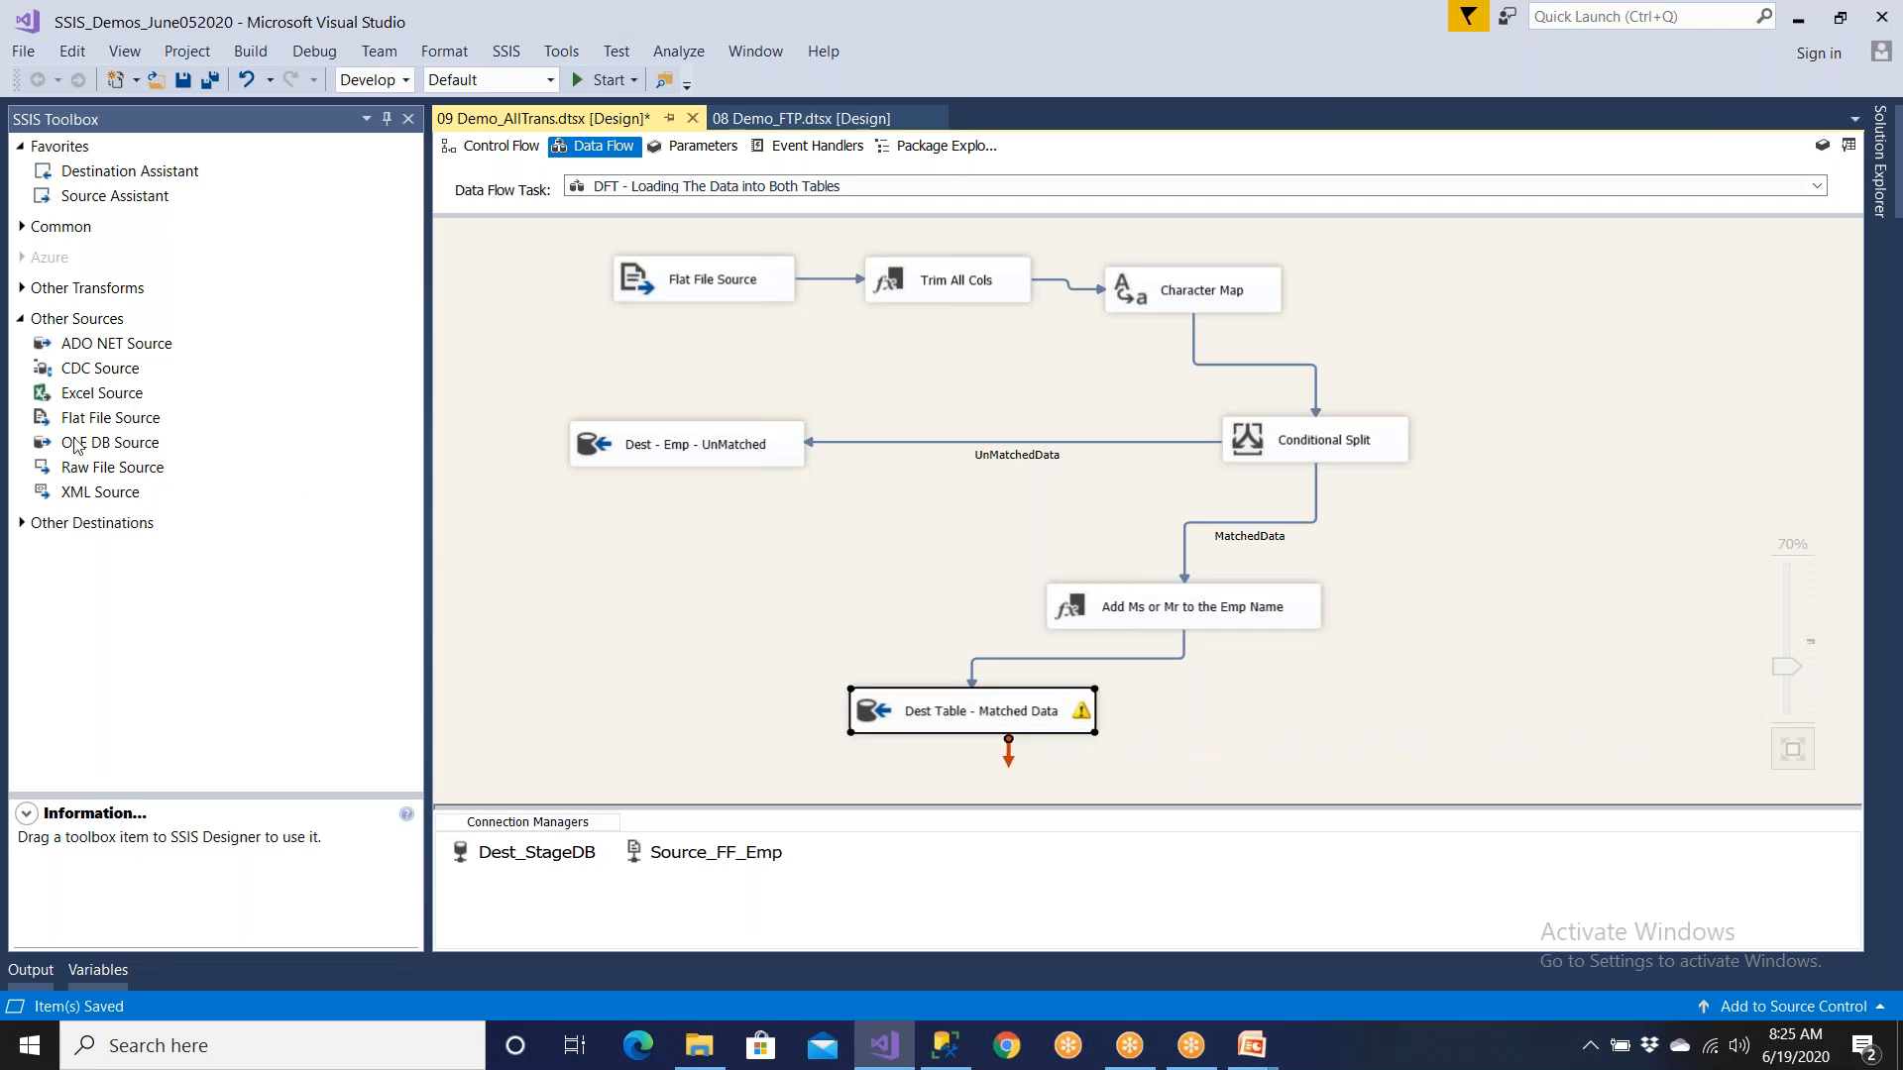
Step: Add an Excel Destination to the right of Dest Table - Matched Data in the data flow
{"action": "left_click", "coordinate": [20, 319]}
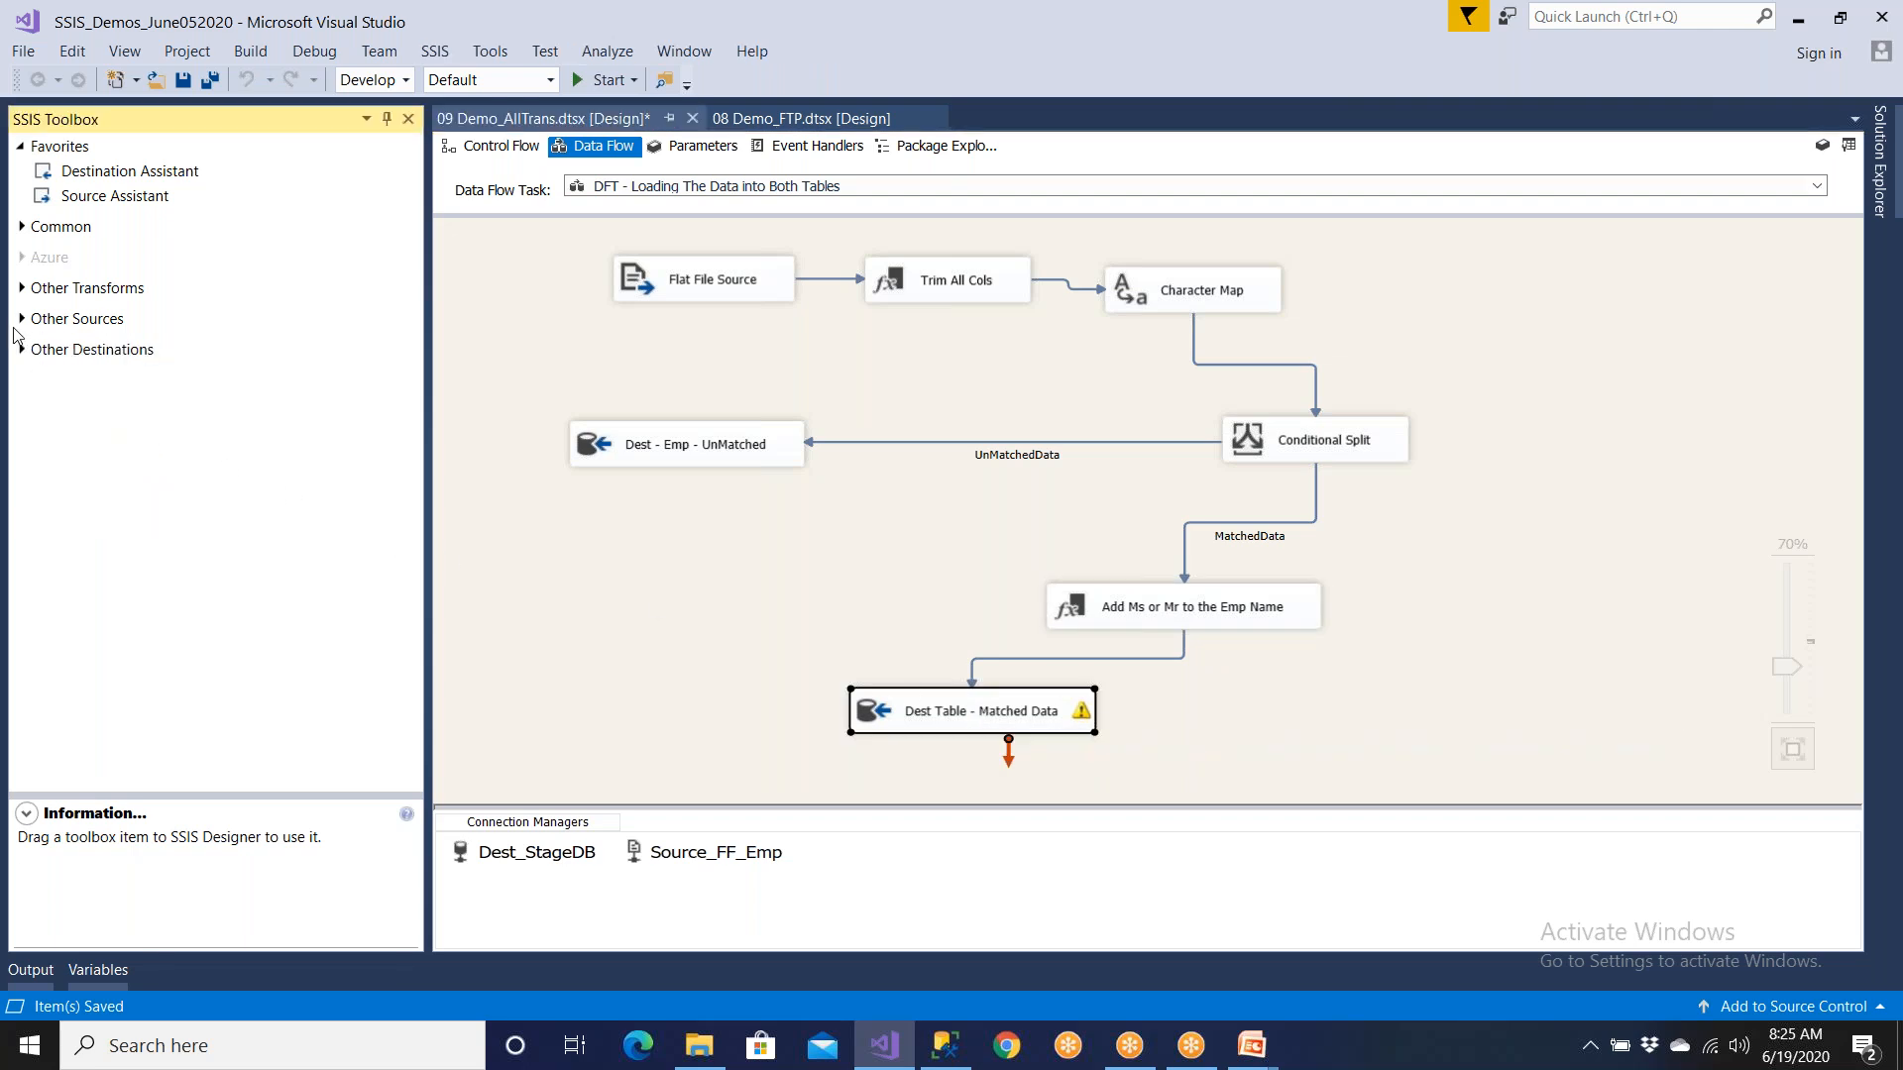
{"action": "left_click", "coordinate": [23, 351]}
{"action": "left_click_drag", "start_coordinate": [95, 477], "coordinate": [1424, 753]}
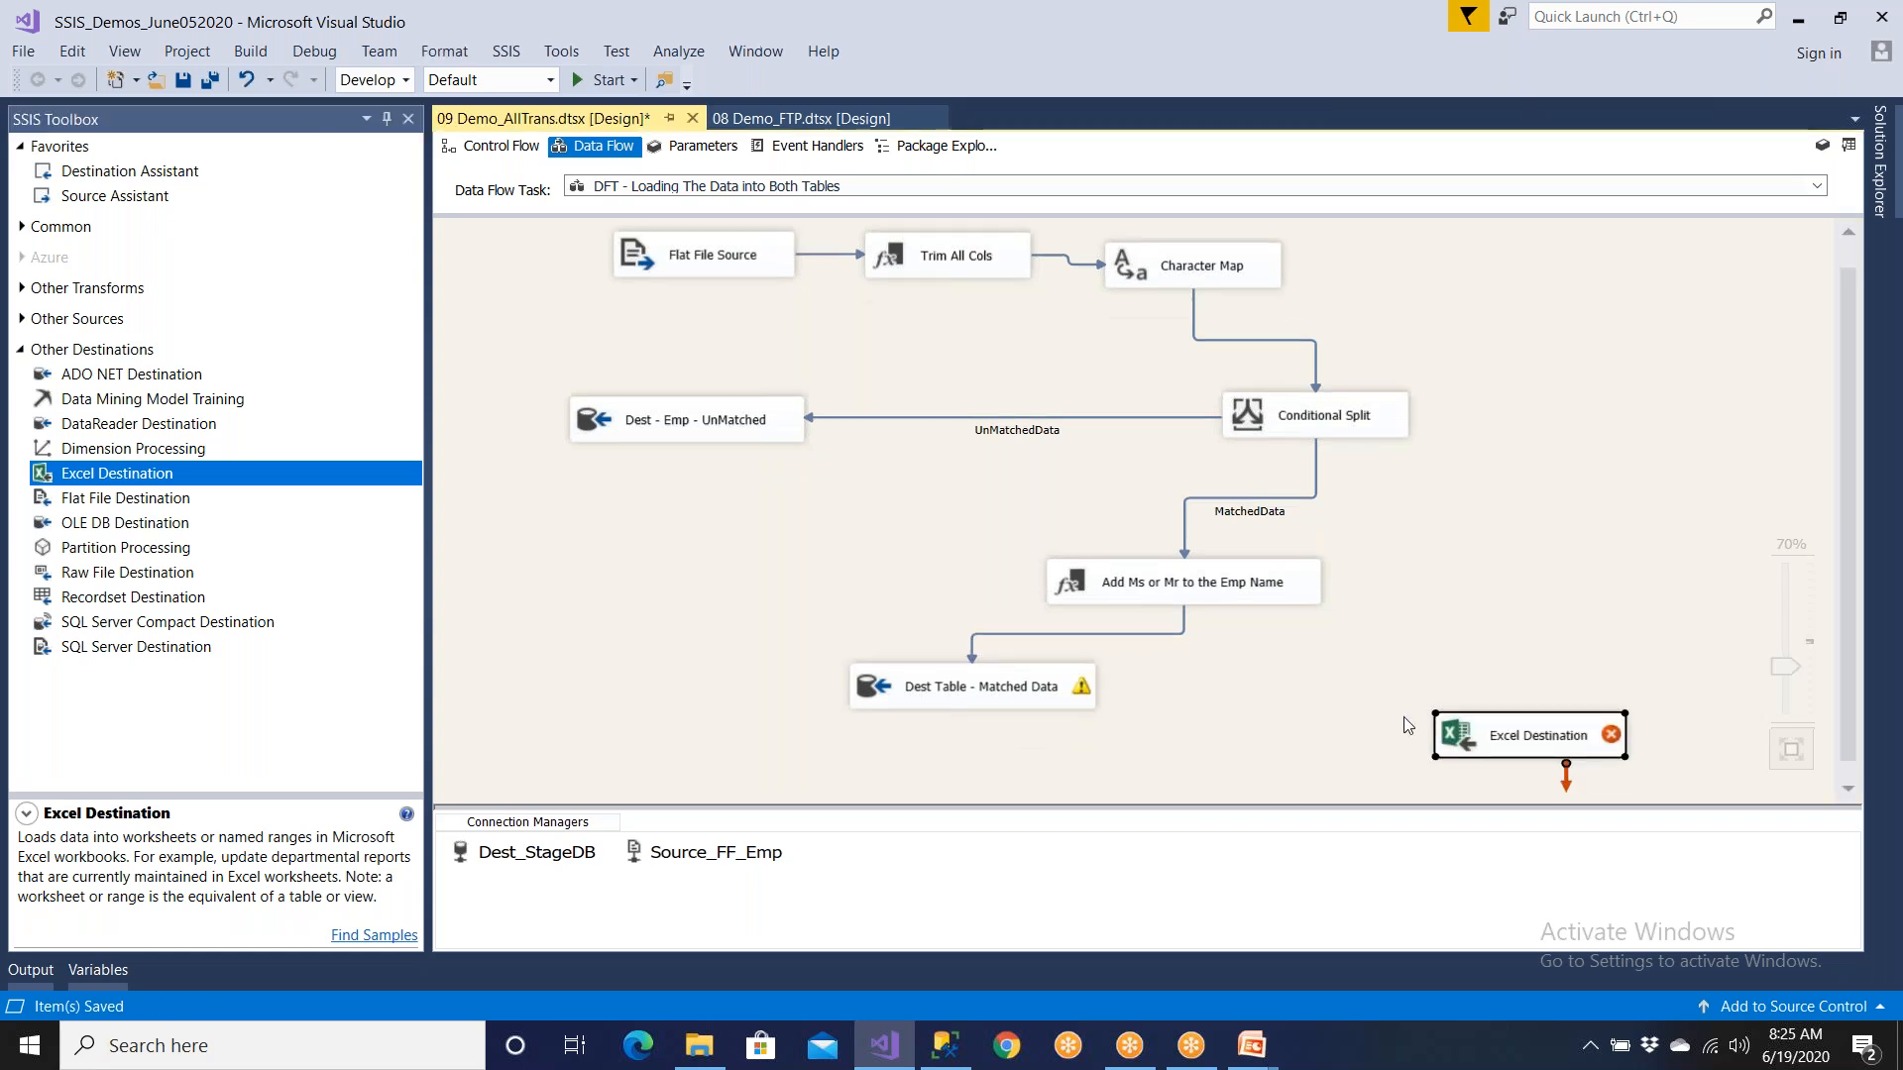
{"action": "left_click", "coordinate": [1237, 592]}
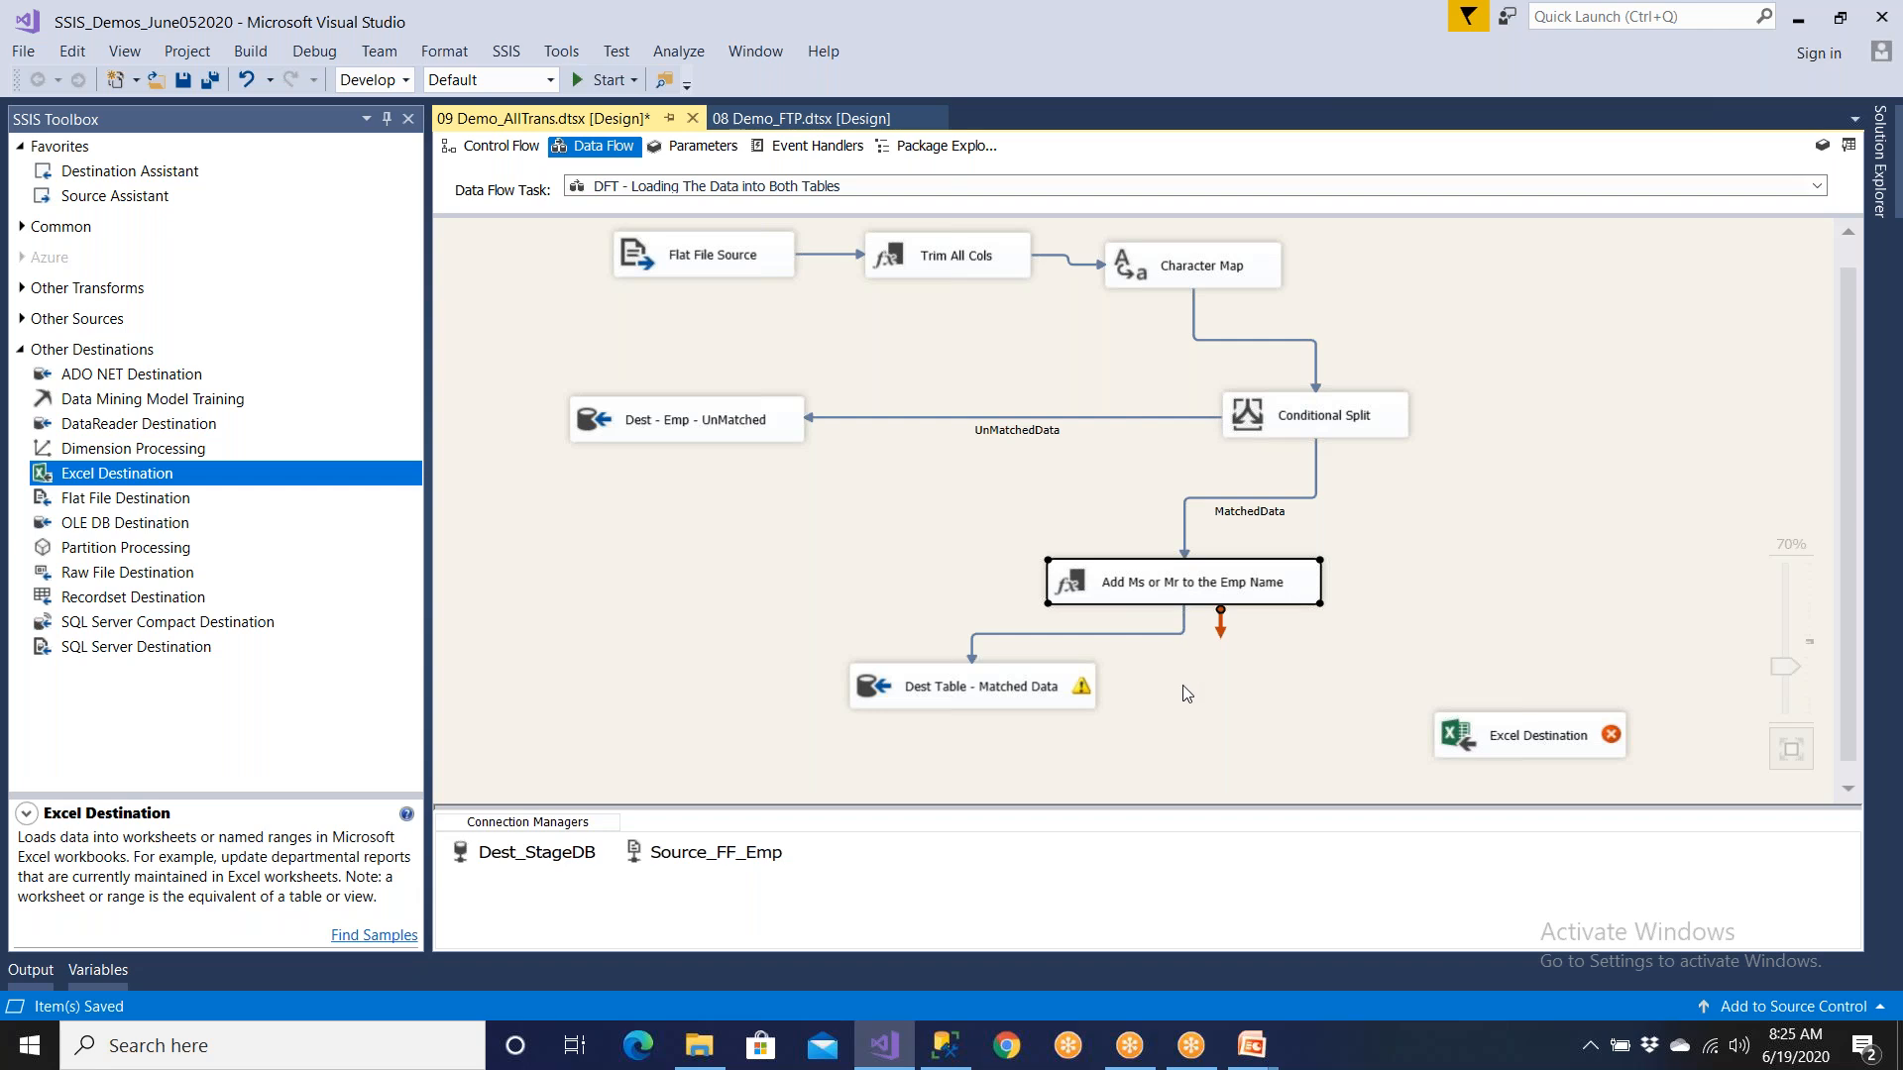
{"action": "left_click_drag", "start_coordinate": [1460, 726], "coordinate": [1411, 688]}
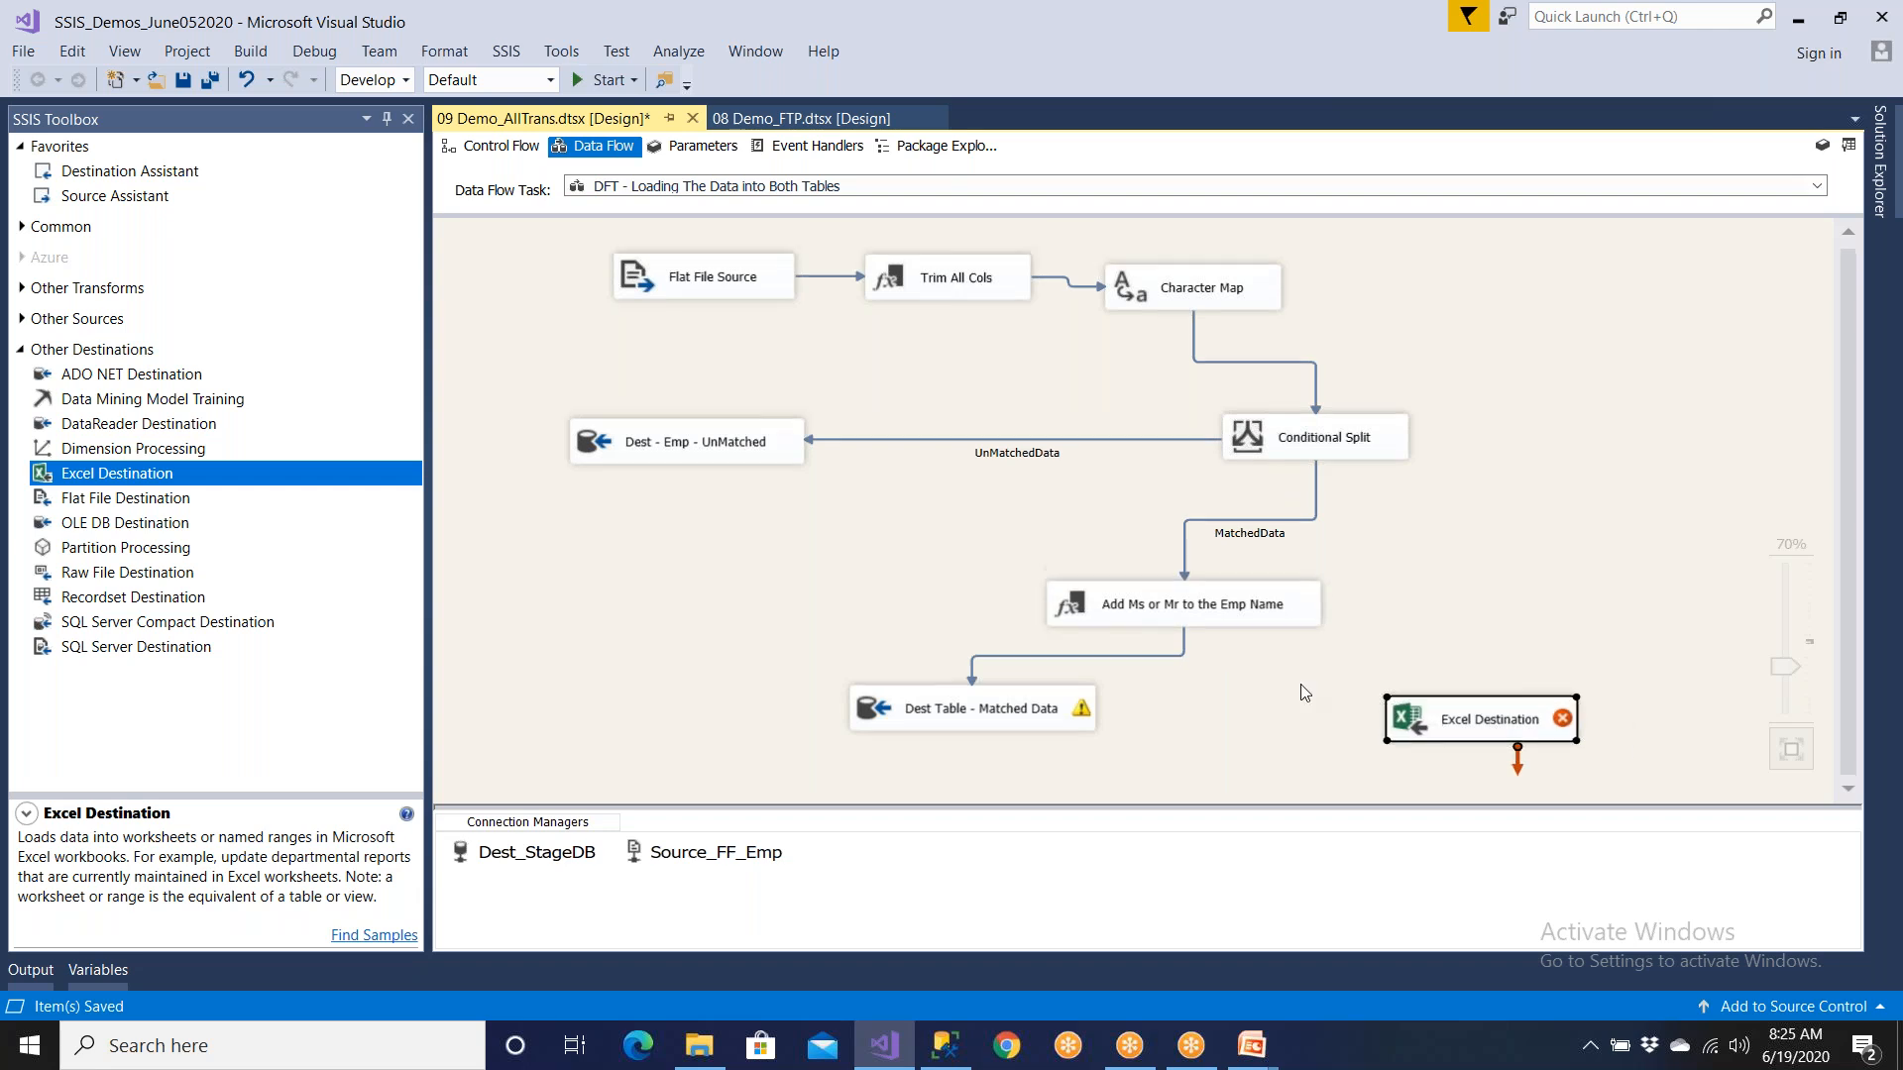
Step: Delete the path from Add Ms or Mr to the Emp Name to Dest Table - Matched Data
{"action": "left_click", "coordinate": [1057, 726]}
{"action": "left_click", "coordinate": [1413, 733]}
{"action": "left_click", "coordinate": [1229, 623]}
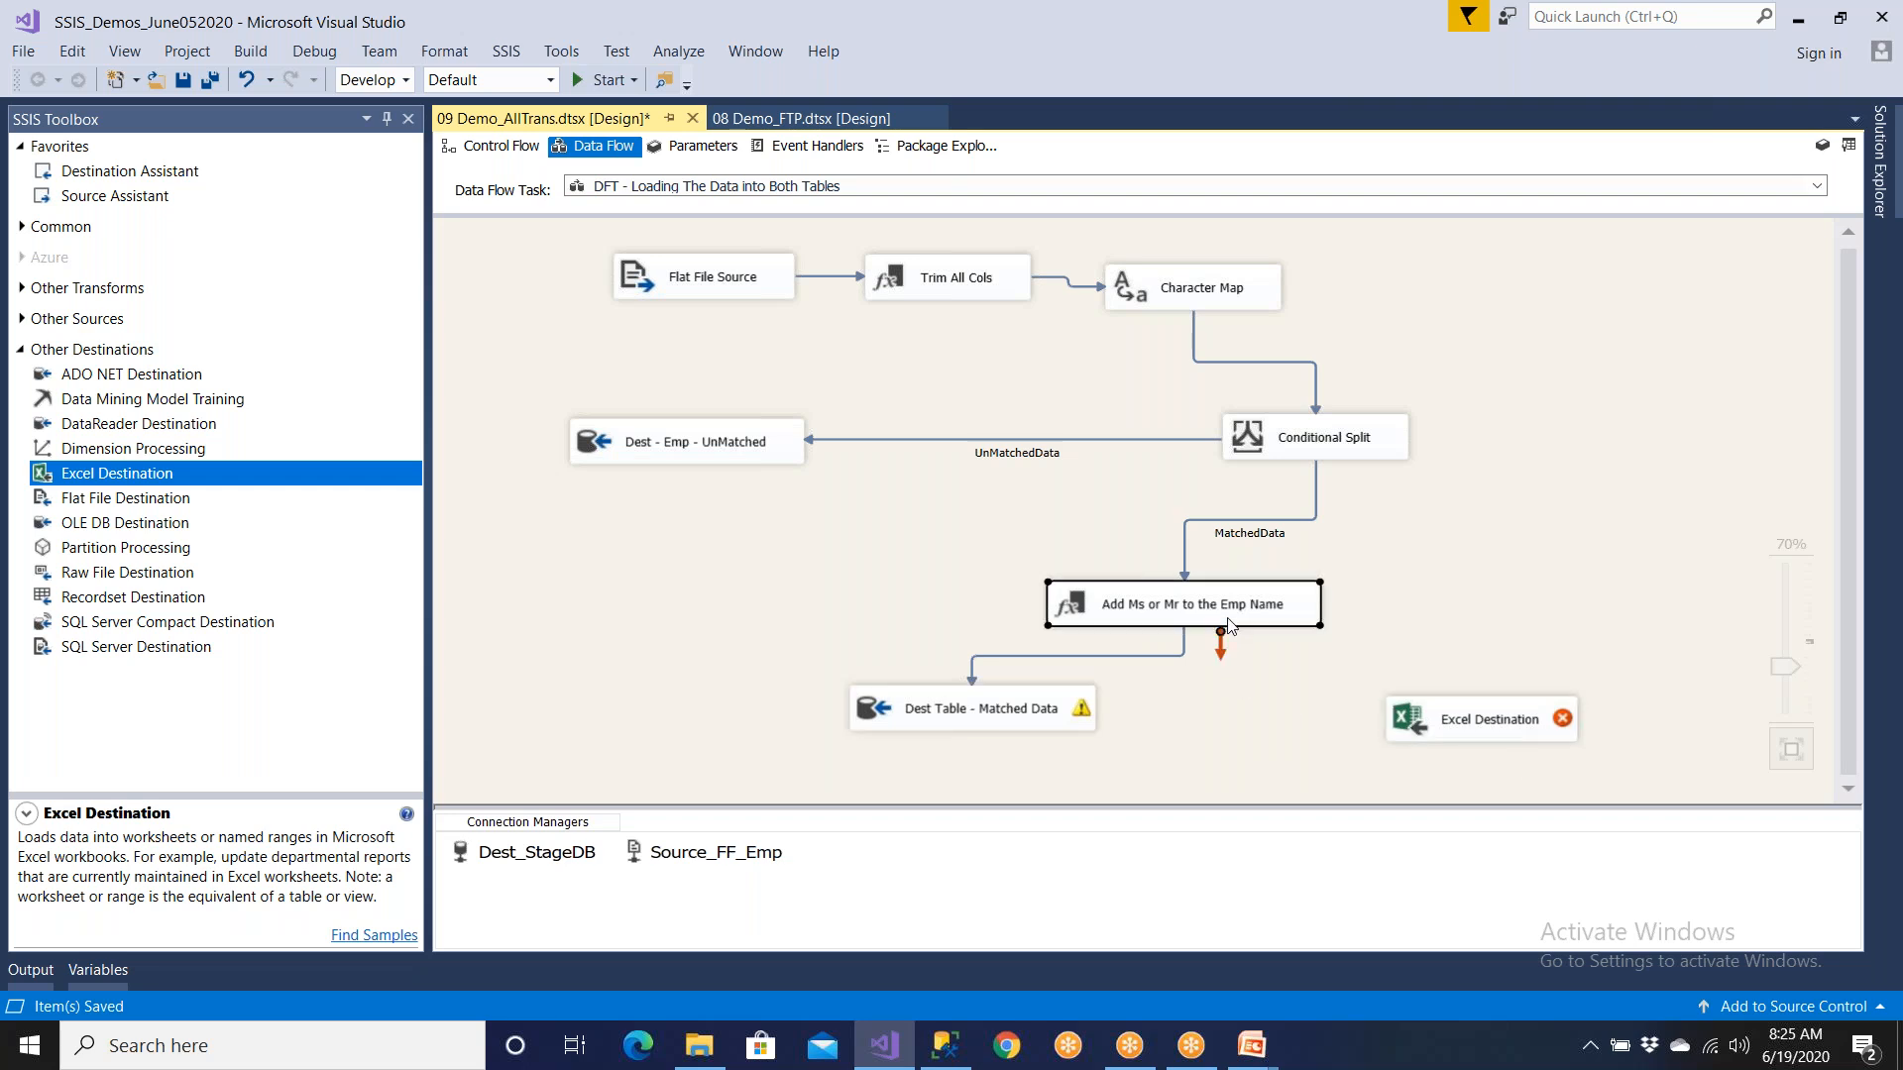
{"action": "left_click", "coordinate": [1127, 655]}
{"action": "key", "text": "Delete"}
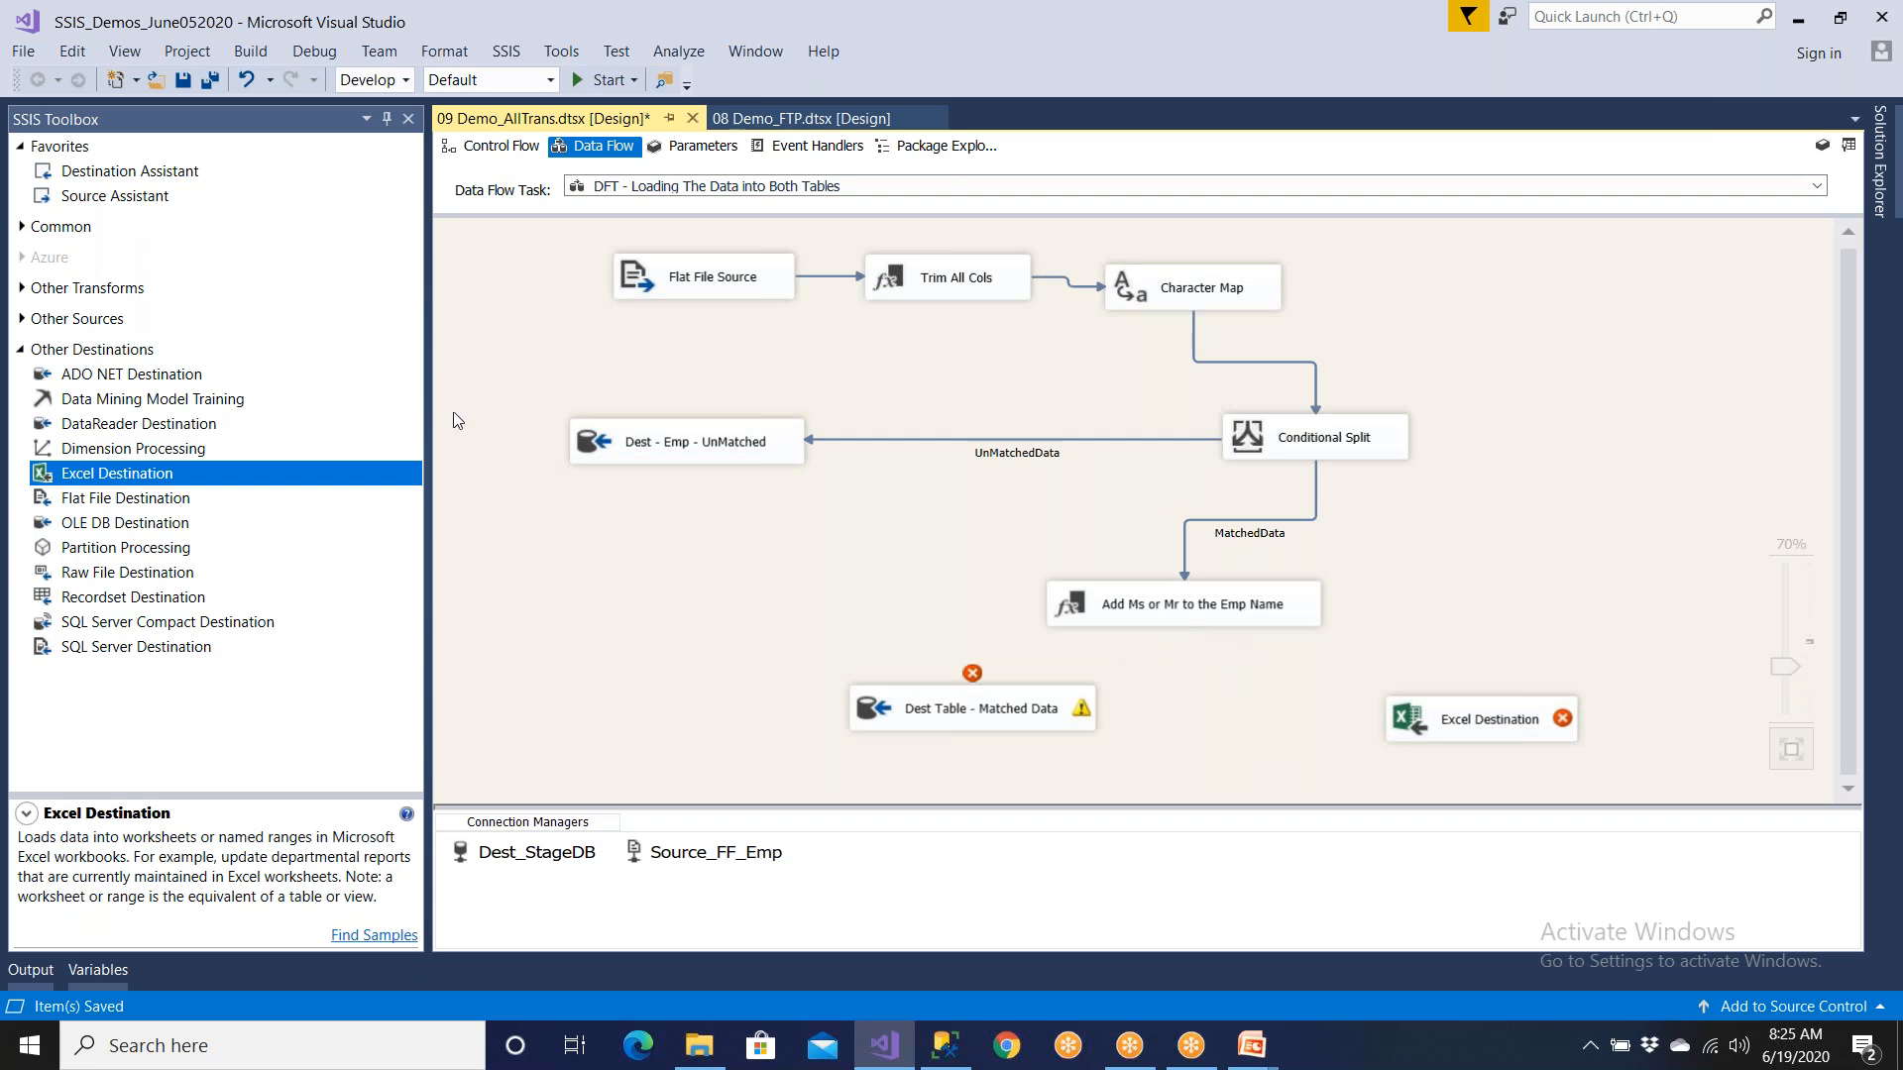
Step: Add a Multicast right of Add Ms or Mr to the Emp Name, connect that transformation to it, and view its editor without changes
{"action": "left_click", "coordinate": [22, 230]}
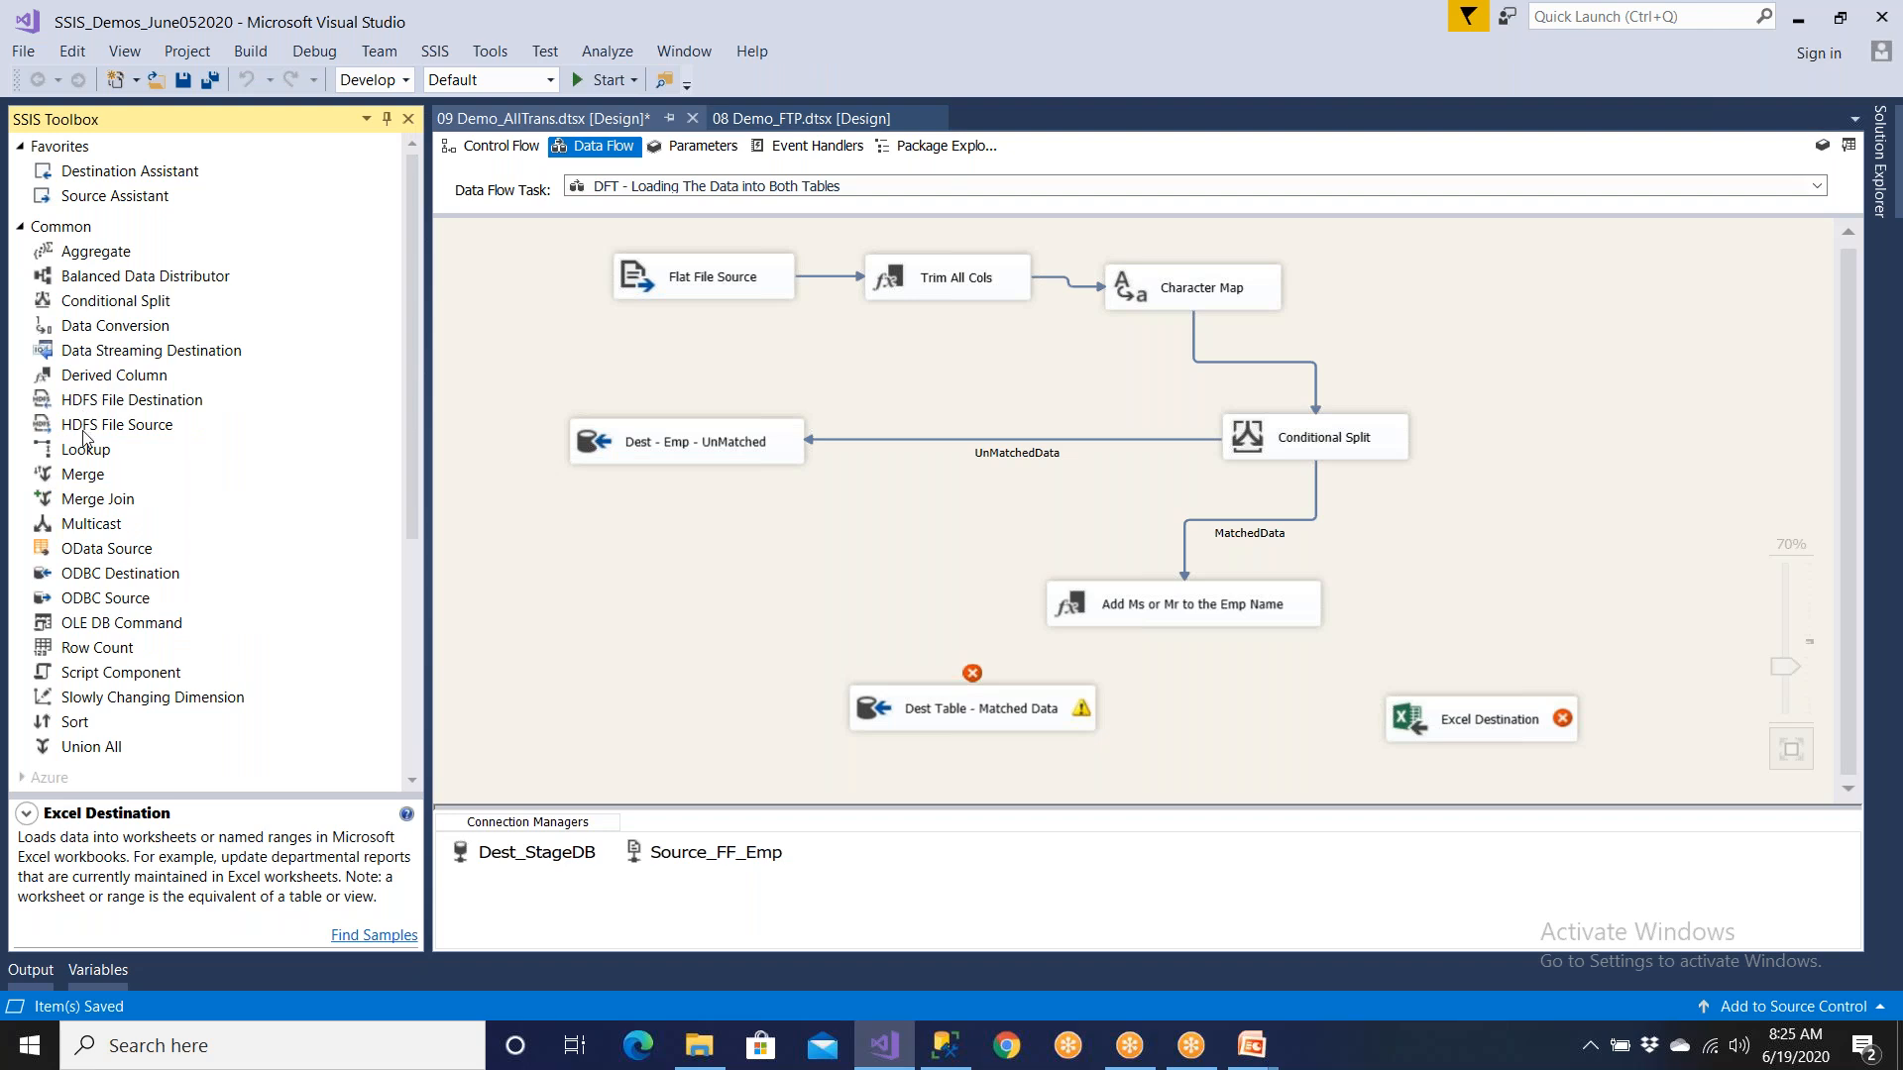
{"action": "left_click_drag", "start_coordinate": [111, 525], "coordinate": [1408, 542]}
{"action": "left_click_drag", "start_coordinate": [1465, 620], "coordinate": [1725, 510]}
{"action": "left_click", "coordinate": [1319, 543]}
{"action": "left_click_drag", "start_coordinate": [1320, 579], "coordinate": [1665, 555]}
{"action": "left_click", "coordinate": [1668, 563]}
{"action": "double_click", "coordinate": [1669, 561]}
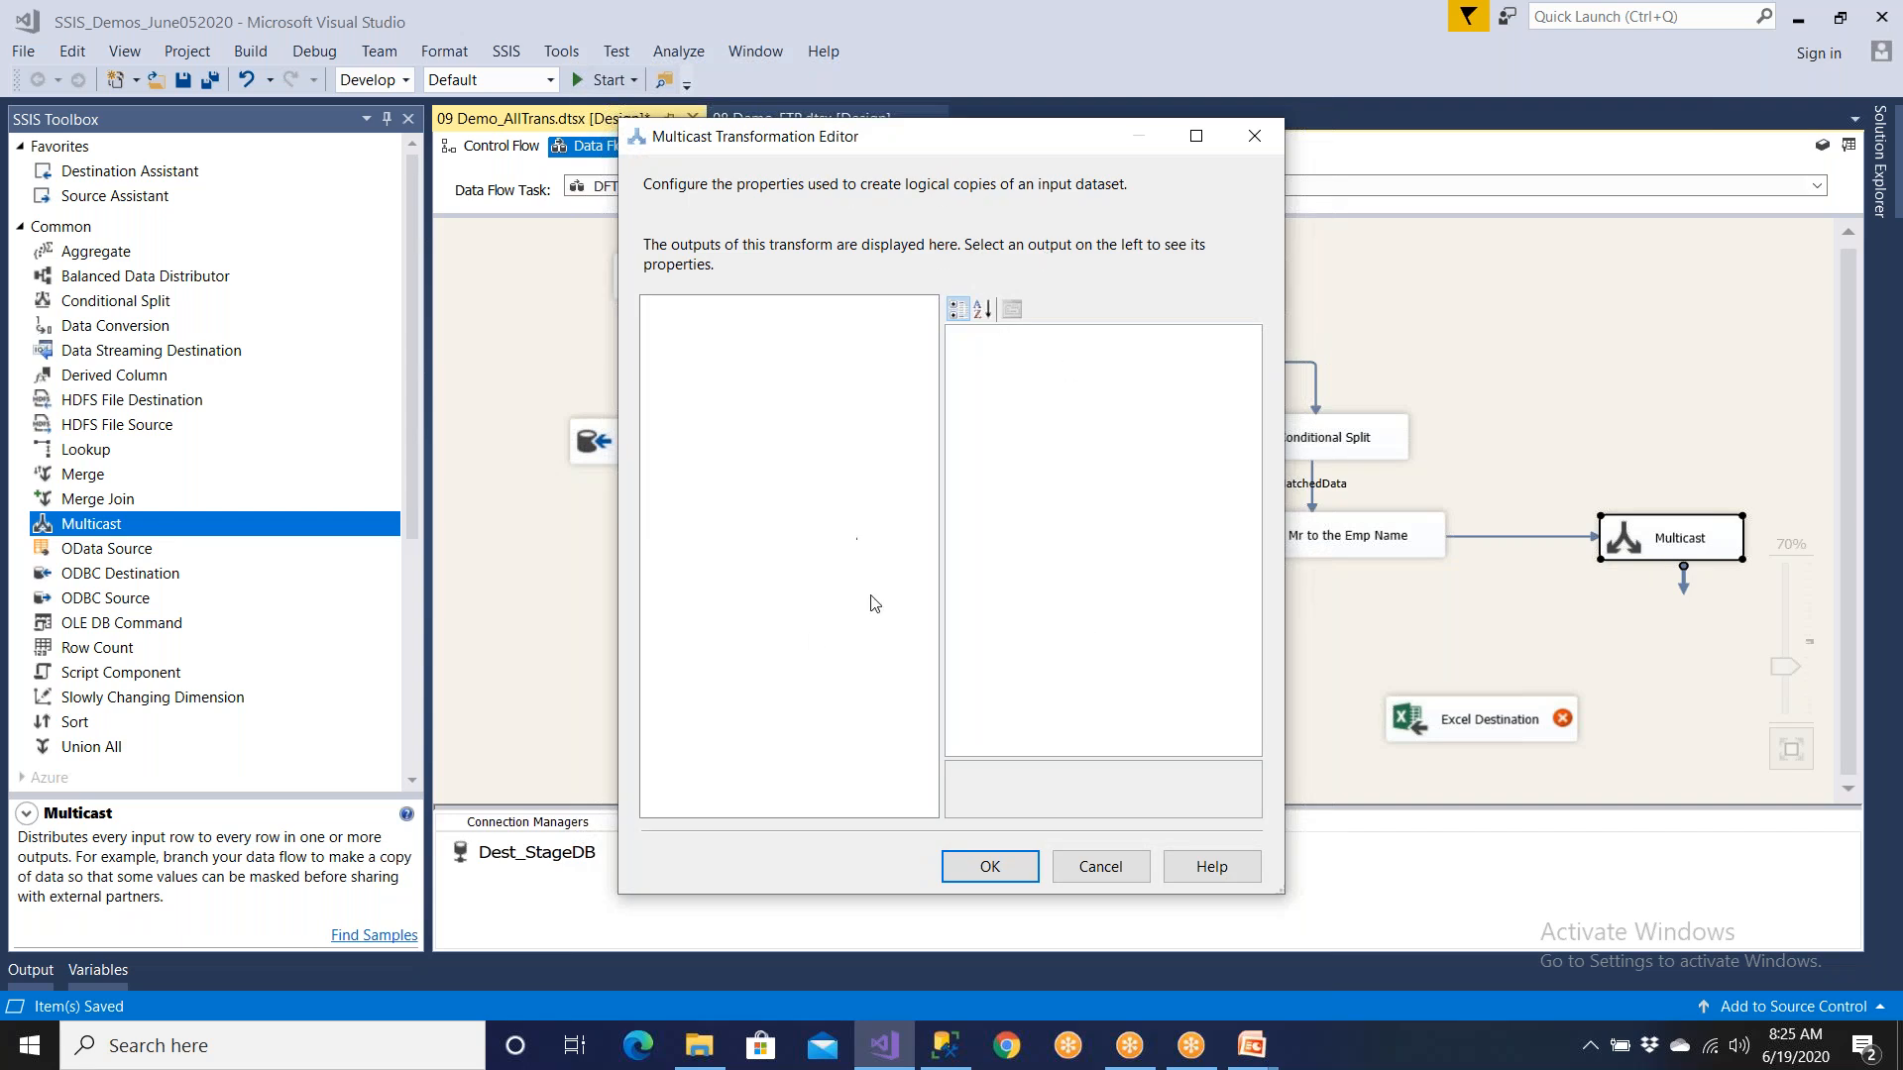
{"action": "left_click", "coordinate": [1102, 879]}
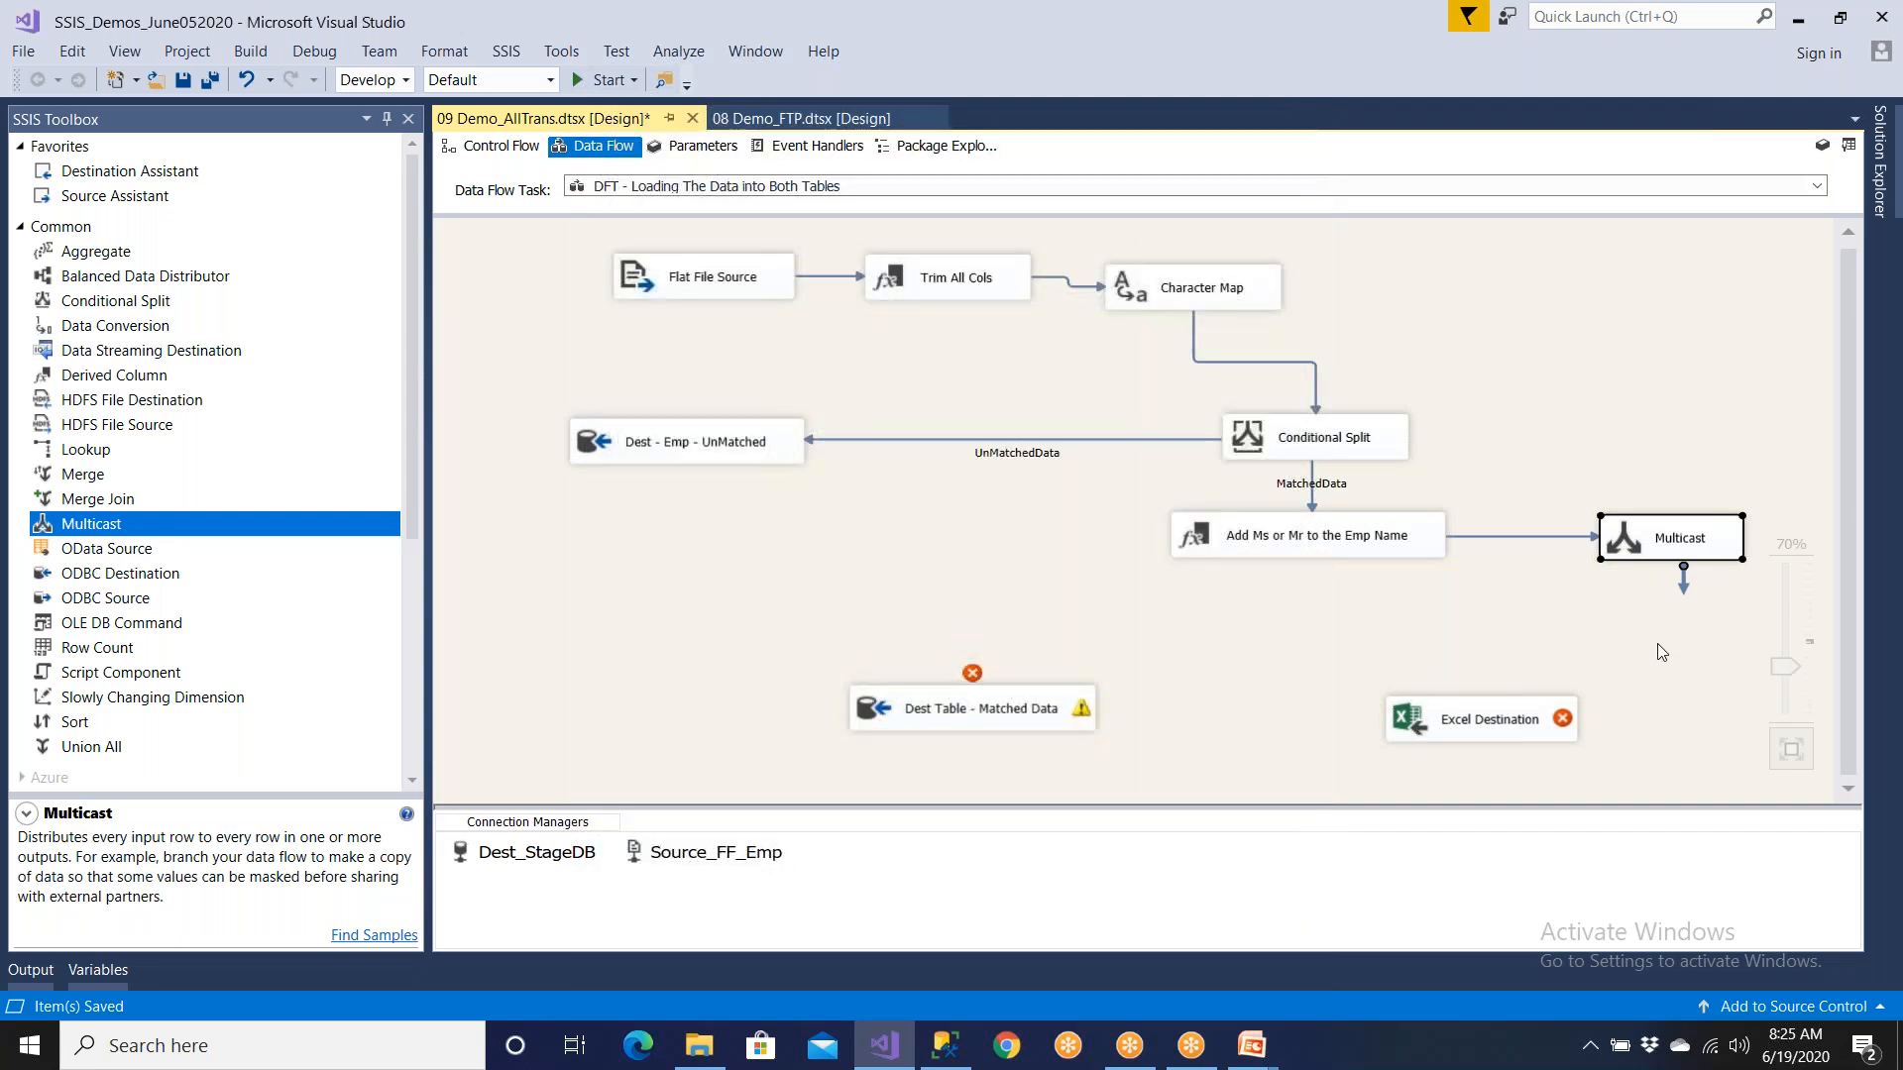
Step: Connect the Multicast to both Dest Table - Matched Data and the Excel Destination, arranging the three below Add Ms or Mr to the Emp Name
{"action": "left_click_drag", "start_coordinate": [1688, 588], "coordinate": [1071, 730]}
{"action": "left_click_drag", "start_coordinate": [1682, 548], "coordinate": [1245, 646]}
{"action": "left_click_drag", "start_coordinate": [1492, 739], "coordinate": [1488, 756]}
{"action": "left_click_drag", "start_coordinate": [975, 696], "coordinate": [810, 694]}
{"action": "left_click_drag", "start_coordinate": [1408, 726], "coordinate": [1234, 729]}
{"action": "left_click", "coordinate": [1254, 634]}
{"action": "left_click_drag", "start_coordinate": [1245, 662], "coordinate": [1283, 729]}
Step: Give the Excel Destination a new connection to D:\Archive\Empl_Matched.xlsx and select the Emp$ sheet as its target
{"action": "double_click", "coordinate": [1360, 751]}
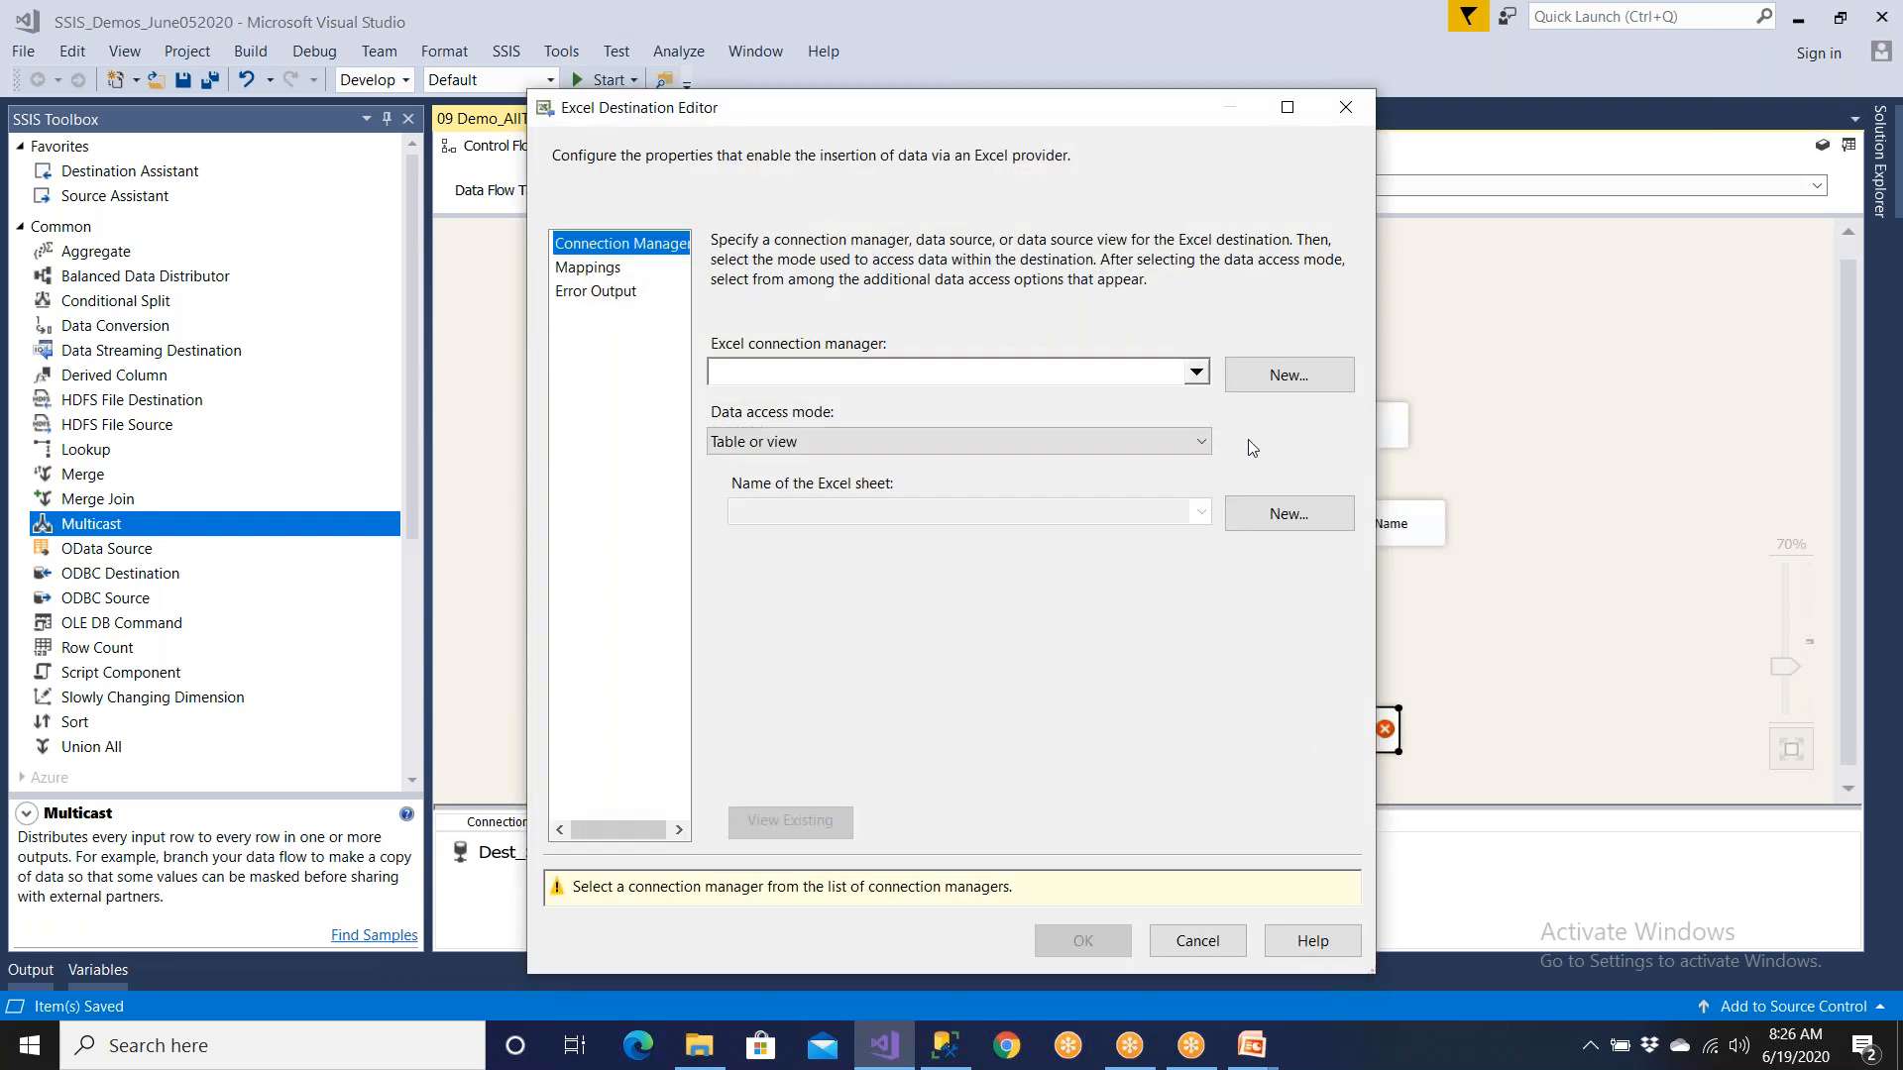
{"action": "left_click", "coordinate": [1270, 382]}
{"action": "left_click", "coordinate": [1209, 513]}
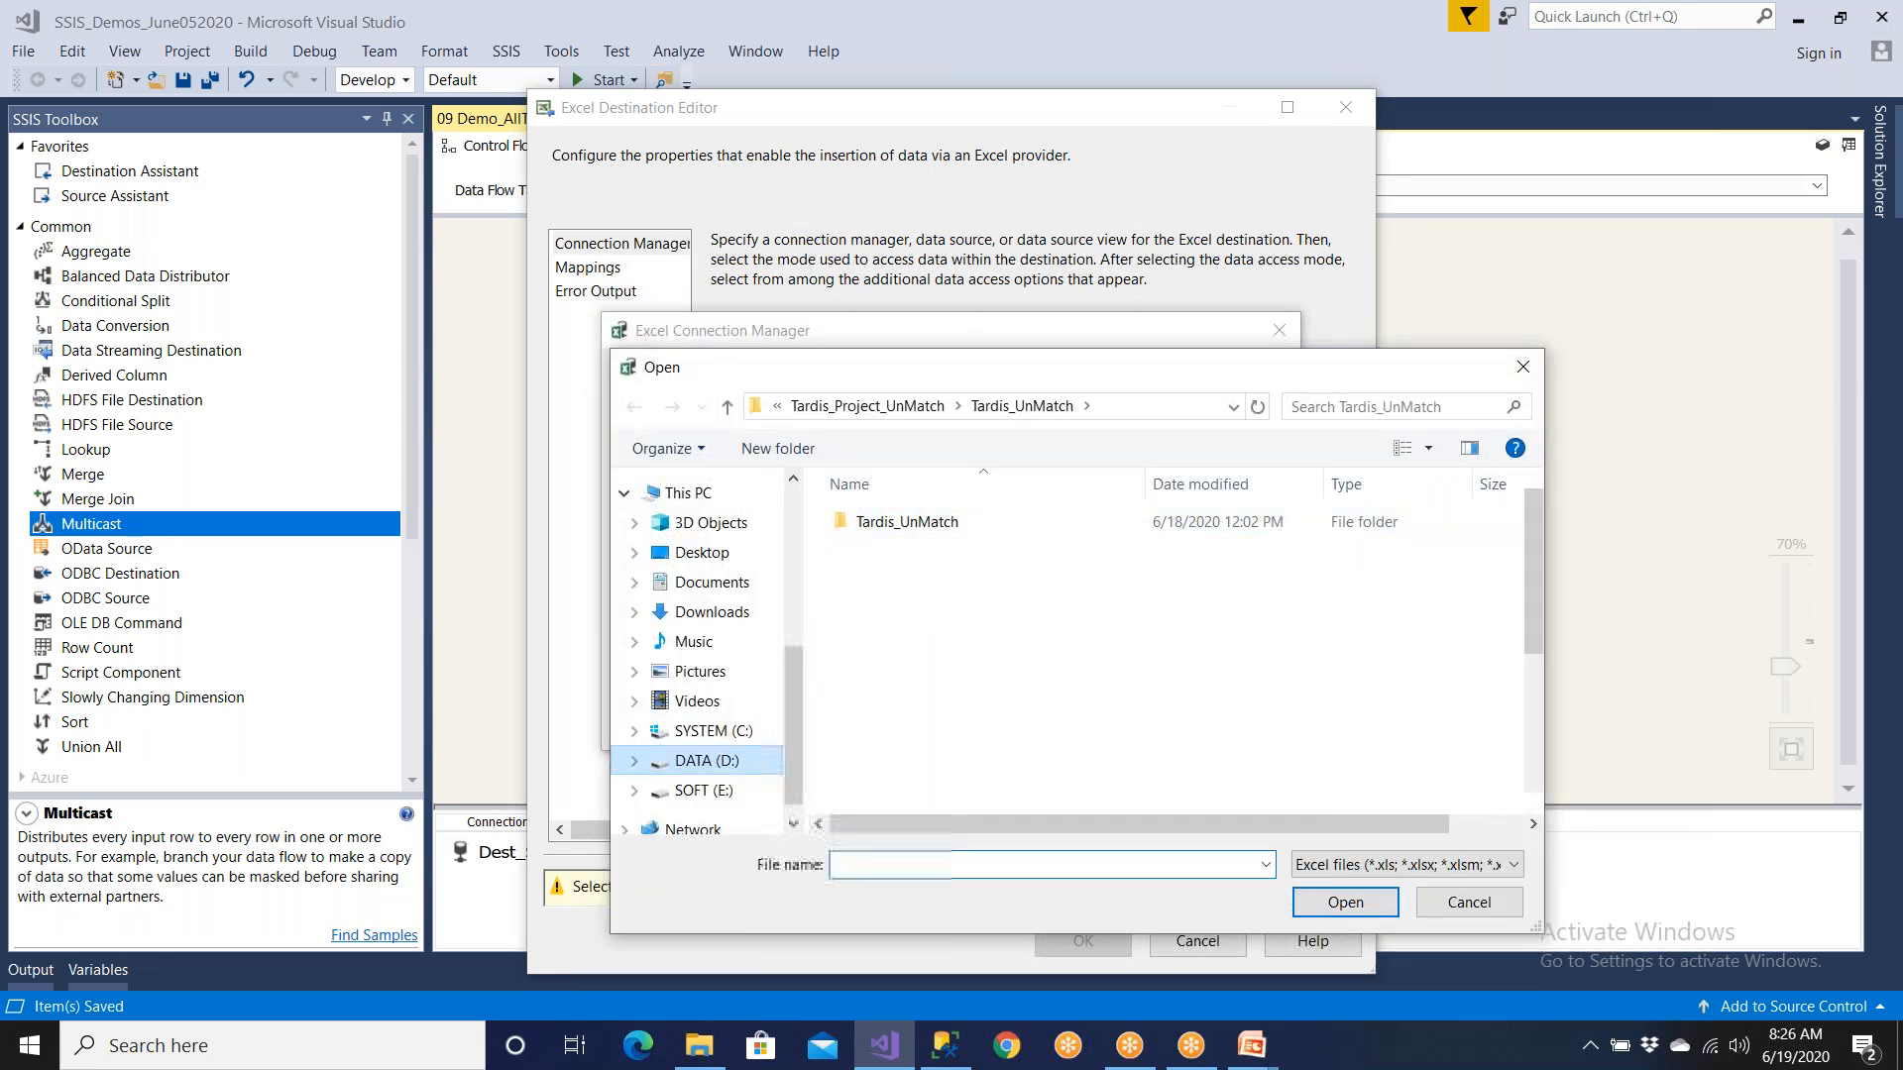
{"action": "left_click", "coordinate": [706, 760]}
{"action": "double_click", "coordinate": [906, 587]}
{"action": "left_click", "coordinate": [931, 524]}
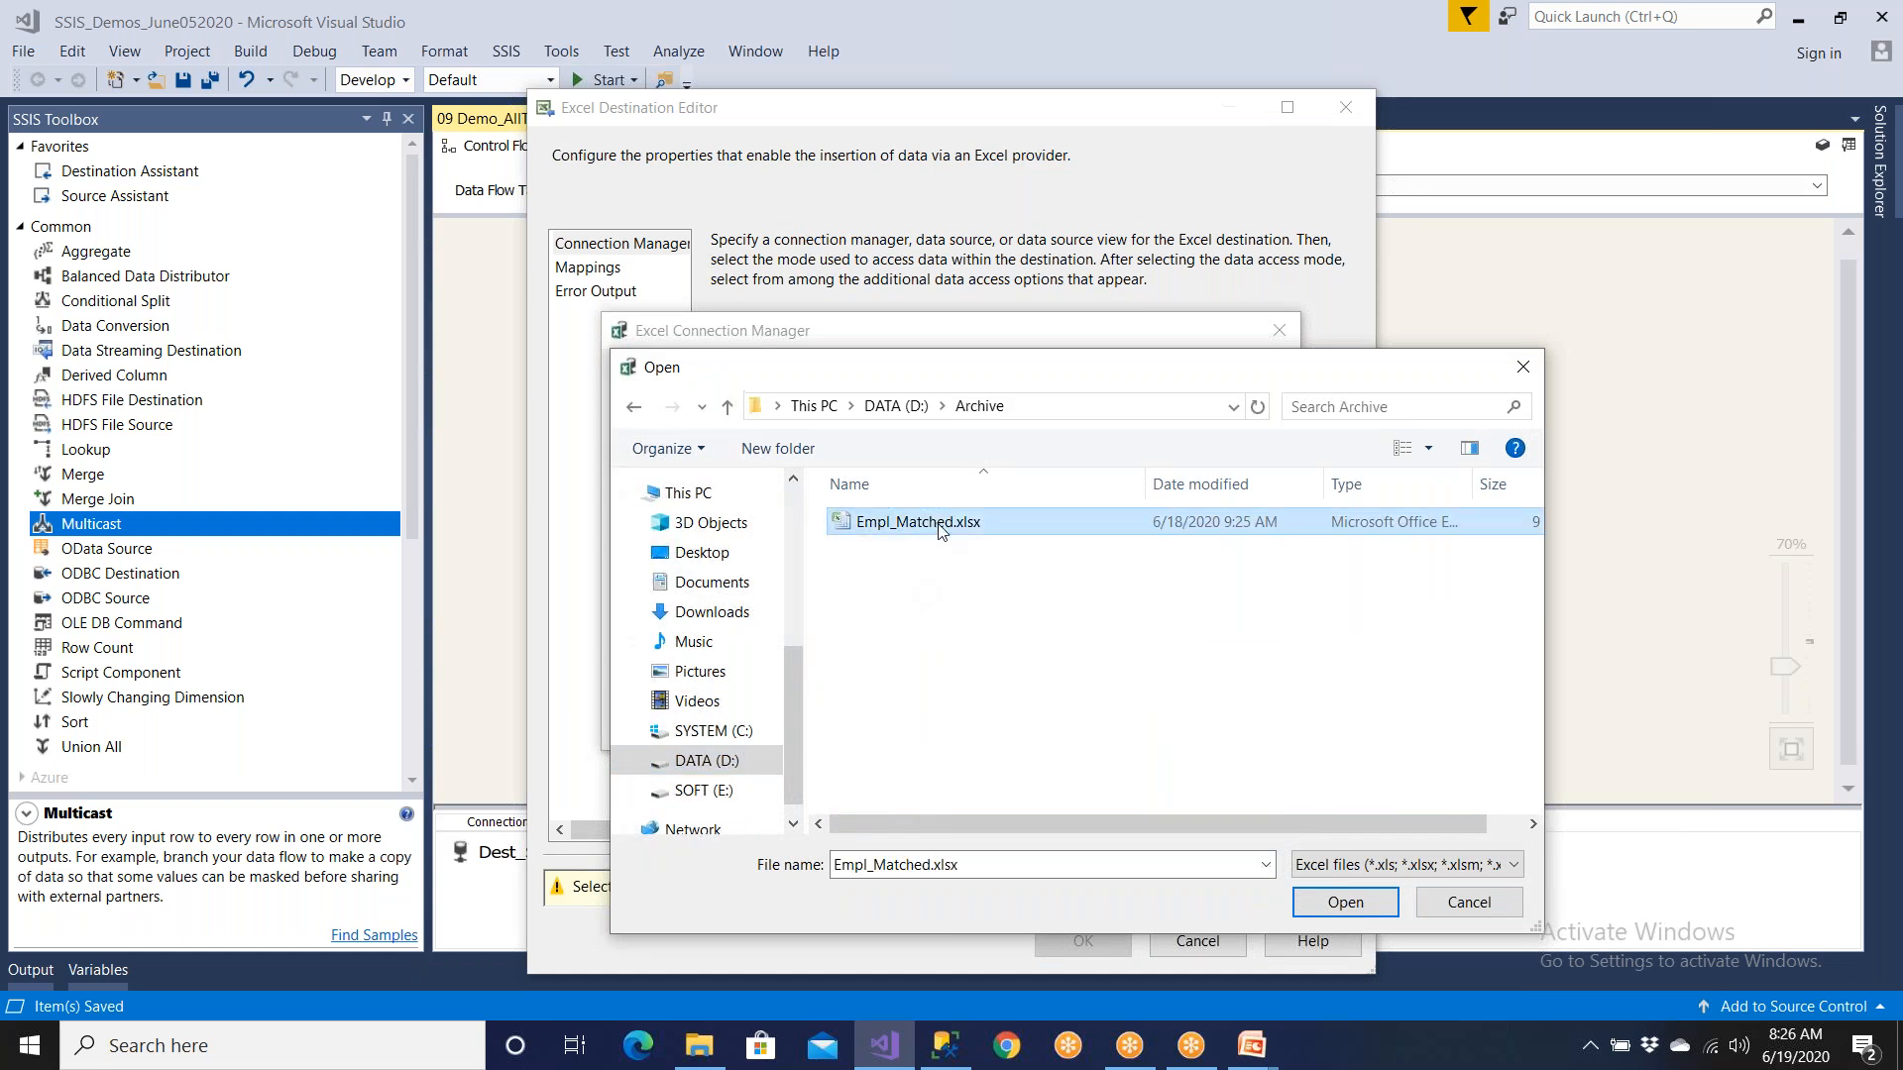
{"action": "left_click", "coordinate": [1324, 912]}
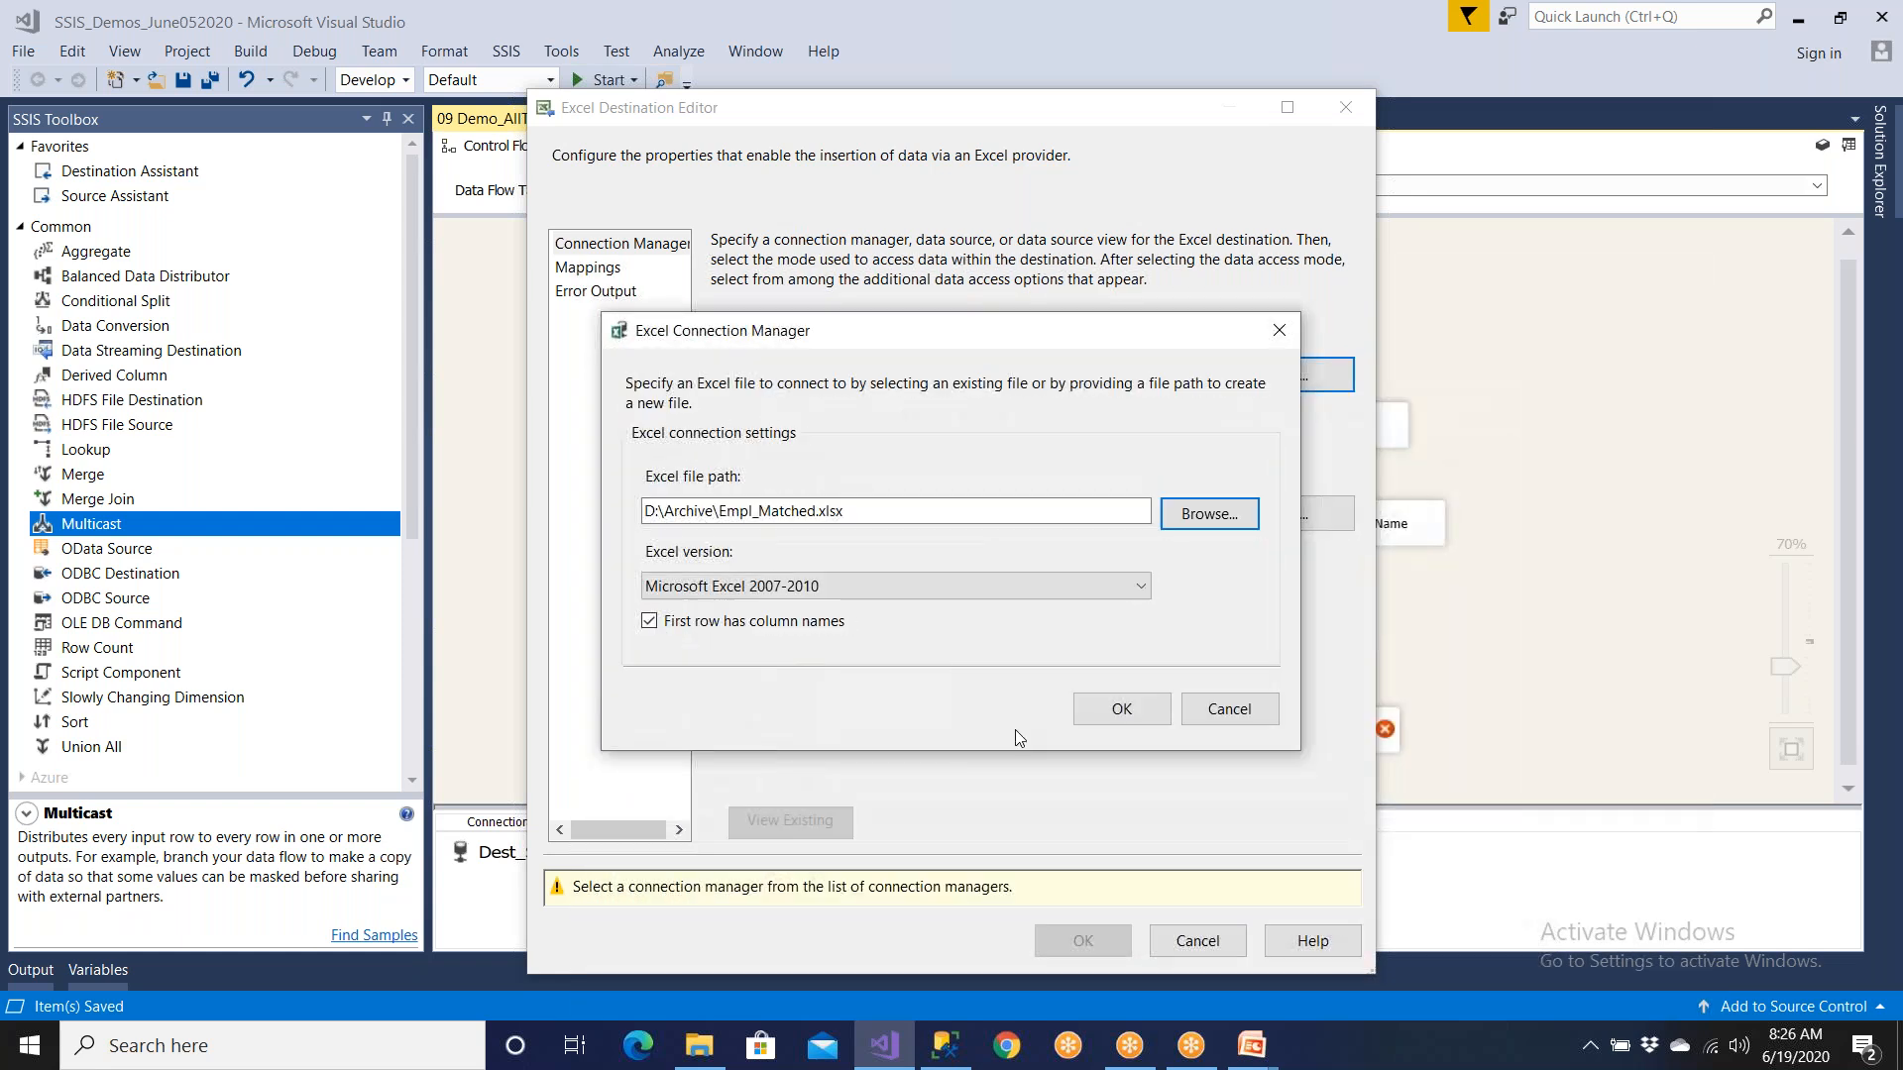
{"action": "left_click", "coordinate": [1121, 710]}
{"action": "left_click", "coordinate": [1201, 512]}
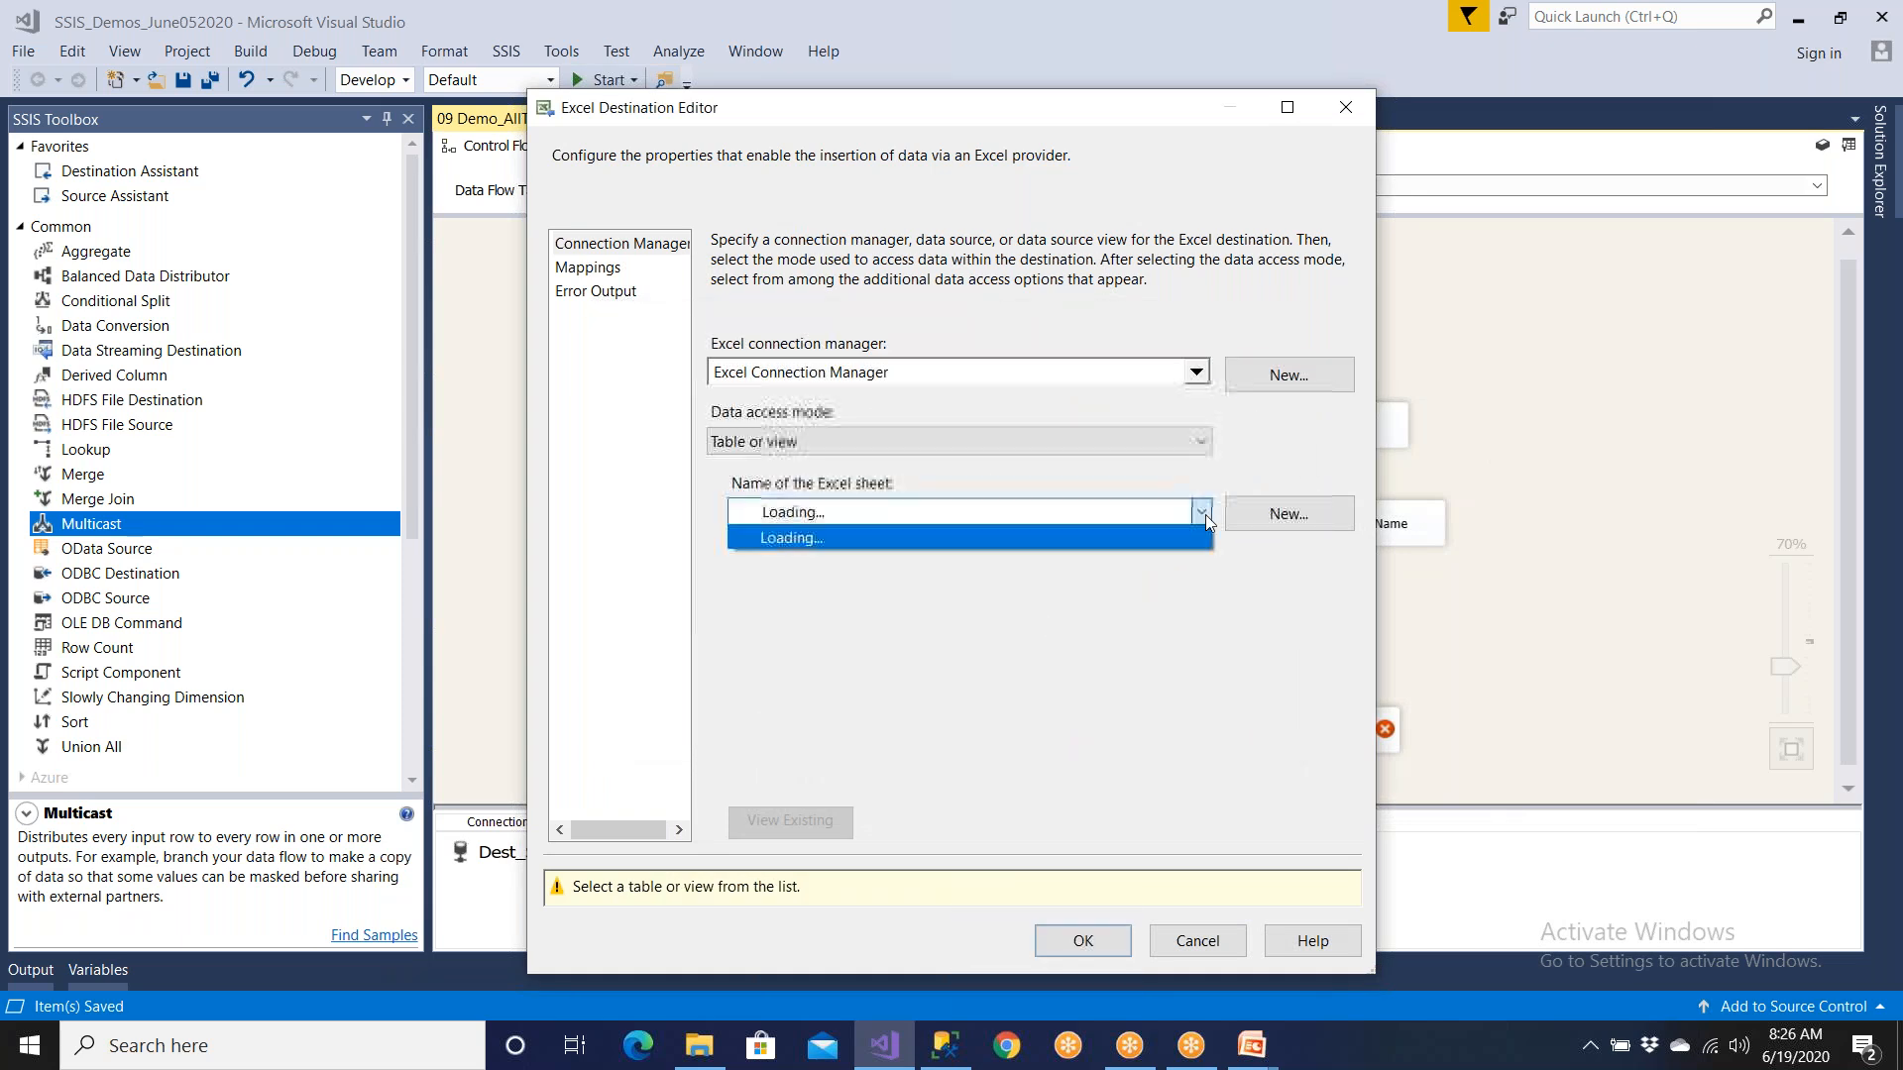
{"action": "left_click", "coordinate": [840, 543]}
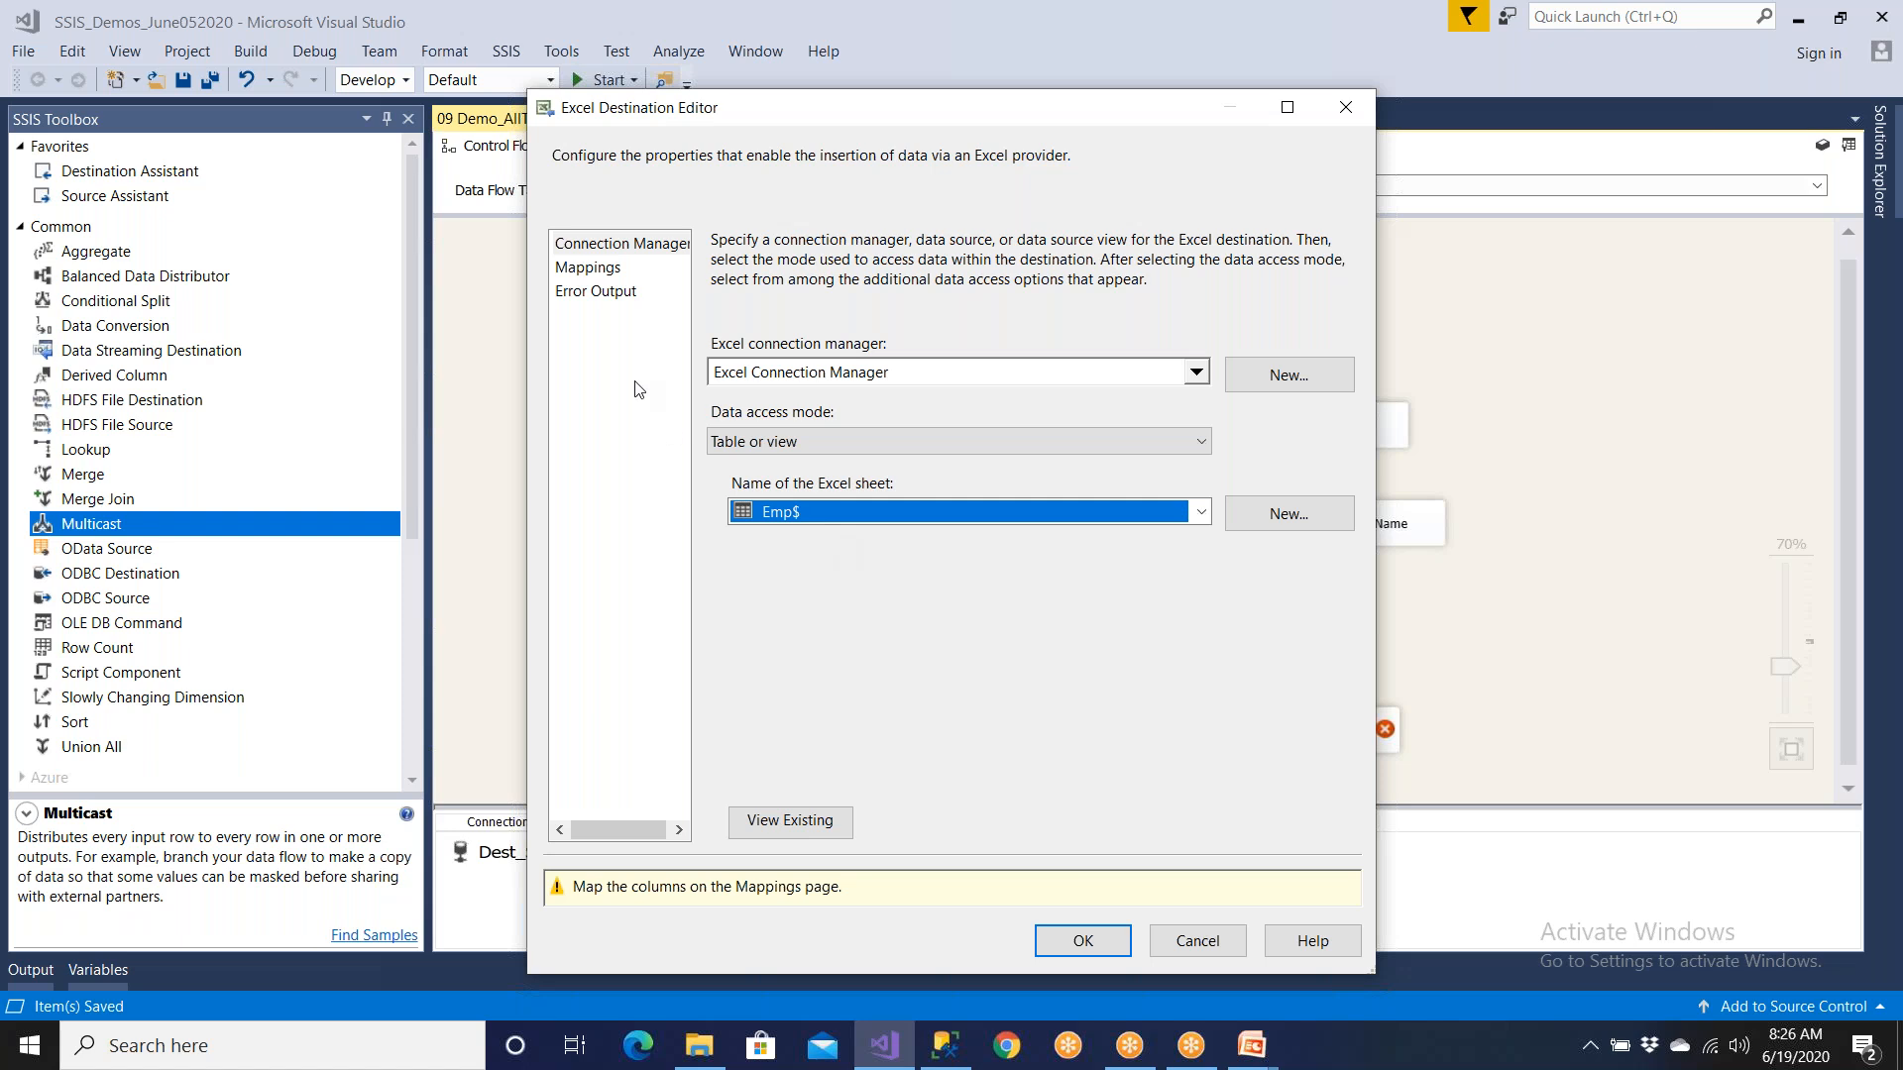
Step: Bring up the Excel Destination's column mappings and examine the header row of D:\Archive\Empl_Matched.xlsx in Excel
{"action": "left_click", "coordinate": [587, 268]}
{"action": "left_click", "coordinate": [699, 1046]}
{"action": "left_click", "coordinate": [127, 757]}
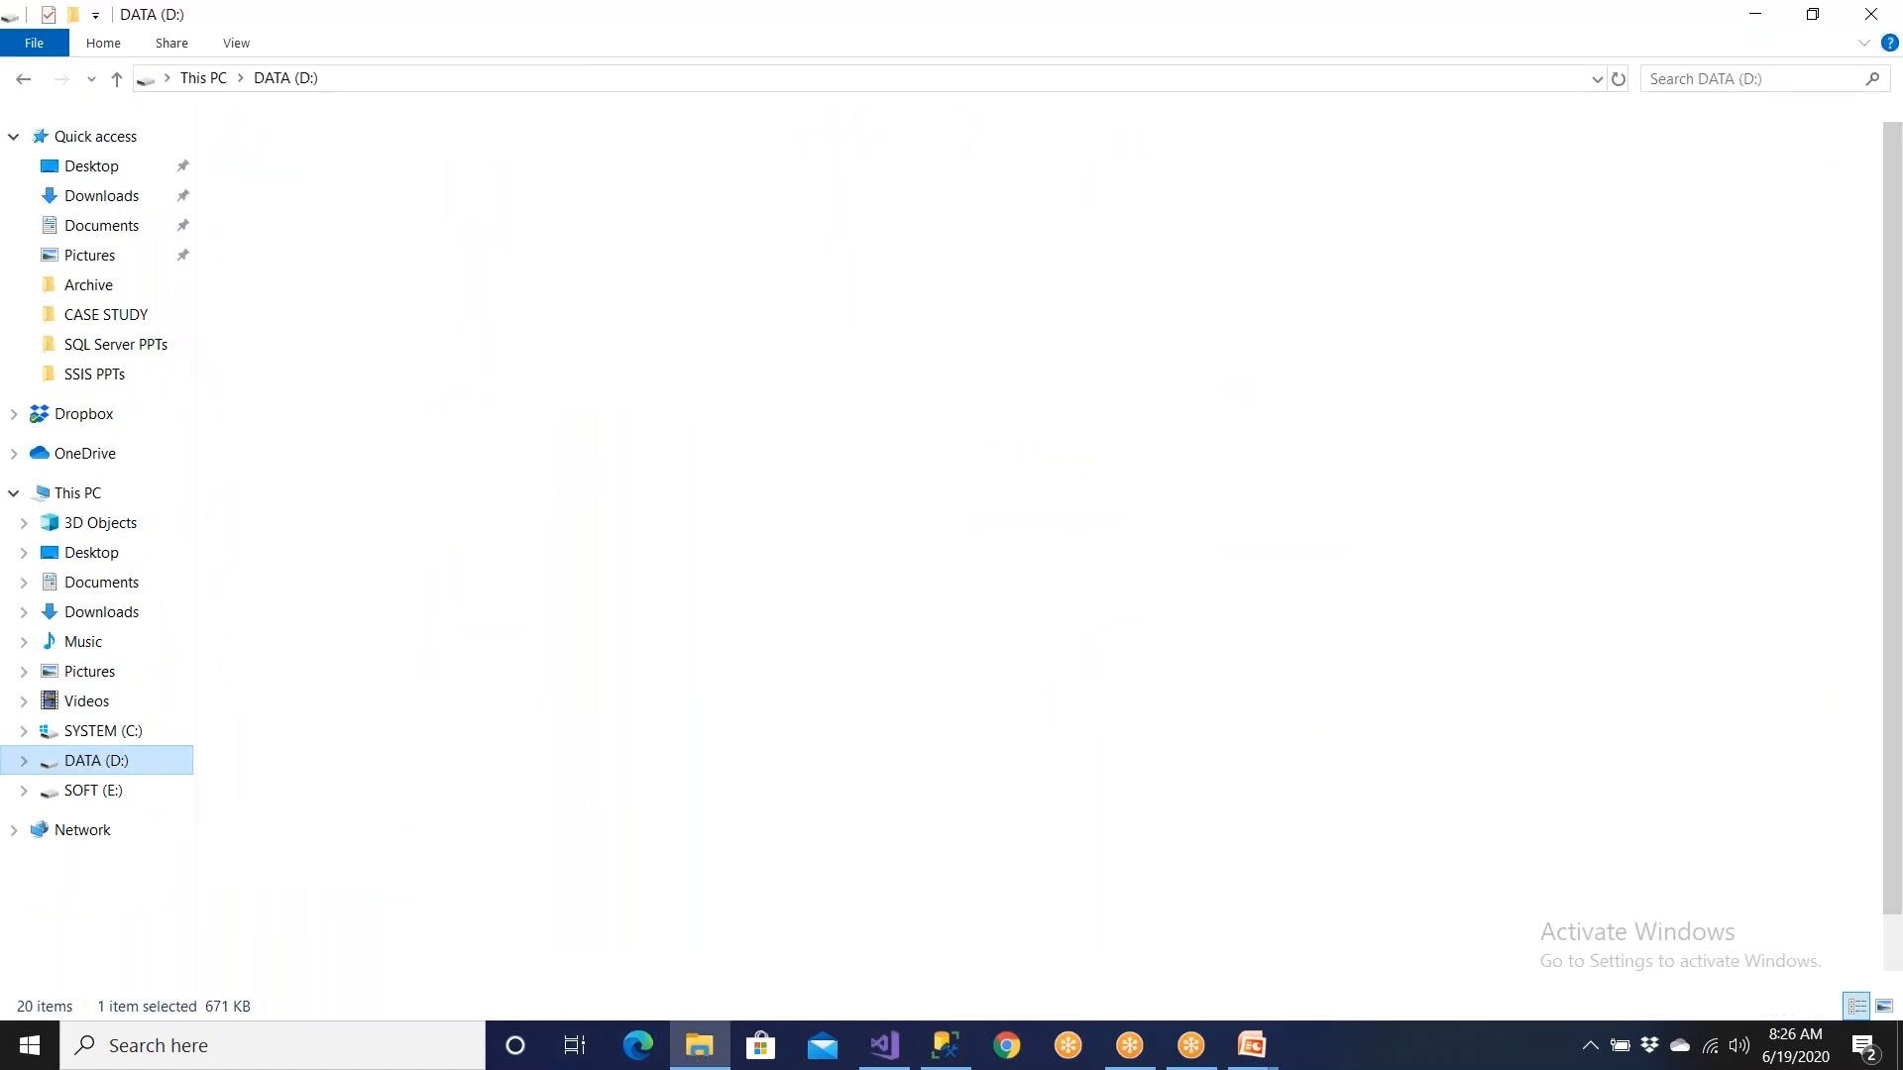
{"action": "double_click", "coordinate": [282, 244]}
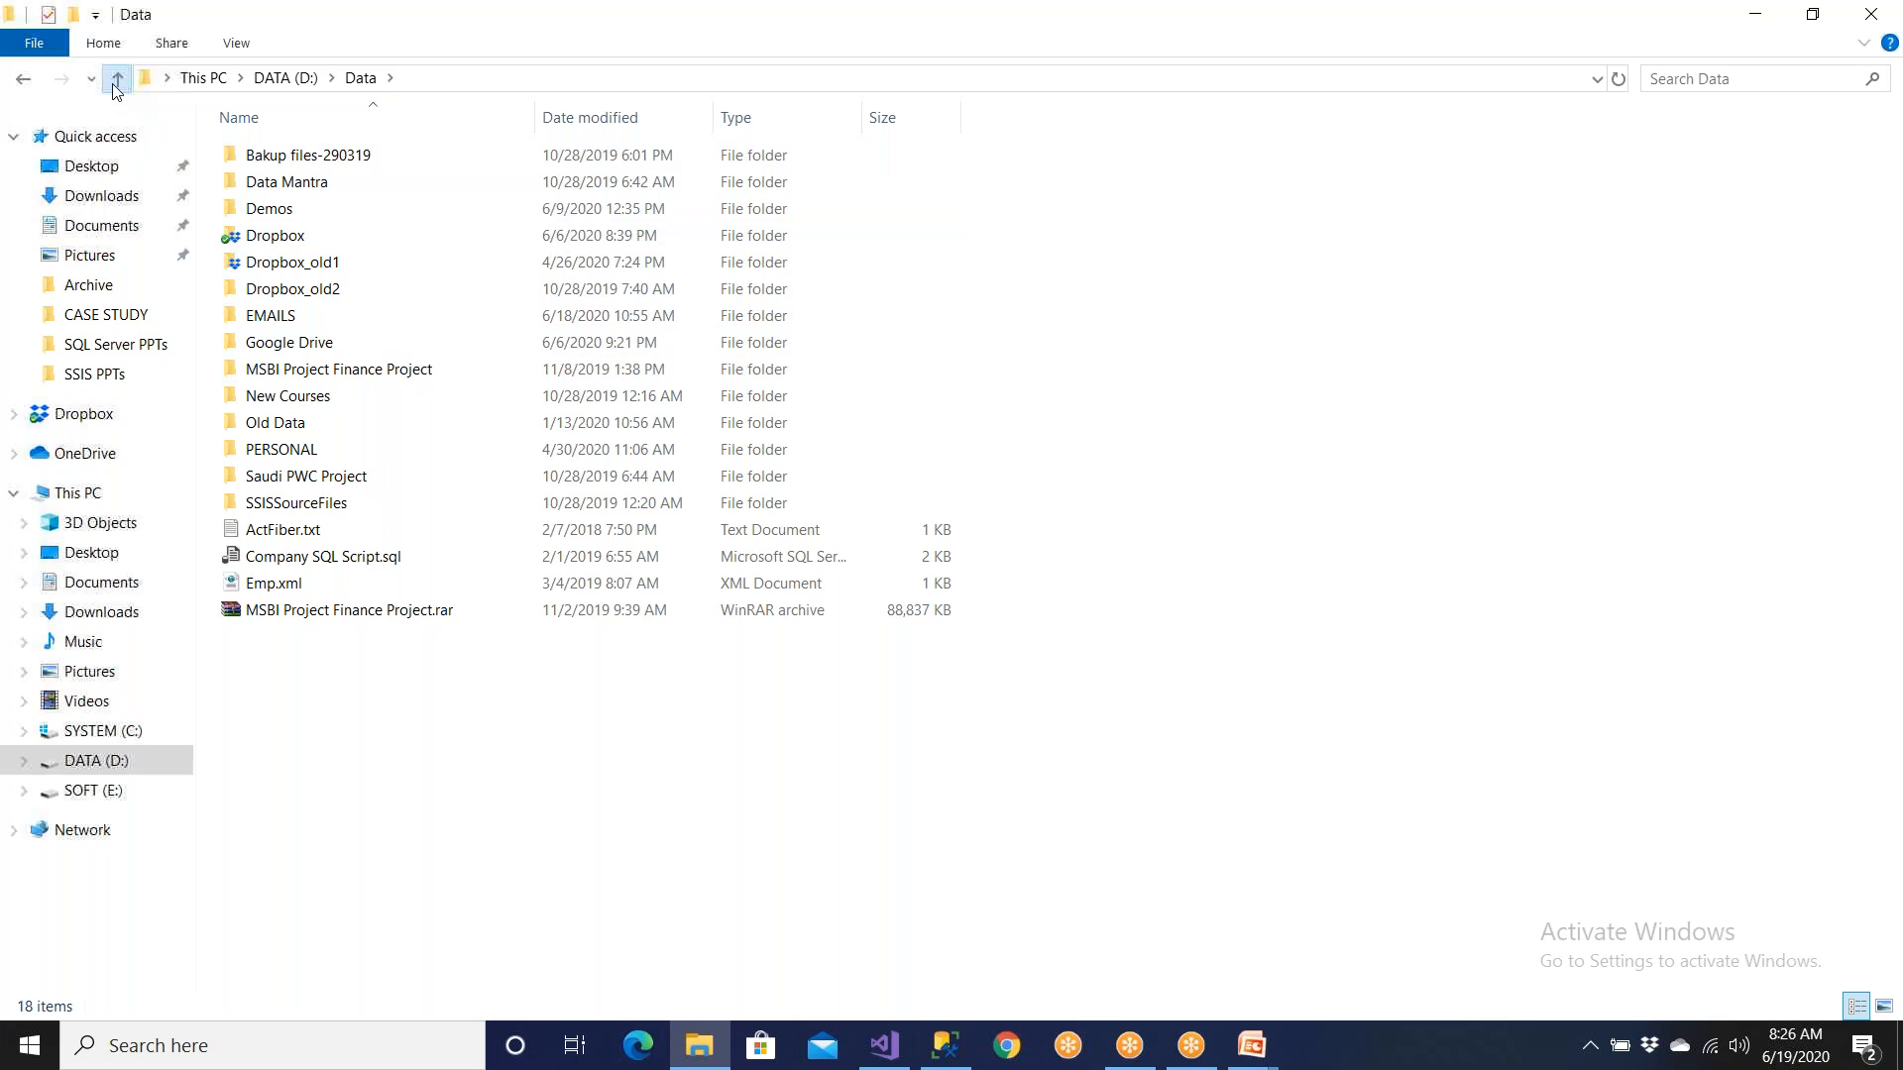
{"action": "left_click", "coordinate": [116, 78]}
{"action": "double_click", "coordinate": [277, 211]}
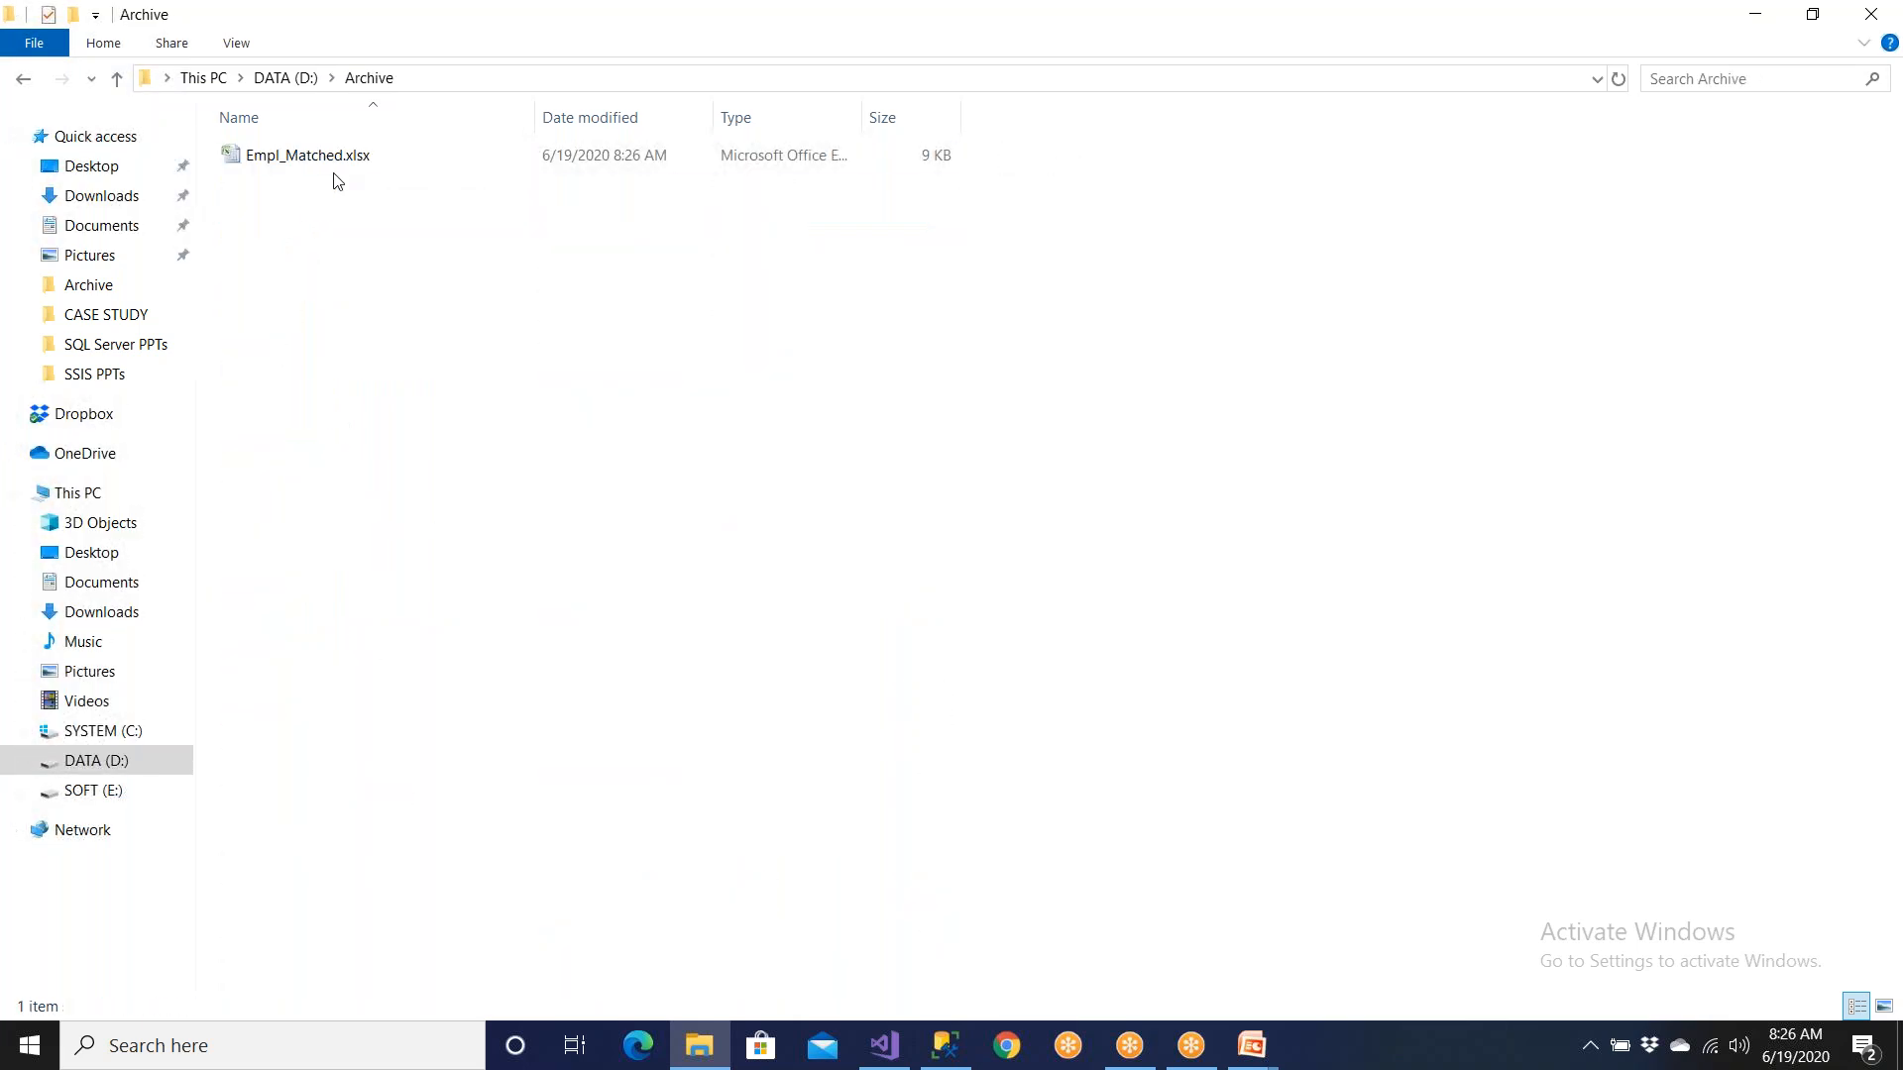
{"action": "left_click", "coordinate": [338, 169]}
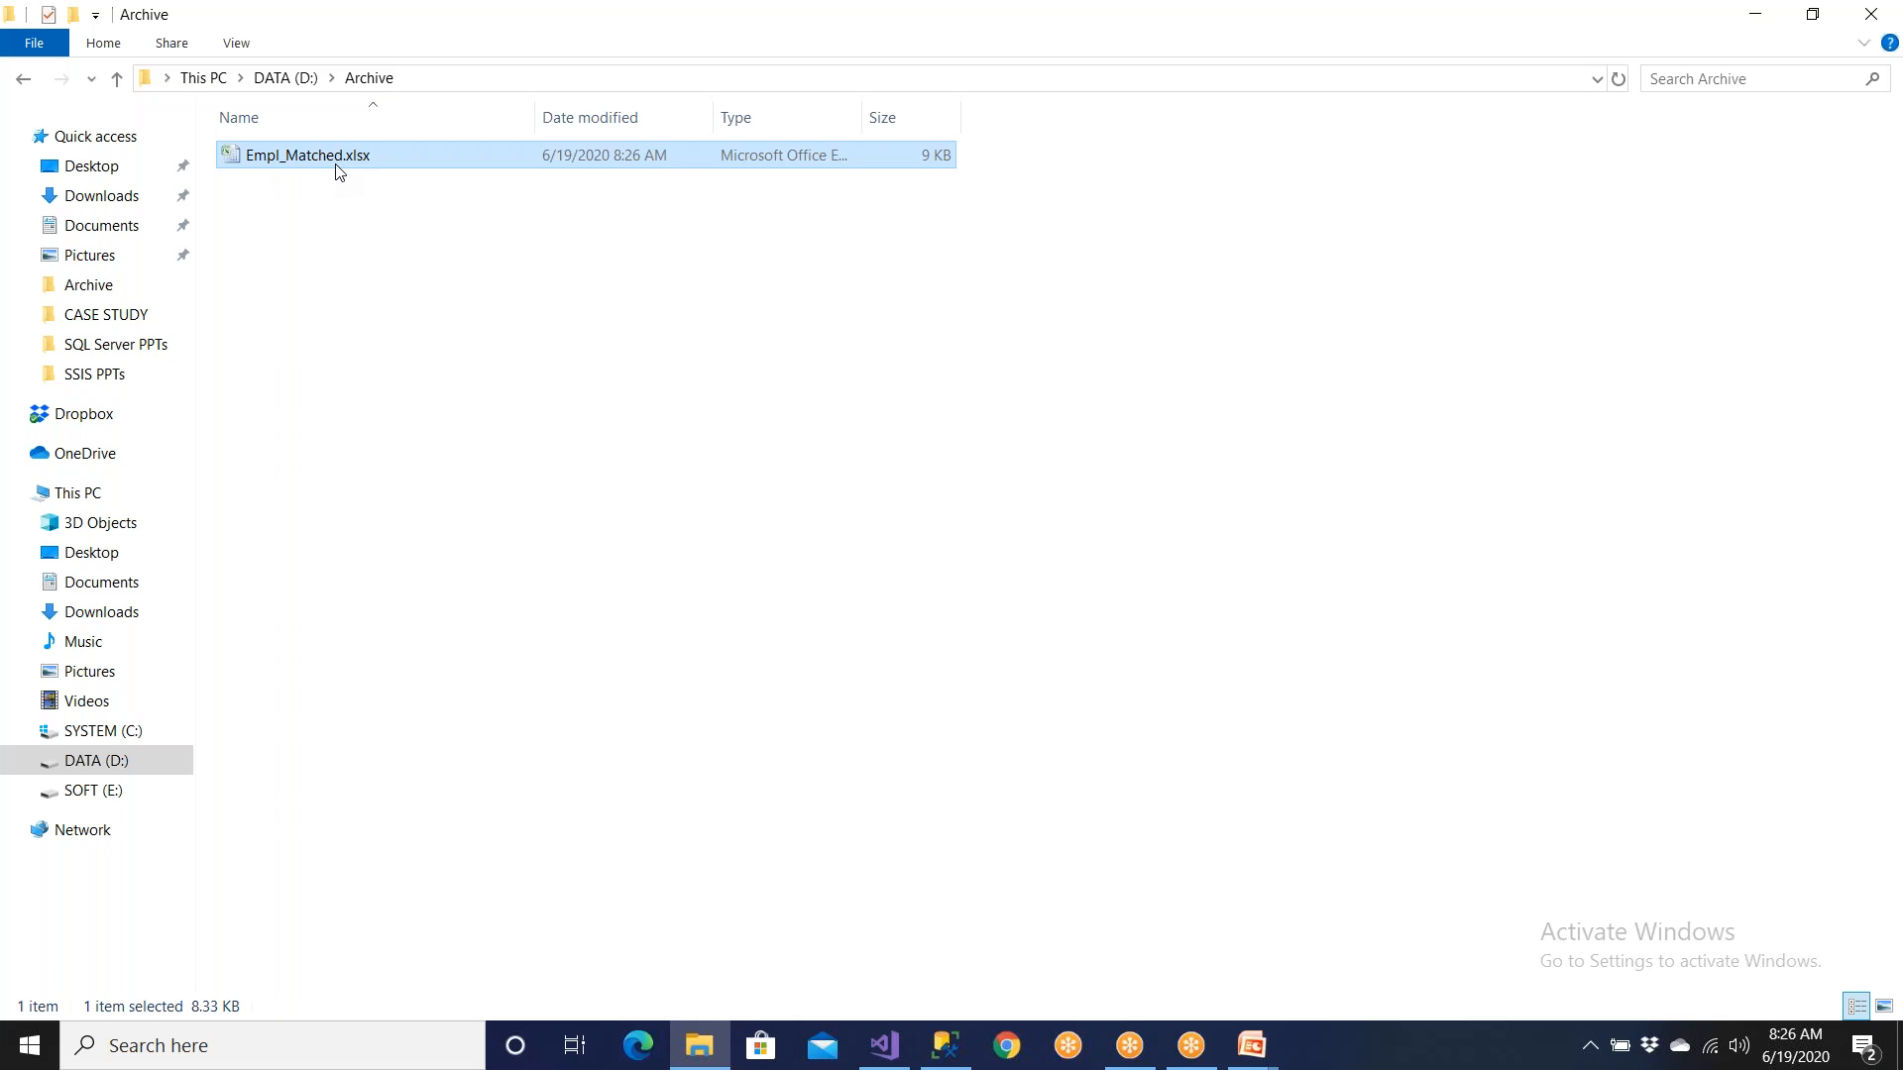
{"action": "double_click", "coordinate": [338, 171]}
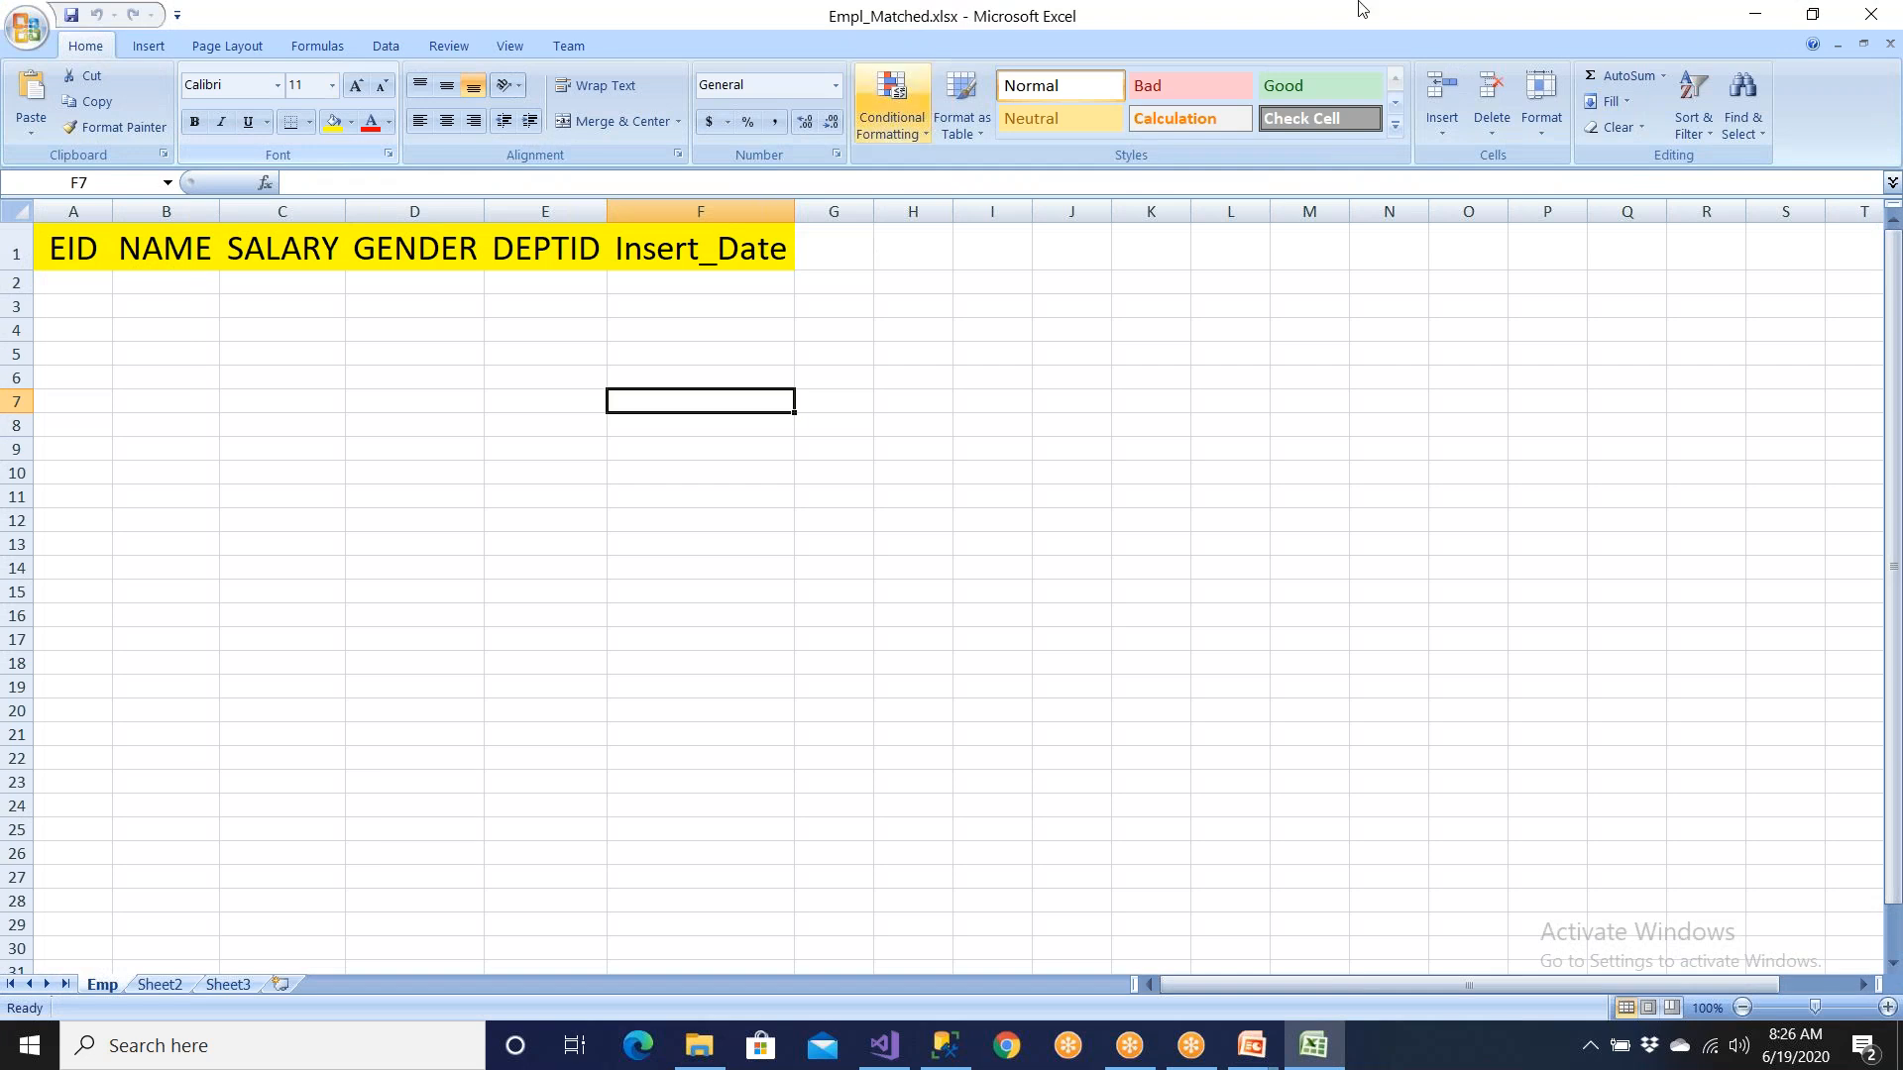
{"action": "left_click", "coordinate": [1875, 18]}
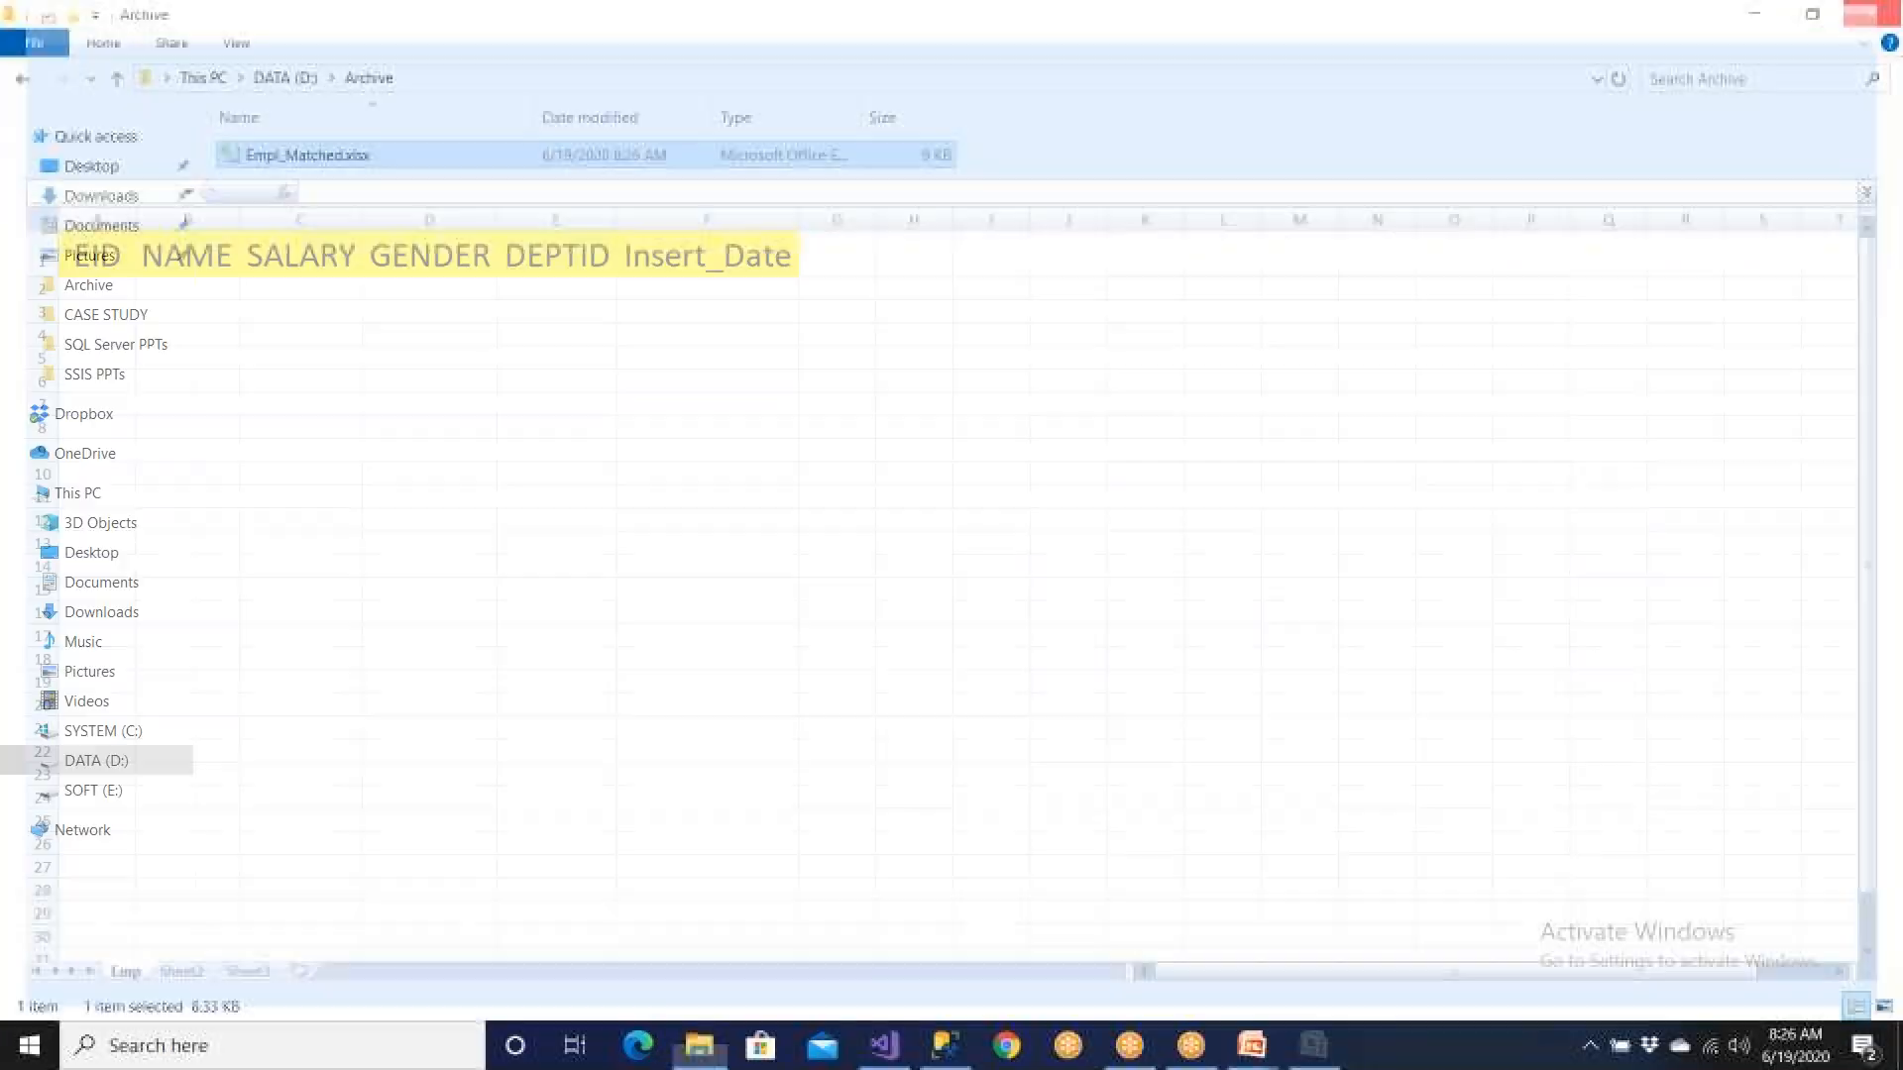
Step: Glance at the staging query results in SQL Server Management Studio, return to Visual Studio and accept the Excel Destination's mappings
{"action": "left_click", "coordinate": [949, 1046]}
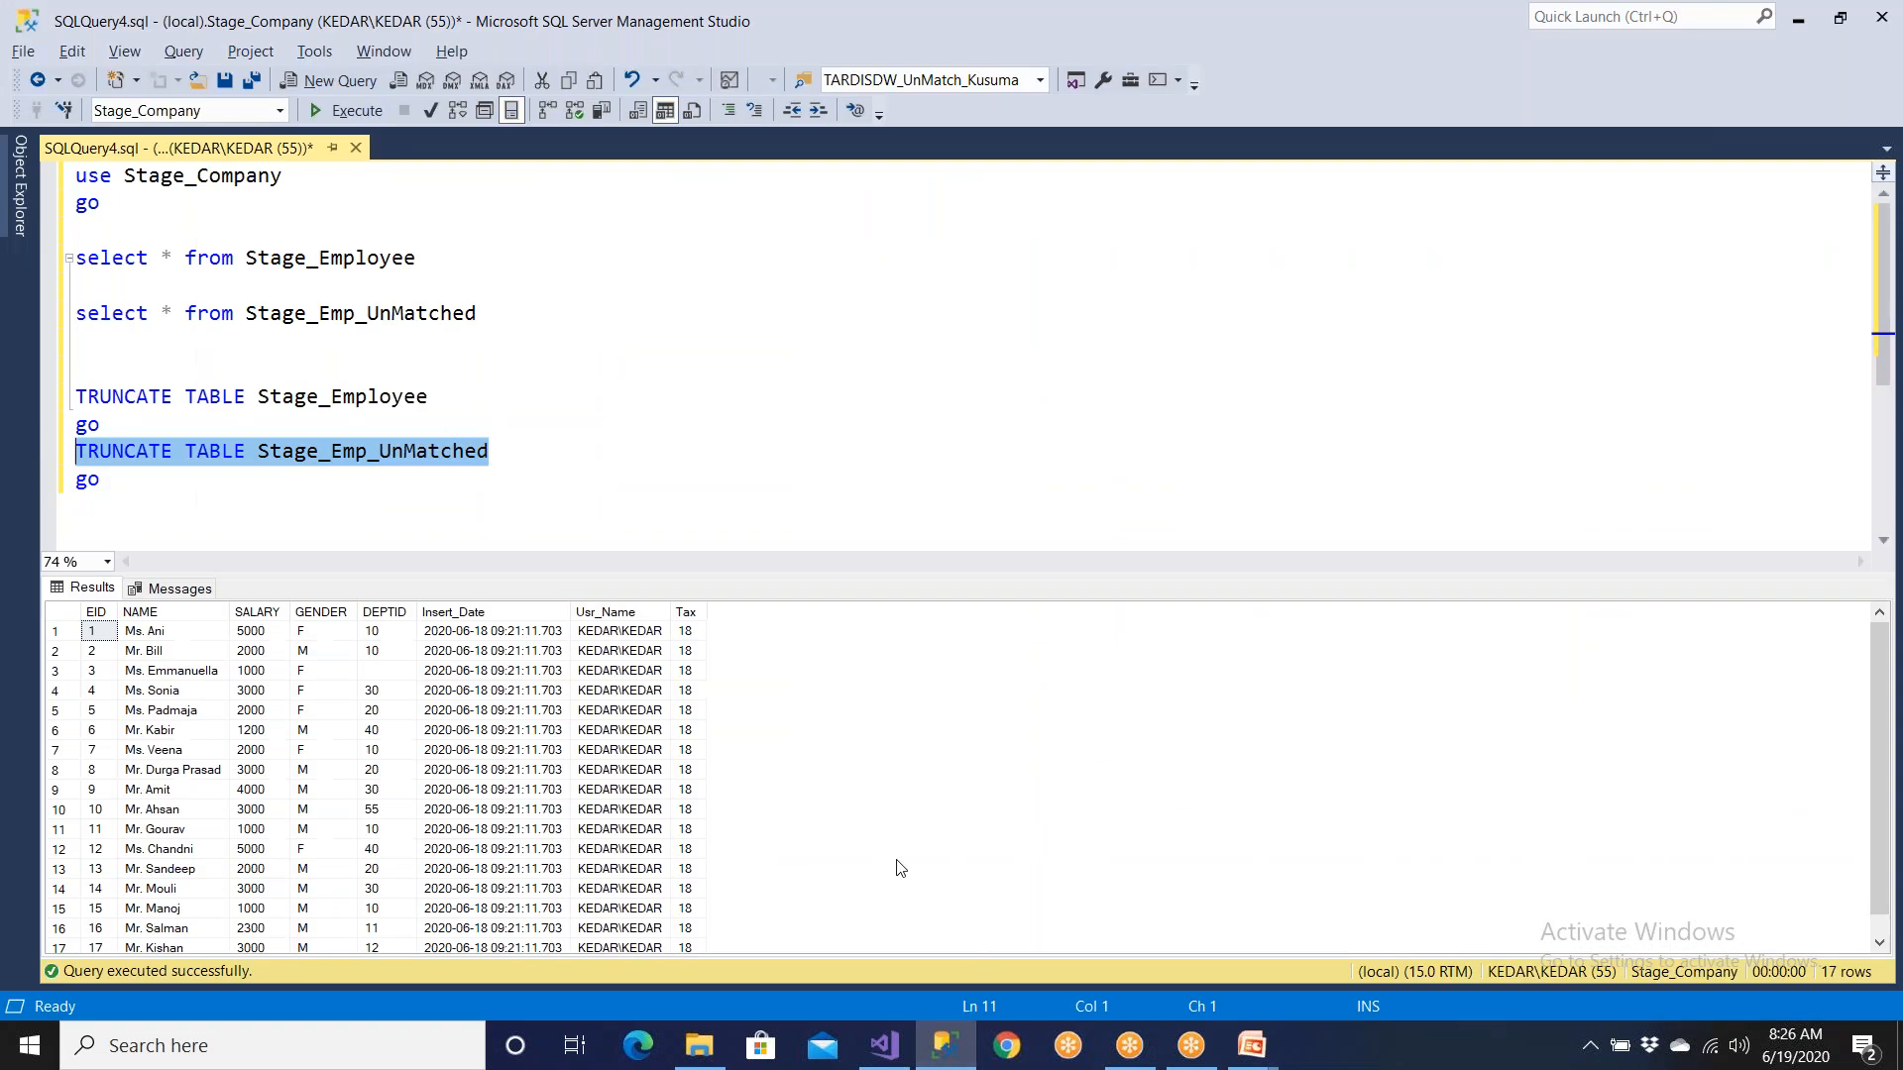
{"action": "left_click", "coordinate": [884, 1046]}
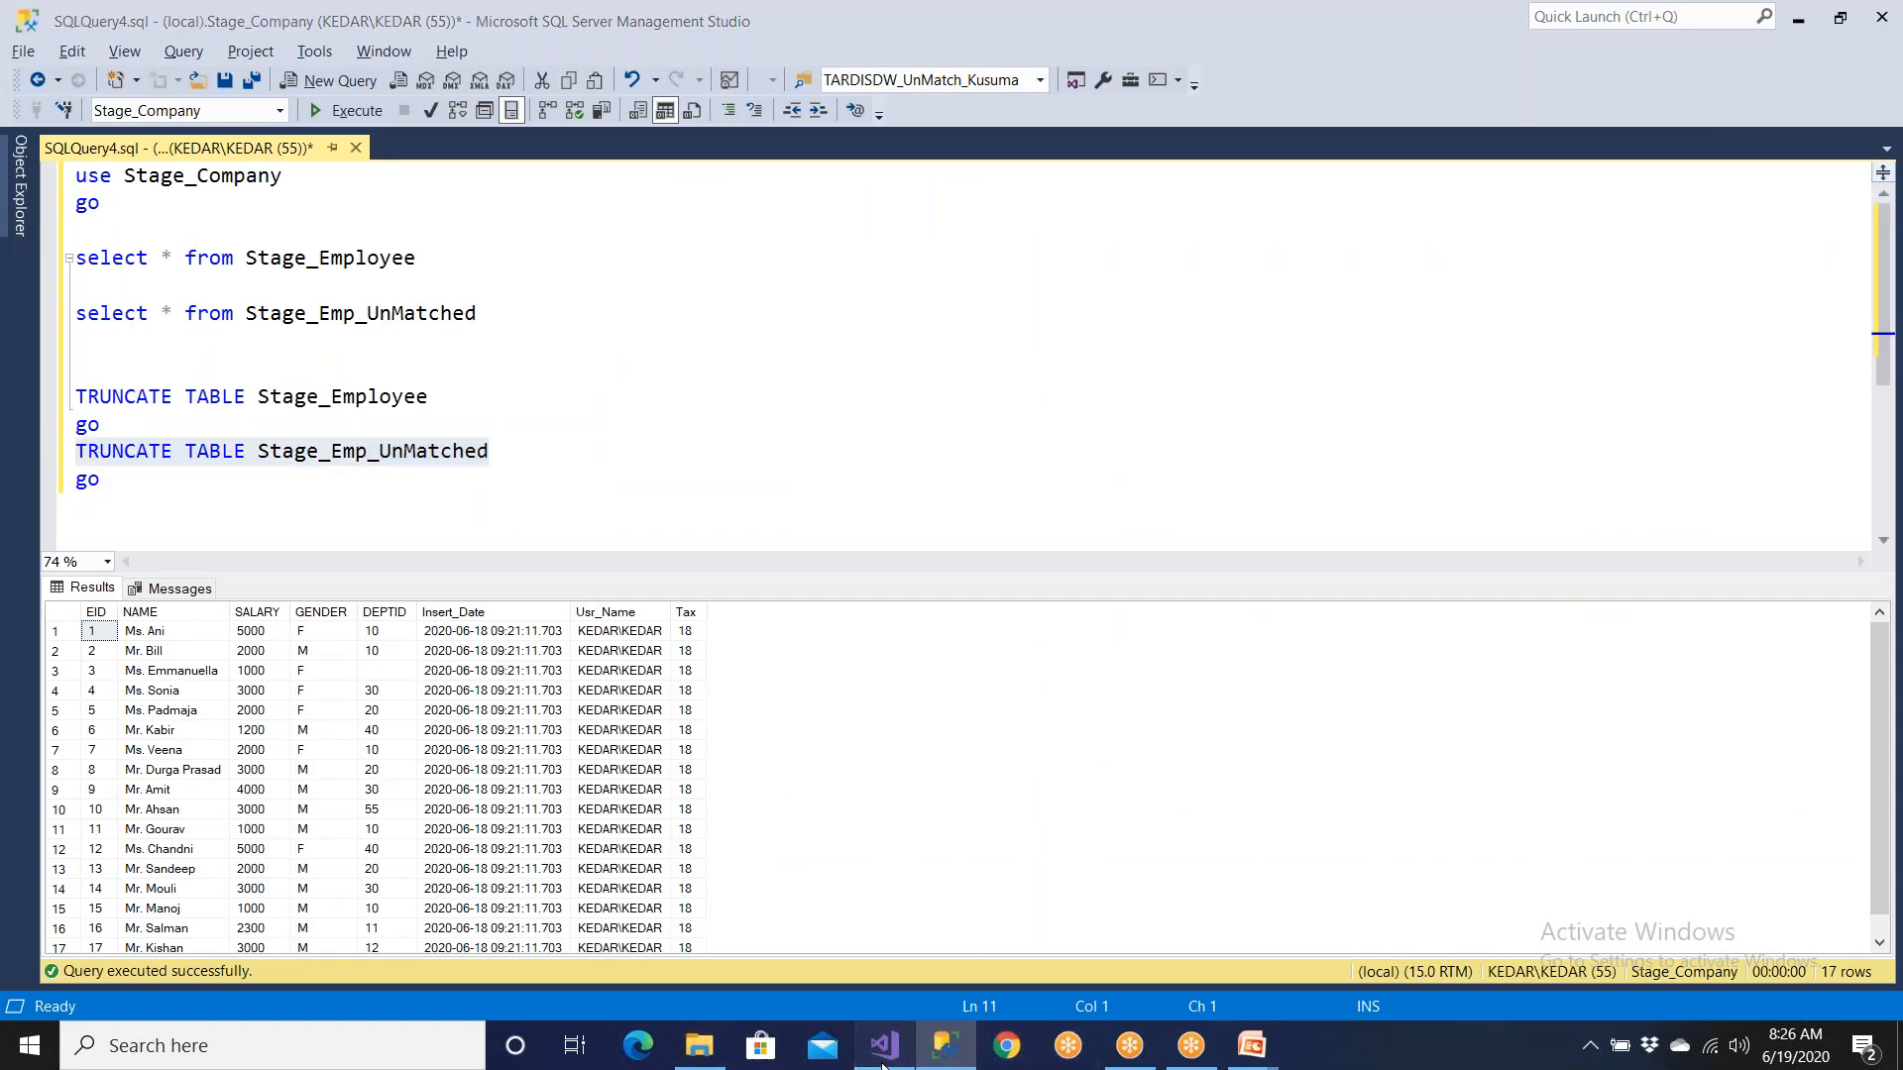
{"action": "left_click", "coordinate": [1109, 895]}
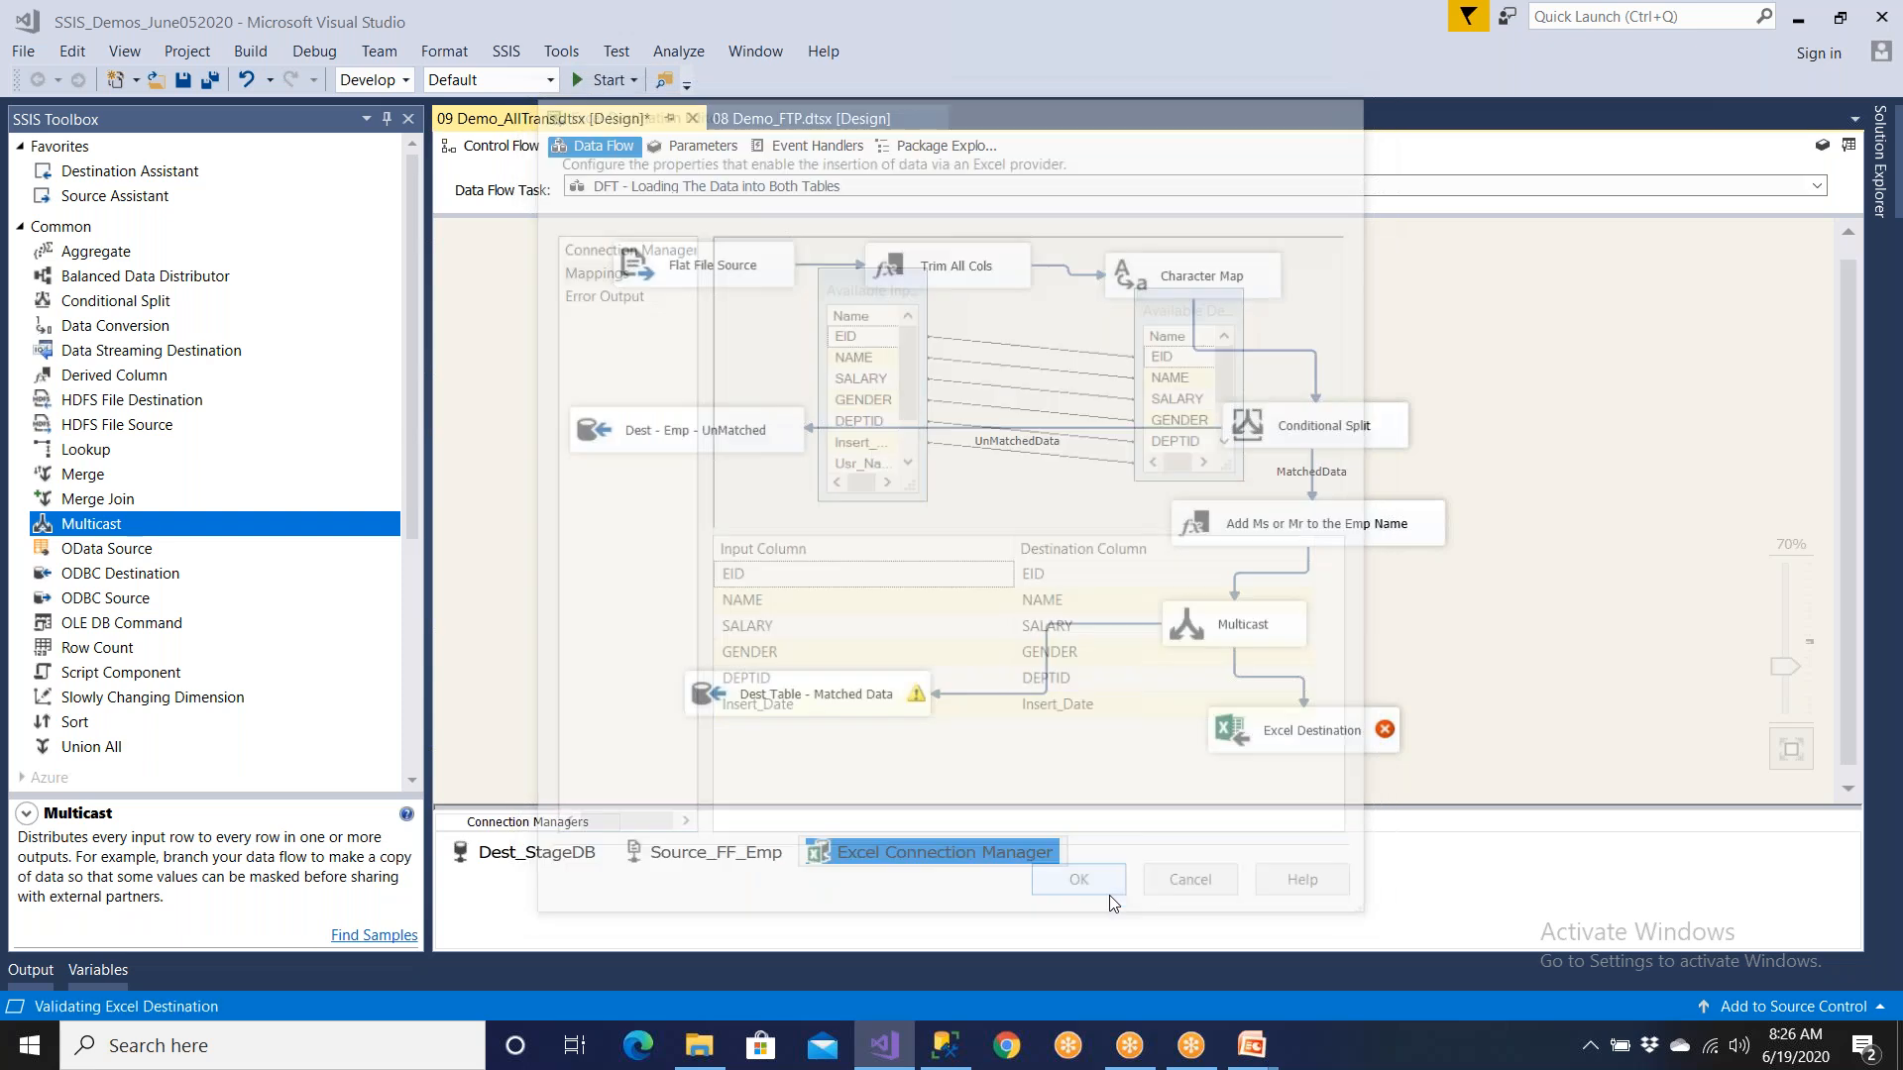
Step: Check the Excel Destination's validation error and delete the path from the Multicast to it
{"action": "left_click", "coordinate": [1278, 750]}
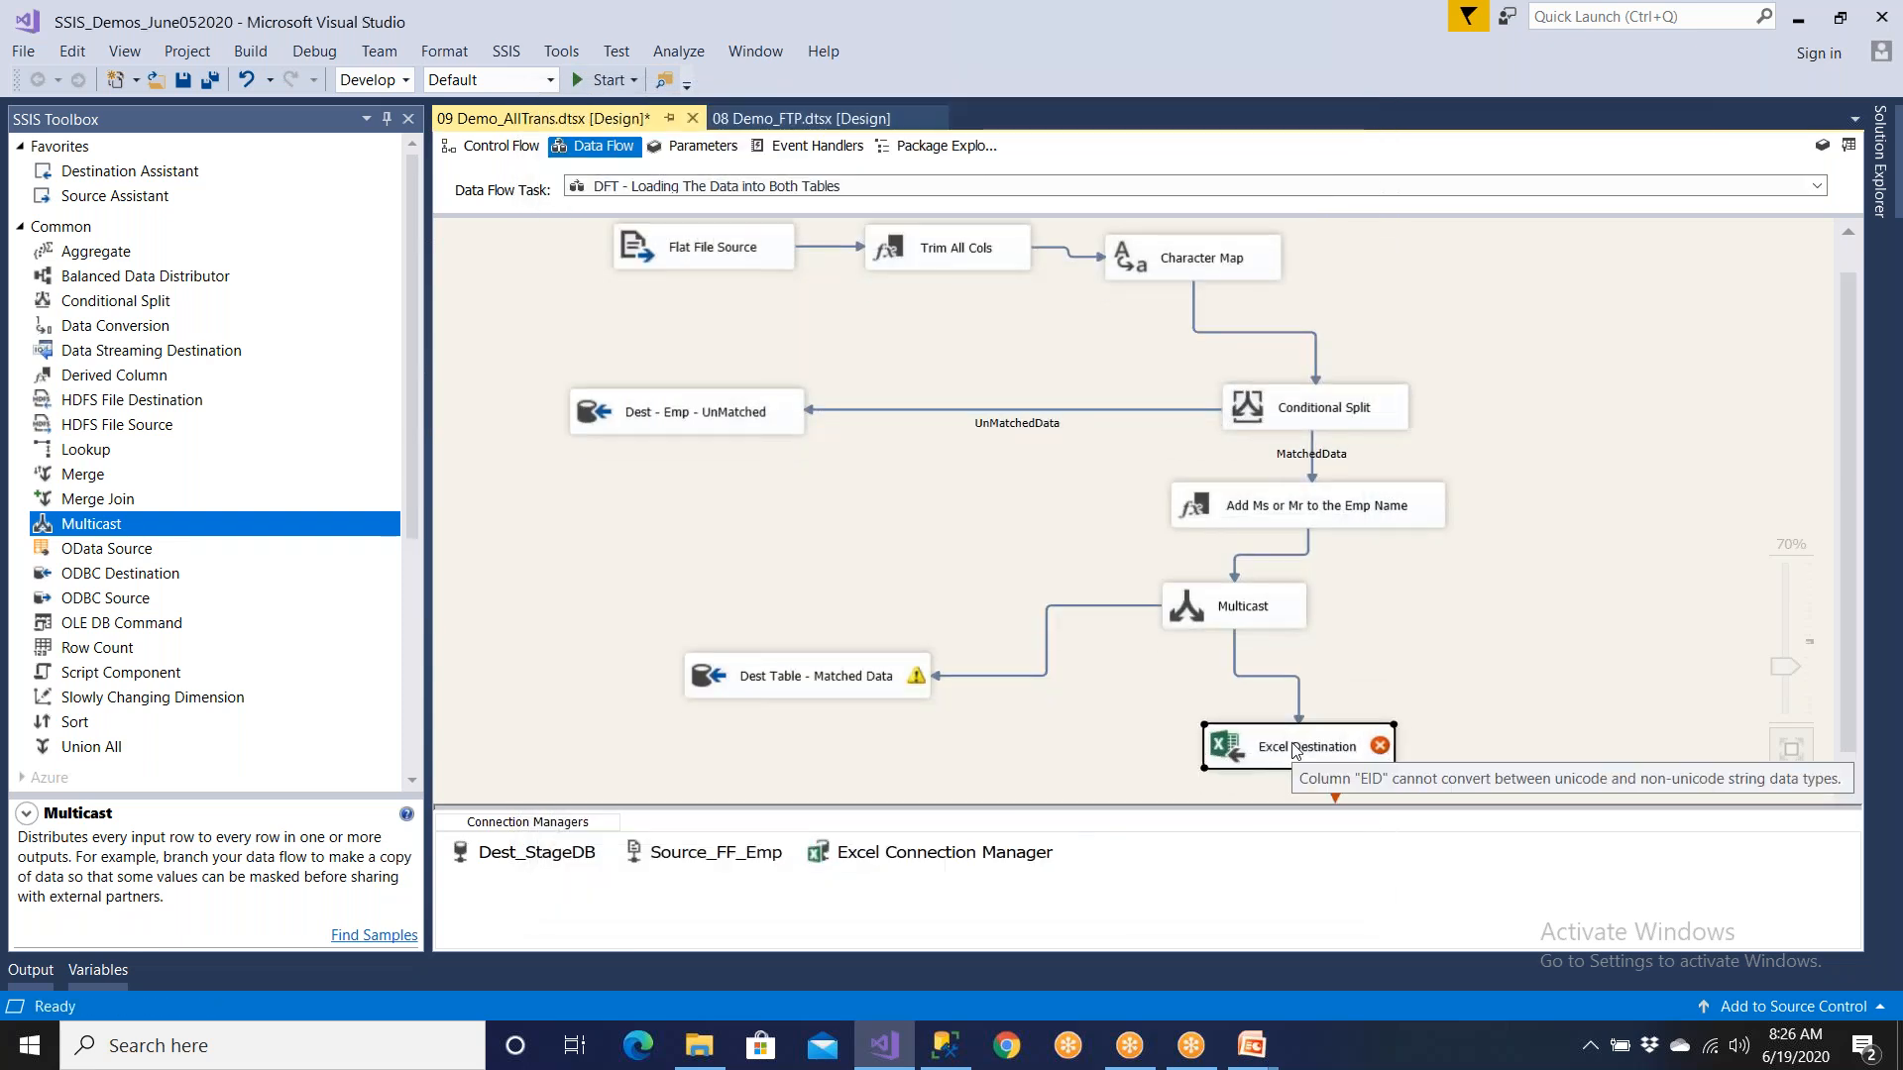
{"action": "mouse_move", "coordinate": [1318, 763]}
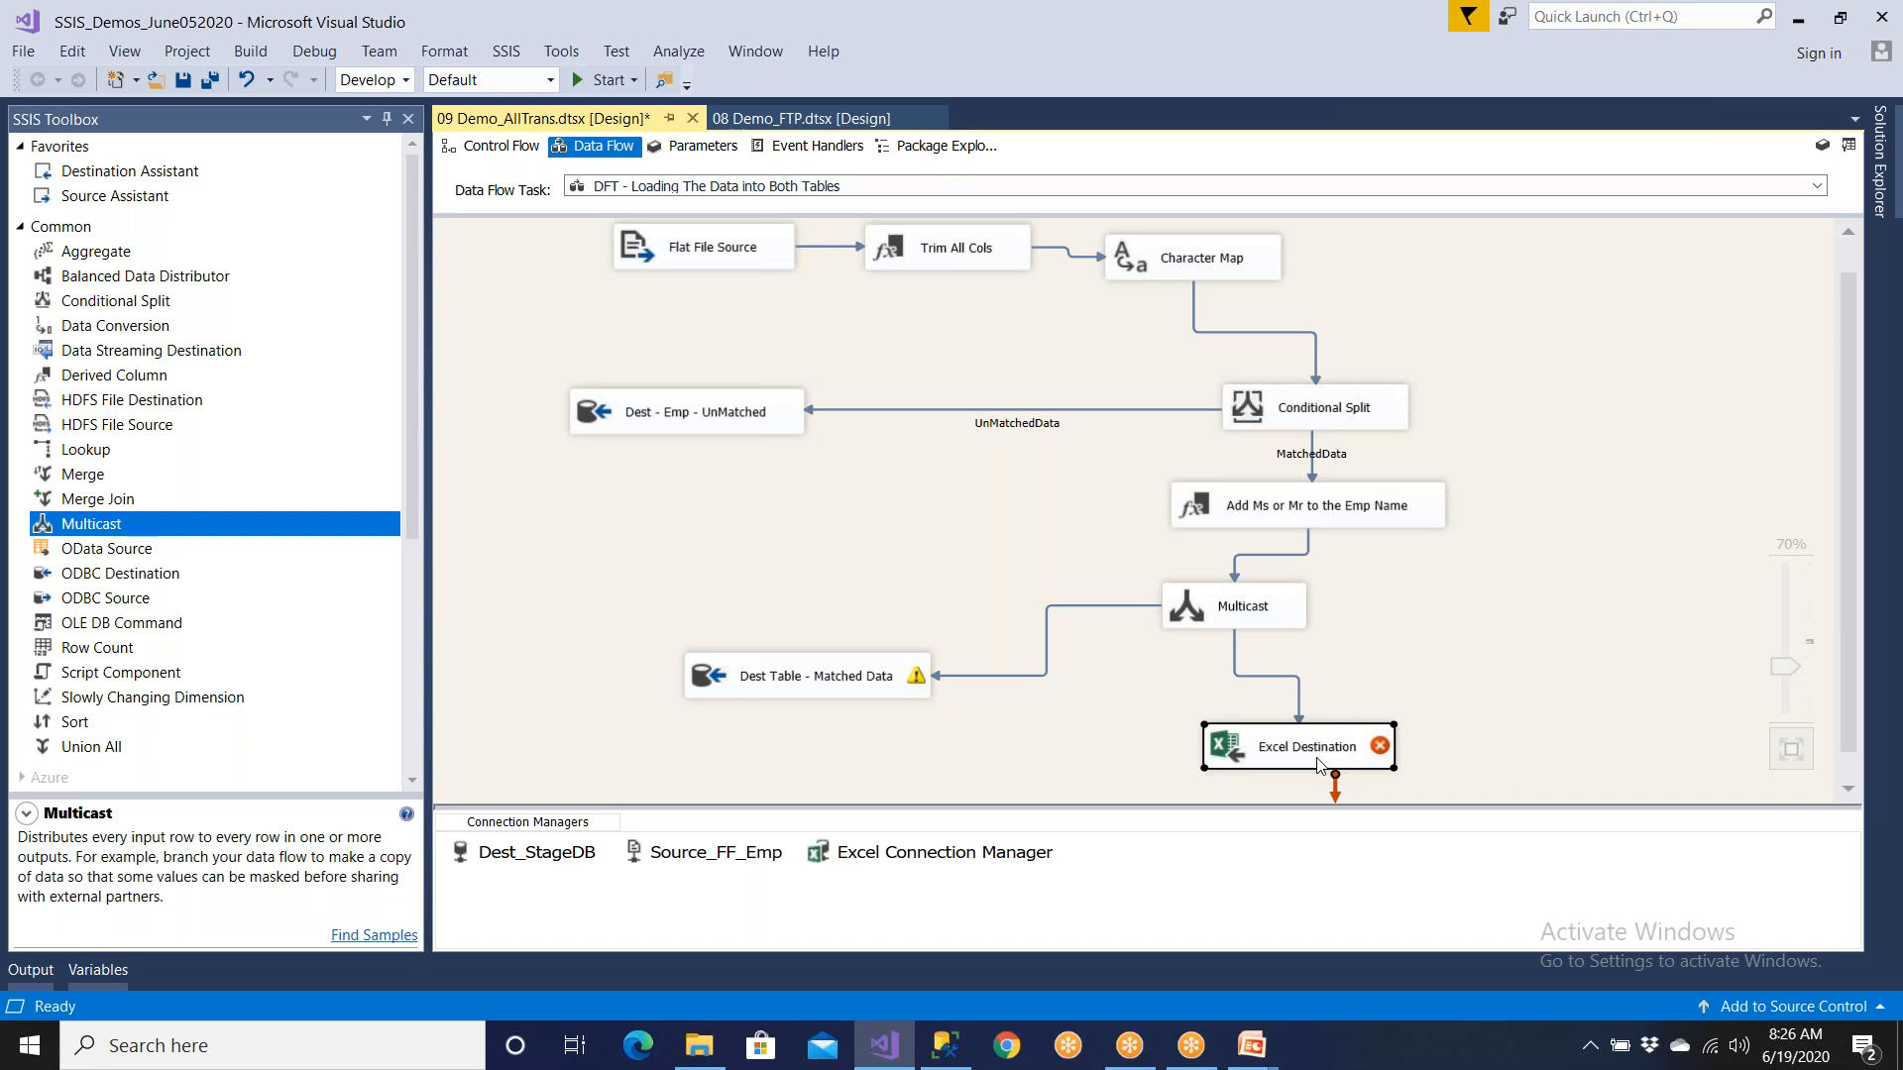
{"action": "left_click", "coordinate": [751, 267]}
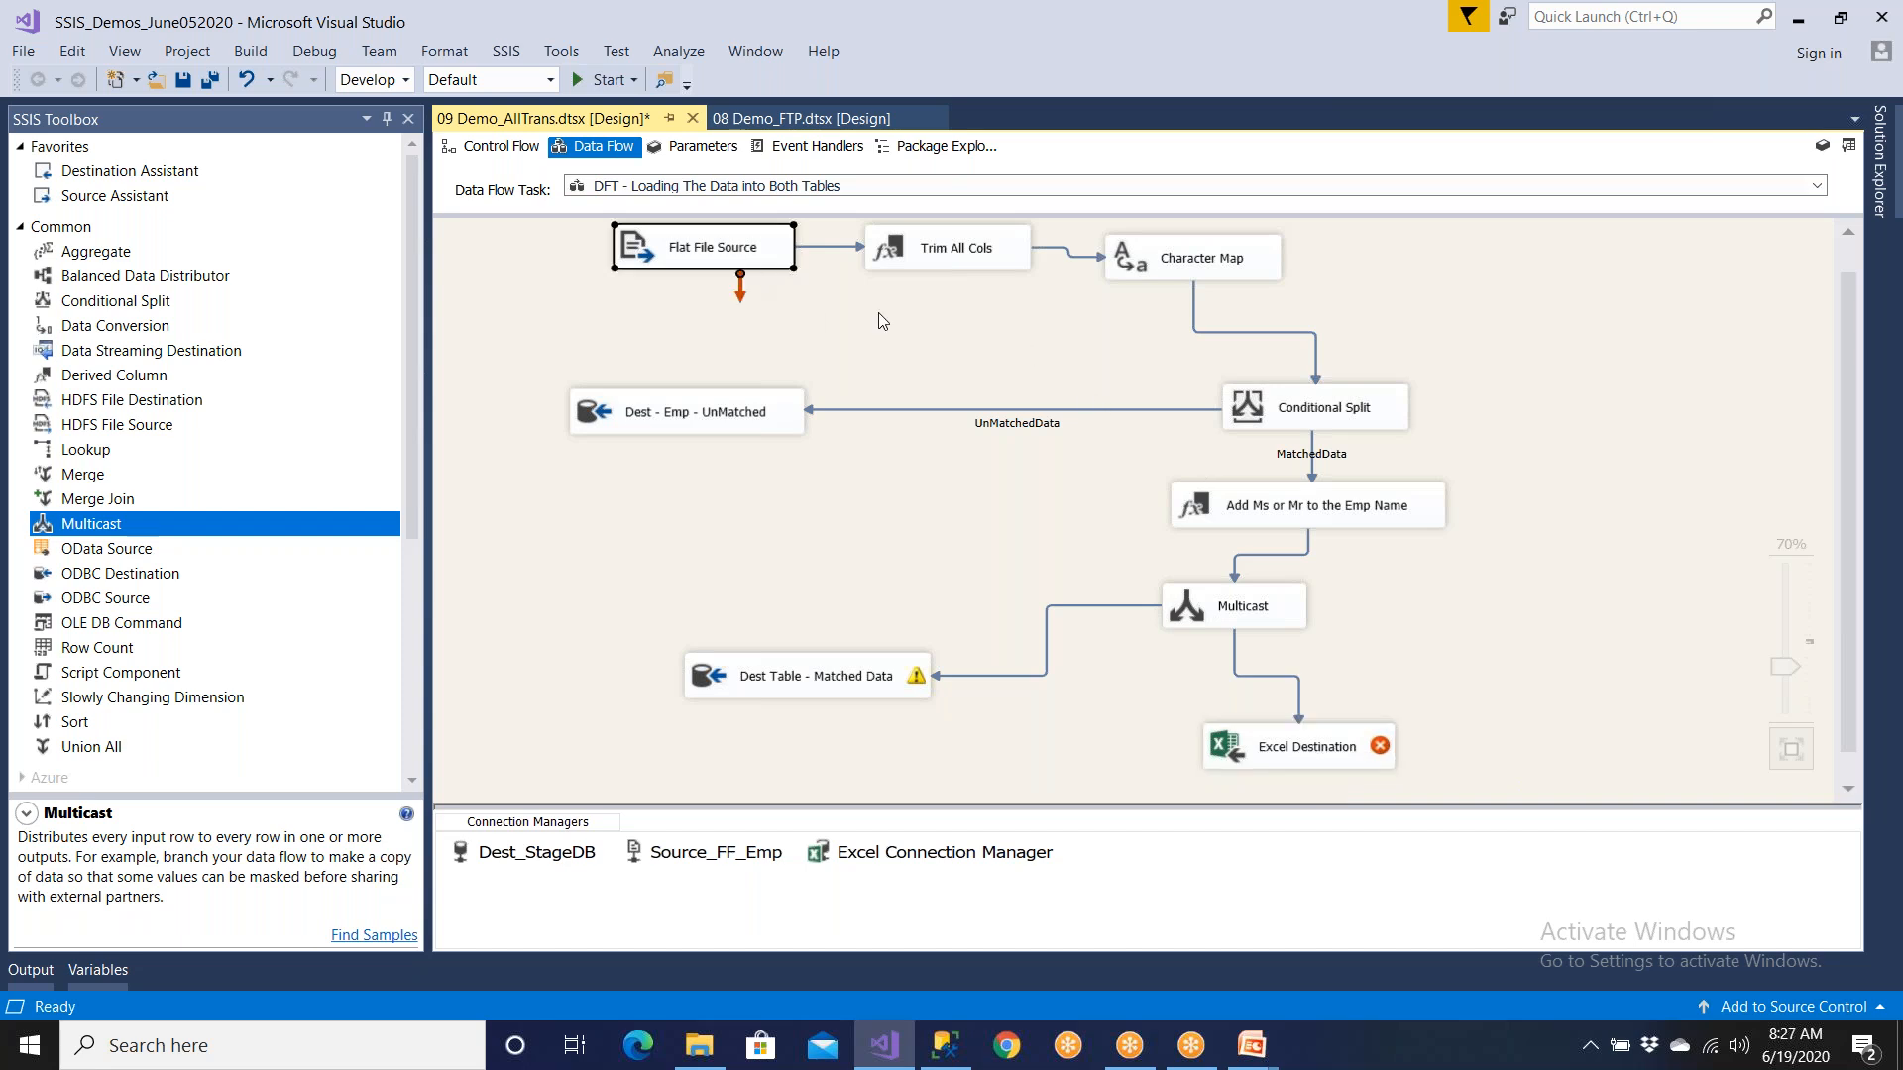
{"action": "left_click", "coordinate": [1356, 763]}
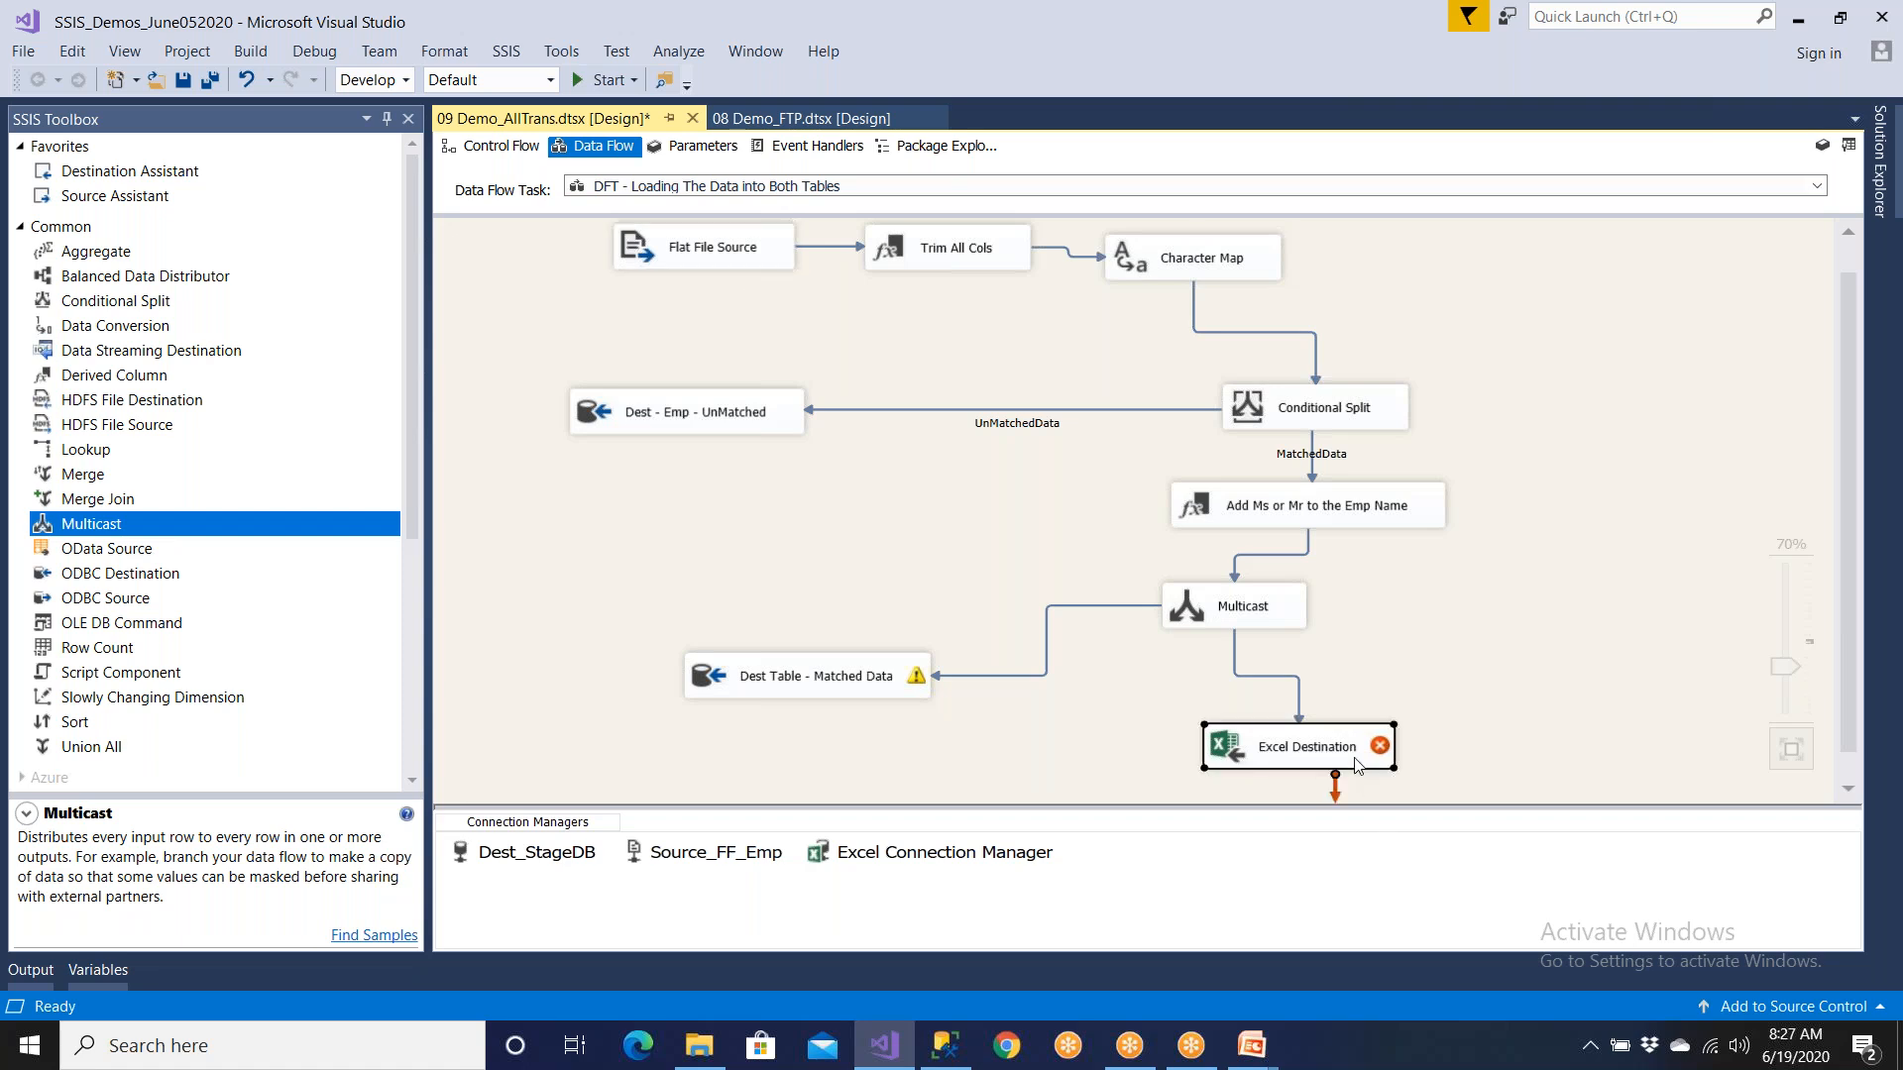
{"action": "left_click", "coordinate": [1301, 703]}
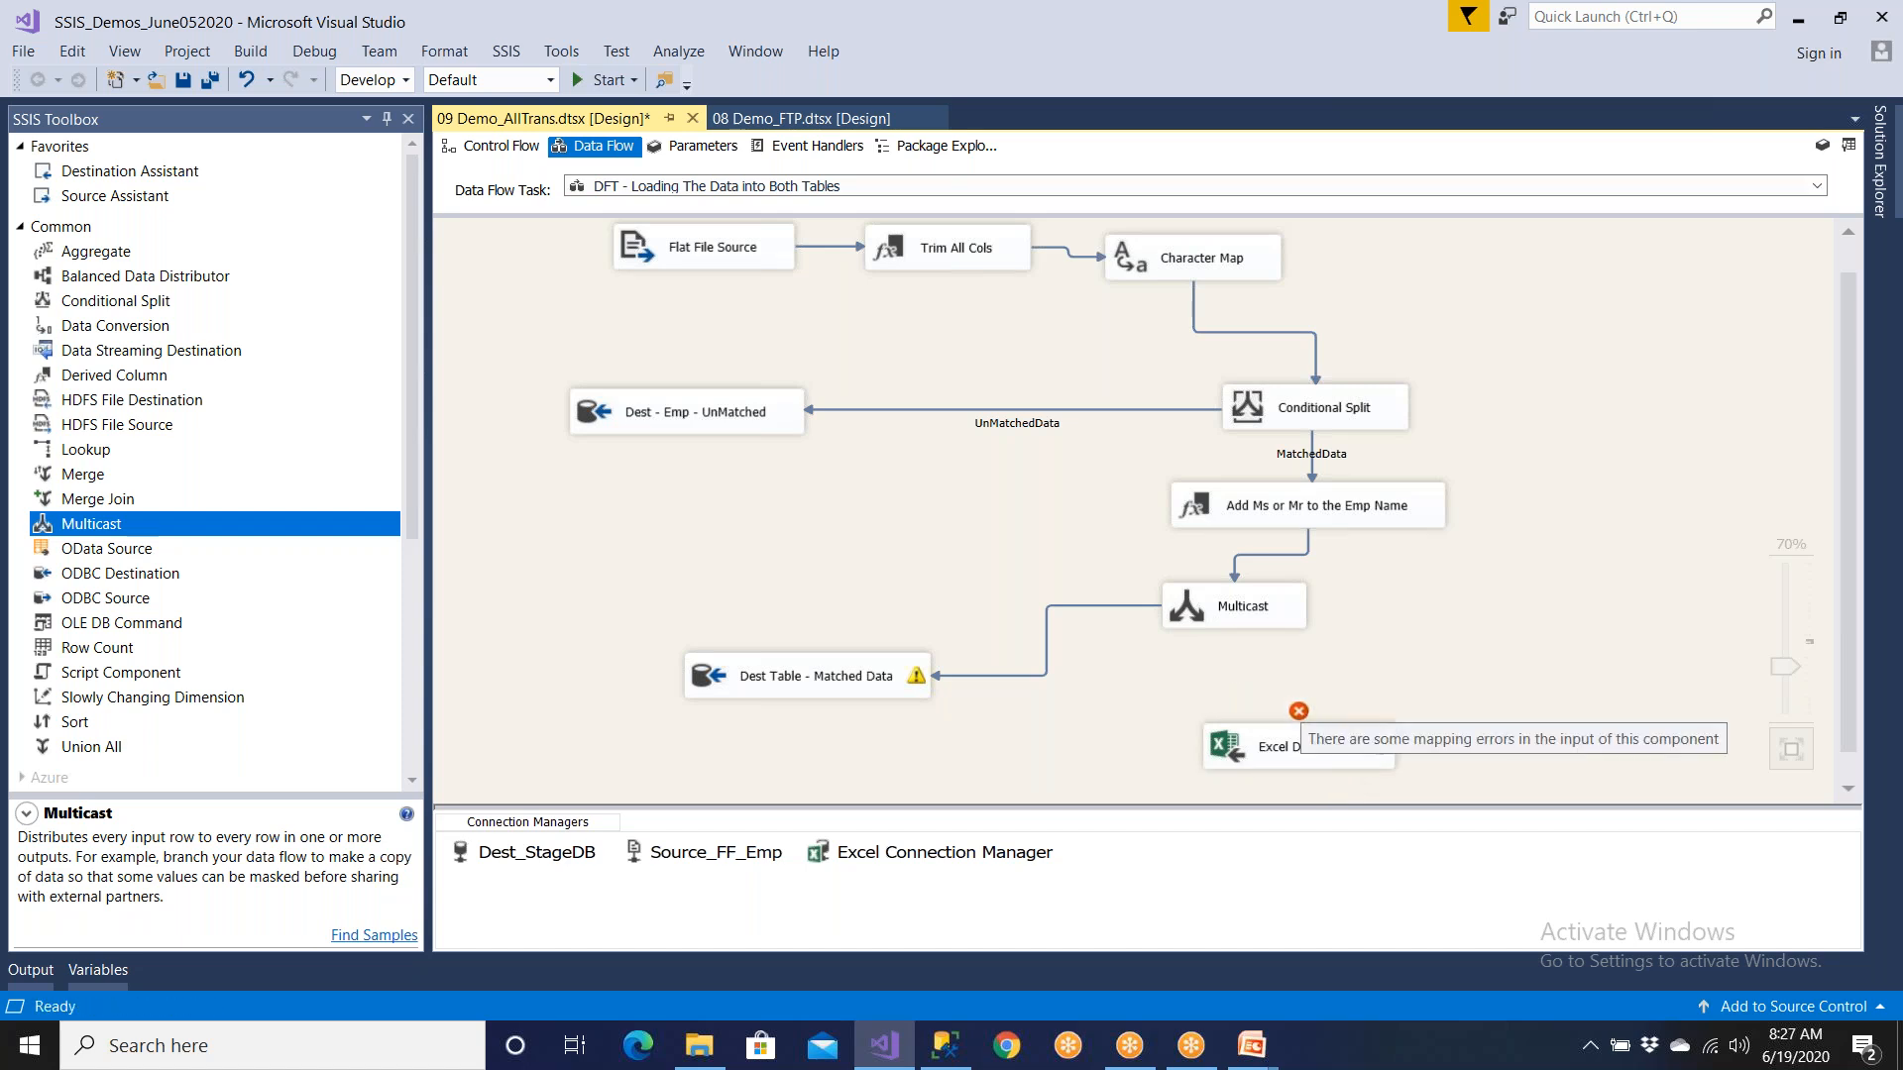
Step: Add a Data Conversion transformation beside the Multicast and connect a Multicast output to it
{"action": "left_click", "coordinate": [62, 234]}
{"action": "left_click_drag", "start_coordinate": [103, 327], "coordinate": [1453, 595]}
{"action": "left_click", "coordinate": [1255, 607]}
{"action": "left_click_drag", "start_coordinate": [1248, 650], "coordinate": [1496, 627]}
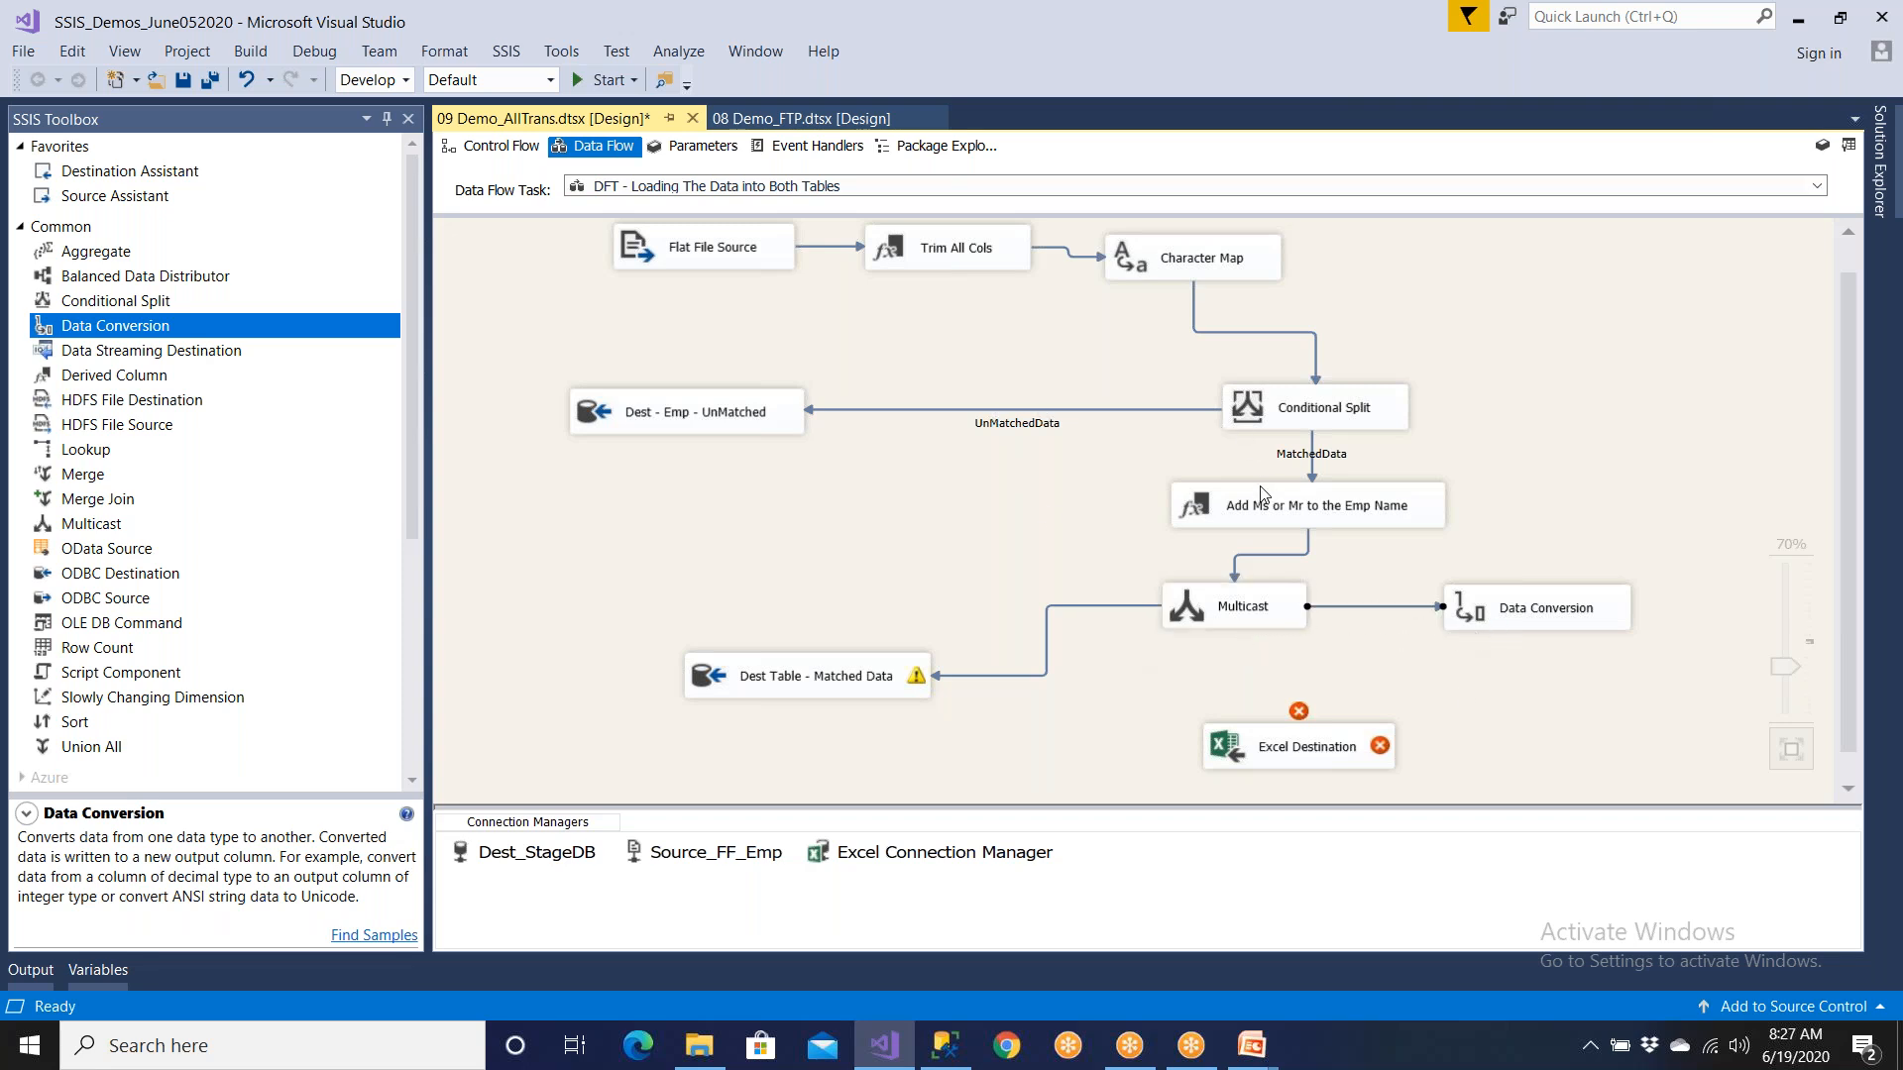
Step: Compare the editors of Trim All Cols, Data Conversion and Add Ms or Mr to the Emp Name without changing them
{"action": "left_click", "coordinate": [917, 264]}
{"action": "left_click", "coordinate": [1242, 514]}
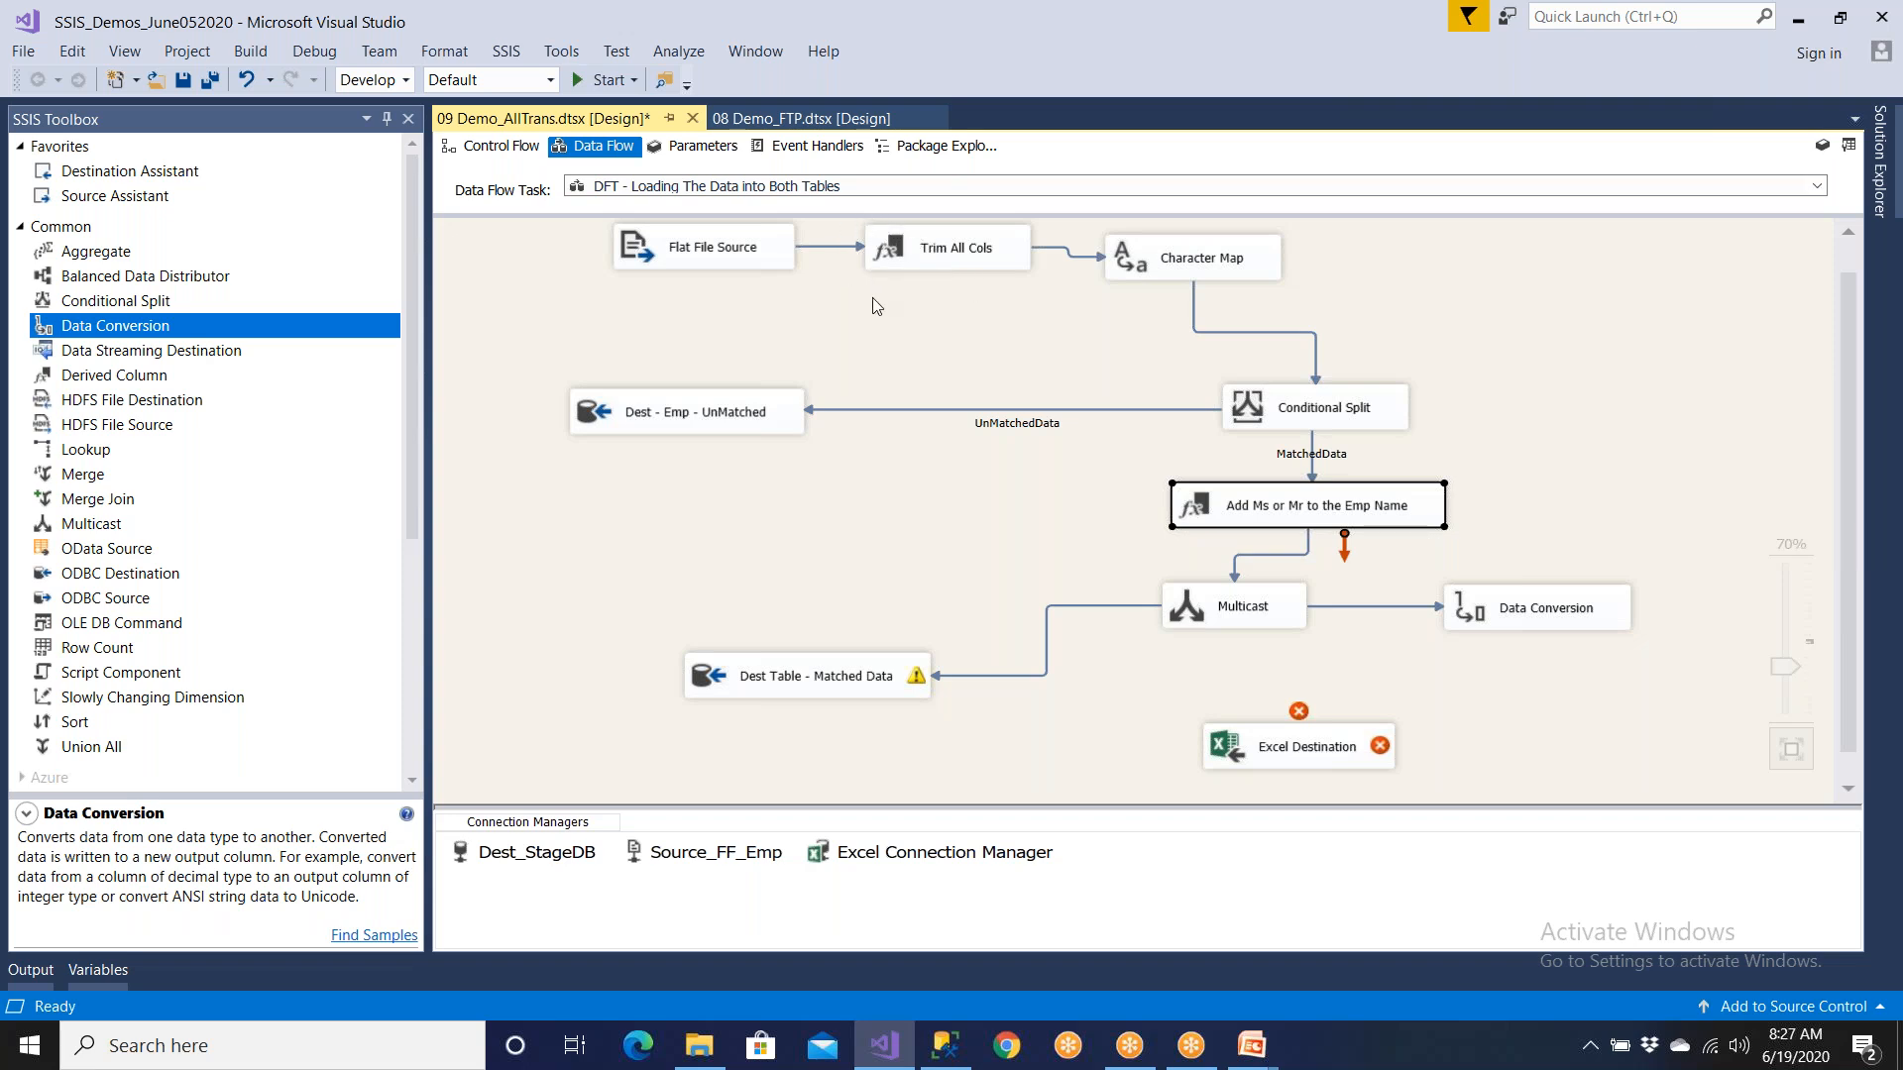
{"action": "left_click", "coordinate": [942, 266]}
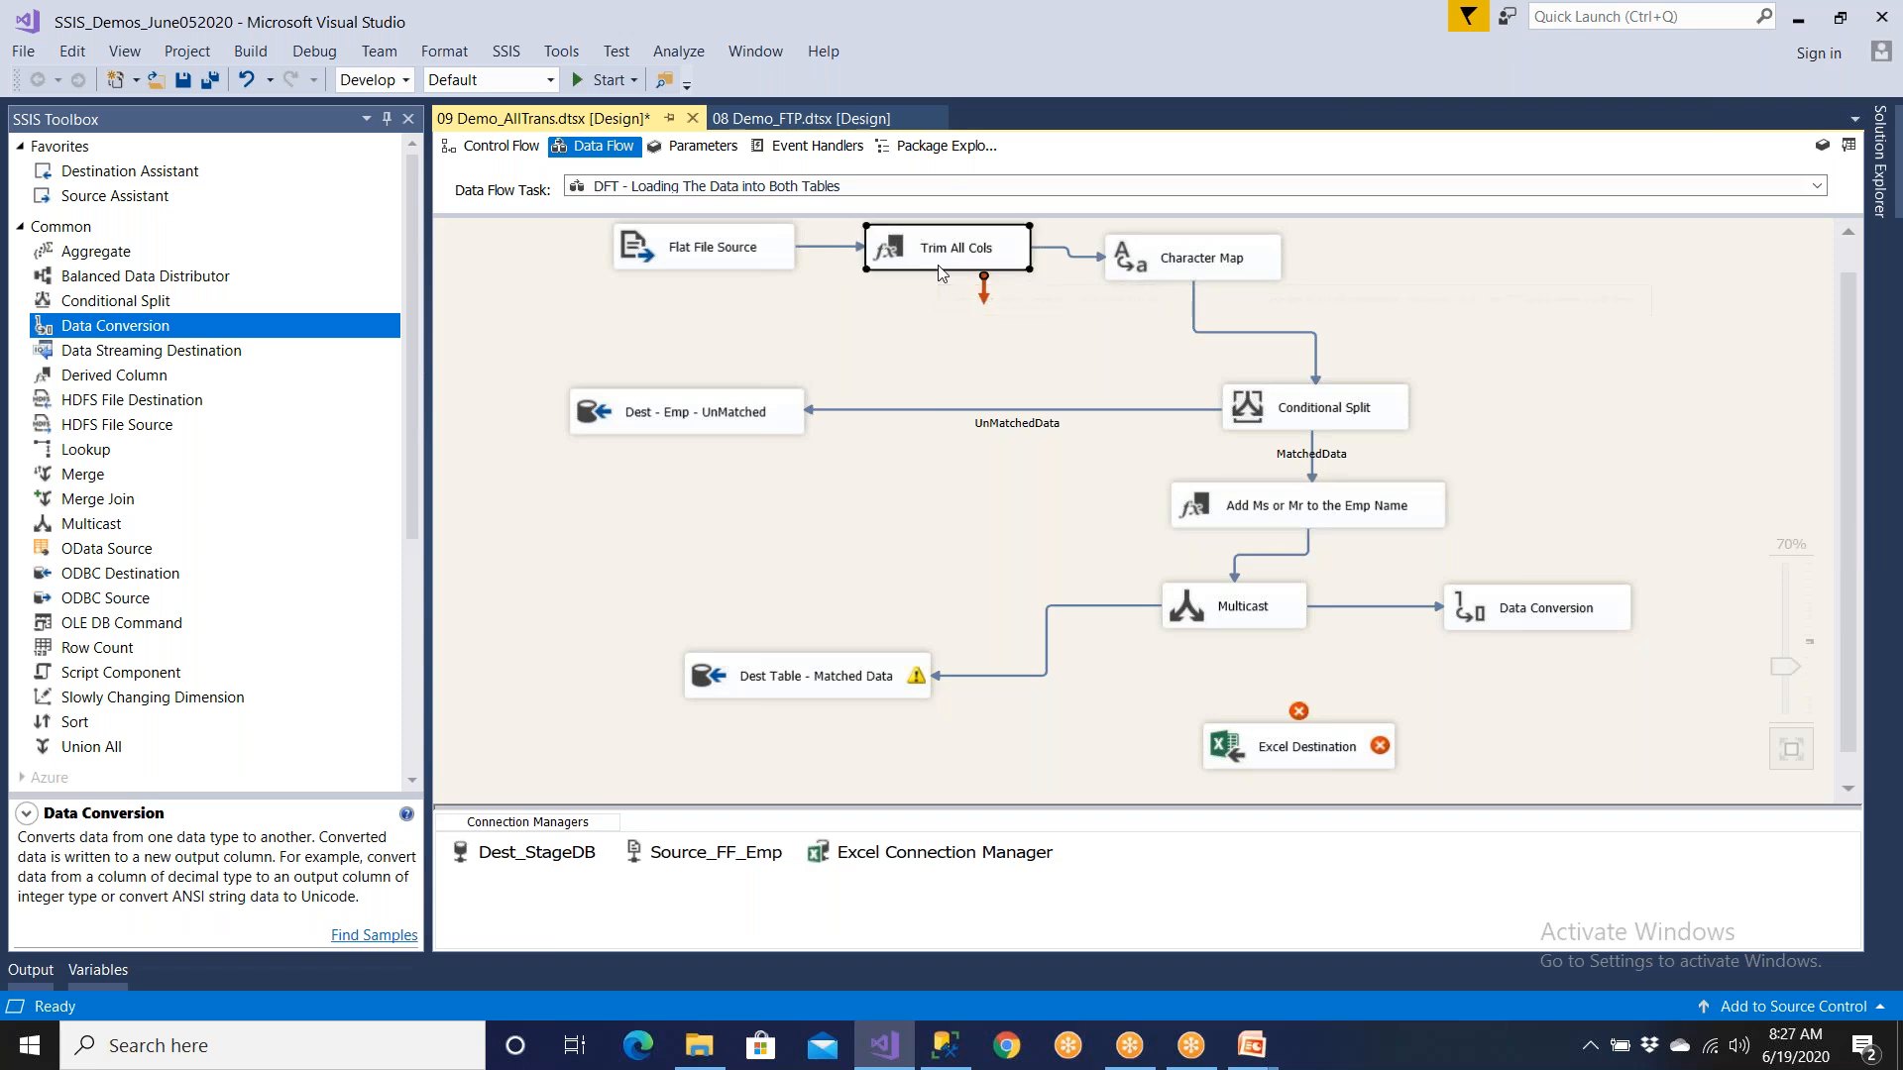
{"action": "left_click", "coordinate": [1536, 626]}
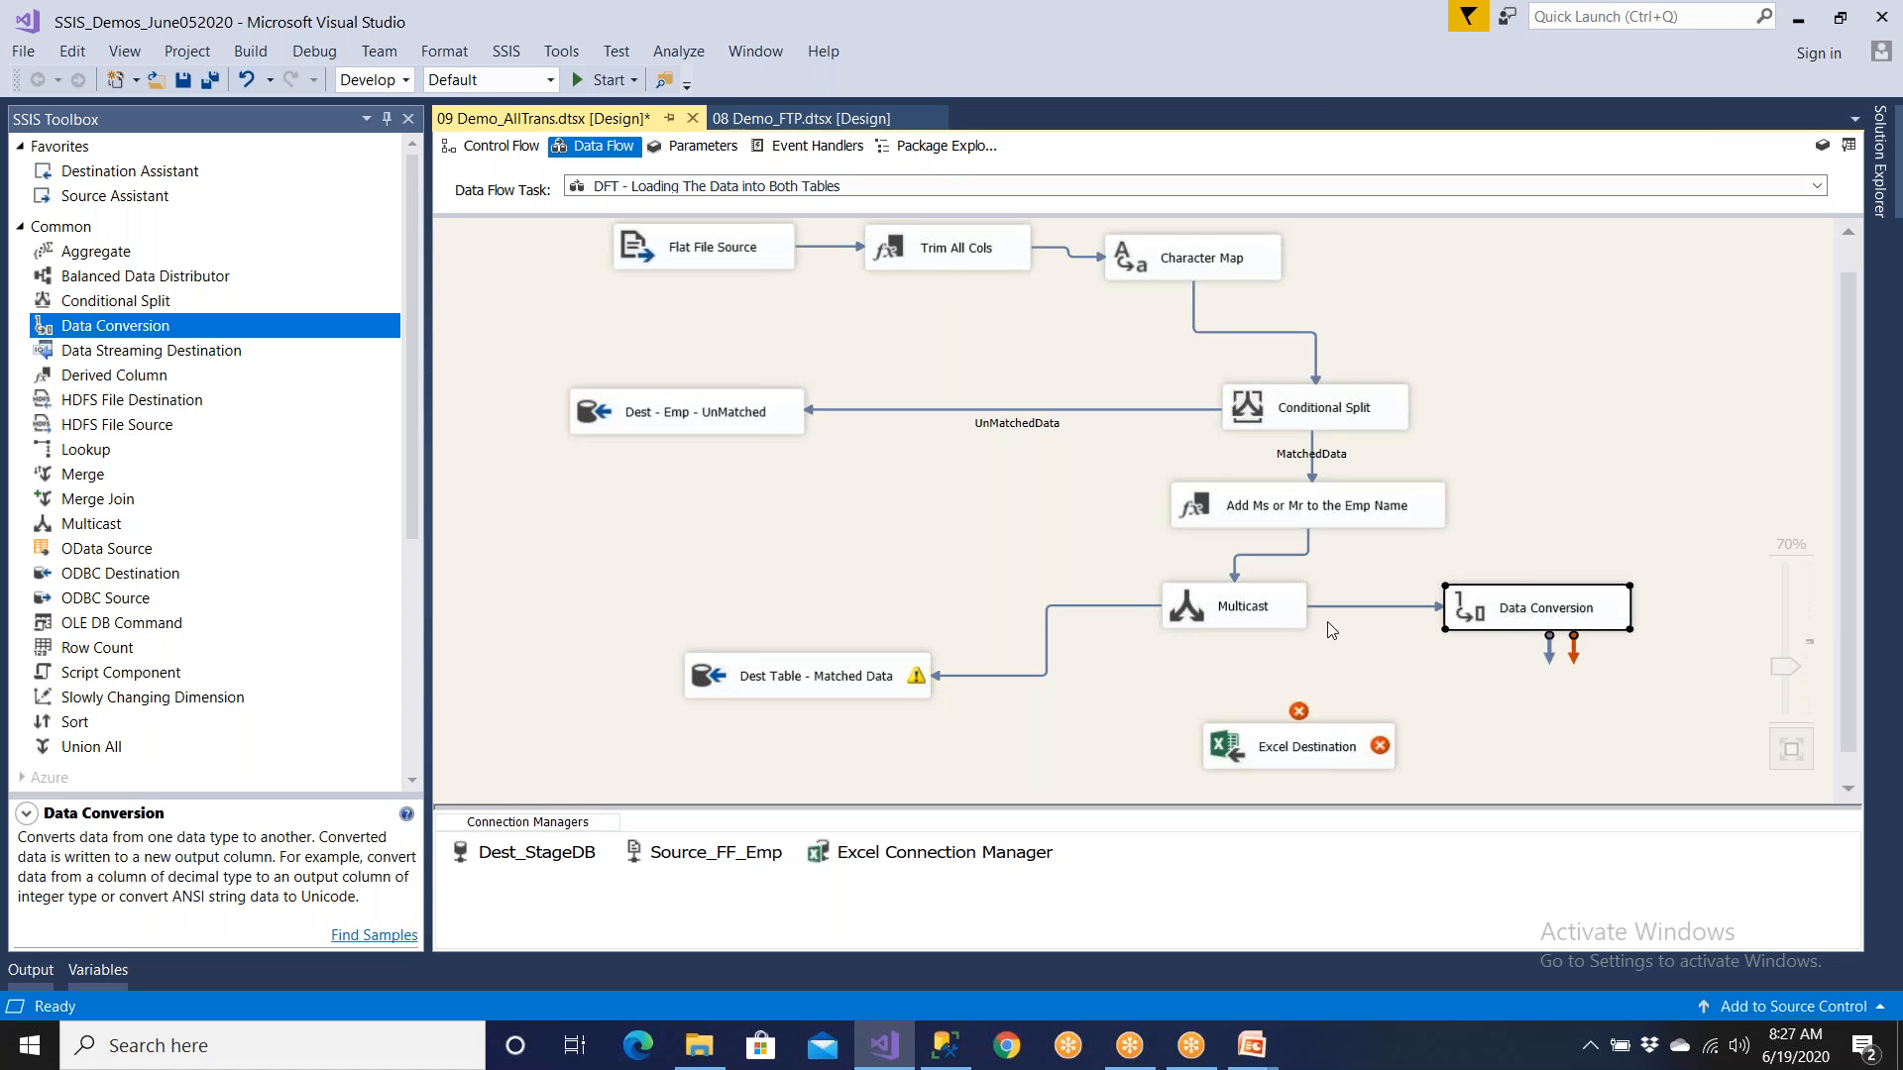
{"action": "left_click", "coordinate": [979, 262]}
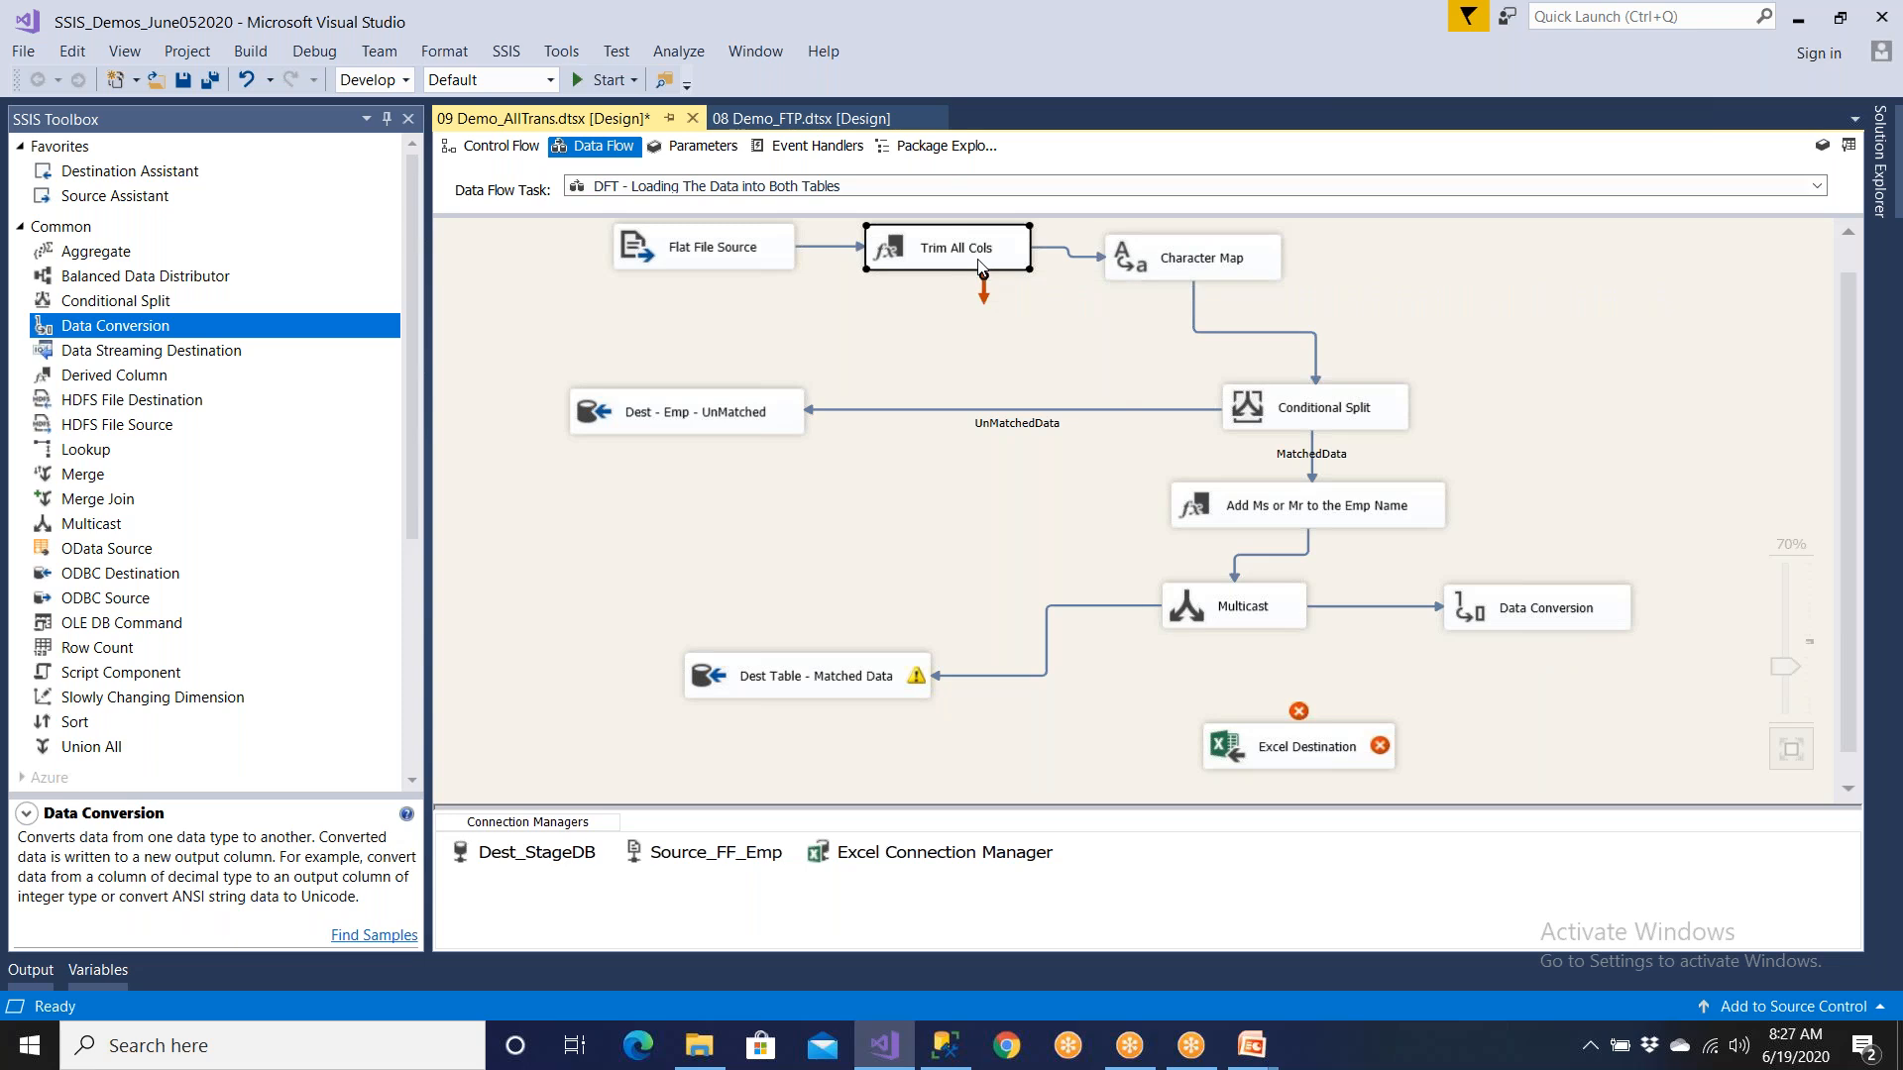
{"action": "left_click", "coordinate": [1465, 613]}
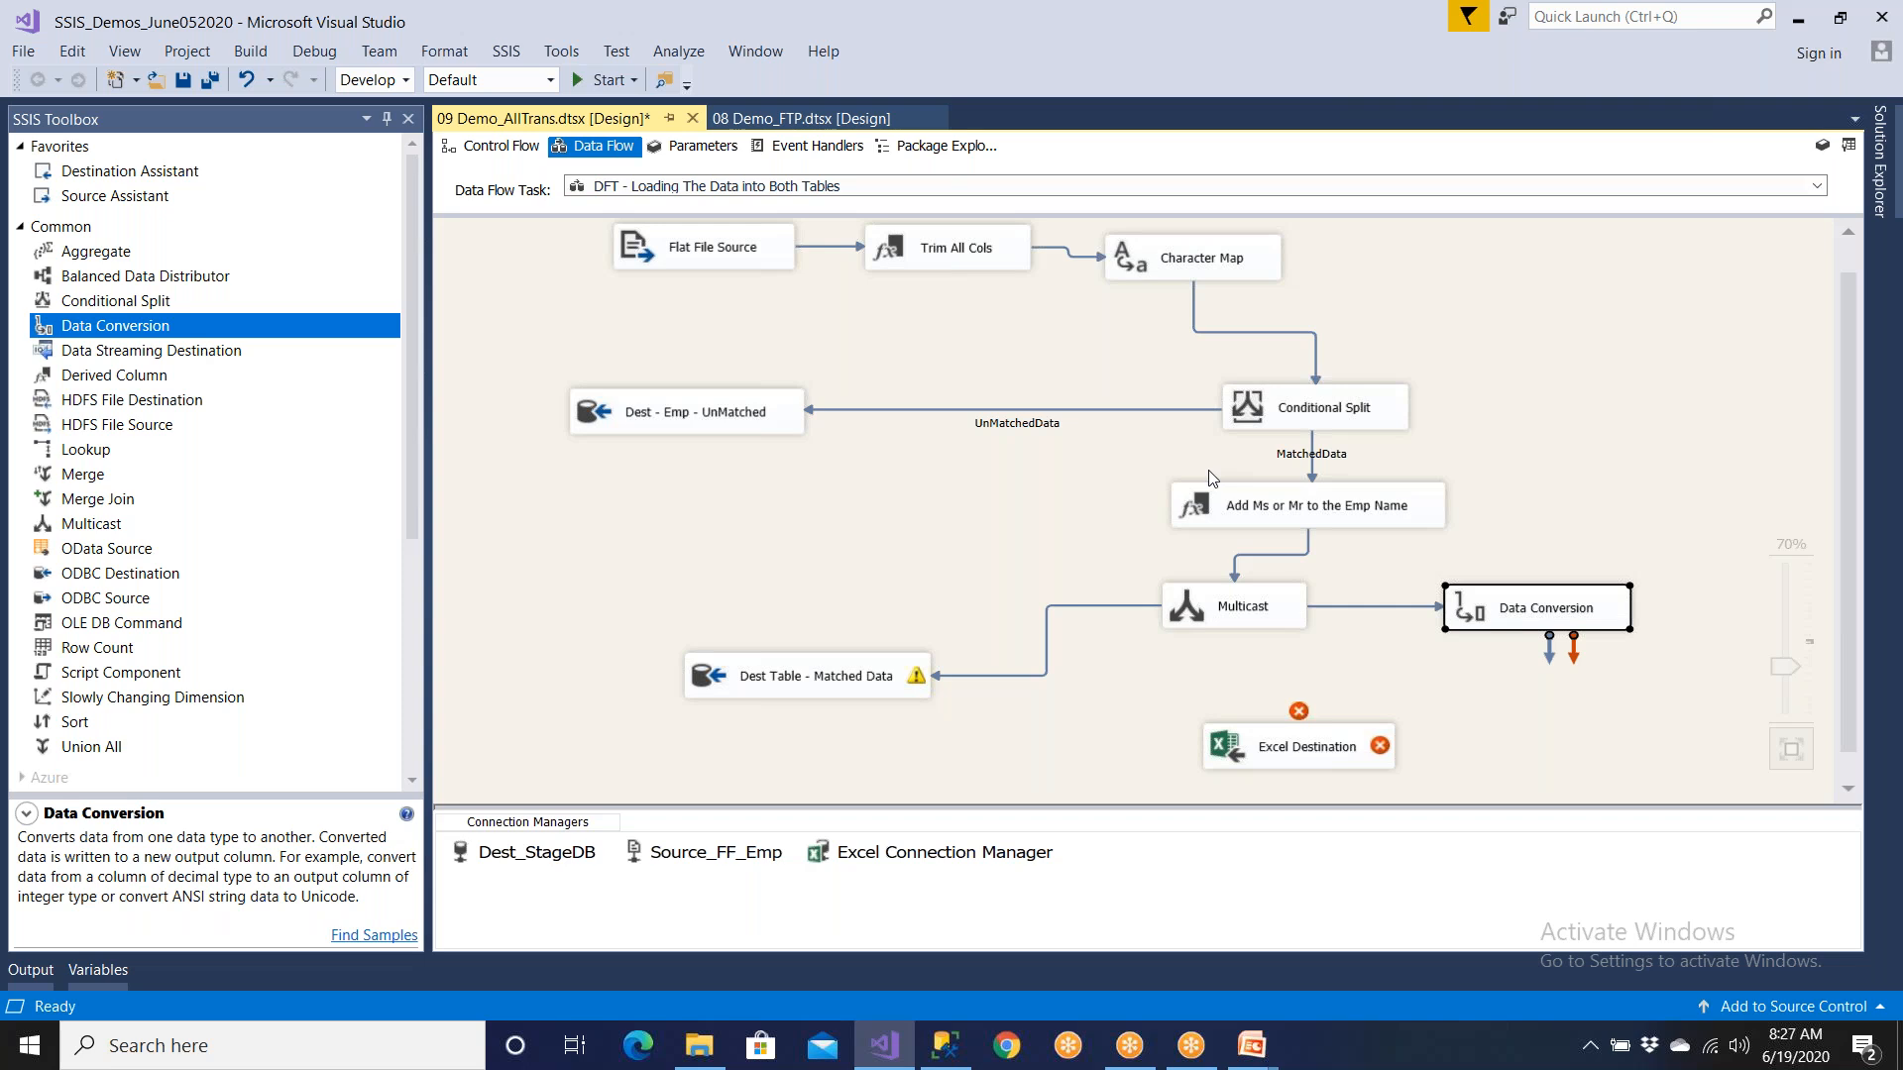
{"action": "left_click", "coordinate": [978, 266]}
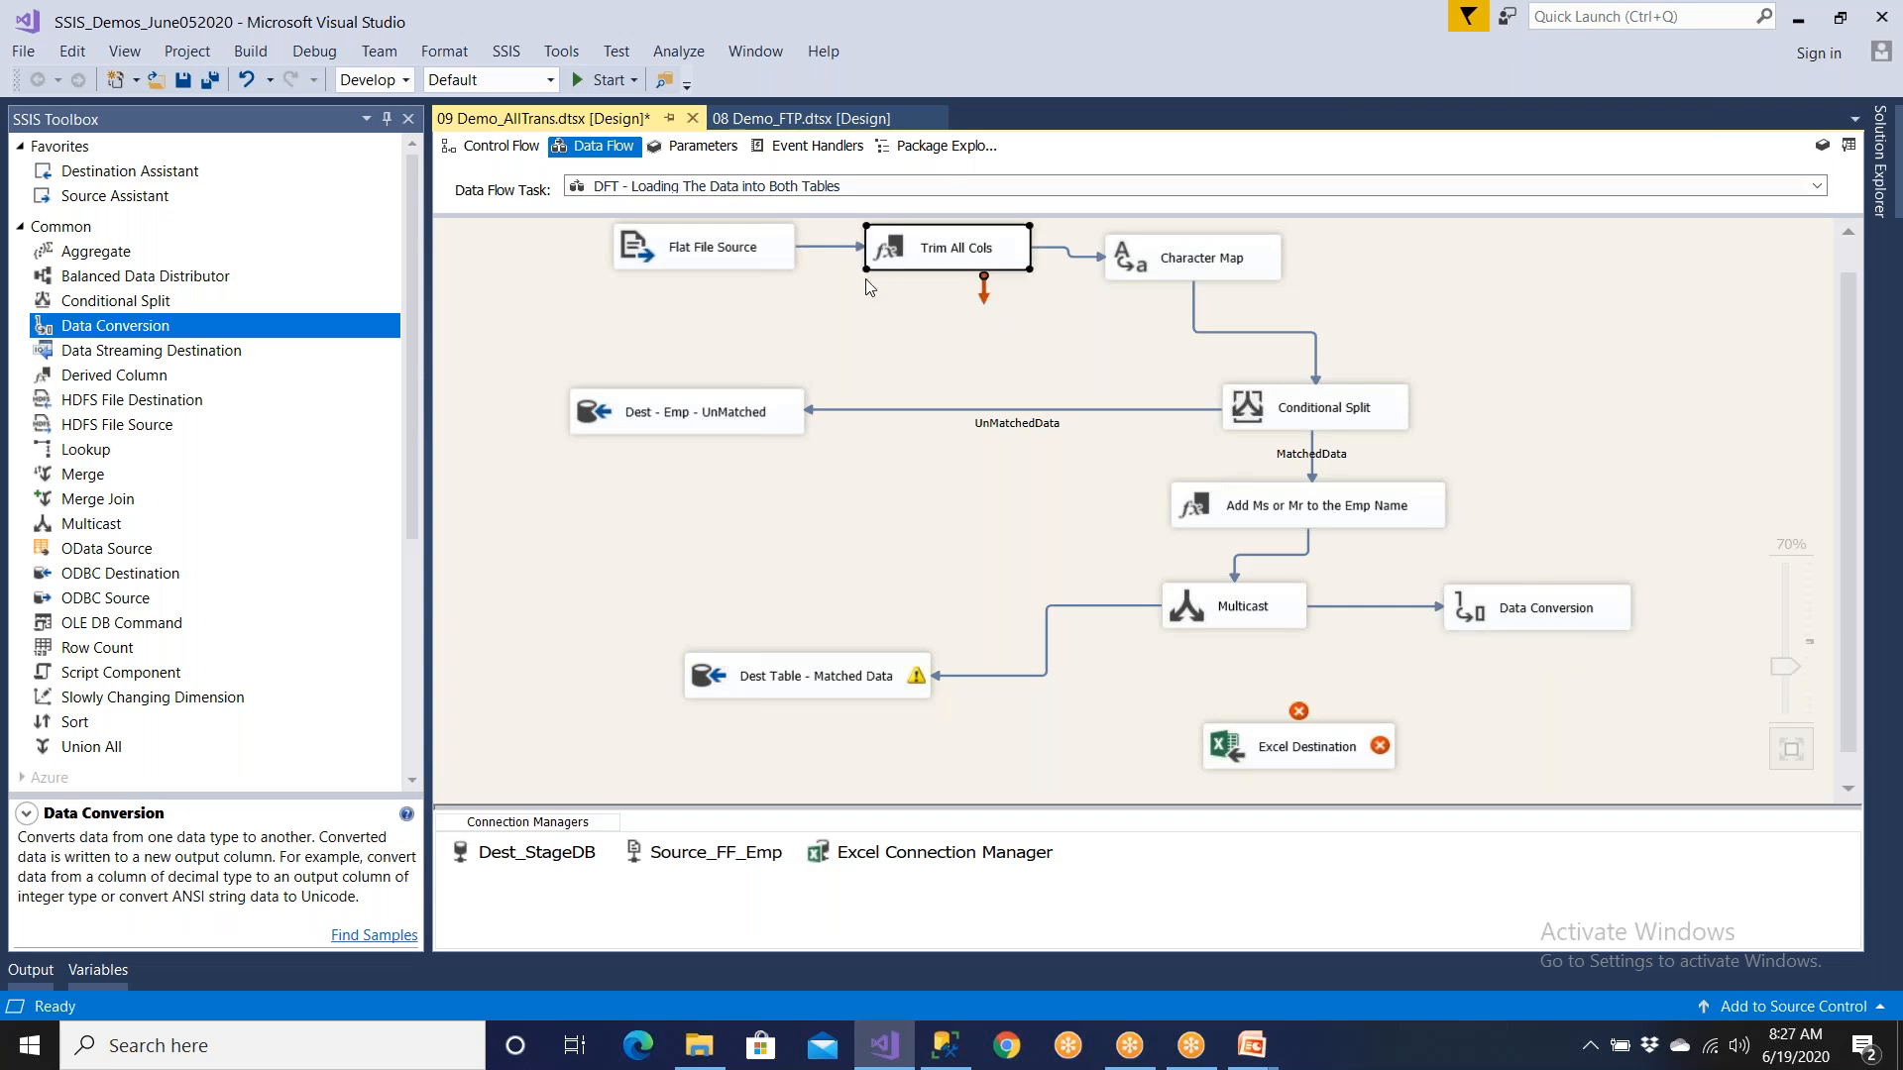
{"action": "double_click", "coordinate": [920, 264]}
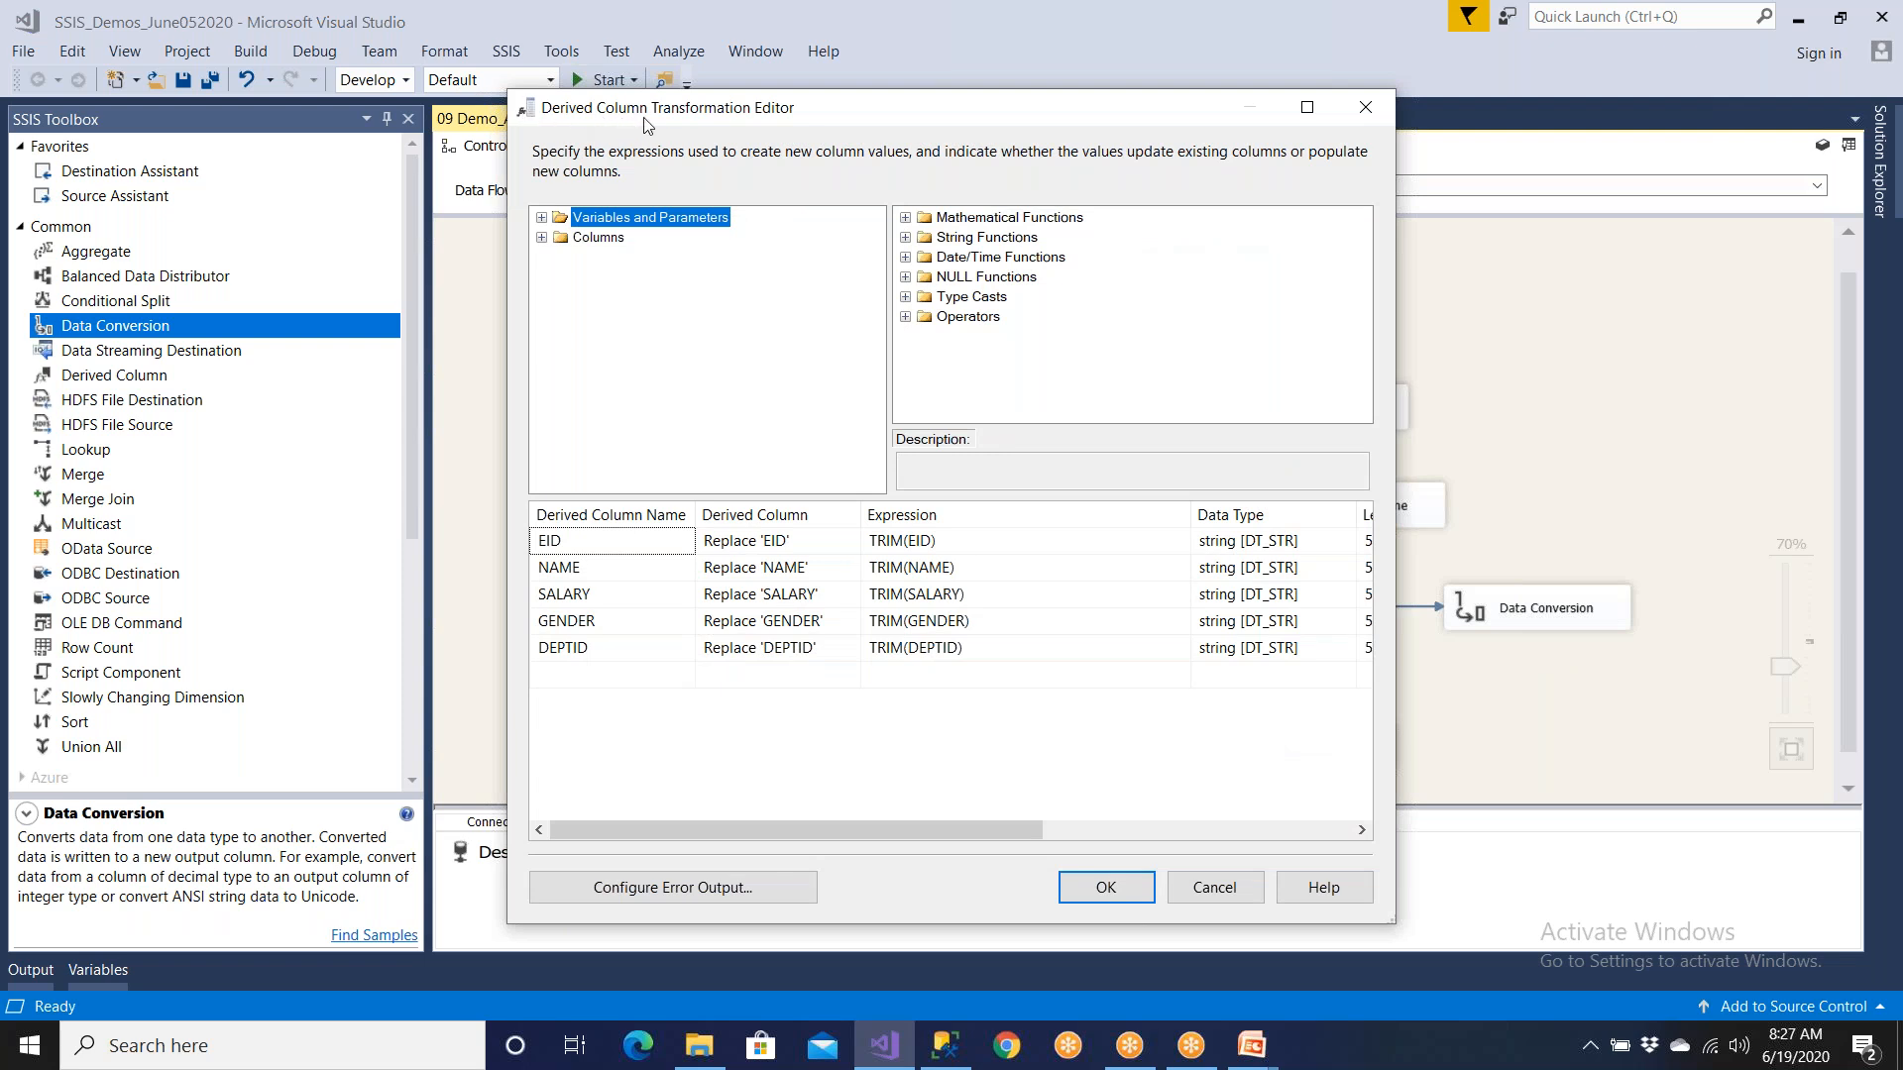
{"action": "left_click", "coordinate": [1210, 884]}
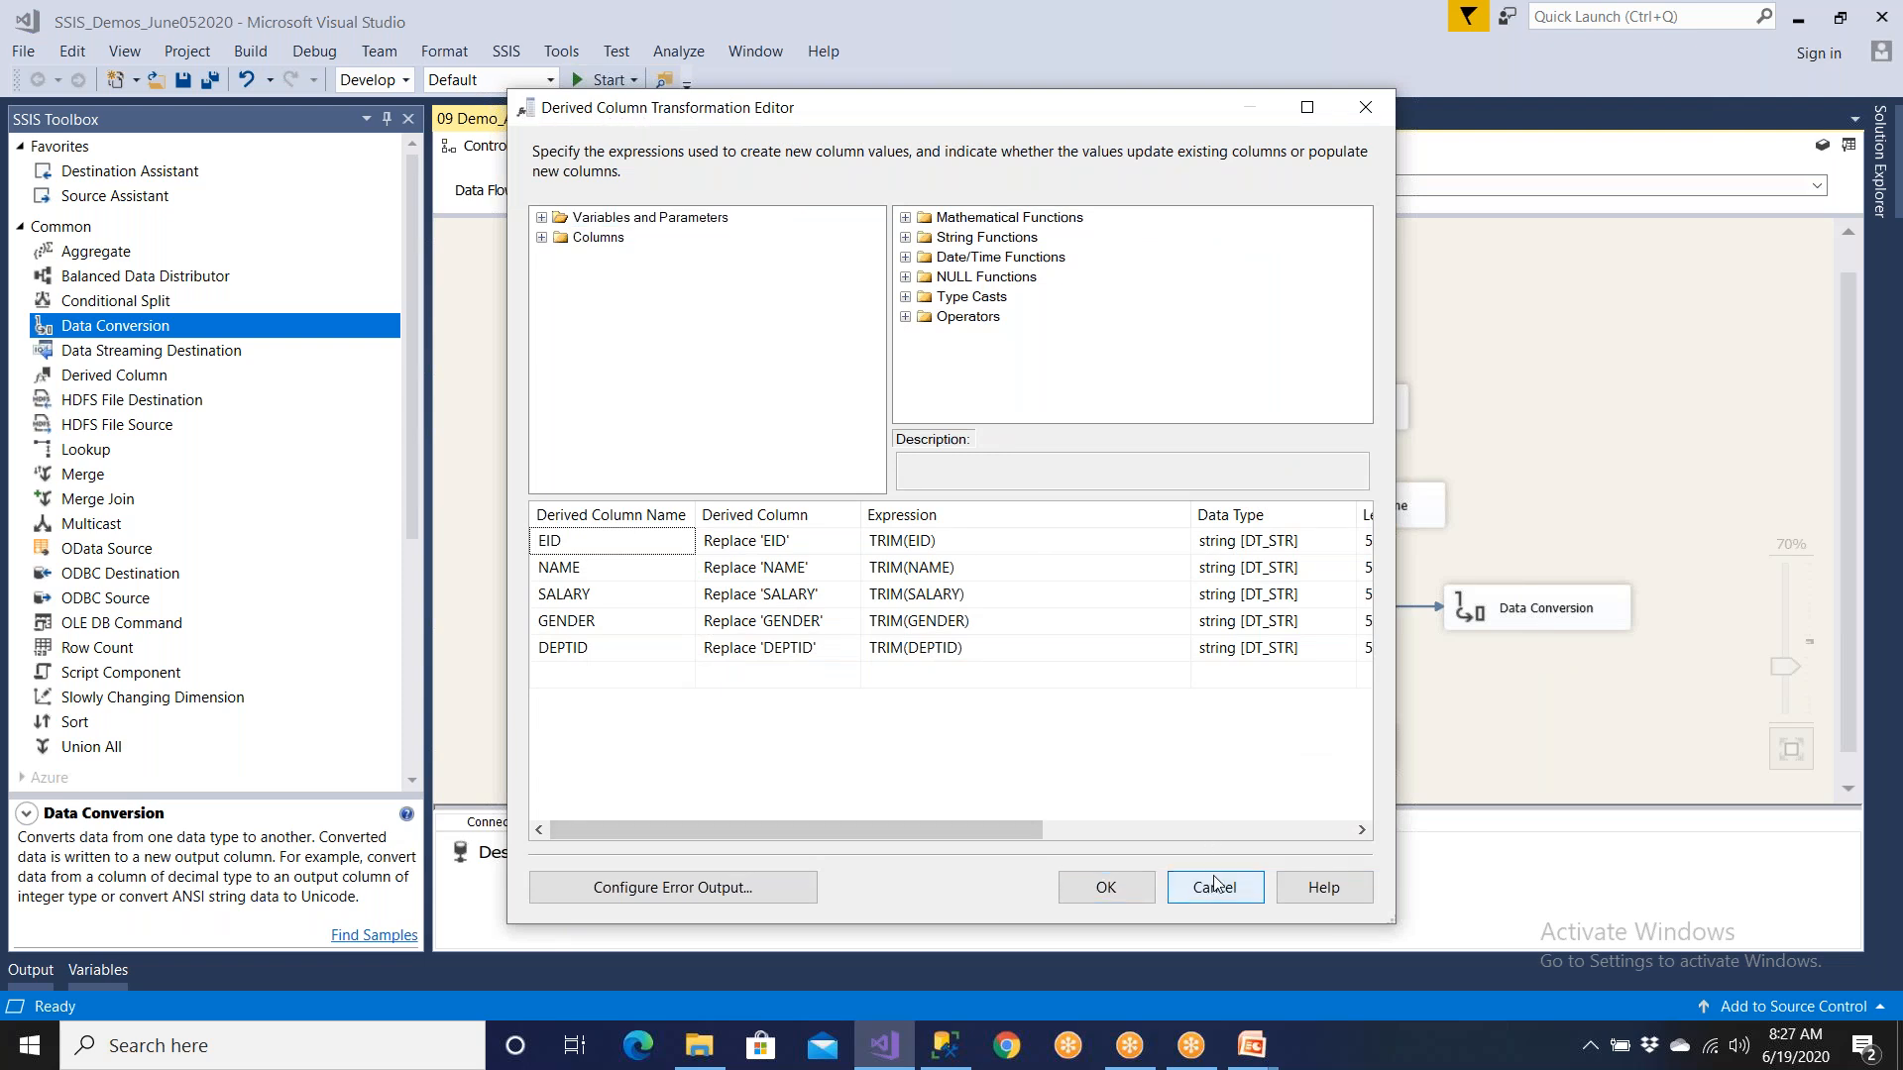
{"action": "double_click", "coordinate": [1536, 608]}
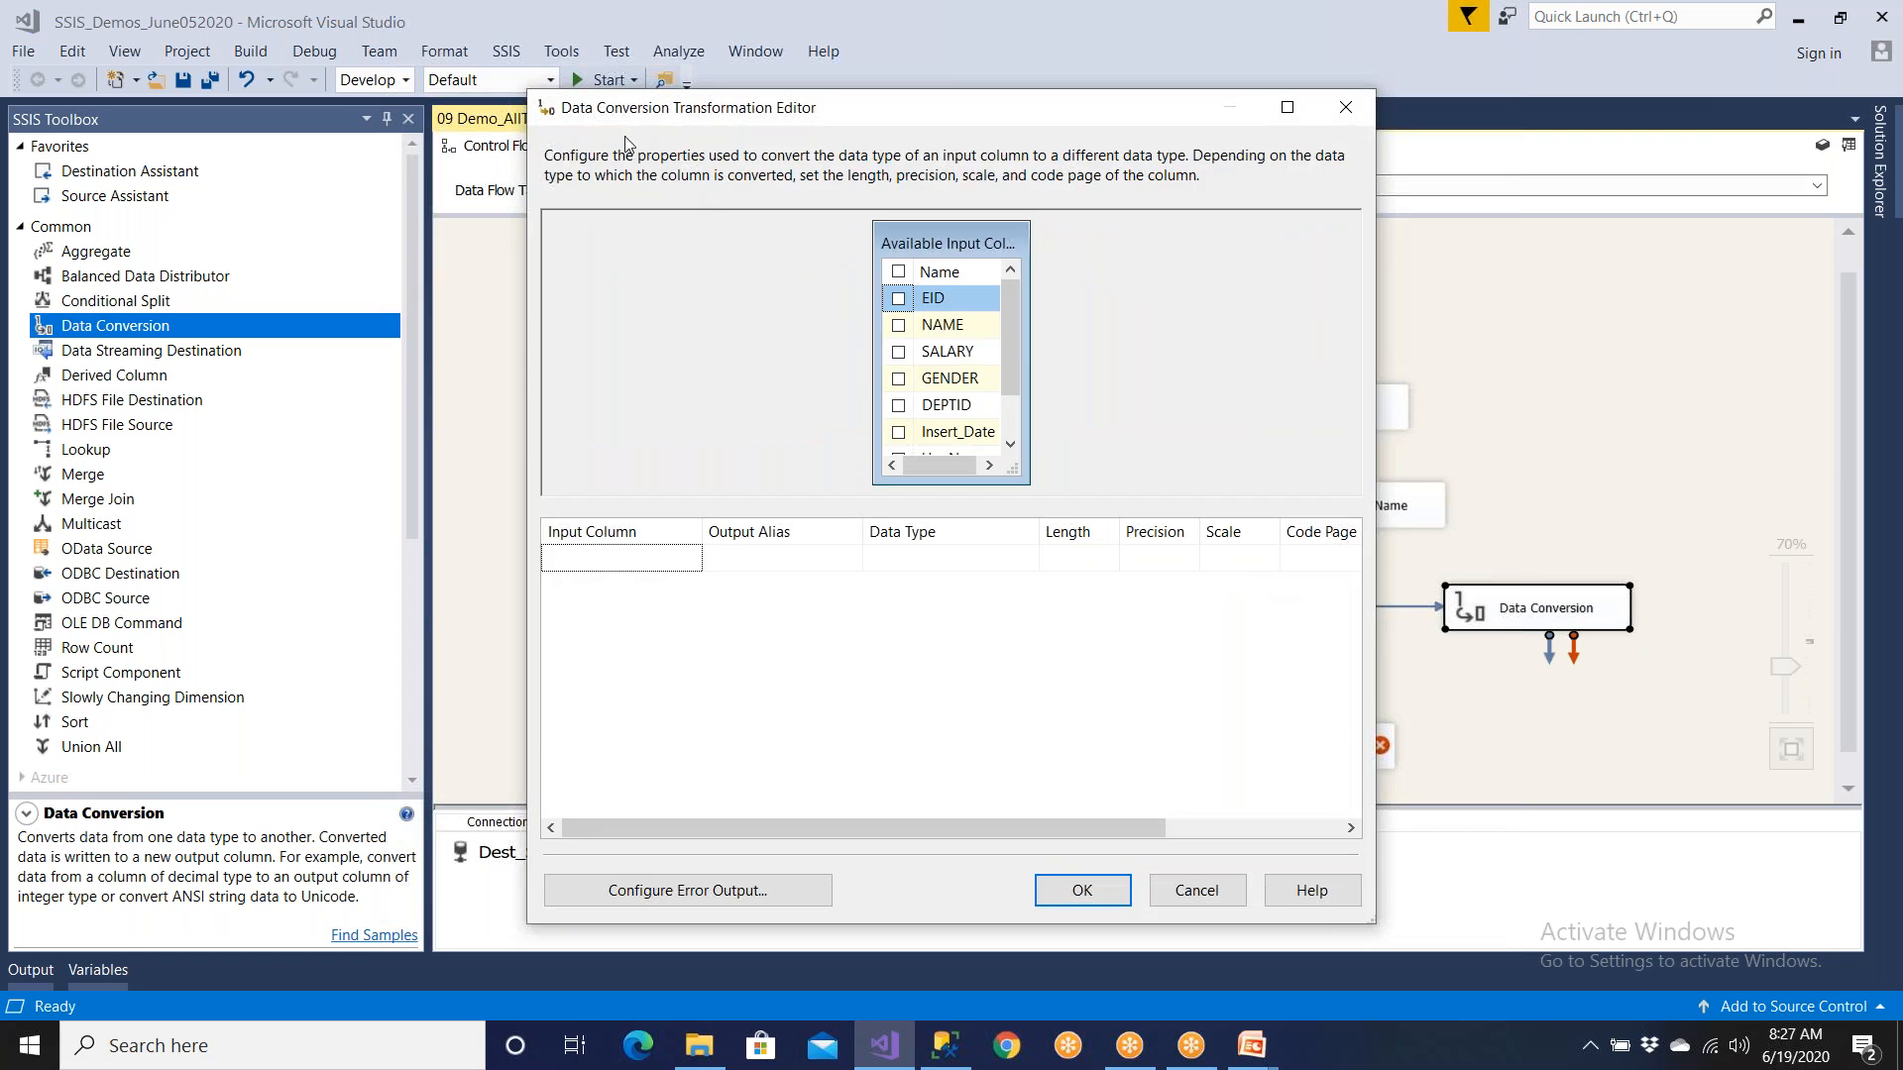
{"action": "left_click", "coordinate": [1182, 891]}
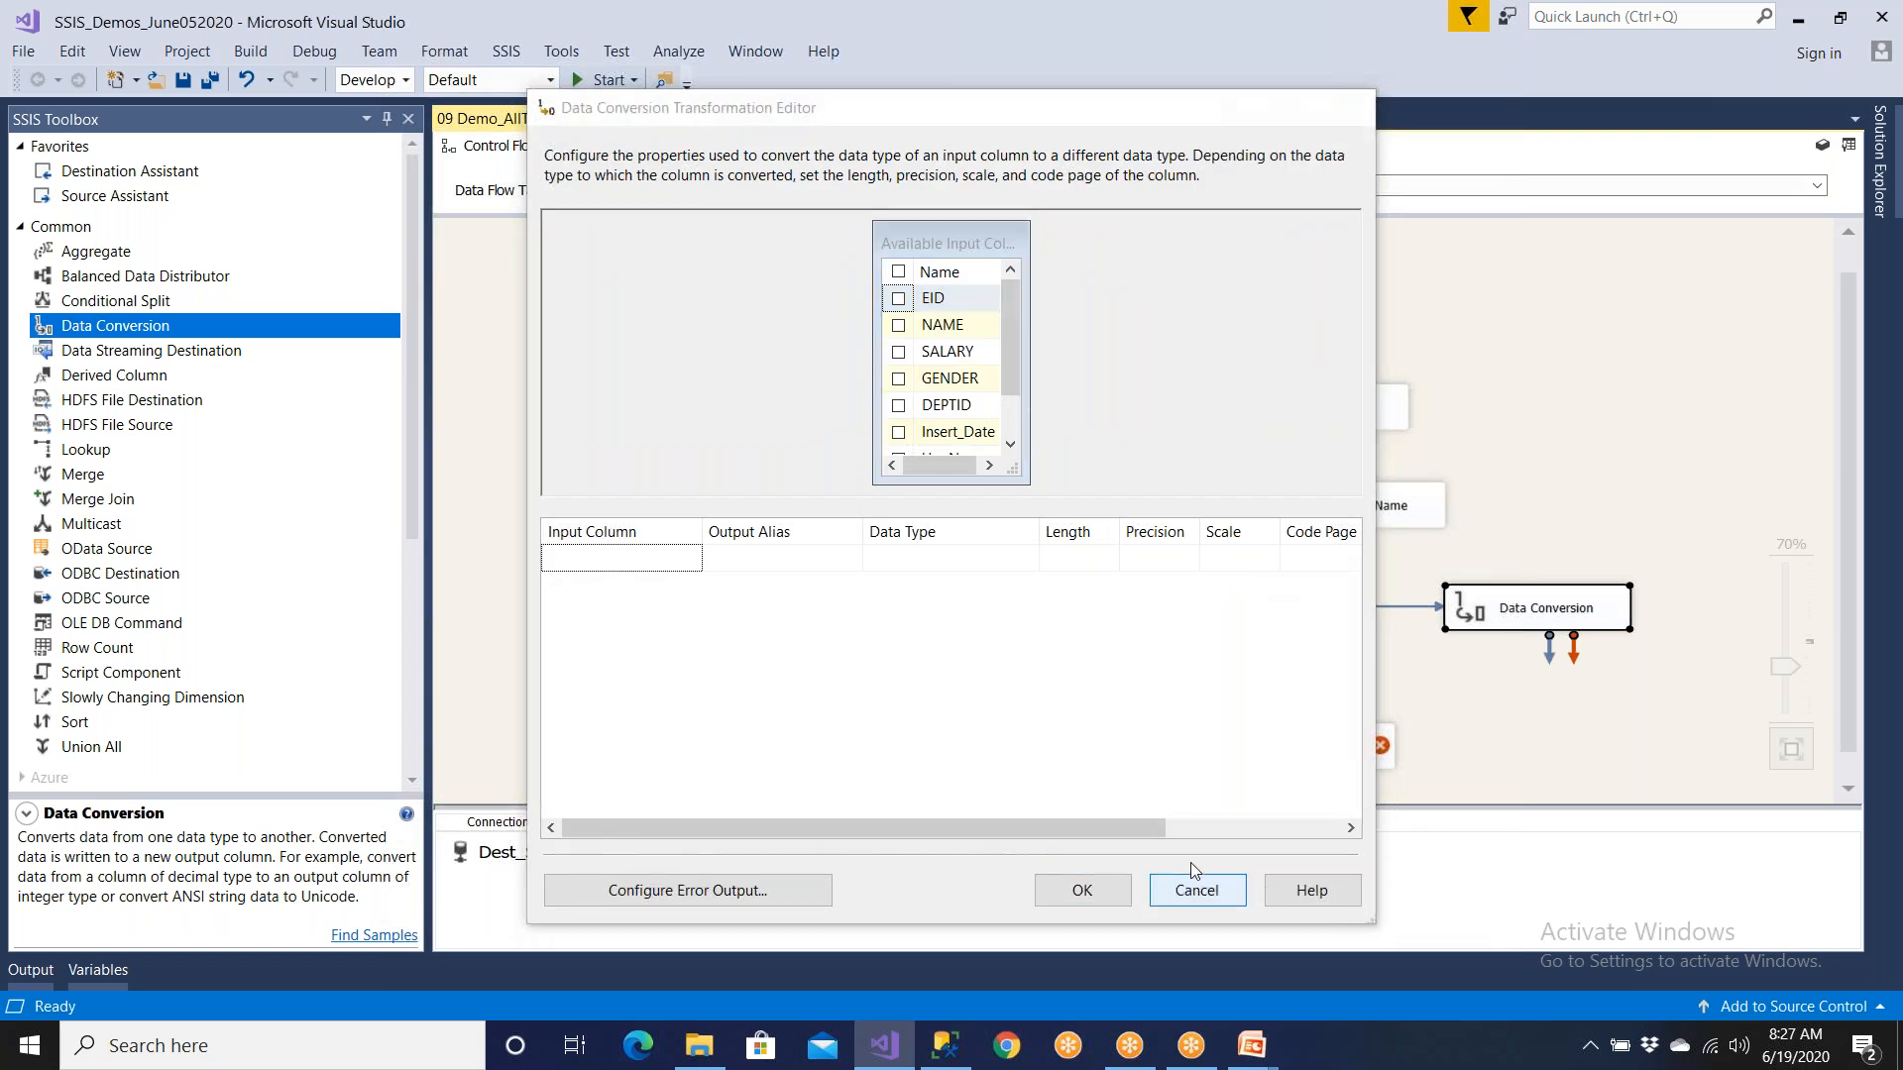
{"action": "double_click", "coordinate": [1319, 517]}
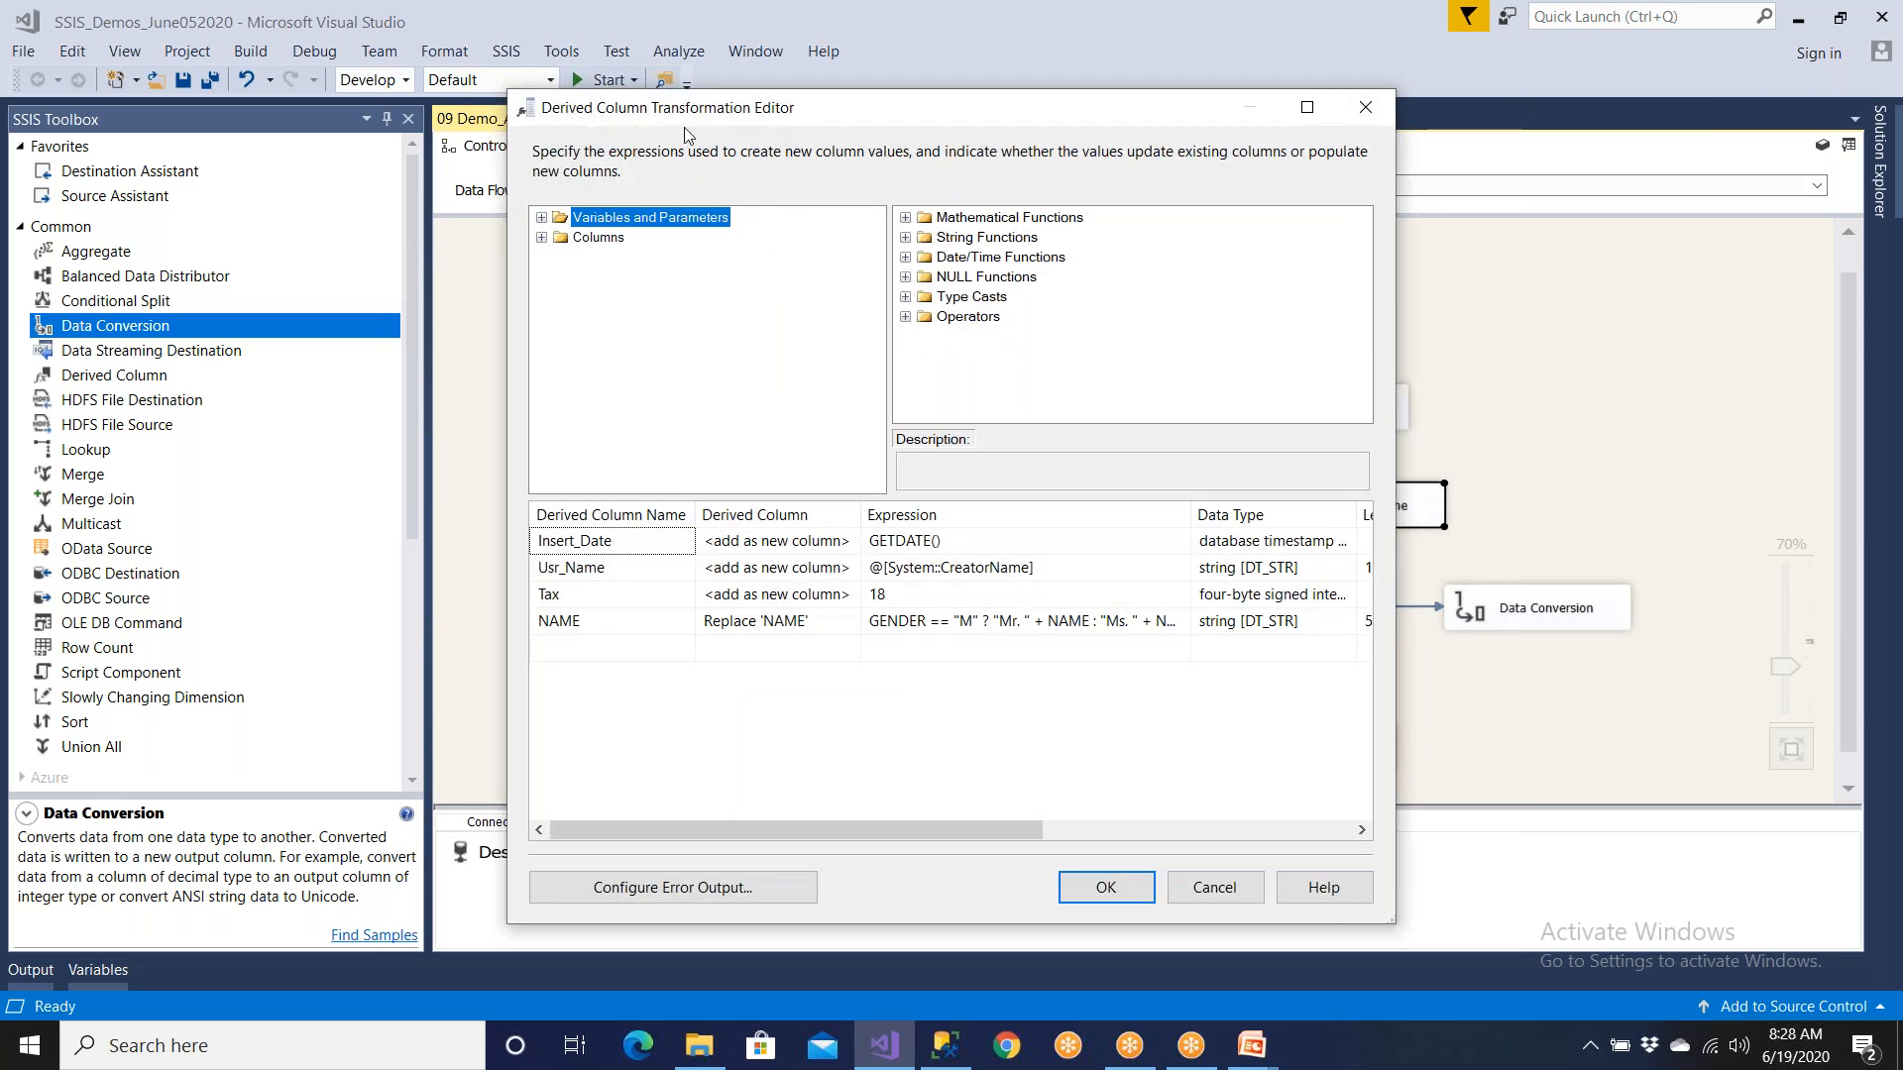
{"action": "left_click", "coordinate": [1204, 885]}
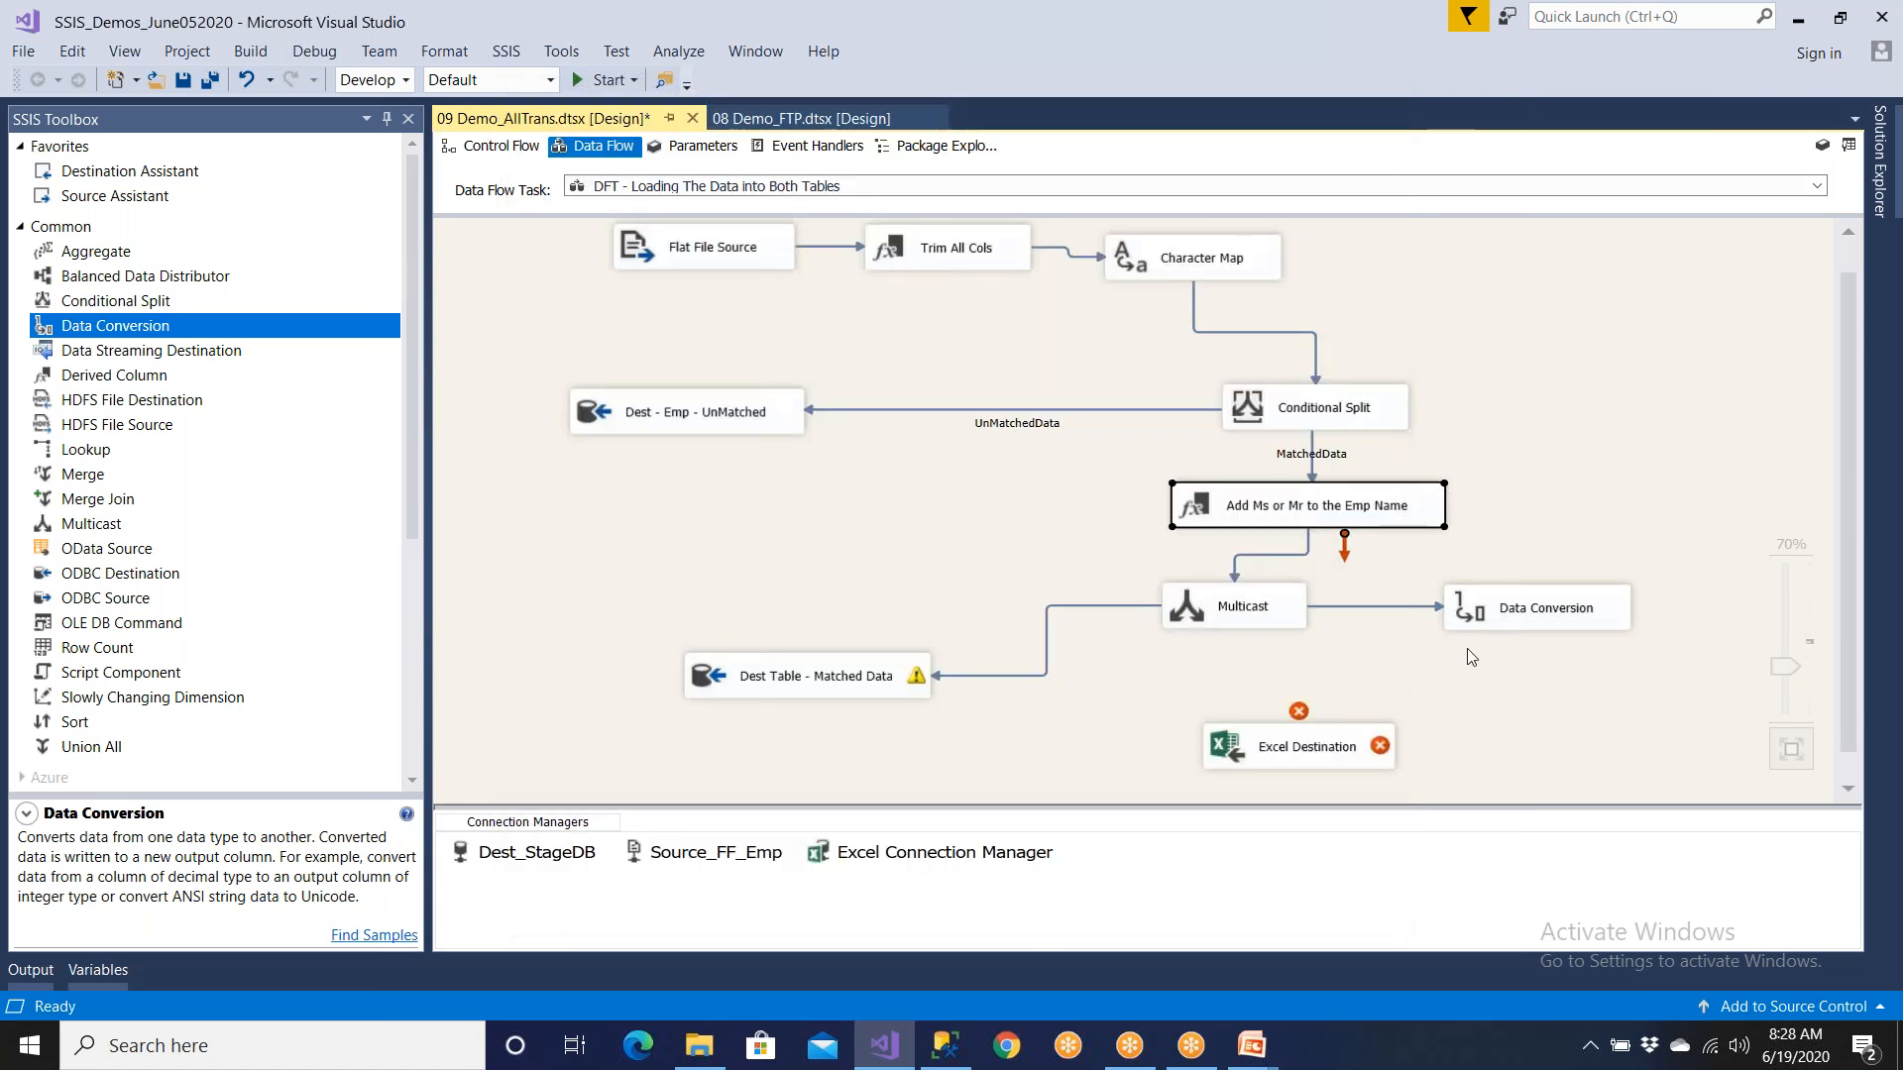
Step: Open the Data Conversion editor at full size and check the Usr_Name and Tax entries among the available input columns
{"action": "double_click", "coordinate": [1506, 624]}
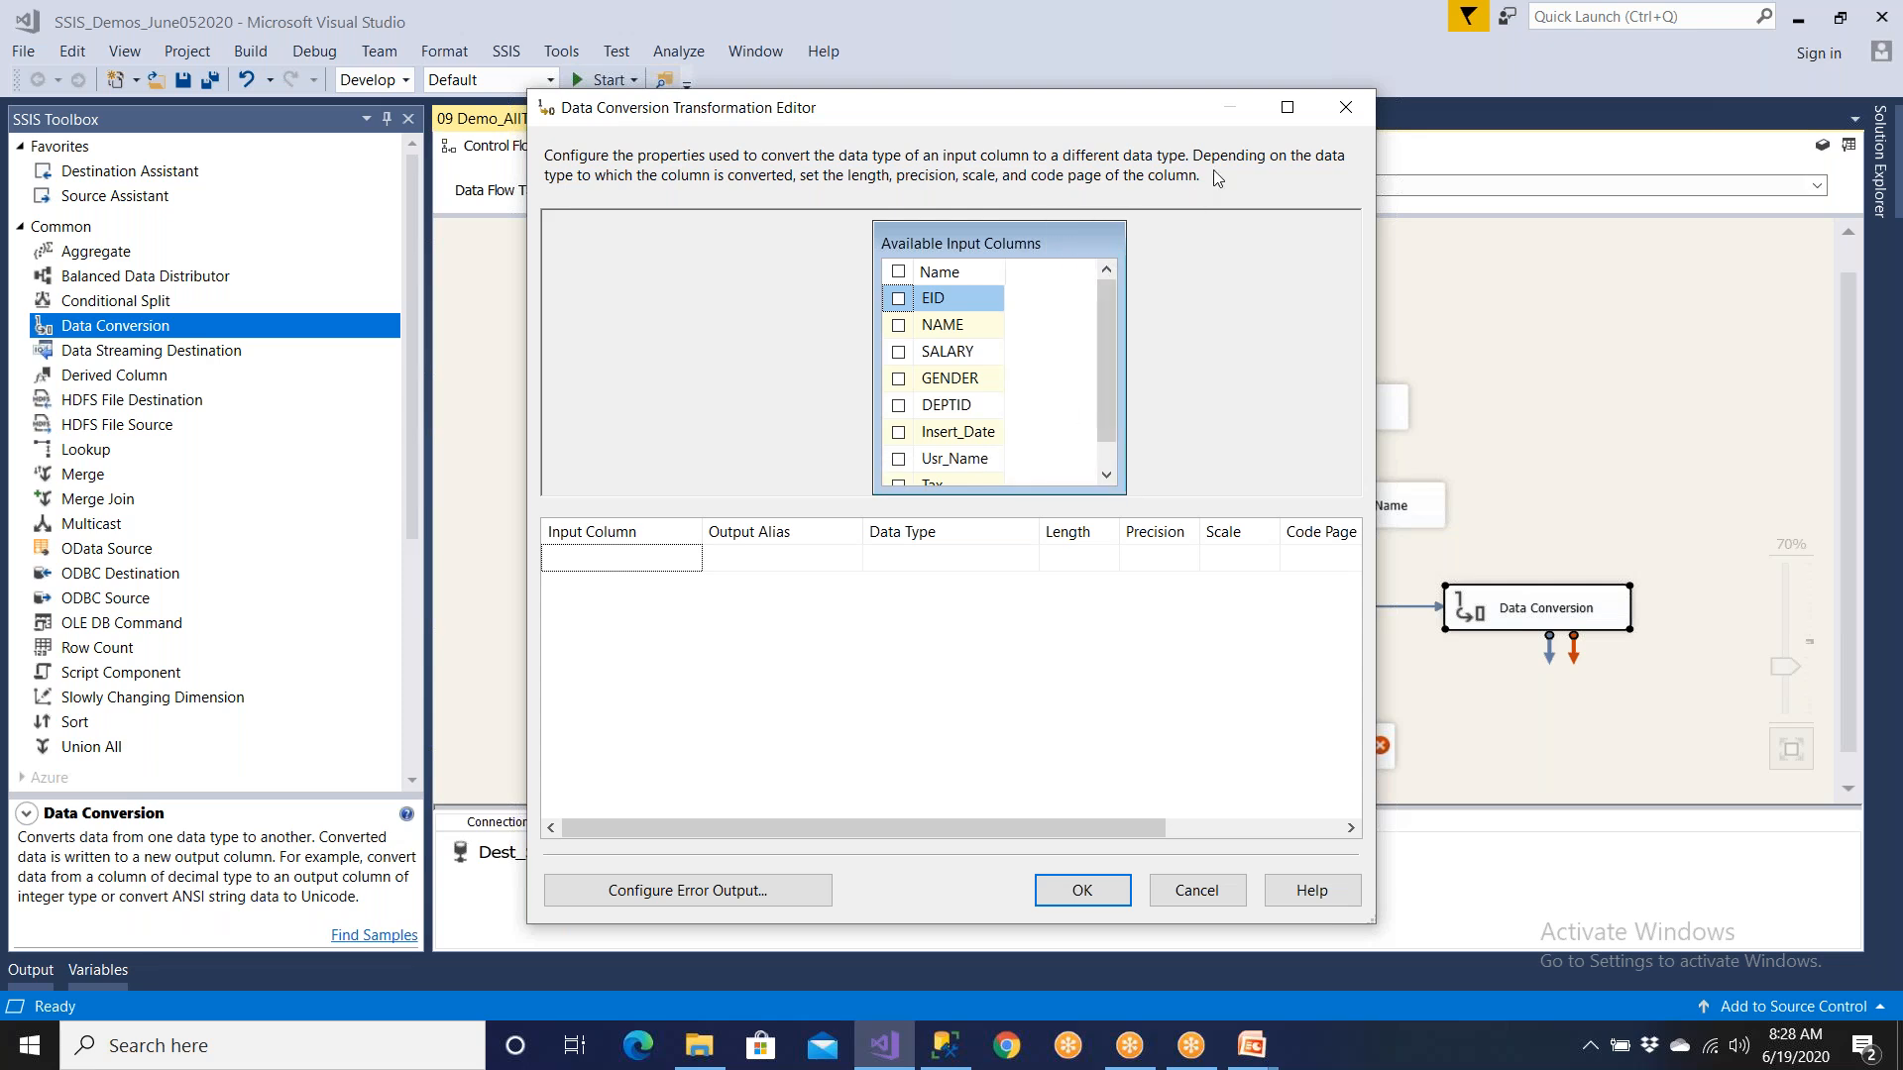
{"action": "left_click", "coordinate": [1287, 107]}
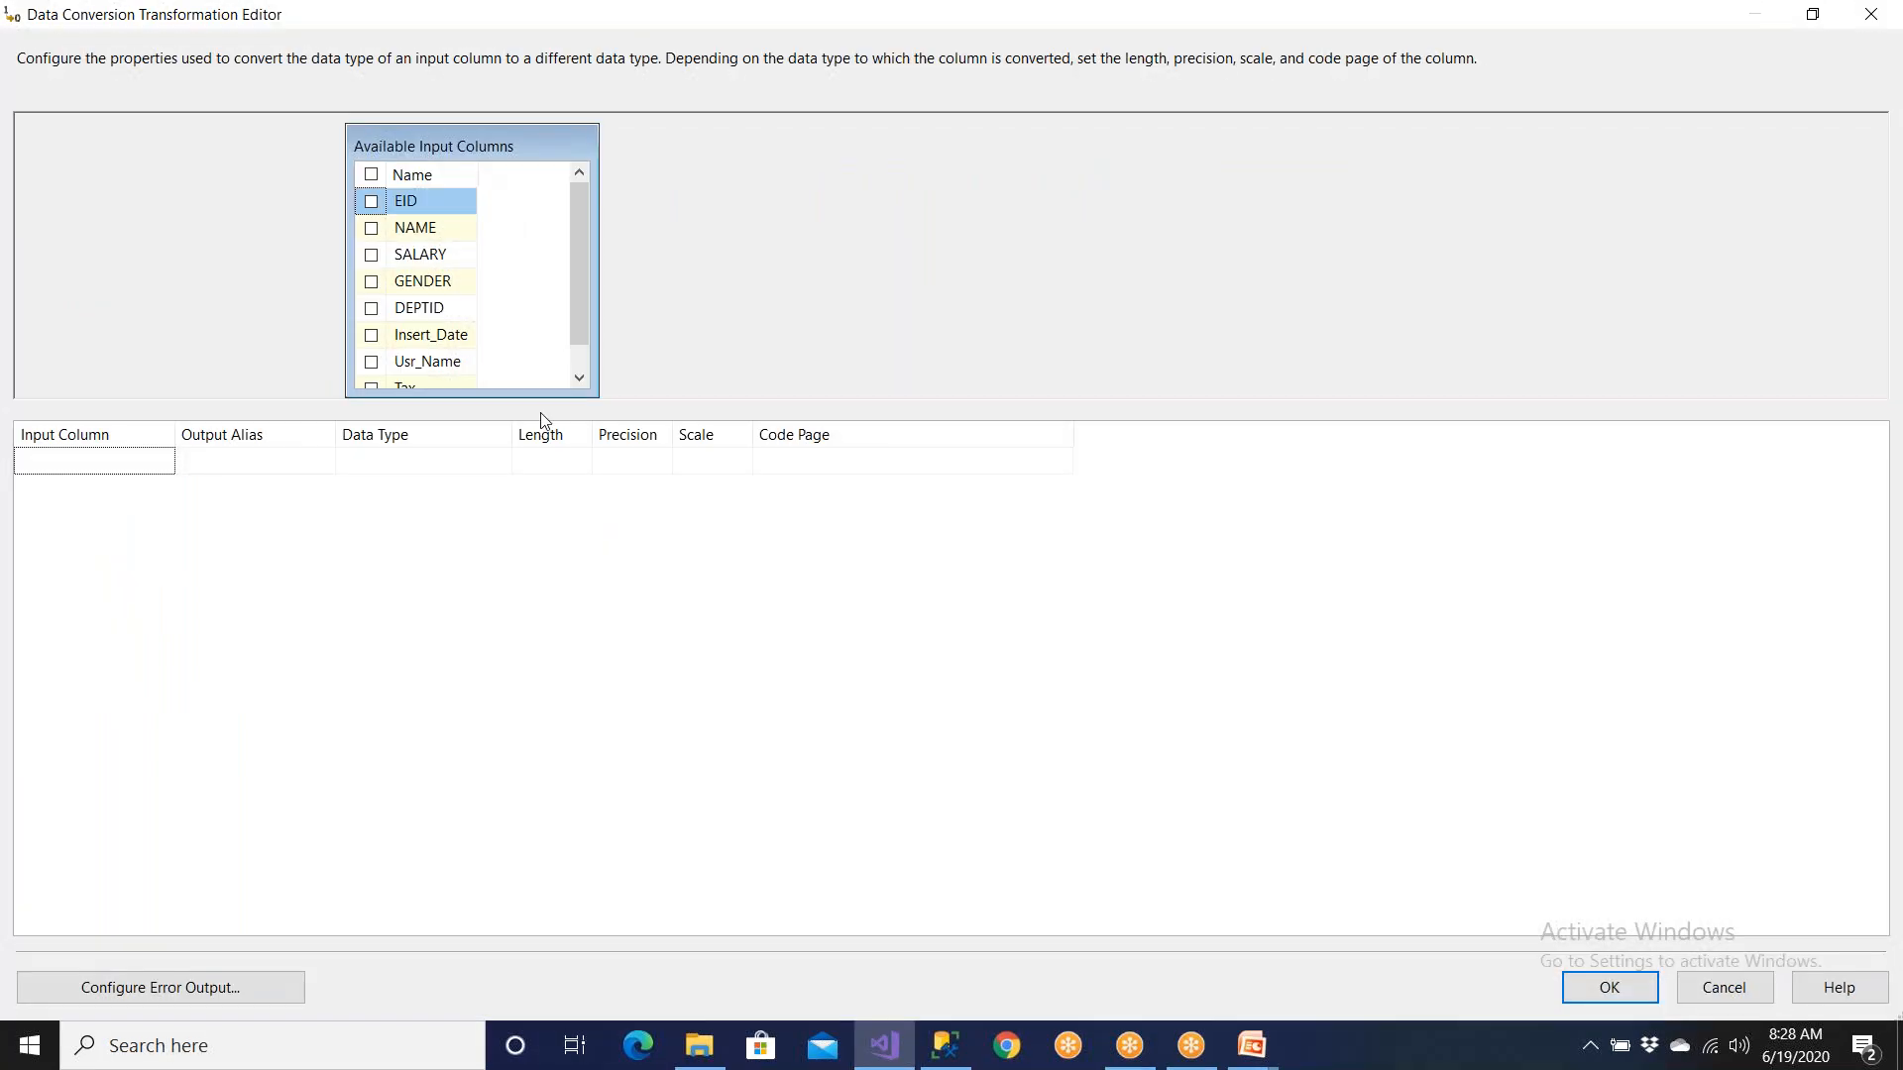
{"action": "left_click", "coordinate": [580, 377]}
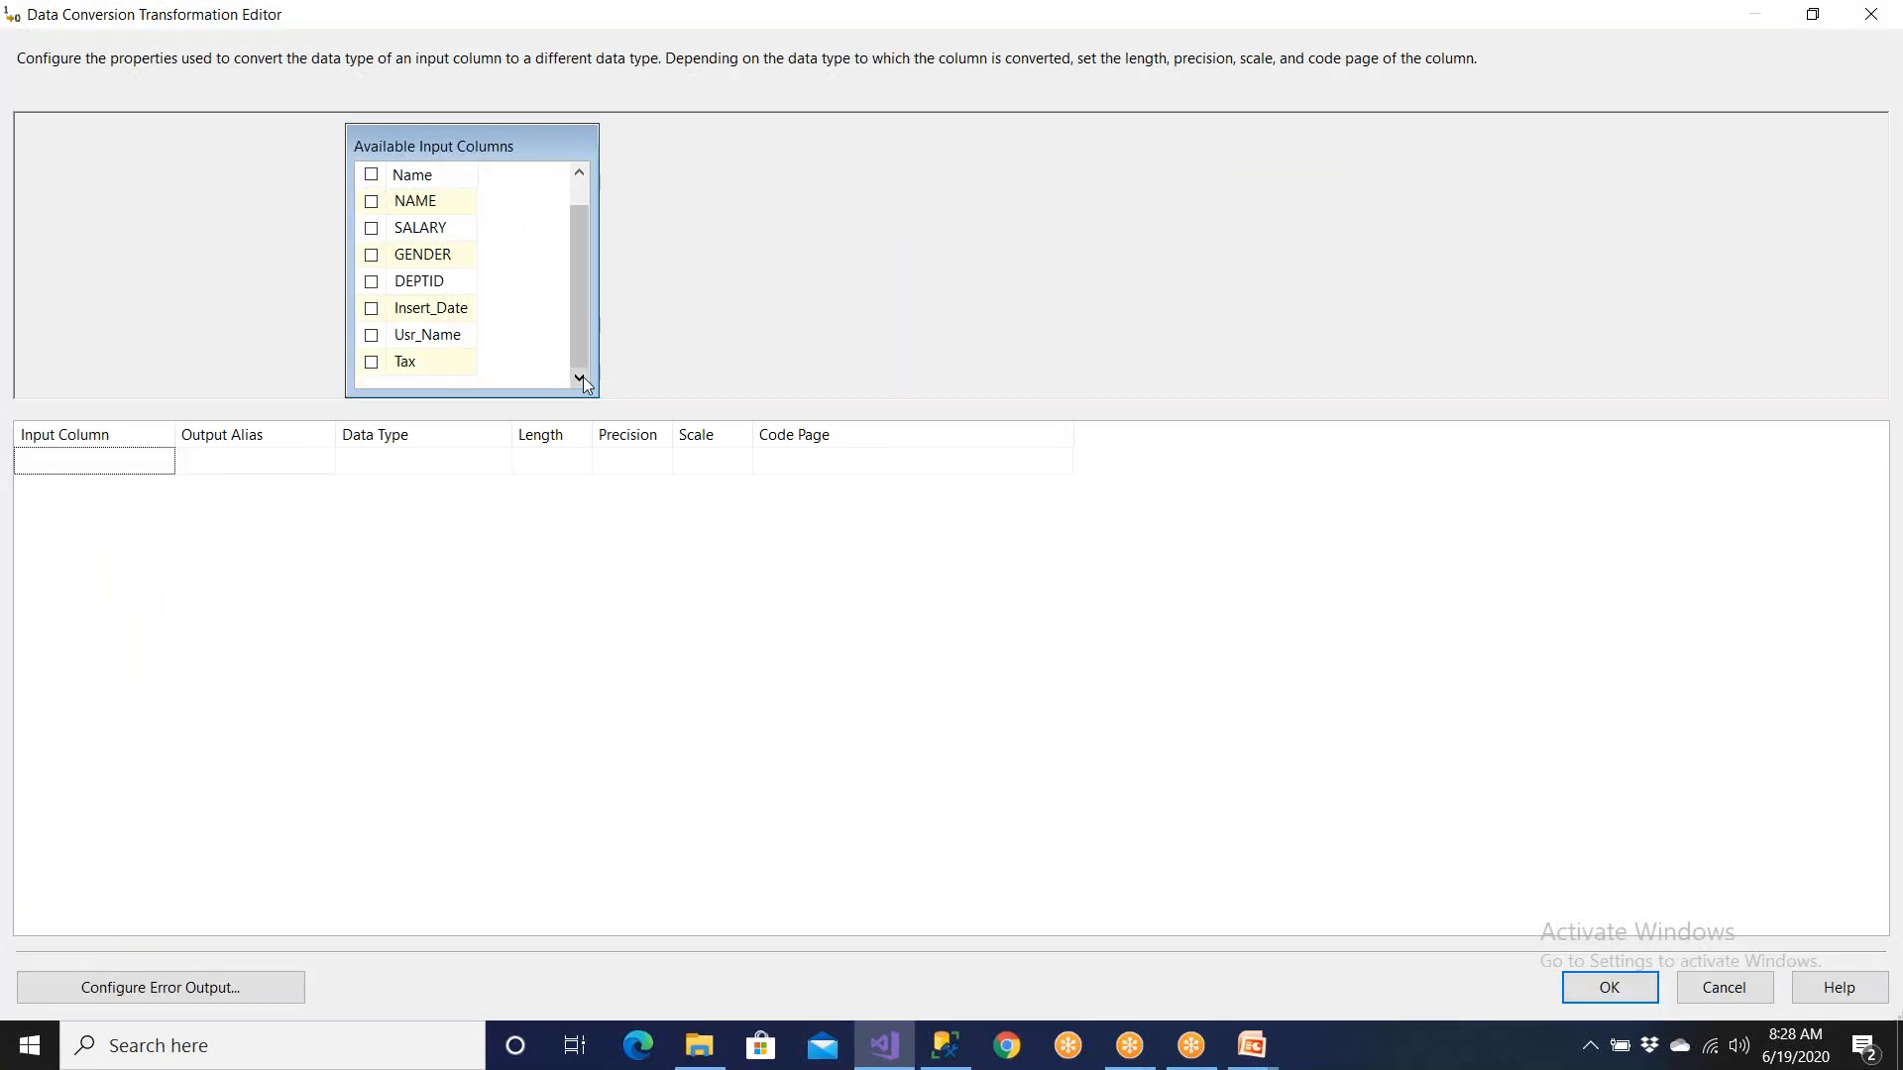
{"action": "left_click", "coordinate": [448, 342]}
{"action": "left_click", "coordinate": [430, 365]}
{"action": "left_click", "coordinate": [428, 340]}
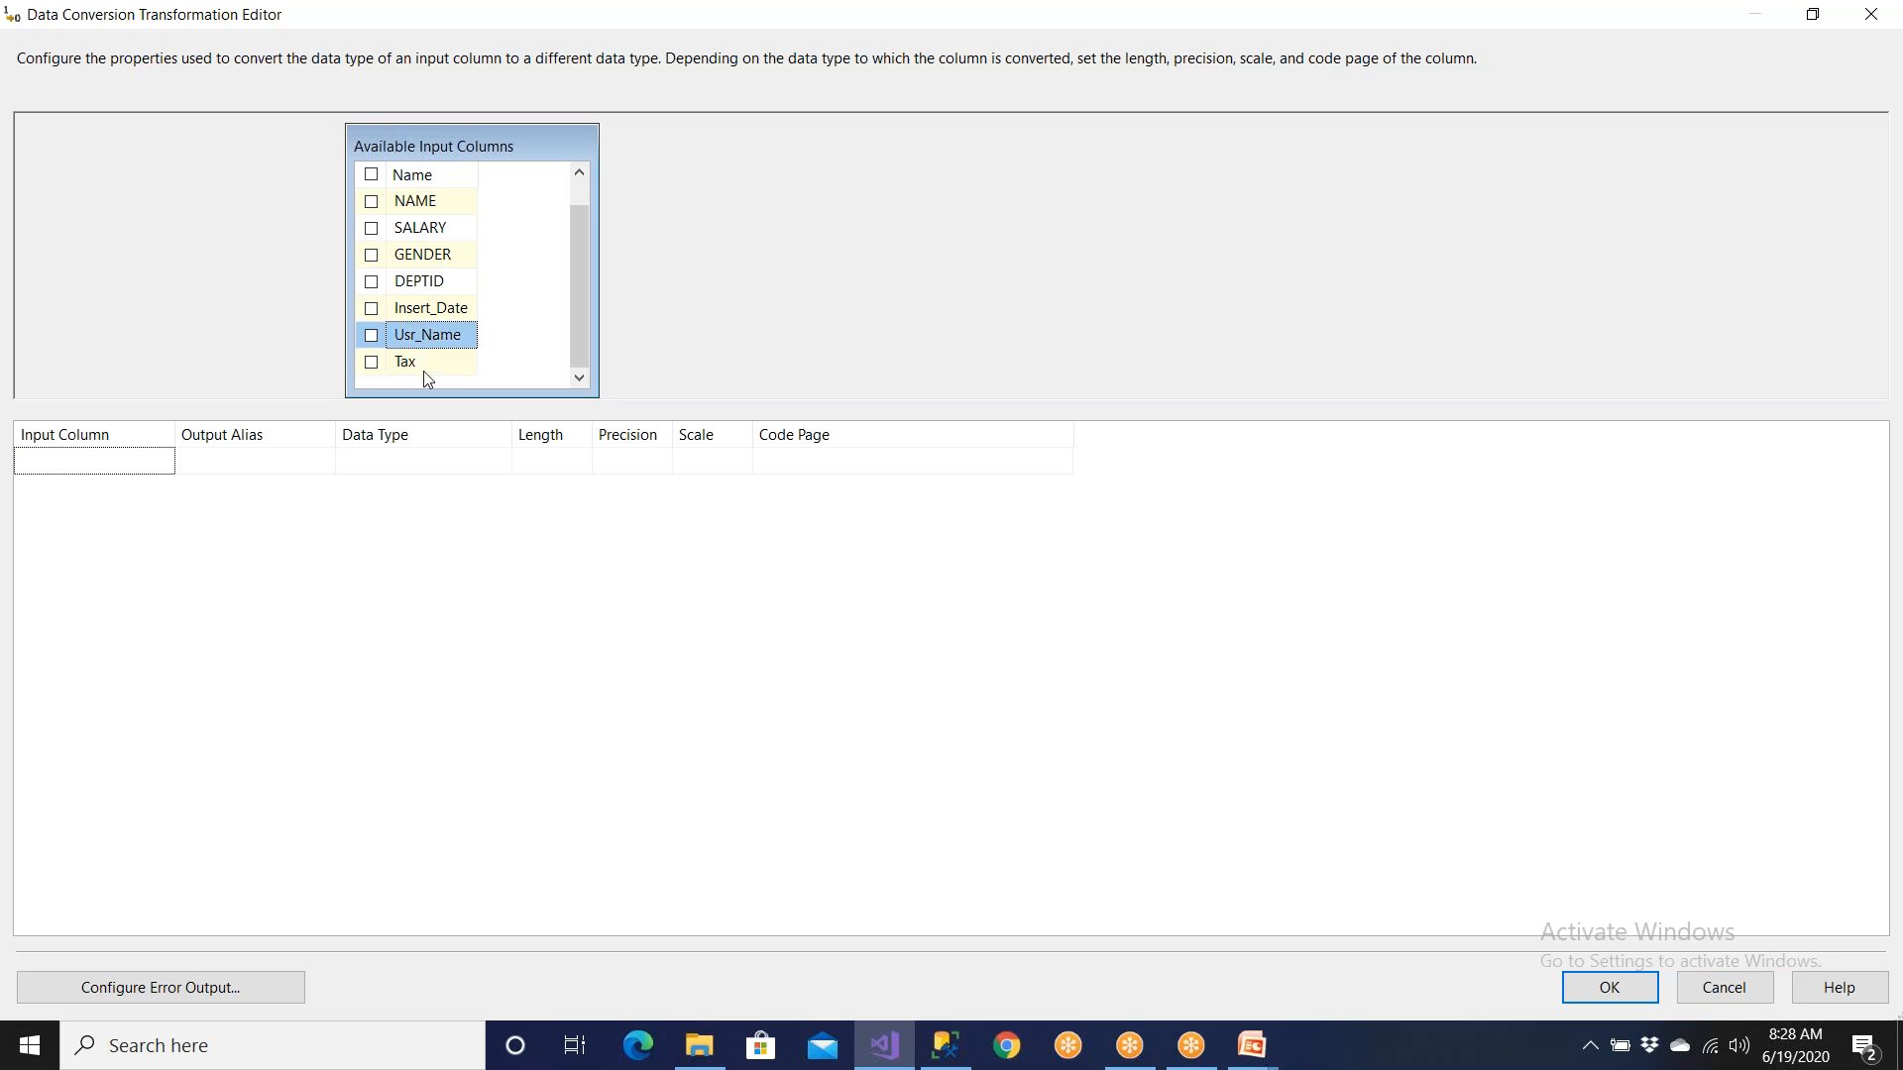
Step: Open Empl_Matched.xlsx from the Archive folder and add the headers Usr_Name and Tax in cells G1 and H1 of the Emp sheet
{"action": "left_click", "coordinate": [699, 1046]}
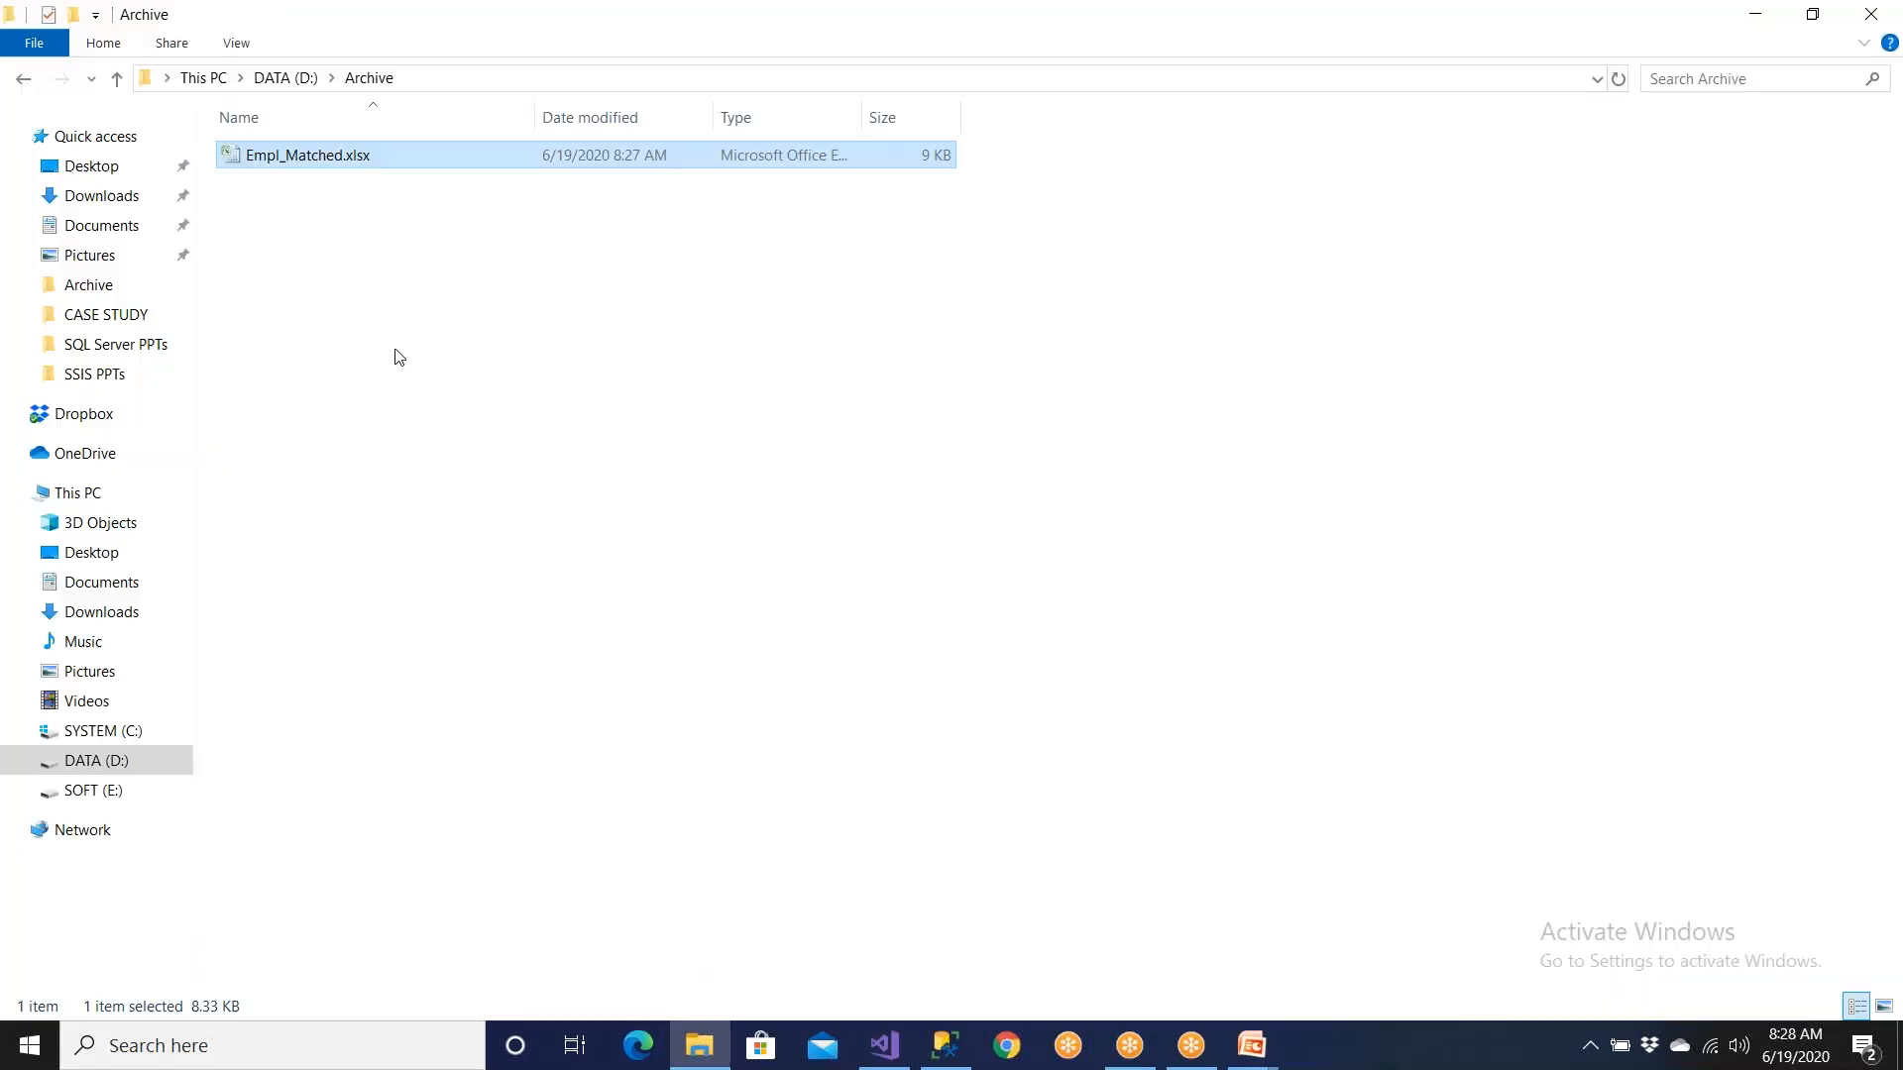
{"action": "double_click", "coordinate": [337, 165]}
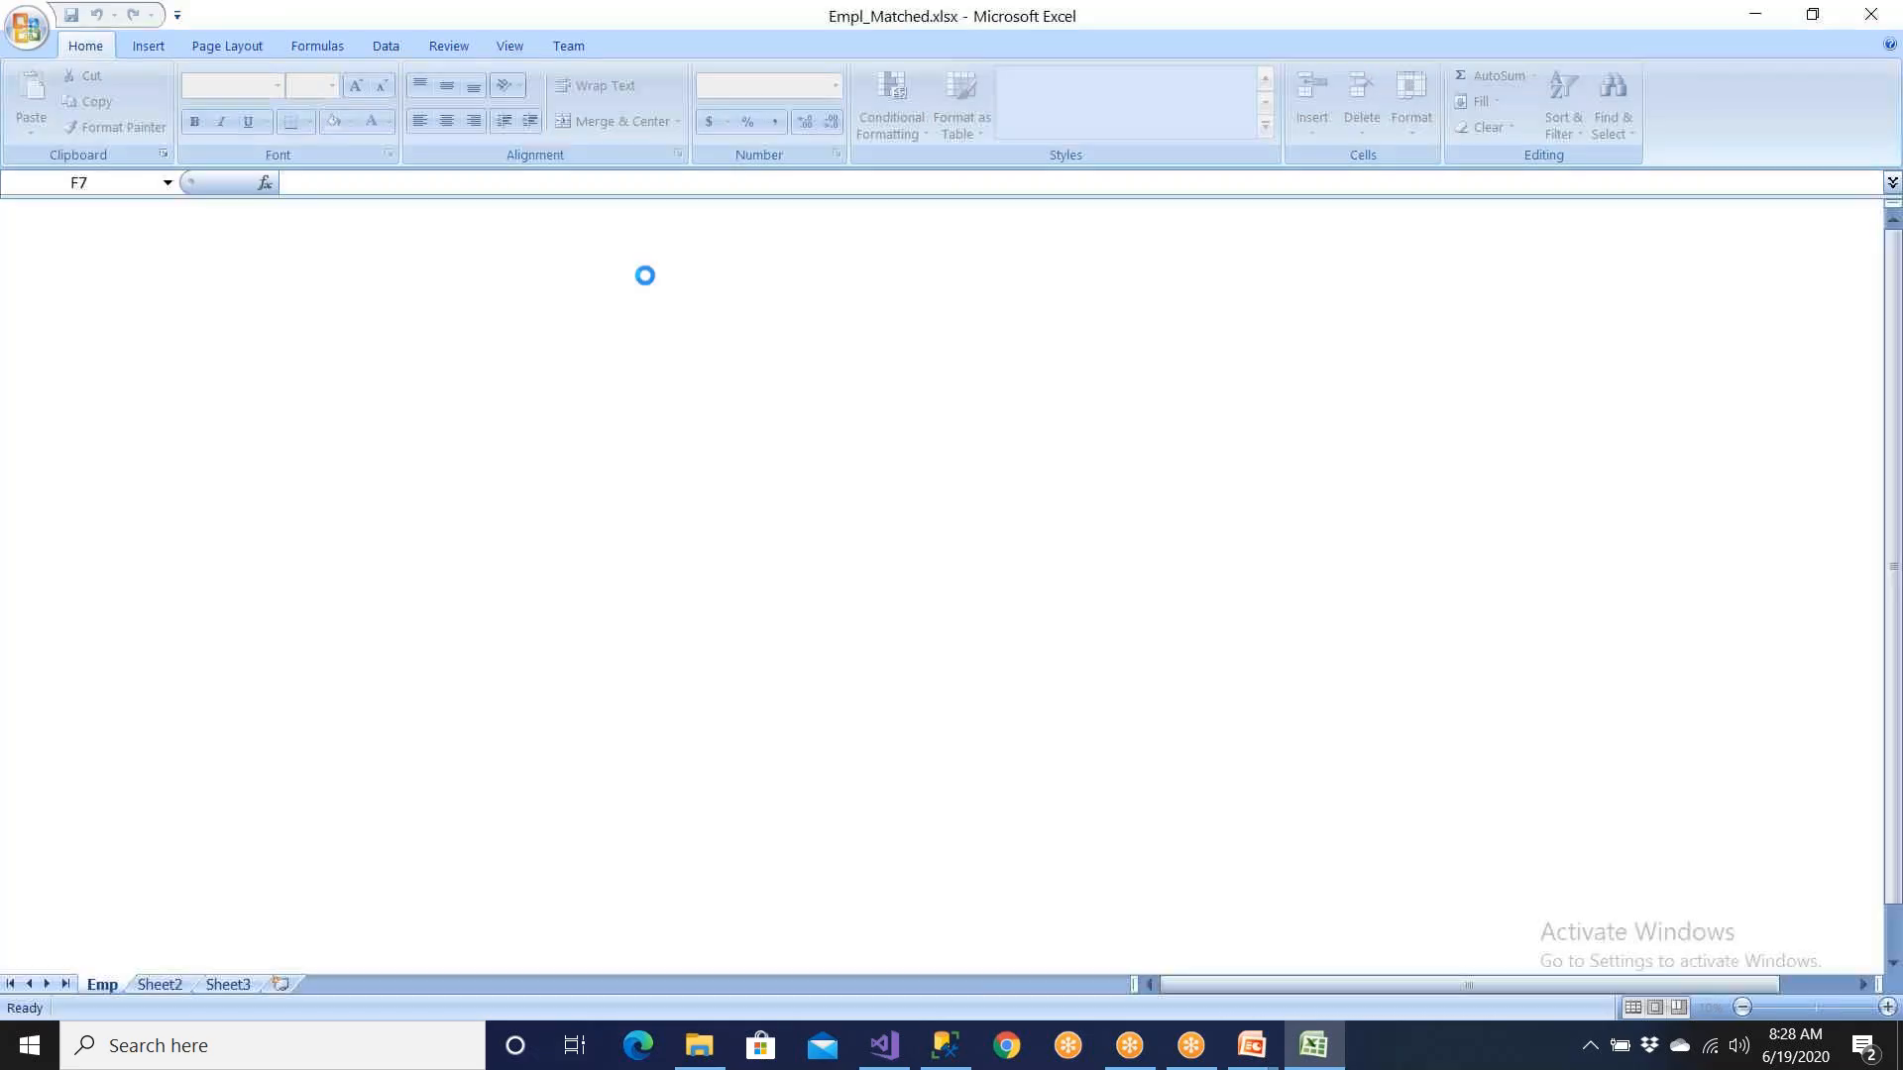
{"action": "left_click", "coordinate": [831, 266]}
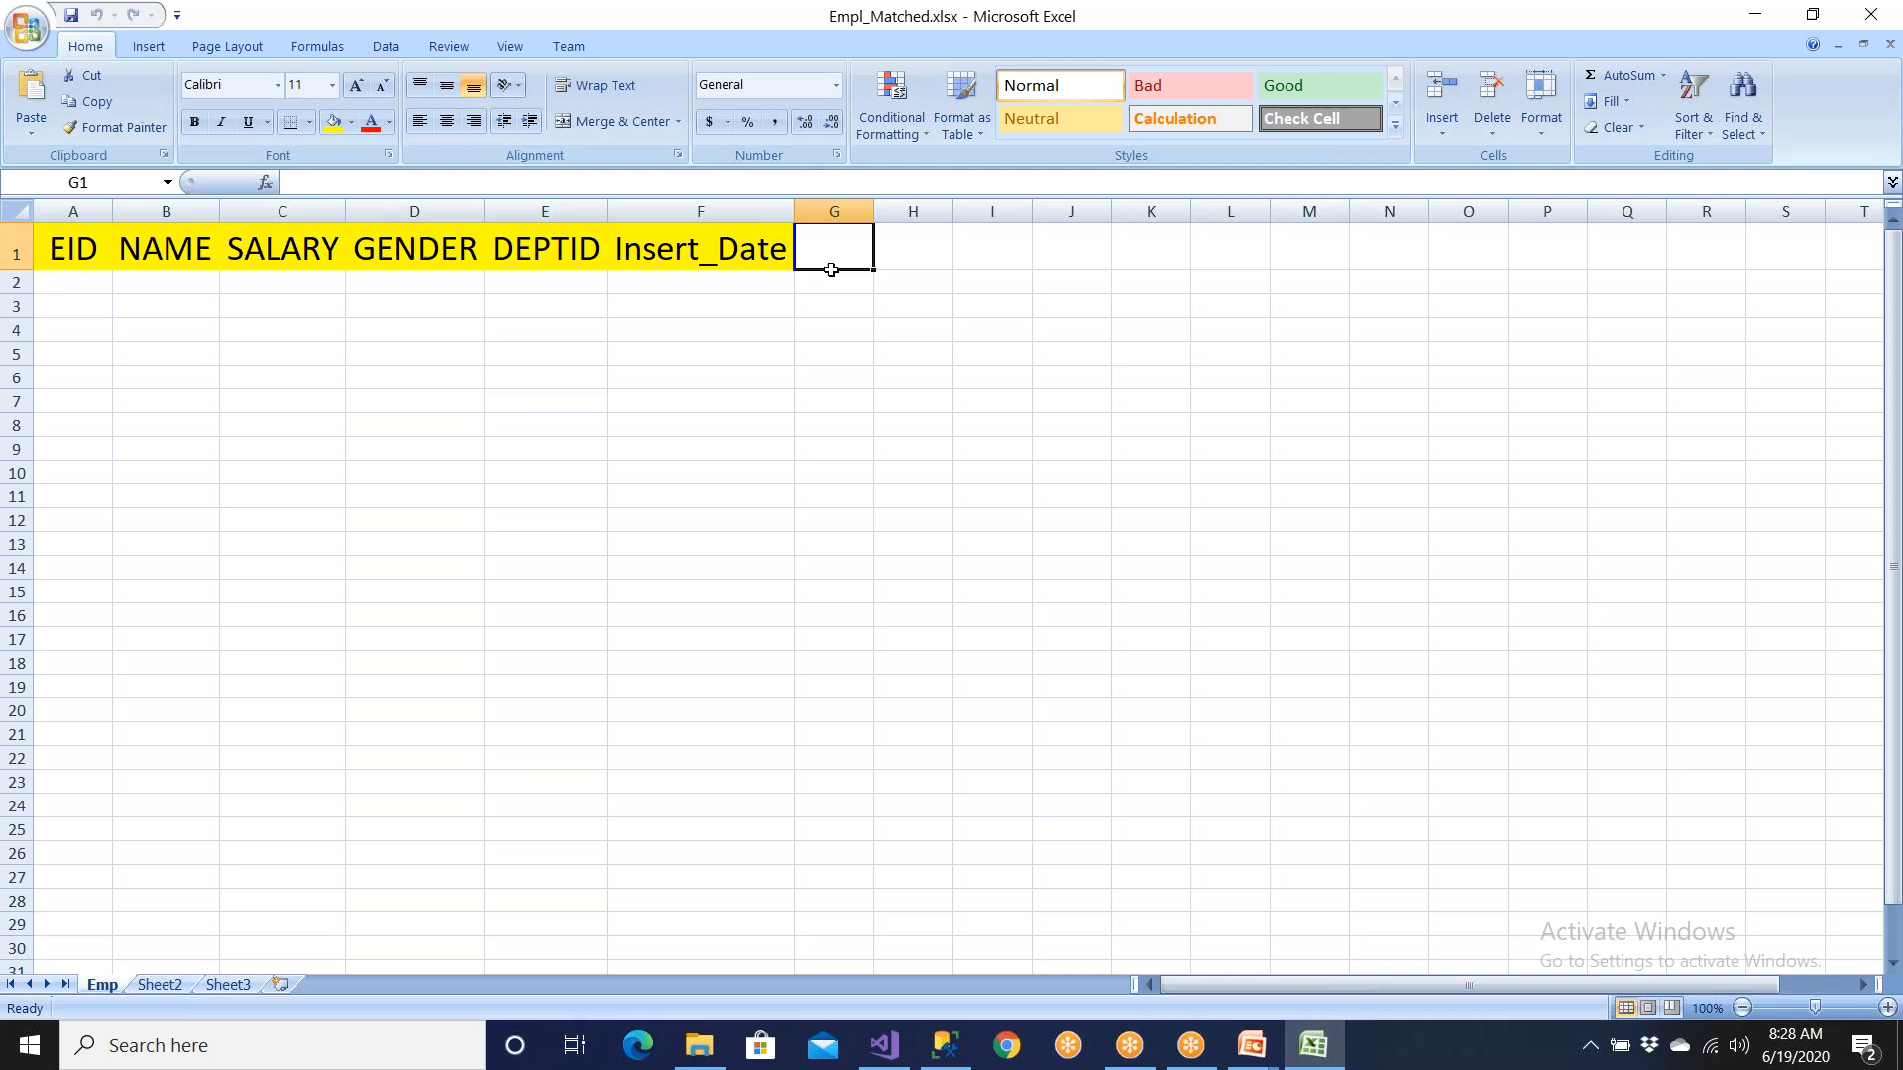
{"action": "type", "text": "UserName"}
{"action": "key", "text": "BackSpace"}
{"action": "key", "text": "BackSpace"}
{"action": "key", "text": "BackSpace"}
{"action": "key", "text": "BackSpace"}
{"action": "key", "text": "BackSpace"}
{"action": "key", "text": "BackSpace"}
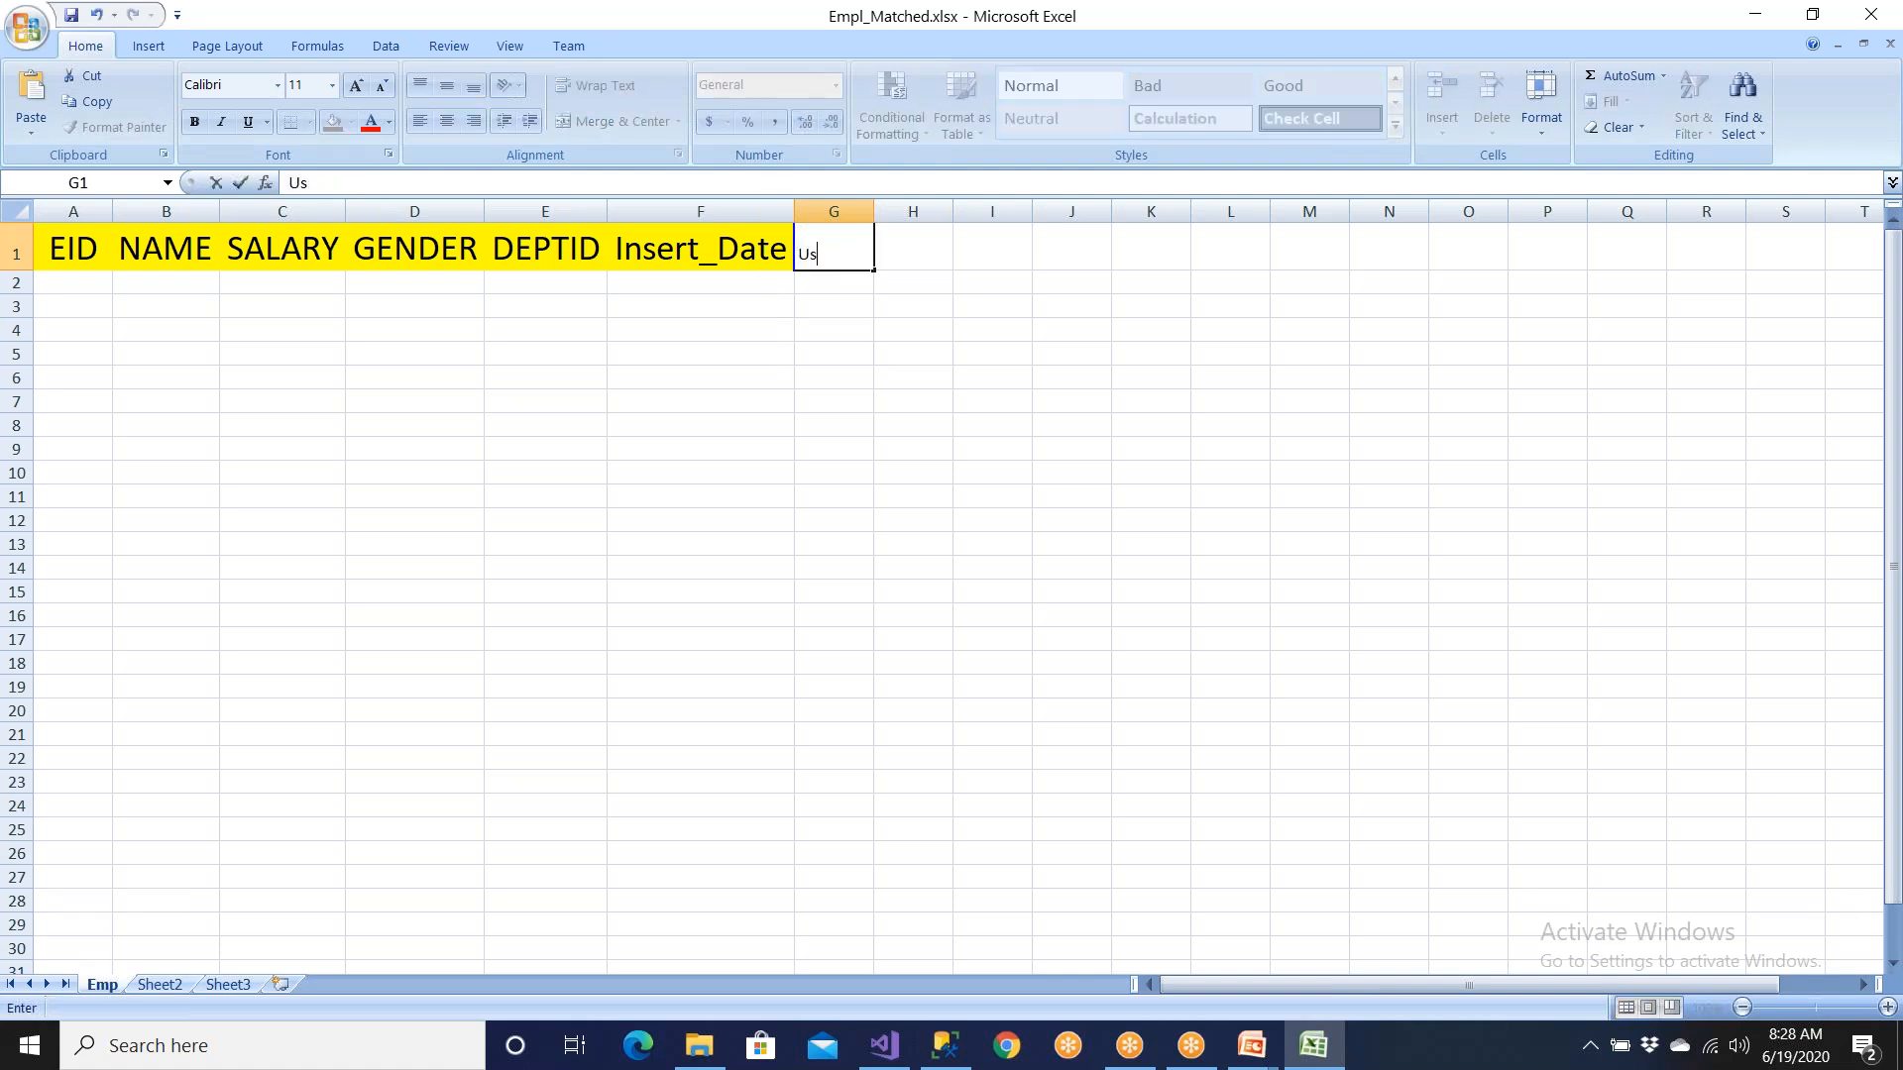
{"action": "type", "text": "r_Name"}
{"action": "key", "text": "Tab"}
{"action": "type", "text": "Tax"}
{"action": "key", "text": "Return"}
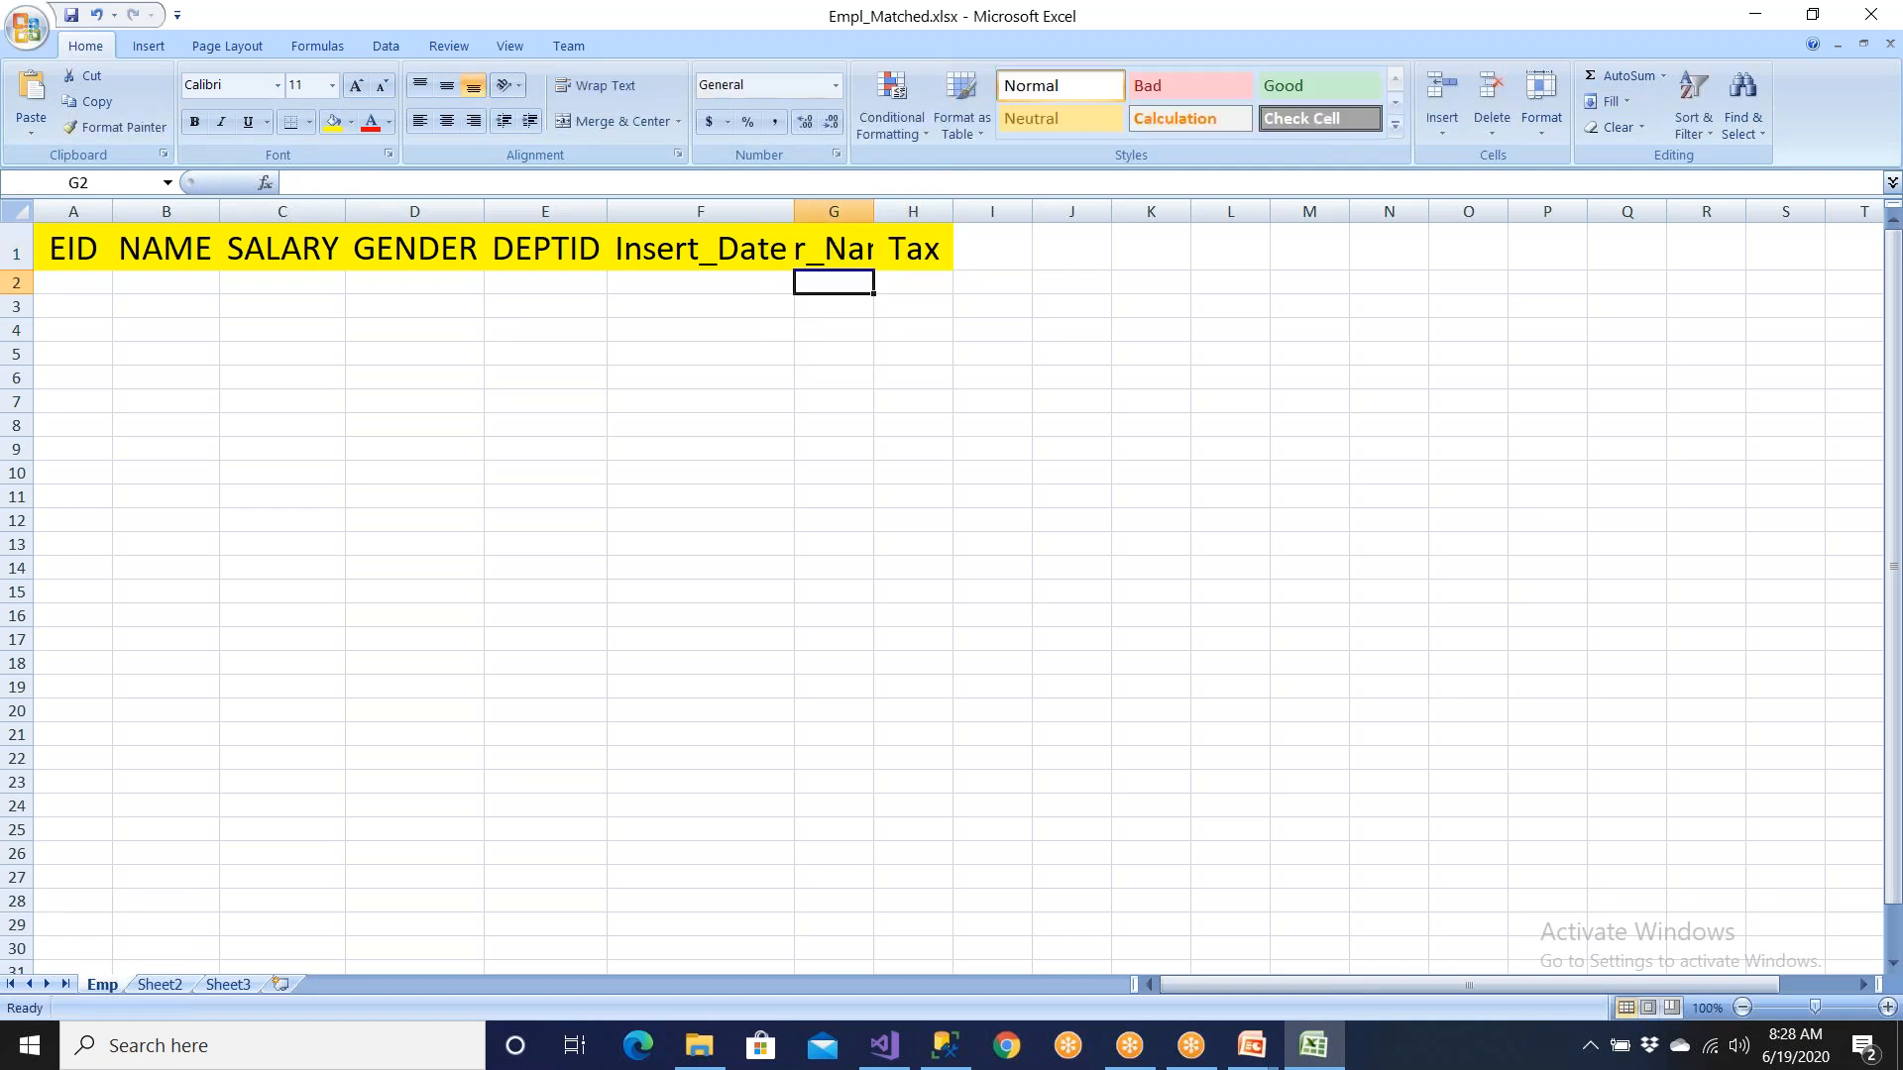
Step: Fit the width of column G to its header, and save and close the workbook
{"action": "double_click", "coordinate": [873, 211]}
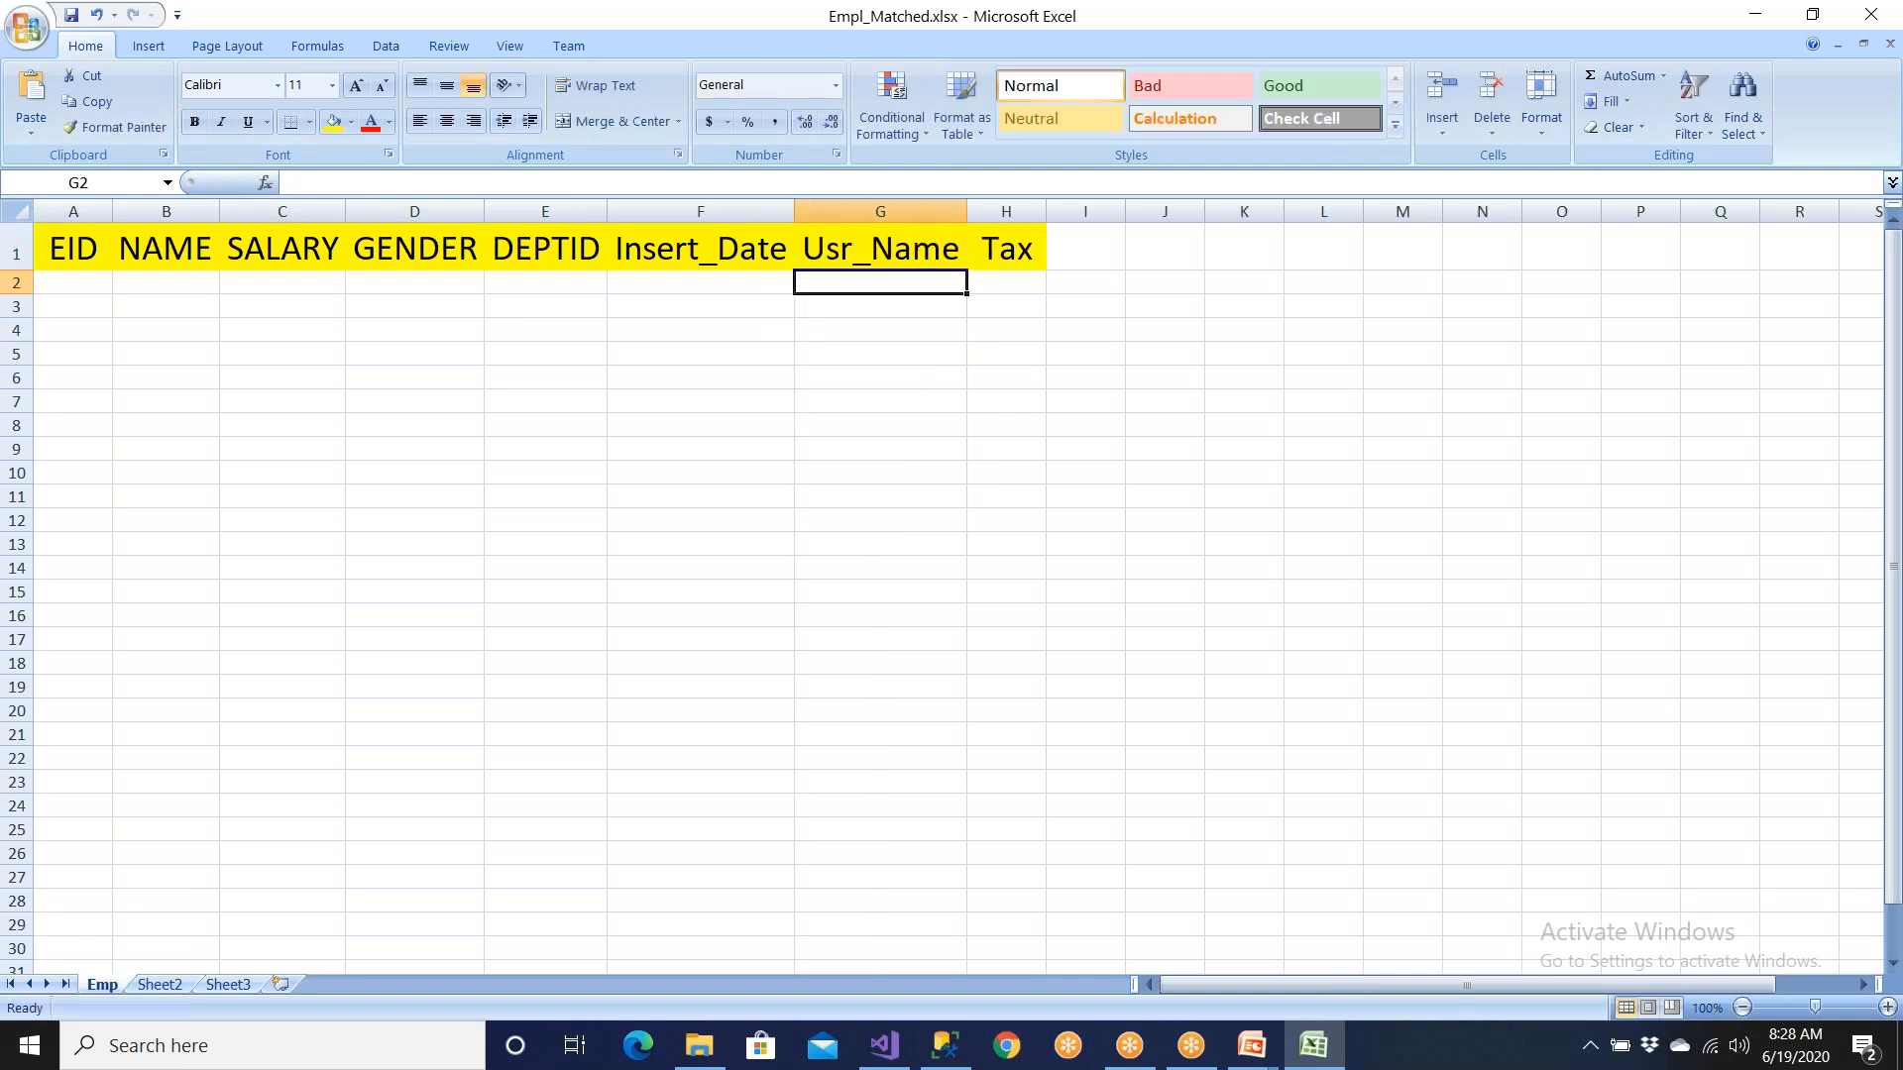
{"action": "key", "text": "ctrl+c"}
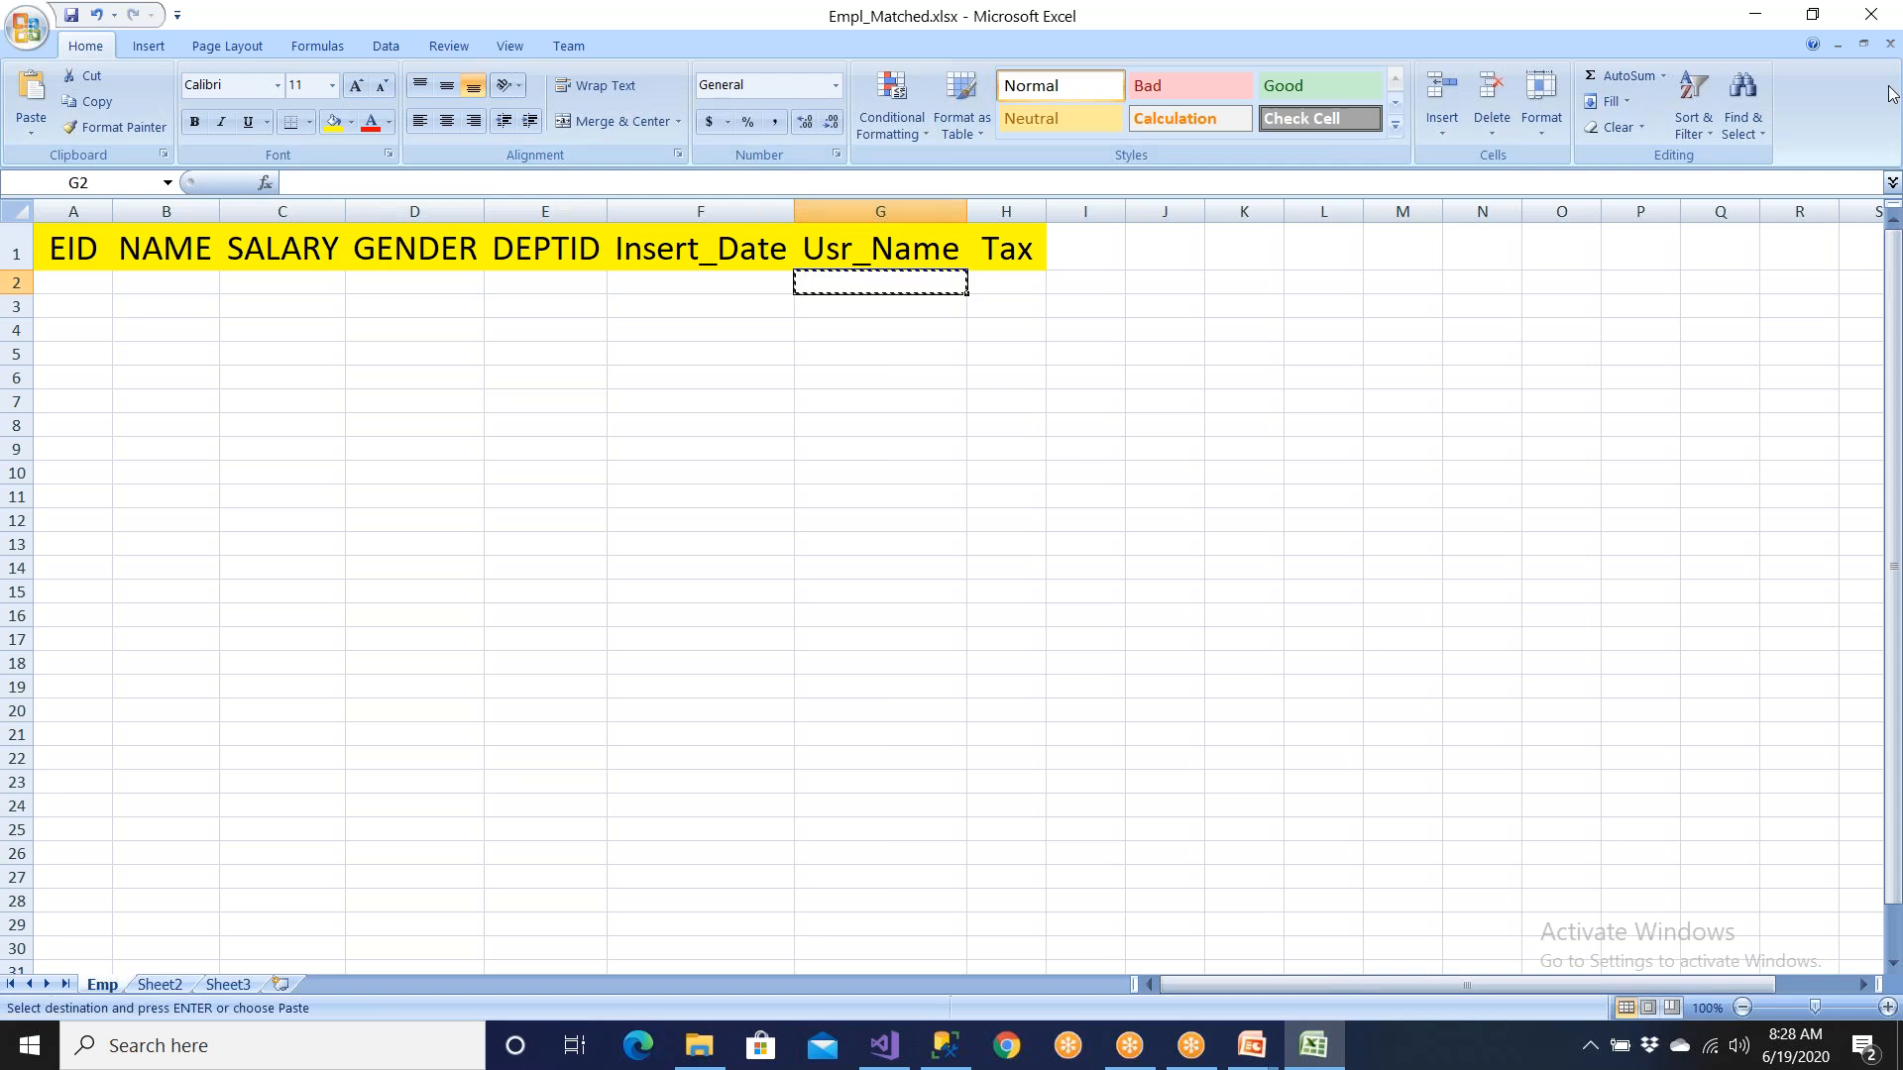
{"action": "left_click", "coordinate": [1871, 14]}
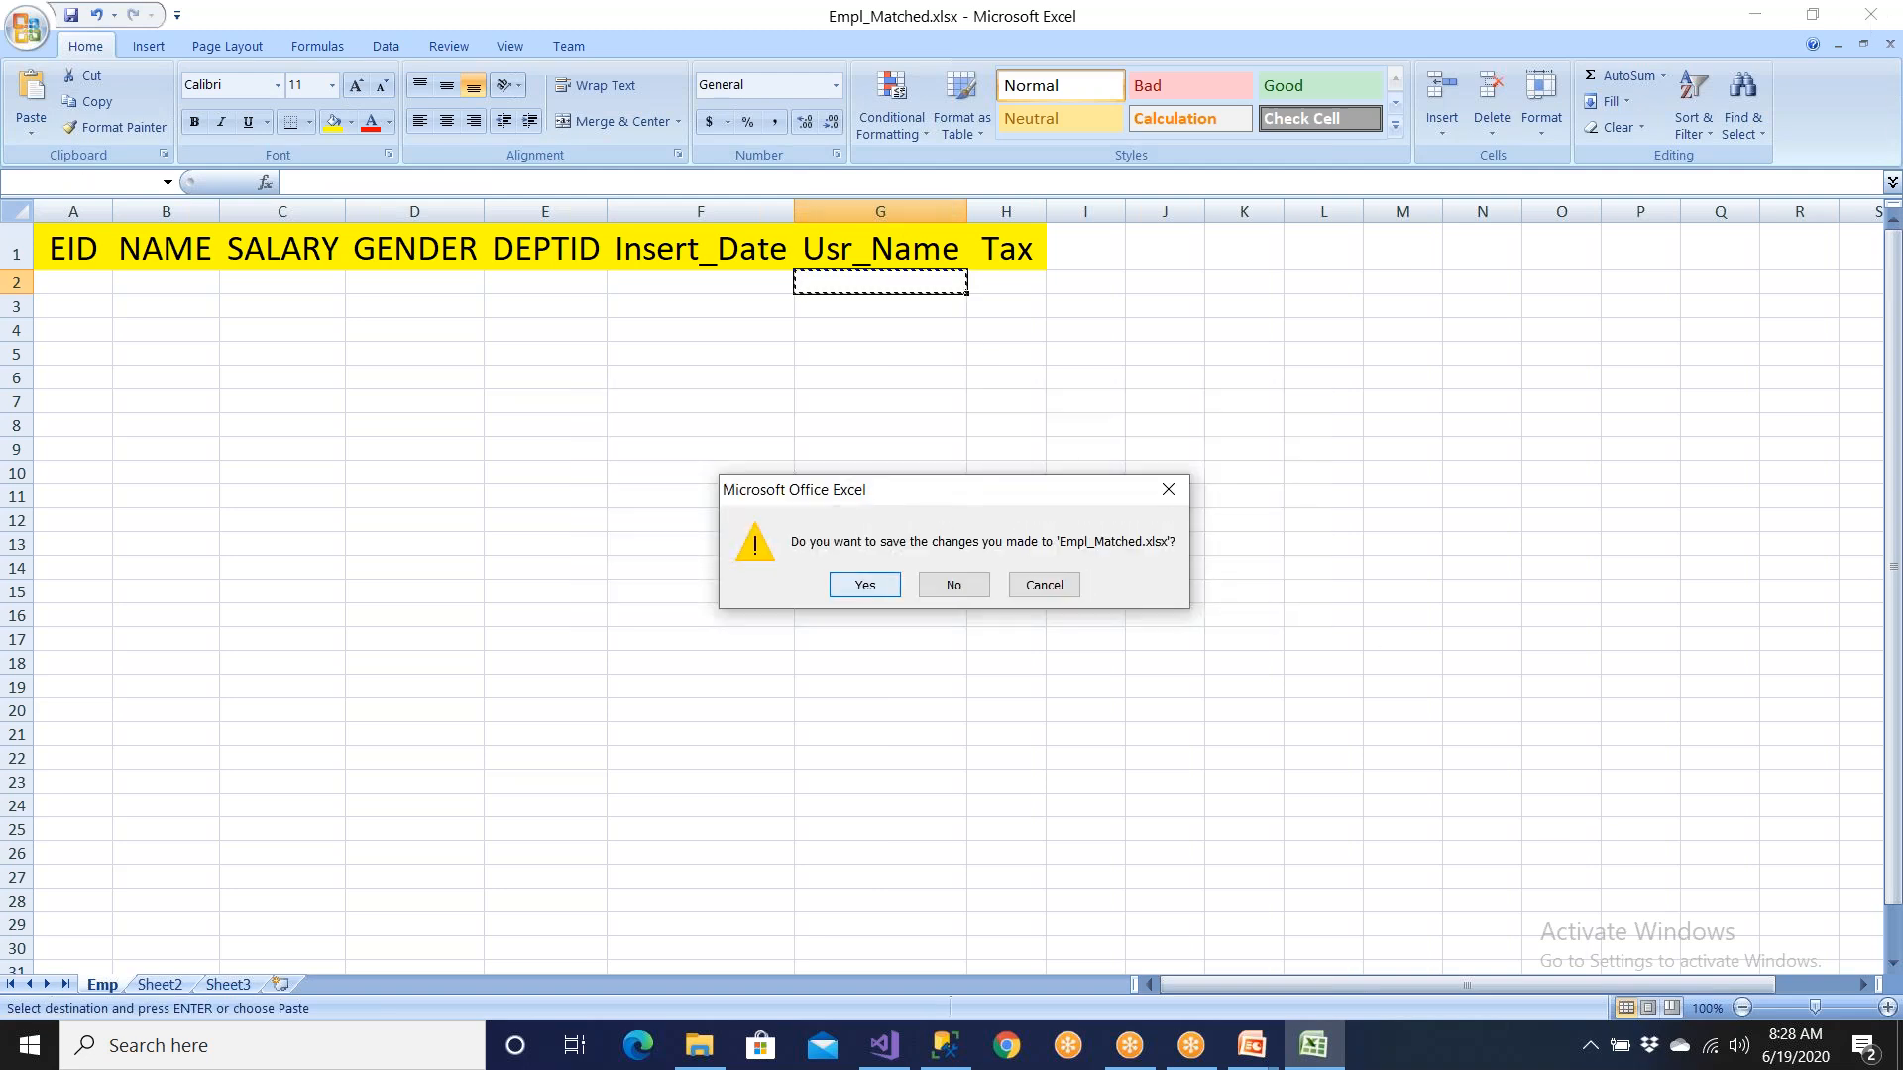
{"action": "left_click", "coordinate": [860, 581]}
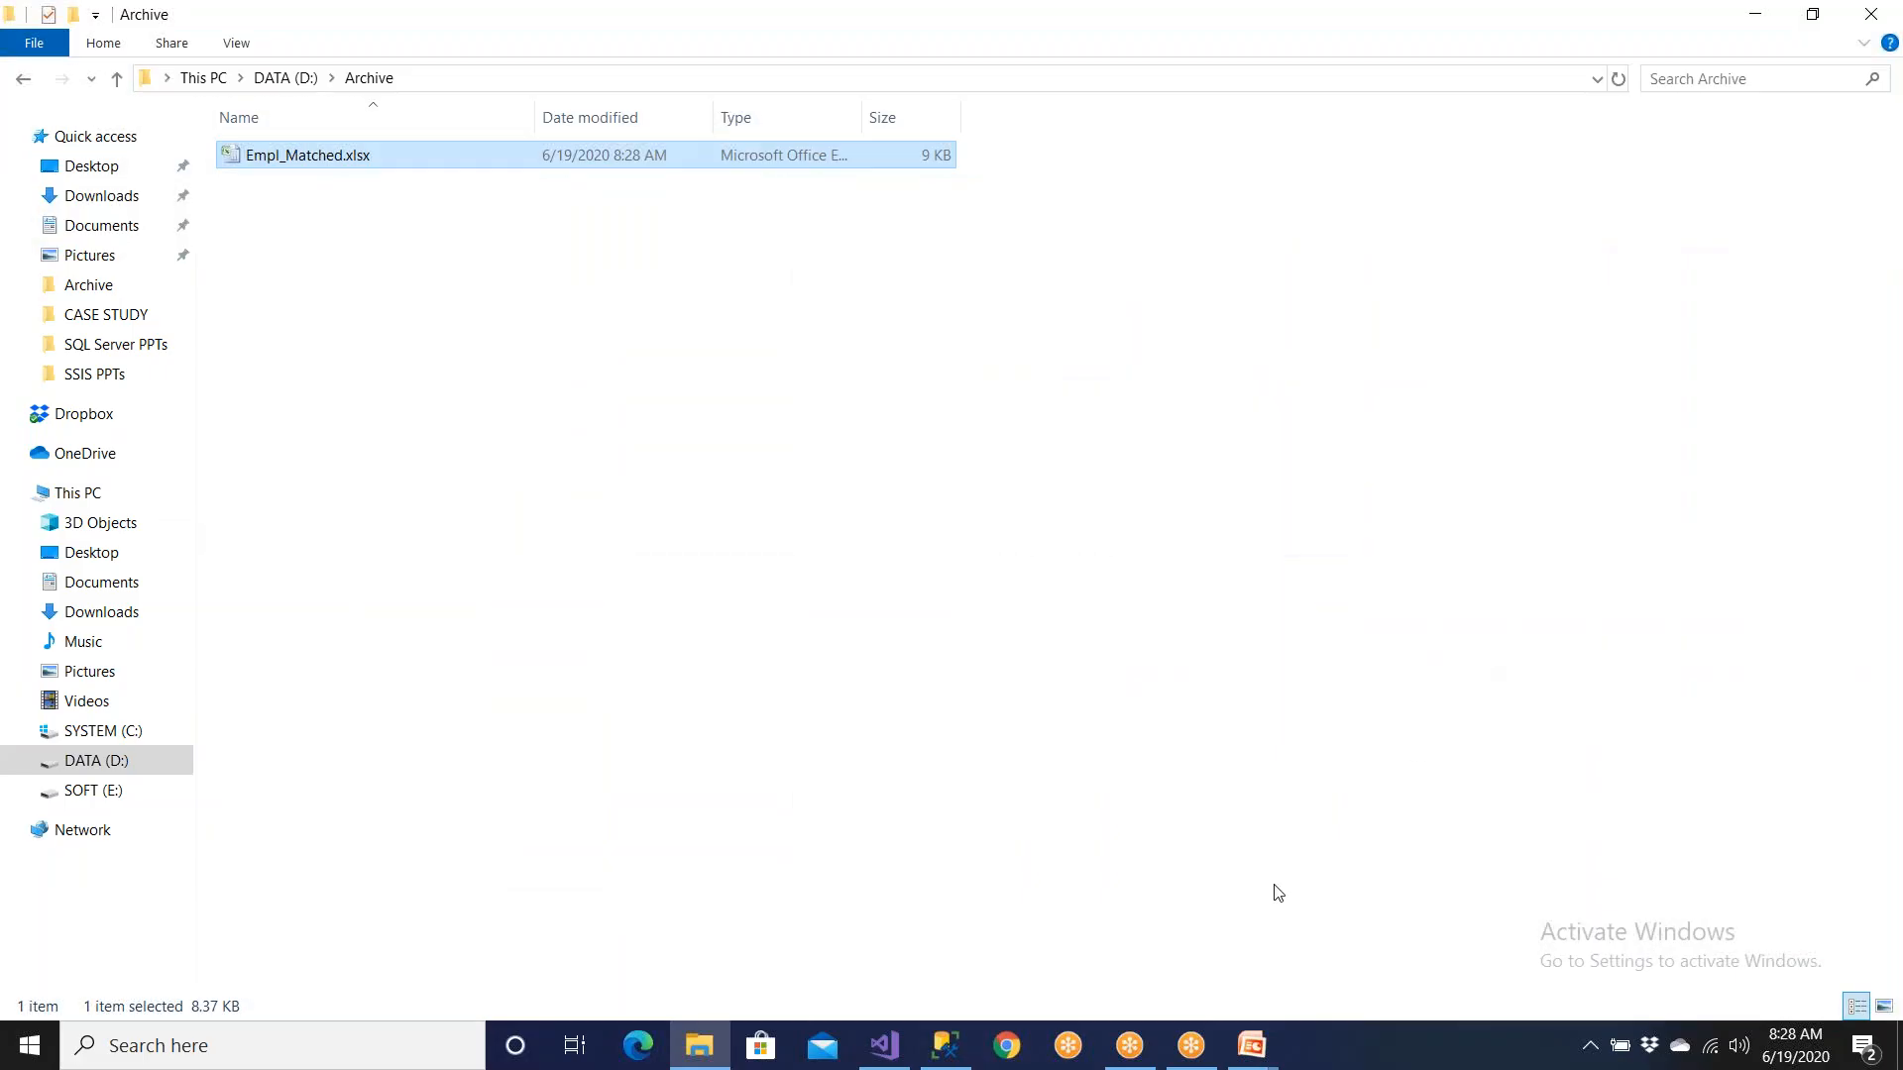
Step: Return to the Data Conversion editor in Visual Studio, include all available input columns and widen the Data Type column to read the full types
{"action": "left_click", "coordinate": [884, 1046]}
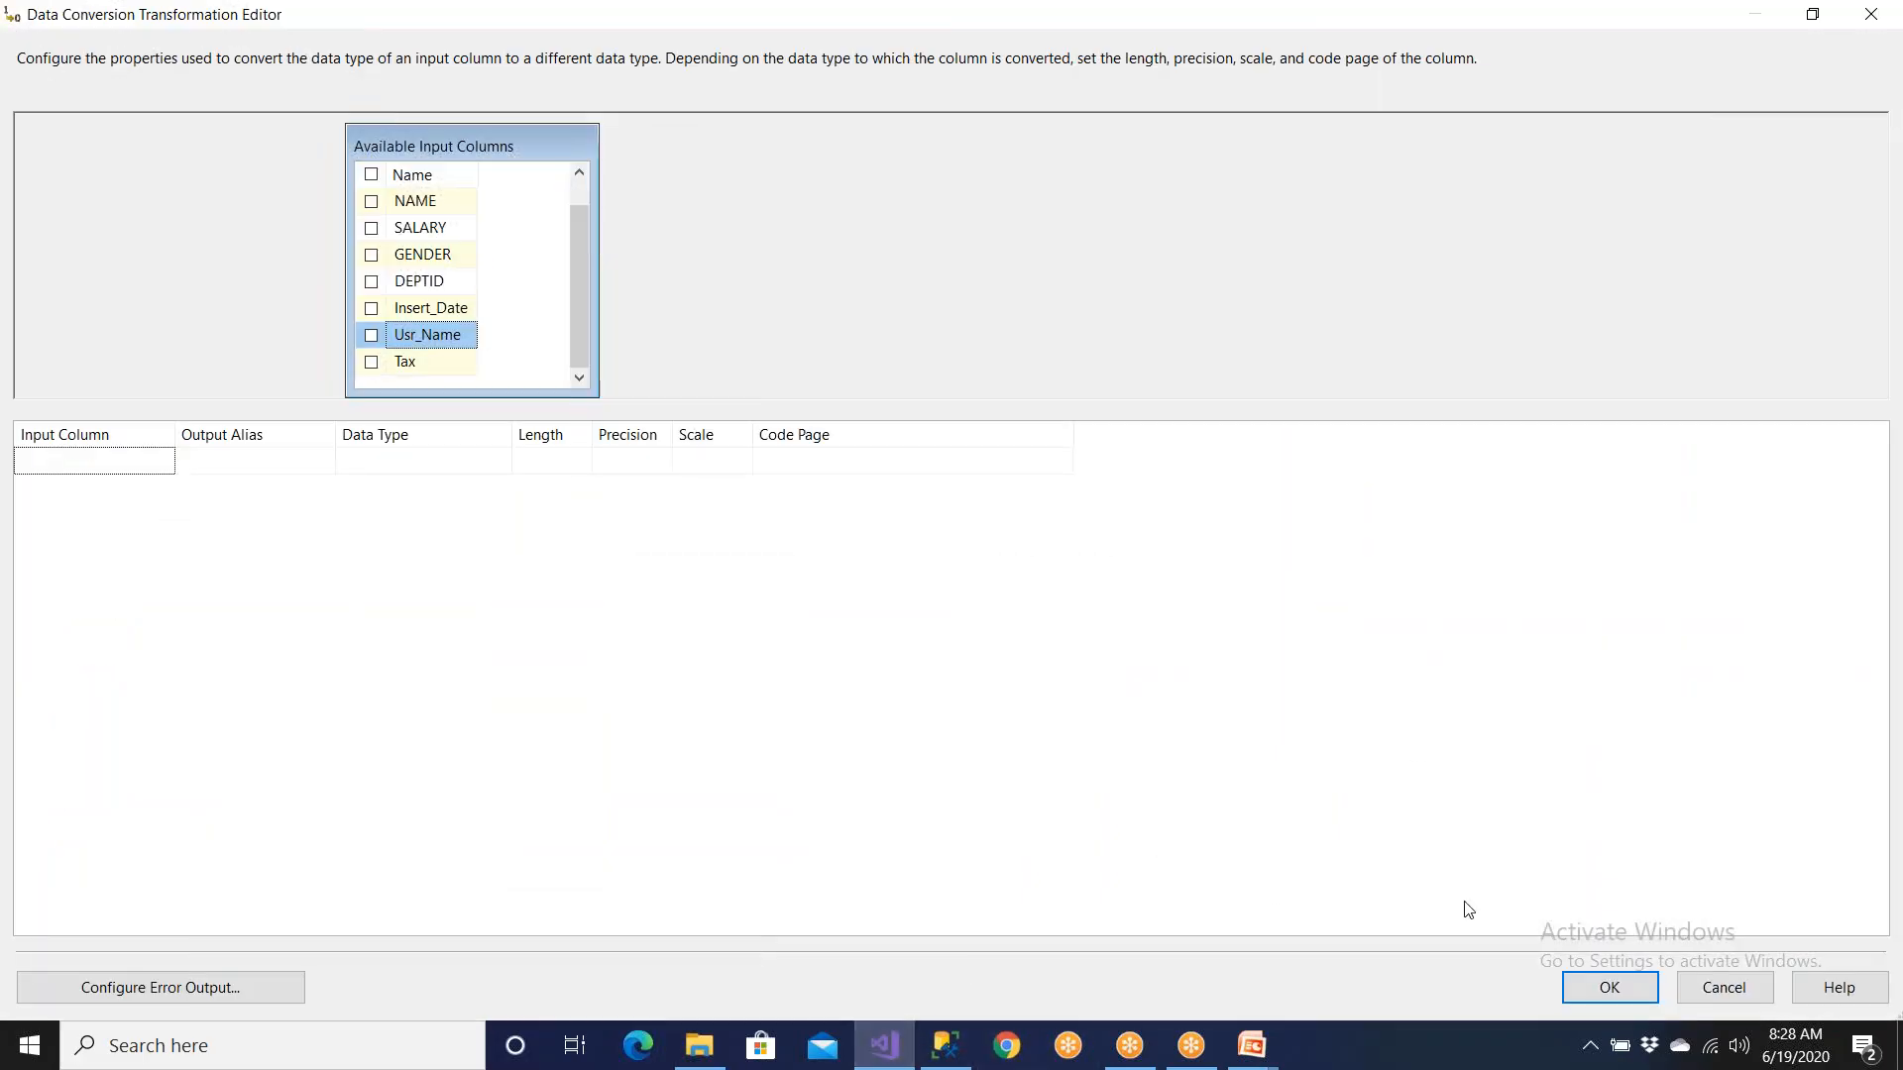
{"action": "left_click", "coordinate": [372, 176]}
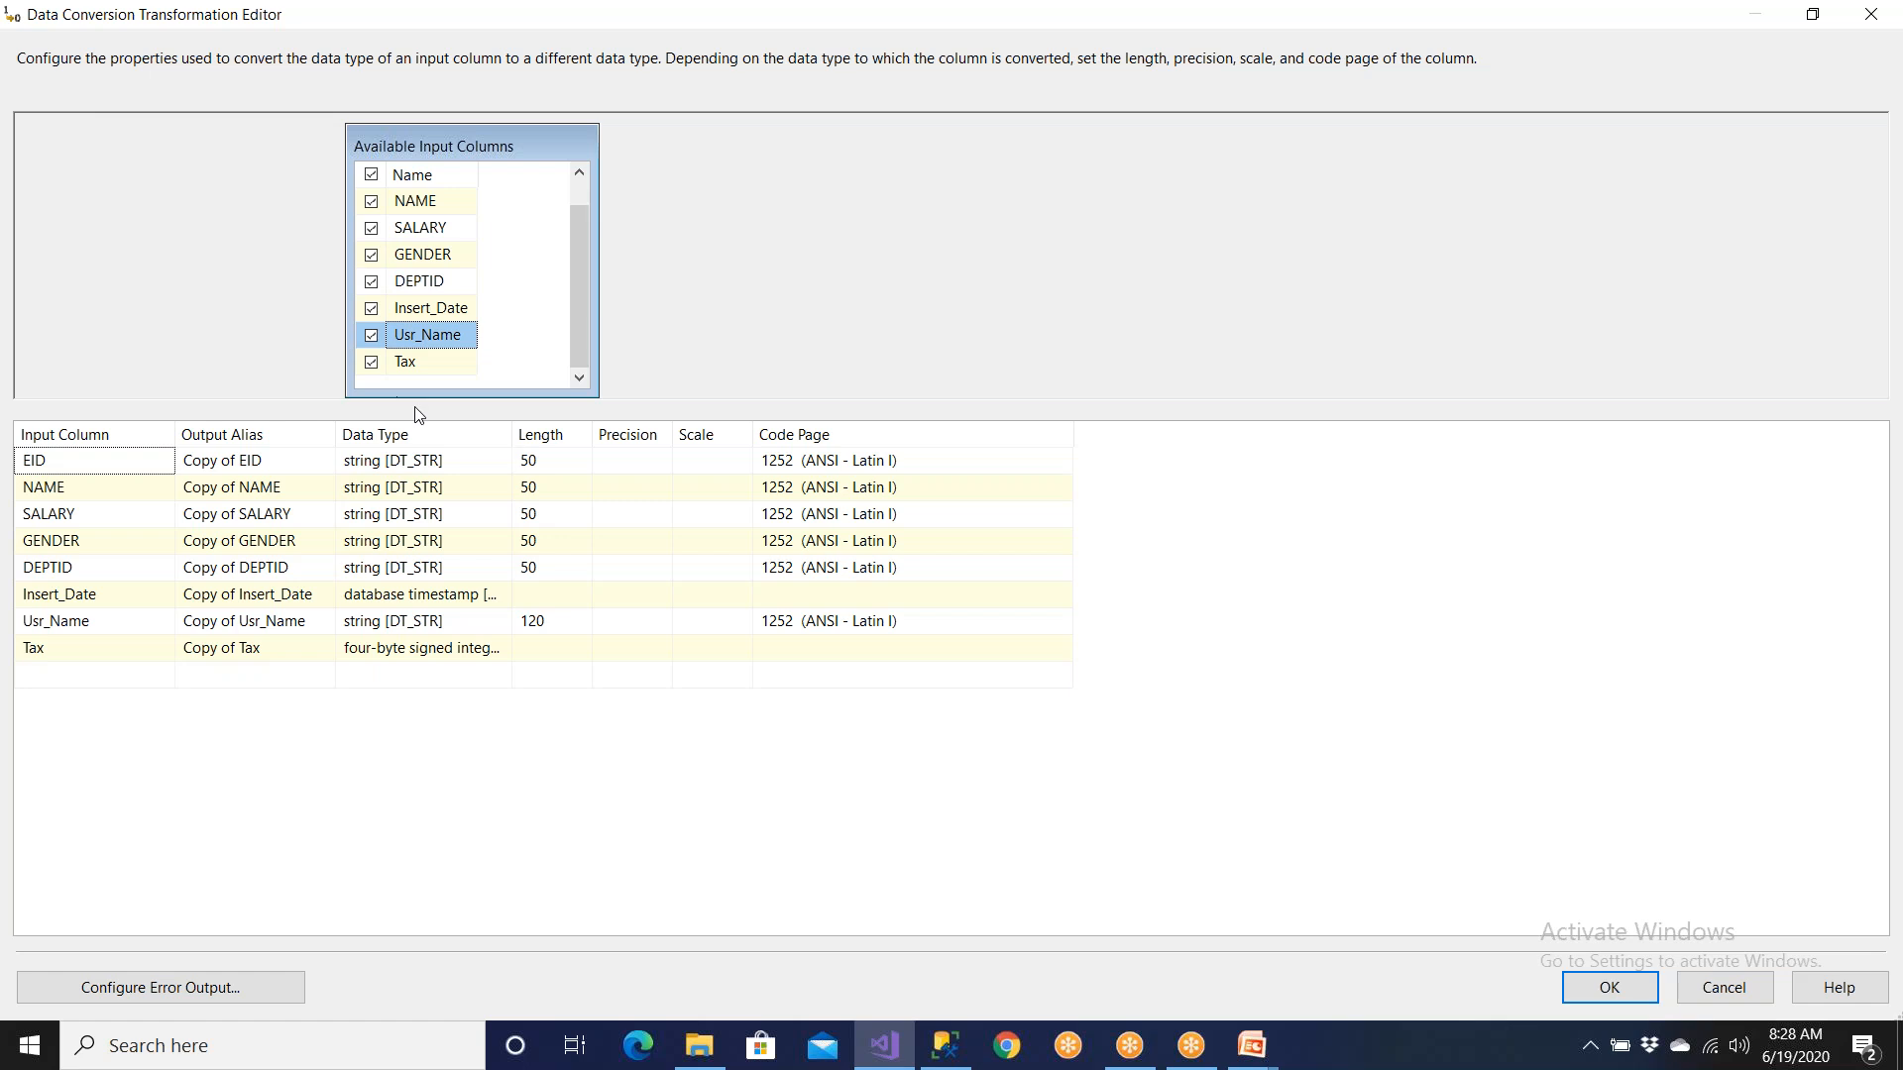
{"action": "left_click_drag", "start_coordinate": [512, 436], "coordinate": [676, 455]}
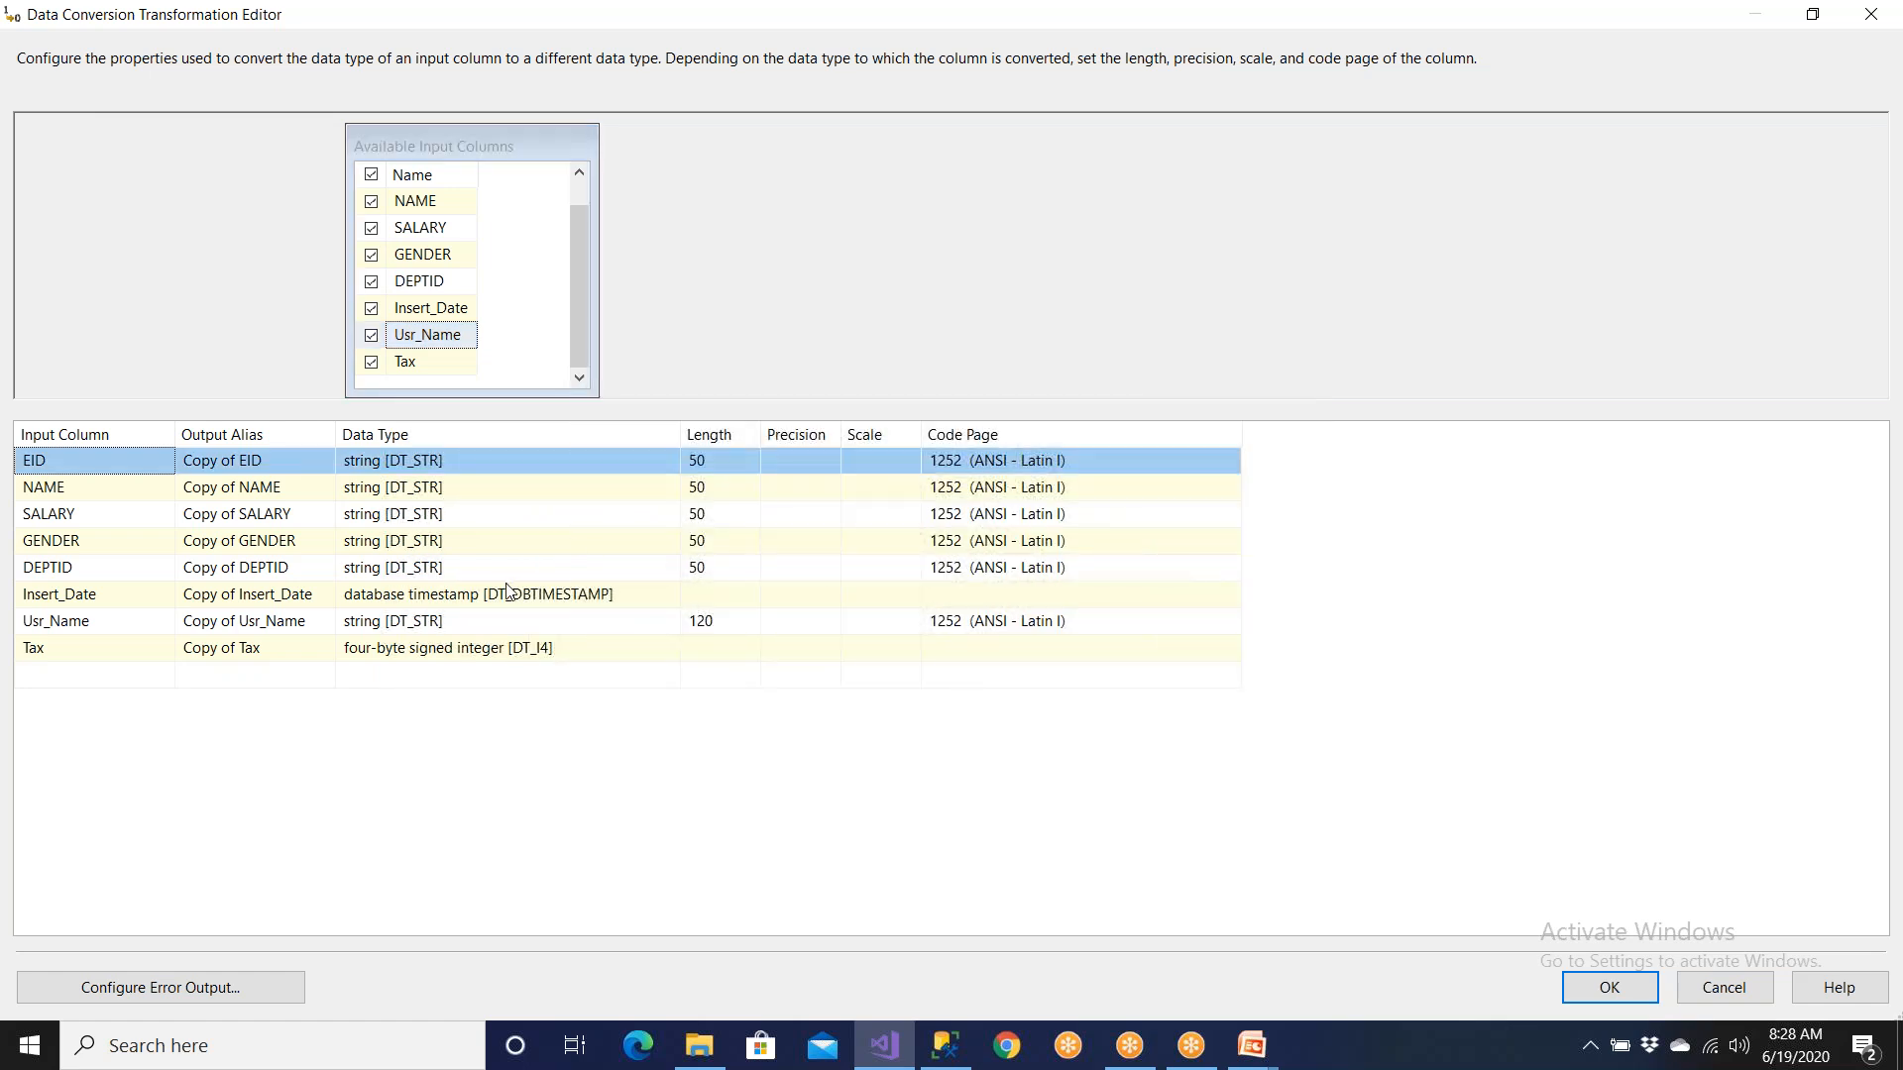
{"action": "left_click", "coordinate": [472, 656]}
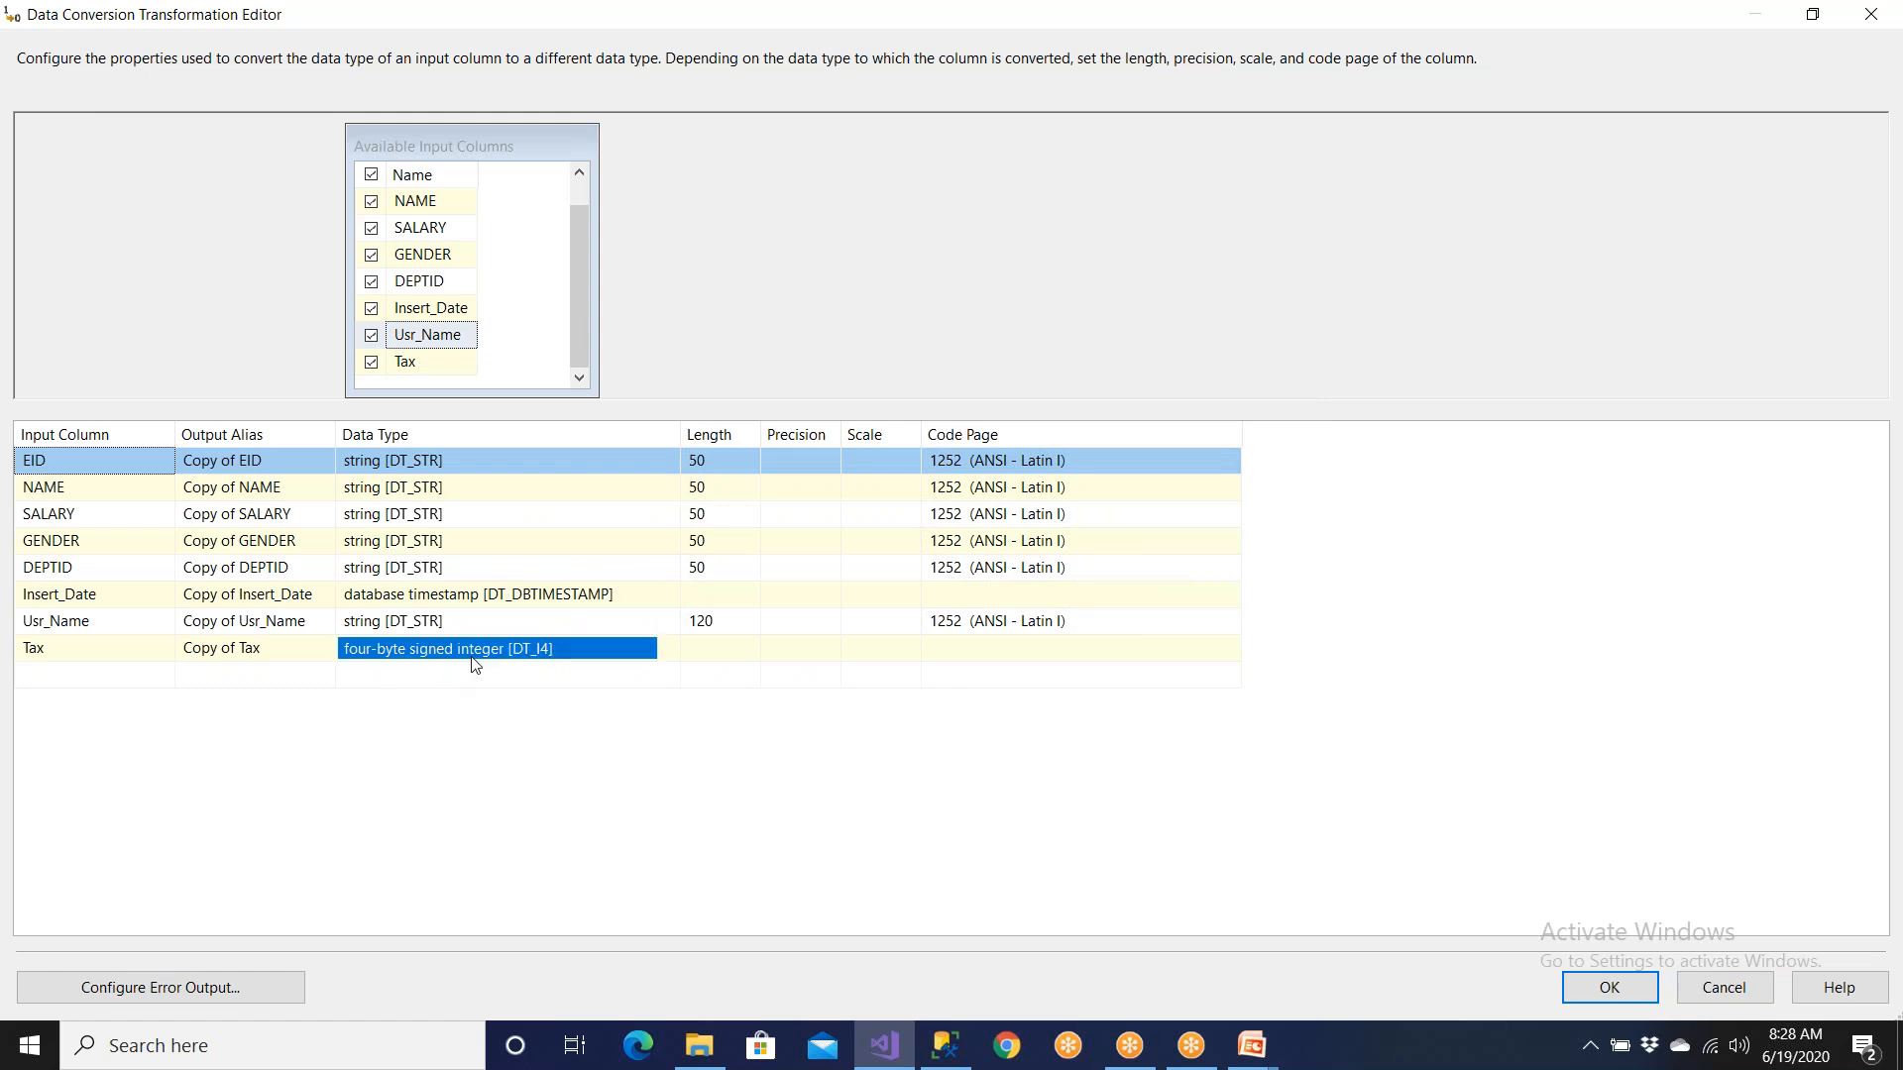
{"action": "left_click", "coordinate": [507, 596]}
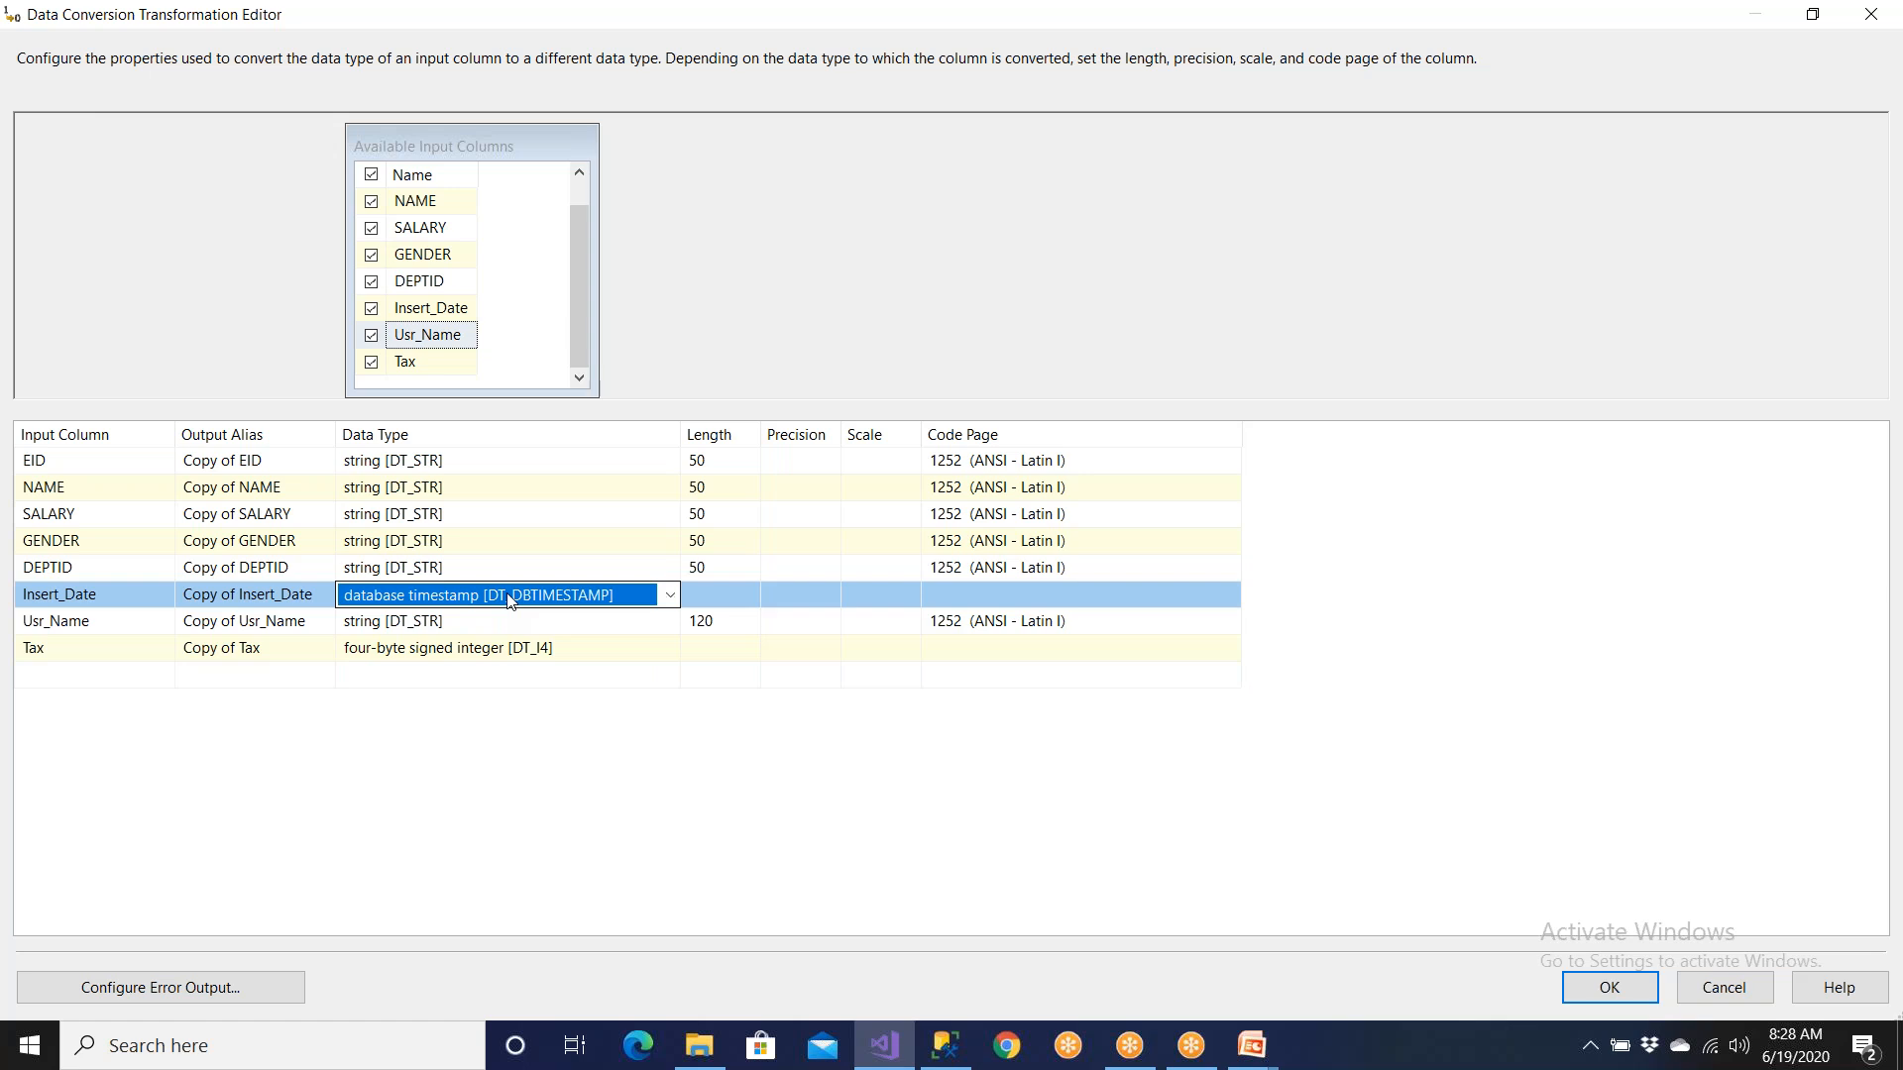
Step: Set the data type of the EID, NAME and SALARY columns to Unicode string [DT_WSTR]
{"action": "left_click", "coordinate": [485, 472]}
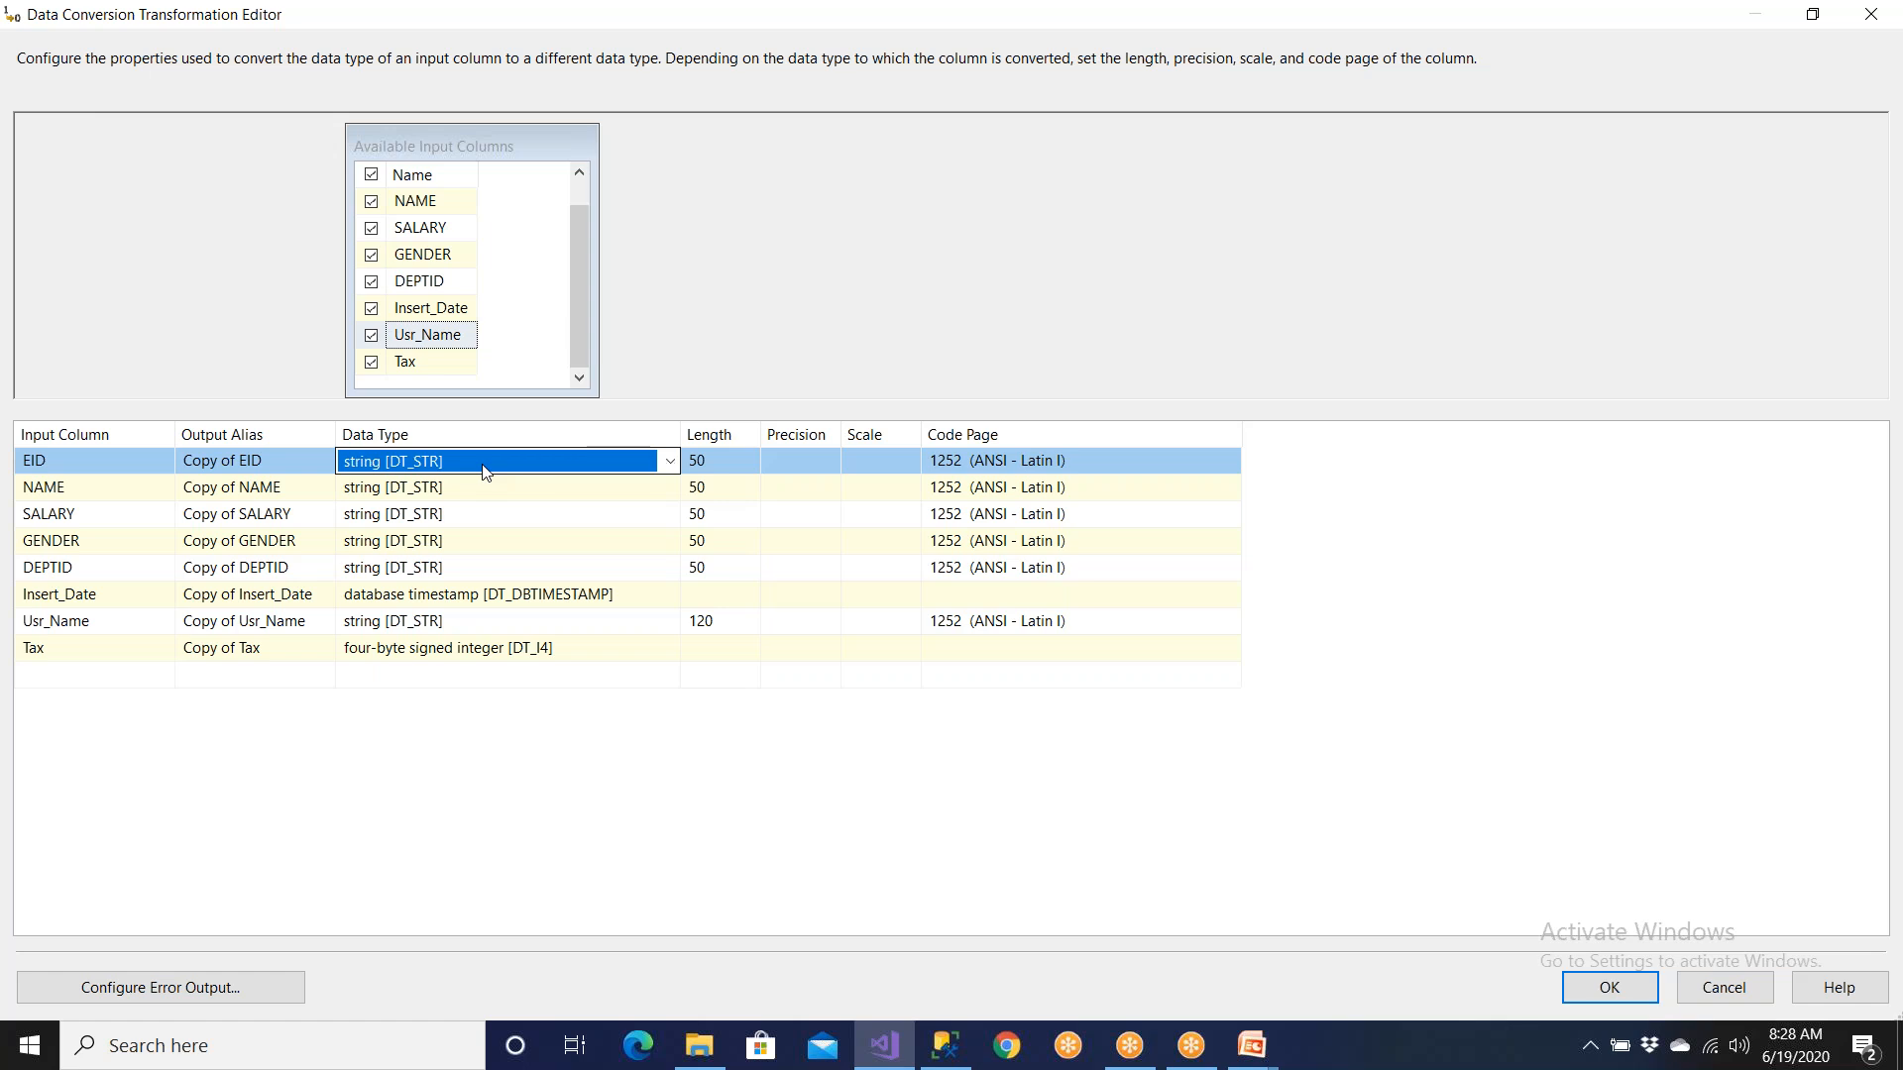
{"action": "left_click", "coordinate": [485, 472]}
{"action": "key", "text": "u"}
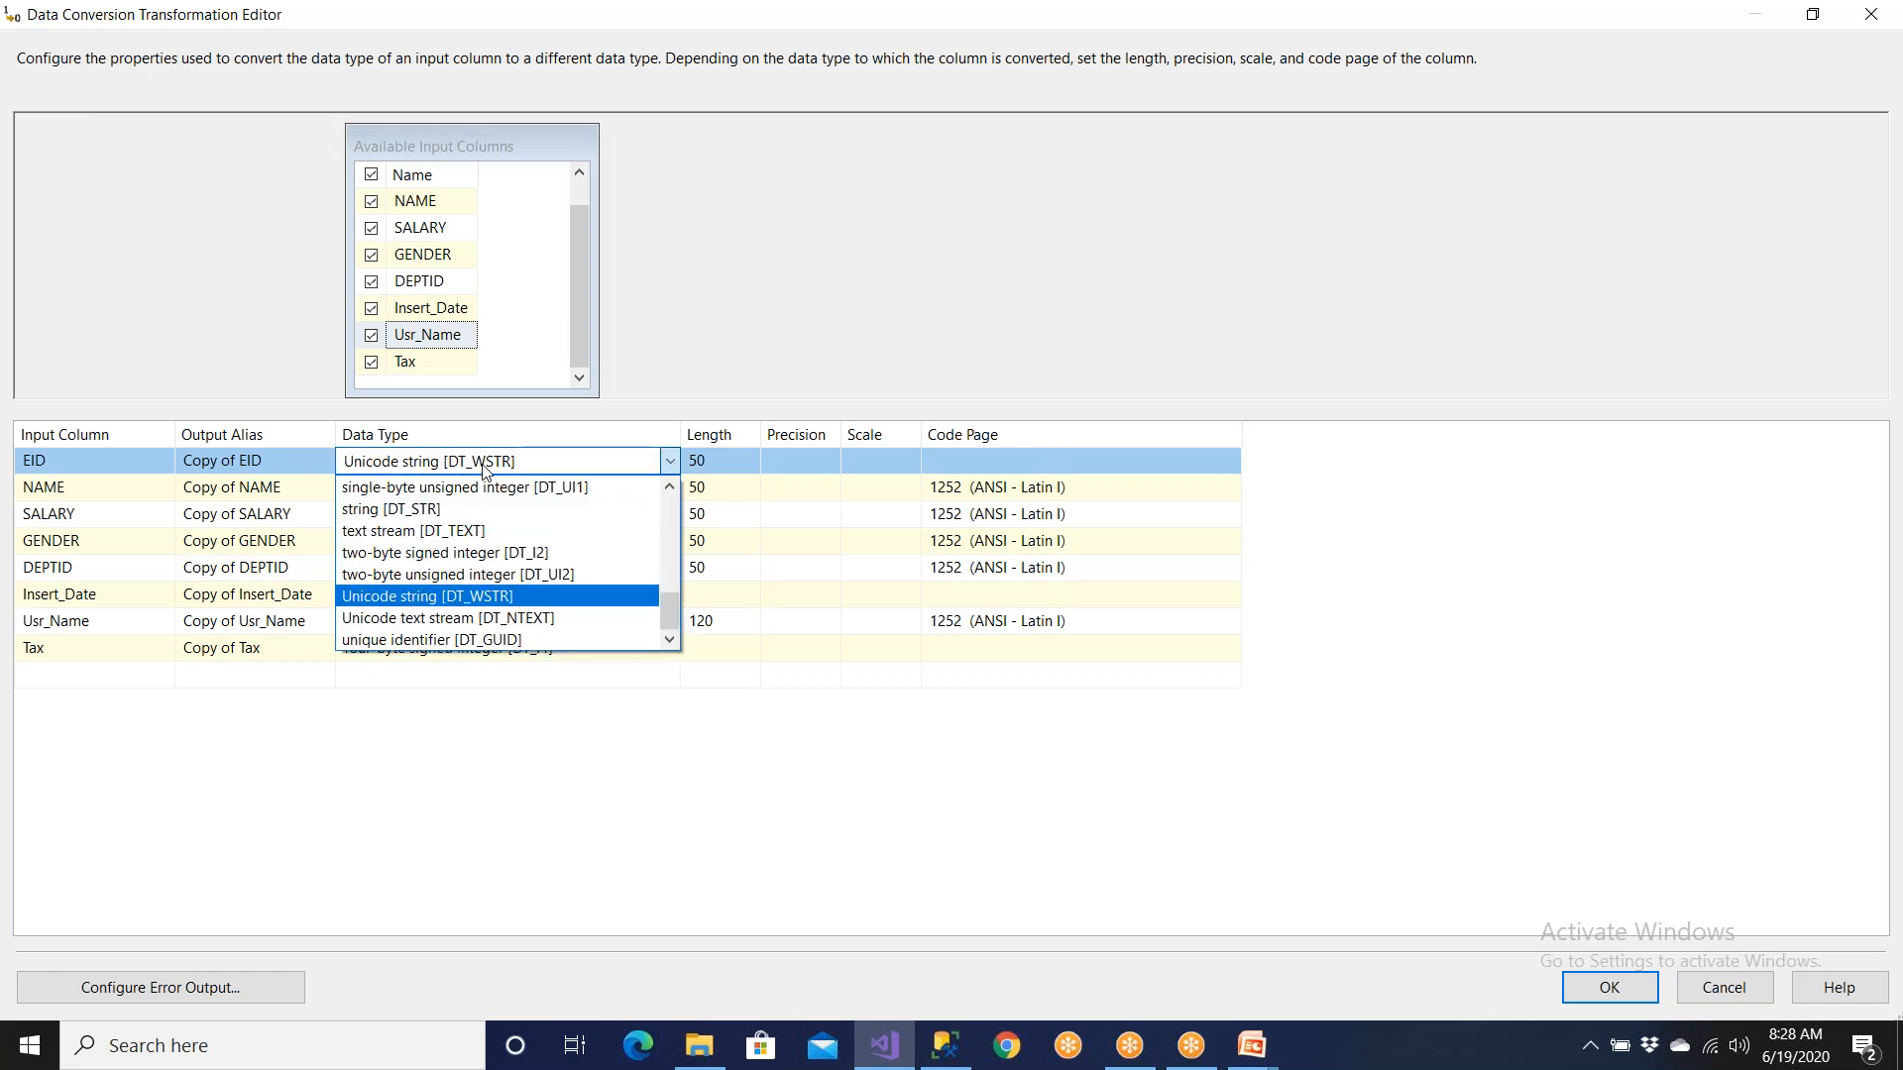
{"action": "left_click", "coordinate": [485, 472]}
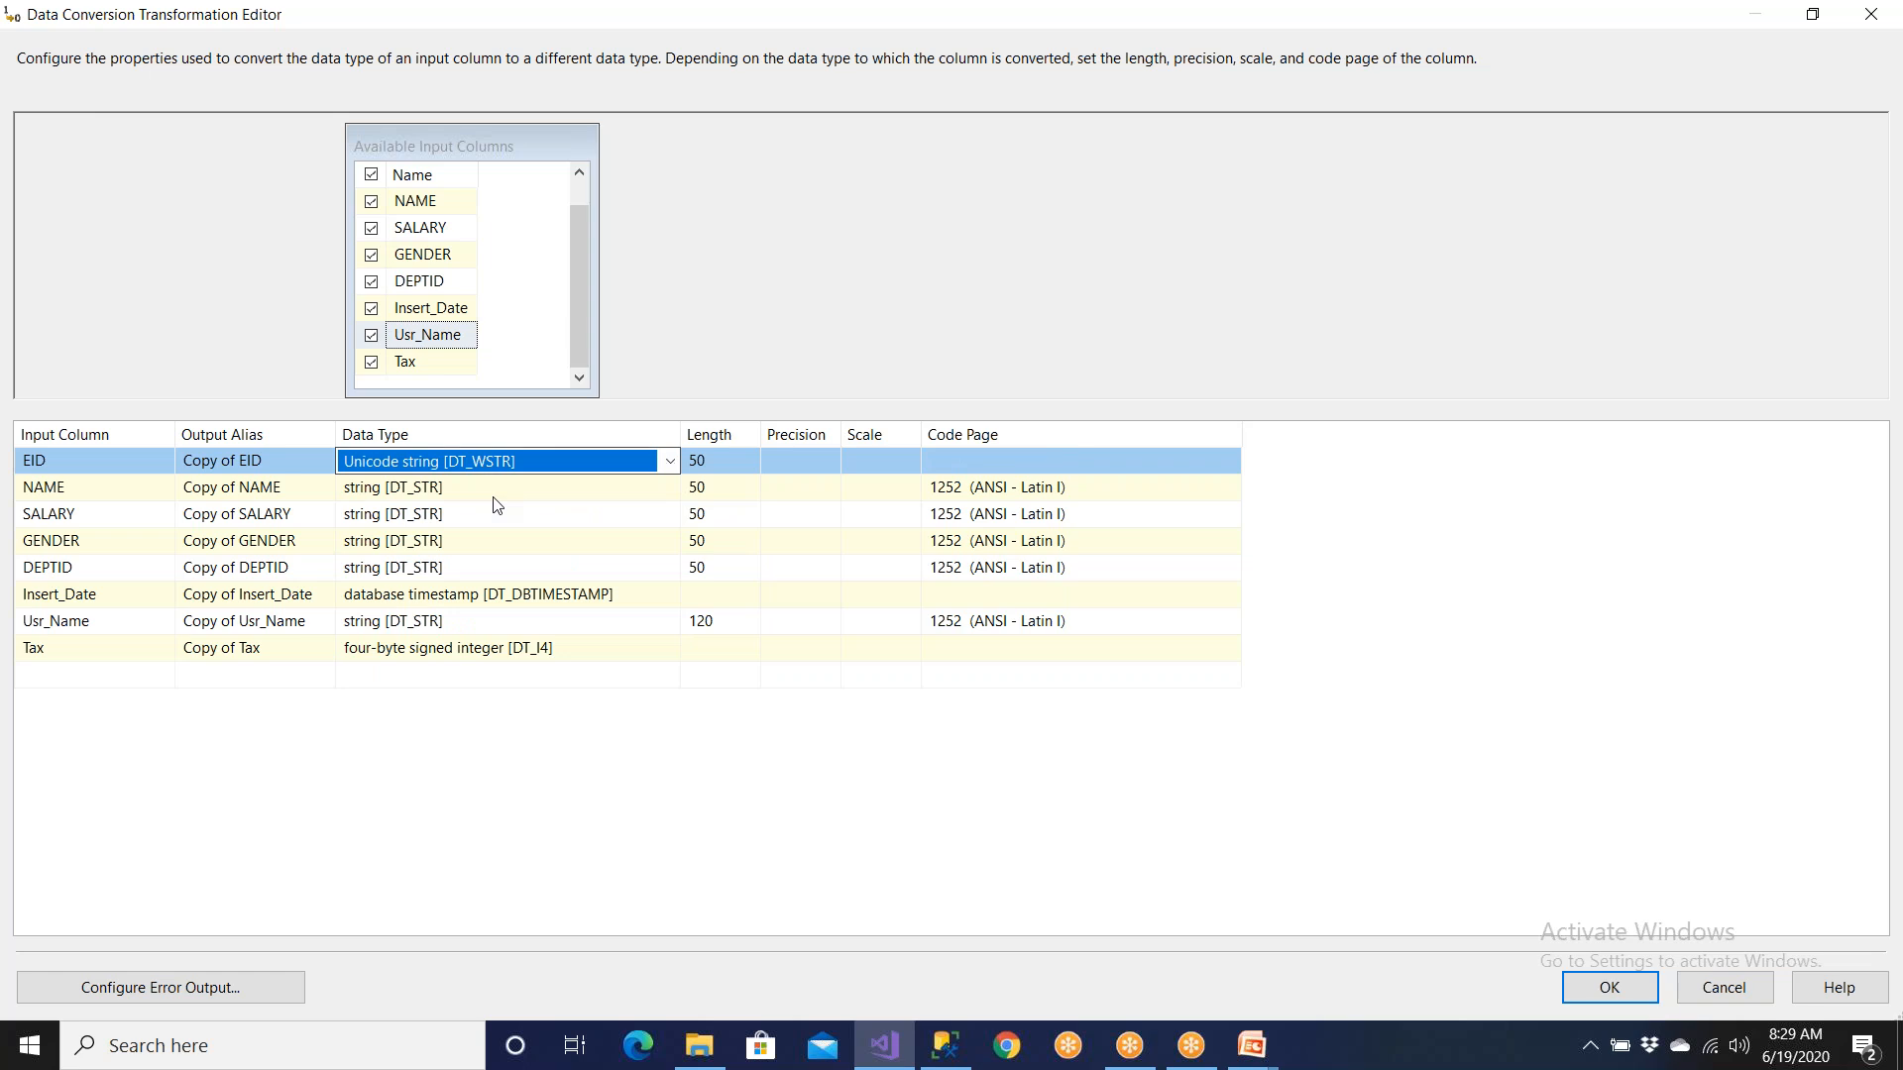
{"action": "left_click", "coordinate": [505, 488]}
{"action": "left_click", "coordinate": [506, 488]}
{"action": "key", "text": "u"}
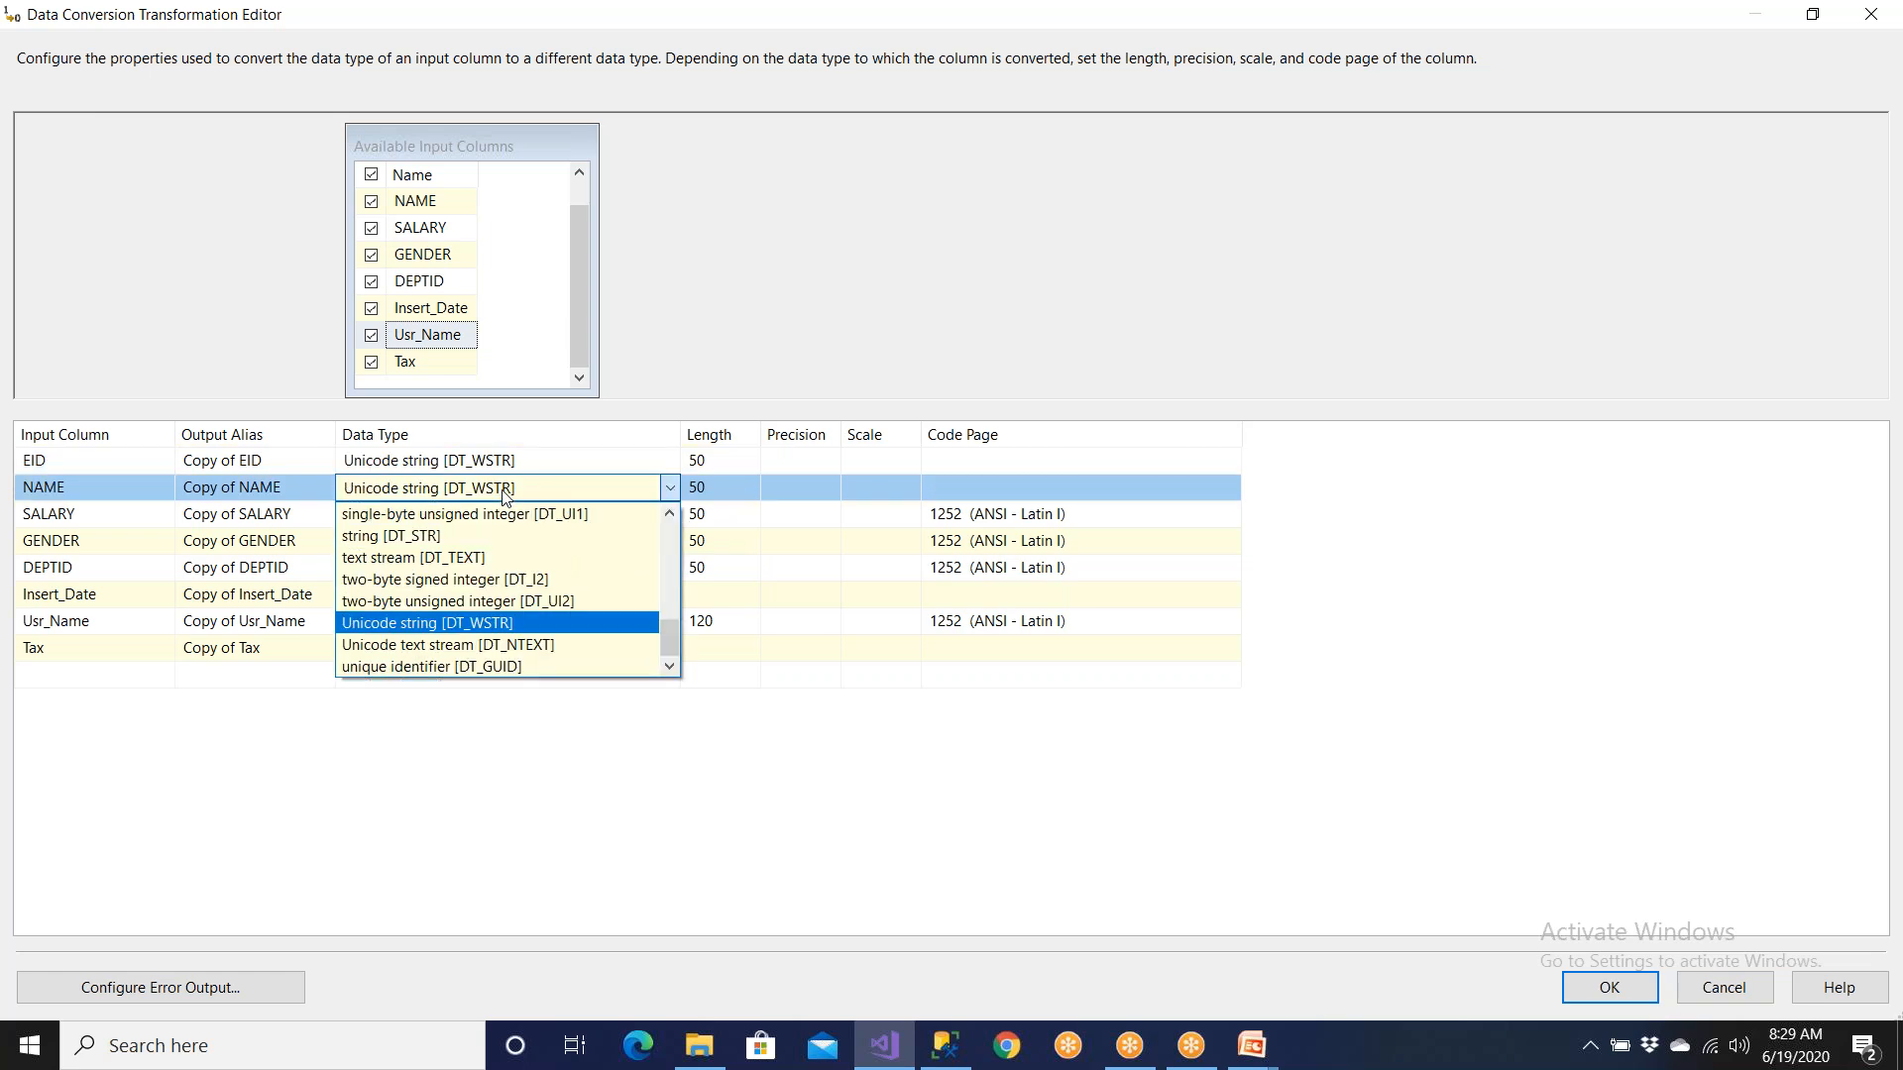
{"action": "left_click", "coordinate": [506, 487]}
{"action": "left_click", "coordinate": [489, 518]}
{"action": "left_click", "coordinate": [489, 518]}
{"action": "key", "text": "u"}
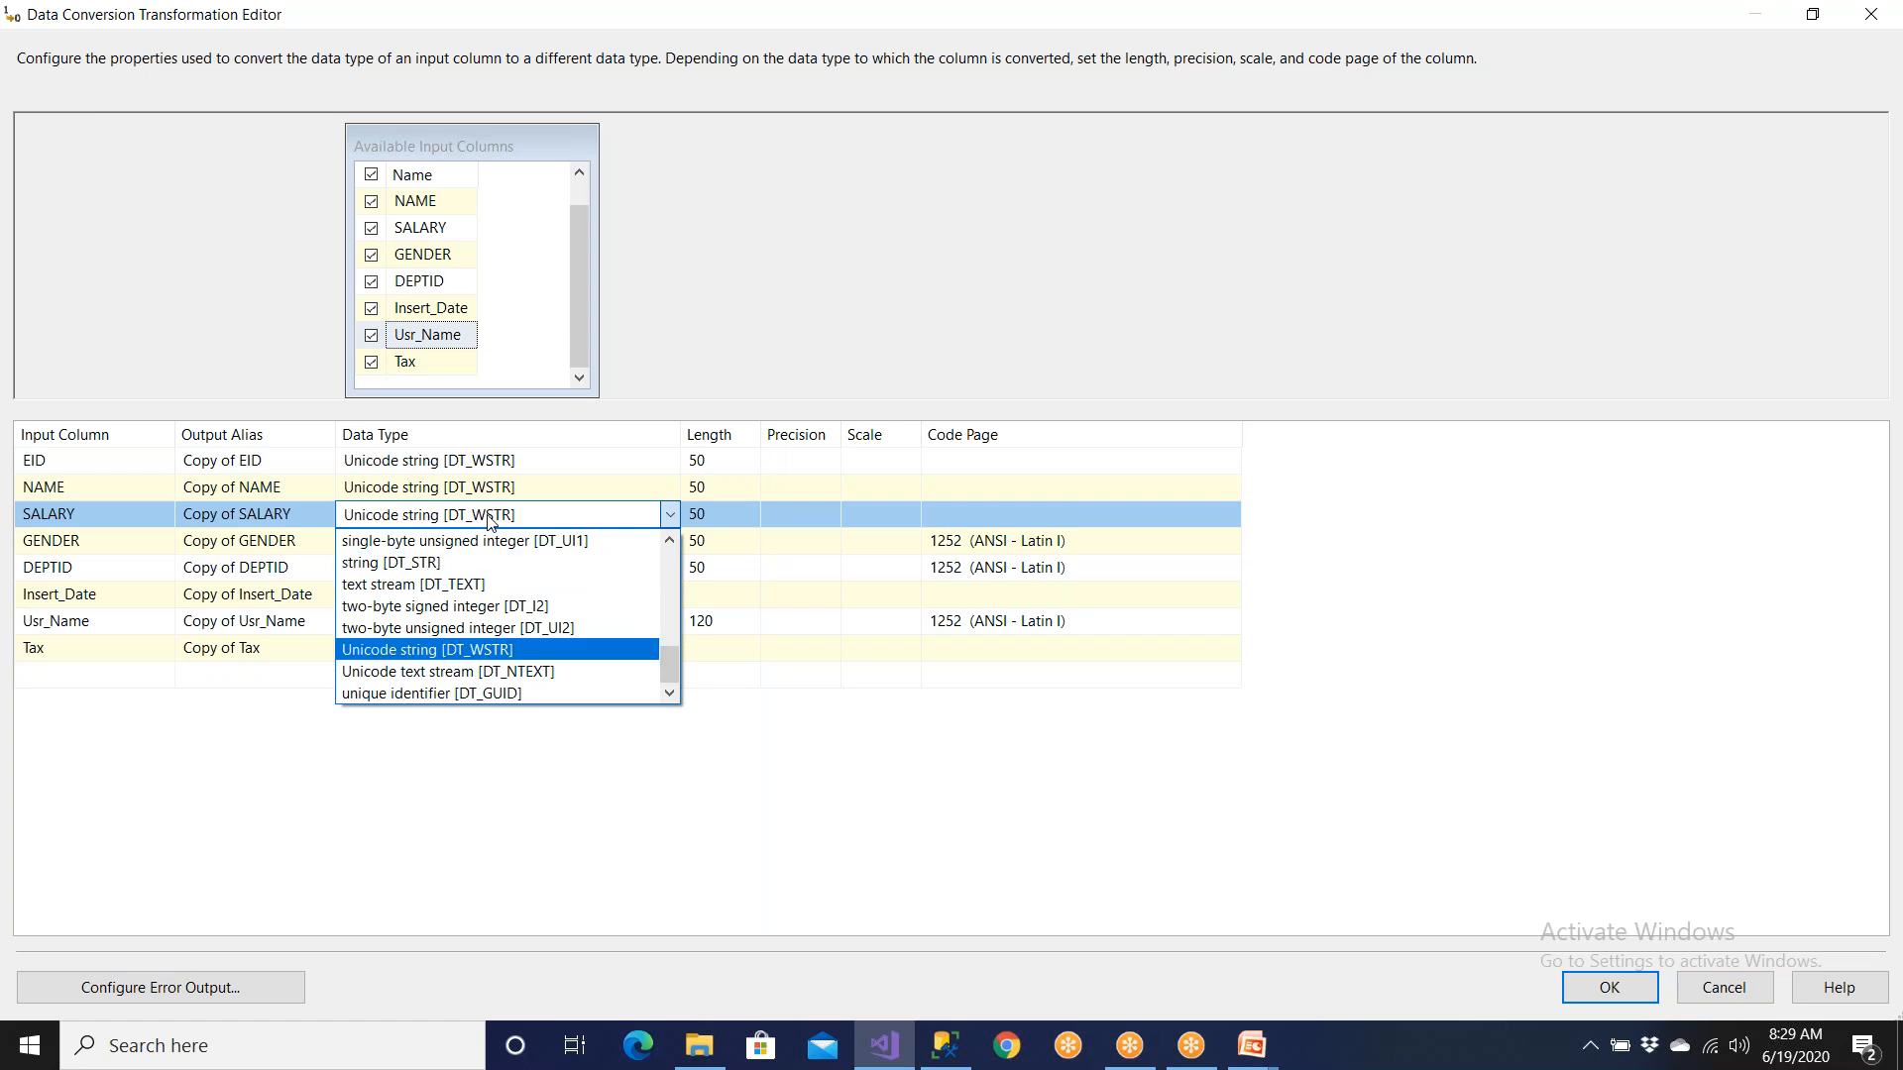
{"action": "left_click", "coordinate": [489, 520]}
Step: Set the data type of the GENDER, DEPTID and Usr_Name columns to Unicode string [DT_WSTR]
{"action": "left_click", "coordinate": [460, 544]}
{"action": "left_click", "coordinate": [460, 544]}
{"action": "key", "text": "u"}
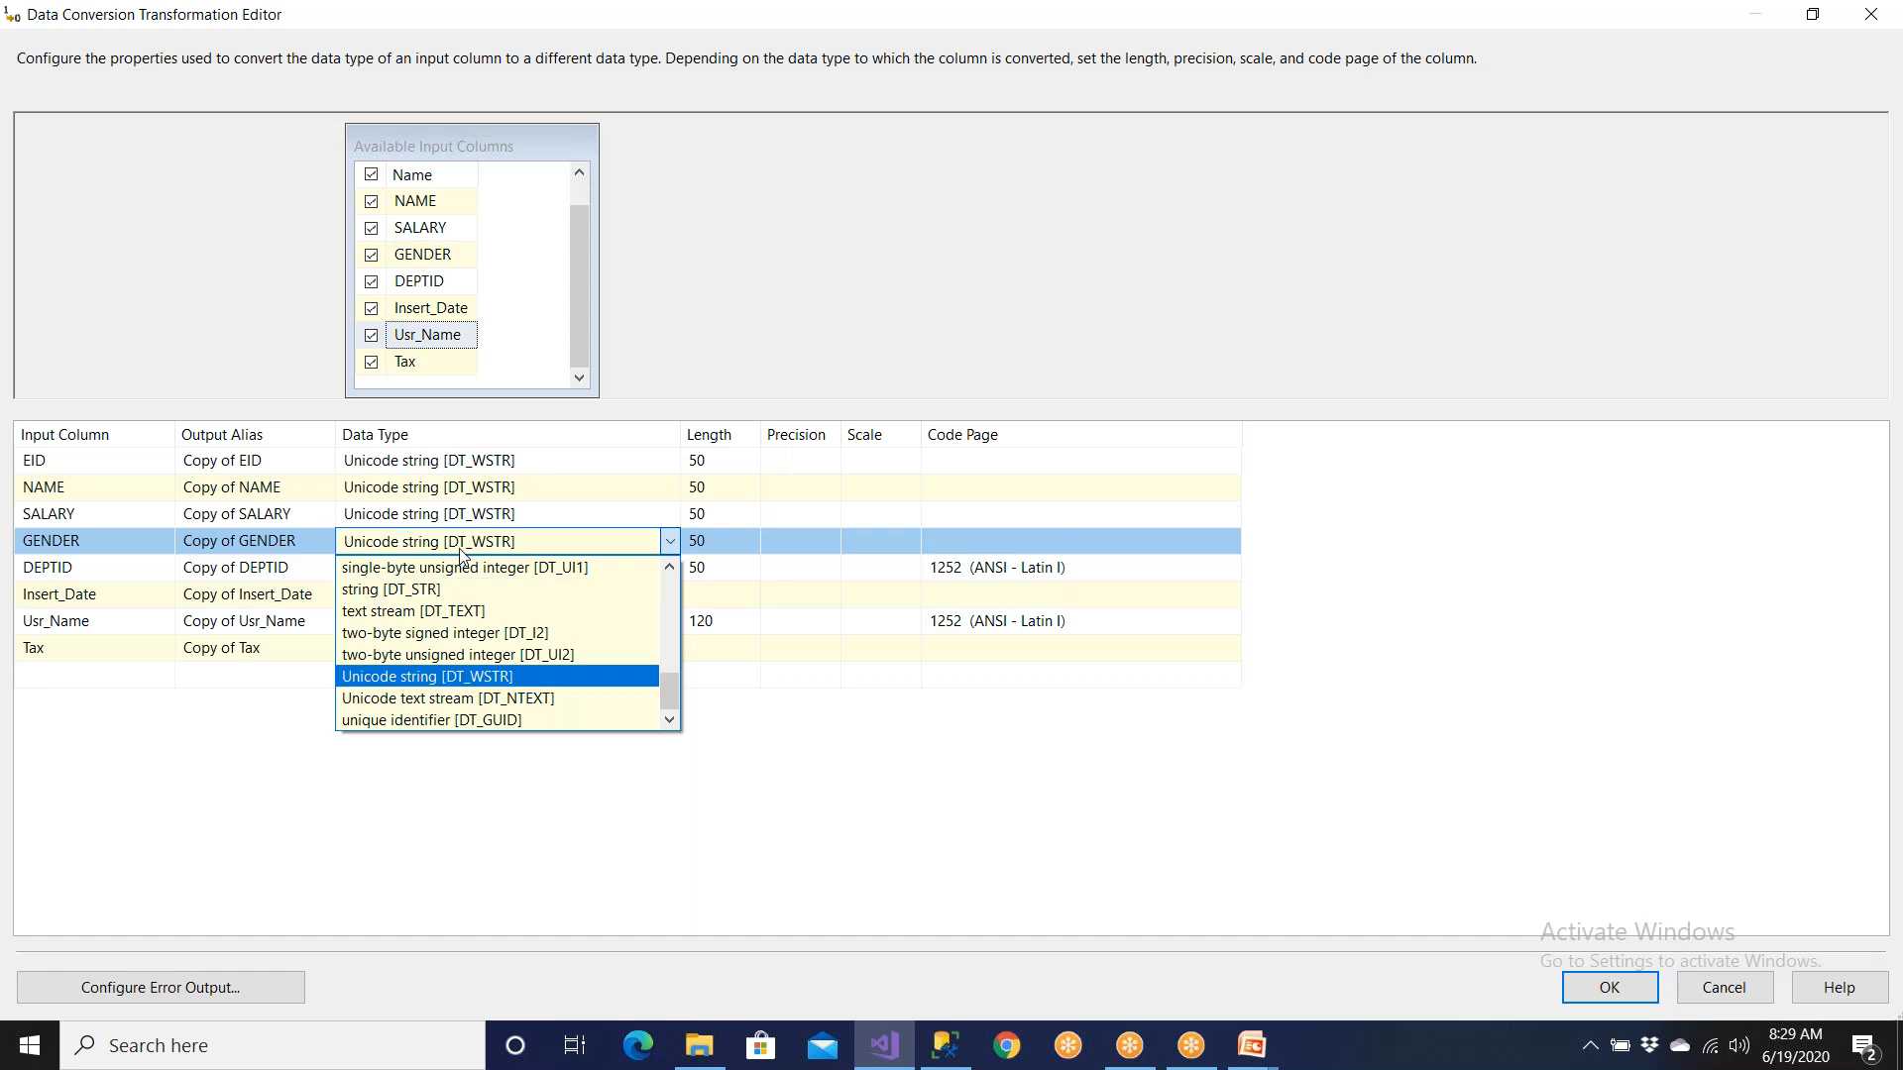
{"action": "left_click", "coordinate": [461, 554]}
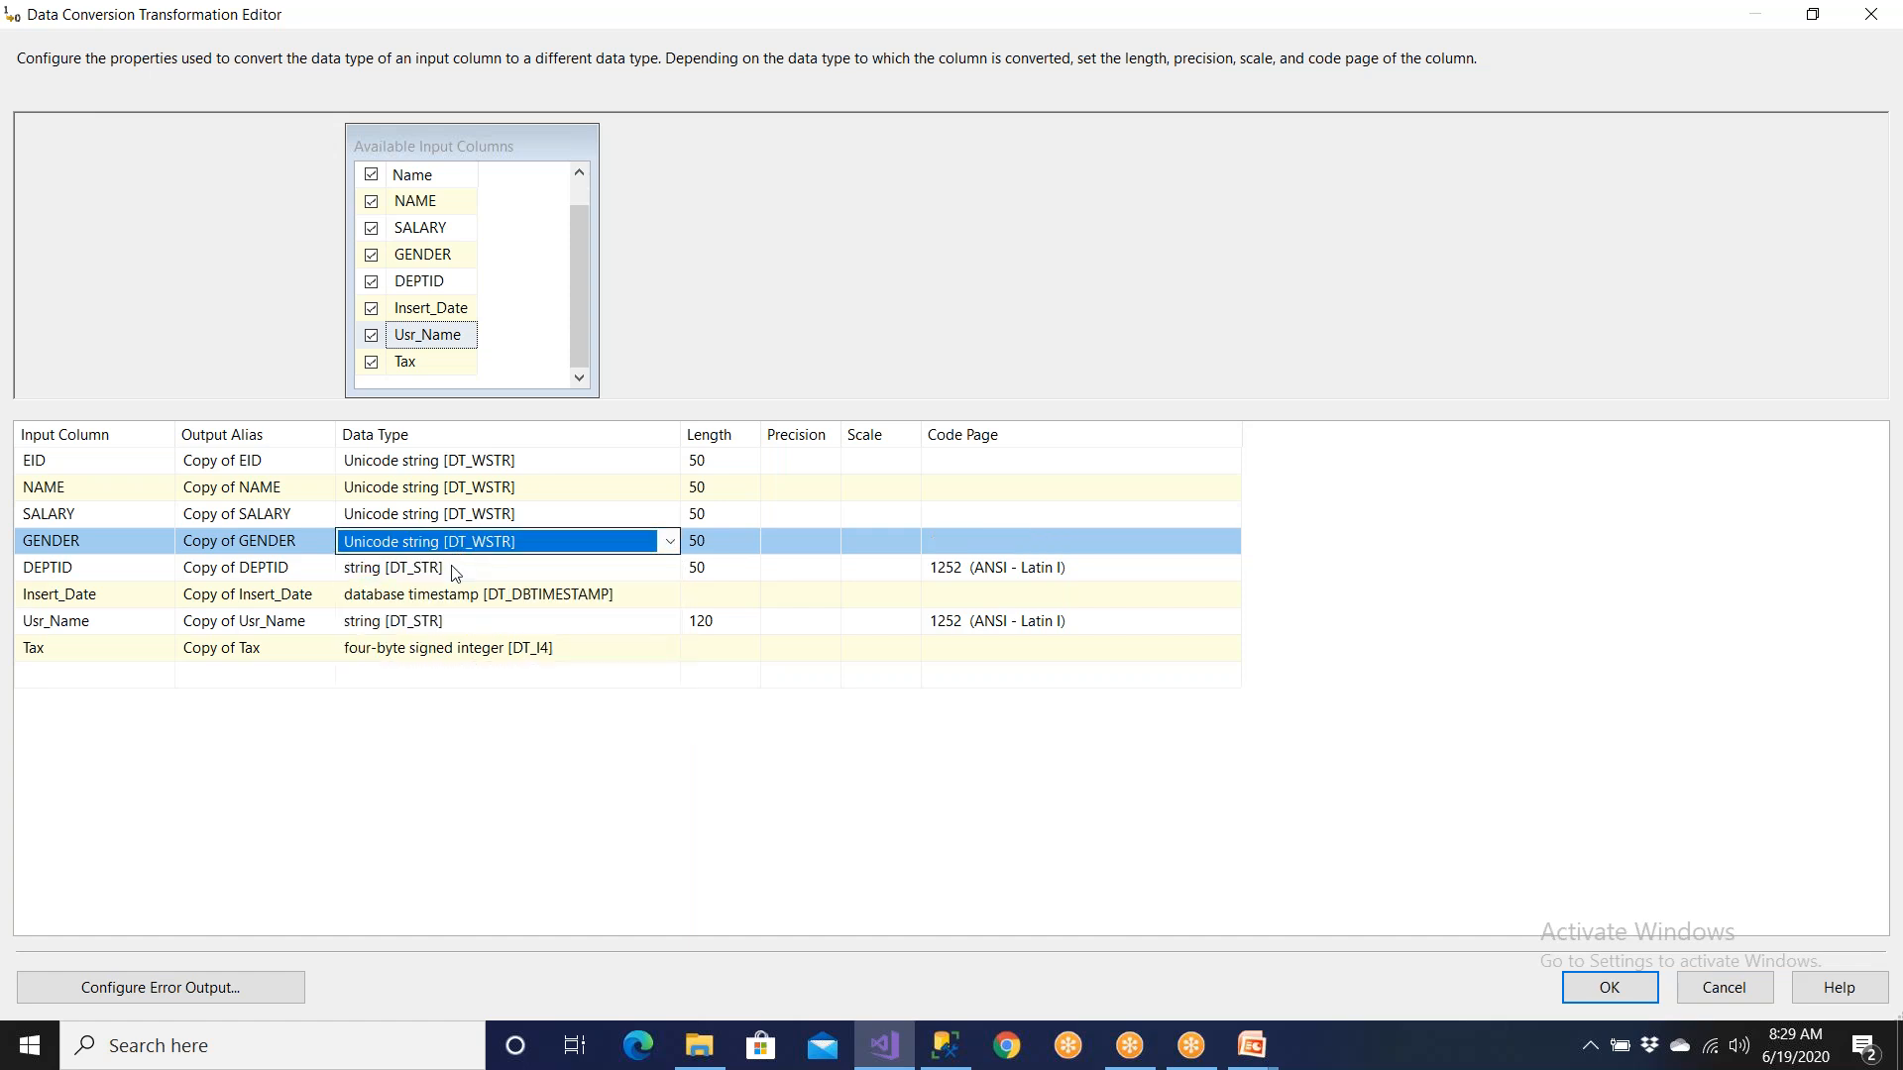
{"action": "left_click", "coordinate": [454, 573]}
{"action": "left_click", "coordinate": [453, 575]}
{"action": "key", "text": "u"}
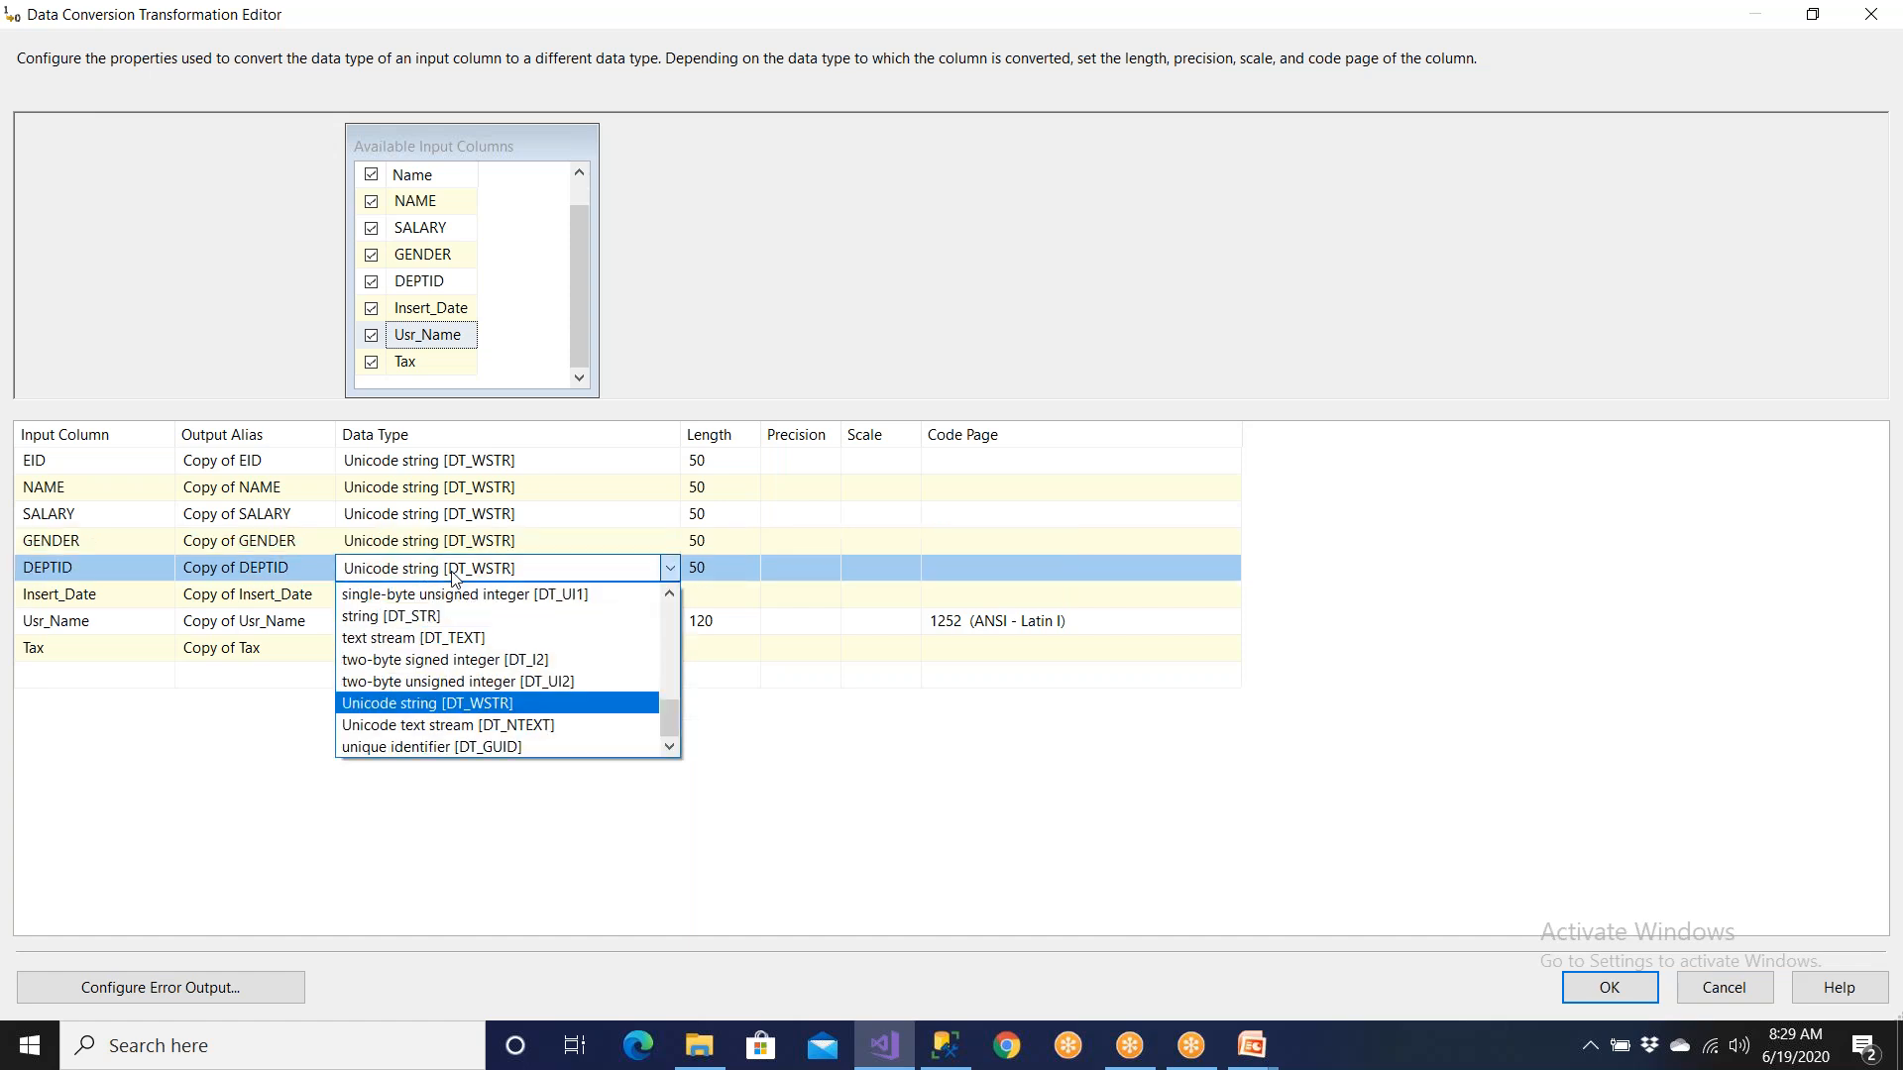
{"action": "left_click", "coordinate": [453, 575]}
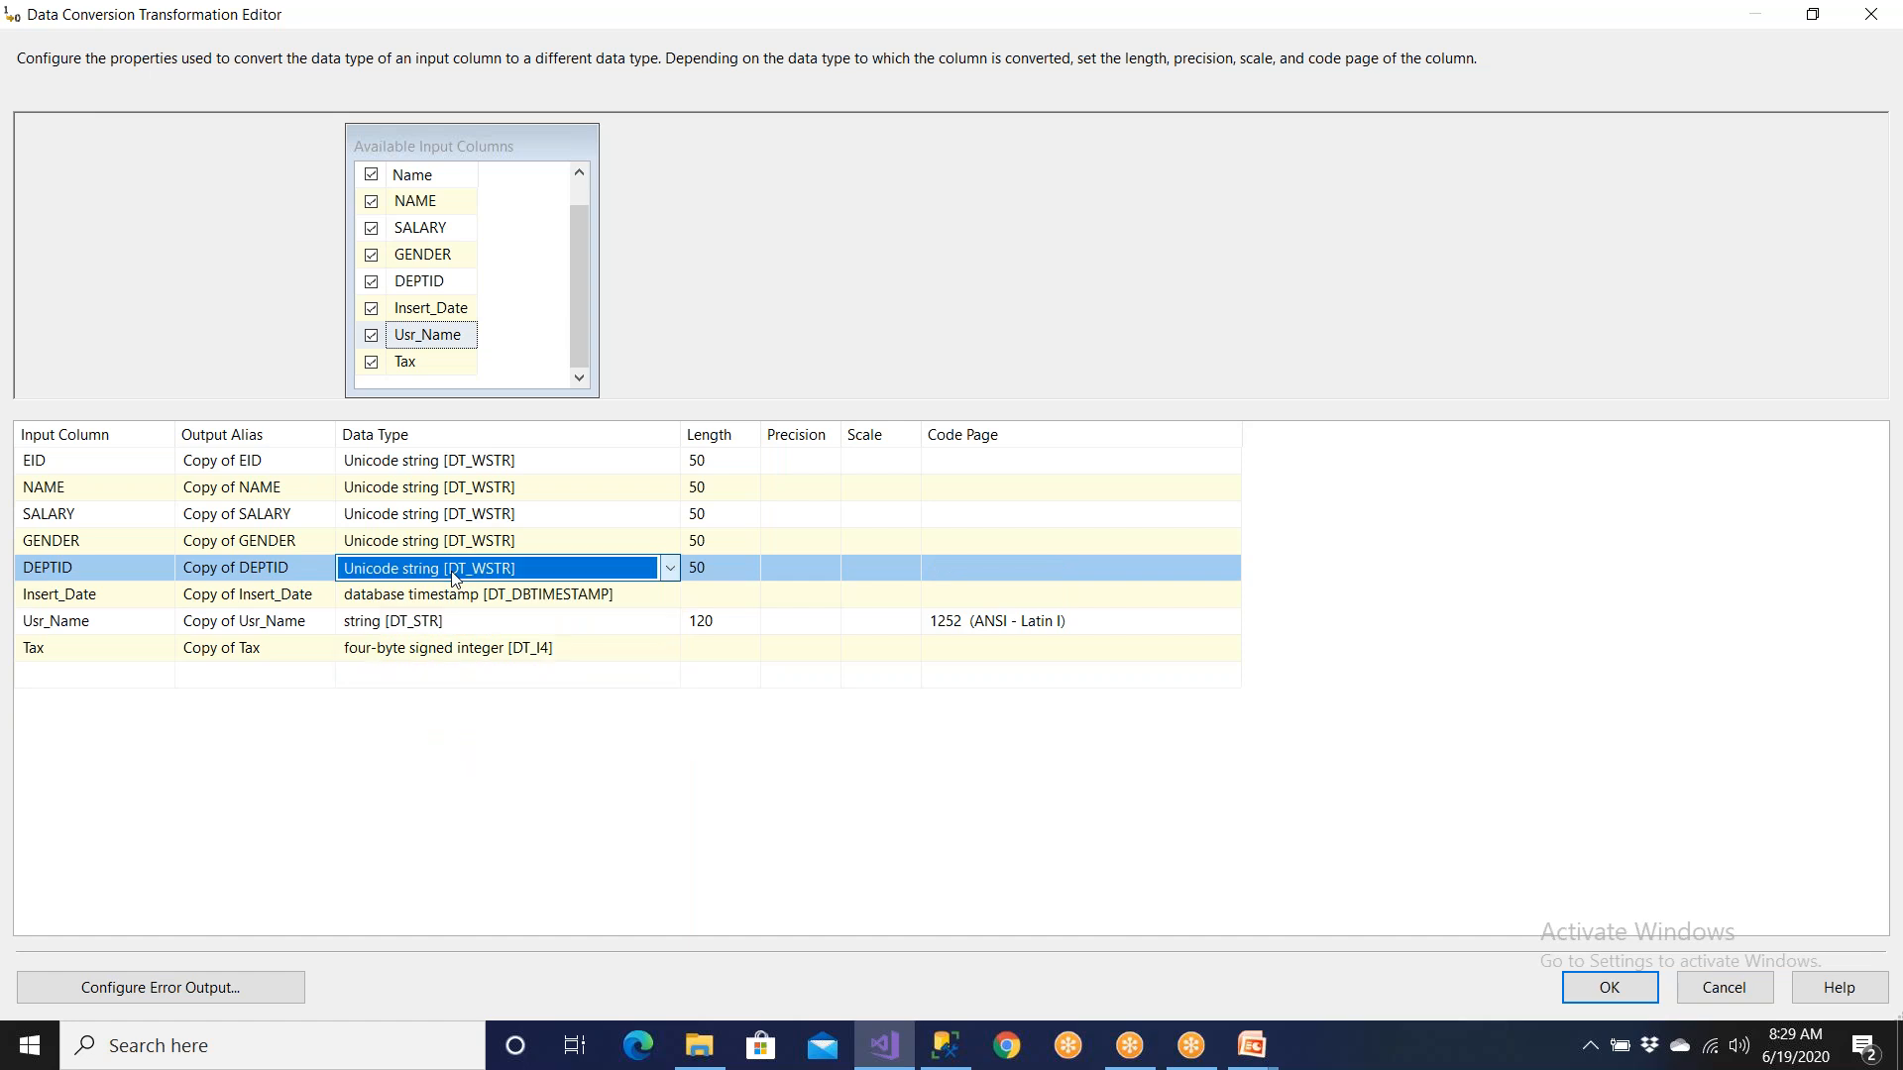
{"action": "left_click", "coordinate": [447, 633]}
{"action": "left_click", "coordinate": [446, 635]}
{"action": "key", "text": "u"}
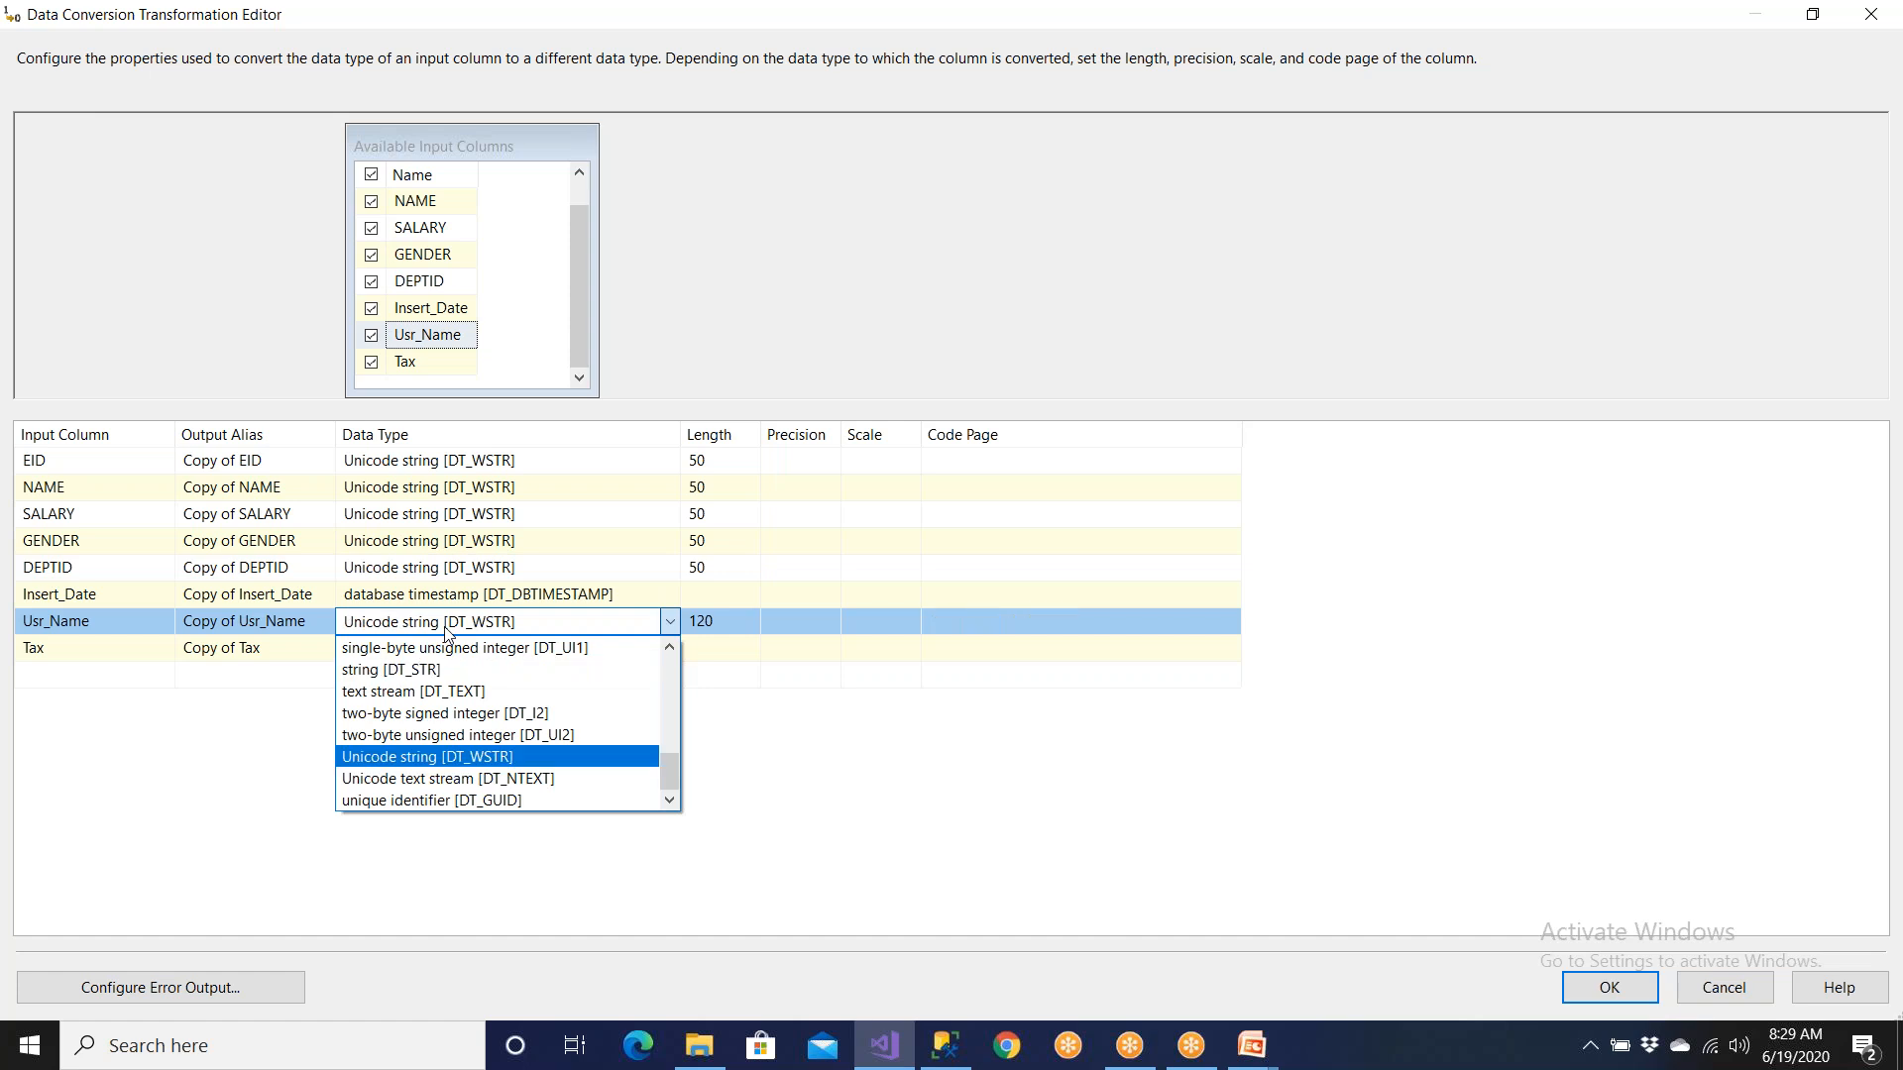
{"action": "left_click", "coordinate": [446, 634]}
{"action": "left_click", "coordinate": [511, 699]}
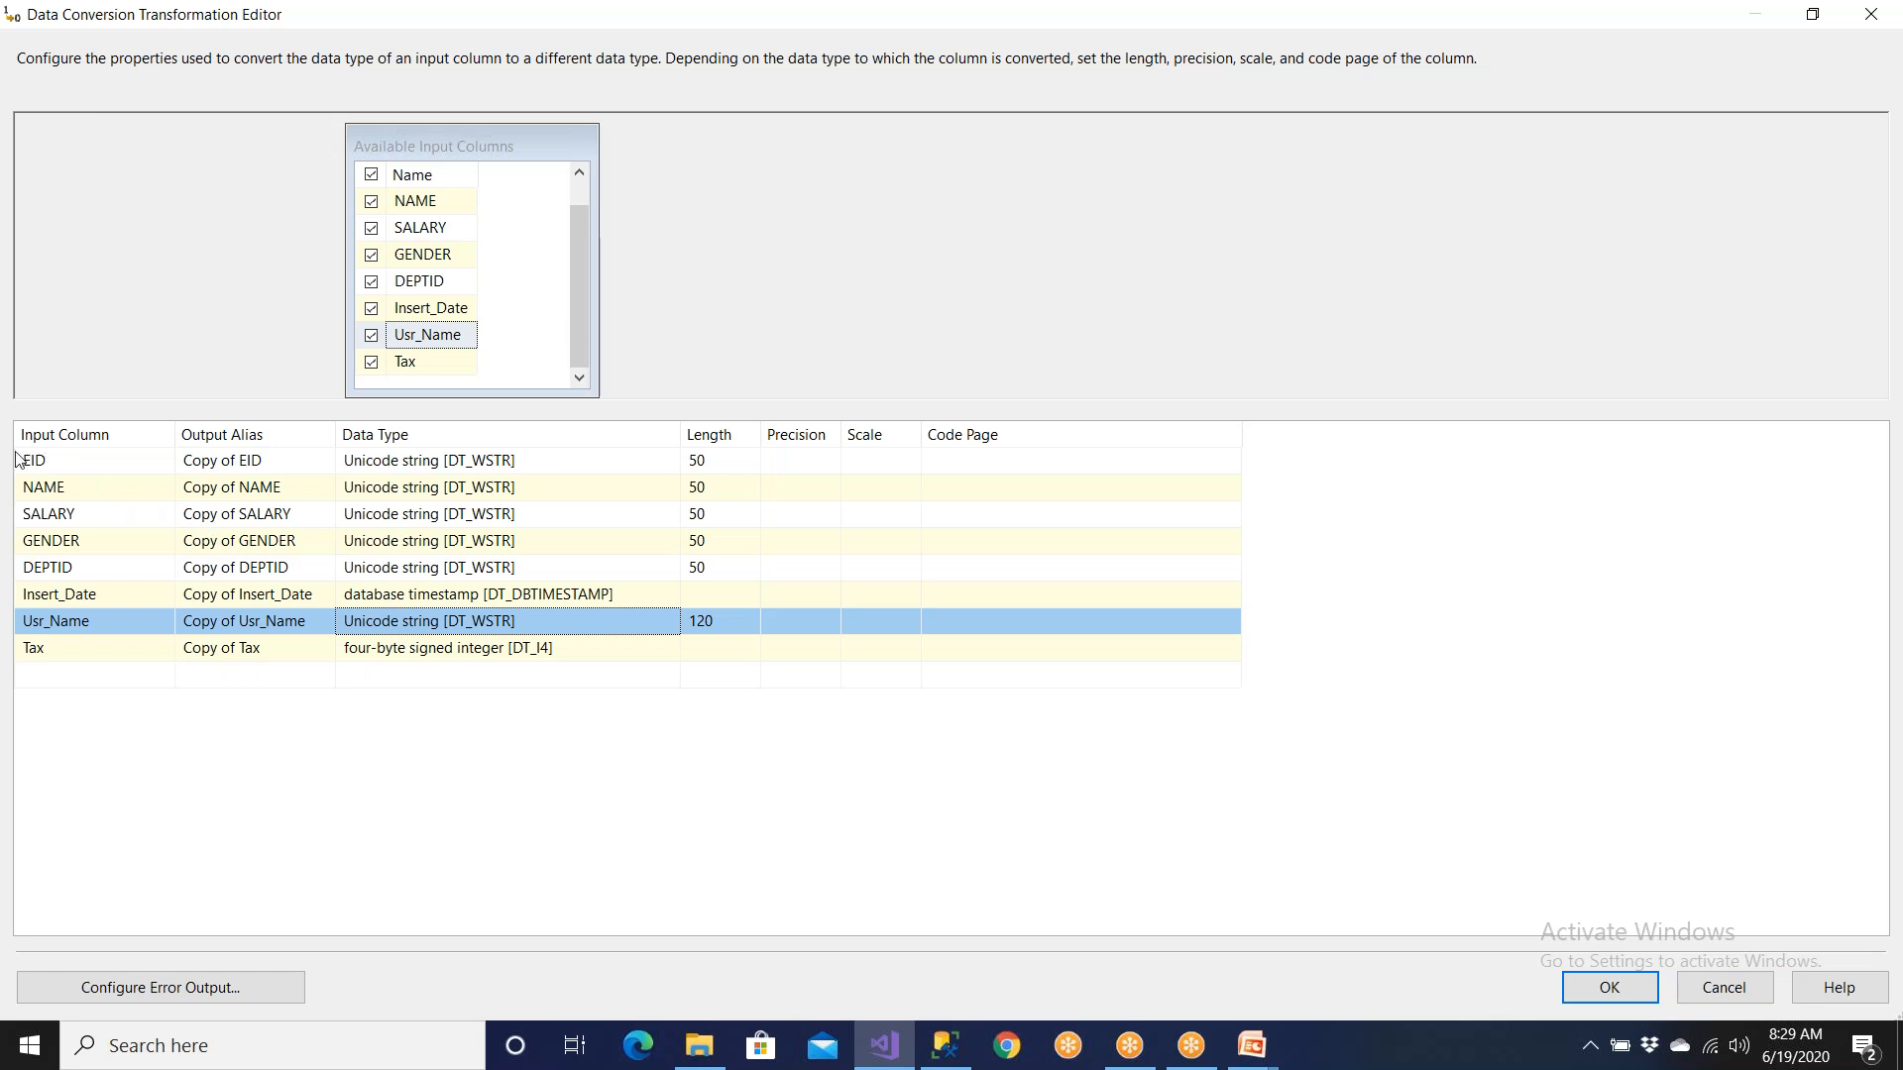
Step: Rename the output alias of the EID column to Conv_EID
{"action": "left_click", "coordinate": [242, 463]}
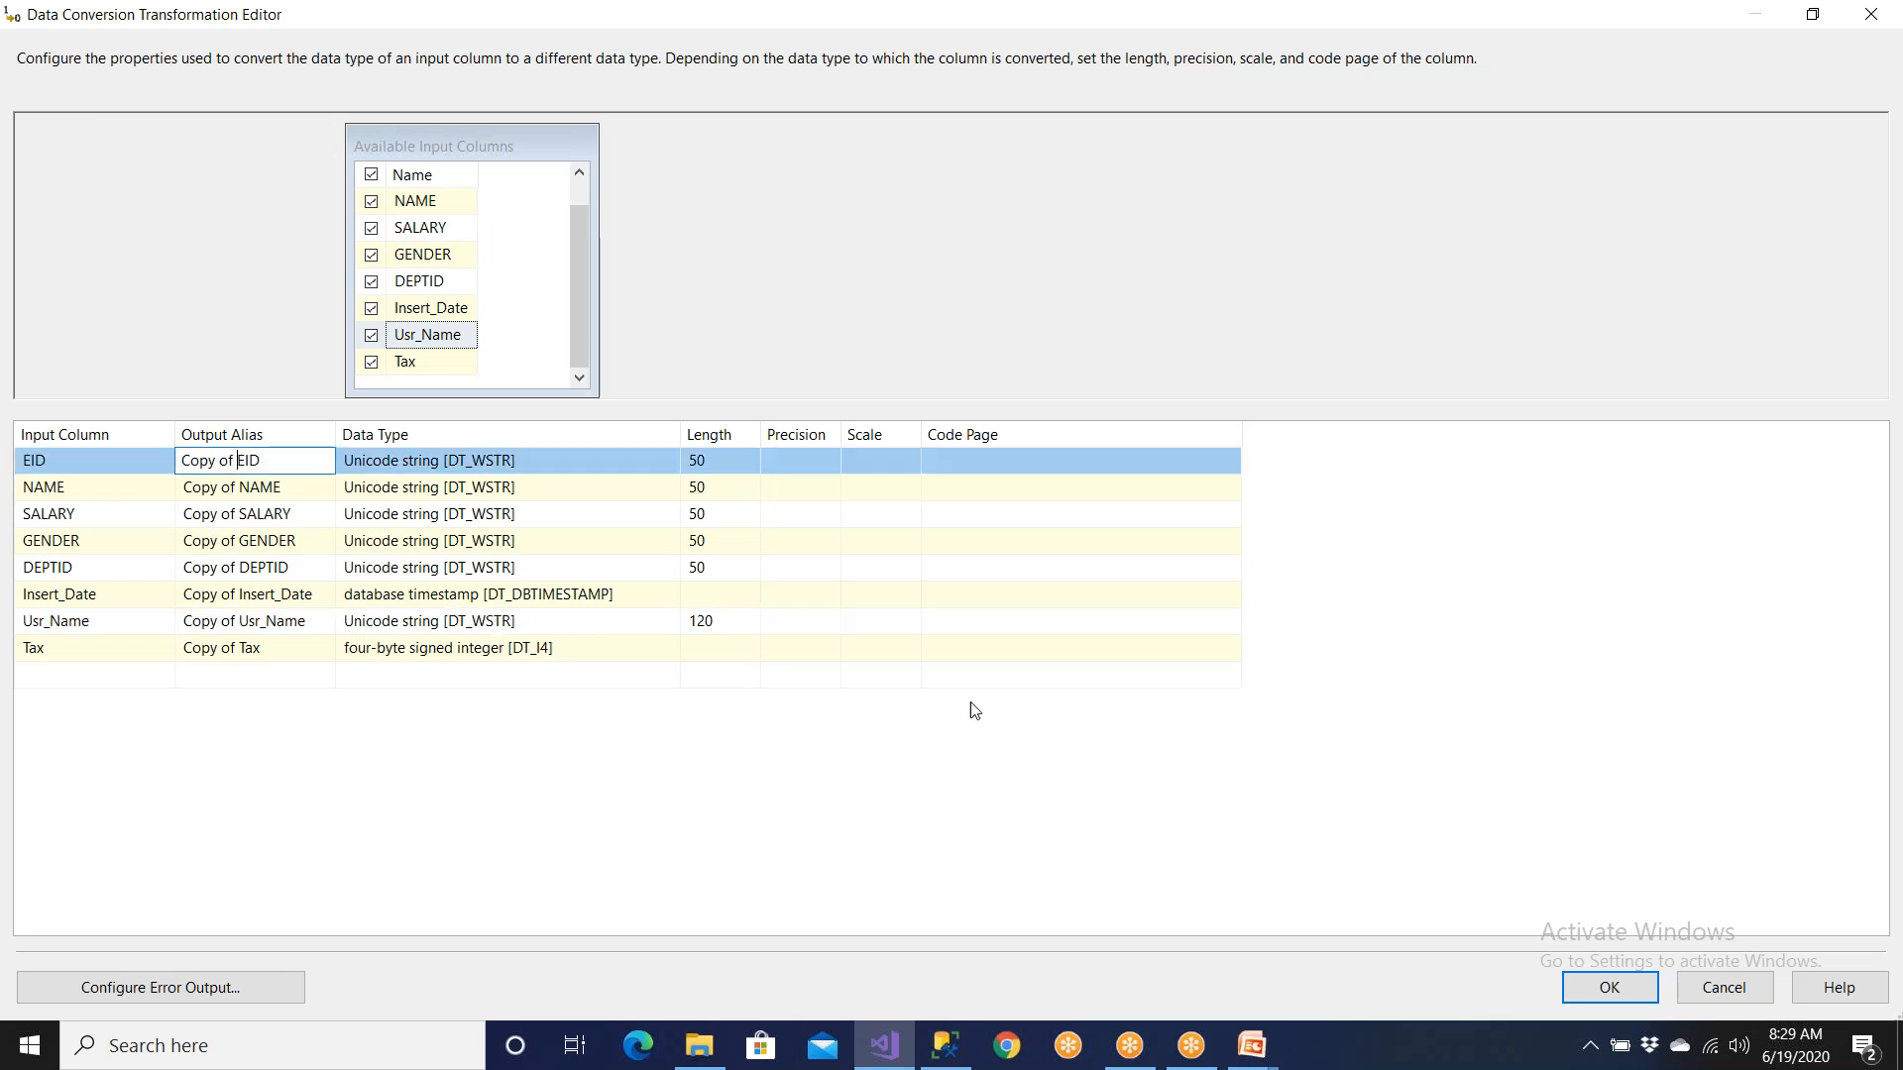
{"action": "key", "text": "BackSpace"}
{"action": "key", "text": "BackSpace"}
{"action": "key", "text": "BackSpace"}
{"action": "key", "text": "BackSpace"}
{"action": "key", "text": "BackSpace"}
{"action": "key", "text": "BackSpace"}
{"action": "key", "text": "BackSpace"}
{"action": "key", "text": "BackSpace"}
{"action": "type", "text": "Conv_"}
{"action": "left_click", "coordinate": [288, 545]}
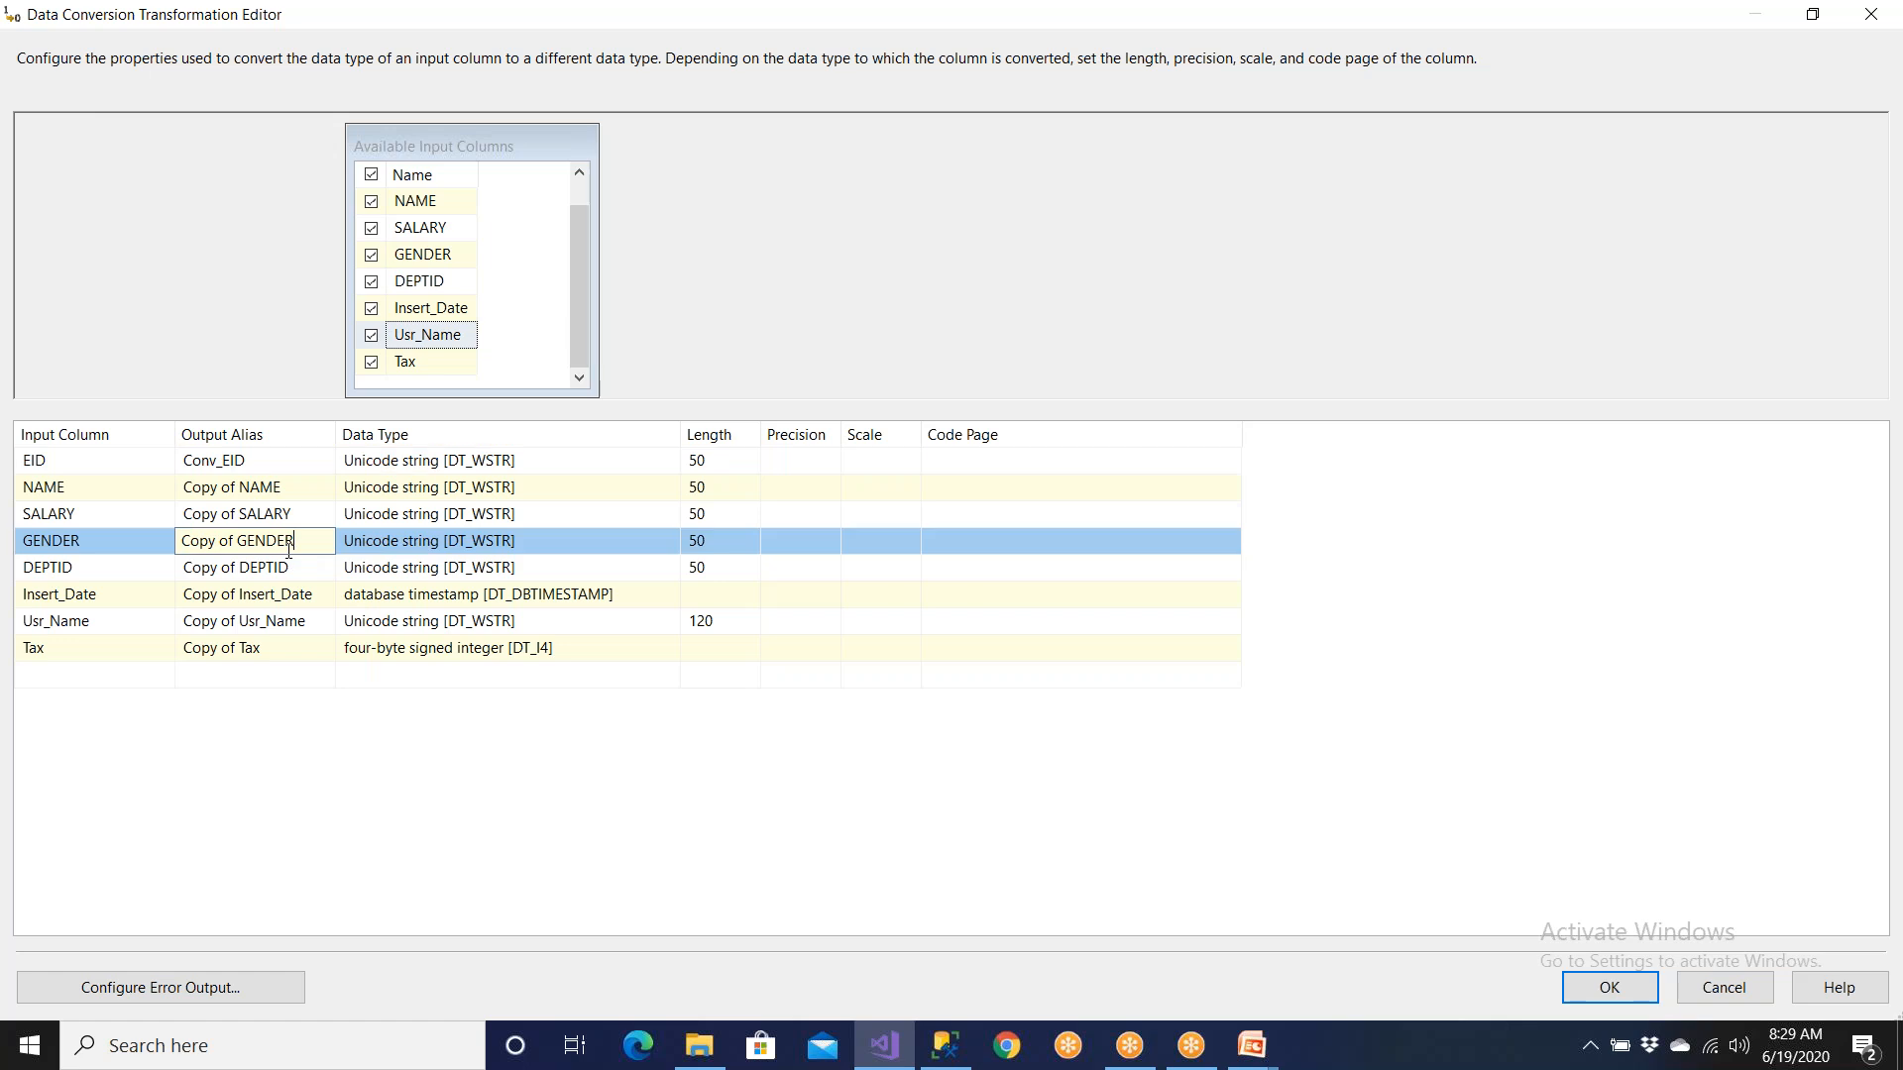
Step: Rename the output alias of the NAME column to Conv_NAME
{"action": "left_click", "coordinate": [238, 490]}
{"action": "key", "text": "BackSpace"}
{"action": "key", "text": "BackSpace"}
{"action": "key", "text": "BackSpace"}
{"action": "key", "text": "BackSpace"}
{"action": "key", "text": "BackSpace"}
{"action": "key", "text": "BackSpace"}
{"action": "key", "text": "BackSpace"}
{"action": "key", "text": "BackSpace"}
{"action": "type", "text": "Conv_"}
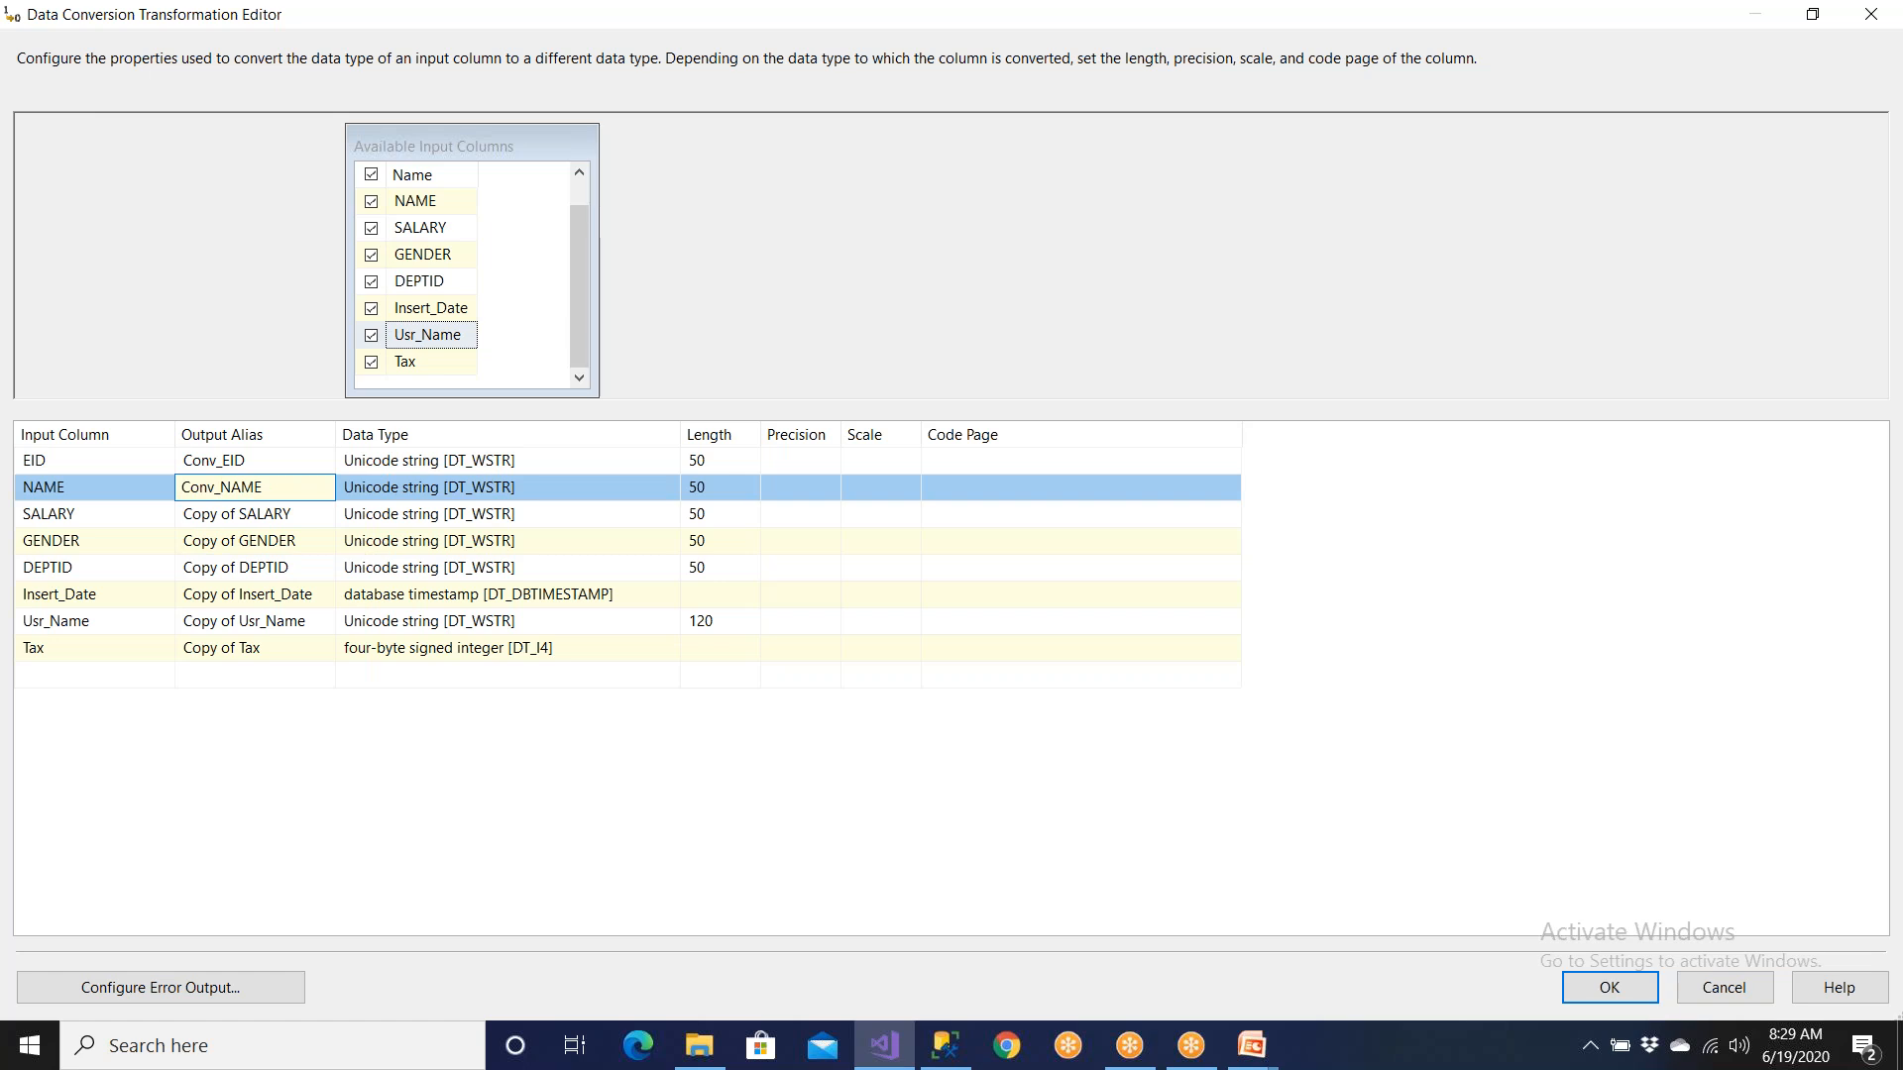
Step: Rename the output aliases of SALARY, GENDER and DEPTID to Conv_SALARY, Con_GENDER and Conv_DEPTID
{"action": "left_click", "coordinate": [218, 513]}
{"action": "left_click_drag", "start_coordinate": [238, 513], "coordinate": [181, 513]}
{"action": "type", "text": "Conv"}
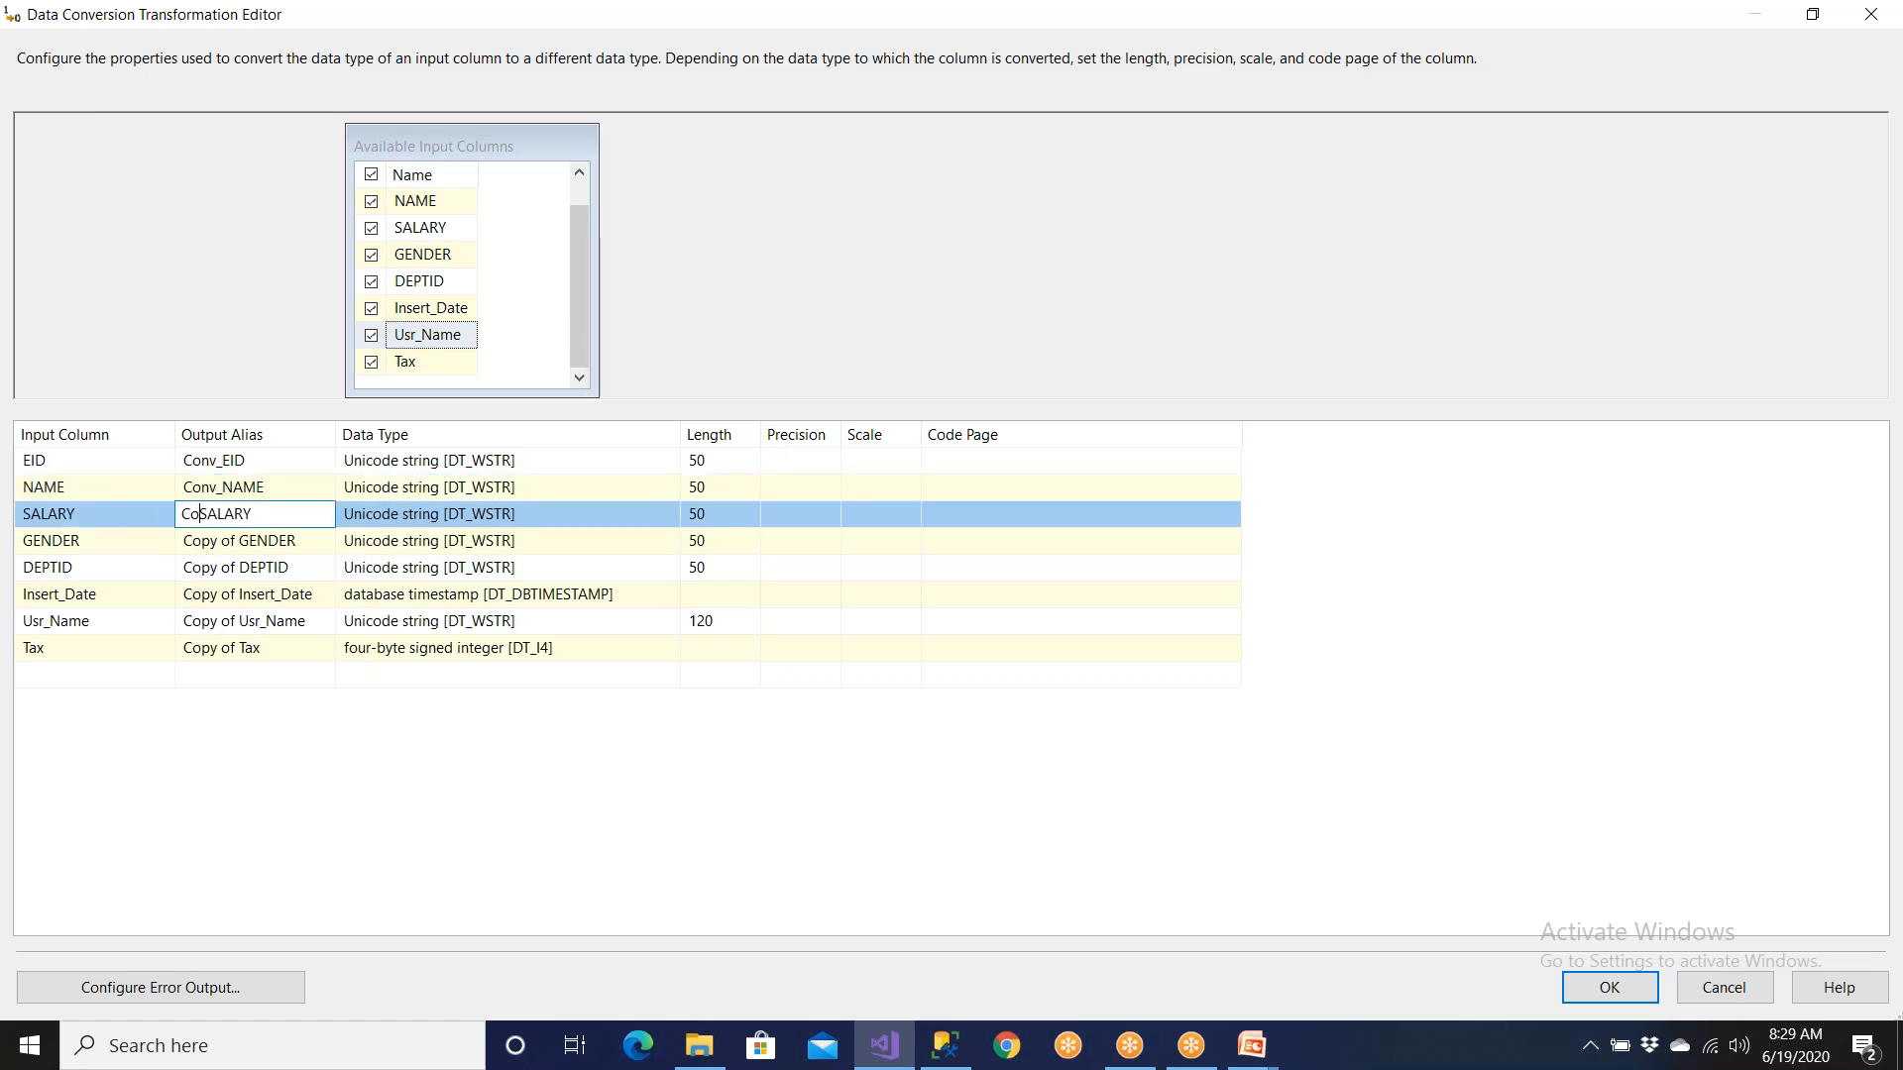
{"action": "type", "text": "_"}
{"action": "left_click", "coordinate": [210, 541]}
{"action": "left_click_drag", "start_coordinate": [235, 541], "coordinate": [182, 542]}
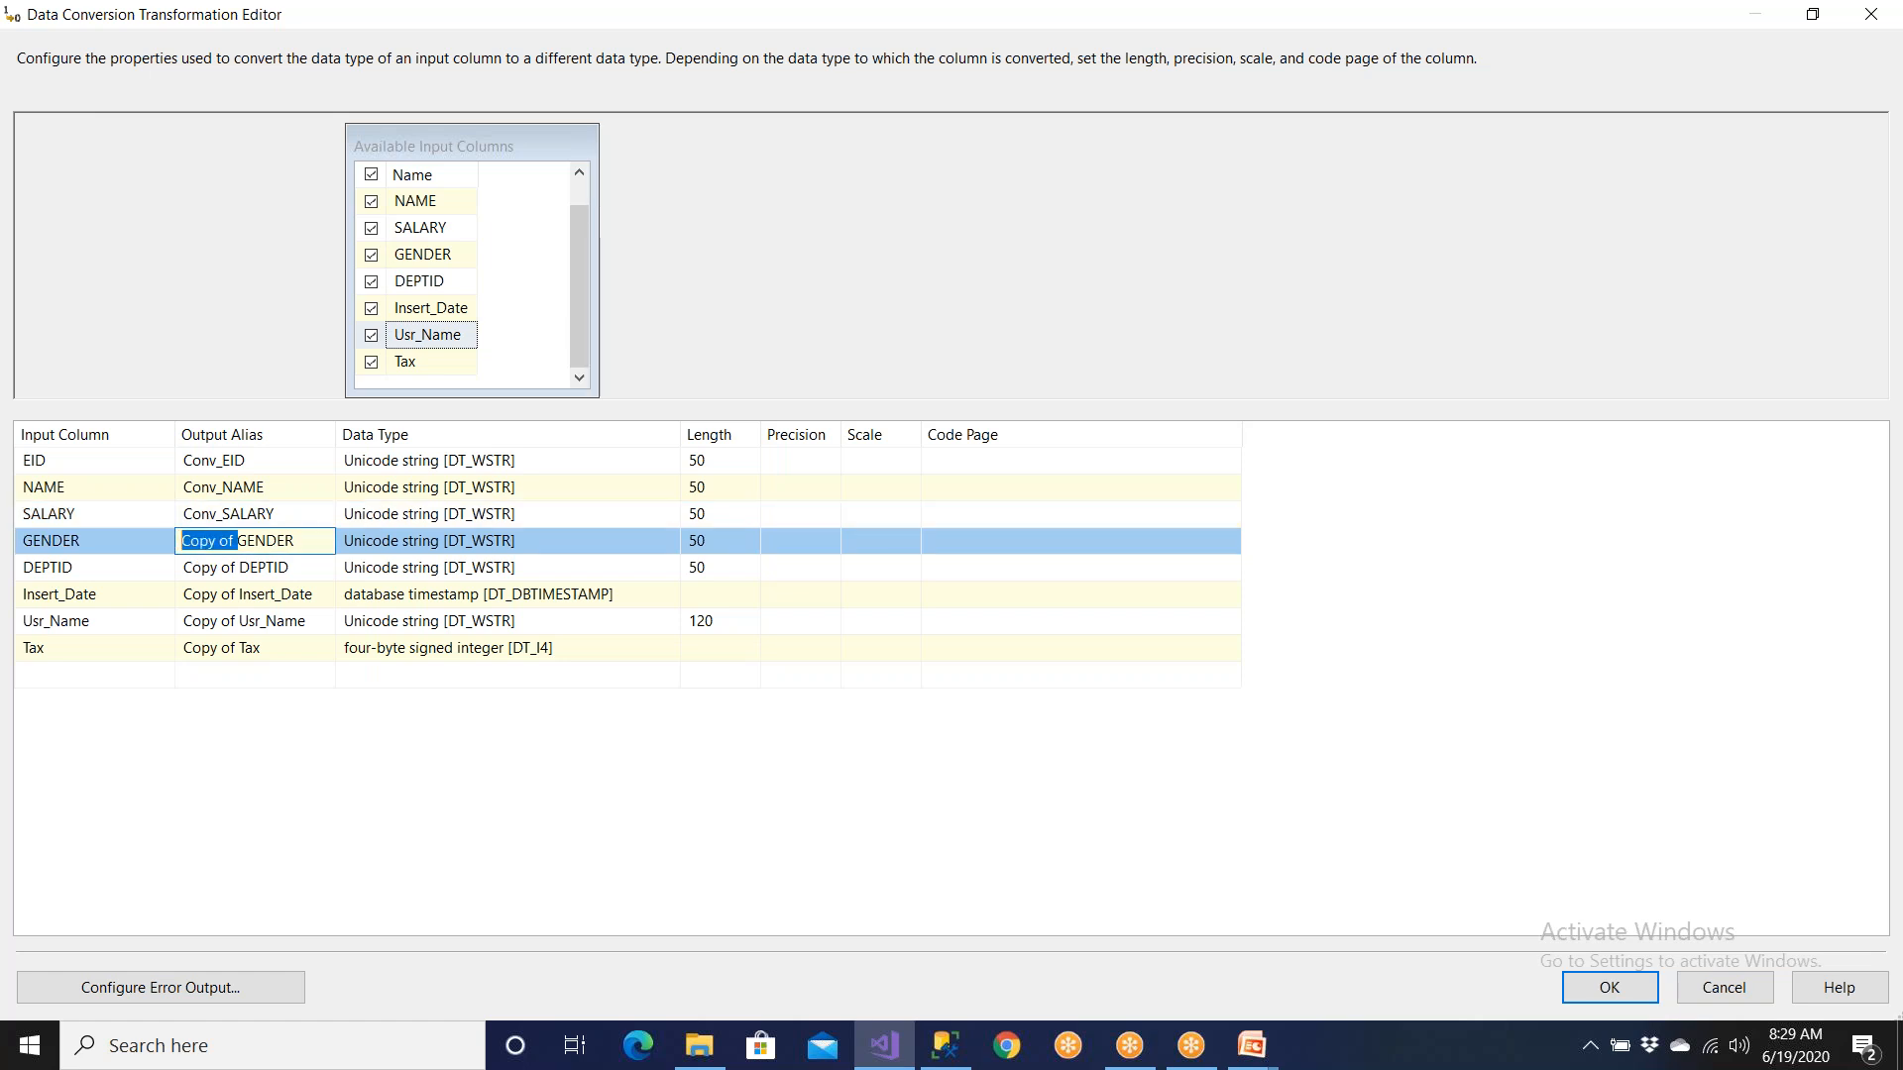
{"action": "type", "text": "Con_"}
{"action": "left_click", "coordinate": [210, 567]}
{"action": "left_click_drag", "start_coordinate": [238, 567], "coordinate": [175, 567]}
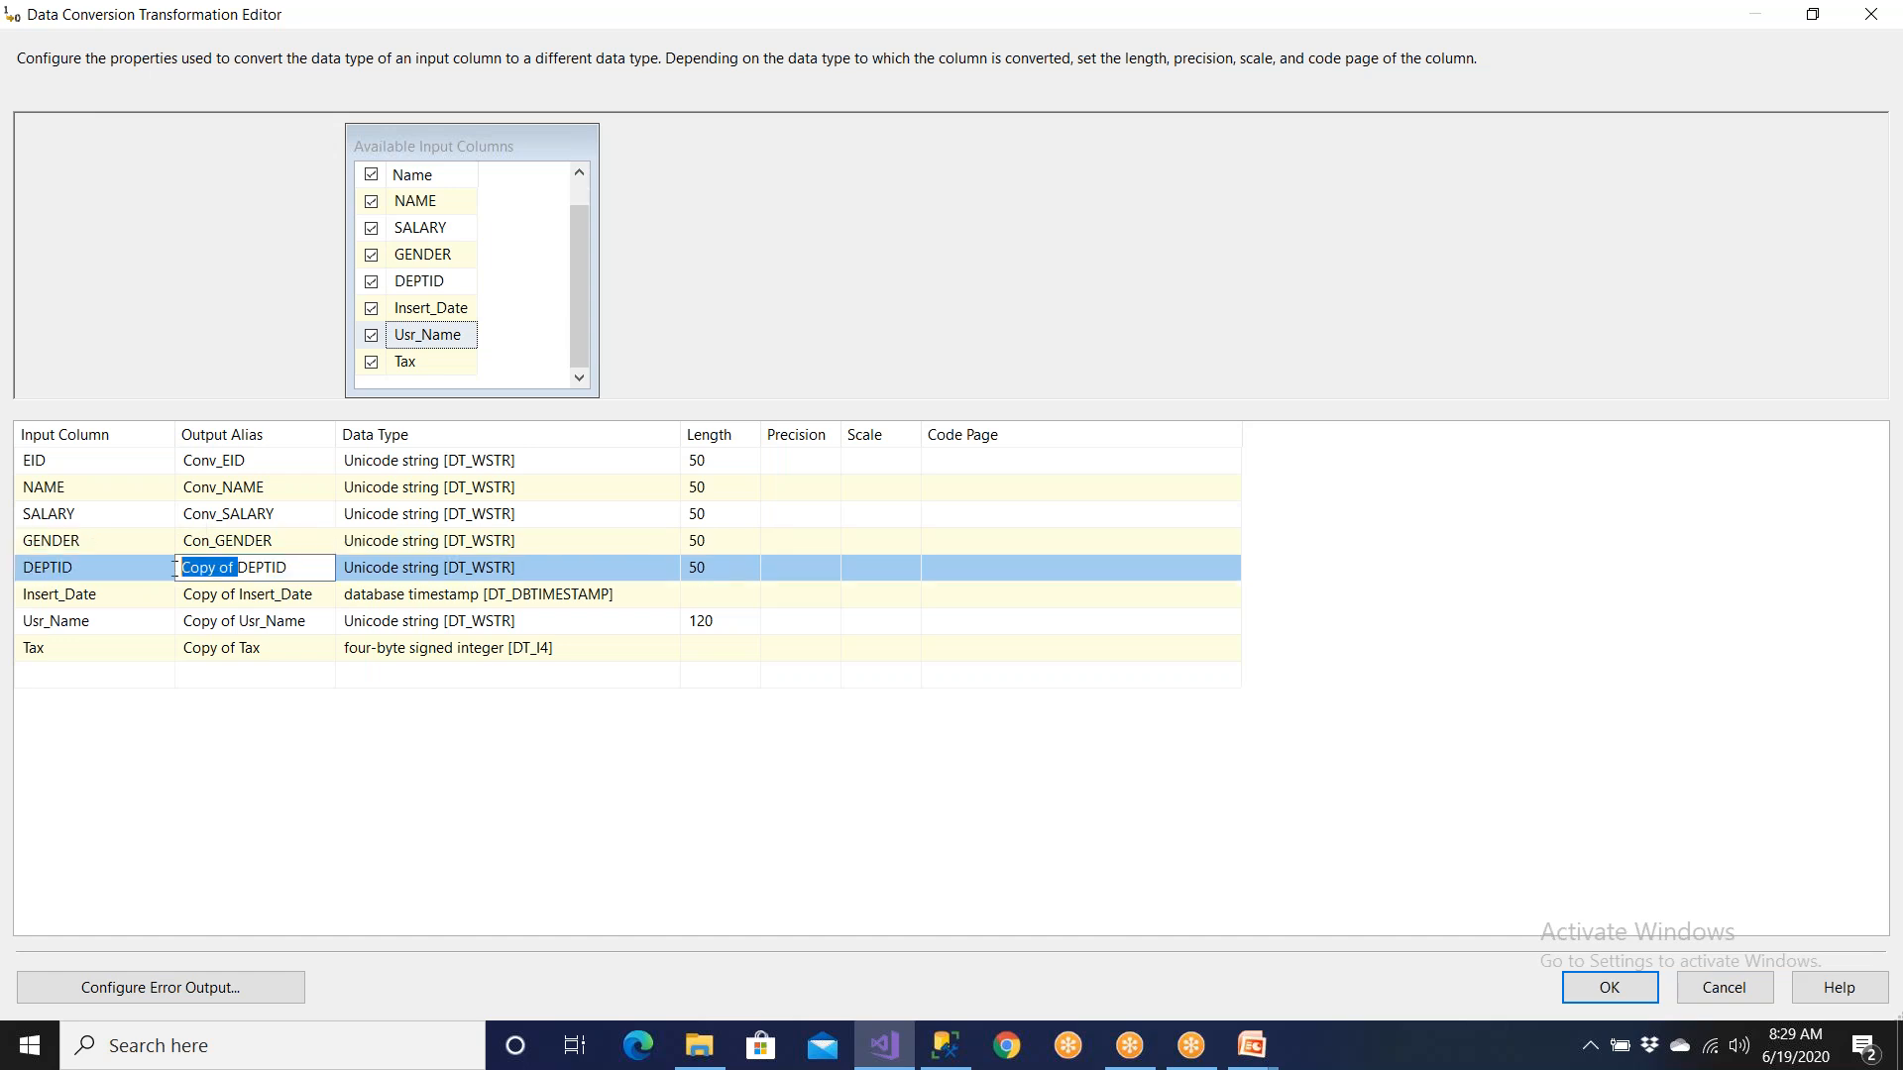
{"action": "type", "text": "Conv_"}
Step: Rename the output alias of the Insert_Date column to Conv_Insert_Date
{"action": "left_click", "coordinate": [225, 599]}
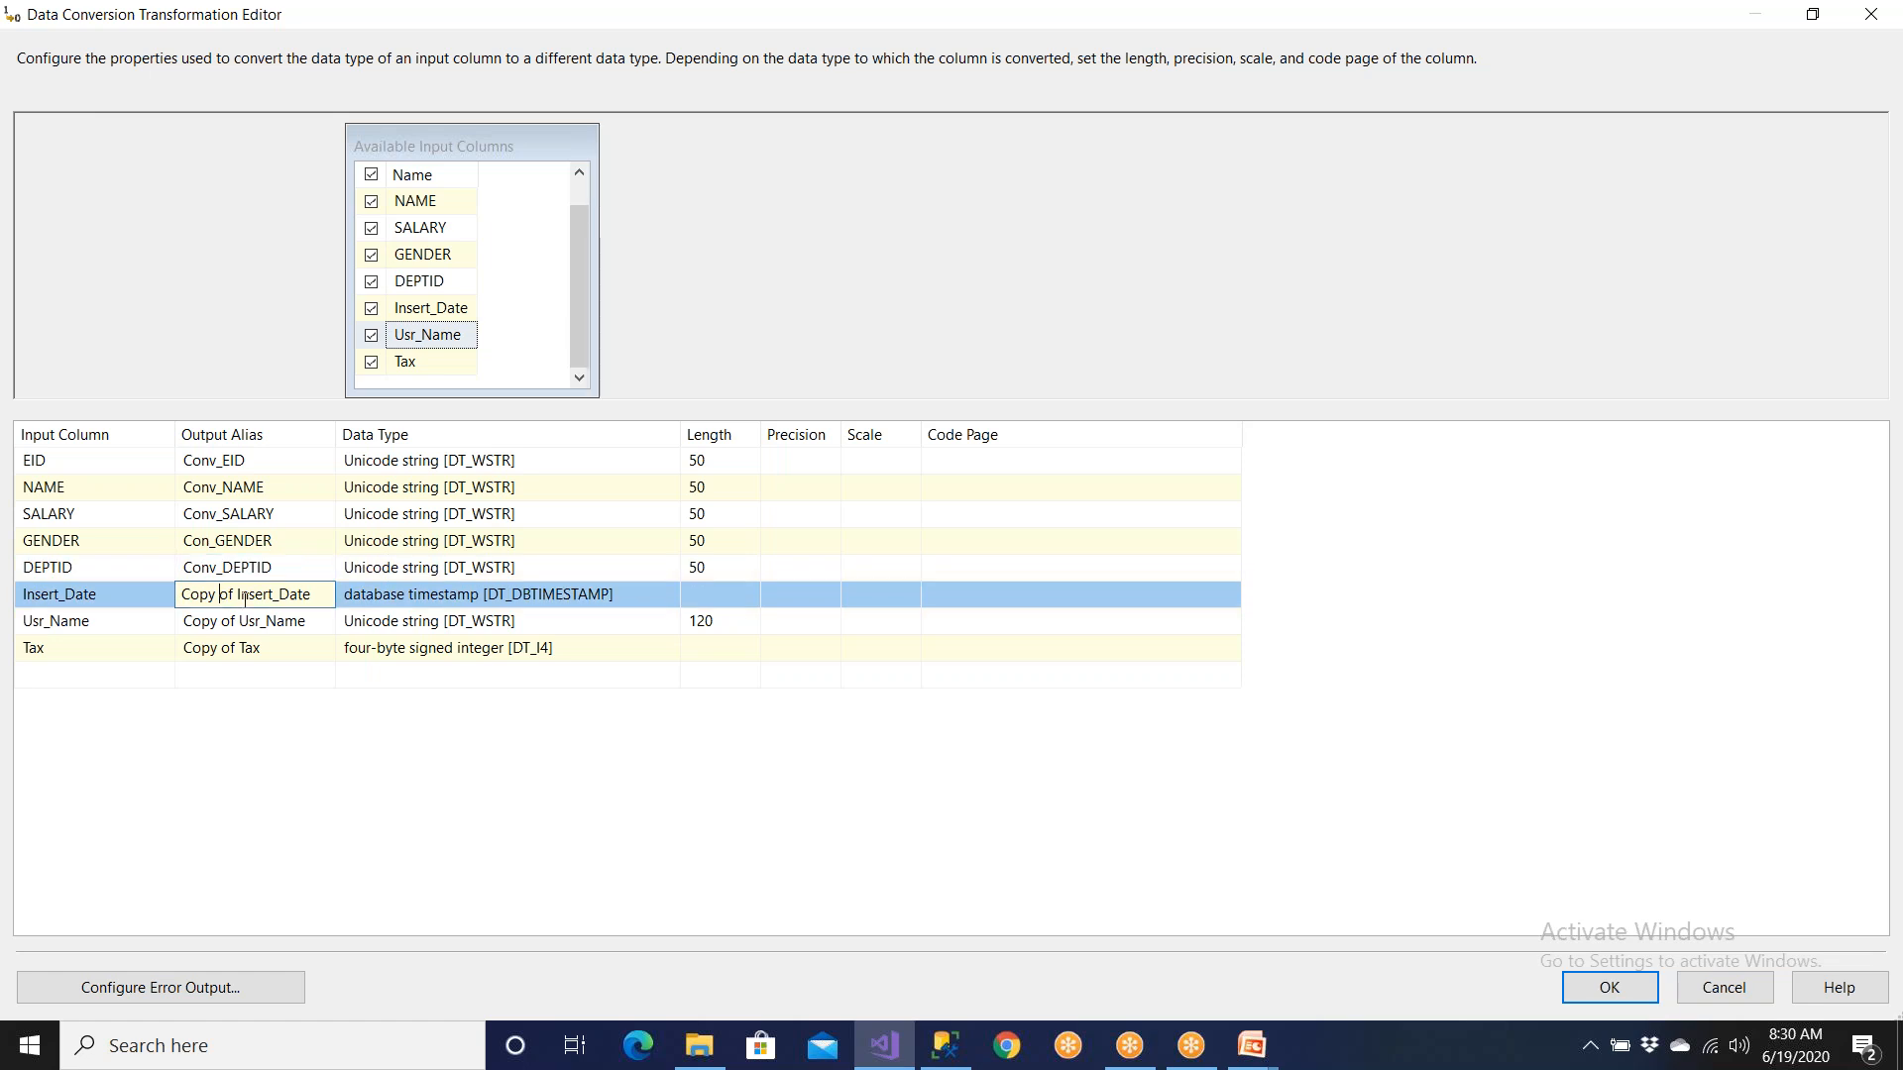
{"action": "left_click_drag", "start_coordinate": [240, 596], "coordinate": [169, 599]}
{"action": "type", "text": "Conv_"}
Step: Exclude the Insert_Date column from the data conversion
{"action": "left_click", "coordinate": [219, 621]}
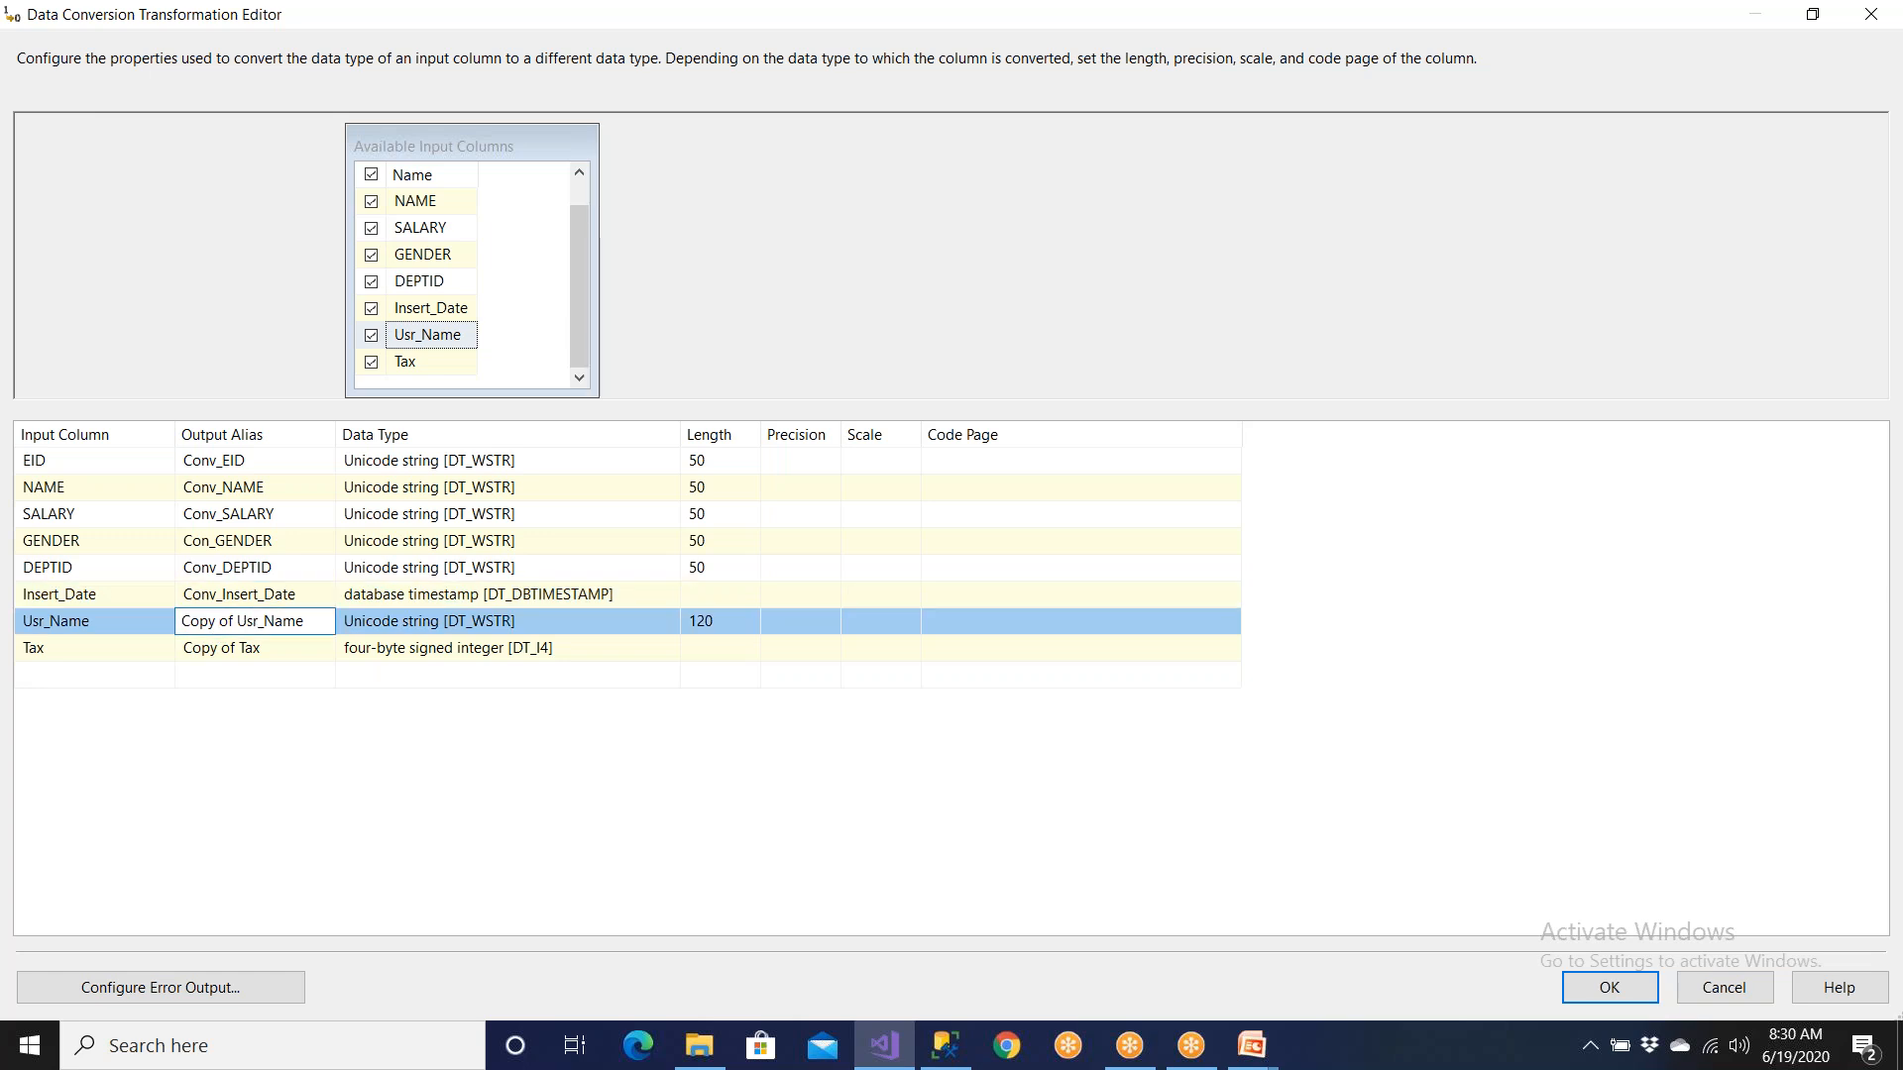
{"action": "left_click", "coordinate": [220, 594]}
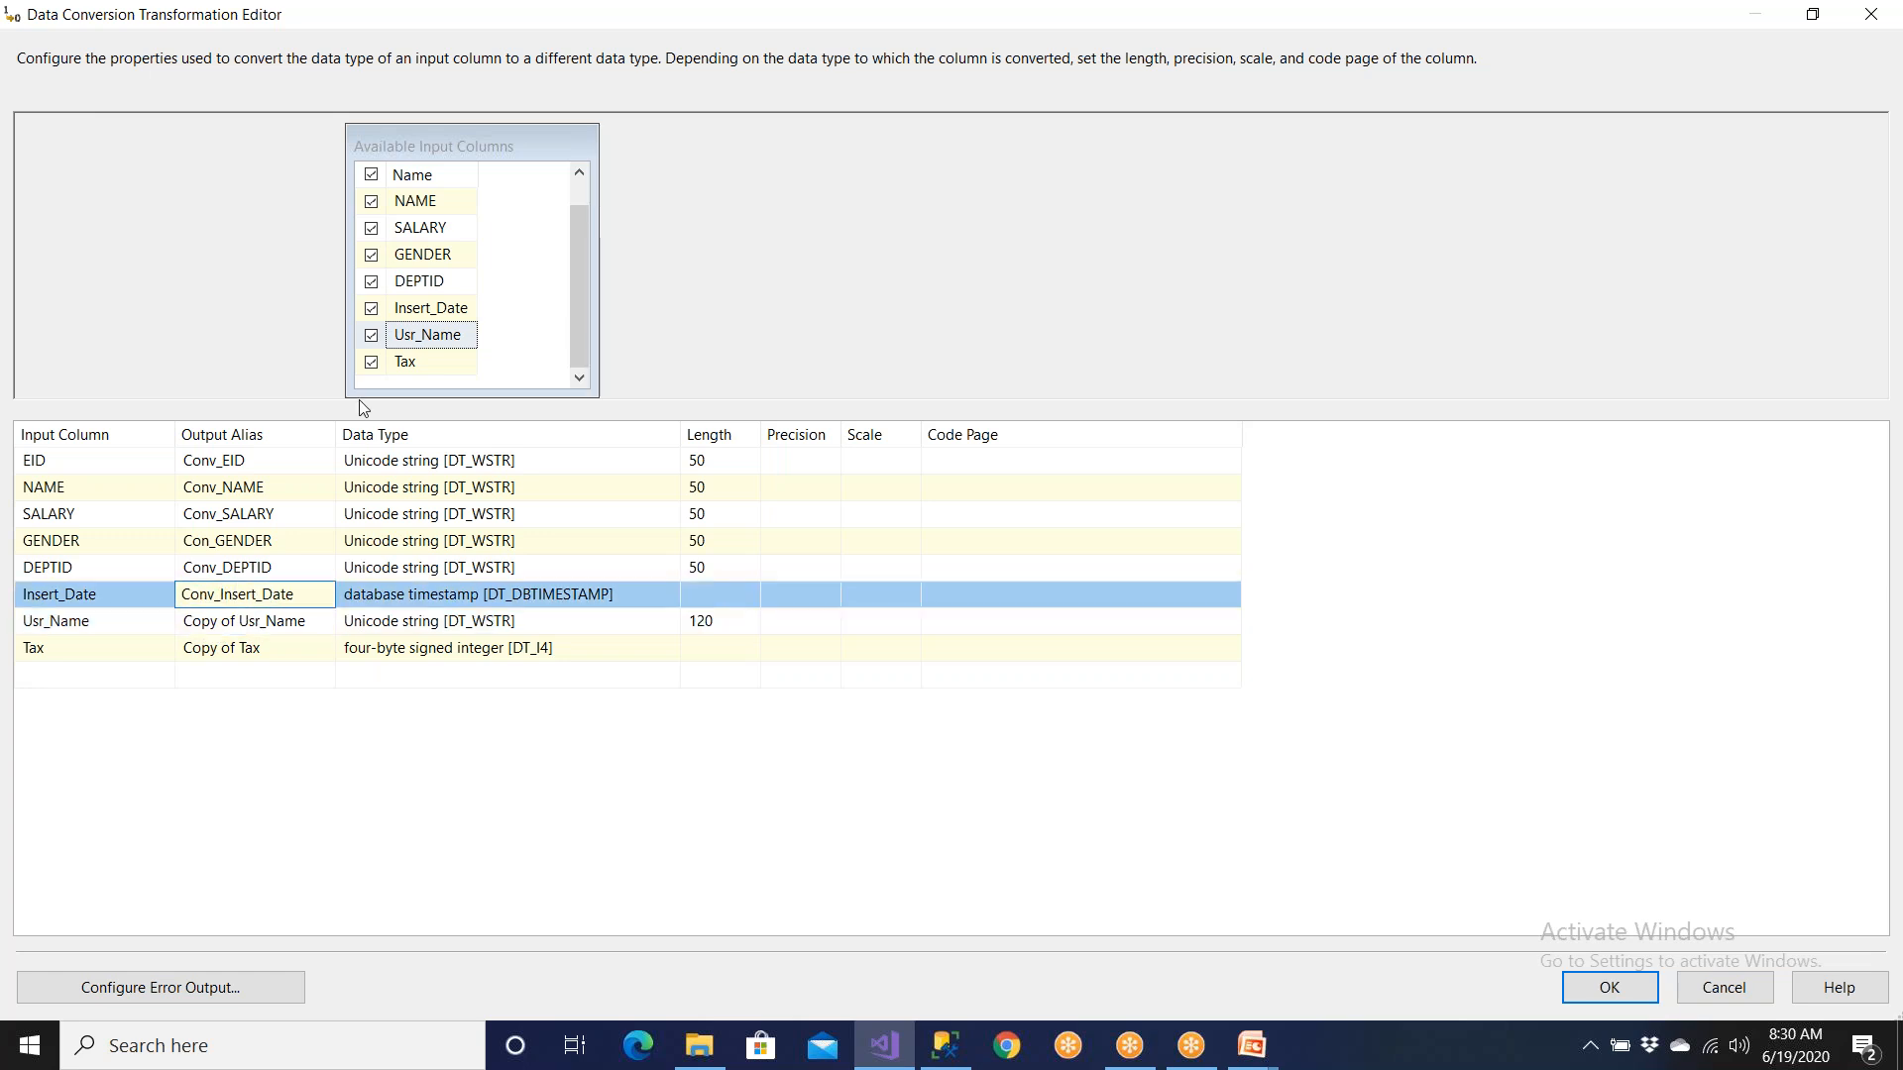
{"action": "left_click", "coordinate": [372, 308]}
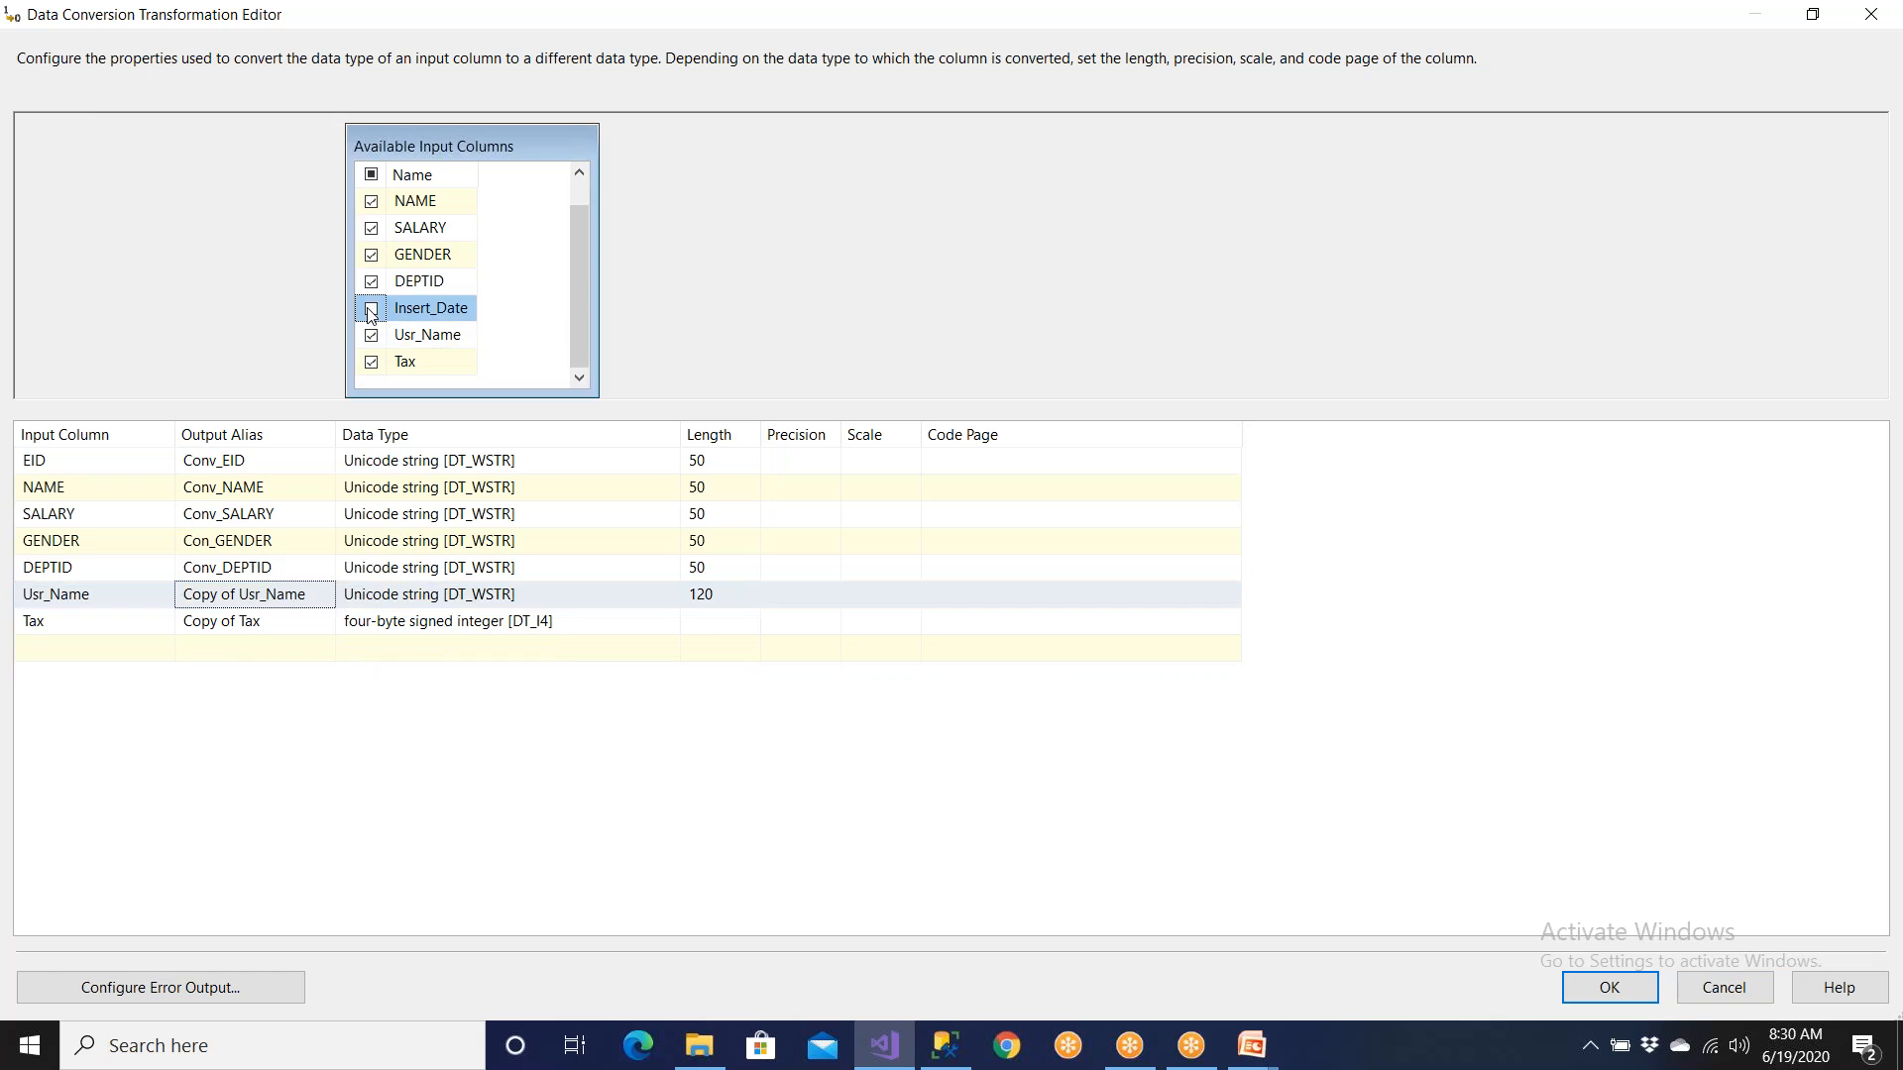
Step: Exclude the Tax column from the data conversion and rename the Usr_Name output alias to Conv_Usr_Name, applying the settings
{"action": "left_click", "coordinate": [372, 363]}
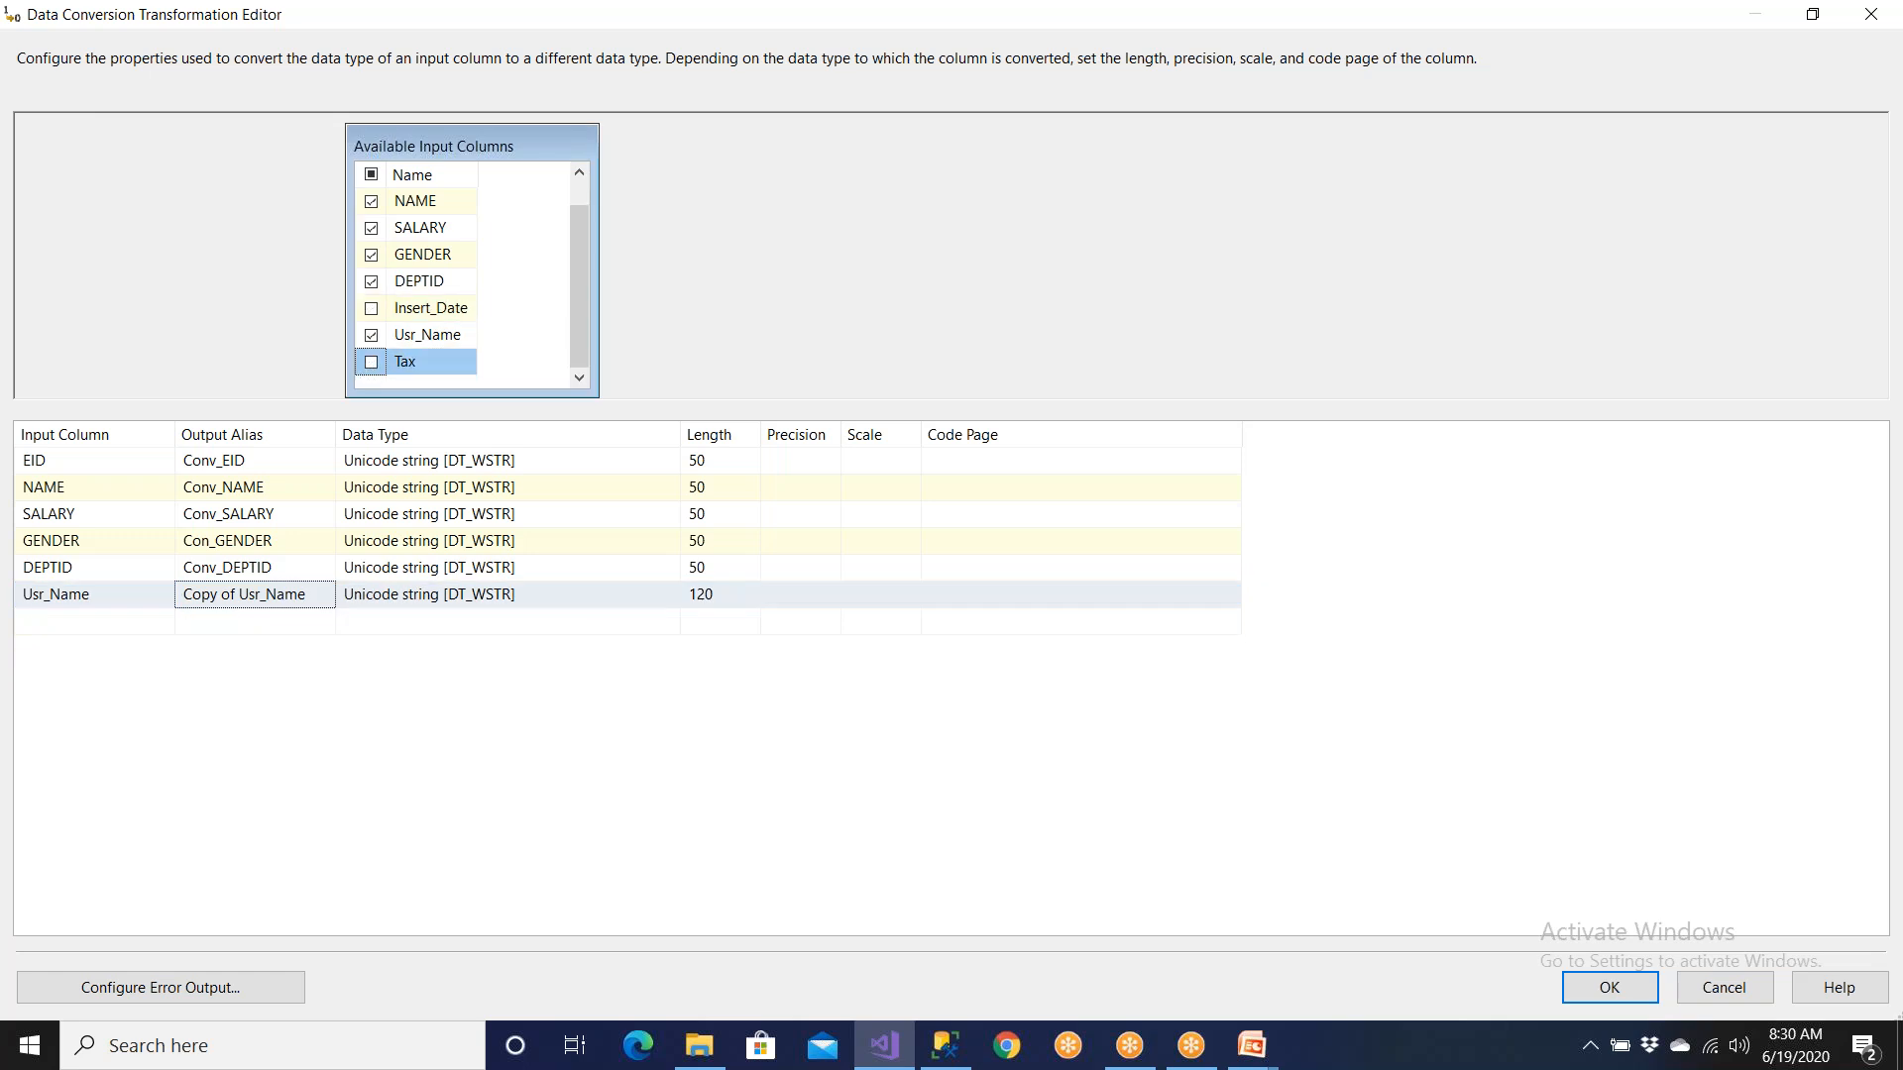
{"action": "left_click", "coordinate": [237, 595]}
{"action": "left_click_drag", "start_coordinate": [197, 596], "coordinate": [181, 595]}
{"action": "key", "text": "BackSpace"}
{"action": "type", "text": "COnv_"}
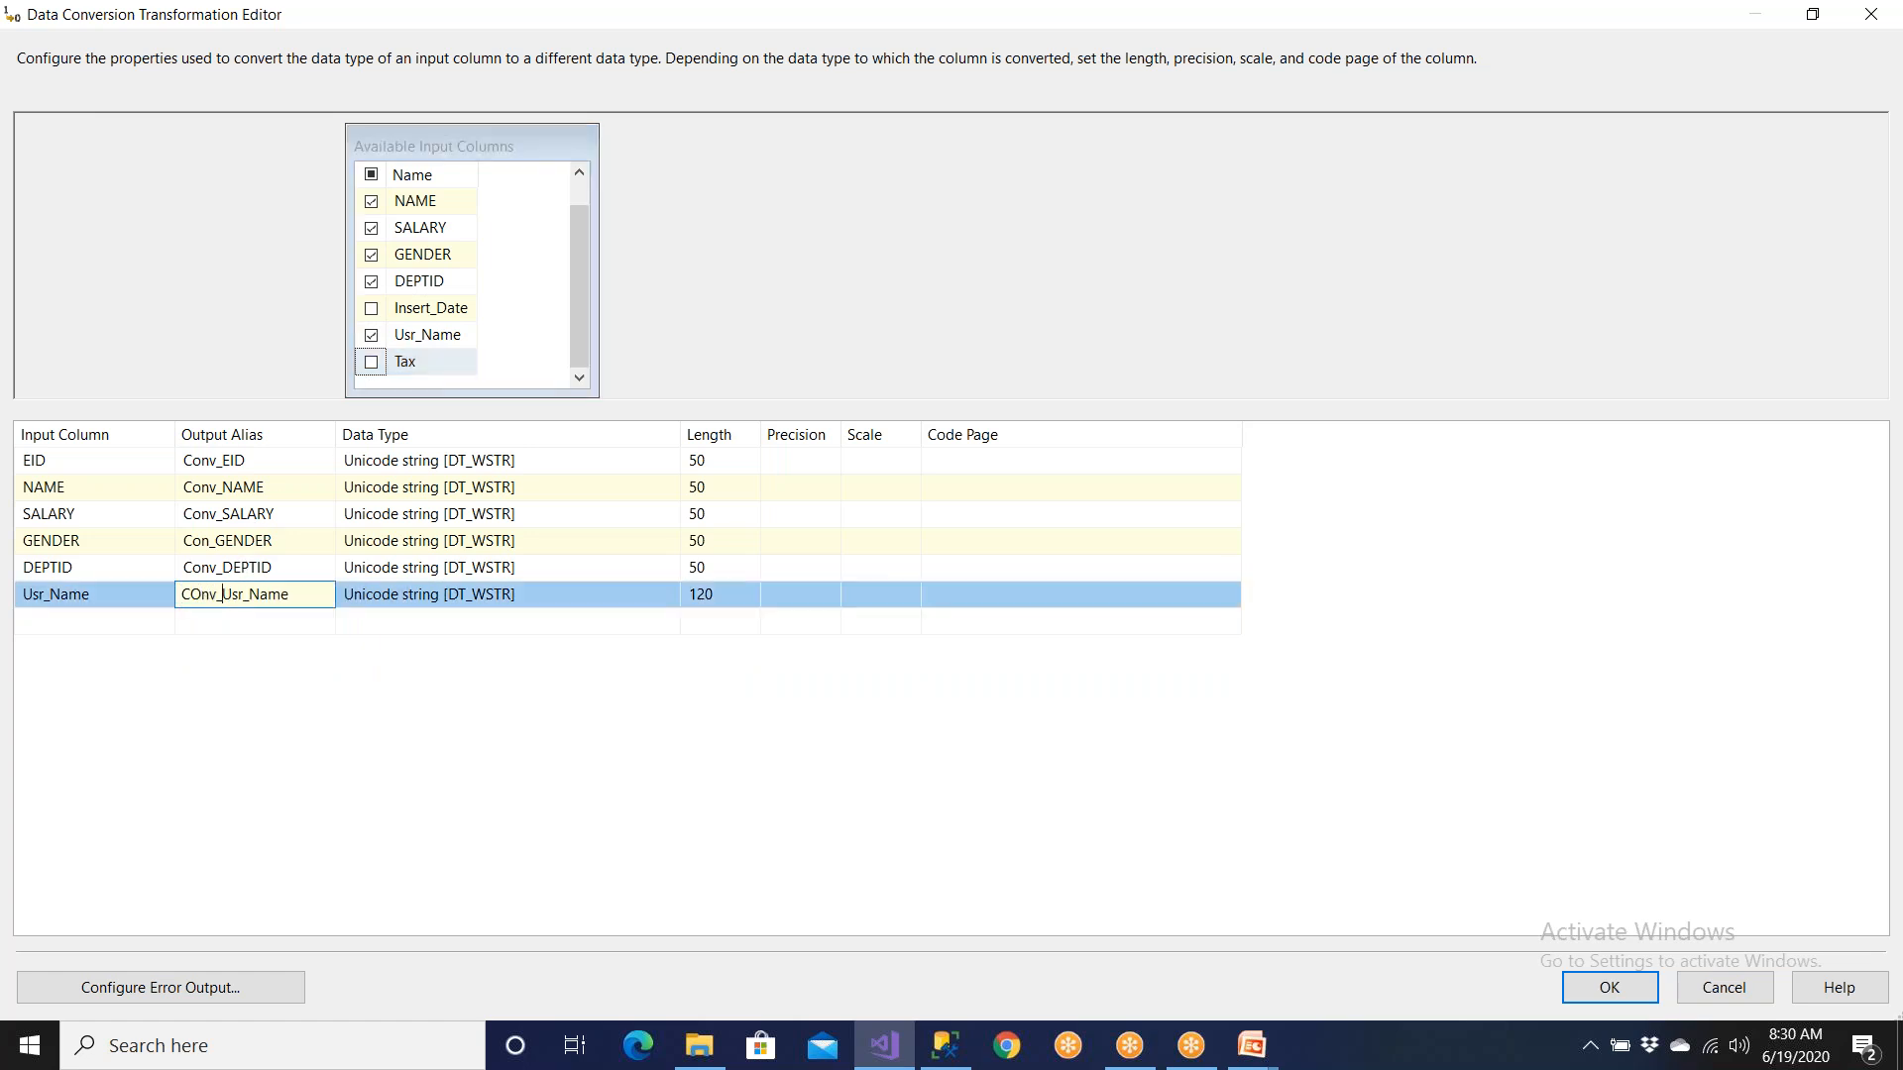
{"action": "key", "text": "BackSpace"}
{"action": "key", "text": "BackSpace"}
{"action": "key", "text": "BackSpace"}
{"action": "key", "text": "BackSpace"}
{"action": "type", "text": "onv_"}
{"action": "key", "text": "Return"}
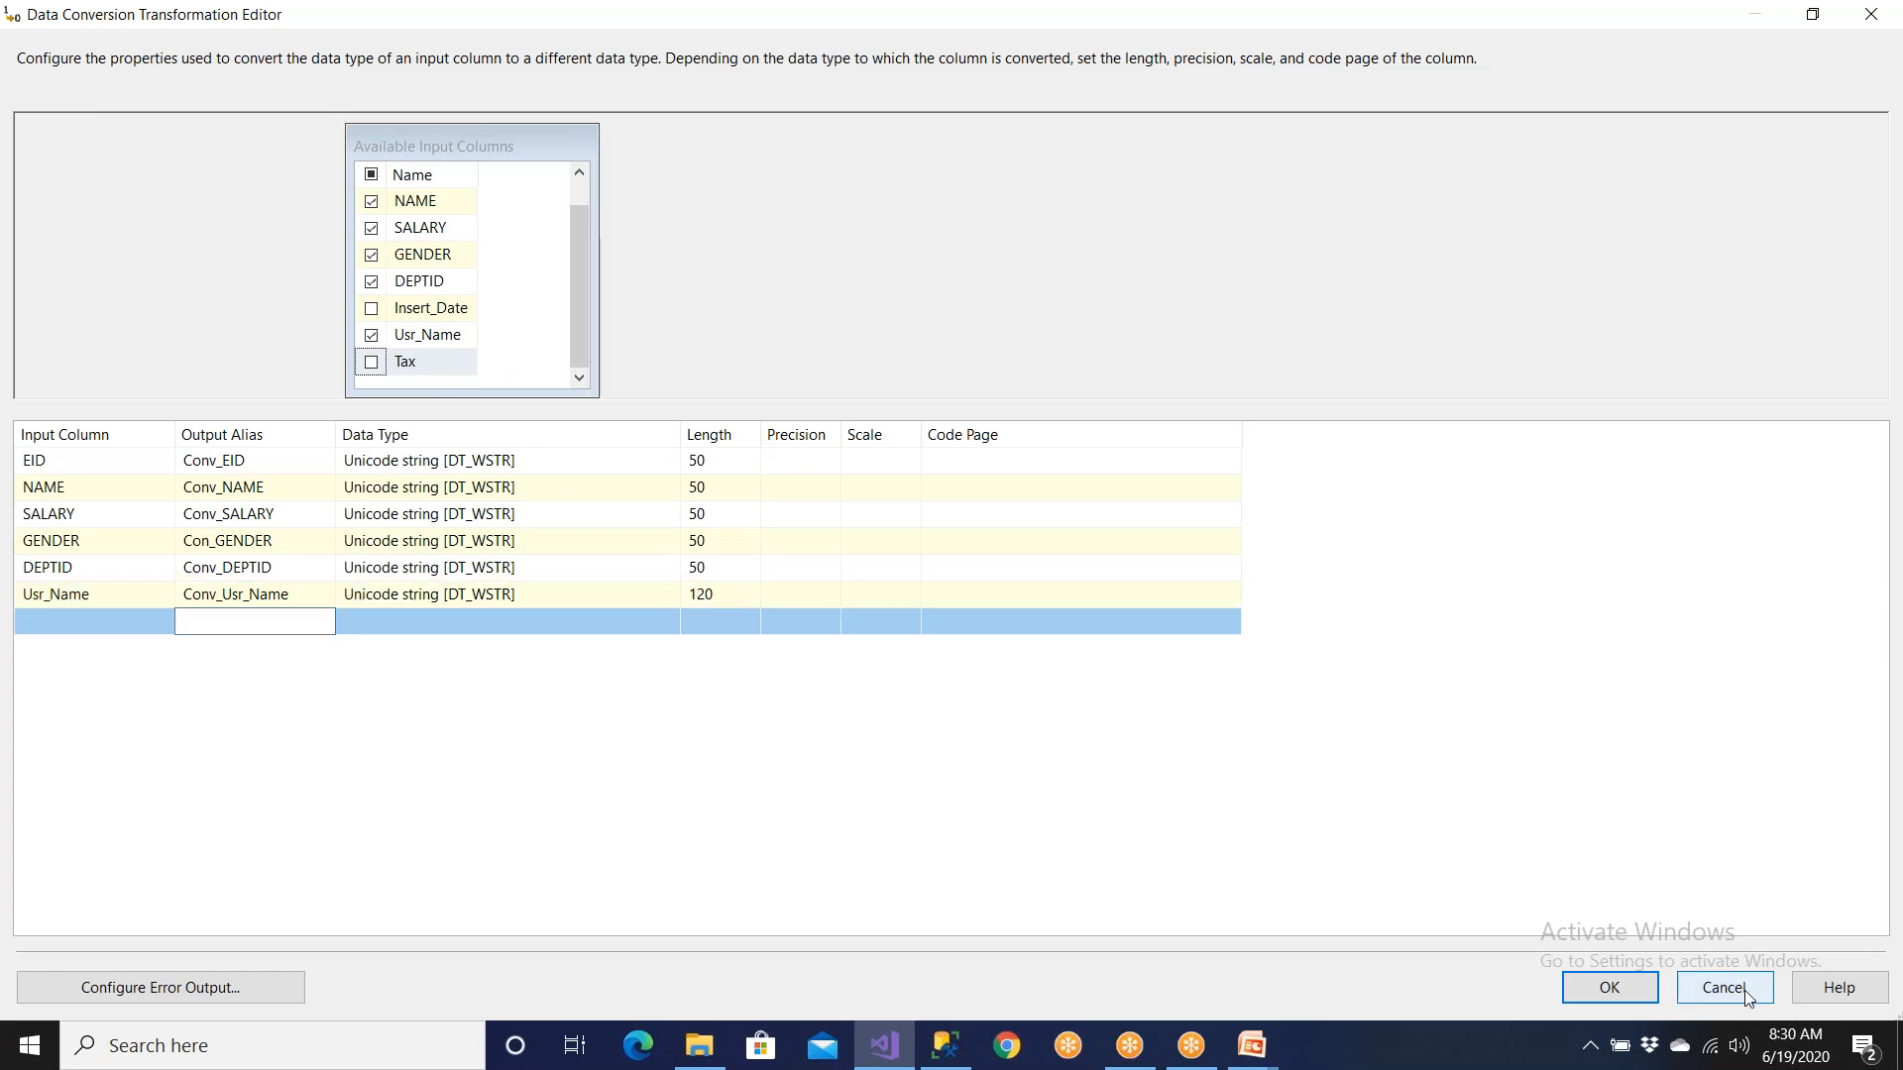
{"action": "left_click", "coordinate": [1613, 988]}
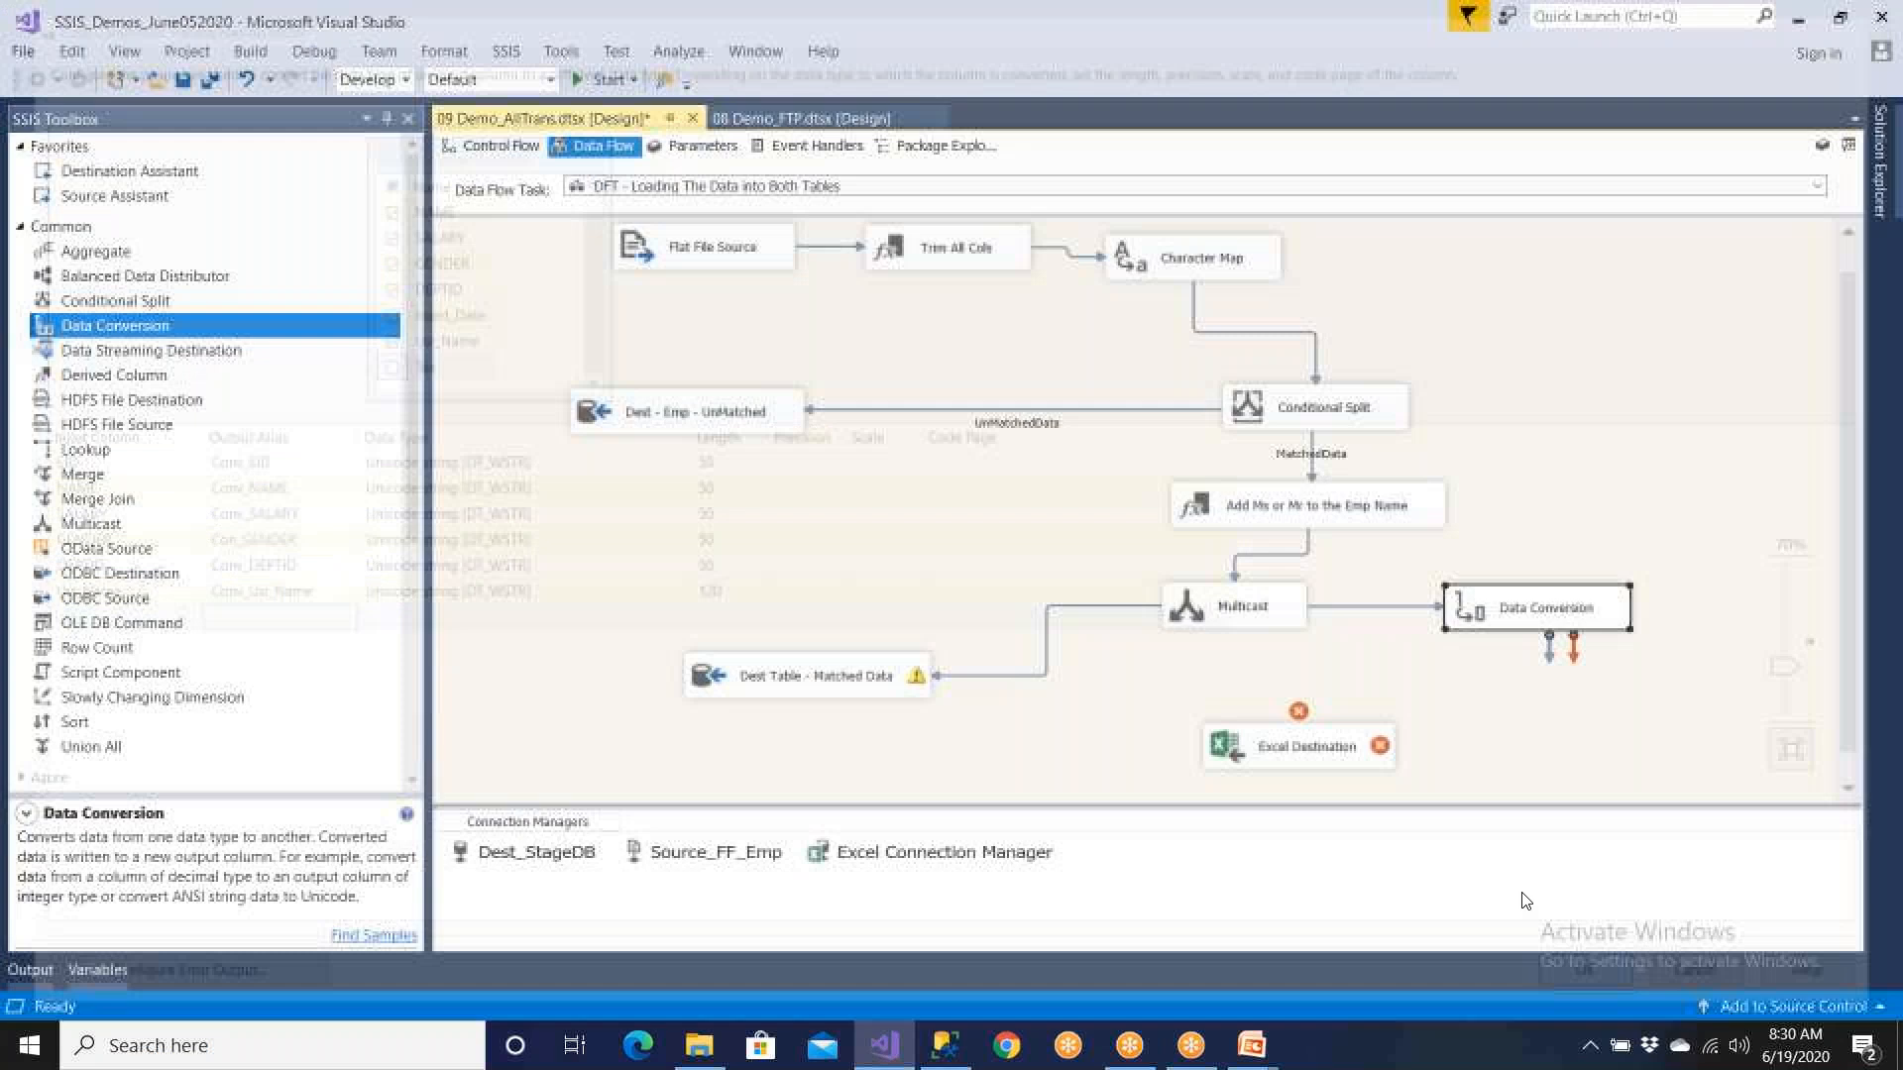
Step: Connect the Data Conversion output to the Excel Destination and open the destination's column mappings
{"action": "left_click_drag", "start_coordinate": [1551, 662], "coordinate": [1289, 731]}
{"action": "left_click", "coordinate": [1288, 732]}
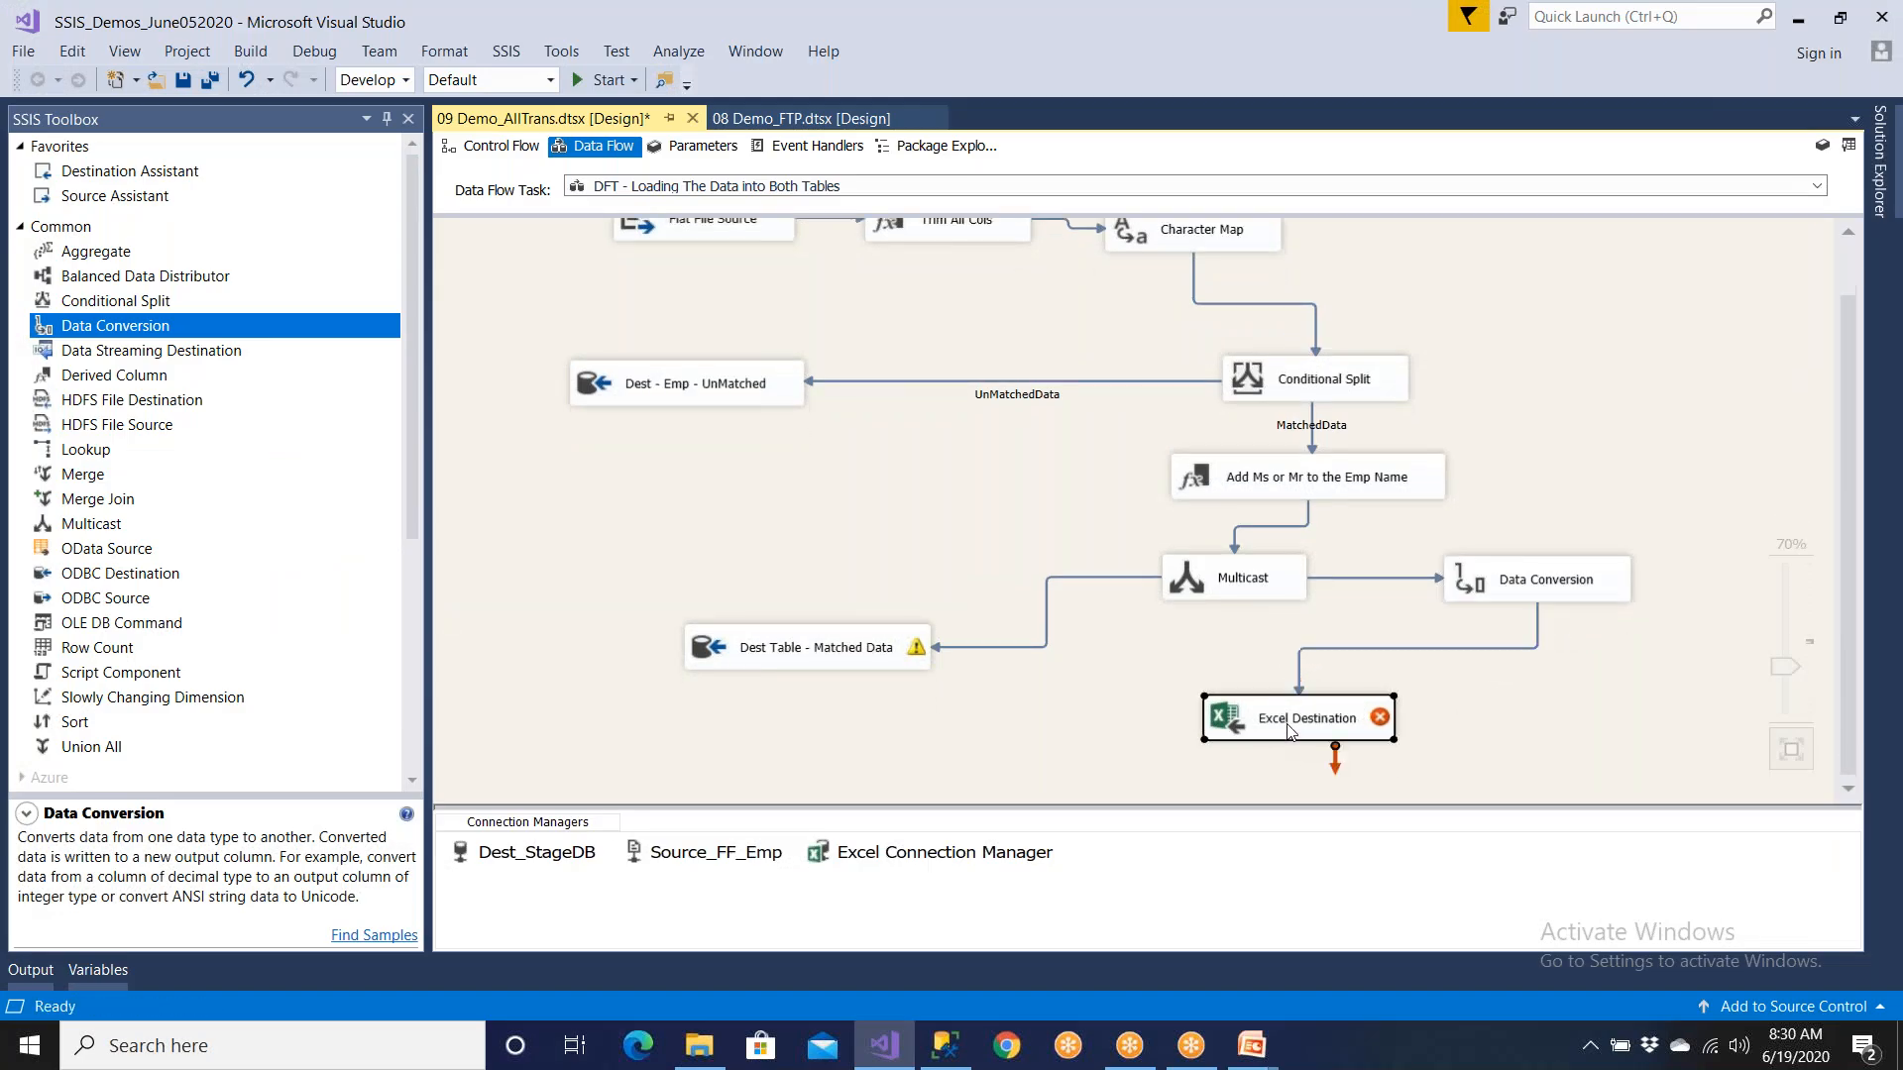
{"action": "double_click", "coordinate": [1288, 731]}
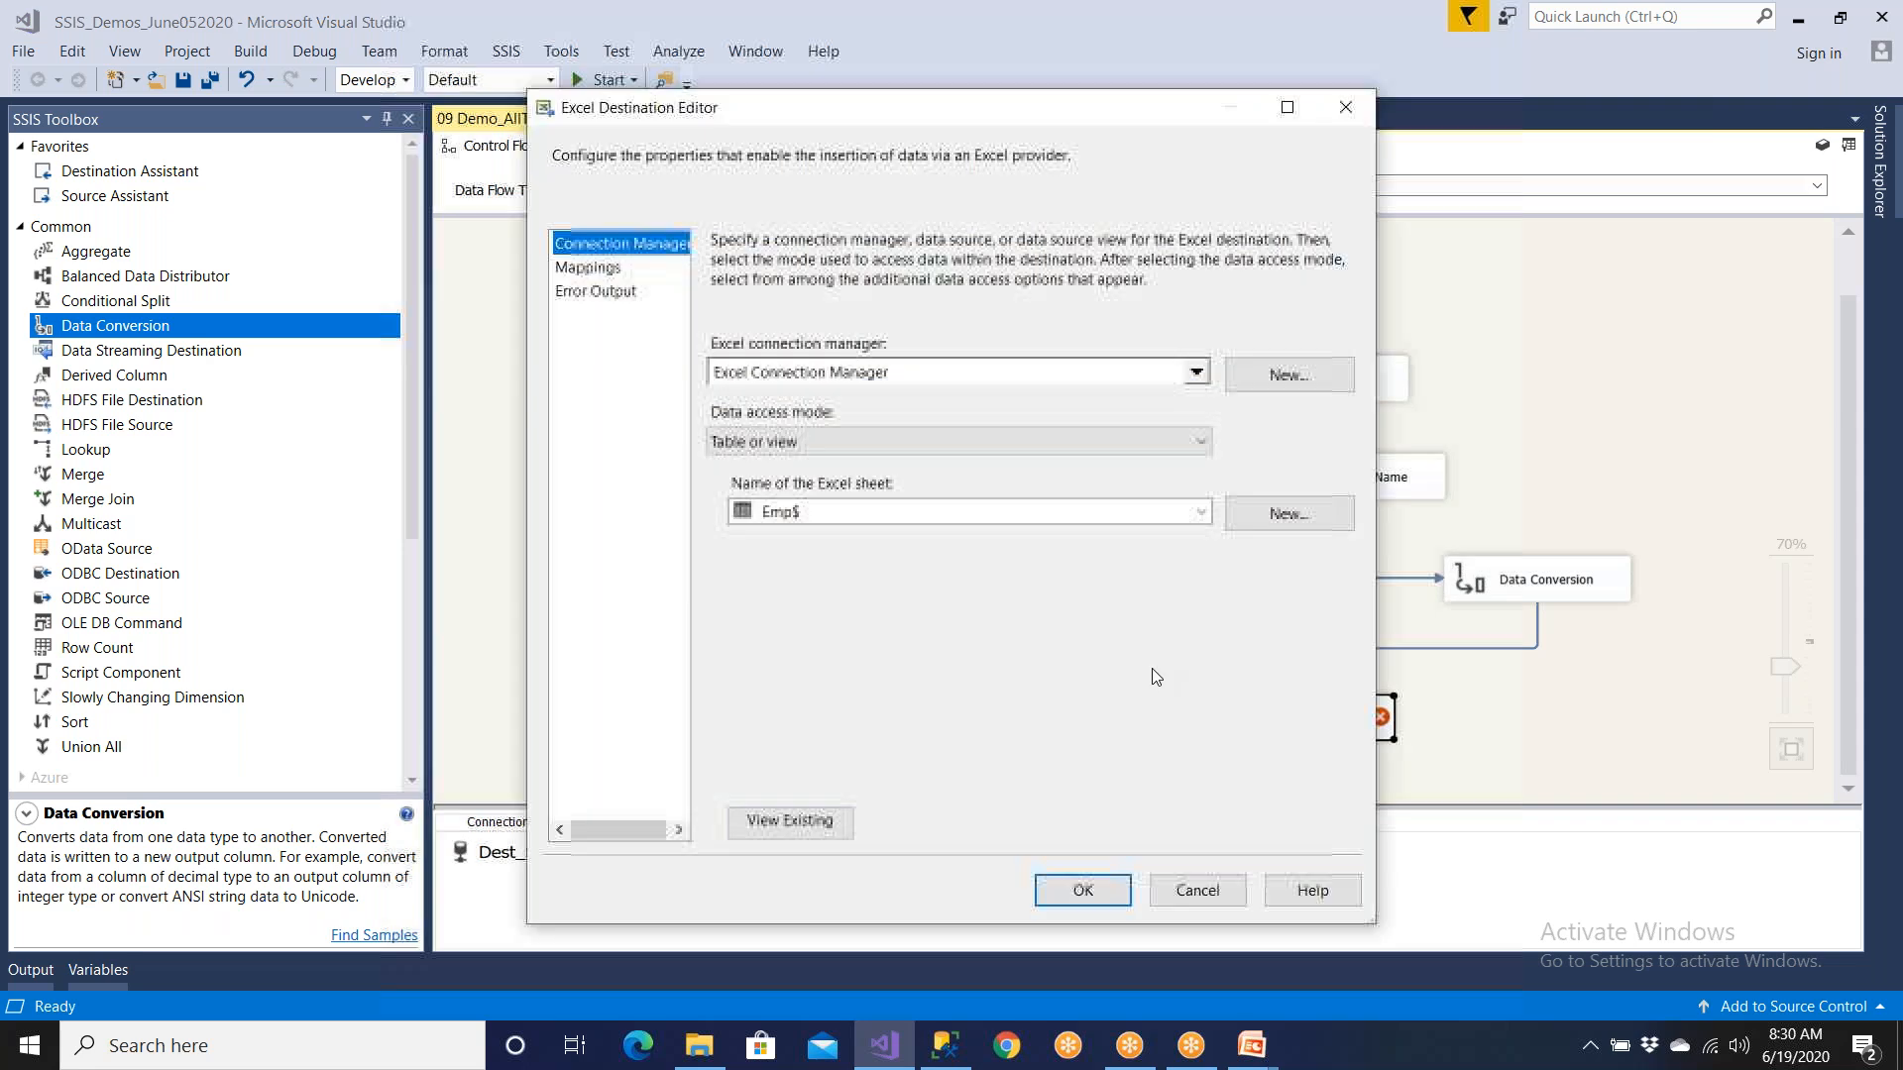
{"action": "left_click", "coordinate": [587, 267]}
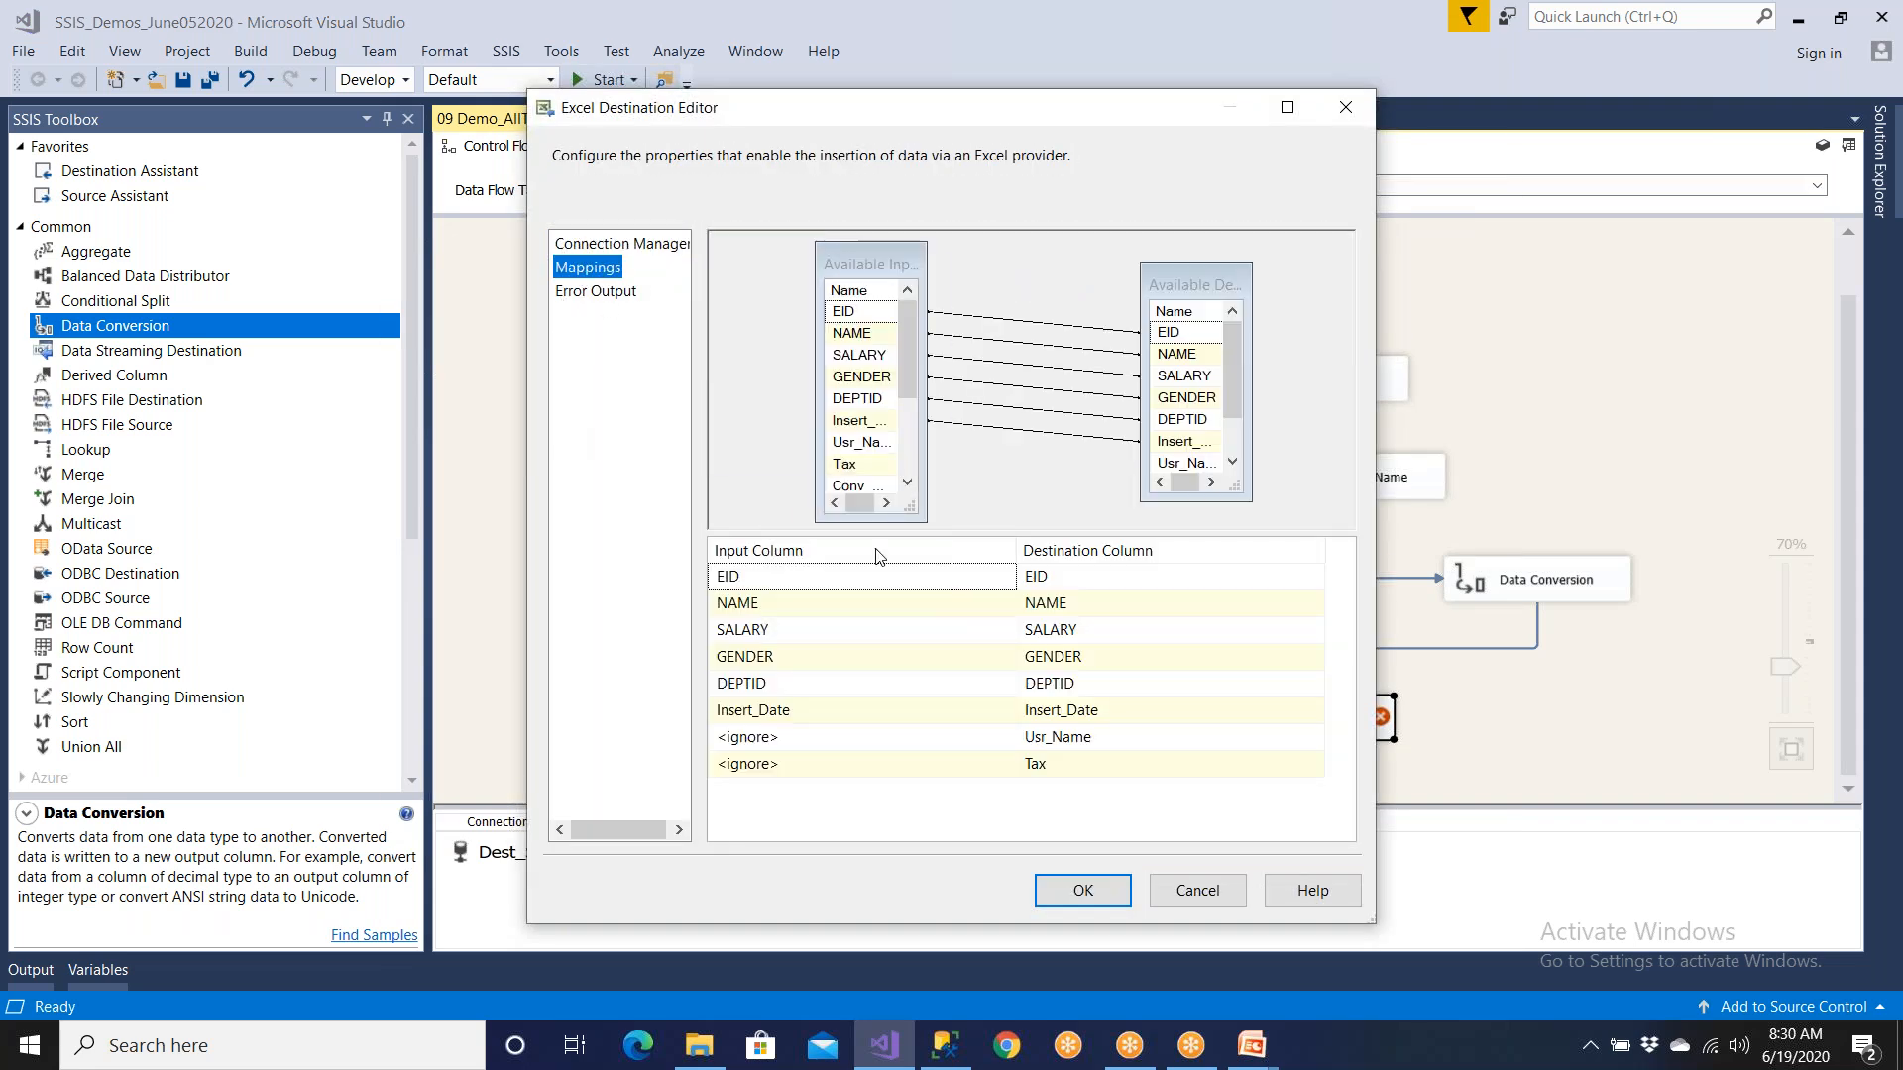
Step: Enlarge the mappings editor and widen the input and destination column lists to show the full column names
{"action": "scroll", "coordinate": [910, 424], "scroll_direction": "down", "scroll_amount": 2}
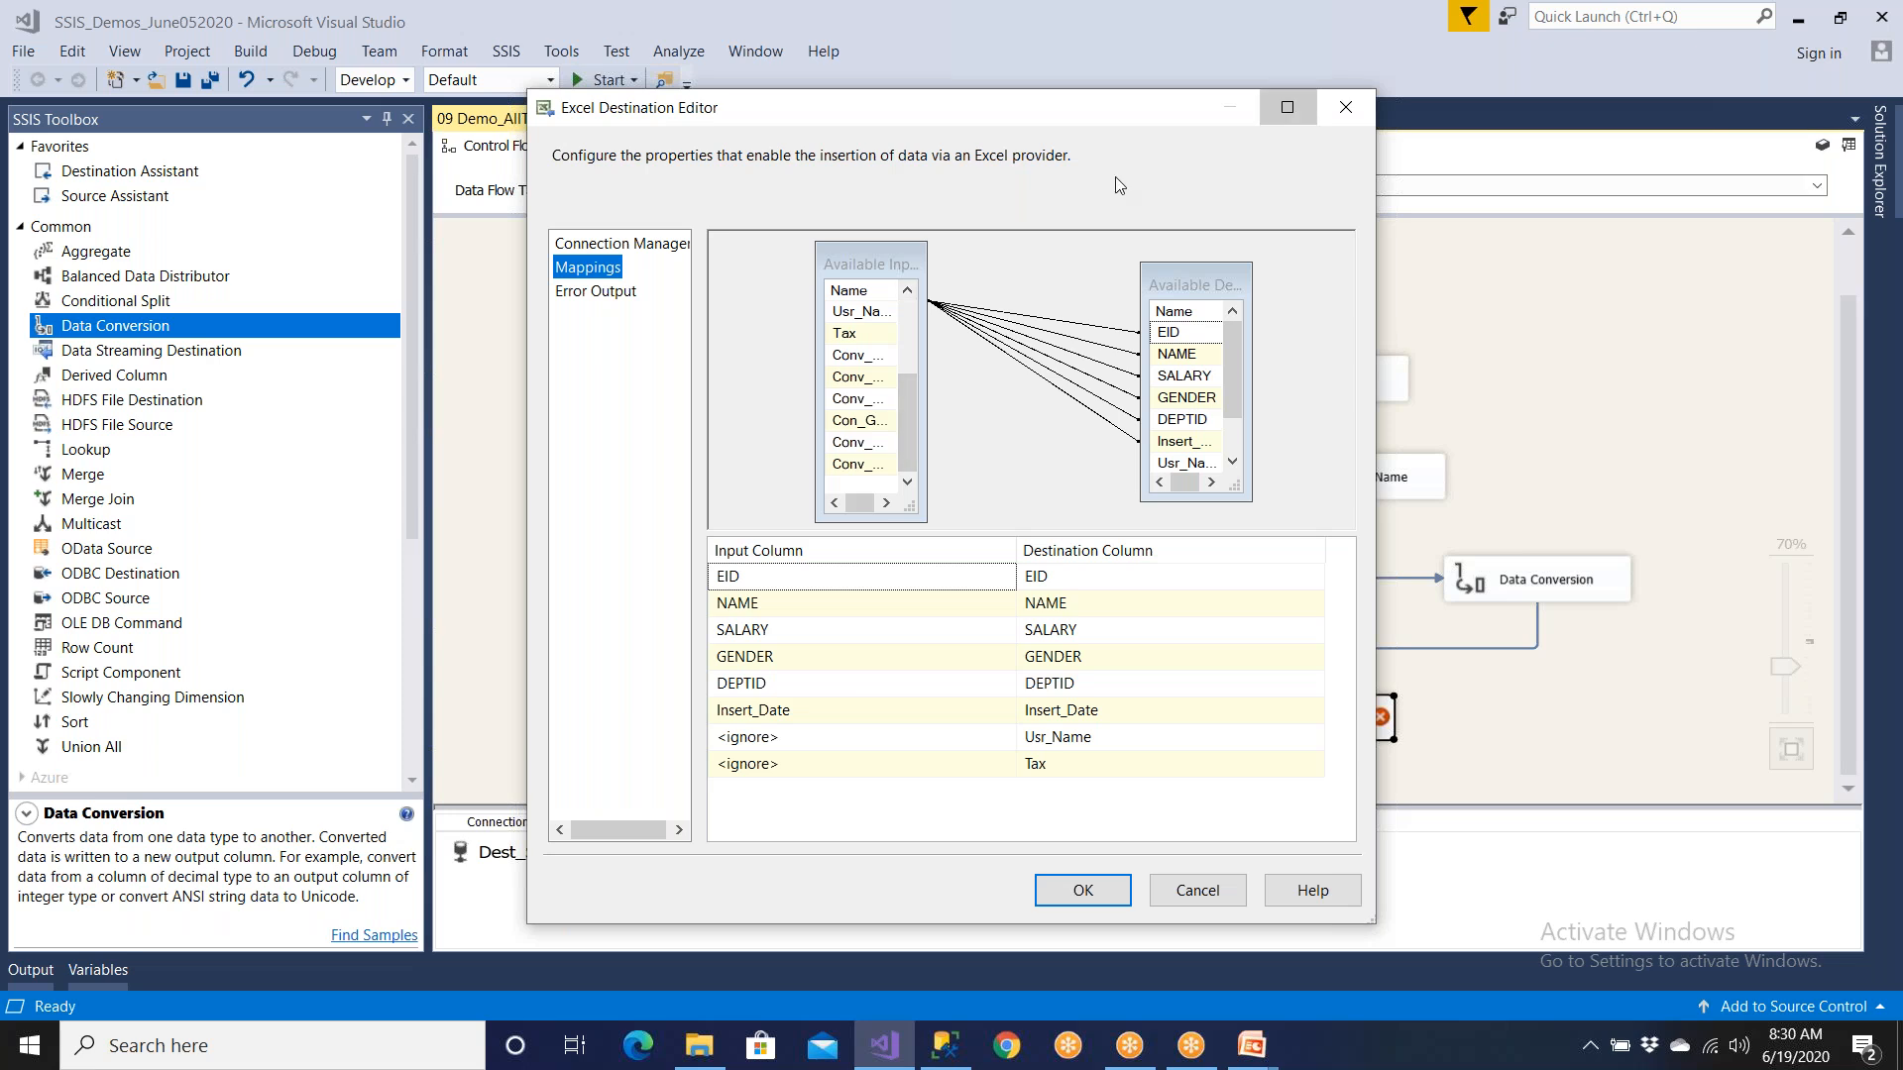
{"action": "left_click", "coordinate": [1287, 107]}
{"action": "left_click_drag", "start_coordinate": [393, 218], "coordinate": [500, 218]}
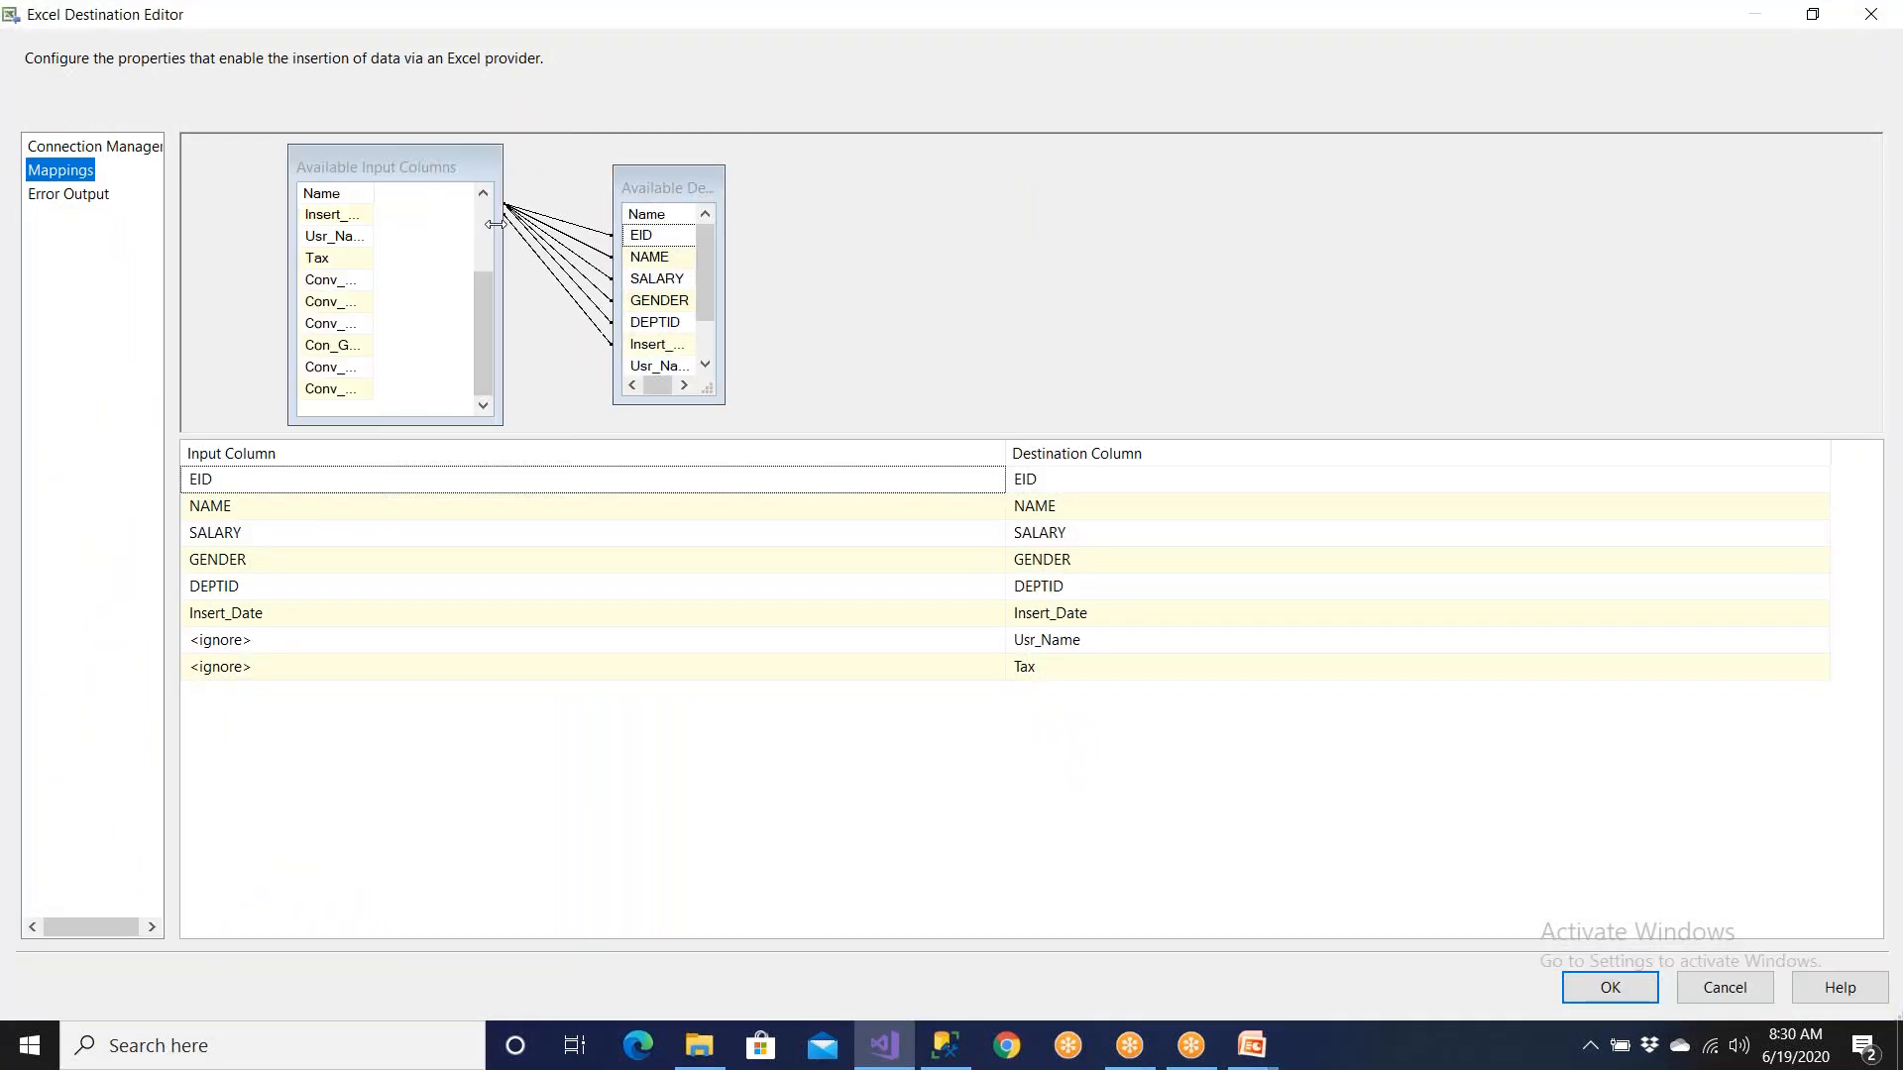
{"action": "left_click_drag", "start_coordinate": [371, 192], "coordinate": [442, 193]}
{"action": "left_click_drag", "start_coordinate": [664, 188], "coordinate": [956, 189]}
{"action": "left_click_drag", "start_coordinate": [1013, 349], "coordinate": [1396, 383]}
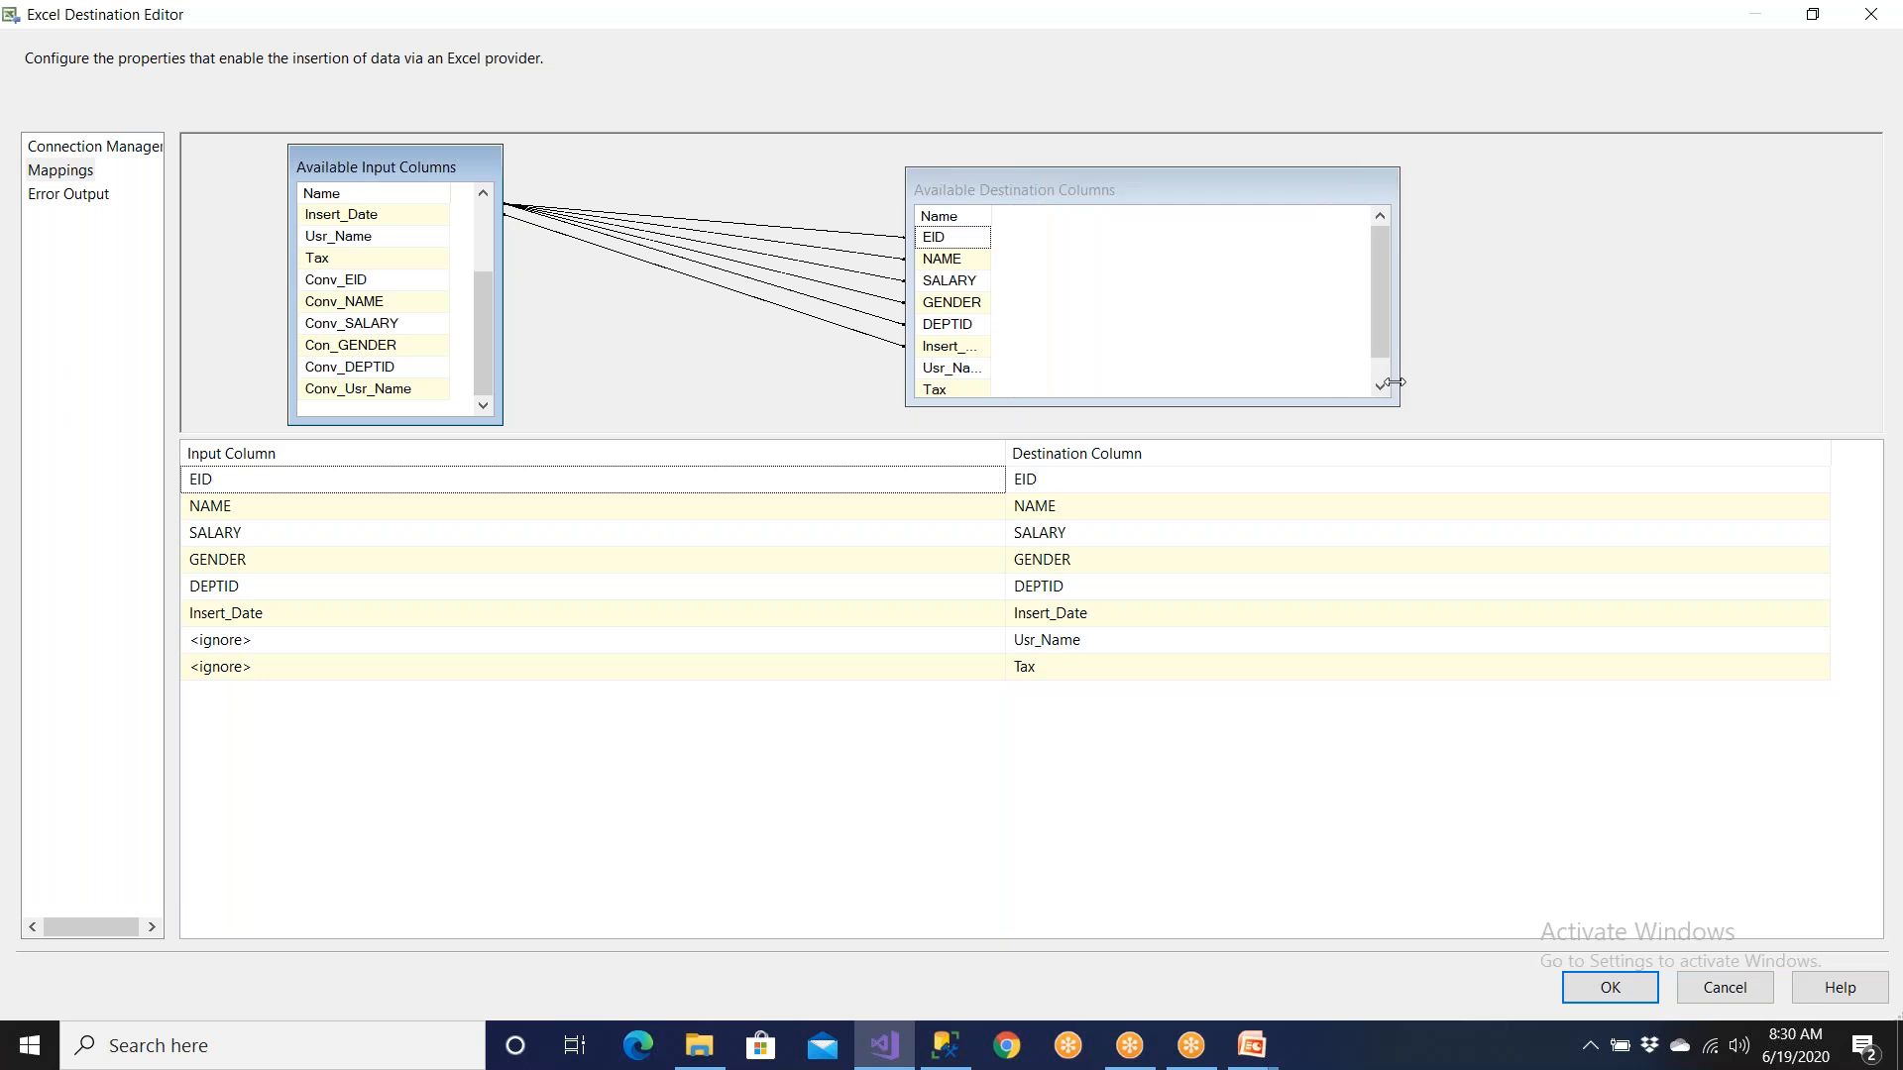
{"action": "left_click_drag", "start_coordinate": [991, 215], "coordinate": [1142, 215]}
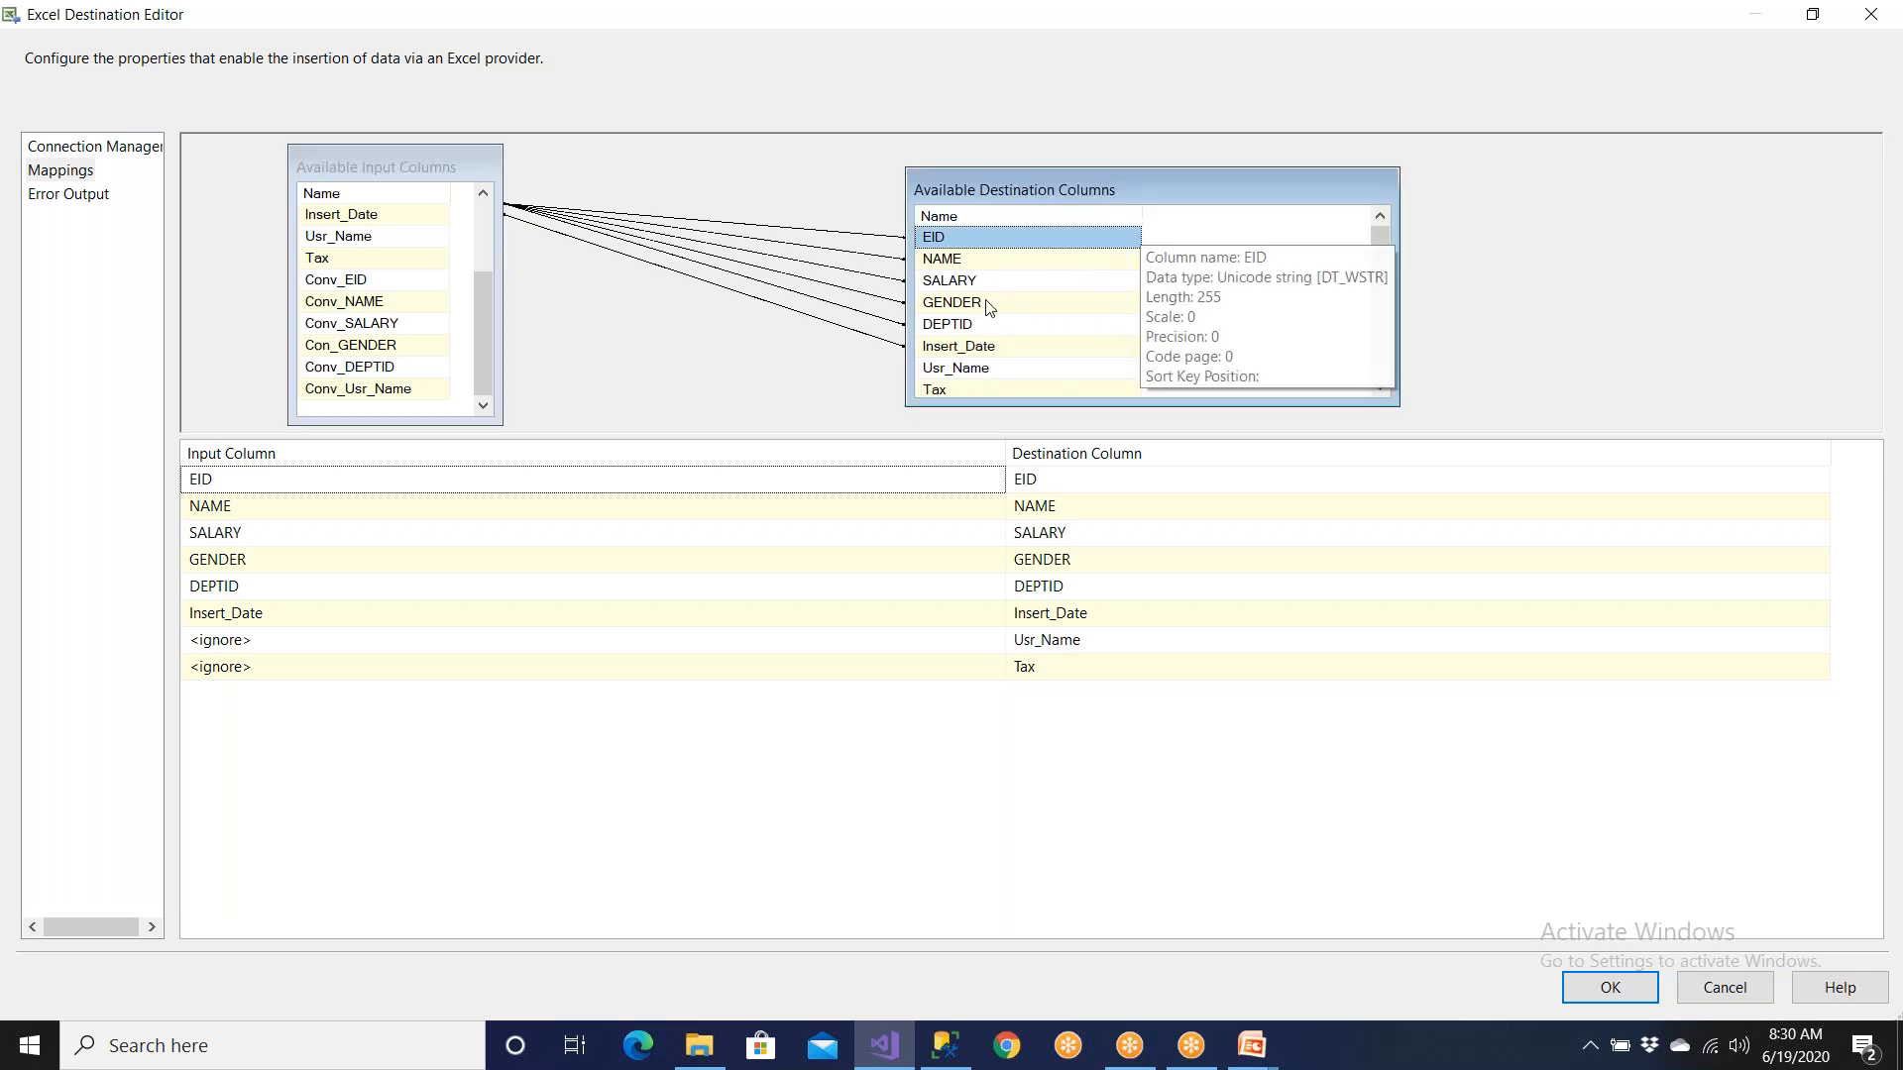
Step: Map Conv_EID to the EID destination column and Conv_NAME to the NAME destination column
{"action": "left_click", "coordinate": [251, 483]}
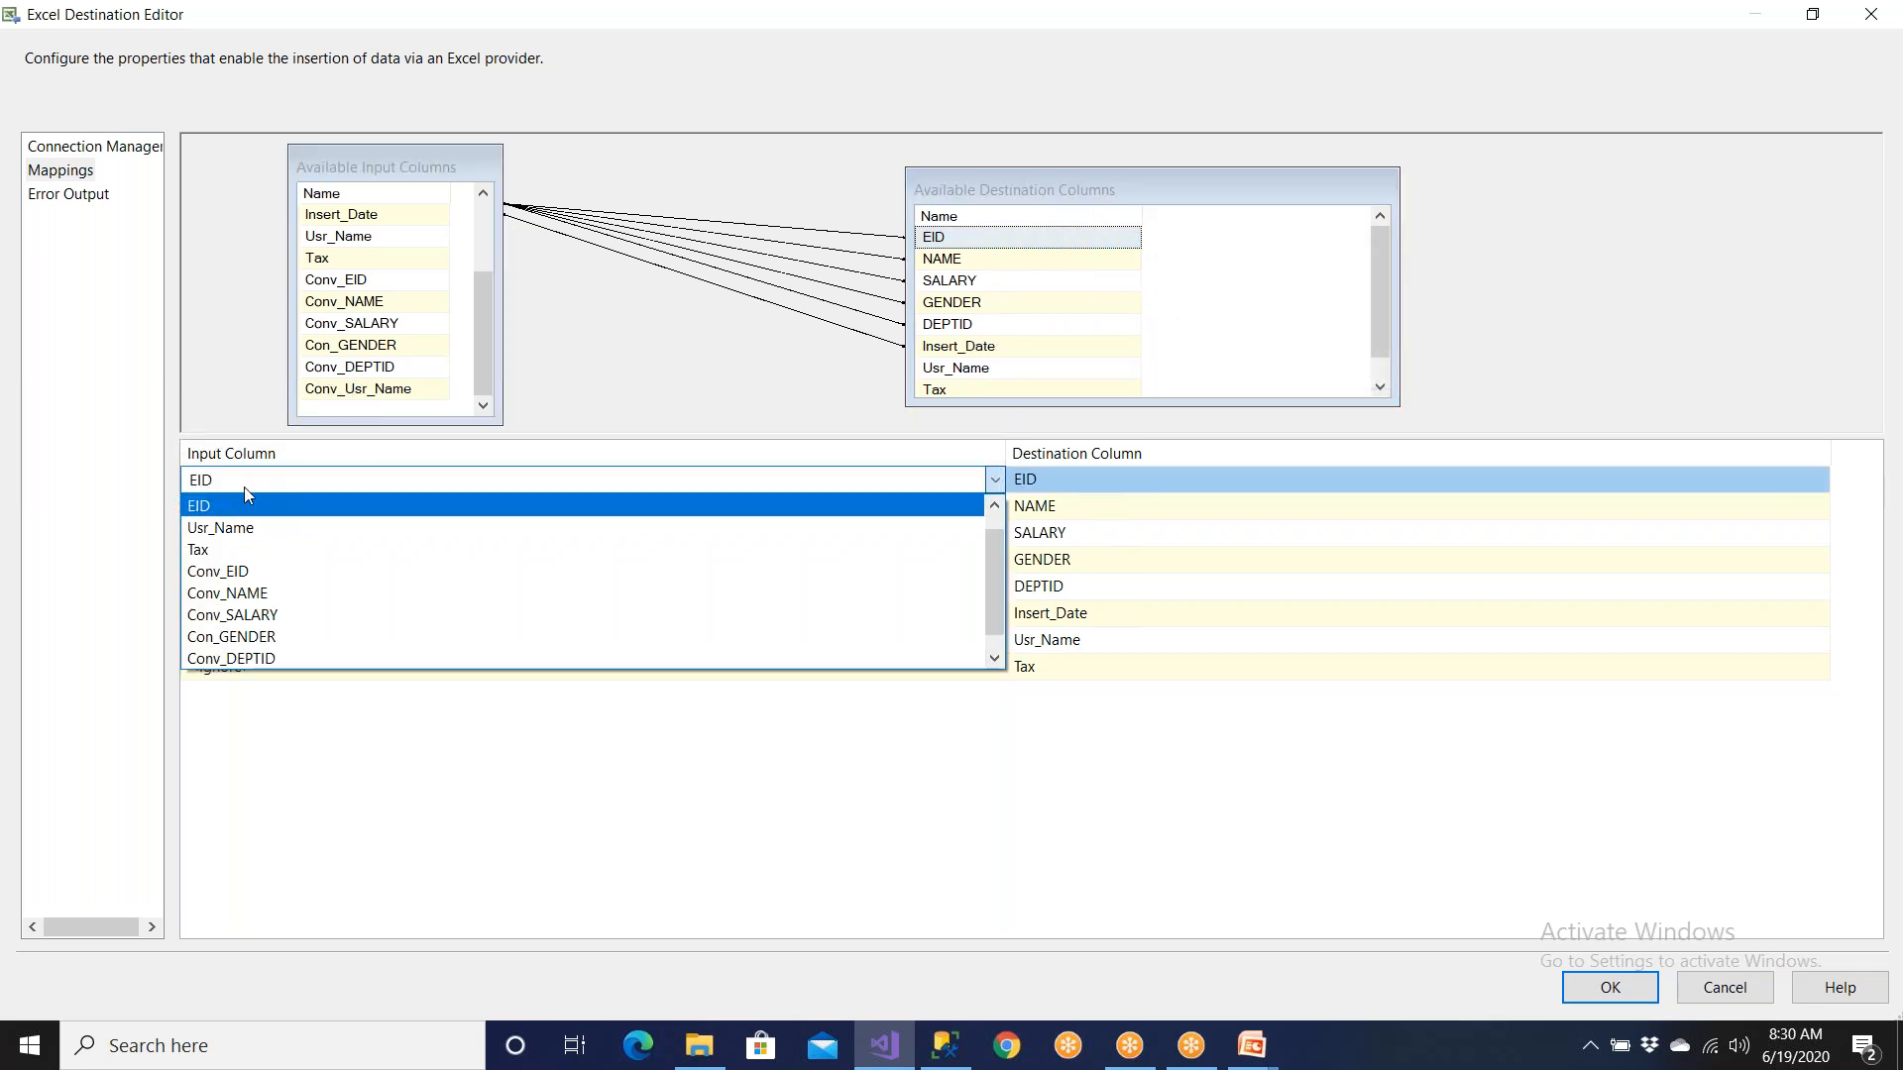
{"action": "left_click", "coordinate": [248, 573]}
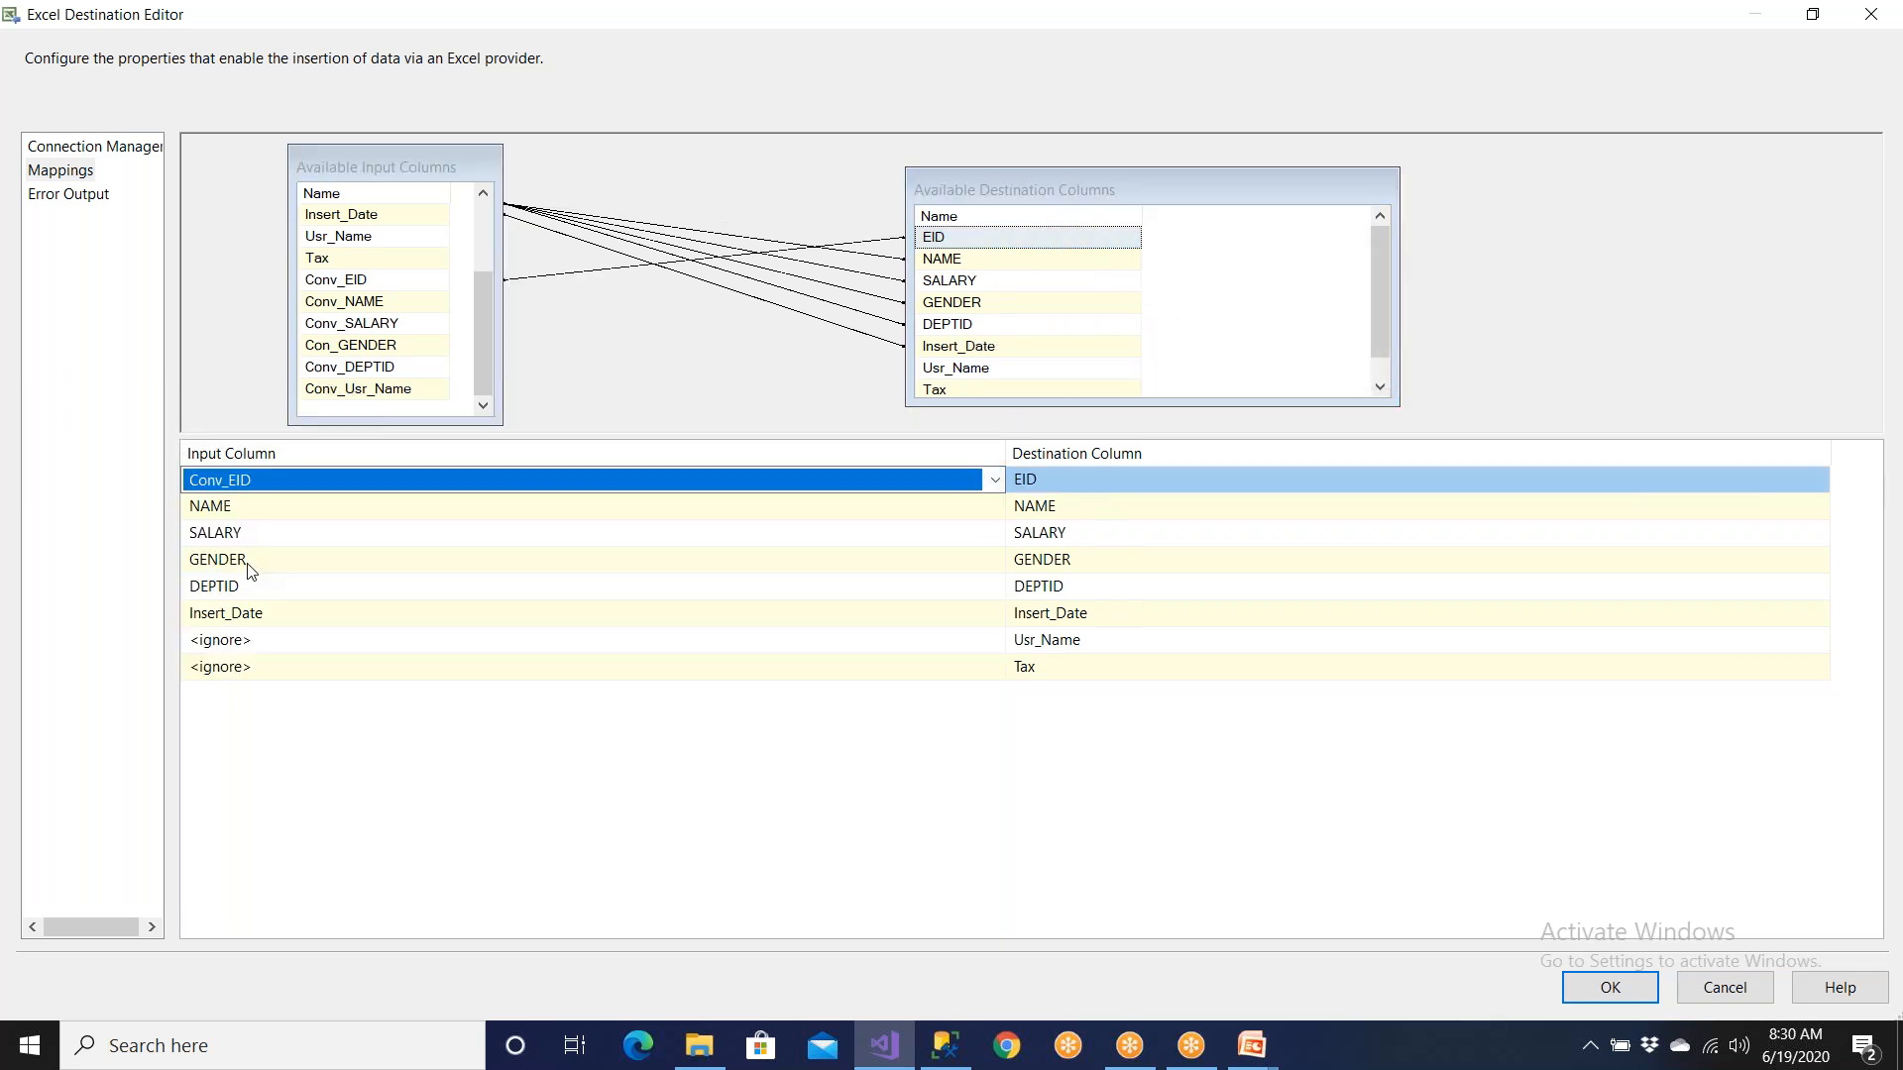
{"action": "left_click", "coordinate": [273, 507]}
{"action": "left_click", "coordinate": [274, 506]}
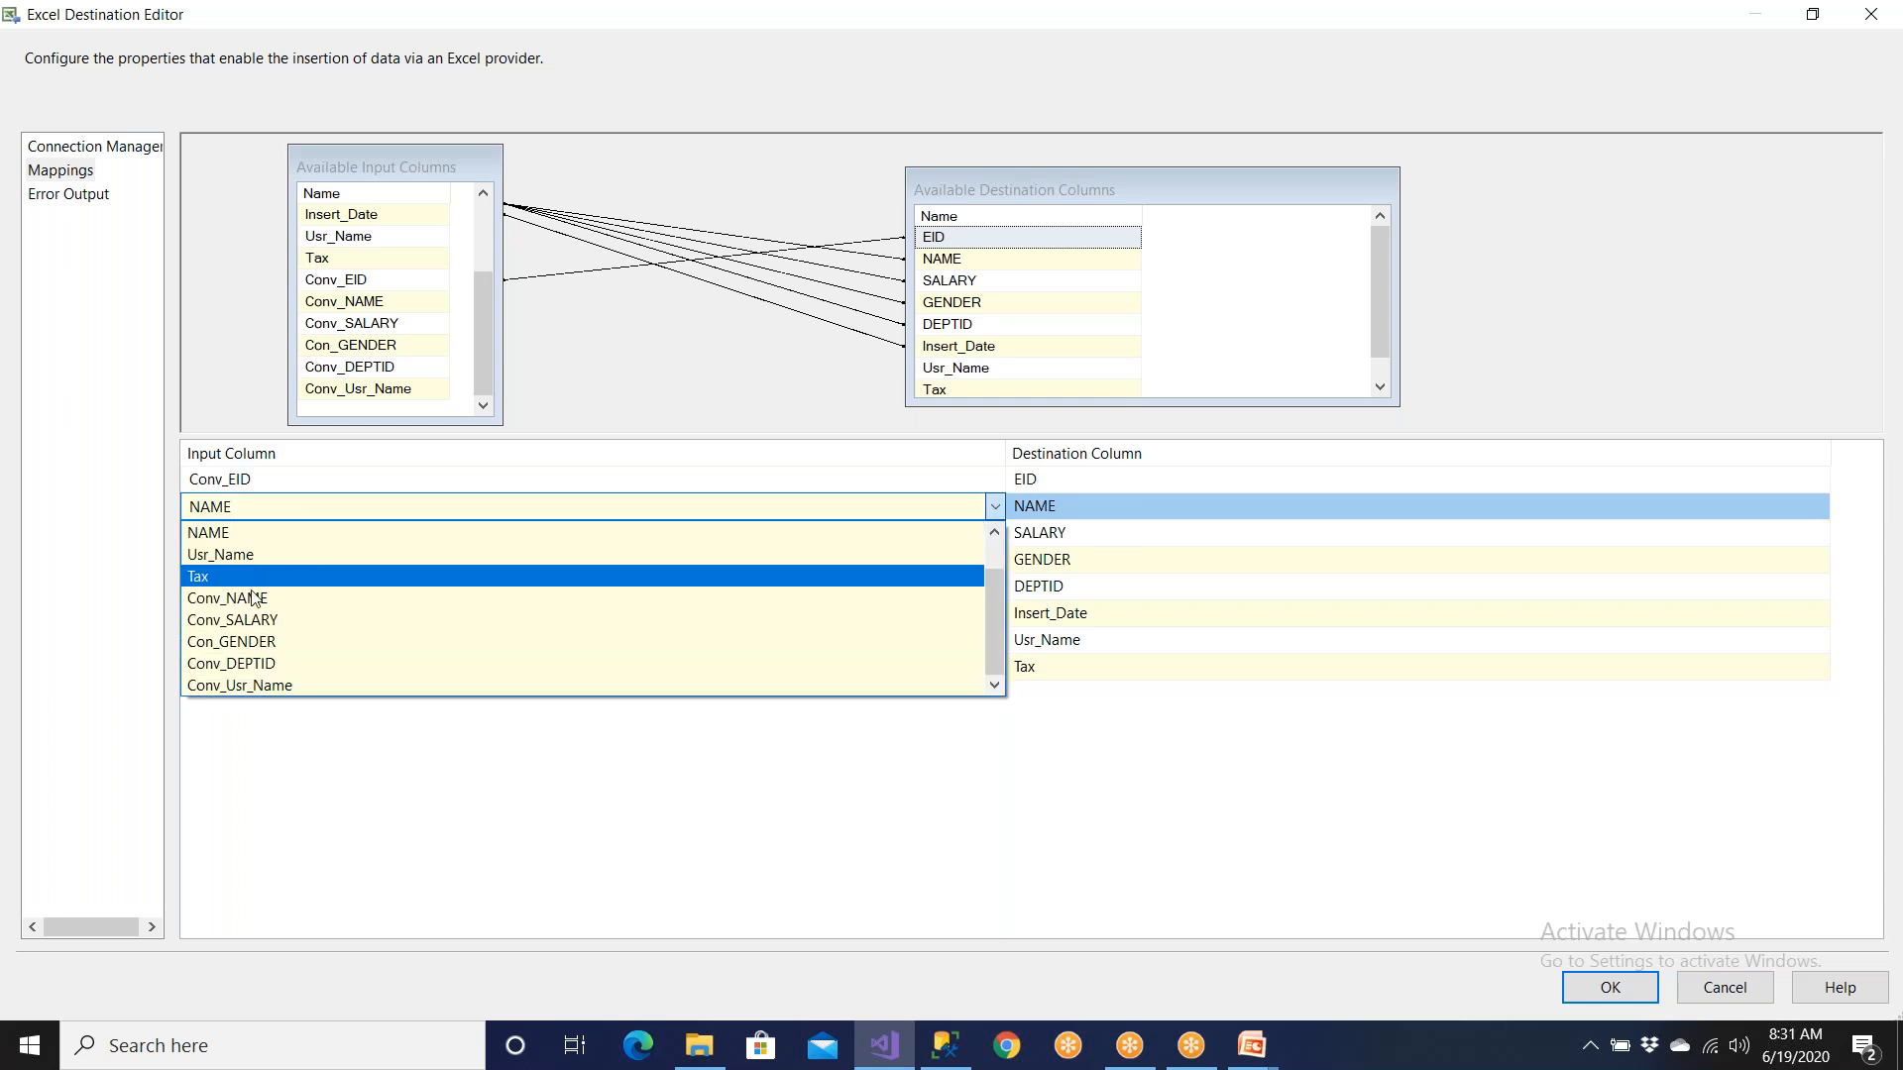
{"action": "left_click", "coordinate": [260, 623]}
{"action": "left_click", "coordinate": [298, 515]}
{"action": "scroll", "coordinate": [291, 585], "scroll_direction": "up", "scroll_amount": 3}
{"action": "left_click", "coordinate": [297, 606]}
Step: Map Conv_SALARY, Con_GENDER and Conv_DEPTID to the SALARY, GENDER and DEPTID destination columns
{"action": "left_click", "coordinate": [281, 535]}
{"action": "left_click", "coordinate": [280, 535]}
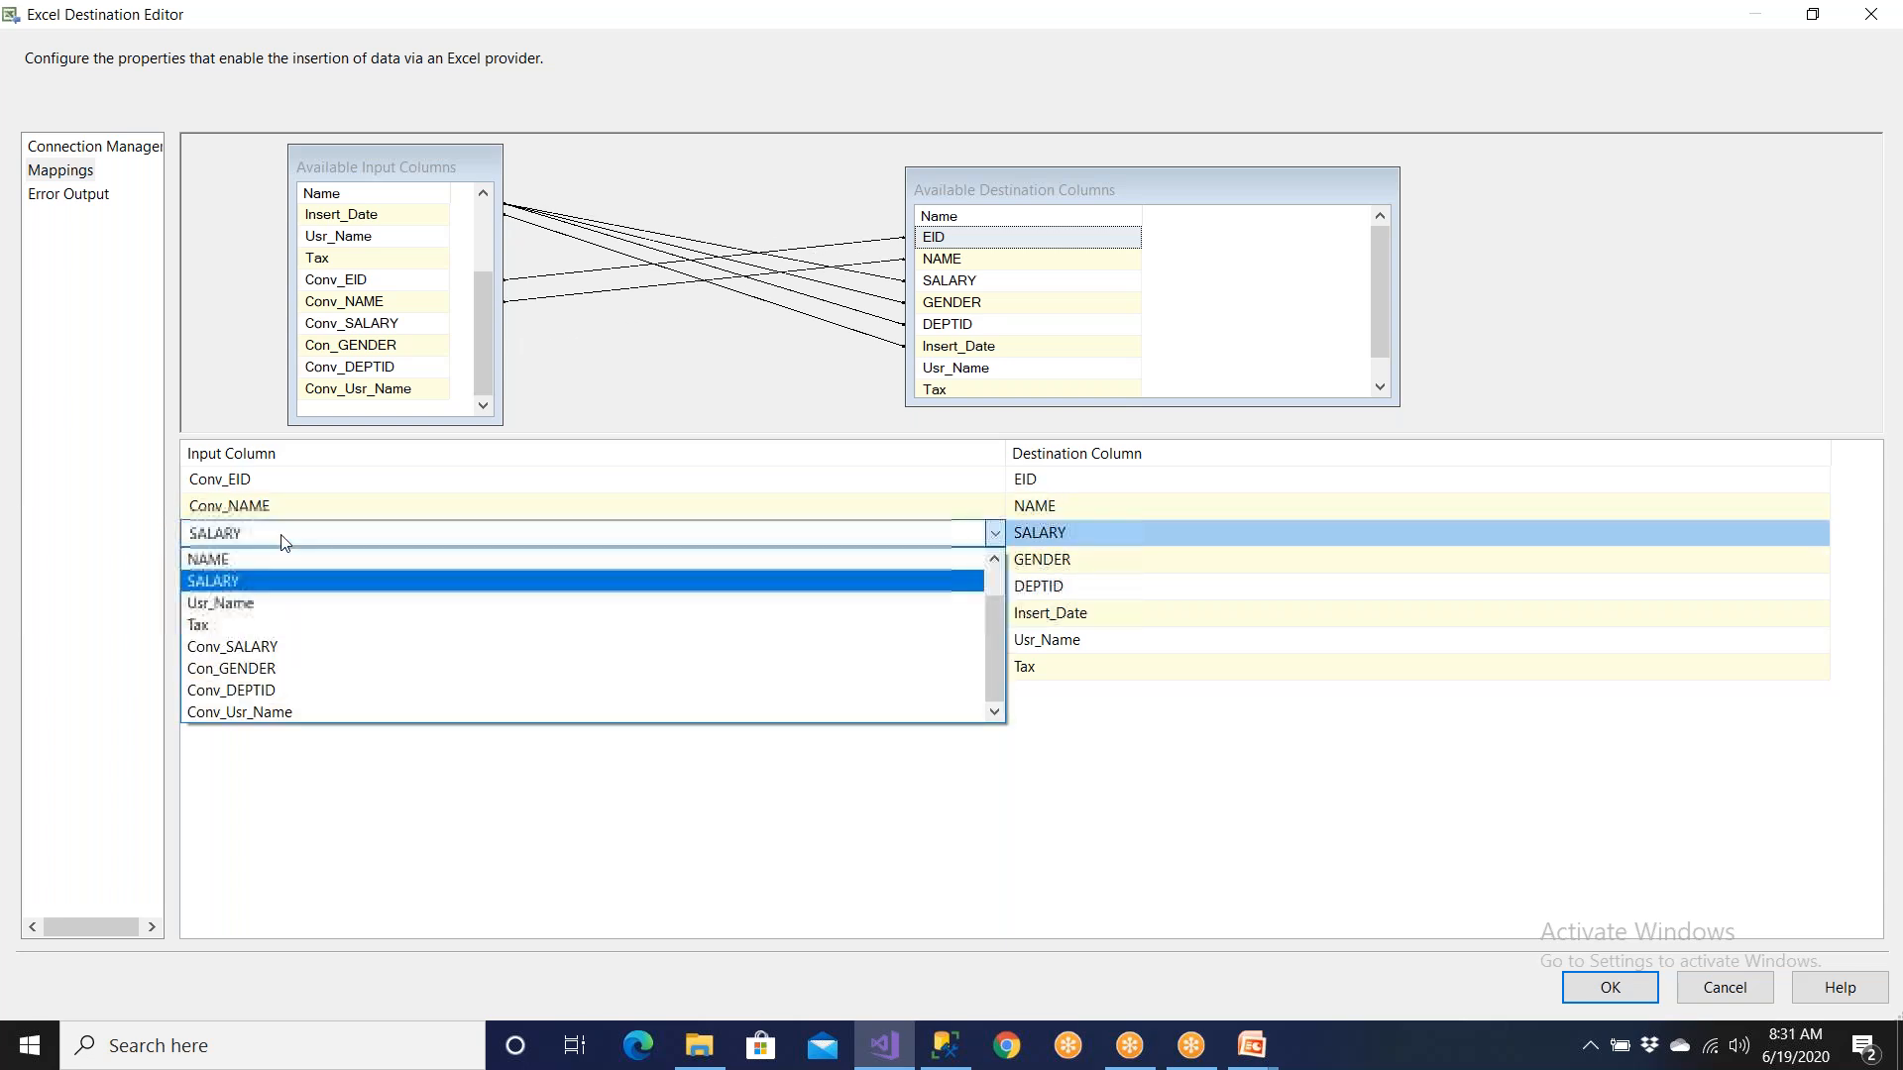
{"action": "left_click", "coordinate": [256, 646]}
{"action": "left_click", "coordinate": [254, 561]}
{"action": "left_click", "coordinate": [254, 561]}
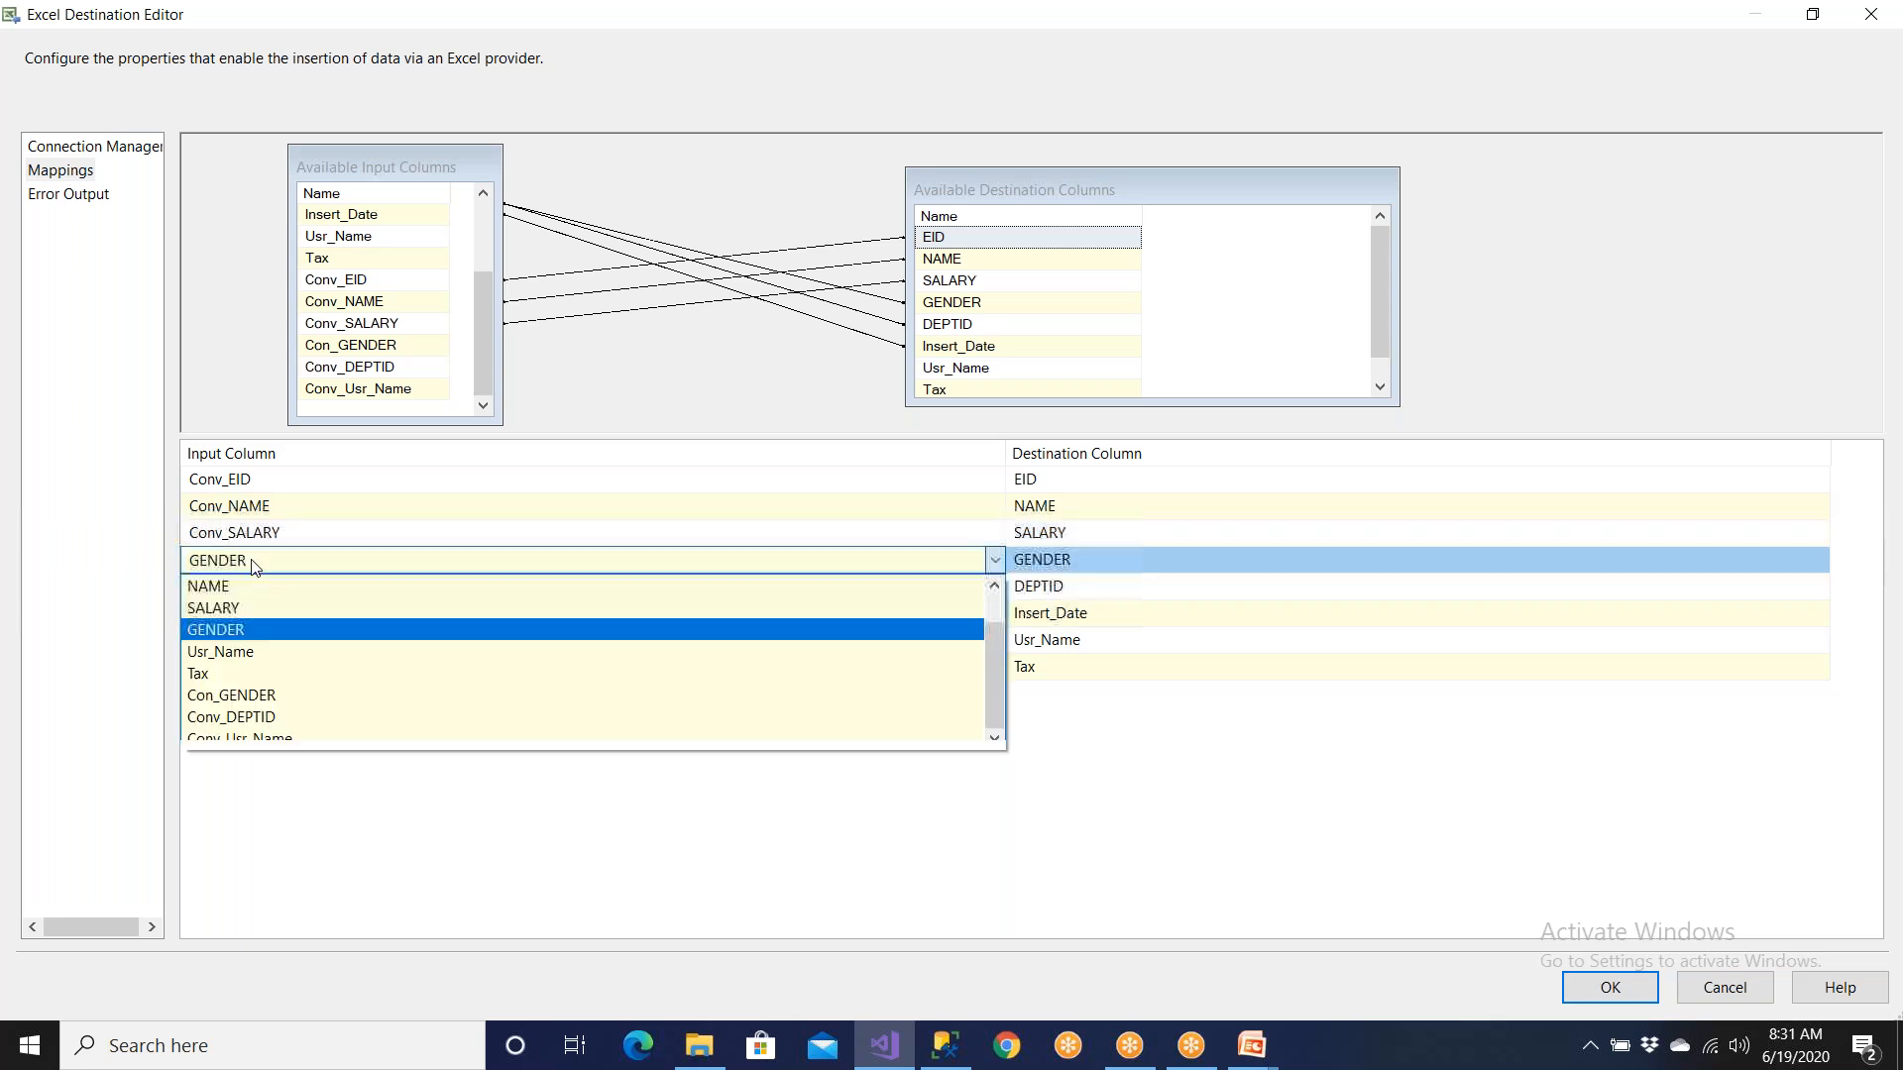
{"action": "left_click", "coordinate": [270, 696]}
{"action": "left_click", "coordinate": [270, 593]}
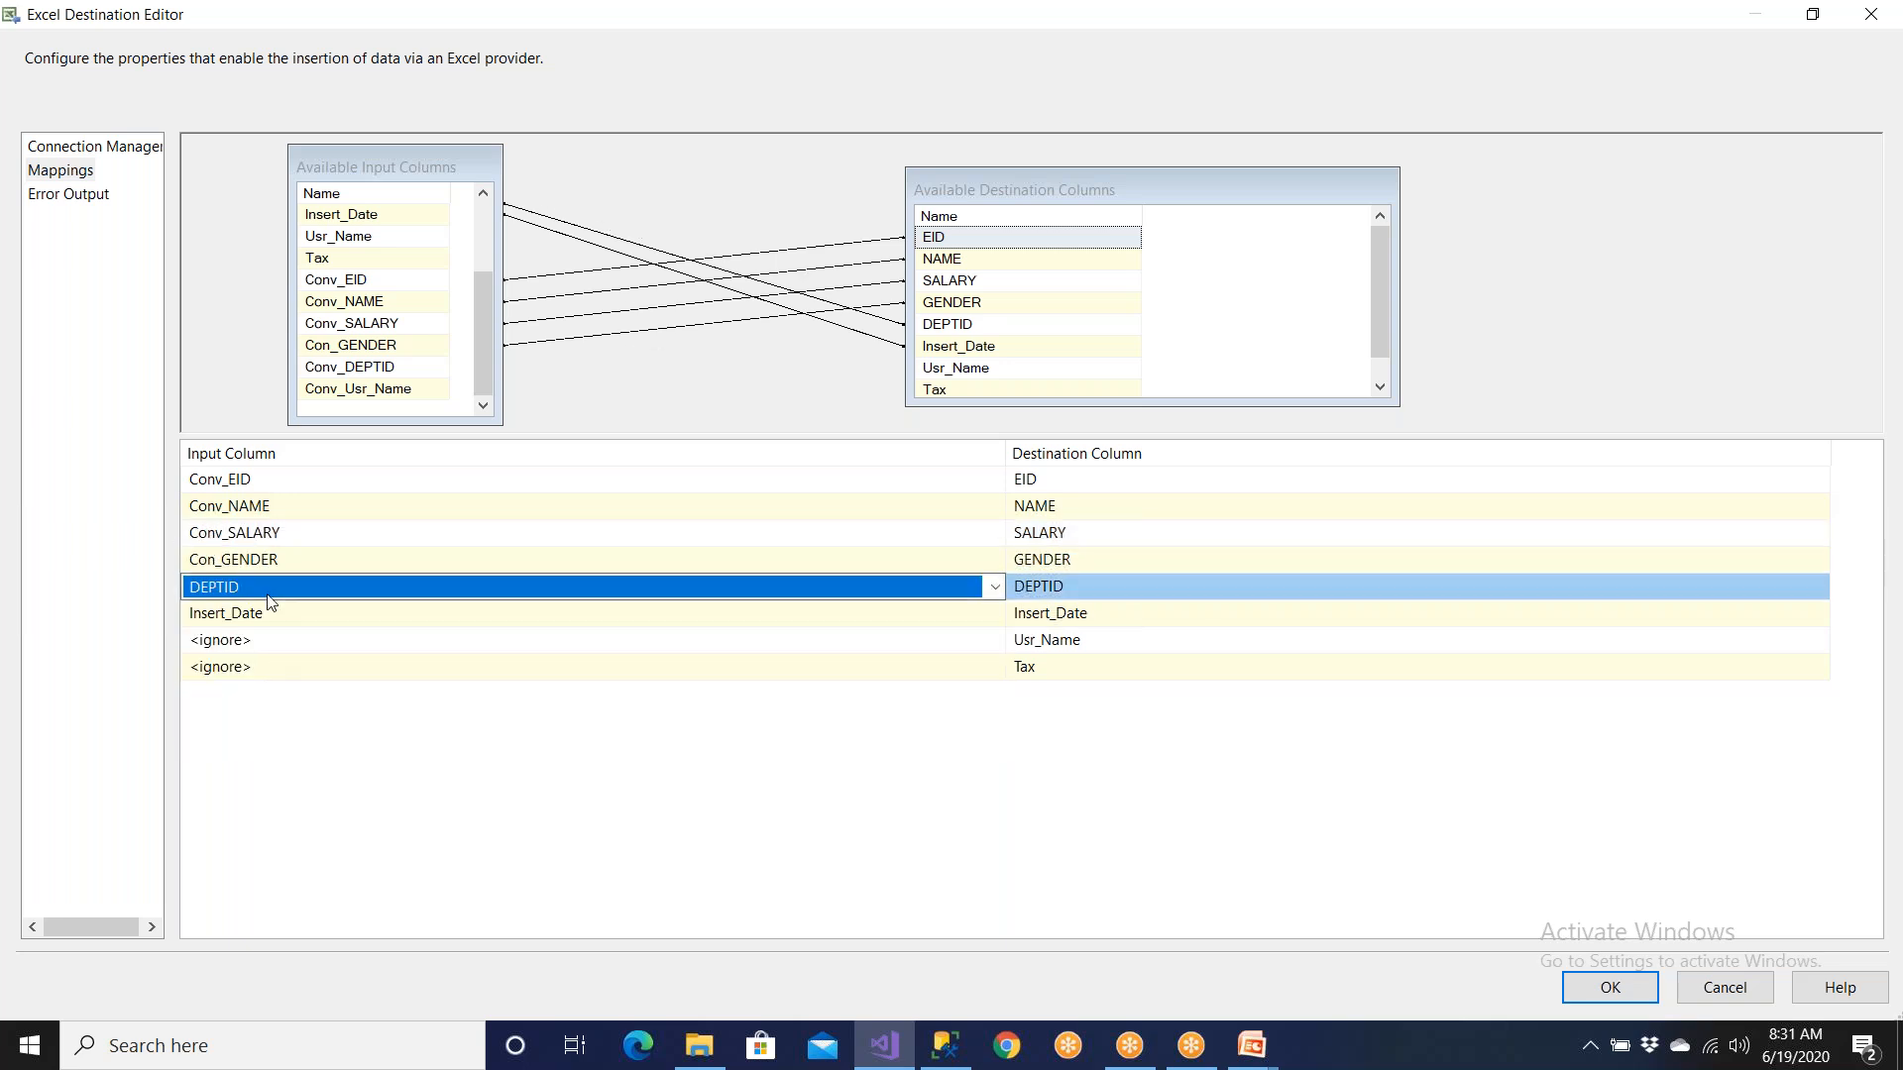
{"action": "left_click", "coordinate": [270, 593]}
{"action": "left_click", "coordinate": [265, 743]}
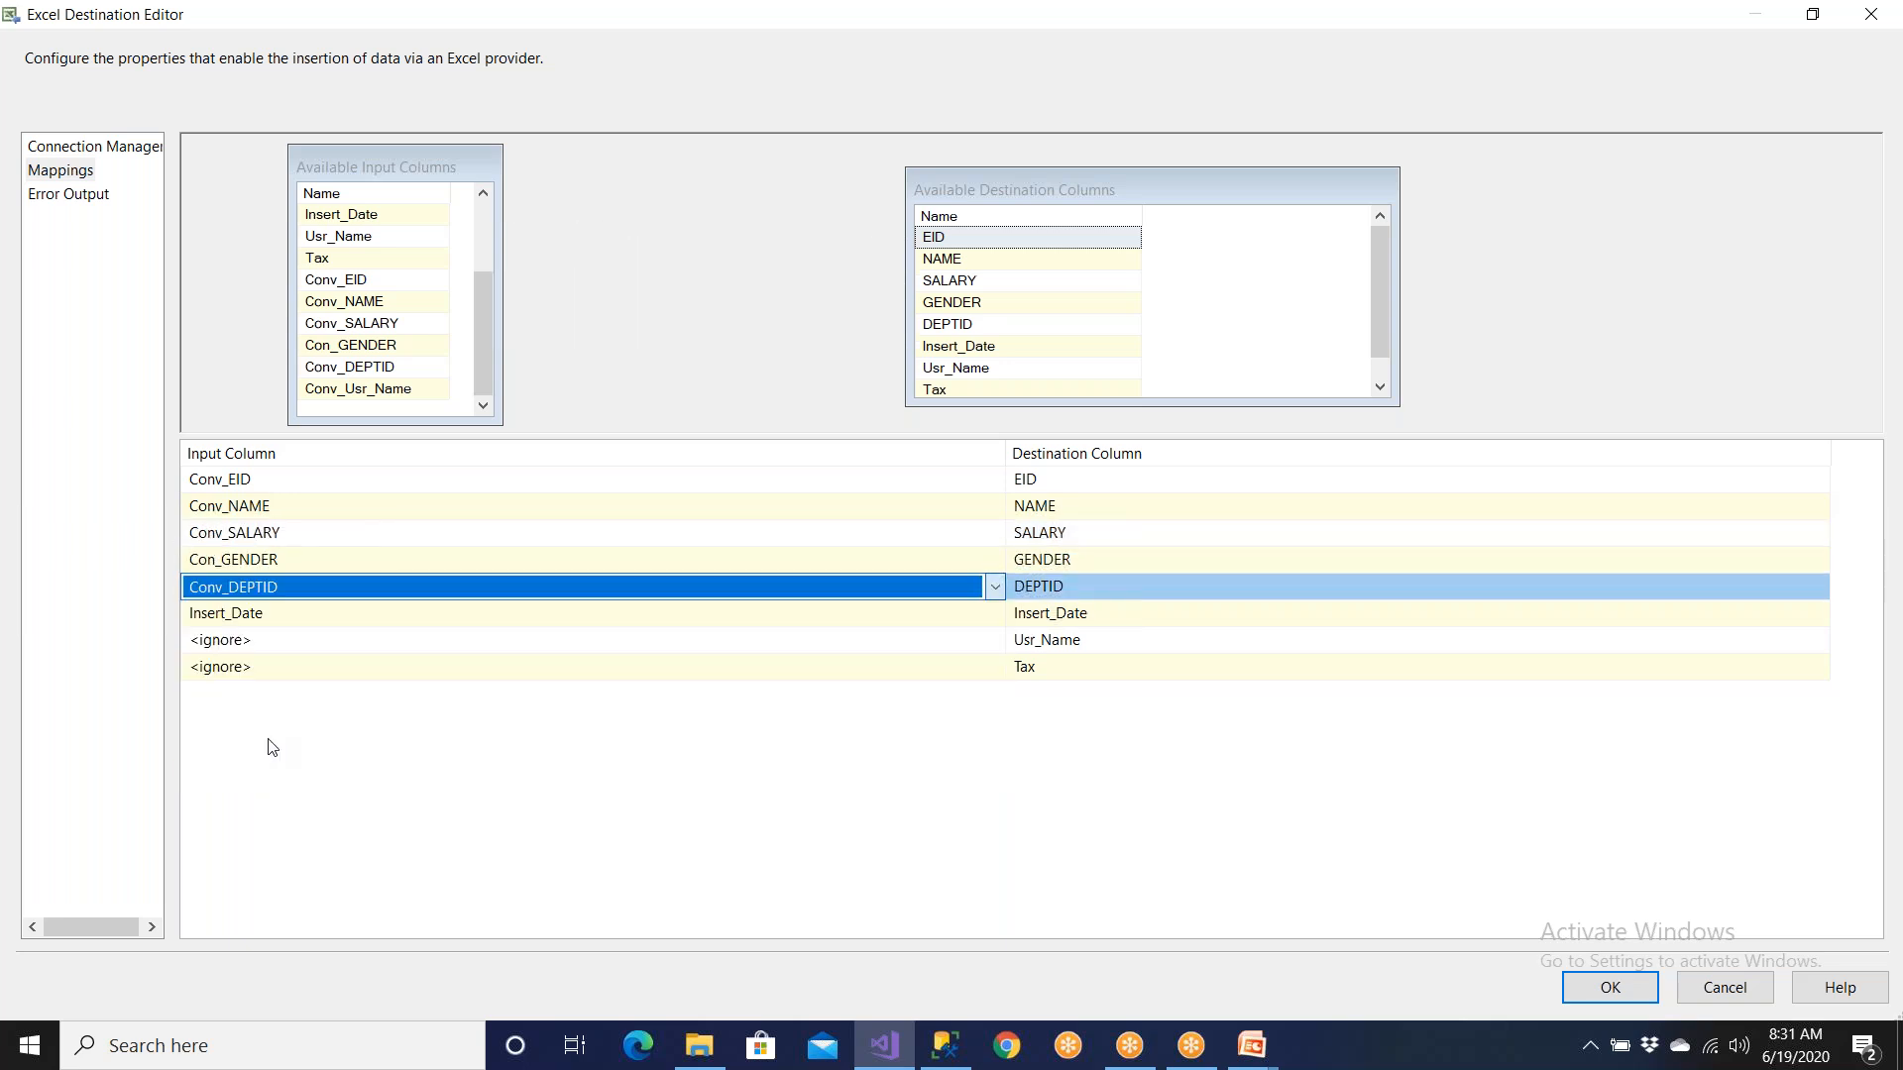
Step: Map the Conv_Usr_Name input column to the Usr_Name destination column
{"action": "left_click", "coordinate": [297, 645]}
{"action": "left_click", "coordinate": [297, 644]}
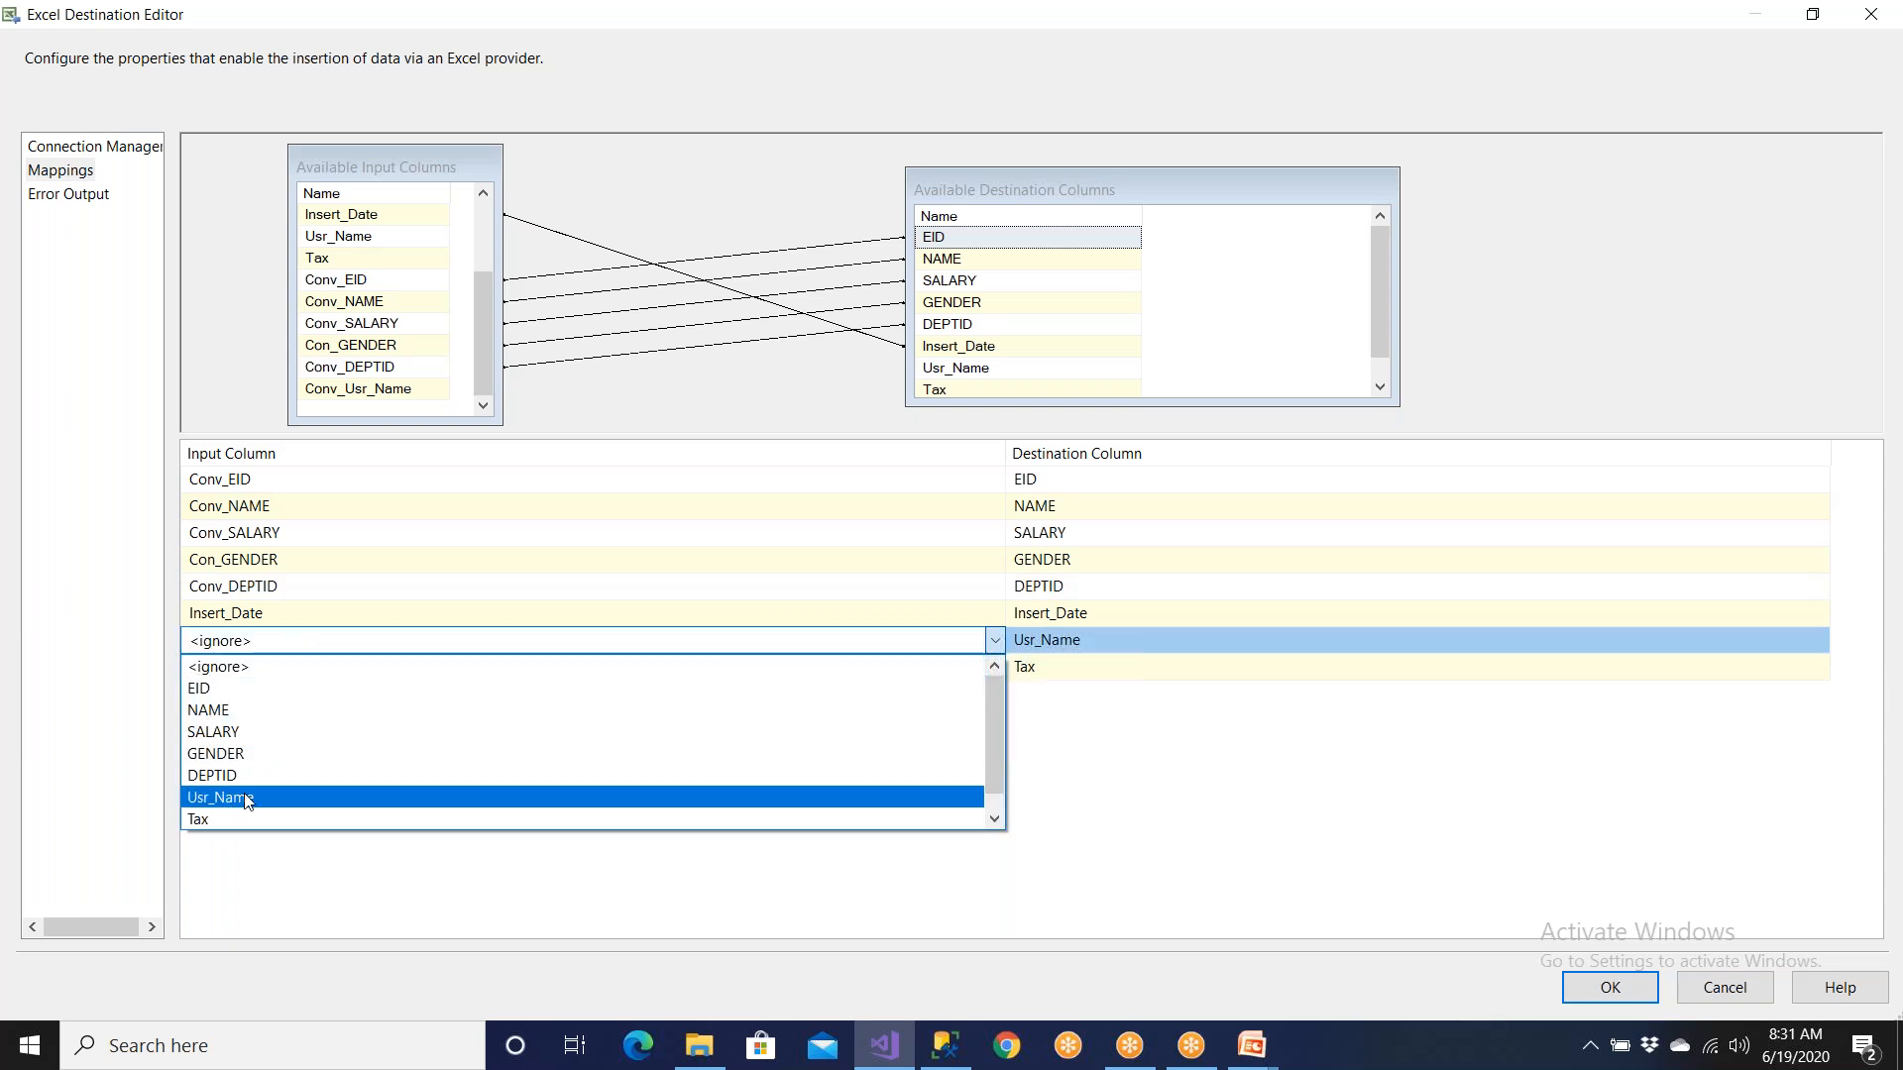
{"action": "left_click", "coordinate": [248, 802]}
{"action": "left_click", "coordinate": [248, 676]}
{"action": "left_click", "coordinate": [248, 676]}
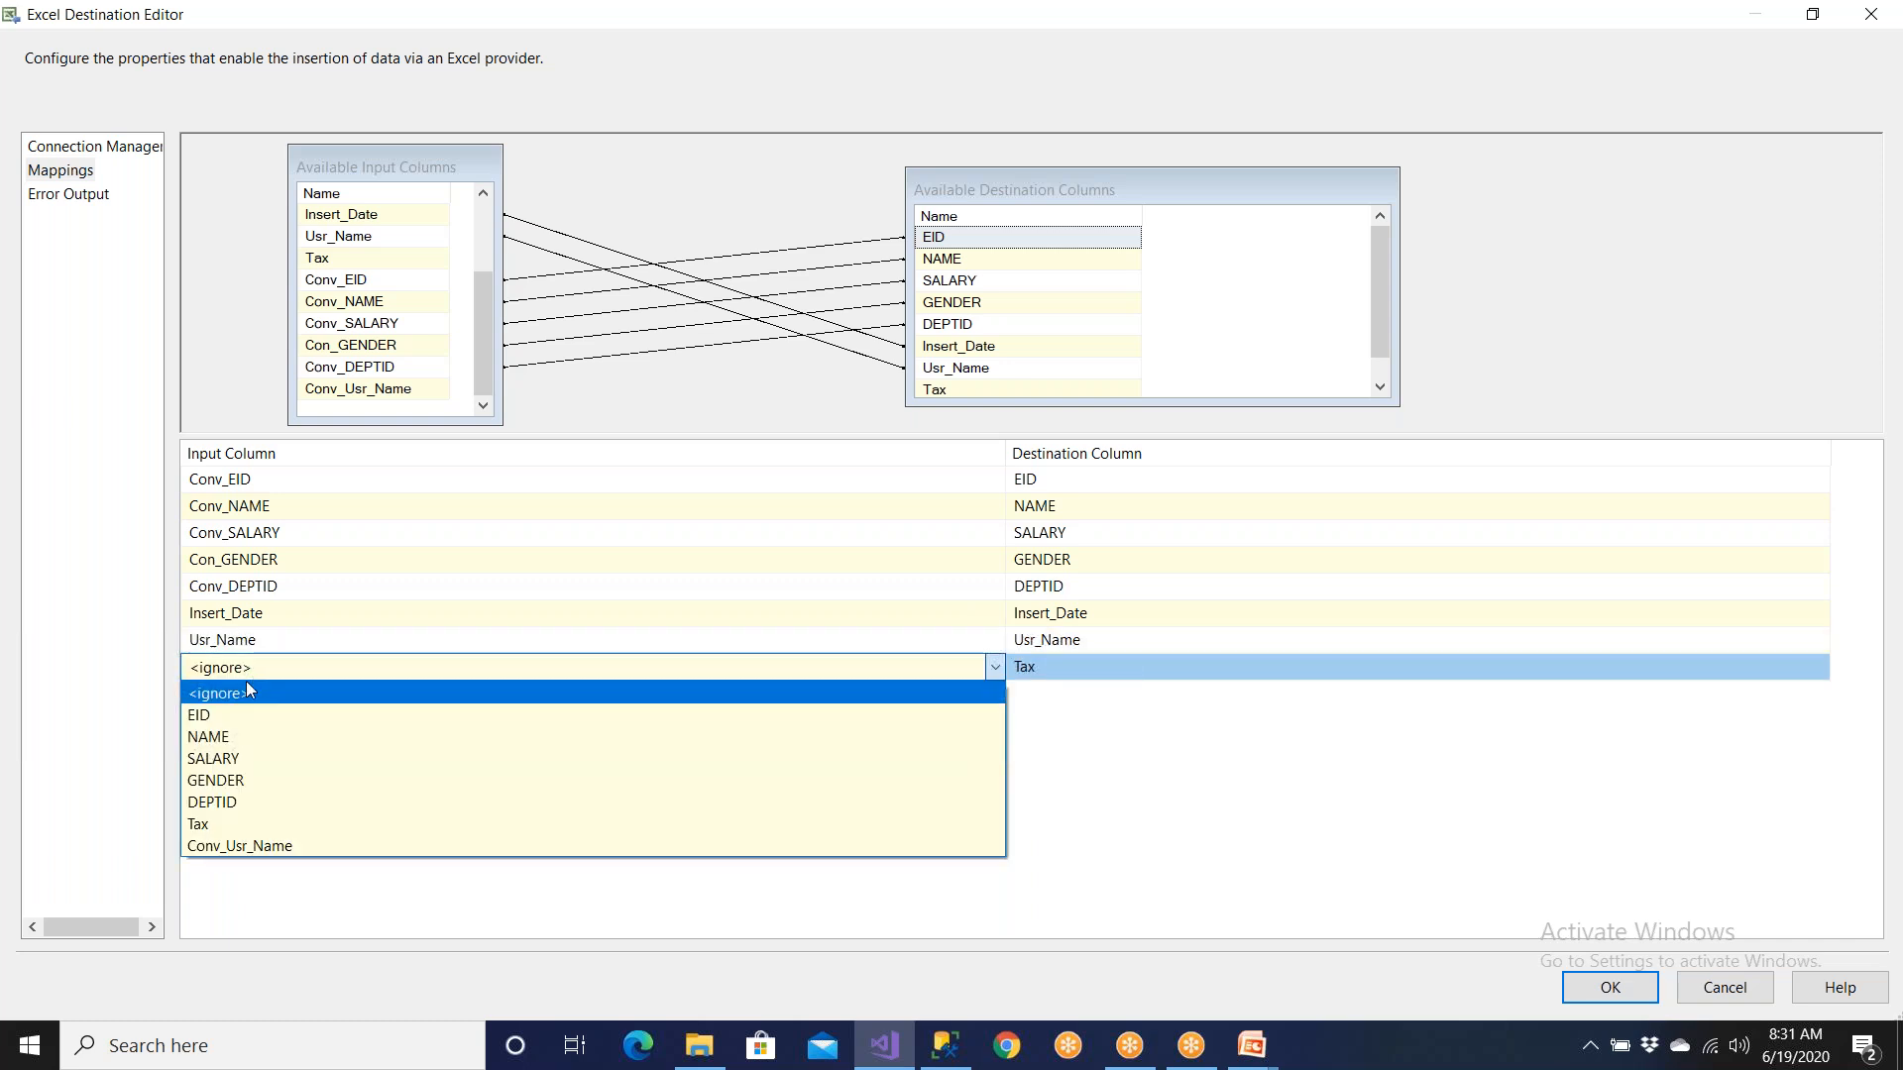
{"action": "left_click", "coordinate": [246, 651]}
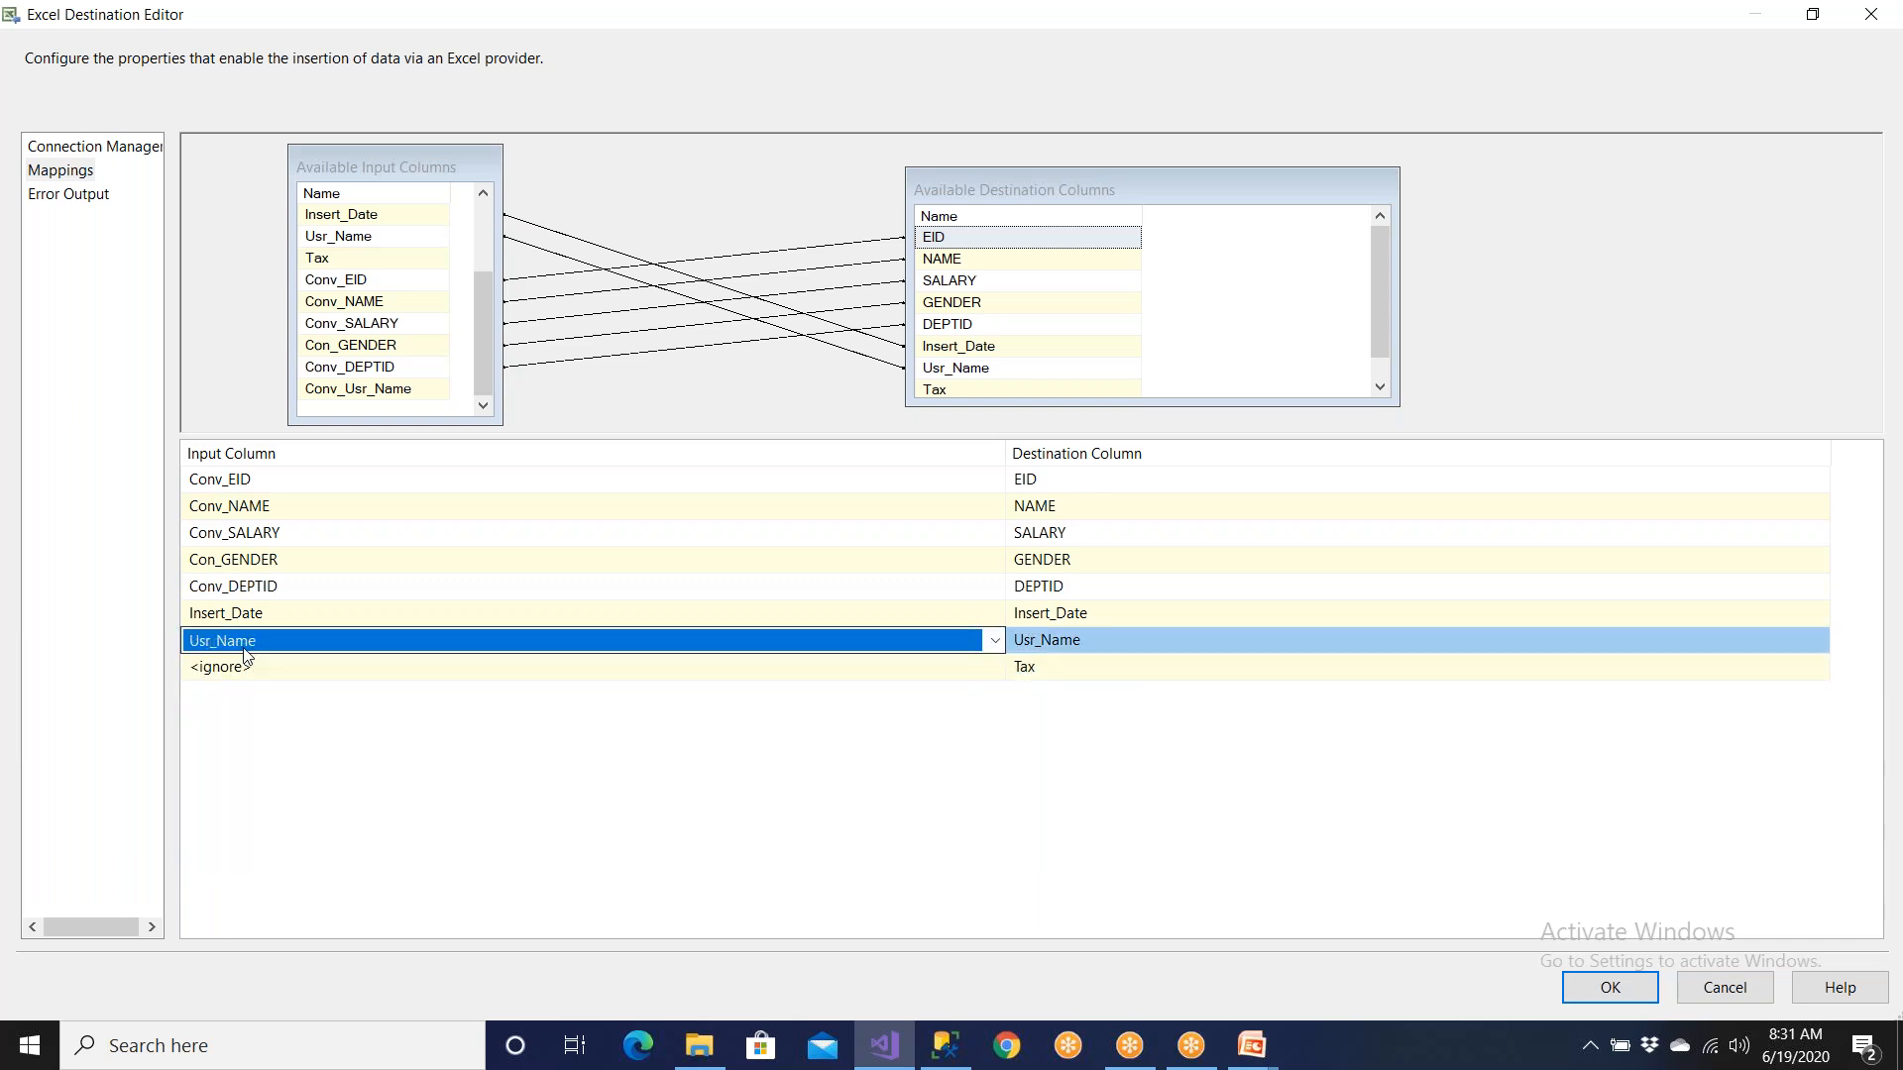
{"action": "left_click", "coordinate": [245, 652]}
{"action": "left_click", "coordinate": [252, 826]}
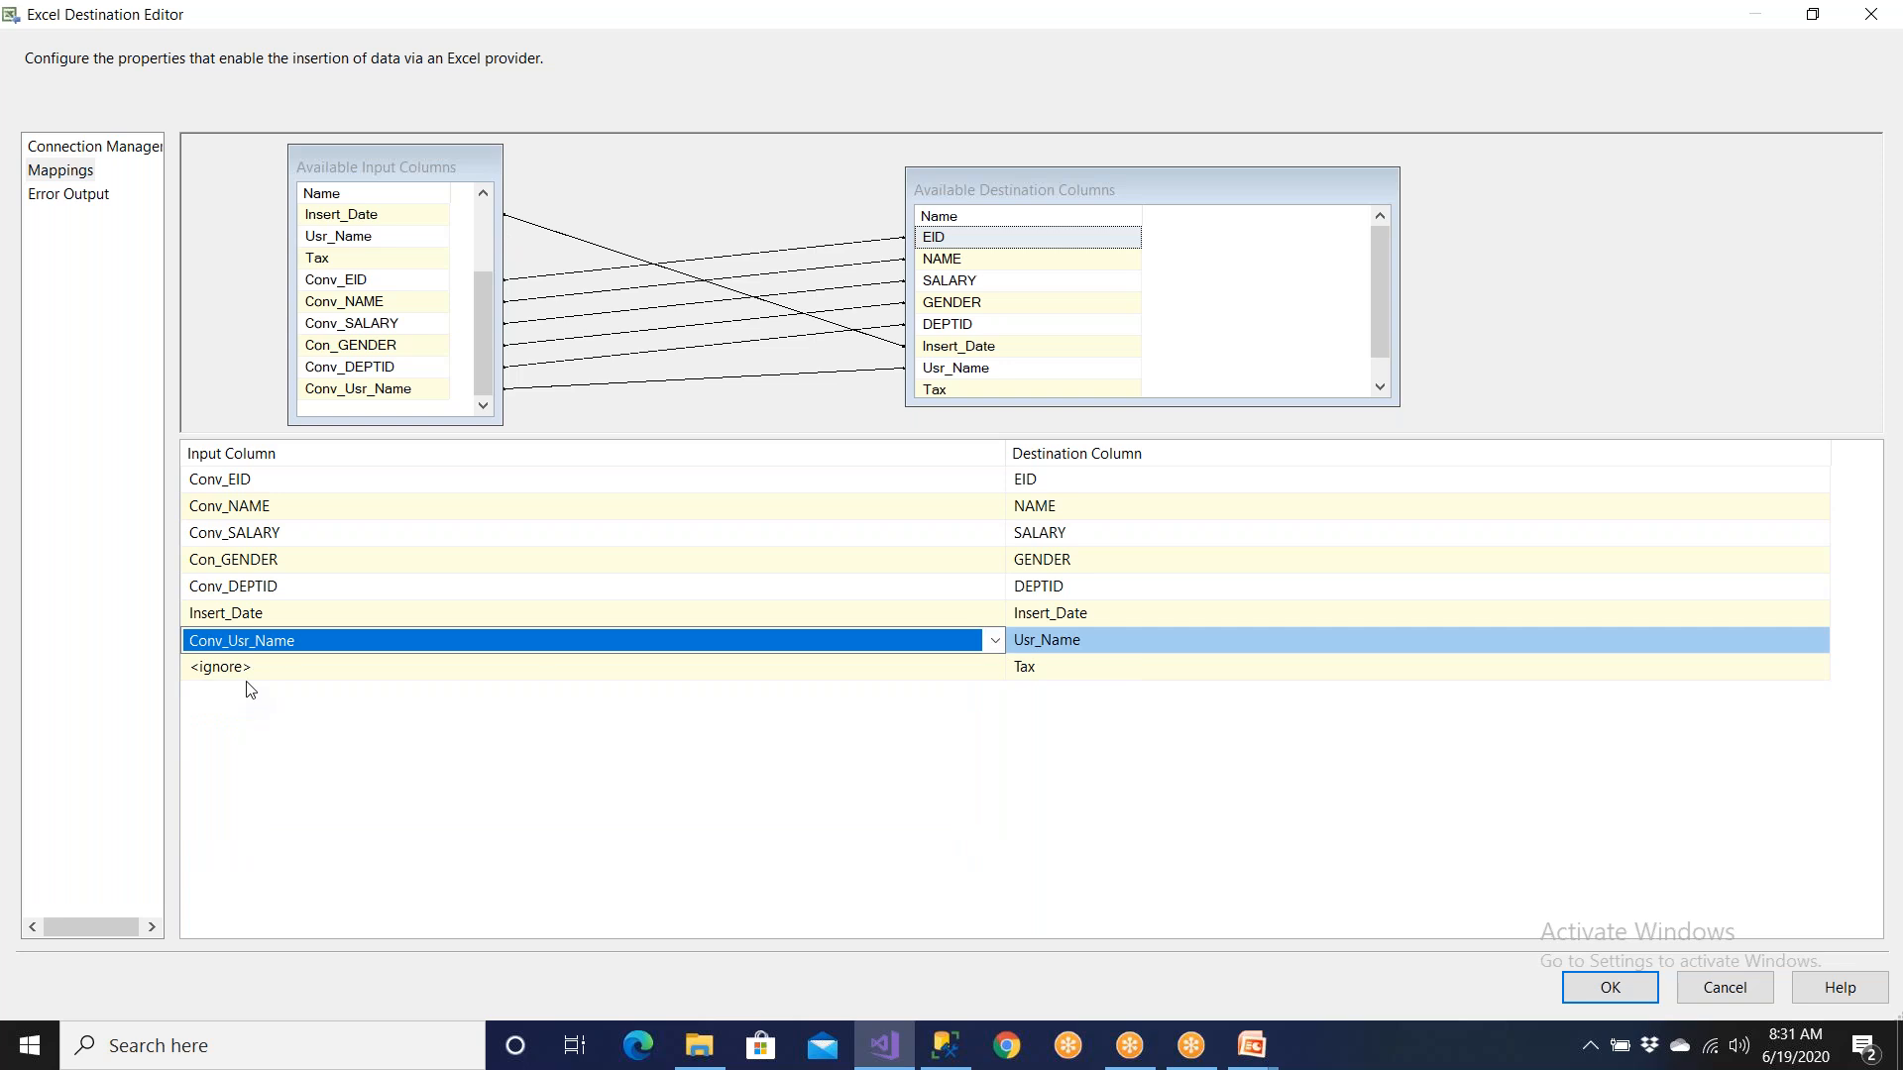
Step: Map the Tax input column to the Tax destination column and apply the Excel Destination settings
{"action": "left_click", "coordinate": [246, 670]}
{"action": "left_click", "coordinate": [245, 670]}
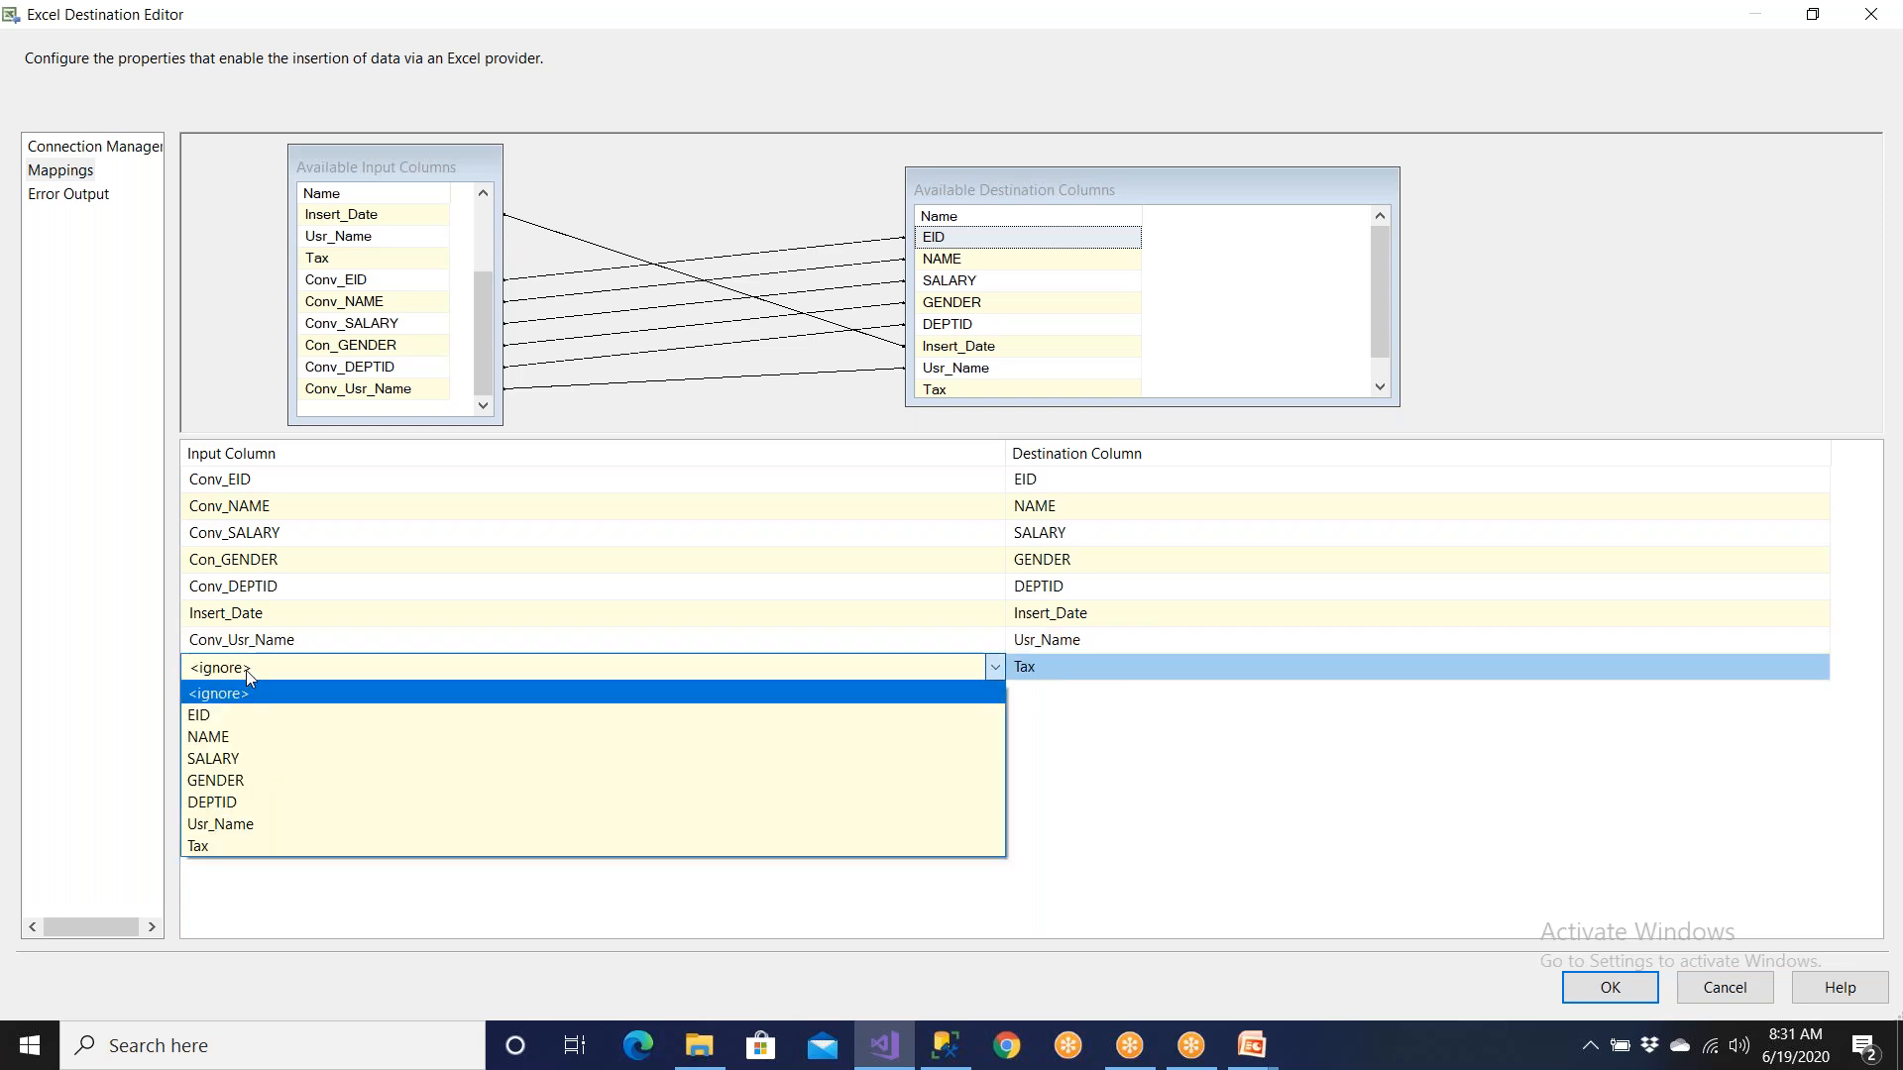
{"action": "left_click", "coordinate": [248, 848]}
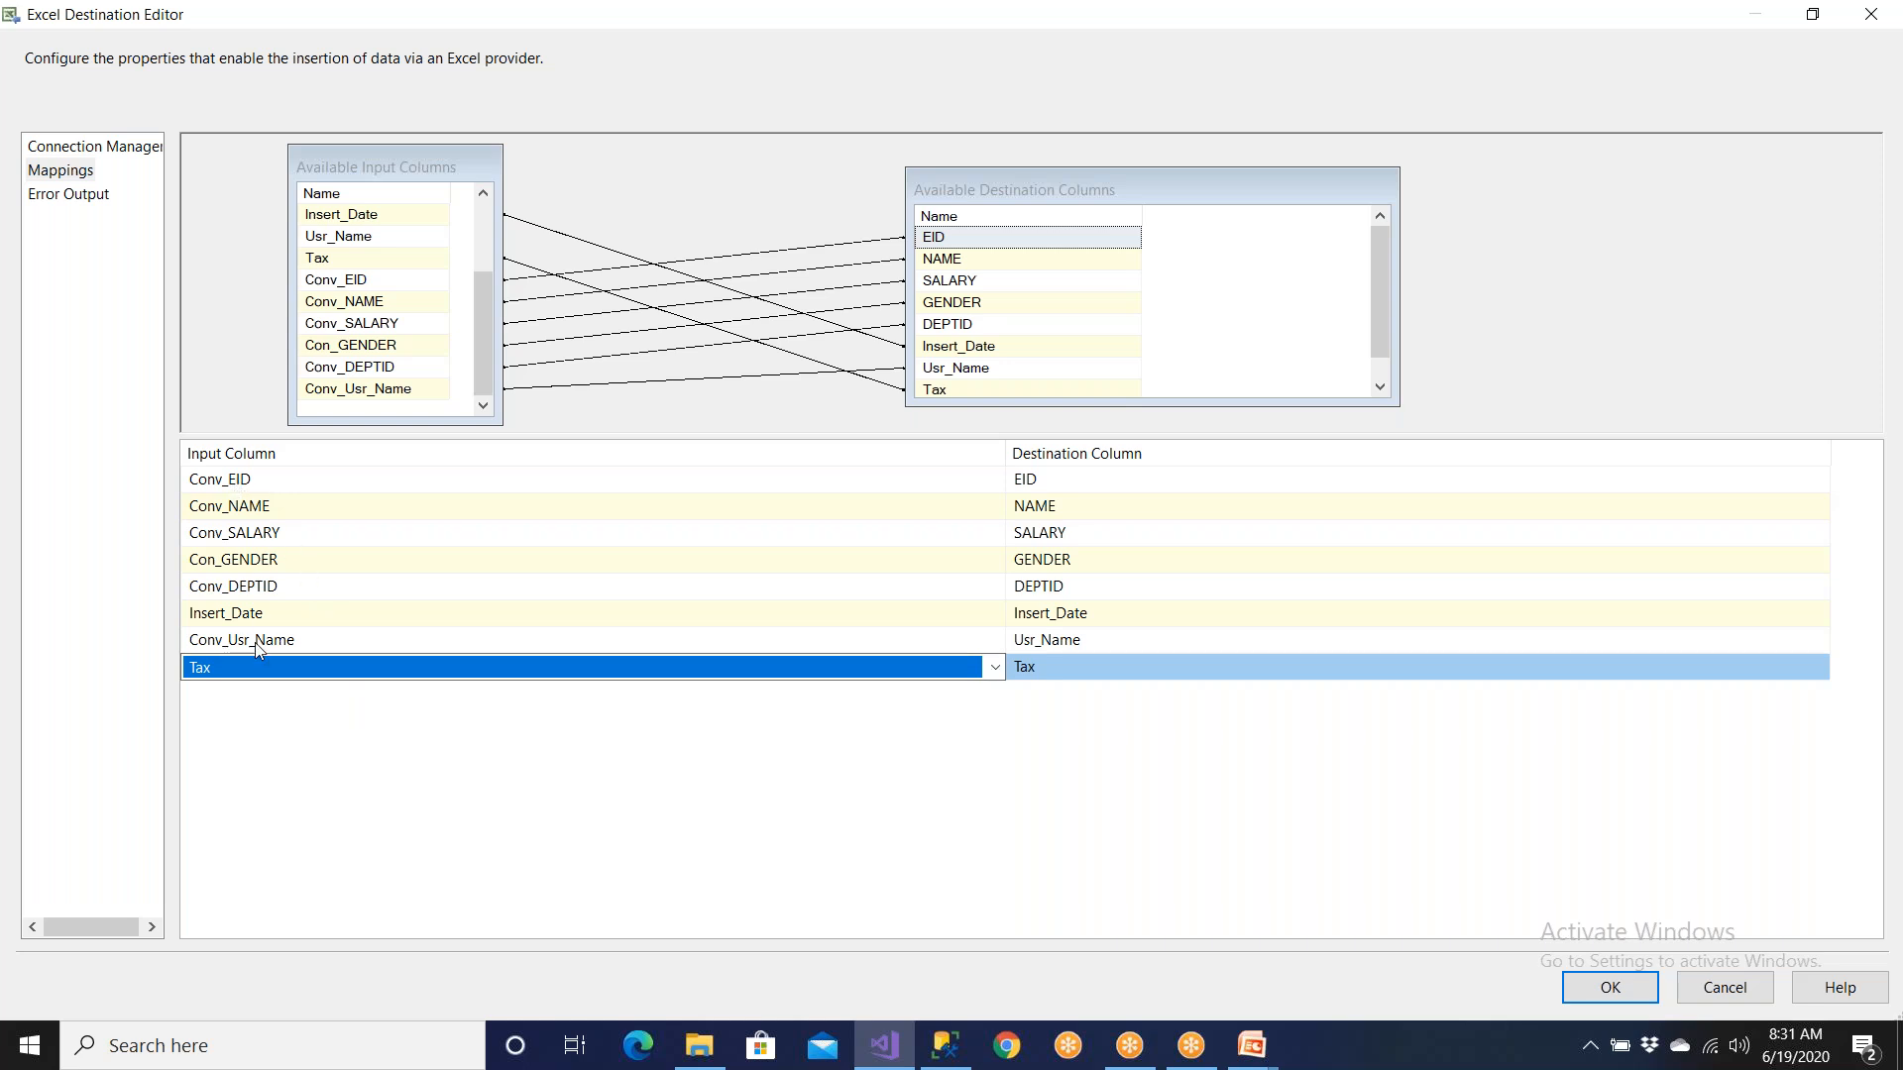
{"action": "left_click", "coordinate": [256, 615]}
{"action": "left_click", "coordinate": [256, 668]}
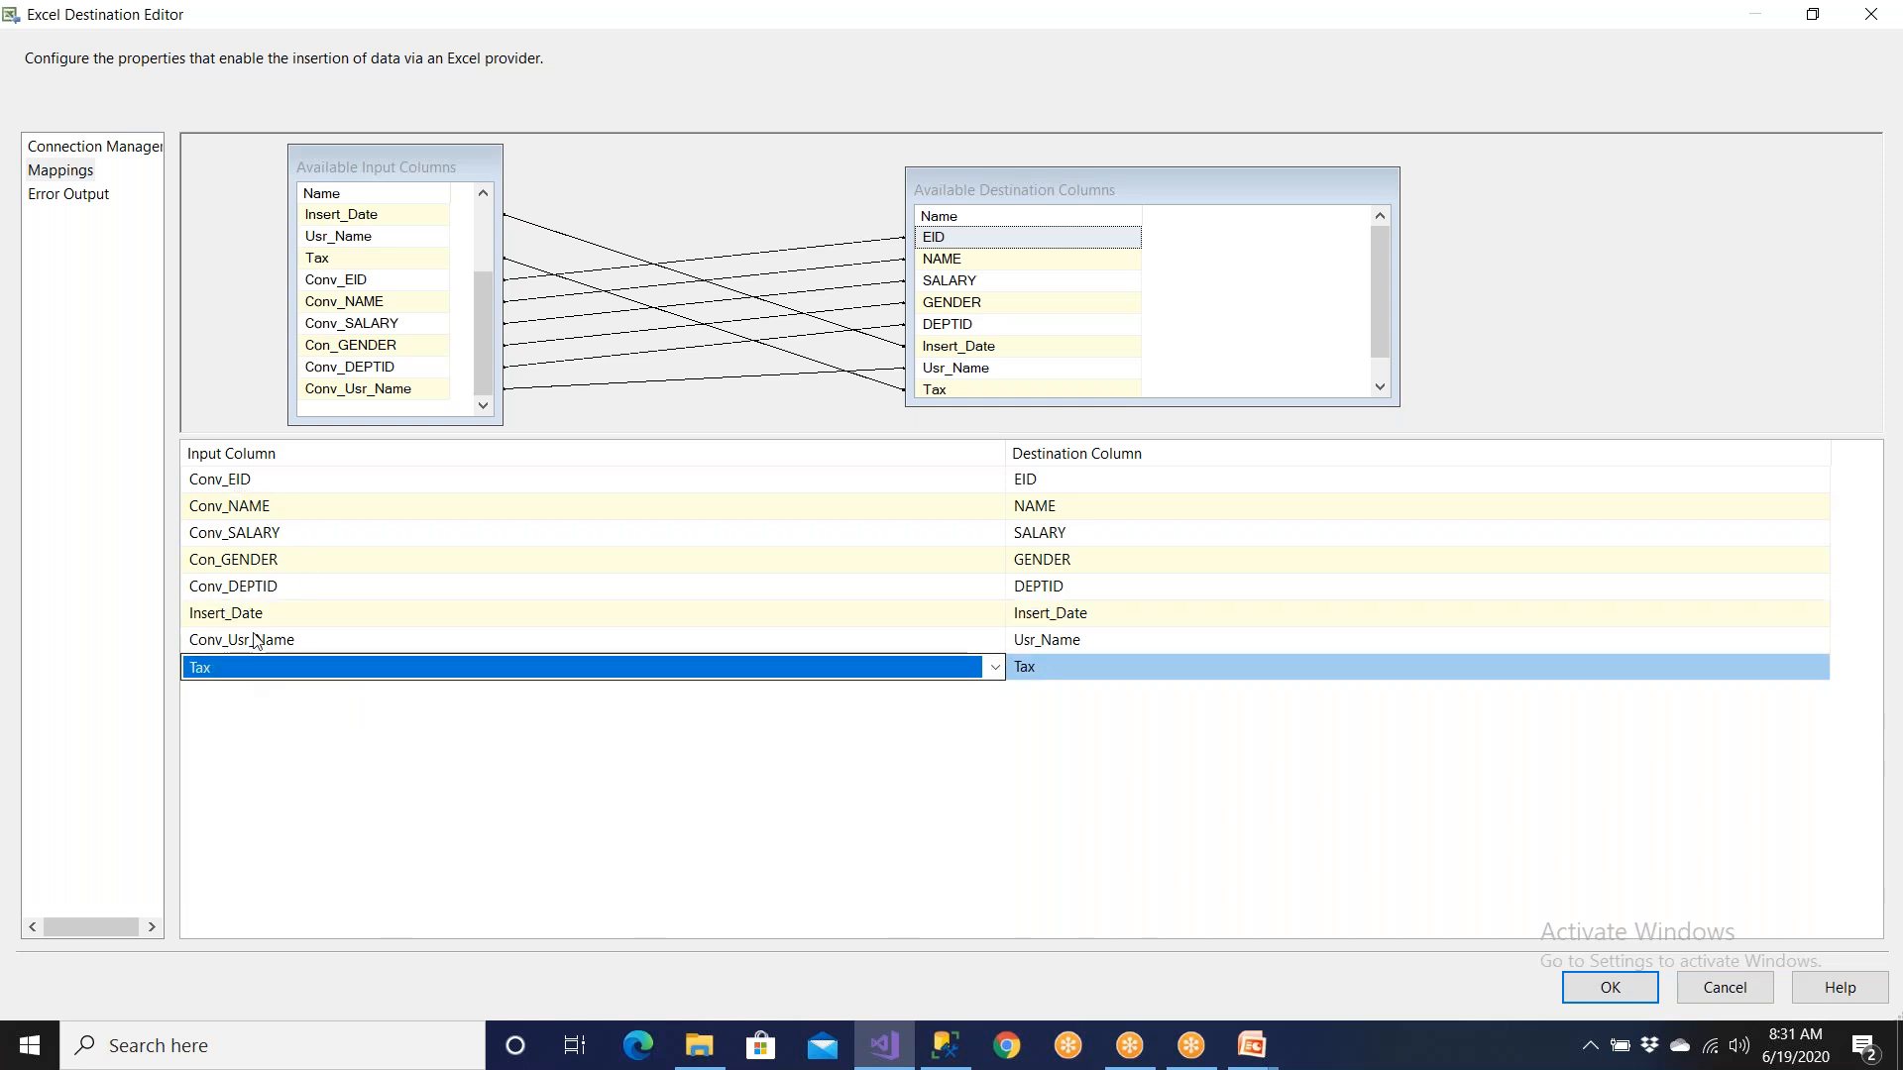
{"action": "left_click", "coordinate": [257, 616]}
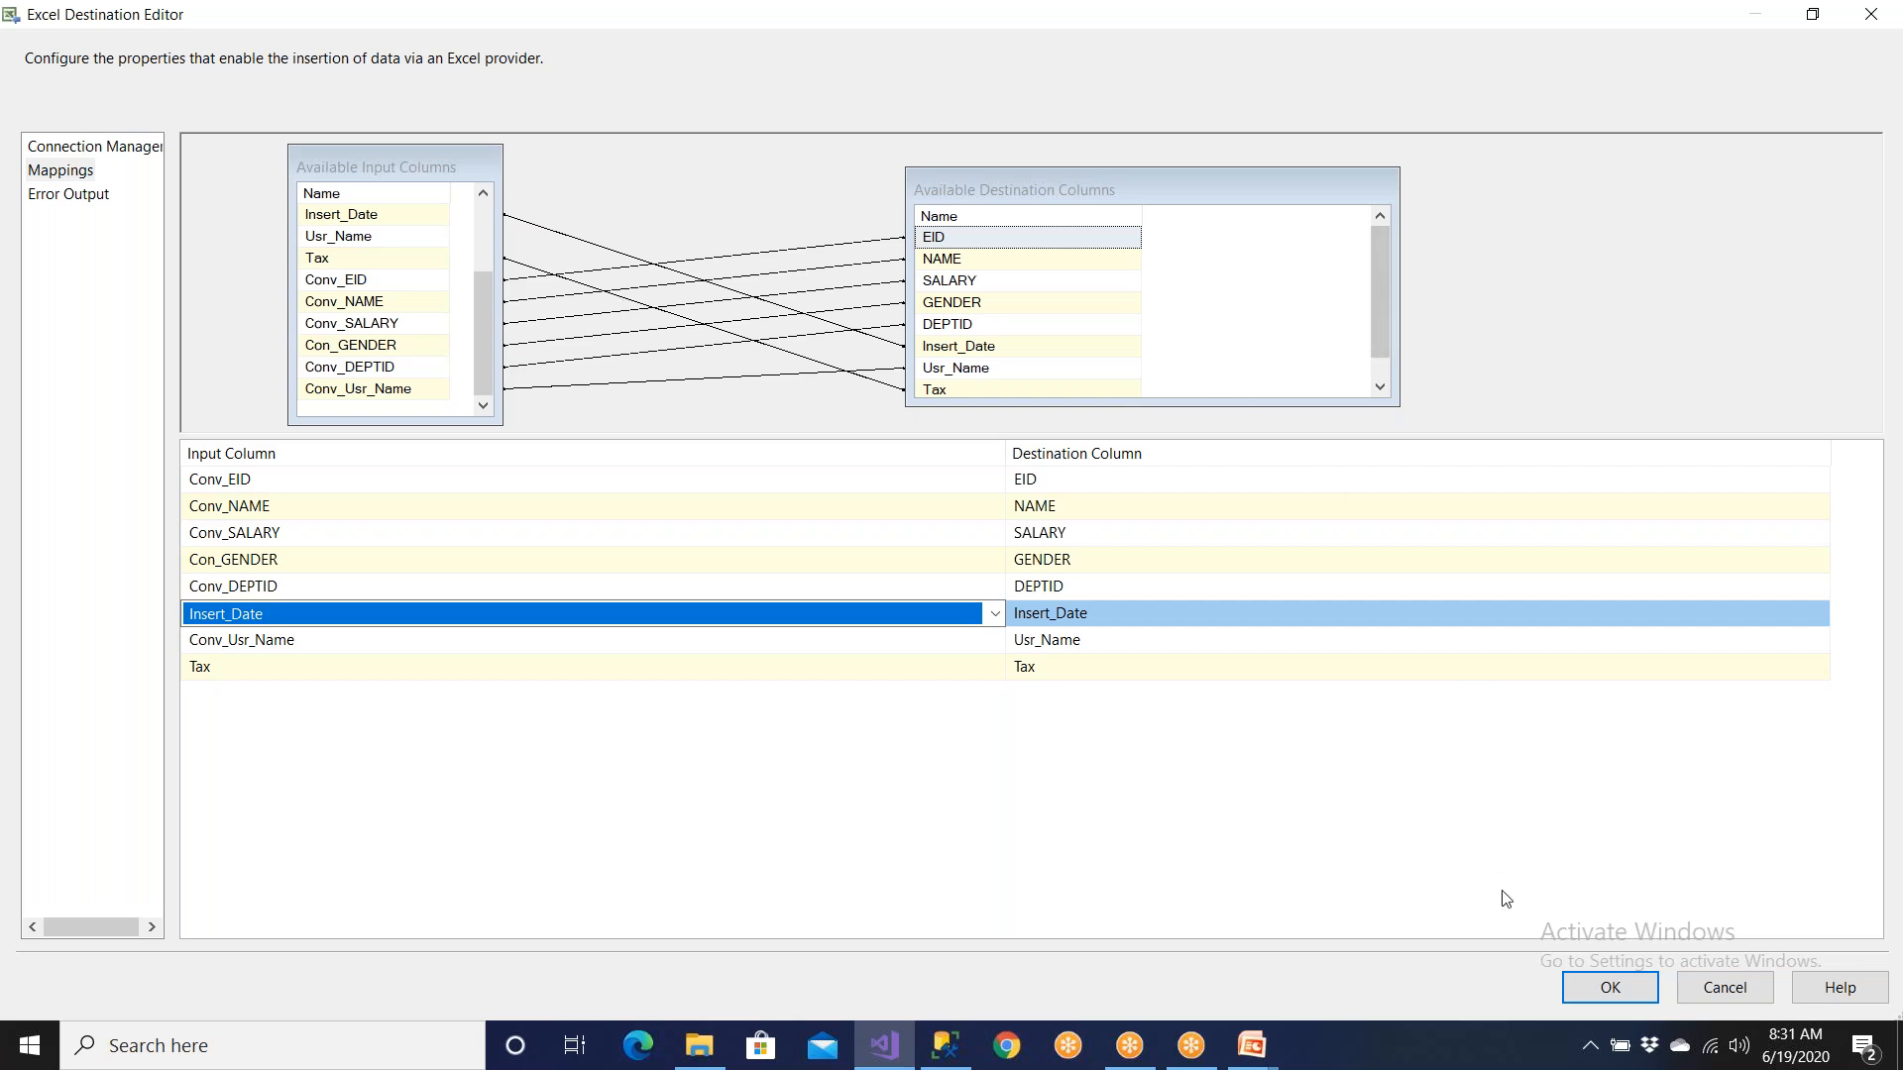
{"action": "left_click", "coordinate": [1584, 981]}
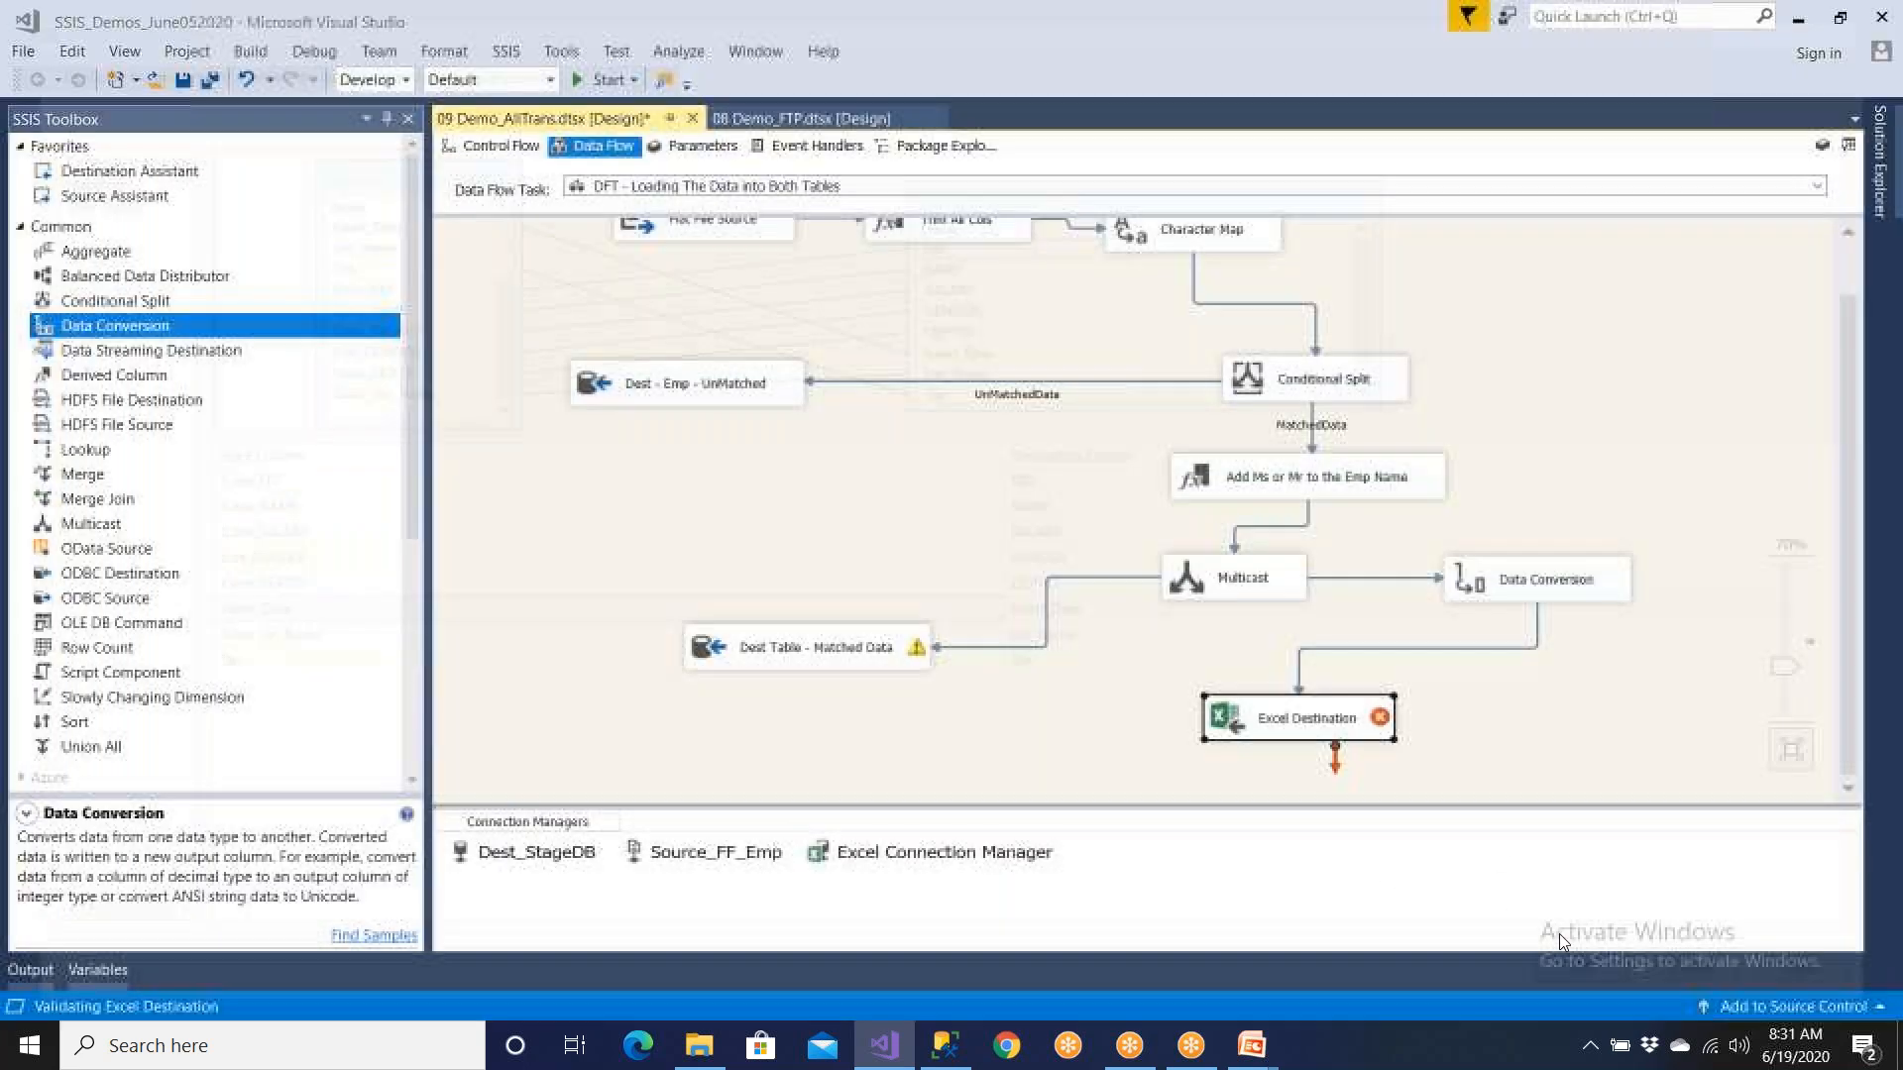
Step: Rearrange the data flow so the matched-data table and Data Conversion sit below the Multicast, with the Excel Destination below Data Conversion
{"action": "left_click", "coordinate": [1352, 733]}
{"action": "left_click_drag", "start_coordinate": [1352, 733], "coordinate": [1332, 786]}
{"action": "left_click_drag", "start_coordinate": [893, 637], "coordinate": [867, 712]}
{"action": "left_click_drag", "start_coordinate": [1235, 563], "coordinate": [1028, 563]}
{"action": "left_click_drag", "start_coordinate": [1520, 573], "coordinate": [1460, 573]}
{"action": "left_click_drag", "start_coordinate": [1360, 734], "coordinate": [1601, 679]}
{"action": "left_click_drag", "start_coordinate": [1466, 585], "coordinate": [1199, 720]}
{"action": "left_click_drag", "start_coordinate": [1512, 735], "coordinate": [1316, 783]}
{"action": "left_click", "coordinate": [1227, 711]}
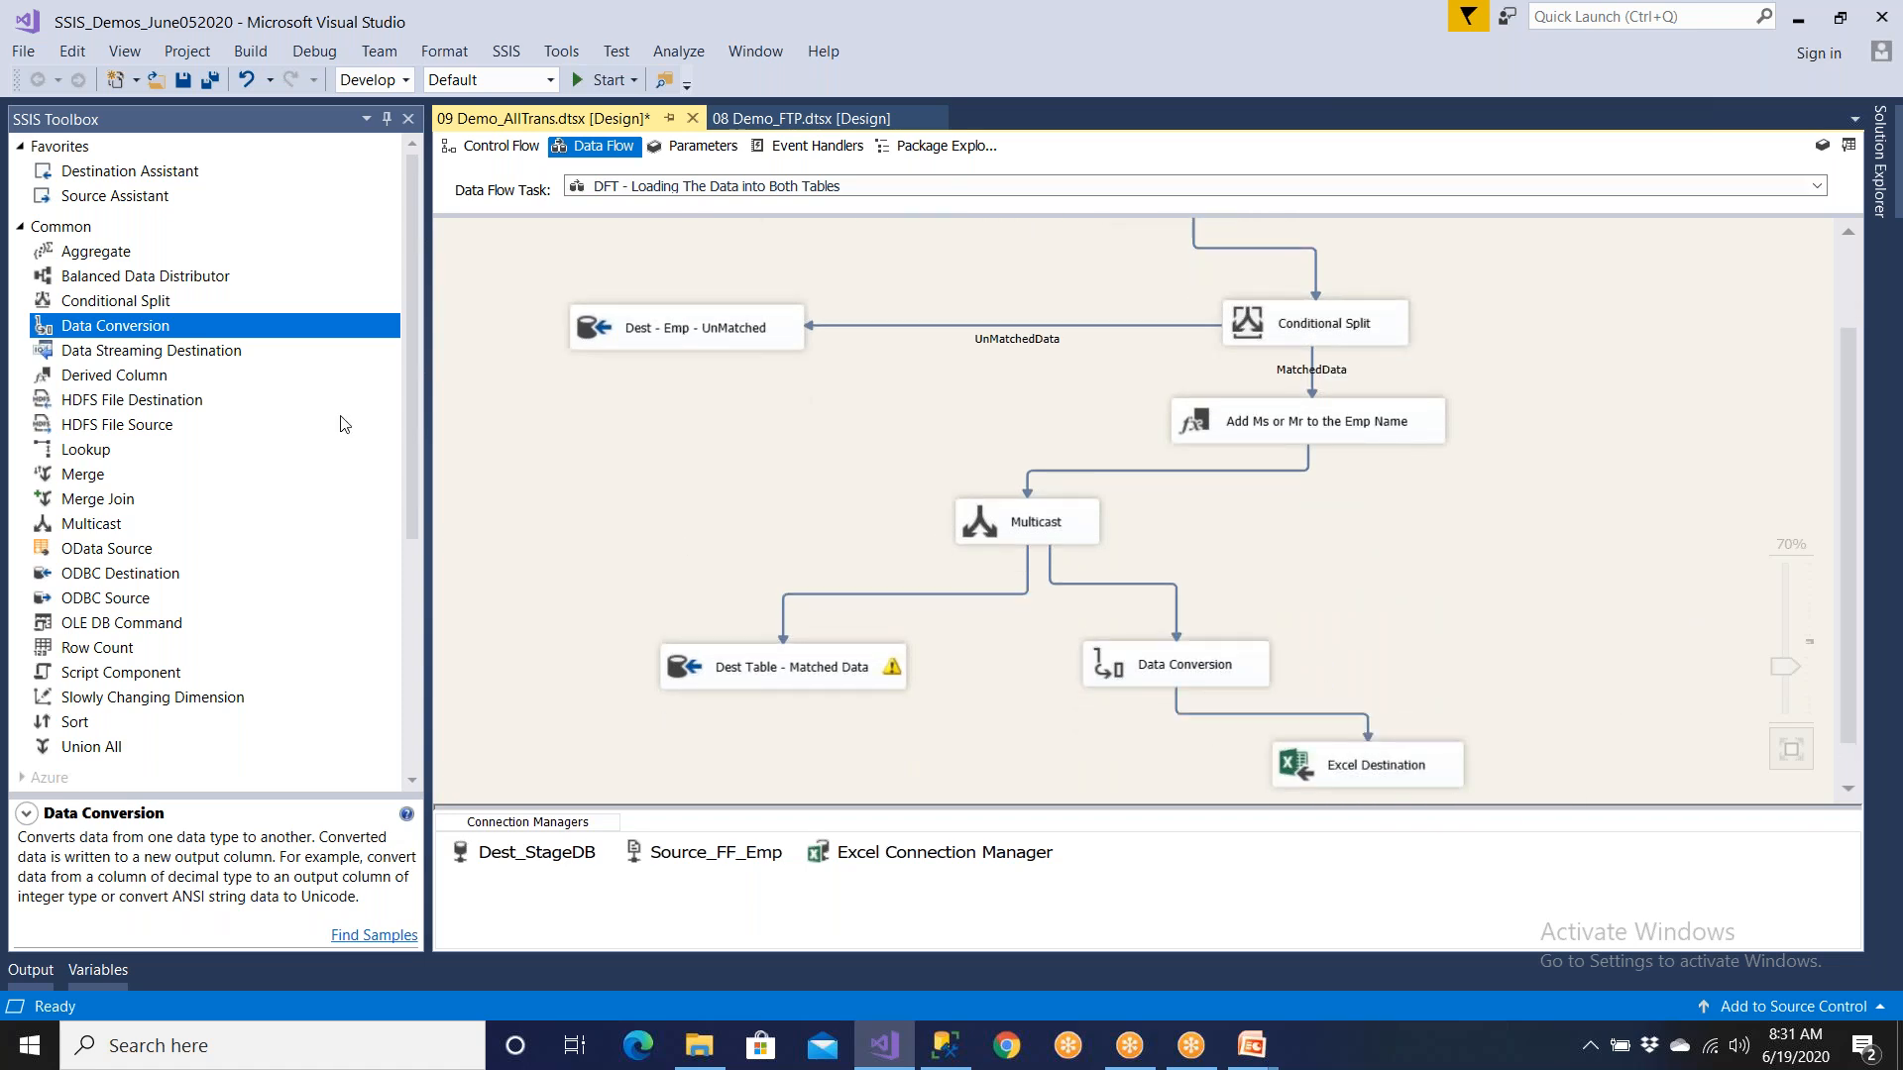
Step: Add a Raw File Destination to the data flow and connect a Multicast output to it
{"action": "left_click", "coordinate": [22, 230]}
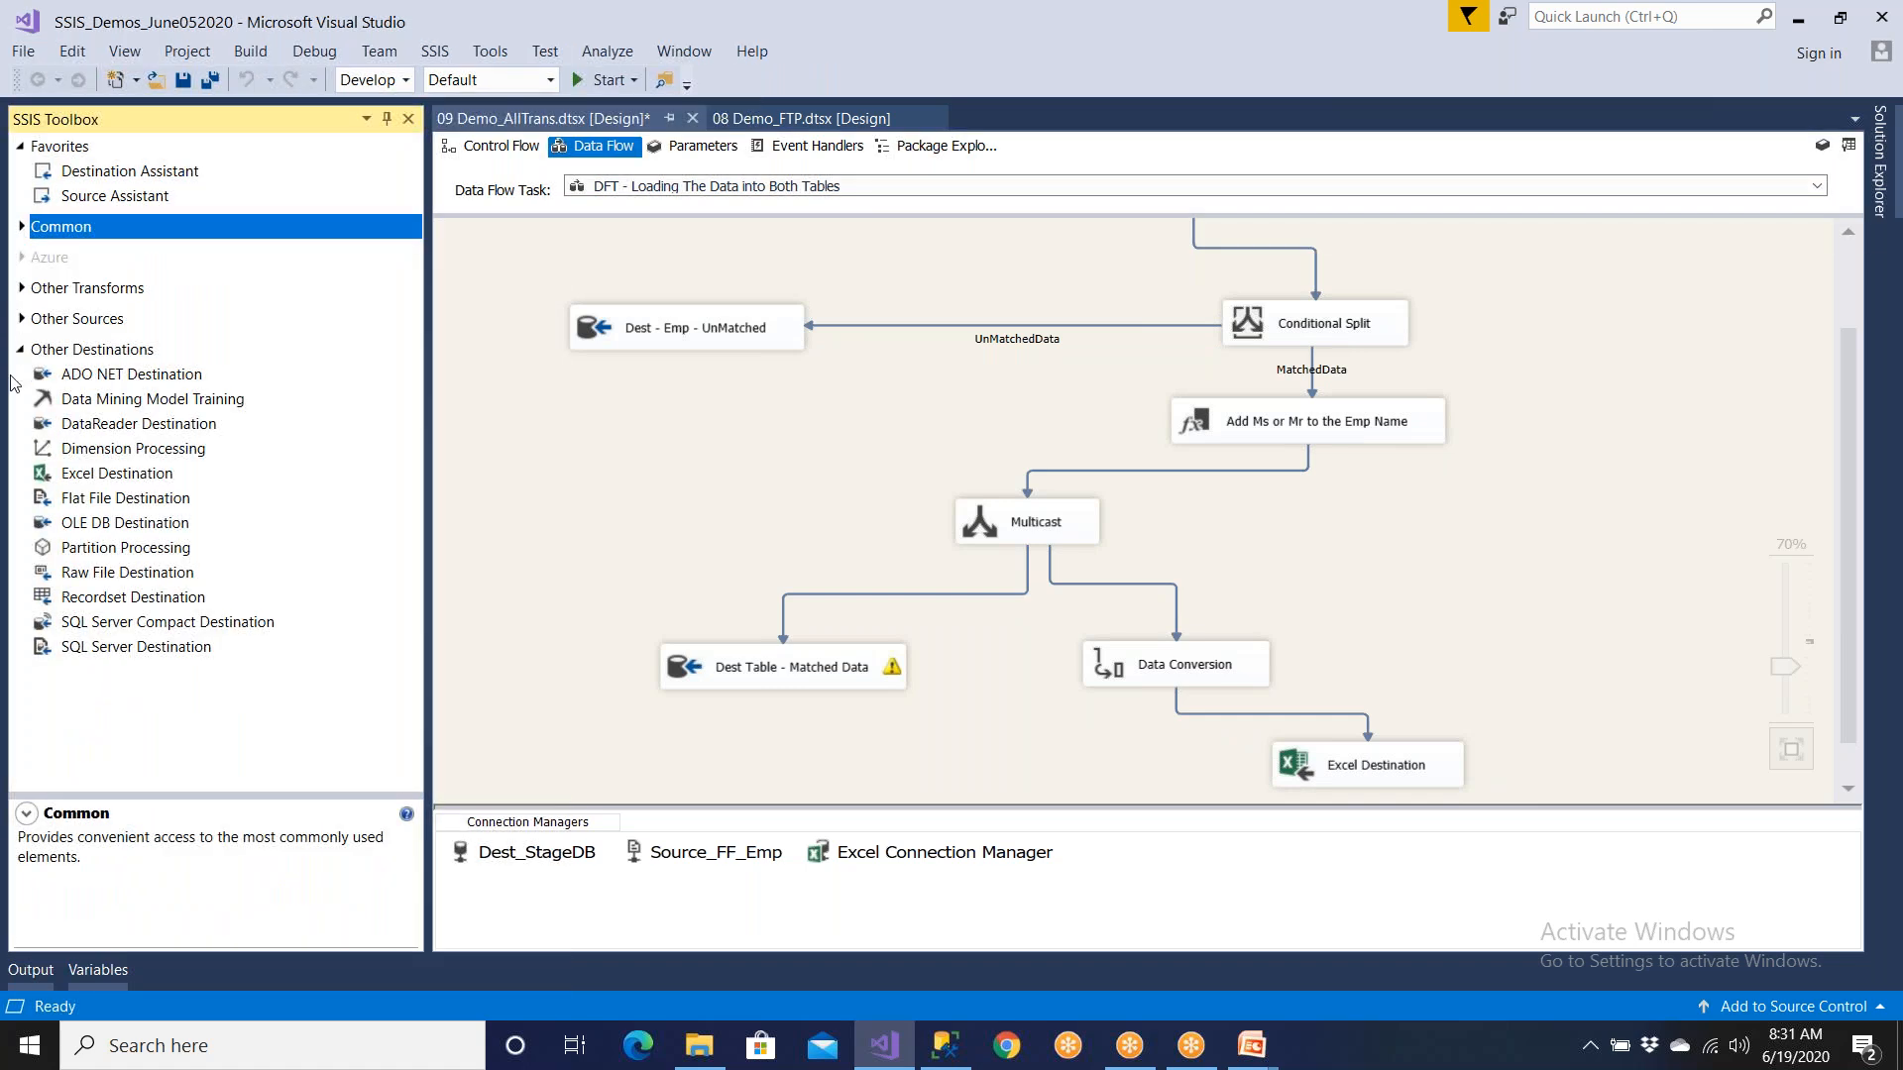
{"action": "left_click_drag", "start_coordinate": [100, 580], "coordinate": [1465, 606]}
{"action": "left_click", "coordinate": [1080, 535]}
{"action": "left_click_drag", "start_coordinate": [1046, 579], "coordinate": [1519, 634]}
Step: Set the Raw File Destination's file to EmpMatched.raw in D:\Archive, with the write option Create Always
{"action": "double_click", "coordinate": [1513, 634]}
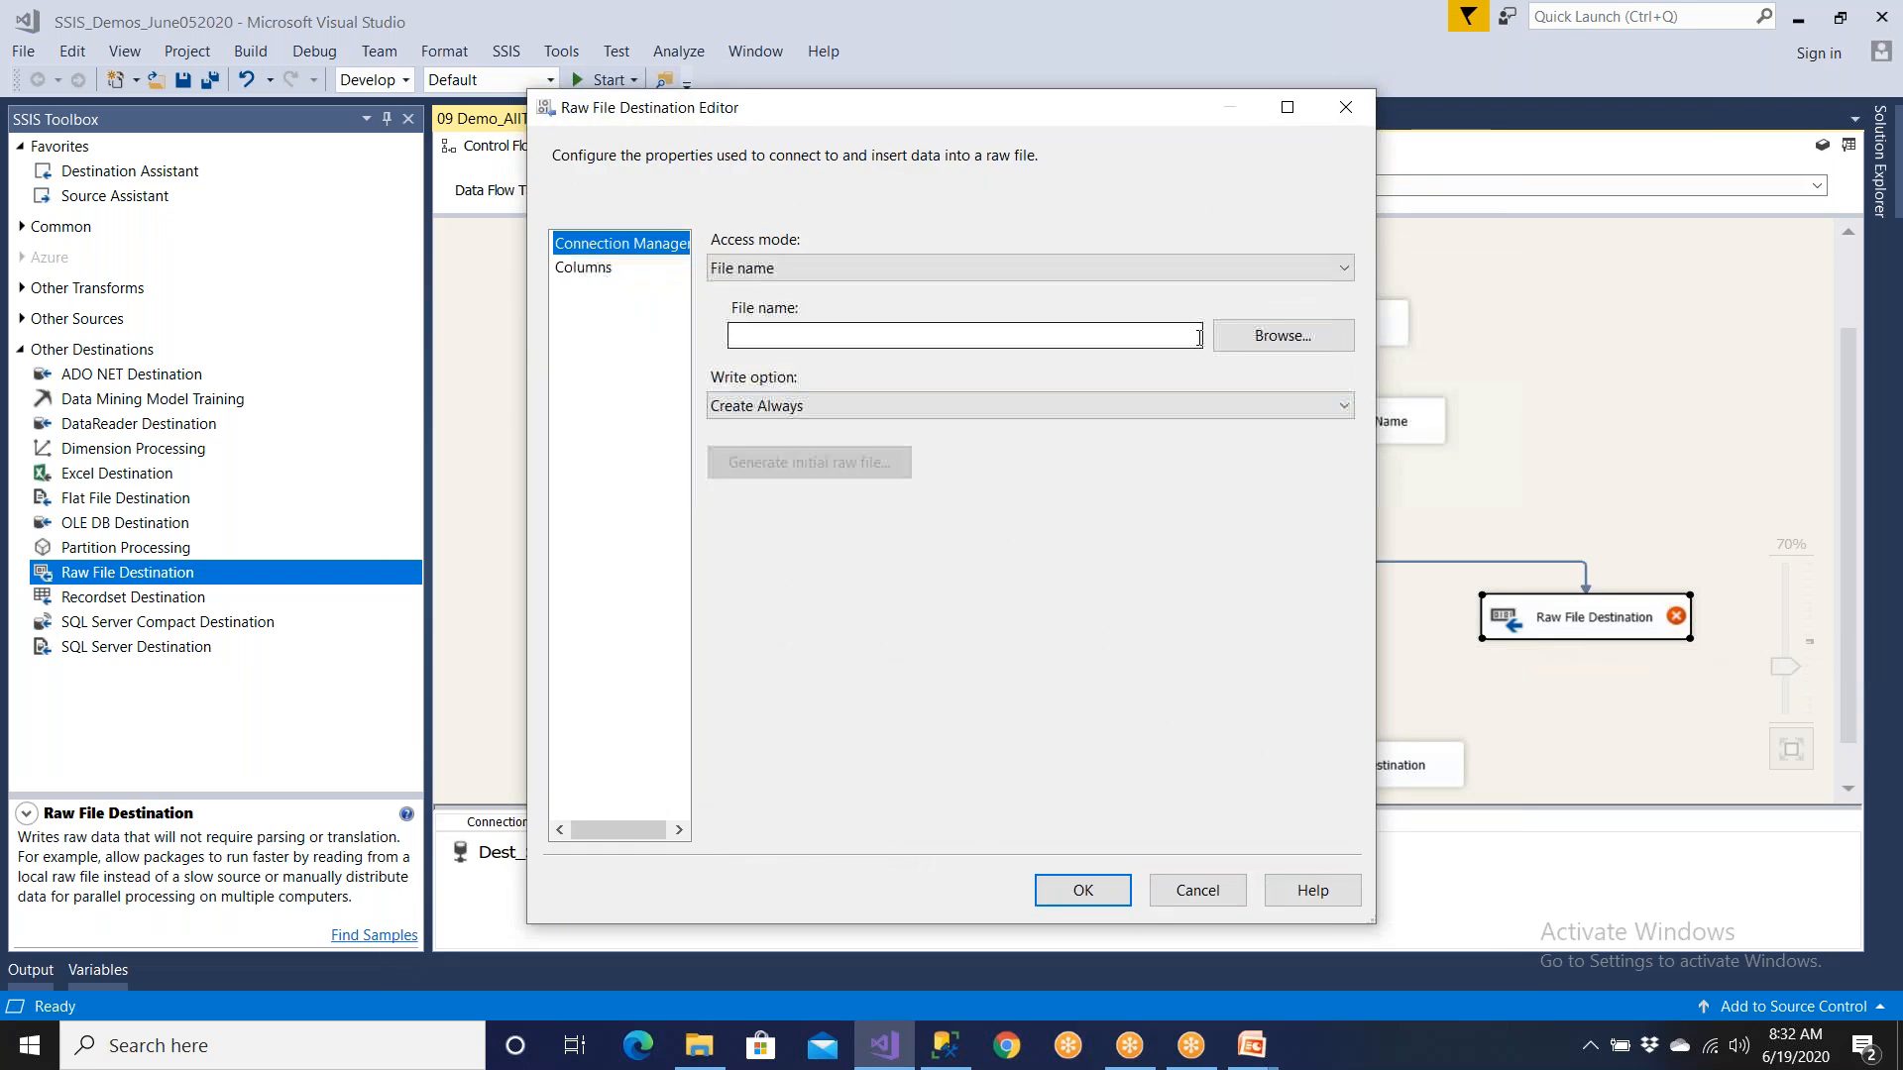
{"action": "left_click", "coordinate": [1282, 335]}
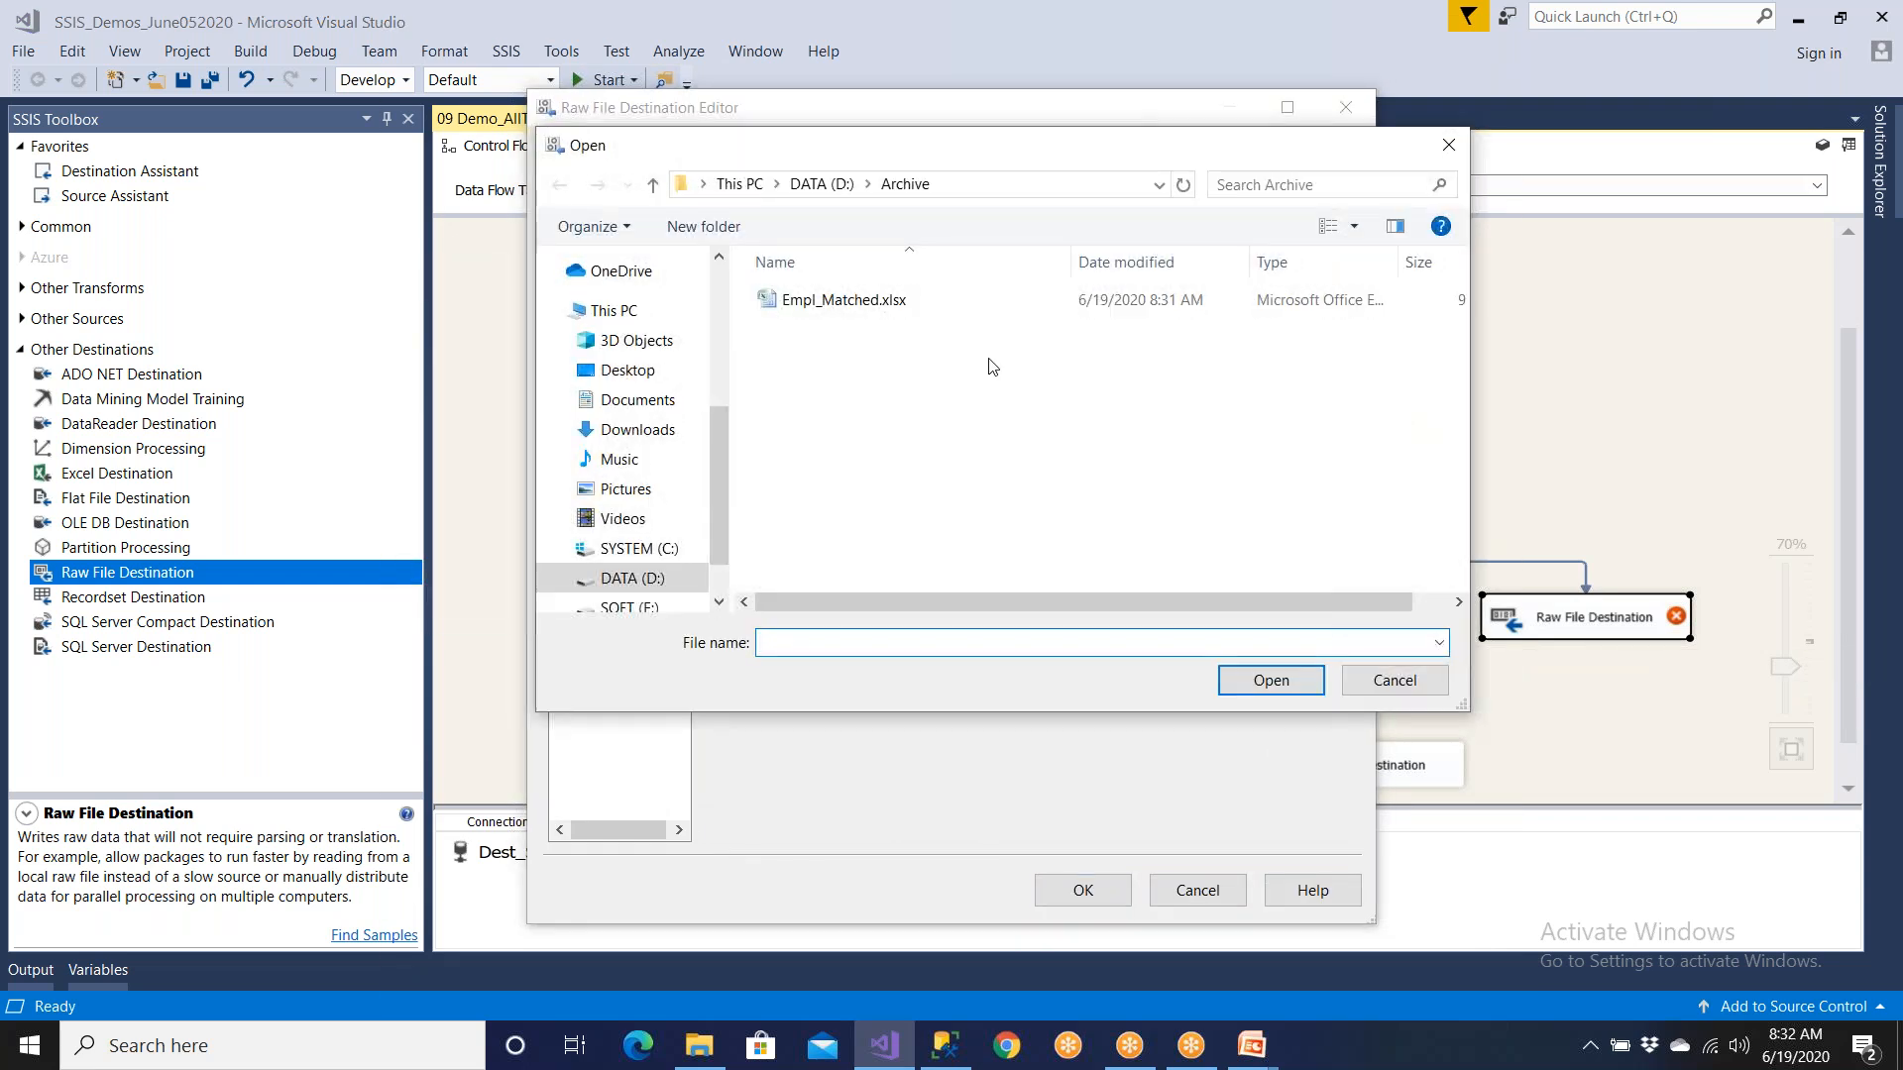
{"action": "left_click", "coordinate": [964, 184]}
{"action": "left_click", "coordinate": [843, 642]}
{"action": "type", "text": "Emp"}
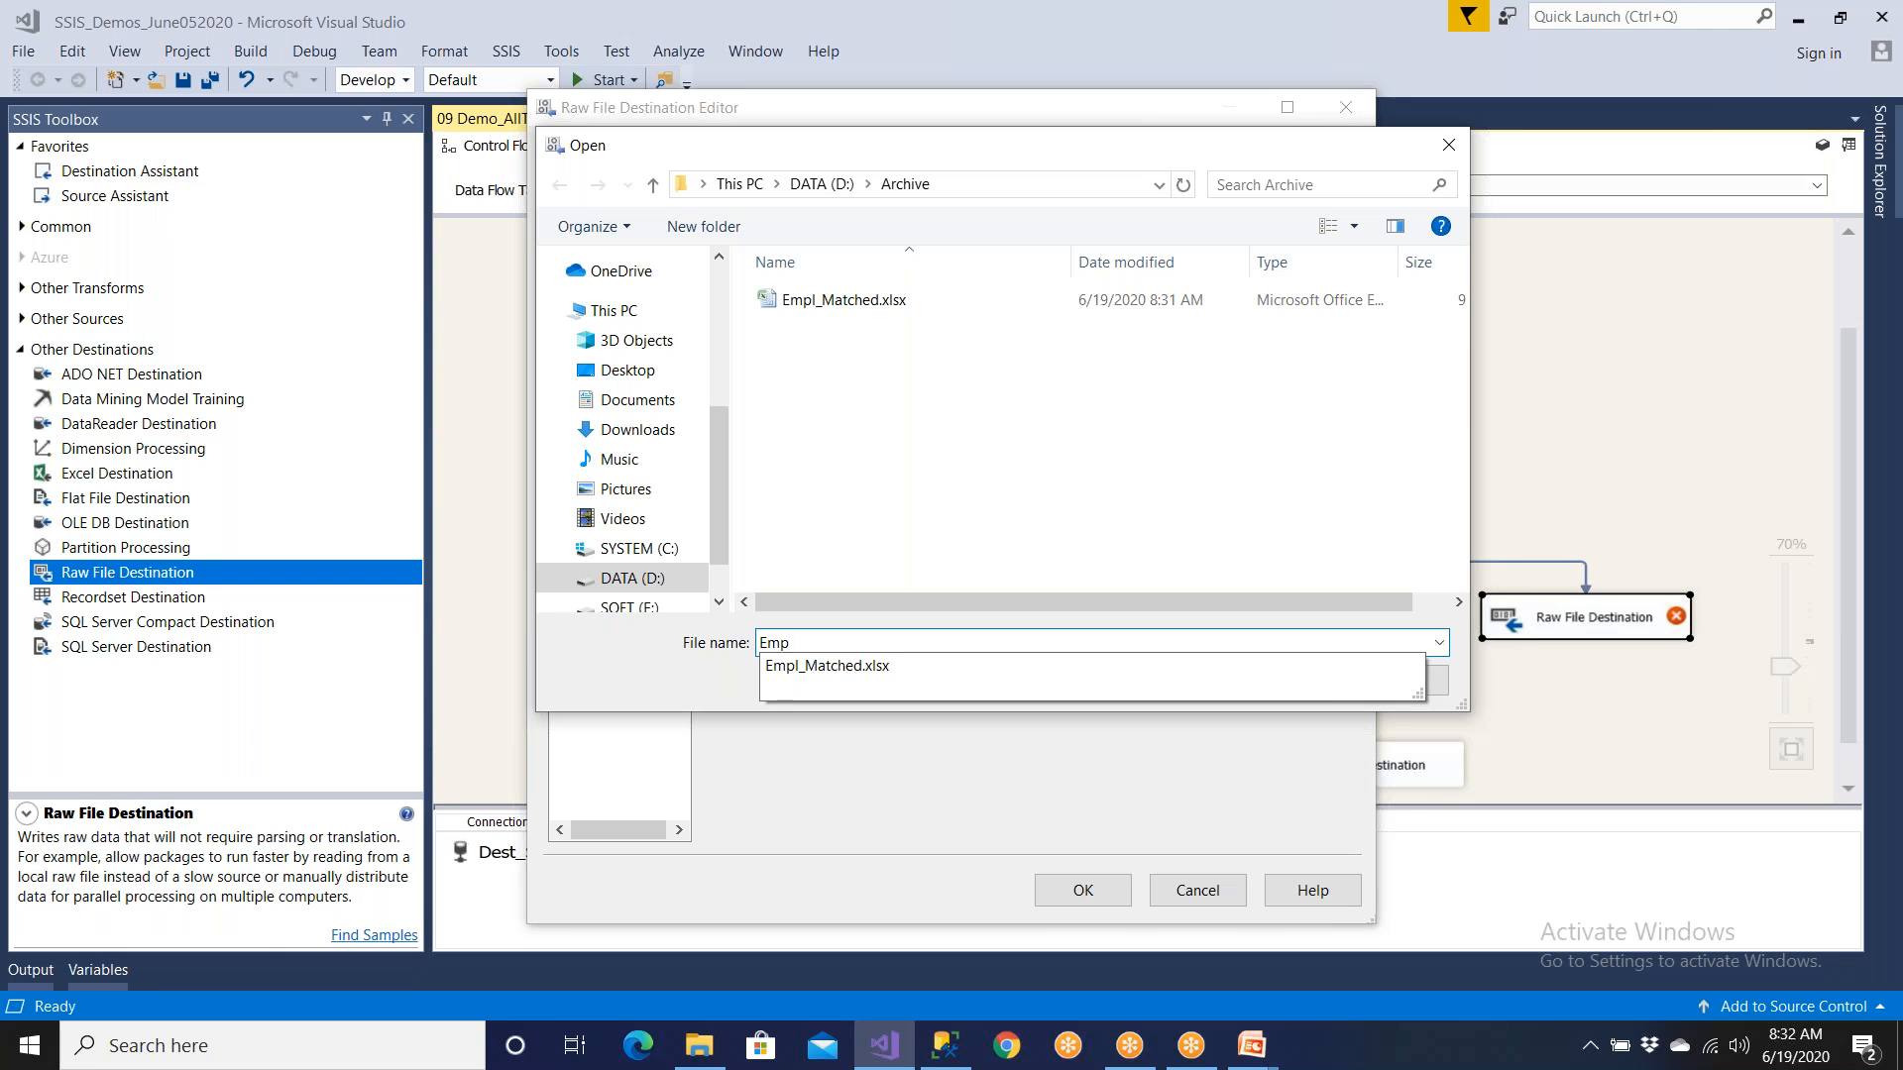
{"action": "type", "text": "Mat"}
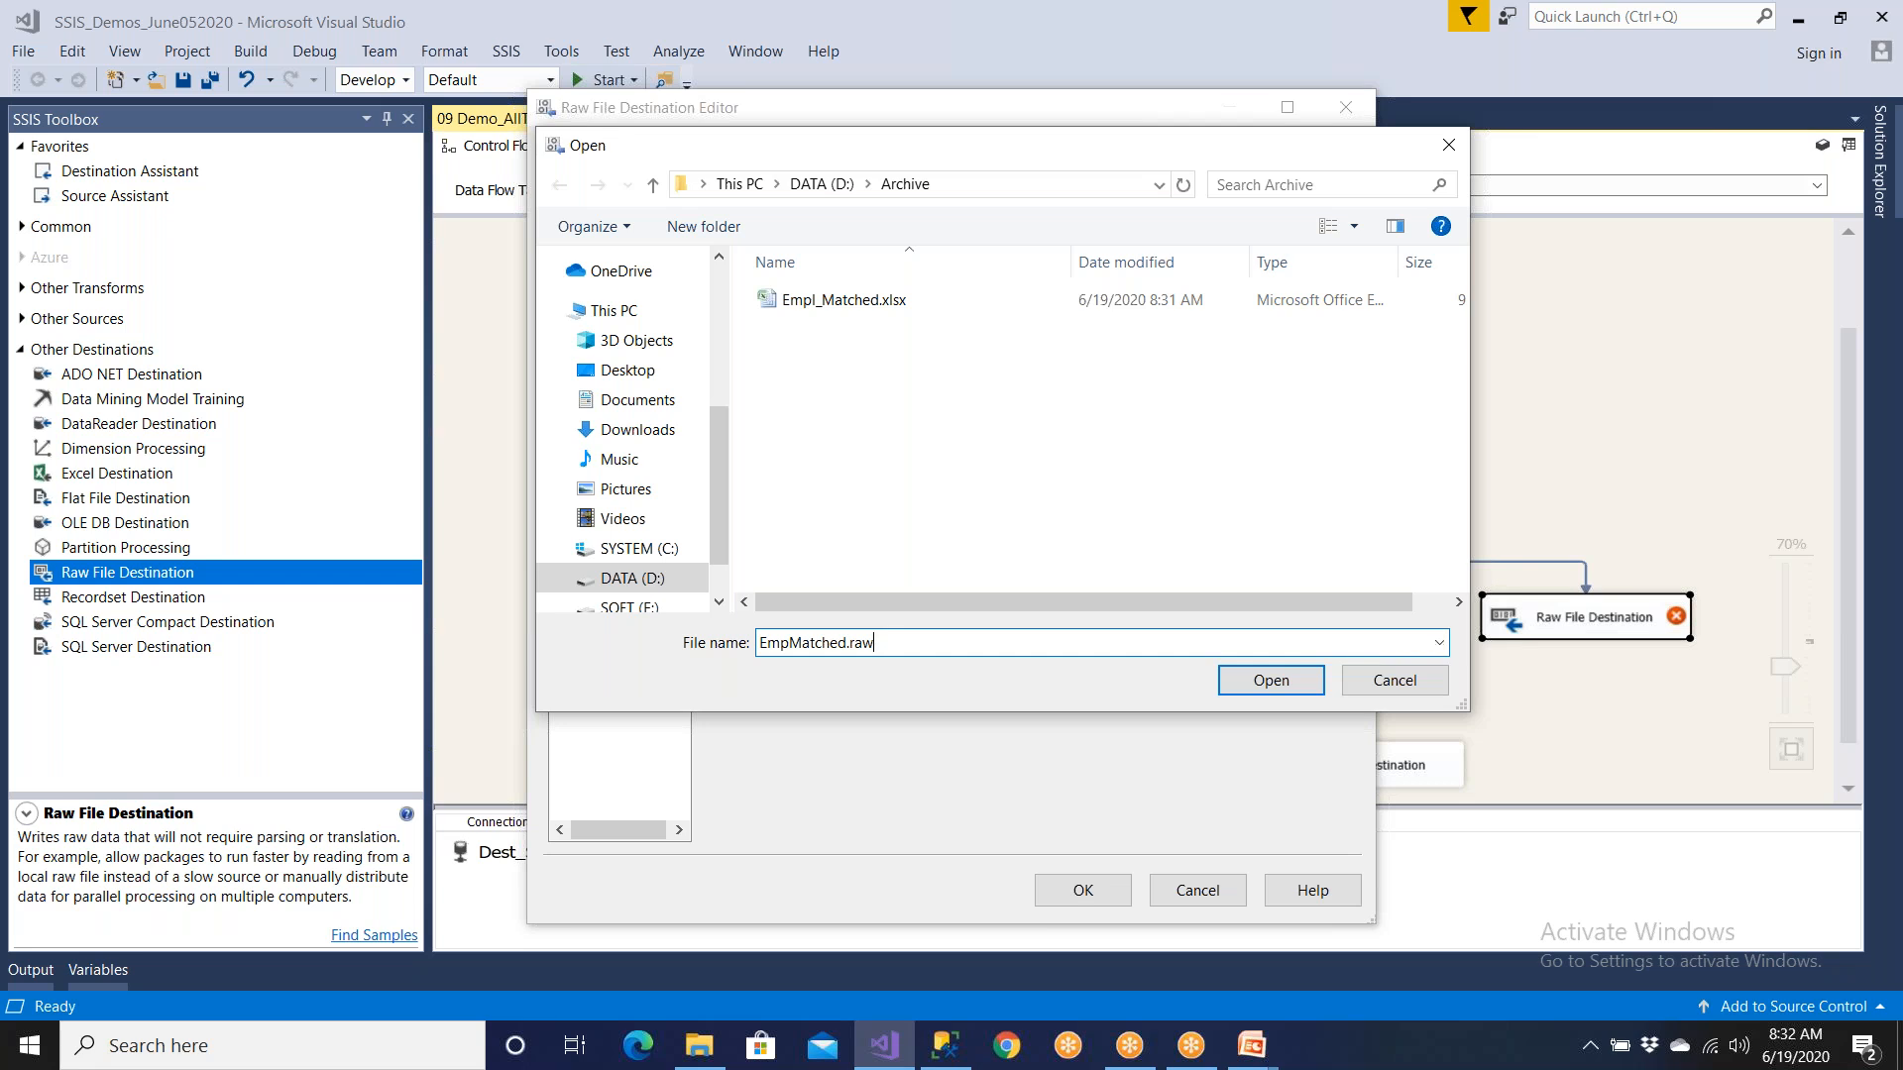
{"action": "type", "text": "ched.raw"}
{"action": "left_click", "coordinate": [1269, 682]}
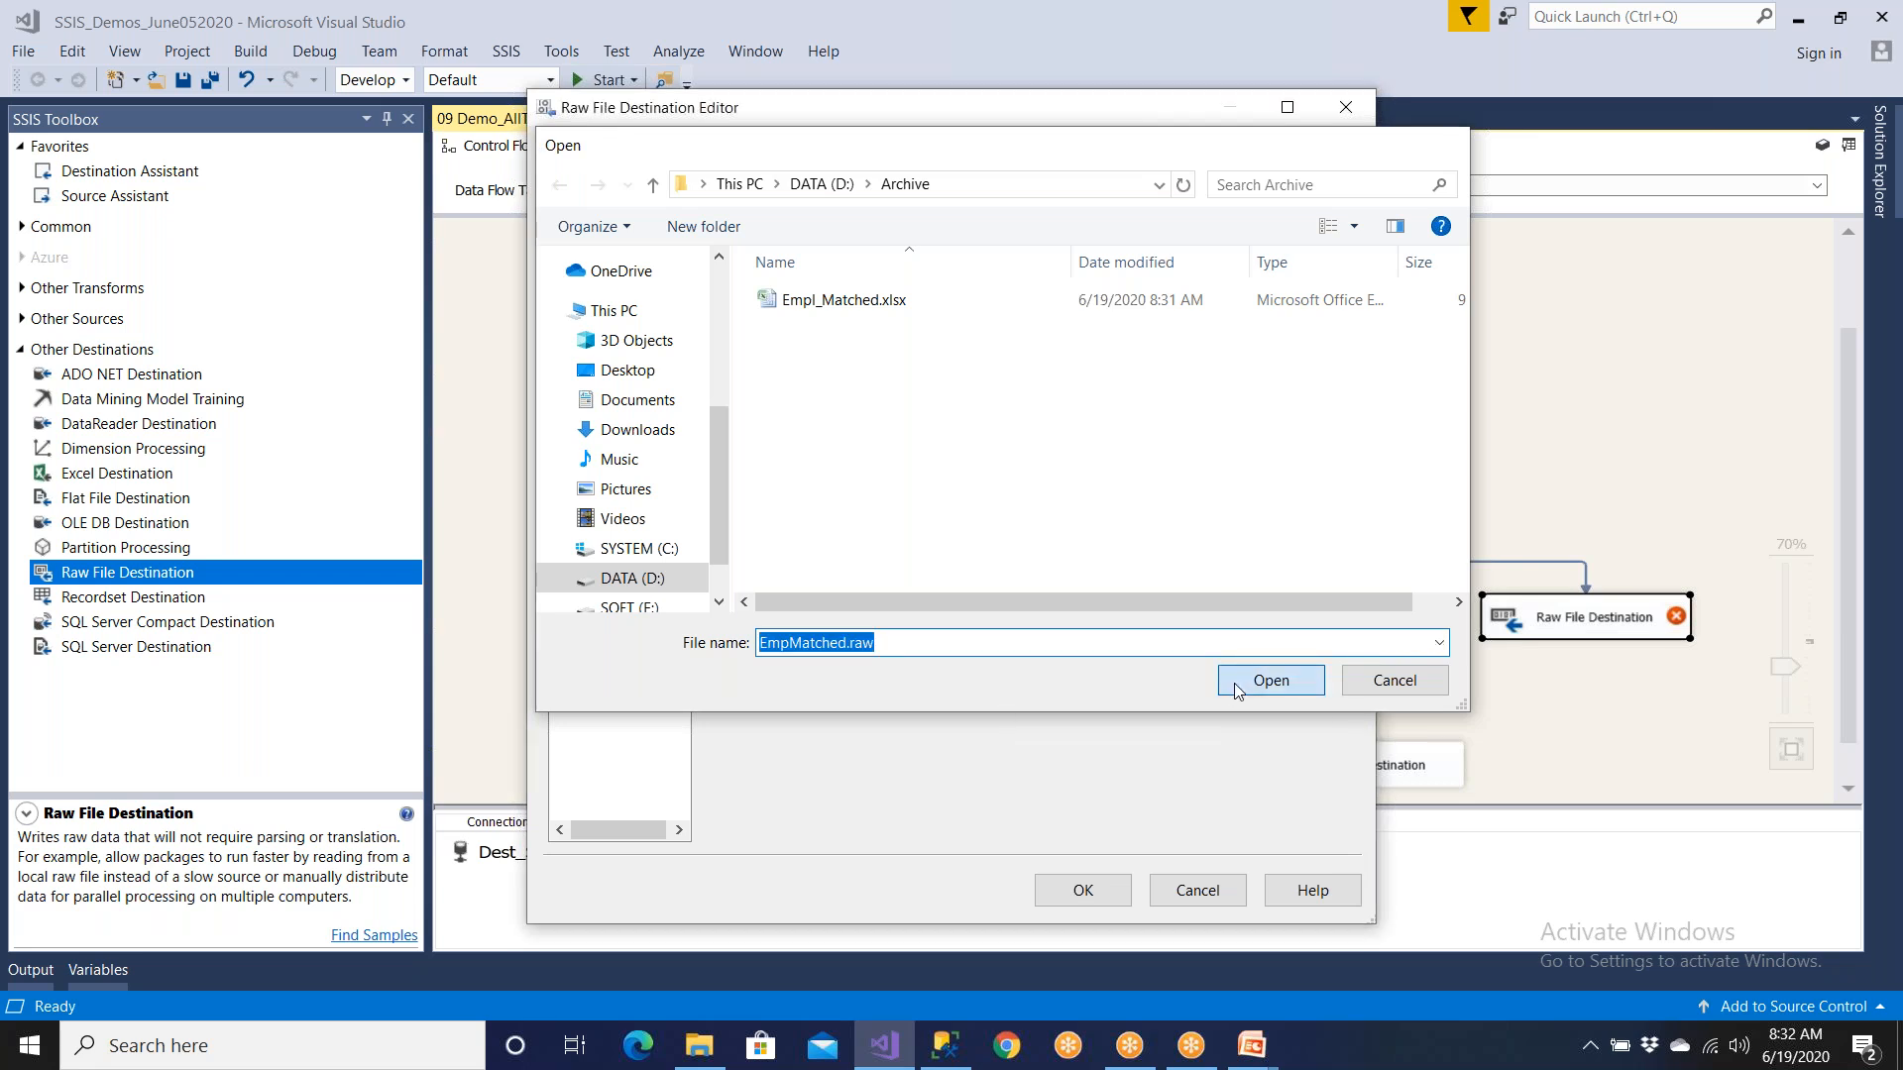
{"action": "left_click", "coordinate": [811, 408]}
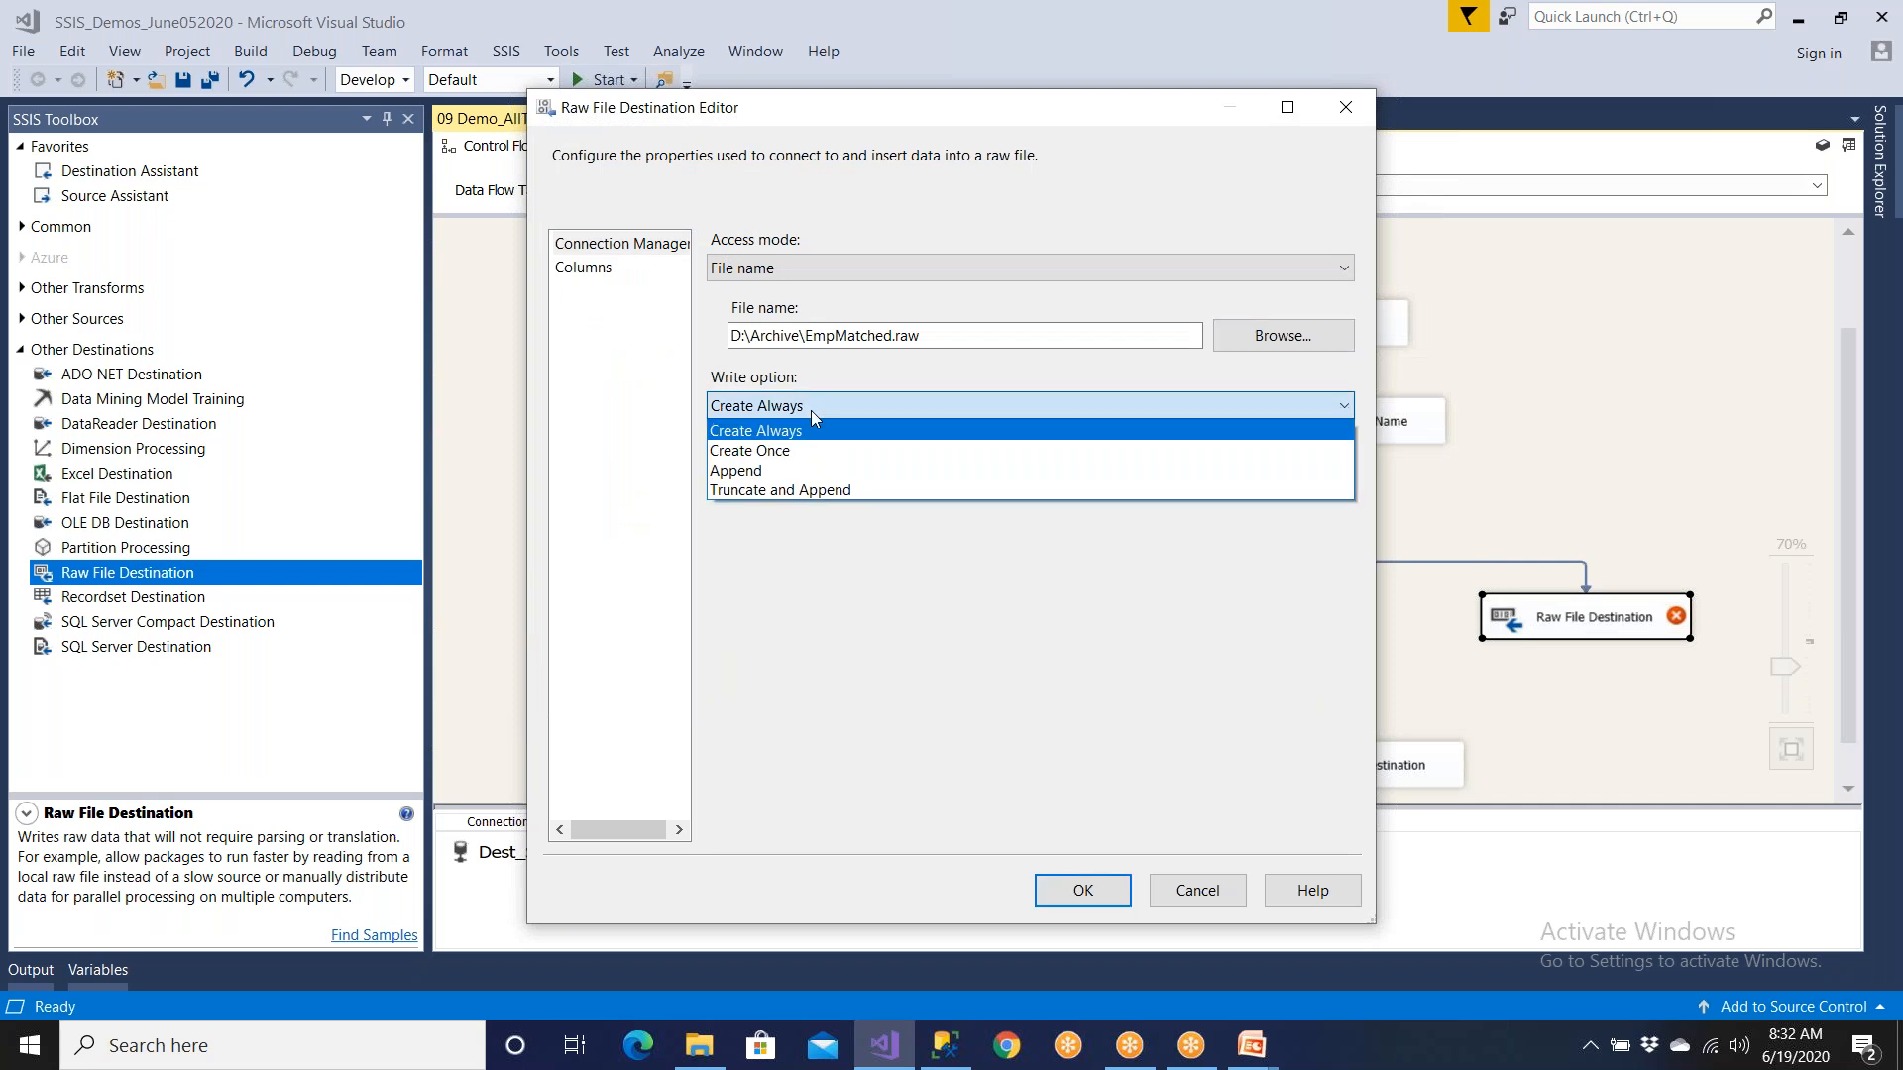
{"action": "left_click", "coordinate": [811, 410]}
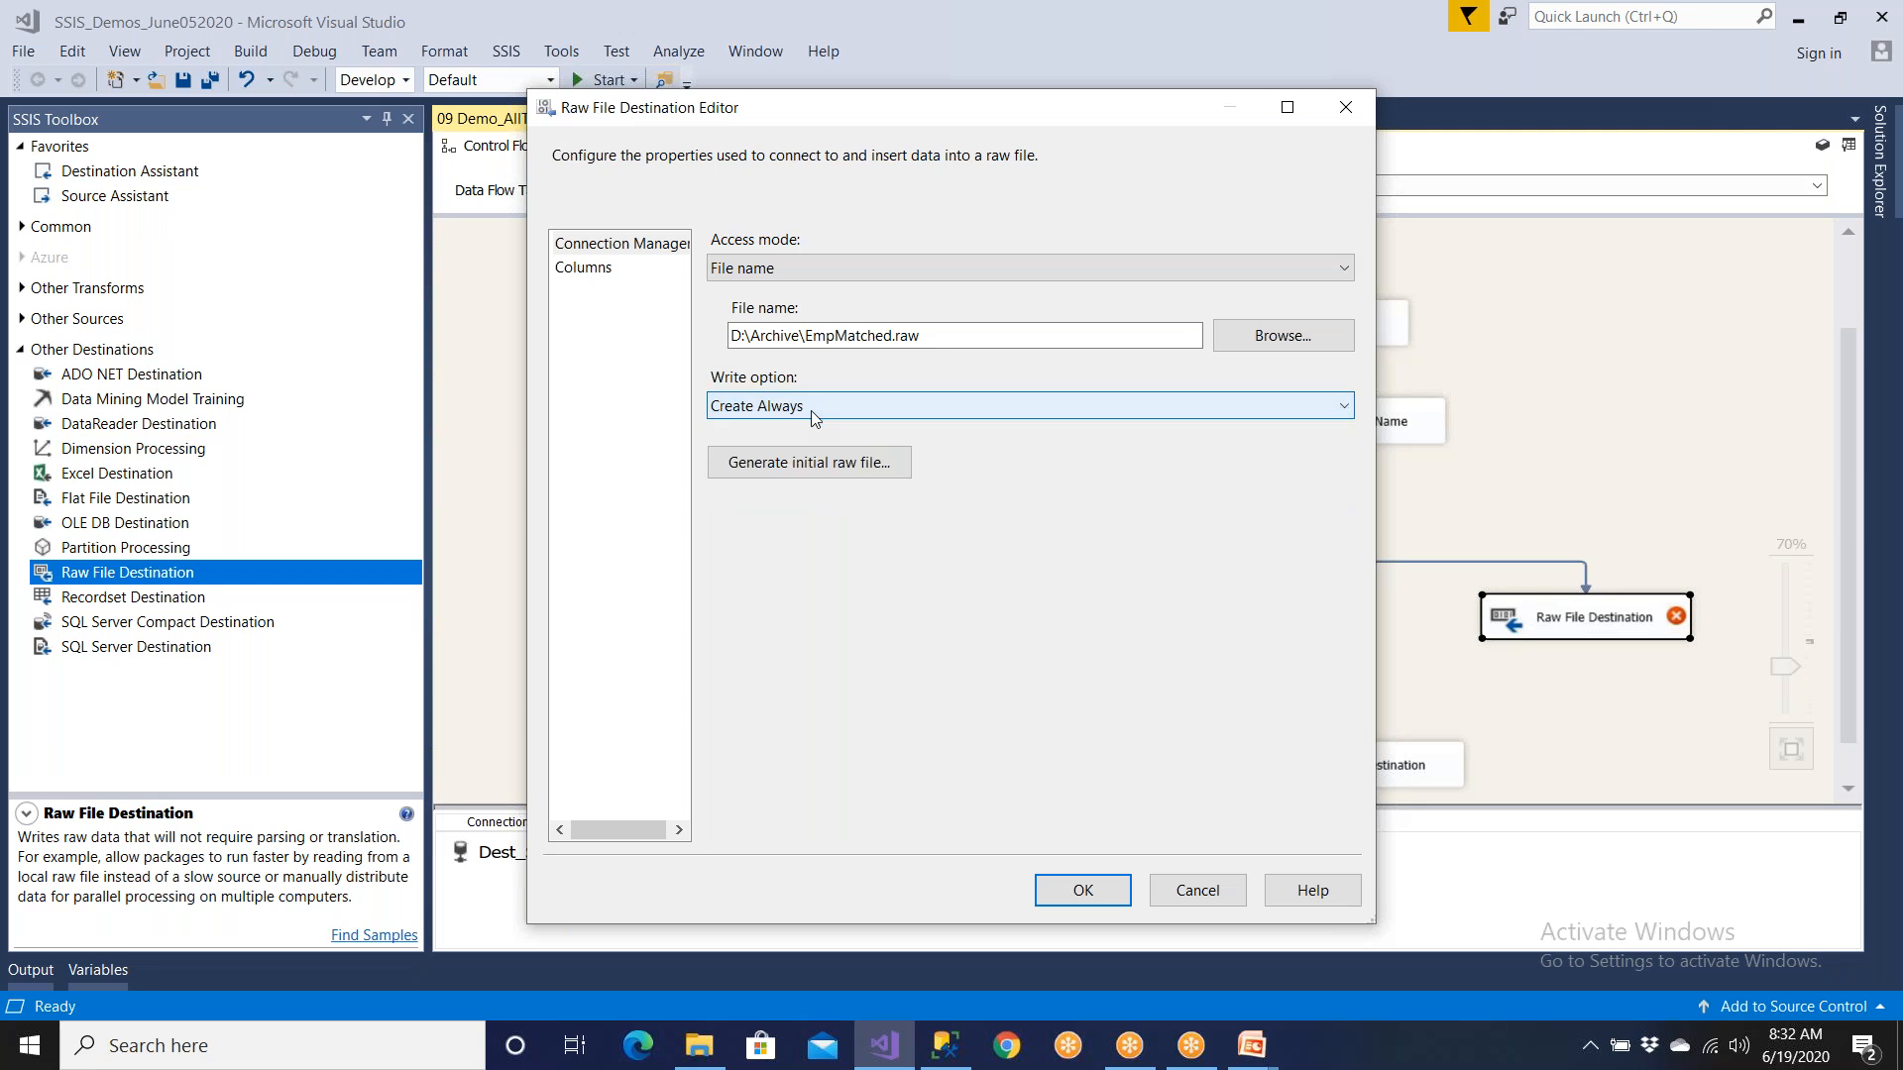
Step: Include all available input columns in the raw file, apply the destination settings, and save the package
{"action": "left_click", "coordinate": [587, 267]}
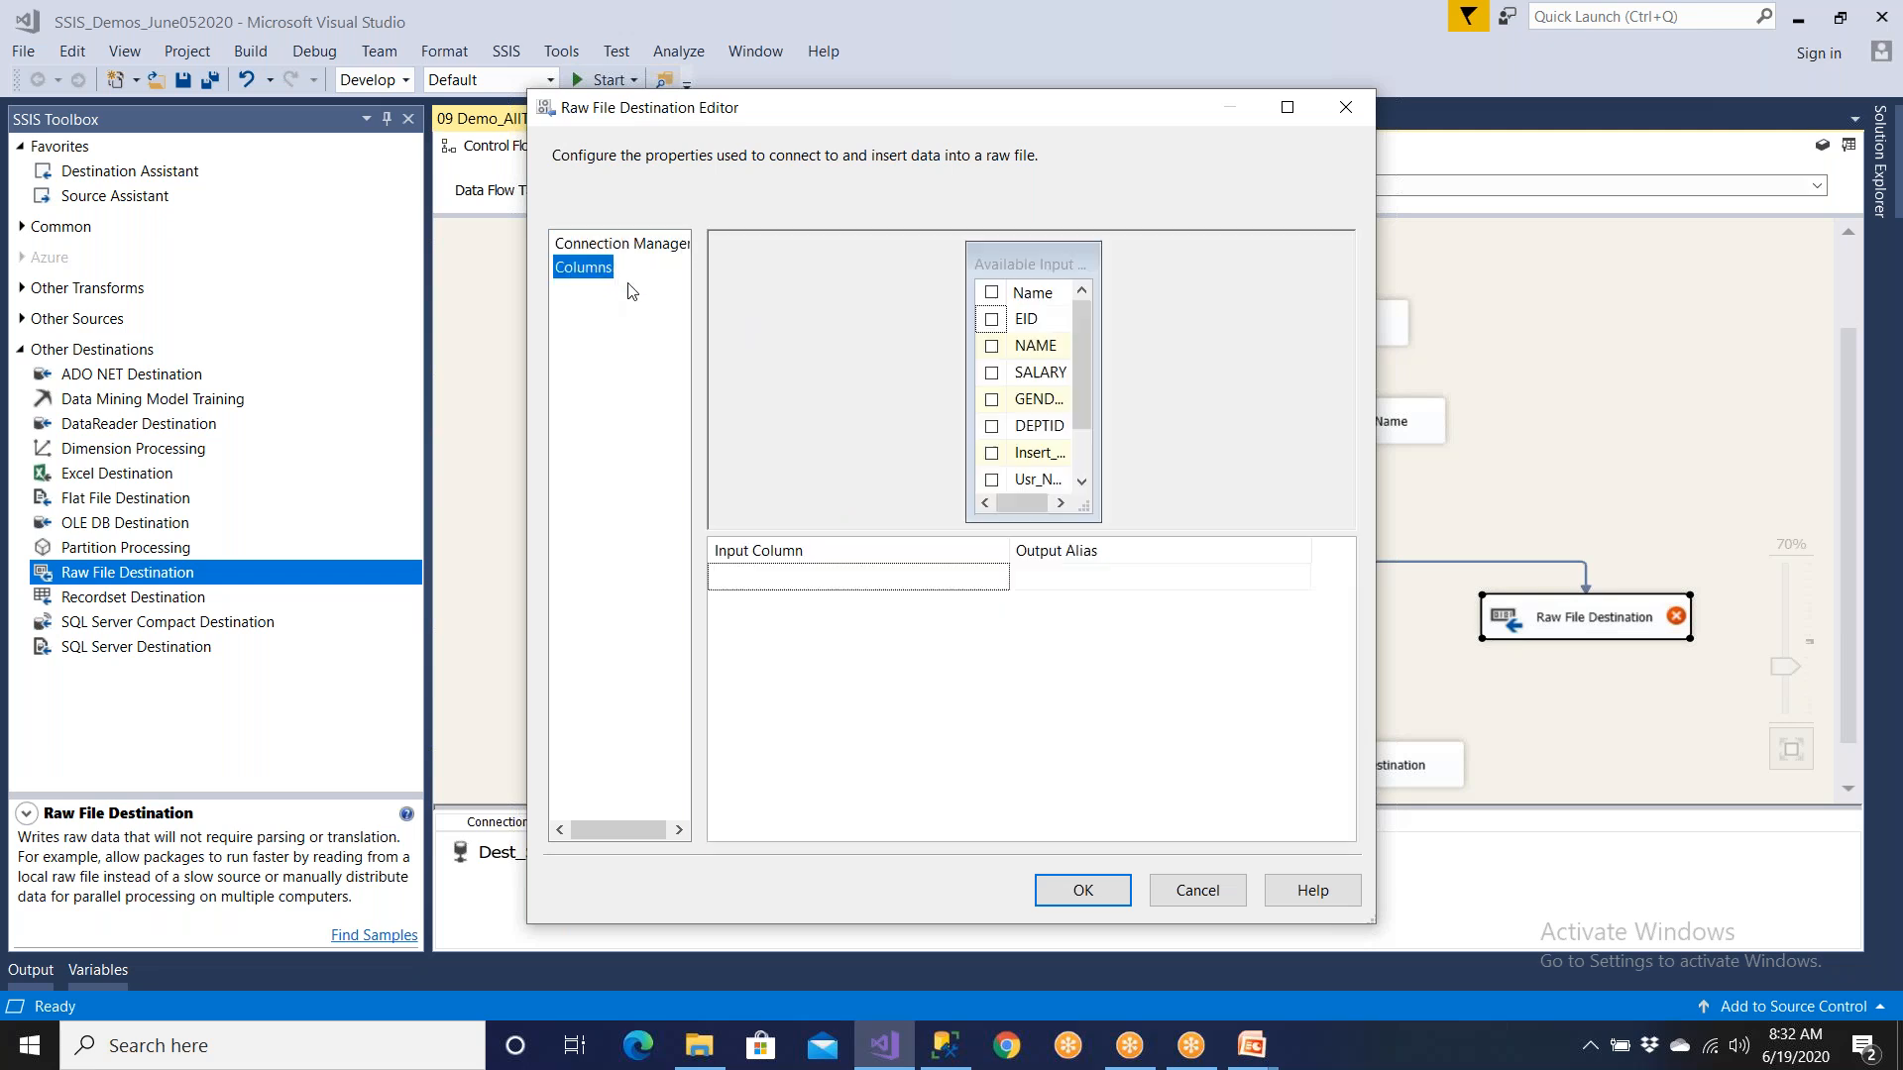
{"action": "left_click", "coordinate": [992, 293]}
{"action": "left_click", "coordinate": [1288, 107]}
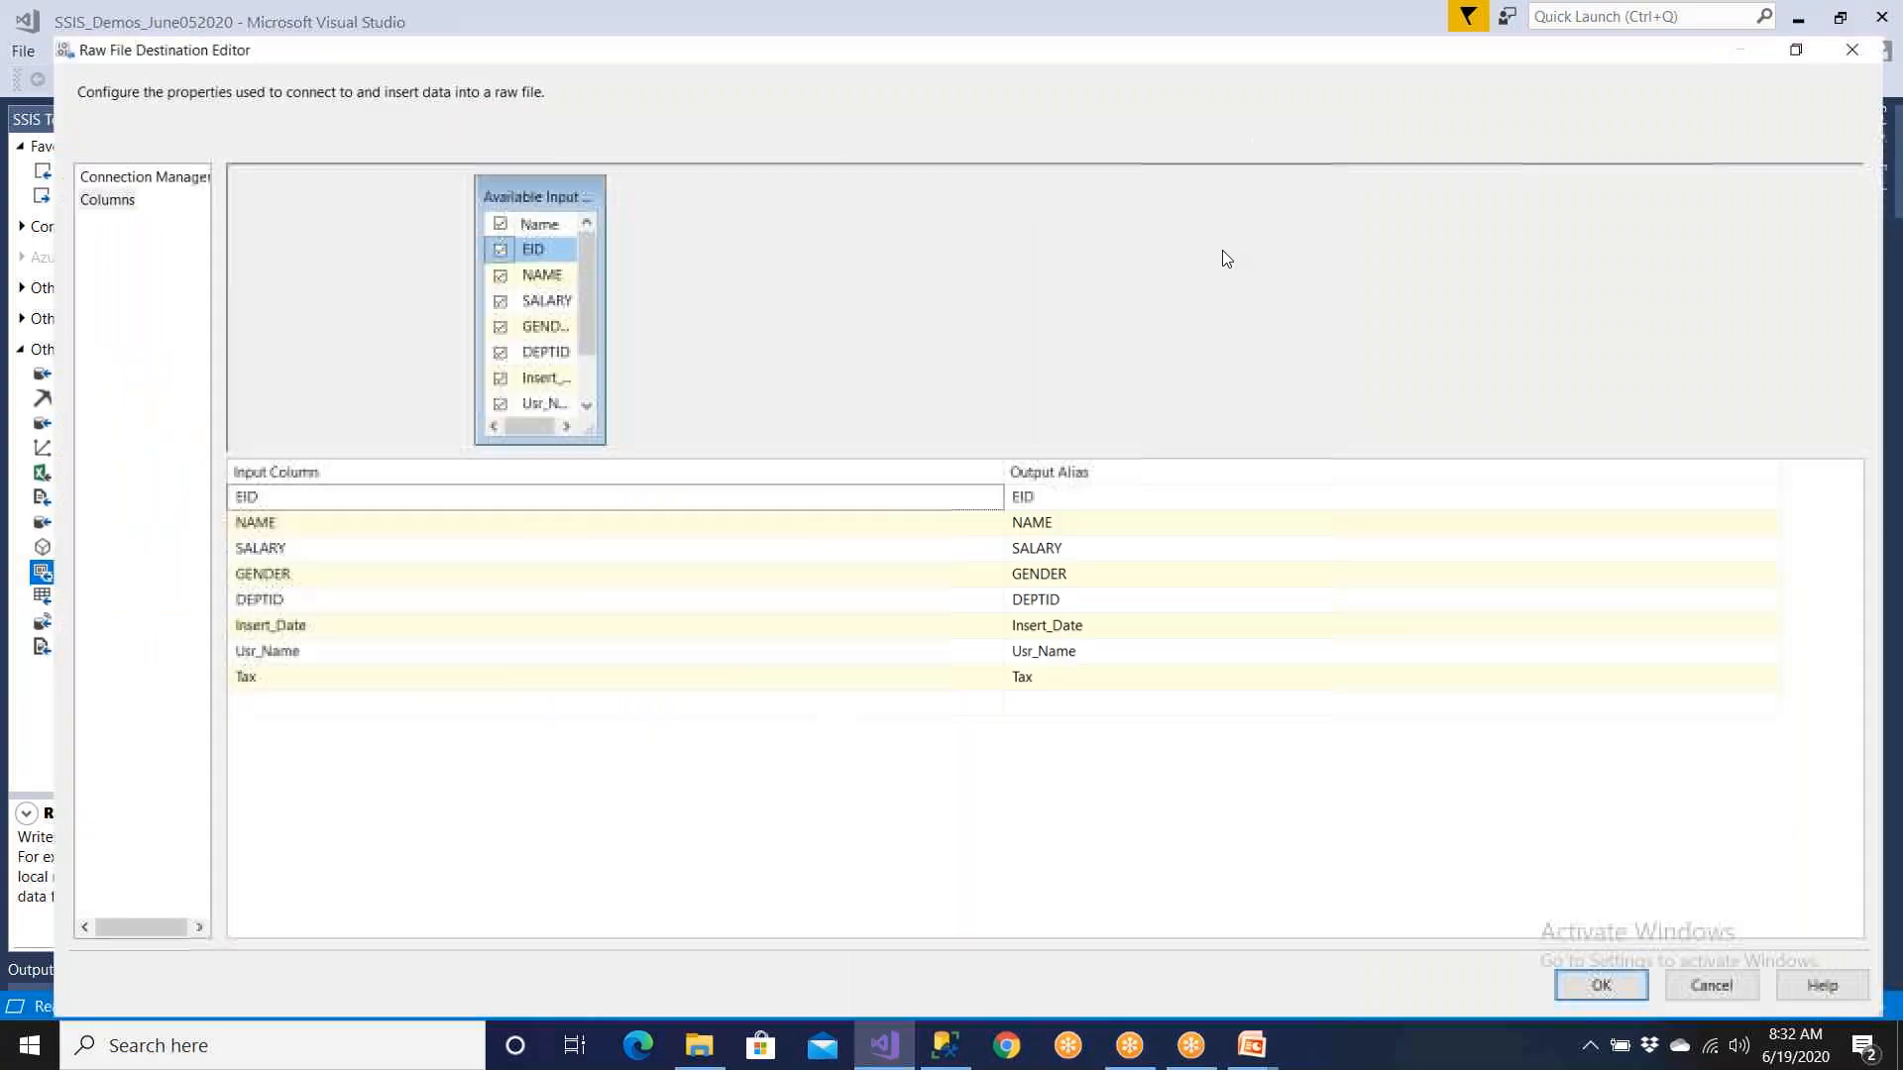
{"action": "scroll", "coordinate": [562, 389], "scroll_direction": "down", "scroll_amount": 1}
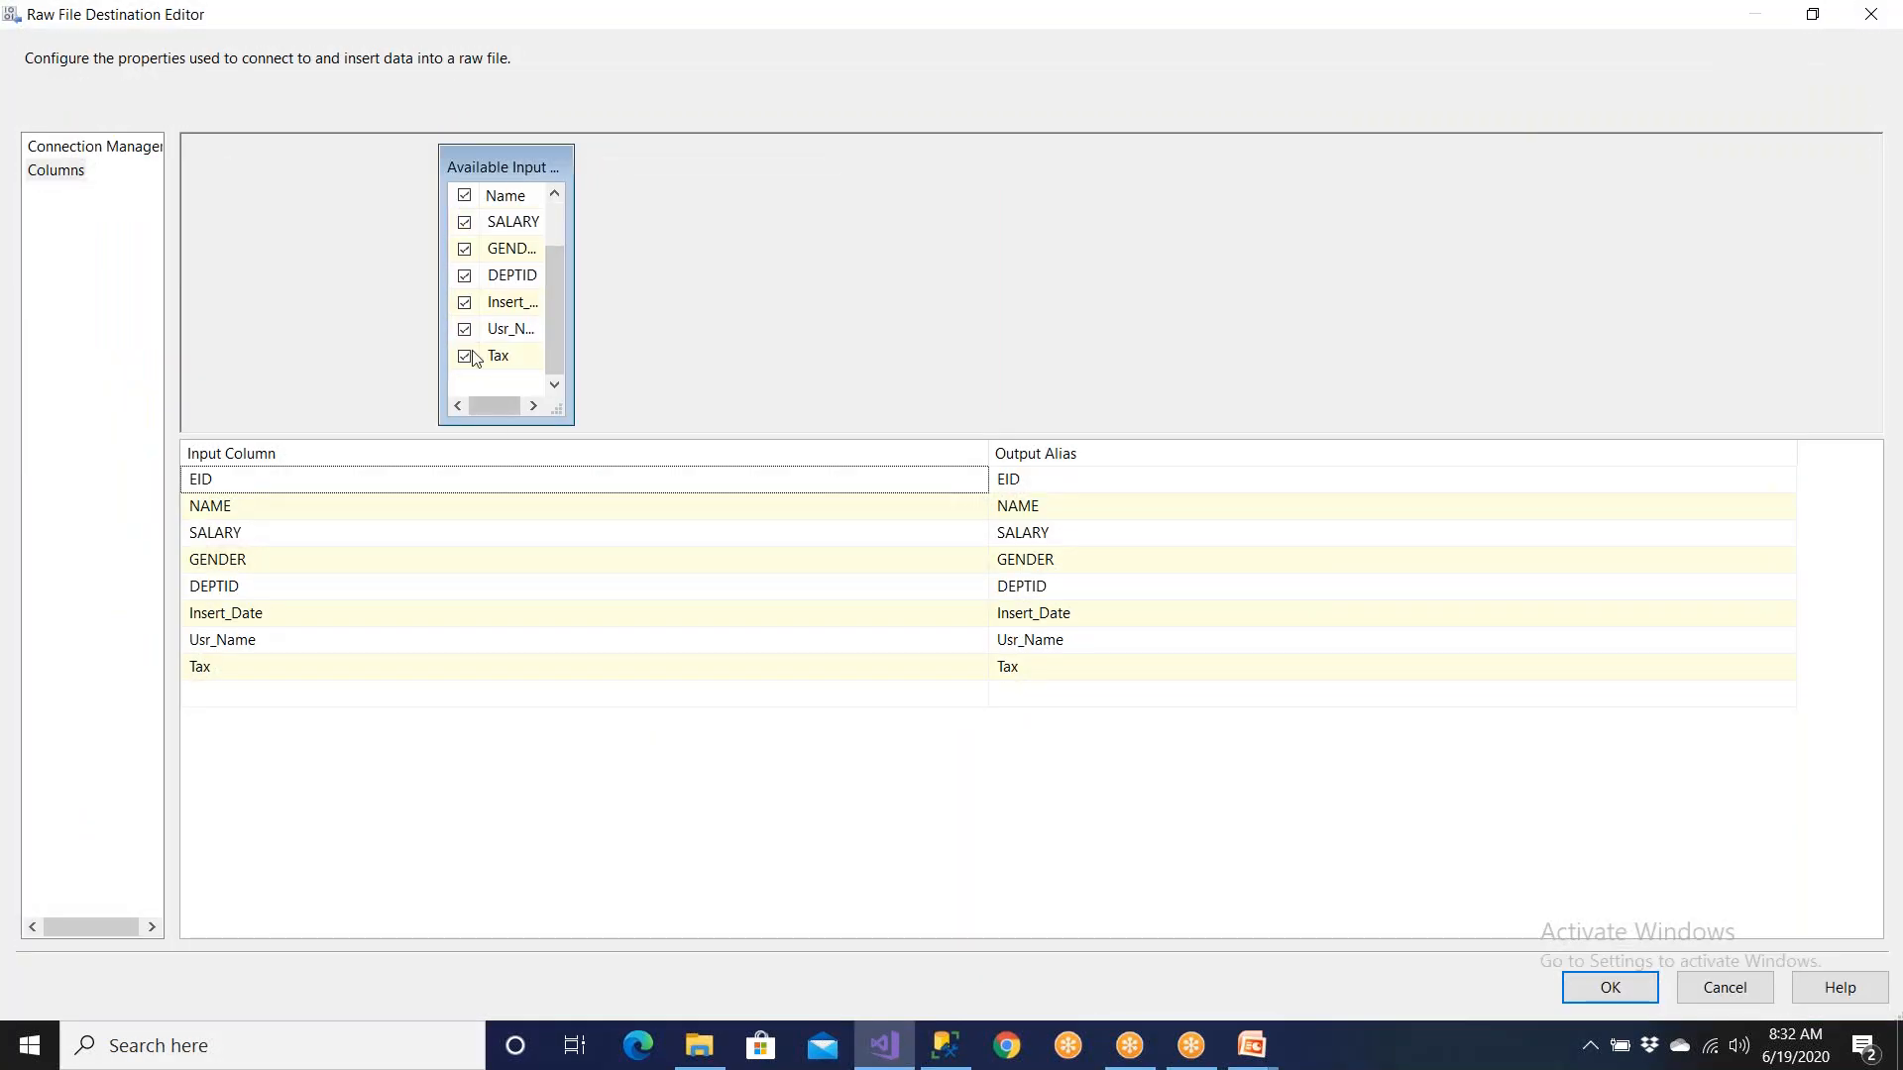
{"action": "left_click", "coordinate": [1596, 988]}
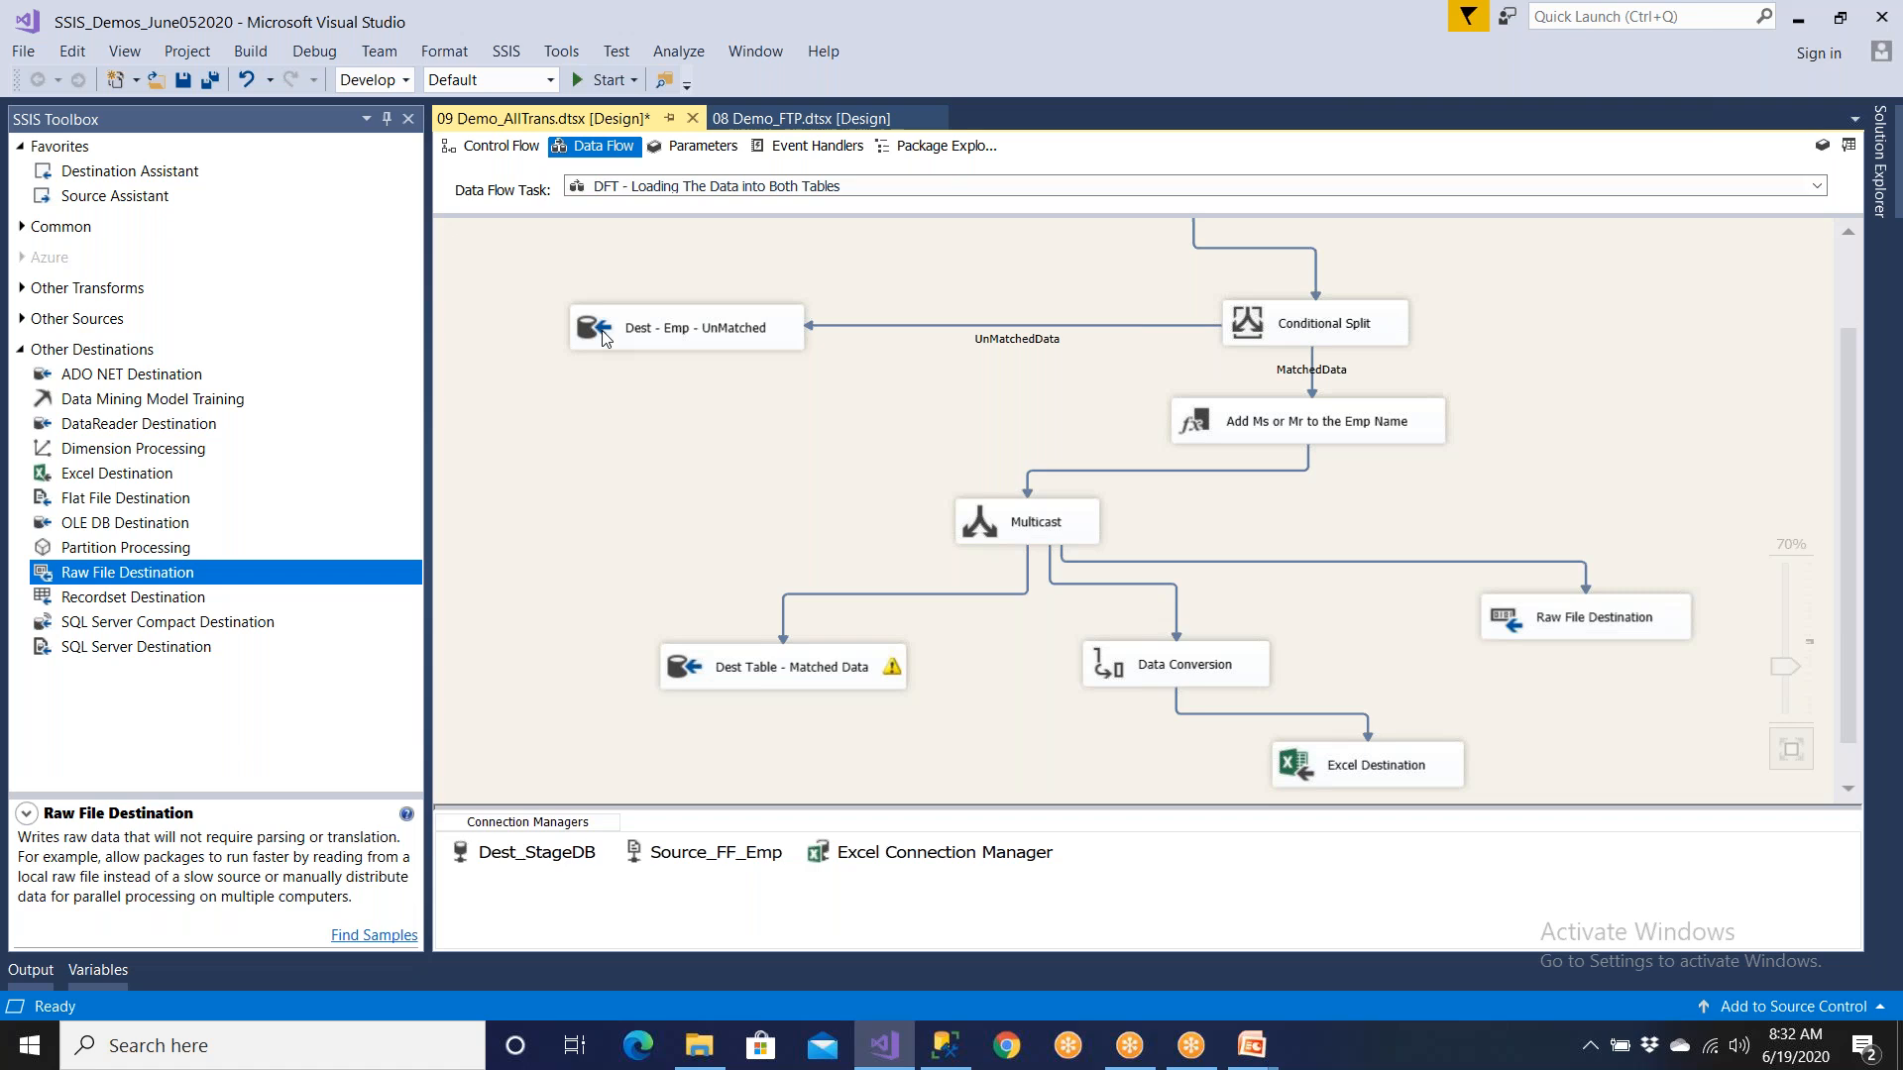
{"action": "scroll", "coordinate": [605, 329], "scroll_direction": "up", "scroll_amount": 3}
{"action": "left_click", "coordinate": [183, 79]}
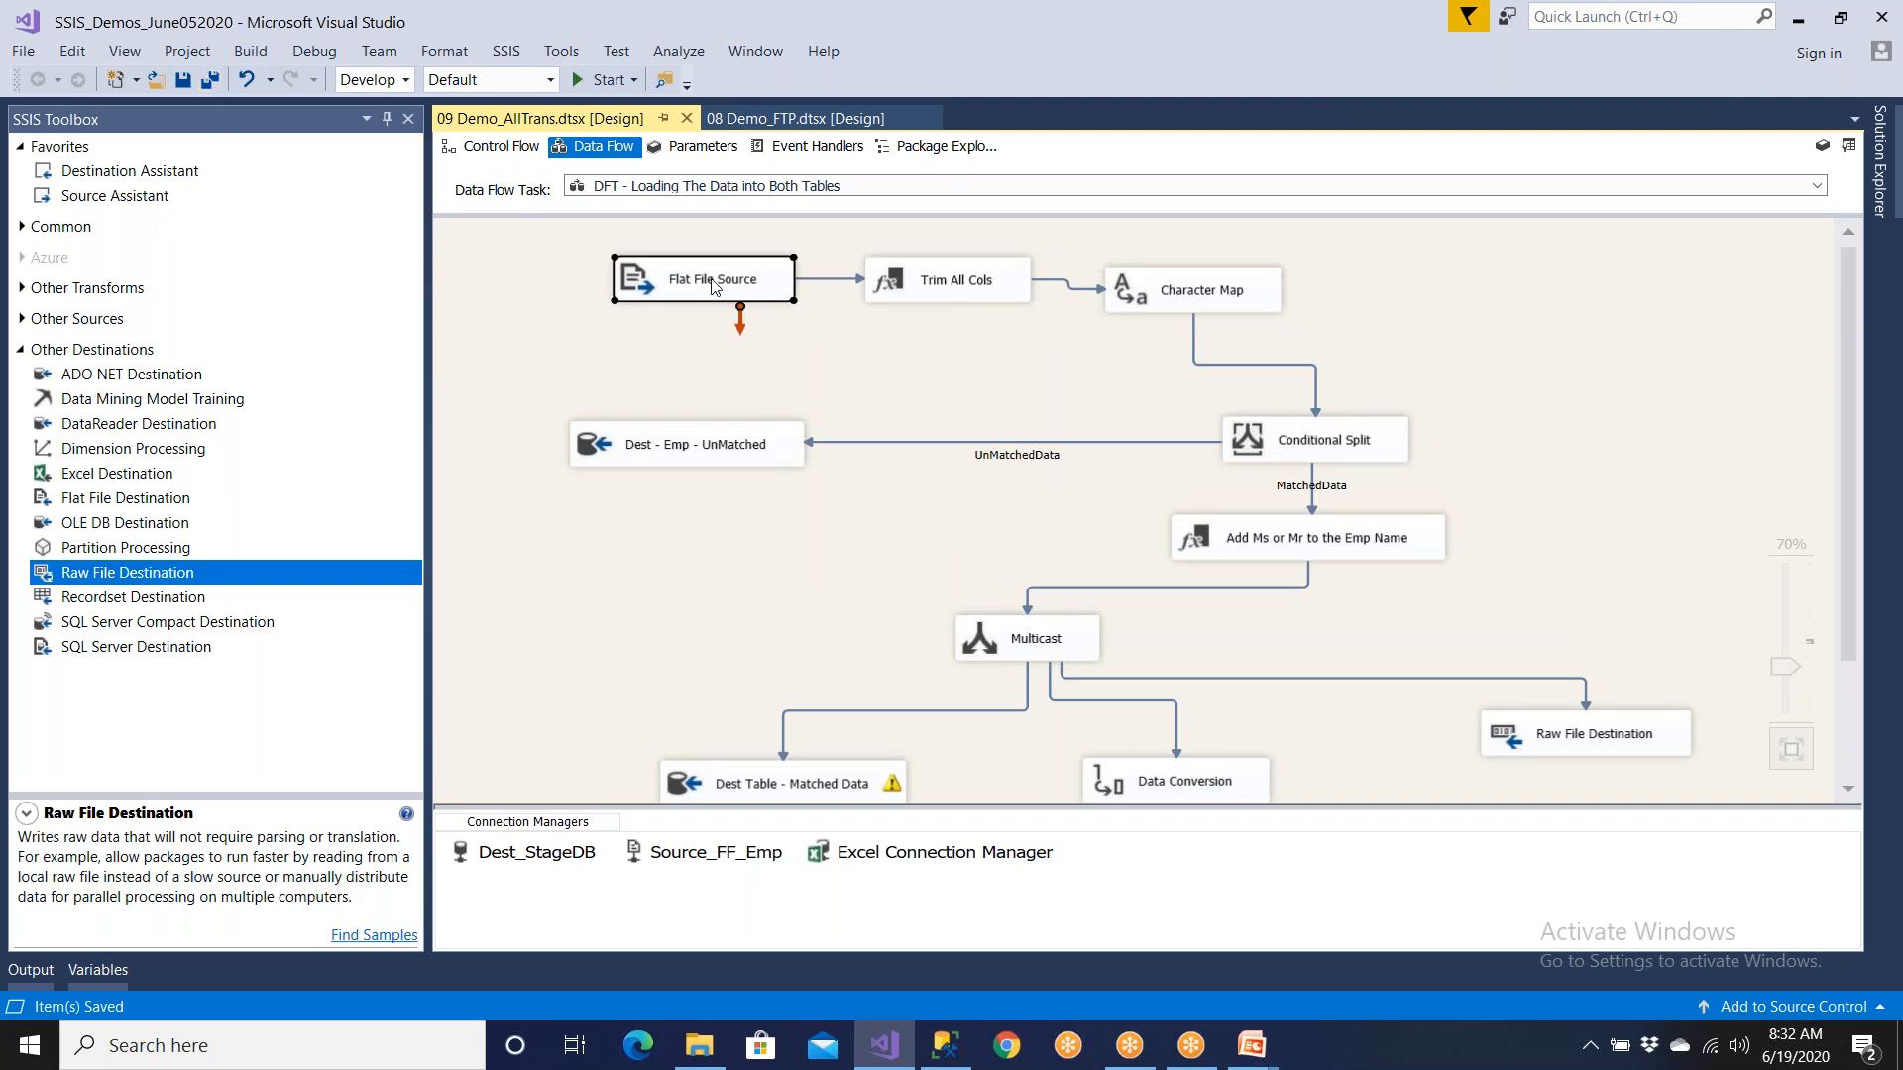
Step: Rearrange the data flow so Multicast sits below the Ms/Mr transformation, Raw File Destination slightly lower, and Excel Destination directly below Data Conversion
{"action": "scroll", "coordinate": [982, 505], "scroll_direction": "down", "scroll_amount": 3}
{"action": "left_click_drag", "start_coordinate": [1080, 494], "coordinate": [1373, 480]}
{"action": "left_click_drag", "start_coordinate": [1552, 587], "coordinate": [1599, 671]}
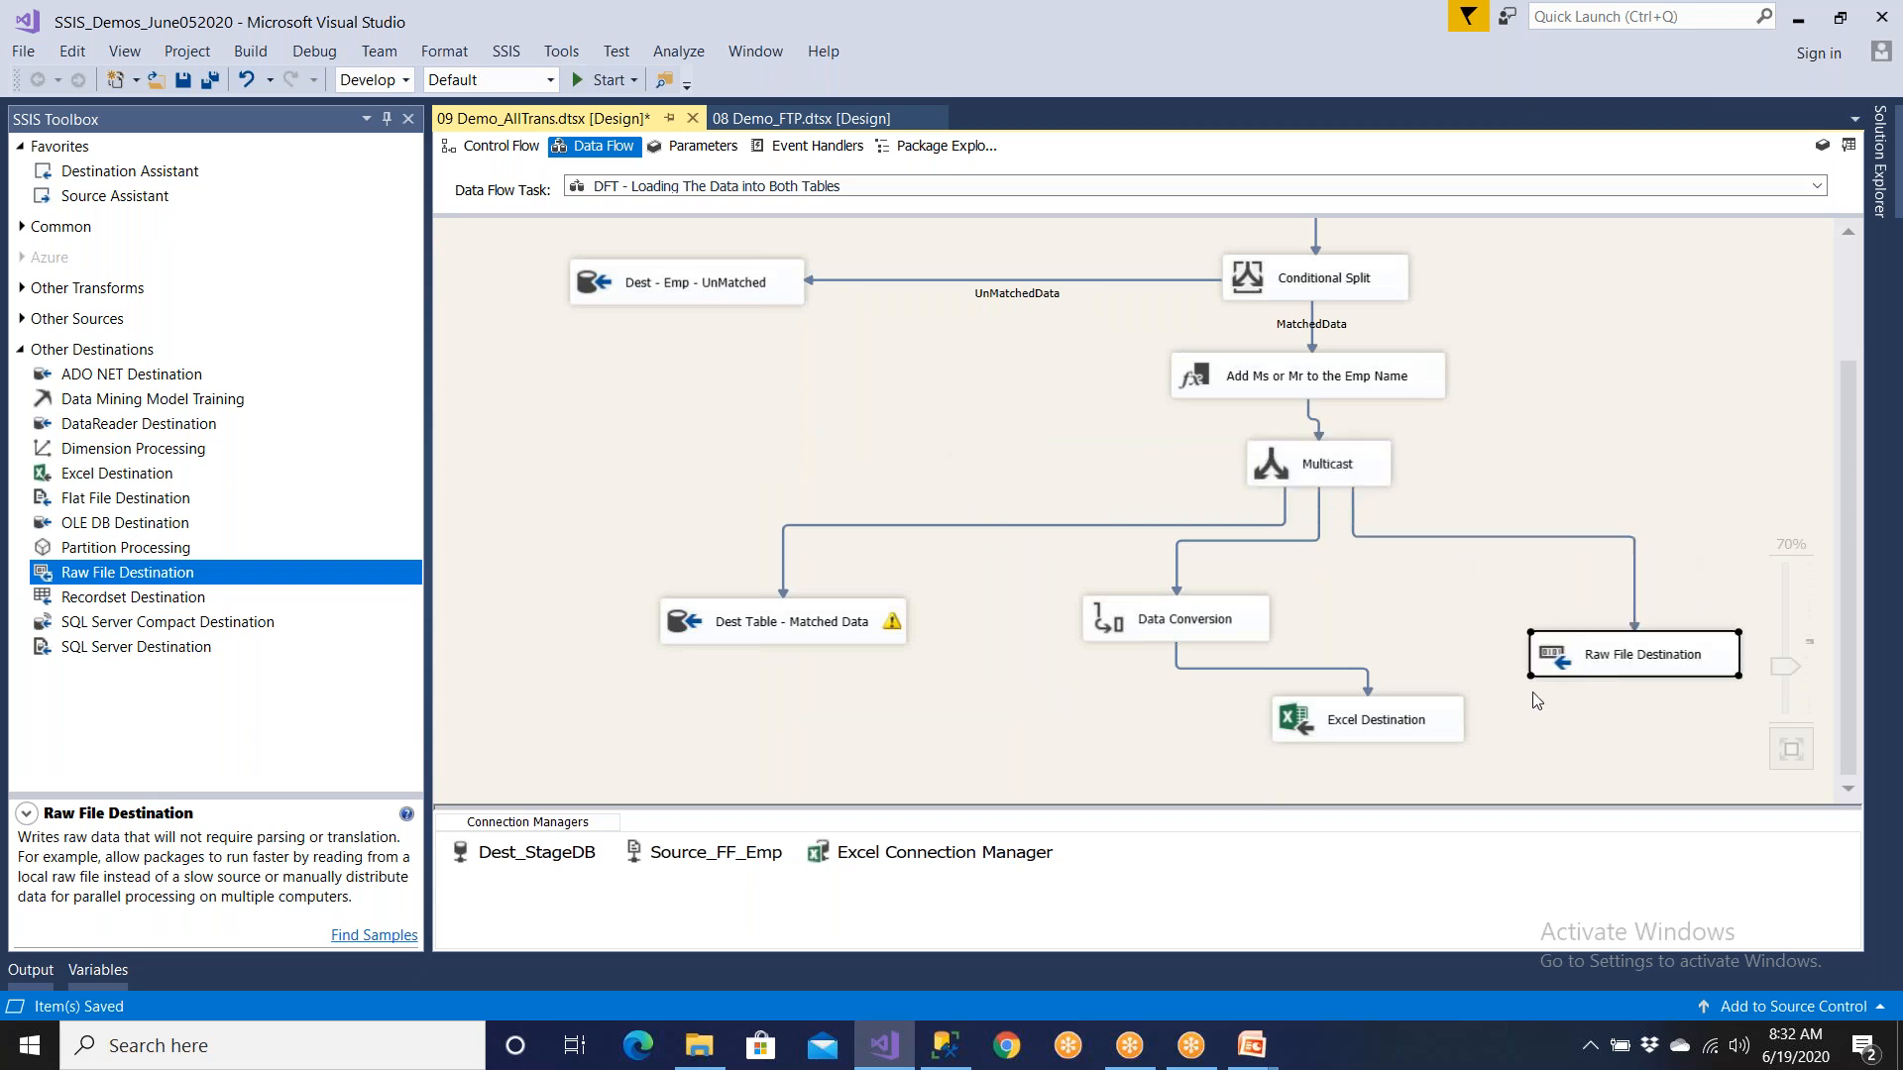
{"action": "left_click_drag", "start_coordinate": [1344, 724], "coordinate": [1171, 744]}
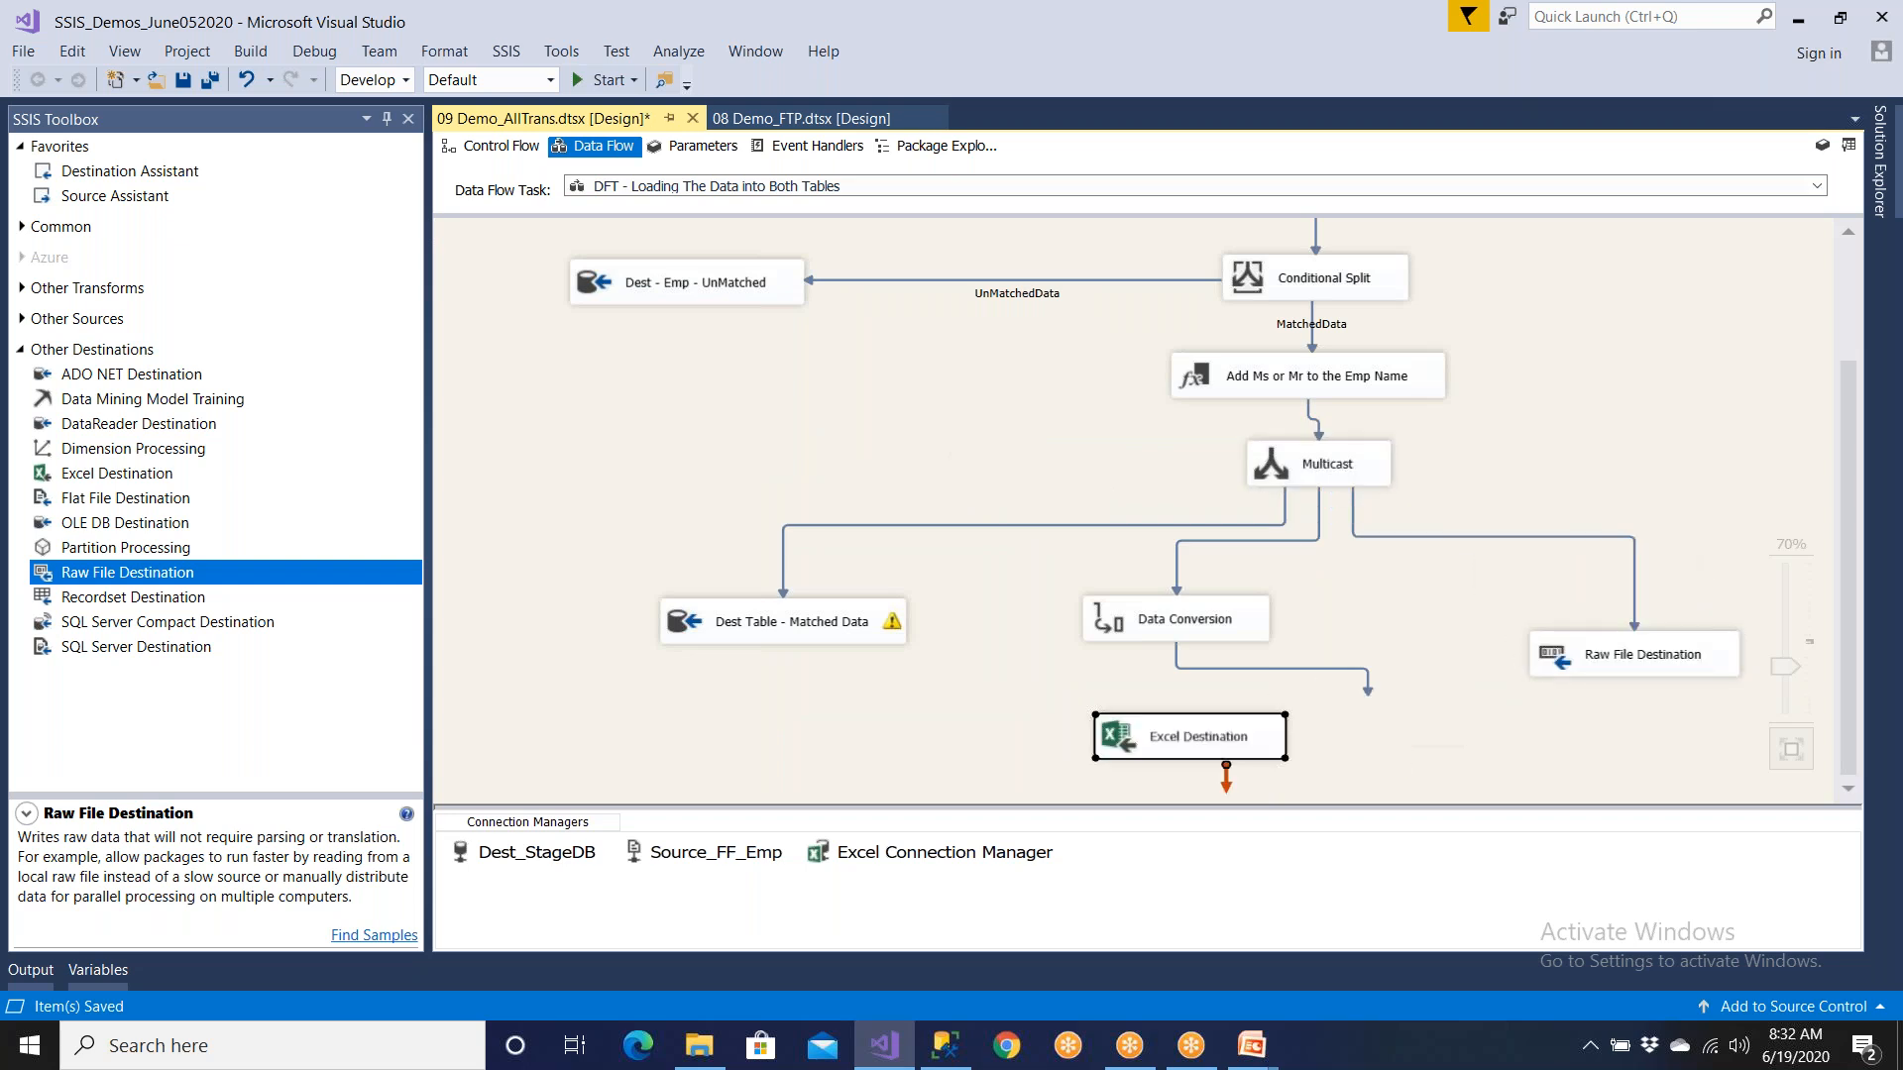
{"action": "left_click", "coordinate": [846, 623]}
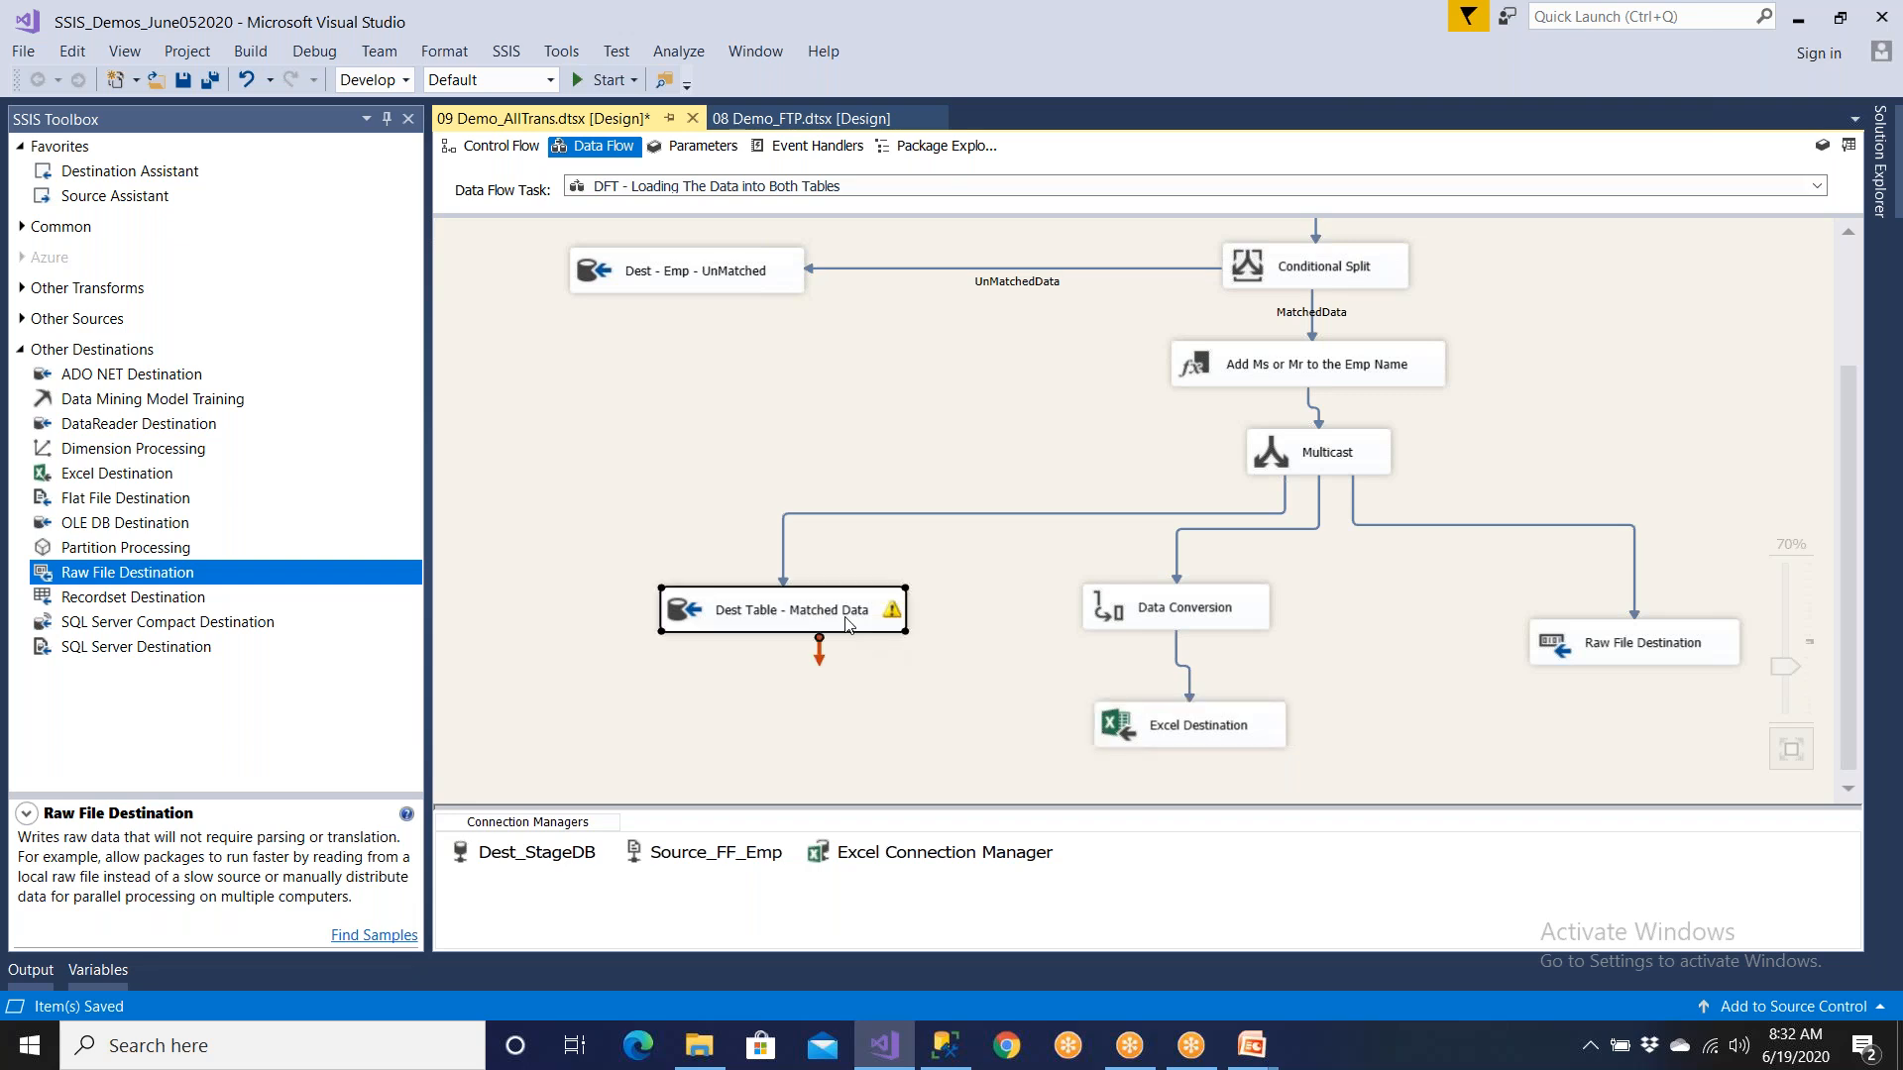
{"action": "left_click", "coordinate": [1227, 624]}
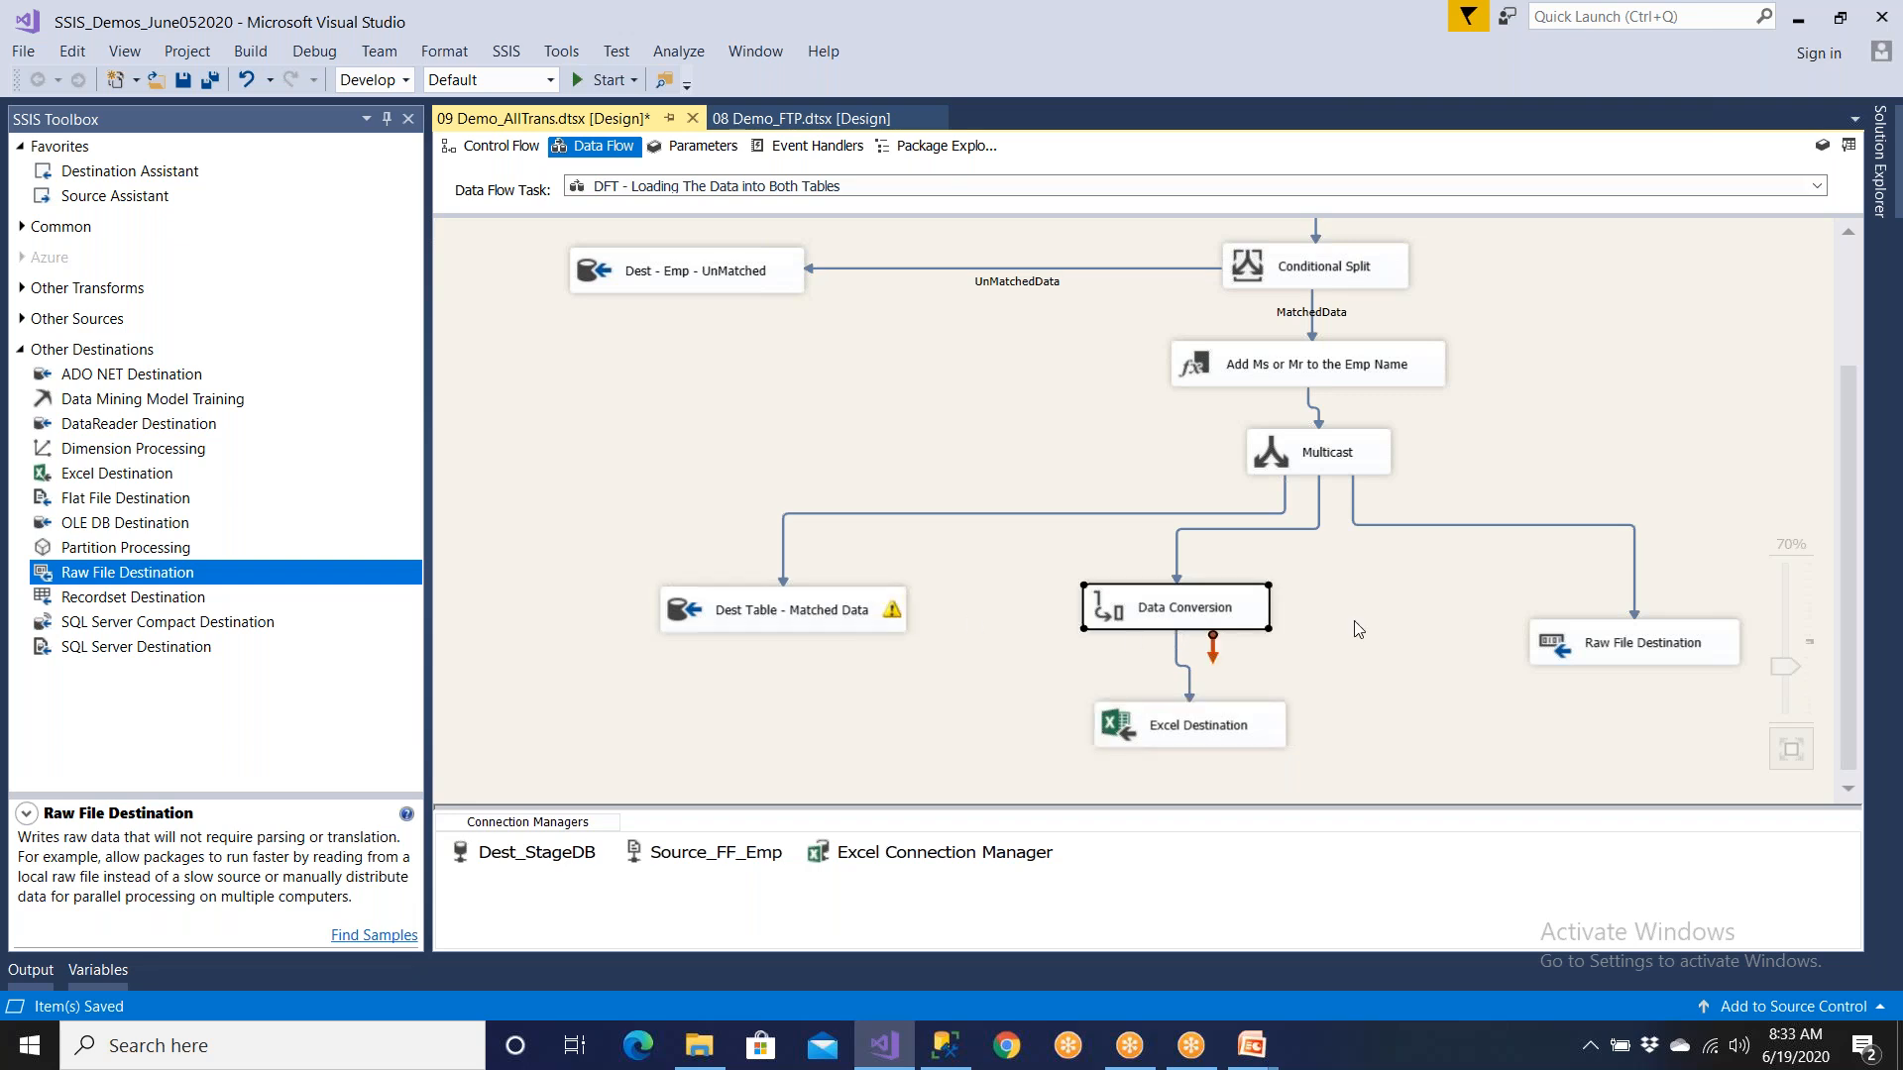
{"action": "left_click", "coordinate": [1567, 642]}
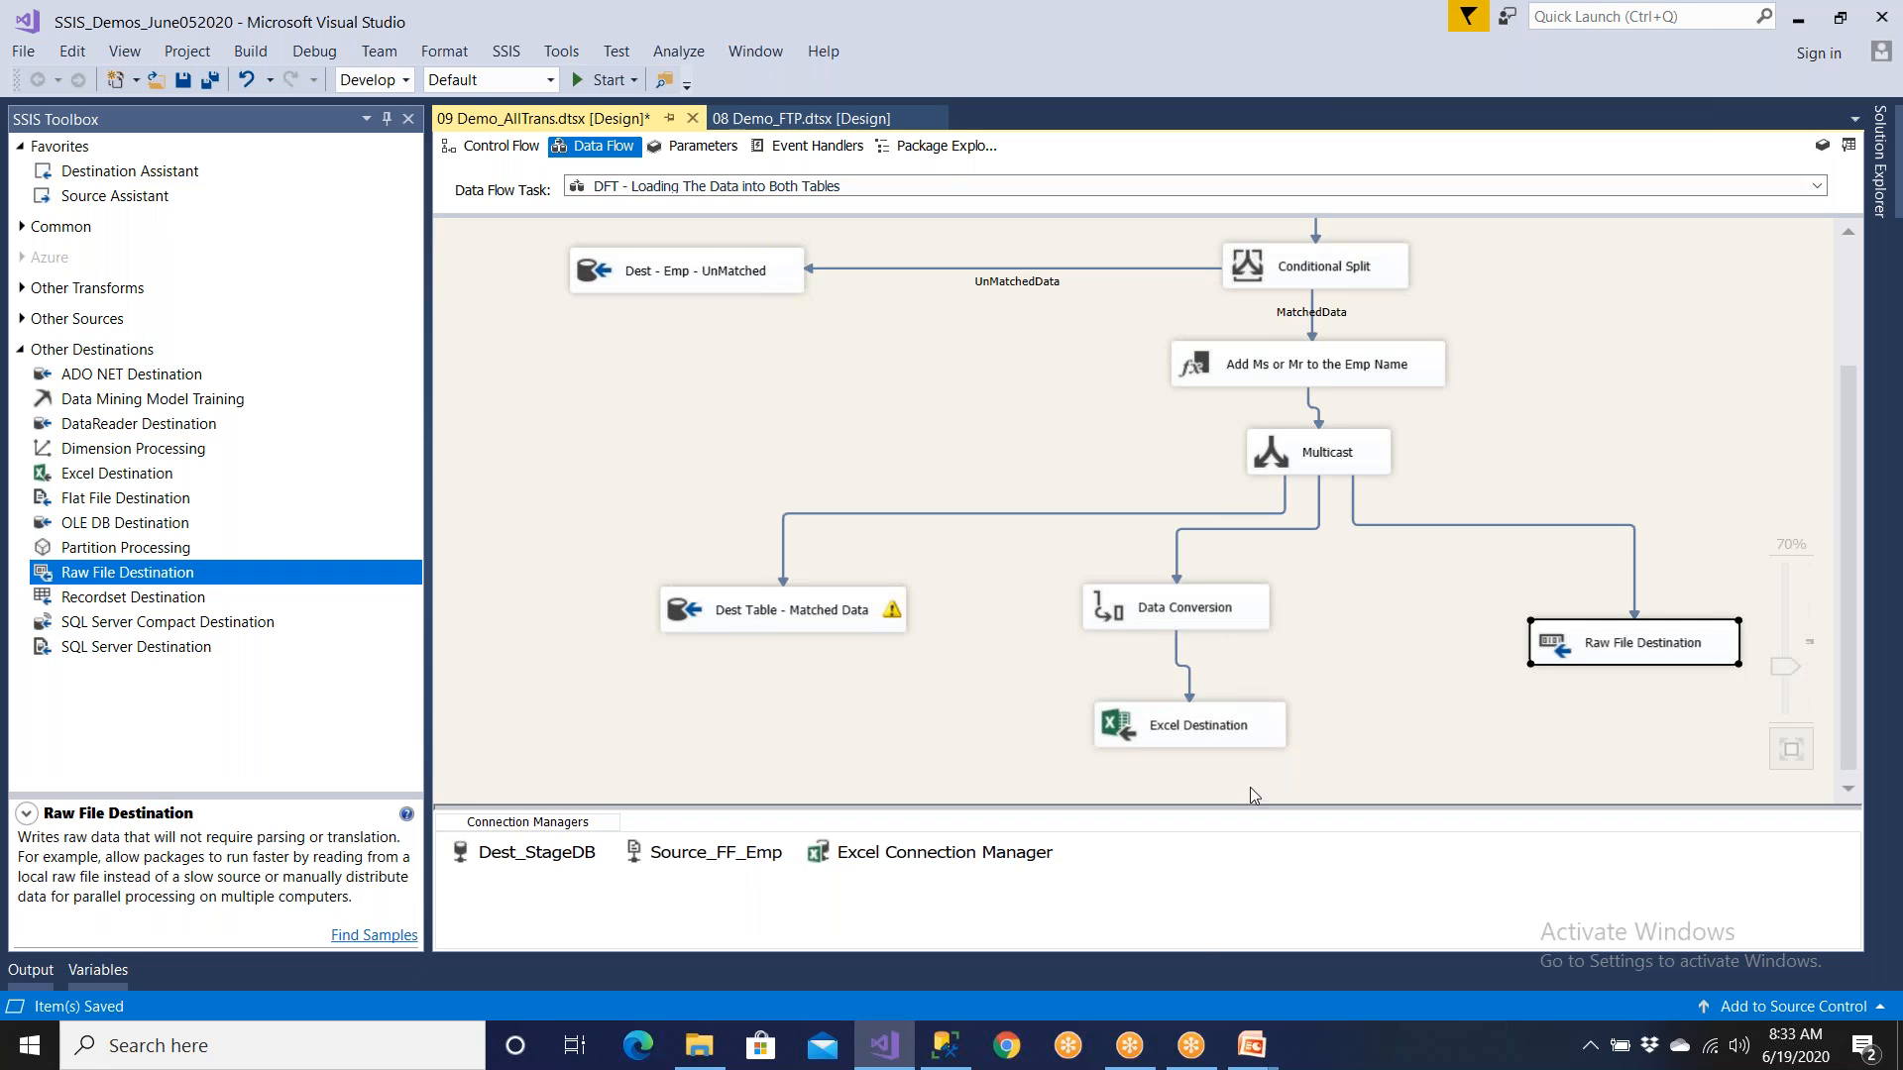
Step: Rename the Excel Connection Manager as Dest_EmpMatched
{"action": "right_click", "coordinate": [1004, 858]}
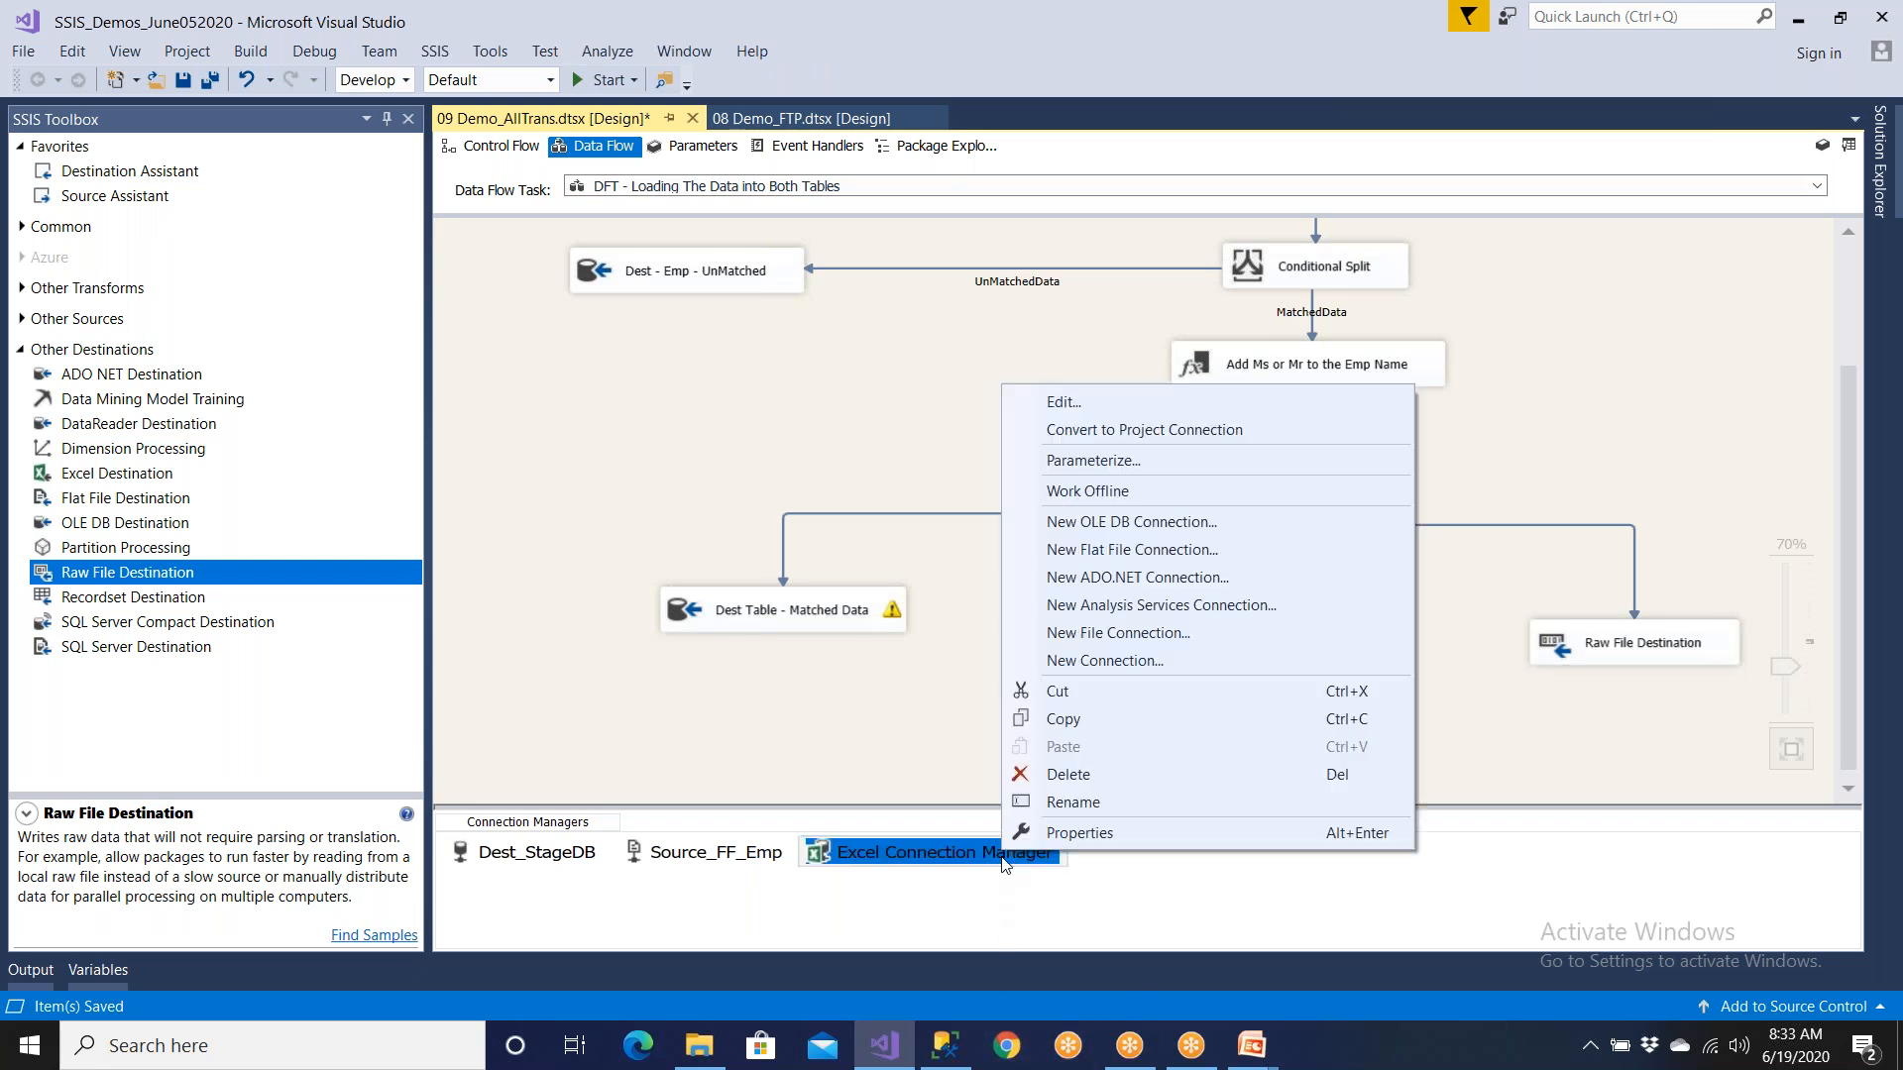
{"action": "left_click", "coordinate": [1074, 803]}
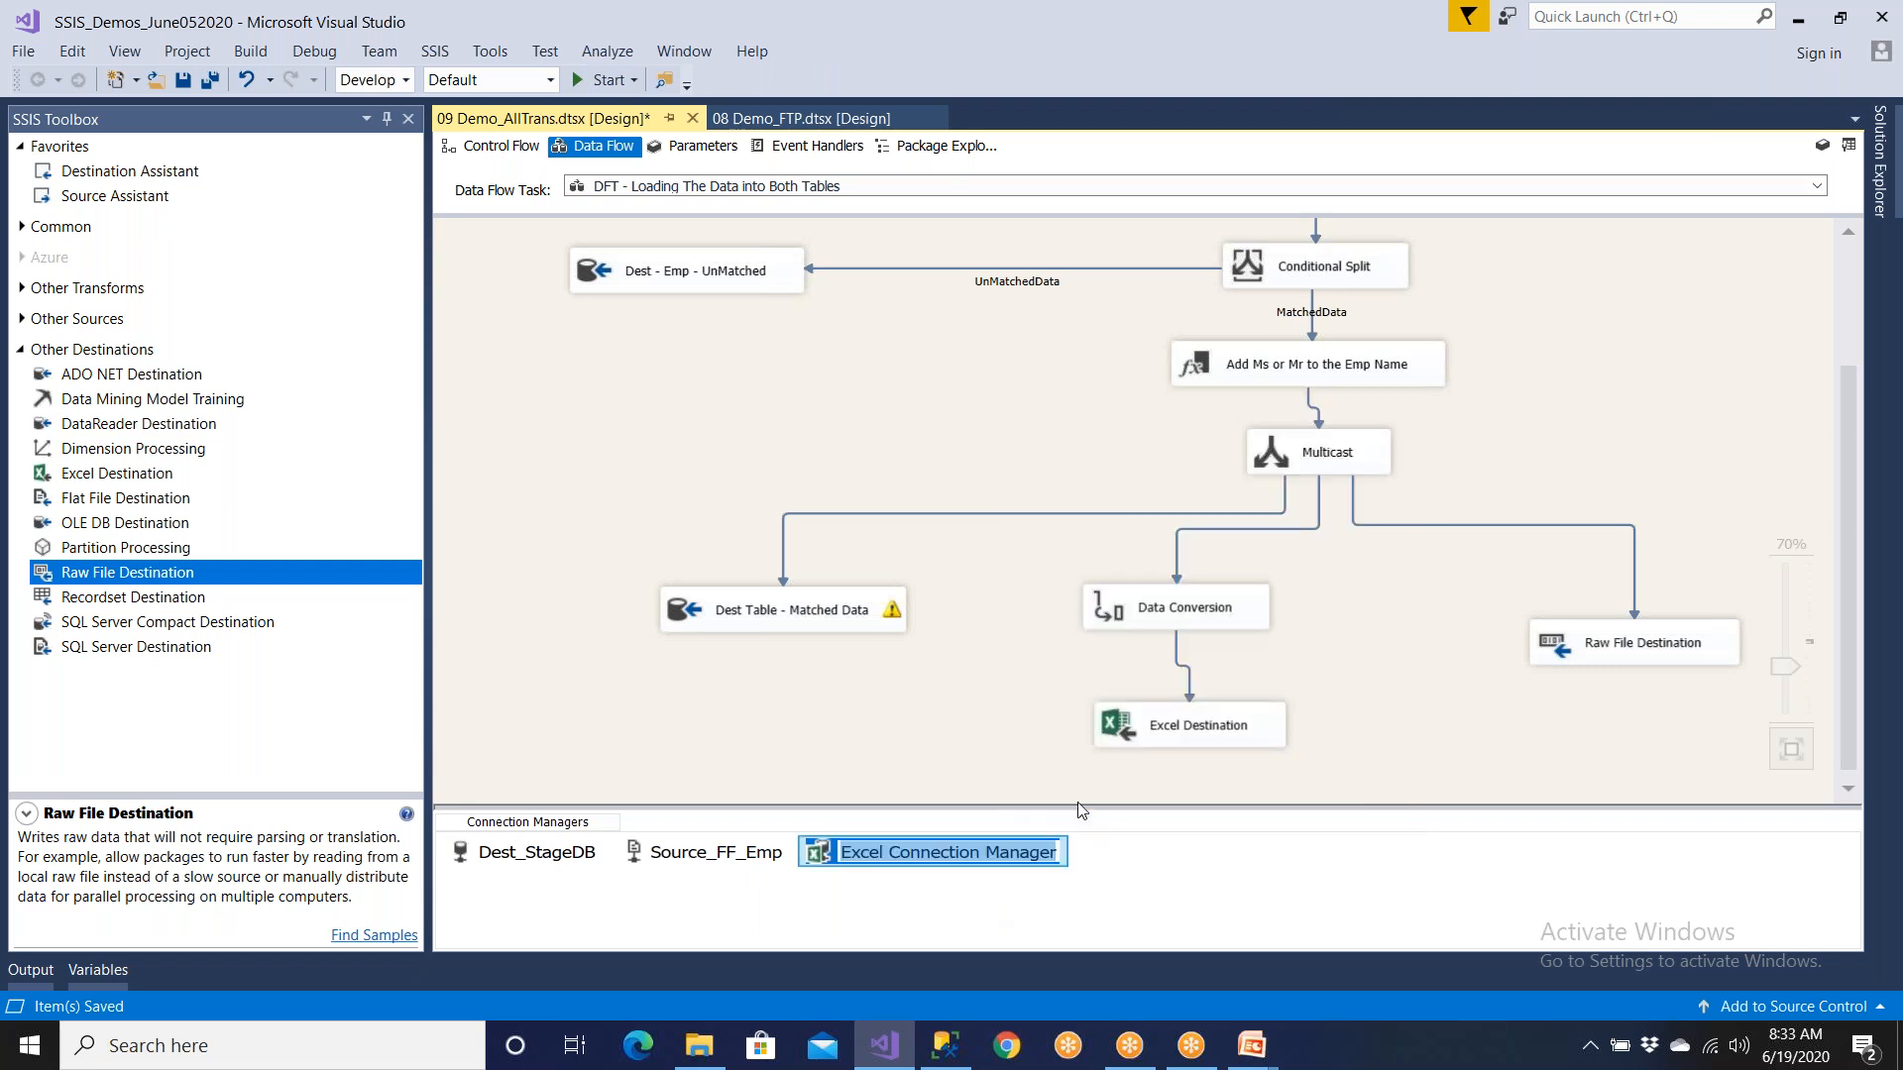
{"action": "type", "text": "Dest_Emp"}
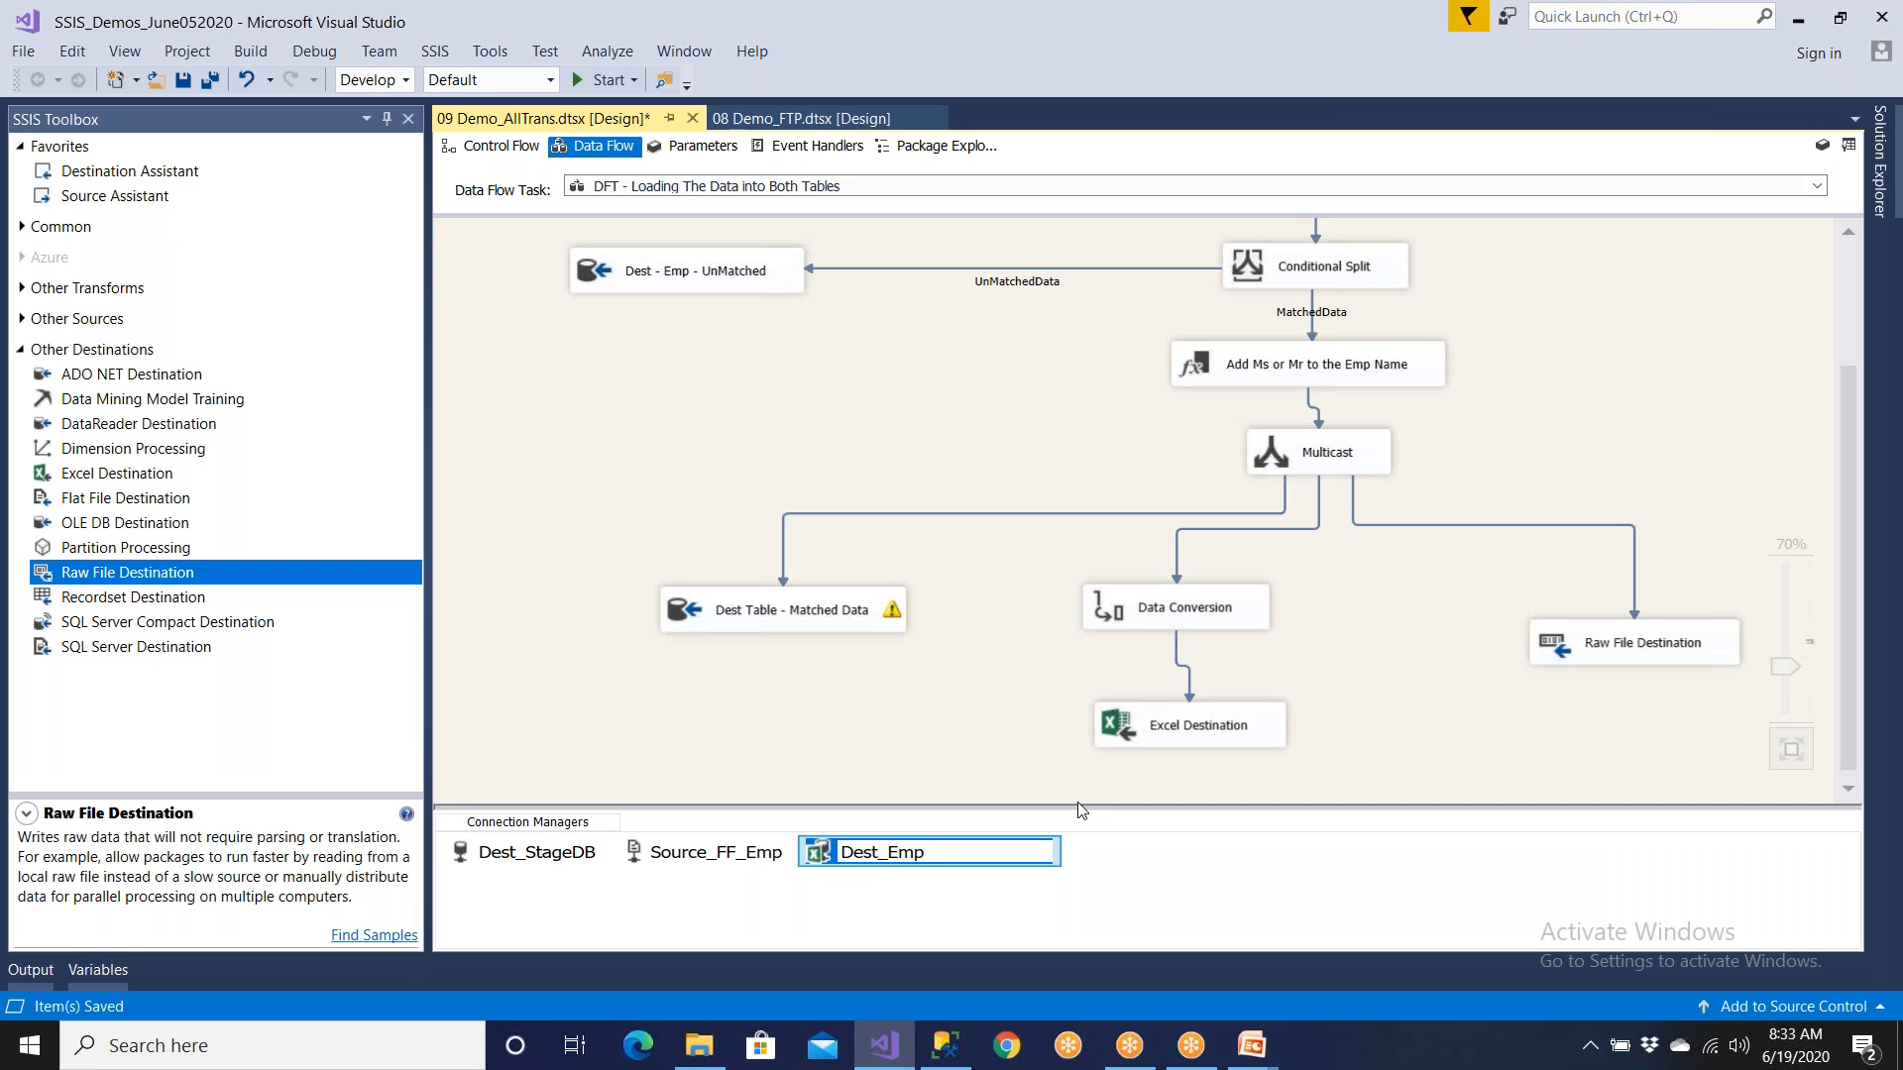
{"action": "type", "text": "Matched"}
{"action": "left_click", "coordinate": [1126, 872]}
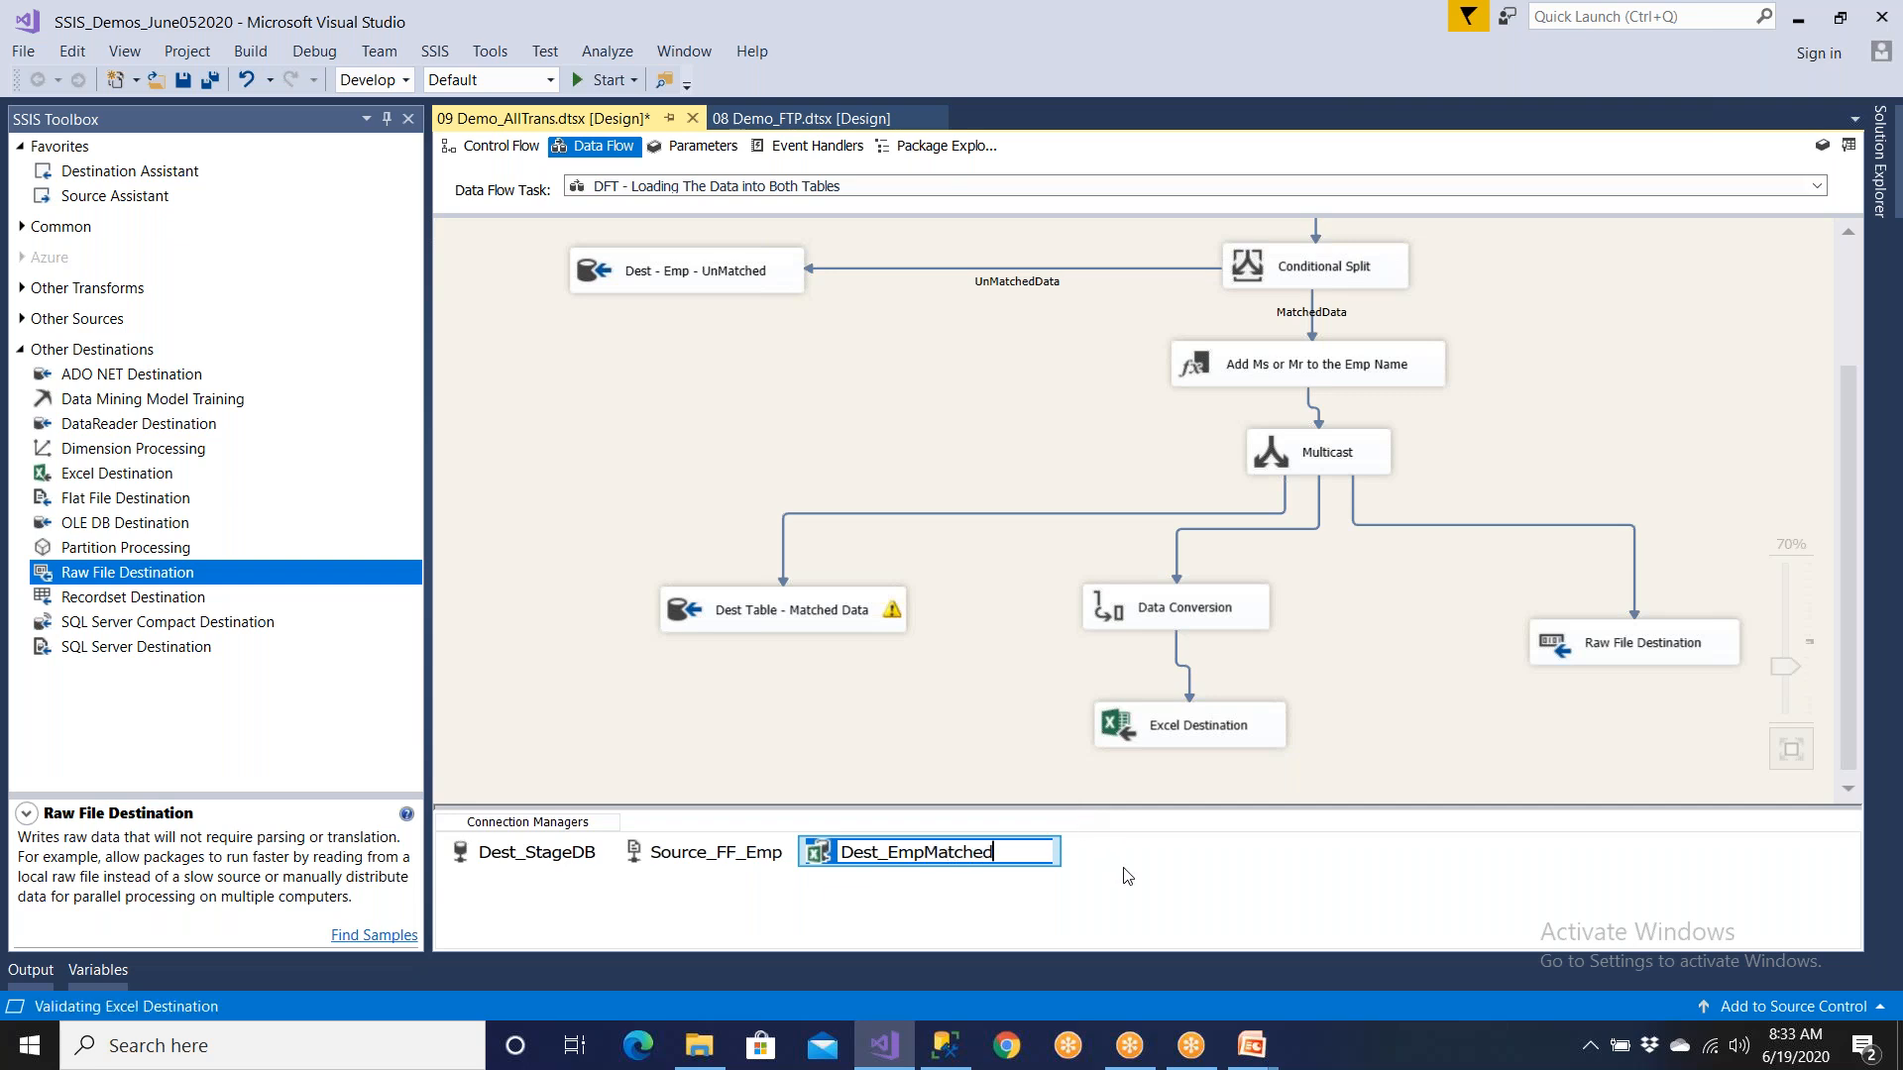
Step: Review the settings of the Dest_EmpMatched, Source_FF_Emp and Dest_StageDB connections and the target table of the matched-data destination
{"action": "double_click", "coordinate": [967, 870]}
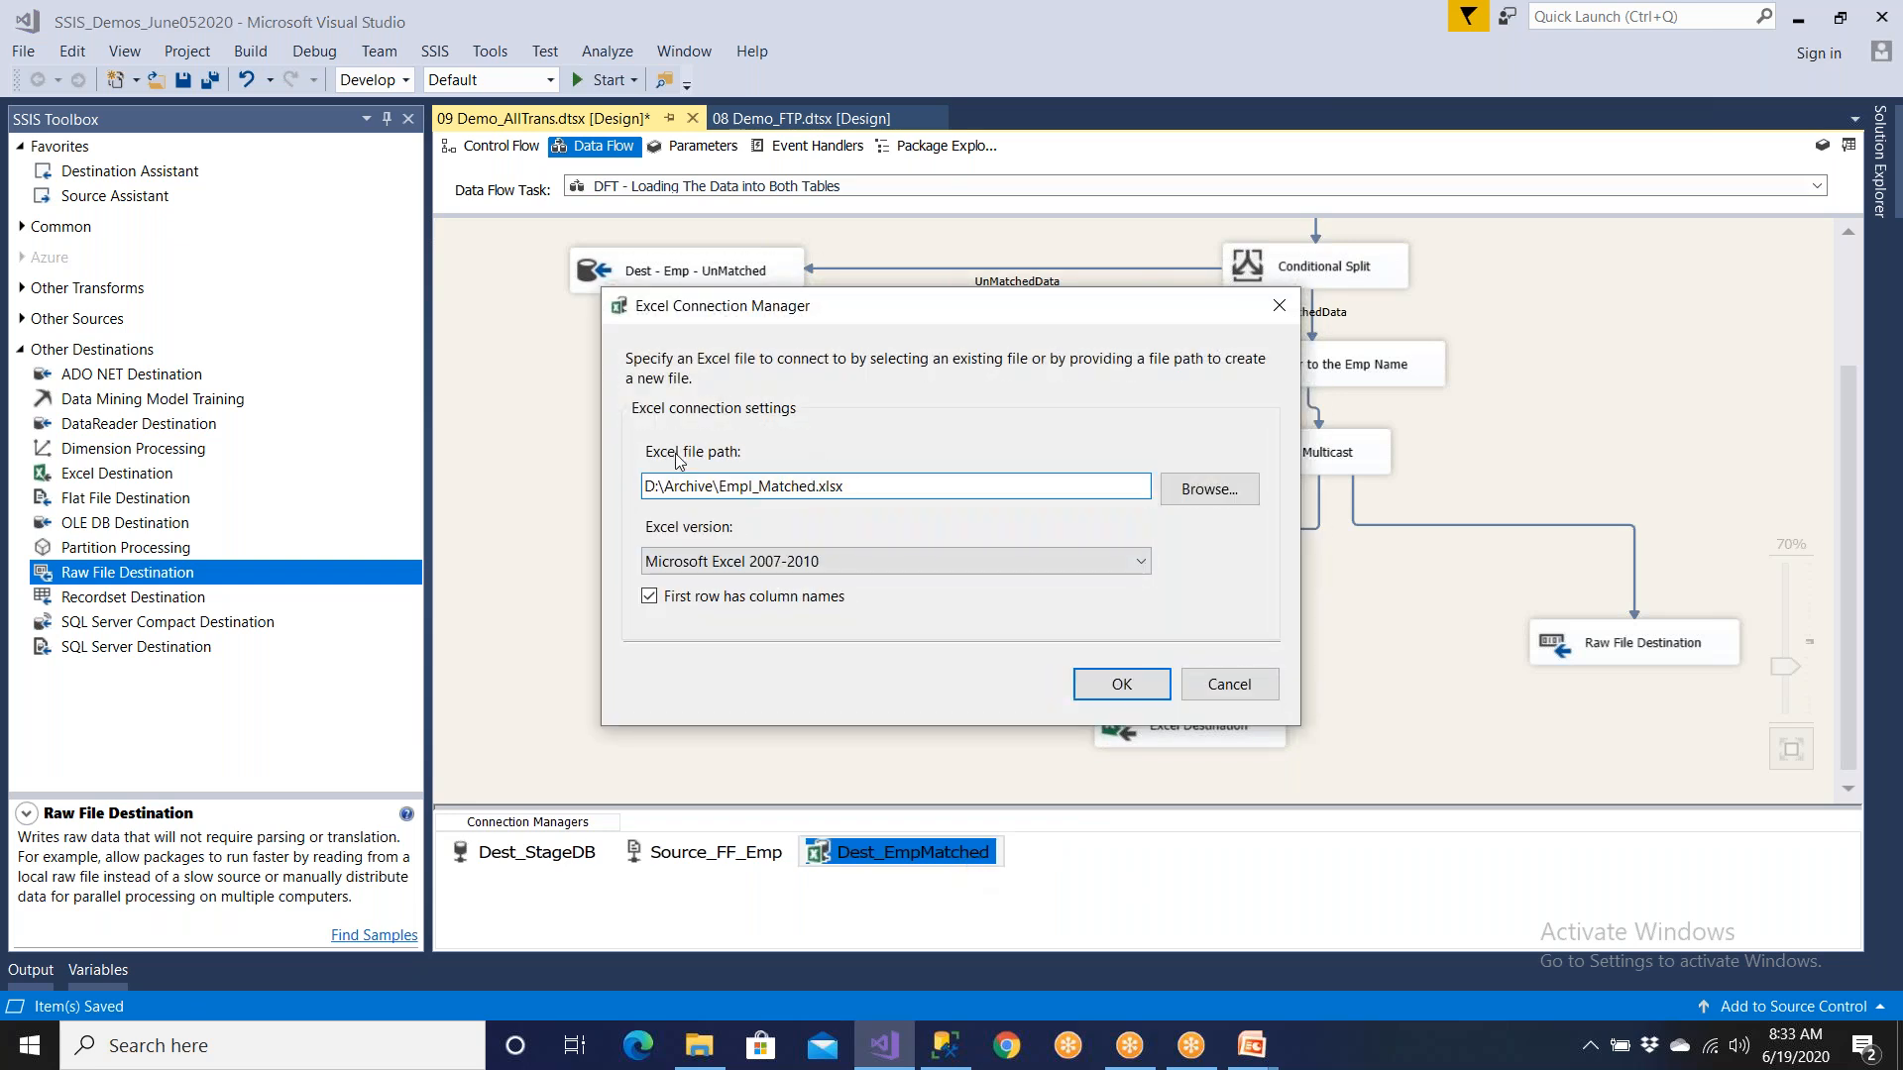
{"action": "left_click", "coordinate": [1096, 684]}
{"action": "left_click", "coordinate": [732, 859]}
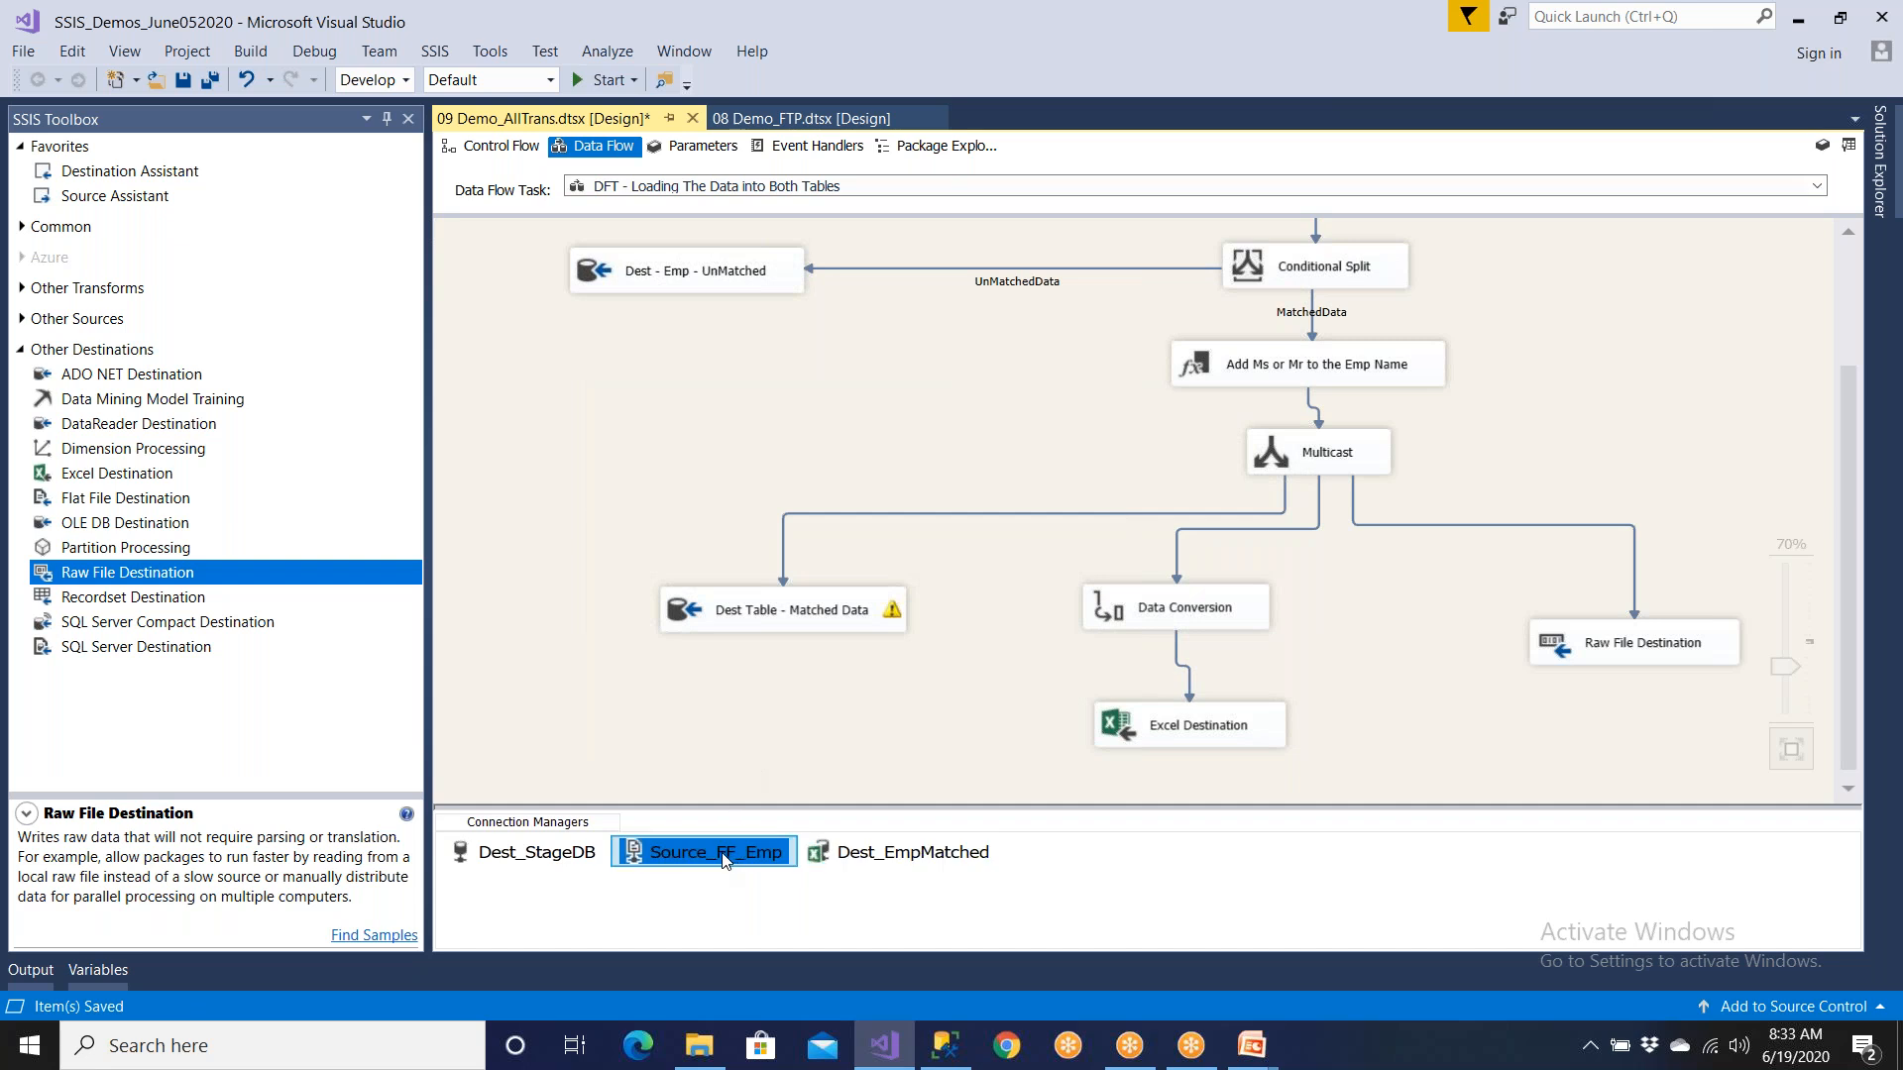
{"action": "double_click", "coordinate": [725, 858]}
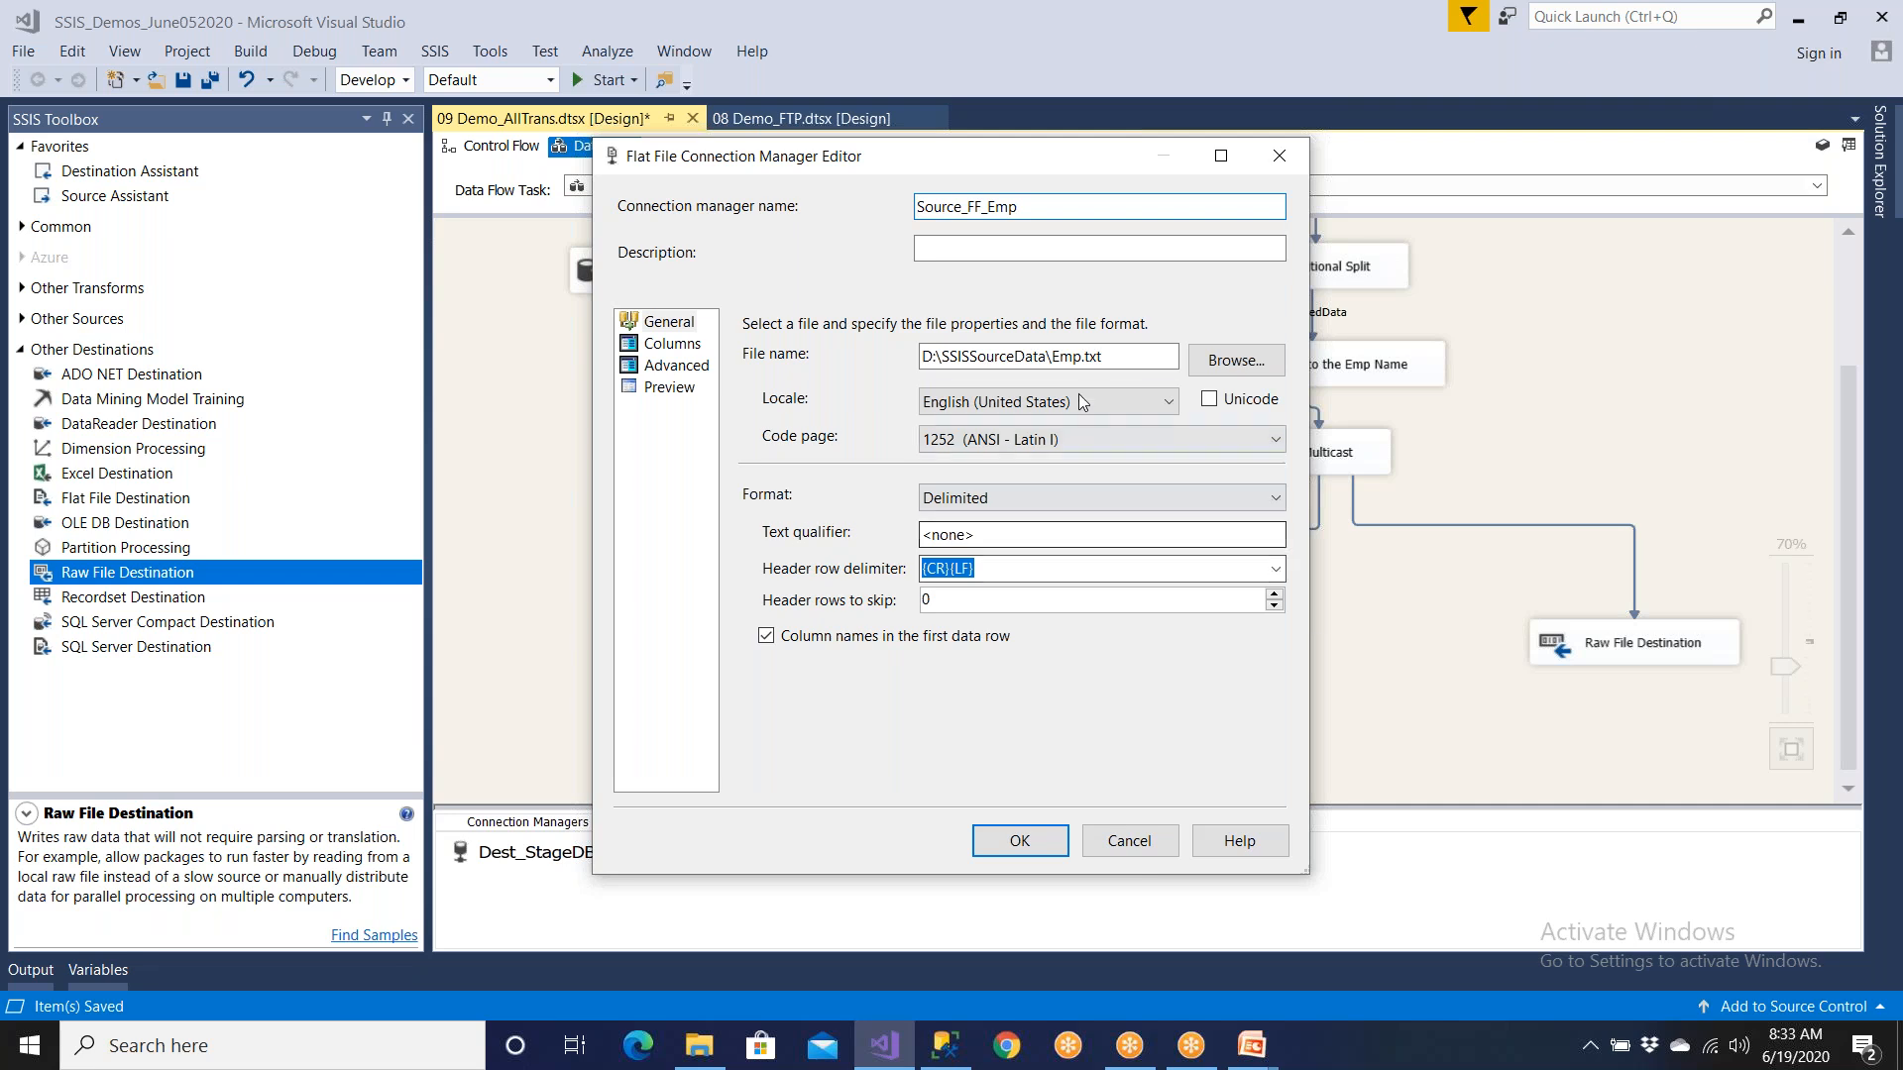
{"action": "left_click", "coordinate": [1121, 842]}
{"action": "left_click", "coordinate": [585, 866]}
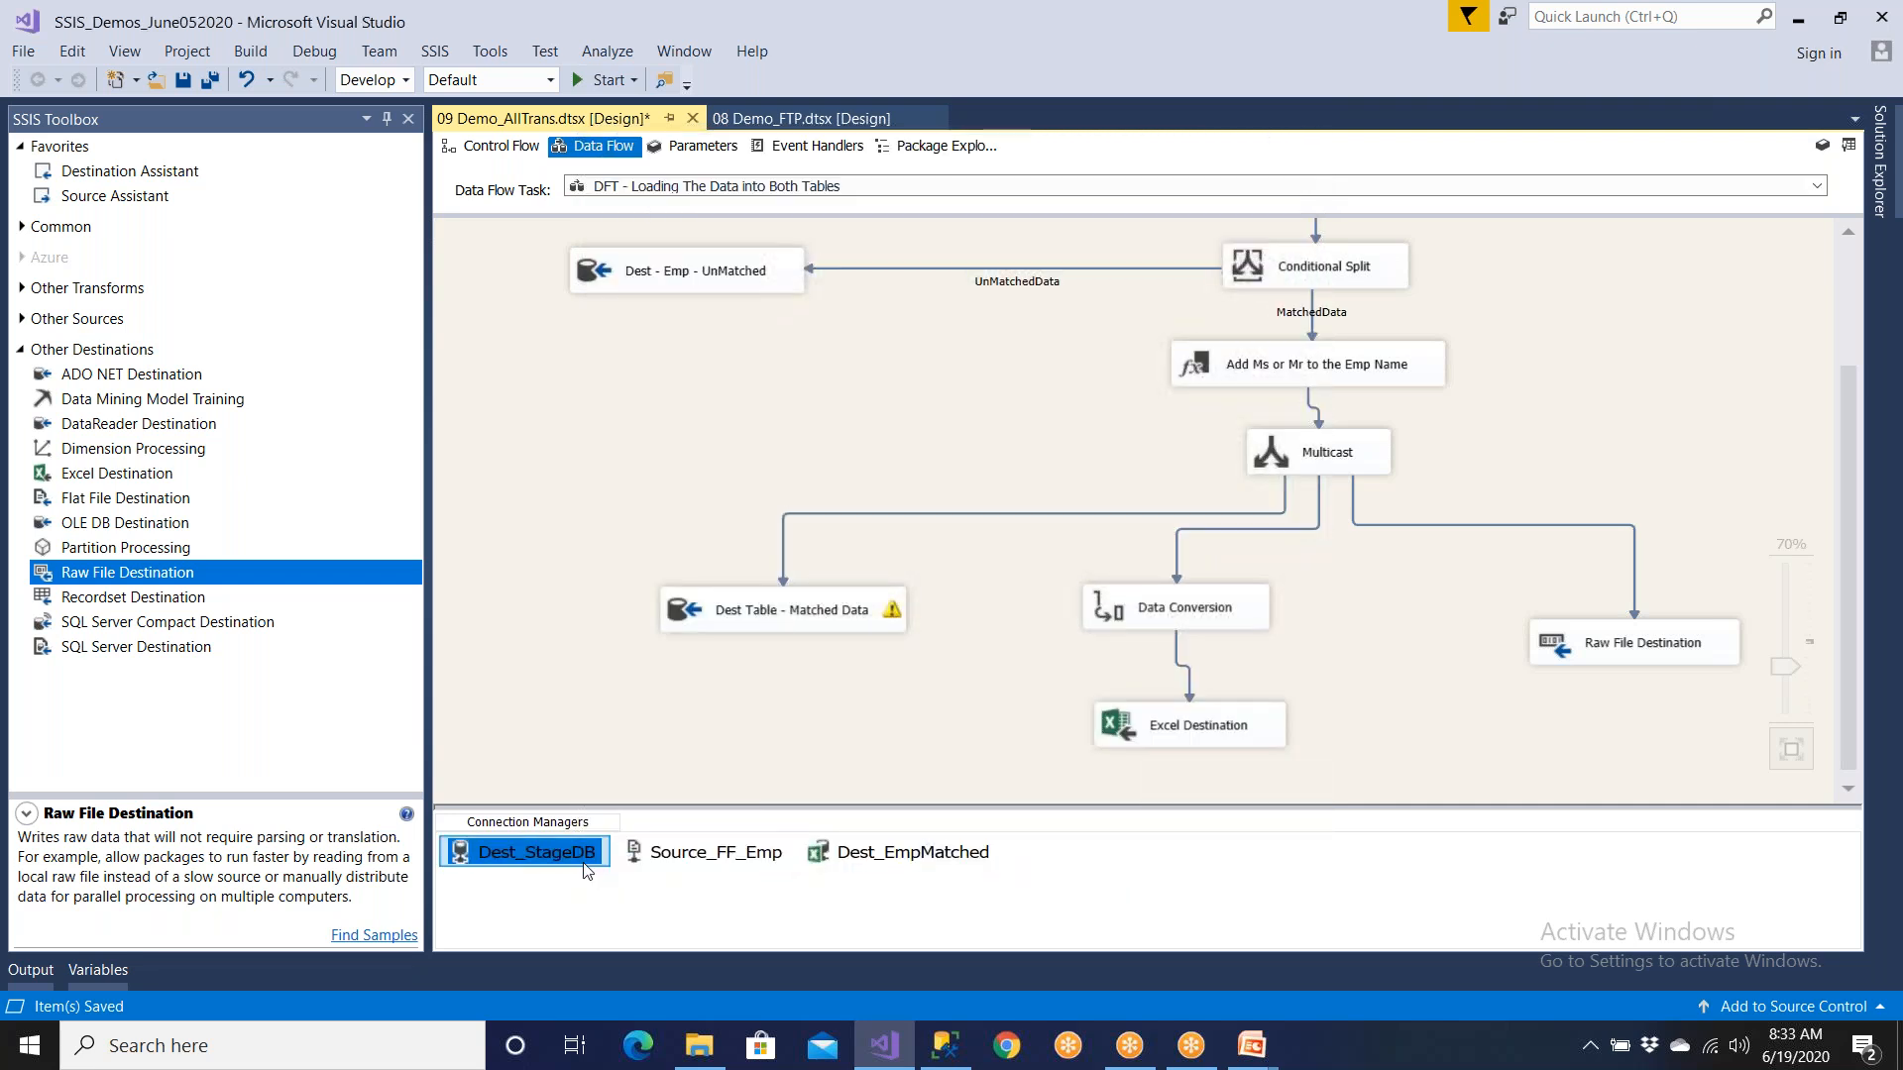
{"action": "double_click", "coordinate": [584, 866]}
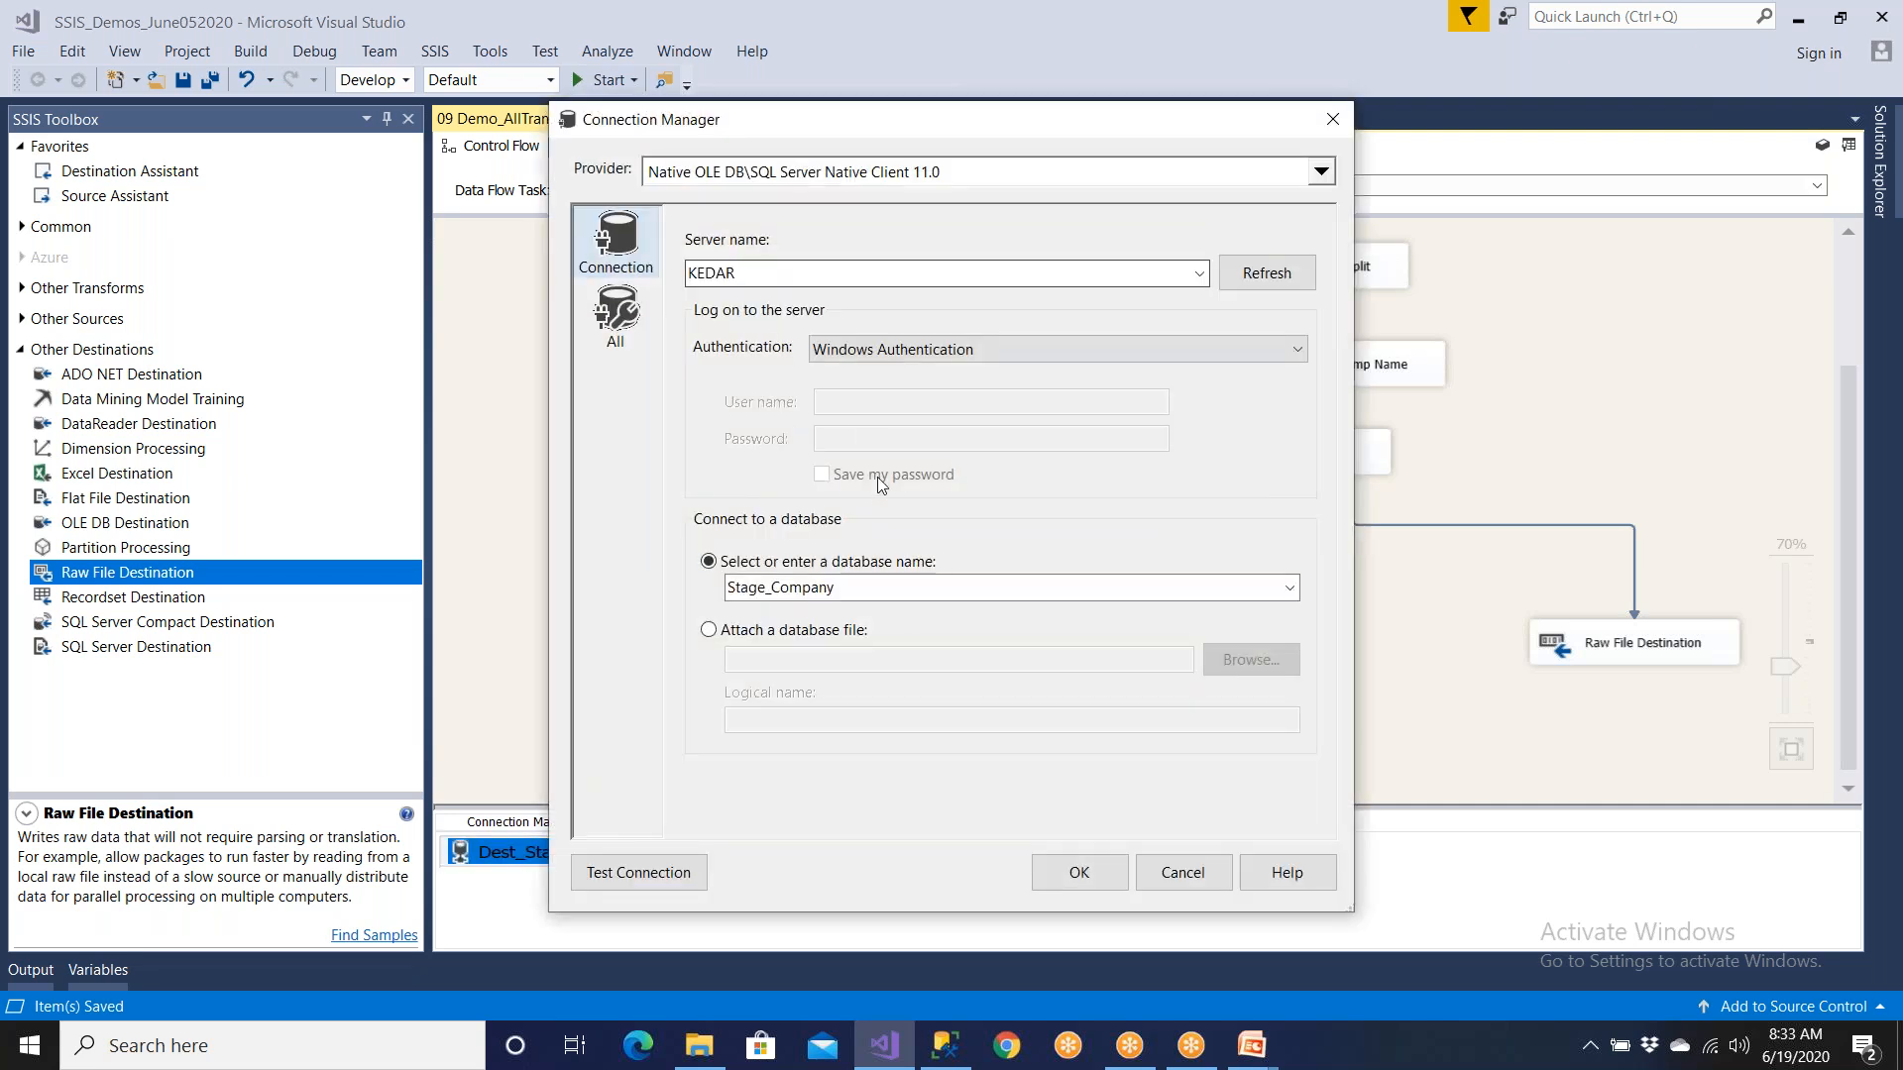
{"action": "left_click", "coordinate": [1173, 877]}
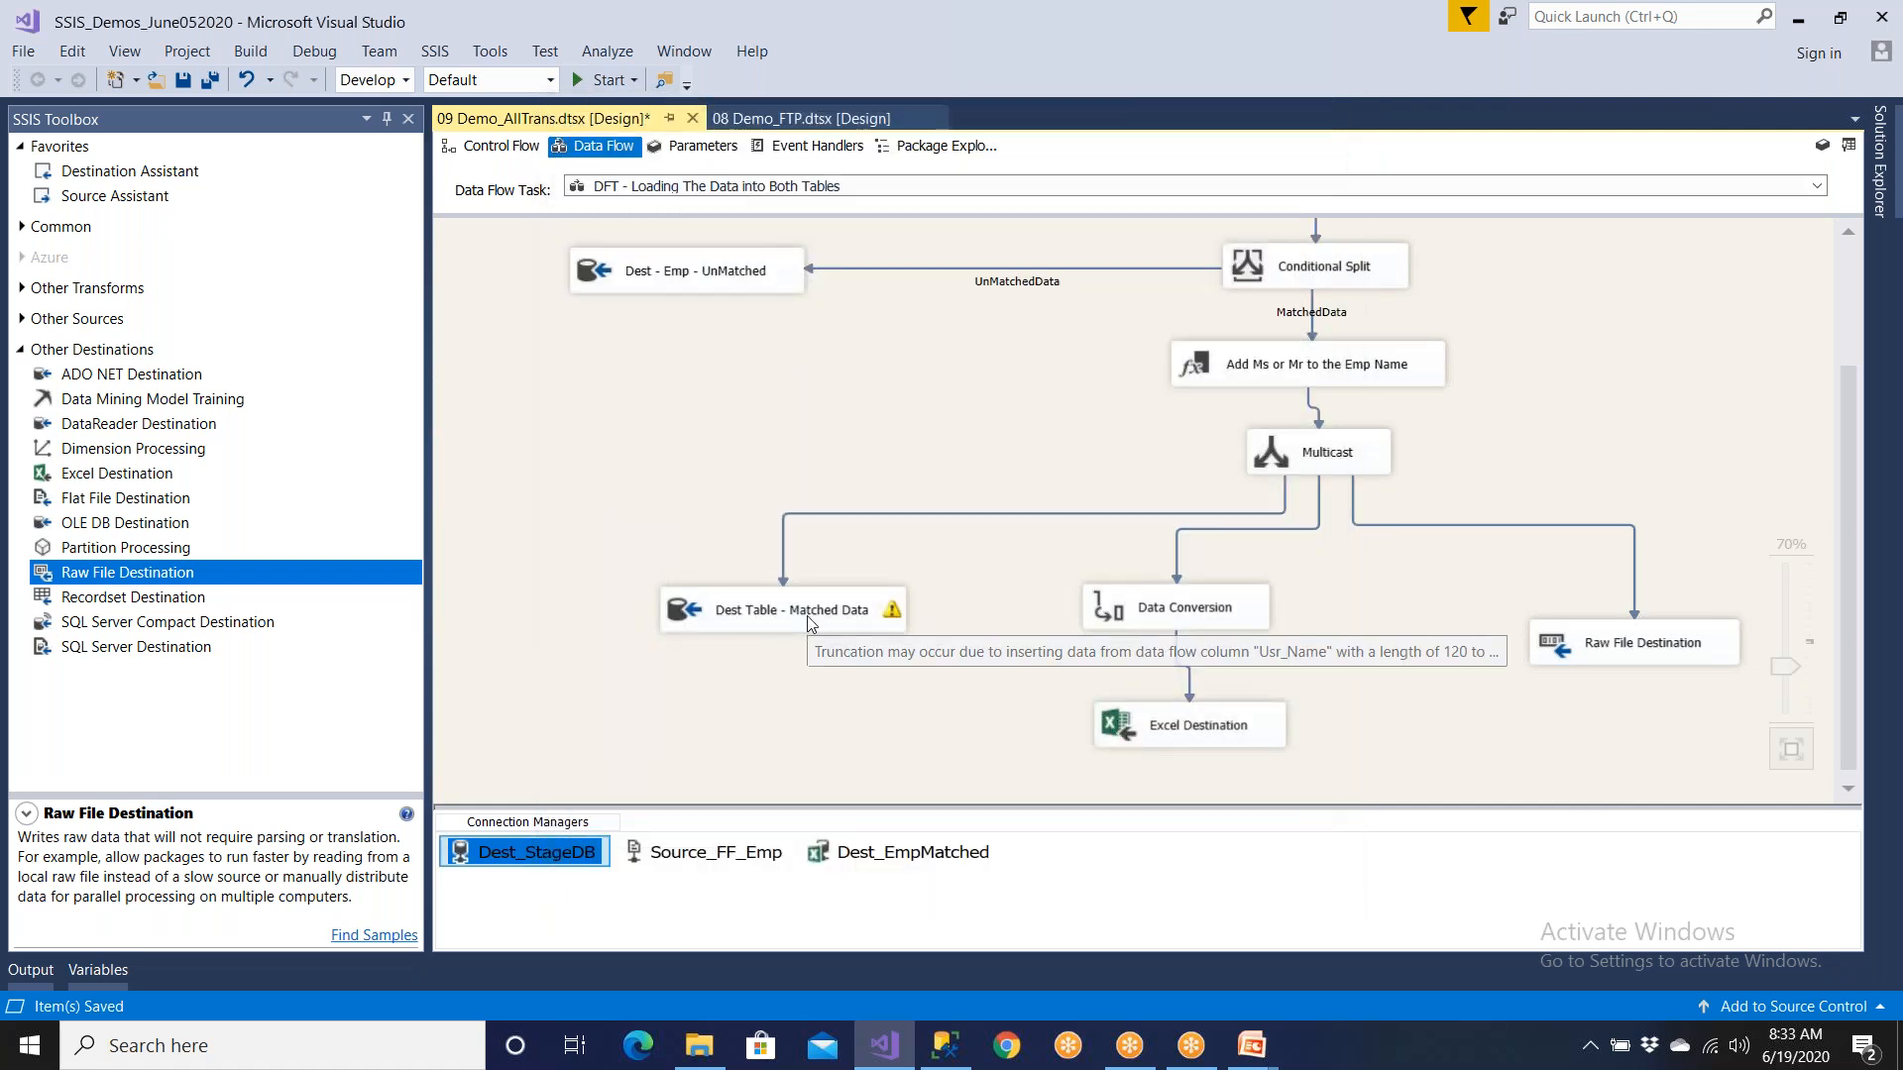
{"action": "left_click", "coordinate": [809, 622]}
{"action": "double_click", "coordinate": [809, 623]}
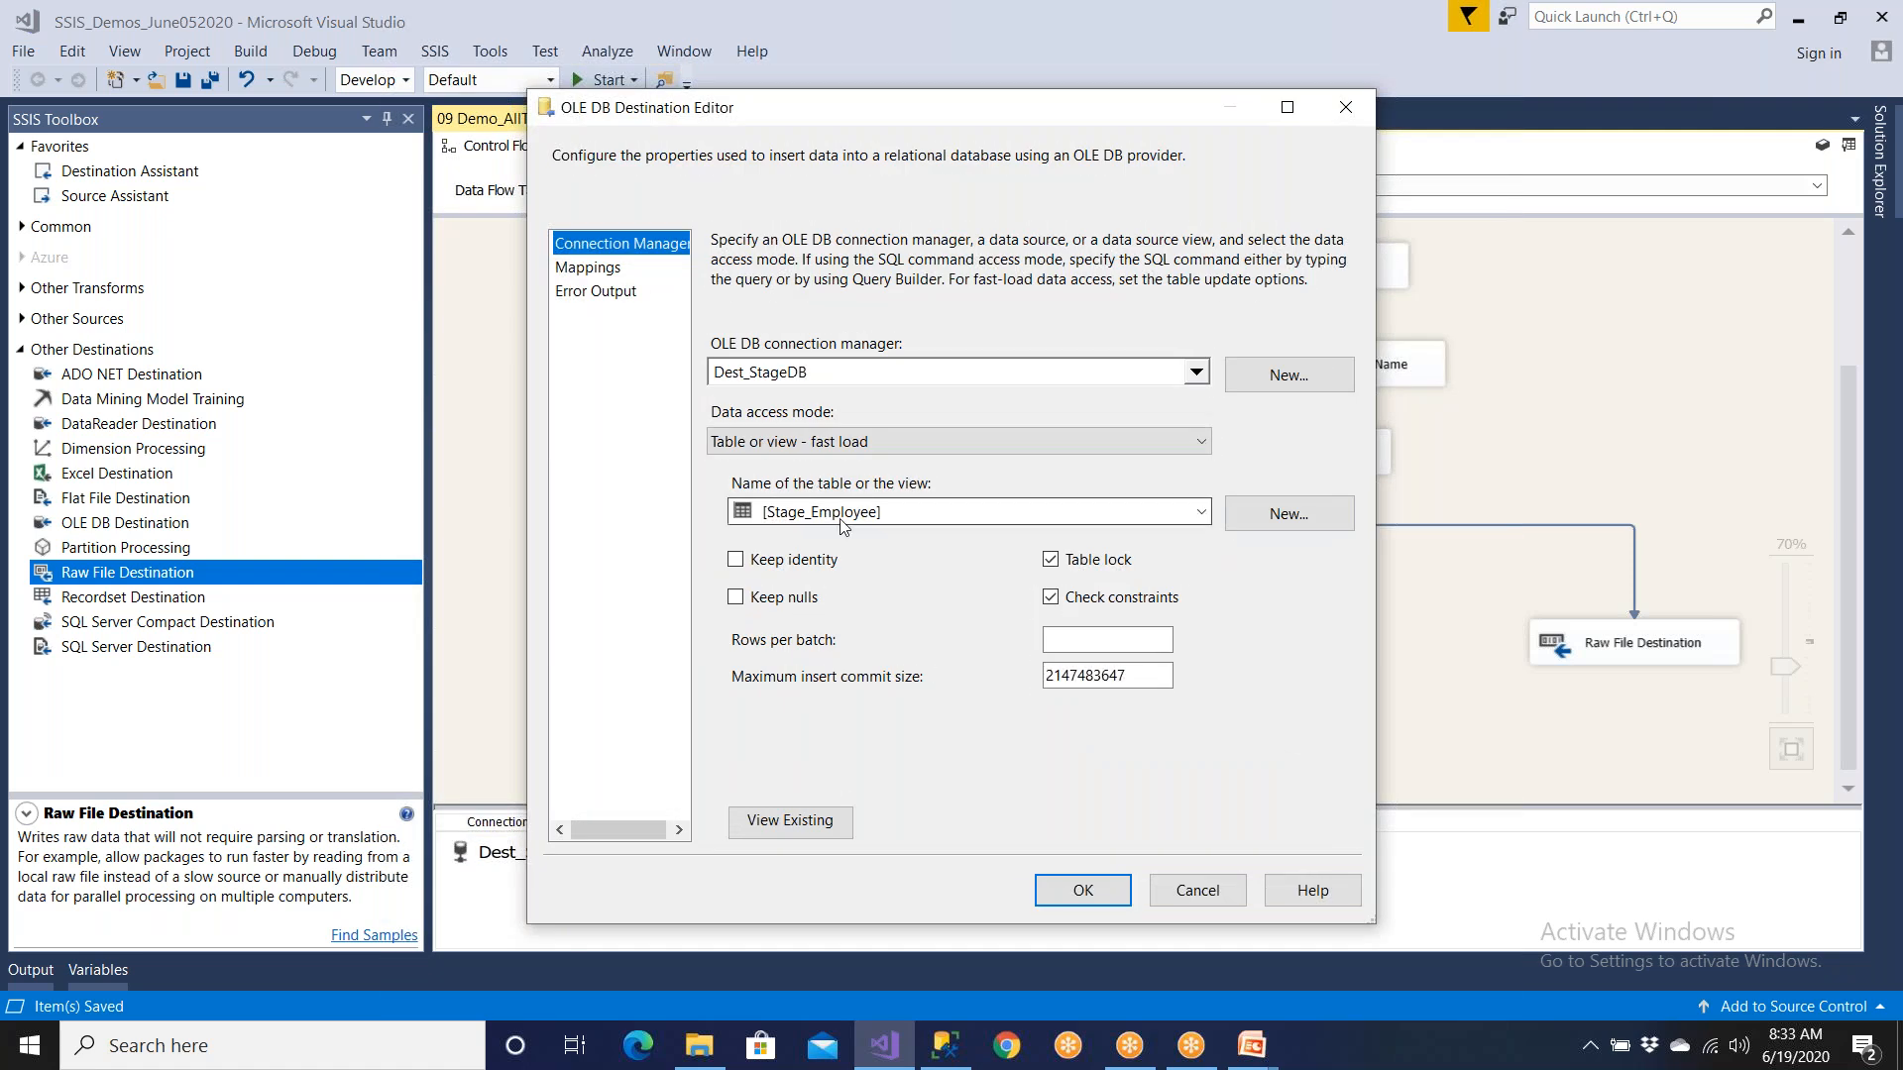
{"action": "left_click", "coordinate": [1082, 889]}
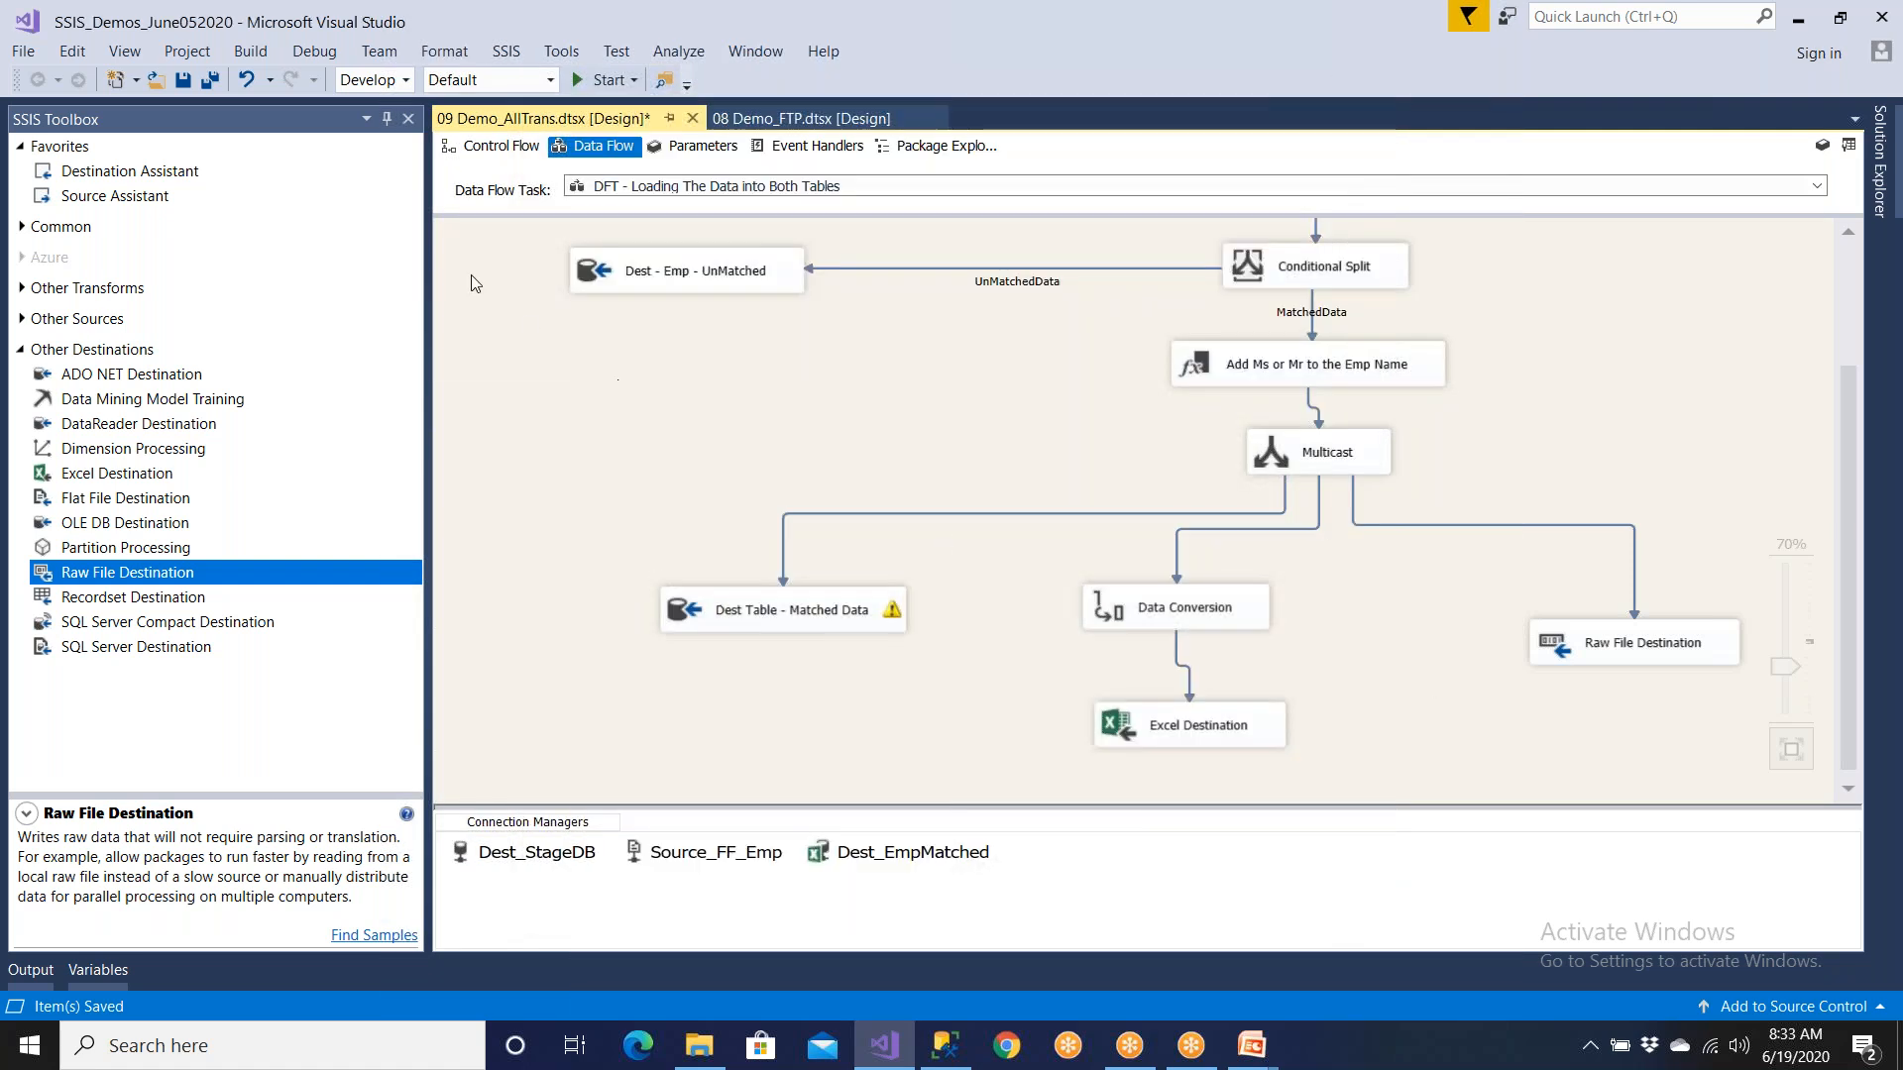
Step: Save all files and try to run the package, ending the debugging session
{"action": "left_click", "coordinate": [202, 83]}
{"action": "left_click", "coordinate": [601, 81]}
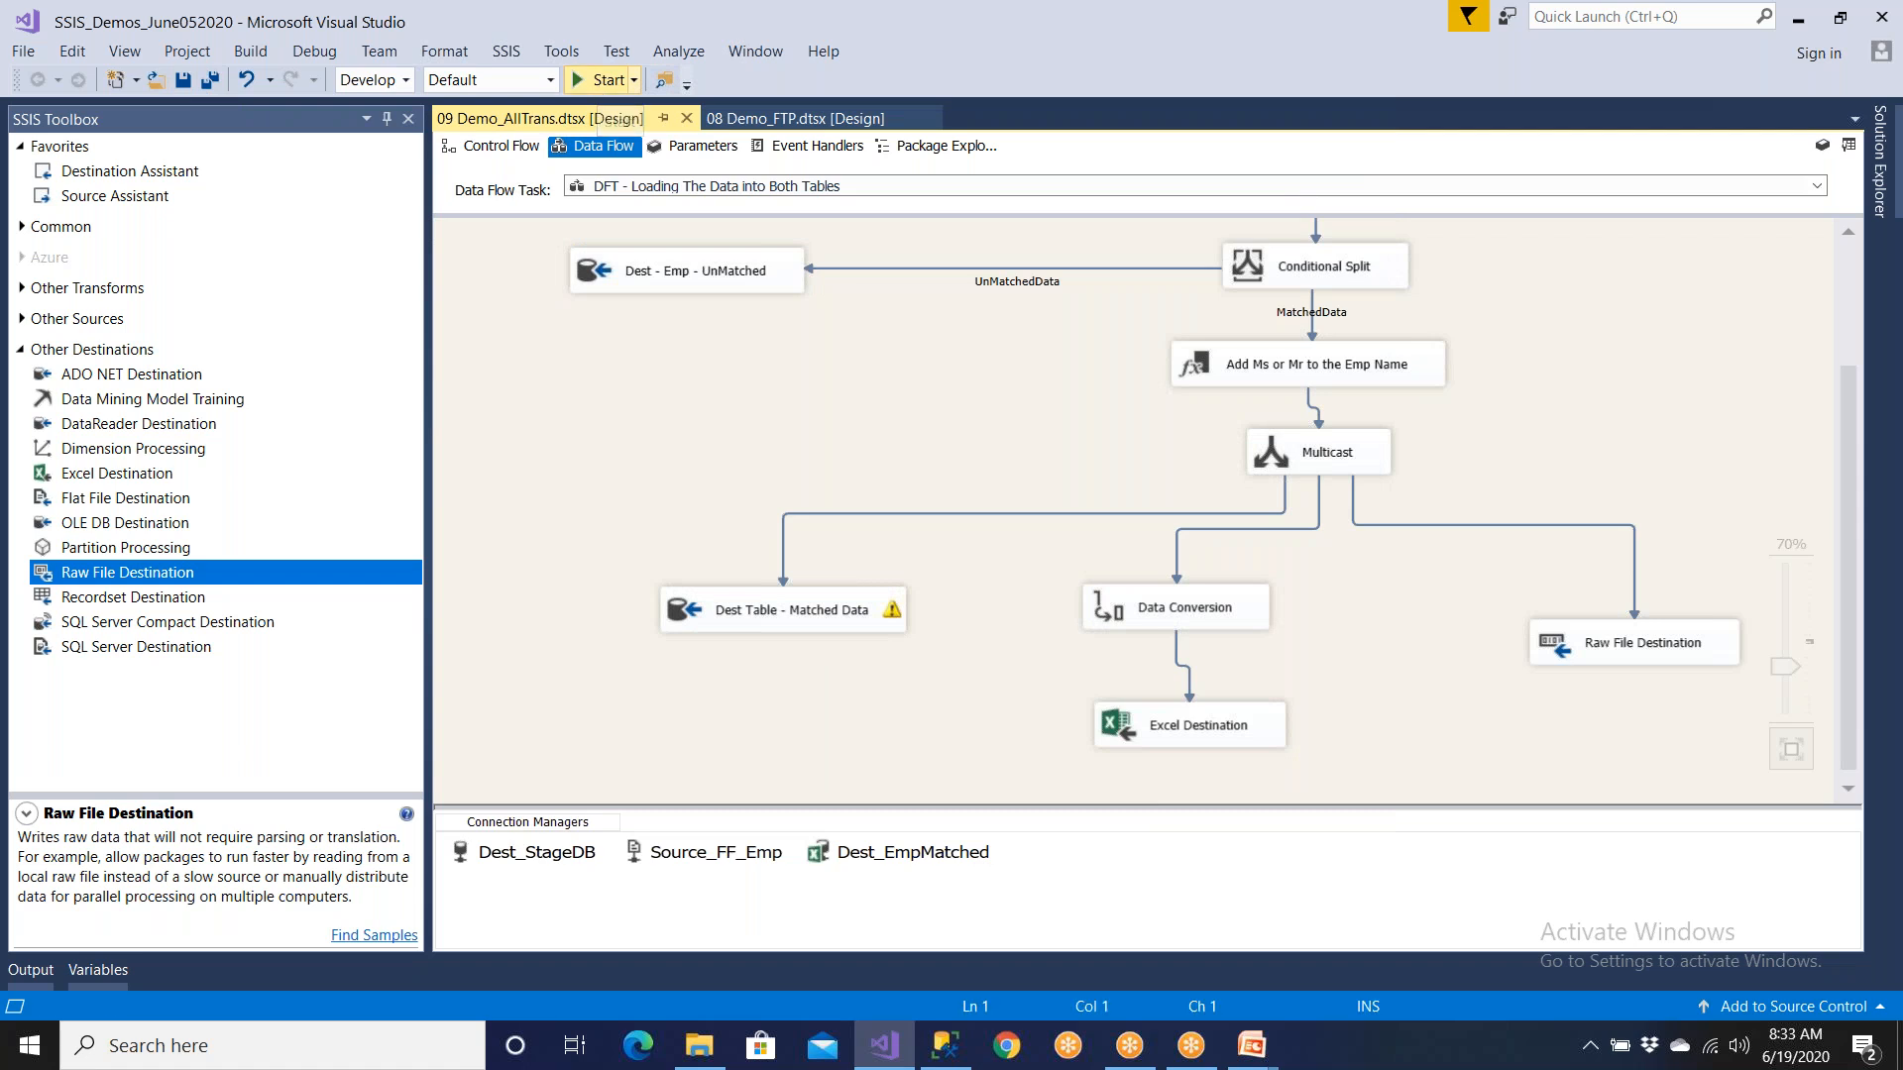
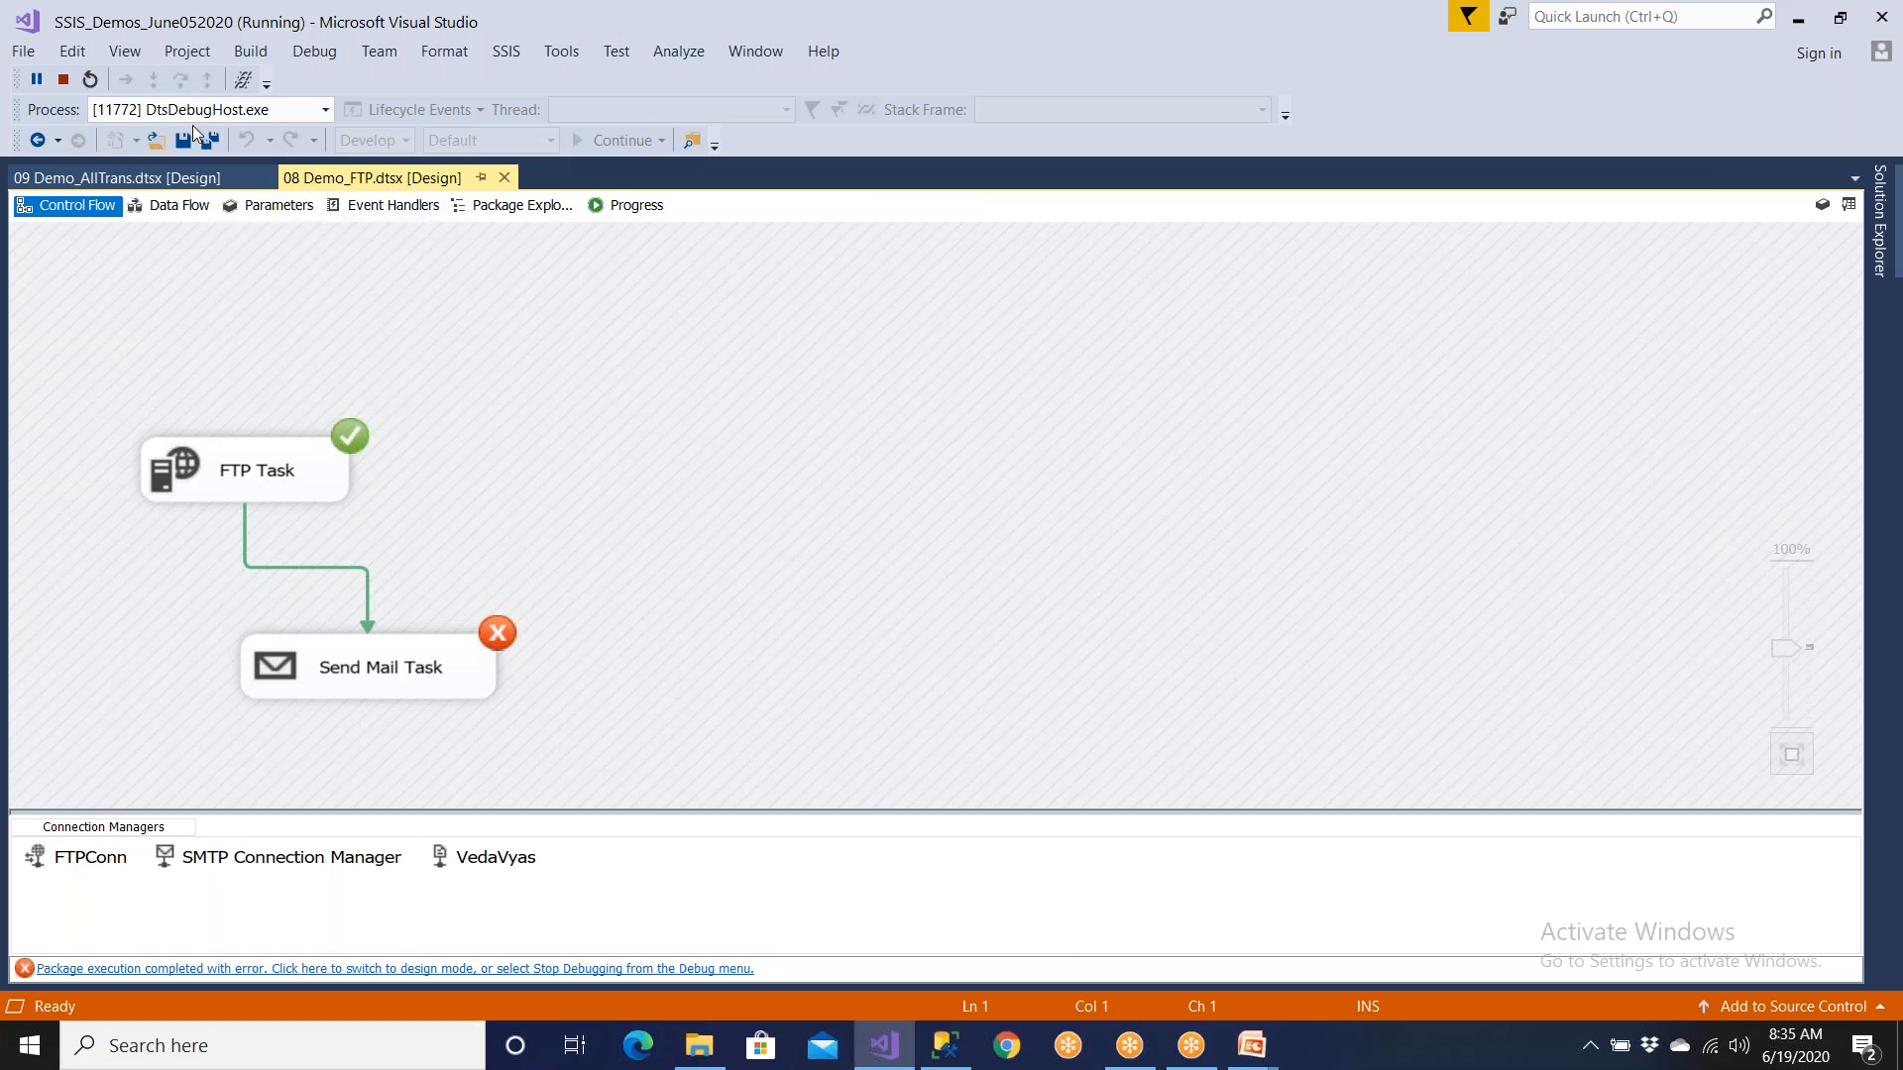
{"action": "left_click", "coordinate": [63, 80]}
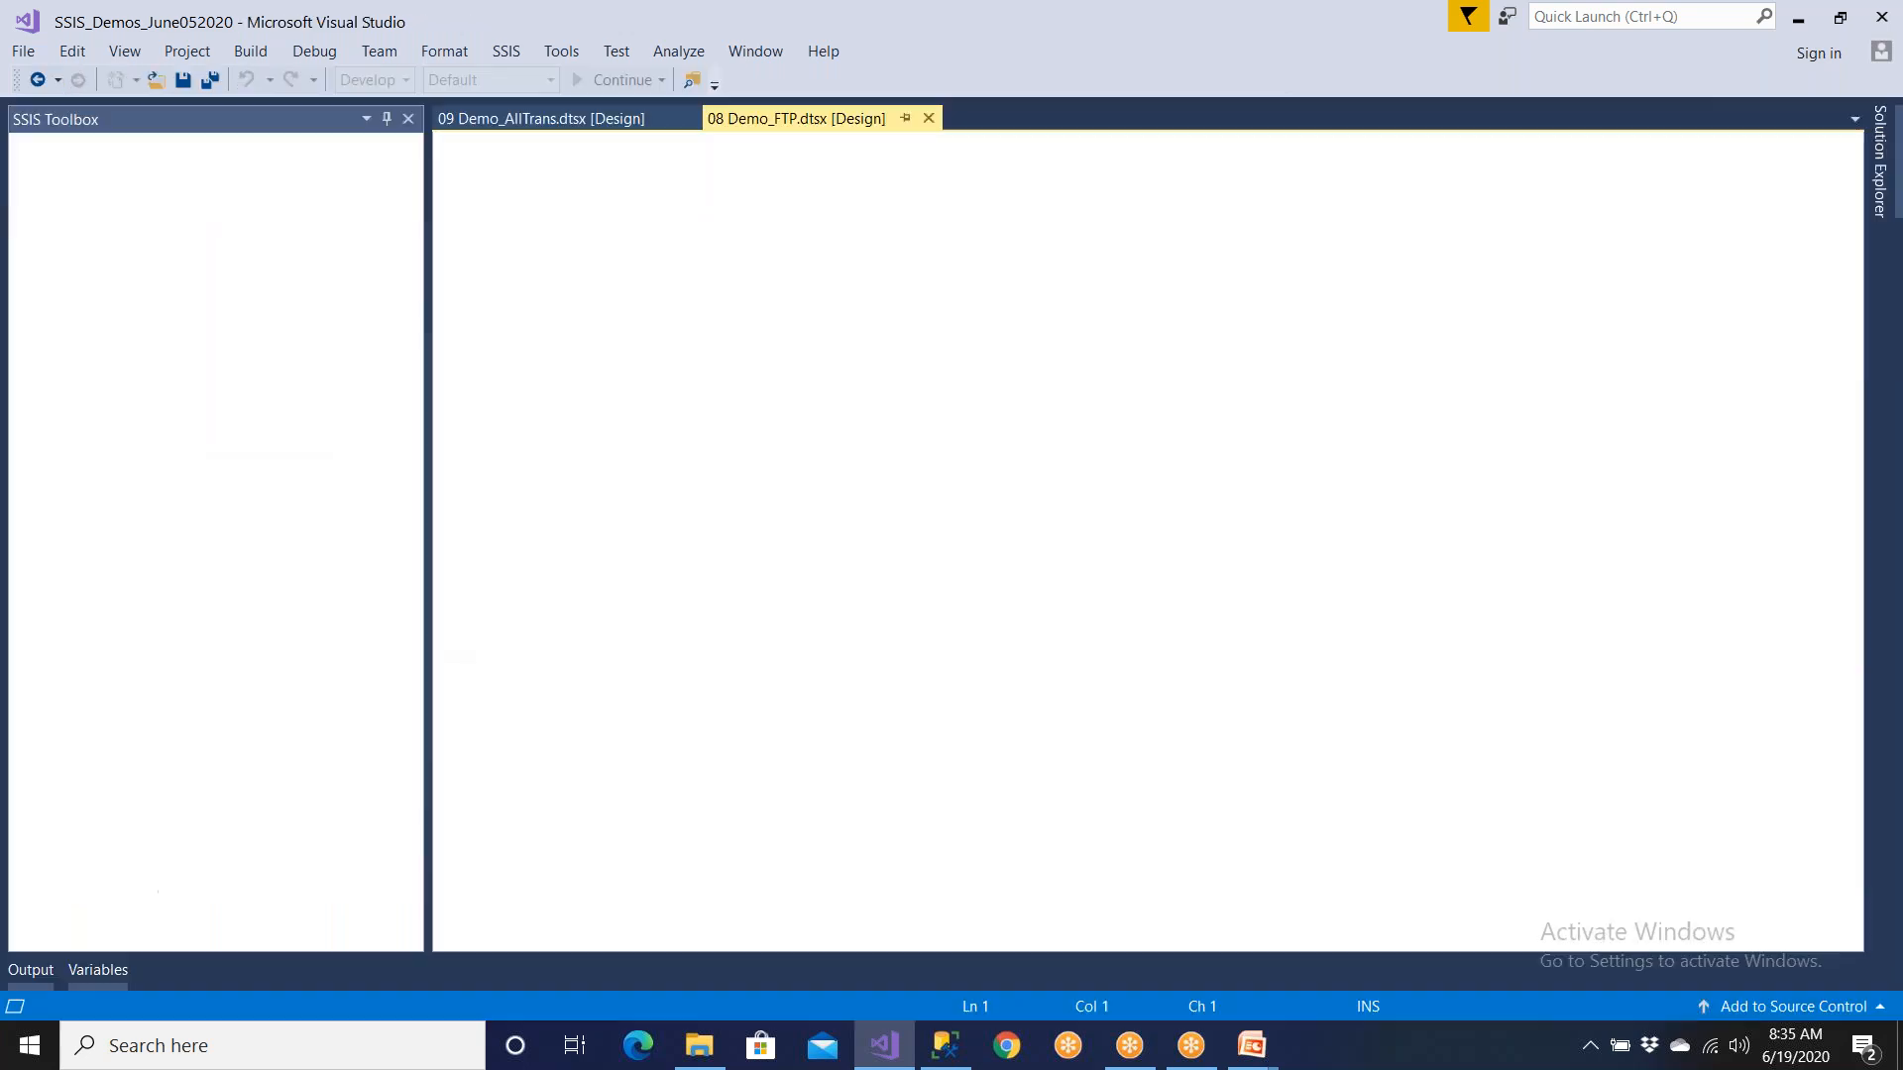
Step: Close the 08 Demo_FTP package, and save and run the 09 Demo_AllTrans package
{"action": "left_click", "coordinate": [928, 119]}
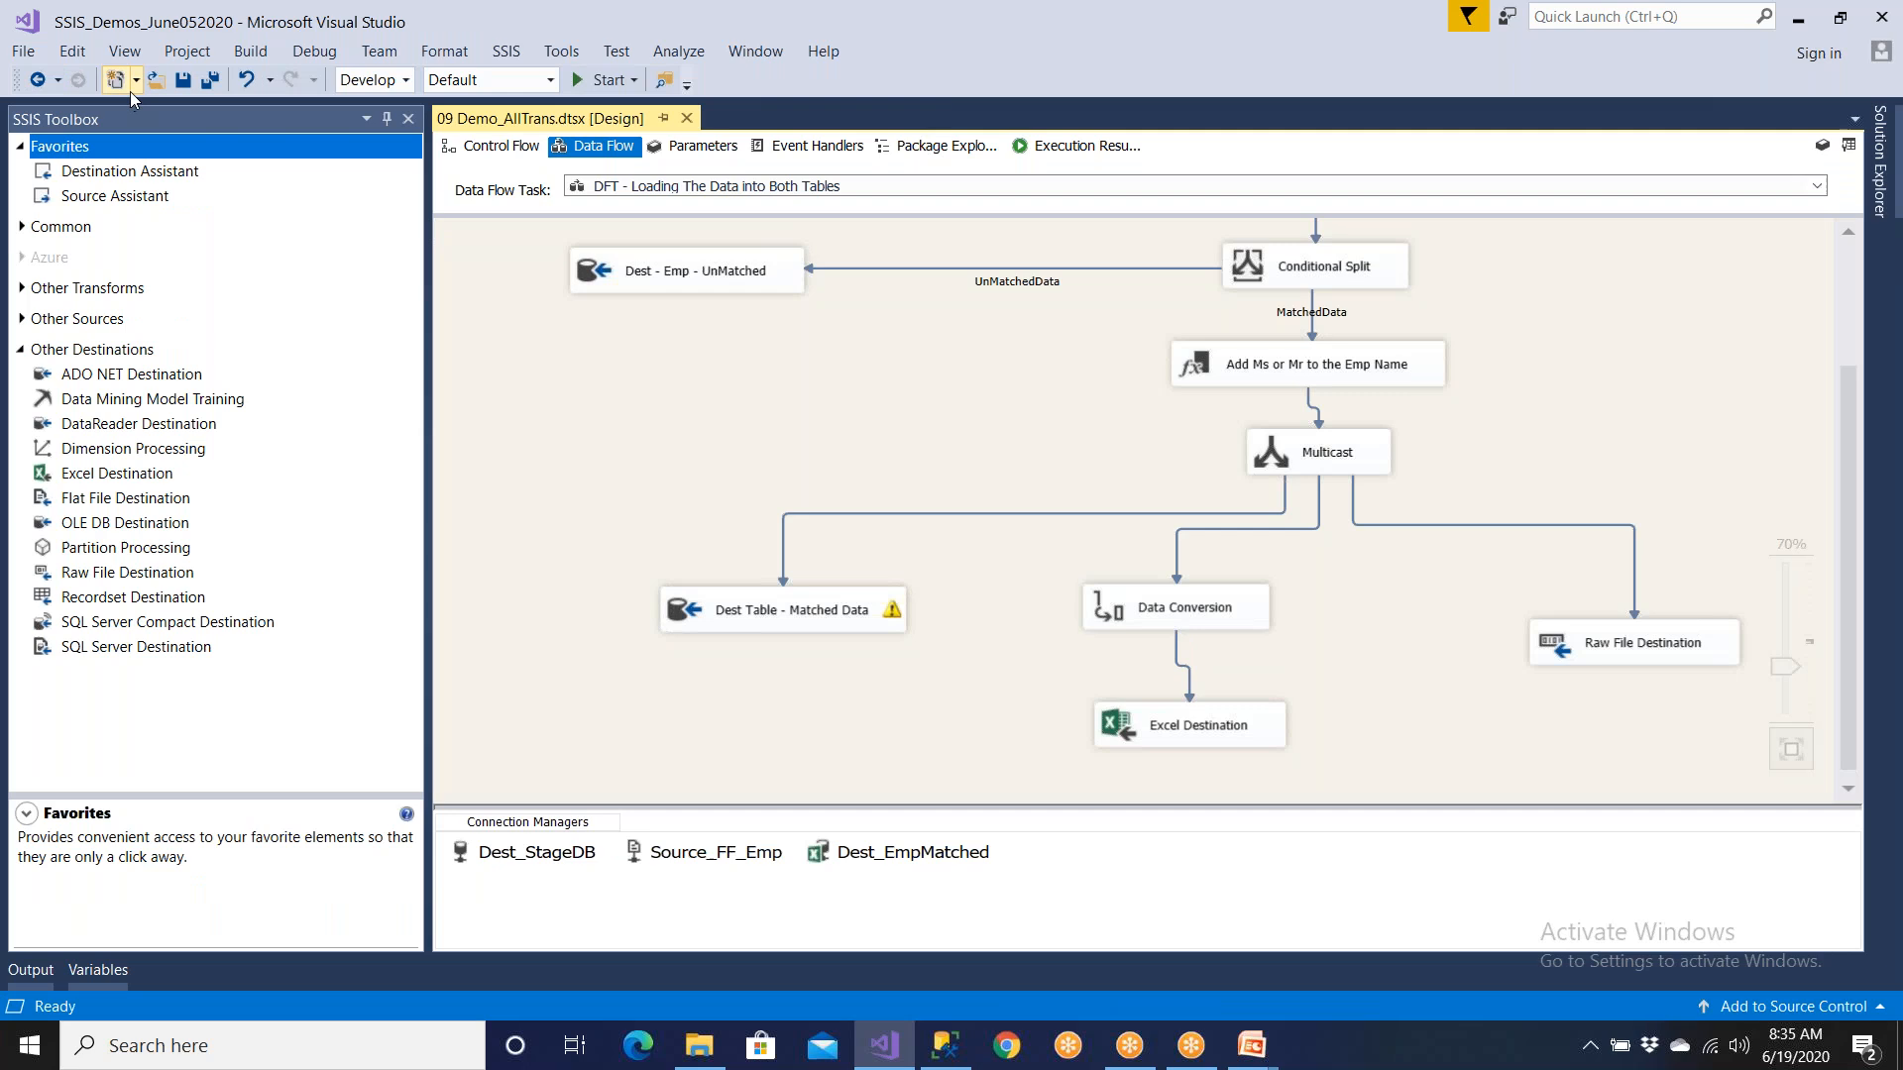
{"action": "left_click", "coordinate": [182, 81]}
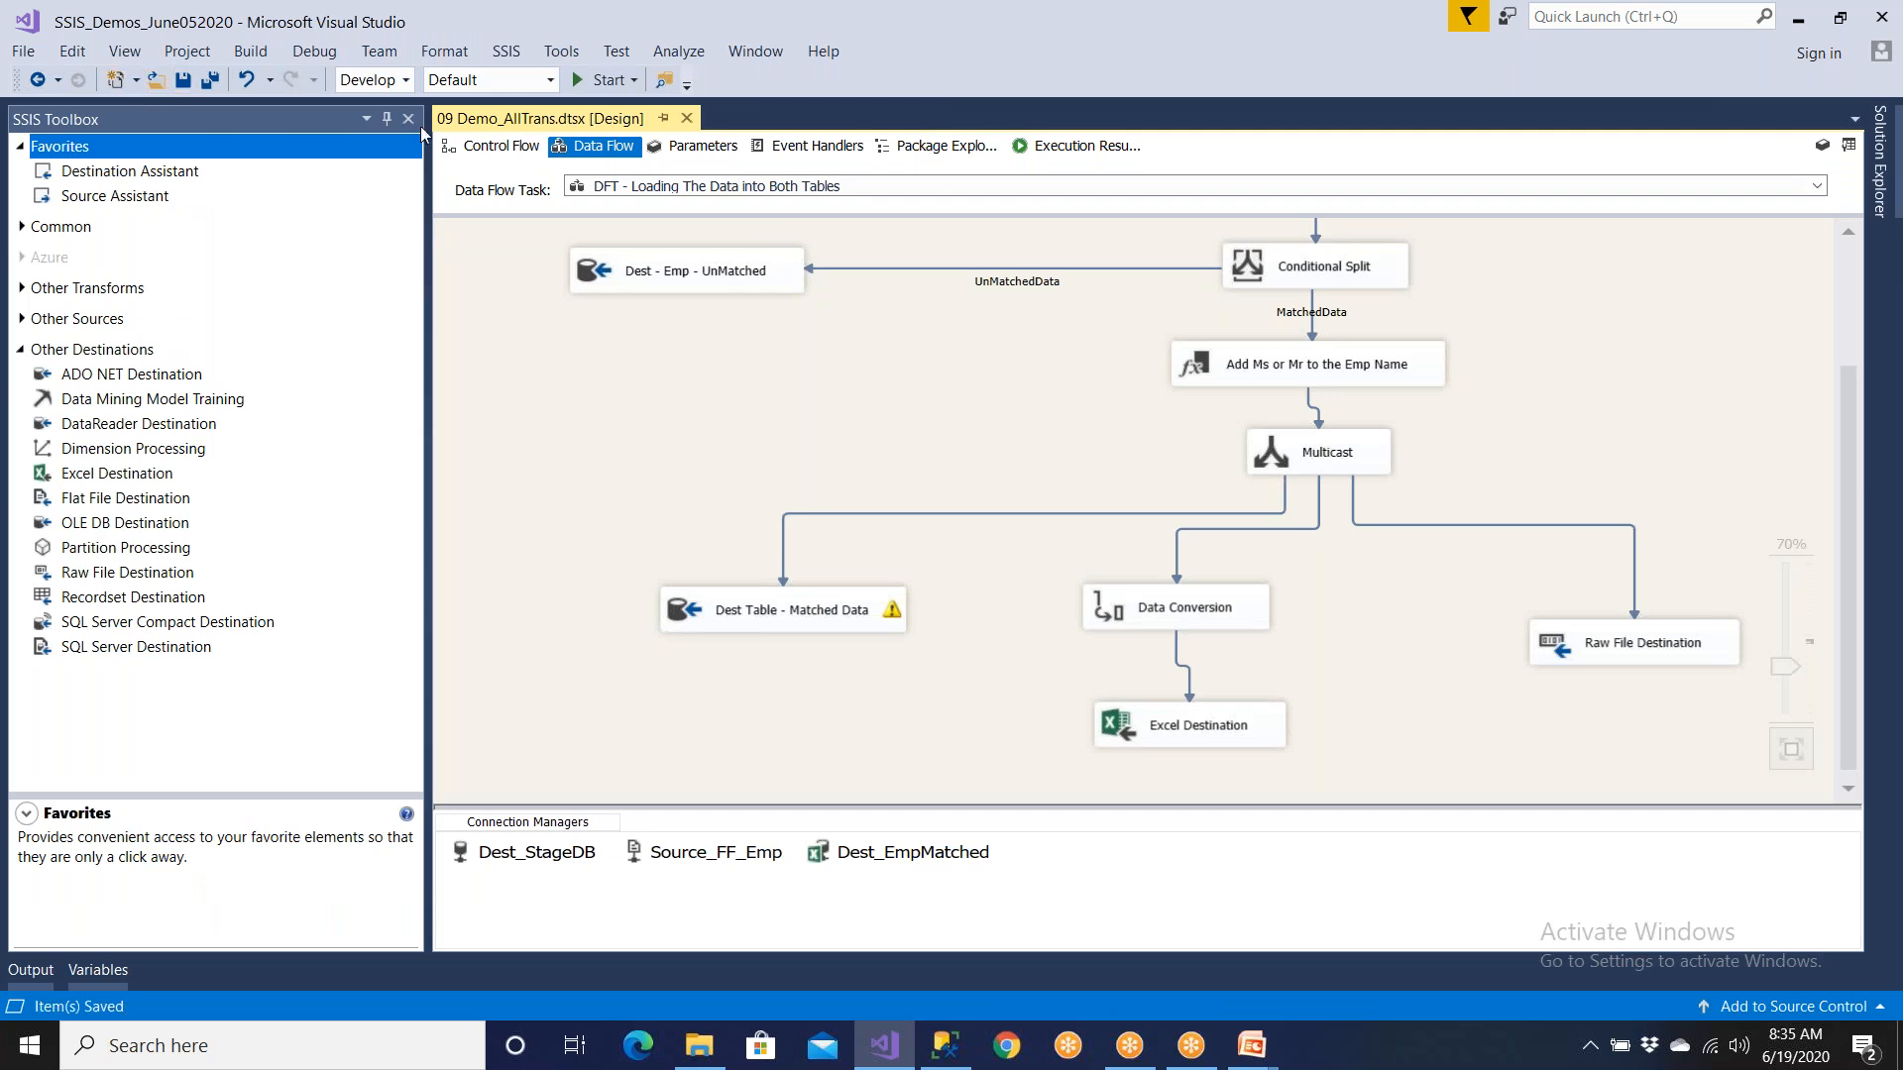
{"action": "left_click", "coordinate": [600, 80]}
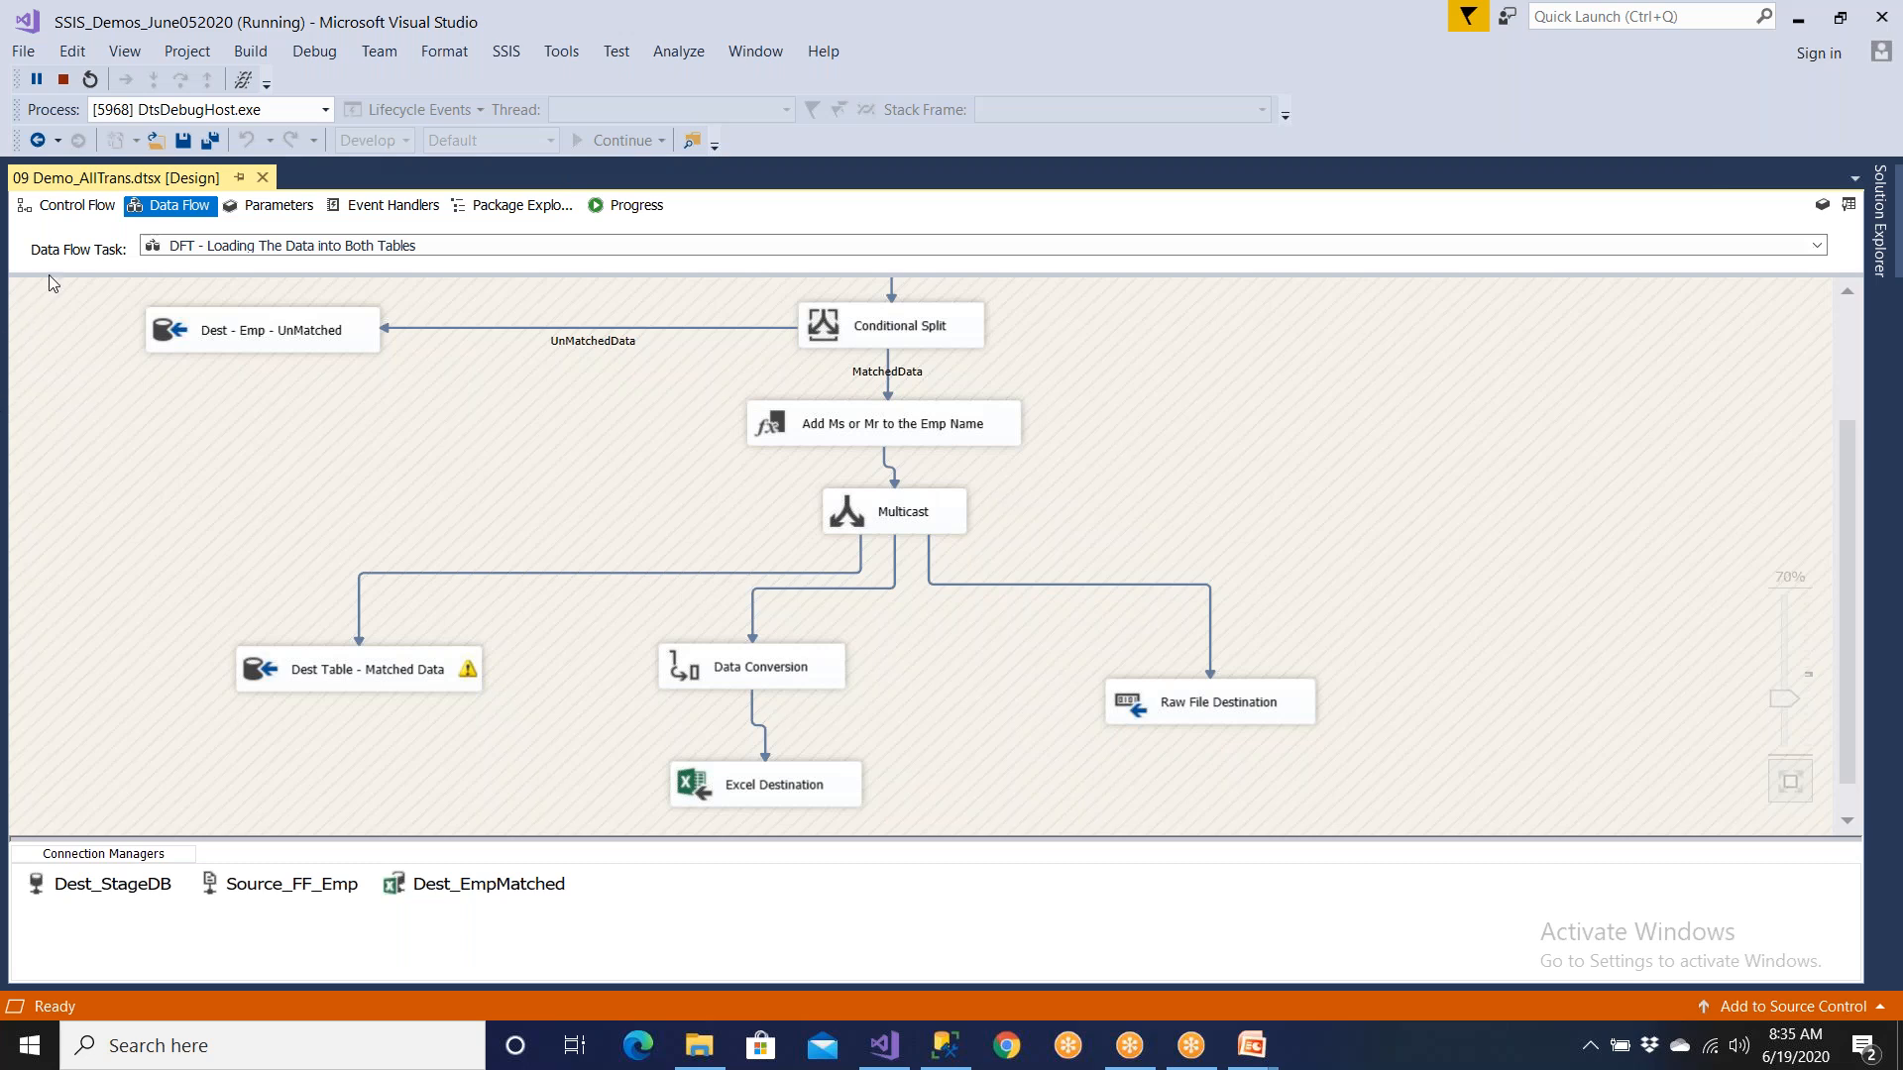
Step: Continue waiting for the package run and review the execution status of every data flow component
{"action": "left_click", "coordinate": [73, 215]}
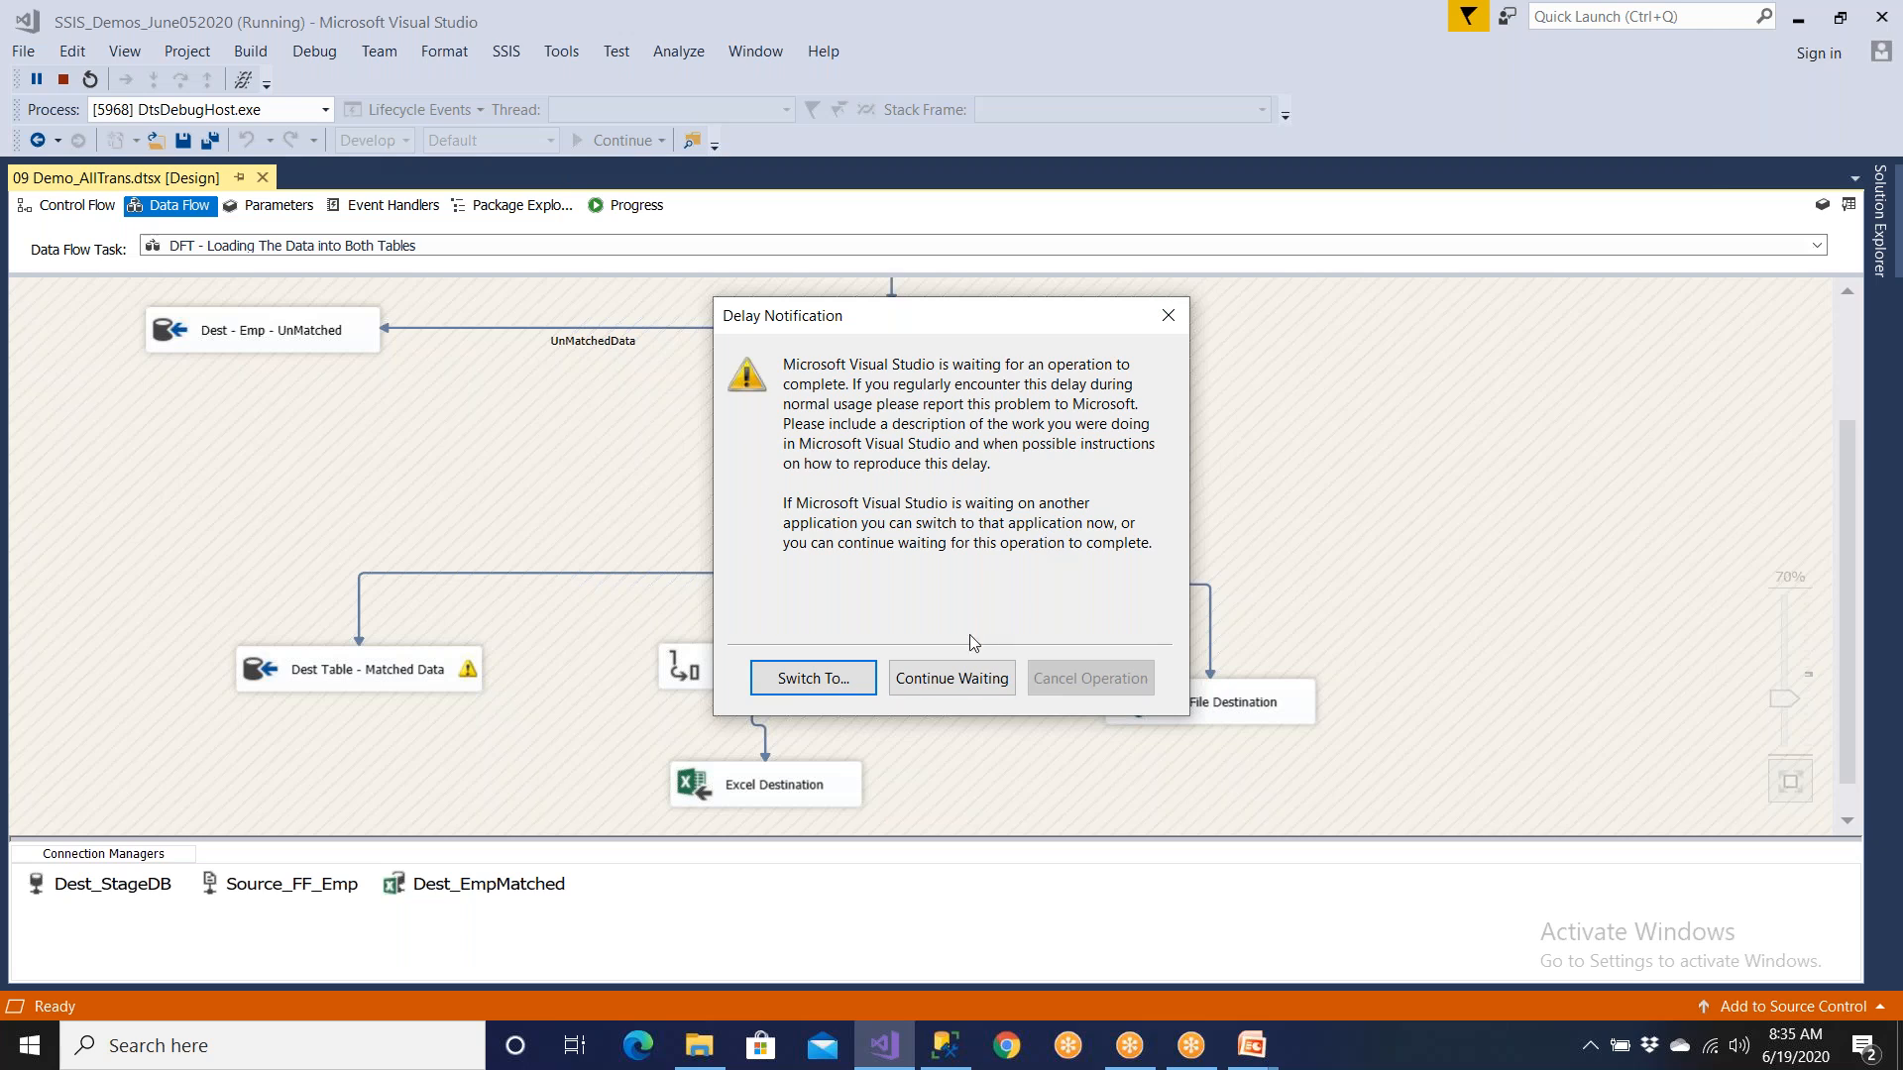
{"action": "left_click", "coordinate": [951, 679]}
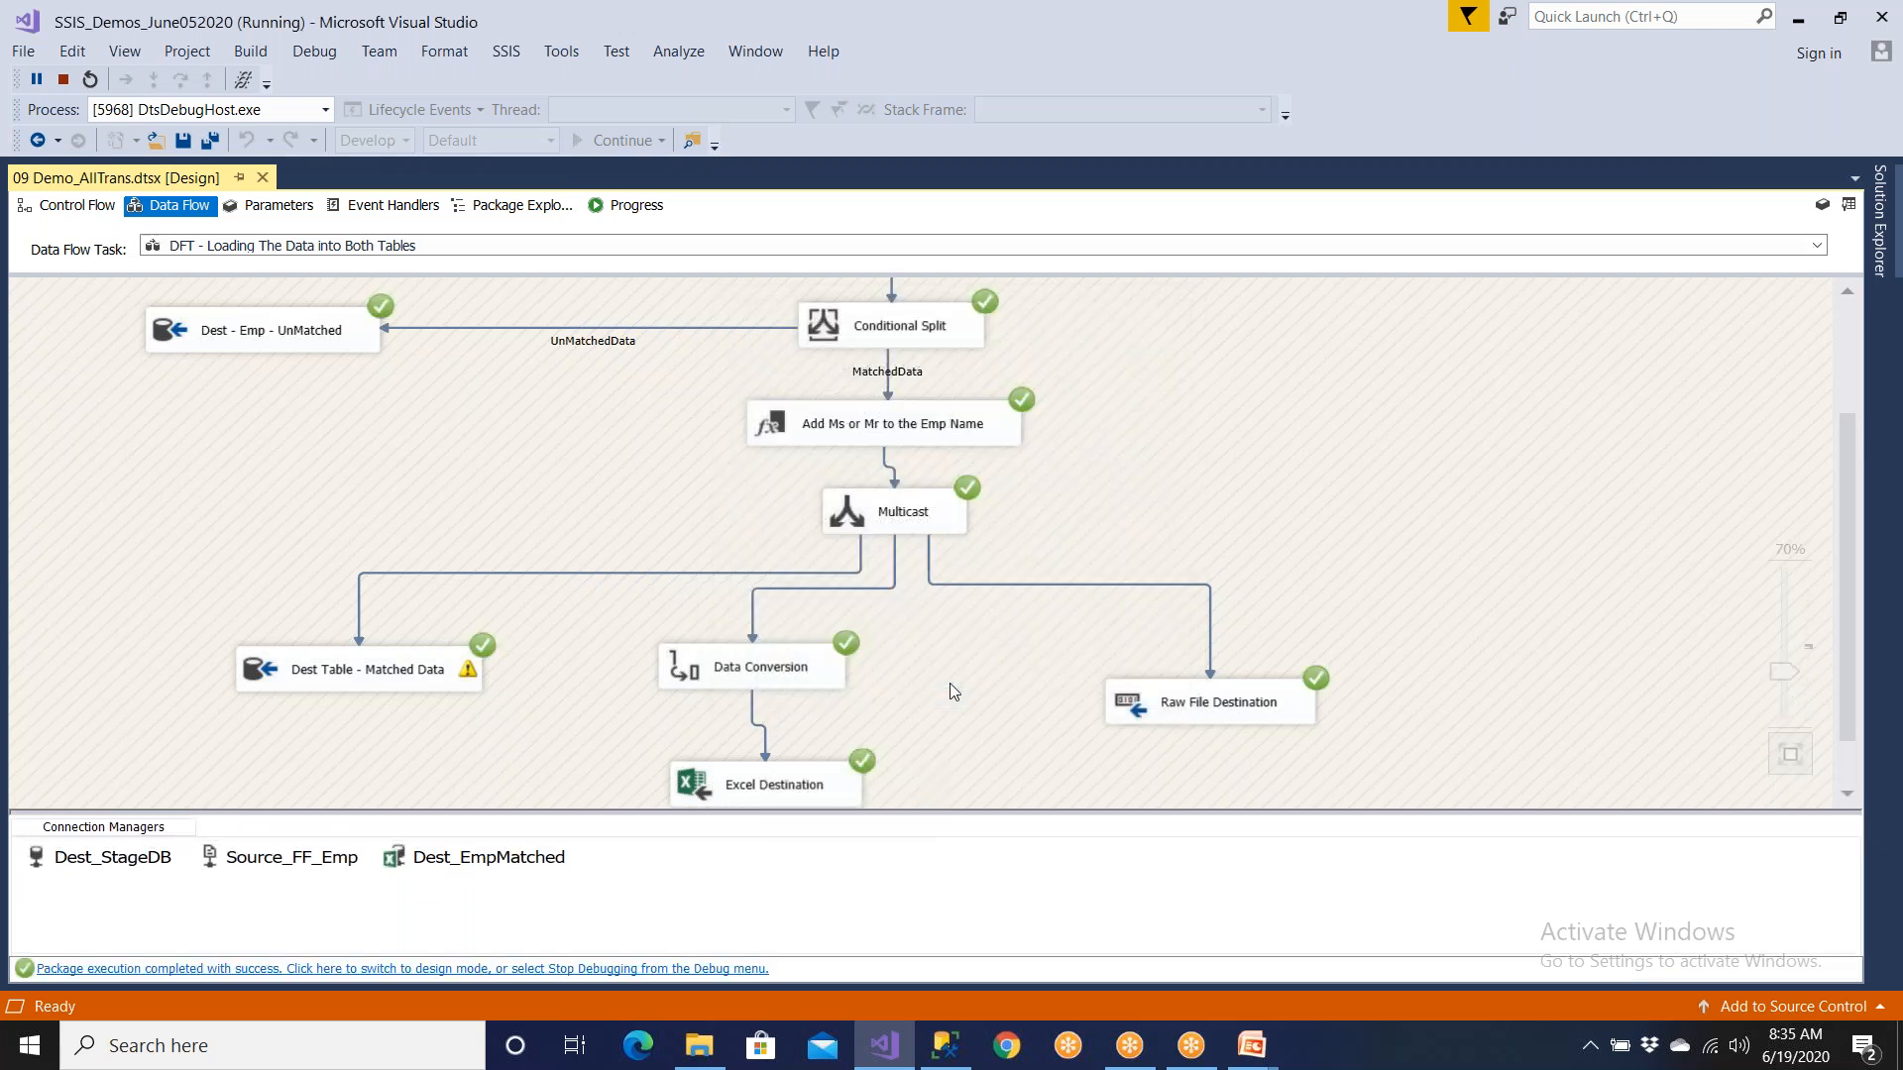
{"action": "scroll", "coordinate": [949, 682], "scroll_direction": "up", "scroll_amount": 4}
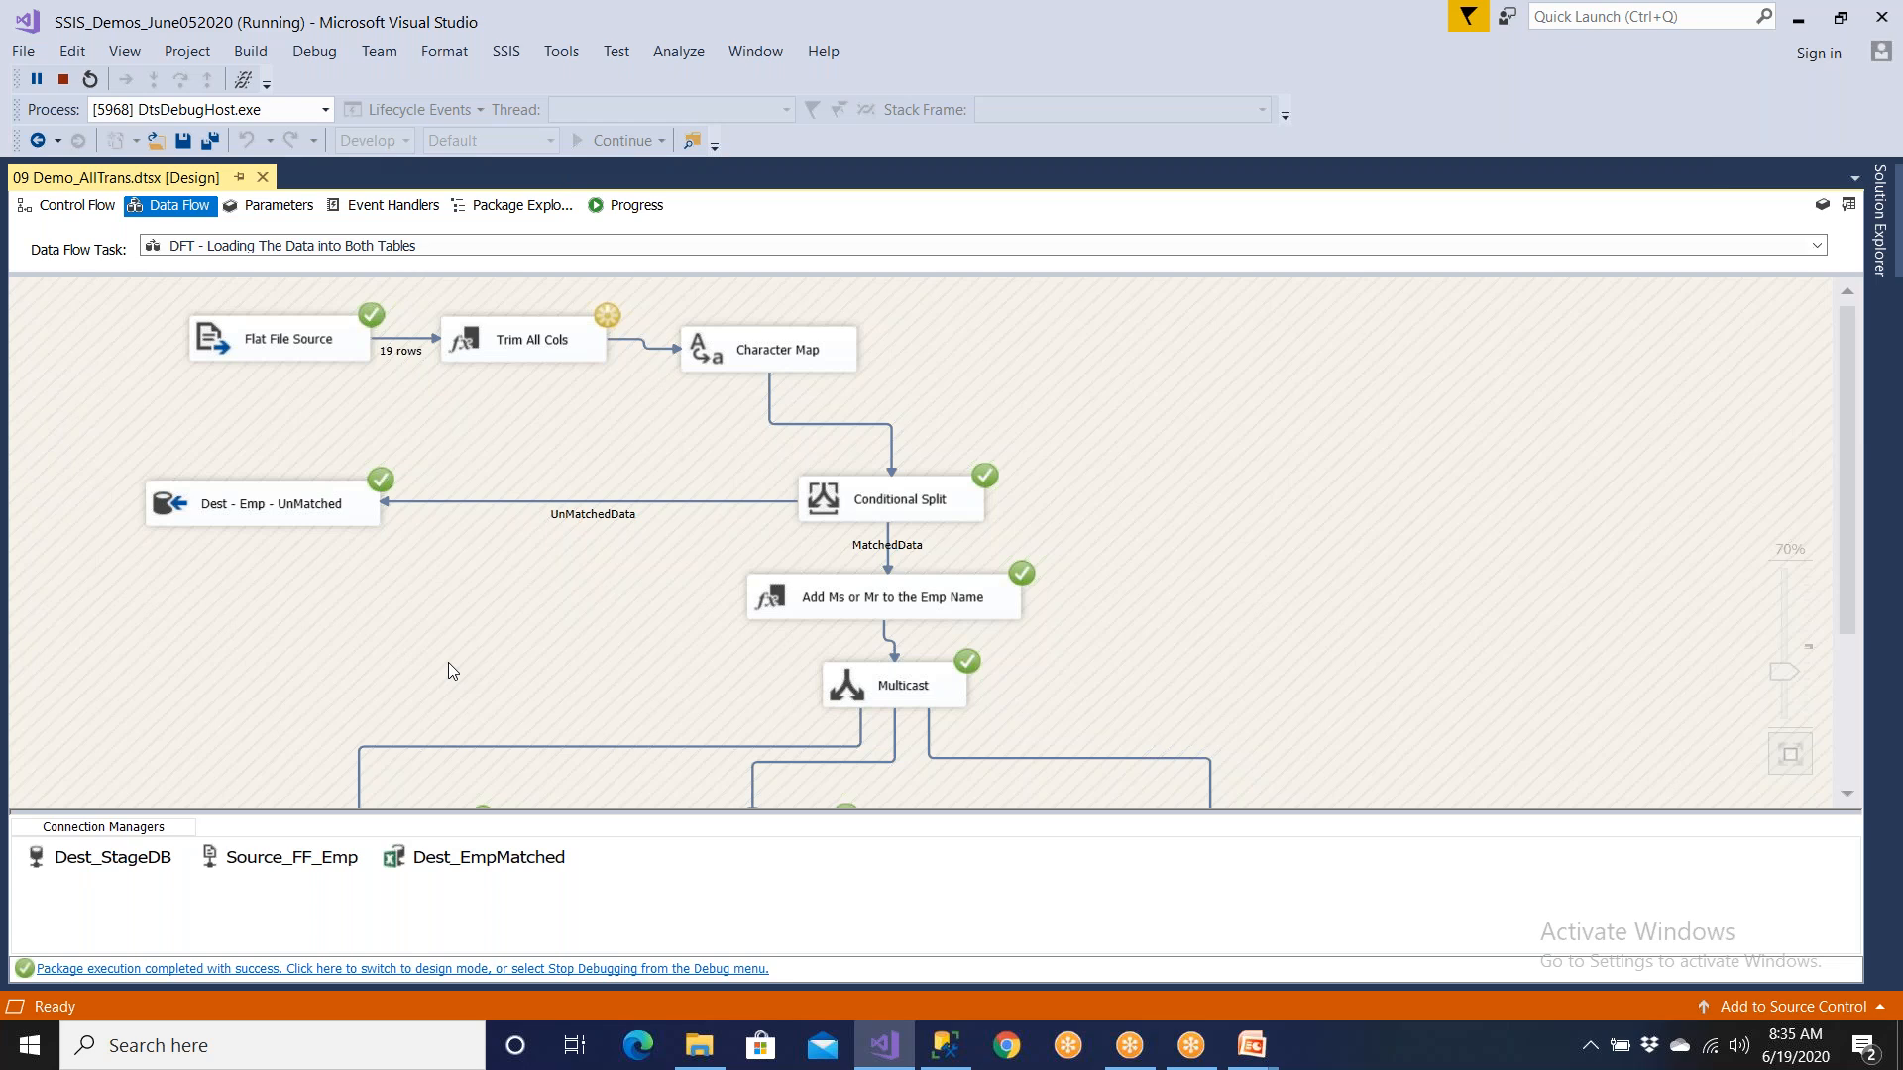
{"action": "scroll", "coordinate": [895, 649], "scroll_direction": "down", "scroll_amount": 5}
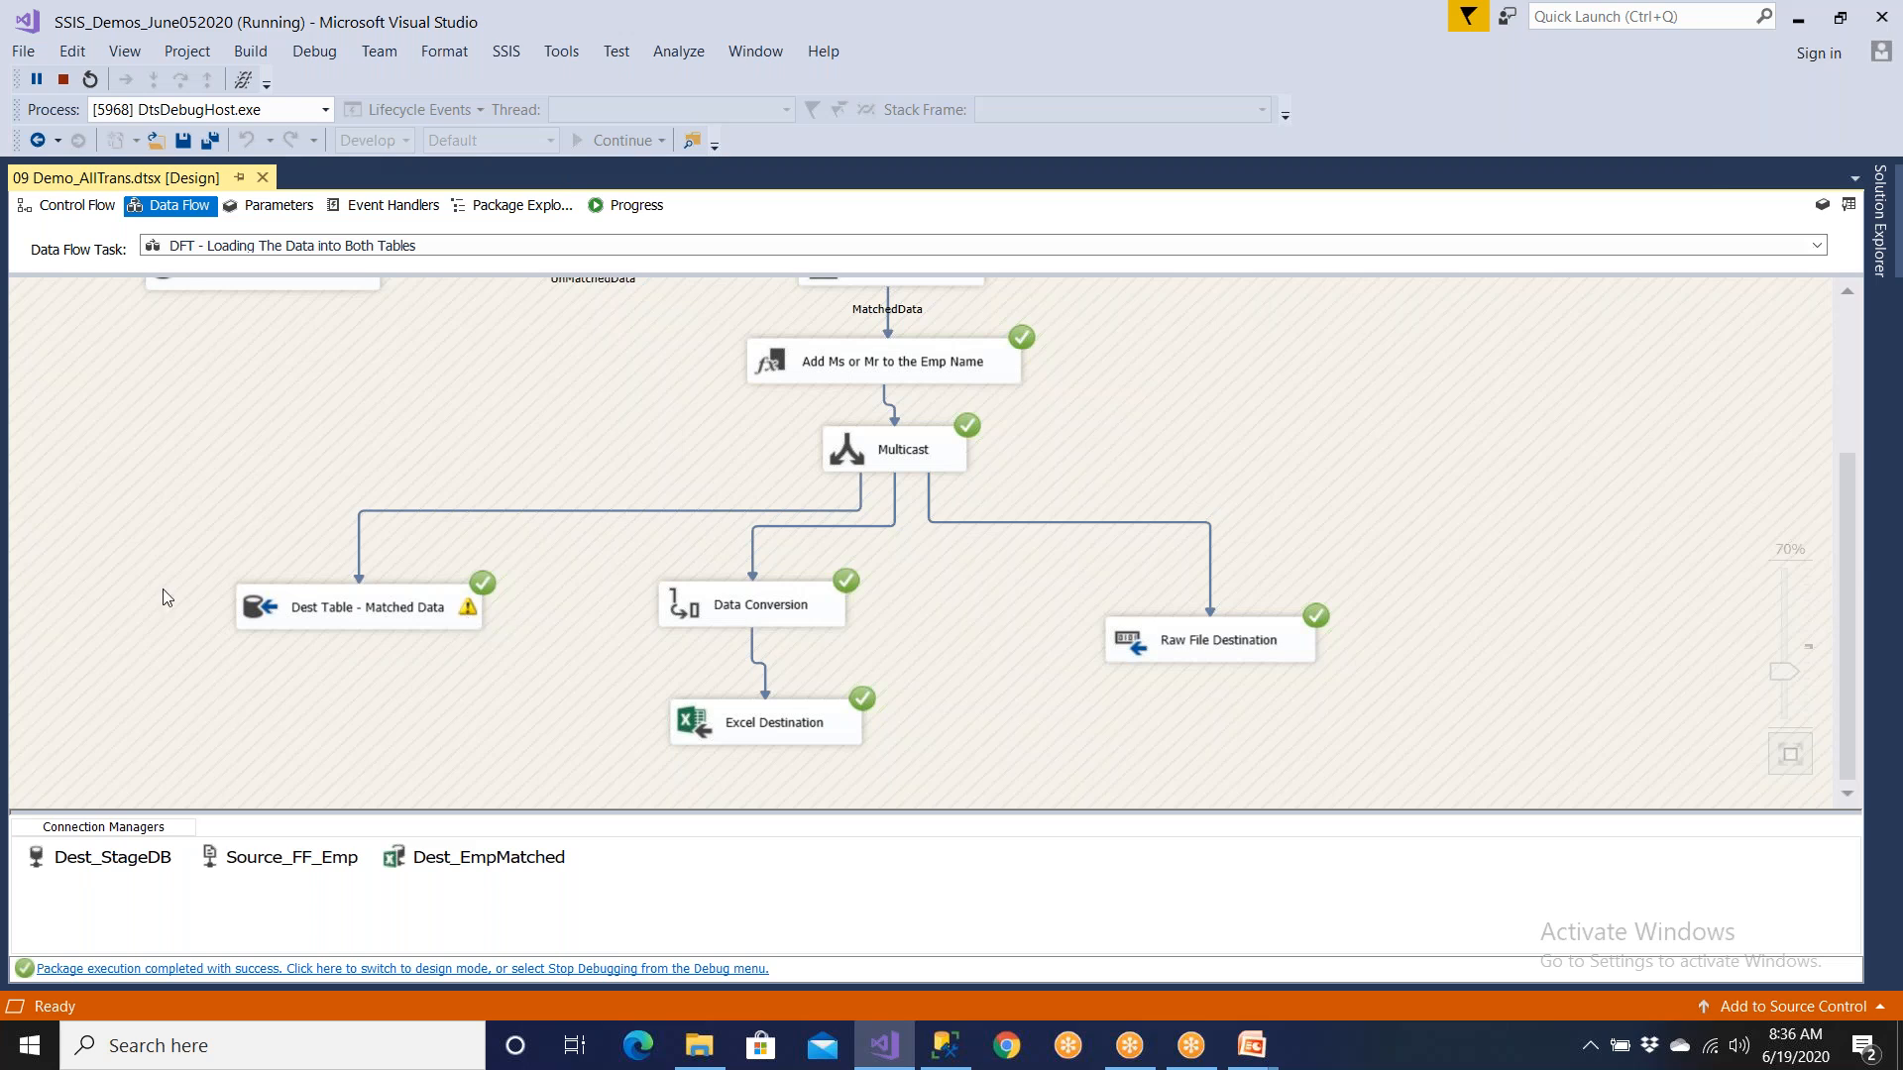
{"action": "scroll", "coordinate": [163, 589], "scroll_direction": "up", "scroll_amount": 3}
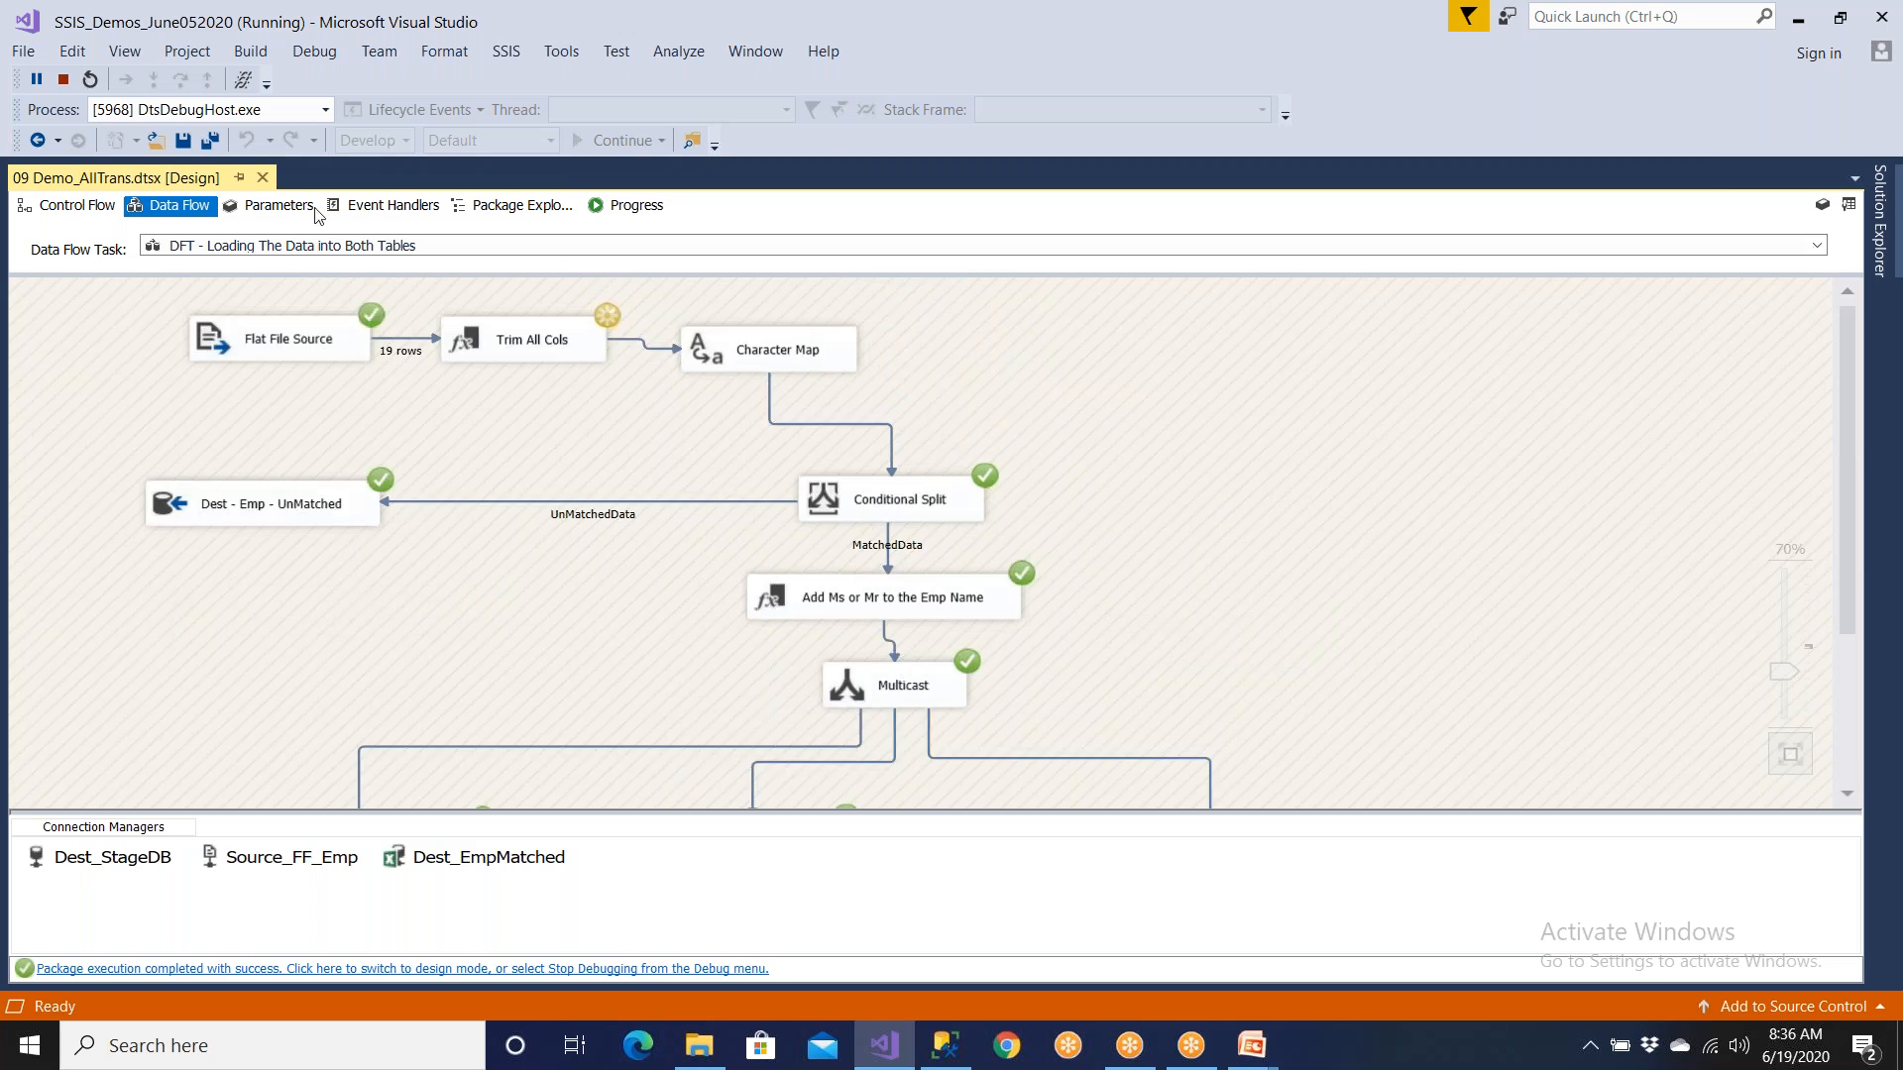
Step: Stop debugging, rerun the package, check the row counts through to the destinations, and return to design mode
{"action": "left_click", "coordinate": [65, 81]}
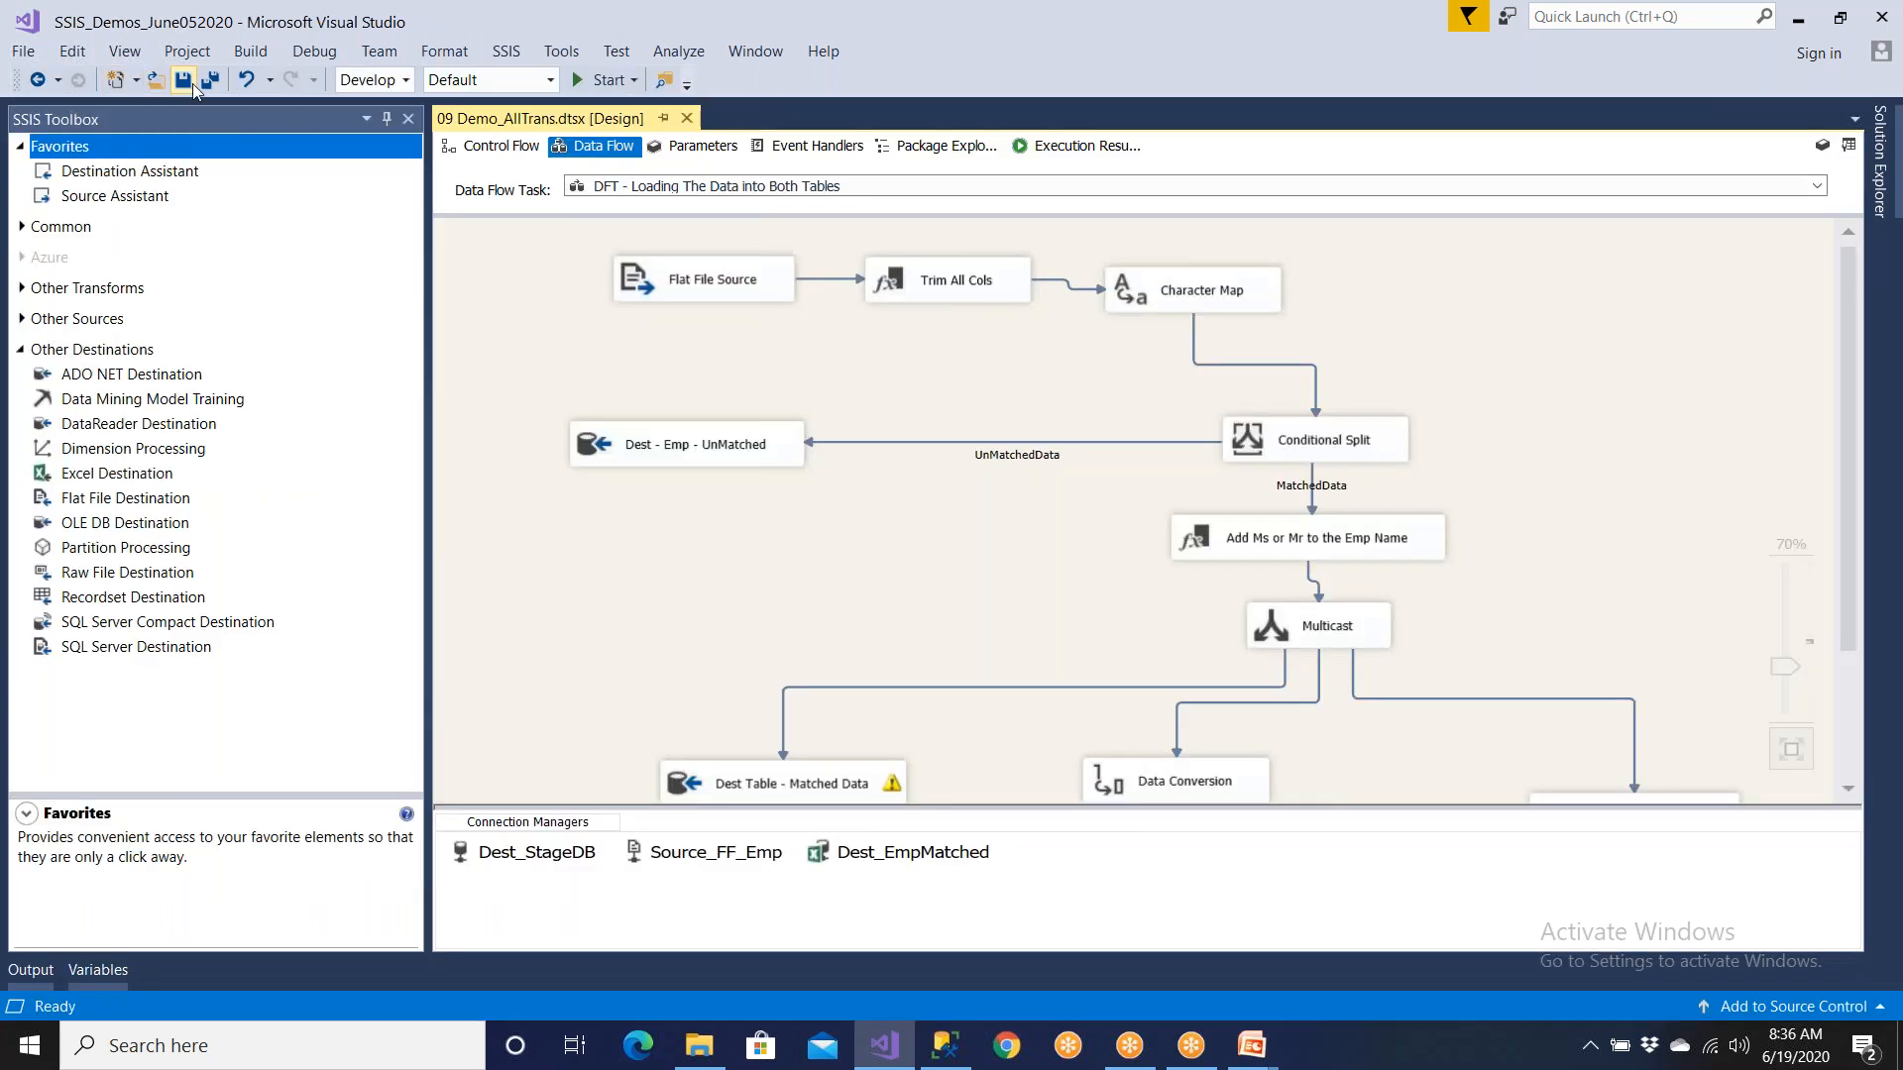
{"action": "left_click", "coordinate": [602, 80]}
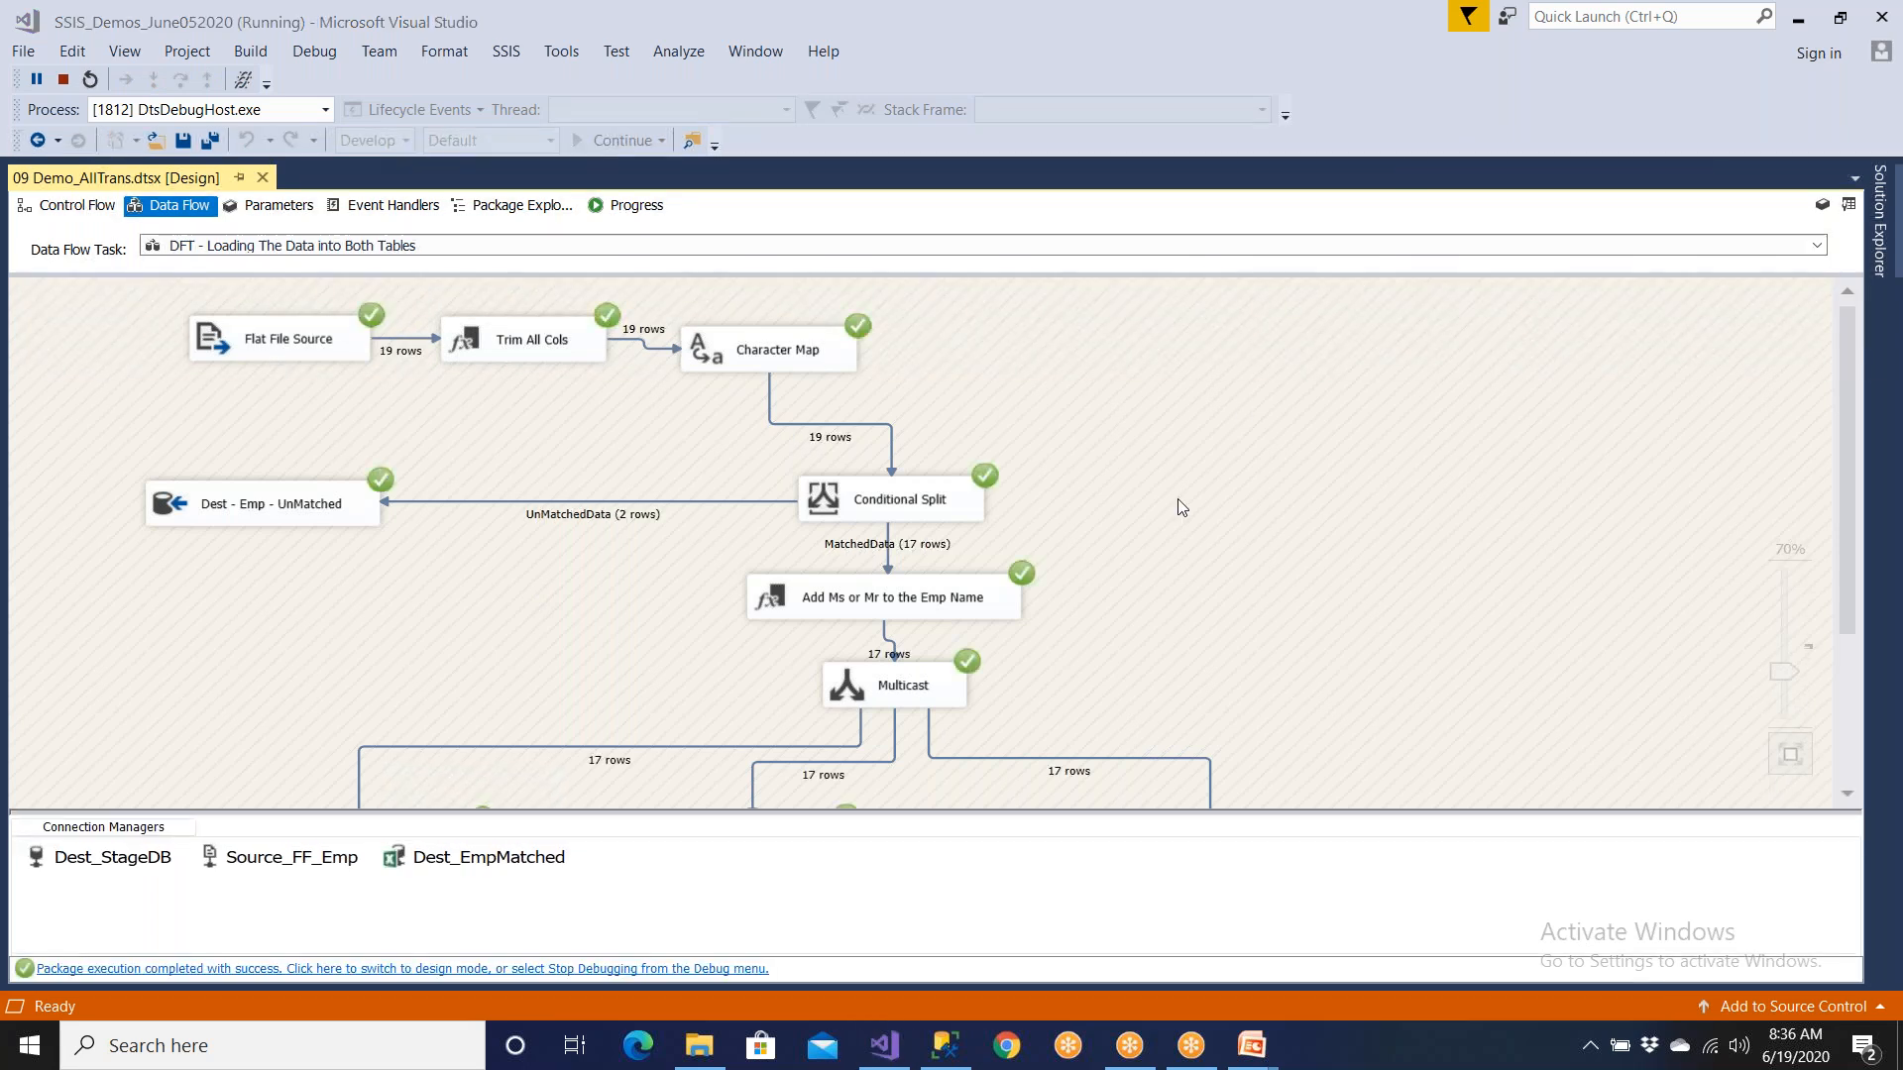
{"action": "scroll", "coordinate": [1146, 608], "scroll_direction": "down", "scroll_amount": 3}
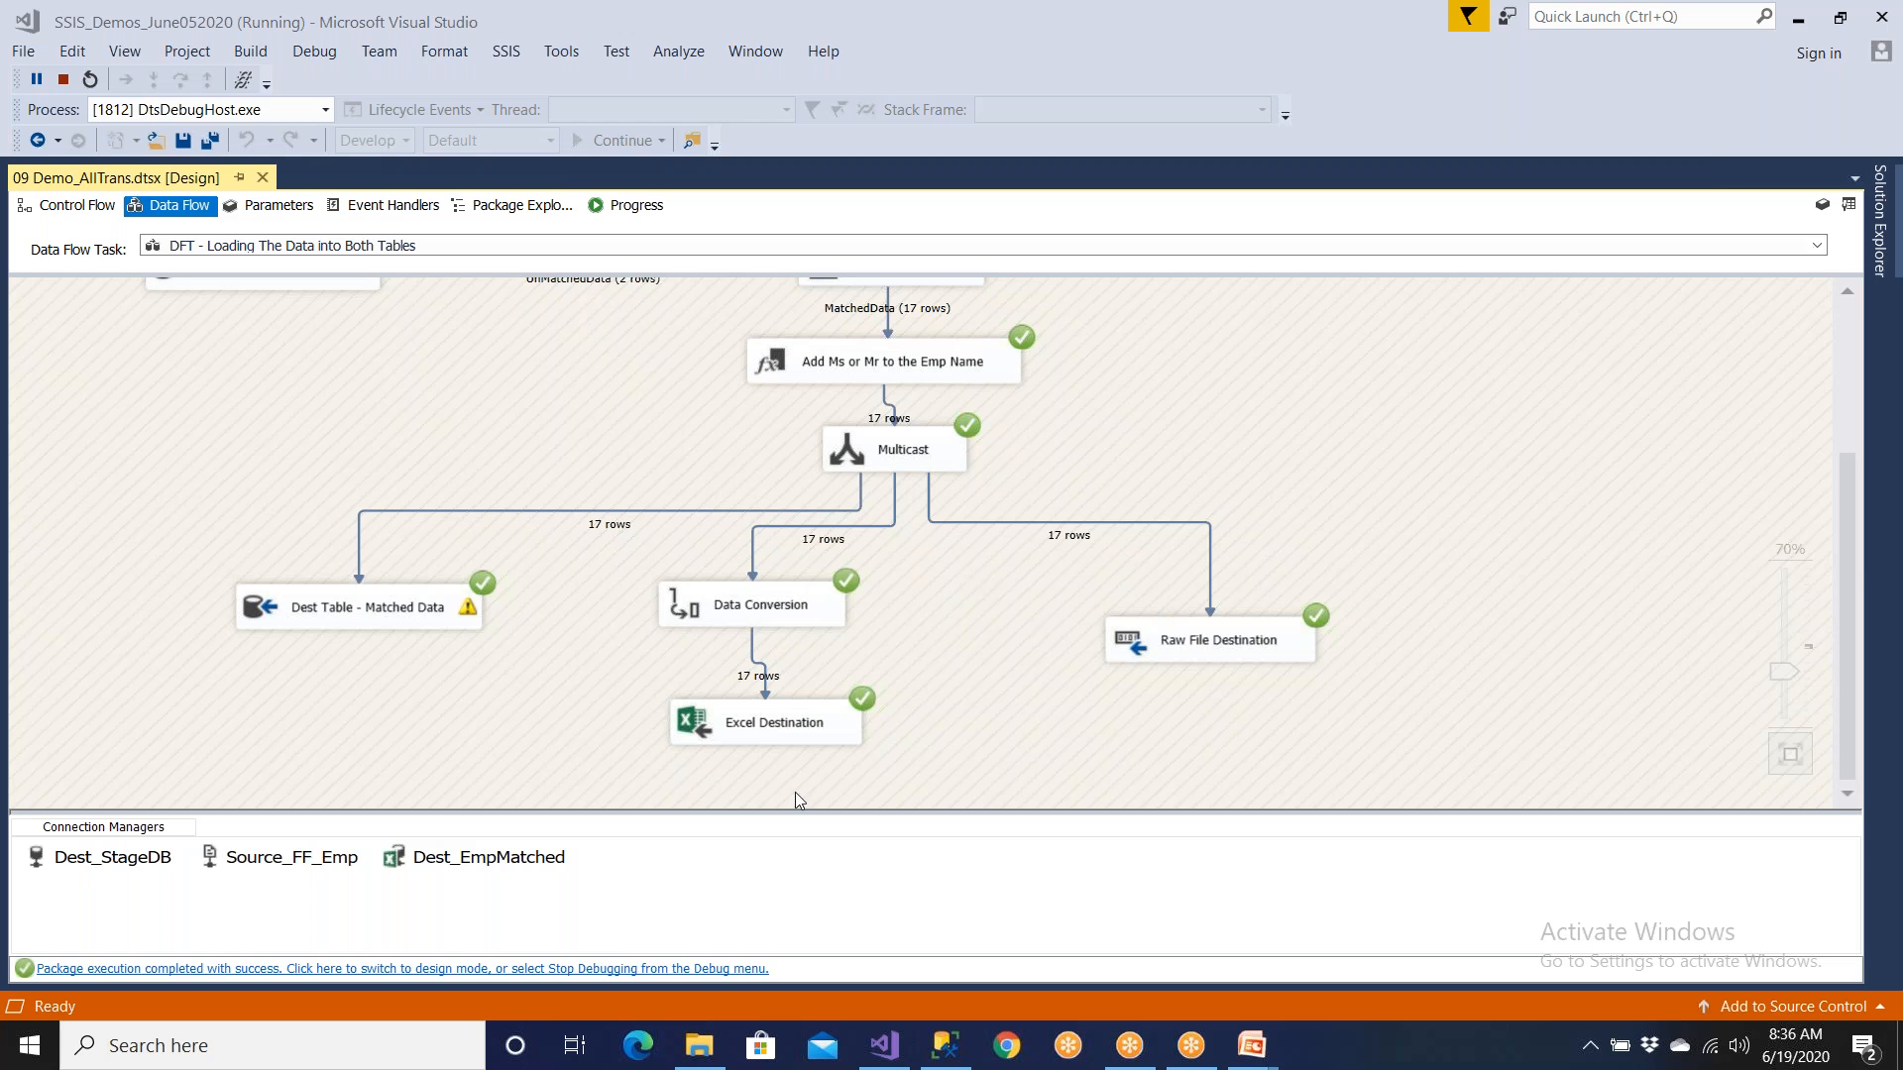
{"action": "left_click", "coordinate": [659, 969]}
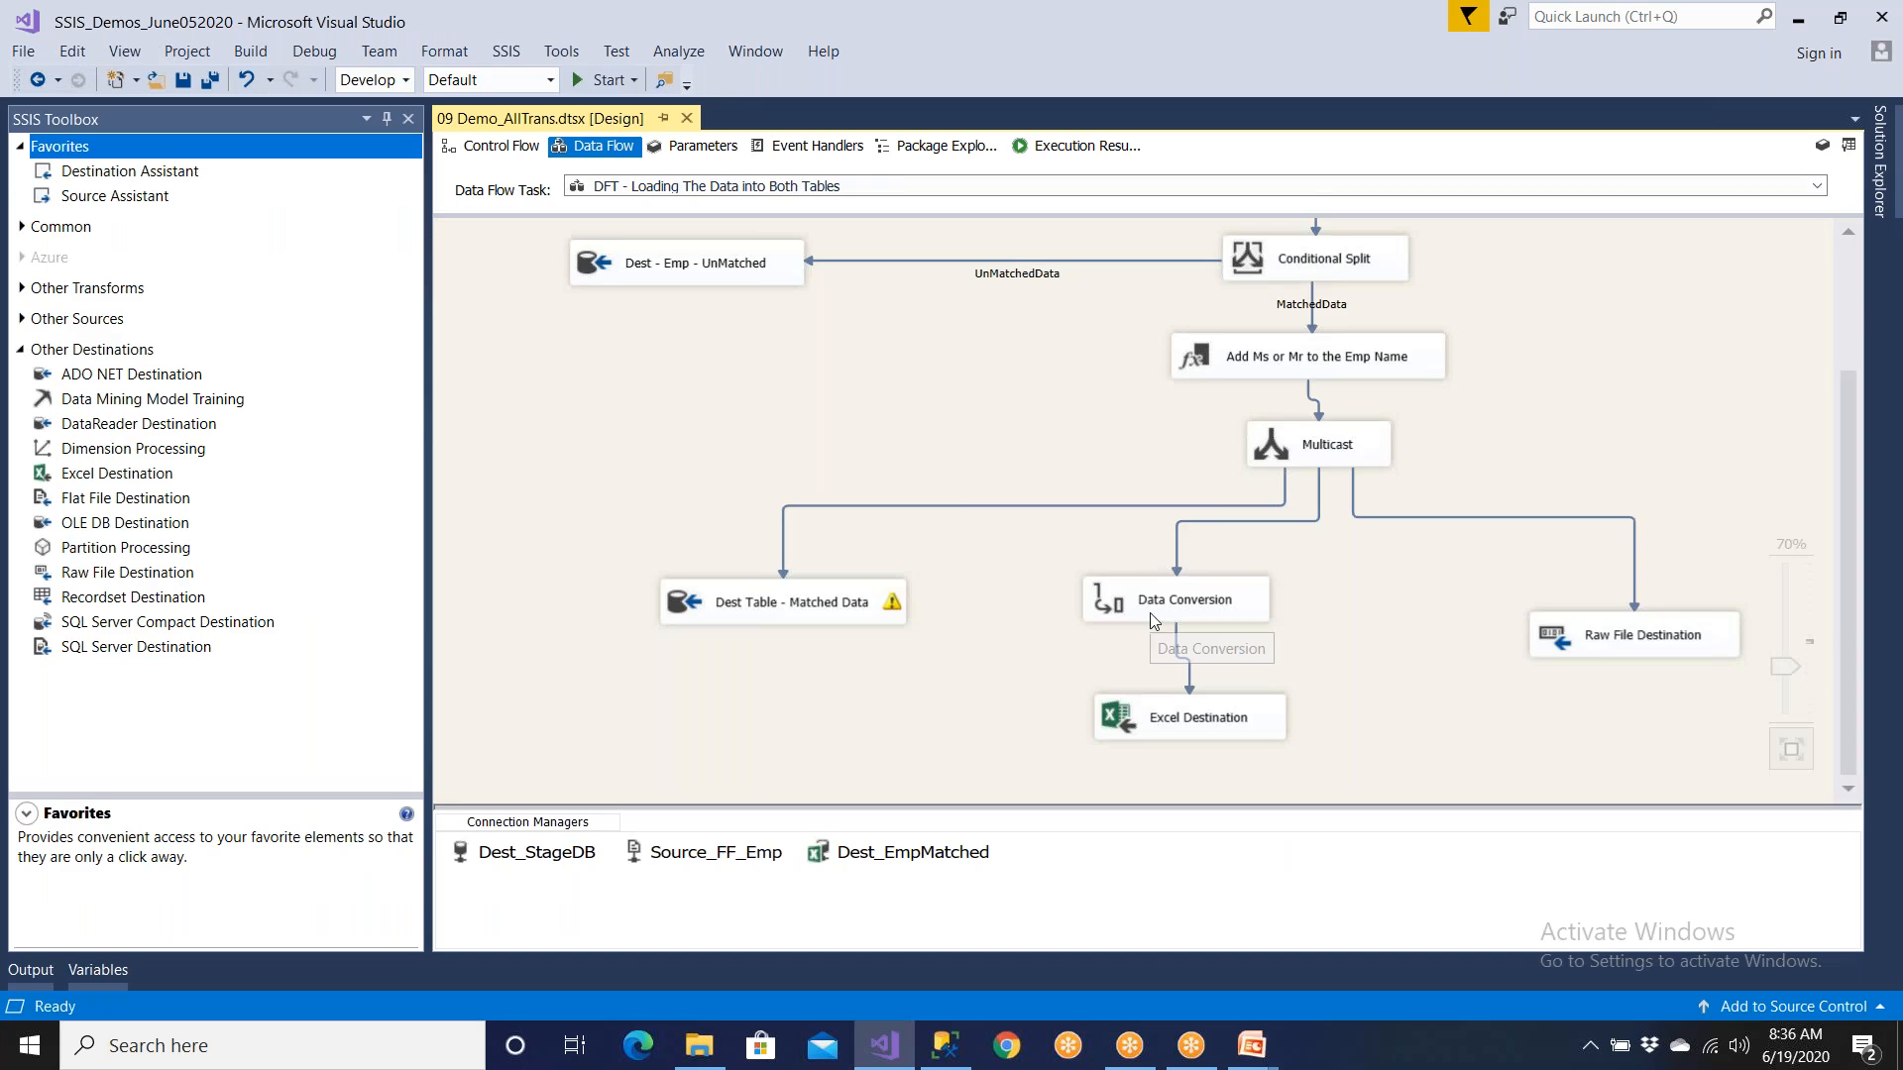
Step: Open the Data Conversion transformation's settings and a blank Notepad document for notes
{"action": "double_click", "coordinate": [1153, 620]}
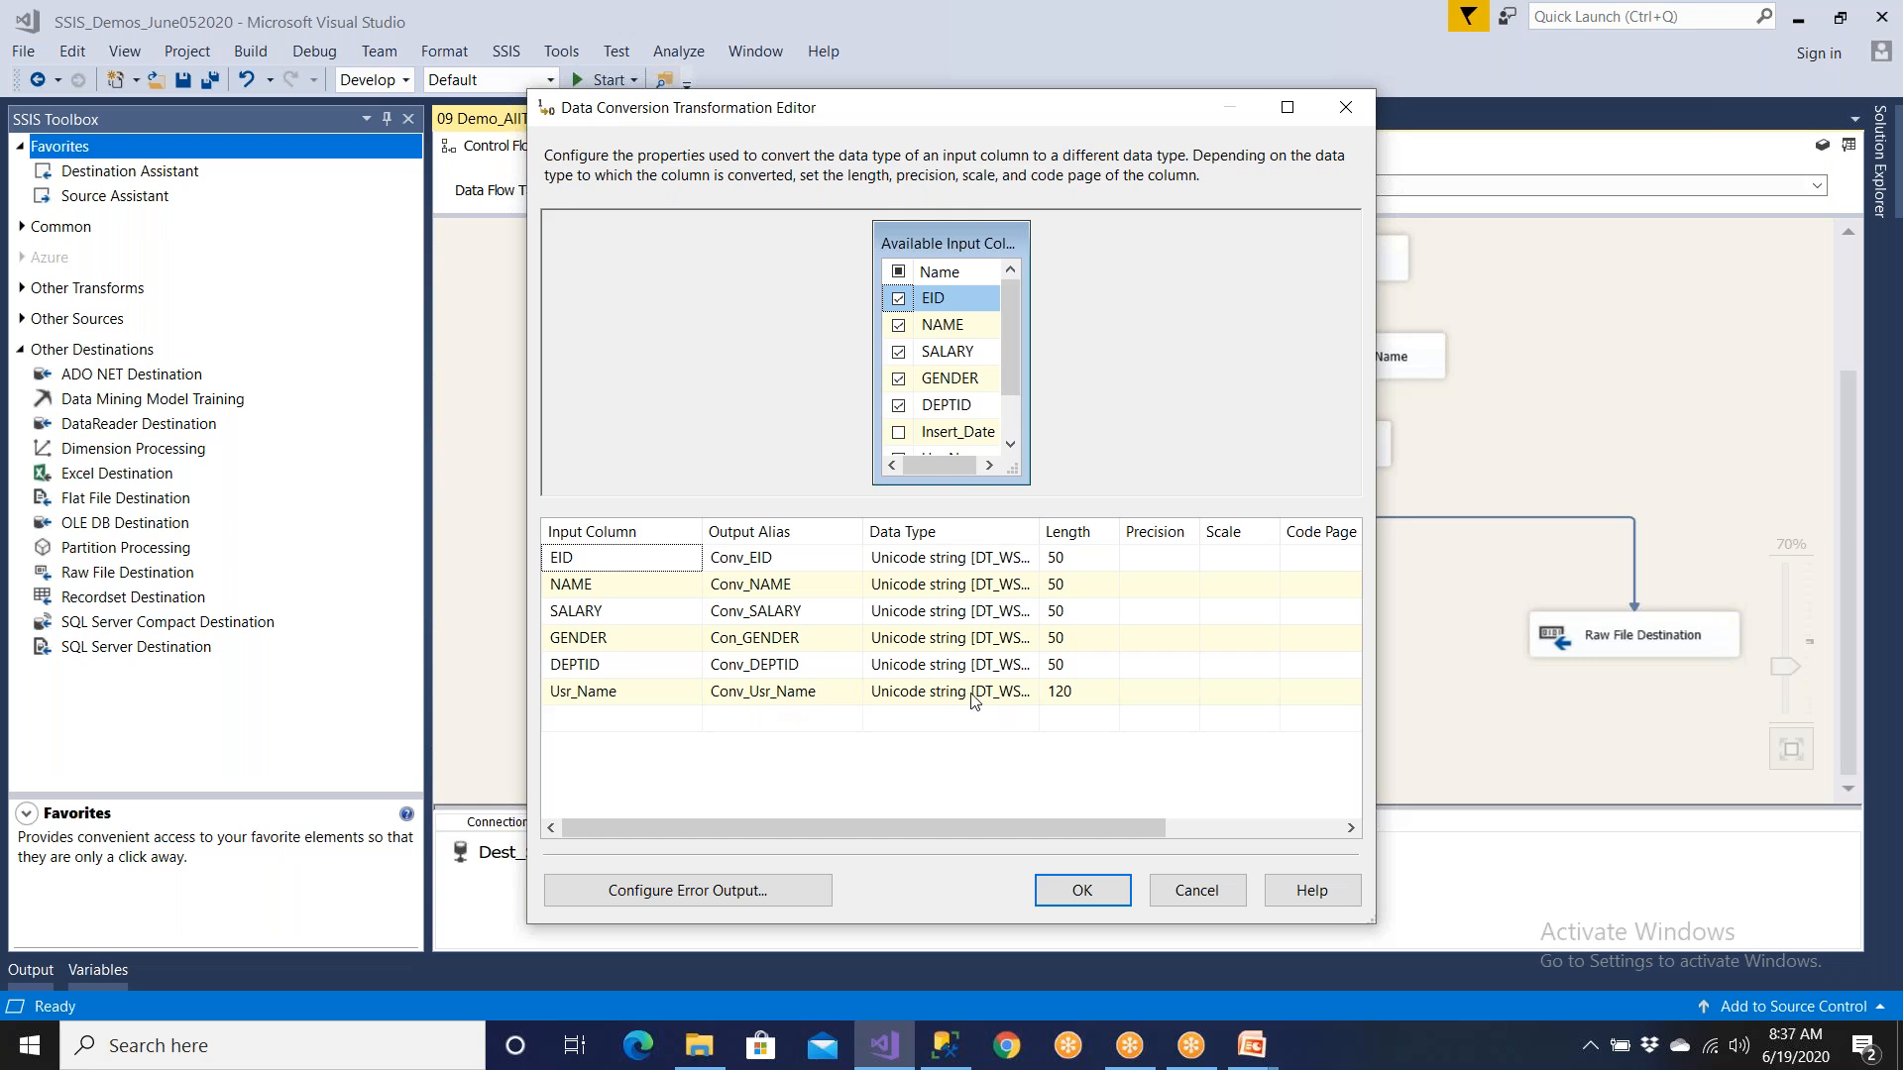
{"action": "key", "text": "super"}
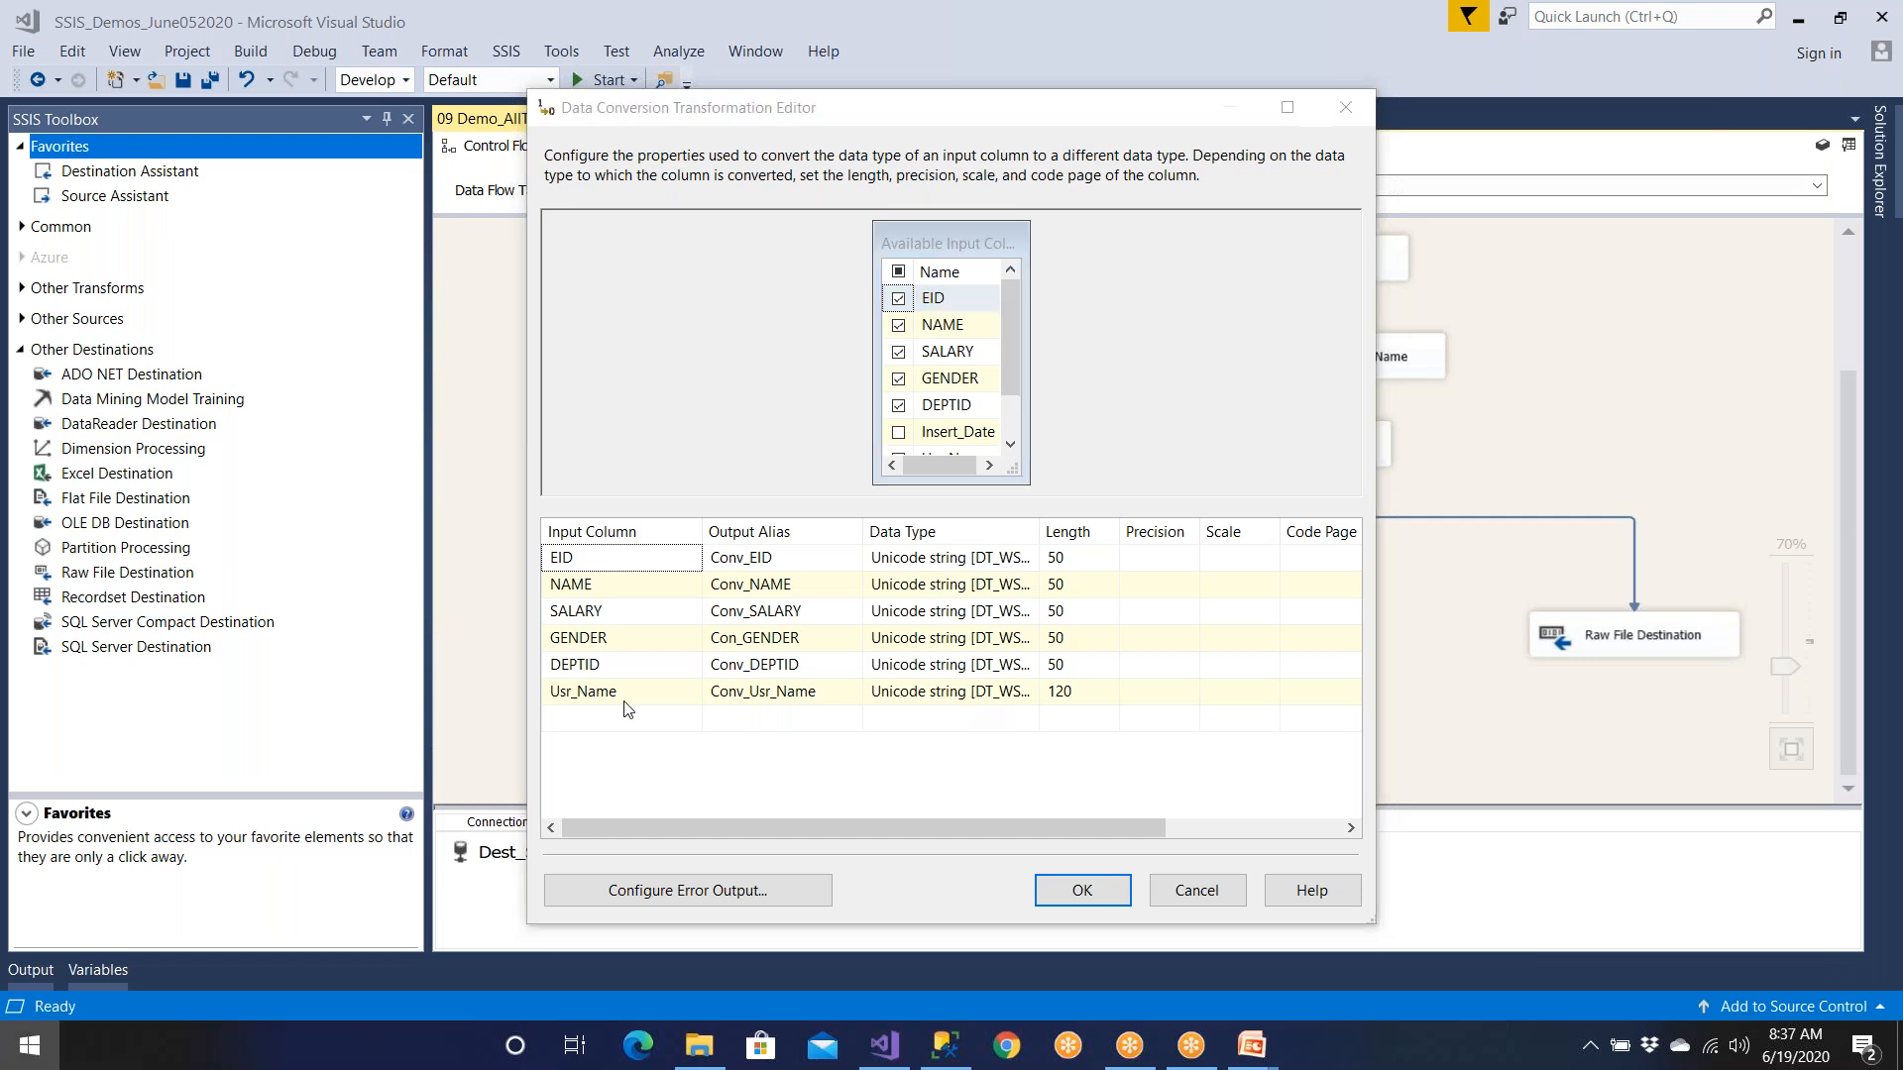
{"action": "left_click", "coordinate": [159, 733]}
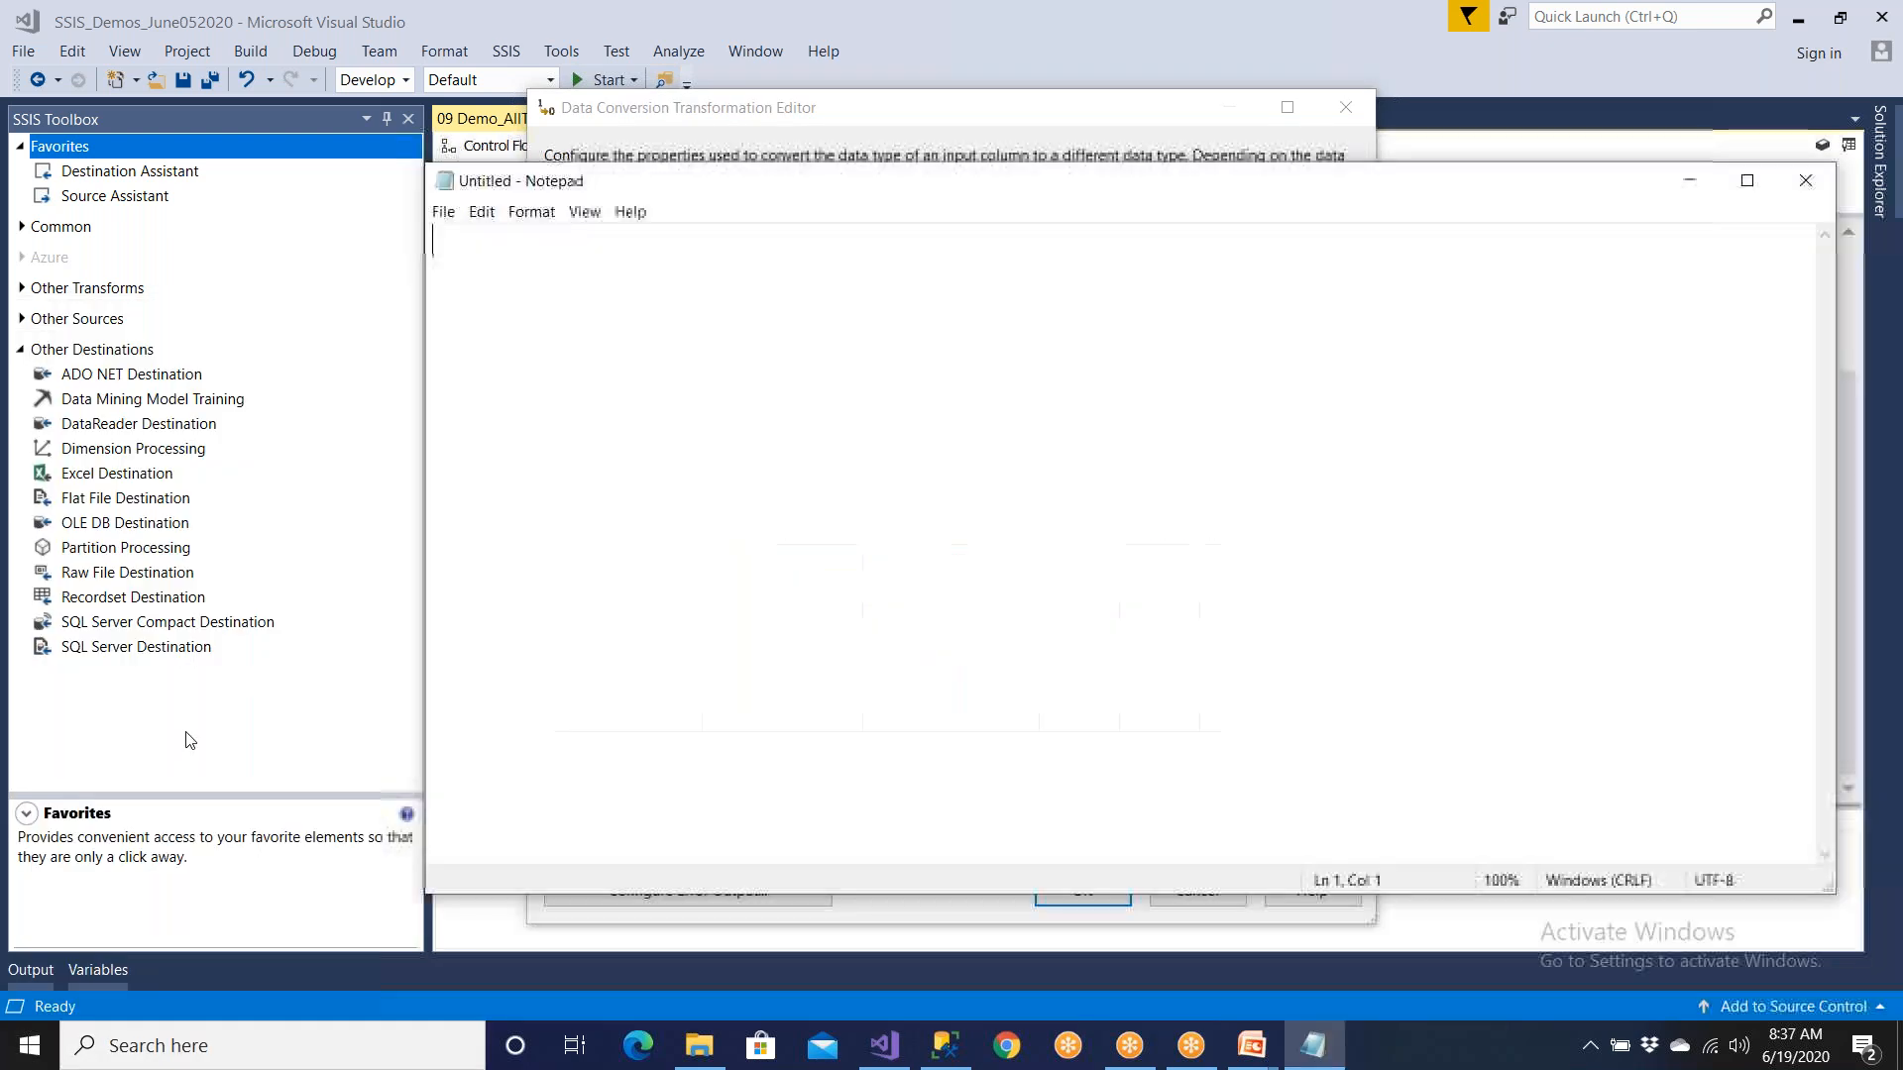
Step: Write the sample values "All La", "12" and "12/22/2020" on separate lines with a blank line between them
{"action": "type", "text": "All La"}
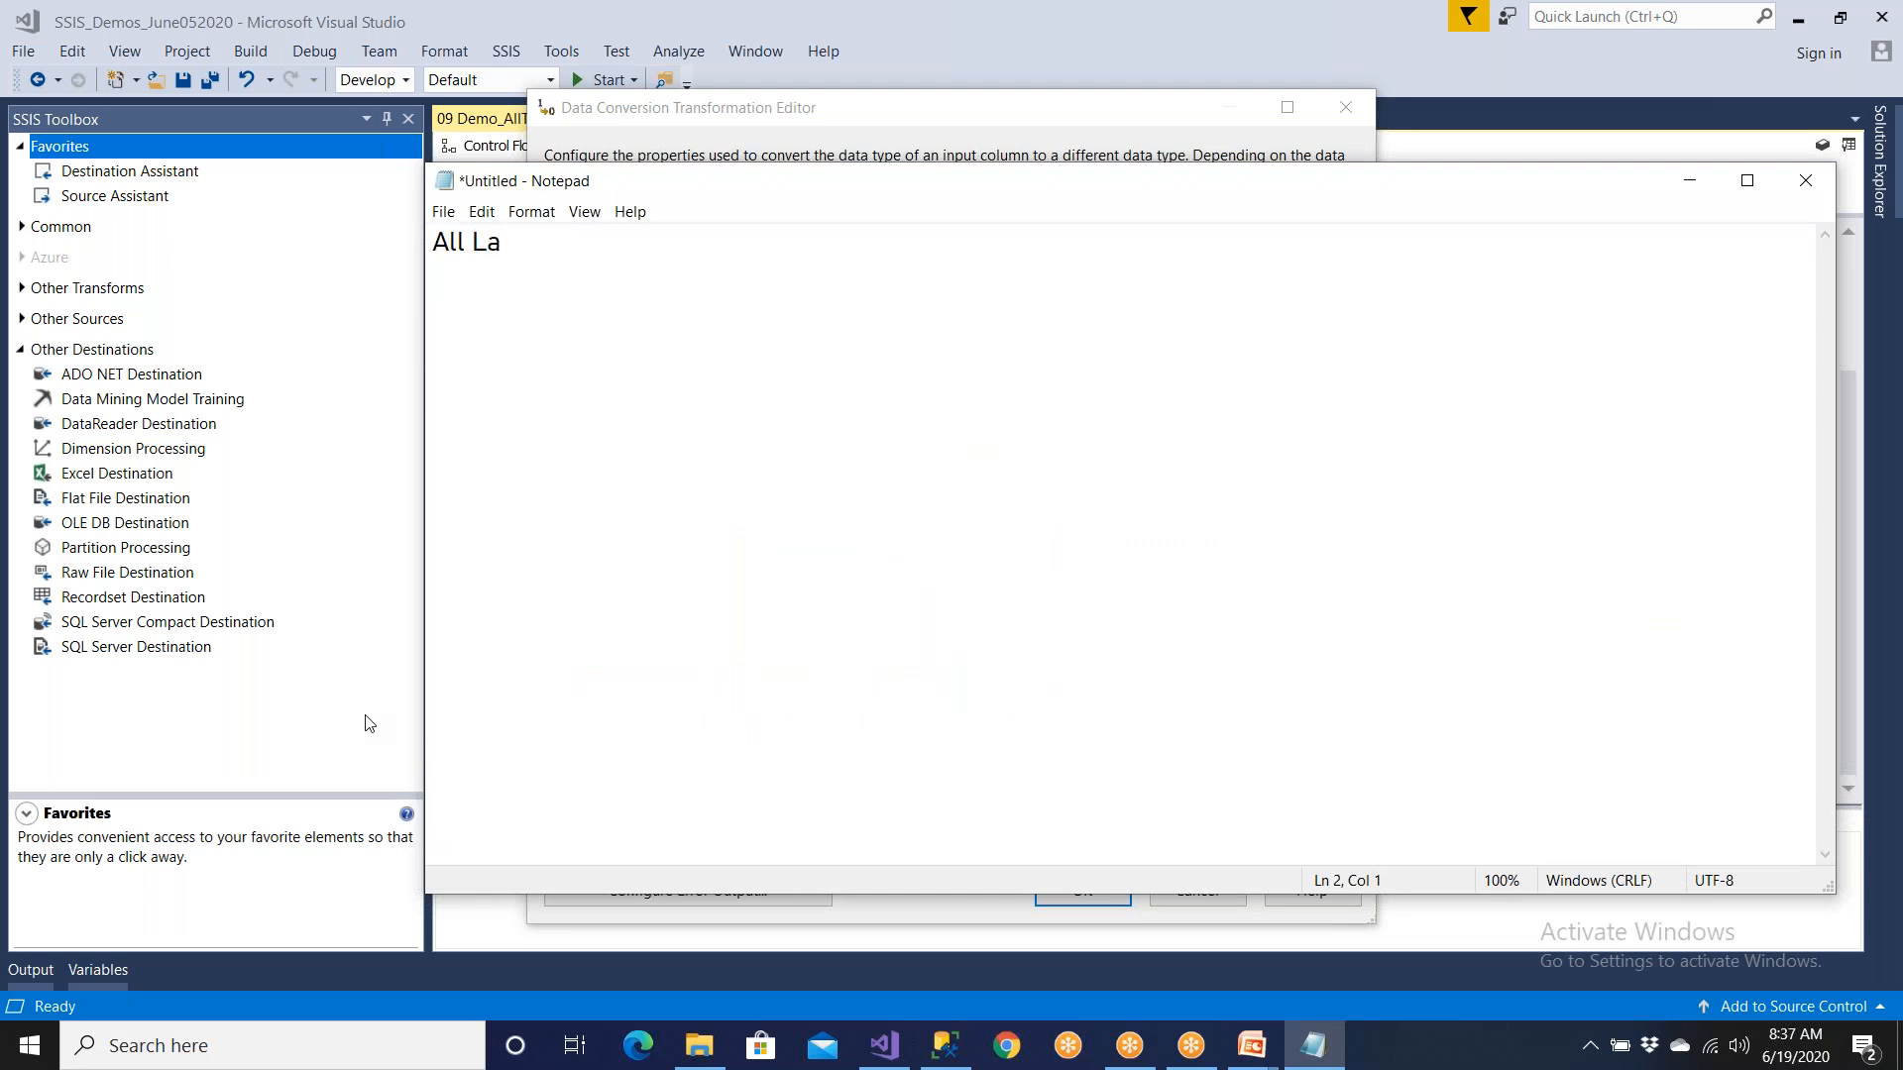
{"action": "key", "text": "Return"}
{"action": "type", "text": "12"}
{"action": "key", "text": "Return"}
{"action": "key", "text": "Return"}
{"action": "left_click", "coordinate": [473, 299]}
{"action": "left_click_drag", "start_coordinate": [473, 298], "coordinate": [397, 305]}
{"action": "left_click", "coordinate": [463, 305]}
{"action": "key", "text": "Return"}
{"action": "key", "text": "Return"}
{"action": "type", "text": "12/22/2020"}
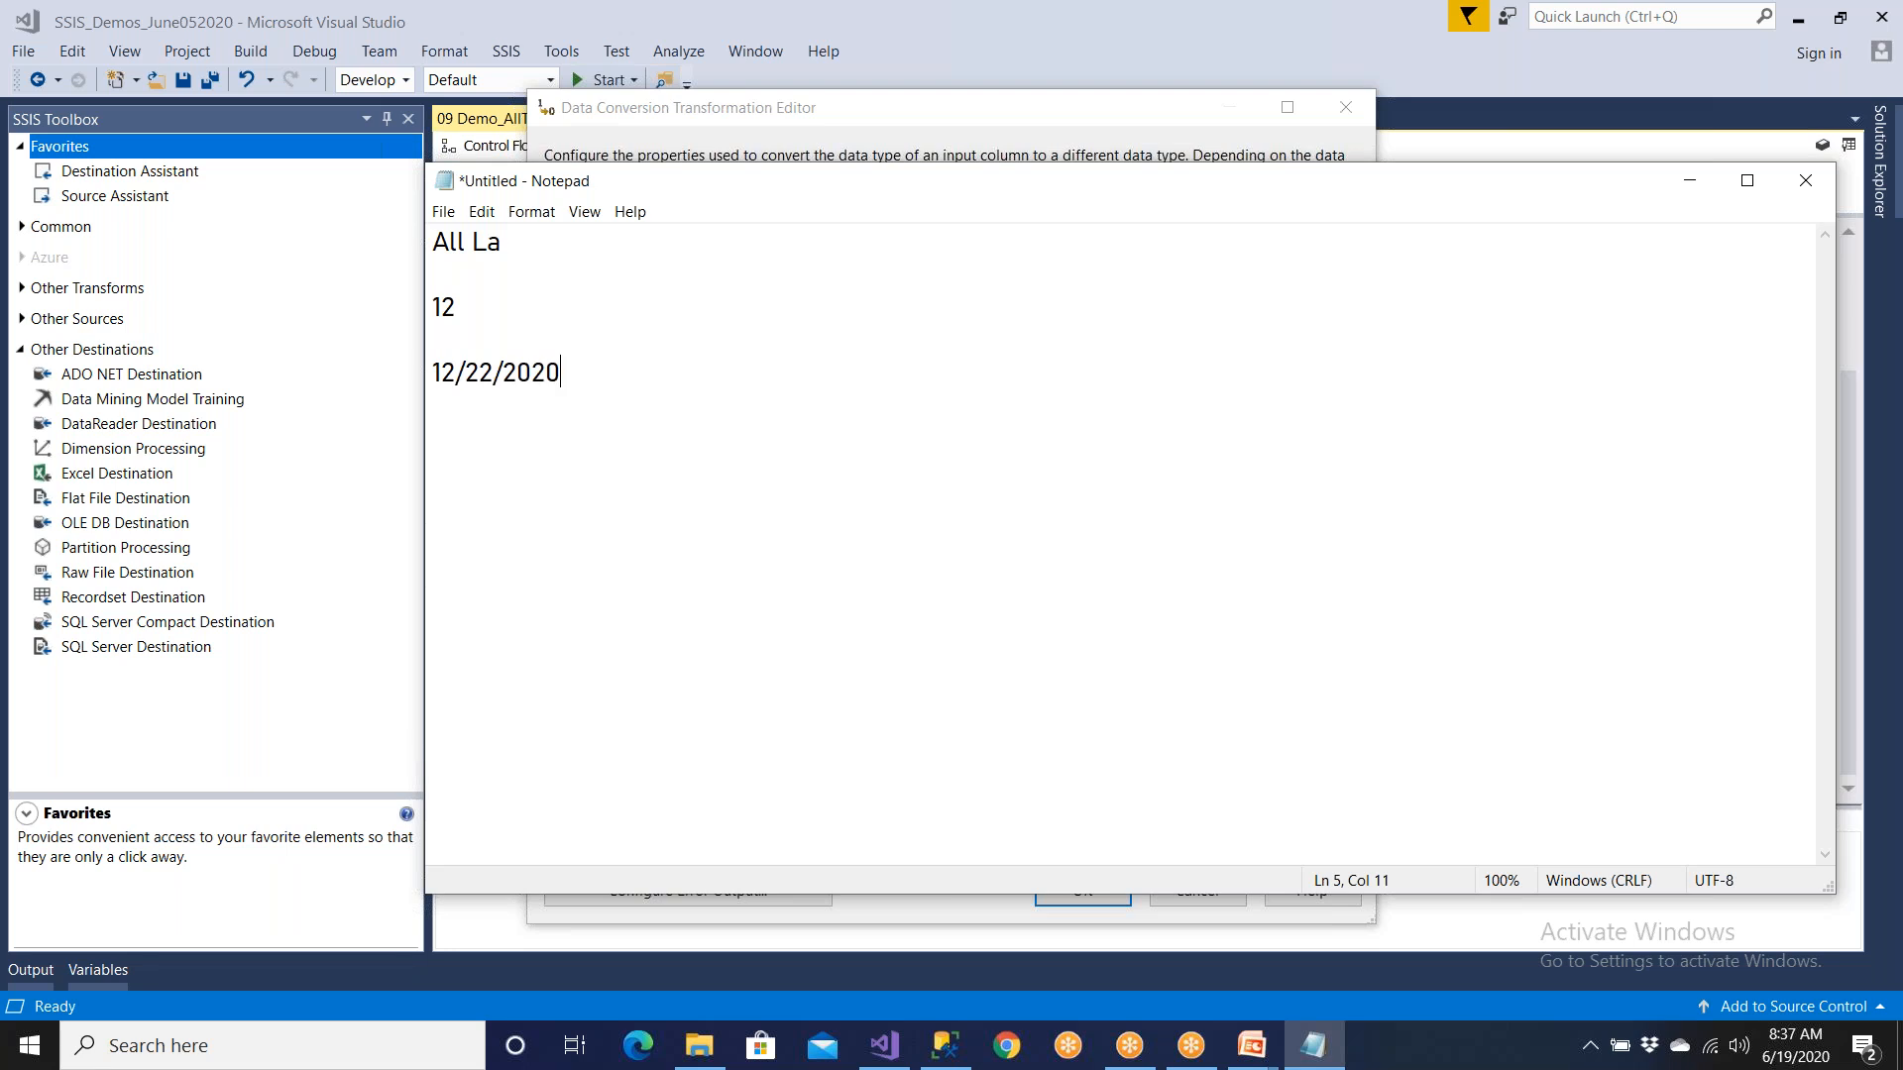
Step: Highlight the numeric and date sample lines in the note, and the year within the date
{"action": "left_click_drag", "start_coordinate": [566, 363], "coordinate": [350, 305]}
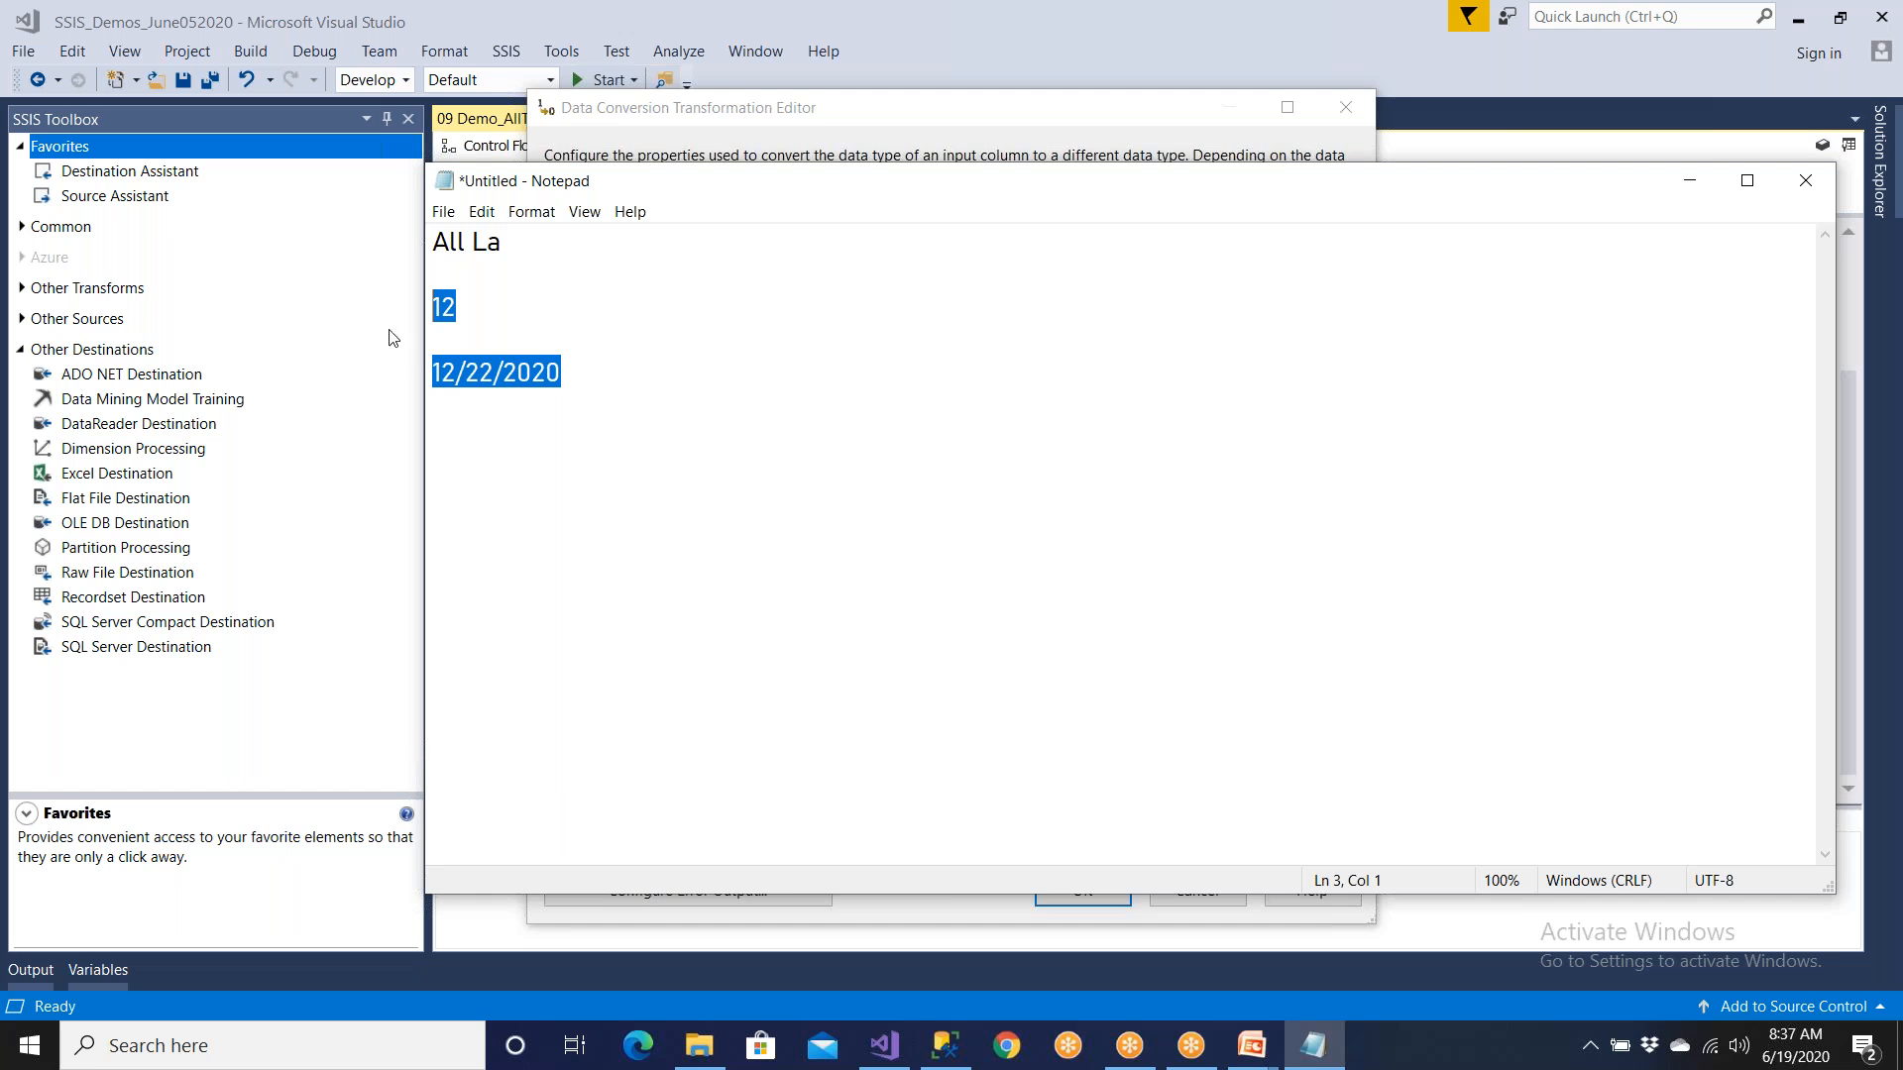
{"action": "left_click", "coordinate": [597, 559]}
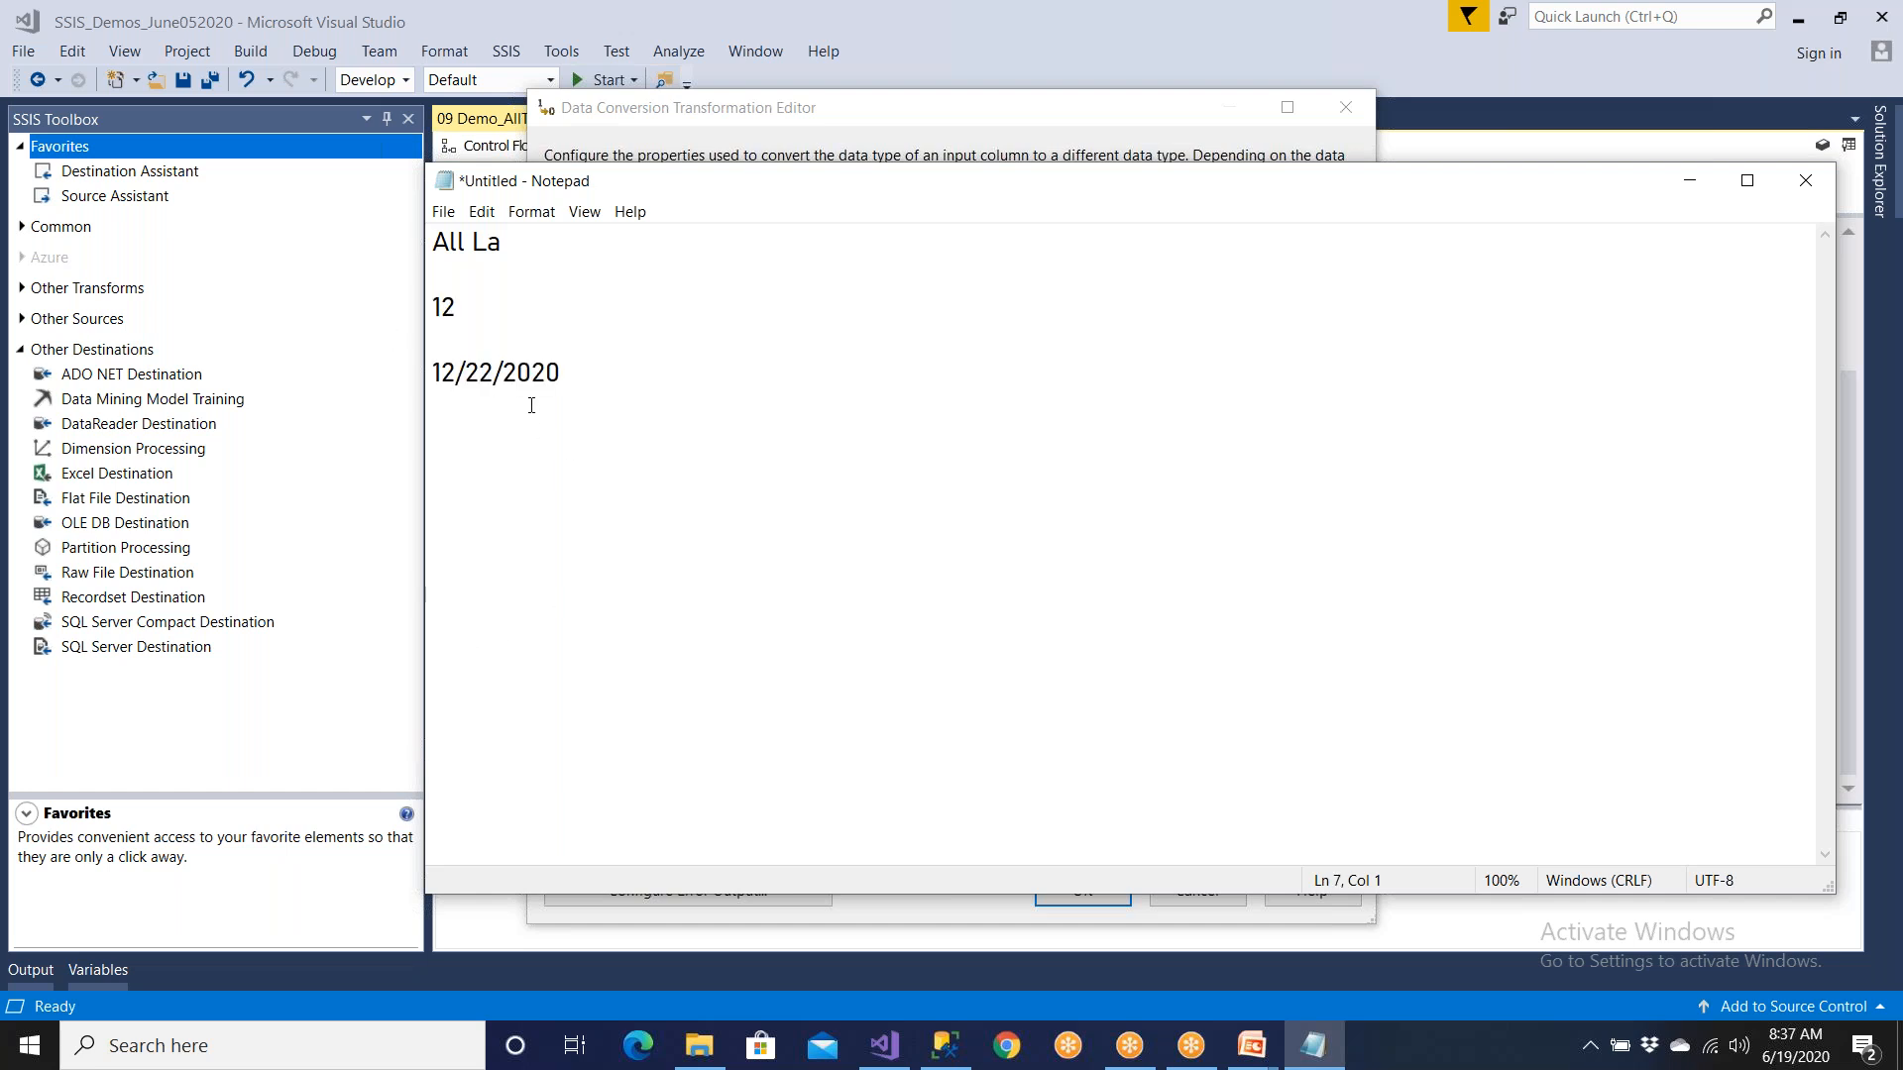
{"action": "left_click_drag", "start_coordinate": [502, 373], "coordinate": [576, 369]}
{"action": "left_click", "coordinate": [610, 374]}
{"action": "key", "text": "Down"}
{"action": "key", "text": "Down"}
{"action": "type", "text": "avbbj"}
{"action": "key", "text": "BackSpace"}
{"action": "key", "text": "BackSpace"}
{"action": "key", "text": "BackSpace"}
{"action": "key", "text": "BackSpace"}
{"action": "key", "text": "BackSpace"}
Step: Highlight the sample date, minimise Notepad, and accept the Data Conversion settings
{"action": "left_click_drag", "start_coordinate": [562, 376], "coordinate": [434, 369]}
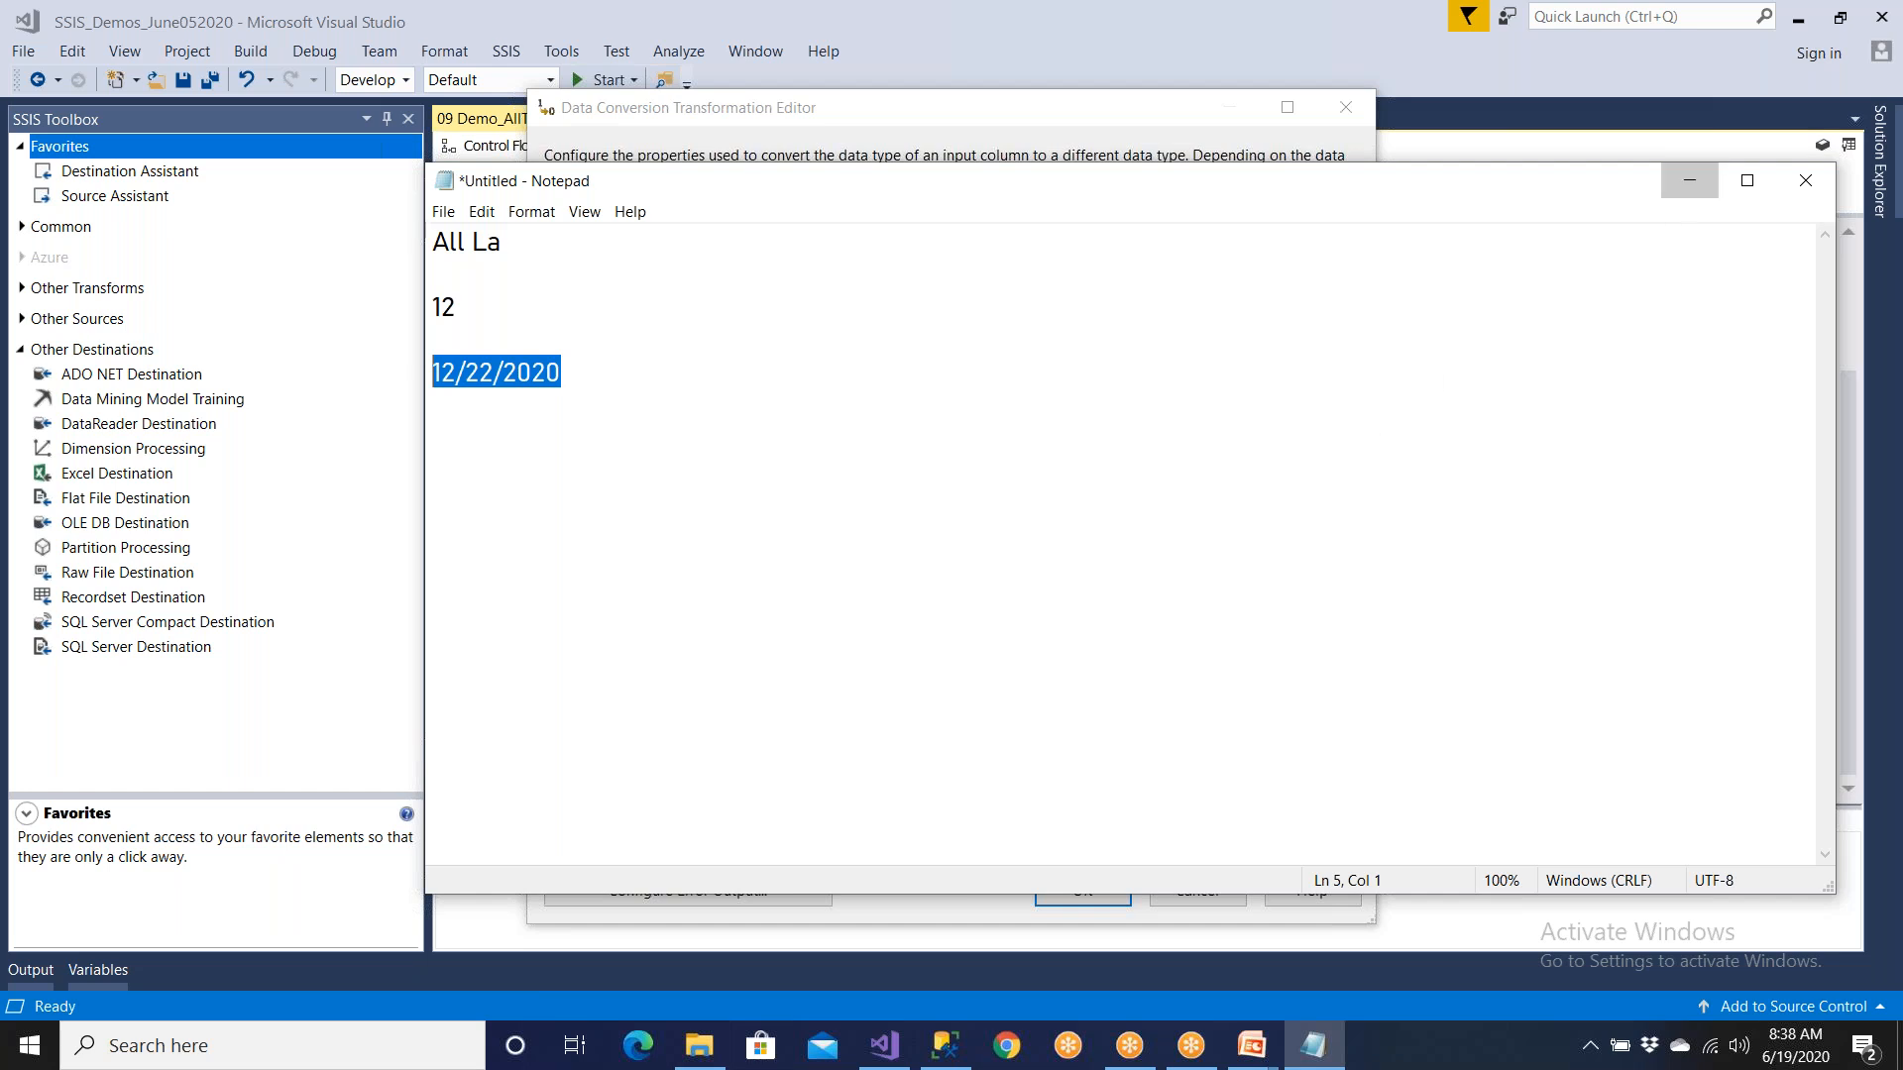
{"action": "left_click", "coordinate": [1690, 179]}
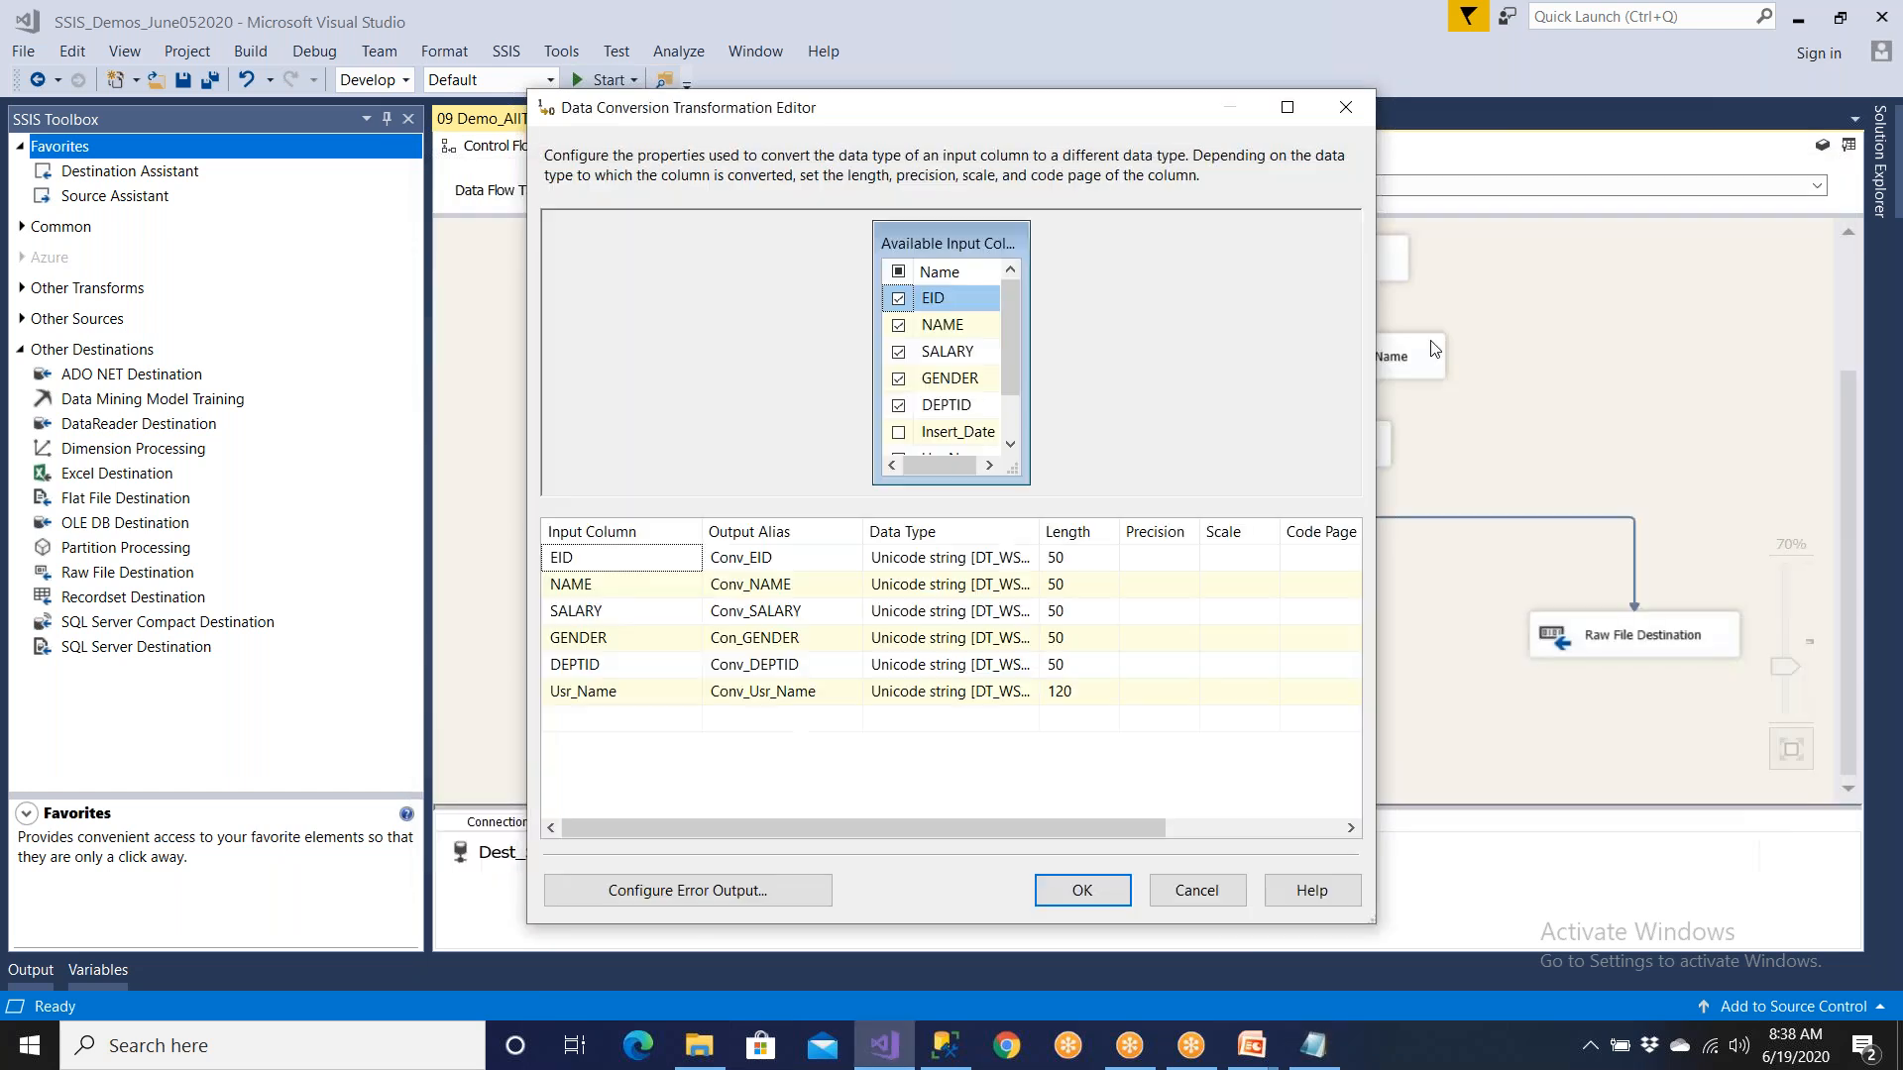
{"action": "left_click", "coordinate": [1115, 894]}
Step: Review the column mapping of the Flat File Source and cancel its editor
{"action": "scroll", "coordinate": [771, 397], "scroll_direction": "up", "scroll_amount": 3}
{"action": "left_click", "coordinate": [717, 298]}
{"action": "double_click", "coordinate": [717, 297]}
{"action": "left_click", "coordinate": [583, 267]}
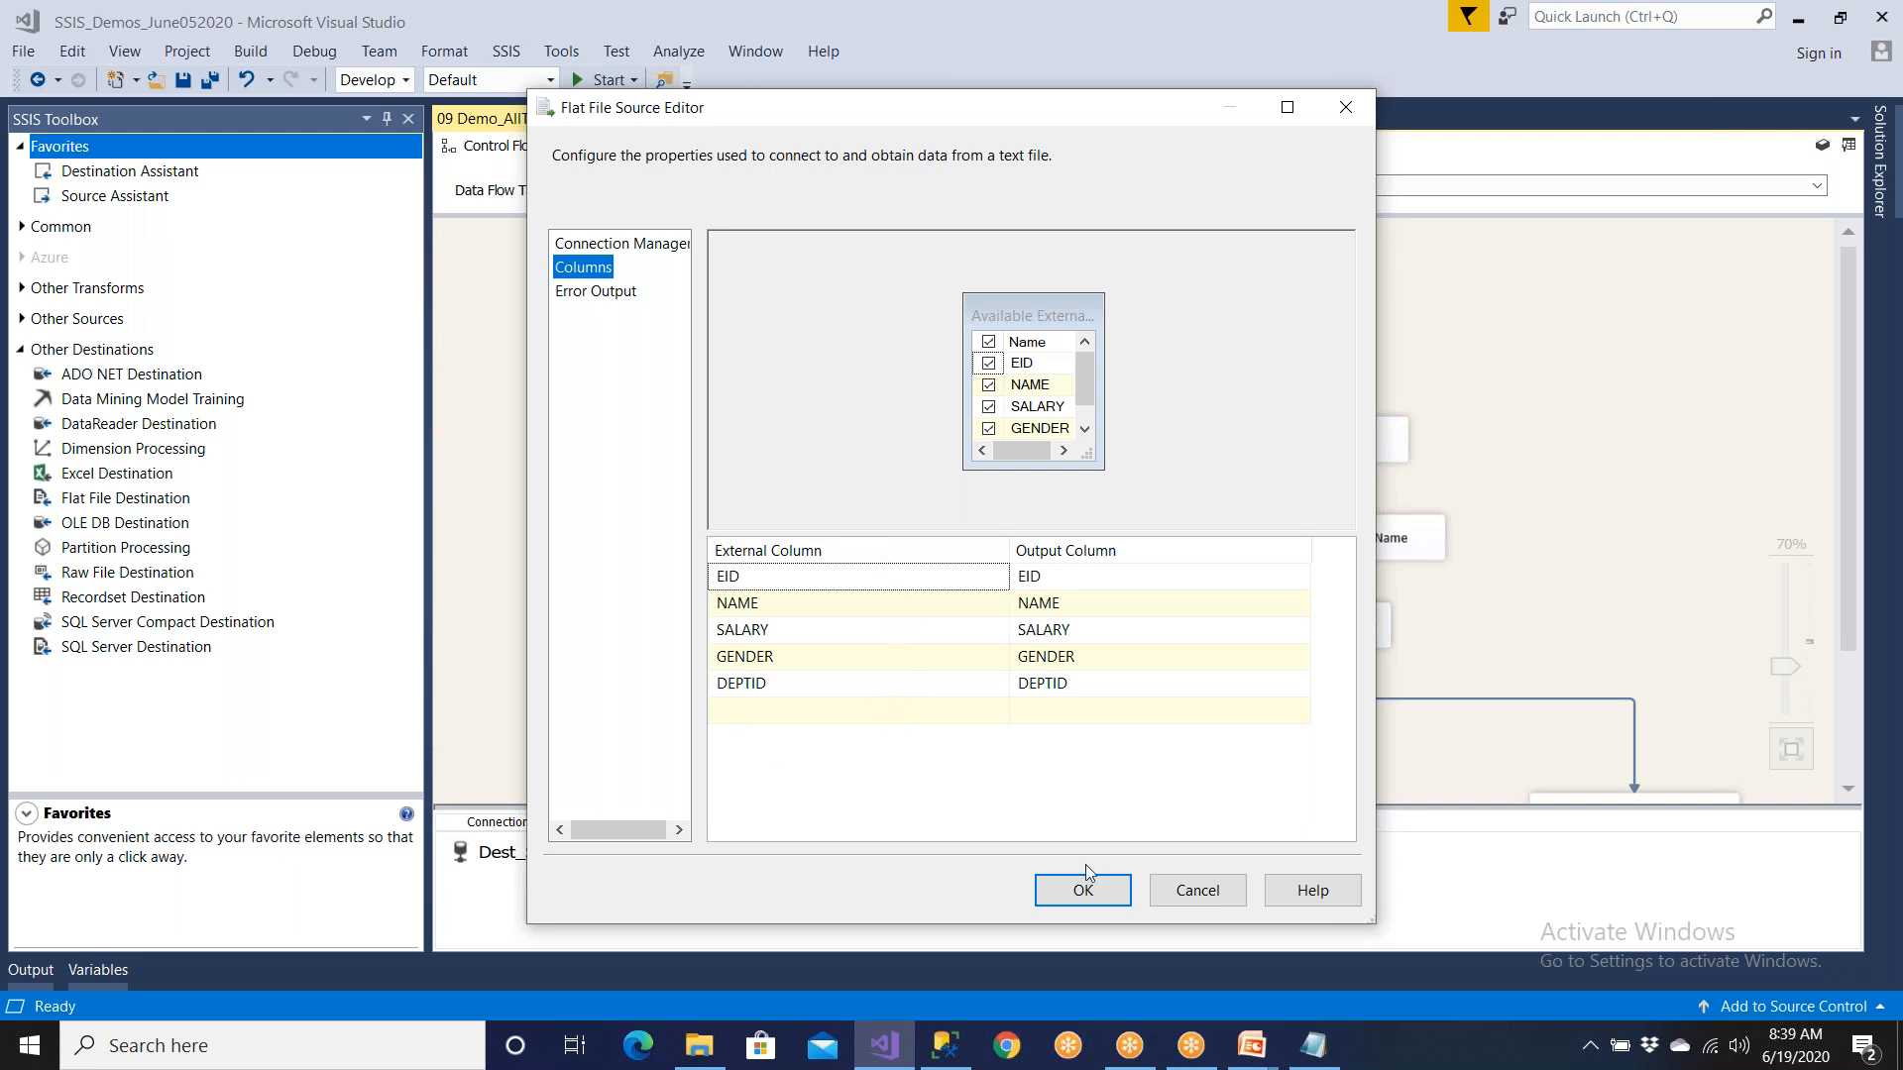
{"action": "left_click", "coordinate": [1157, 892]}
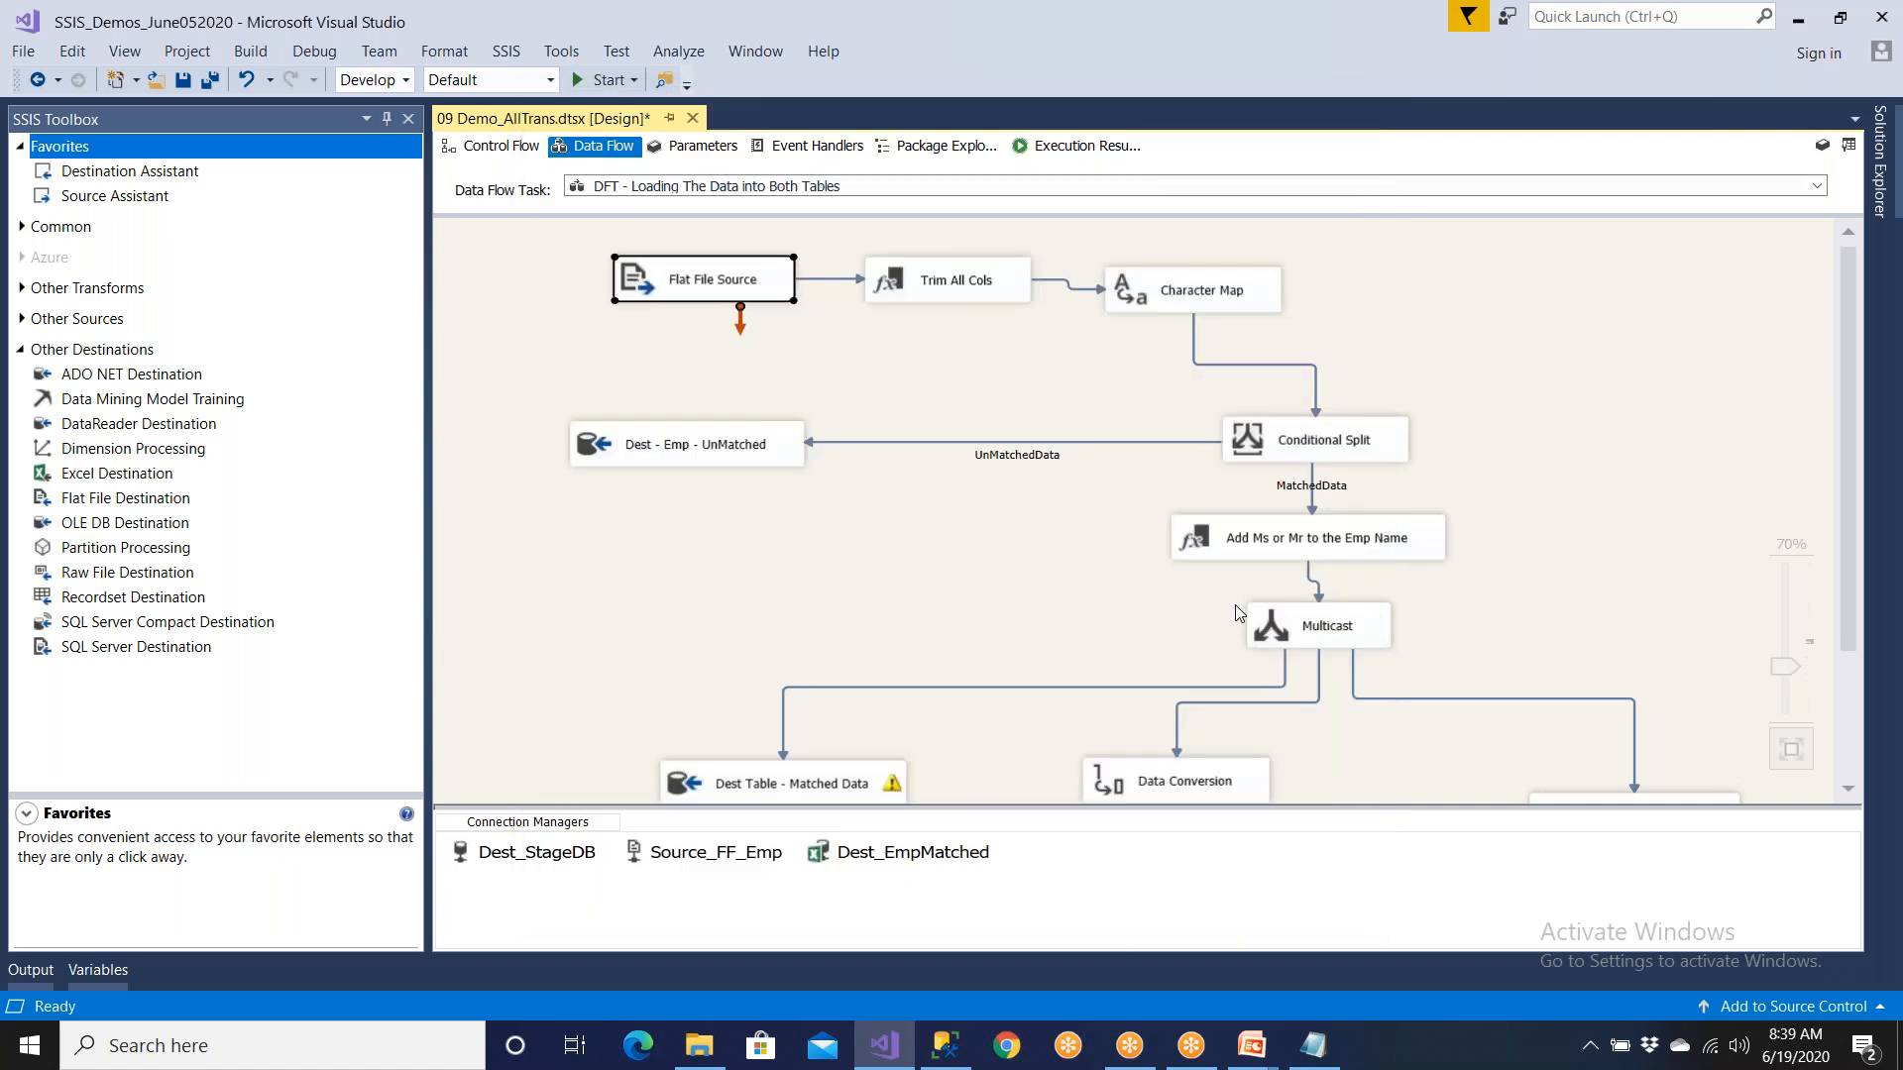
Step: Review the derived columns of Add Ms or Mr to the Emp Name, highlighting Insert_Date, and cancel the editor
{"action": "double_click", "coordinate": [1353, 540]}
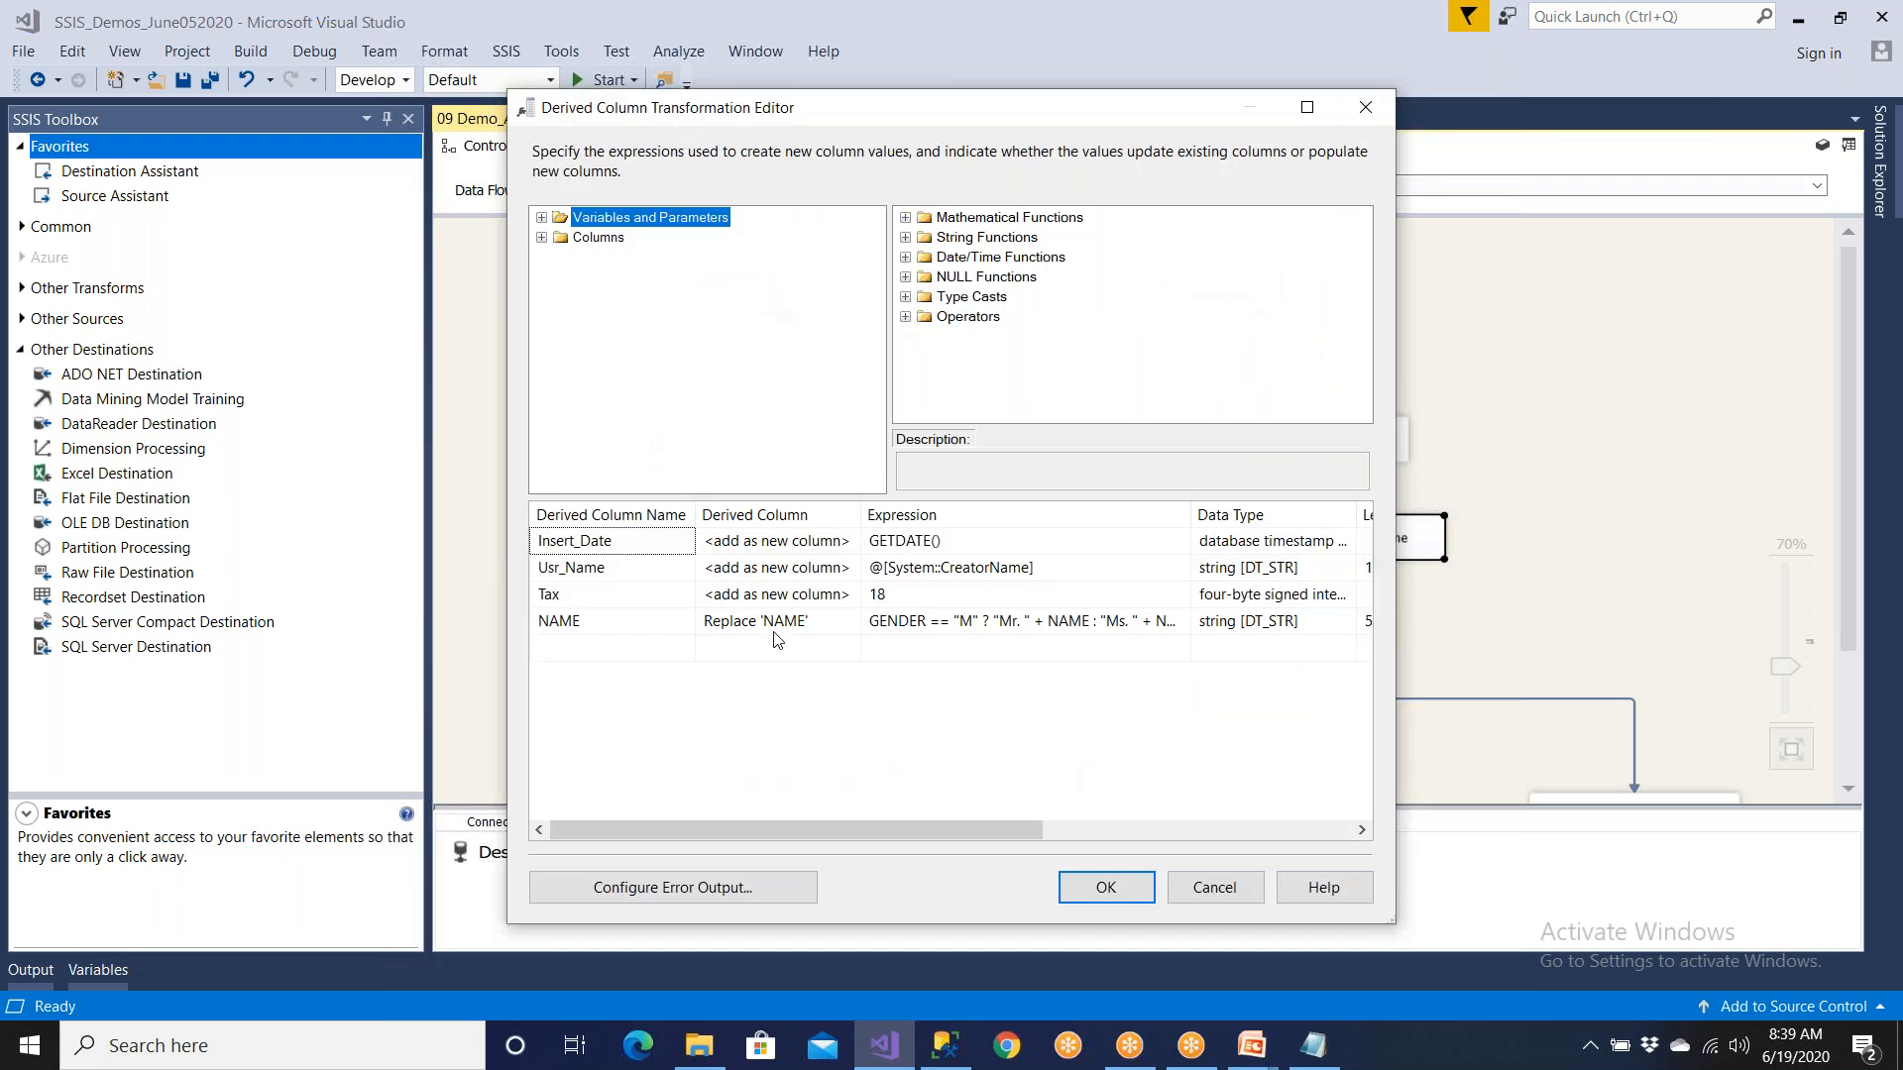
{"action": "left_click", "coordinate": [607, 553]}
{"action": "left_click", "coordinate": [608, 554]}
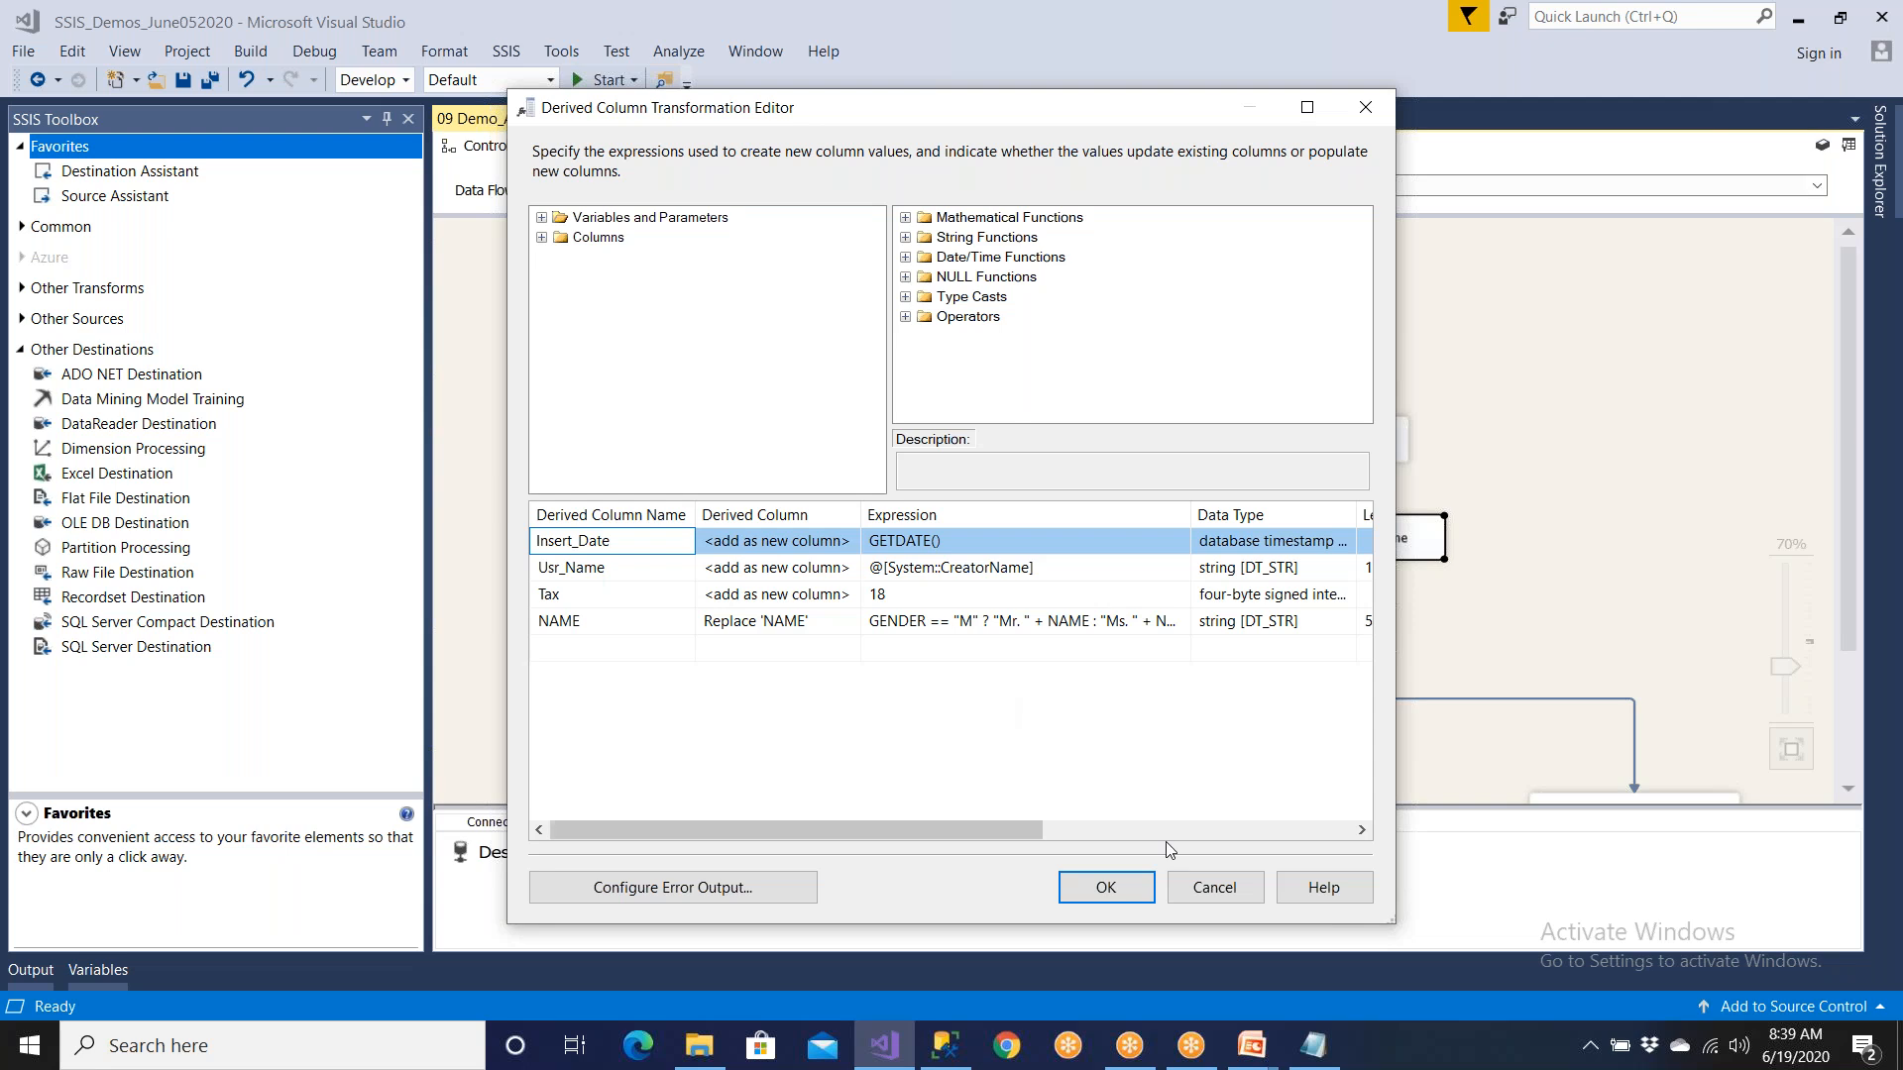
{"action": "left_click", "coordinate": [1215, 888]}
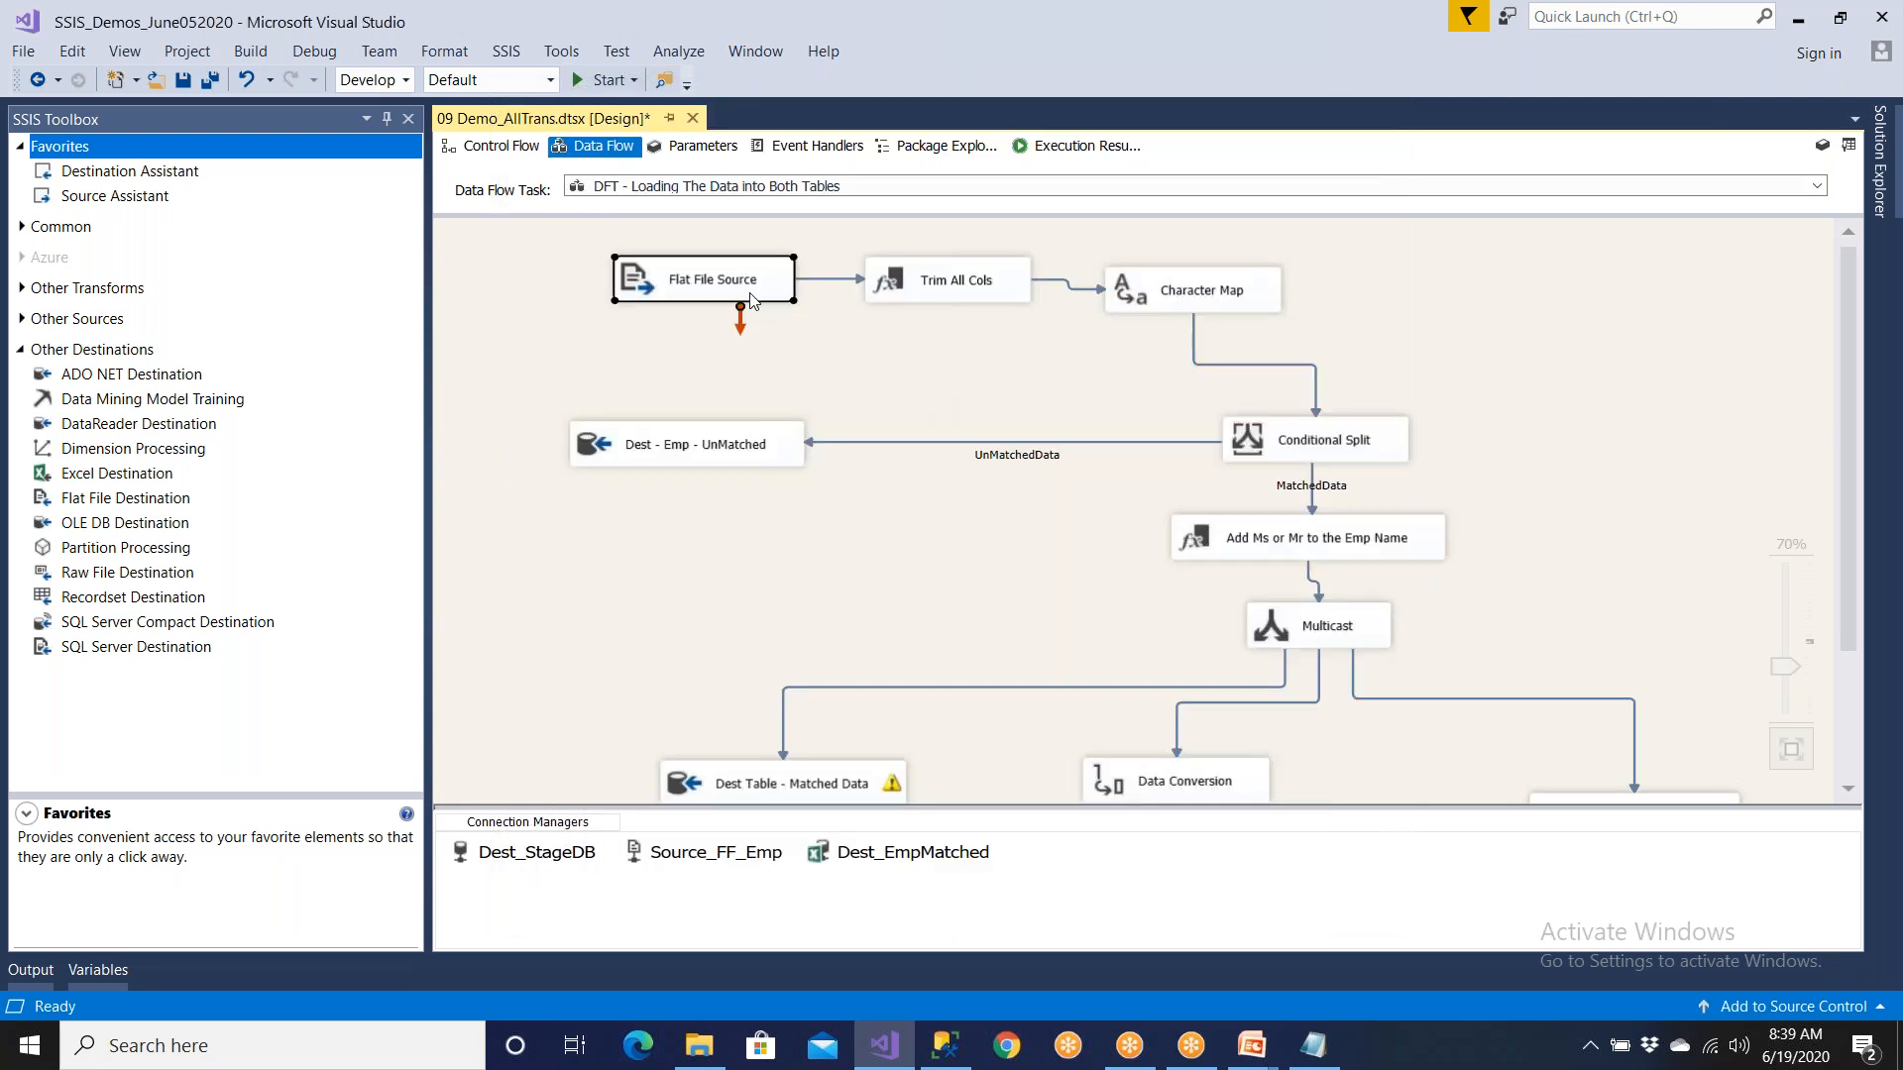
Step: Check the Flat File Source columns again, highlighting the DEPTID row, and cancel the editor
{"action": "double_click", "coordinate": [750, 300]}
{"action": "left_click", "coordinate": [590, 268]}
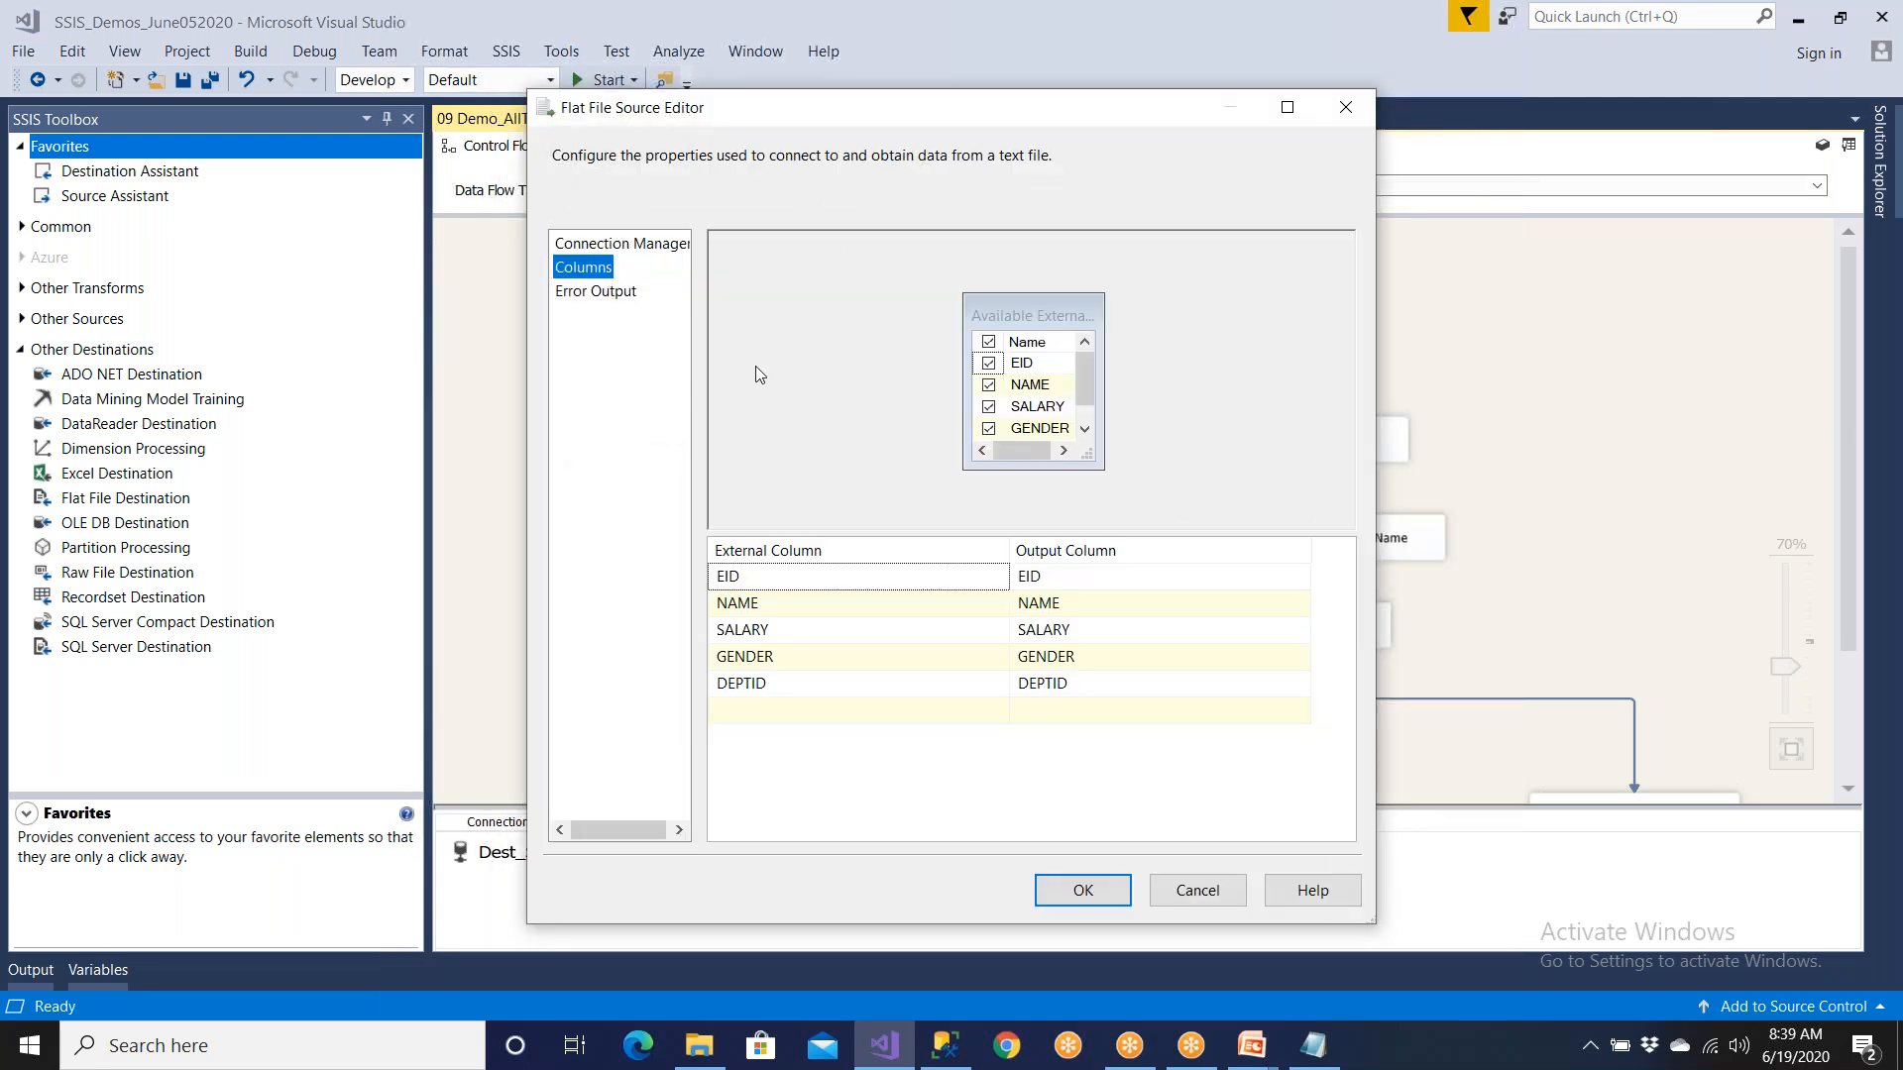
{"action": "left_click", "coordinate": [767, 691]}
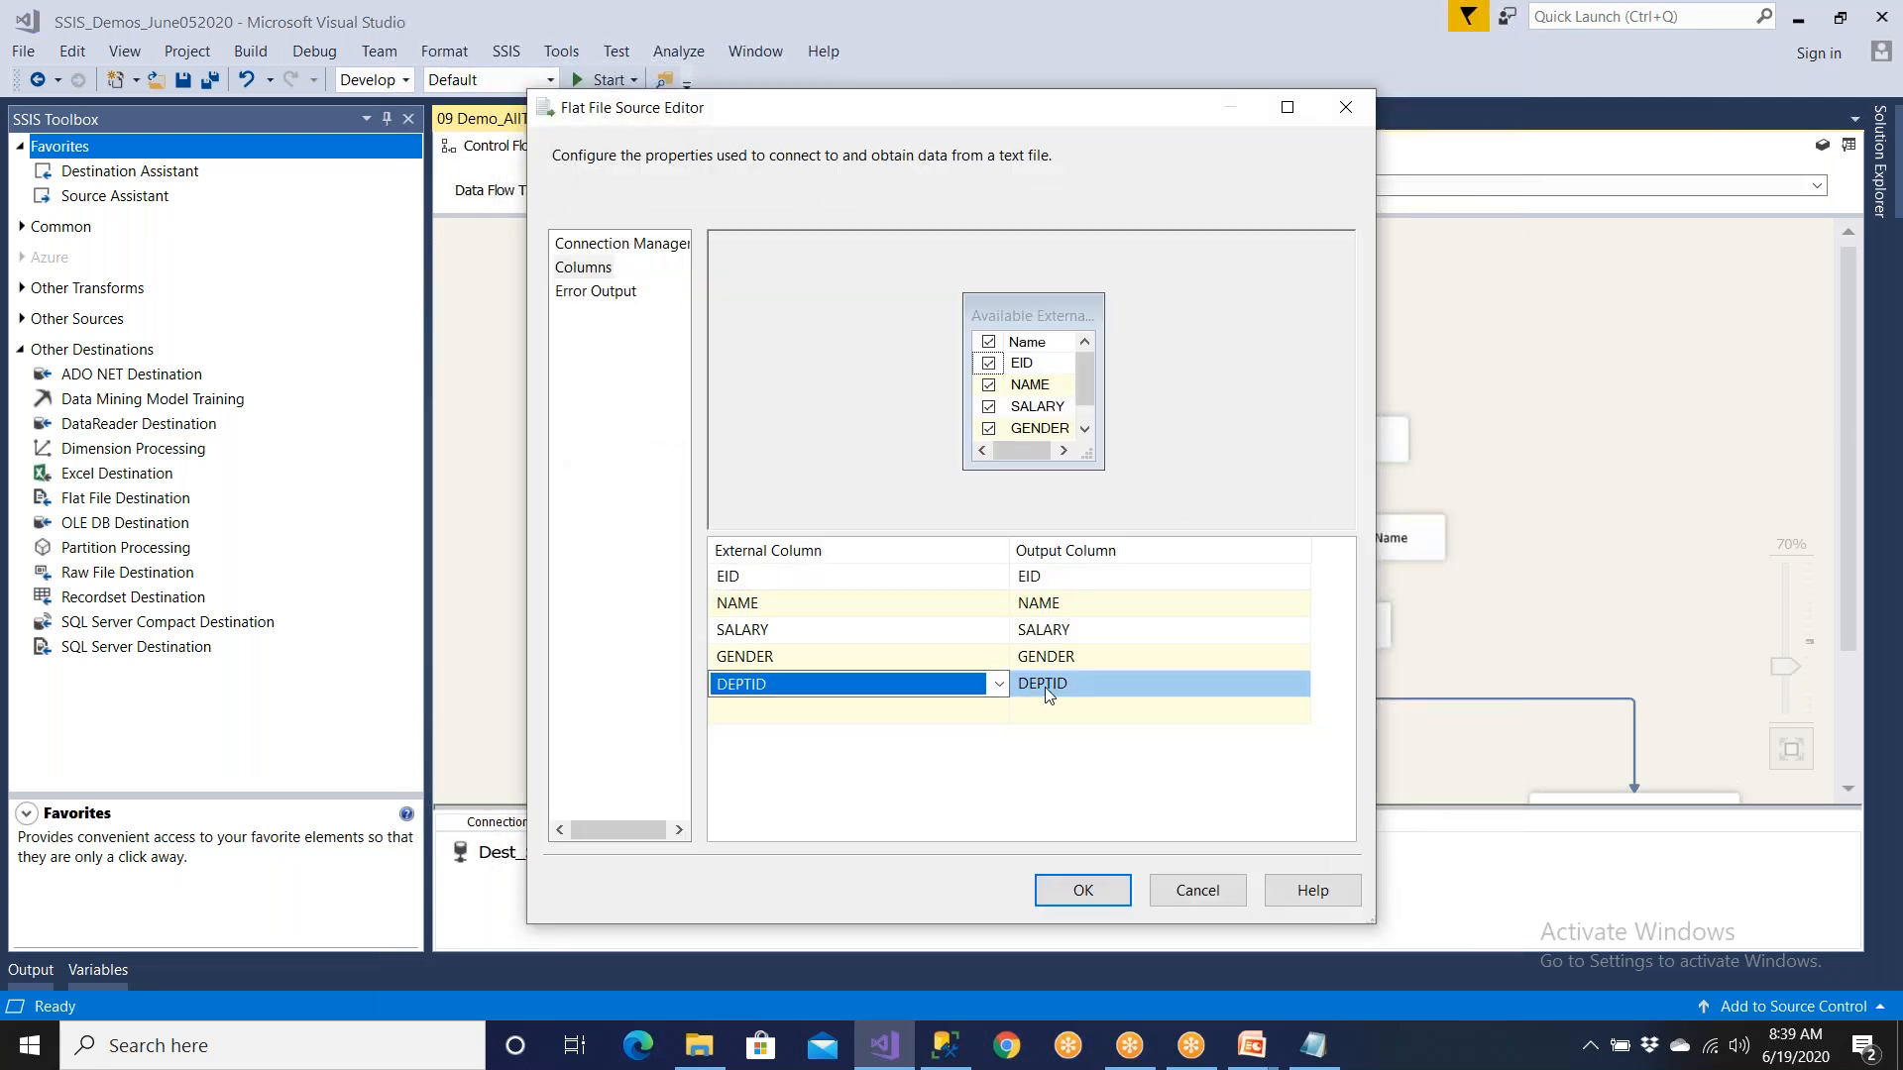
{"action": "left_click", "coordinate": [1197, 890]}
Step: Open Emp.txt from the SSISSourceData folder on drive D in File Explorer, examine its employee records, and close it
{"action": "left_click", "coordinate": [700, 1047]}
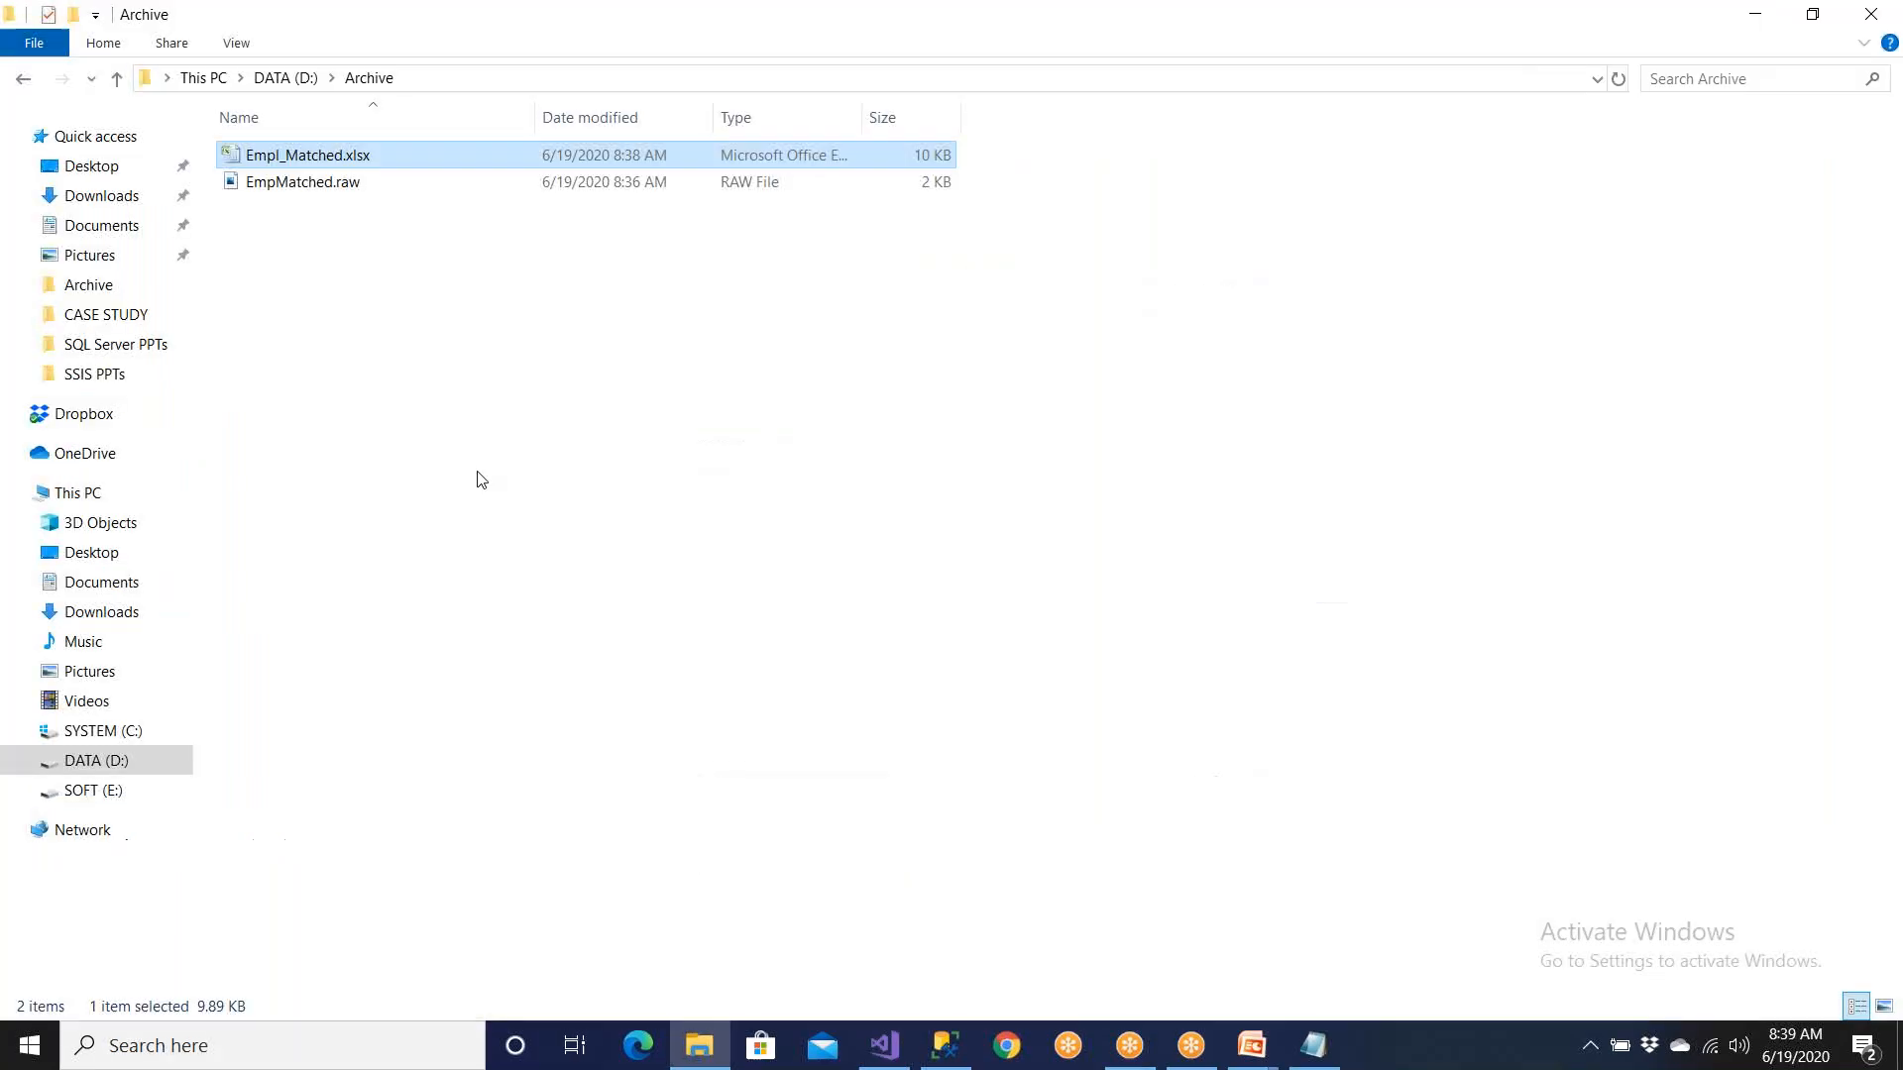
{"action": "left_click", "coordinate": [145, 758]}
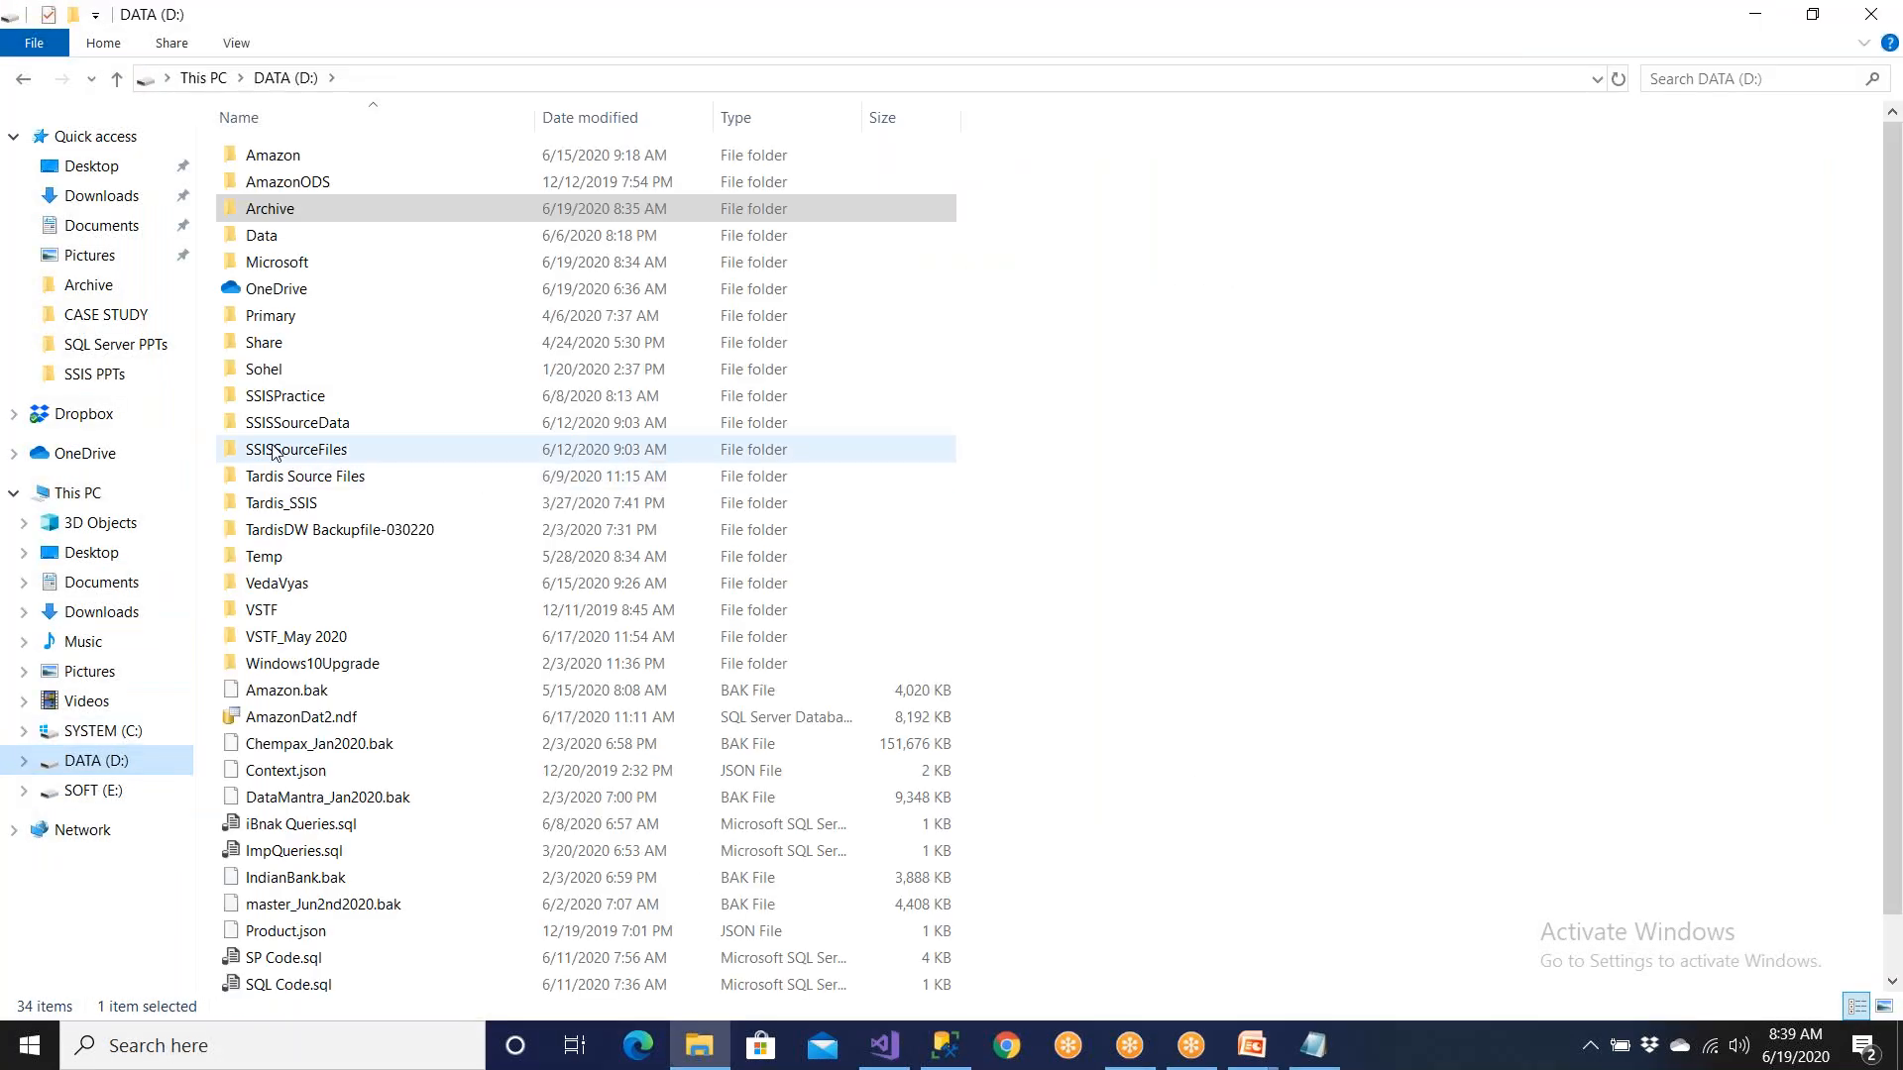
{"action": "left_click", "coordinate": [293, 426]}
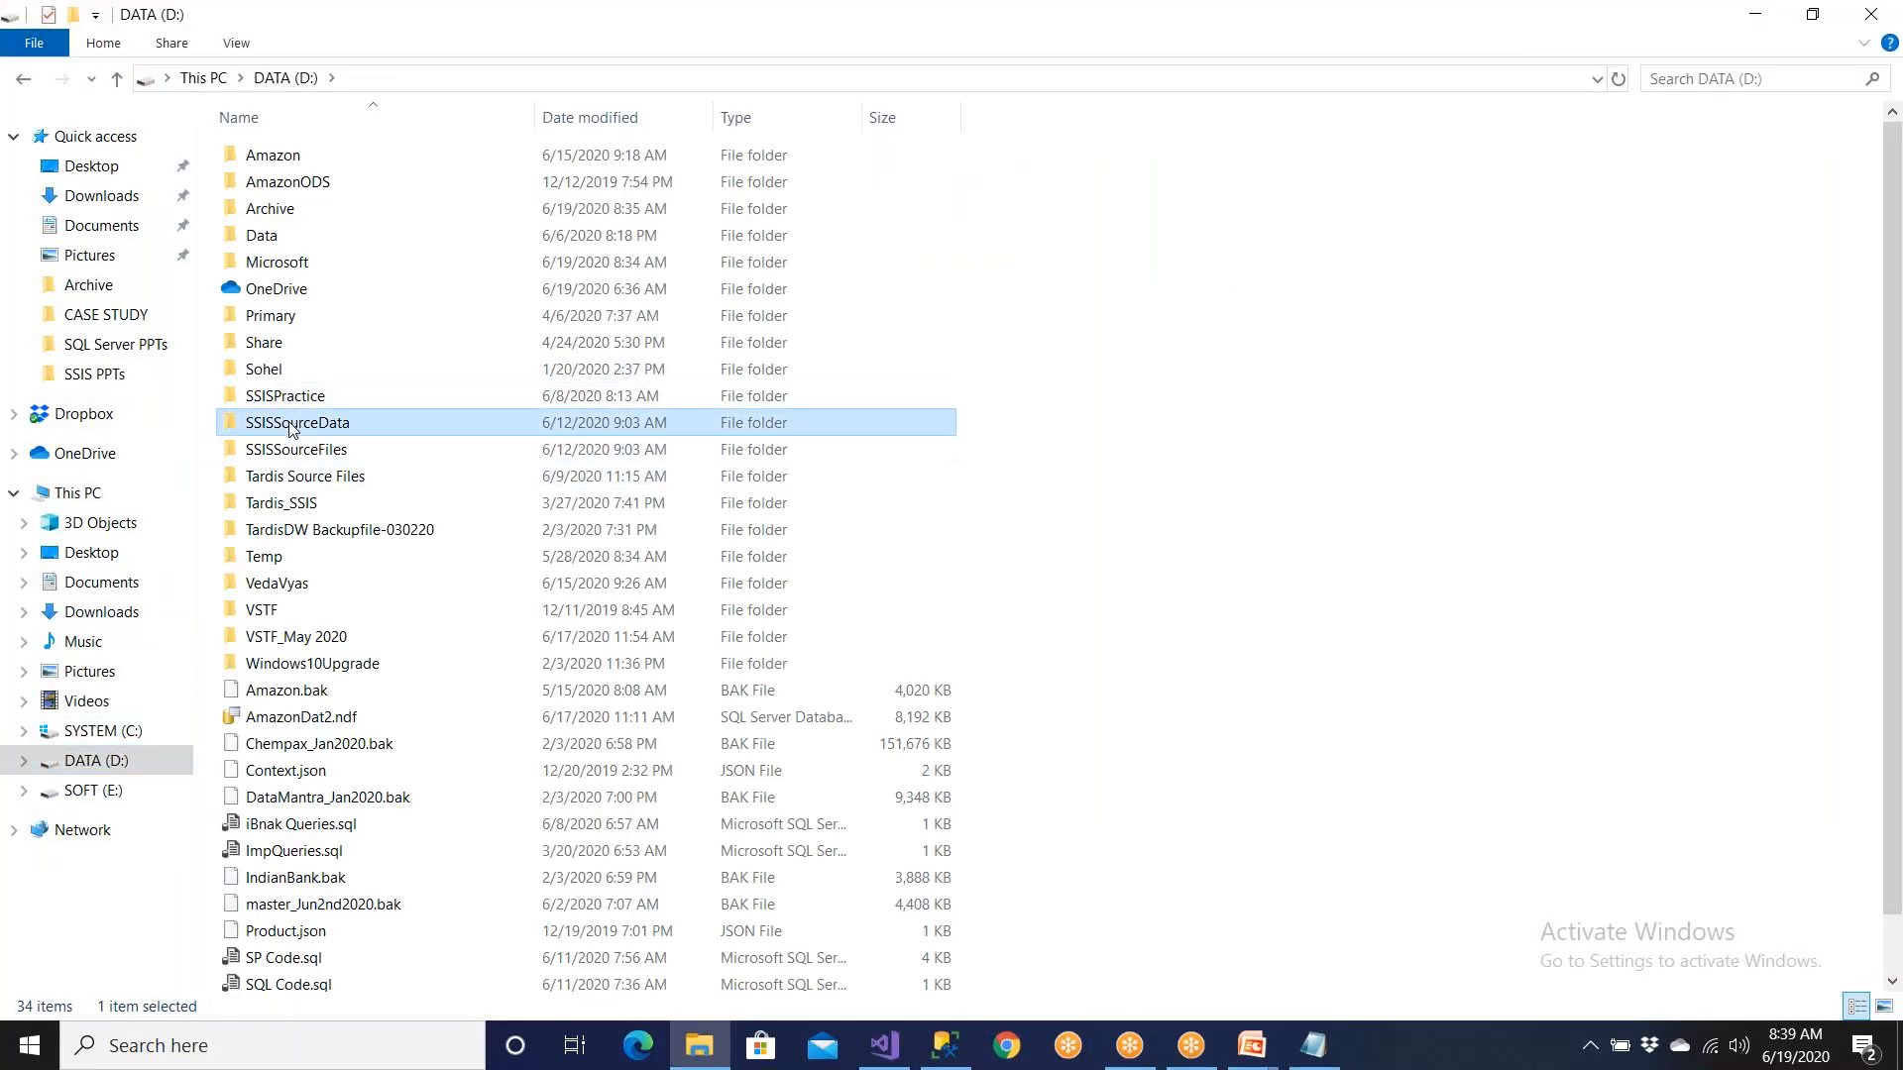
{"action": "double_click", "coordinate": [292, 426]}
{"action": "double_click", "coordinate": [302, 211]}
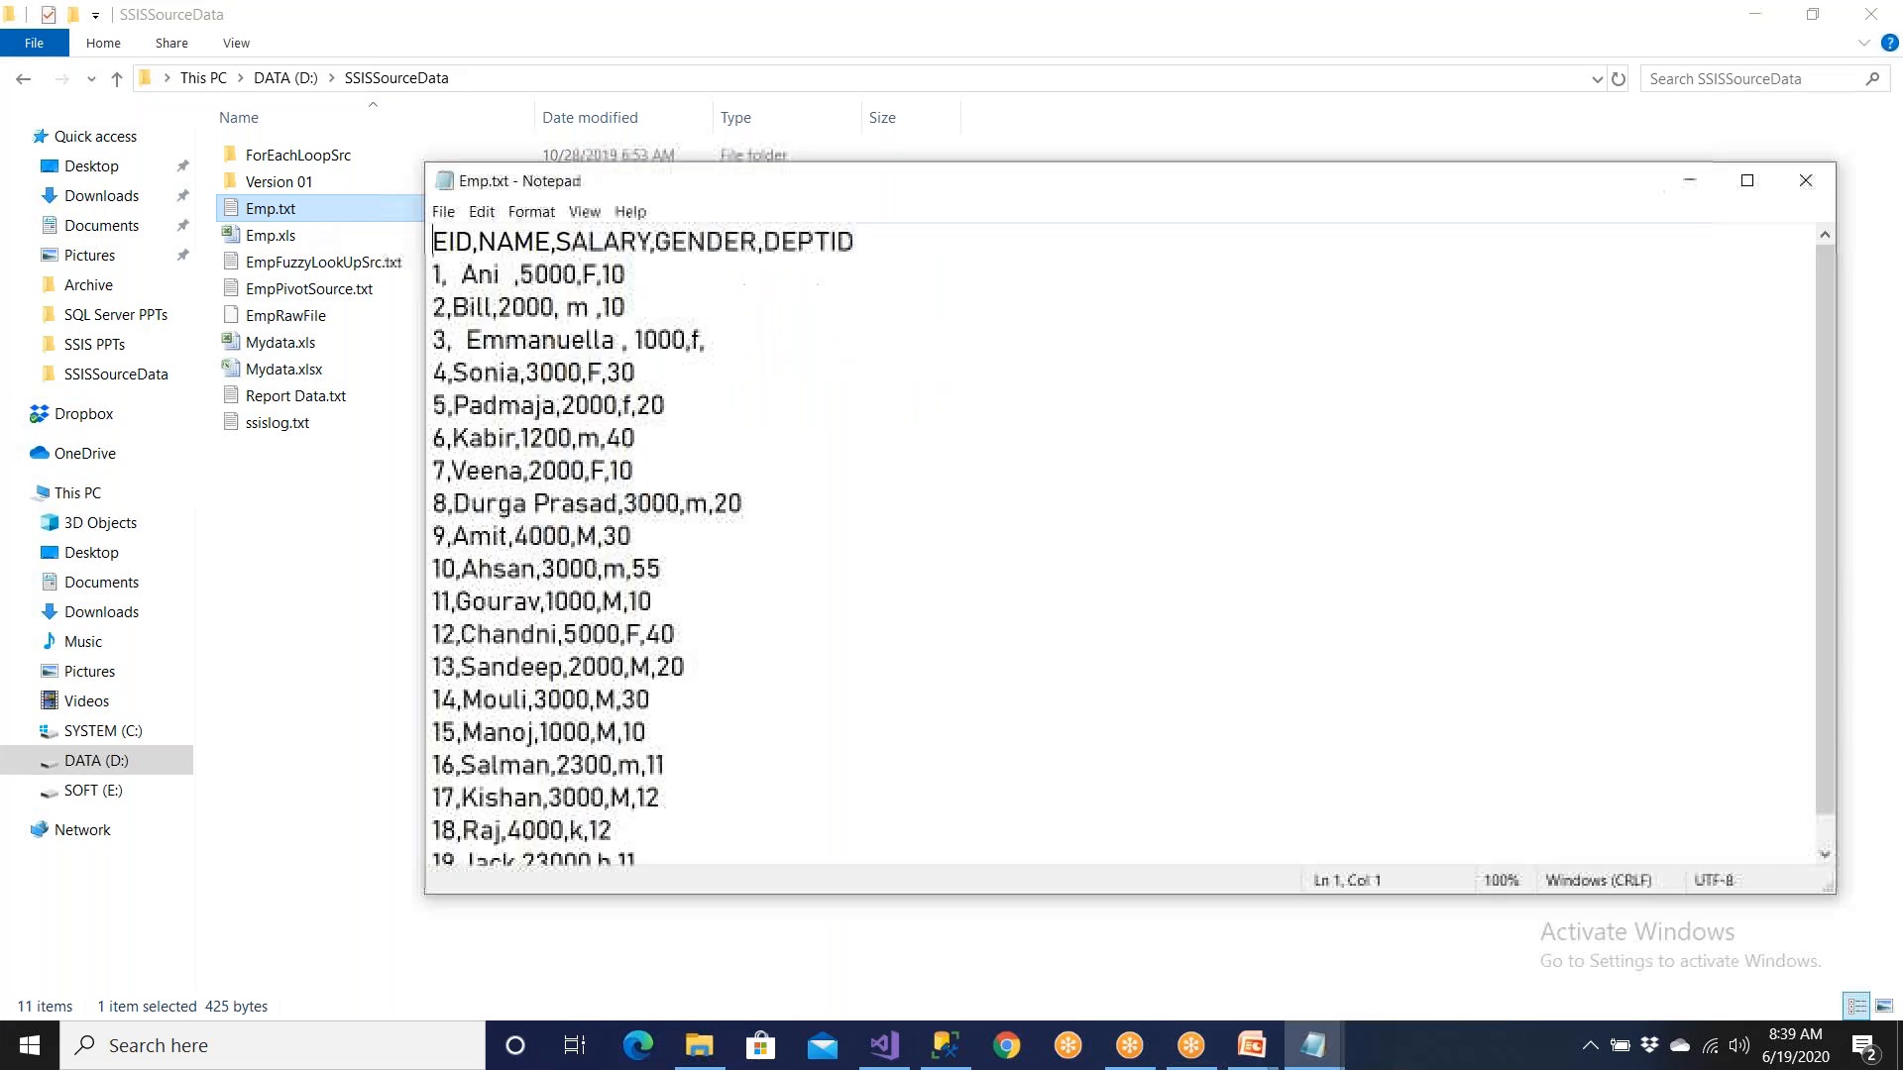
{"action": "left_click_drag", "start_coordinate": [616, 273], "coordinate": [539, 310]}
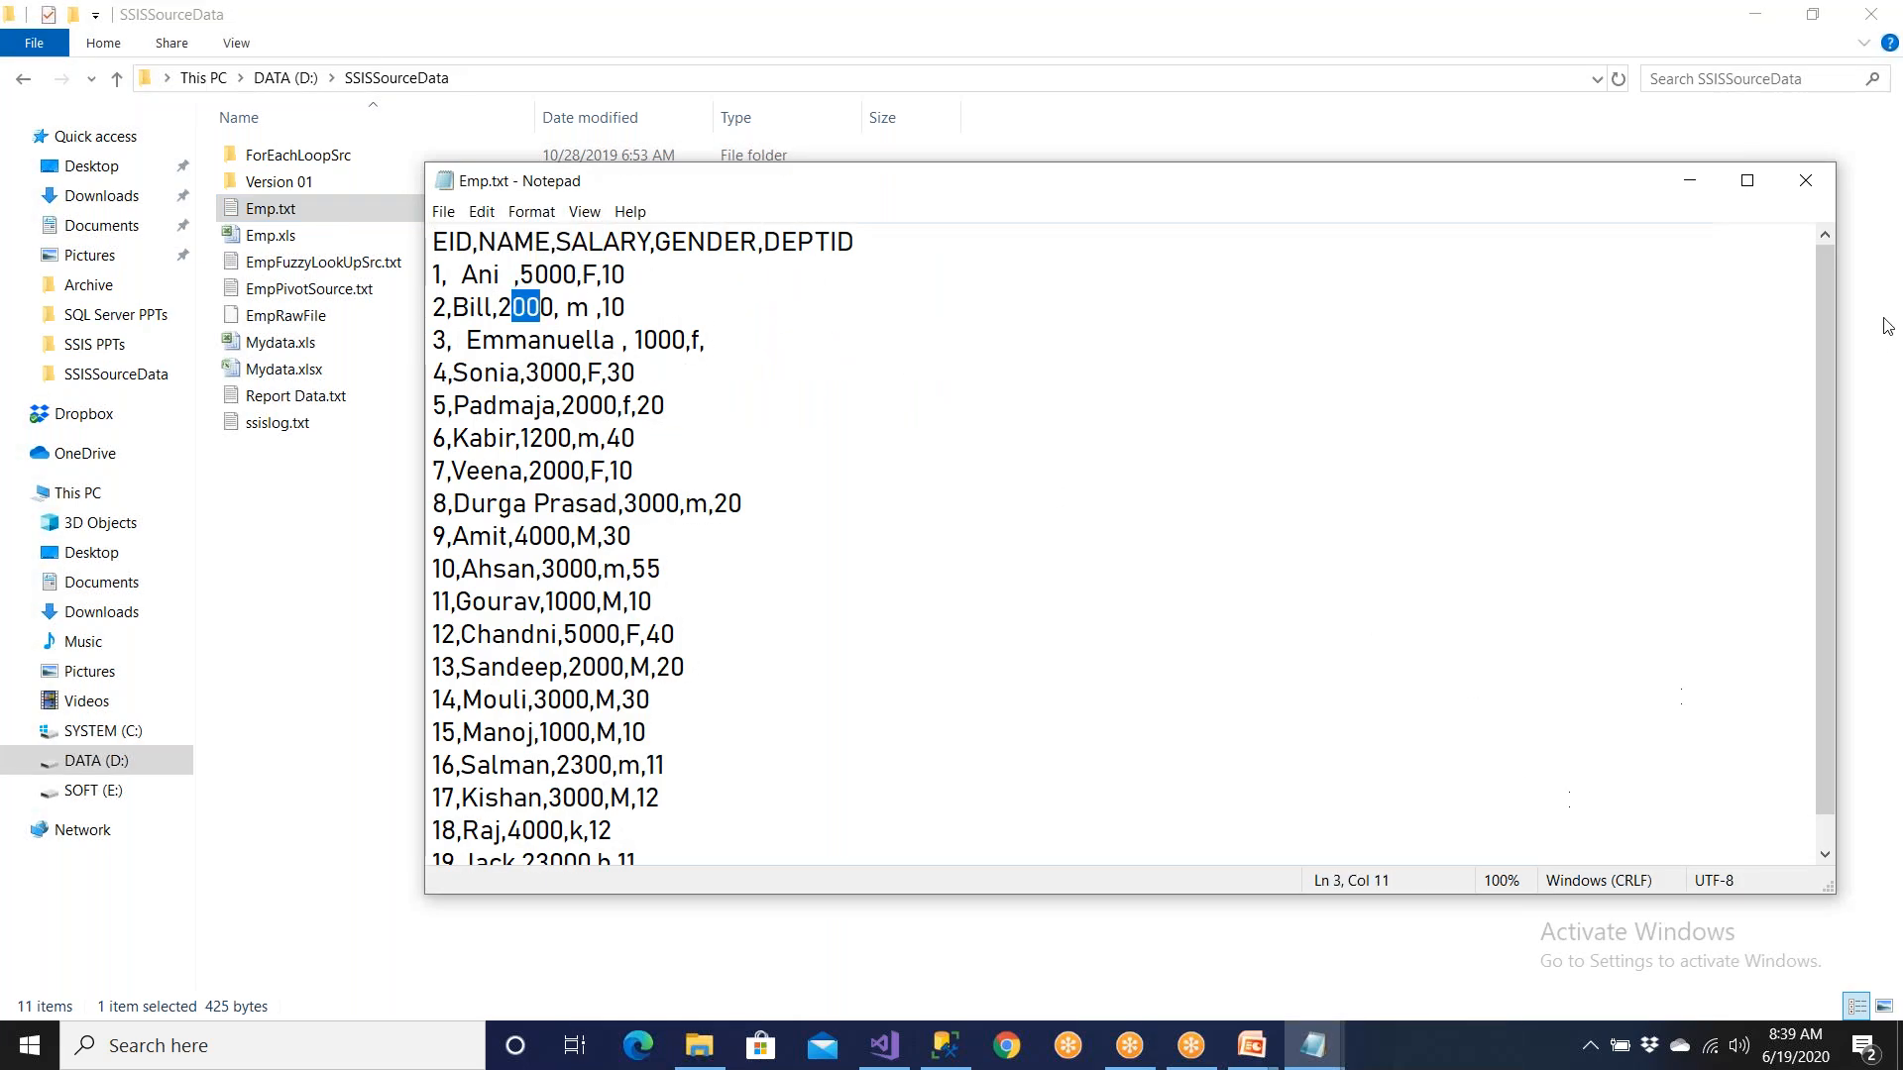
{"action": "left_click_drag", "start_coordinate": [648, 732], "coordinate": [433, 276]}
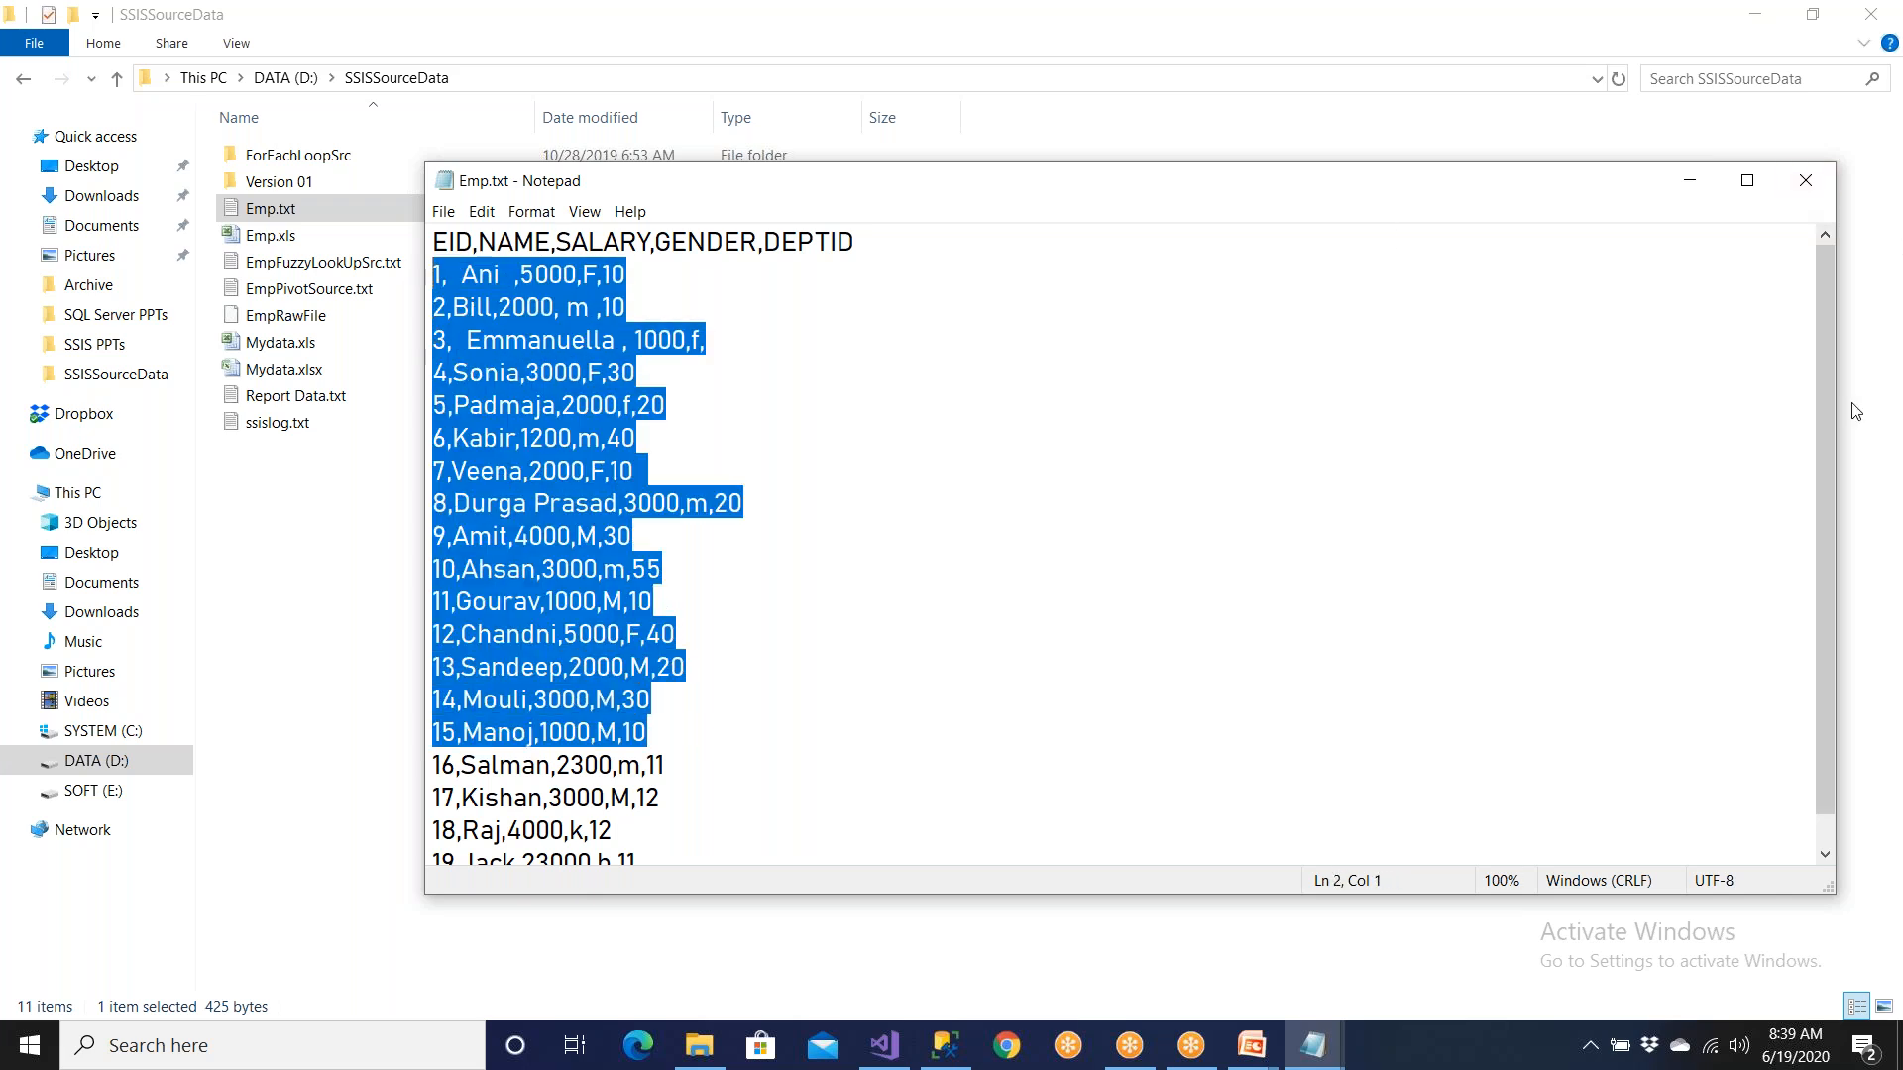
{"action": "left_click", "coordinate": [1805, 178]}
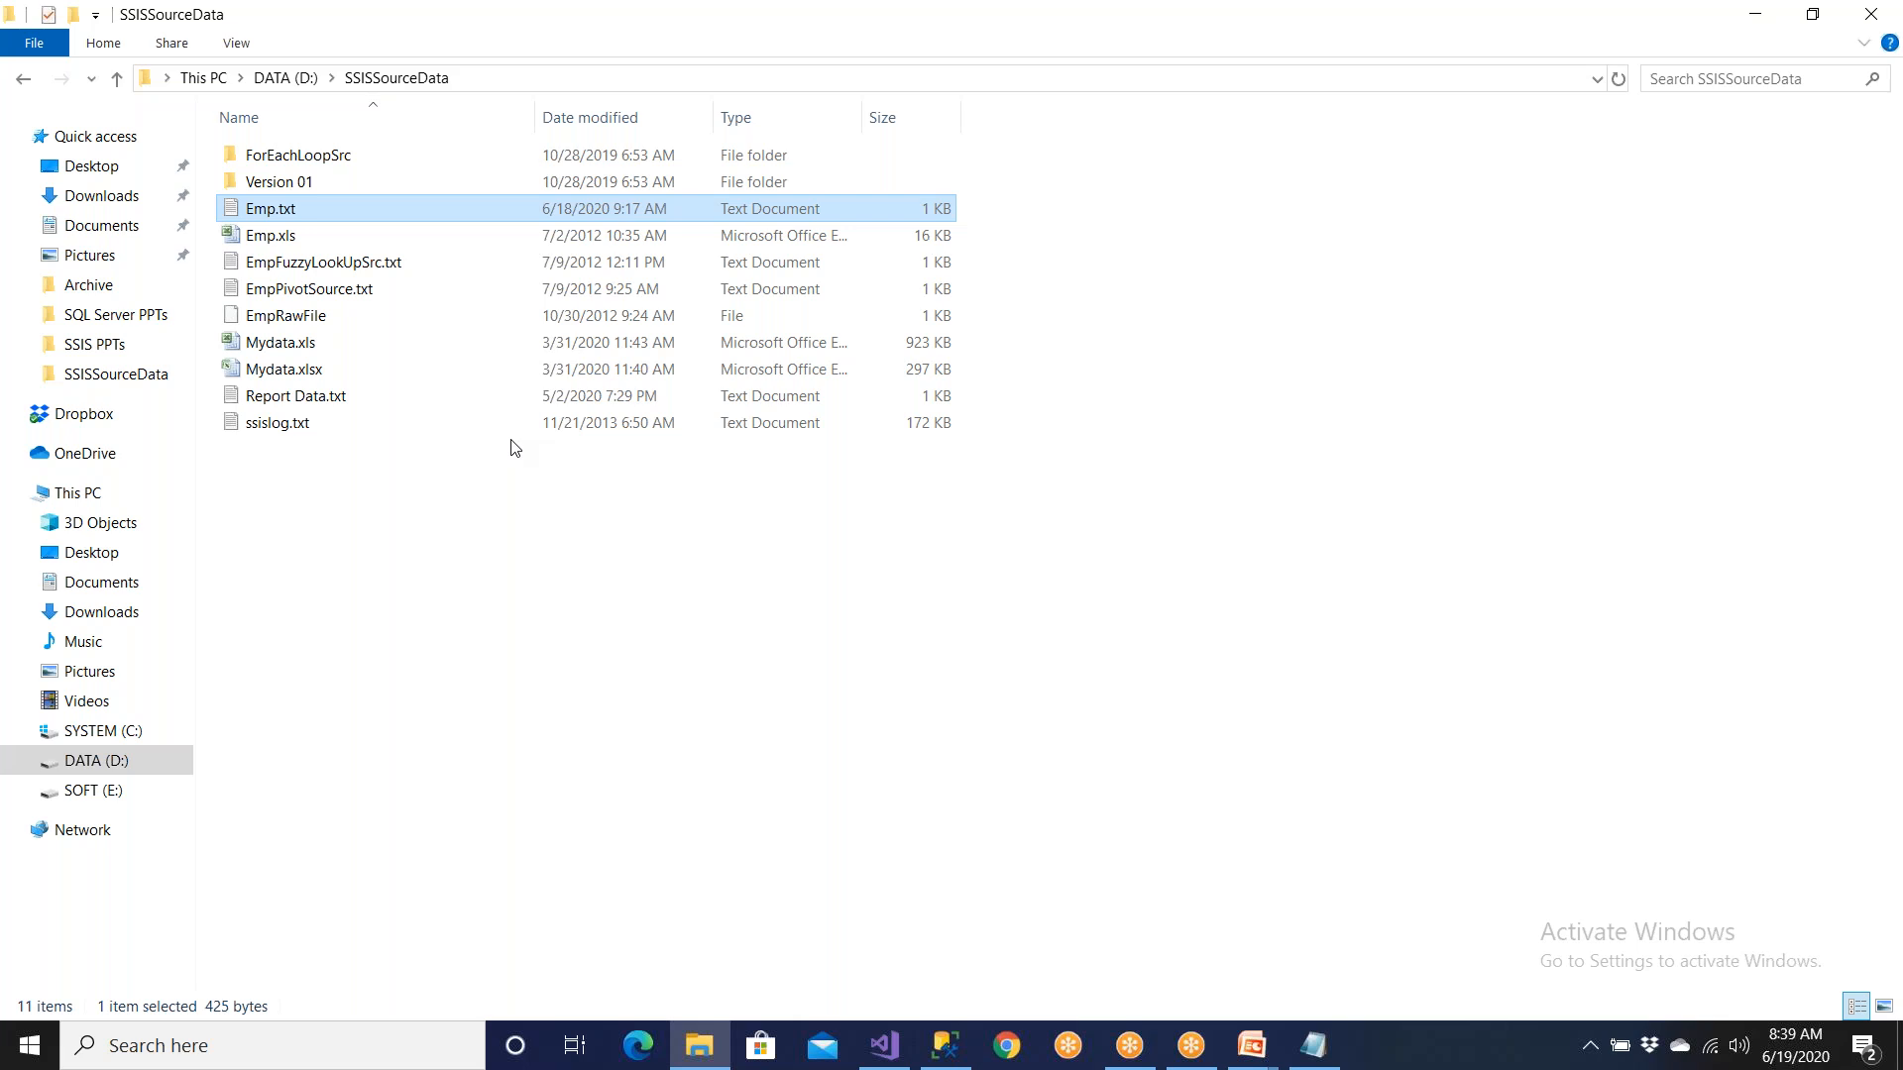
Step: Switch to Visual Studio, review the Tax and Insert_Date derived columns of Add Ms or Mr to the Emp Name, and recheck the Flat File Source connection
{"action": "mouse_move", "coordinate": [919, 1061]}
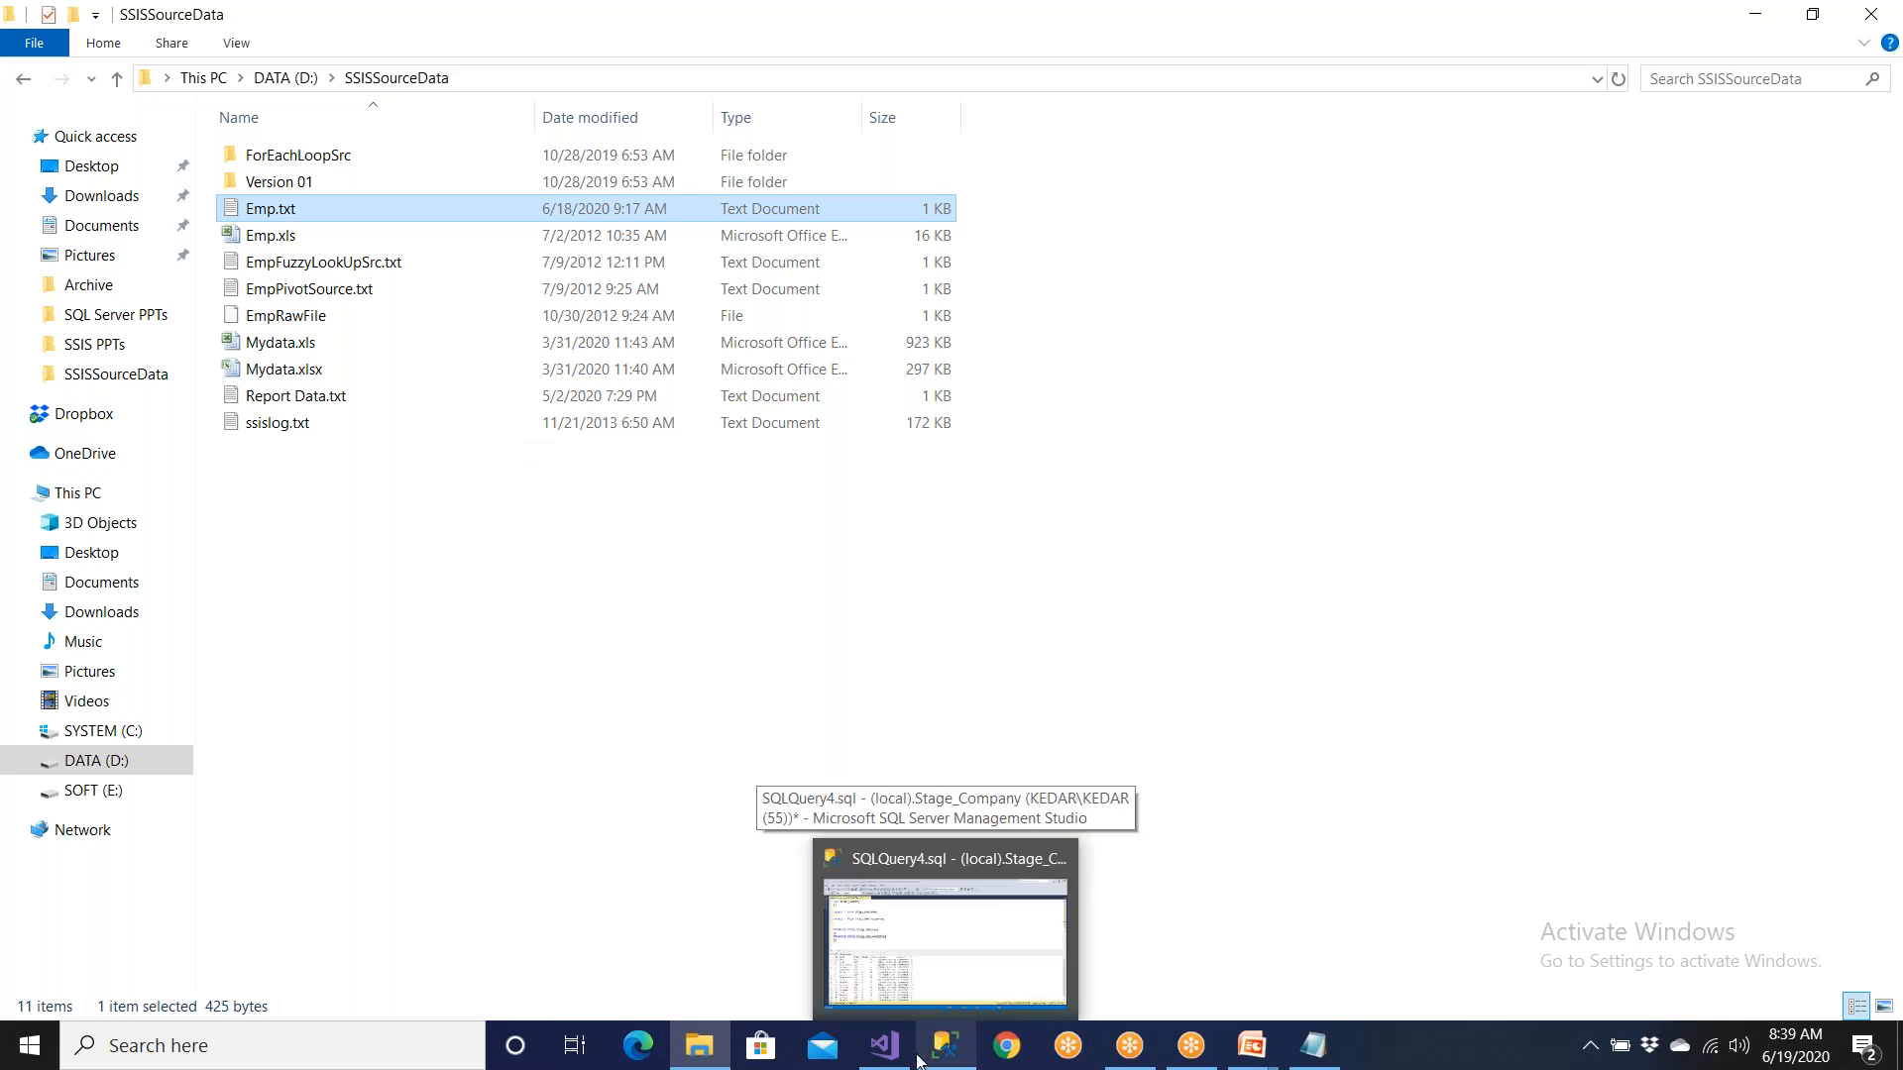
{"action": "left_click", "coordinate": [884, 1048]}
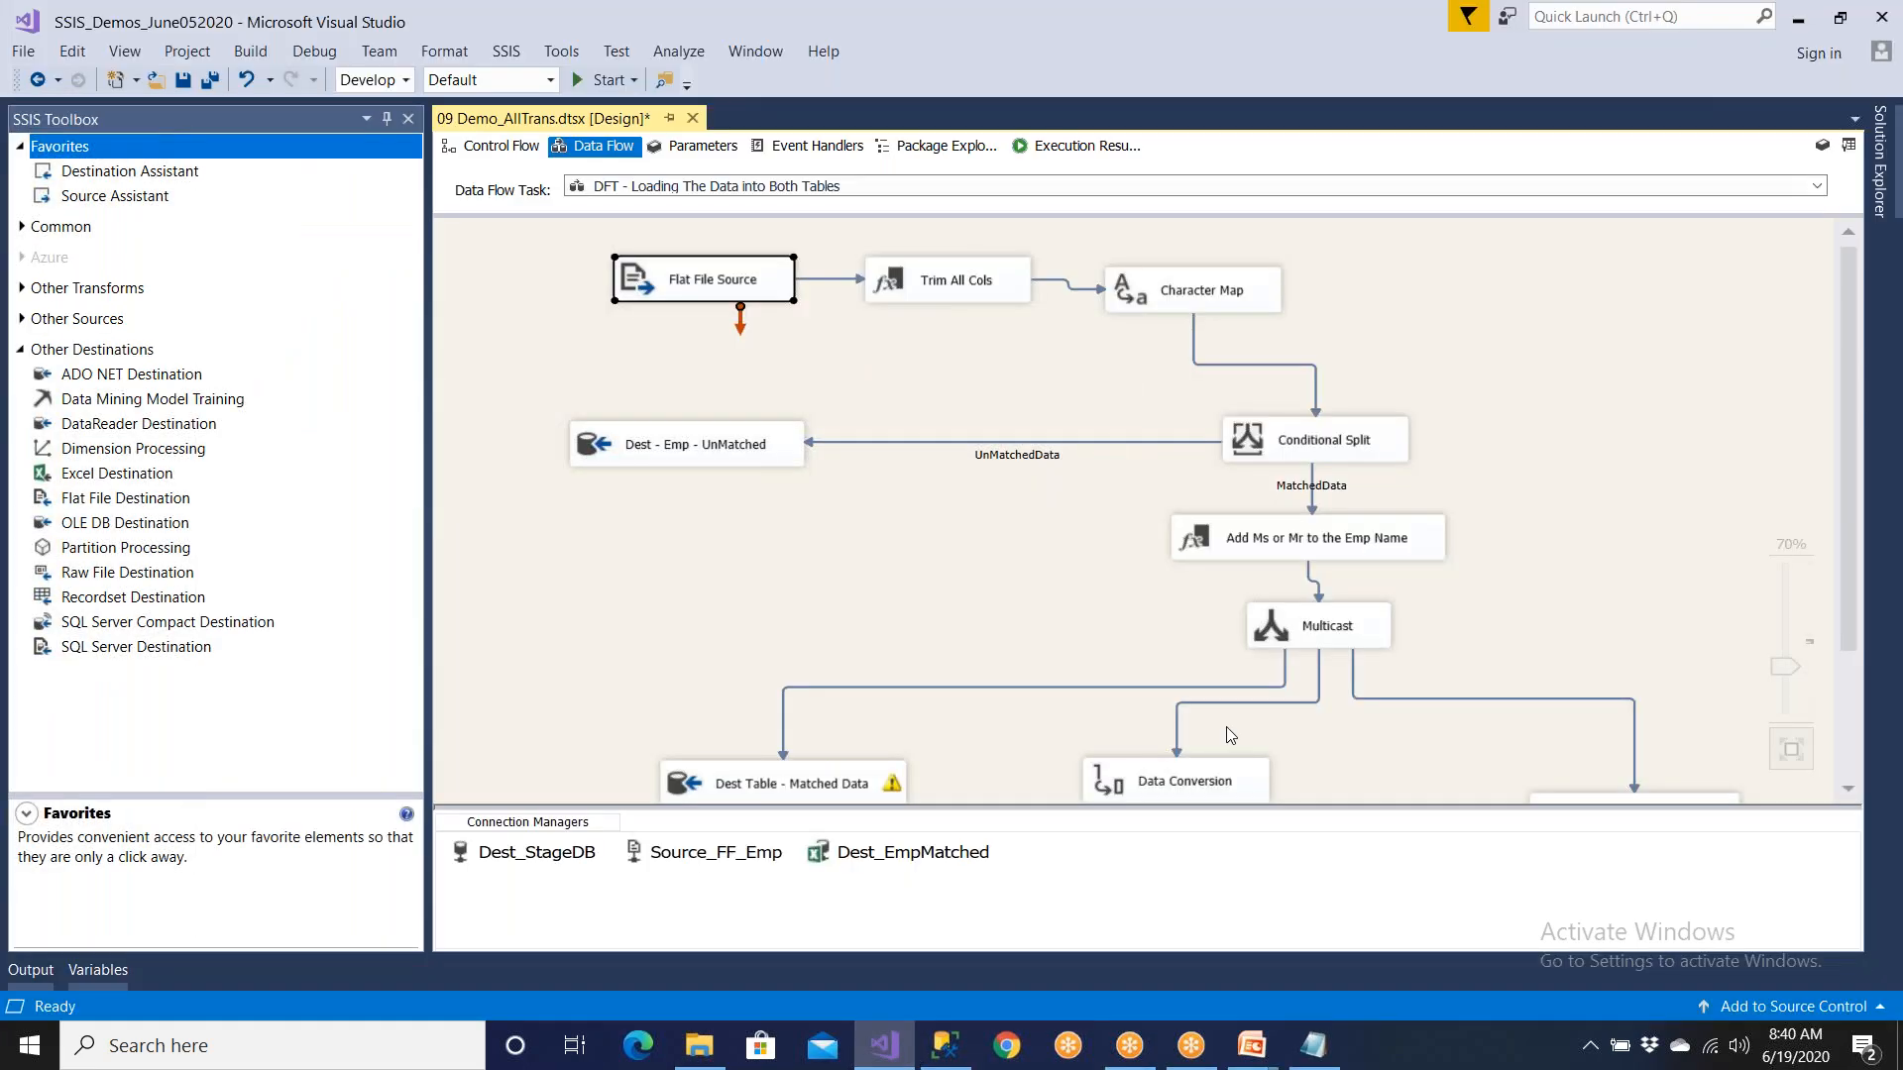
{"action": "left_click", "coordinate": [1361, 556]}
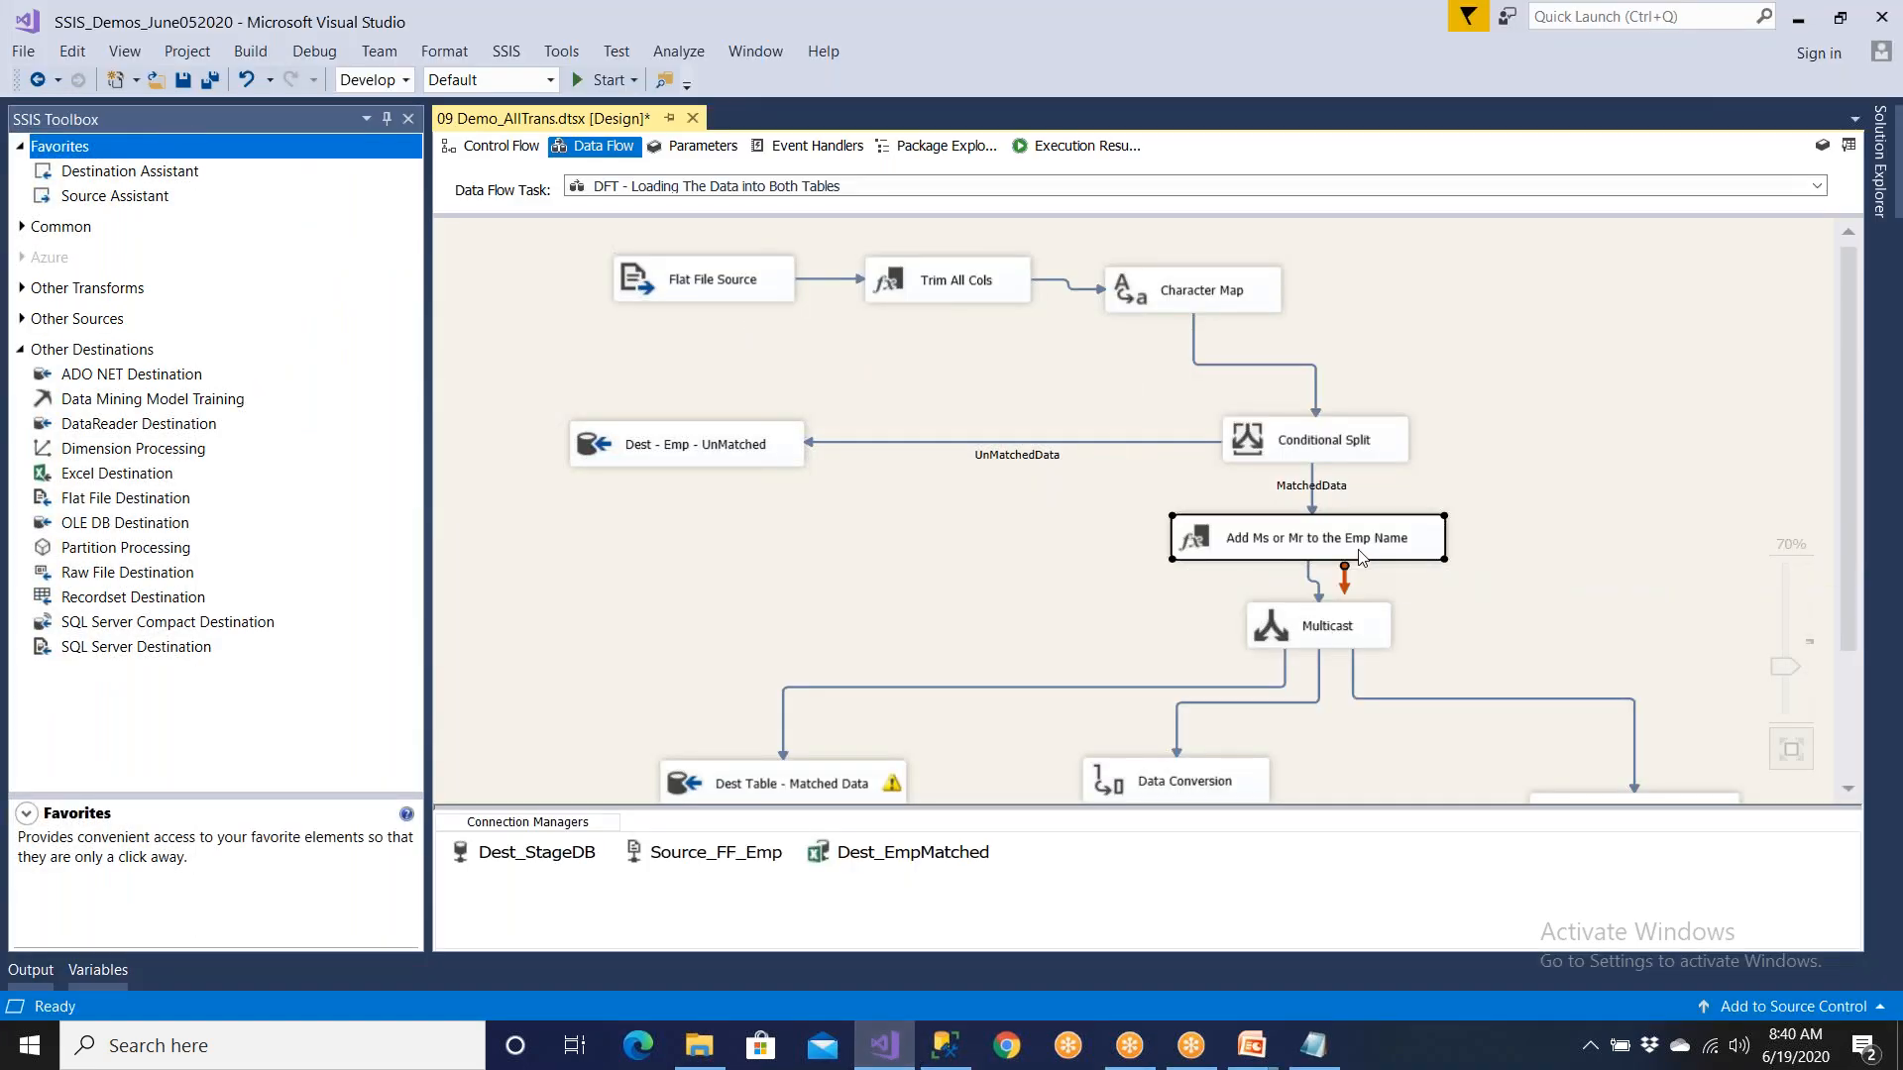
{"action": "double_click", "coordinate": [1361, 556]}
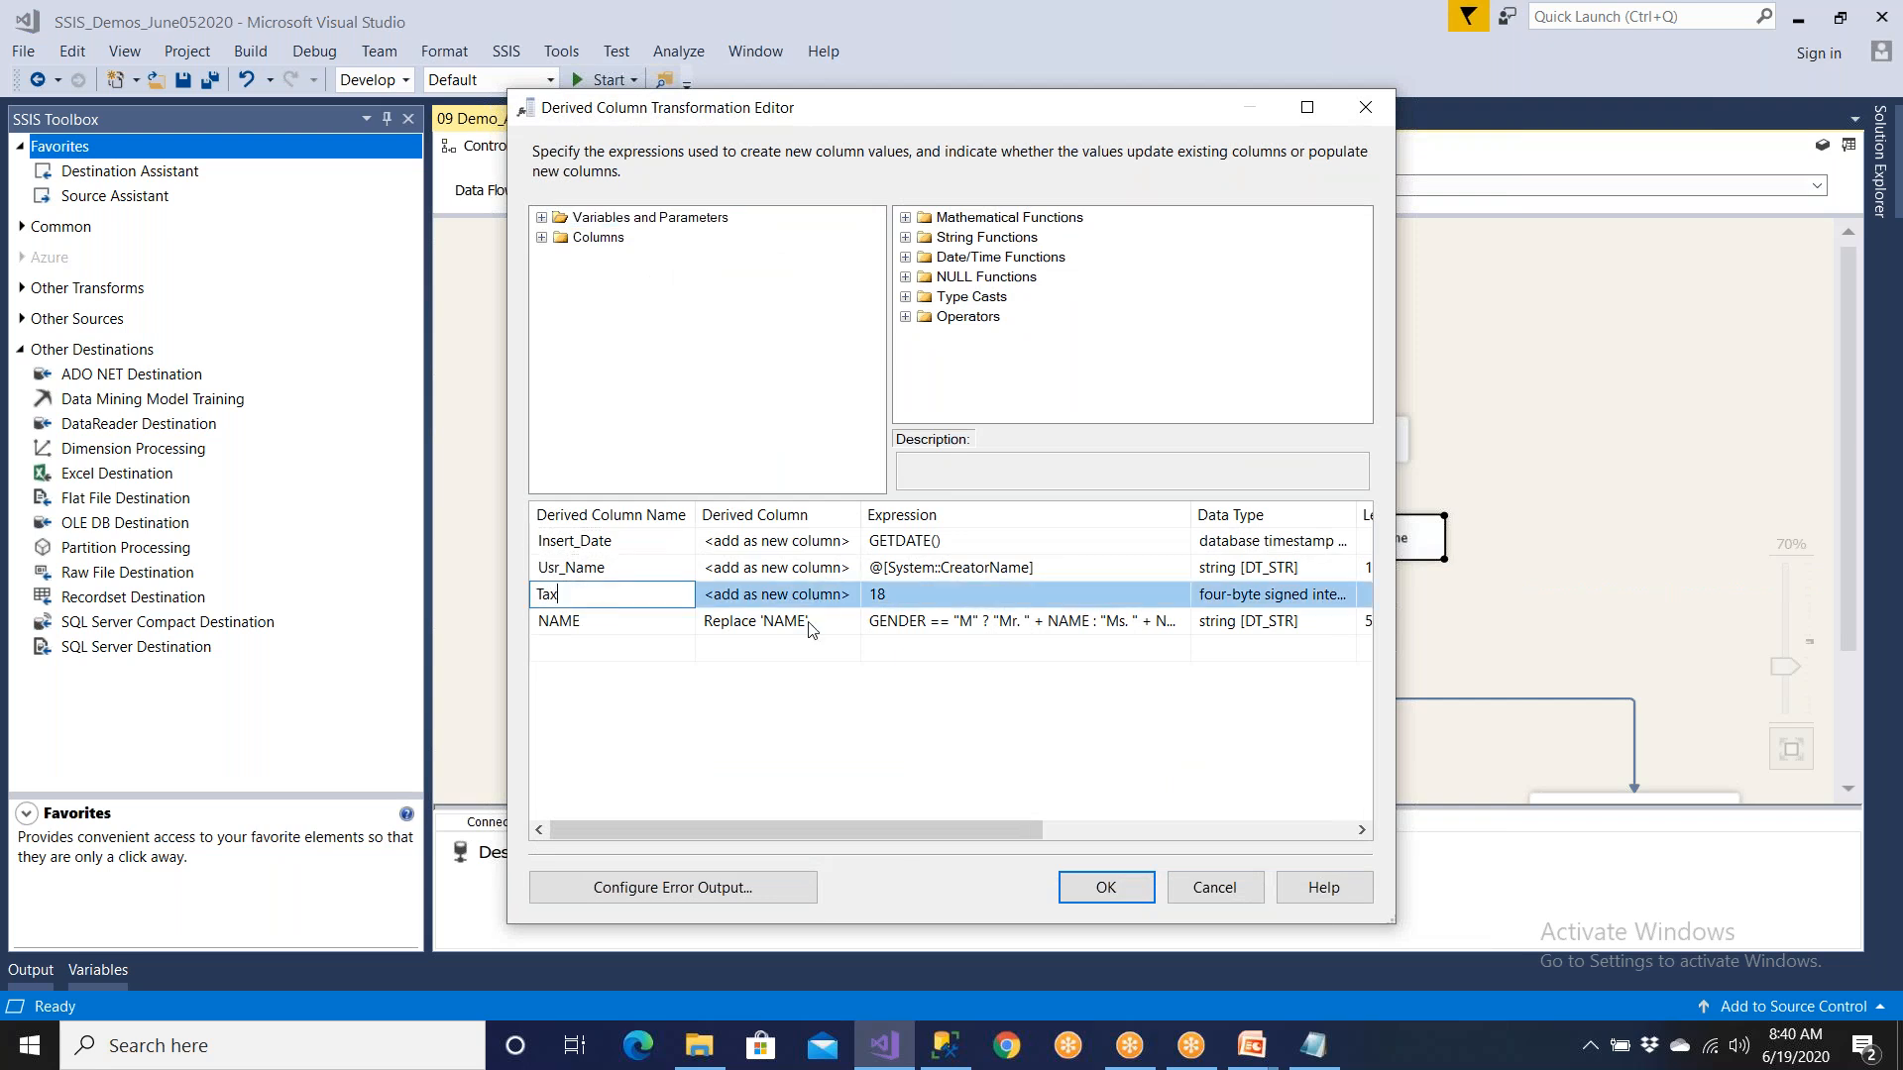
{"action": "left_click", "coordinate": [899, 594]}
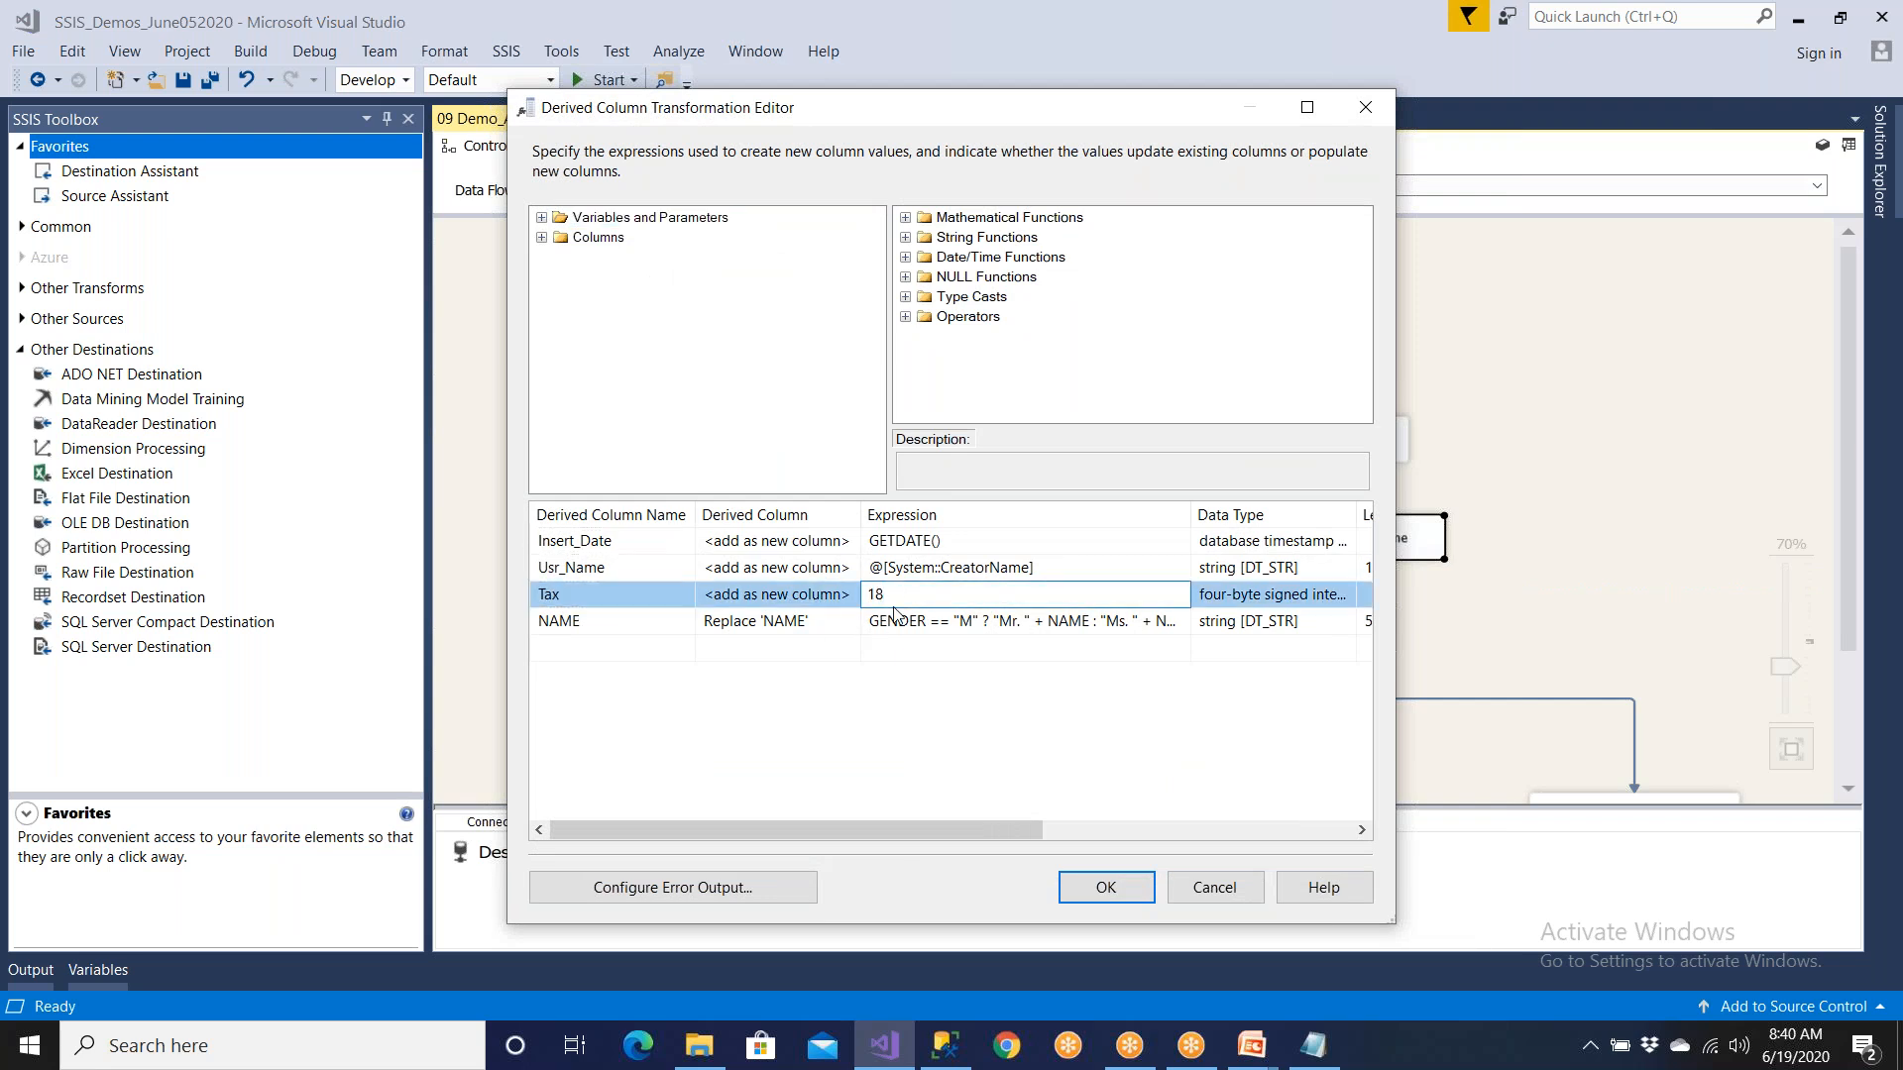
{"action": "left_click", "coordinate": [631, 542]}
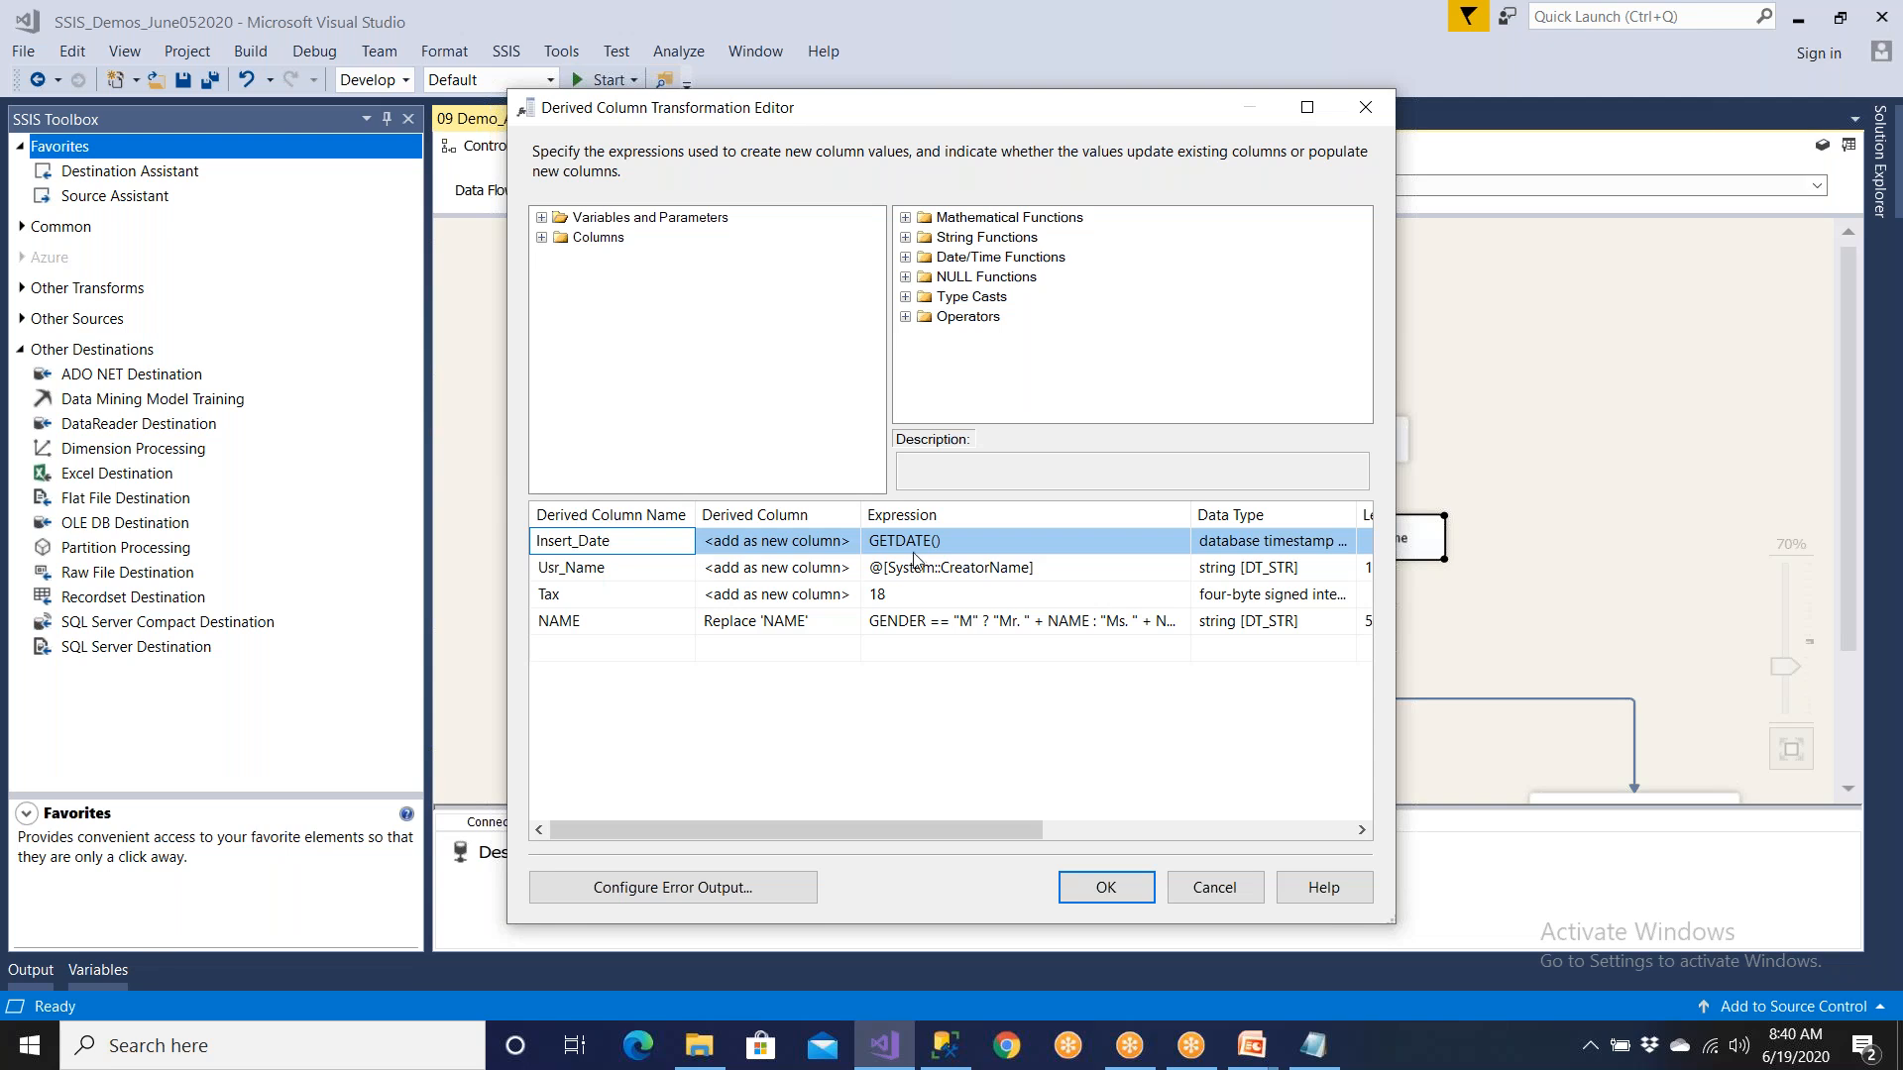
{"action": "left_click", "coordinate": [1211, 888]}
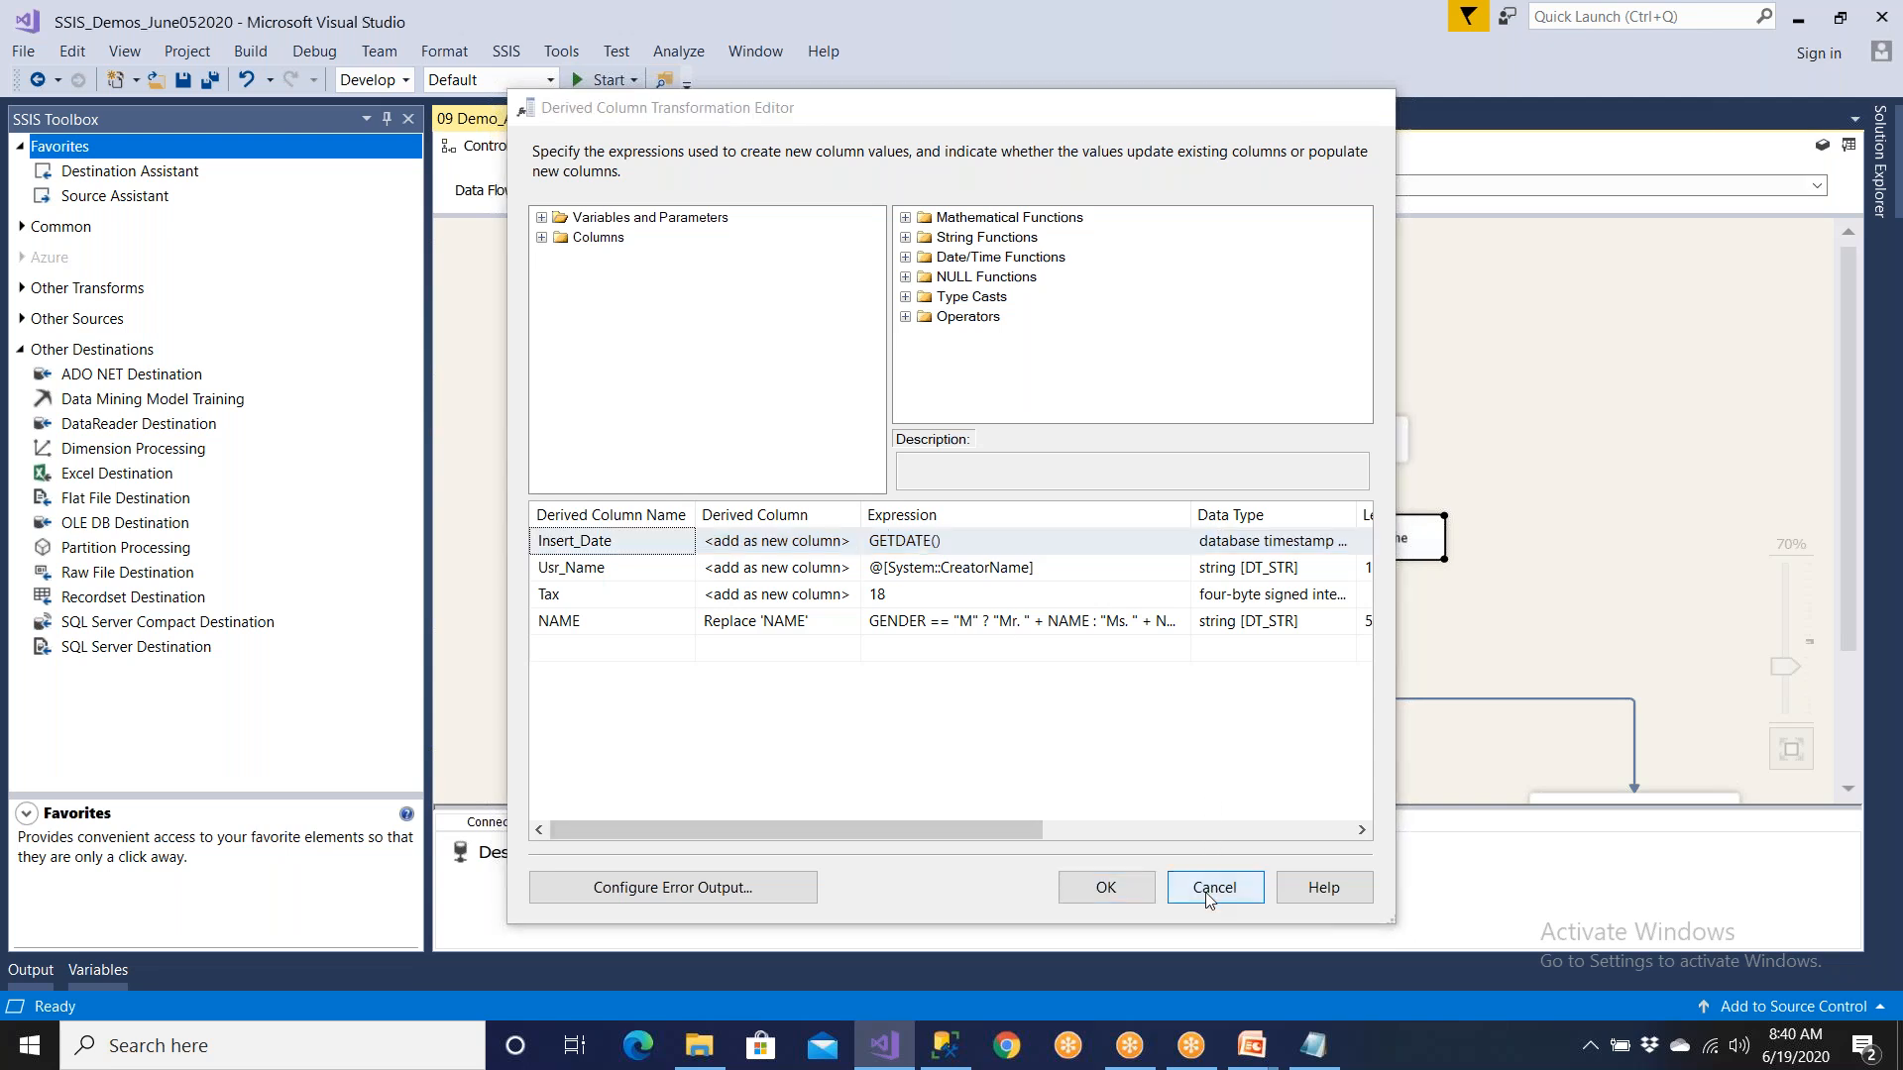
{"action": "double_click", "coordinate": [764, 291]}
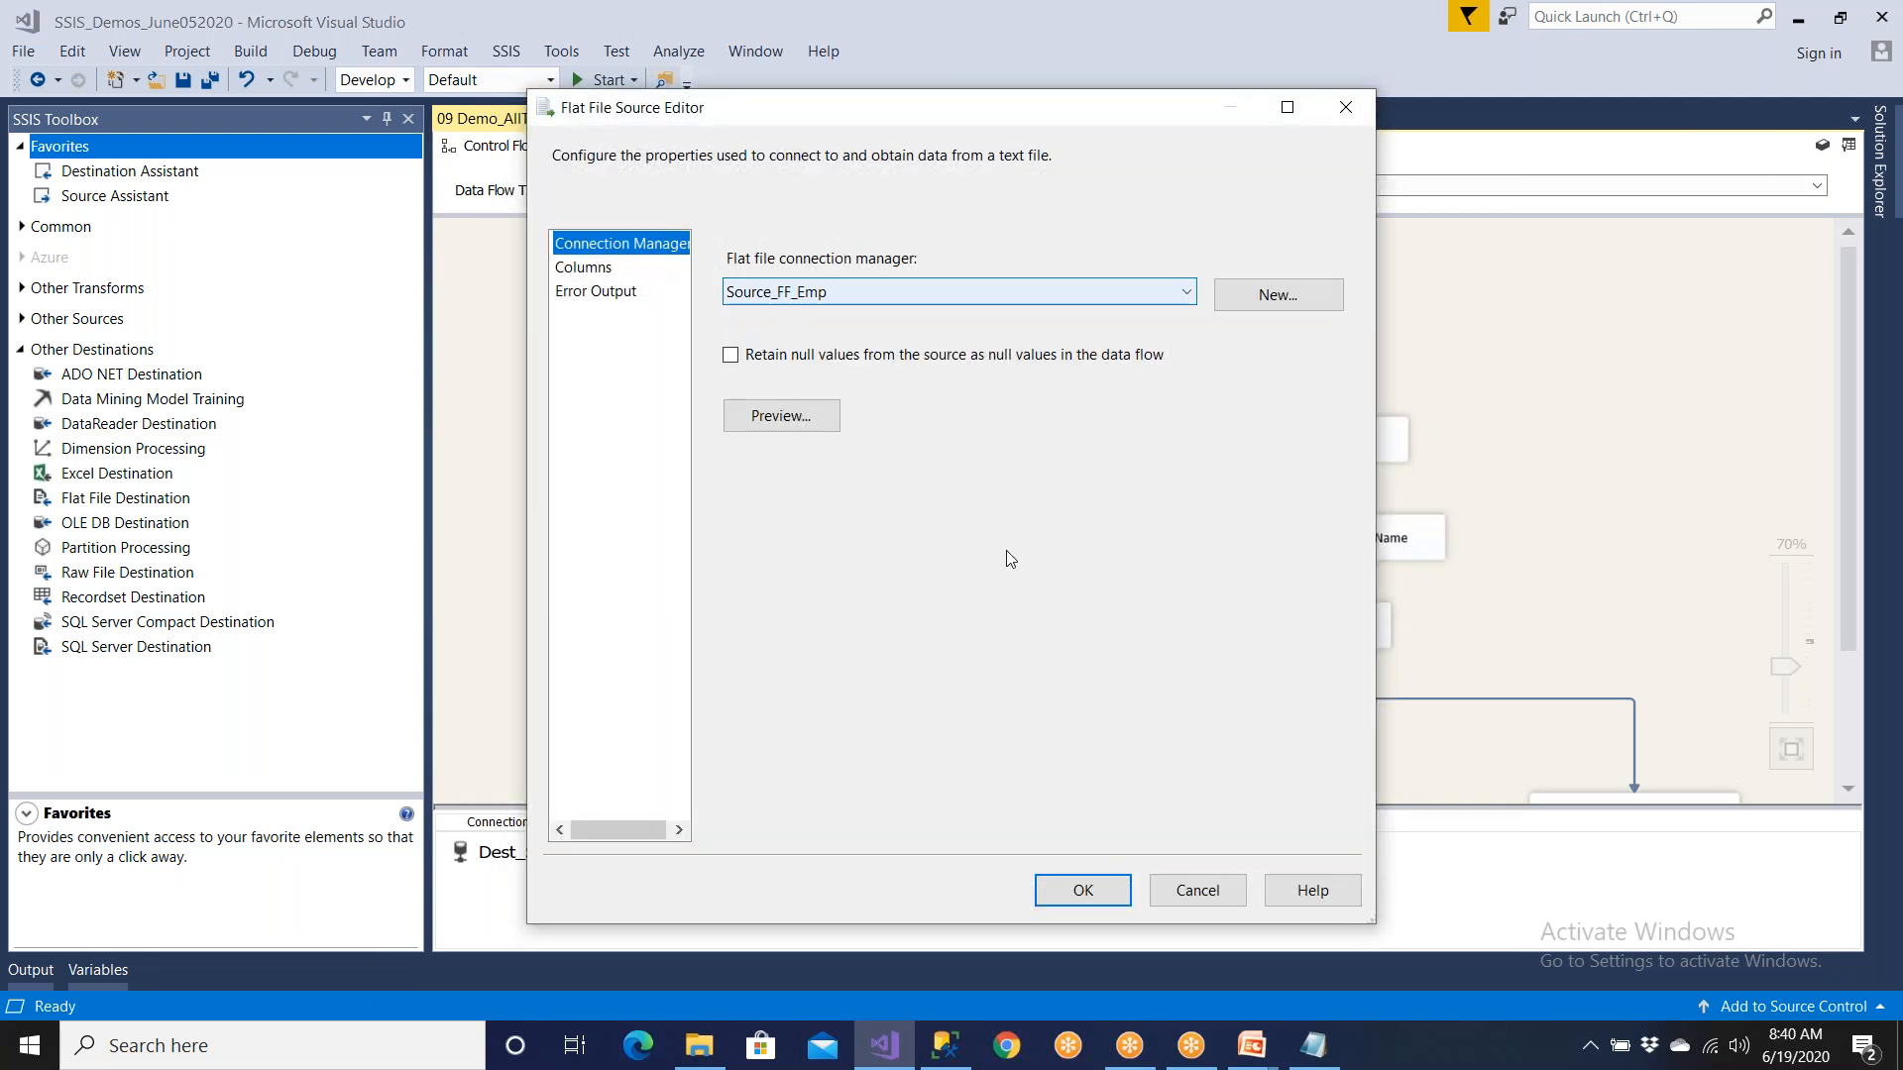
{"action": "left_click", "coordinate": [1186, 892]}
Step: Review the data types and lengths of the Data Conversion's columns, widening the Data Type column, and accept the editor
{"action": "scroll", "coordinate": [1256, 737], "scroll_direction": "down", "scroll_amount": 3}
{"action": "left_click", "coordinate": [1232, 610]}
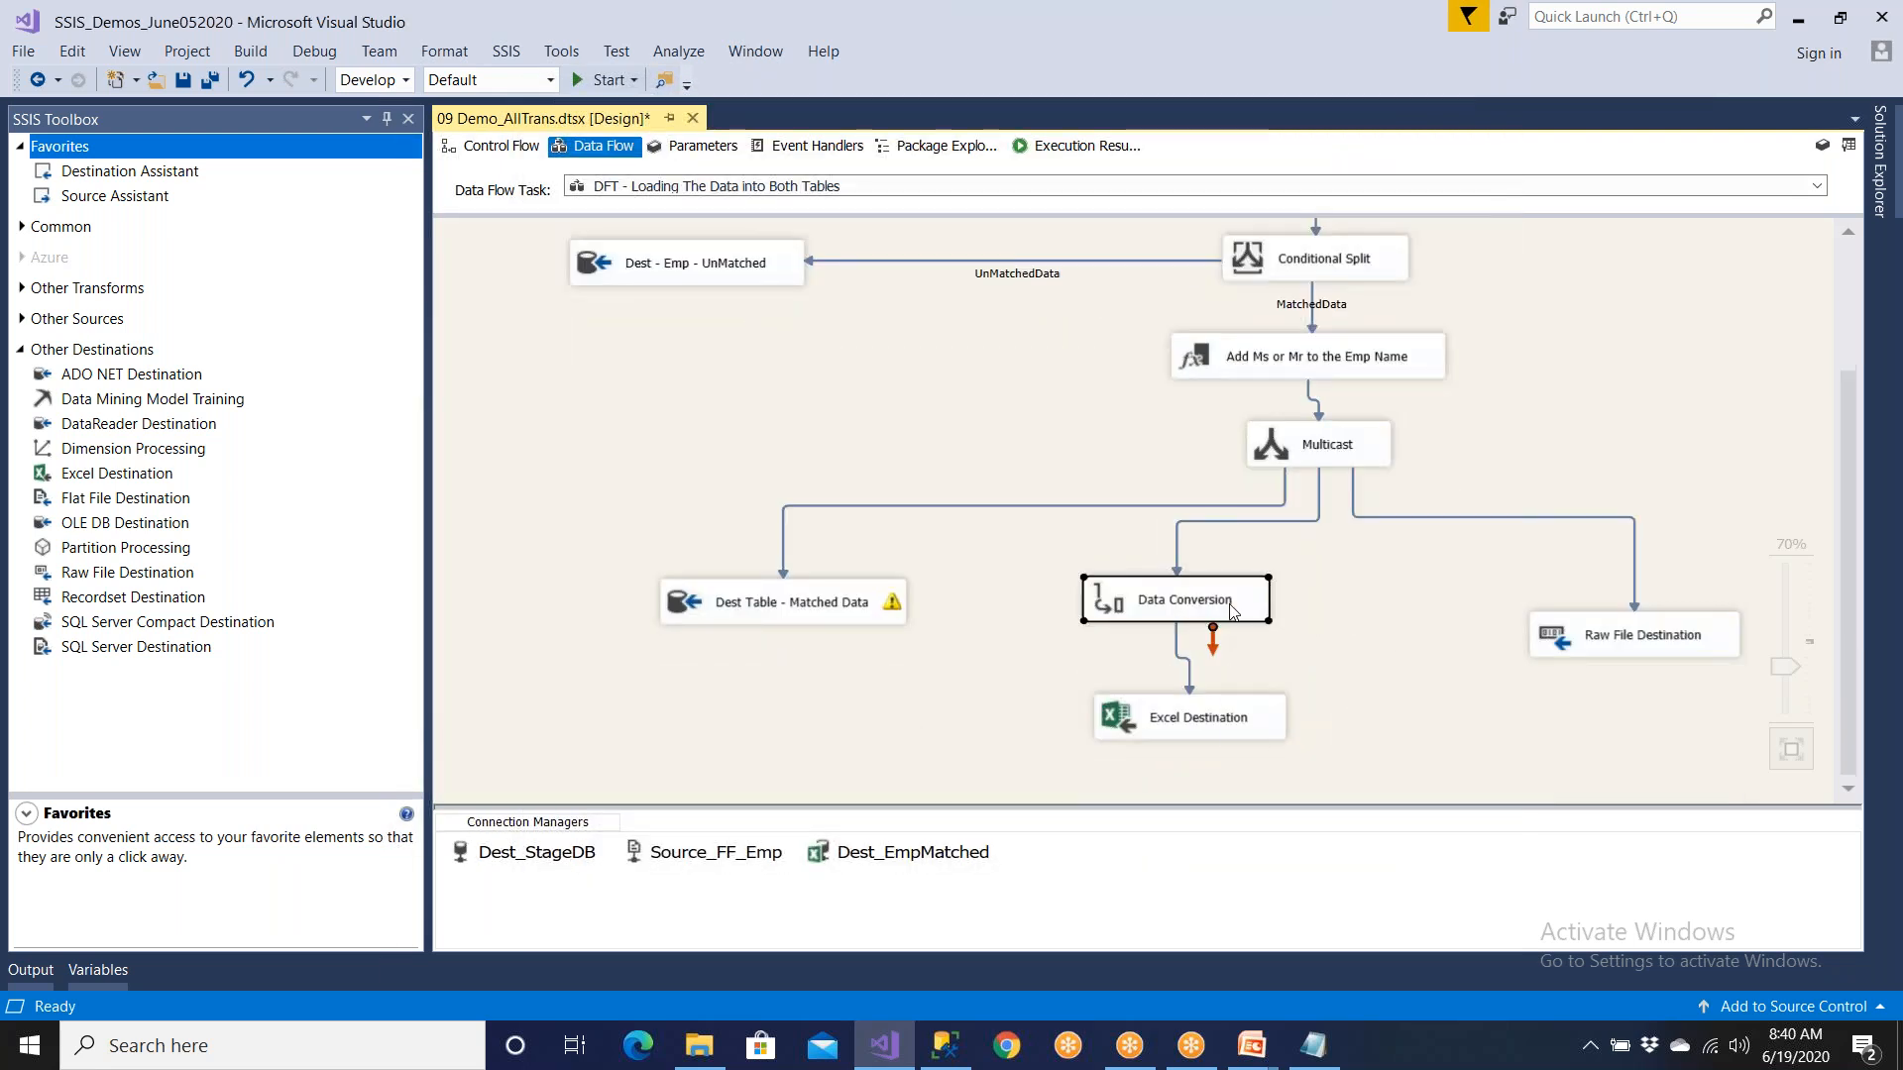
{"action": "double_click", "coordinate": [1232, 611]}
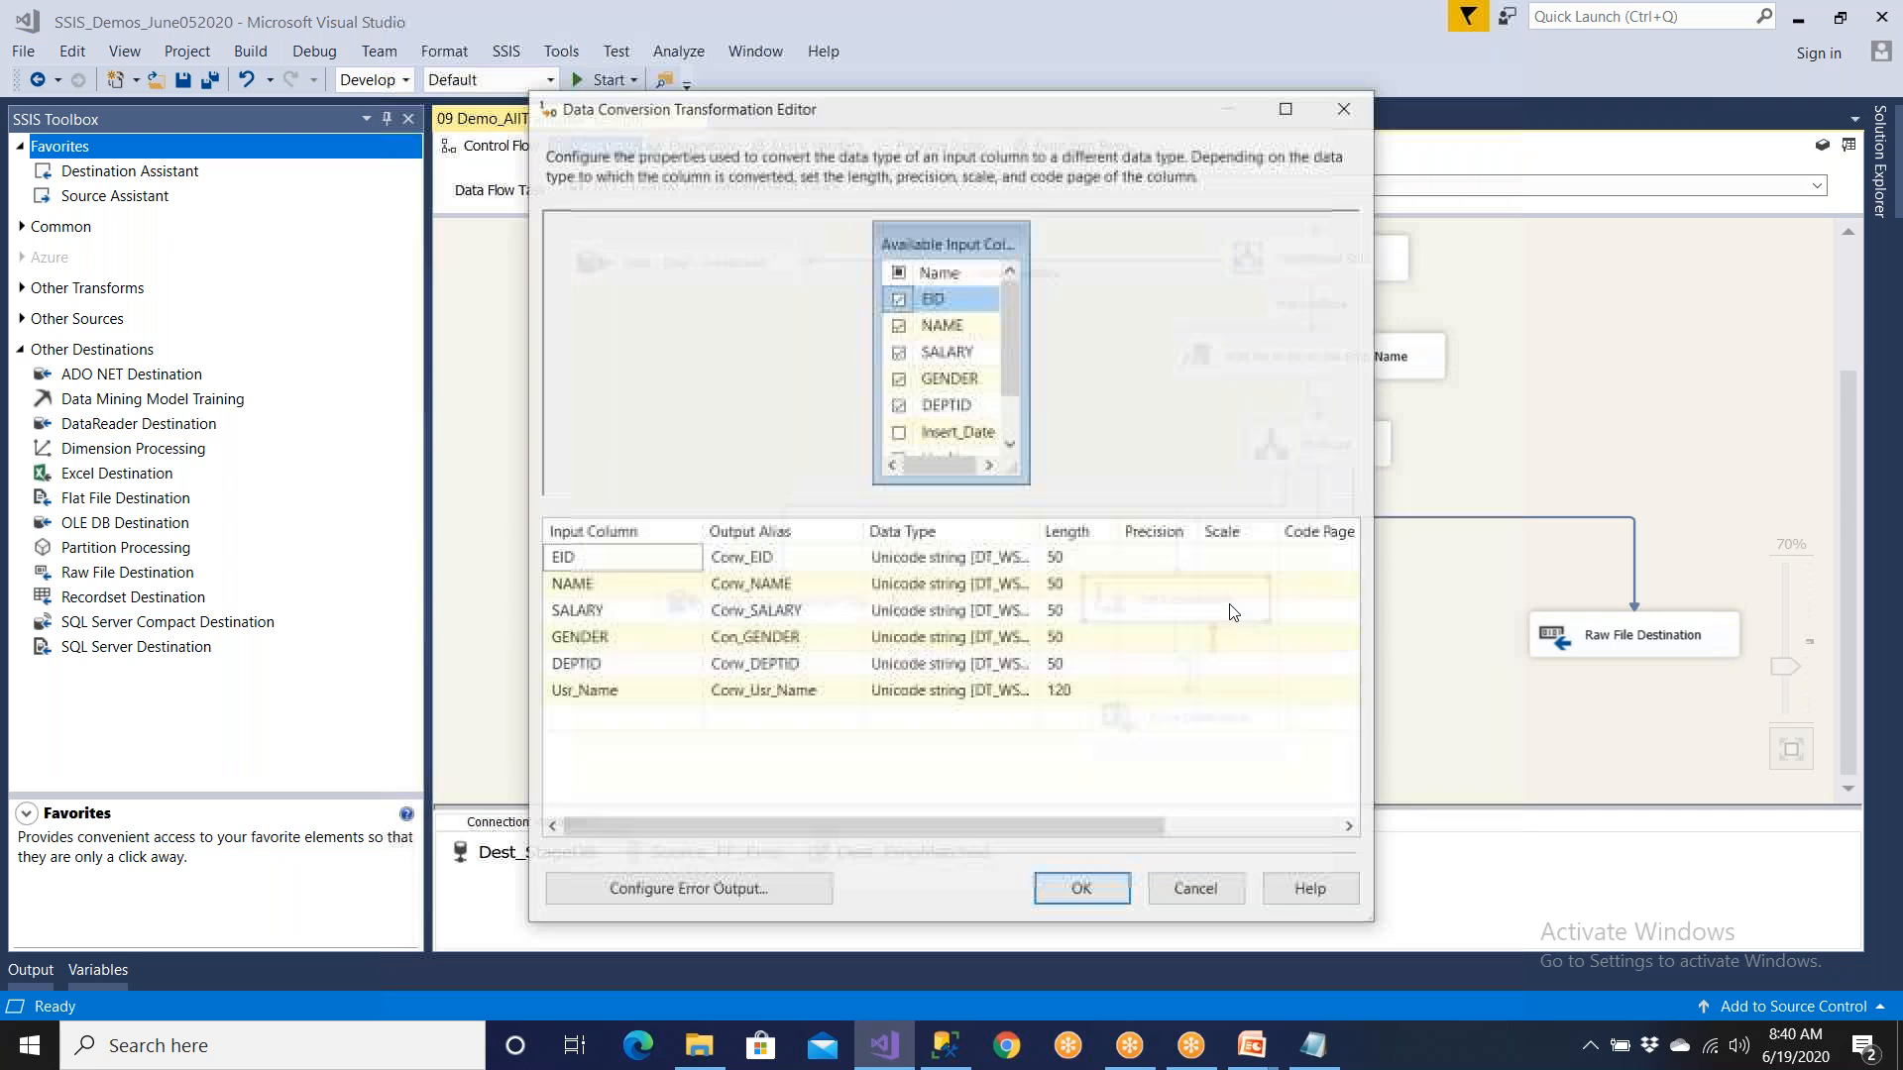
{"action": "left_click_drag", "start_coordinate": [1039, 531], "coordinate": [1166, 532]}
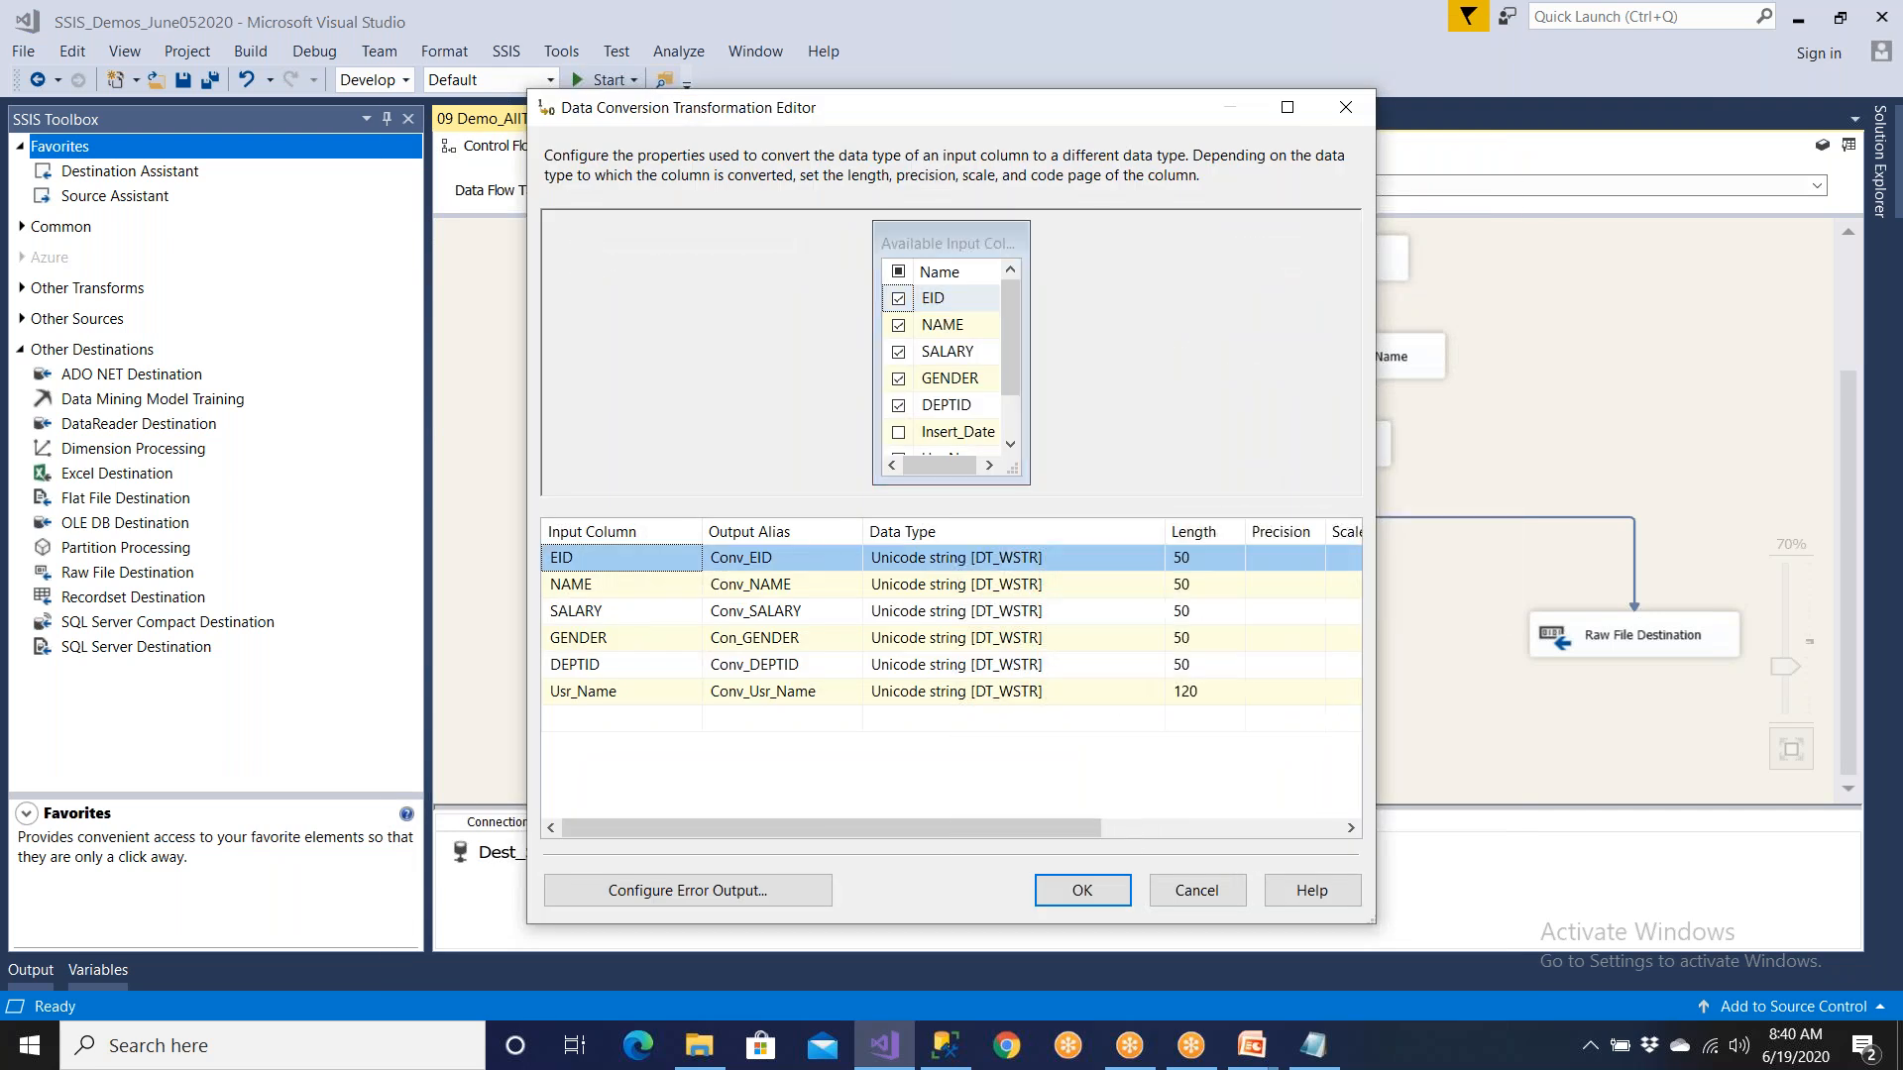
{"action": "left_click", "coordinate": [1114, 896]}
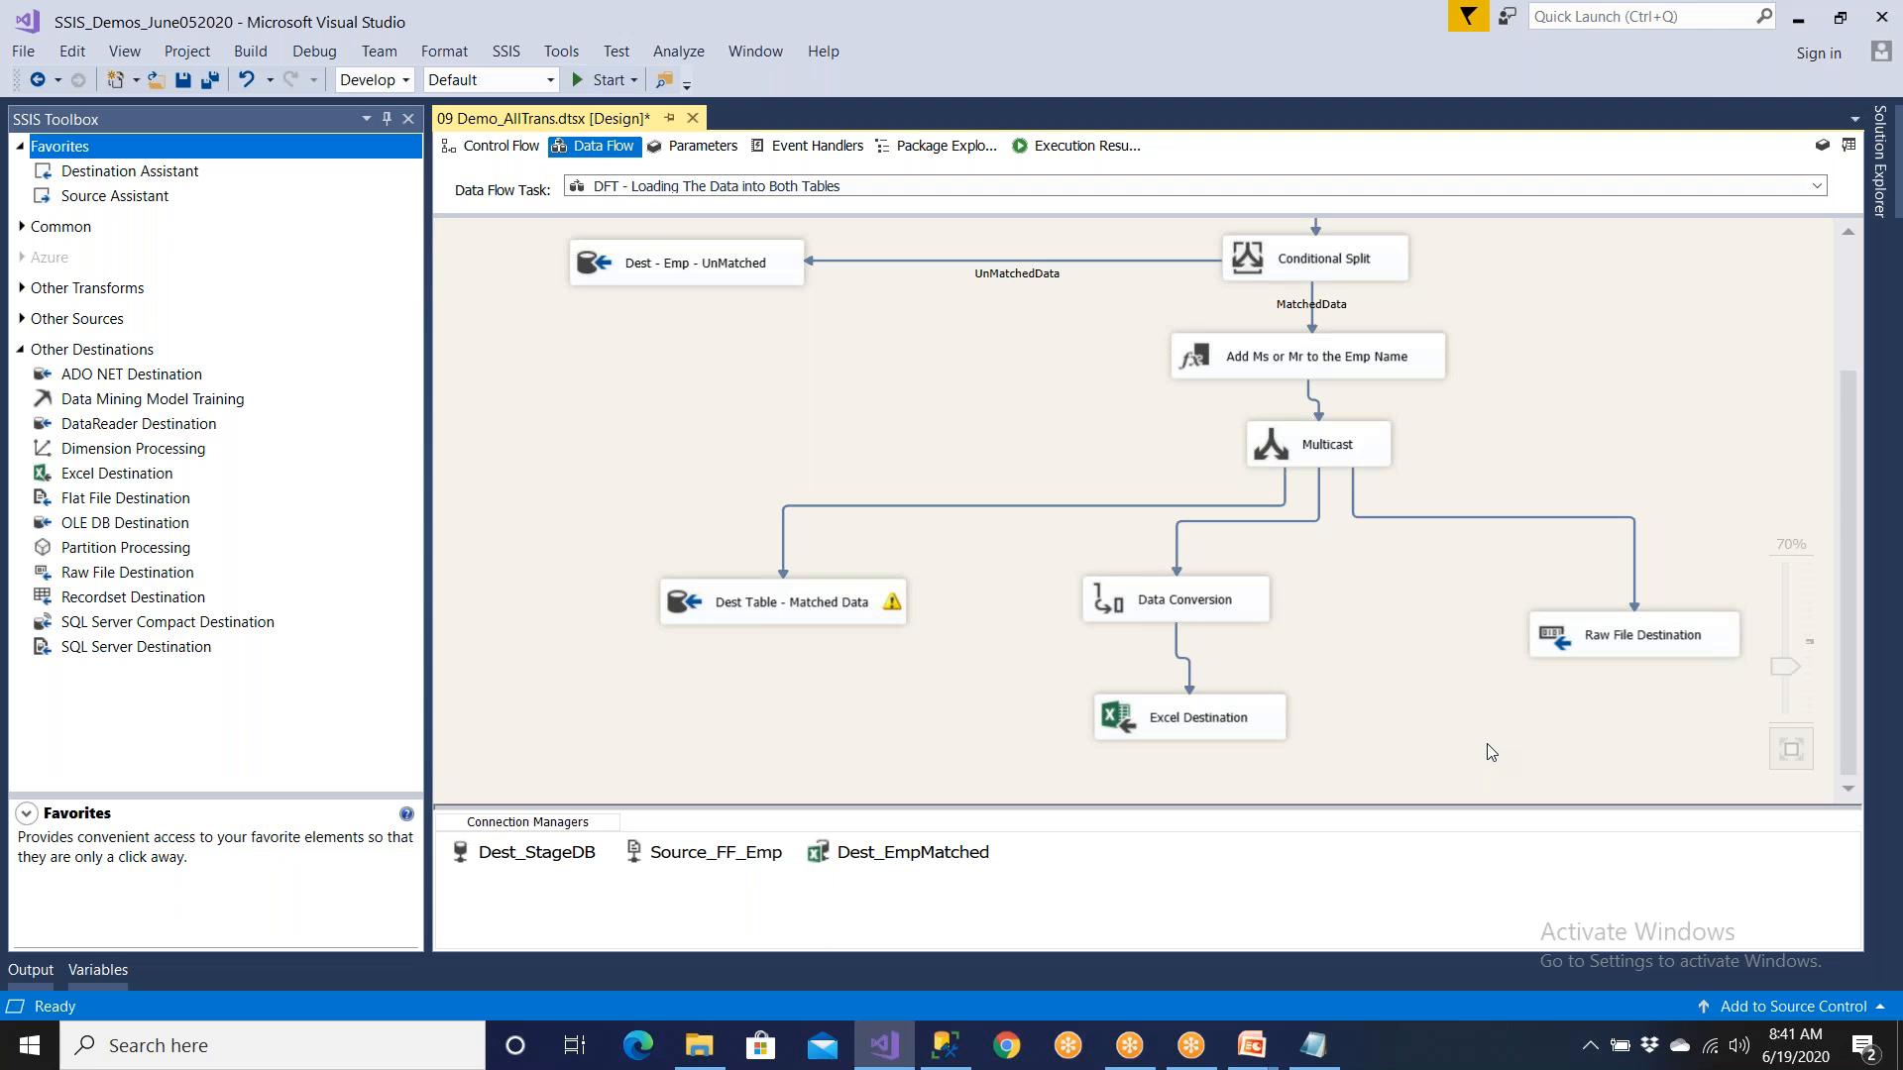
Step: Save the package and locate the Raw File Source among the other sources in the SSIS Toolbox
{"action": "left_click", "coordinate": [1613, 649]}
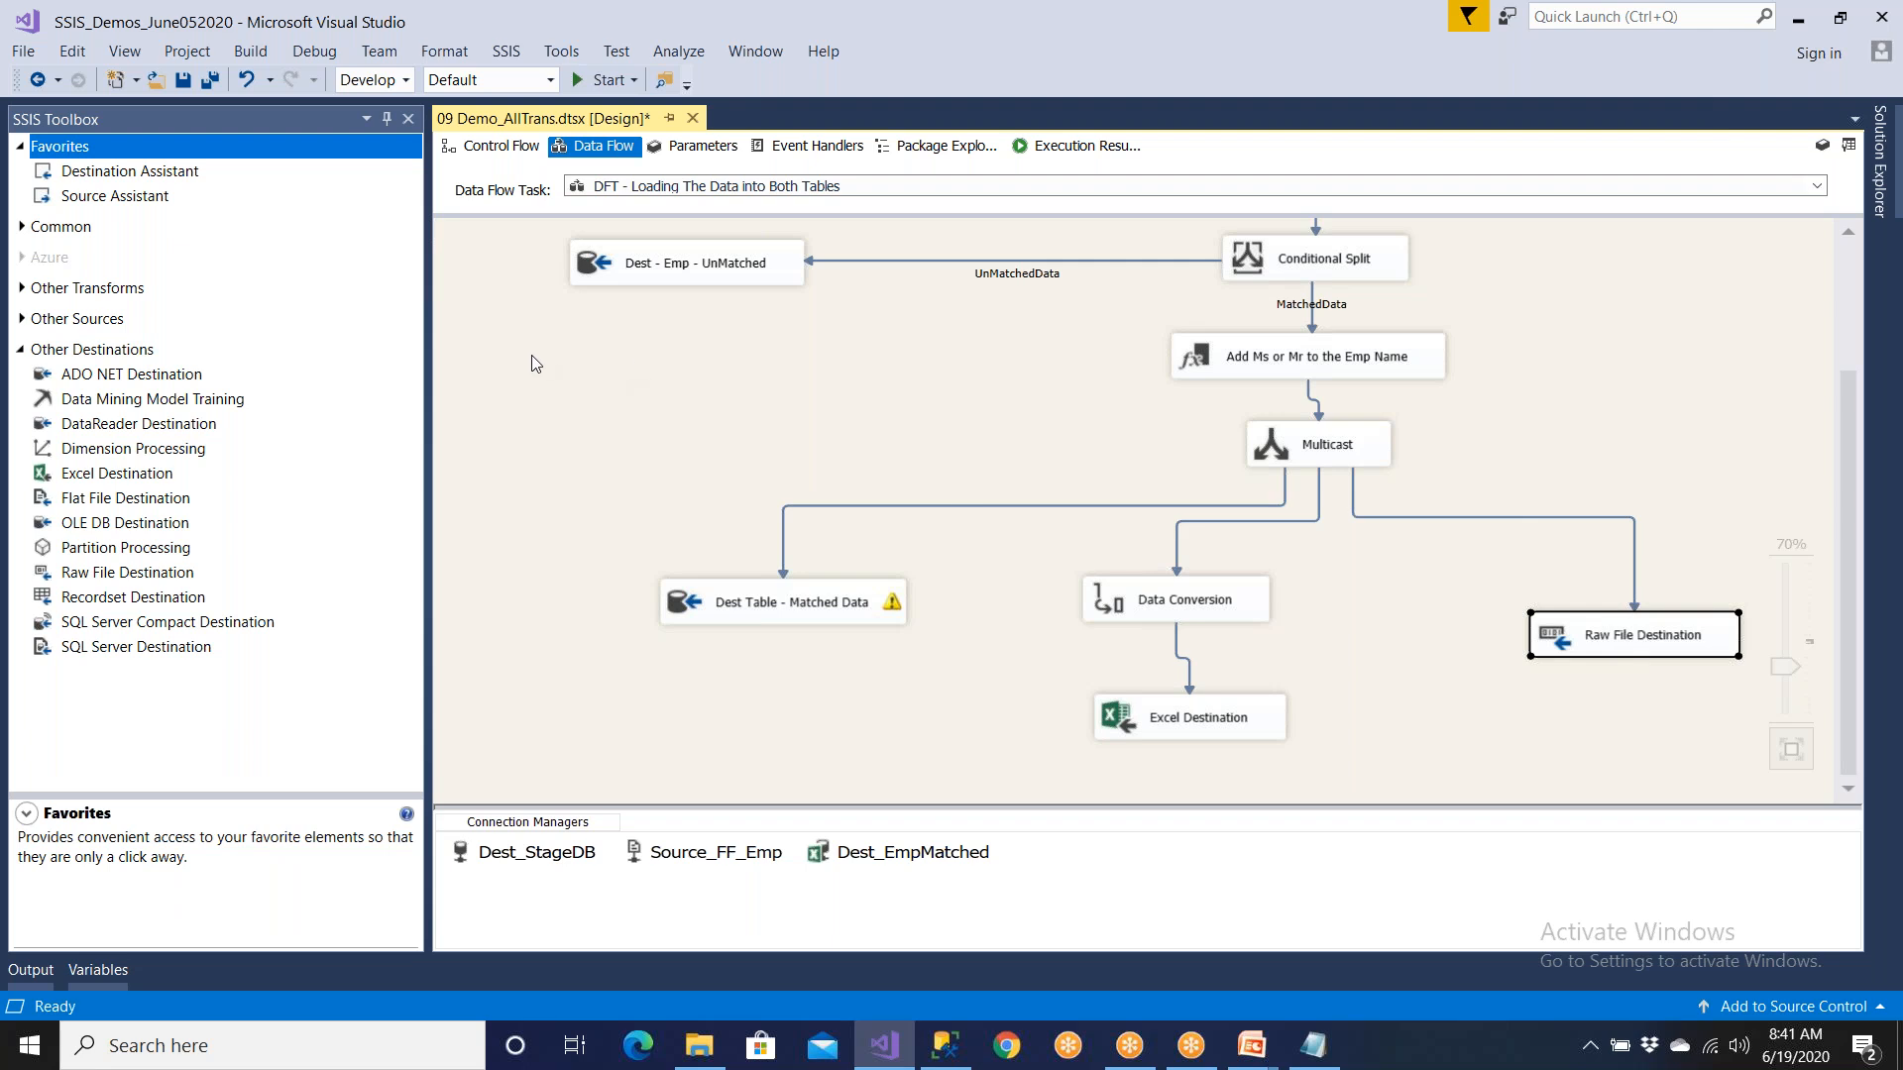
{"action": "left_click", "coordinate": [184, 83]}
{"action": "left_click", "coordinate": [21, 350]}
{"action": "left_click", "coordinate": [21, 289]}
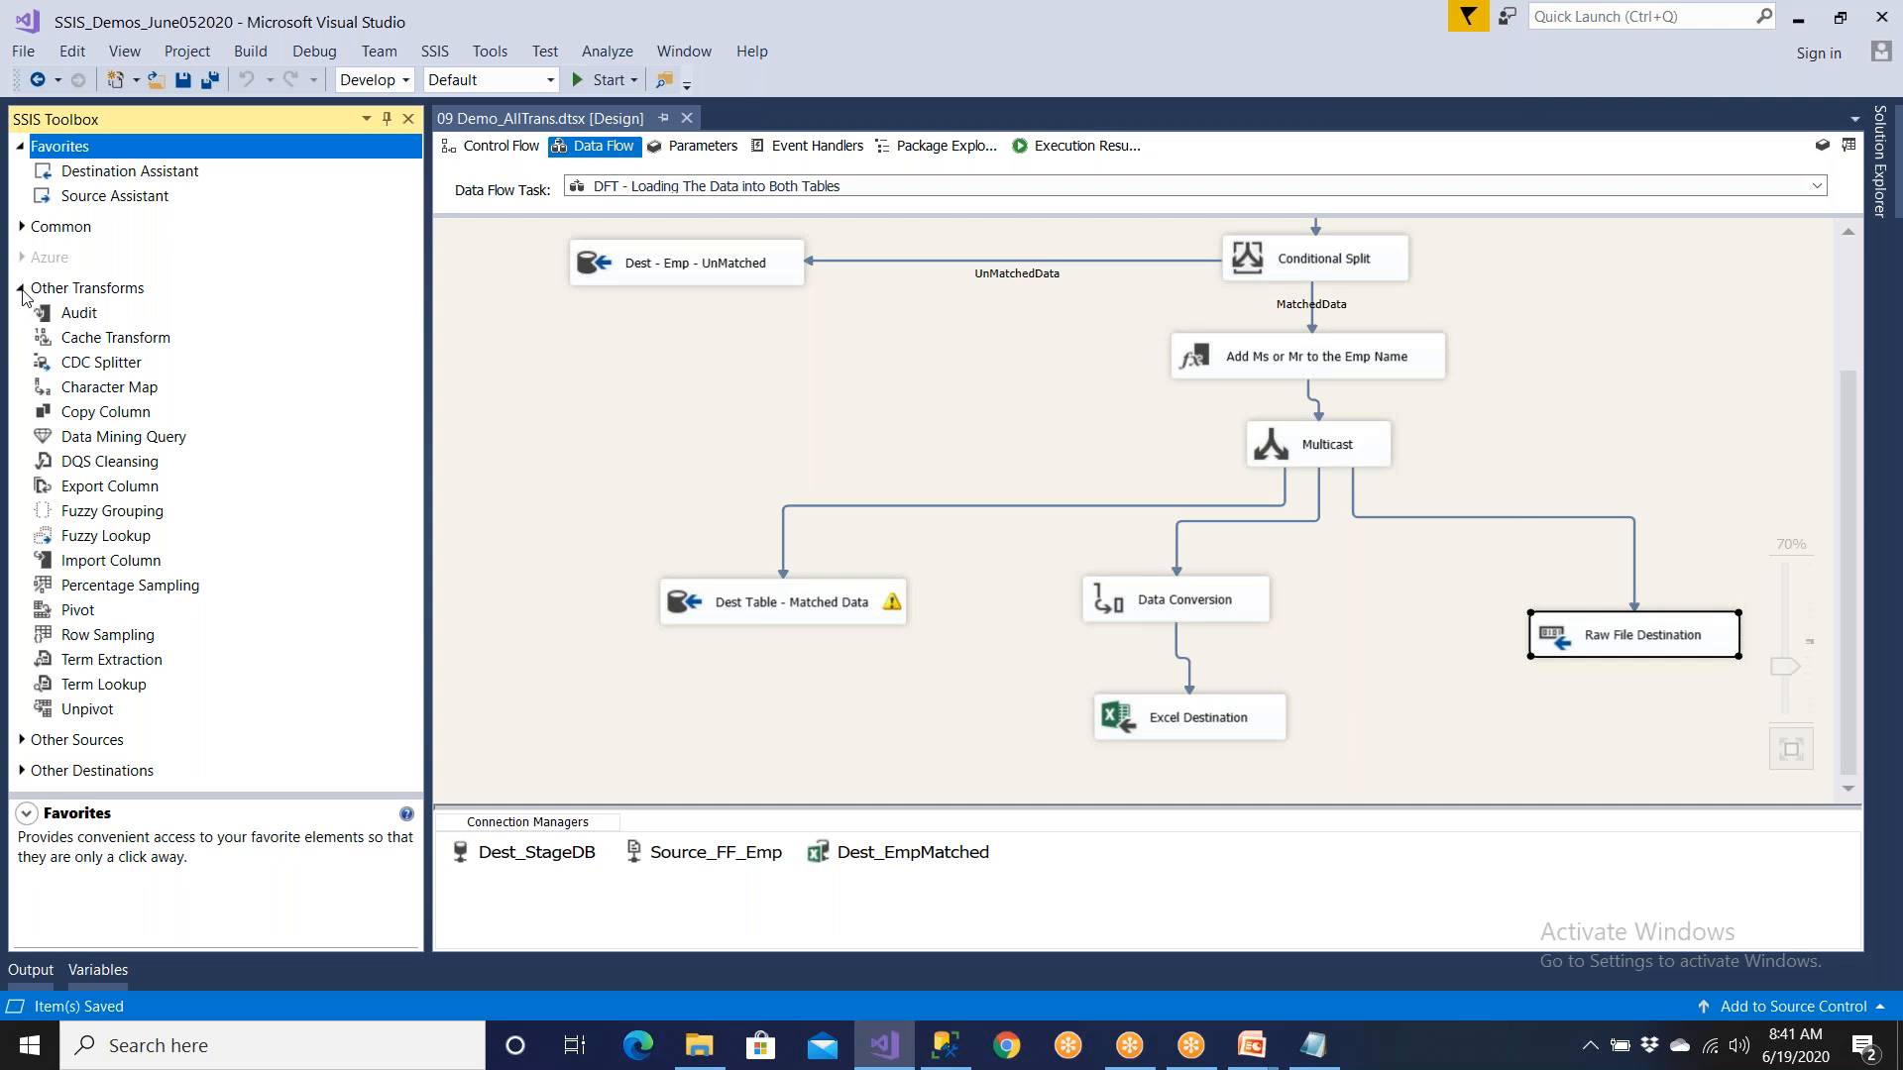
{"action": "left_click", "coordinate": [21, 289]}
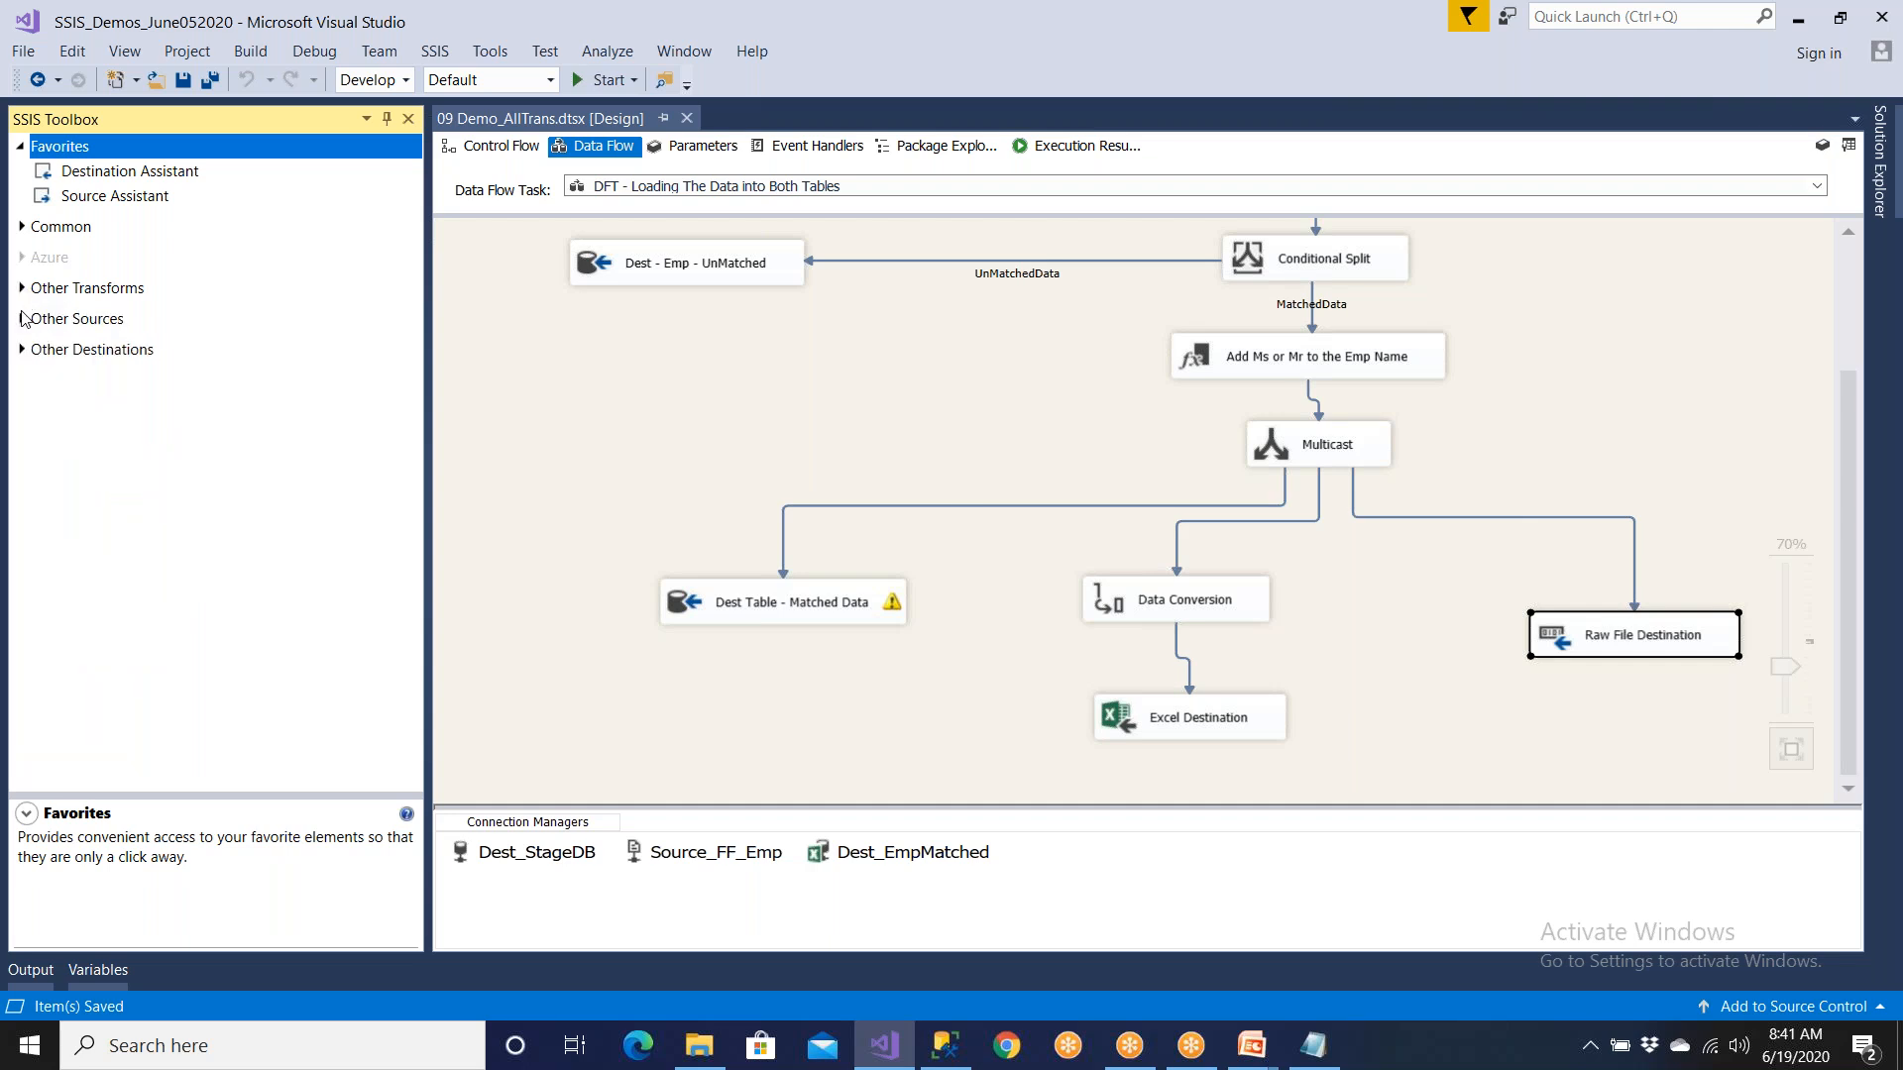
{"action": "left_click", "coordinate": [22, 319]}
{"action": "left_click", "coordinate": [115, 469]}
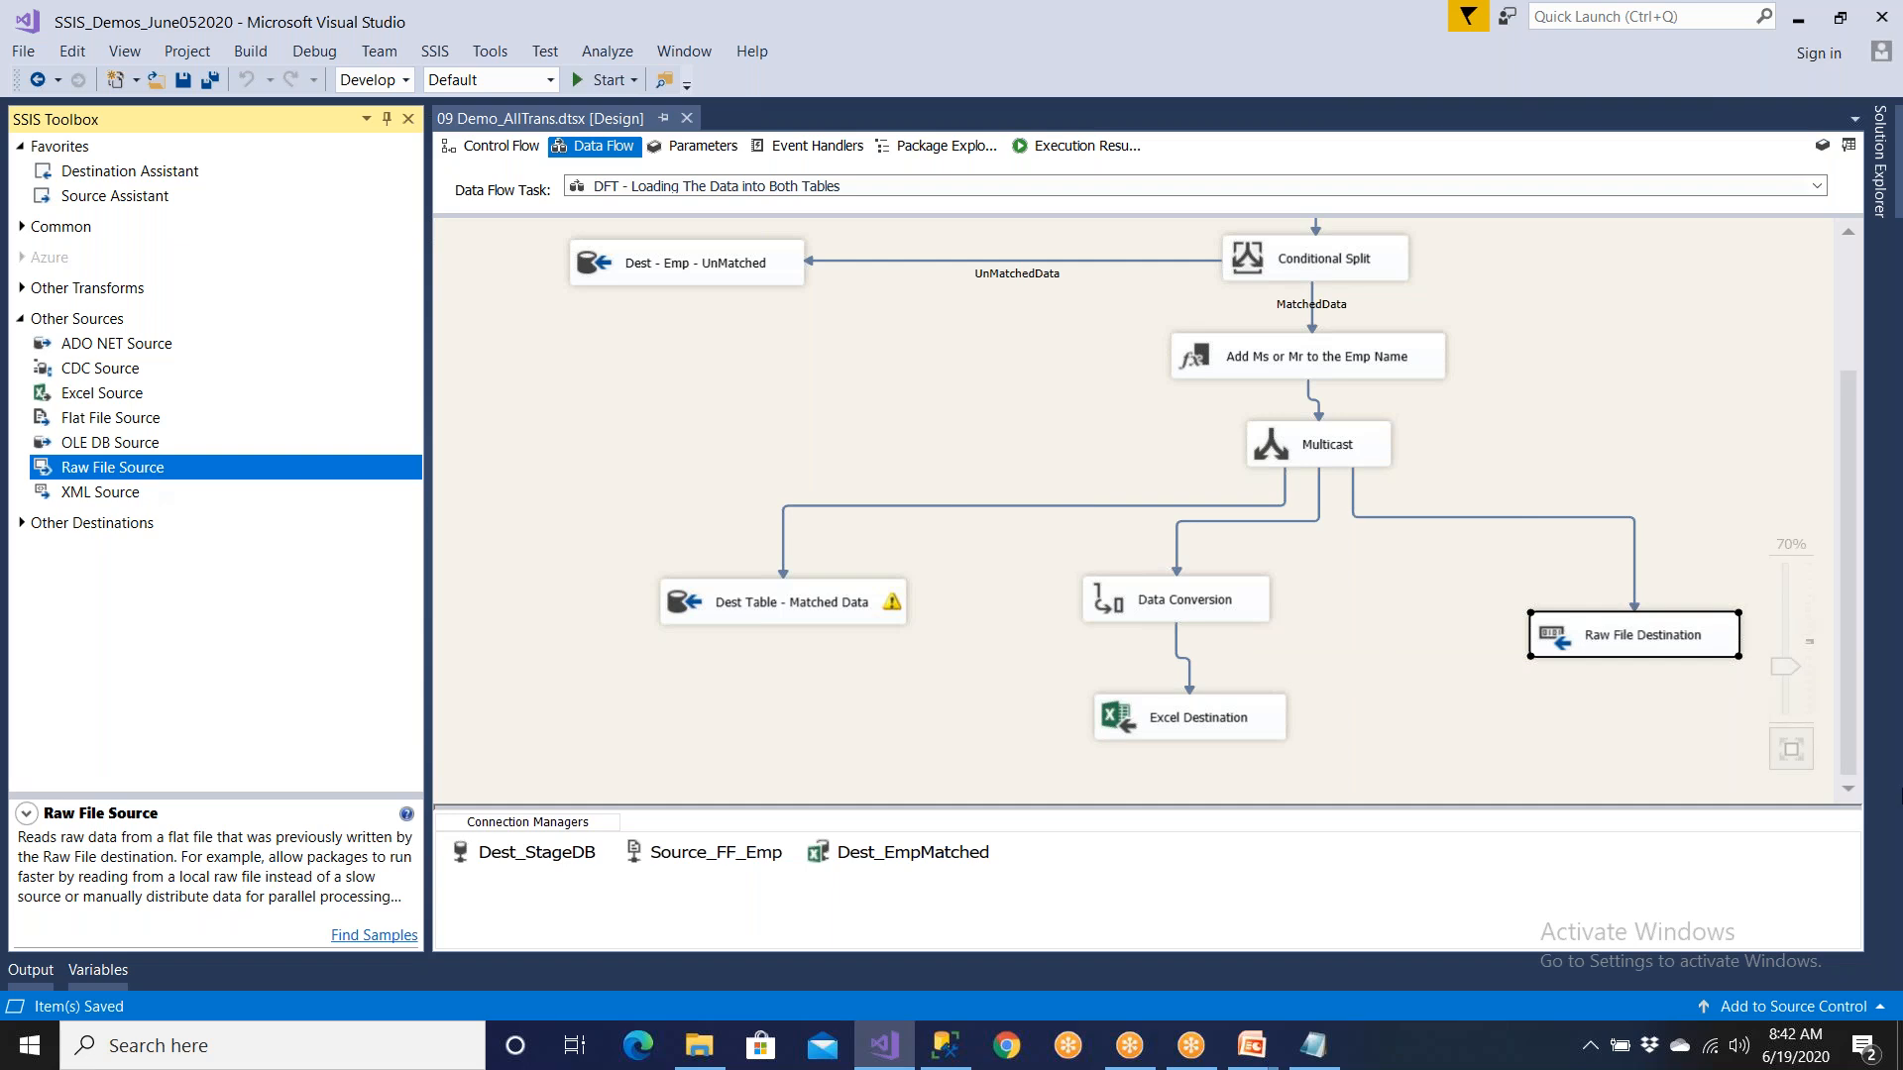
{"action": "left_click", "coordinate": [1745, 510]}
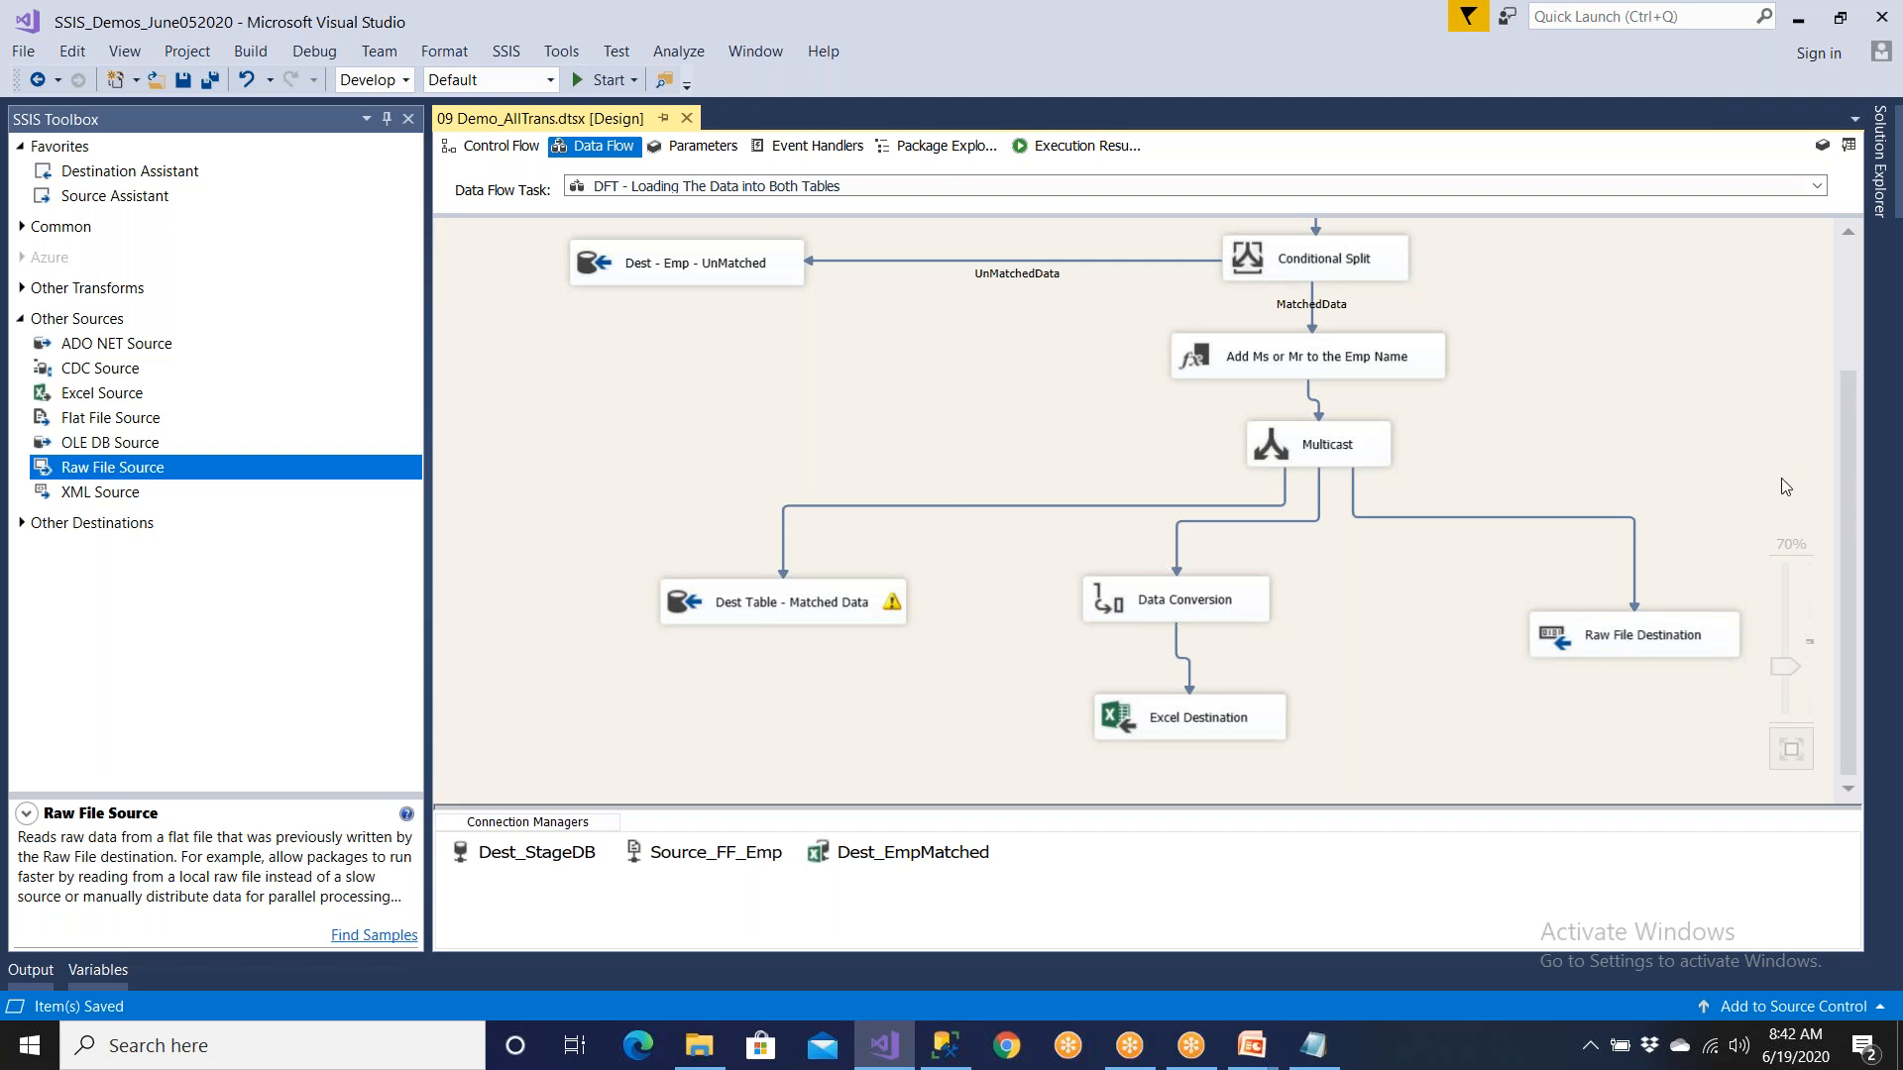
Step: Open Empl_Matched.xlsx from the Archive folder on drive D in File Explorer, examine all rows of its Emp sheet, and close it
{"action": "scroll", "coordinate": [1785, 486], "scroll_direction": "up", "scroll_amount": 2}
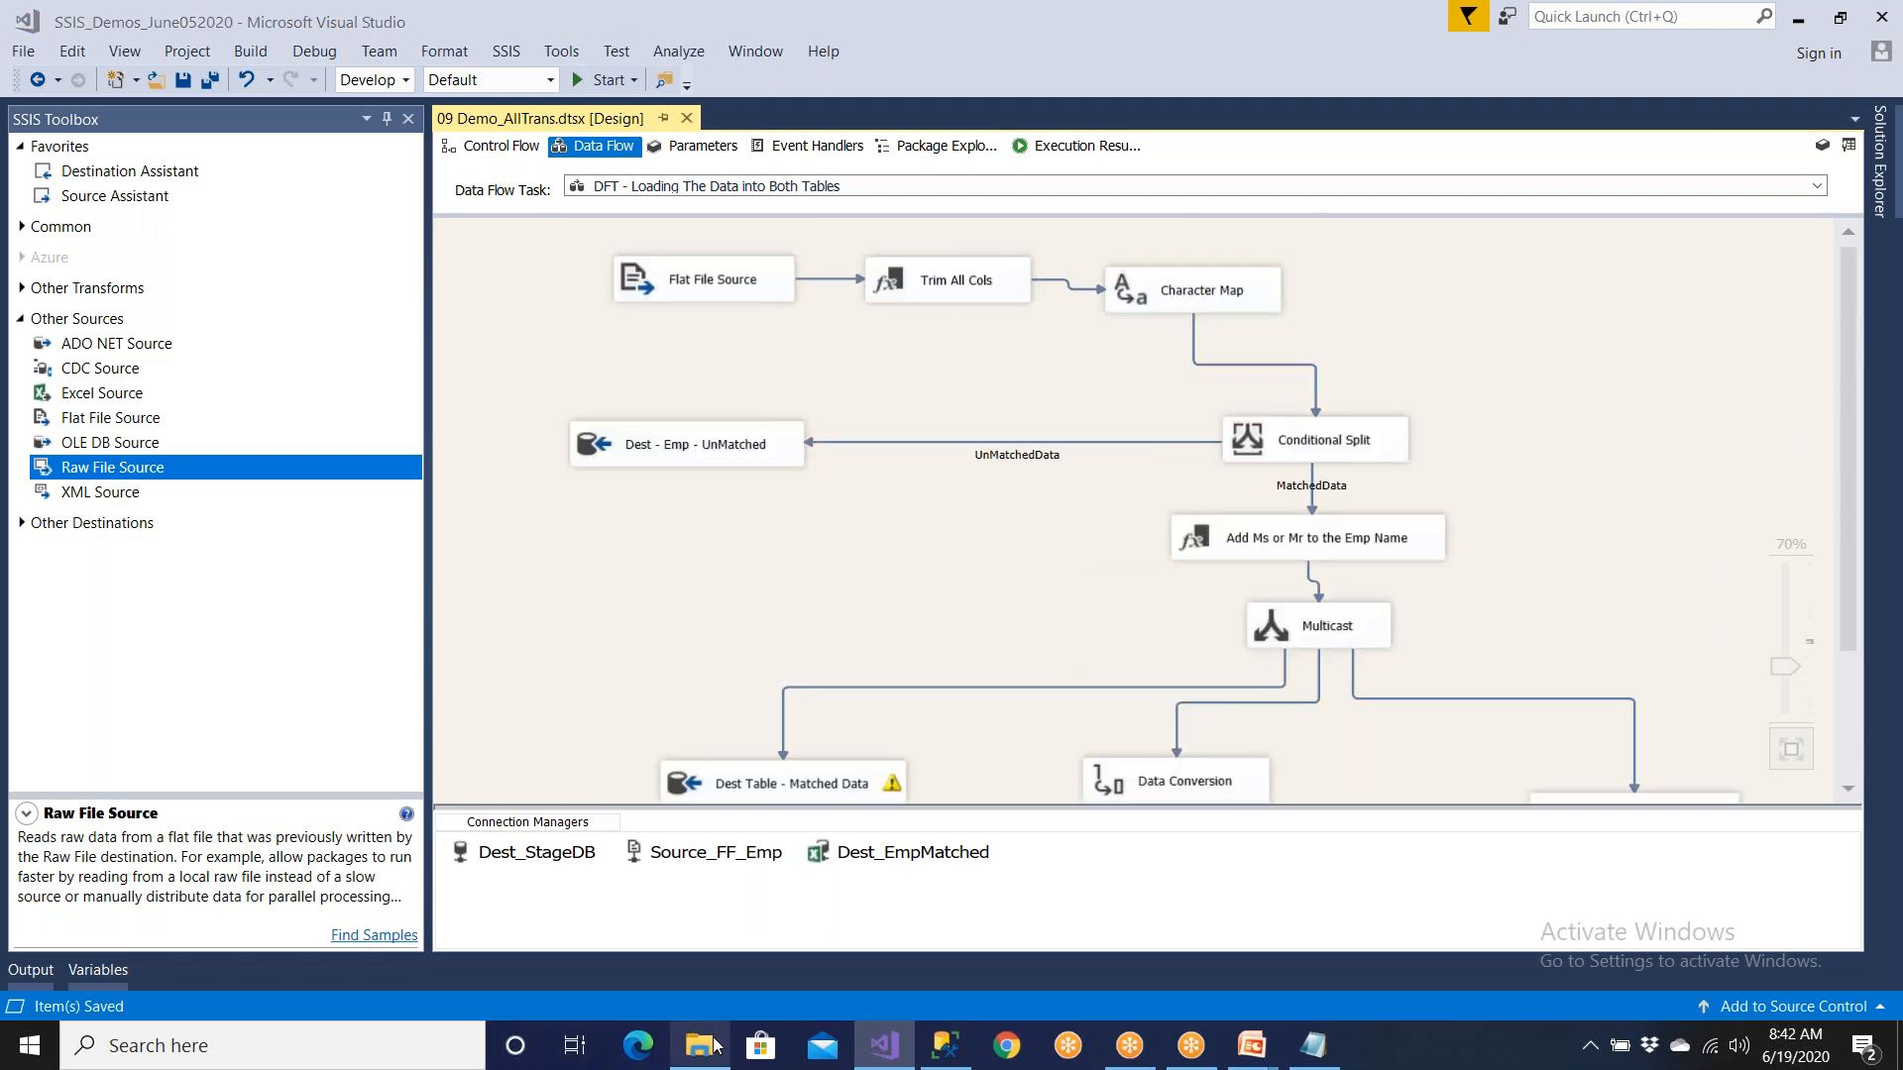
{"action": "left_click", "coordinate": [713, 1046]}
{"action": "left_click", "coordinate": [111, 762]}
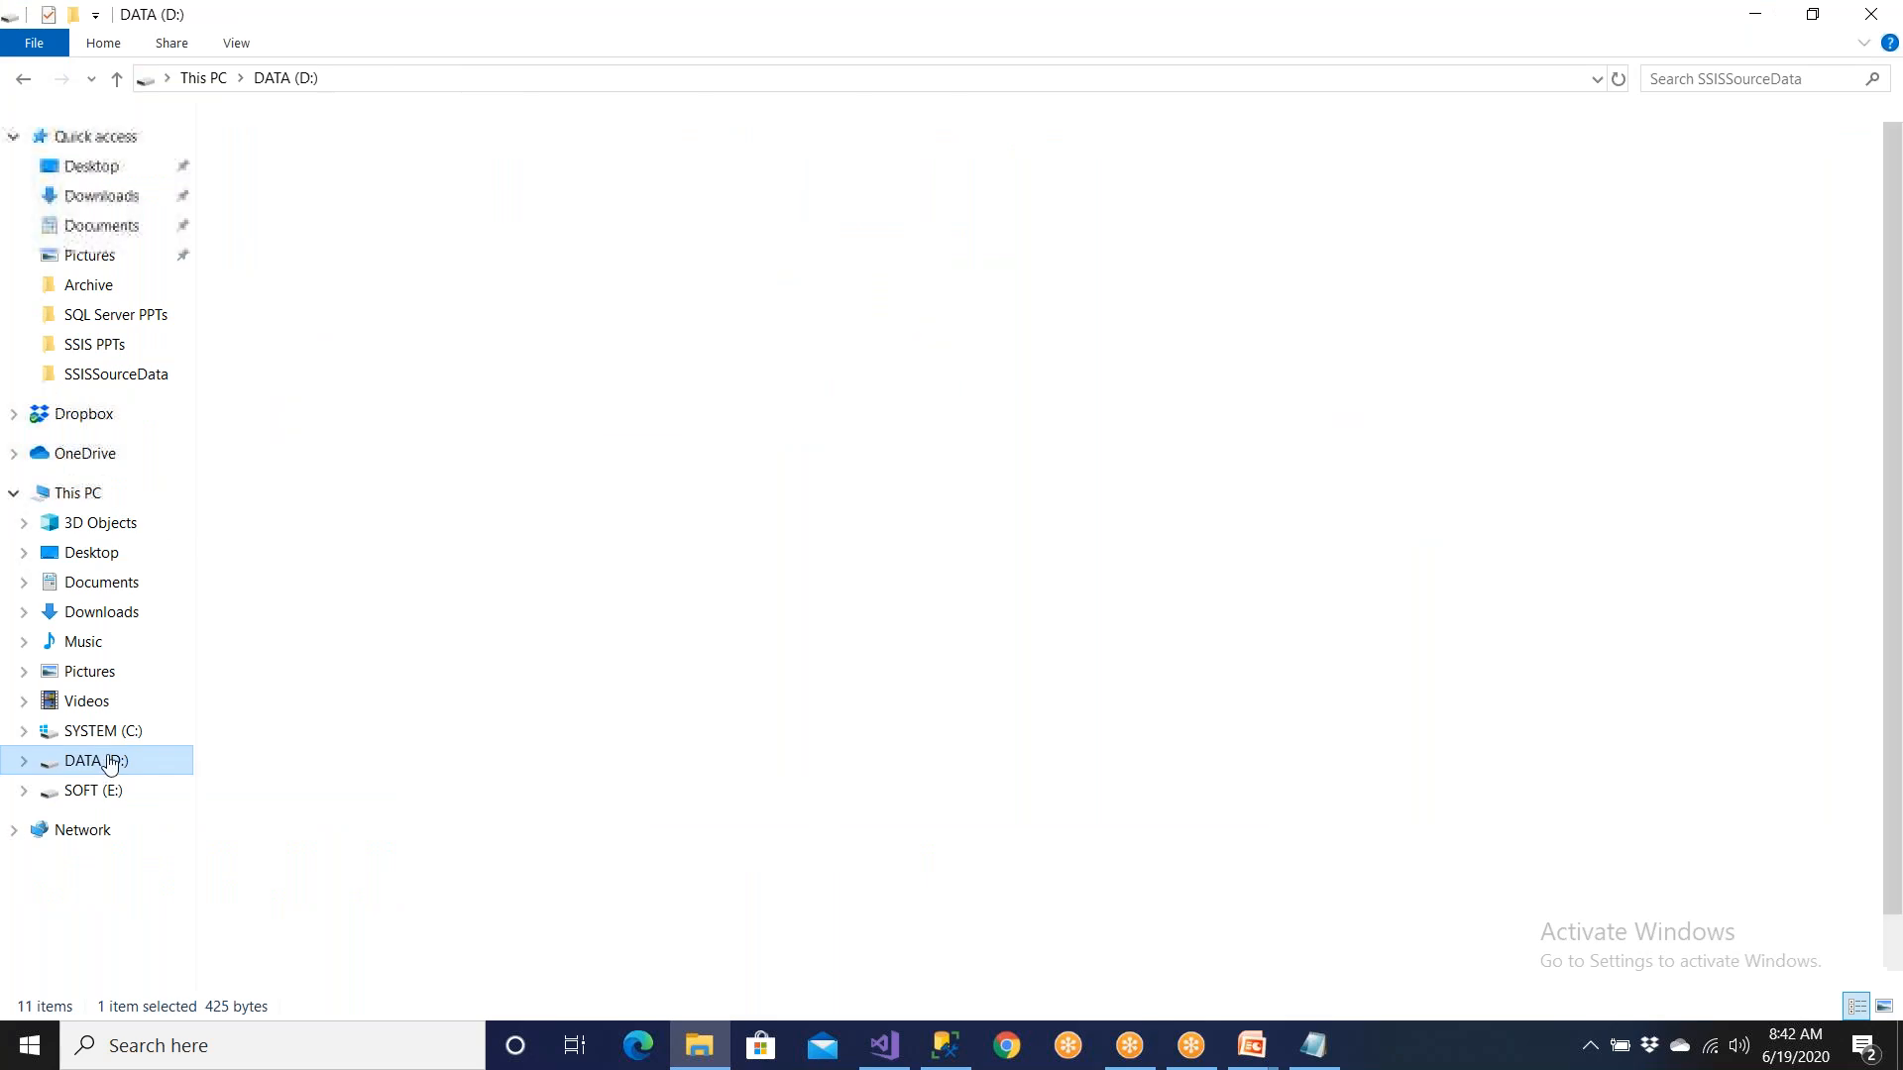
{"action": "double_click", "coordinate": [313, 211]}
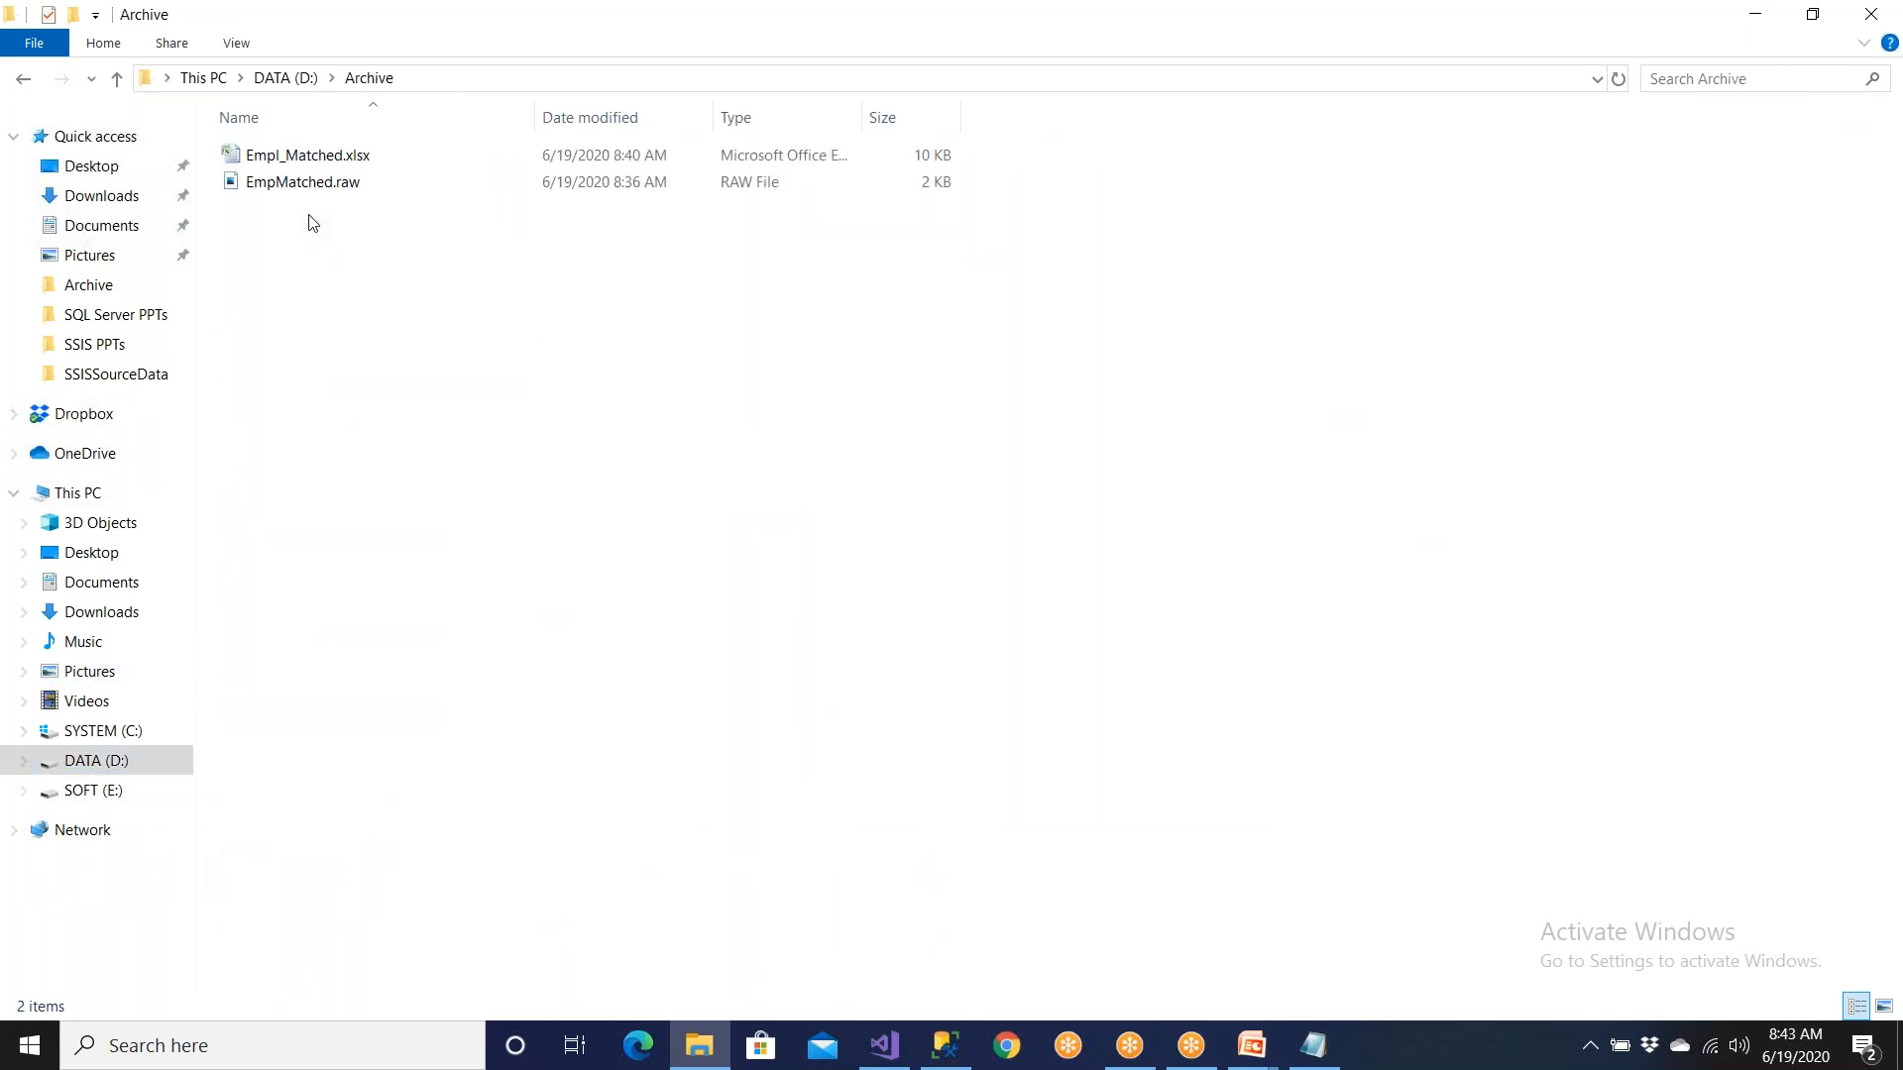
{"action": "left_click", "coordinate": [361, 169]}
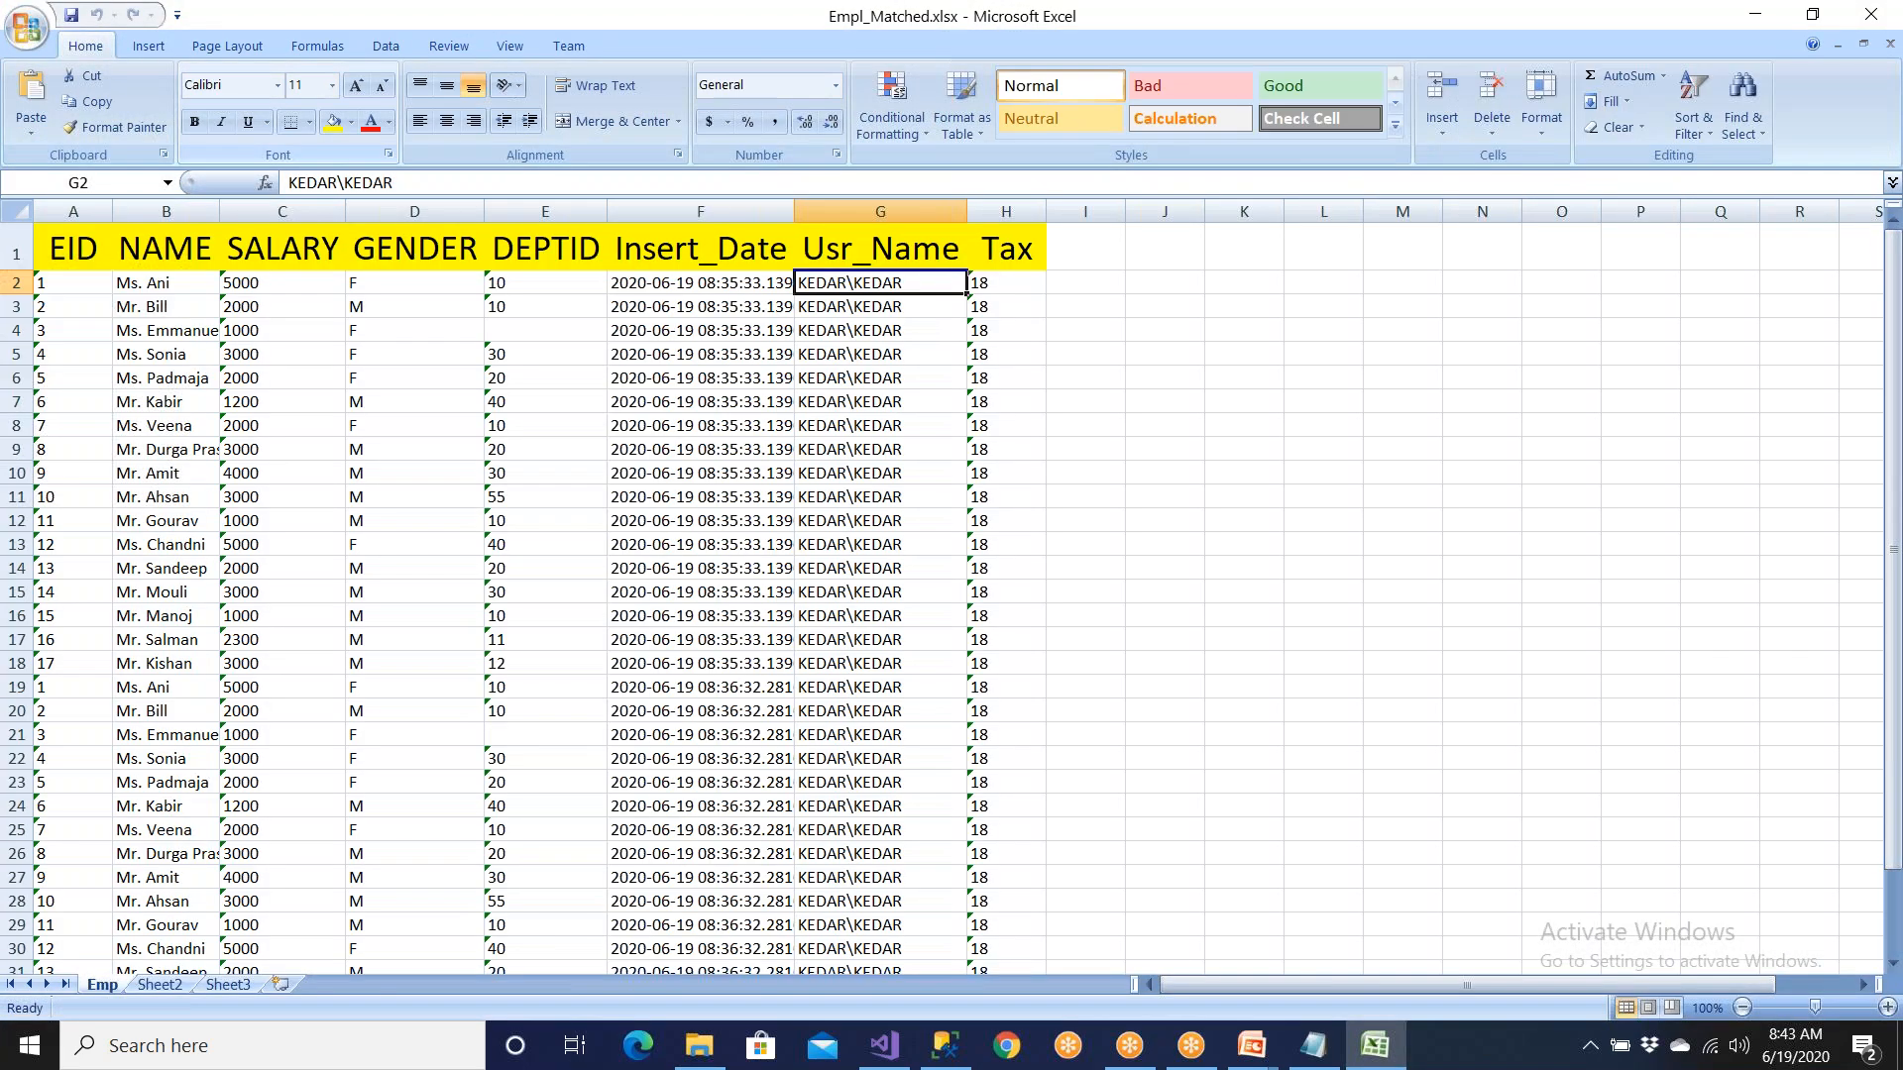
{"action": "left_click", "coordinate": [615, 449]}
{"action": "scroll", "coordinate": [615, 449], "scroll_direction": "down", "scroll_amount": 4}
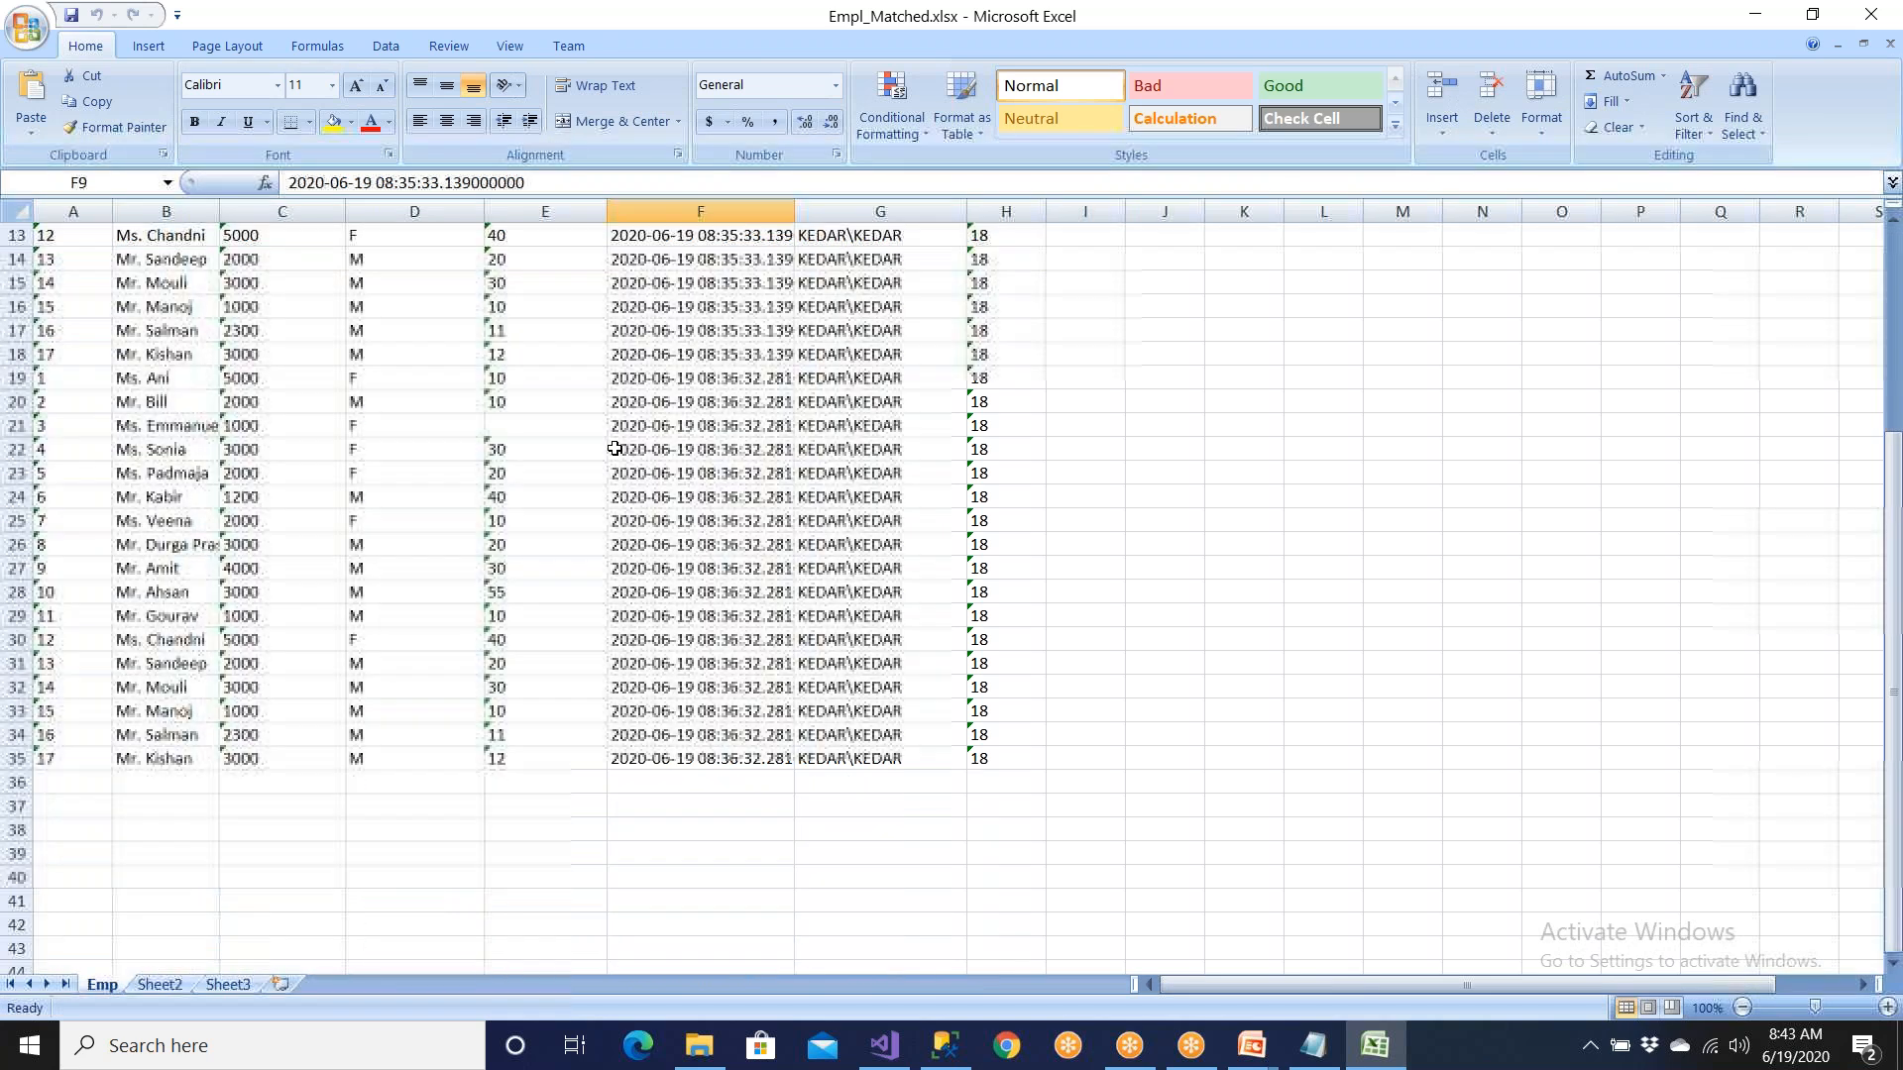
{"action": "left_click", "coordinate": [198, 770]}
{"action": "scroll", "coordinate": [1527, 413], "scroll_direction": "up", "scroll_amount": 2}
{"action": "scroll", "coordinate": [1528, 412], "scroll_direction": "up", "scroll_amount": 2}
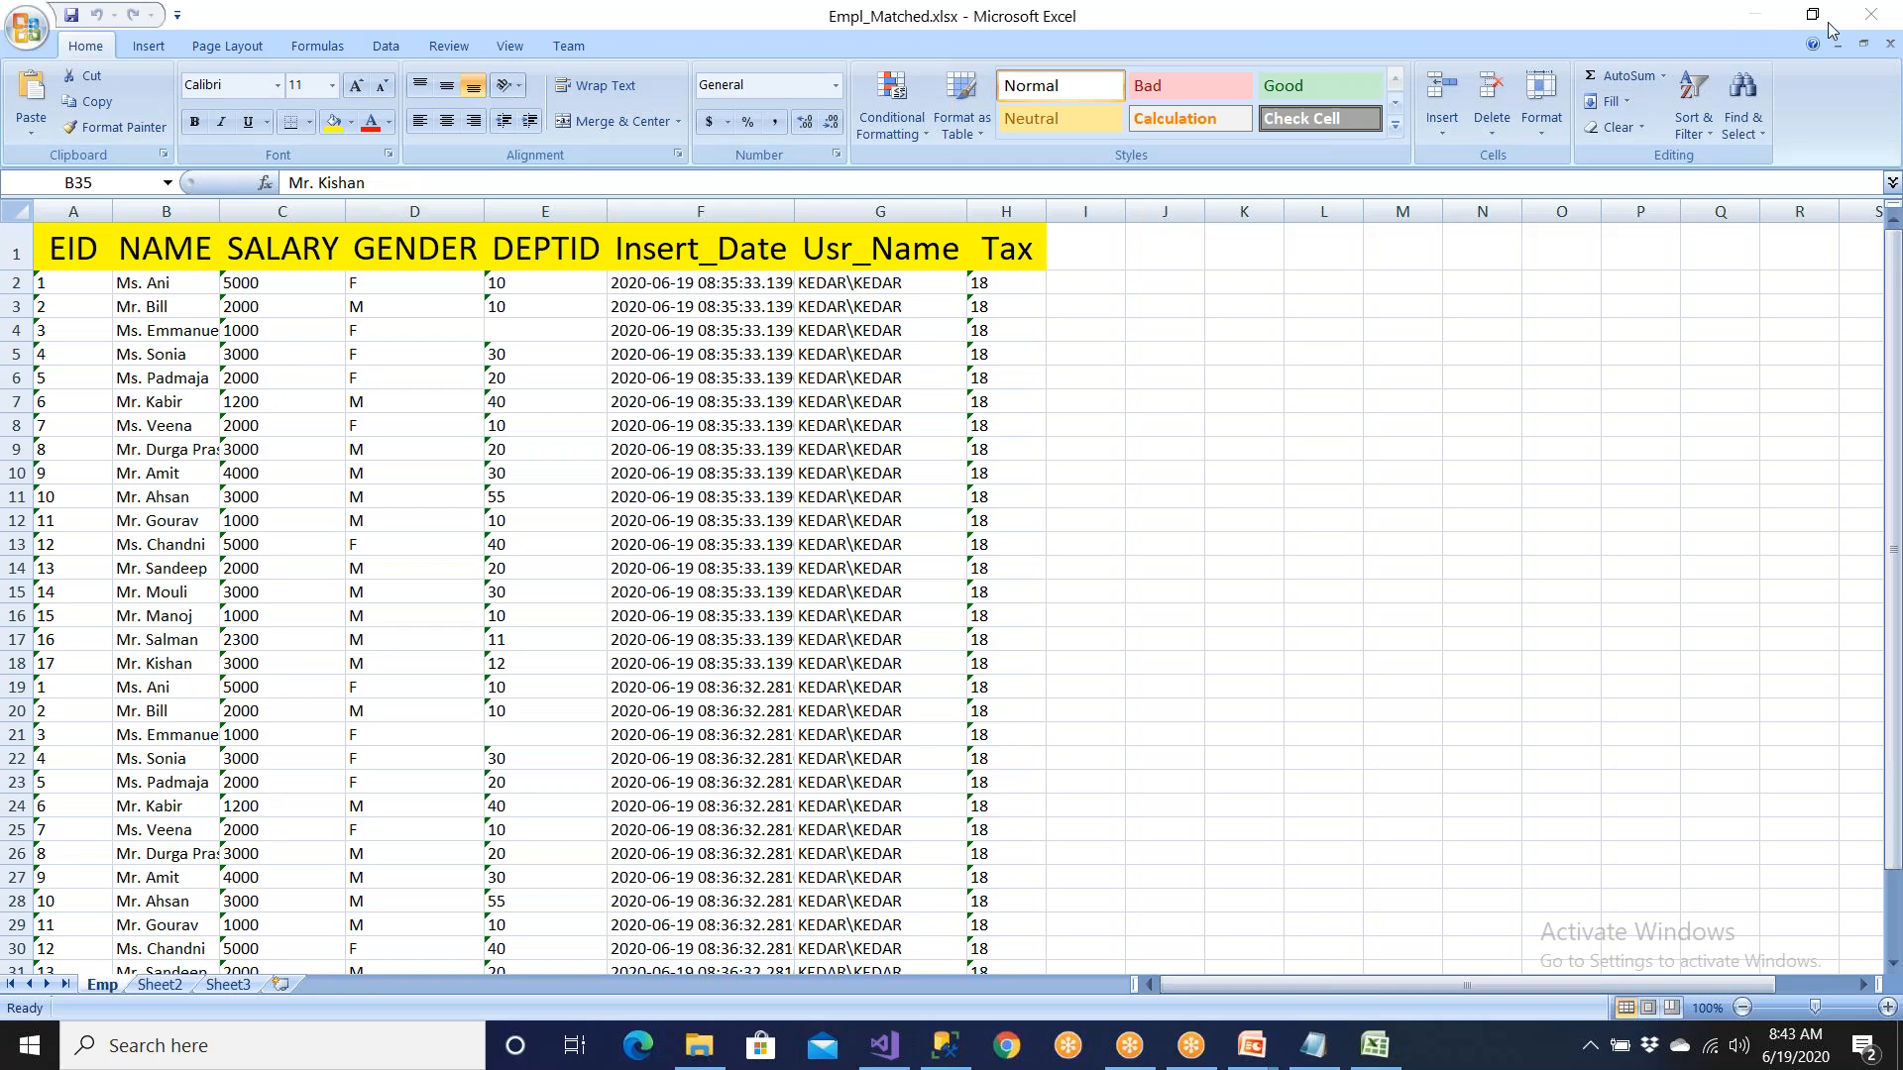
{"action": "left_click", "coordinate": [1872, 14]}
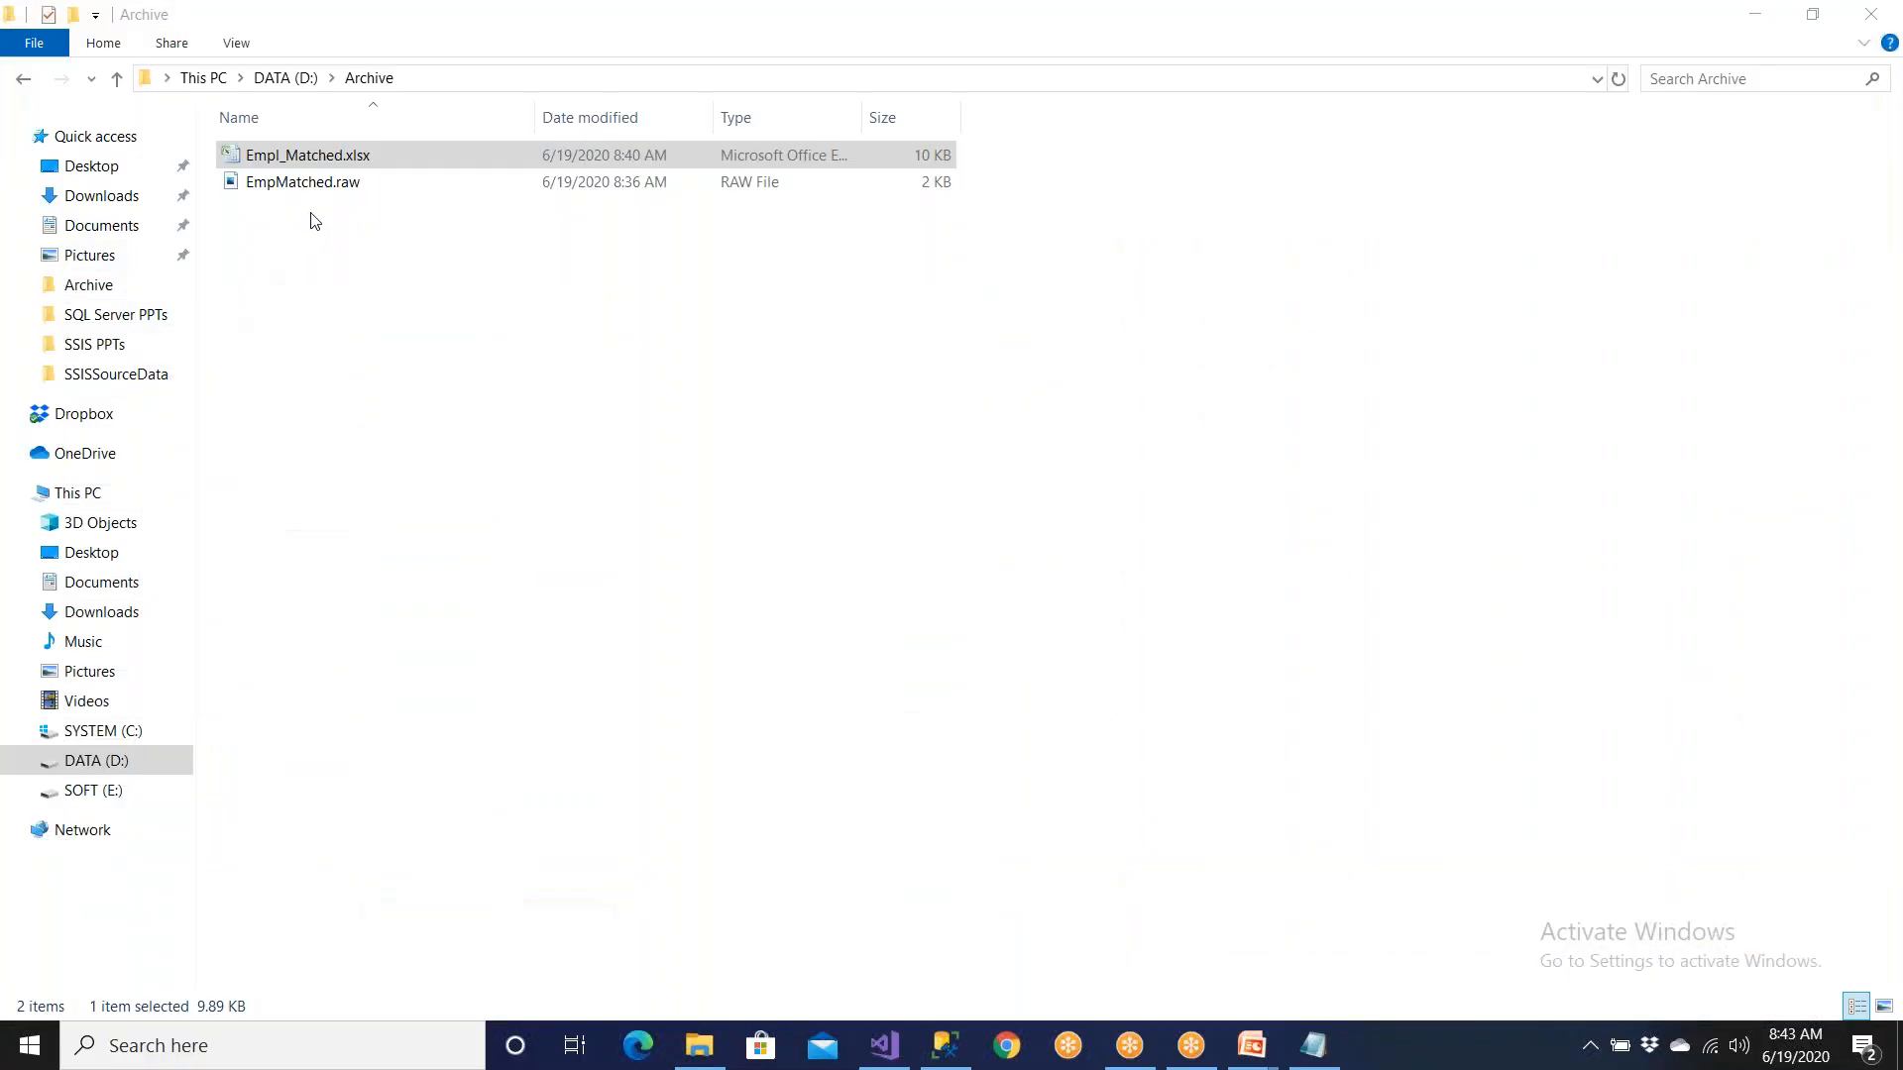
Step: Try to open EmpMatched.raw with its default app, and close the Photos window
{"action": "left_click", "coordinate": [332, 186]}
{"action": "double_click", "coordinate": [335, 190]}
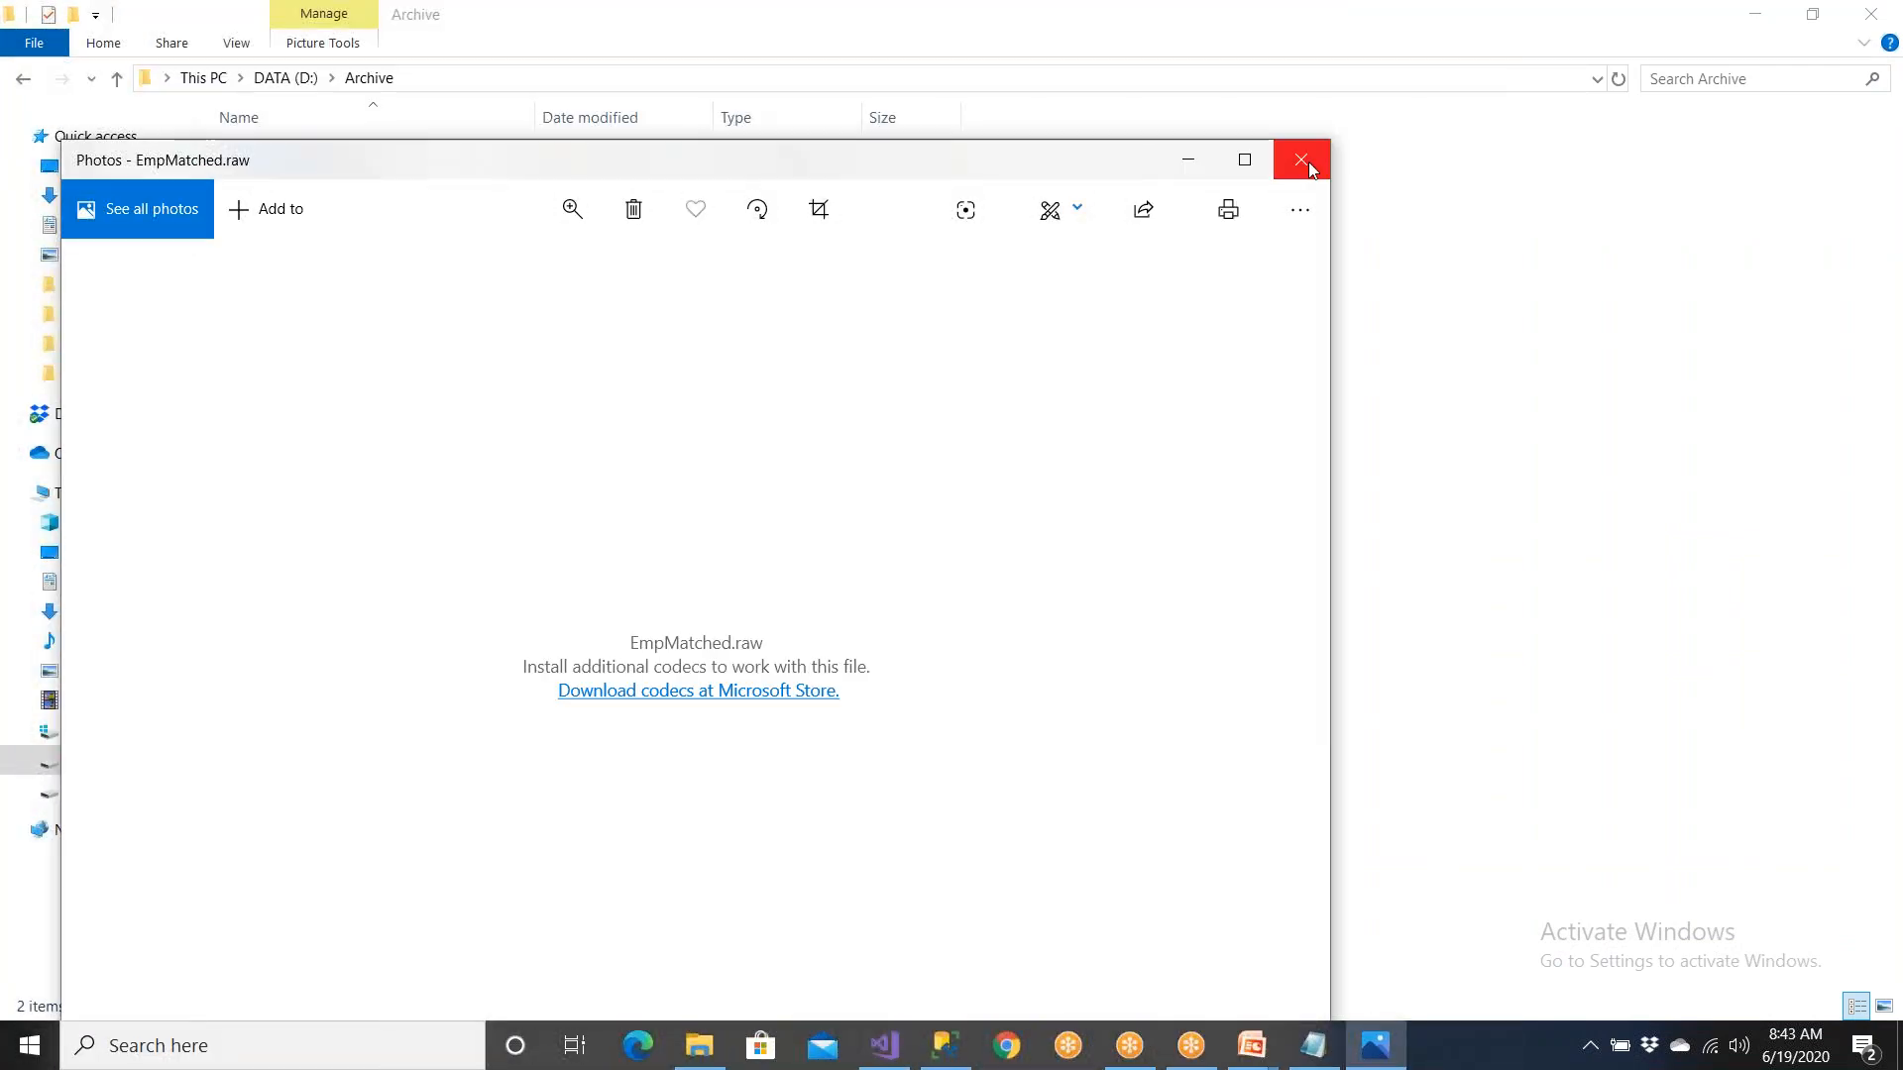
{"action": "left_click", "coordinate": [1302, 159]}
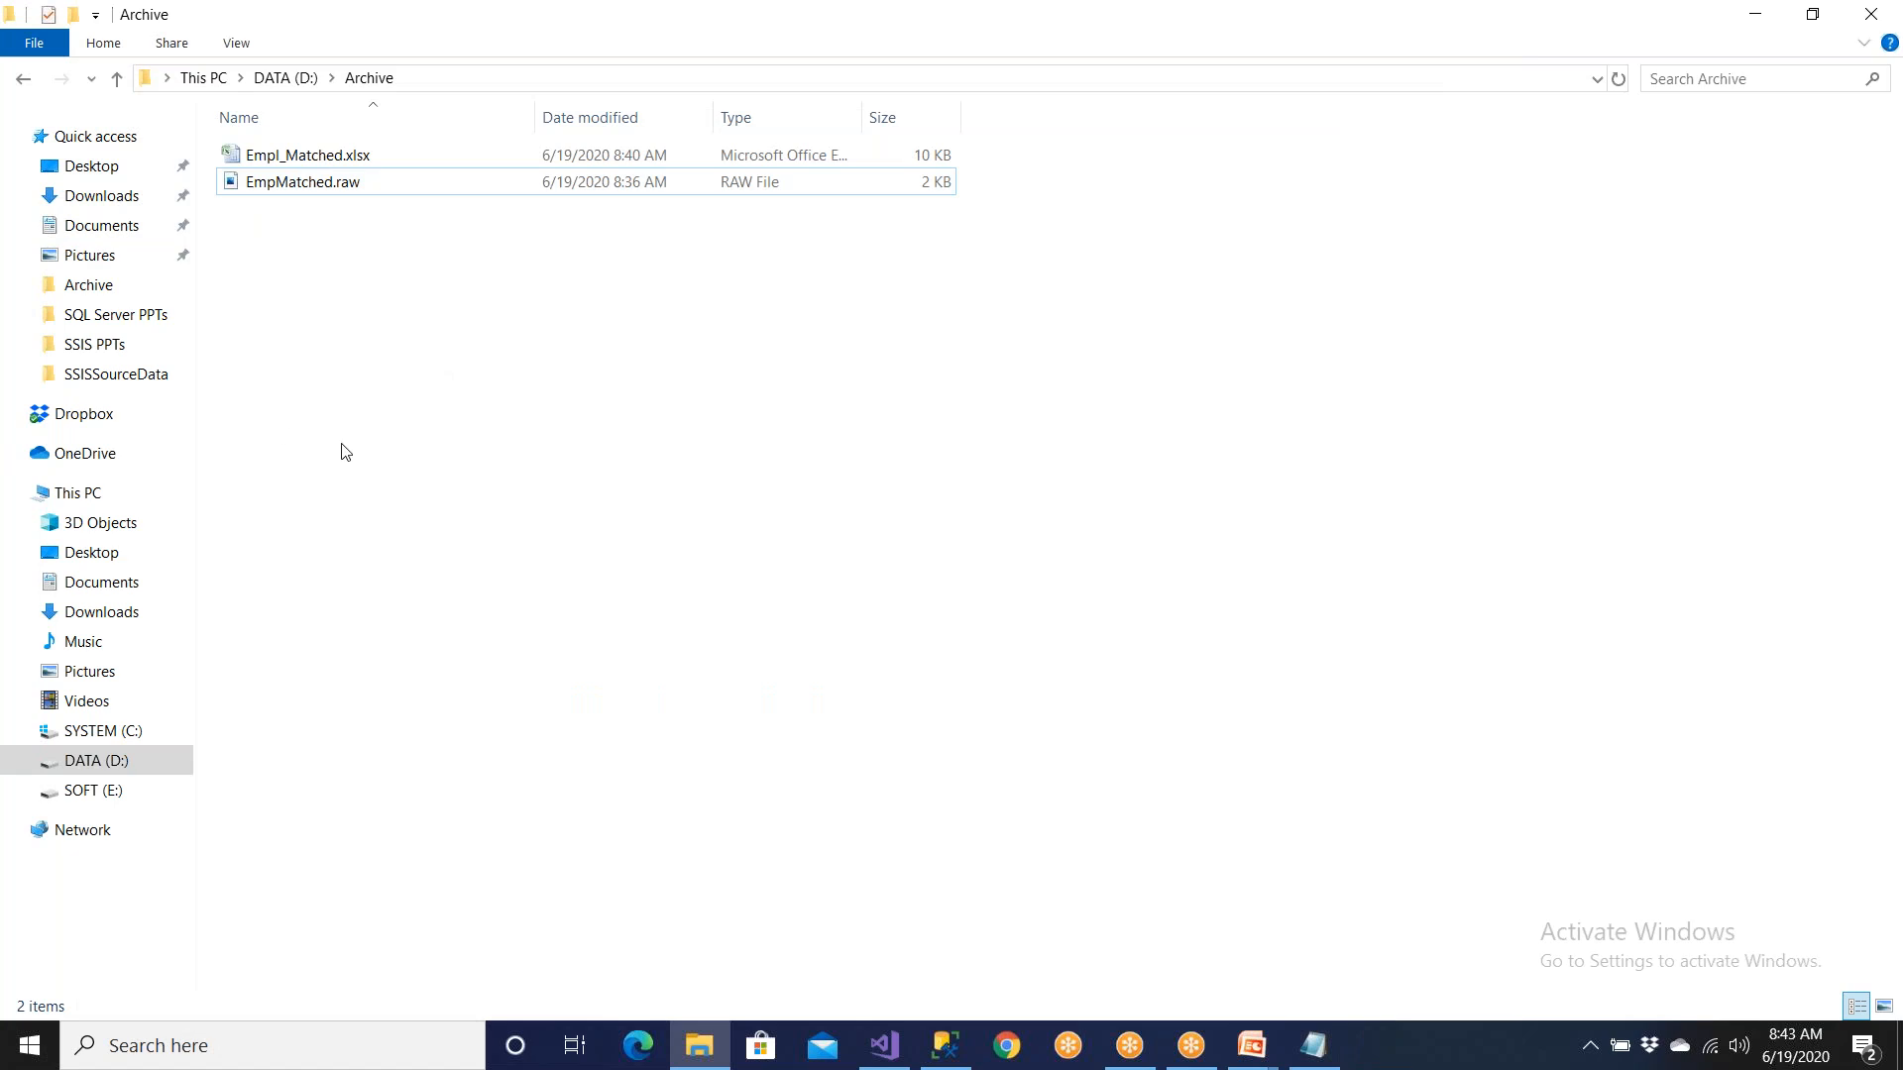
Step: Open EmpMatched.raw with Notepad, making Notepad the app always used for .raw files
{"action": "left_click", "coordinate": [396, 190]}
{"action": "right_click", "coordinate": [395, 189]}
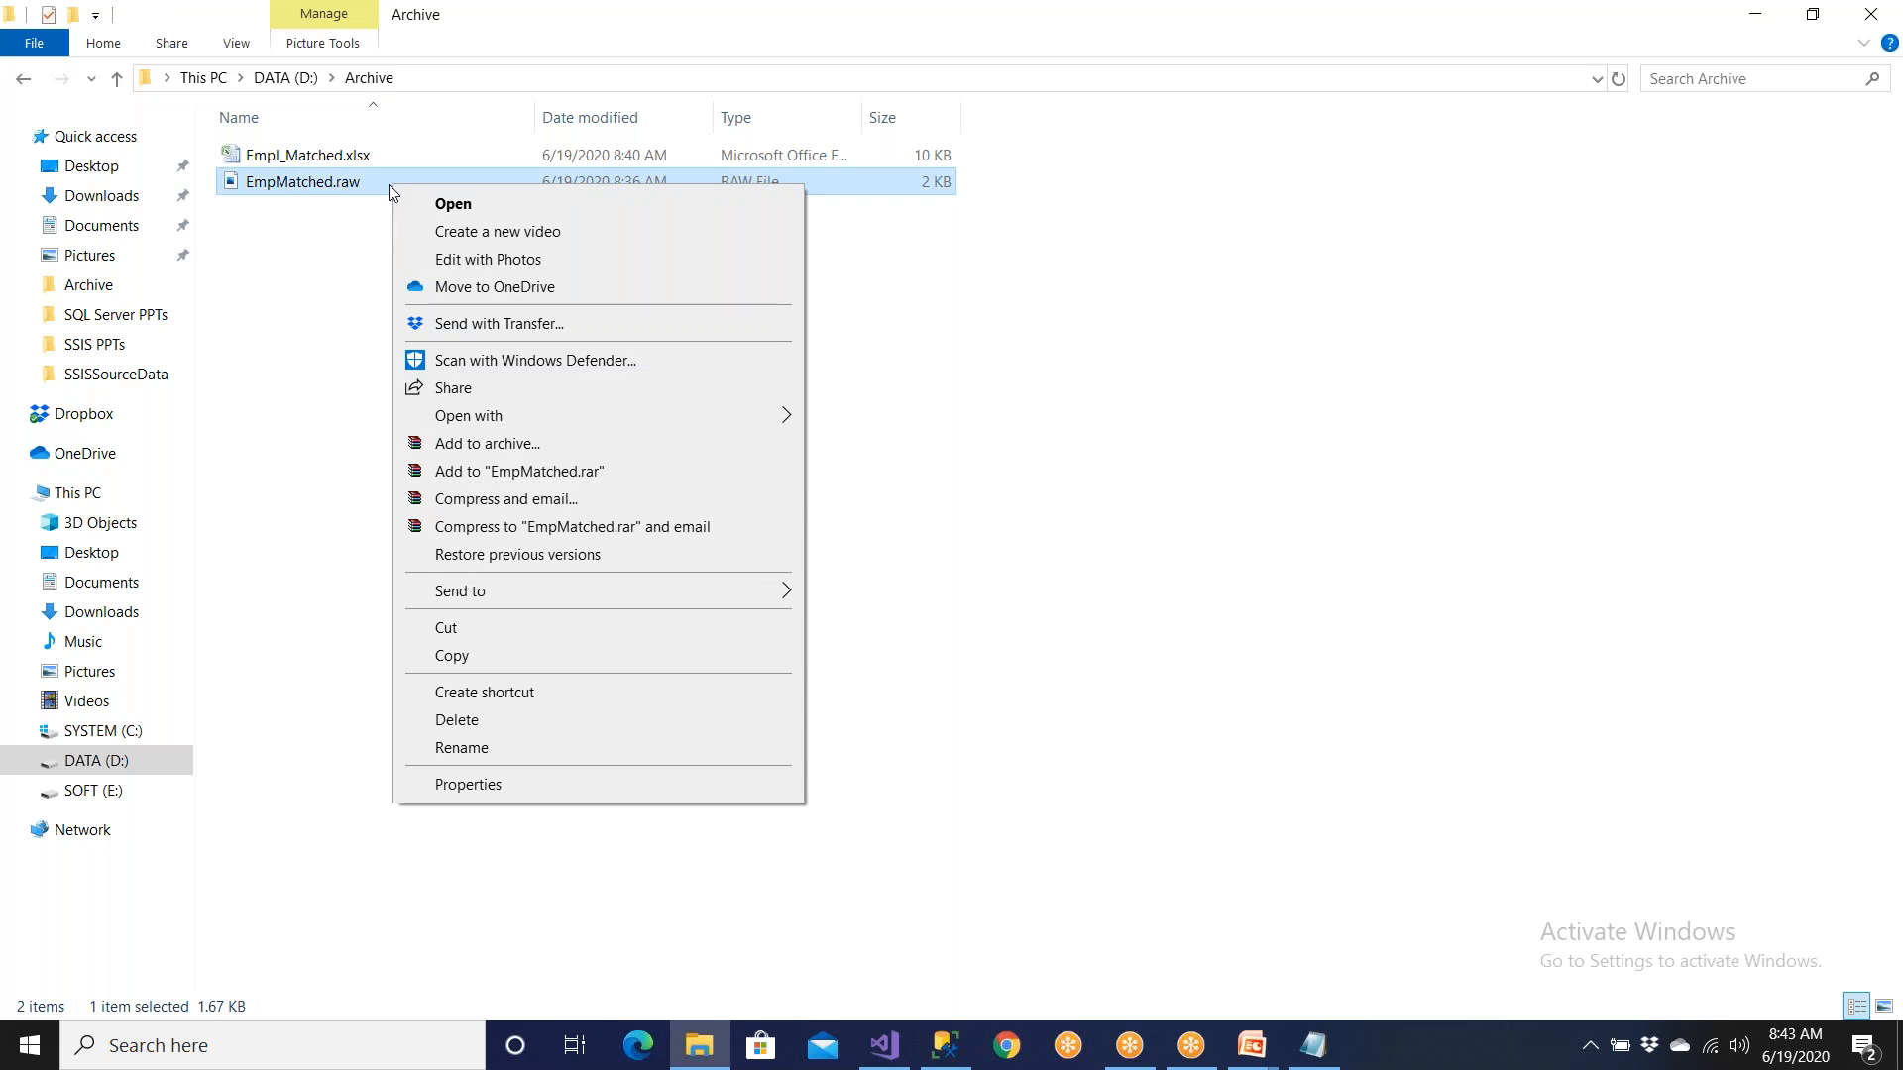
{"action": "mouse_move", "coordinate": [510, 414]}
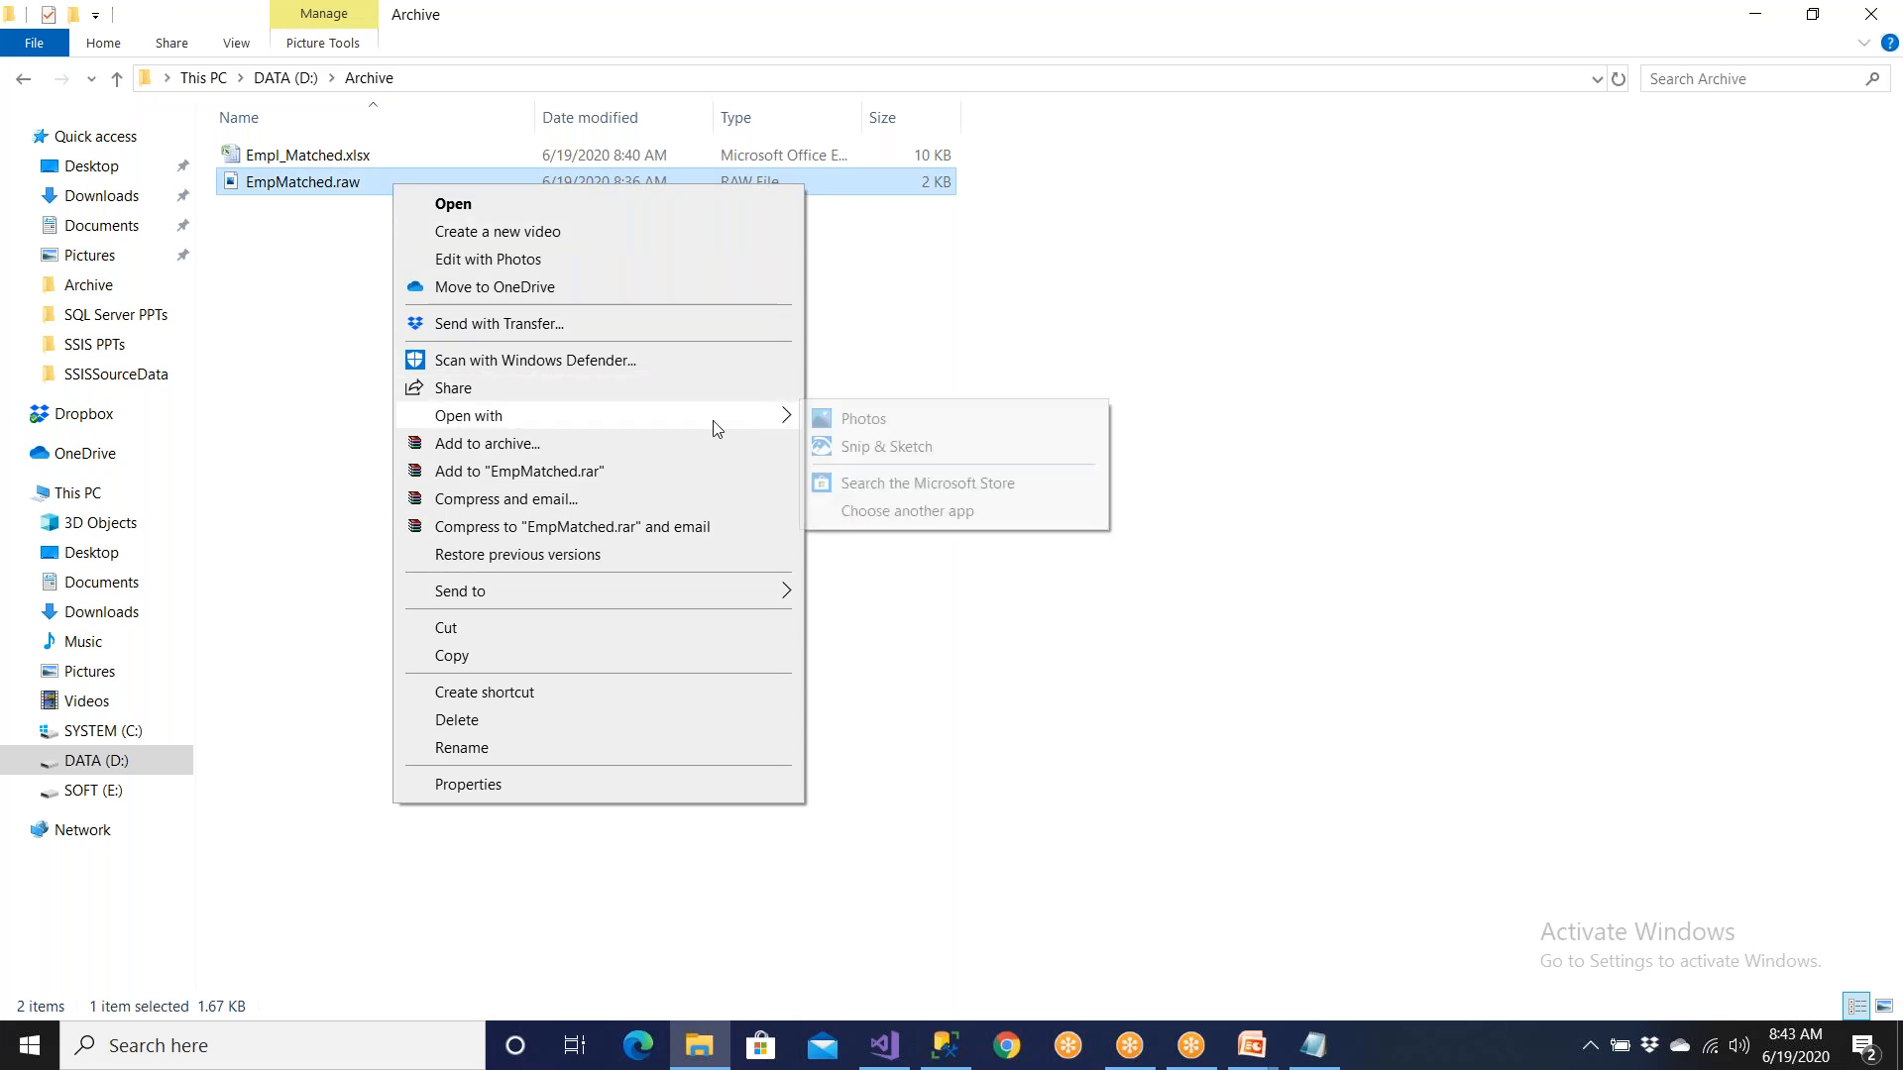
{"action": "left_click", "coordinate": [885, 523]}
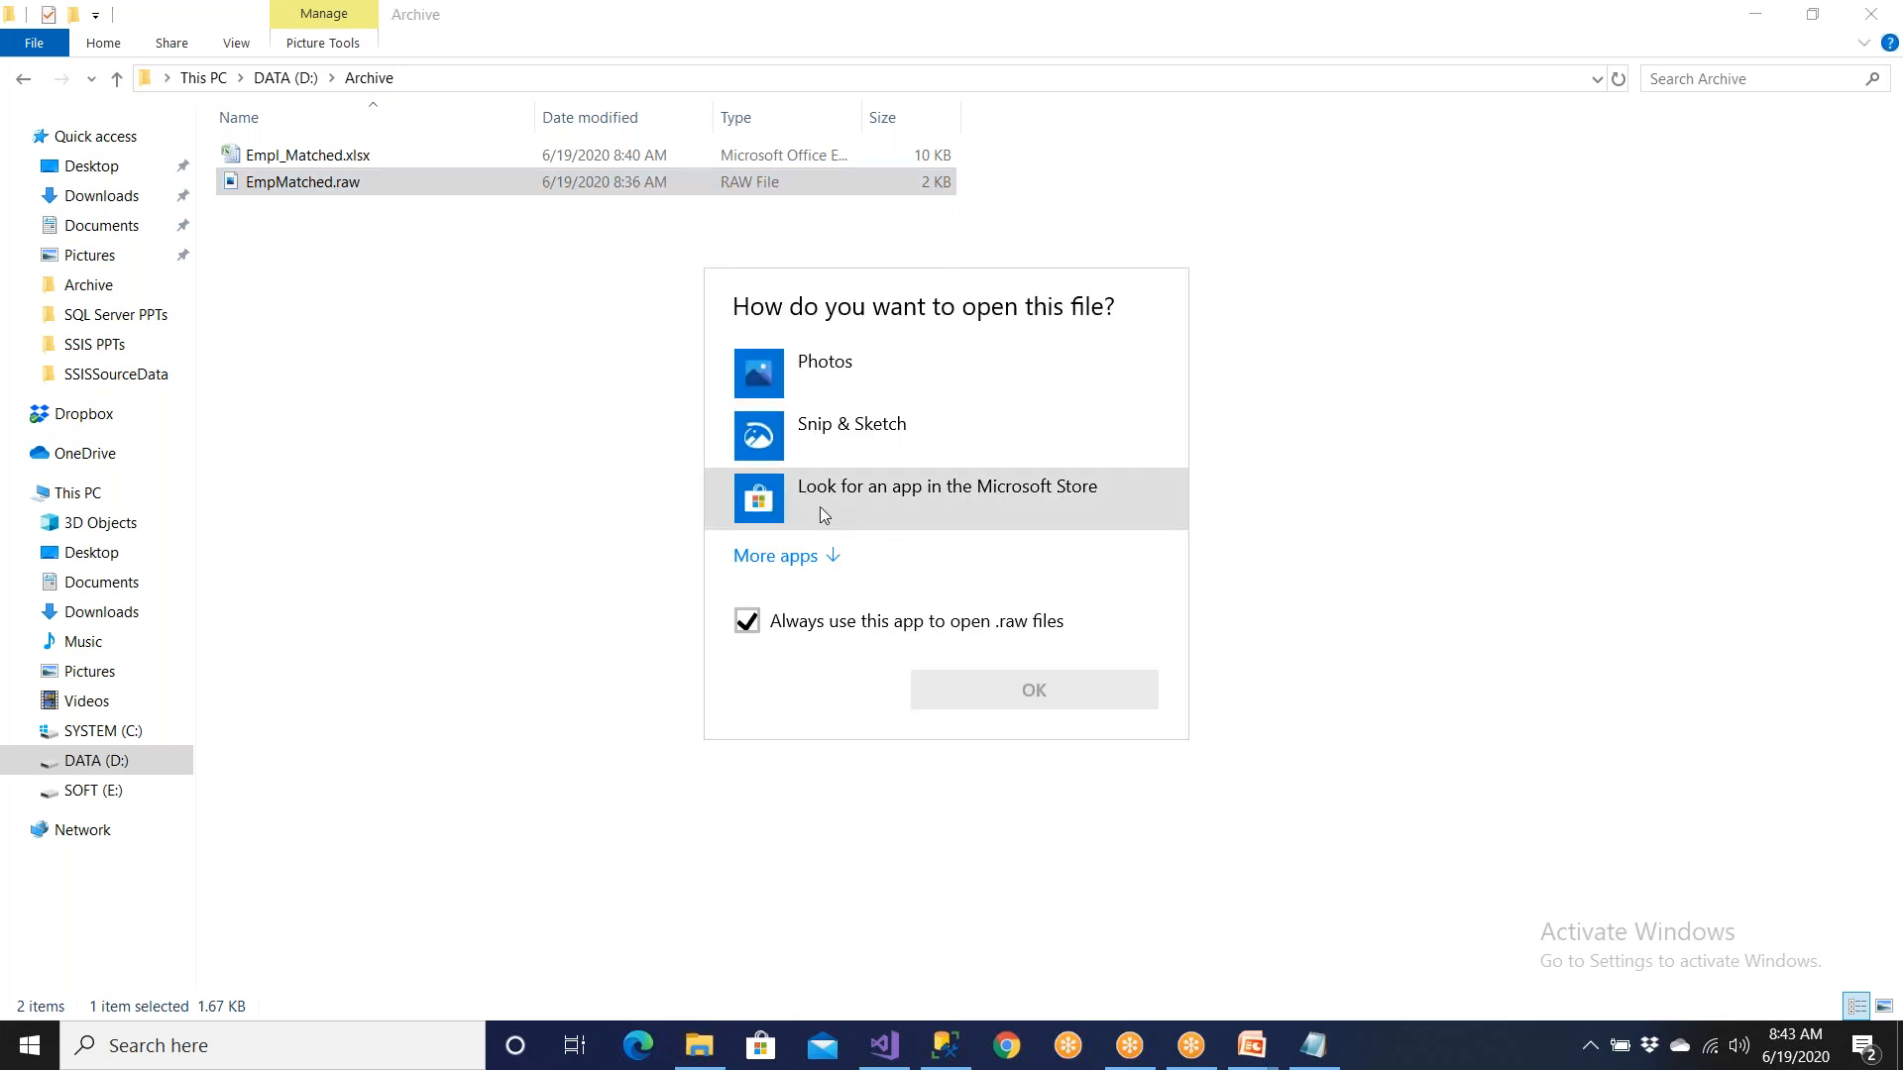
{"action": "left_click", "coordinate": [819, 553]}
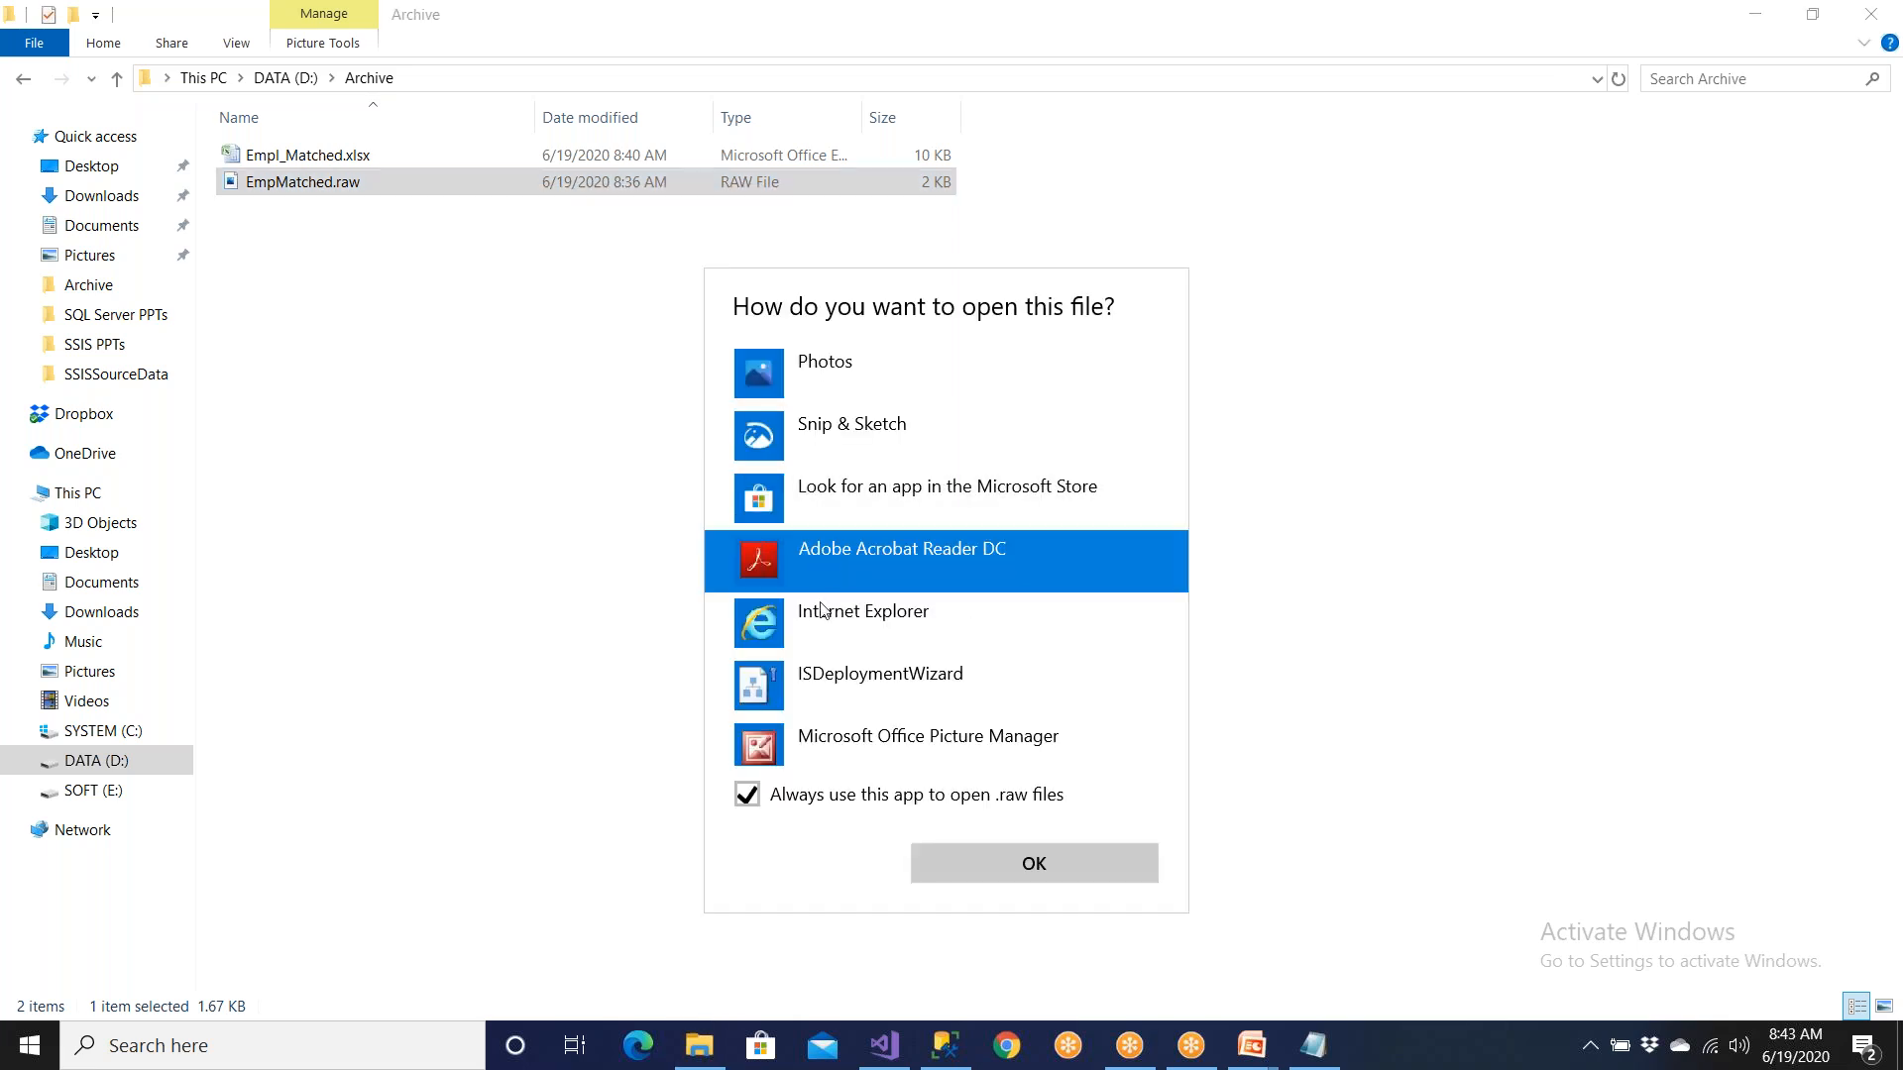
{"action": "scroll", "coordinate": [821, 615], "scroll_direction": "down", "scroll_amount": 2}
{"action": "scroll", "coordinate": [819, 614], "scroll_direction": "down", "scroll_amount": 2}
{"action": "left_click", "coordinate": [819, 674]}
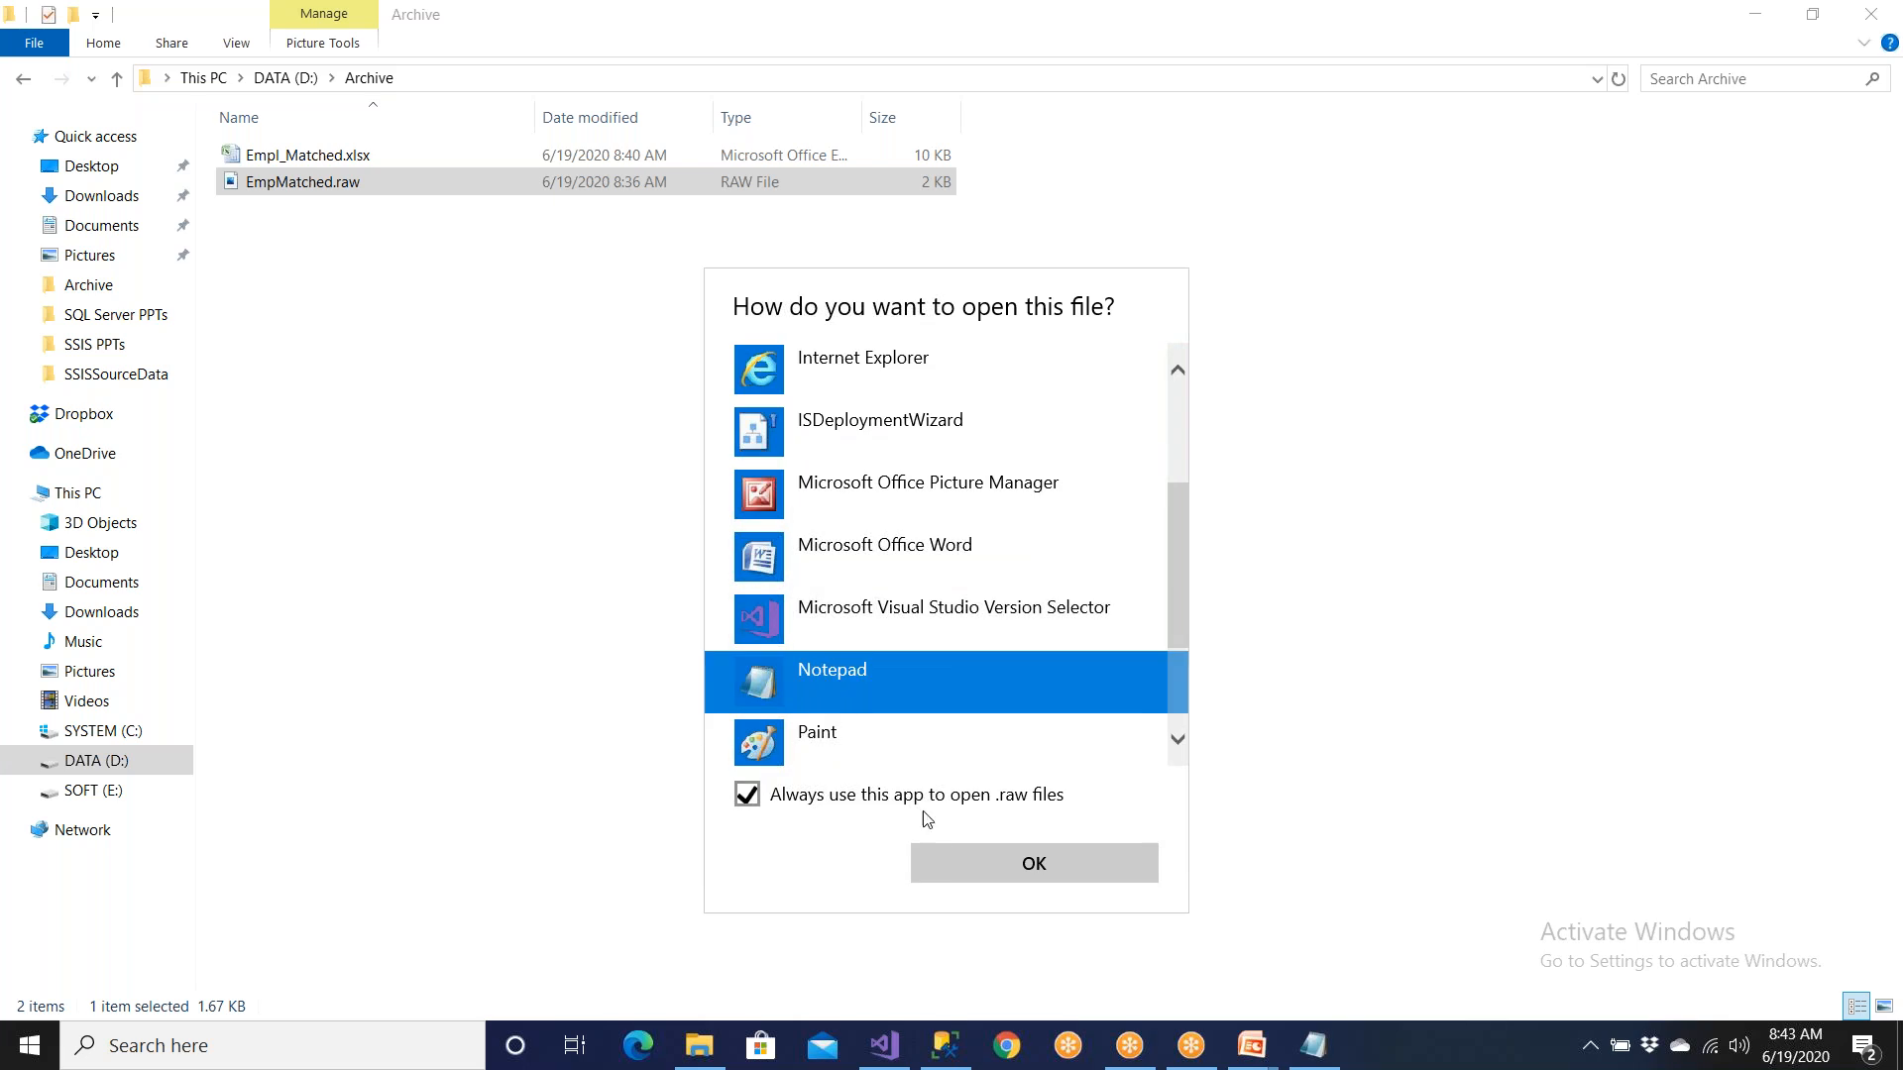
{"action": "left_click", "coordinate": [947, 859]}
Step: Examine the raw text of EmpMatched.raw, highlighting its column headers and employee records
{"action": "left_click_drag", "start_coordinate": [939, 835], "coordinate": [436, 238]}
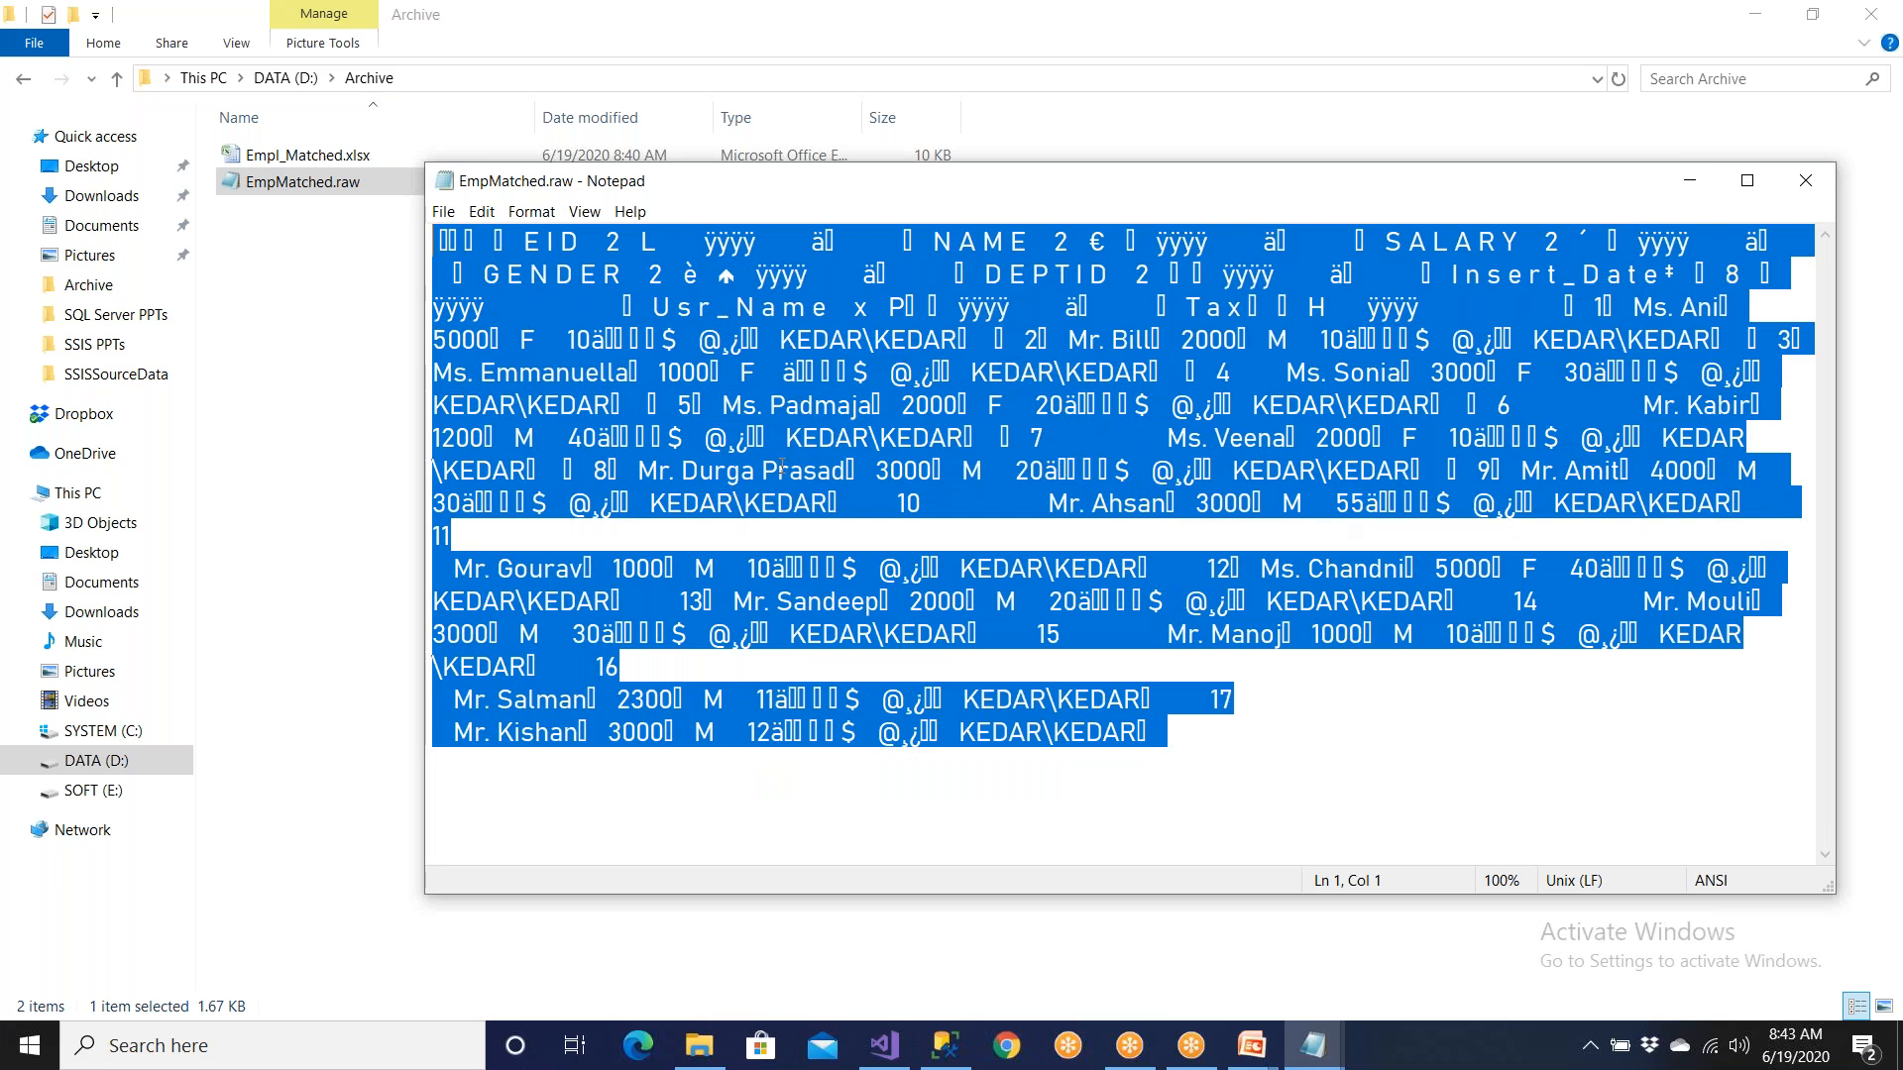
{"action": "left_click", "coordinate": [818, 427]}
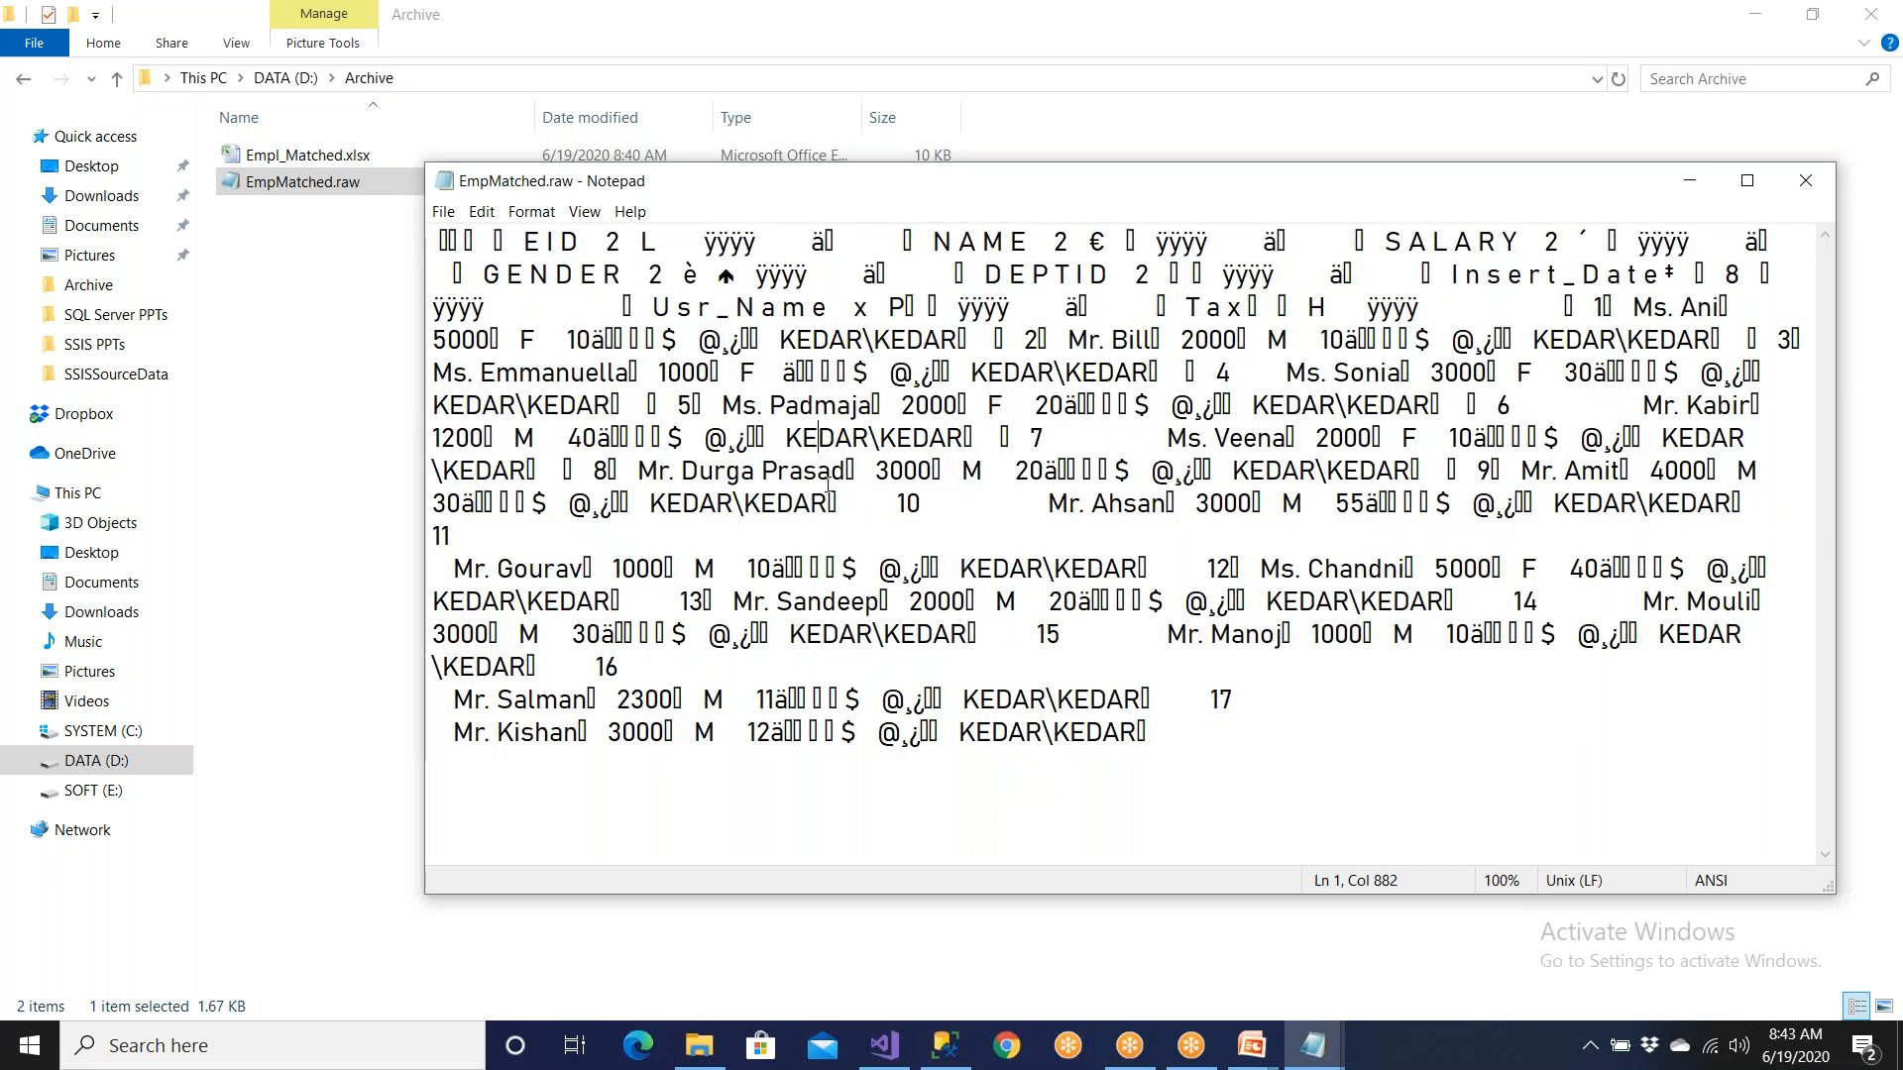
{"action": "left_click_drag", "start_coordinate": [1190, 371], "coordinate": [1276, 505]}
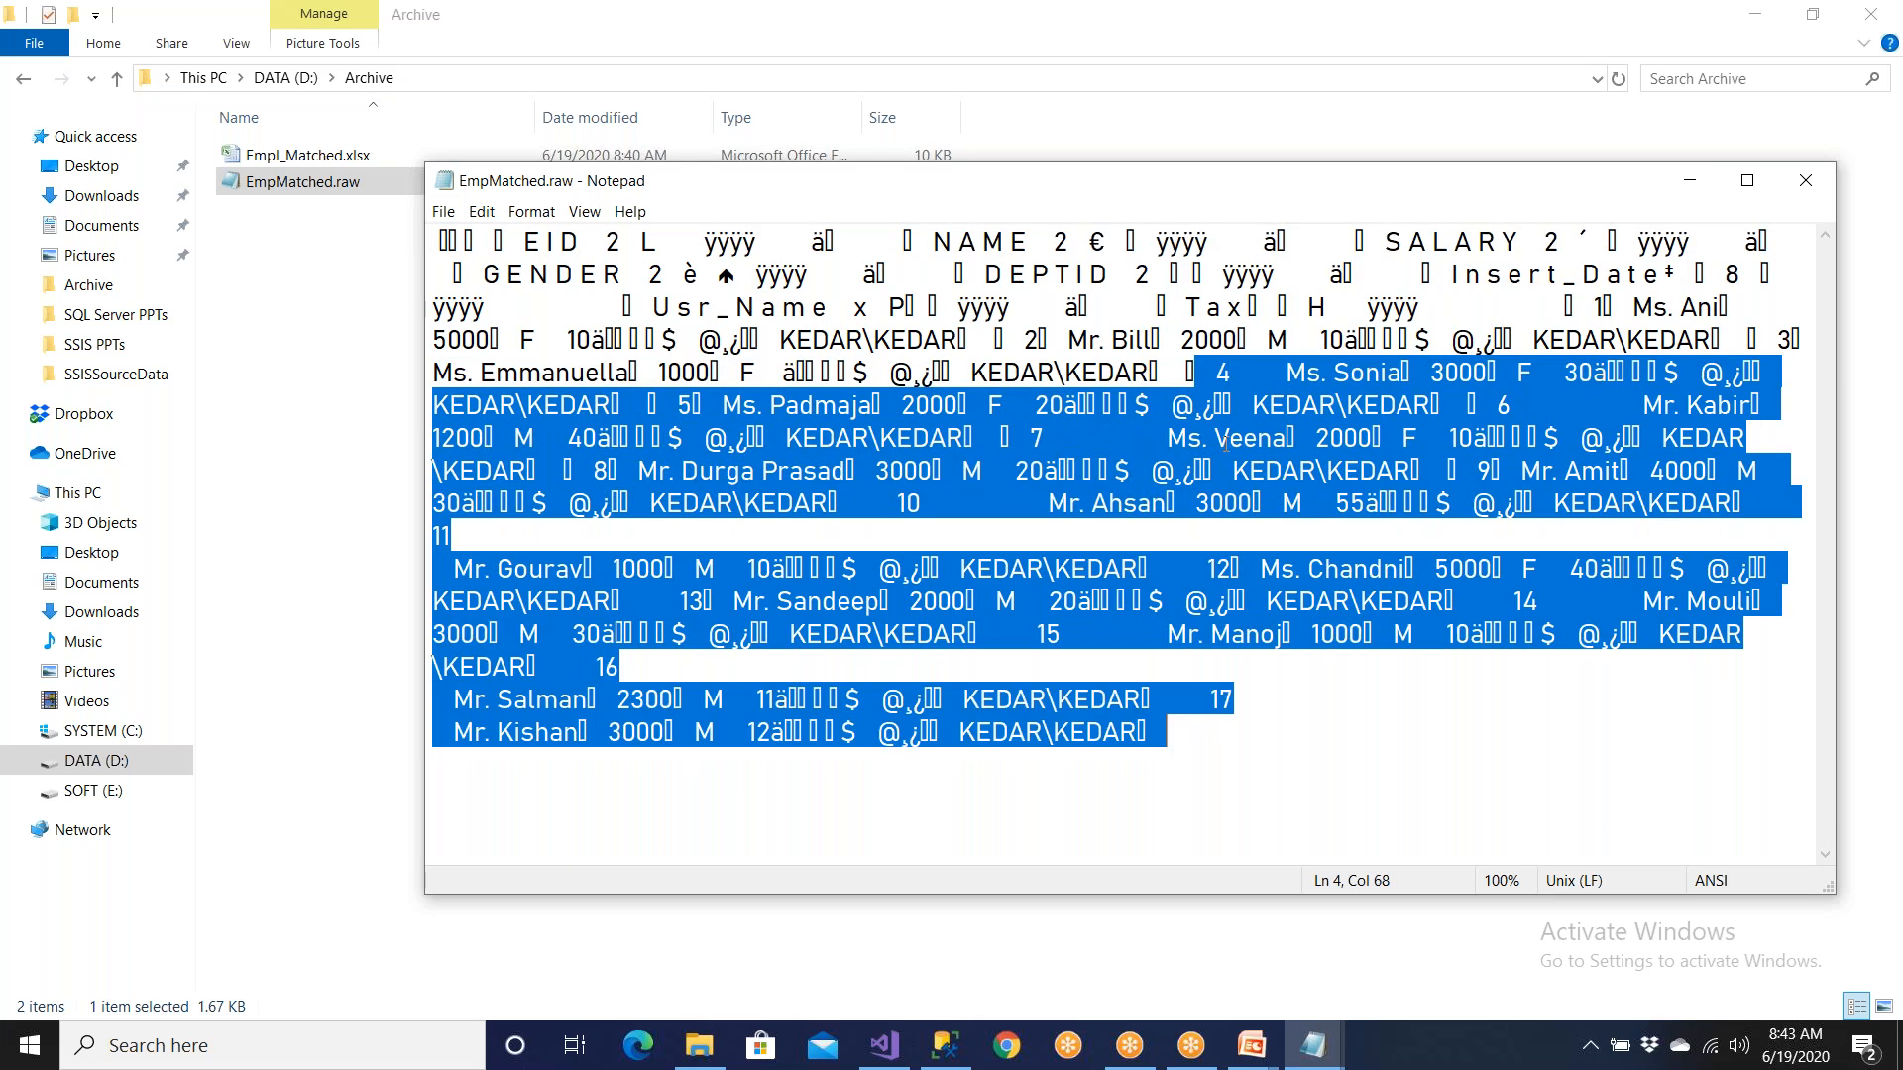
{"action": "left_click_drag", "start_coordinate": [1132, 273], "coordinate": [1288, 570]}
{"action": "left_click_drag", "start_coordinate": [1257, 702], "coordinate": [481, 83]}
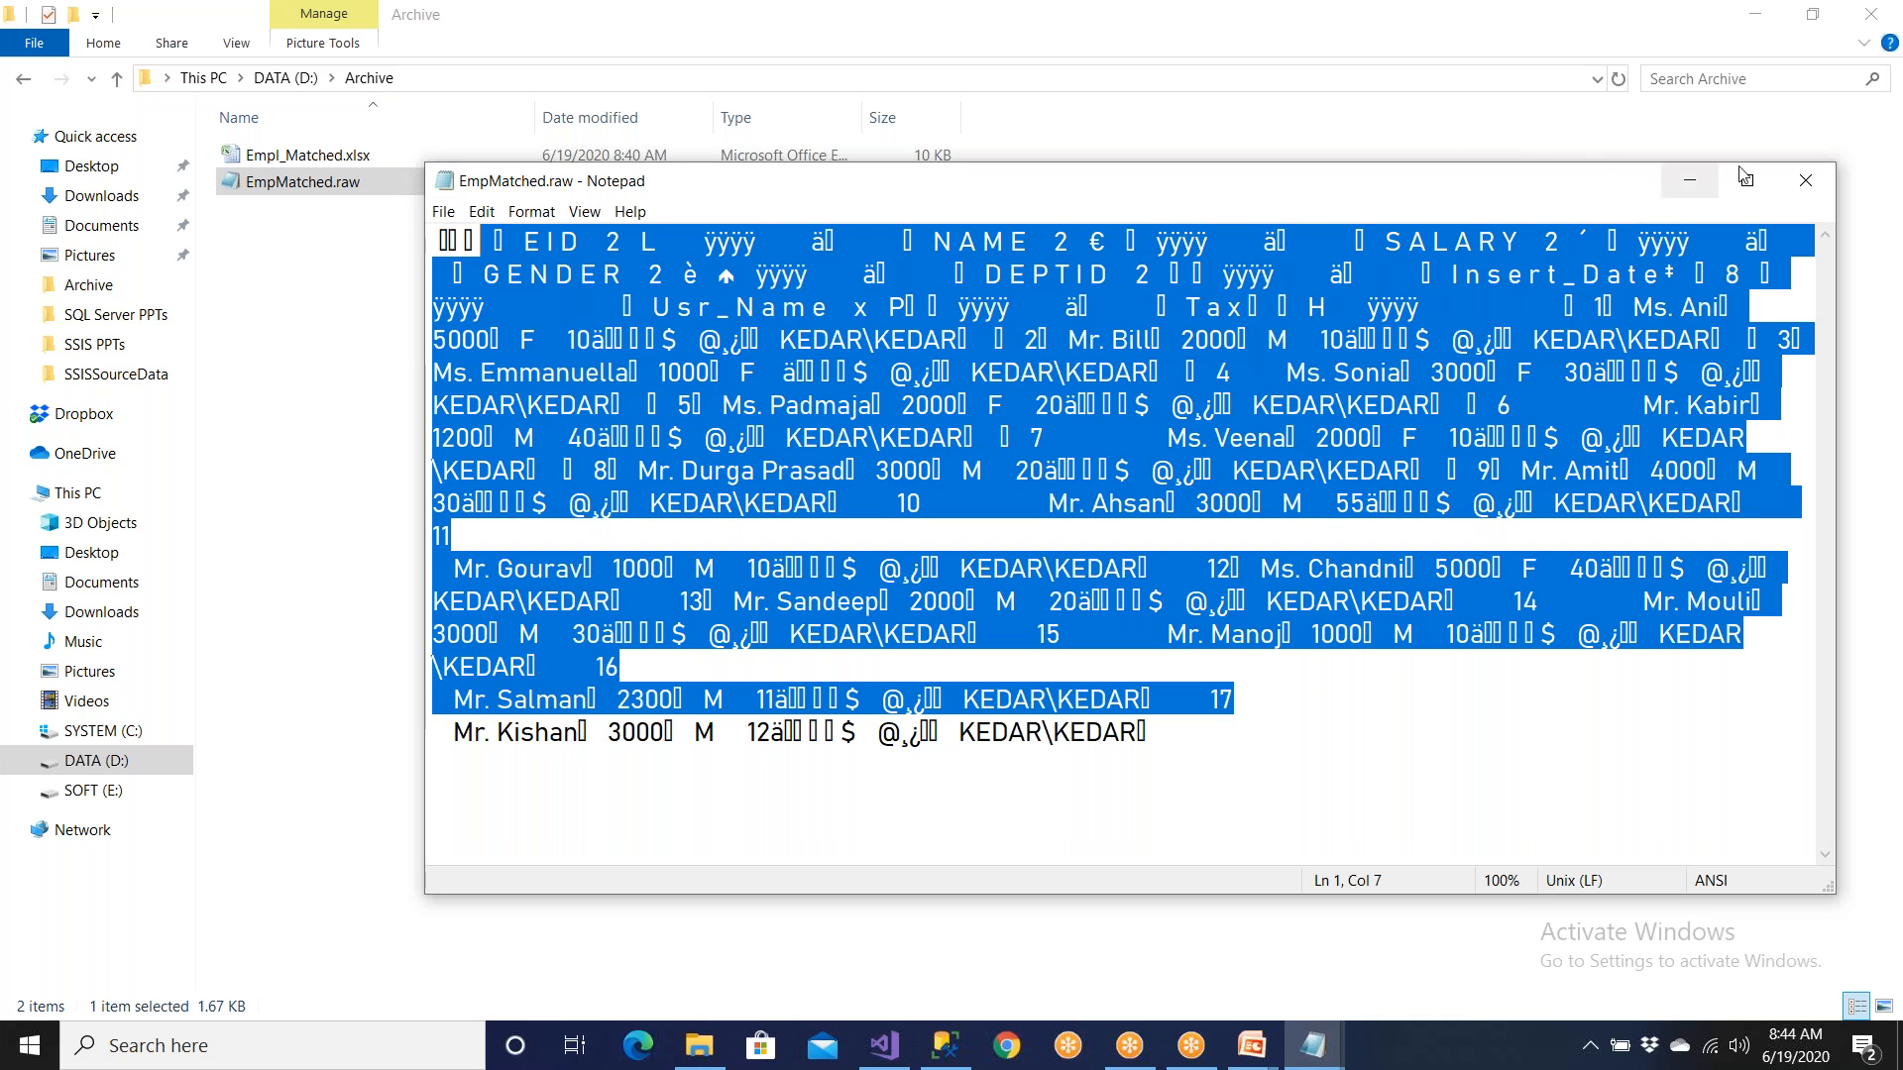
Step: Close the raw text, reopen EmpMatched.raw from the Archive folder with Notepad to view it again, and close it
{"action": "left_click", "coordinate": [1804, 181]}
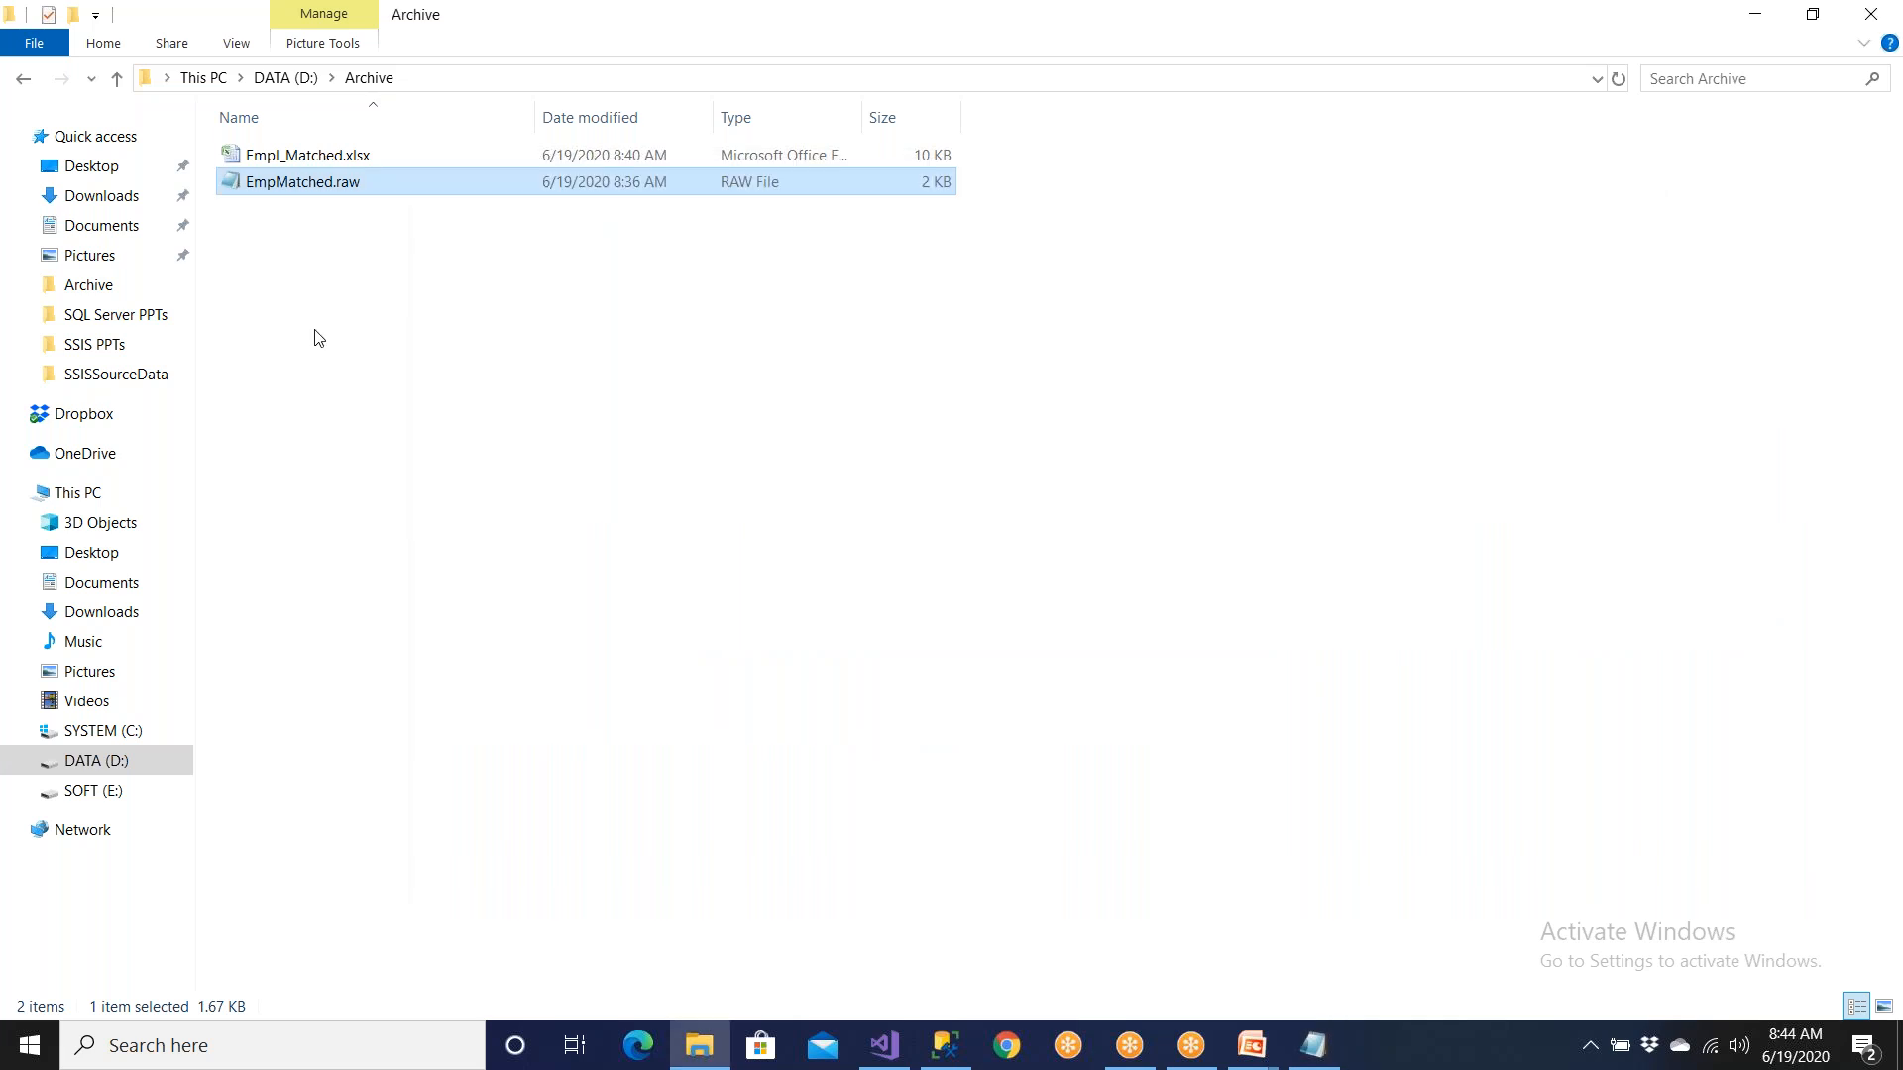
{"action": "right_click", "coordinate": [386, 180]}
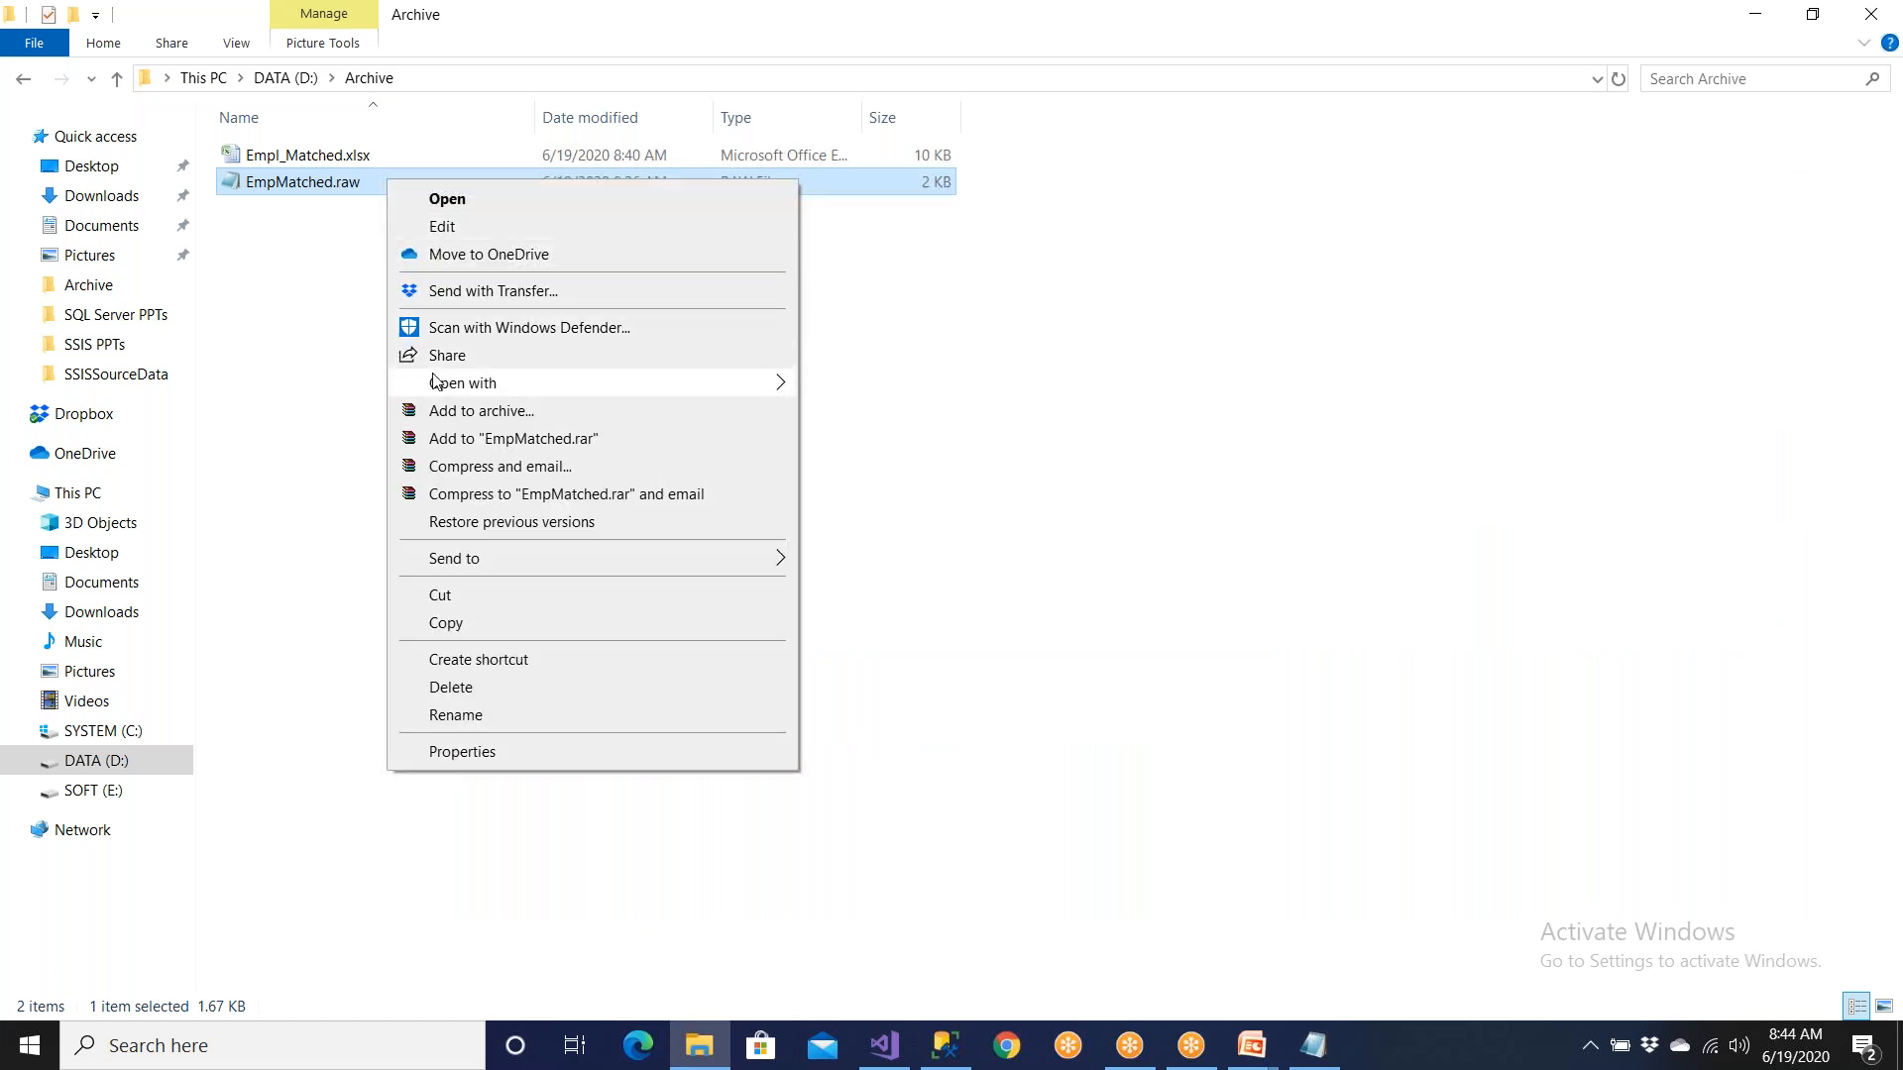
{"action": "mouse_move", "coordinate": [436, 392]}
{"action": "left_click", "coordinate": [833, 389]}
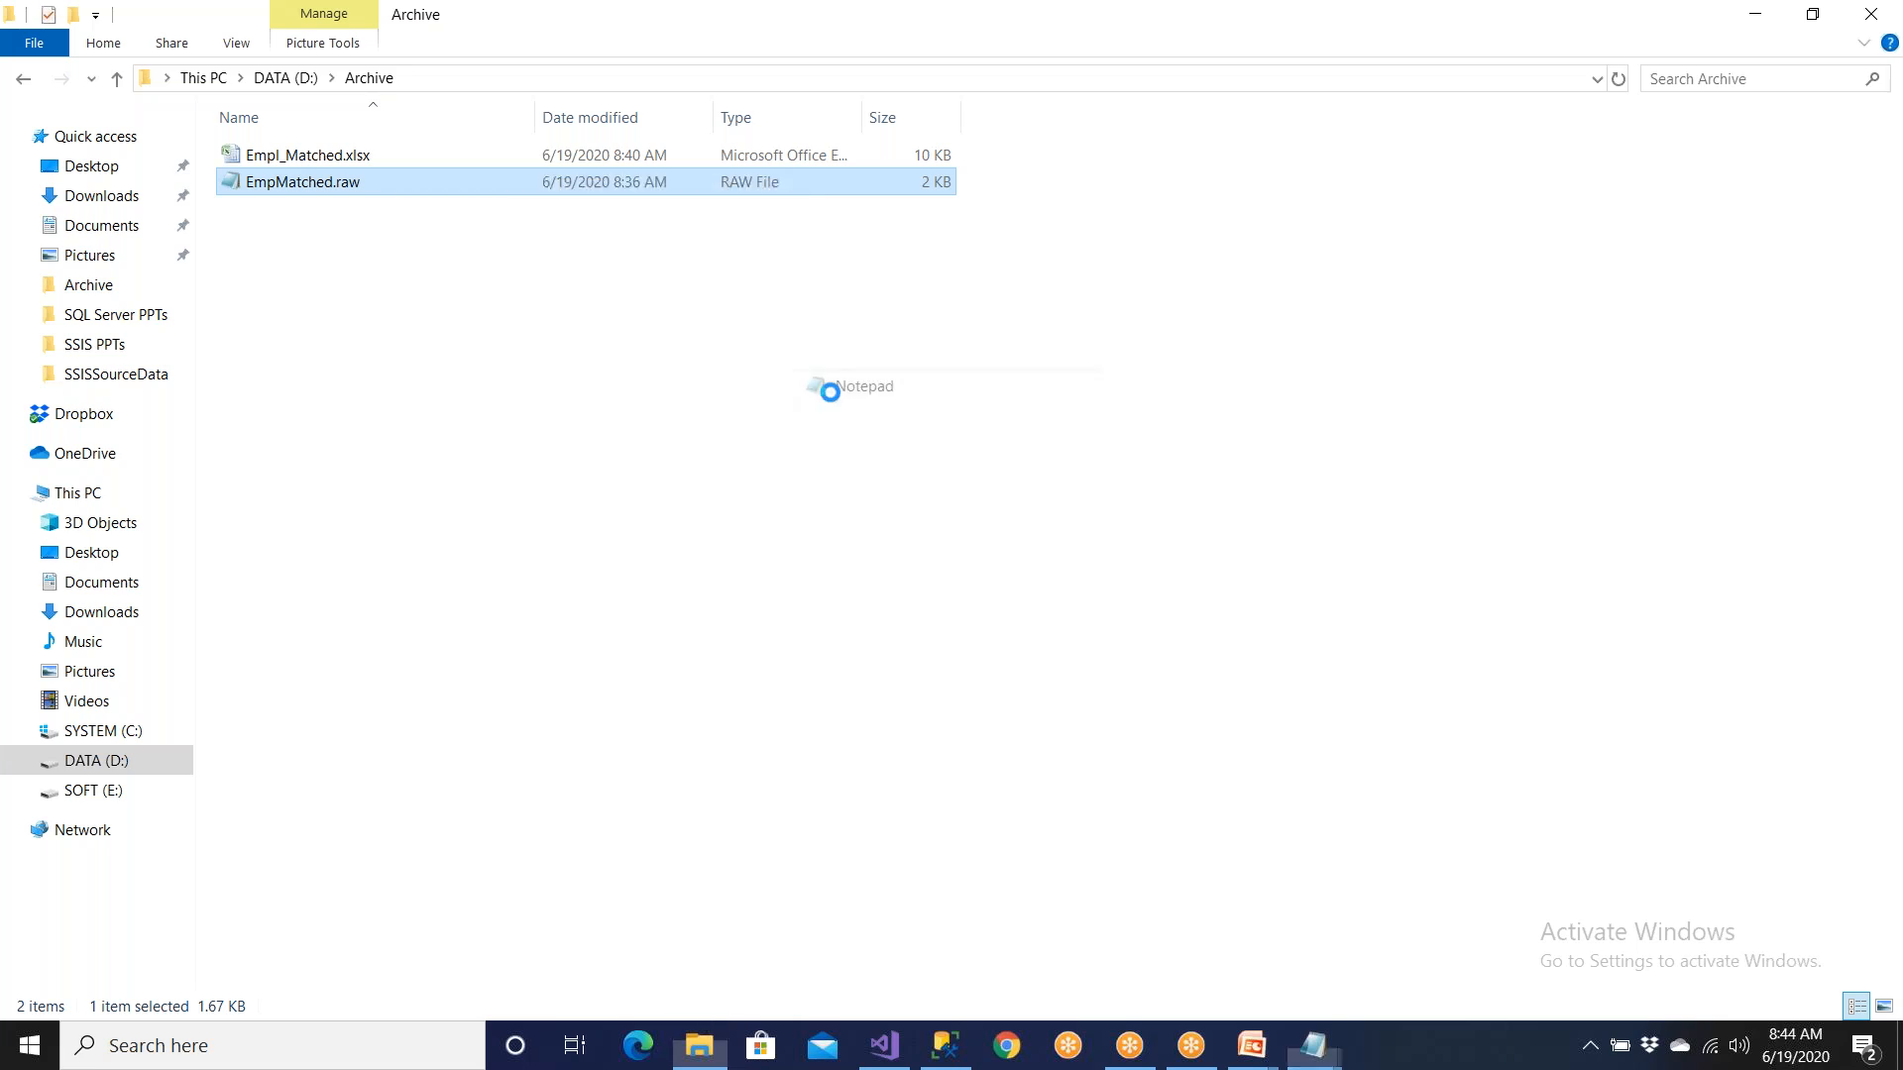
{"action": "left_click_drag", "start_coordinate": [1009, 437], "coordinate": [813, 307]}
{"action": "left_click", "coordinate": [1806, 181]}
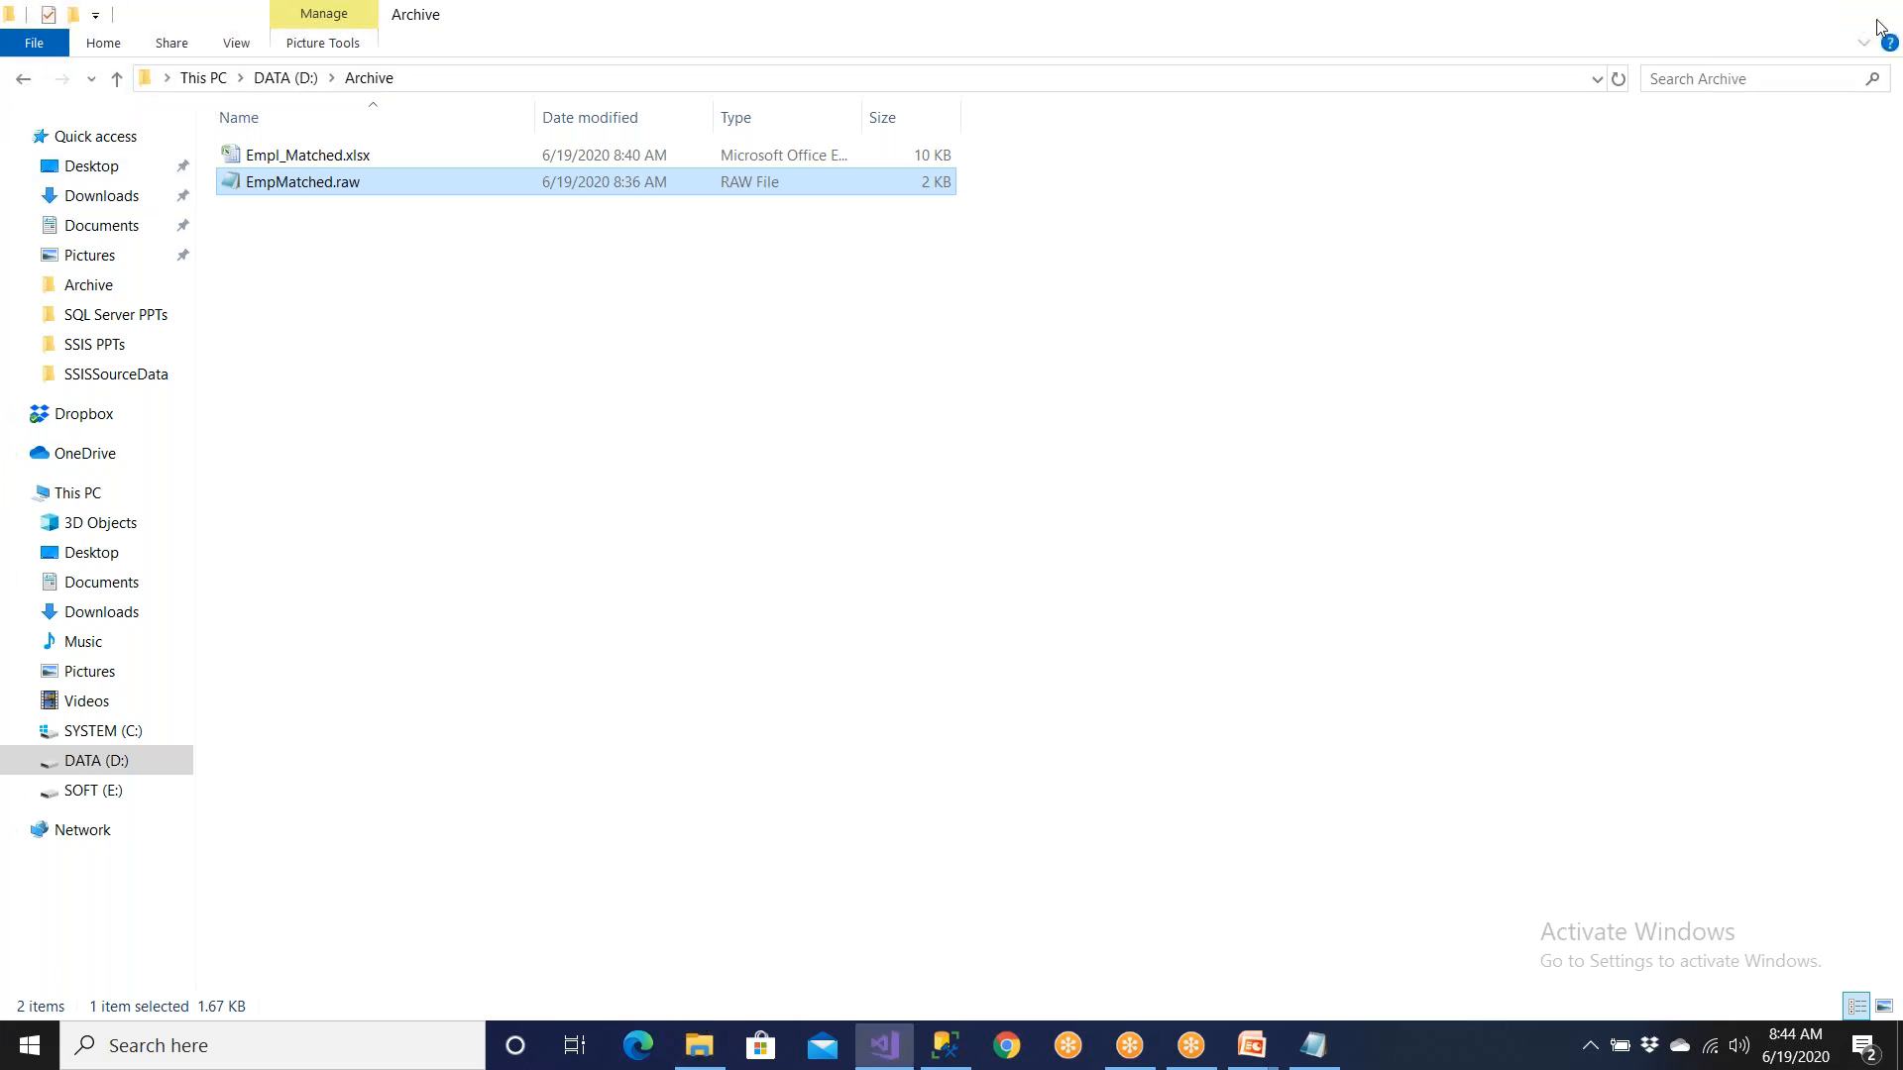
Step: Switch to Visual Studio and review the Multicast's three branches to Dest Table - Matched Data, the Excel Destination and the Raw File Destination
{"action": "left_click", "coordinate": [884, 1045]}
{"action": "scroll", "coordinate": [1030, 583], "scroll_direction": "down", "scroll_amount": 3}
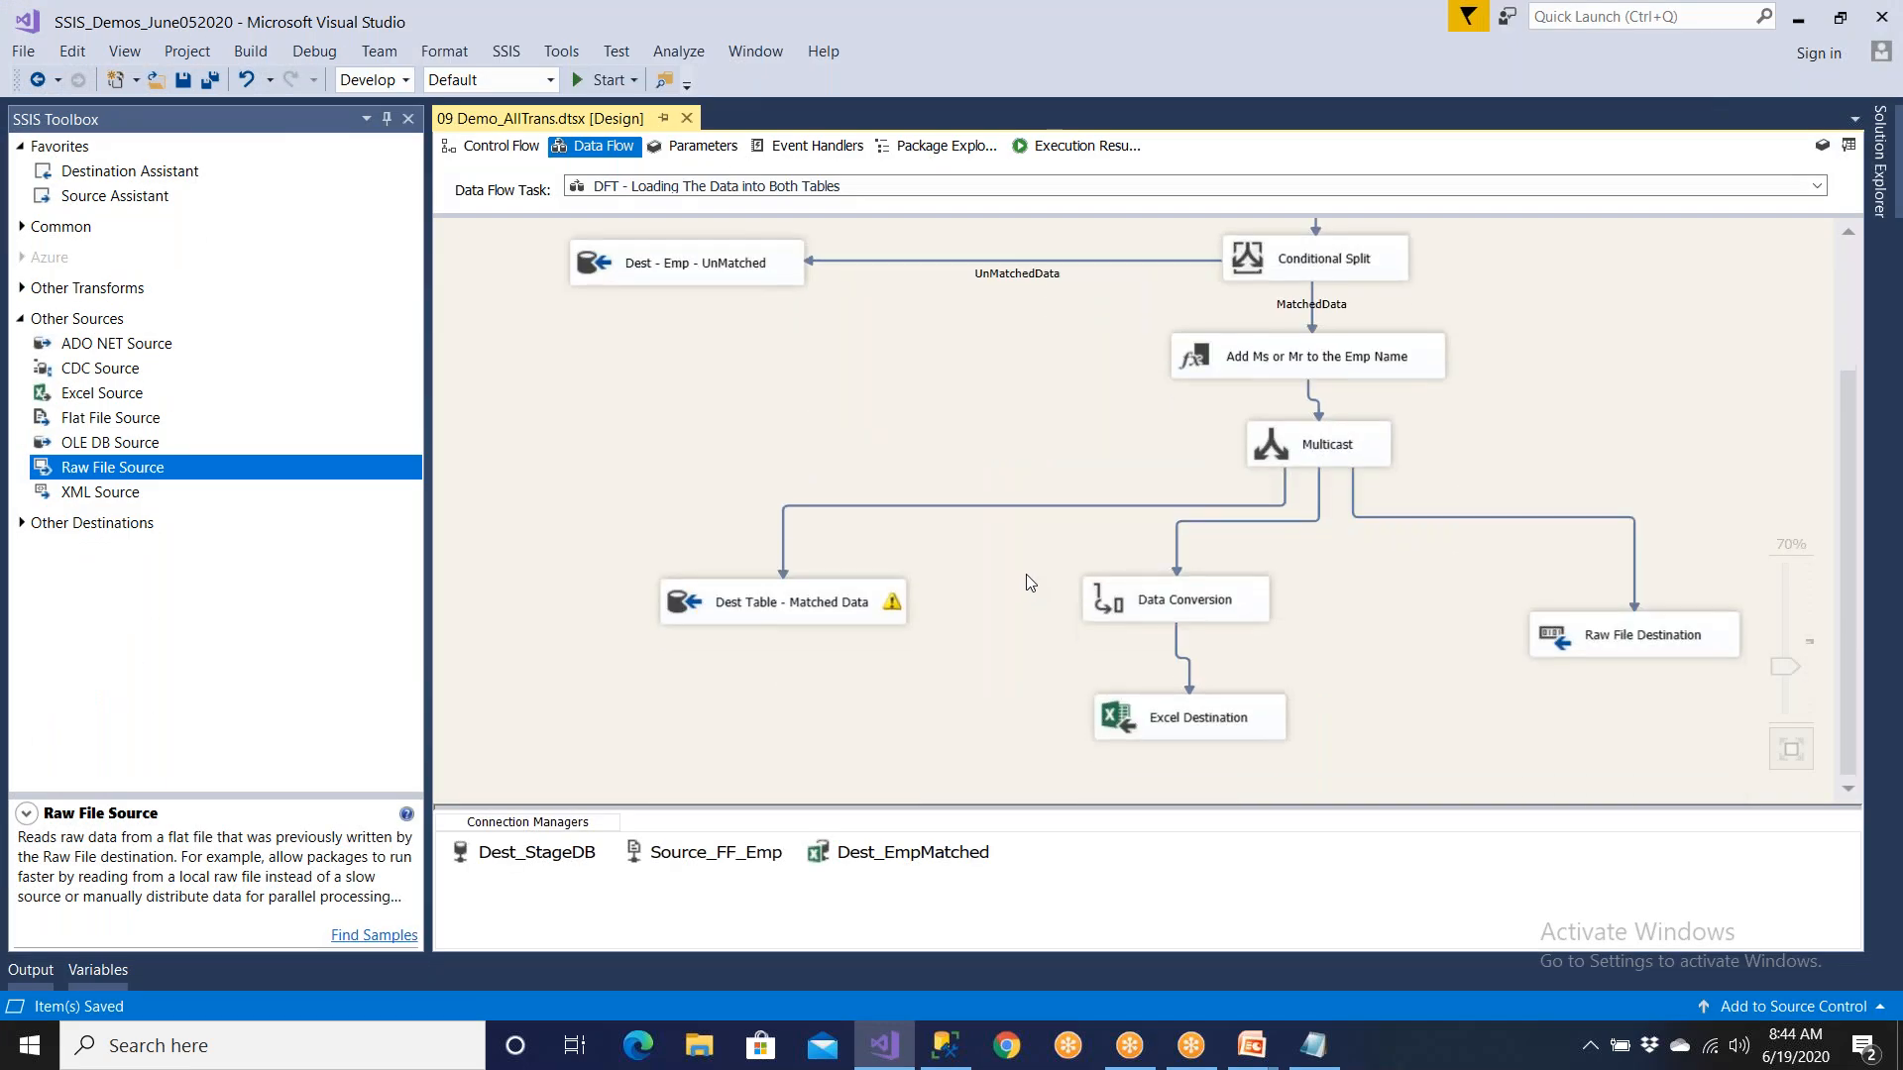
{"action": "left_click", "coordinate": [1322, 445]}
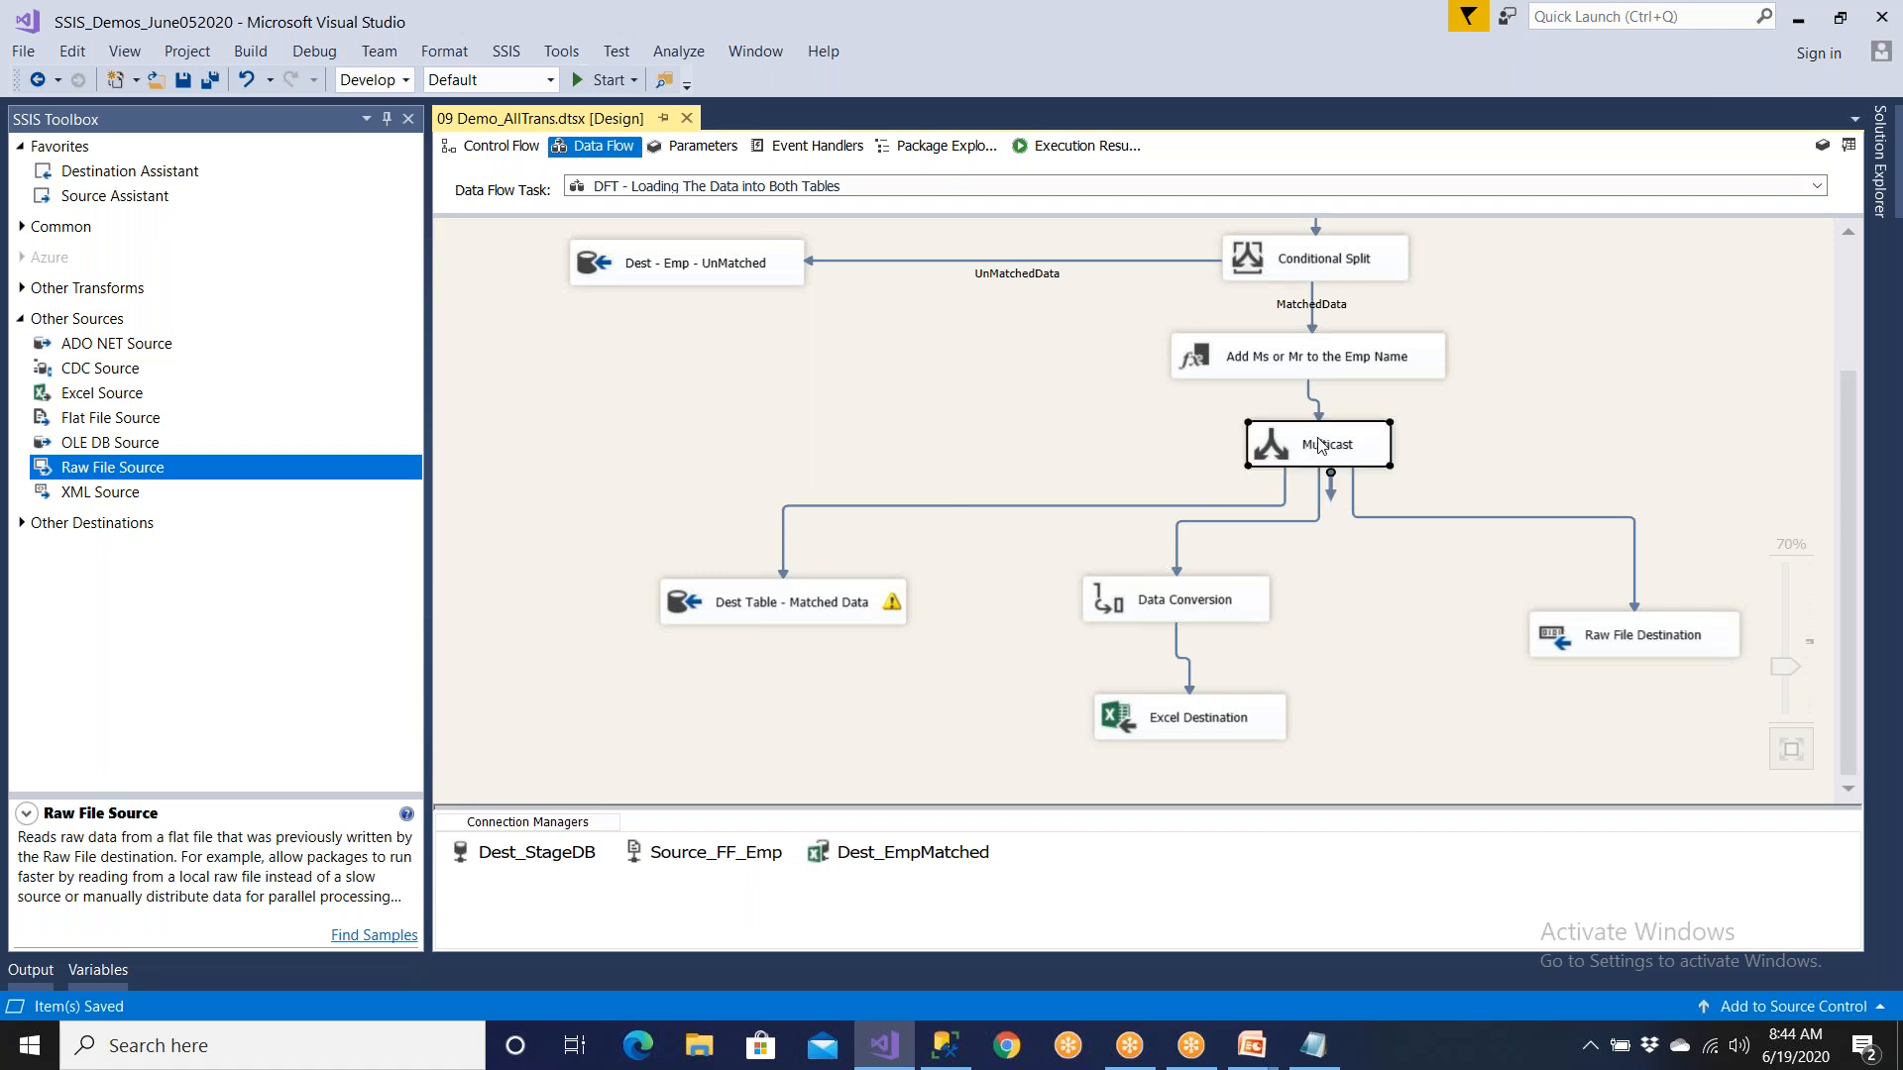
{"action": "scroll", "coordinate": [1321, 445], "scroll_direction": "up", "scroll_amount": 3}
{"action": "left_click", "coordinate": [750, 296]}
{"action": "scroll", "coordinate": [1196, 555], "scroll_direction": "down", "scroll_amount": 3}
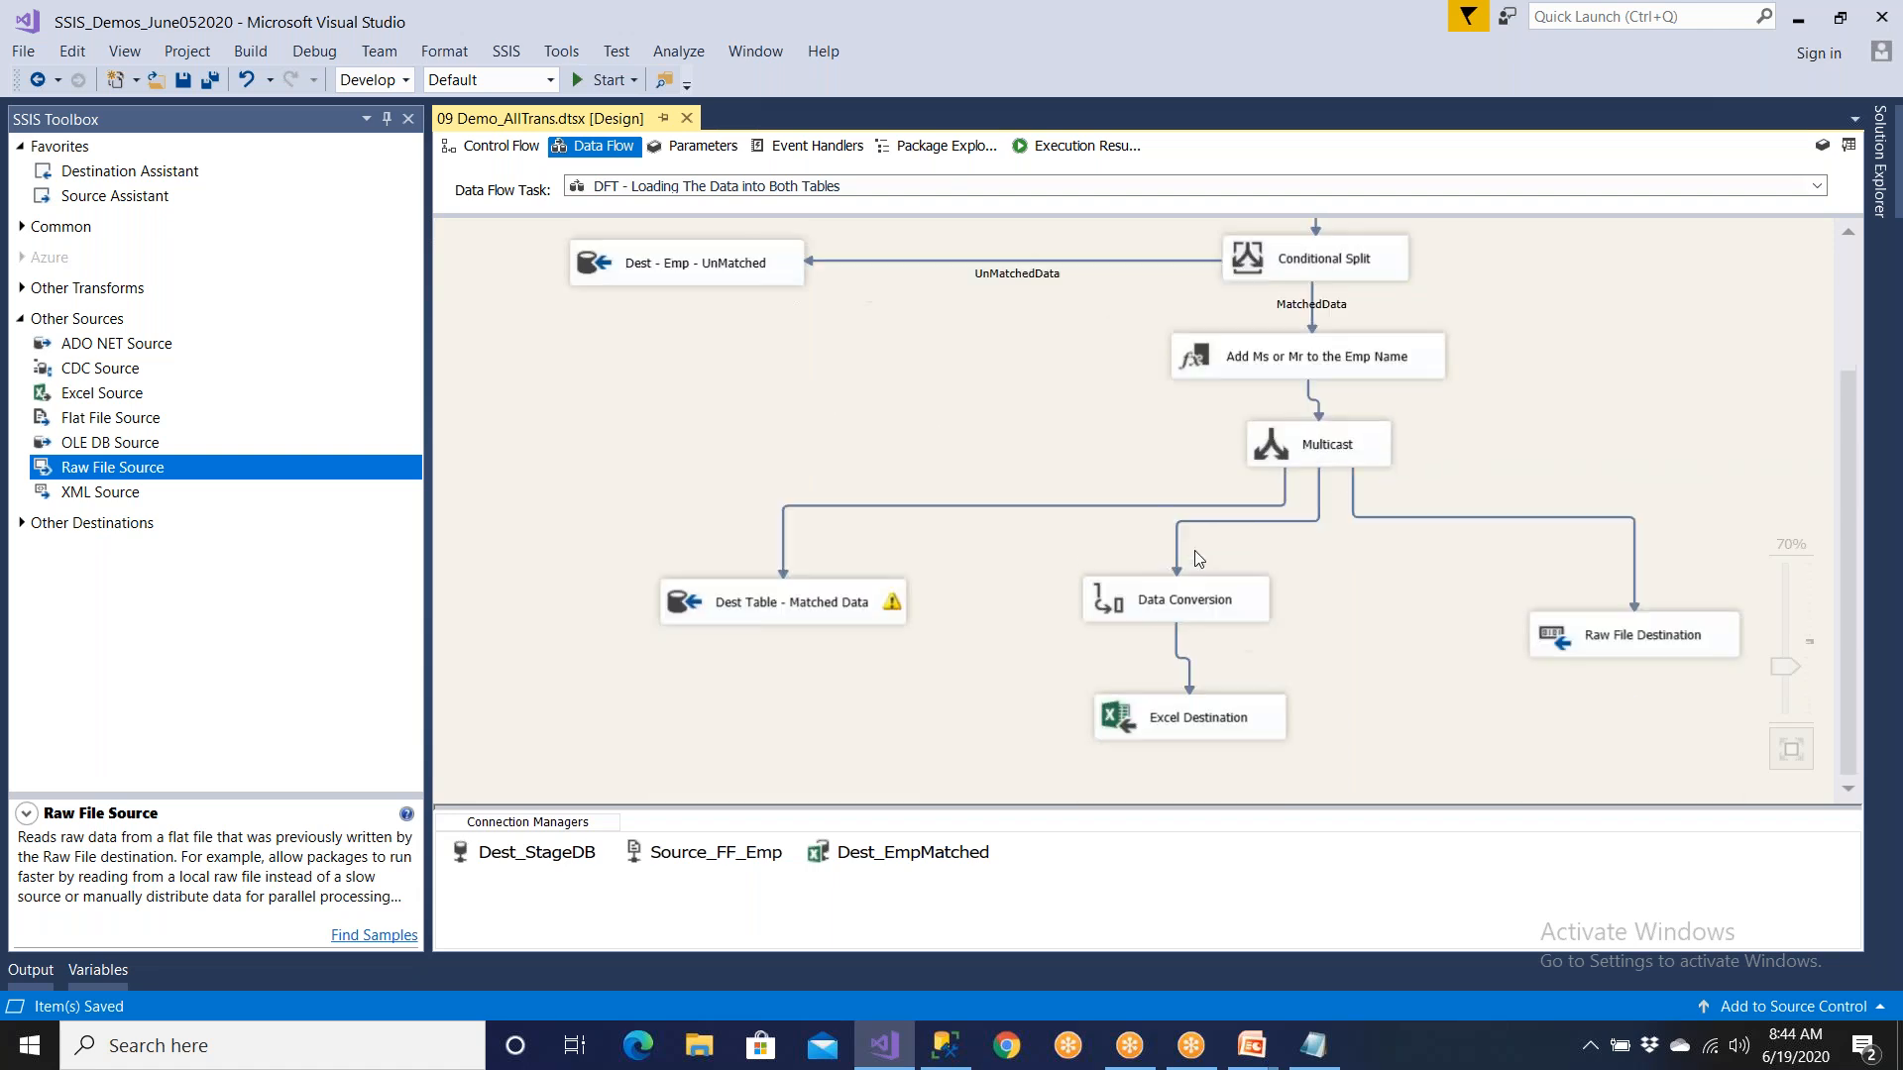
{"action": "left_click", "coordinate": [1356, 456]}
{"action": "left_click", "coordinate": [848, 620]}
{"action": "left_click", "coordinate": [1323, 458]}
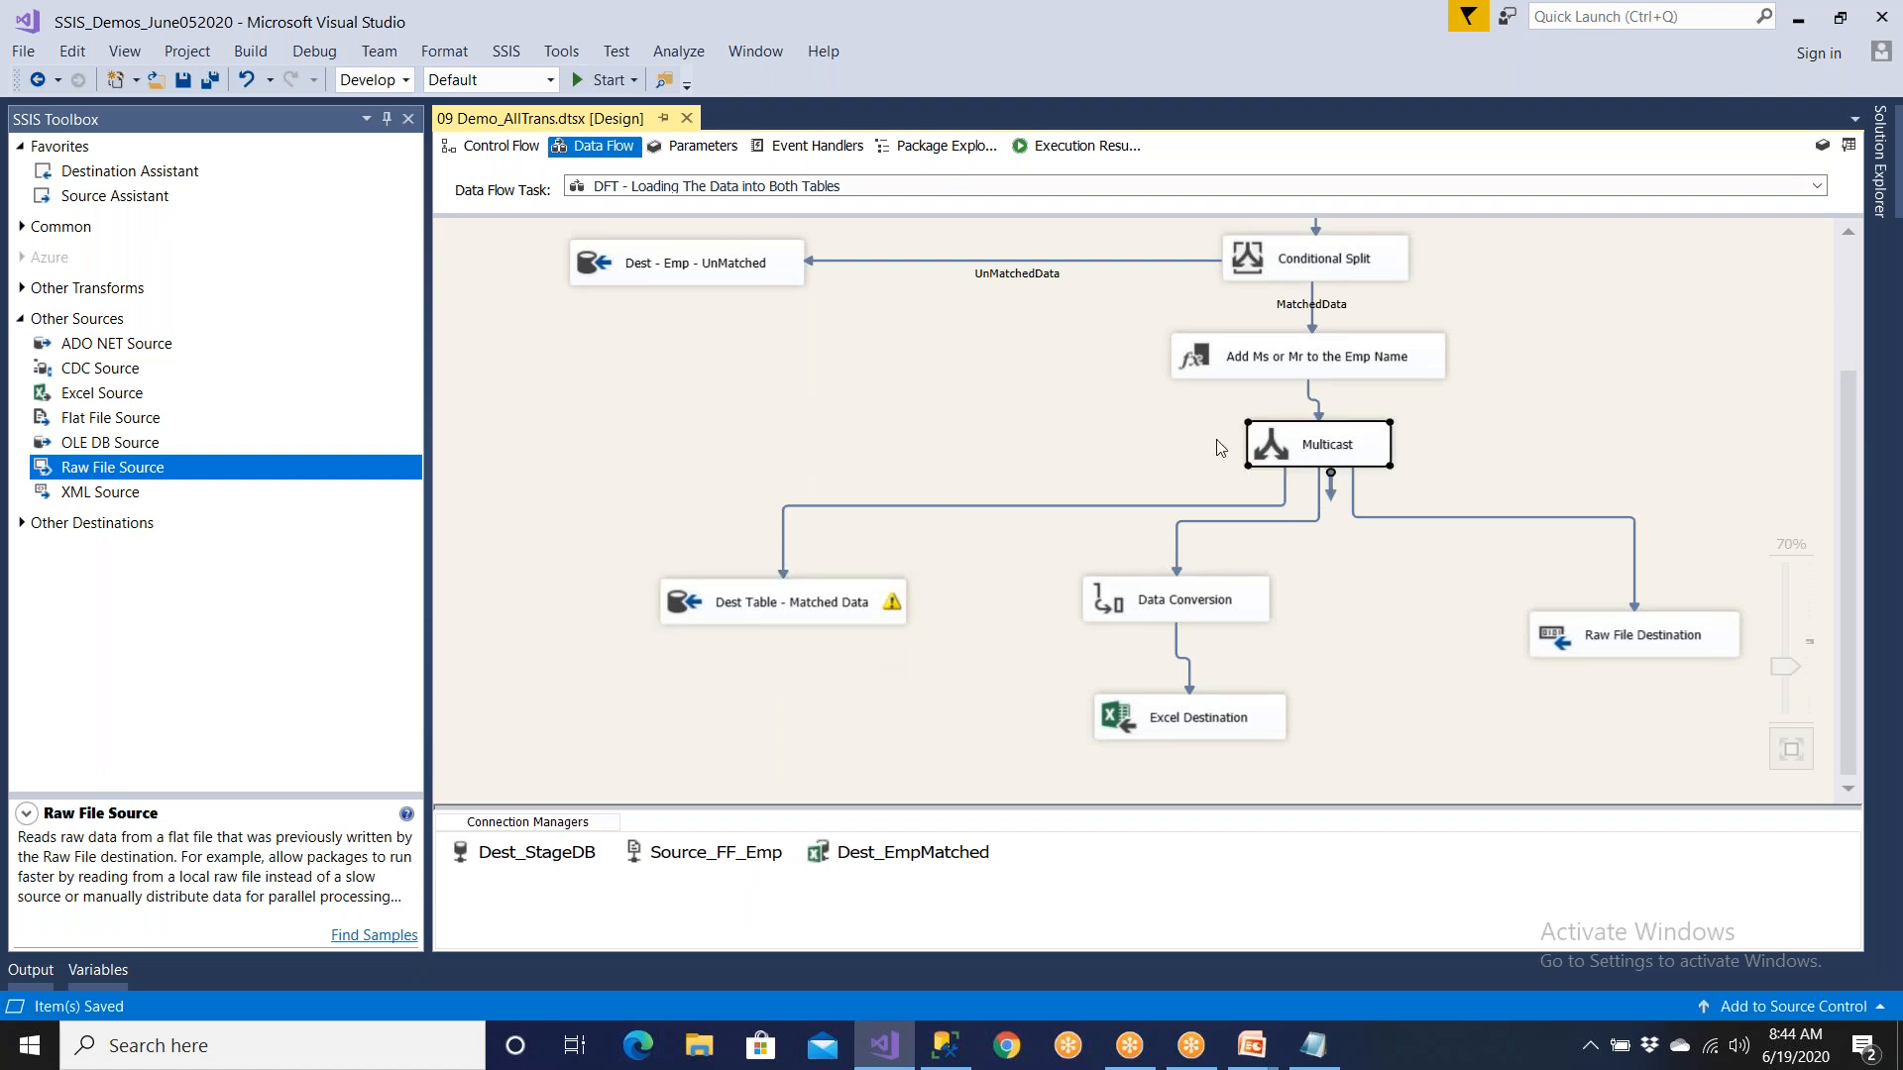
{"action": "left_click", "coordinate": [844, 625]}
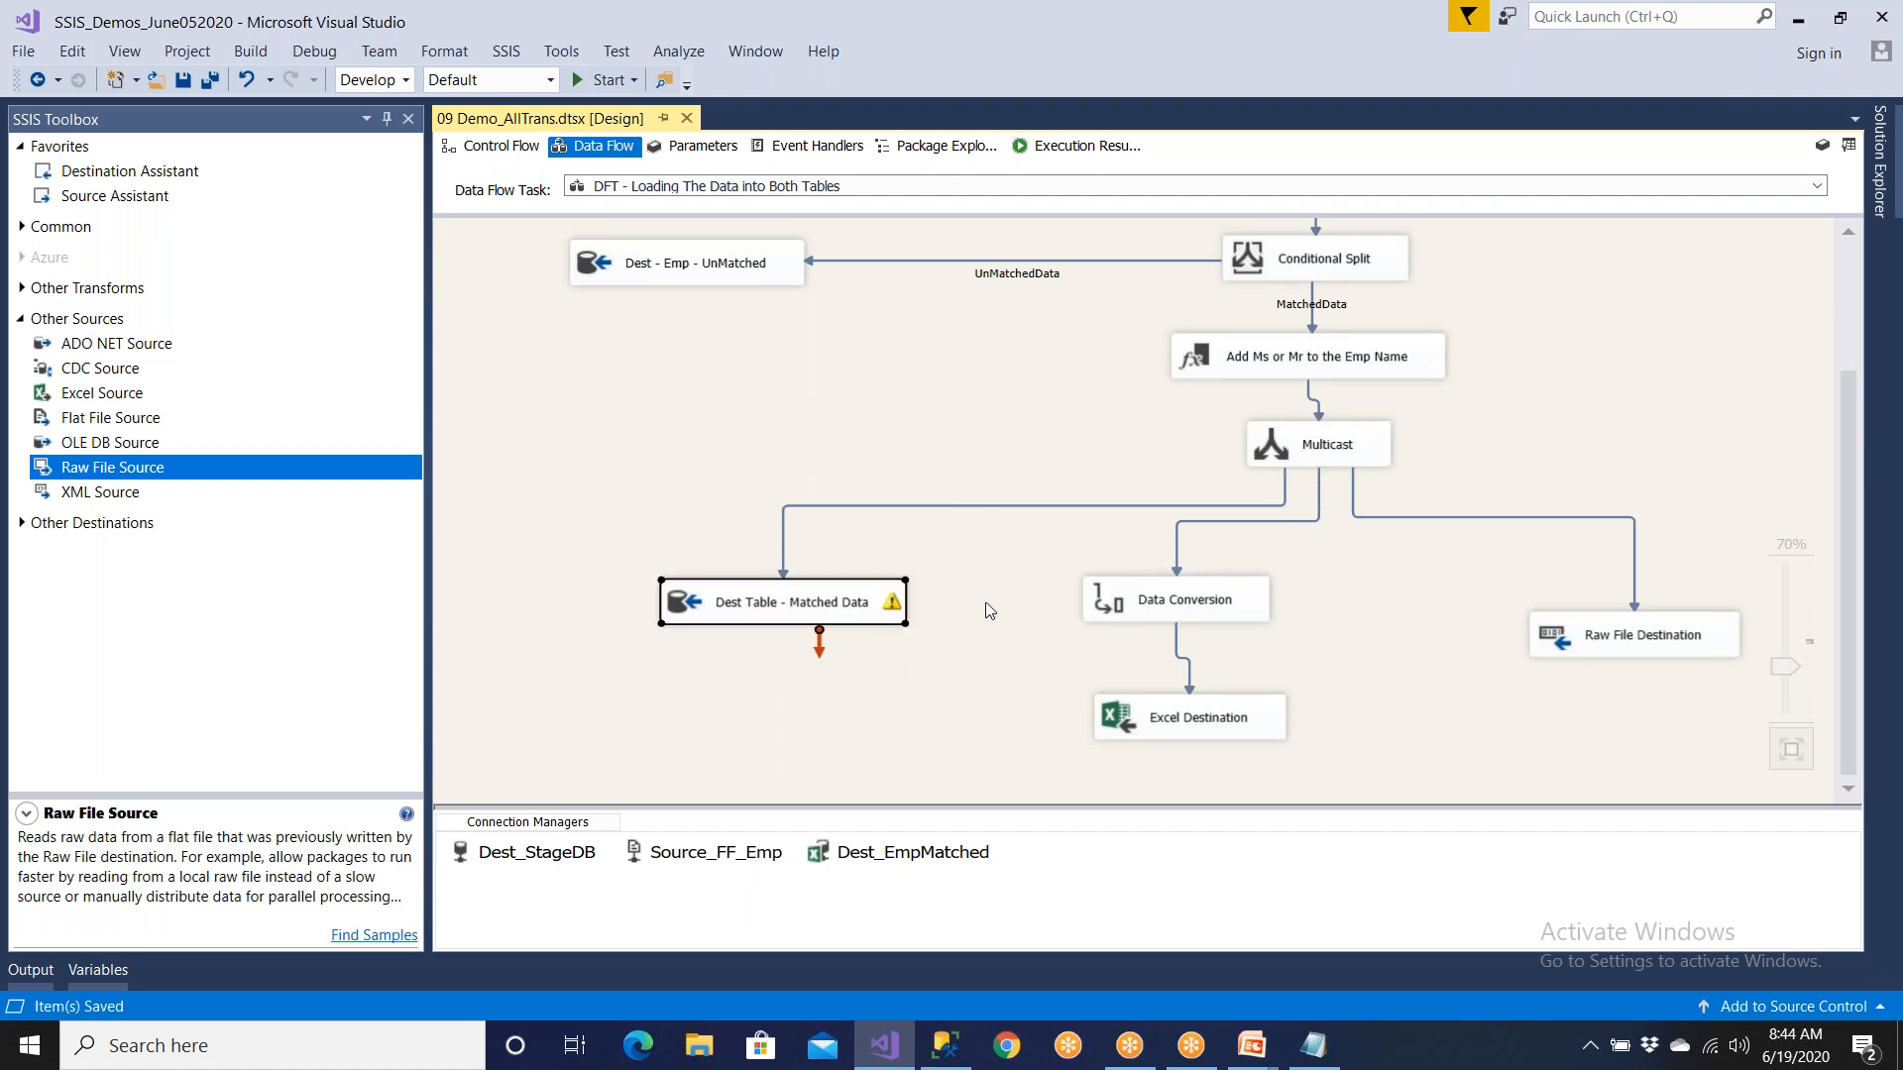
{"action": "left_click", "coordinate": [1161, 615]}
{"action": "left_click", "coordinate": [1154, 722]}
{"action": "left_click", "coordinate": [1622, 660]}
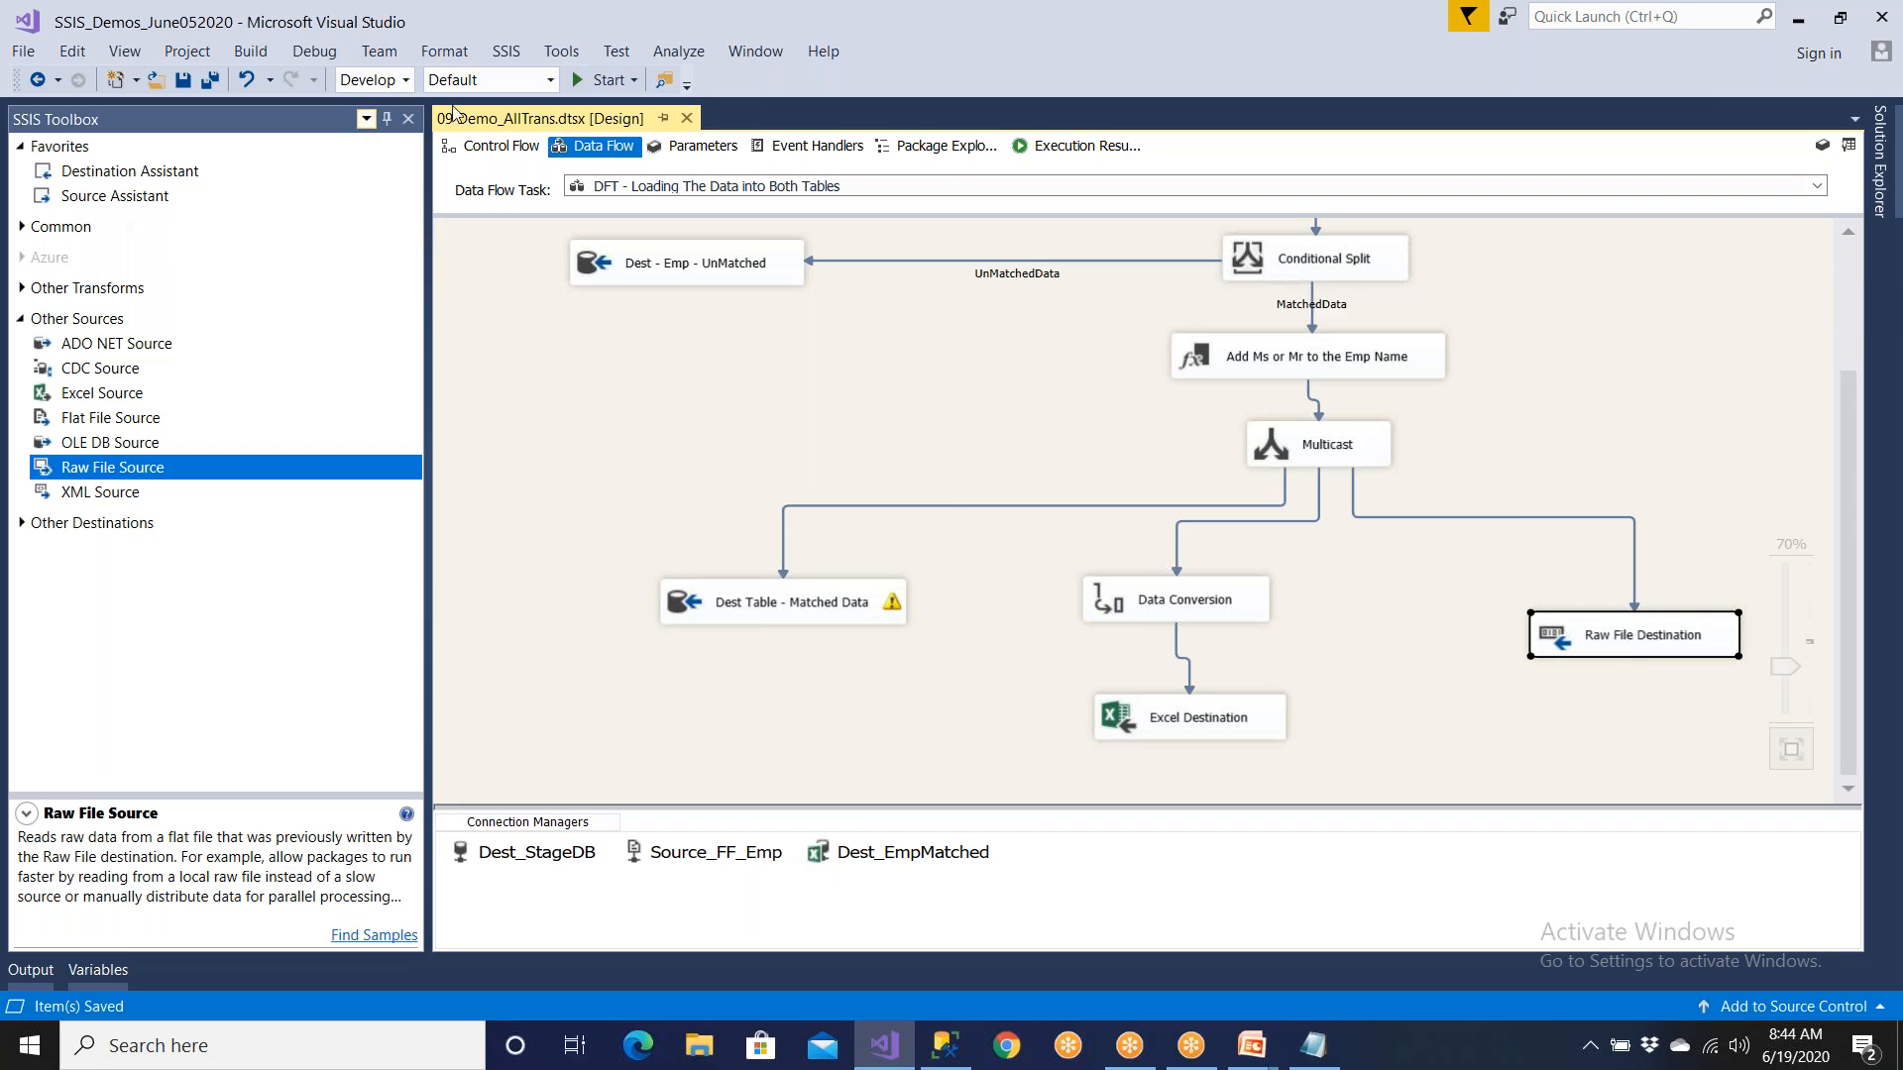
Step: Add a new SSIS package to the SSIS_Demos_June052020 project
{"action": "left_click", "coordinate": [489, 149]}
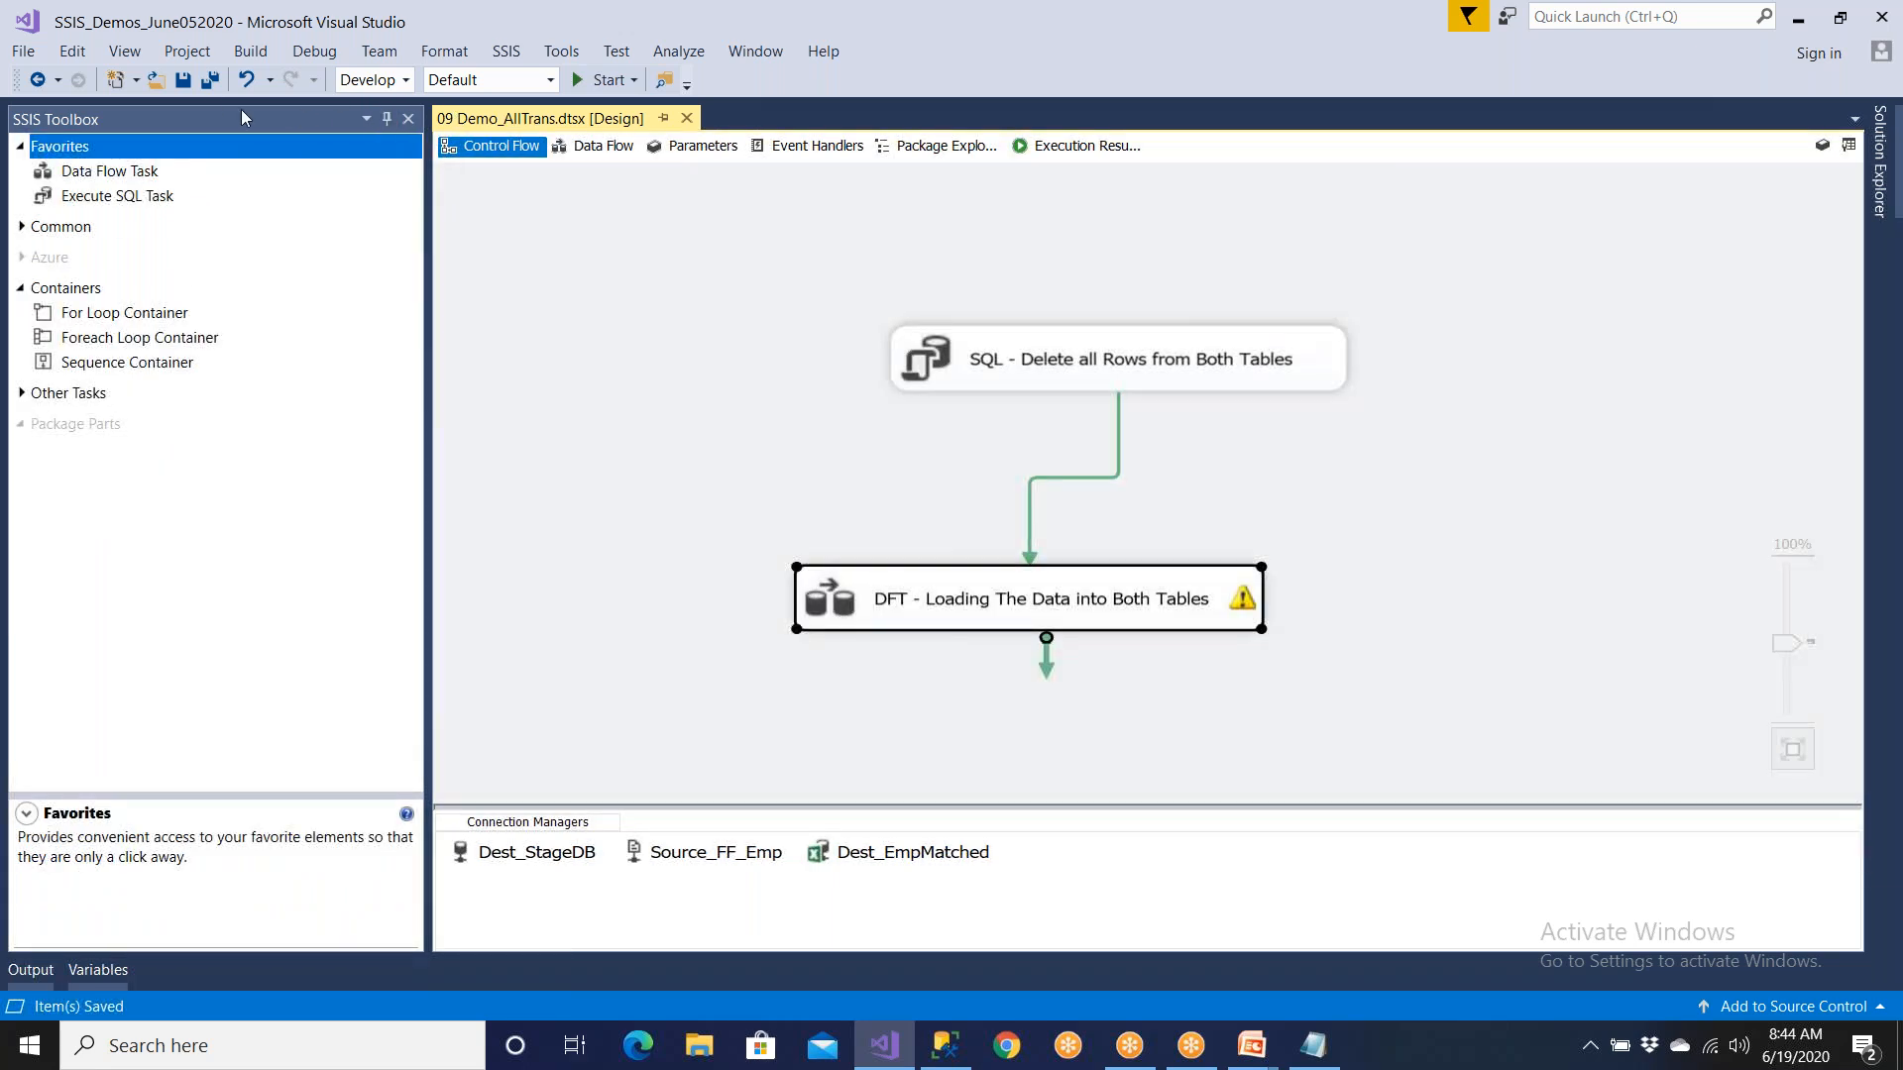
{"action": "left_click", "coordinate": [1878, 178]}
{"action": "left_click", "coordinate": [1642, 305]}
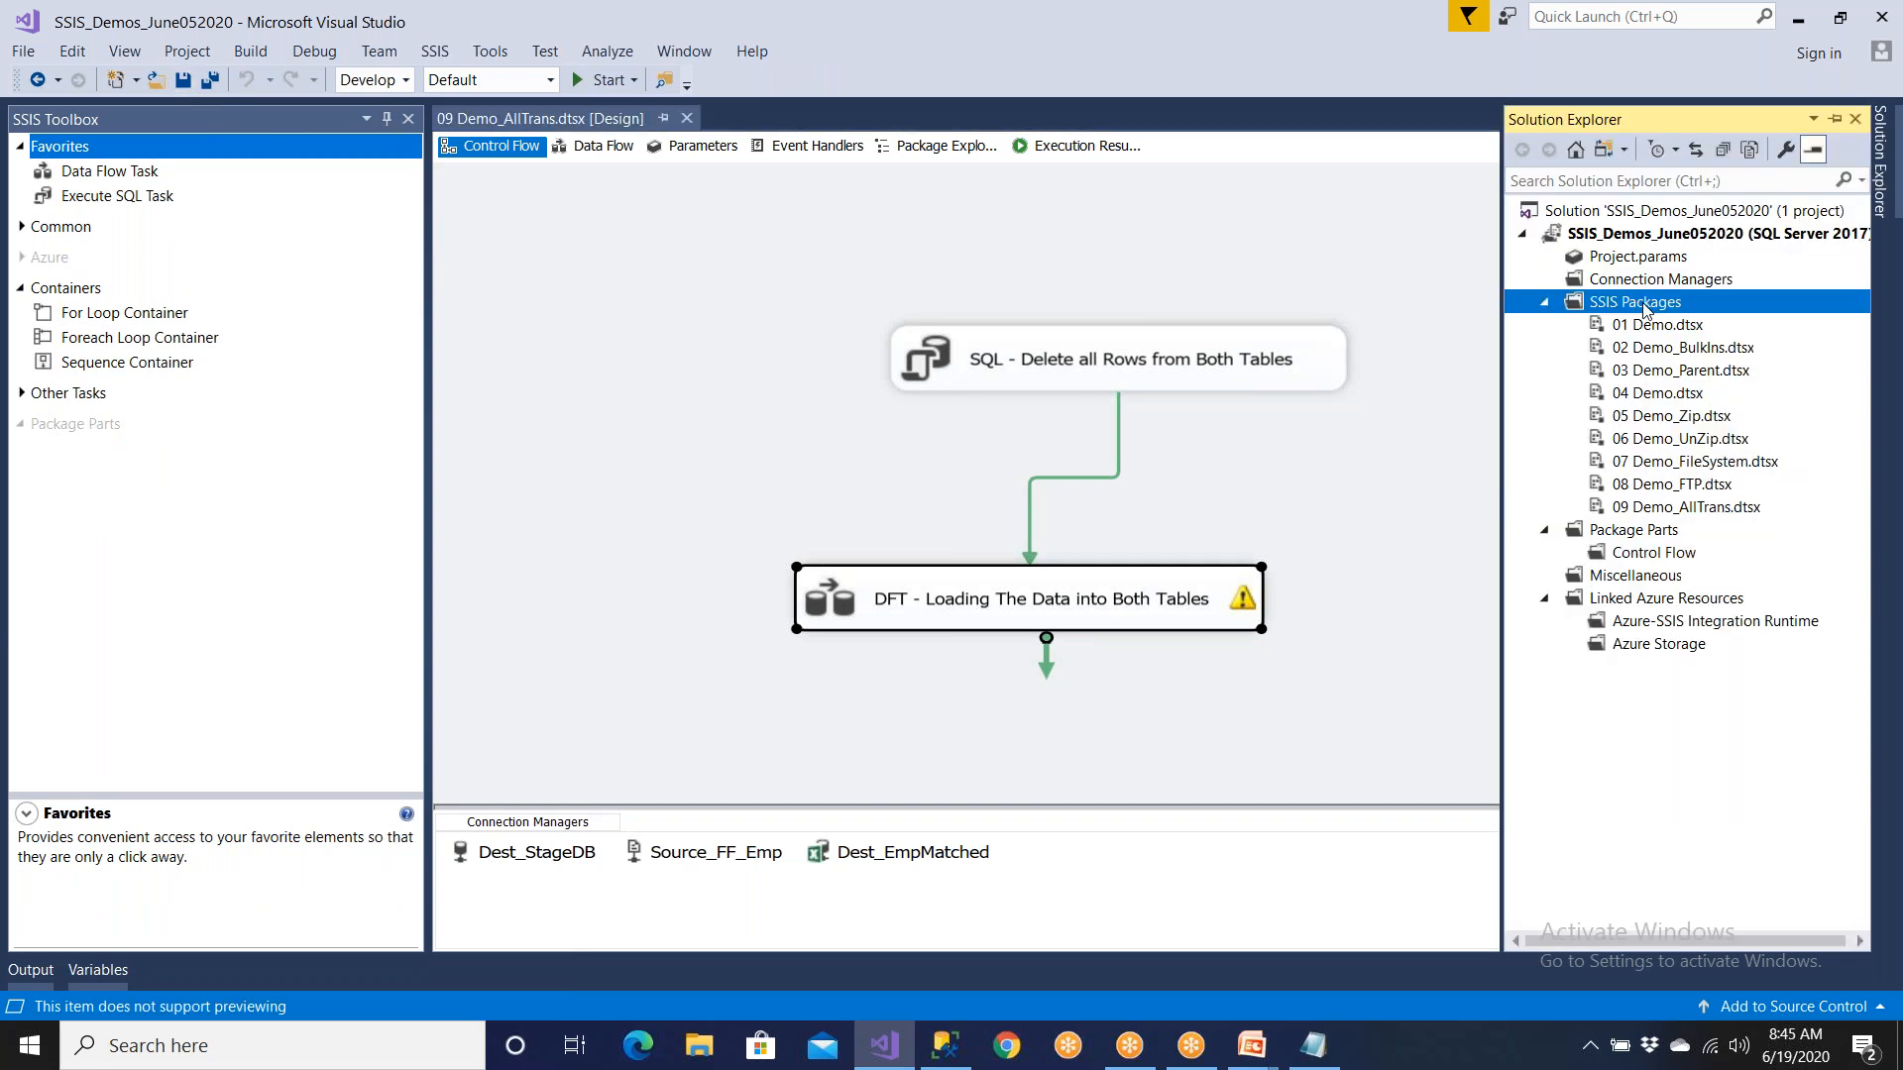
{"action": "right_click", "coordinate": [1642, 309]}
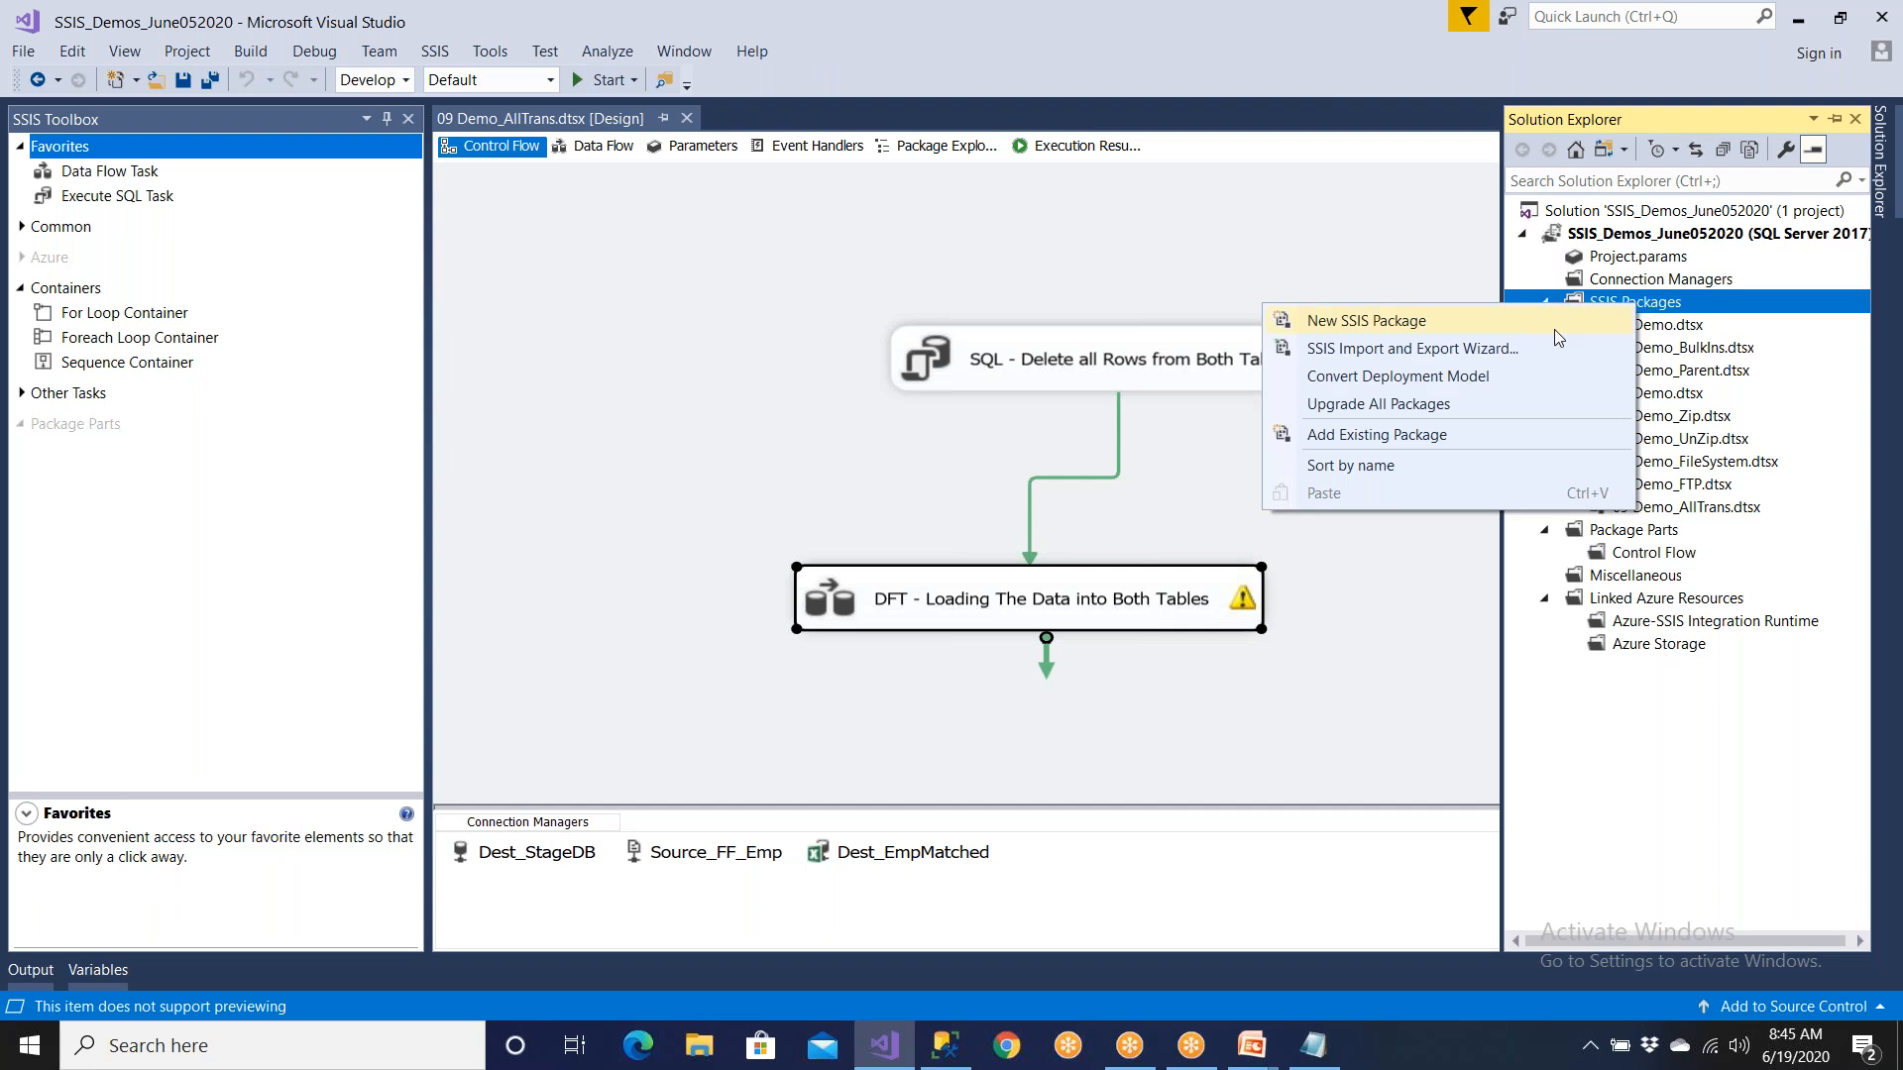
{"action": "left_click", "coordinate": [1366, 320]}
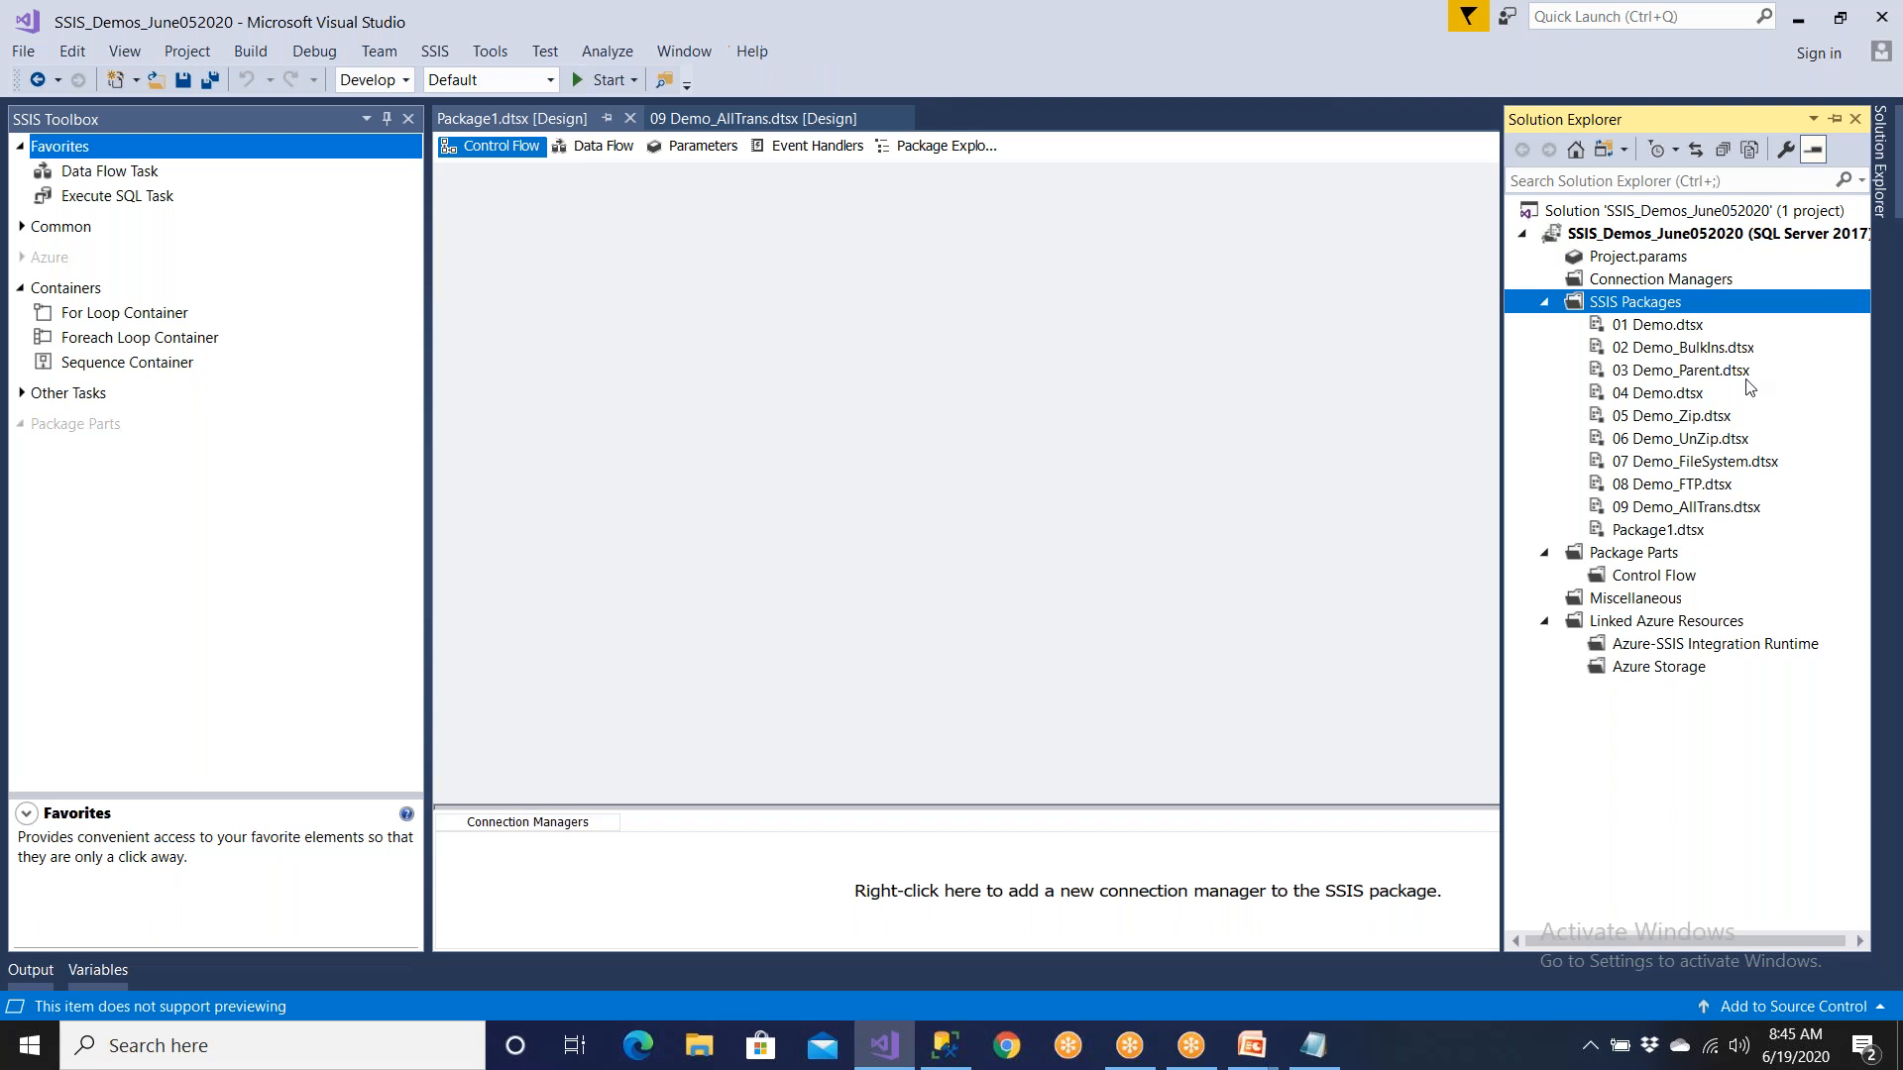
Step: Rename the new package Package1.dtsx as 10 Demo_RawFile.dtsx
{"action": "left_click", "coordinate": [1700, 509]}
{"action": "left_click", "coordinate": [1690, 531]}
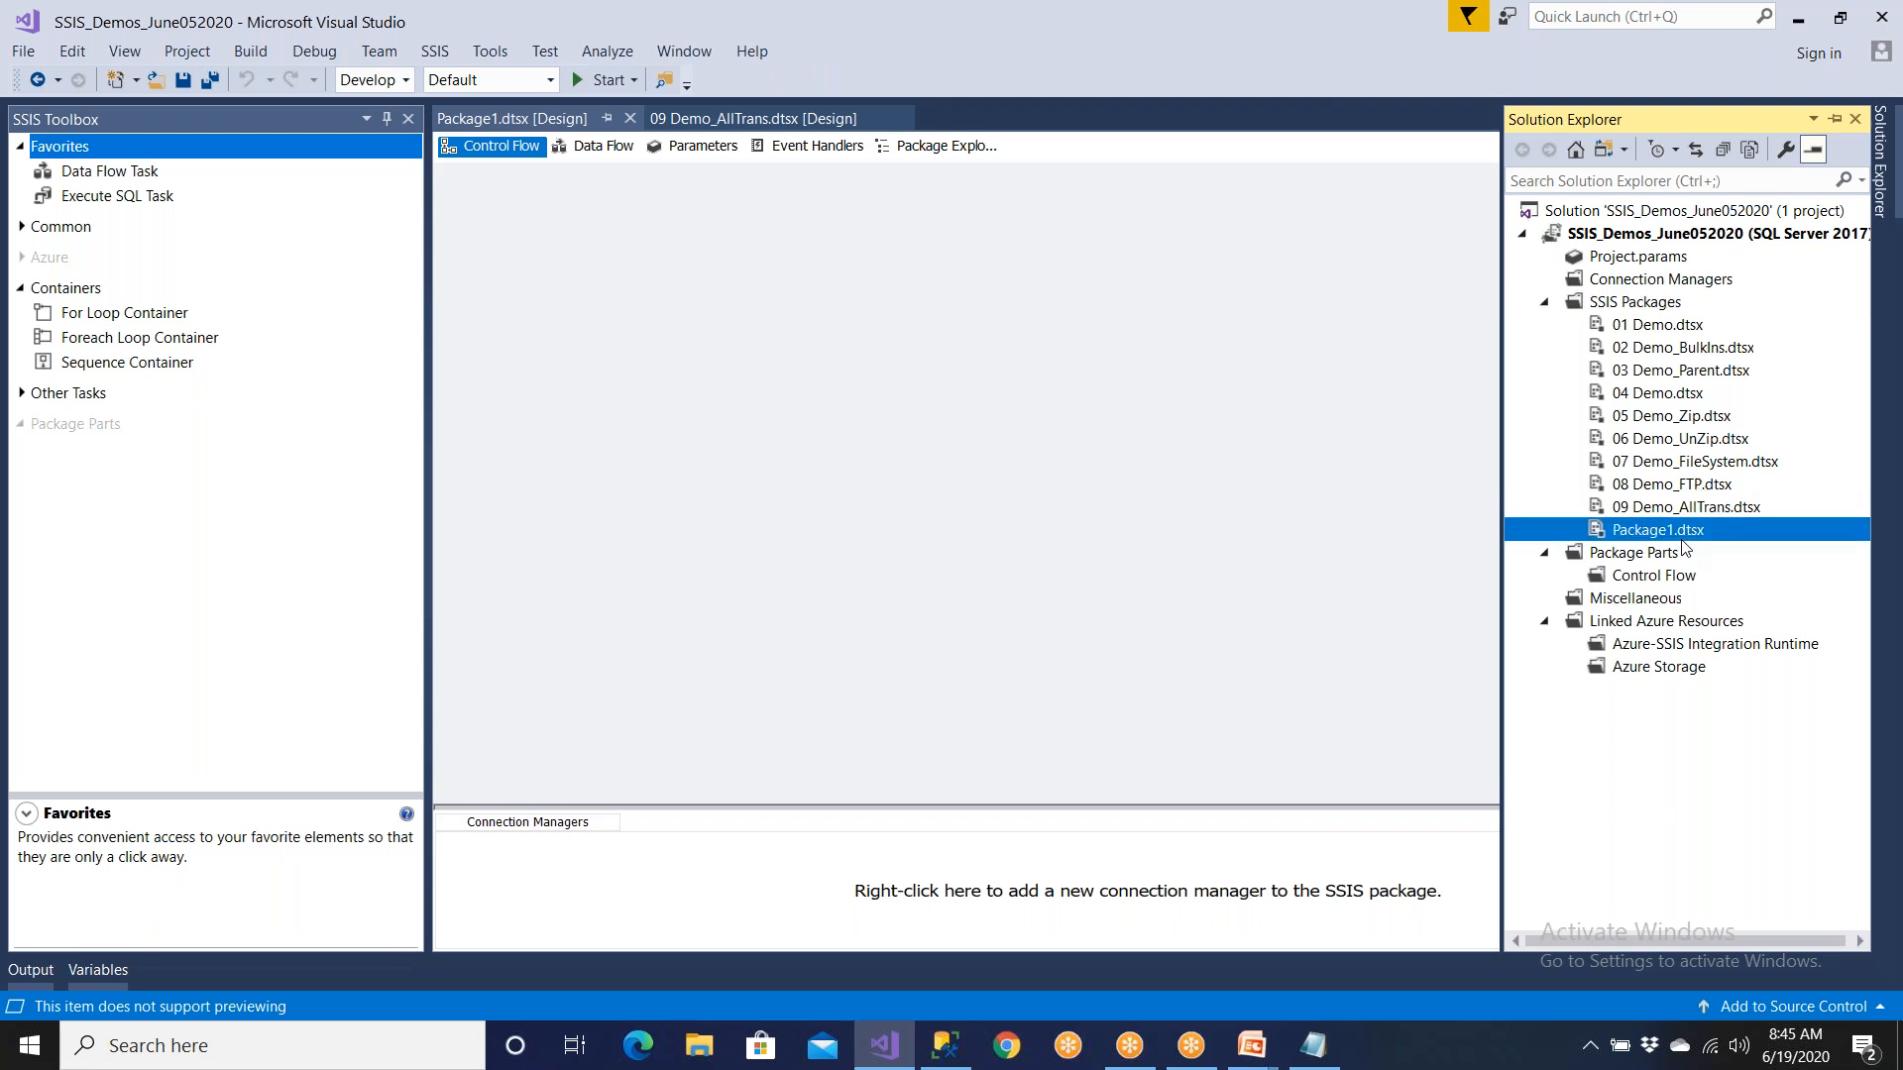
{"action": "key", "text": "F2"}
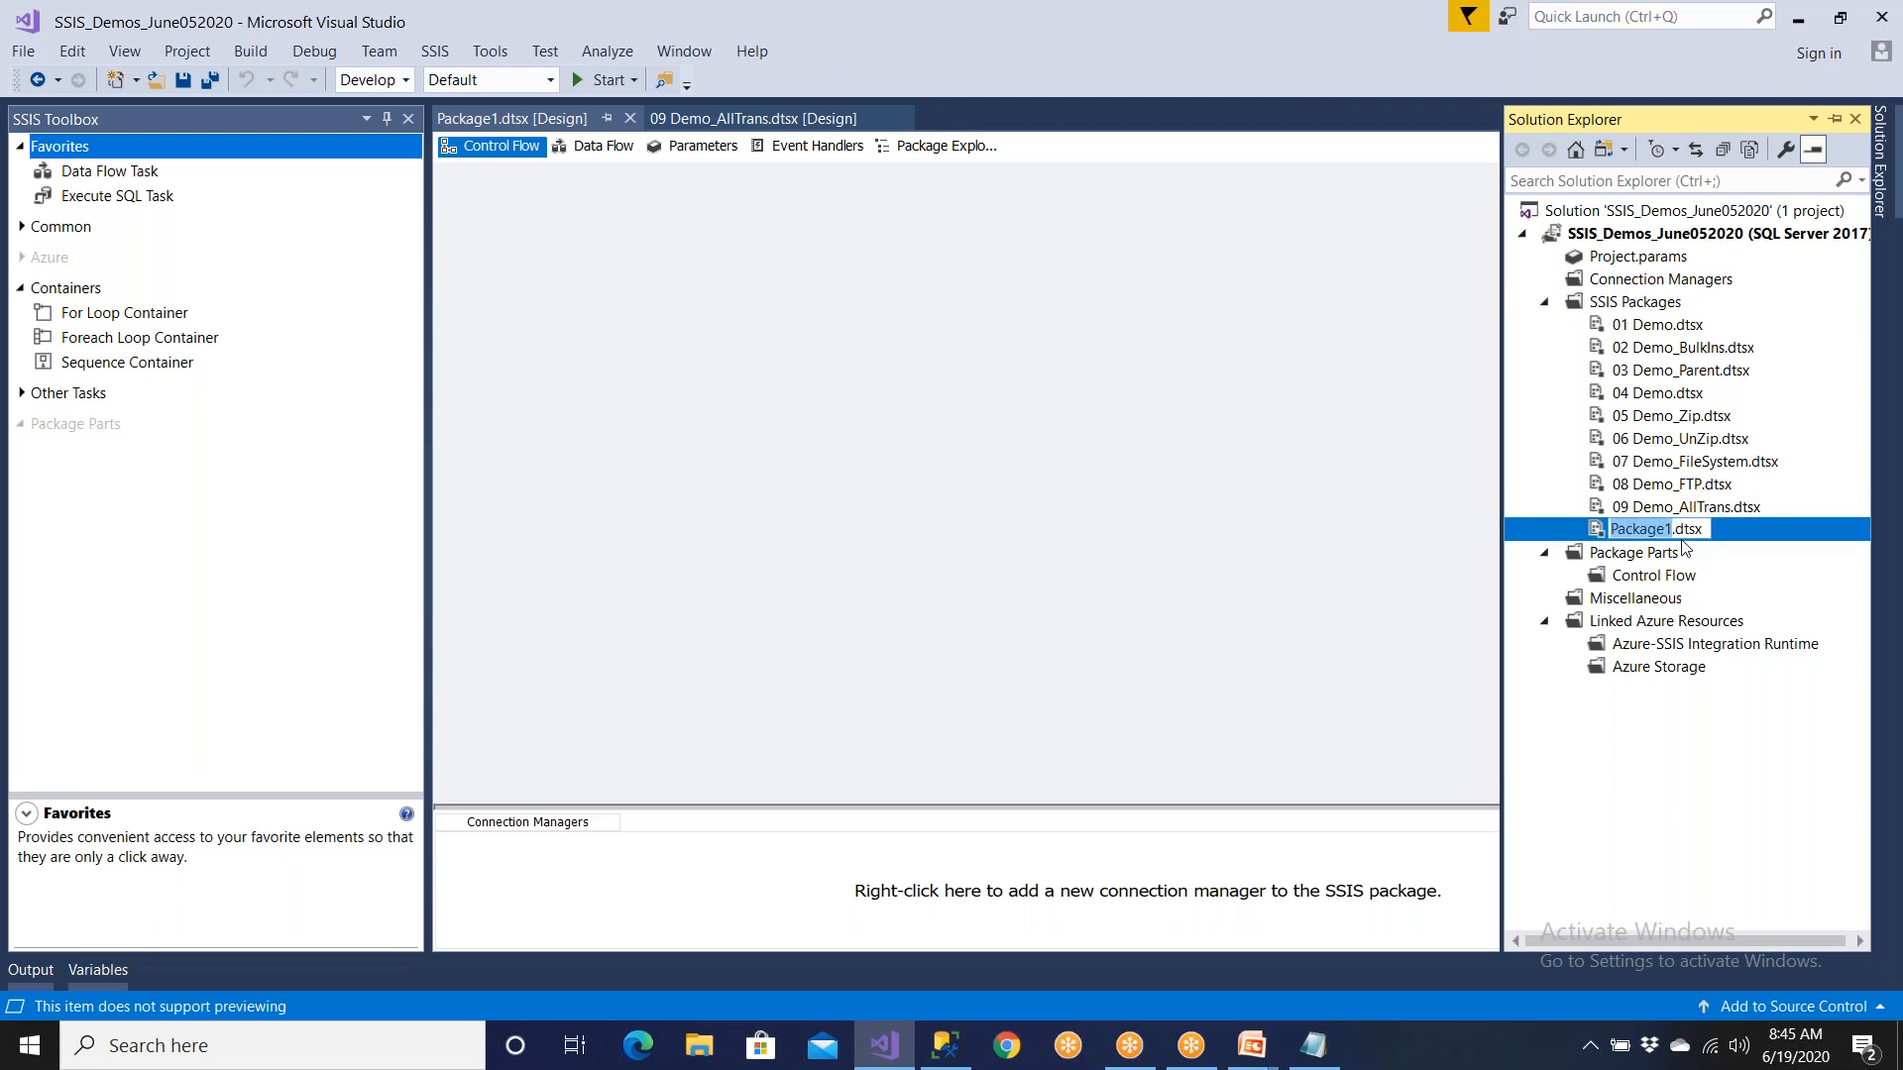
{"action": "type", "text": "10"}
{"action": "type", "text": " Demo"}
{"action": "type", "text": "_Rwa"}
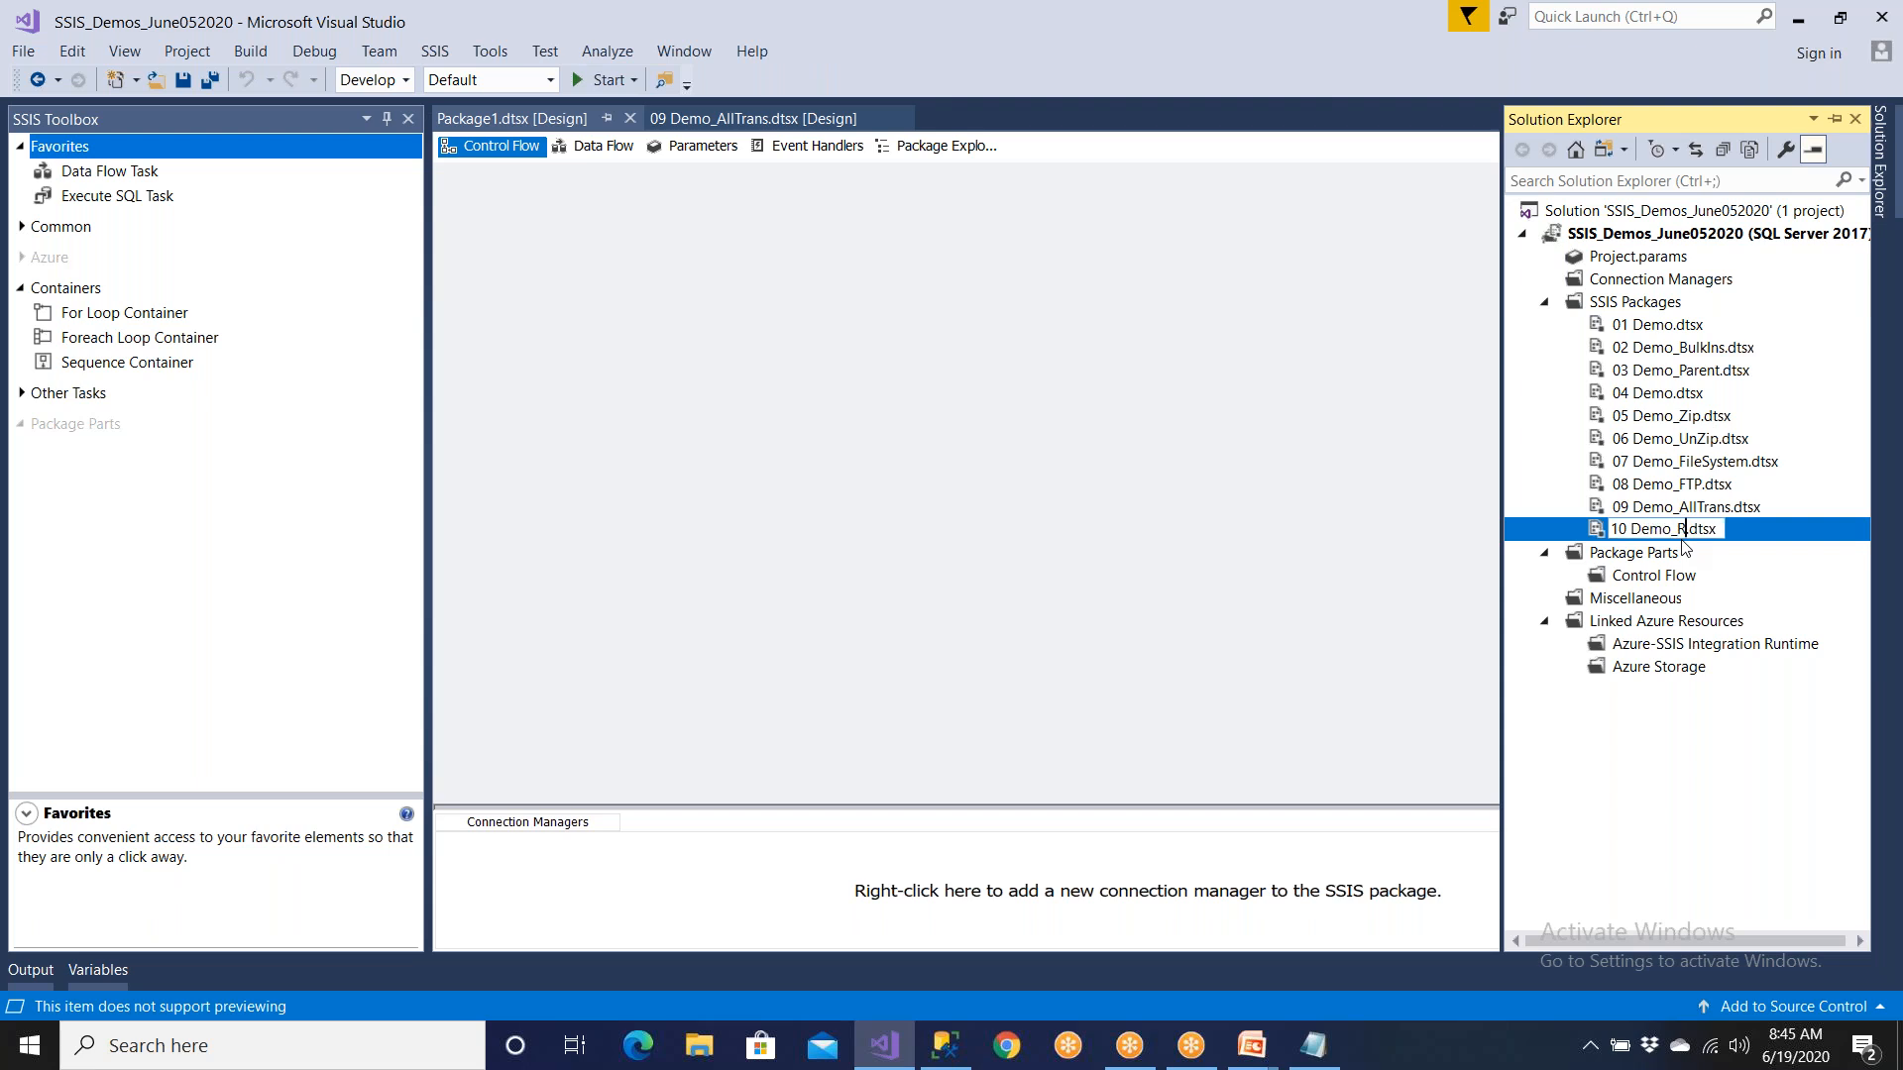
{"action": "key", "text": "BackSpace"}
{"action": "key", "text": "BackSpace"}
{"action": "type", "text": "awFile"}
{"action": "key", "text": "Return"}
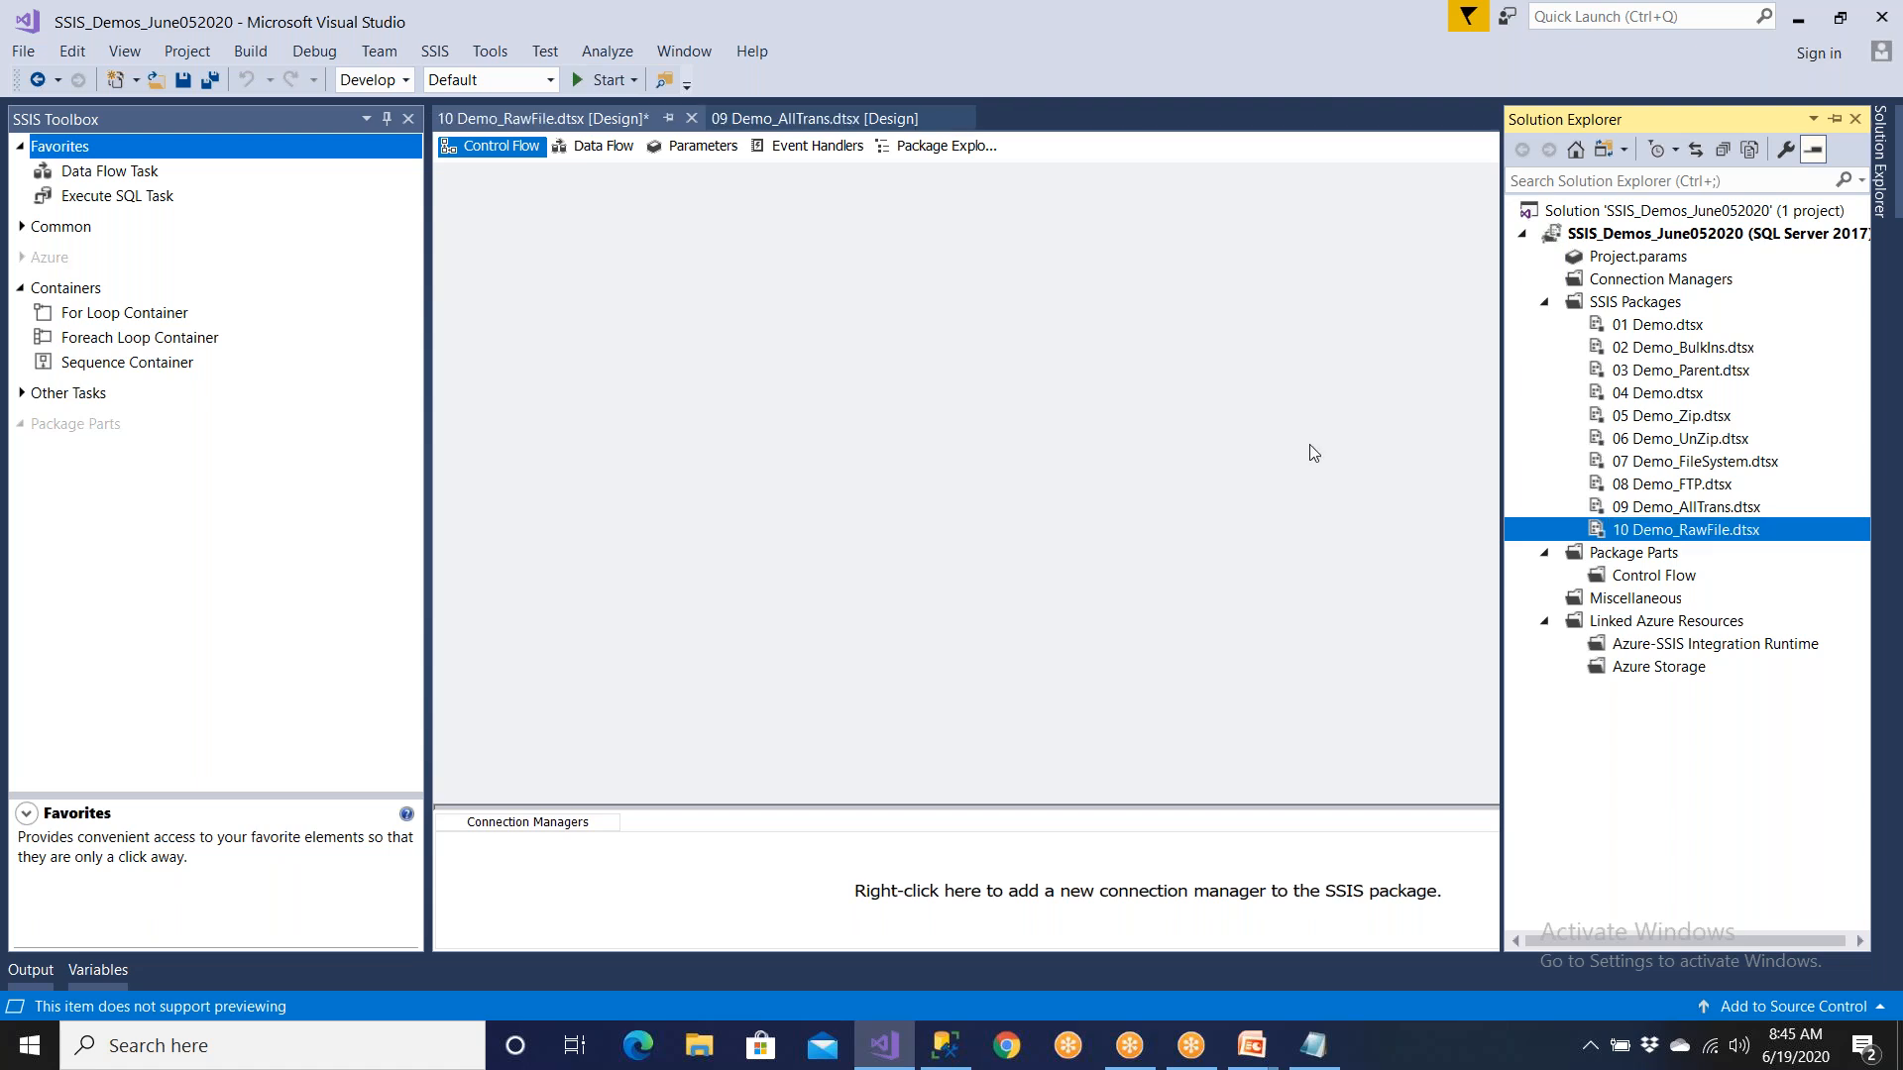
Step: Add a Data Flow Task to the control flow of 10 Demo_RawFile and open its data flow
{"action": "left_click", "coordinate": [502, 151]}
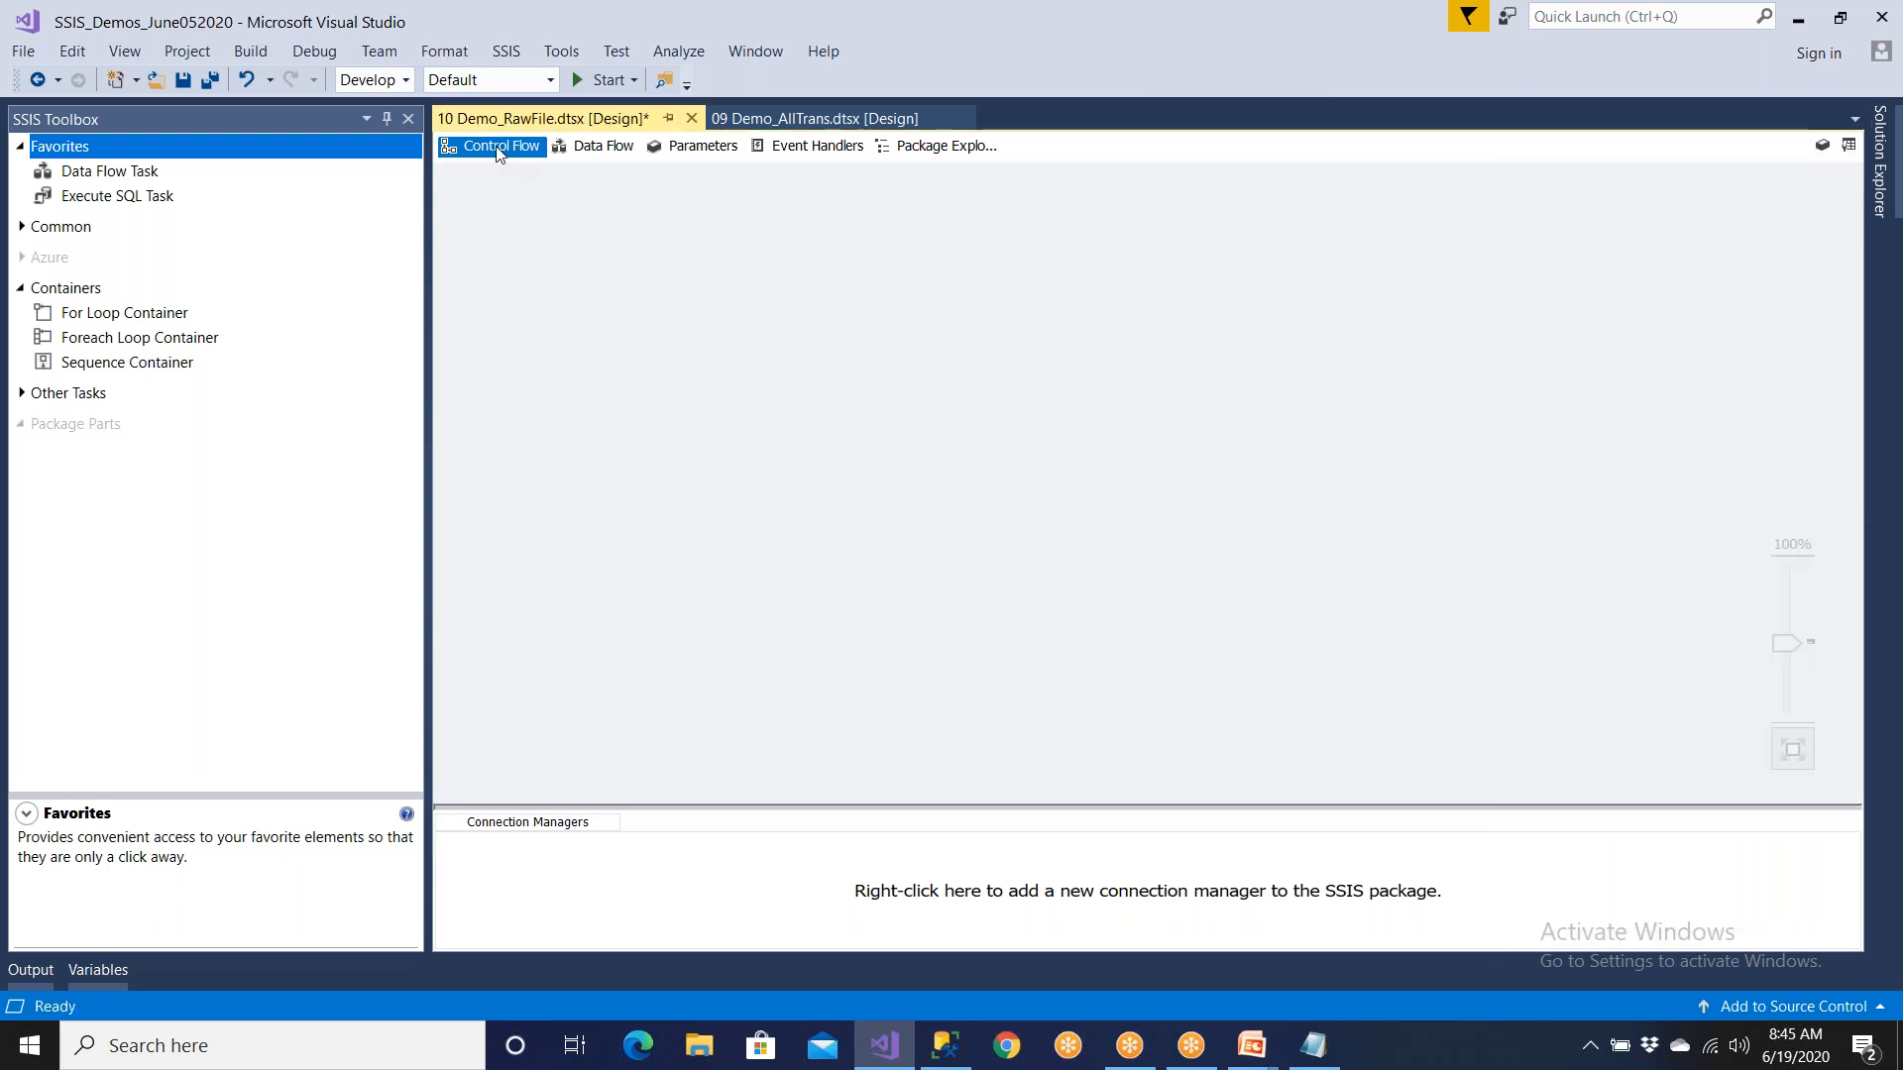
{"action": "left_click_drag", "start_coordinate": [107, 174], "coordinate": [479, 318]}
{"action": "double_click", "coordinate": [616, 361]}
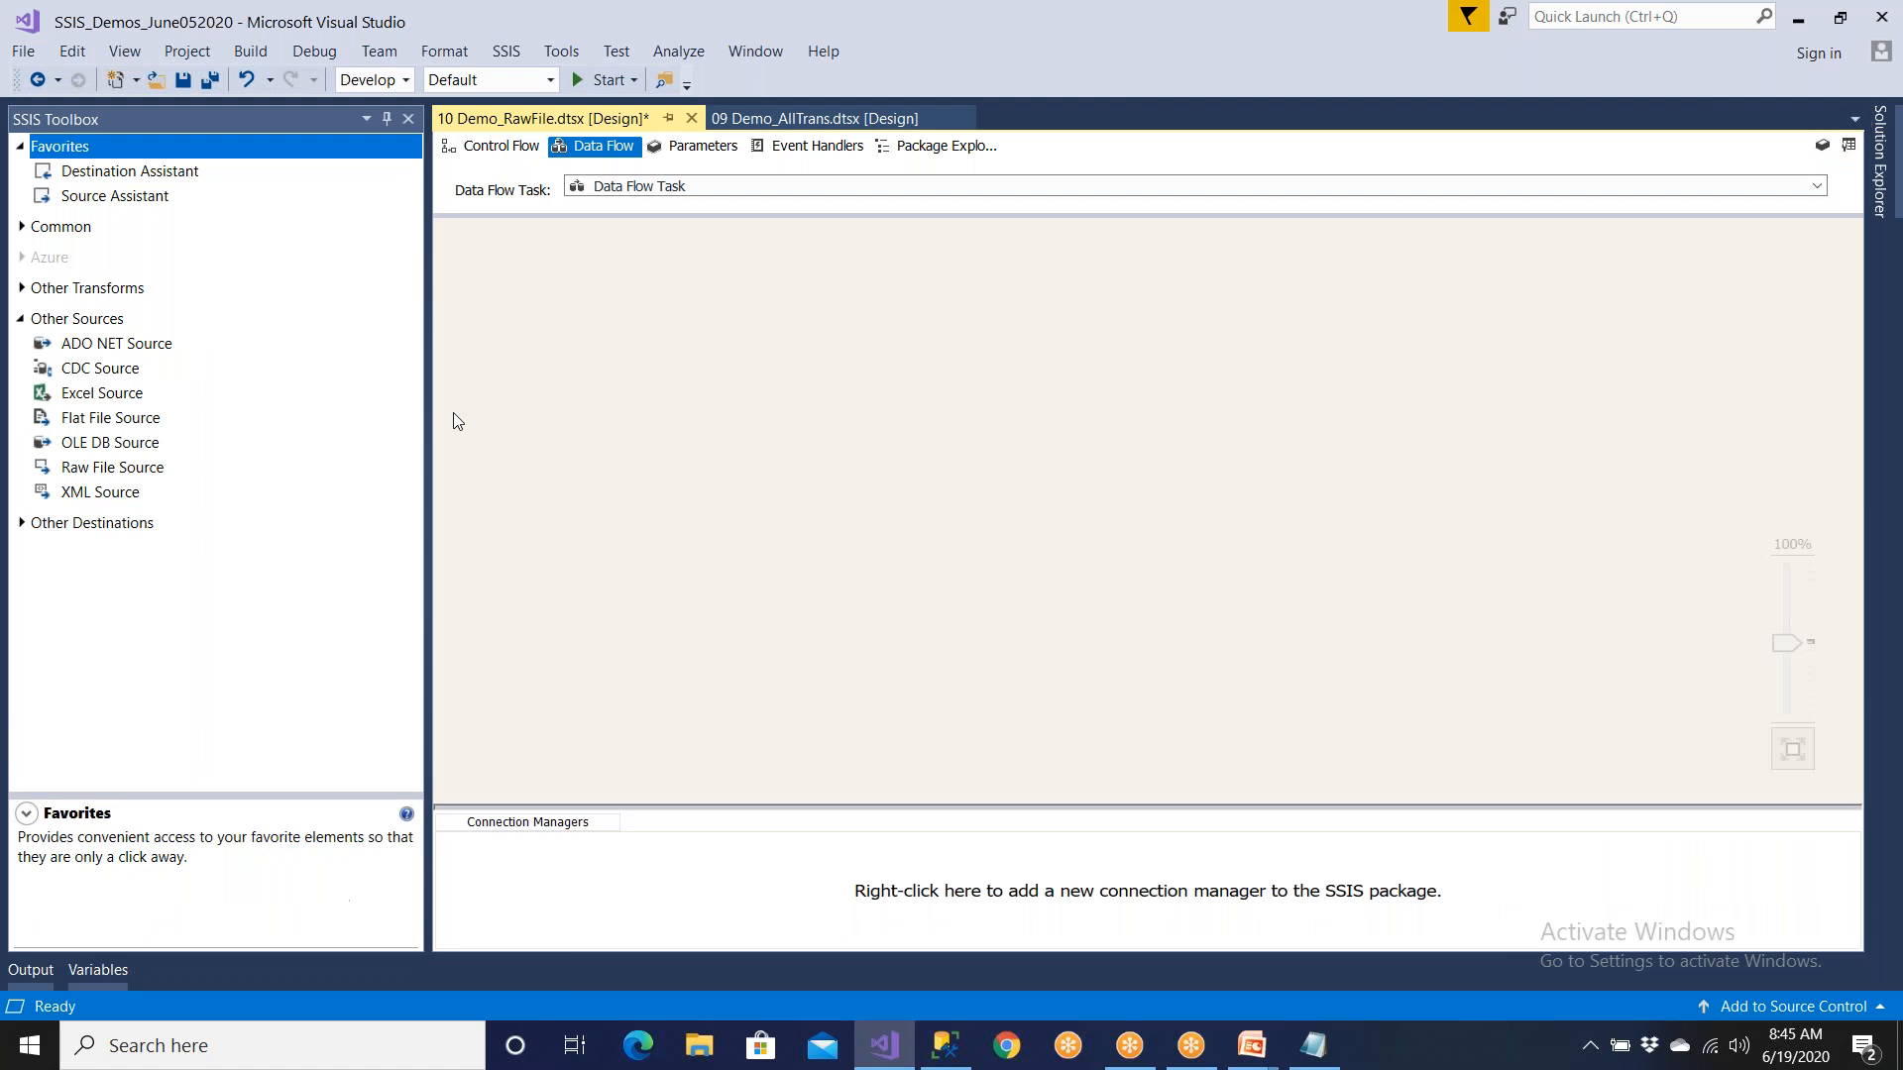
Step: Add a Raw File Source that reads EmpMatched.raw from the Archive folder on drive D, keeping all its columns
{"action": "left_click", "coordinate": [20, 146]}
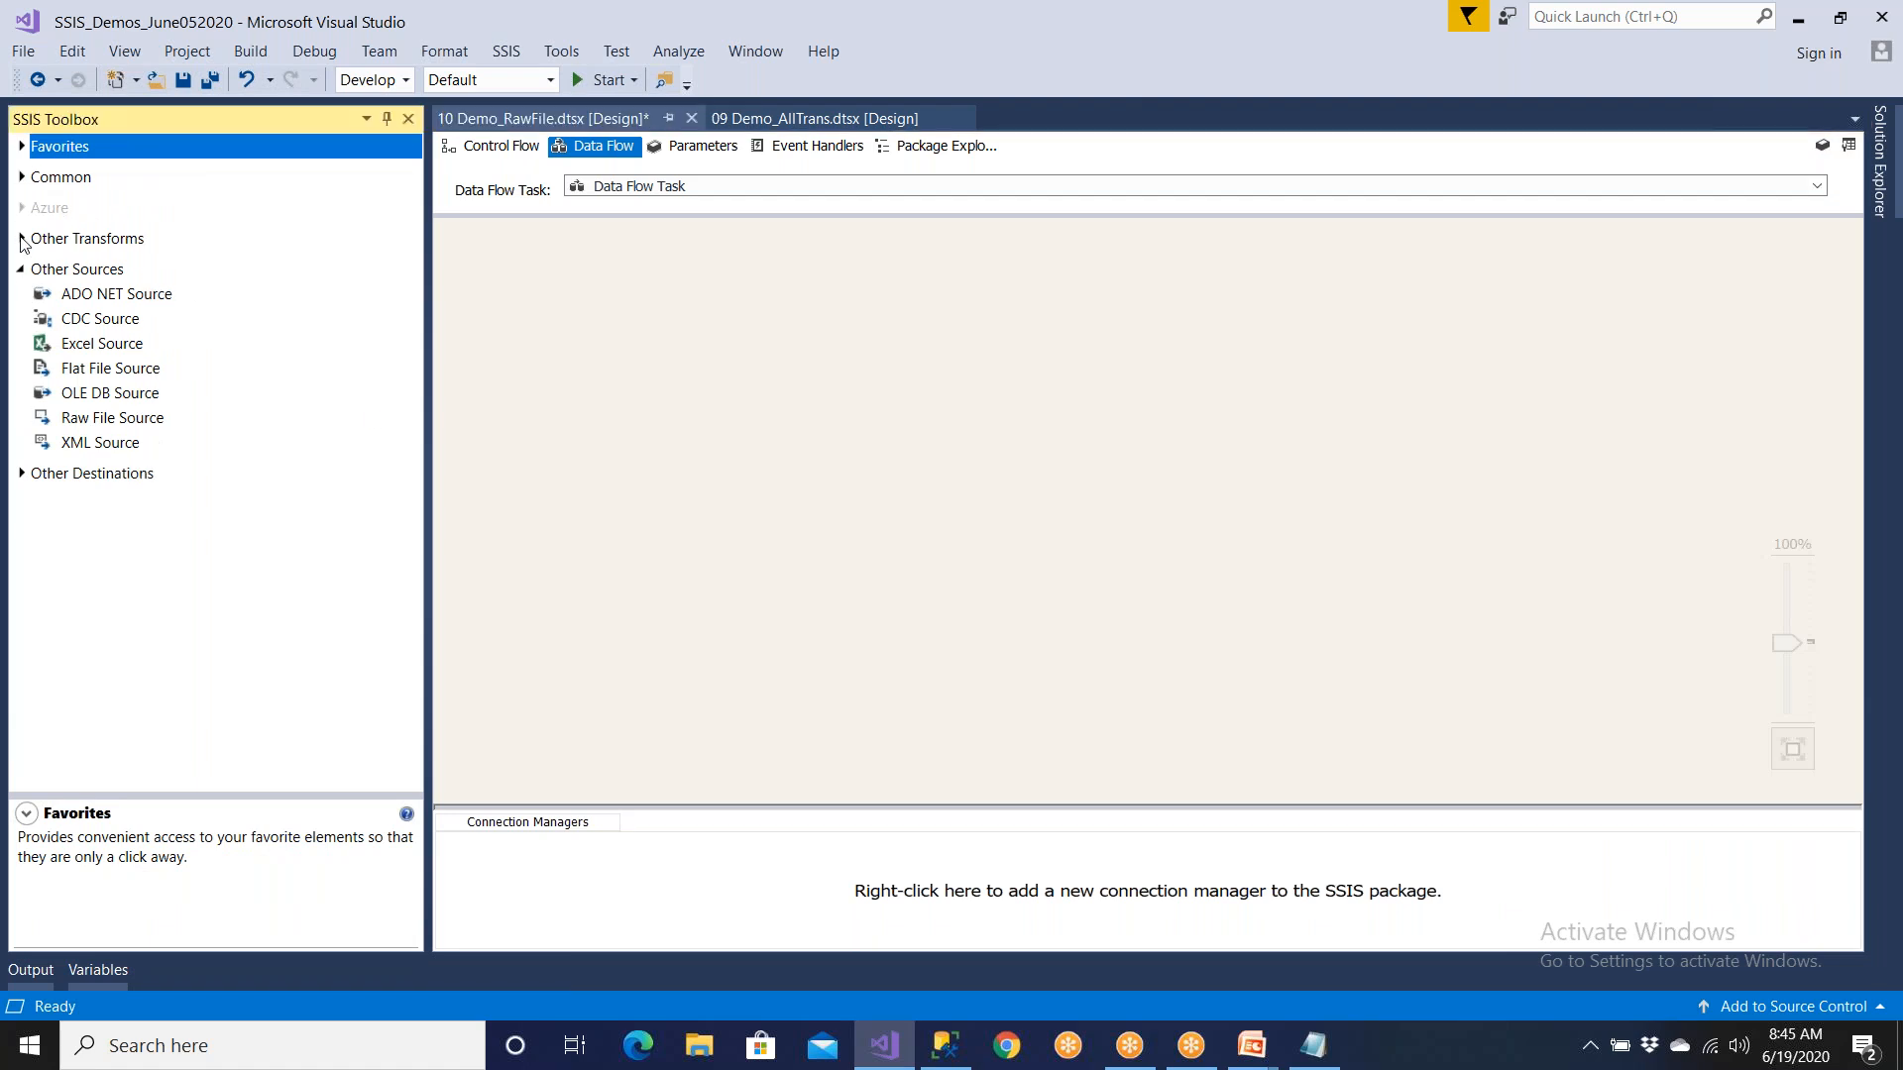
{"action": "left_click_drag", "start_coordinate": [127, 416], "coordinate": [626, 283]}
{"action": "double_click", "coordinate": [730, 336]}
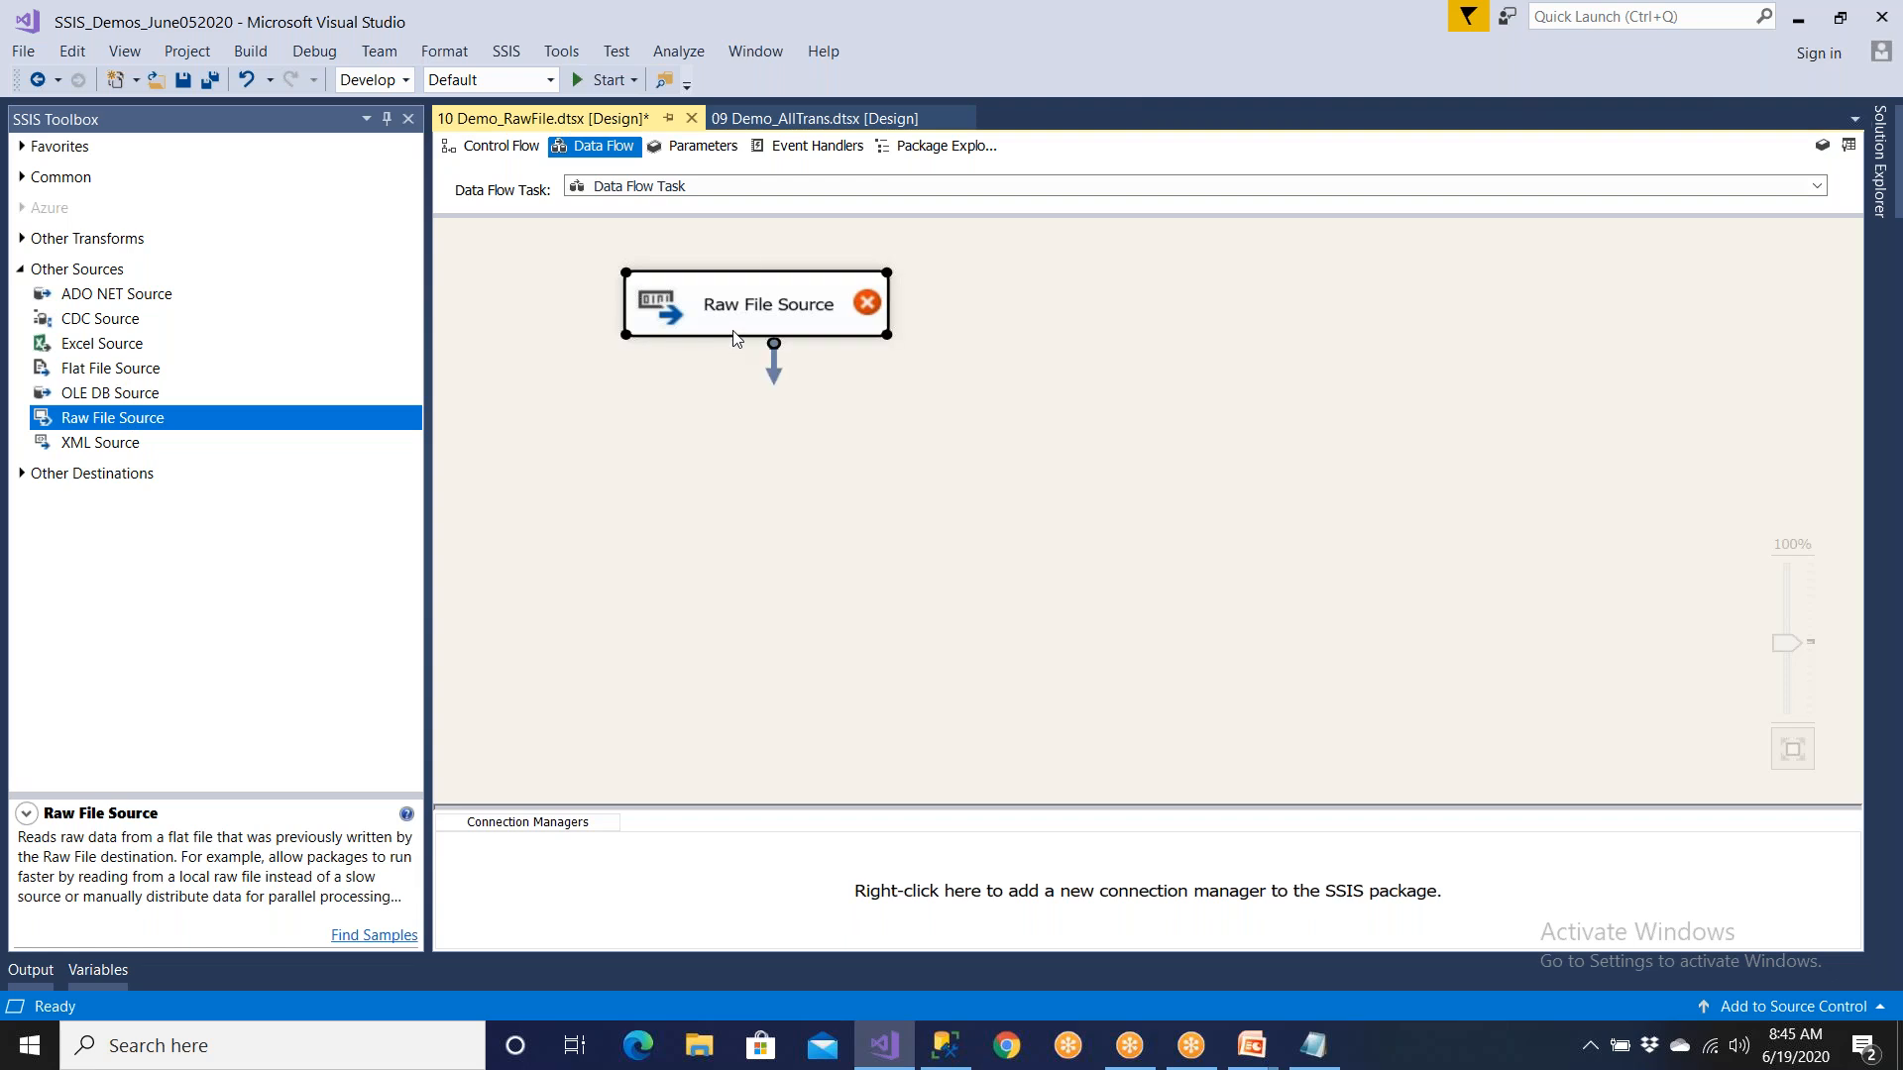
{"action": "left_click", "coordinate": [1244, 339]}
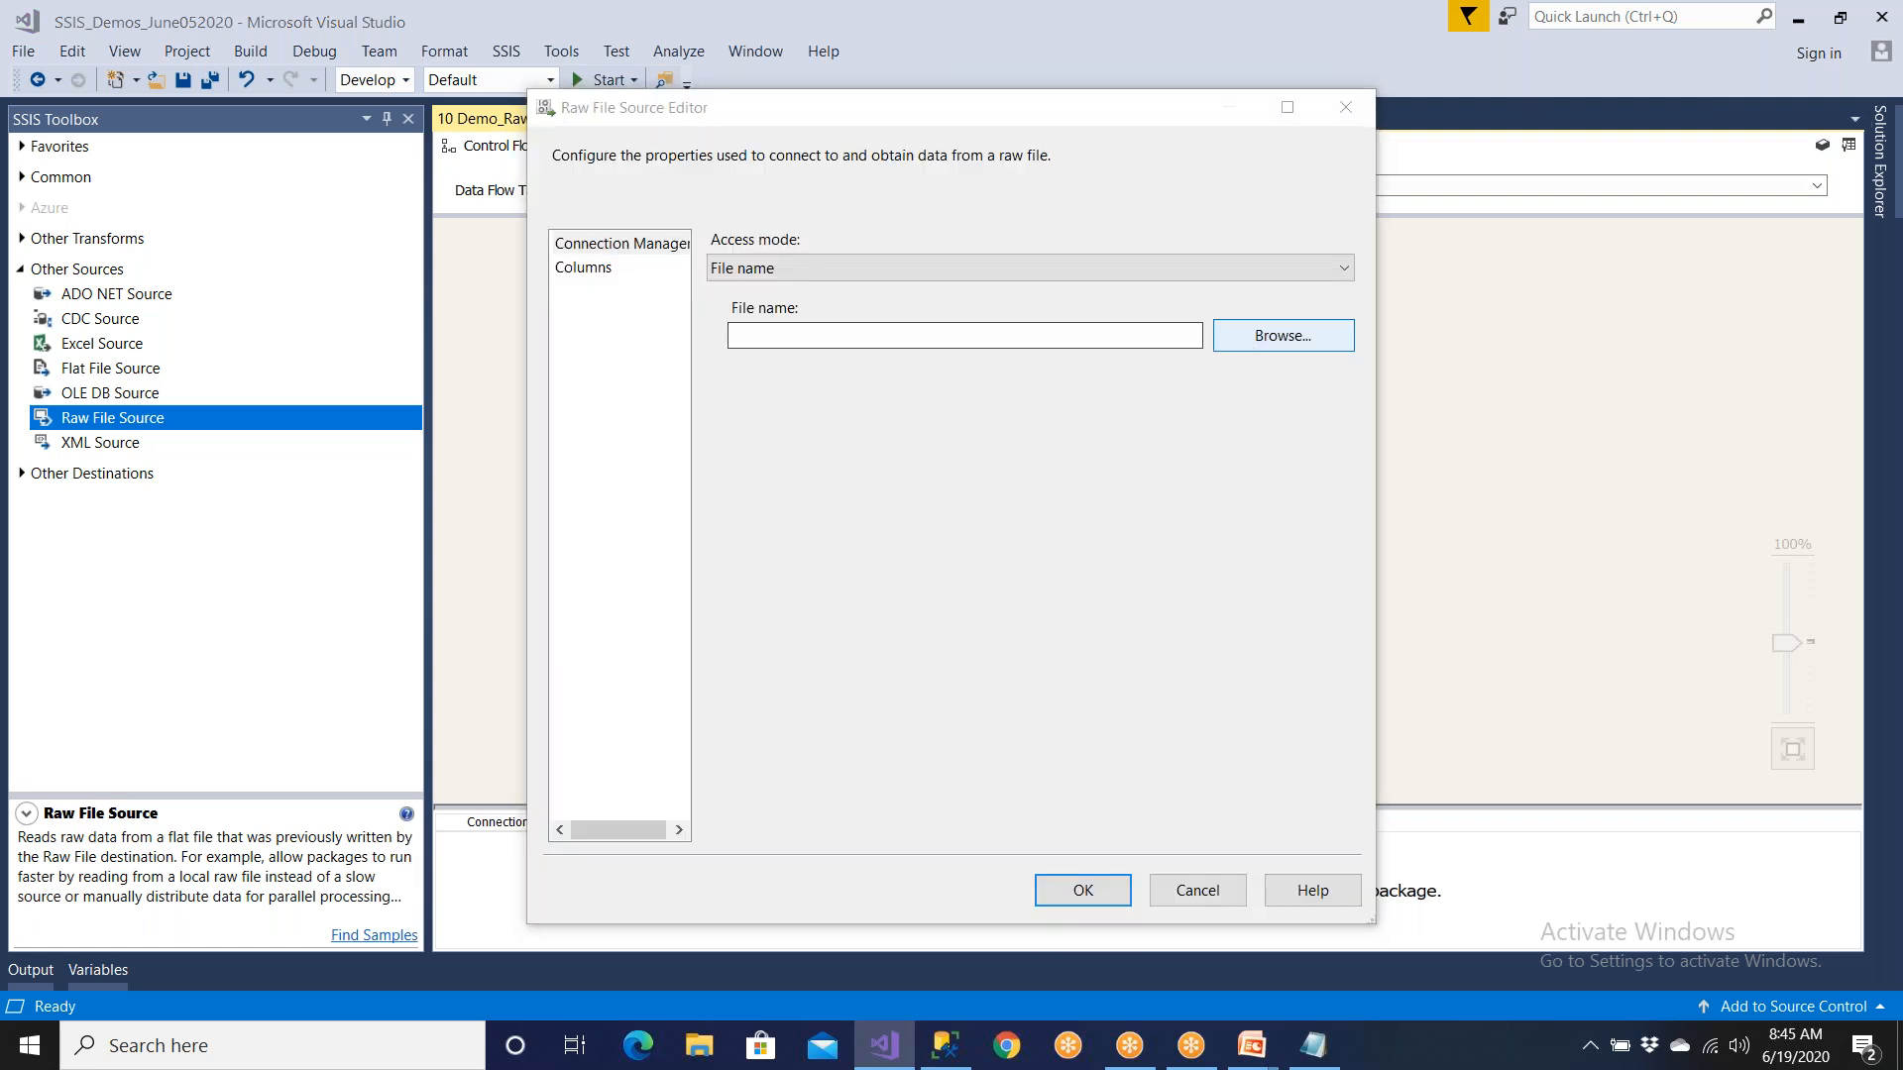
{"action": "left_click", "coordinate": [905, 328]}
{"action": "left_click", "coordinate": [1273, 681]}
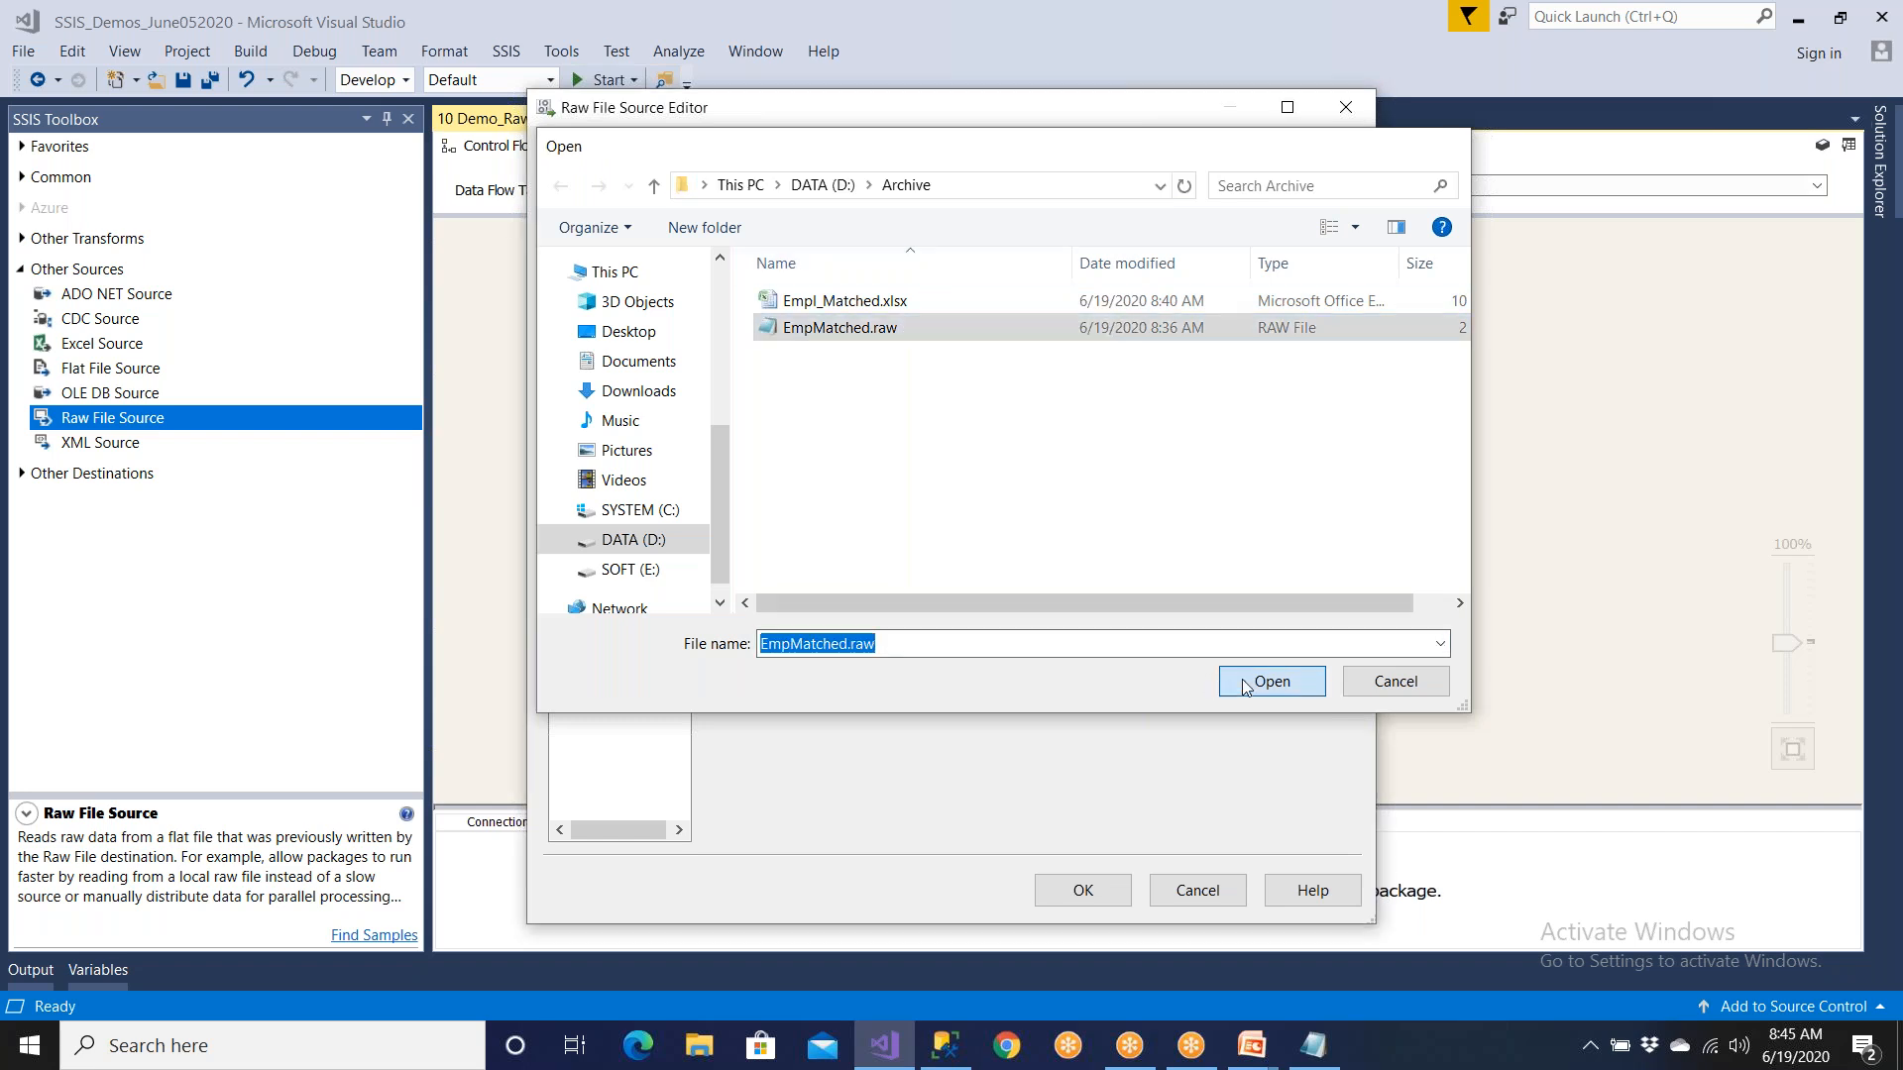
{"action": "left_click", "coordinate": [585, 268]}
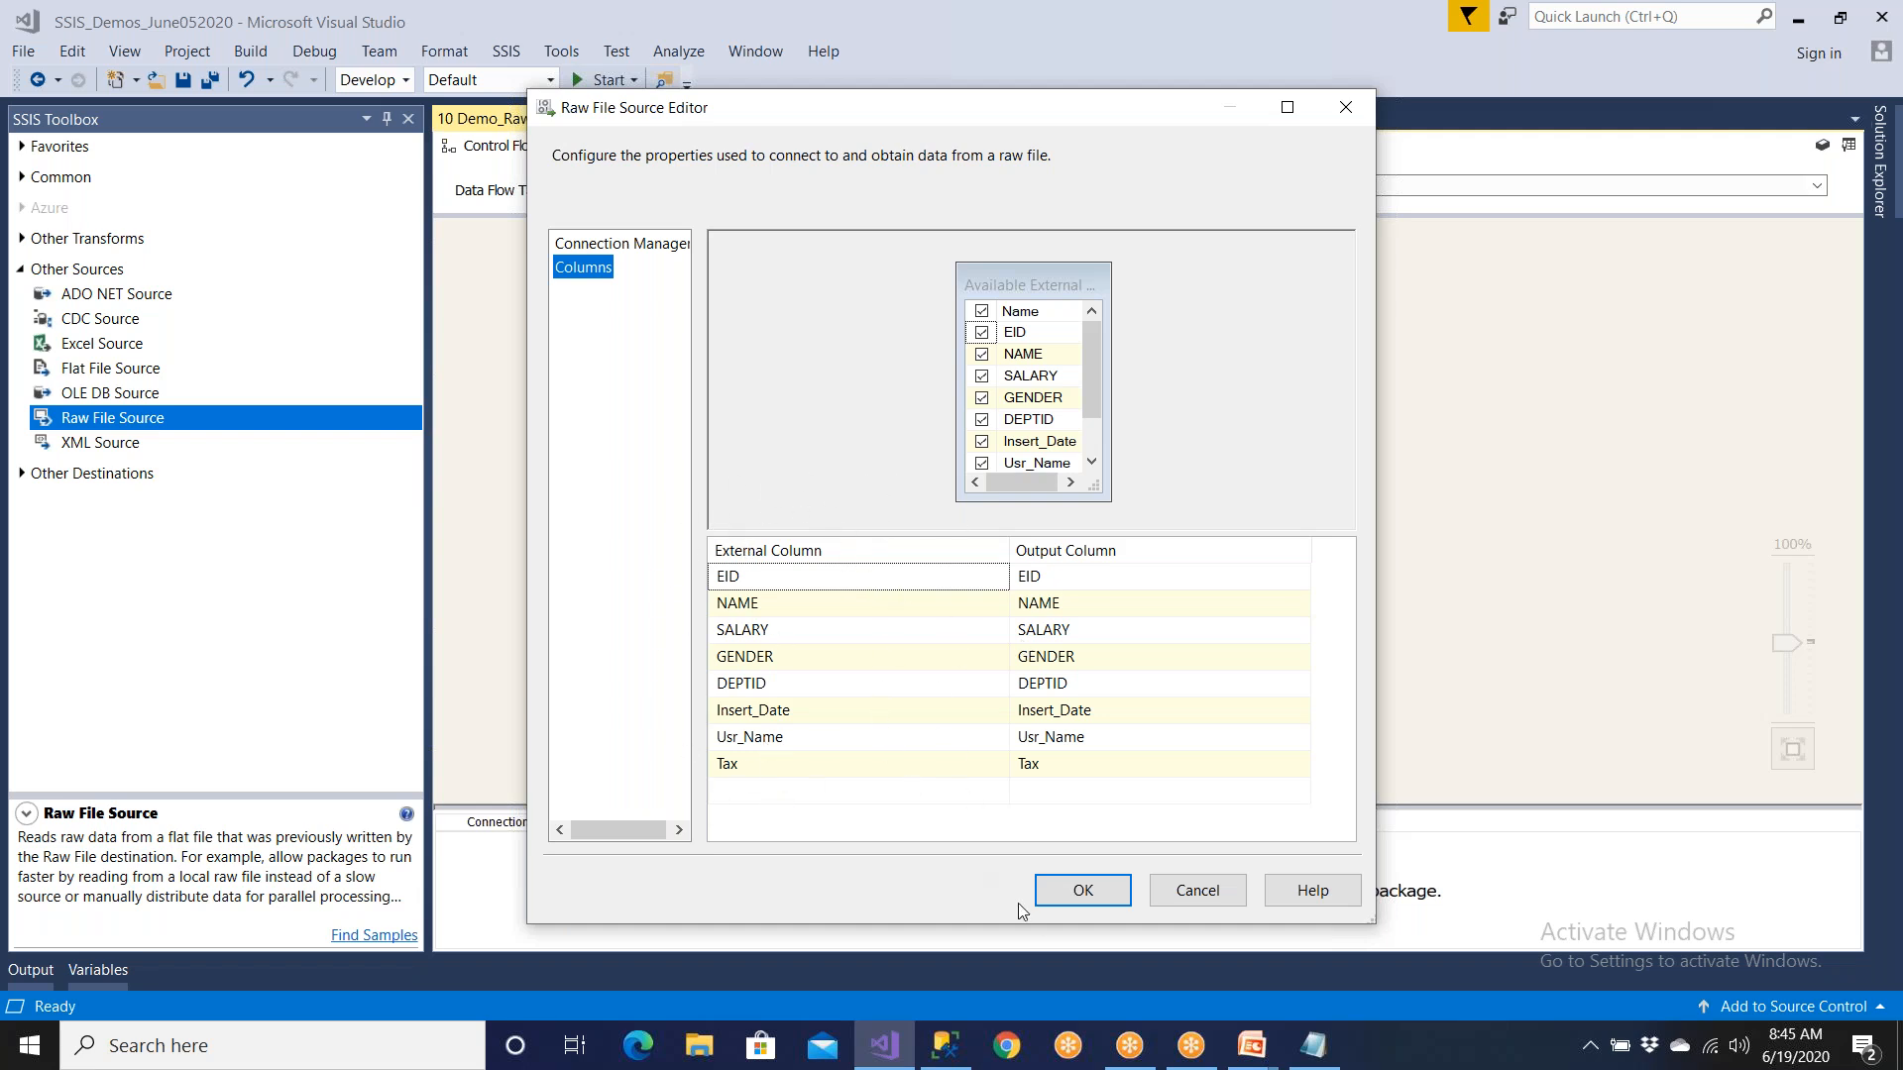
{"action": "left_click", "coordinate": [1056, 888]}
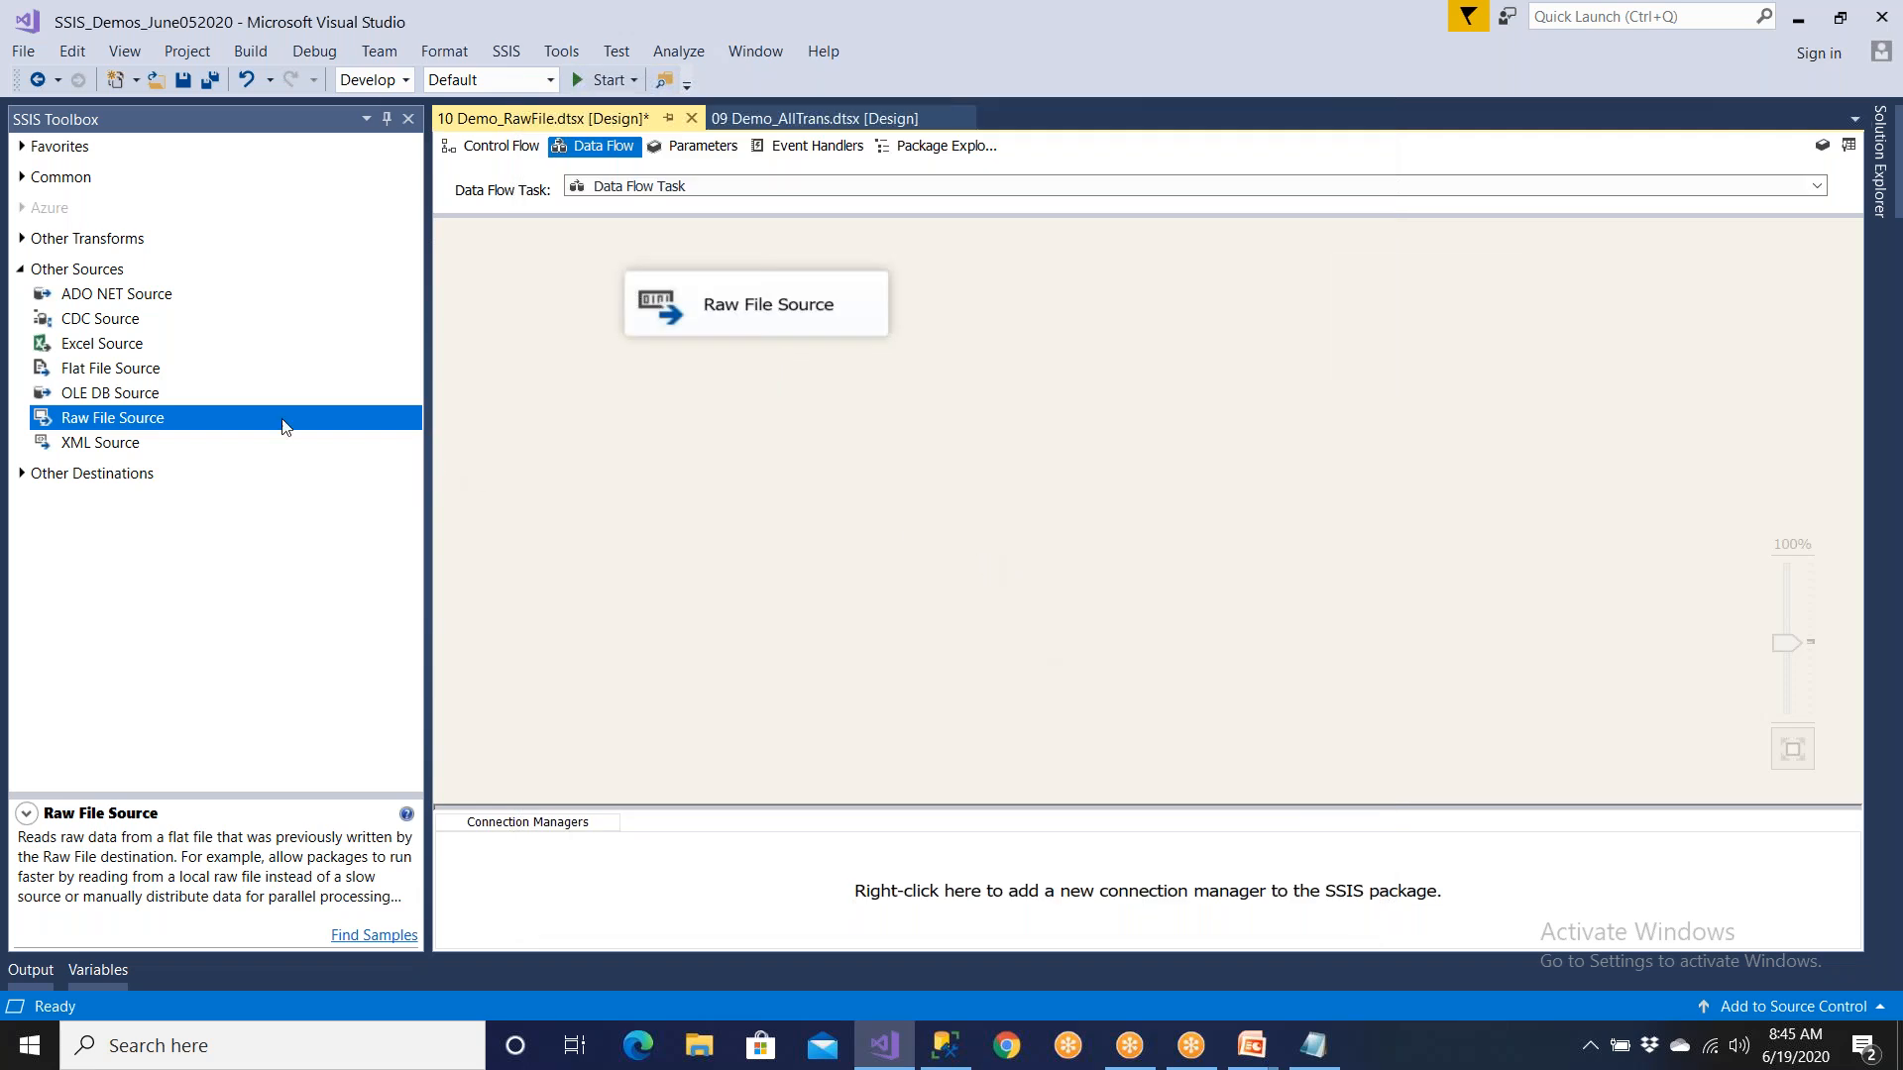
Step: Add an OLE DB Destination to the data flow and connect the Raw File Source's output to it
{"action": "left_click", "coordinate": [21, 281]}
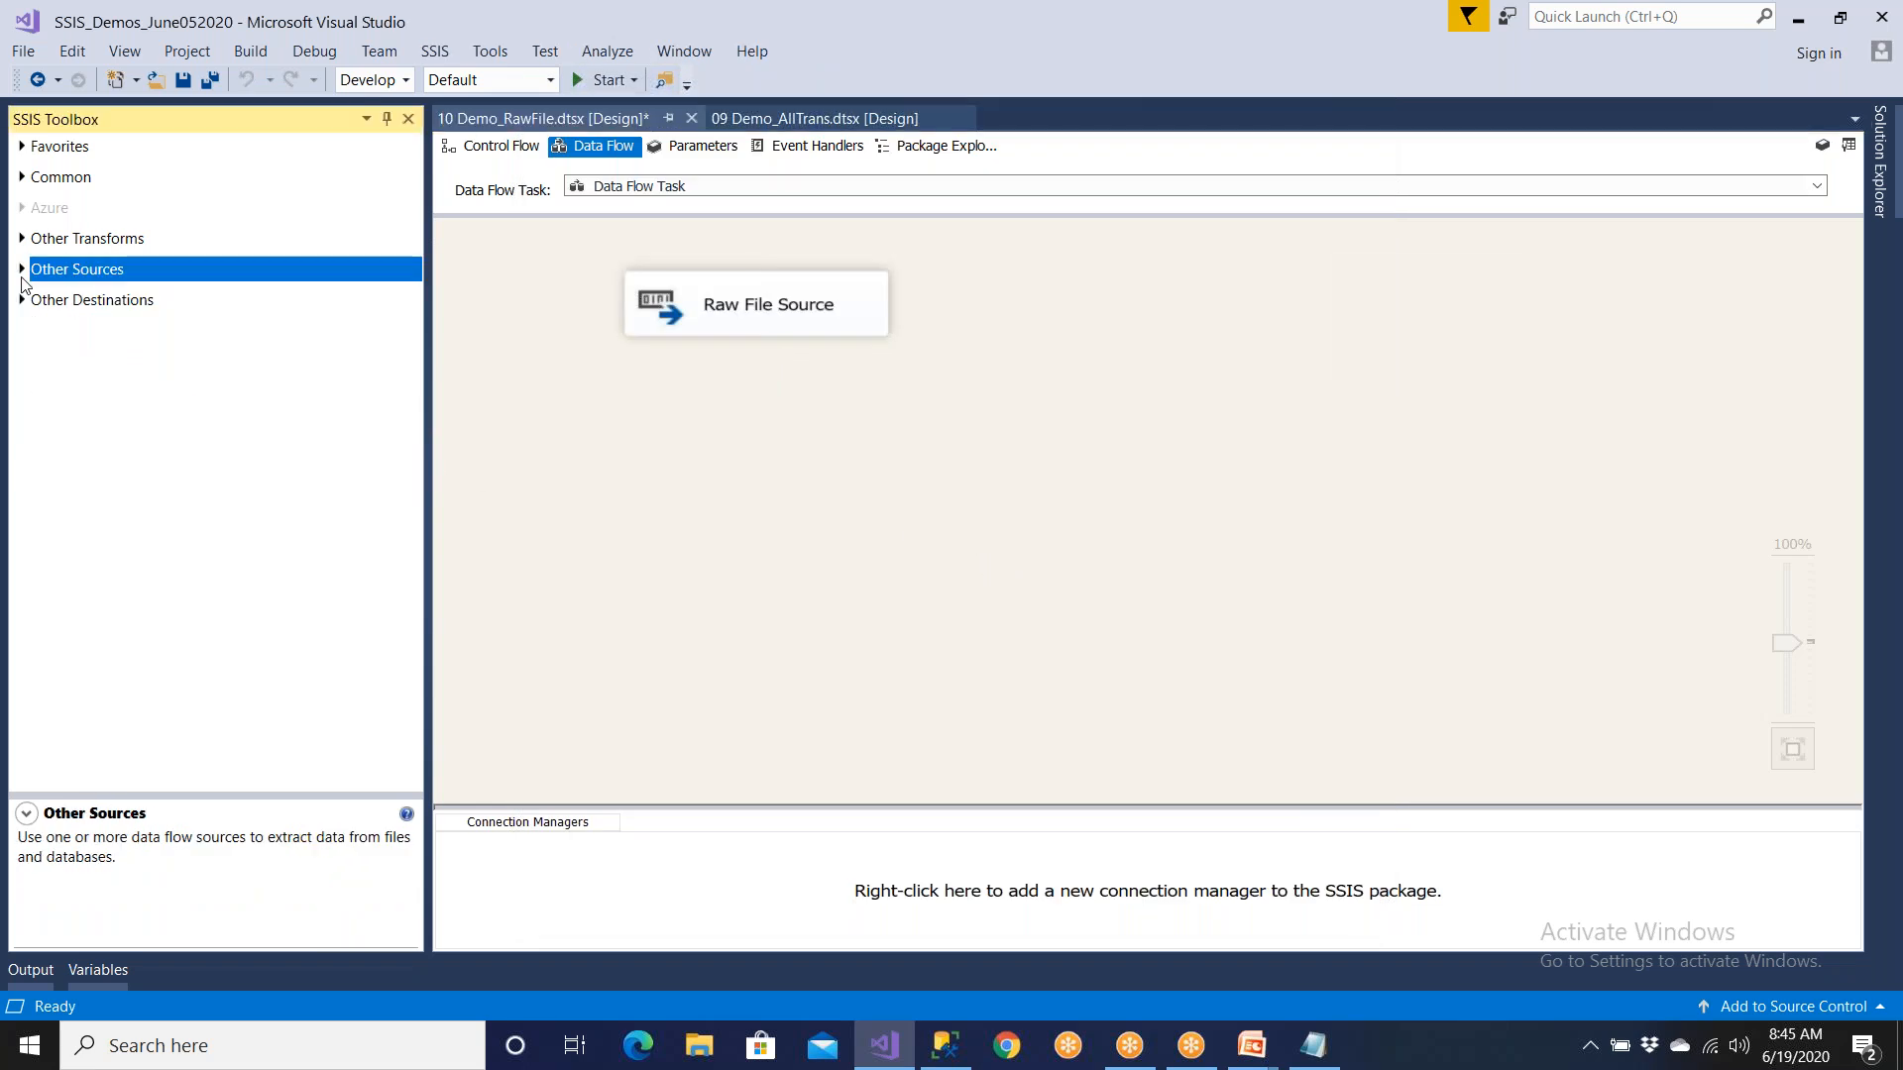
{"action": "left_click", "coordinate": [20, 301]}
{"action": "left_click_drag", "start_coordinate": [119, 486], "coordinate": [862, 587]}
{"action": "left_click", "coordinate": [836, 313]}
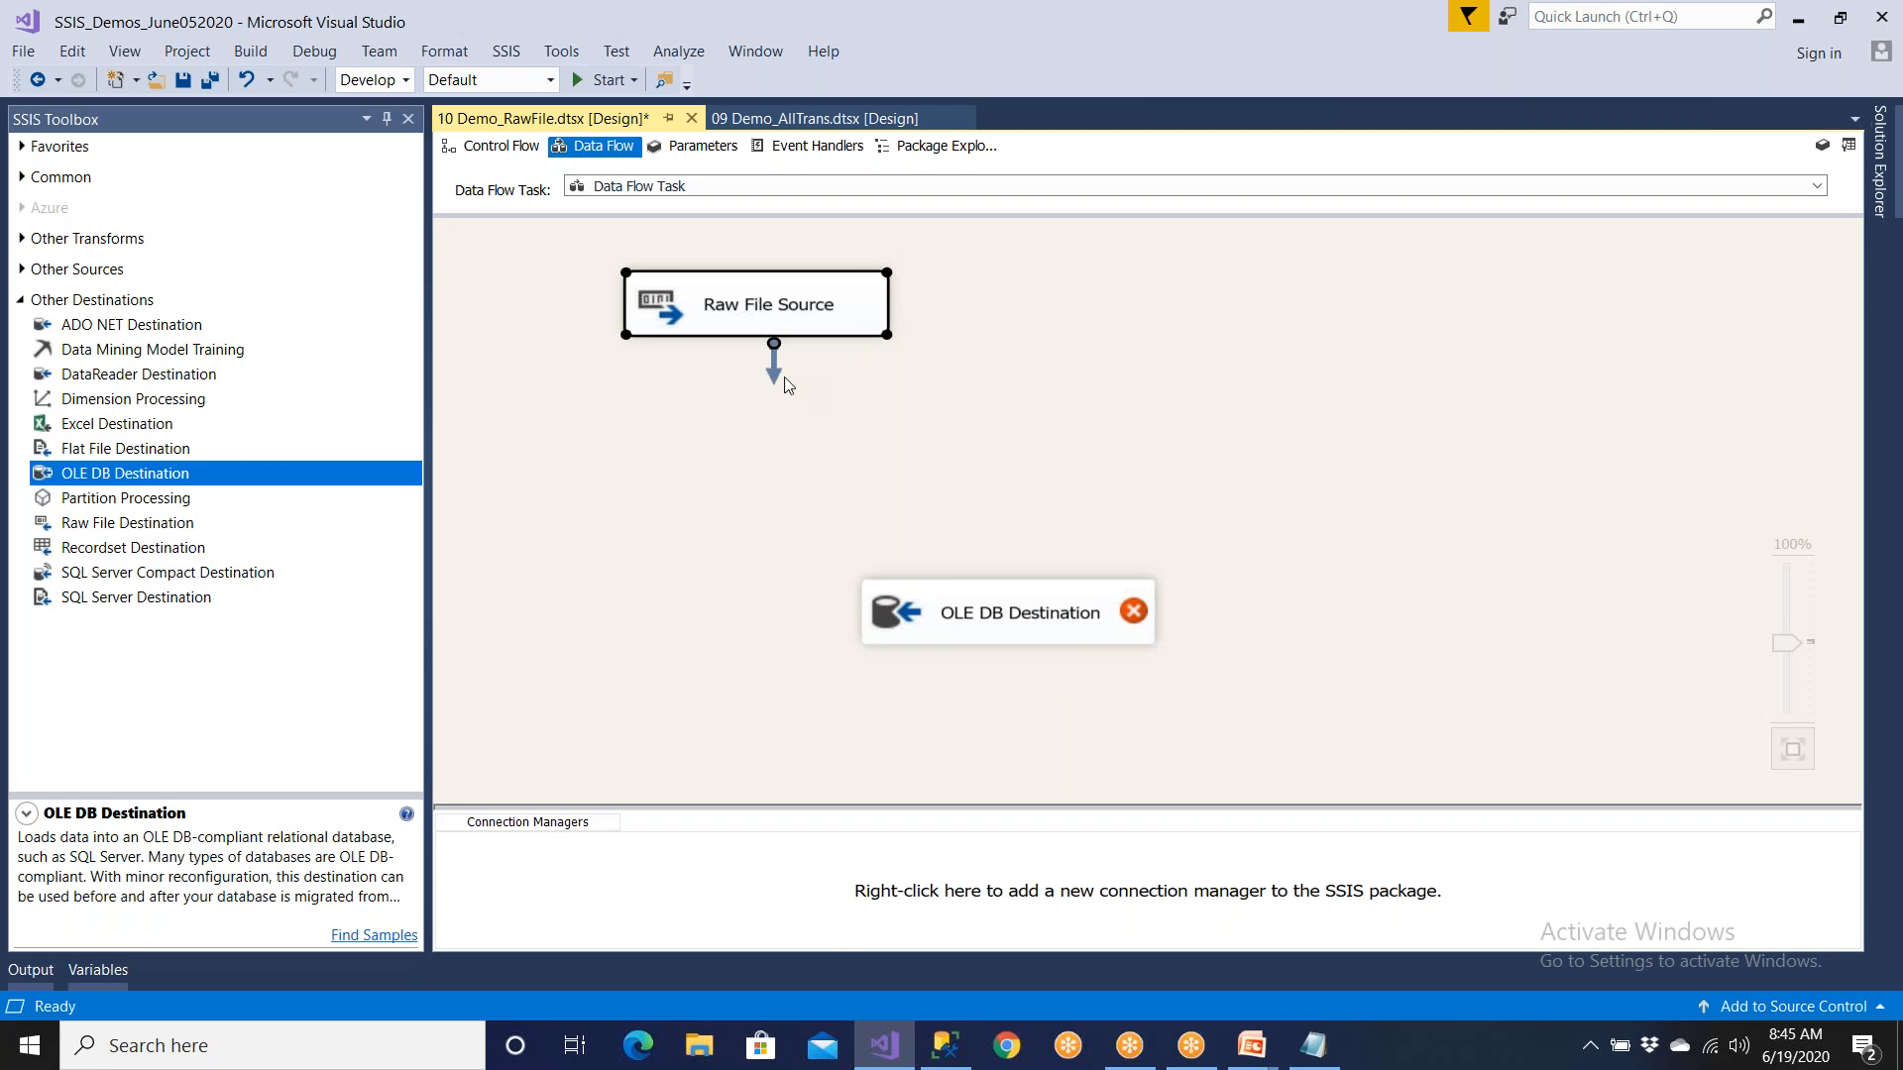
{"action": "left_click_drag", "start_coordinate": [847, 464], "coordinate": [986, 635]}
Step: Give the OLE DB Destination a new connection manager based on the existing Stage_Company data connection
{"action": "double_click", "coordinate": [1046, 624]}
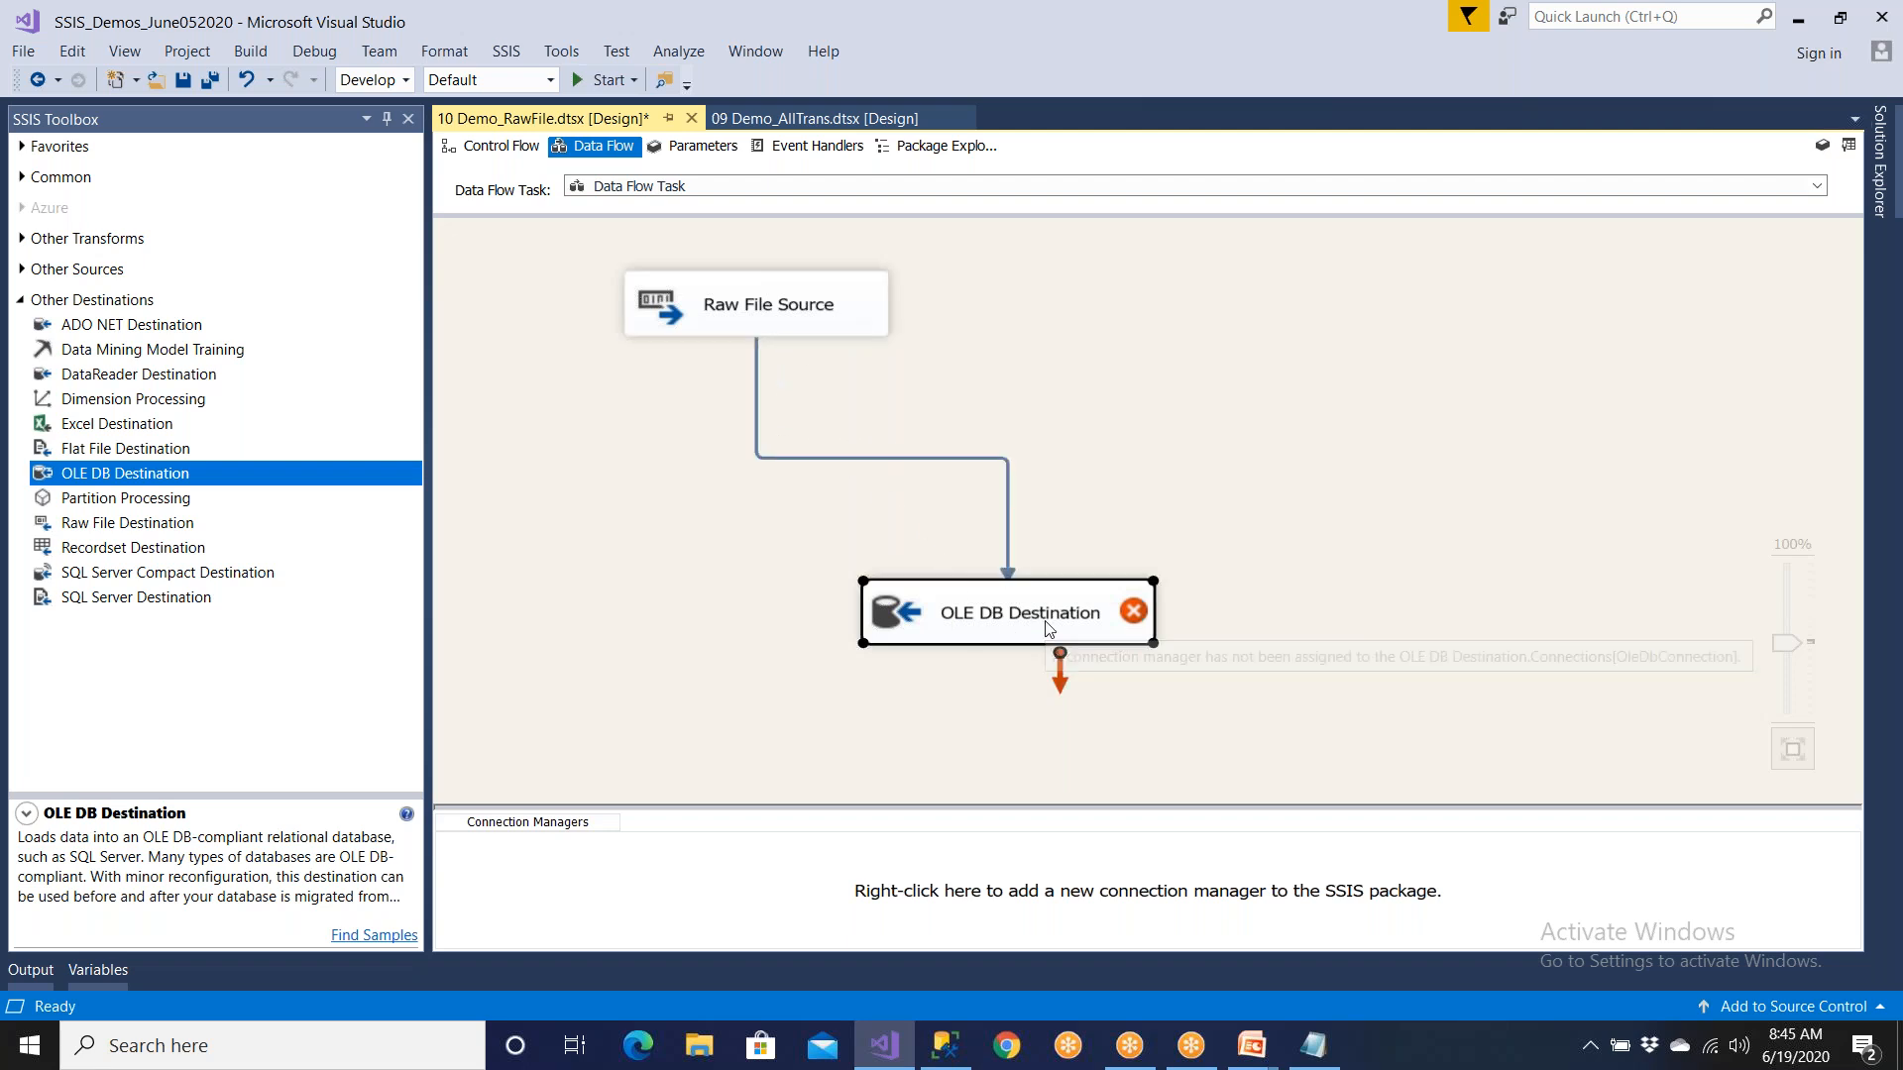
{"action": "left_click", "coordinate": [1264, 378]}
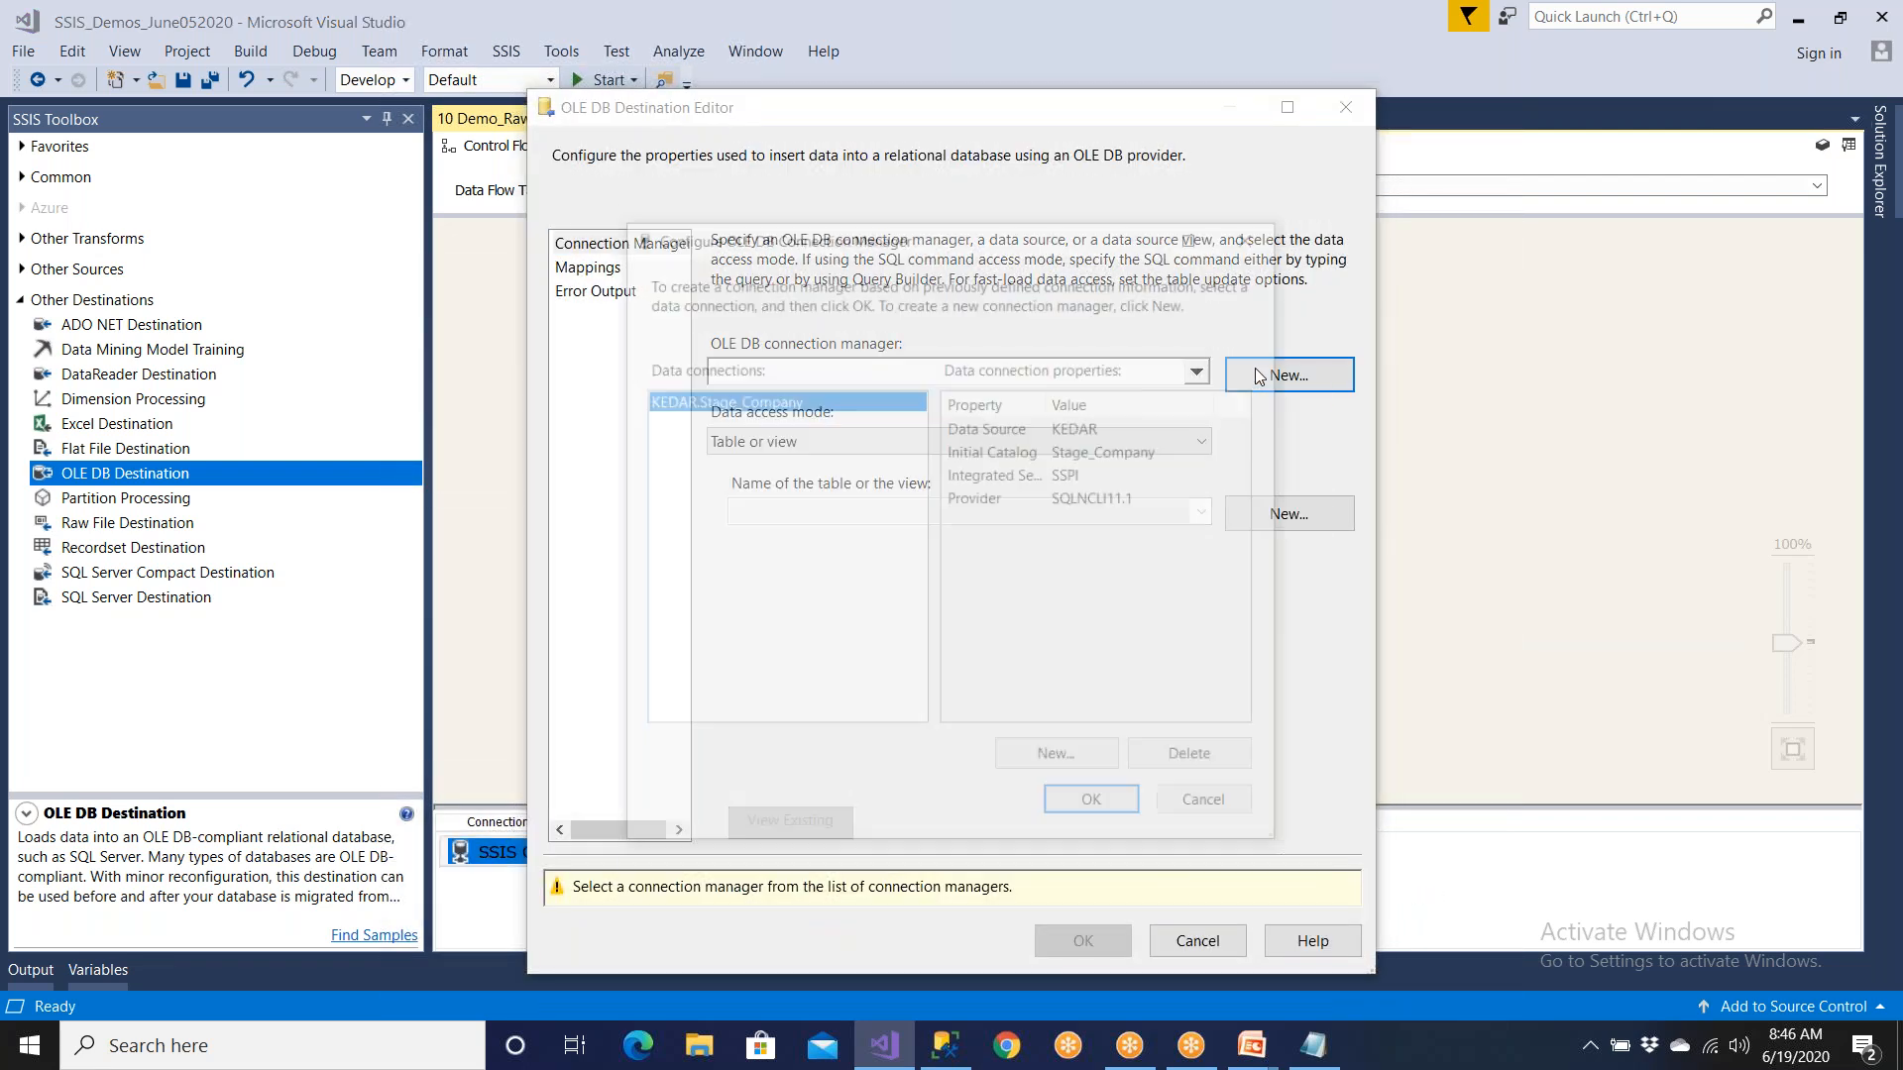
{"action": "left_click", "coordinate": [1095, 819]}
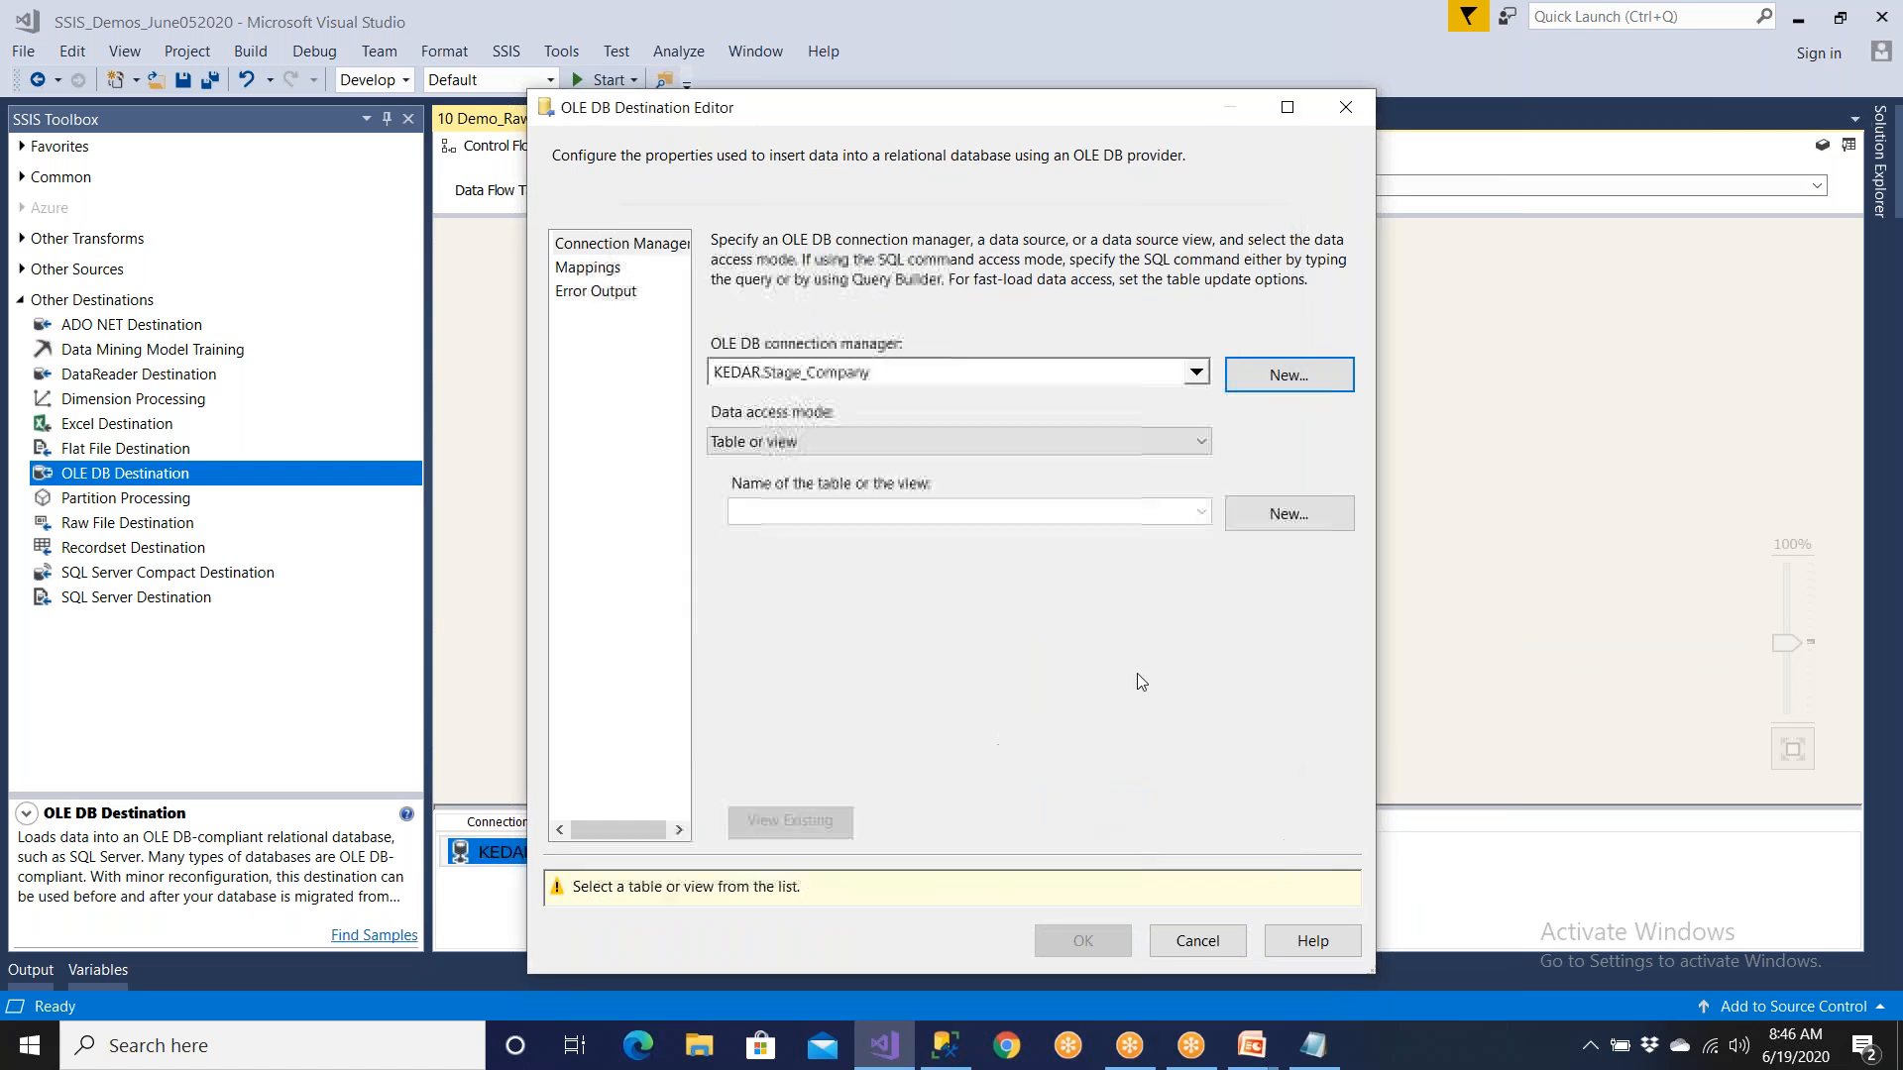
Step: Create a new destination table named Stage_Emp_Raw for the OLE DB Destination, keeping the generated column definitions
{"action": "left_click", "coordinate": [1252, 531]}
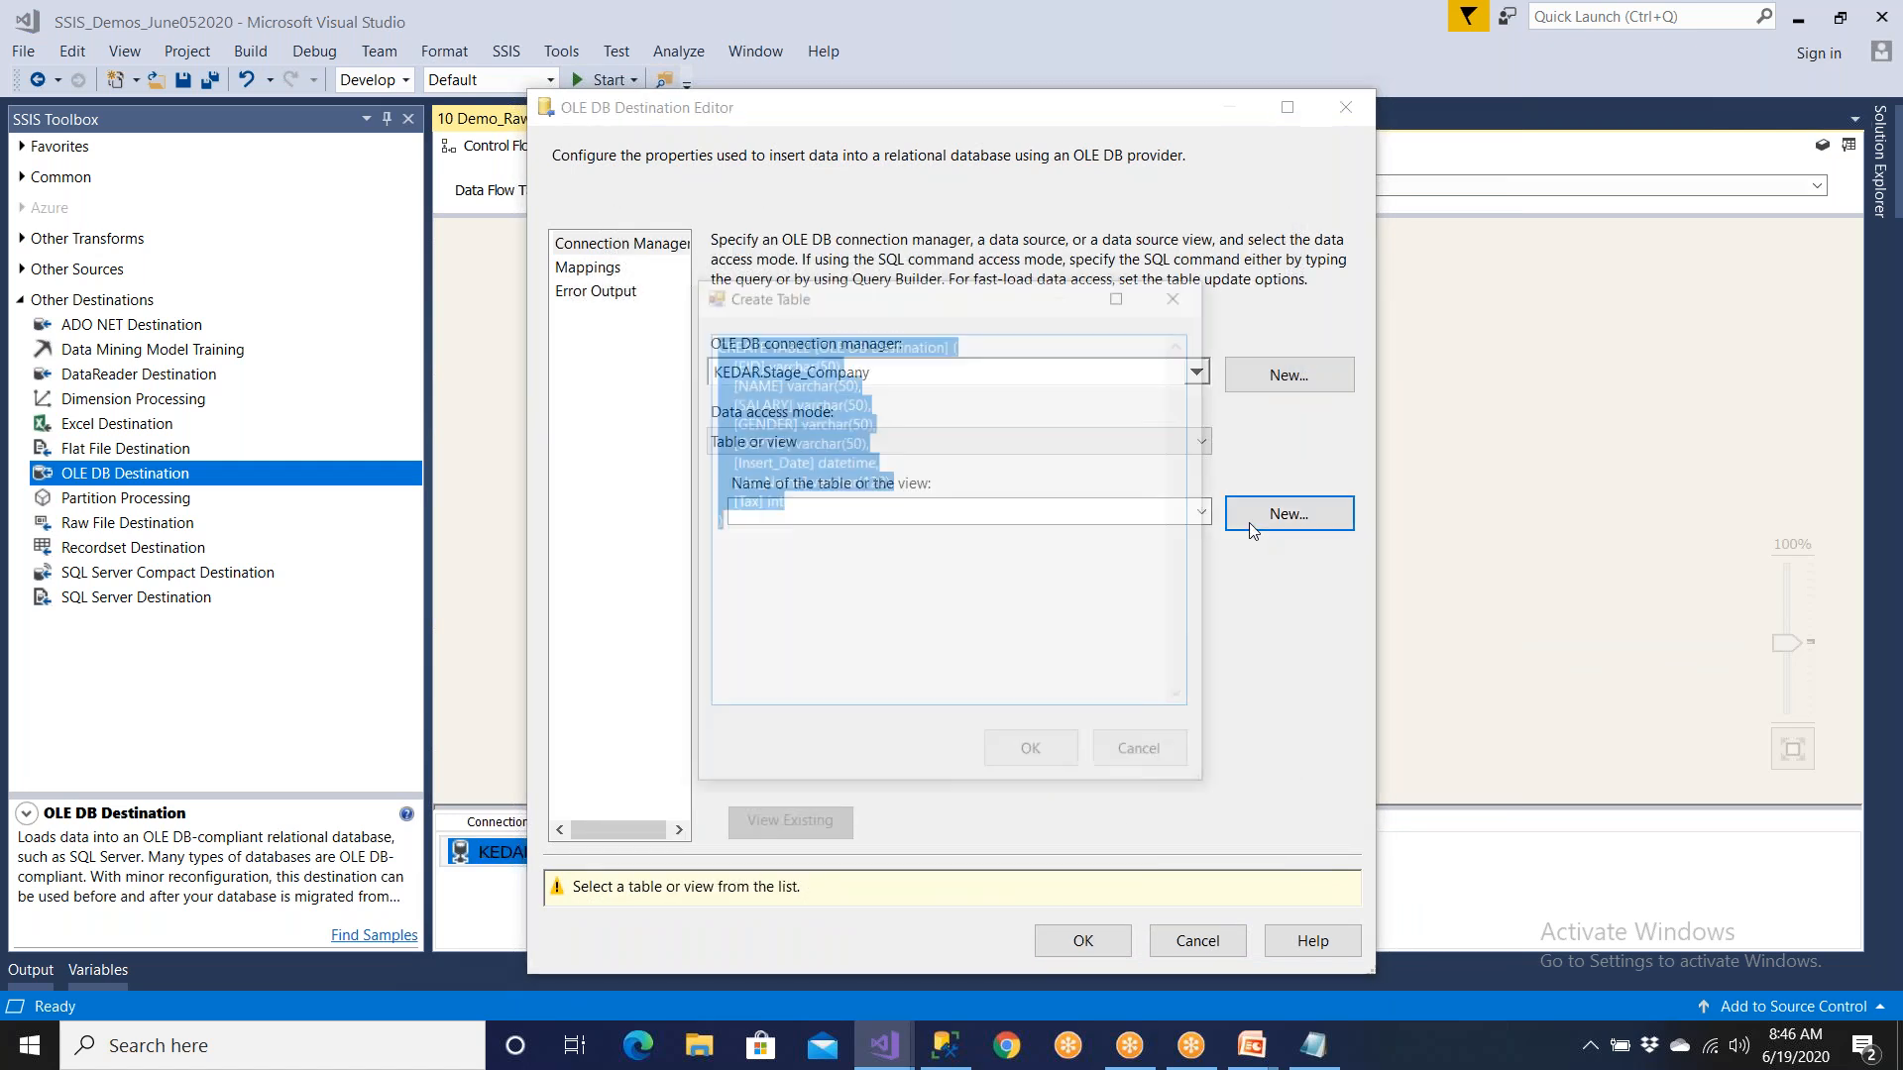
{"action": "left_click_drag", "start_coordinate": [817, 342], "coordinate": [944, 342]}
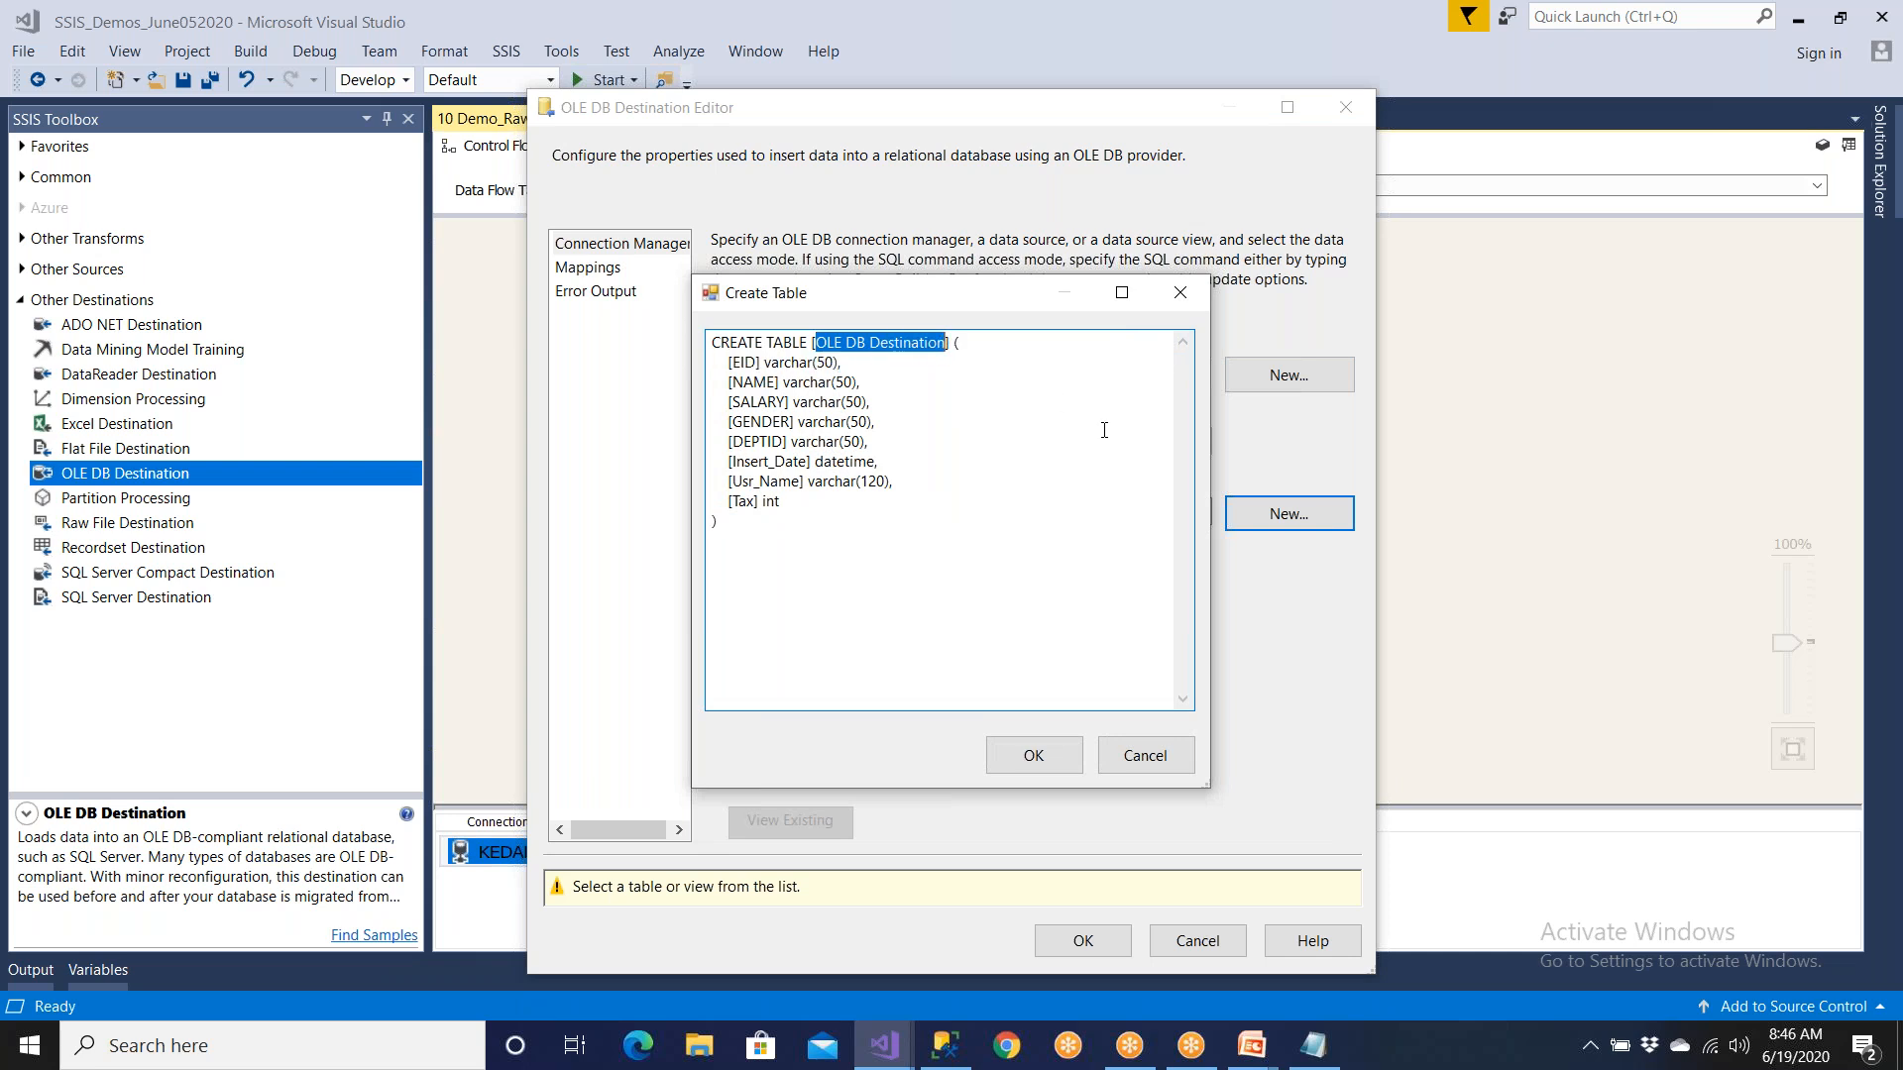
{"action": "type", "text": "Stag"}
{"action": "type", "text": "e_Emp_Rwa"}
{"action": "key", "text": "BackSpace"}
{"action": "key", "text": "BackSpace"}
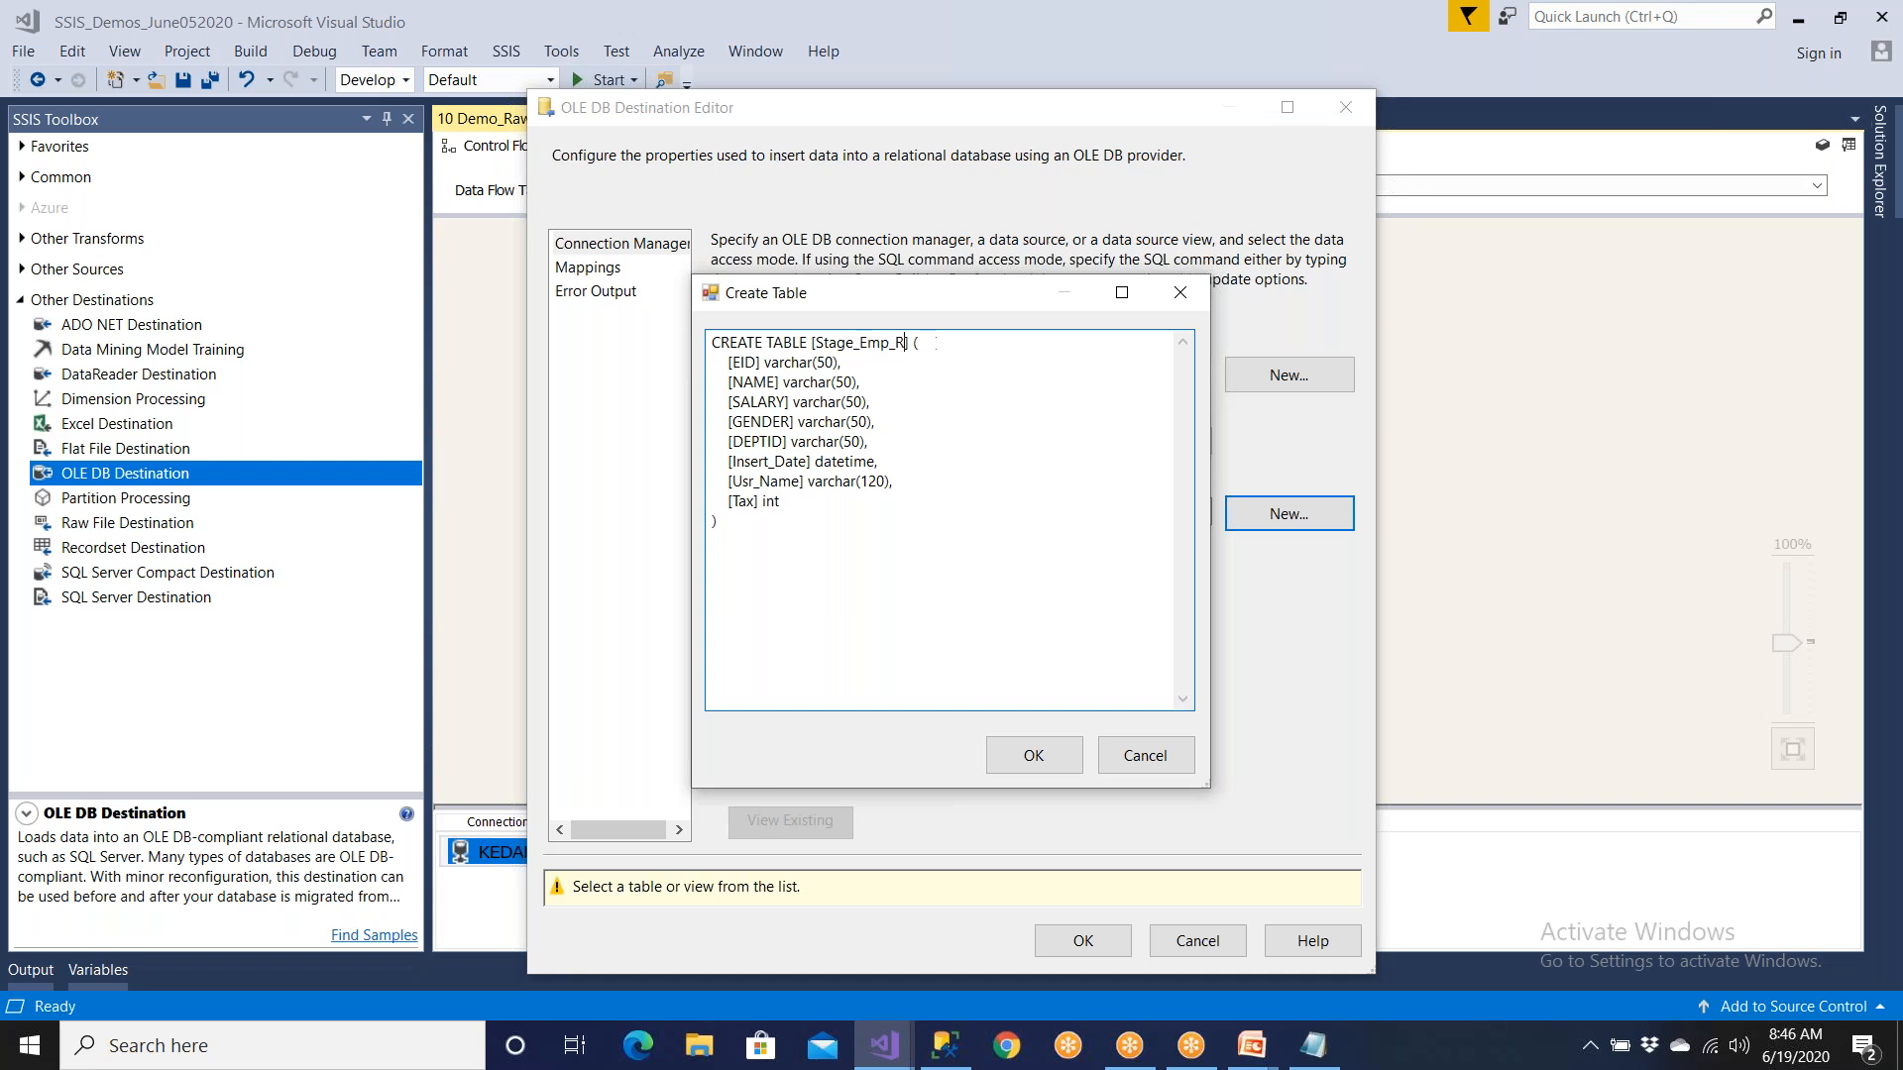
{"action": "key", "text": "shift+Left"}
{"action": "key", "text": "shift+Left"}
{"action": "key", "text": "shift+Left"}
{"action": "key", "text": "shift+Left"}
{"action": "key", "text": "shift+Left"}
{"action": "key", "text": "shift+Left"}
{"action": "key", "text": "shift+Left"}
{"action": "key", "text": "shift+Left"}
{"action": "key", "text": "shift+Left"}
{"action": "key", "text": "shift+Left"}
{"action": "key", "text": "shift+Left"}
{"action": "key", "text": "shift+Left"}
{"action": "key", "text": "shift+Left"}
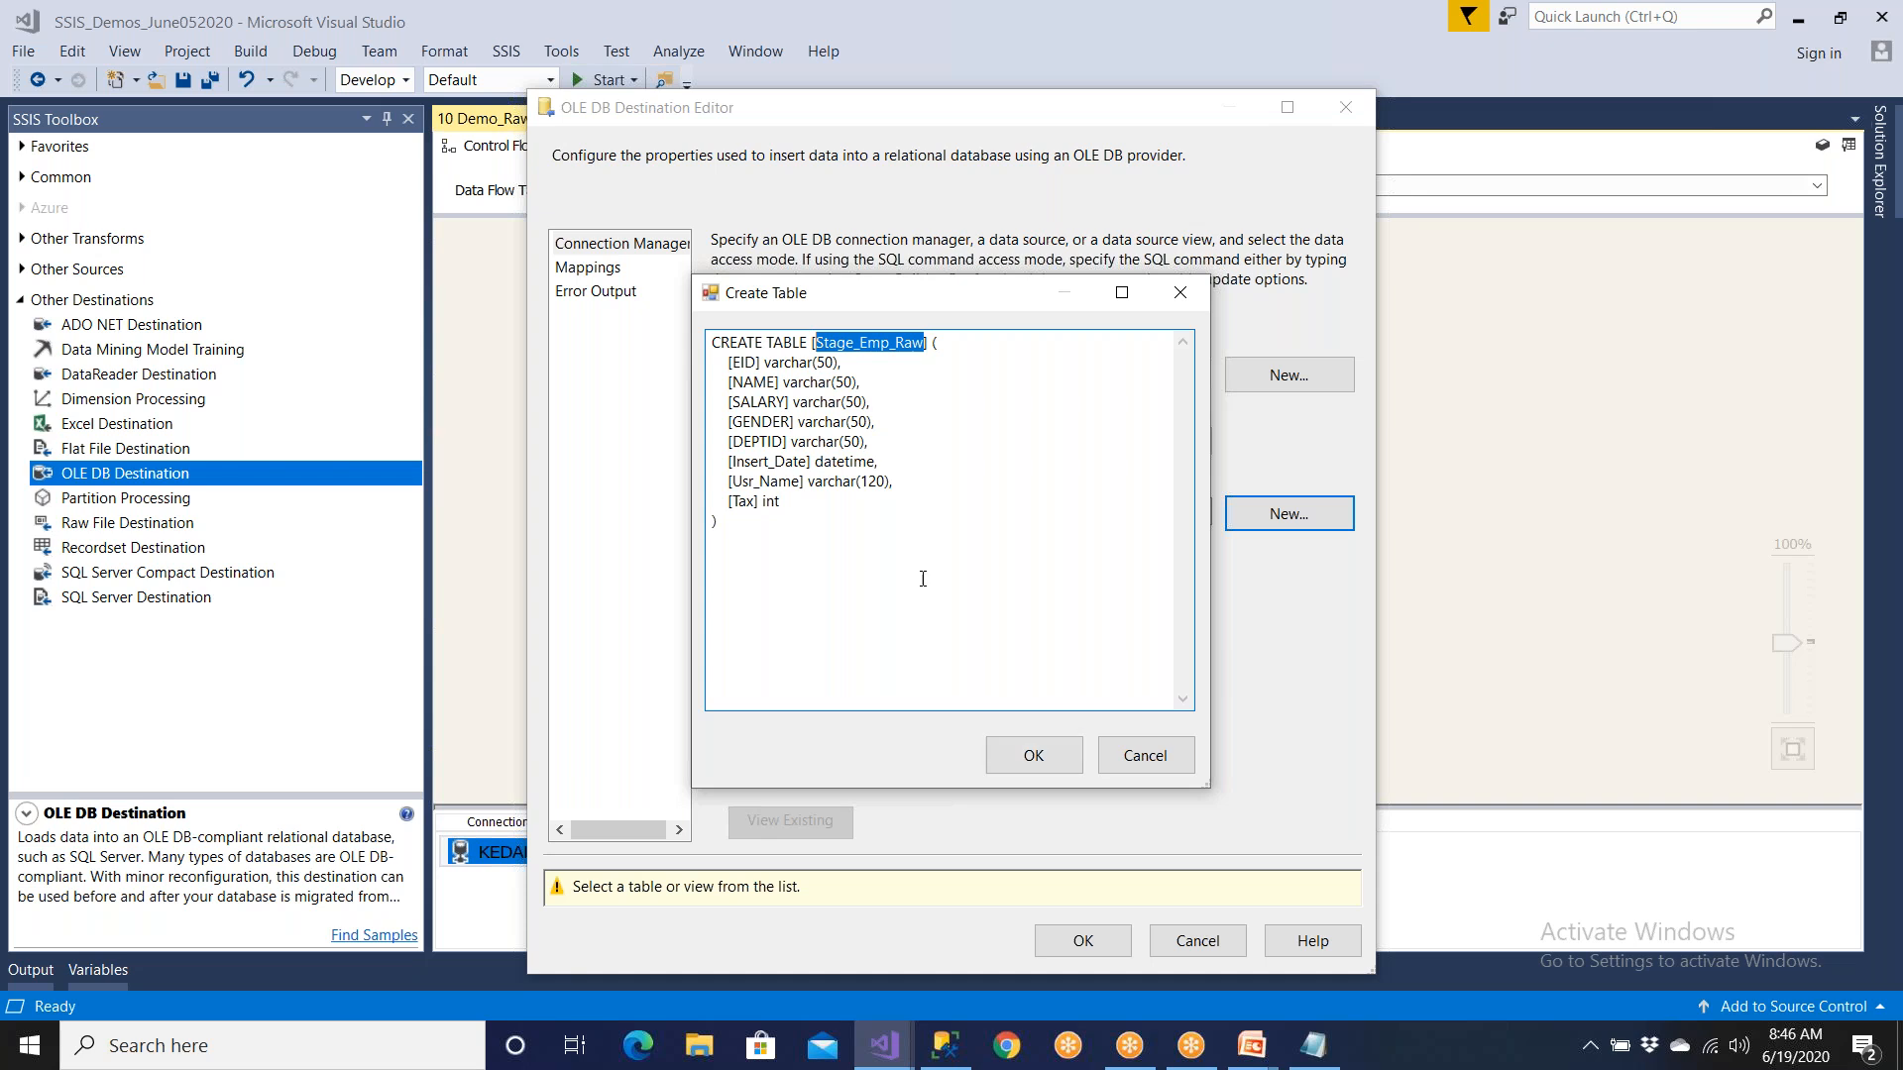
{"action": "left_click_drag", "start_coordinate": [763, 503], "coordinate": [780, 502]}
{"action": "left_click_drag", "start_coordinate": [791, 364], "coordinate": [813, 364]}
{"action": "left_click", "coordinate": [1028, 758]}
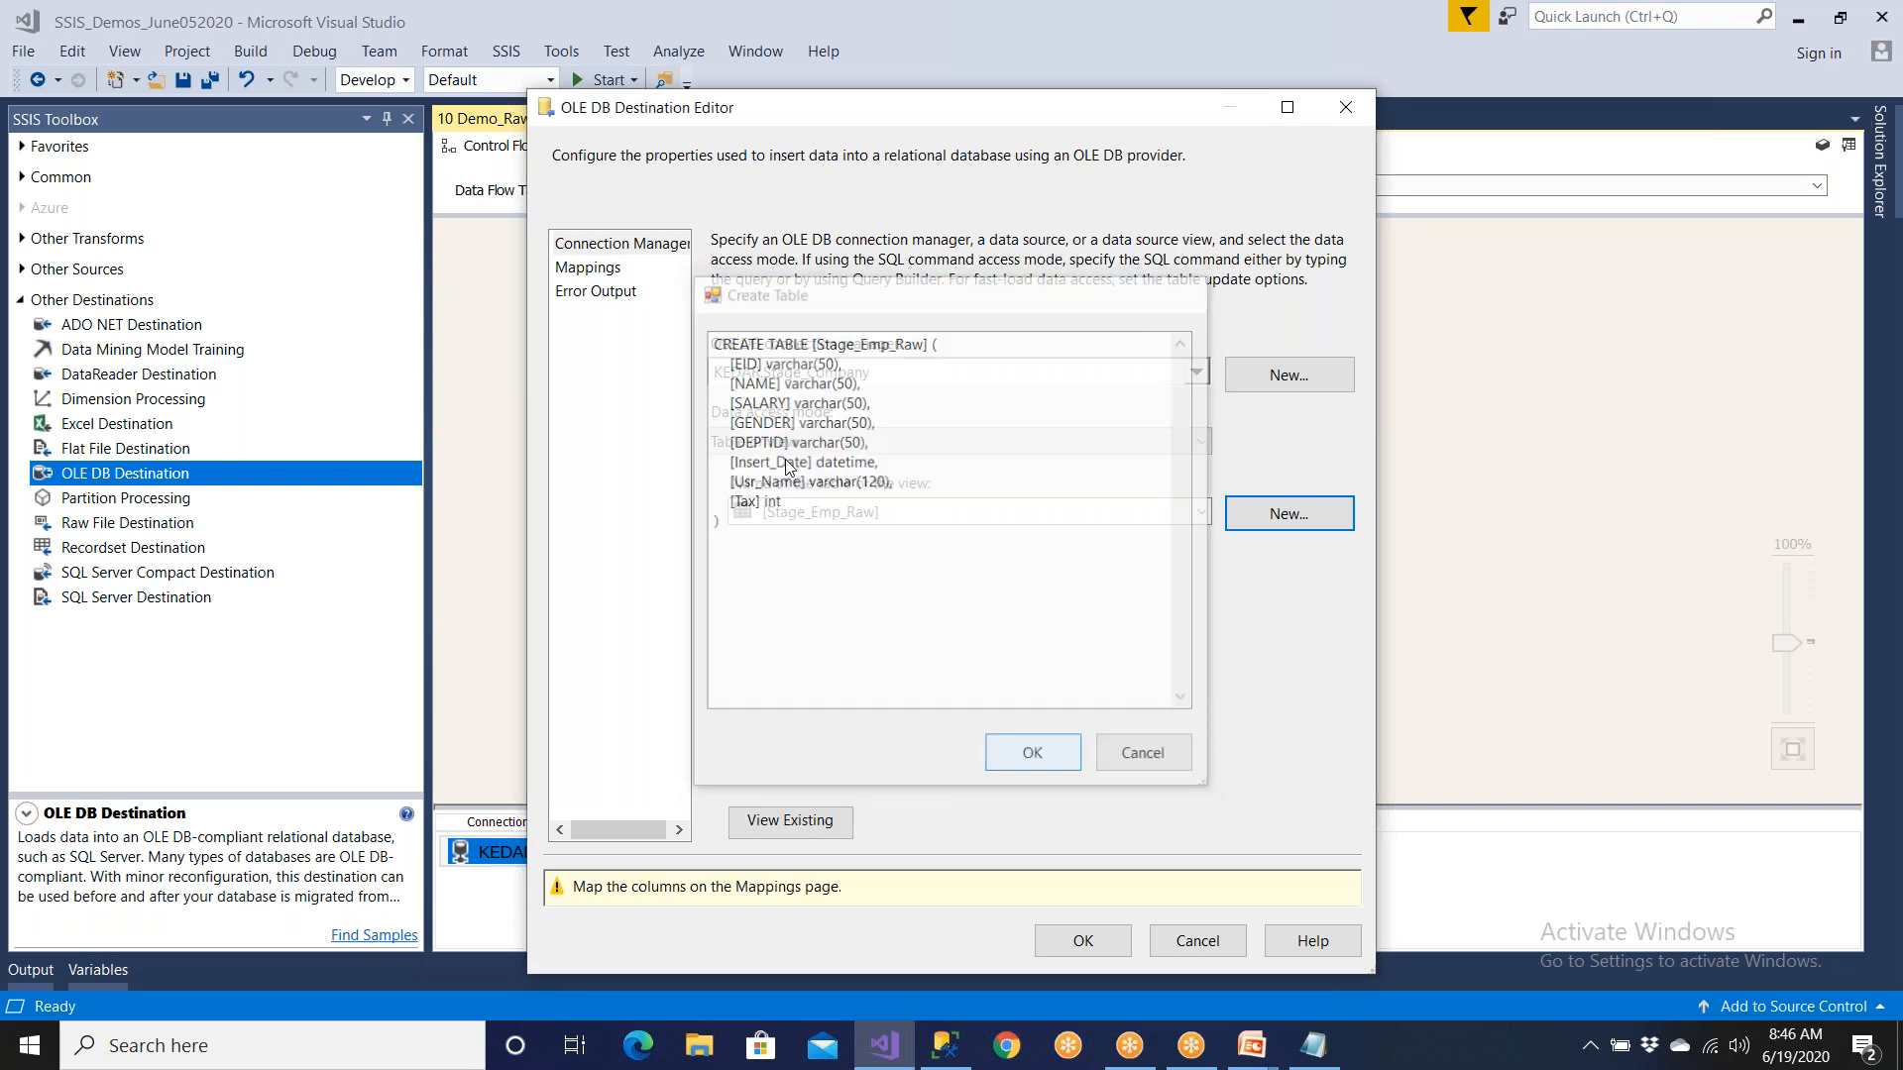
Step: Try to open the OLE DB Destination's column mappings, continuing to wait while the operation is pending
{"action": "left_click", "coordinate": [600, 269]}
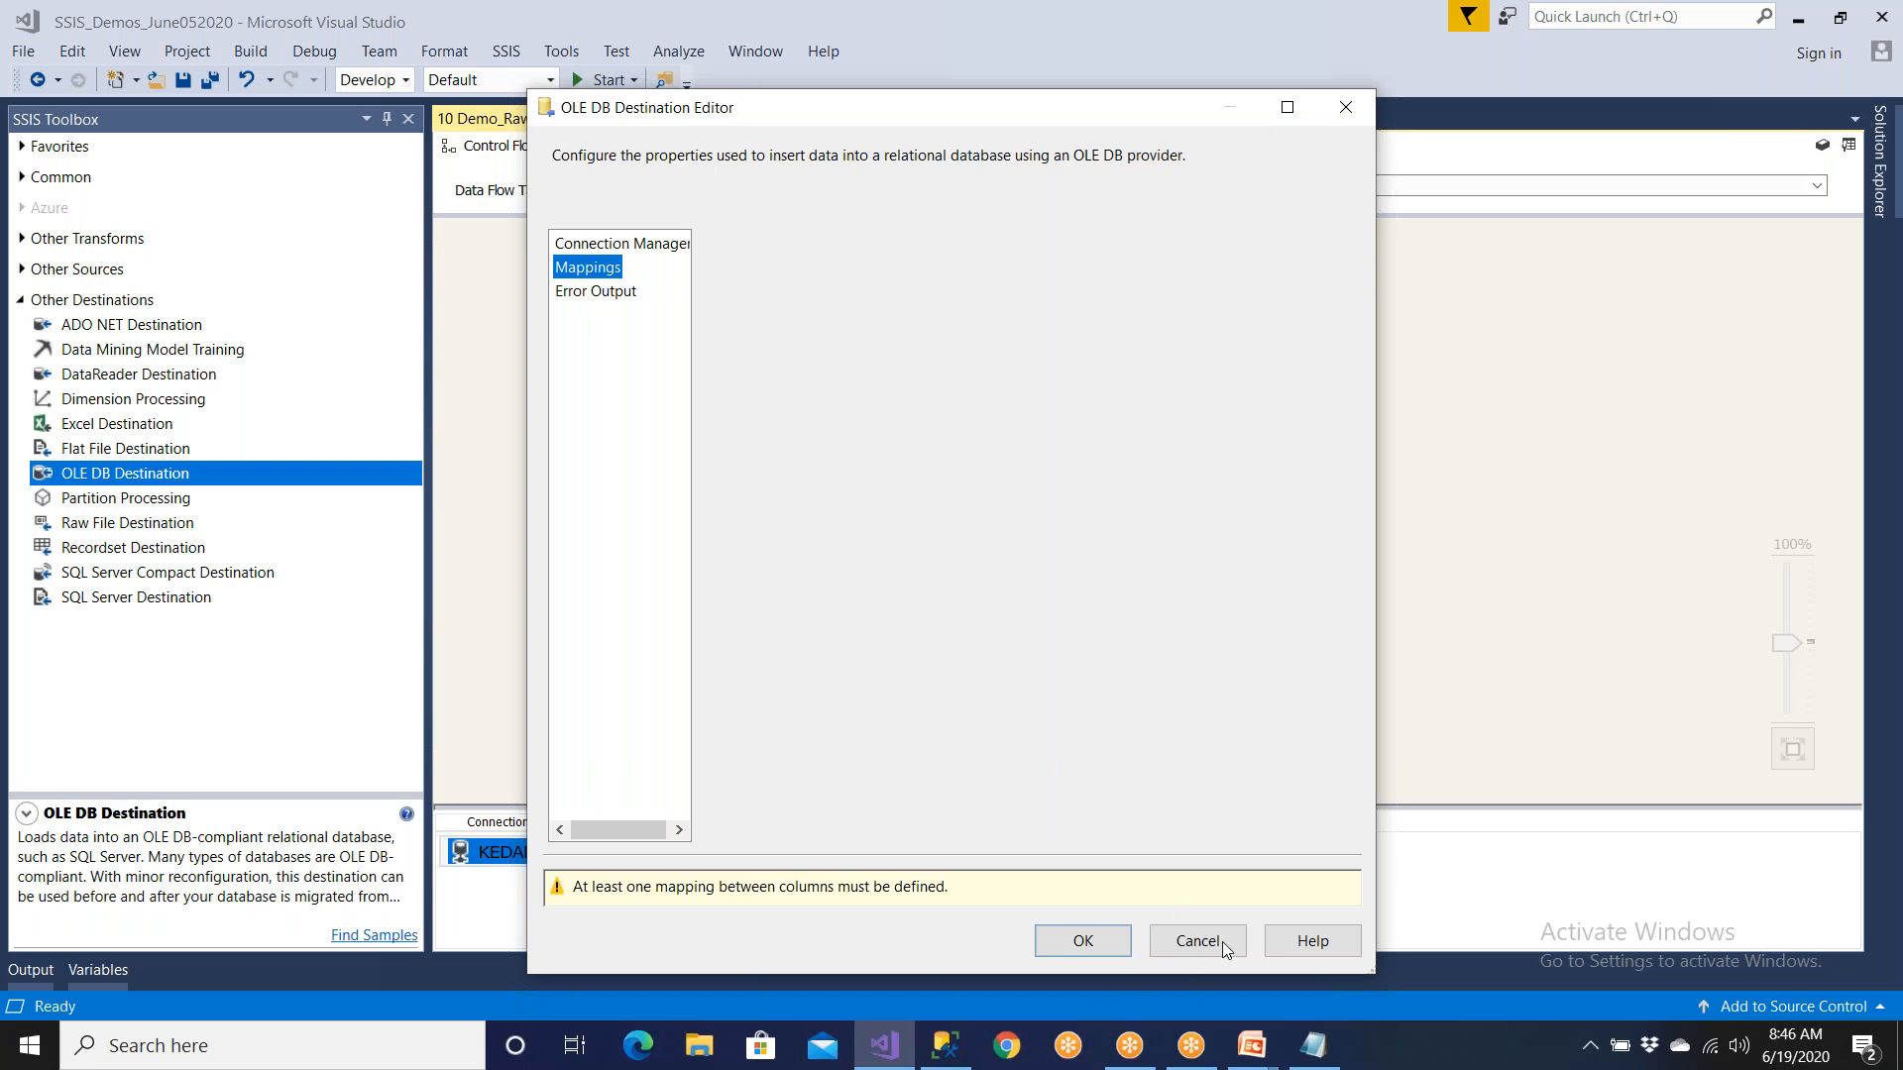
{"action": "left_click", "coordinate": [900, 1052]}
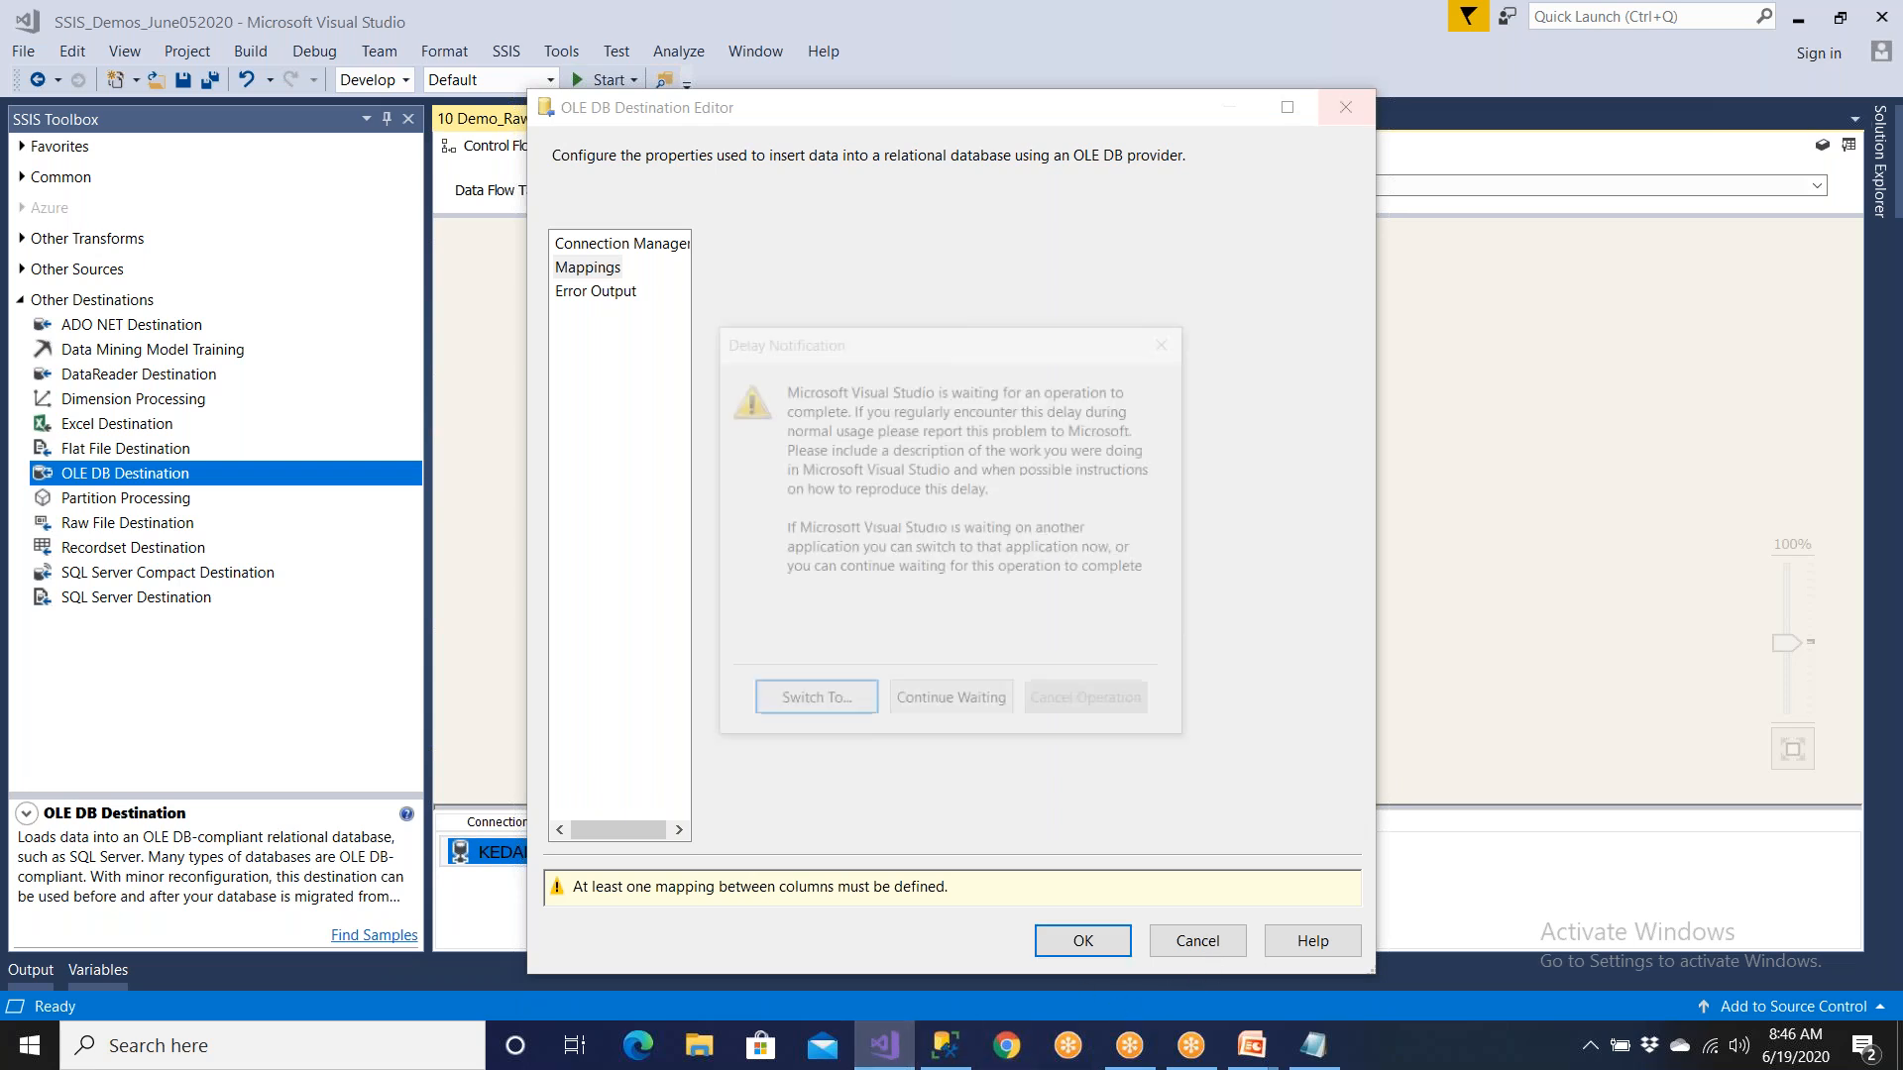
{"action": "left_click", "coordinate": [954, 705]}
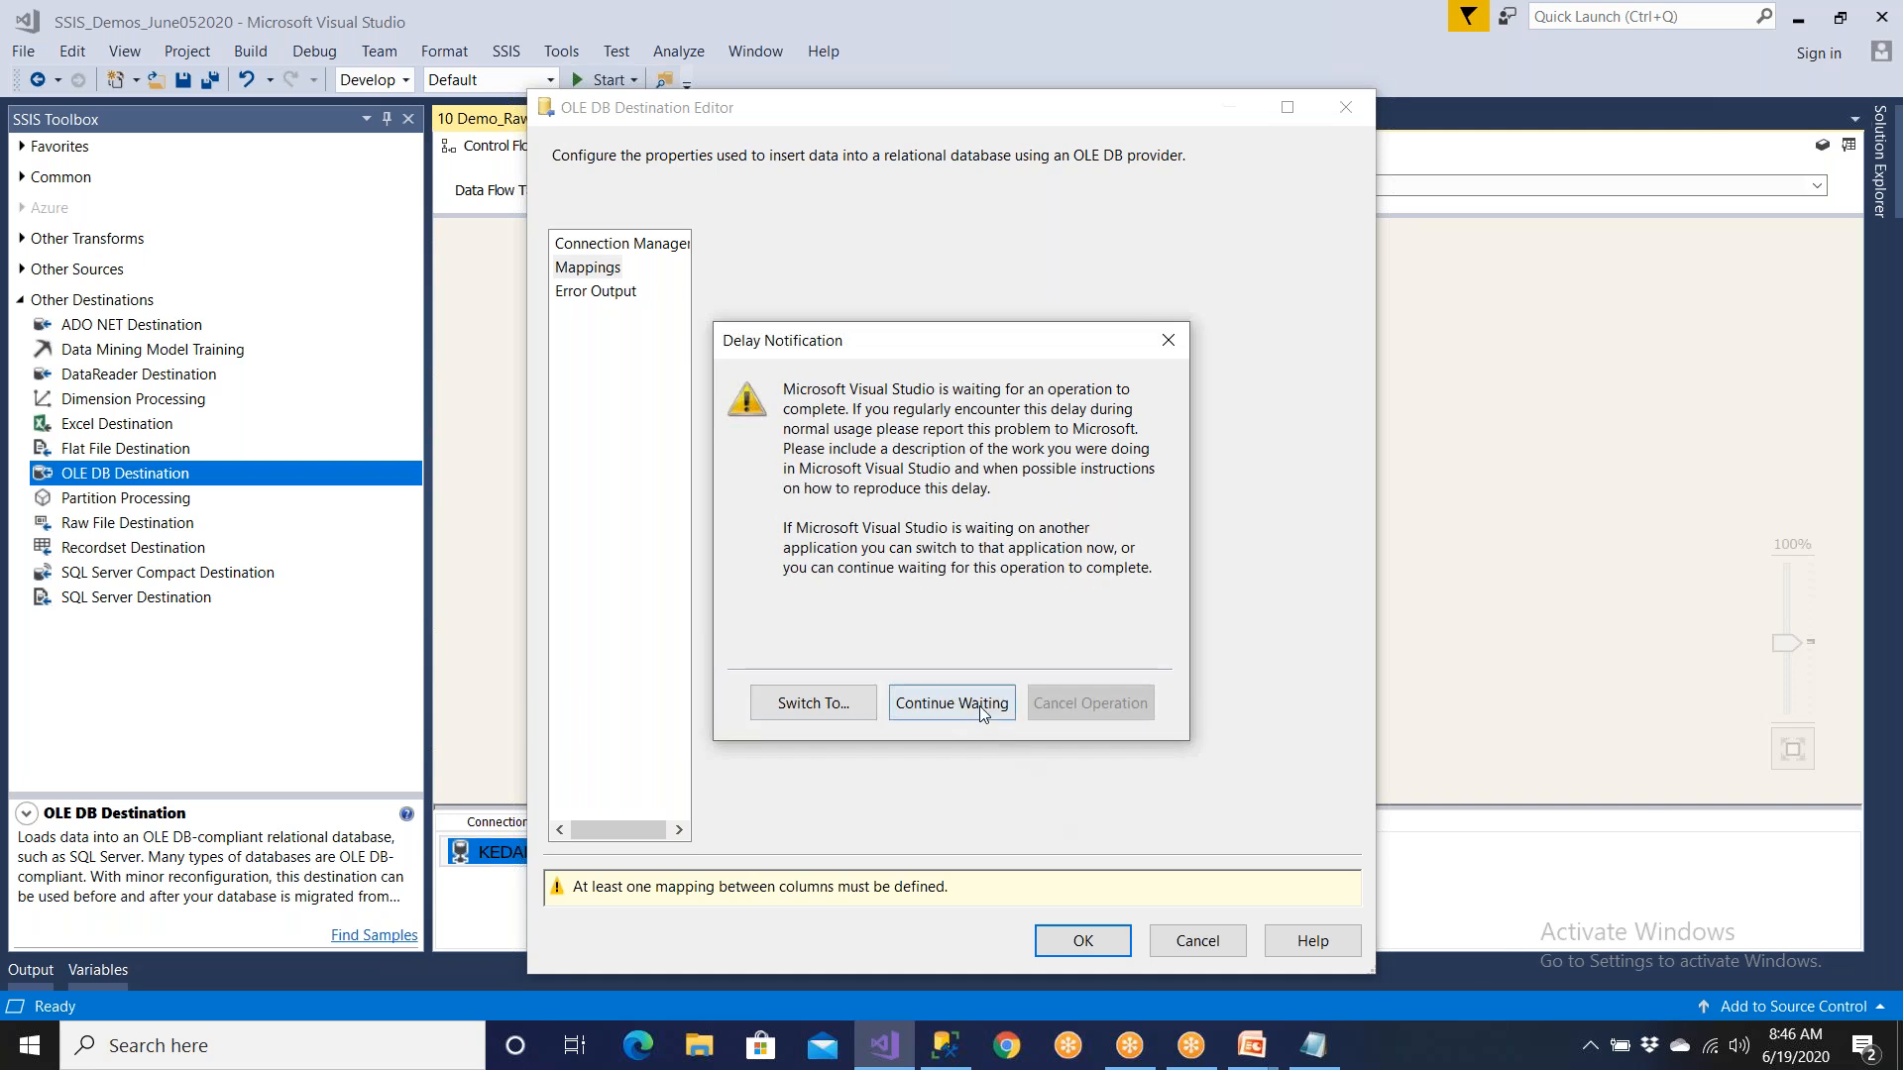
{"action": "left_click", "coordinate": [979, 706]}
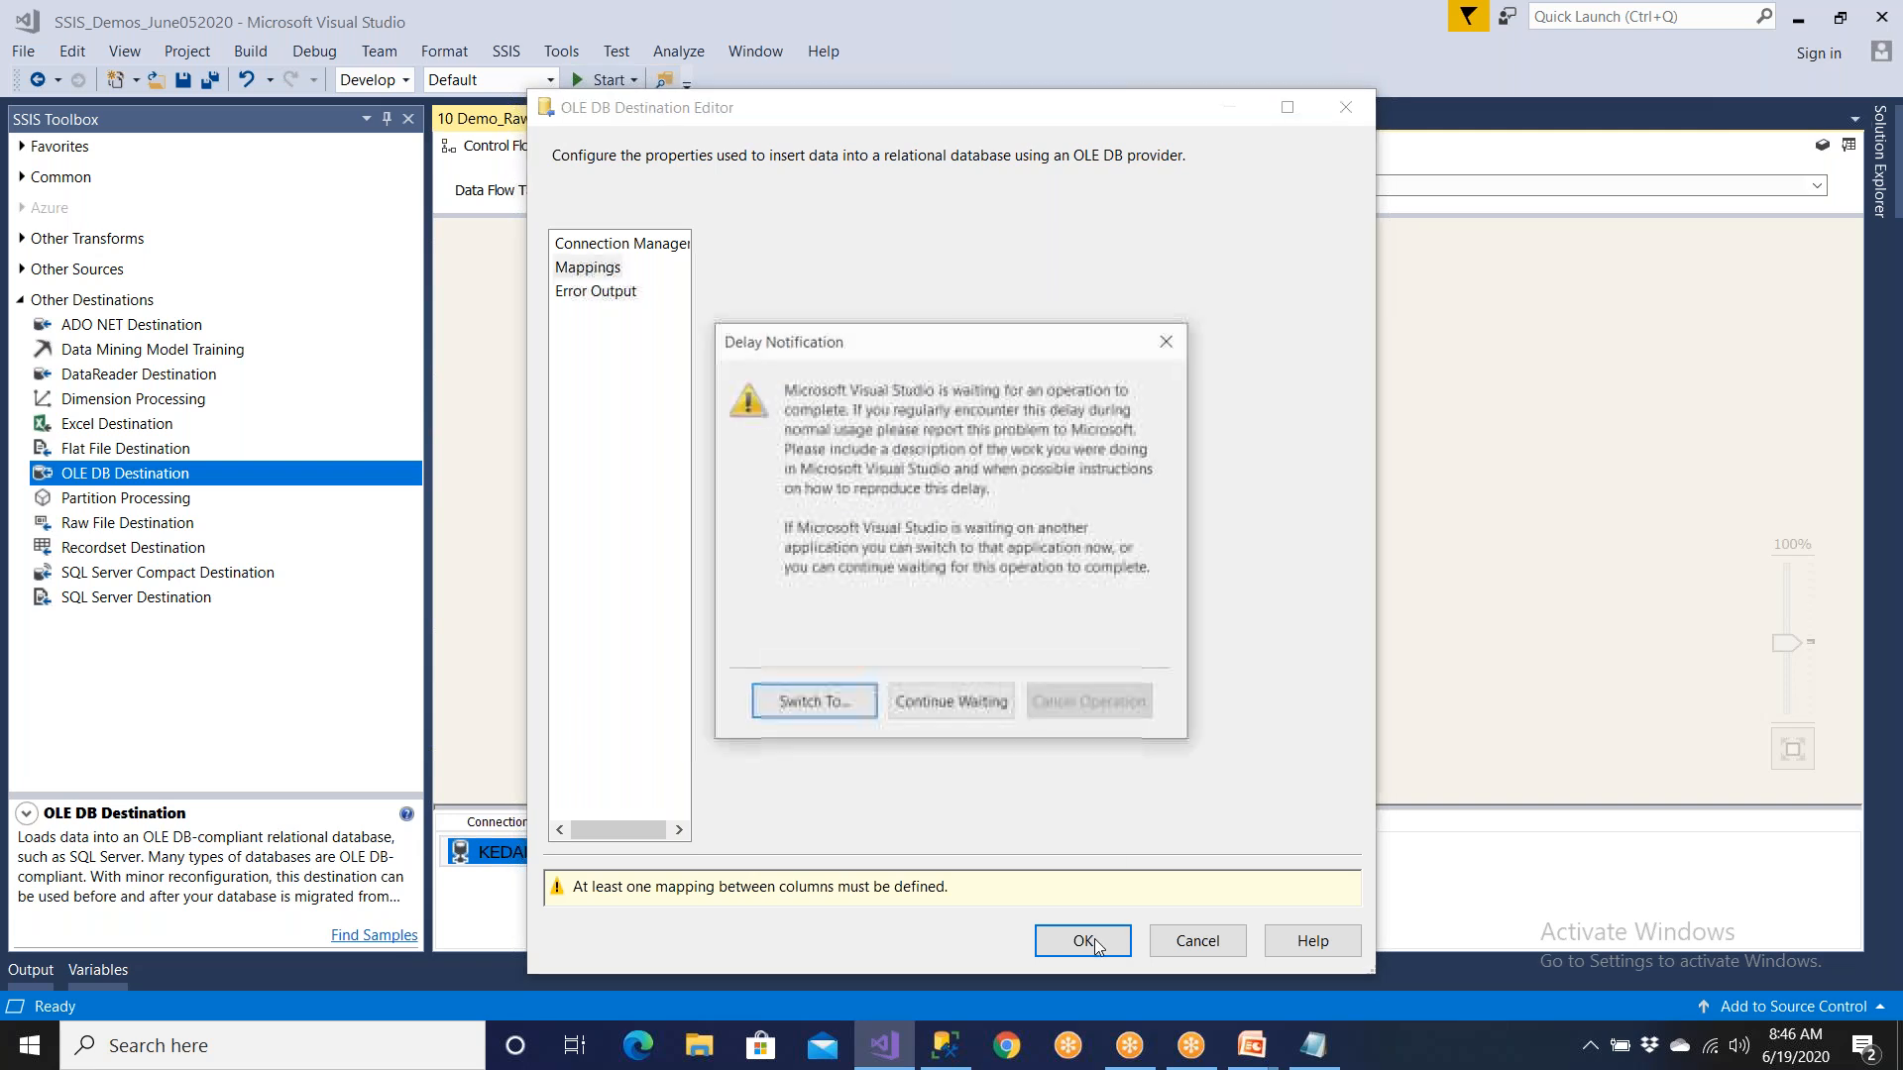
{"action": "left_click", "coordinate": [952, 704]}
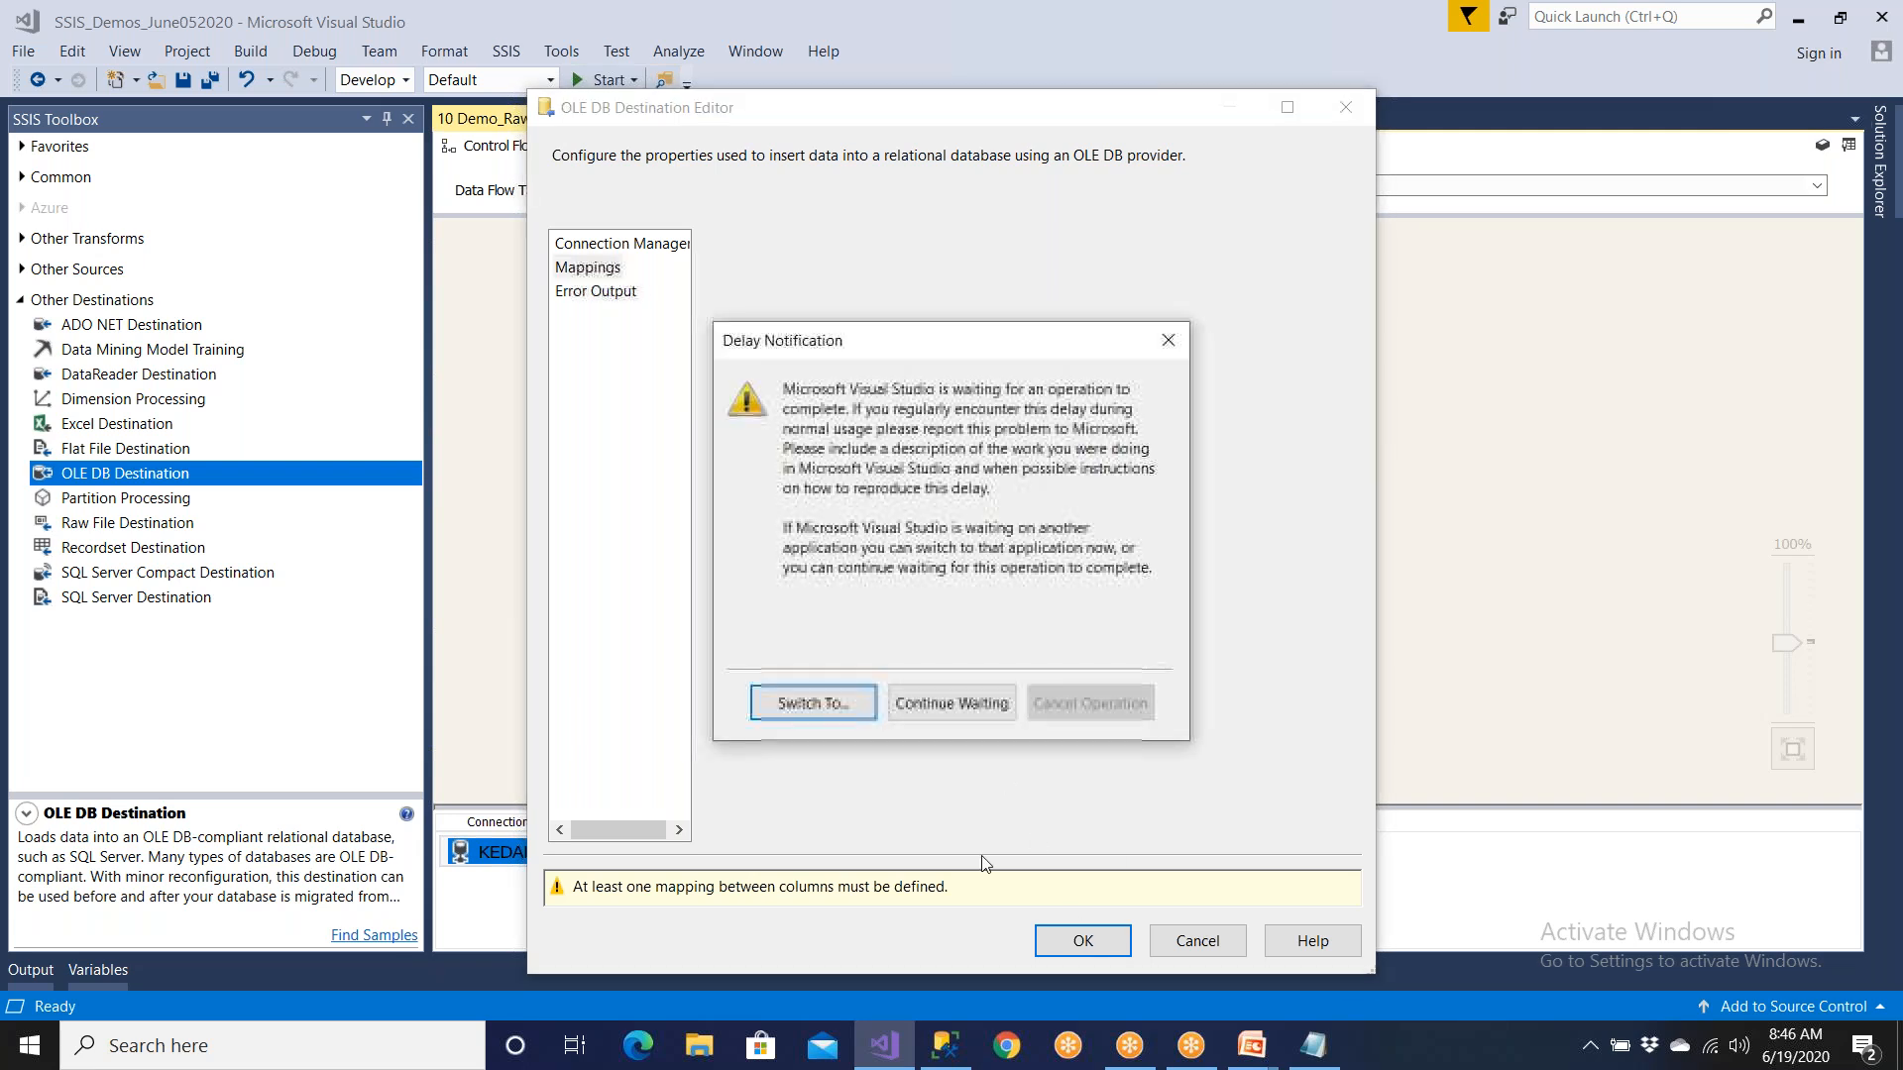
{"action": "left_click", "coordinate": [810, 702]}
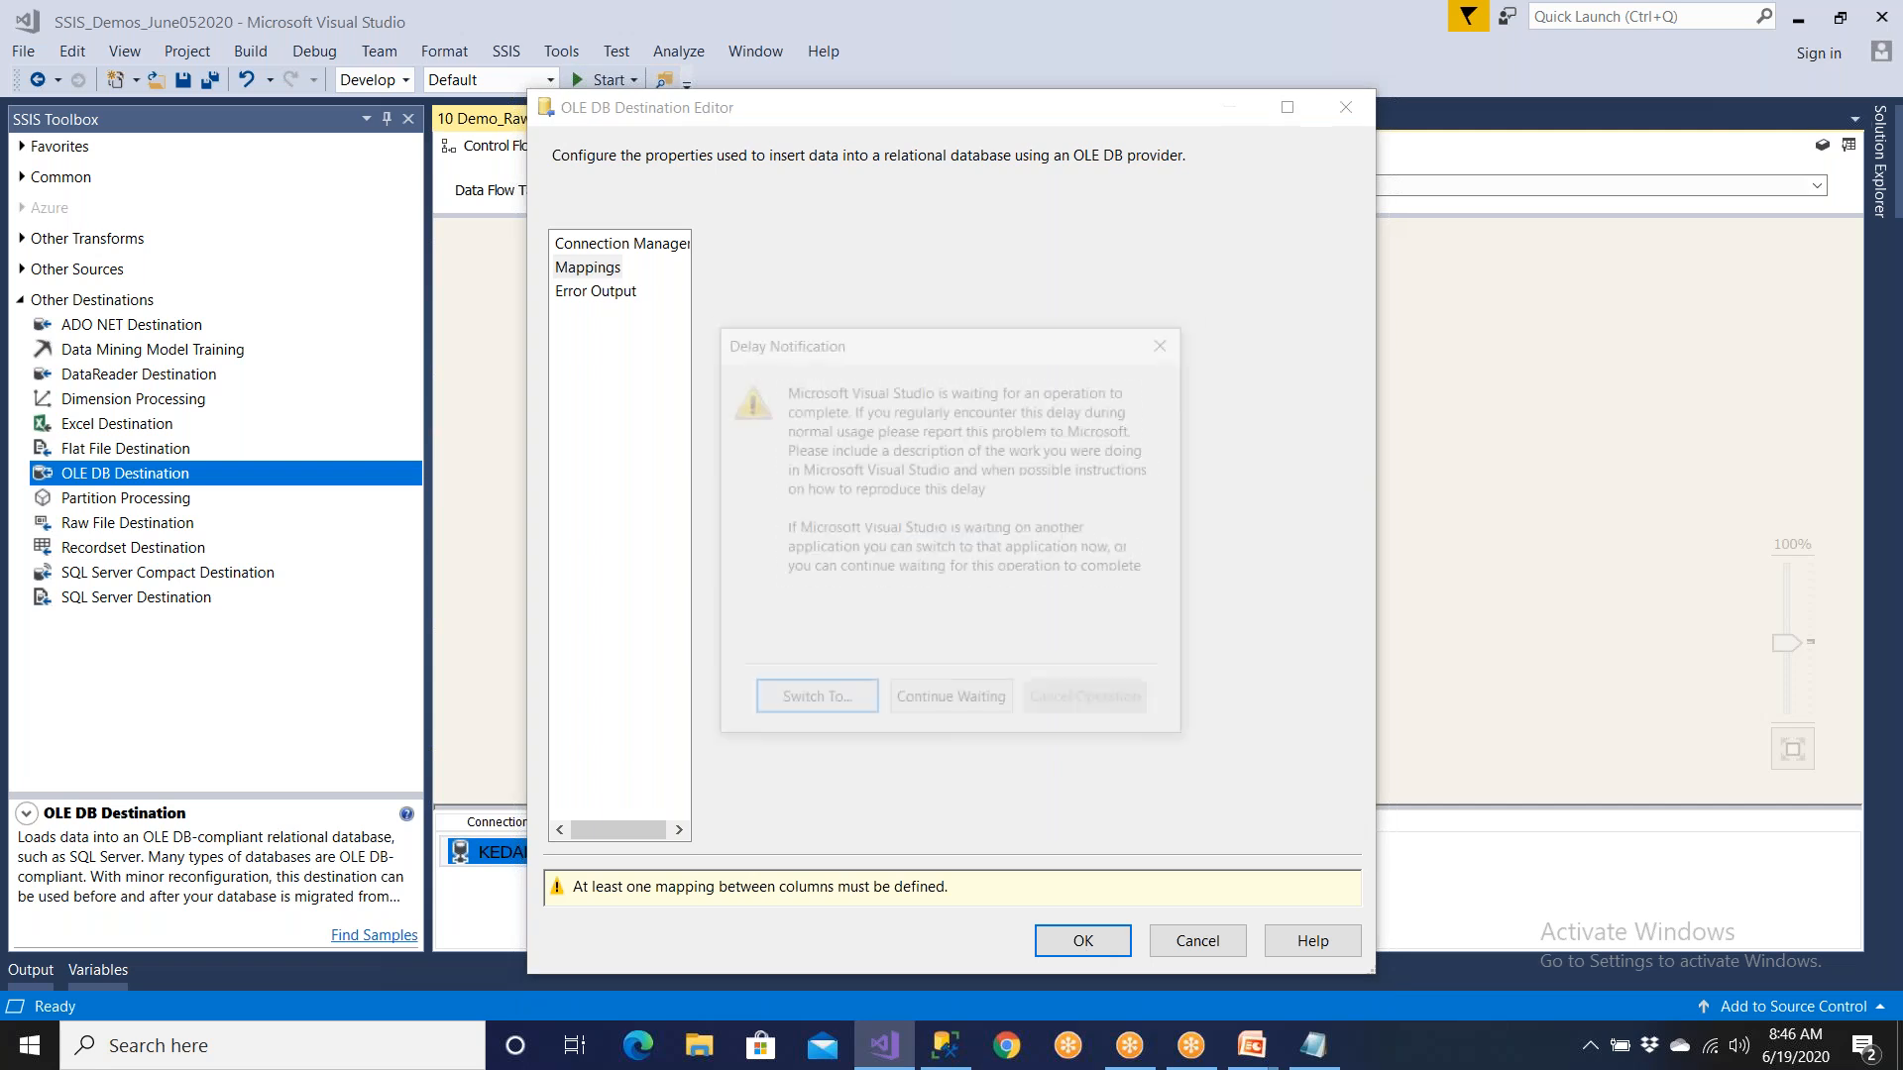
{"action": "left_click", "coordinate": [951, 703]}
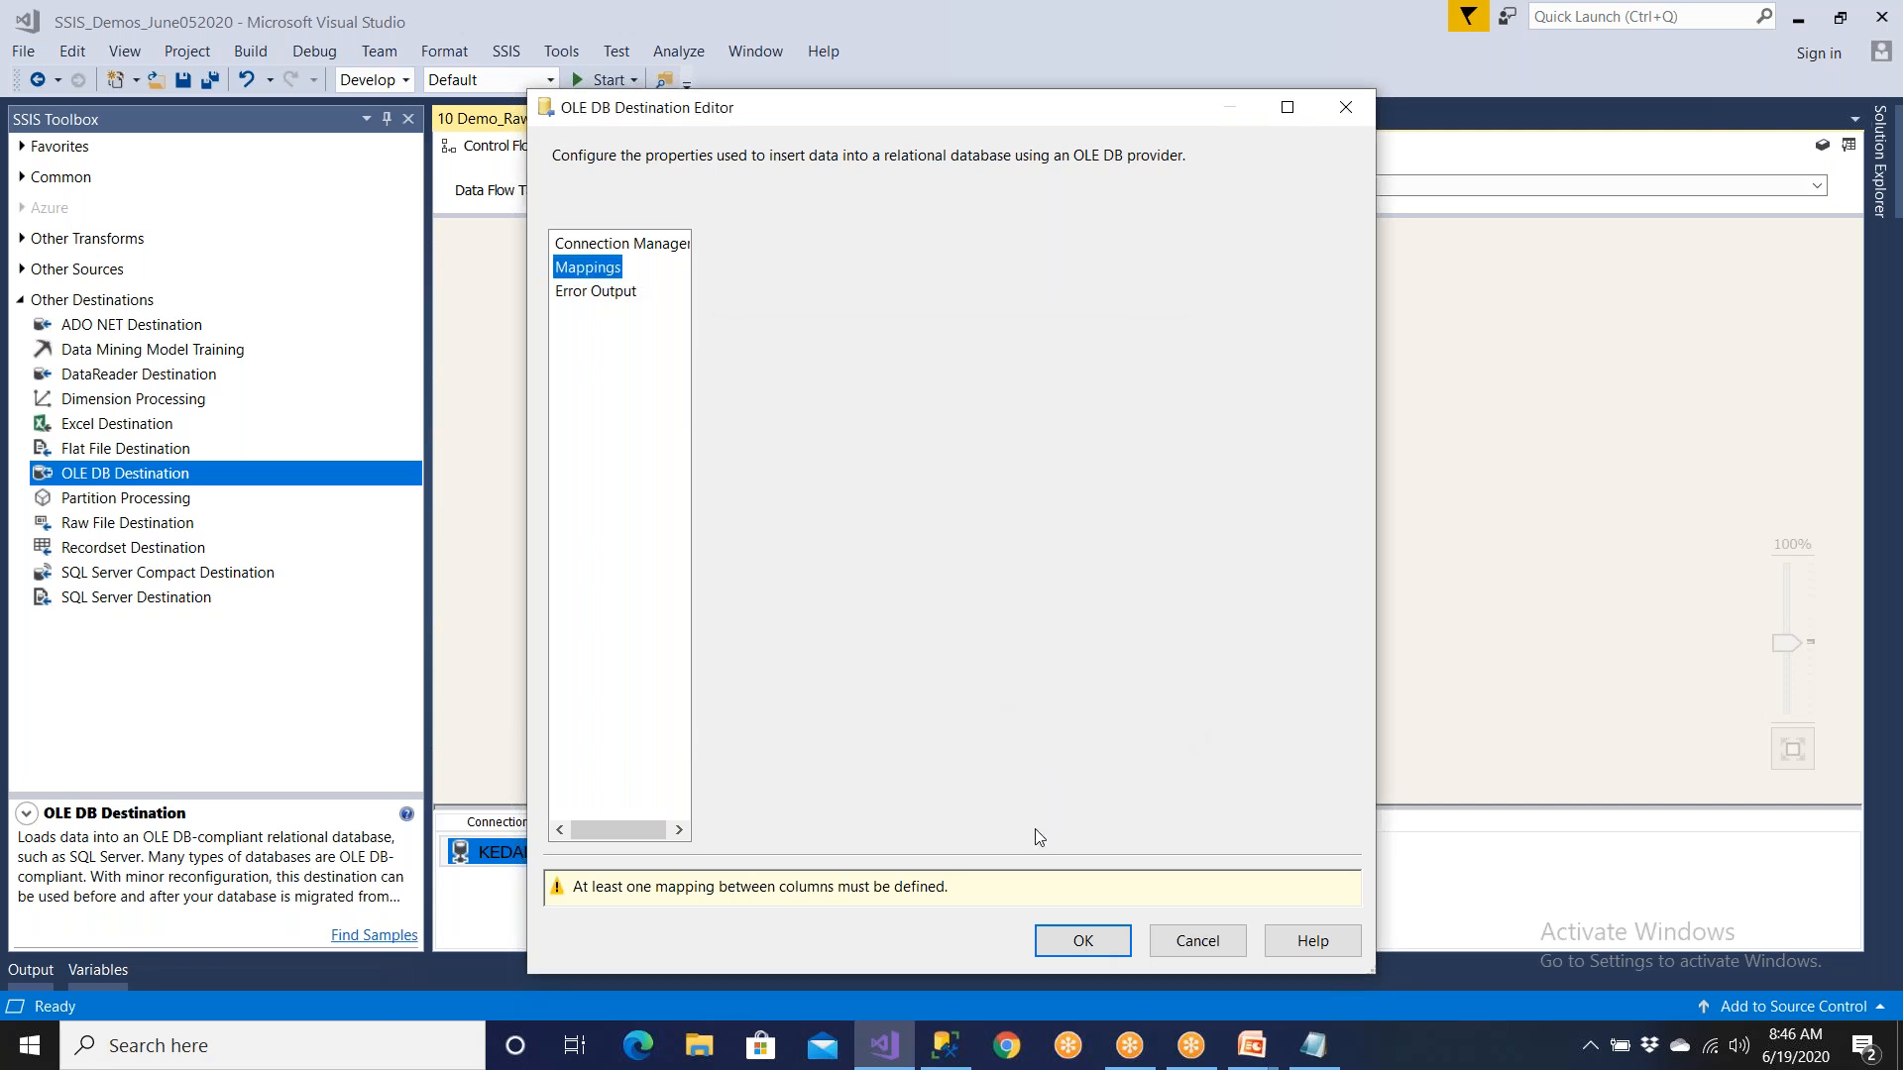
{"action": "left_click", "coordinate": [928, 712]}
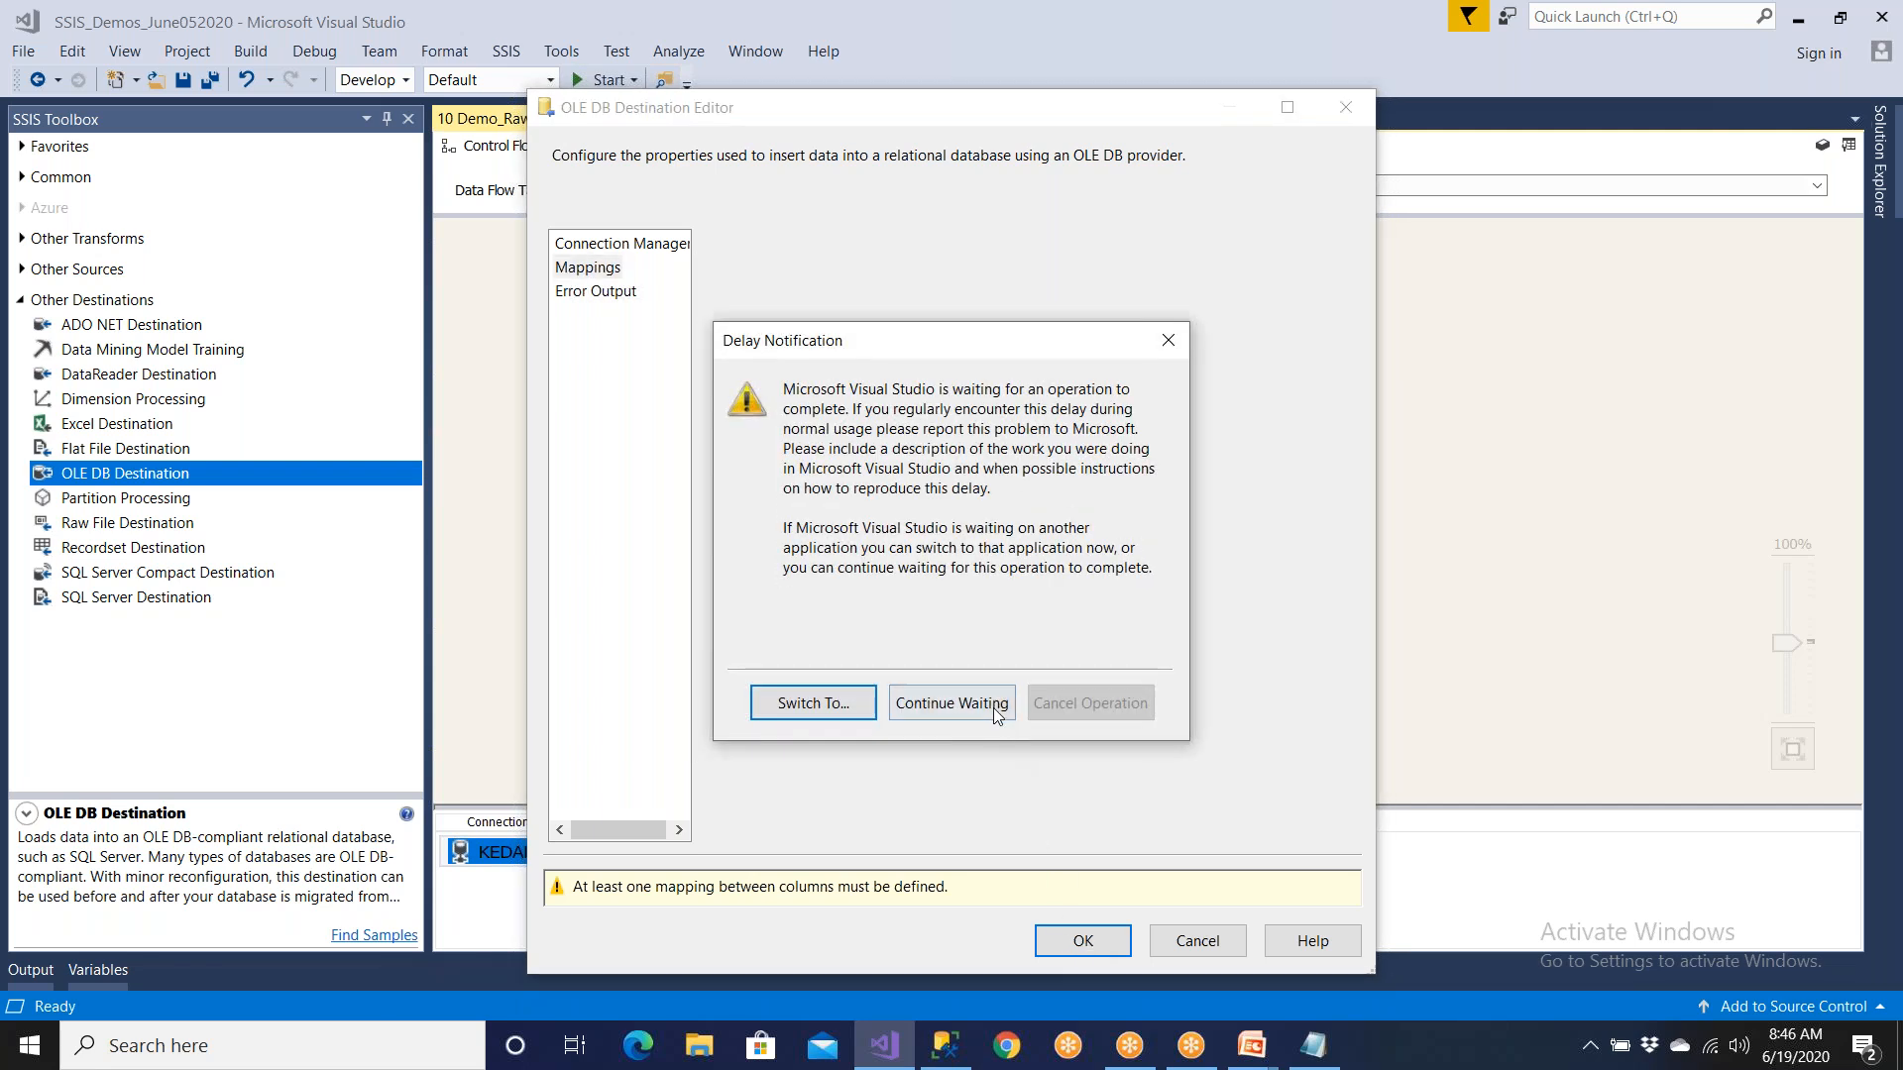
{"action": "left_click", "coordinate": [996, 705]}
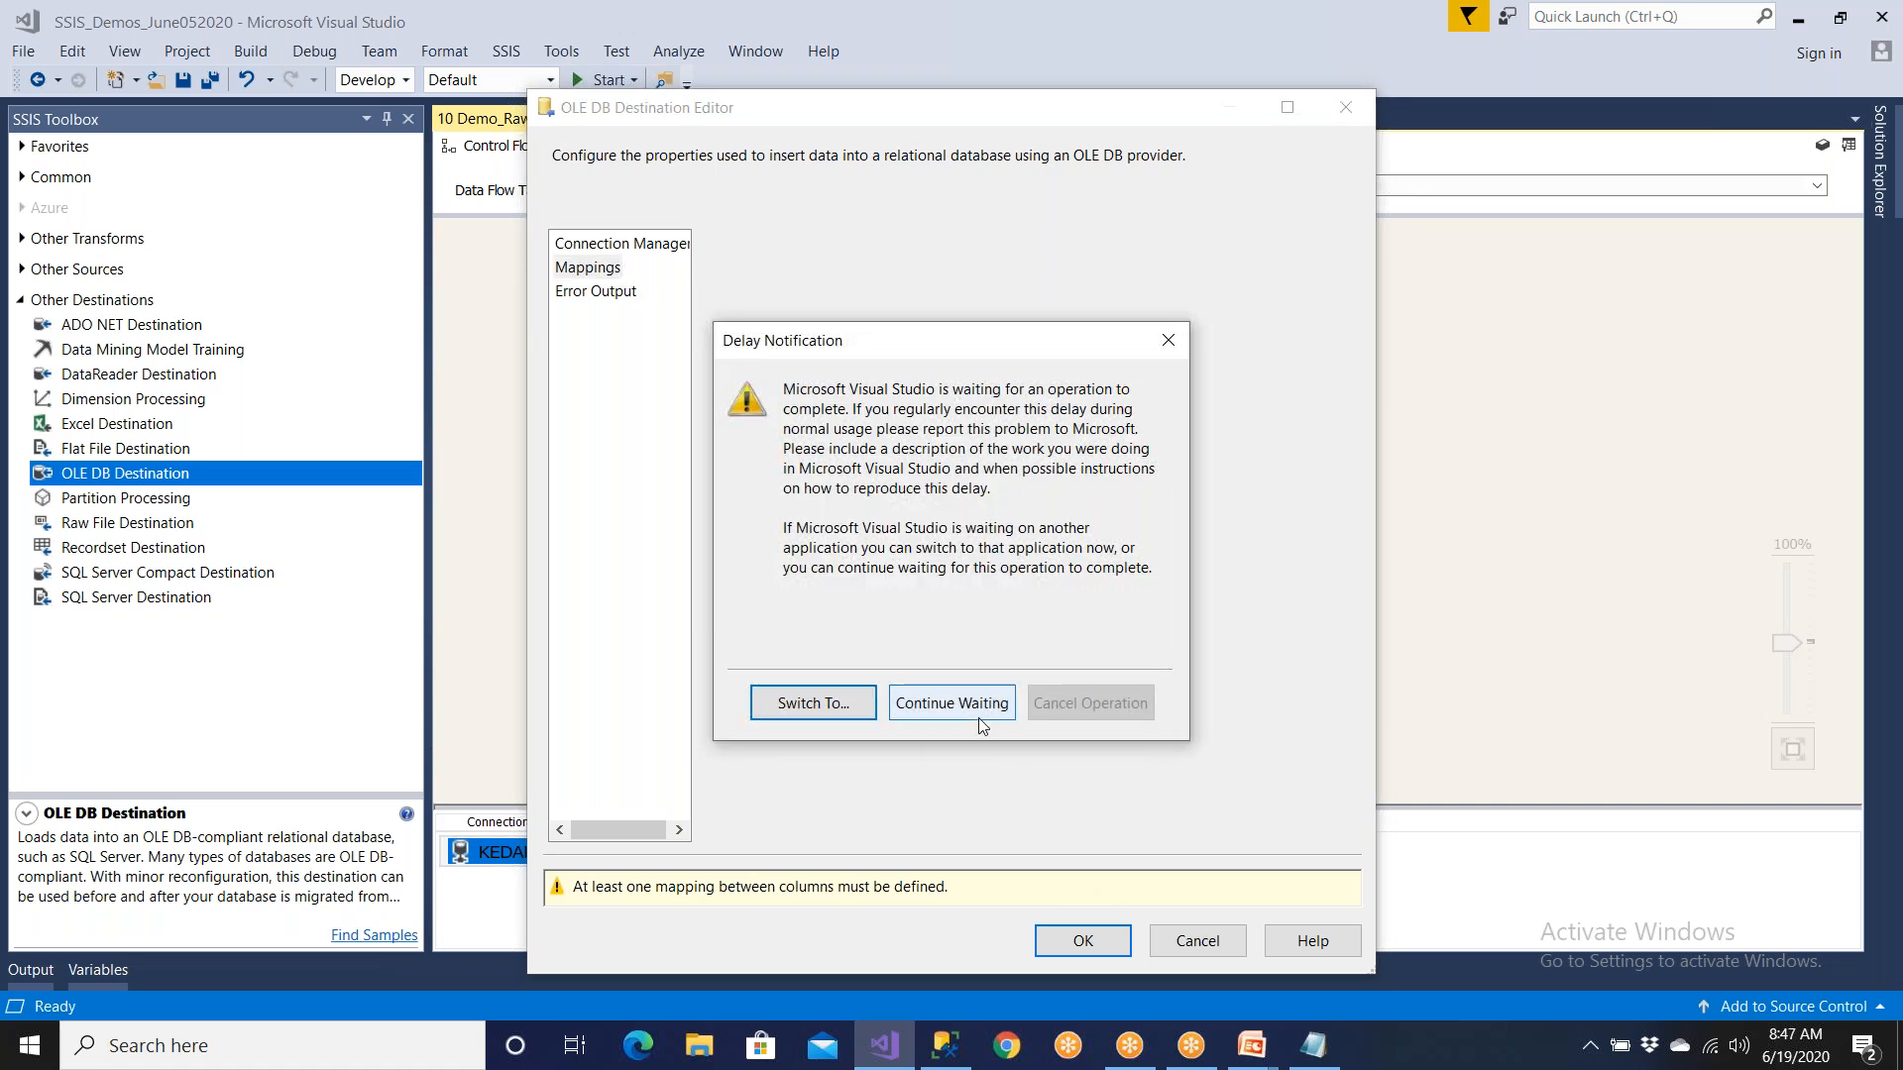
{"action": "left_click", "coordinate": [981, 726]}
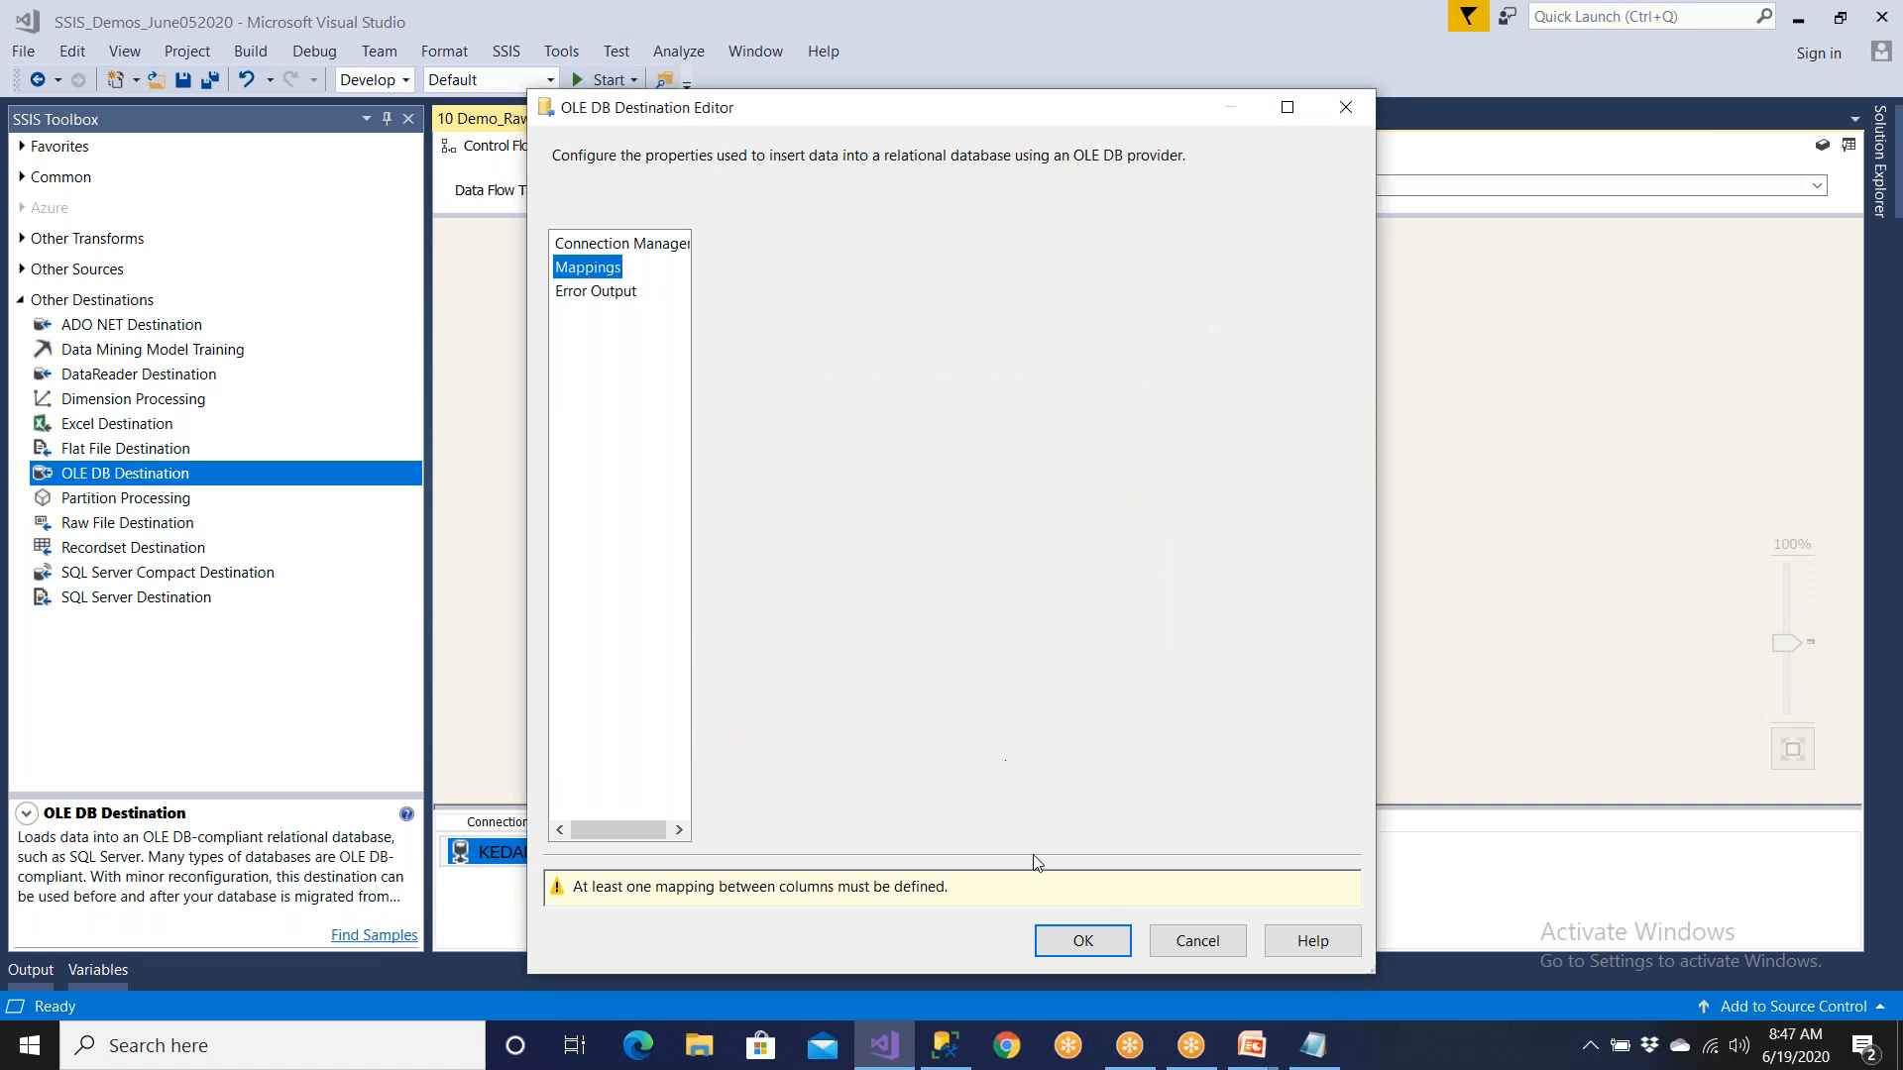
{"action": "left_click", "coordinate": [833, 705]}
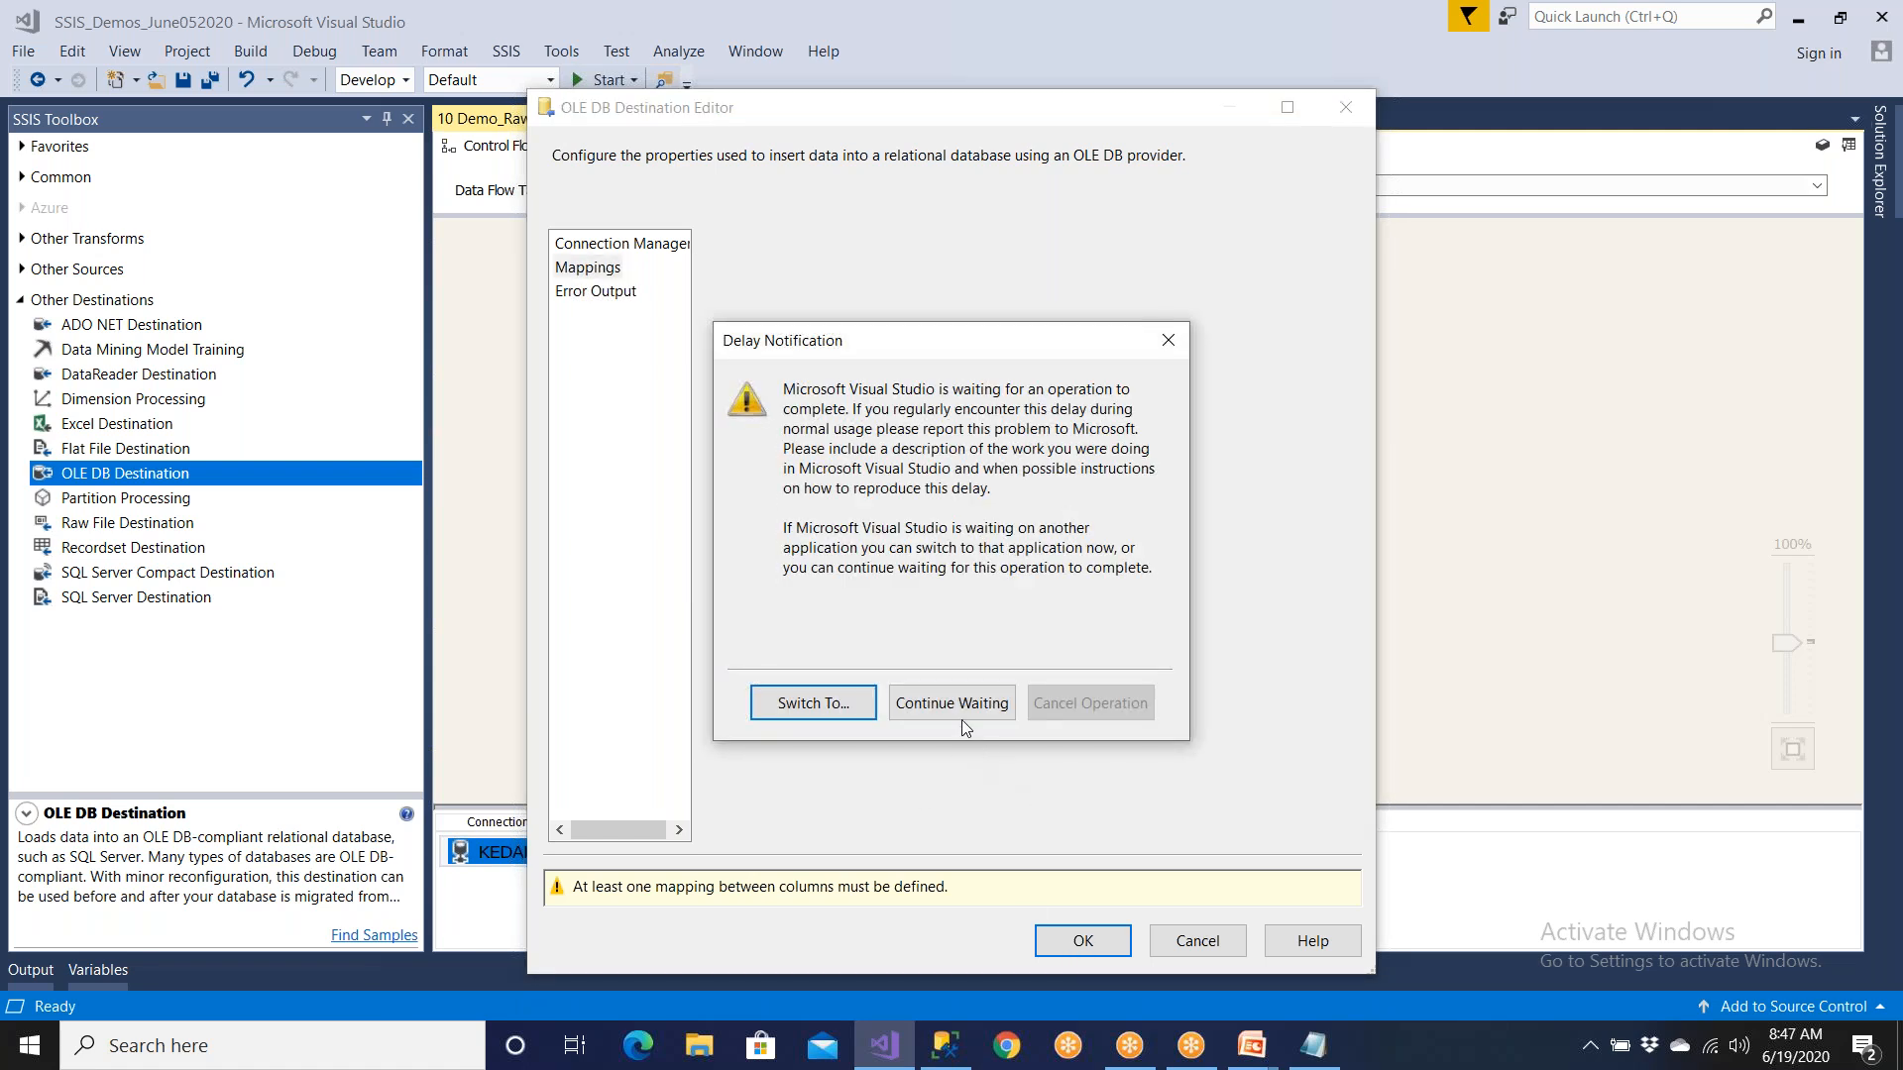
{"action": "left_click", "coordinate": [961, 711]}
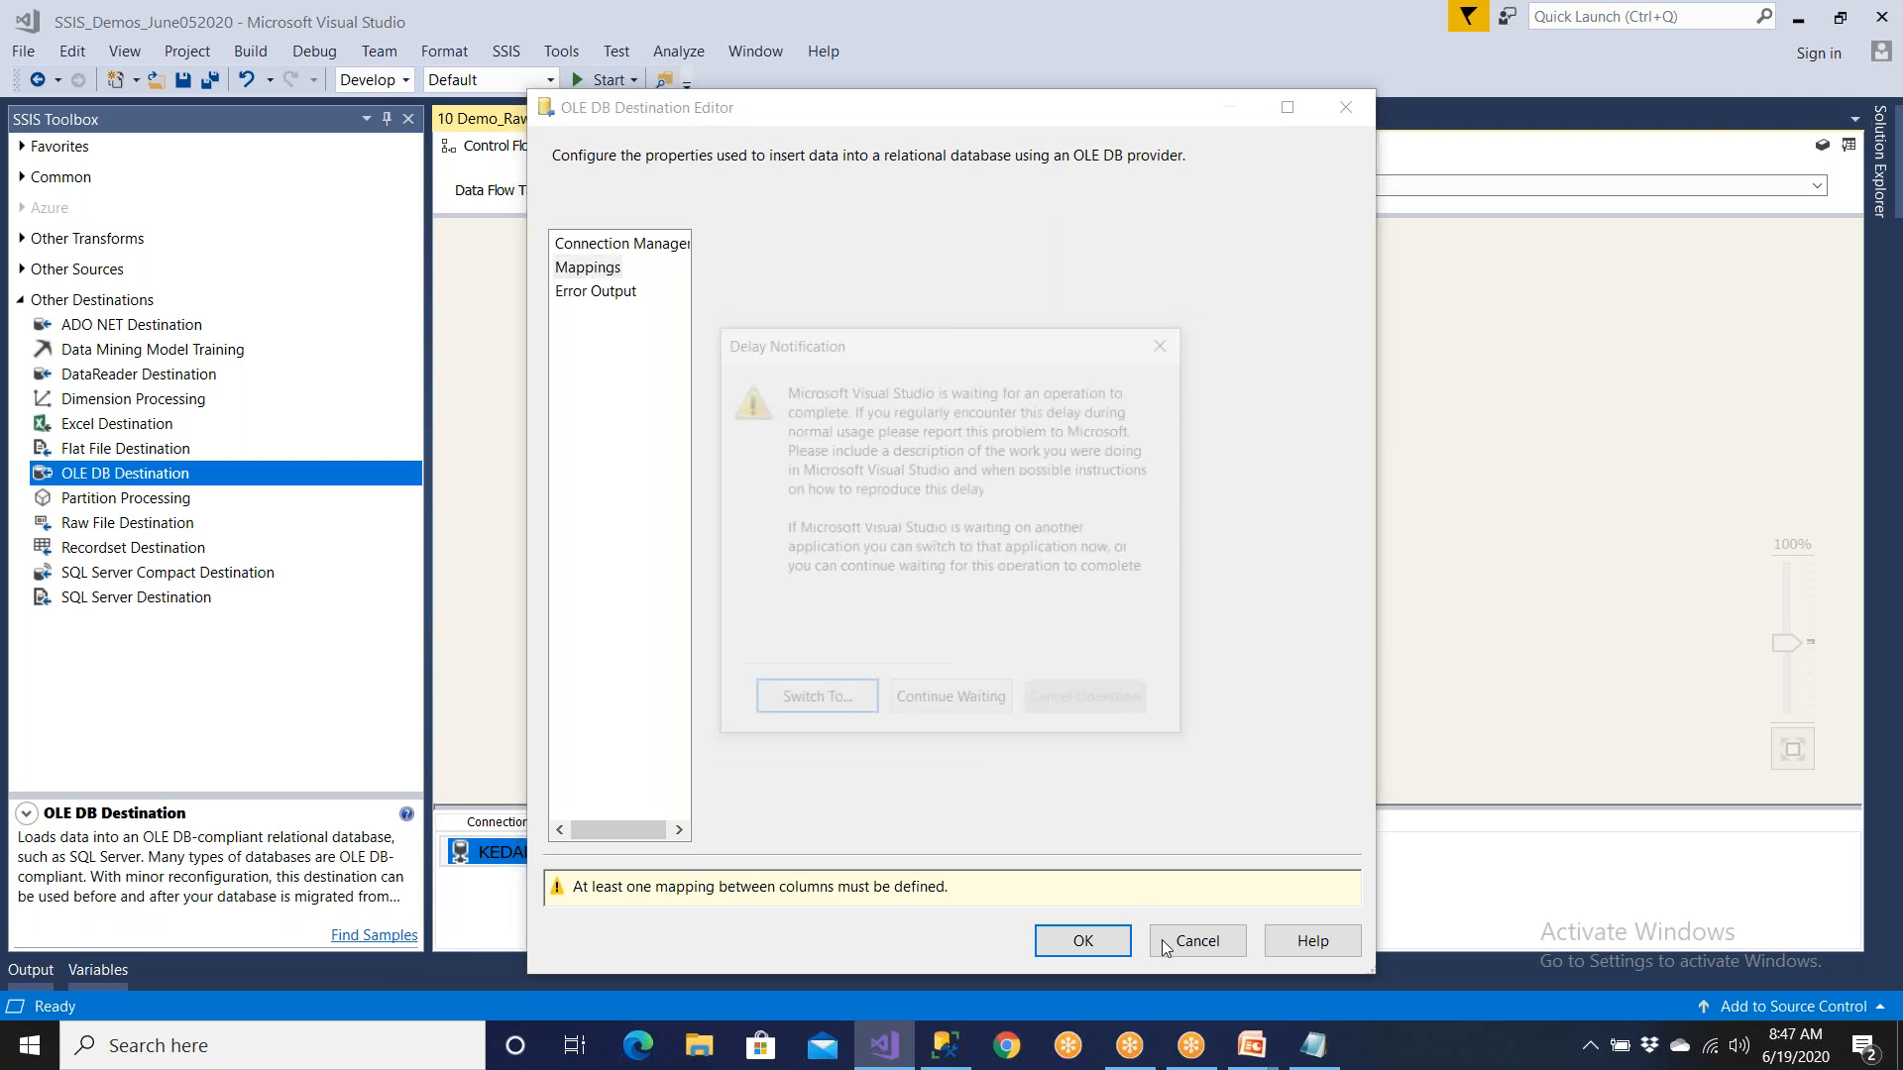
{"action": "left_click", "coordinate": [991, 712]}
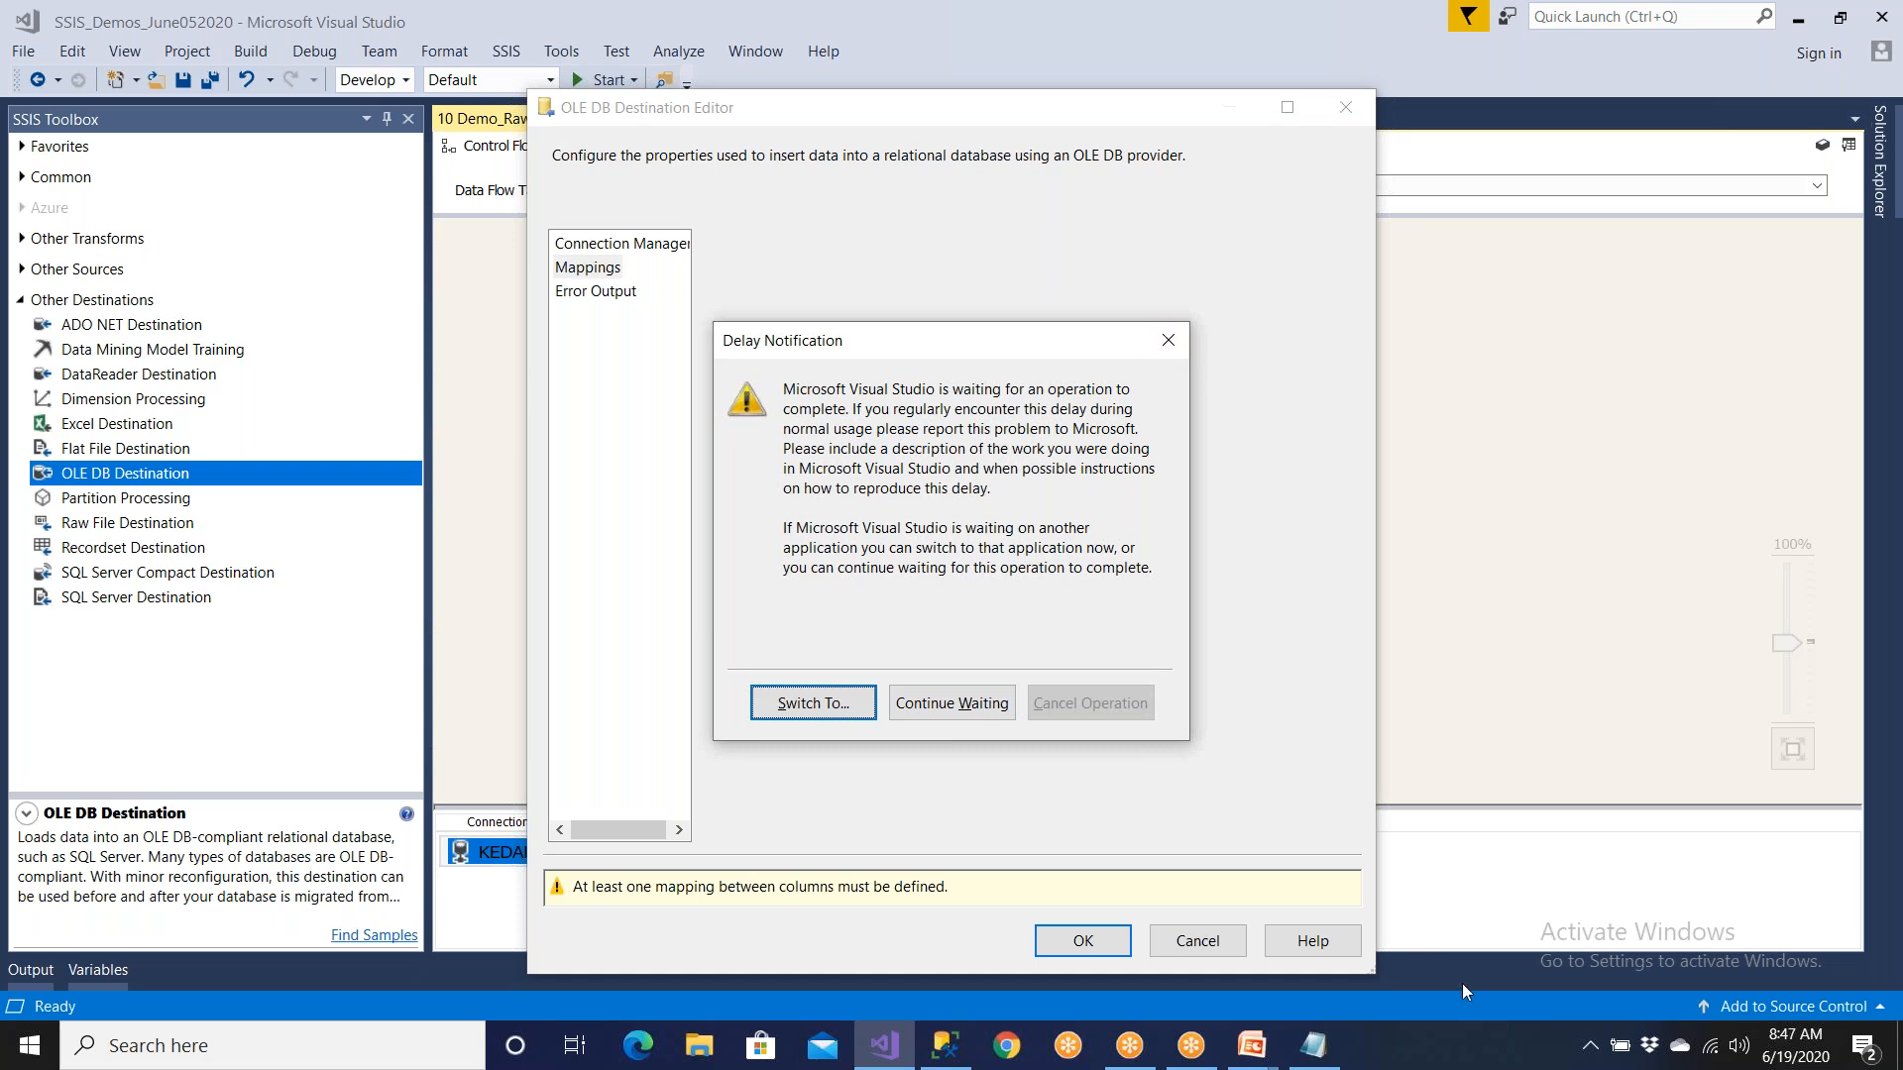
{"action": "left_click", "coordinate": [959, 712]}
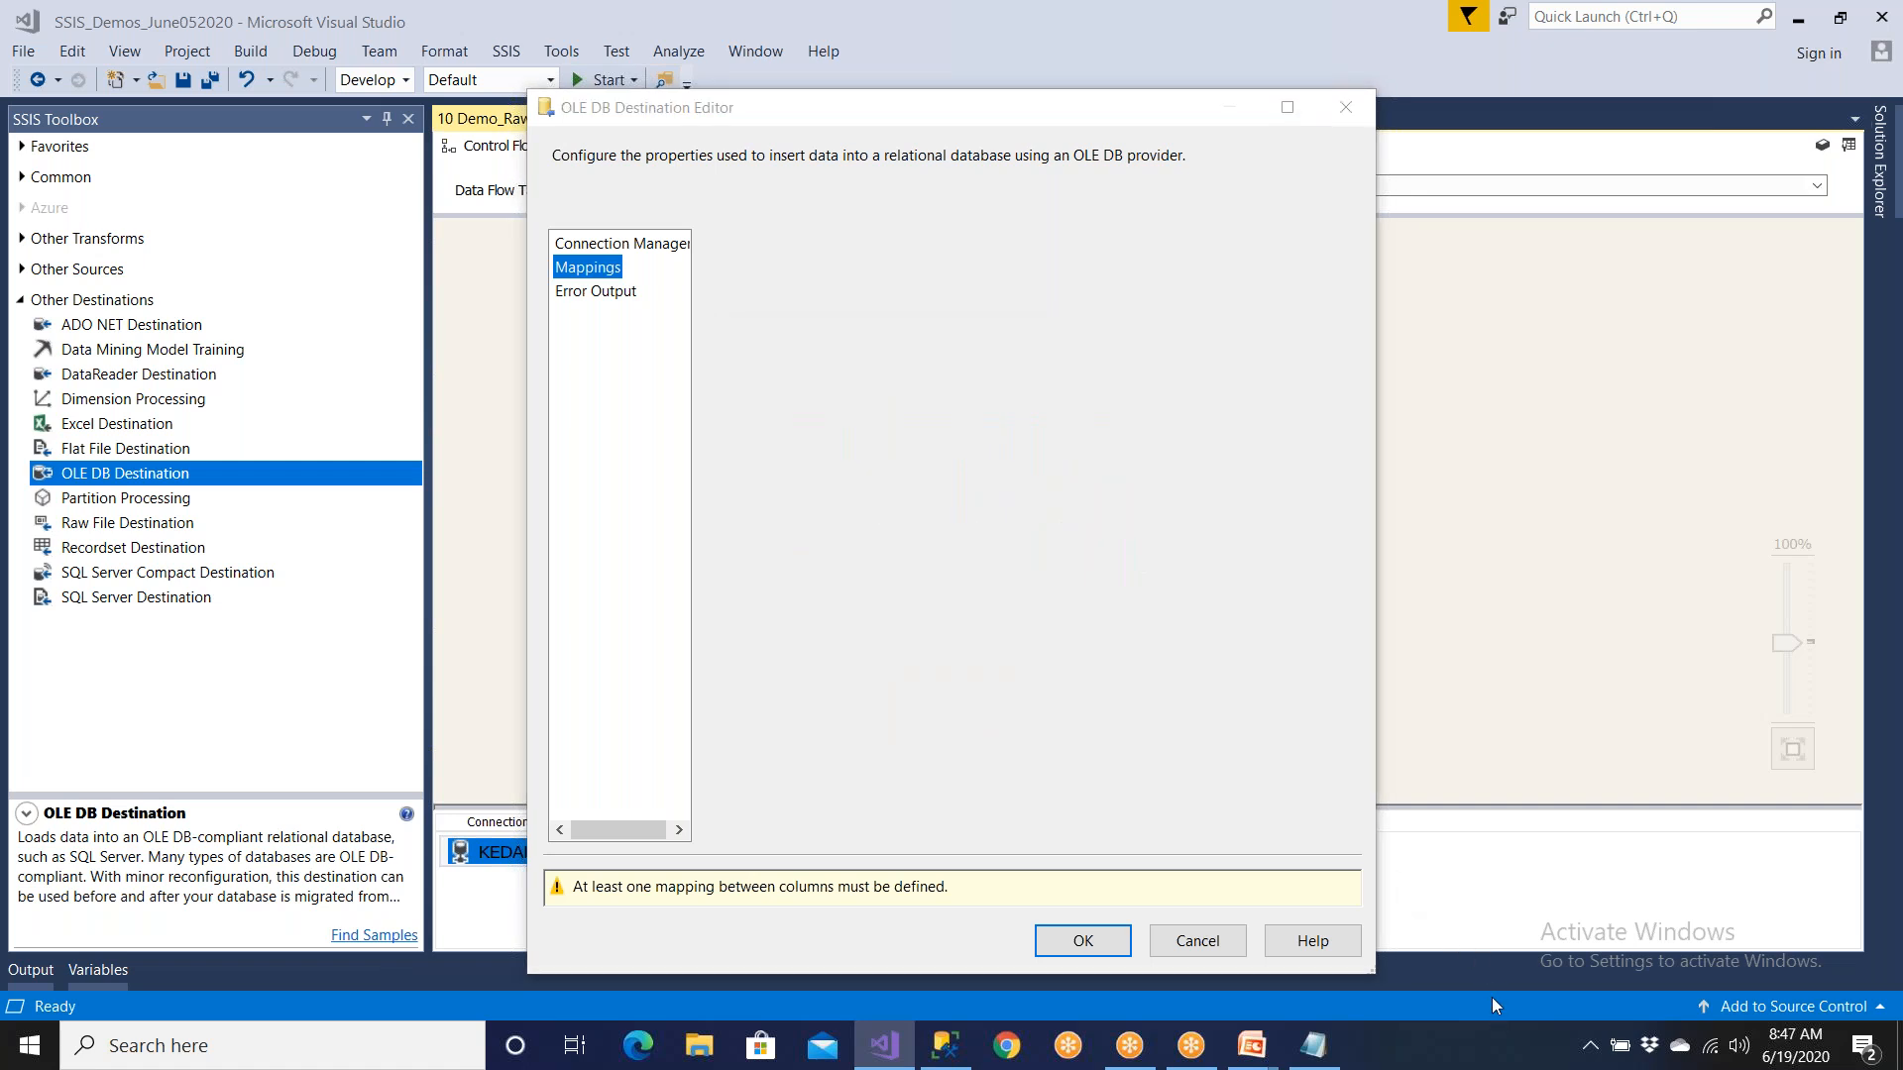
{"action": "left_click", "coordinate": [850, 710]}
{"action": "left_click", "coordinate": [851, 710]}
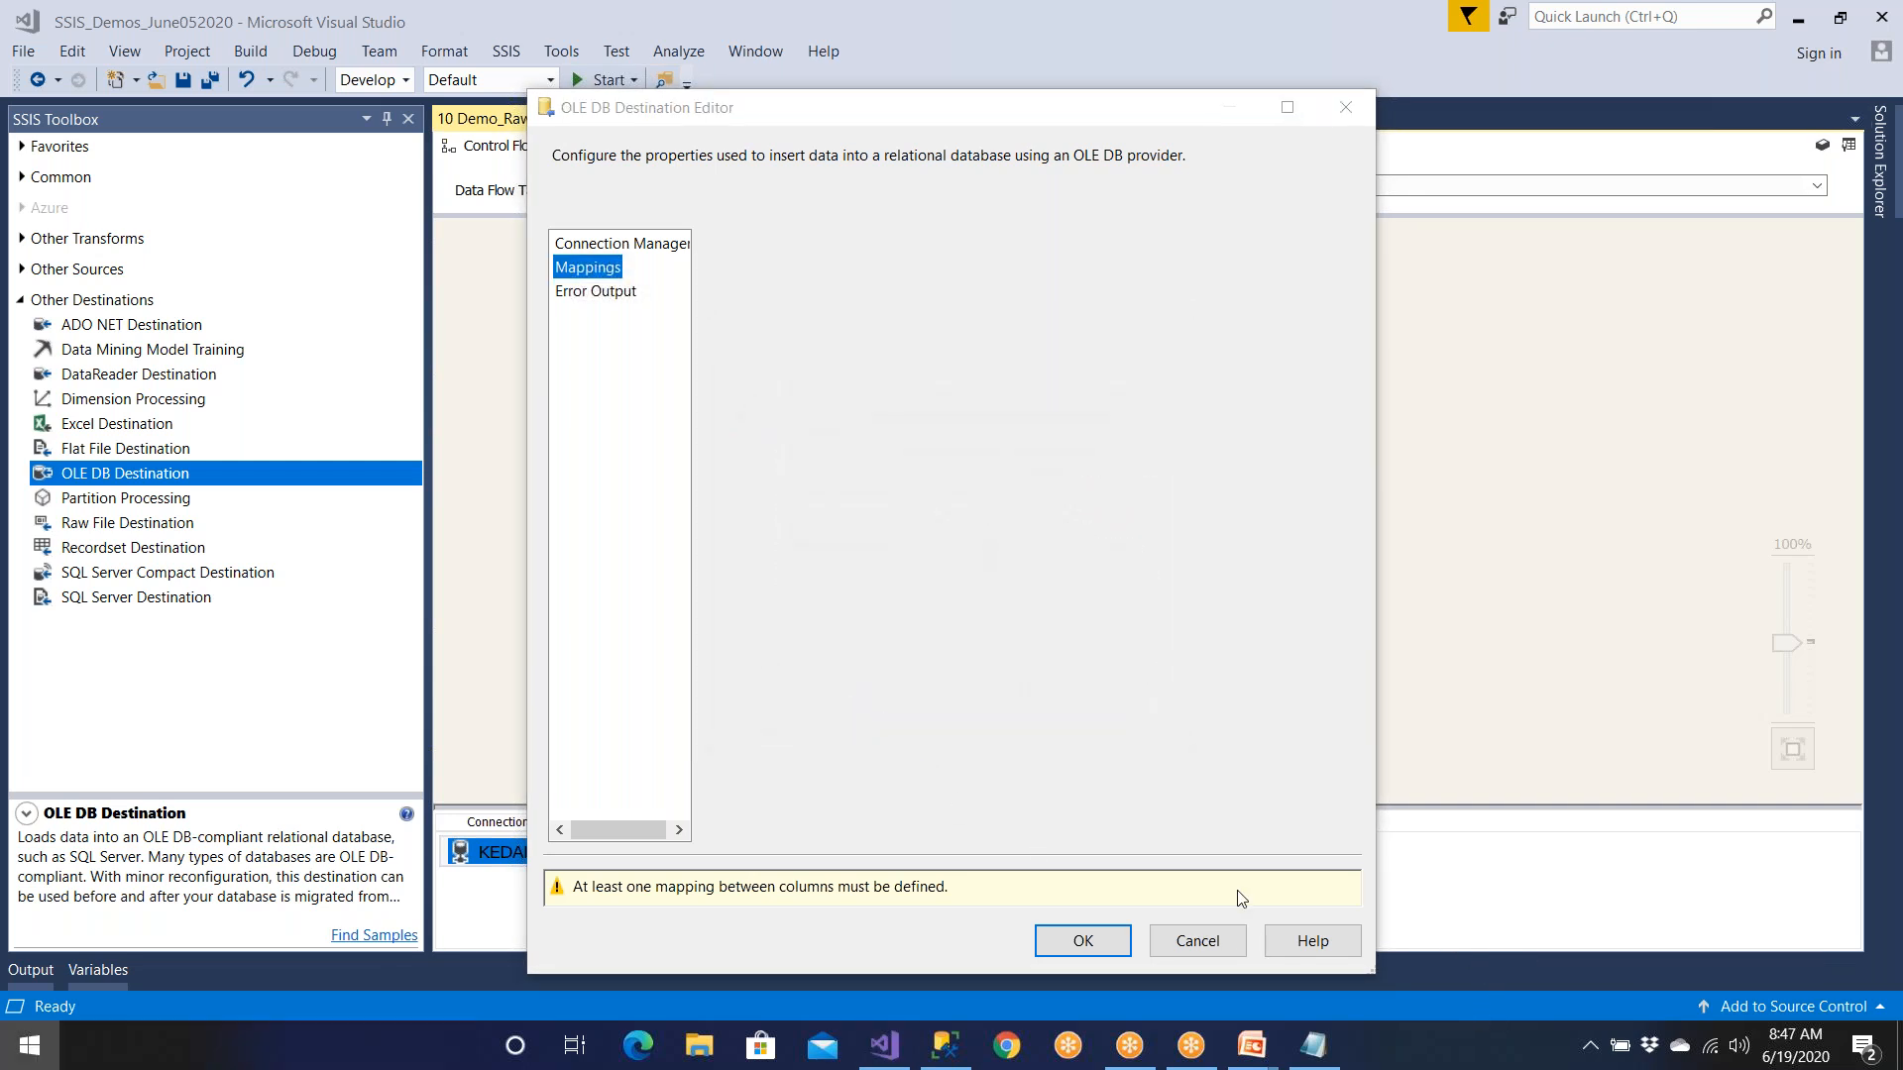
Step: Switch to Task Manager and end the unresponsive Microsoft Visual Studio 2017 task
{"action": "right_click", "coordinate": [1474, 1057]}
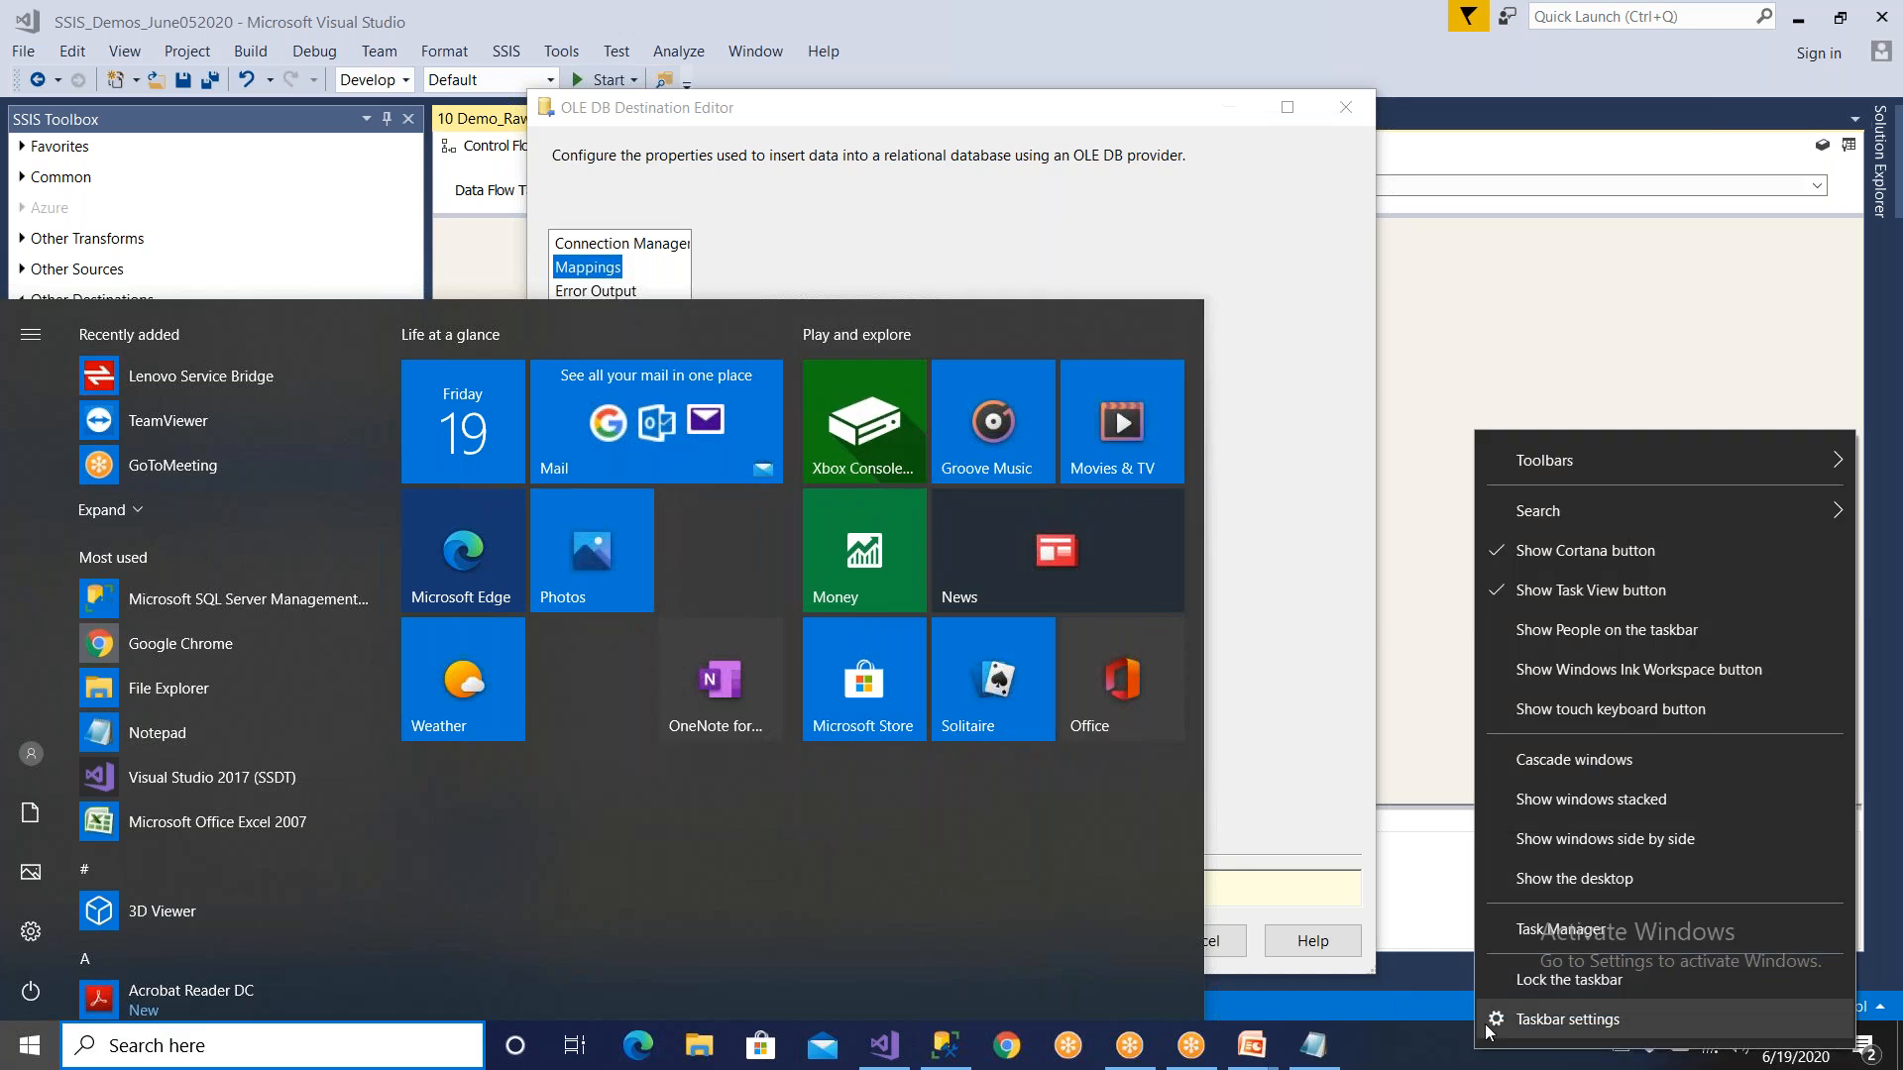
{"action": "left_click", "coordinate": [1560, 930]}
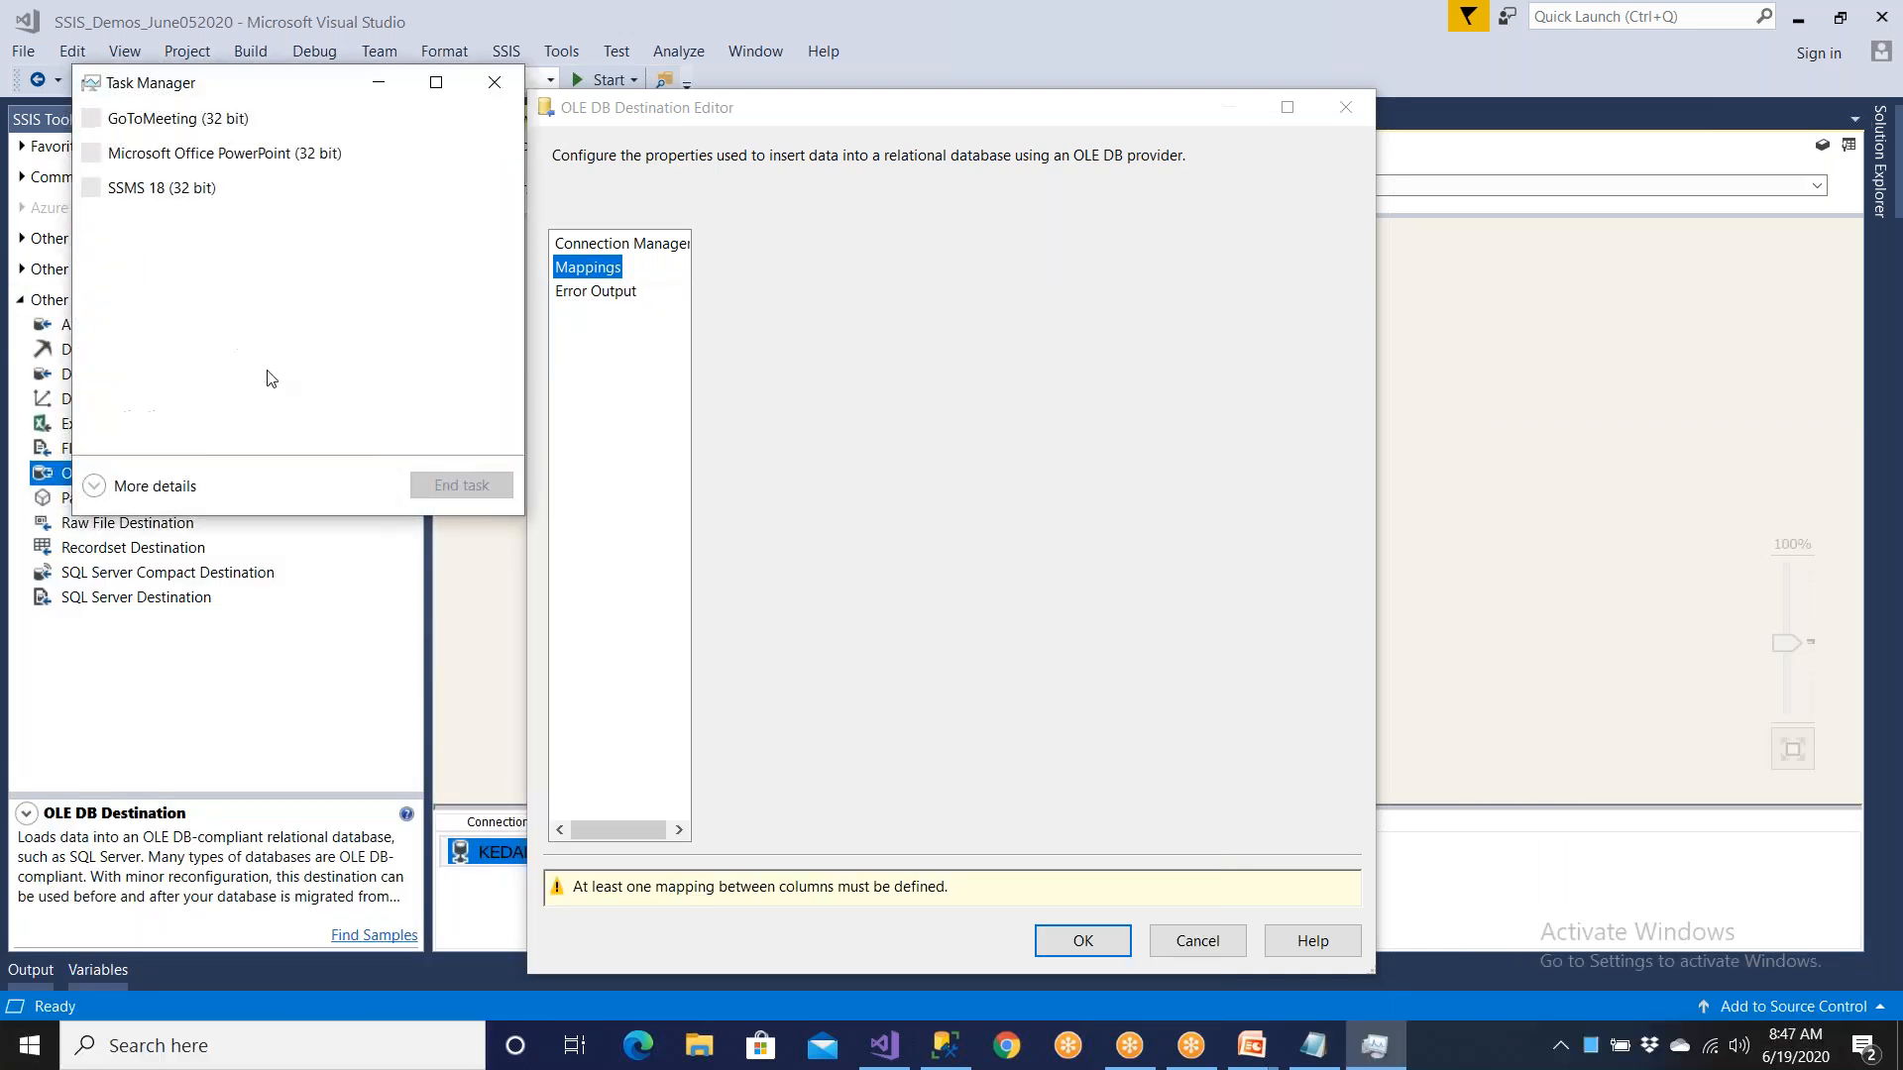
{"action": "left_click", "coordinate": [156, 222]}
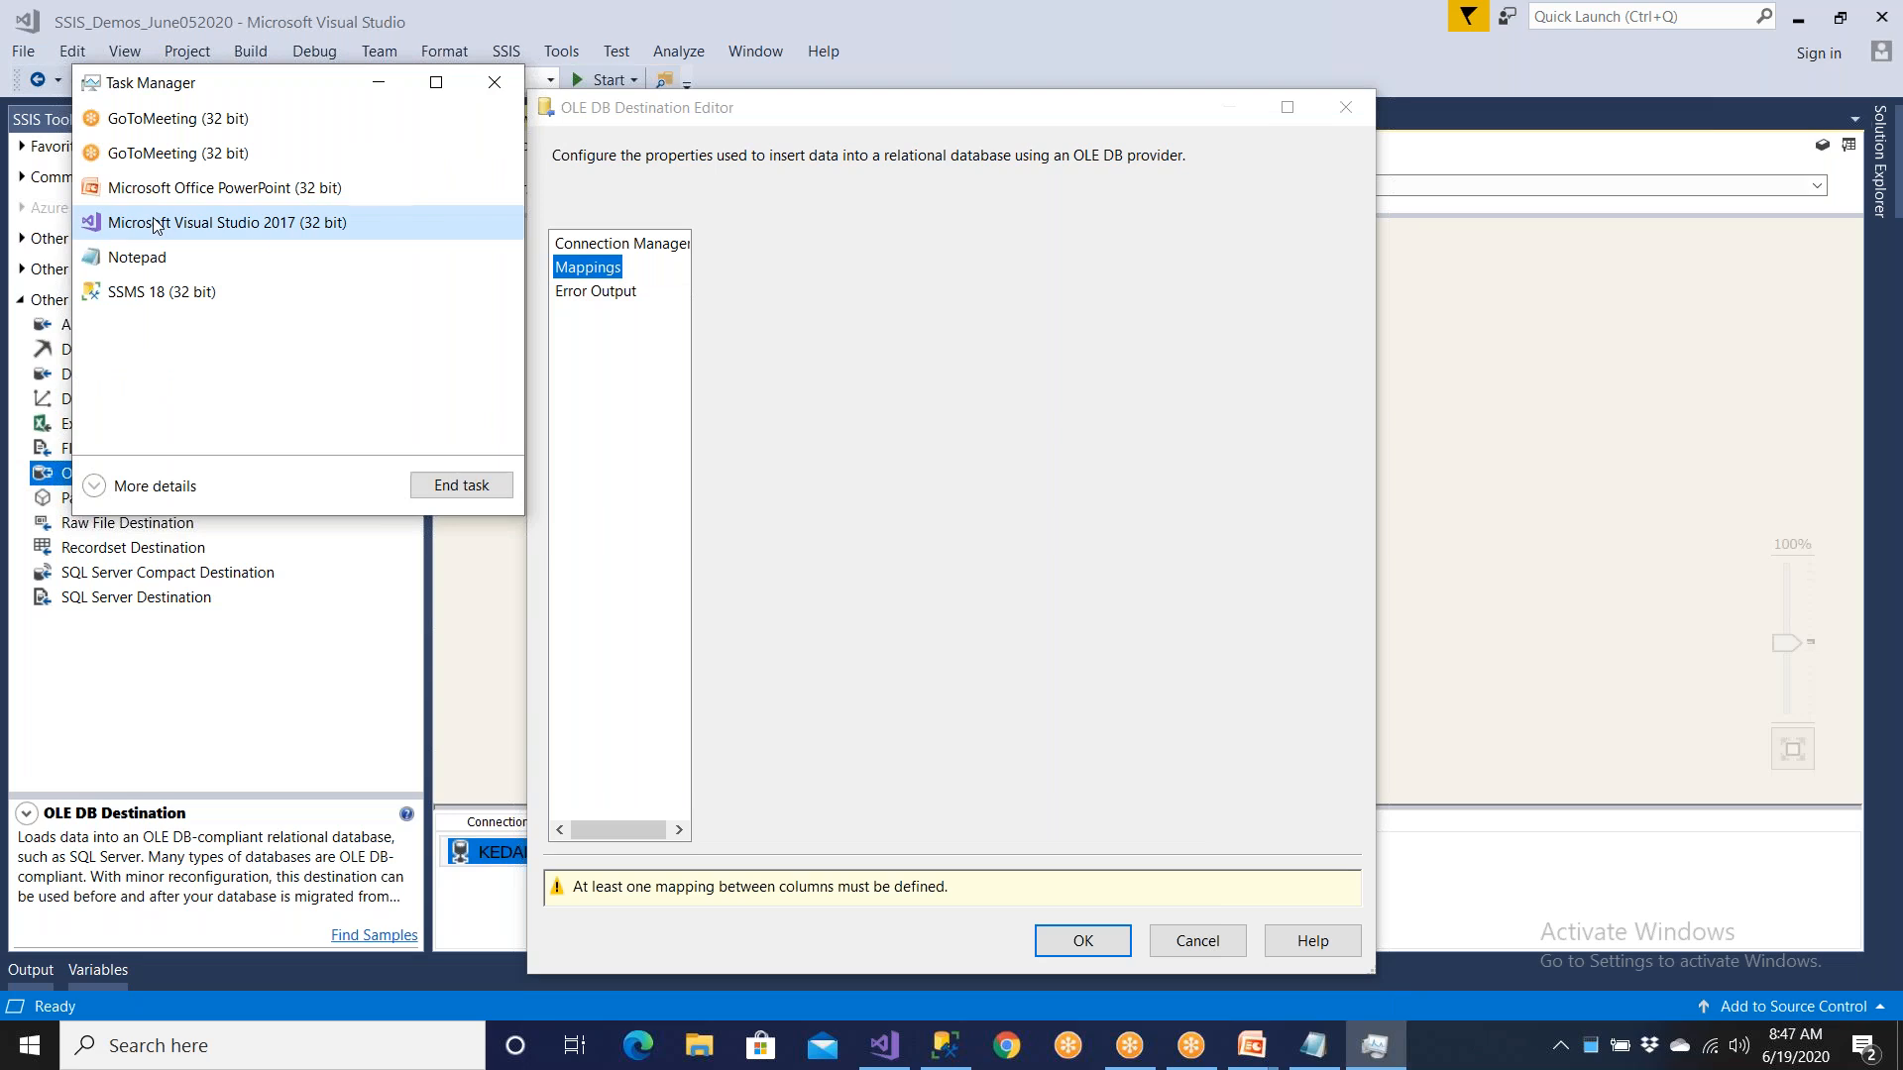
{"action": "left_click", "coordinate": [466, 485]}
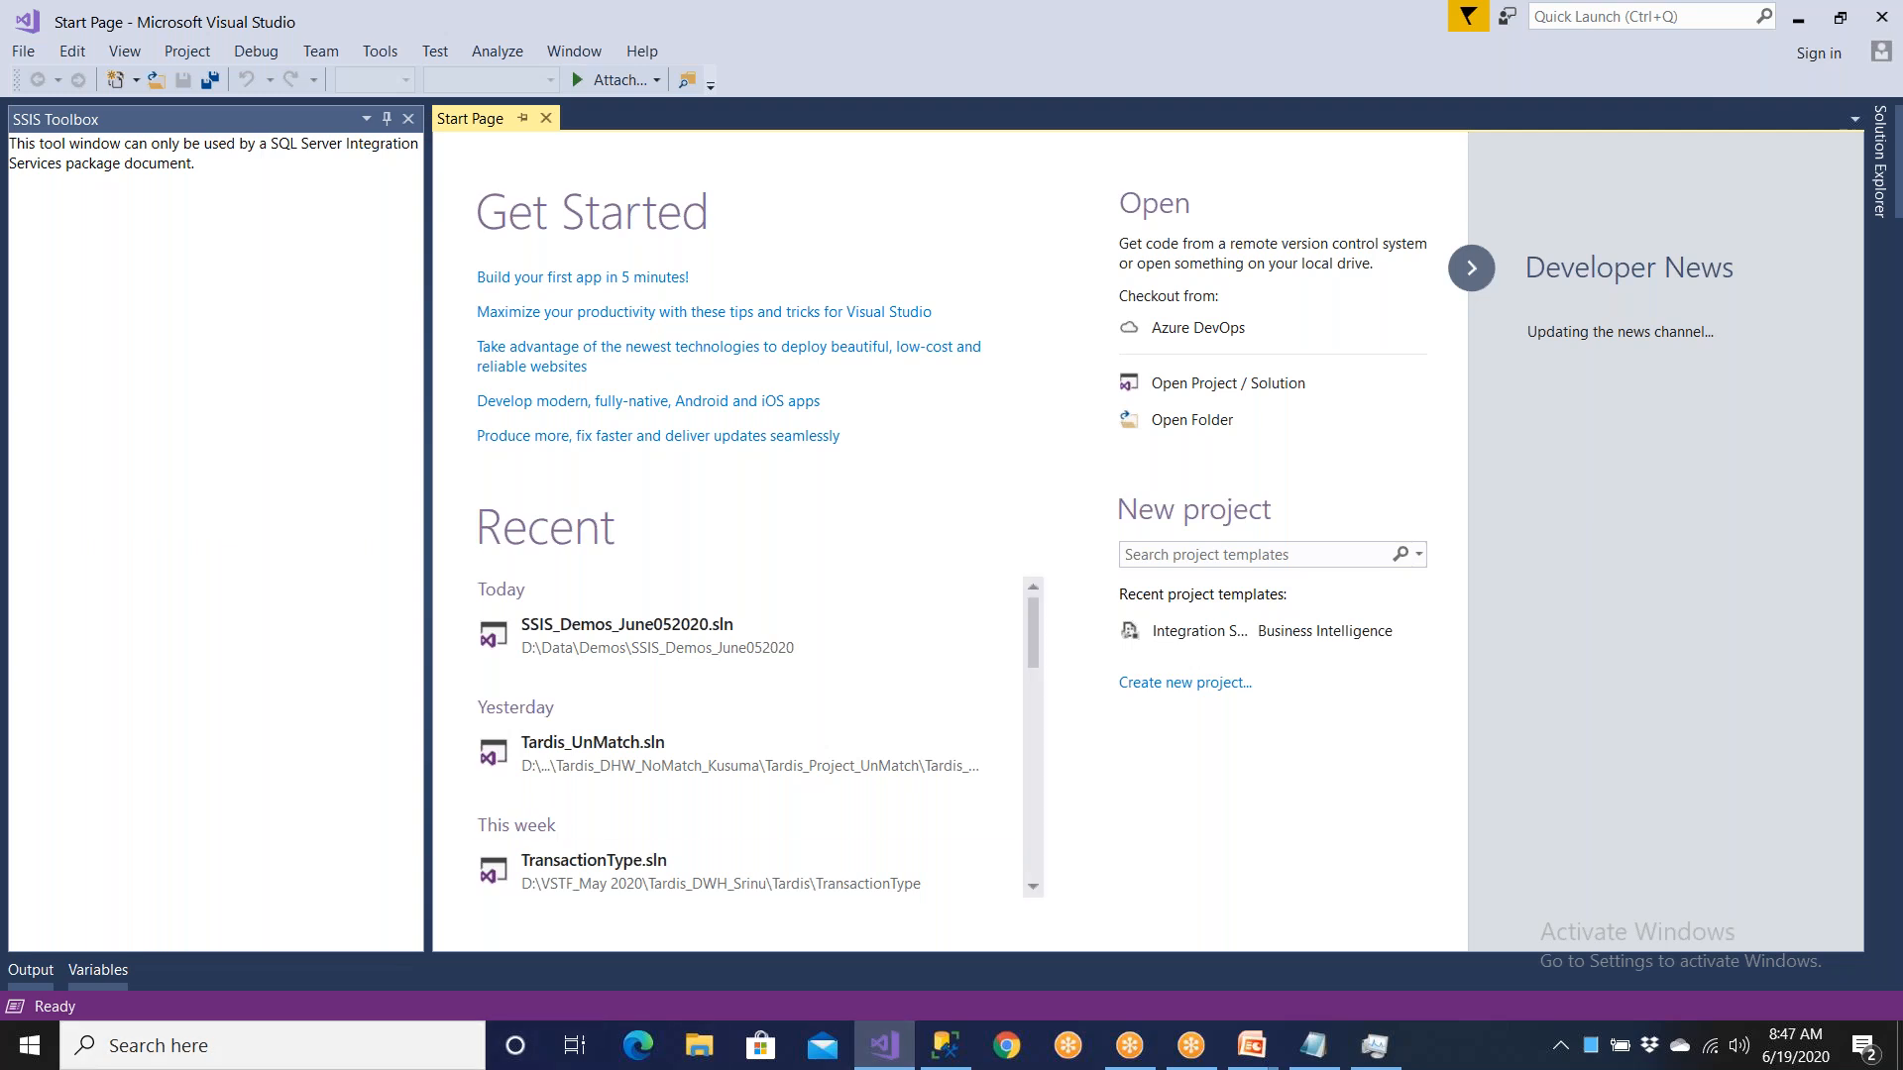
Step: Reopen the recent SSIS_Demos_June052020 solution in Visual Studio and bring up its list of packages
{"action": "left_click", "coordinate": [649, 648]}
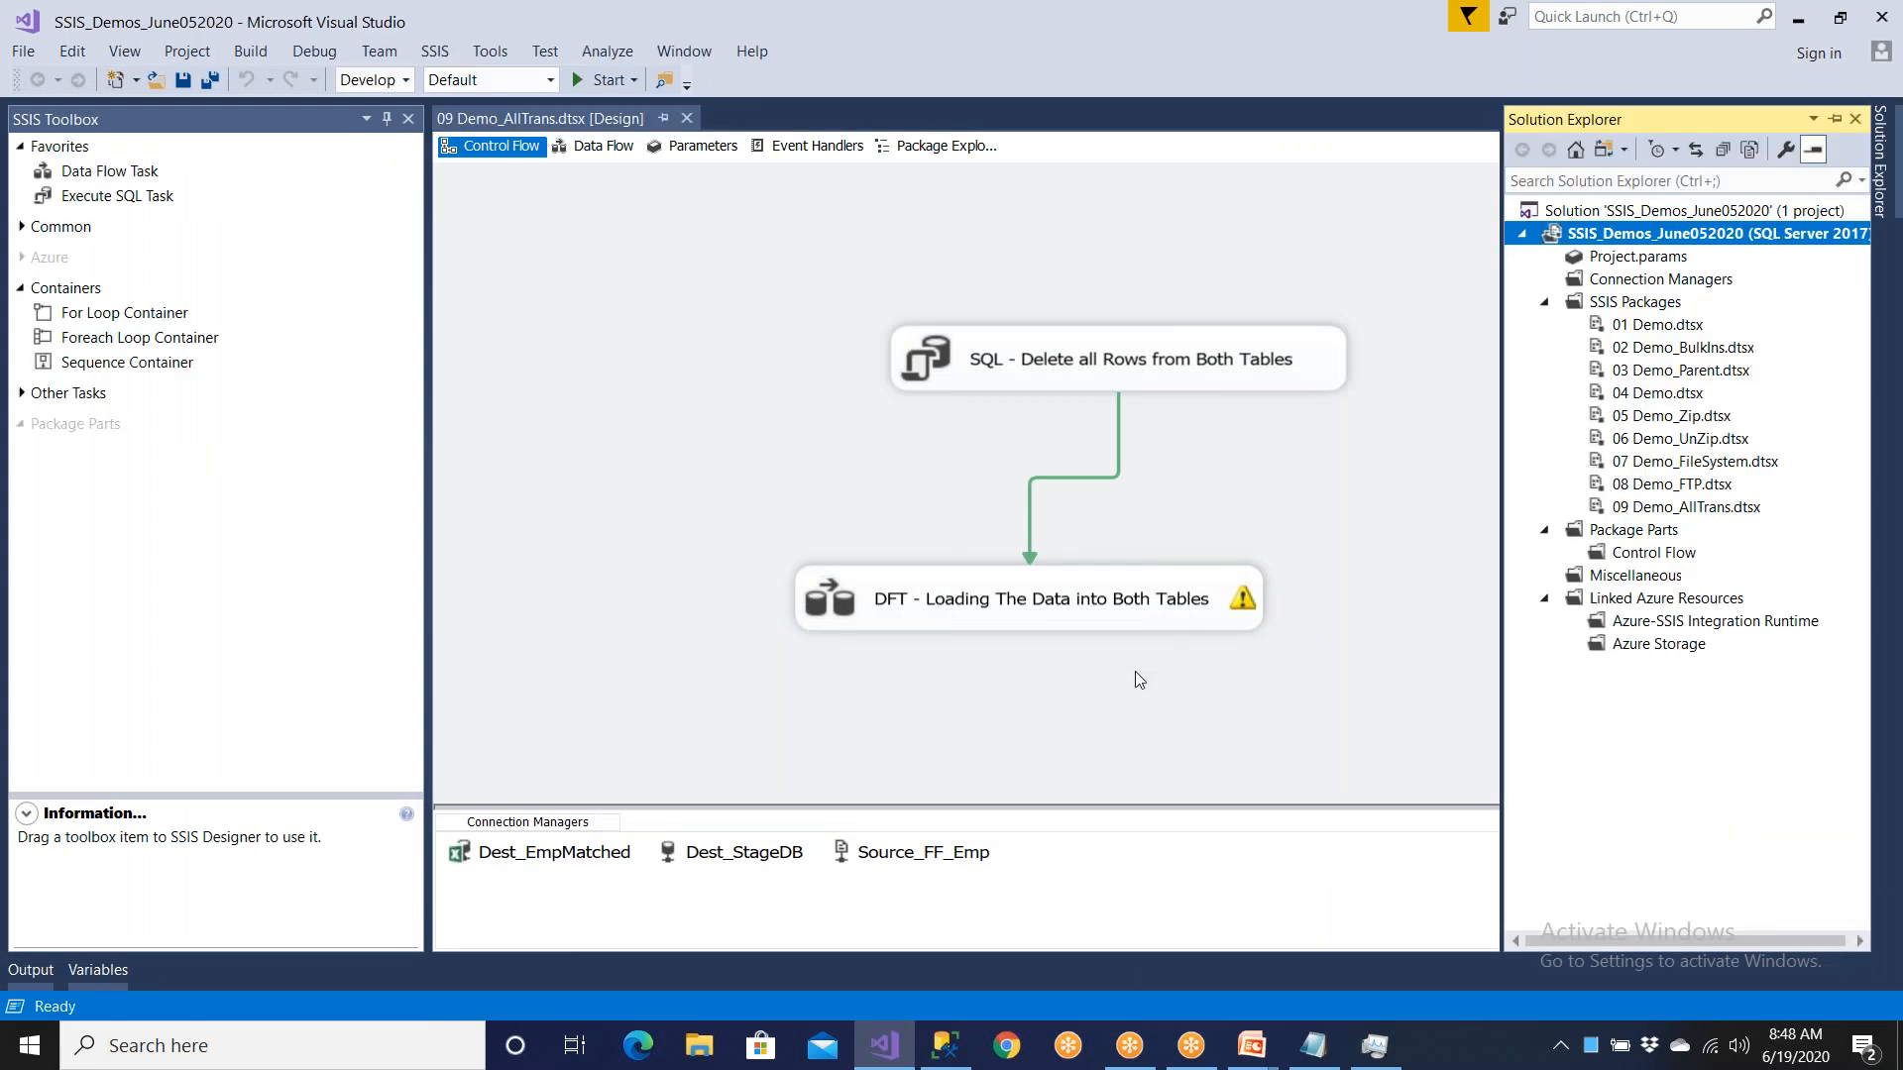
{"action": "left_click", "coordinate": [1878, 202]}
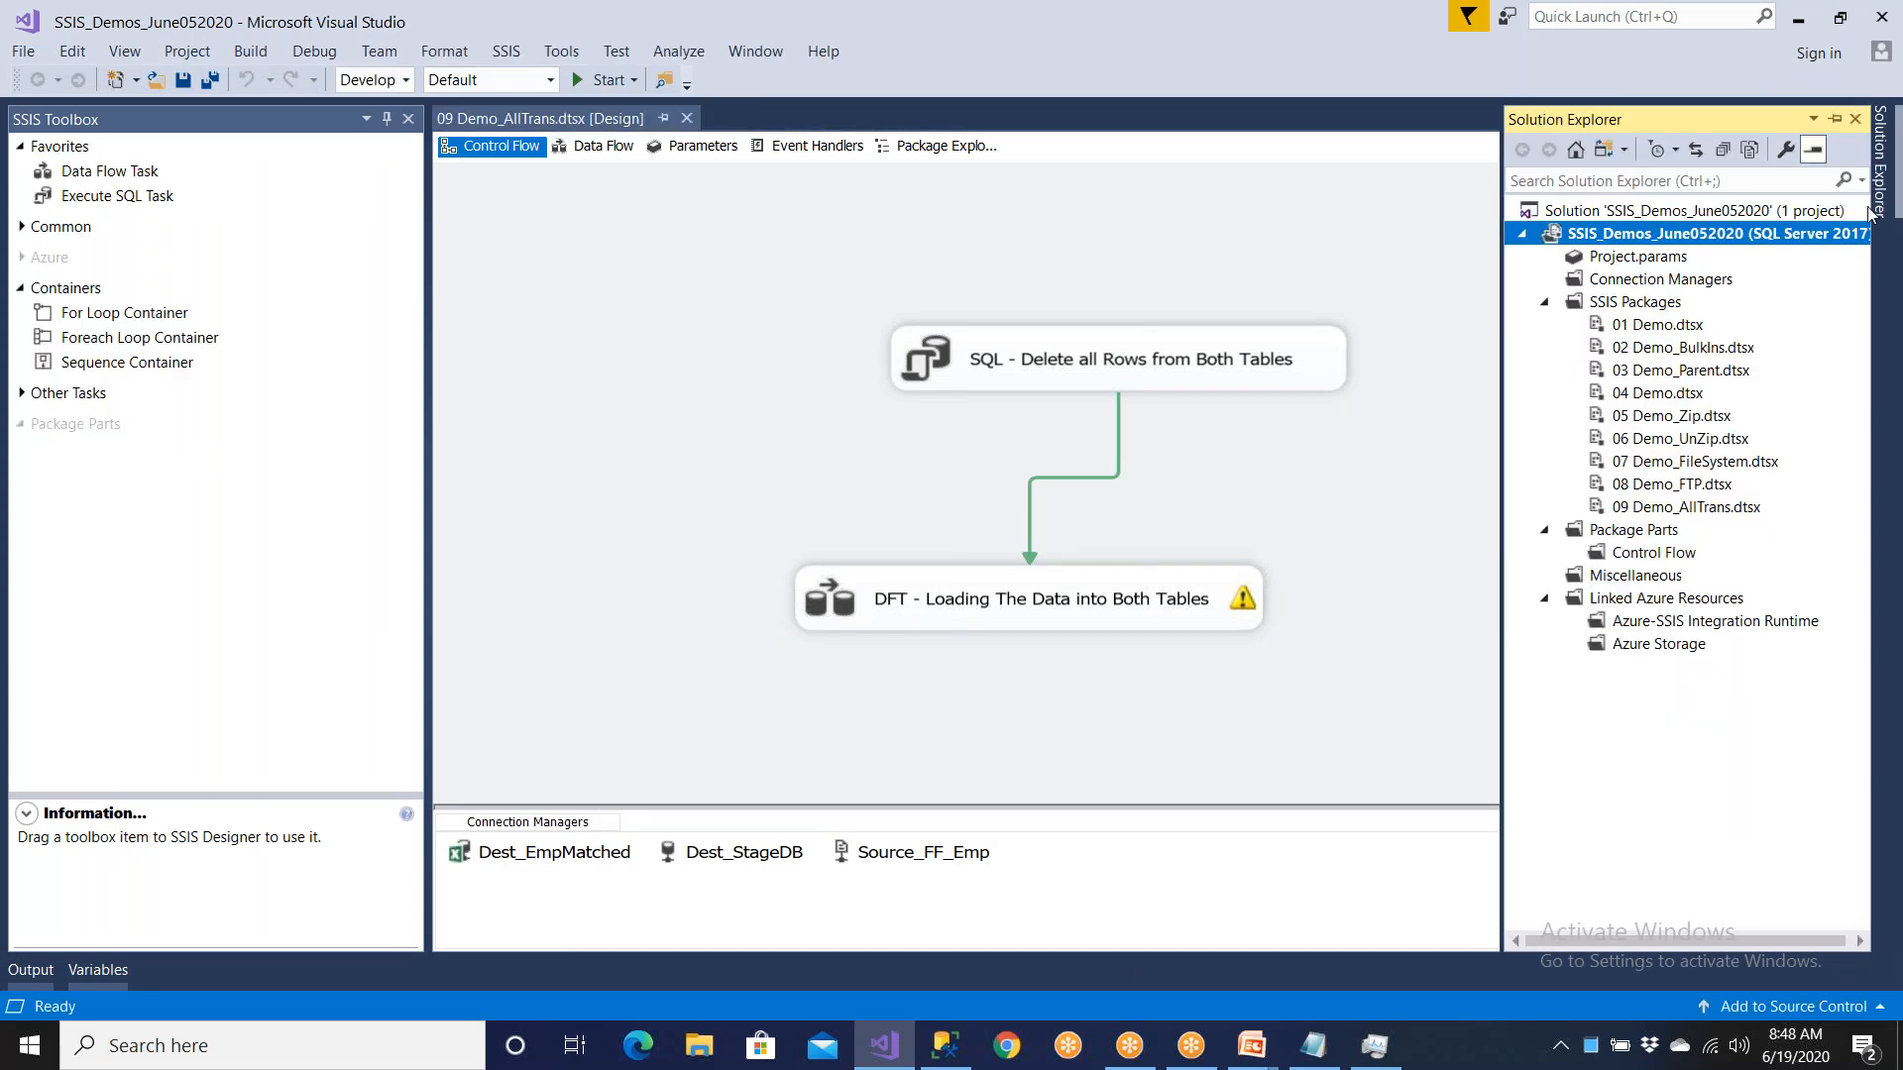
{"action": "left_click", "coordinate": [1716, 509]}
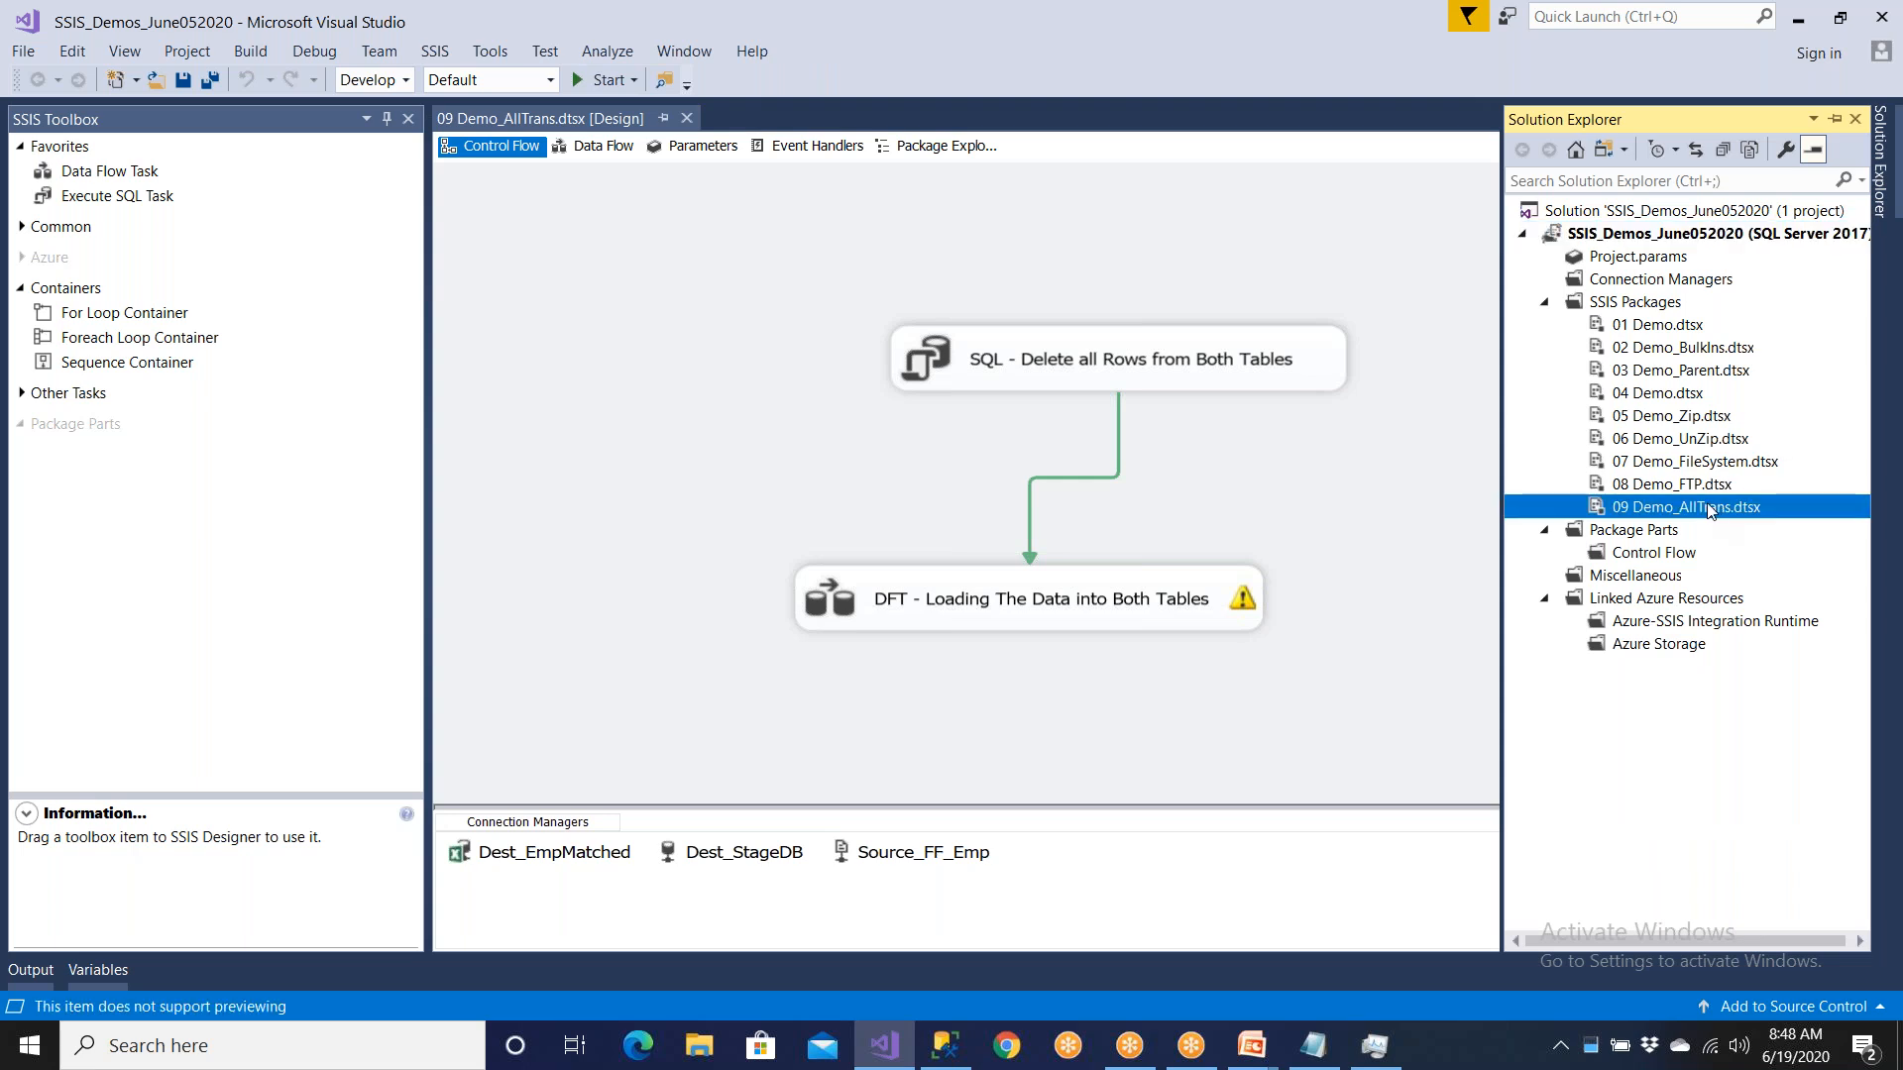
Step: Add a new SSIS package to the project and rename it 10 Demo
{"action": "left_click", "coordinate": [1656, 303]}
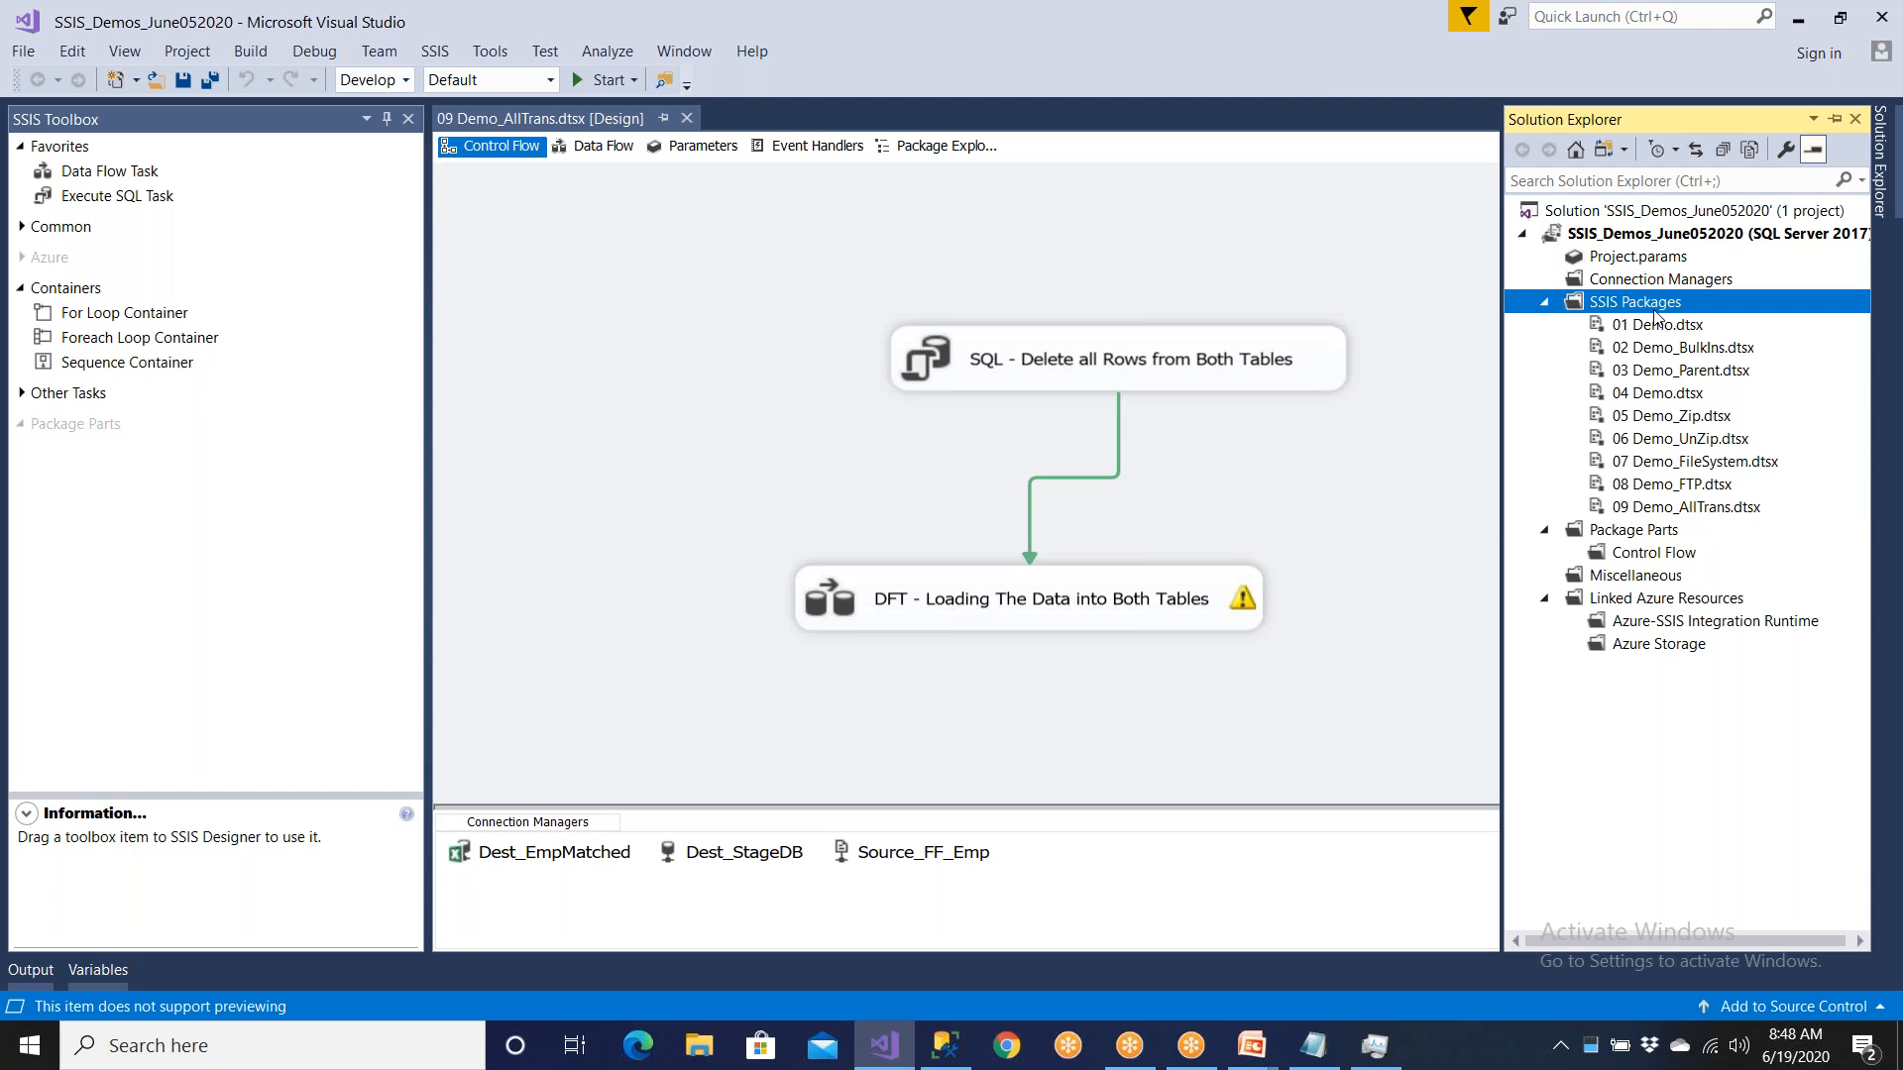
{"action": "right_click", "coordinate": [1654, 315]}
{"action": "left_click", "coordinate": [1383, 331]}
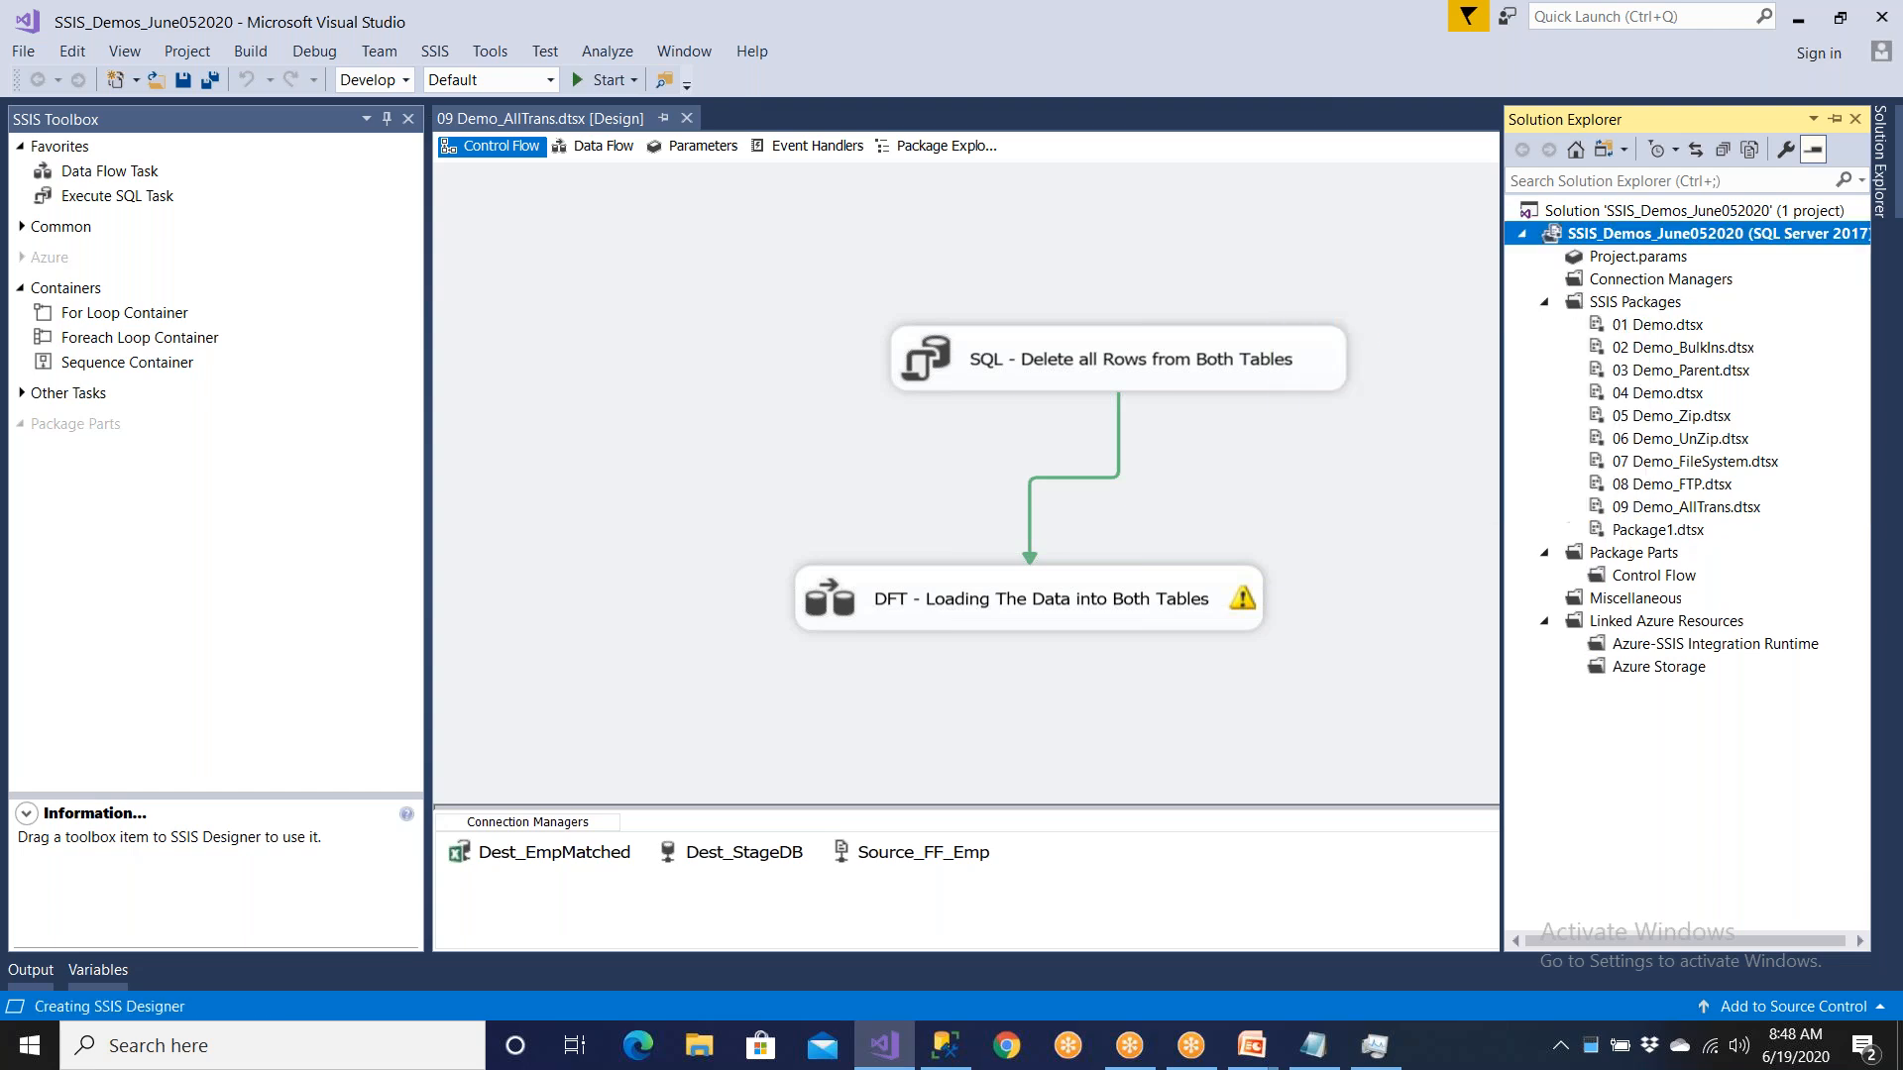
{"action": "left_click", "coordinate": [1887, 178]}
{"action": "left_click", "coordinate": [1655, 531]}
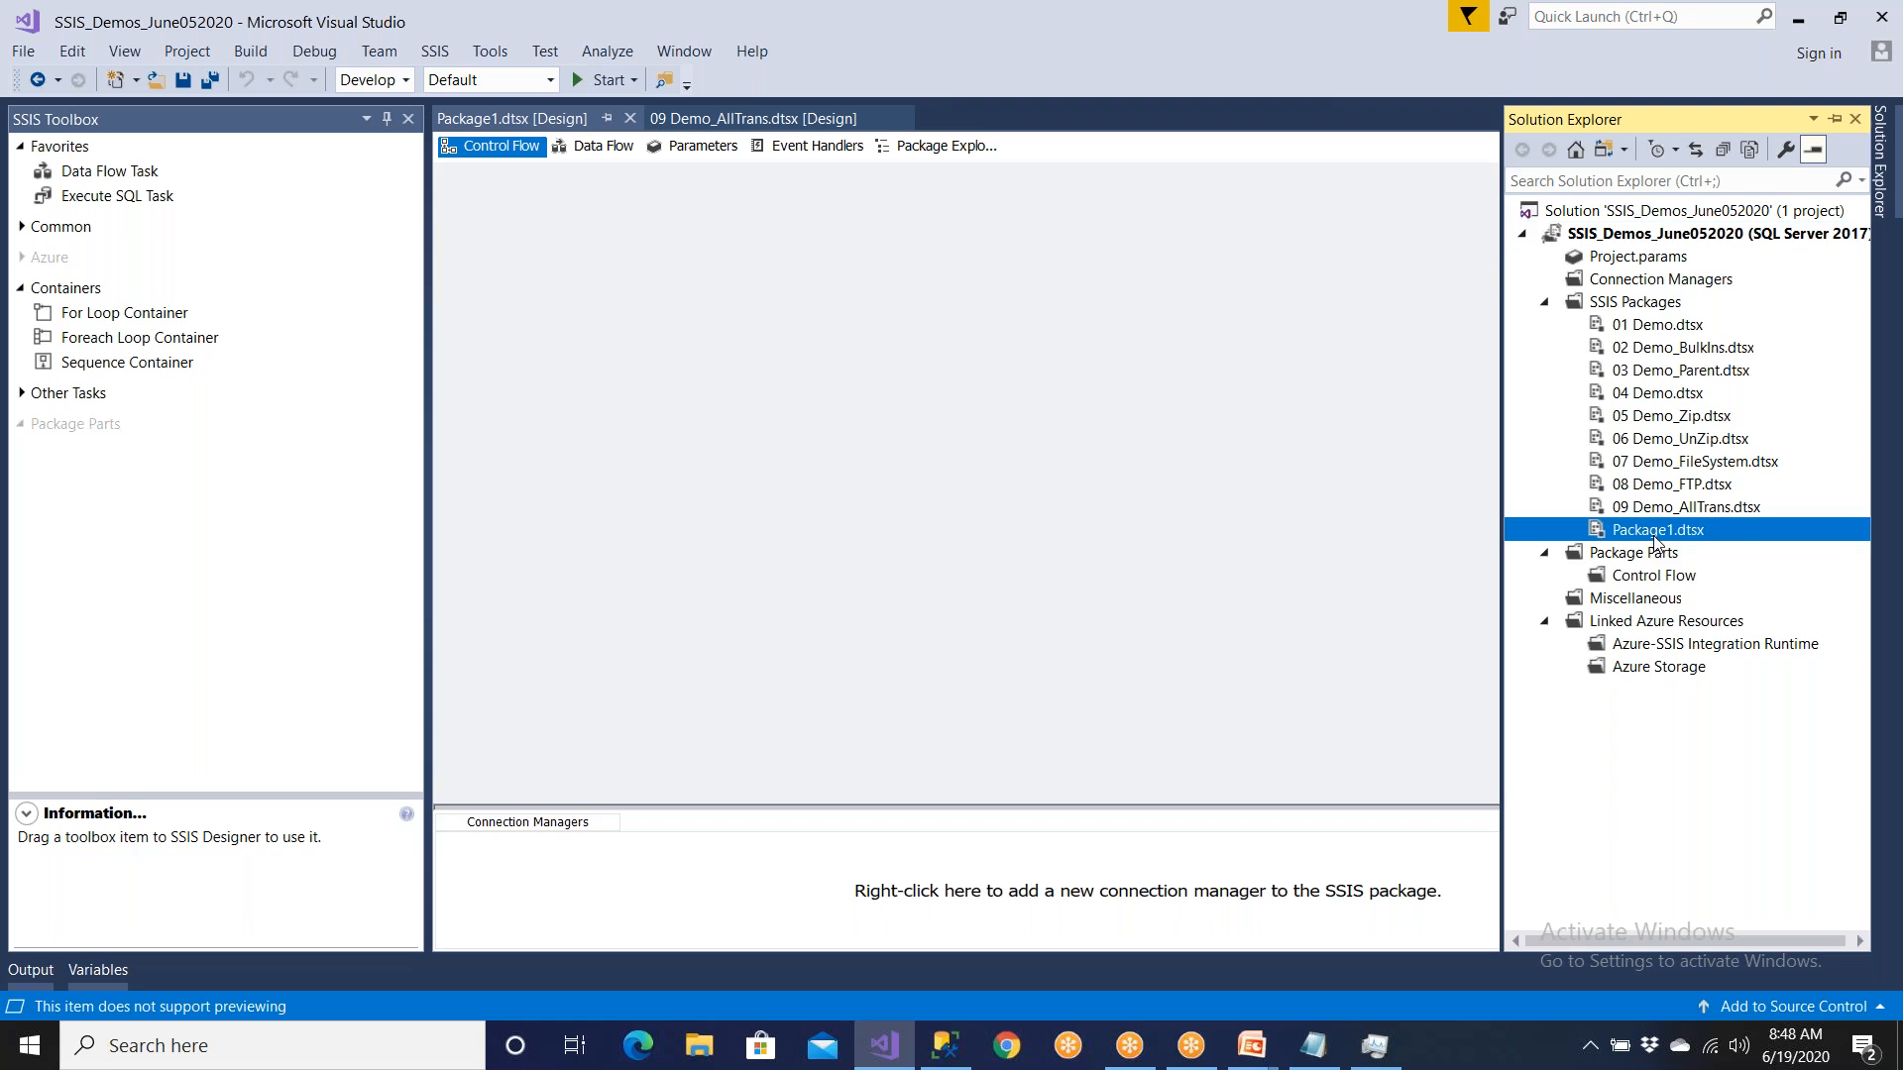
{"action": "right_click", "coordinate": [1655, 538]}
{"action": "left_click", "coordinate": [1369, 967]}
{"action": "type", "text": "10 Demo"}
{"action": "key", "text": "Return"}
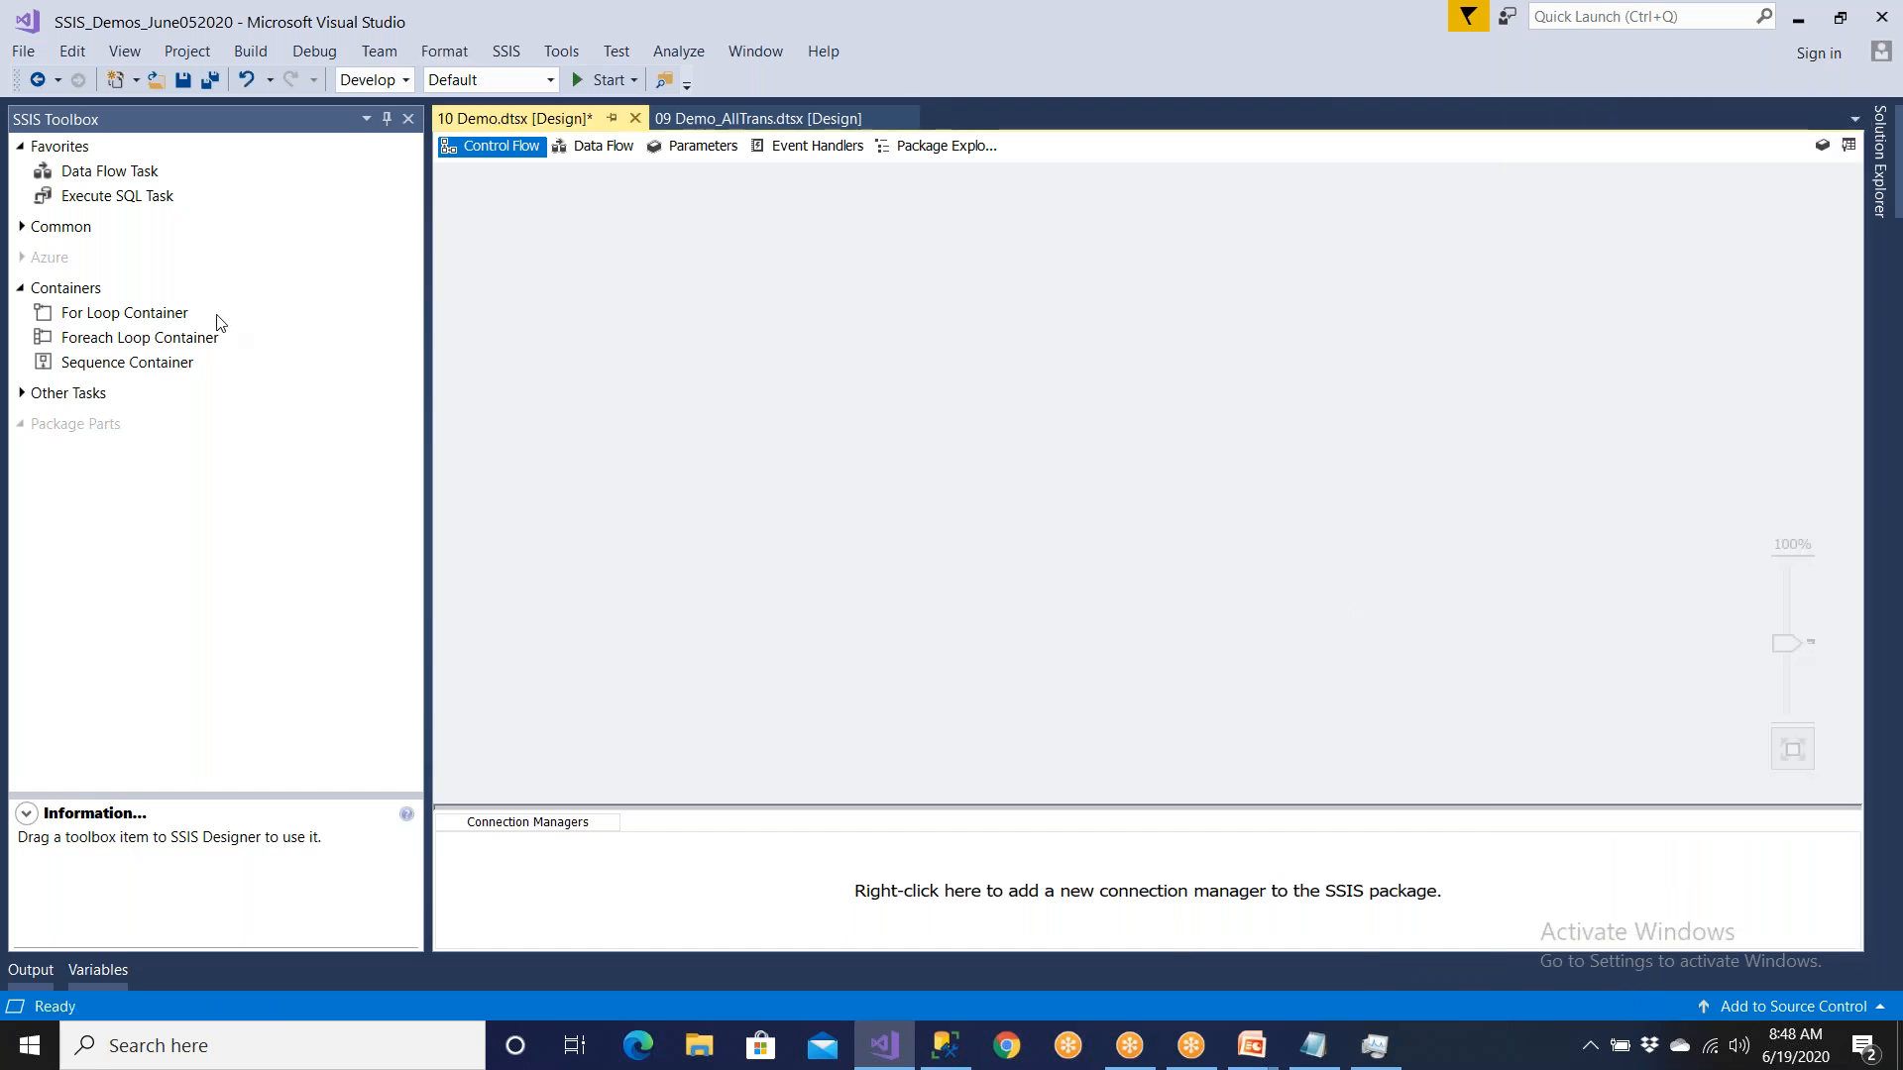
Step: Save the 10 Demo.dtsx package, add a Data Flow Task to its control flow and open the task's data flow
{"action": "left_click", "coordinate": [210, 79]}
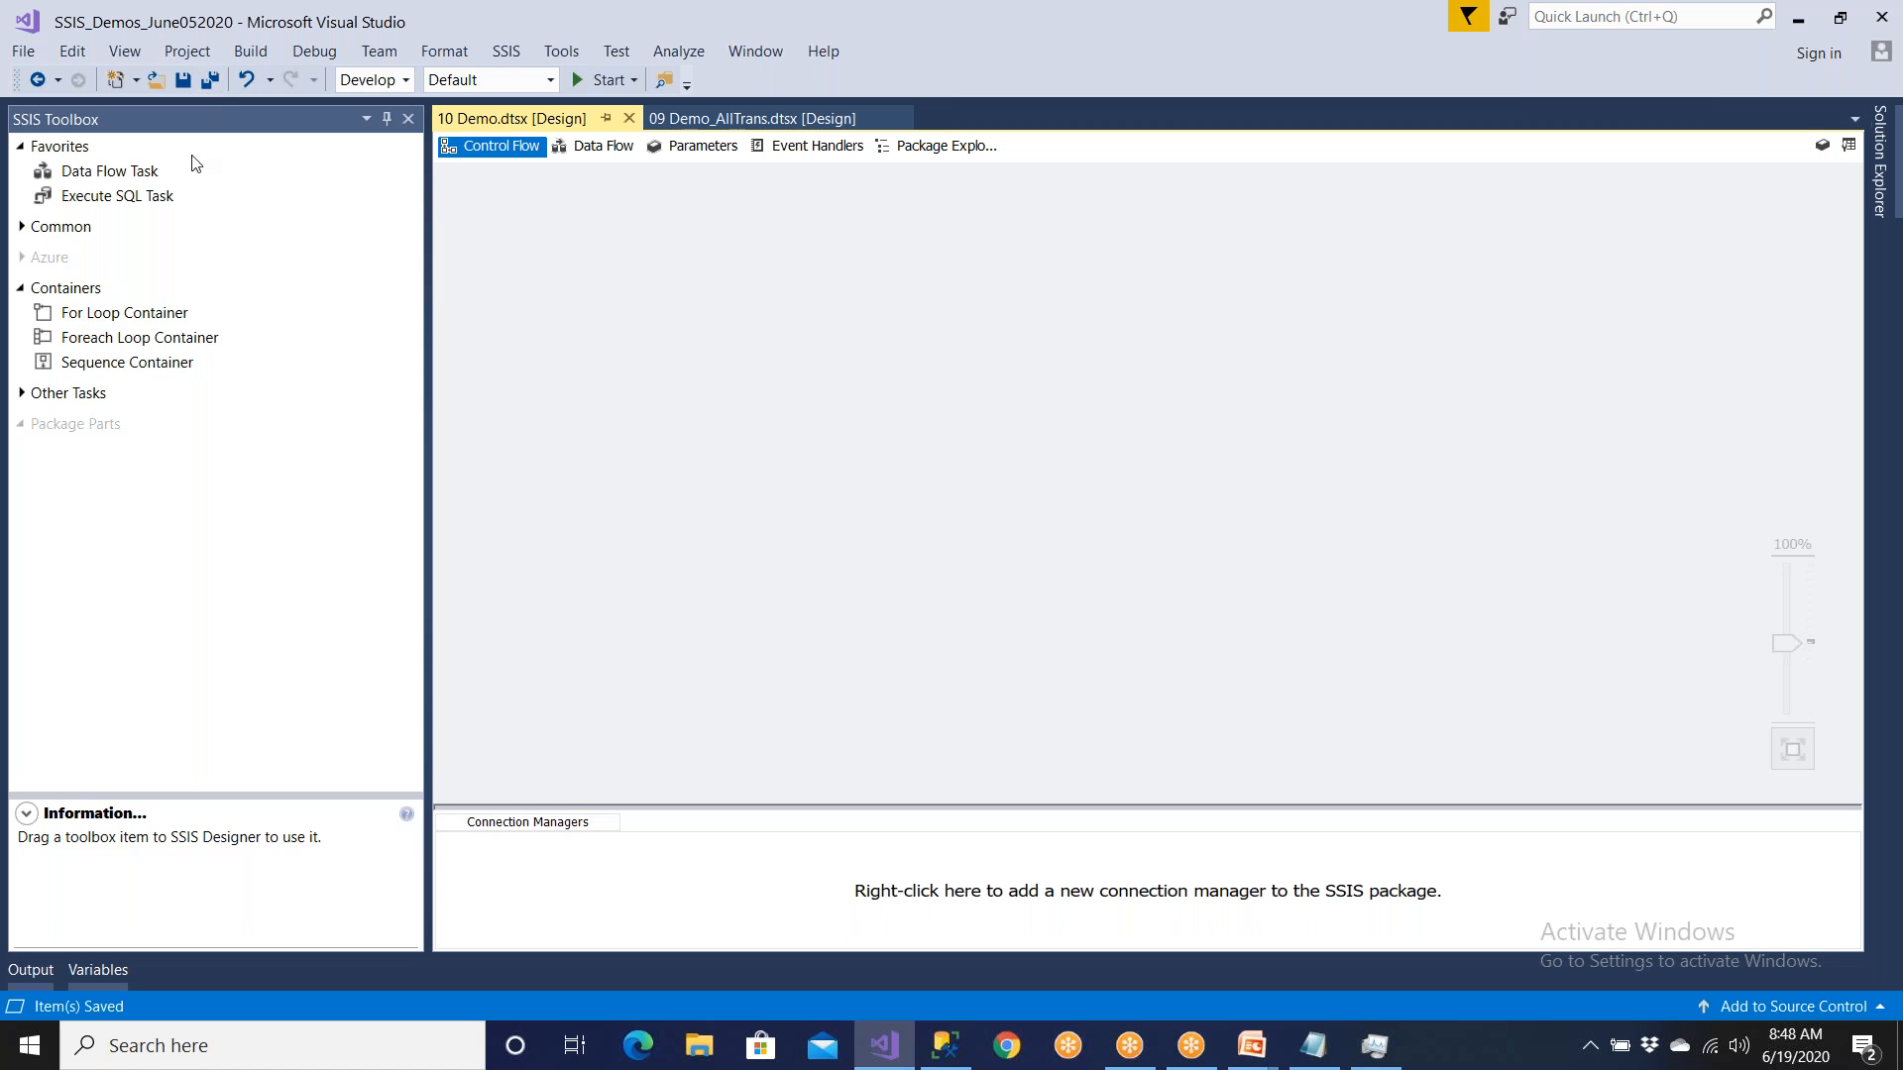
{"action": "left_click_drag", "start_coordinate": [135, 181], "coordinate": [486, 266]}
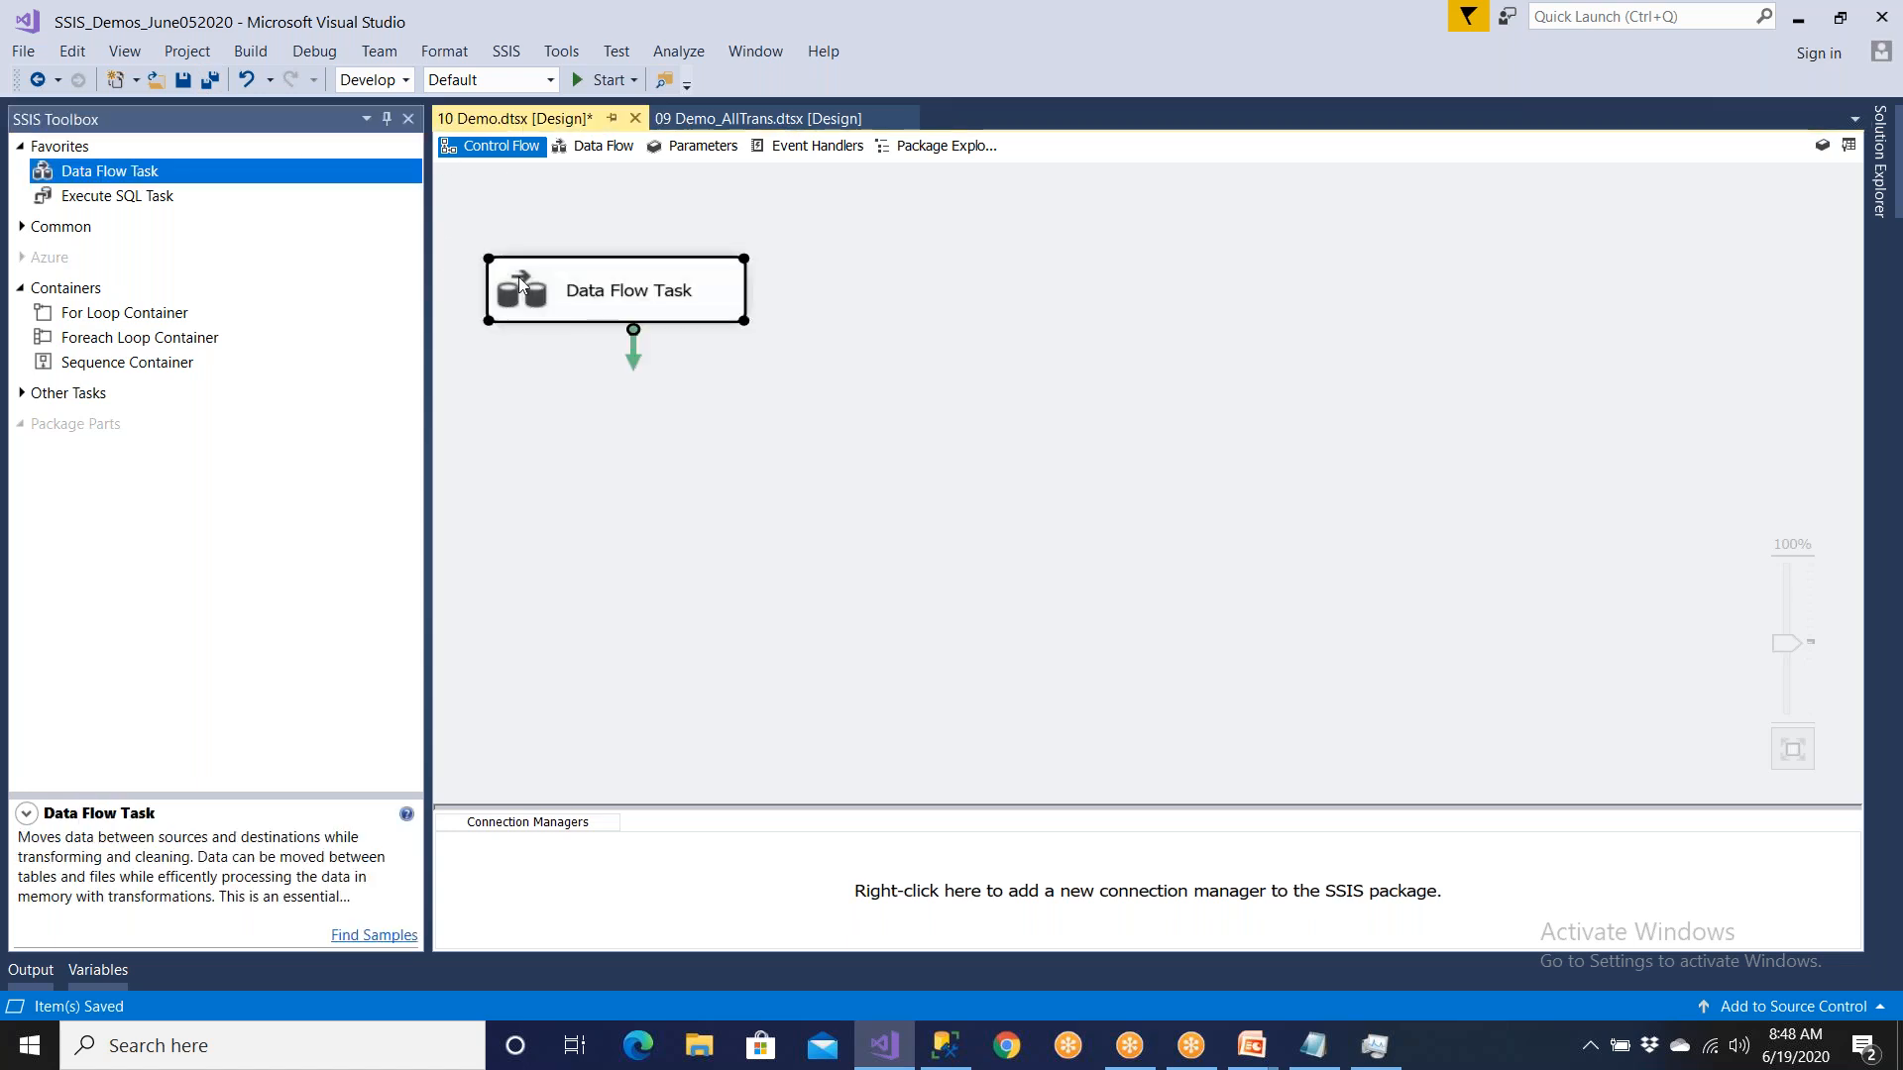
{"action": "double_click", "coordinate": [621, 320]}
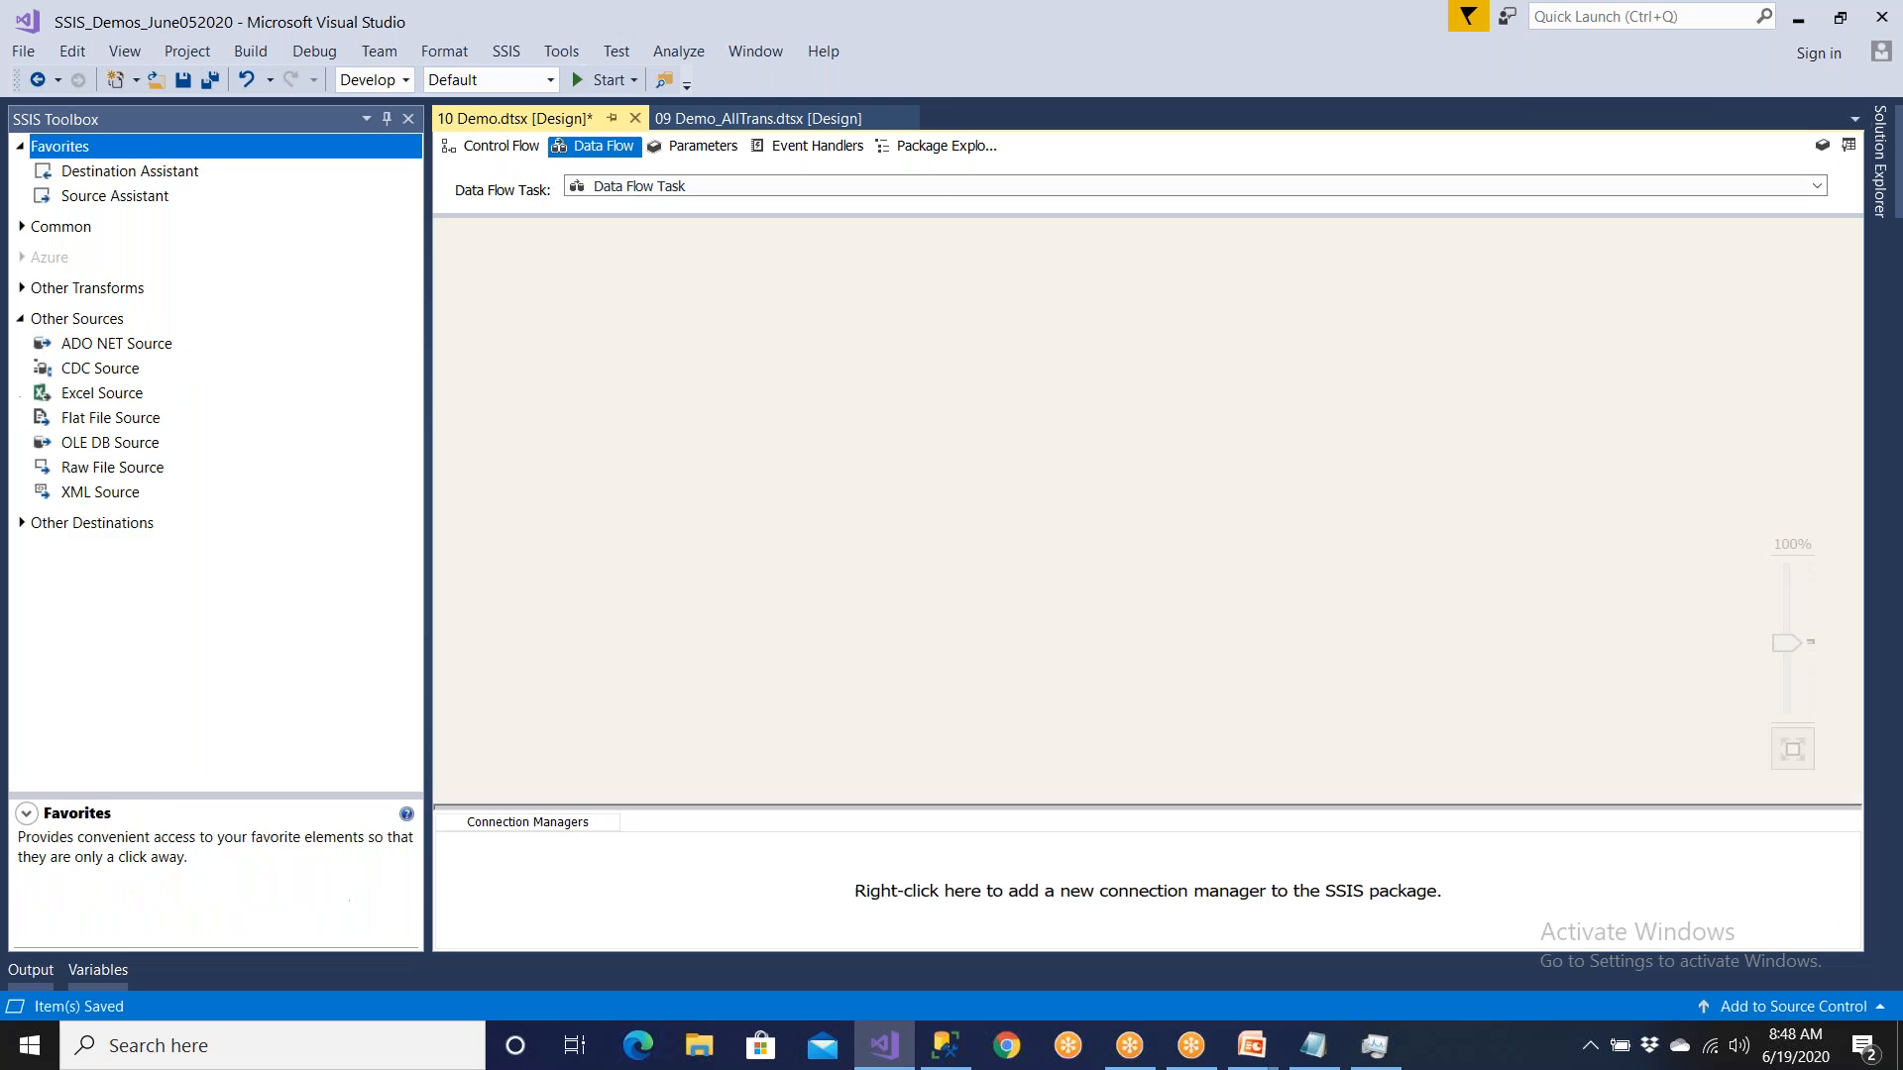
Step: Add a Raw File Source to the empty data flow
{"action": "left_click", "coordinate": [15, 288]}
{"action": "left_click", "coordinate": [19, 288]}
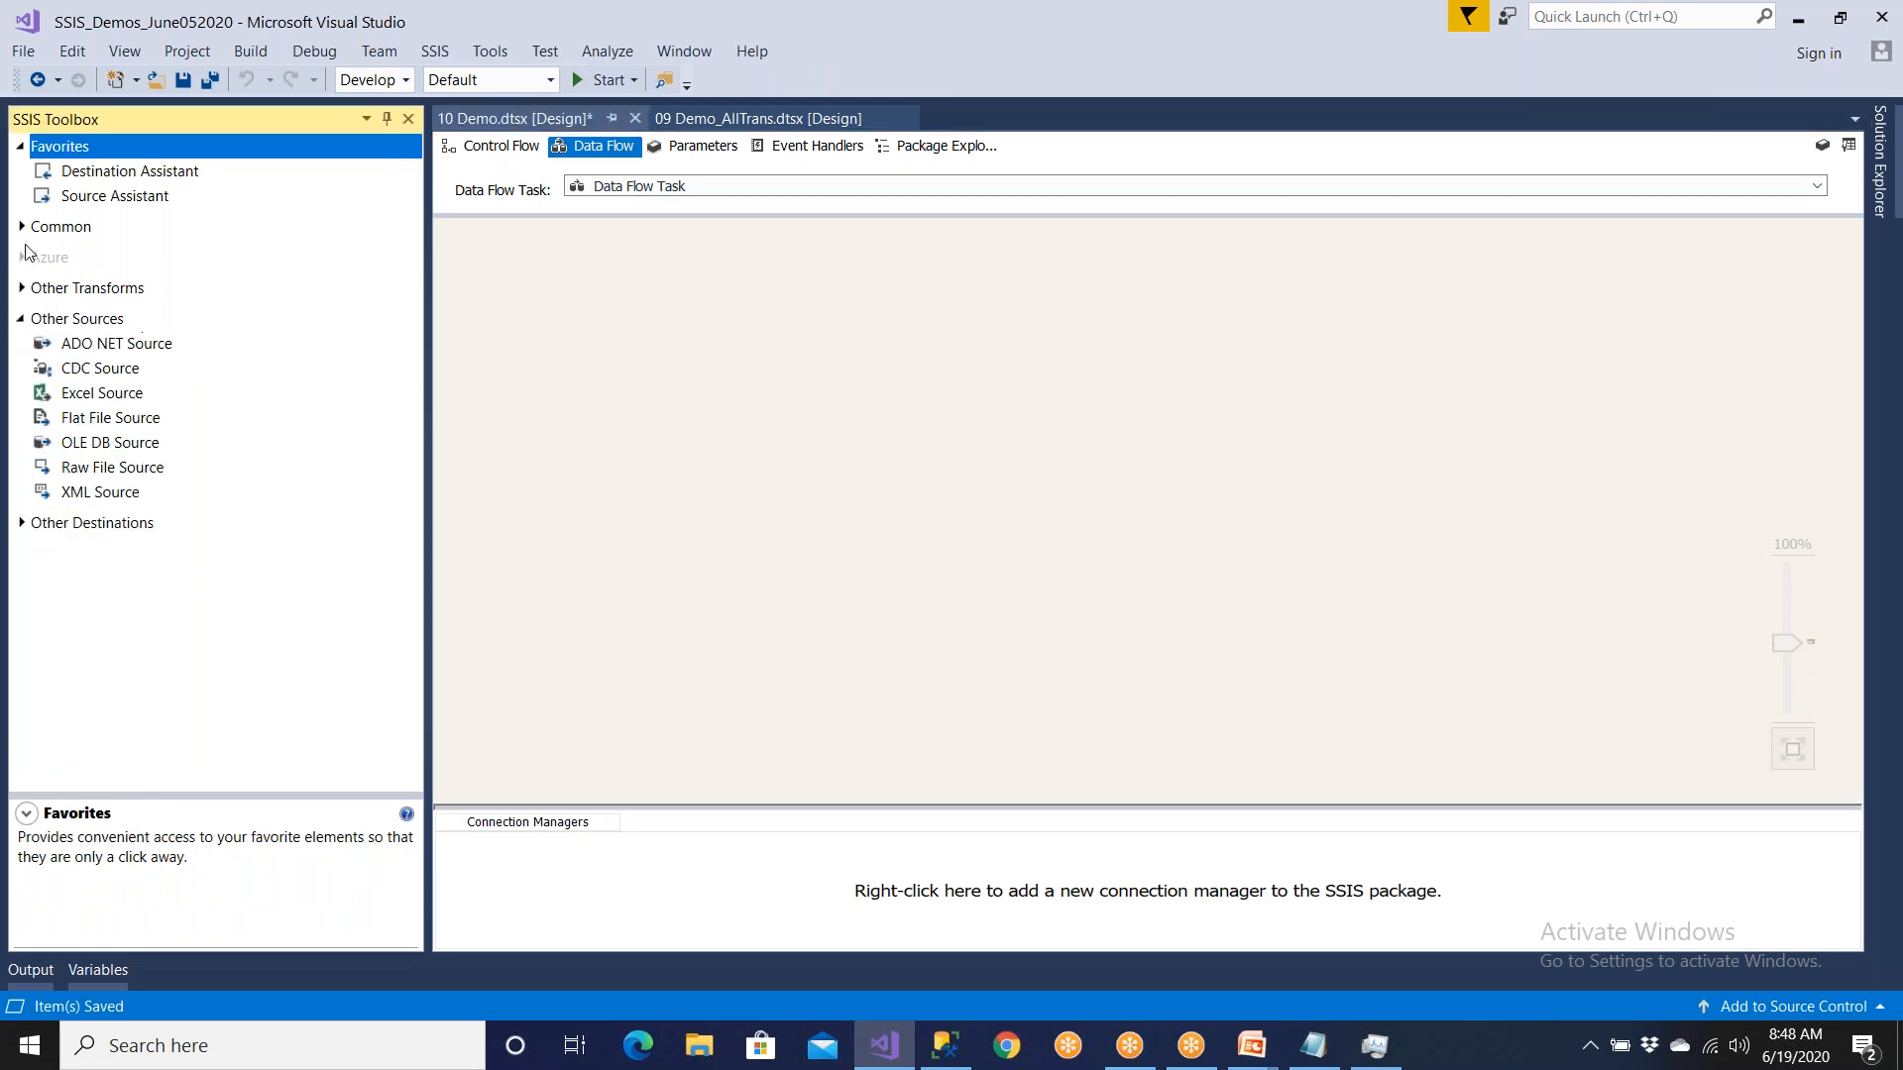
{"action": "left_click", "coordinate": [21, 227]}
{"action": "left_click", "coordinate": [19, 228]}
{"action": "left_click", "coordinate": [119, 468]}
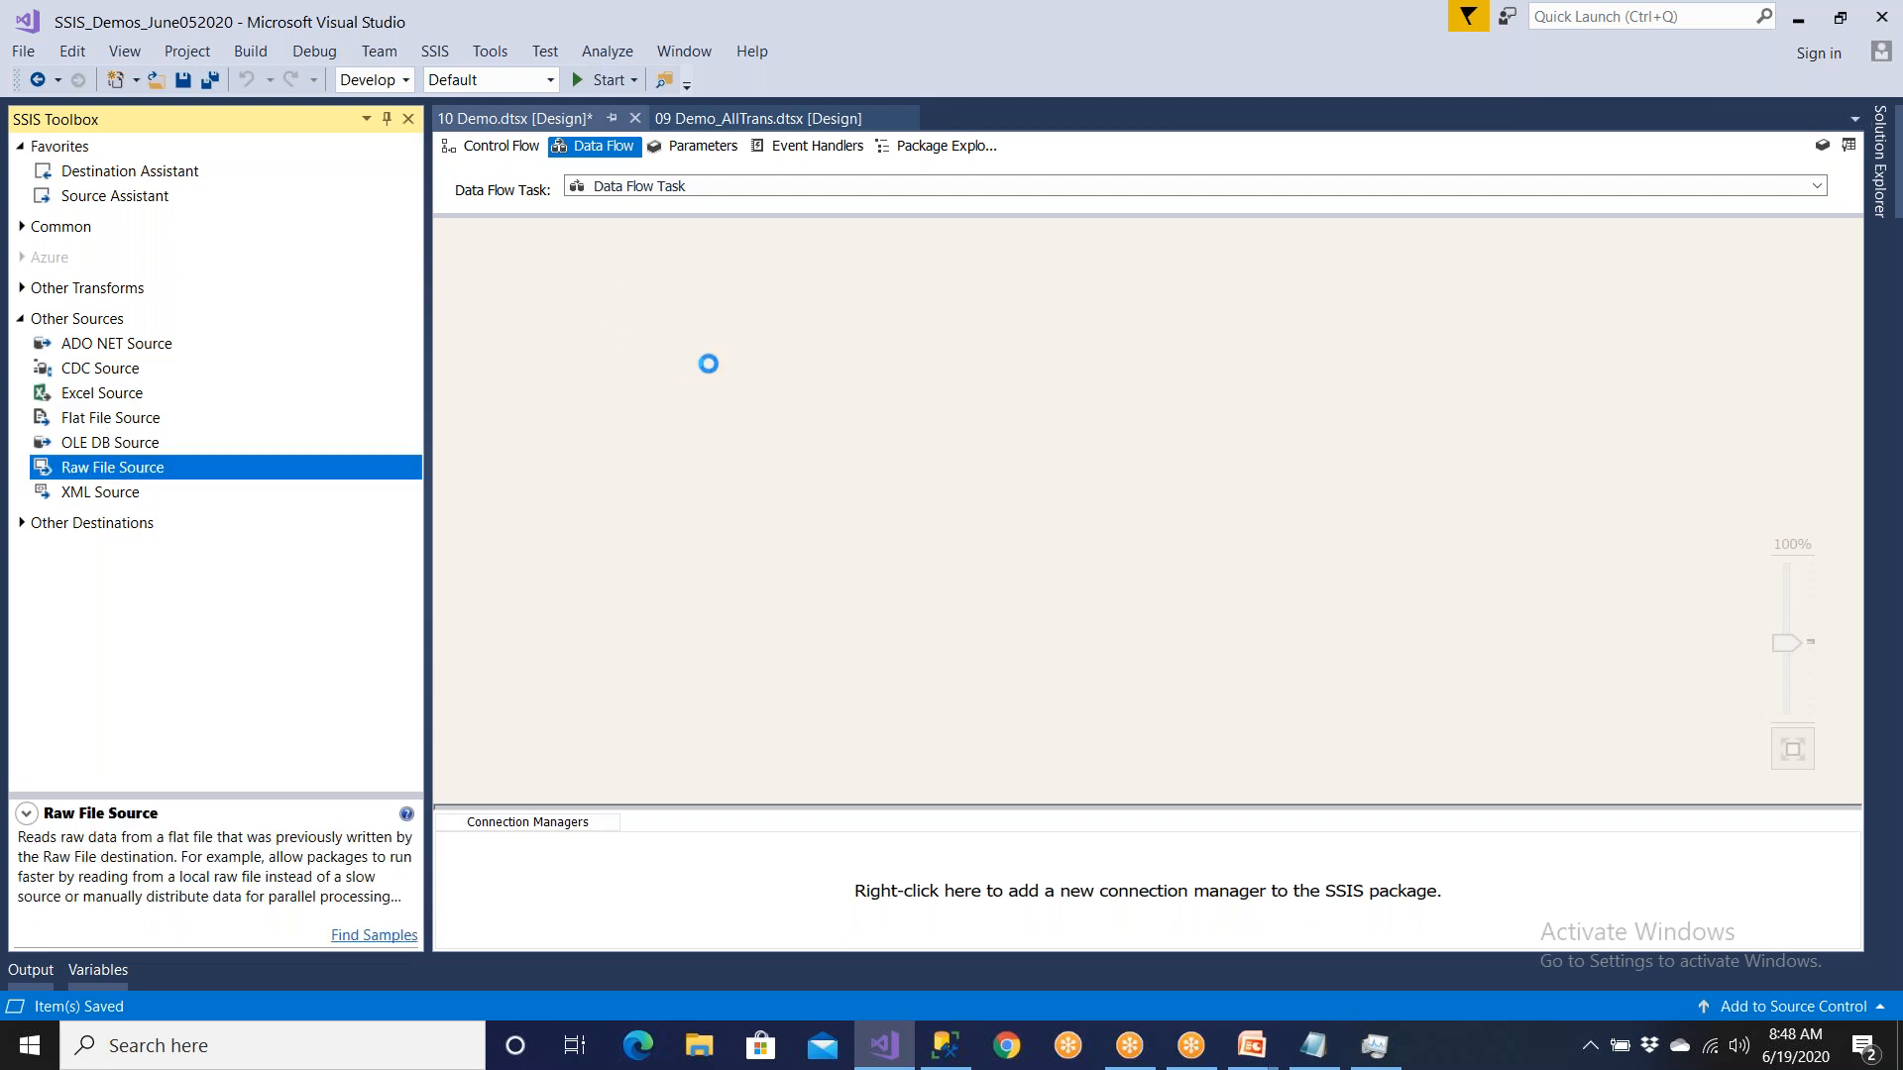
Step: Configure the Raw File Source to read EmpMatched.raw from the Archive folder and load its columns
{"action": "double_click", "coordinate": [770, 337]}
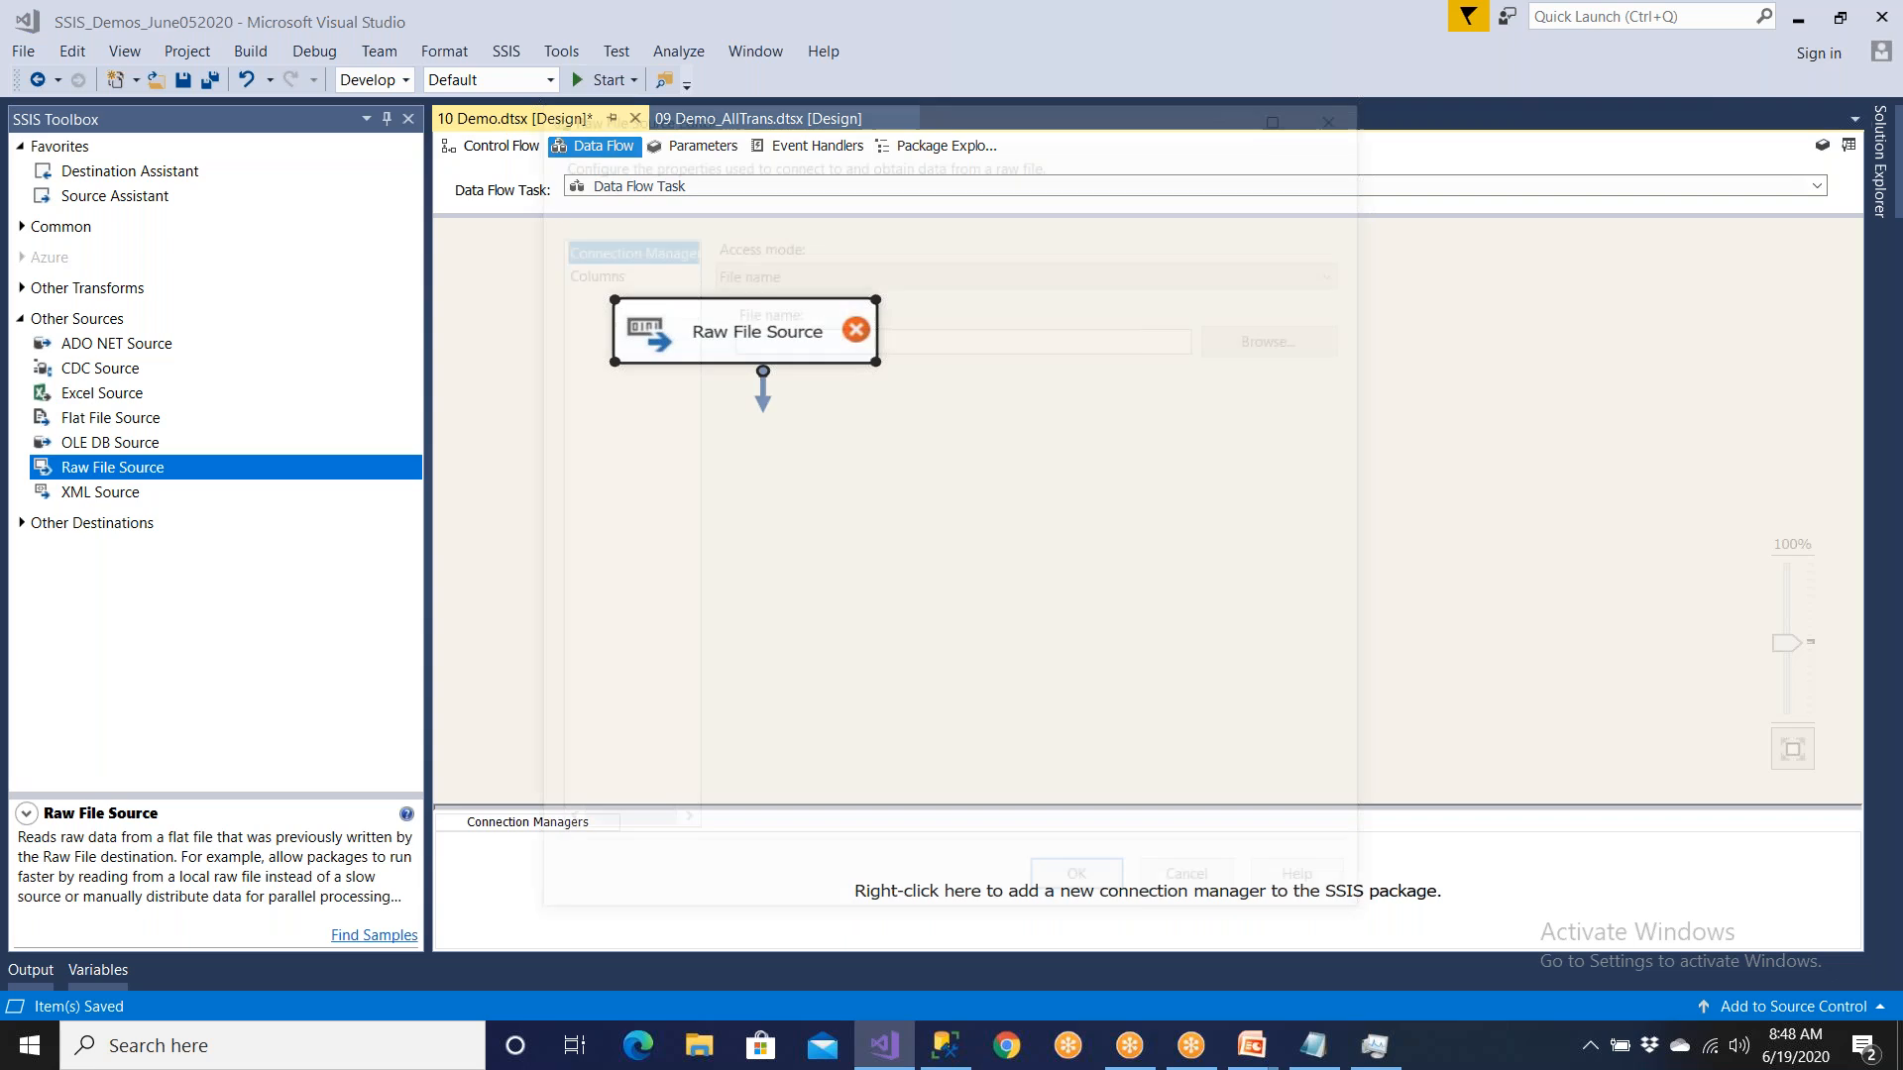
{"action": "left_click", "coordinate": [1284, 335]}
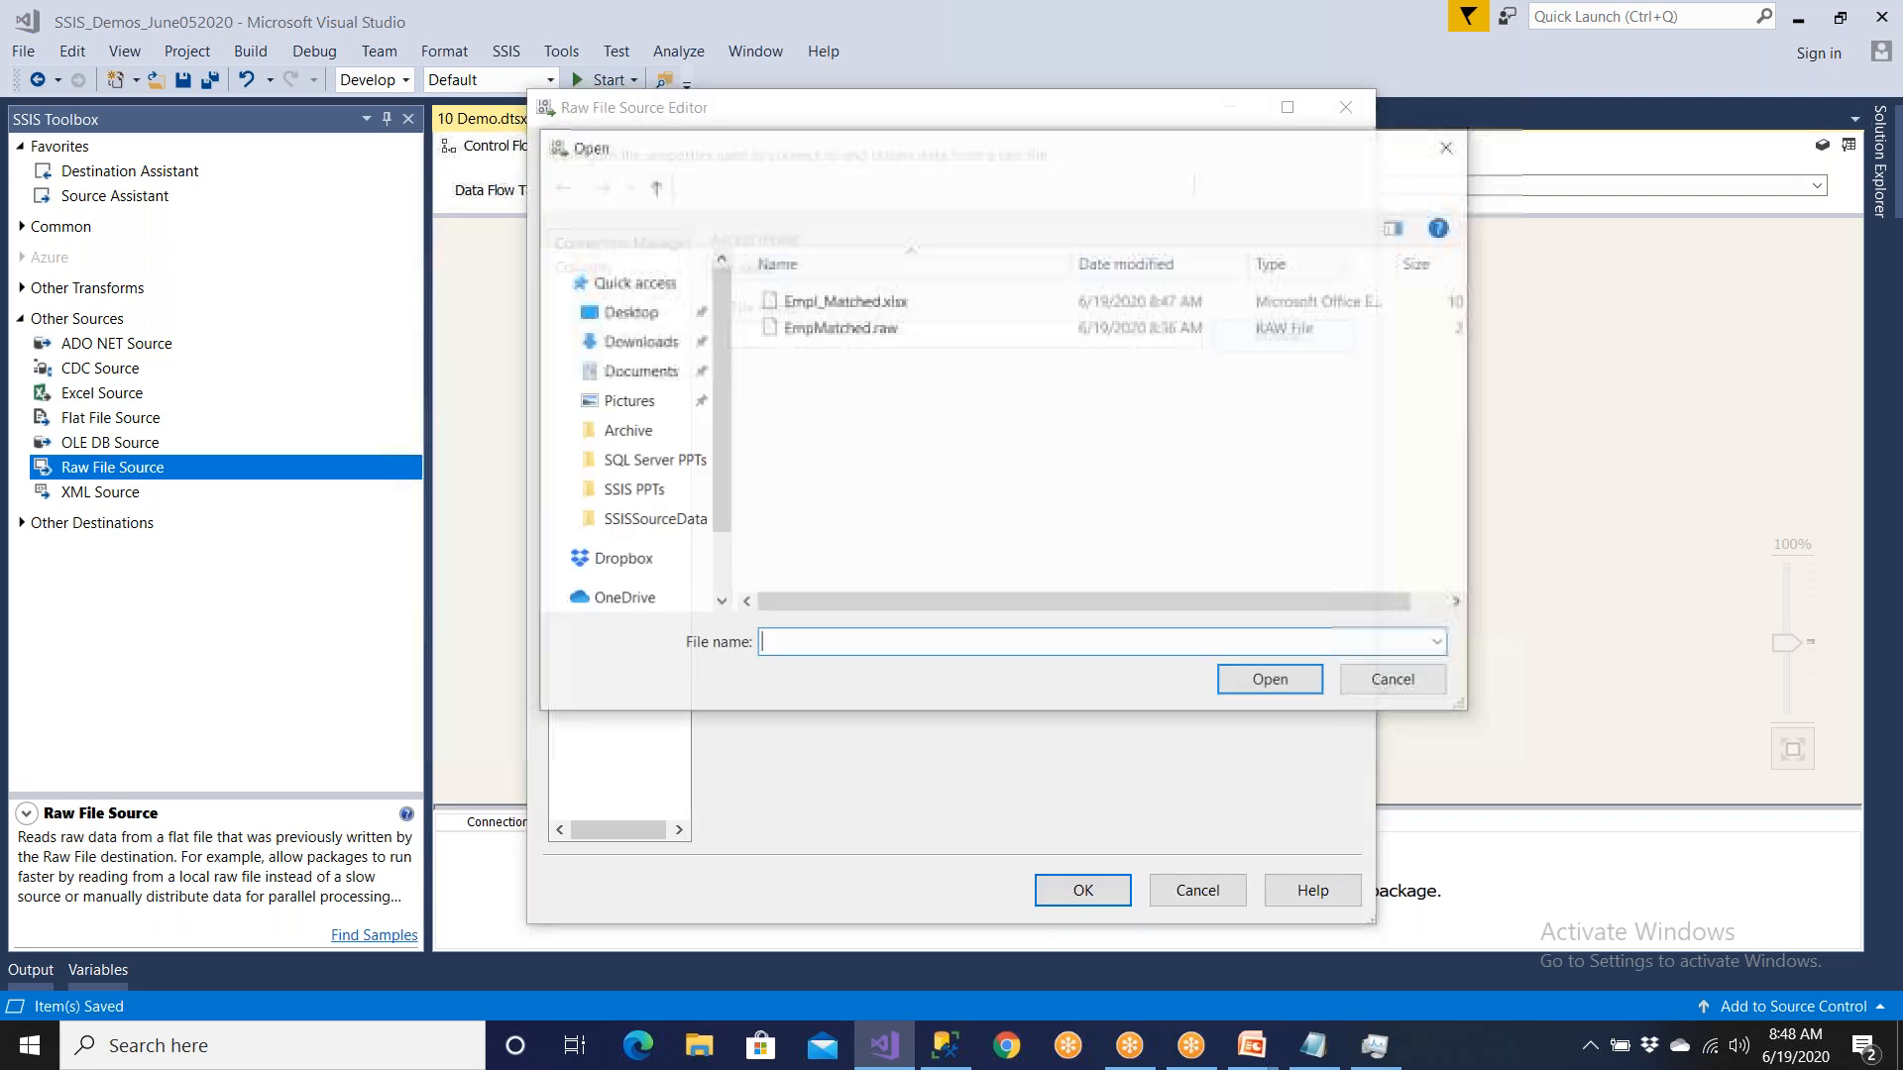
{"action": "left_click", "coordinate": [872, 328]}
{"action": "left_click", "coordinate": [1254, 684]}
{"action": "left_click", "coordinate": [595, 269]}
{"action": "left_click", "coordinate": [1071, 885]}
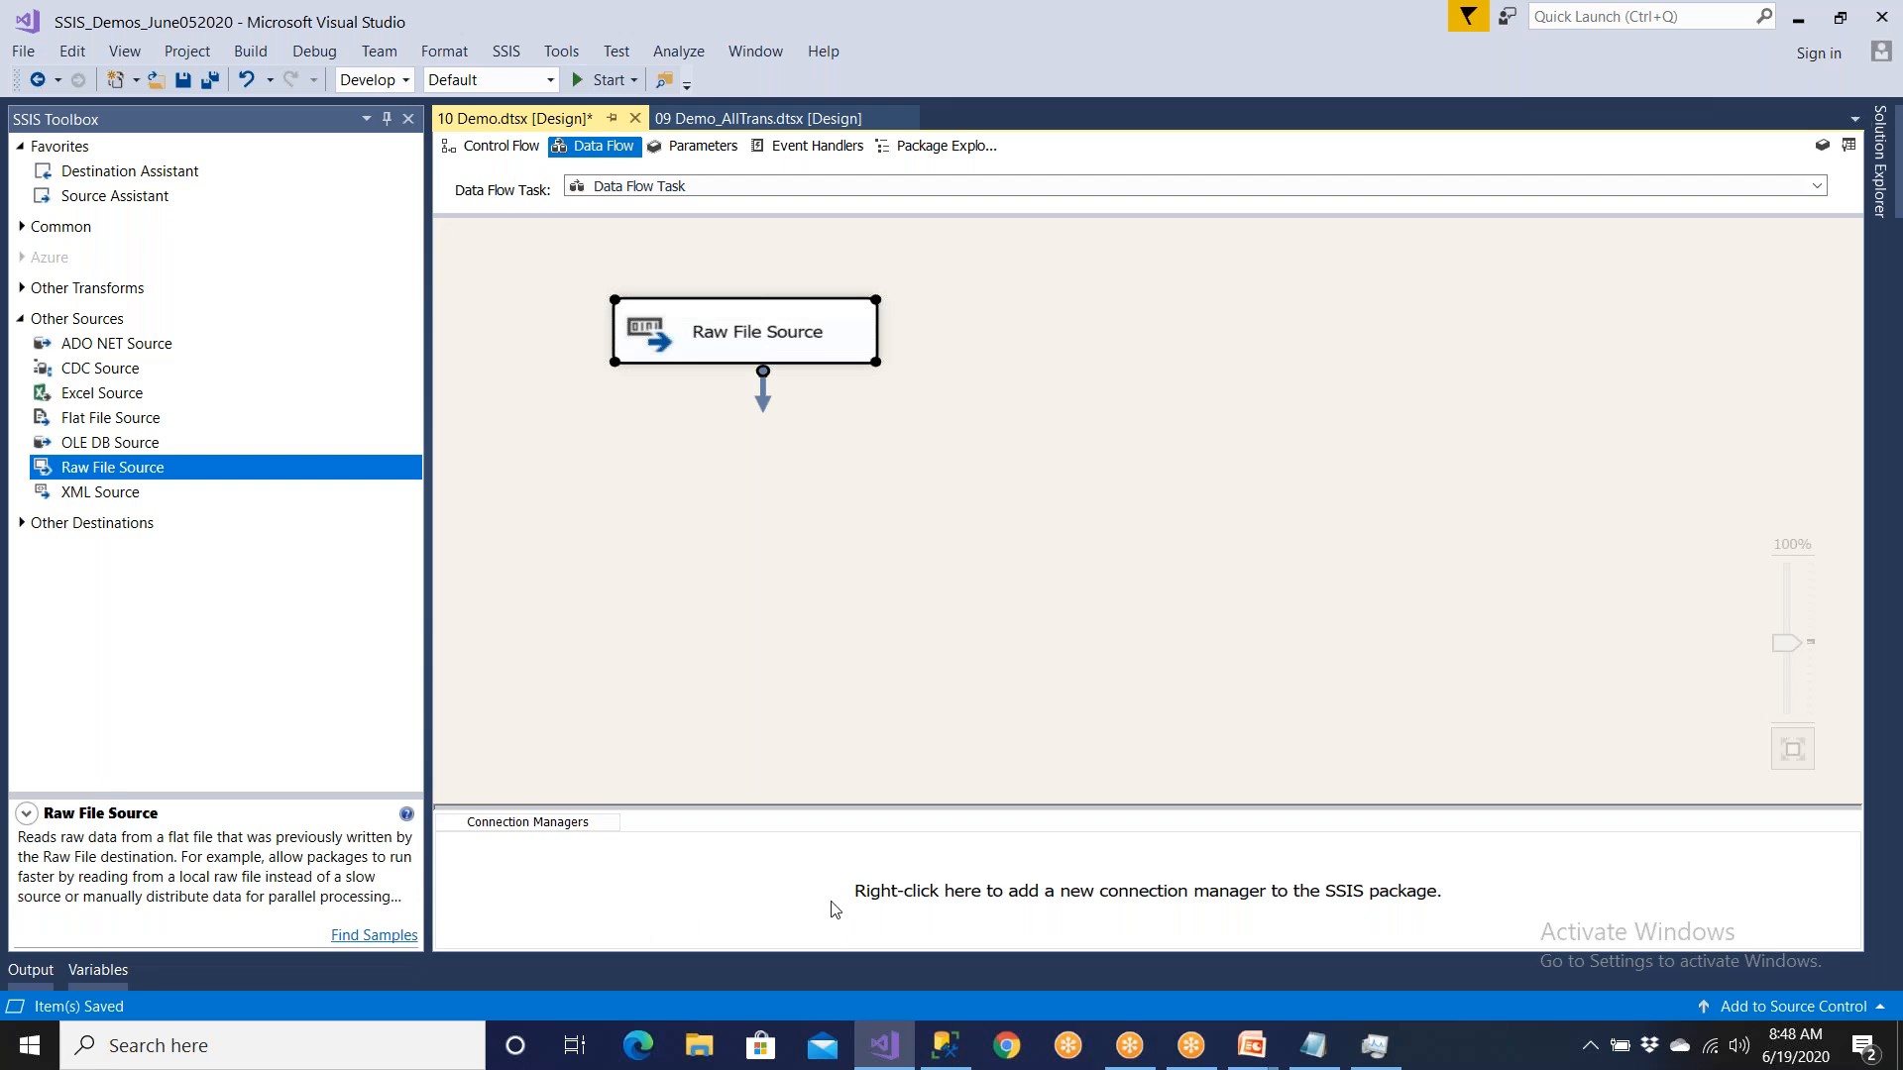
Step: Review the Raw File Source's file name setting, accept it and save the package
{"action": "double_click", "coordinate": [838, 359]}
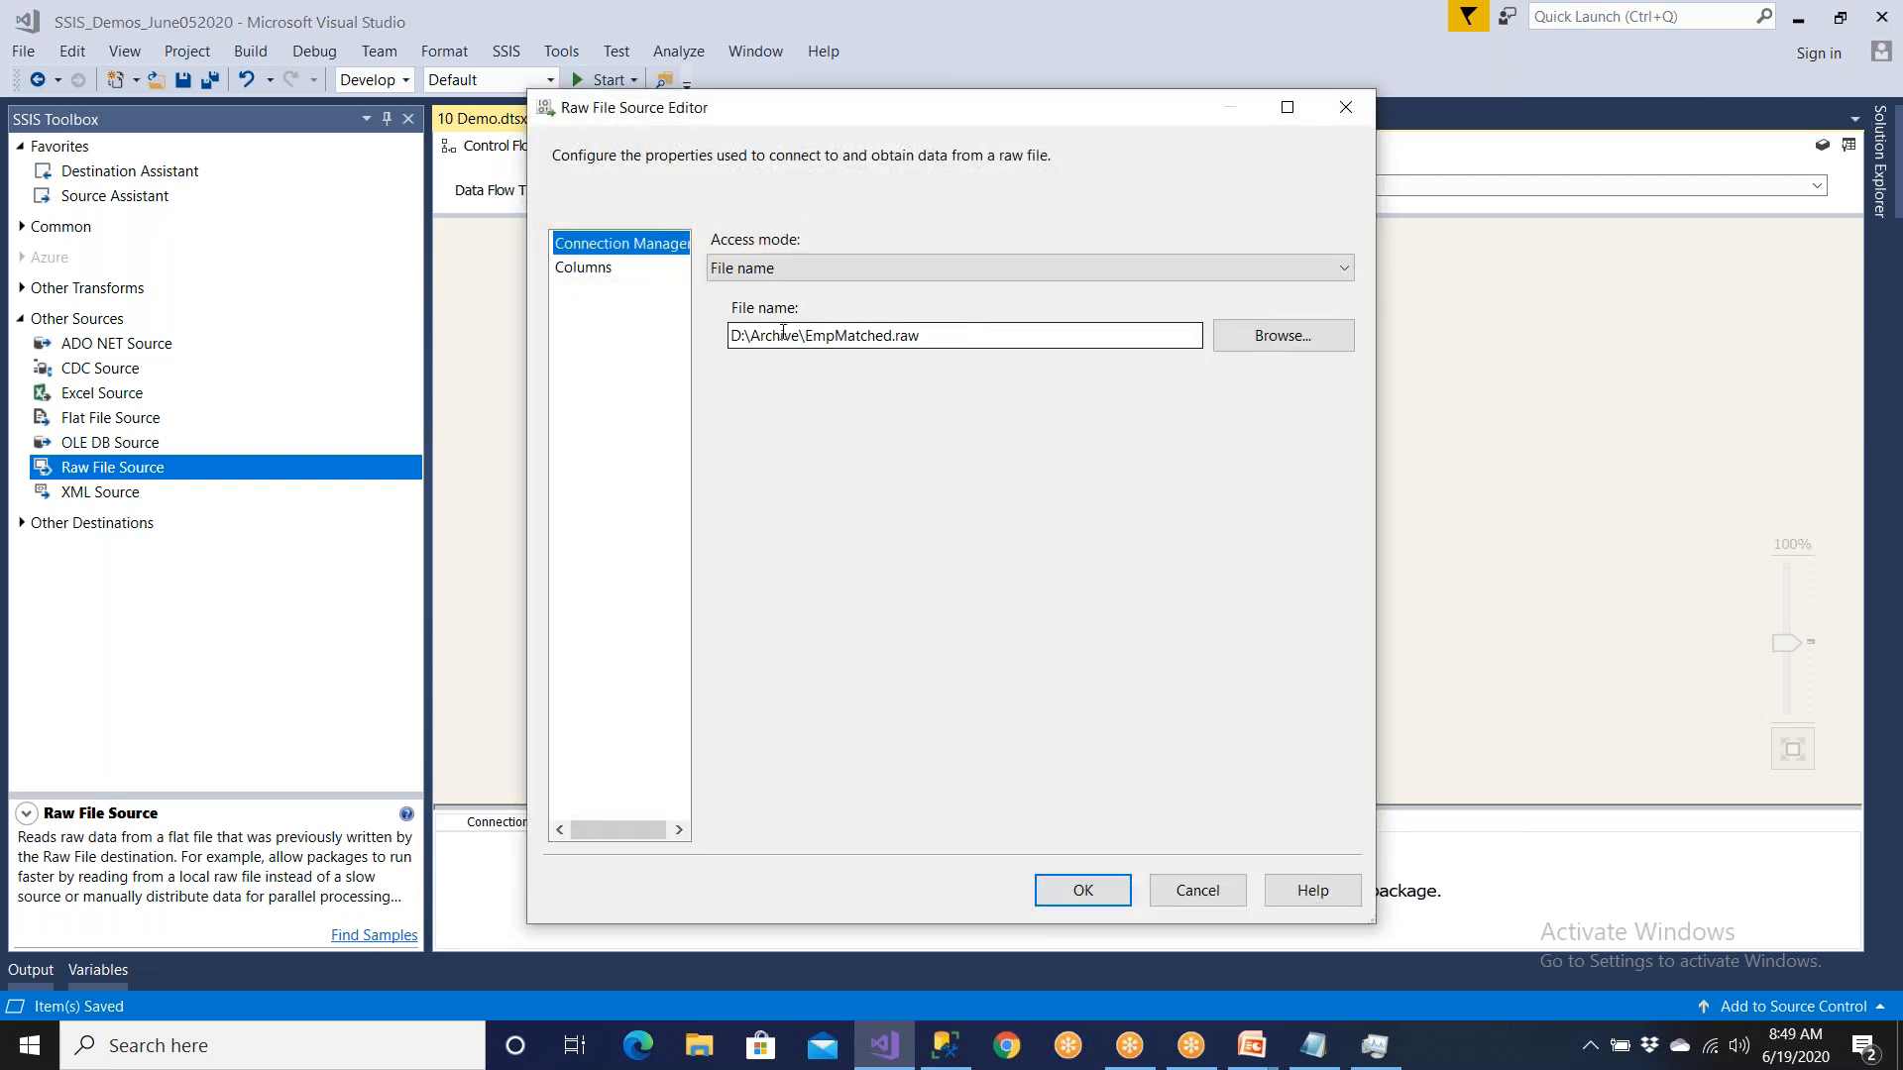
{"action": "left_click", "coordinate": [1090, 897]}
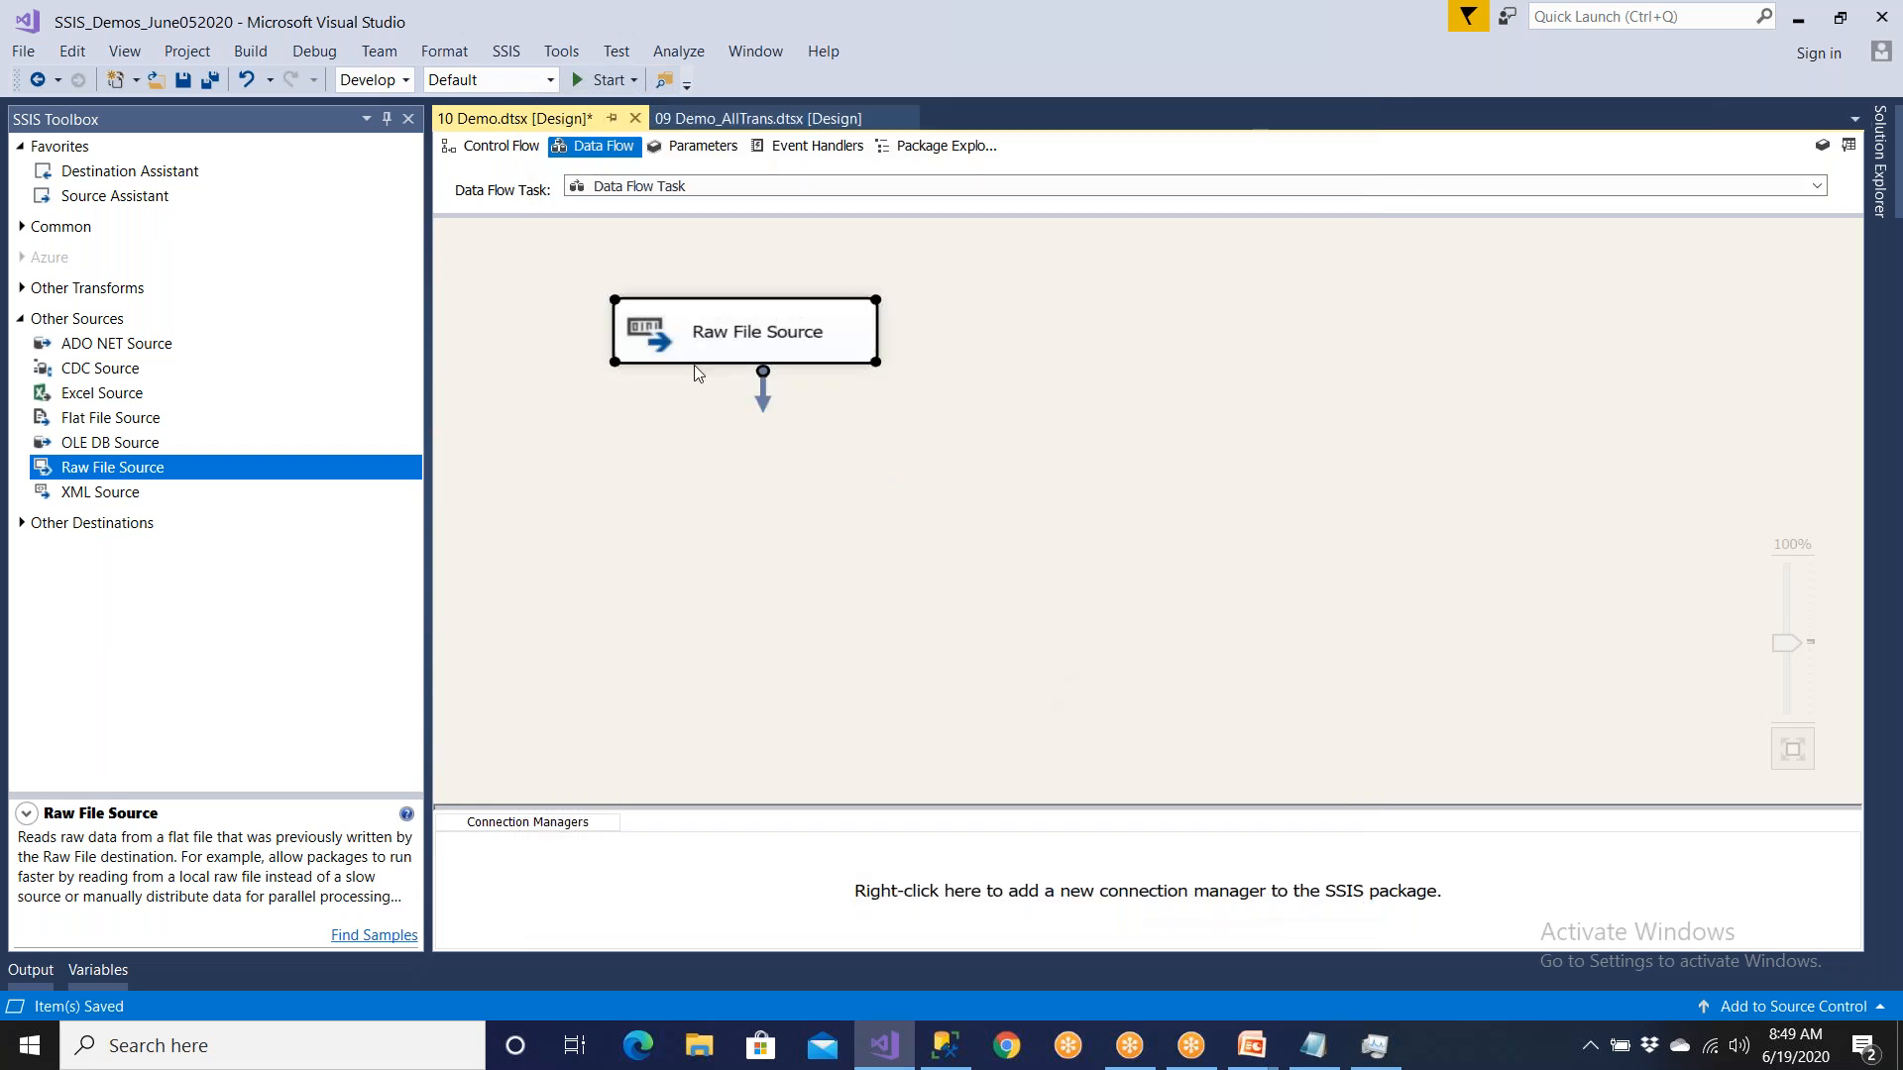
{"action": "left_click", "coordinate": [183, 79]}
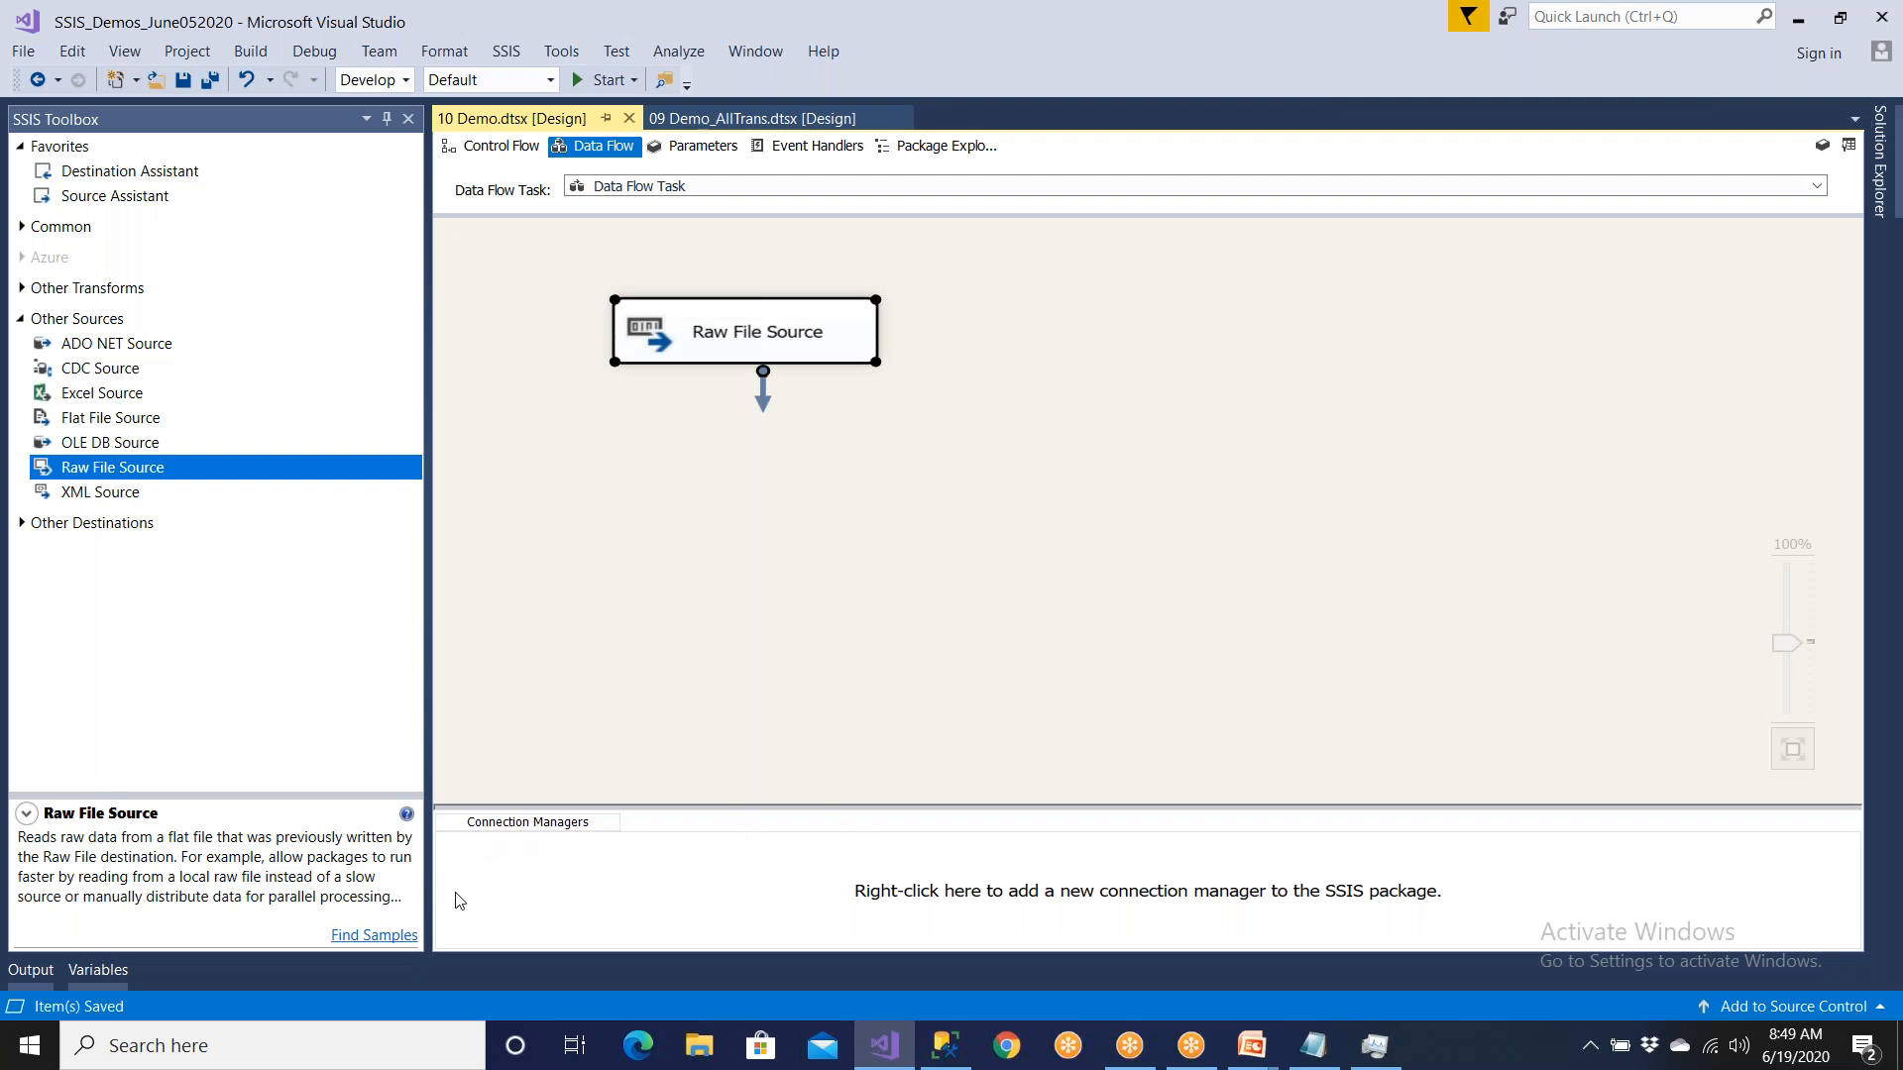
Step: Examine the connection managers of 09 Demo_AllTrans.dtsx and the Raw File Destination in its data flow
{"action": "left_click", "coordinate": [1877, 198]}
{"action": "double_click", "coordinate": [1697, 507]}
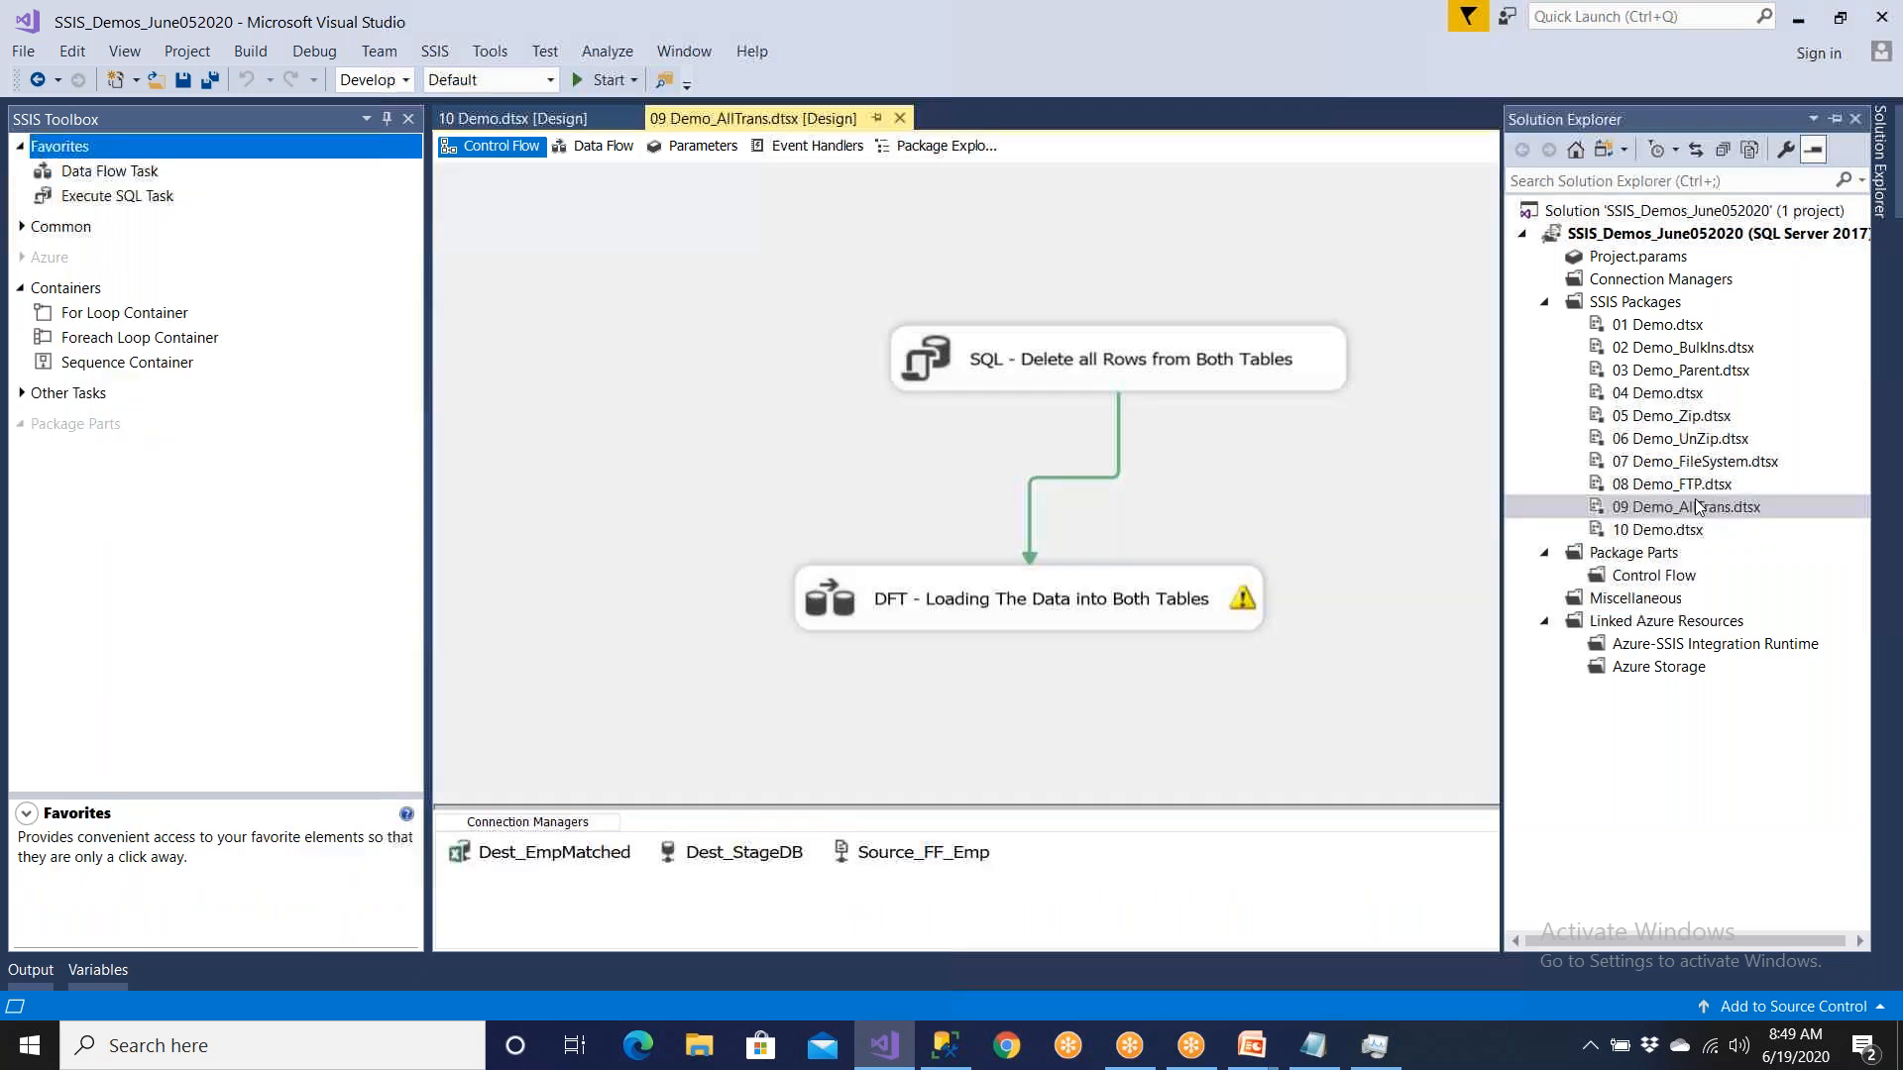
{"action": "left_click", "coordinate": [538, 866]}
{"action": "left_click", "coordinate": [699, 850]}
{"action": "left_click", "coordinate": [905, 863]}
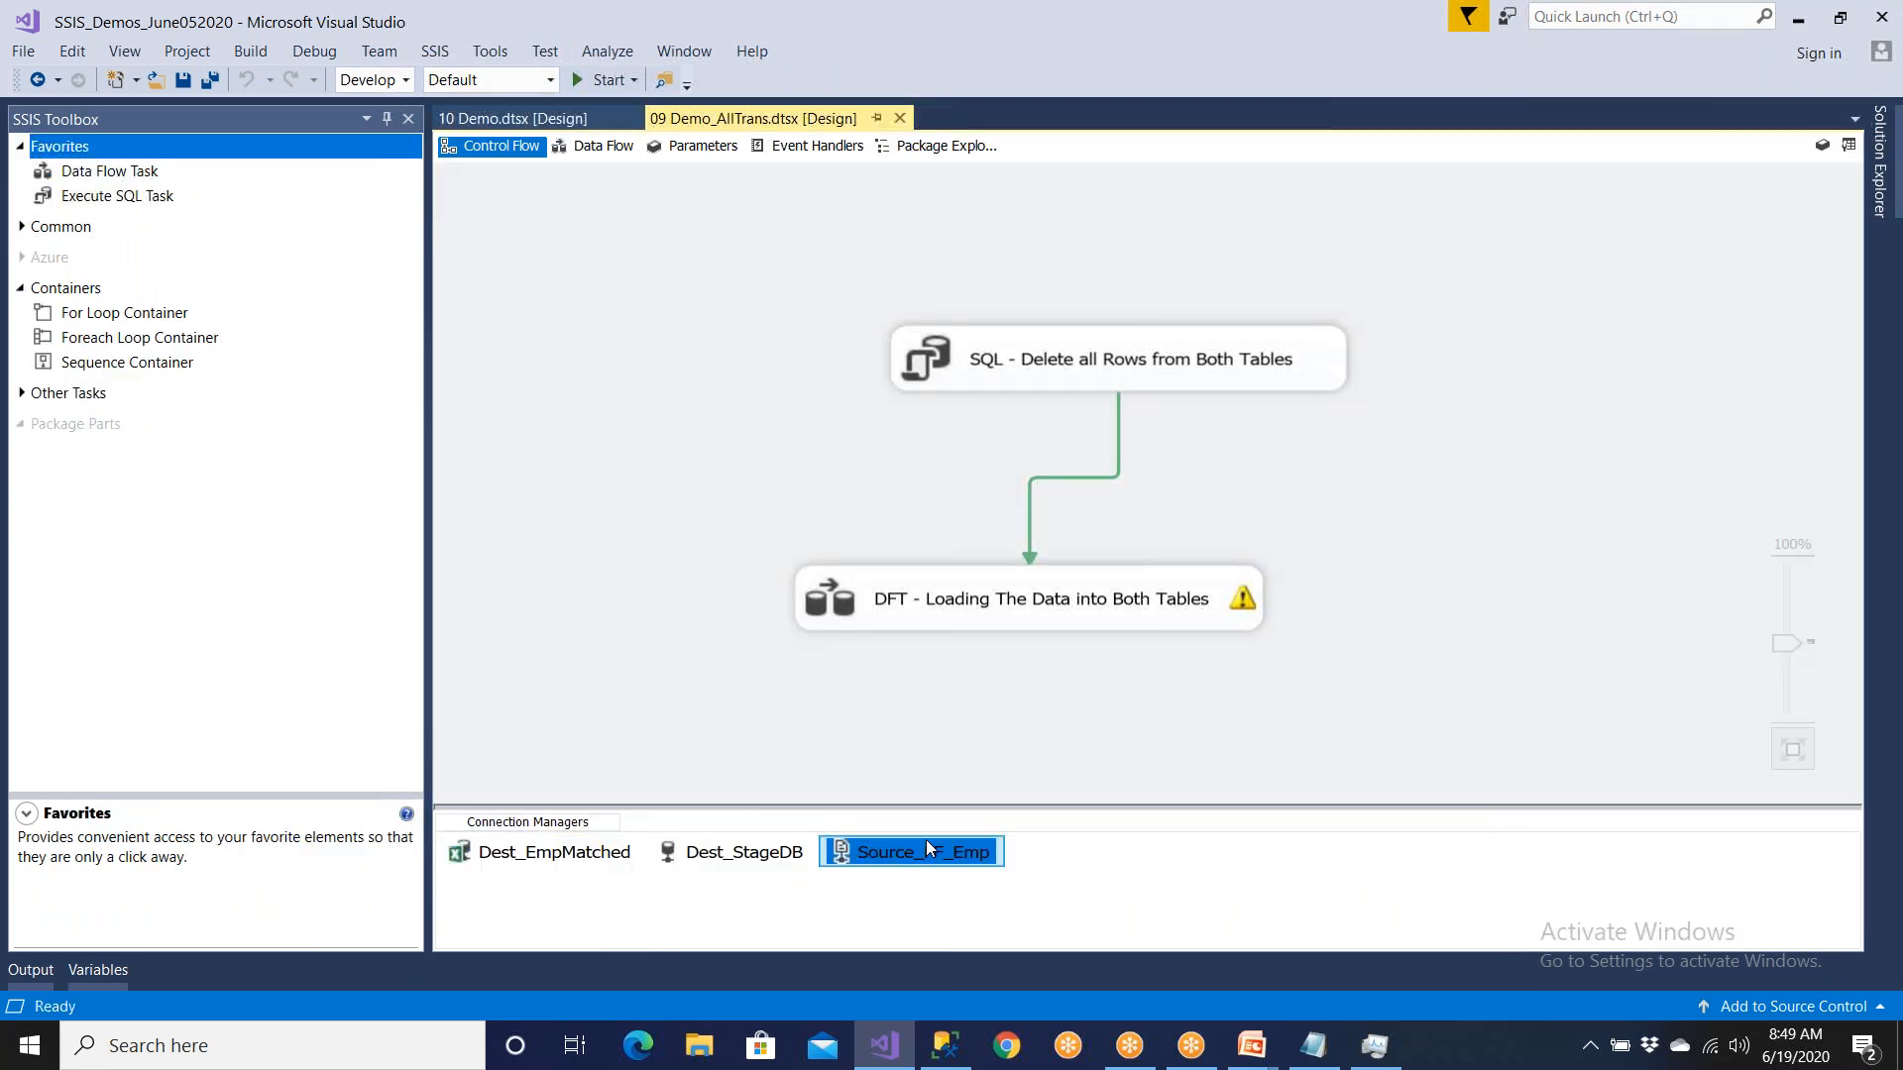
{"action": "double_click", "coordinate": [1097, 624]}
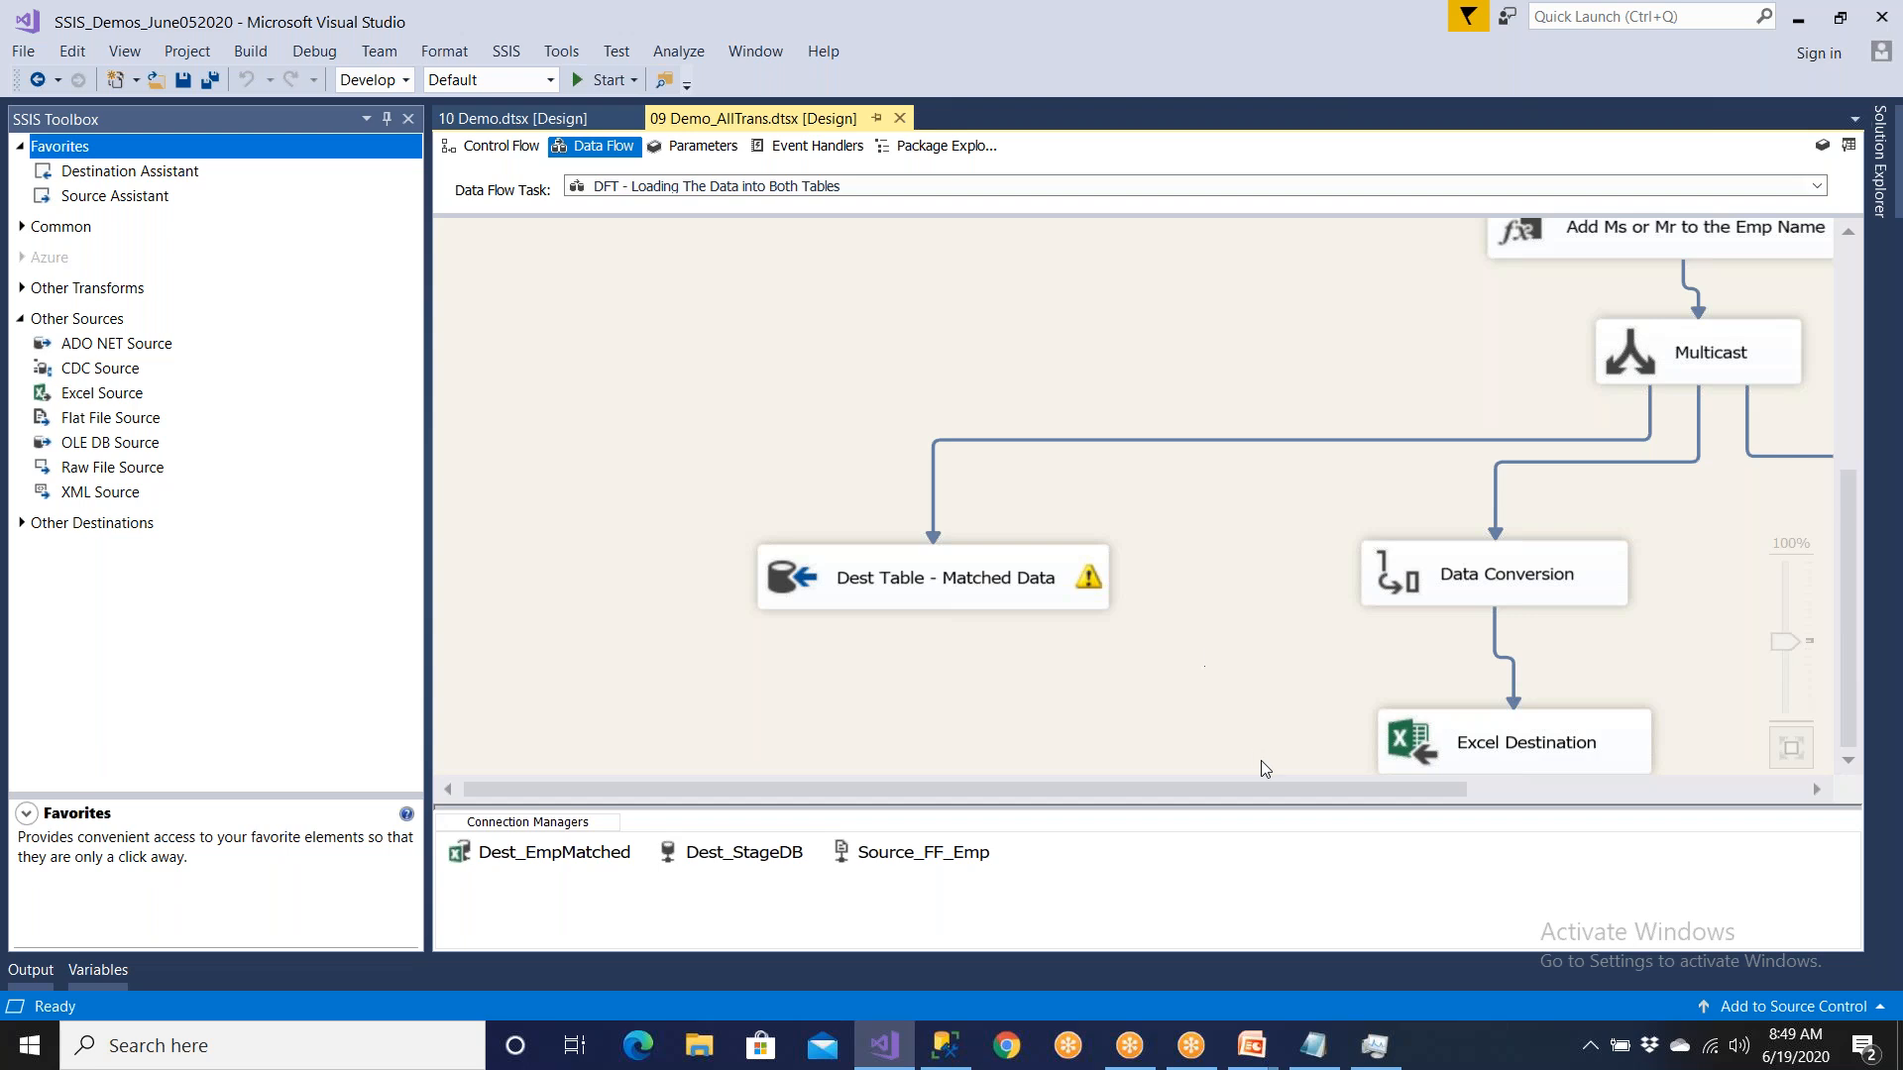
{"action": "left_click_drag", "start_coordinate": [1294, 790], "coordinate": [1630, 789]}
{"action": "left_click", "coordinate": [1746, 622]}
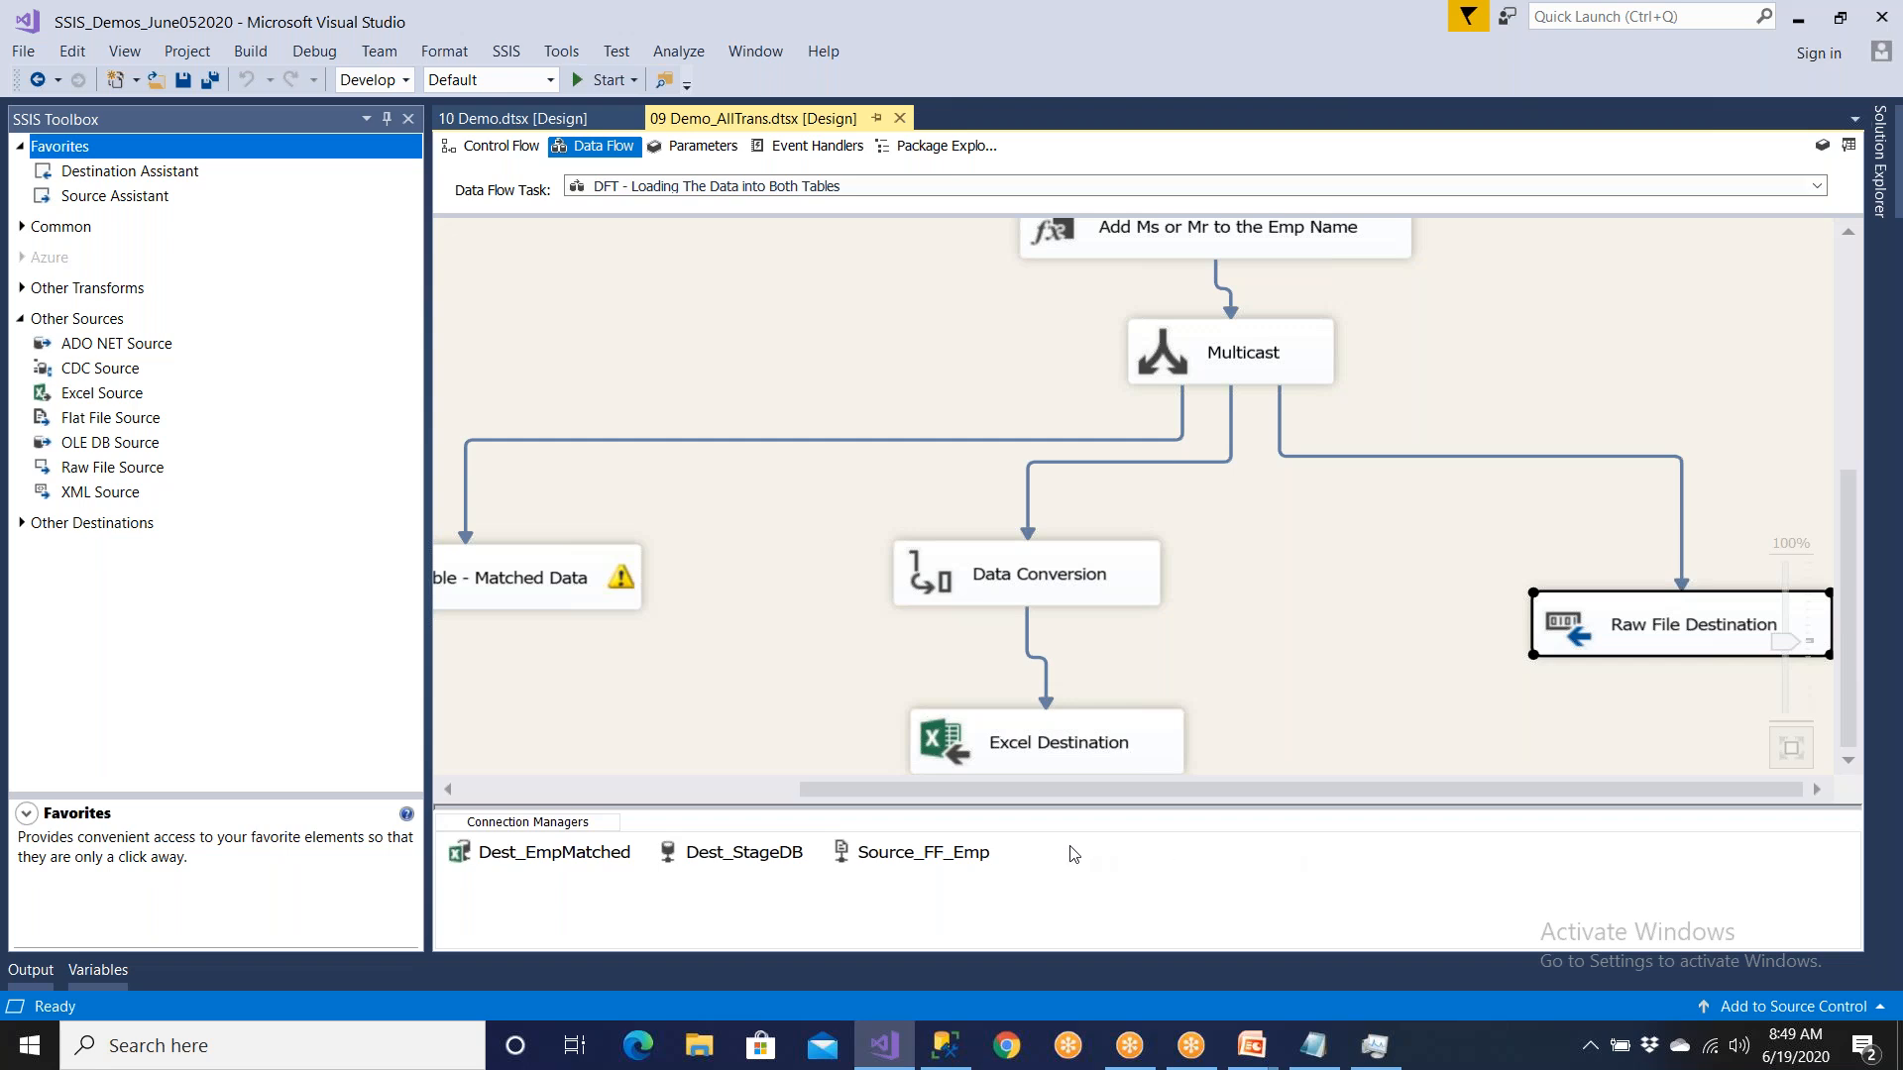
{"action": "left_click", "coordinate": [500, 149]}
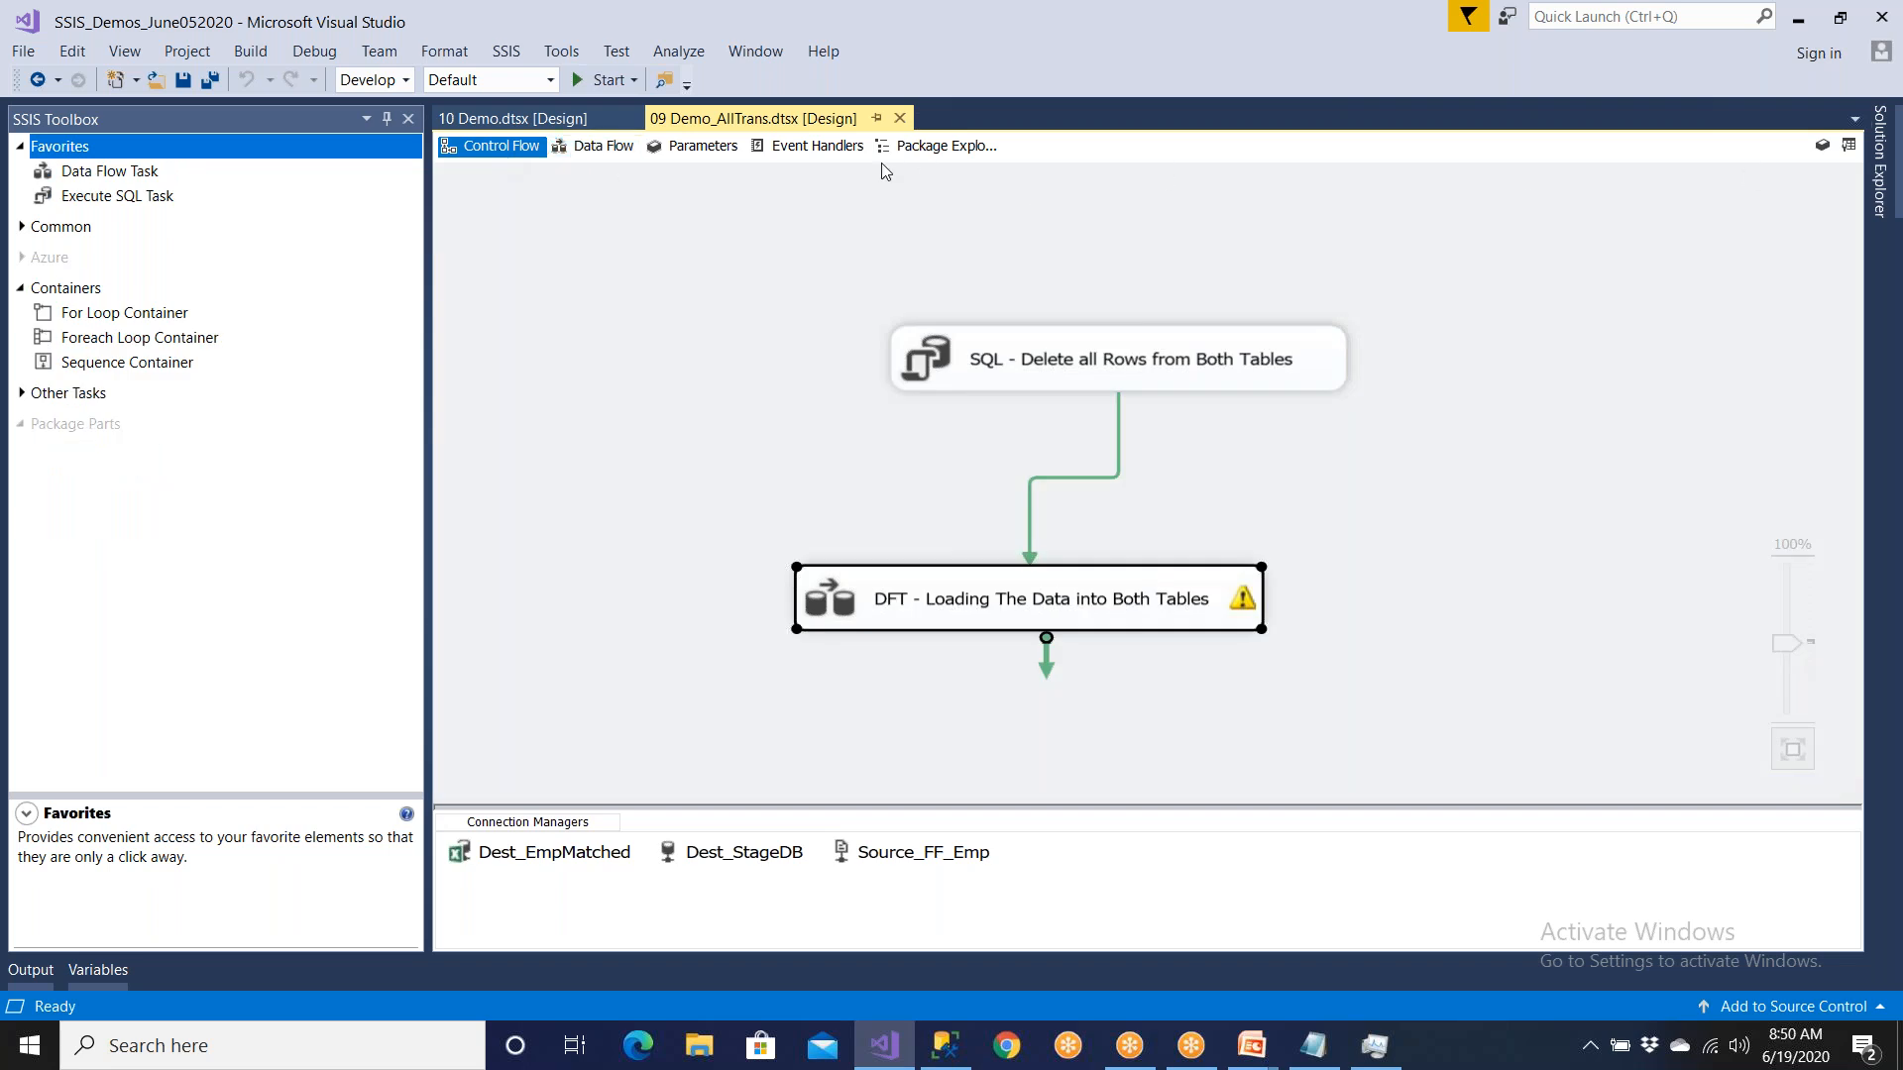
Step: Return to 10 Demo.dtsx and check the file path configured directly in the Raw File Source
{"action": "left_click", "coordinate": [510, 119]}
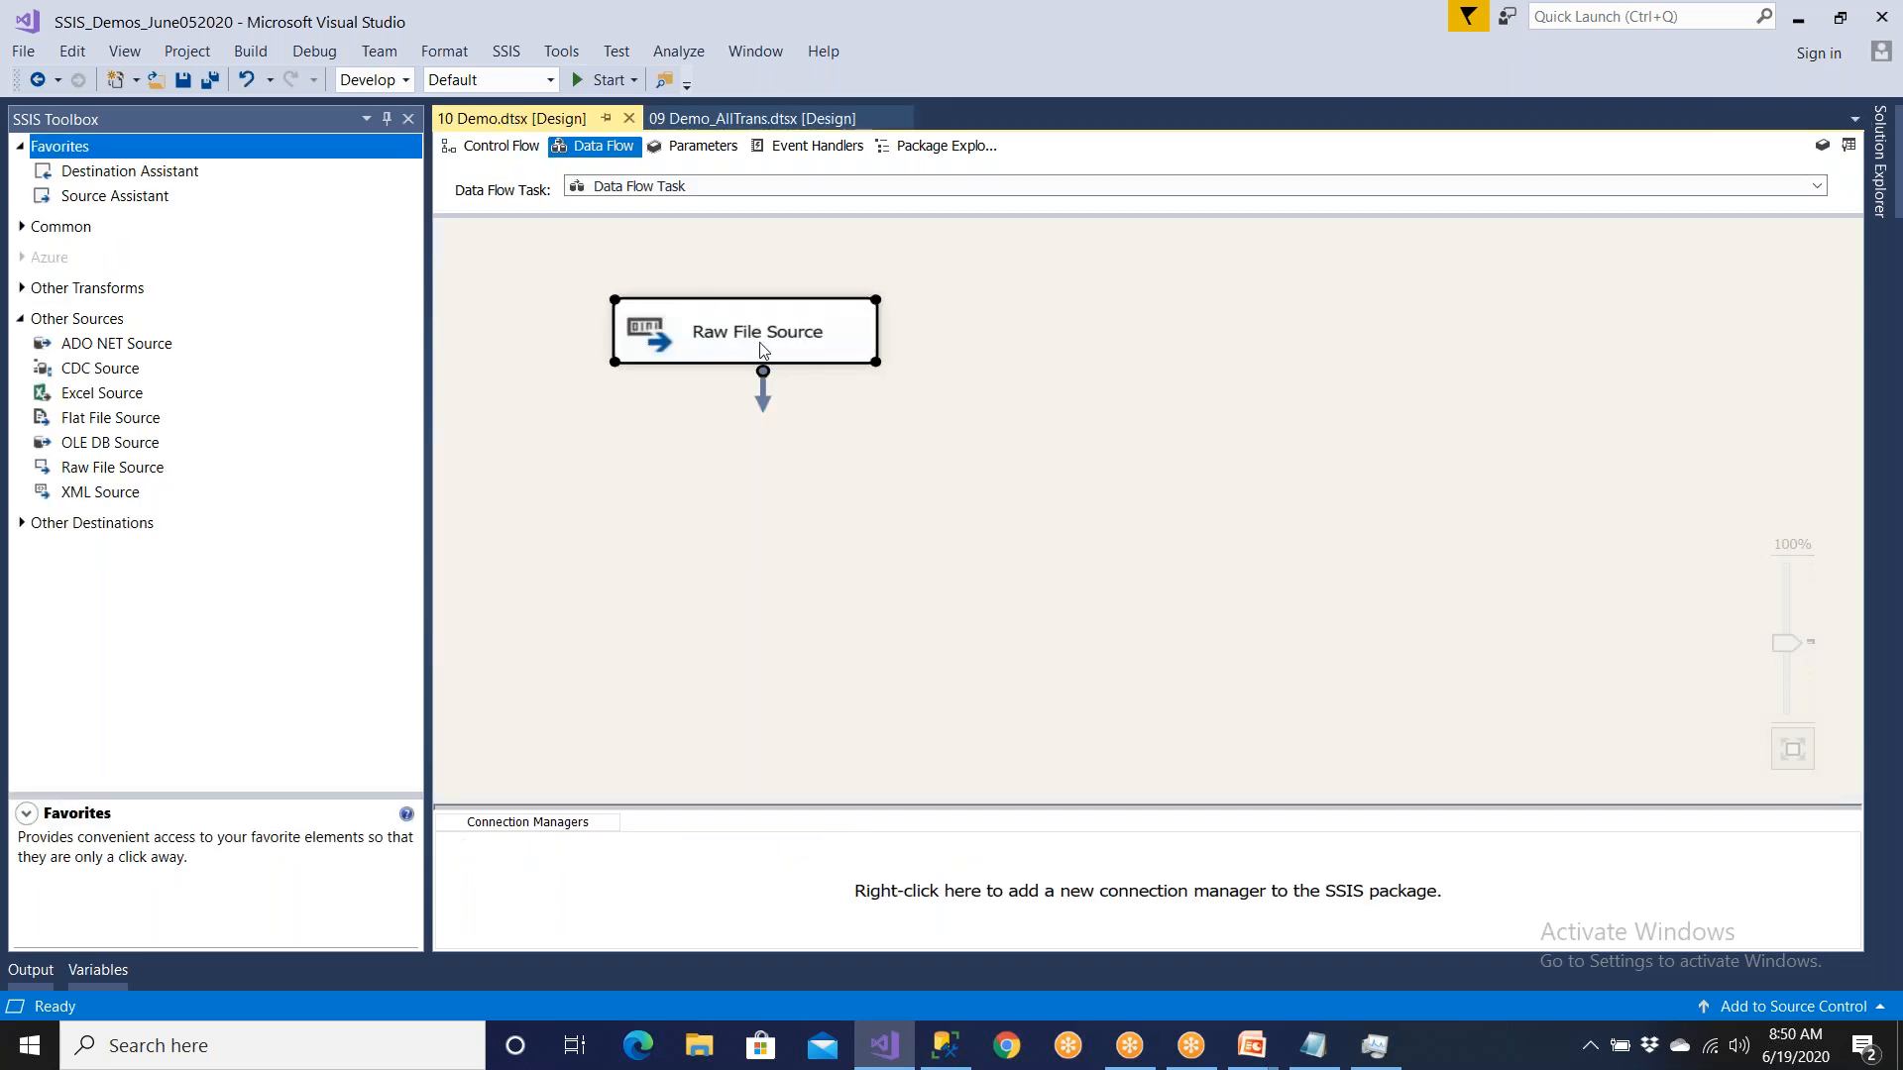
{"action": "left_click", "coordinate": [676, 699]}
{"action": "double_click", "coordinate": [798, 332]}
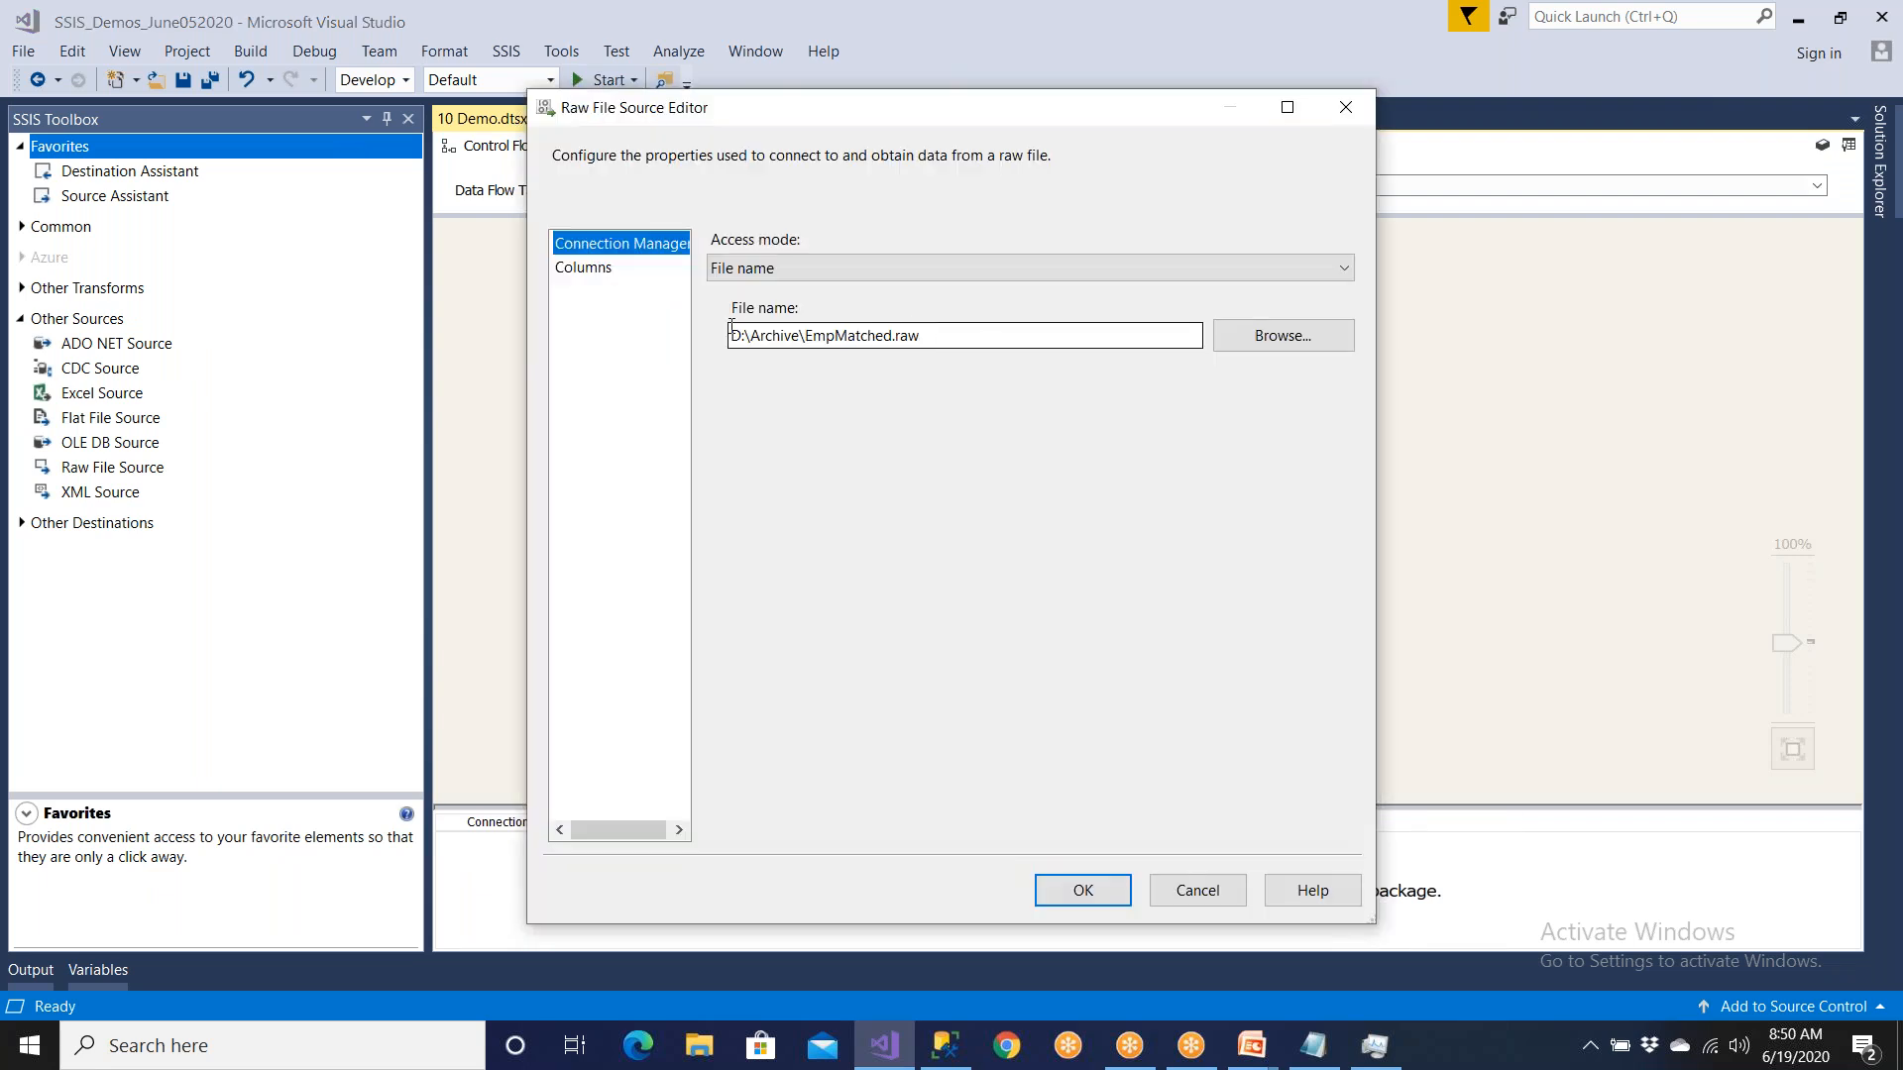
{"action": "left_click", "coordinate": [1083, 890]}
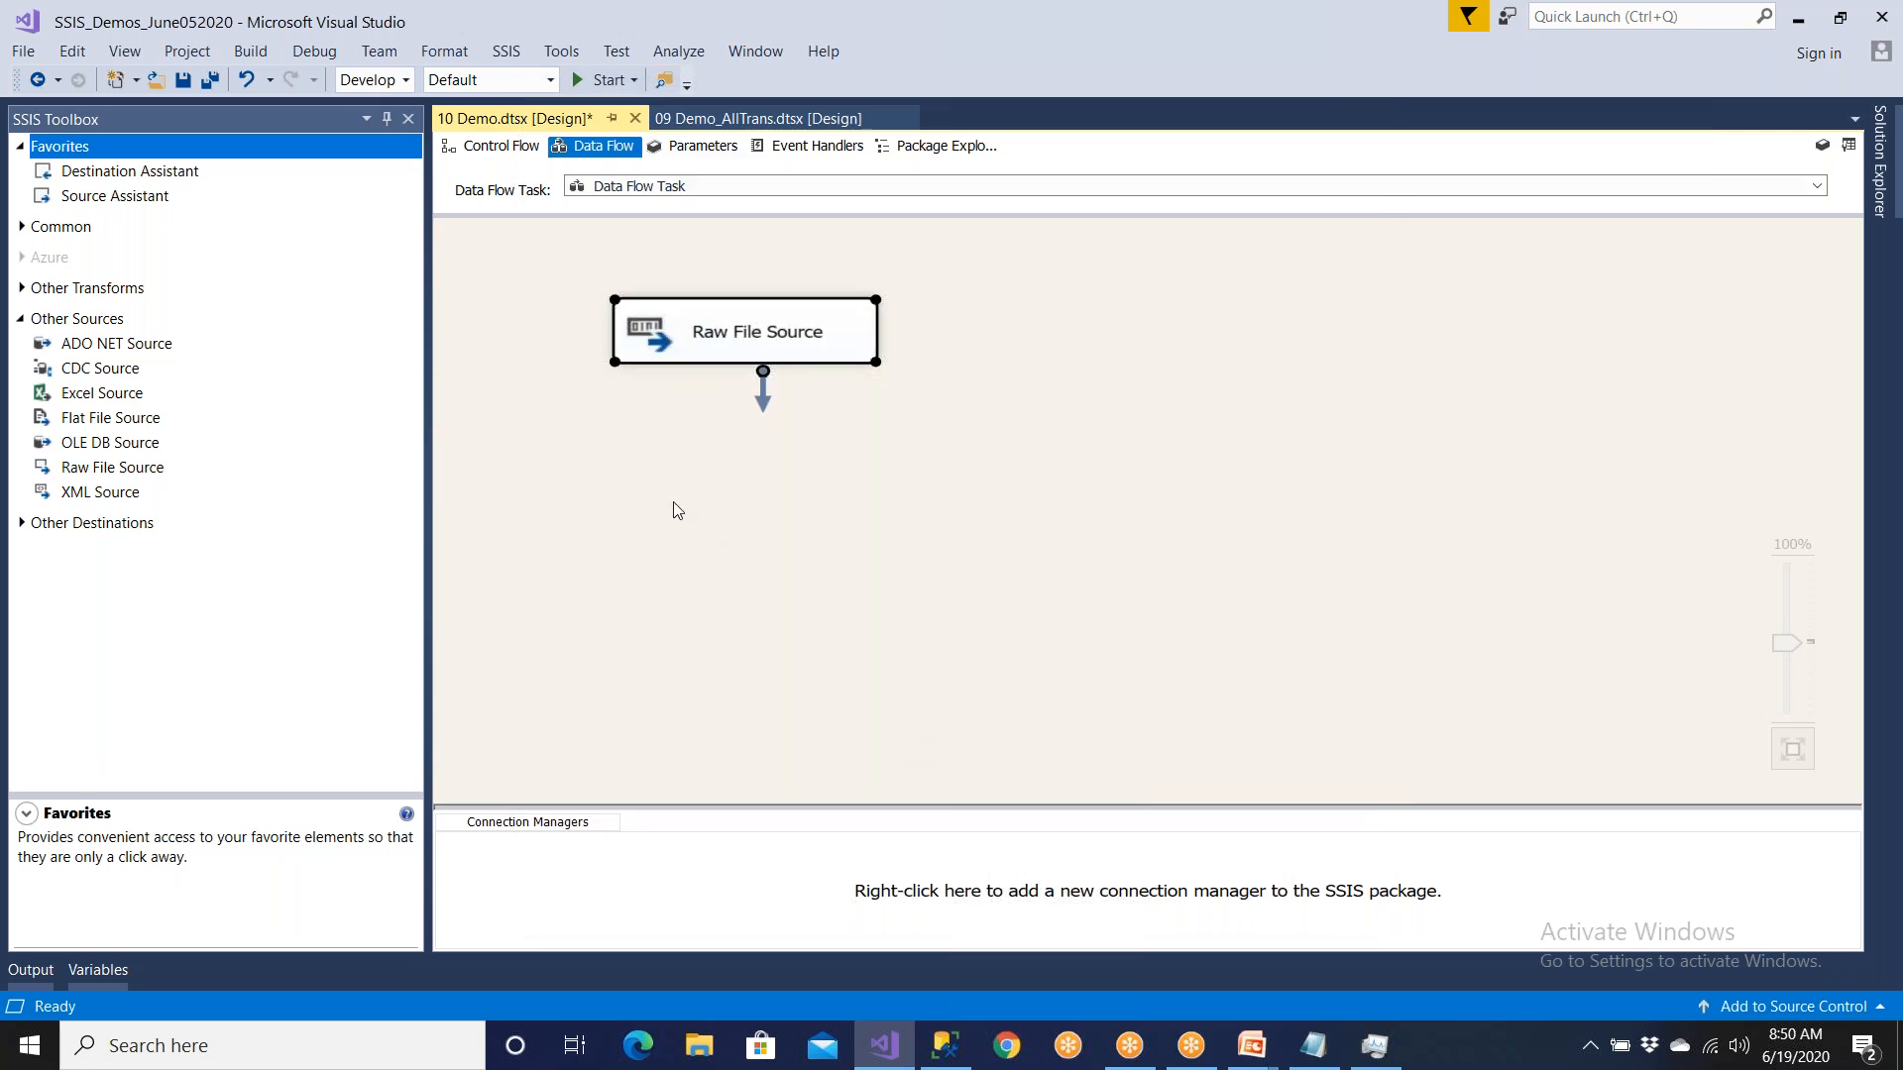
Step: Add an OLE DB Destination below the Raw File Source and connect the source's output to it
{"action": "left_click", "coordinate": [24, 523]}
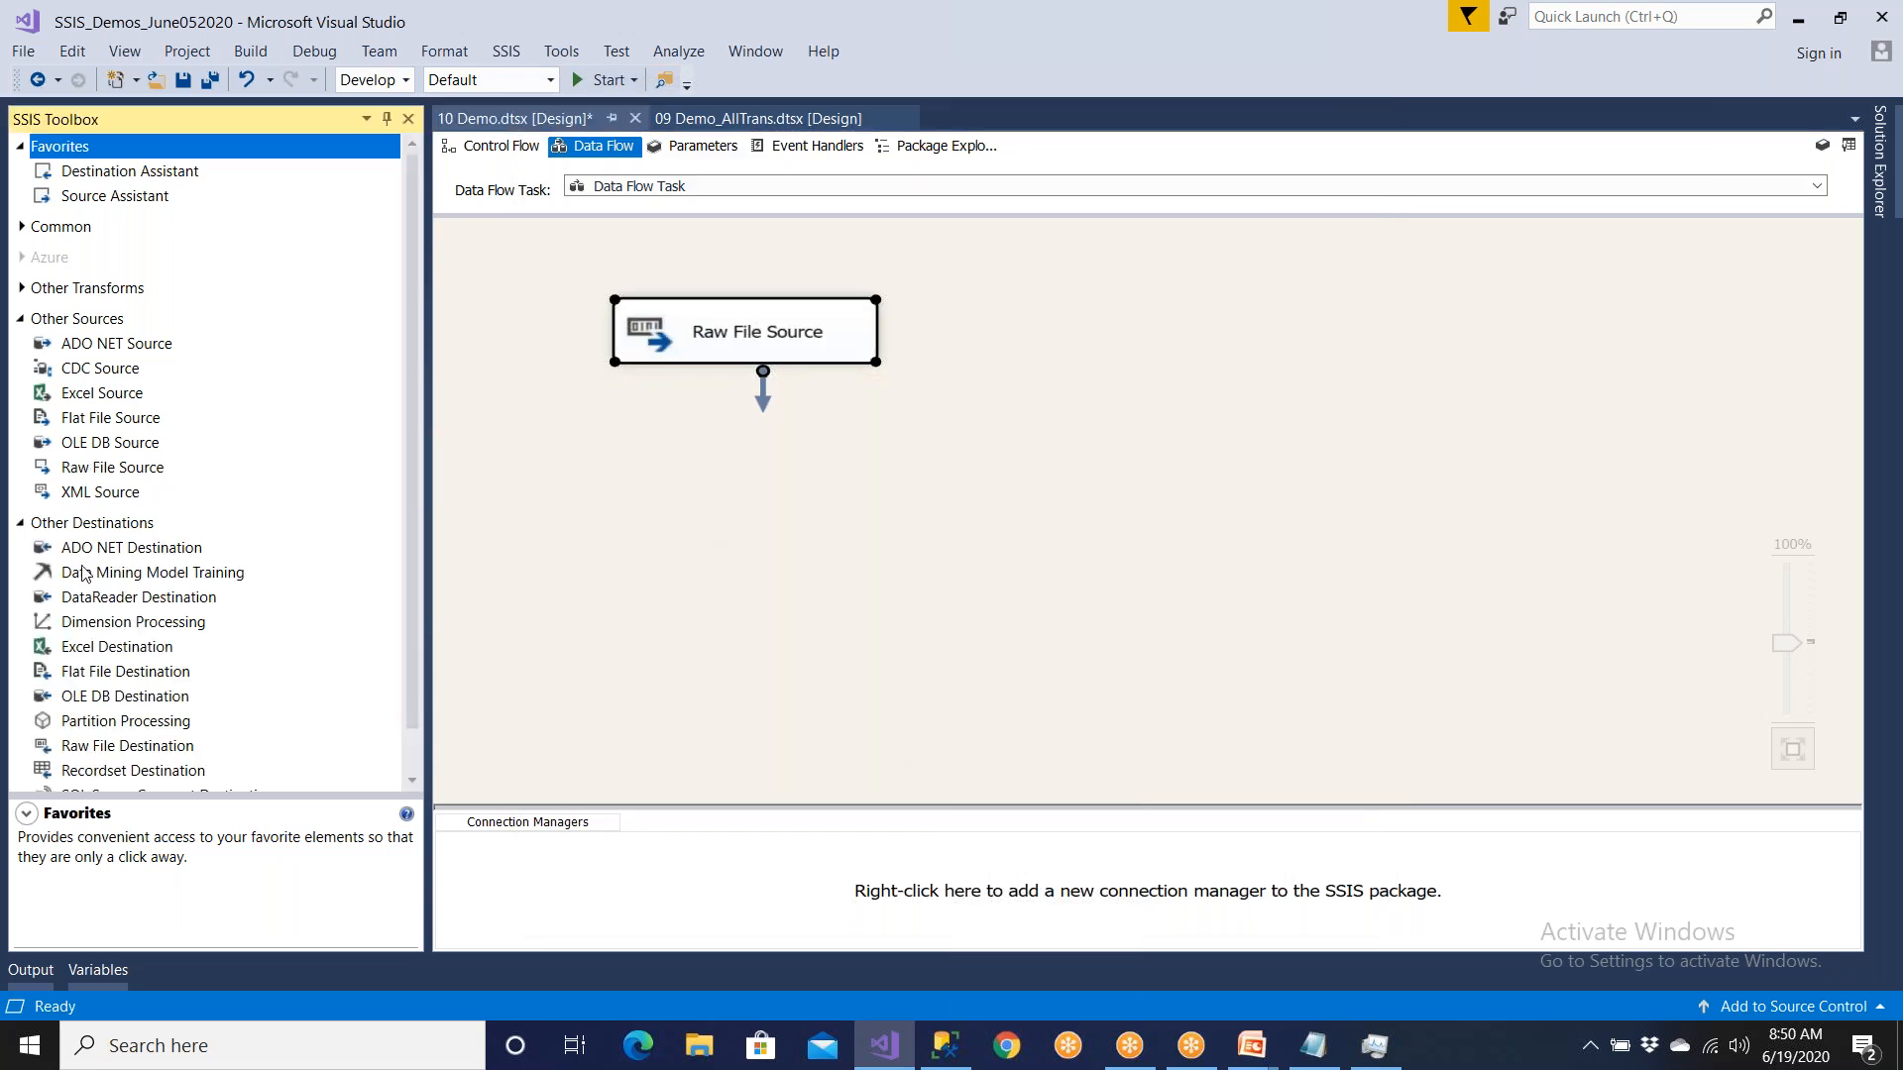
{"action": "scroll", "coordinate": [129, 644], "scroll_direction": "down", "scroll_amount": 1}
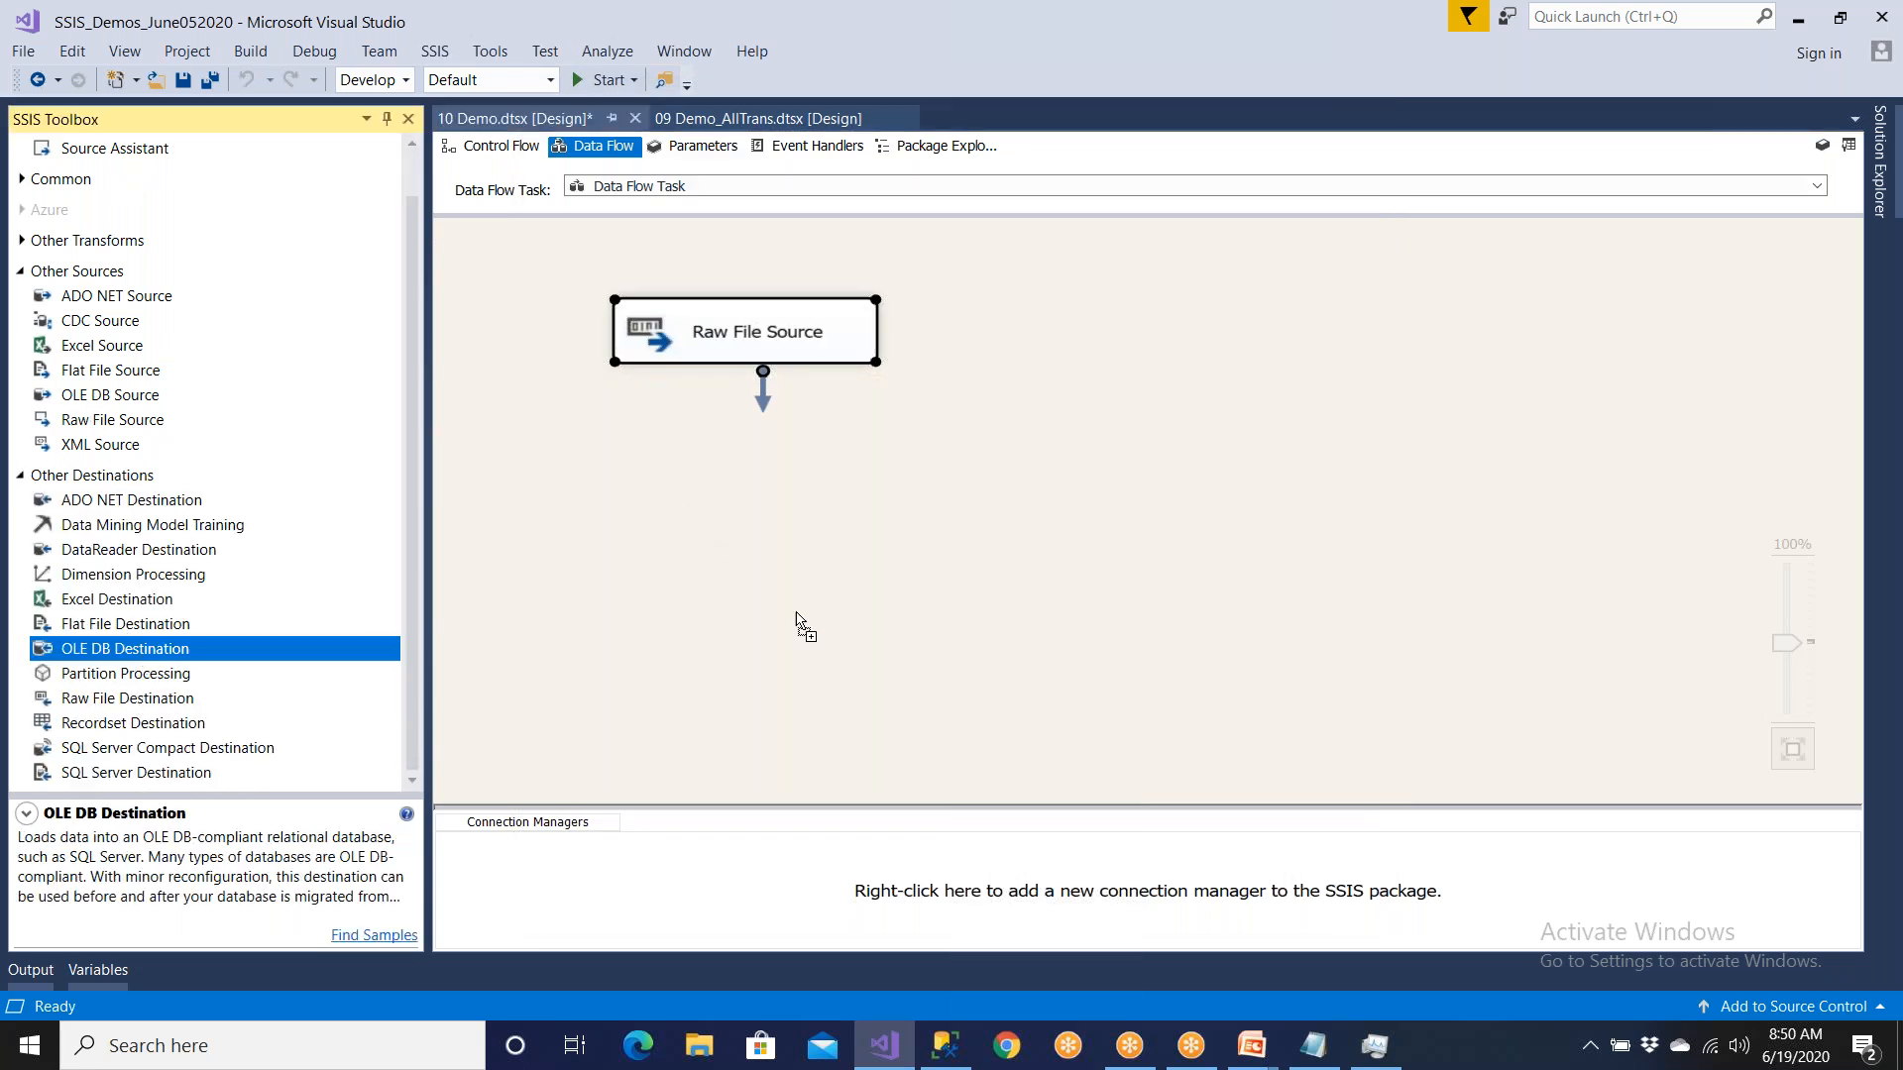
{"action": "left_click_drag", "start_coordinate": [138, 650], "coordinate": [959, 583]}
{"action": "left_click", "coordinate": [806, 349]}
{"action": "left_click_drag", "start_coordinate": [766, 401], "coordinate": [1102, 622]}
Step: Give the OLE DB Destination a connection to the Stage_Company database and set its data access mode to Table or view - fast load
{"action": "left_click", "coordinate": [1102, 622]}
{"action": "double_click", "coordinate": [1102, 620]}
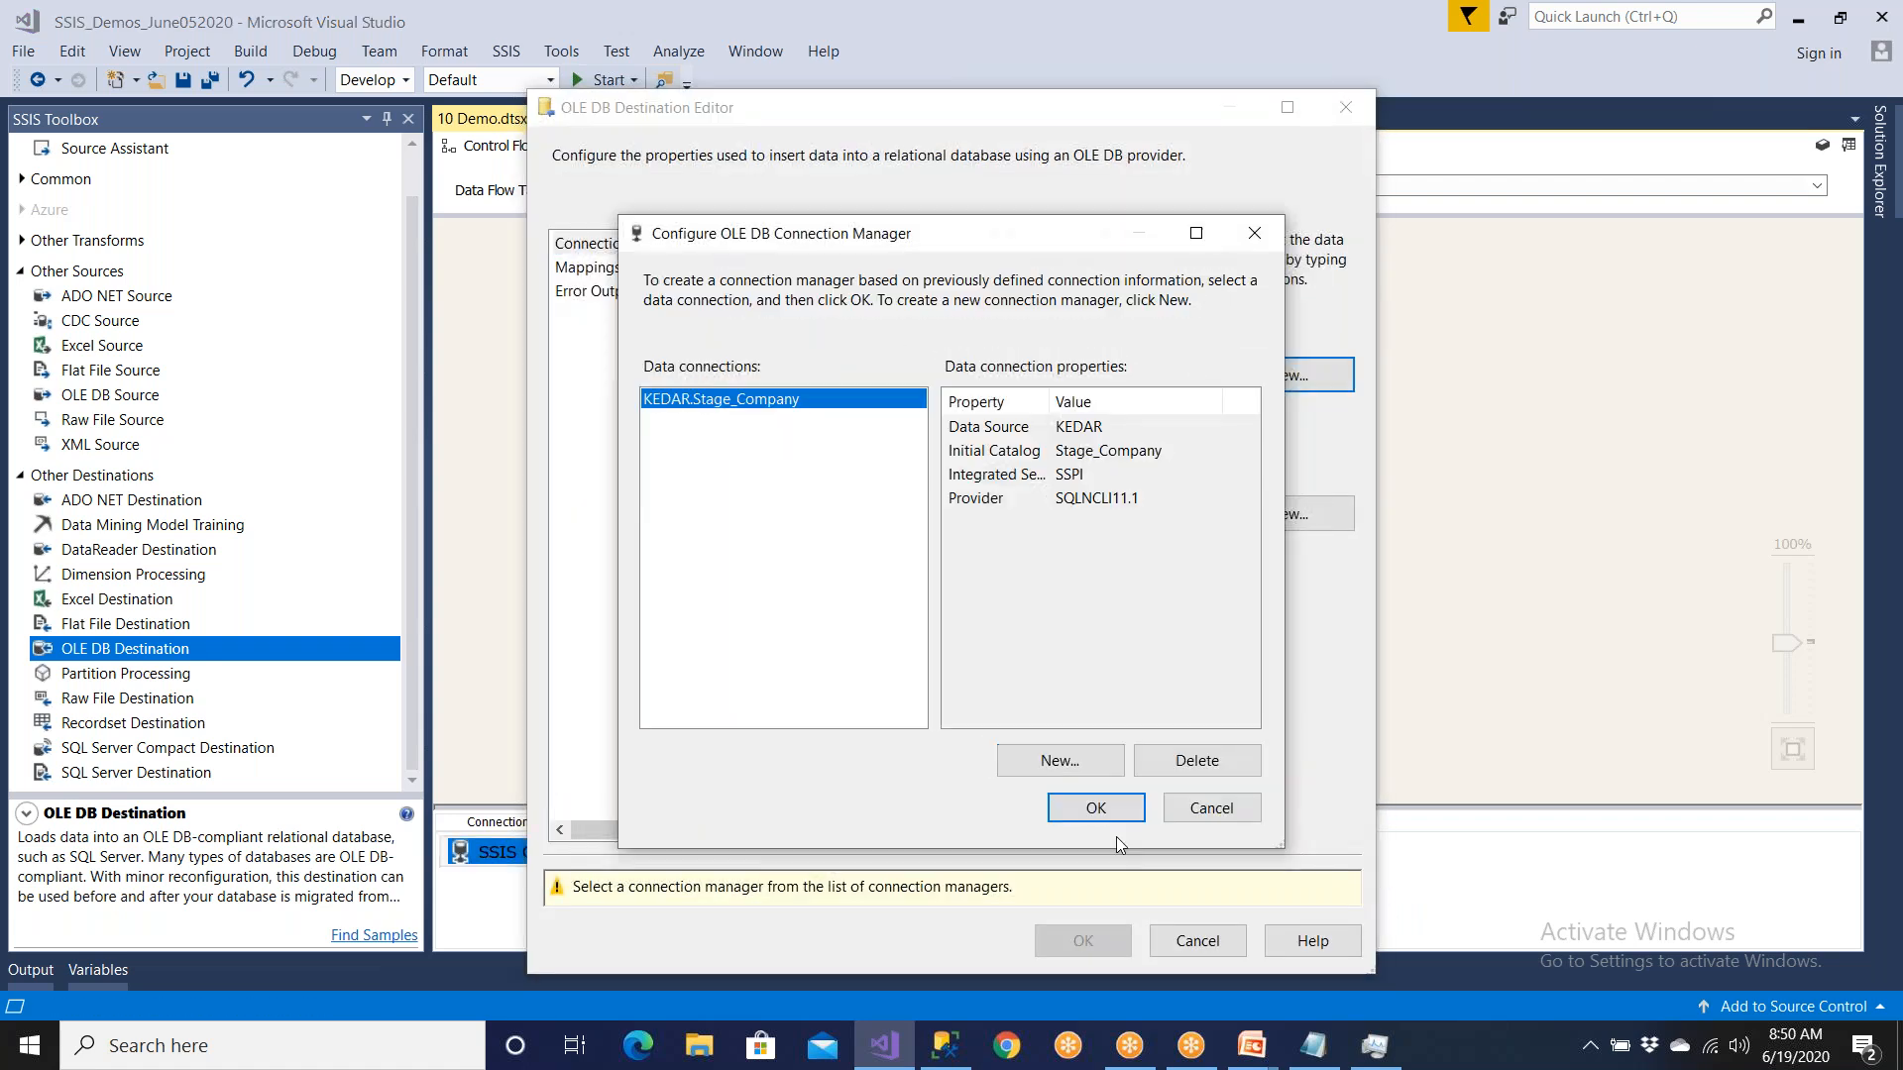
{"action": "left_click", "coordinate": [1100, 807]}
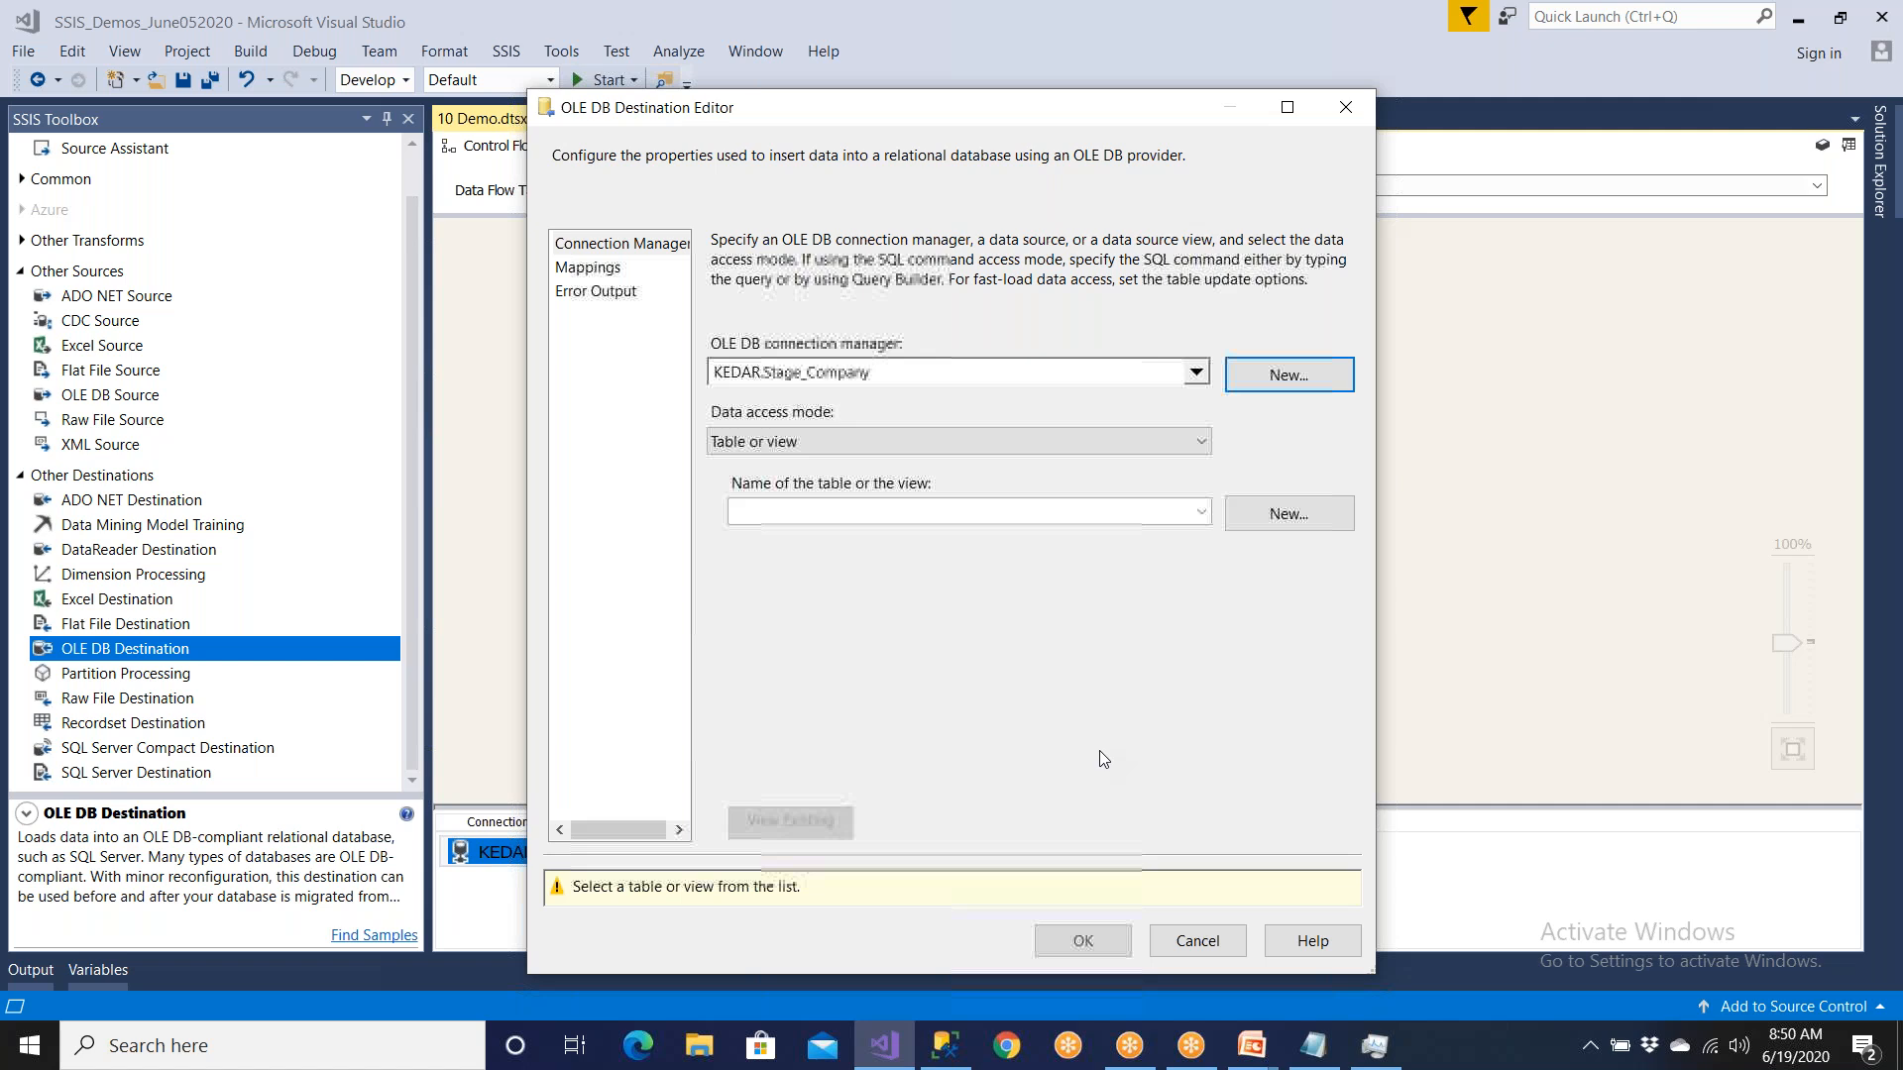
{"action": "left_click", "coordinate": [1257, 514]}
{"action": "left_click", "coordinate": [1162, 758]}
{"action": "left_click", "coordinate": [961, 441]}
{"action": "left_click", "coordinate": [928, 486]}
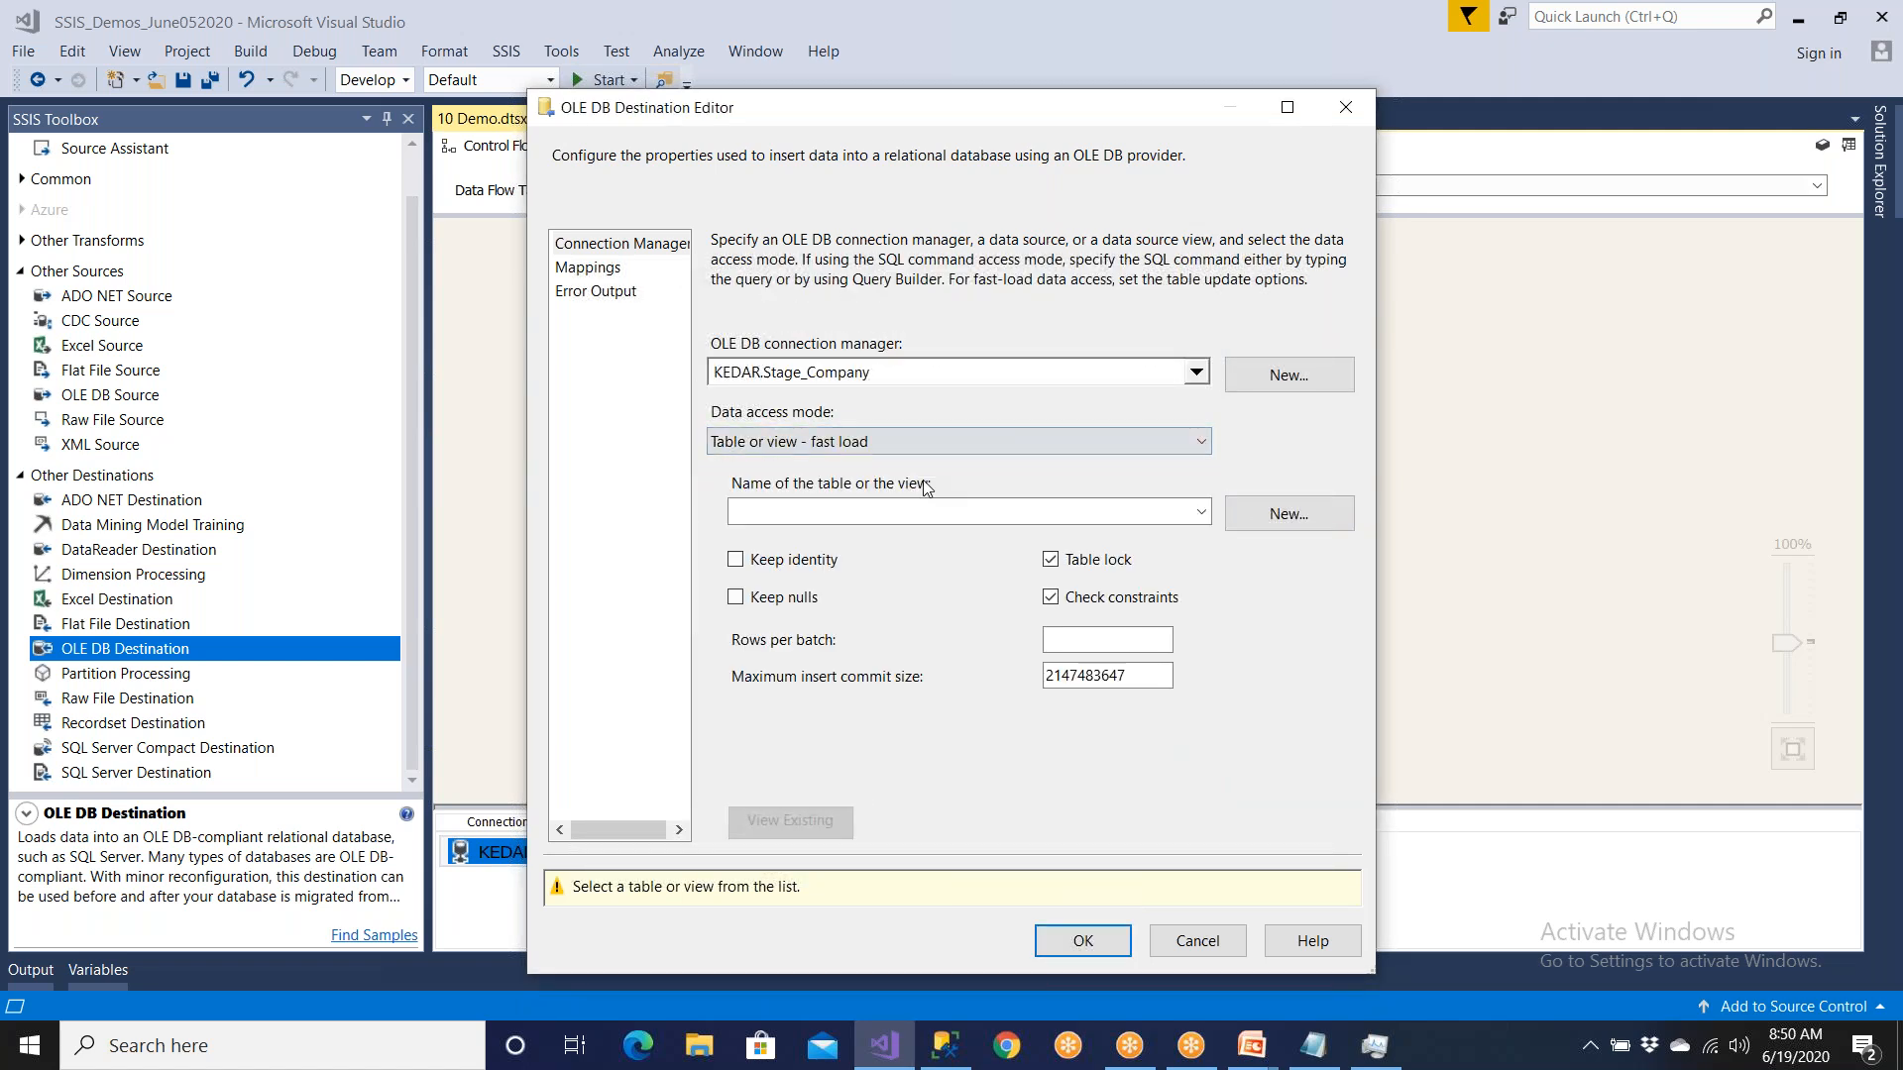
Step: Create the destination table Stg_Emp_Raw from the input columns and accept its column mappings
{"action": "left_click", "coordinate": [862, 456]}
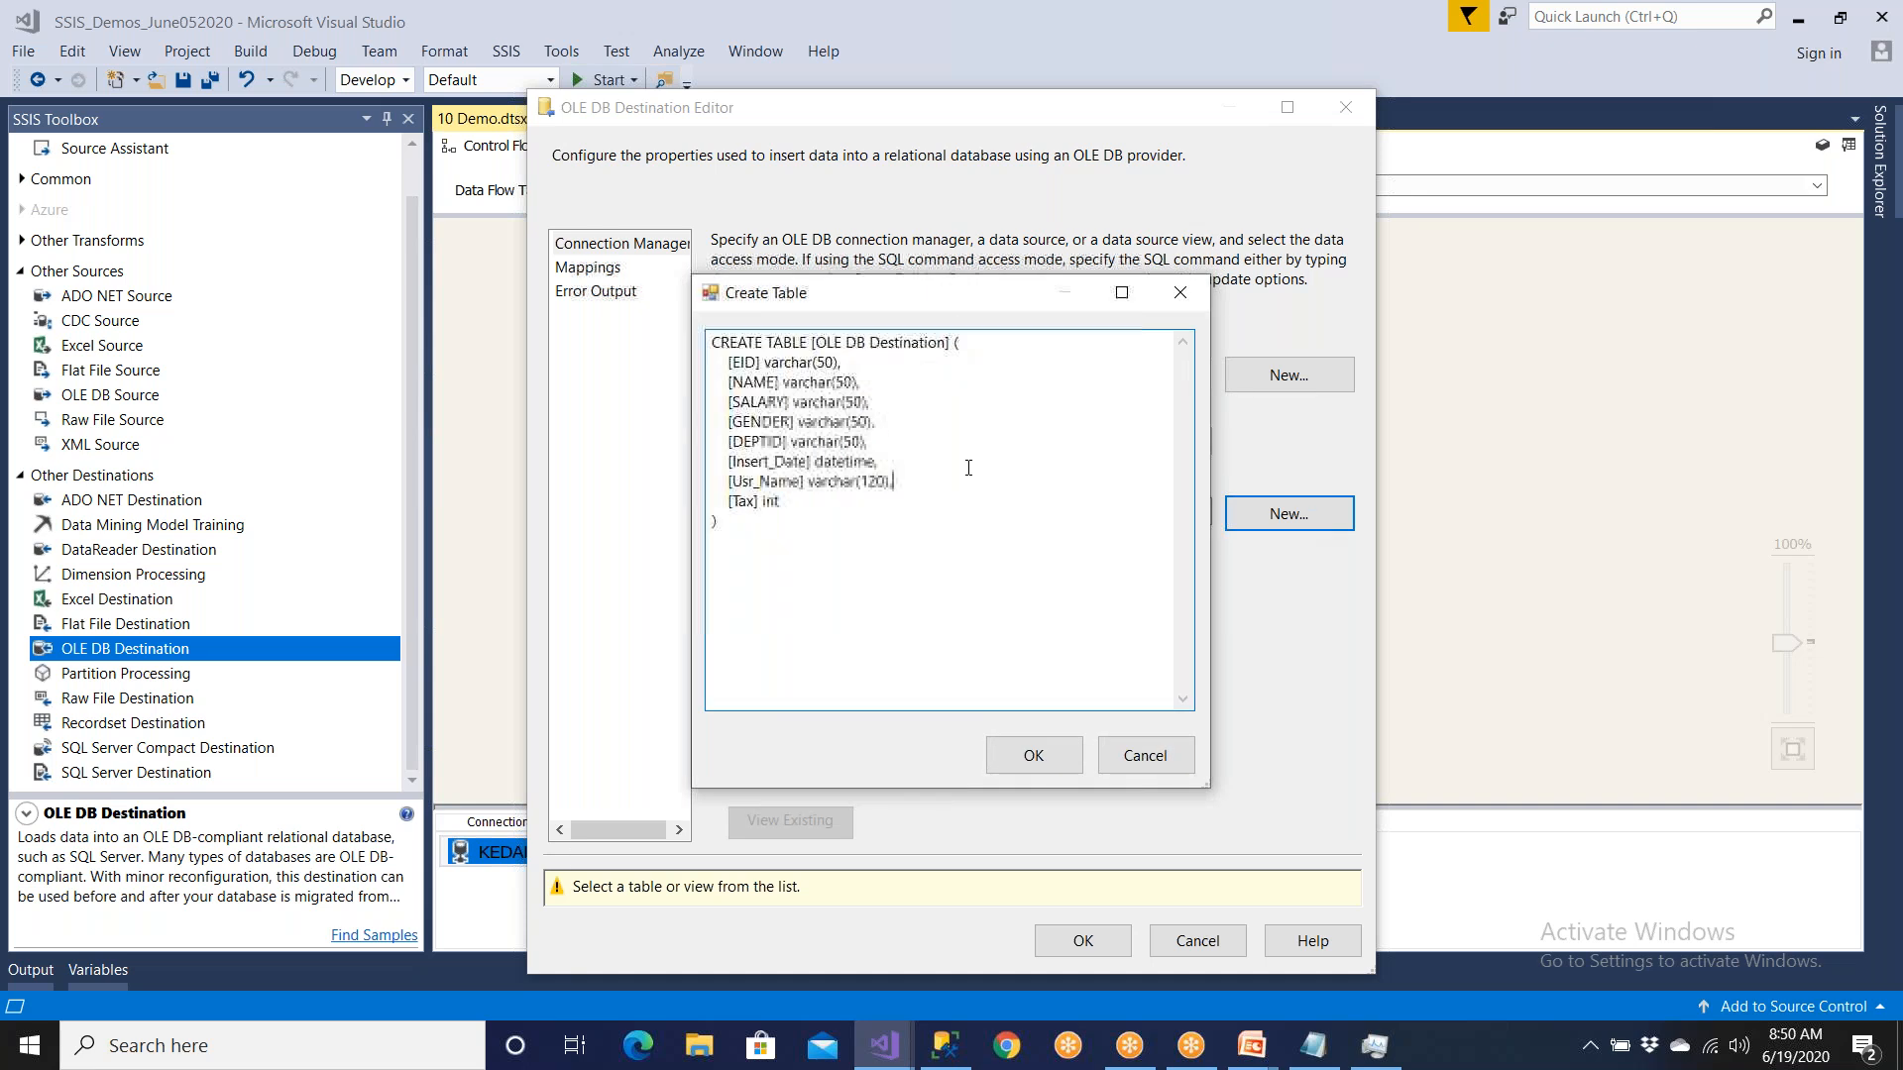
{"action": "left_click_drag", "start_coordinate": [819, 344], "coordinate": [941, 347]}
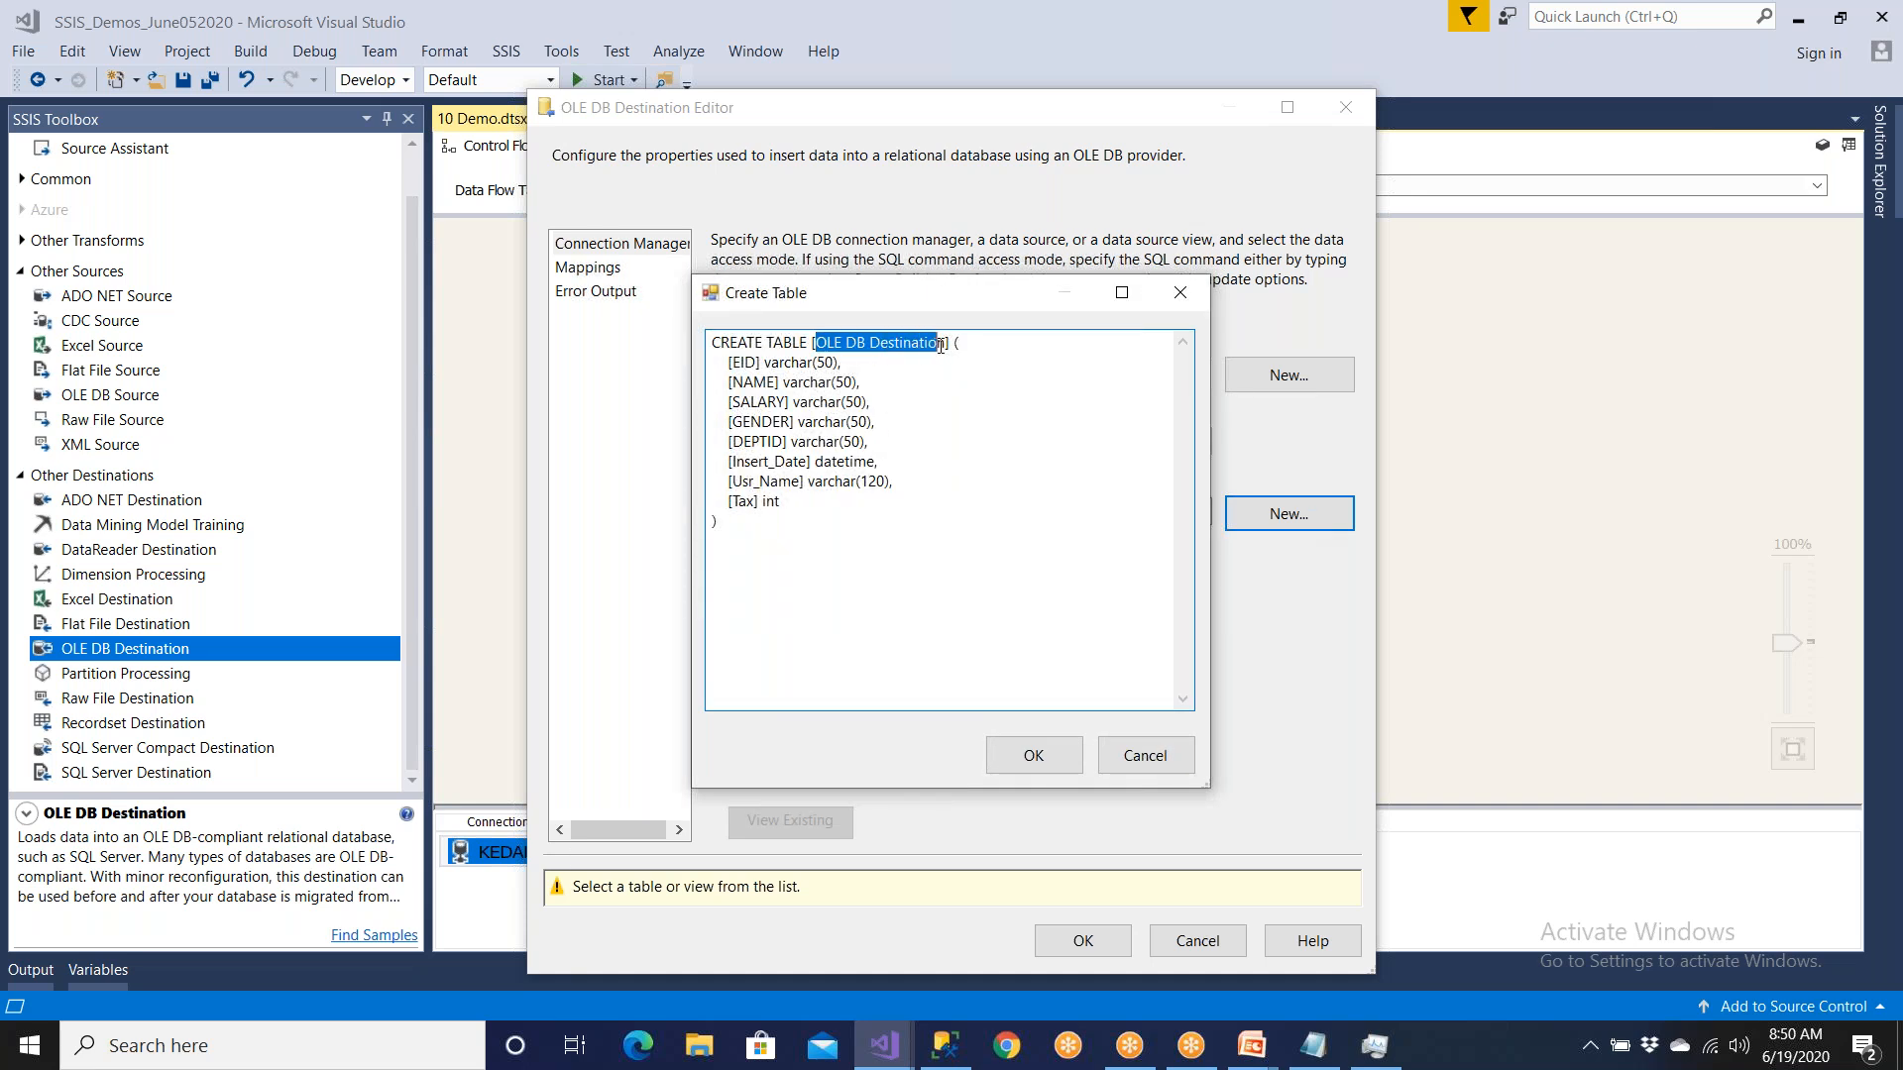
{"action": "type", "text": "Stg"}
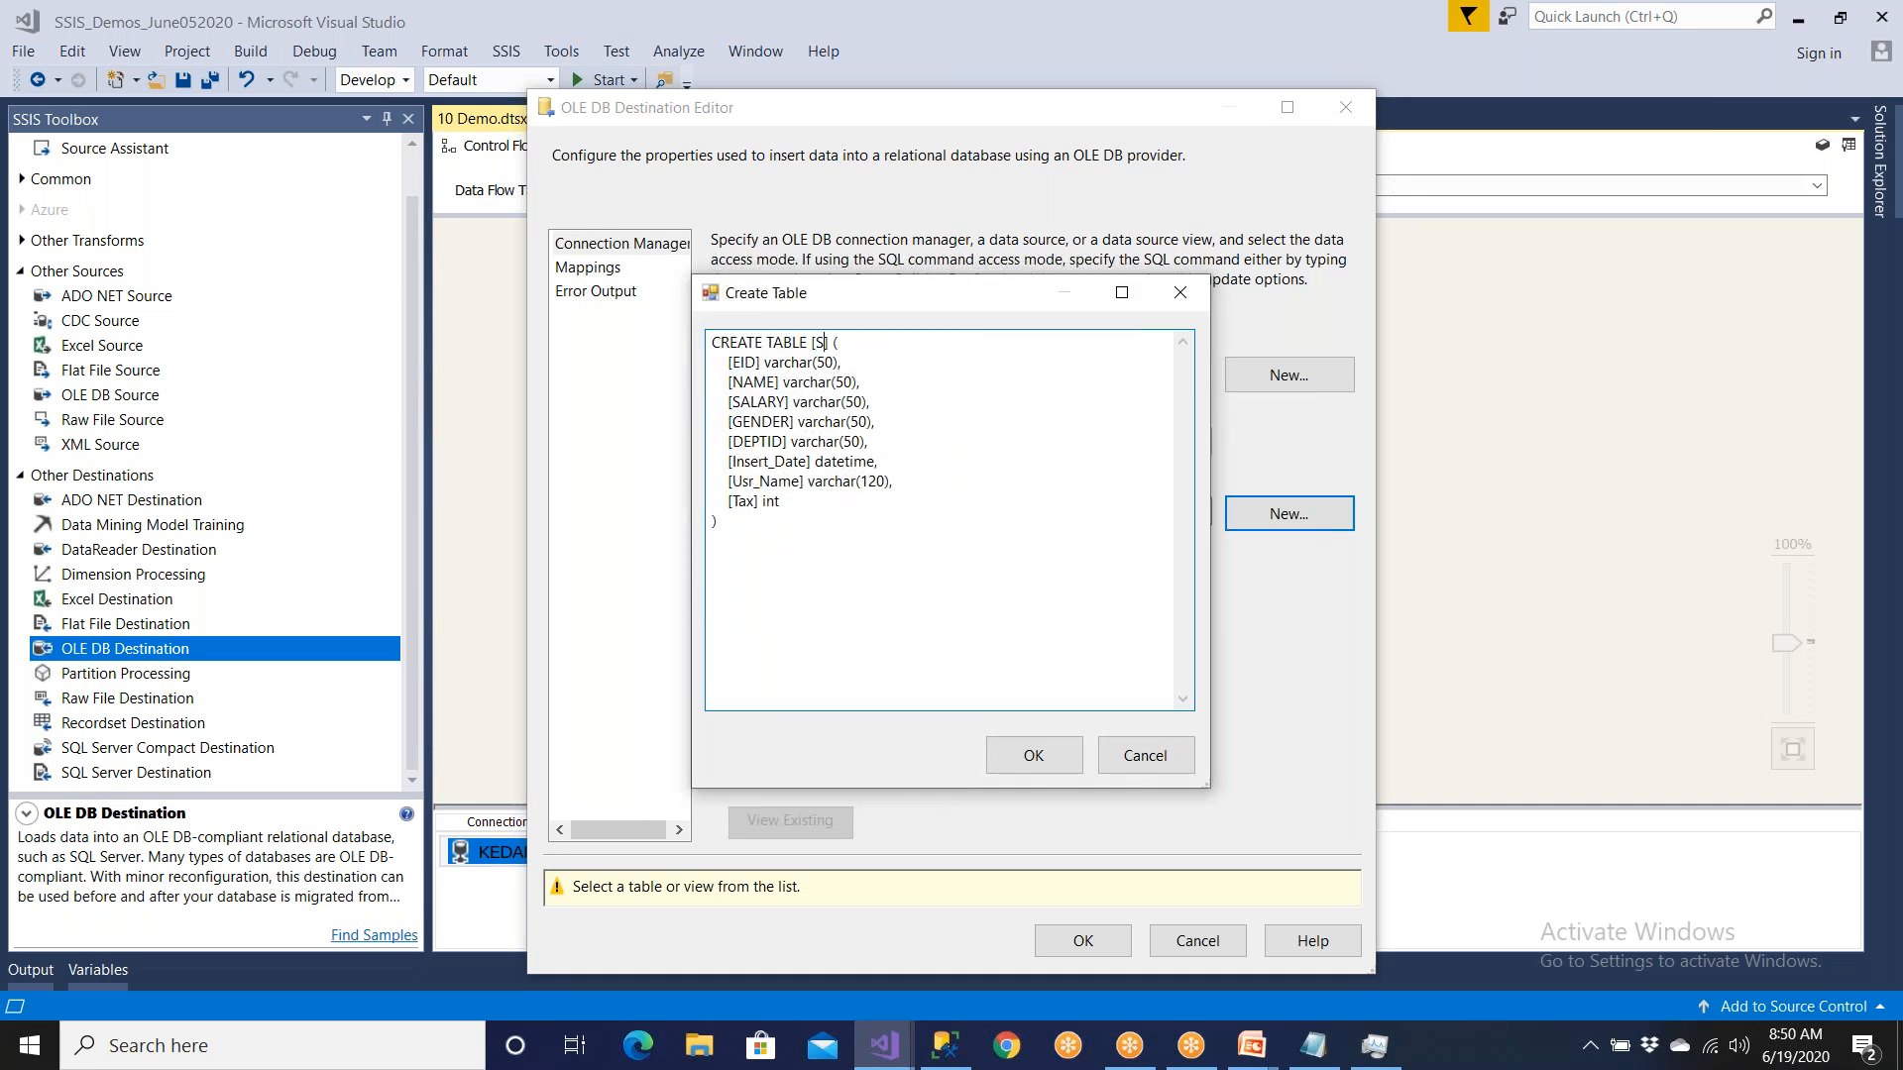
{"action": "type", "text": "_Emp_Raw"}
{"action": "key", "text": "shift+Left"}
{"action": "key", "text": "shift+Left"}
{"action": "key", "text": "shift+Left"}
{"action": "key", "text": "shift+Left"}
{"action": "key", "text": "shift+Left"}
{"action": "key", "text": "shift+Left"}
{"action": "key", "text": "shift+Left"}
{"action": "key", "text": "shift+Left"}
{"action": "key", "text": "shift+Left"}
{"action": "key", "text": "shift+Left"}
{"action": "key", "text": "shift+Left"}
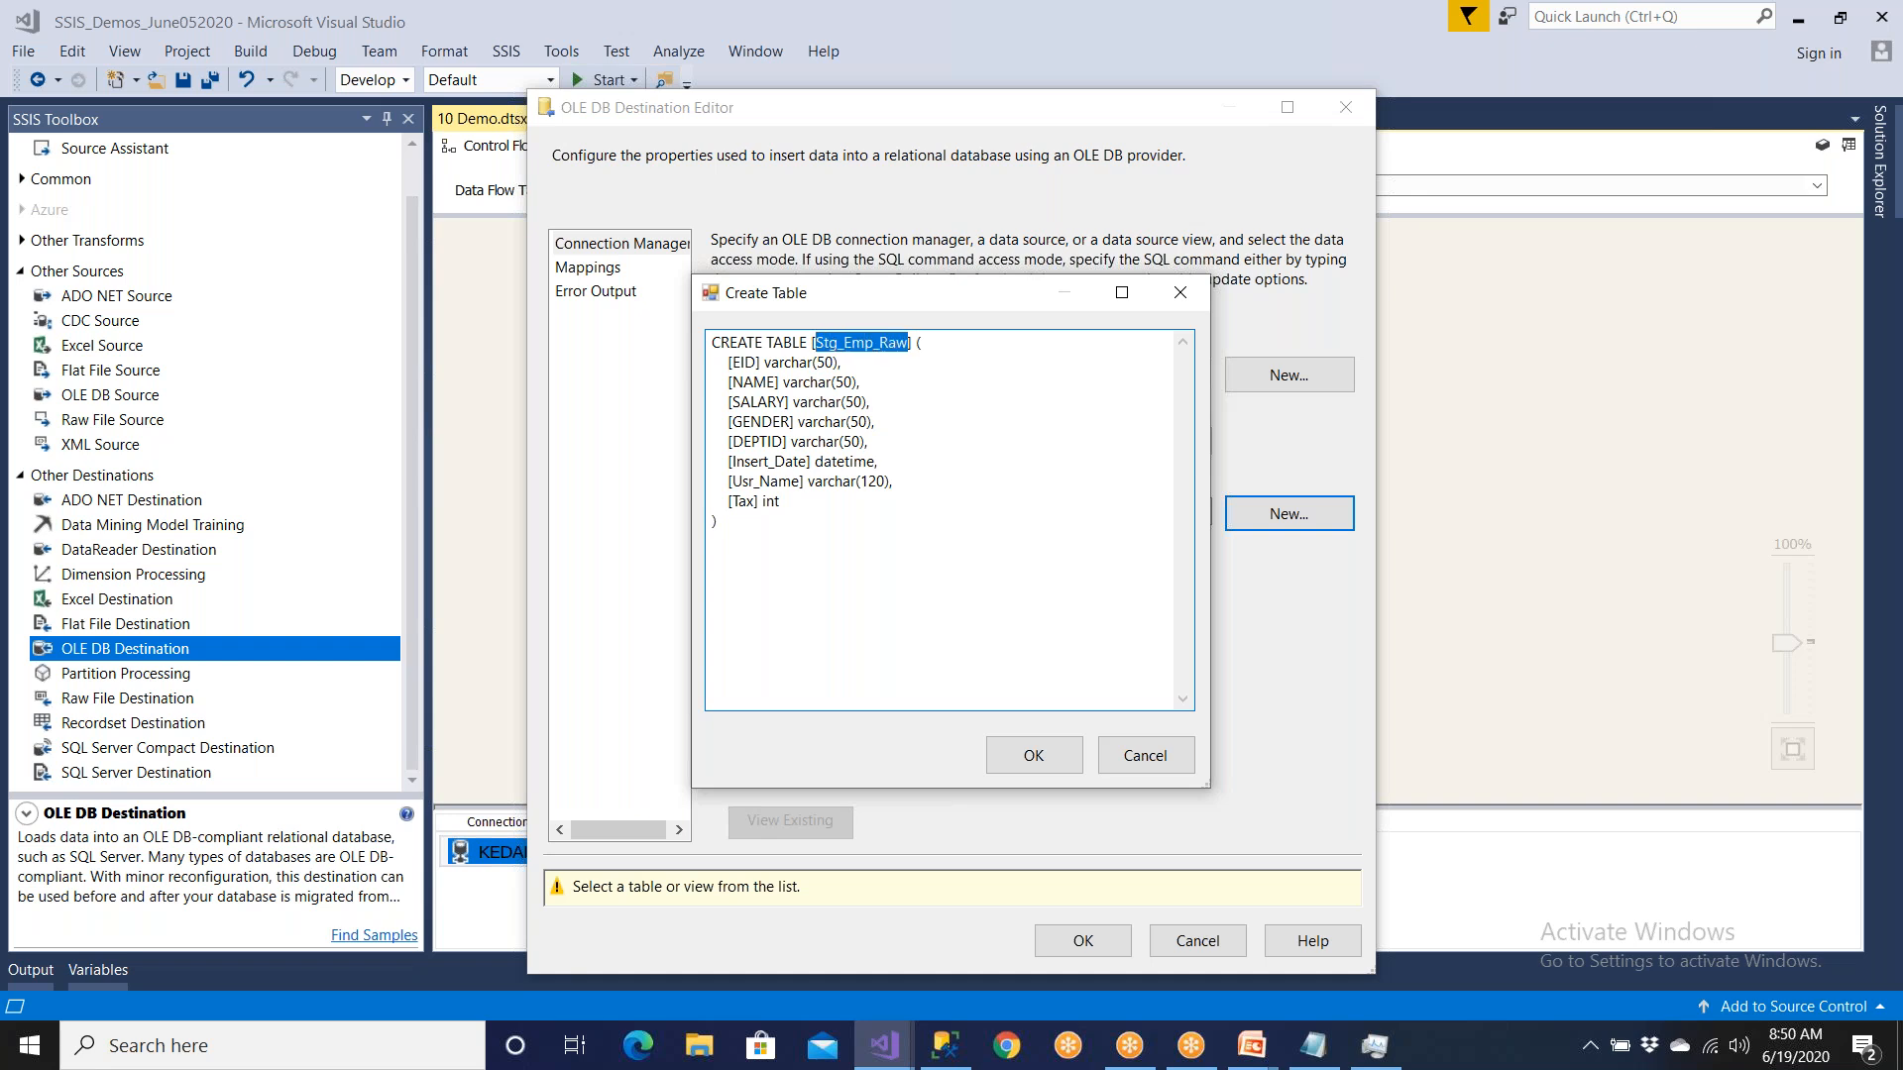
{"action": "left_click", "coordinate": [1033, 755]}
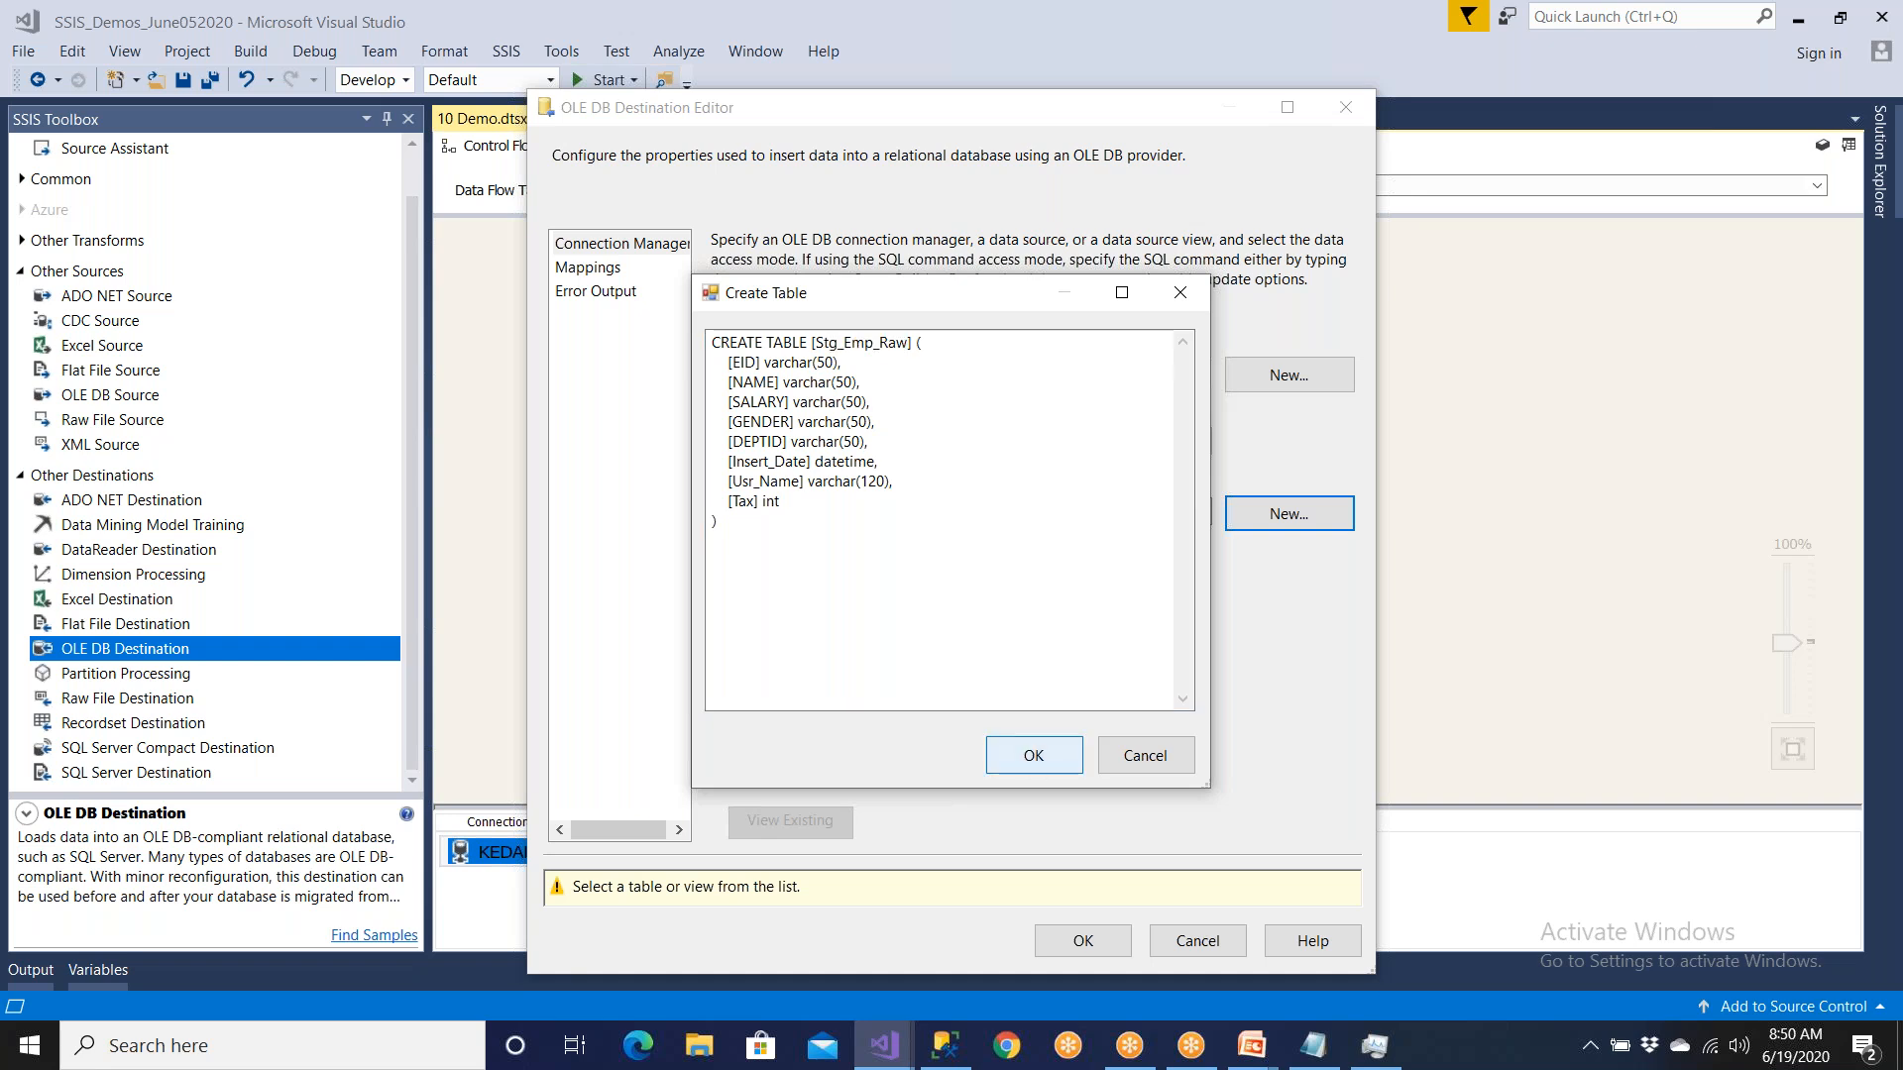
{"action": "left_click", "coordinate": [595, 269]}
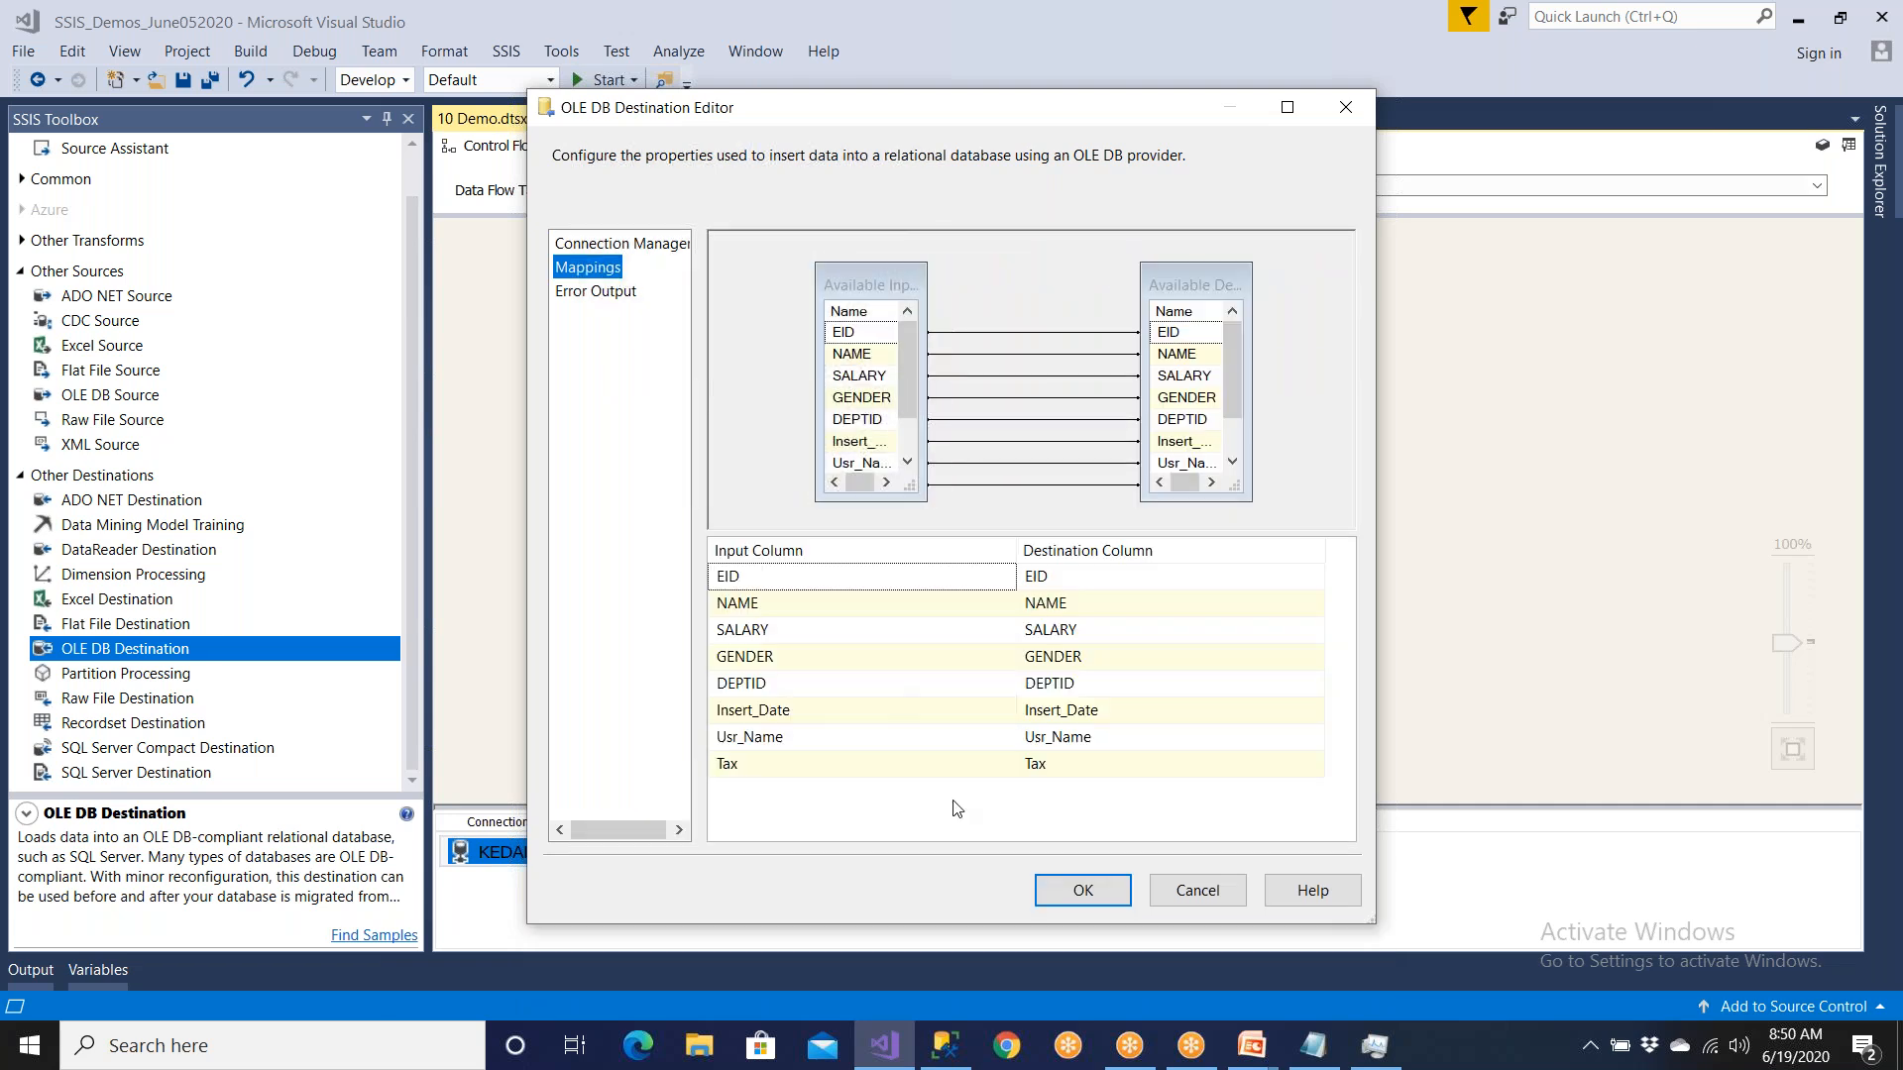
{"action": "left_click", "coordinate": [1057, 893]}
Step: Return to the control flow, close every open document except 10 Demo.dtsx and save the package
{"action": "left_click", "coordinate": [500, 149]}
{"action": "right_click", "coordinate": [583, 120]}
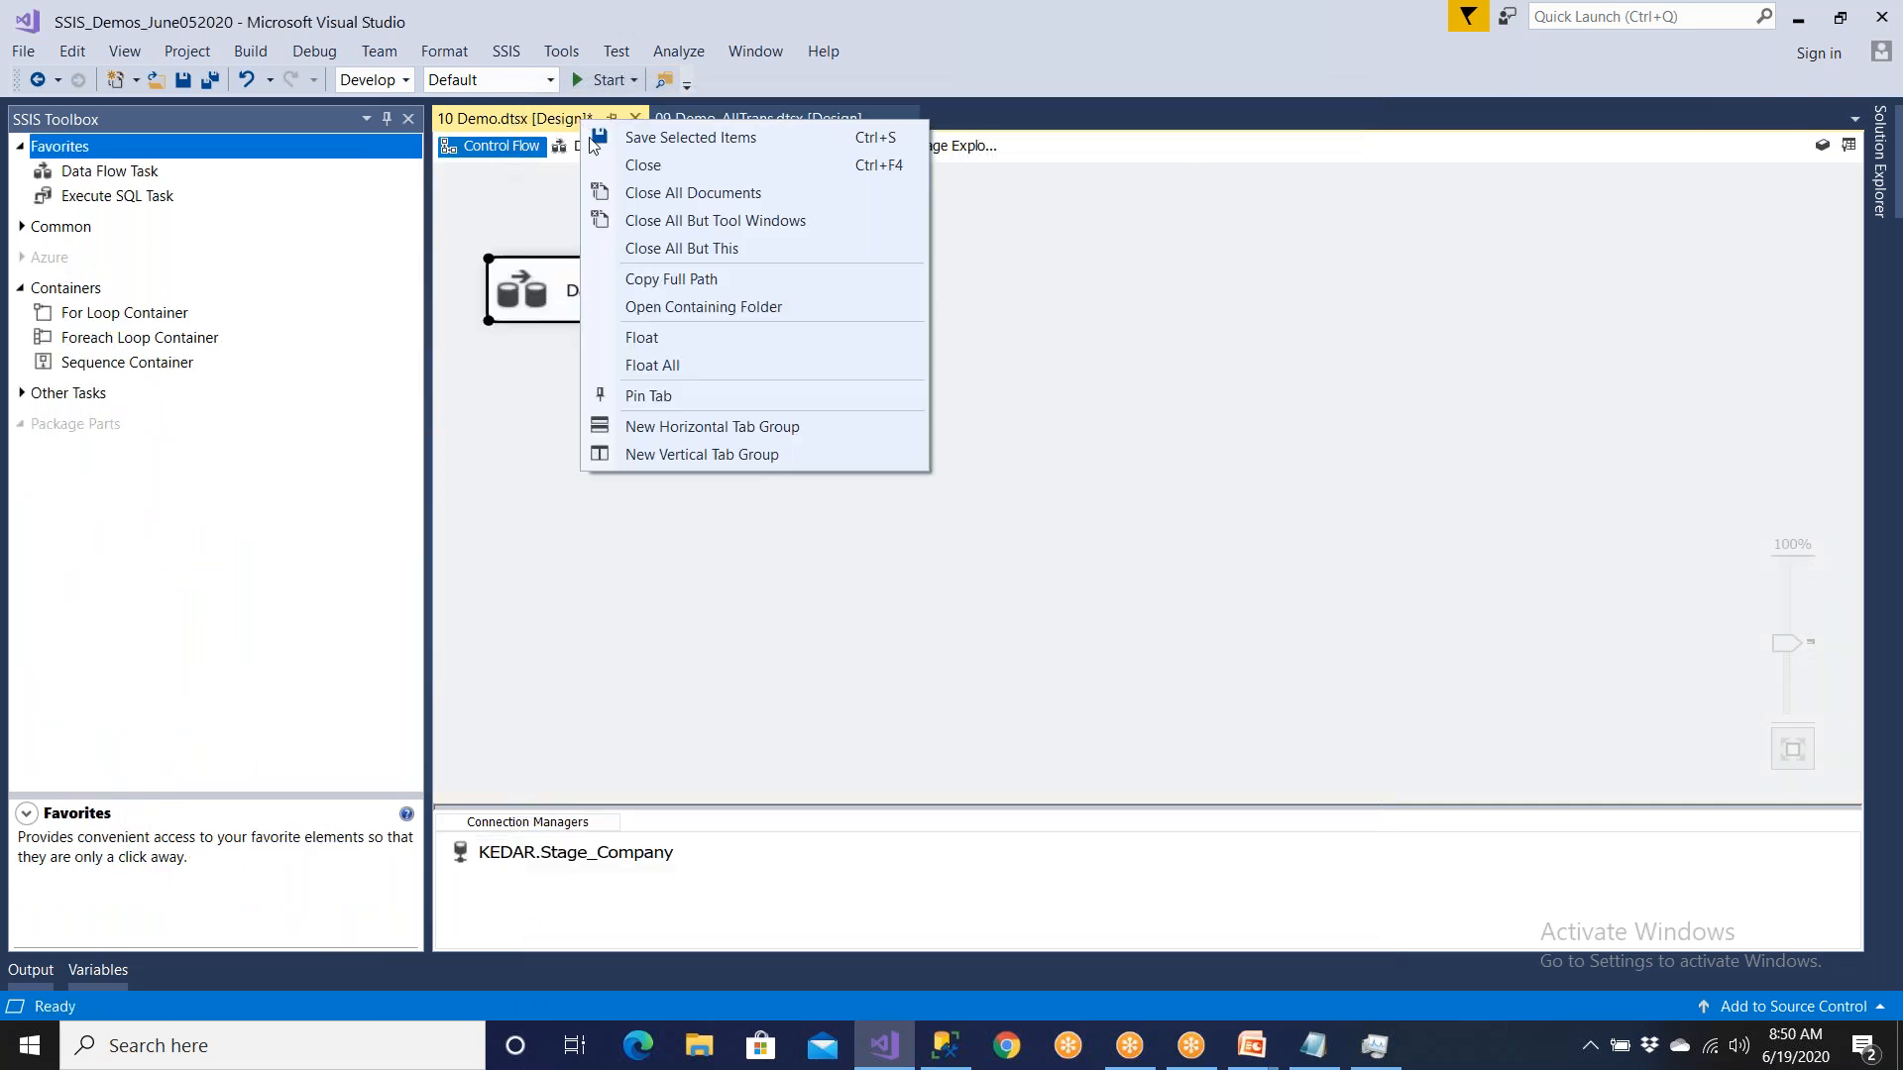
{"action": "left_click", "coordinate": [661, 249]}
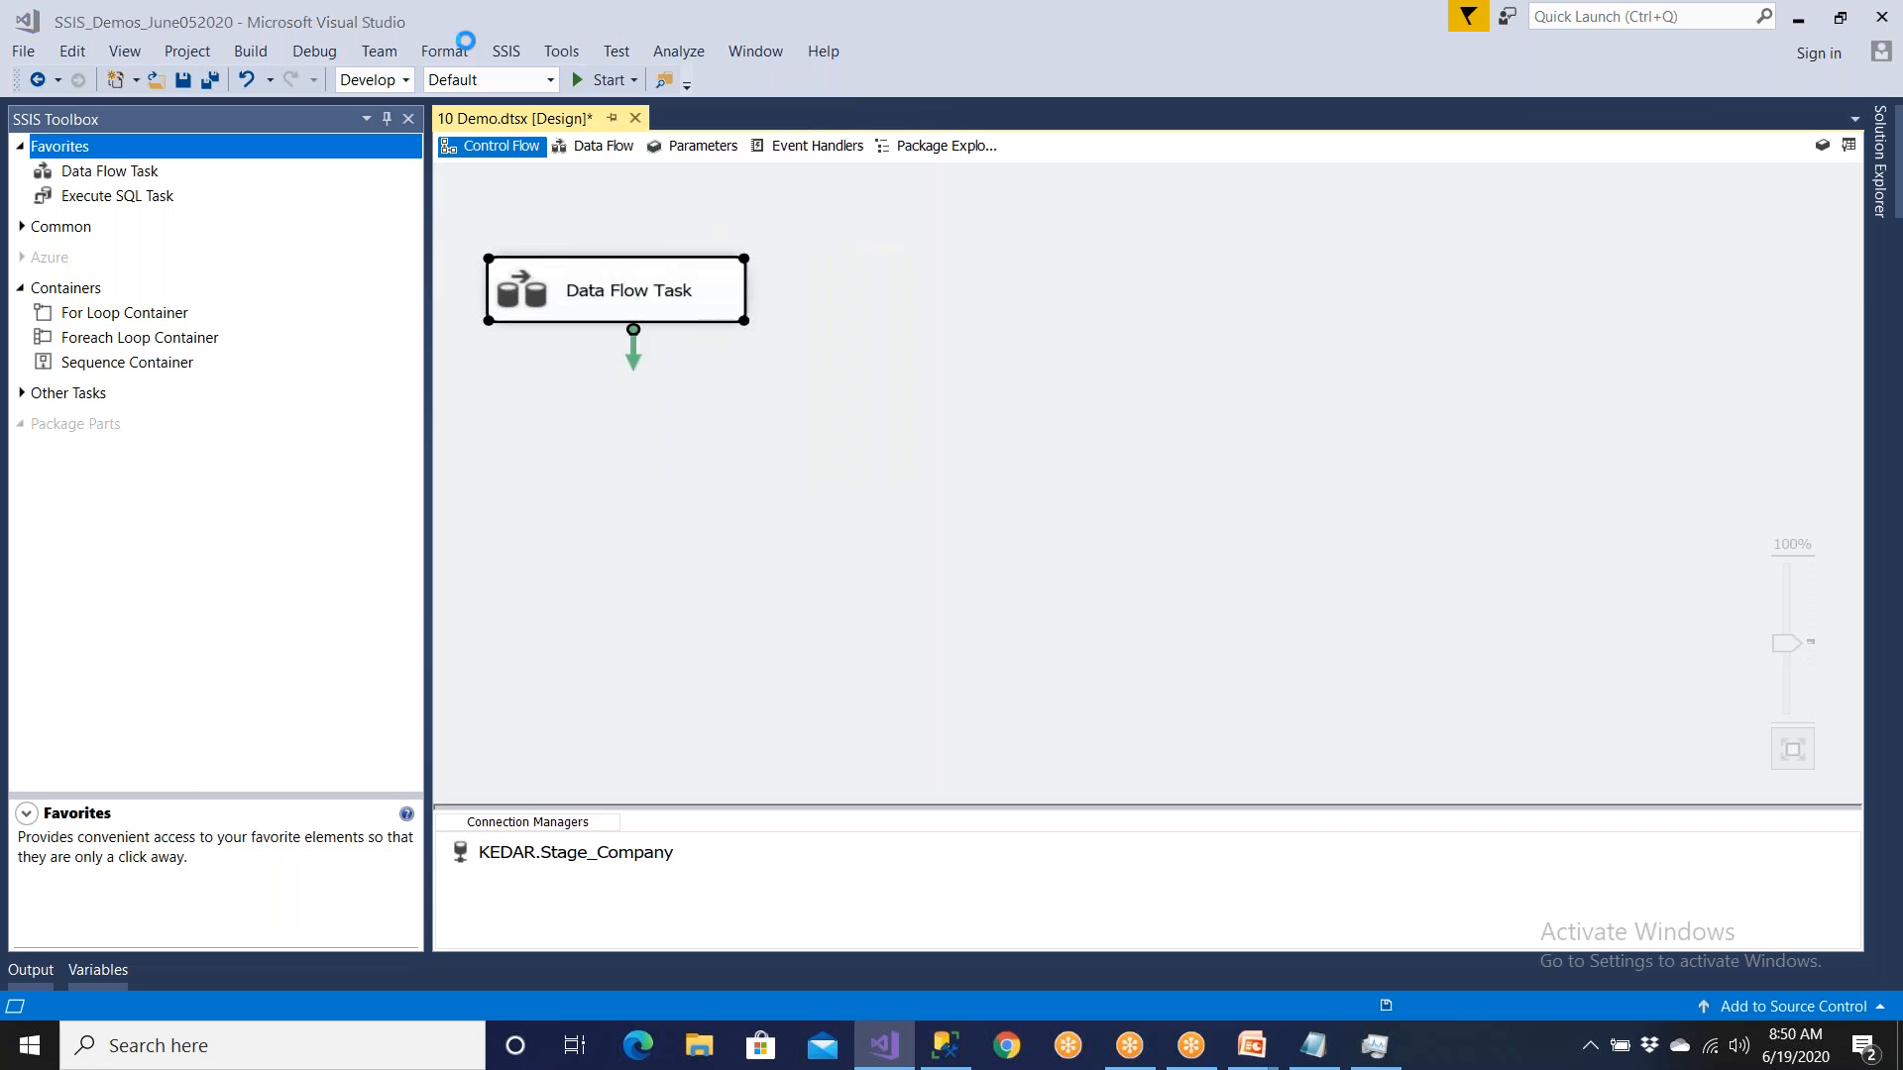
{"action": "left_click", "coordinate": [210, 80]}
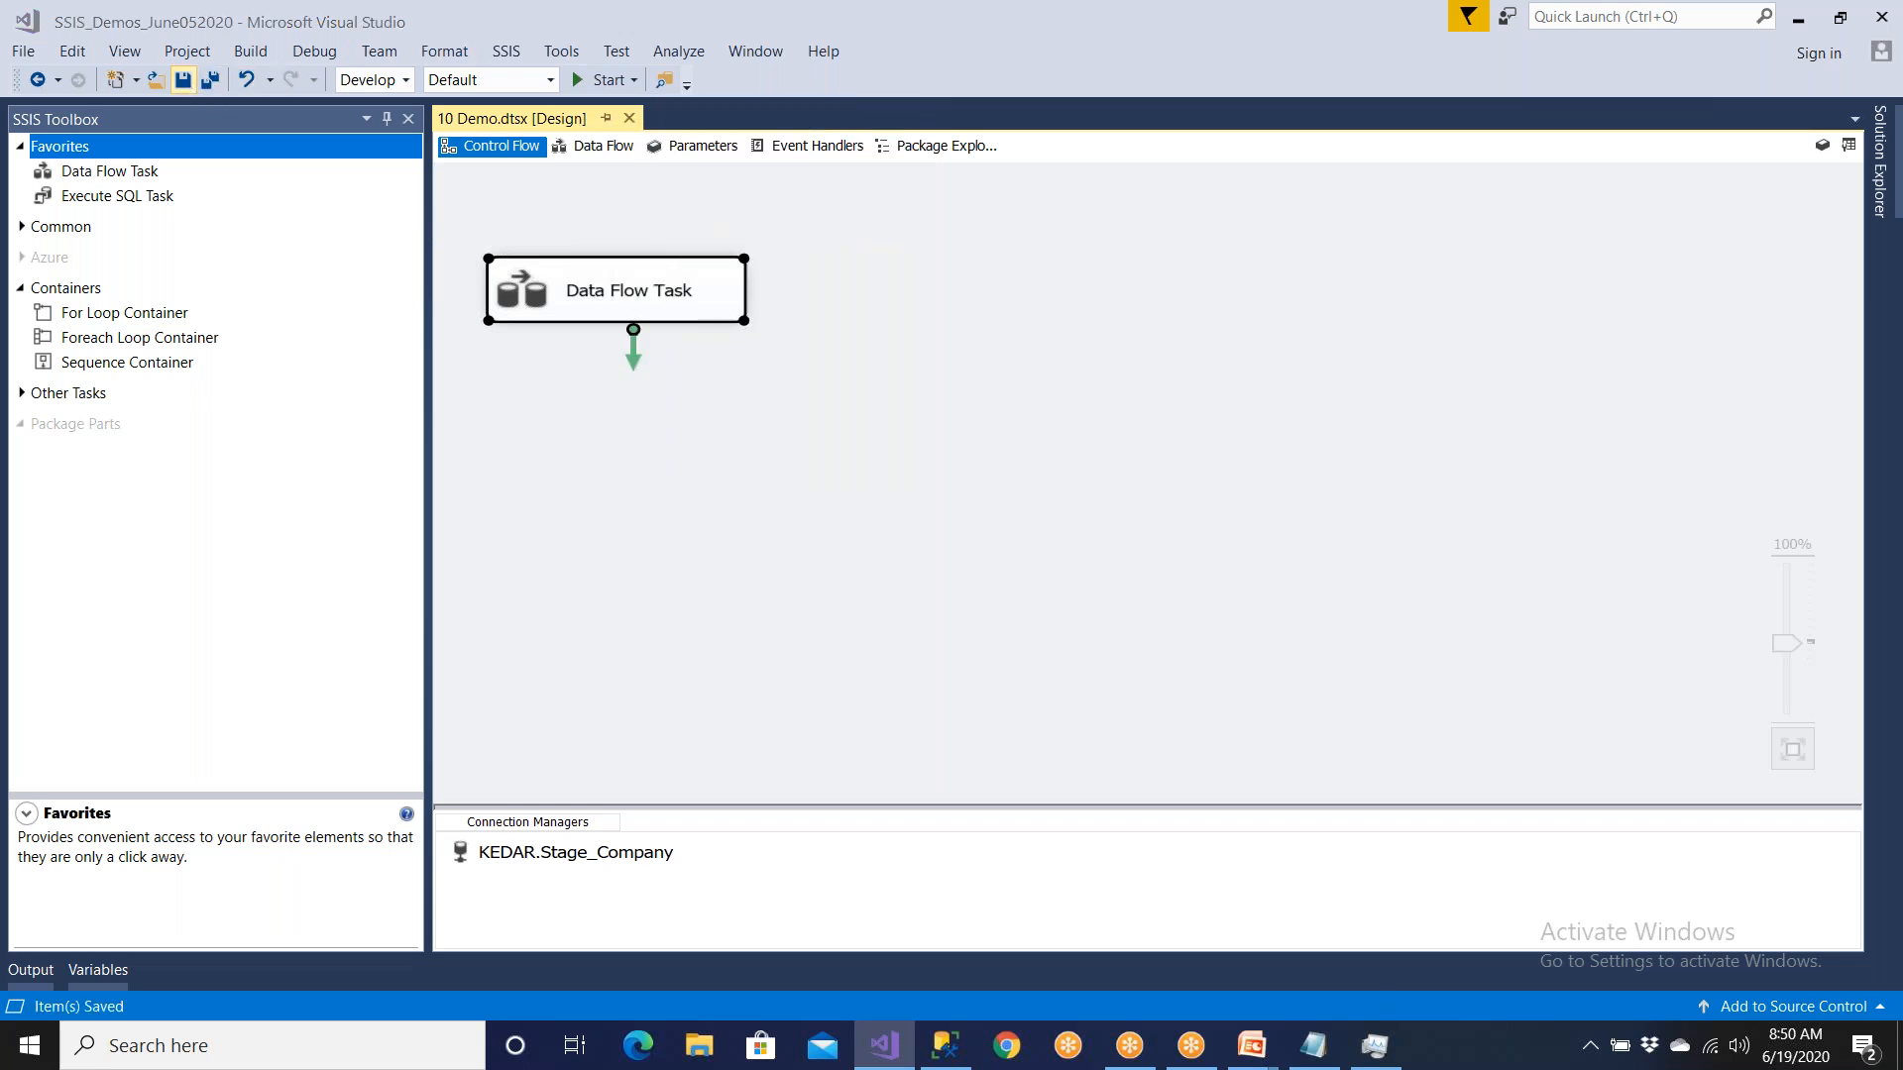
Step: Run the package and inspect the execution result in its data flow
{"action": "left_click", "coordinate": [602, 80]}
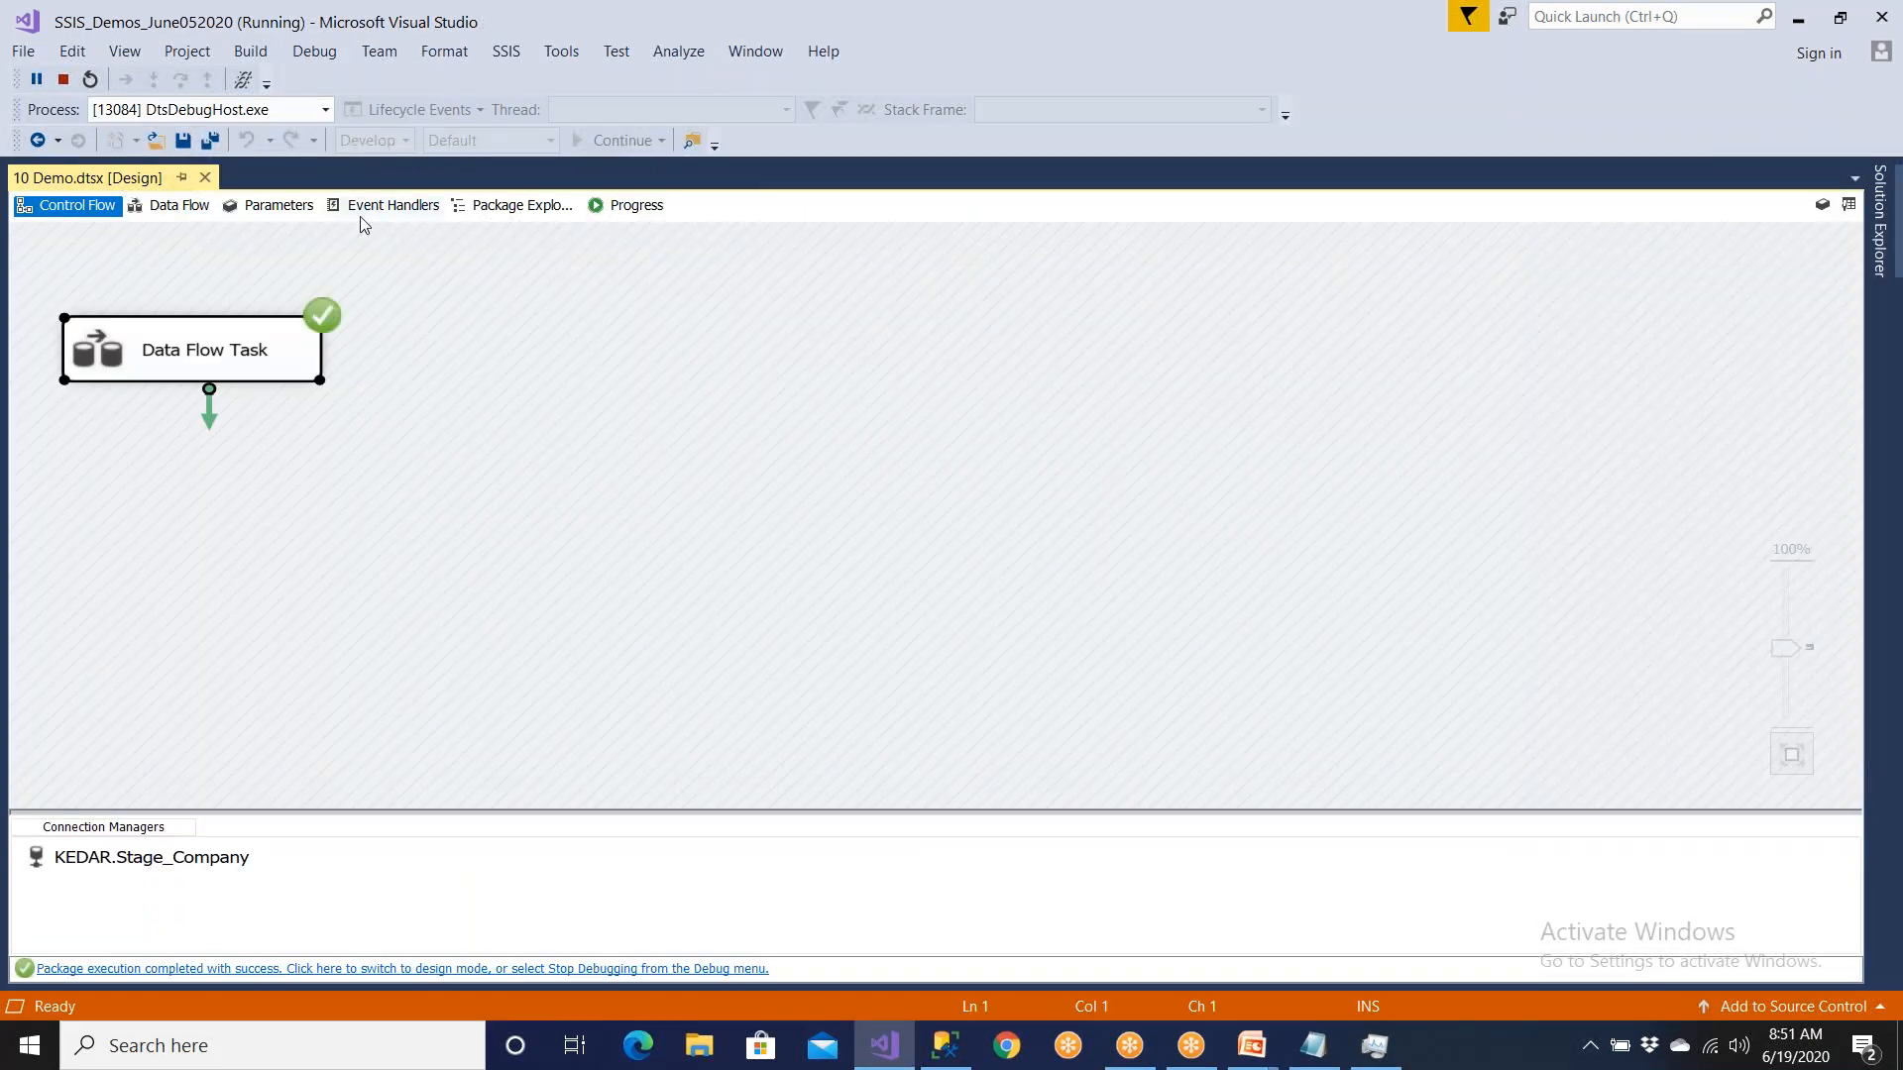
{"action": "left_click", "coordinate": [173, 205]}
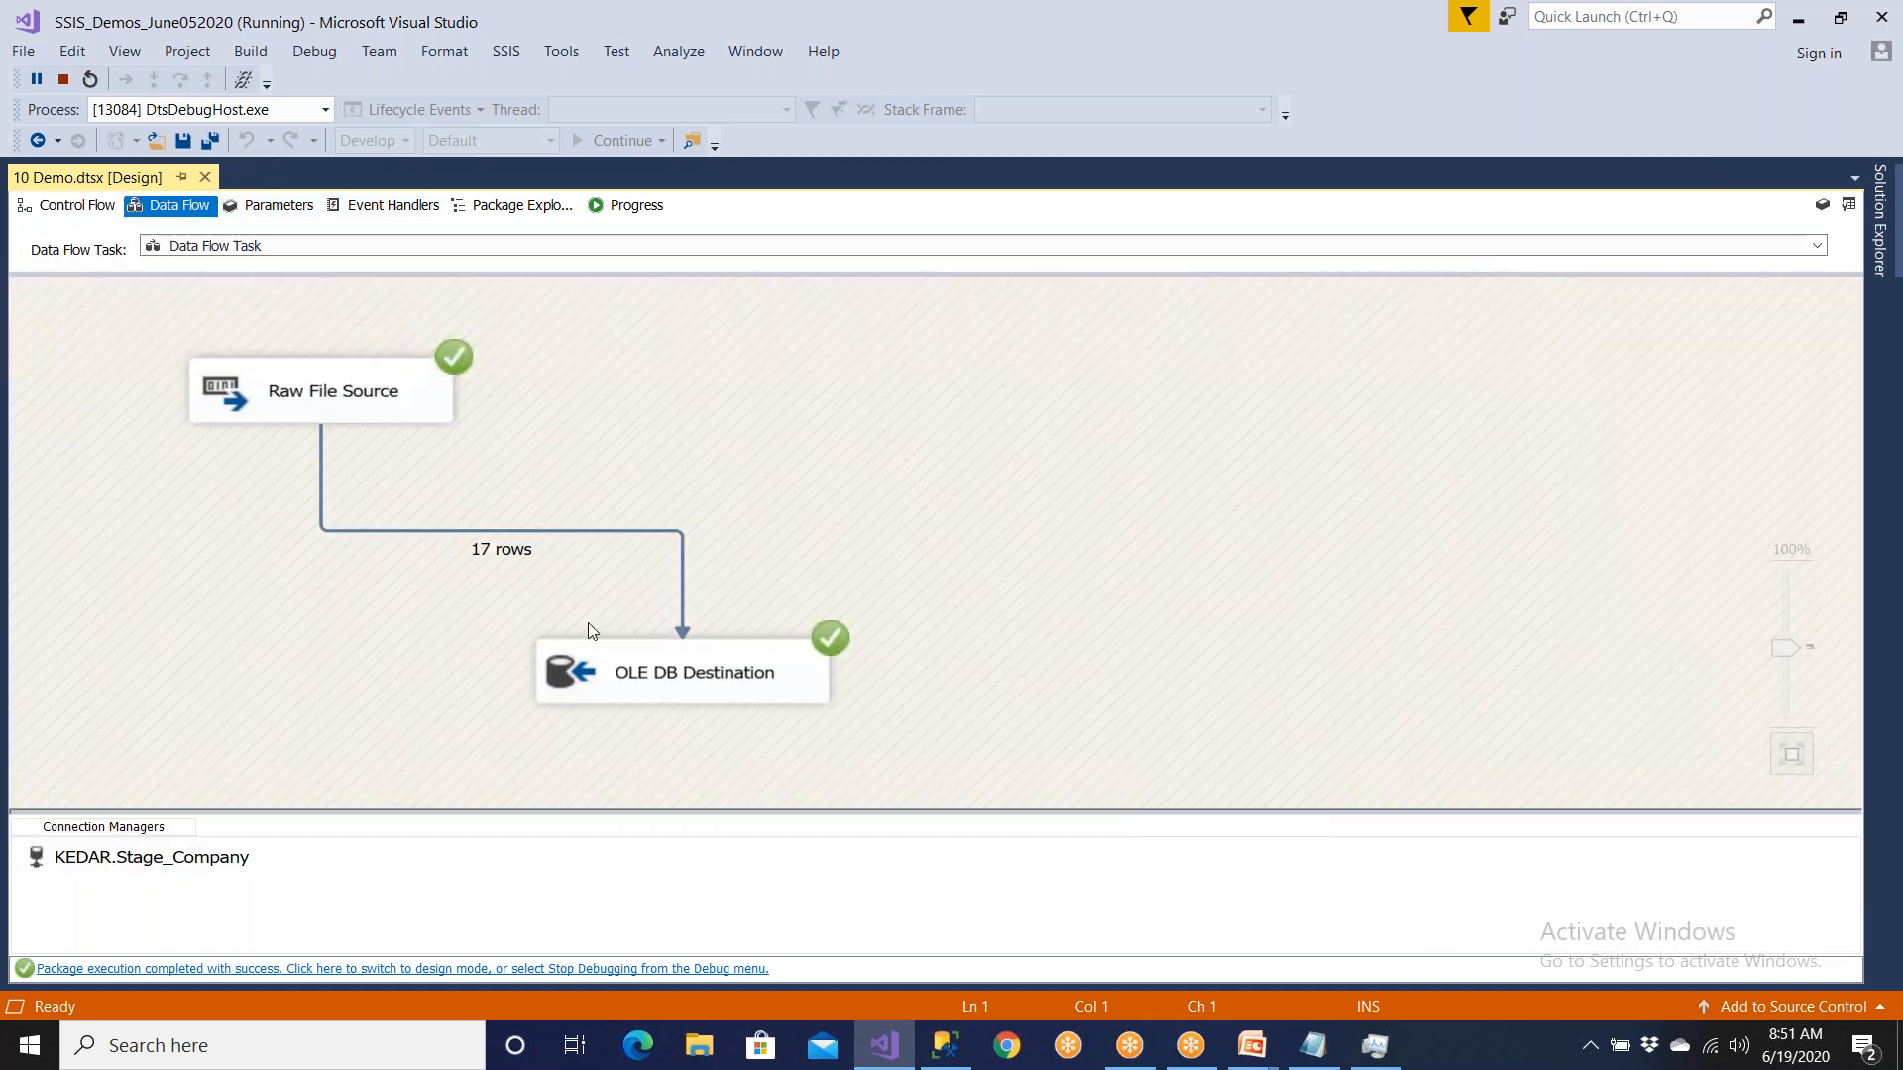
Step: Stop debugging the package, switch to SQL Server Management Studio and write the query select * from Stg_Emp_Raw after the Stage_Emp_UnMatched query
{"action": "left_click", "coordinate": [665, 970]}
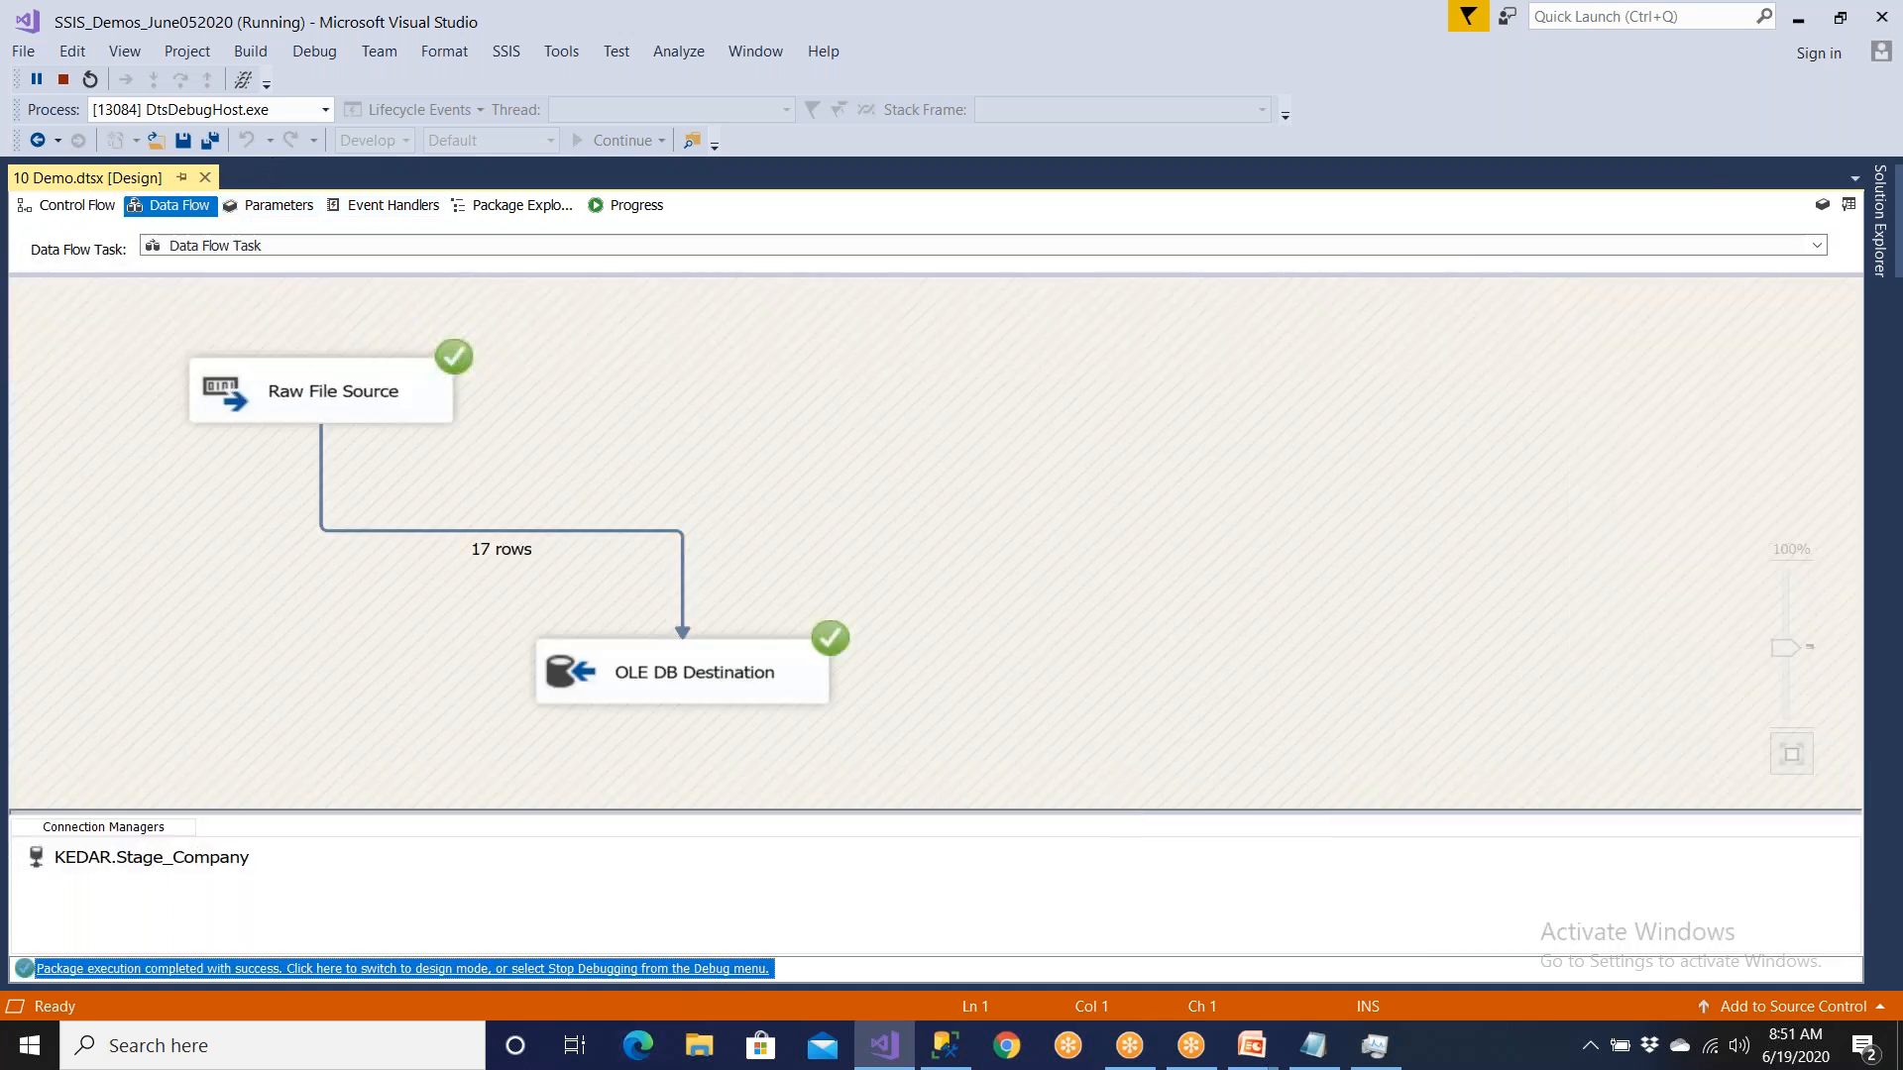
{"action": "left_click", "coordinate": [946, 1046]}
{"action": "left_click", "coordinate": [568, 528]}
{"action": "left_click_drag", "start_coordinate": [205, 529], "coordinate": [145, 256]}
{"action": "key", "text": "Delete"}
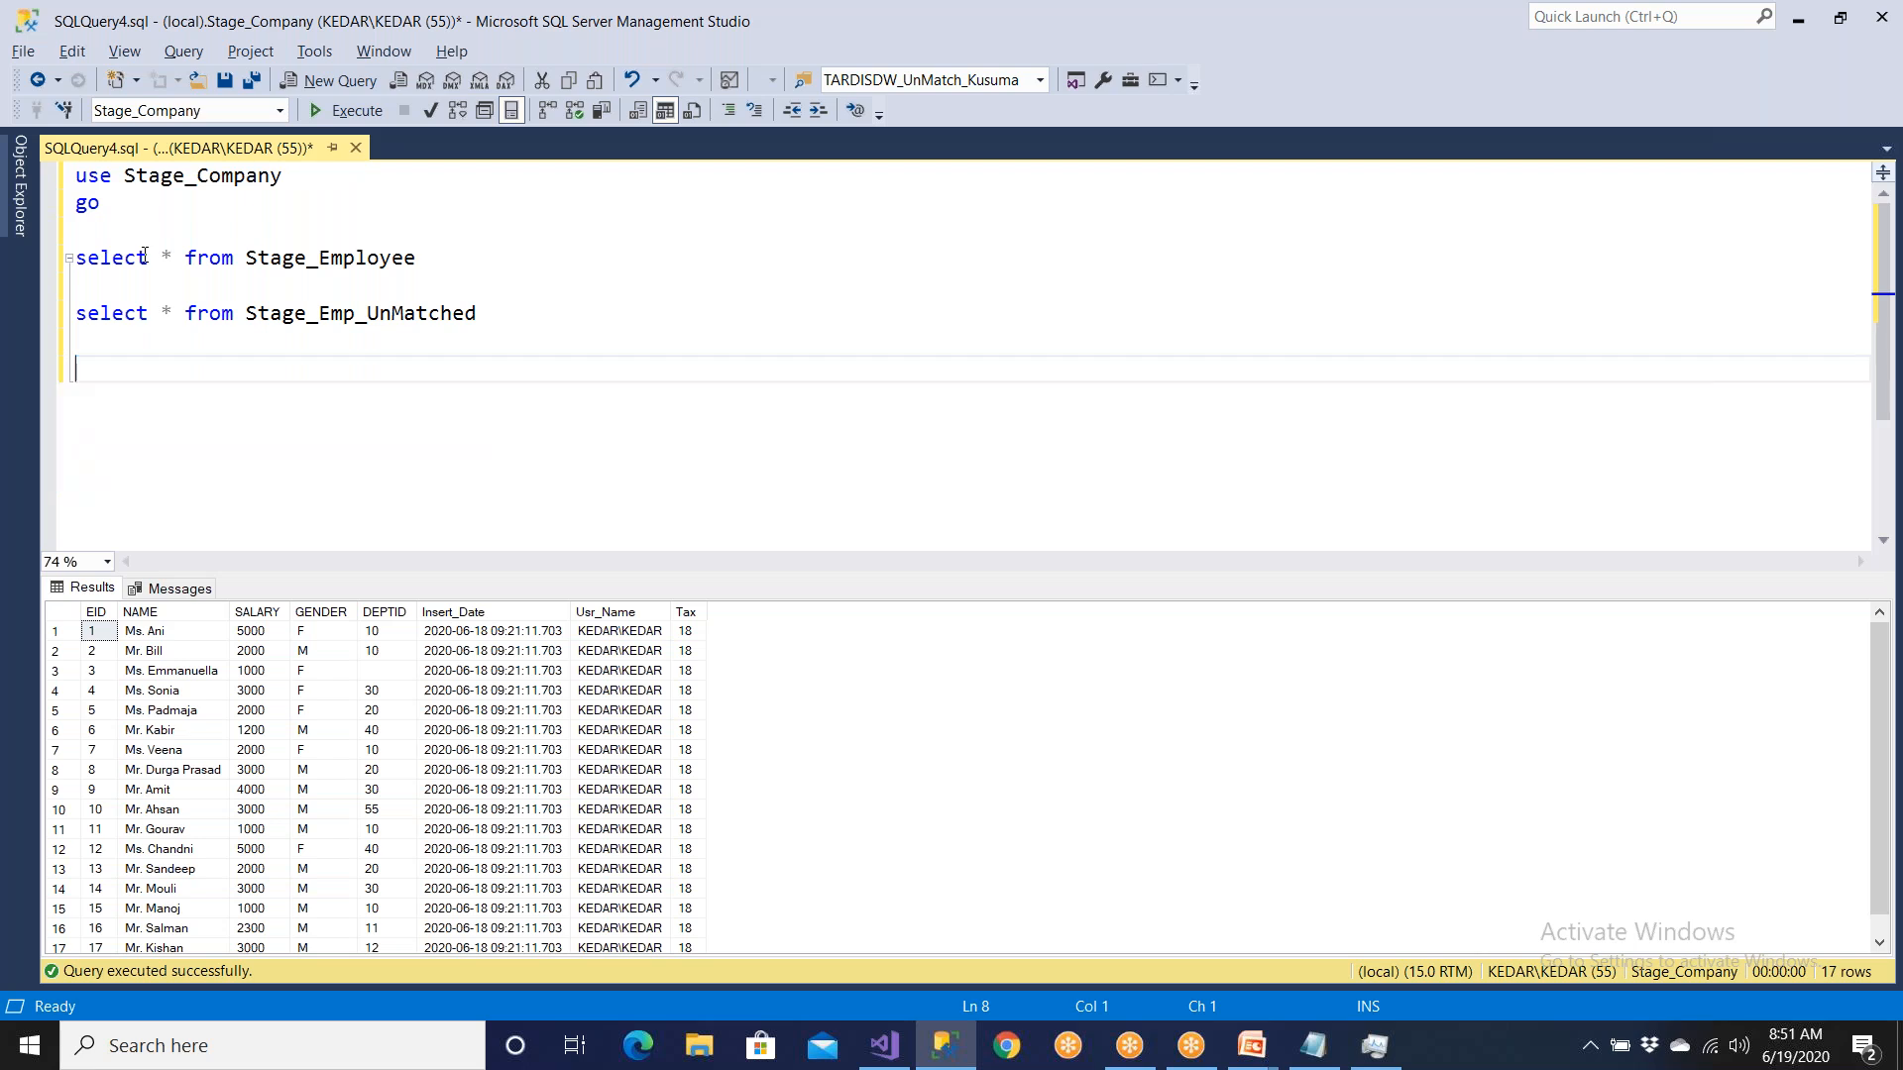
{"action": "type", "text": "select * fro"}
{"action": "key", "text": "ctrl+b"}
{"action": "key", "text": "BackSpace"}
{"action": "key", "text": "BackSpace"}
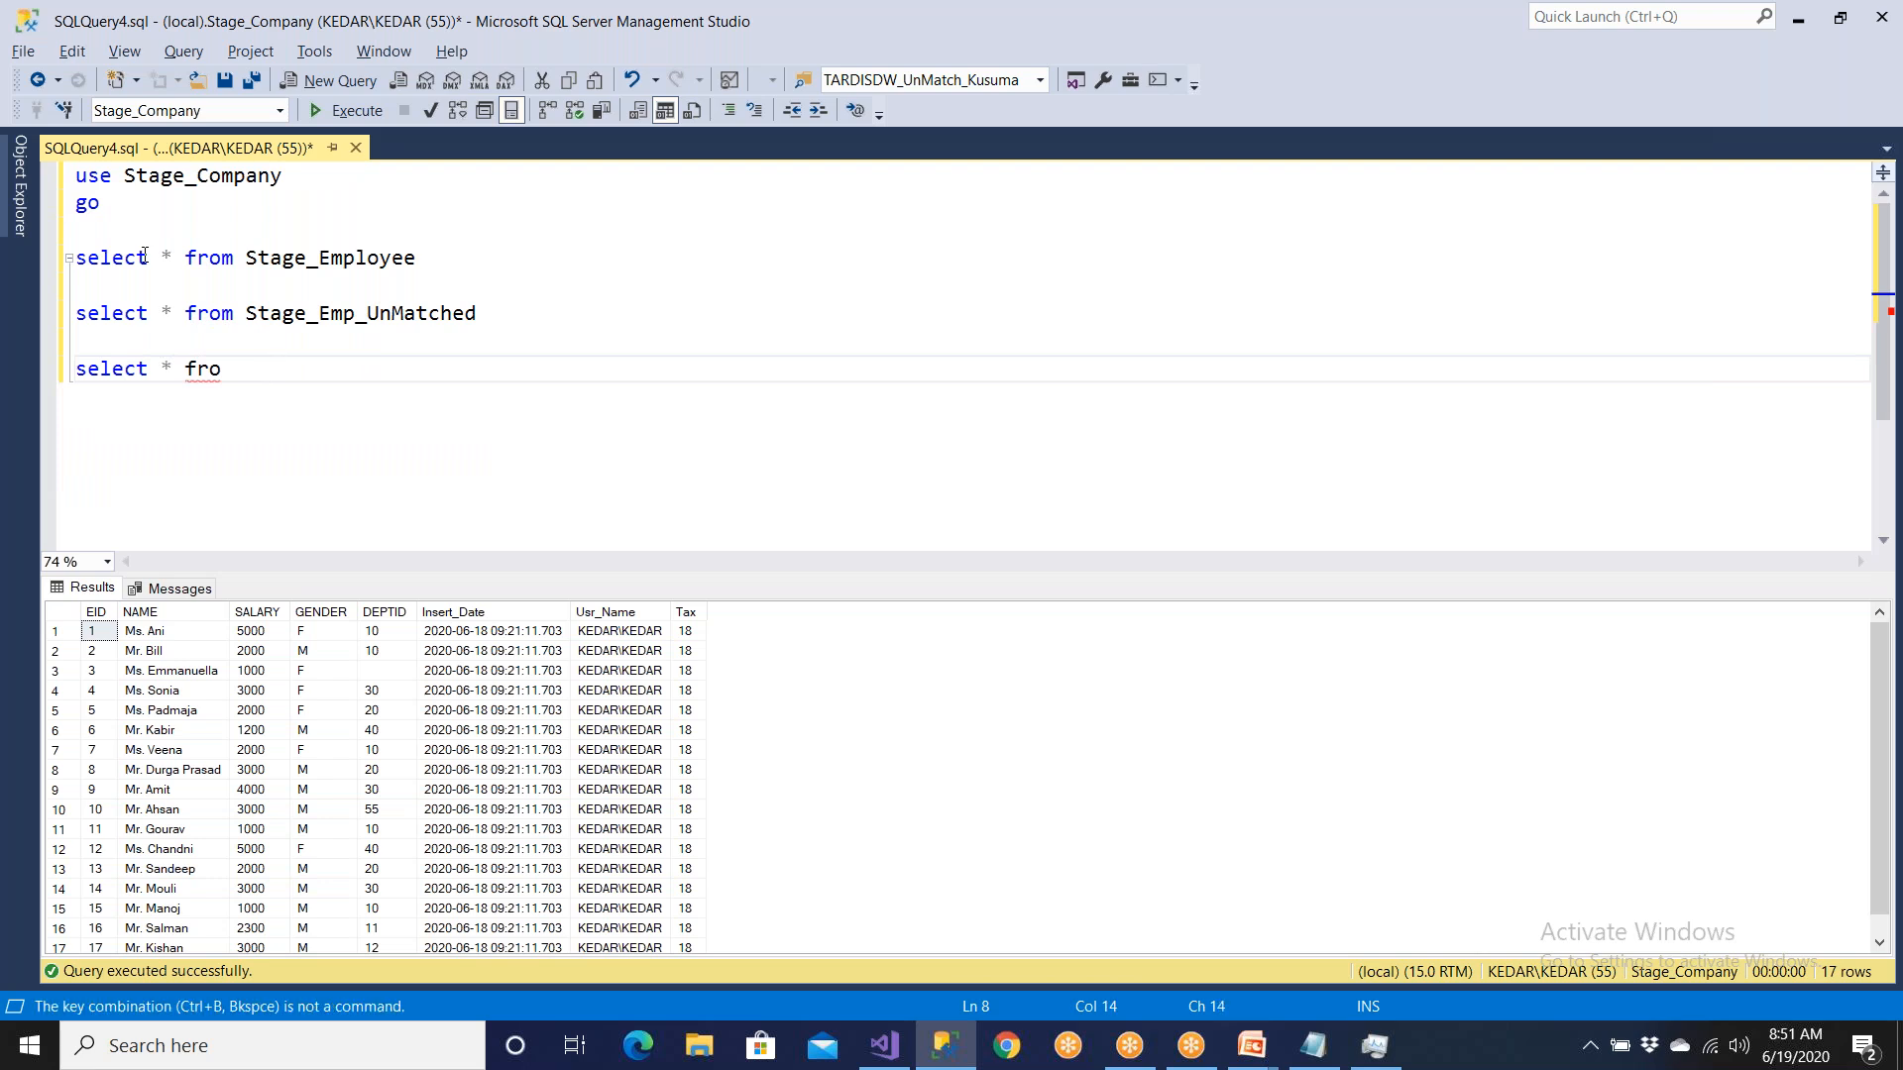
{"action": "type", "text": "m Stg_Emp_Raw"}
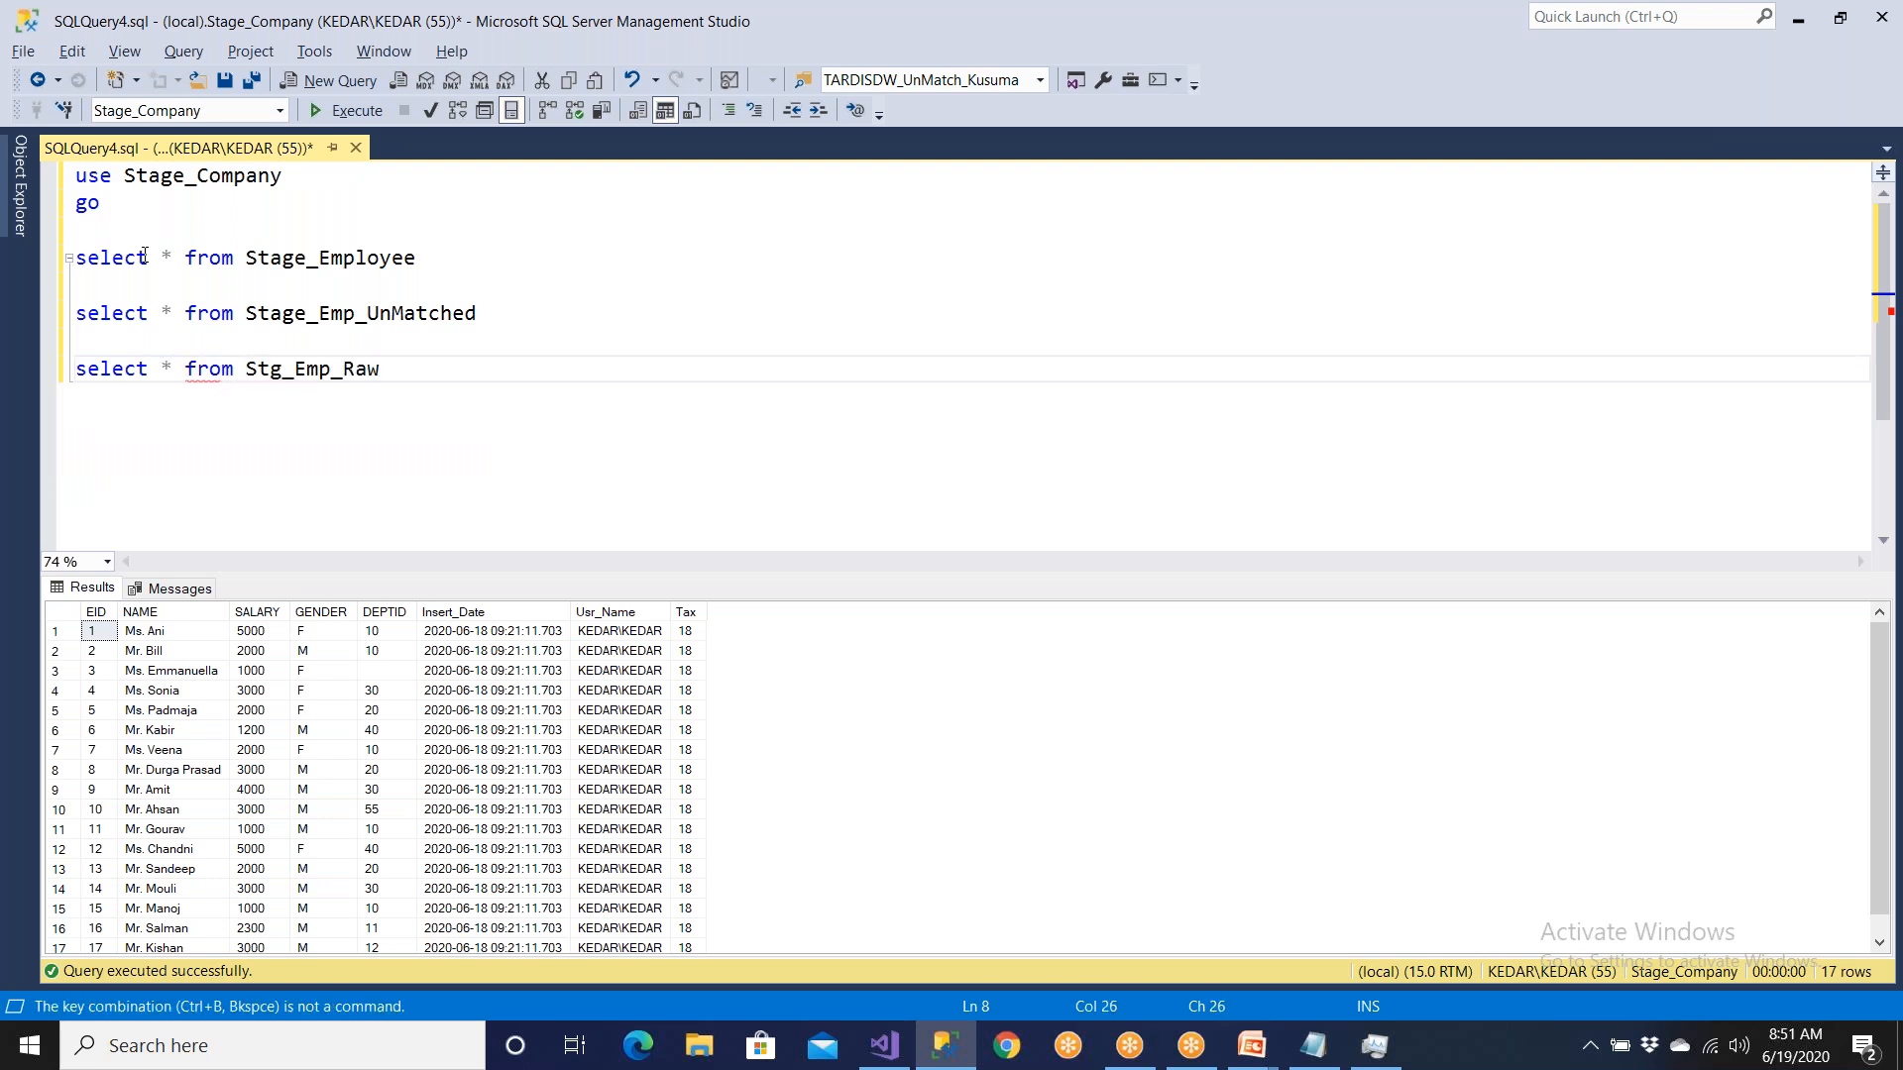
Step: Run only the Stg_Emp_Raw query and examine all the returned rows
{"action": "key", "text": "shift+Home"}
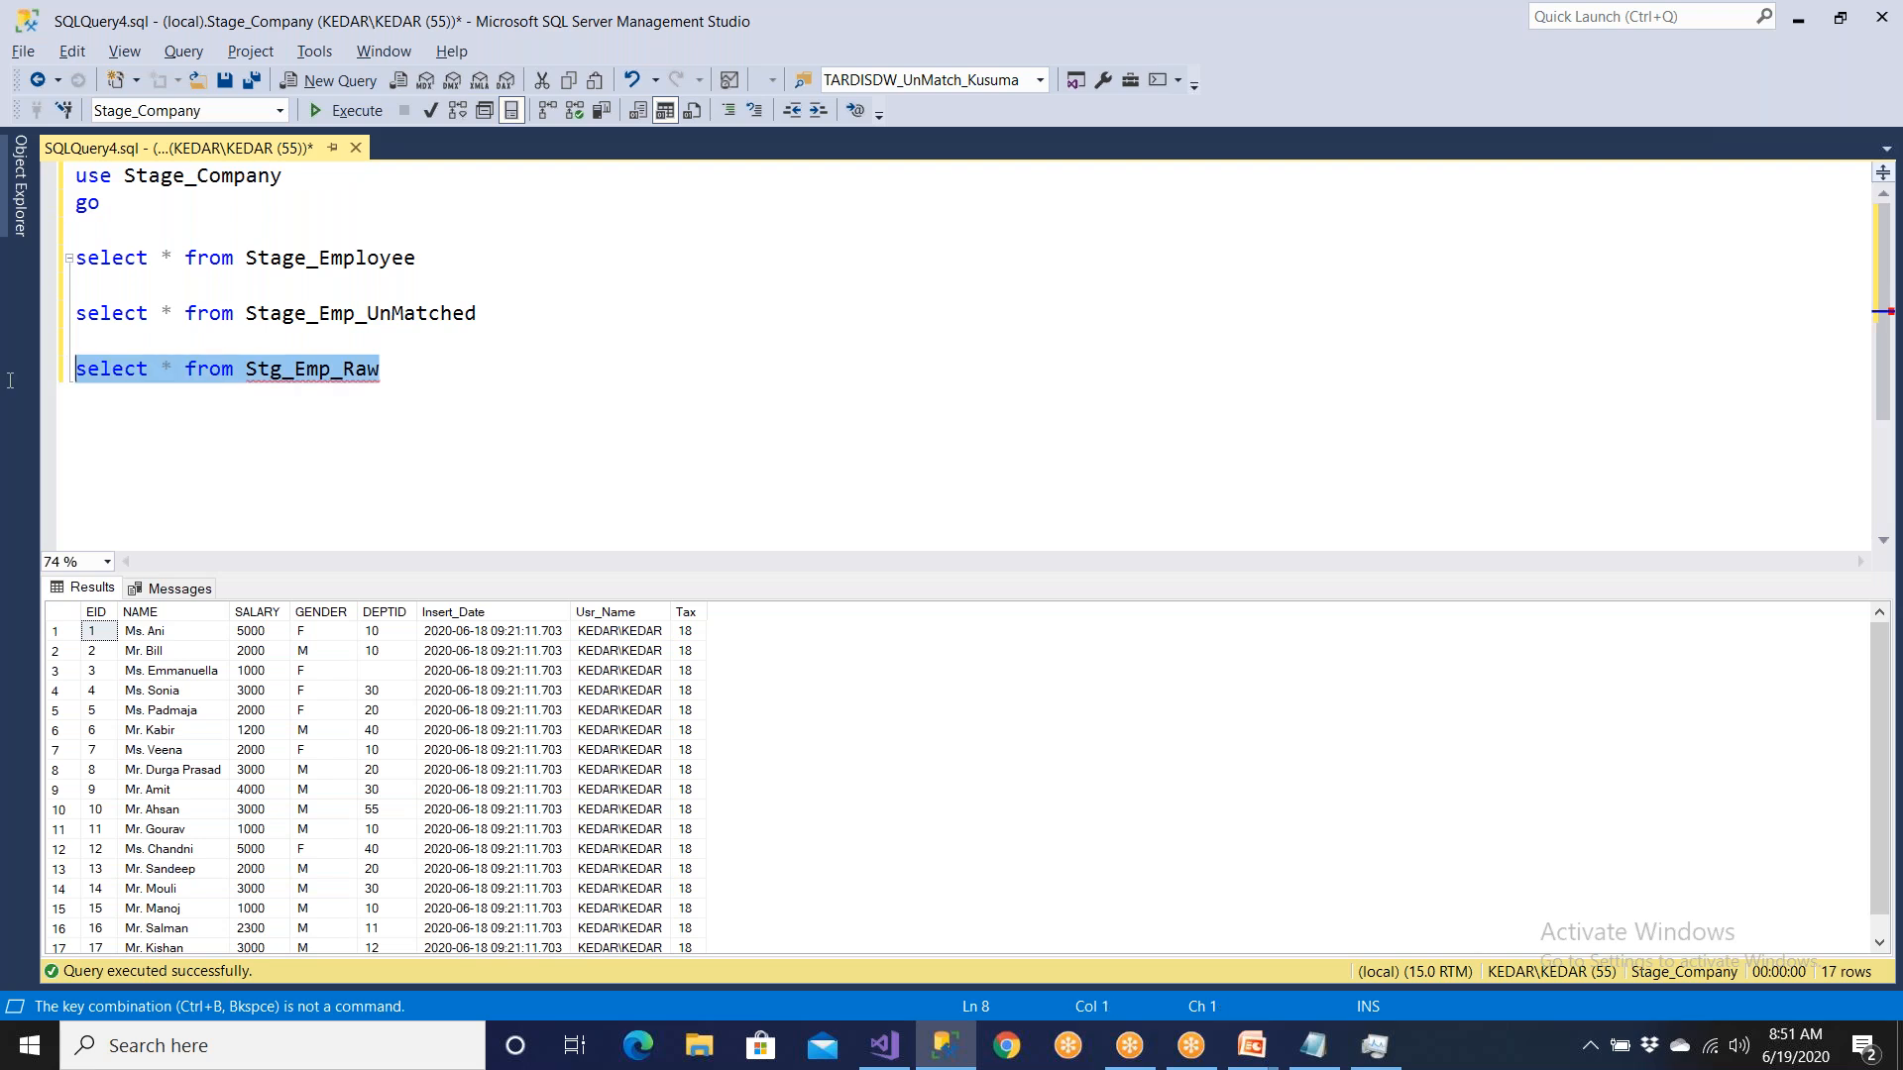
{"action": "left_click", "coordinate": [347, 111]}
{"action": "left_click", "coordinate": [273, 710]}
{"action": "scroll", "coordinate": [291, 731], "scroll_direction": "down", "scroll_amount": 1}
{"action": "left_click_drag", "start_coordinate": [686, 928], "coordinate": [3, 607]}
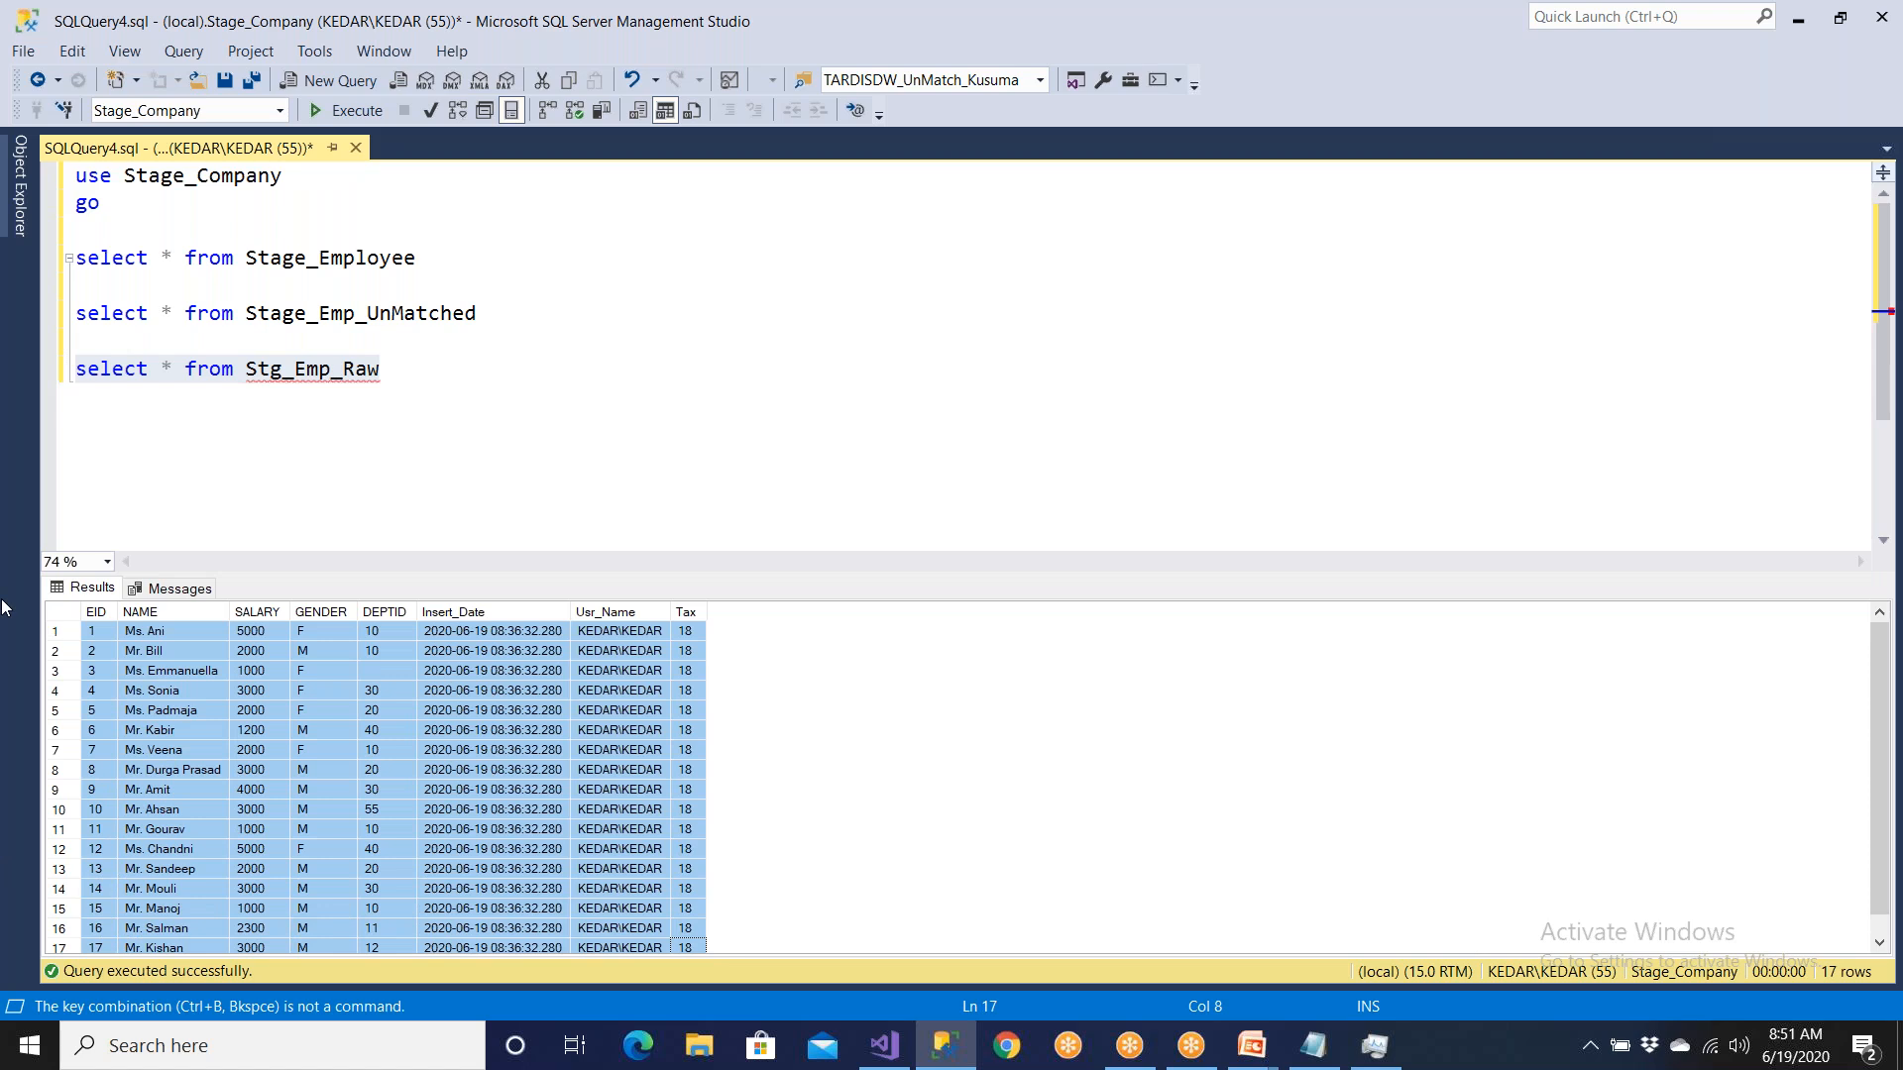
{"action": "left_click", "coordinate": [493, 888]}
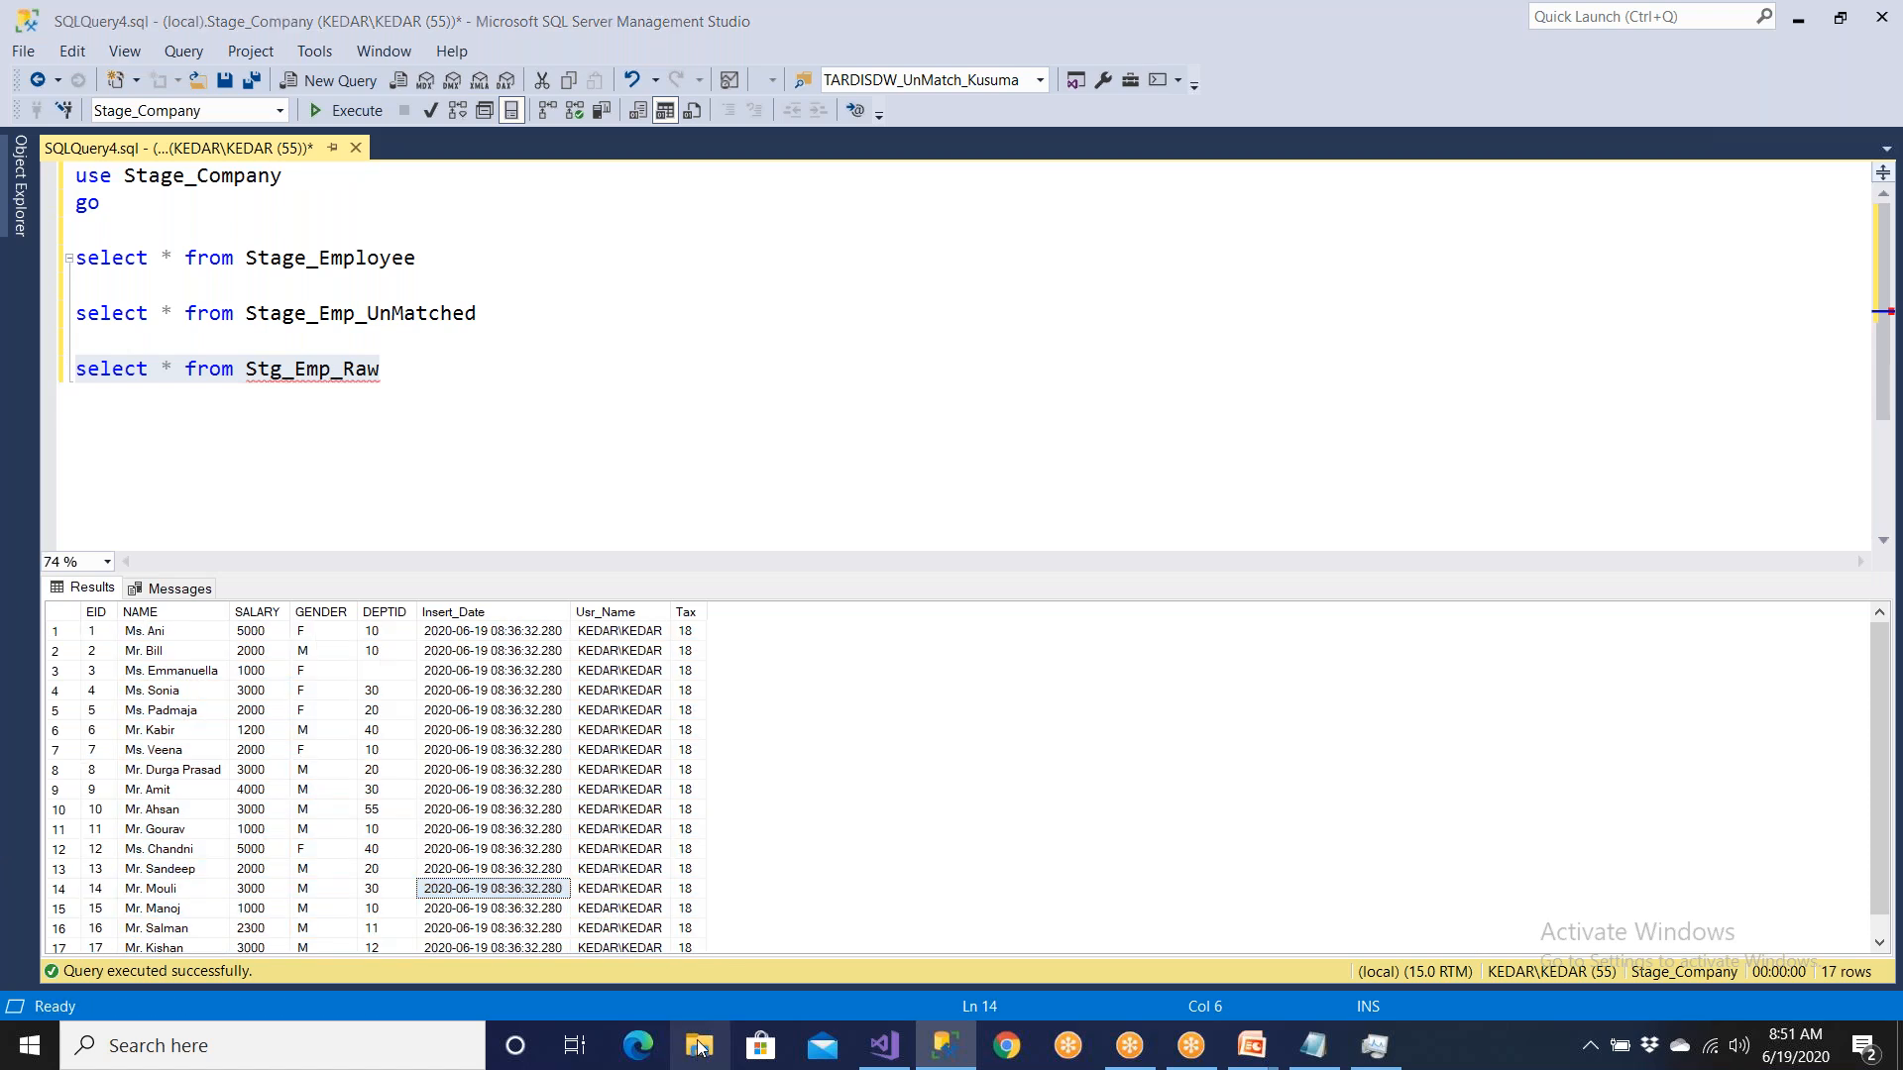
Step: Switch to Visual Studio, open 09 Demo_AllTrans.dtsx and show the Raw File Destination in the data flow DFT - Loading The Data into Both Tables
{"action": "left_click", "coordinate": [699, 1047]}
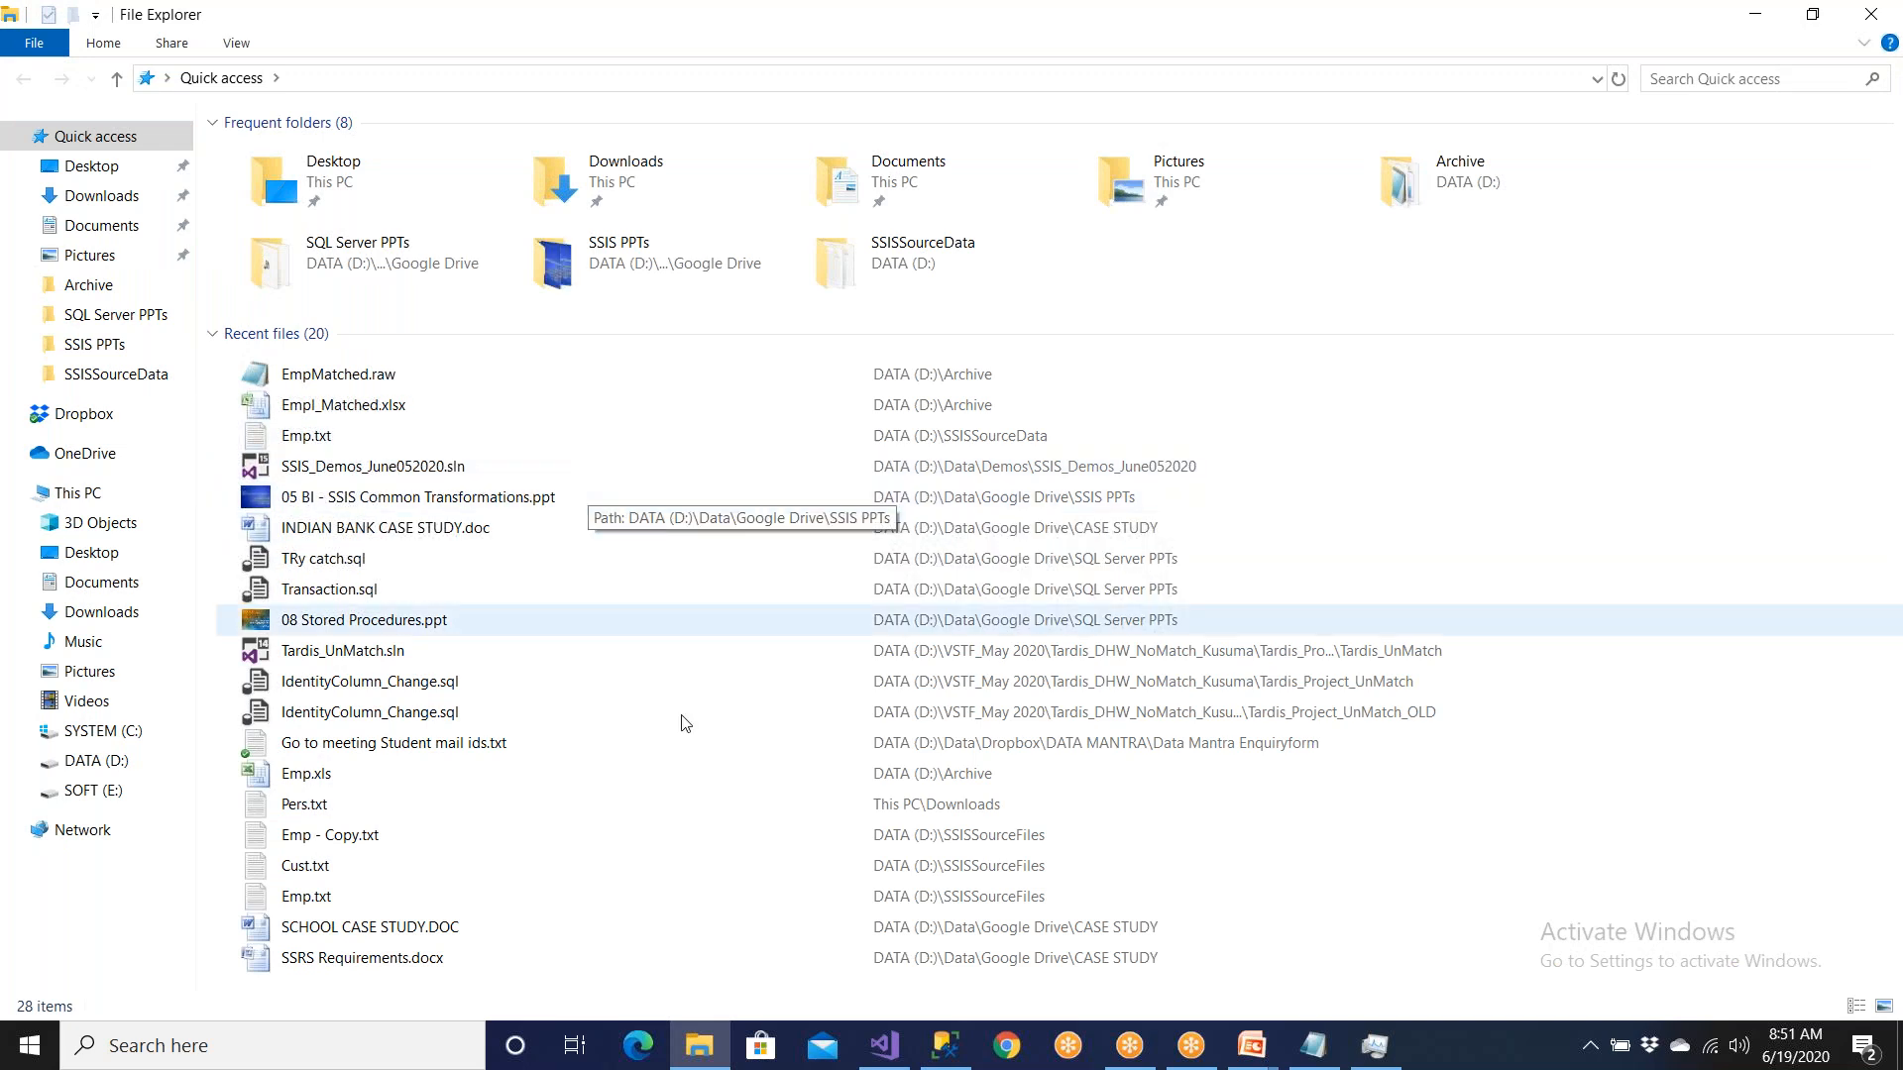
{"action": "left_click", "coordinate": [882, 1053]}
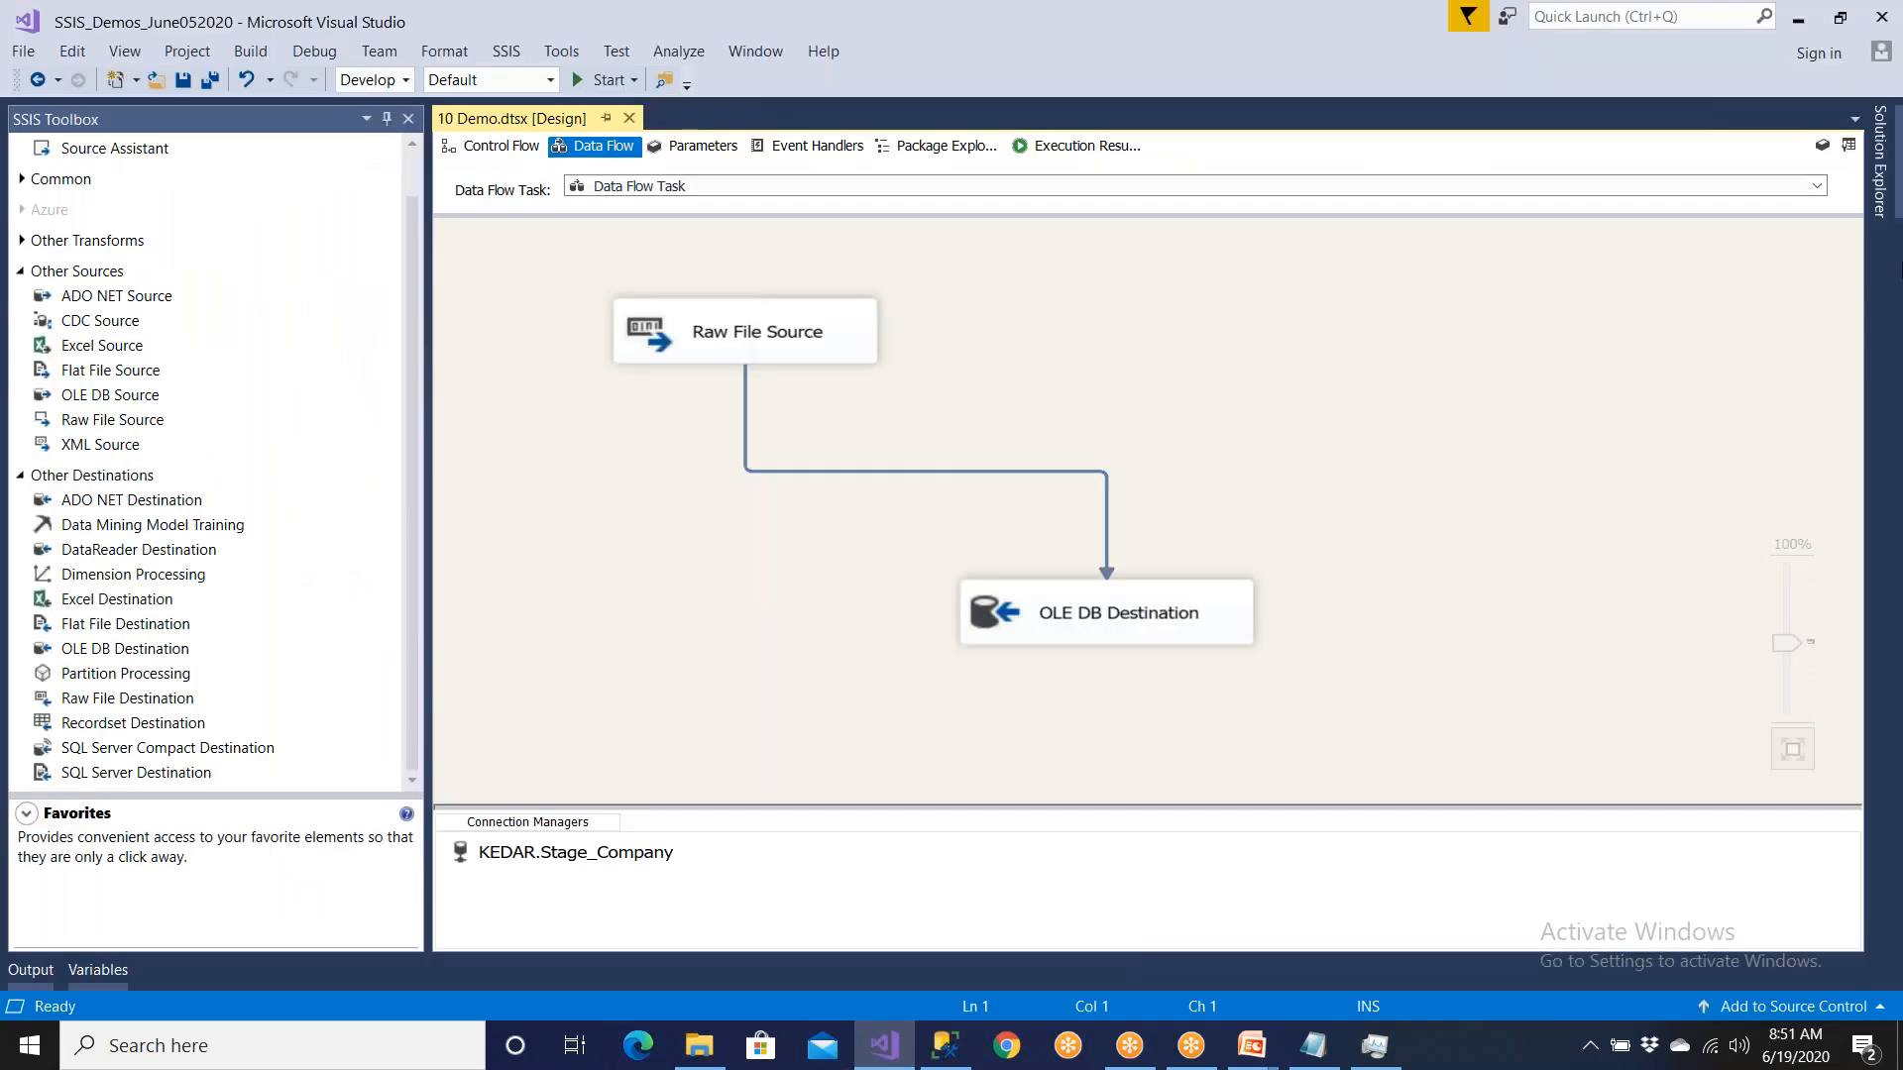
{"action": "left_click", "coordinate": [1874, 203]}
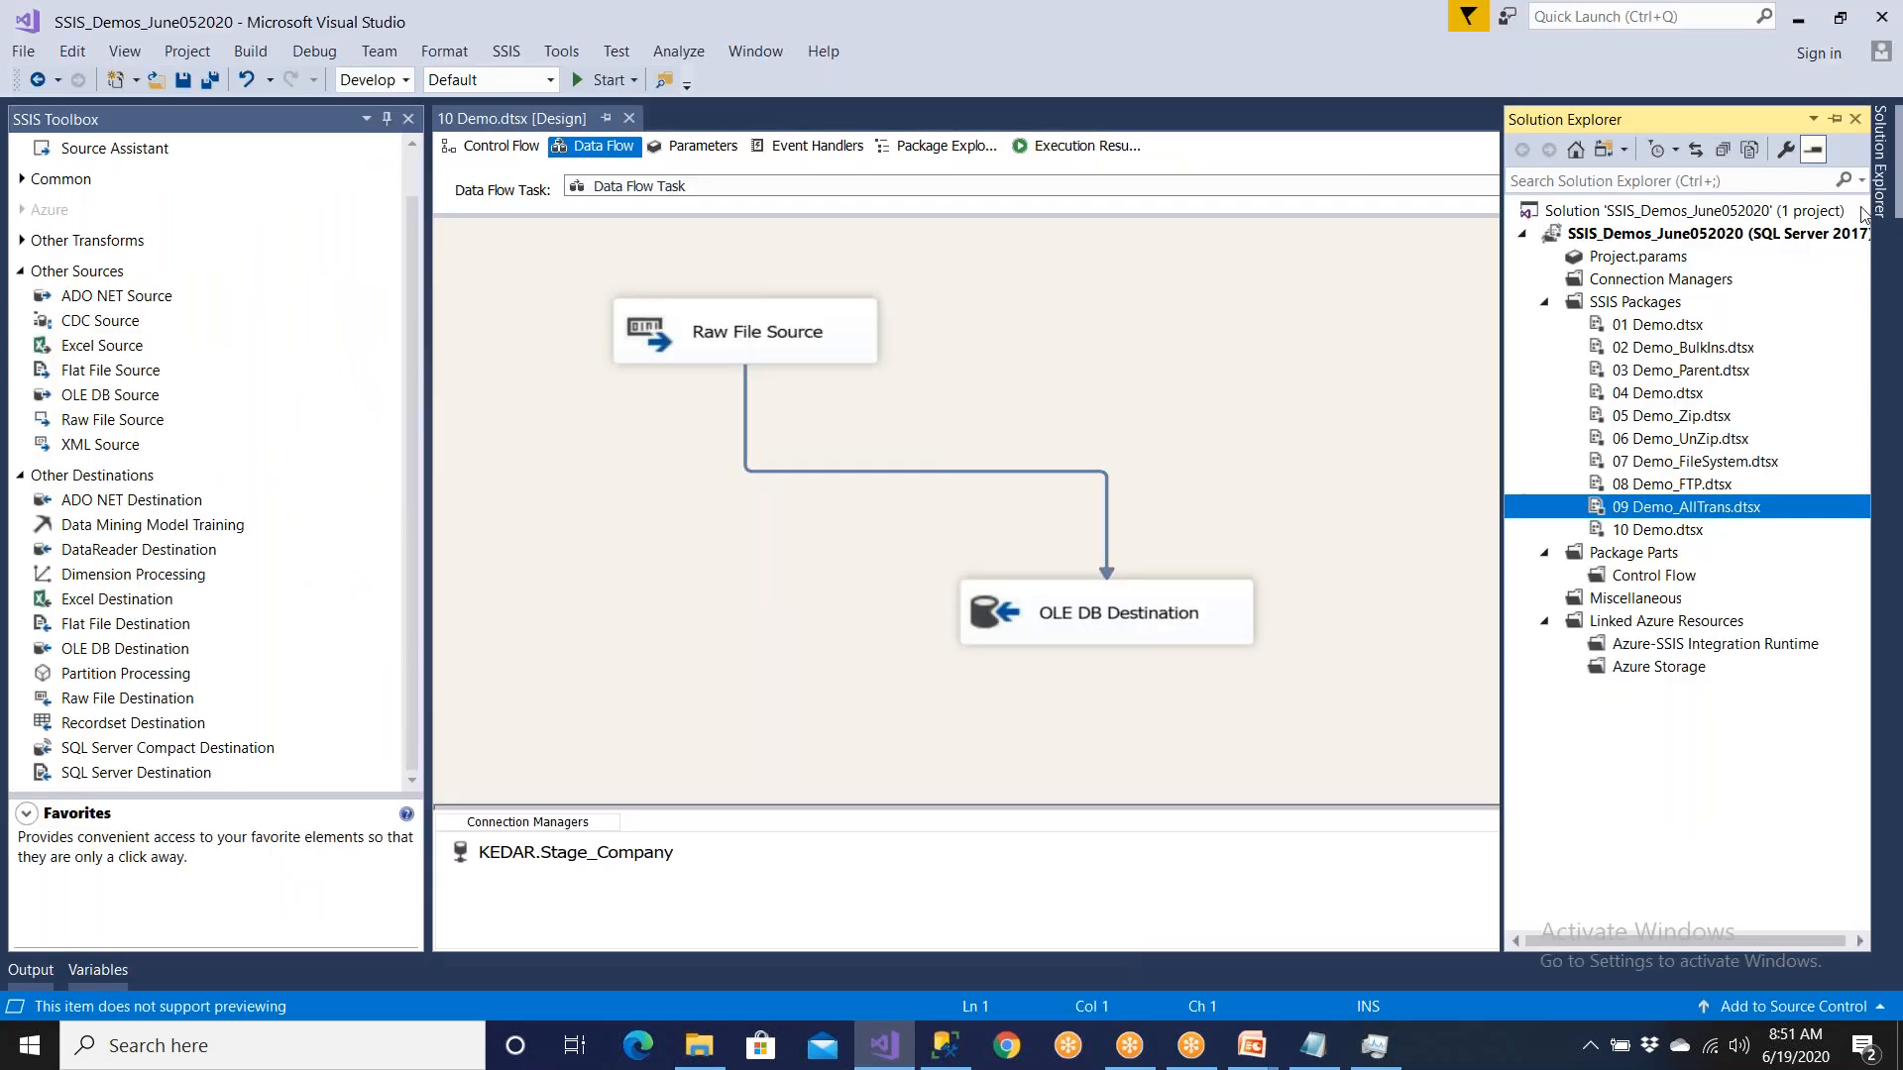
{"action": "double_click", "coordinate": [1690, 508]}
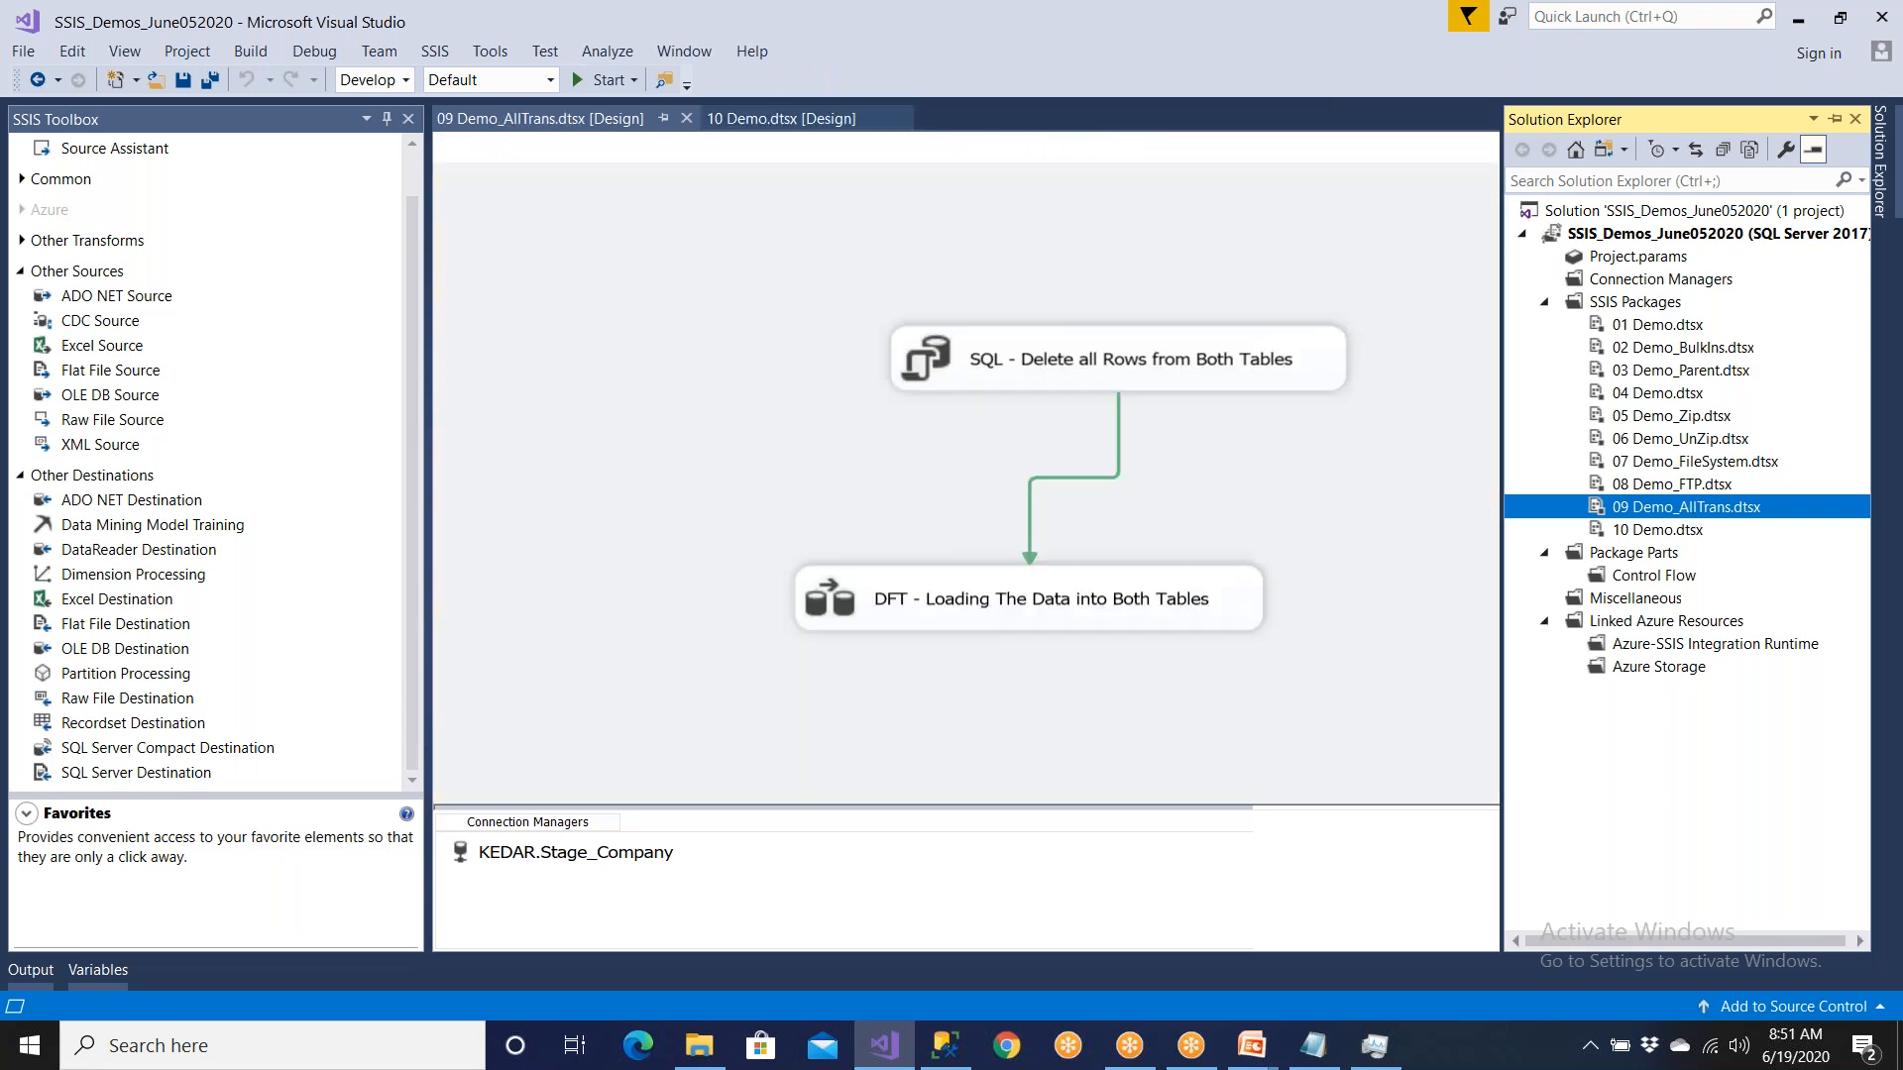
{"action": "double_click", "coordinate": [1192, 607]}
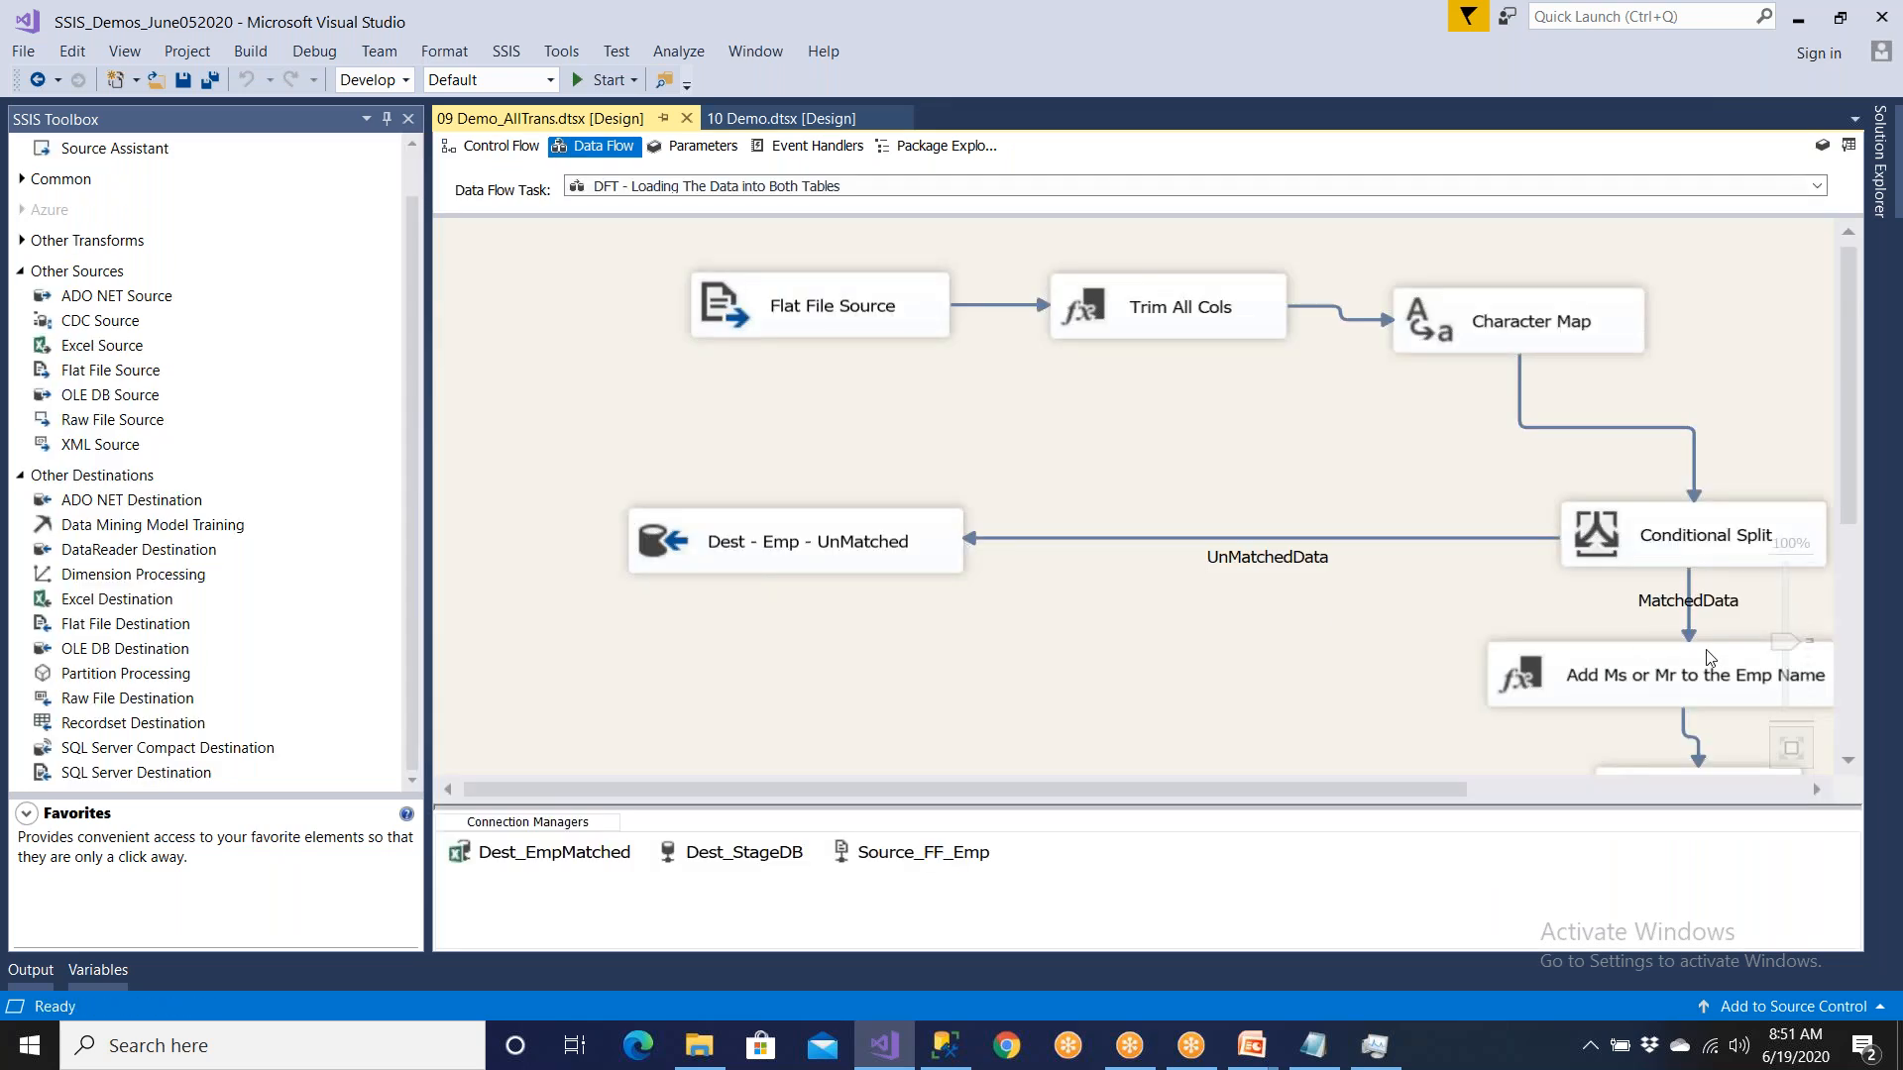
{"action": "scroll", "coordinate": [1683, 661], "scroll_direction": "down", "scroll_amount": 5}
{"action": "left_click", "coordinate": [1584, 789]}
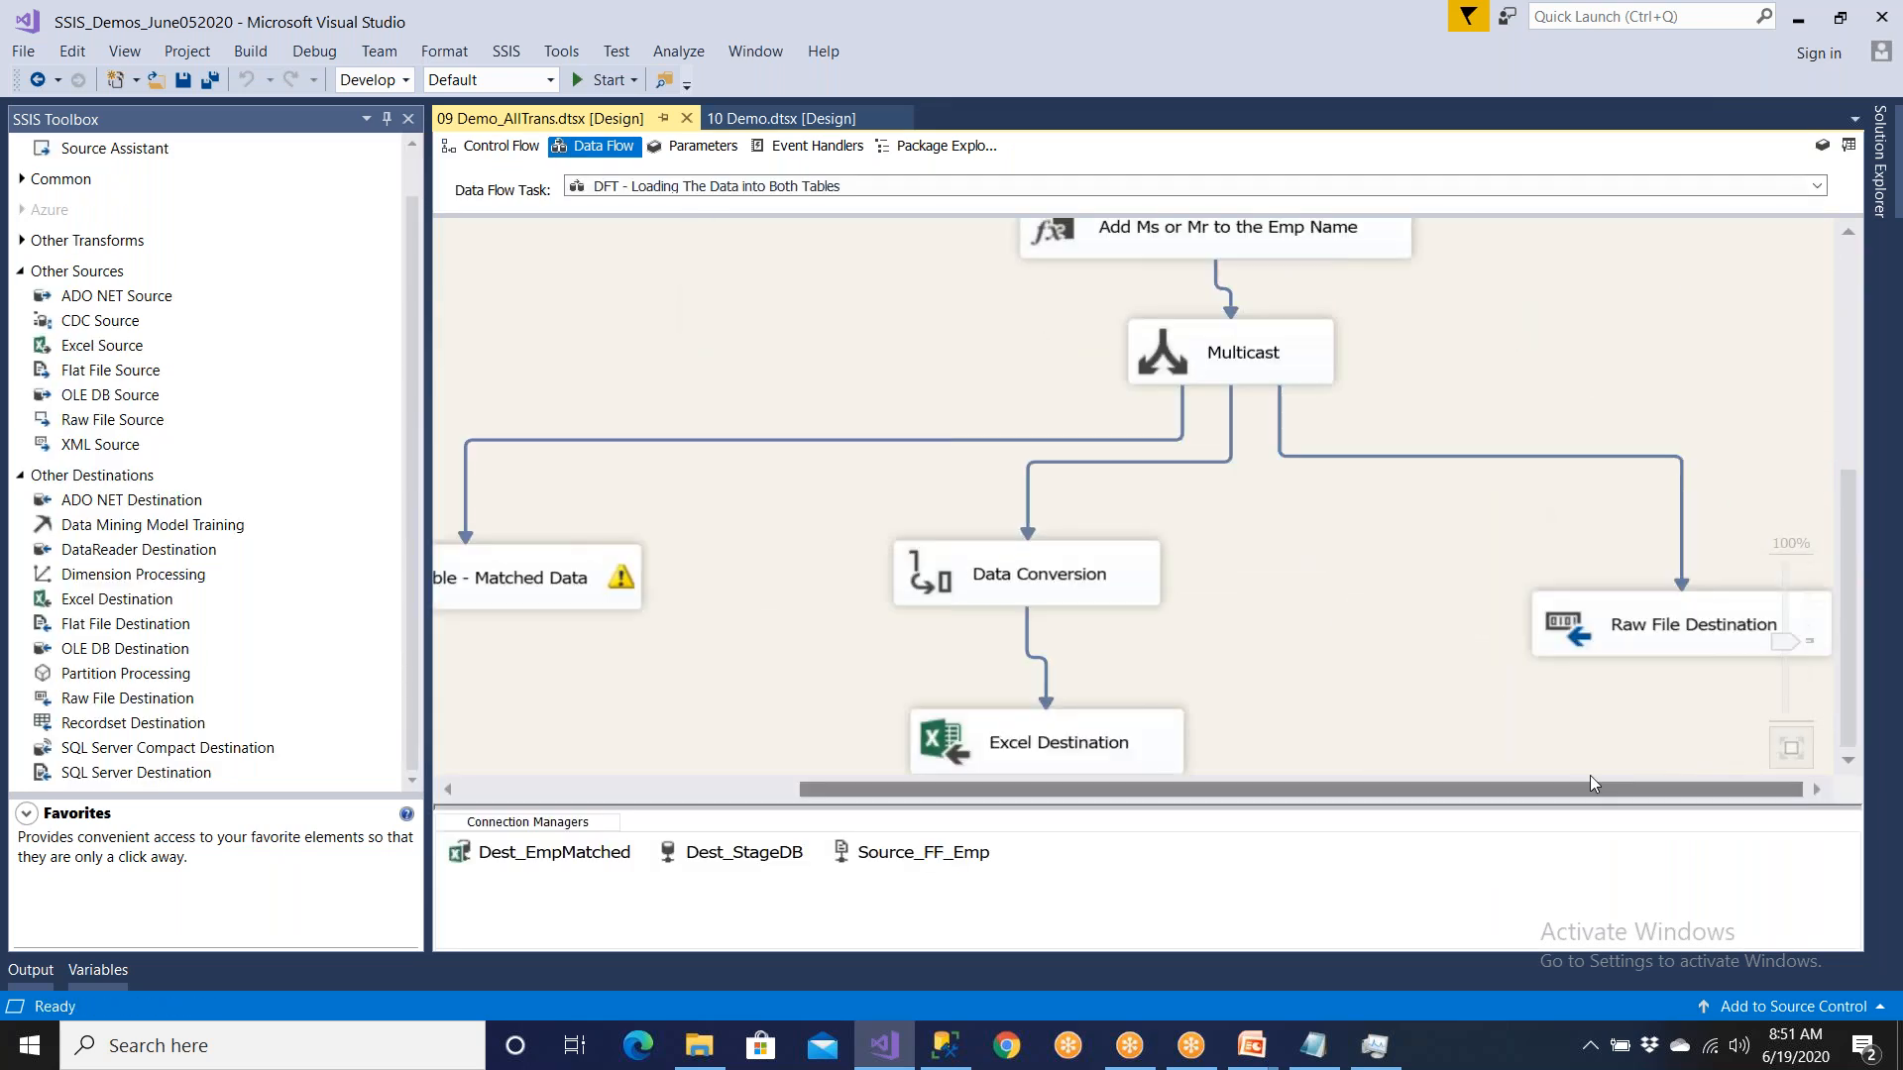
Step: Open the source file Emp.txt from the SSISSourceData folder on drive D: in File Explorer
{"action": "left_click", "coordinate": [700, 1046]}
{"action": "left_click", "coordinate": [124, 760]}
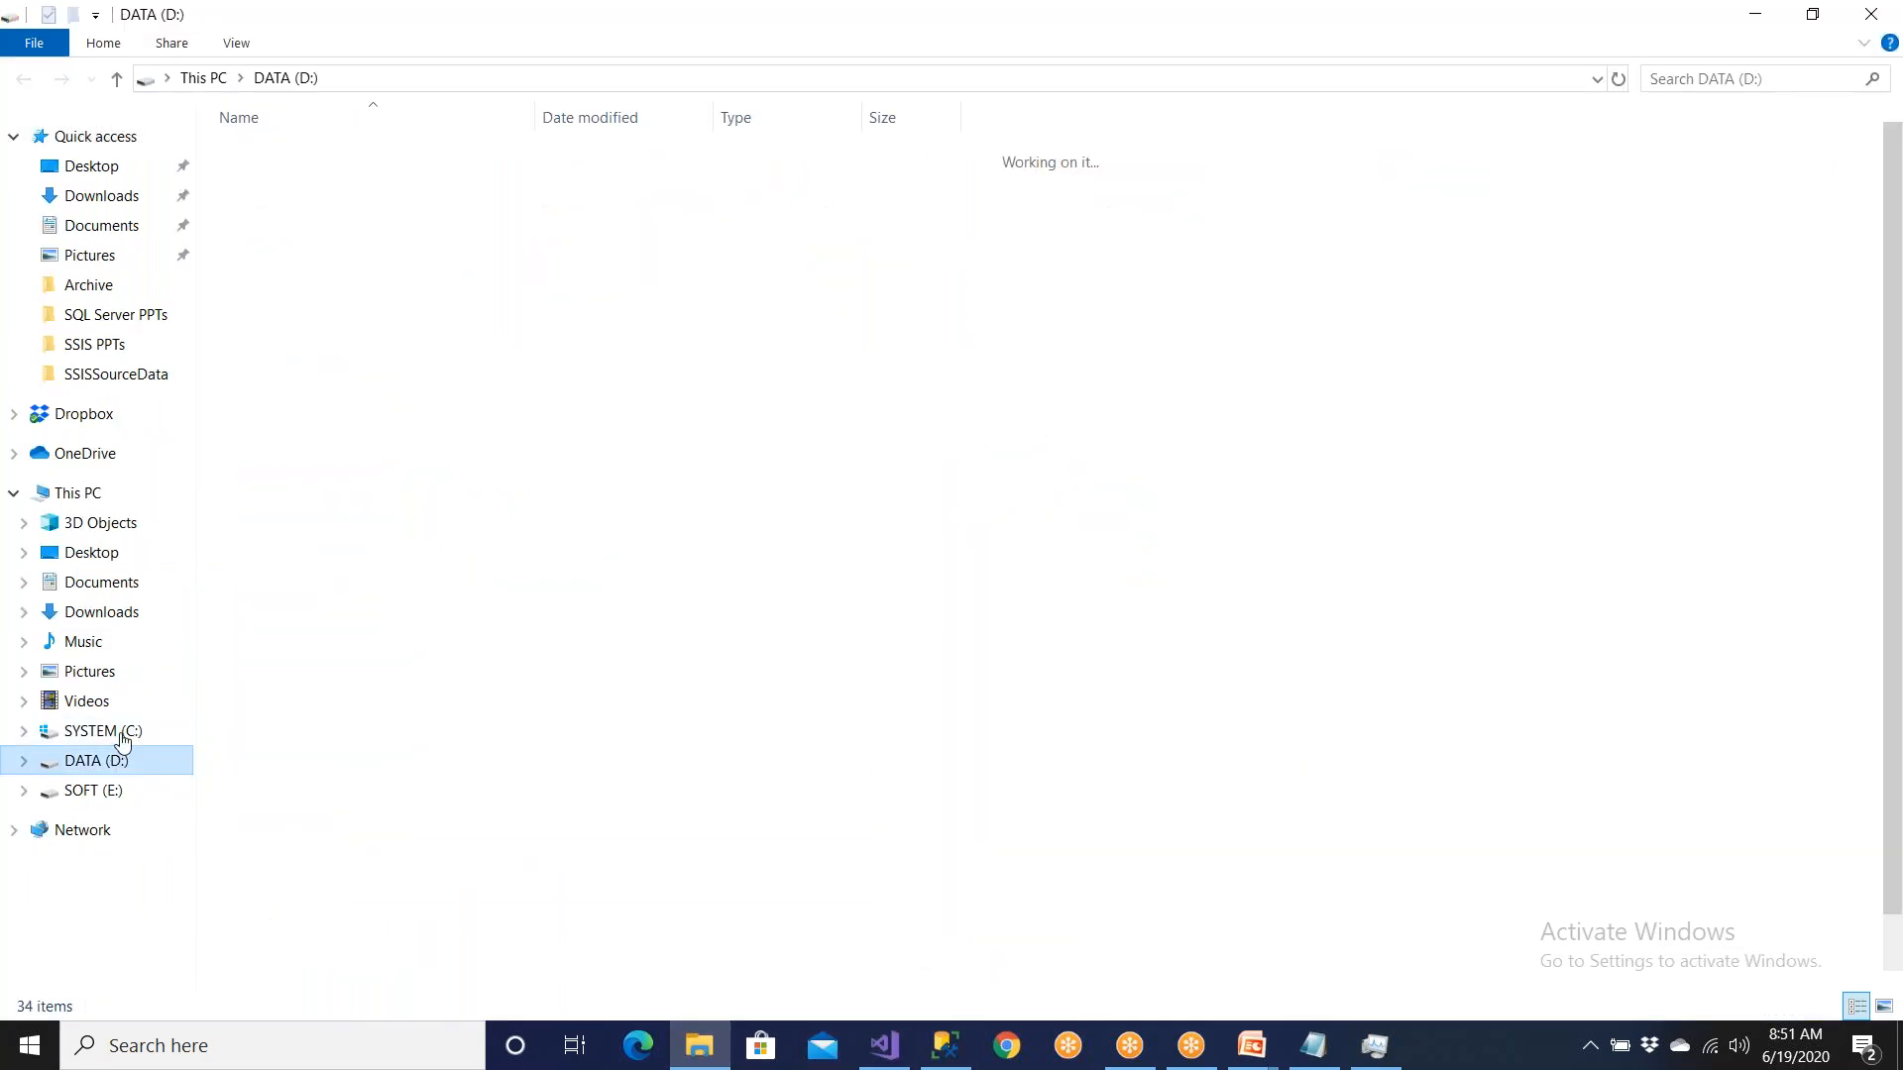
{"action": "double_click", "coordinate": [319, 430]}
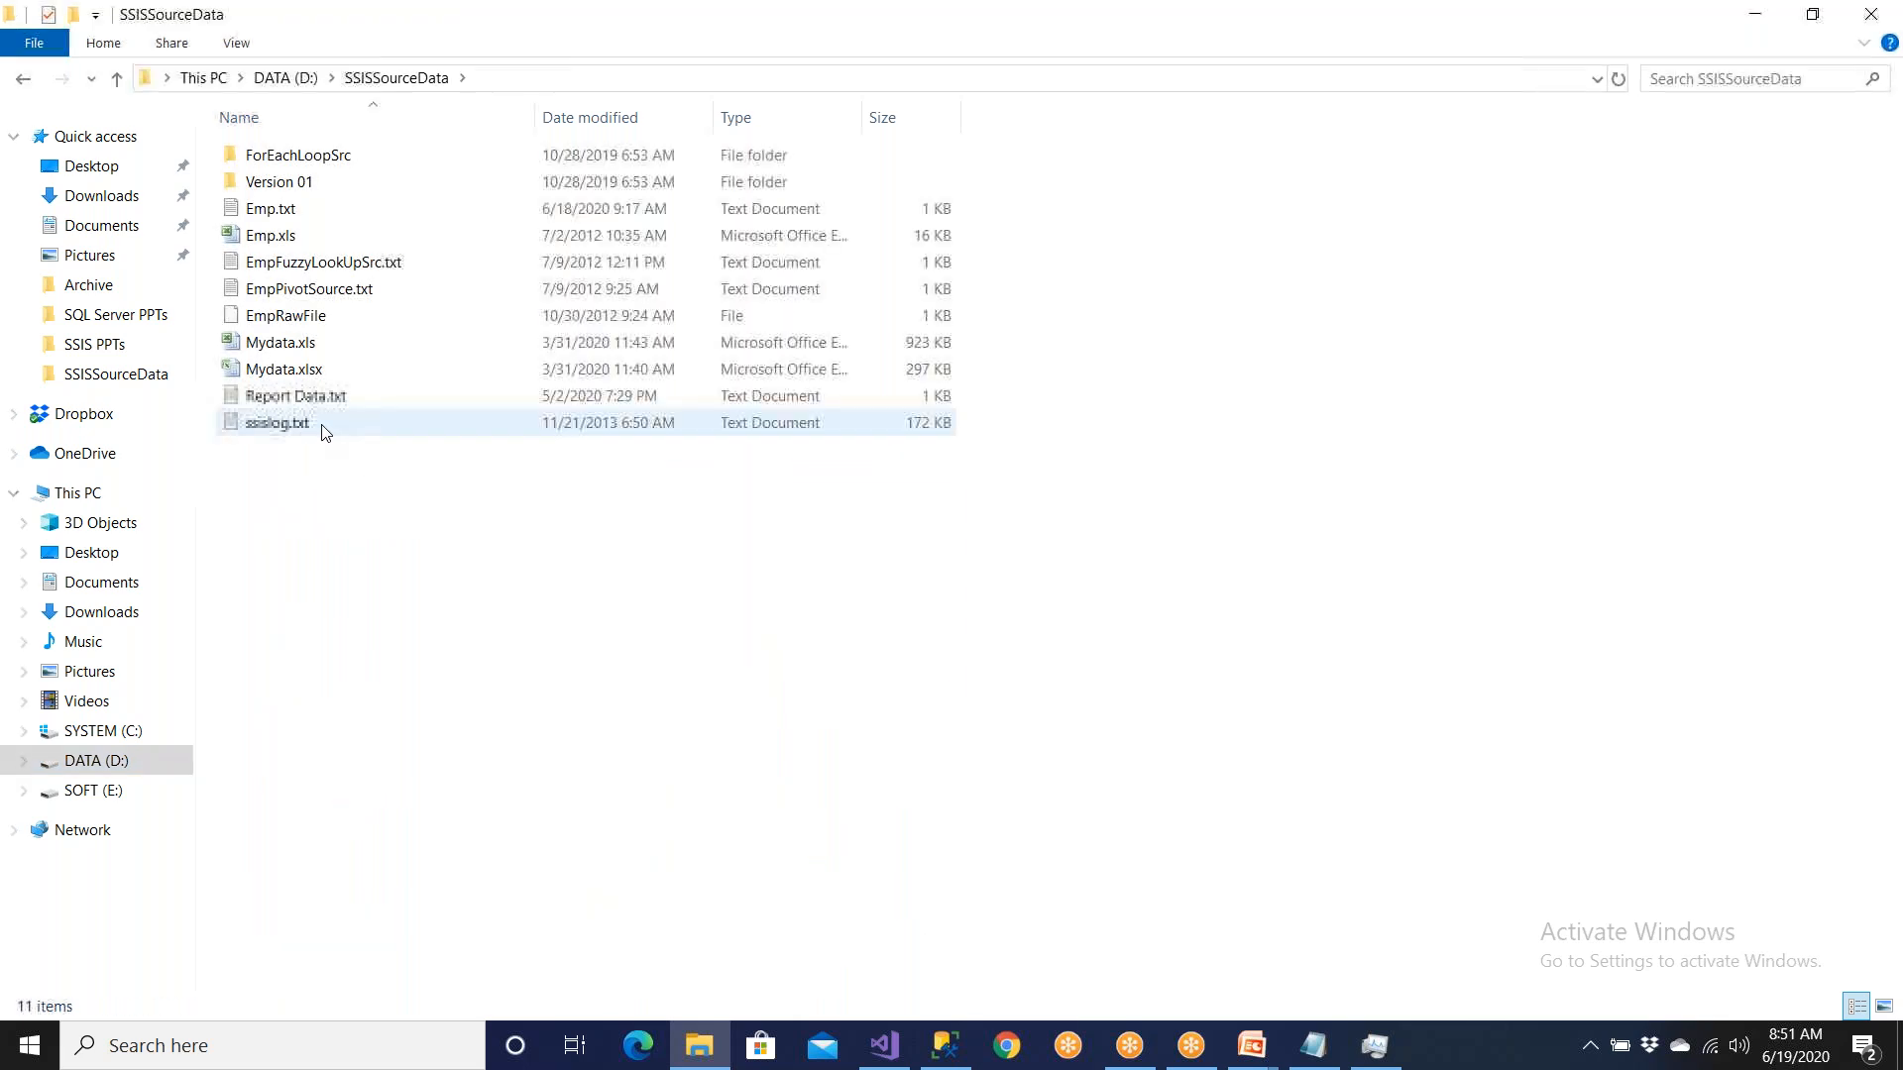
{"action": "double_click", "coordinate": [302, 210]}
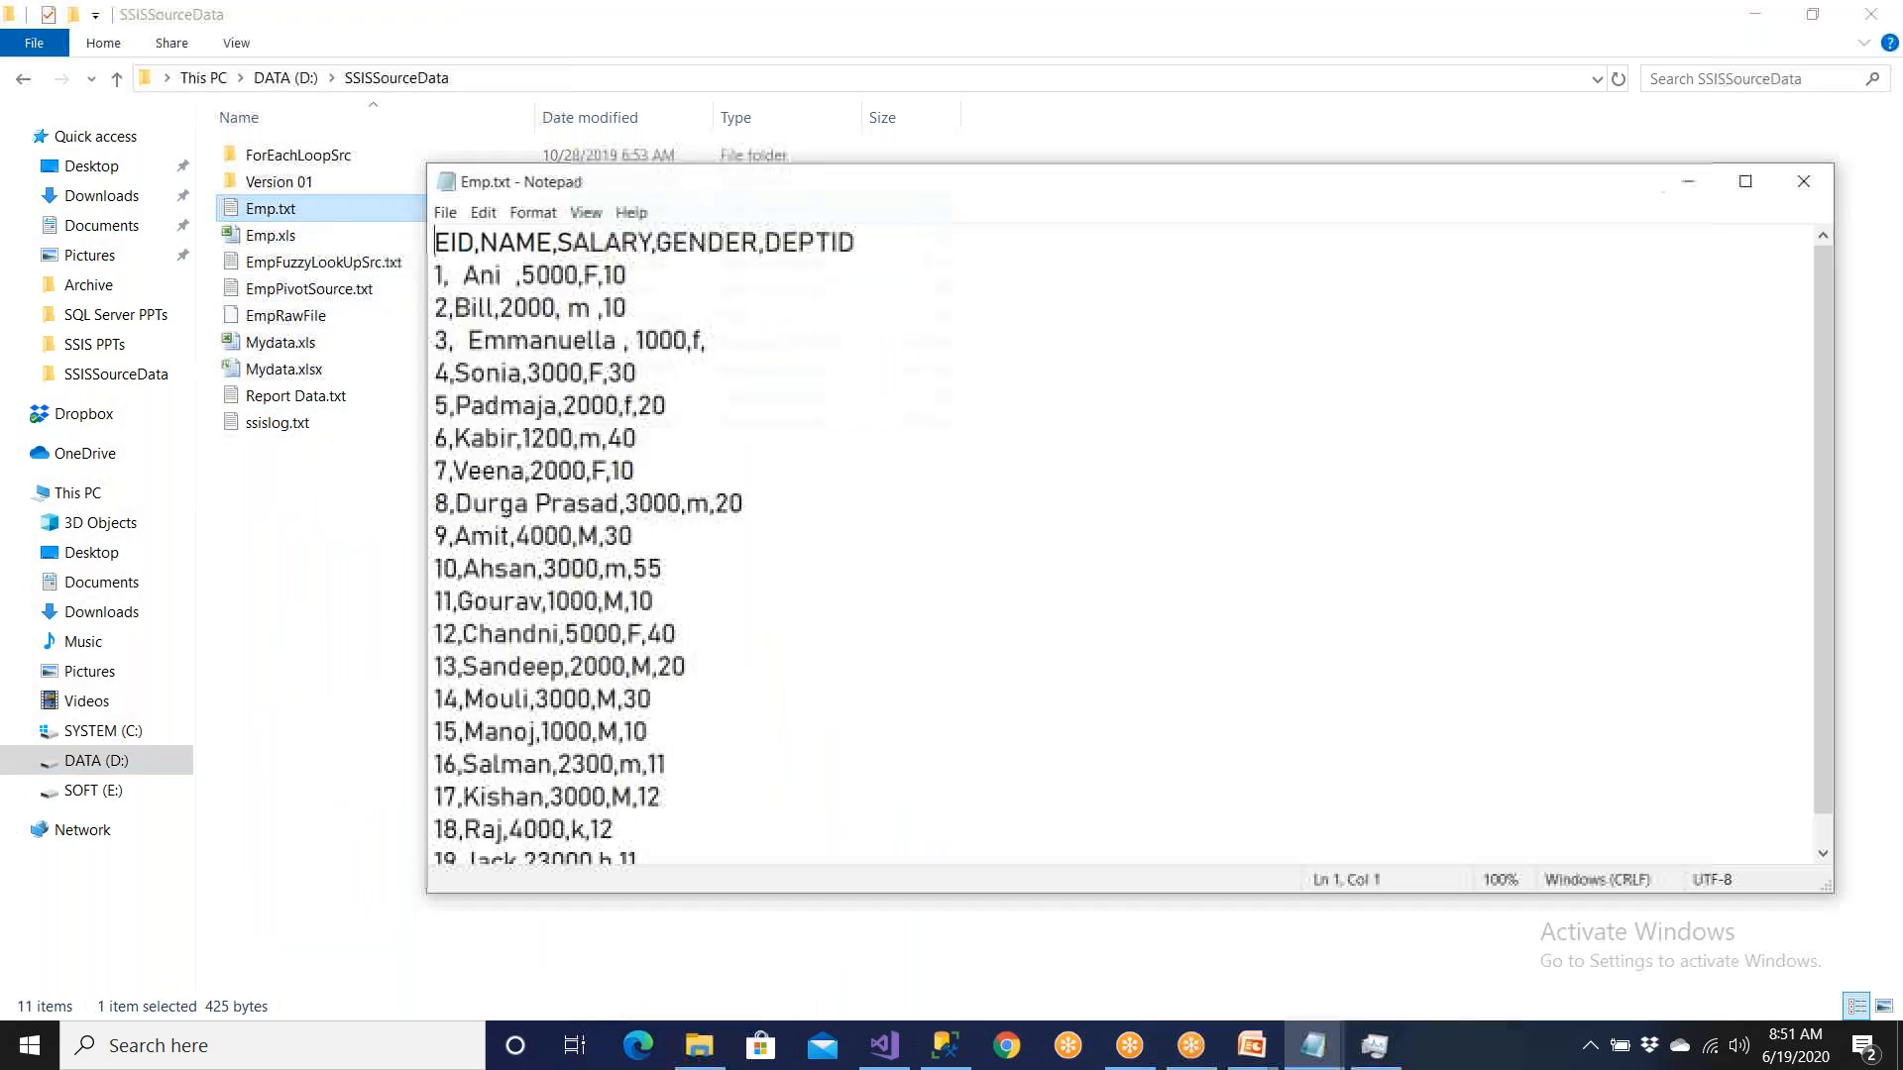
Step: Replace the name of the employee with EID 1 in Emp.txt with a different first name
{"action": "left_click_drag", "start_coordinate": [463, 276], "coordinate": [523, 276]}
{"action": "left_click", "coordinate": [483, 340]}
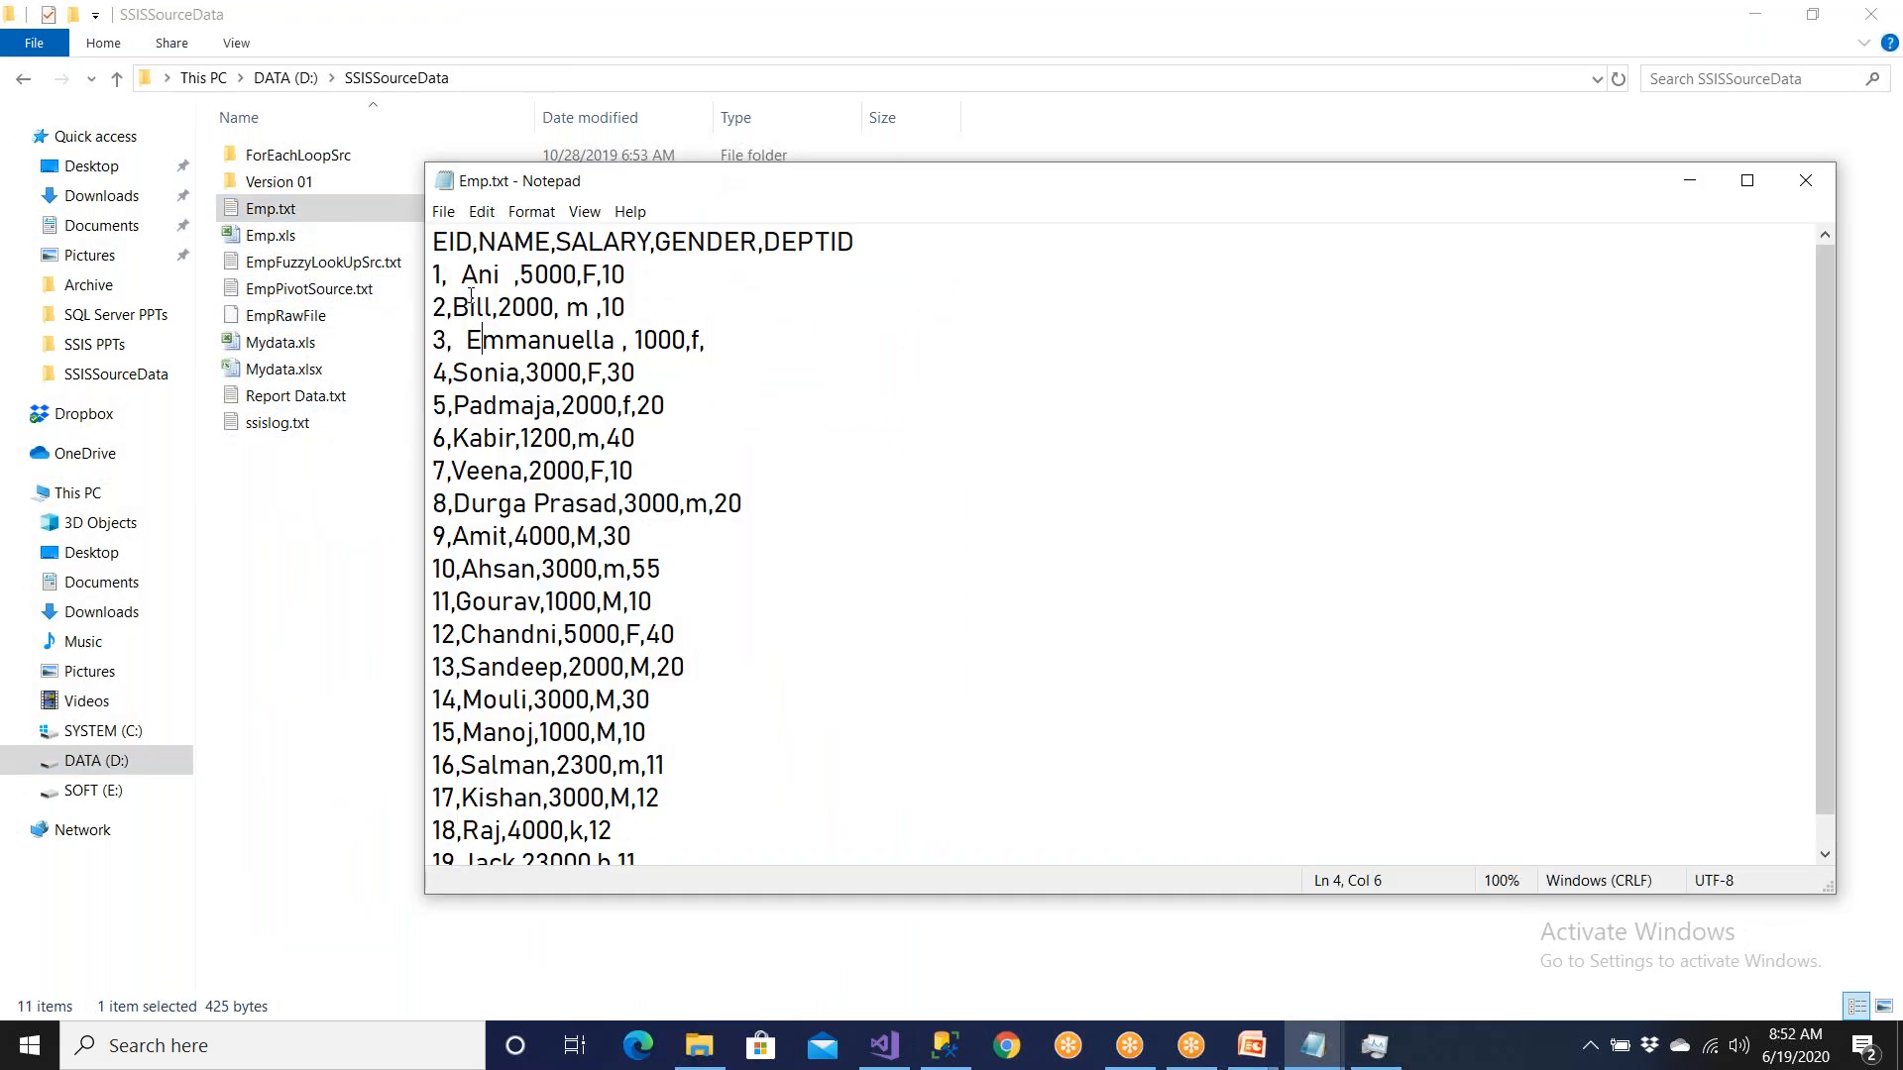
{"action": "key", "text": "shift+Right"}
{"action": "key", "text": "shift+Right"}
{"action": "key", "text": "shift+Right"}
{"action": "key", "text": "shift+Right"}
{"action": "key", "text": "shift+Right"}
{"action": "key", "text": "shift+Right"}
{"action": "type", "text": "An"}
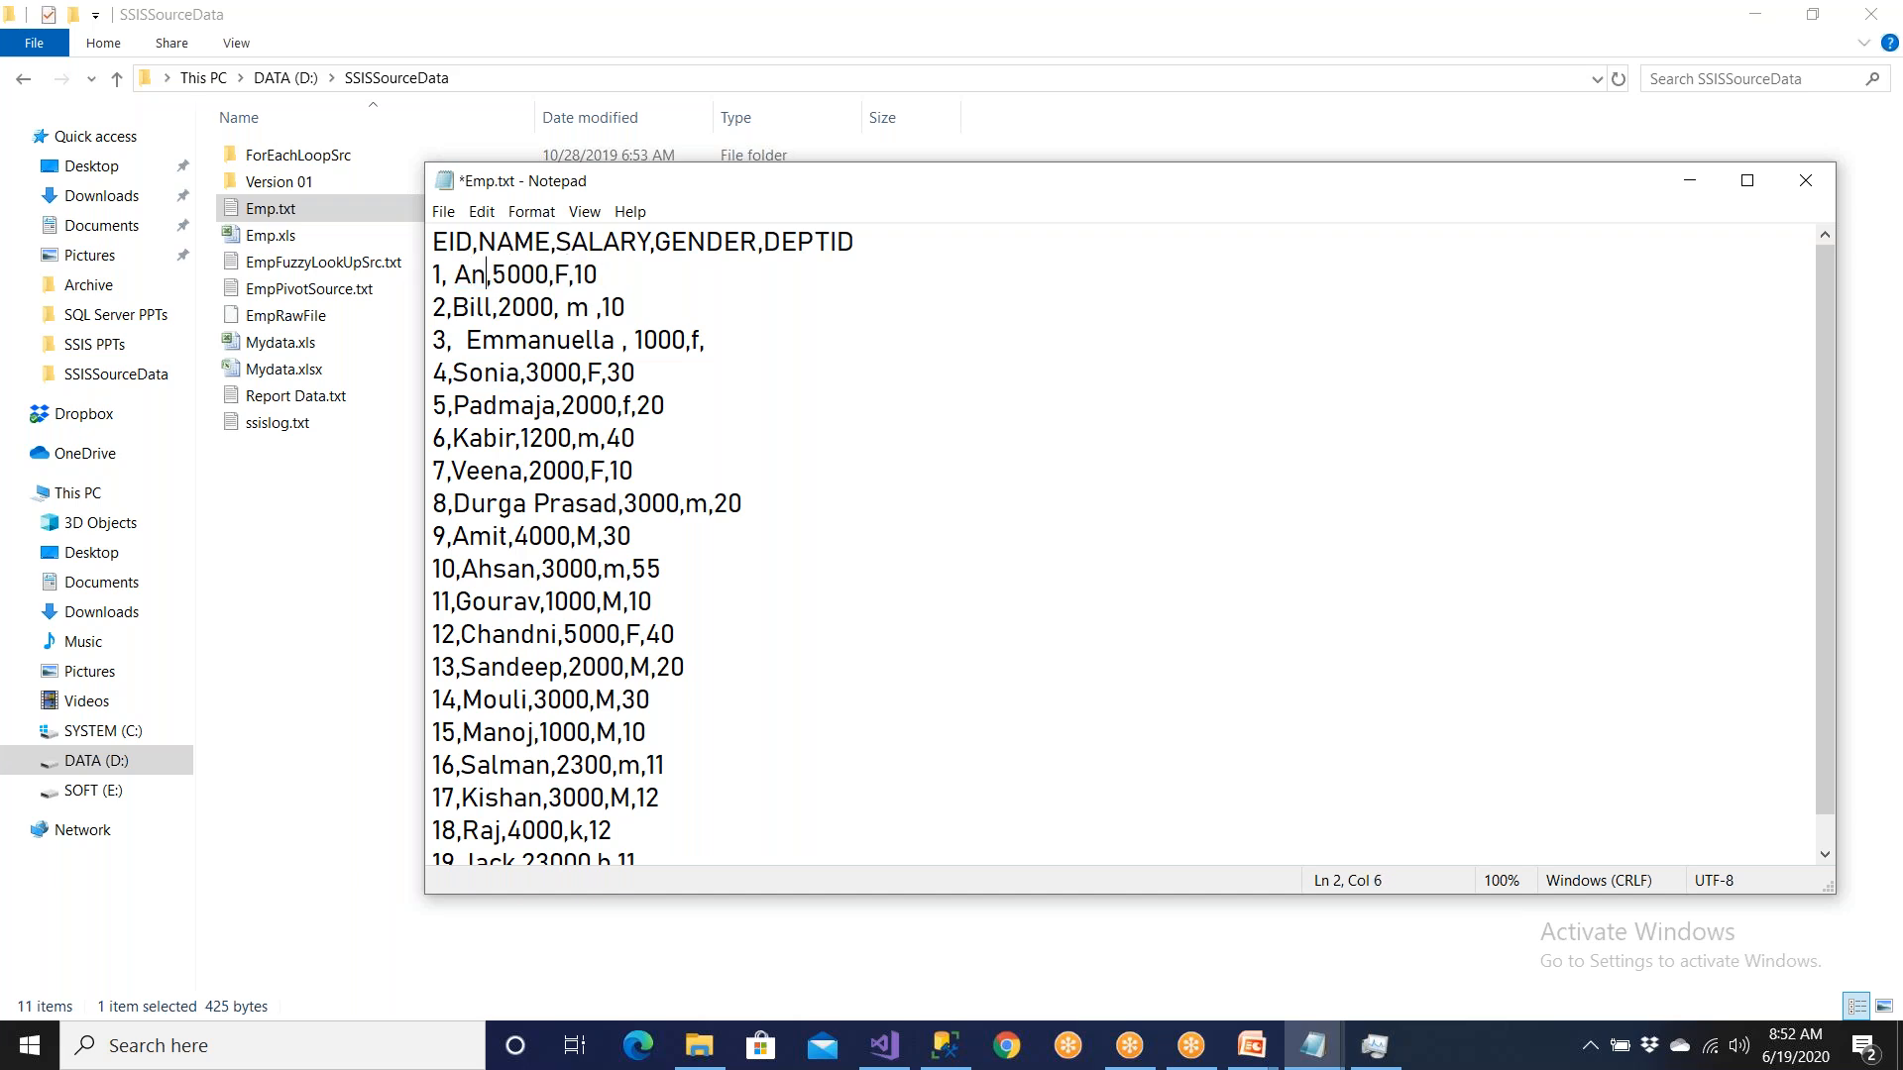
{"action": "type", "text": "jali"}
Step: Remove the leading spaces before the name of the employee with EID 3
{"action": "left_click", "coordinate": [526, 340]}
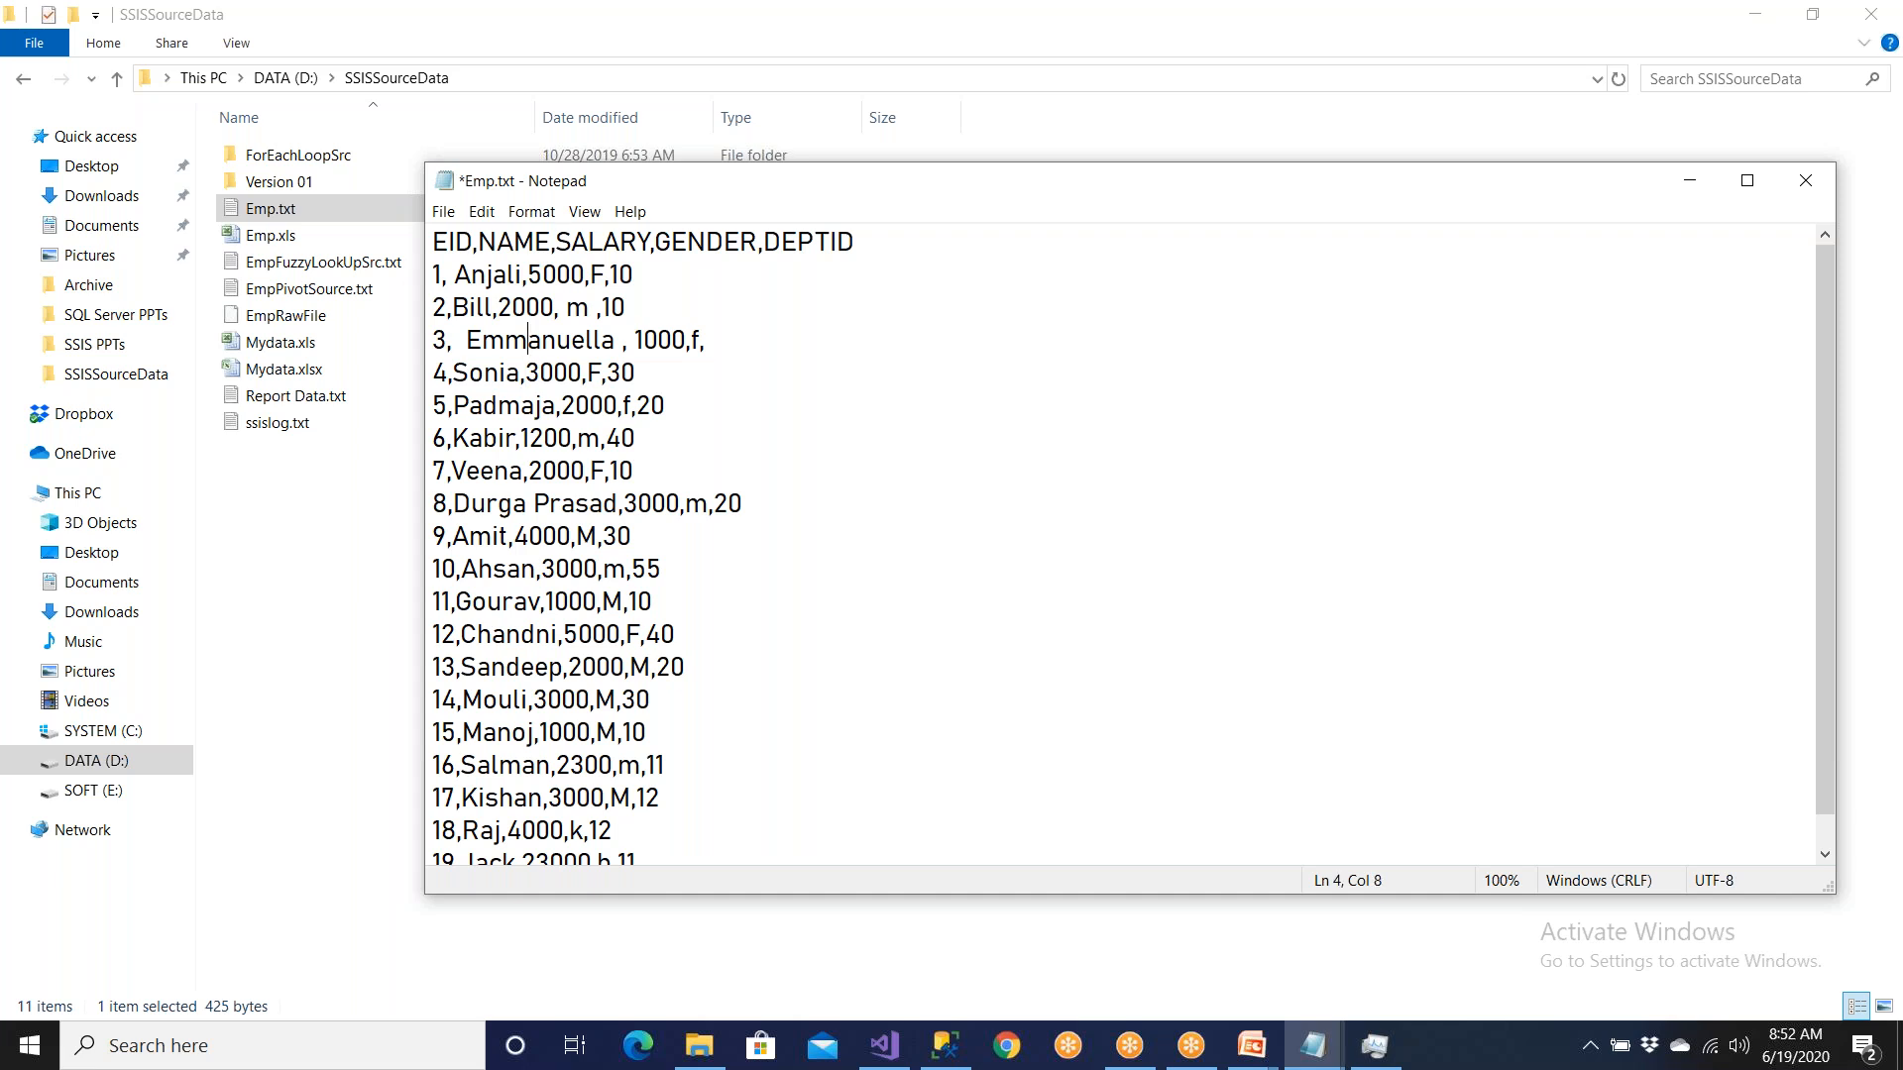
{"action": "key", "text": "Left"}
{"action": "key", "text": "Left"}
{"action": "key", "text": "BackSpace"}
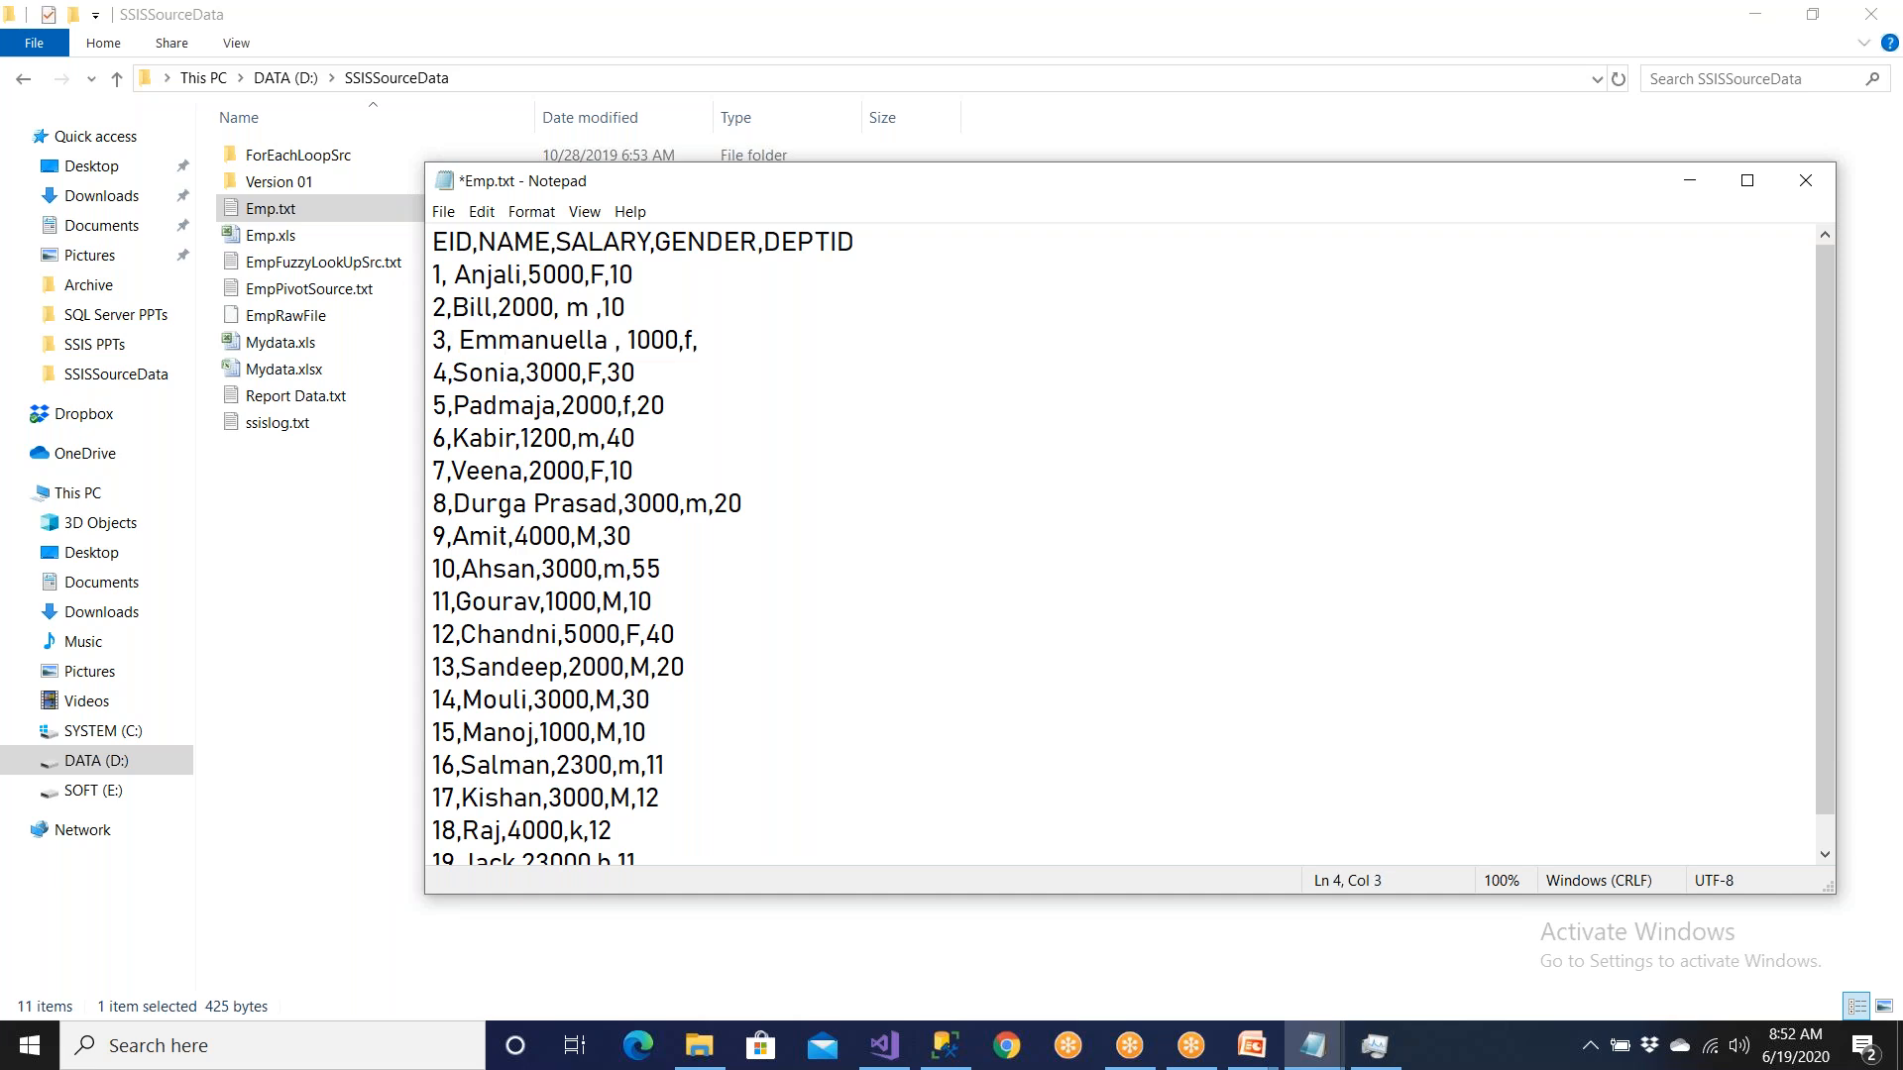
{"action": "key", "text": "Delete"}
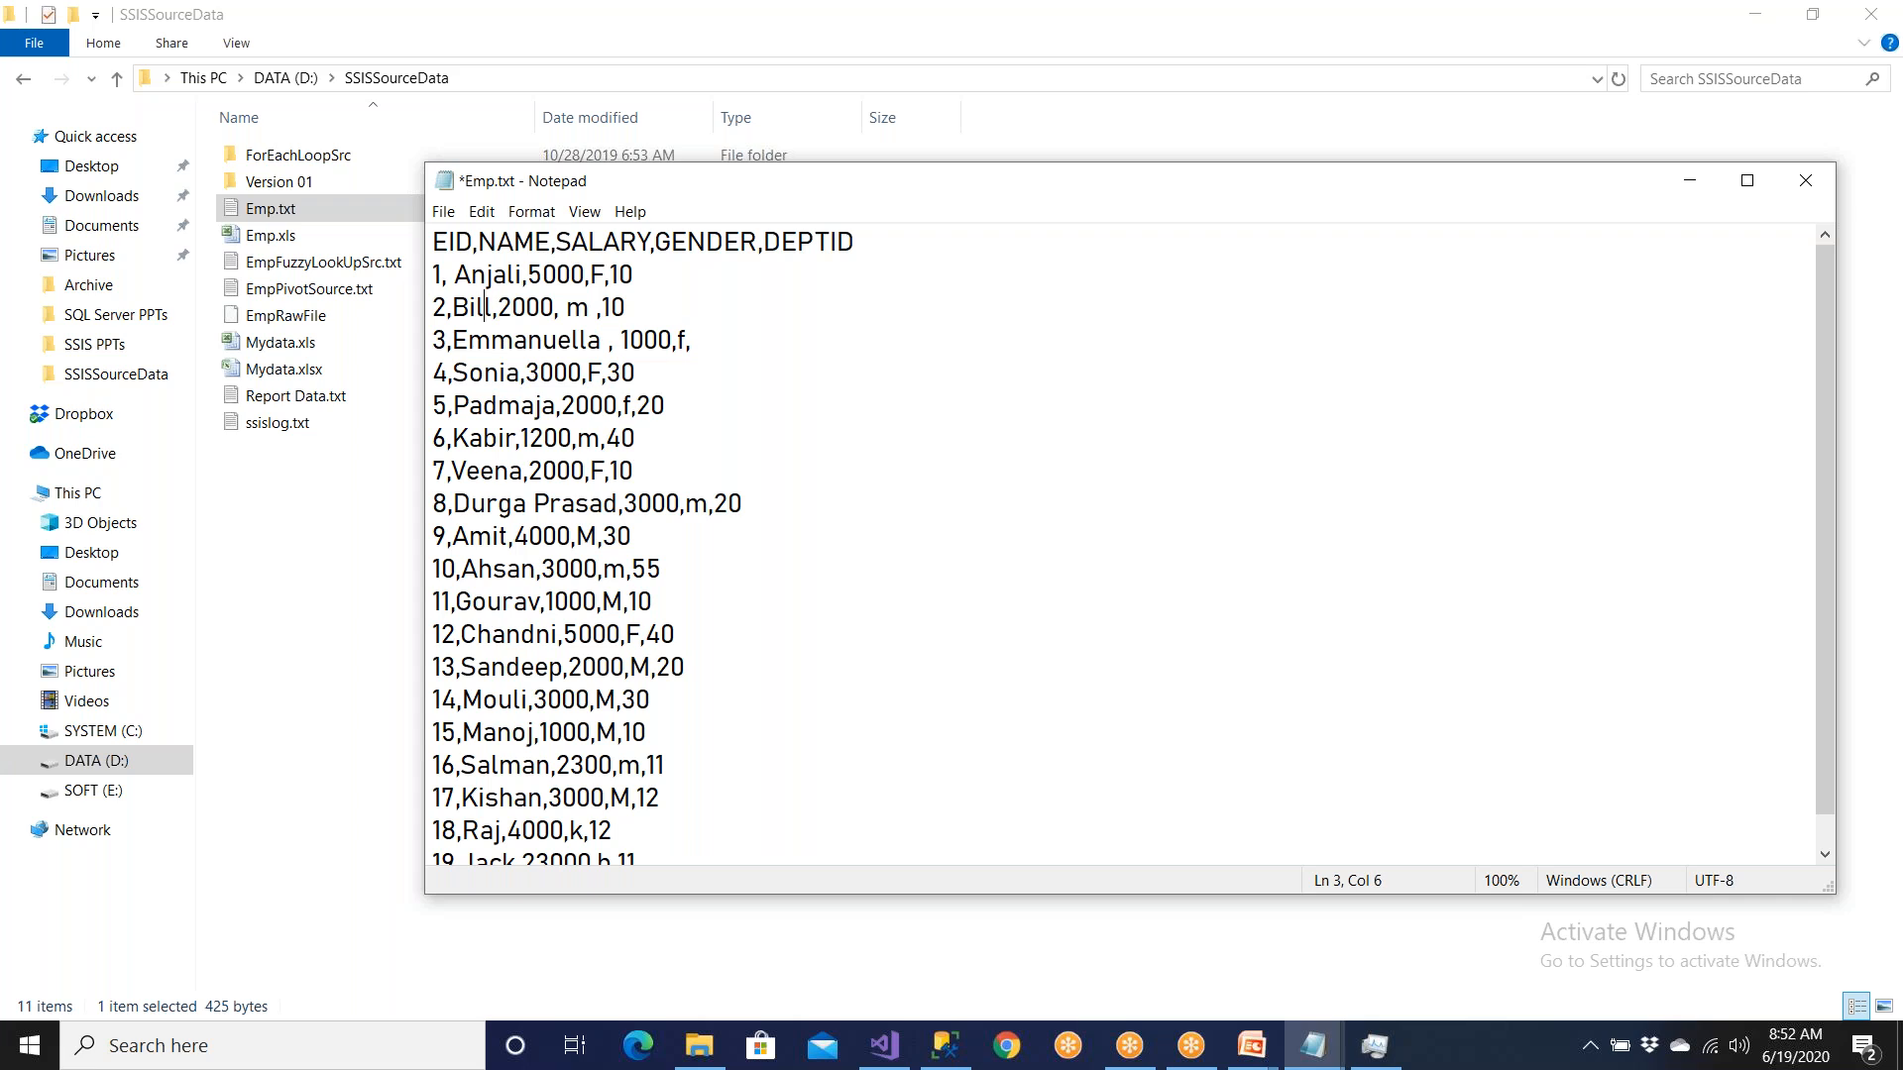
Step: Append "gates" to the name of the employee with EID 2 and save Emp.txt
{"action": "type", "text": "gates"}
{"action": "key", "text": "ctrl+s"}
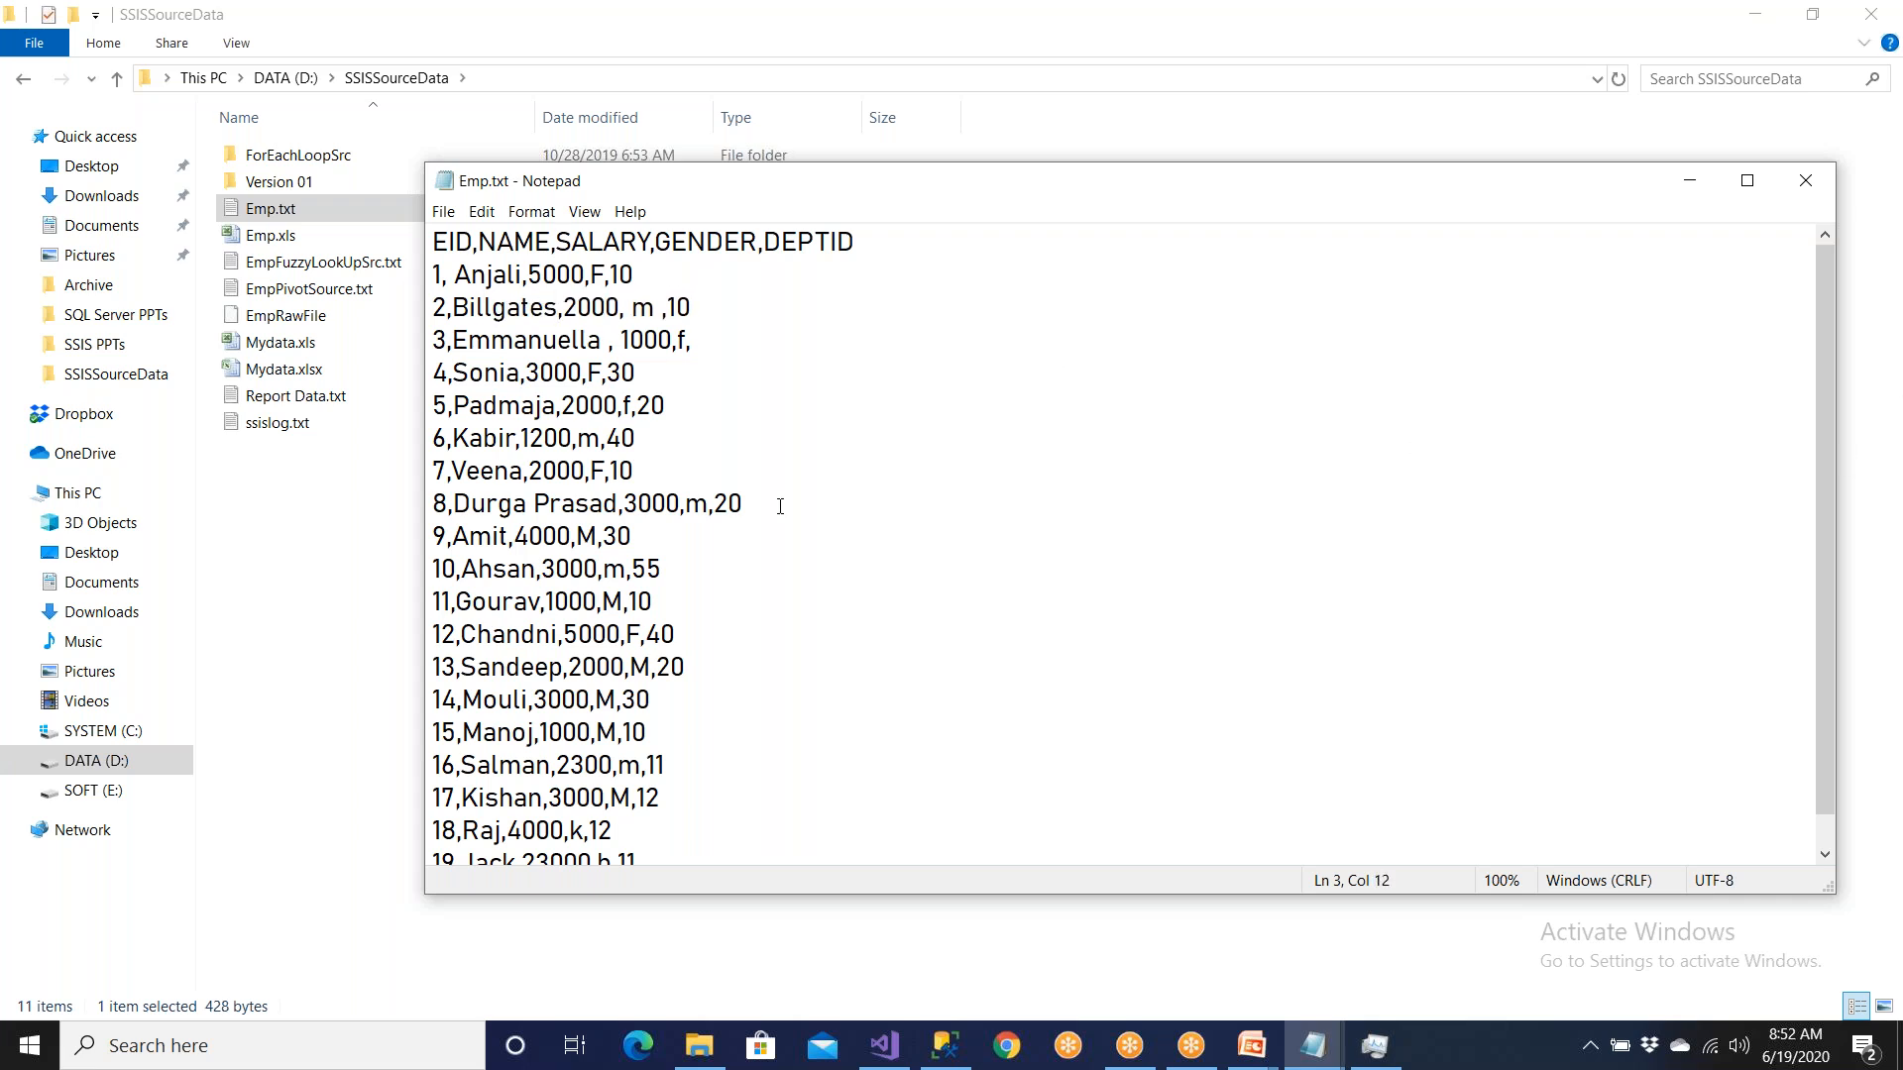
{"action": "left_click", "coordinate": [443, 211]}
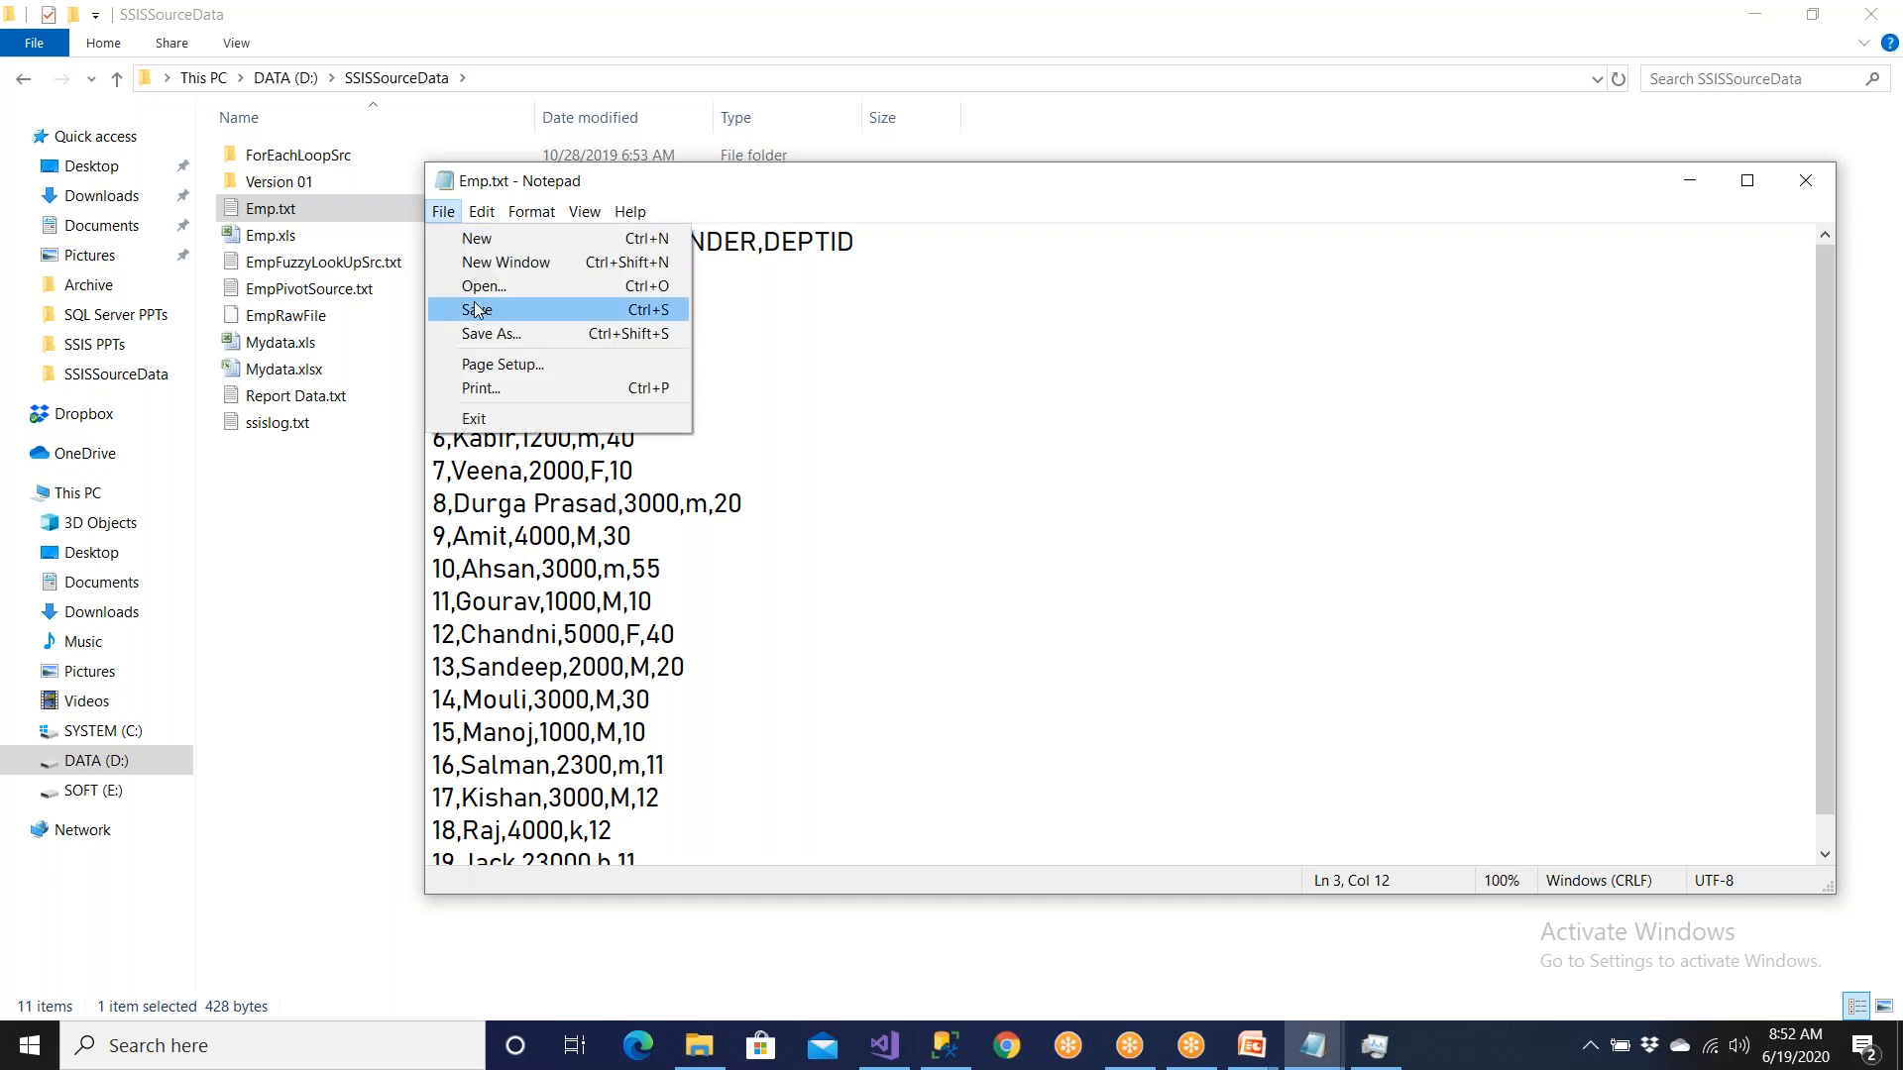
{"action": "left_click", "coordinate": [474, 307]}
{"action": "left_click", "coordinate": [1032, 145]}
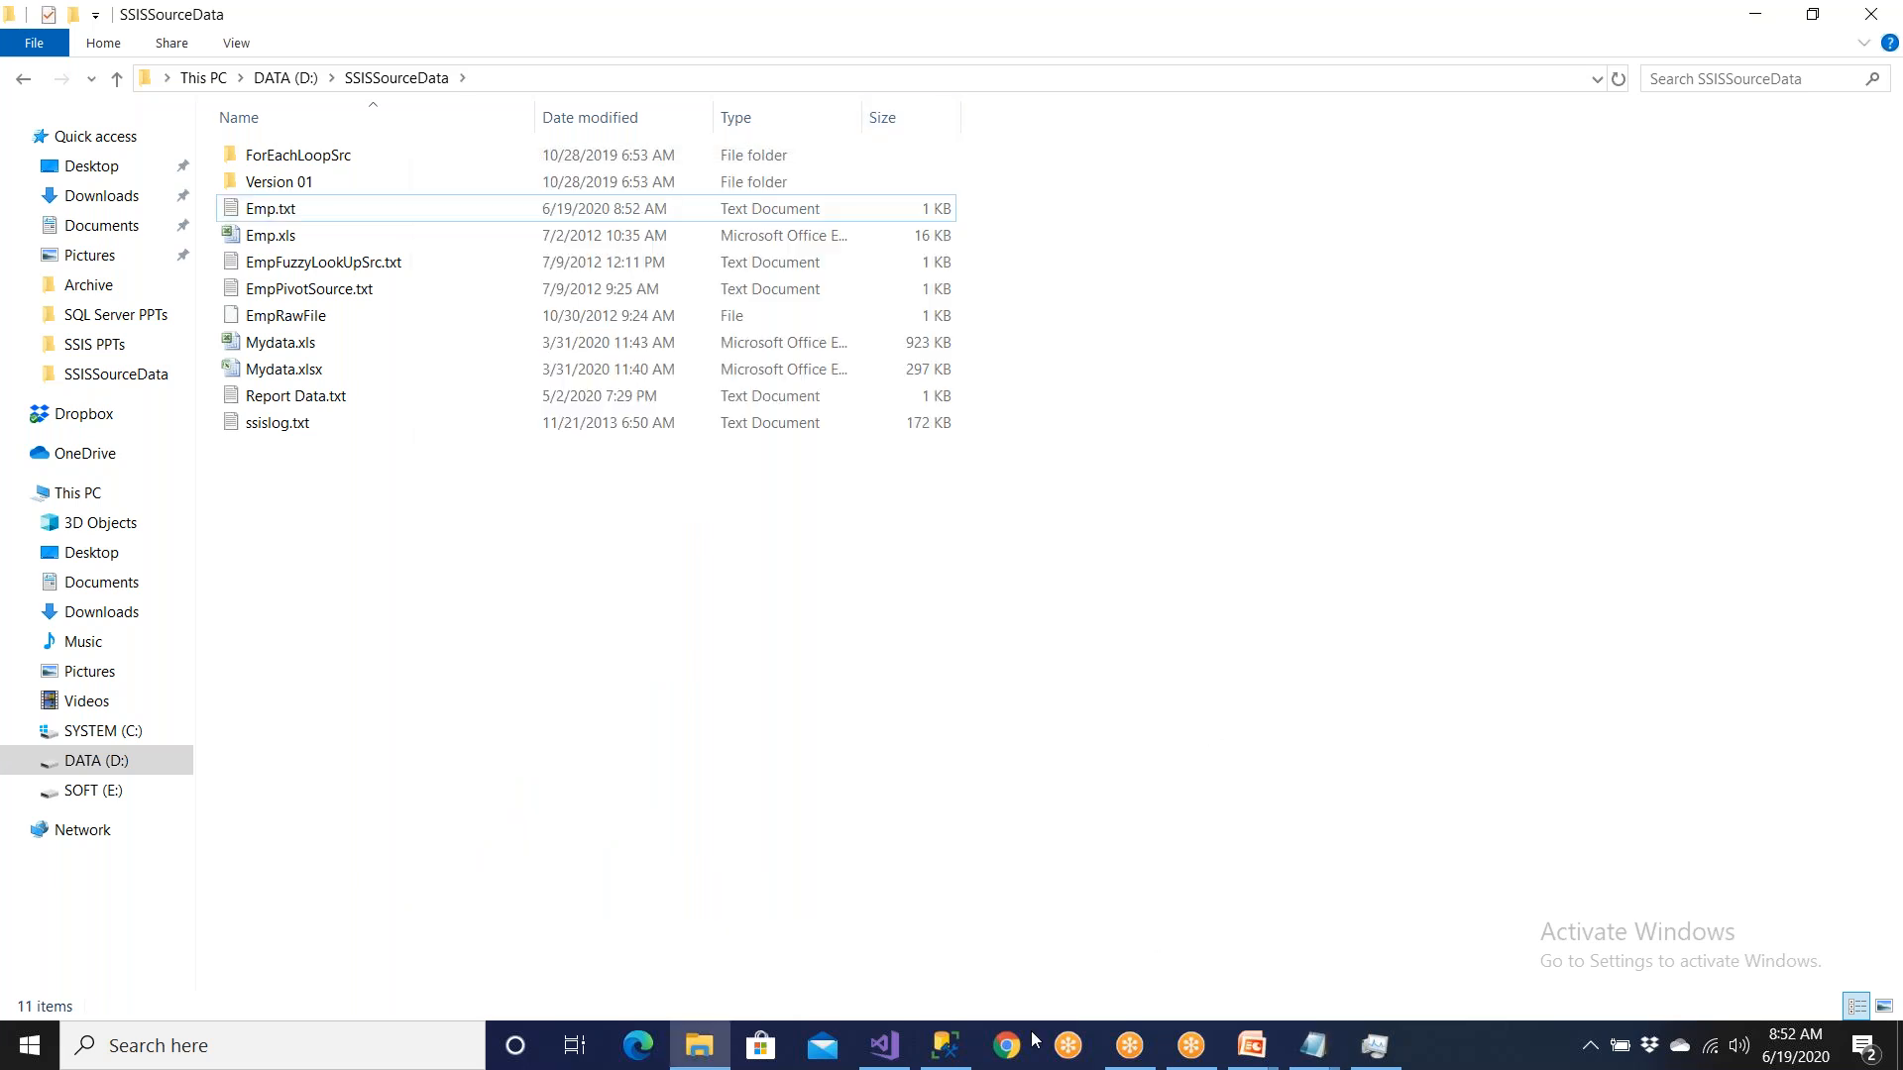
Step: Back in Visual Studio, close every document except 09 Demo_AllTrans.dtsx, save the package and run it
{"action": "left_click", "coordinate": [892, 1046]}
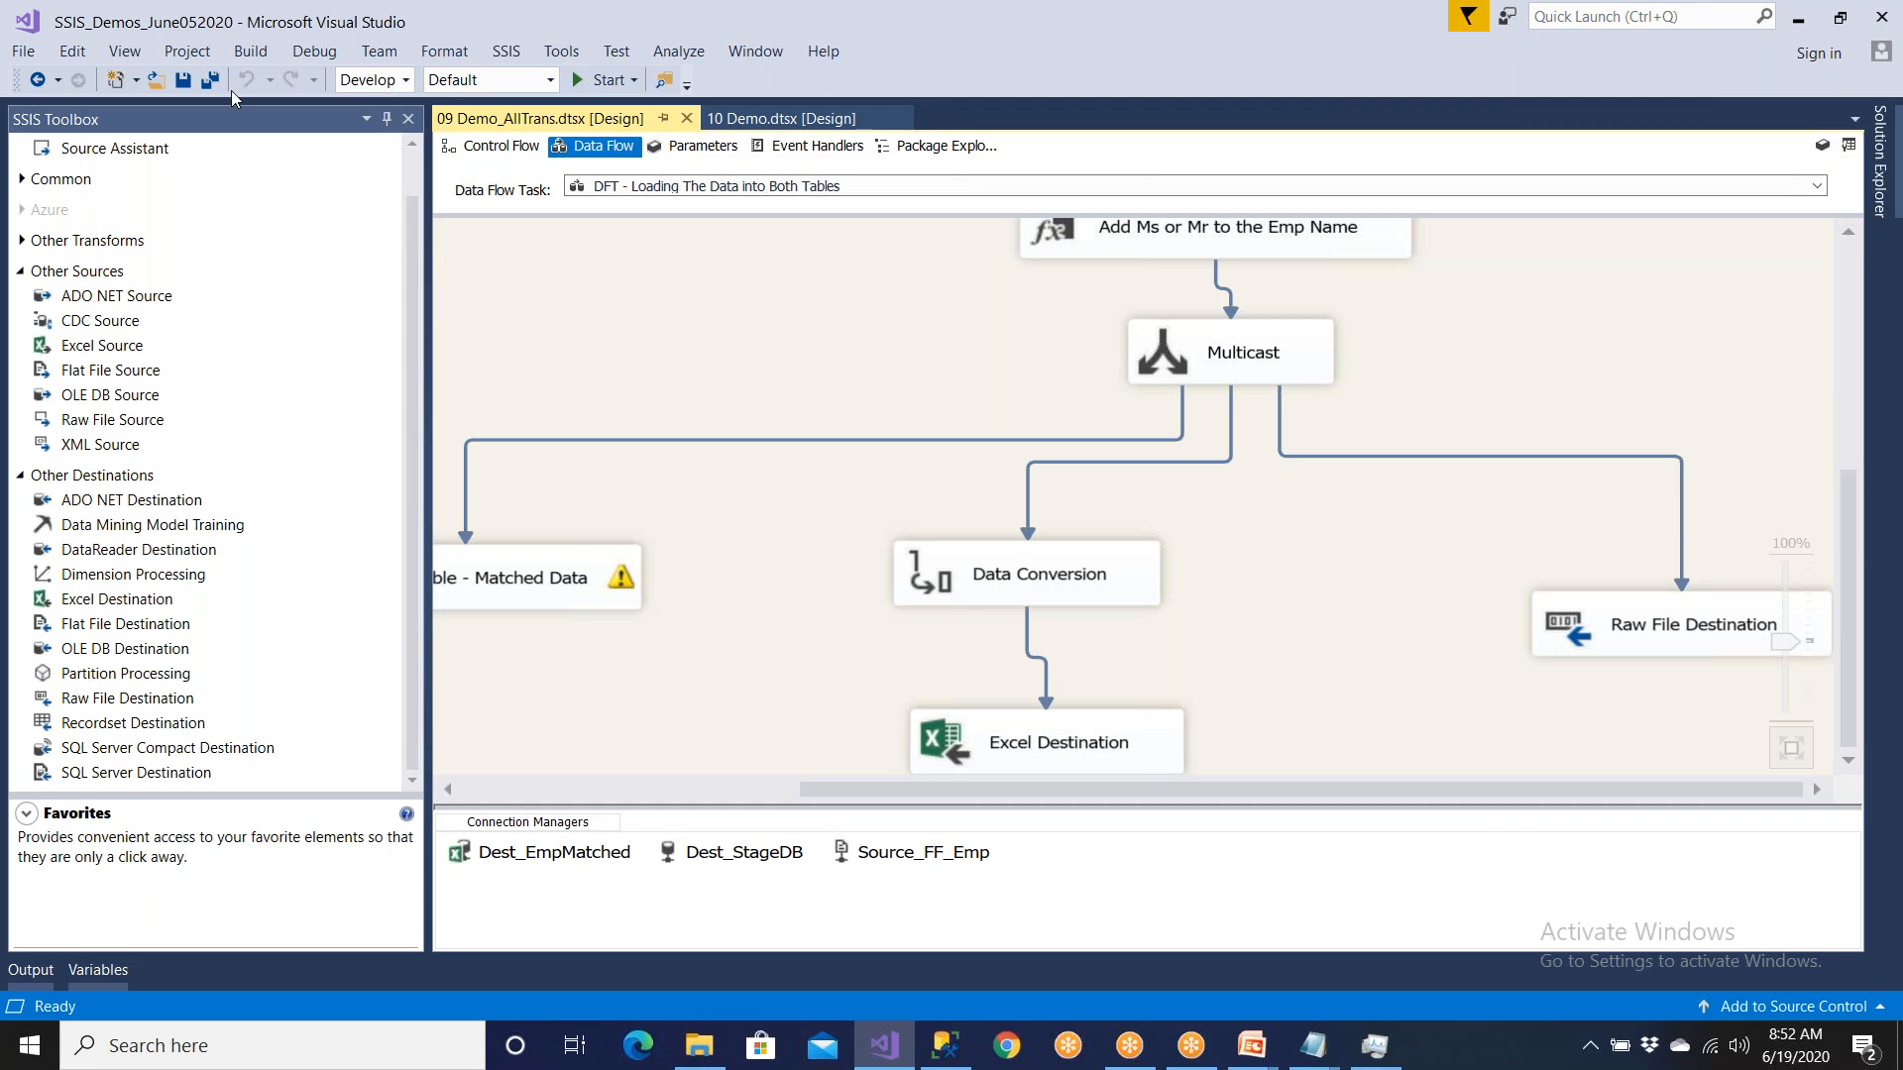
{"action": "right_click", "coordinate": [493, 123]}
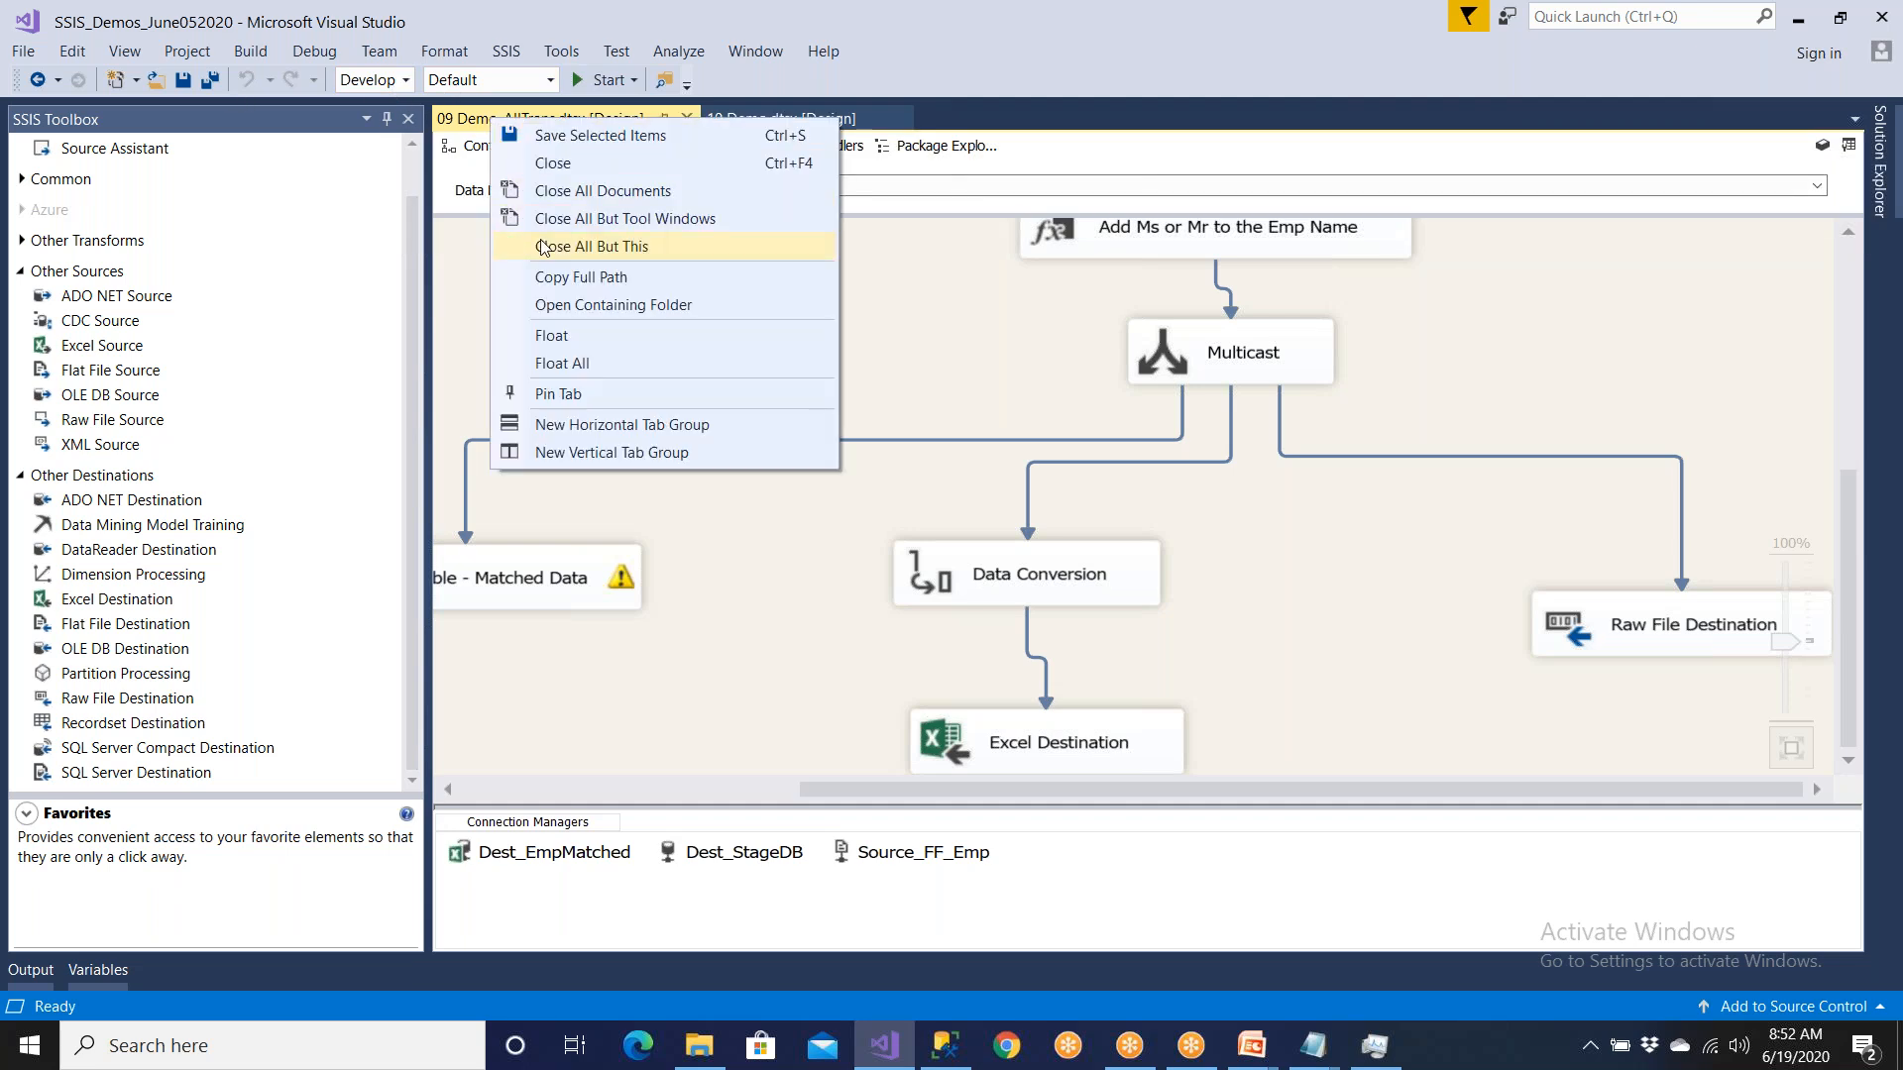
{"action": "left_click", "coordinate": [546, 248]}
{"action": "left_click", "coordinate": [184, 80]}
{"action": "left_click", "coordinate": [583, 81]}
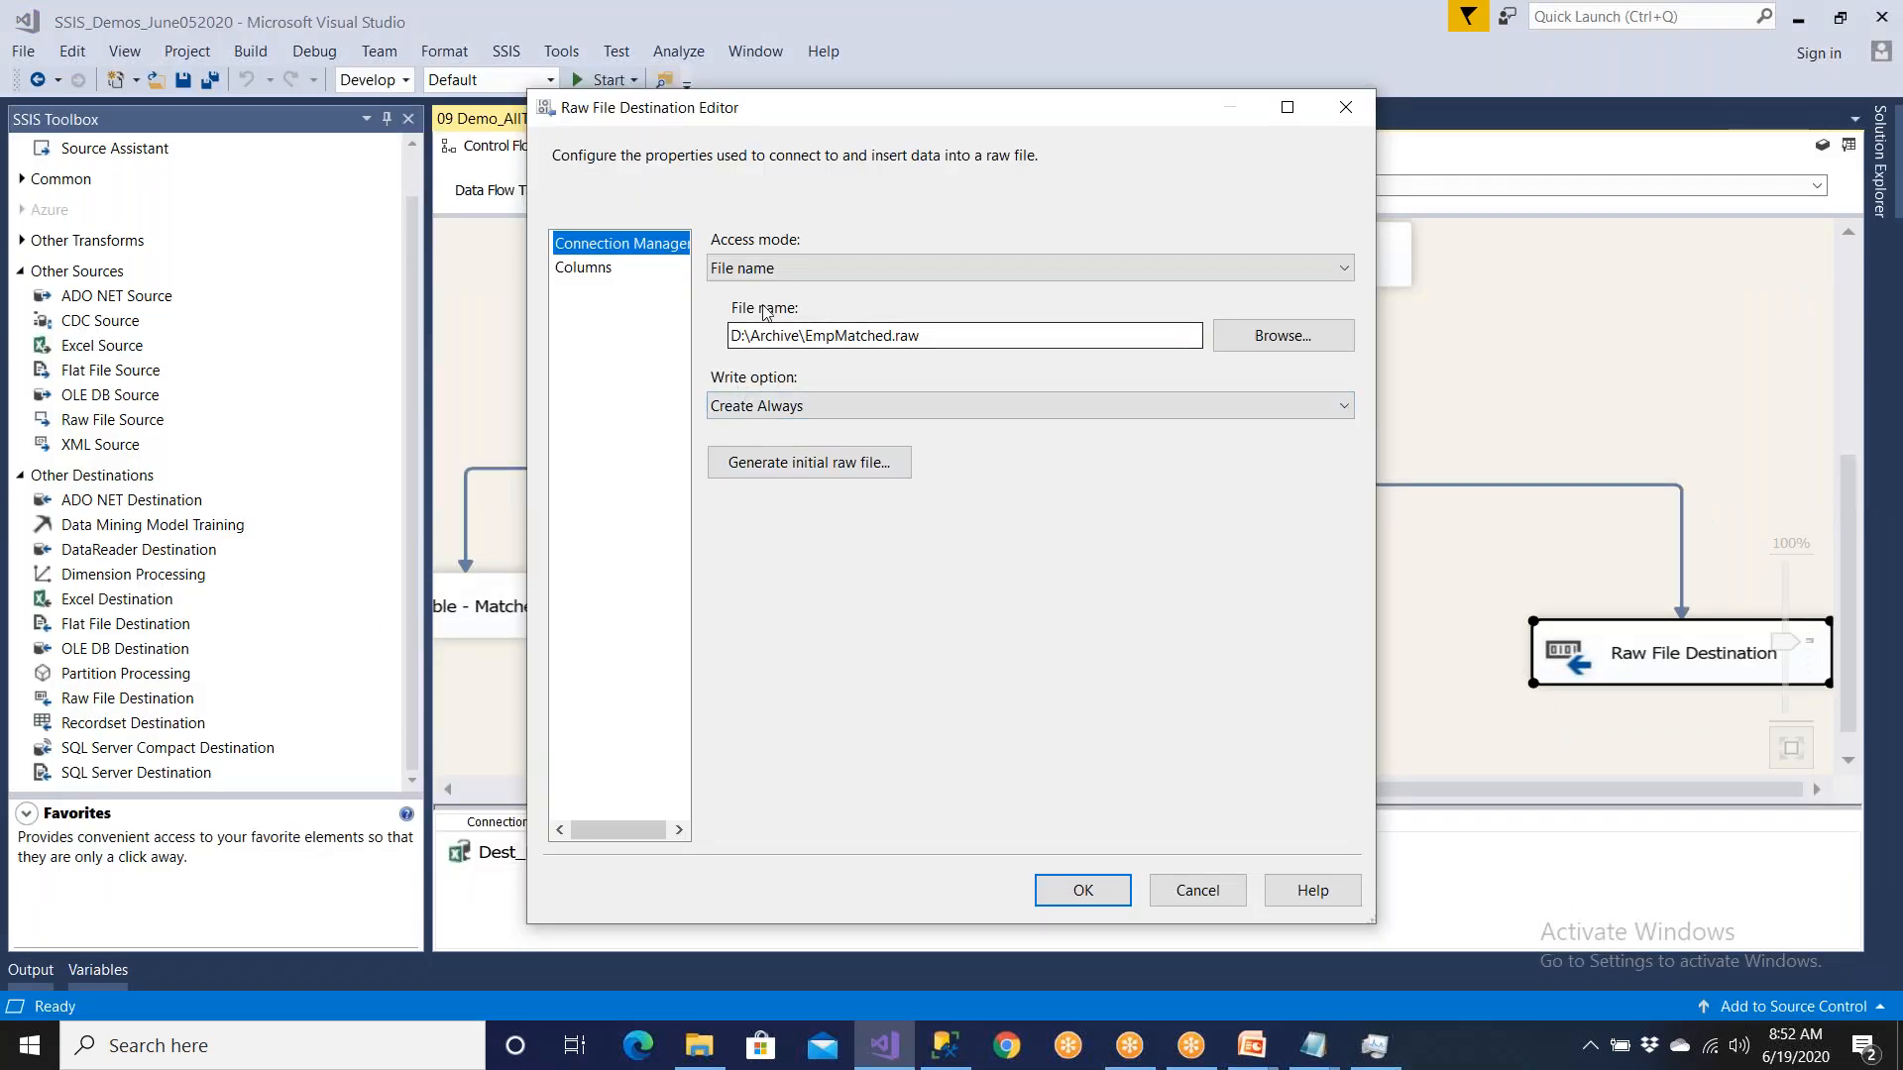
Step: Accept the Raw File Destination settings with write option Create Always and reopen 10 Demo.dtsx
{"action": "left_click", "coordinate": [1102, 900]}
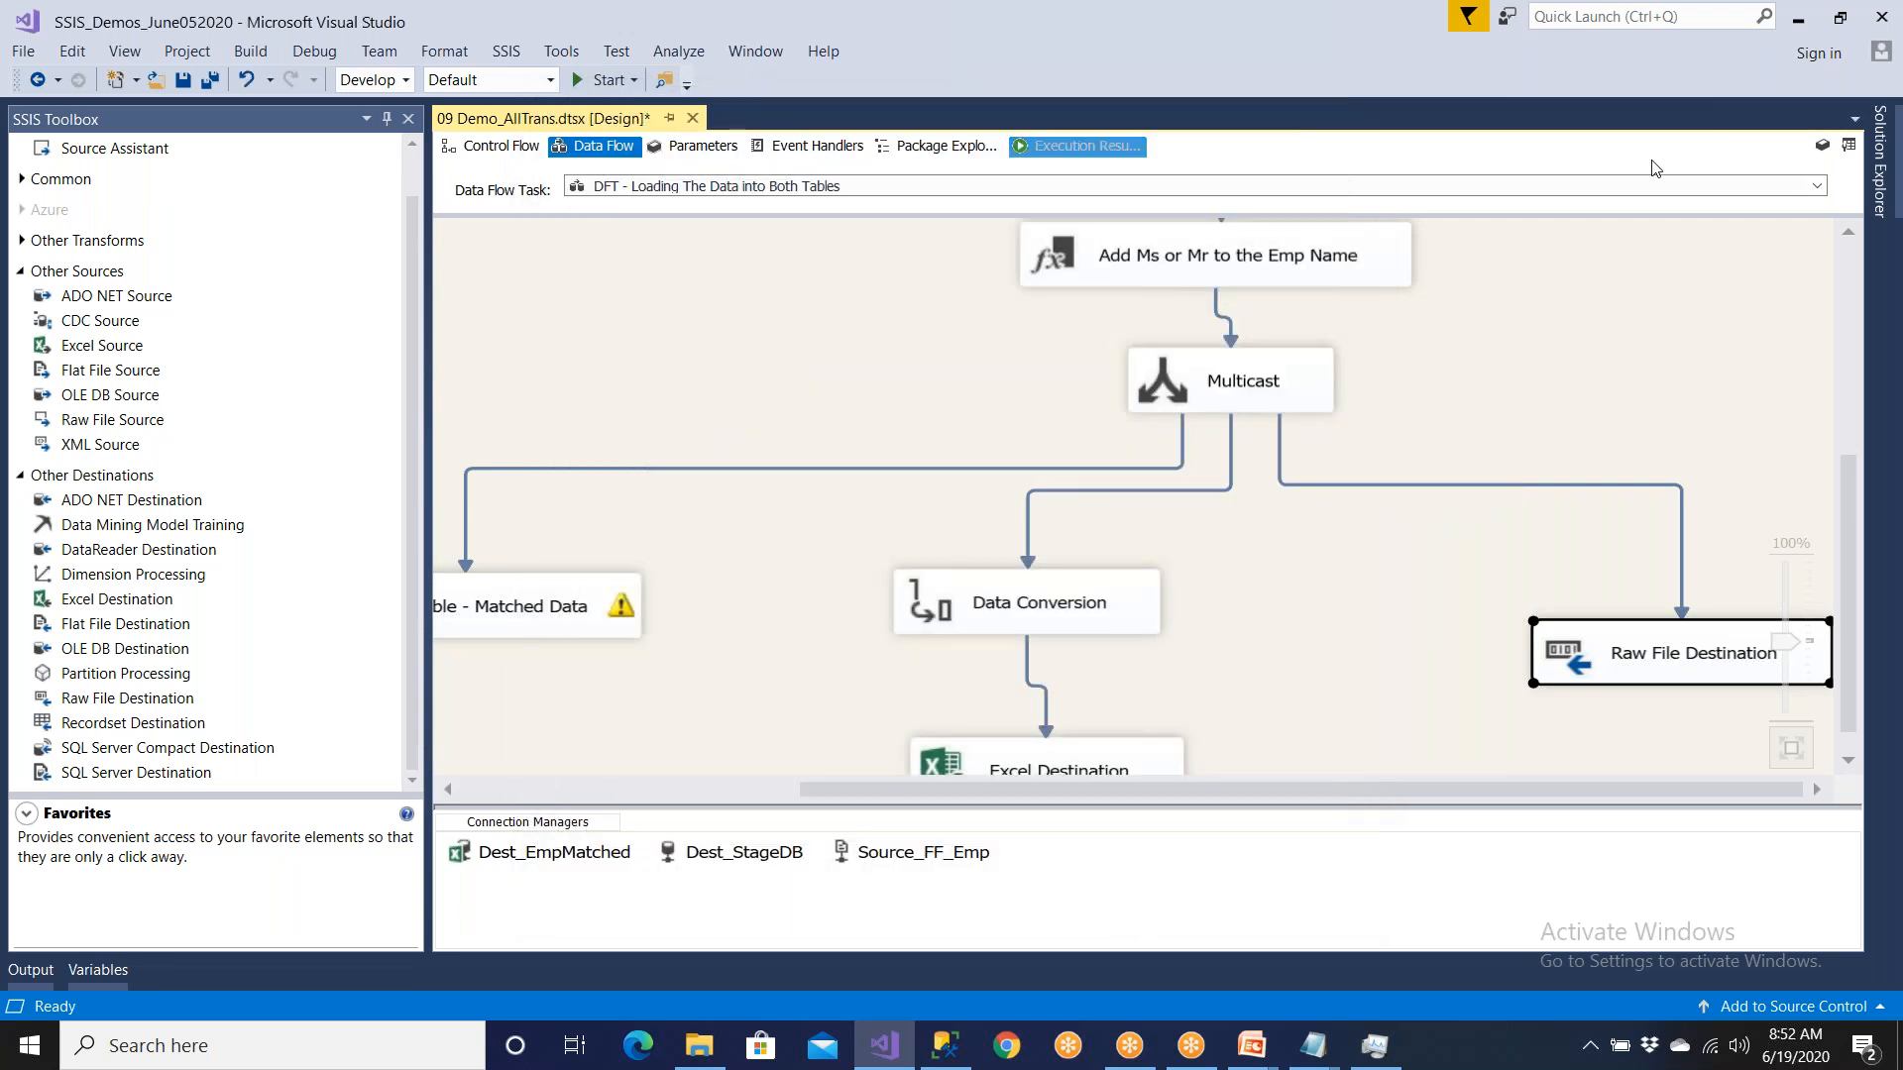
{"action": "left_click", "coordinate": [1877, 173]}
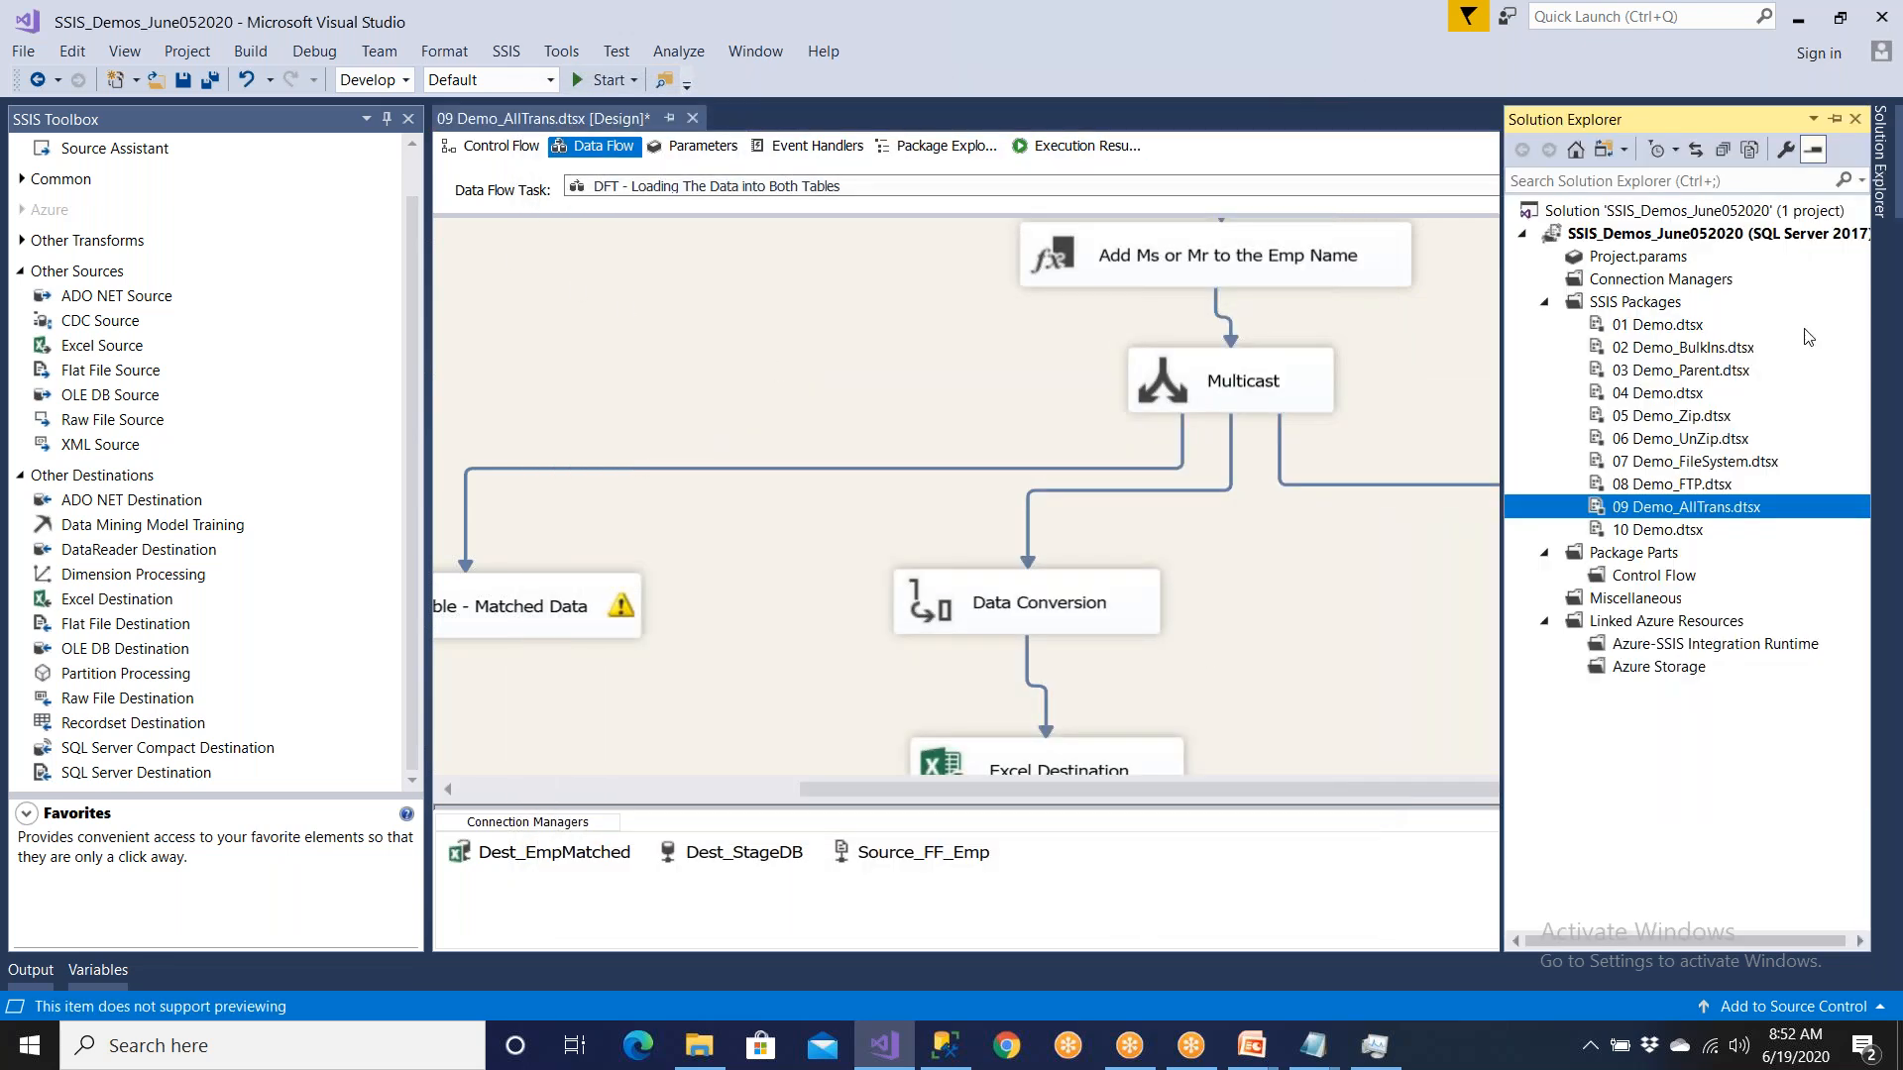
{"action": "left_click", "coordinate": [1682, 532]}
{"action": "double_click", "coordinate": [1682, 531]}
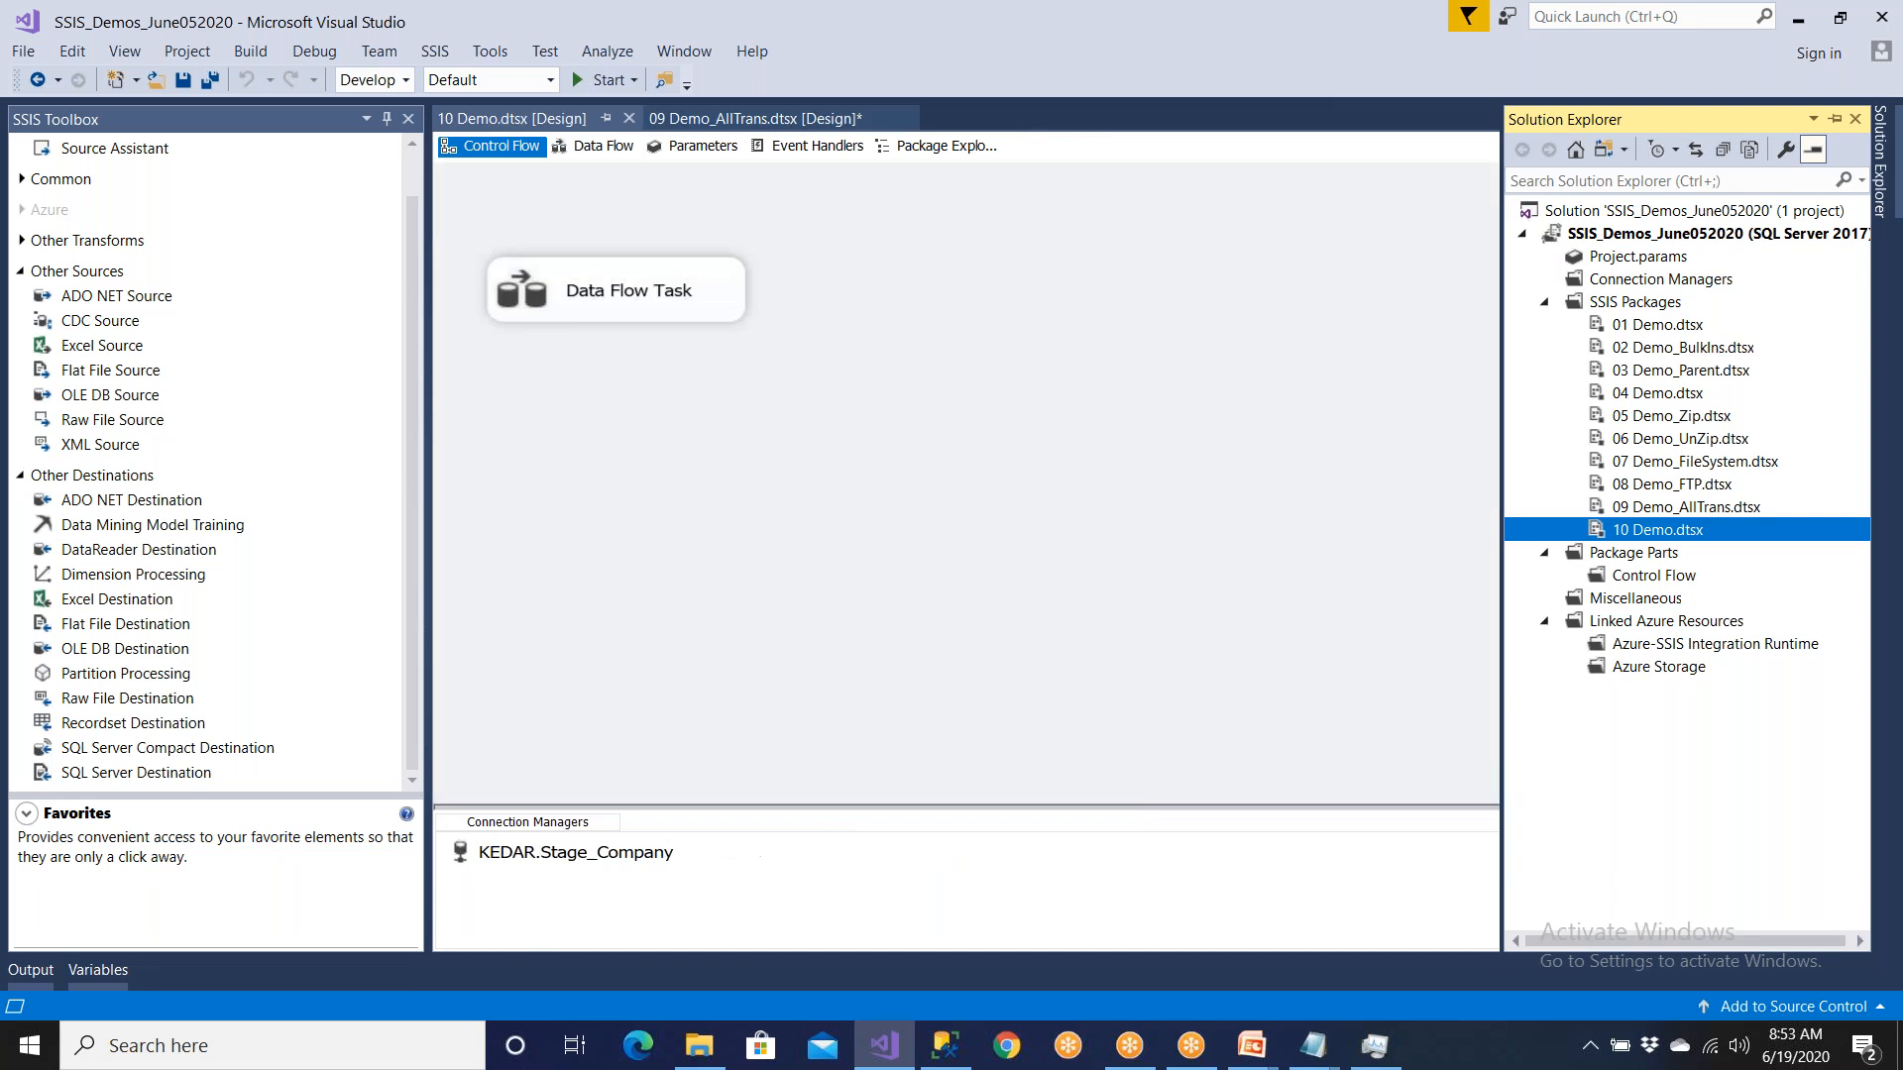
Step: Close 09 Demo_AllTrans.dtsx with its changes saved and save all remaining items
{"action": "left_click", "coordinate": [680, 121]}
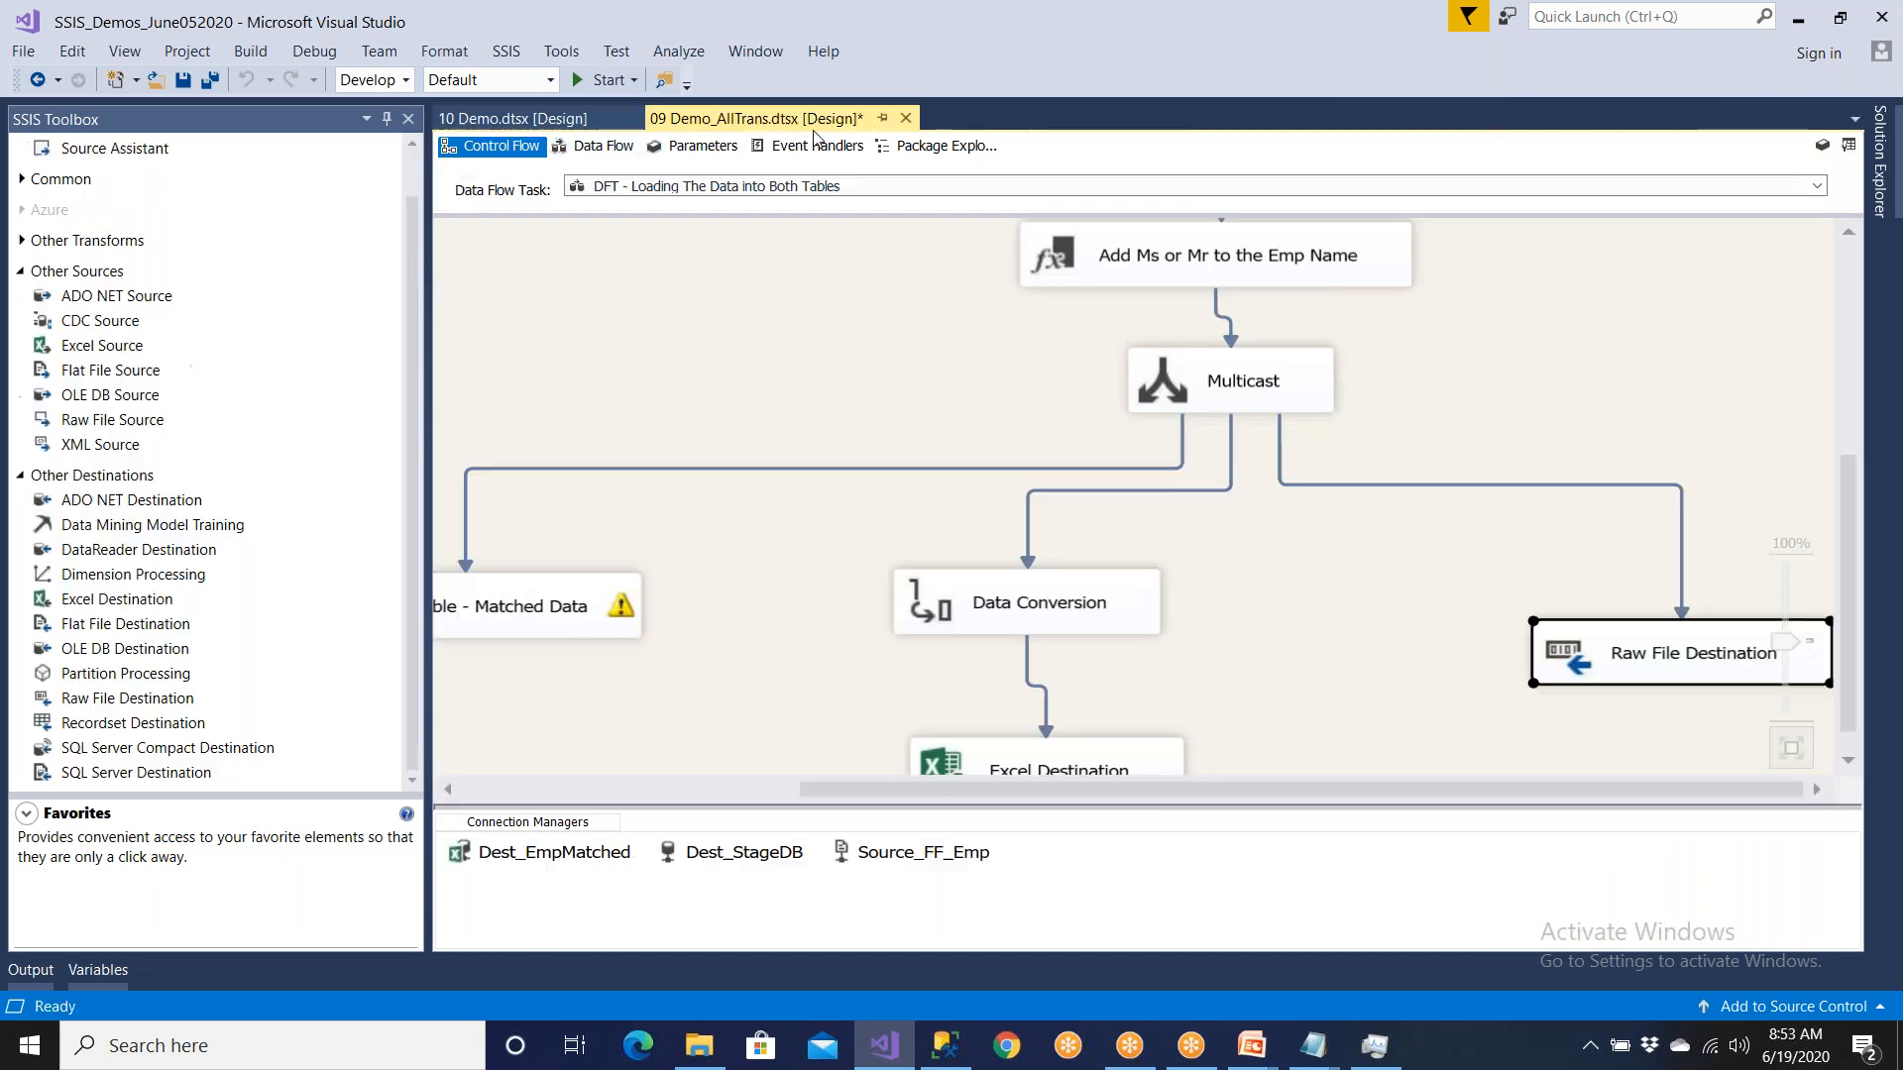
{"action": "left_click", "coordinate": [905, 118]}
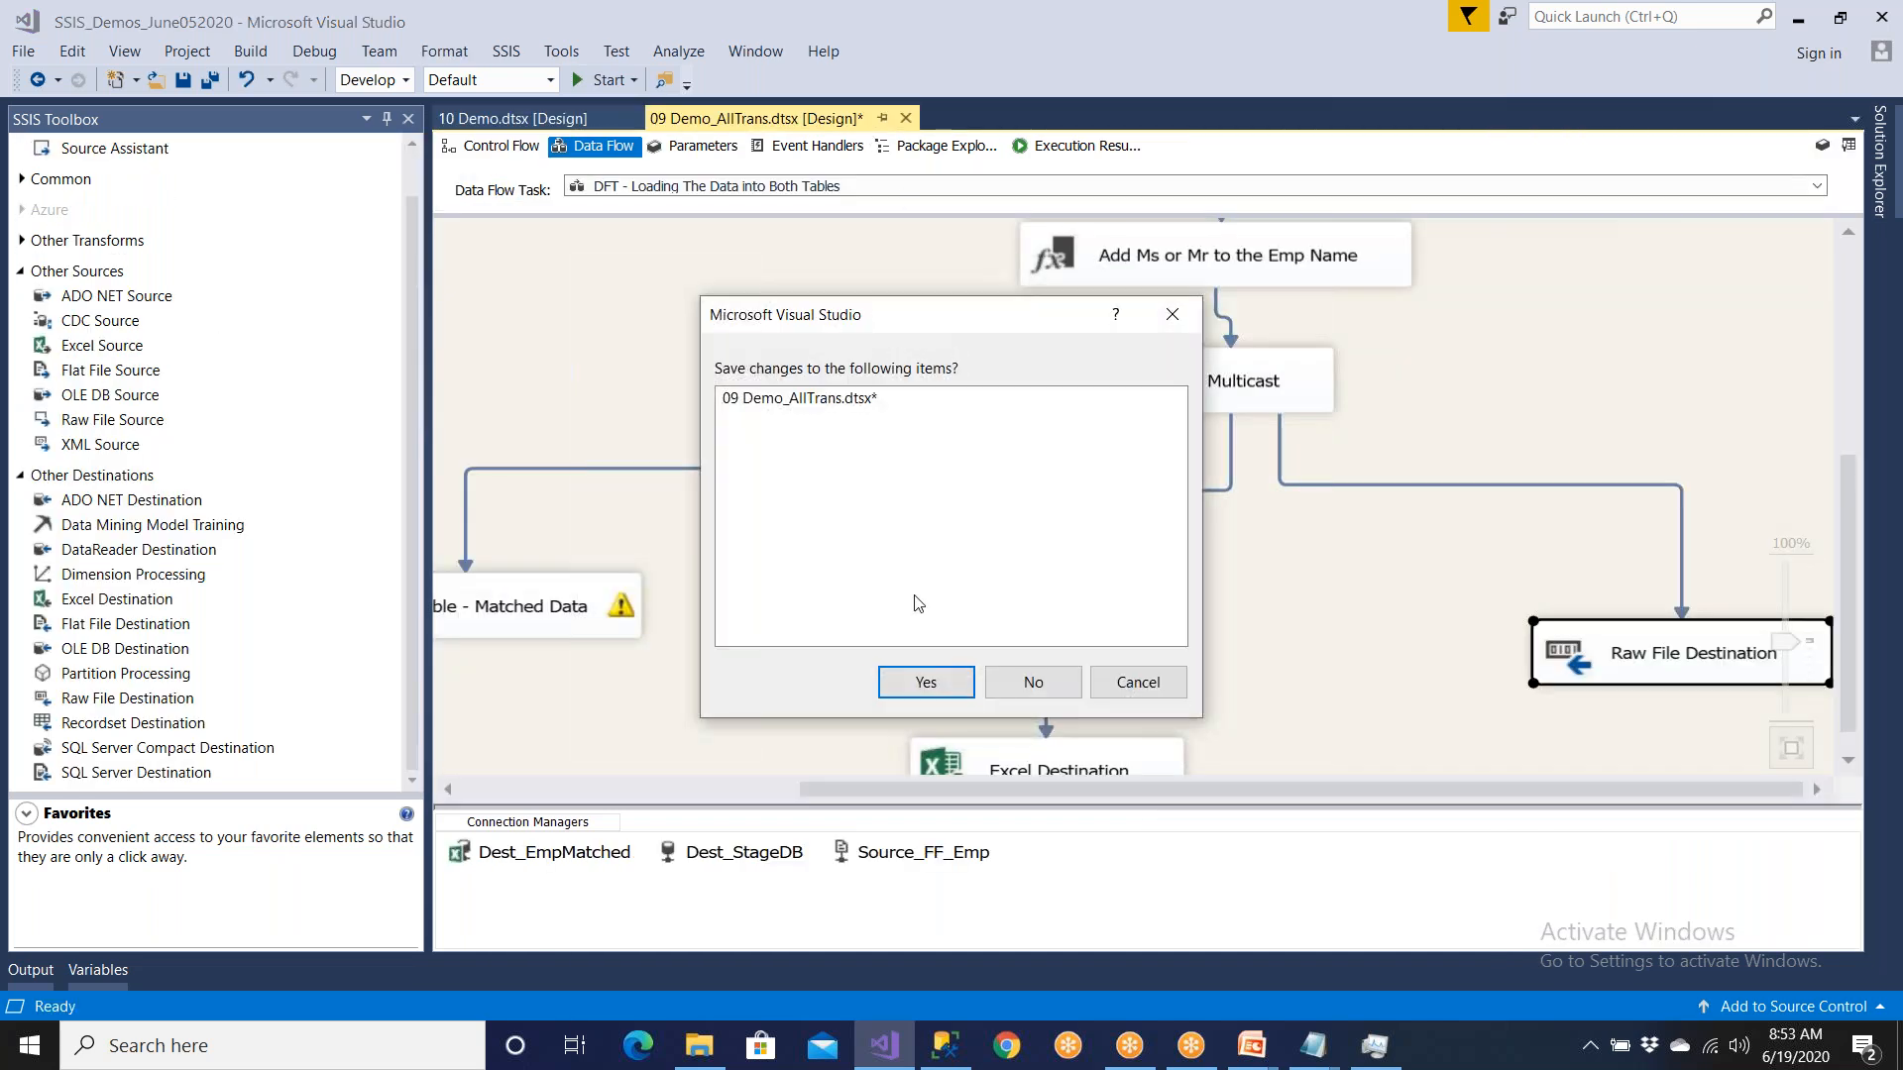
{"action": "left_click", "coordinate": [924, 678]}
{"action": "left_click", "coordinate": [213, 82]}
{"action": "double_click", "coordinate": [633, 286]}
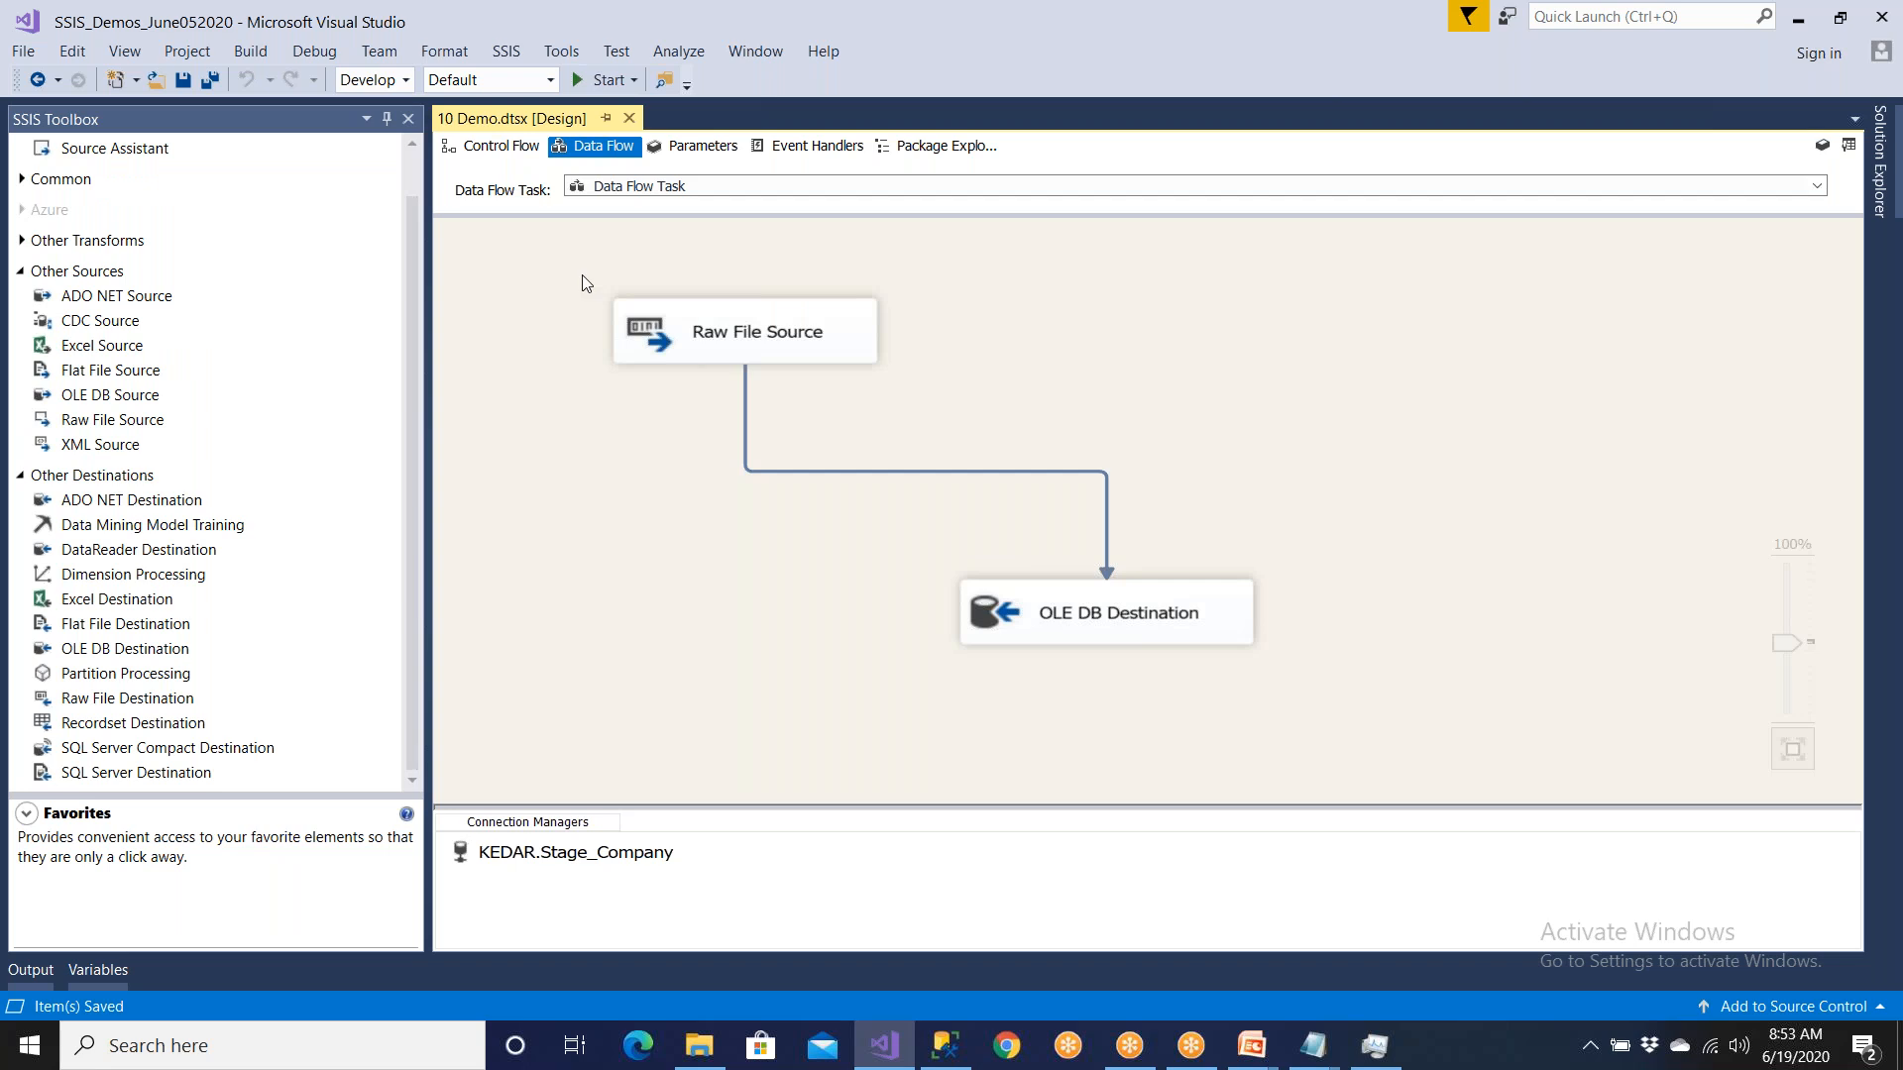
{"action": "left_click", "coordinate": [484, 145]}
{"action": "left_click_drag", "start_coordinate": [694, 322], "coordinate": [880, 413]}
{"action": "key", "text": "ctrl+z"}
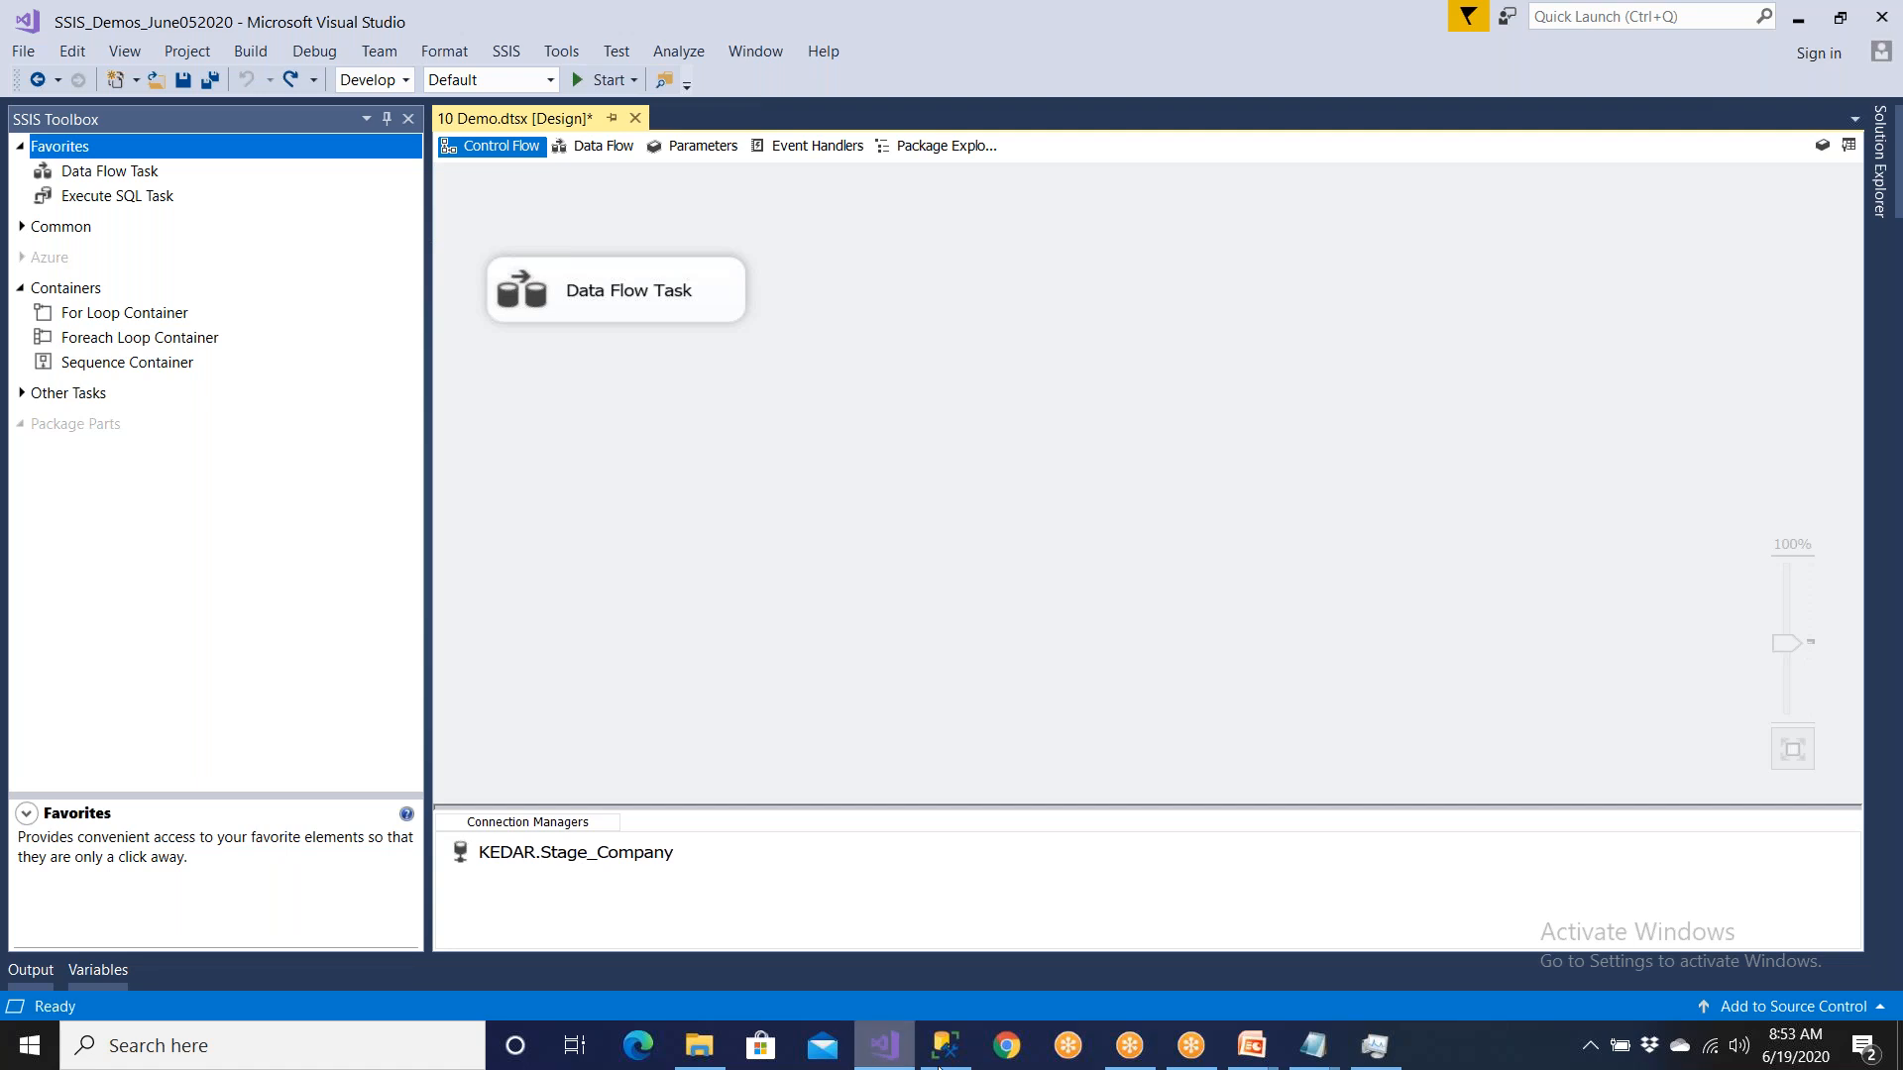
Step: Switch to SQL Server Management Studio and run "delete from Stg_Emp_Raw" to empty the staging table
{"action": "left_click", "coordinate": [942, 1047]}
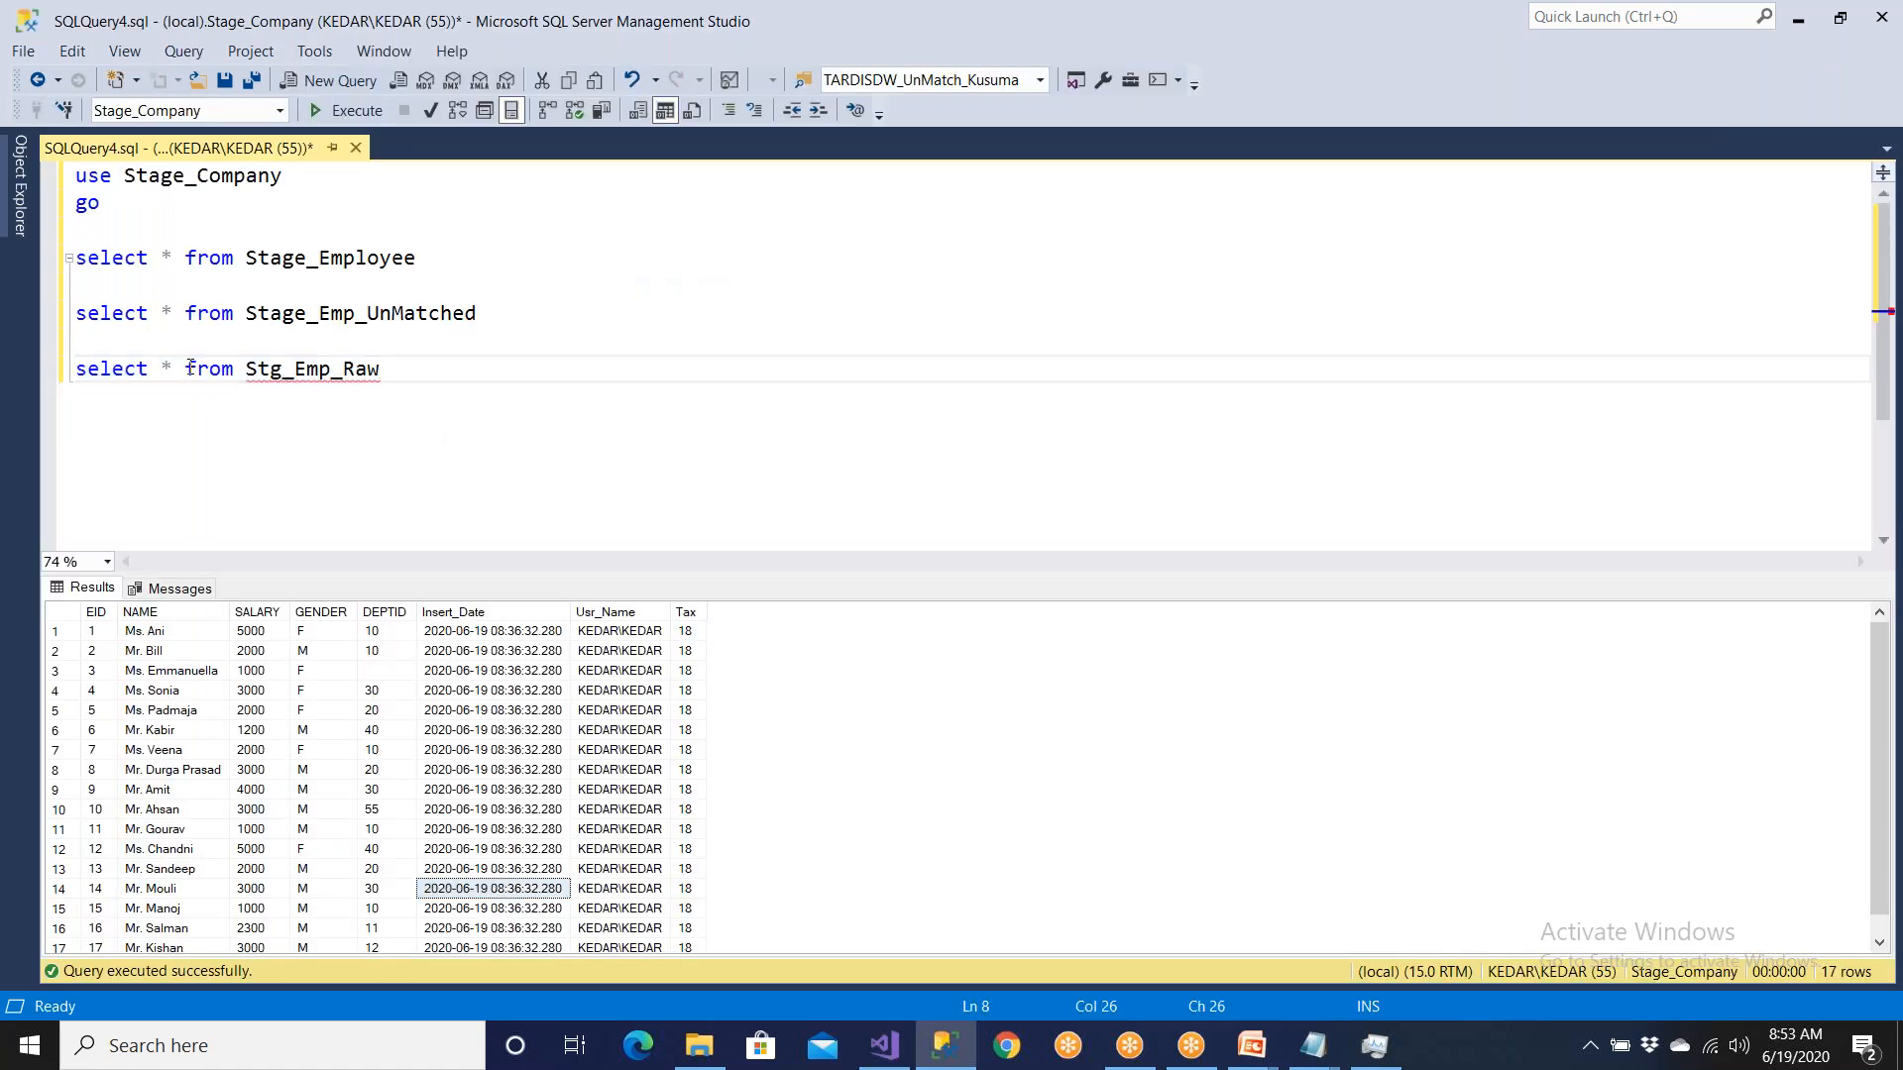
{"action": "type", "text": "delete"}
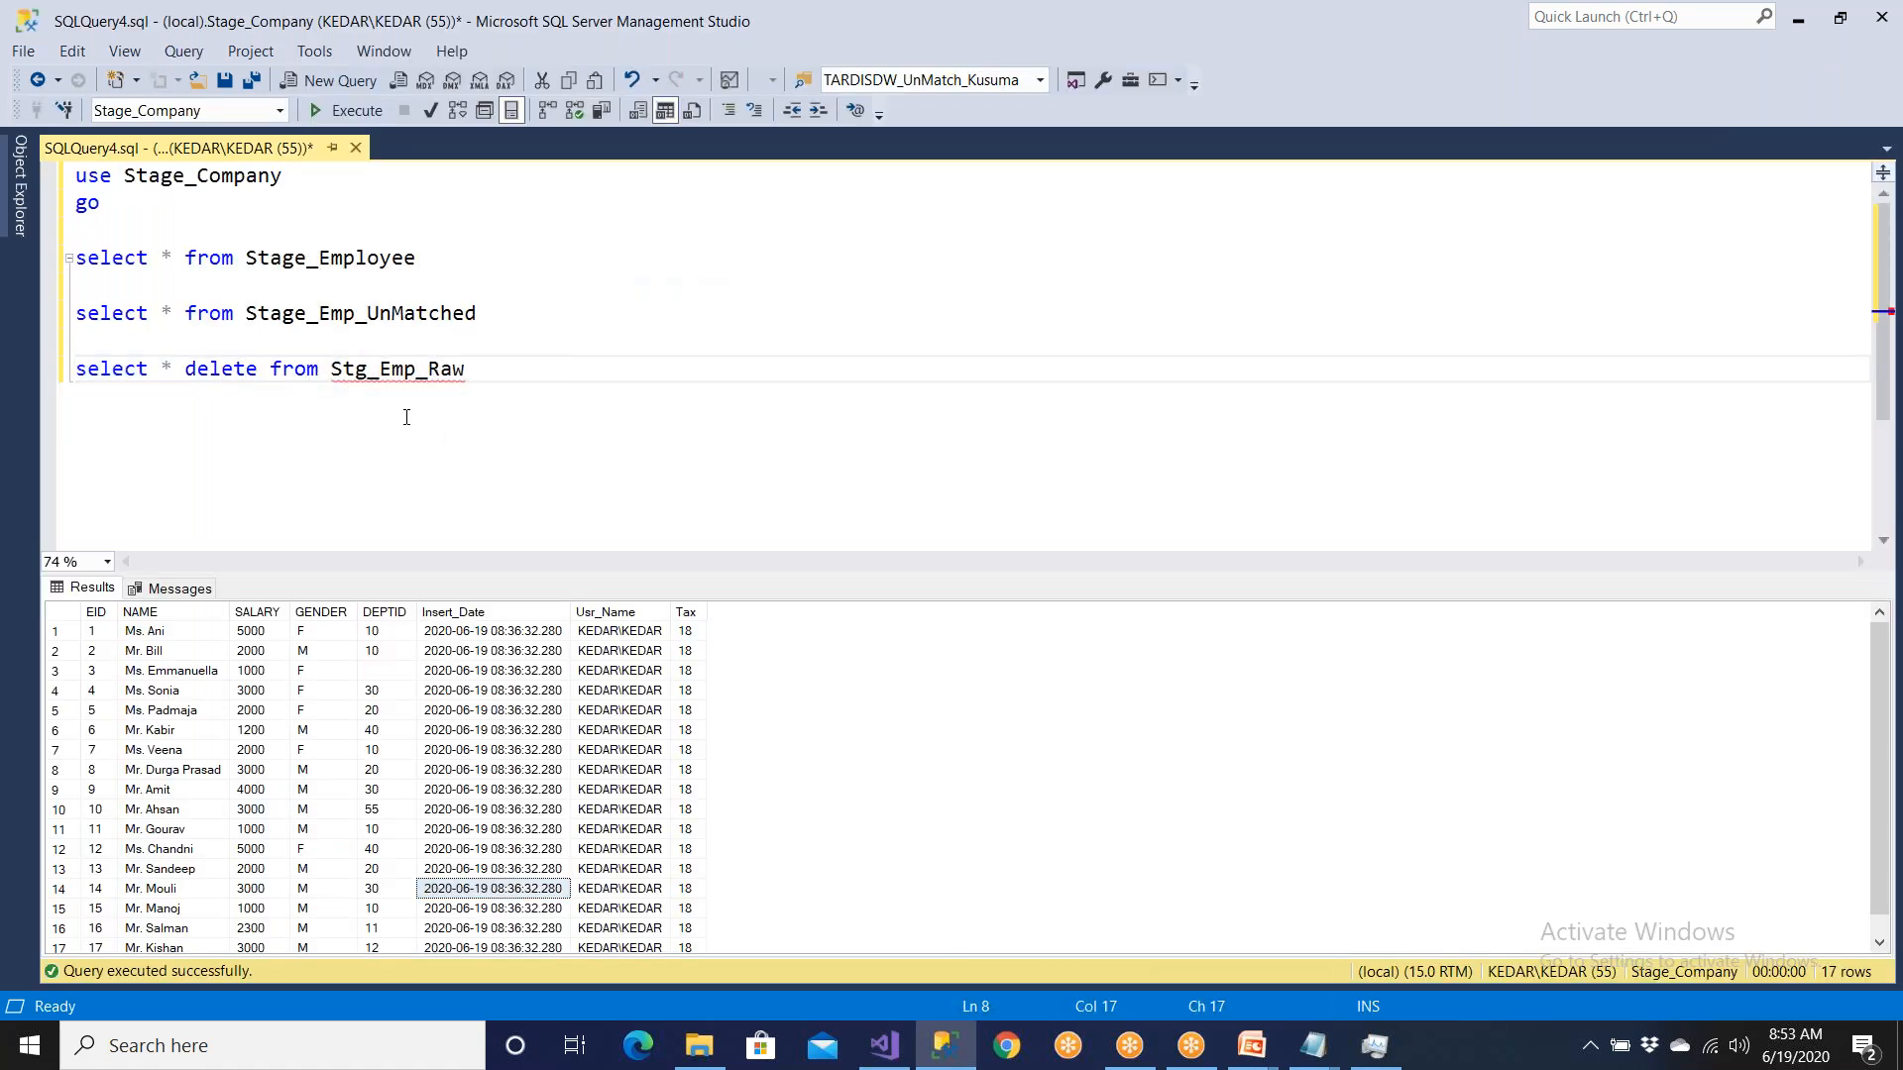
{"action": "left_click", "coordinate": [155, 640]}
{"action": "left_click_drag", "start_coordinate": [468, 374], "coordinate": [186, 374]}
{"action": "key", "text": "ctrl+c"}
{"action": "left_click", "coordinate": [340, 112]}
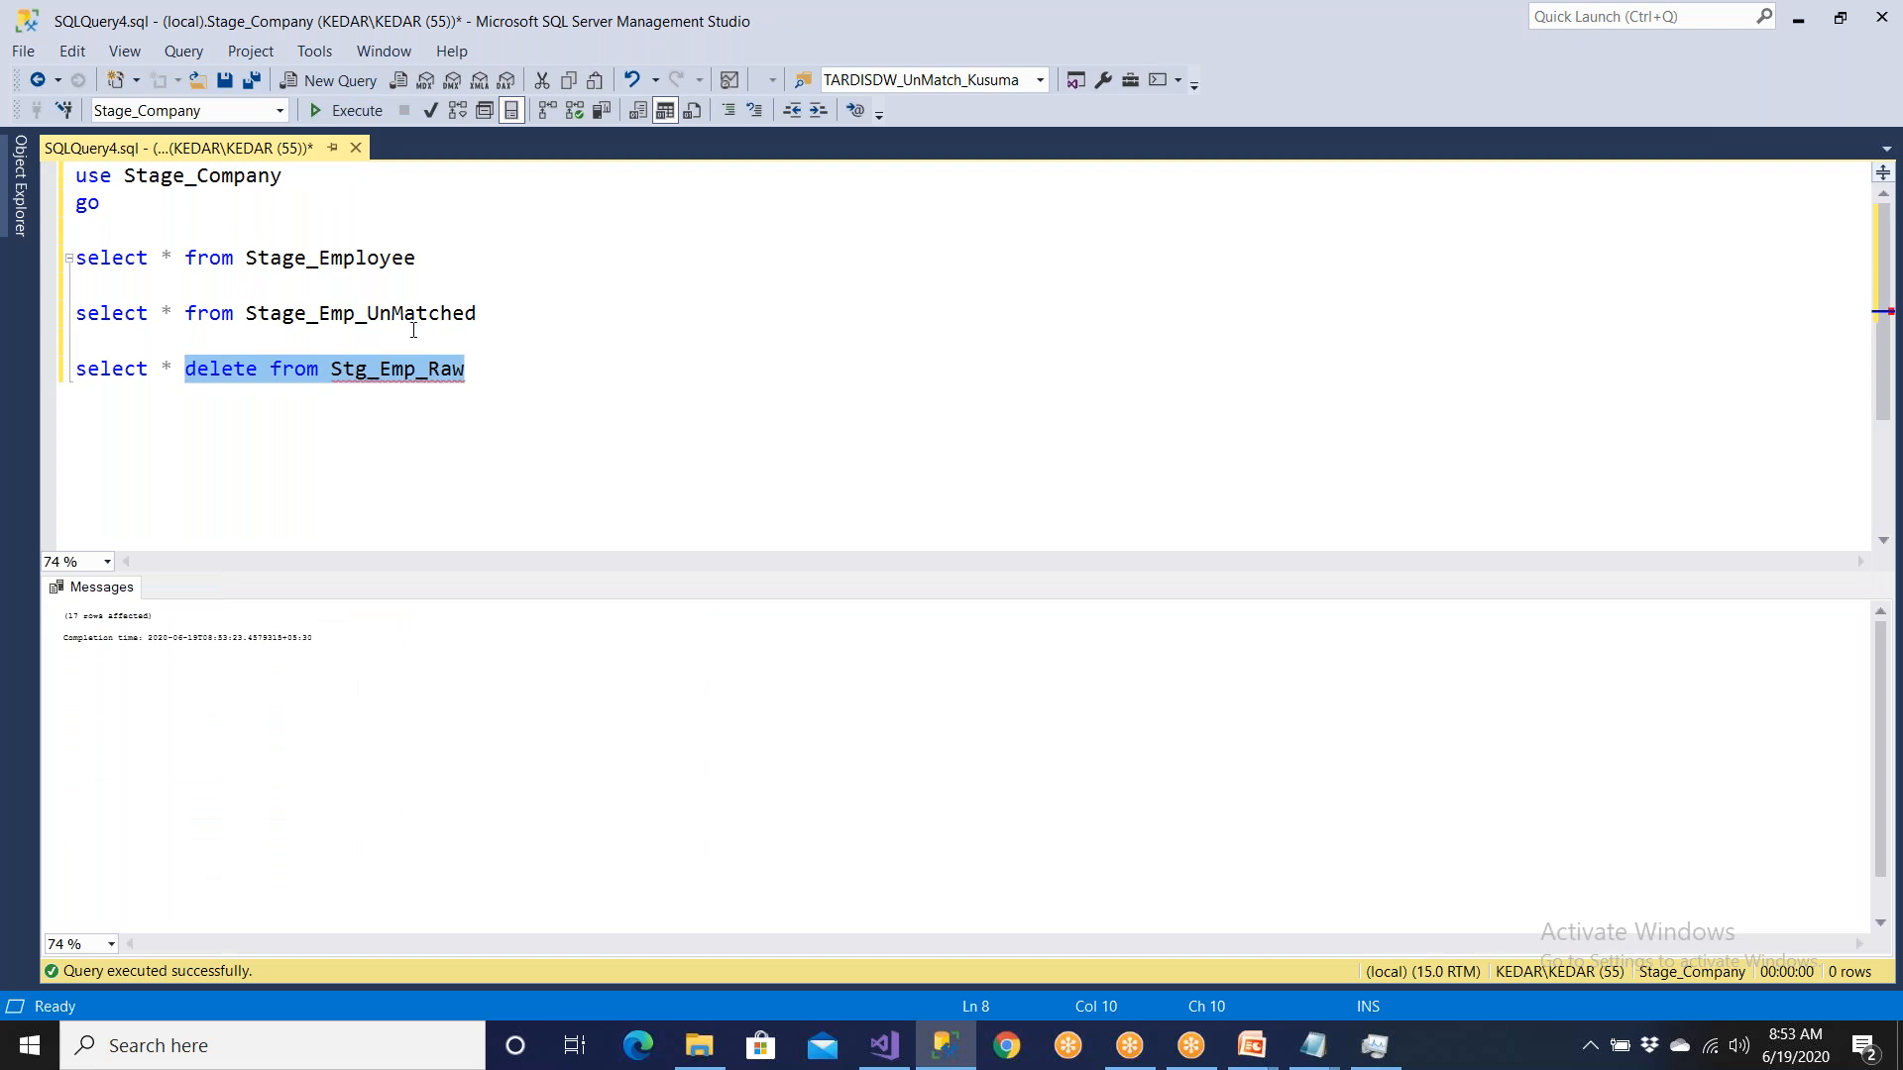
Step: Put "delete from Stg_Emp_Raw" on its own line, restore "select * from Stg_Emp_Raw" above it and run that select
{"action": "left_click", "coordinate": [511, 357]}
{"action": "key", "text": "Return"}
{"action": "key", "text": "Return"}
{"action": "key", "text": "Return"}
{"action": "key", "text": "ctrl+v"}
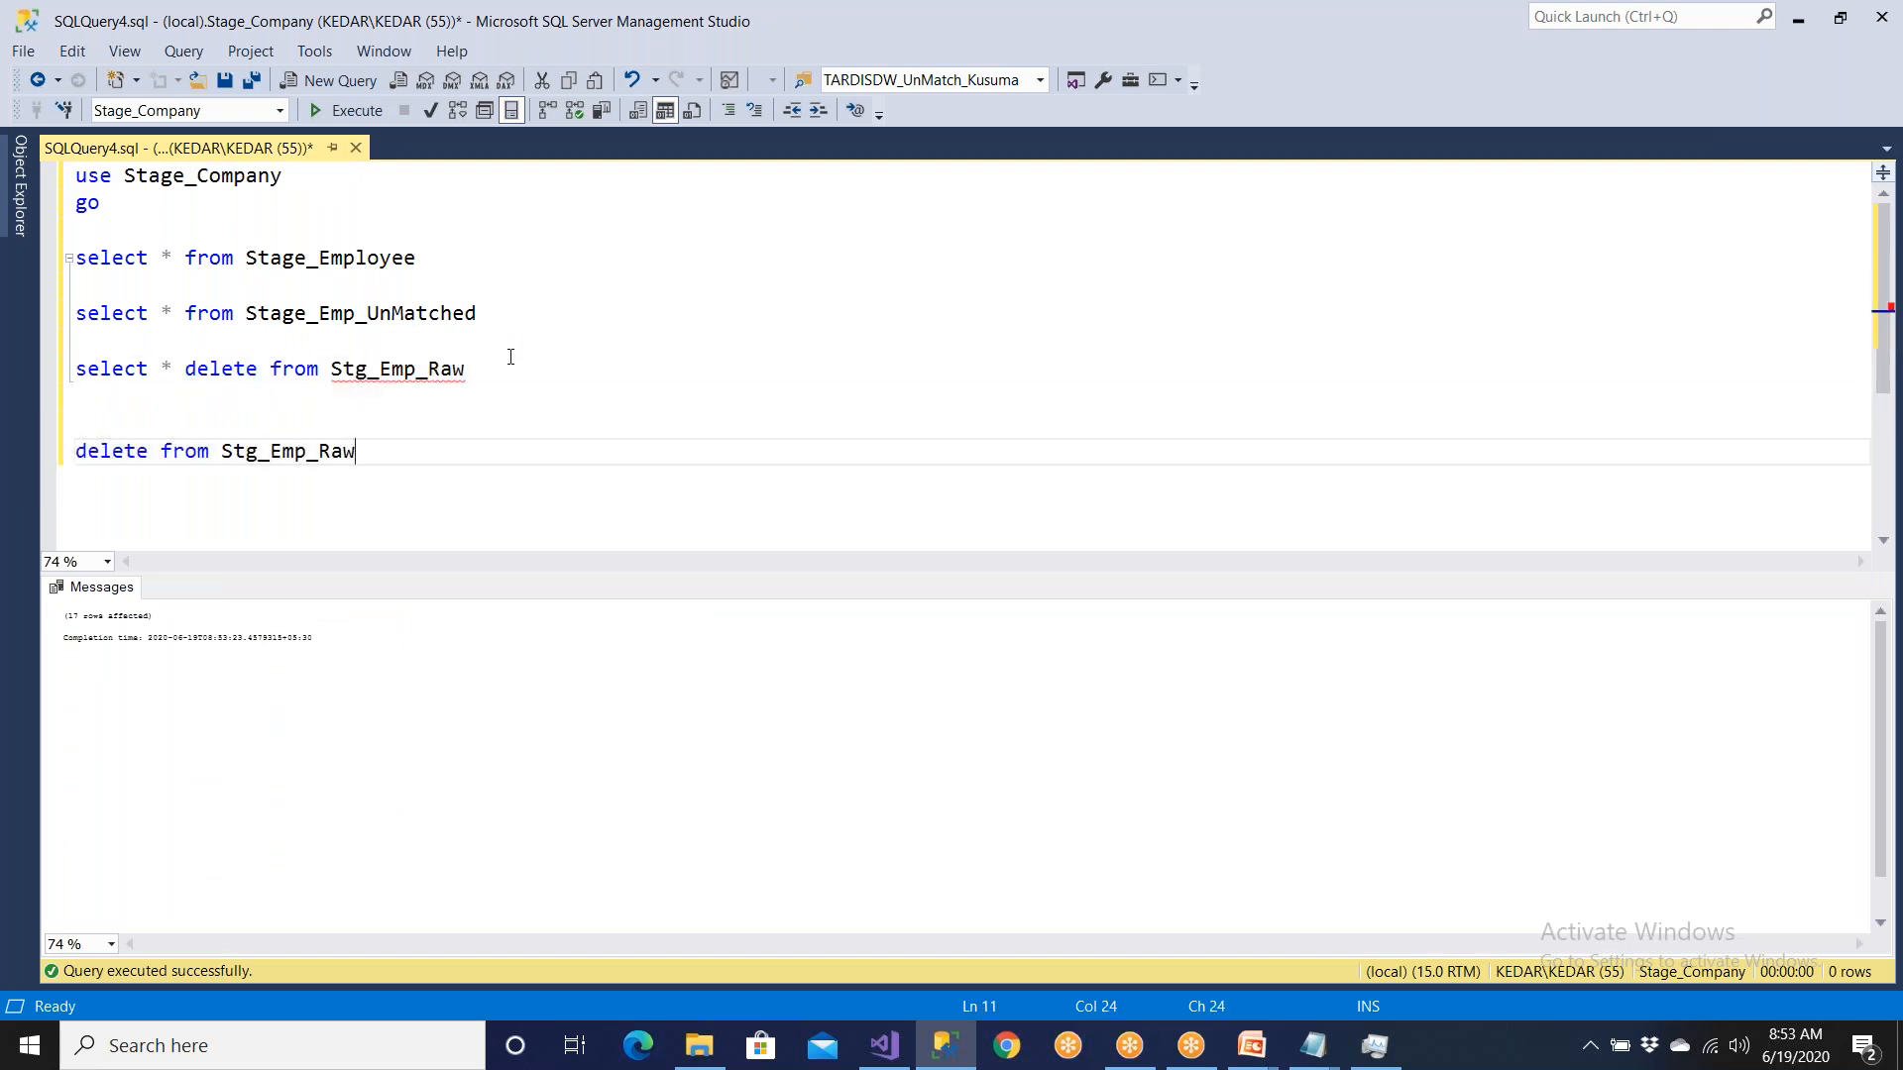
{"action": "double_click", "coordinate": [220, 368]}
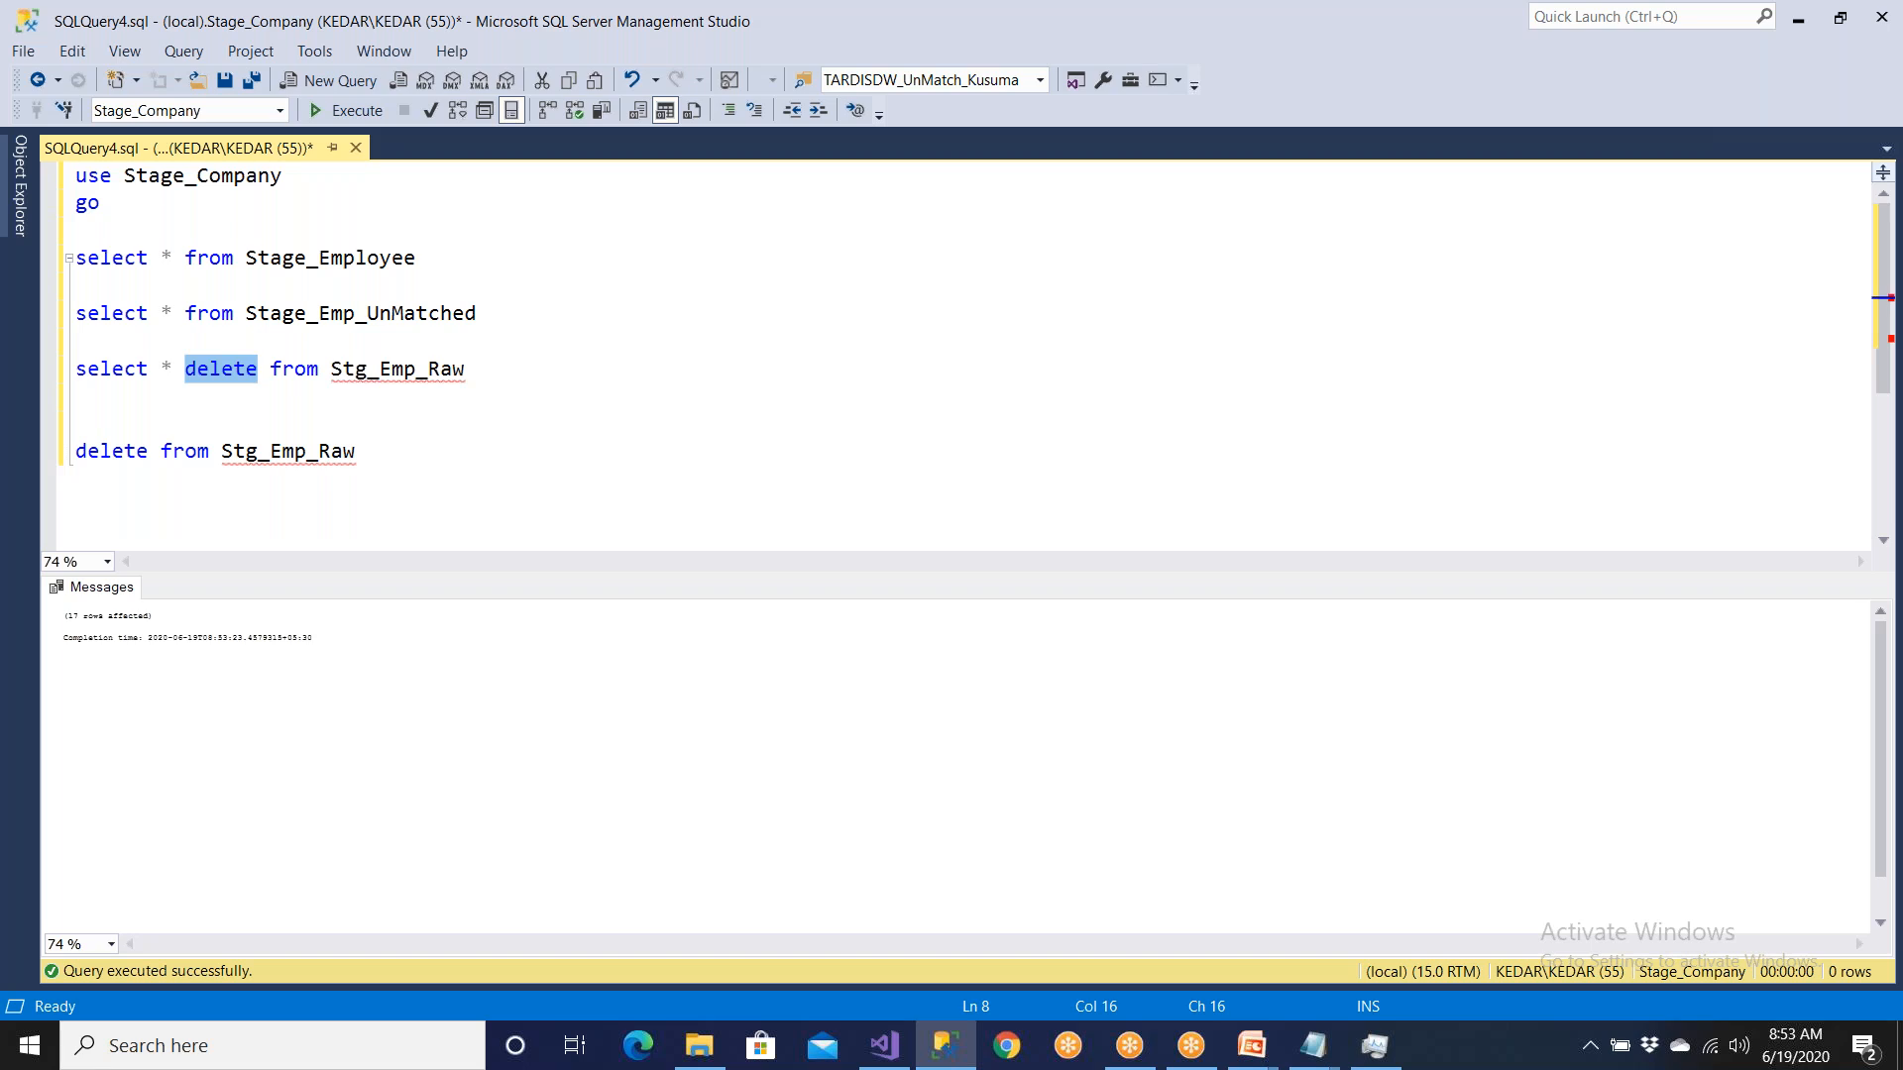
{"action": "key", "text": "Delete"}
{"action": "left_click_drag", "start_coordinate": [393, 369], "coordinate": [24, 377]}
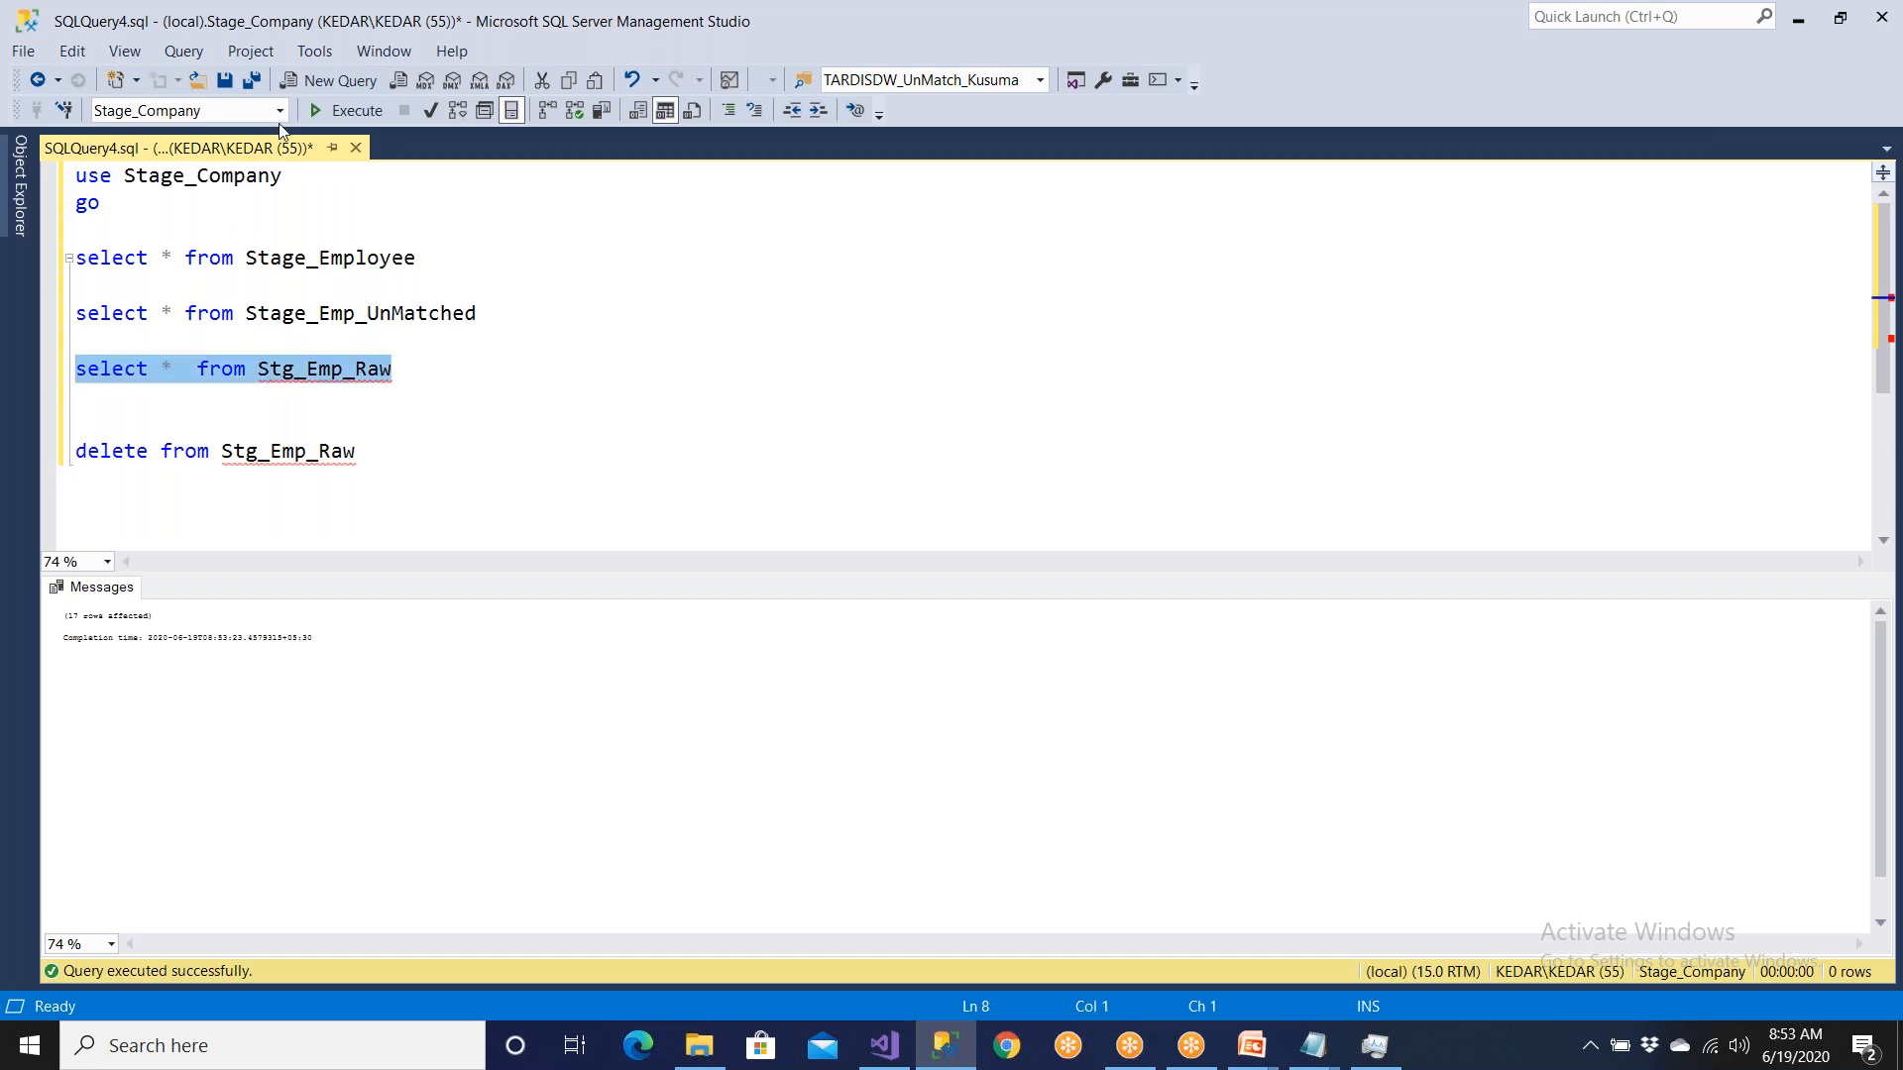
{"action": "left_click", "coordinate": [337, 114]}
Step: Back in Visual Studio, run the 10 Demo.dtsx package, view its data flow and return to design mode
{"action": "left_click", "coordinate": [922, 1056]}
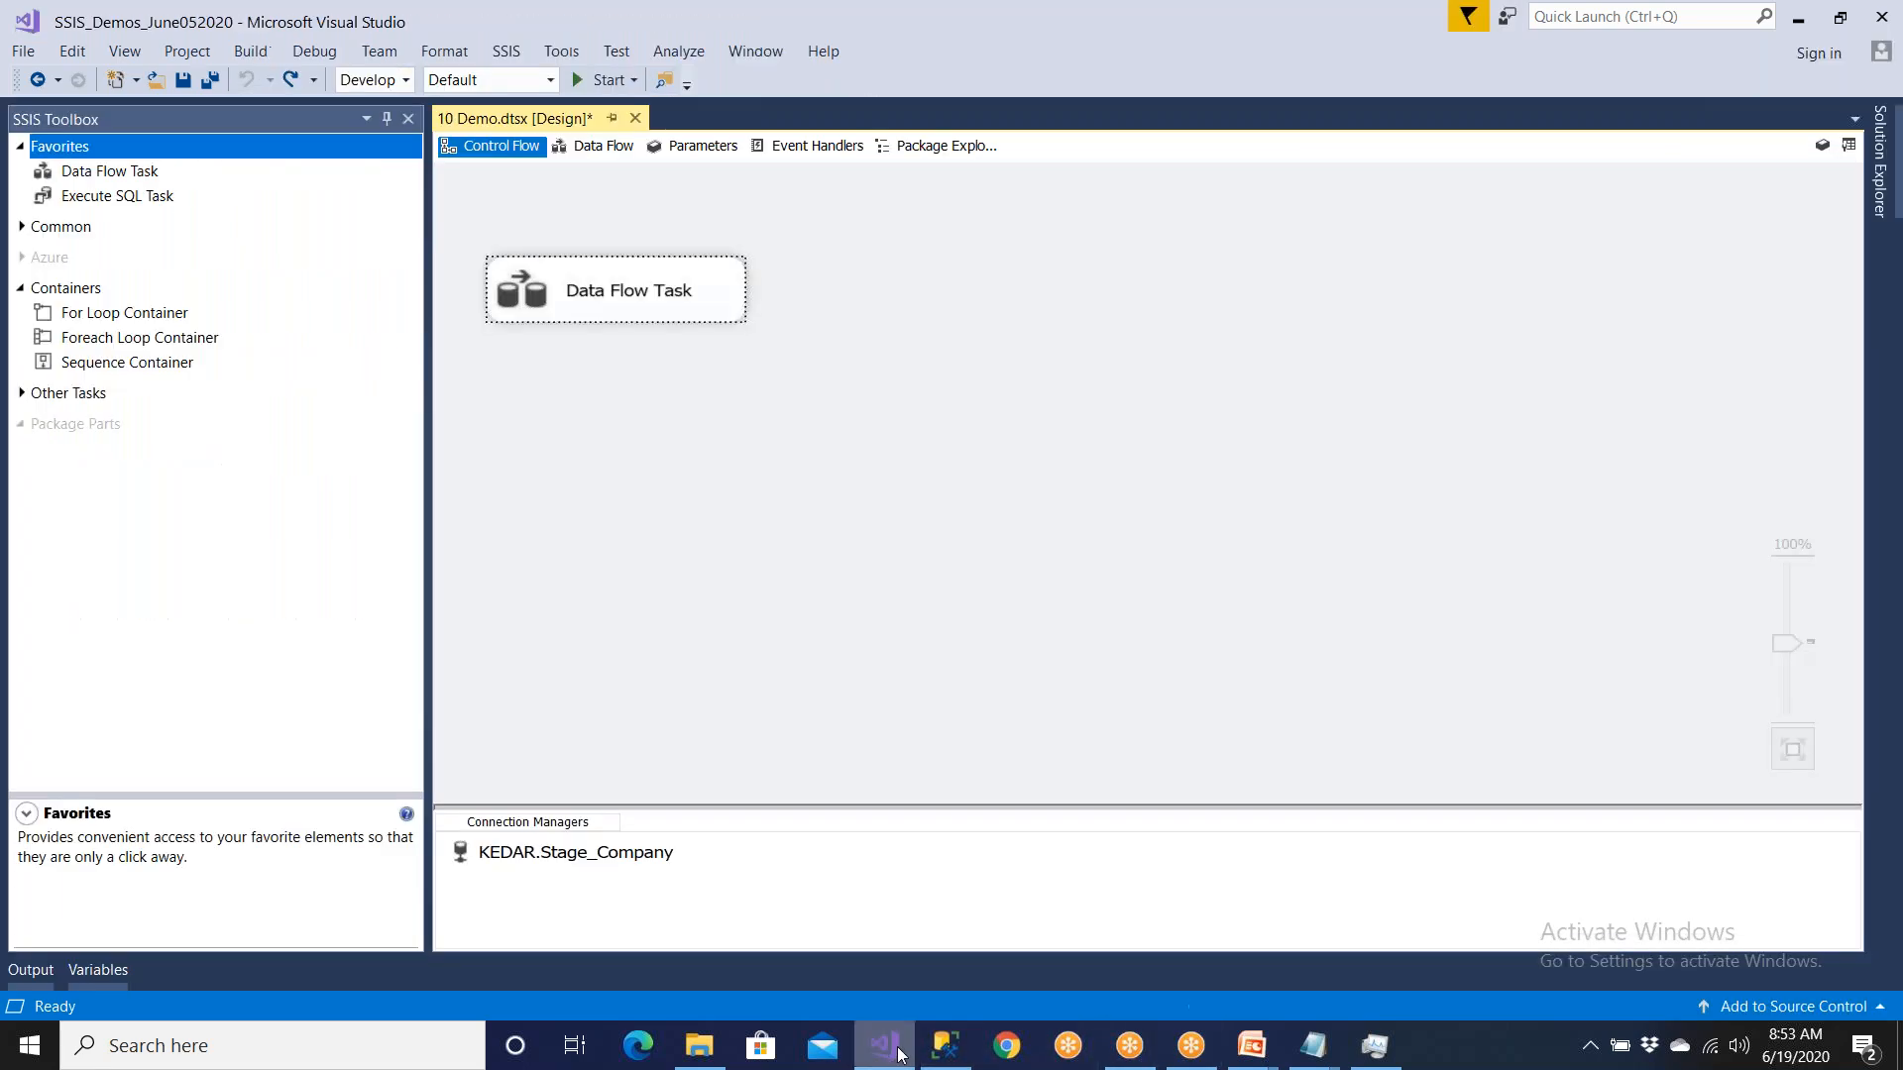
{"action": "left_click", "coordinate": [582, 79]}
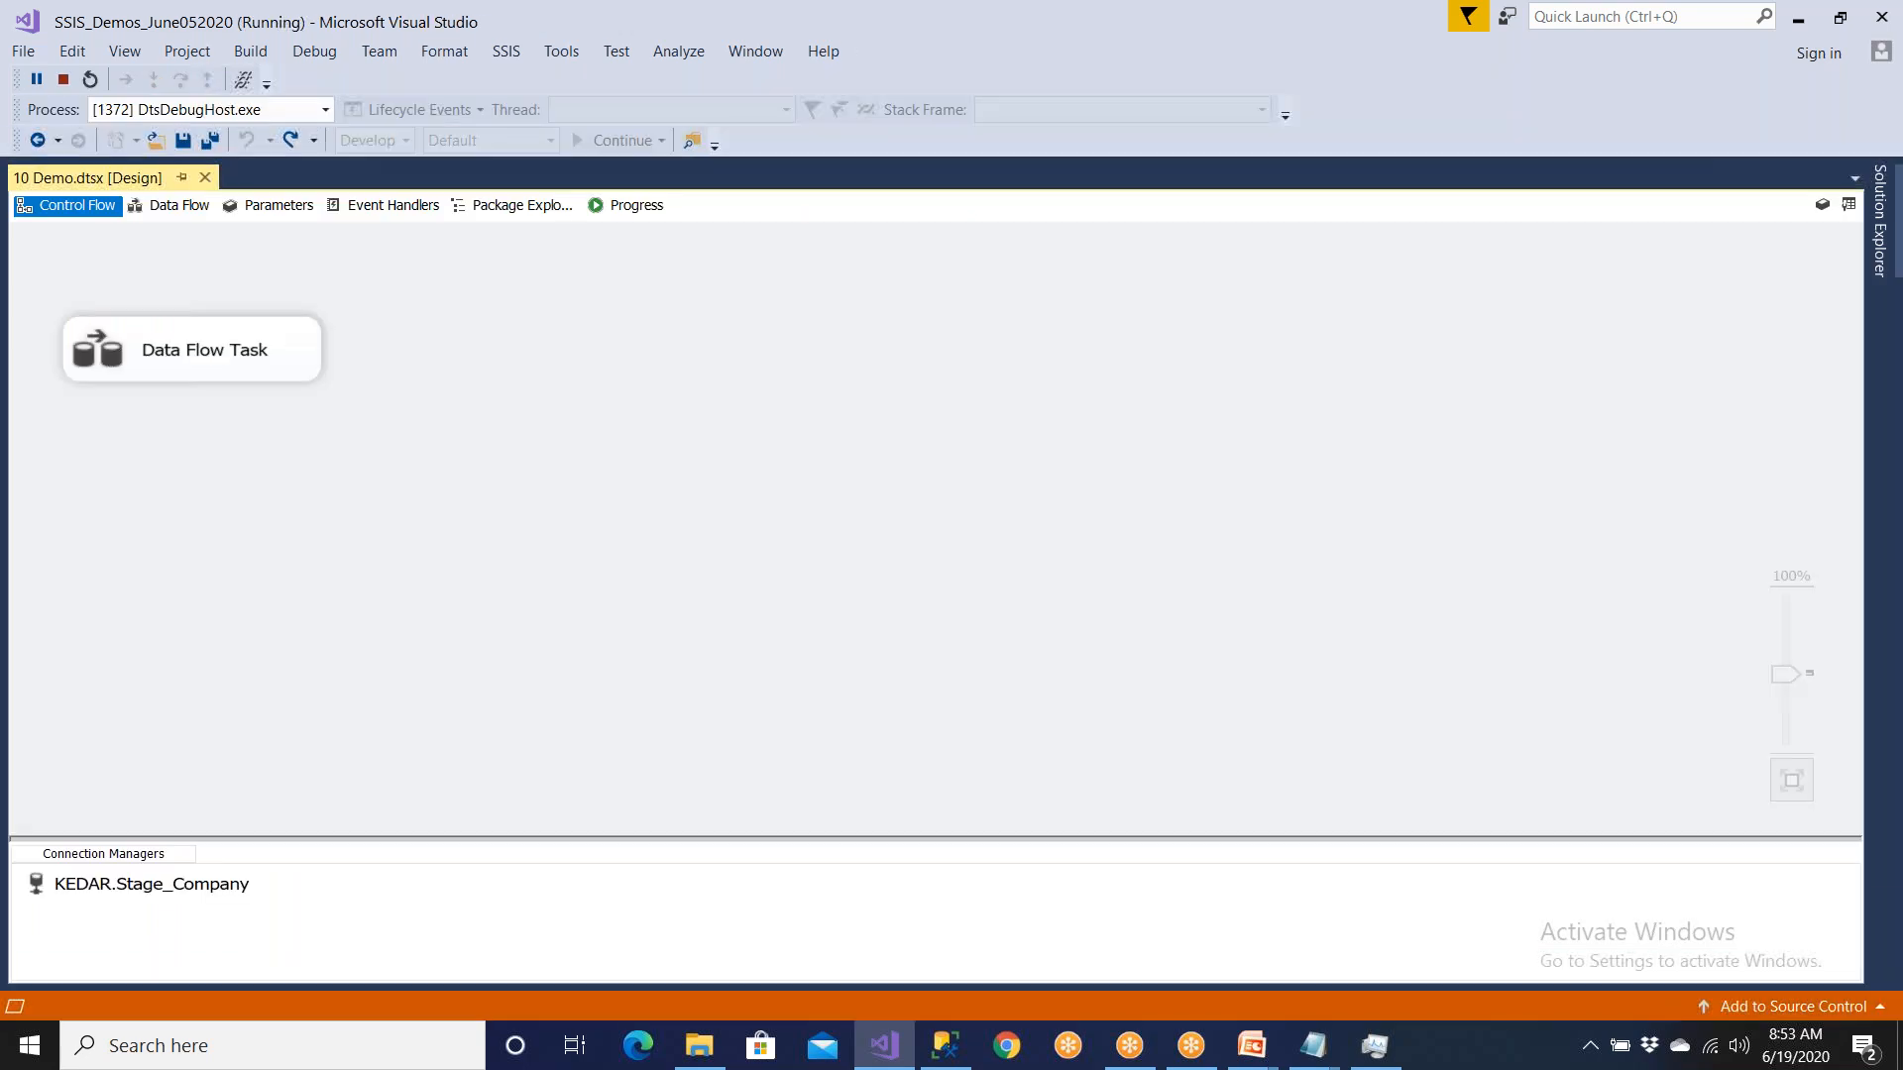
{"action": "left_click", "coordinate": [189, 212]}
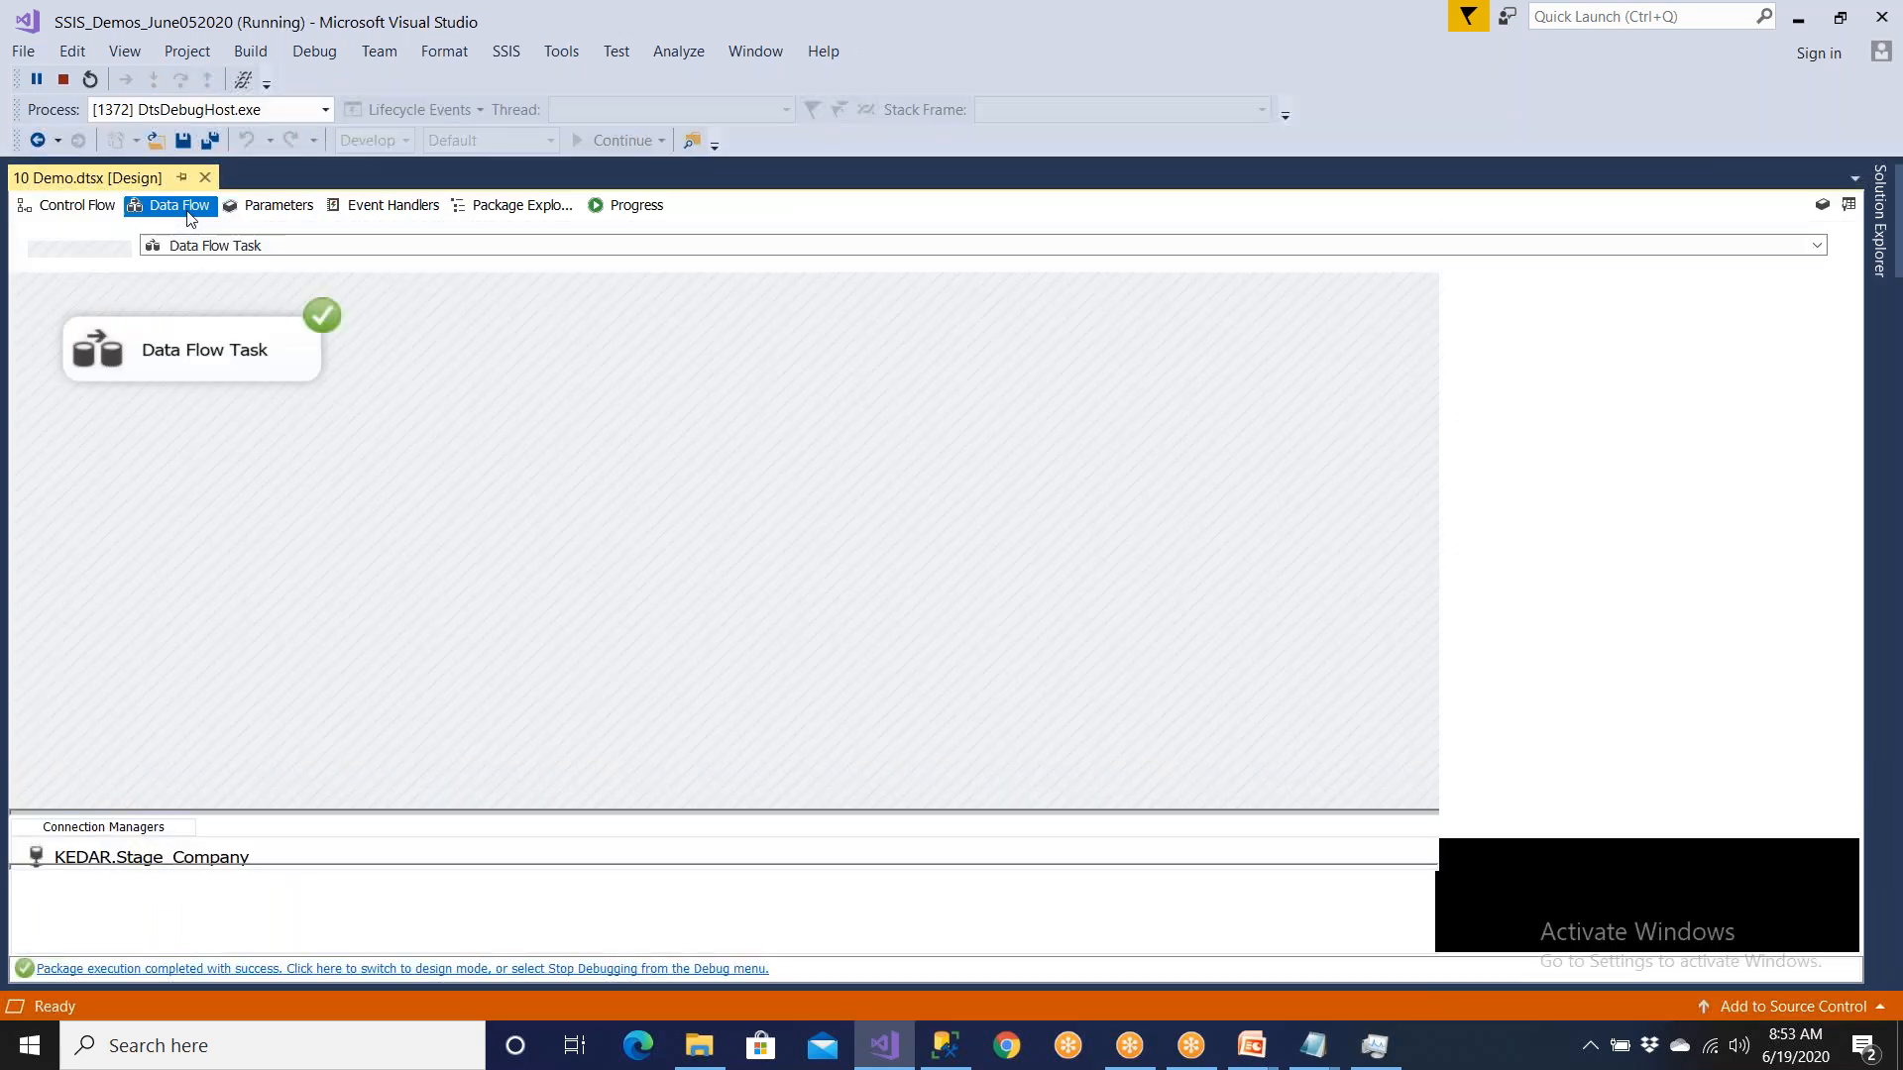
{"action": "left_click", "coordinate": [700, 968]}
Step: In SQL Server Management Studio, rerun the Stg_Emp_Raw select and check the reloaded rows down to the last one
{"action": "left_click", "coordinate": [958, 1060]}
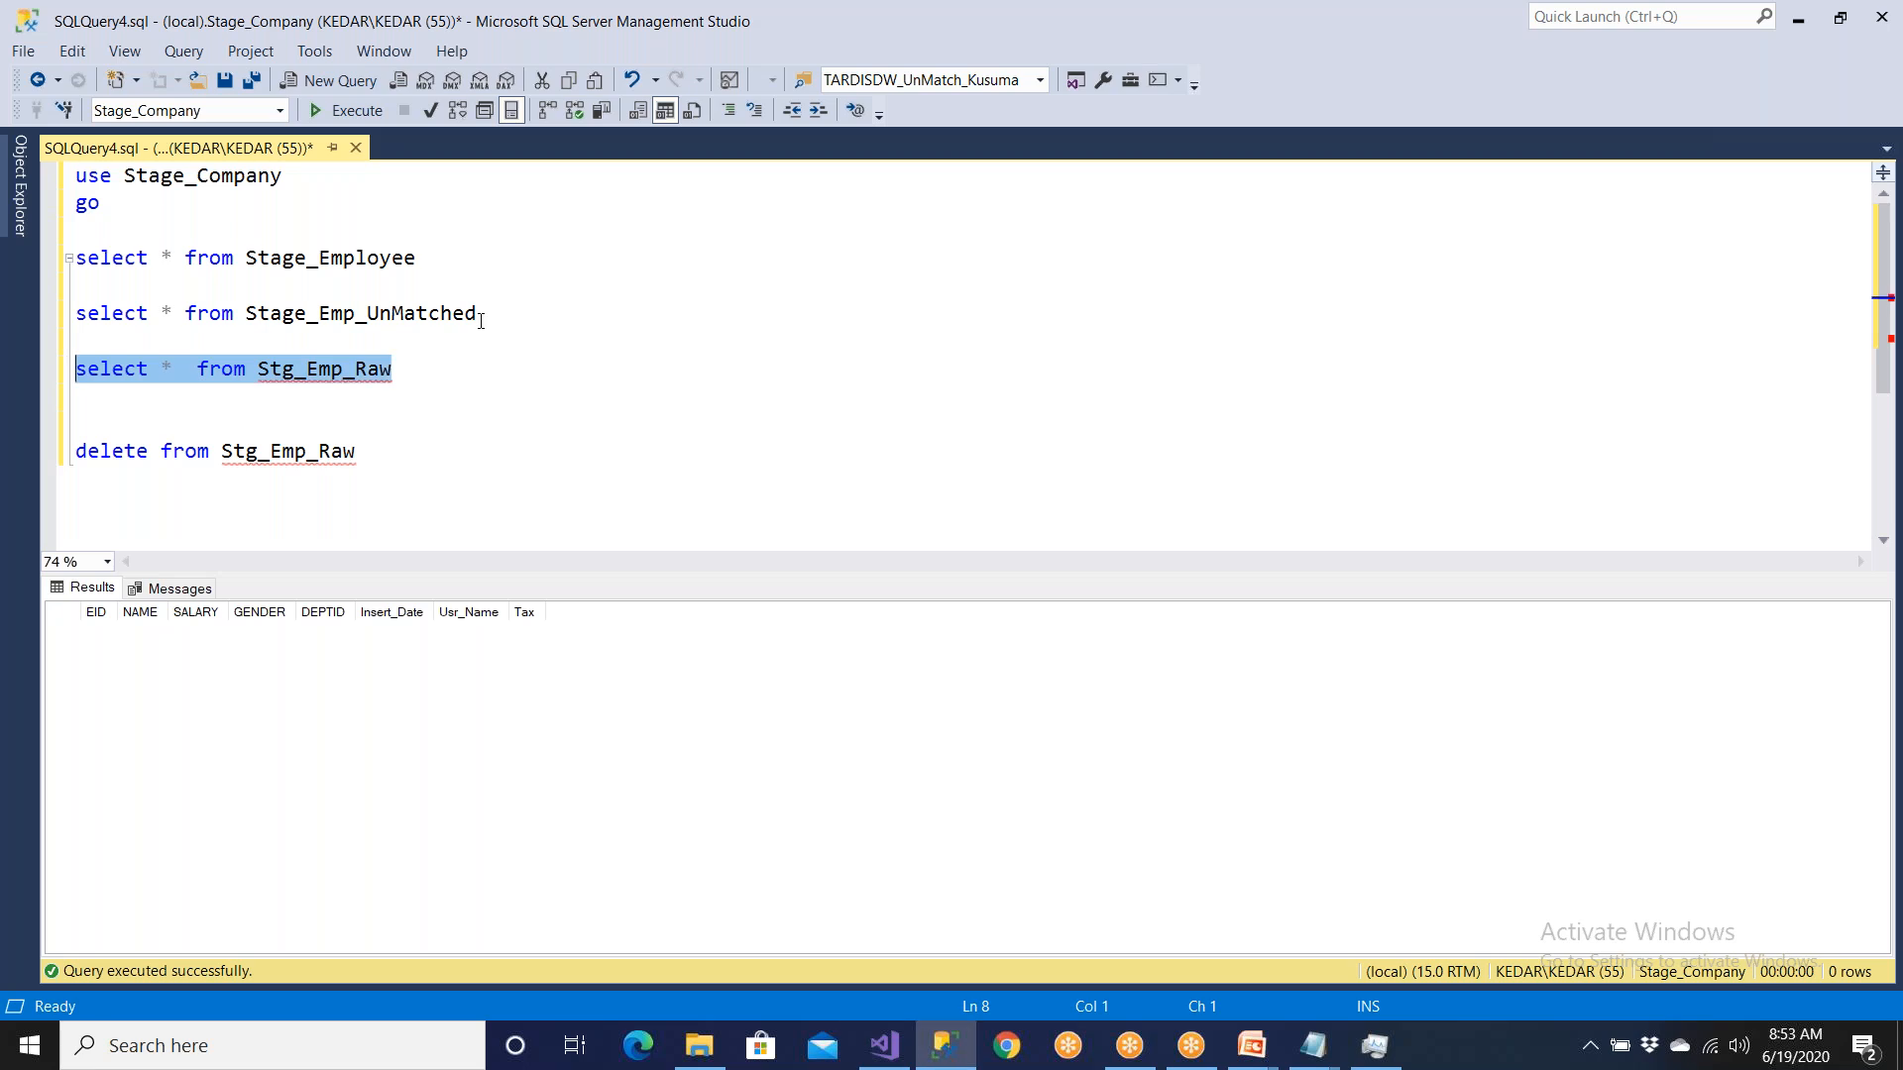
{"action": "key", "text": "F5"}
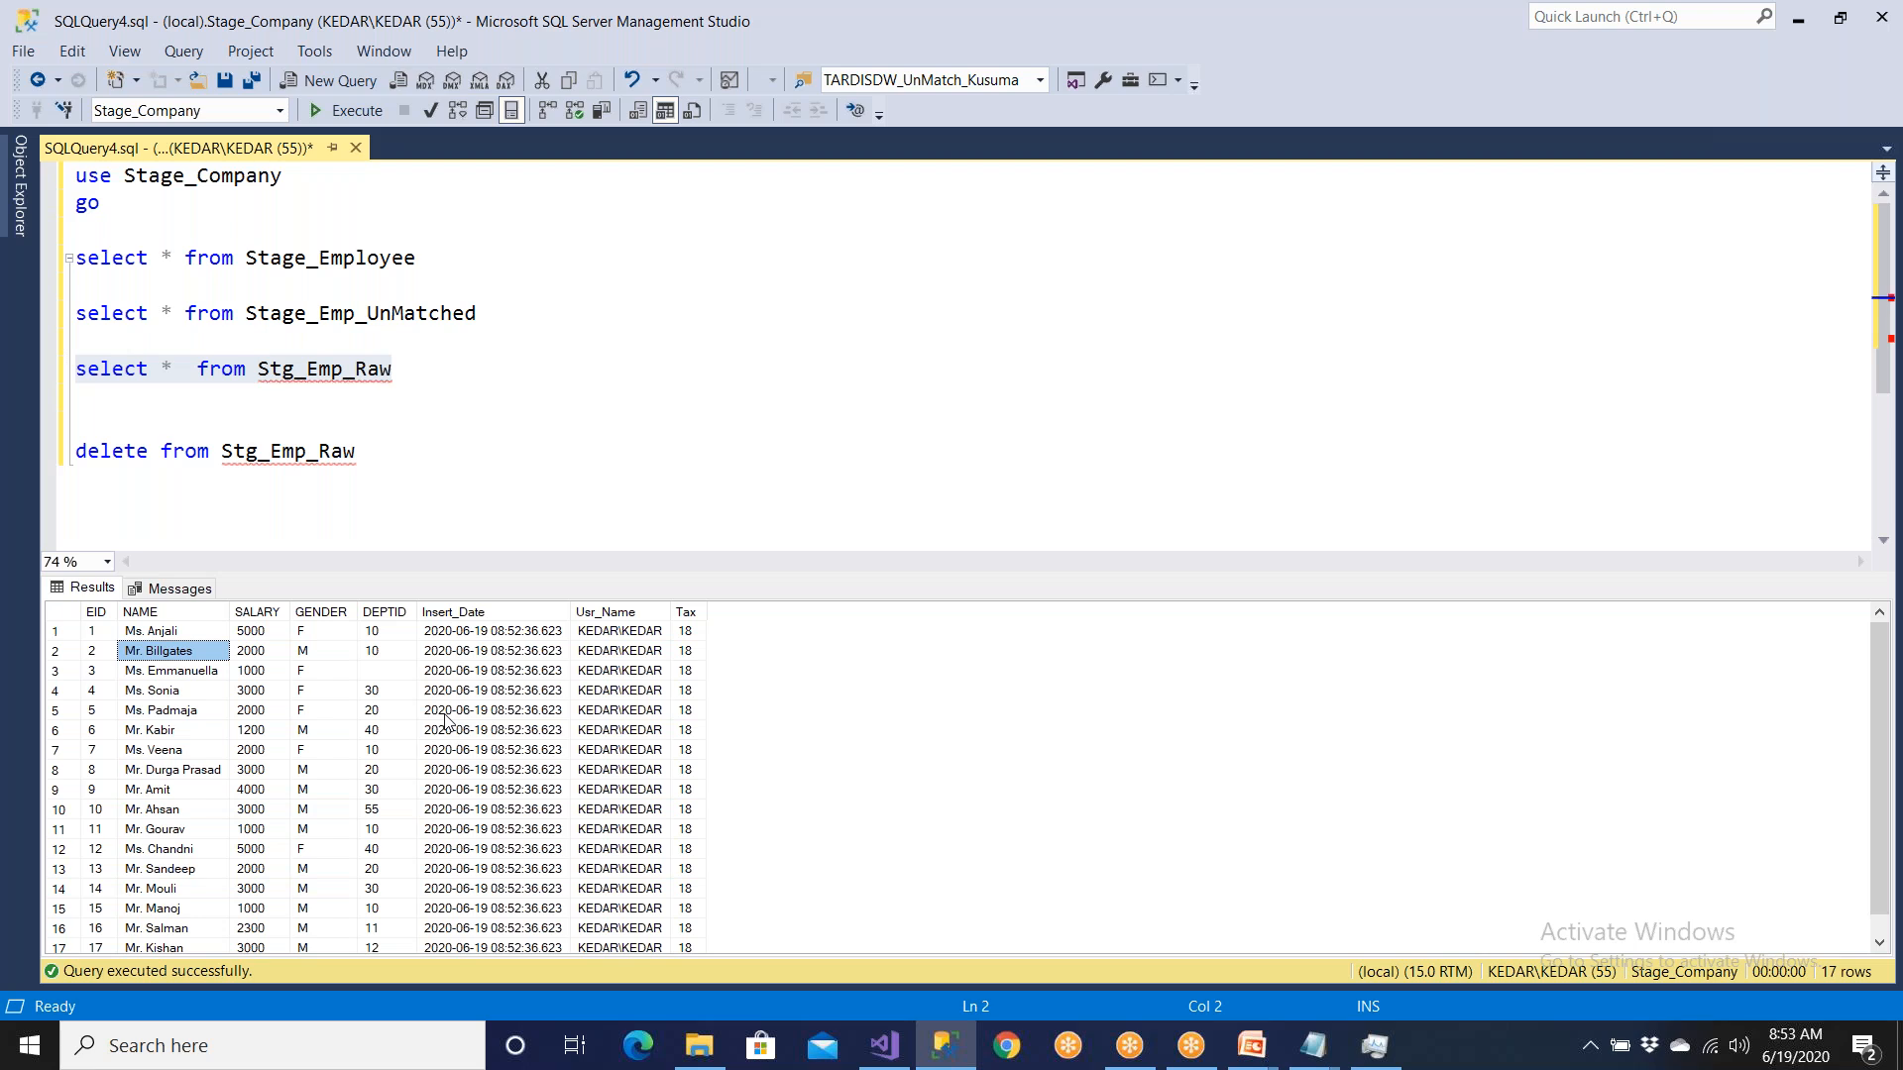
{"action": "left_click", "coordinate": [166, 771]}
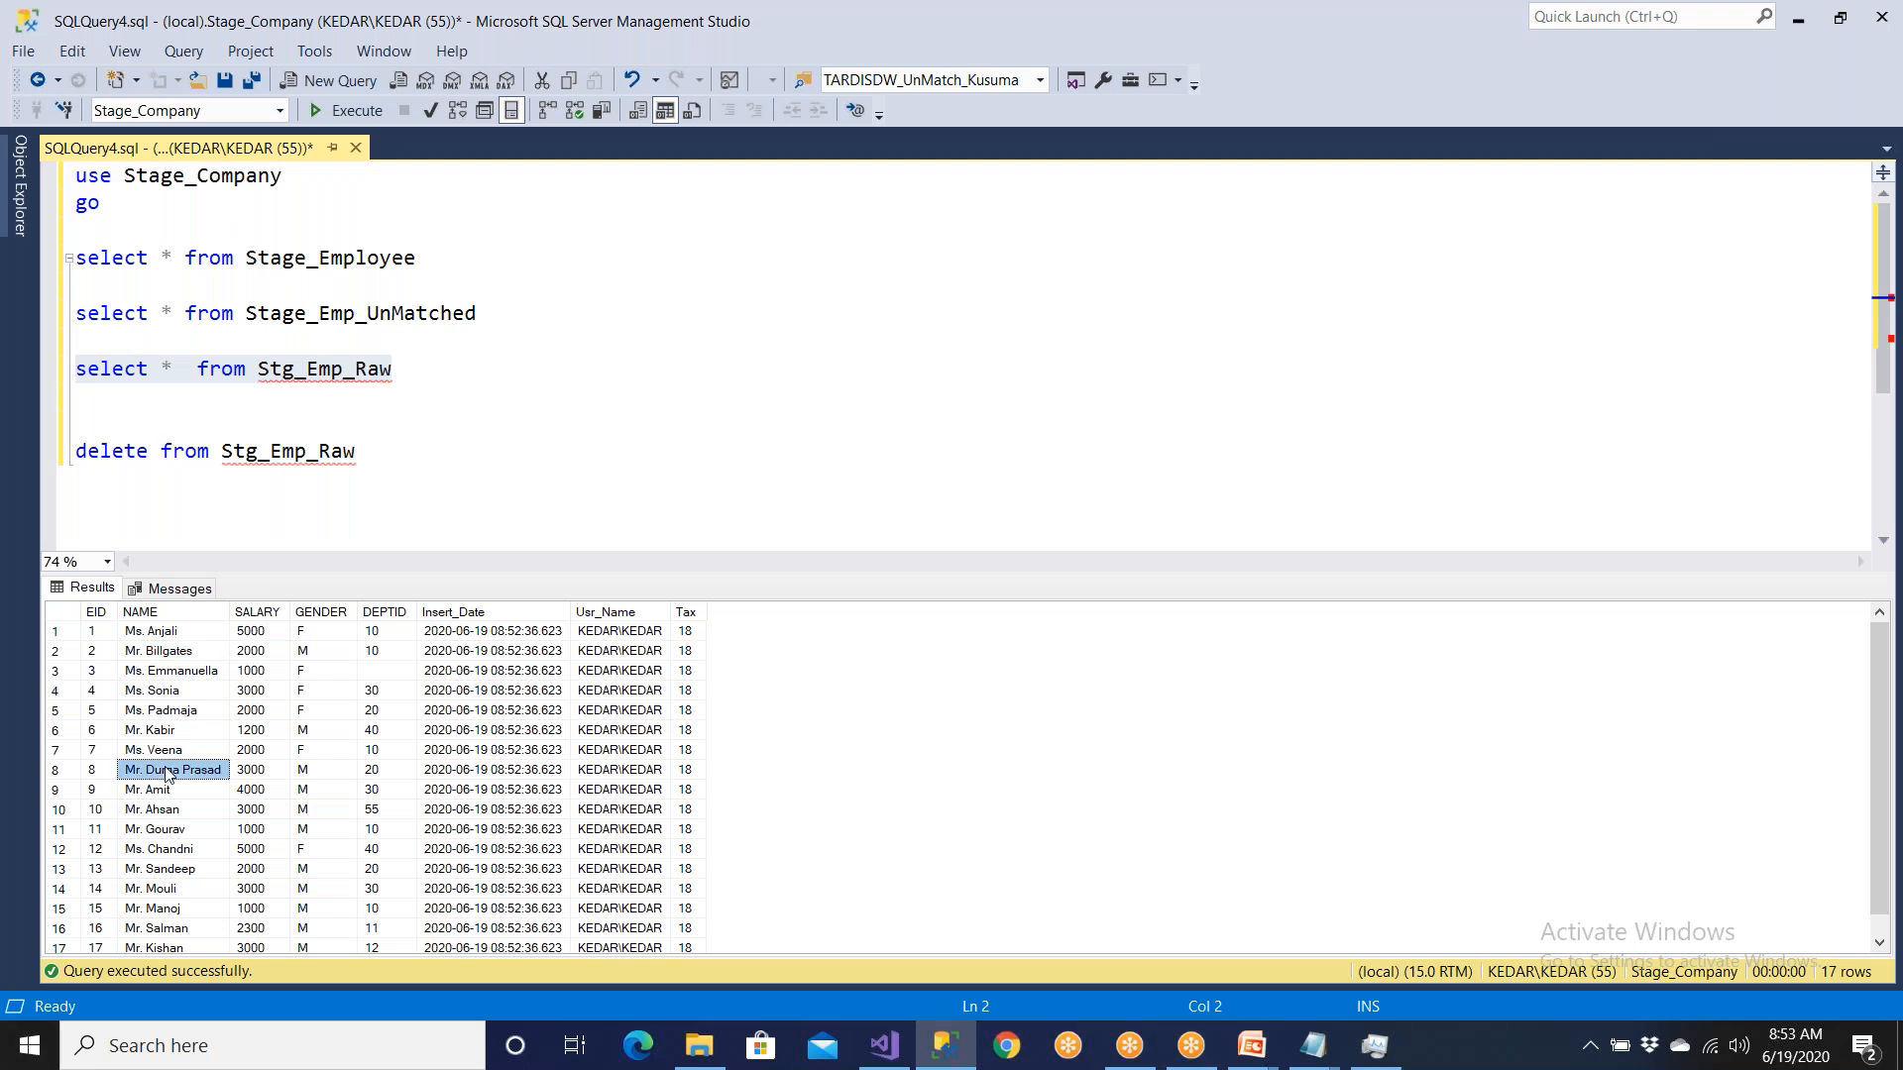
{"action": "left_click", "coordinate": [61, 946]}
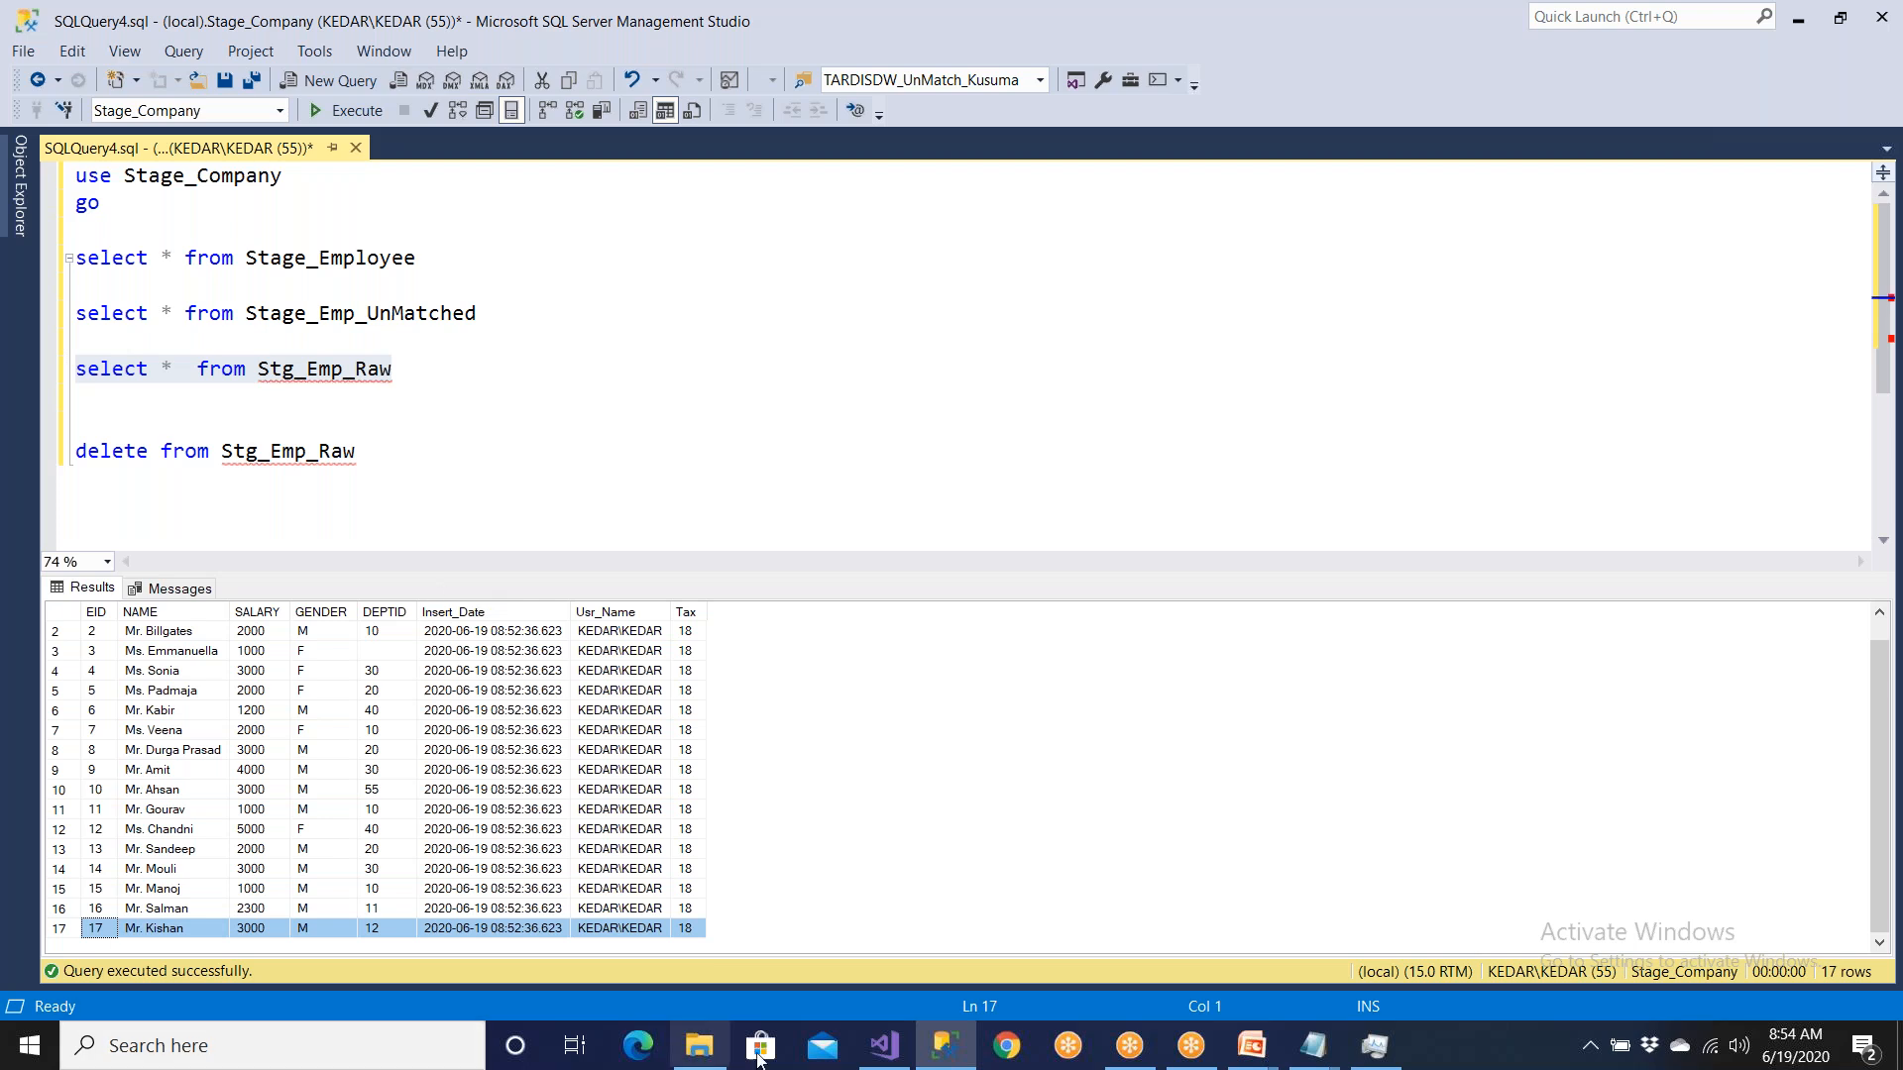
Step: Return to Visual Studio and save the 10 Demo.dtsx package
{"action": "left_click", "coordinate": [883, 1046]}
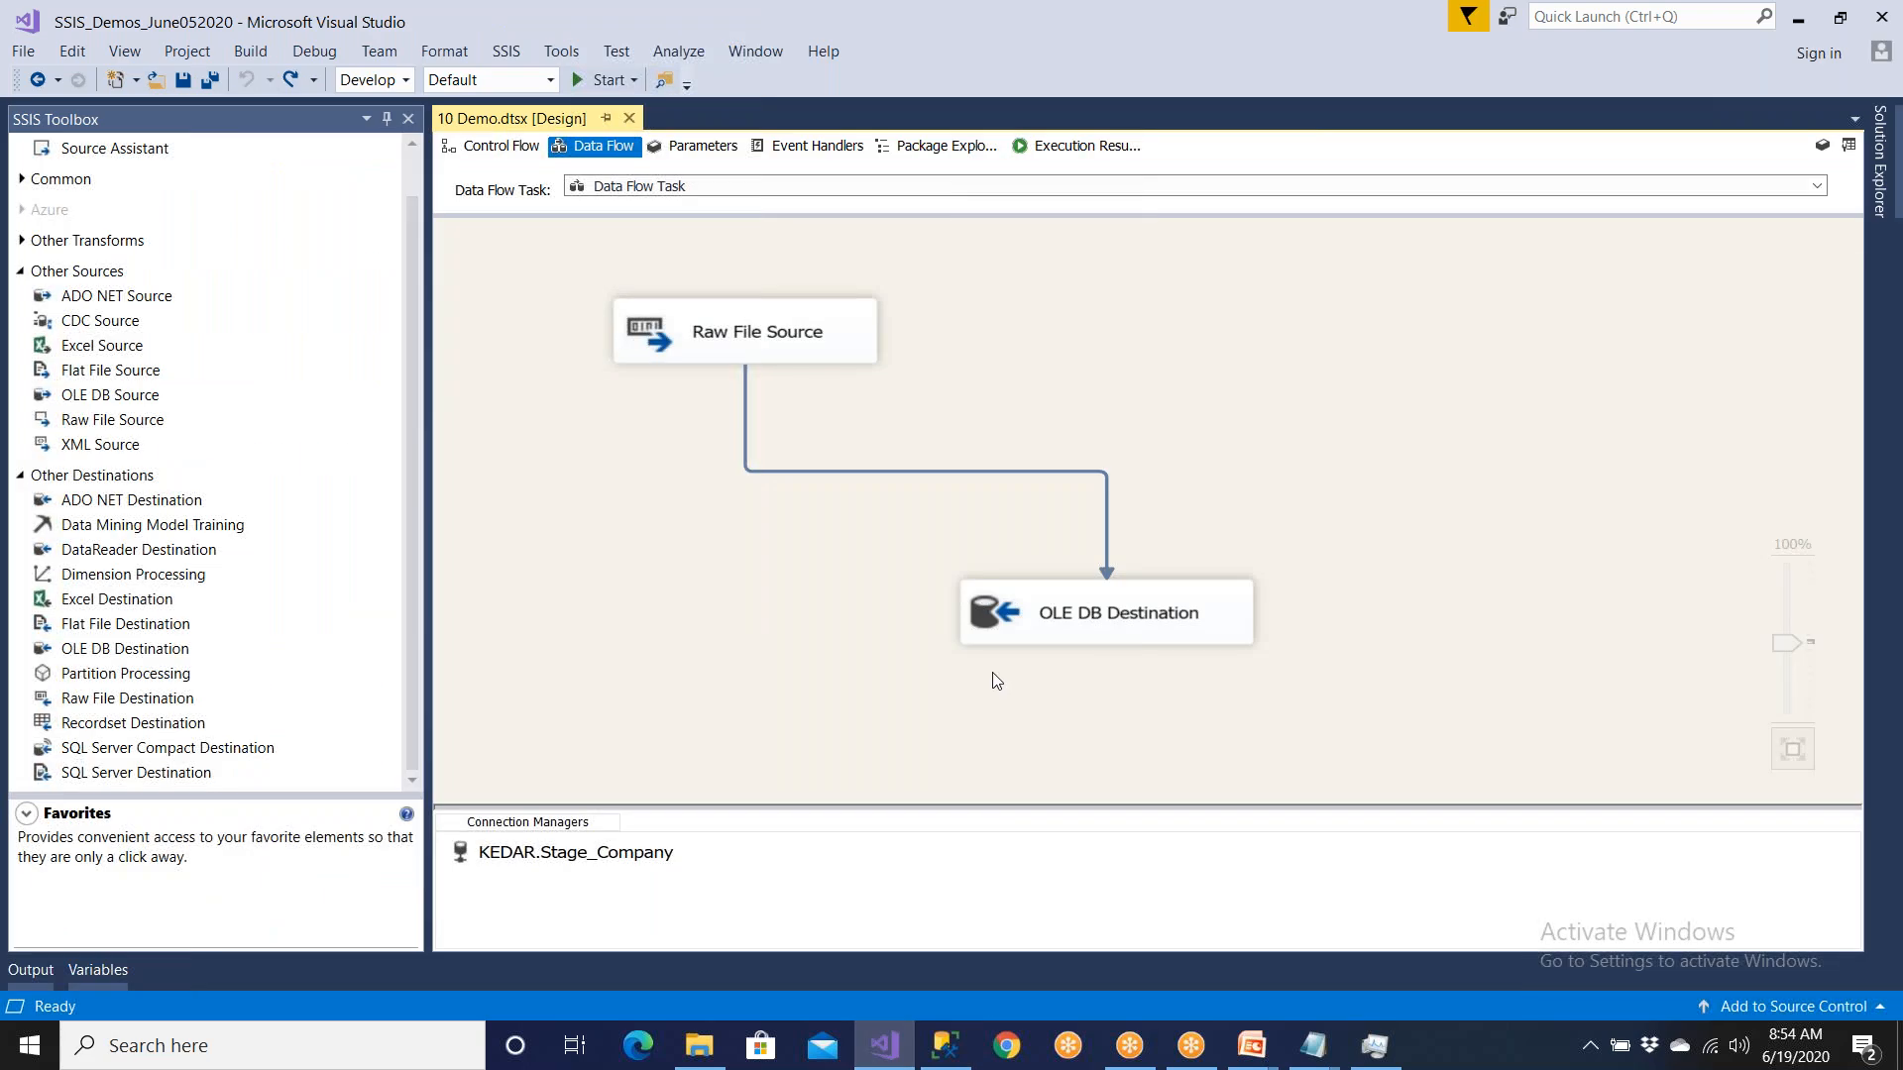
{"action": "left_click", "coordinate": [183, 81]}
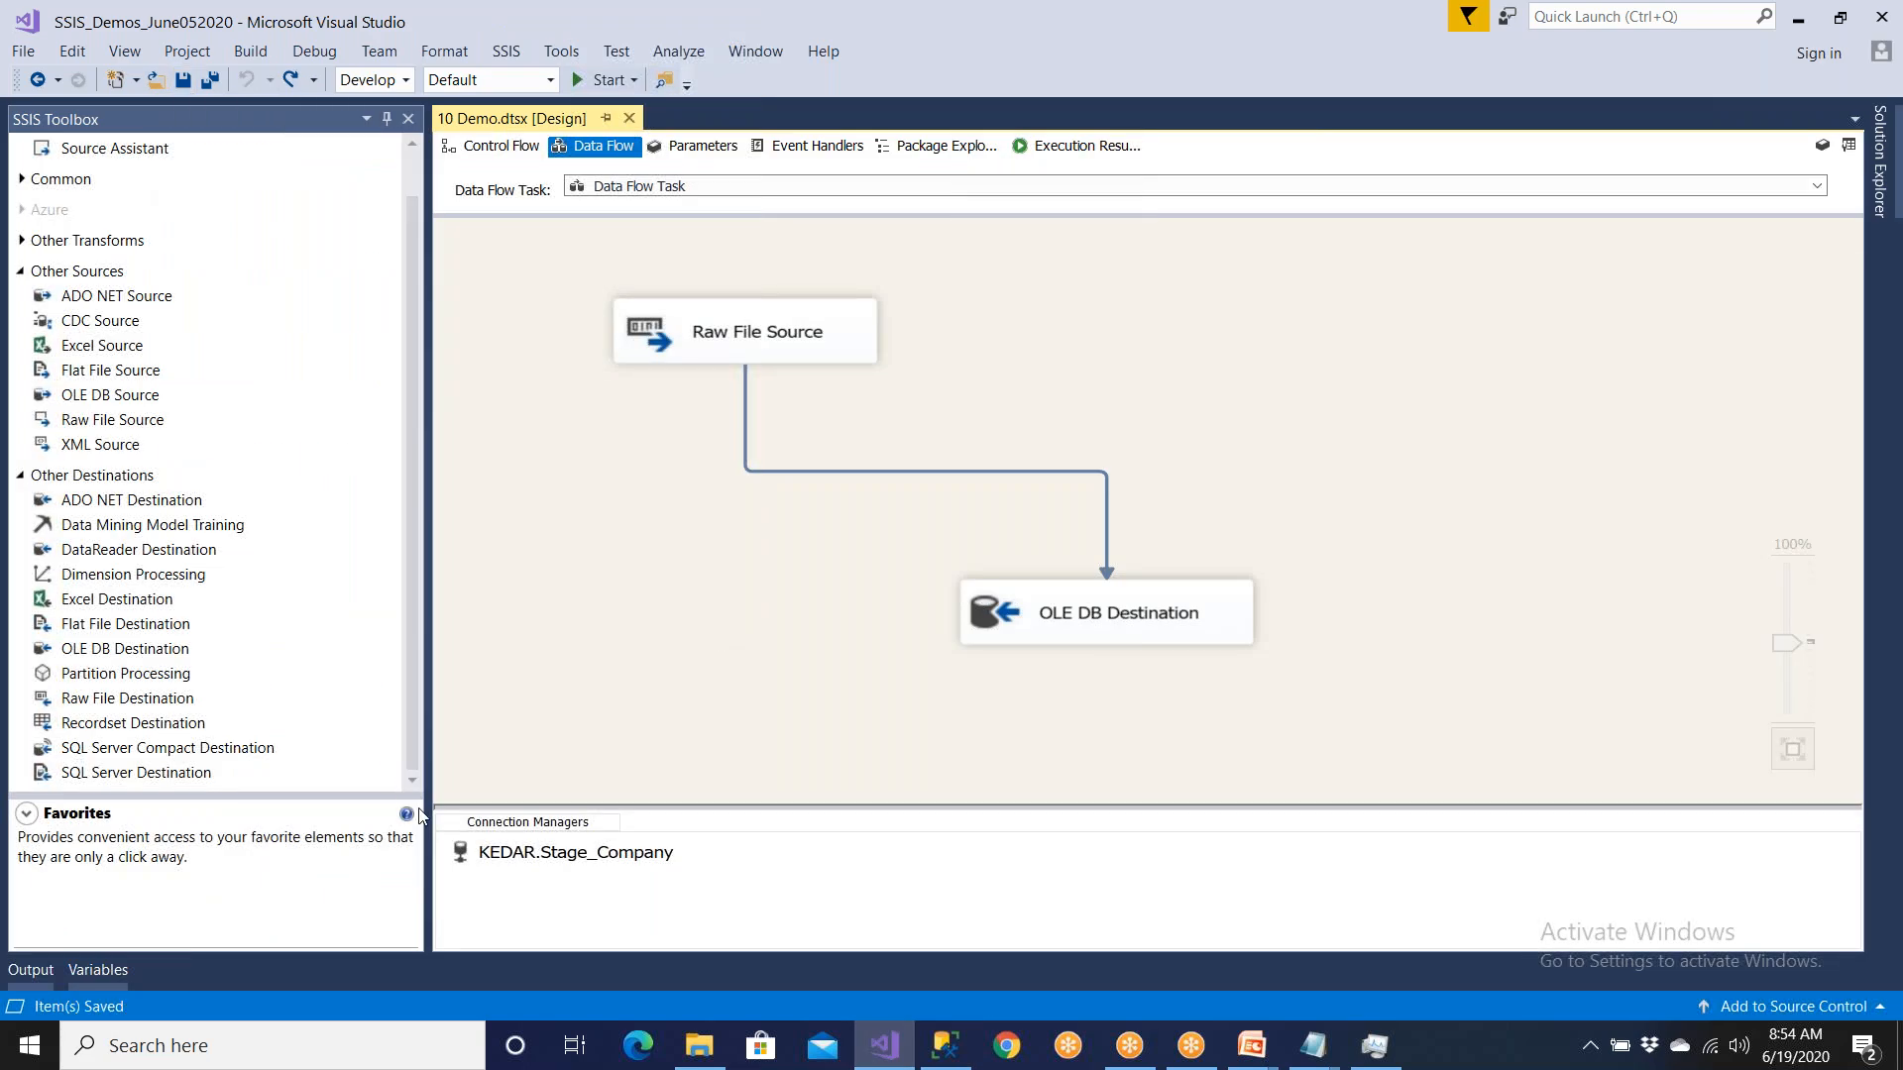
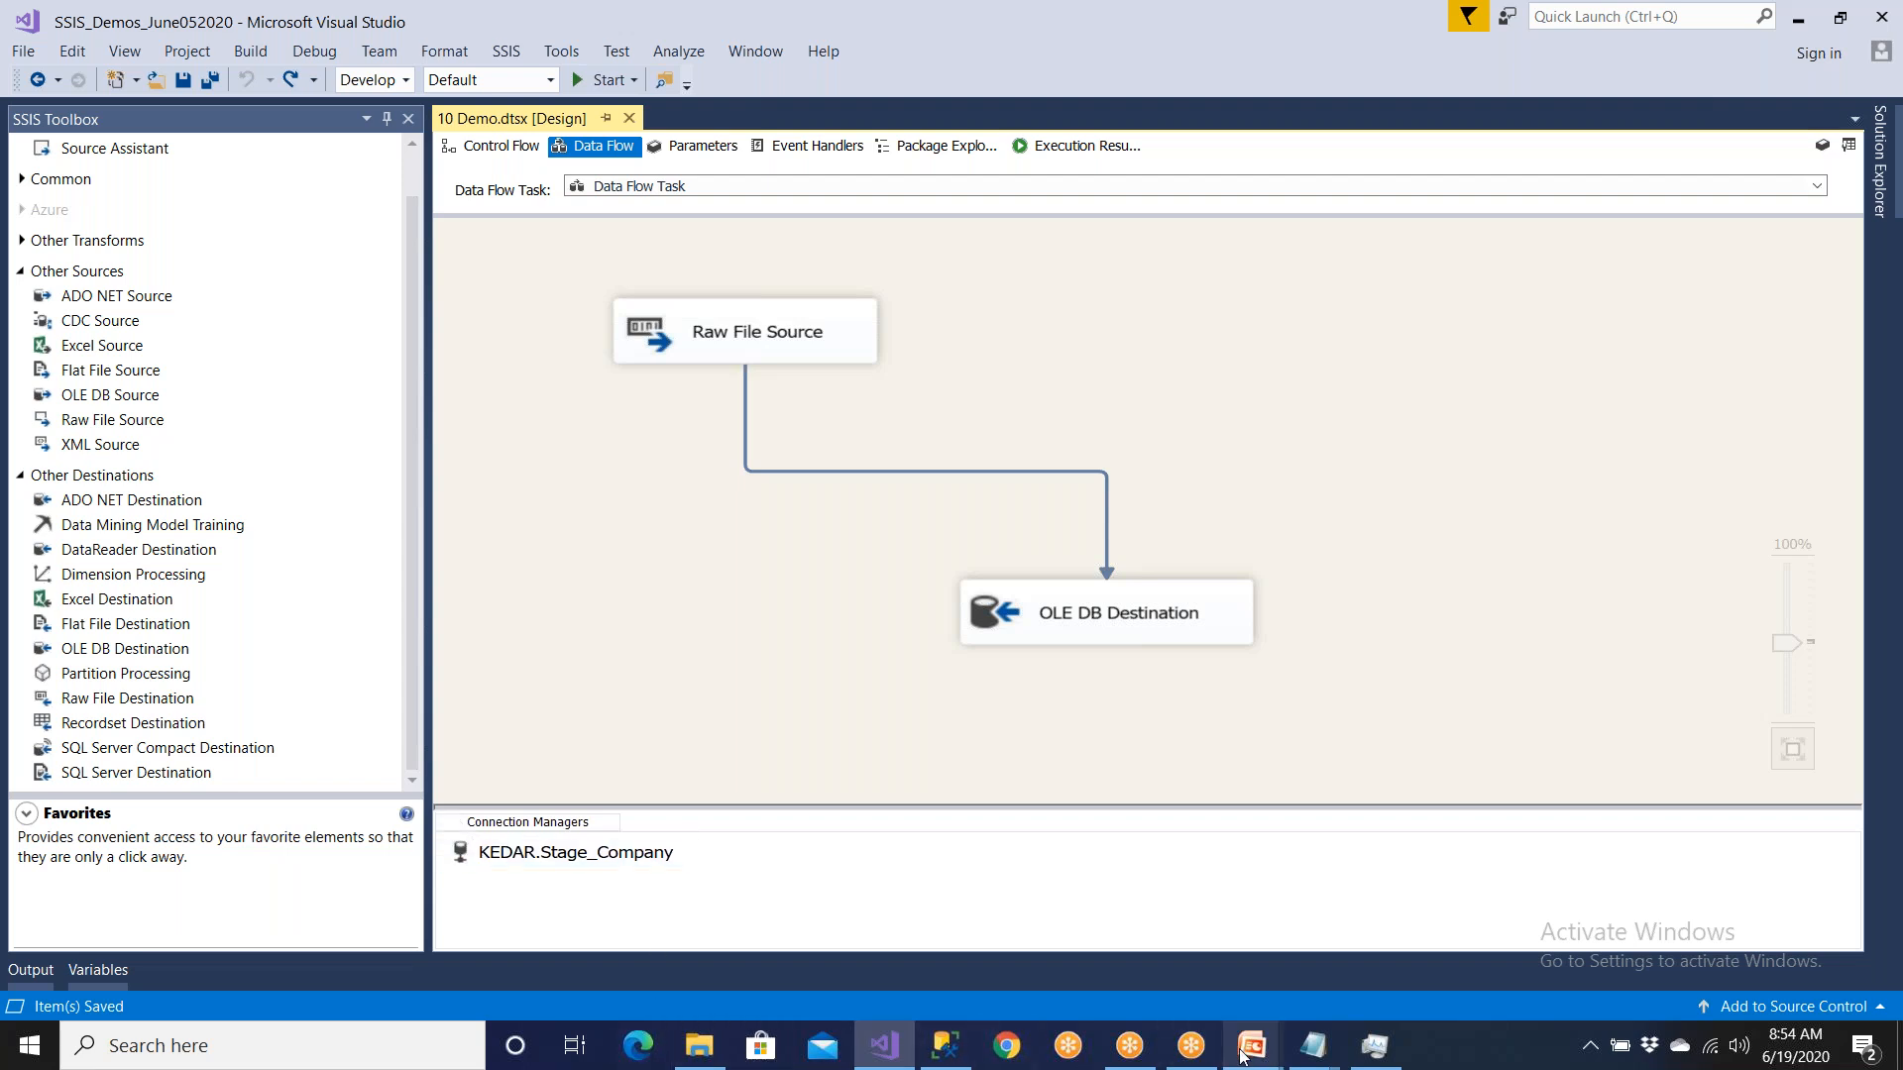
Step: Switch to the PowerPoint slide show and examine the Export Column and Import Column transformation slides and the Export Column demo
{"action": "mouse_move", "coordinate": [1252, 1046]}
{"action": "left_click", "coordinate": [1340, 980]}
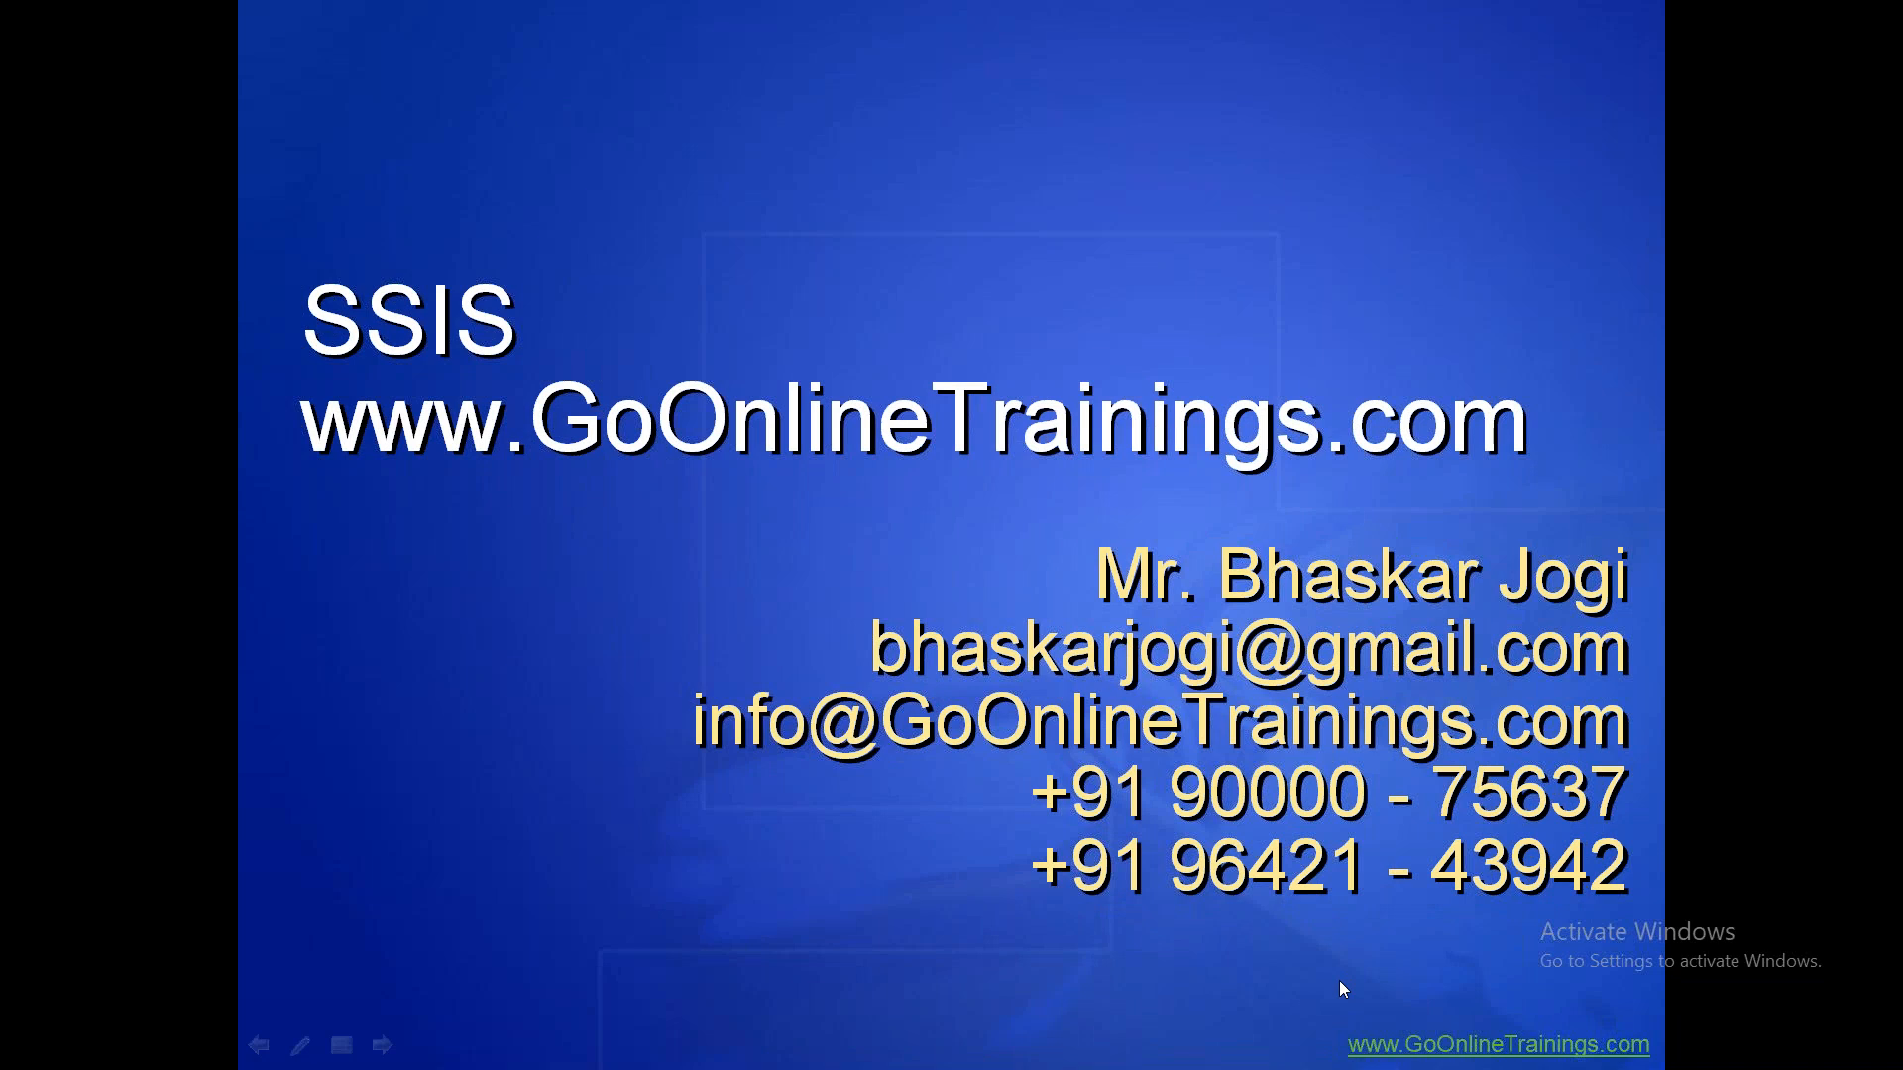
{"action": "key", "text": "Right"}
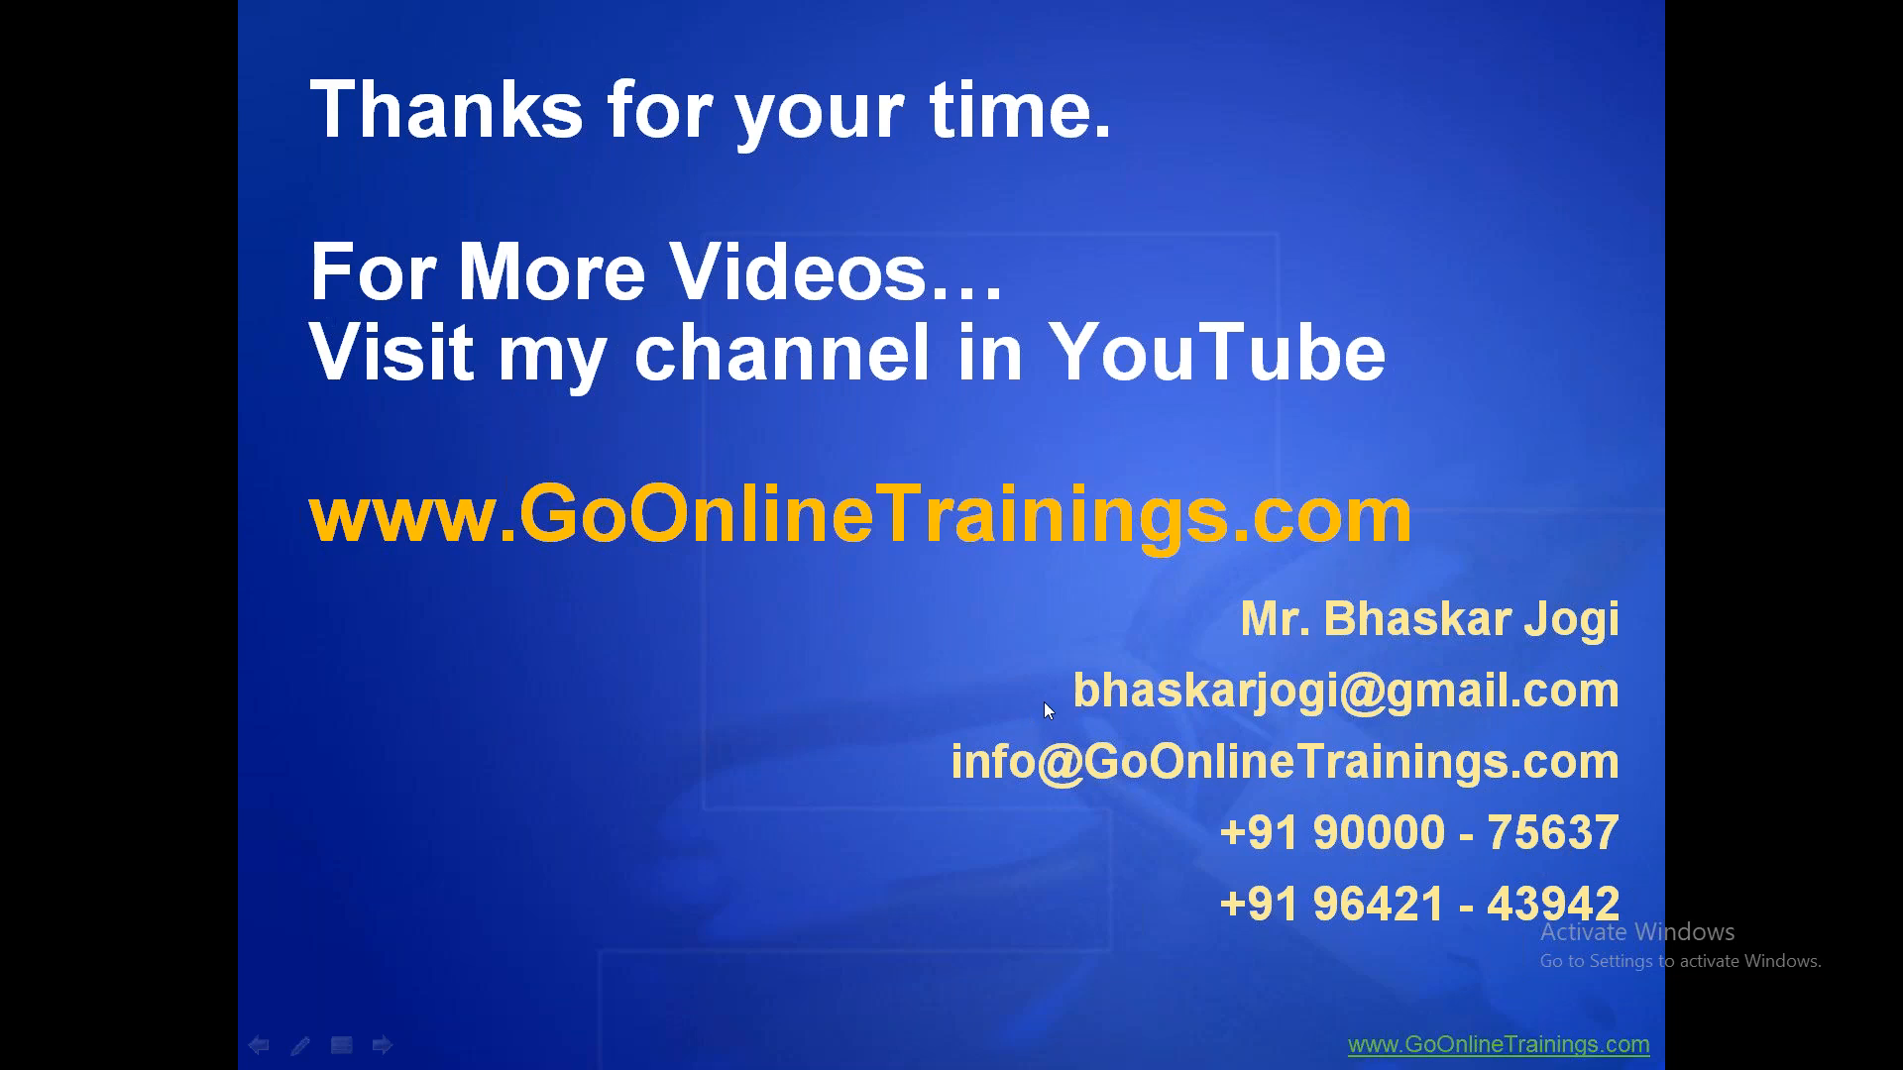
{"action": "left_click", "coordinate": [315, 70]}
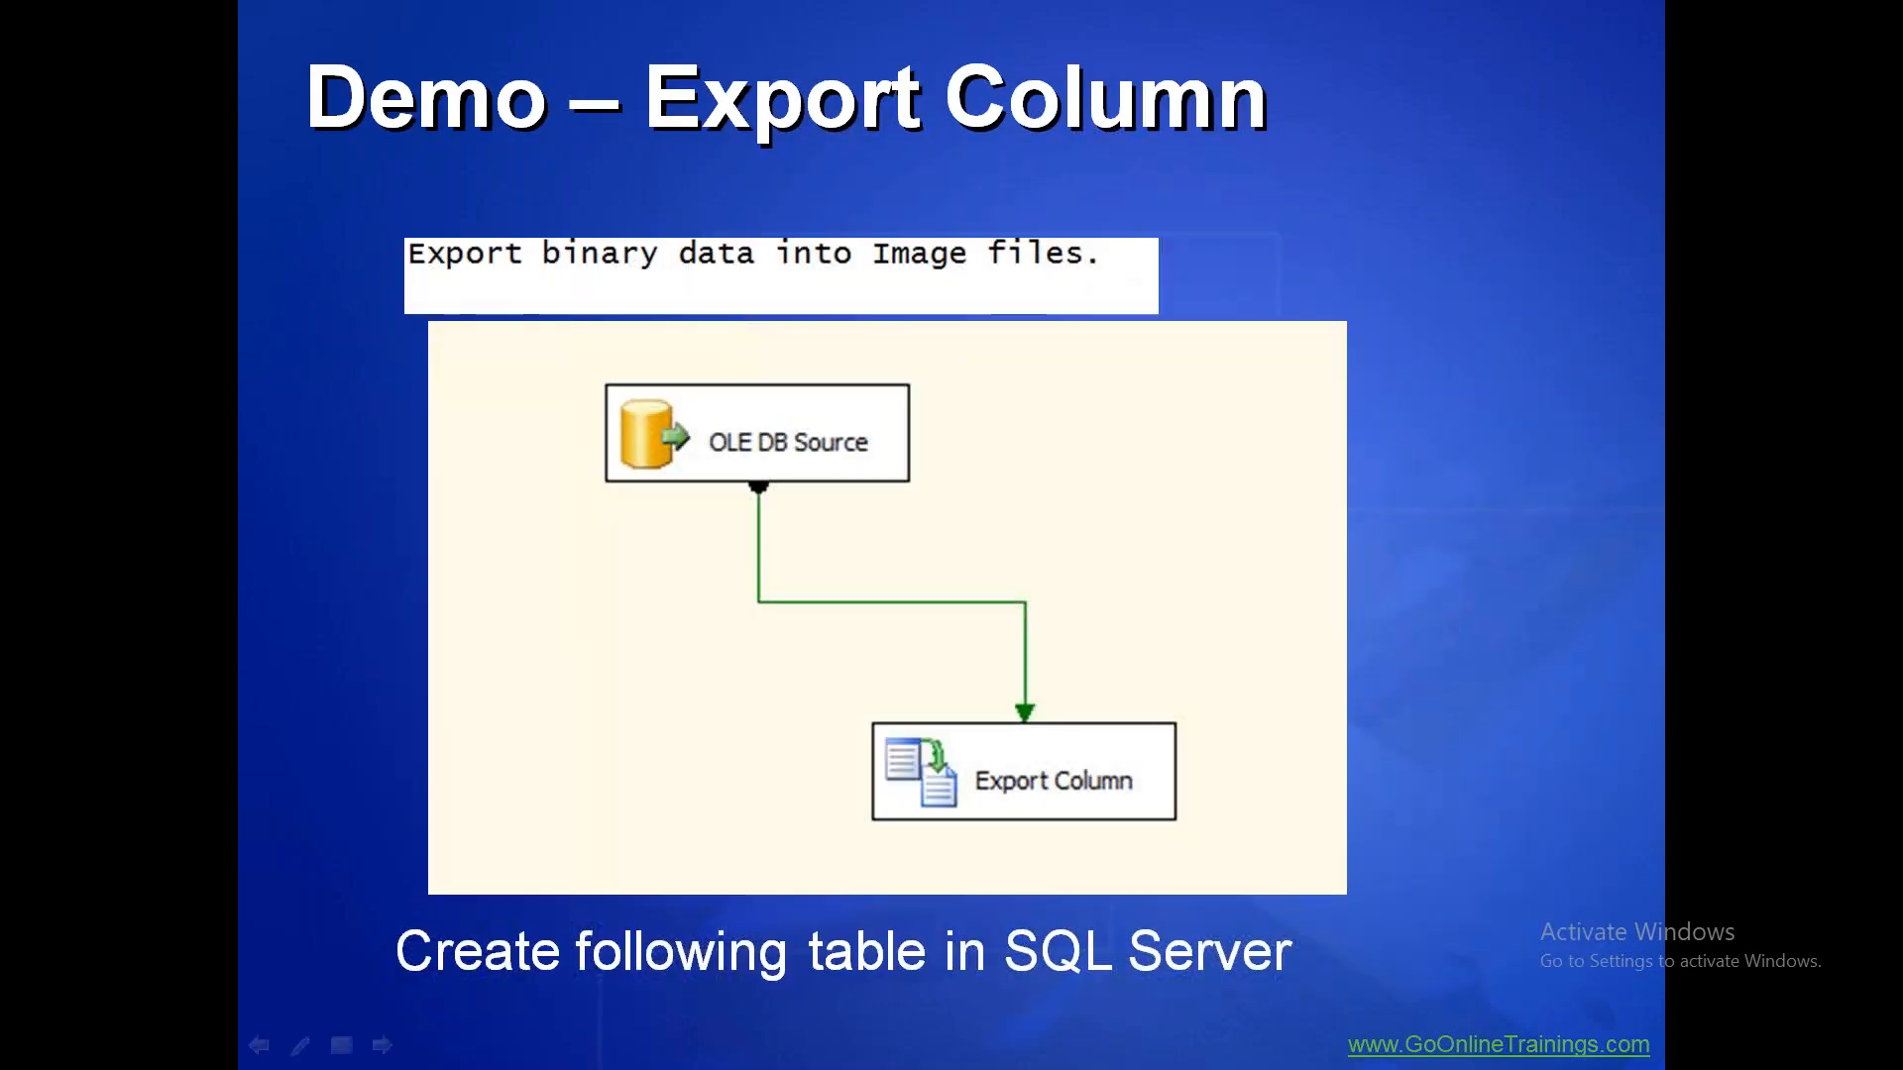
{"action": "key", "text": "Left"}
{"action": "key", "text": "Left"}
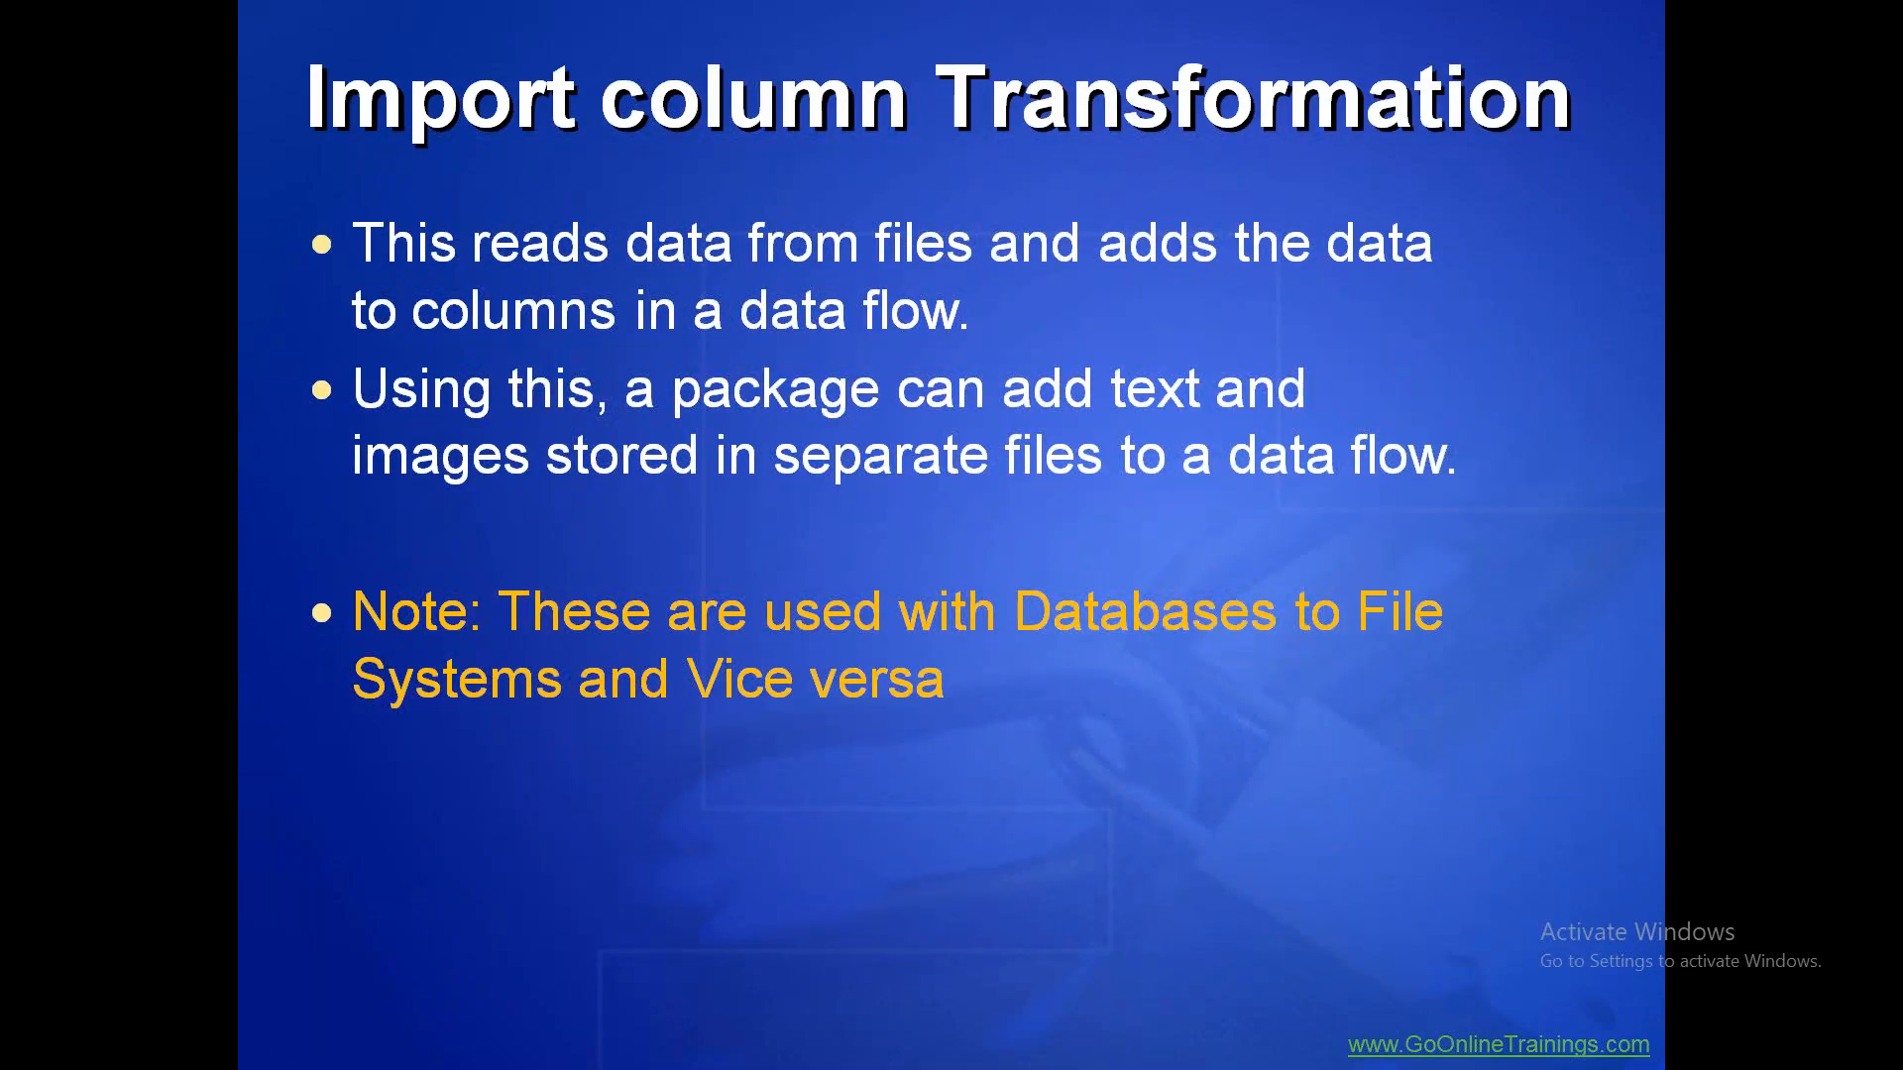
{"action": "key", "text": "Left"}
{"action": "key", "text": "Left"}
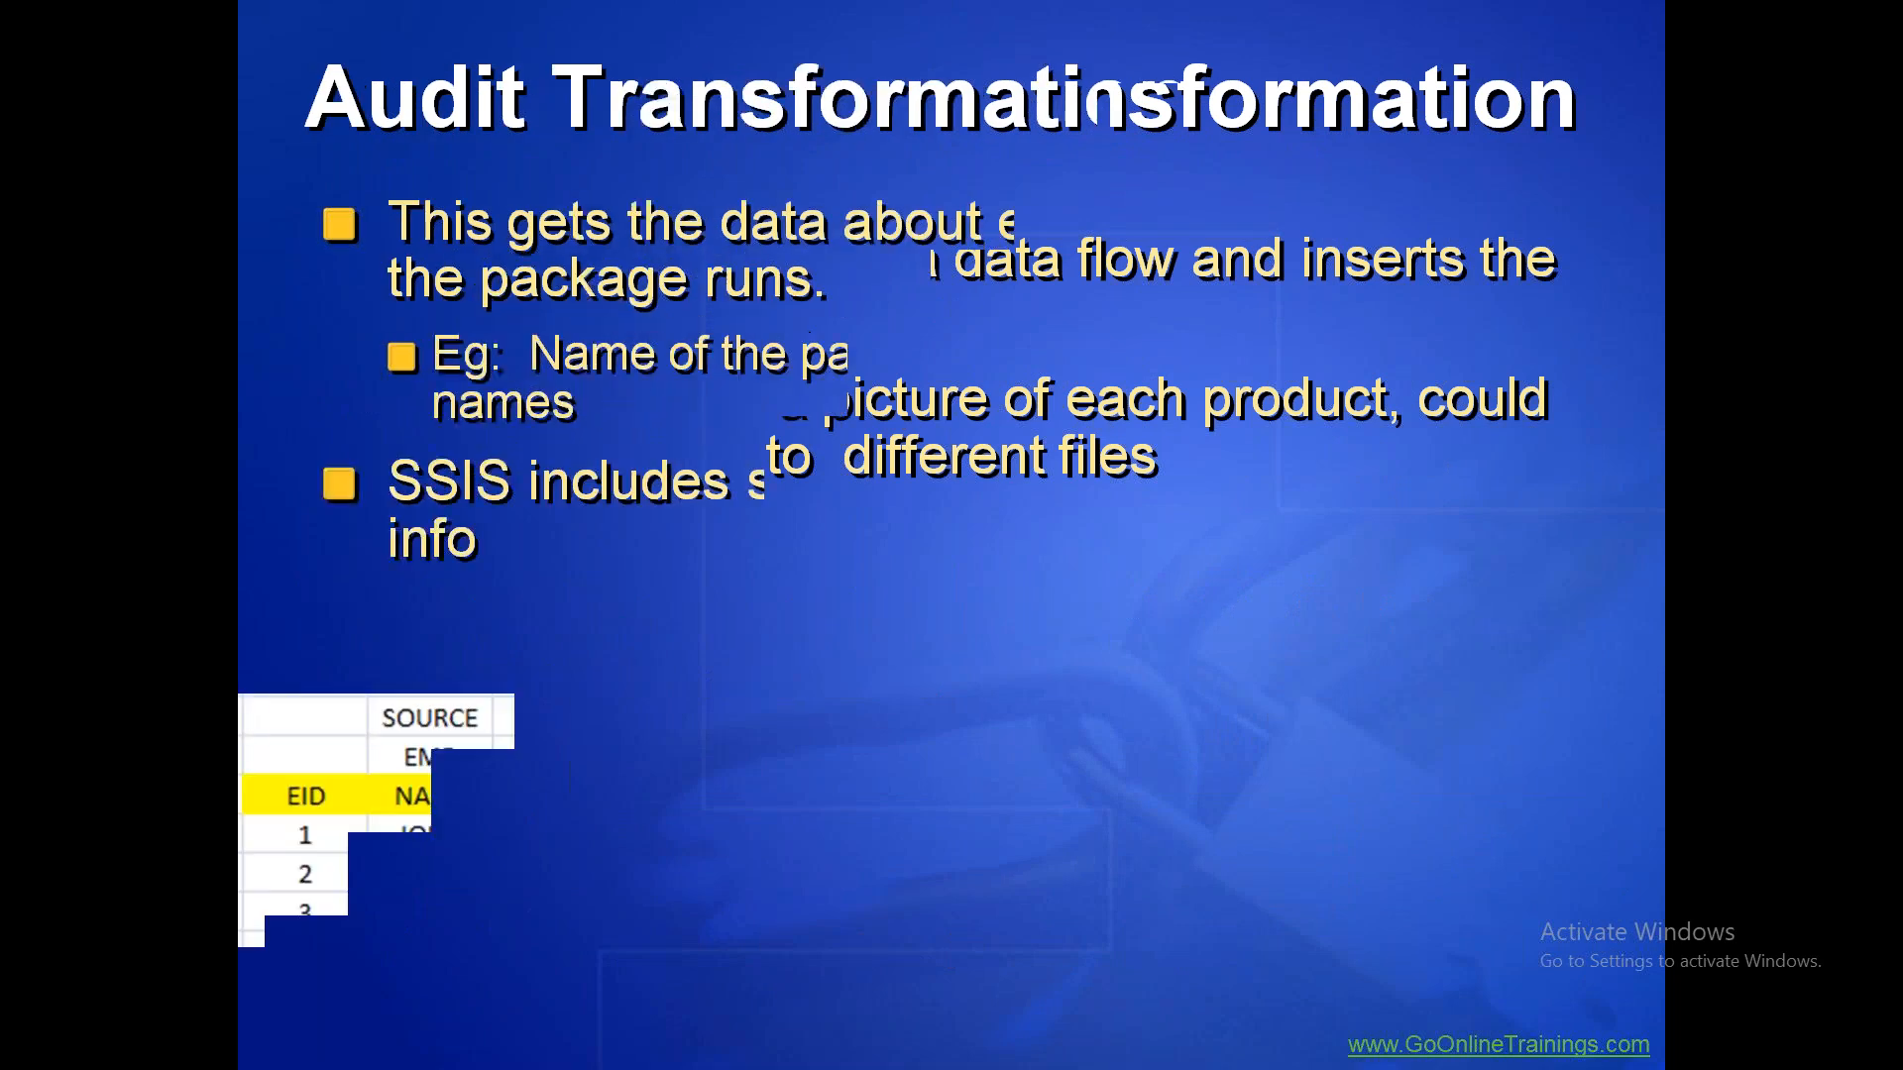
{"action": "key", "text": "Left"}
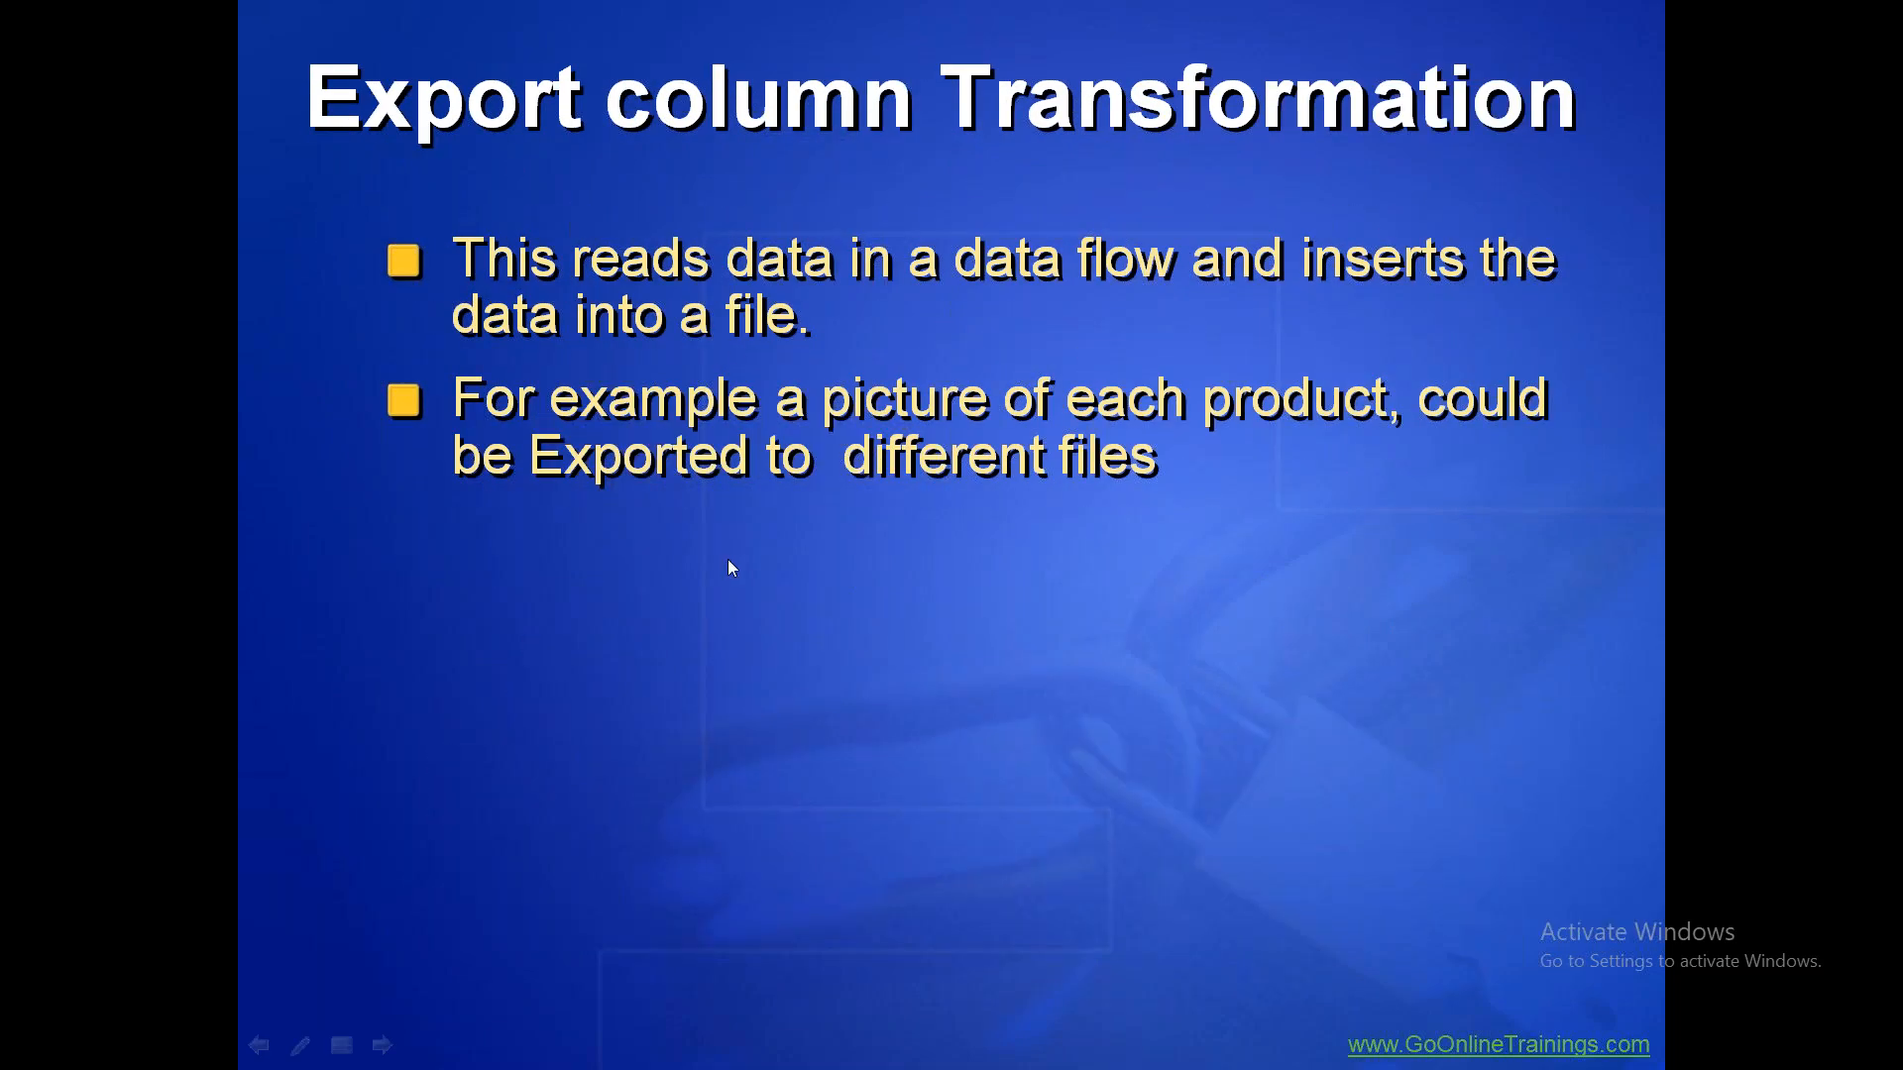
{"action": "key", "text": "Right"}
{"action": "key", "text": "Right"}
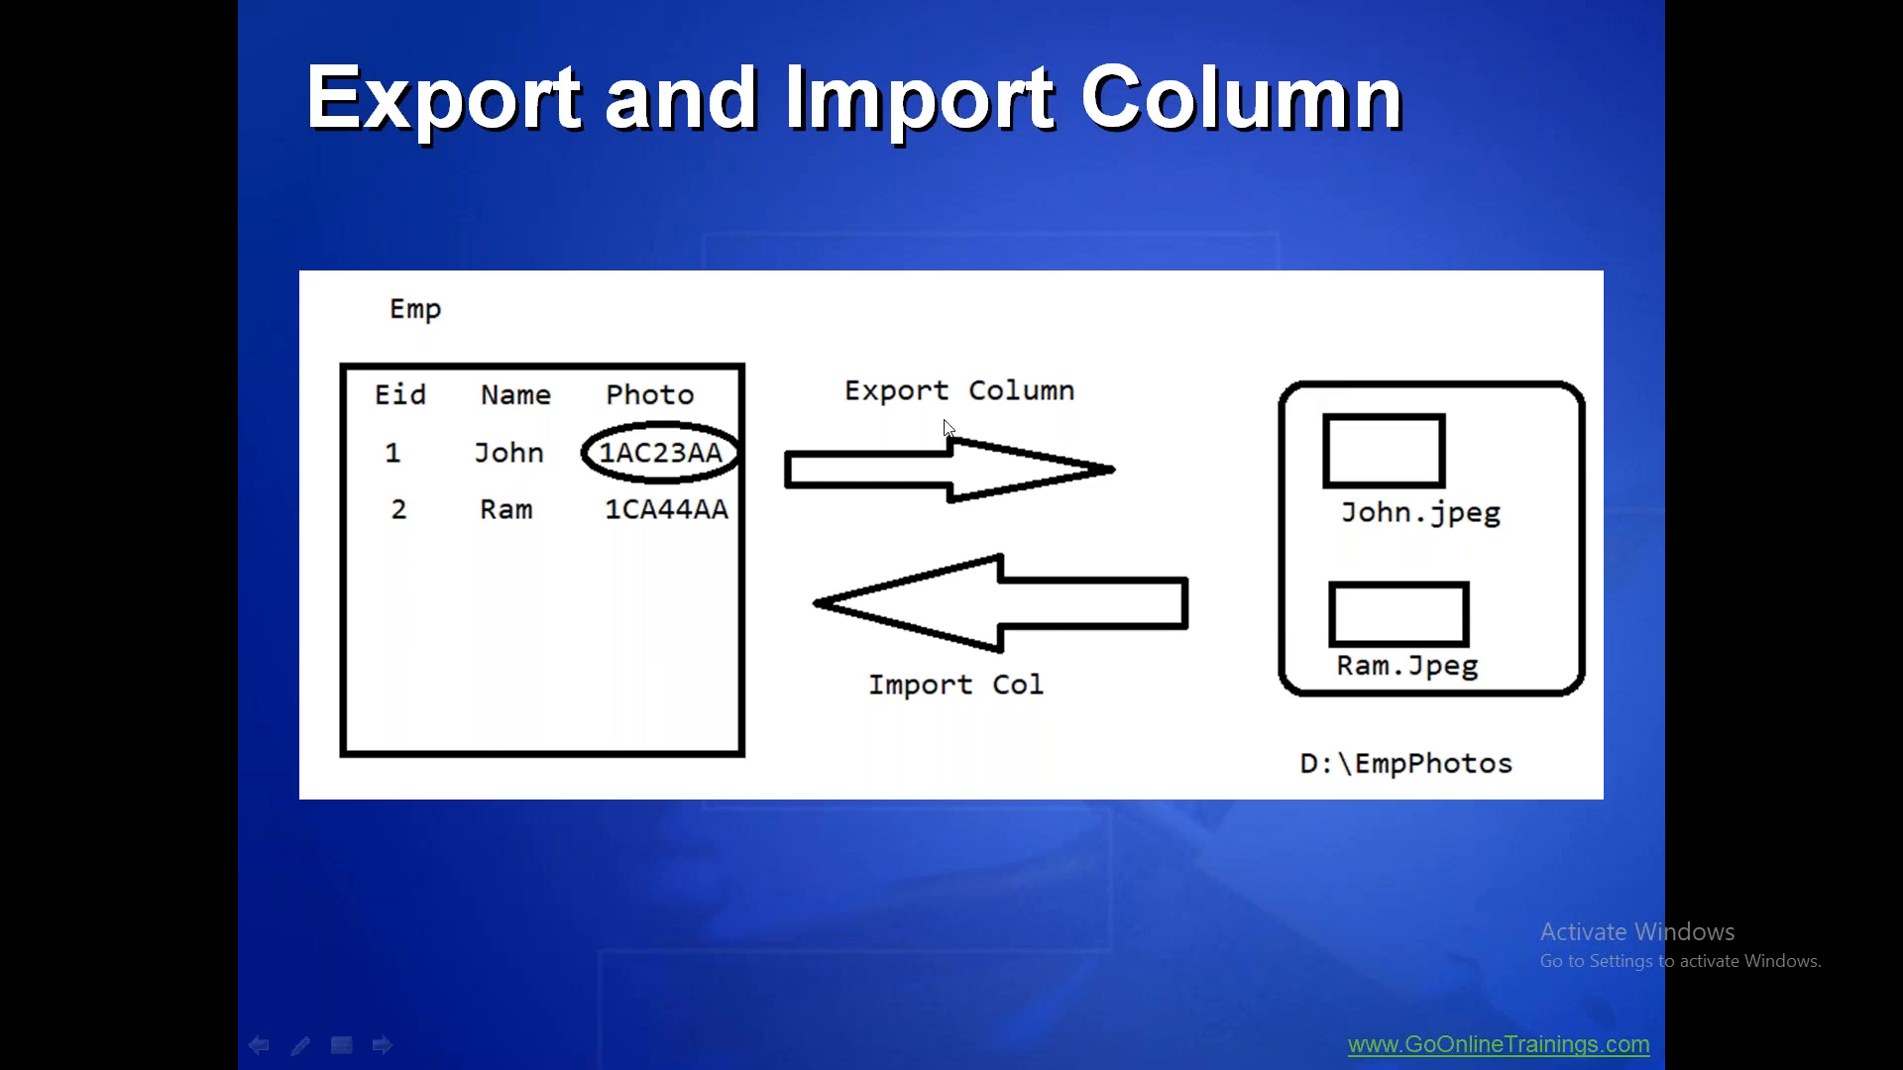
{"action": "key", "text": "super"}
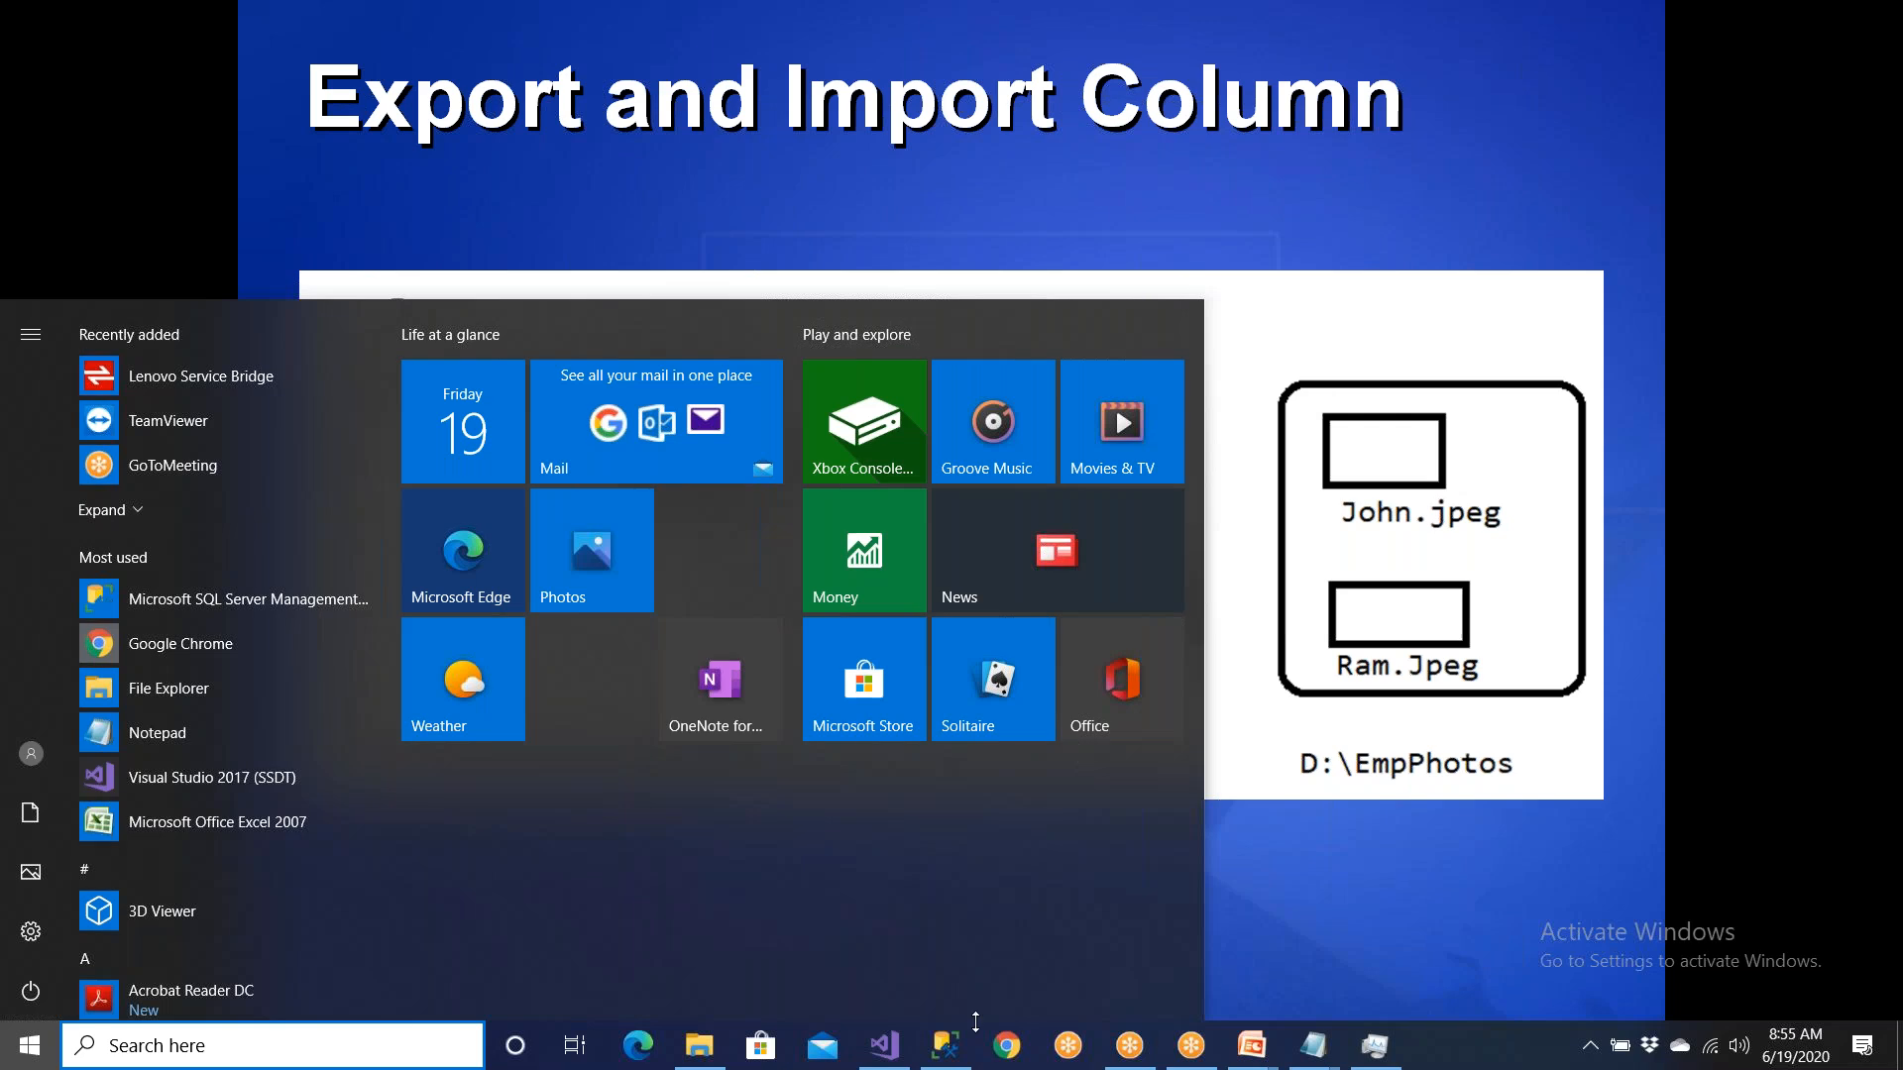
{"action": "left_click", "coordinate": [1356, 855]}
{"action": "left_click", "coordinate": [1356, 854]}
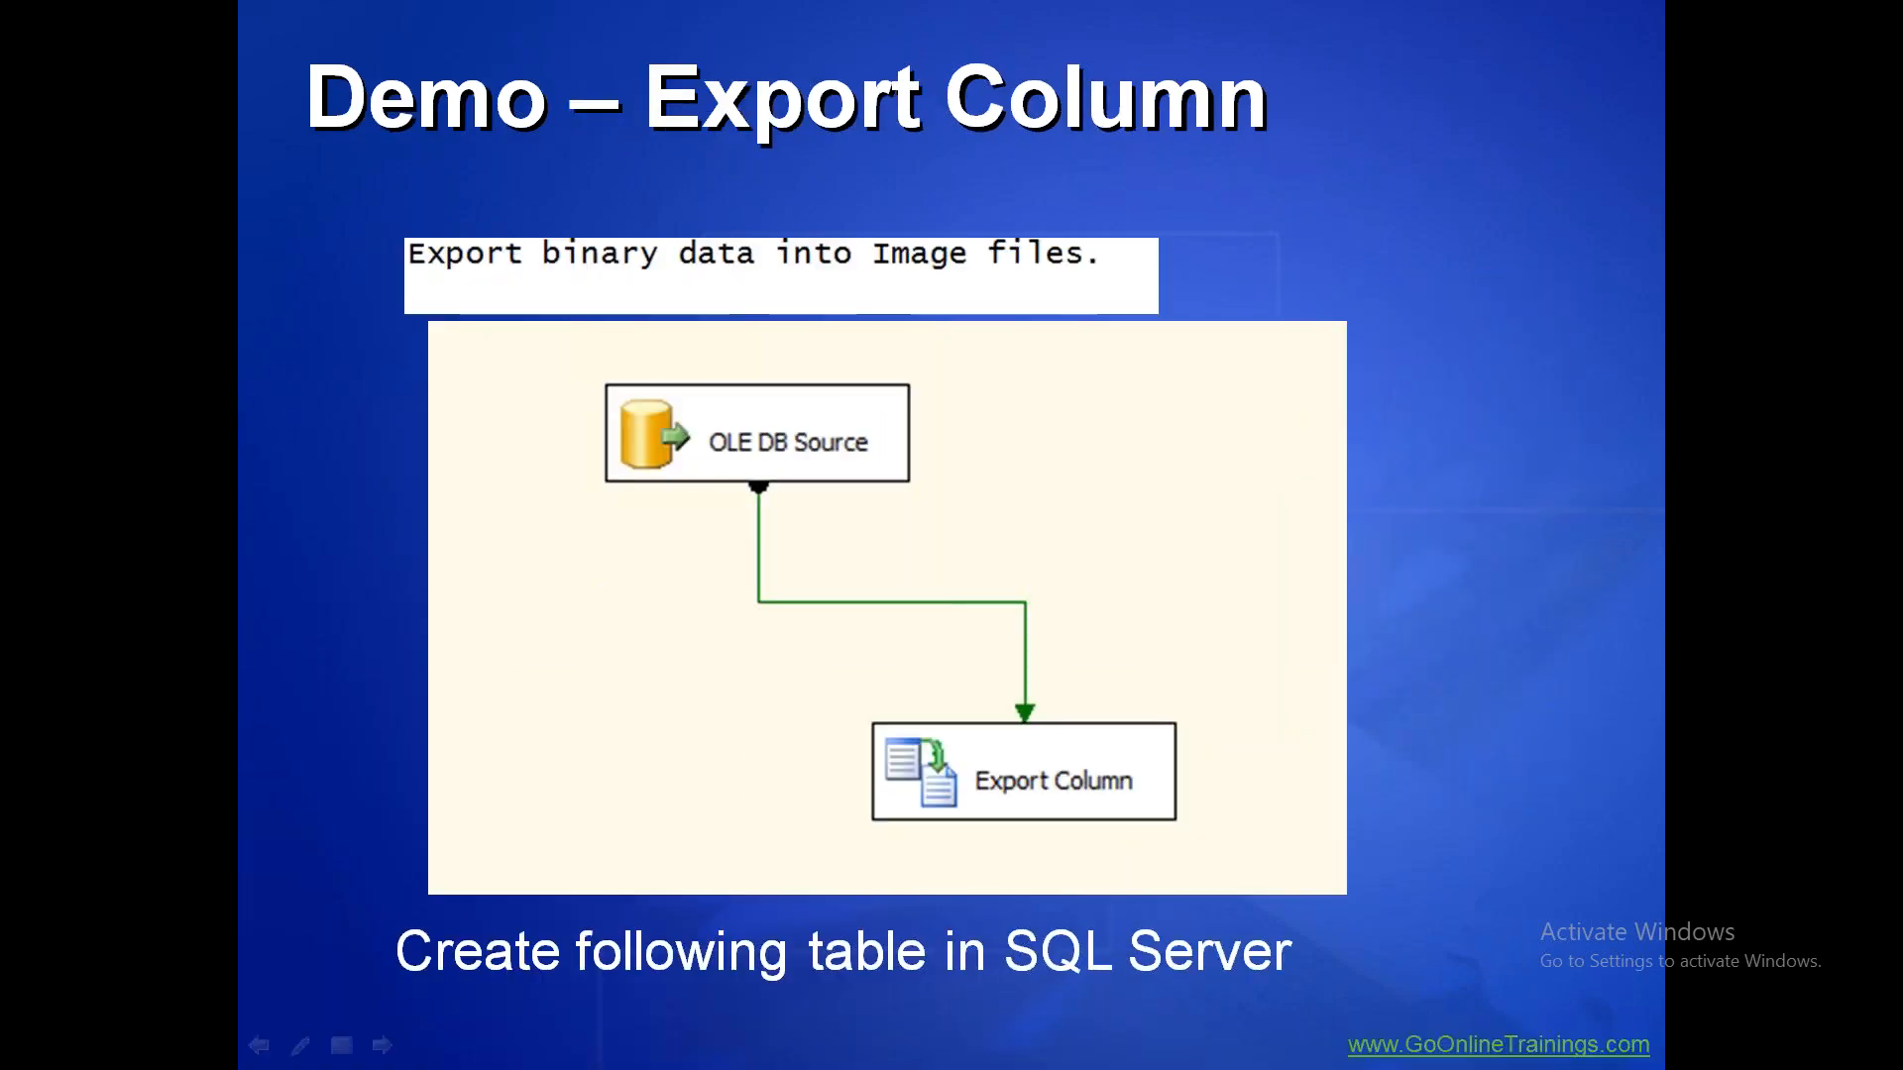
Step: Switch back to Visual Studio and add a new SSIS package to the project
{"action": "key", "text": "super"}
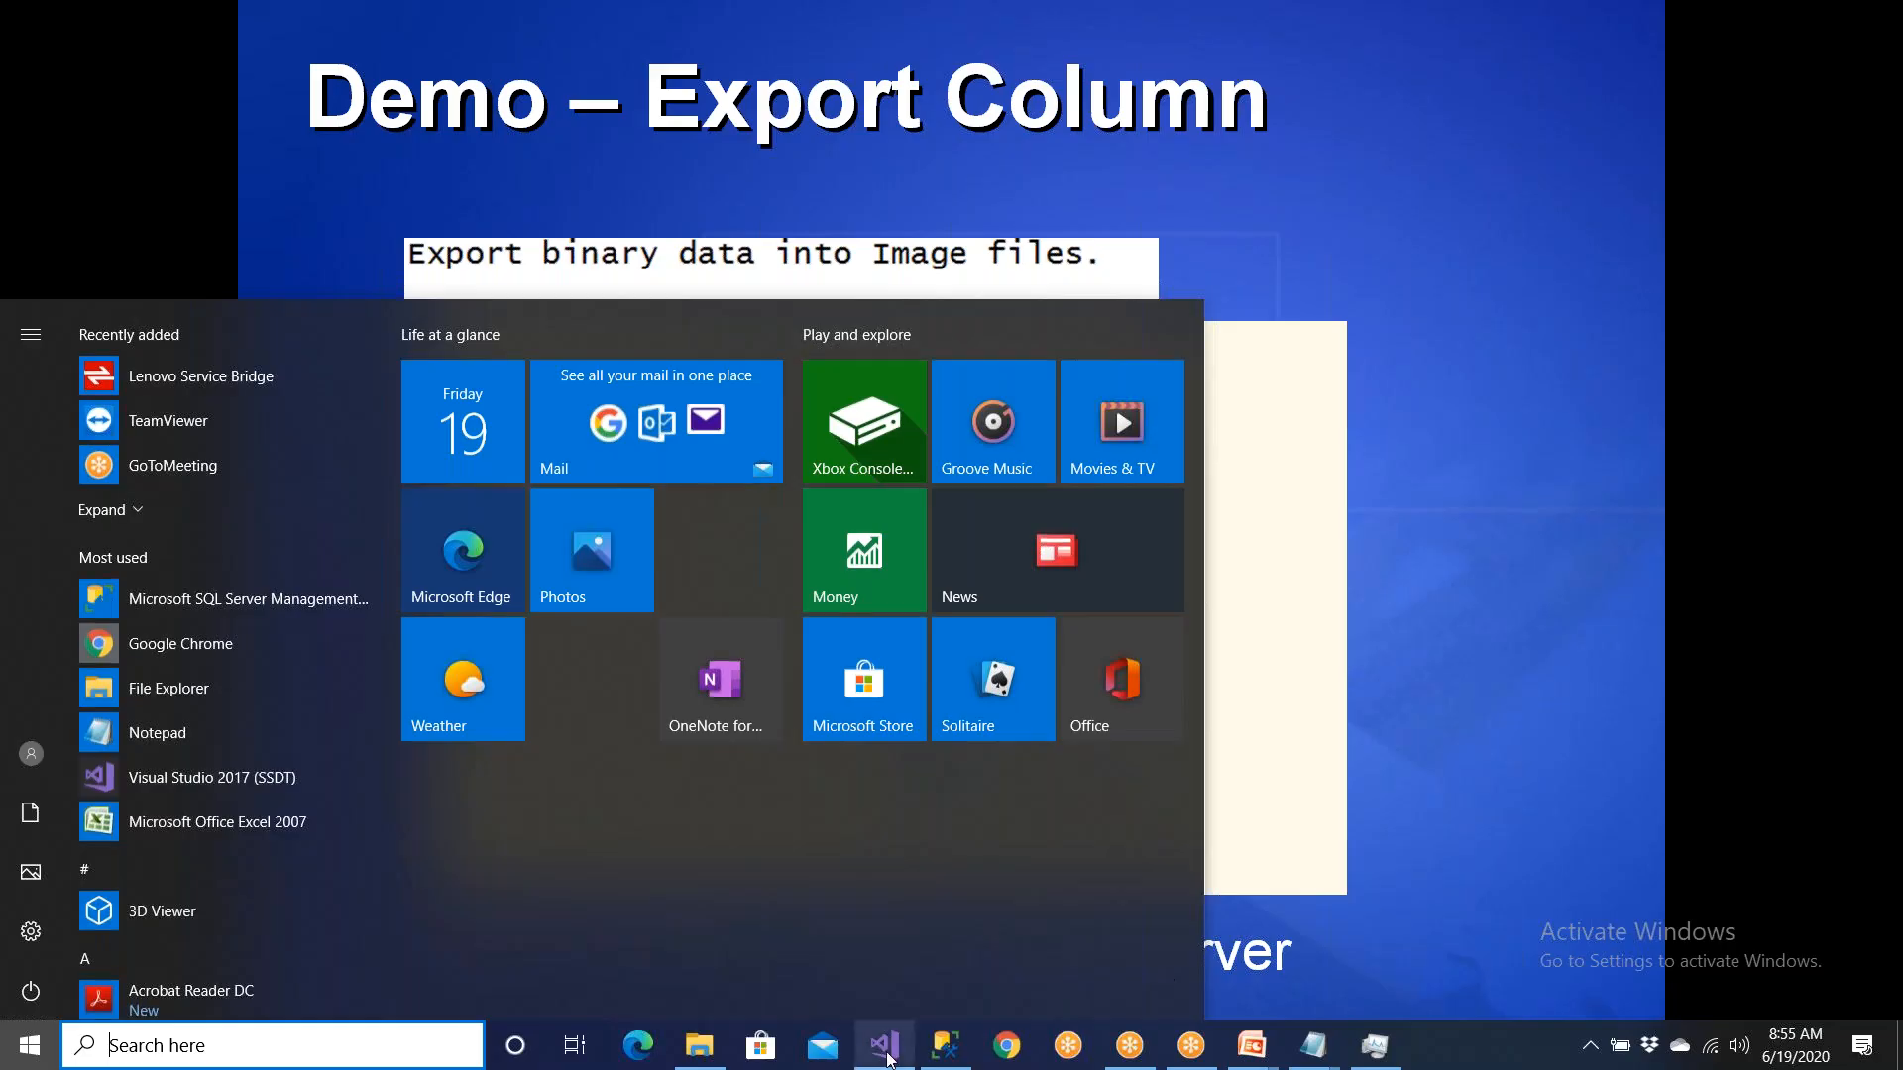
{"action": "left_click", "coordinate": [883, 1045]}
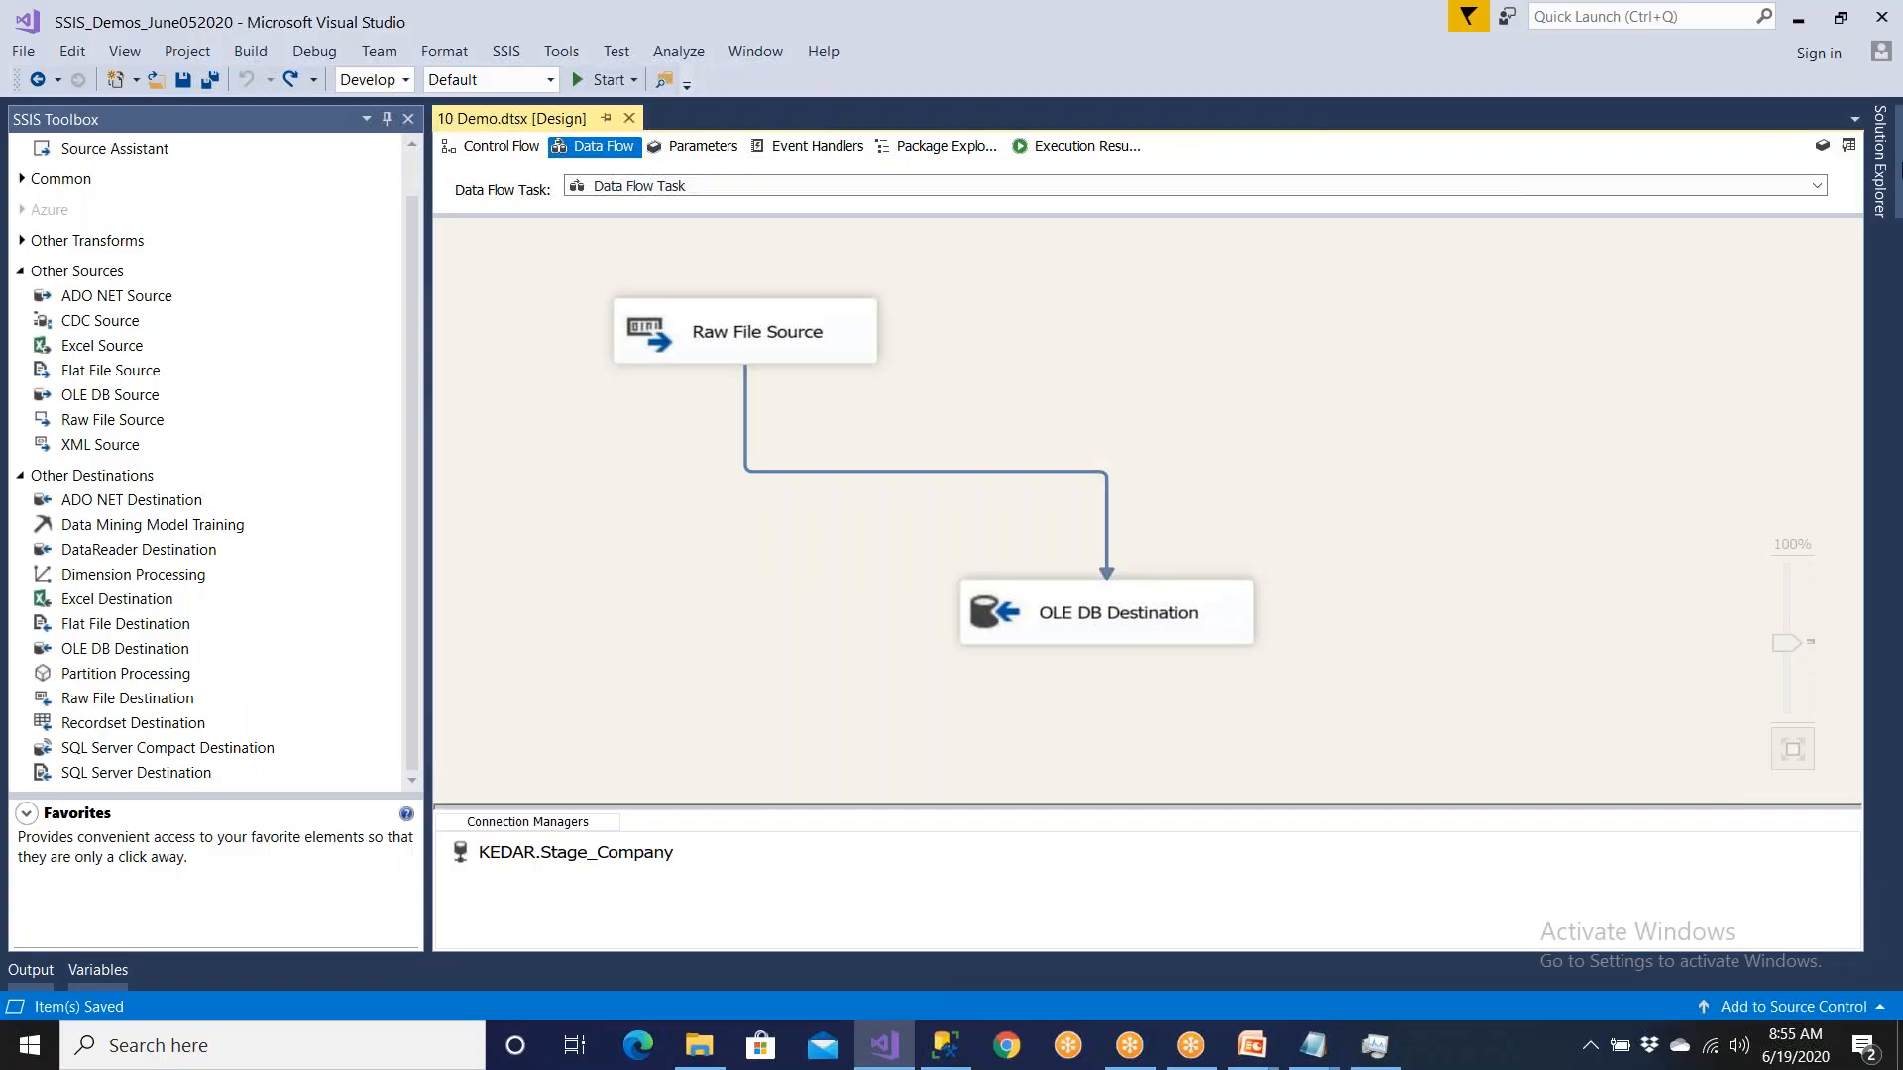
{"action": "right_click", "coordinate": [1527, 304]}
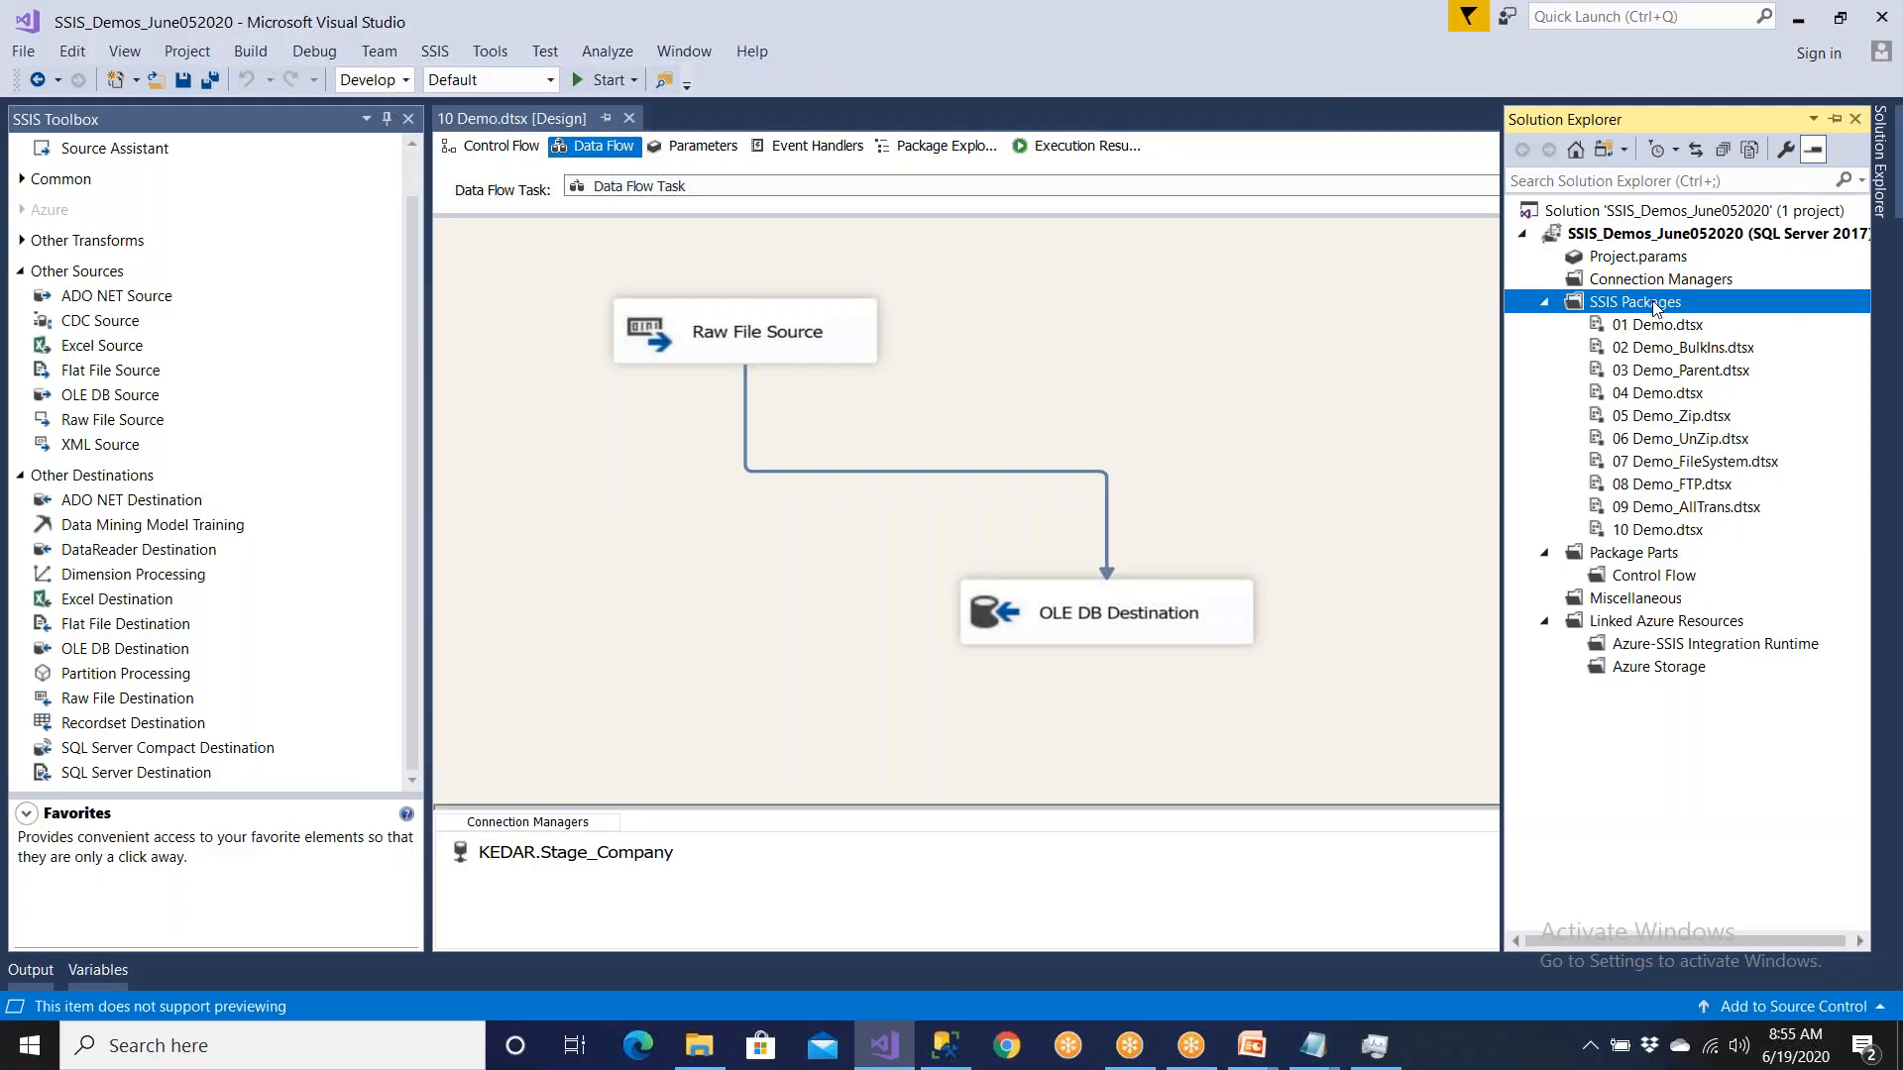
{"action": "left_click", "coordinate": [1473, 320]}
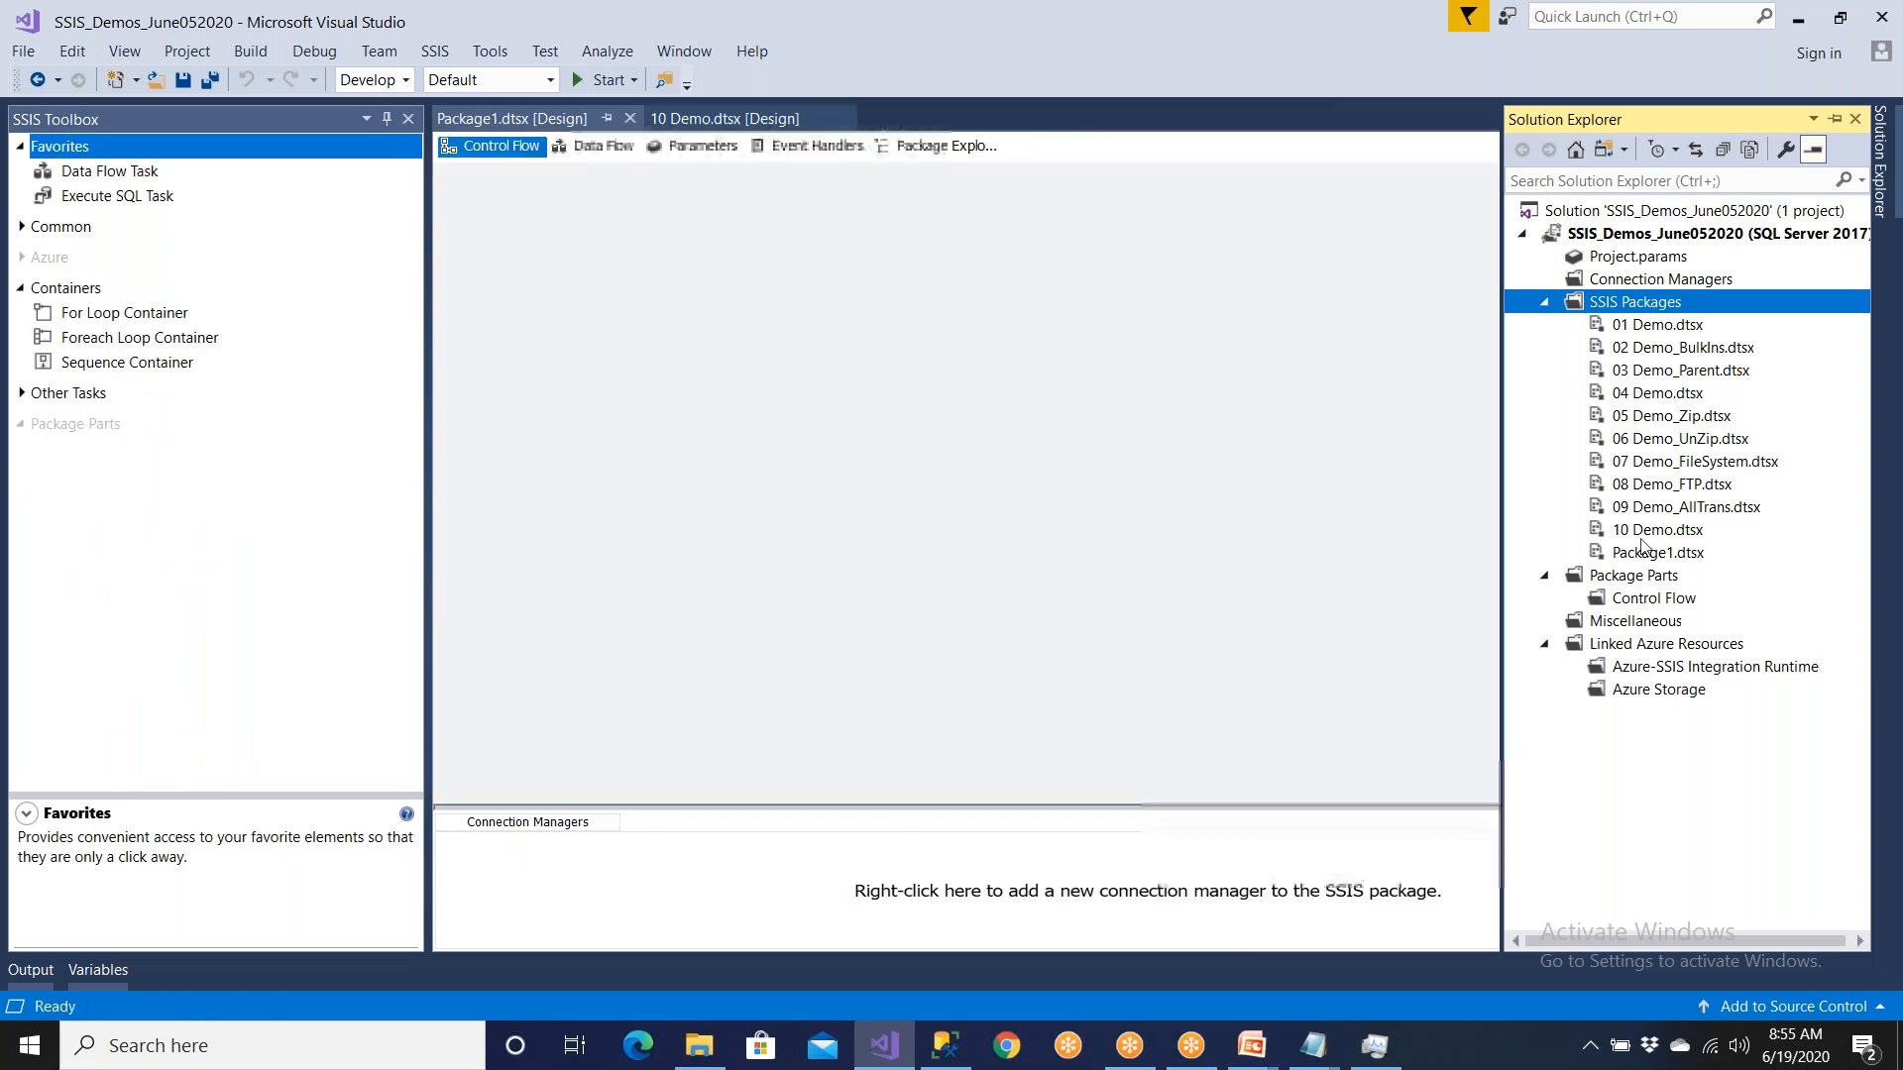
Step: Rename the new package as 11 Demo_Images.dtsx
{"action": "left_click", "coordinate": [1662, 561]}
{"action": "type", "text": "11"}
{"action": "type", "text": " Demo"}
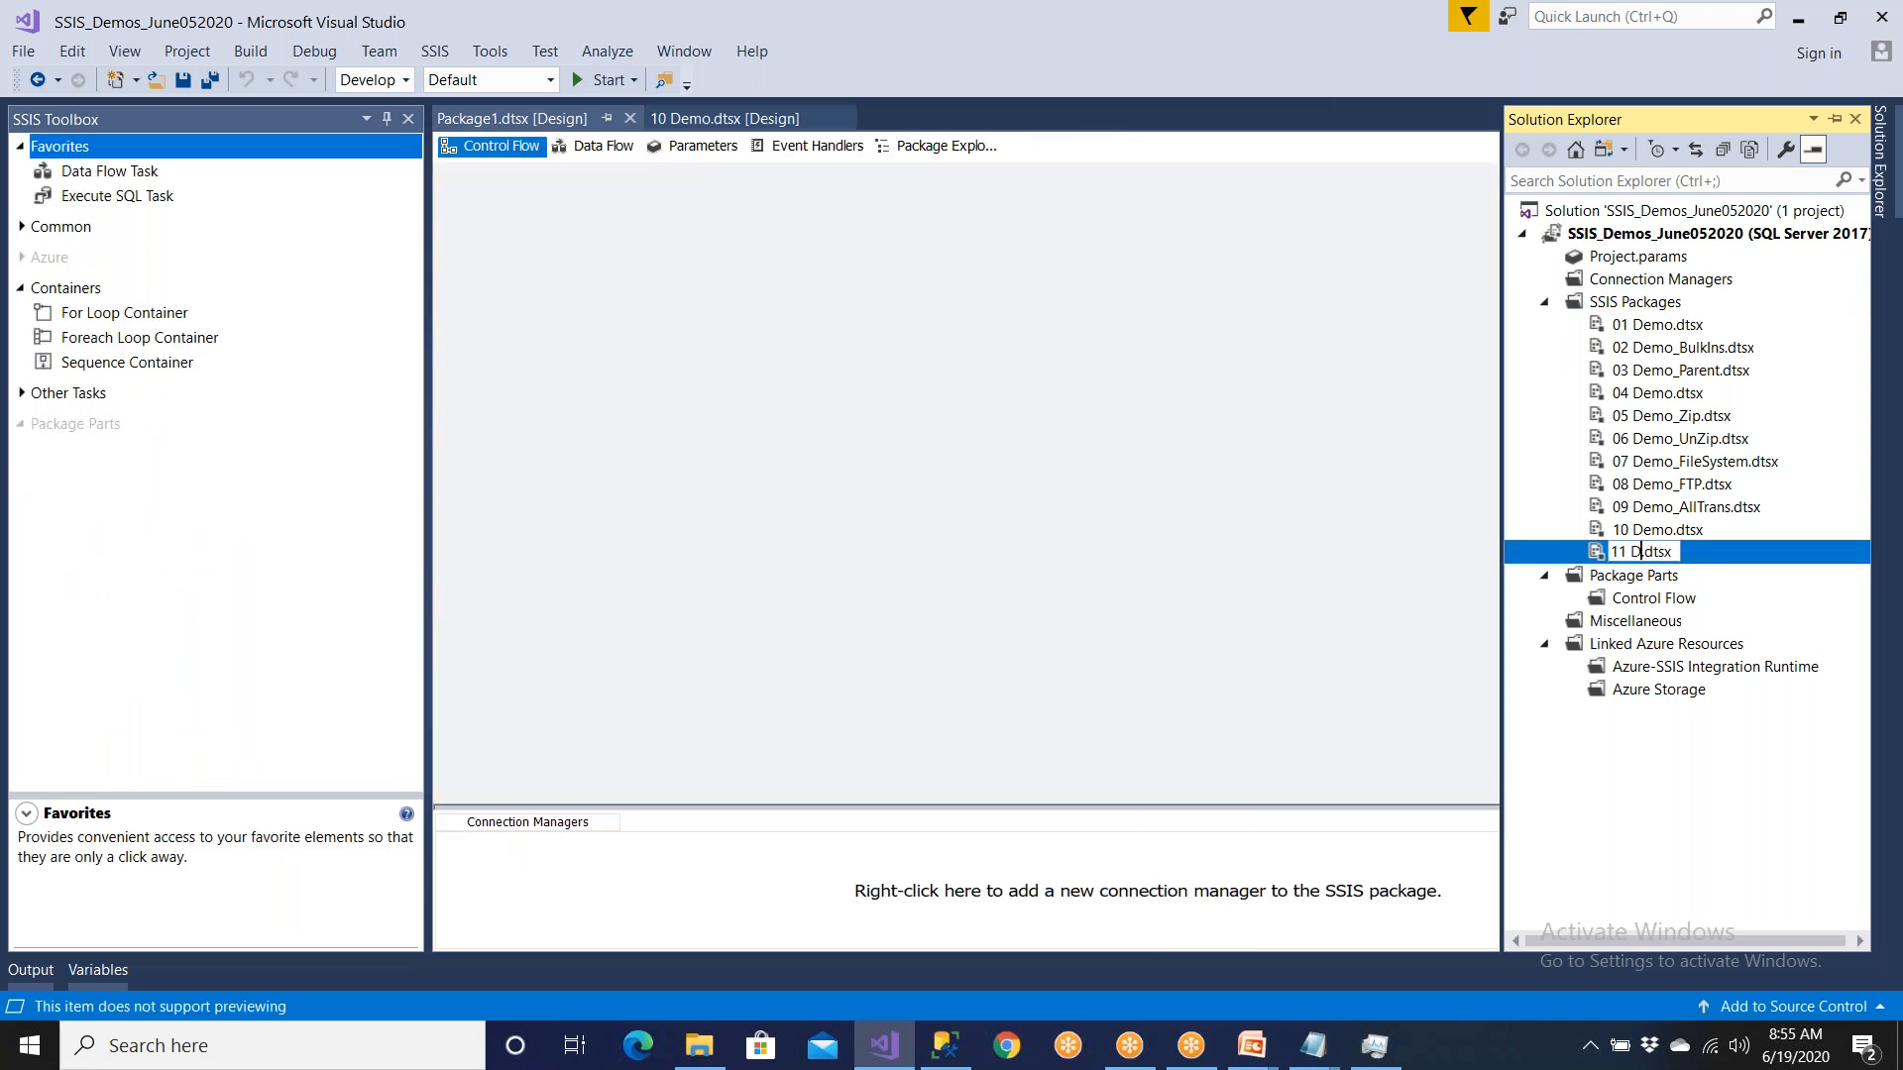
{"action": "type", "text": "_Imah"}
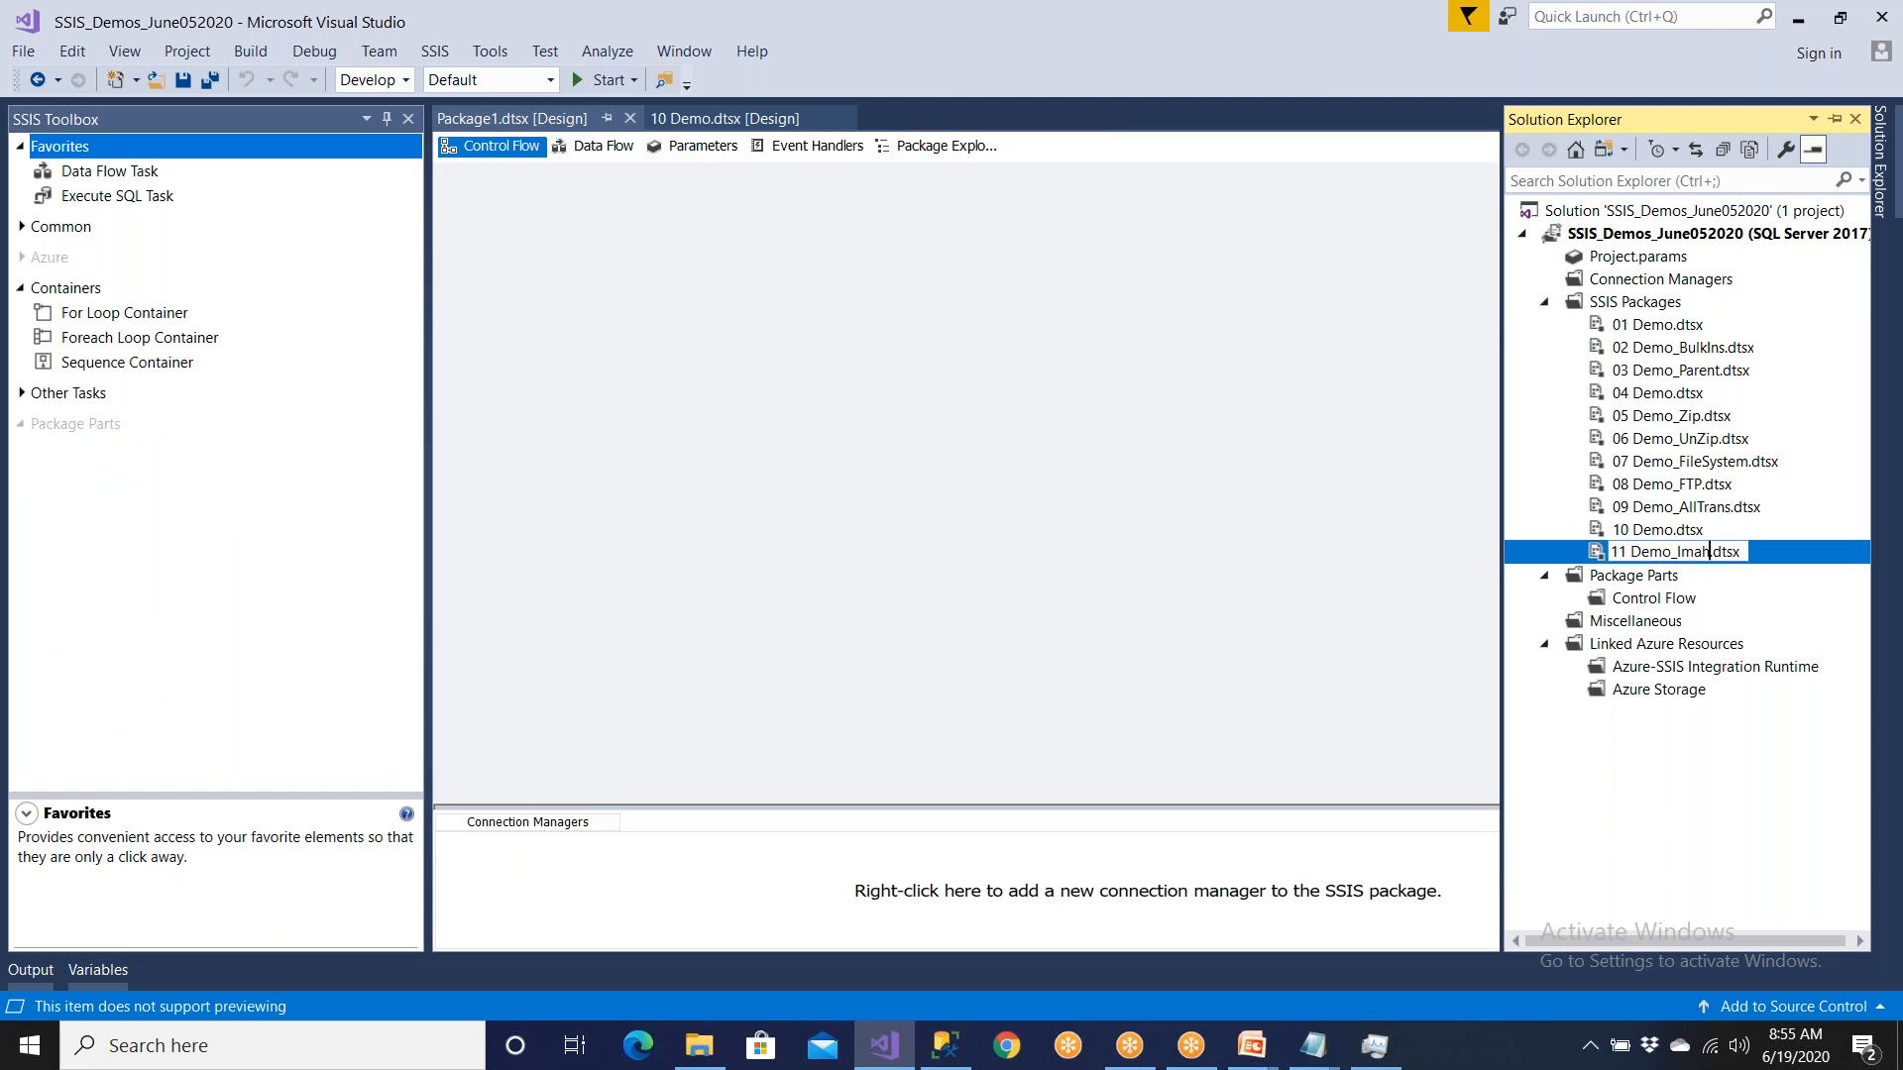
{"action": "key", "text": "BackSpace"}
{"action": "key", "text": "BackSpace"}
{"action": "key", "text": "BackSpace"}
{"action": "type", "text": "Images"}
{"action": "key", "text": "Return"}
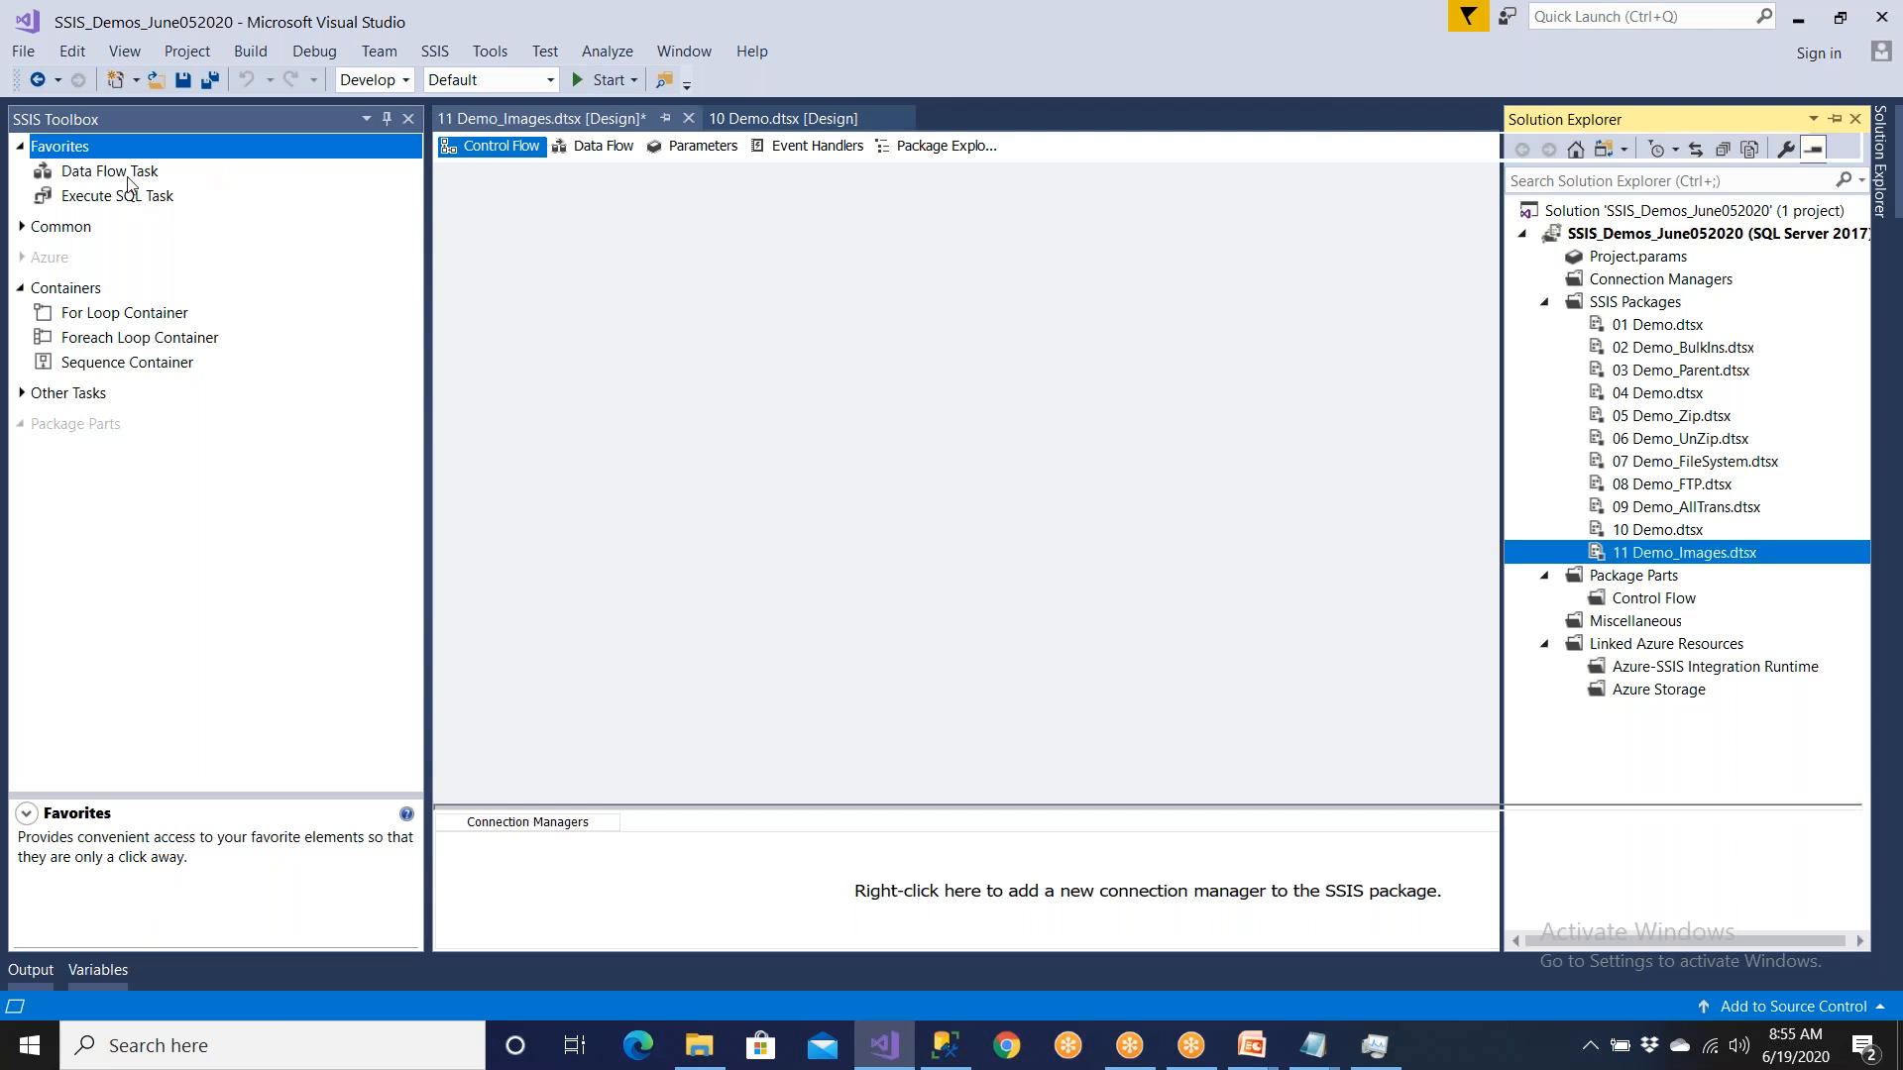
Step: Add a Data Flow Task to the control flow and place an OLE DB Source in its data flow
{"action": "left_click_drag", "start_coordinate": [127, 178], "coordinate": [645, 302]}
{"action": "double_click", "coordinate": [728, 331]}
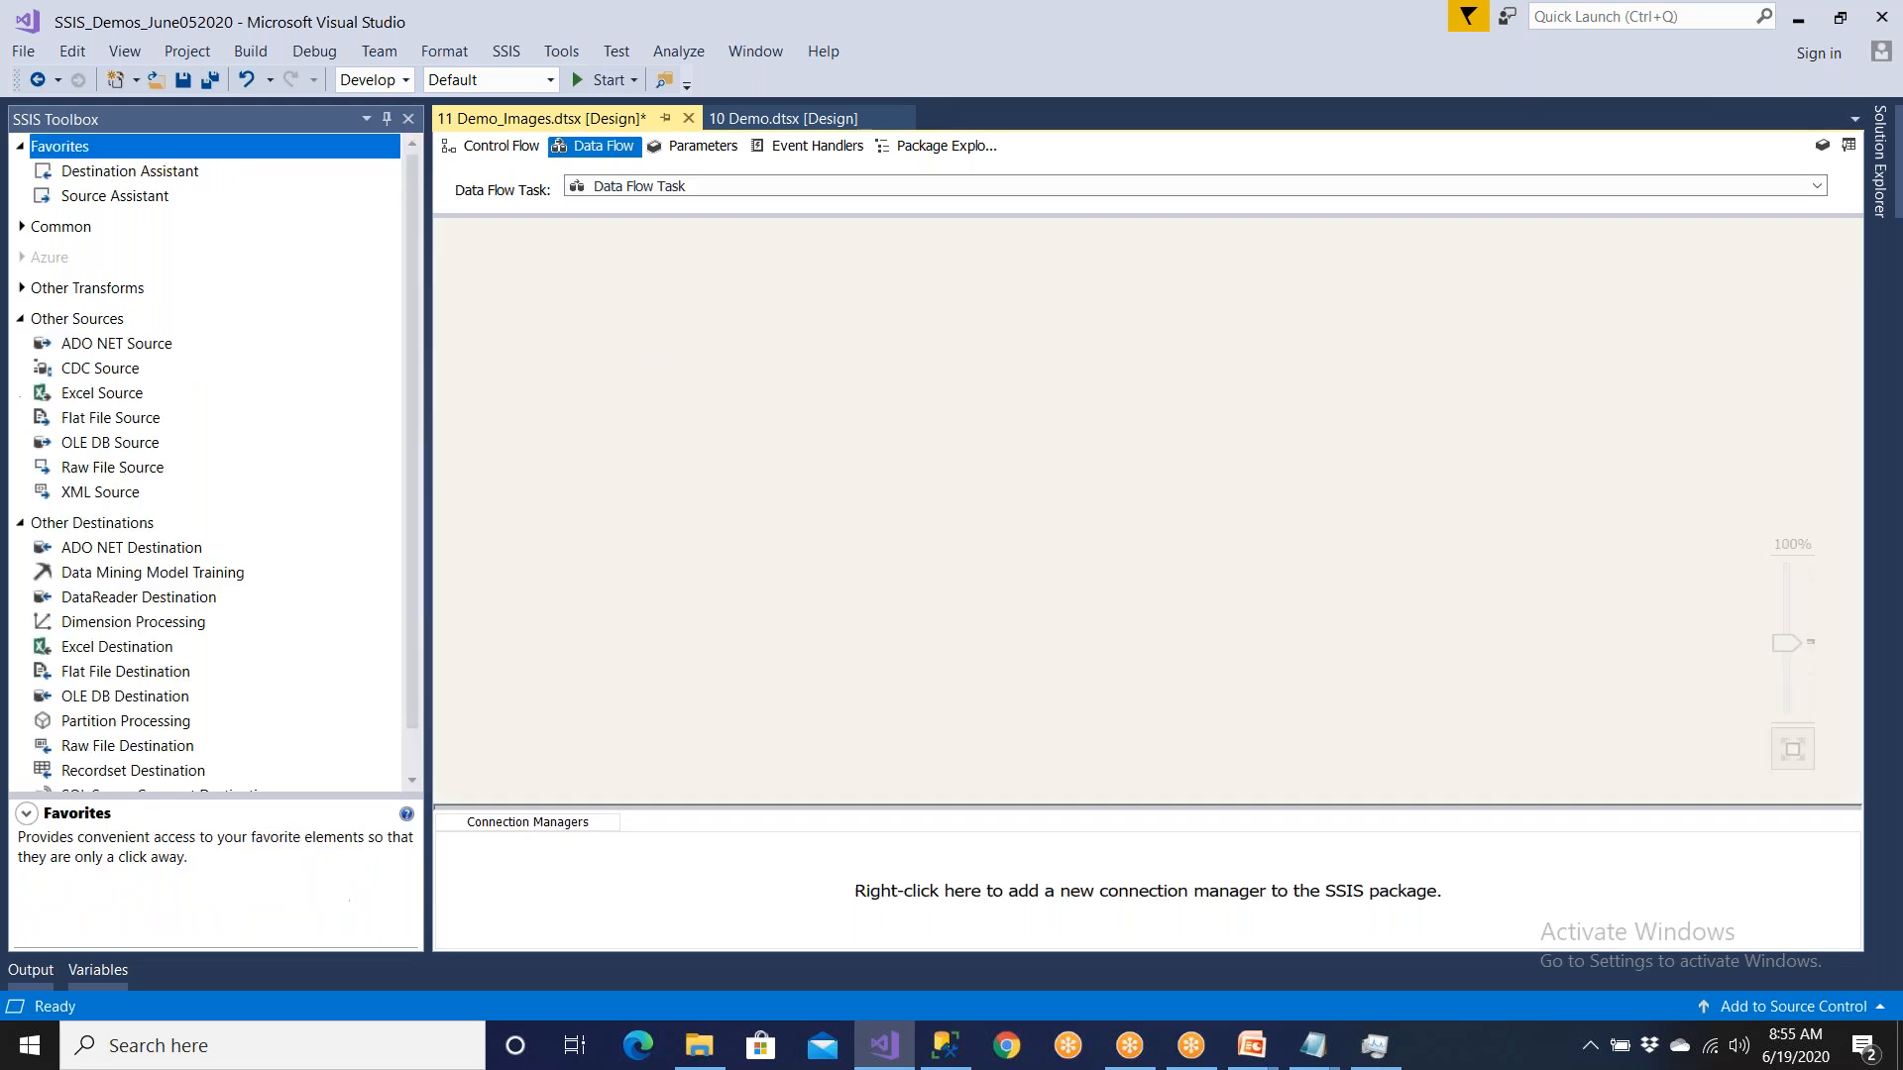
{"action": "left_click", "coordinate": [21, 145]}
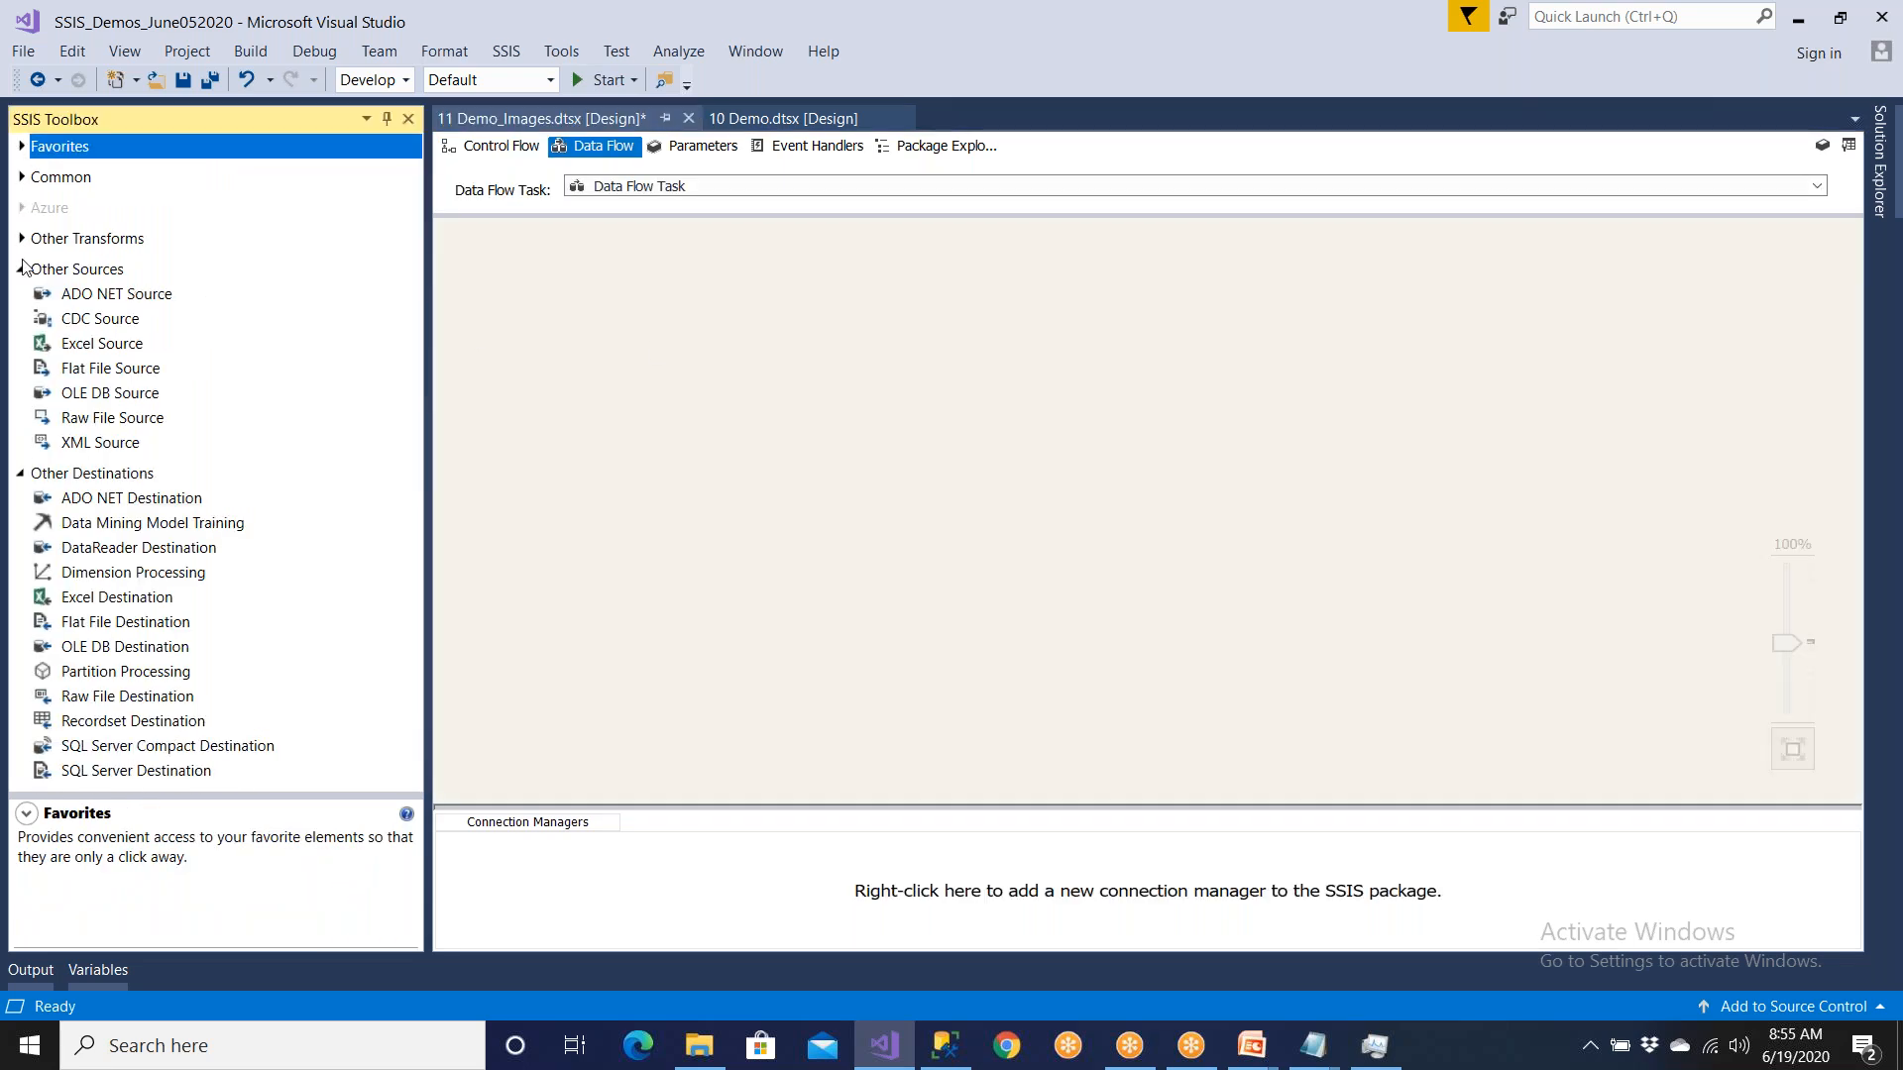
{"action": "left_click_drag", "start_coordinate": [126, 396], "coordinate": [649, 352]}
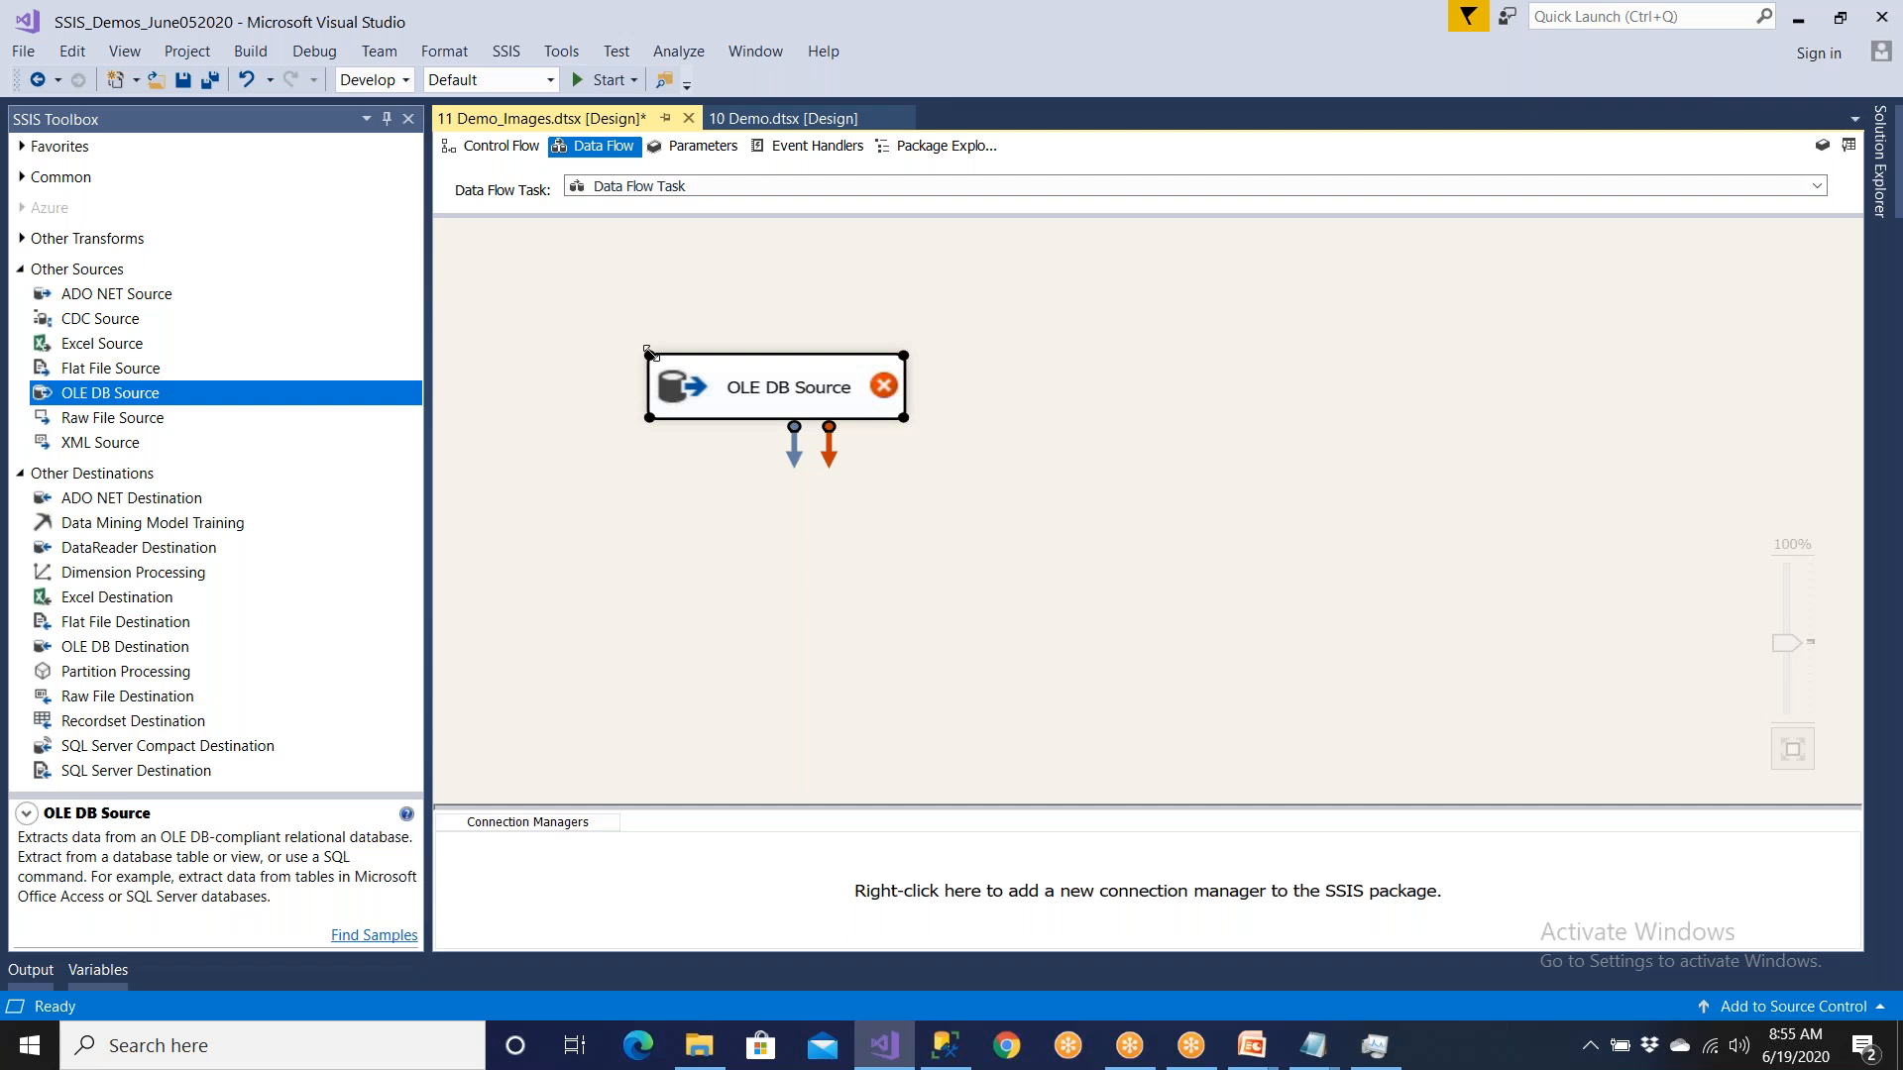
Step: Start a new connection for the OLE DB Source and delete the saved Stage_Company data connection
{"action": "left_click", "coordinate": [775, 486]}
{"action": "left_click", "coordinate": [810, 416]}
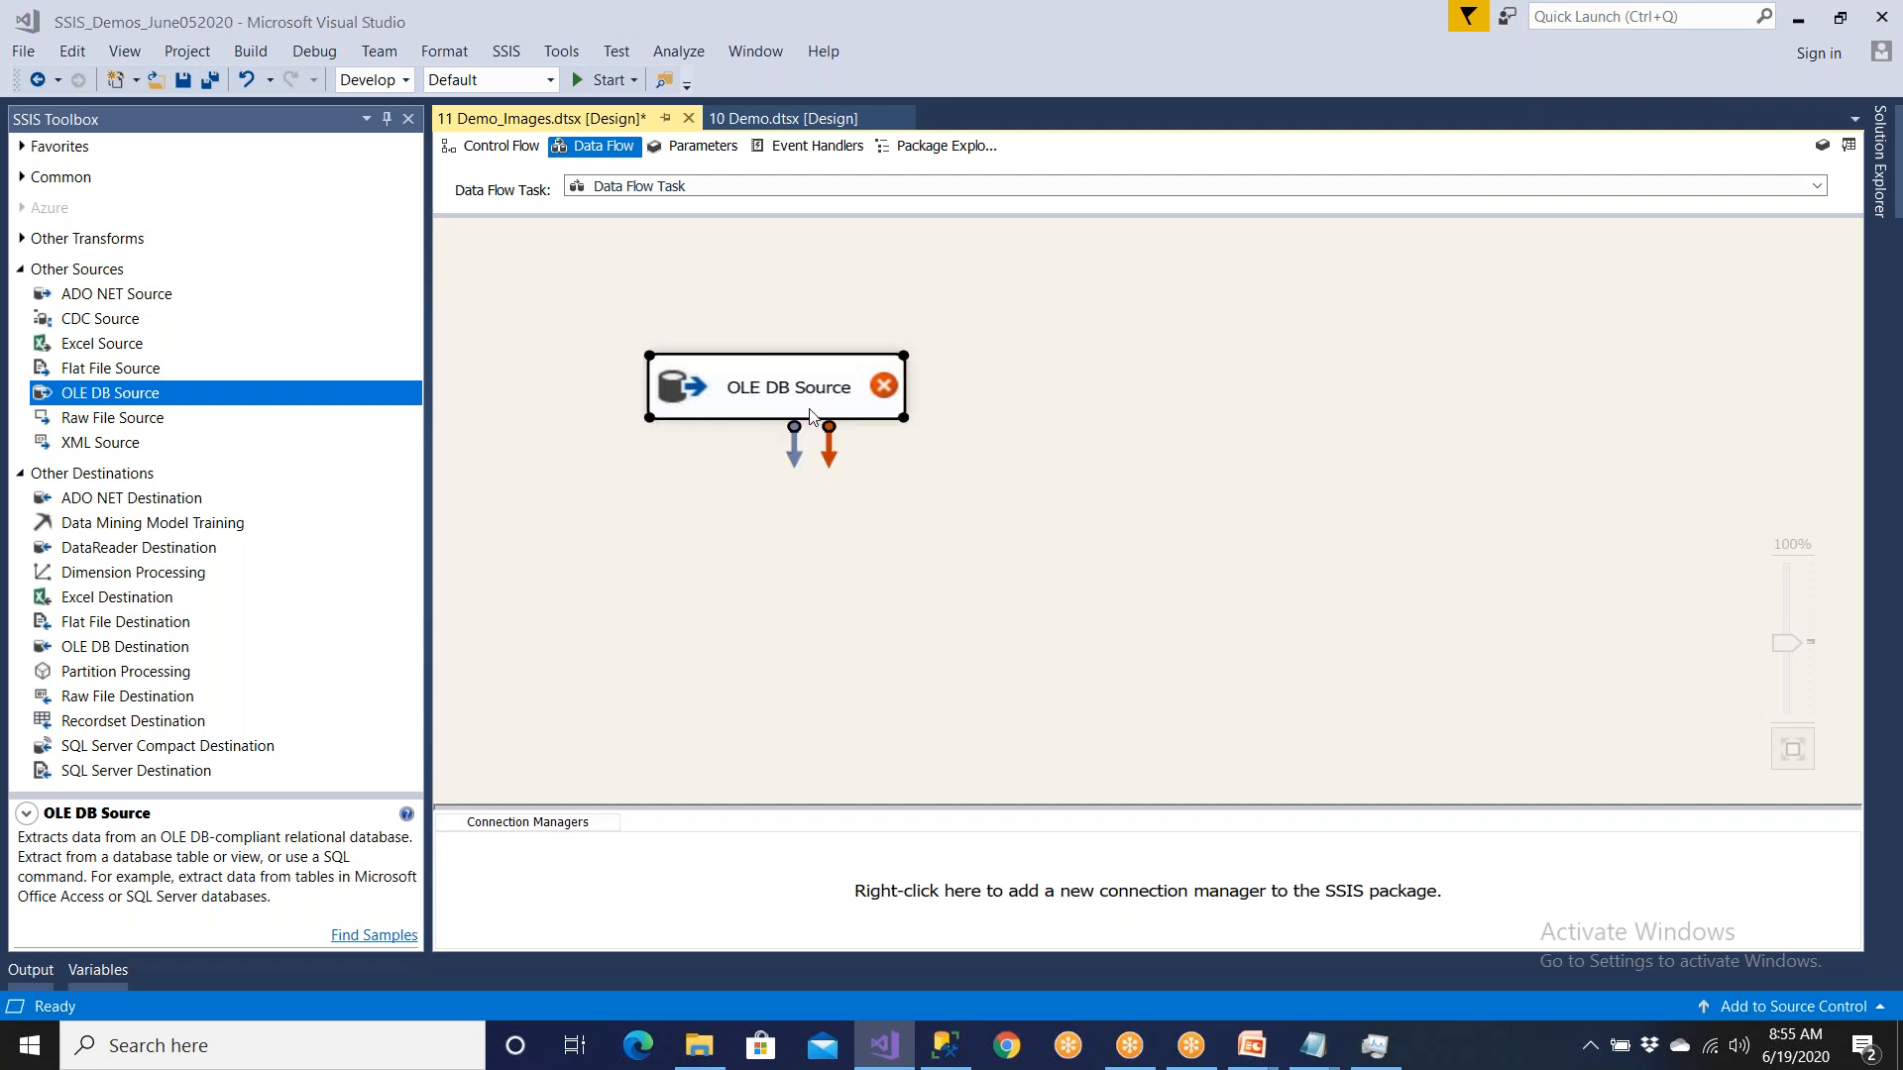
{"action": "double_click", "coordinate": [810, 416]}
{"action": "left_click", "coordinate": [1305, 379]}
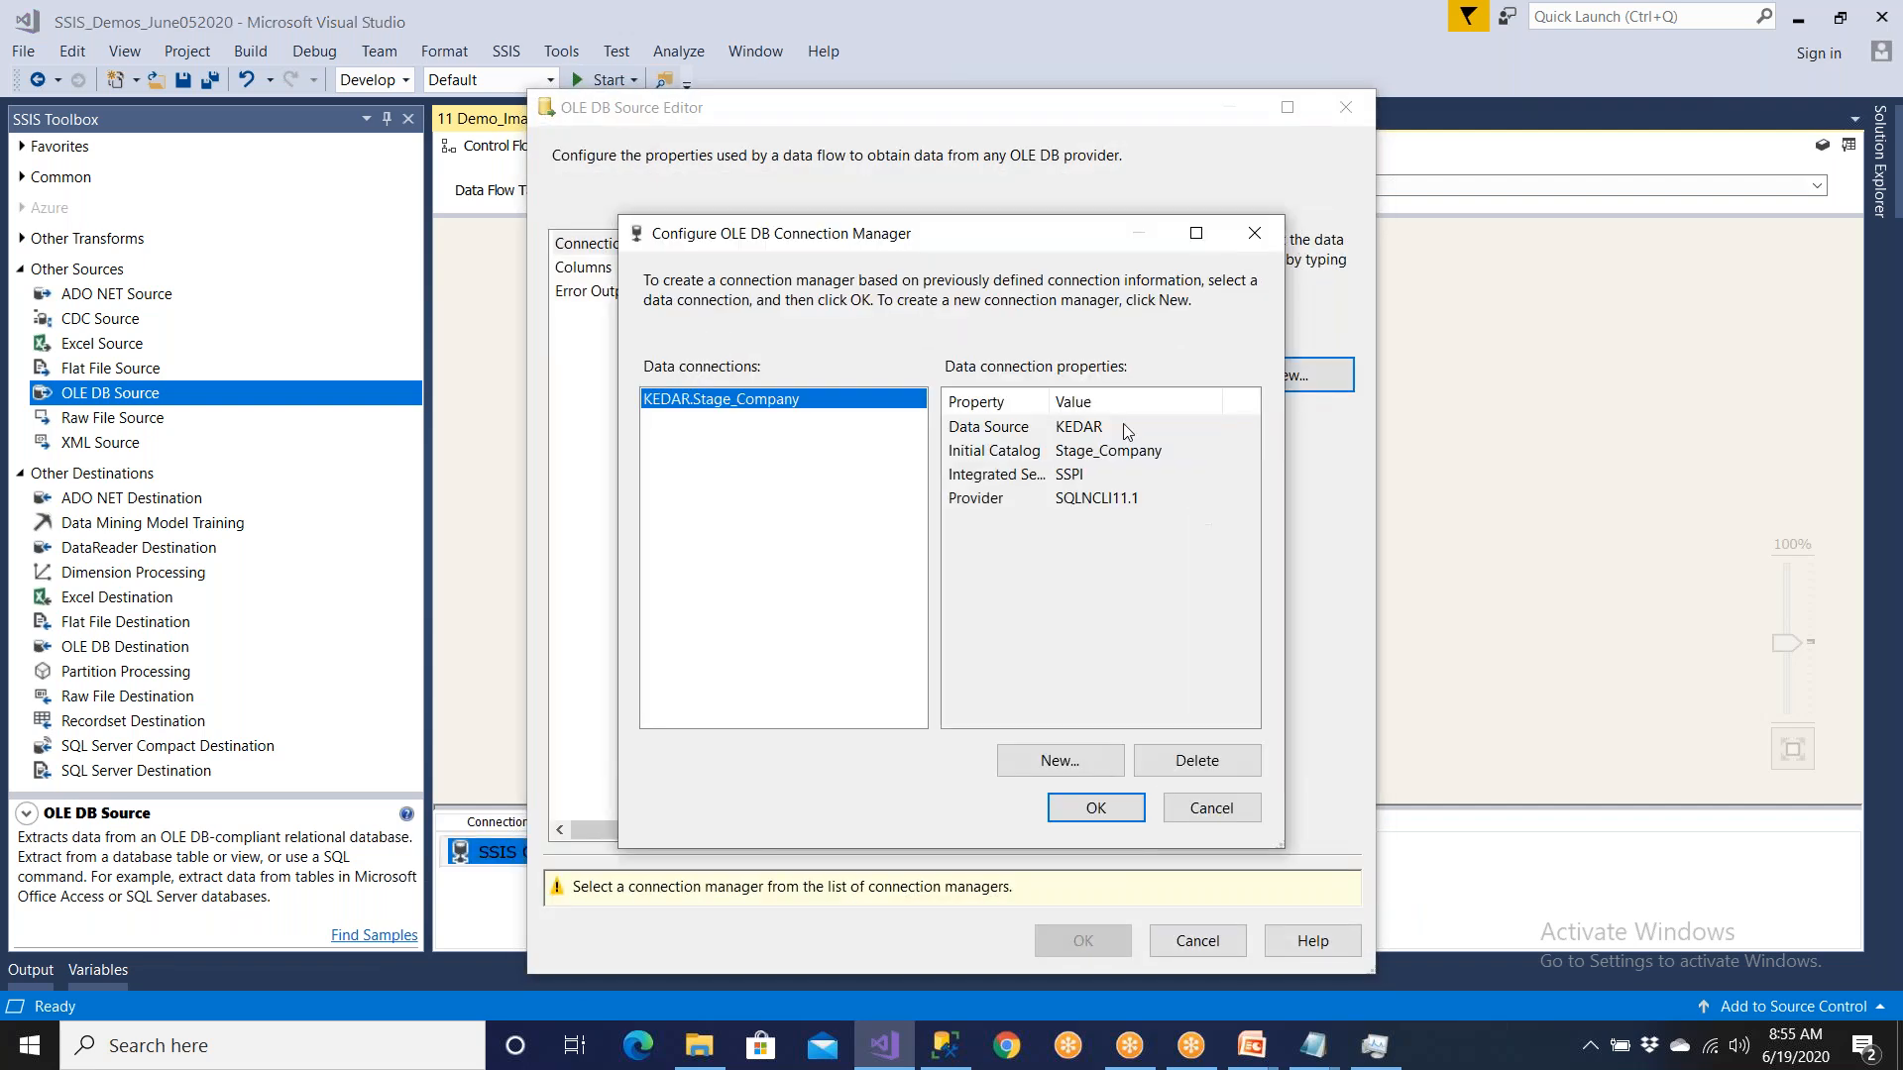
{"action": "left_click", "coordinate": [1166, 767]}
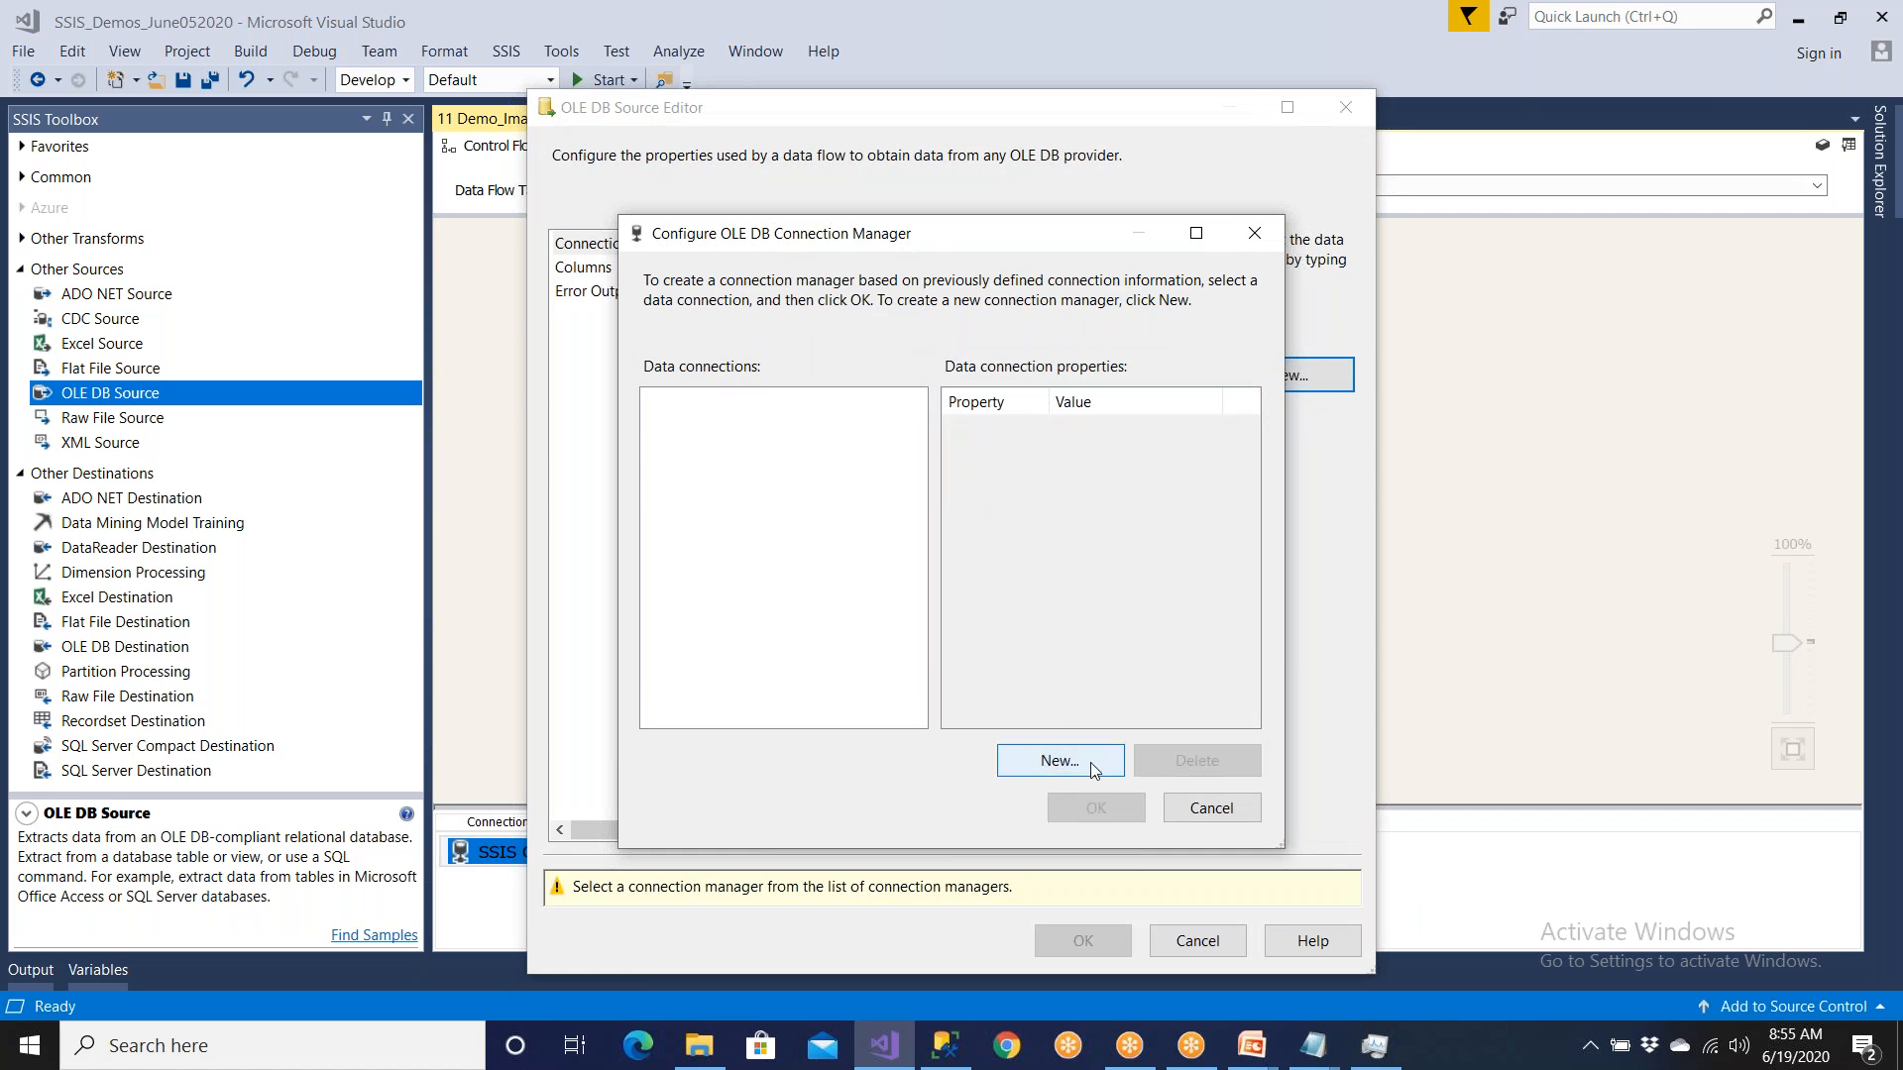
Step: Create and test a connection to server "." with Windows Authentication and the AdventureWorks database, and assign it to the OLE DB Source
{"action": "left_click", "coordinate": [1087, 763]}
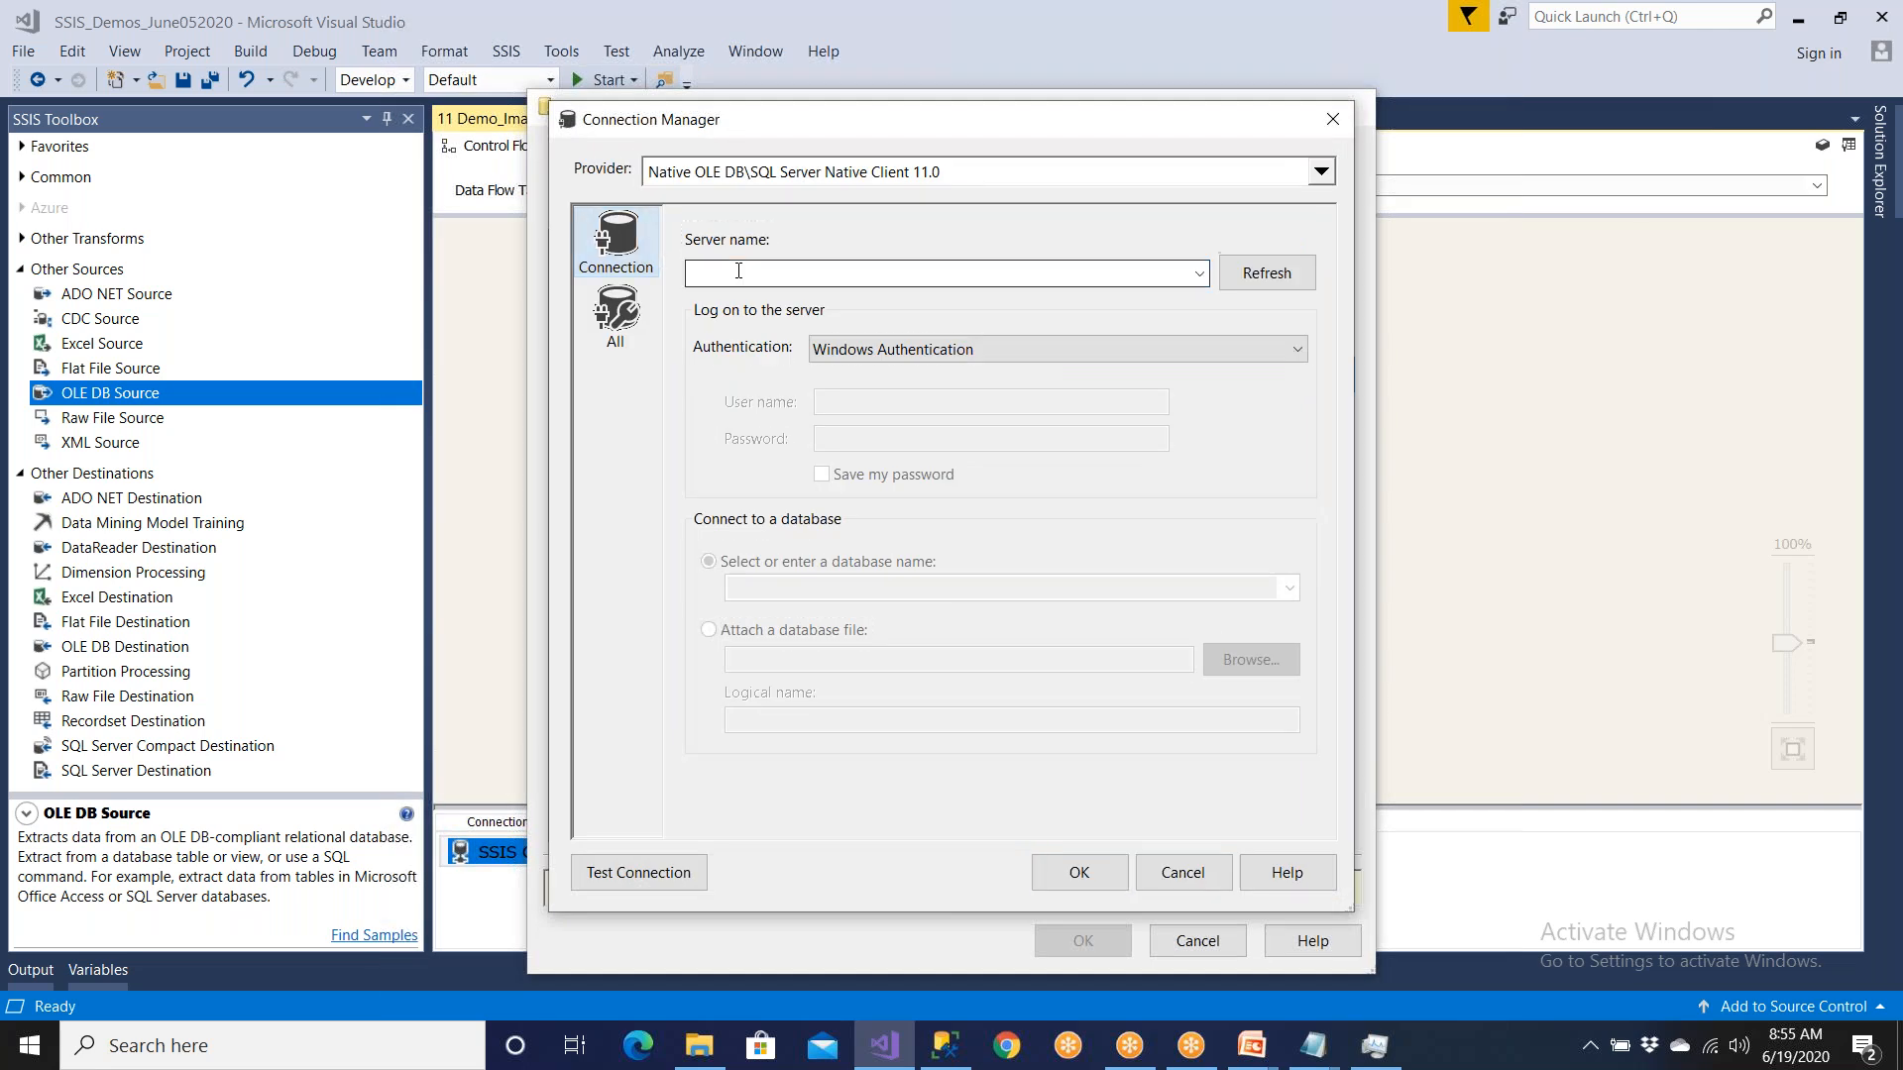
{"action": "type", "text": "."}
{"action": "left_click", "coordinate": [629, 865]}
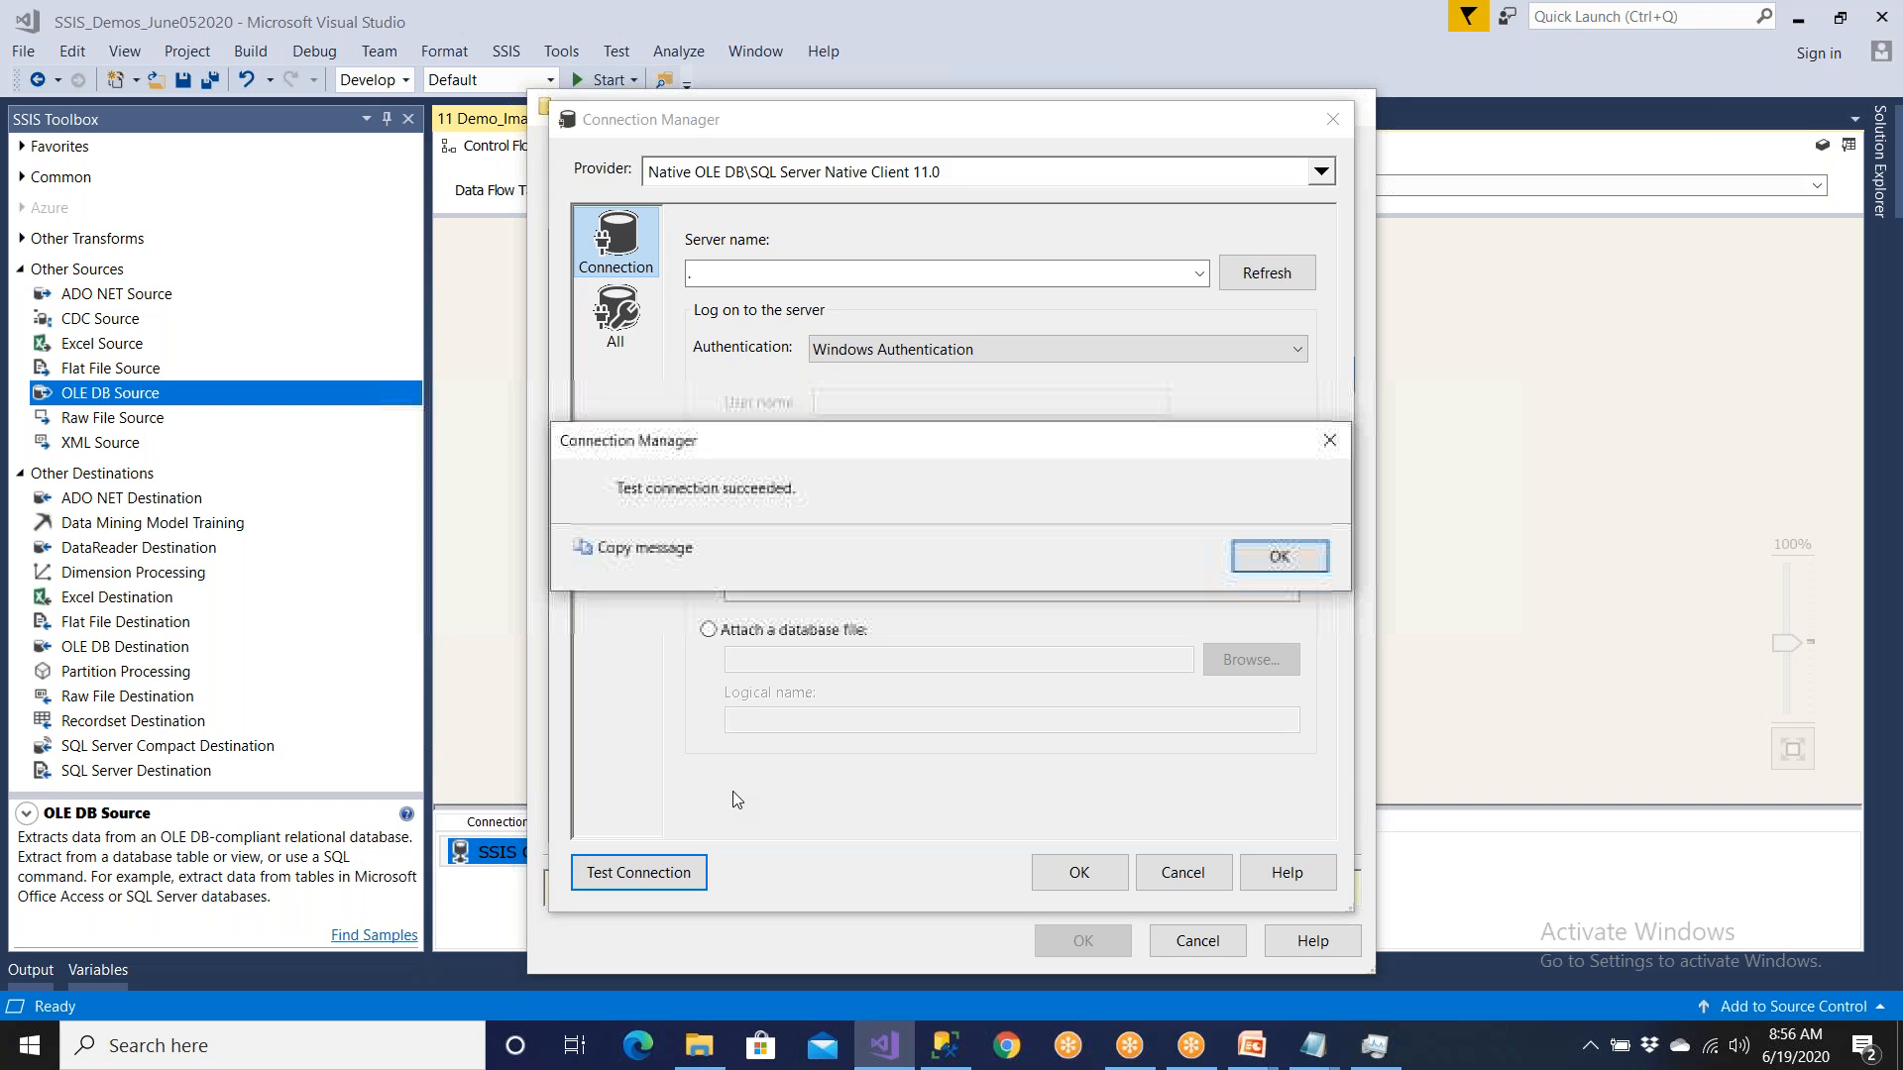
{"action": "left_click", "coordinate": [1280, 556]}
{"action": "left_click", "coordinate": [1289, 588]}
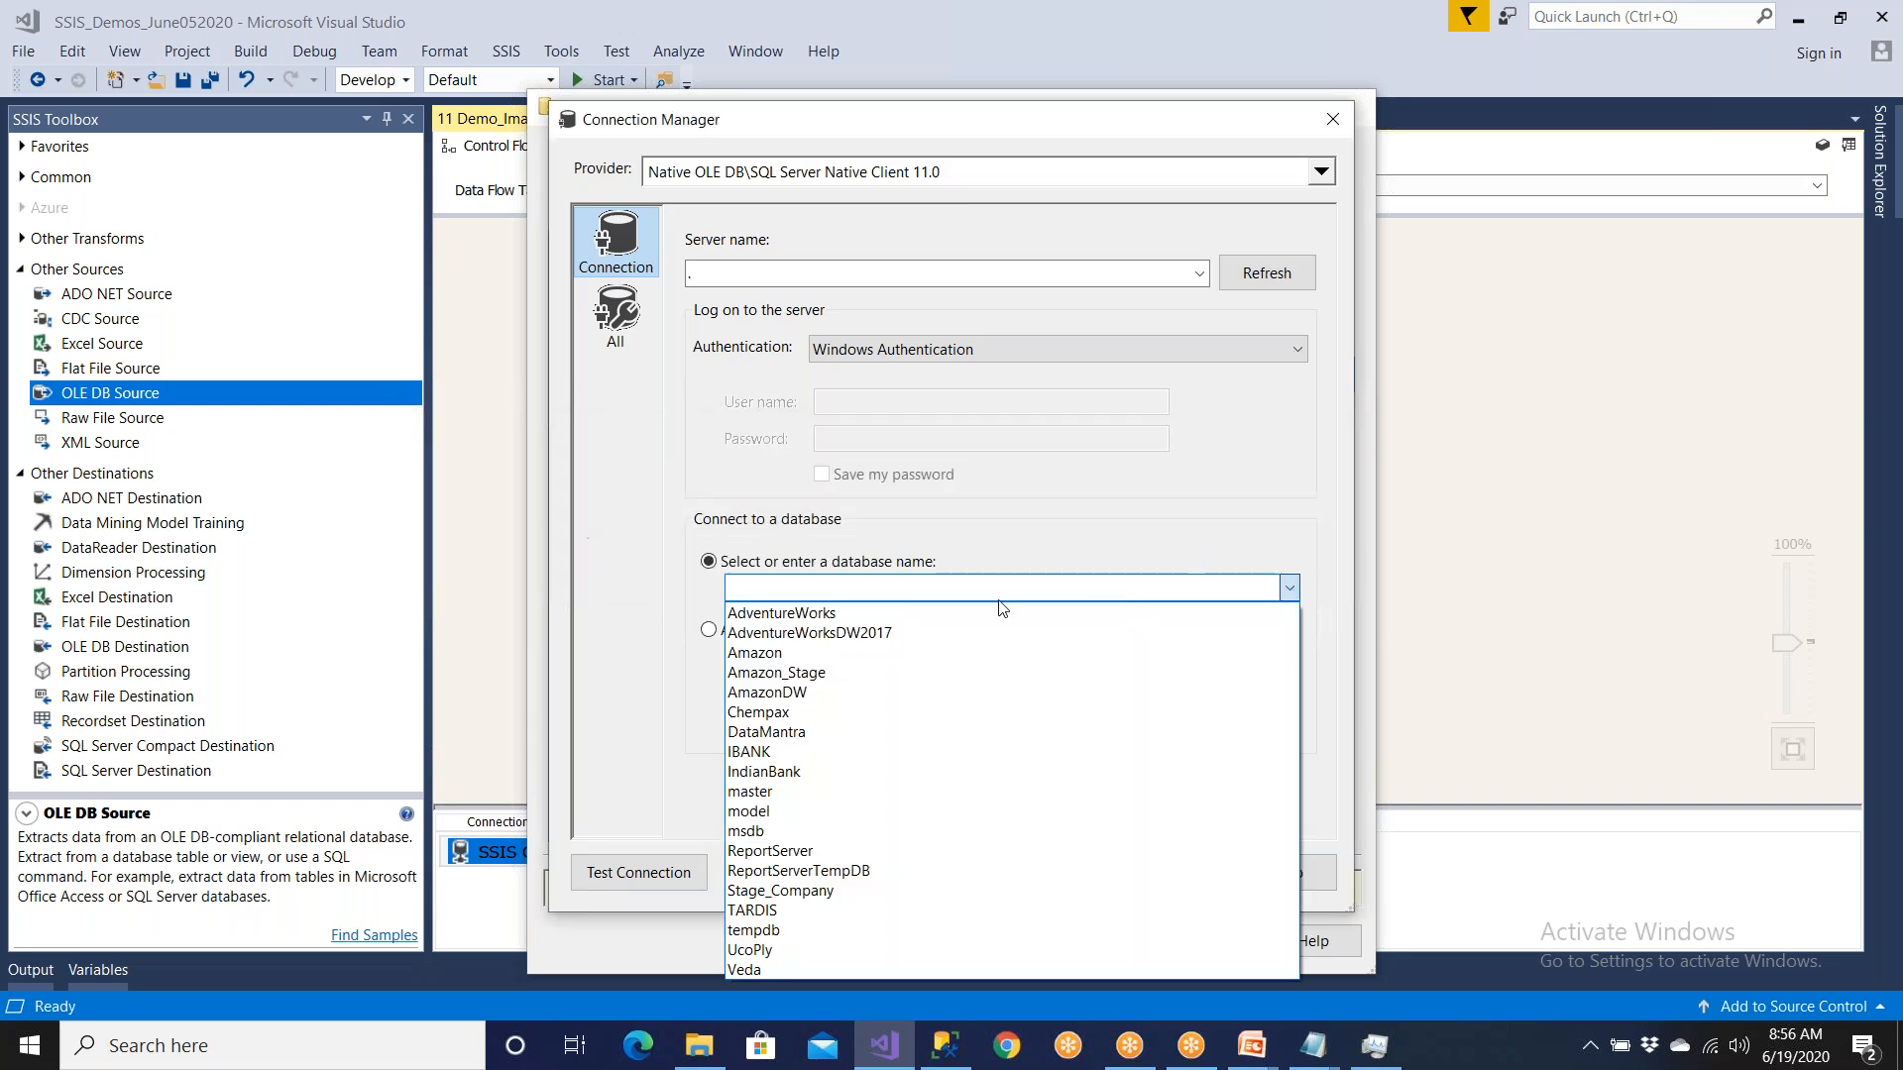
{"action": "left_click", "coordinate": [847, 613]}
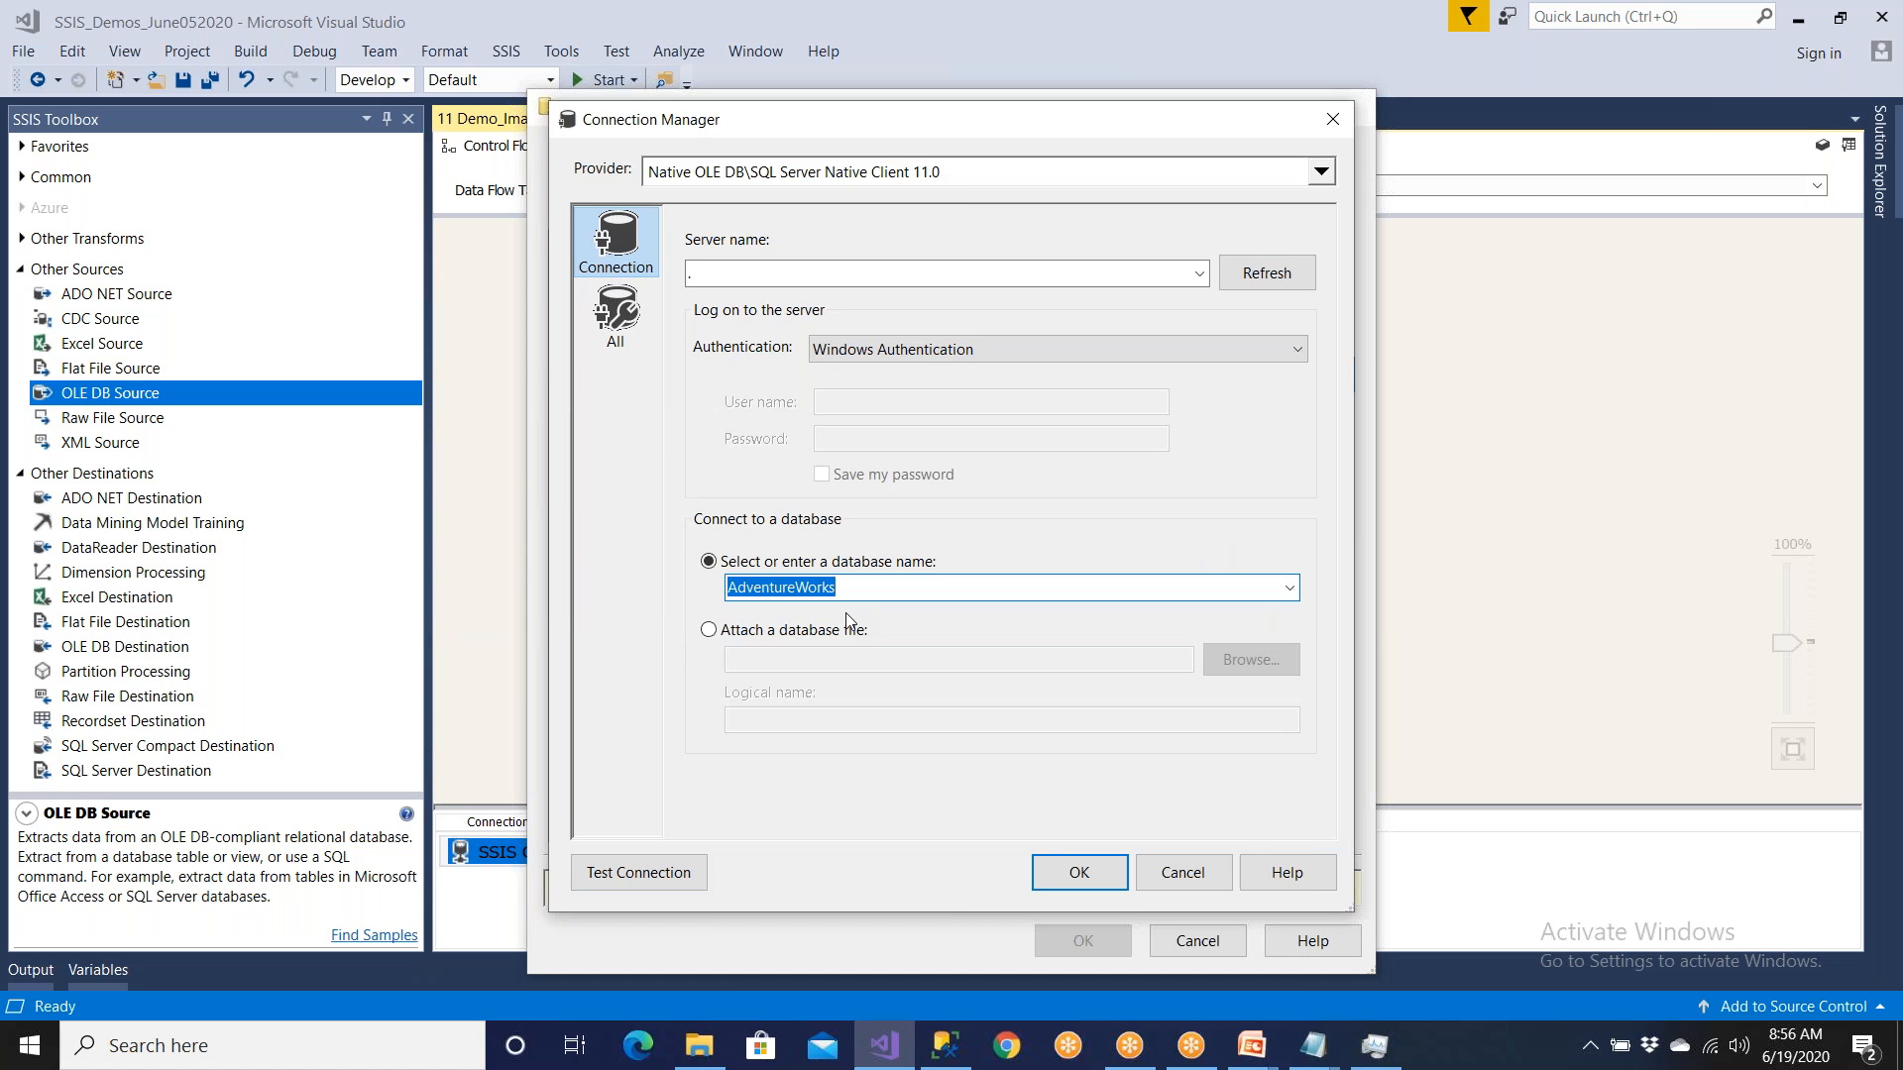
{"action": "left_click", "coordinate": [1076, 877]}
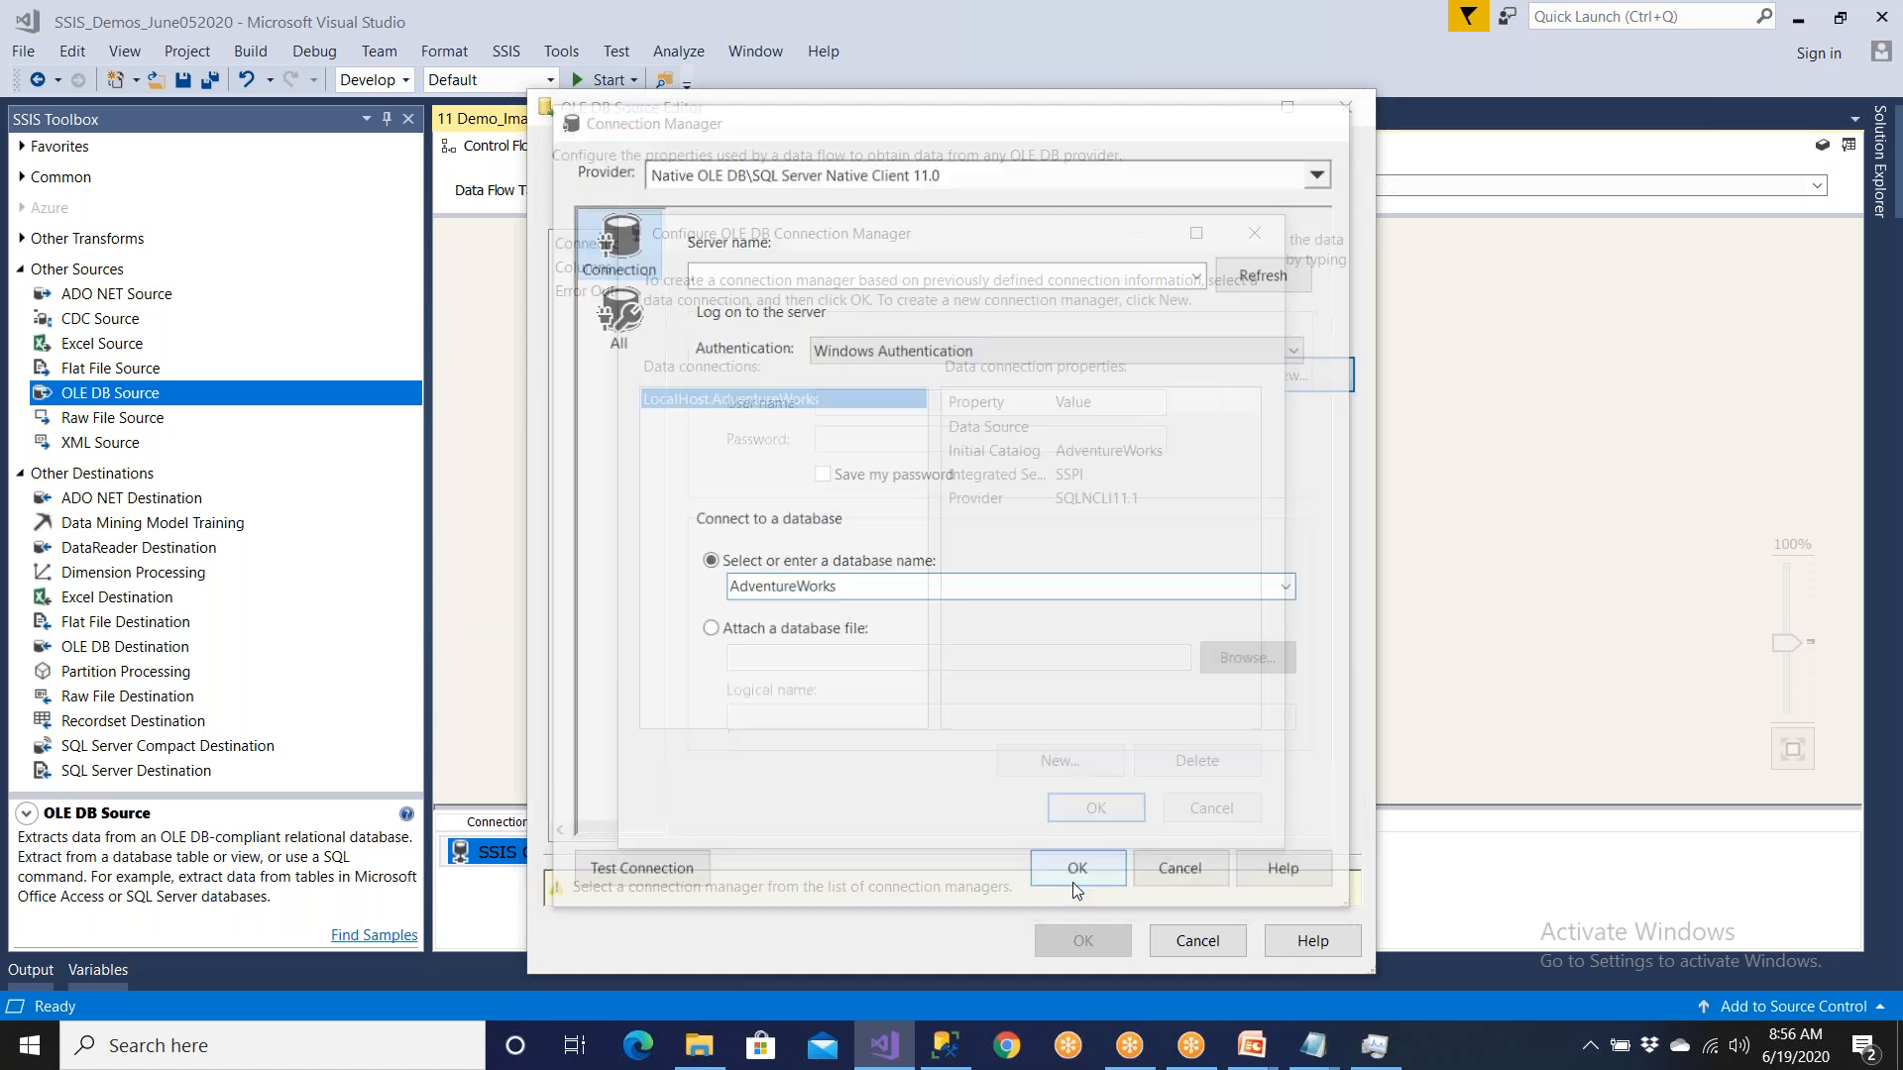
{"action": "left_click", "coordinate": [1074, 806]}
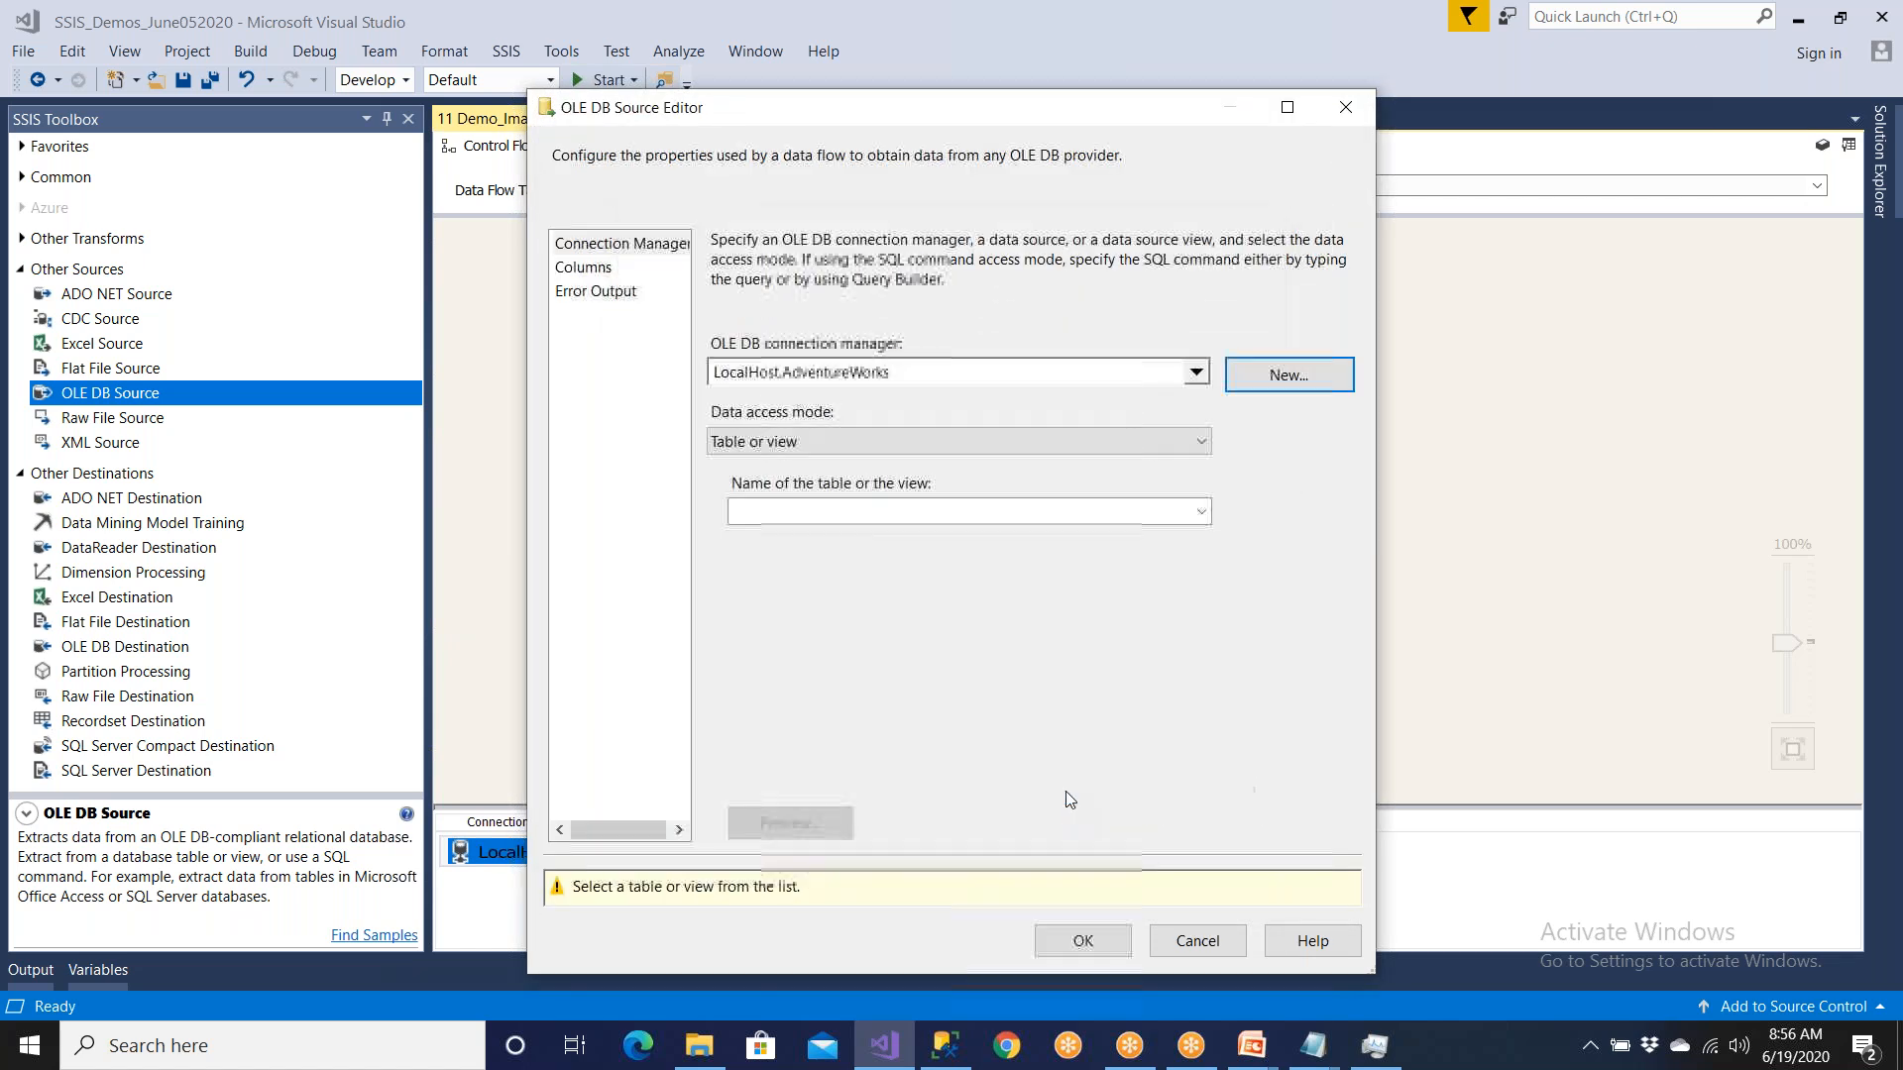
Step: Try the SQL command access mode with a sample select query on emp filtered by city, and return to Table or view
{"action": "left_click", "coordinate": [868, 442]}
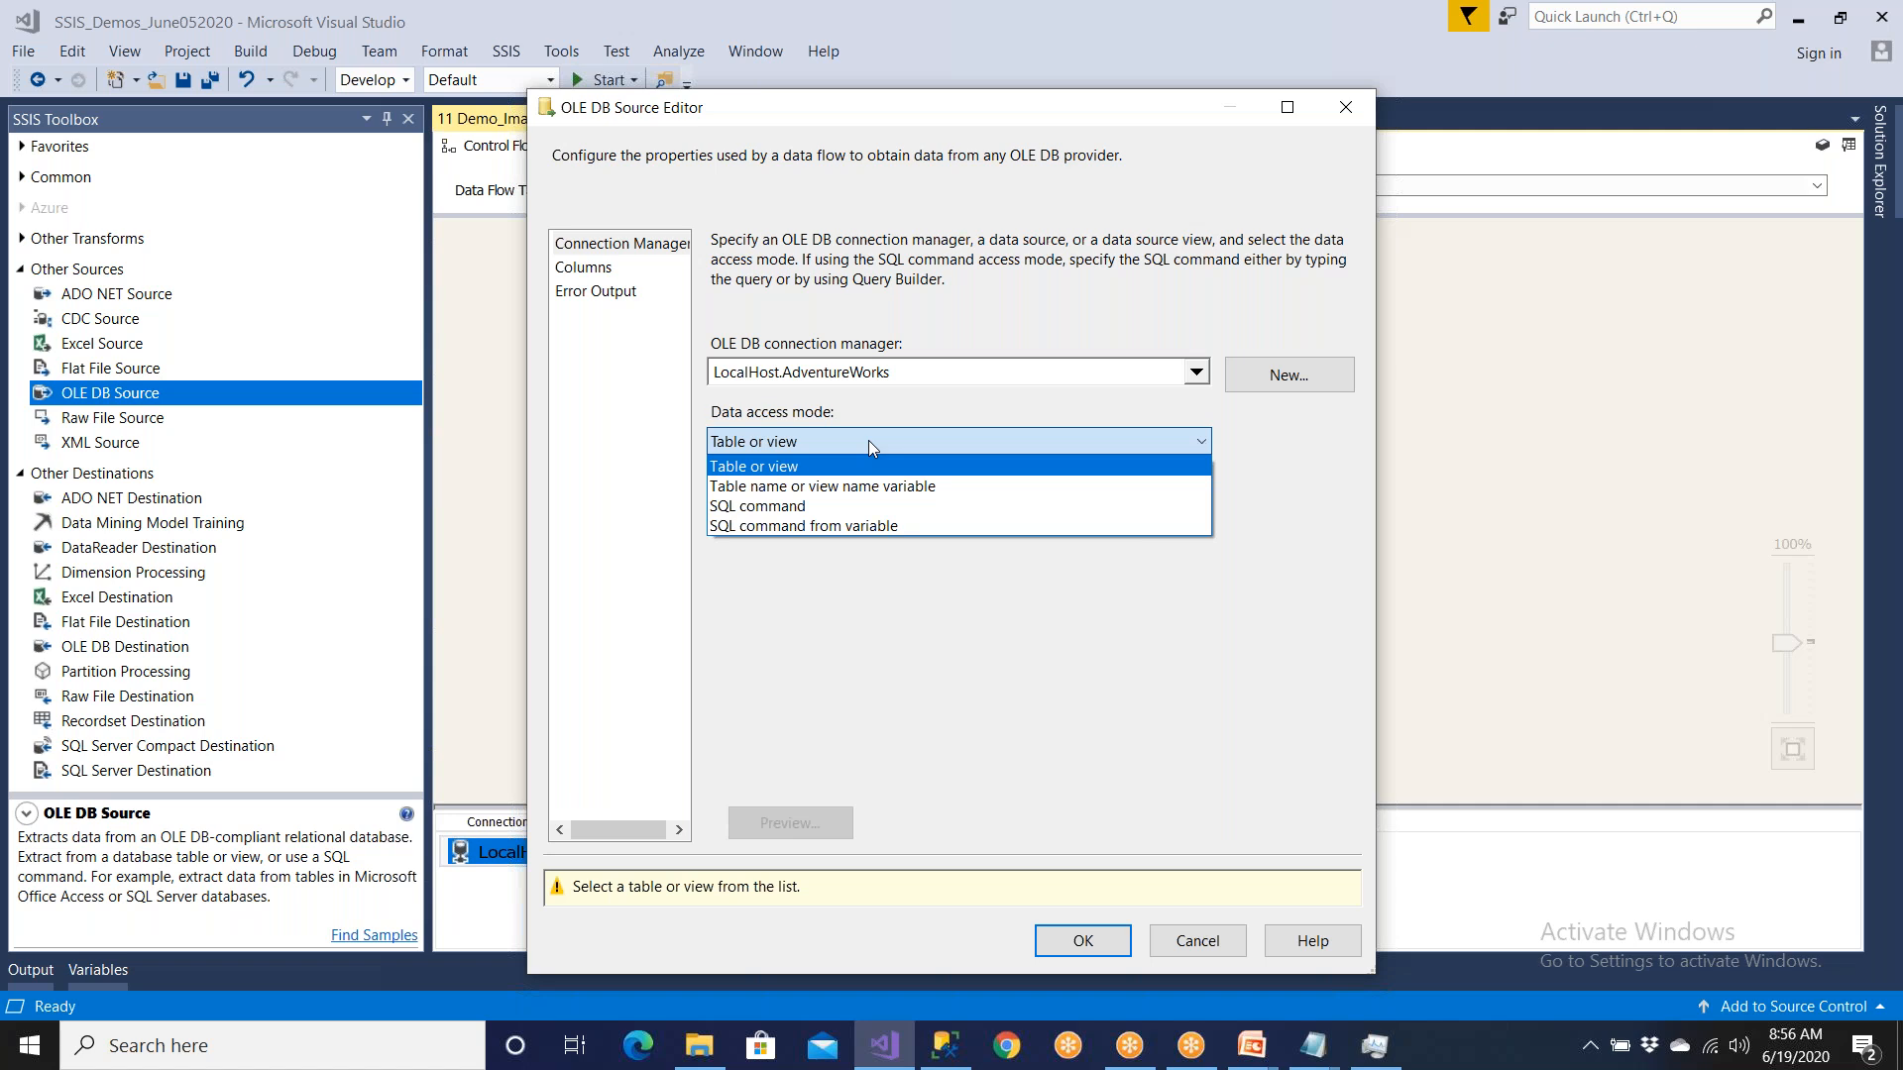
{"action": "left_click", "coordinate": [869, 440]}
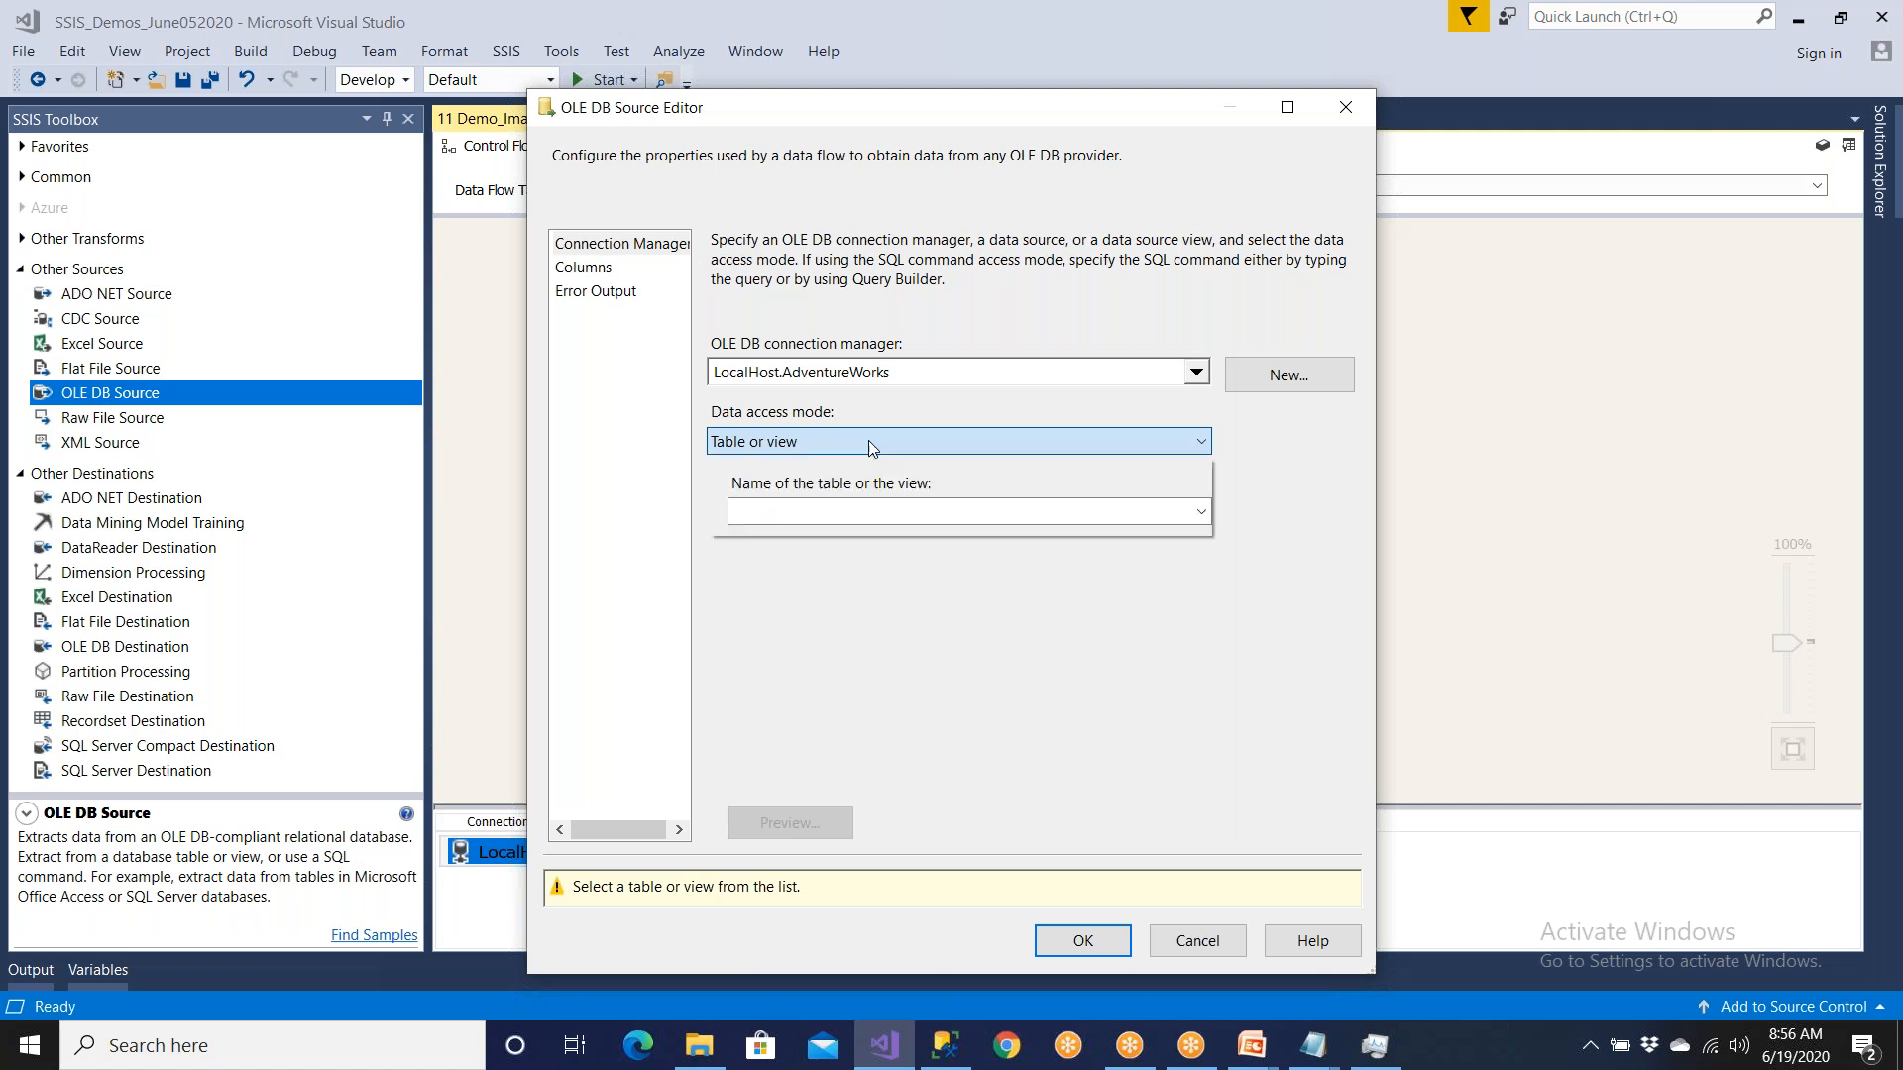
{"action": "left_click", "coordinate": [868, 440]}
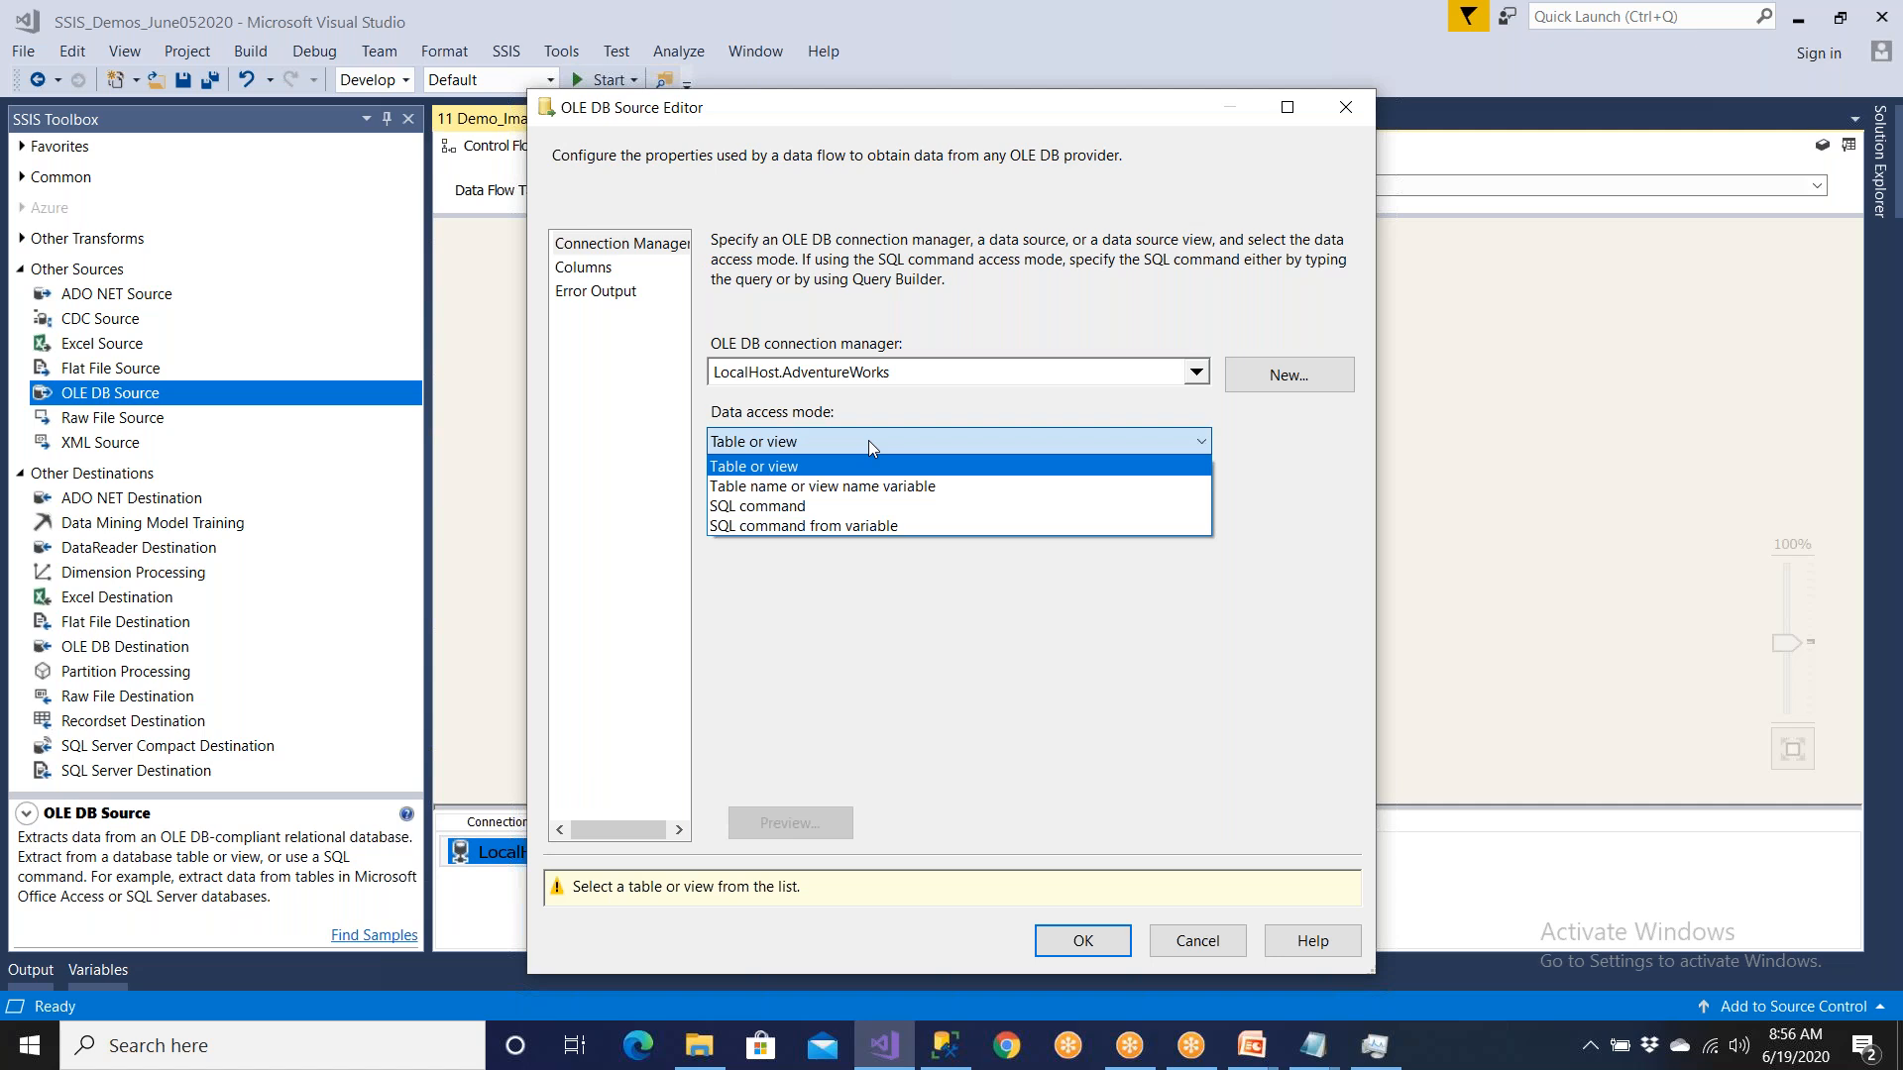
{"action": "left_click", "coordinate": [855, 506]}
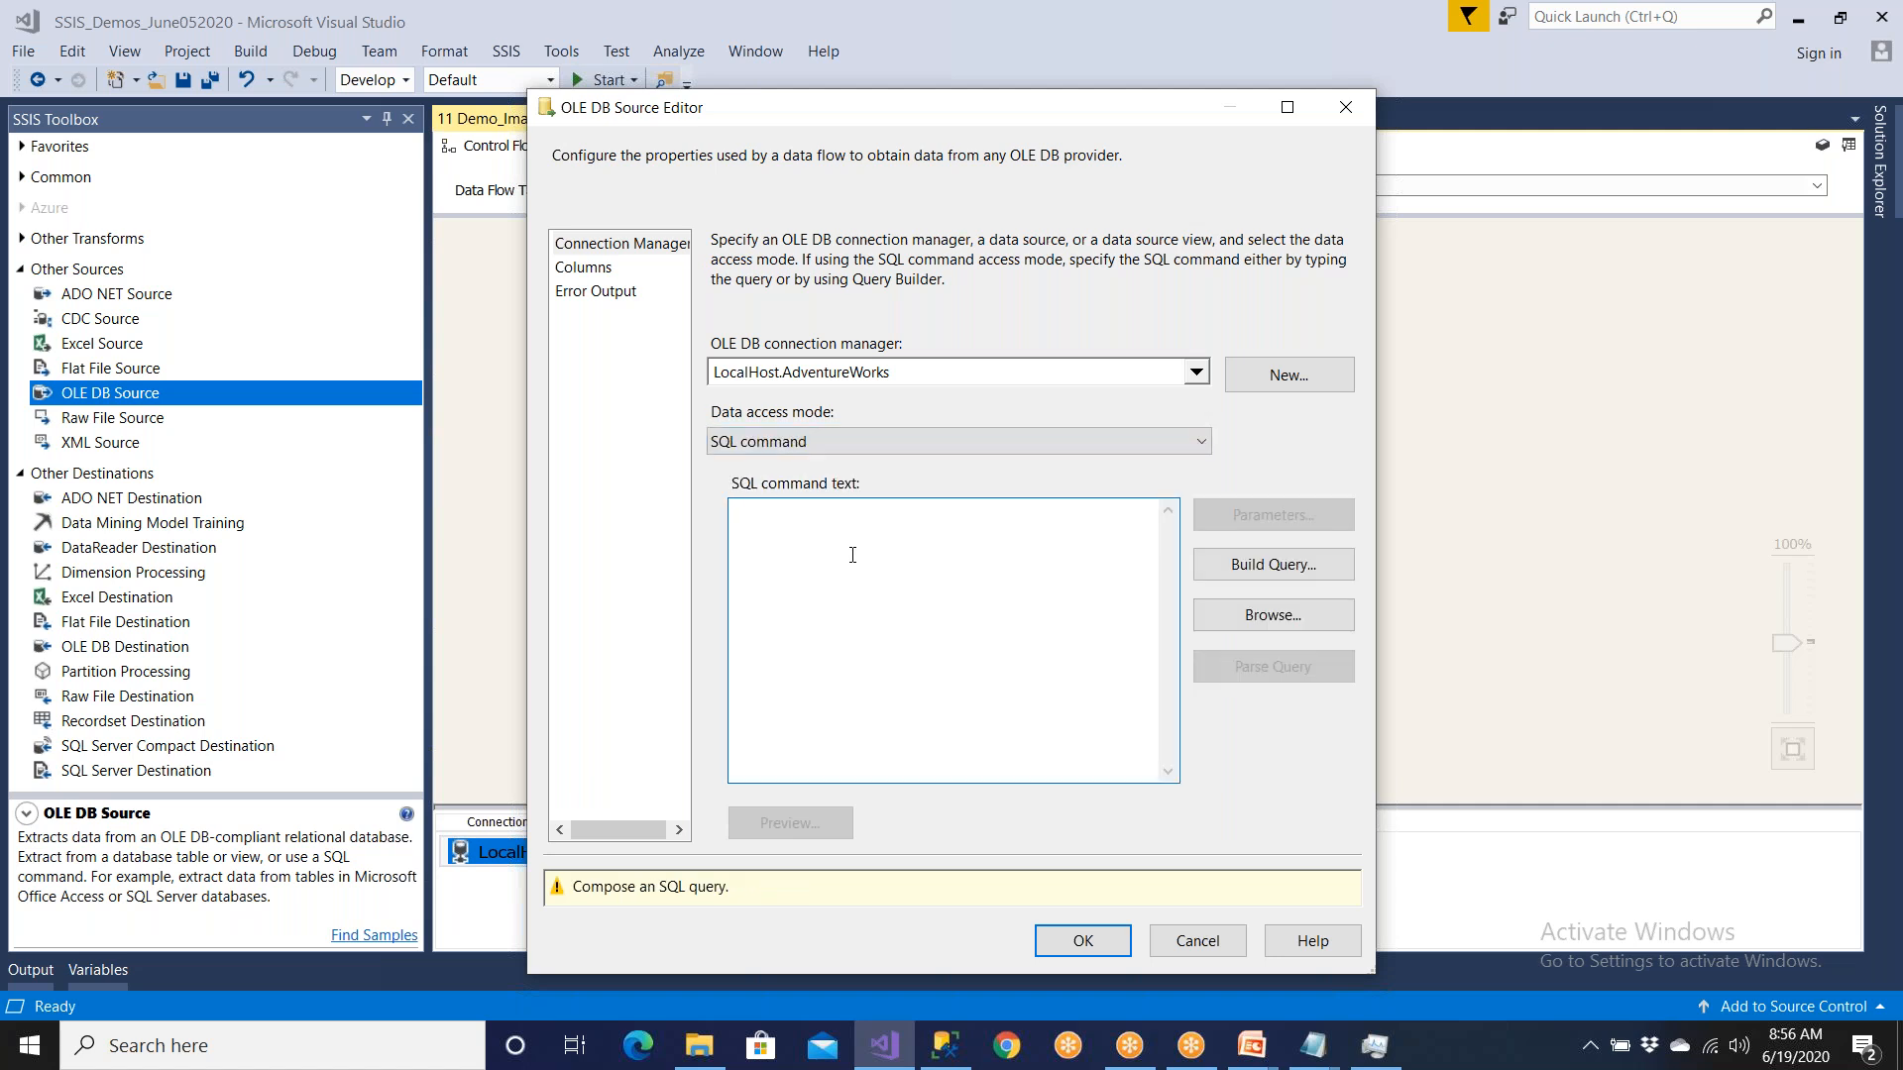
{"action": "left_click", "coordinate": [853, 555]}
{"action": "type", "text": "select * frmo emp where city = ''aa"}
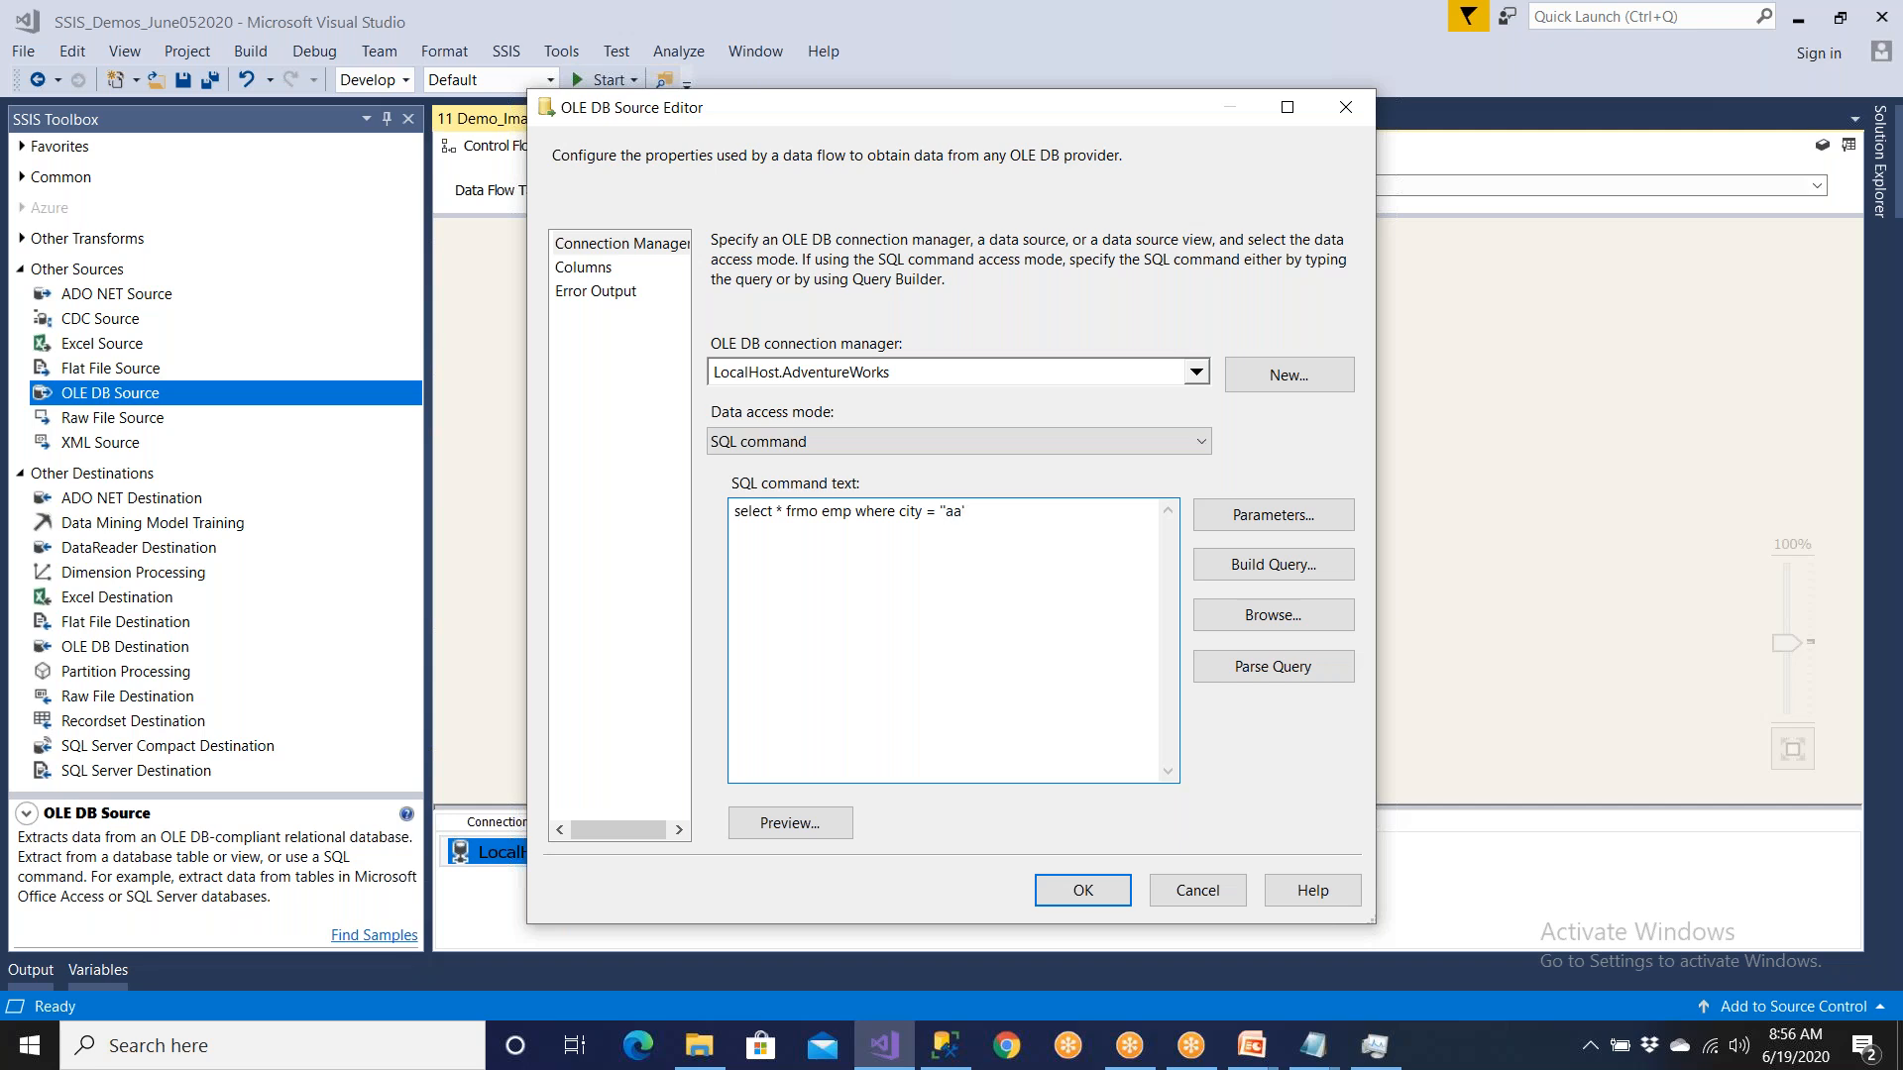
{"action": "left_click_drag", "start_coordinate": [1005, 513], "coordinate": [761, 512]}
{"action": "left_click", "coordinate": [890, 449]}
{"action": "left_click", "coordinate": [860, 468]}
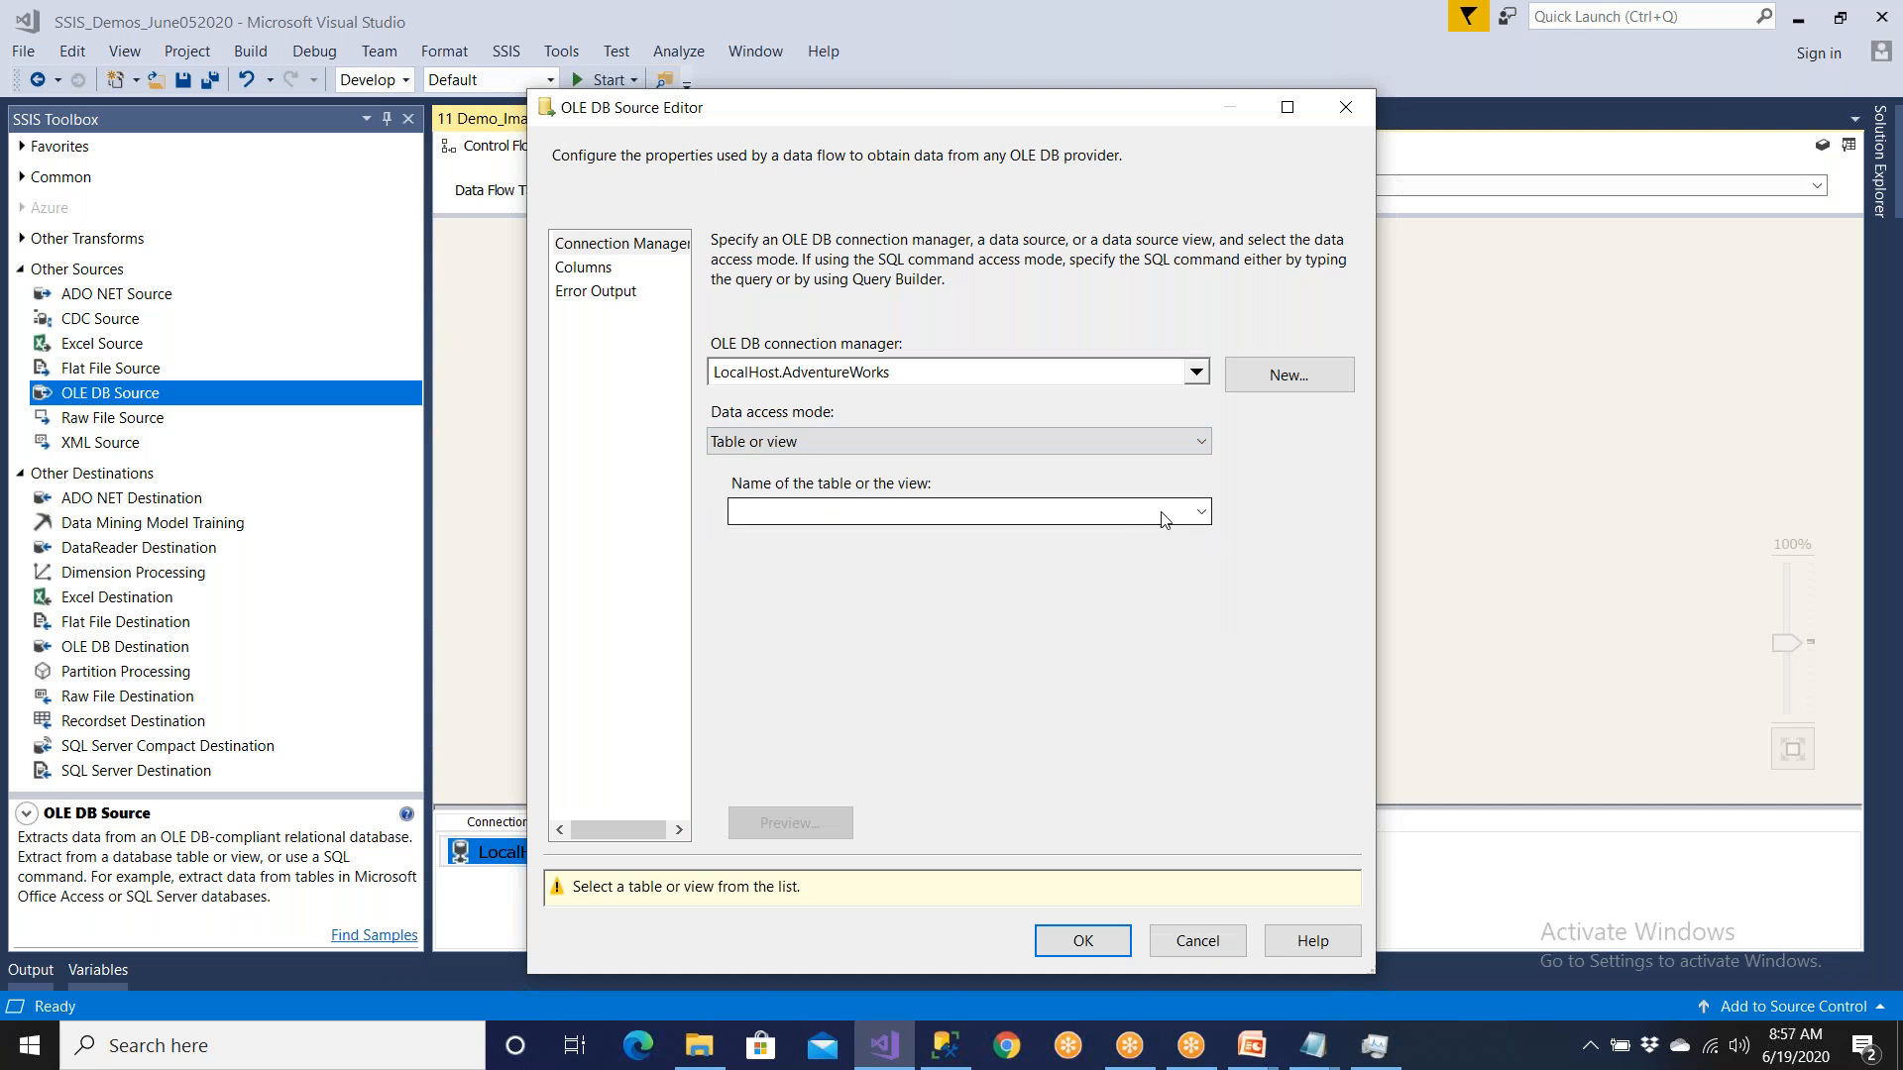
{"action": "left_click", "coordinate": [1077, 448]}
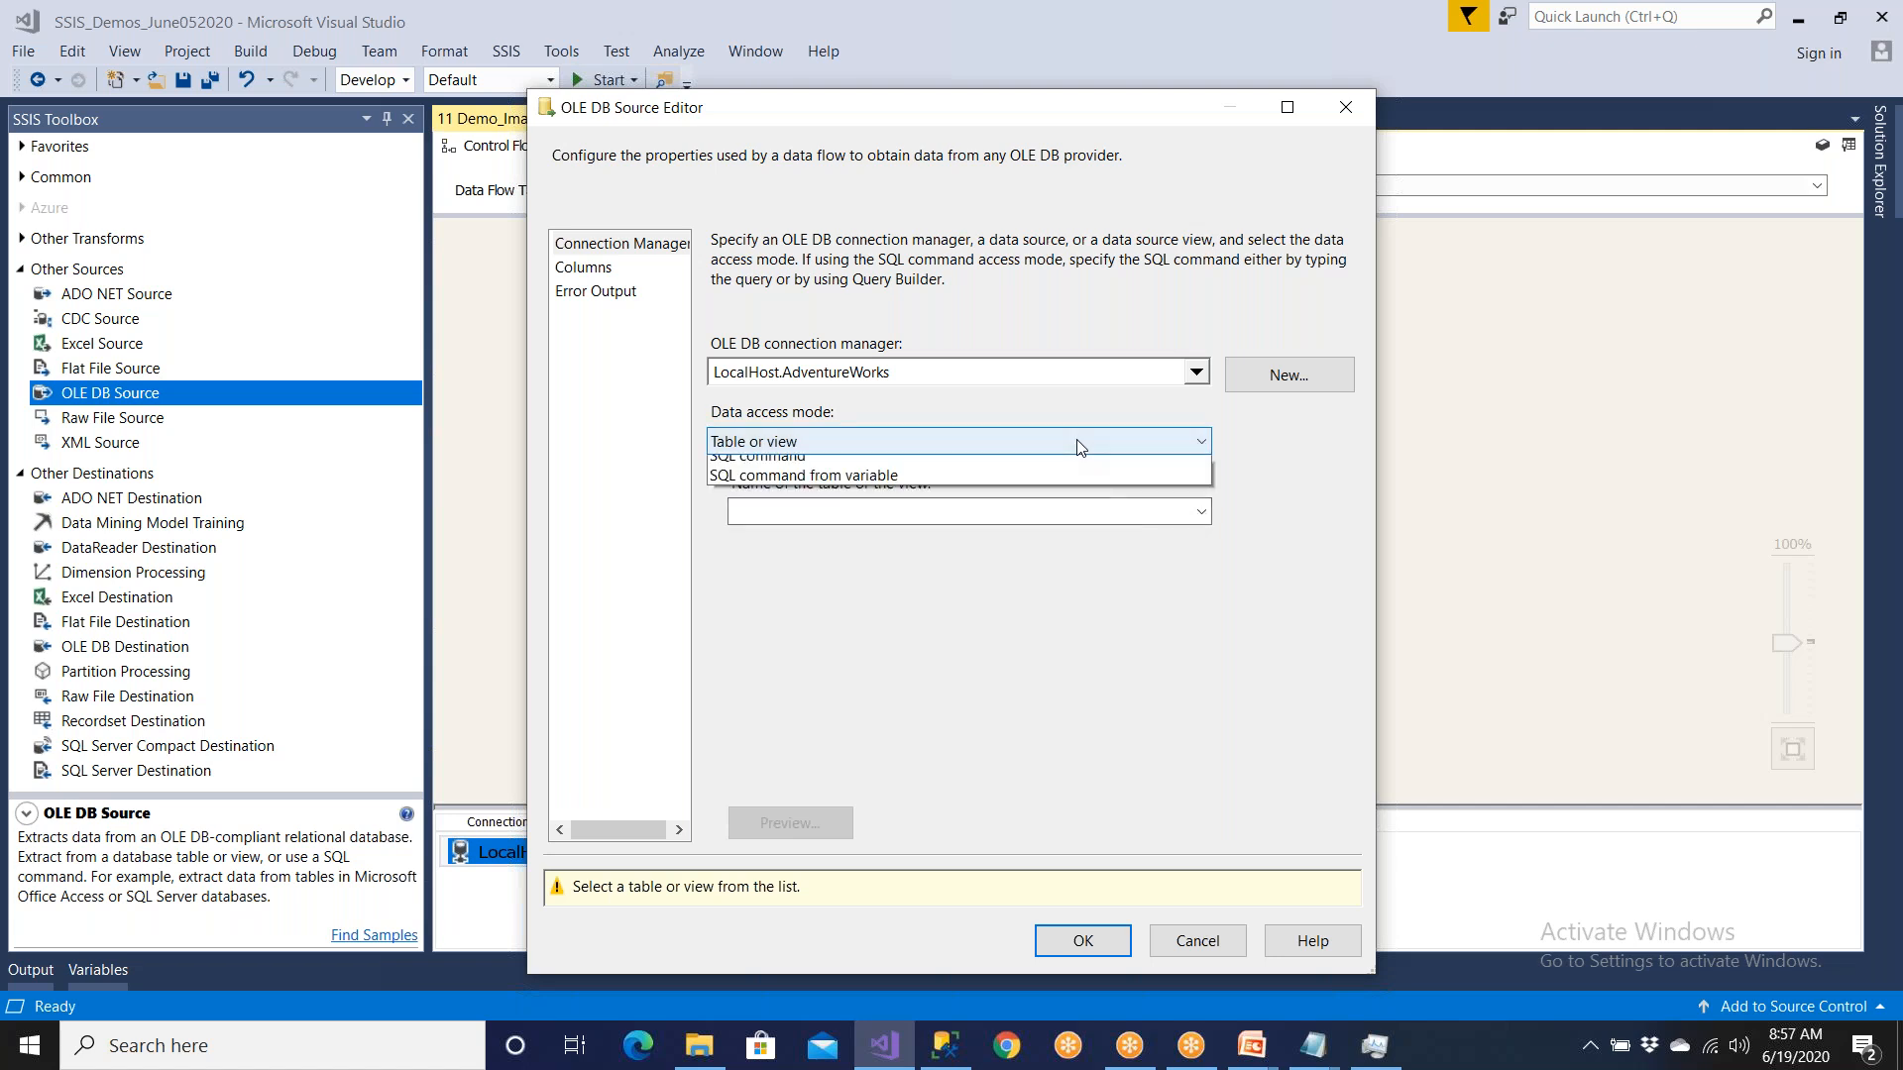
{"action": "left_click", "coordinate": [1077, 438]}
Step: Choose [Production].[ProductPhoto] as the source table of the OLE DB Source
{"action": "left_click", "coordinate": [1150, 513]}
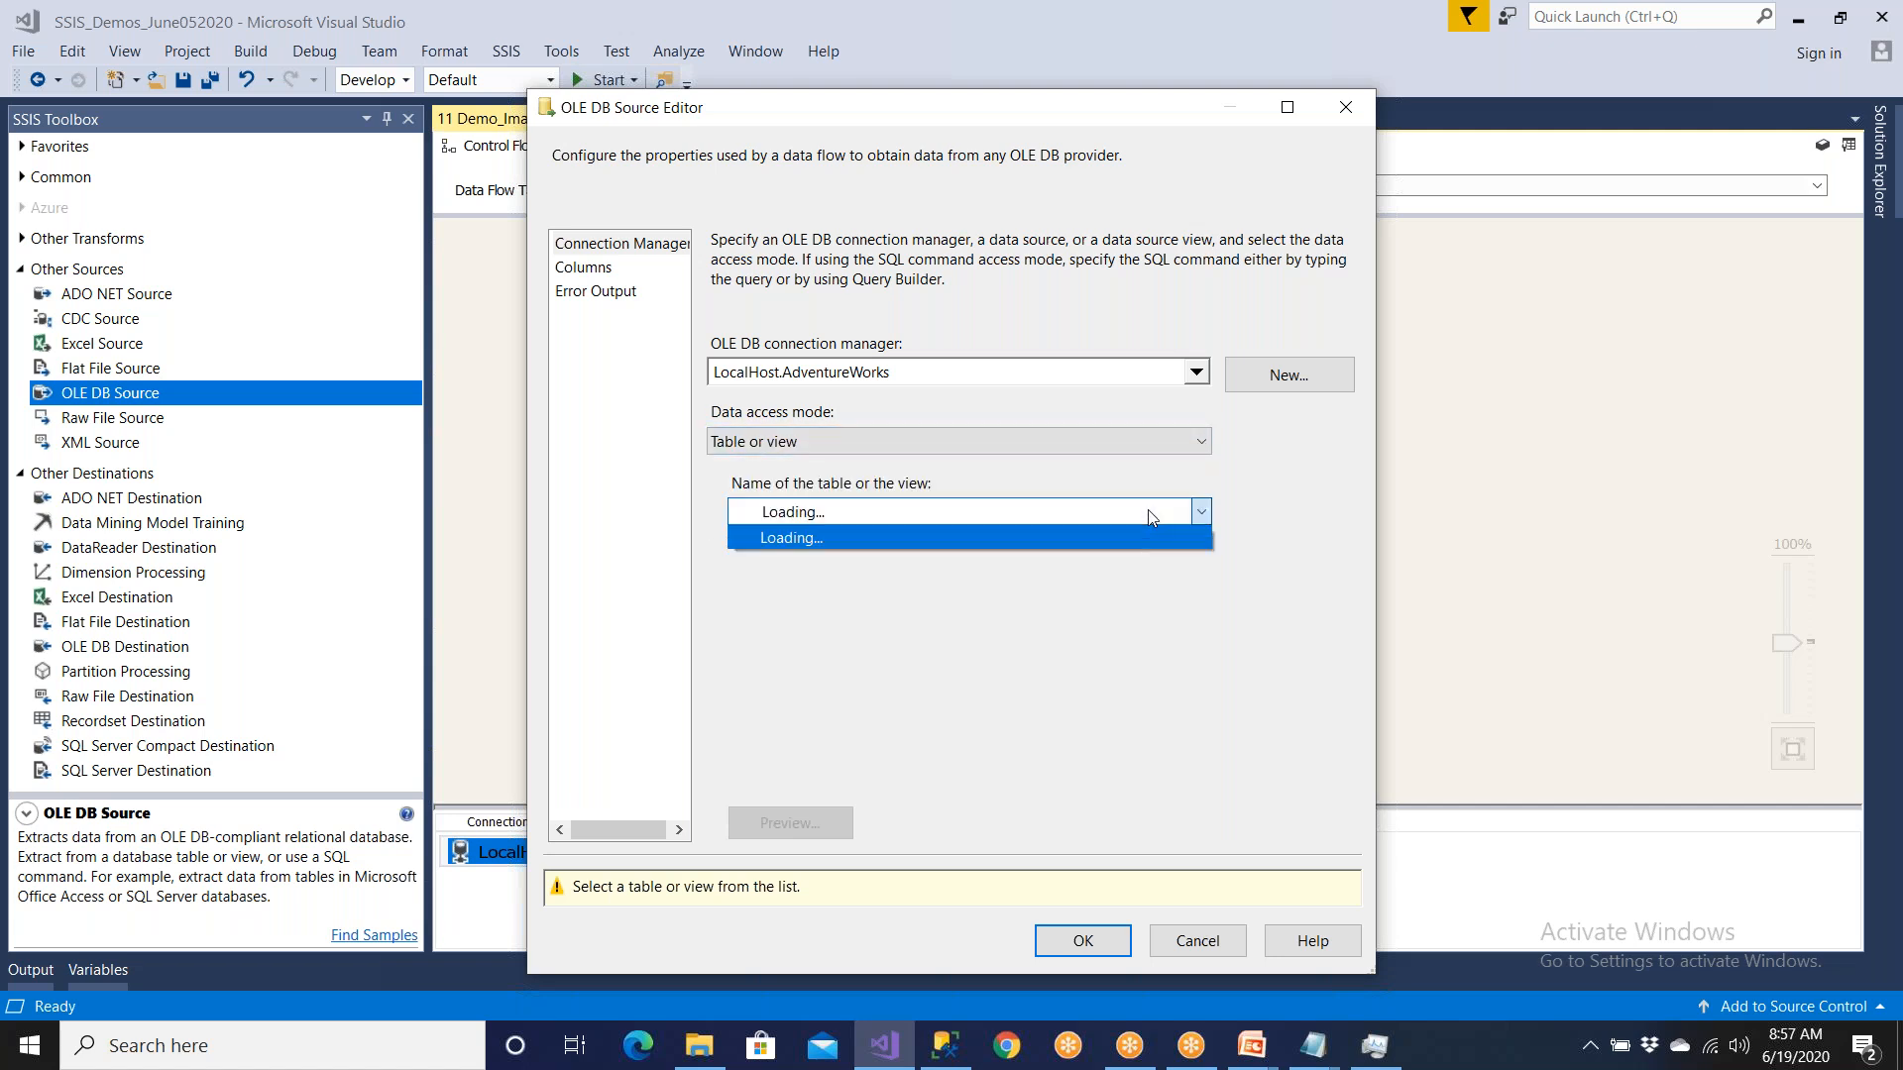
{"action": "scroll", "coordinate": [1047, 806], "scroll_direction": "down", "scroll_amount": 5}
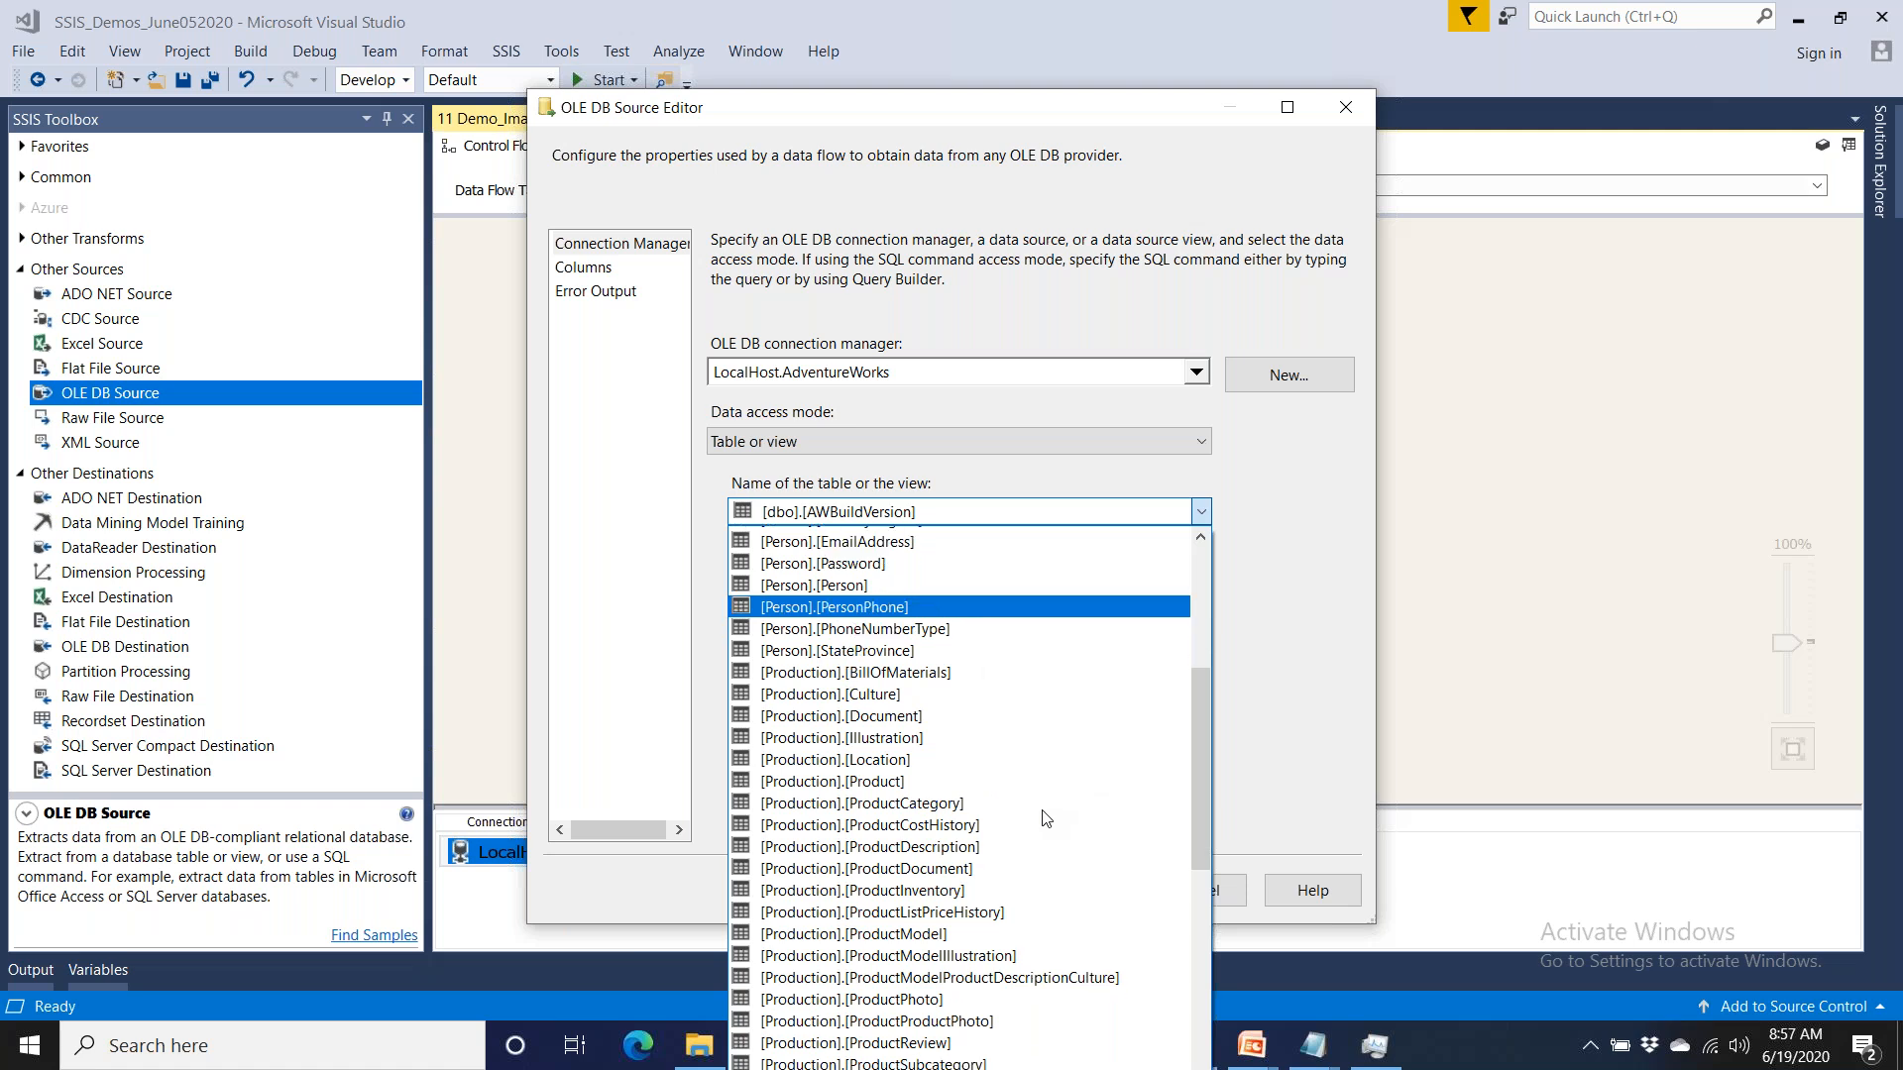
{"action": "scroll", "coordinate": [1046, 819], "scroll_direction": "down", "scroll_amount": 7}
{"action": "scroll", "coordinate": [1047, 819], "scroll_direction": "down", "scroll_amount": 8}
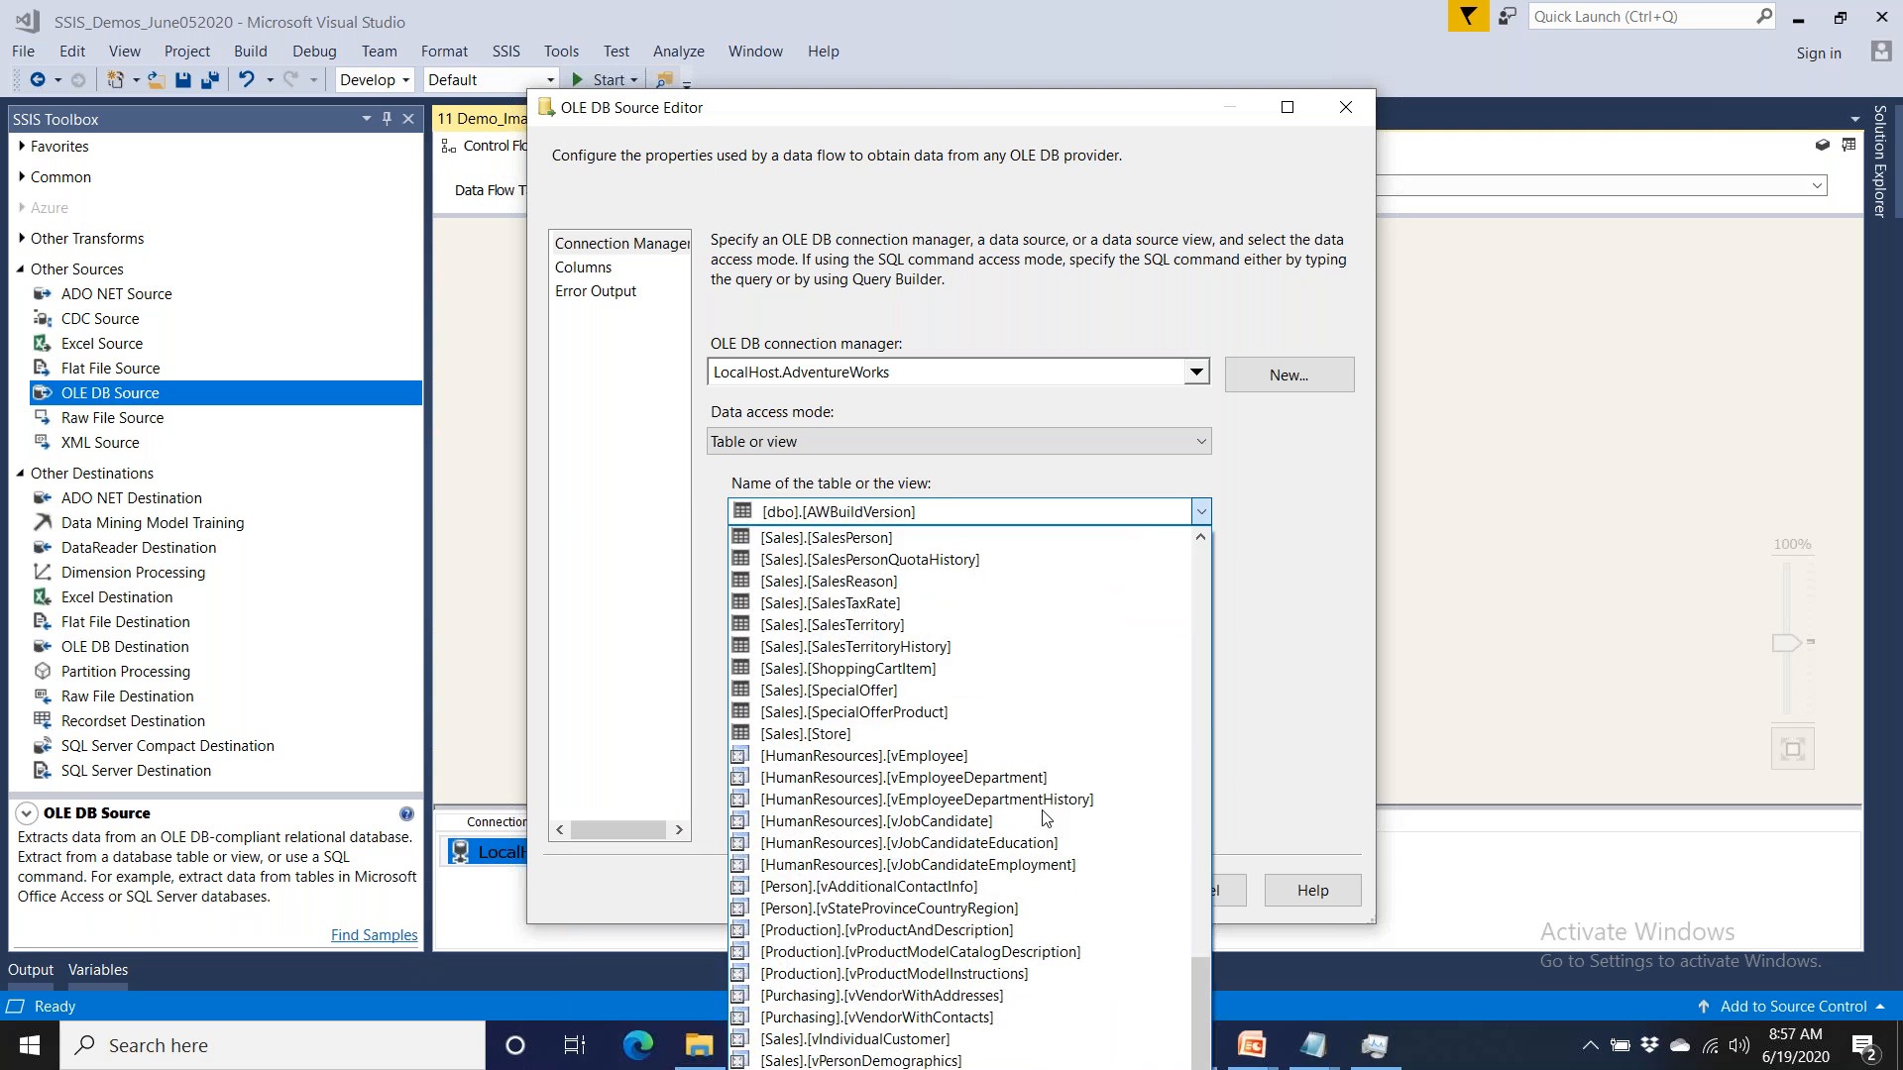
{"action": "scroll", "coordinate": [954, 647], "scroll_direction": "up", "scroll_amount": 6}
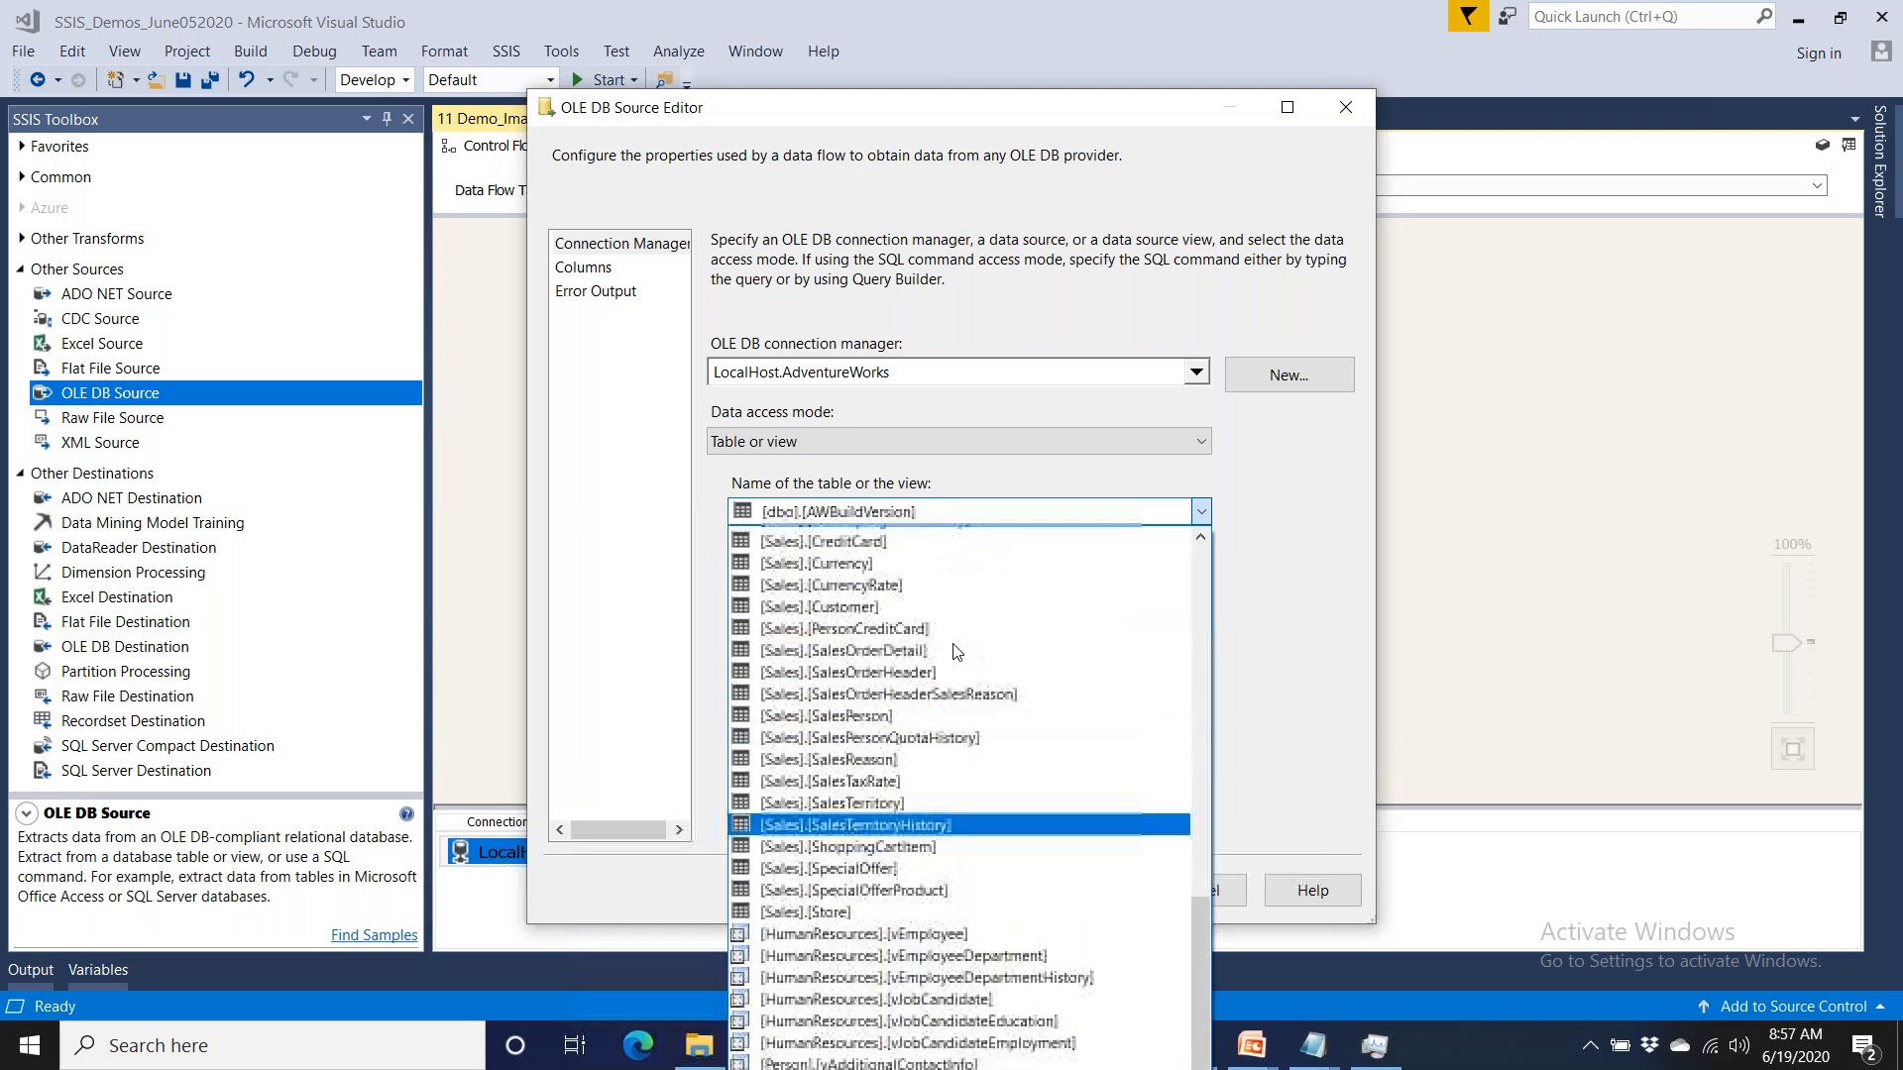
{"action": "scroll", "coordinate": [954, 650], "scroll_direction": "up", "scroll_amount": 2}
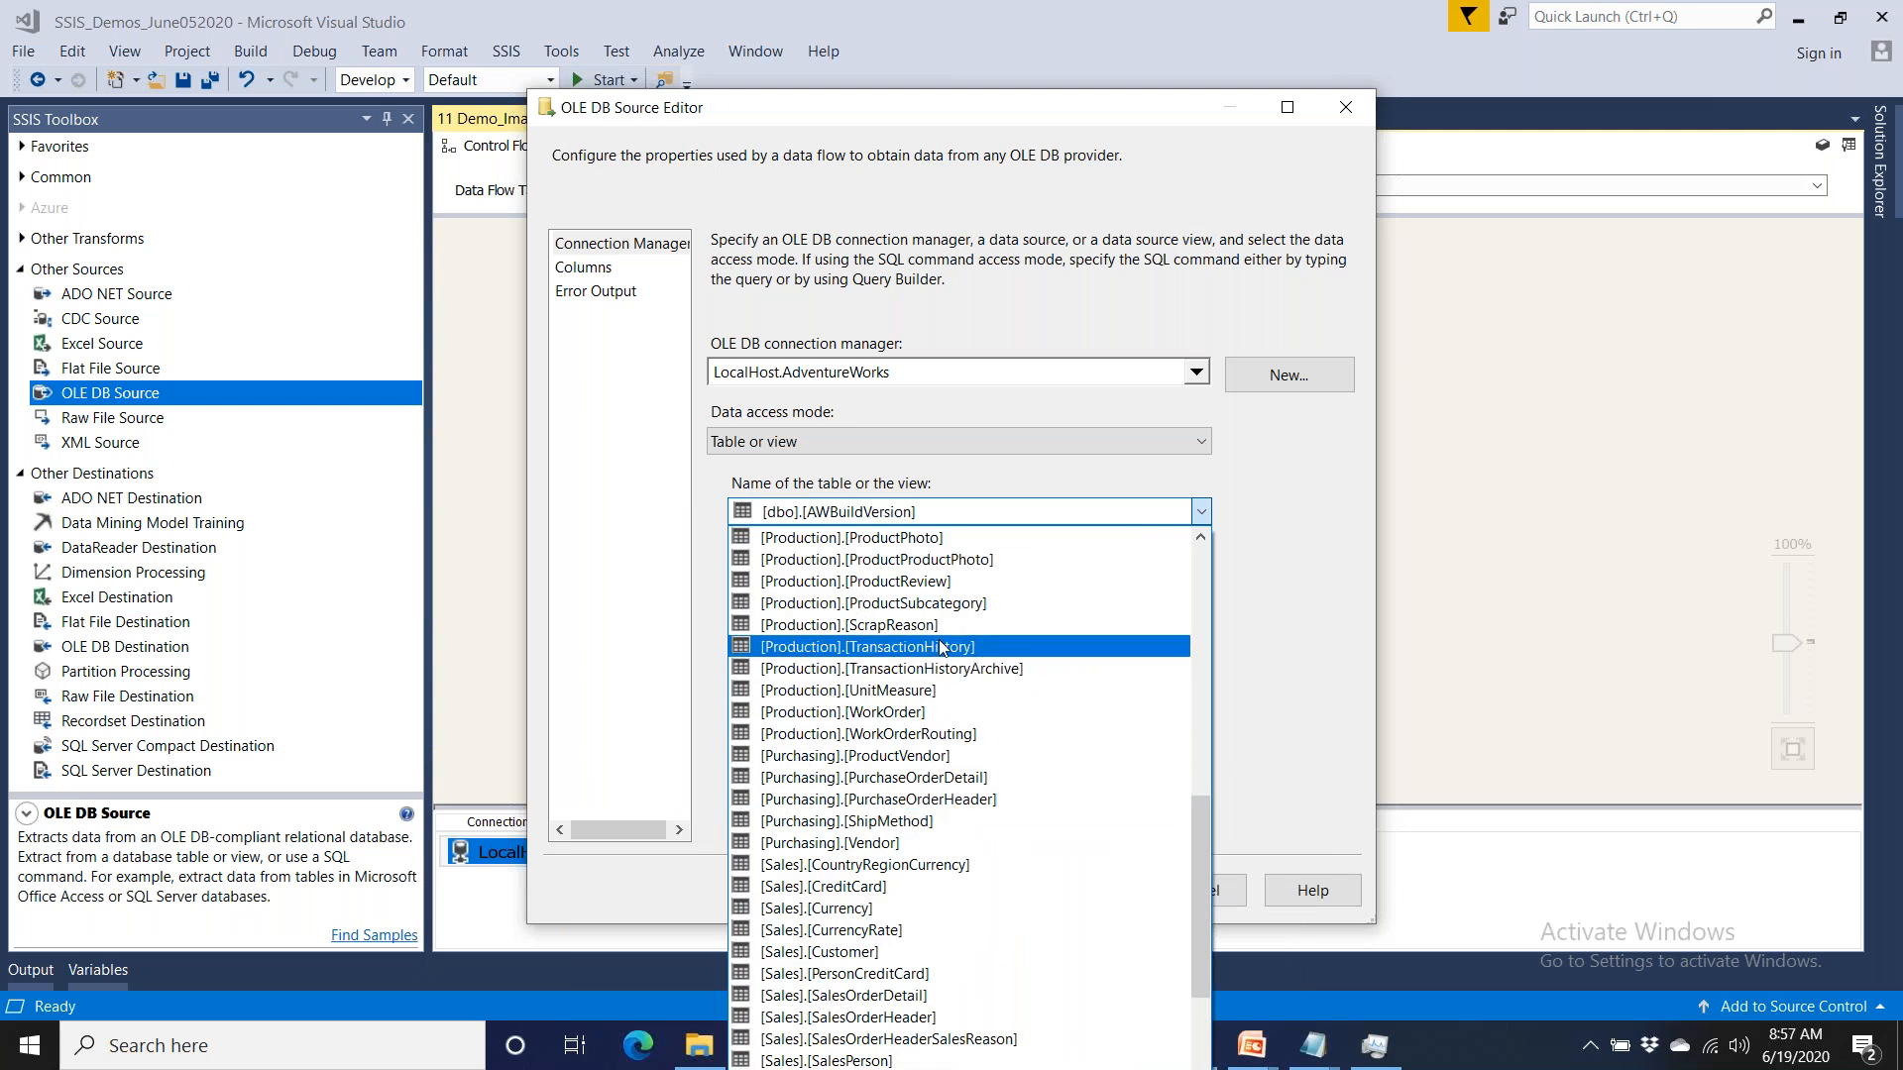
{"action": "left_click", "coordinate": [953, 537]}
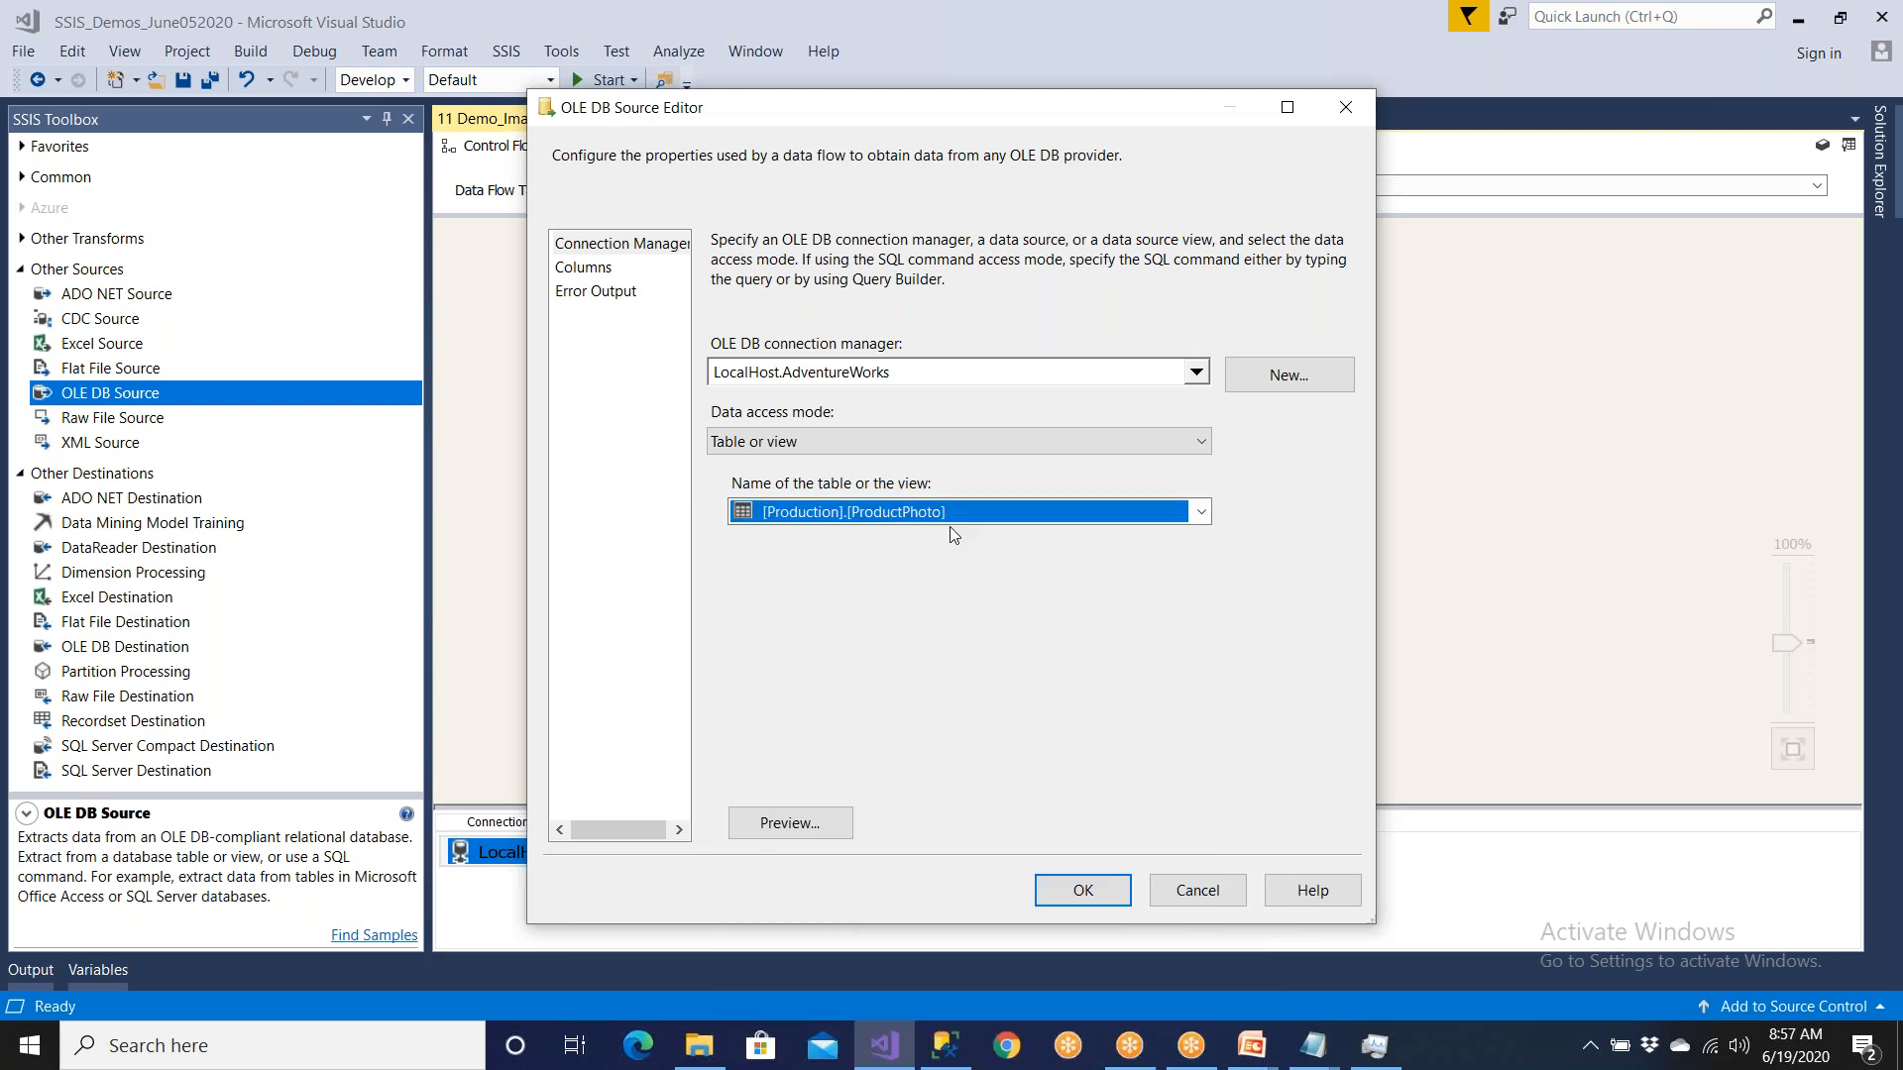
Step: Preview the ProductPhoto rows and widen the ThumbNailPhoto column to inspect its contents
{"action": "left_click", "coordinate": [830, 828]}
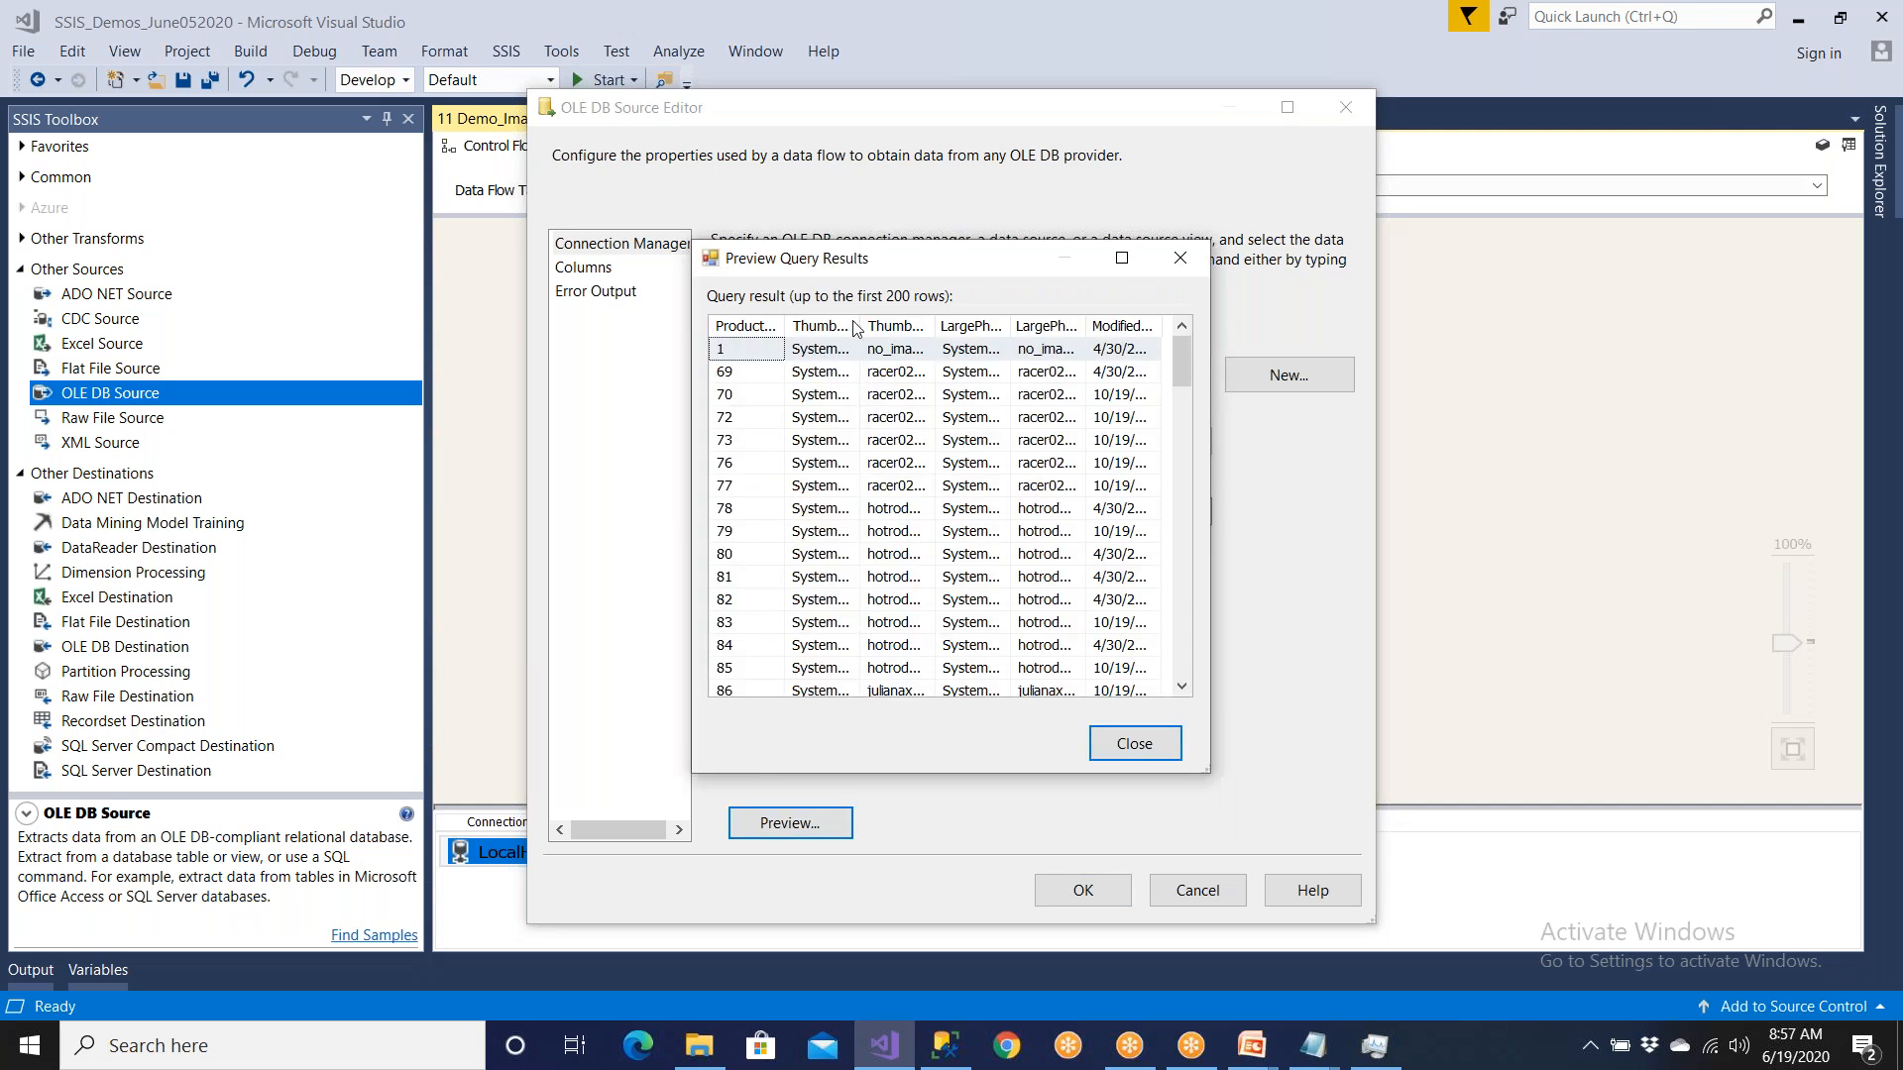
{"action": "double_click", "coordinate": [858, 327]}
{"action": "left_click", "coordinate": [916, 355]}
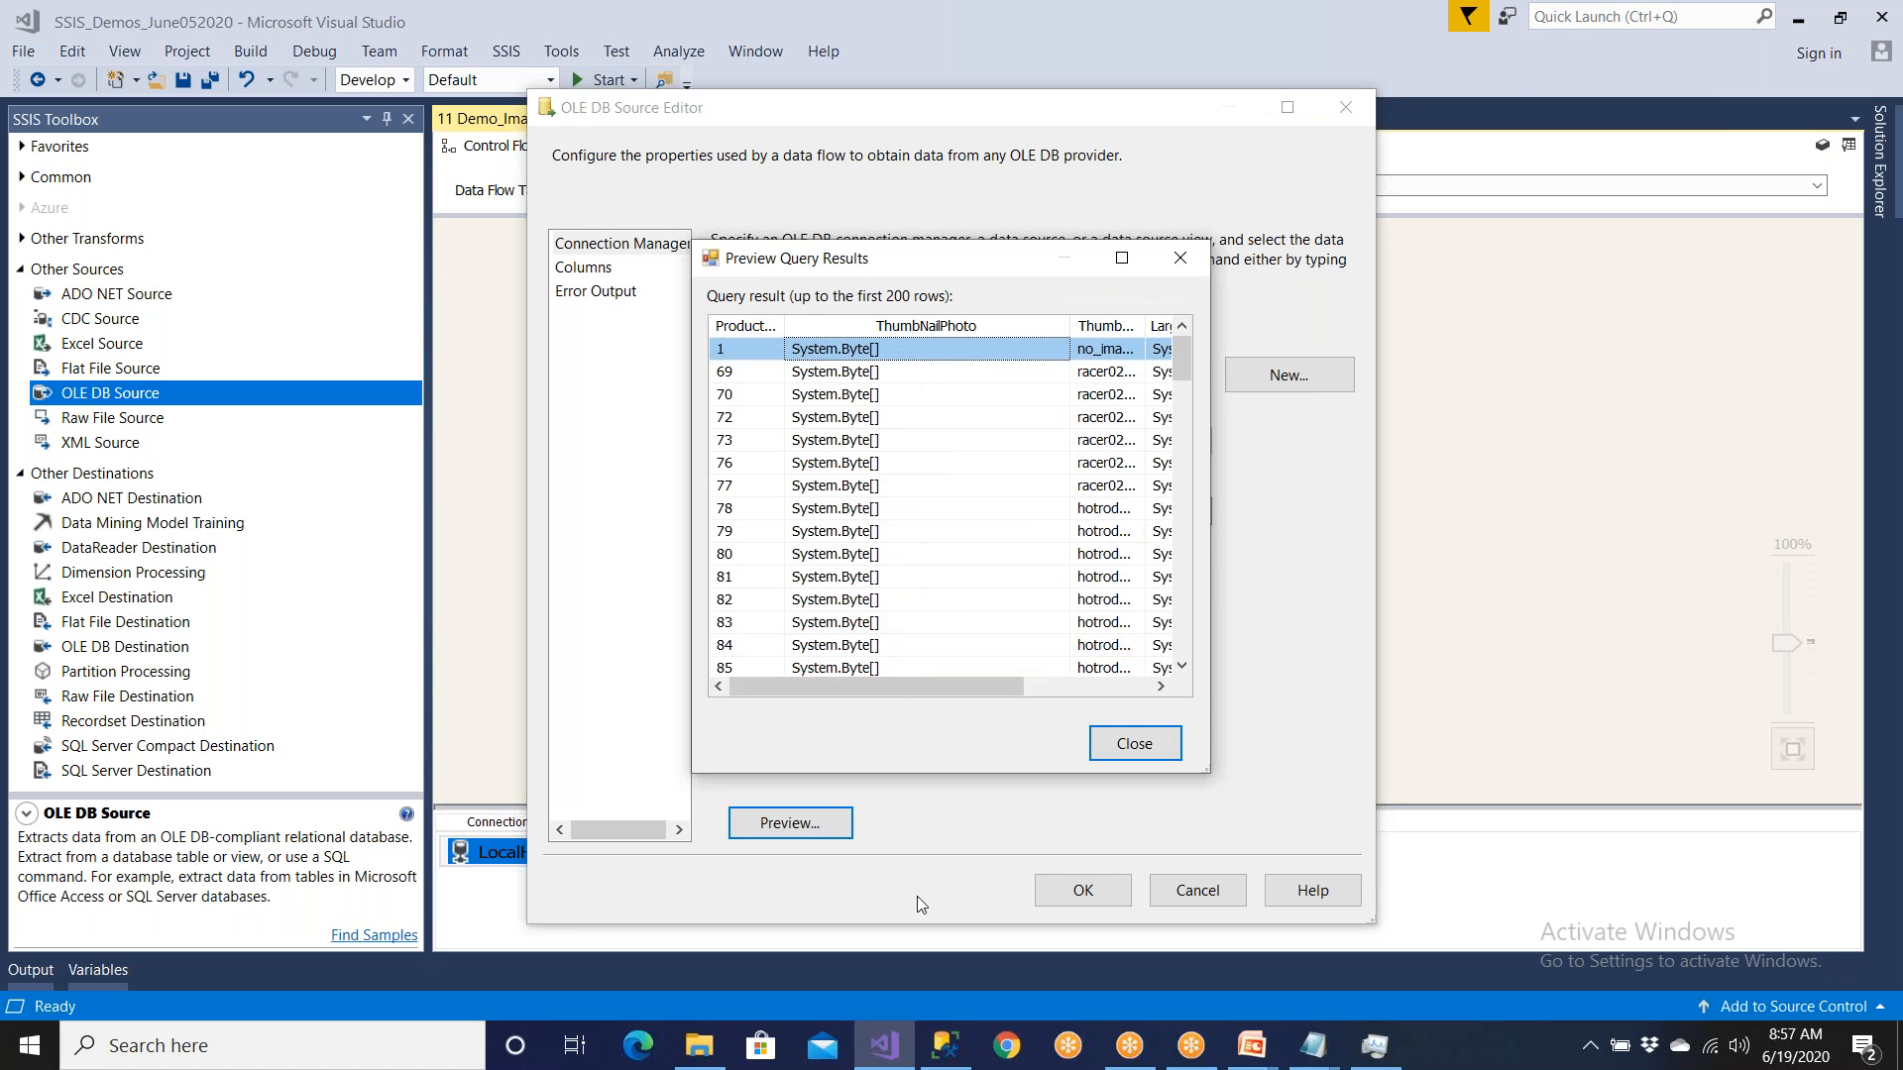
Step: Switch to SQL Server Management Studio, replace the whole query text with "use AdventureWorks" and "go", and execute it
{"action": "left_click", "coordinate": [942, 1066]}
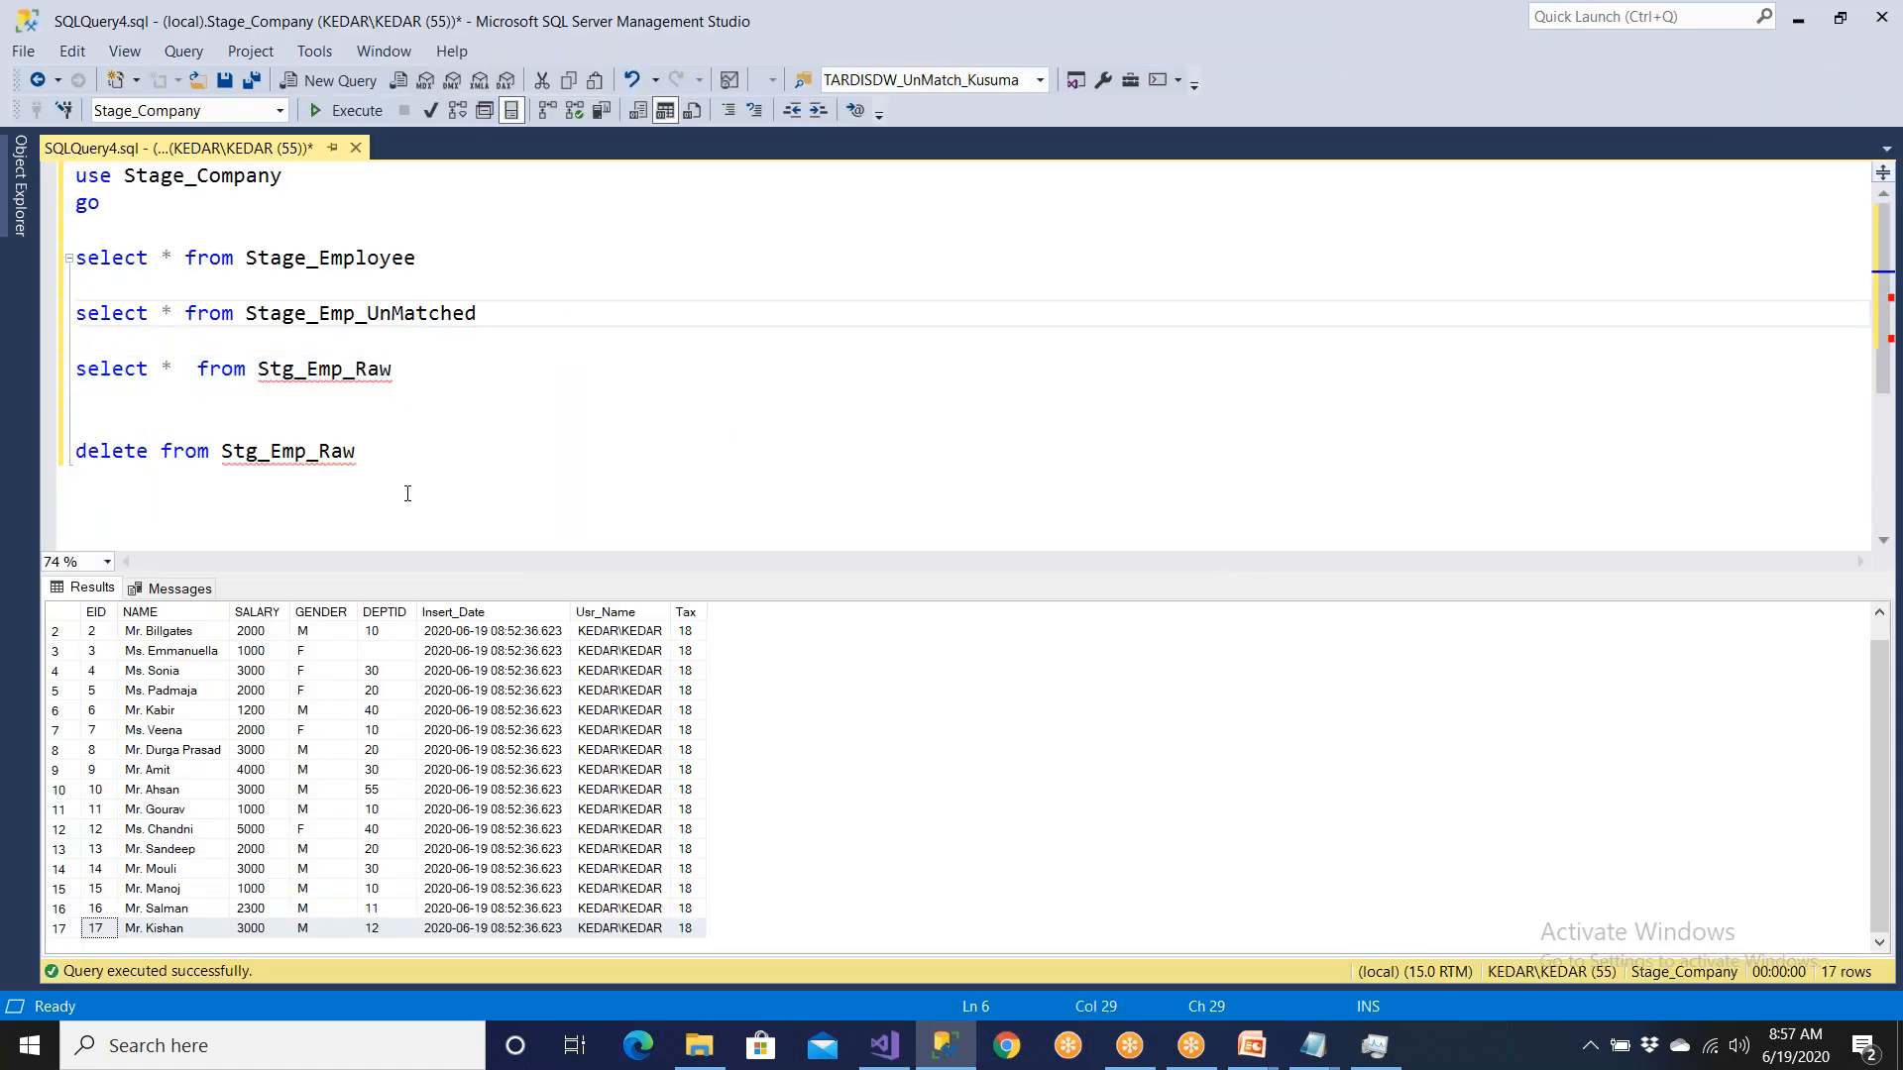
{"action": "key", "text": "ctrl+a"}
{"action": "key", "text": "BackSpace"}
{"action": "type", "text": "use Ad"}
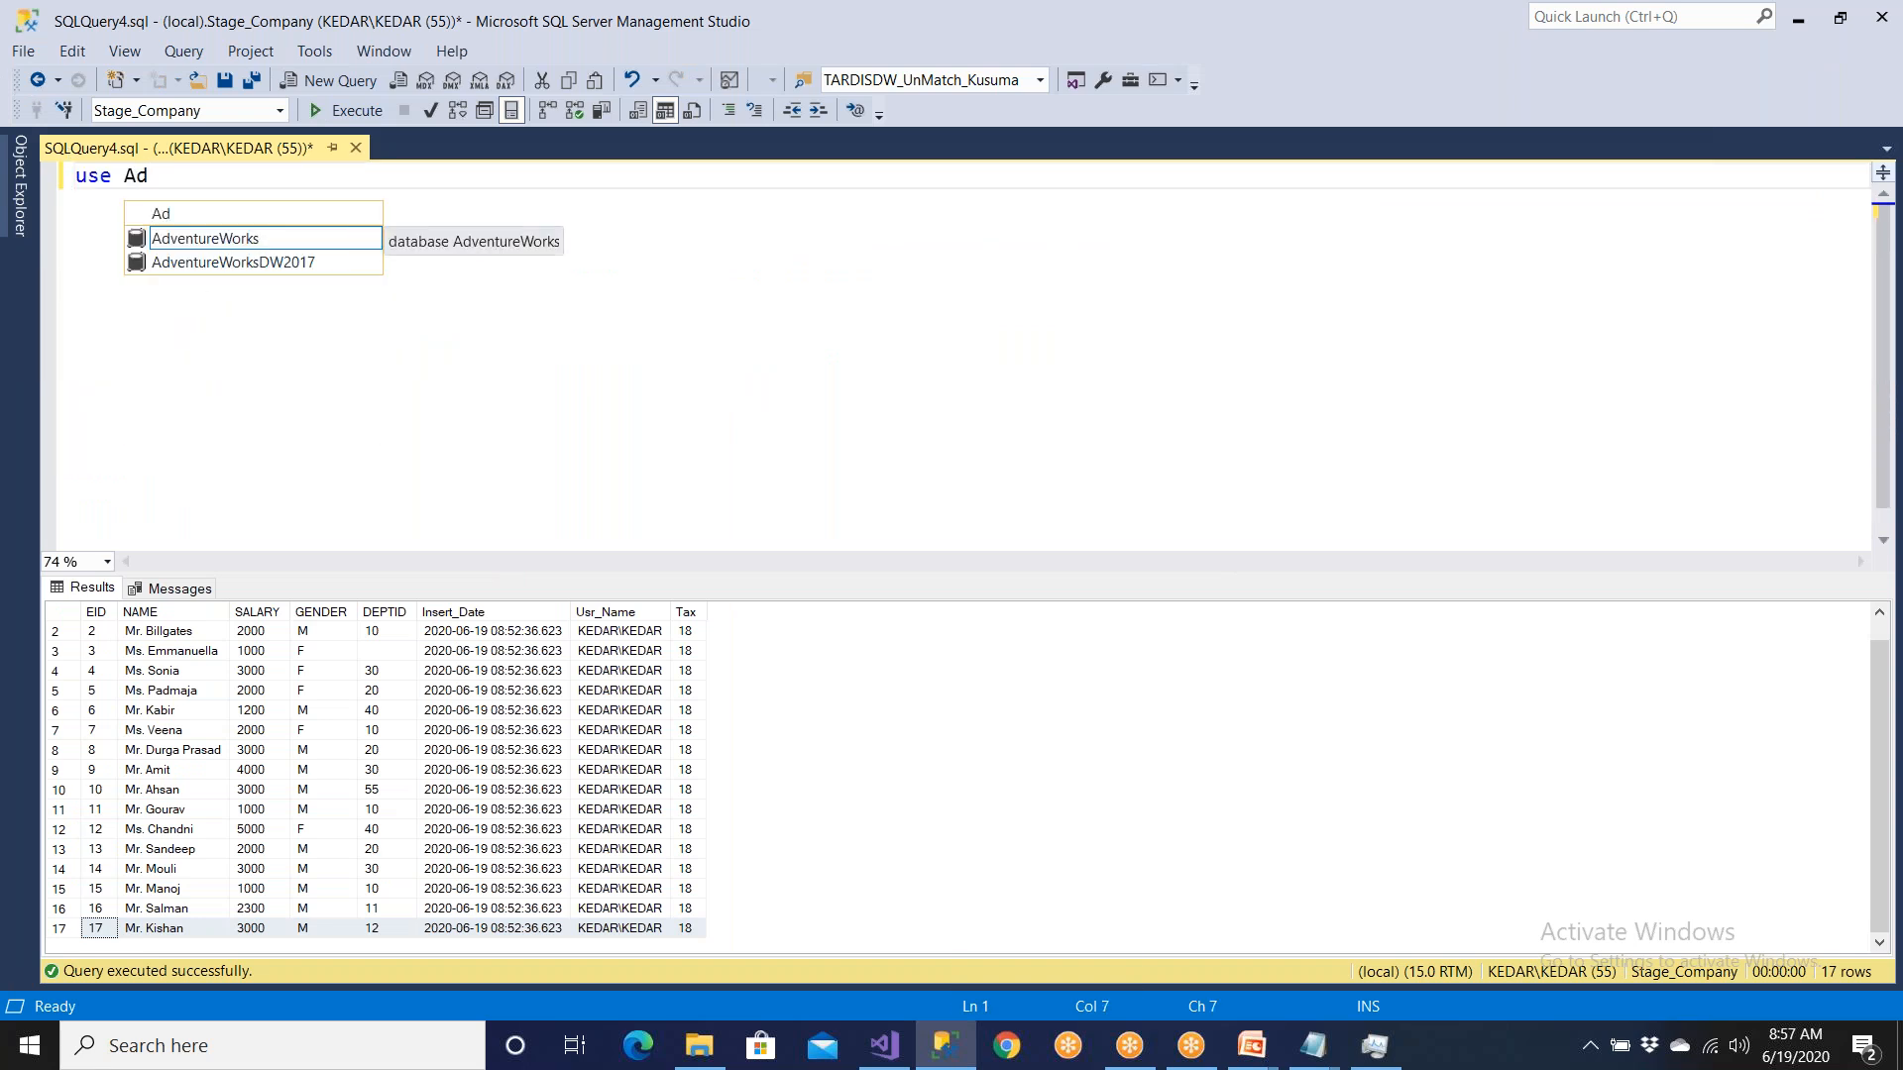
{"action": "double_click", "coordinate": [259, 247]}
{"action": "key", "text": "Return"}
{"action": "type", "text": "go"}
{"action": "key", "text": "Return"}
{"action": "key", "text": "Return"}
{"action": "key", "text": "F5"}
Step: Add the query "select * from Production.Photo" below the use statement and try to run it
{"action": "type", "text": "seelct"}
{"action": "key", "text": "BackSpace"}
{"action": "key", "text": "BackSpace"}
{"action": "key", "text": "BackSpace"}
{"action": "key", "text": "BackSpace"}
{"action": "type", "text": "lect * fro"}
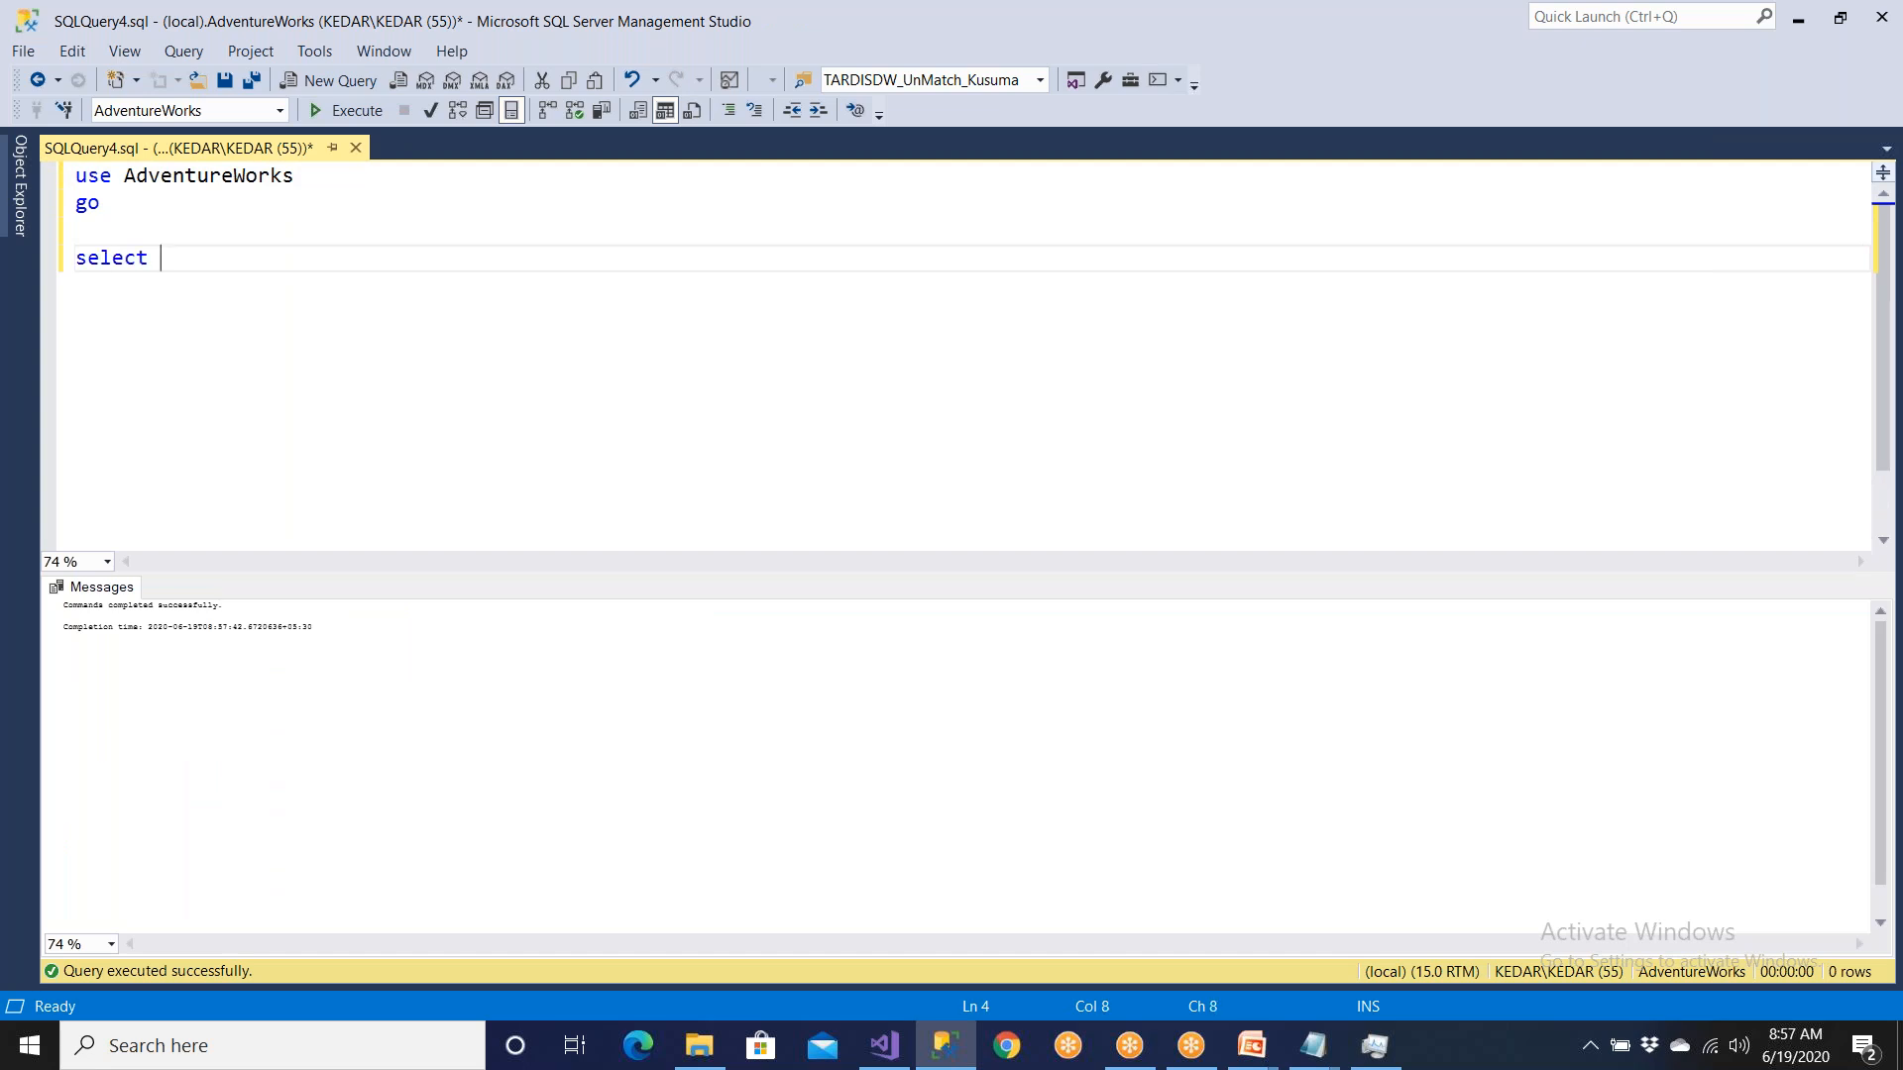
{"action": "key", "text": "BackSpace"}
{"action": "type", "text": "m"}
{"action": "key", "text": "BackSpace"}
{"action": "key", "text": "BackSpace"}
{"action": "type", "text": "m Producto"}
{"action": "type", "text": "no"}
{"action": "key", "text": "BackSpace"}
{"action": "key", "text": "BackSpace"}
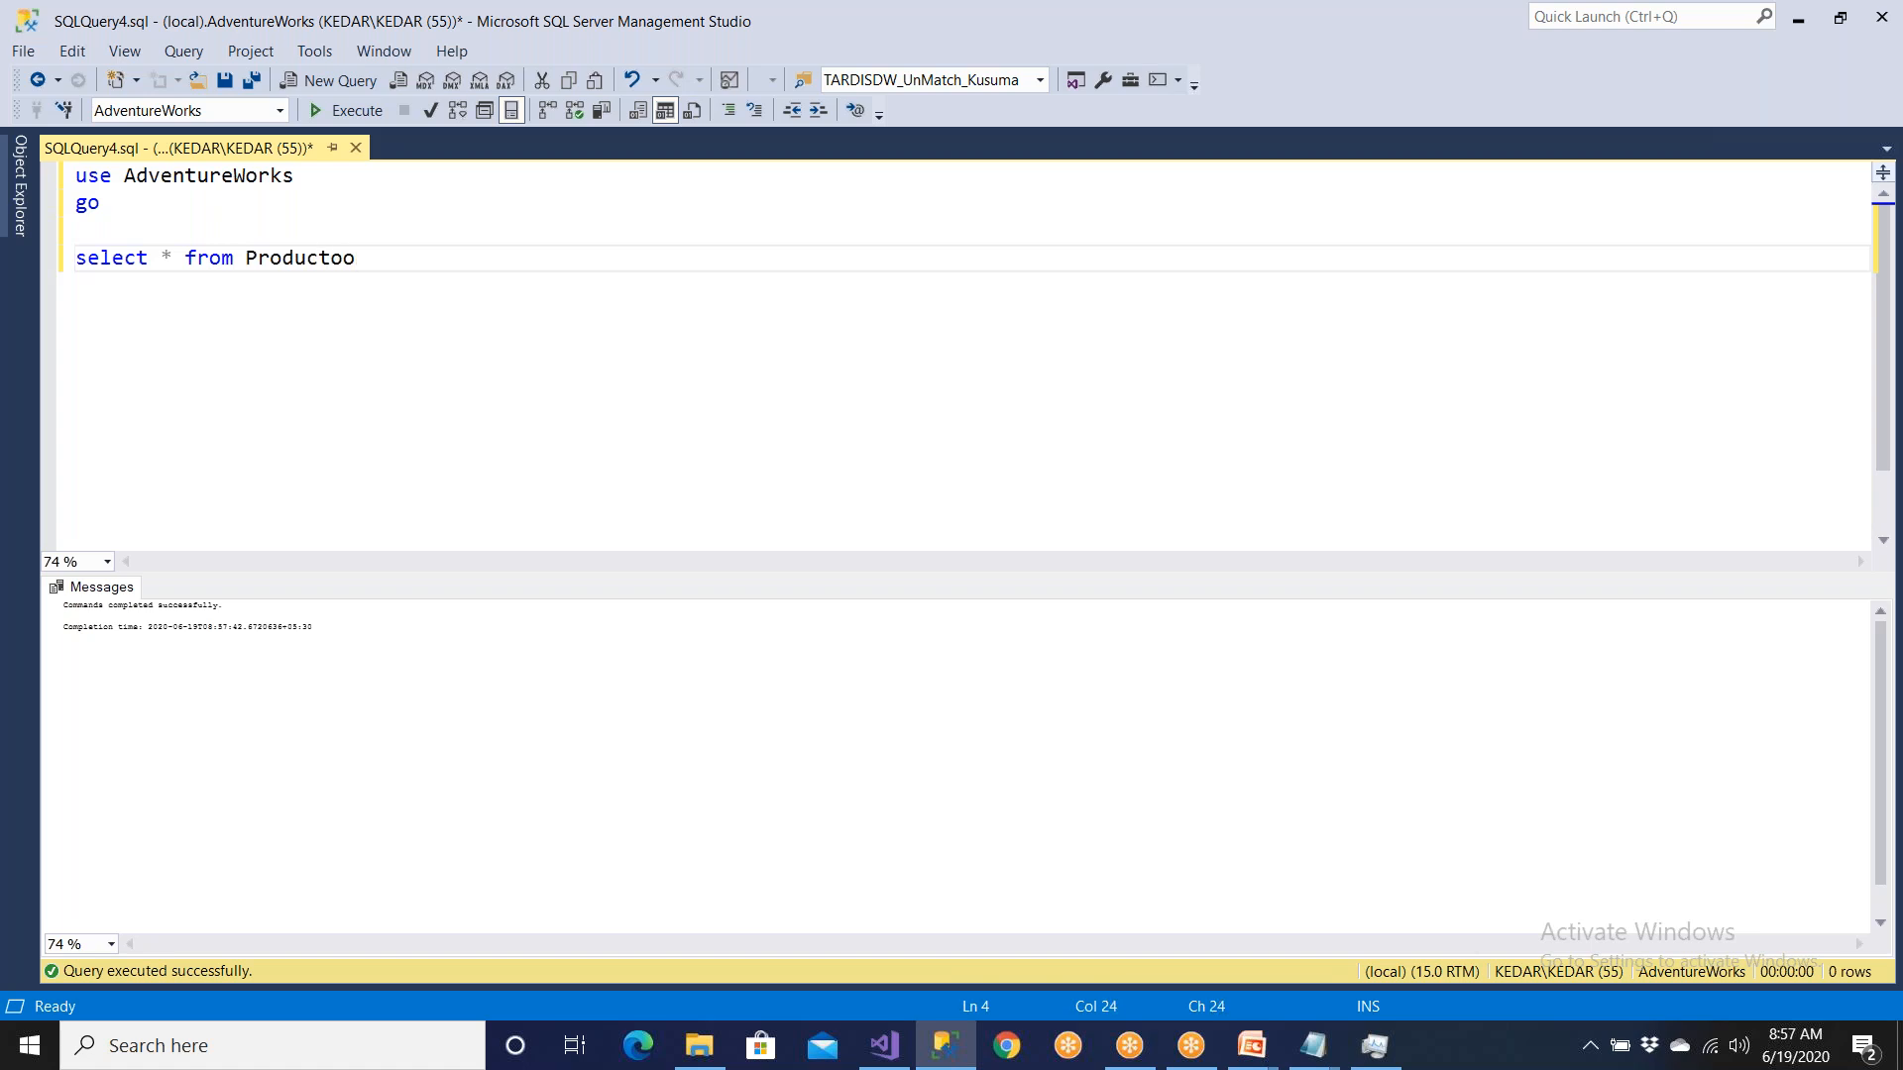
{"action": "type", "text": "io"}
{"action": "key", "text": "BackSpace"}
{"action": "key", "text": "BackSpace"}
{"action": "key", "text": "BackSpace"}
{"action": "type", "text": "ion.Photo"}
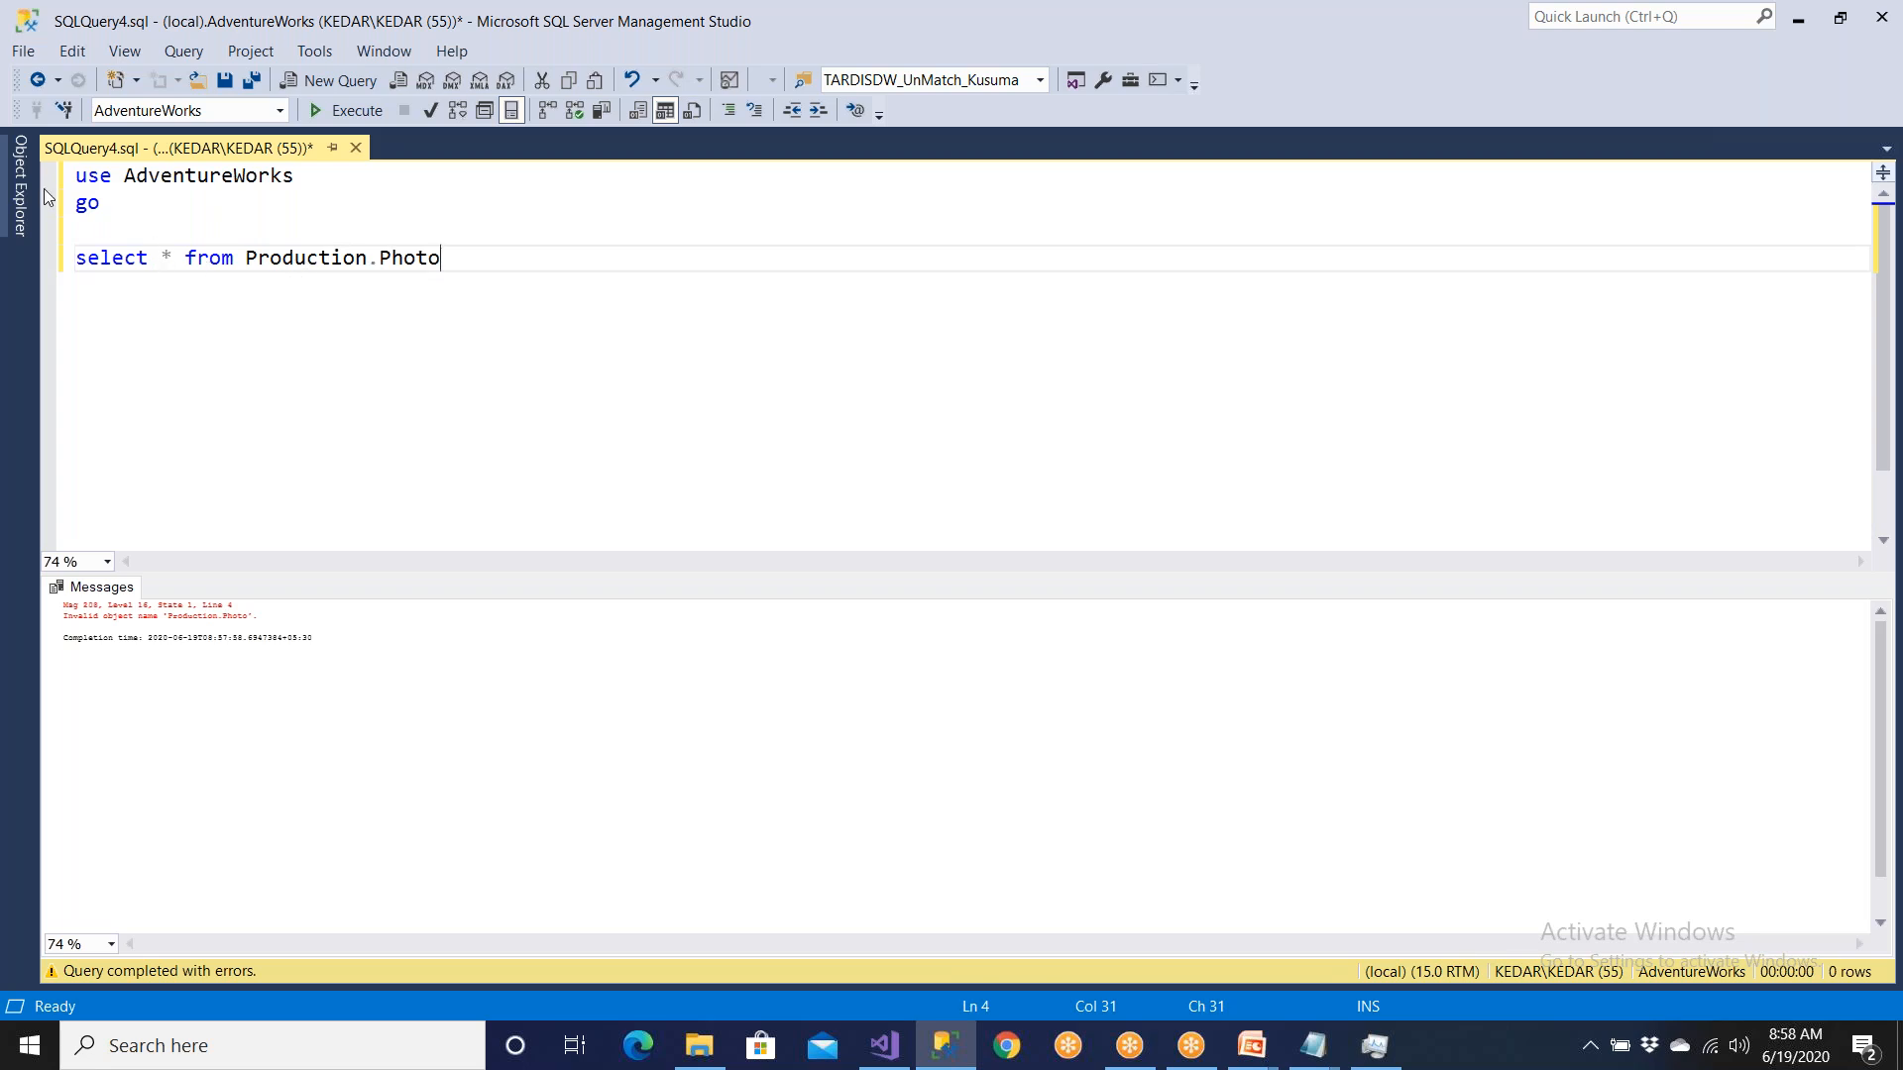
Step: Enclose the schema and table names in square brackets as [Production].[Photo] and run the query again
{"action": "left_click", "coordinate": [247, 260]}
{"action": "type", "text": "["}
{"action": "key", "text": "Right"}
{"action": "key", "text": "Right"}
{"action": "key", "text": "Right"}
{"action": "key", "text": "Right"}
{"action": "key", "text": "Right"}
{"action": "type", "text": "]"}
{"action": "key", "text": "Right"}
{"action": "type", "text": "["}
{"action": "key", "text": "Right"}
{"action": "key", "text": "Right"}
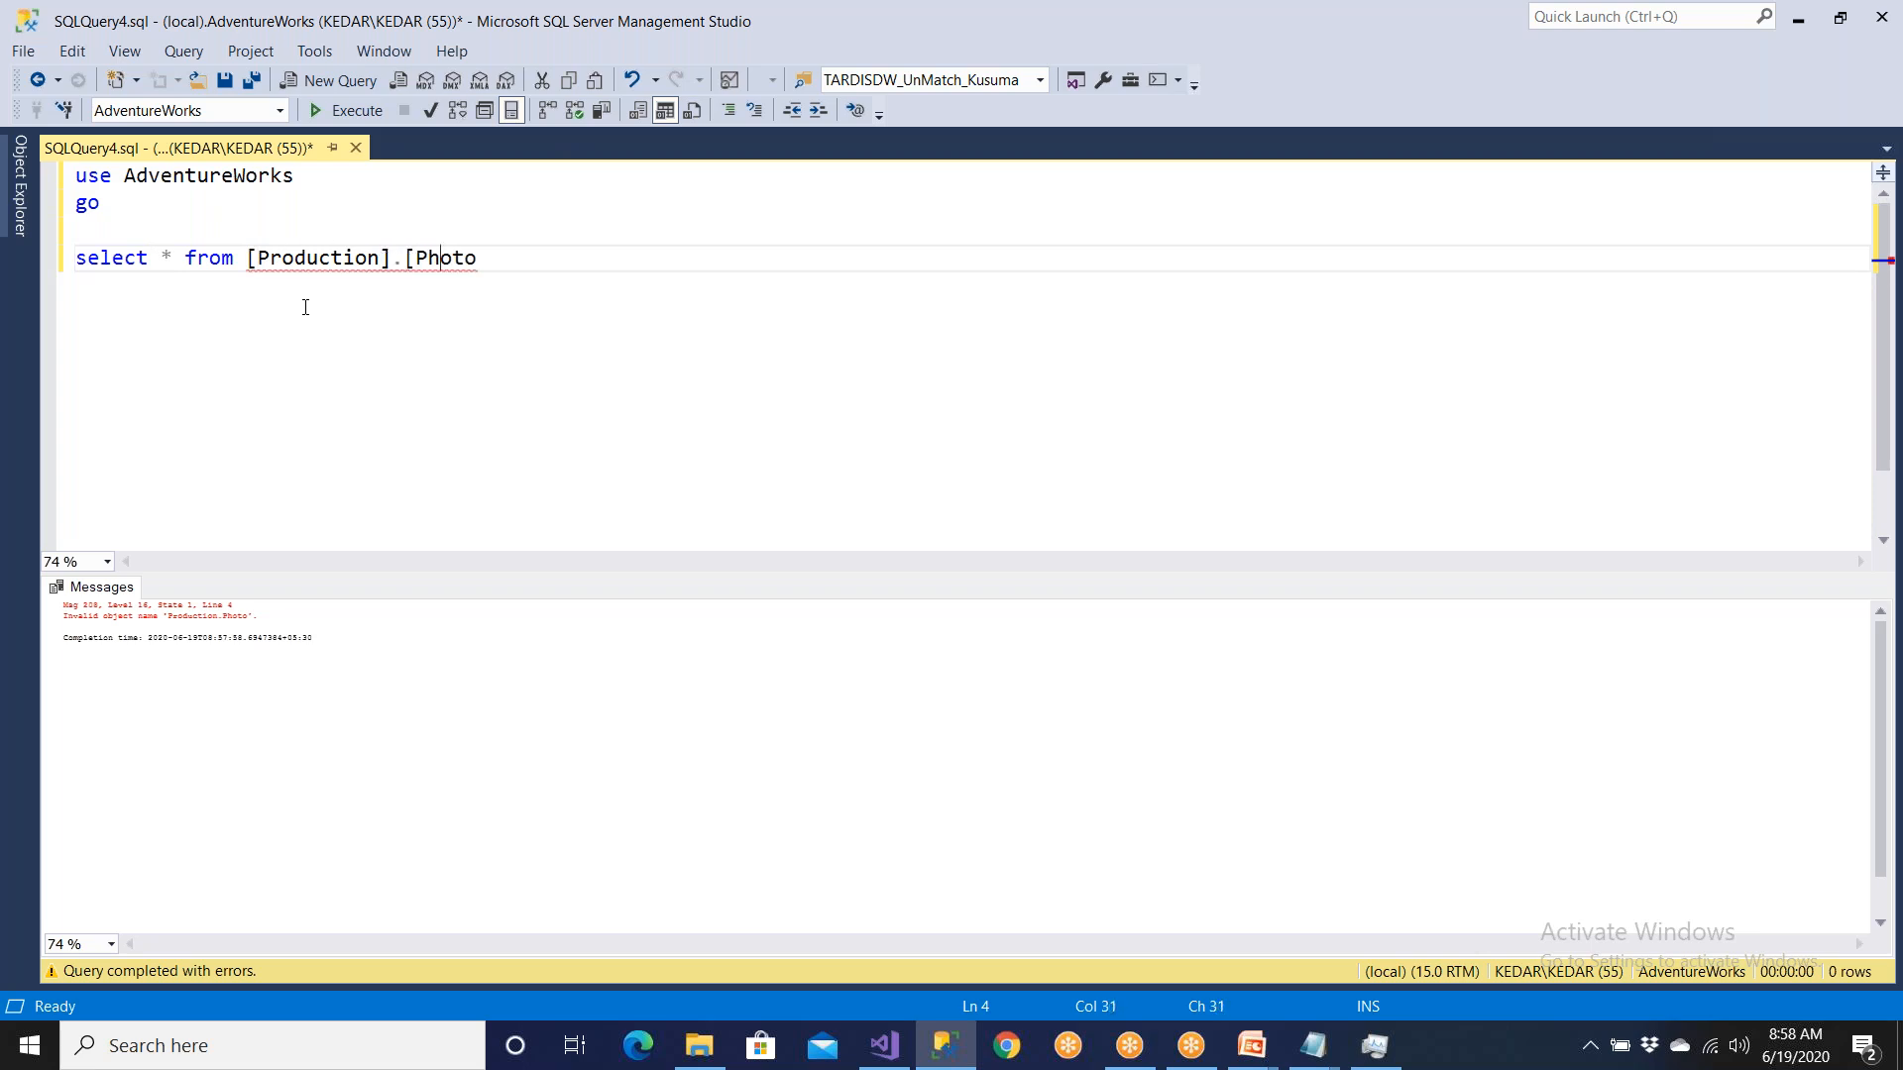
{"action": "type", "text": "]"}
{"action": "key", "text": "F5"}
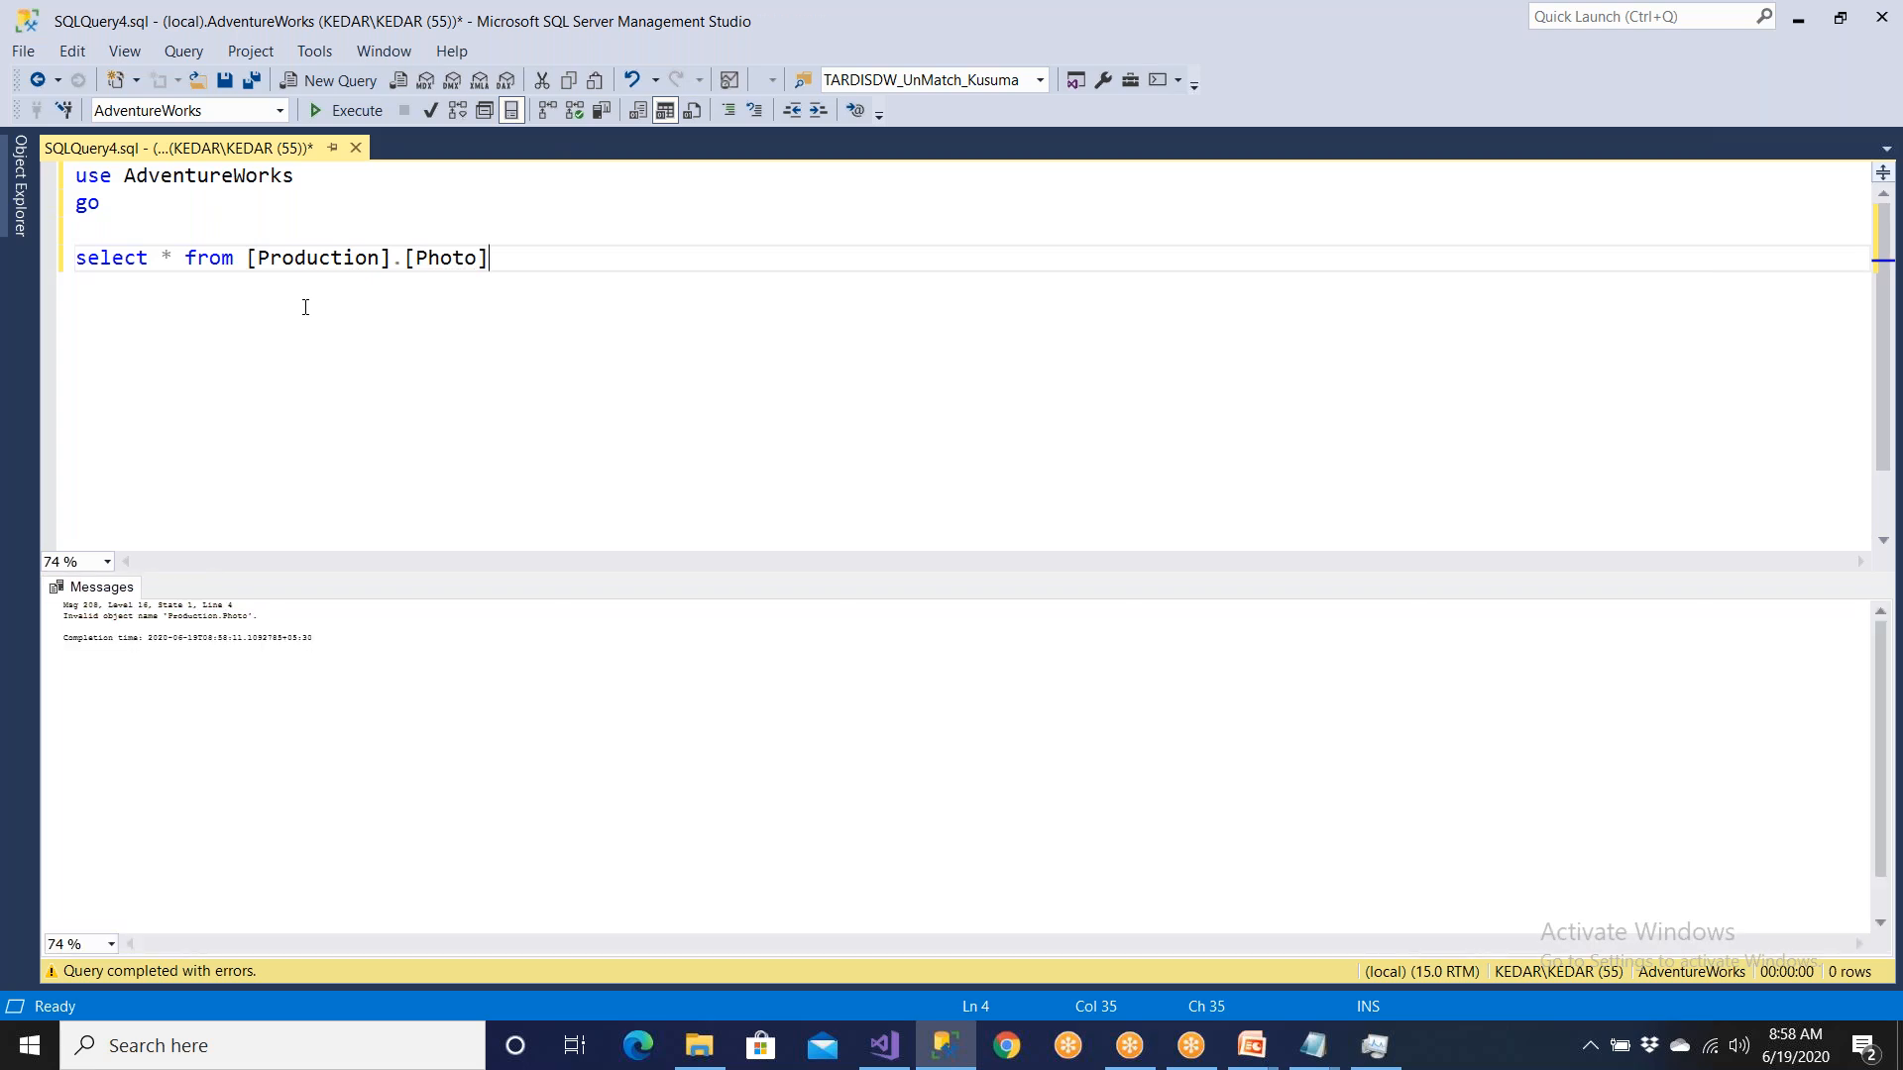
Step: Collapse Stage_Company and System Databases in the server tree, expand AdventureWorks, and switch back to Visual Studio
{"action": "left_click", "coordinate": [20, 173]}
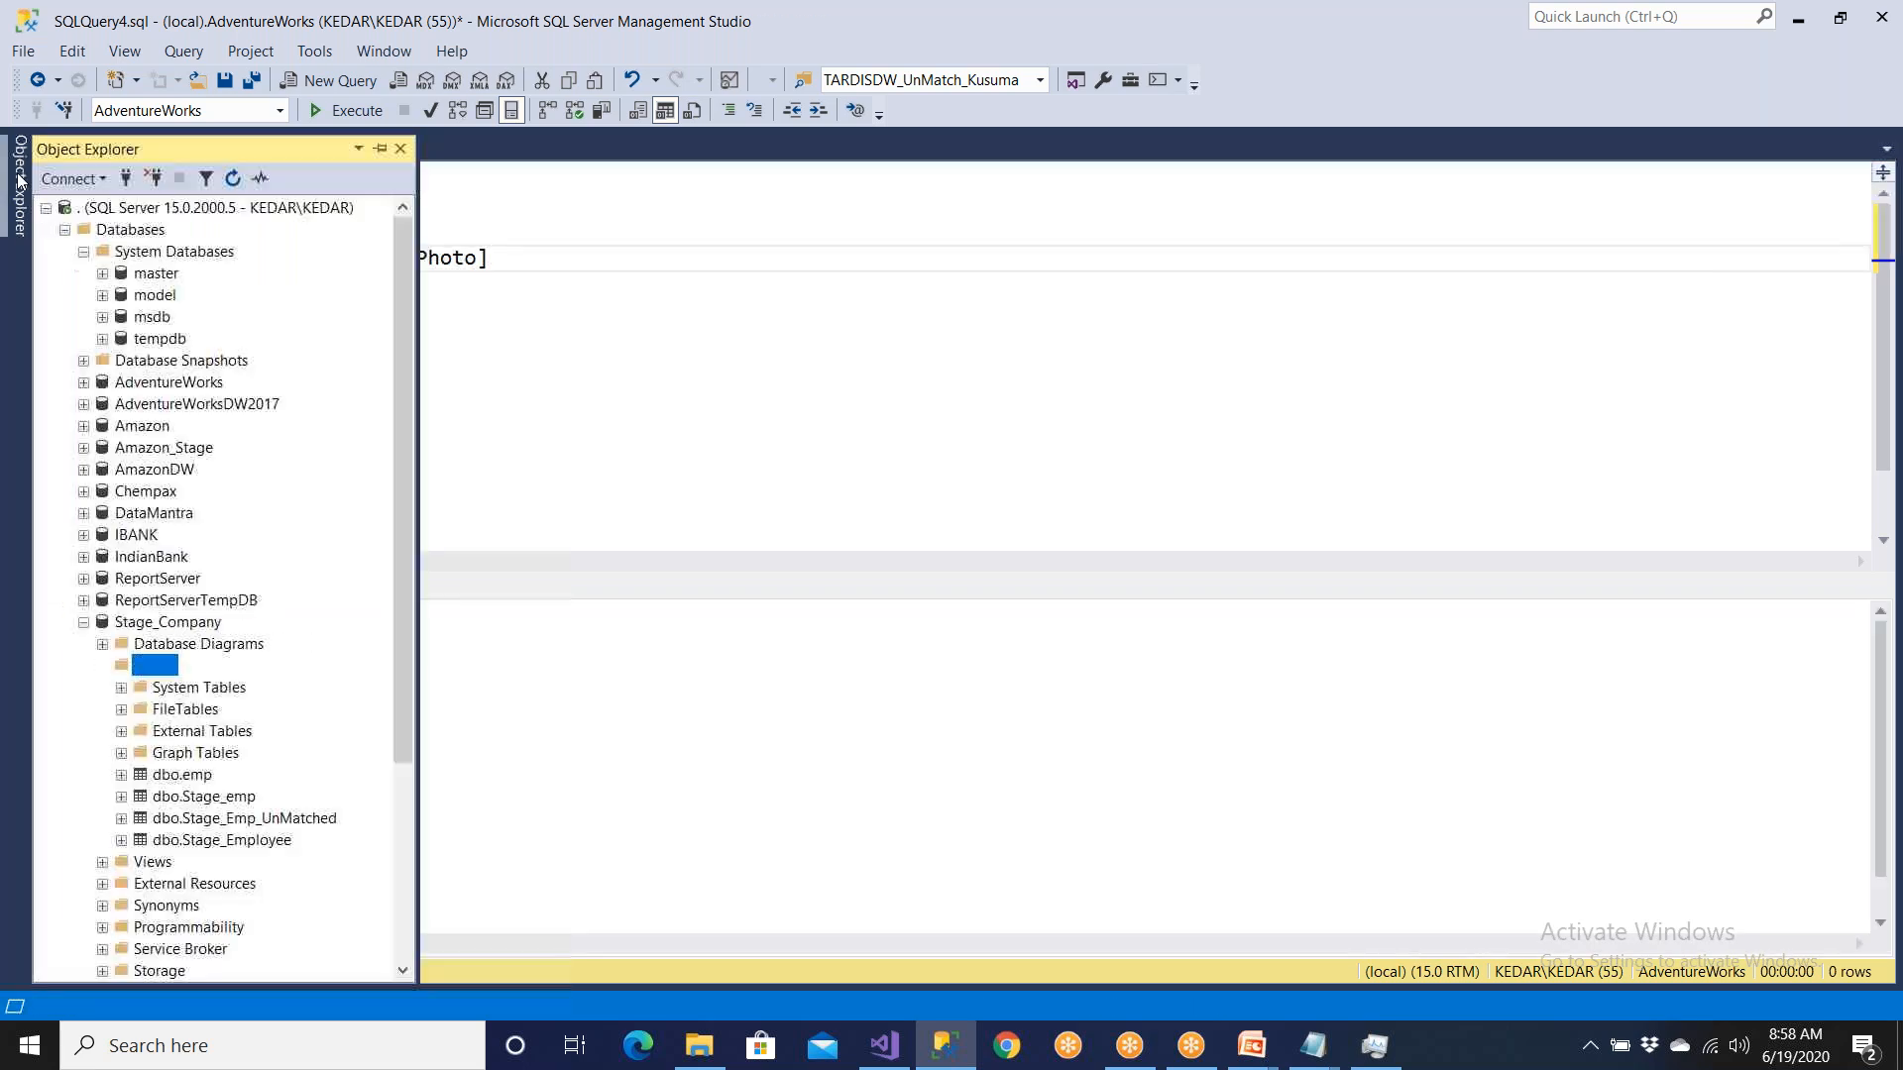
{"action": "left_click", "coordinate": [85, 624]}
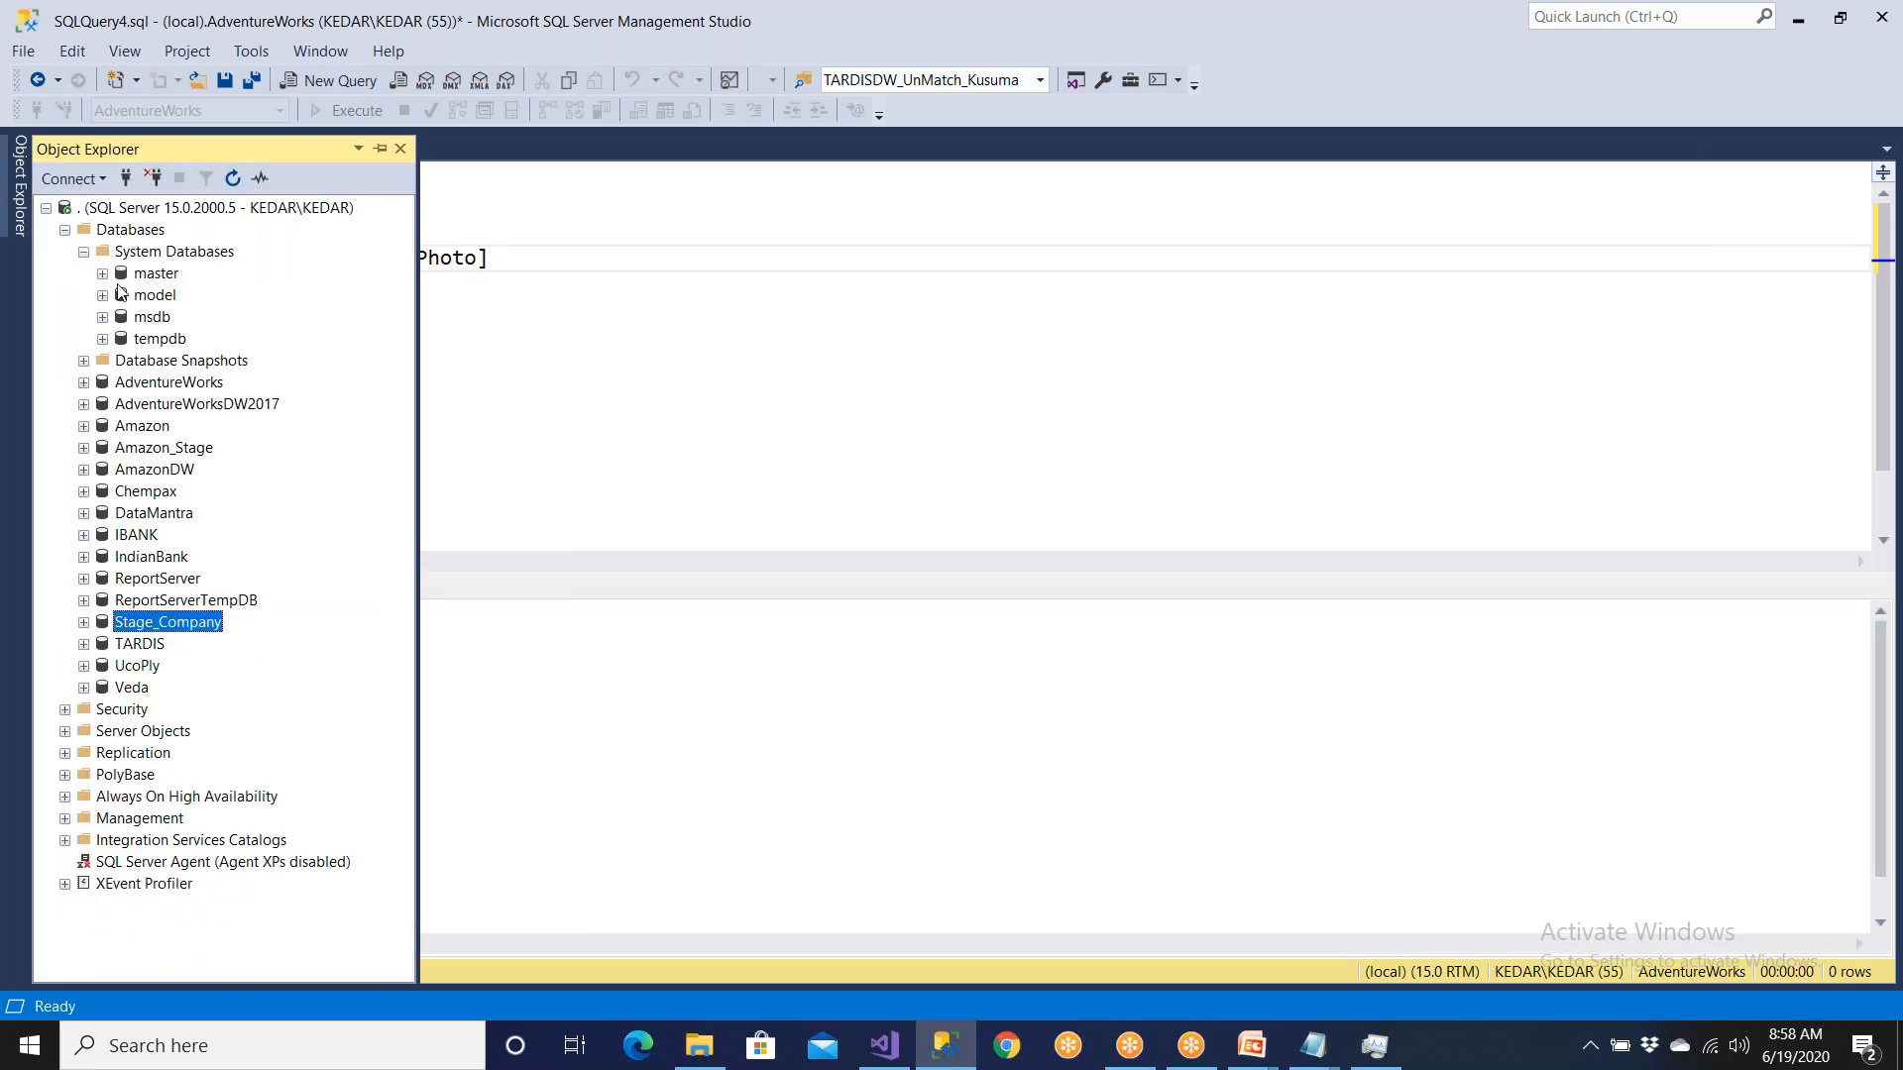
{"action": "left_click", "coordinate": [84, 252]}
{"action": "double_click", "coordinate": [166, 294]}
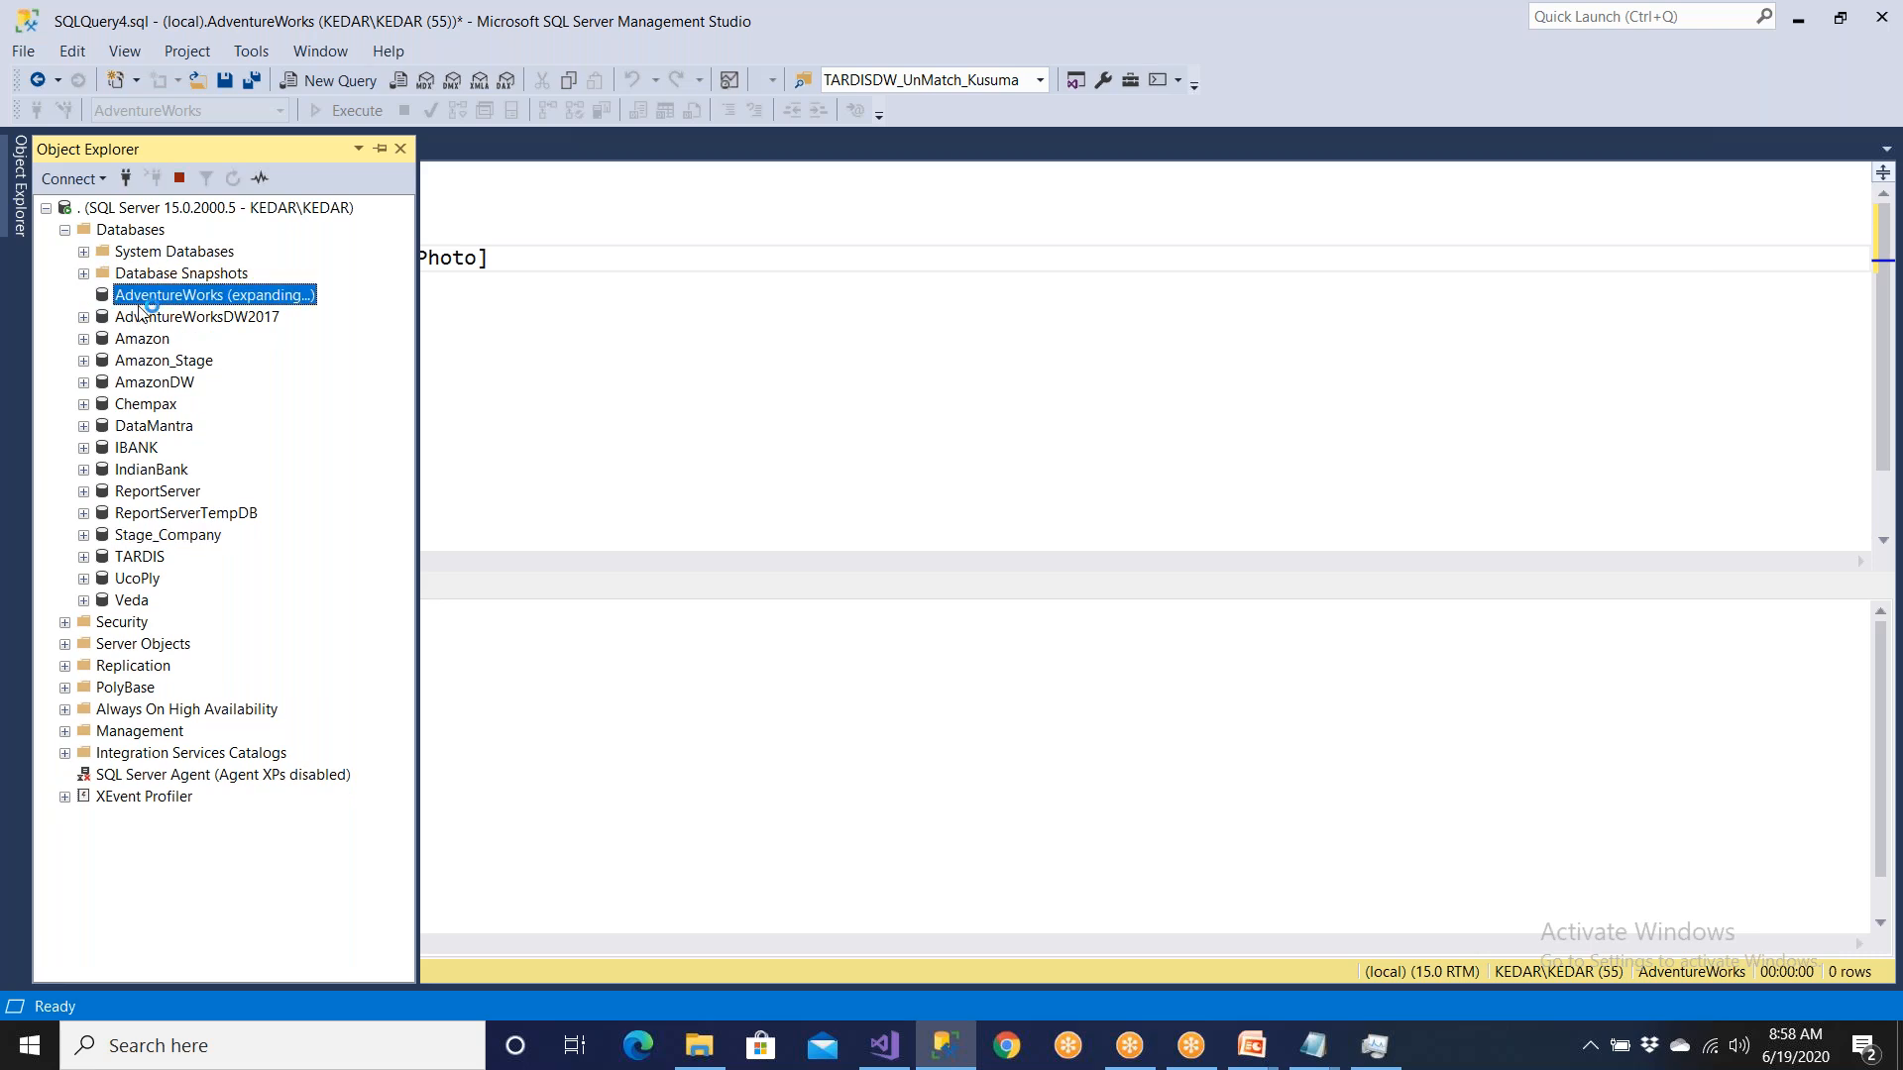
{"action": "left_click", "coordinate": [885, 1046]}
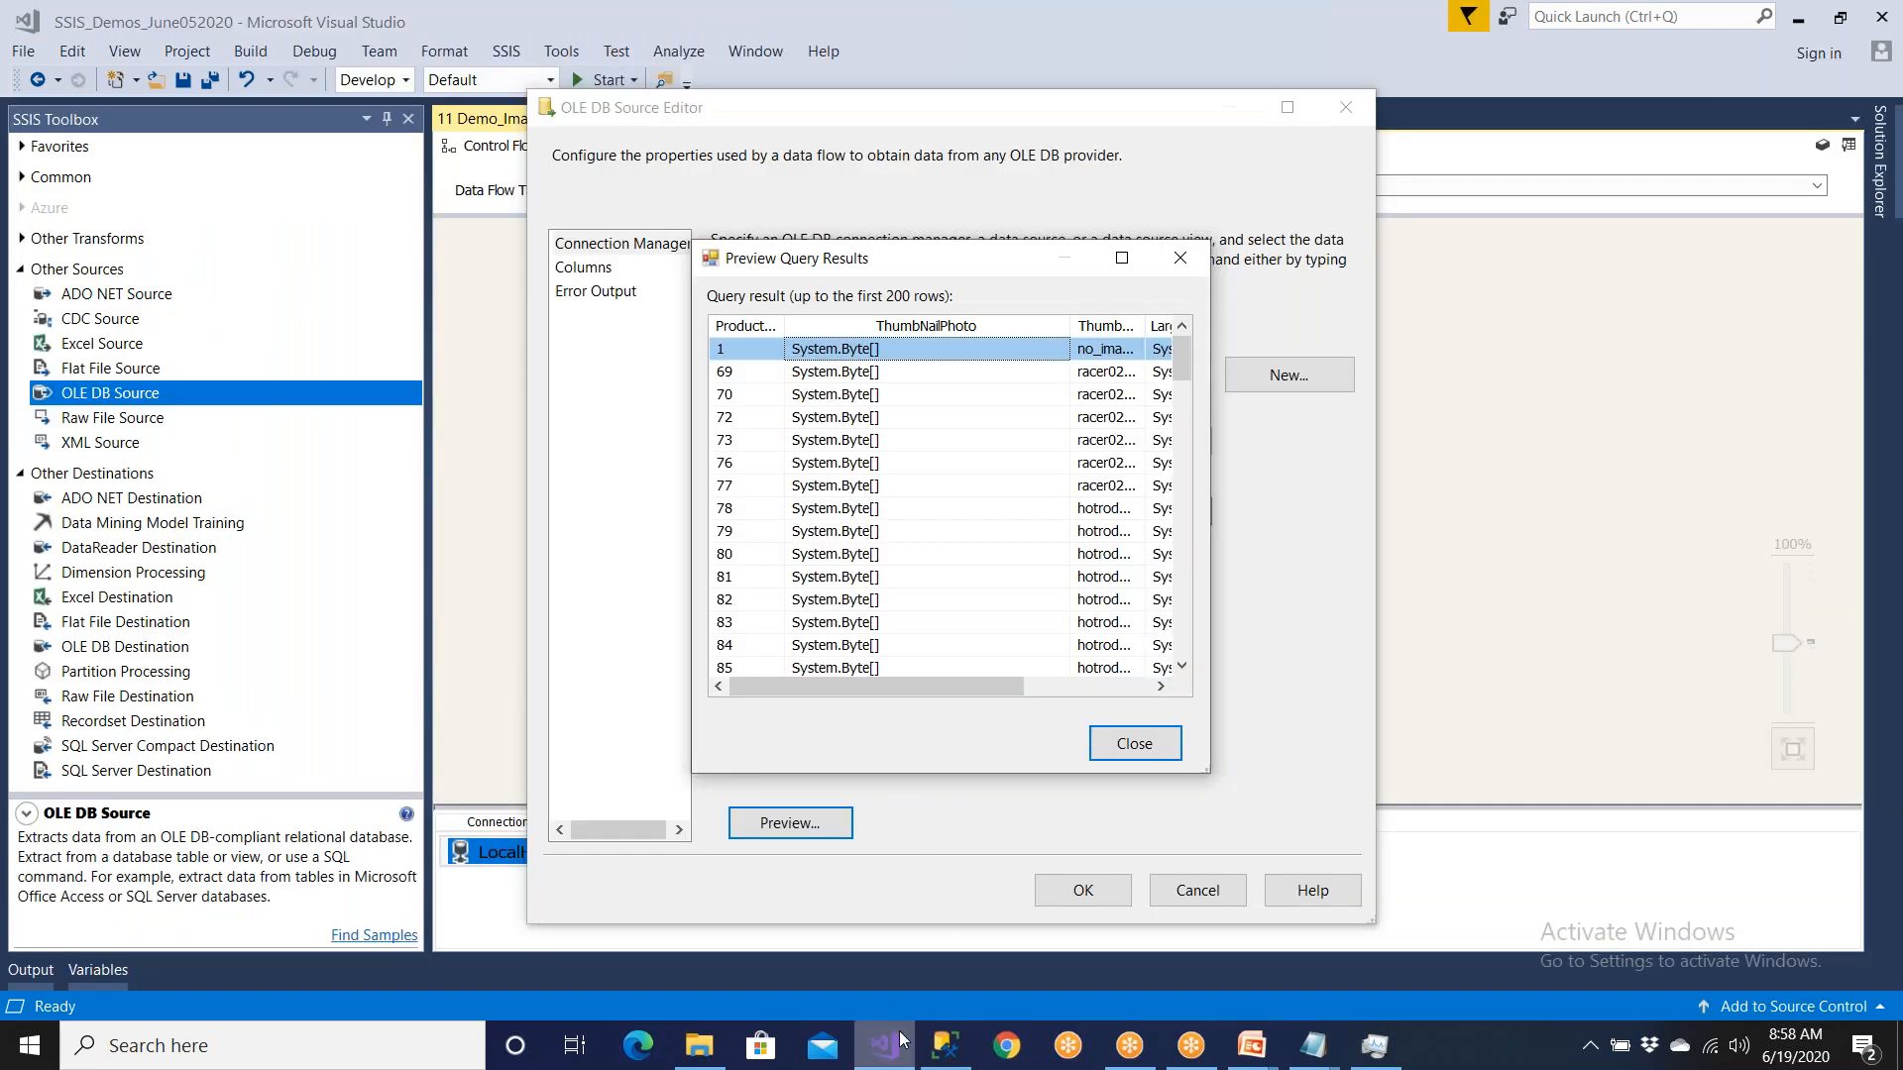
Step: Close the preview, switch to SQL Server Management Studio, change the queried table to [Production].[ProductPhoto], run the query, and select the ThumbNailPhoto result column
{"action": "left_click", "coordinate": [1102, 743]}
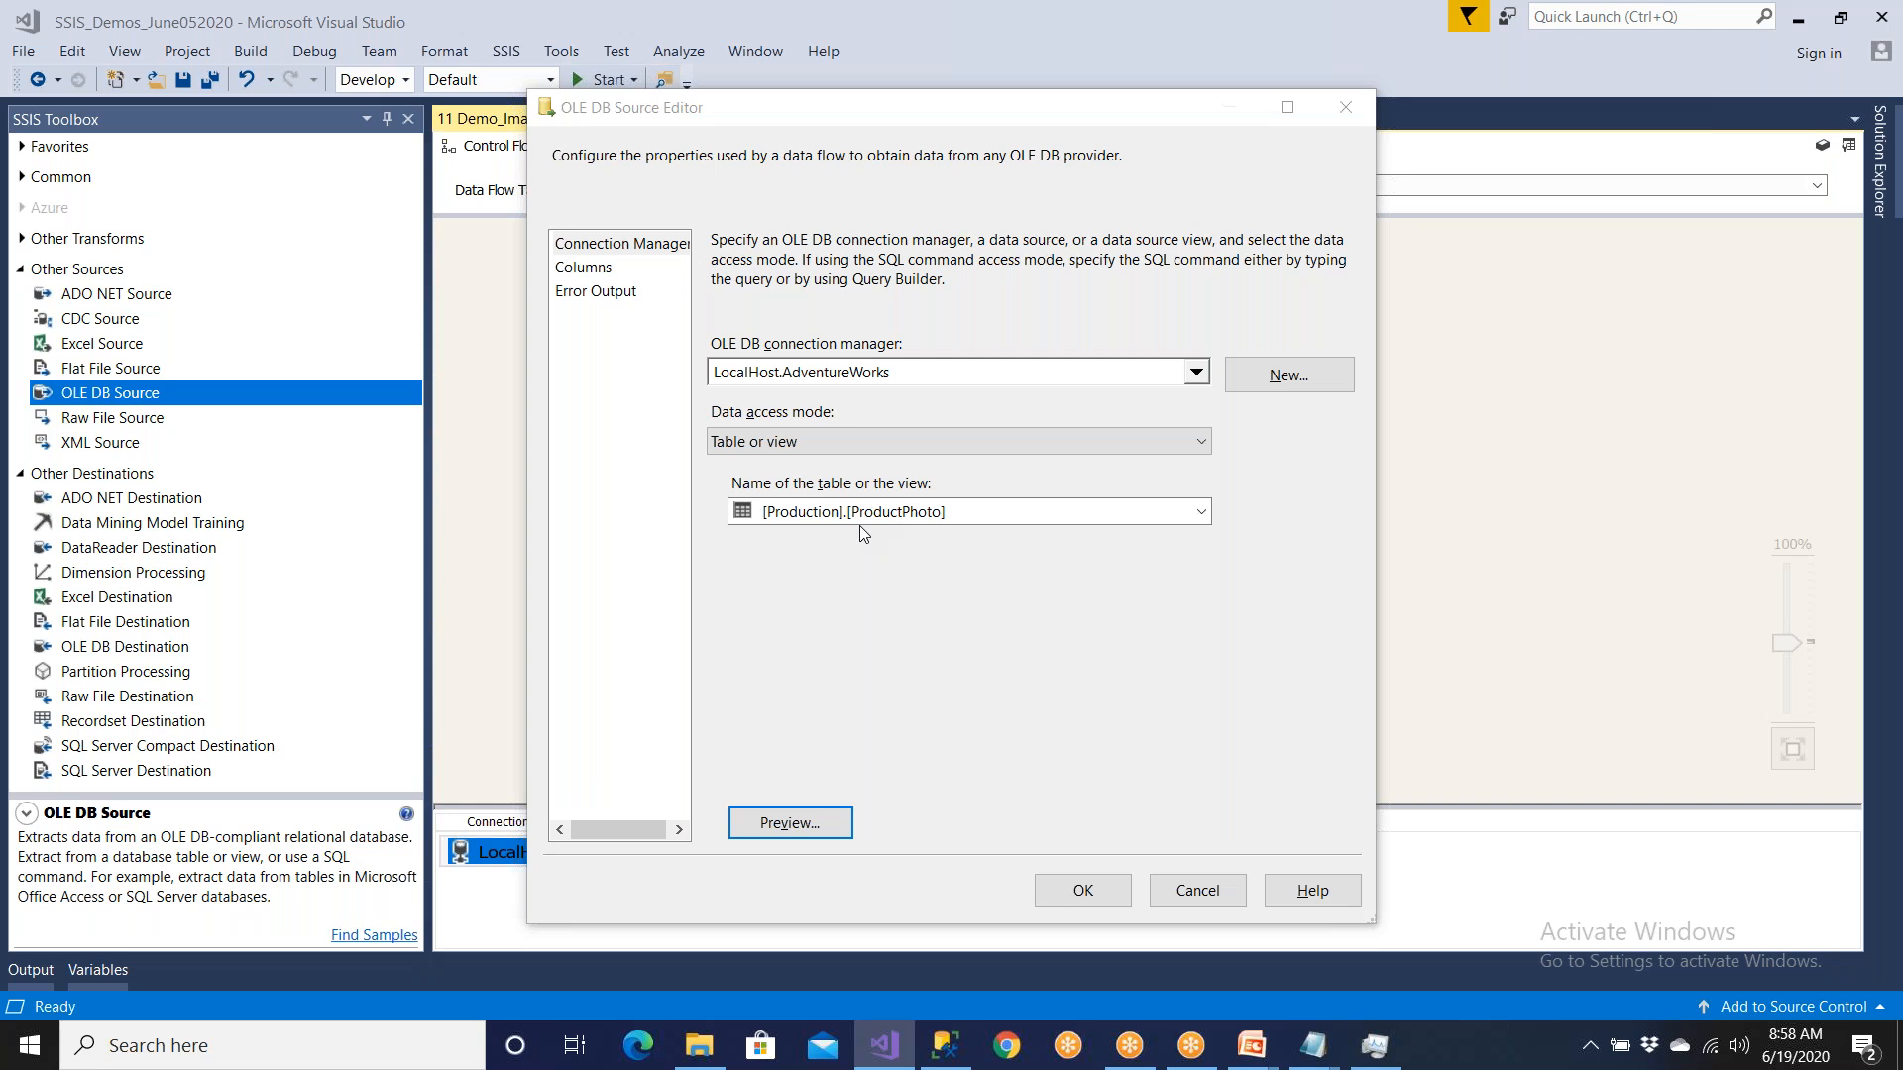
{"action": "key", "text": "alt+Tab"}
{"action": "left_click", "coordinate": [419, 255]}
{"action": "type", "text": "Production].[ProductPhoto]"}
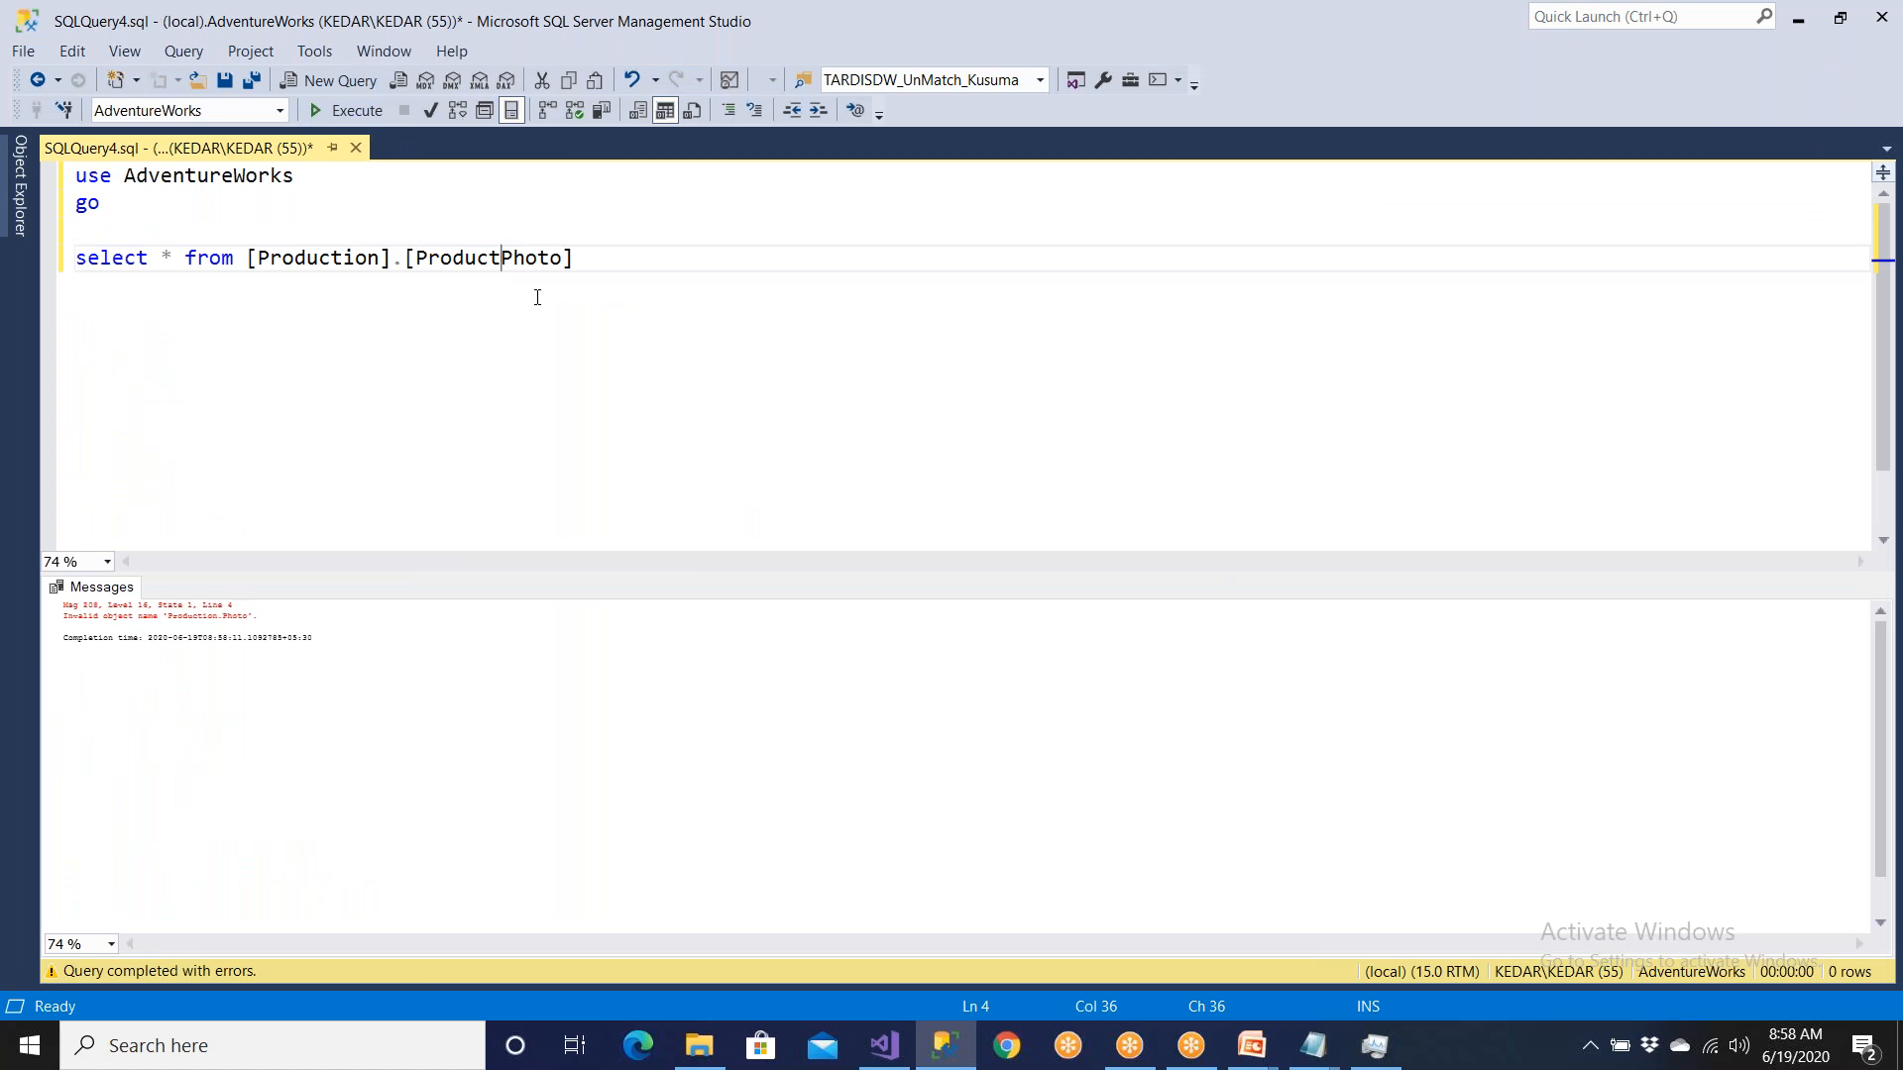
{"action": "key", "text": "F5"}
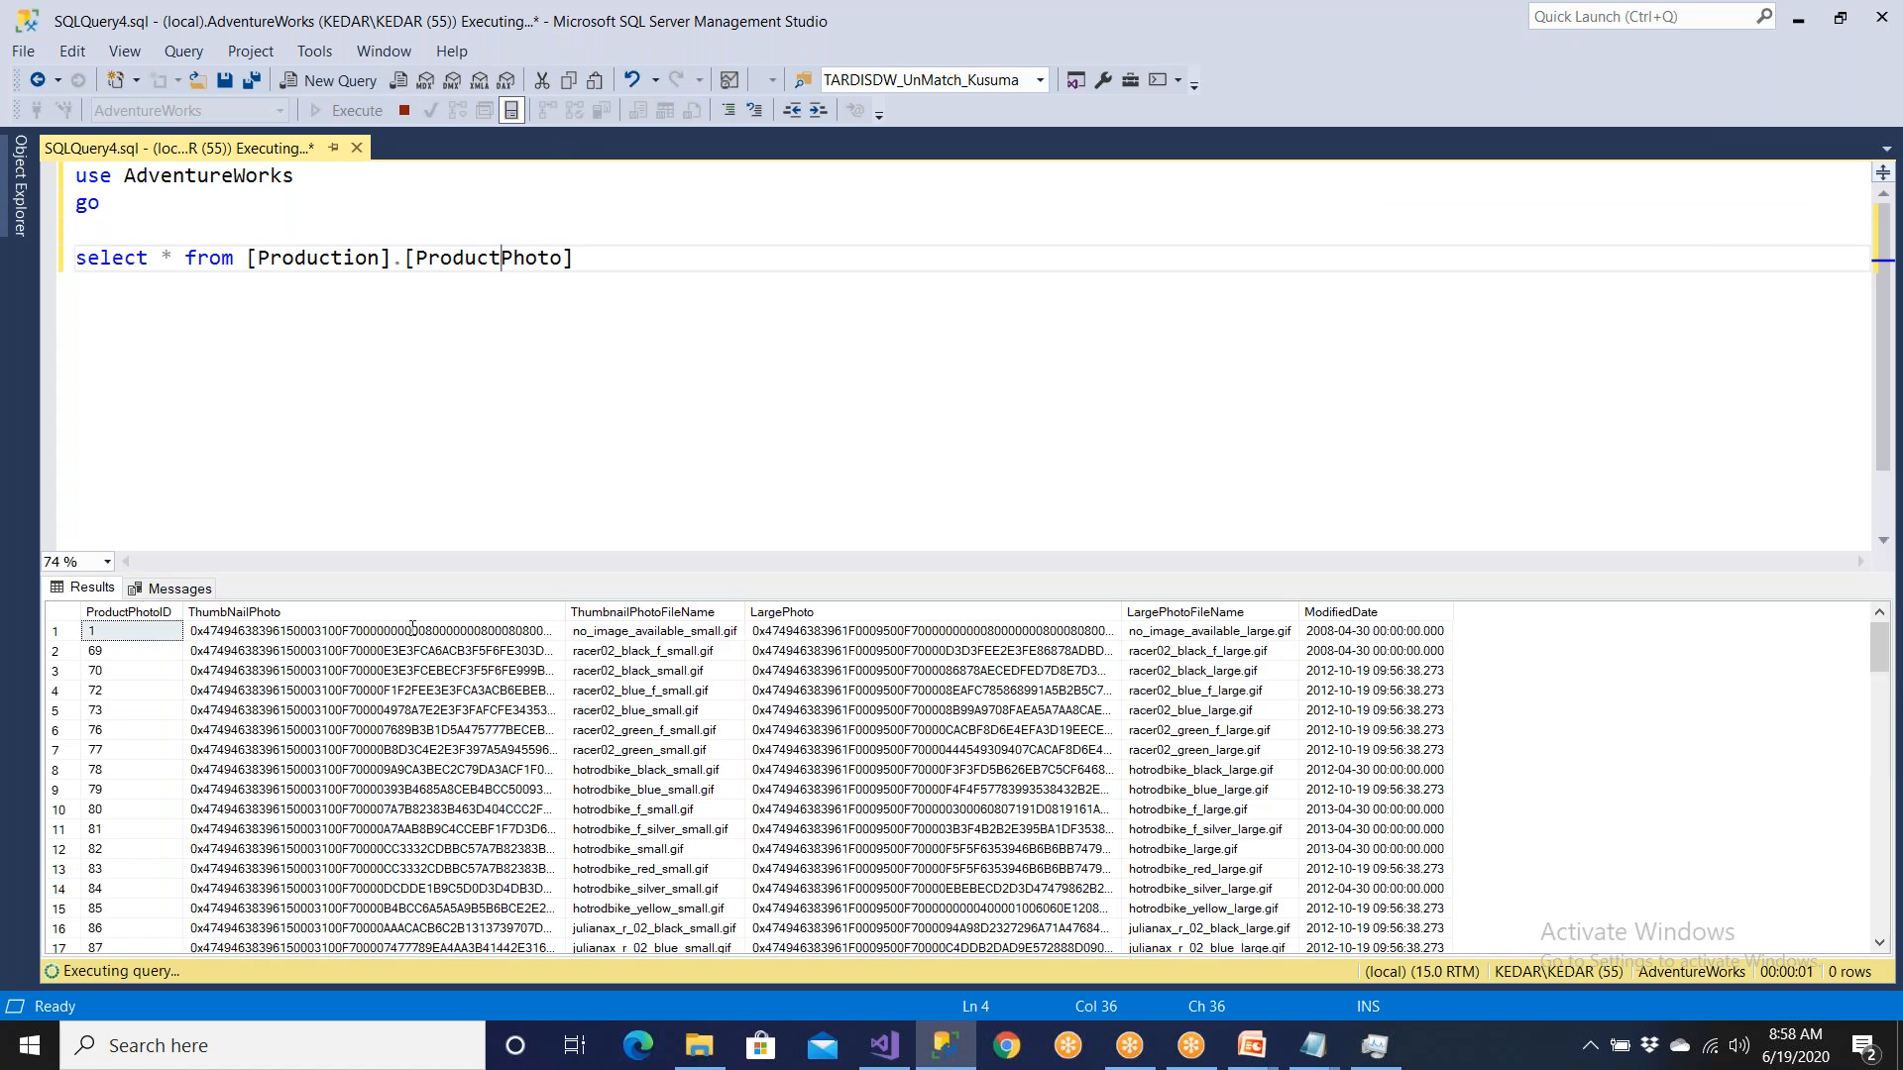
{"action": "left_click", "coordinate": [421, 612]}
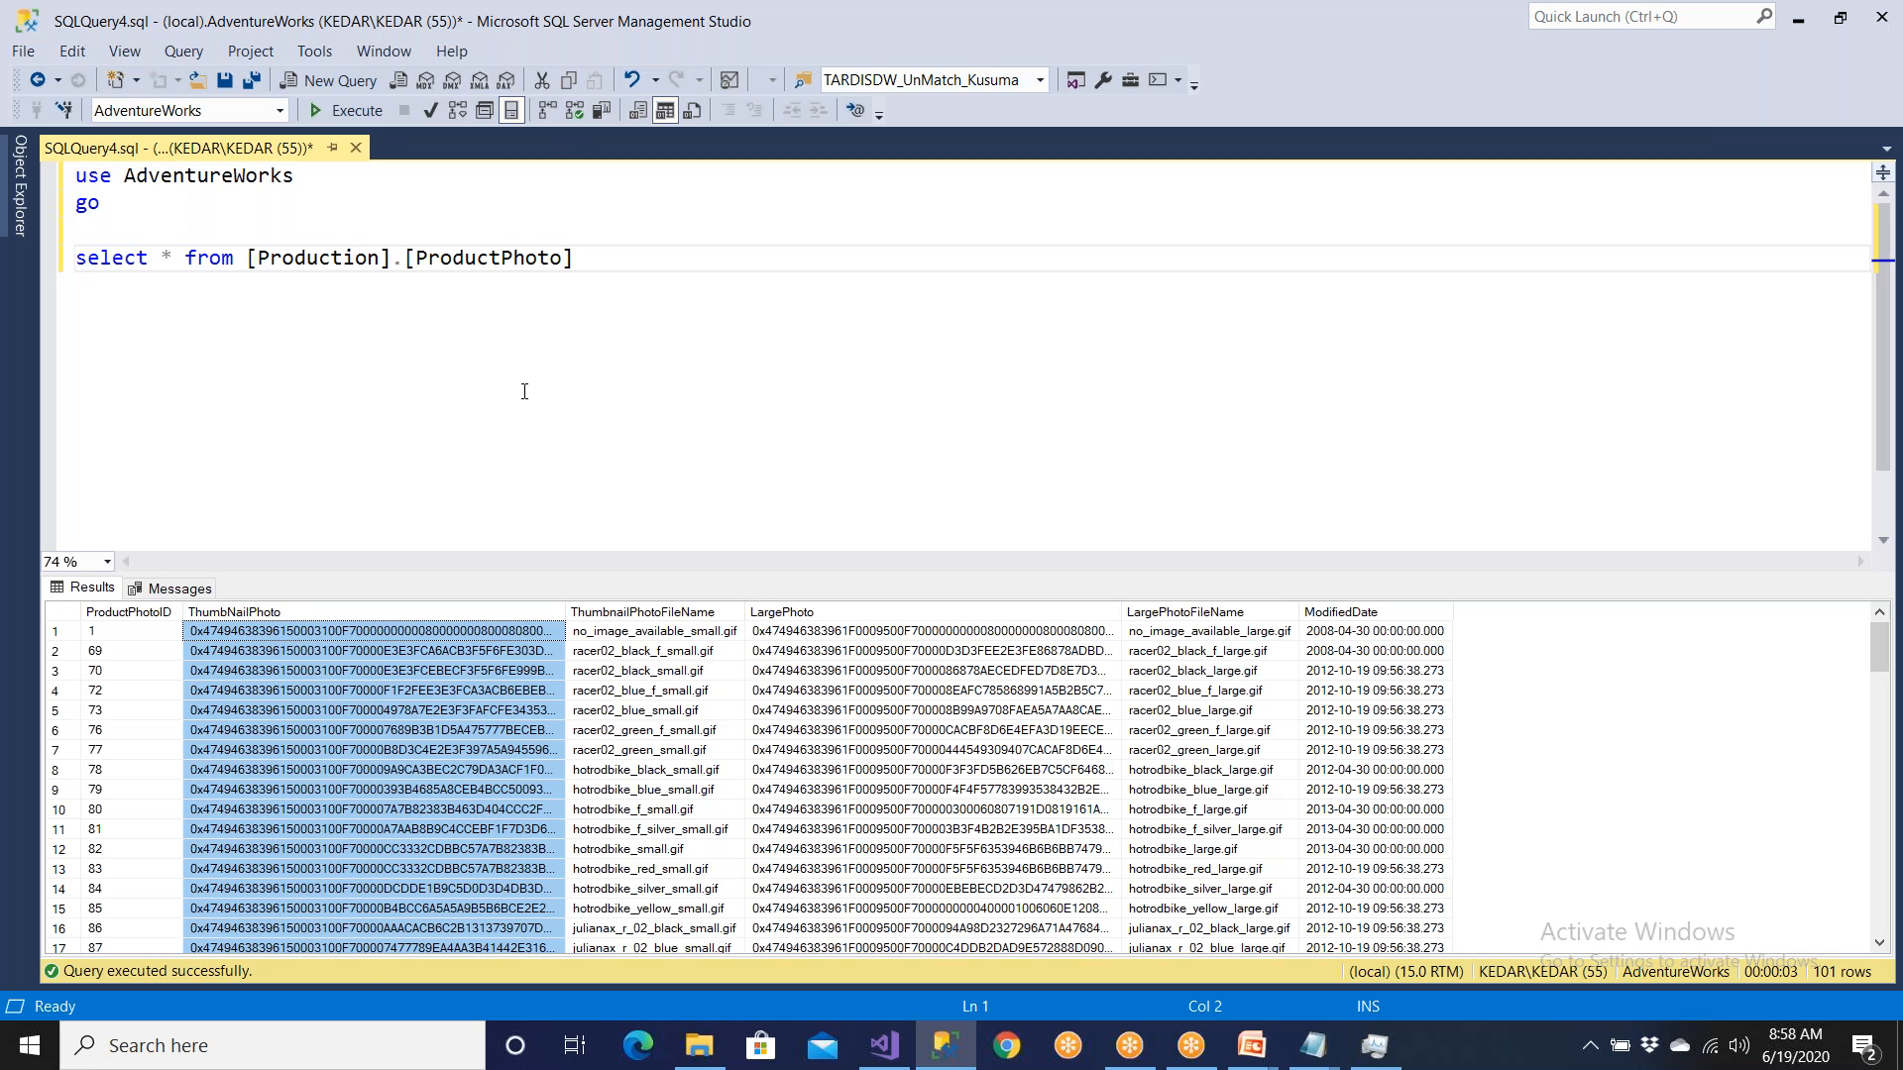
Step: Move the from clause of the query onto its own line
{"action": "left_click", "coordinate": [524, 391]}
{"action": "left_click", "coordinate": [197, 383]}
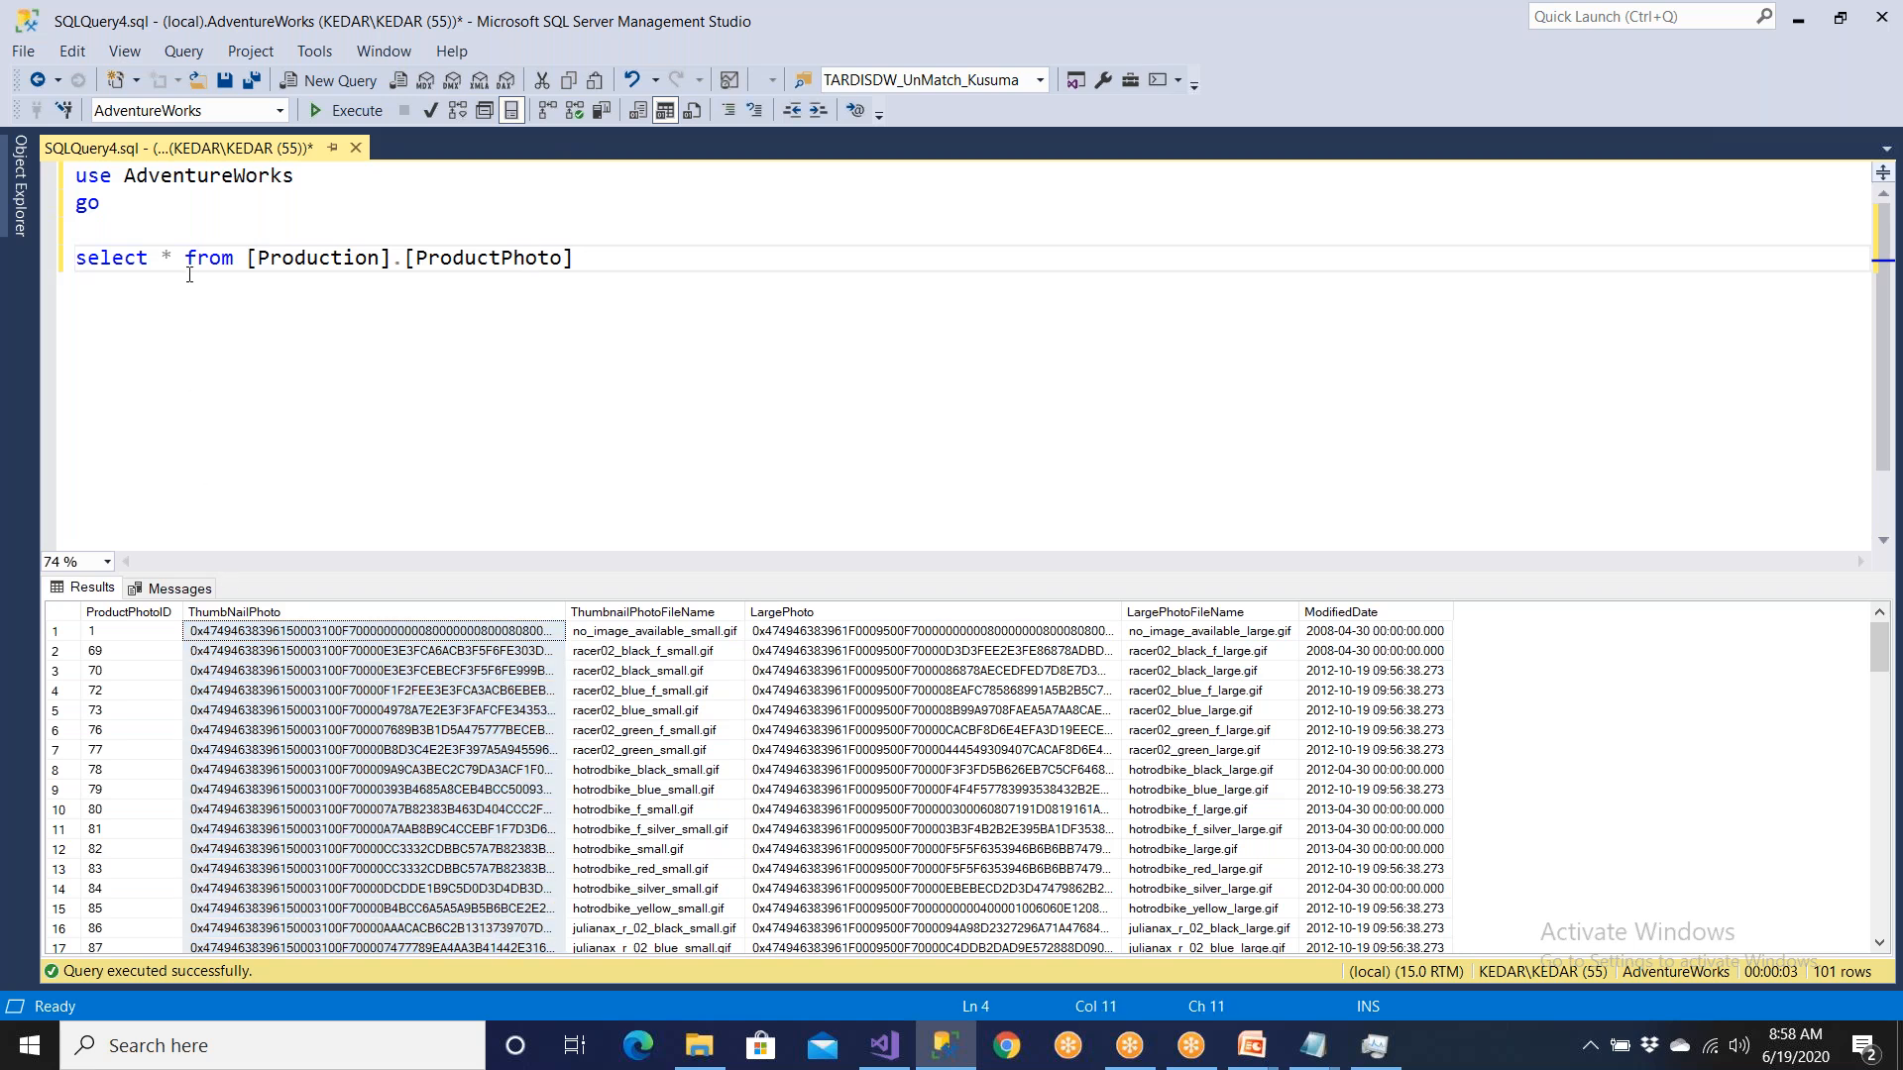
{"action": "key", "text": "Return"}
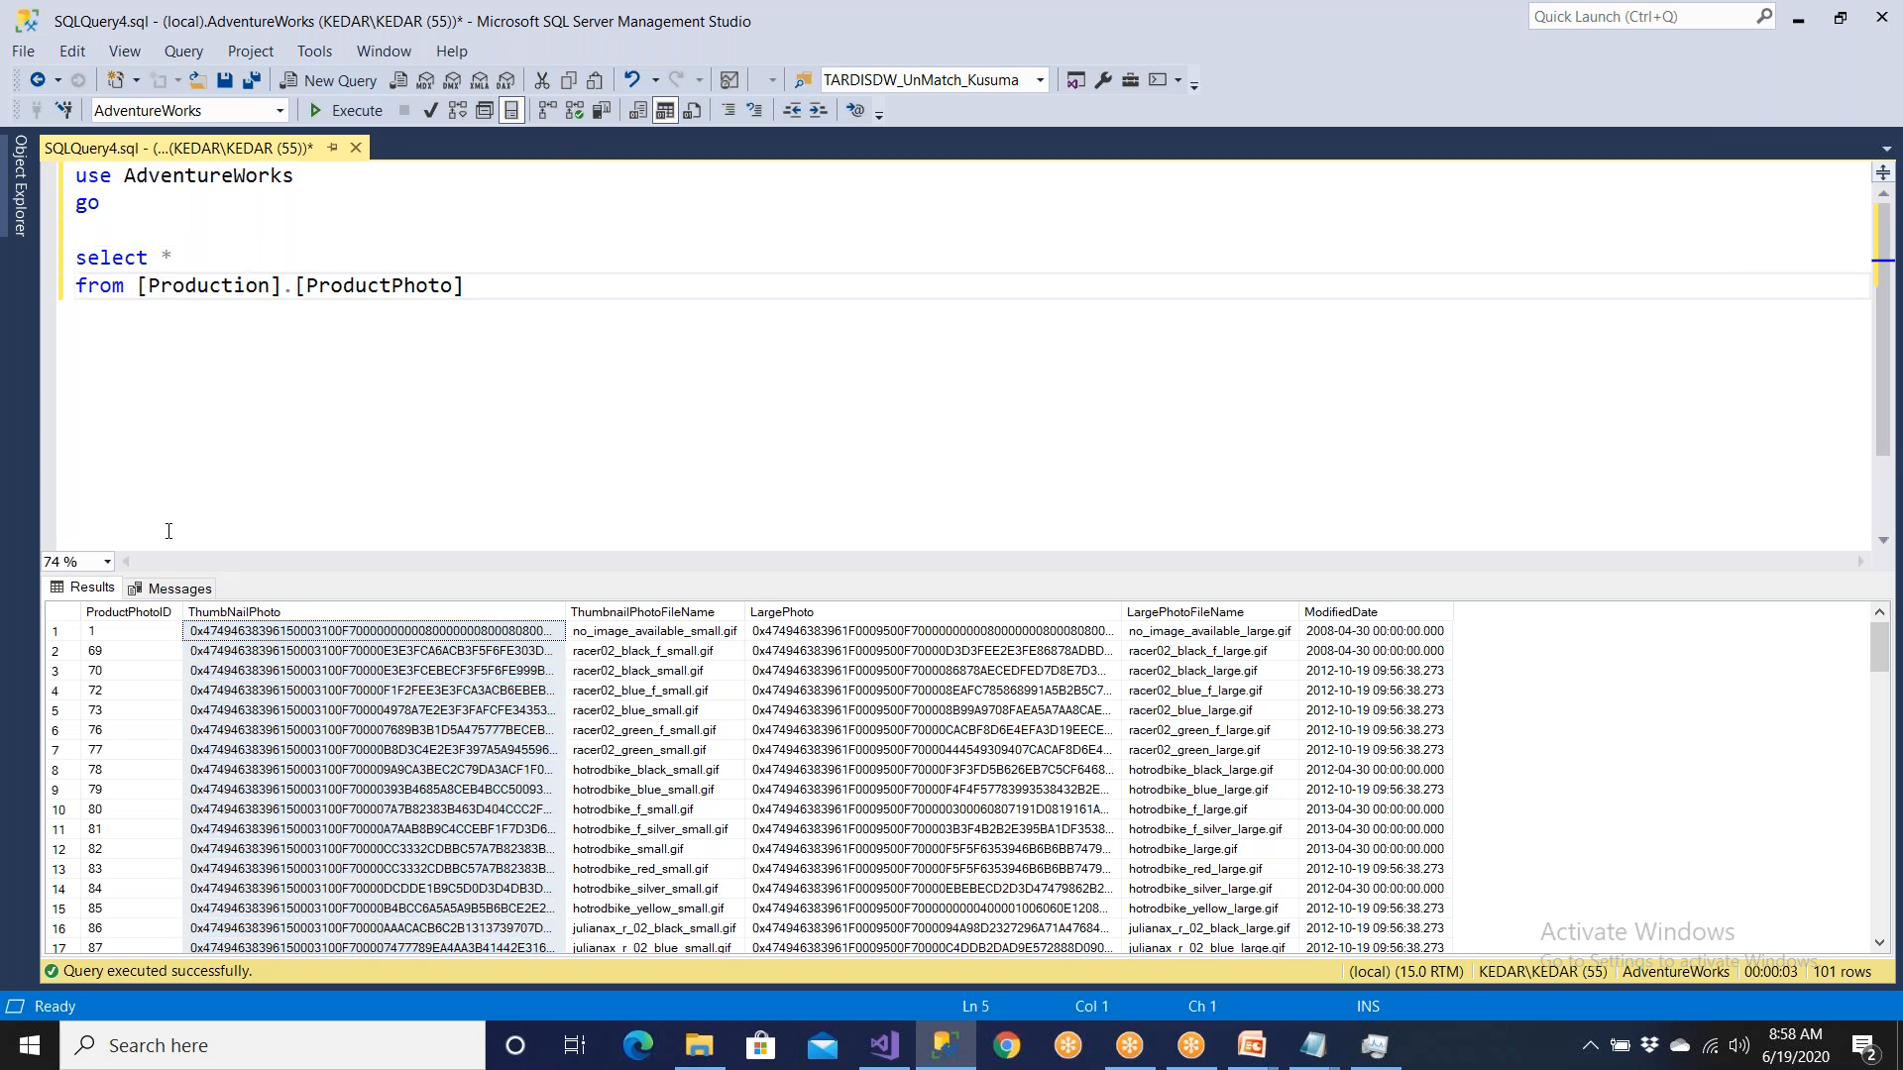
Step: Copy the first row's ProductPhotoID and ThumbNailPhoto cells with headers and paste them beneath the select line
{"action": "left_click", "coordinate": [151, 613]}
{"action": "left_click", "coordinate": [152, 634]}
{"action": "left_click", "coordinate": [241, 635]}
{"action": "left_click", "coordinate": [171, 635]}
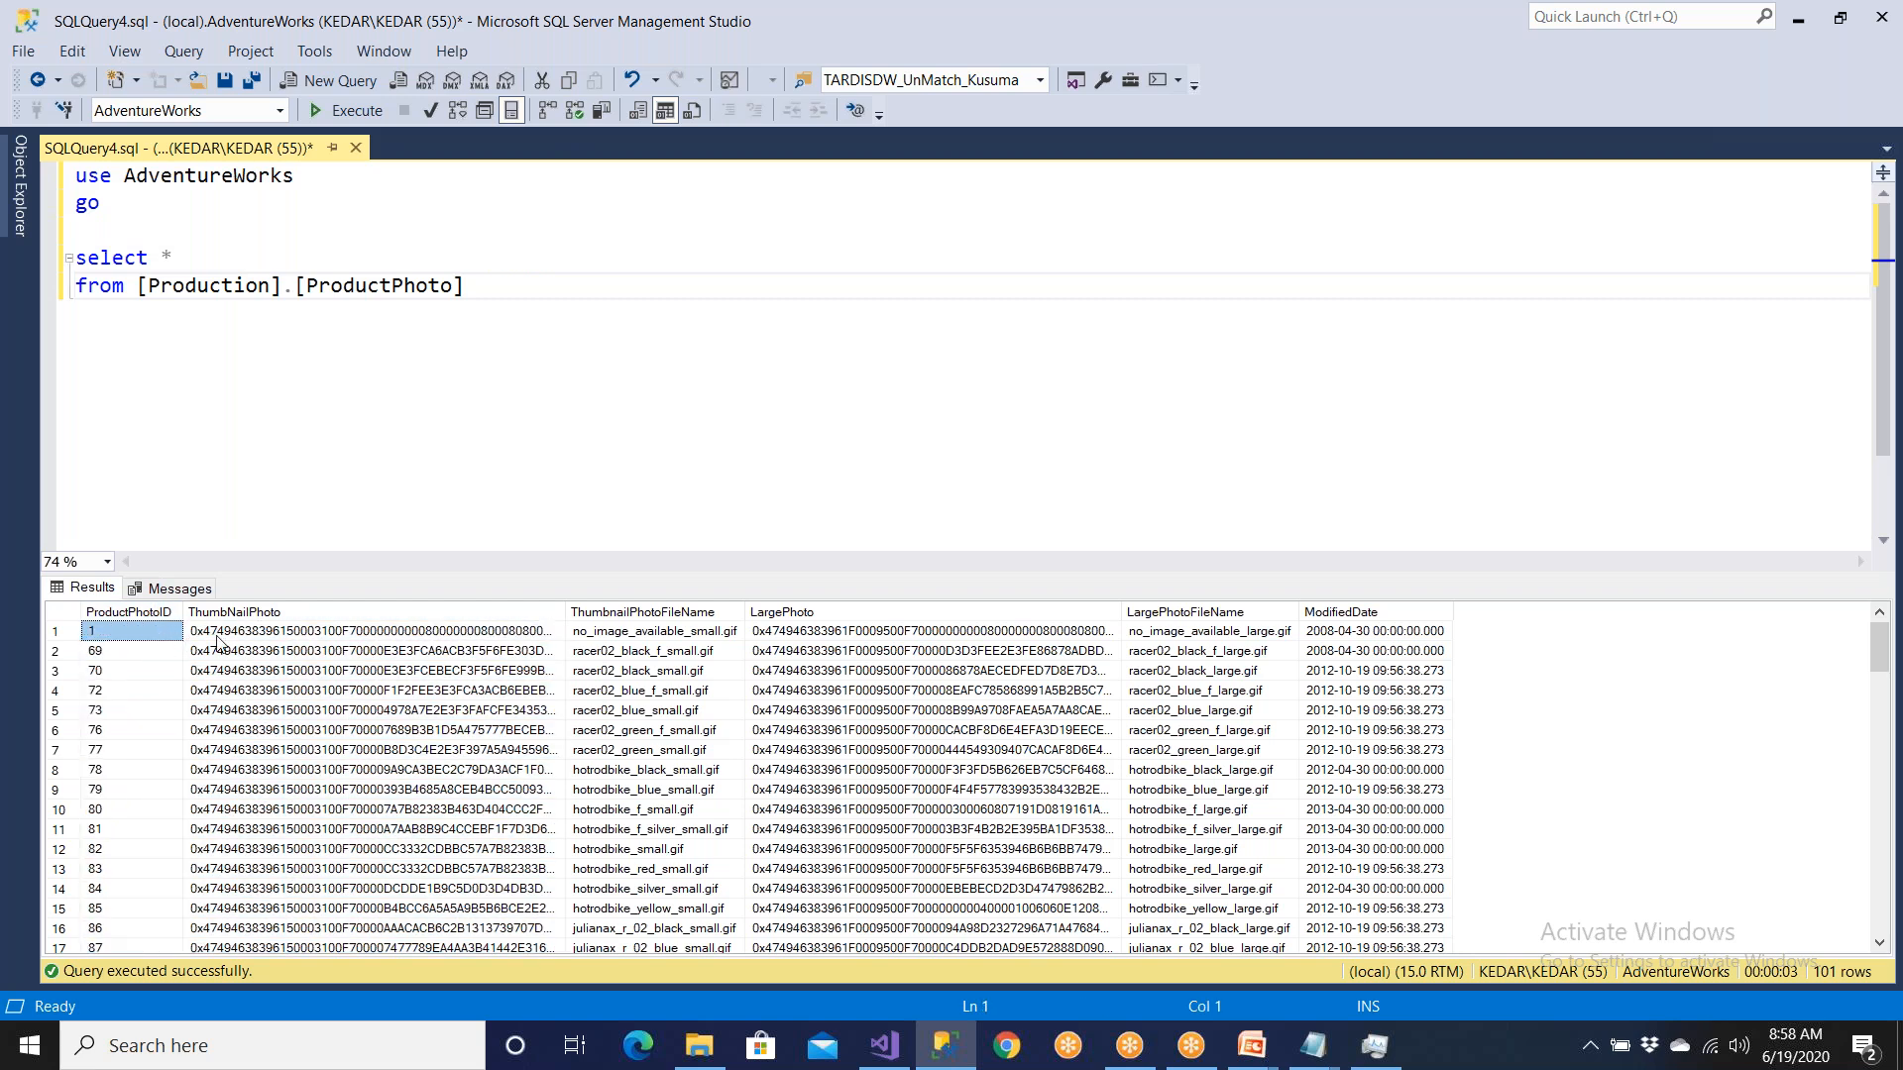
{"action": "left_click", "coordinate": [216, 637], "text": "shift"}
{"action": "right_click", "coordinate": [218, 638]}
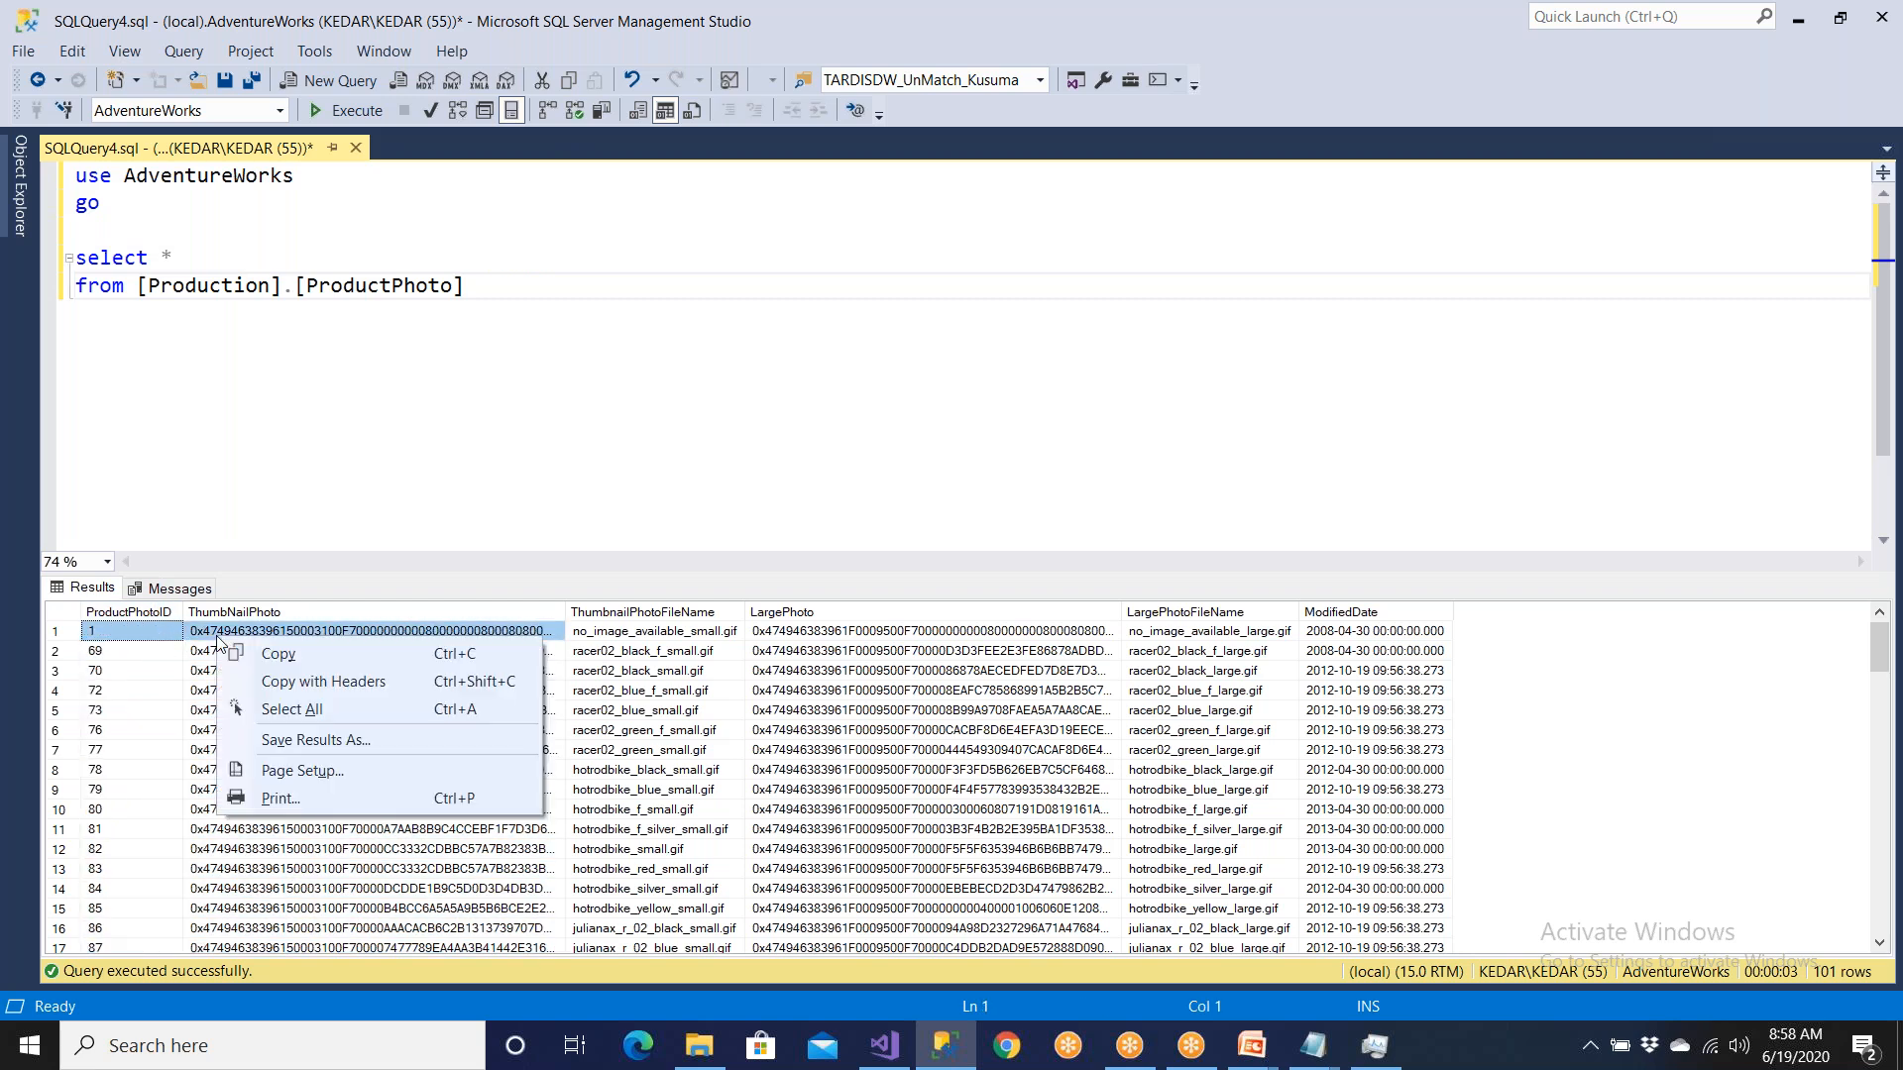
{"action": "left_click", "coordinate": [259, 682]}
{"action": "left_click", "coordinate": [192, 259]}
{"action": "key", "text": "Return"}
{"action": "key", "text": "ctrl+v"}
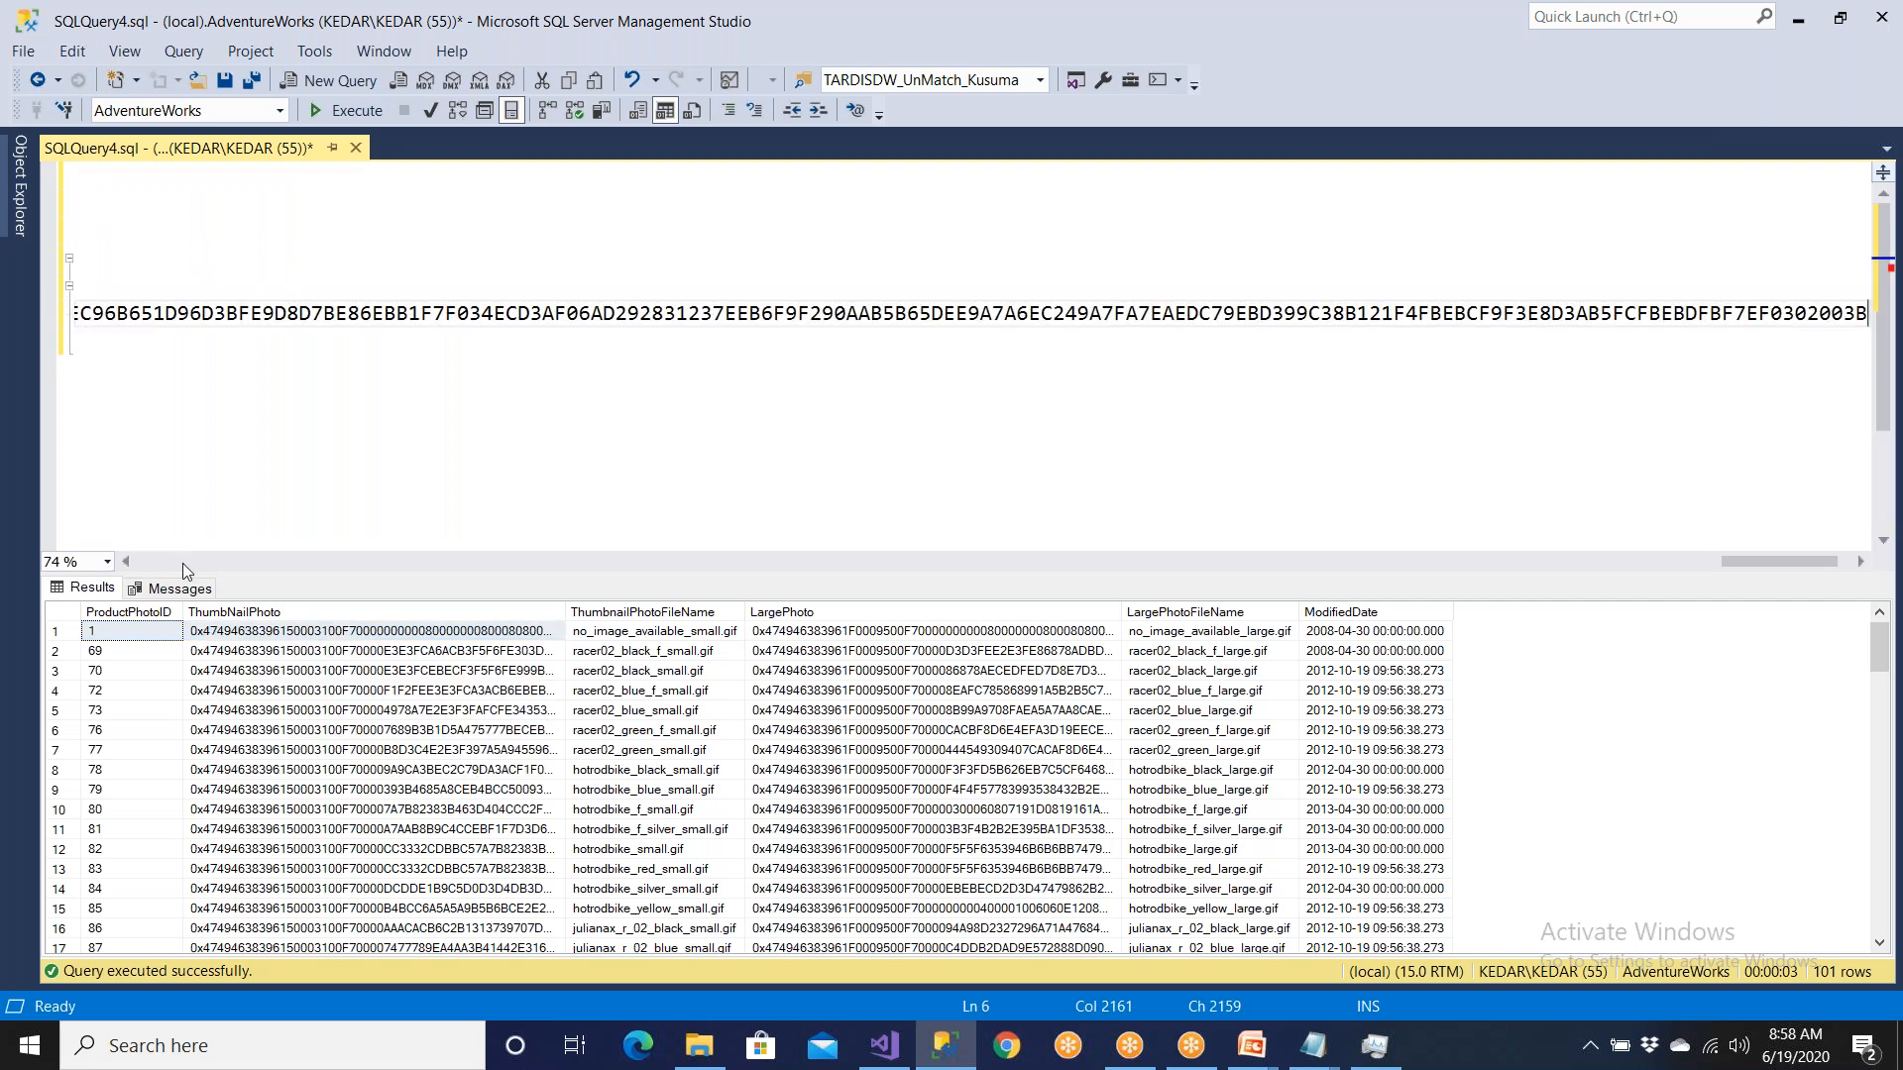
Step: Try to separate the pasted column headers with a comma, and undo the pasted header and data rows
{"action": "left_click", "coordinate": [182, 563]}
{"action": "left_click_drag", "start_coordinate": [1622, 567], "coordinate": [198, 565]}
{"action": "left_click", "coordinate": [258, 287]}
{"action": "type", "text": ","}
{"action": "key", "text": "ctrl+z"}
{"action": "key", "text": "ctrl+z"}
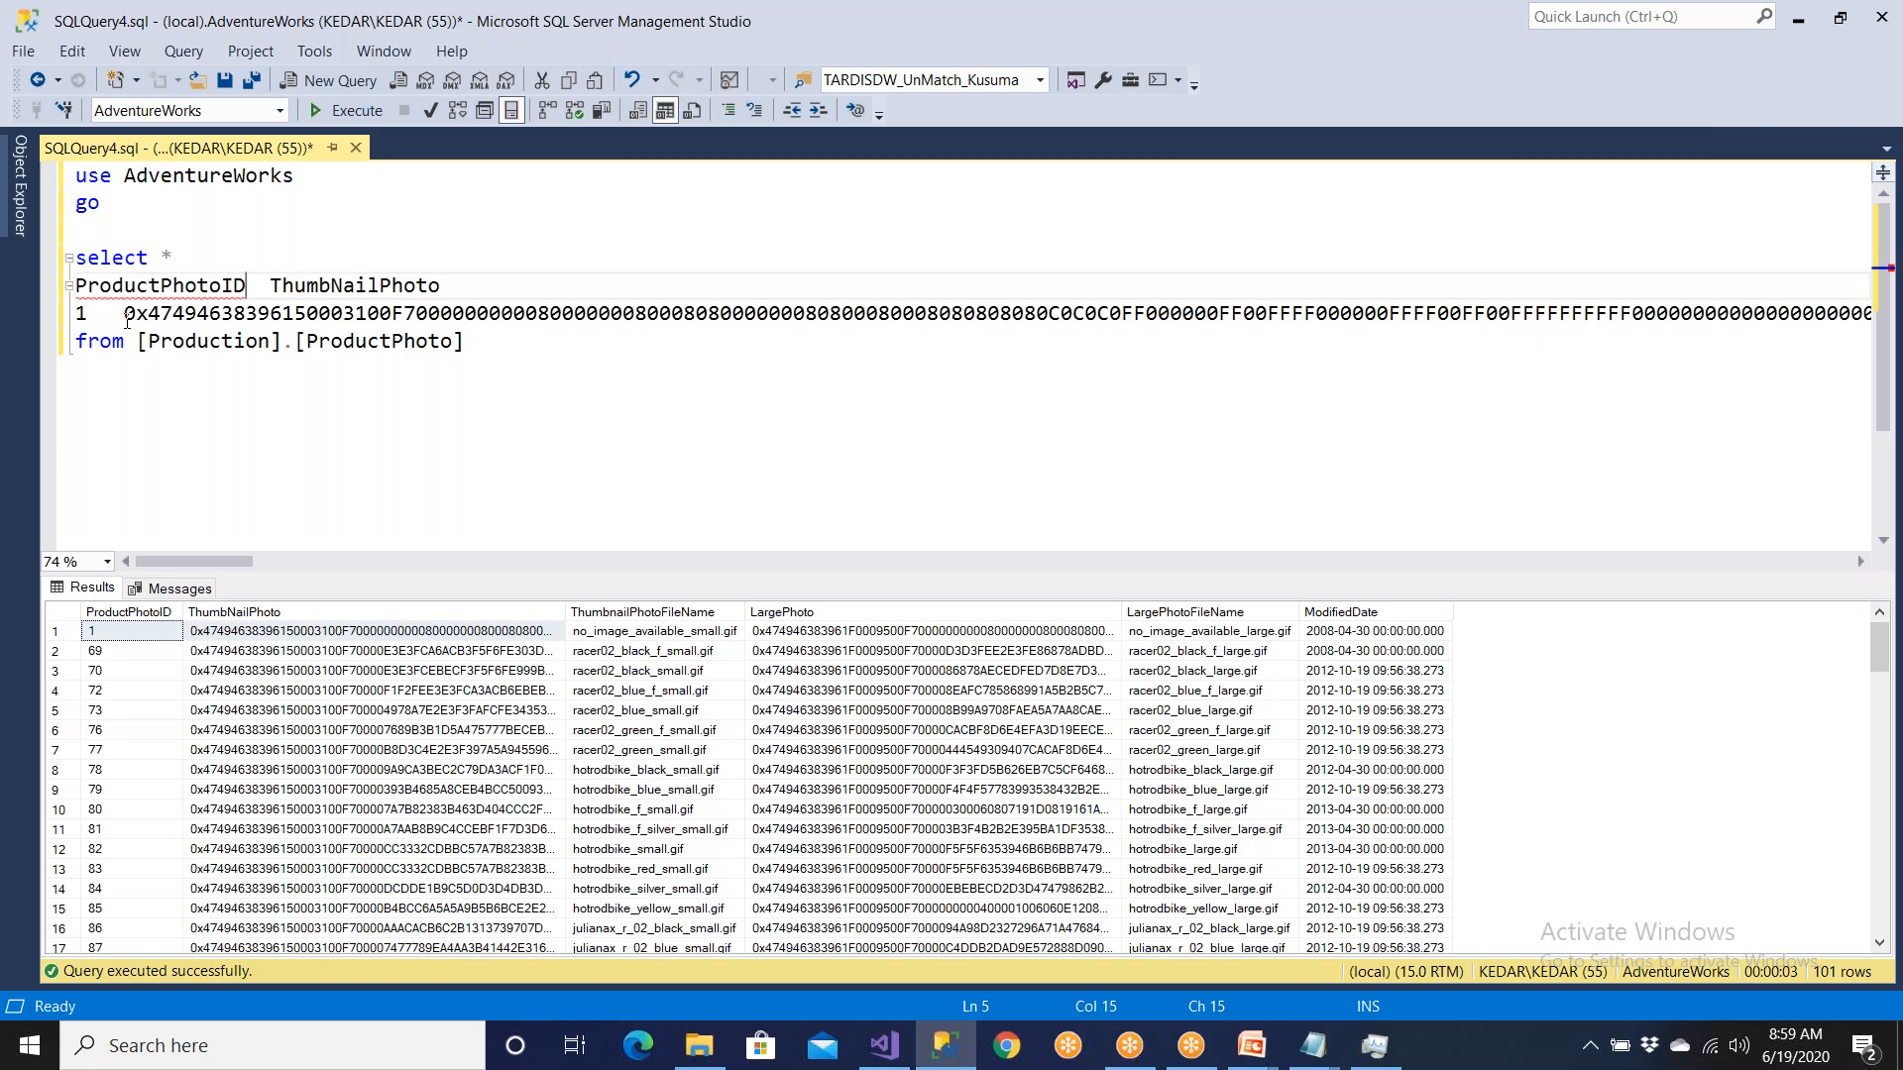
Step: Replace the asterisk in the select statement with the columns ProductPhotoID, ThumbNailPhoto
{"action": "left_click", "coordinate": [226, 258]}
{"action": "key", "text": "BackSpace"}
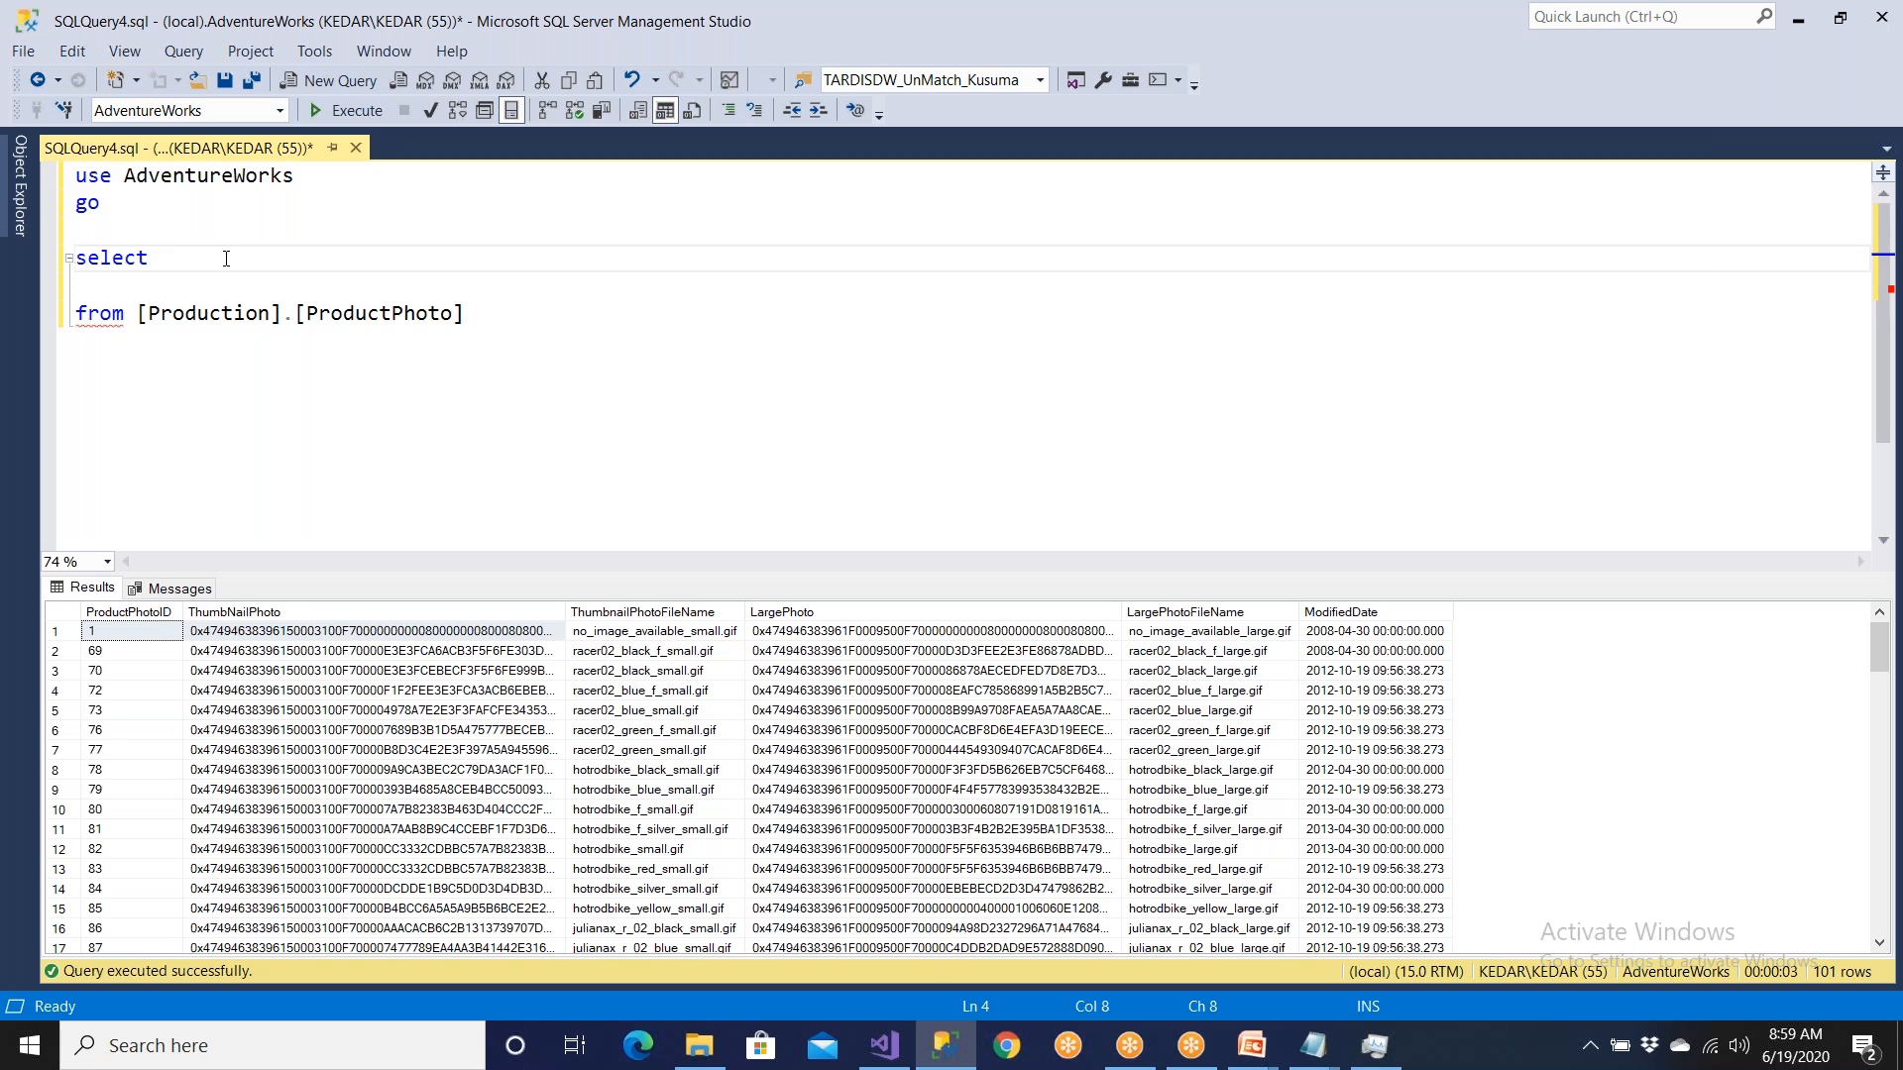
{"action": "type", "text": "Pro"}
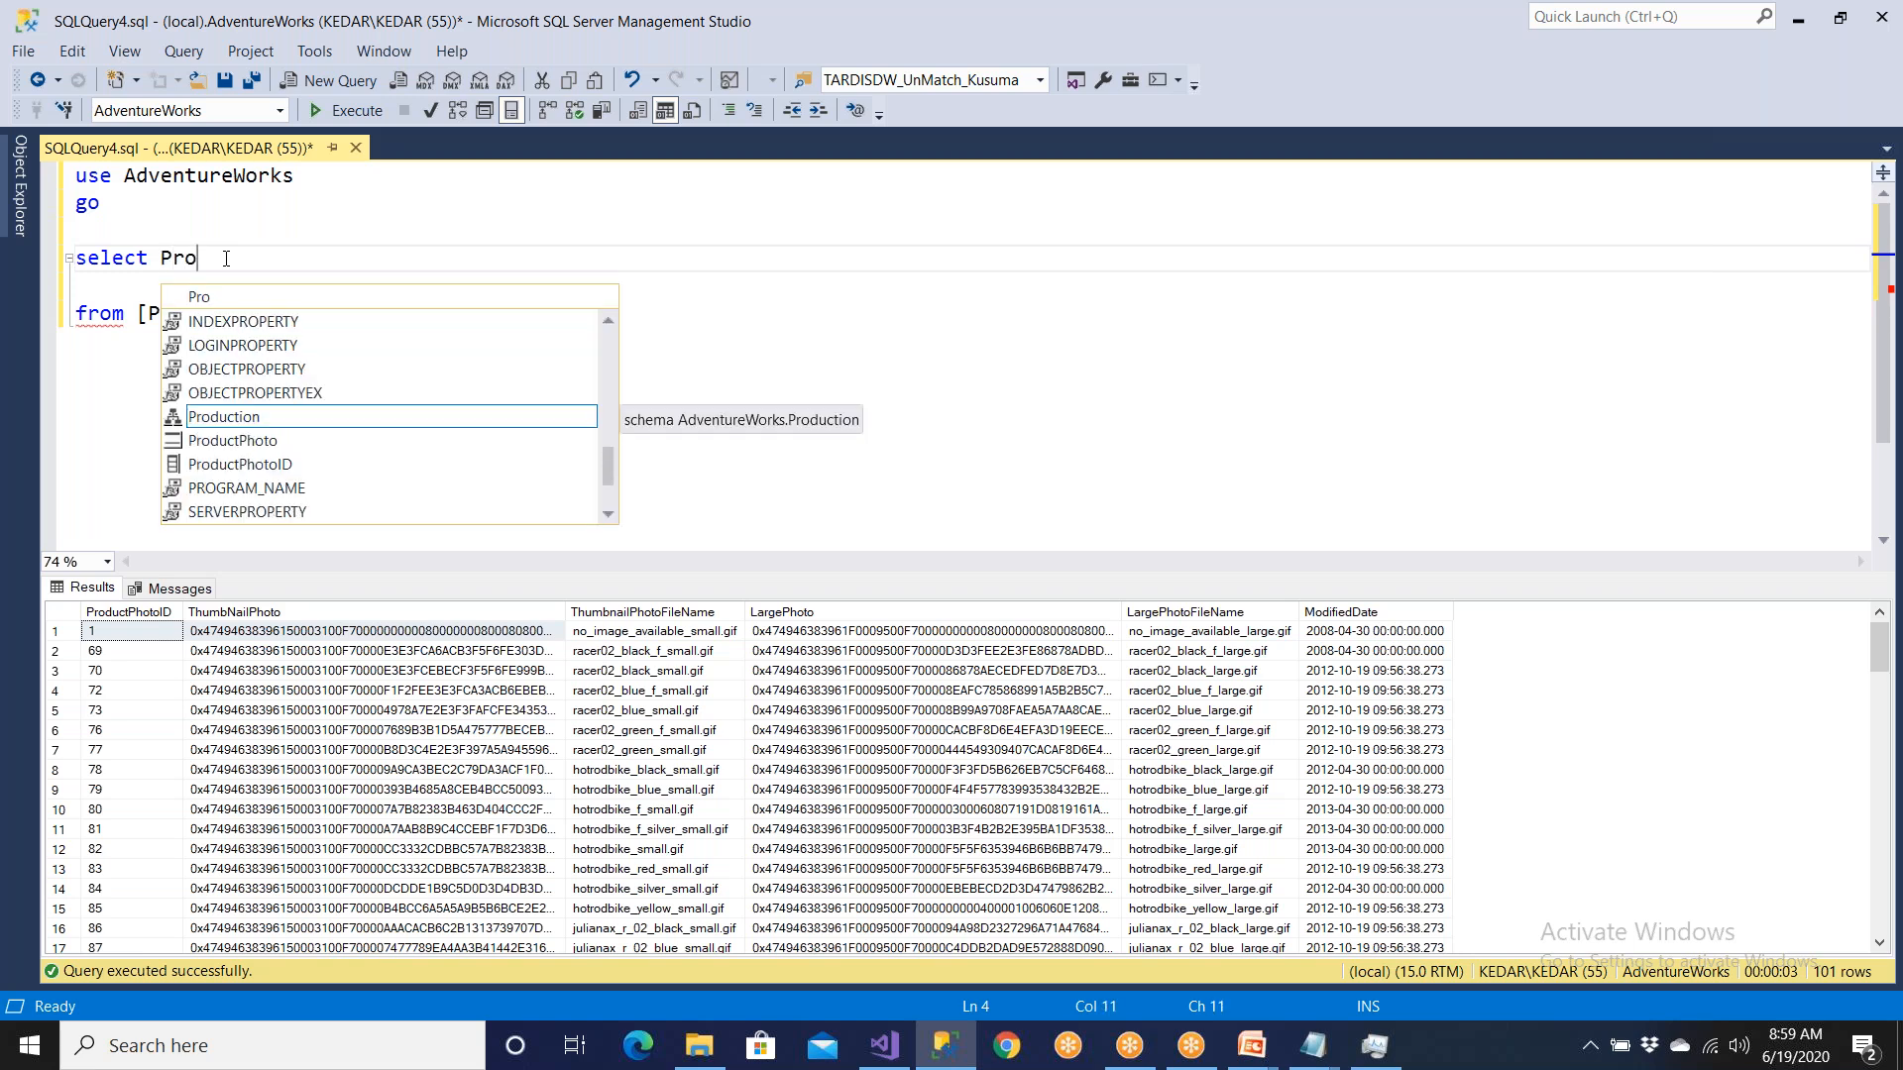
{"action": "type", "text": "duct"}
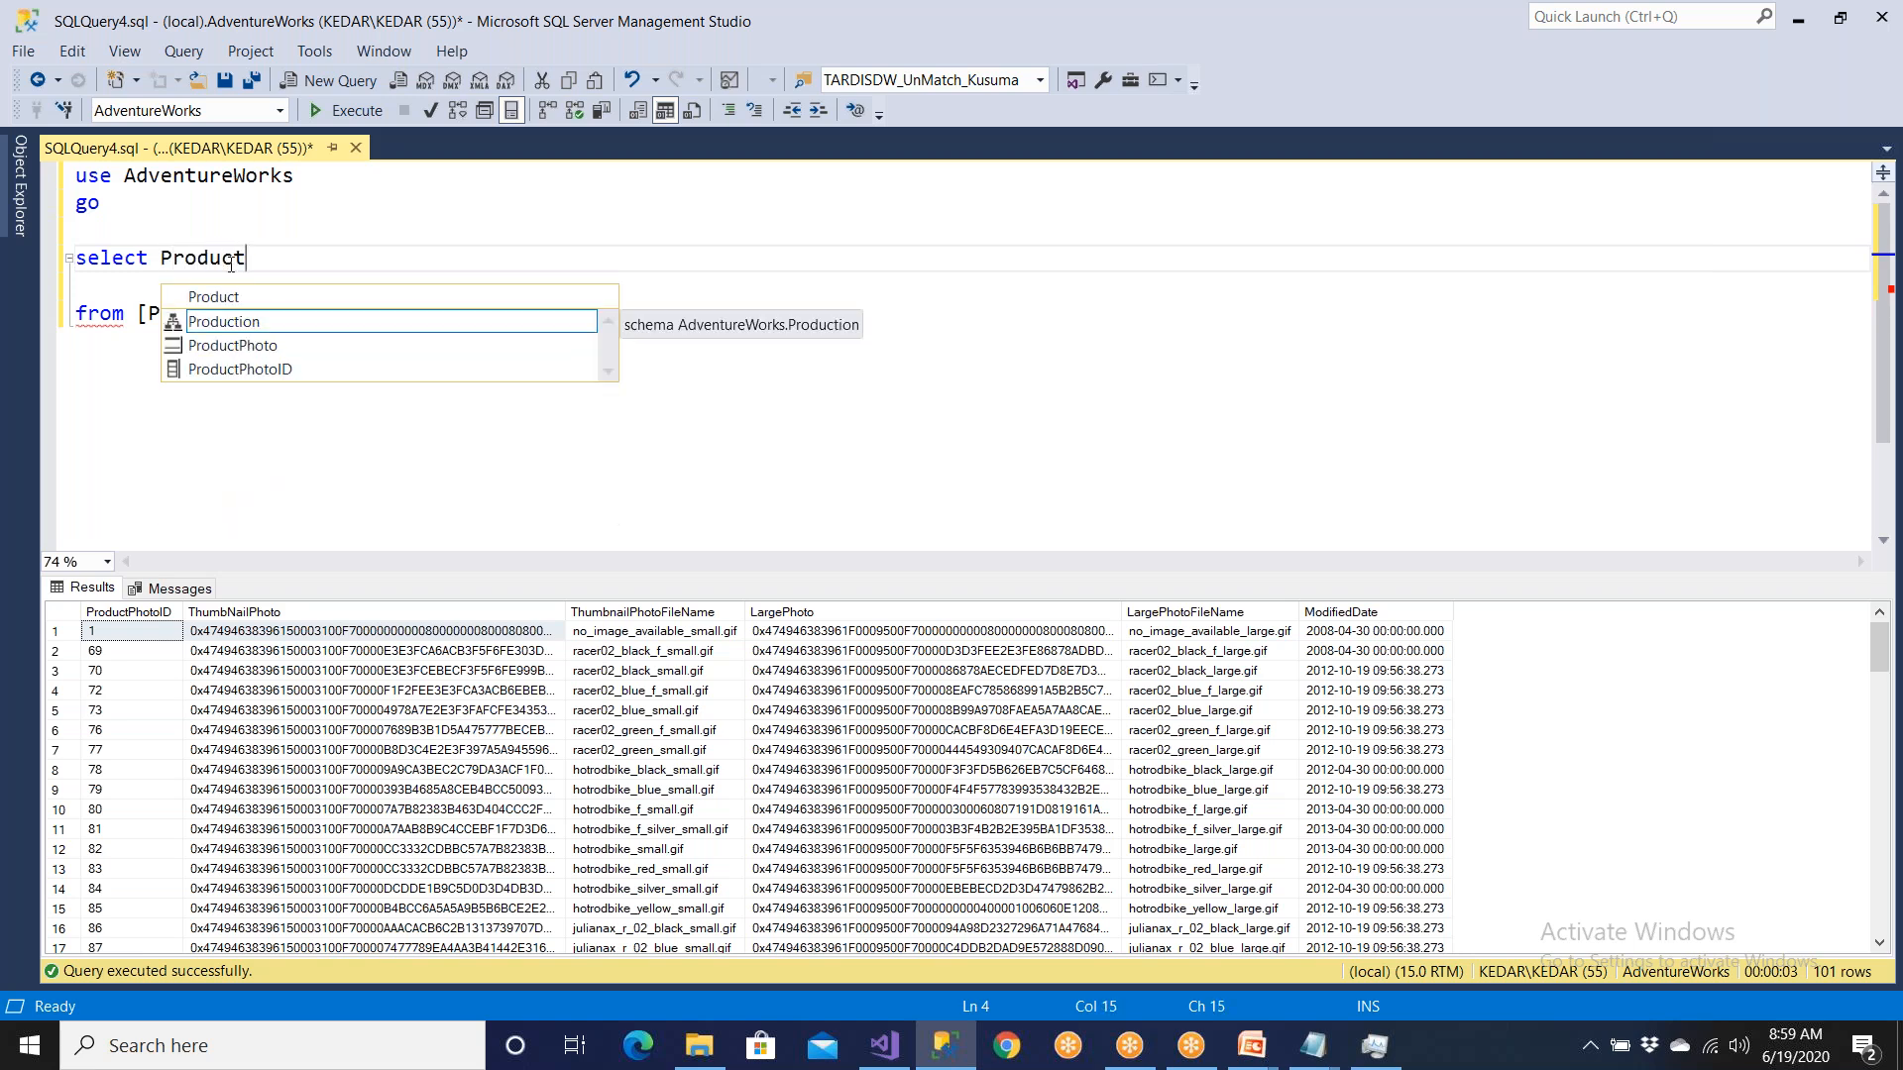
{"action": "left_click", "coordinate": [284, 377]}
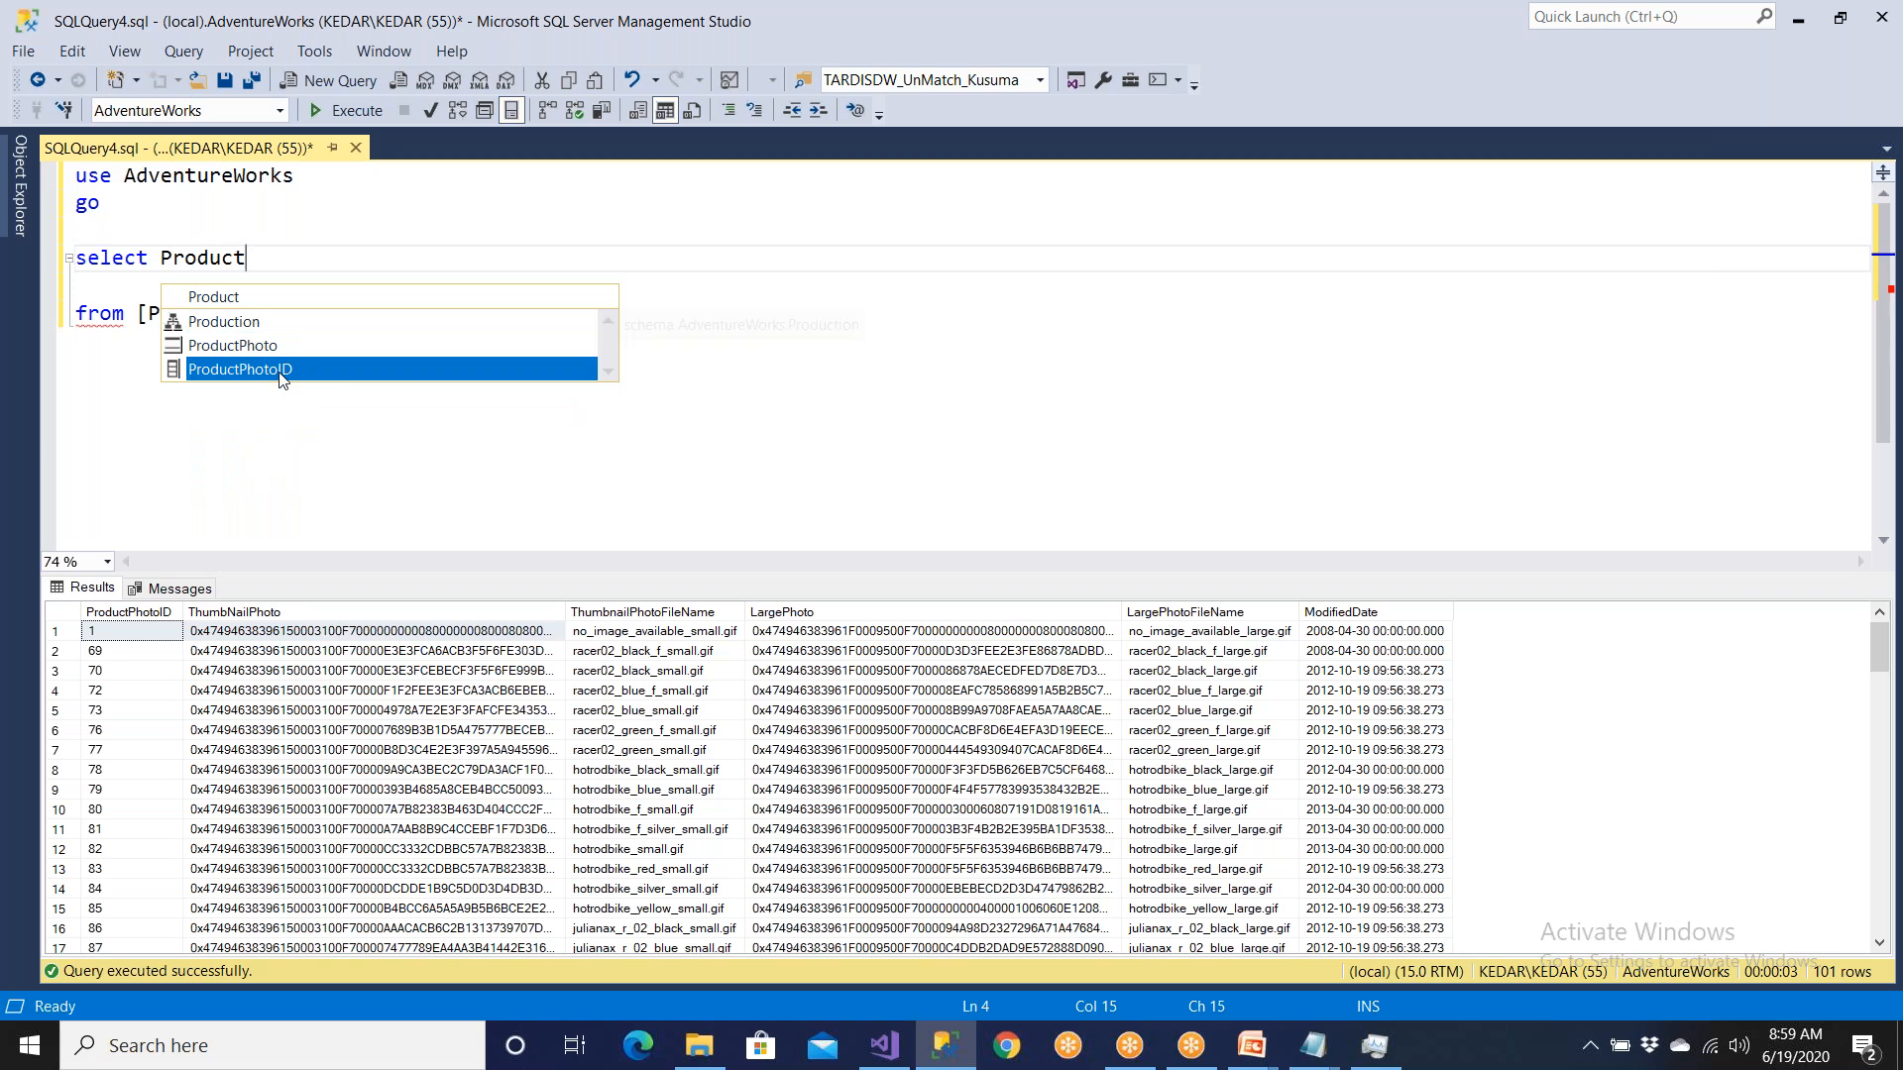
{"action": "key", "text": "Tab"}
{"action": "type", "text": ", Thum"}
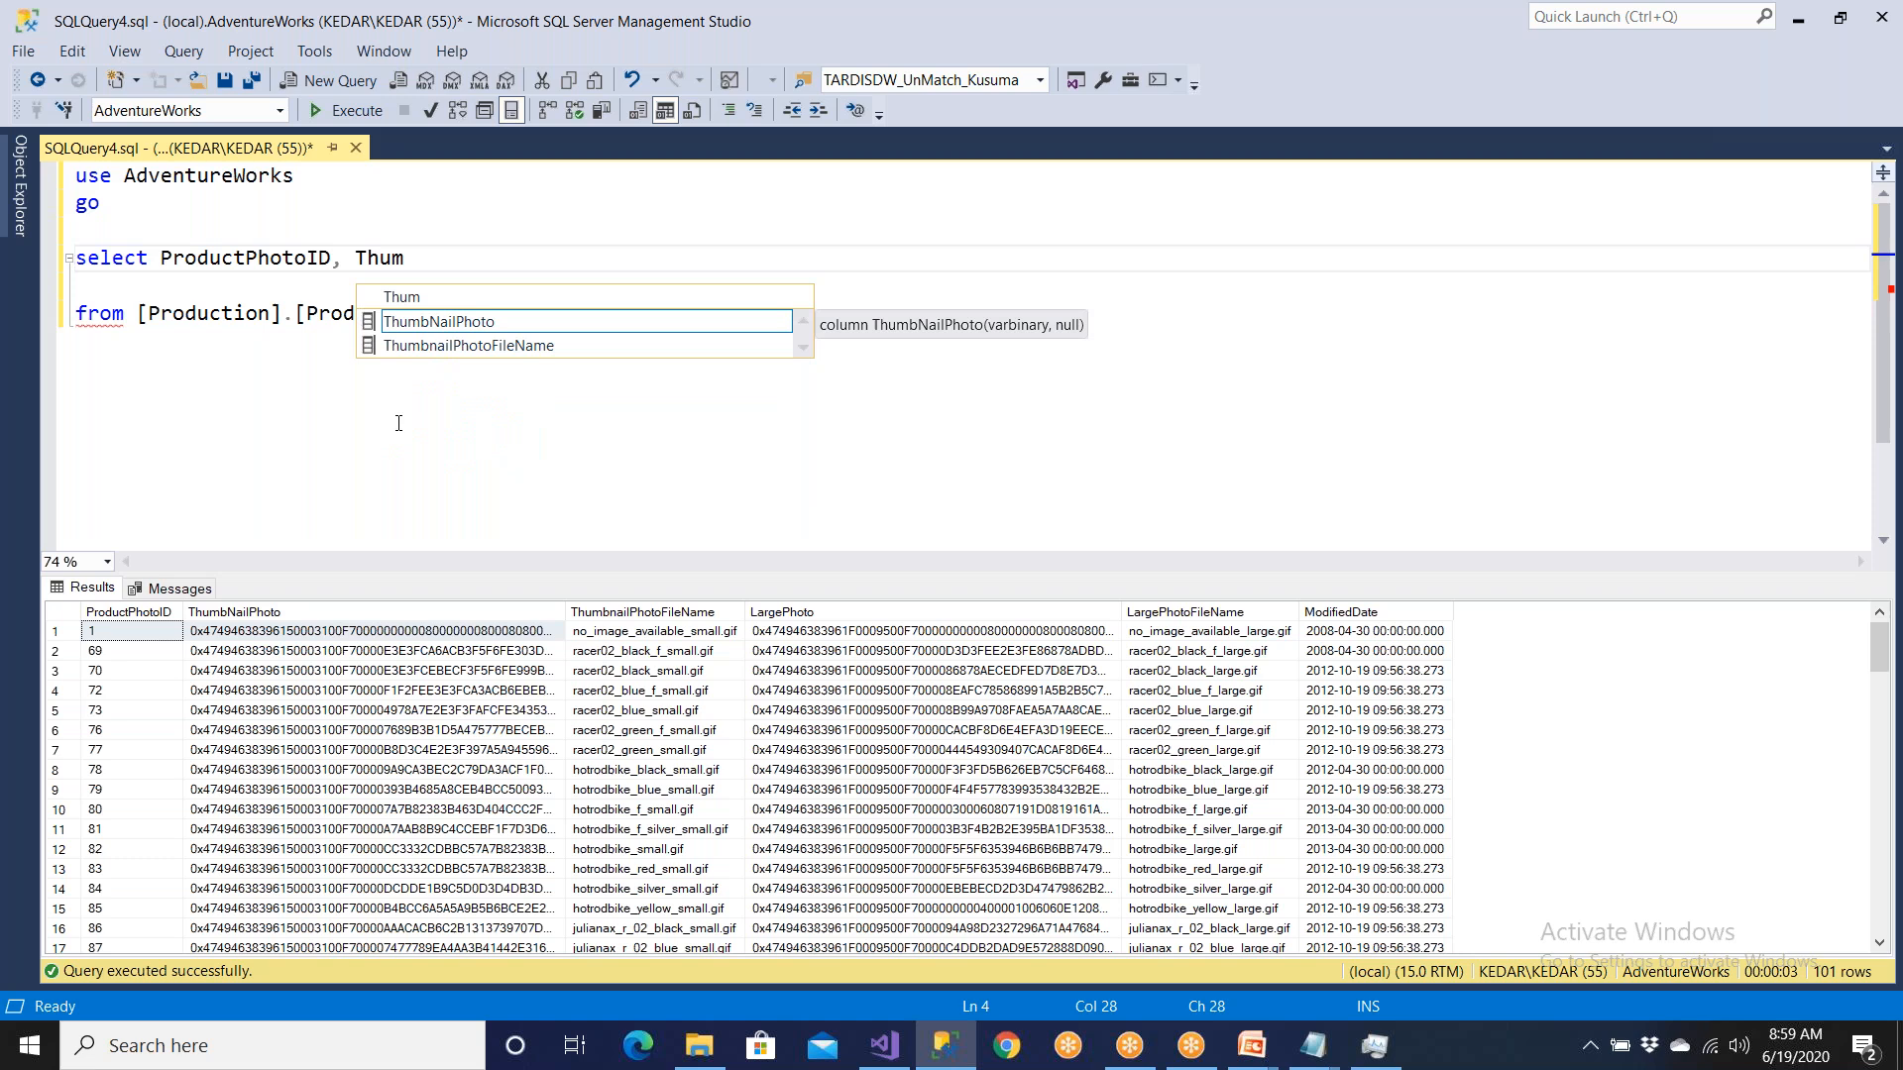
{"action": "key", "text": "Tab"}
Step: Remove the blank line before the from clause and execute only the select statement
{"action": "left_click", "coordinate": [189, 288]}
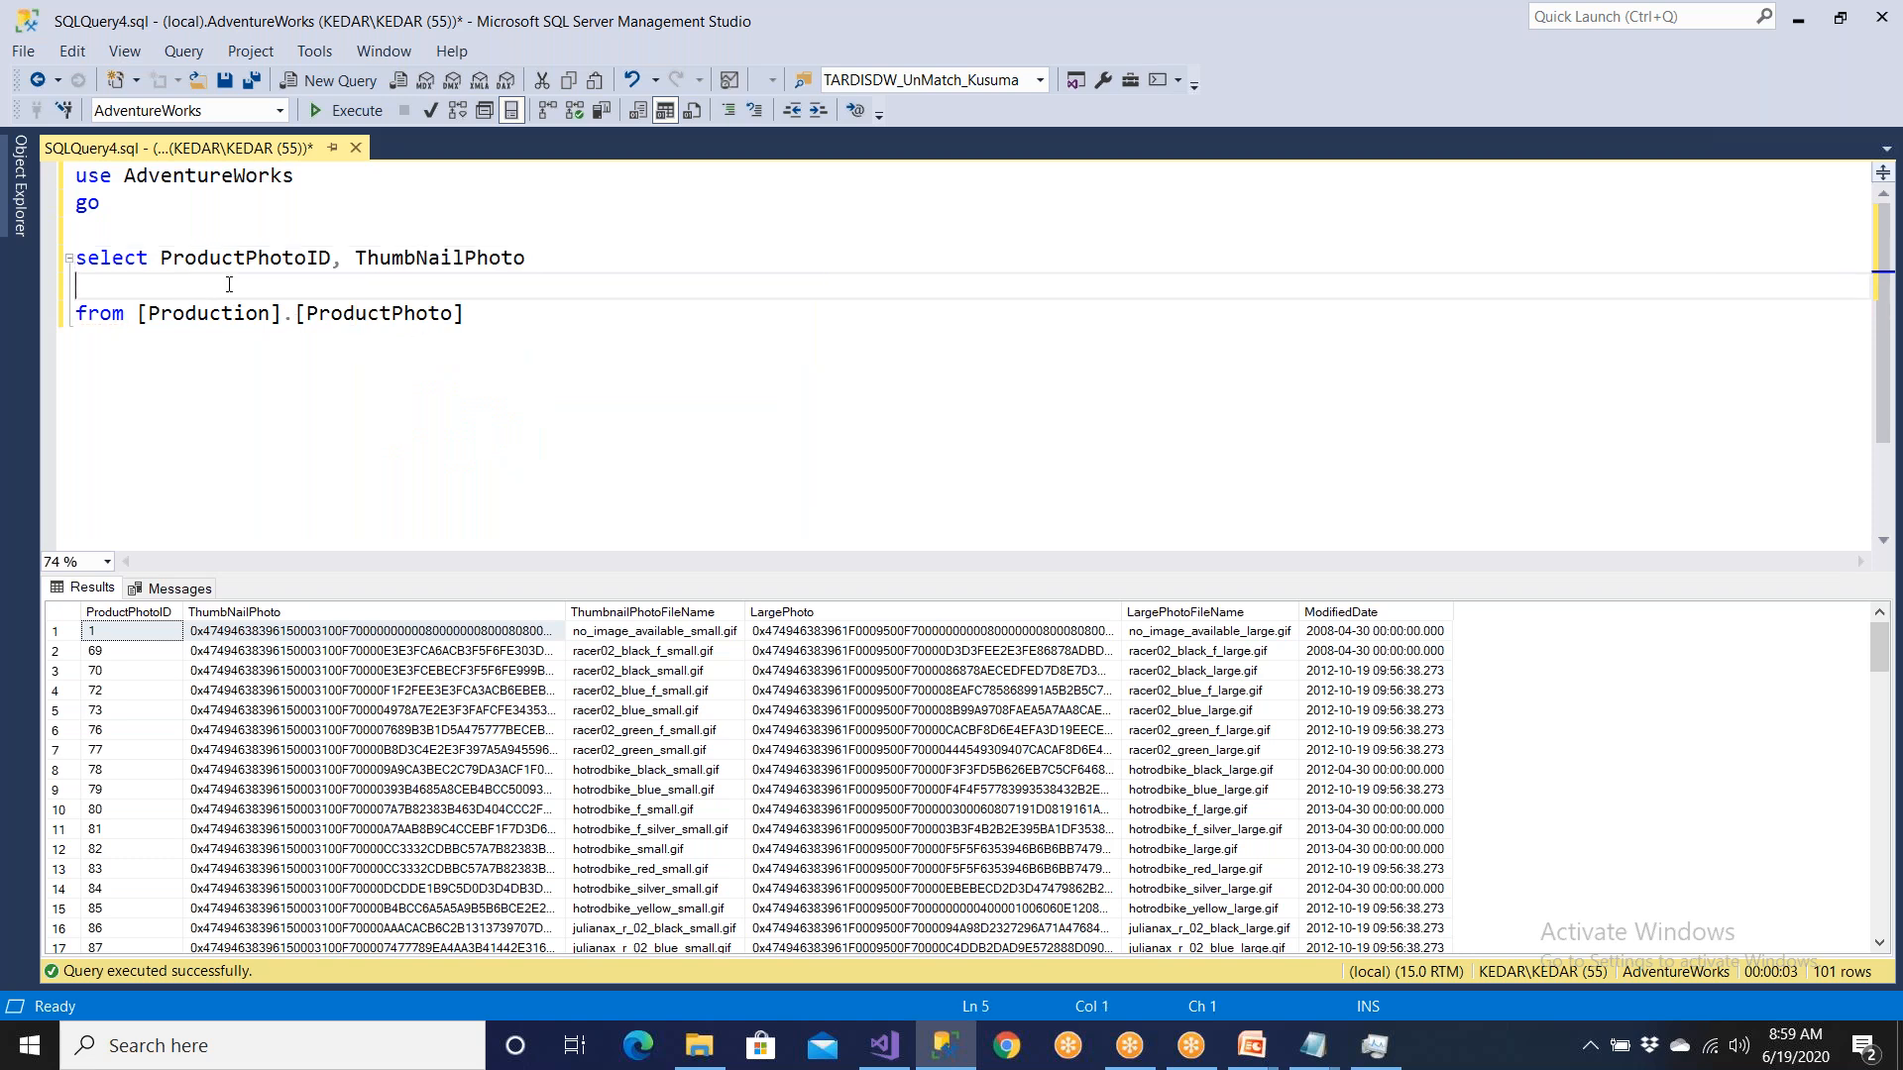
{"action": "key", "text": "Delete"}
{"action": "left_click_drag", "start_coordinate": [463, 297], "coordinate": [10, 263]}
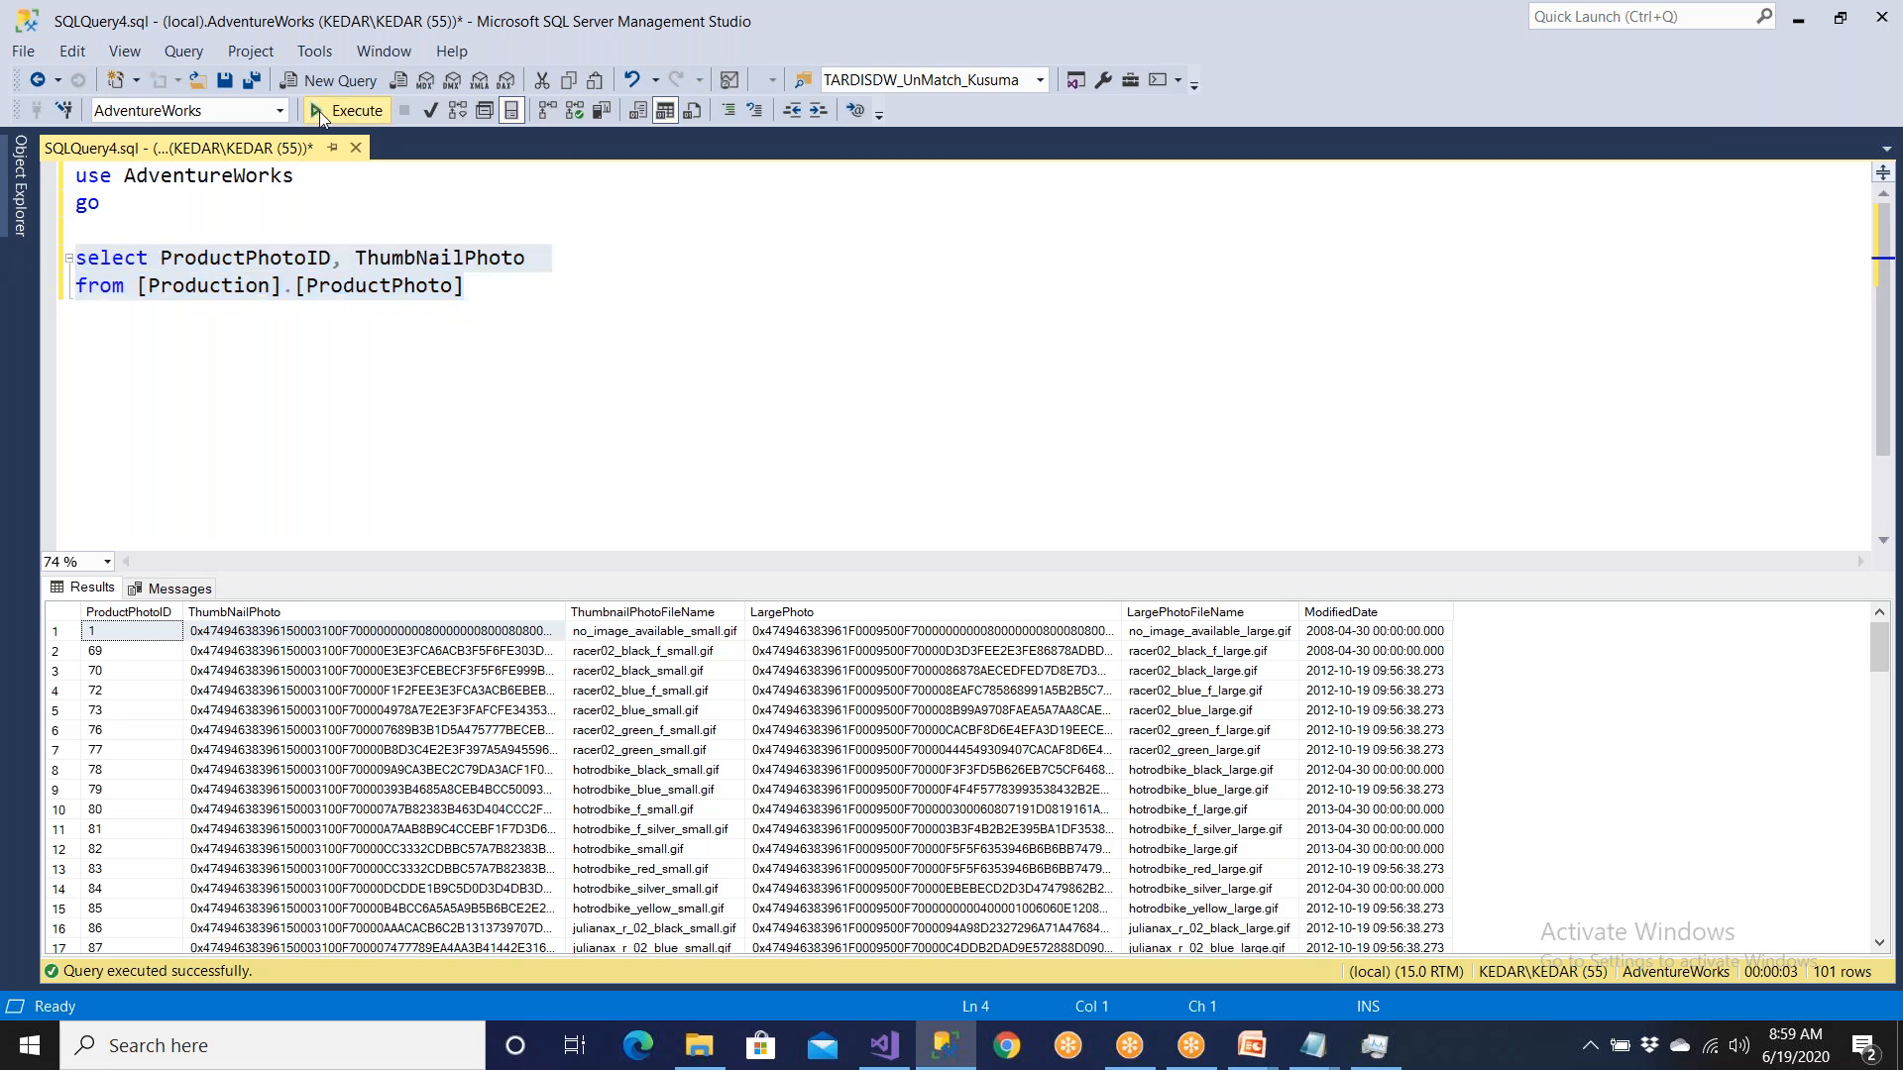
{"action": "left_click", "coordinate": [319, 111]}
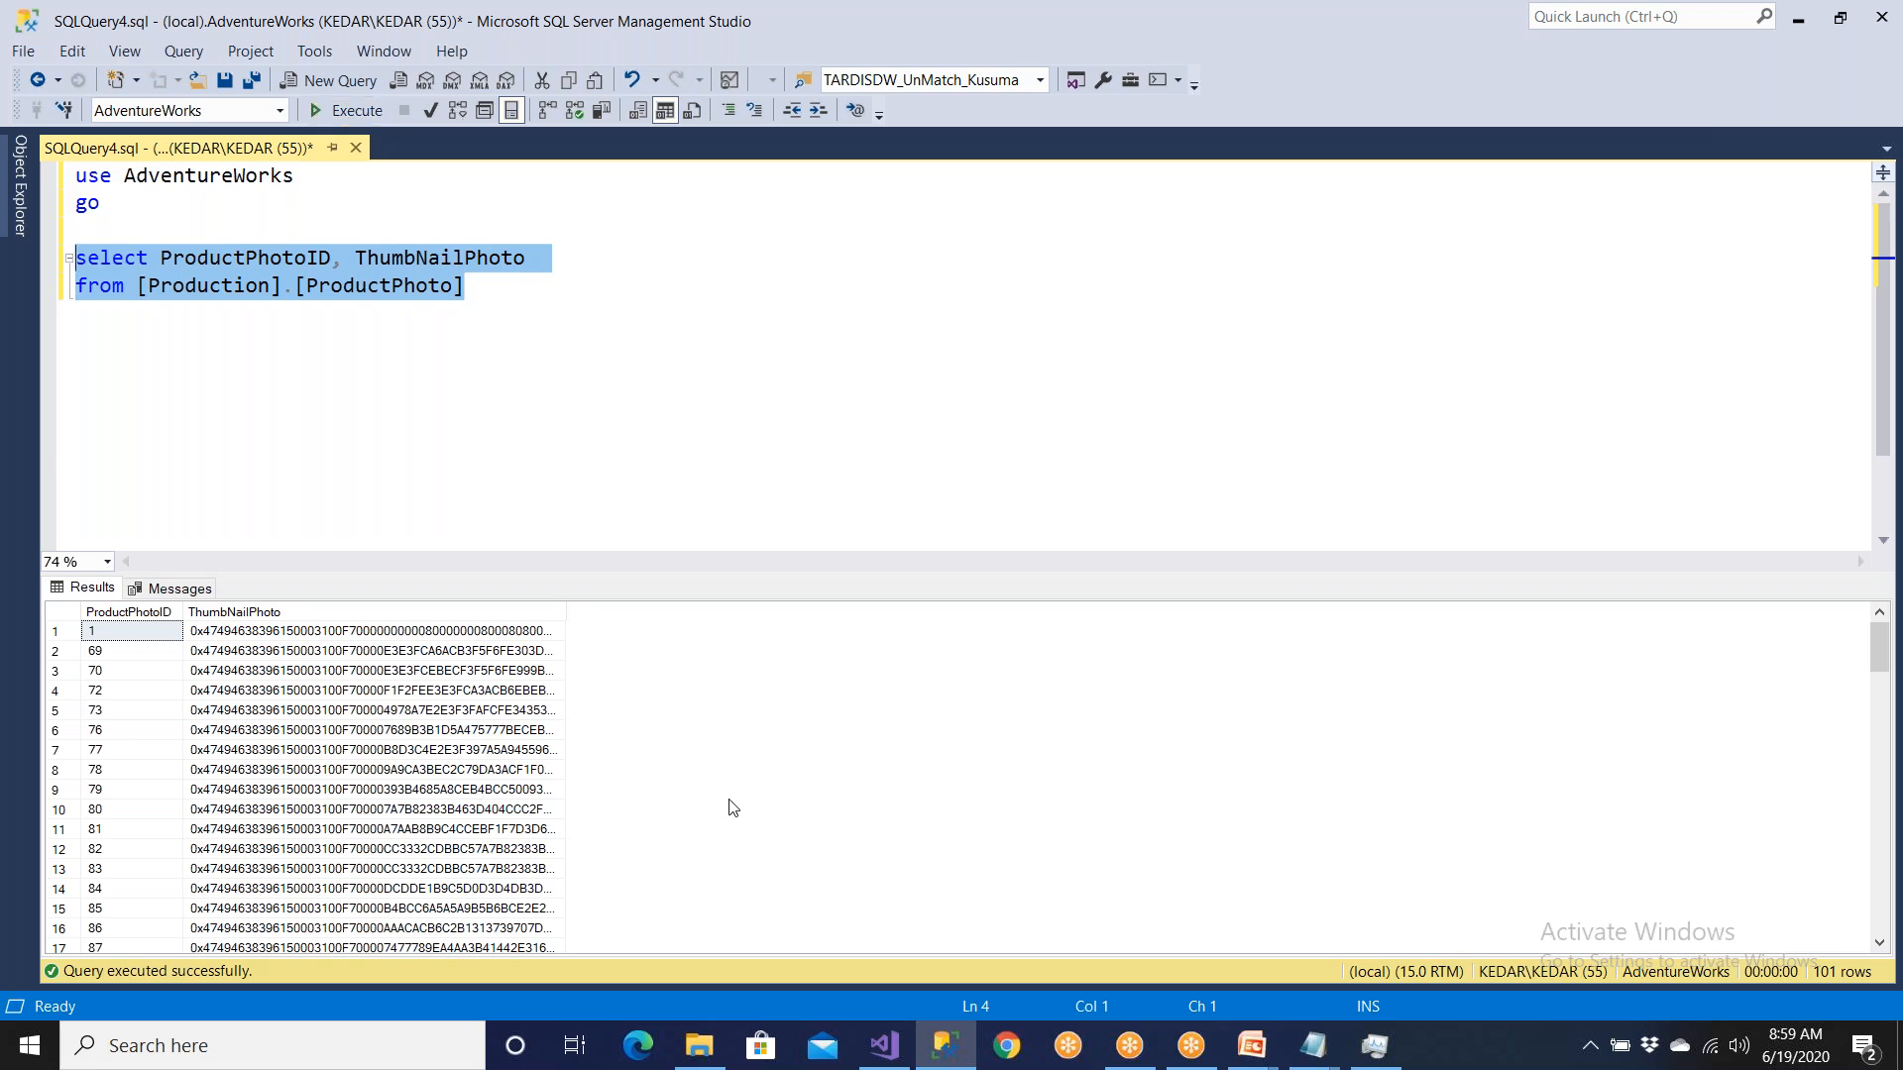
Step: Switch to File Explorer and create a folder named AdvWorks at the root of the D: drive
{"action": "left_click", "coordinate": [707, 1051]}
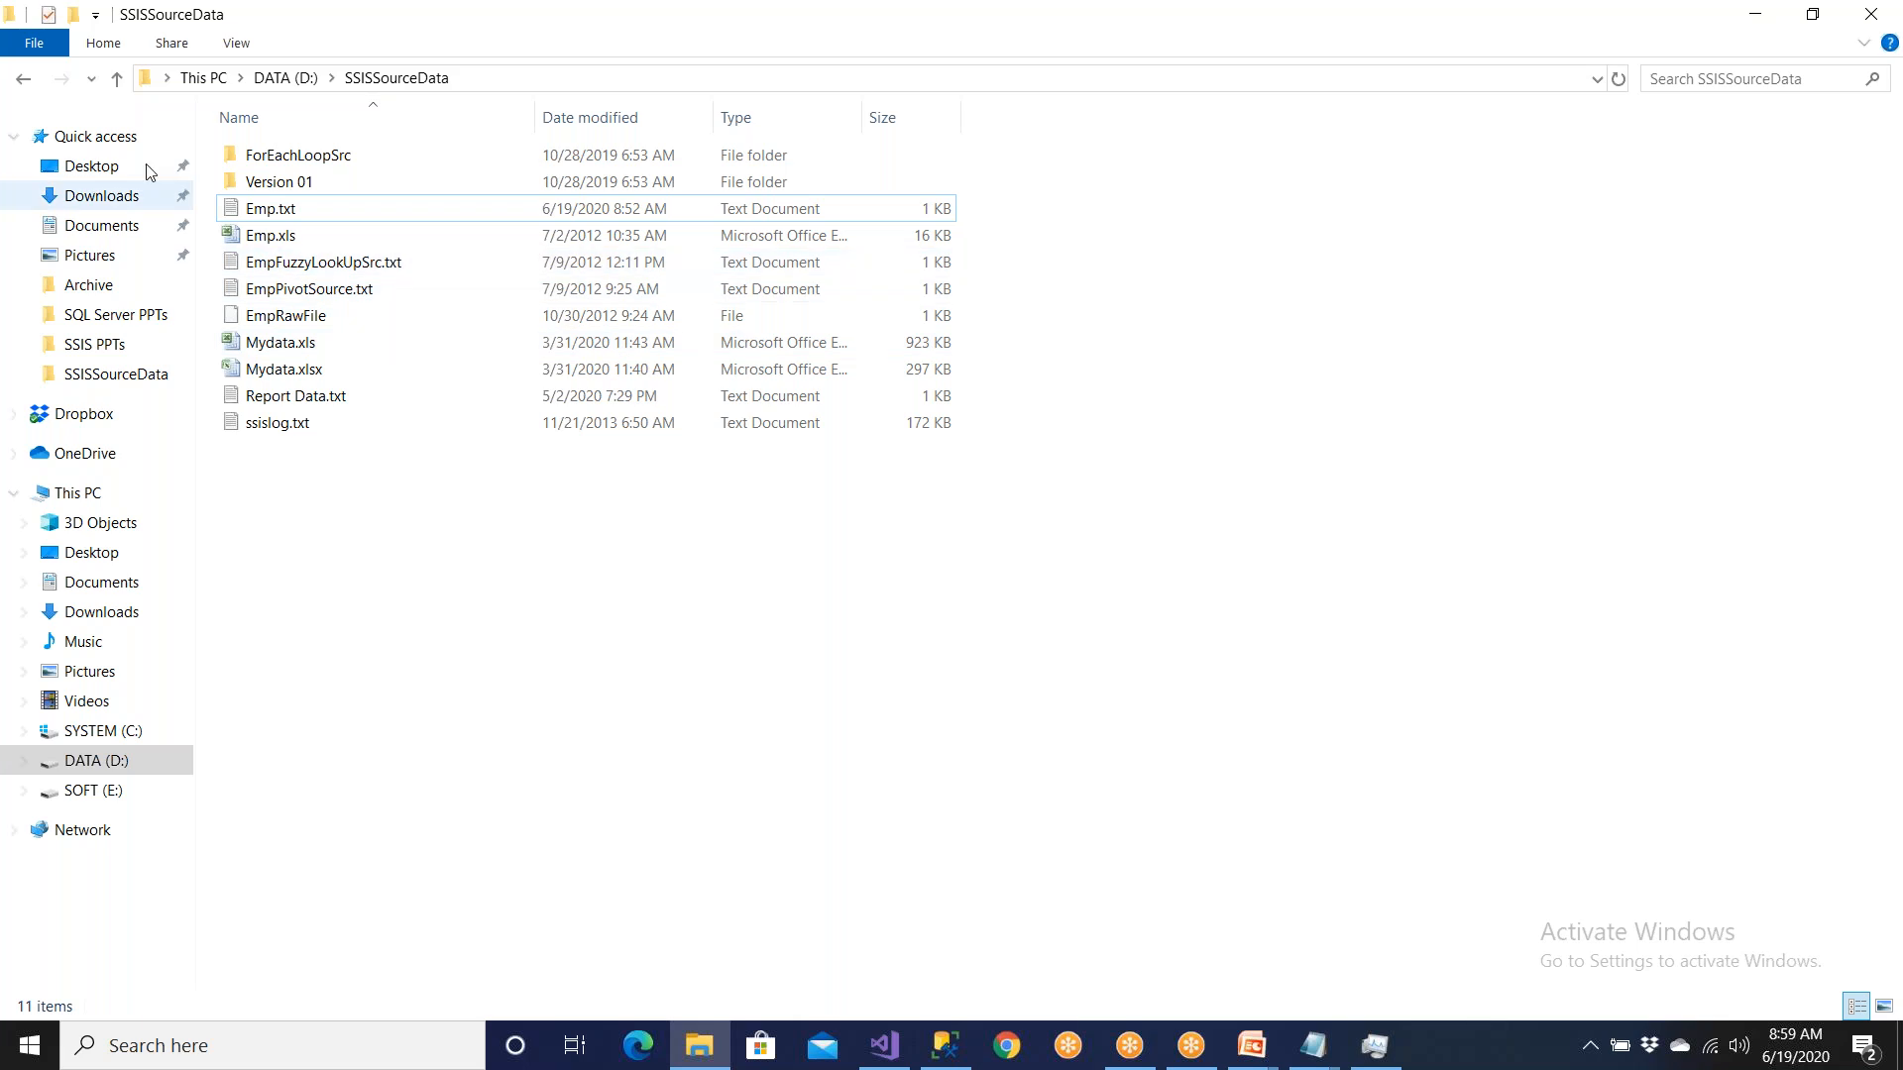
{"action": "left_click", "coordinate": [121, 81]}
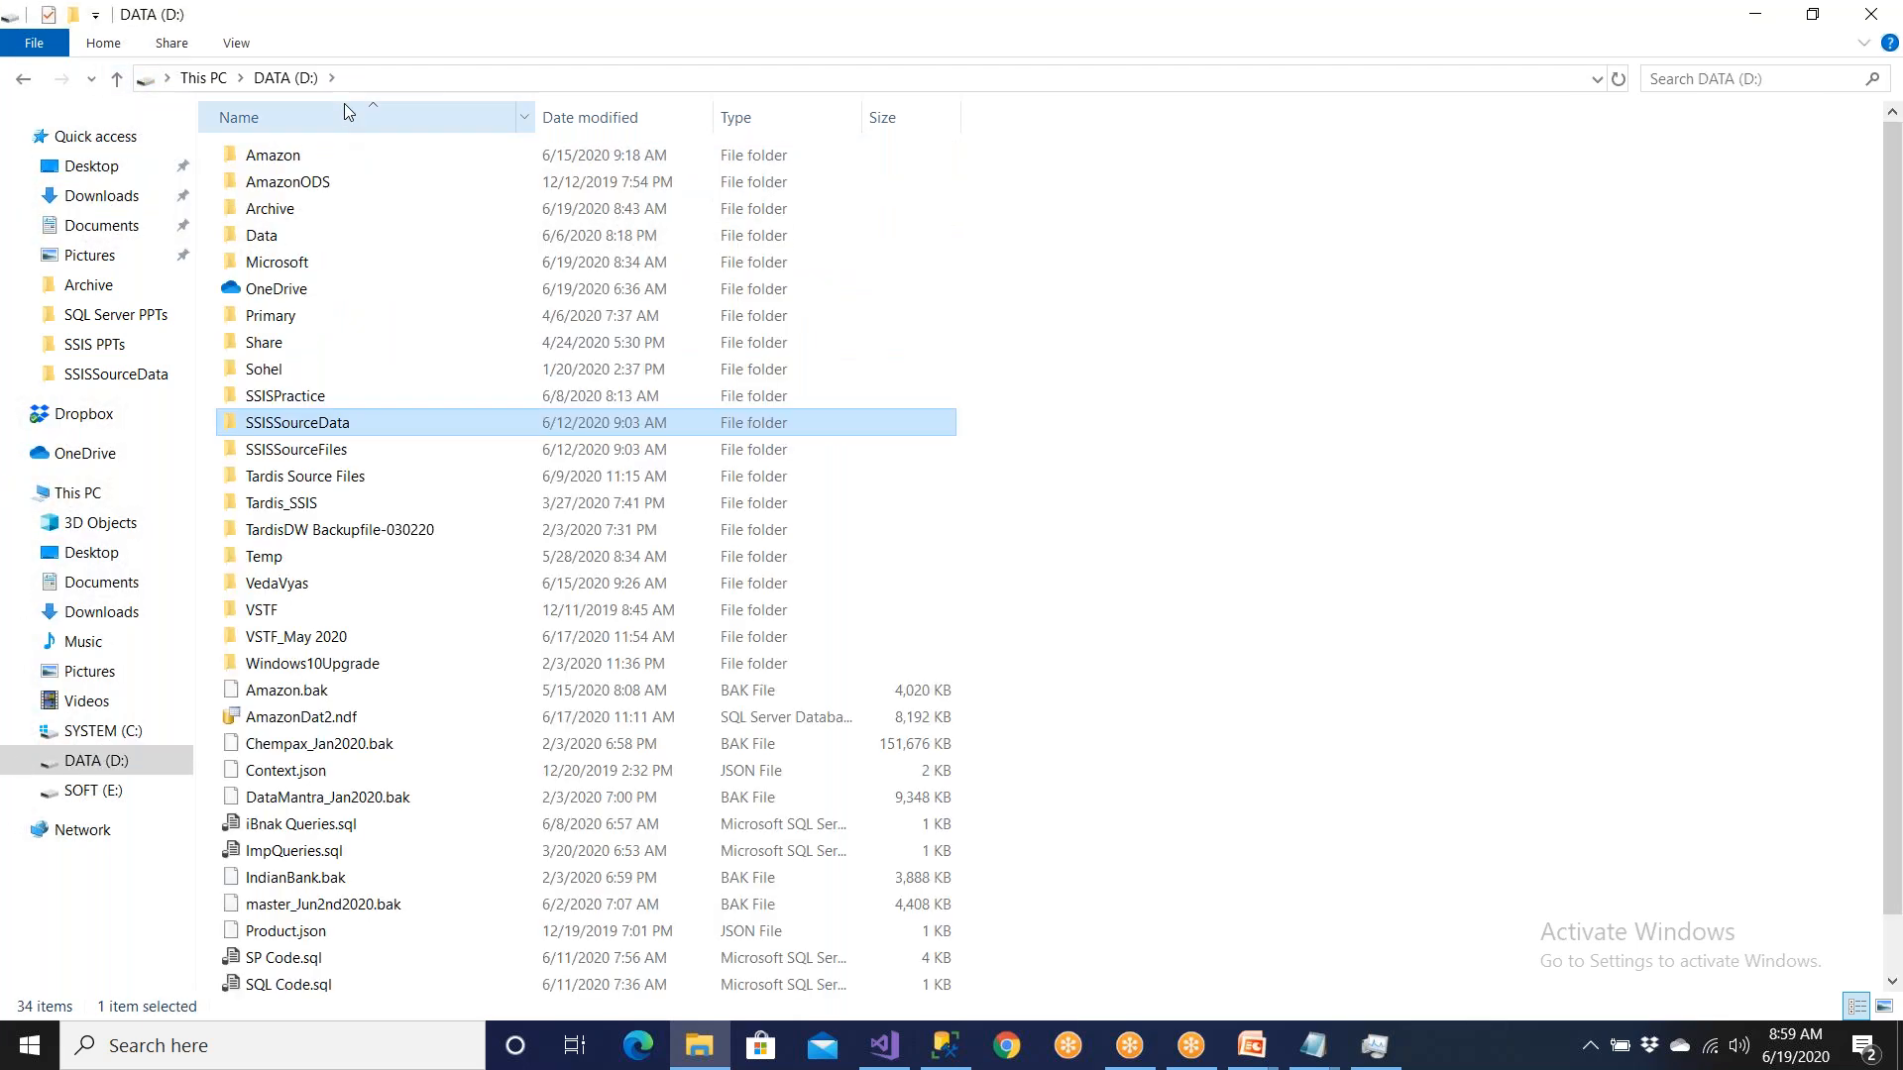
{"action": "right_click", "coordinate": [1214, 297]}
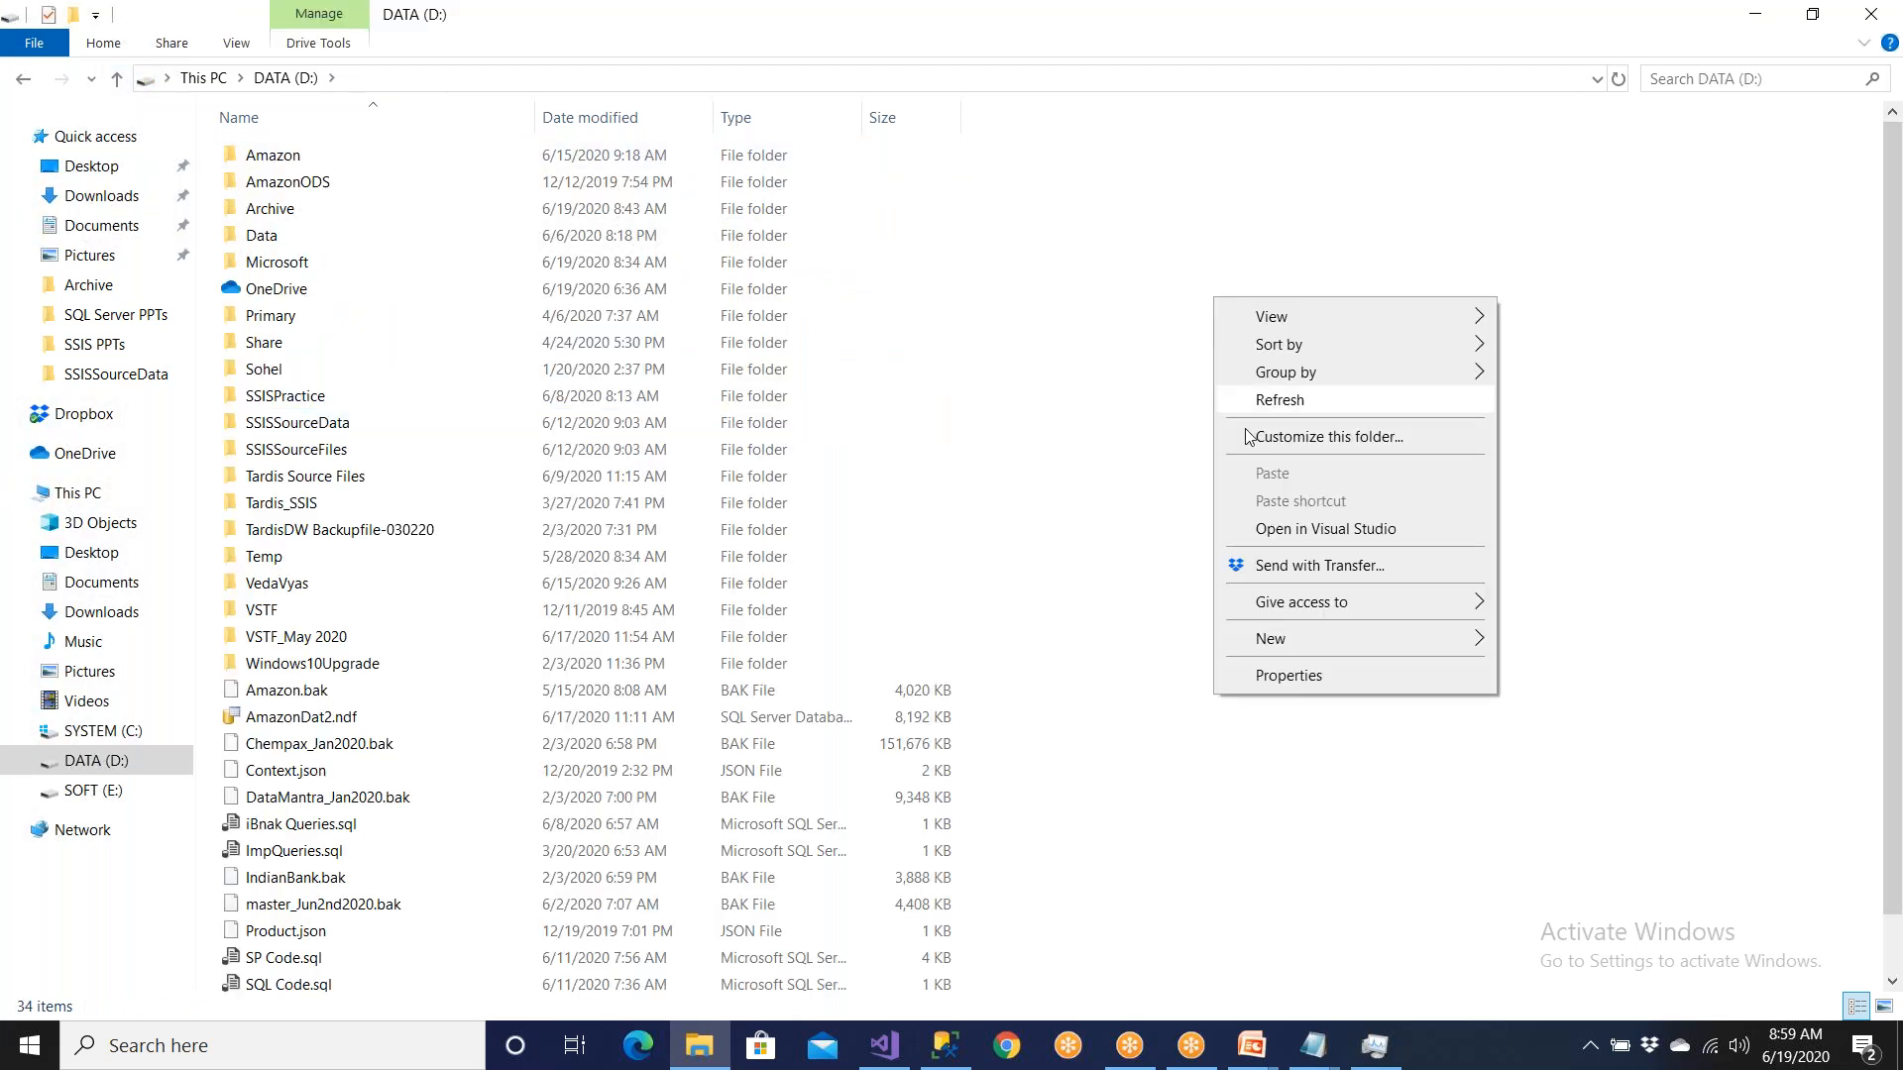
{"action": "mouse_move", "coordinate": [1305, 649]}
{"action": "left_click", "coordinate": [1536, 639]}
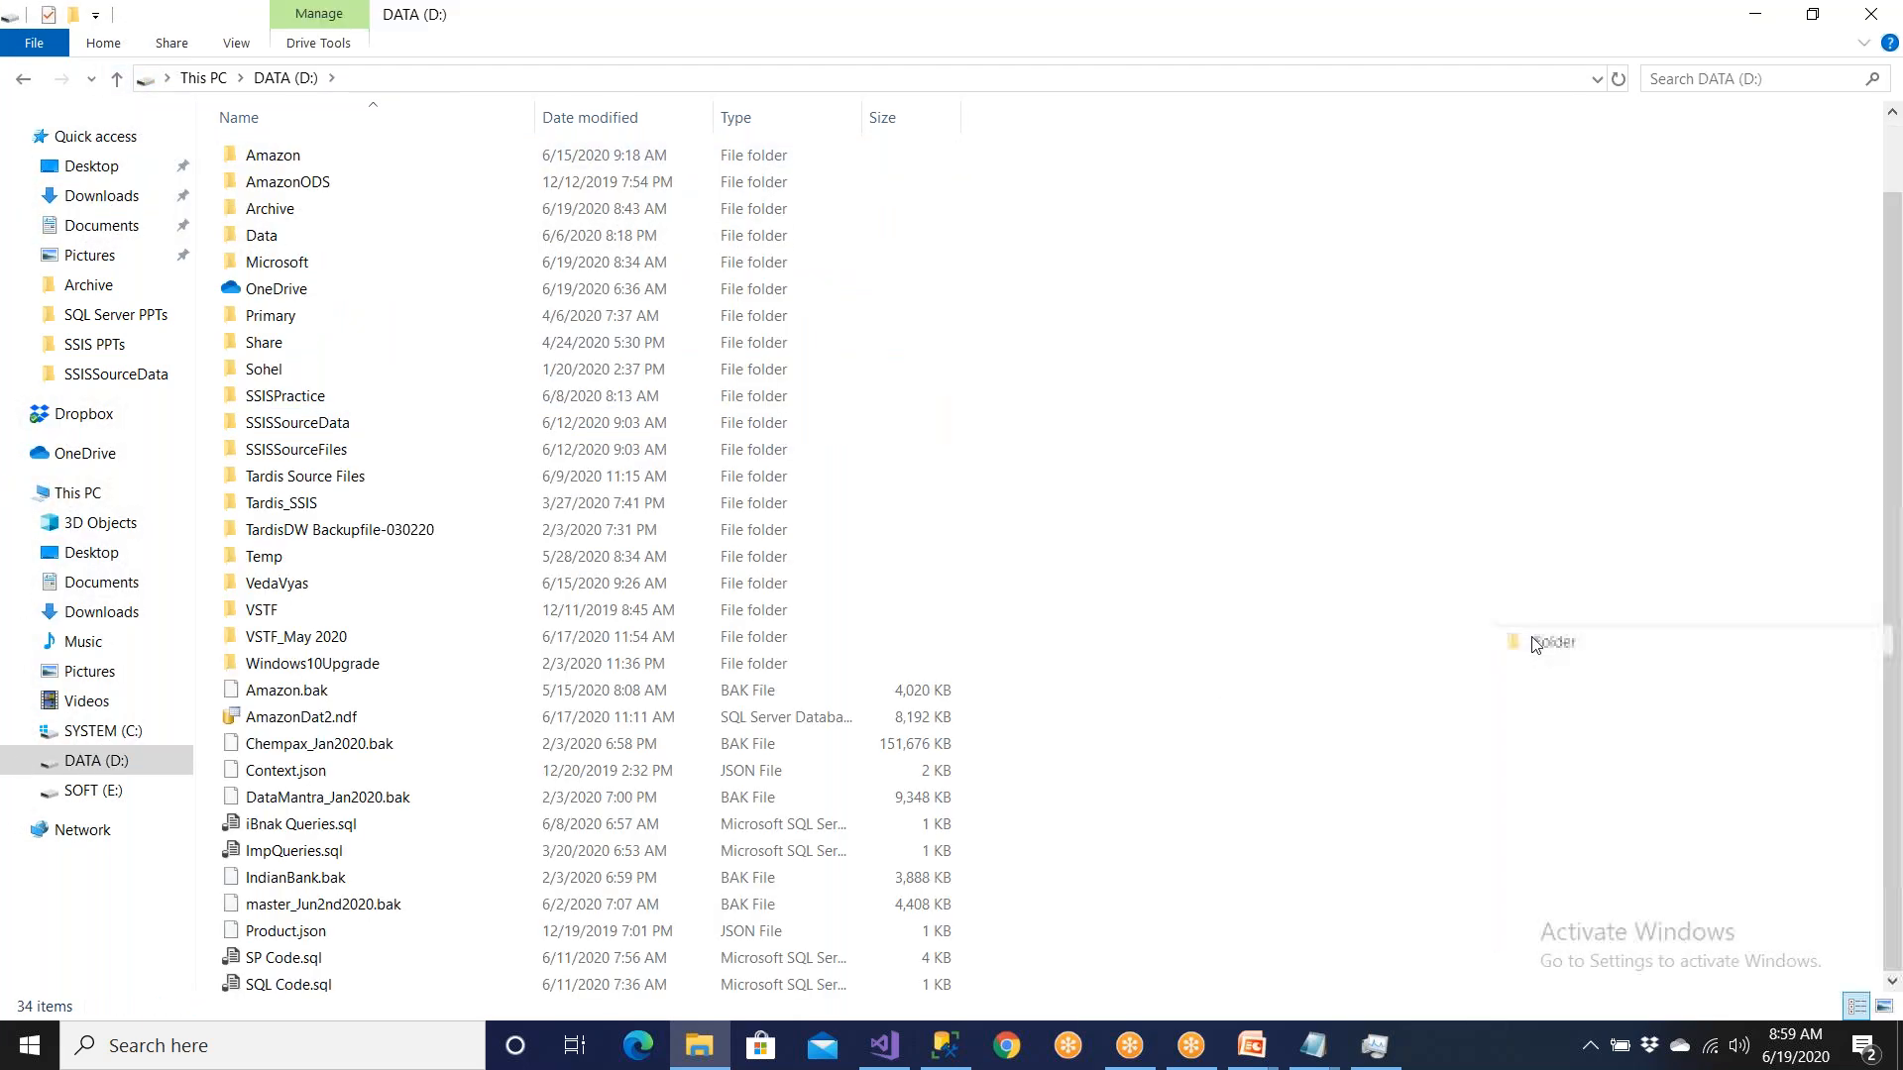
{"action": "type", "text": "AdvWorks"}
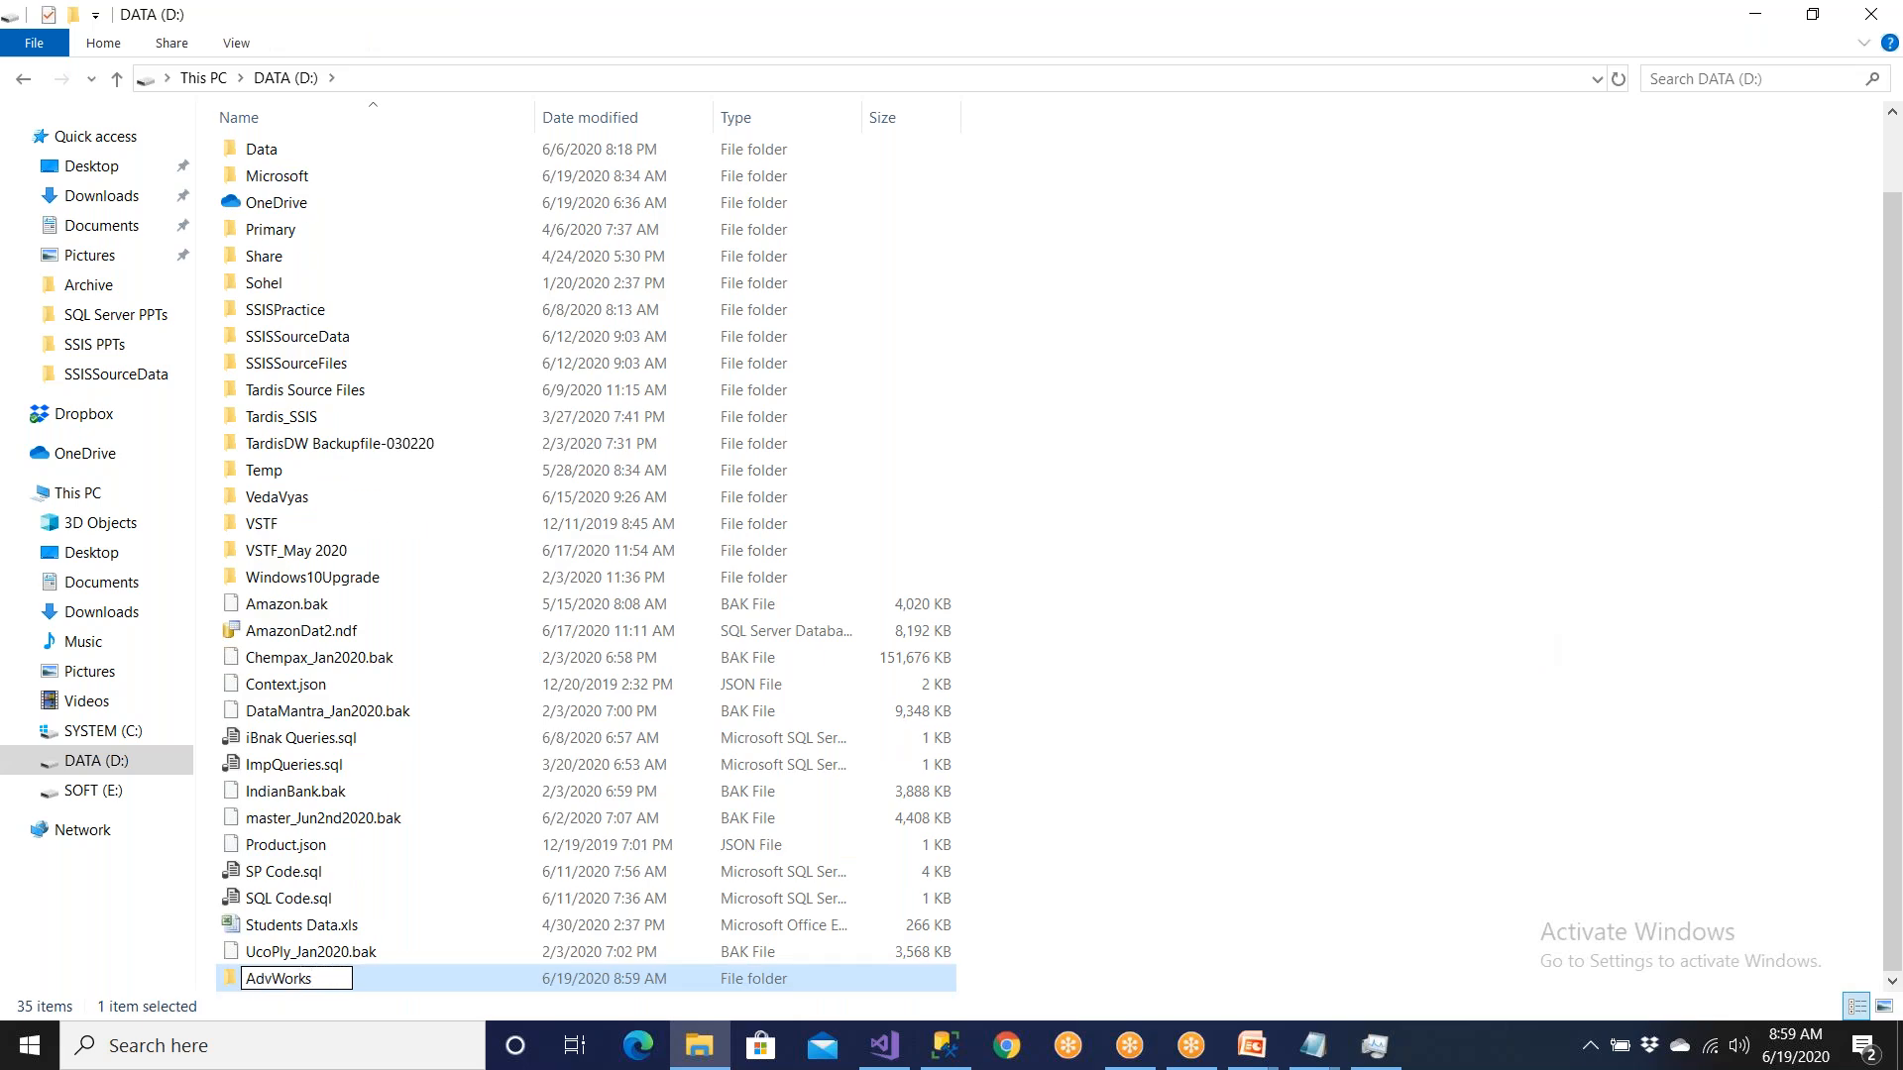
{"action": "key", "text": "Return"}
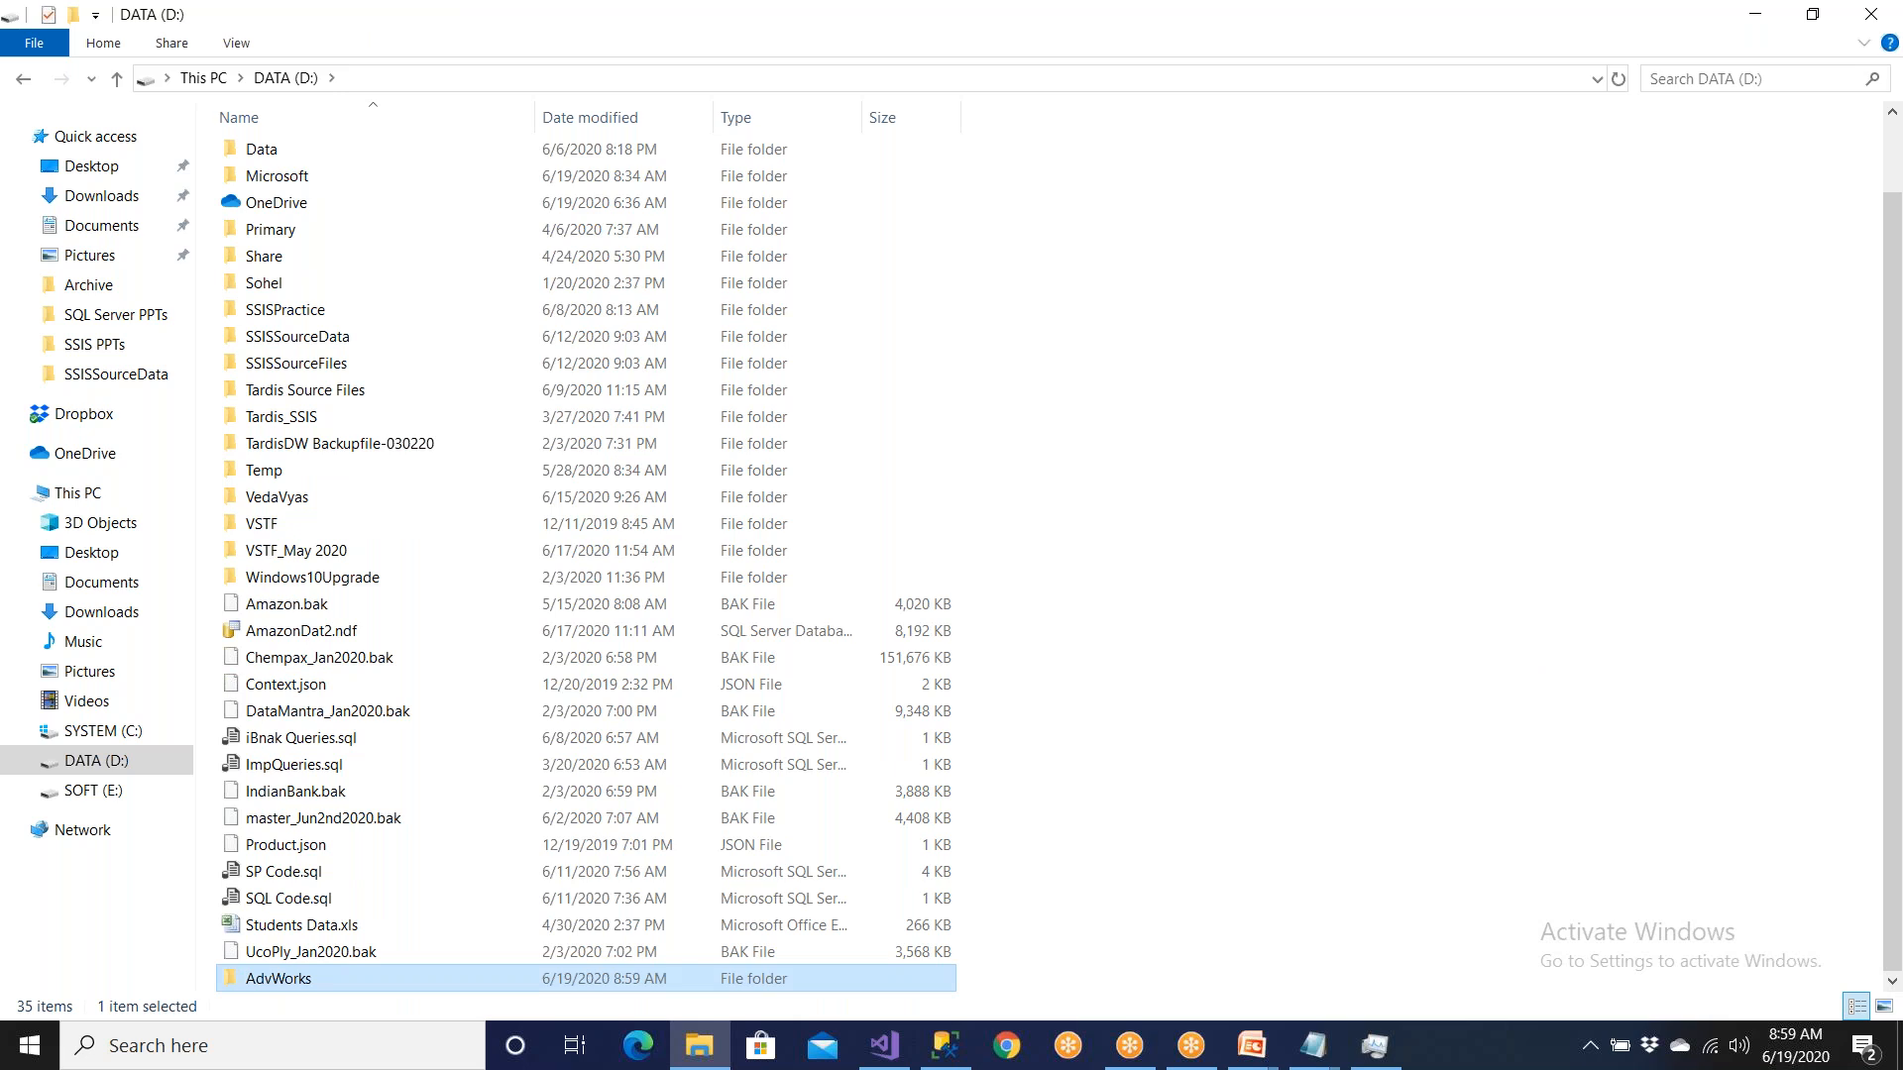
Step: Open the AdvWorks folder, copy its path, and paste D:\AdvWorks into a new Notepad document
{"action": "key", "text": "Return"}
{"action": "left_click", "coordinate": [458, 80]}
{"action": "key", "text": "ctrl+c"}
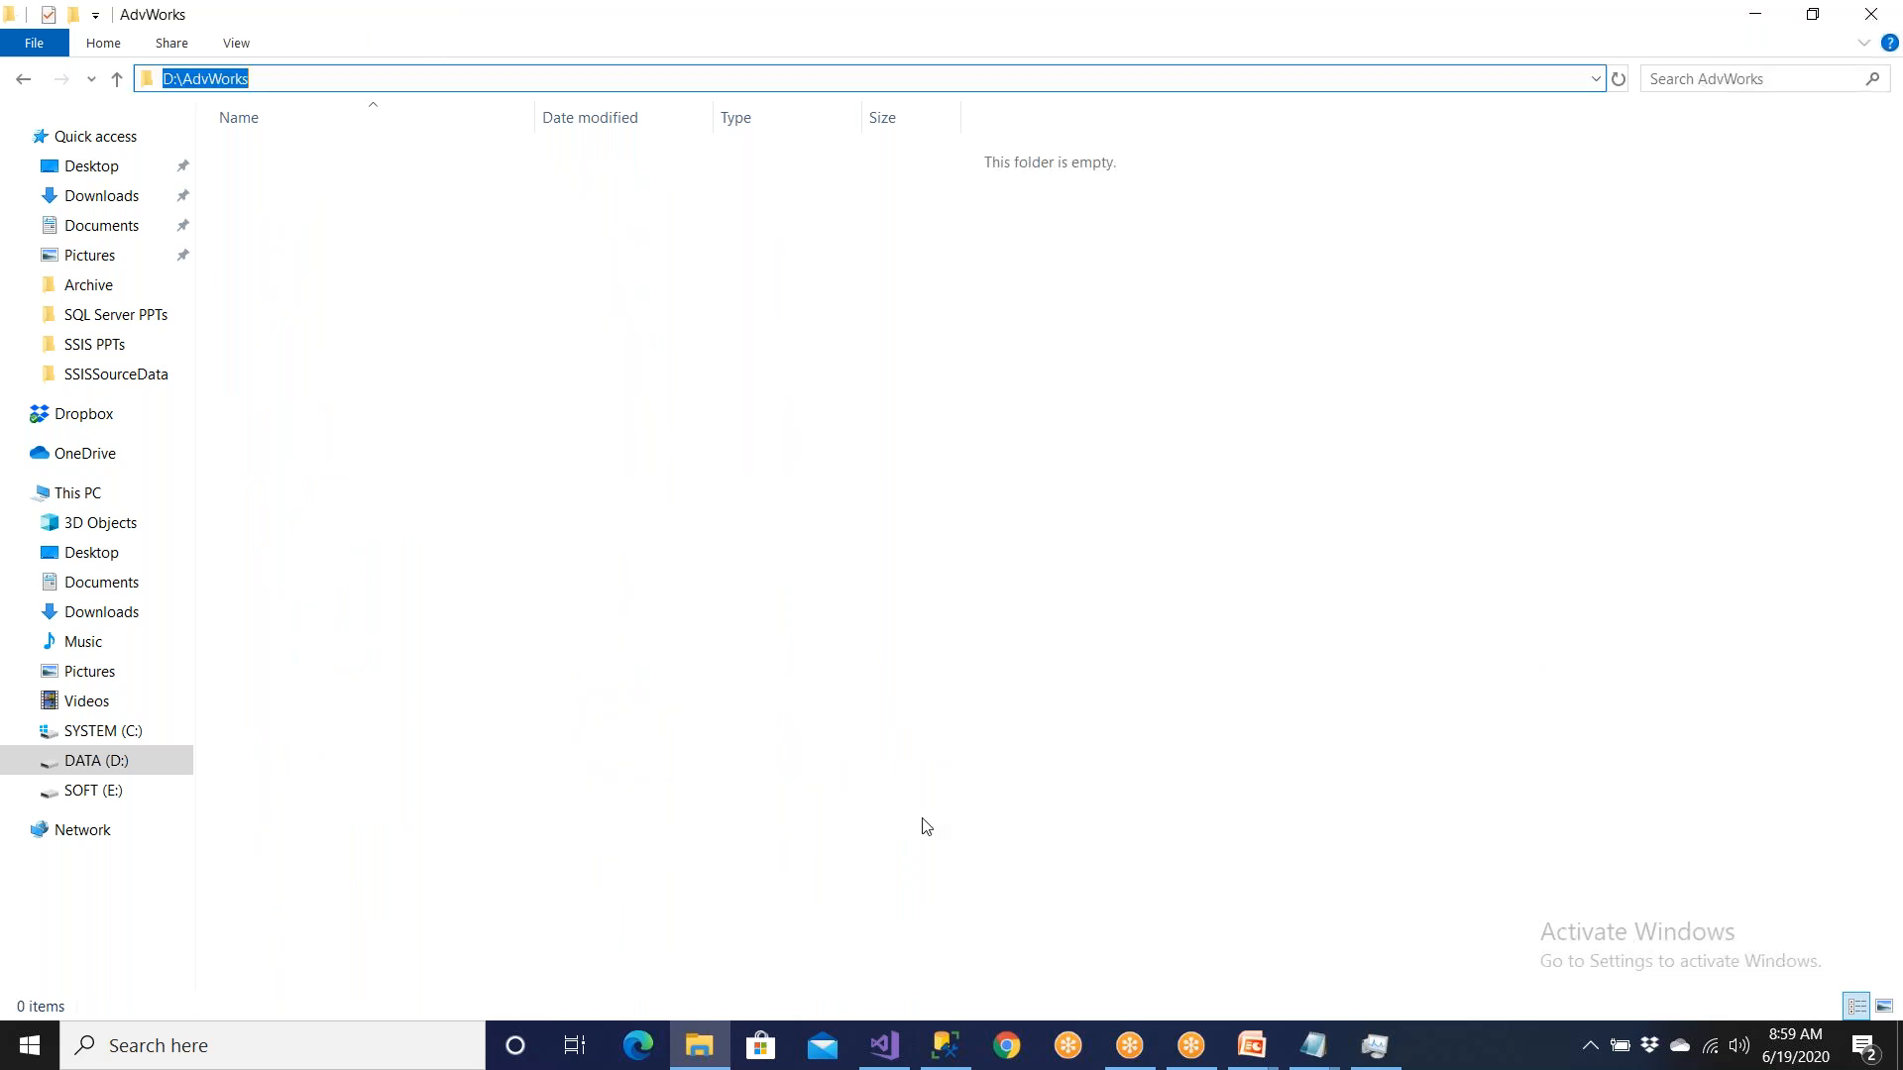
{"action": "key", "text": "super"}
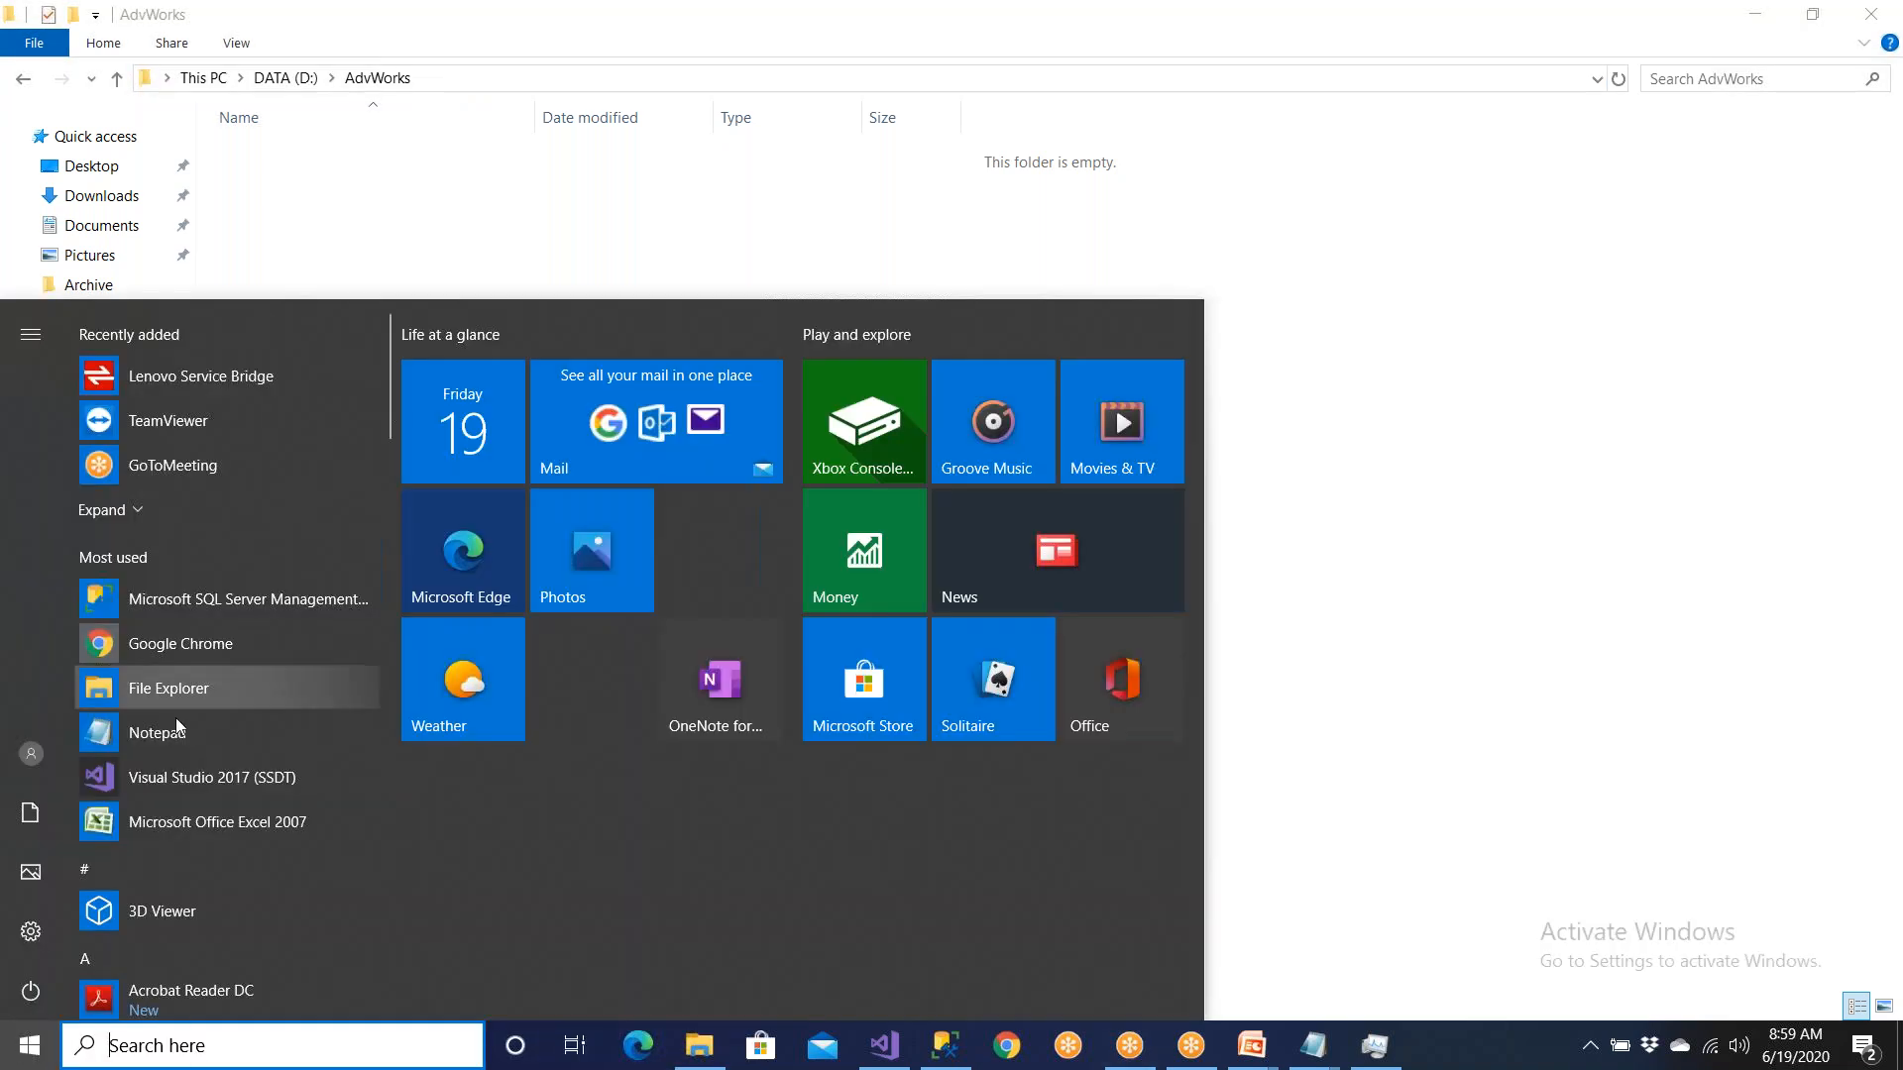
{"action": "left_click", "coordinate": [178, 735]}
{"action": "key", "text": "ctrl+v"}
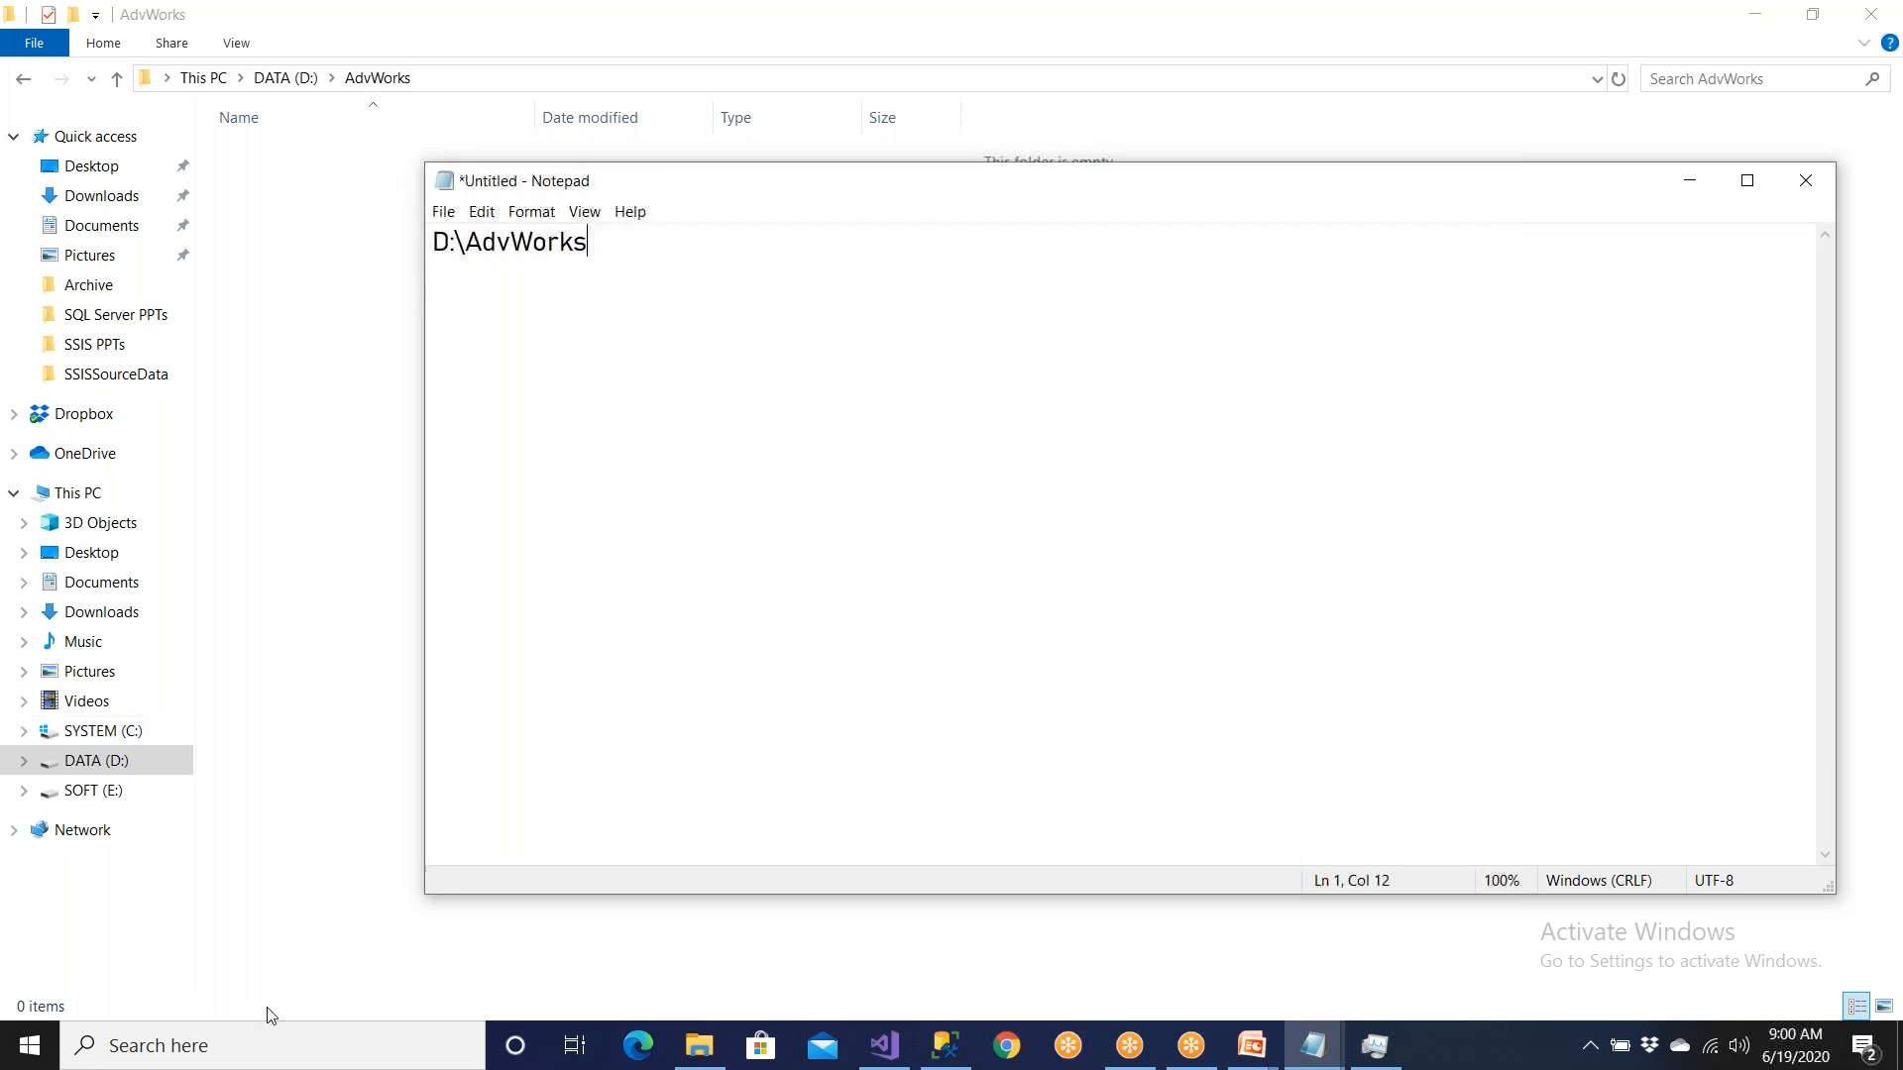
Step: Switch to SQL Server Management Studio and examine the ThumbNailPhoto values in the first three result rows
{"action": "left_click", "coordinate": [946, 1045]}
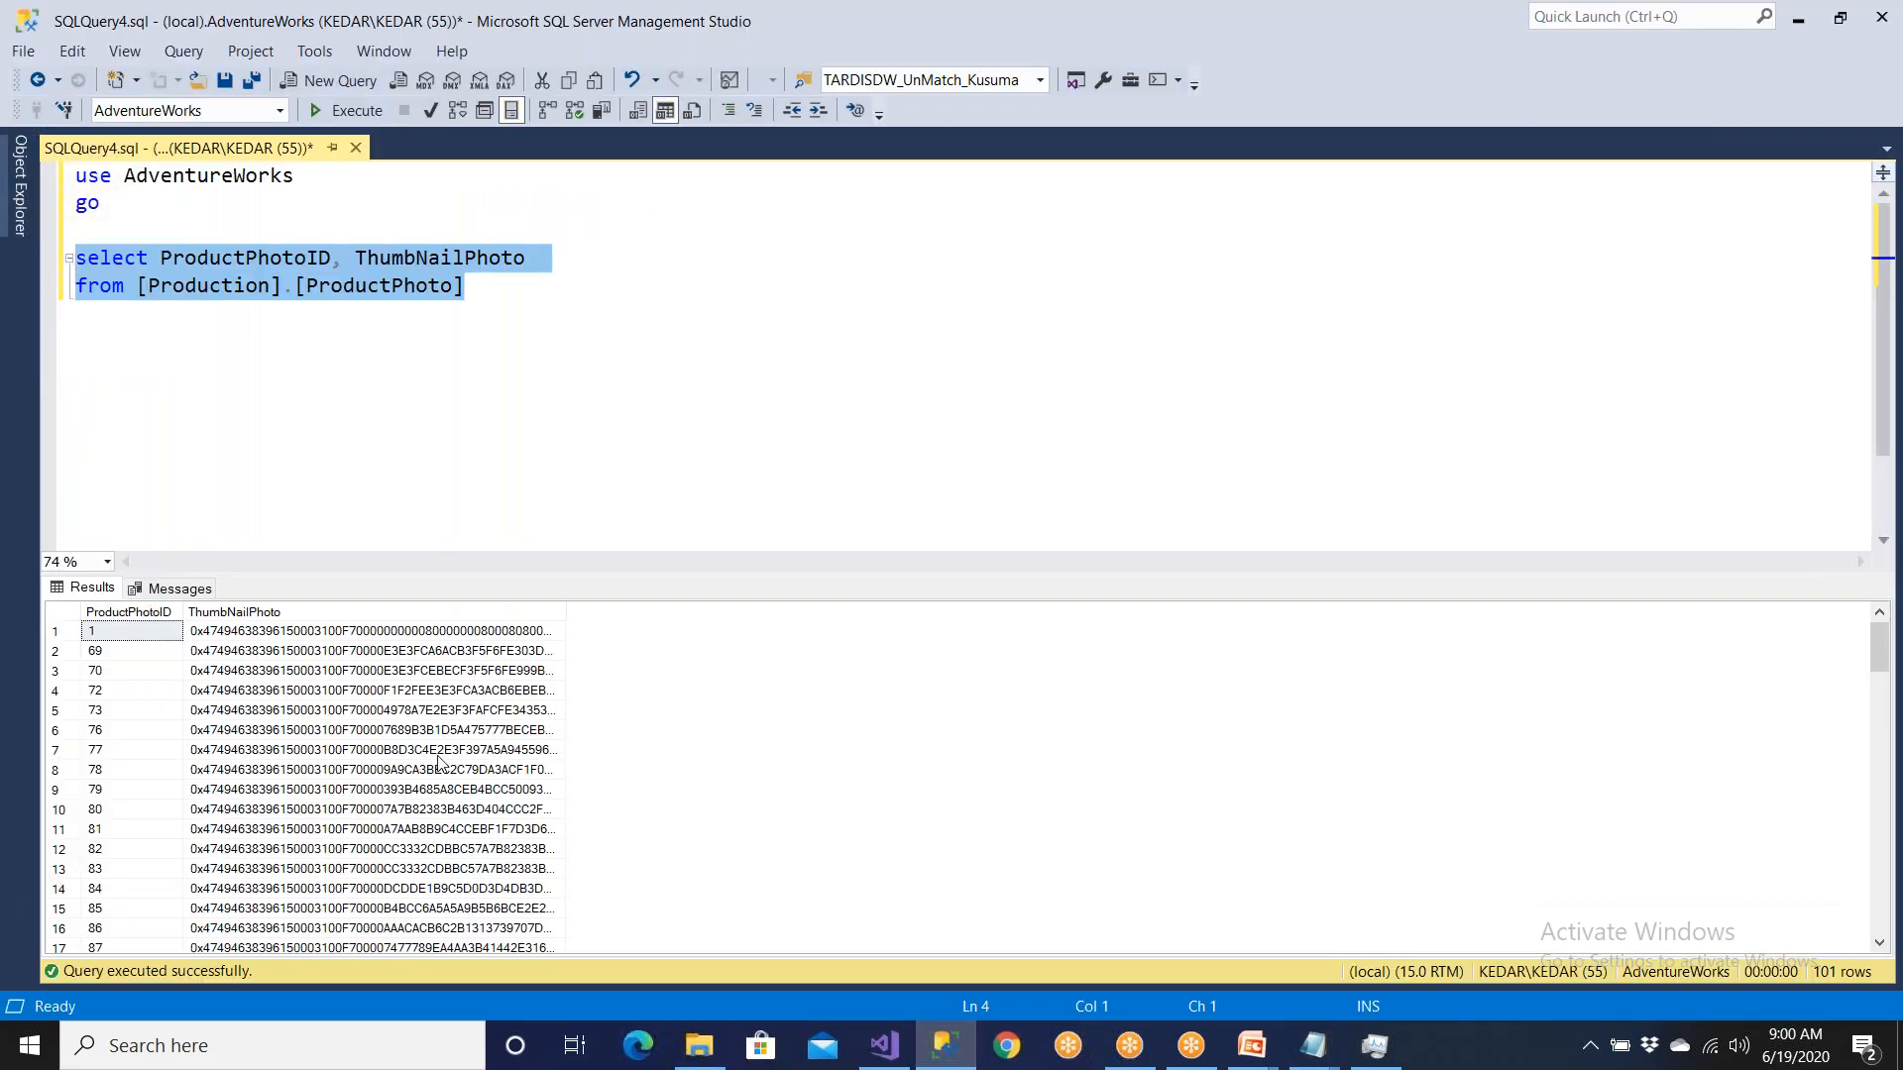
{"action": "left_click", "coordinate": [348, 635]}
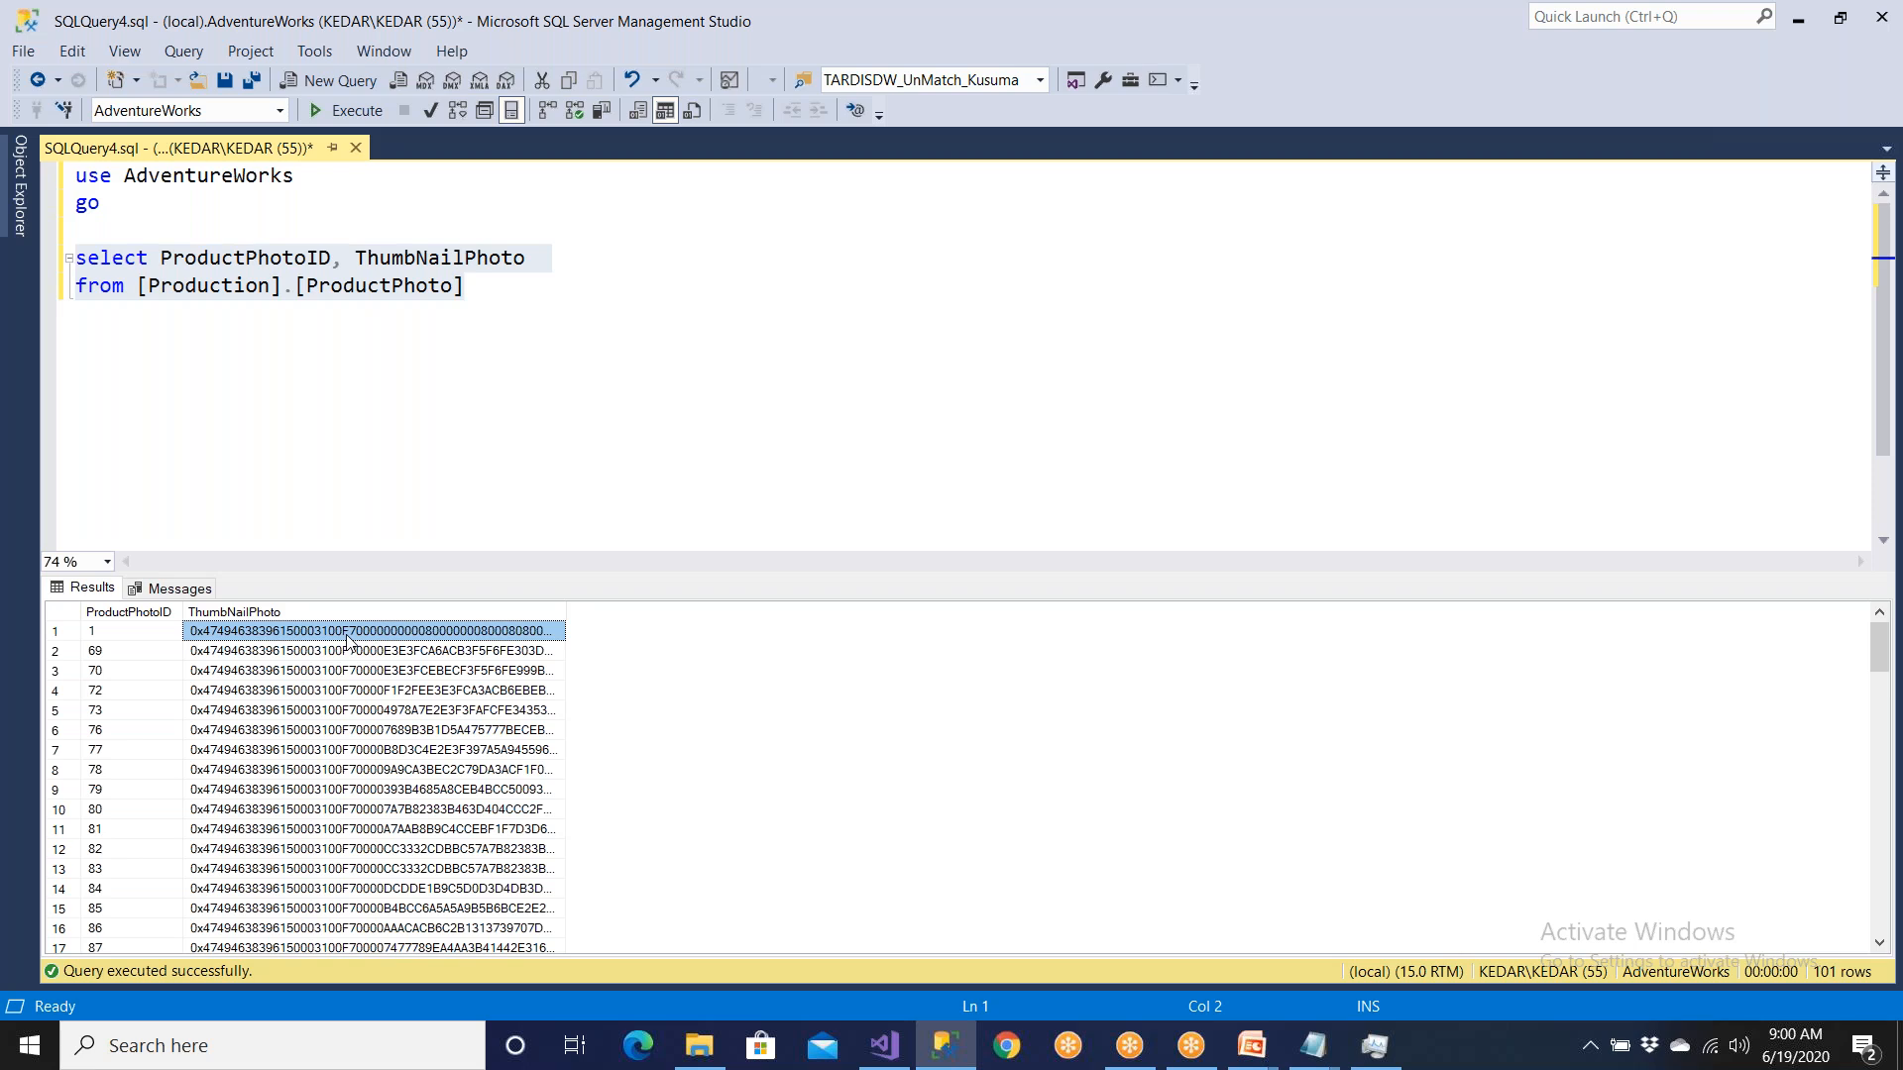
{"action": "left_click", "coordinate": [347, 653]}
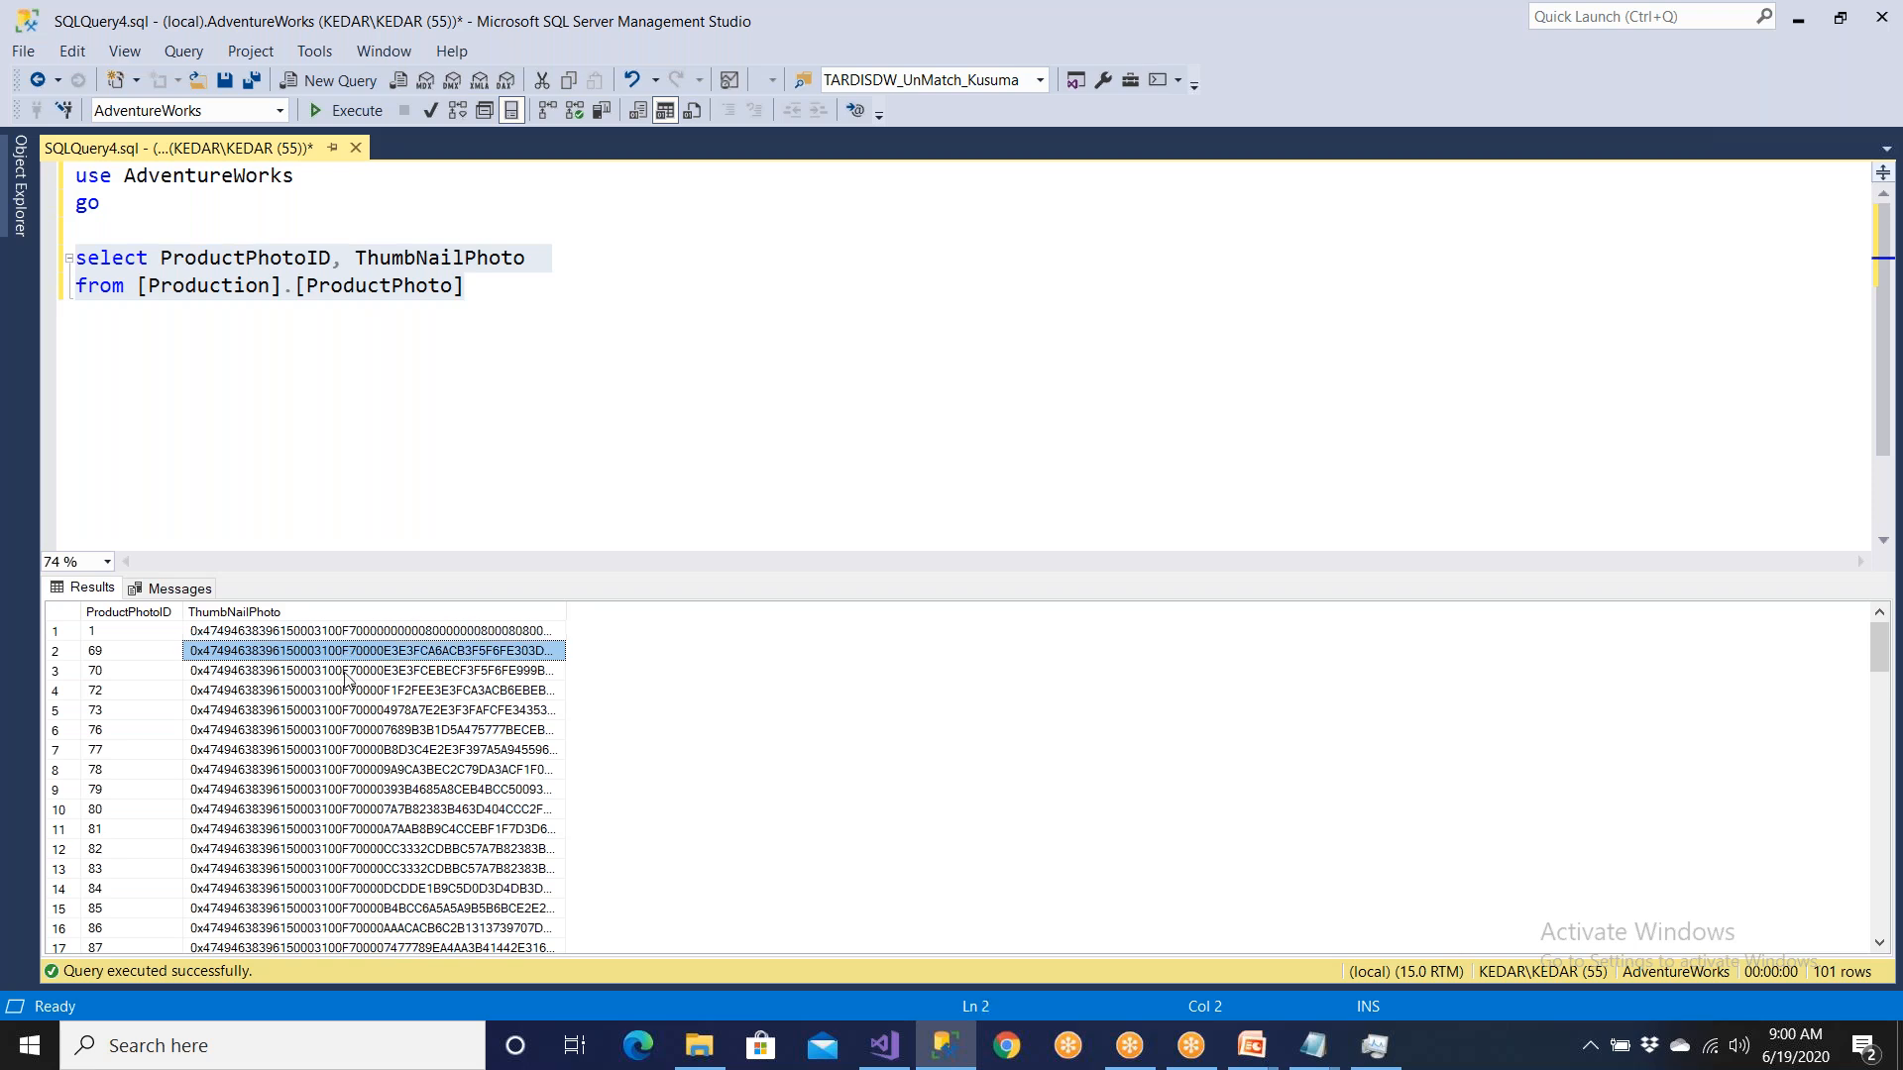
{"action": "left_click", "coordinate": [347, 674]}
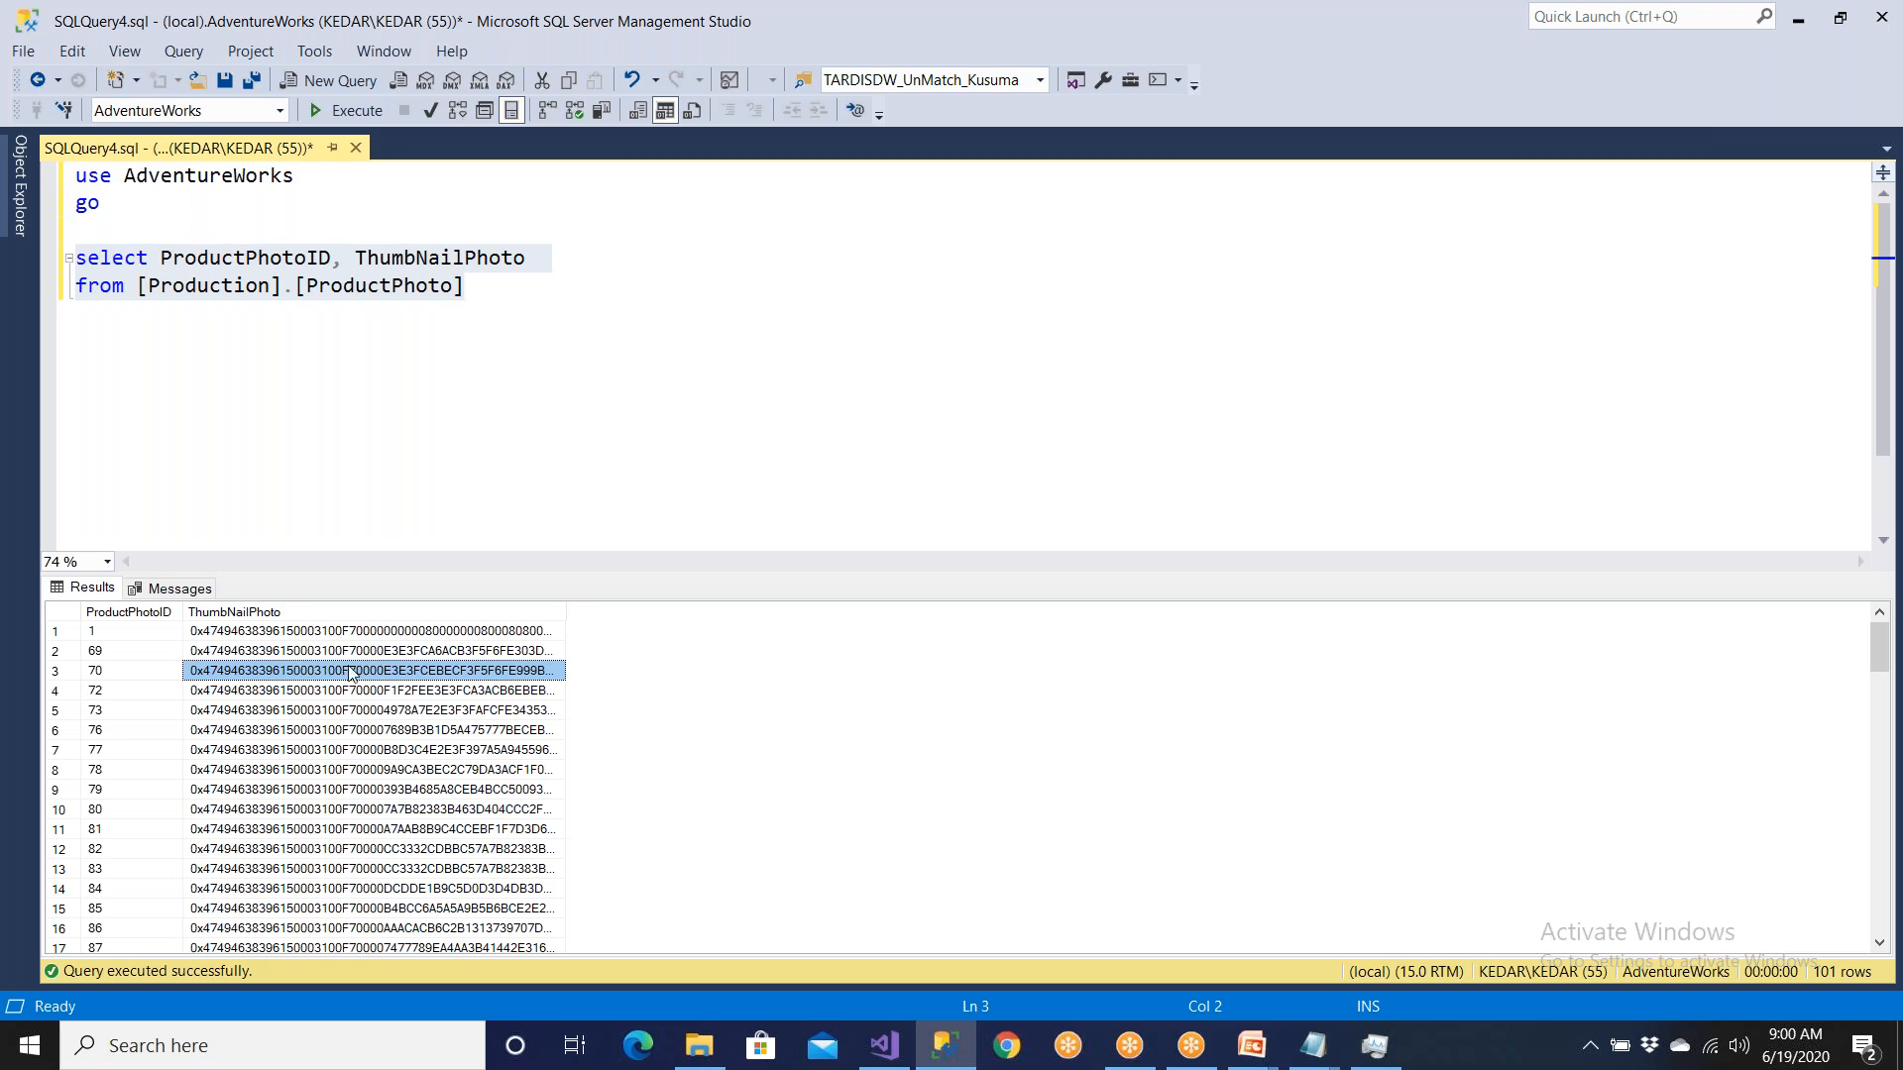
{"action": "left_click", "coordinate": [360, 633]}
{"action": "left_click", "coordinate": [360, 652]}
{"action": "left_click", "coordinate": [360, 673]}
Step: Switch to Visual Studio and accept the OLE DB Source settings
{"action": "left_click", "coordinate": [891, 1052]}
{"action": "left_click", "coordinate": [1092, 899]}
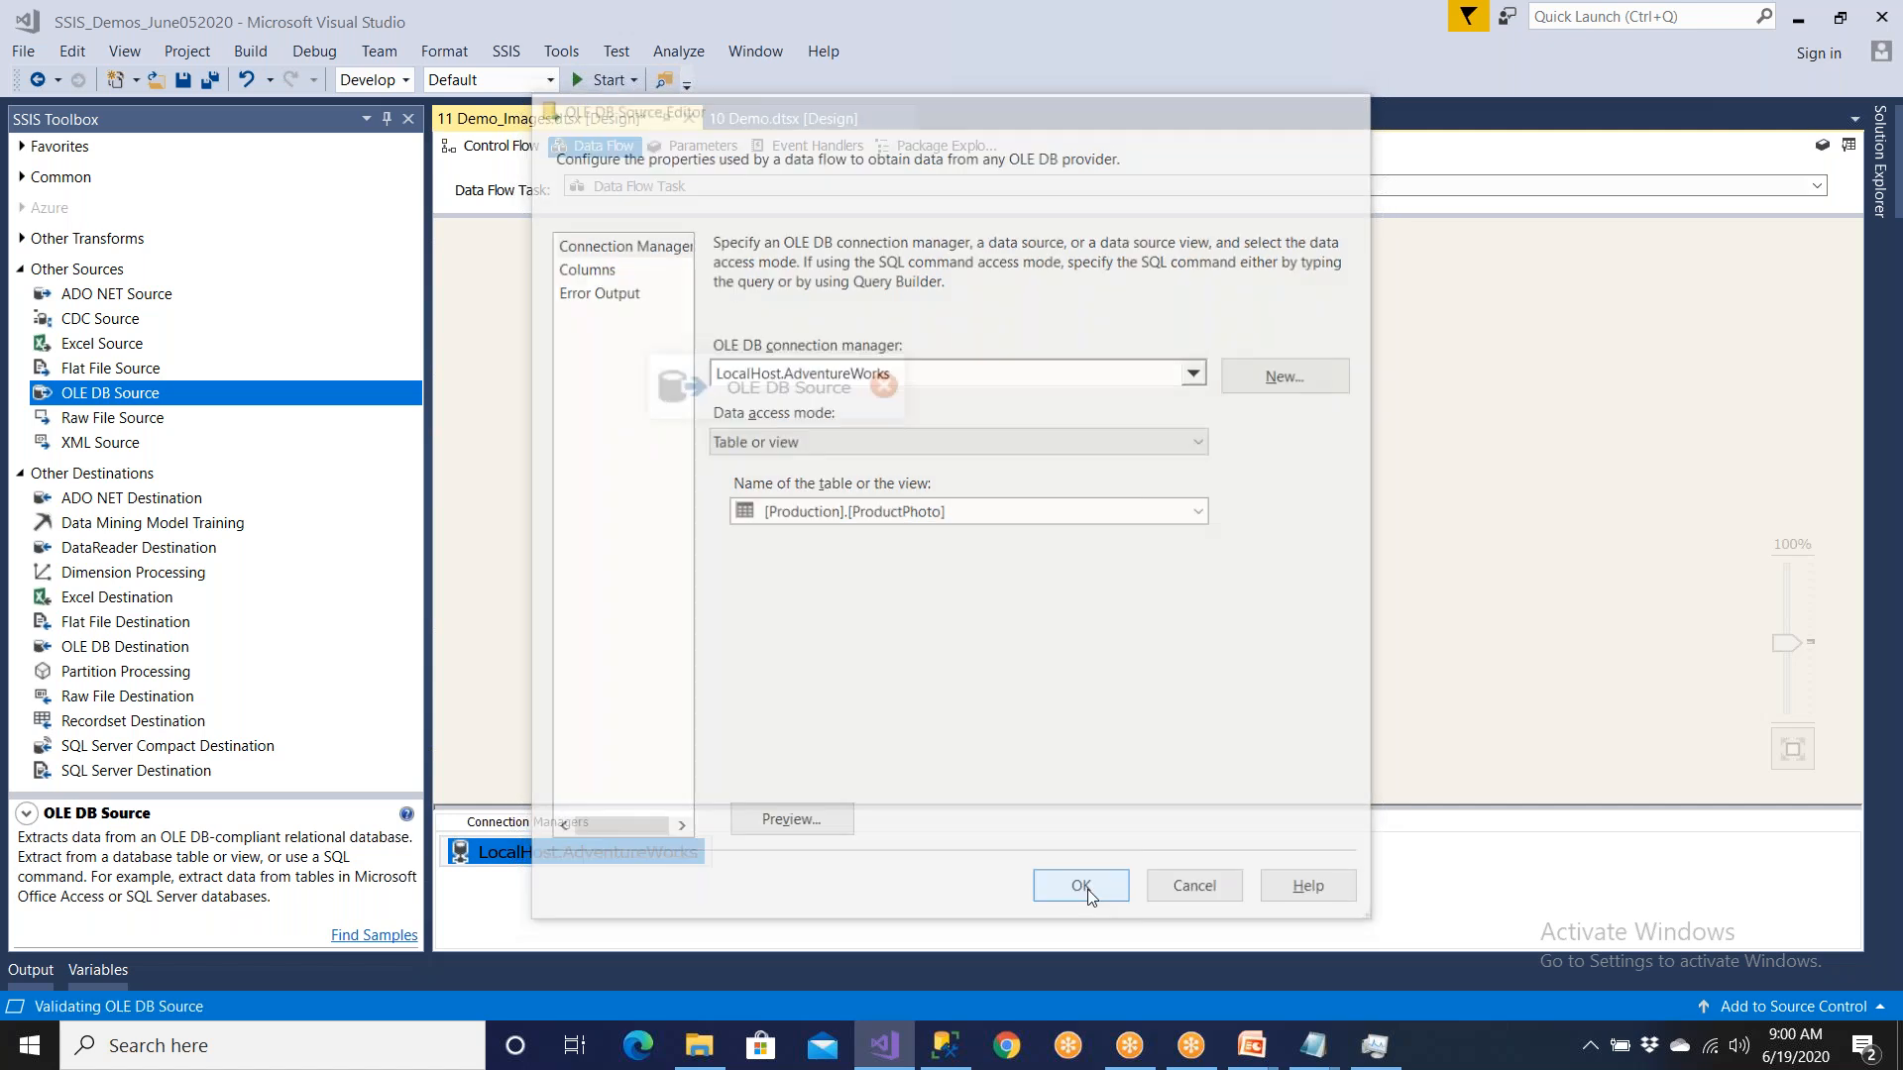
Step: Switch to PowerPoint, end the slide show, and enlarge the Export Column slide's notes area to read the PhotoPath table script
{"action": "mouse_move", "coordinate": [1252, 1045]}
{"action": "left_click", "coordinate": [1342, 964]}
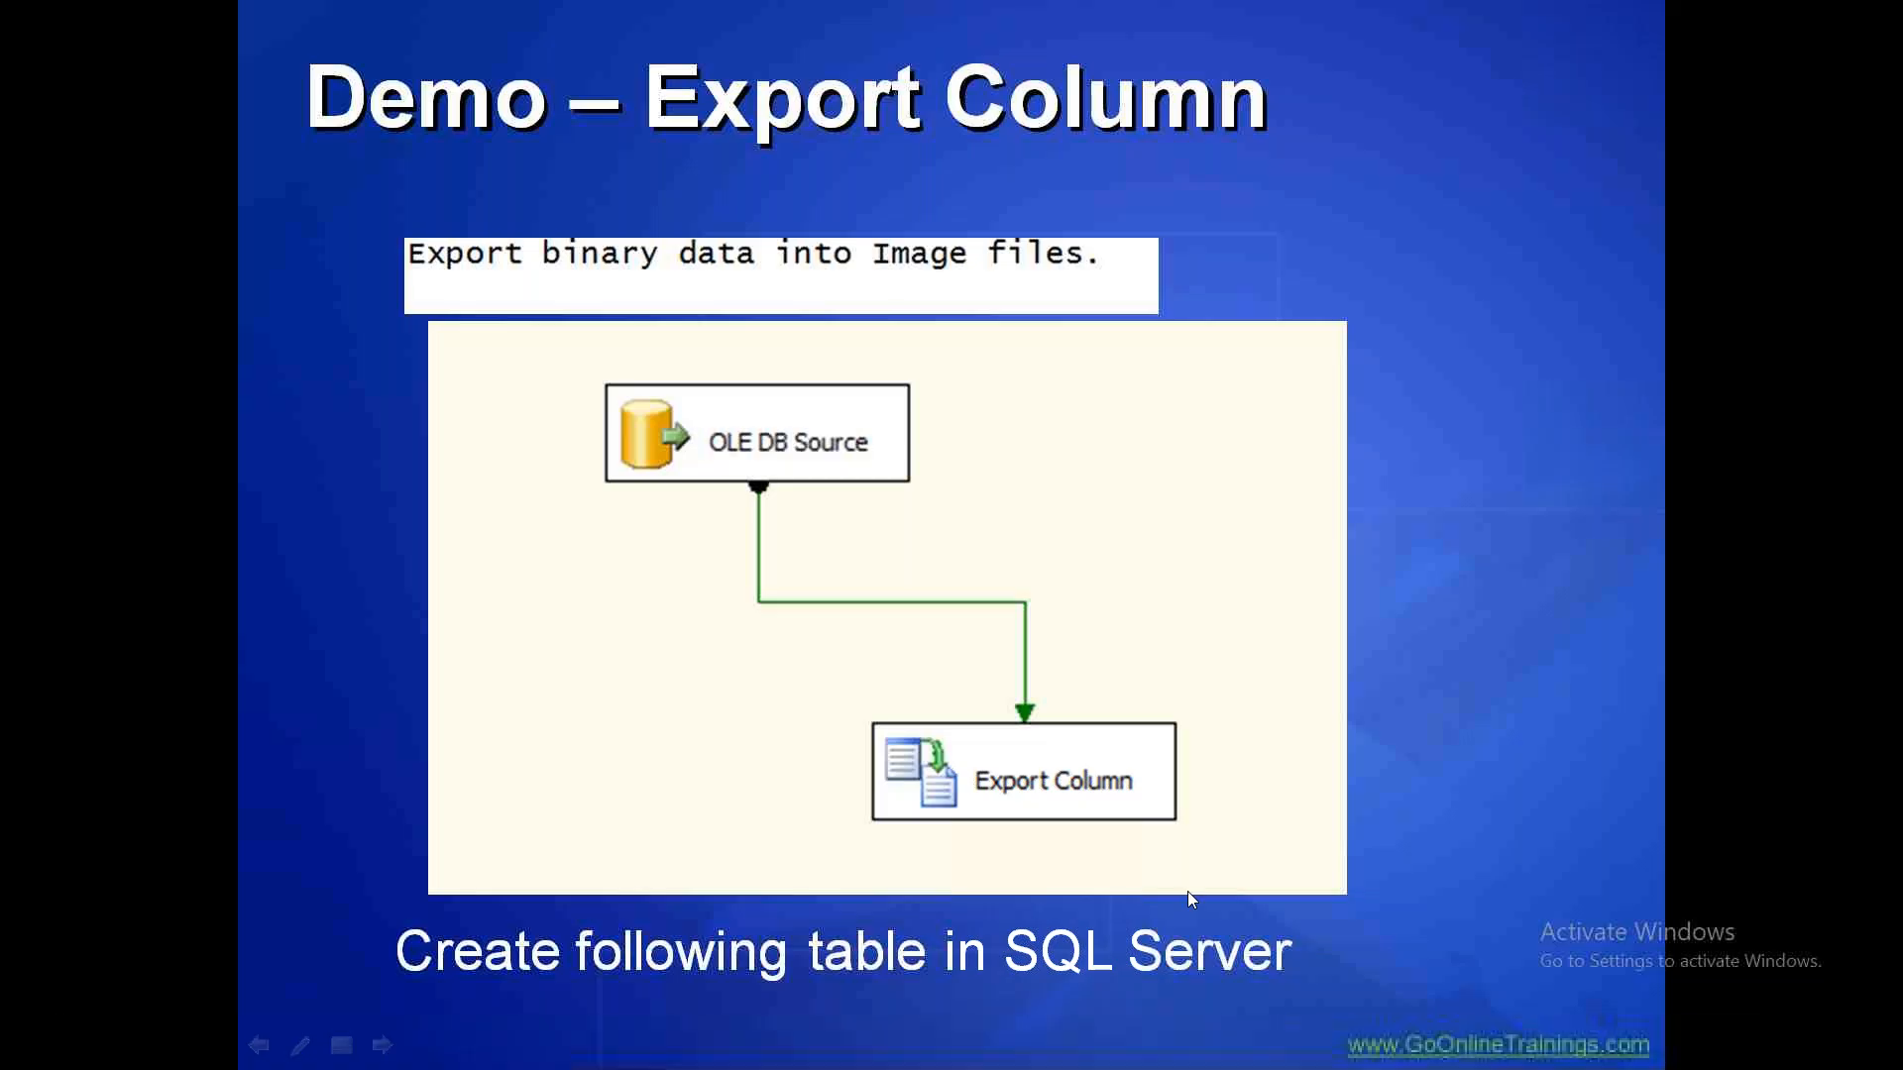
{"action": "key", "text": "Escape"}
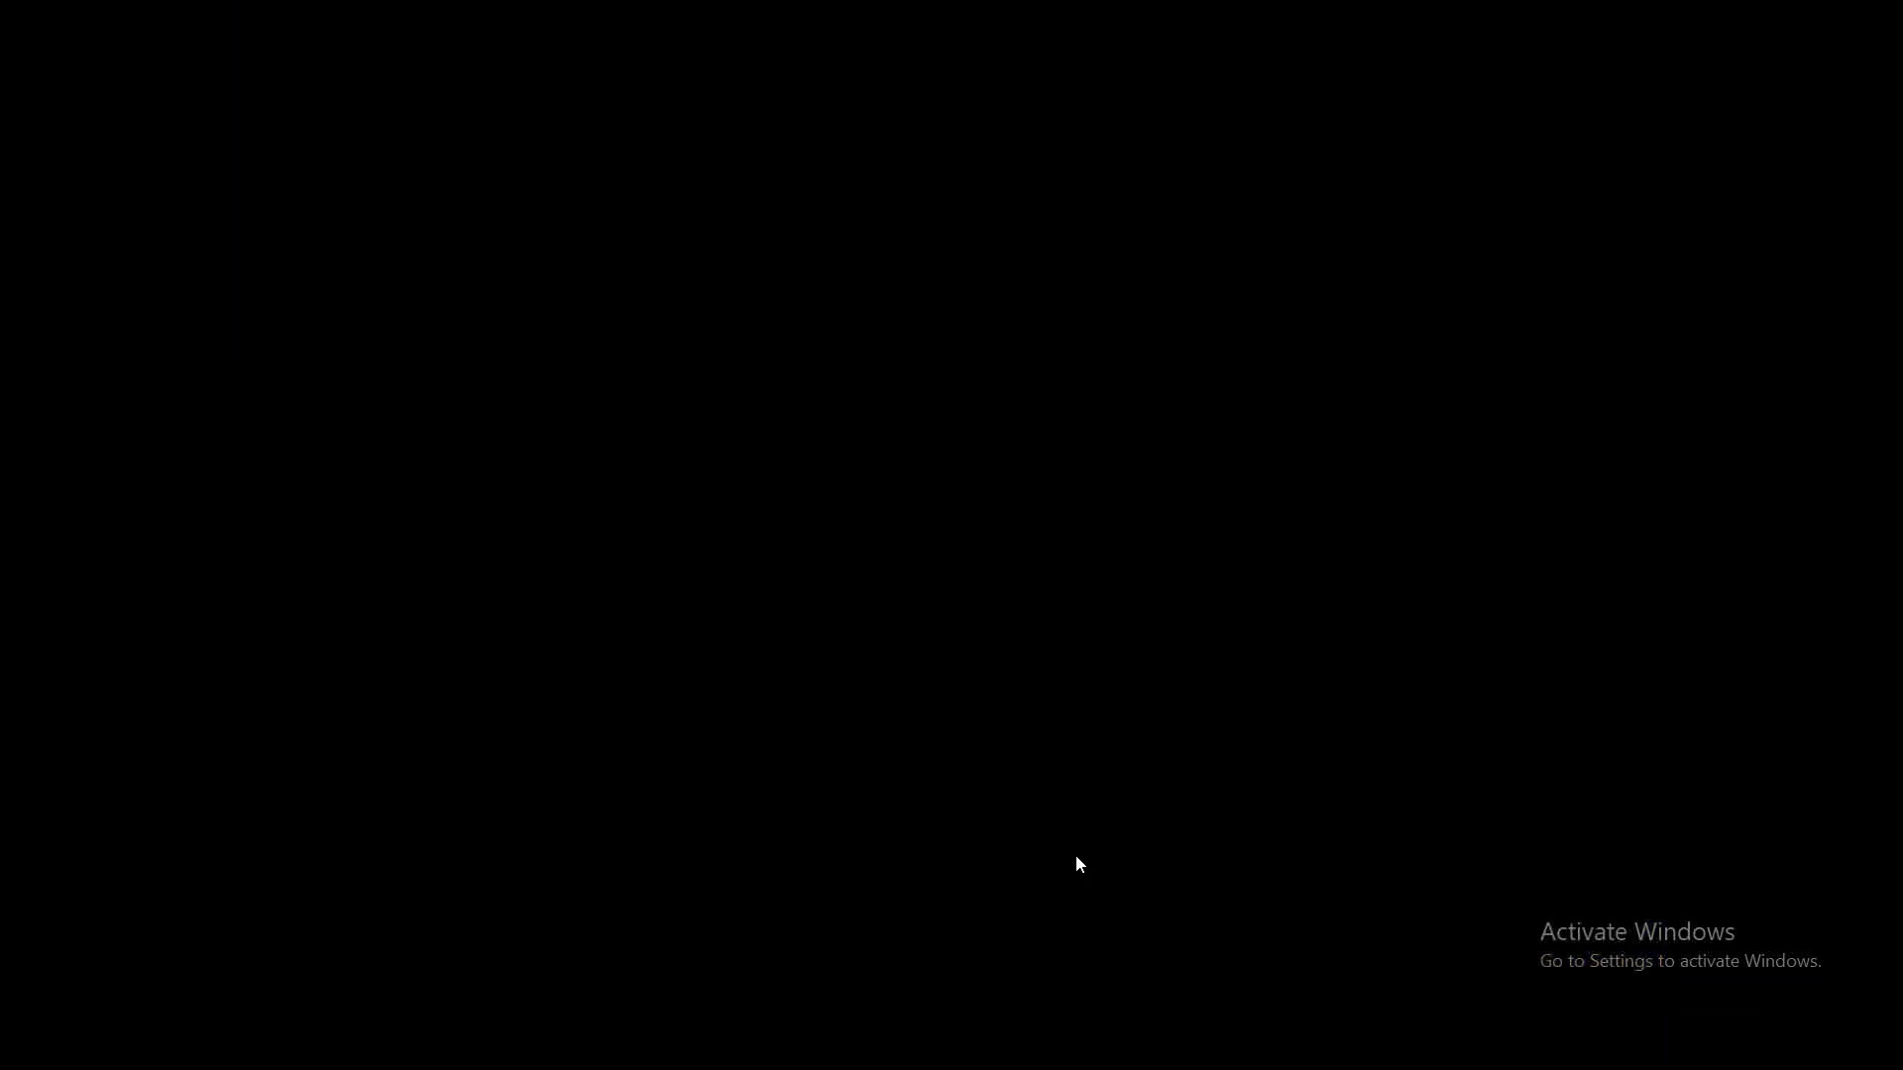
{"action": "left_click_drag", "start_coordinate": [585, 906], "coordinate": [585, 560]}
{"action": "scroll", "coordinate": [576, 655], "scroll_direction": "down", "scroll_amount": 3}
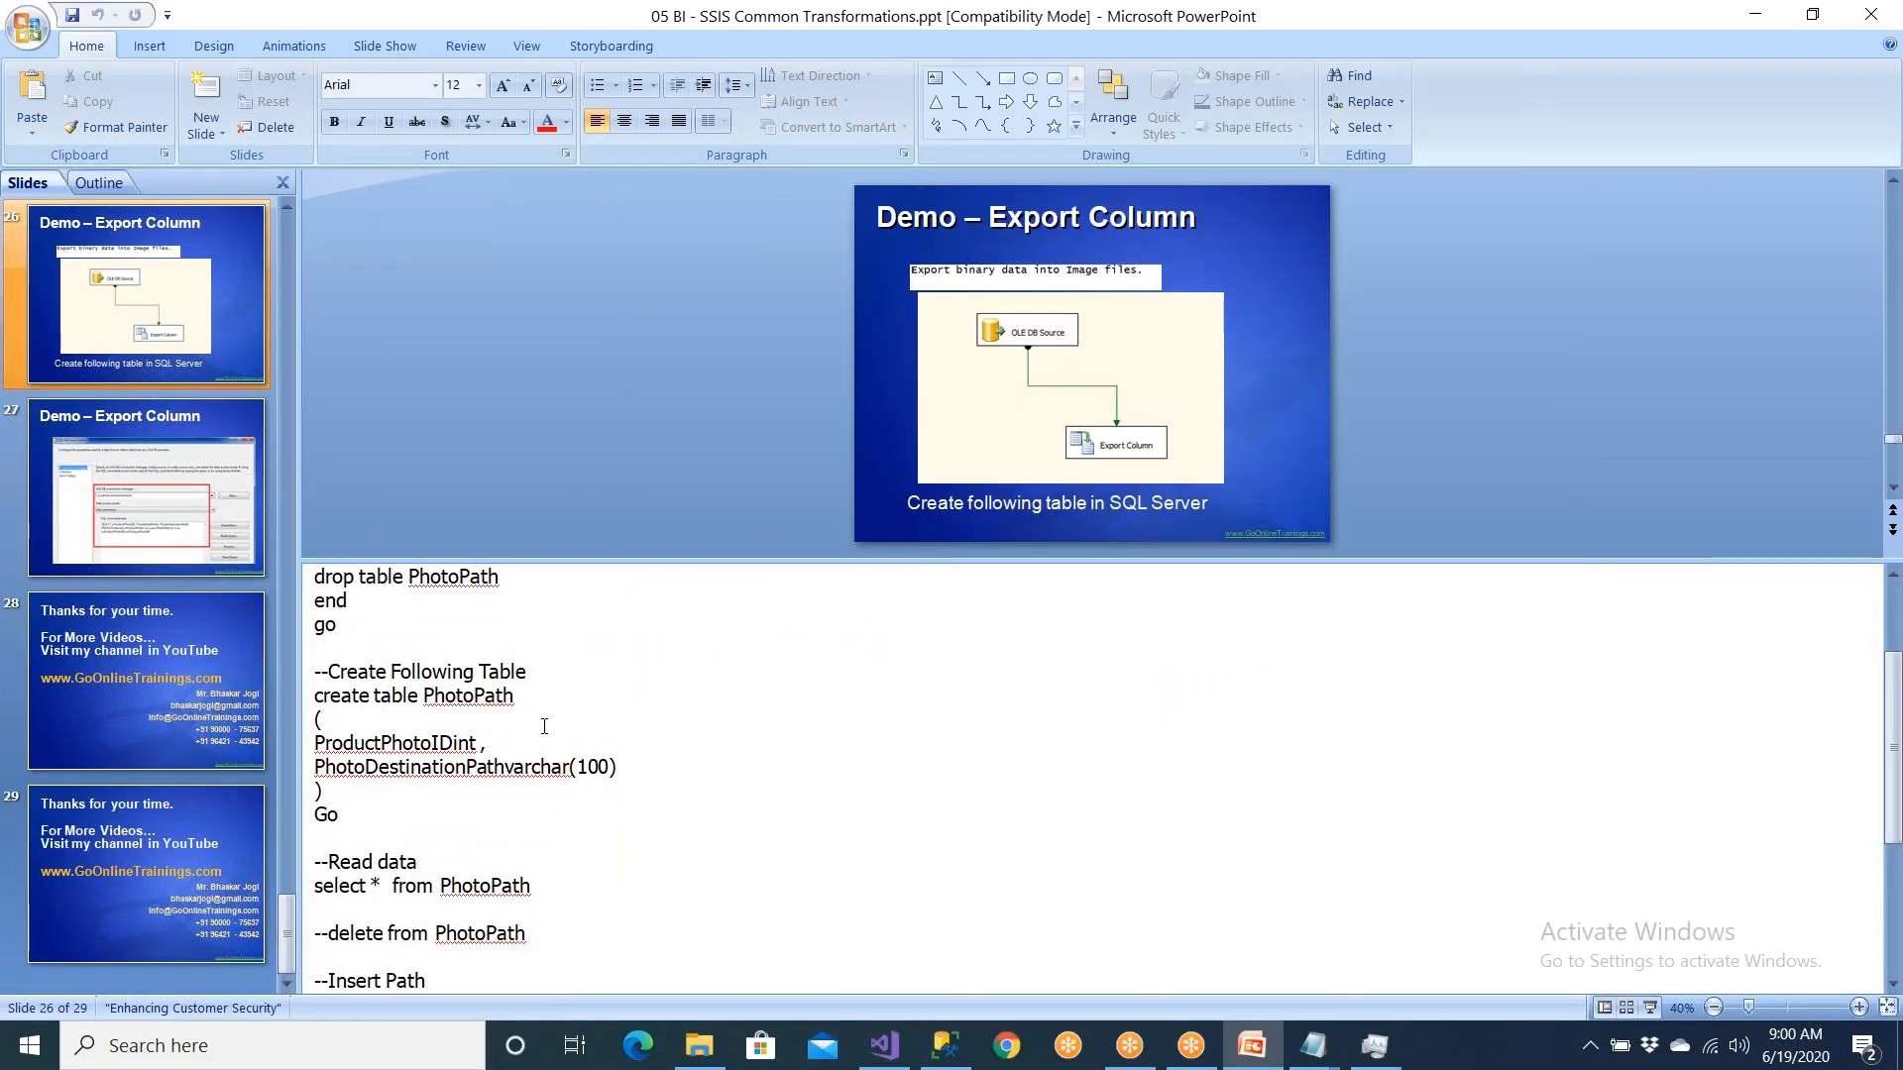
Step: Copy the PhotoPath drop, create and select statements from the notes and paste them below the ProductPhoto query in SQL Server Management Studio
{"action": "scroll", "coordinate": [501, 777], "scroll_direction": "down", "scroll_amount": 1}
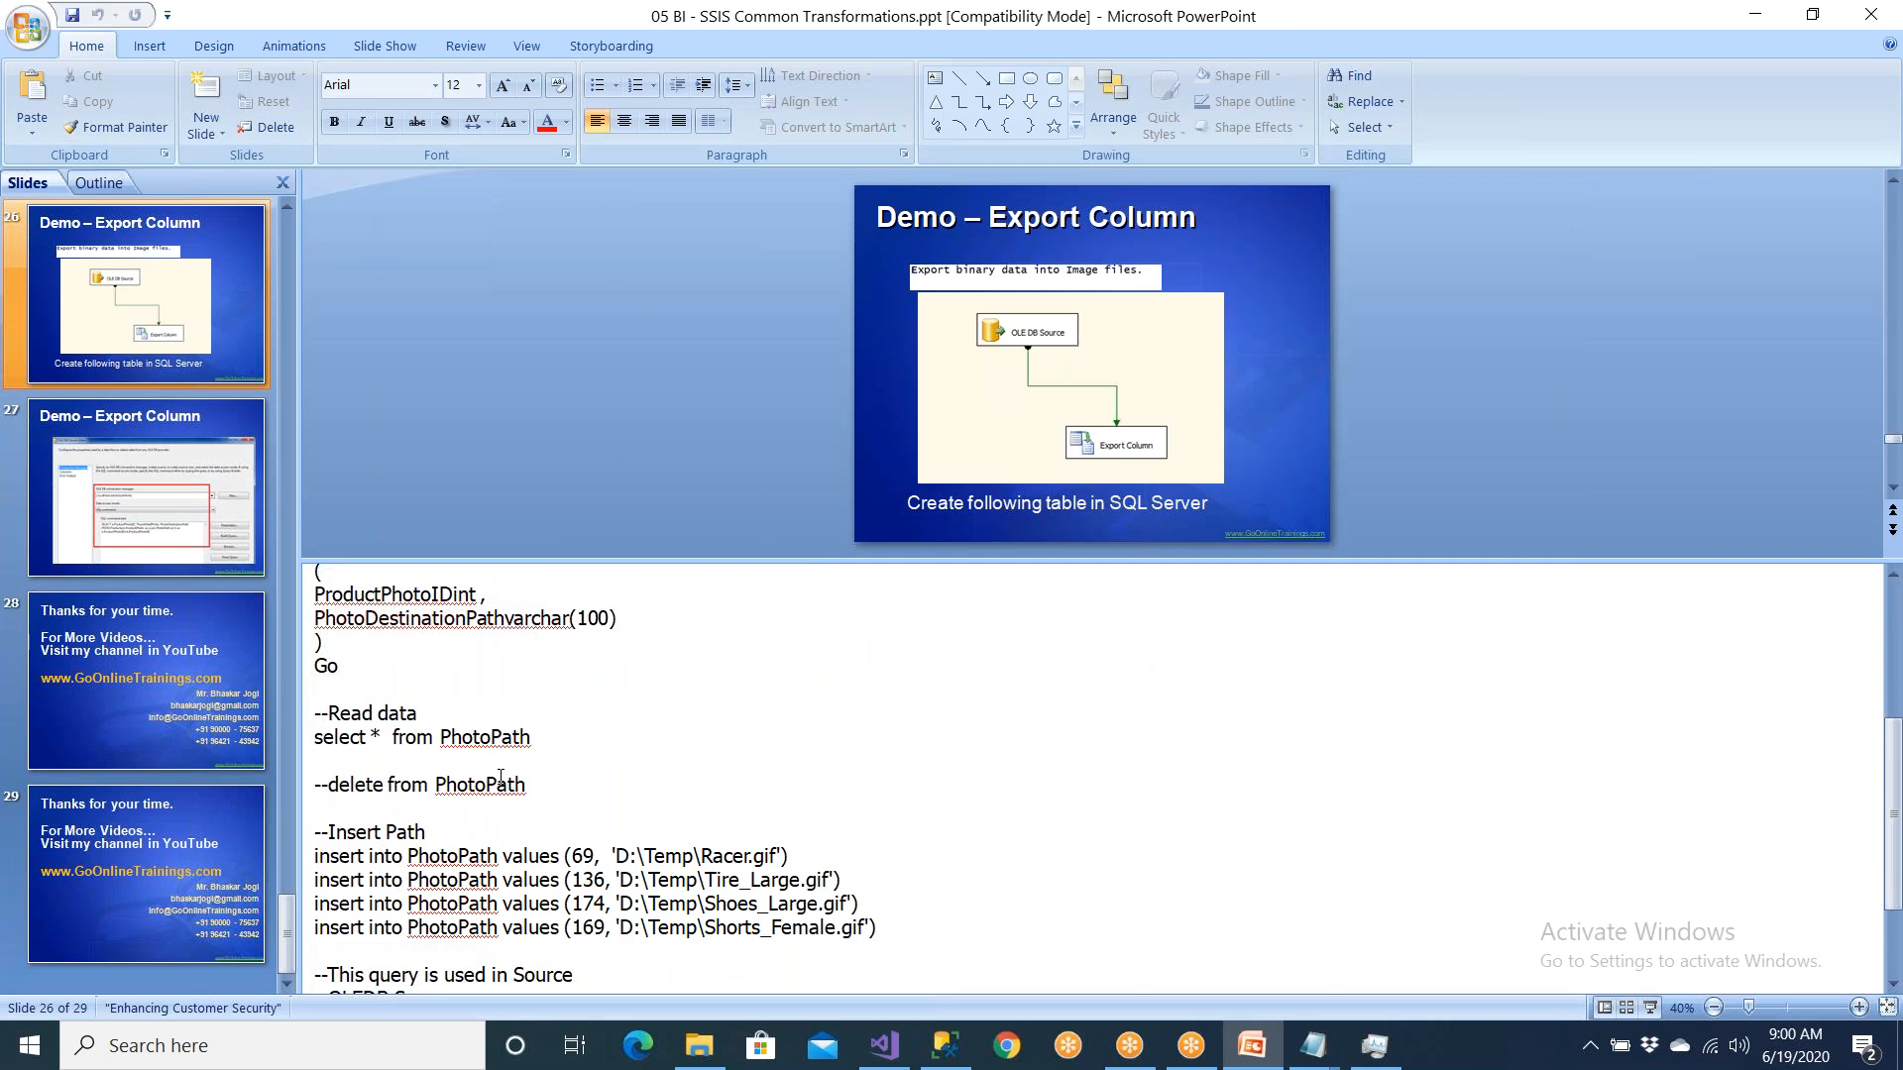
{"action": "scroll", "coordinate": [466, 777], "scroll_direction": "up", "scroll_amount": 1}
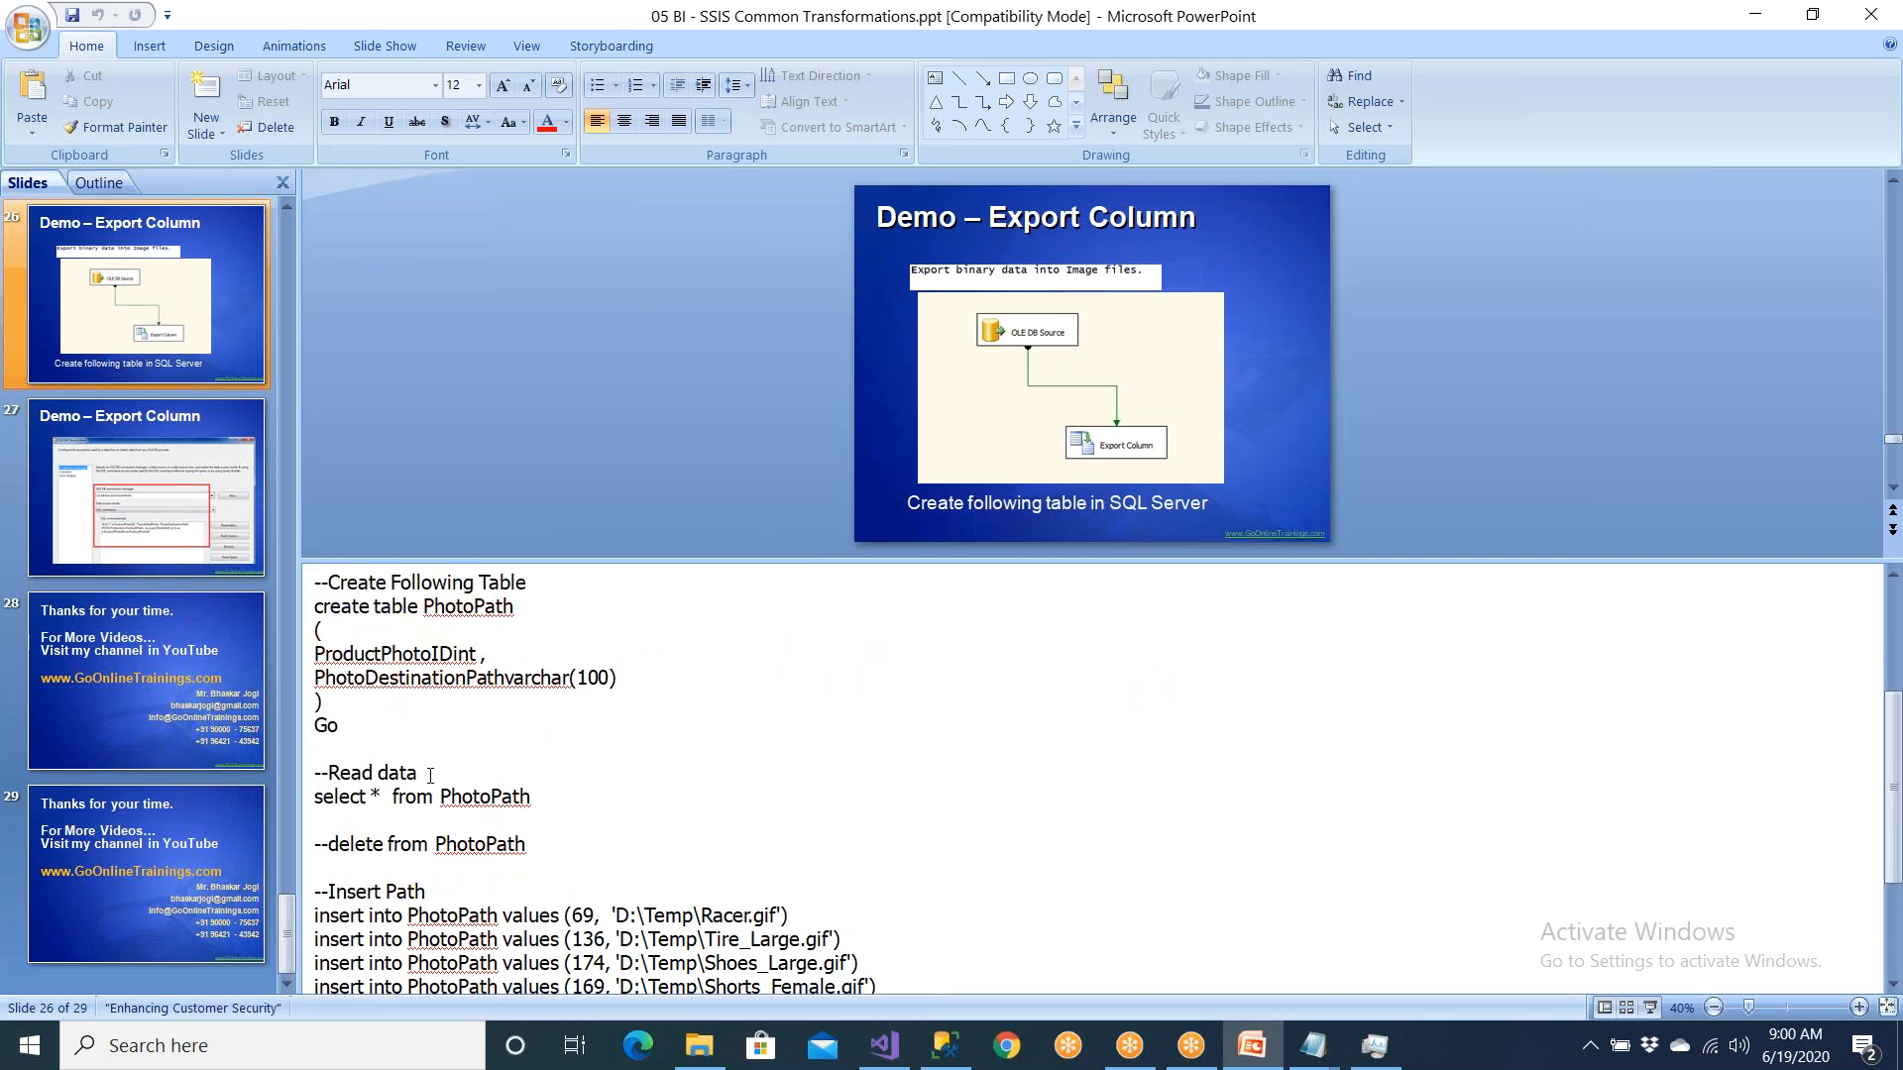
{"action": "left_click_drag", "start_coordinate": [535, 797], "coordinate": [314, 625]}
{"action": "scroll", "coordinate": [476, 769], "scroll_direction": "up", "scroll_amount": 1}
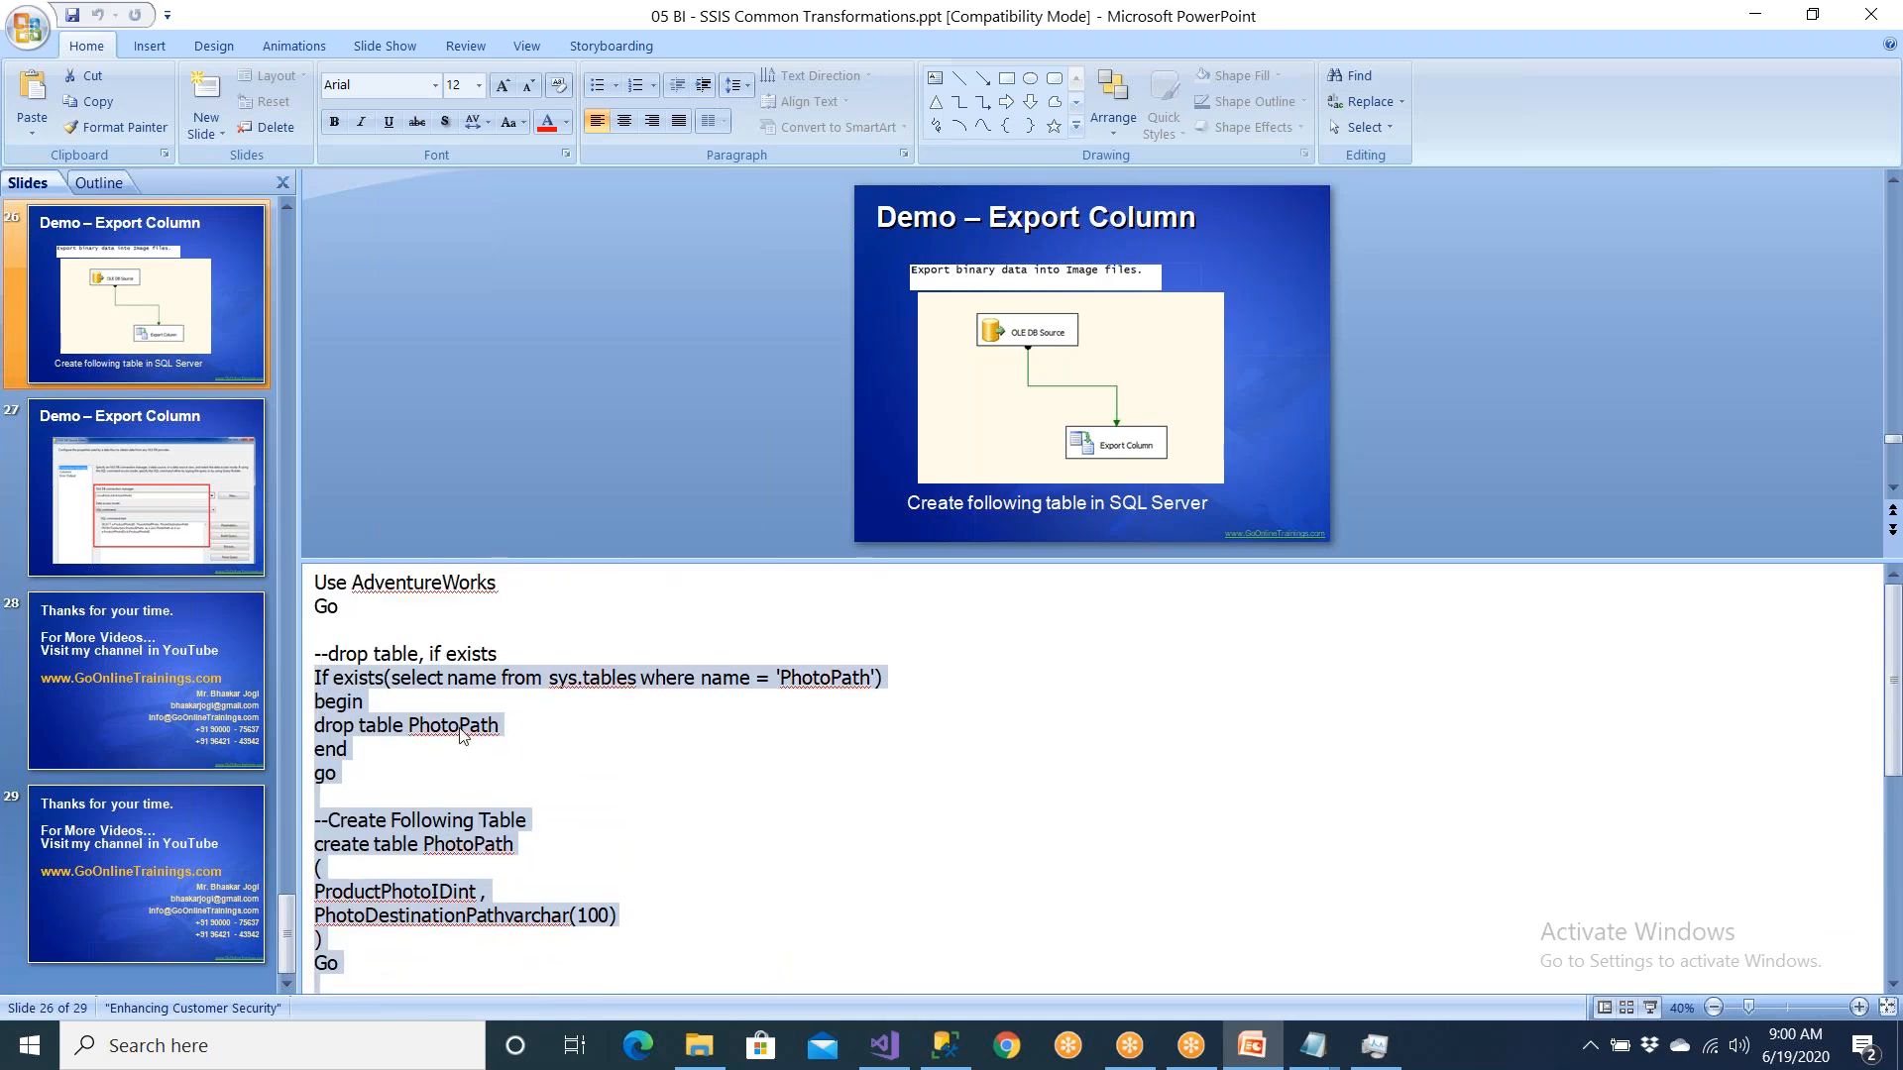
{"action": "scroll", "coordinate": [346, 635], "scroll_direction": "down", "scroll_amount": 1}
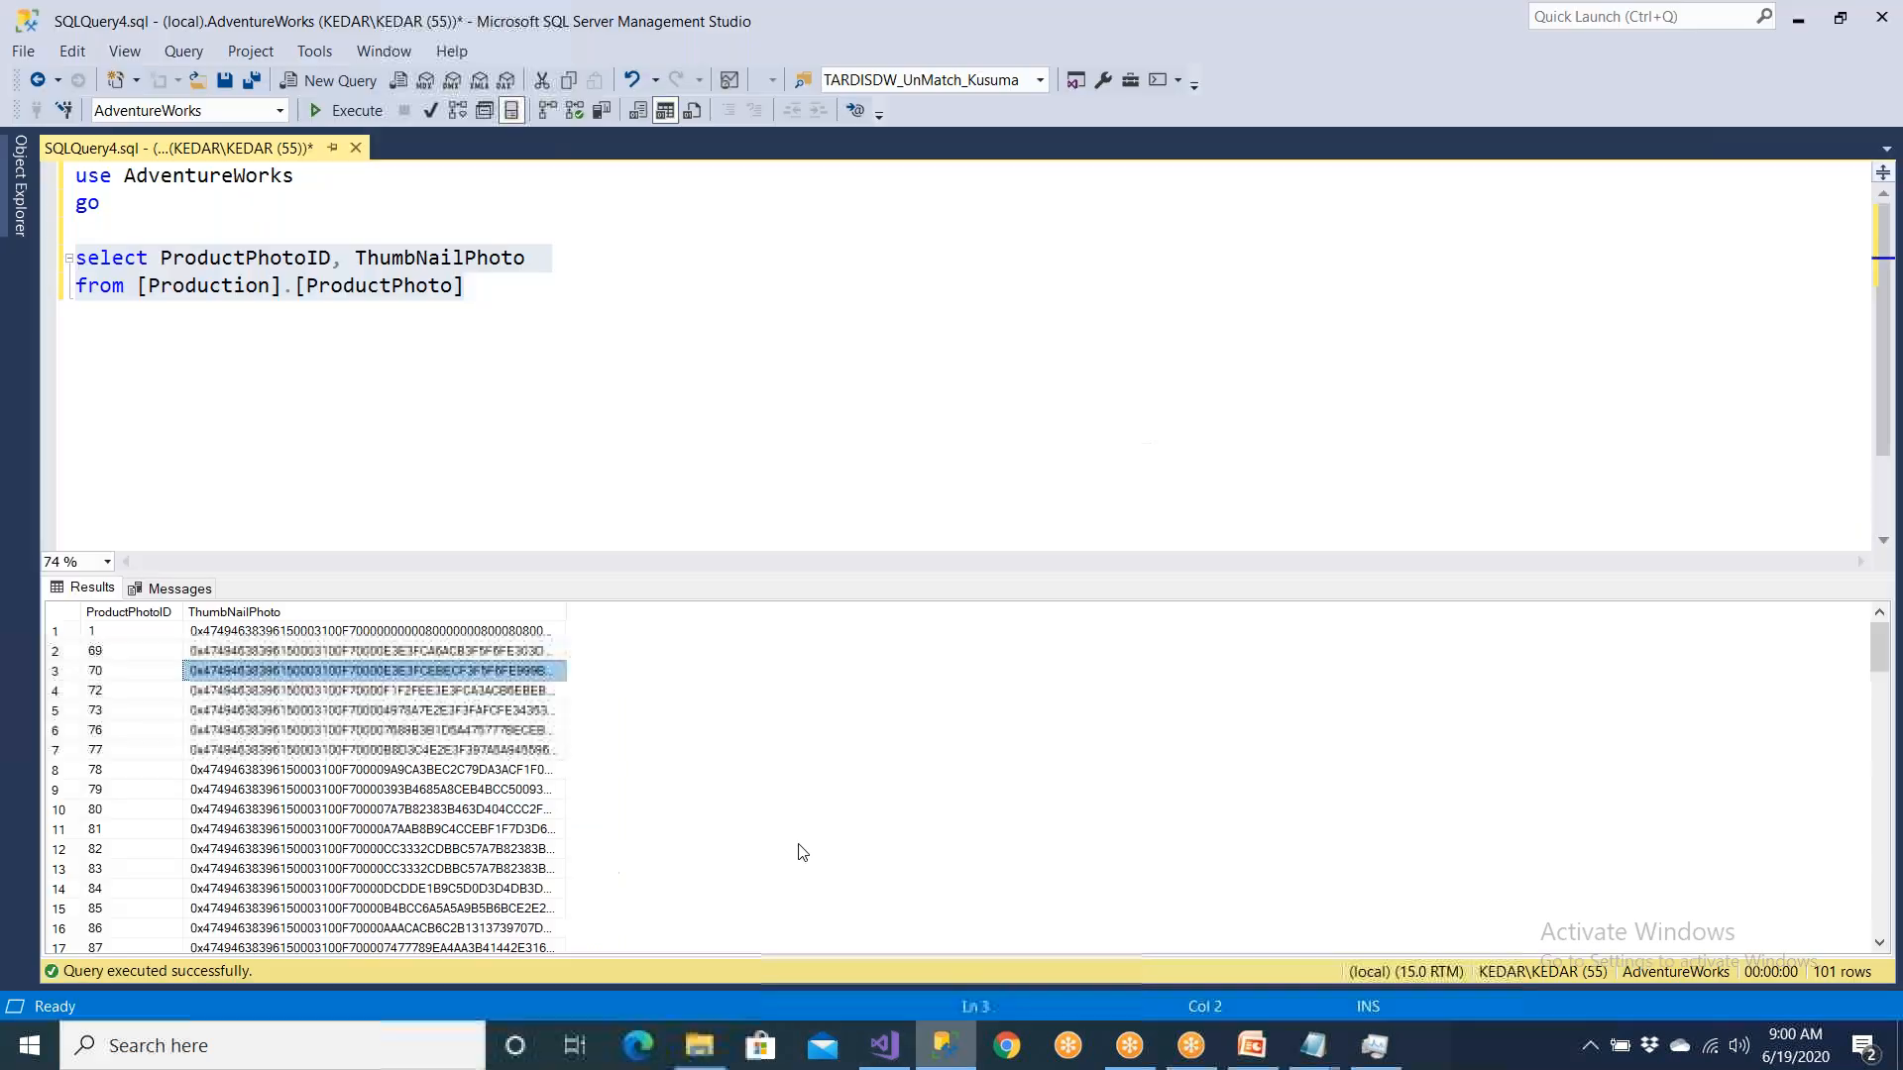
{"action": "left_click", "coordinate": [946, 1046]}
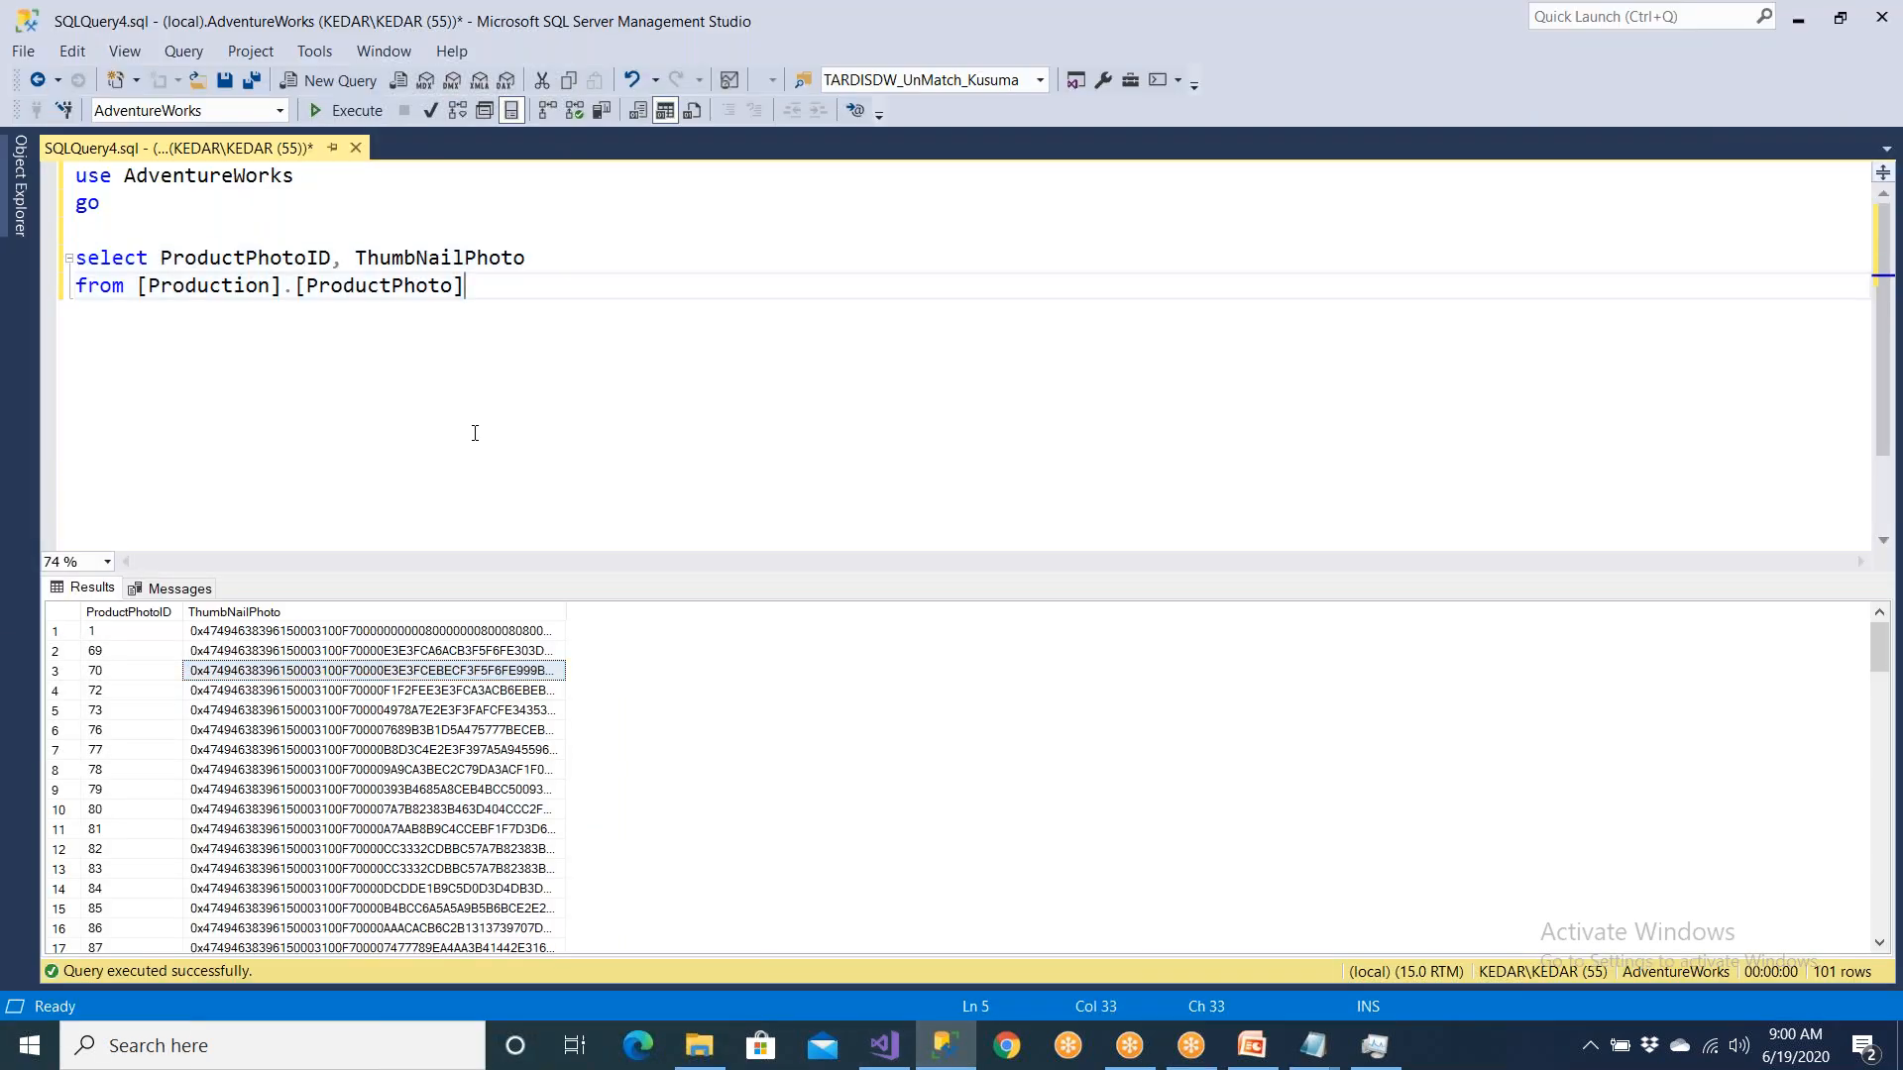
{"action": "key", "text": "ctrl+v"}
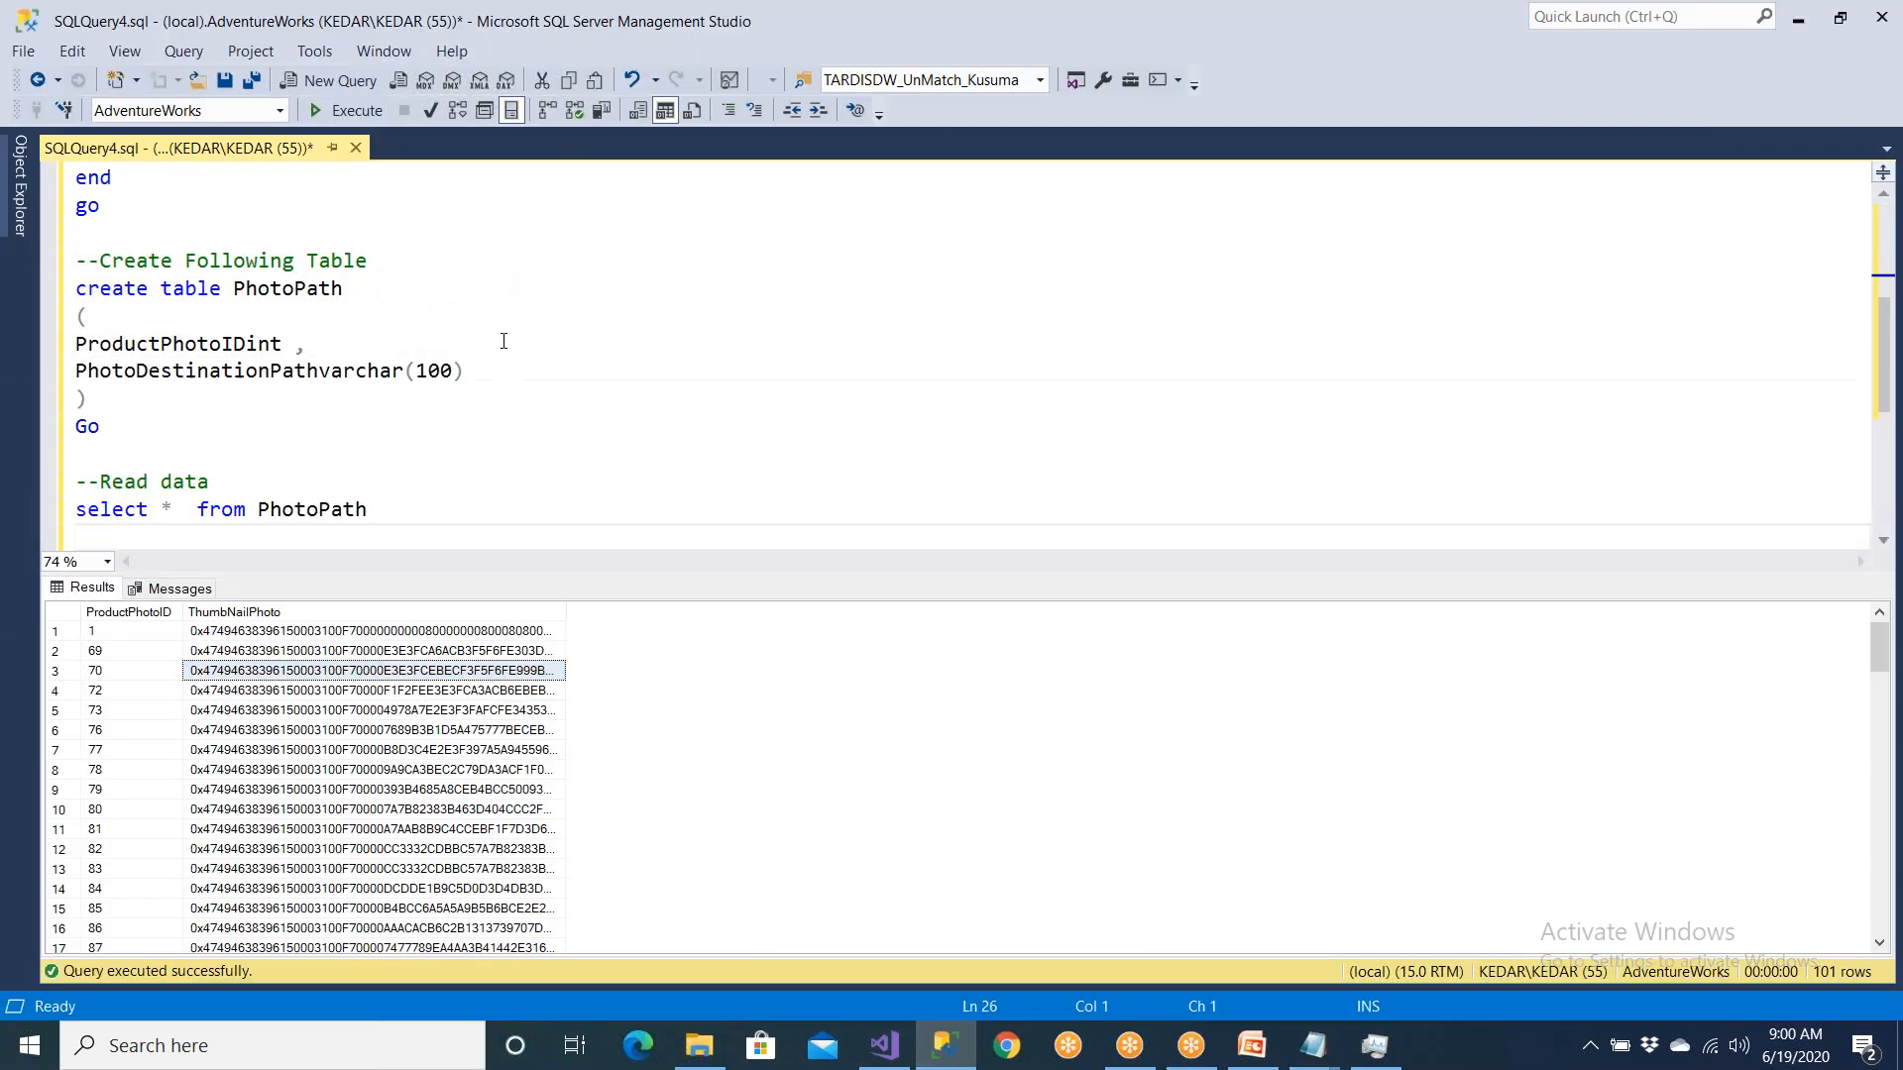
{"action": "key", "text": "ctrl+r"}
Step: Indent the PhotoPath column definitions and separate the names from their types: ProductPhotoID int and PhotoDestinationPath varchar(100)
{"action": "scroll", "coordinate": [460, 454], "scroll_direction": "up", "scroll_amount": 4}
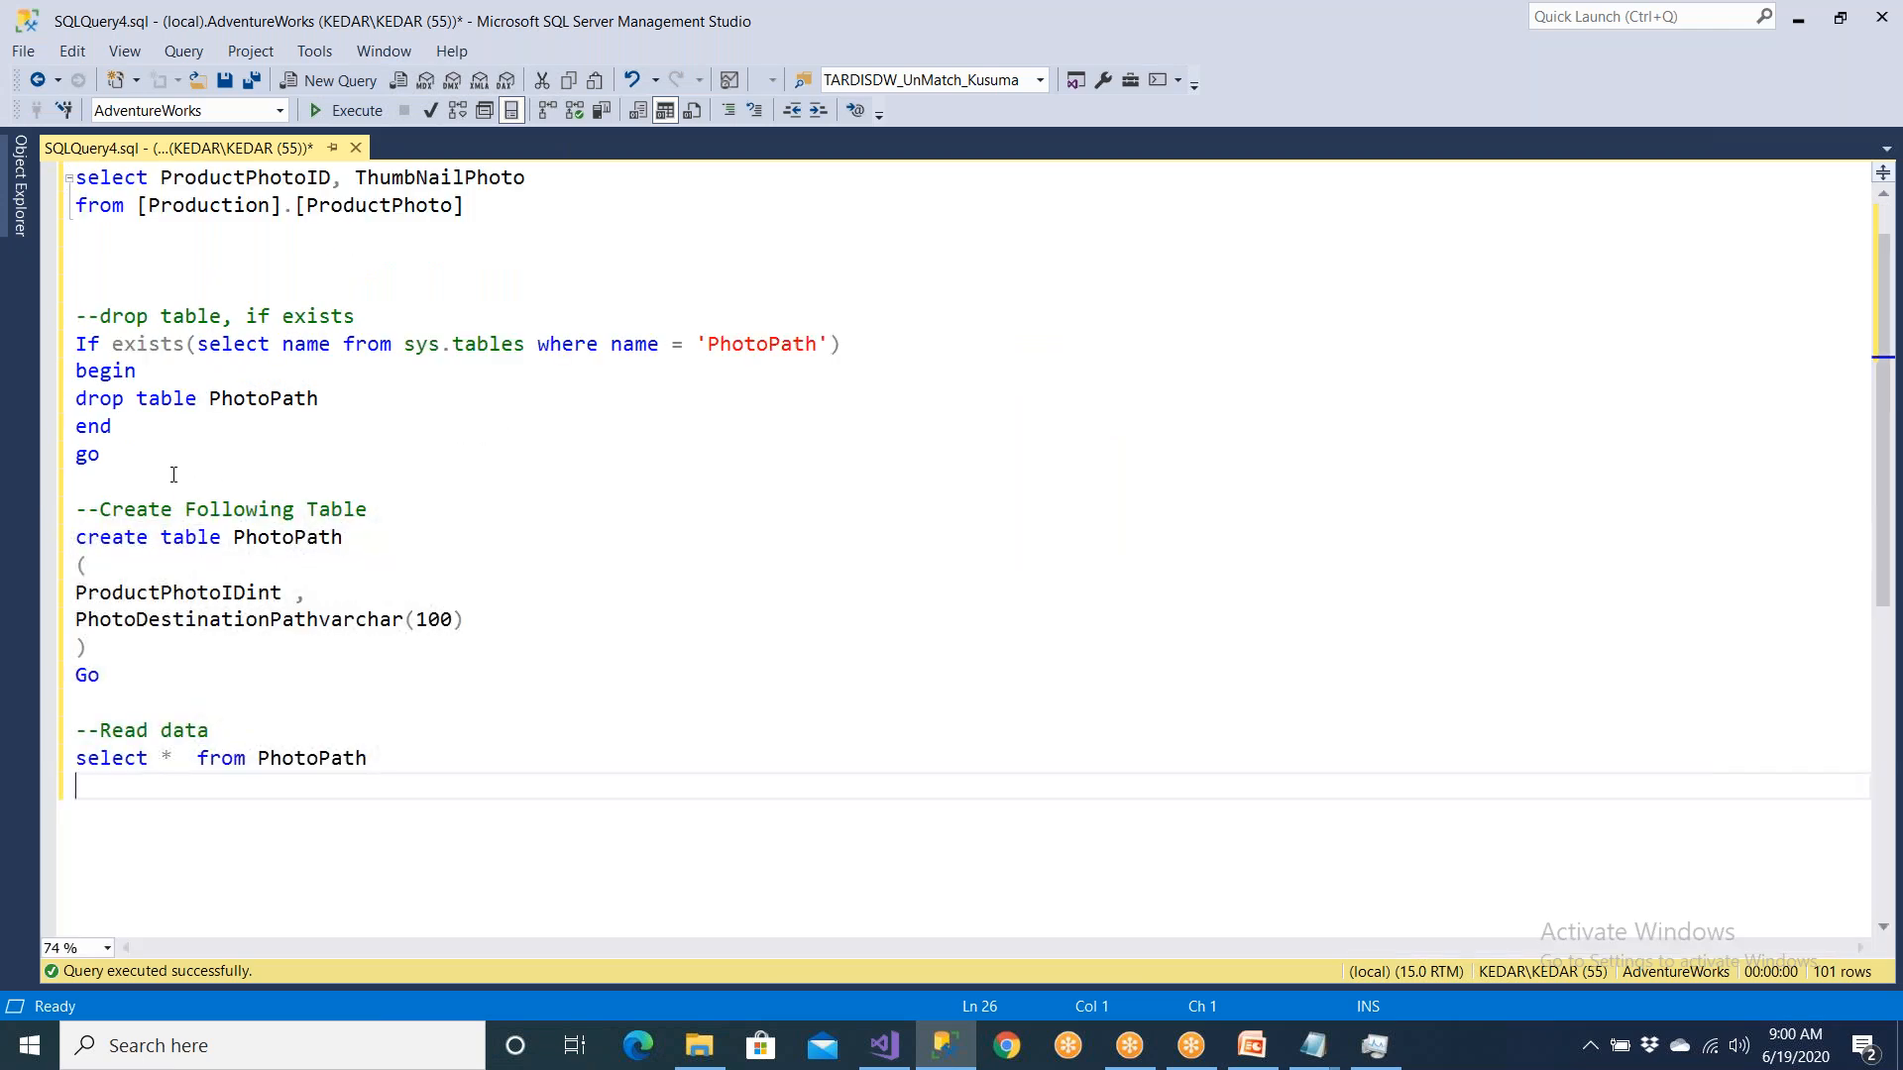
{"action": "left_click_drag", "start_coordinate": [241, 617], "coordinate": [387, 625]}
{"action": "left_click_drag", "start_coordinate": [465, 699], "coordinate": [75, 673]}
{"action": "key", "text": "Tab"}
{"action": "left_click", "coordinate": [223, 741]}
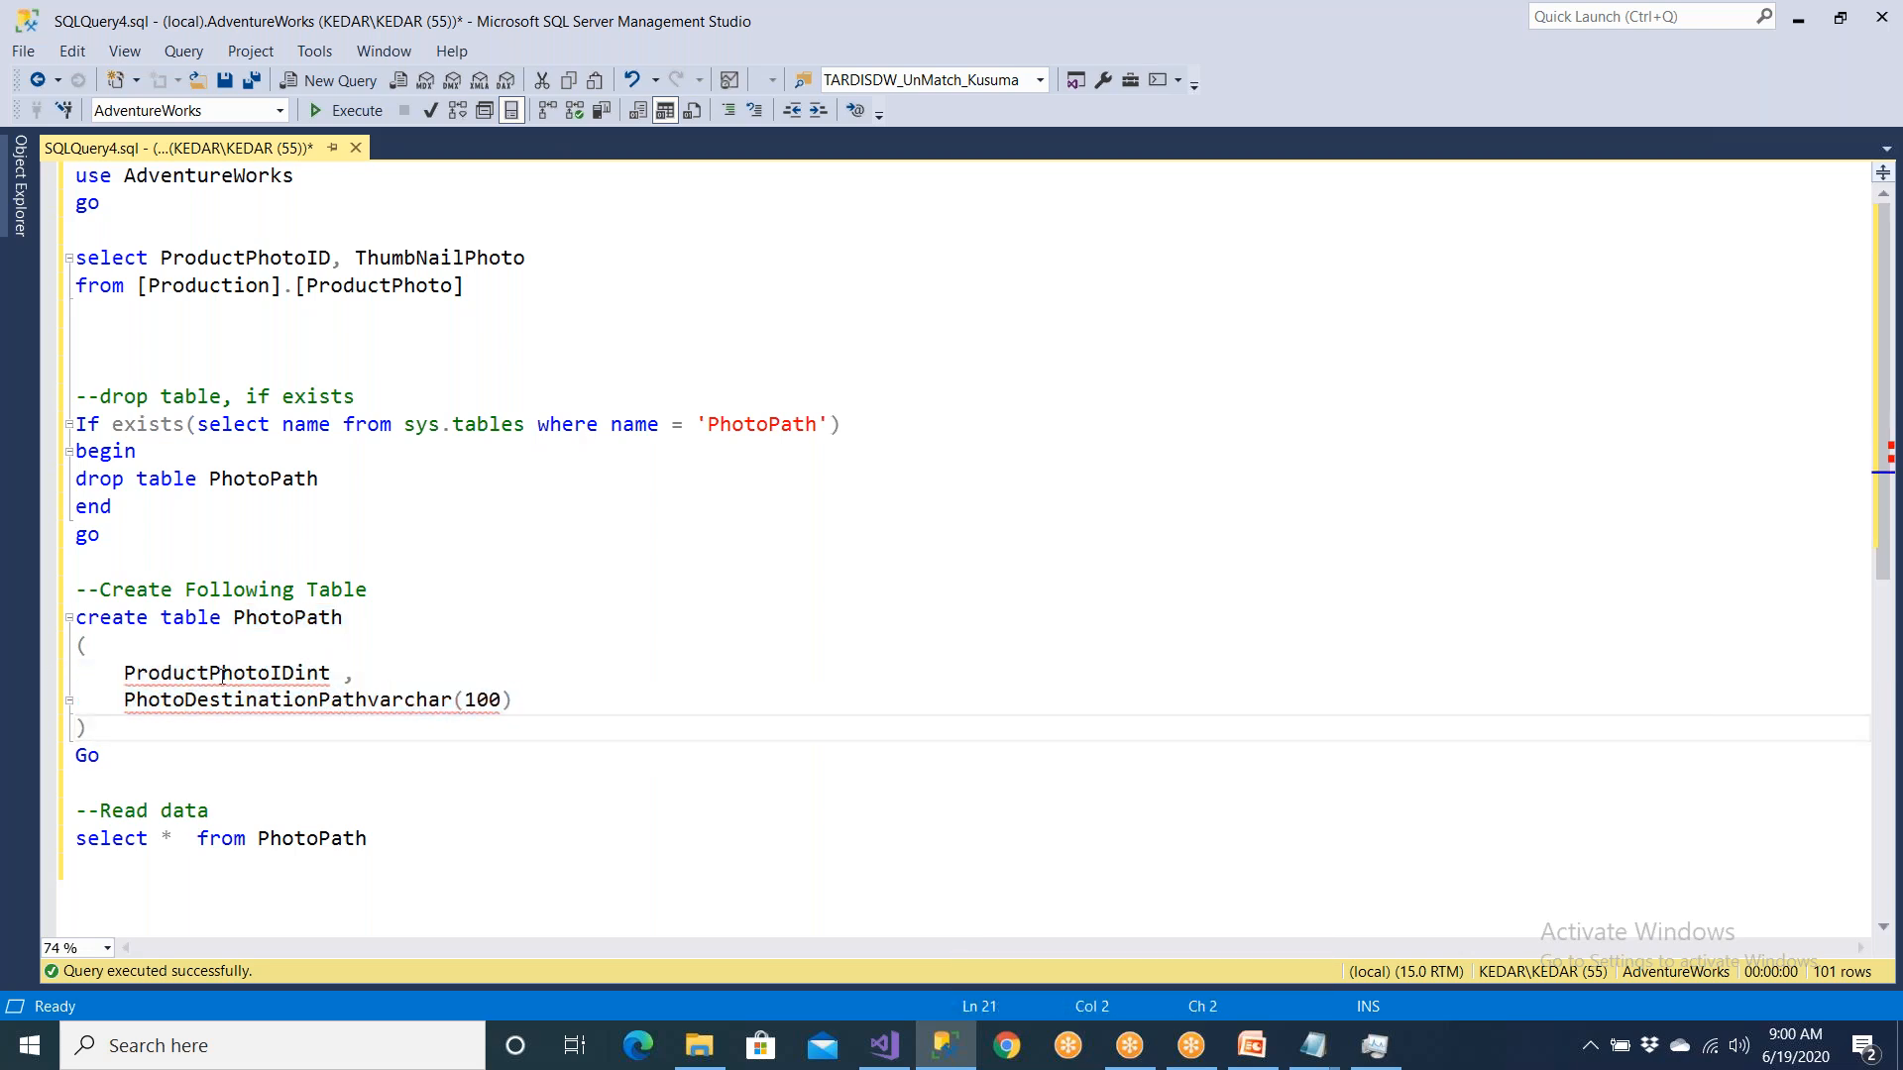
{"action": "left_click", "coordinate": [298, 673]}
{"action": "key", "text": "Tab"}
{"action": "key", "text": "Tab"}
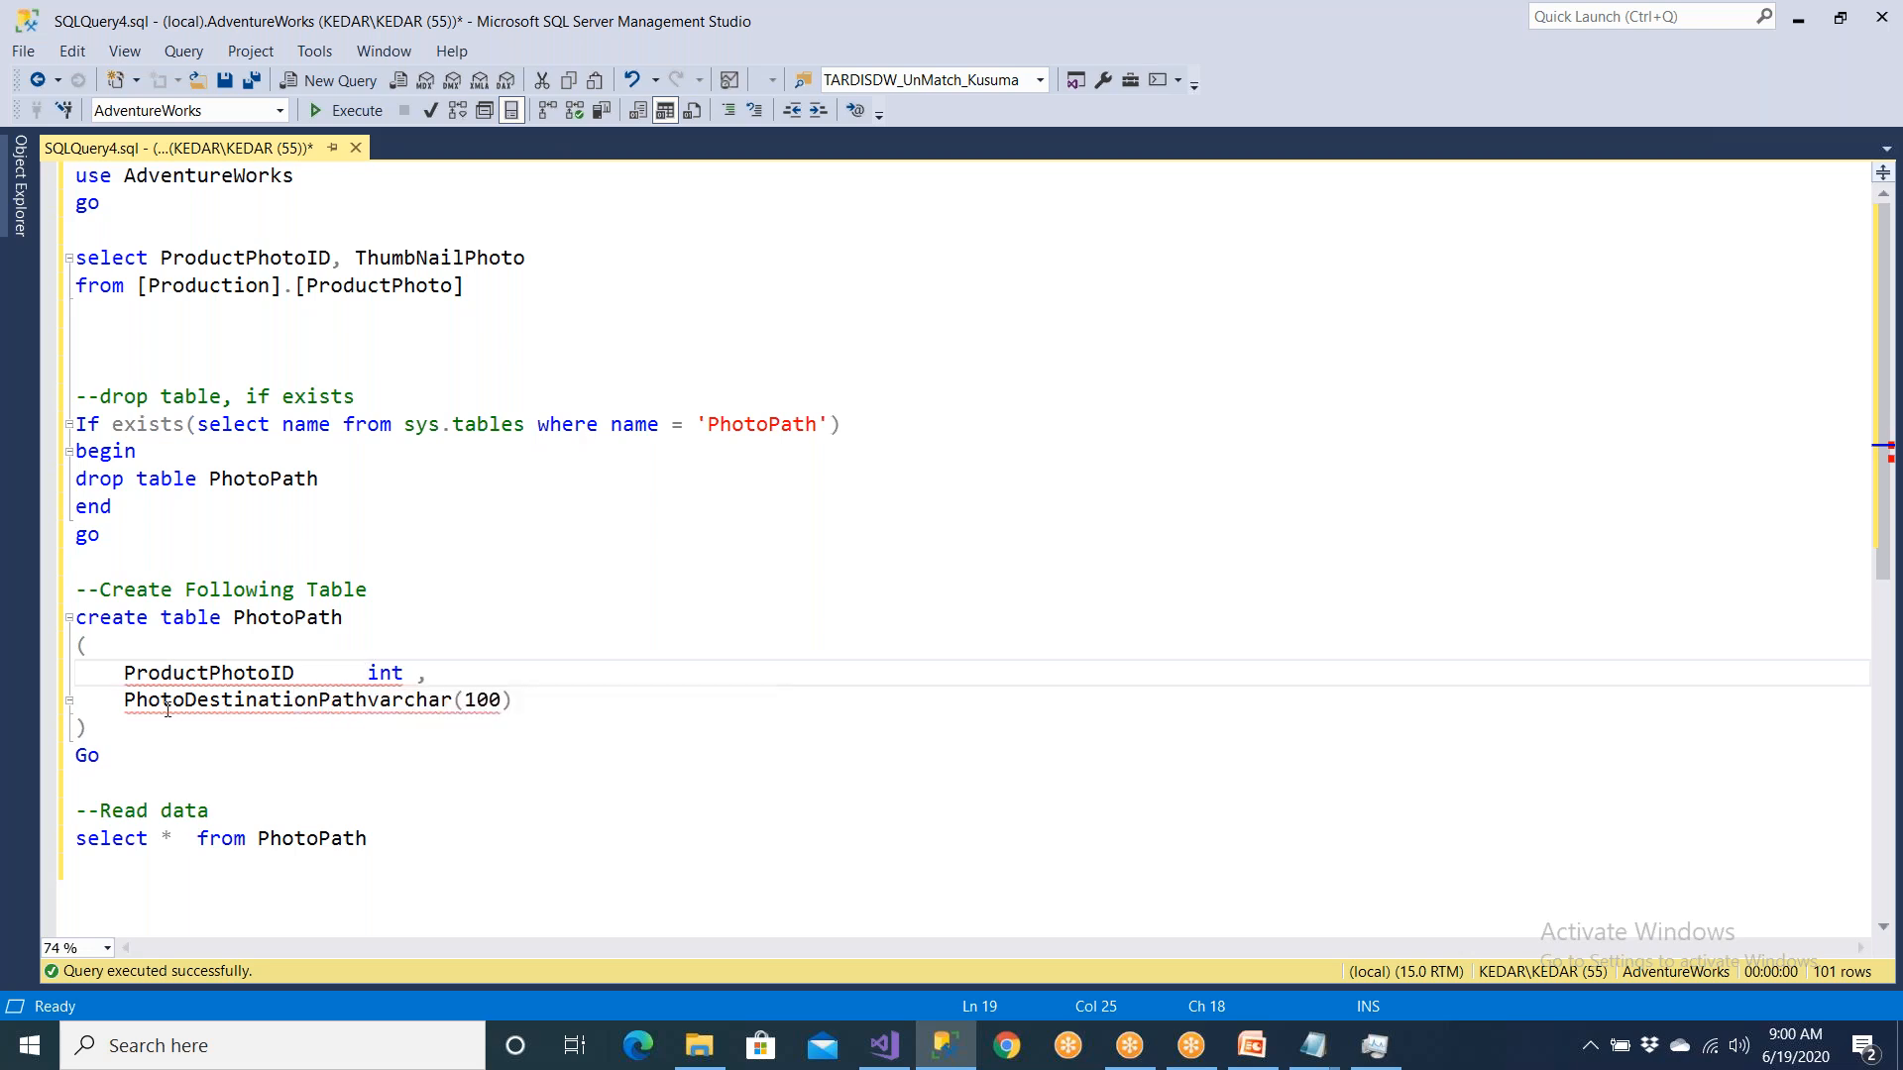
{"action": "mouse_move", "coordinate": [193, 702]}
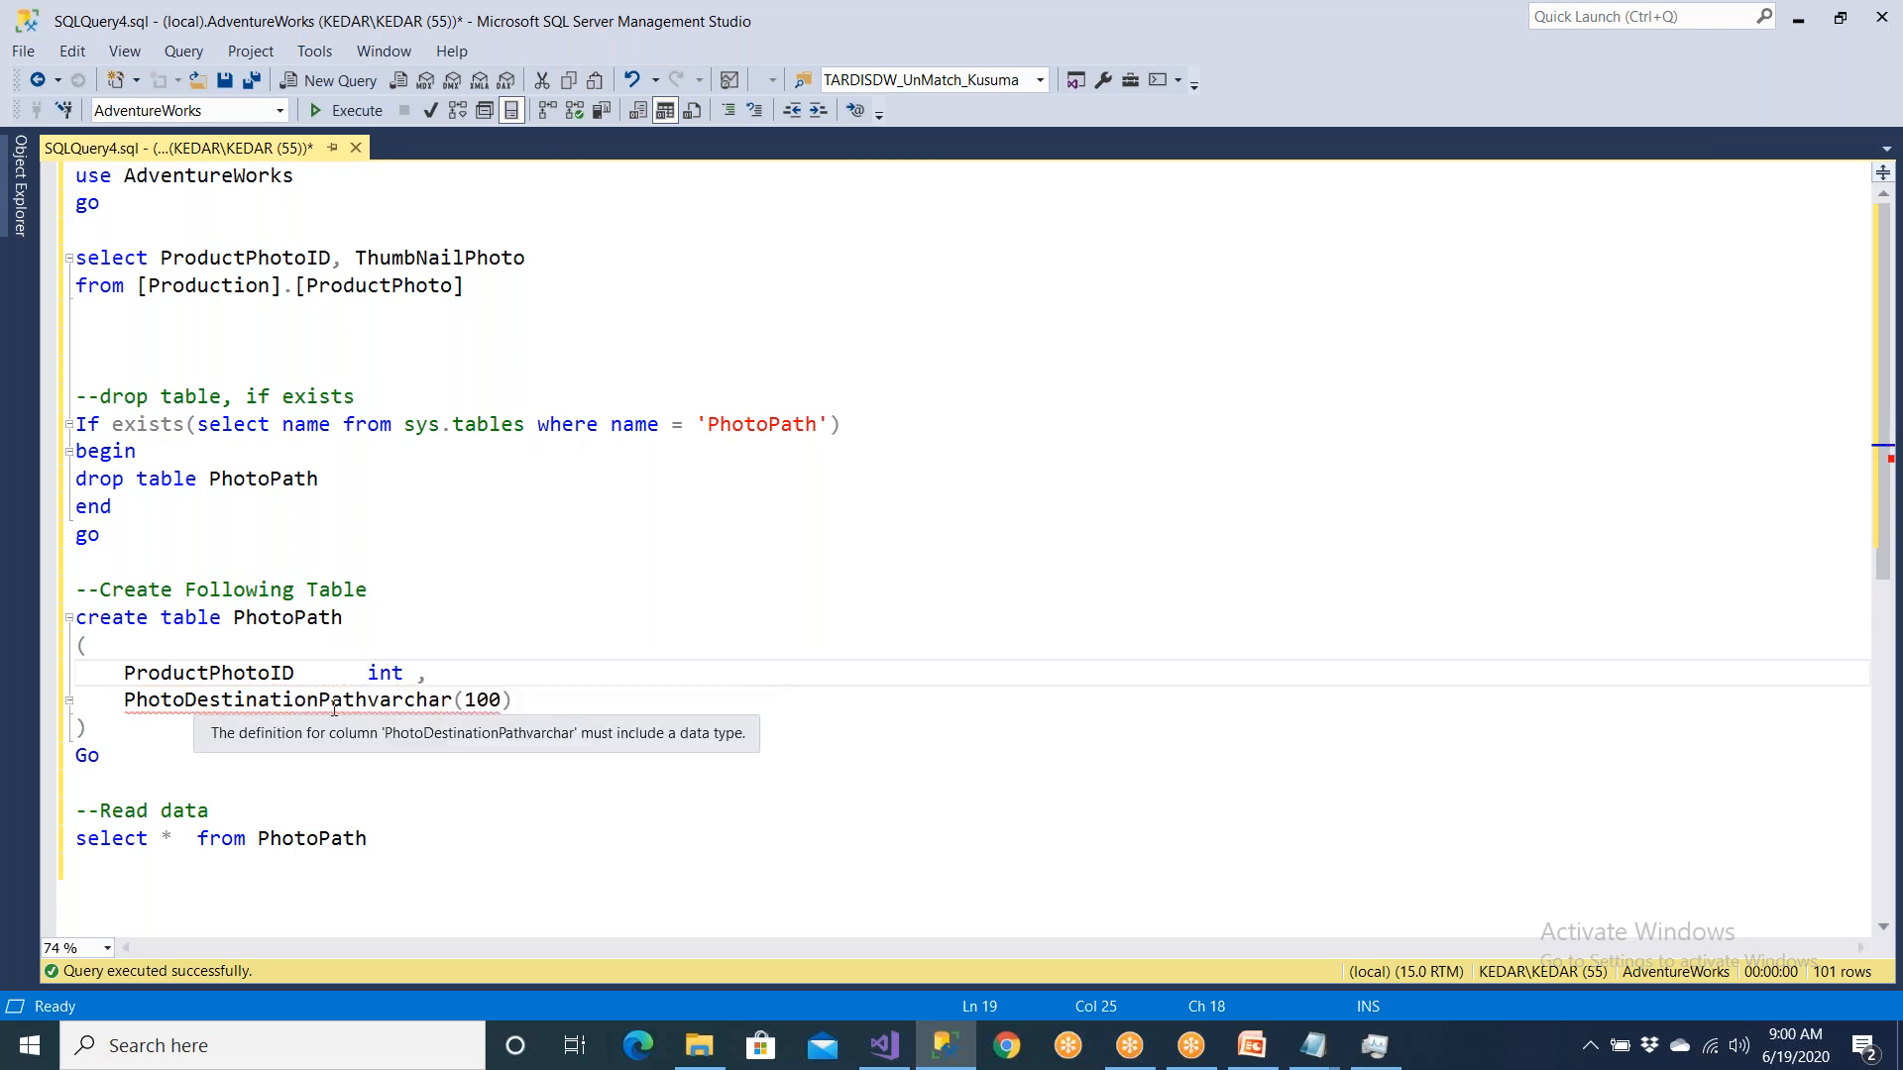
{"action": "left_click", "coordinate": [367, 701]}
{"action": "key", "text": "Tab"}
{"action": "left_click", "coordinate": [371, 673]}
{"action": "key", "text": "Tab"}
{"action": "key", "text": "Tab"}
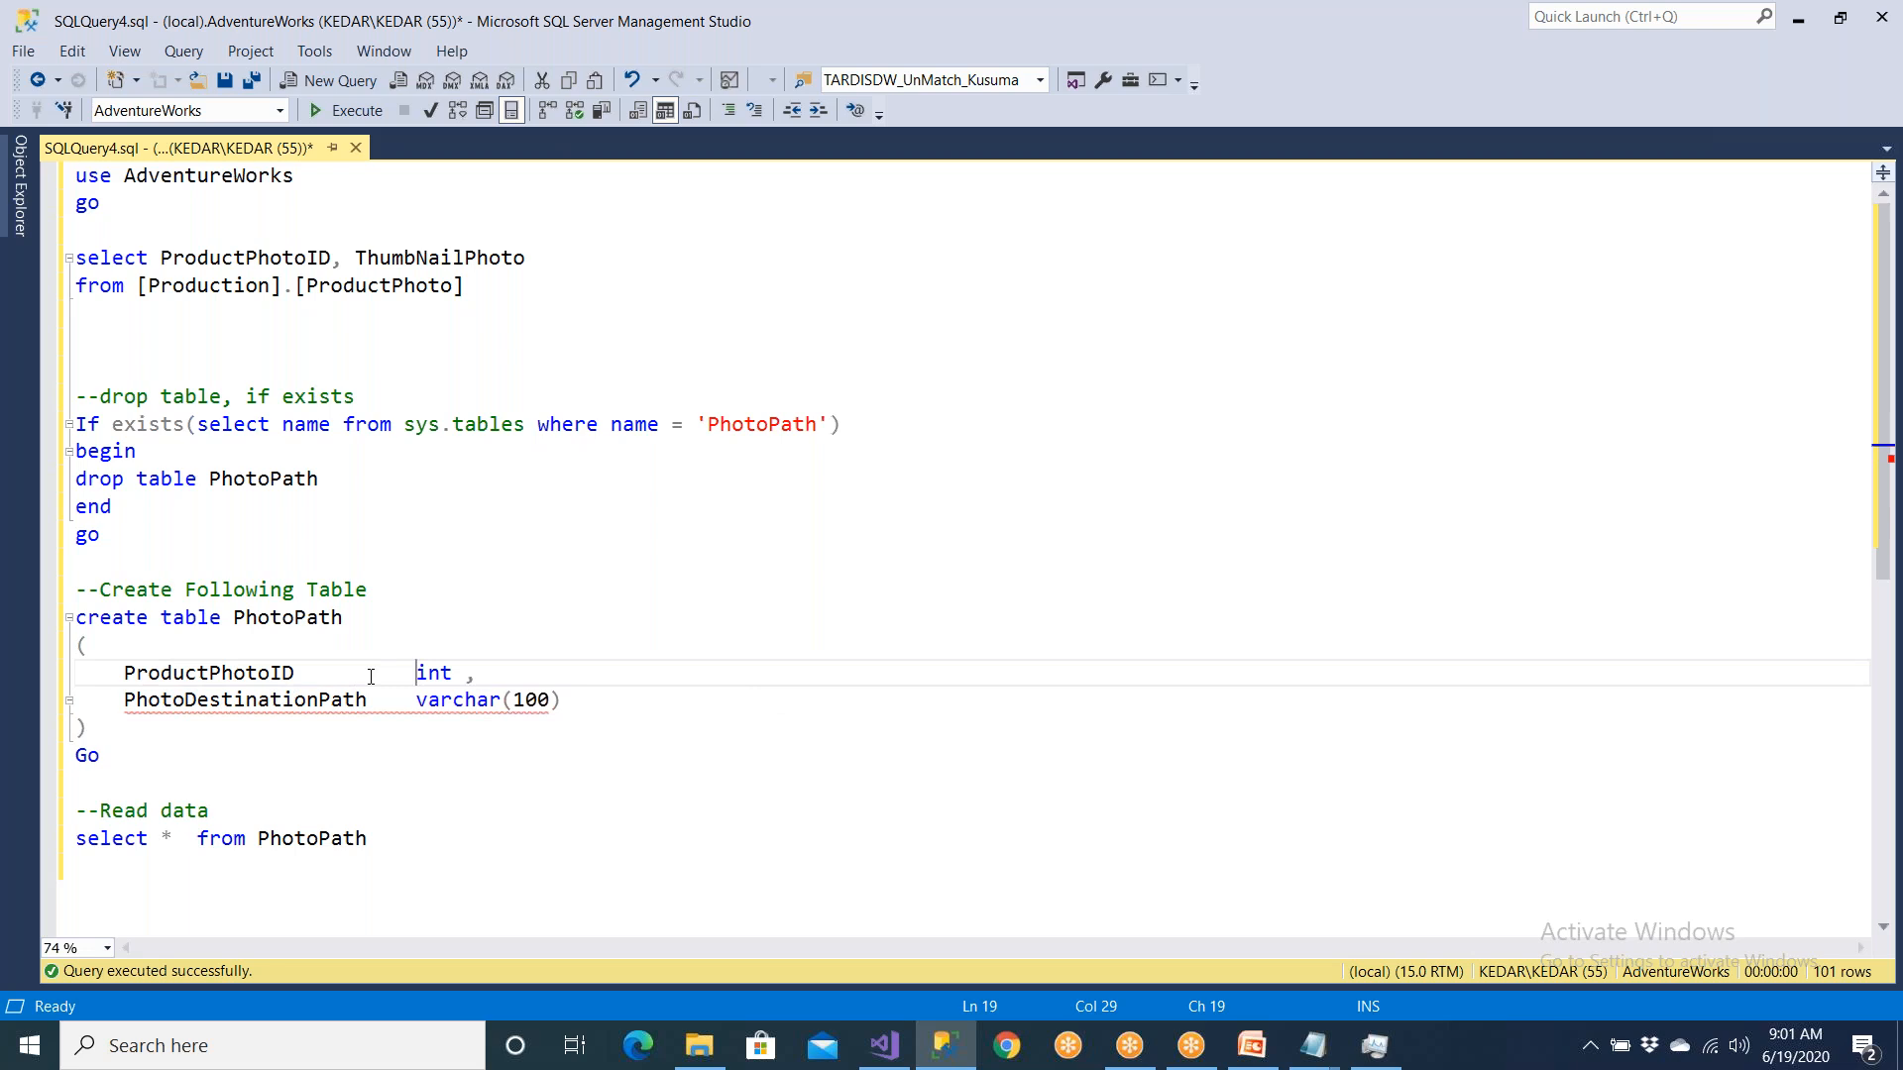
Step: Execute the create table PhotoPath statement and run the select on the new table
{"action": "left_click_drag", "start_coordinate": [185, 765], "coordinate": [76, 618]}
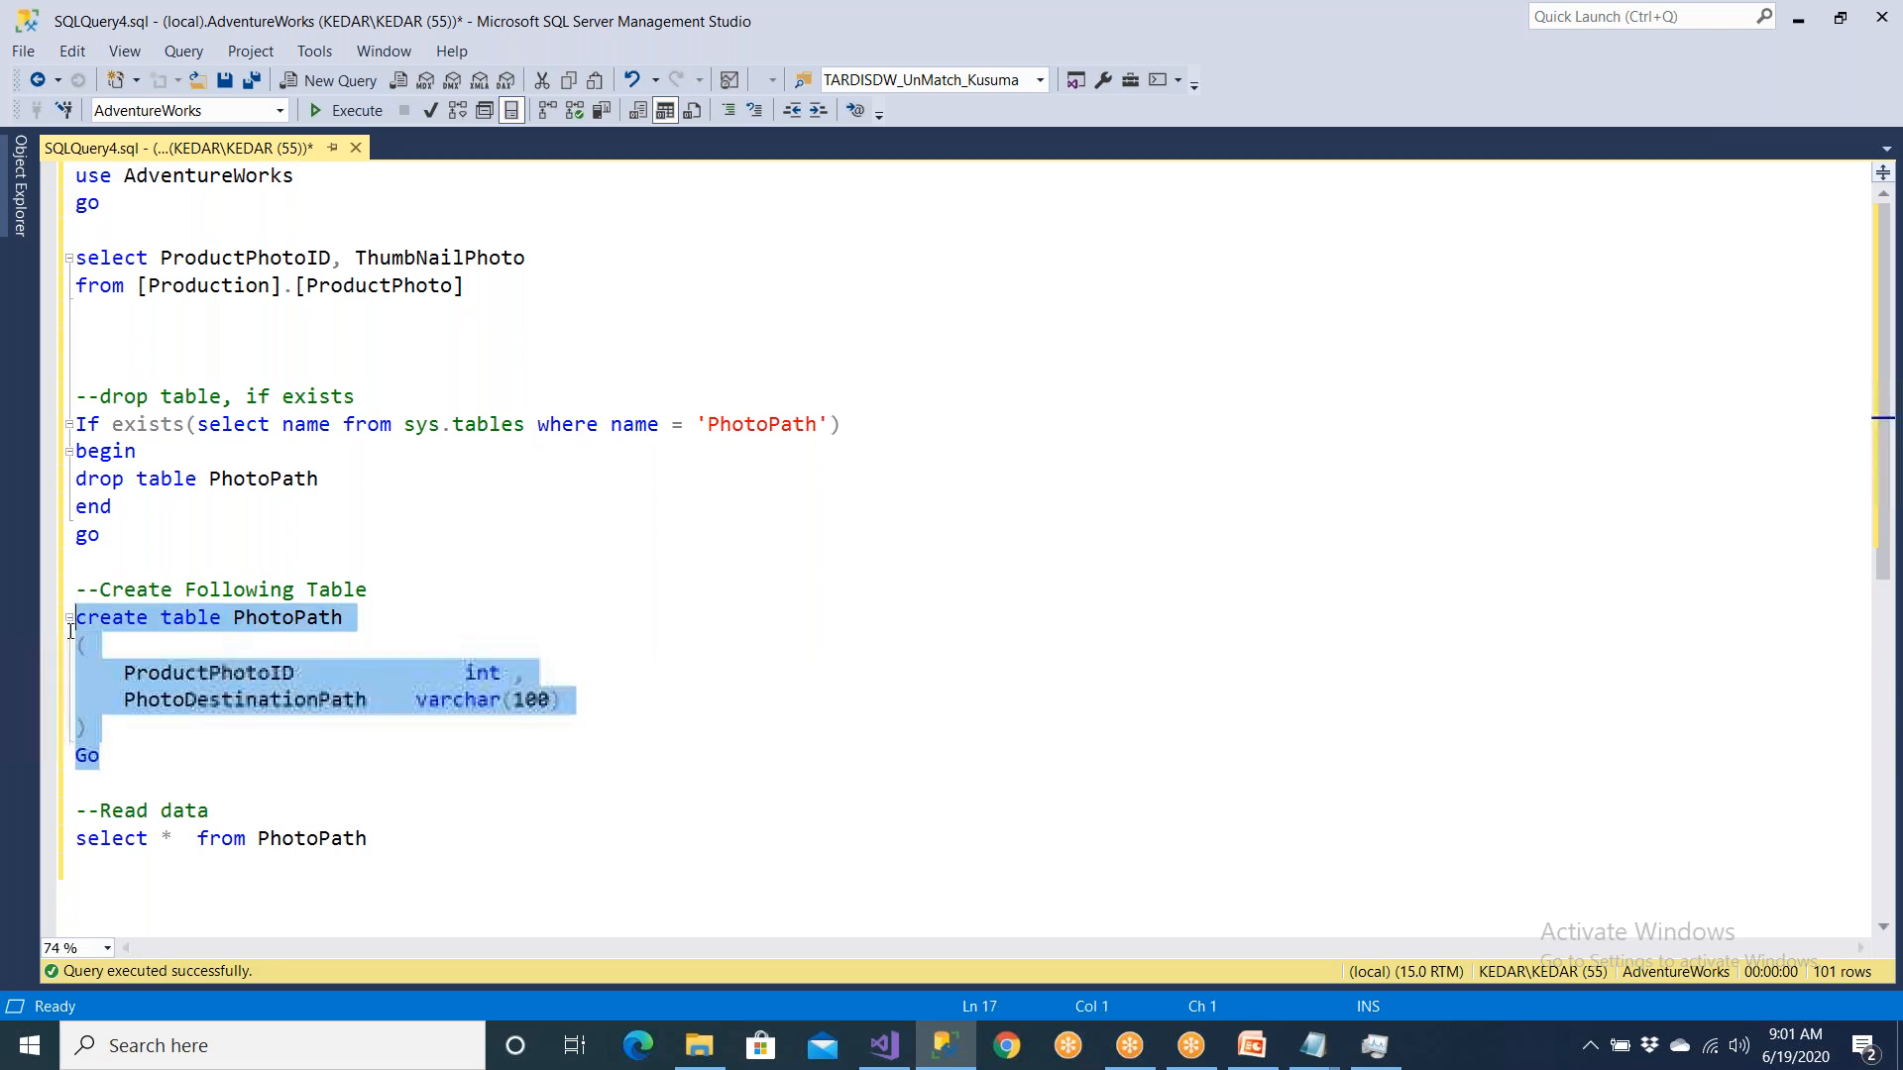
{"action": "left_click", "coordinate": [346, 111]}
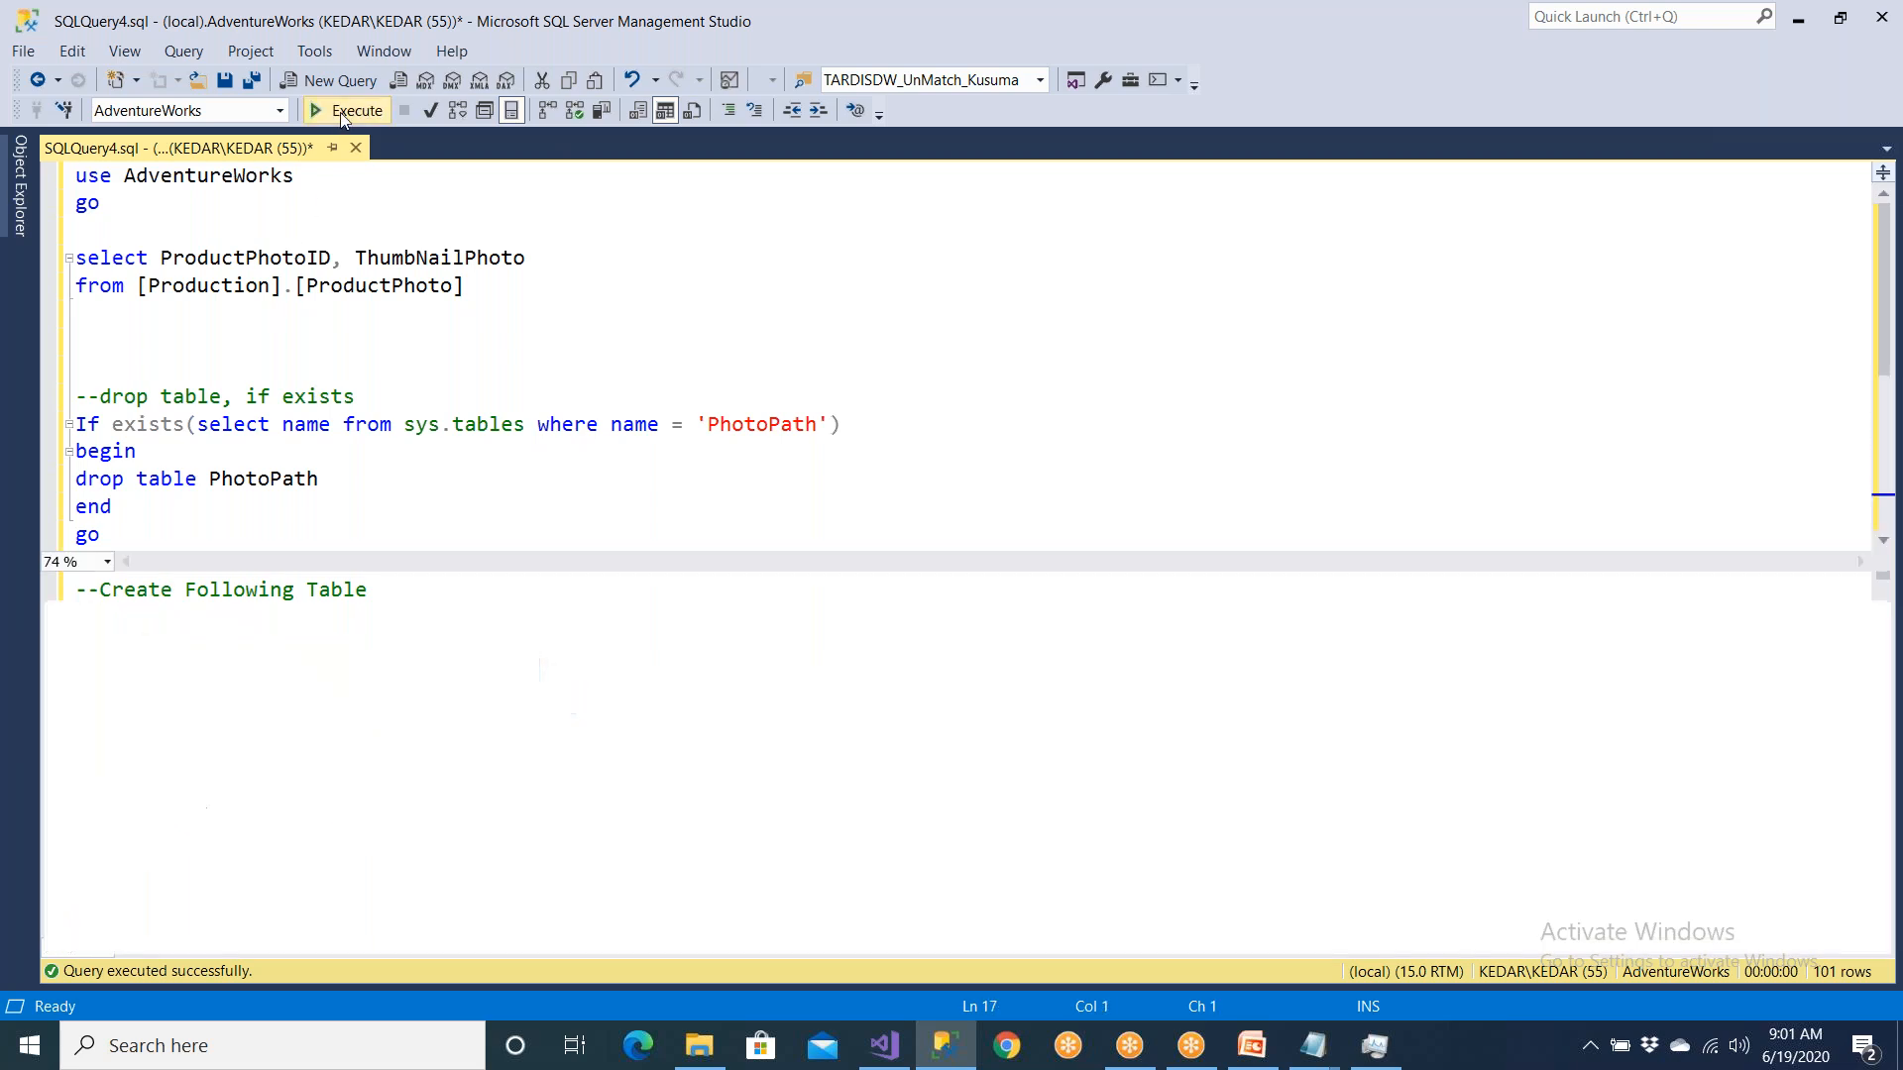
{"action": "scroll", "coordinate": [346, 355], "scroll_direction": "down", "scroll_amount": 5}
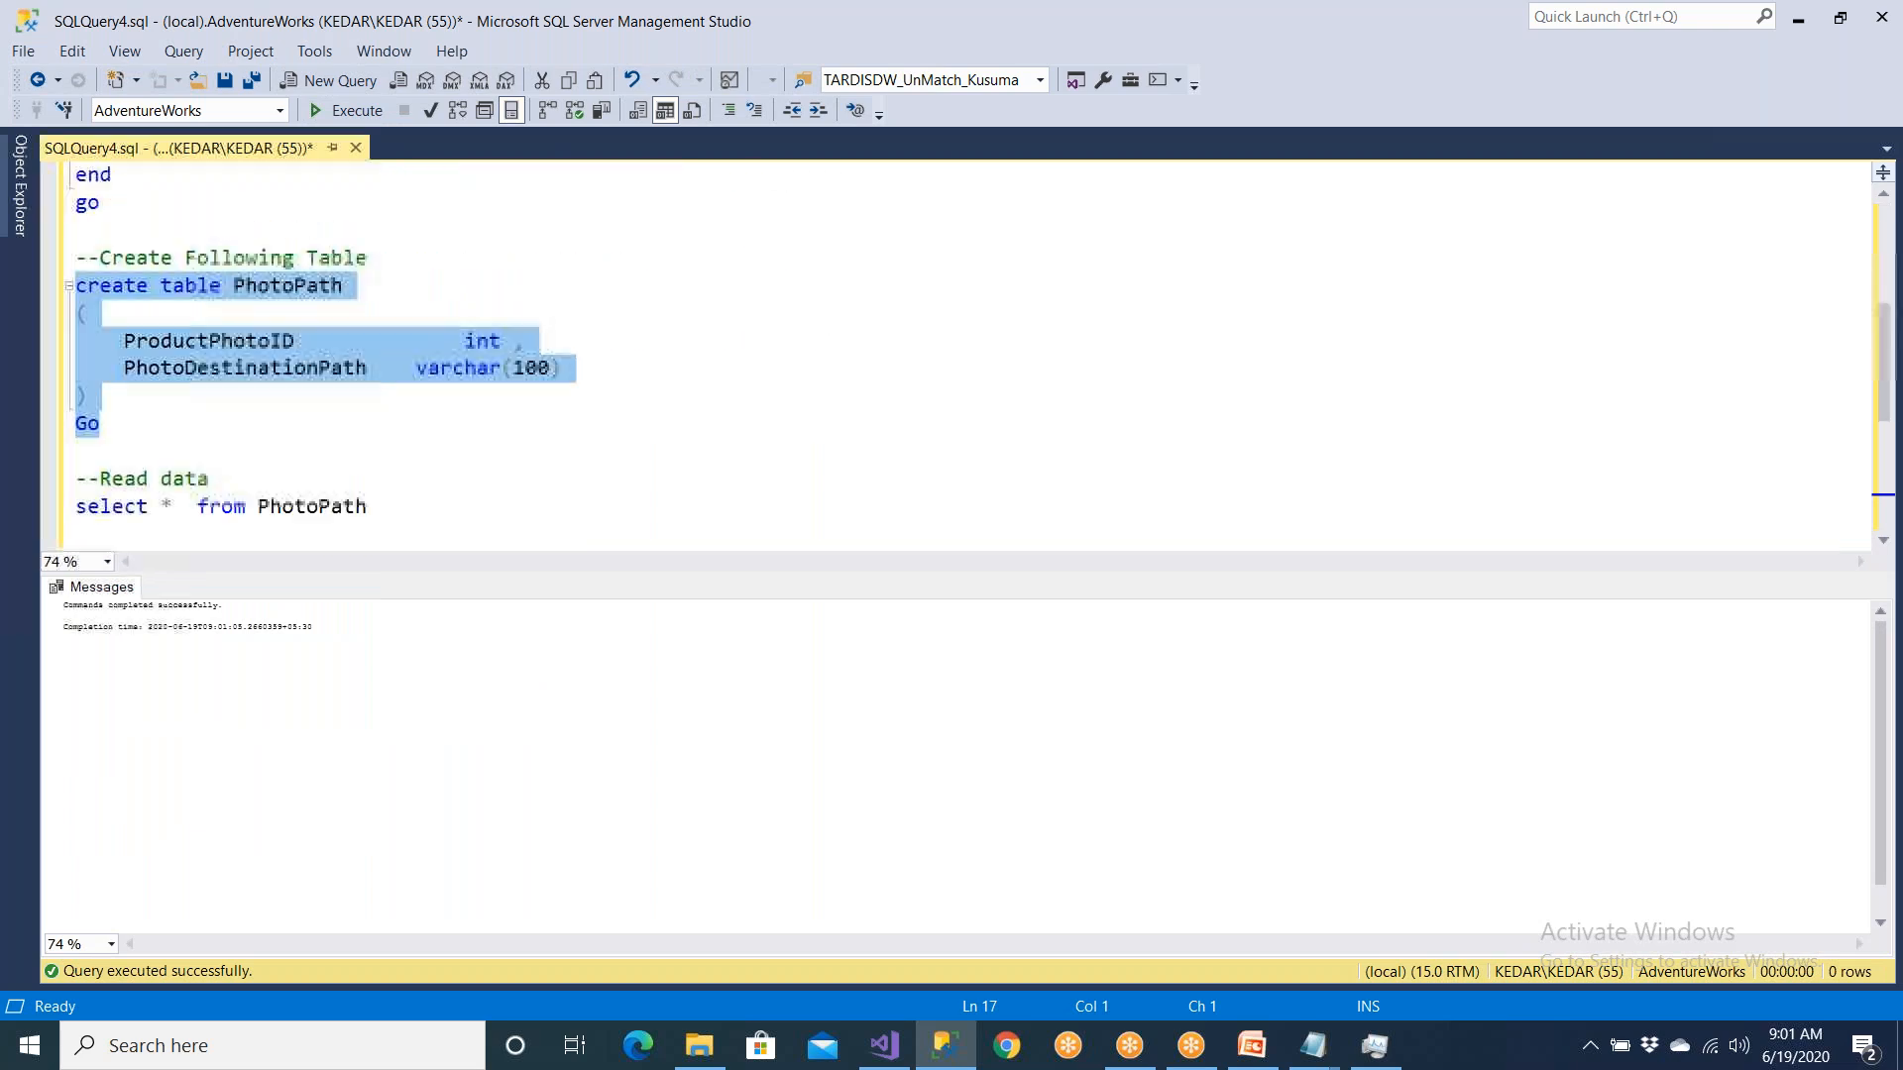
{"action": "left_click_drag", "start_coordinate": [393, 424], "coordinate": [76, 424]}
{"action": "left_click", "coordinate": [358, 111]}
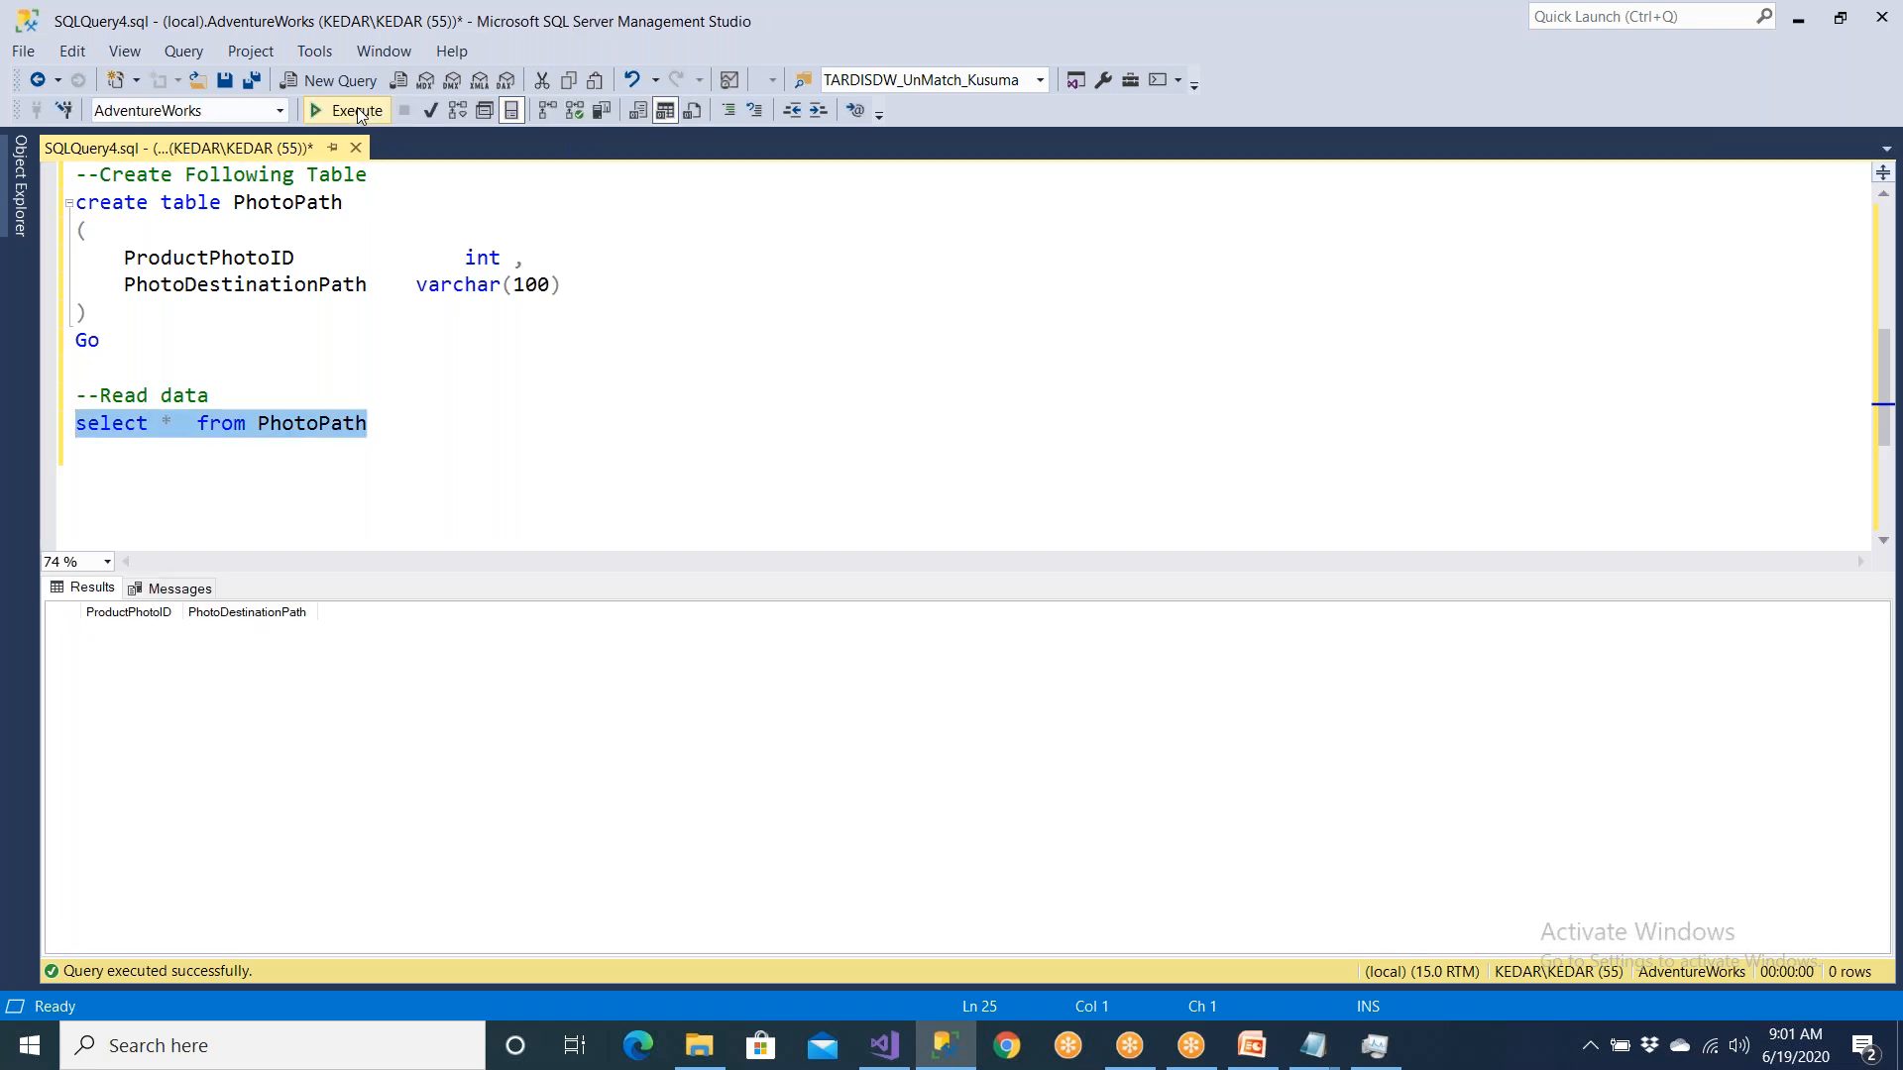
{"action": "left_click", "coordinate": [411, 449]}
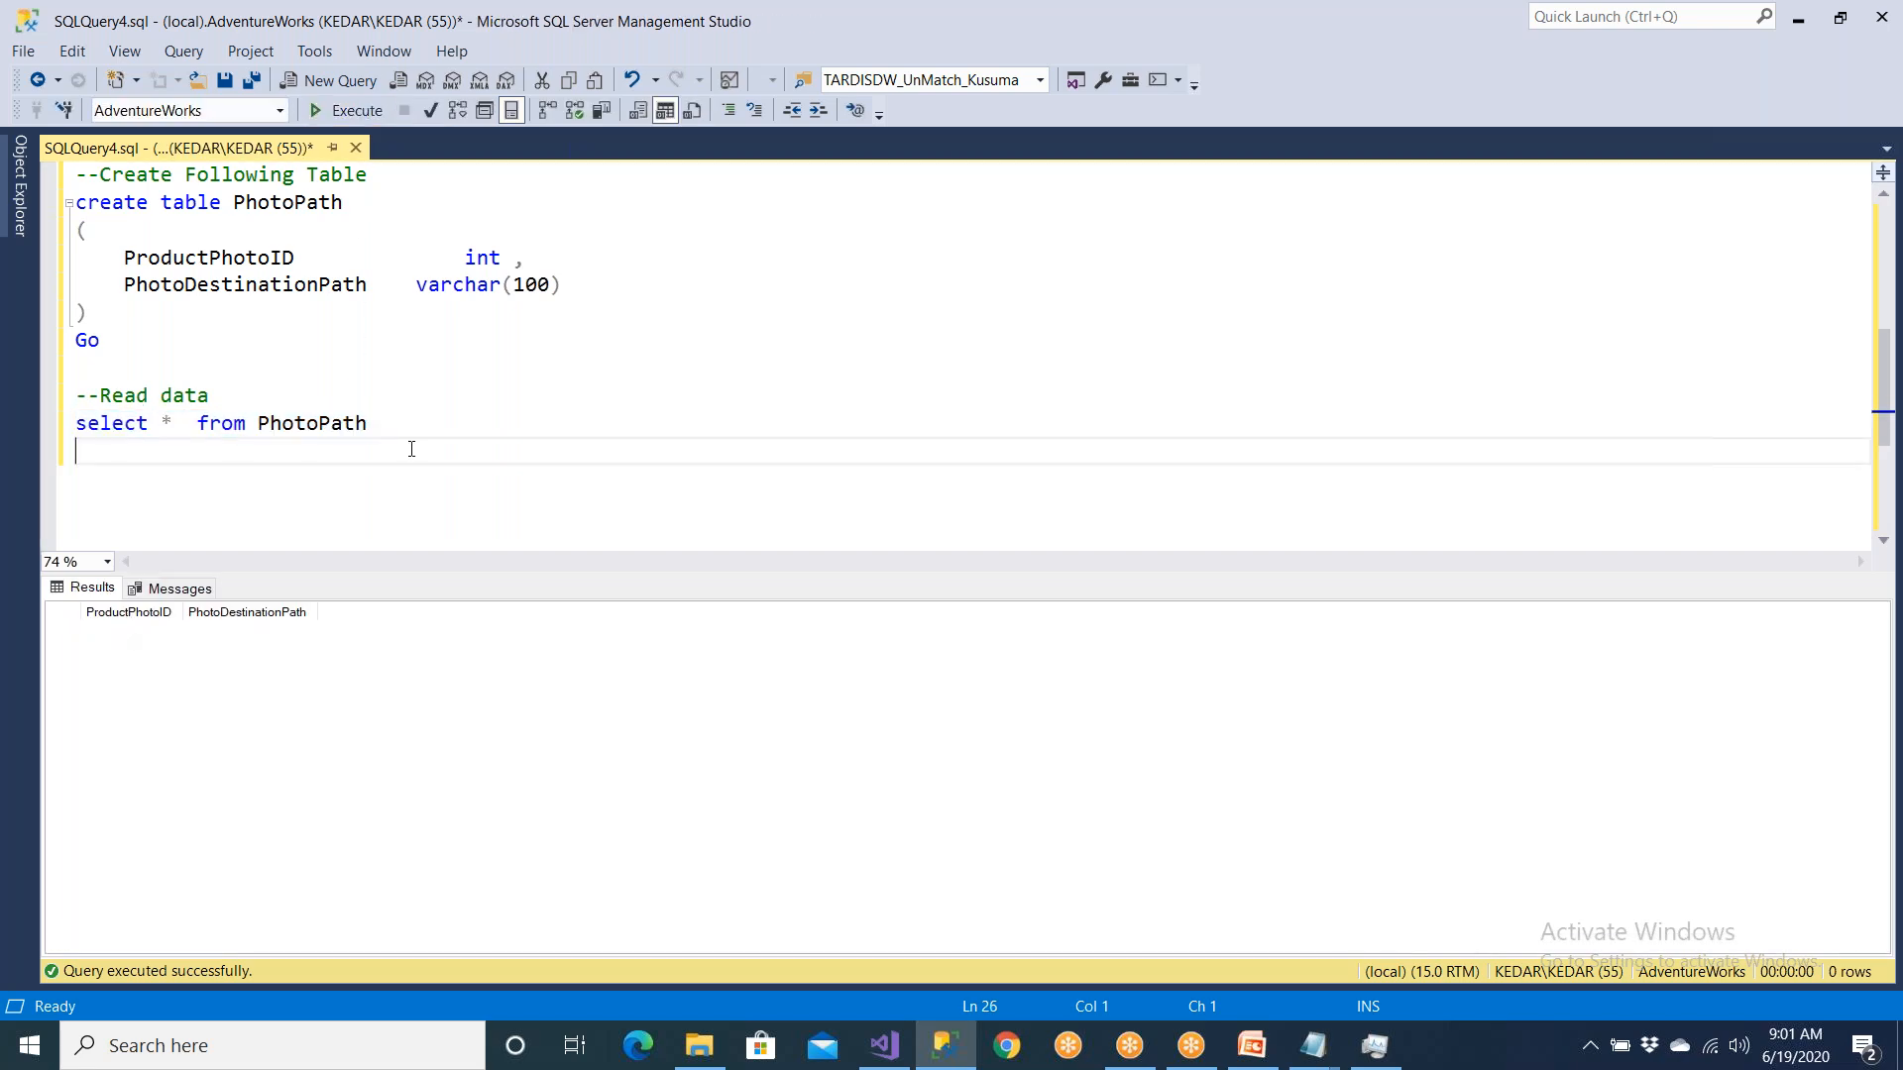
Step: Run the Production.ProductPhoto query and examine the ProductPhotoID values in the results
{"action": "scroll", "coordinate": [411, 449], "scroll_direction": "up", "scroll_amount": 5}
{"action": "left_click_drag", "start_coordinate": [509, 290], "coordinate": [76, 260]}
{"action": "left_click", "coordinate": [335, 111]}
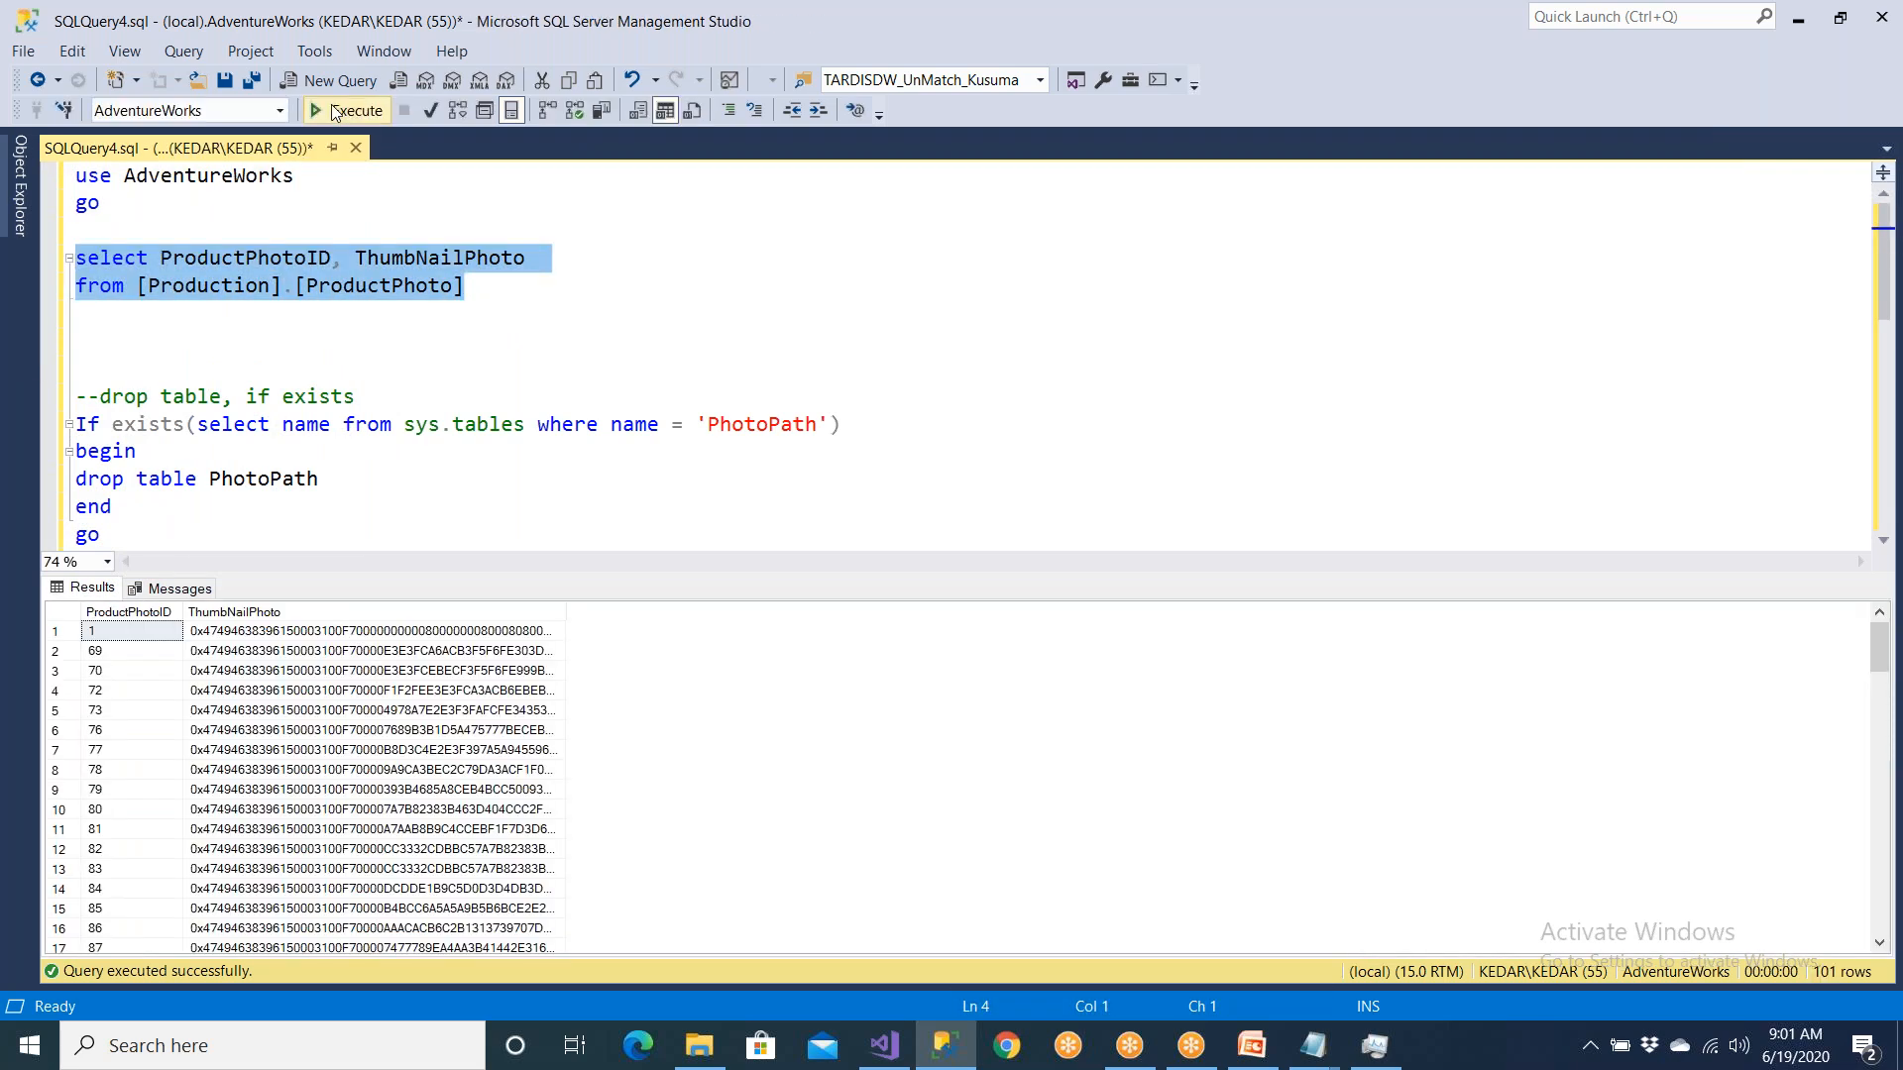
{"action": "left_click", "coordinate": [119, 635]}
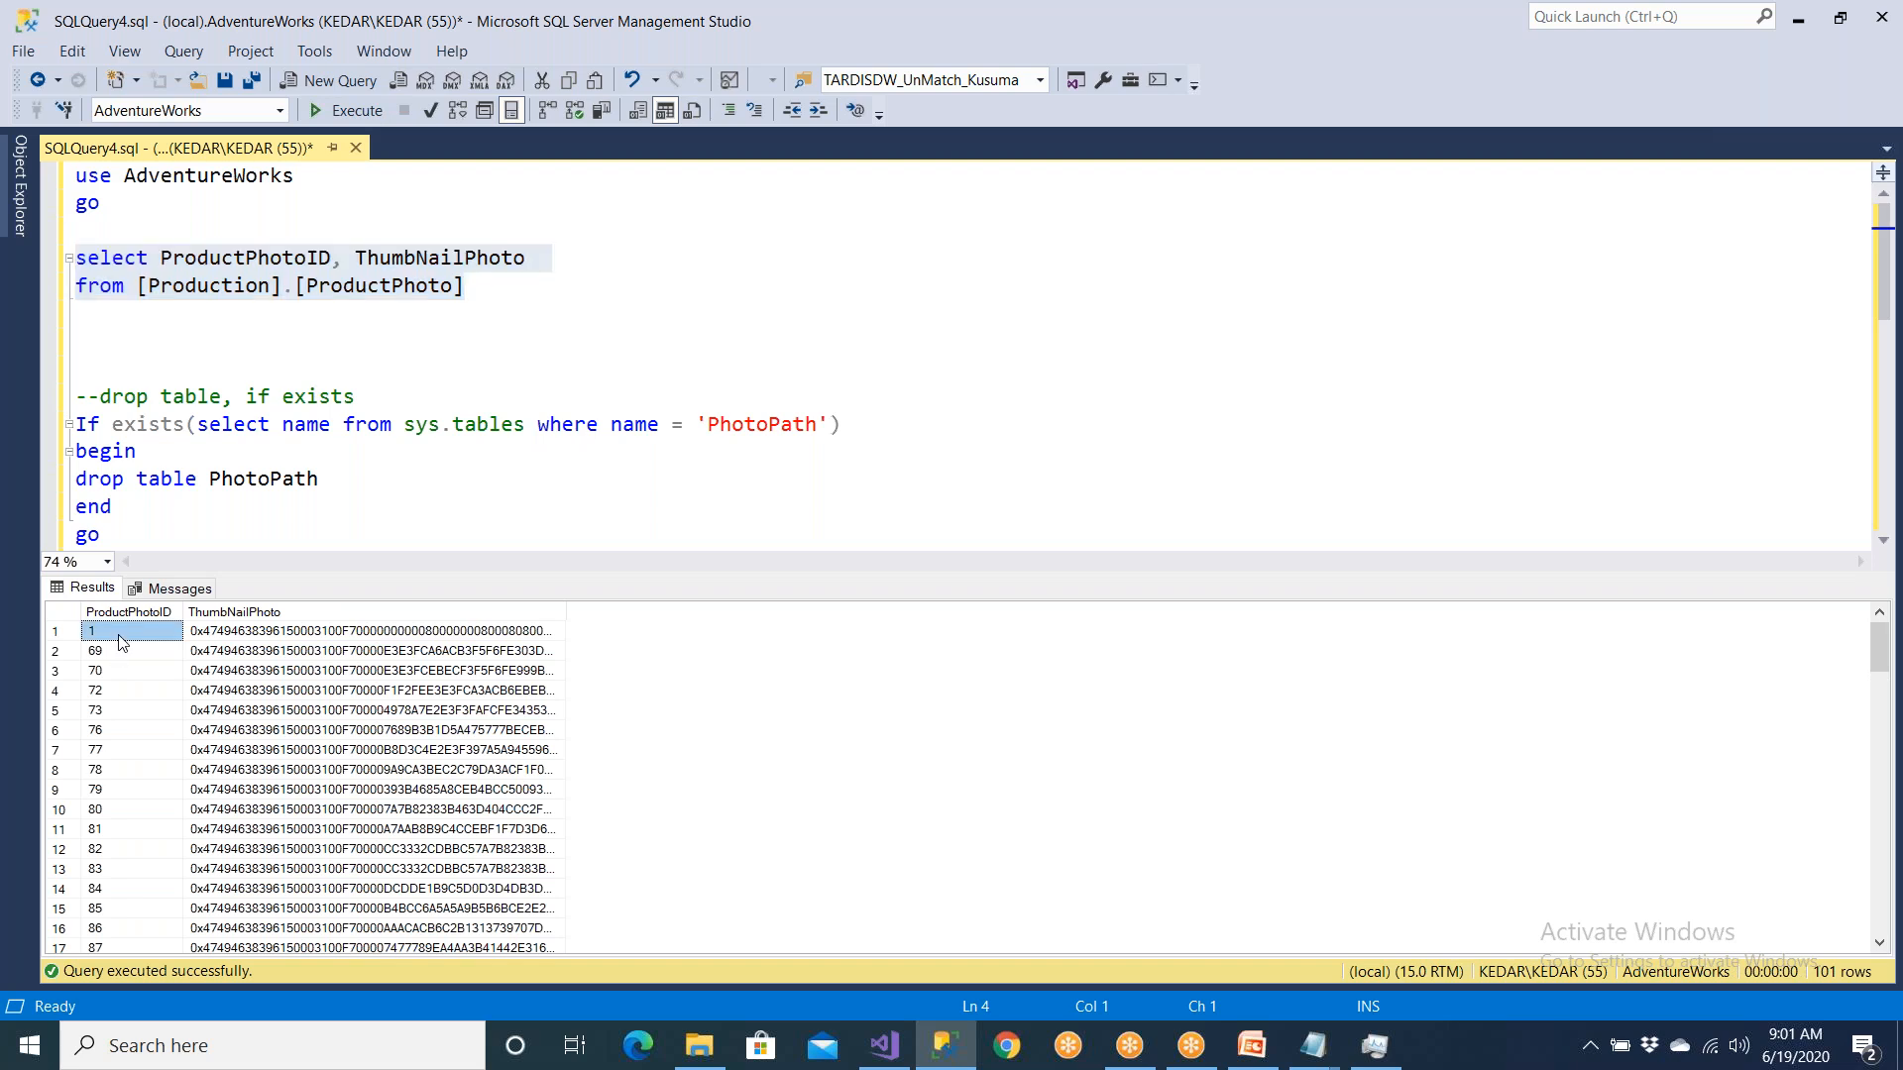
{"action": "left_click", "coordinate": [139, 733]}
{"action": "left_click", "coordinate": [124, 835]}
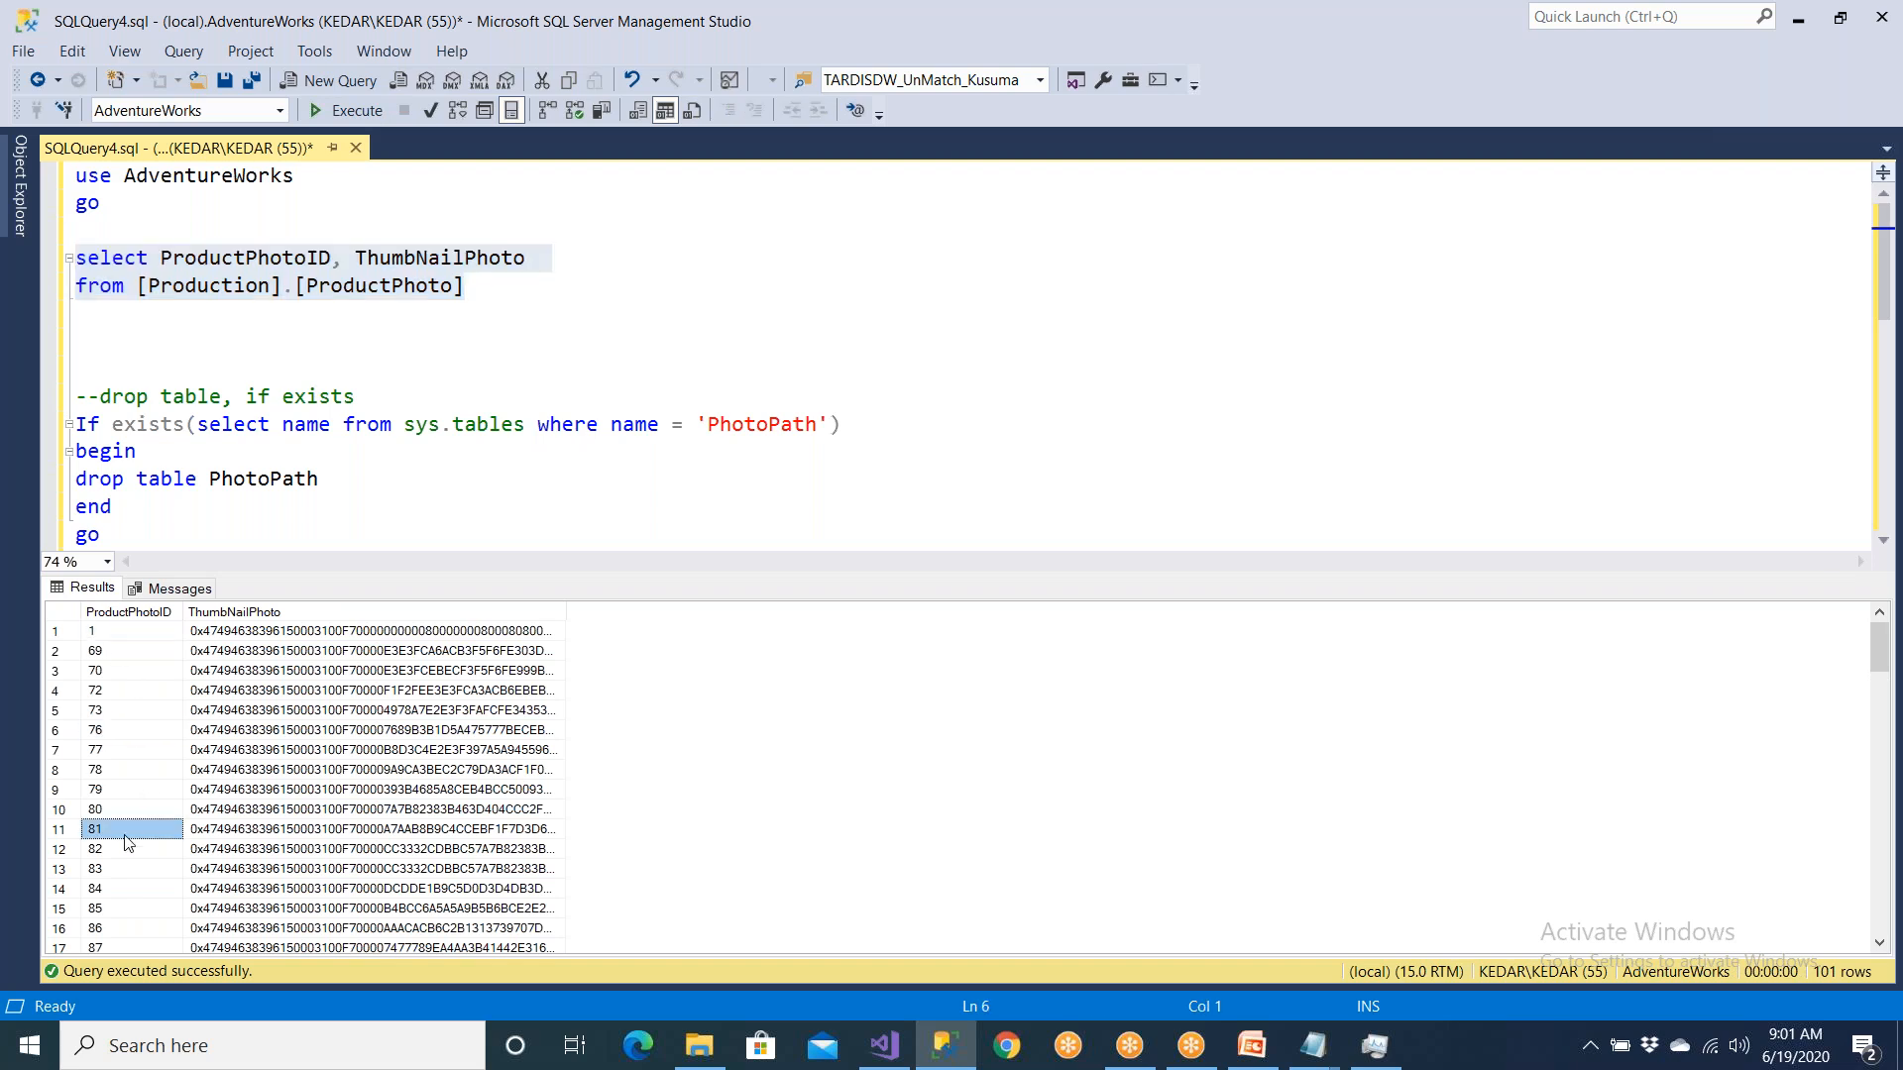
{"action": "left_click", "coordinate": [123, 869]}
{"action": "left_click_drag", "start_coordinate": [117, 750], "coordinate": [121, 925]}
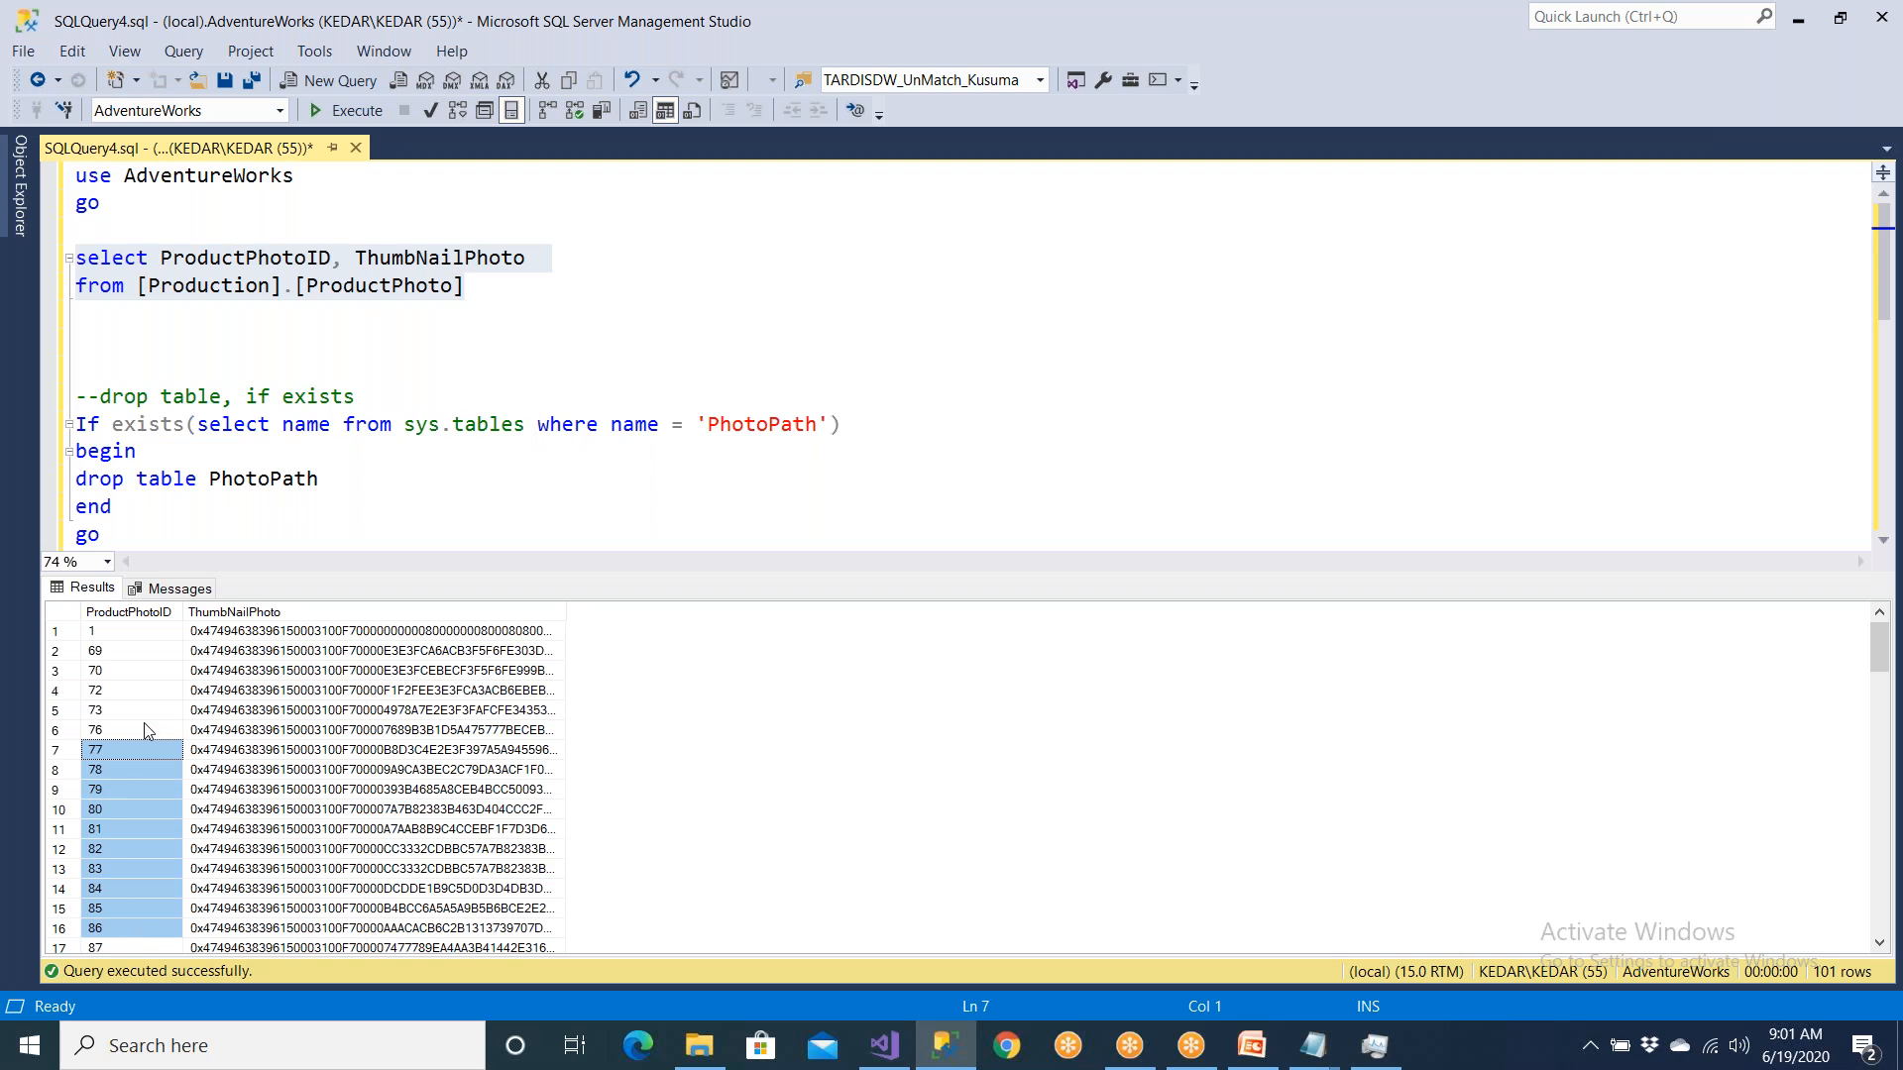
{"action": "left_click_drag", "start_coordinate": [147, 636], "coordinate": [152, 920]}
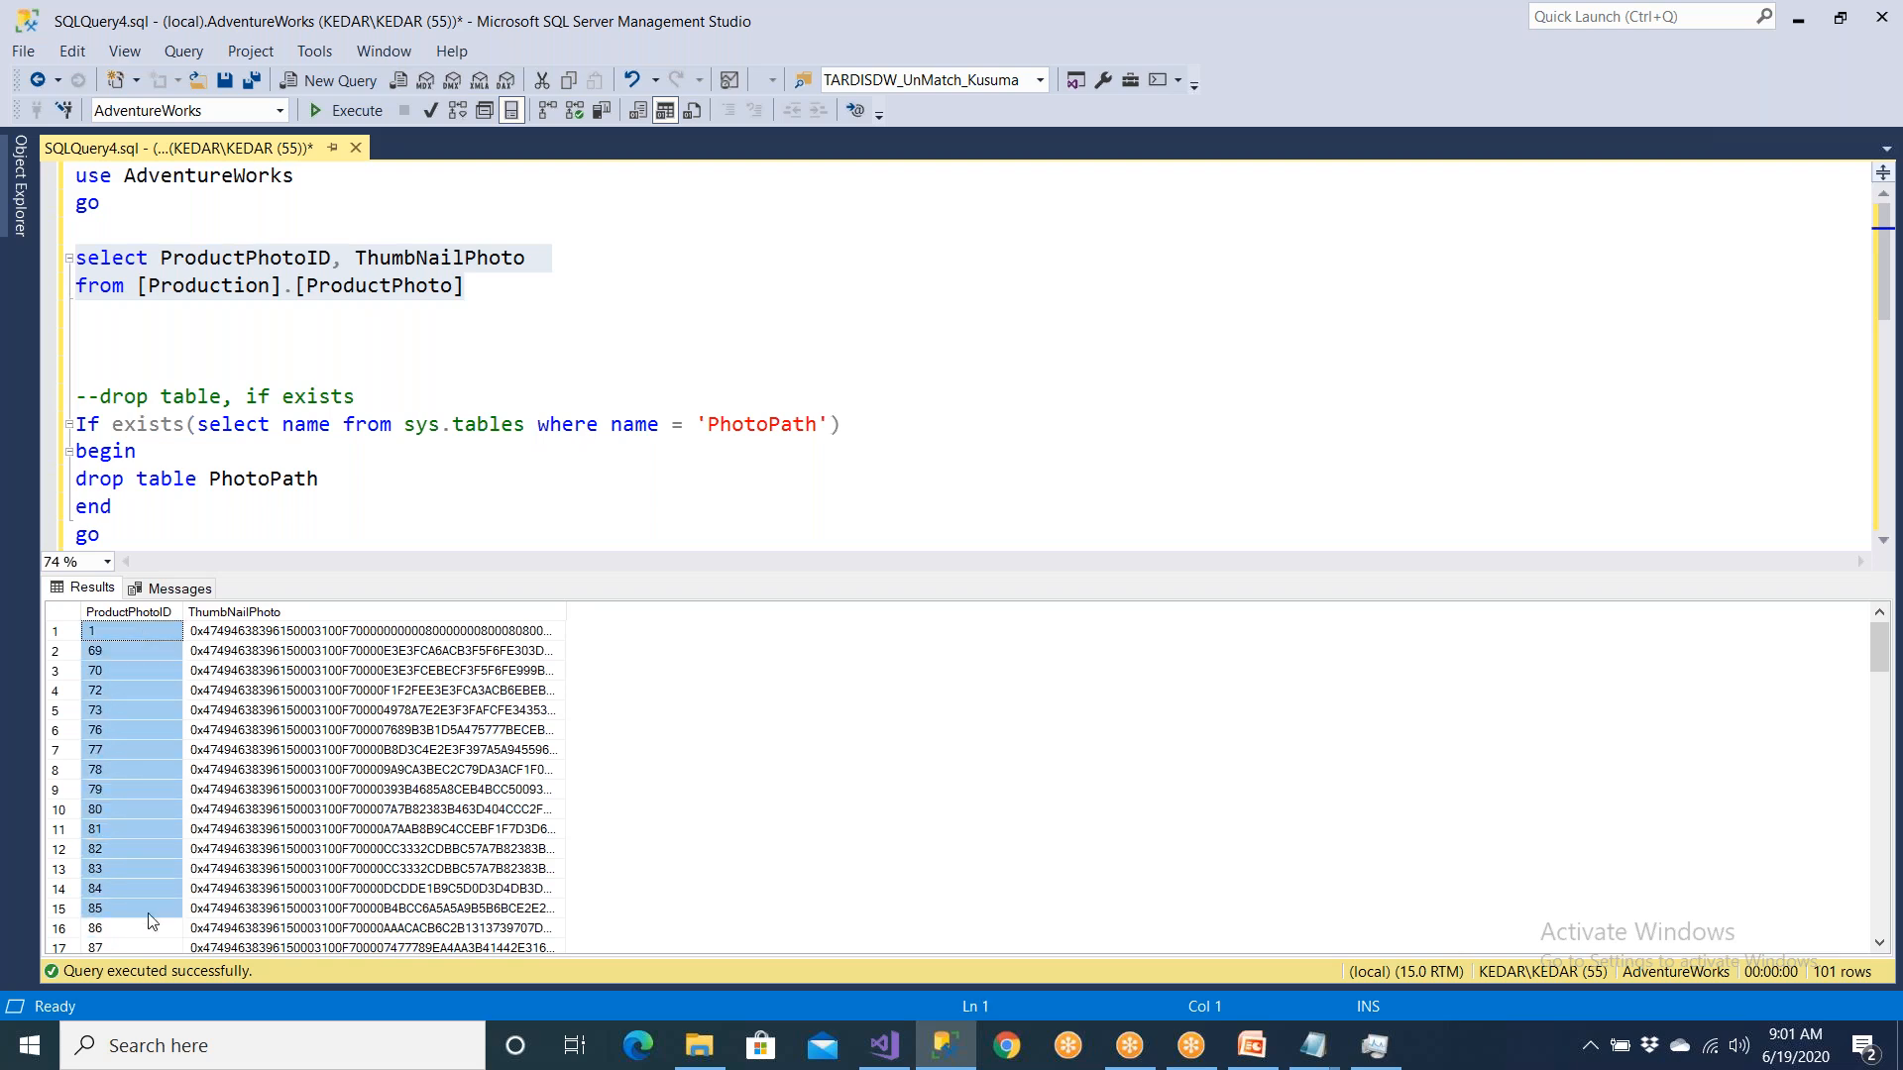
{"action": "left_click", "coordinate": [125, 748]}
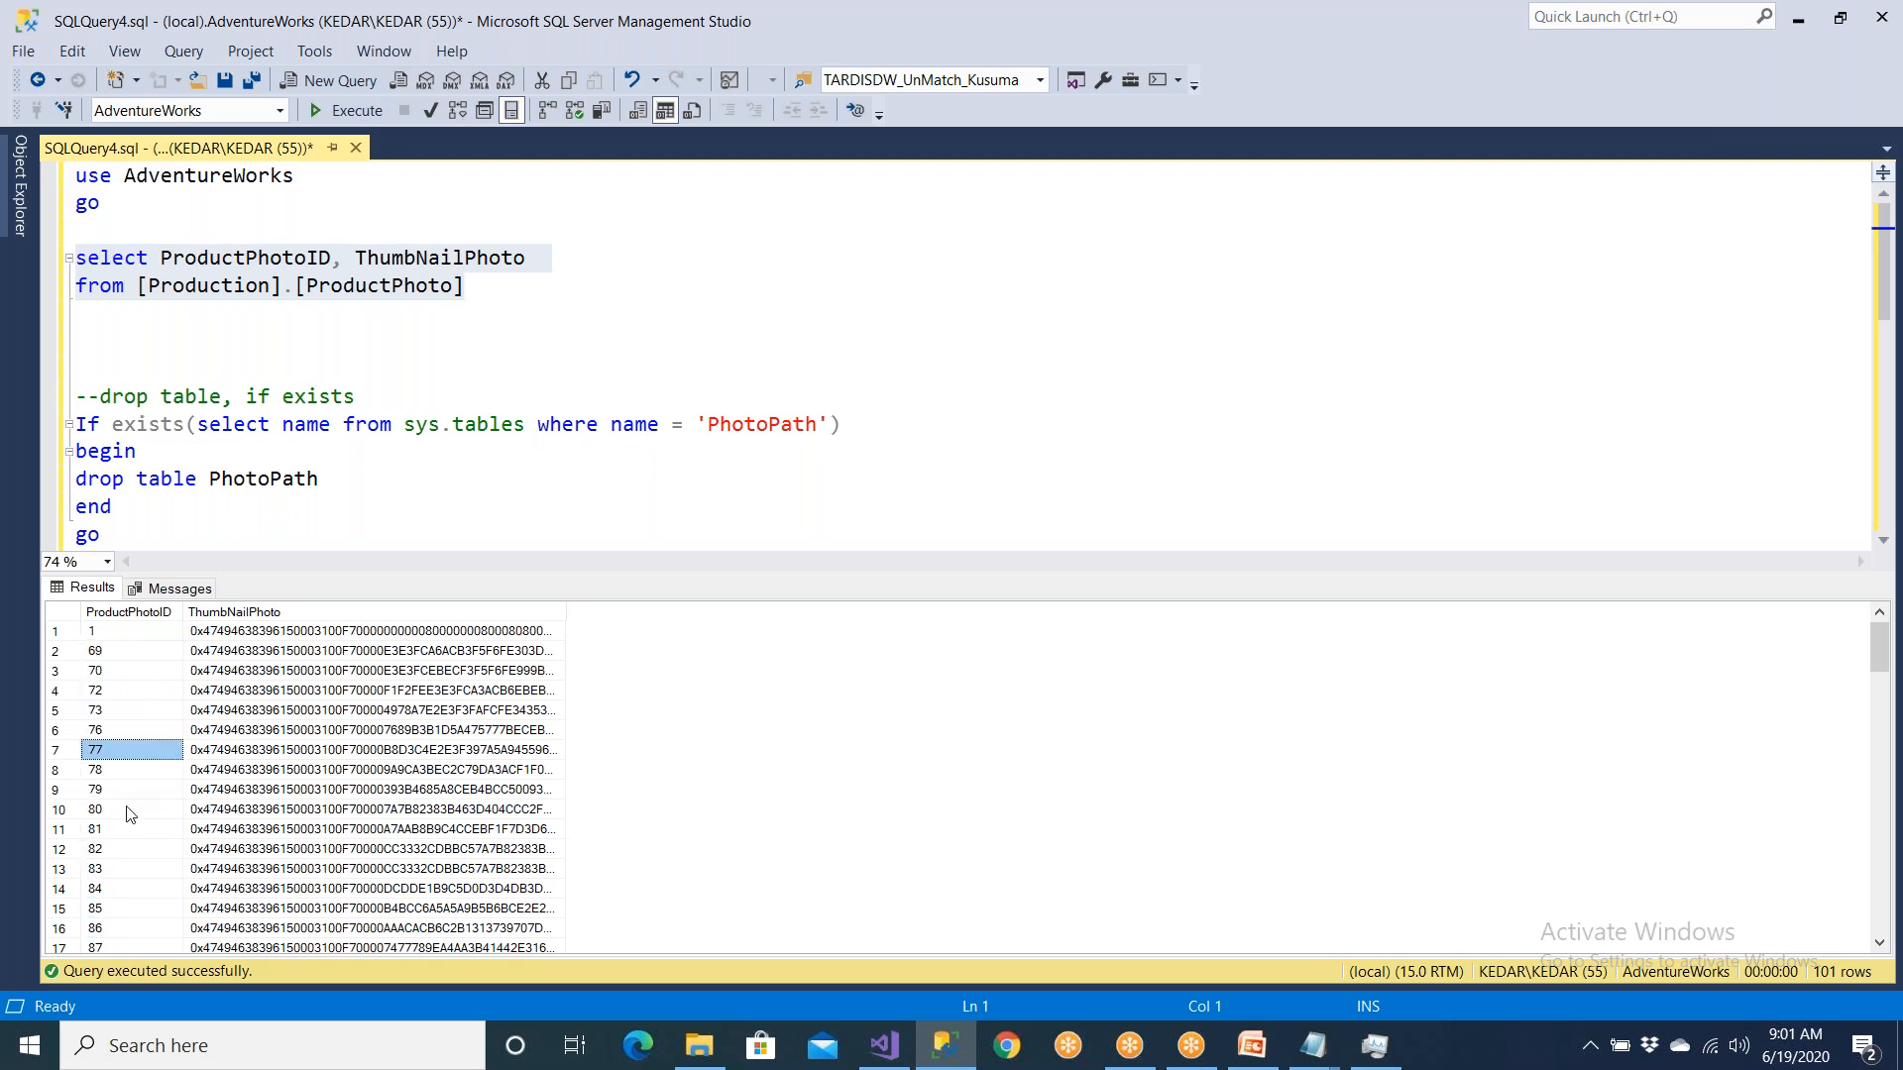
Step: Hide the results and review the ProductPhotoID and PhotoDestinationPath columns in the create table statement
{"action": "key", "text": "ctrl+r"}
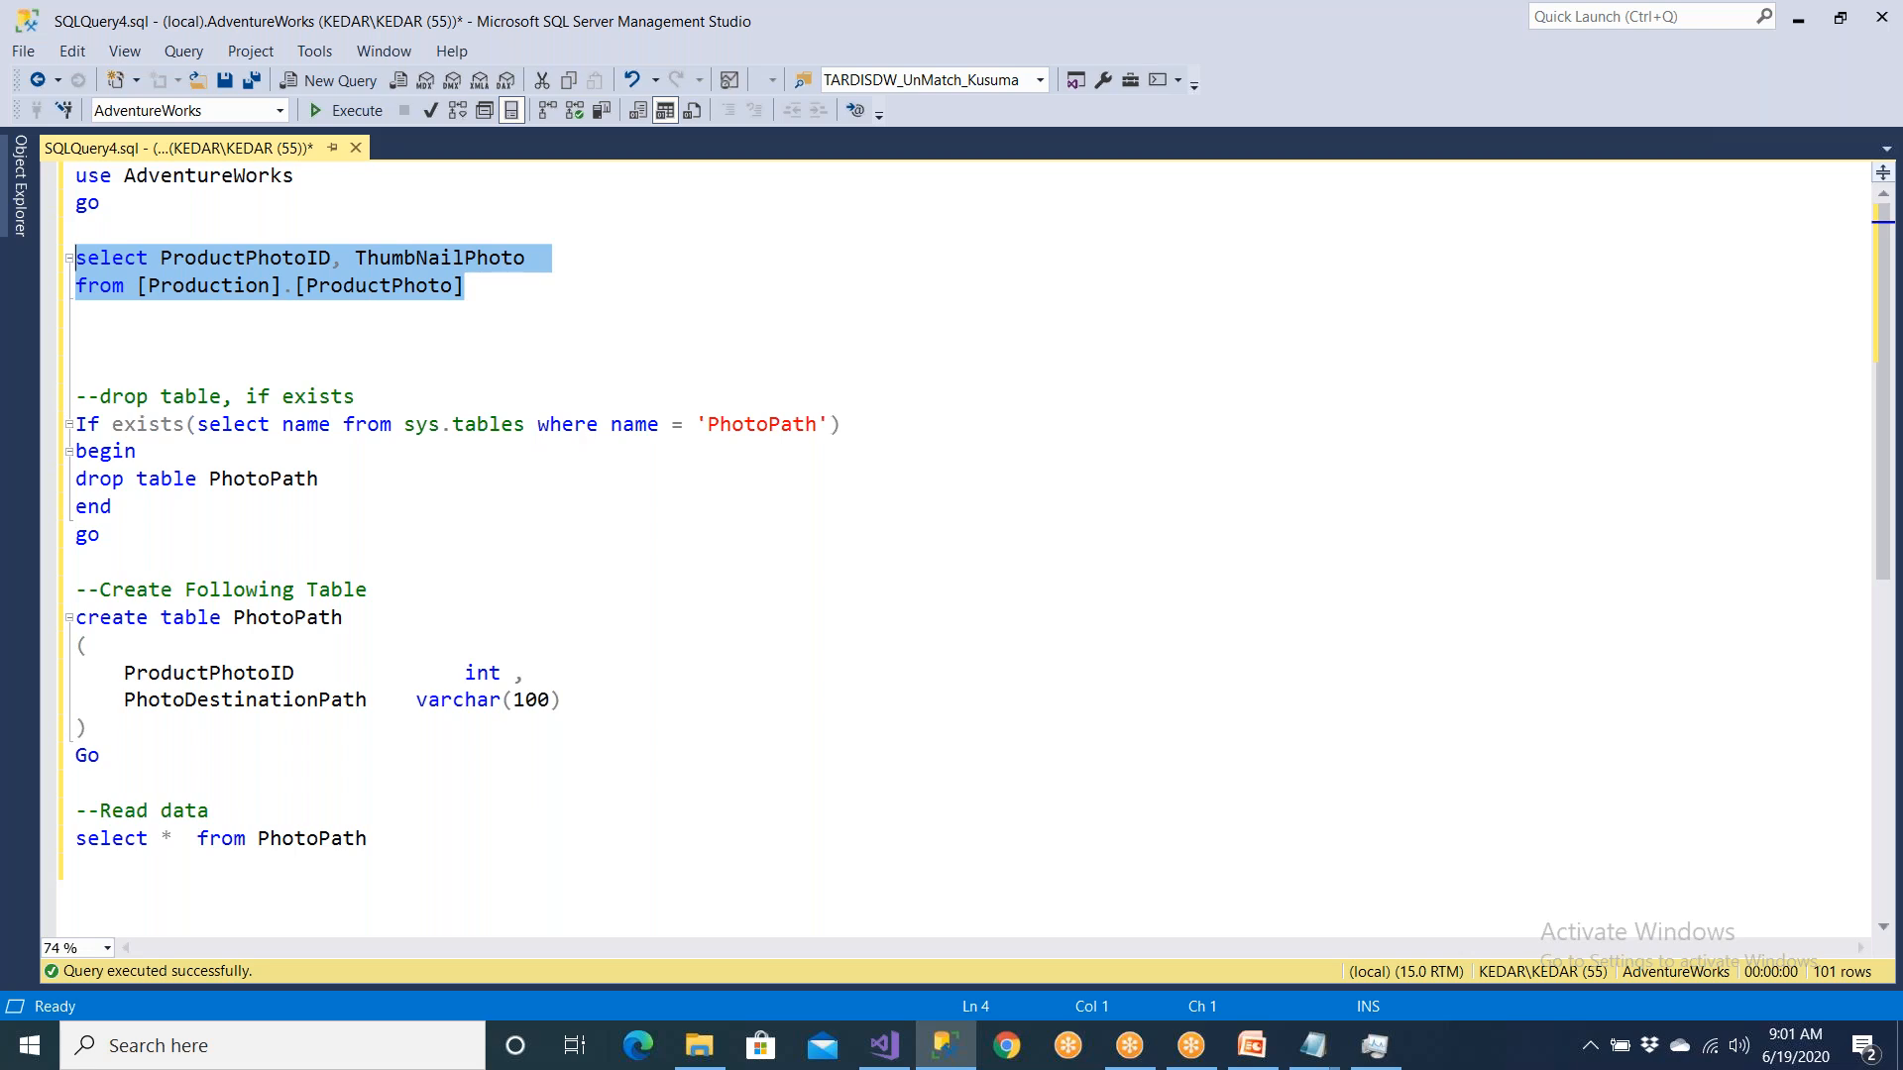
{"action": "double_click", "coordinate": [226, 674]}
{"action": "left_click_drag", "start_coordinate": [124, 700], "coordinate": [584, 715]}
{"action": "scroll", "coordinate": [584, 714], "scroll_direction": "down", "scroll_amount": 2}
{"action": "scroll", "coordinate": [582, 709], "scroll_direction": "up", "scroll_amount": 2}
{"action": "scroll", "coordinate": [437, 637], "scroll_direction": "down", "scroll_amount": 4}
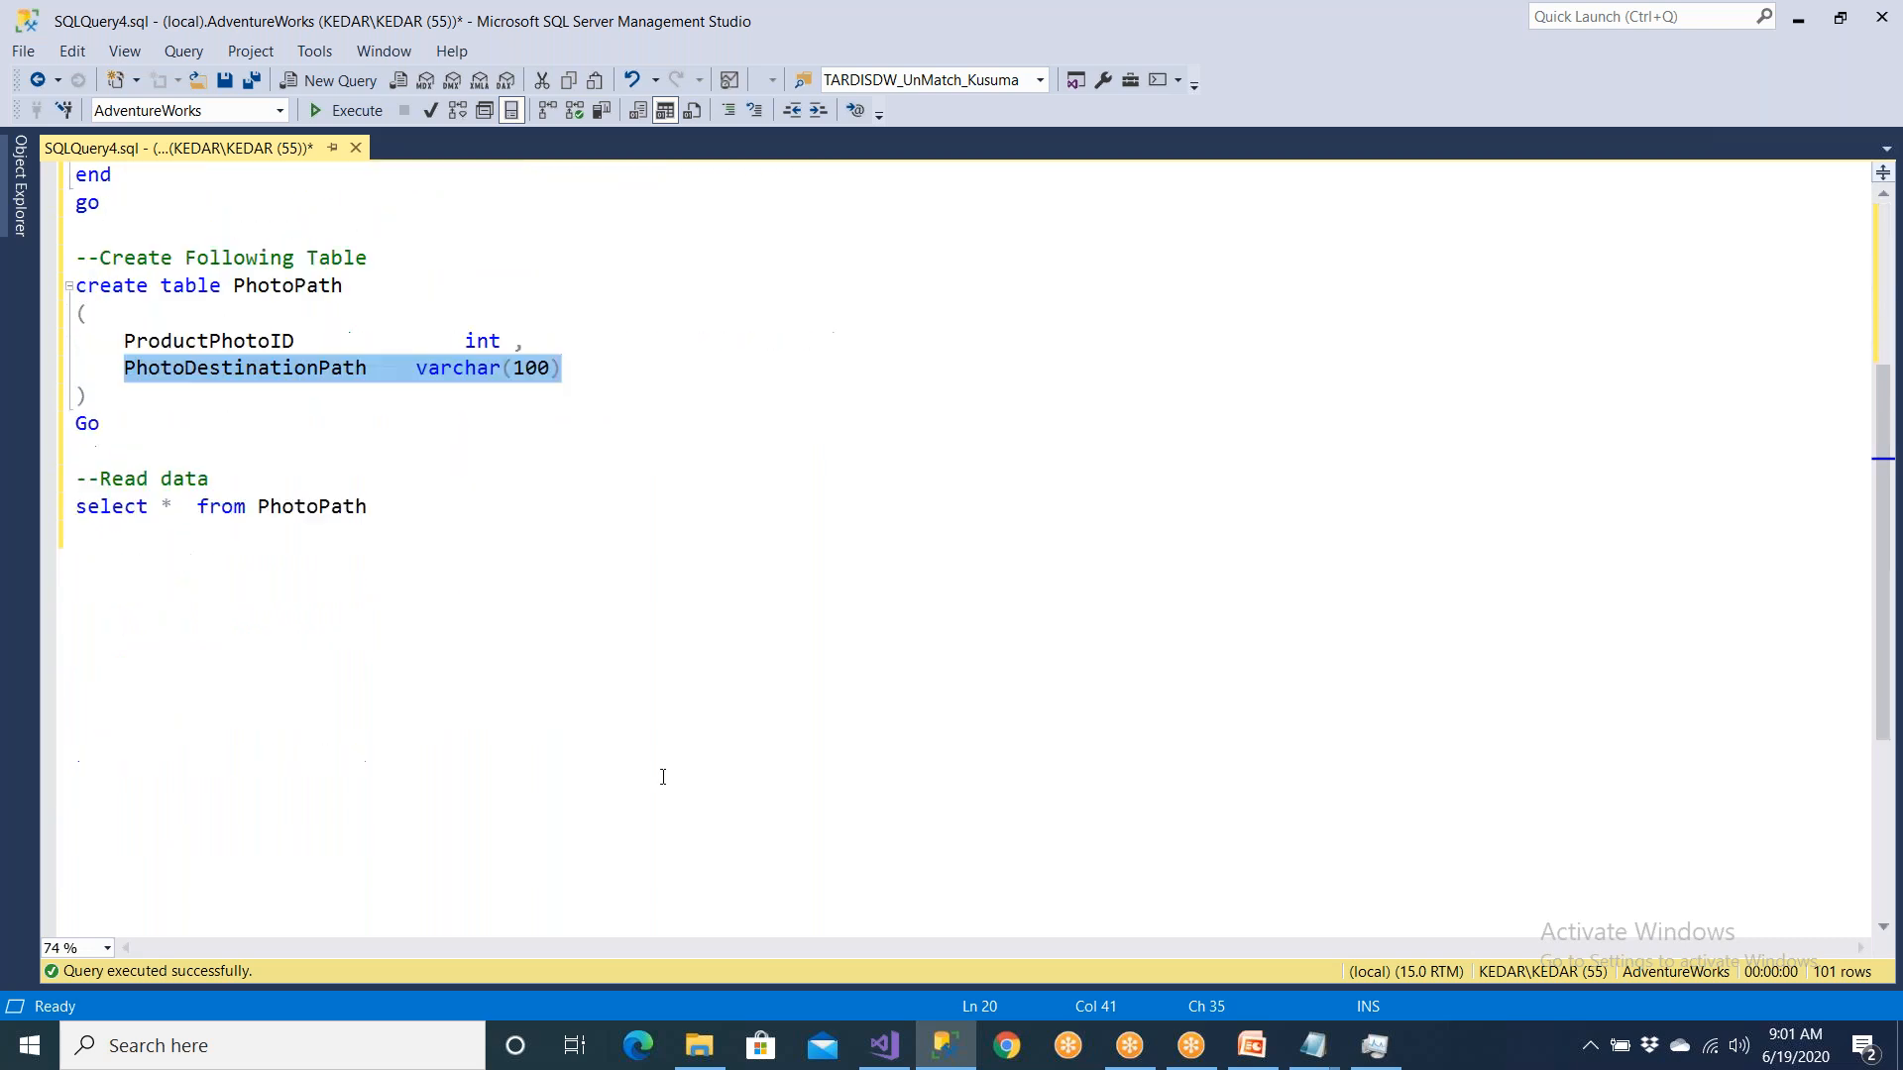
Step: Copy the four Insert Path statements from the PowerPoint notes into the query below the PhotoPath select, and rerun that select
{"action": "left_click", "coordinate": [947, 1055]}
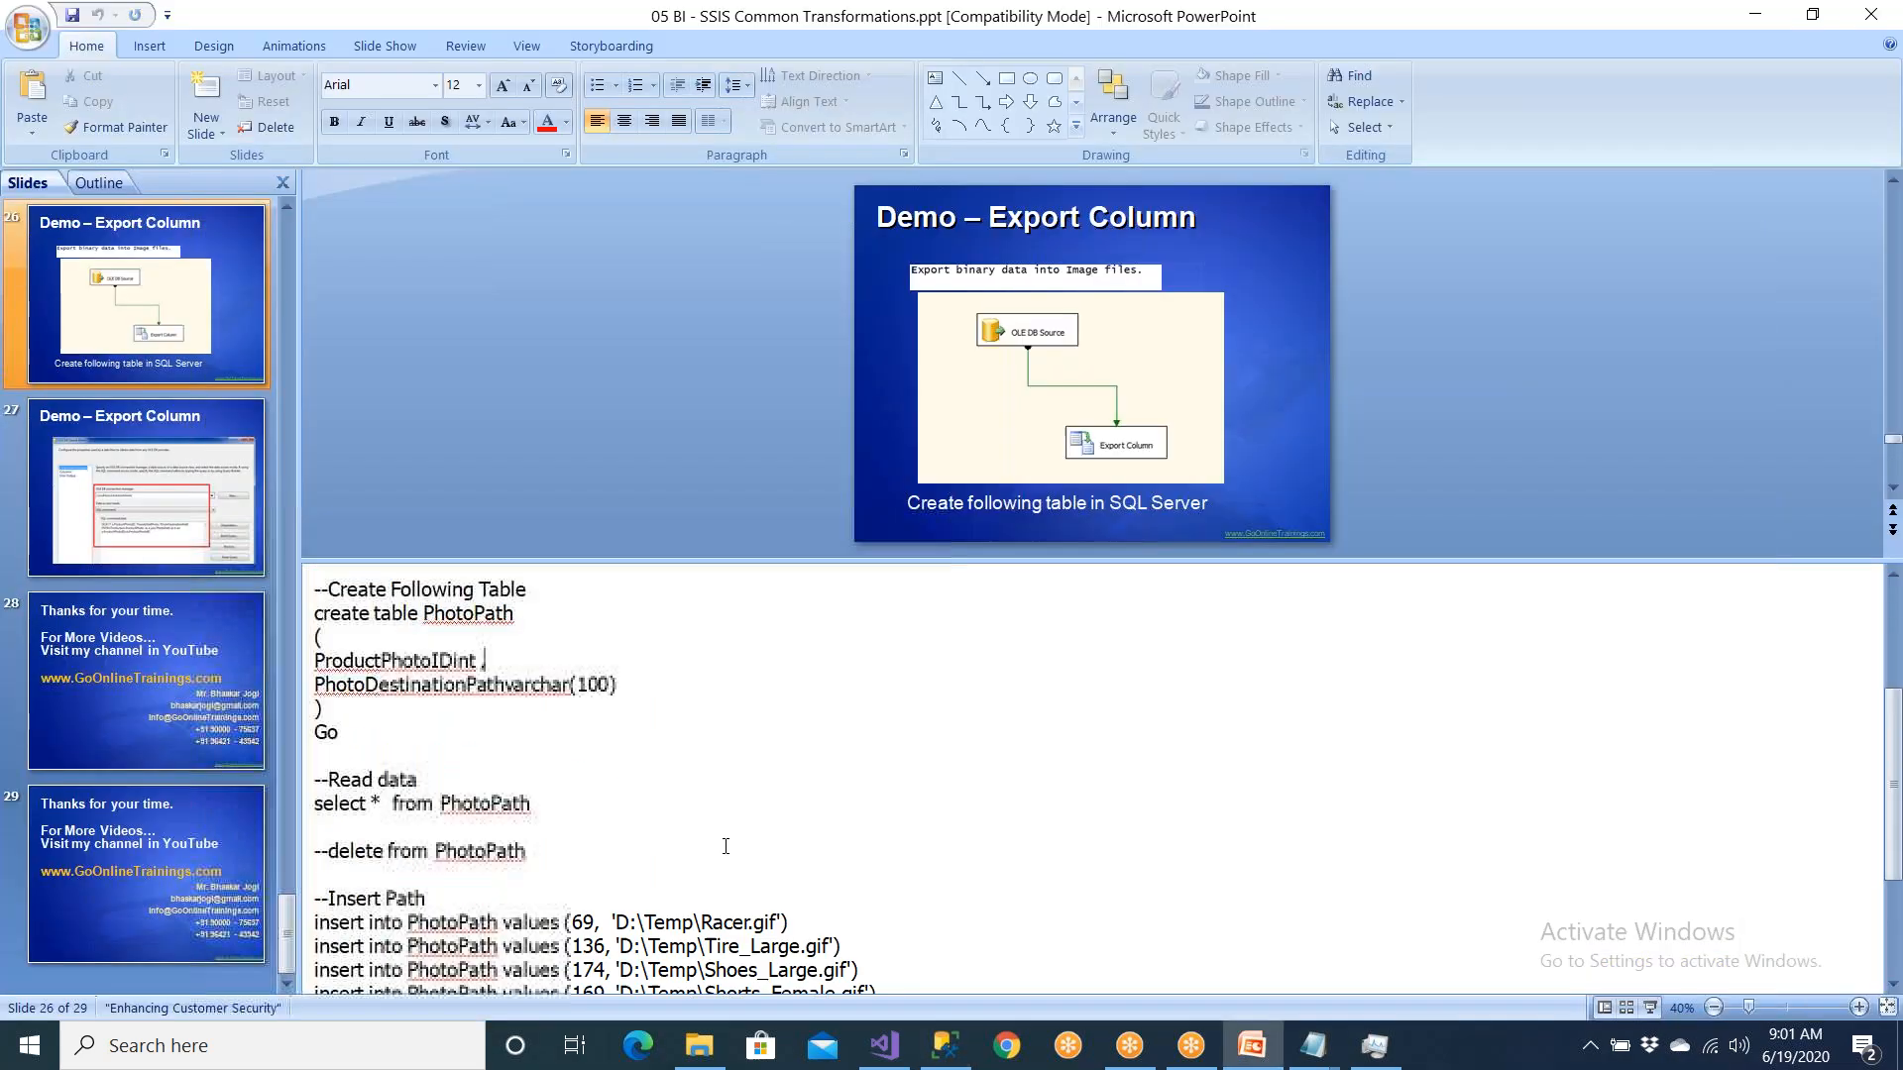
{"action": "scroll", "coordinate": [734, 848], "scroll_direction": "down", "scroll_amount": 4}
{"action": "left_click_drag", "start_coordinate": [903, 907], "coordinate": [315, 807]}
{"action": "key", "text": "ctrl+c"}
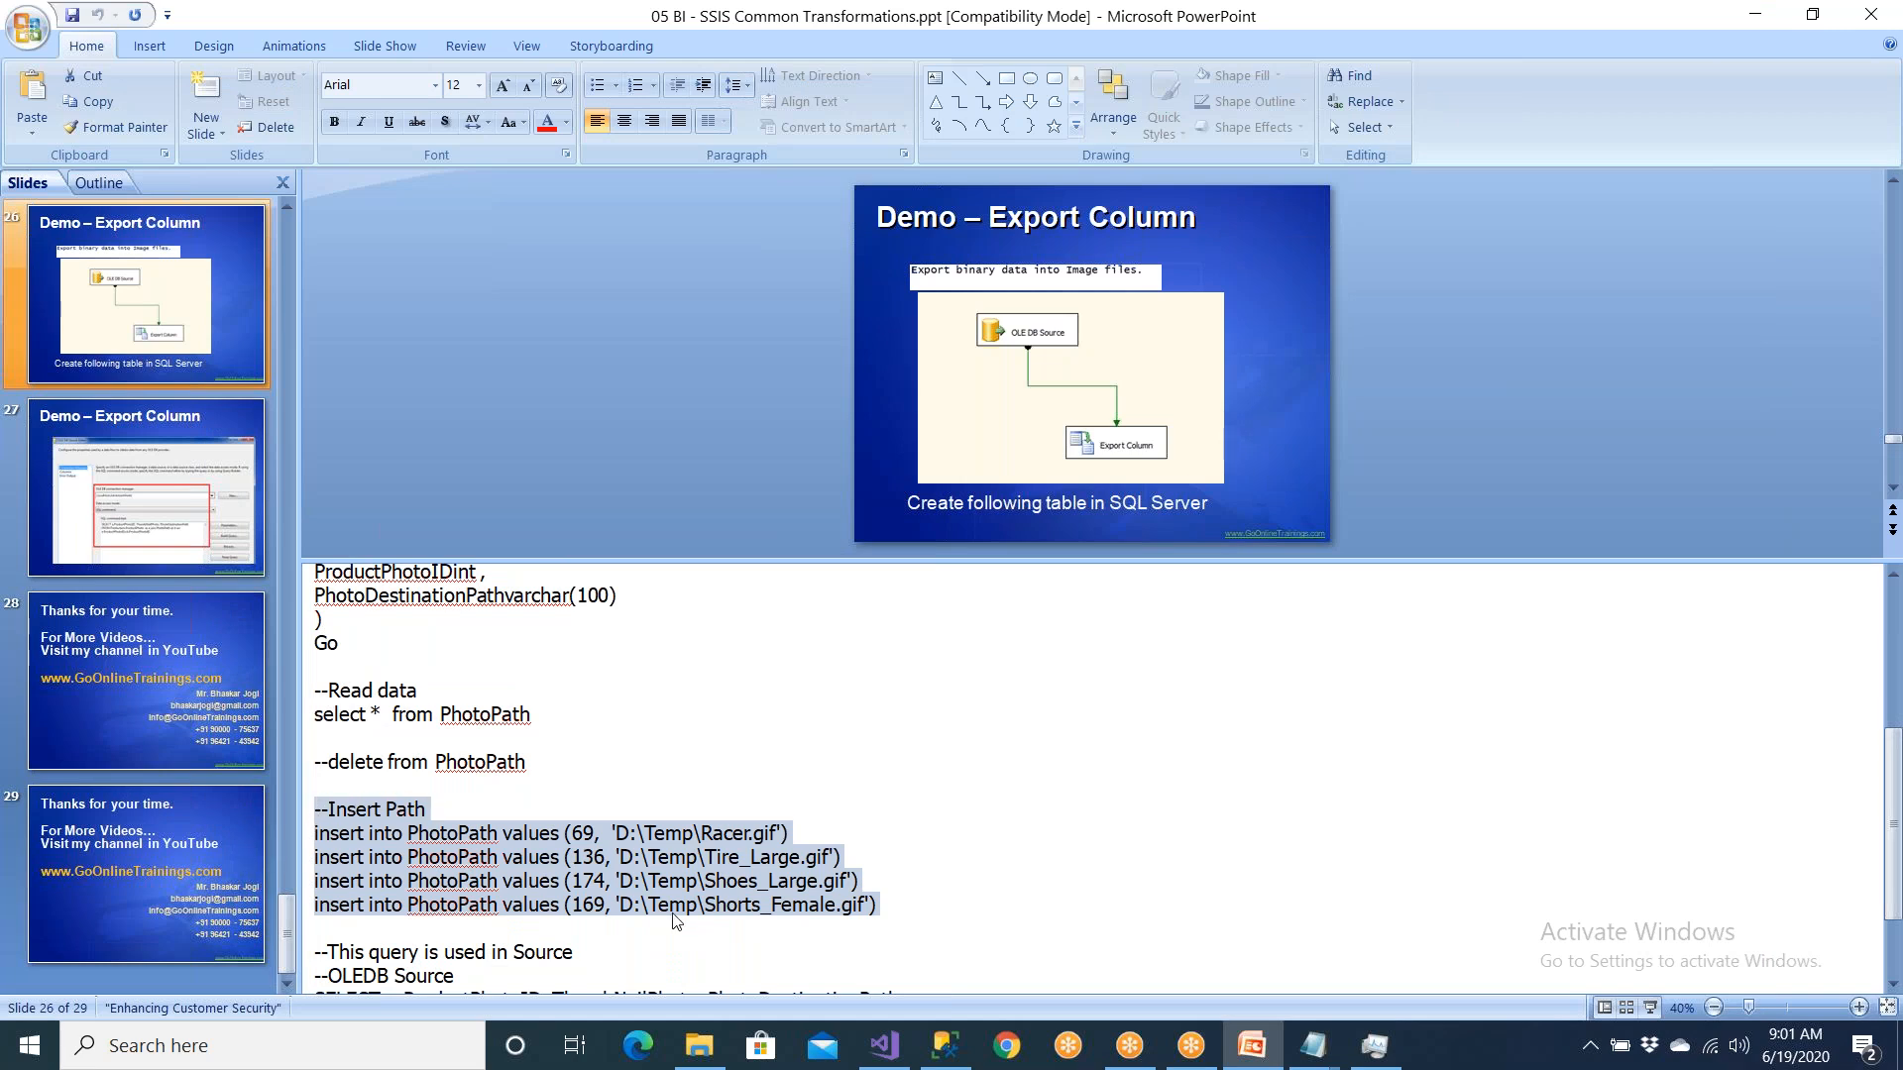
{"action": "left_click", "coordinate": [945, 1046]}
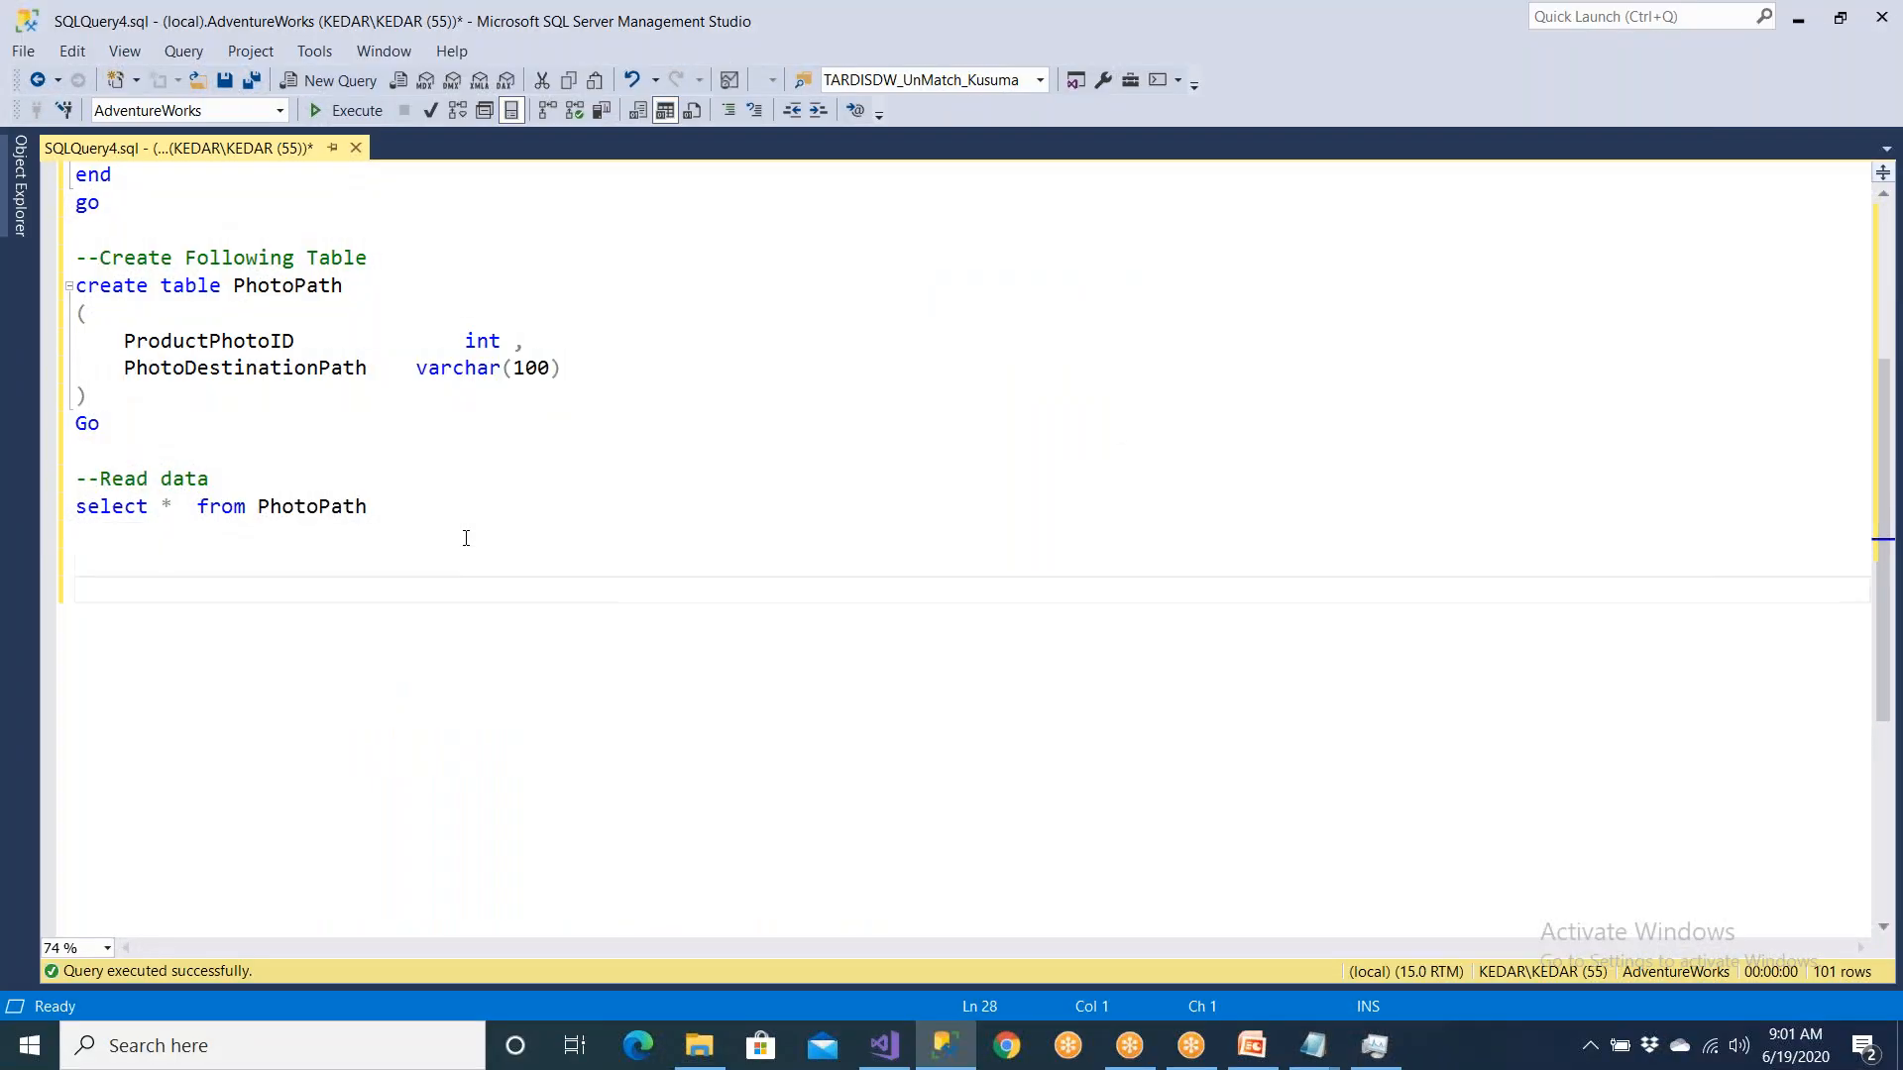
{"action": "left_click", "coordinate": [458, 534]}
{"action": "key", "text": "ctrl+v"}
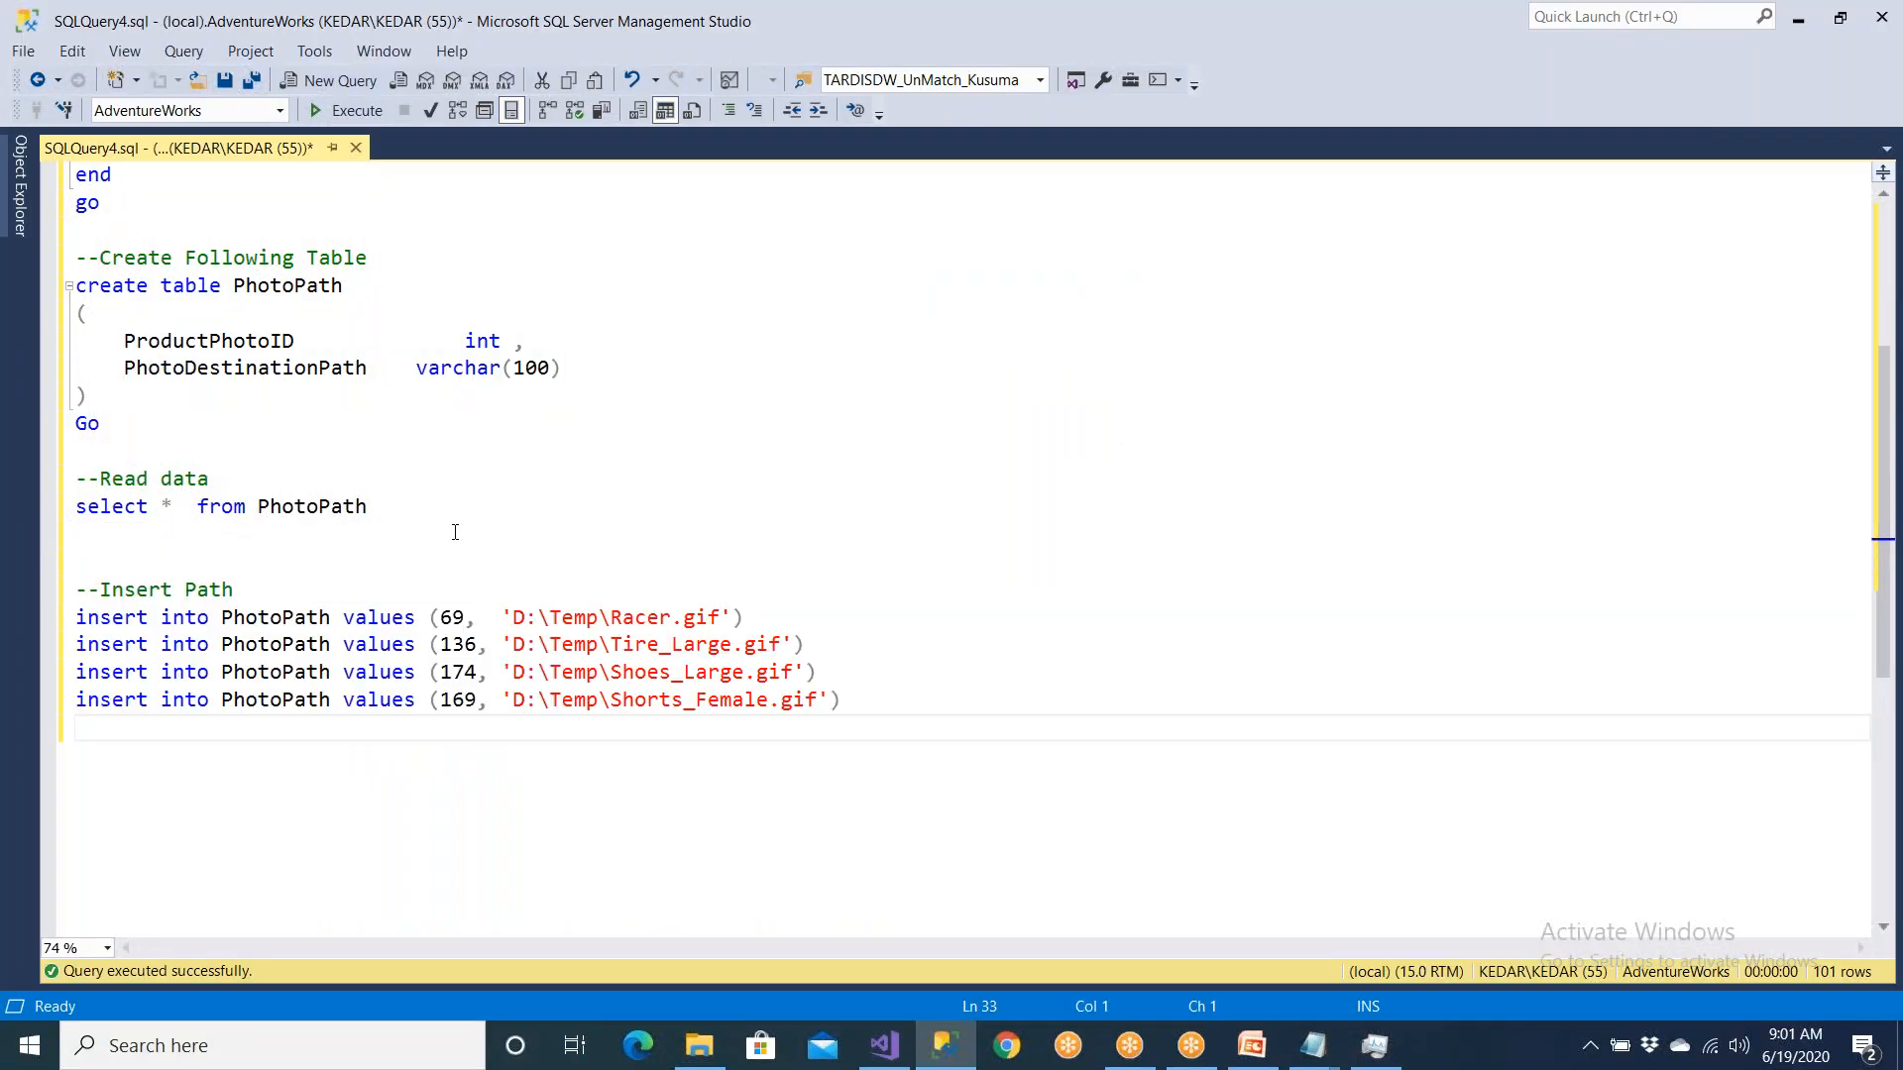
{"action": "left_click_drag", "start_coordinate": [371, 507], "coordinate": [75, 507]}
{"action": "left_click", "coordinate": [344, 110]}
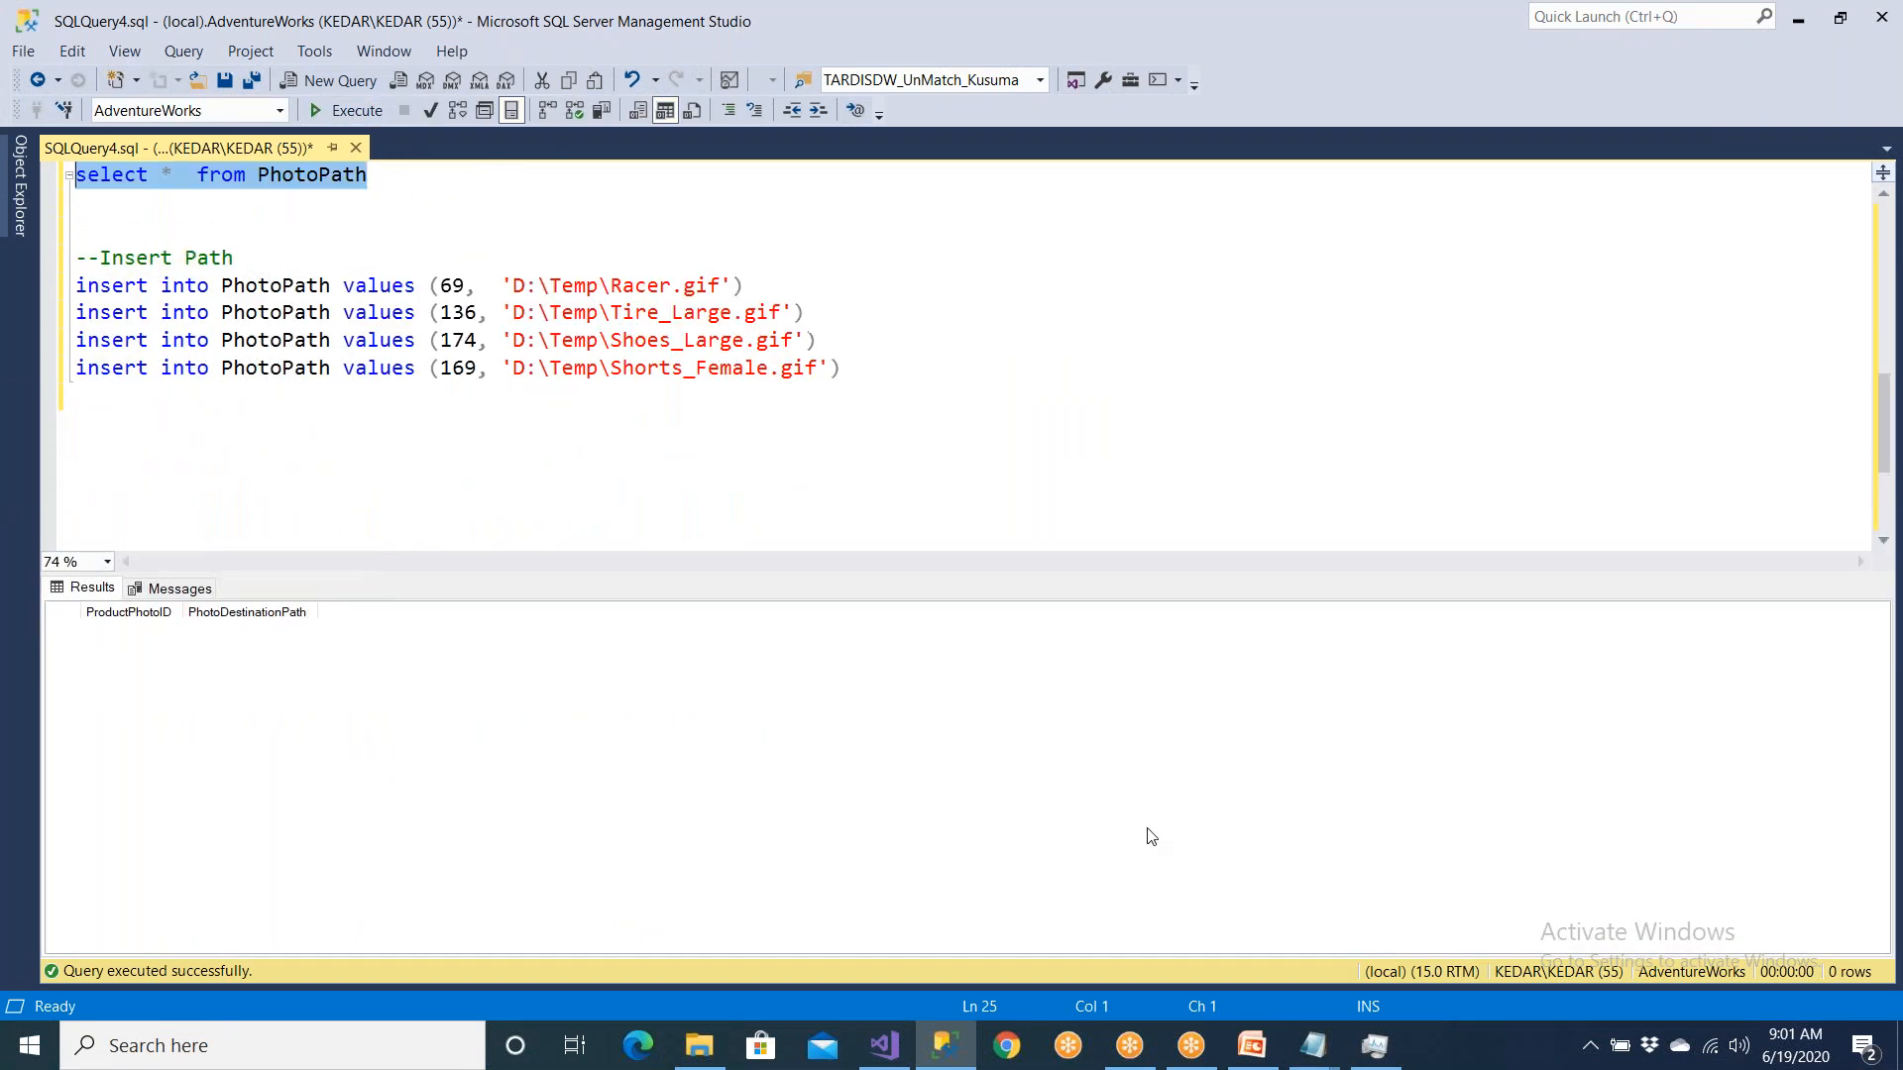
Step: Switch to the untitled Notepad document containing "All La" and close it without saving
{"action": "left_click", "coordinate": [1313, 1045]}
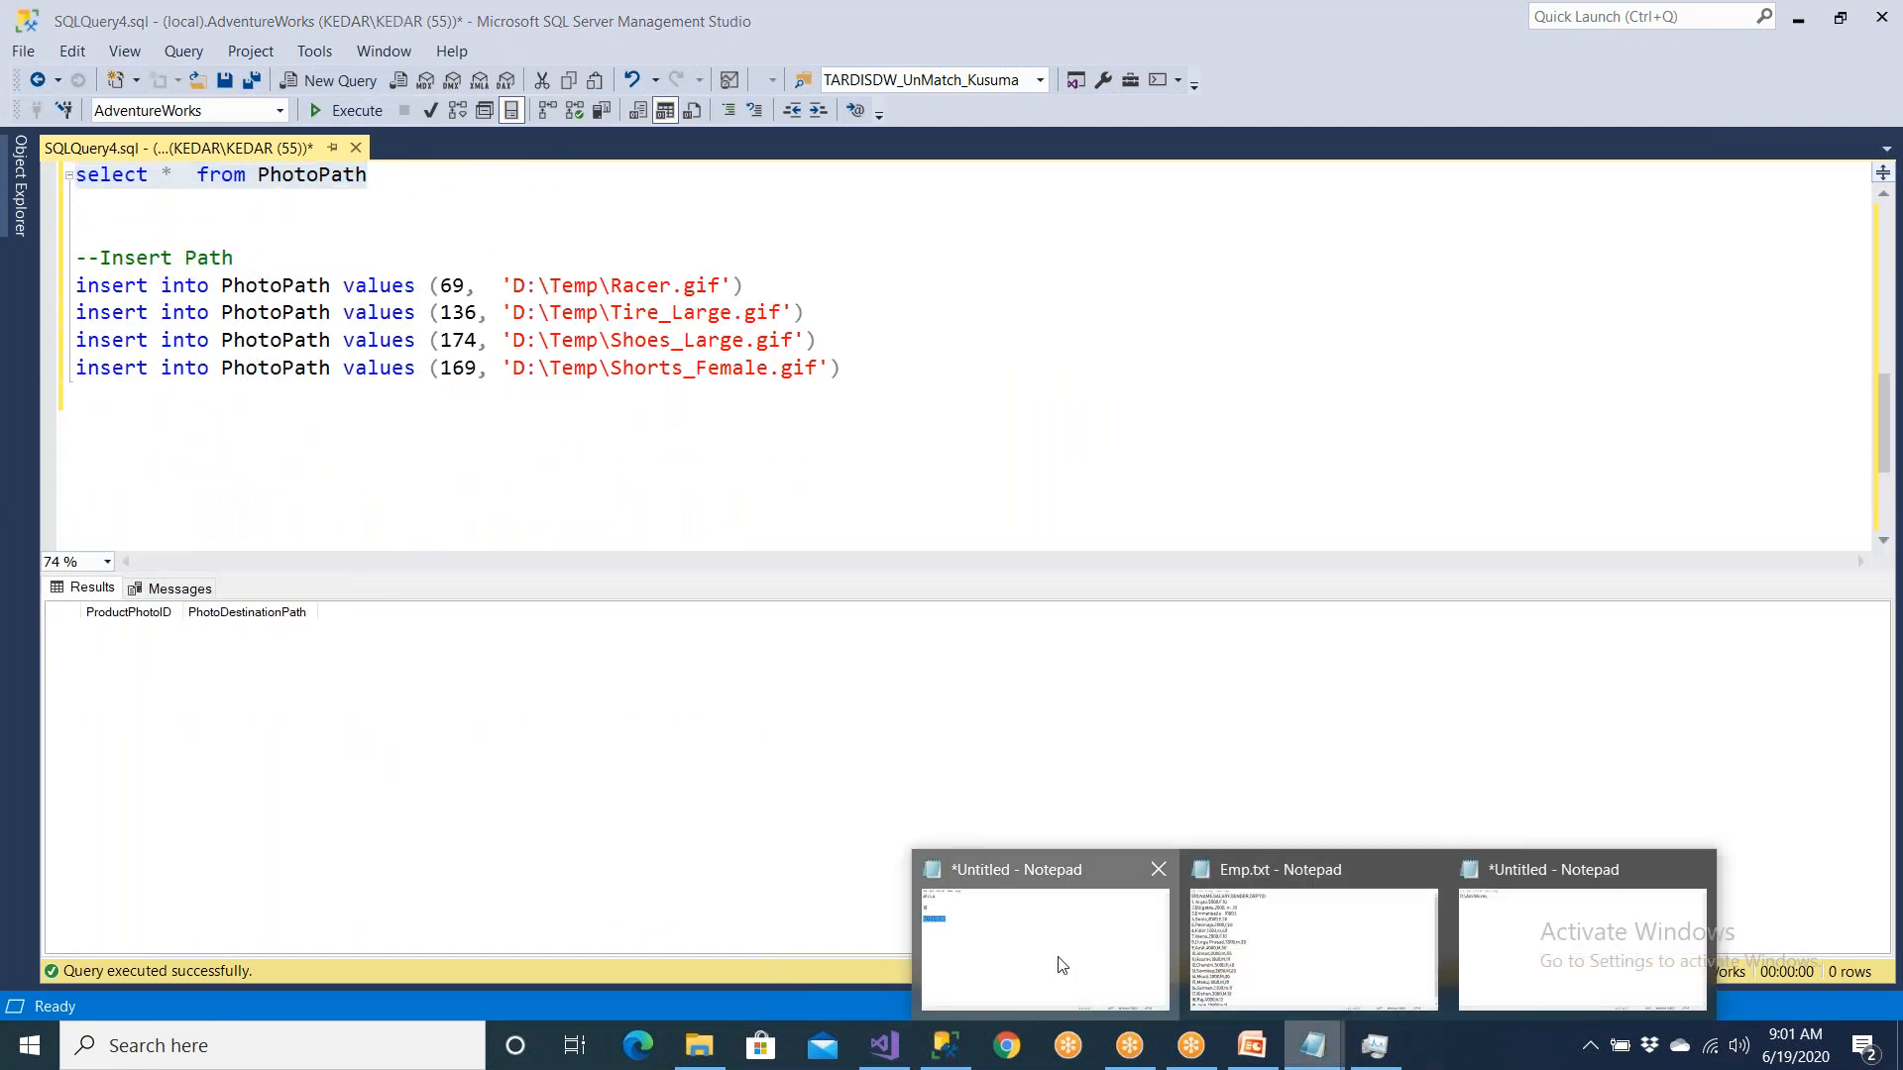
{"action": "left_click", "coordinate": [1062, 964]}
{"action": "left_click", "coordinate": [849, 770]}
{"action": "left_click", "coordinate": [1806, 180]}
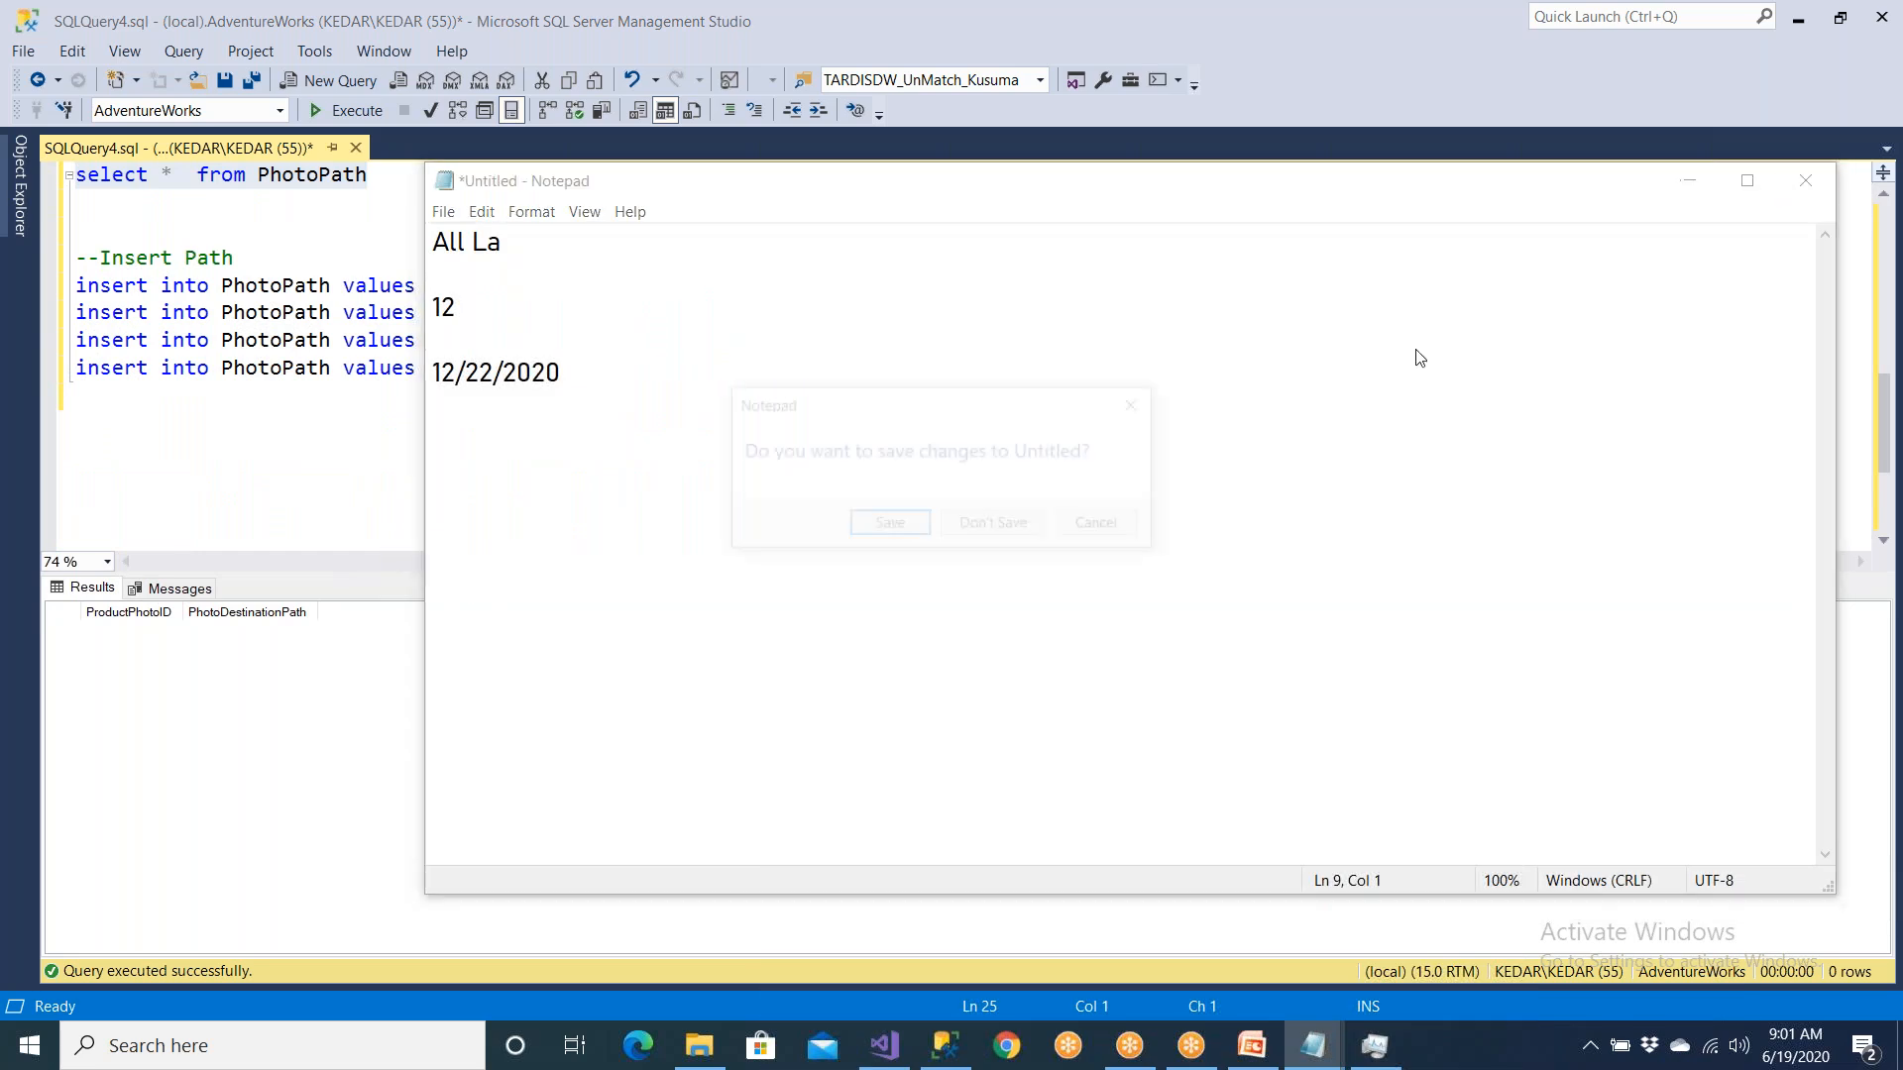
{"action": "left_click", "coordinate": [994, 522]}
Step: Copy D:\AdvWorks from the untitled Notepad document and replace D:\Temp with it in the Racer.gif insert path of the SQL query
{"action": "left_click", "coordinate": [1313, 1046]}
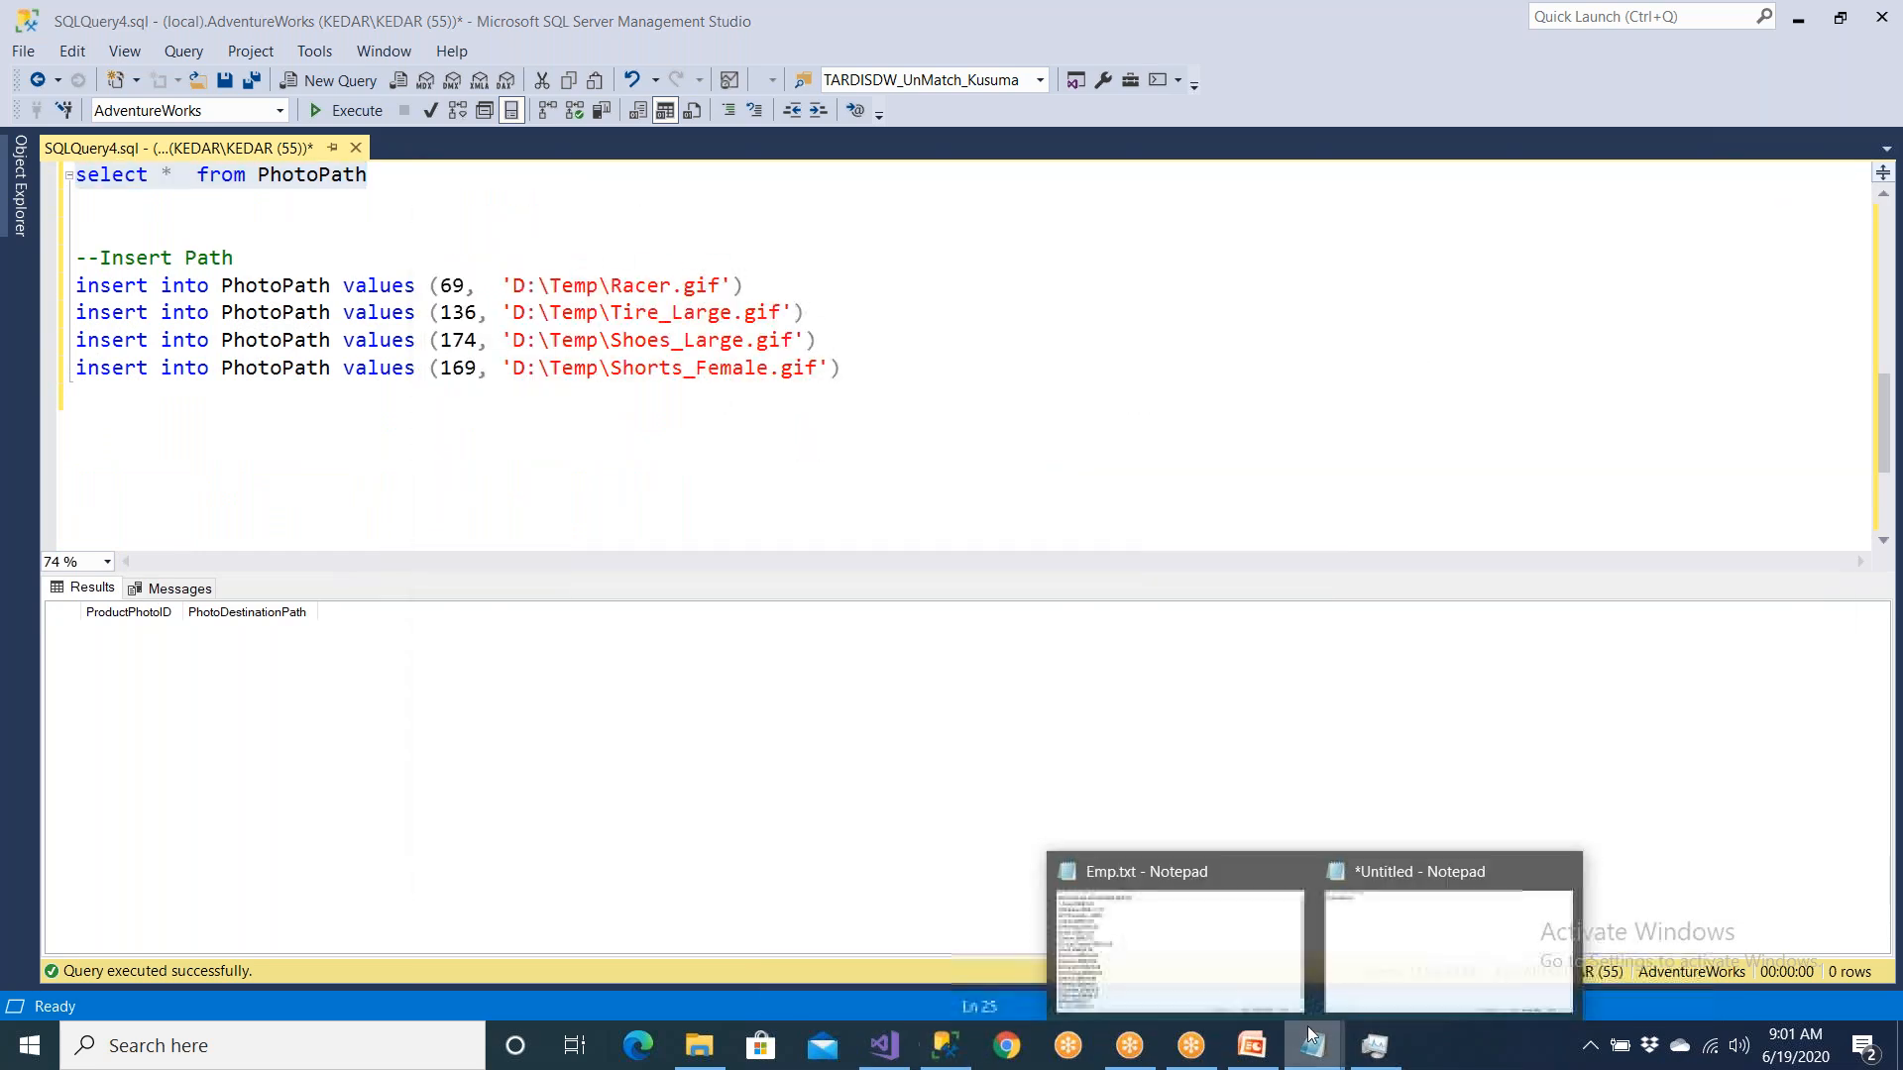
{"action": "left_click", "coordinate": [1354, 973]}
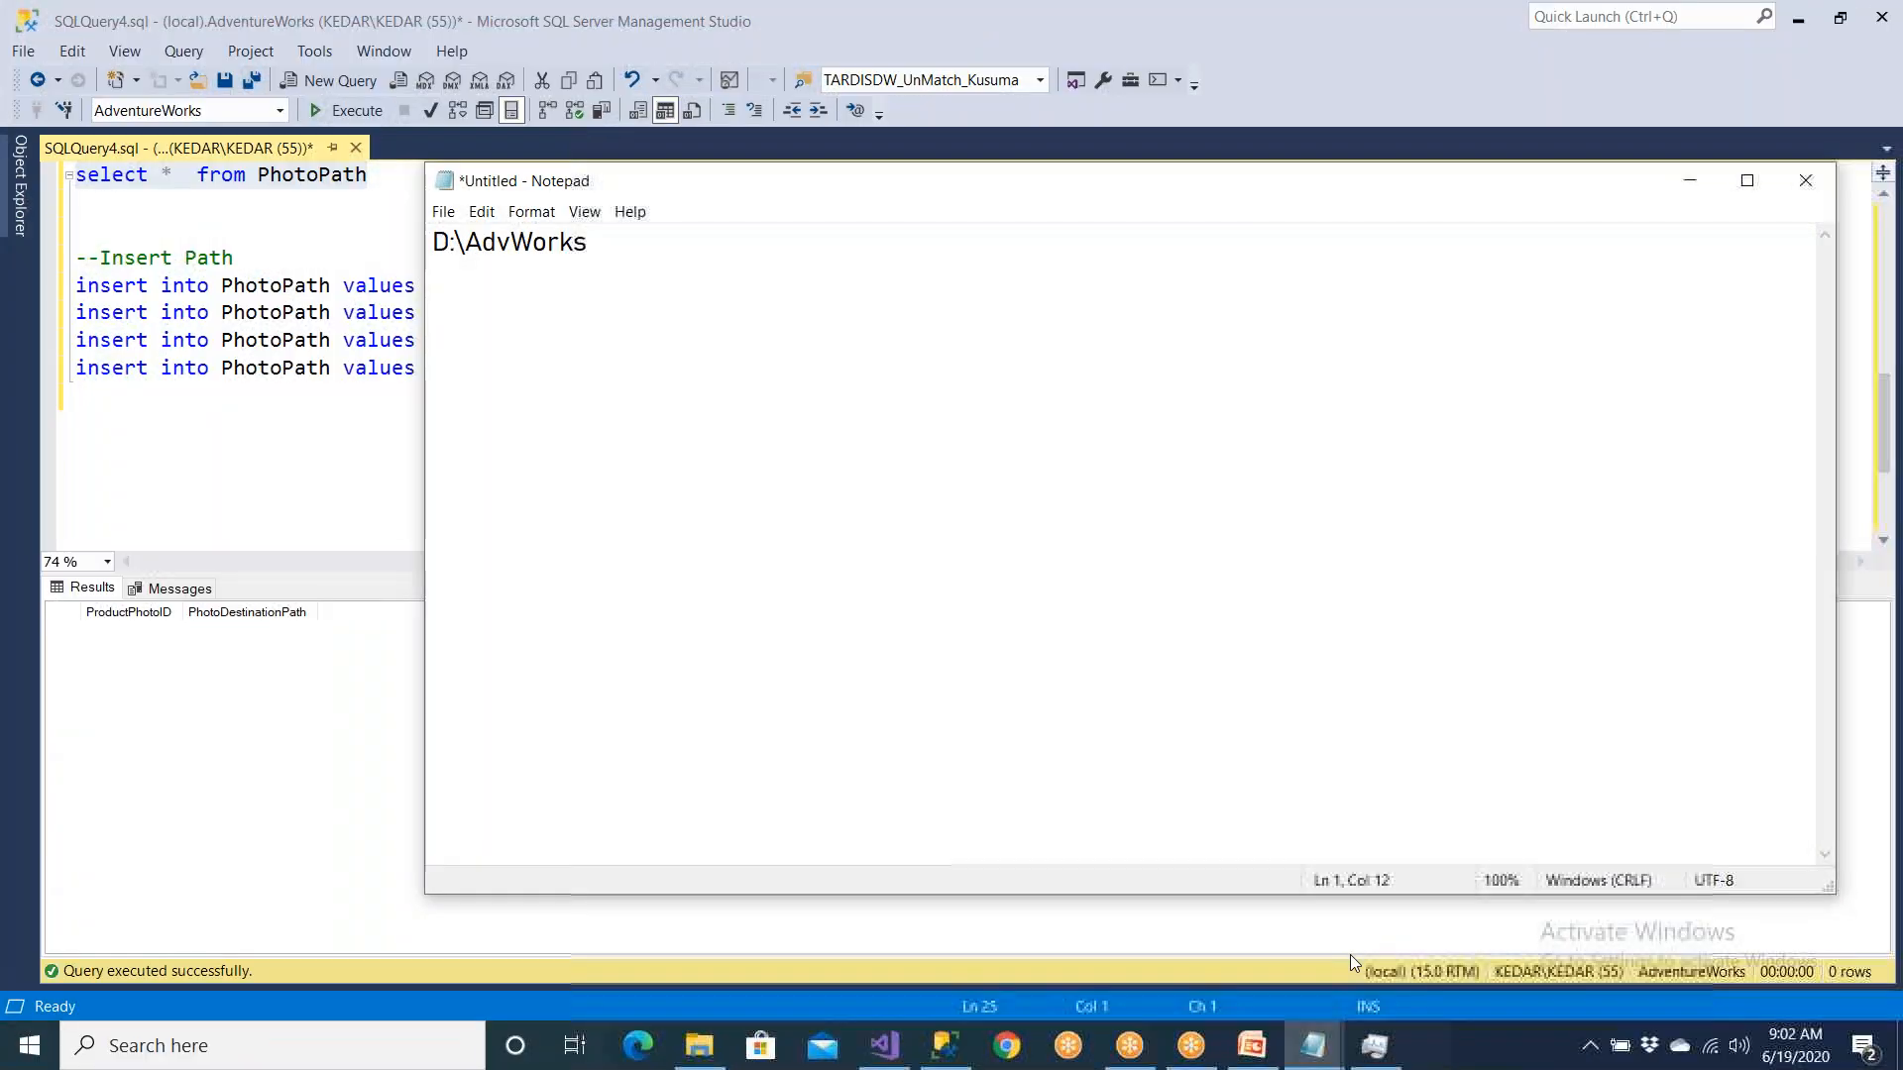
{"action": "mouse_move", "coordinate": [1314, 1045]}
{"action": "left_click", "coordinate": [1292, 871]}
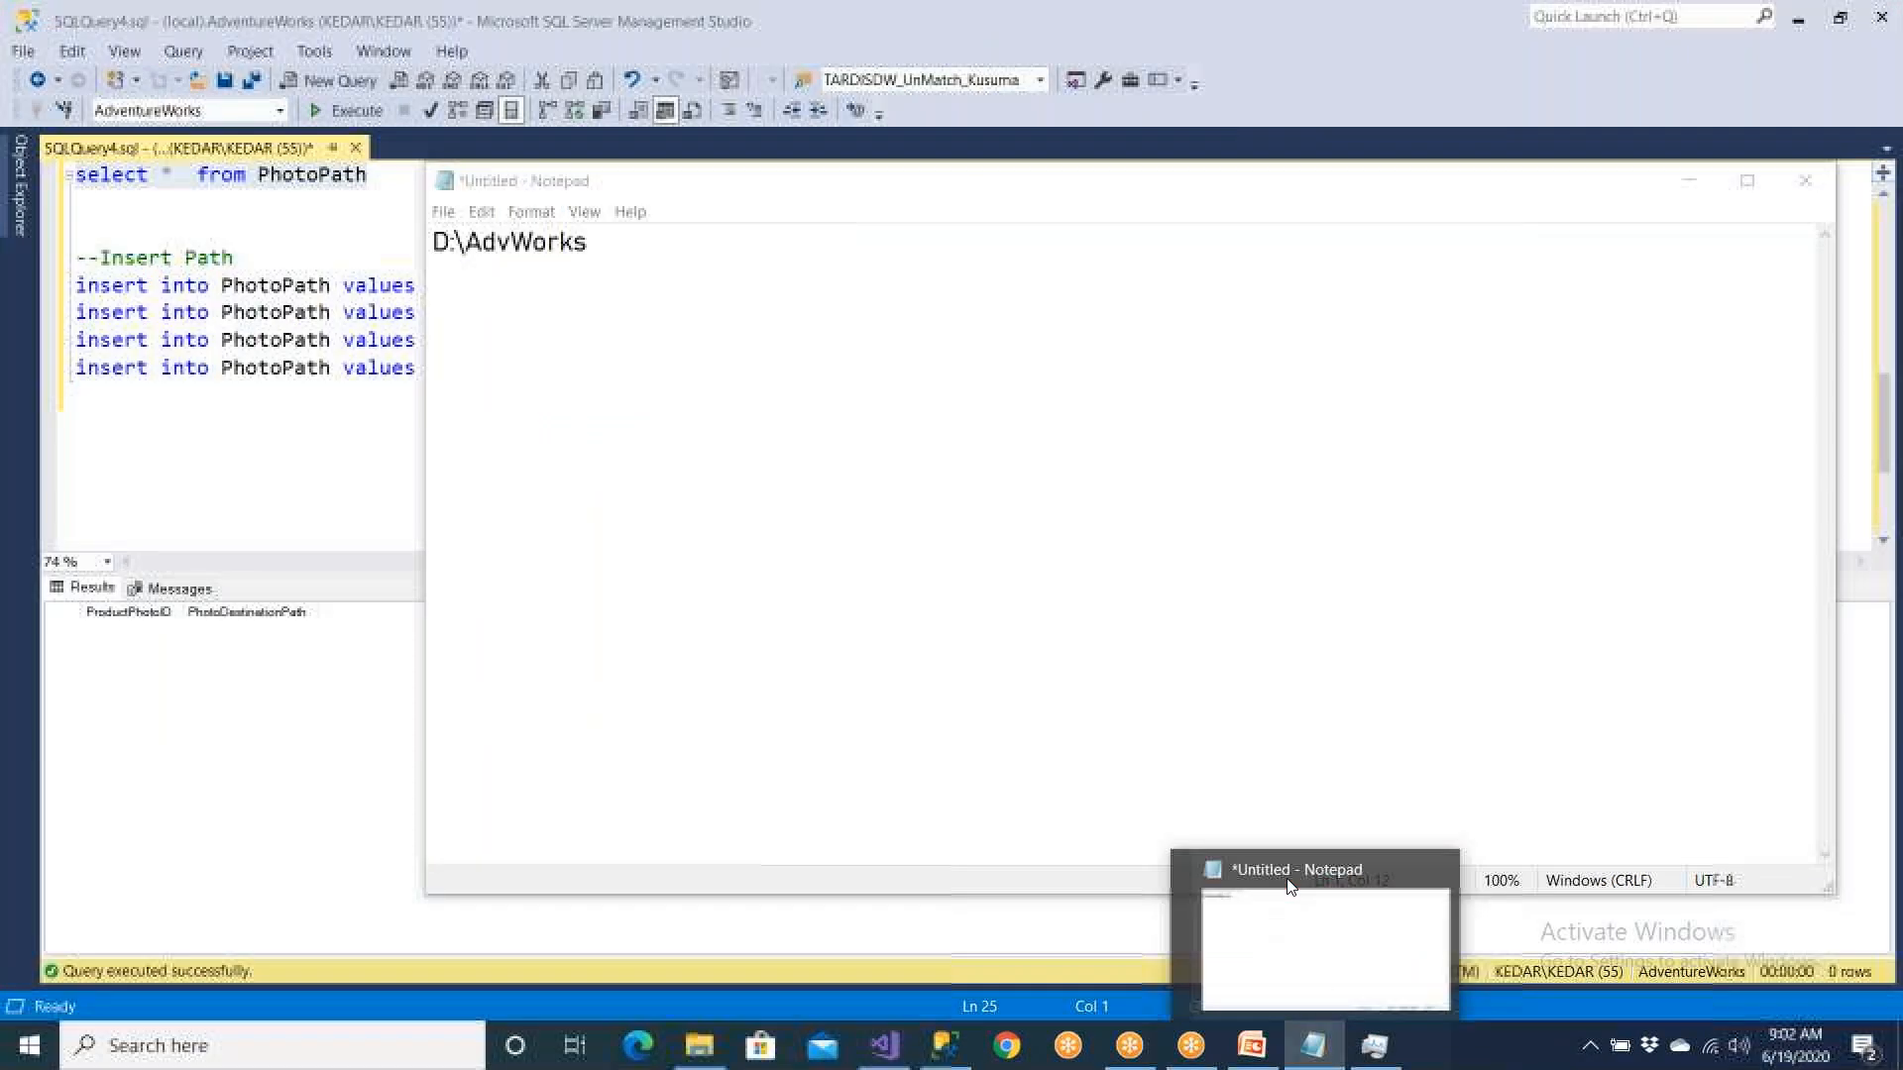
{"action": "left_click_drag", "start_coordinate": [598, 239], "coordinate": [408, 237]}
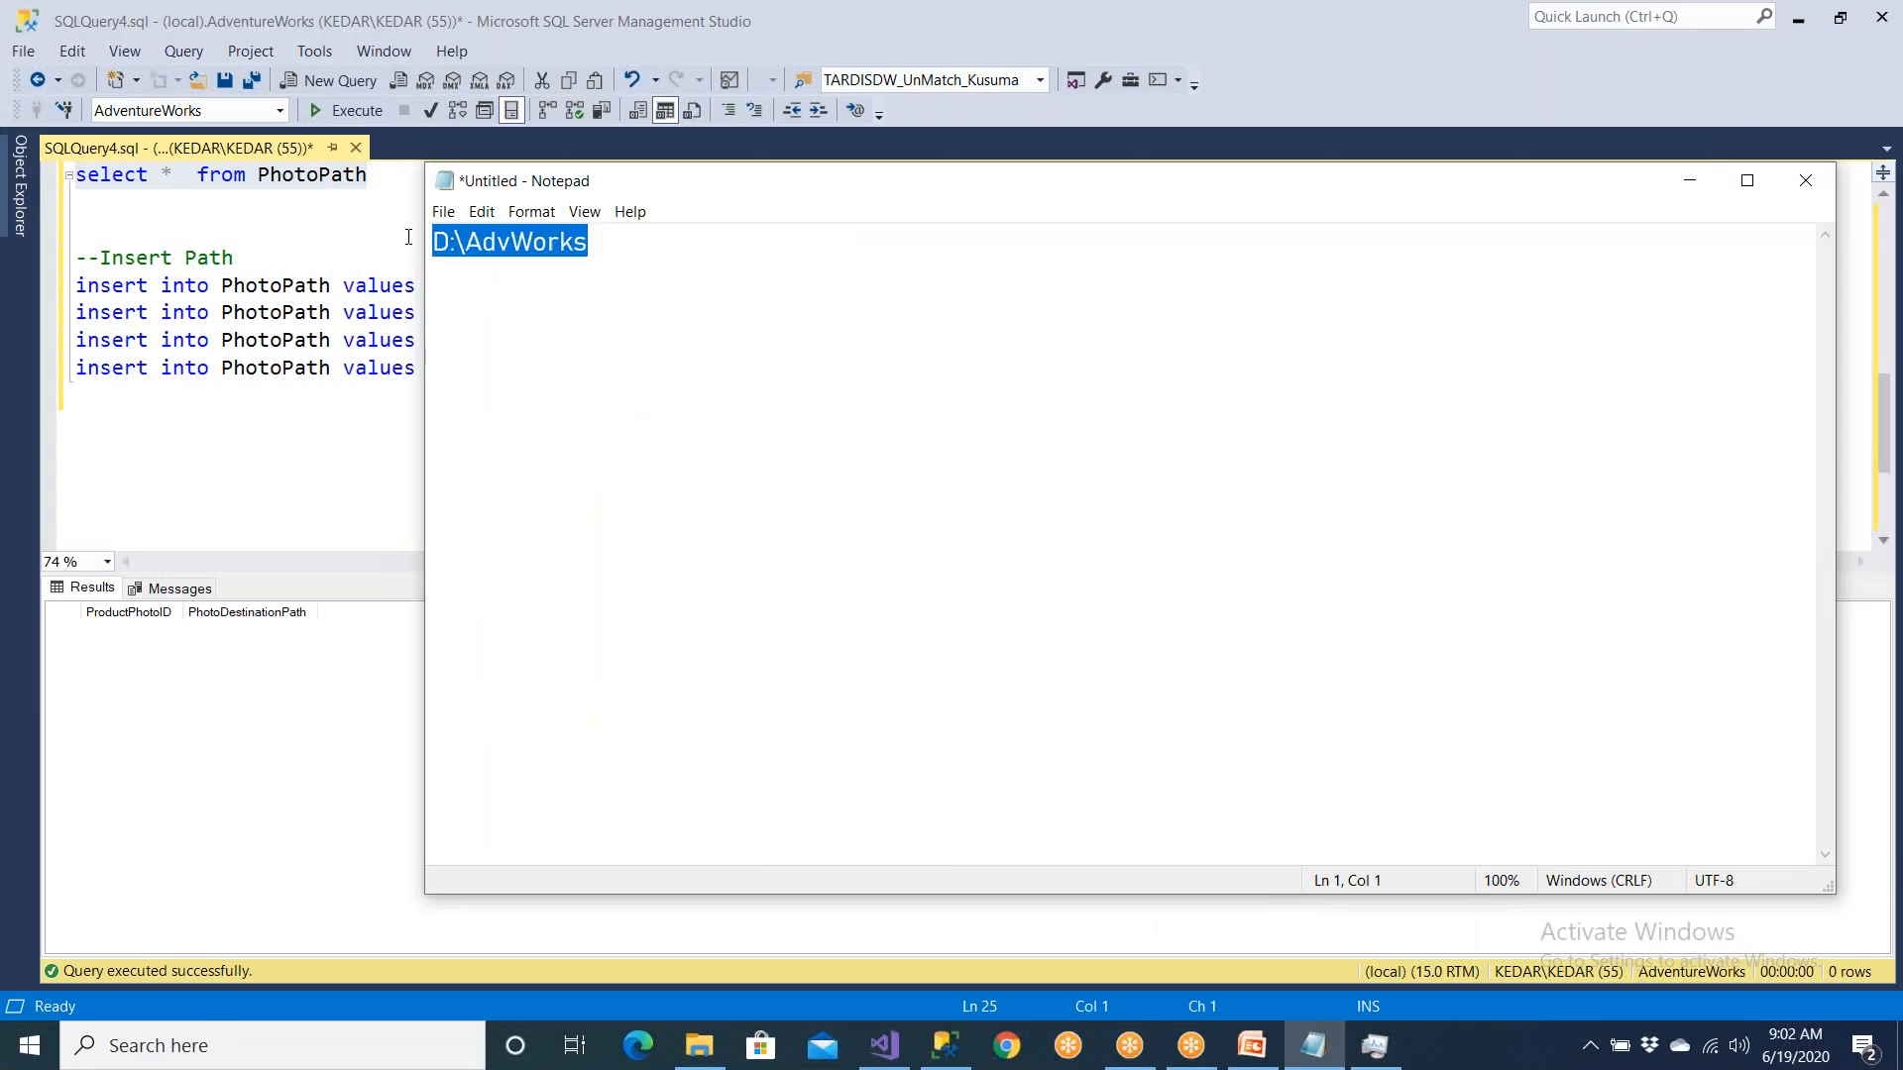
{"action": "left_click", "coordinate": [369, 354]}
{"action": "left_click_drag", "start_coordinate": [441, 287], "coordinate": [597, 295]}
{"action": "type", "text": "D:\\AdvWorks"}
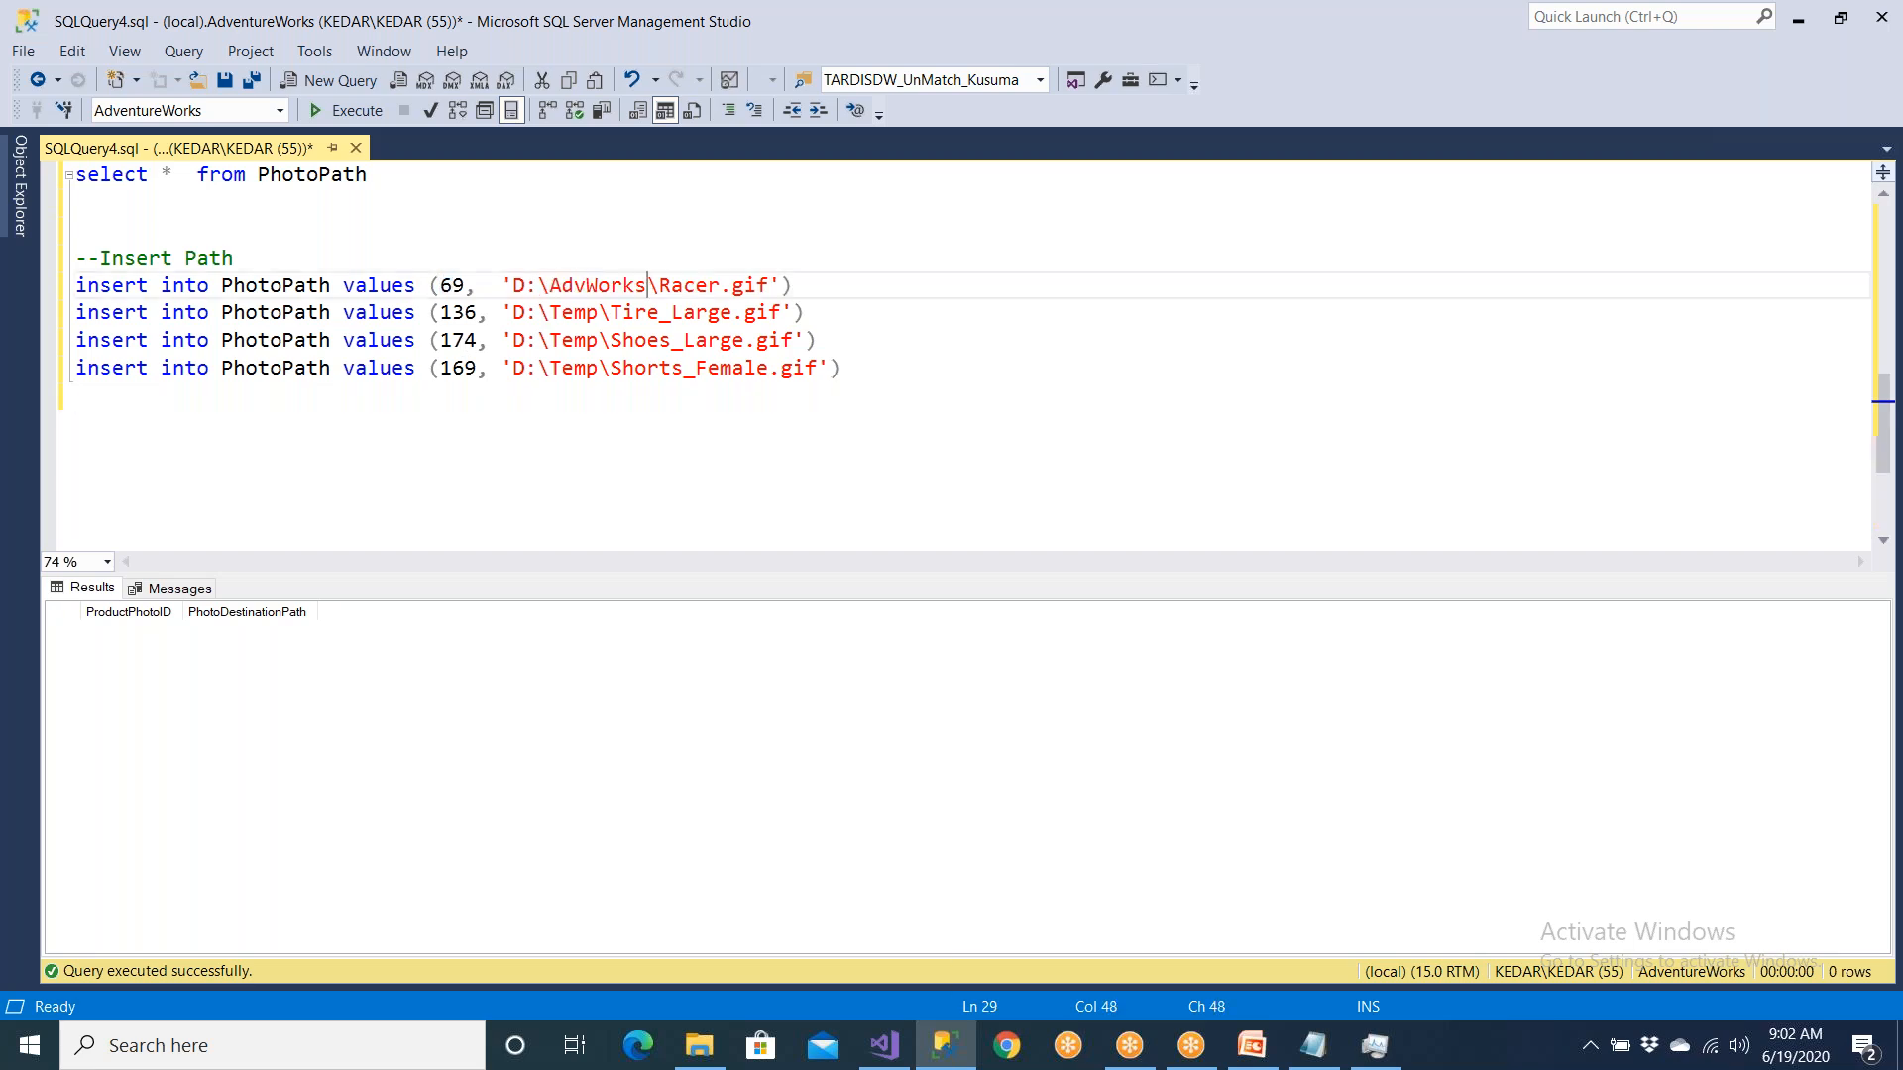
{"action": "left_click_drag", "start_coordinate": [662, 287], "coordinate": [721, 283]}
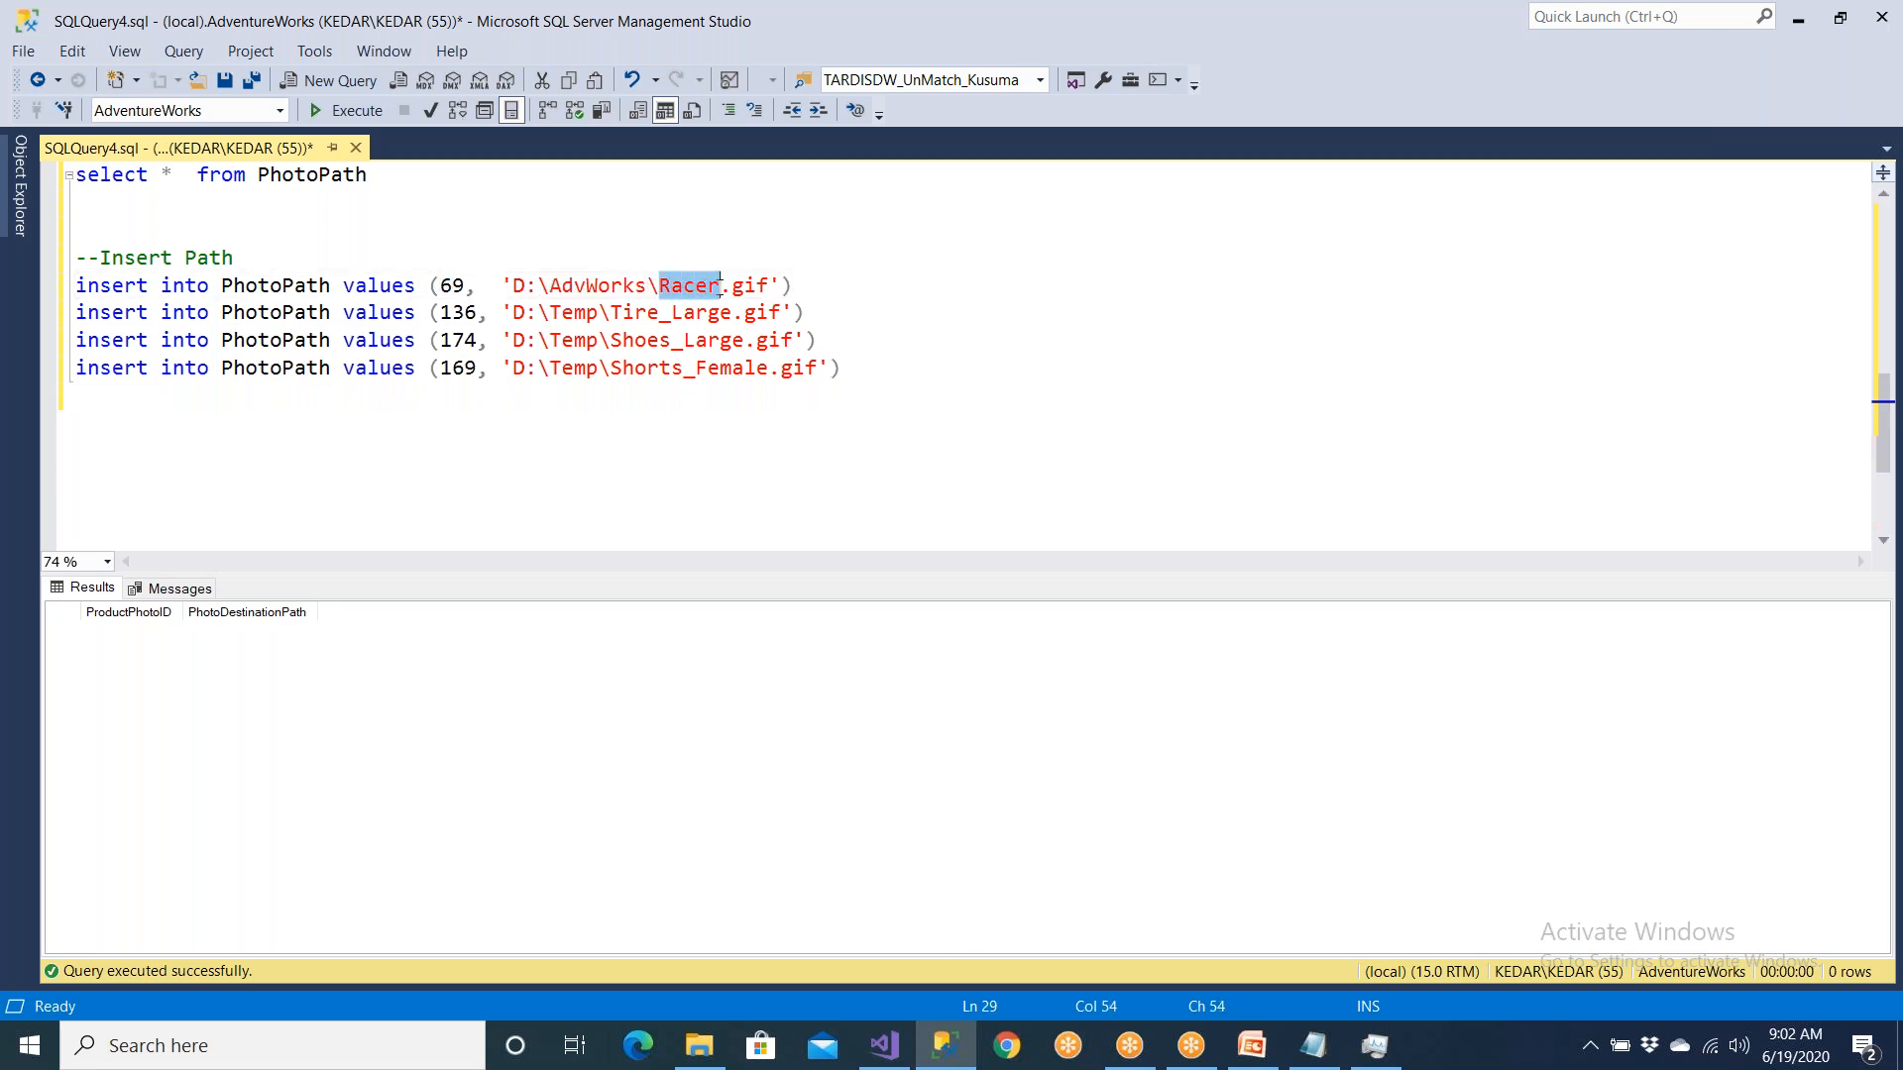
Step: Add all columns (*) to the ProductPhoto select after ThumbNailPhoto and run it
{"action": "scroll", "coordinate": [439, 267], "scroll_direction": "up", "scroll_amount": 6}
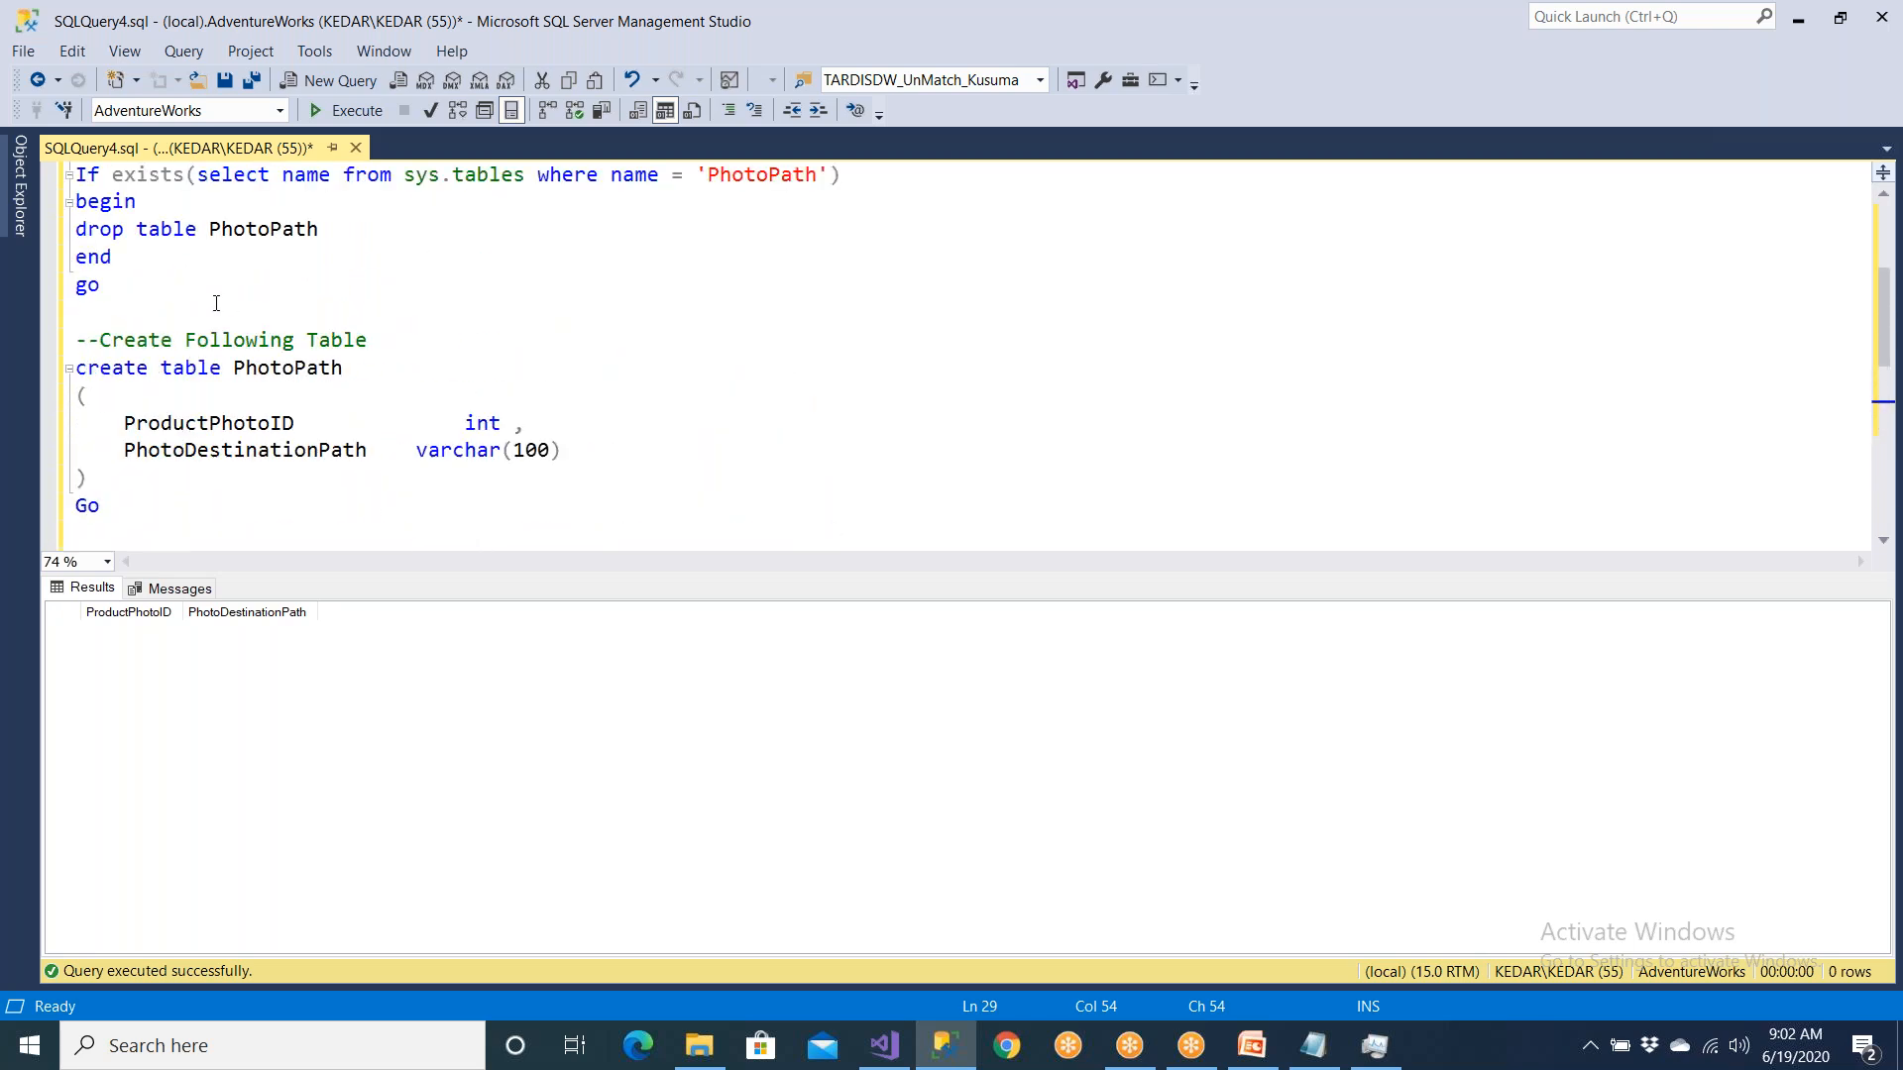
{"action": "scroll", "coordinate": [335, 410], "scroll_direction": "up", "scroll_amount": 3}
{"action": "left_click_drag", "start_coordinate": [489, 287], "coordinate": [75, 259]}
{"action": "left_click", "coordinate": [332, 112]}
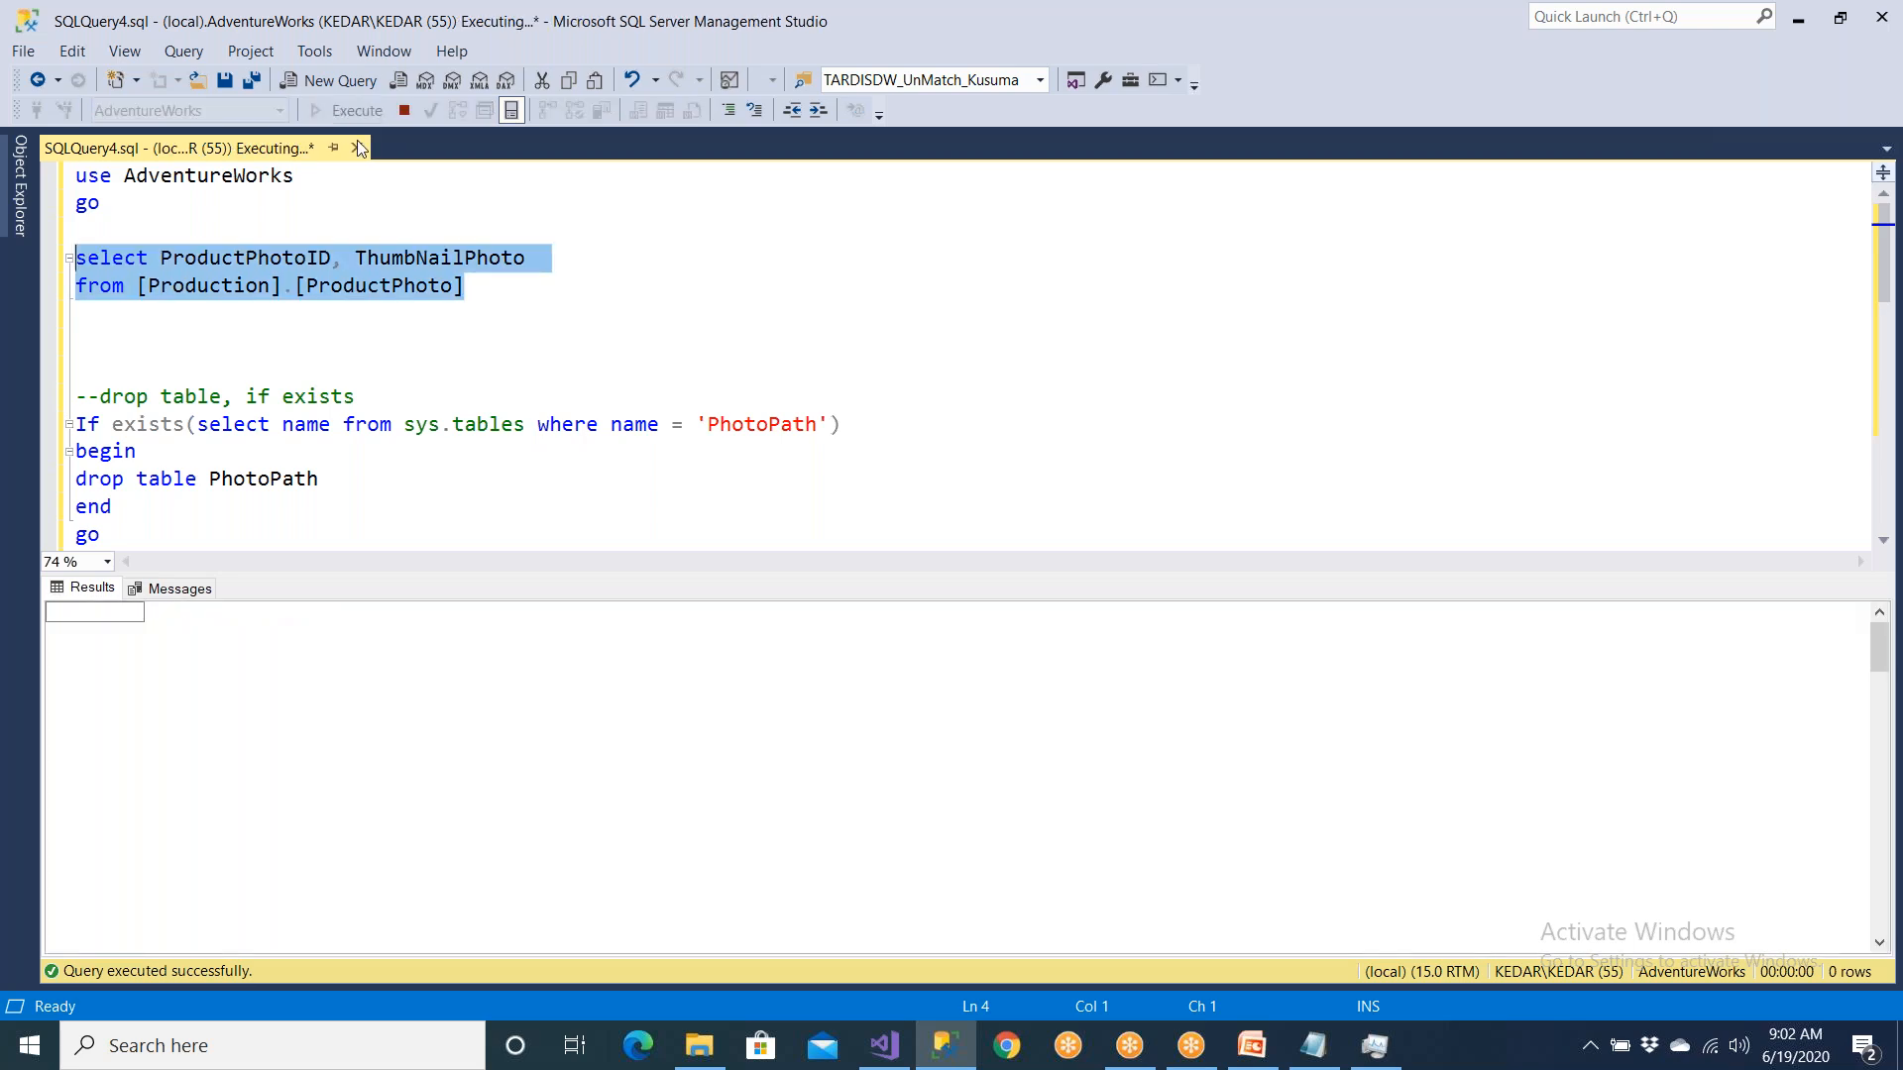
{"action": "left_click", "coordinate": [540, 259]}
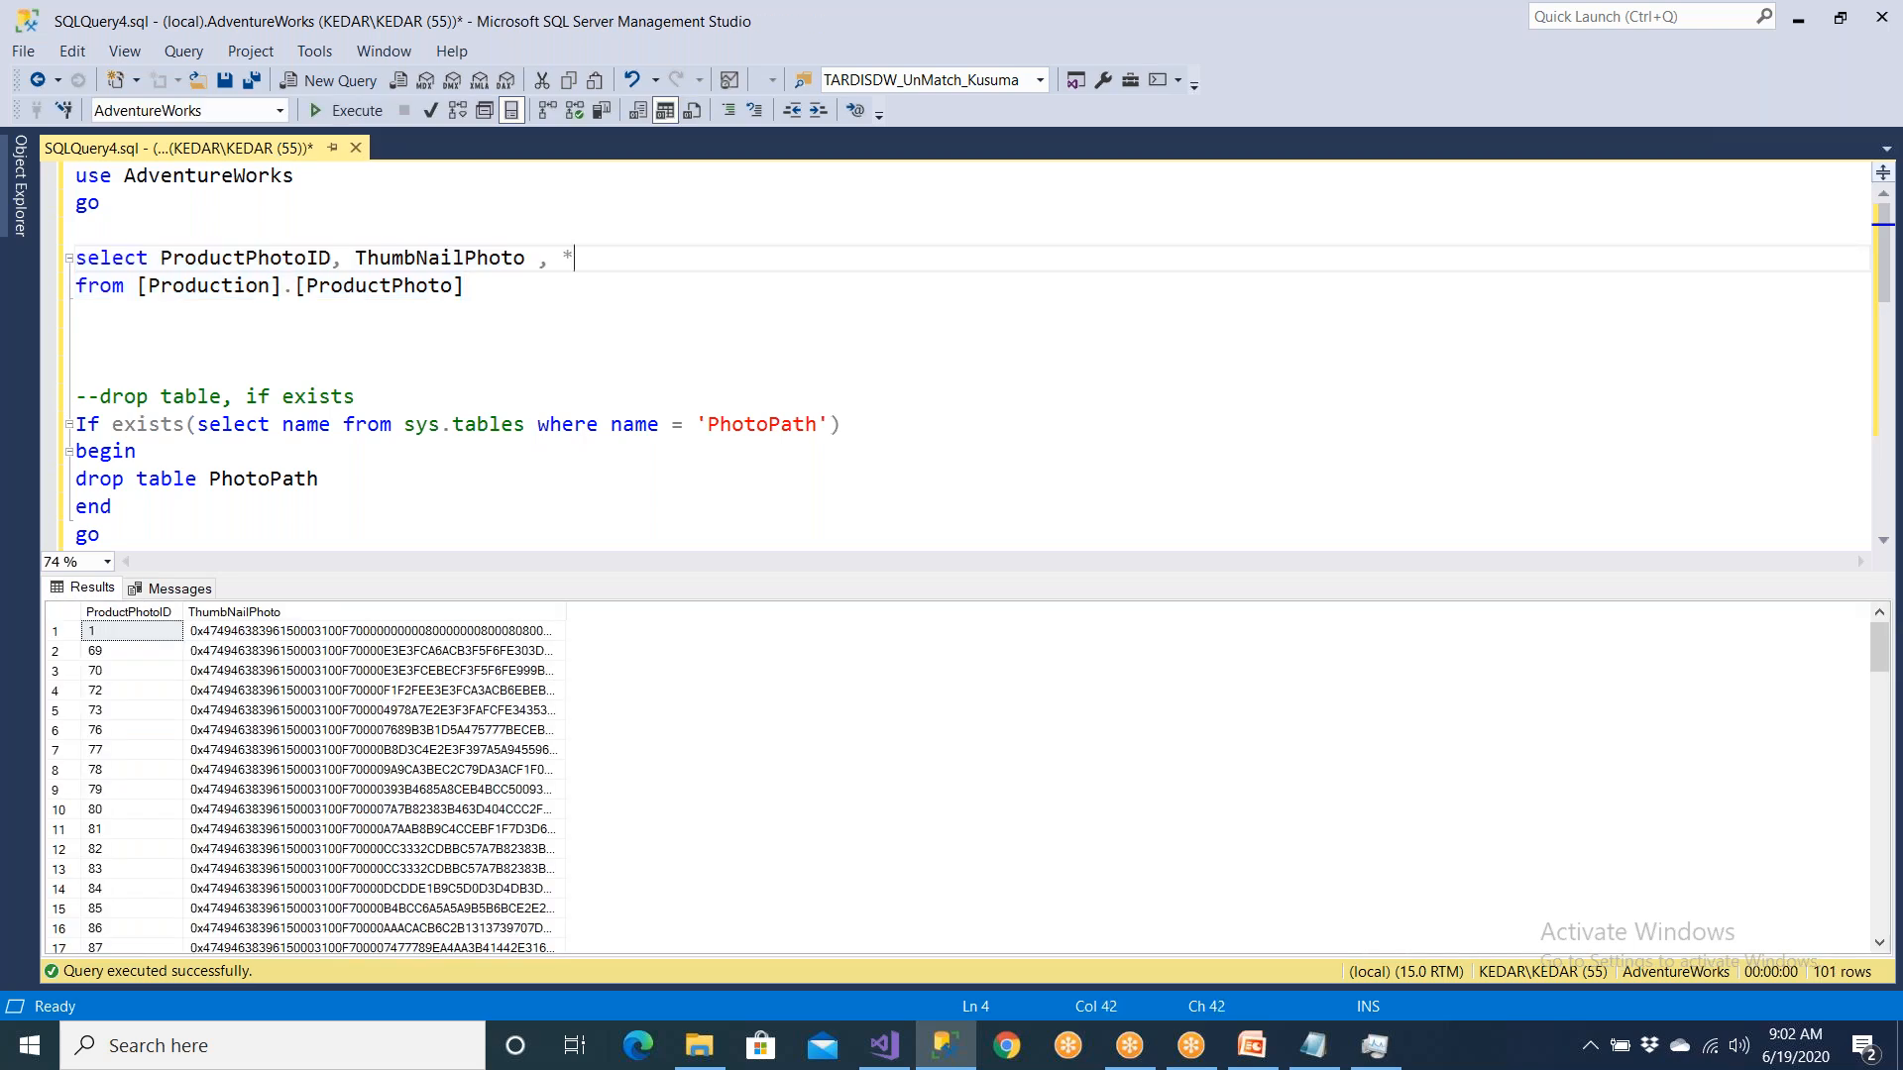
{"action": "left_click_drag", "start_coordinate": [499, 288], "coordinate": [75, 260]}
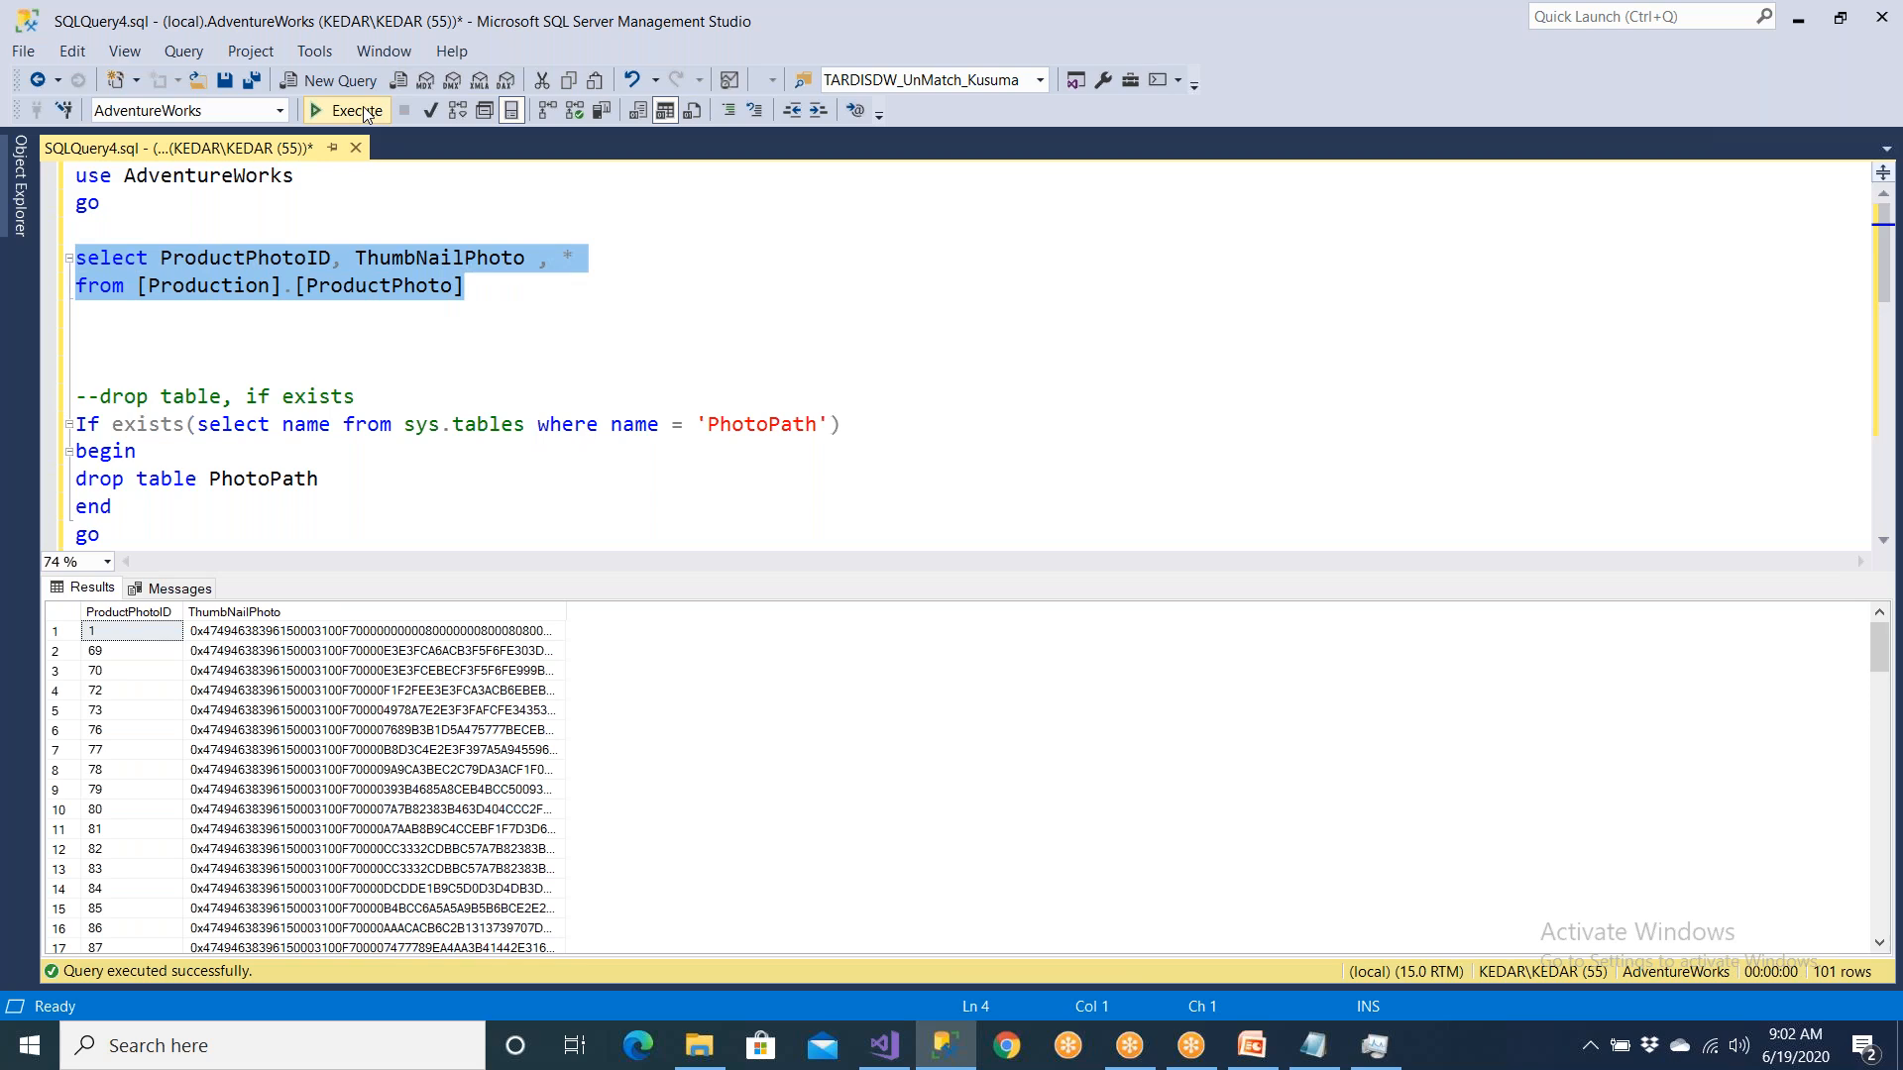
{"action": "left_click", "coordinate": [357, 110]}
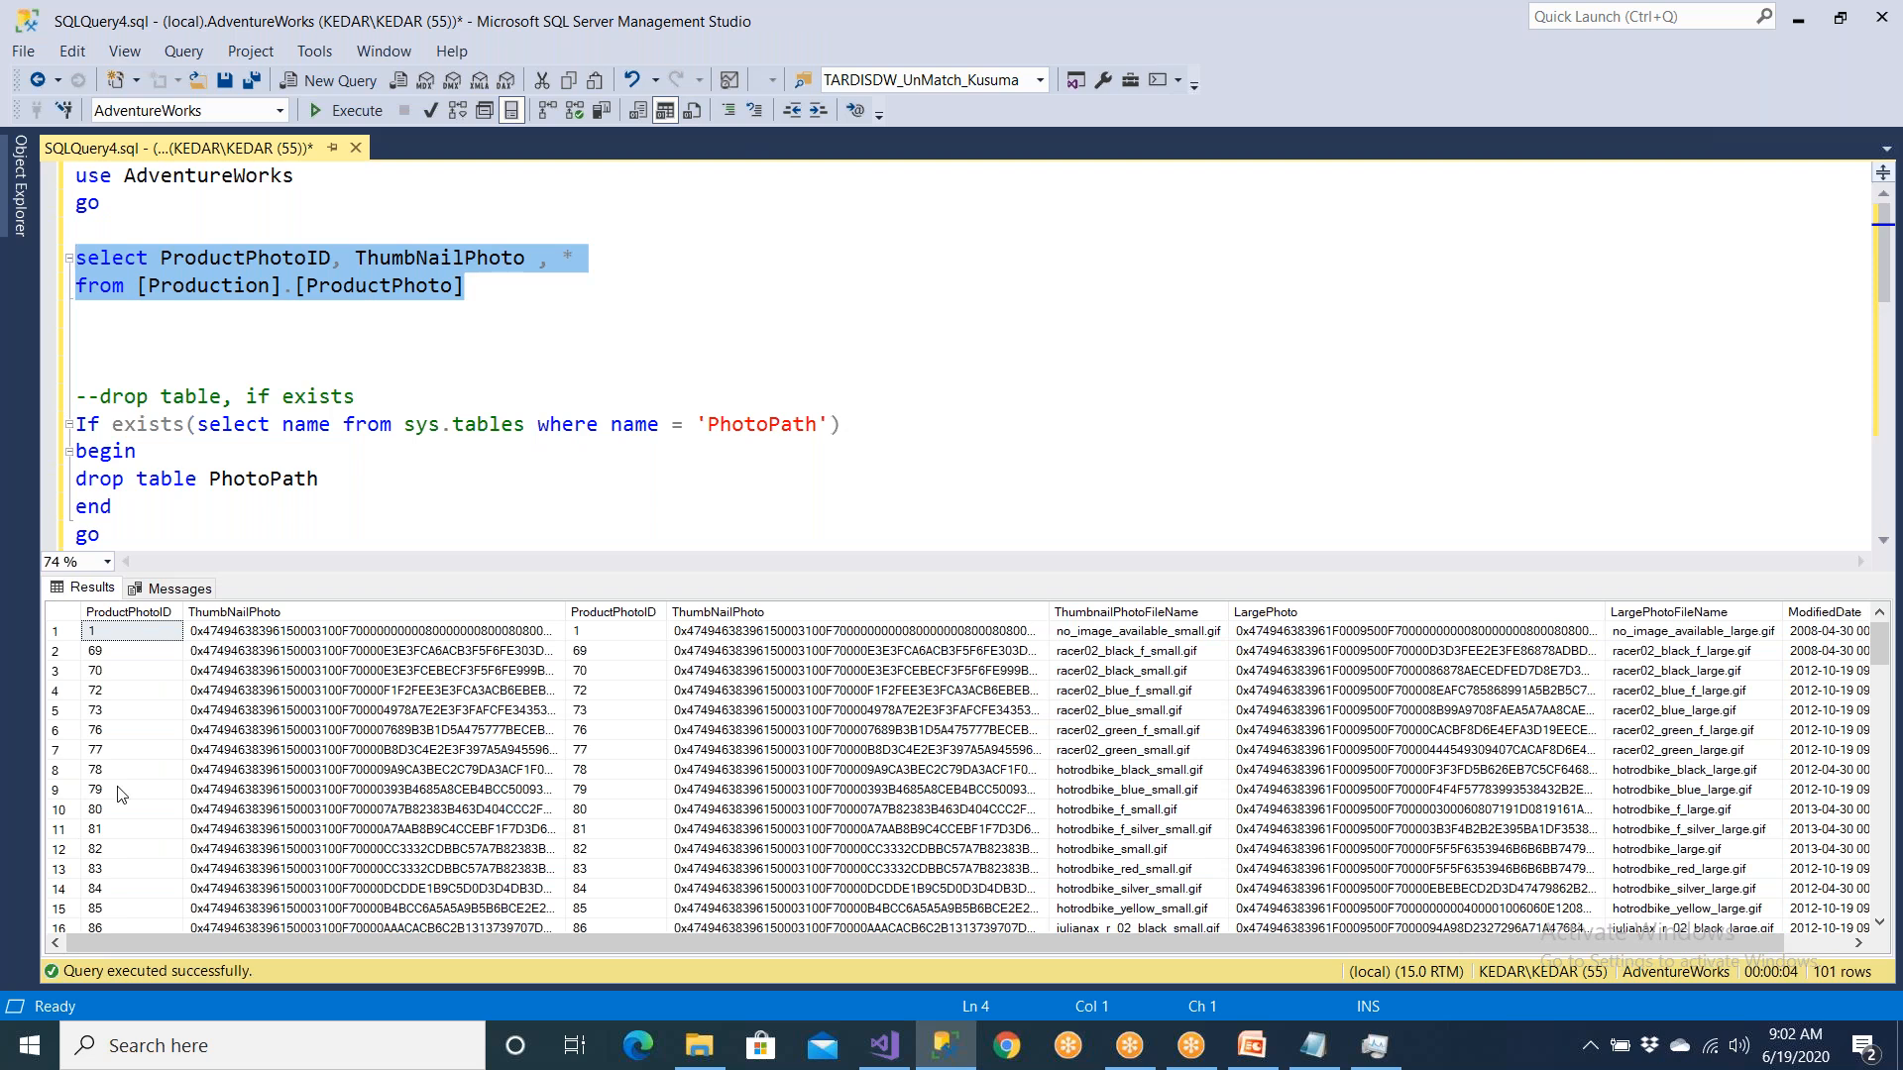
Step: Copy the thumbnail file name of photo 69, racer02_black_f_small.gif, into a comment below the ProductPhoto select
{"action": "left_click", "coordinate": [144, 654]}
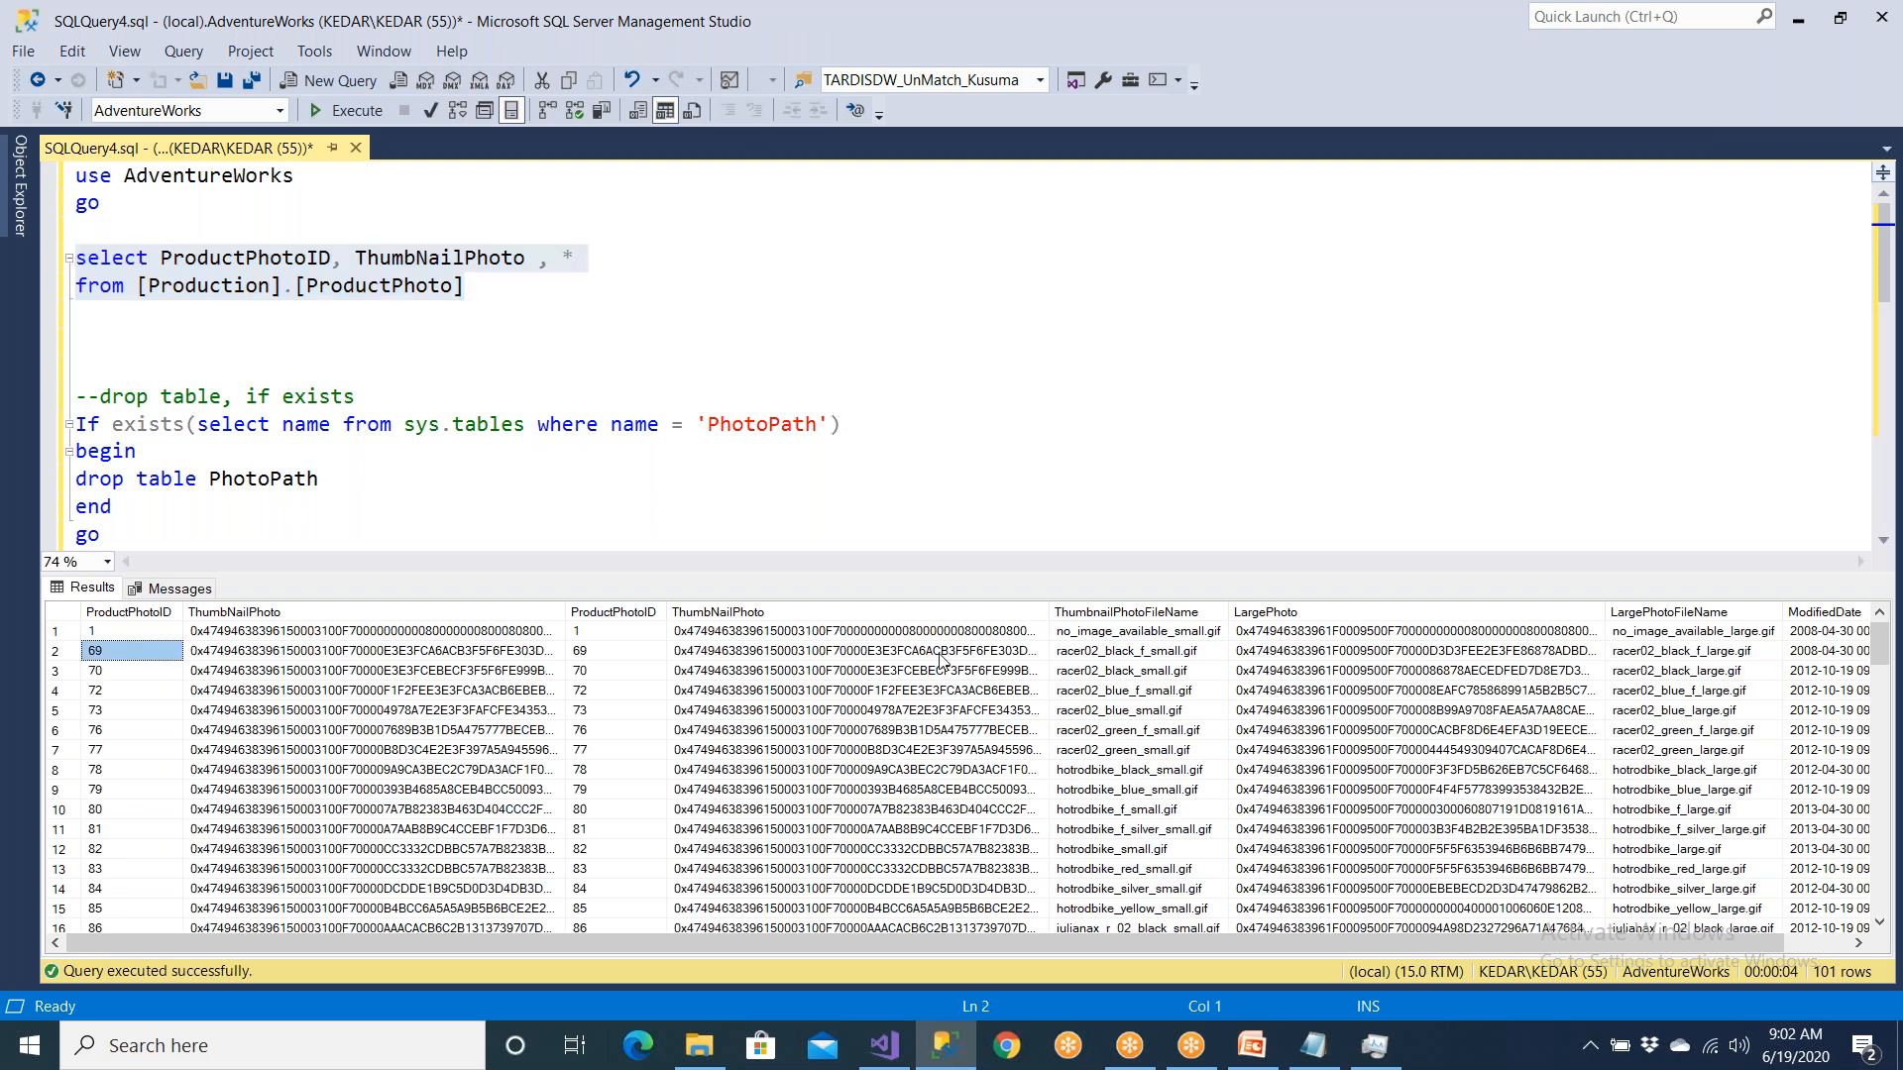
{"action": "left_click", "coordinate": [1082, 656]}
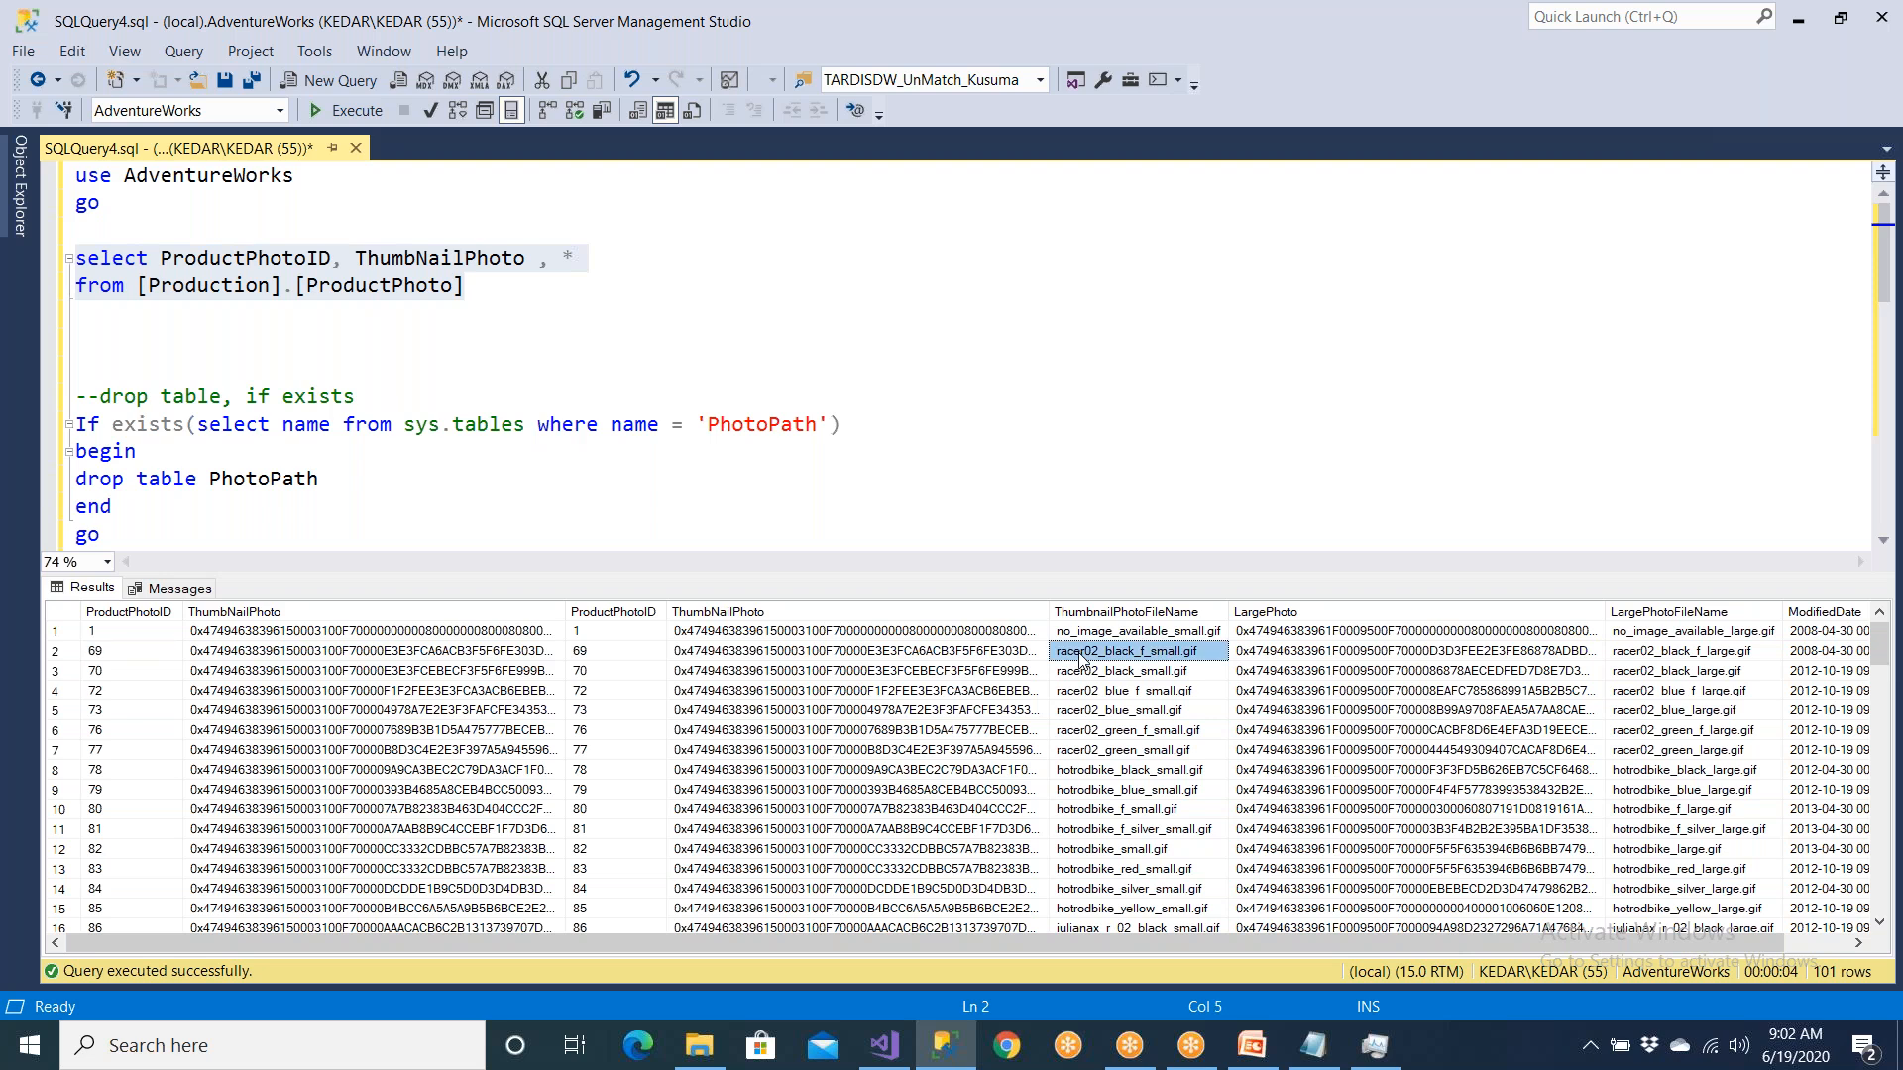
{"action": "right_click", "coordinate": [1082, 656]}
{"action": "left_click", "coordinate": [1126, 674]}
{"action": "left_click", "coordinate": [632, 261]}
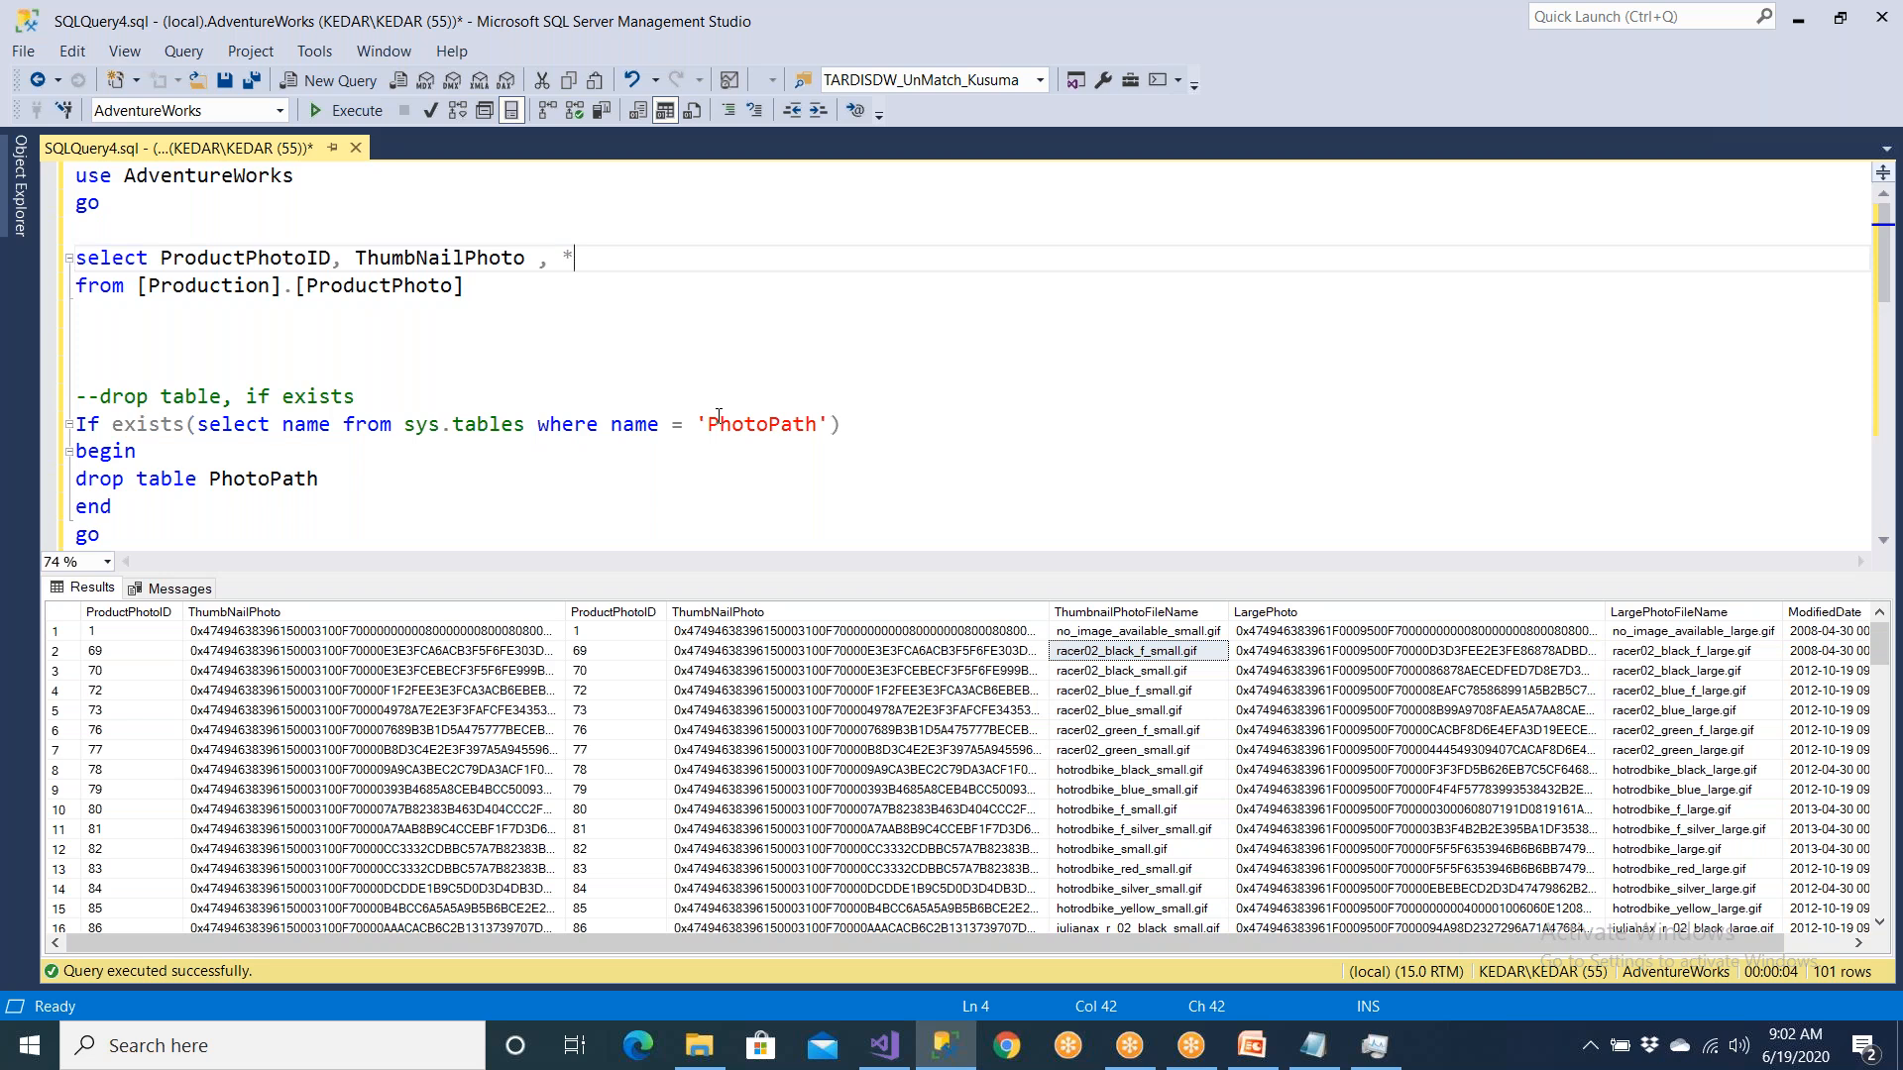
{"action": "key", "text": "Down"}
{"action": "key", "text": "Return"}
{"action": "key", "text": "Return"}
{"action": "key", "text": "Return"}
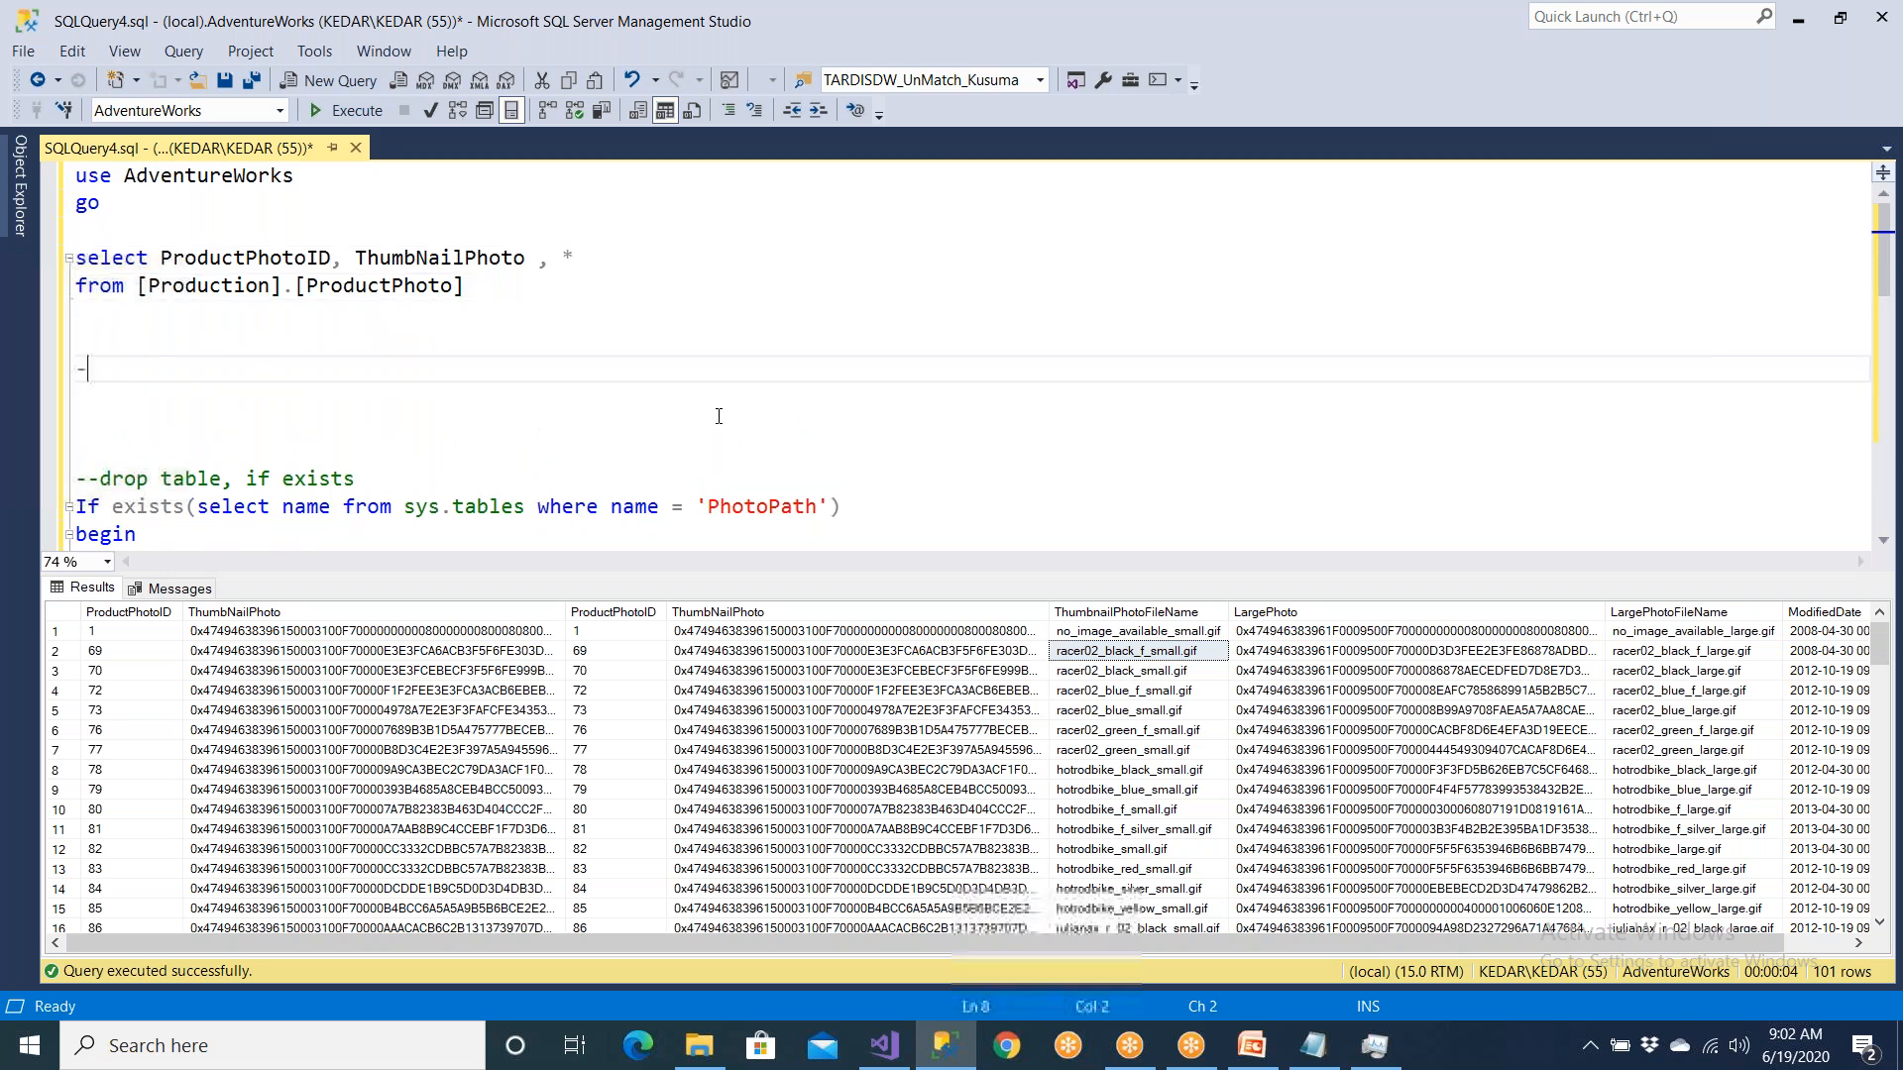
{"action": "type", "text": "---"}
{"action": "key", "text": "ctrl+v"}
{"action": "left_click_drag", "start_coordinate": [173, 364], "coordinate": [256, 371]}
{"action": "key", "text": "Down"}
{"action": "left_click_drag", "start_coordinate": [112, 373], "coordinate": [177, 374]}
{"action": "left_click", "coordinate": [177, 374]}
Step: Examine the thumbnail file names in the ProductPhoto results and the photo rows they belong to
{"action": "left_click", "coordinate": [1146, 691]}
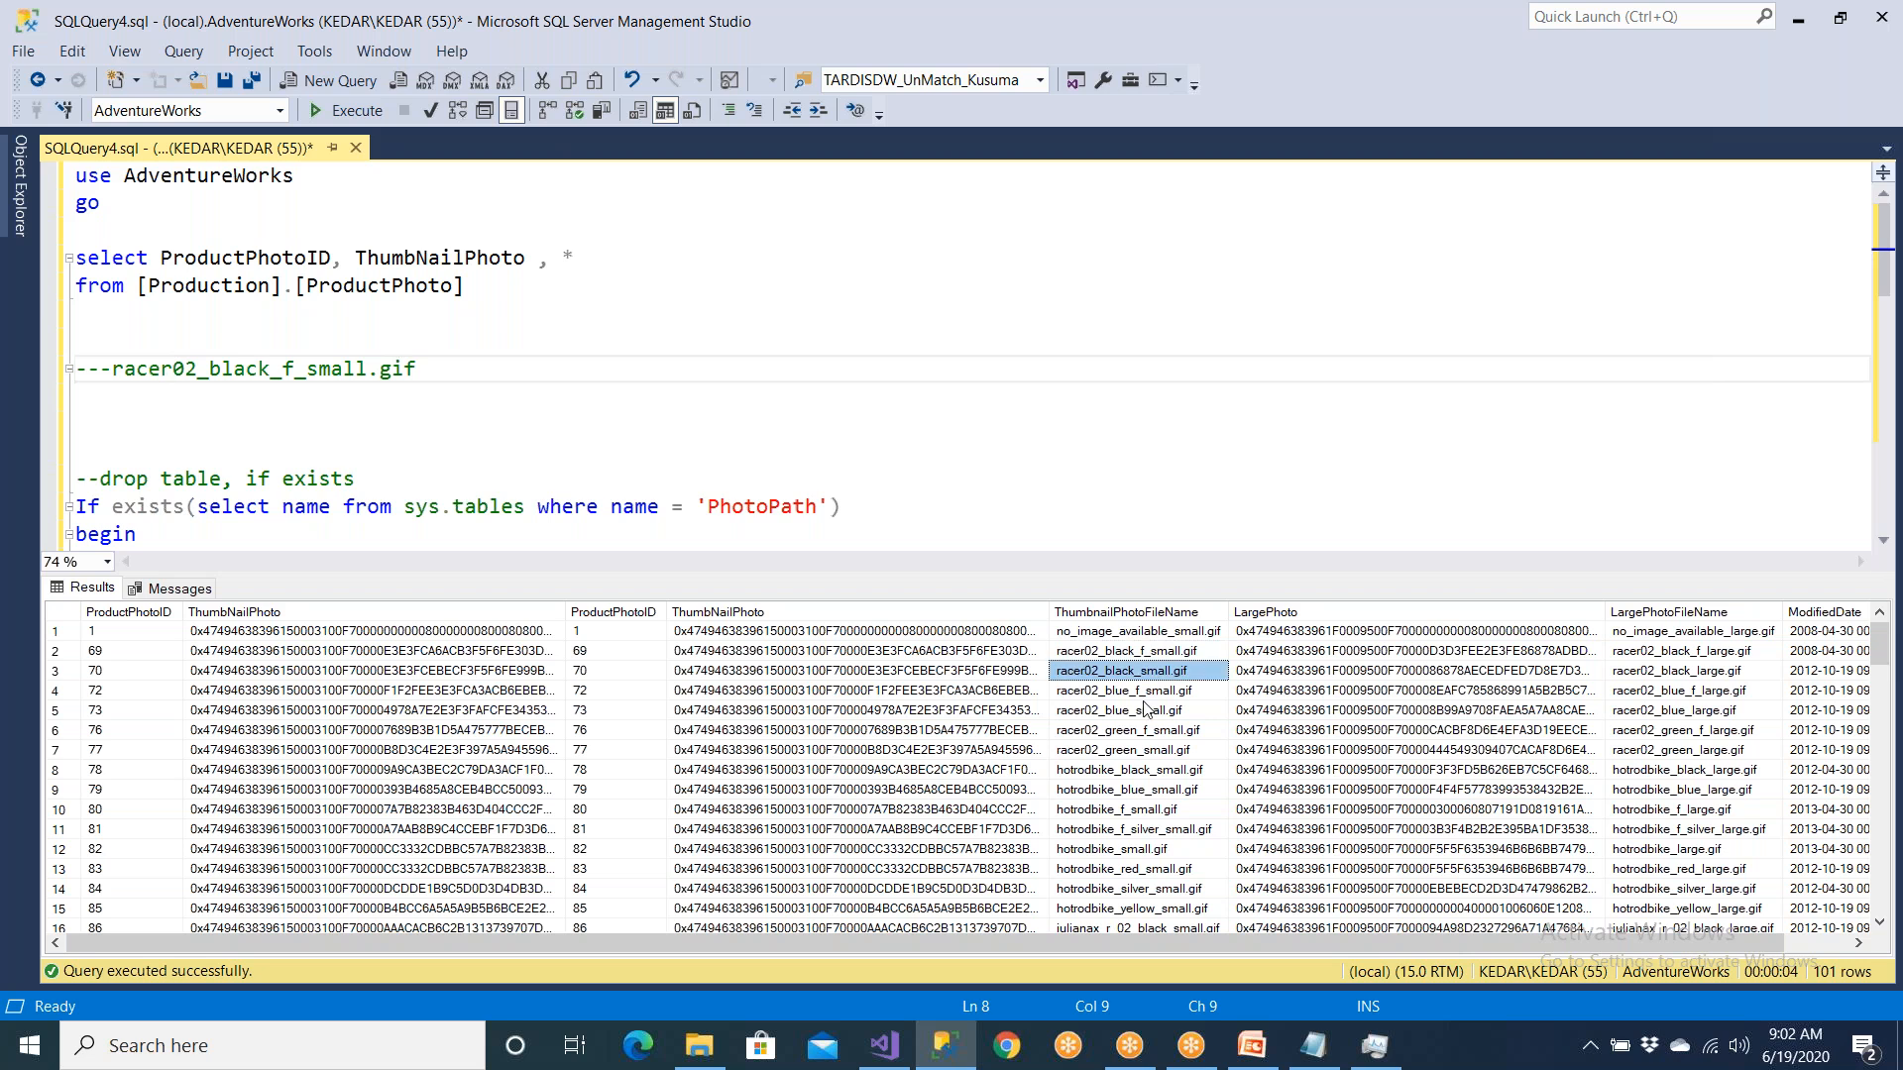
{"action": "key", "text": "Down"}
{"action": "key", "text": "Down"}
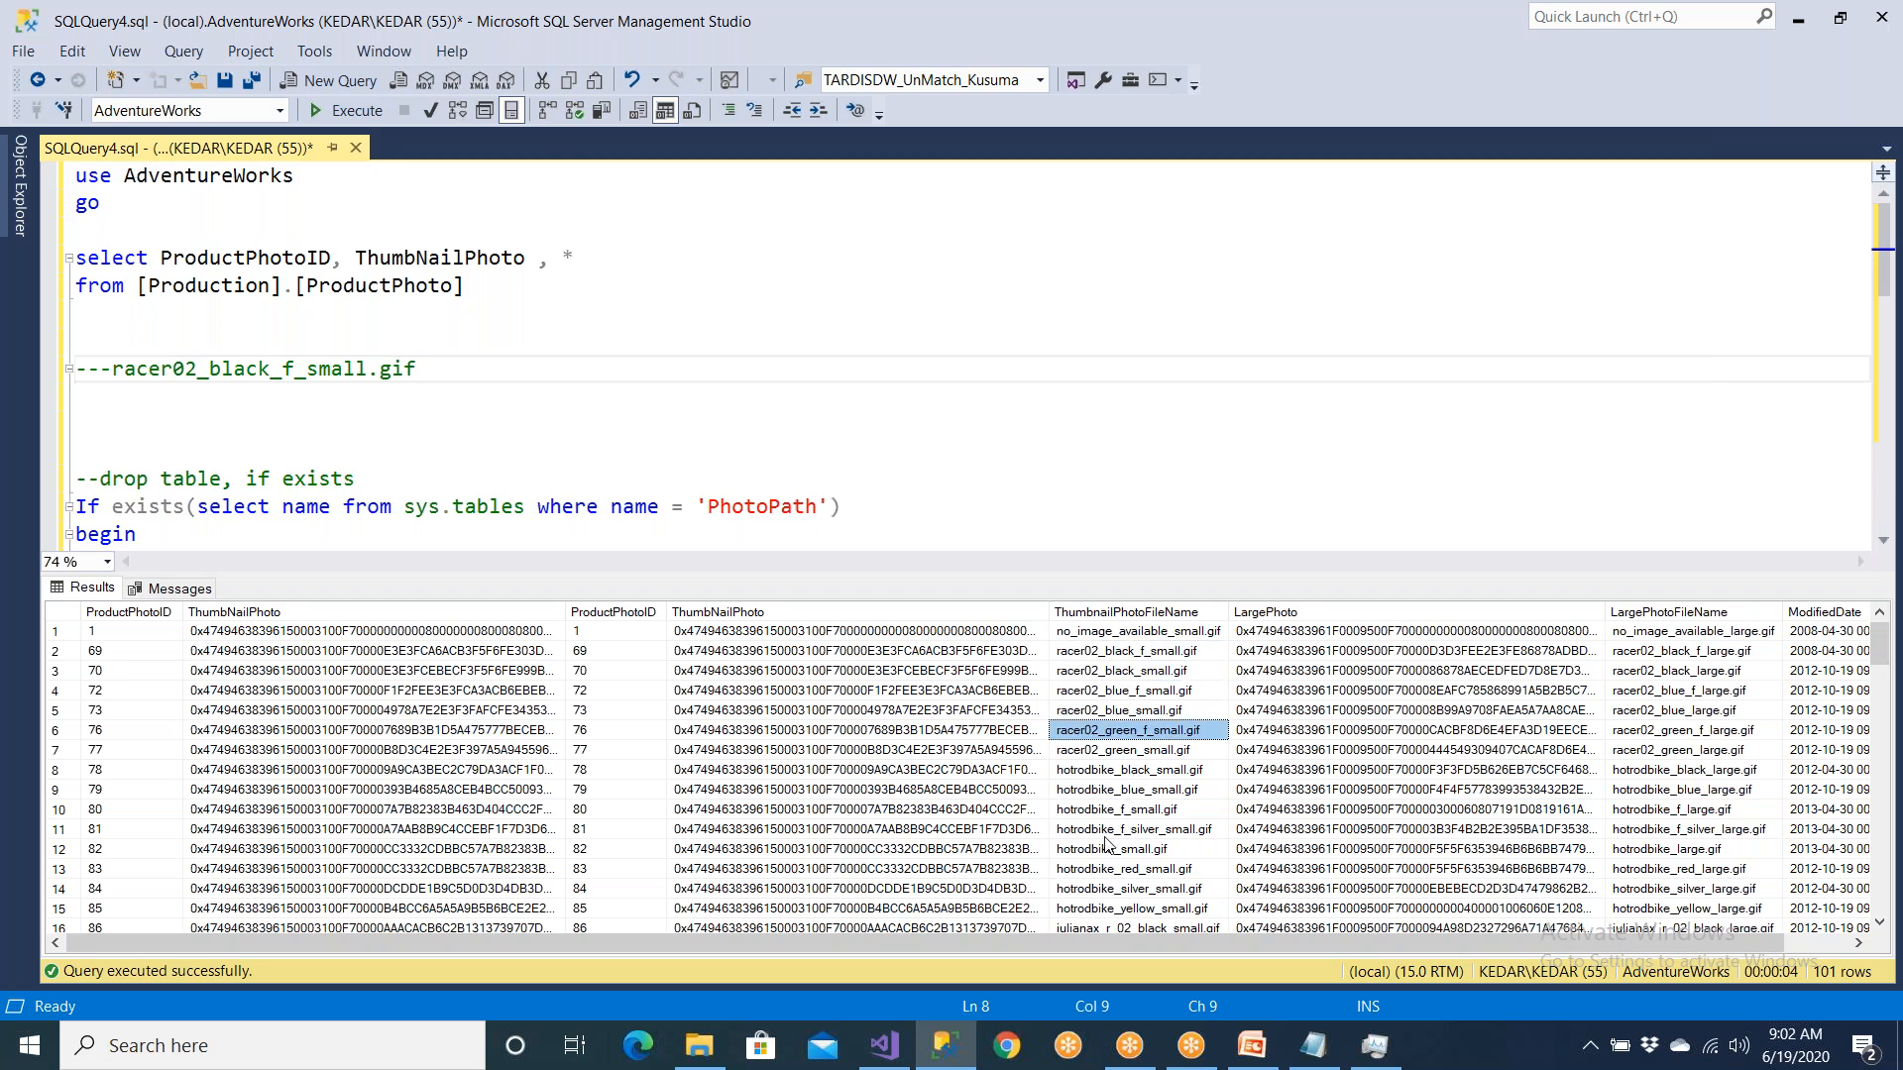
{"action": "key", "text": "Down"}
{"action": "key", "text": "Down"}
{"action": "key", "text": "Down"}
{"action": "left_click", "coordinate": [1109, 838]}
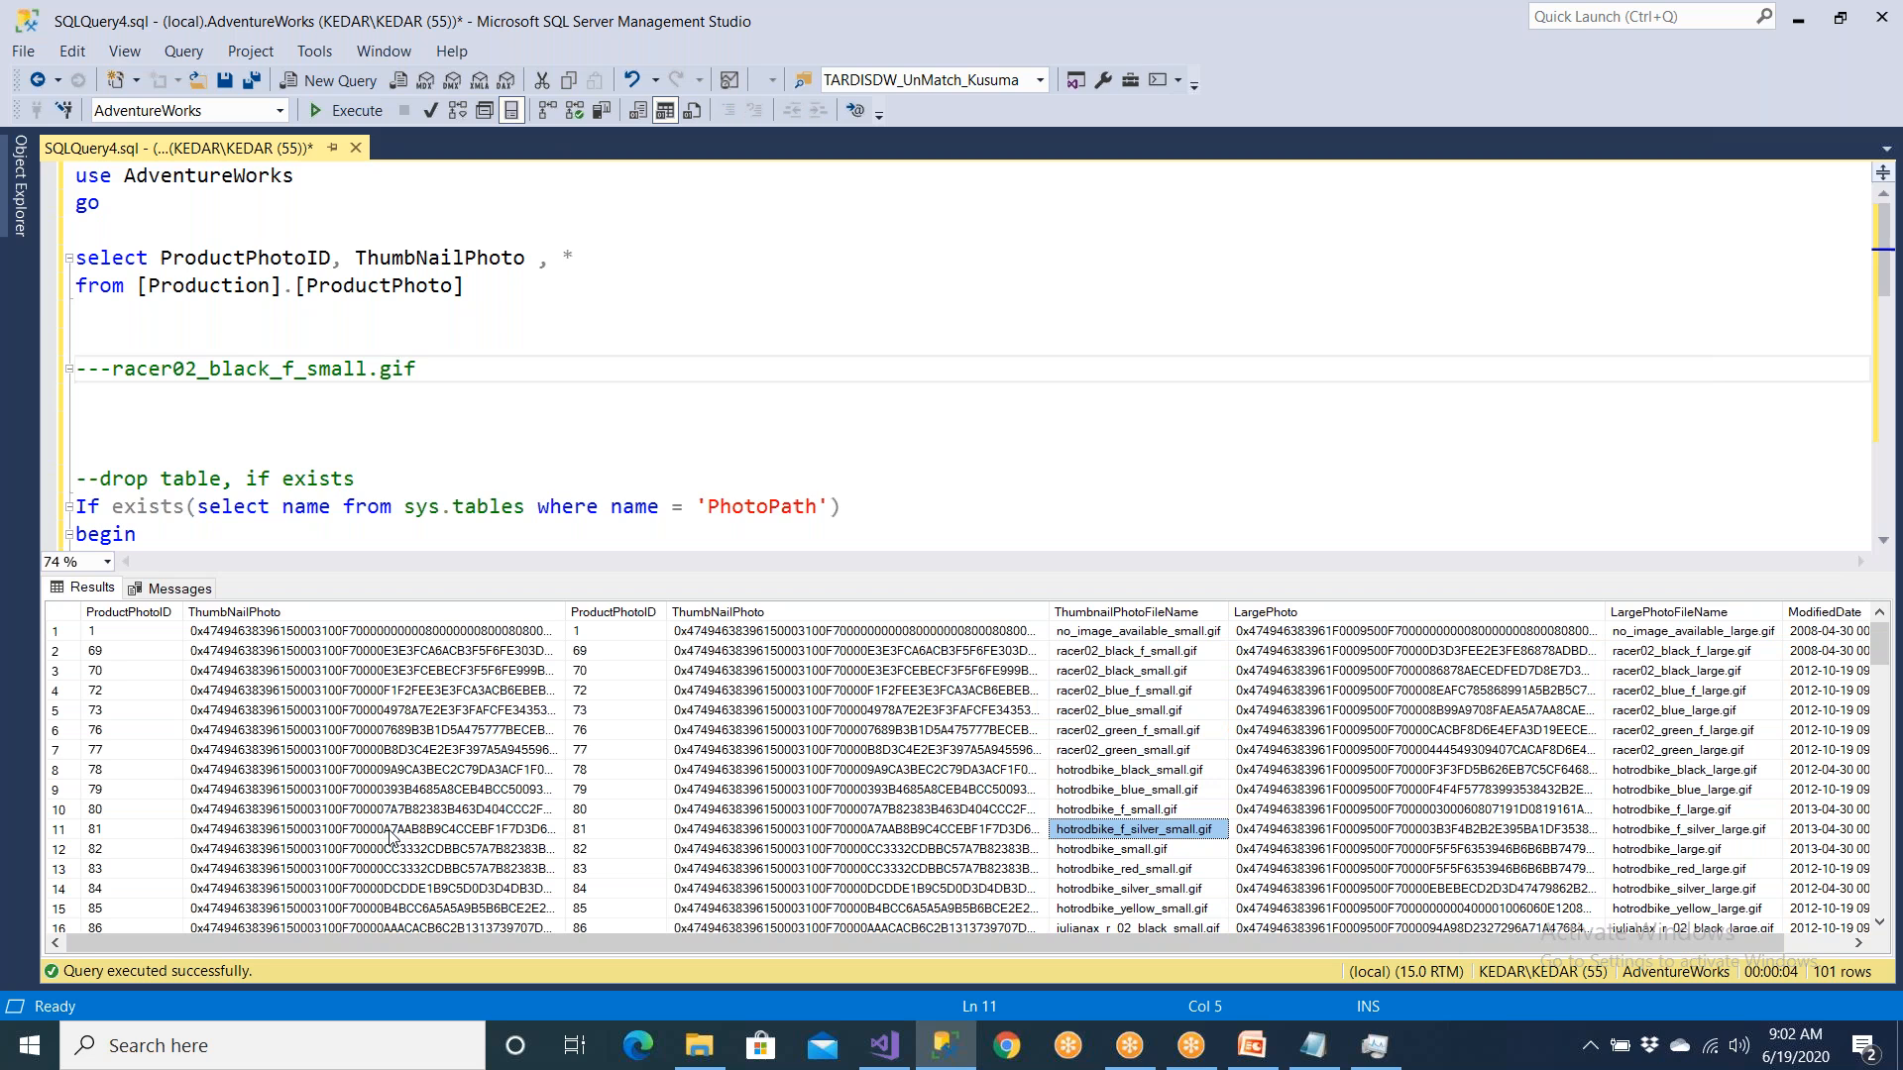
{"action": "key", "text": "Left"}
{"action": "key", "text": "Left"}
{"action": "key", "text": "Left"}
{"action": "key", "text": "Left"}
{"action": "key", "text": "Left"}
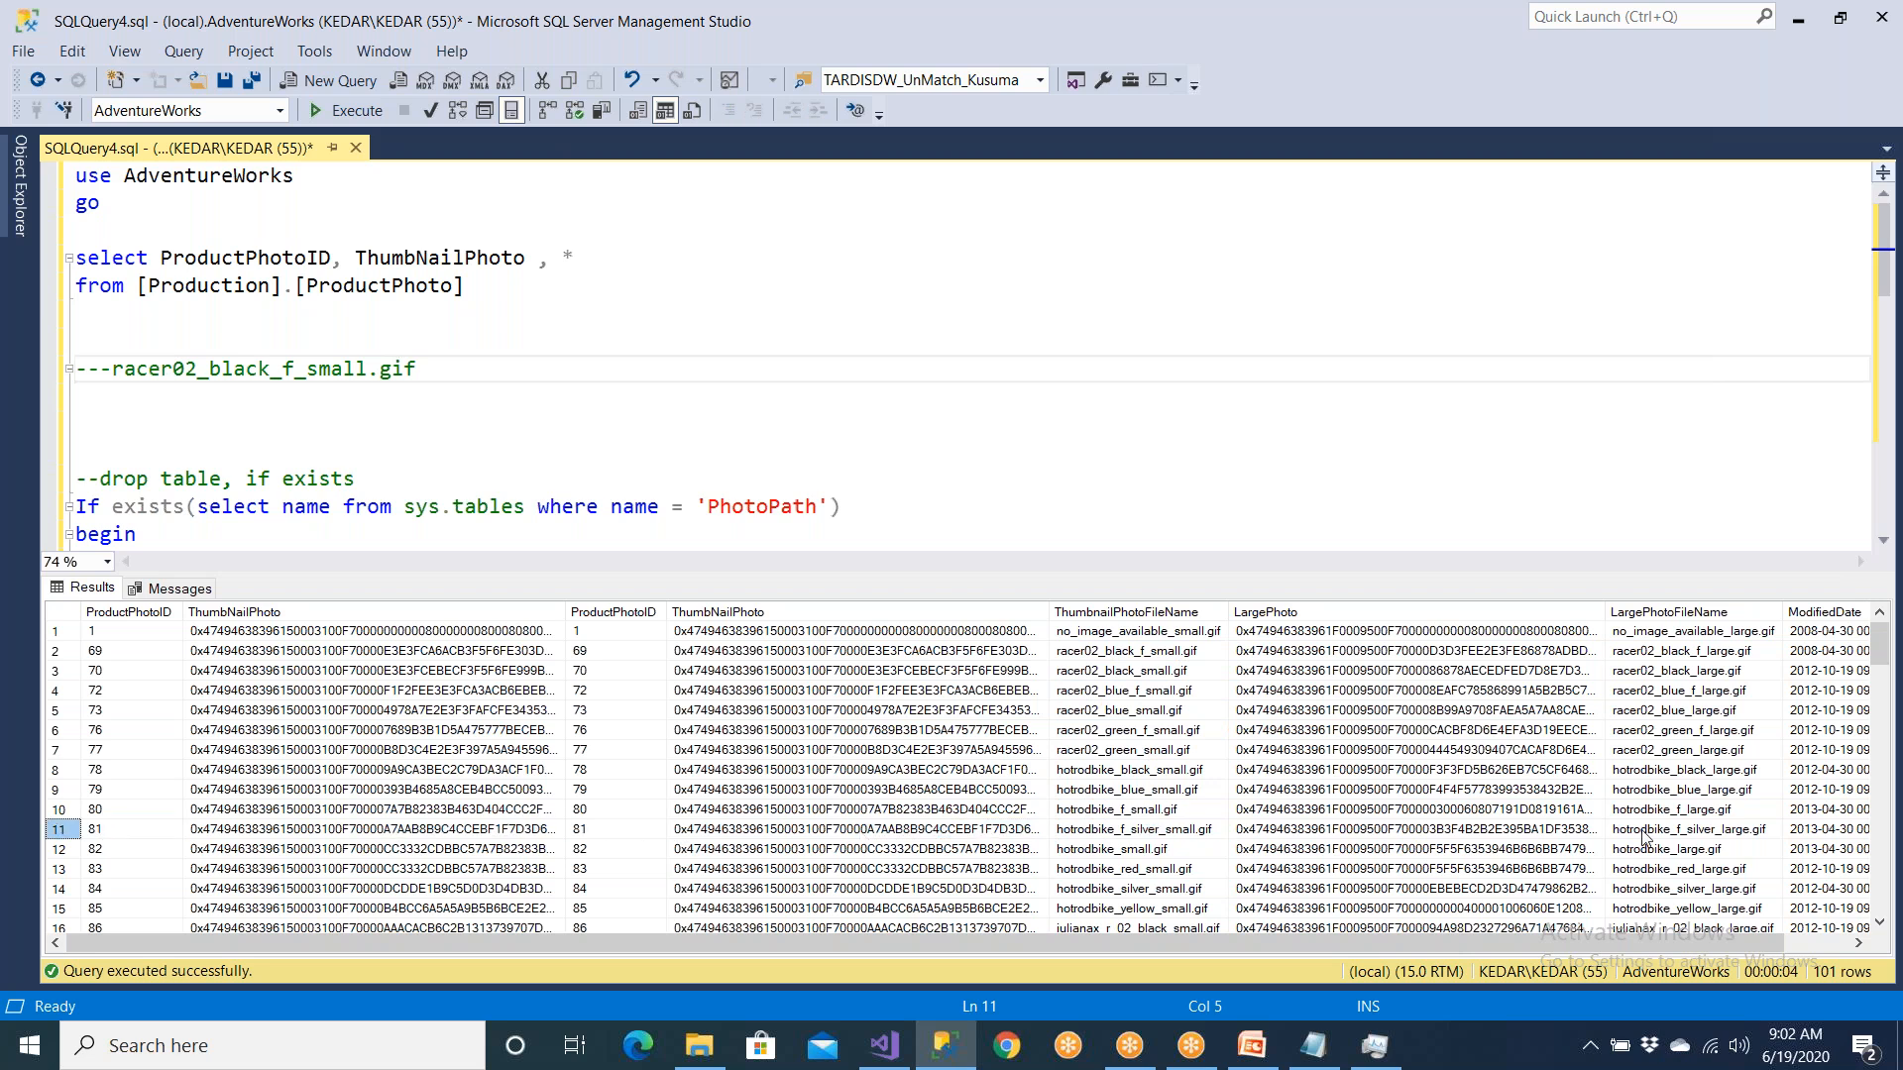
{"action": "left_click", "coordinate": [1120, 755]}
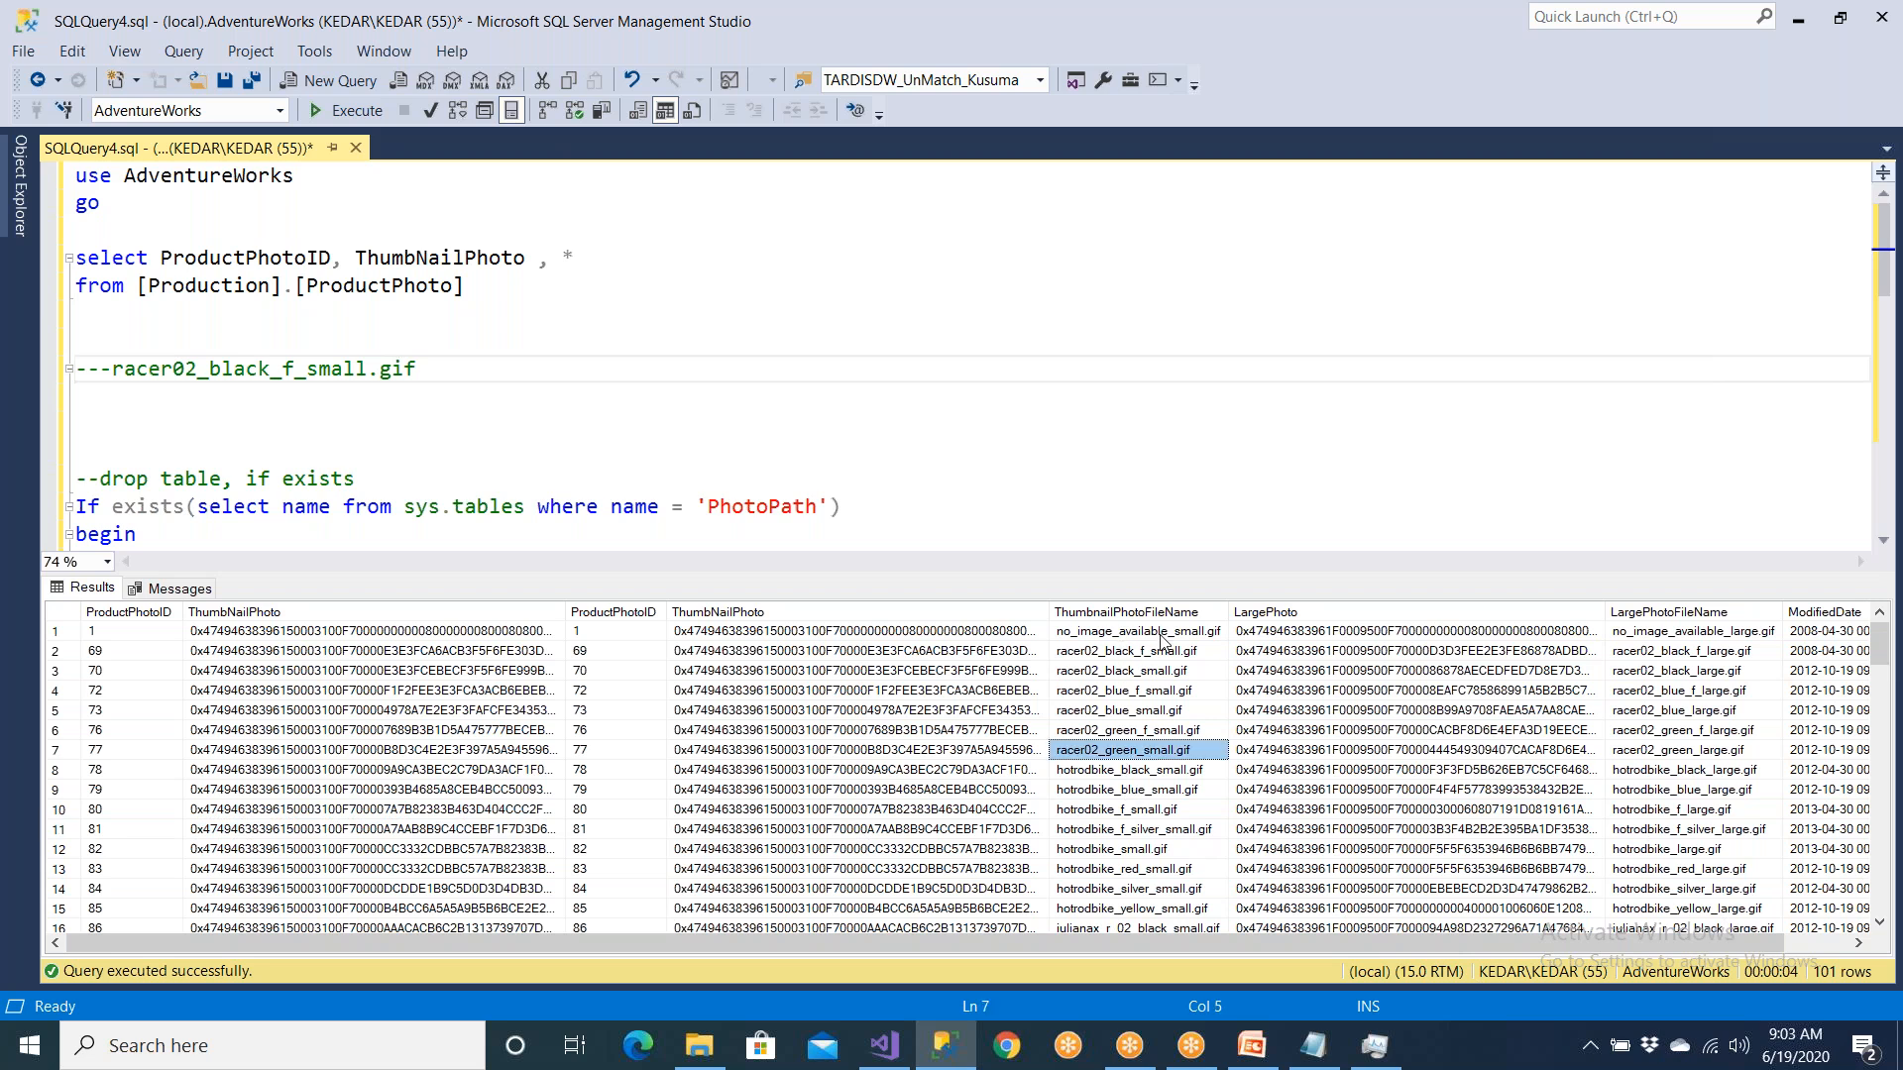
Step: Insert D:\AdvWorks at the start of the Tire_Large.gif path in the insert statement for photo 136
{"action": "left_click", "coordinate": [1025, 461]}
{"action": "scroll", "coordinate": [1025, 462], "scroll_direction": "down", "scroll_amount": 8}
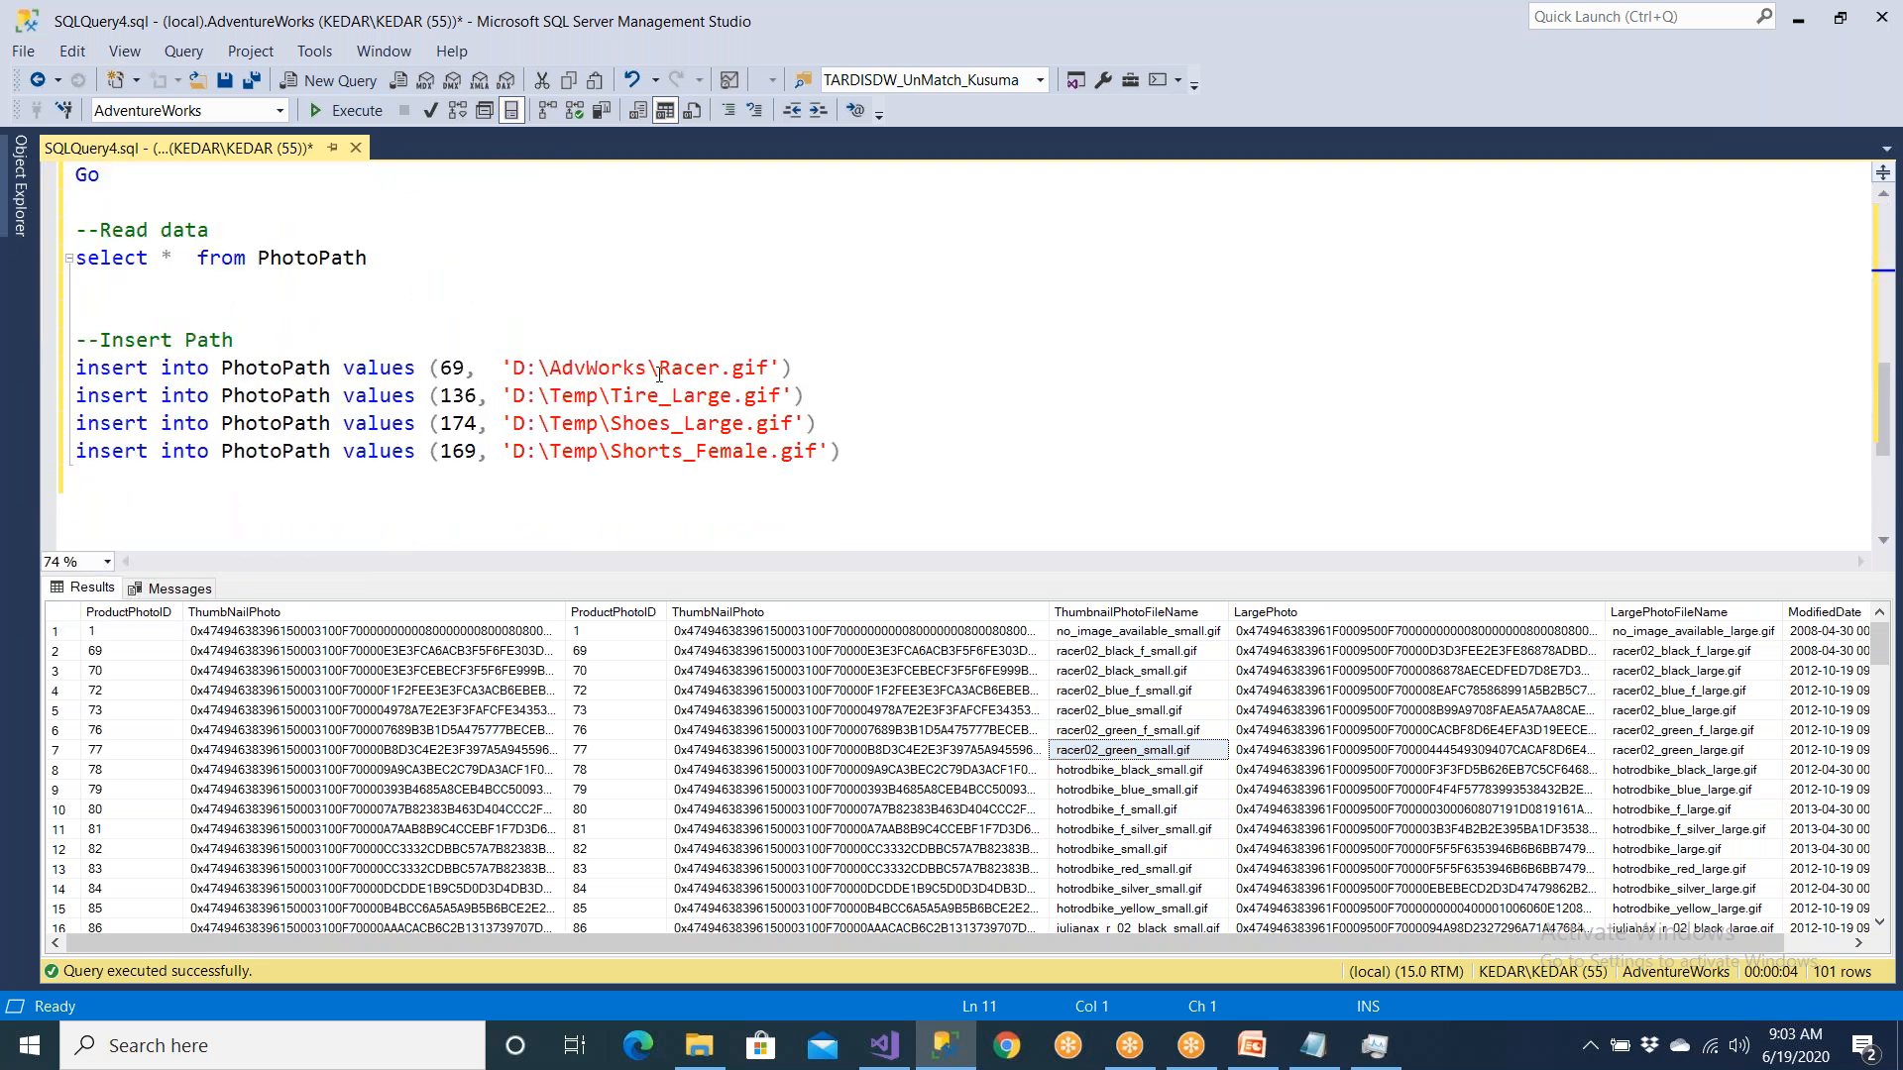
{"action": "left_click_drag", "start_coordinate": [519, 376], "coordinate": [651, 373]}
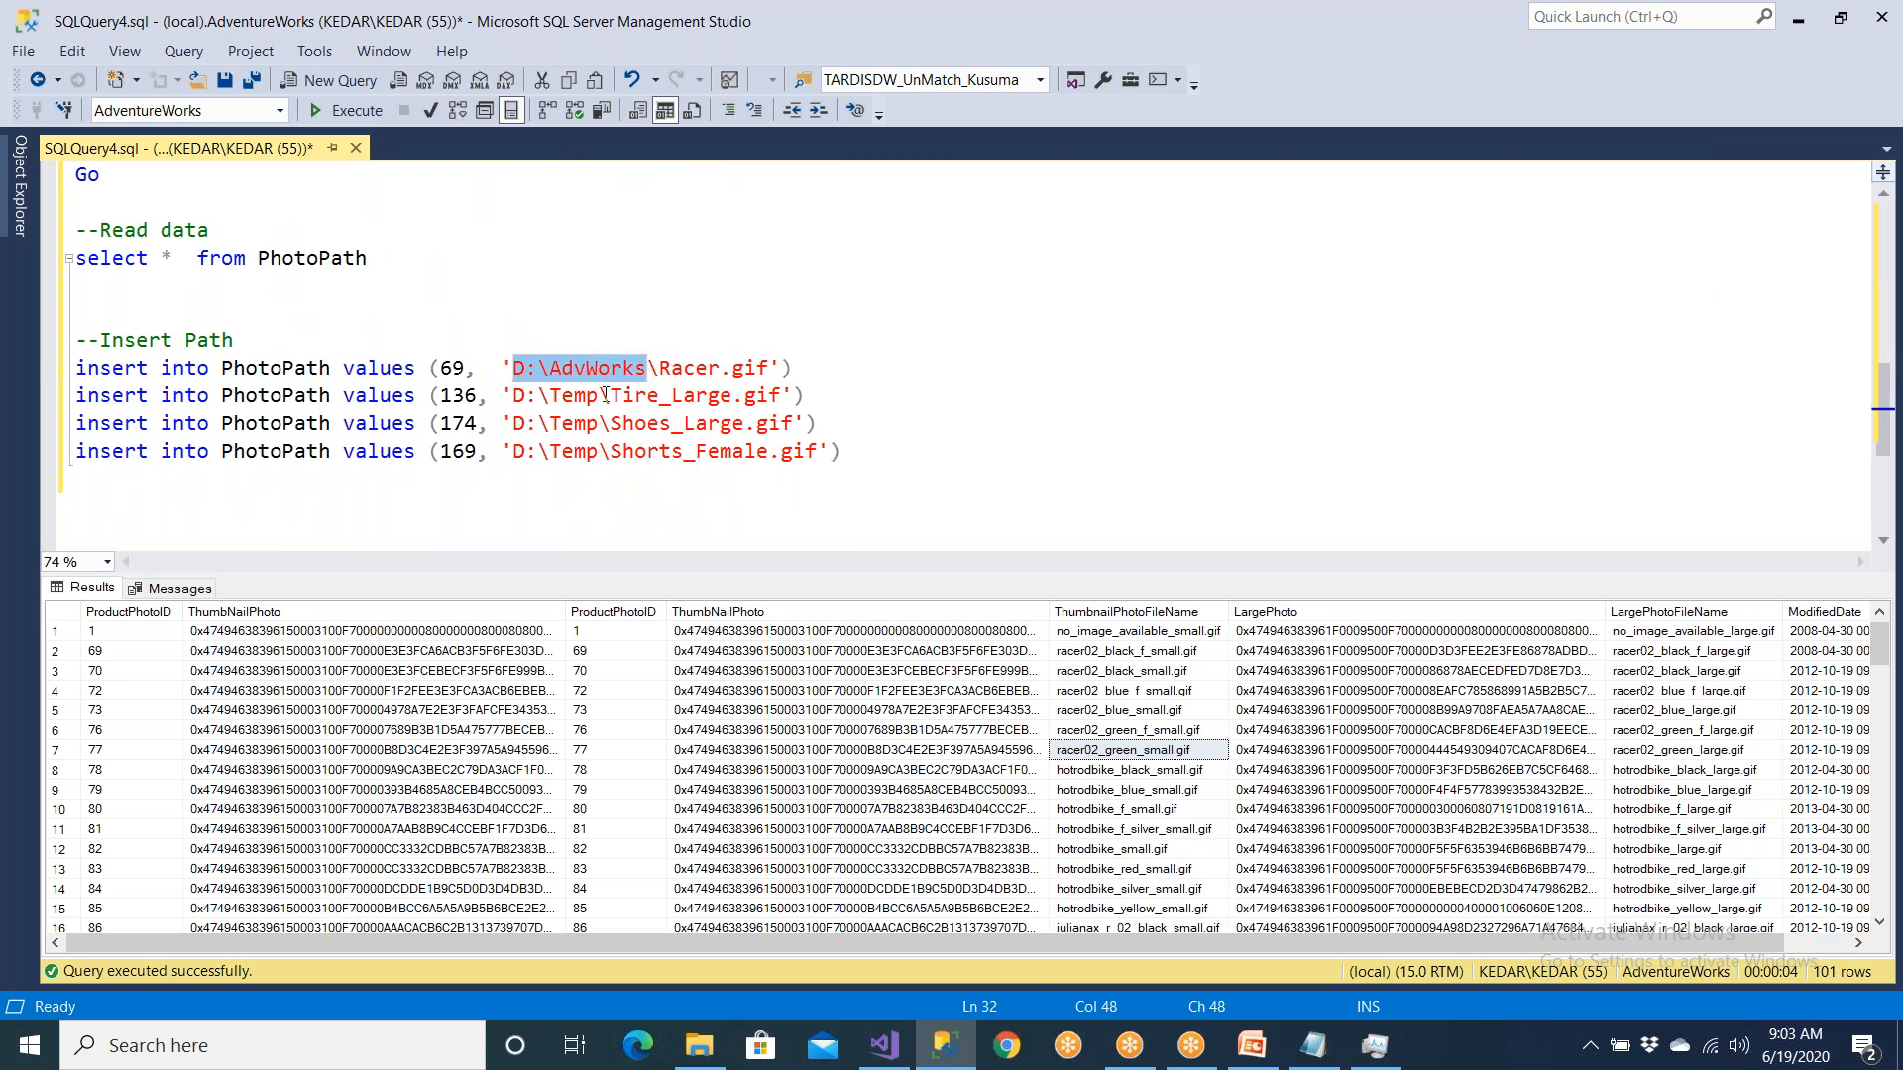
{"action": "left_click_drag", "start_coordinate": [601, 397], "coordinate": [517, 398]}
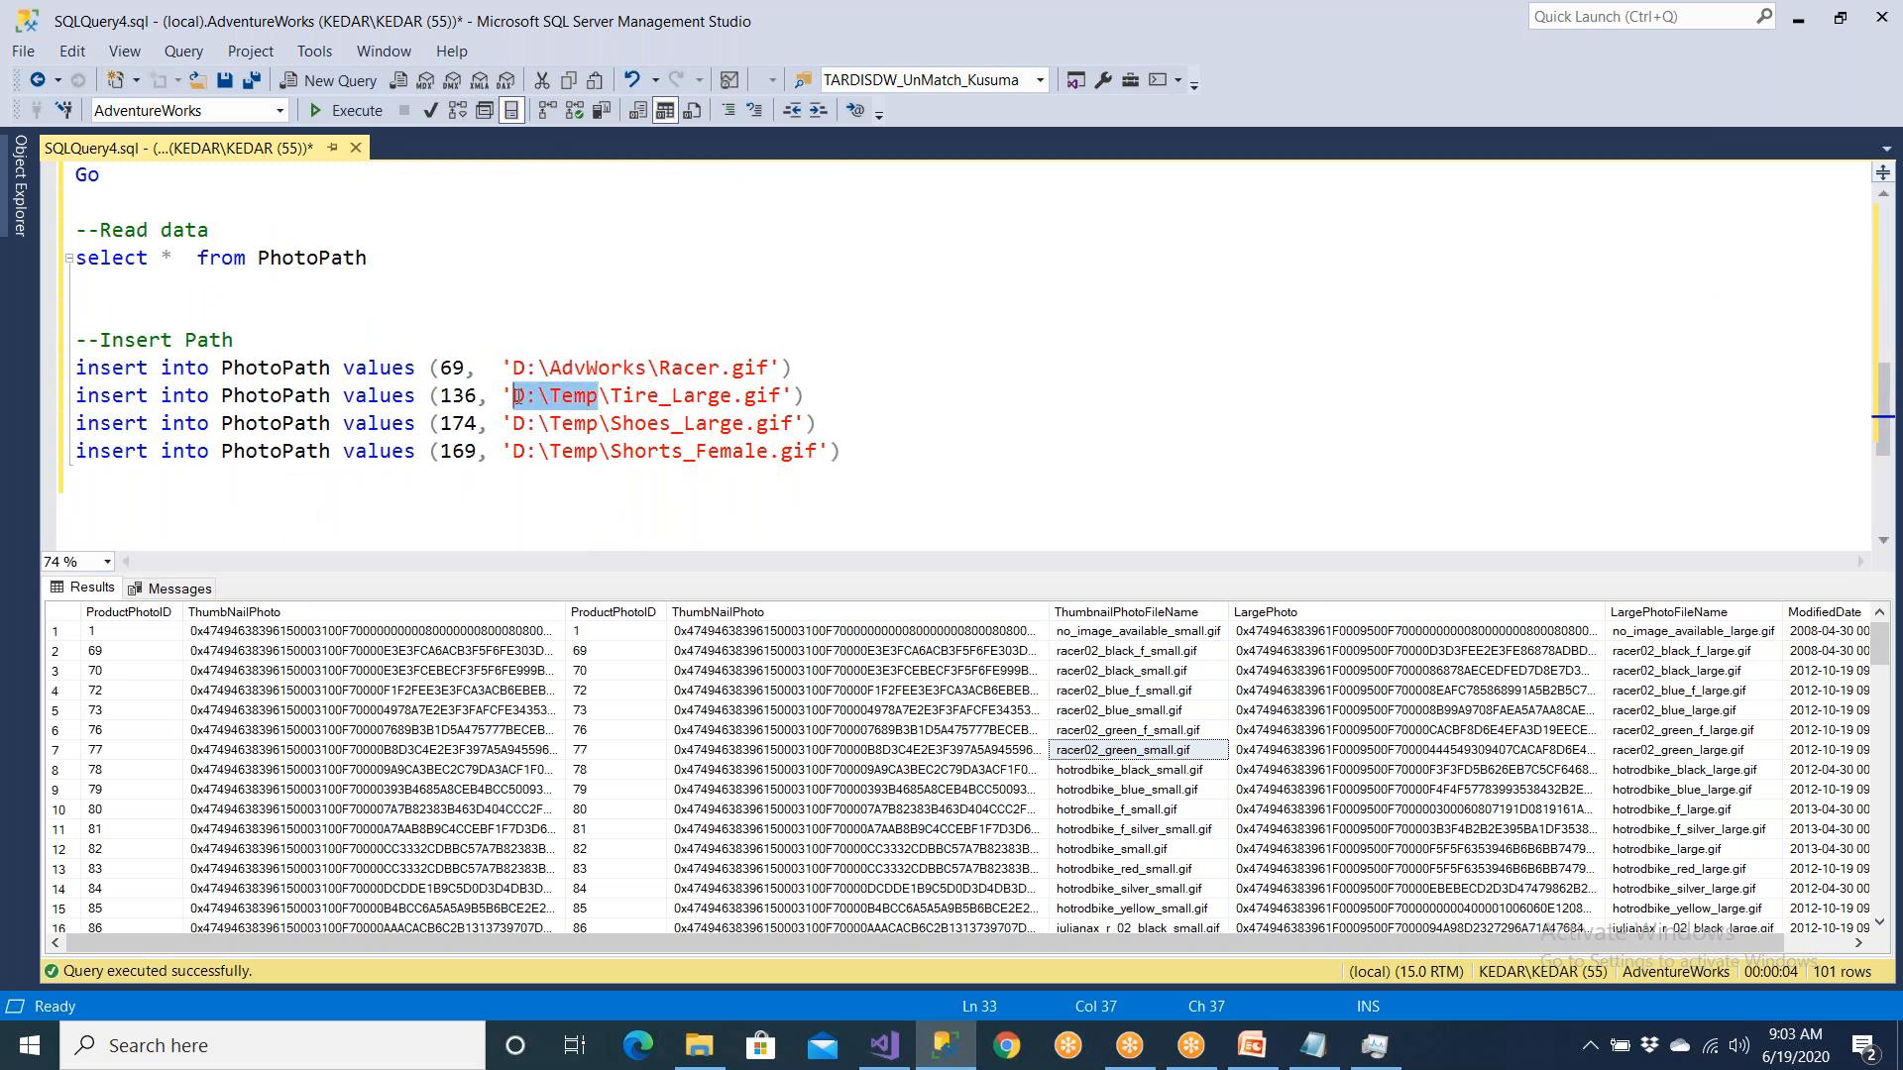
{"action": "left_click", "coordinate": [513, 397]}
{"action": "key", "text": "ctrl+v"}
{"action": "left_click_drag", "start_coordinate": [746, 394], "coordinate": [865, 389]}
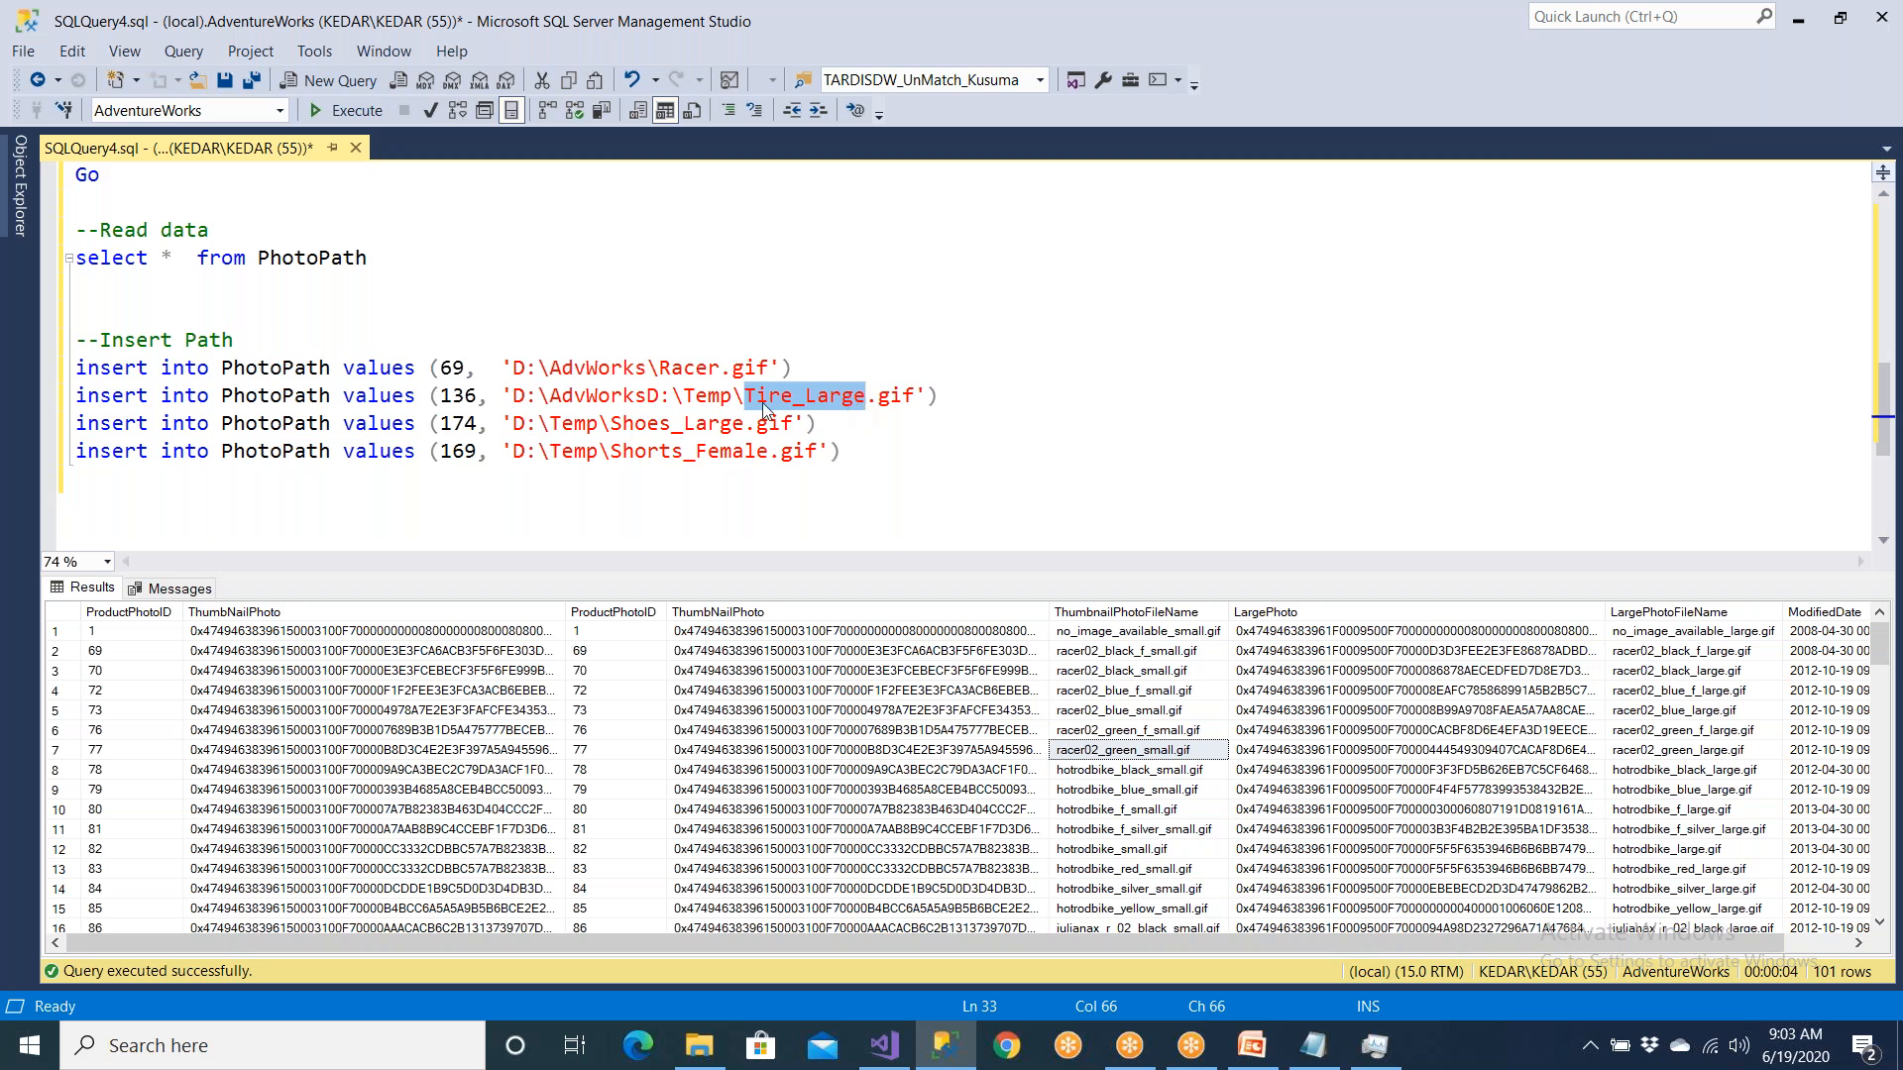
Step: Replace D:\Temp with D:\AdvWorks in the Shoes_Large.gif and Shorts_Female.gif insert paths
{"action": "left_click_drag", "start_coordinate": [514, 425], "coordinate": [612, 453]}
{"action": "key", "text": "ctrl+v"}
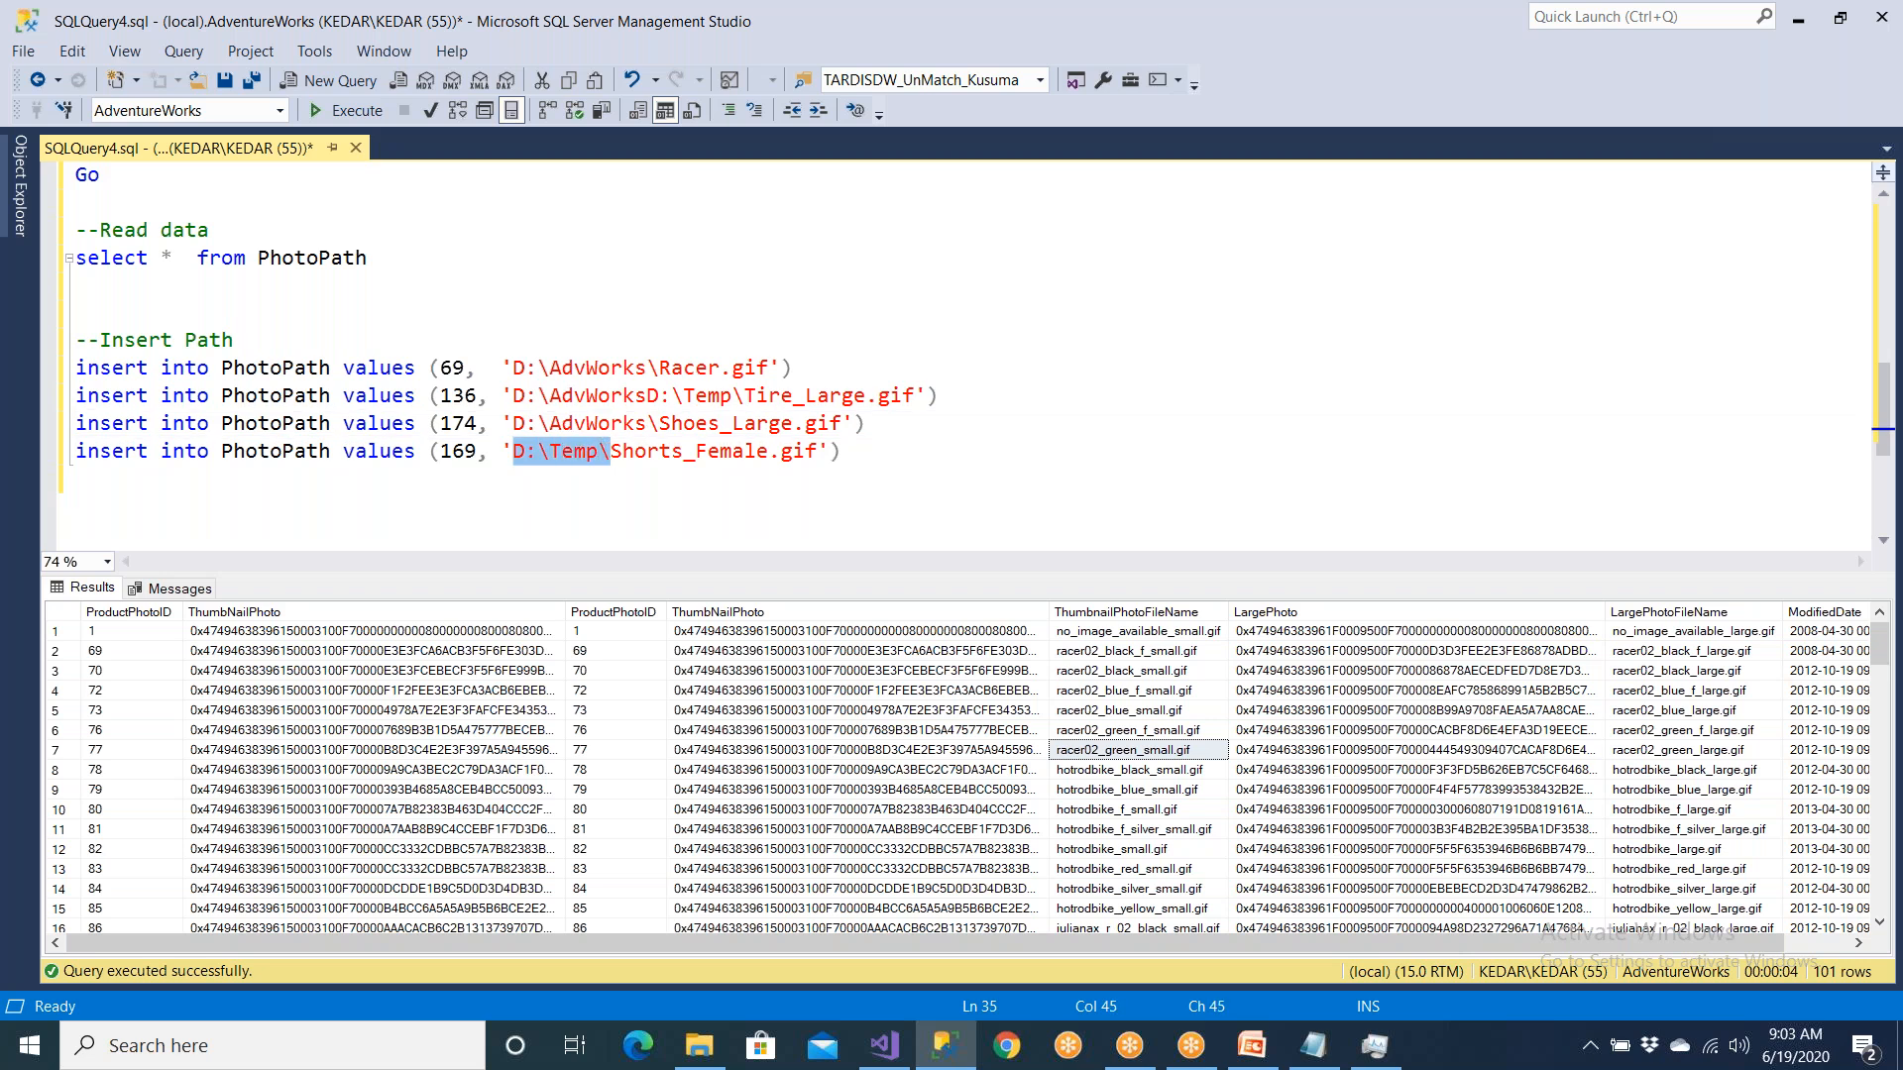
{"action": "key", "text": "ctrl+v"}
{"action": "type", "text": "\\"}
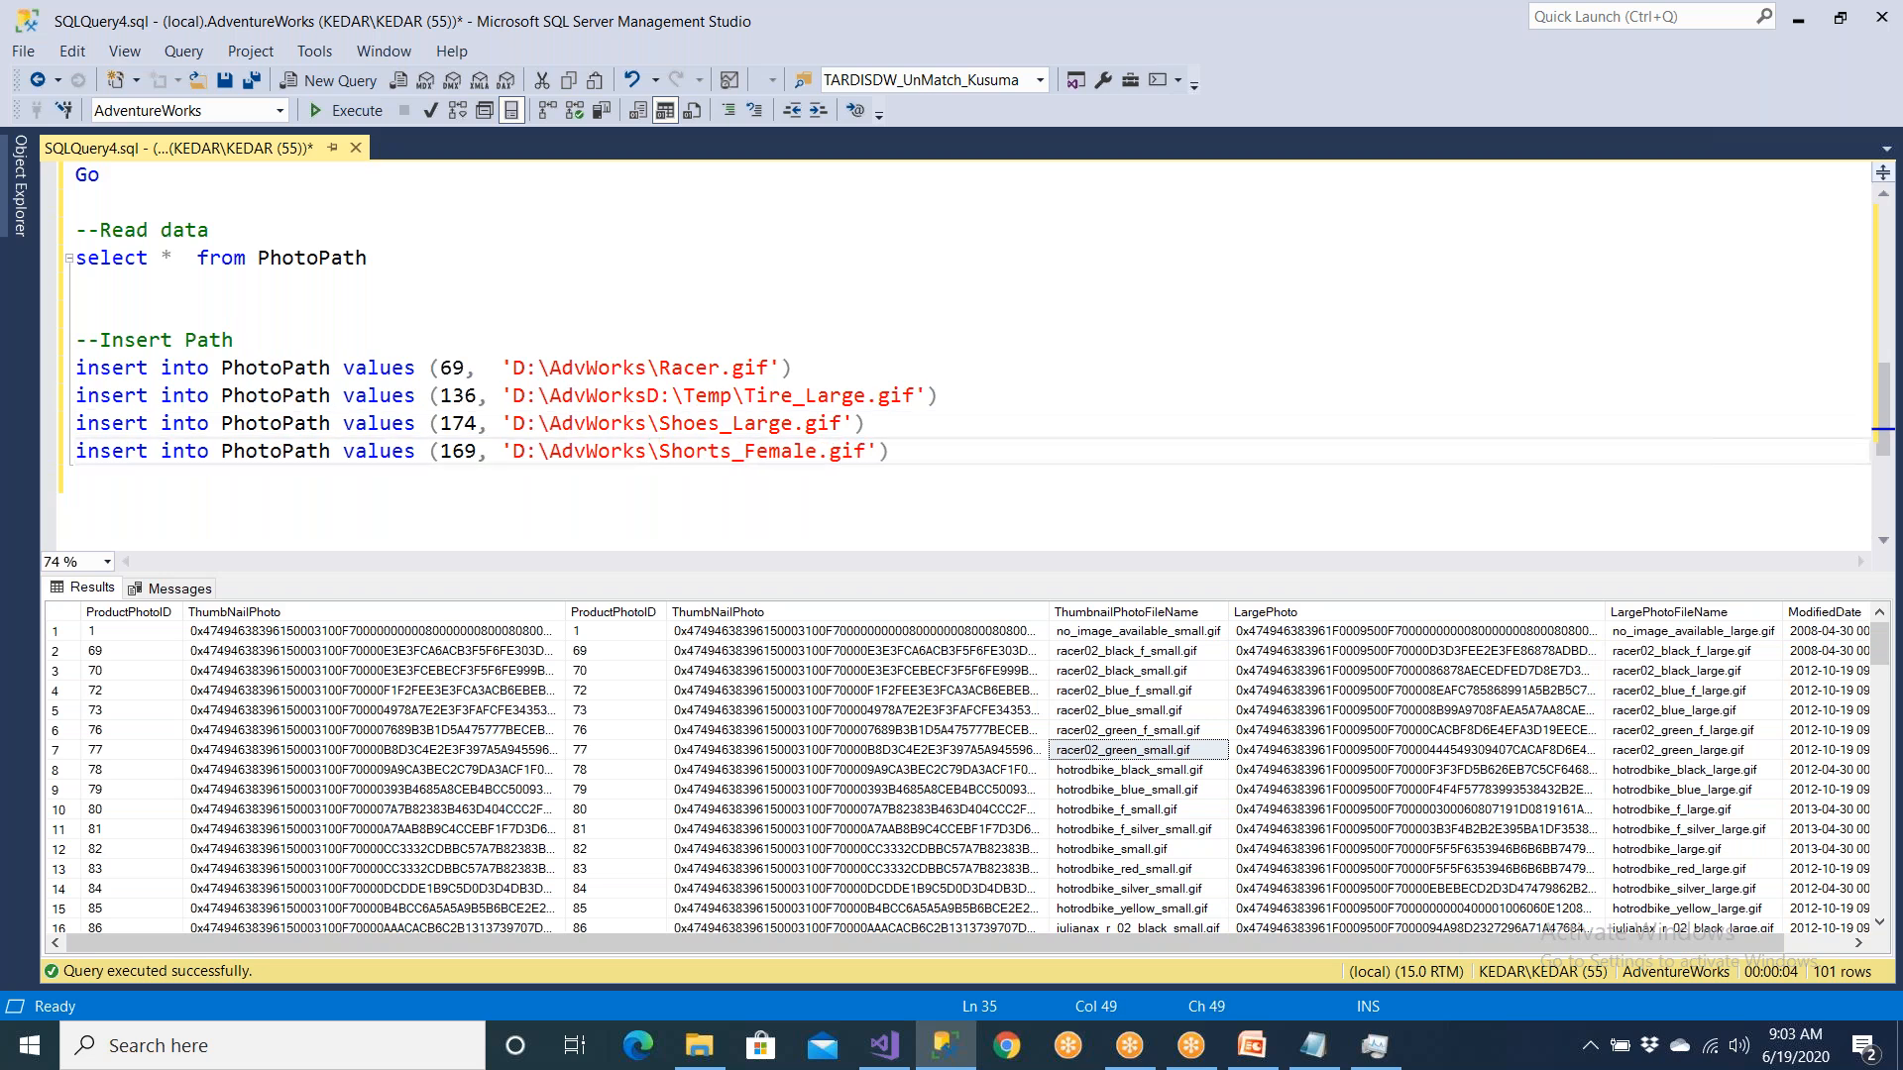
Step: Run the four PhotoPath insert statements, and run the PhotoPath select to list the inserted rows
{"action": "left_click_drag", "start_coordinate": [672, 451], "coordinate": [59, 347]}
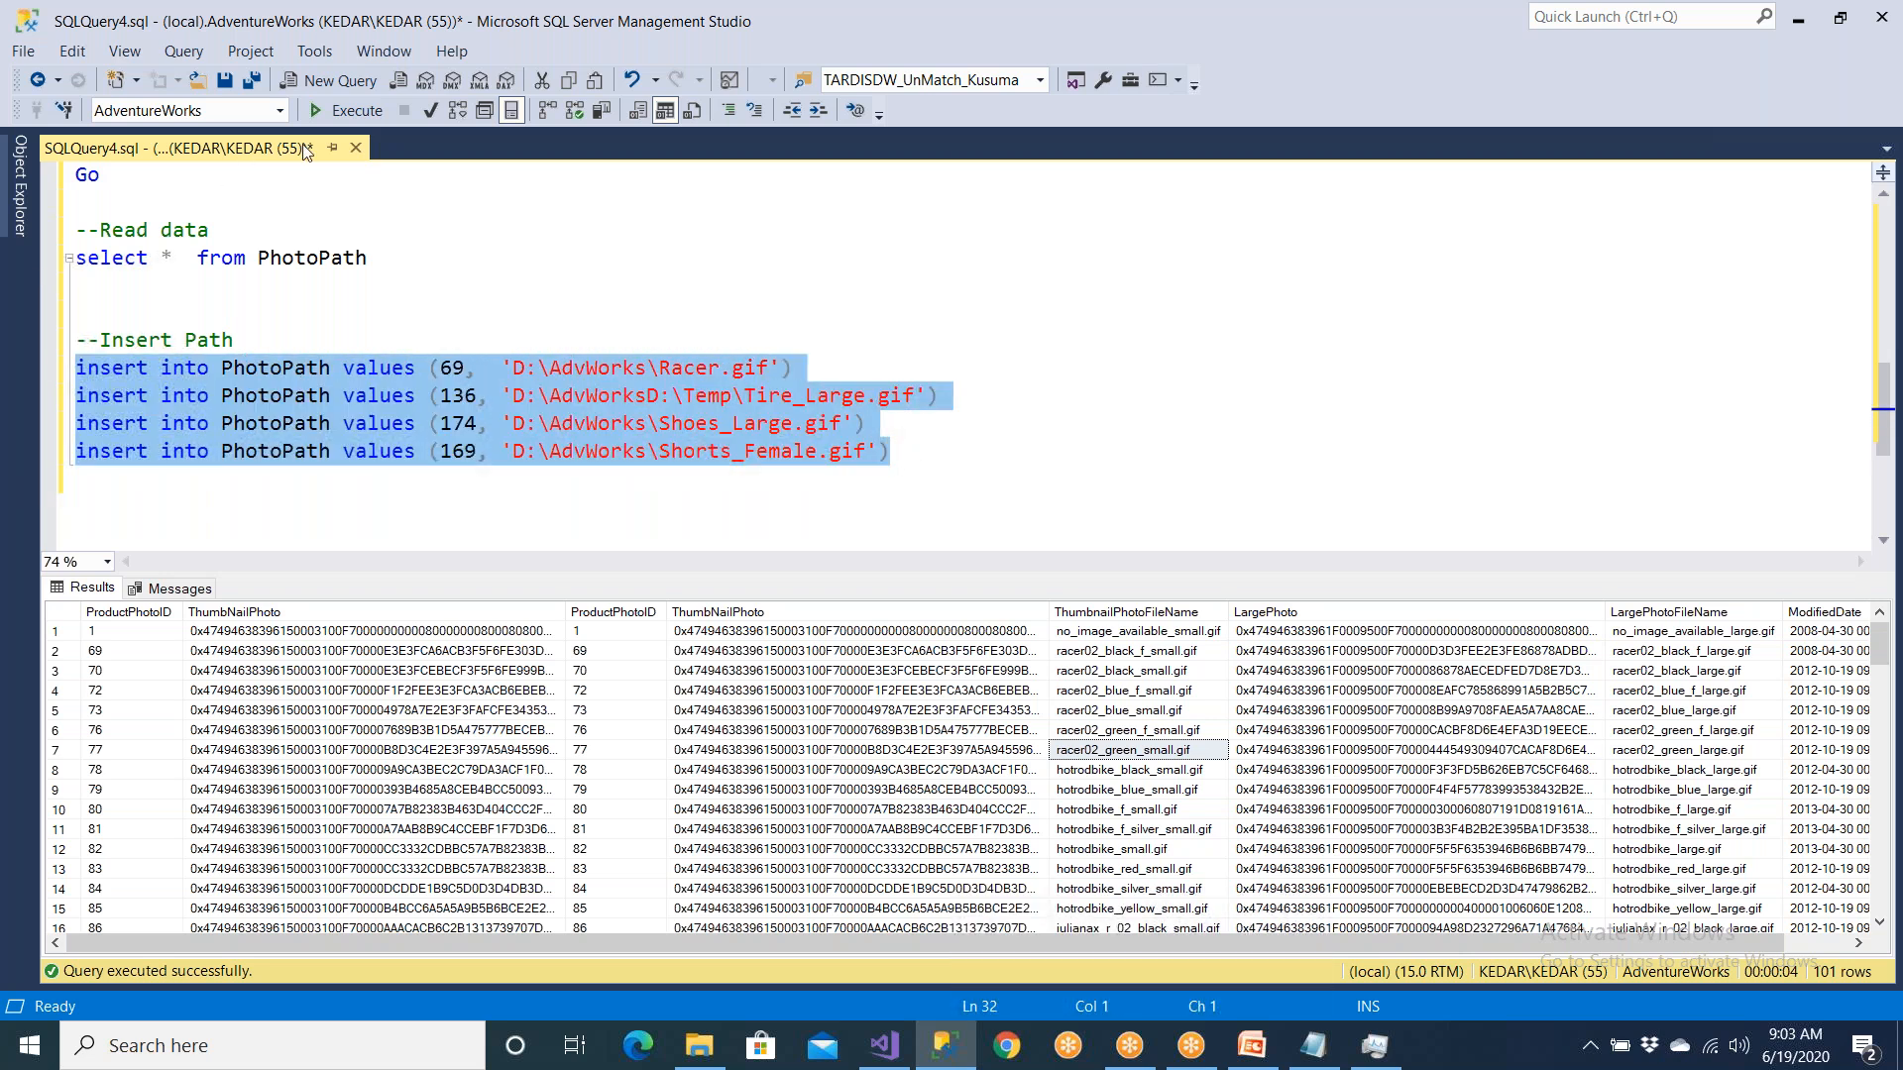
{"action": "left_click", "coordinate": [342, 110]}
{"action": "left_click_drag", "start_coordinate": [367, 257], "coordinate": [75, 258]}
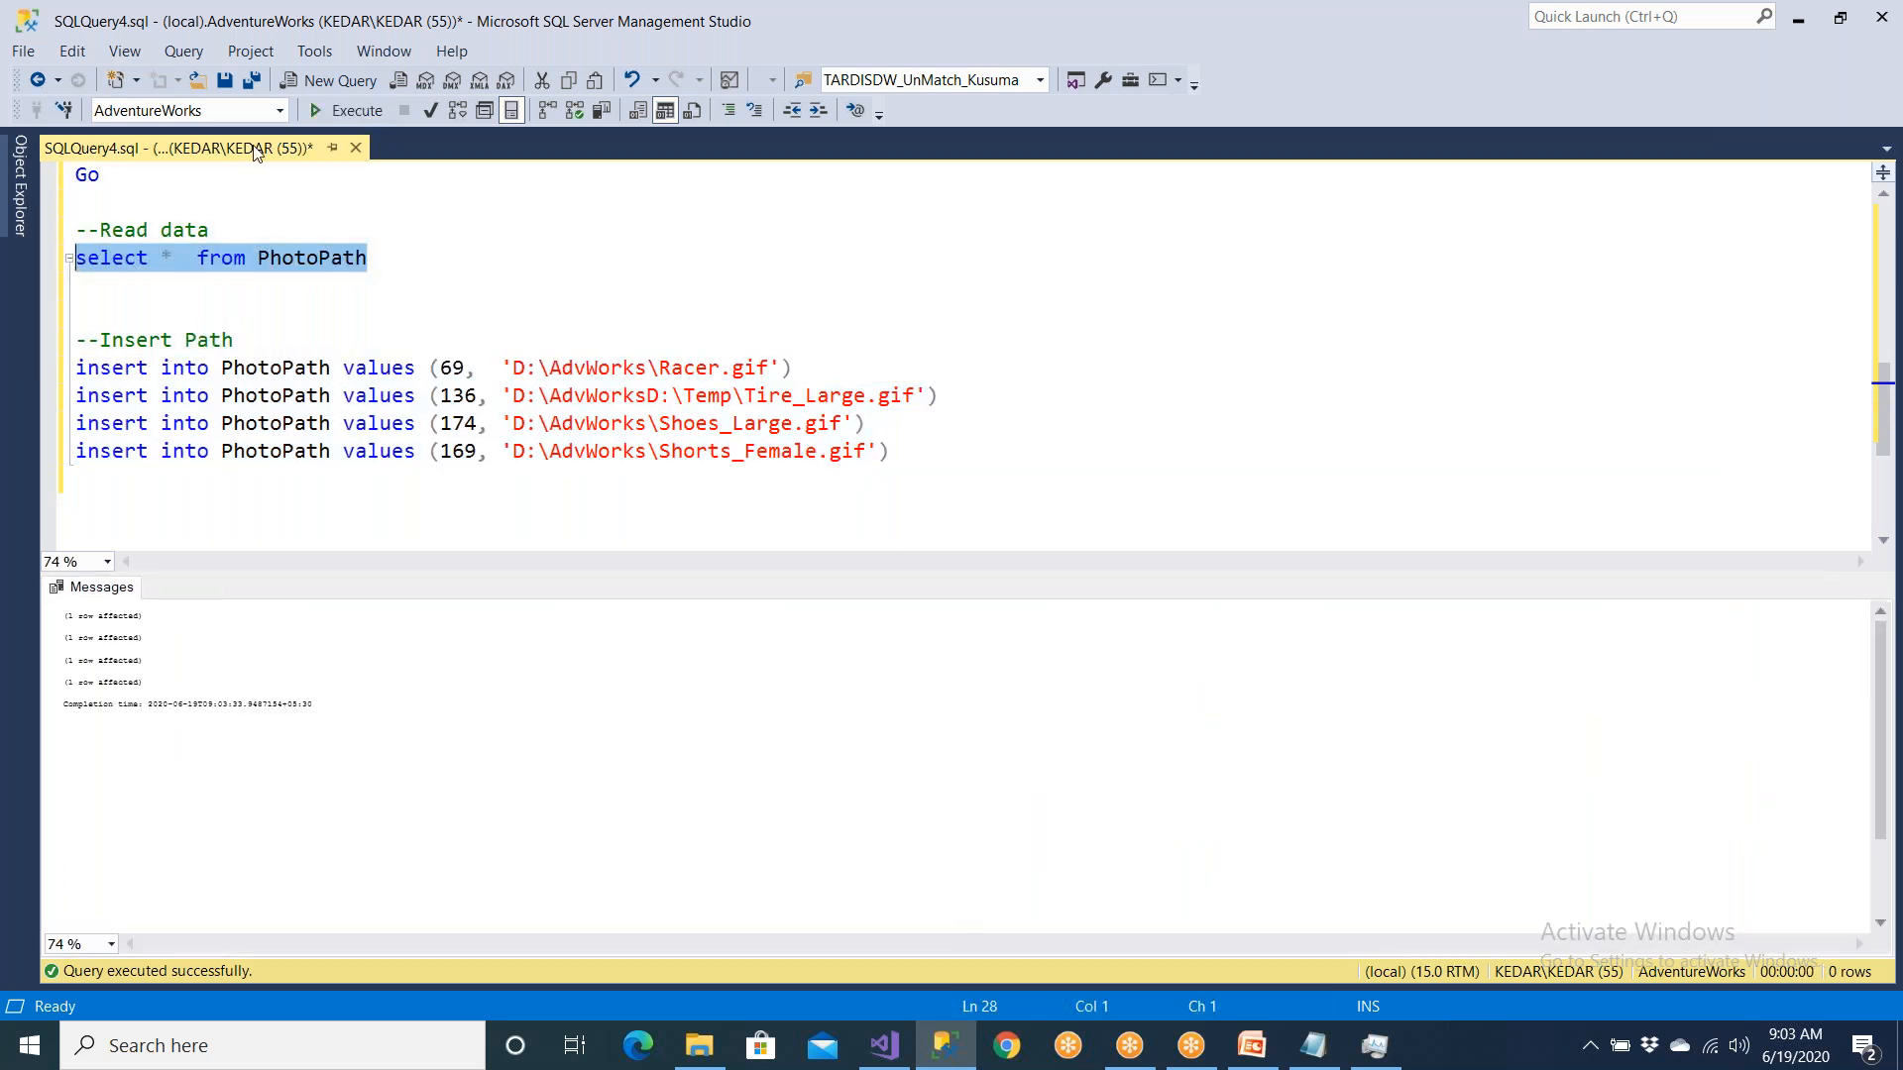
{"action": "left_click", "coordinate": [342, 110]}
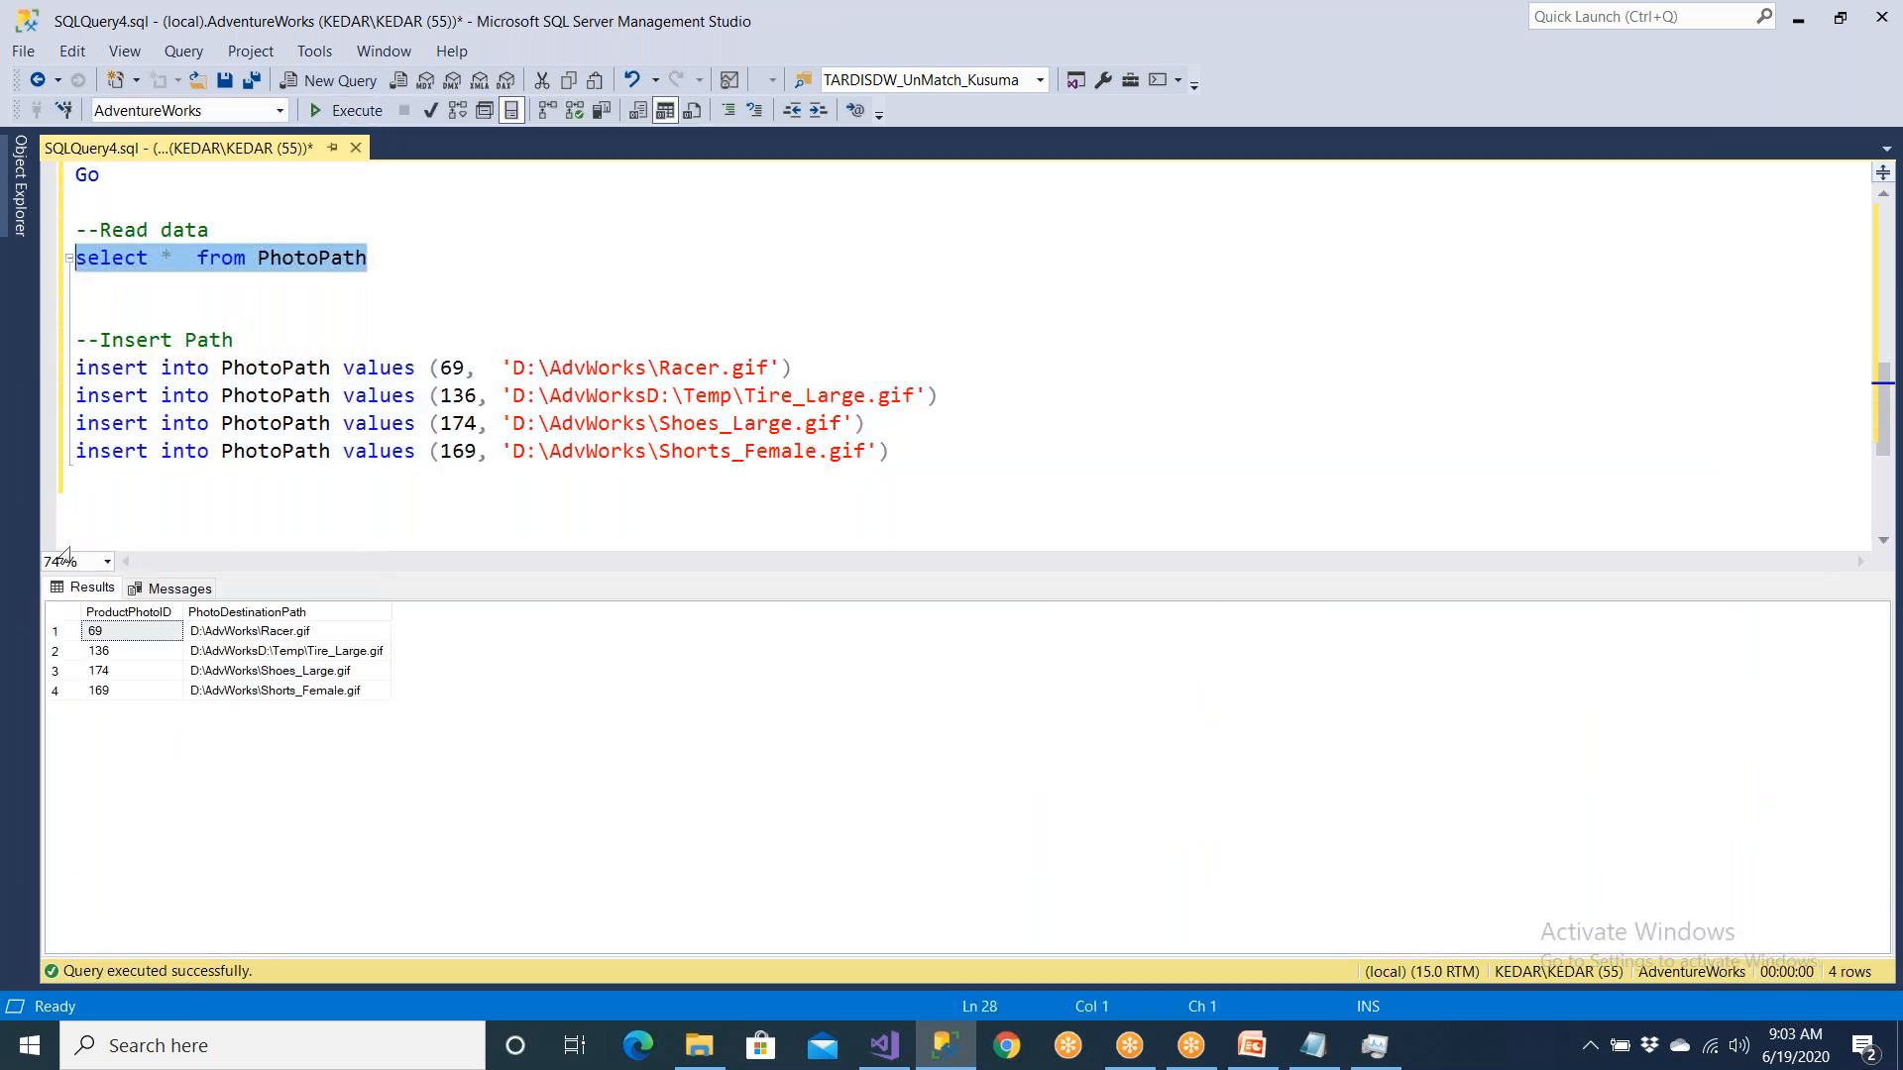
{"action": "left_click", "coordinate": [425, 310]}
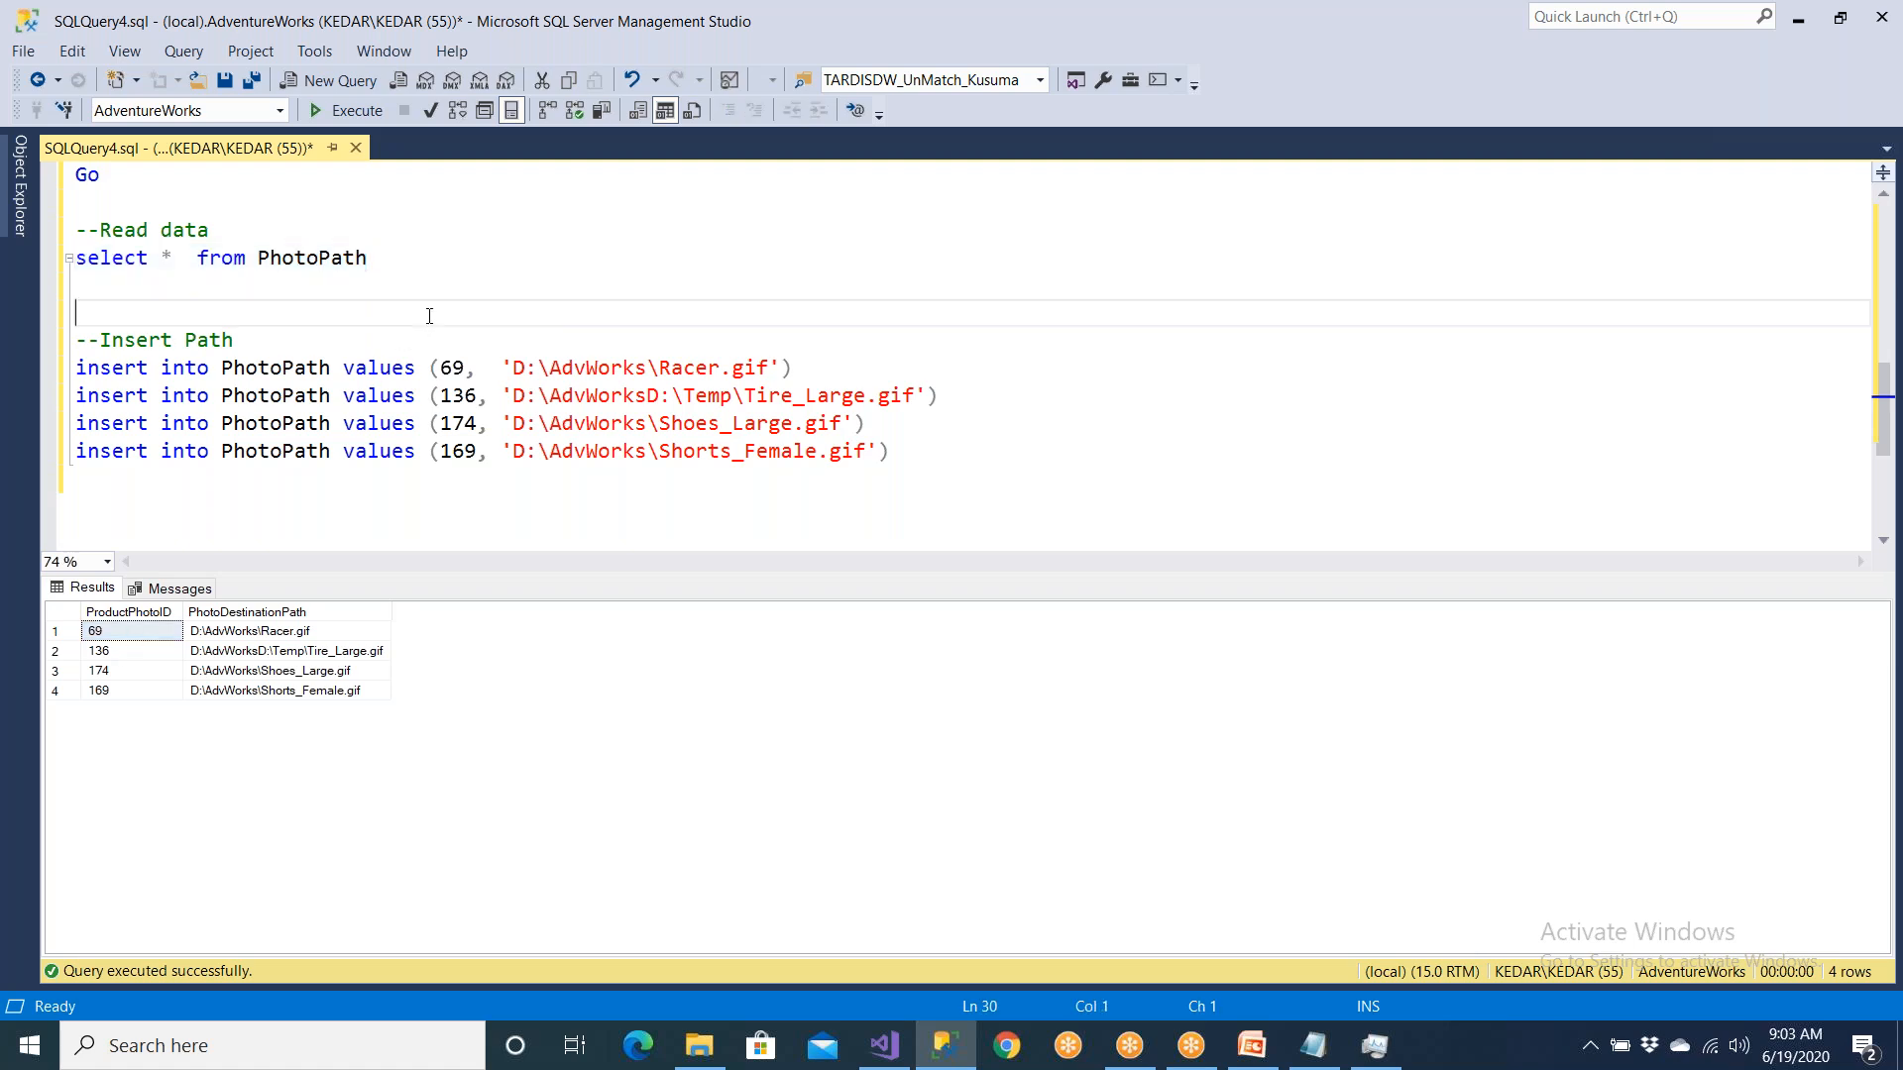
Step: Delete the file name comment and the drop and create table statements between the ProductPhoto select and the Read data comment
{"action": "scroll", "coordinate": [424, 310], "scroll_direction": "up", "scroll_amount": 7}
{"action": "scroll", "coordinate": [371, 400], "scroll_direction": "up", "scroll_amount": 1}
{"action": "left_click", "coordinate": [140, 341]}
{"action": "scroll", "coordinate": [129, 373], "scroll_direction": "down", "scroll_amount": 8}
{"action": "scroll", "coordinate": [163, 370], "scroll_direction": "down", "scroll_amount": 1}
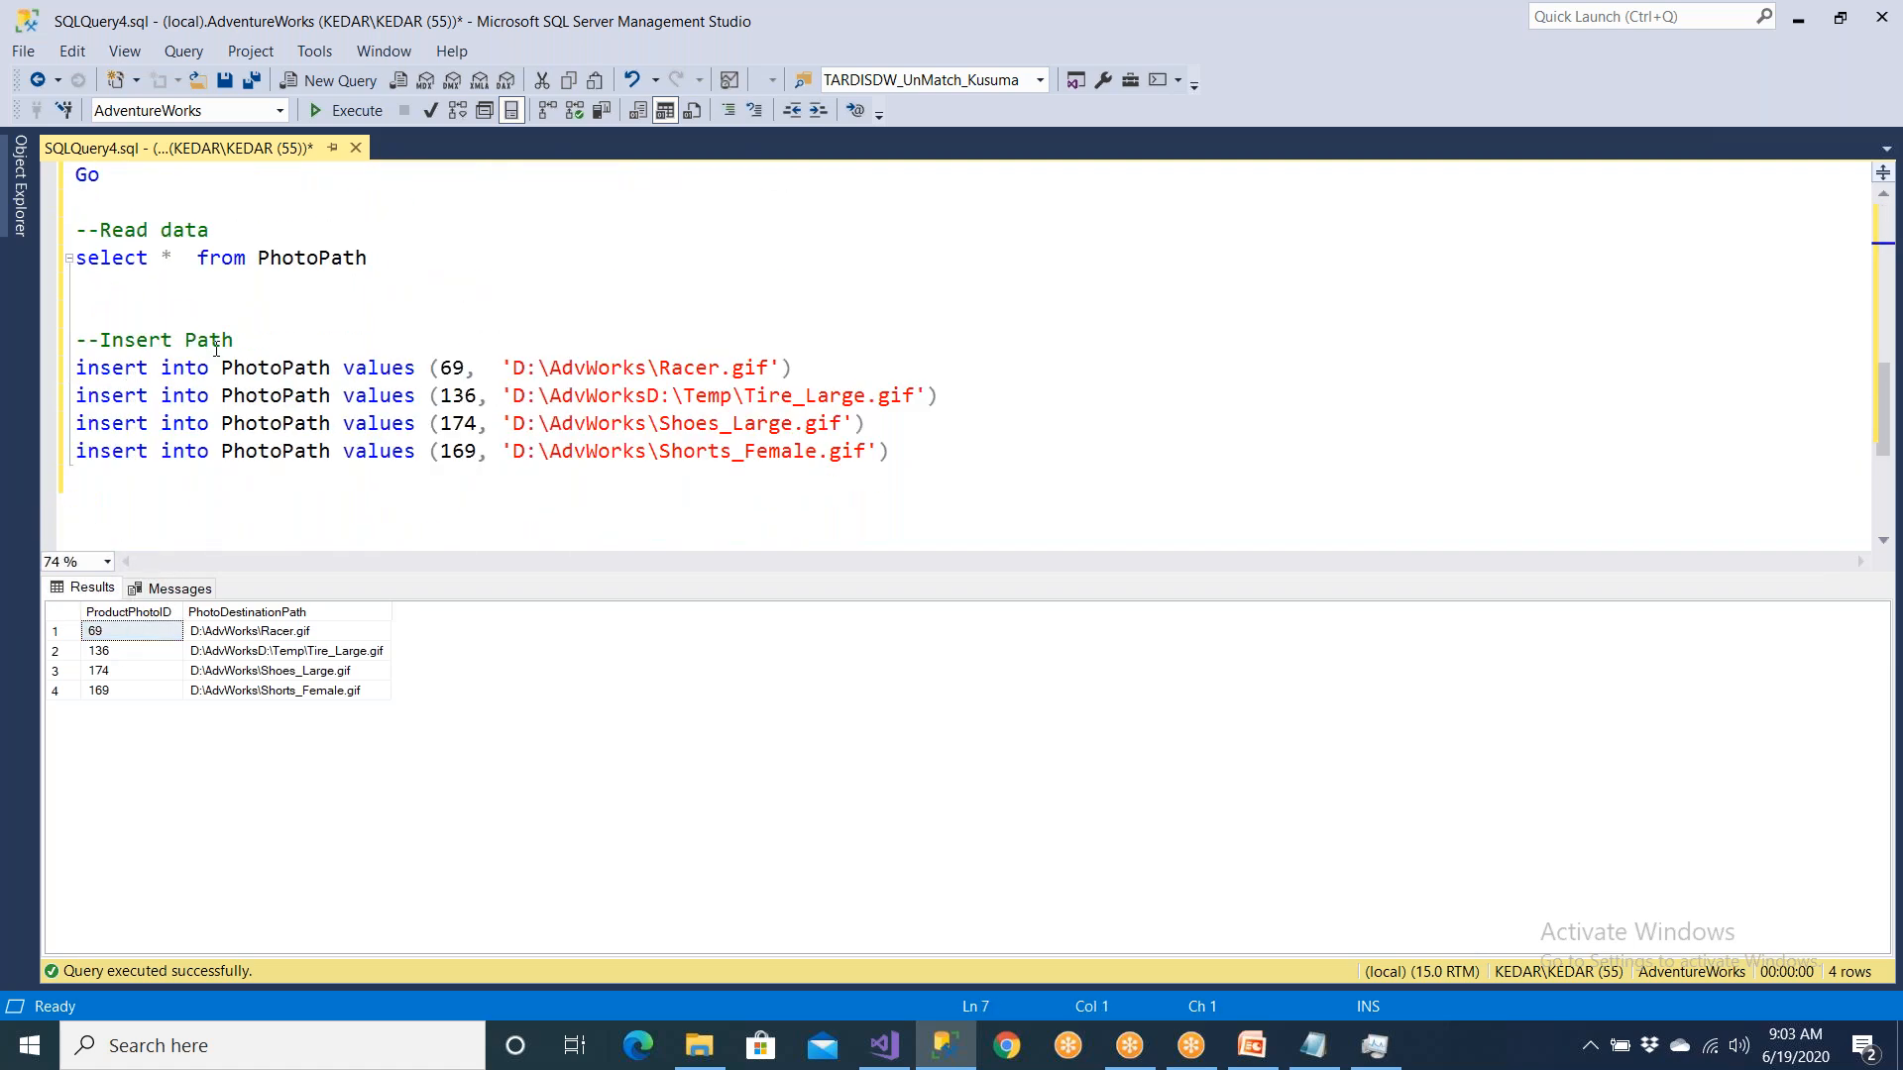
{"action": "left_click", "coordinate": [332, 218], "text": "shift"}
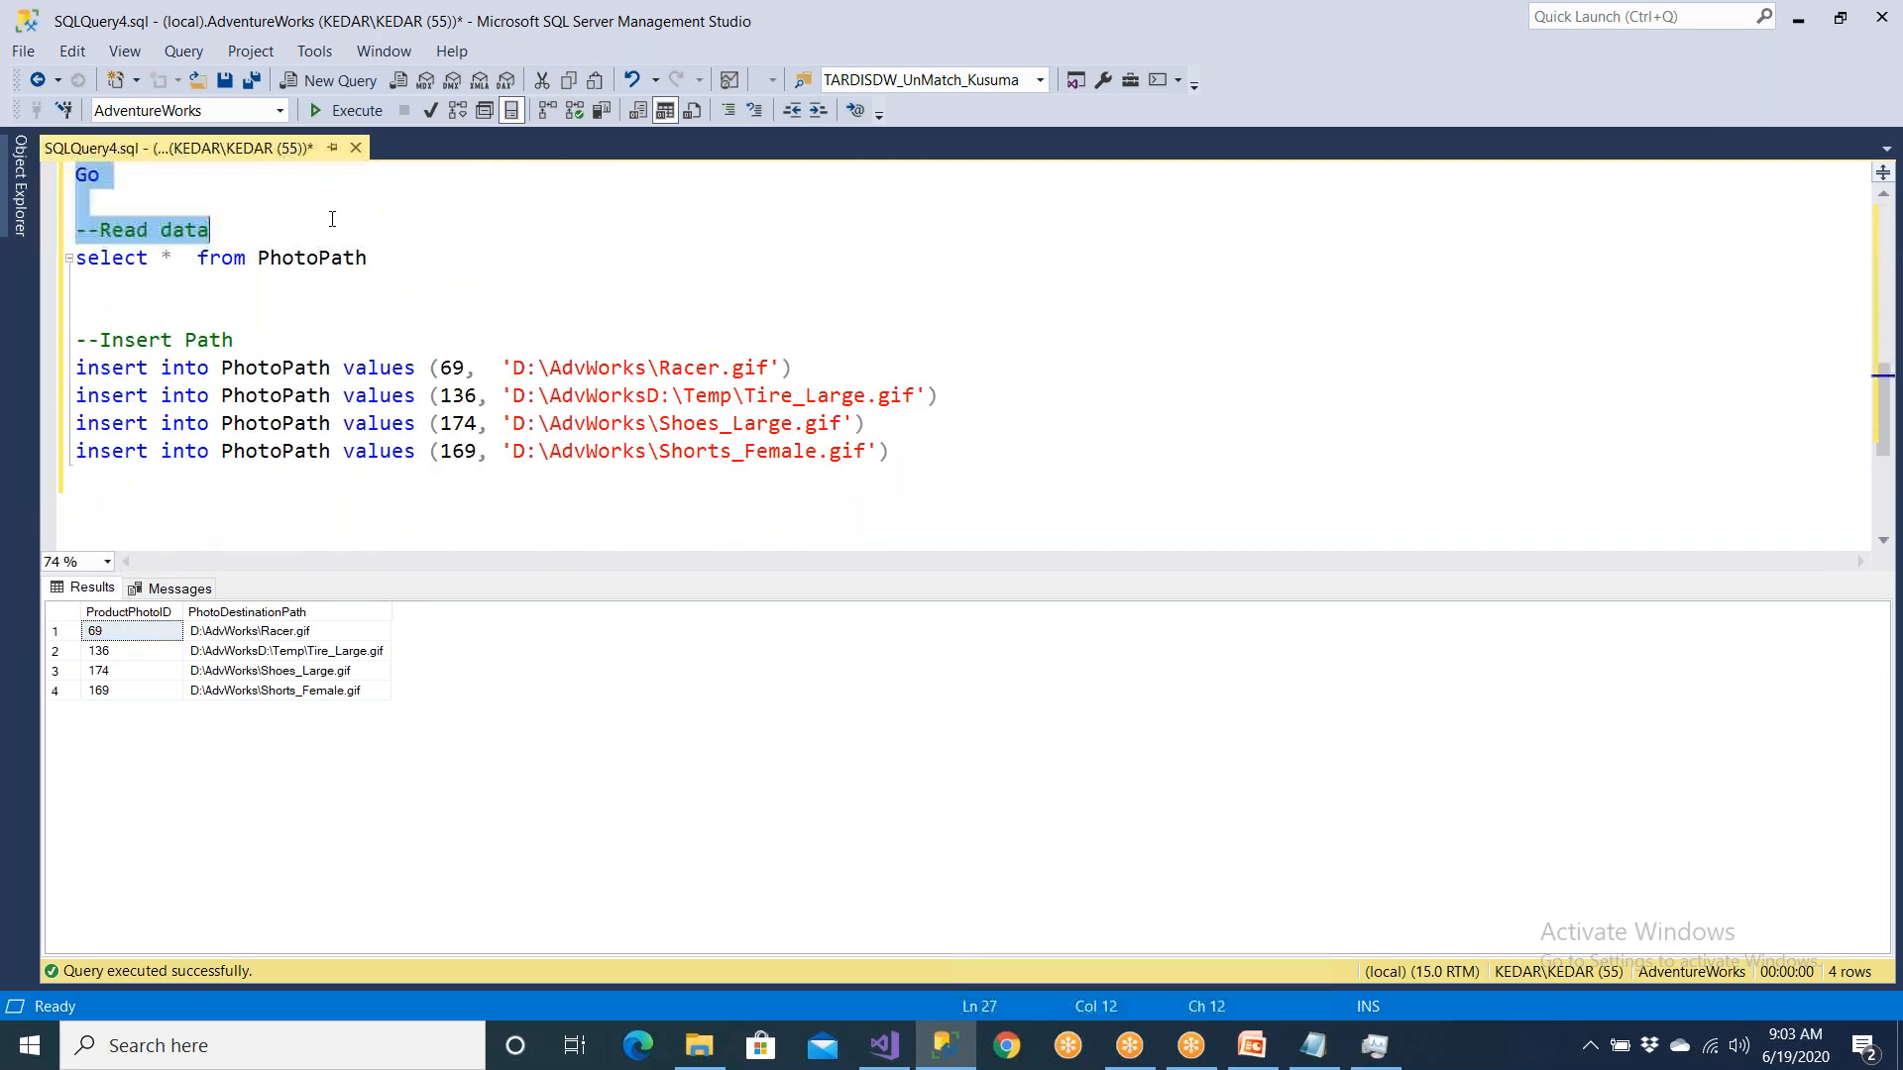
{"action": "left_click", "coordinate": [171, 194], "text": "shift"}
{"action": "scroll", "coordinate": [172, 194], "scroll_direction": "up", "scroll_amount": 8}
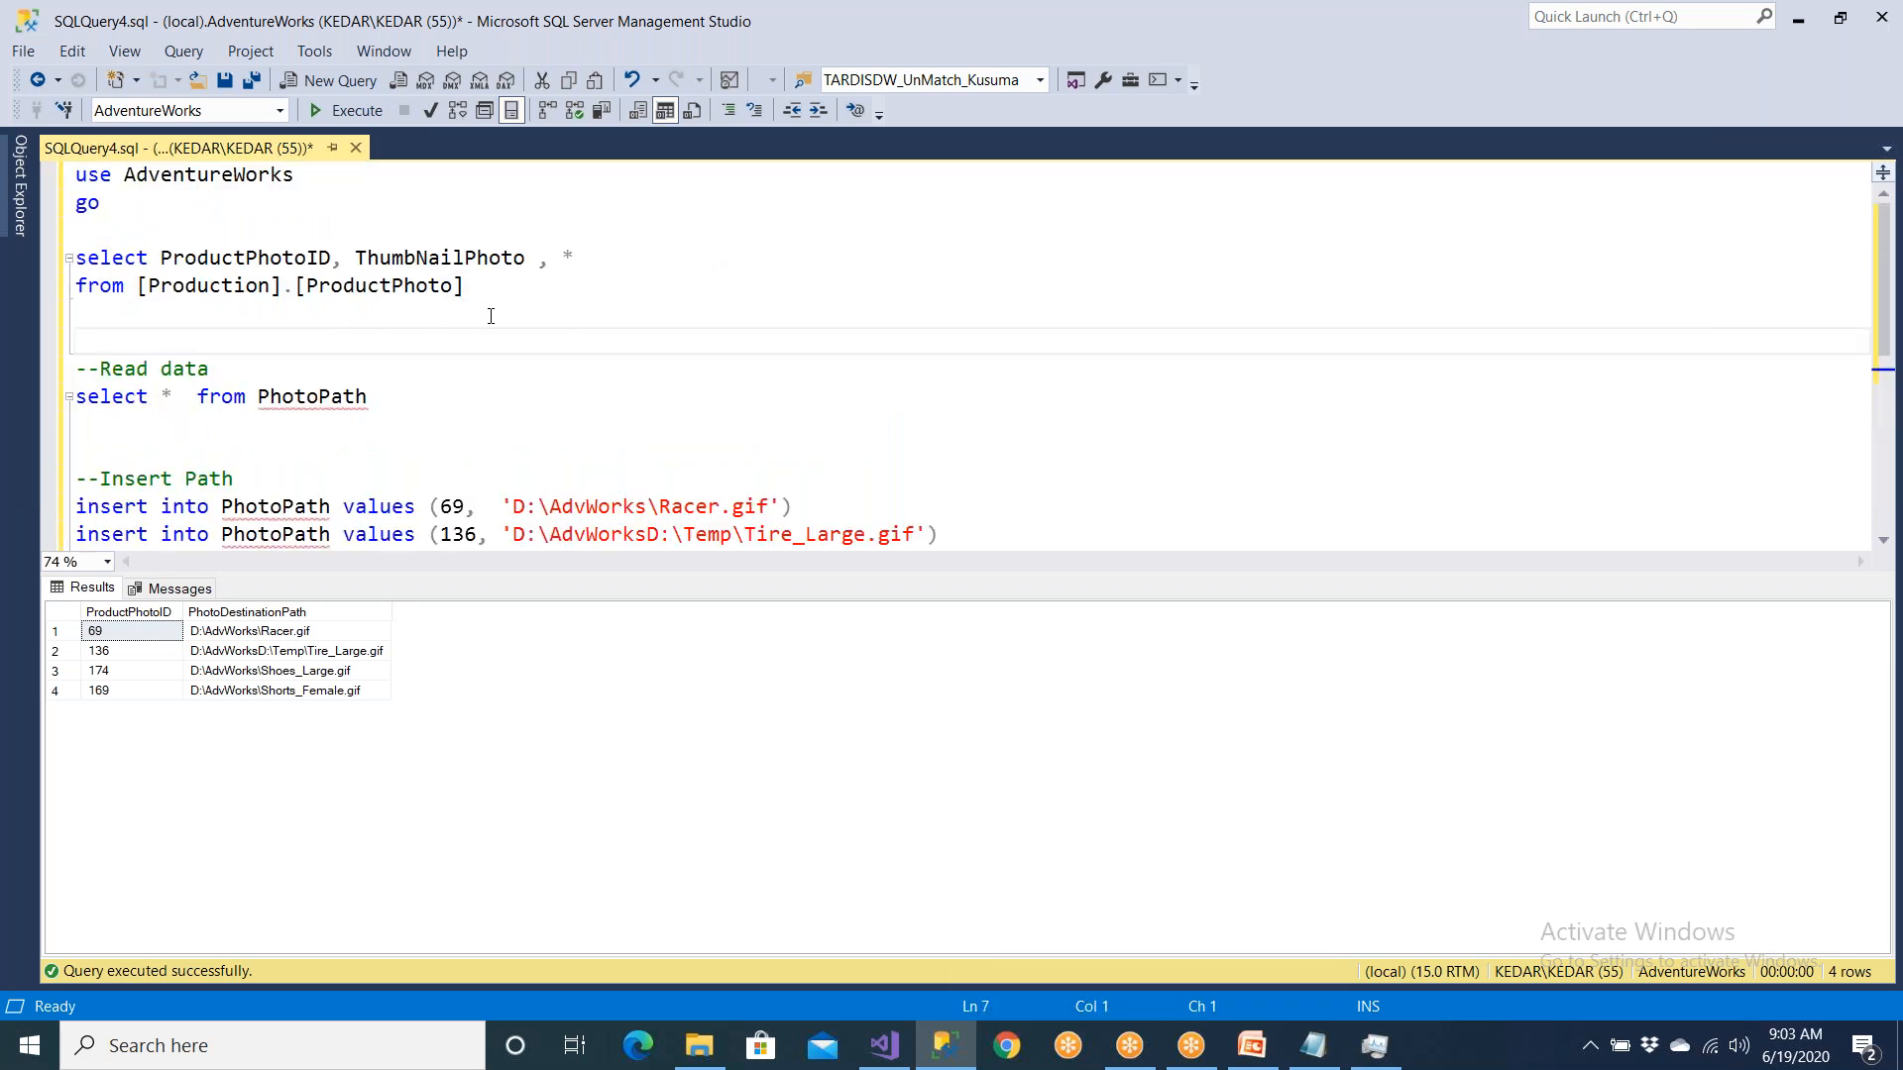
Step: Rerun the ProductPhoto select and look through the ProductPhotoID values in its results
{"action": "left_click_drag", "start_coordinate": [466, 286], "coordinate": [29, 278]}
{"action": "left_click_drag", "start_coordinate": [476, 327], "coordinate": [75, 258]}
{"action": "left_click", "coordinate": [343, 111]}
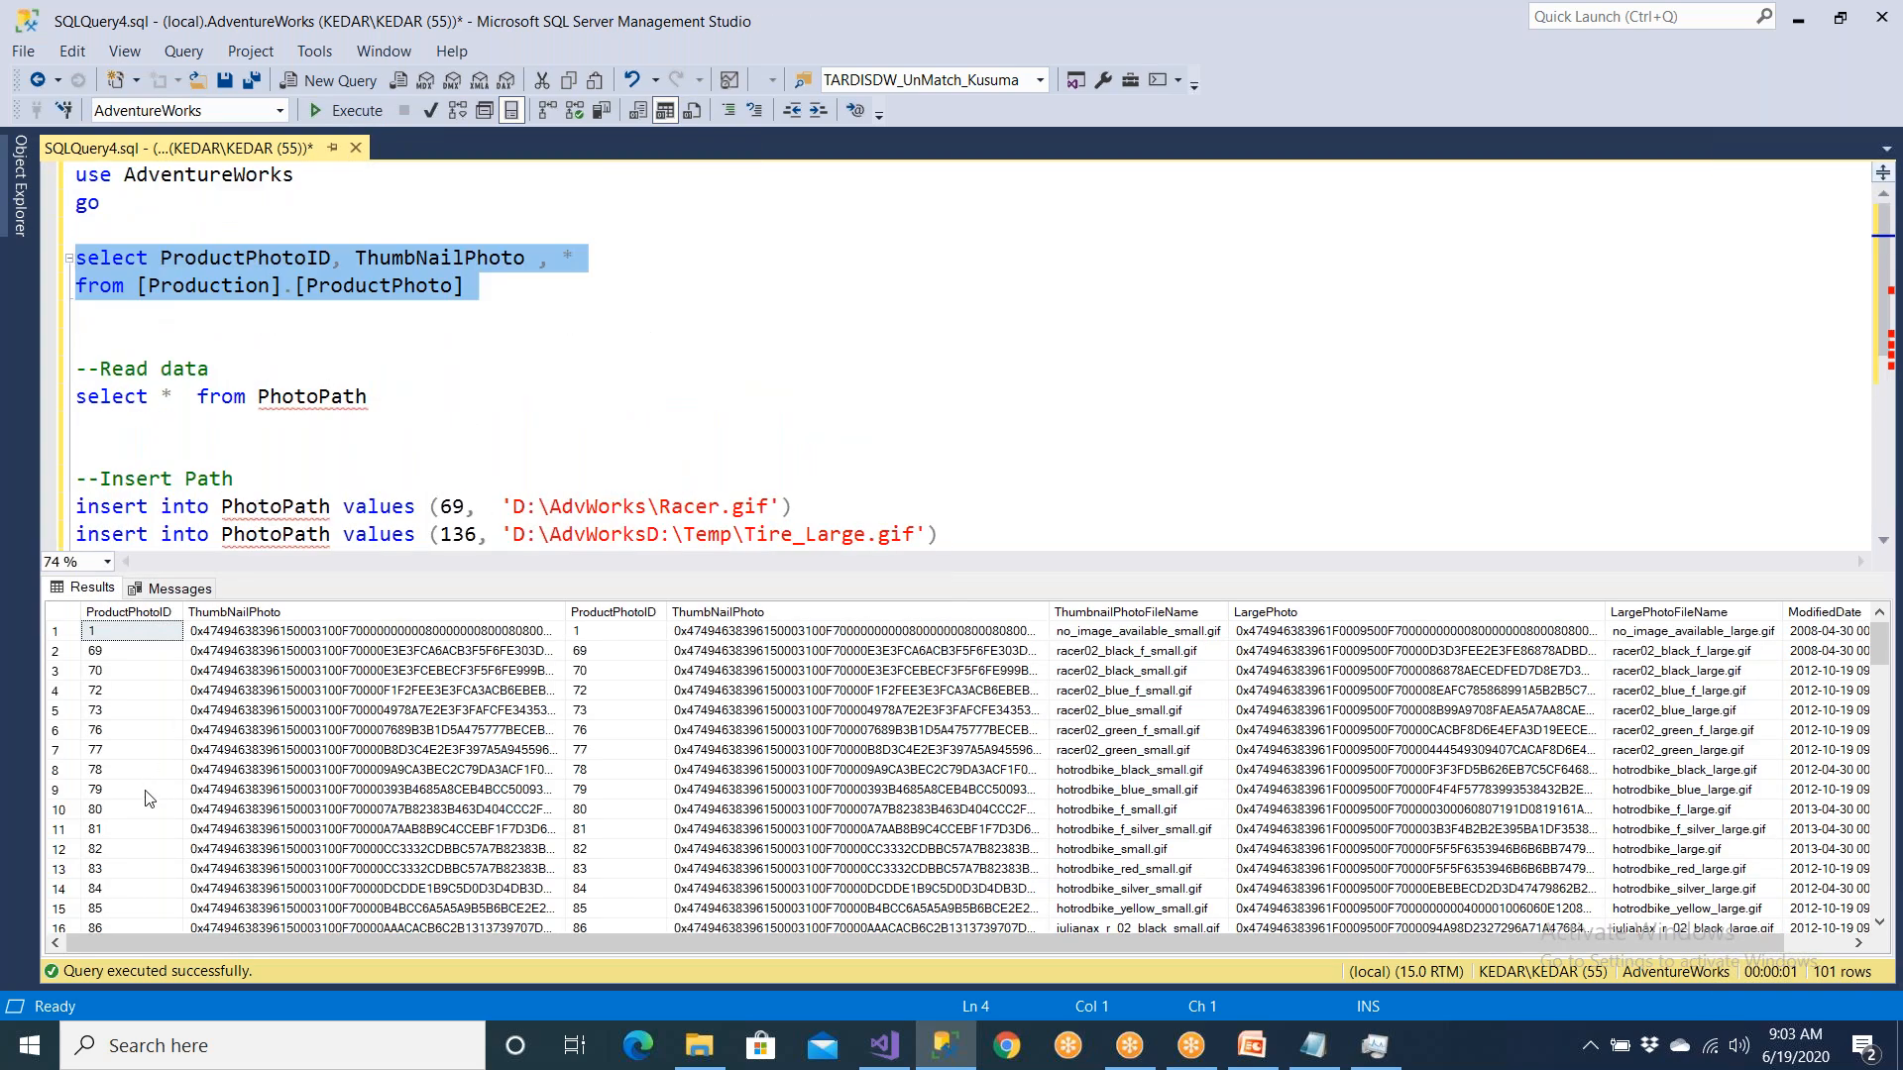
{"action": "left_click", "coordinate": [115, 868]}
{"action": "scroll", "coordinate": [116, 855], "scroll_direction": "down", "scroll_amount": 13}
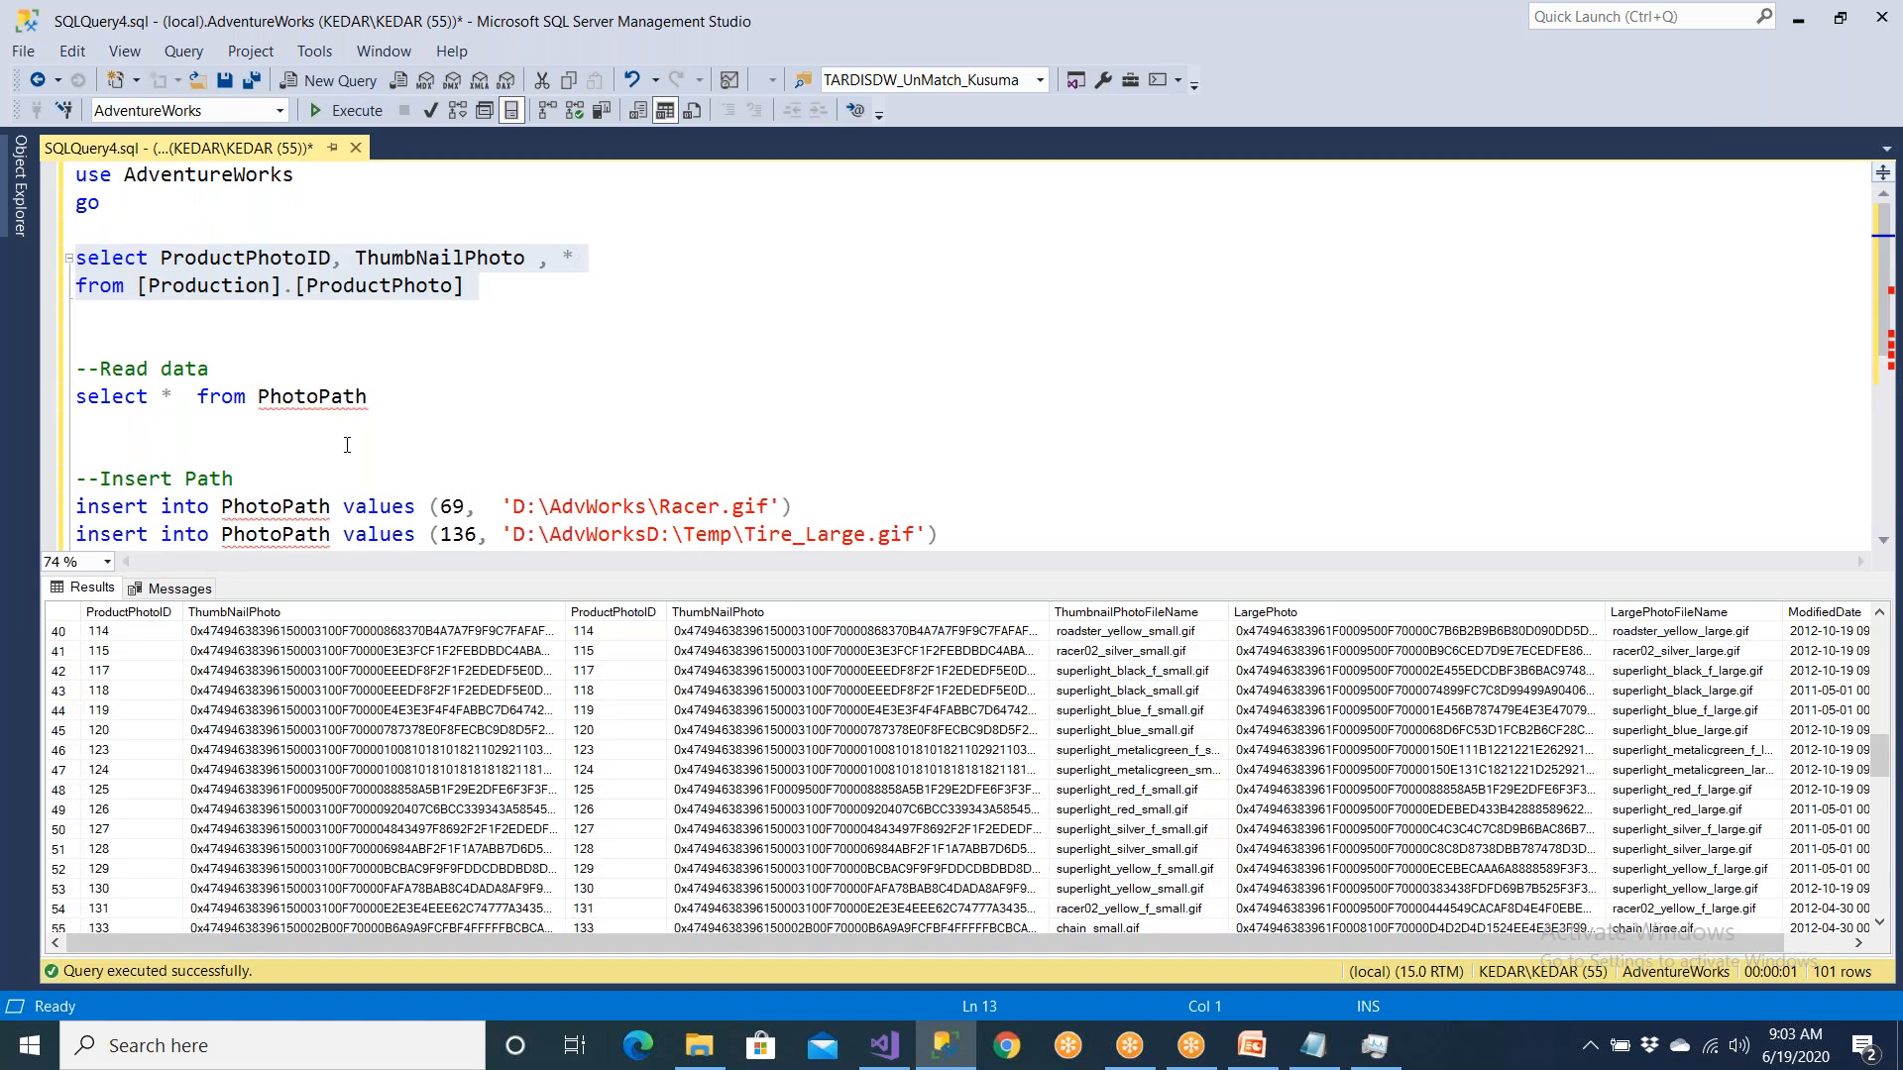
Step: Examine the ProductPhoto and PhotoPath select statements together with the ProductPhotoID and ThumbNailPhoto result columns
{"action": "scroll", "coordinate": [349, 442], "scroll_direction": "down", "scroll_amount": 2}
{"action": "left_click", "coordinate": [442, 395]}
{"action": "key", "text": "Down"}
{"action": "scroll", "coordinate": [357, 321], "scroll_direction": "up", "scroll_amount": 2}
{"action": "left_click_drag", "start_coordinate": [384, 398], "coordinate": [77, 258]}
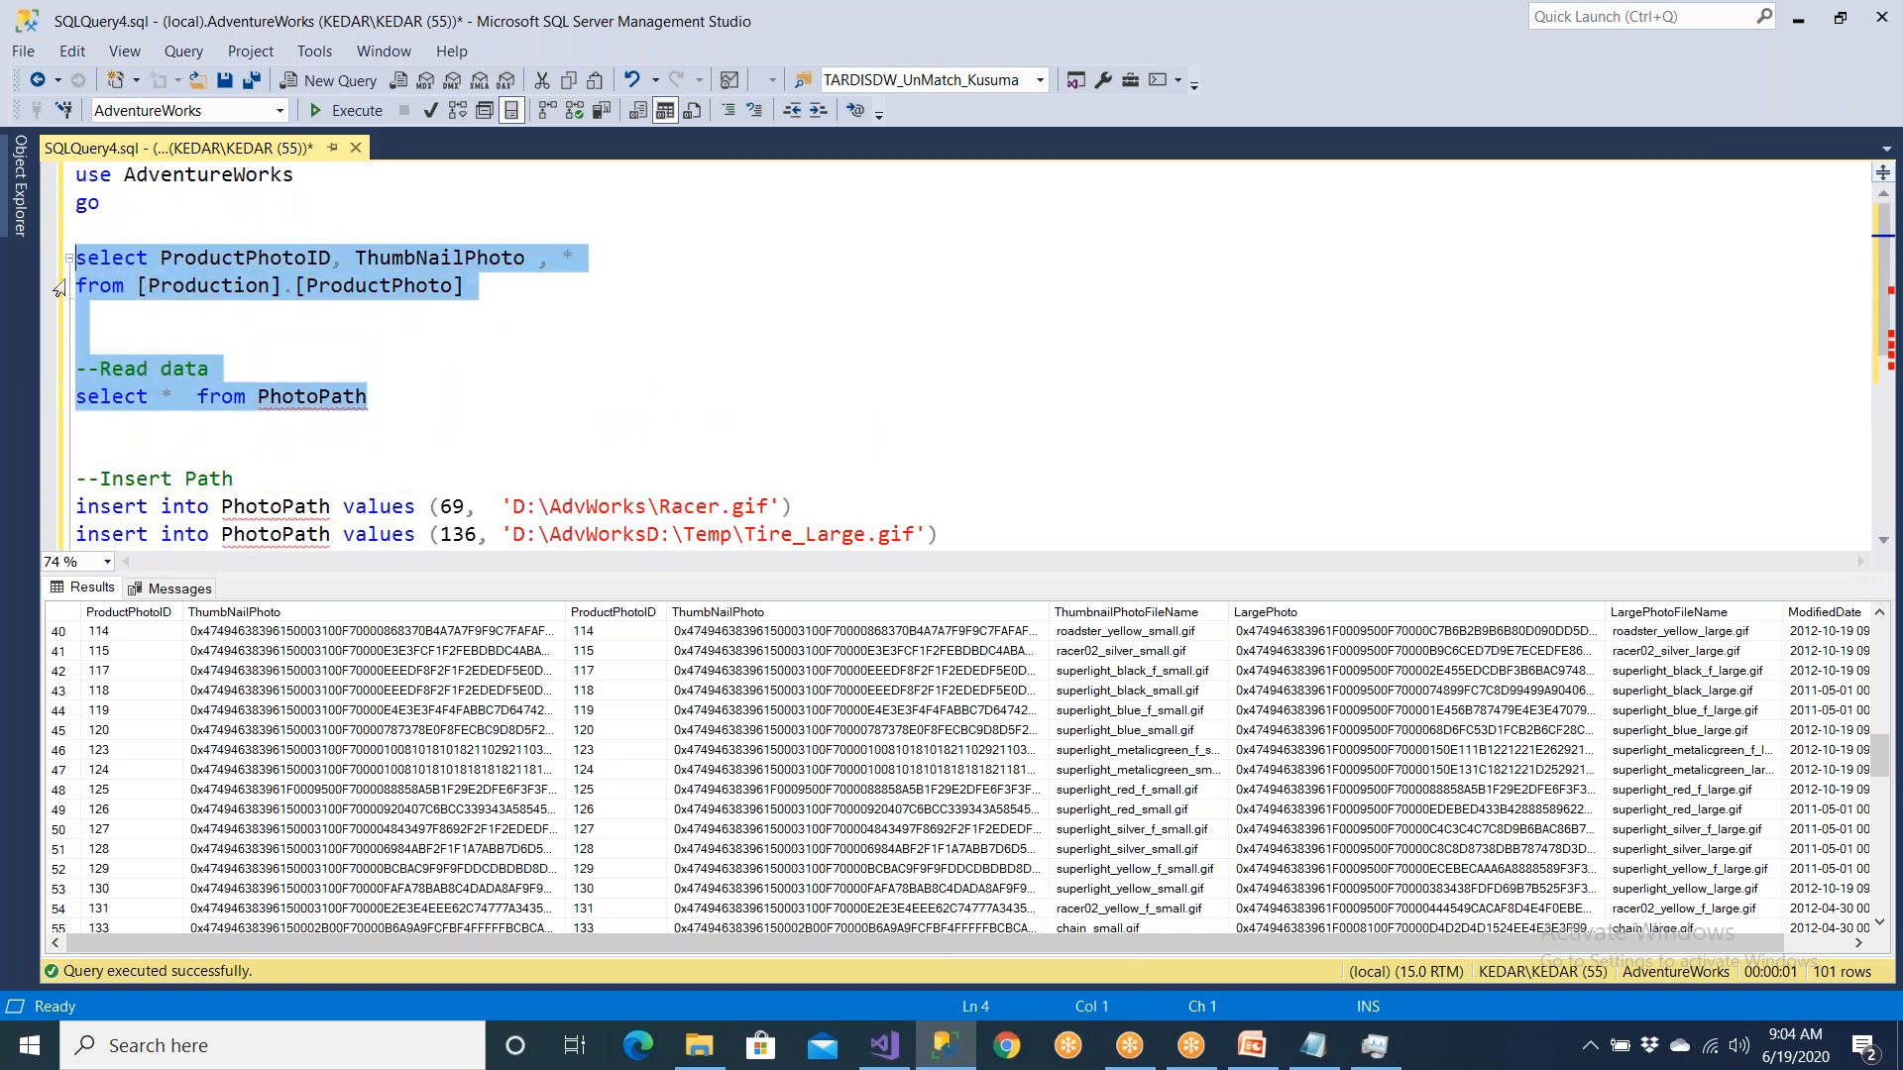
{"action": "left_click", "coordinate": [147, 613]}
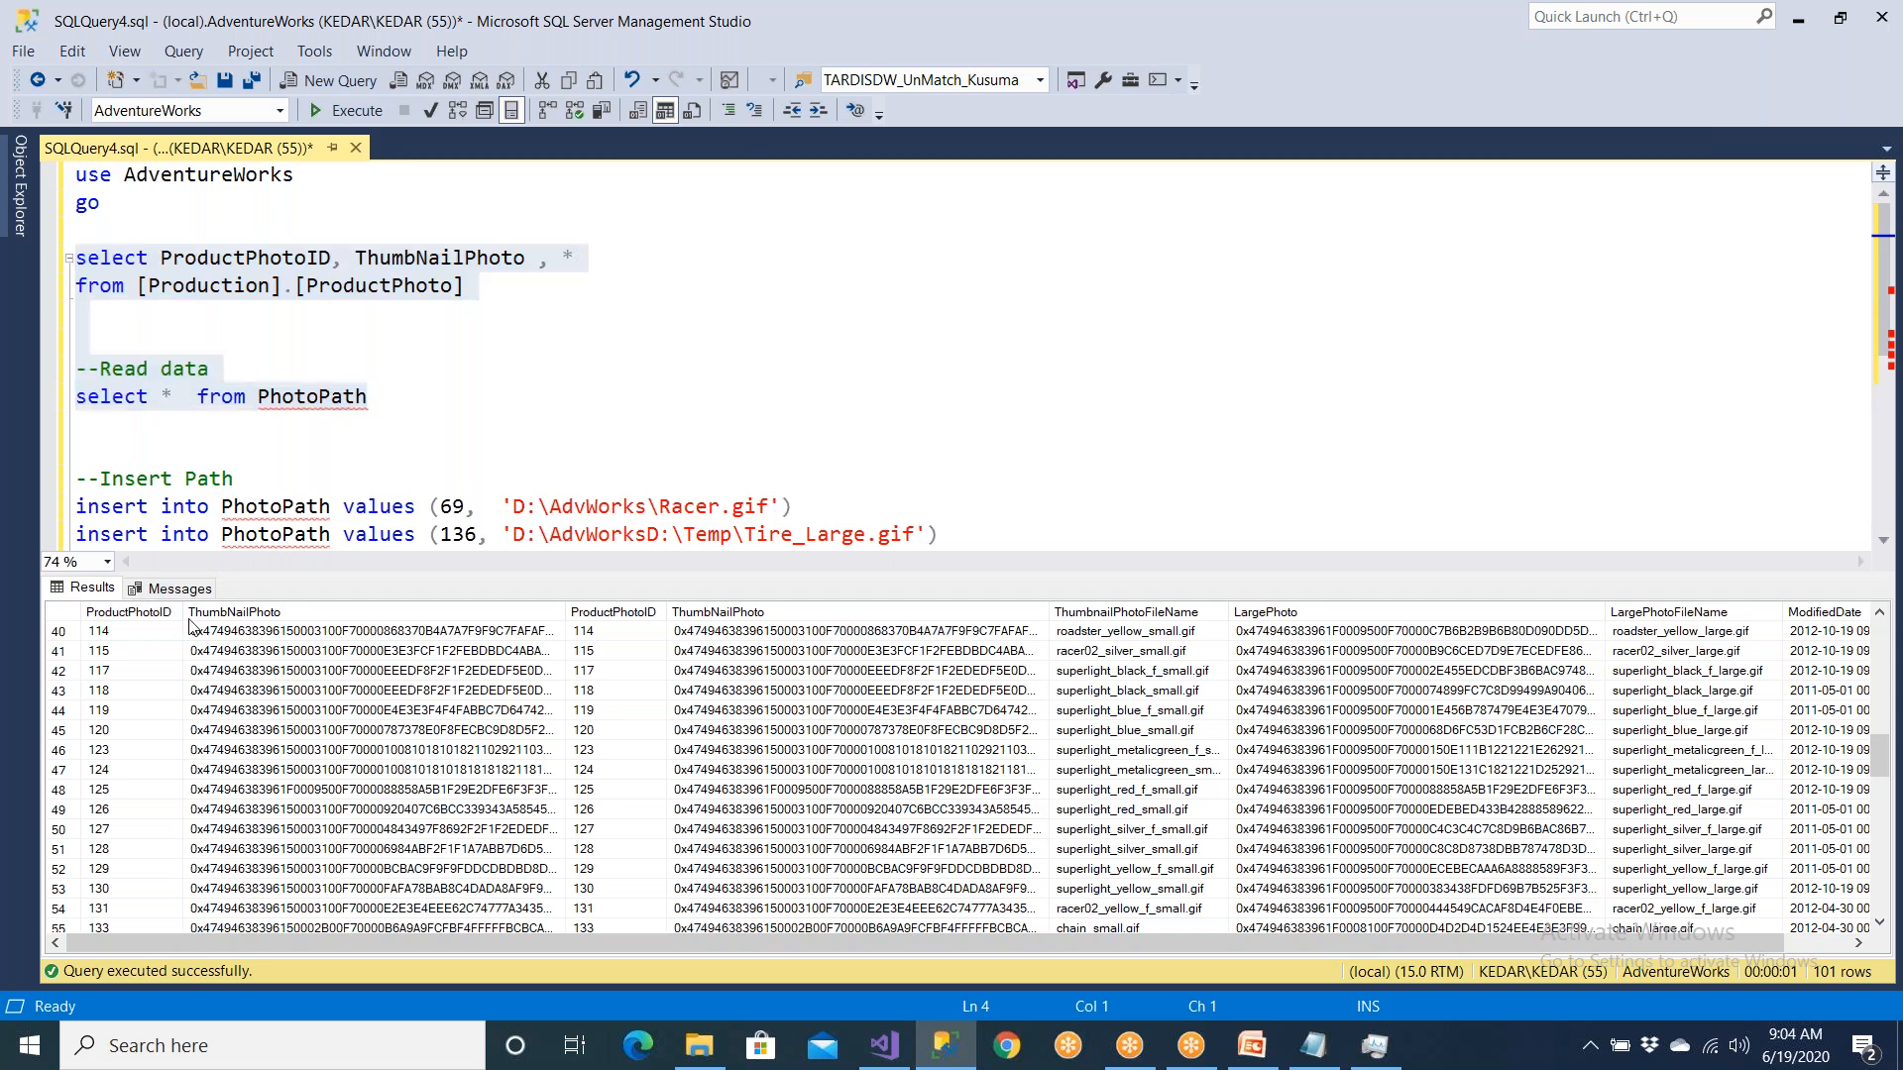
{"action": "left_click", "coordinate": [282, 613]}
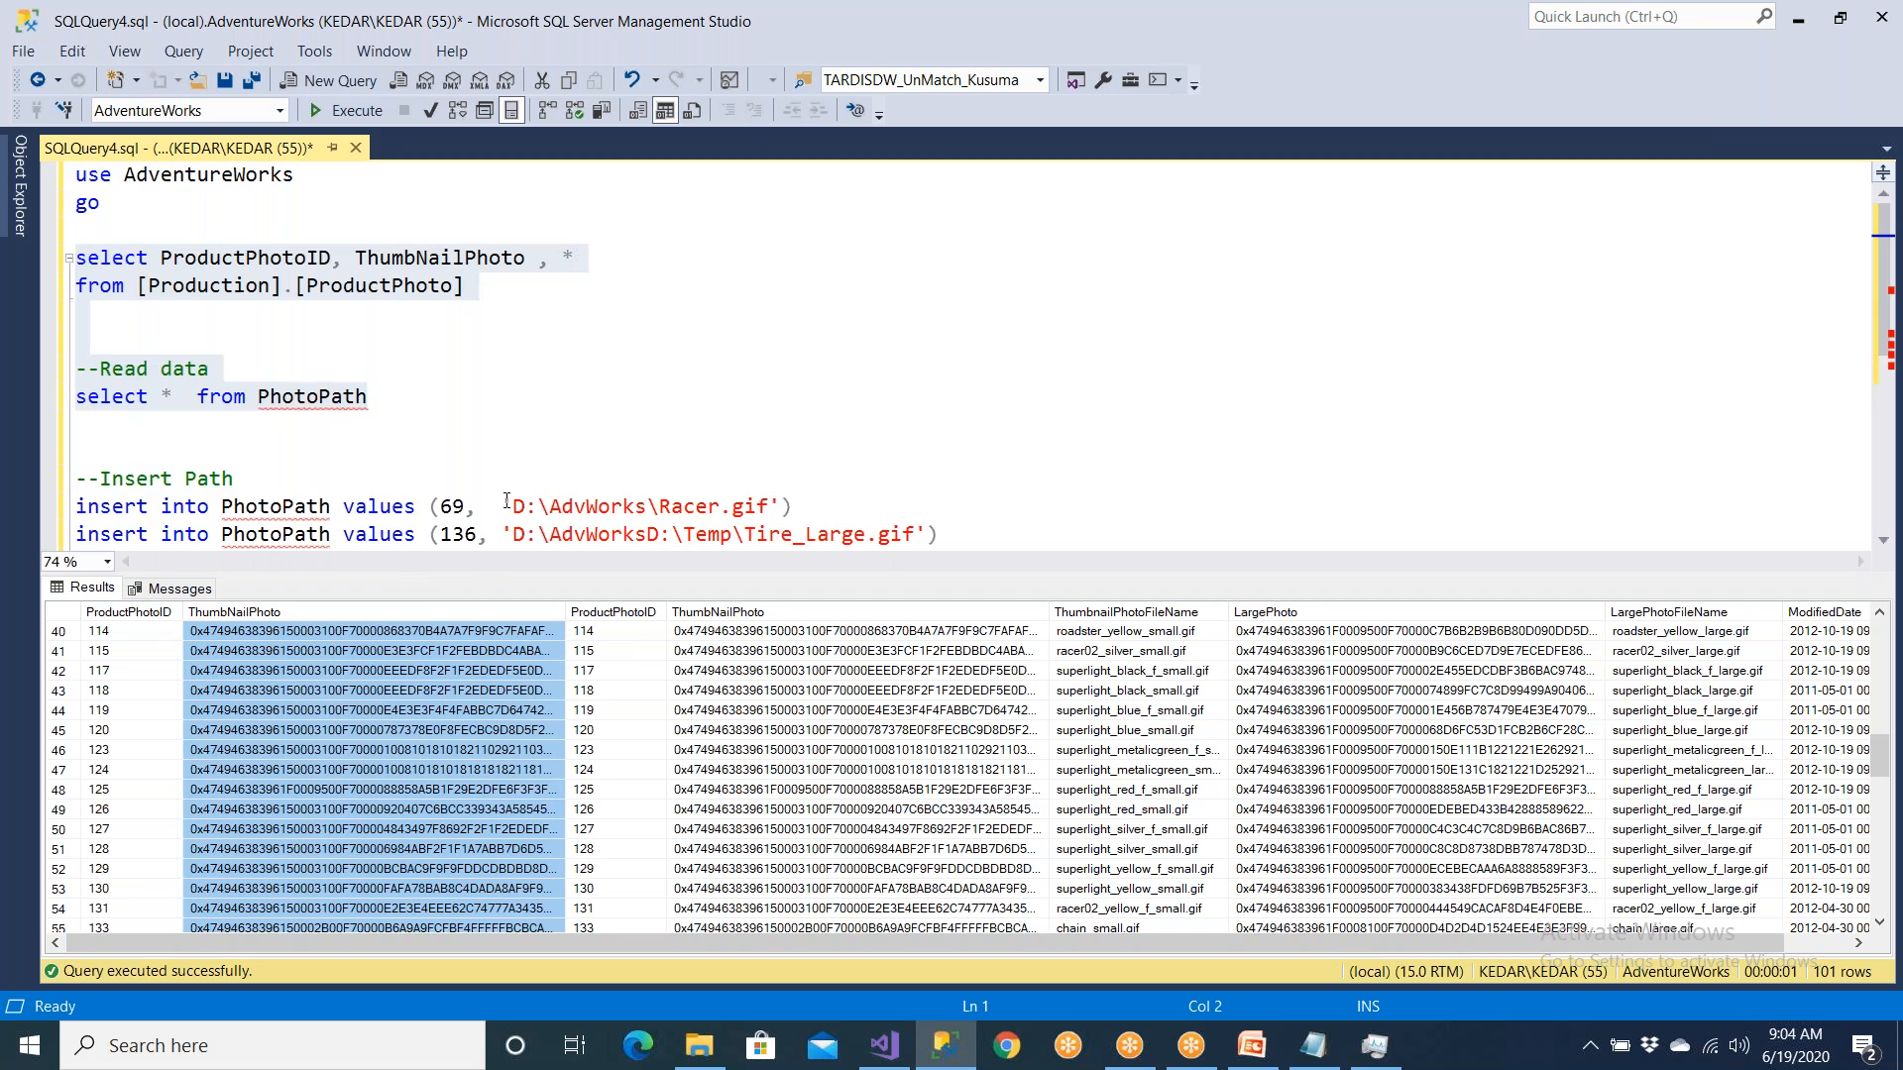
{"action": "key", "text": "F6"}
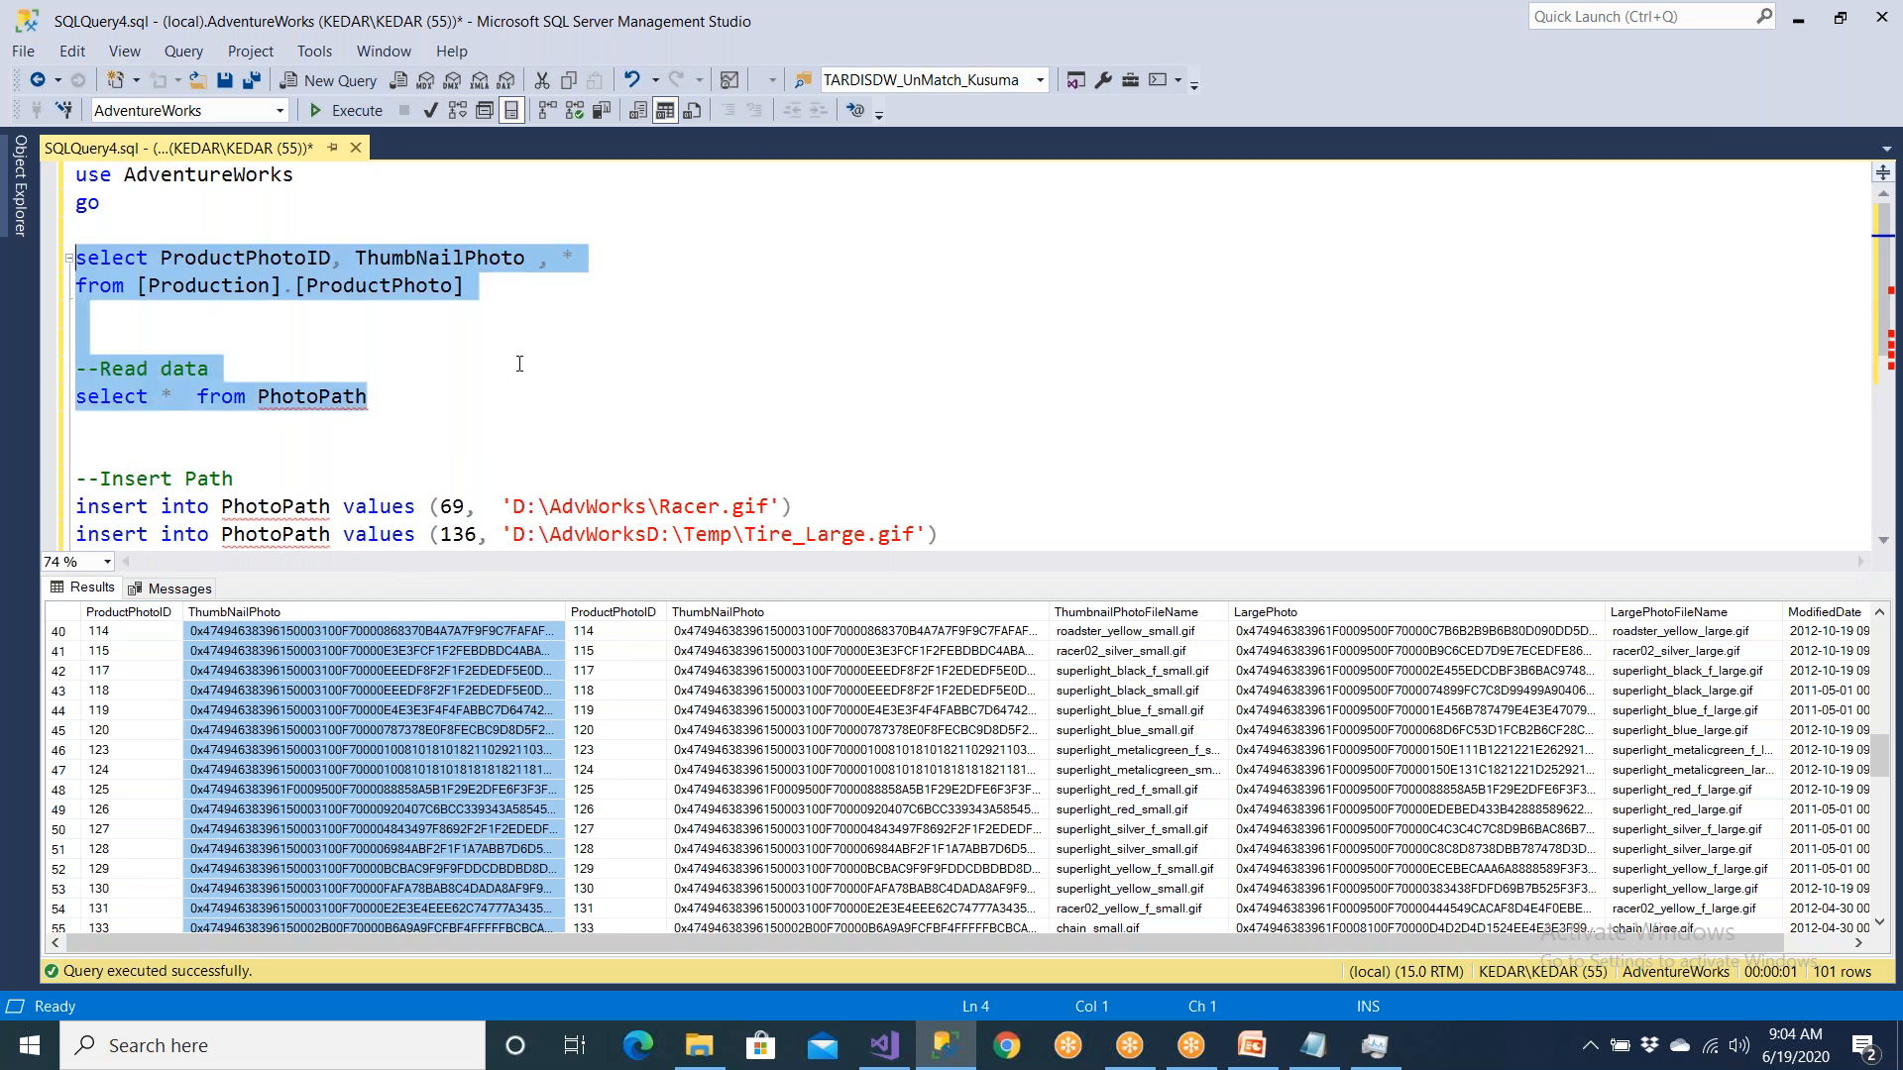
Step: Alias ProductPhoto as a, join PhotoPath as b, and start the join condition with a.ProductPhotoID =
{"action": "left_click", "coordinate": [519, 364]}
{"action": "left_click", "coordinate": [498, 288]}
{"action": "type", "text": "as a join"}
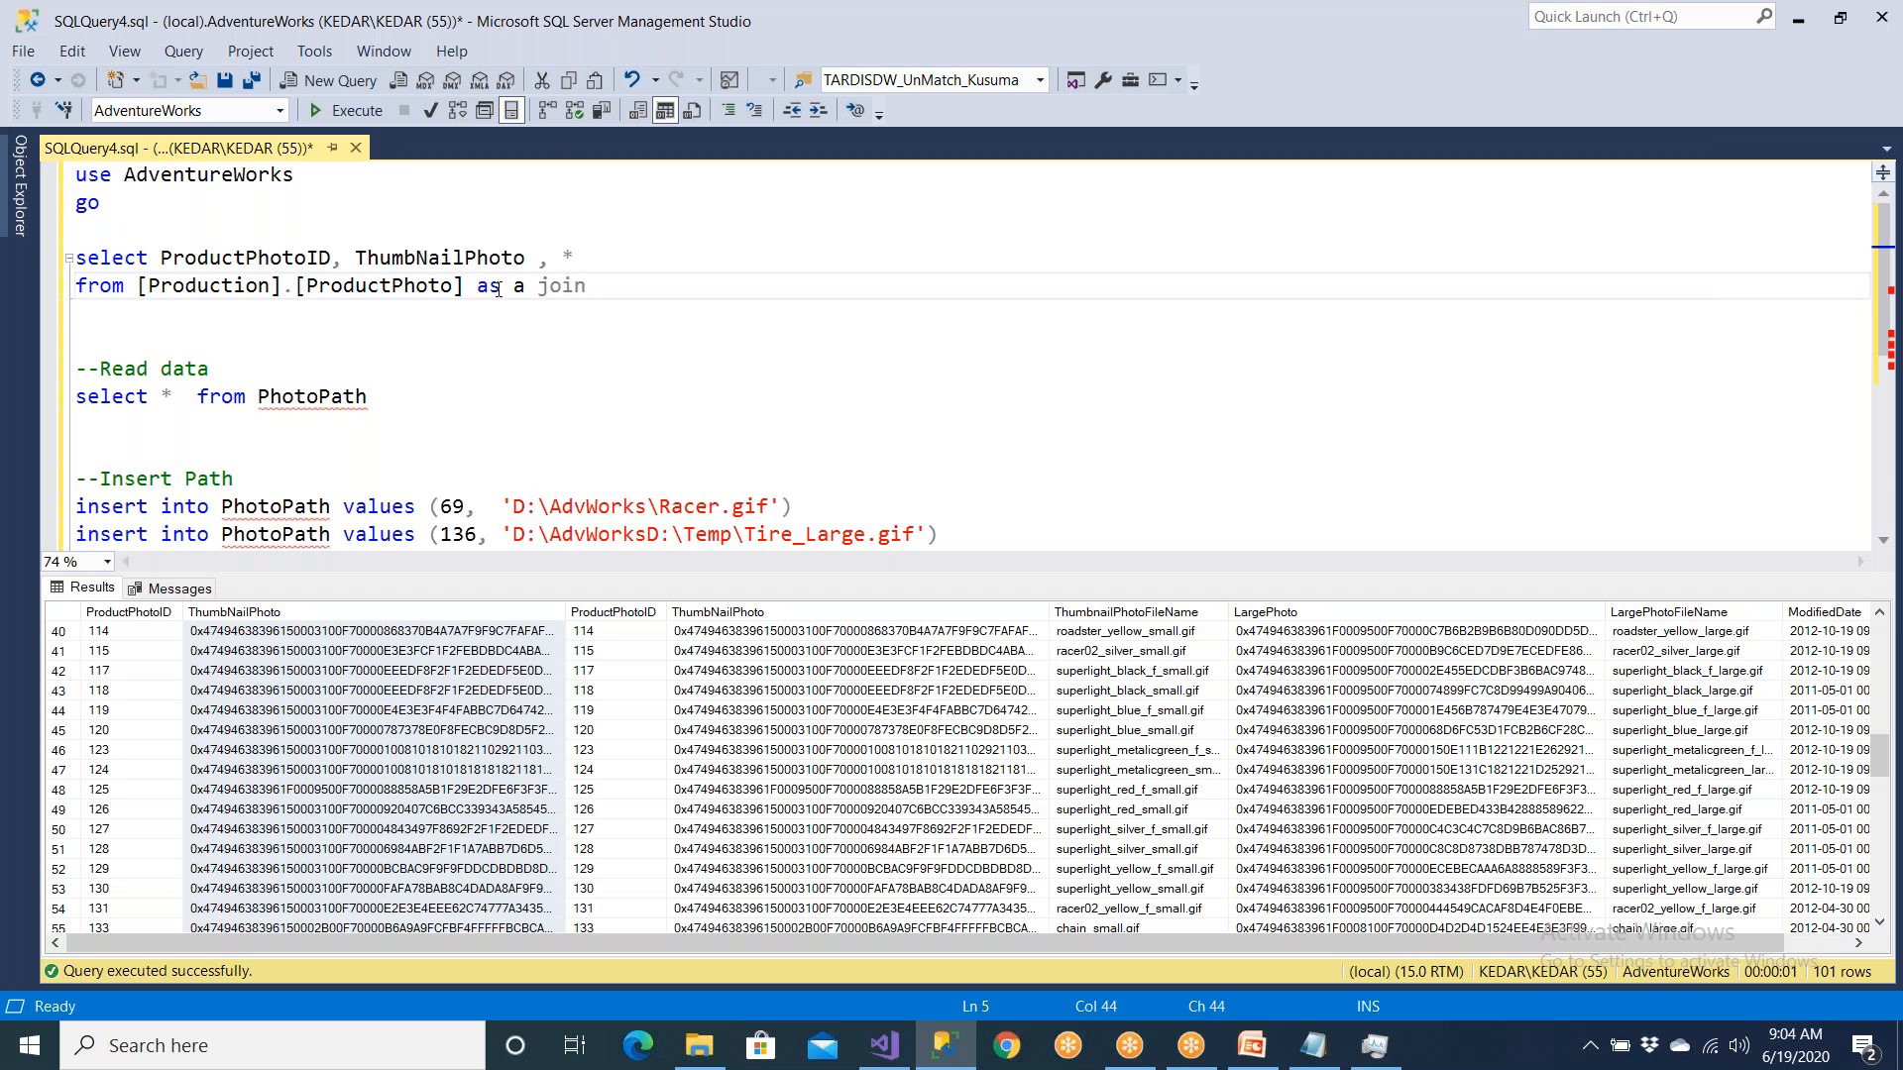
{"action": "double_click", "coordinate": [312, 397]}
{"action": "key", "text": "ctrl+c"}
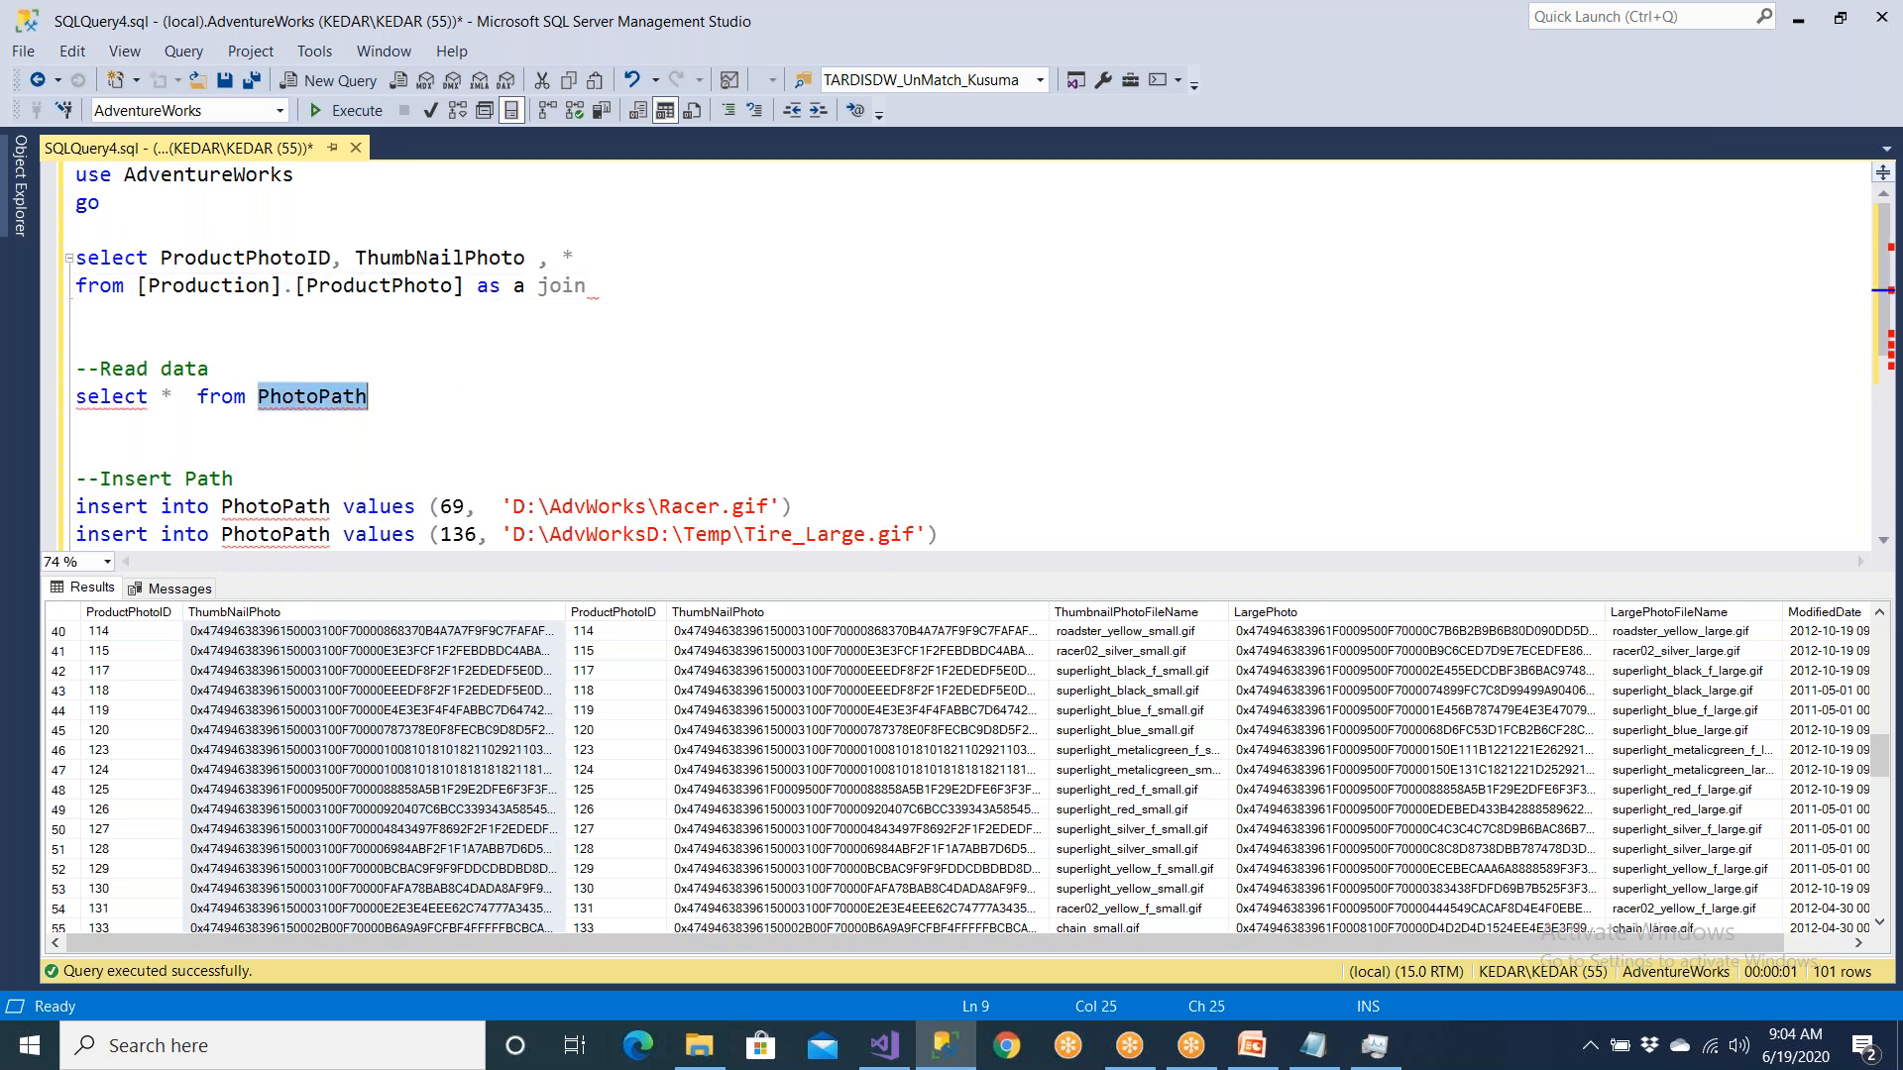
{"action": "left_click", "coordinate": [614, 286]}
{"action": "key", "text": "ctrl+v"}
{"action": "type", "text": "a"}
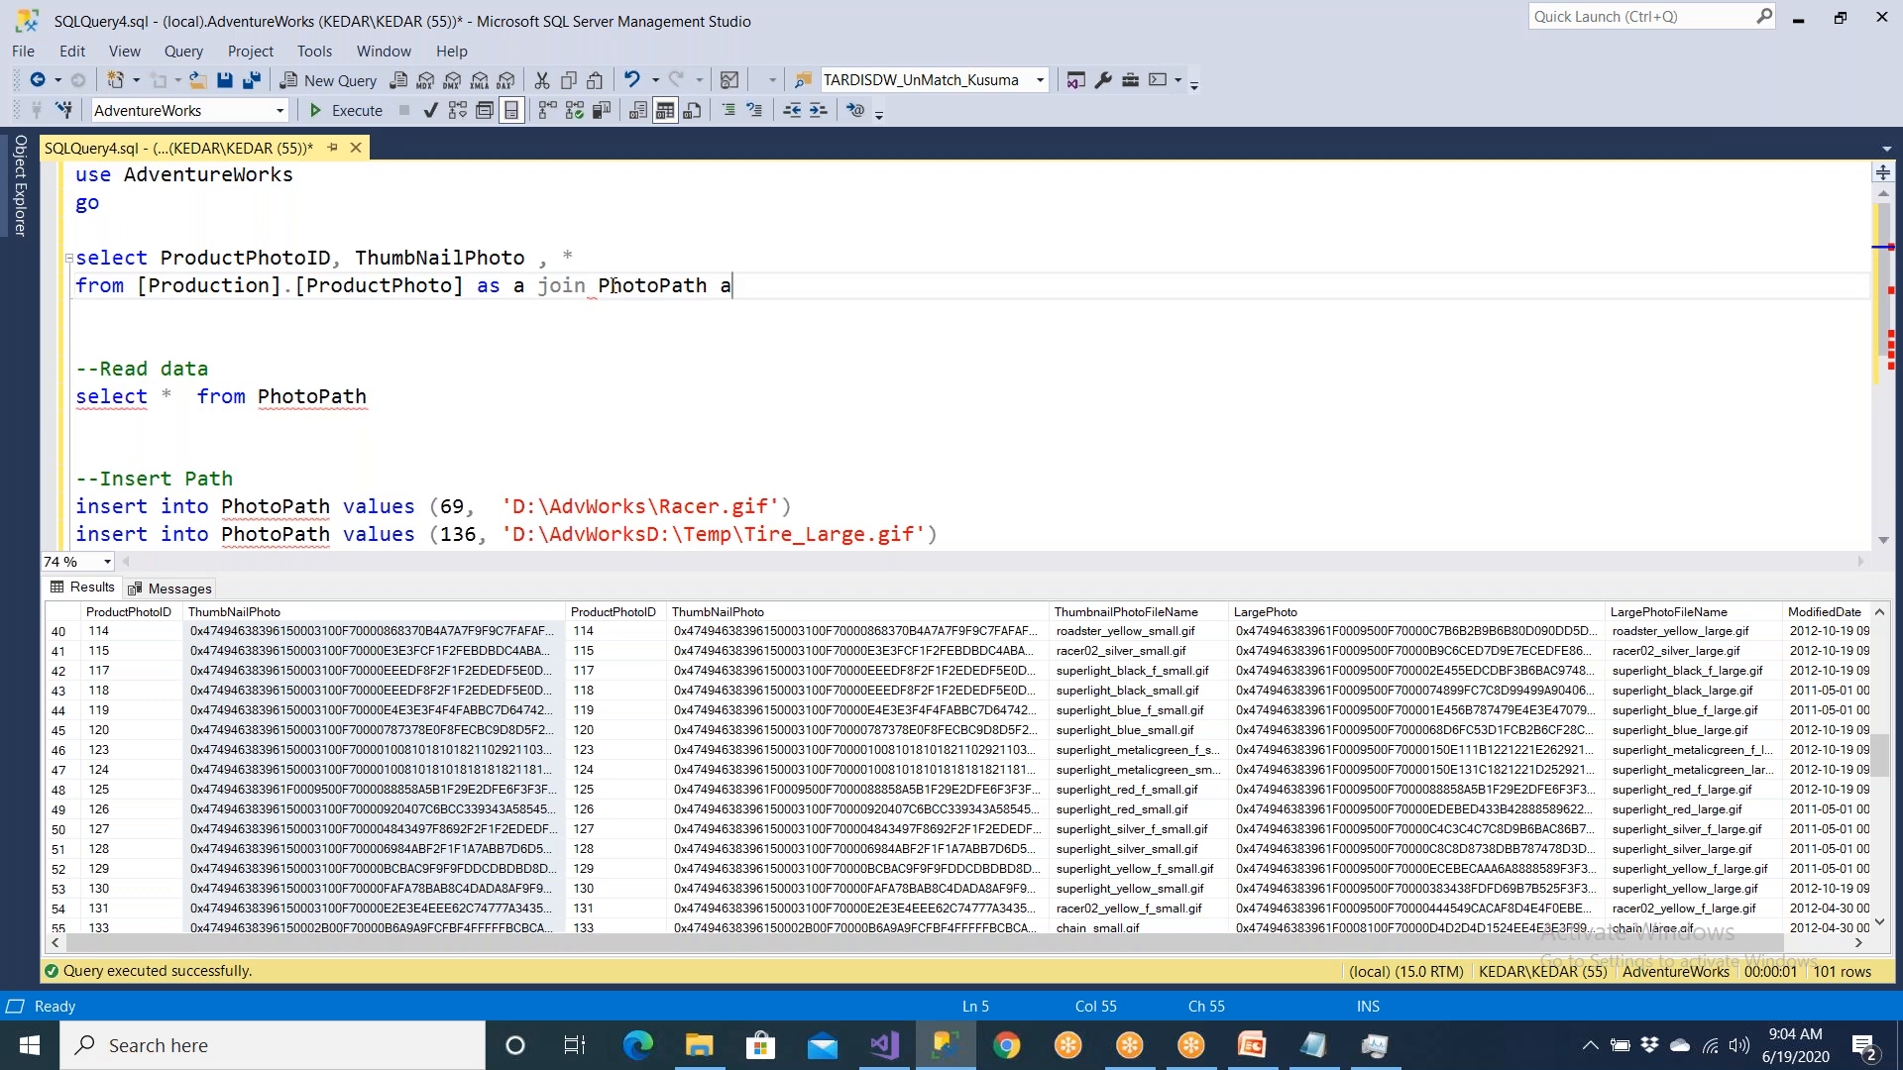
{"action": "type", "text": "s b on a."}
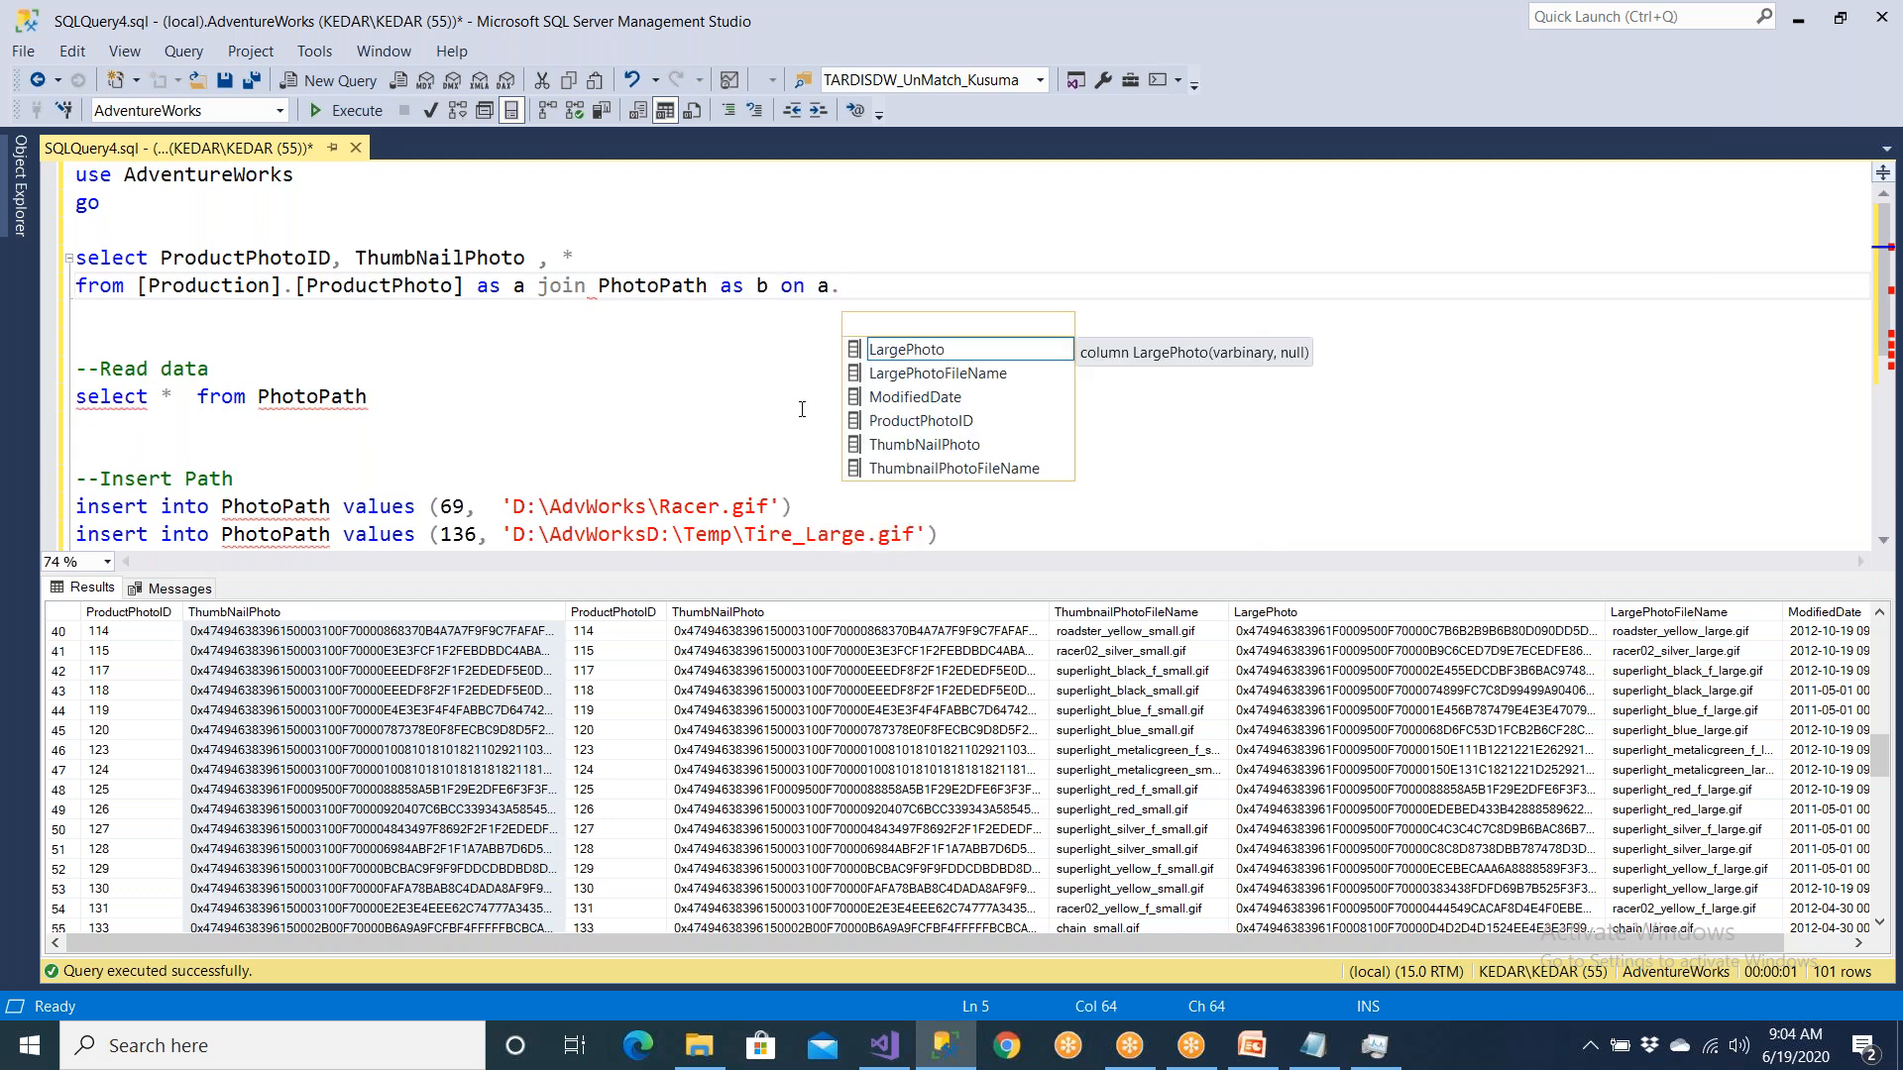
{"action": "left_click", "coordinate": [895, 427]}
{"action": "double_click", "coordinate": [895, 426]}
{"action": "type", "text": "="}
Step: Run the PhotoPath select to check its column for the join
{"action": "left_click_drag", "start_coordinate": [369, 397], "coordinate": [75, 396]}
{"action": "left_click", "coordinate": [347, 112]}
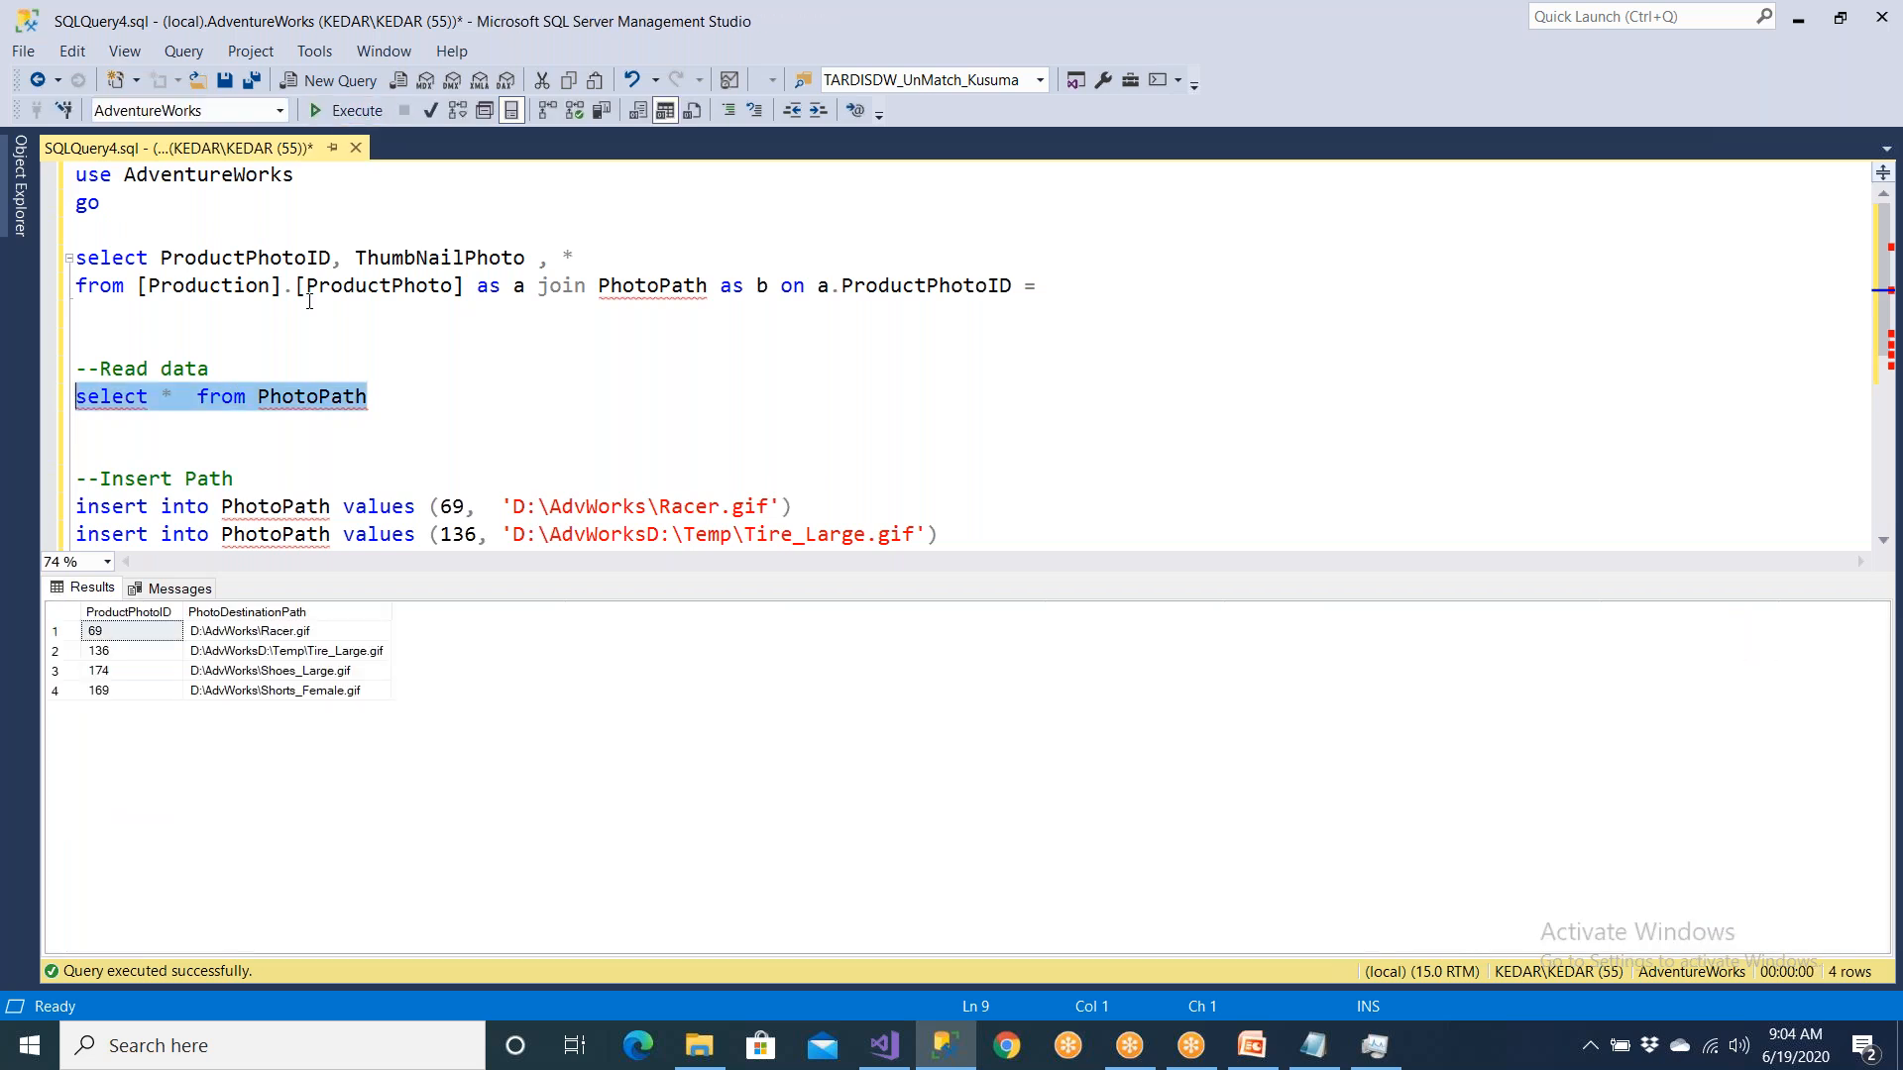
{"action": "left_click", "coordinate": [144, 637]}
Step: Complete the join condition with b.ProductPhotoID
{"action": "left_click", "coordinate": [1059, 284]}
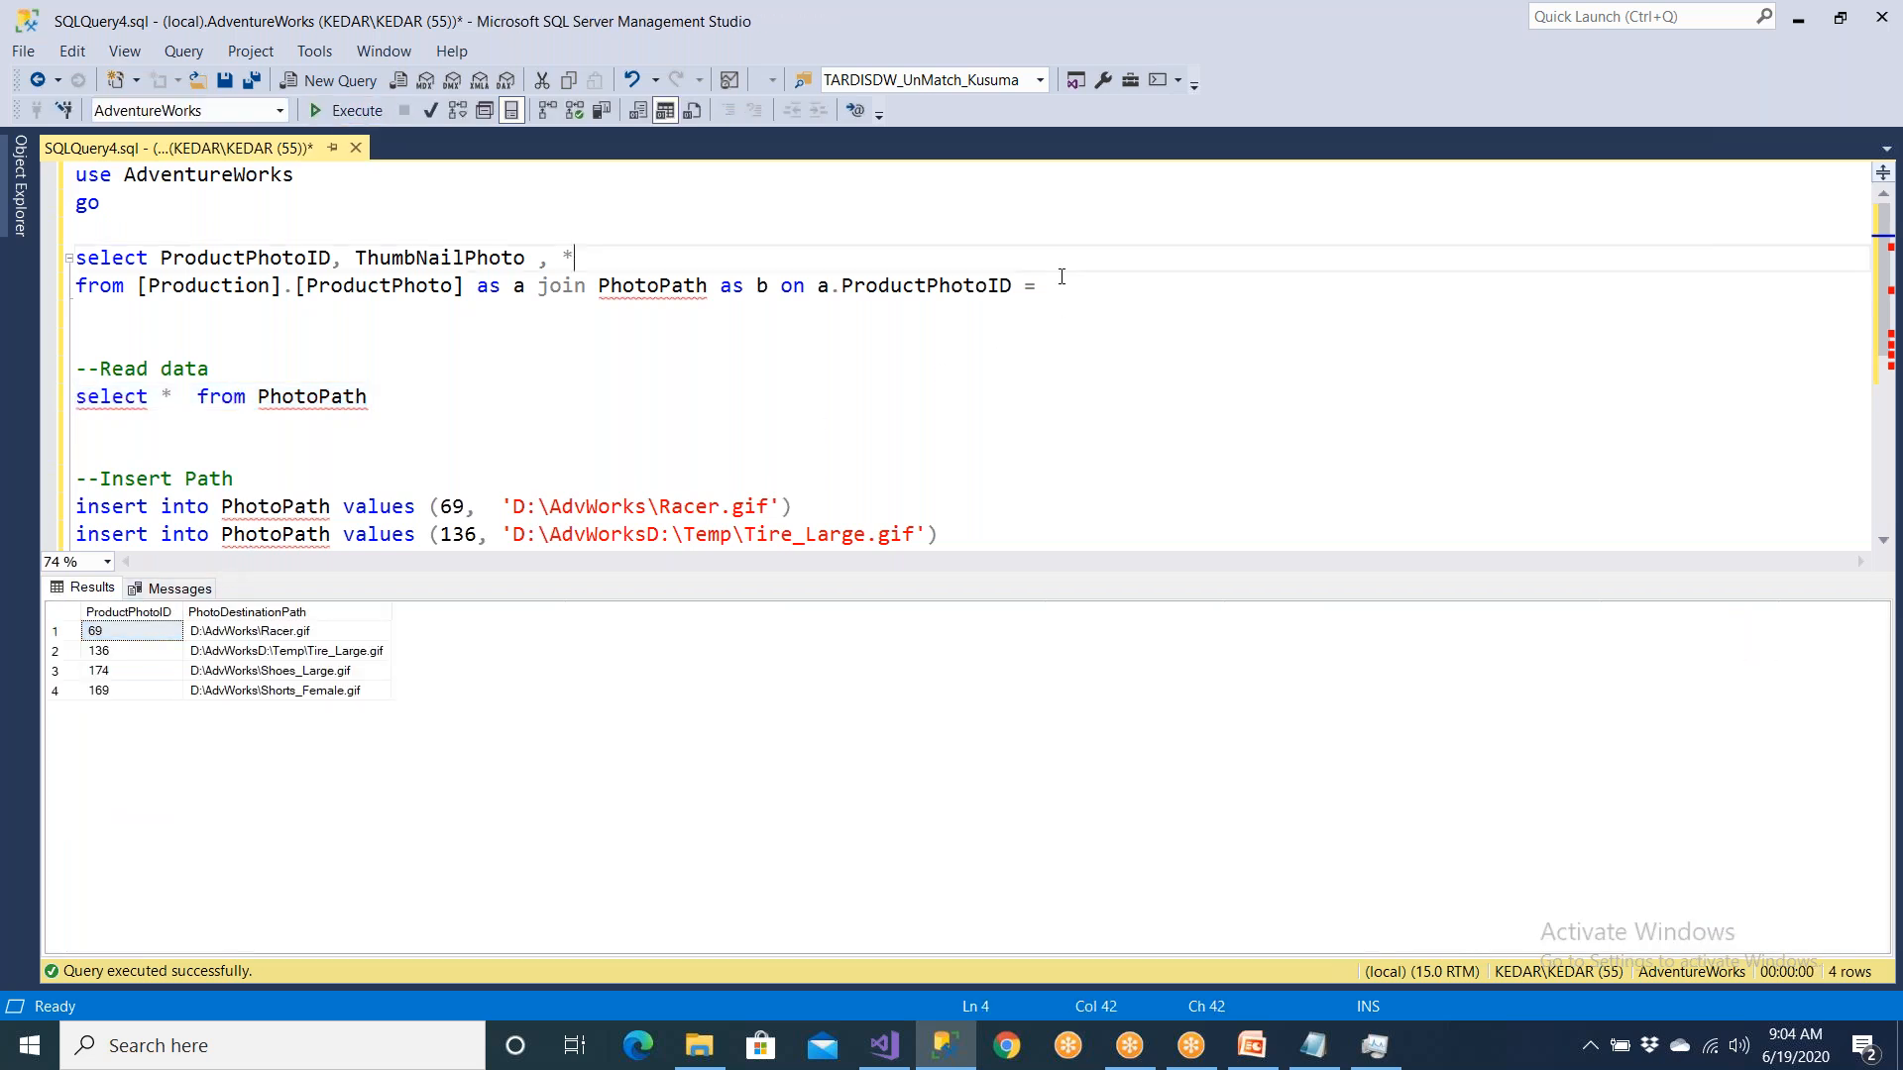
{"action": "type", "text": "b."}
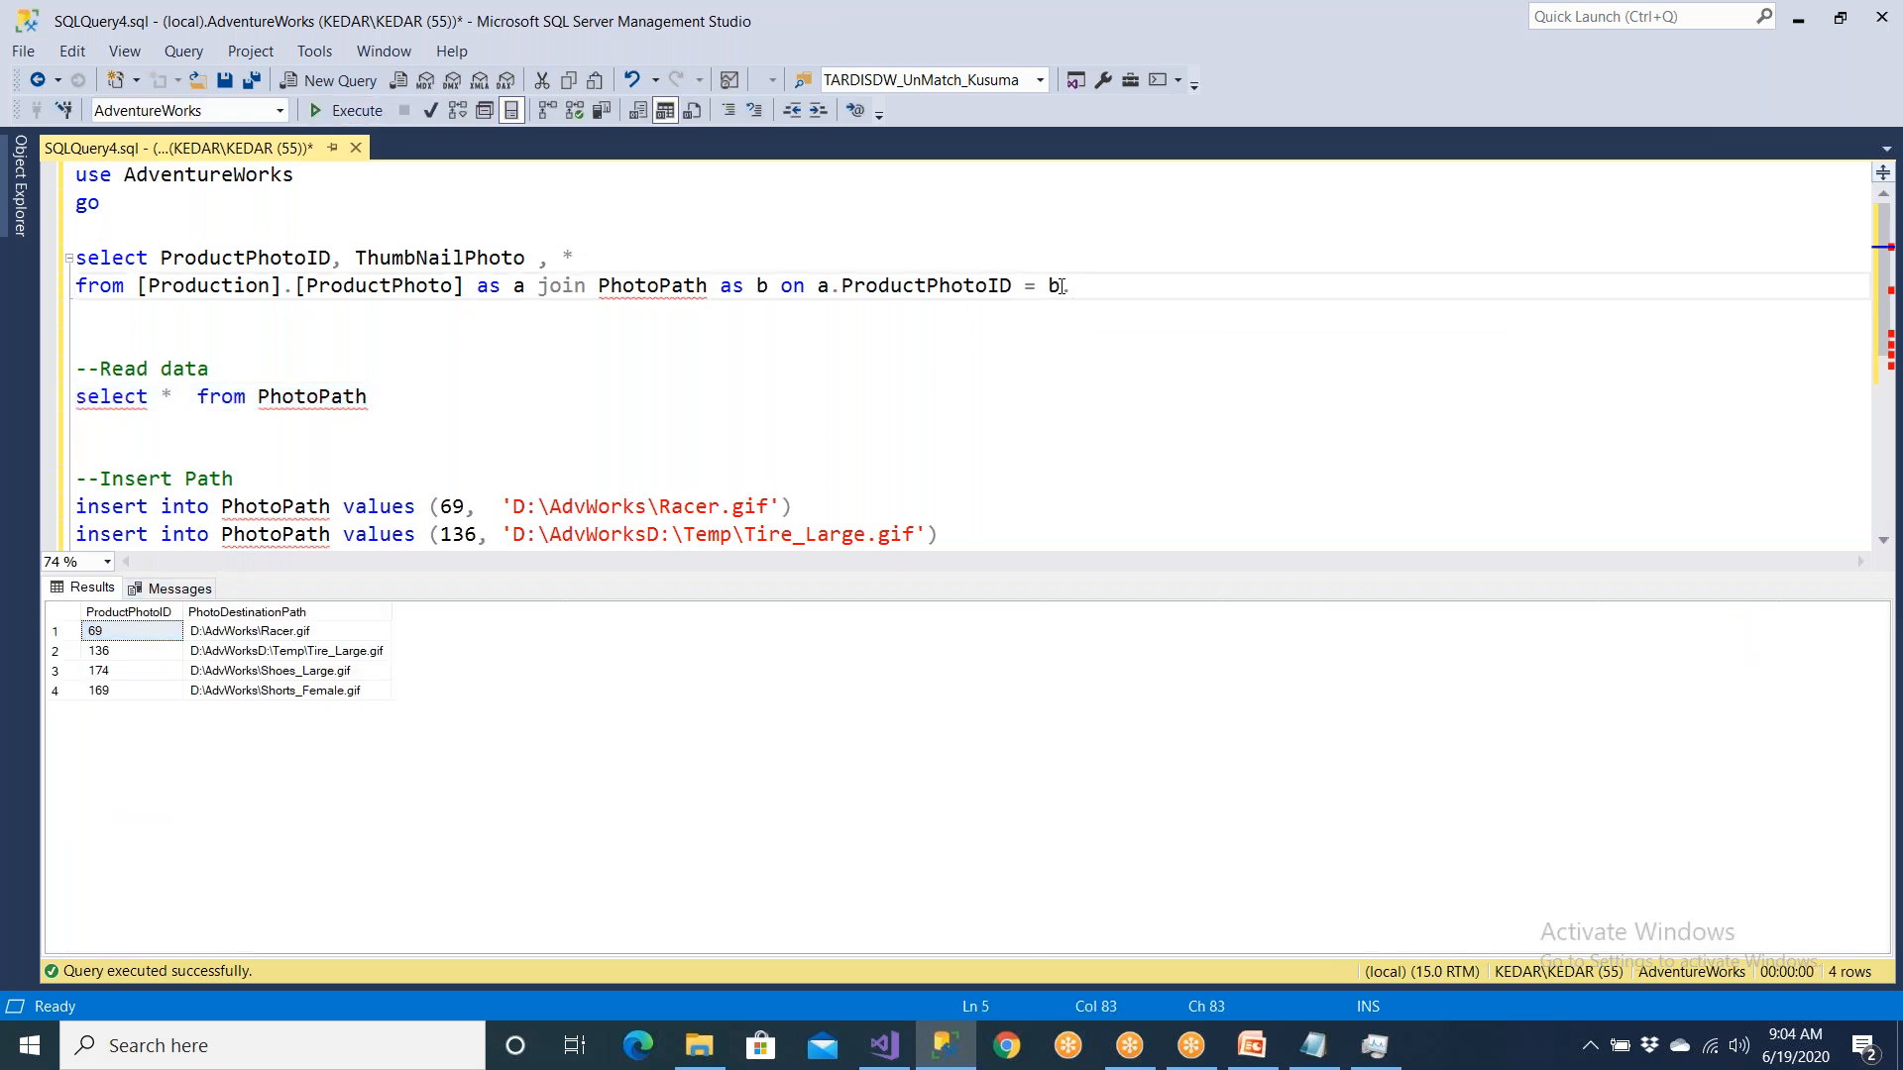
{"action": "left_click_drag", "start_coordinate": [841, 286], "coordinate": [1012, 287]}
{"action": "key", "text": "ctrl+c"}
{"action": "left_click", "coordinate": [1085, 282]}
{"action": "key", "text": "ctrl+v"}
{"action": "left_click_drag", "start_coordinate": [1263, 286], "coordinate": [100, 286]}
Step: Replace the joined query's column list with *
{"action": "left_click", "coordinate": [605, 260]}
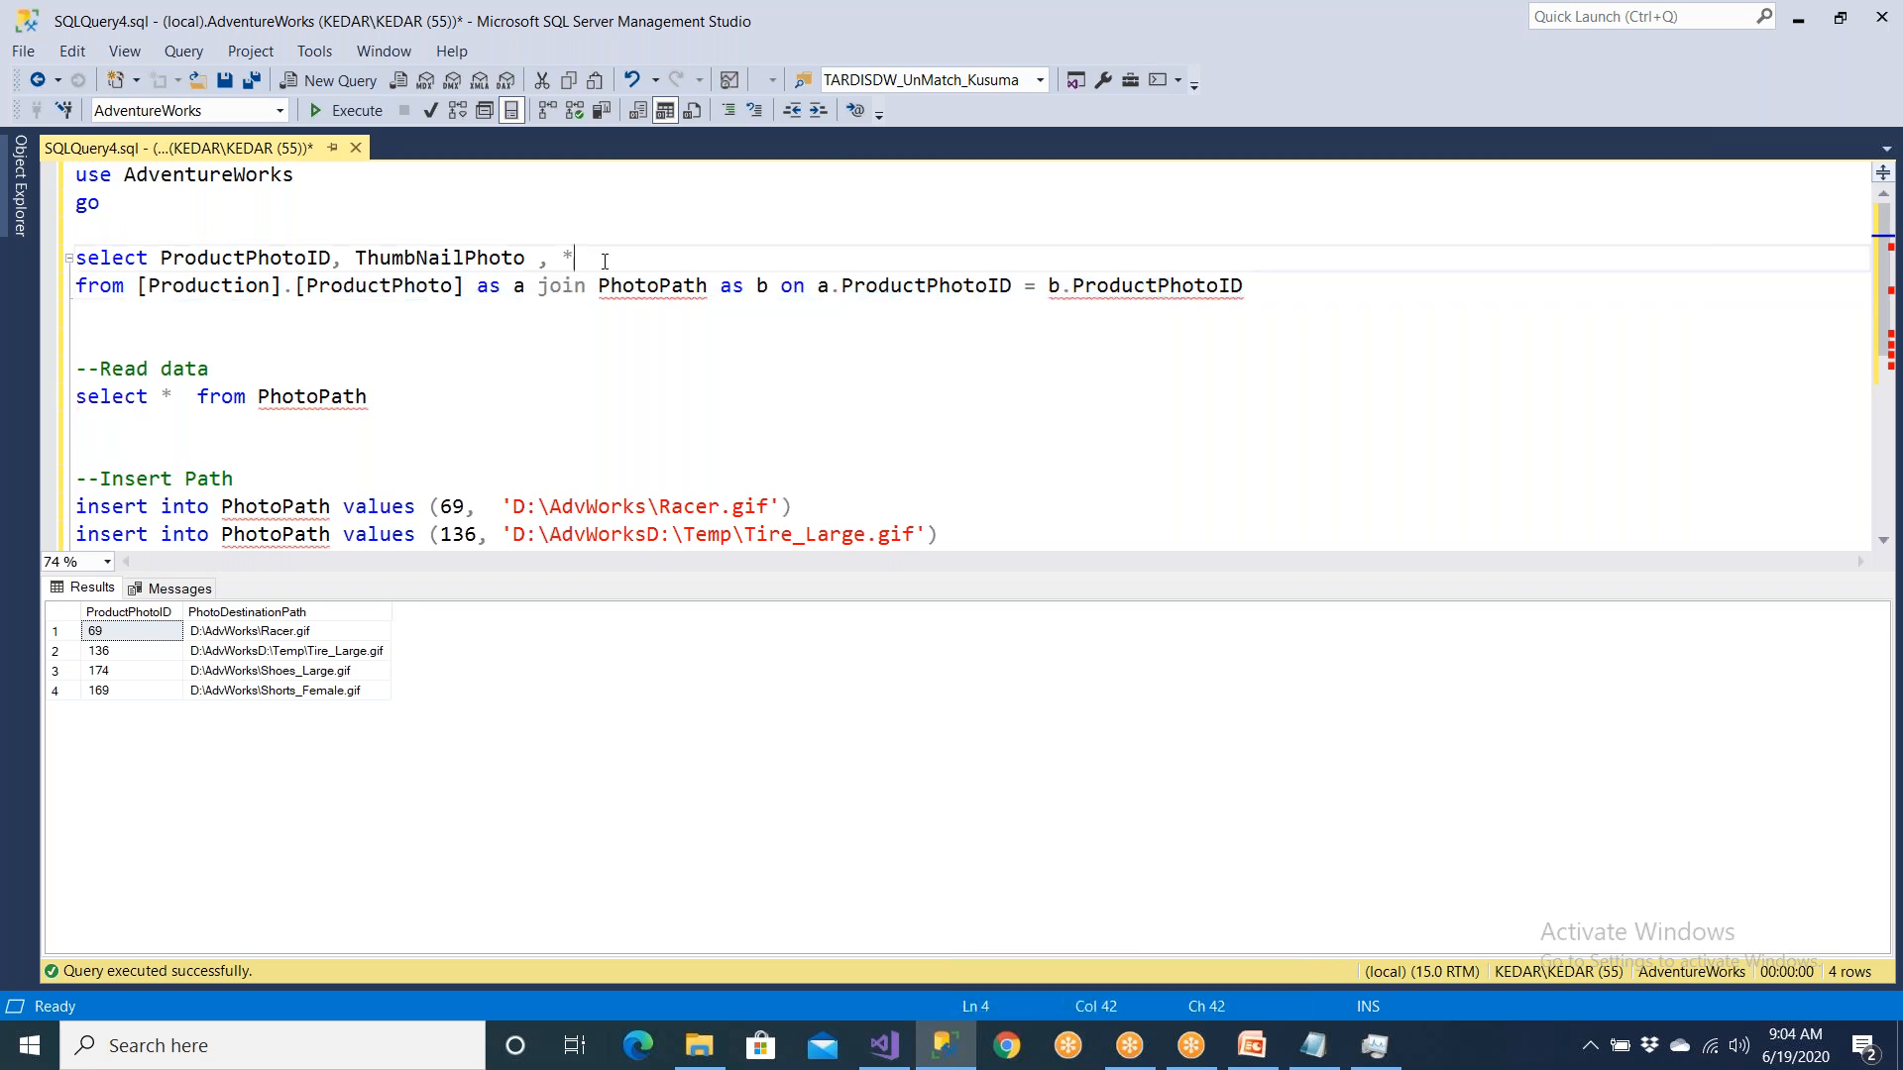
{"action": "key", "text": "BackSpace"}
{"action": "scroll", "coordinate": [542, 363], "scroll_direction": "down", "scroll_amount": 1}
{"action": "scroll", "coordinate": [542, 363], "scroll_direction": "up", "scroll_amount": 1}
{"action": "left_click_drag", "start_coordinate": [160, 258], "coordinate": [561, 256]}
{"action": "type", "text": "*"}
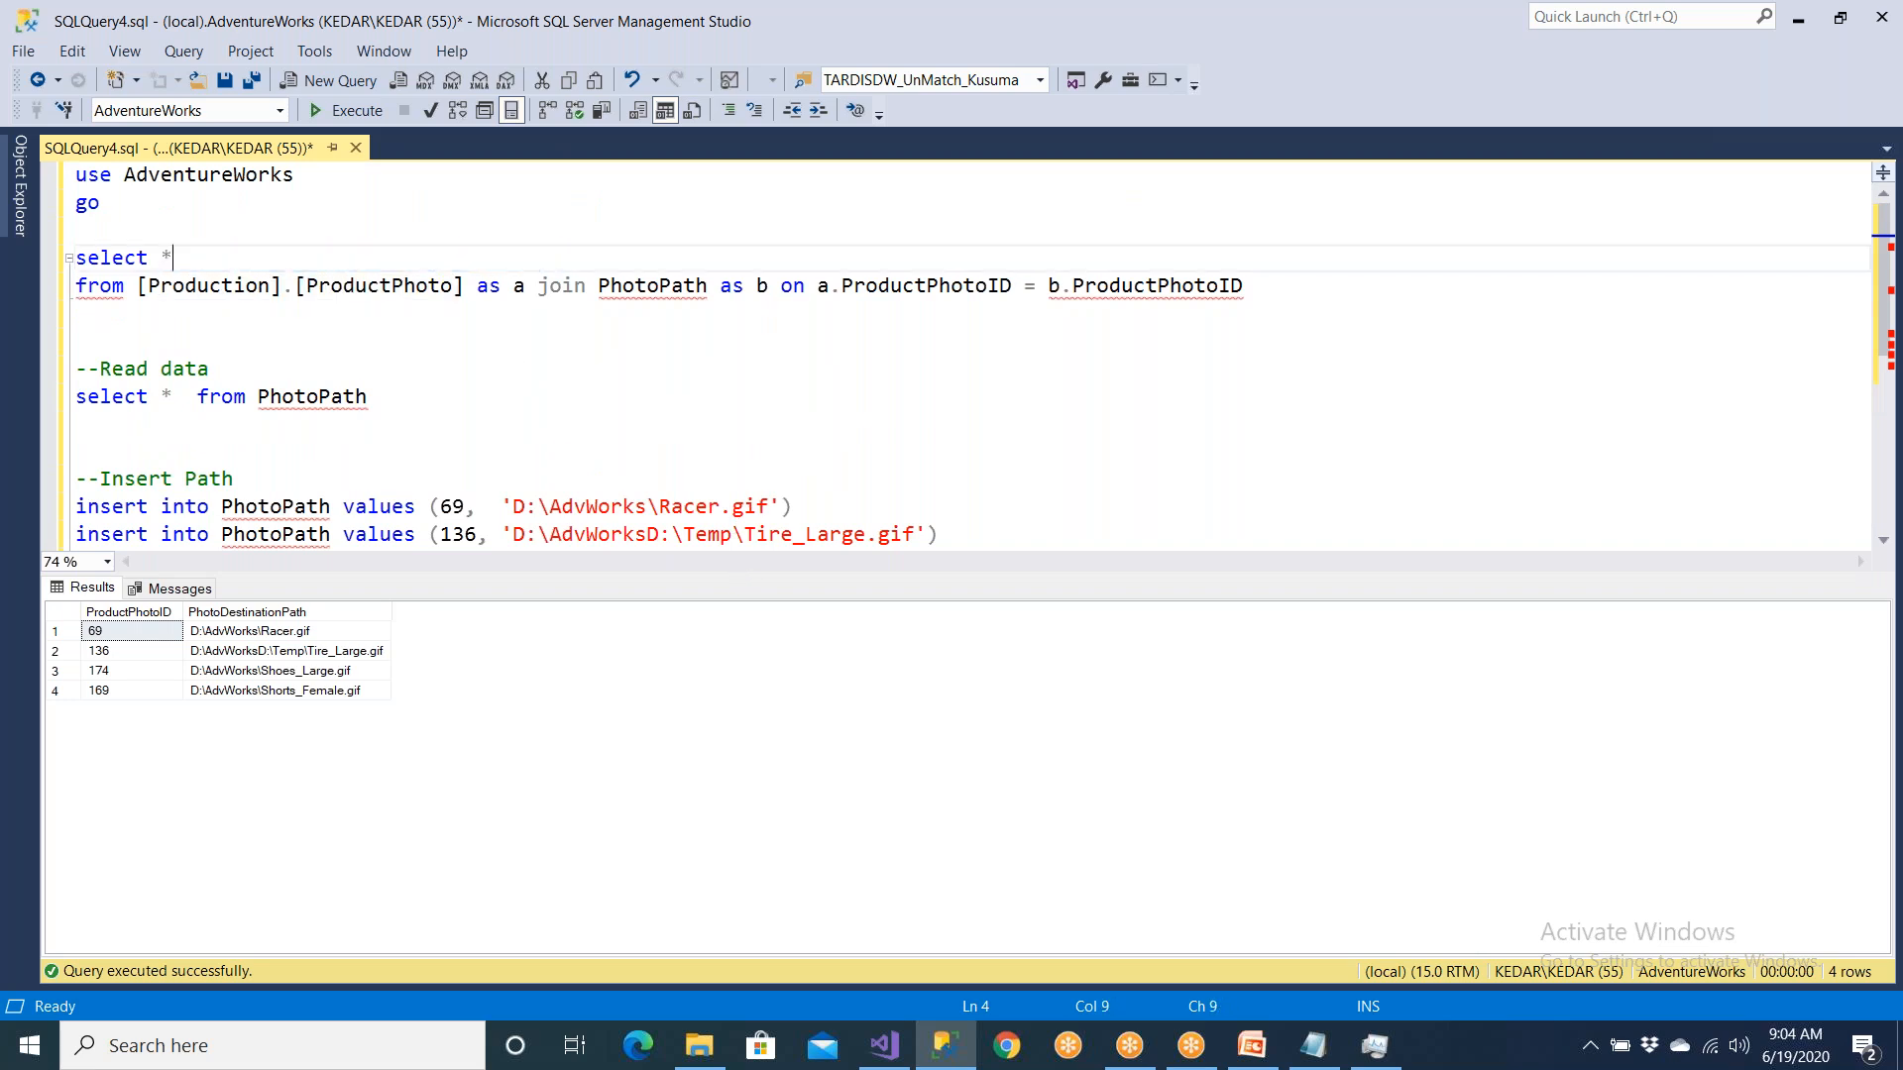
Step: Run the joined query and check its ProductPhotoID, ThumbNailPhoto and PhotoDestinationPath columns
{"action": "left_click_drag", "start_coordinate": [1243, 287], "coordinate": [10, 270]}
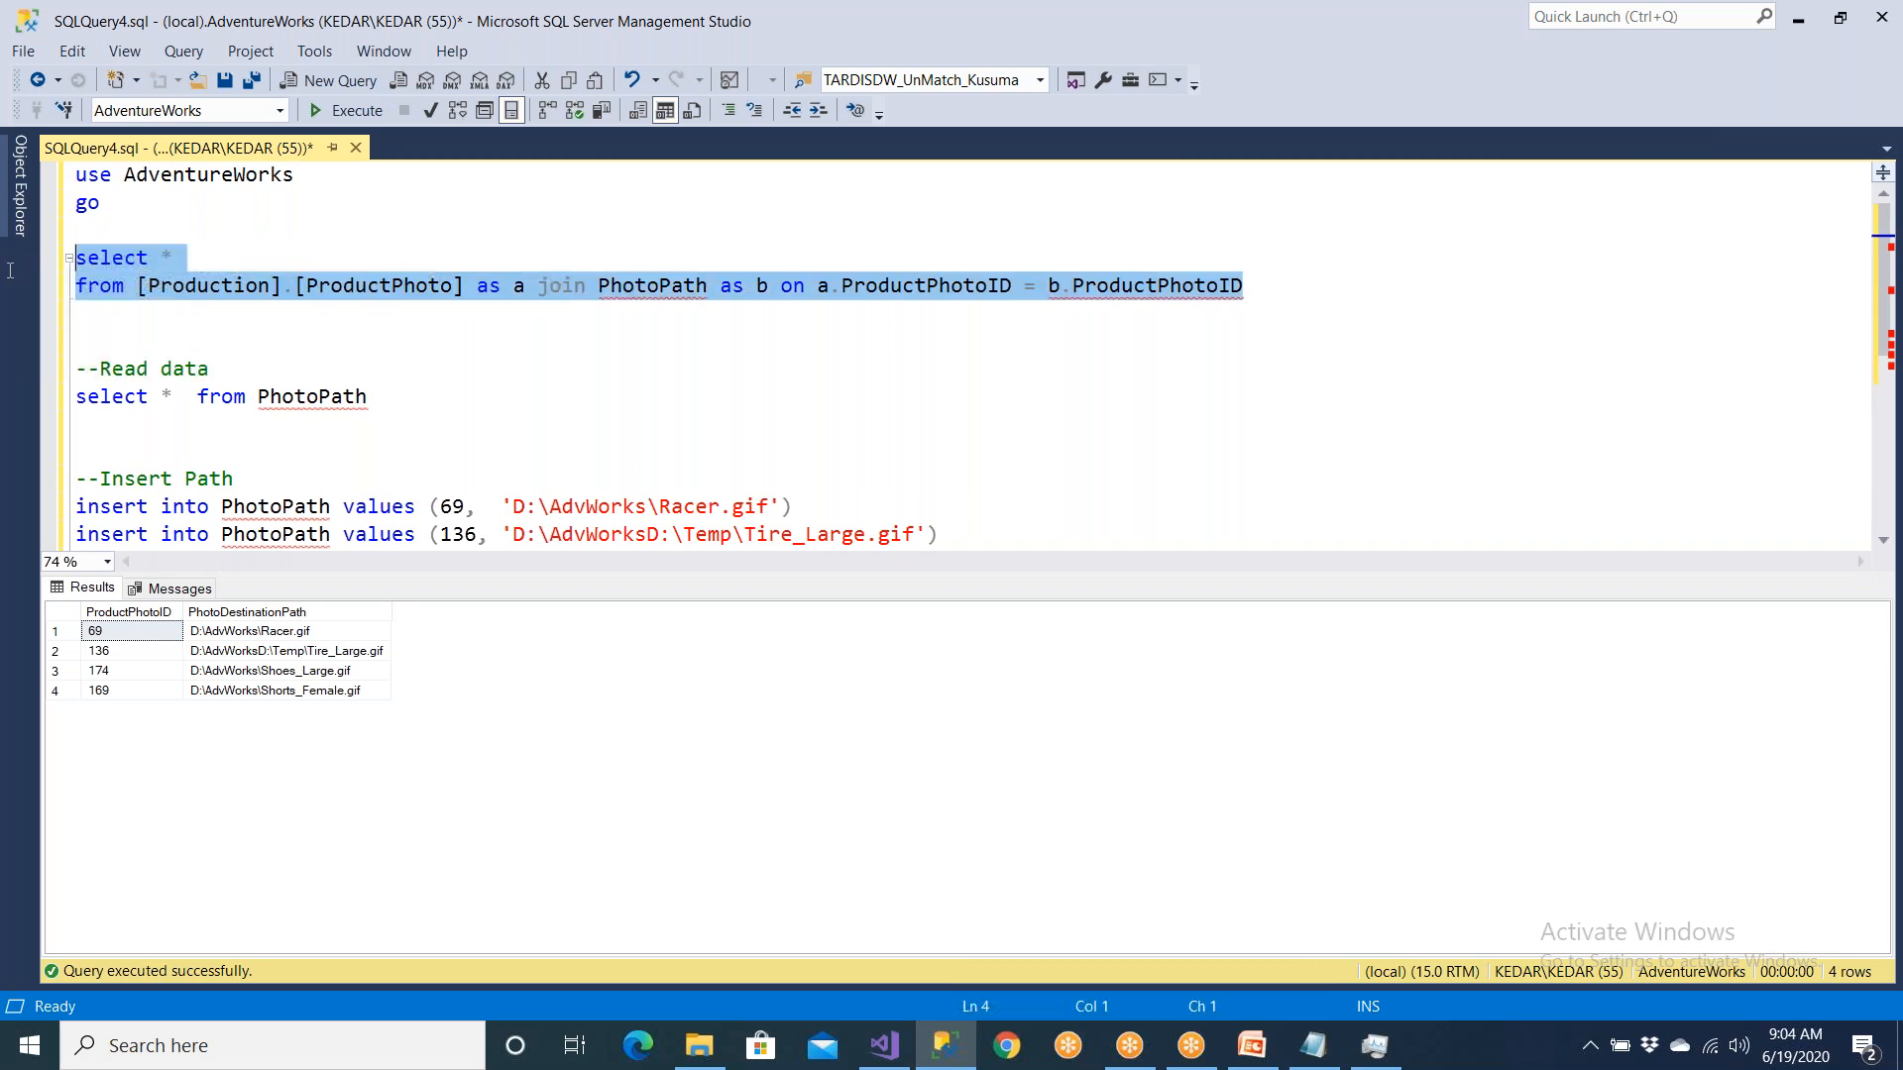
{"action": "left_click", "coordinate": [310, 110]}
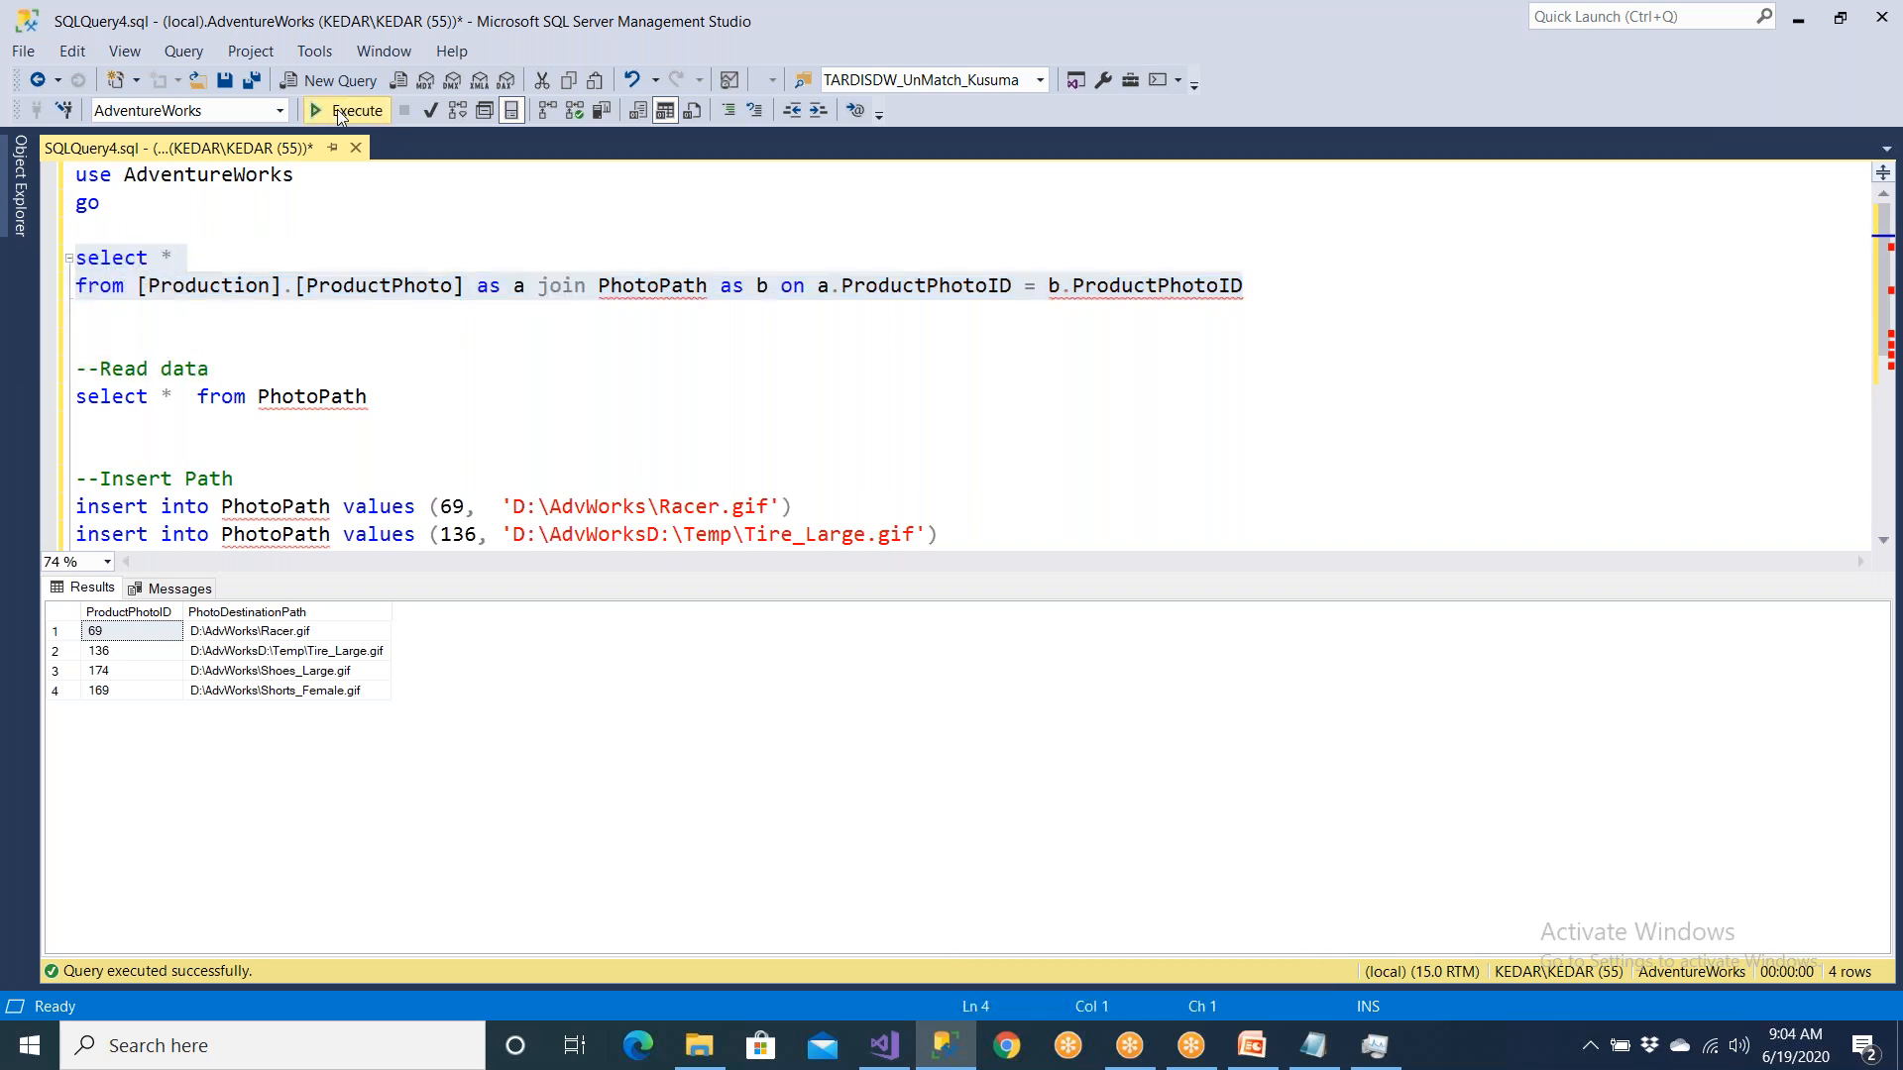
{"action": "left_click", "coordinate": [125, 615]}
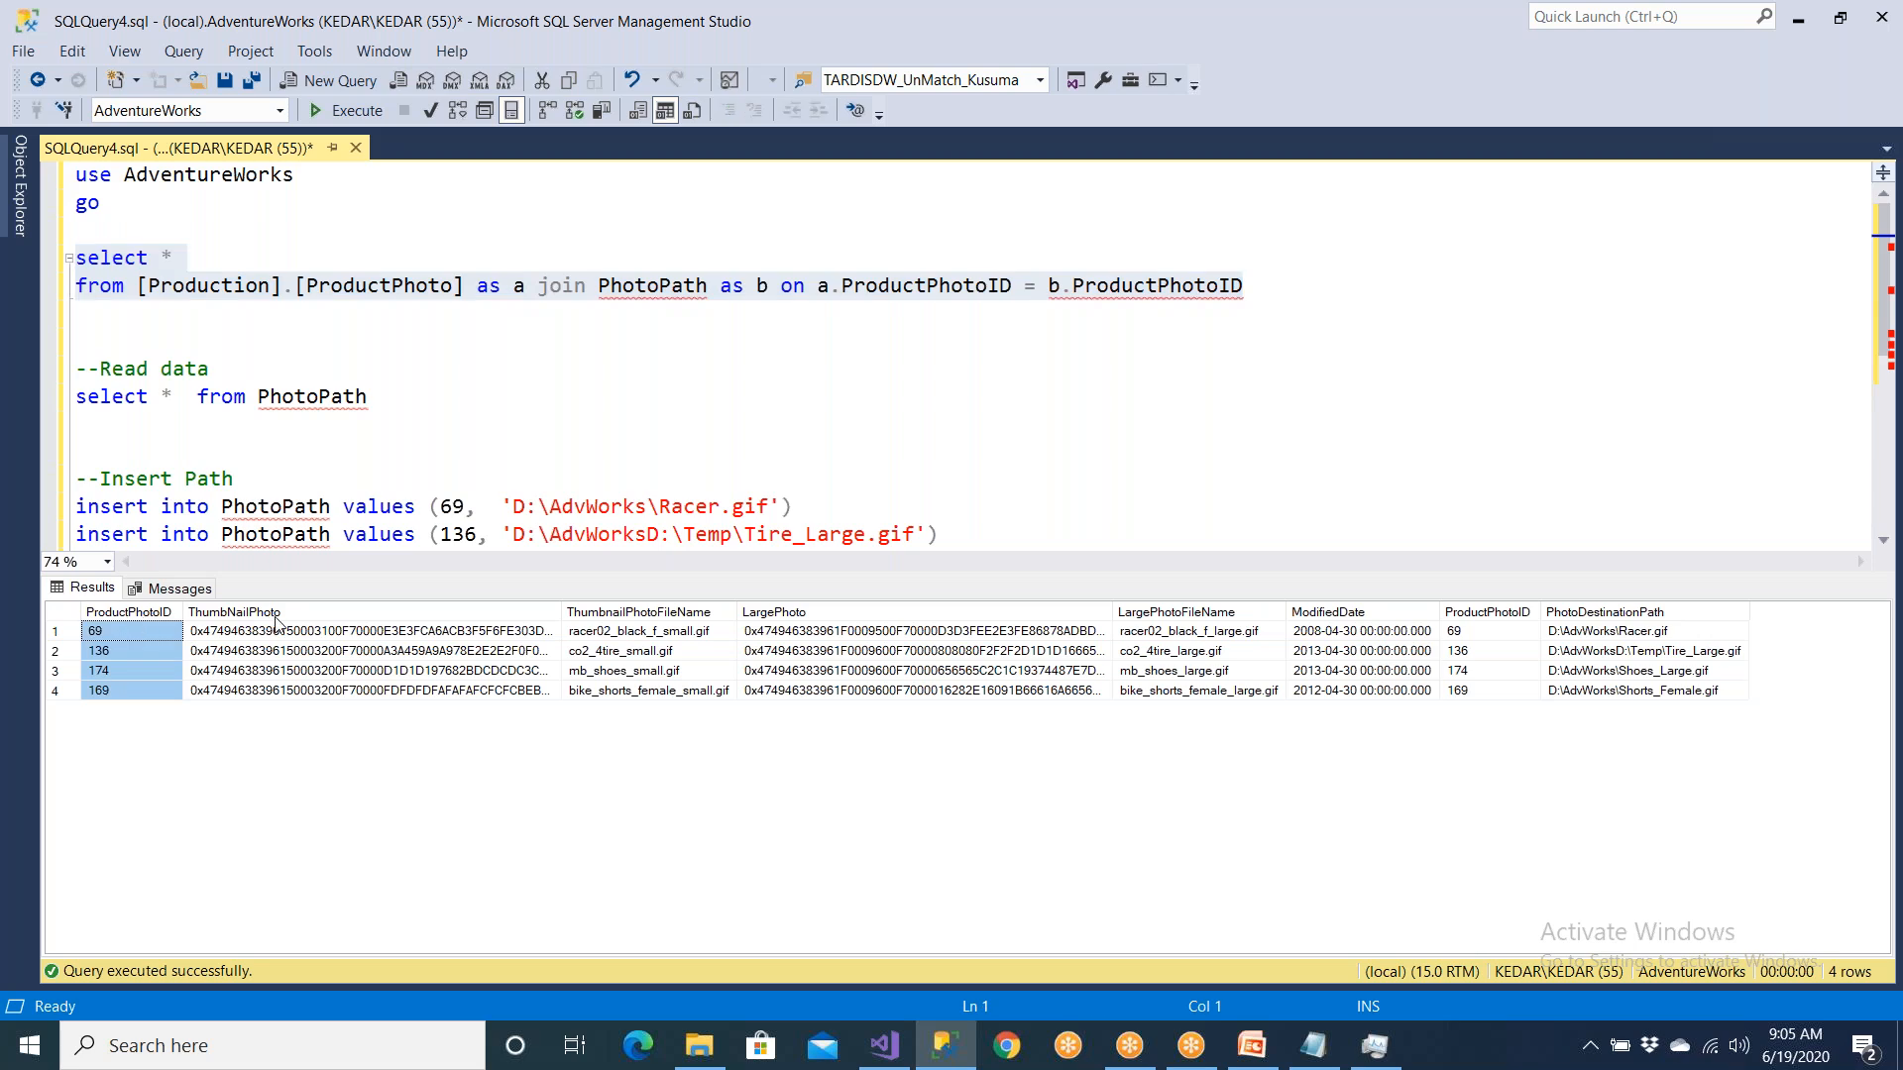
{"action": "left_click", "coordinate": [277, 614]}
{"action": "left_click", "coordinate": [1653, 614]}
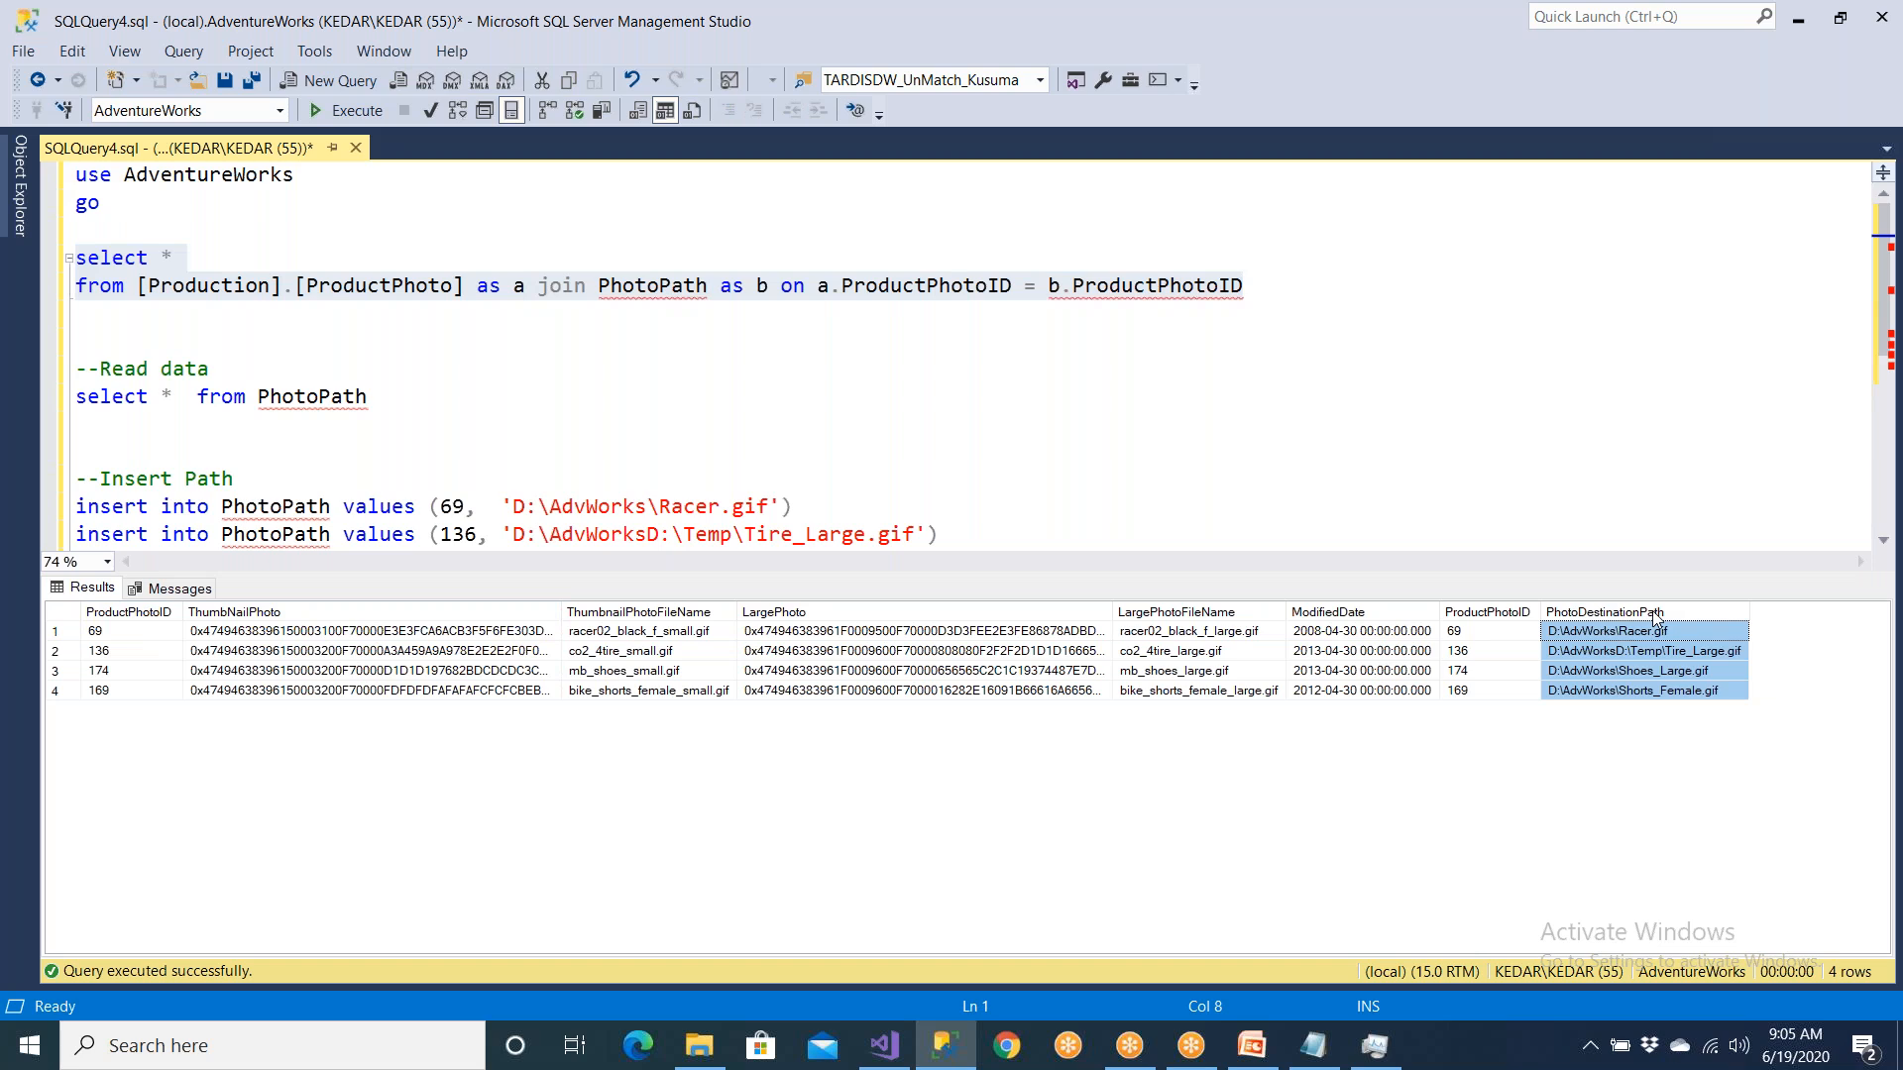
Step: Review the PhotoPath insert values, the parts of the join query, and the matching photo and destination path columns in the results
{"action": "left_click", "coordinate": [903, 483]}
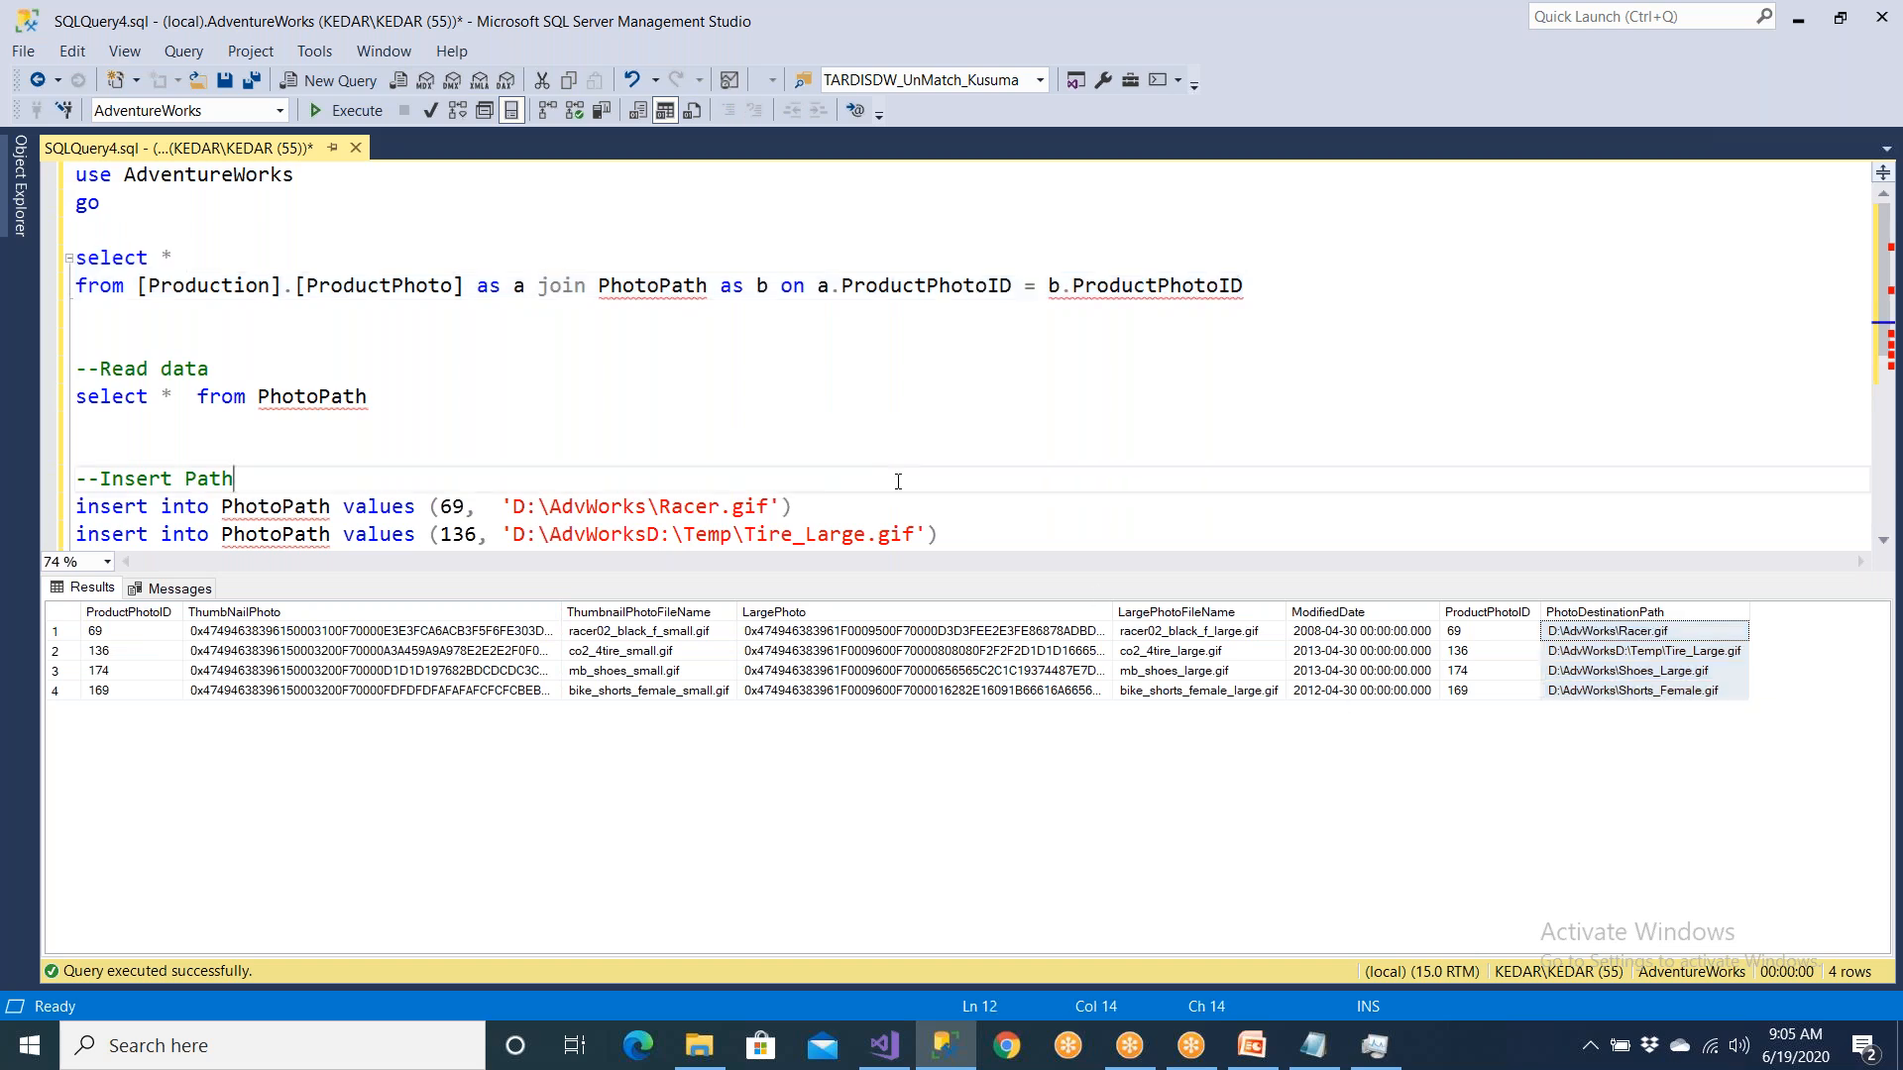
{"action": "scroll", "coordinate": [475, 416], "scroll_direction": "down", "scroll_amount": 2}
{"action": "left_click_drag", "start_coordinate": [430, 342], "coordinate": [487, 428]}
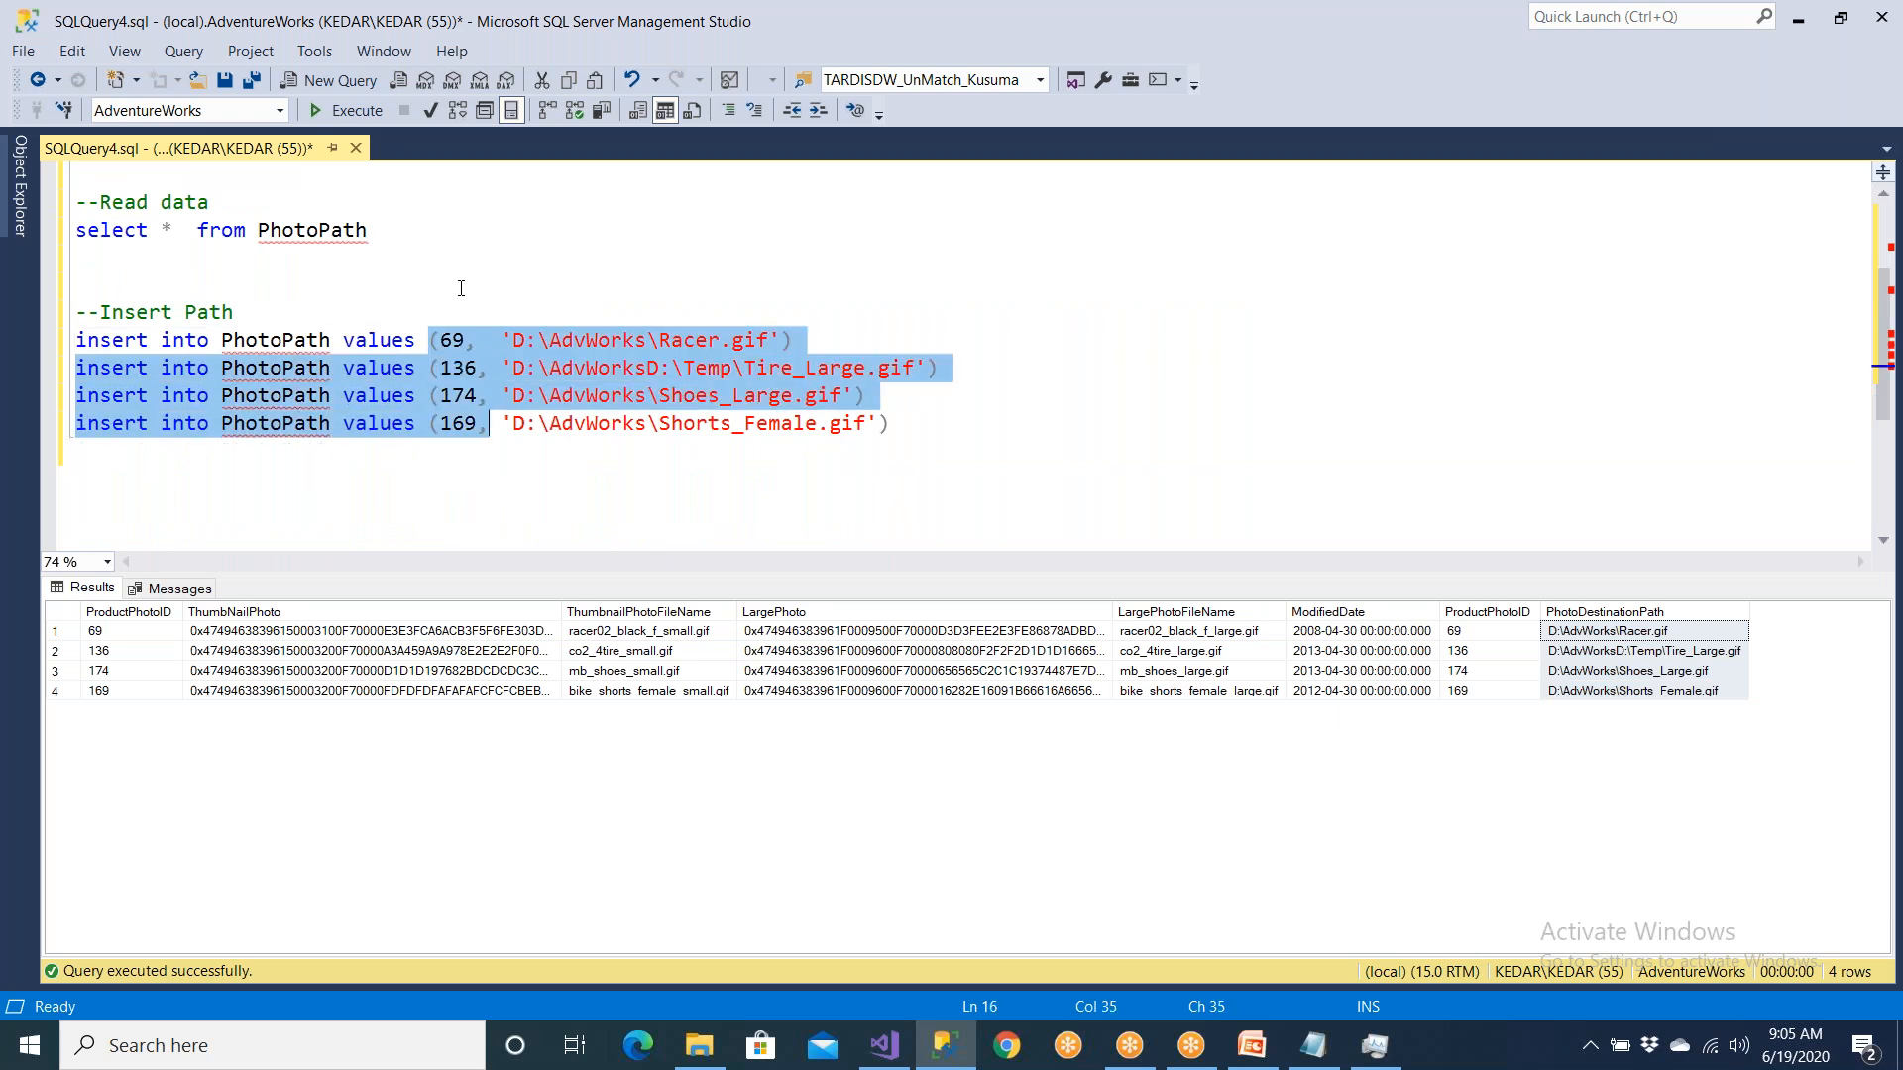
{"action": "left_click", "coordinate": [461, 289]}
{"action": "scroll", "coordinate": [461, 289], "scroll_direction": "up", "scroll_amount": 2}
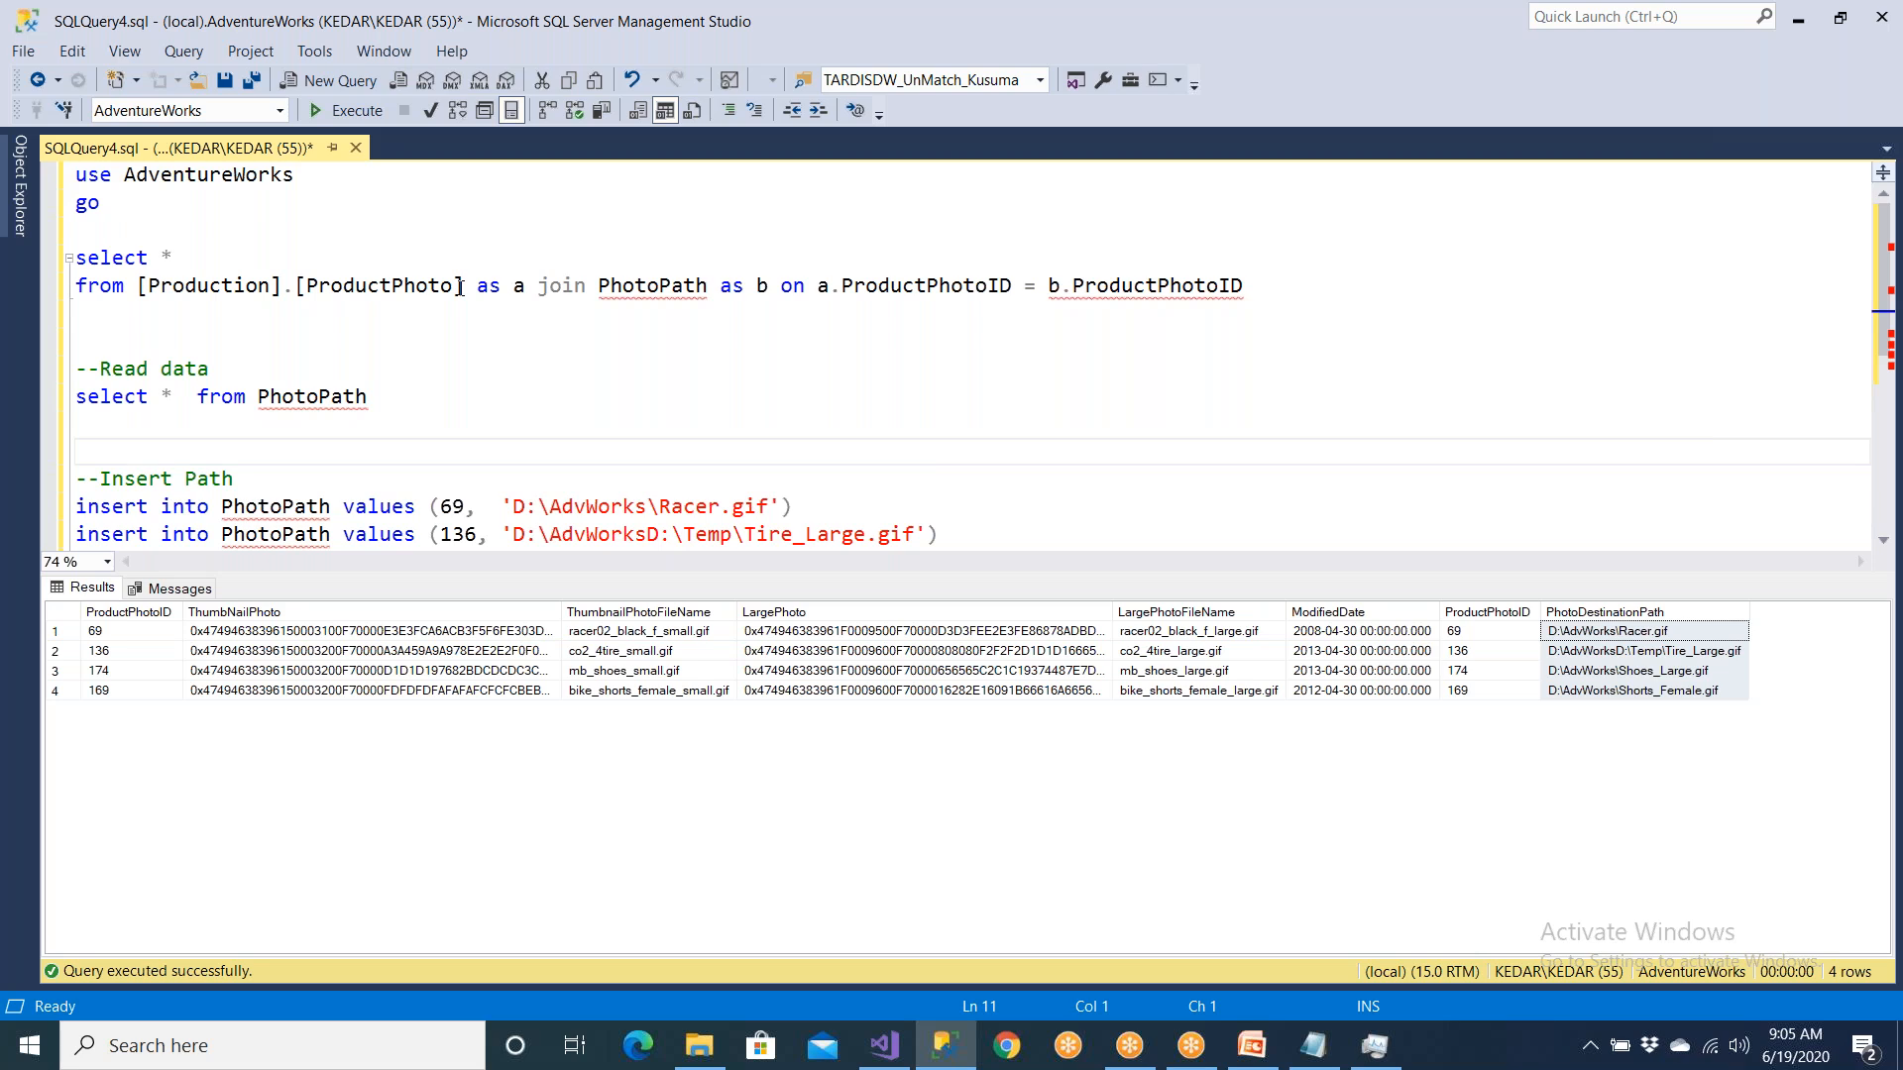
{"action": "double_click", "coordinate": [658, 286]}
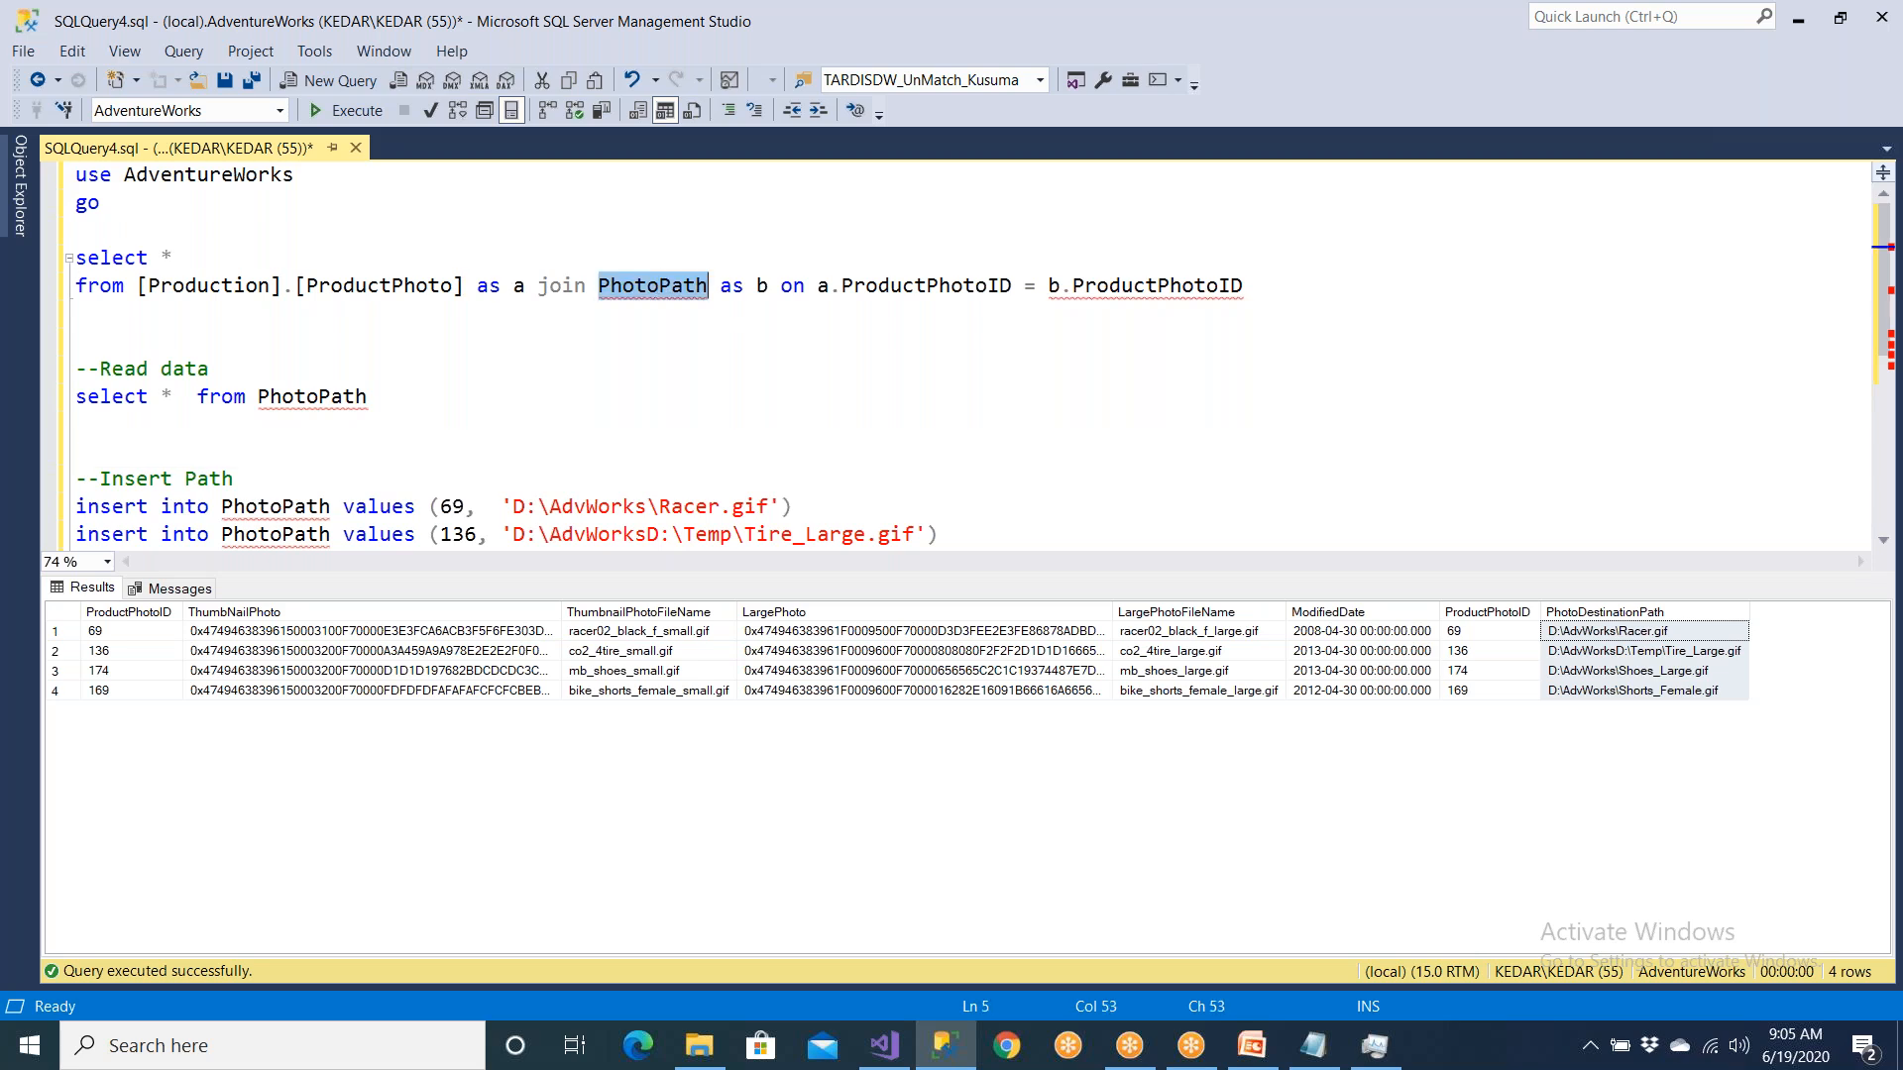
{"action": "left_click_drag", "start_coordinate": [467, 288], "coordinate": [56, 266]}
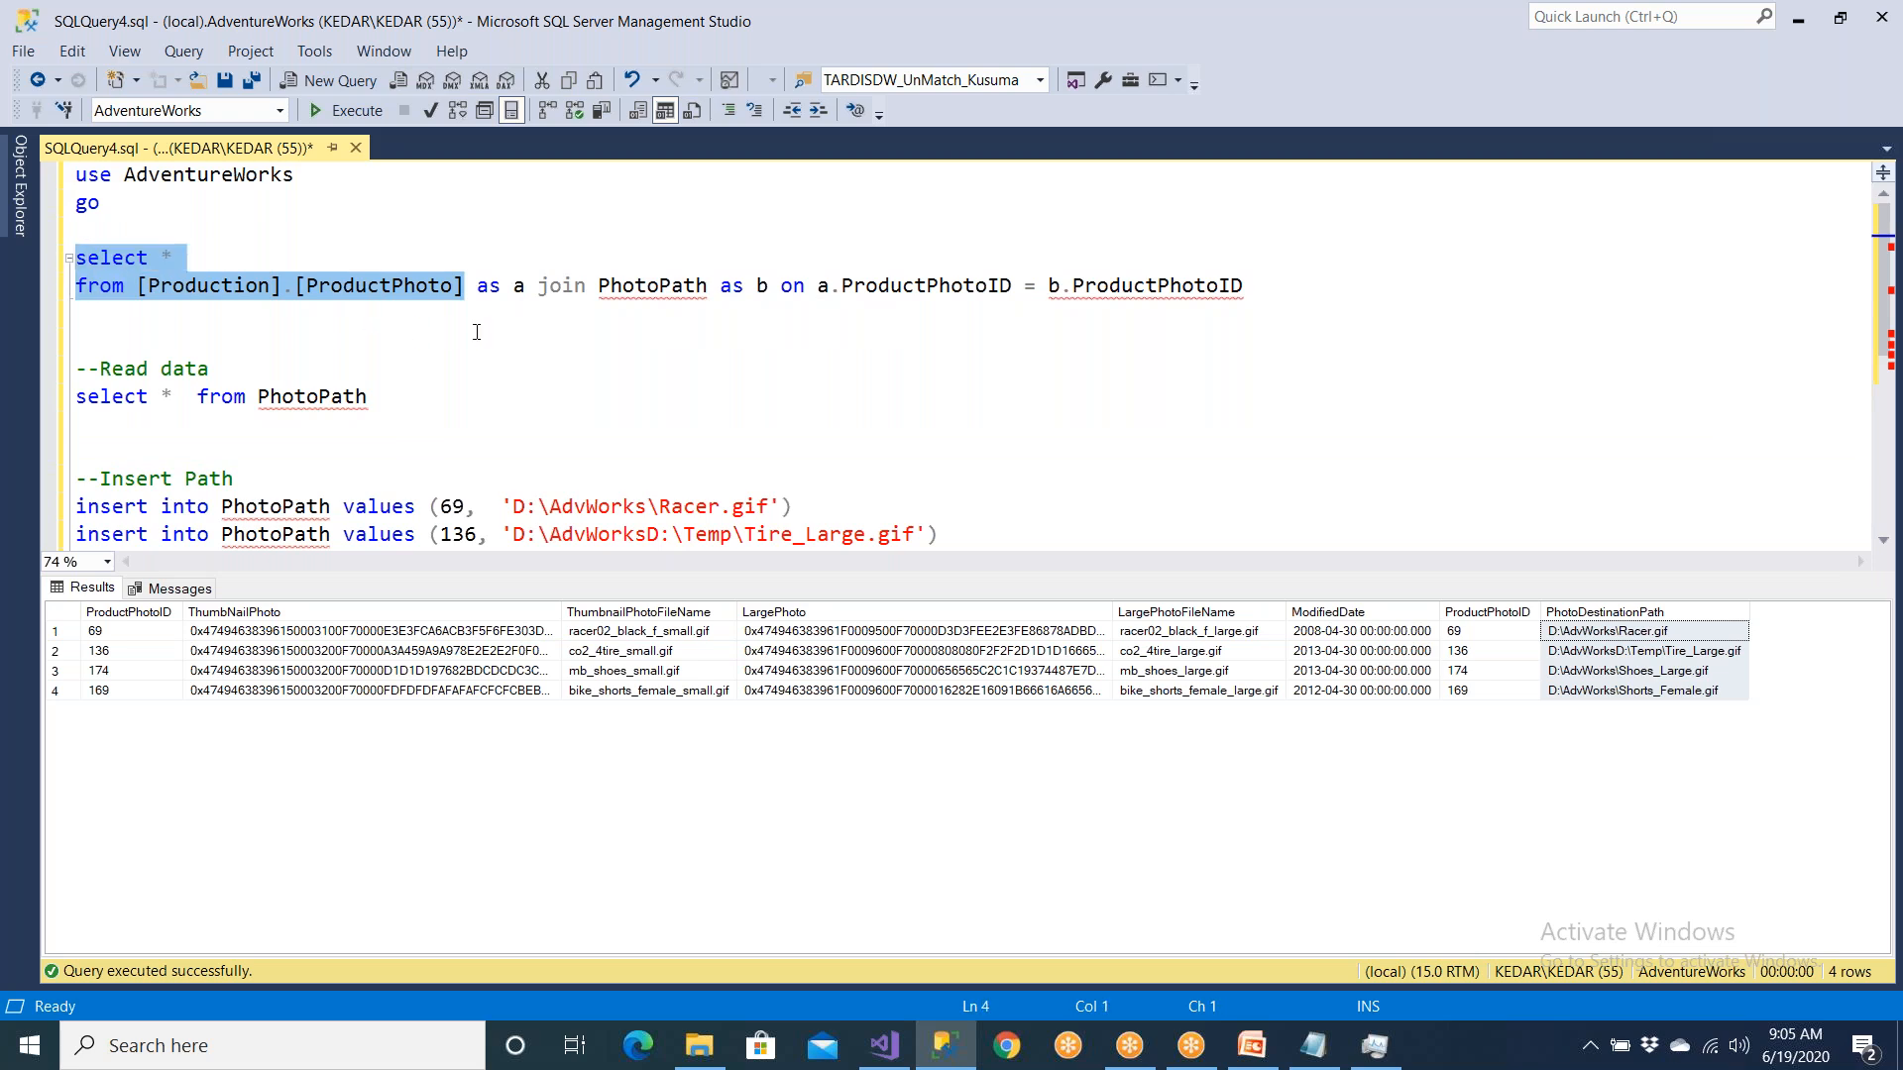
{"action": "left_click_drag", "start_coordinate": [539, 287], "coordinate": [572, 287]}
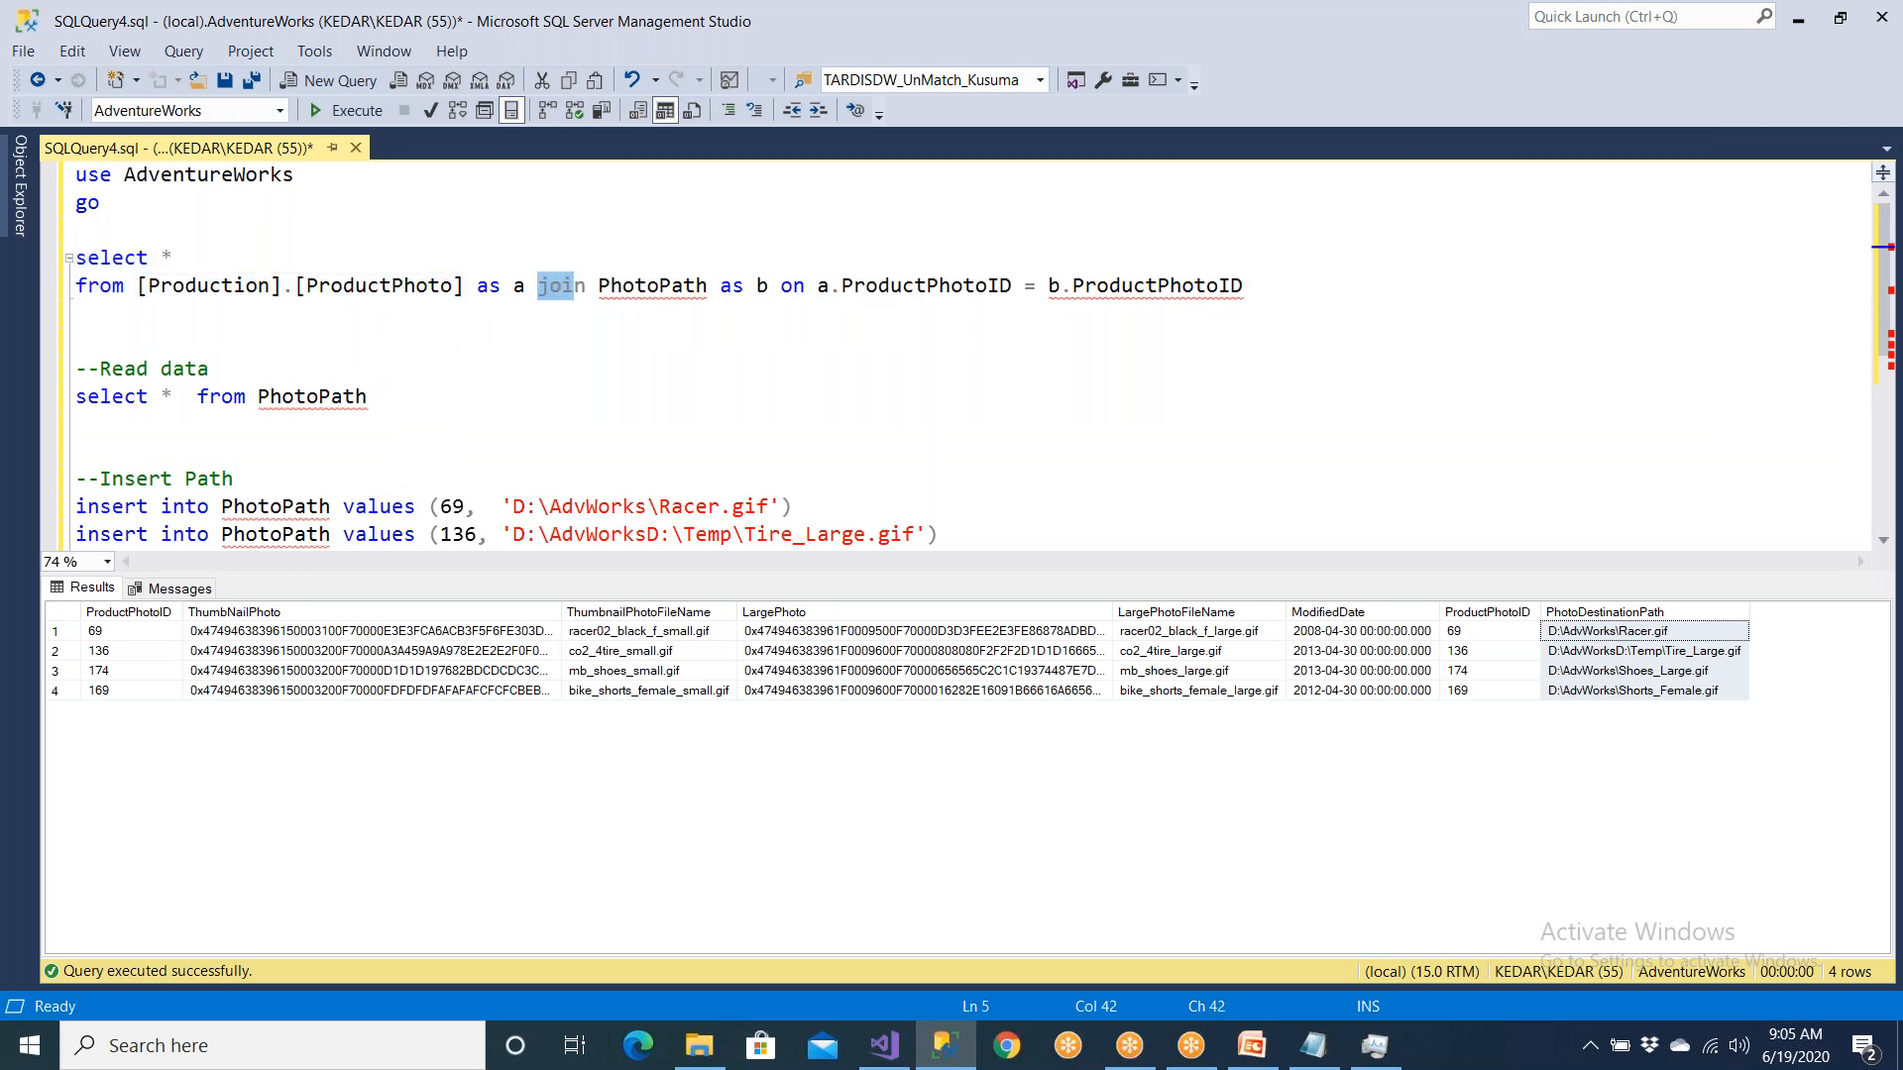
{"action": "left_click", "coordinate": [359, 612]}
{"action": "left_click", "coordinate": [1583, 613]}
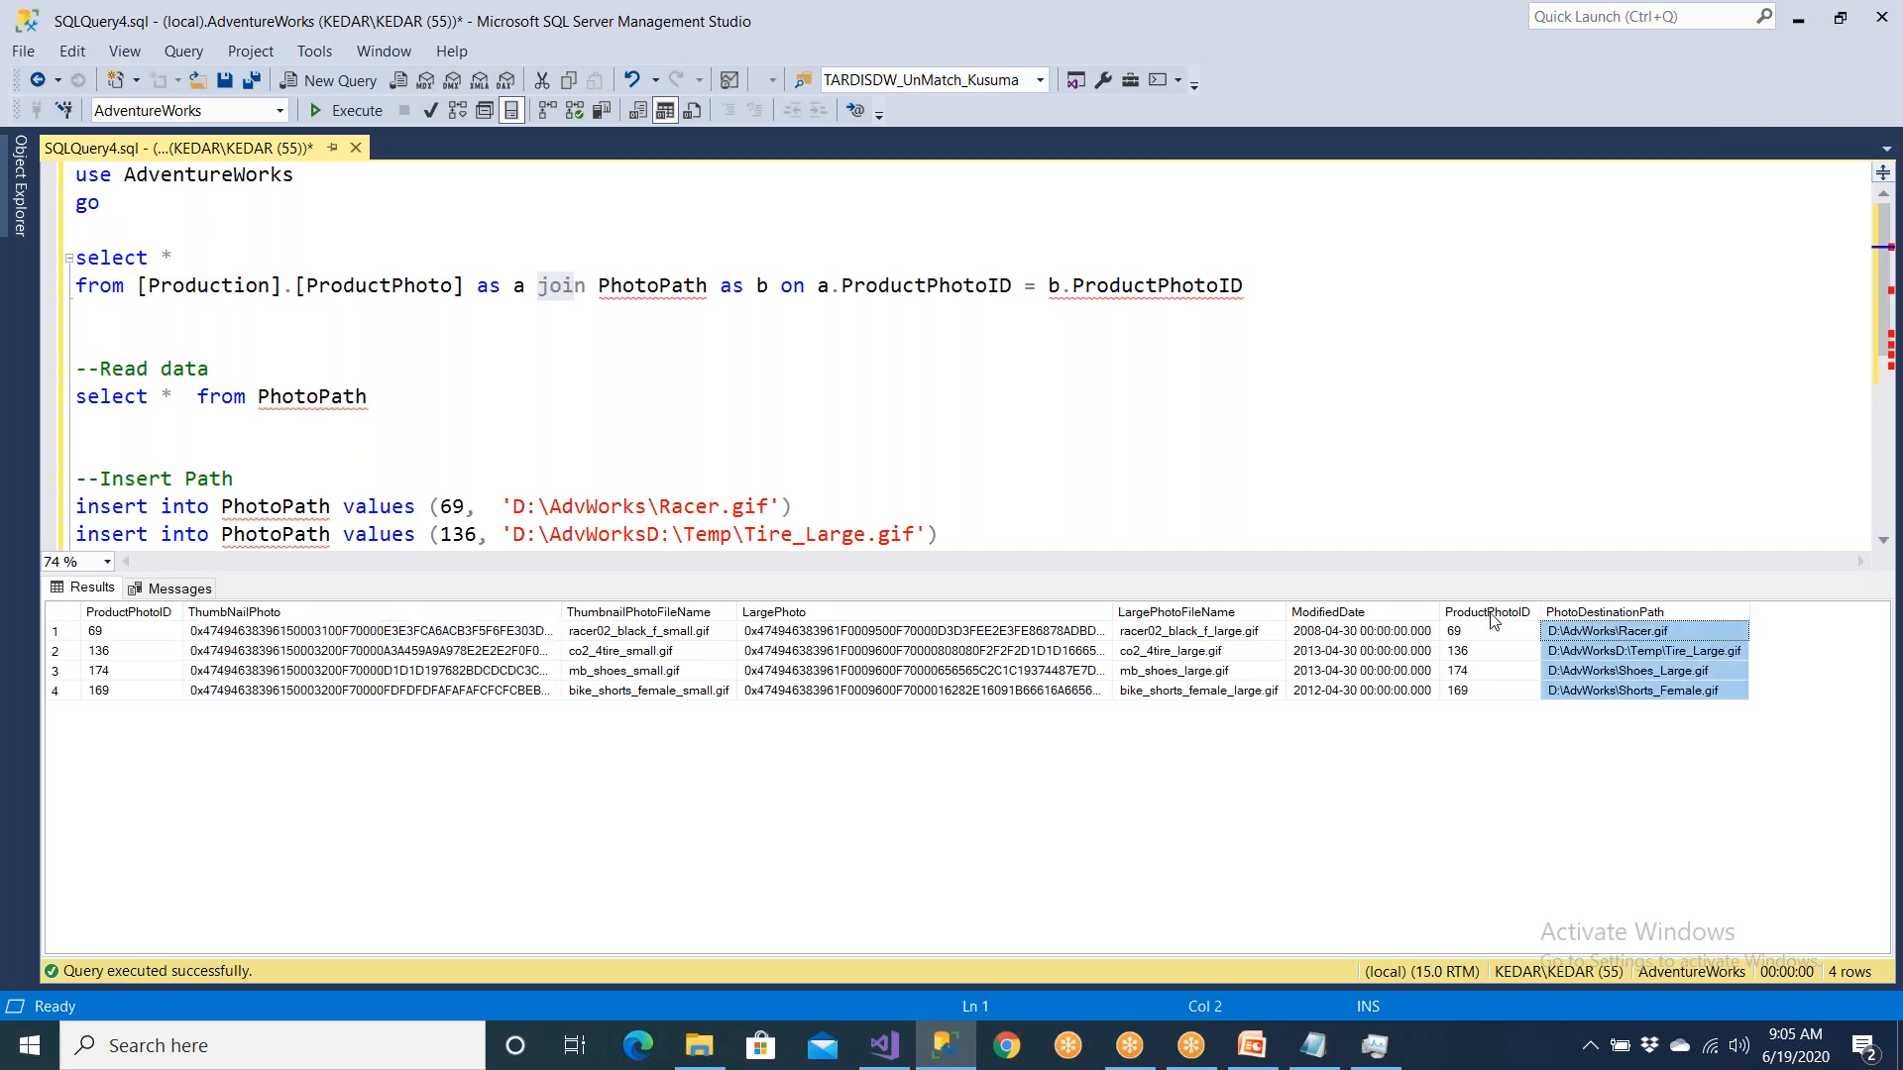
{"action": "left_click", "coordinate": [133, 628]}
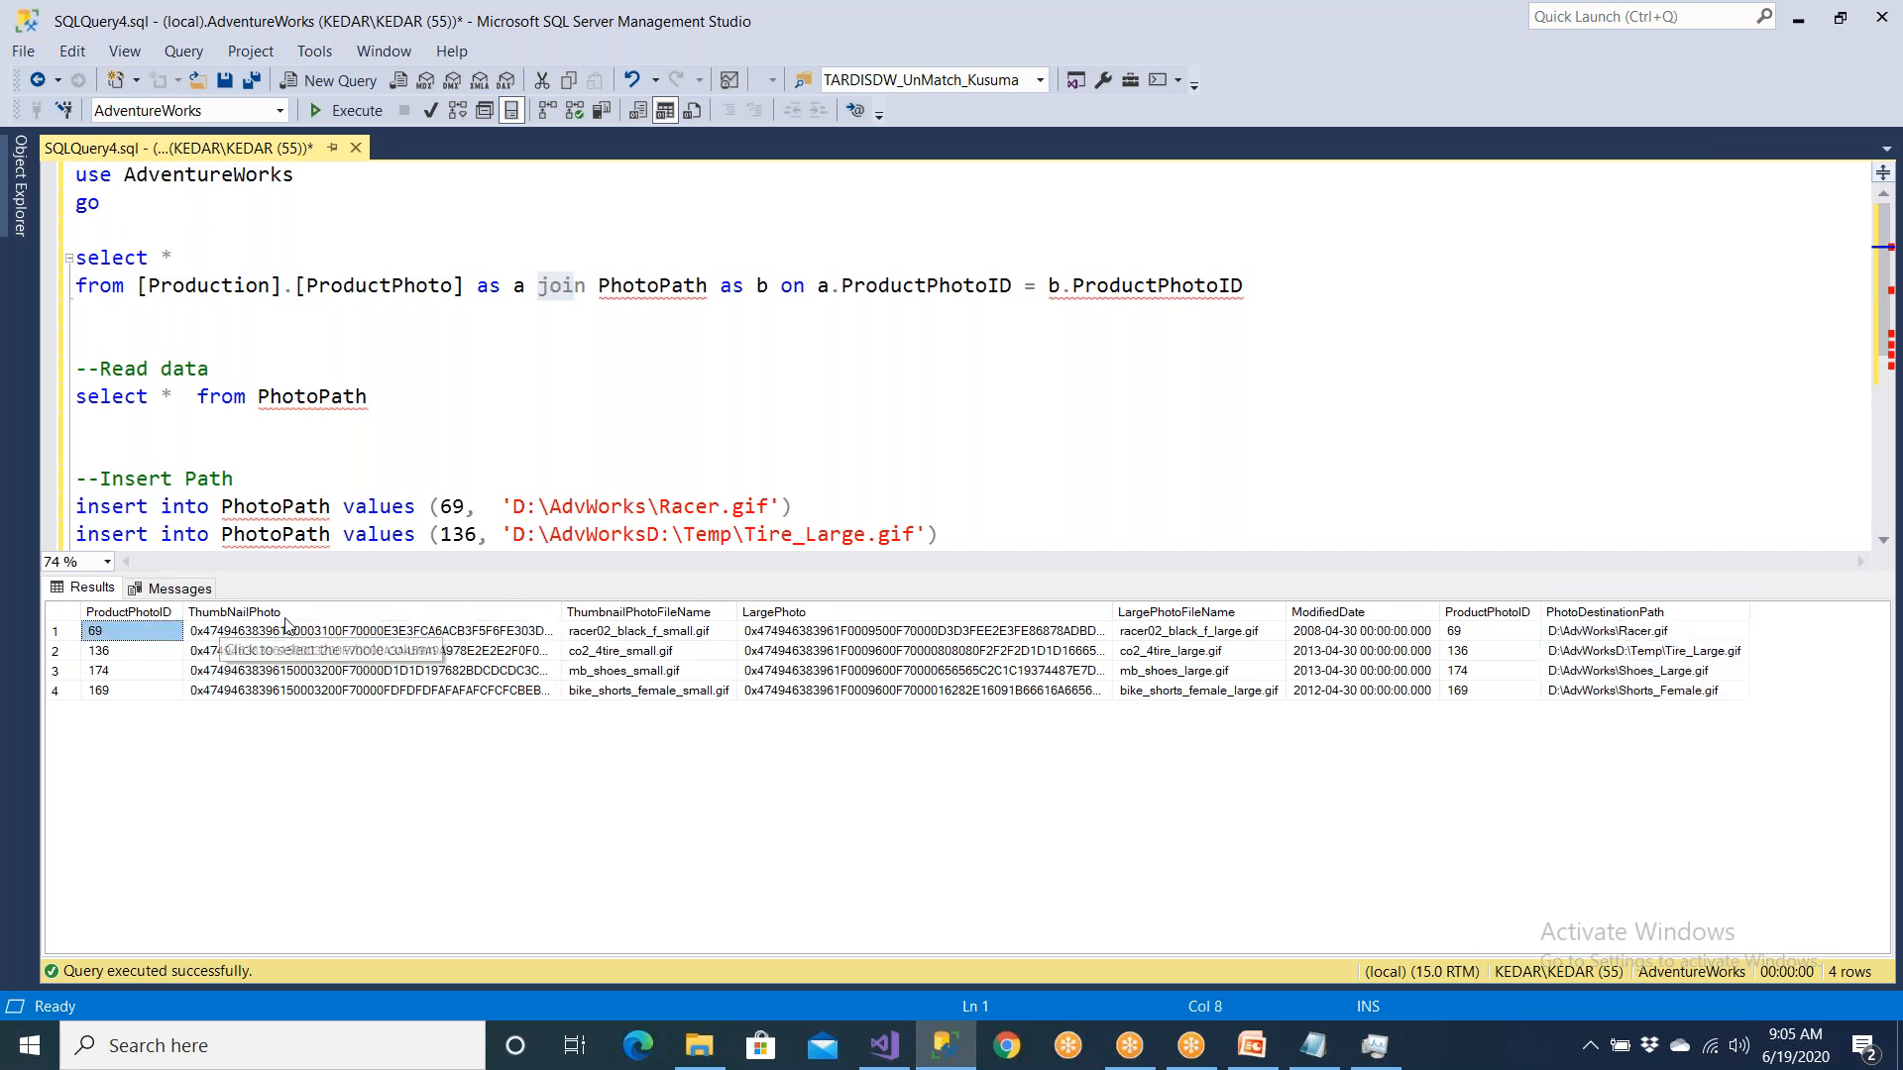
{"action": "left_click", "coordinate": [342, 615]}
{"action": "left_click", "coordinate": [1653, 619]}
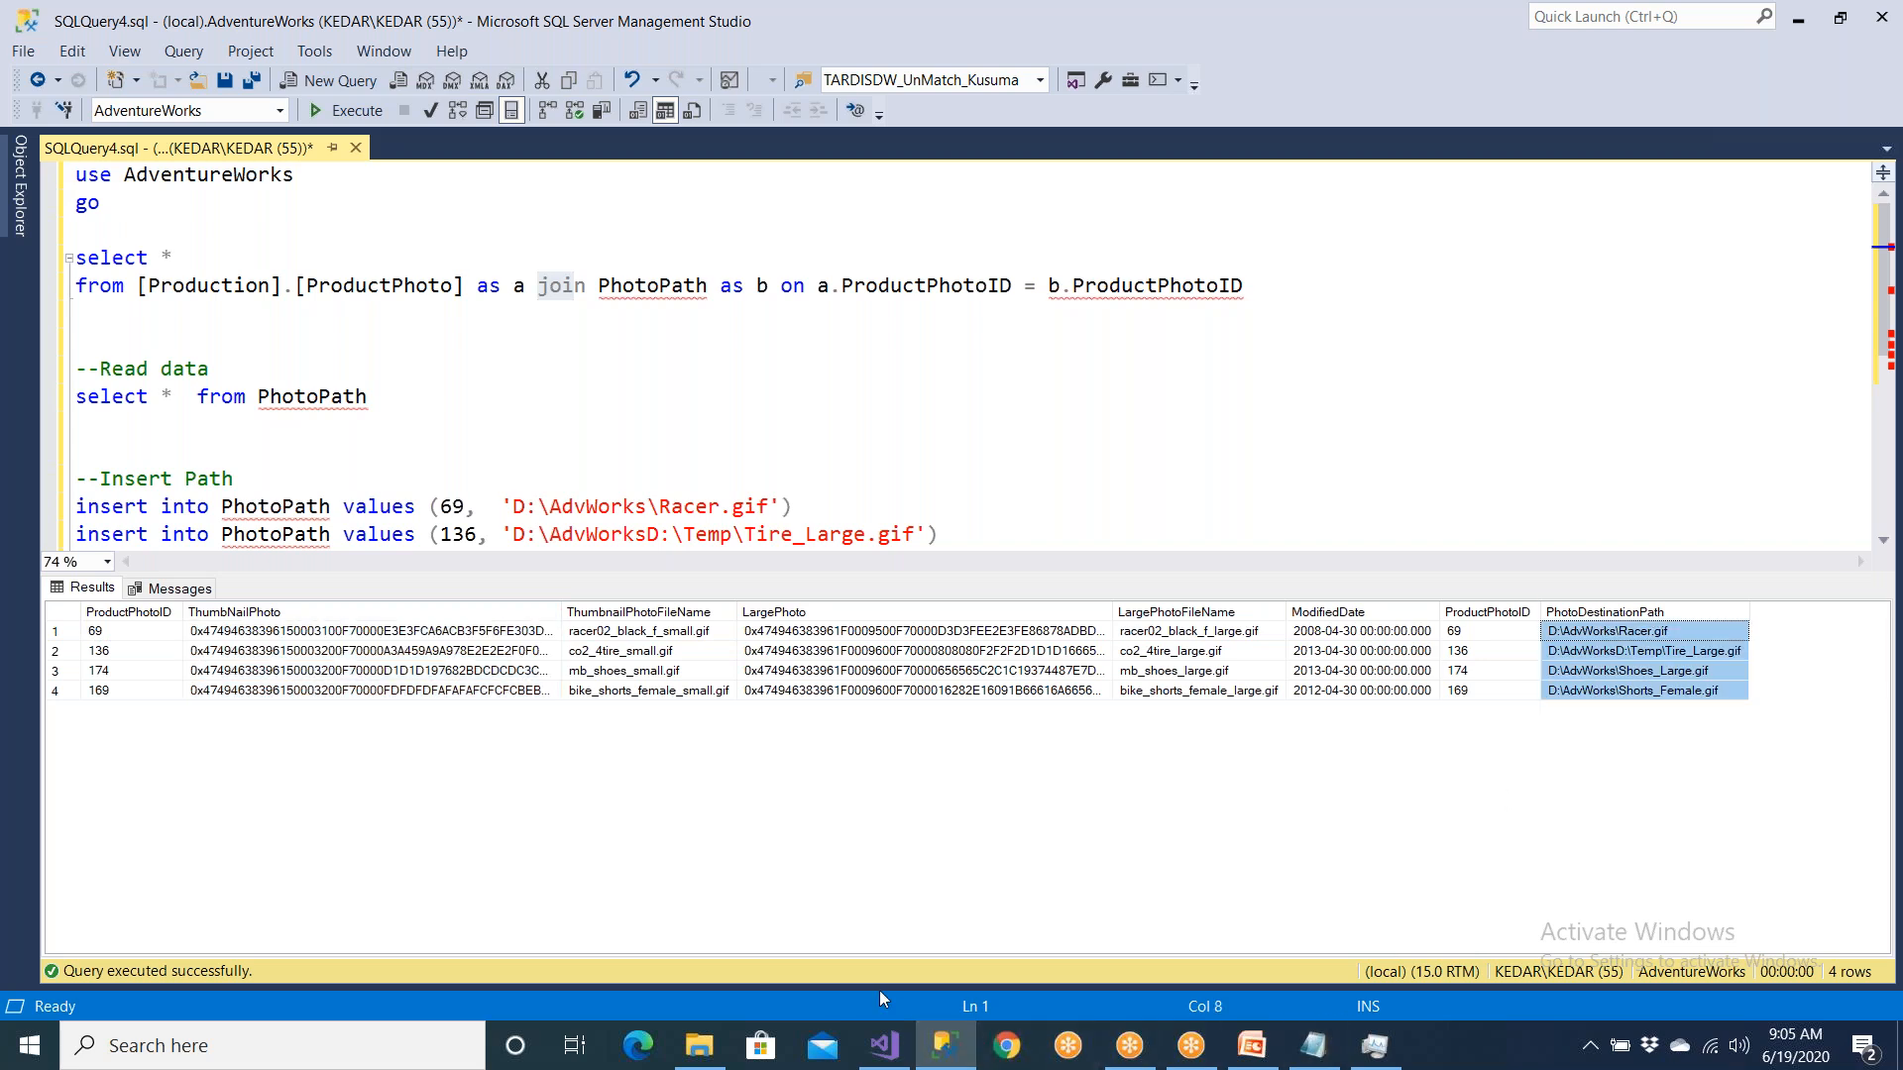
Step: Switch to the PowerPoint presentation and copy the OLEDB Source SELECT query from the Export Column slide's notes
{"action": "left_click", "coordinate": [944, 1051]}
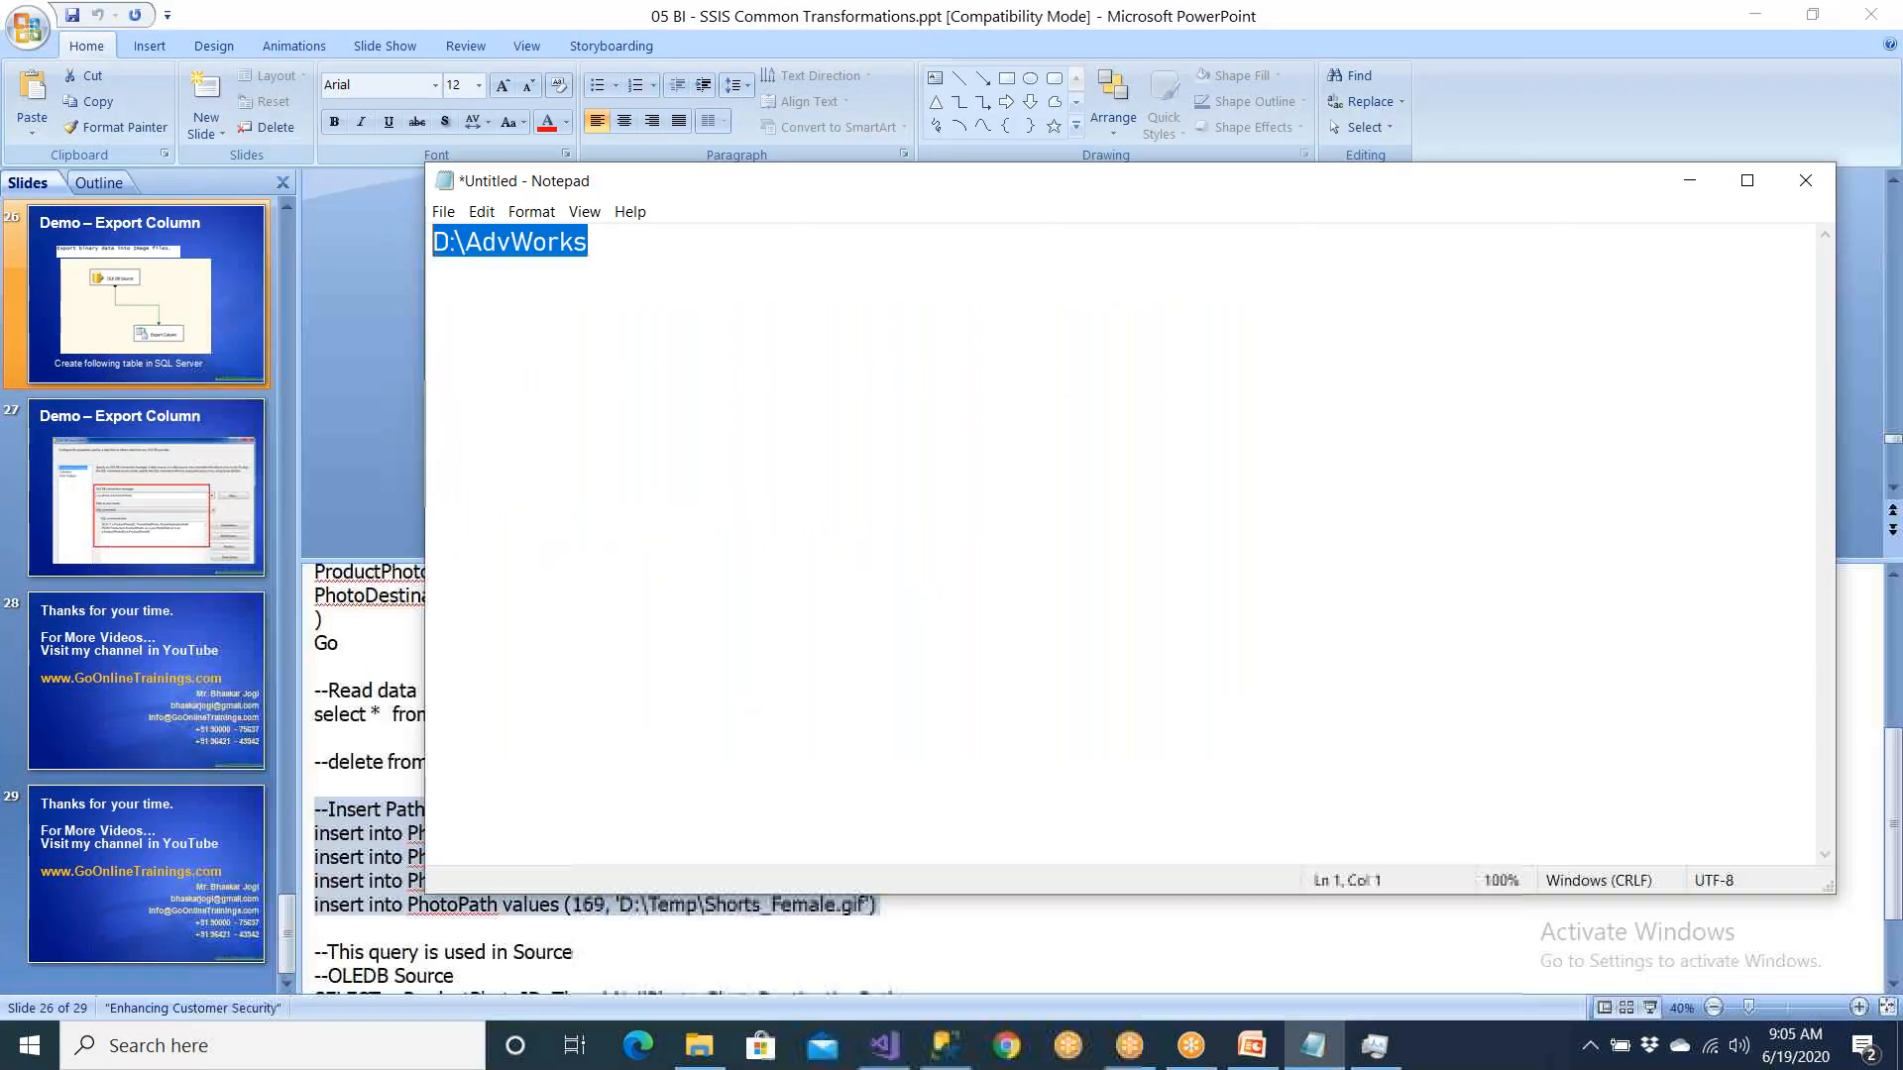
{"action": "left_click", "coordinate": [1252, 1046]}
{"action": "scroll", "coordinate": [508, 744], "scroll_direction": "down", "scroll_amount": 1}
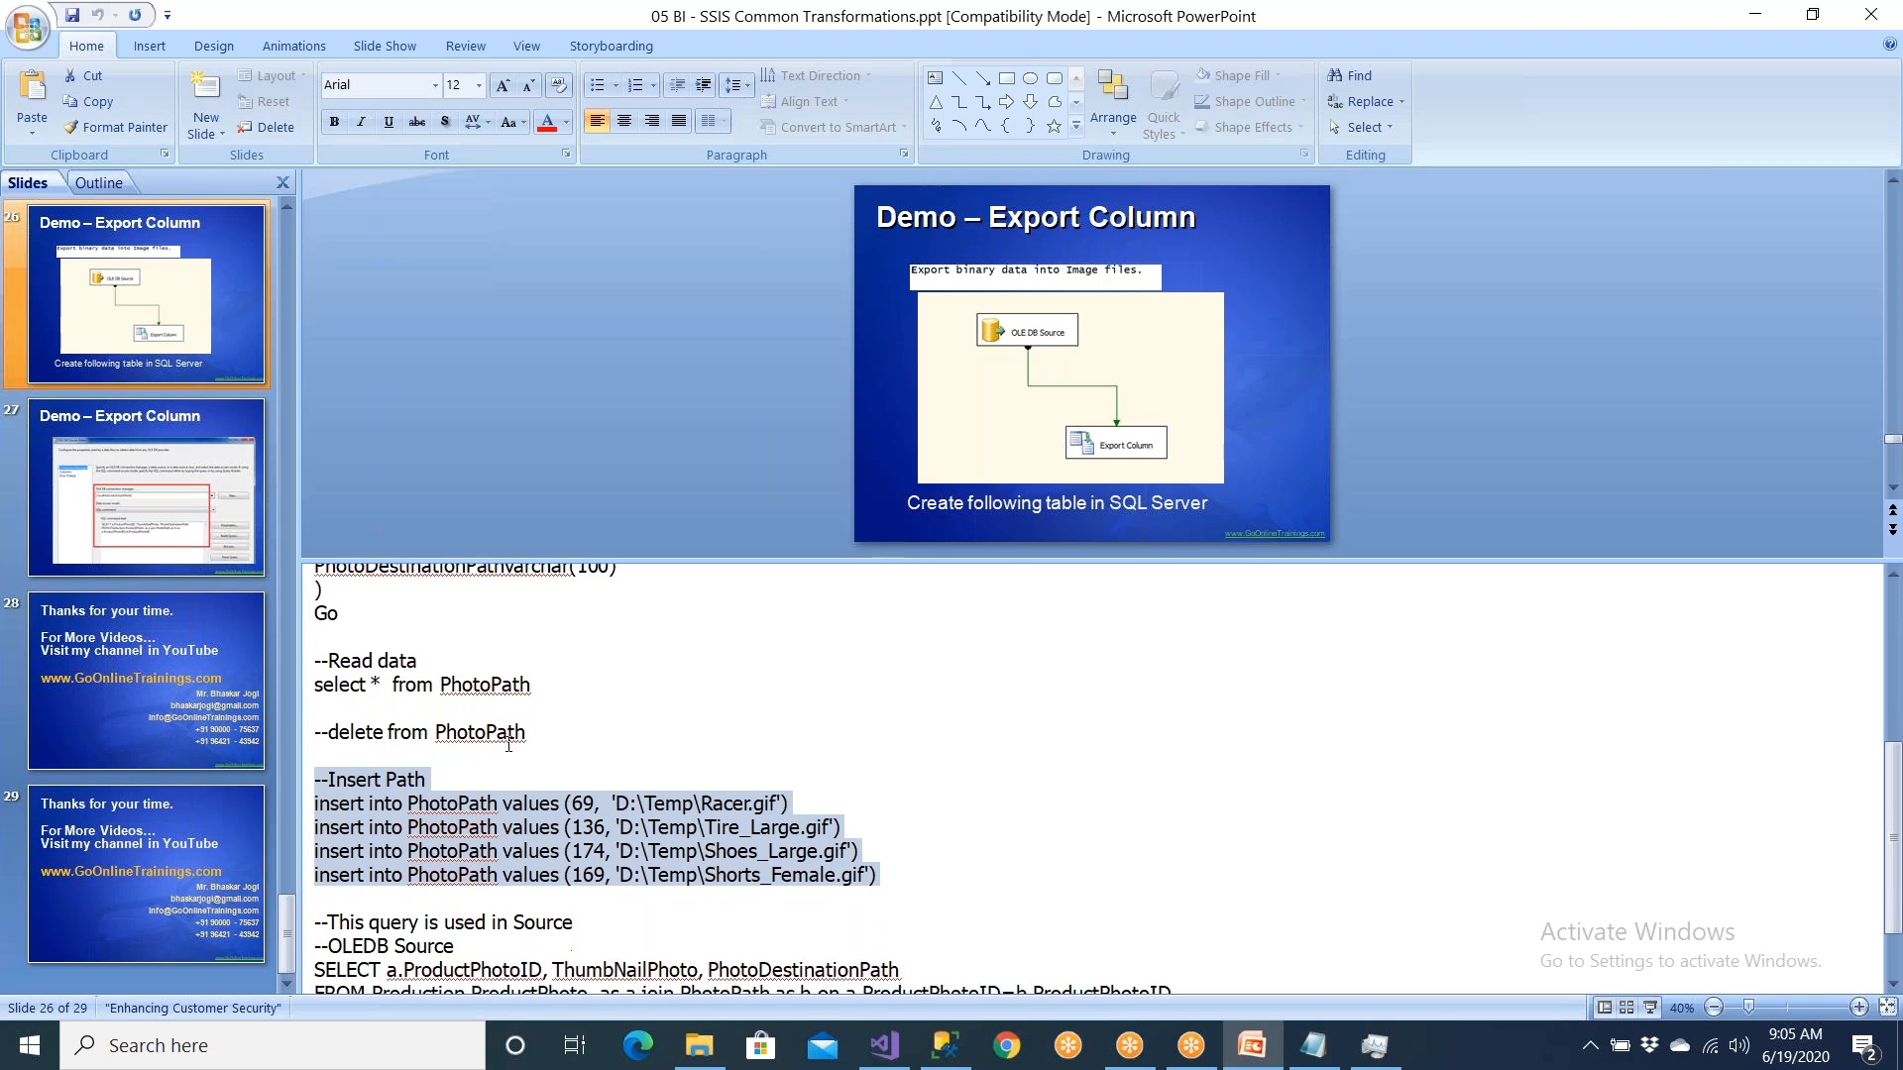
{"action": "scroll", "coordinate": [508, 745], "scroll_direction": "down", "scroll_amount": 2}
{"action": "left_click_drag", "start_coordinate": [1198, 916], "coordinate": [290, 900]}
{"action": "key", "text": "ctrl+c"}
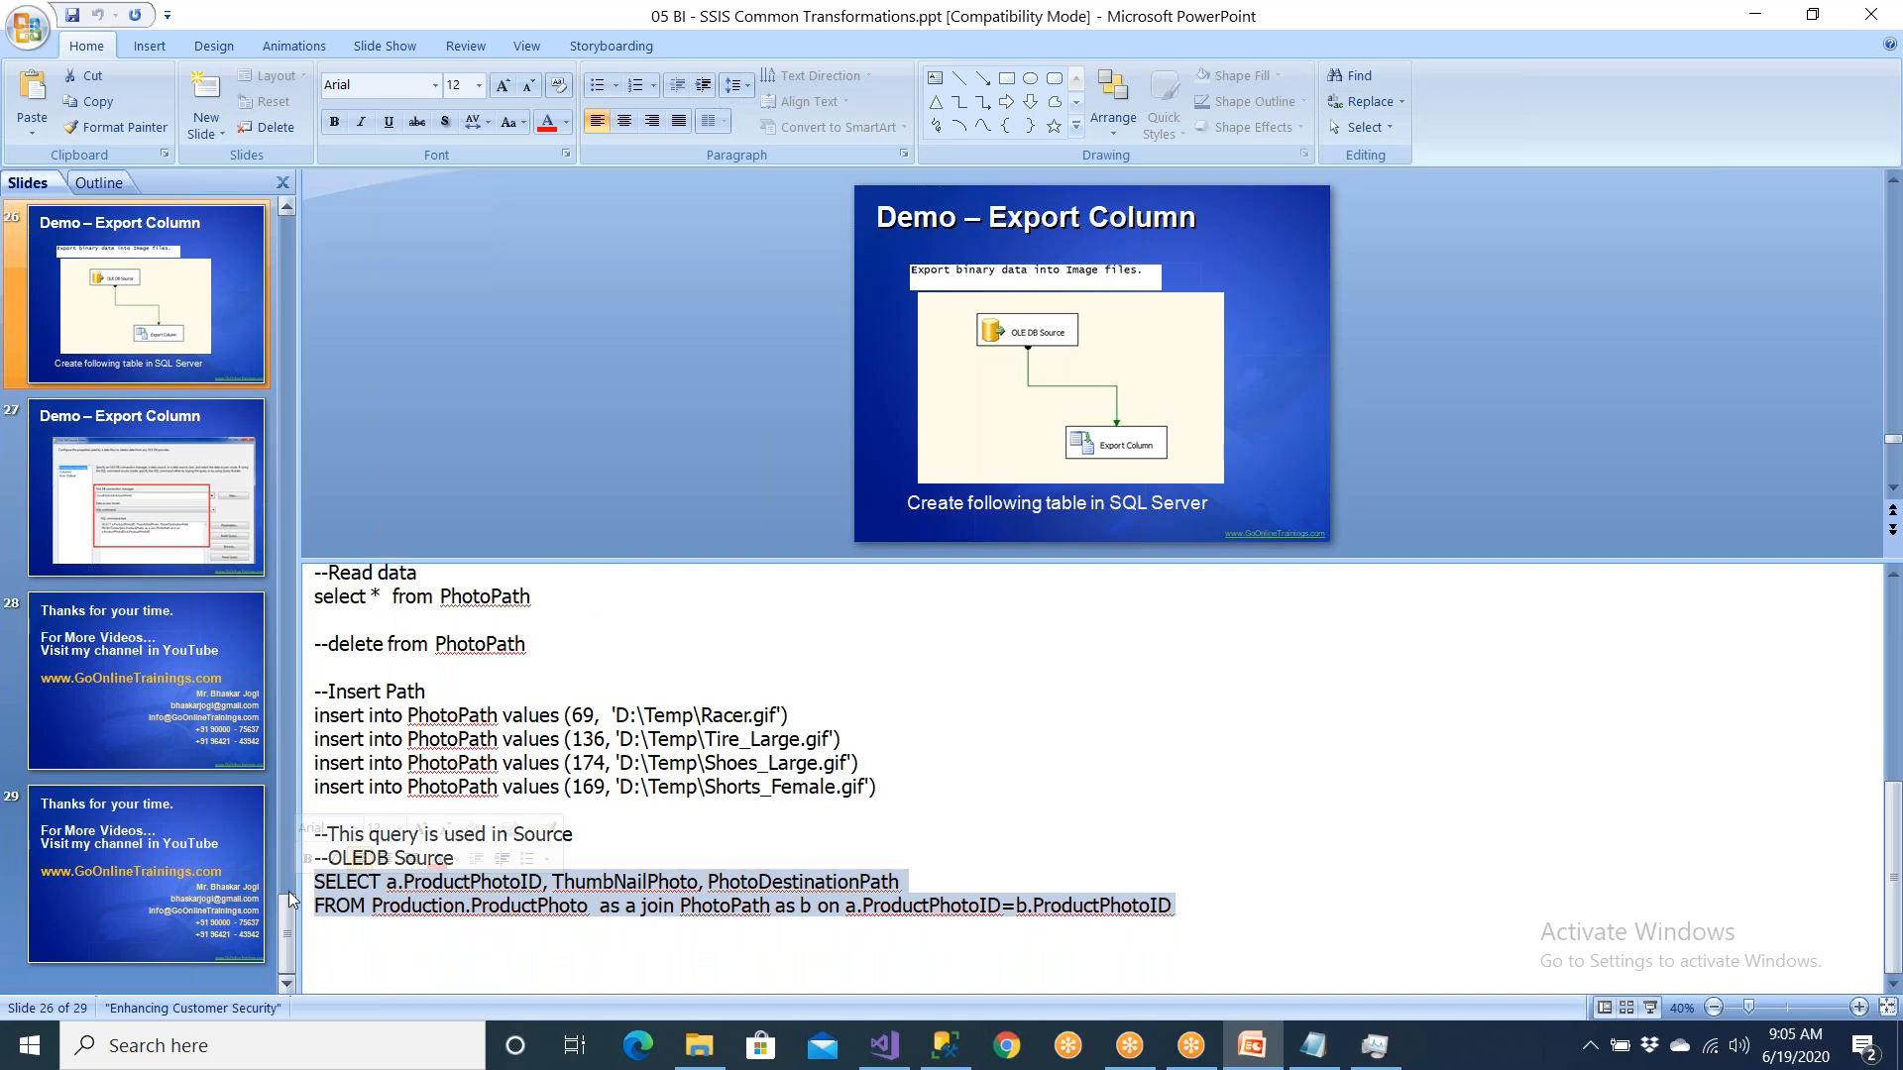
Step: Return to SQL Server Management Studio, replace the select * join with the copied query, and run it to check PhotoDestinationPath
{"action": "left_click", "coordinate": [947, 1058]}
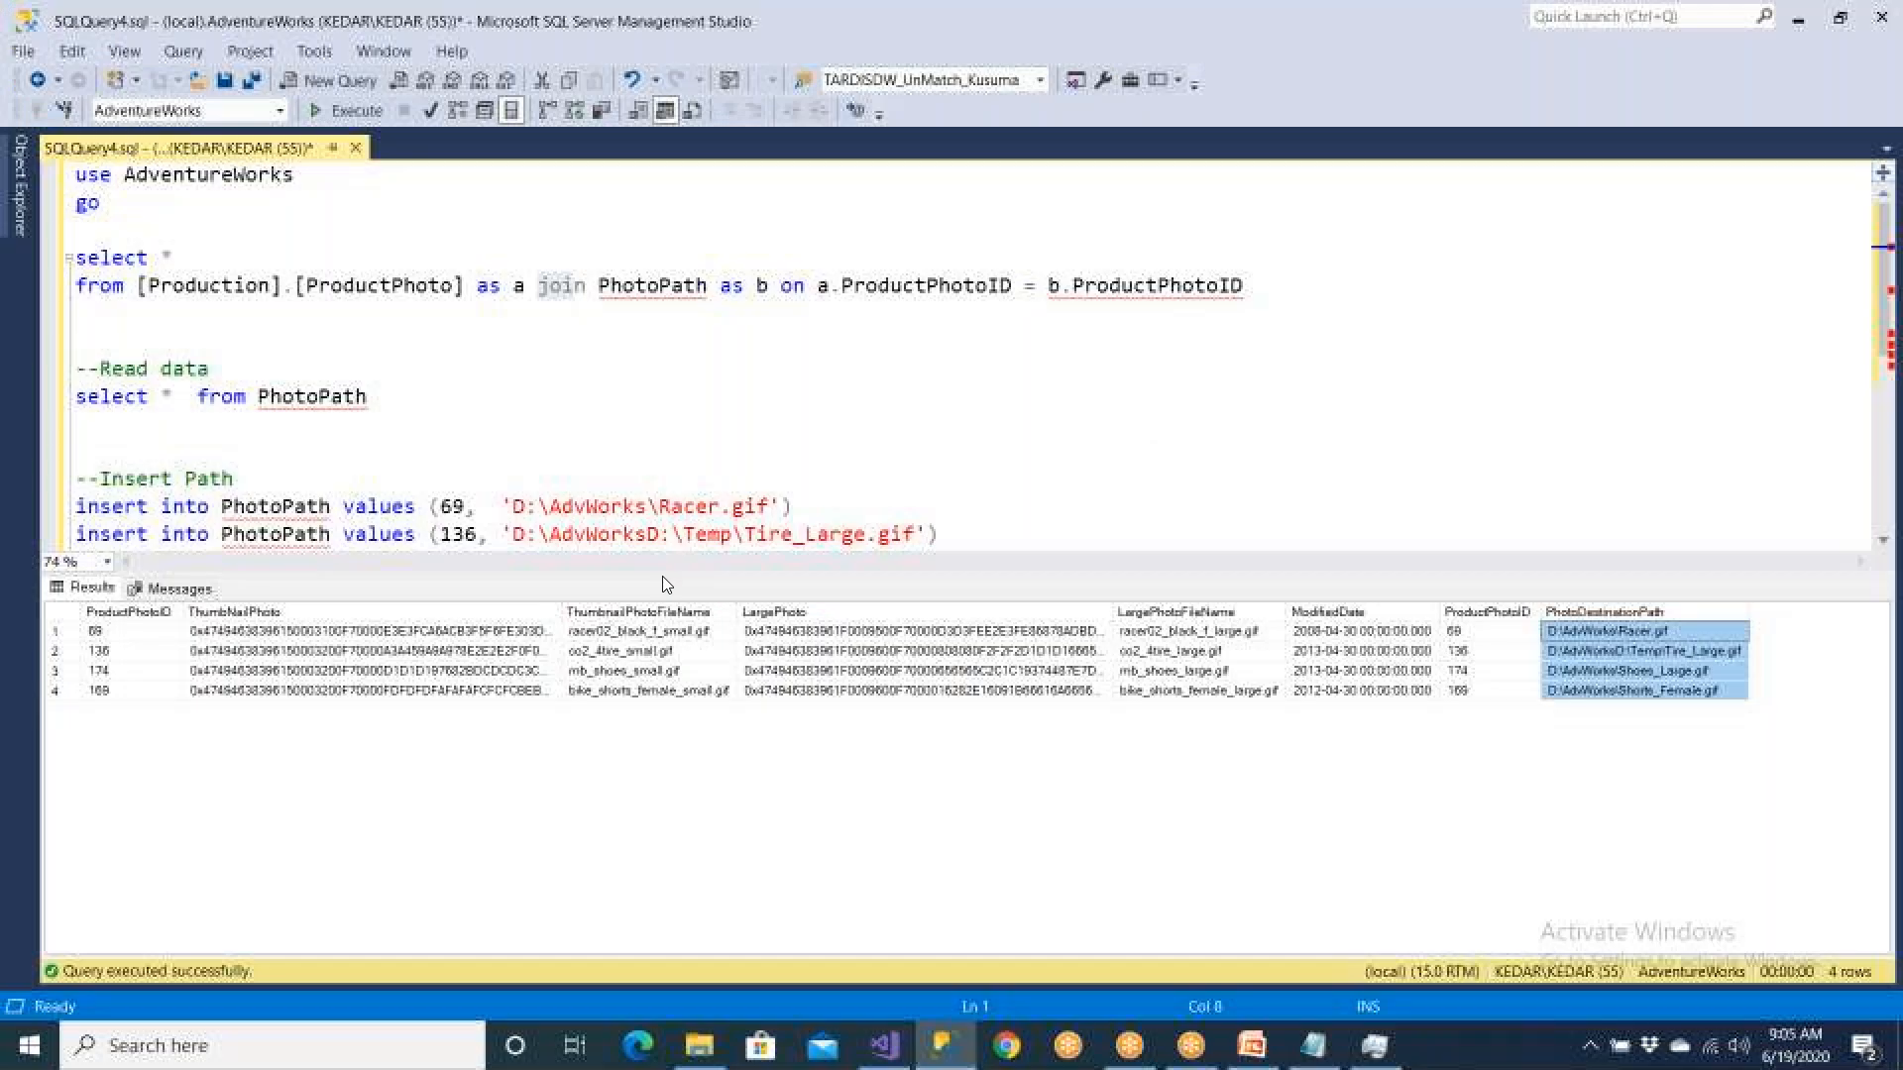
{"action": "key", "text": "ctrl+v"}
{"action": "left_click", "coordinate": [389, 256]}
{"action": "left_click_drag", "start_coordinate": [1192, 286], "coordinate": [76, 230]}
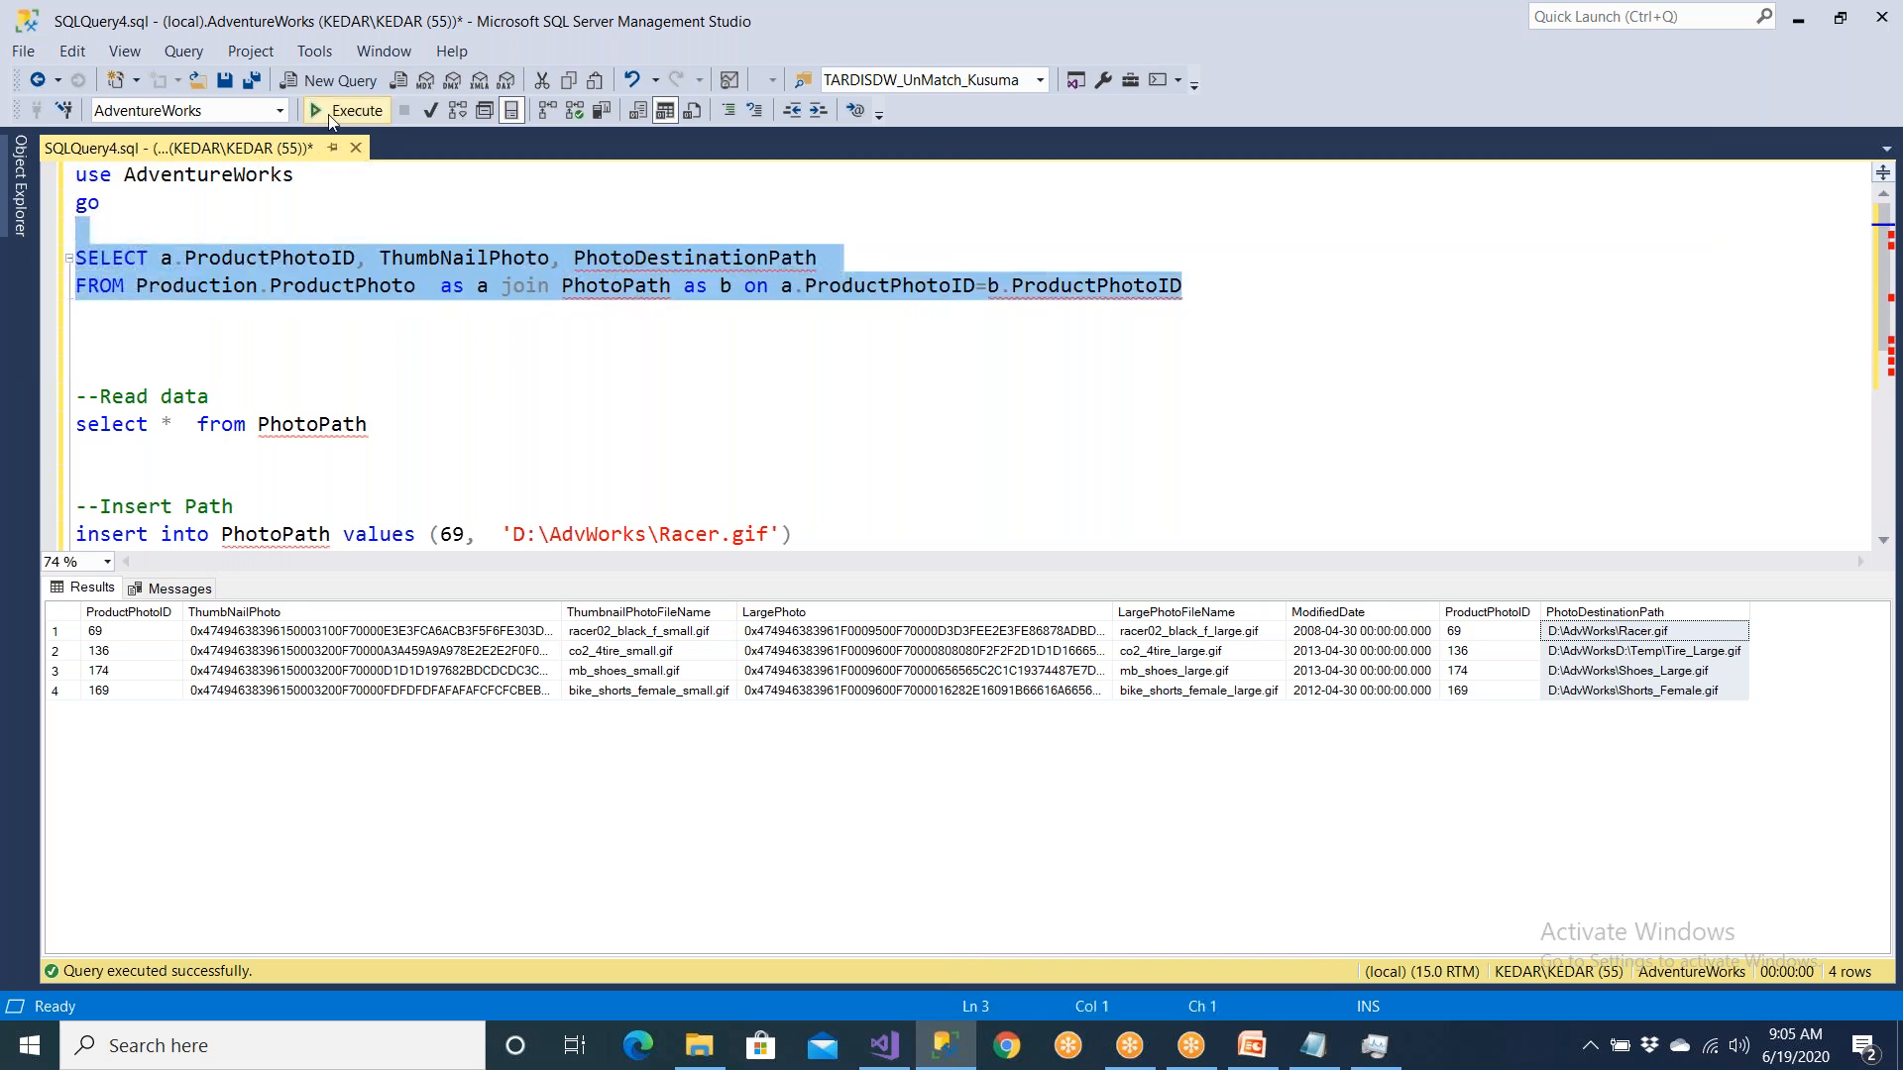
{"action": "left_click", "coordinate": [330, 111]}
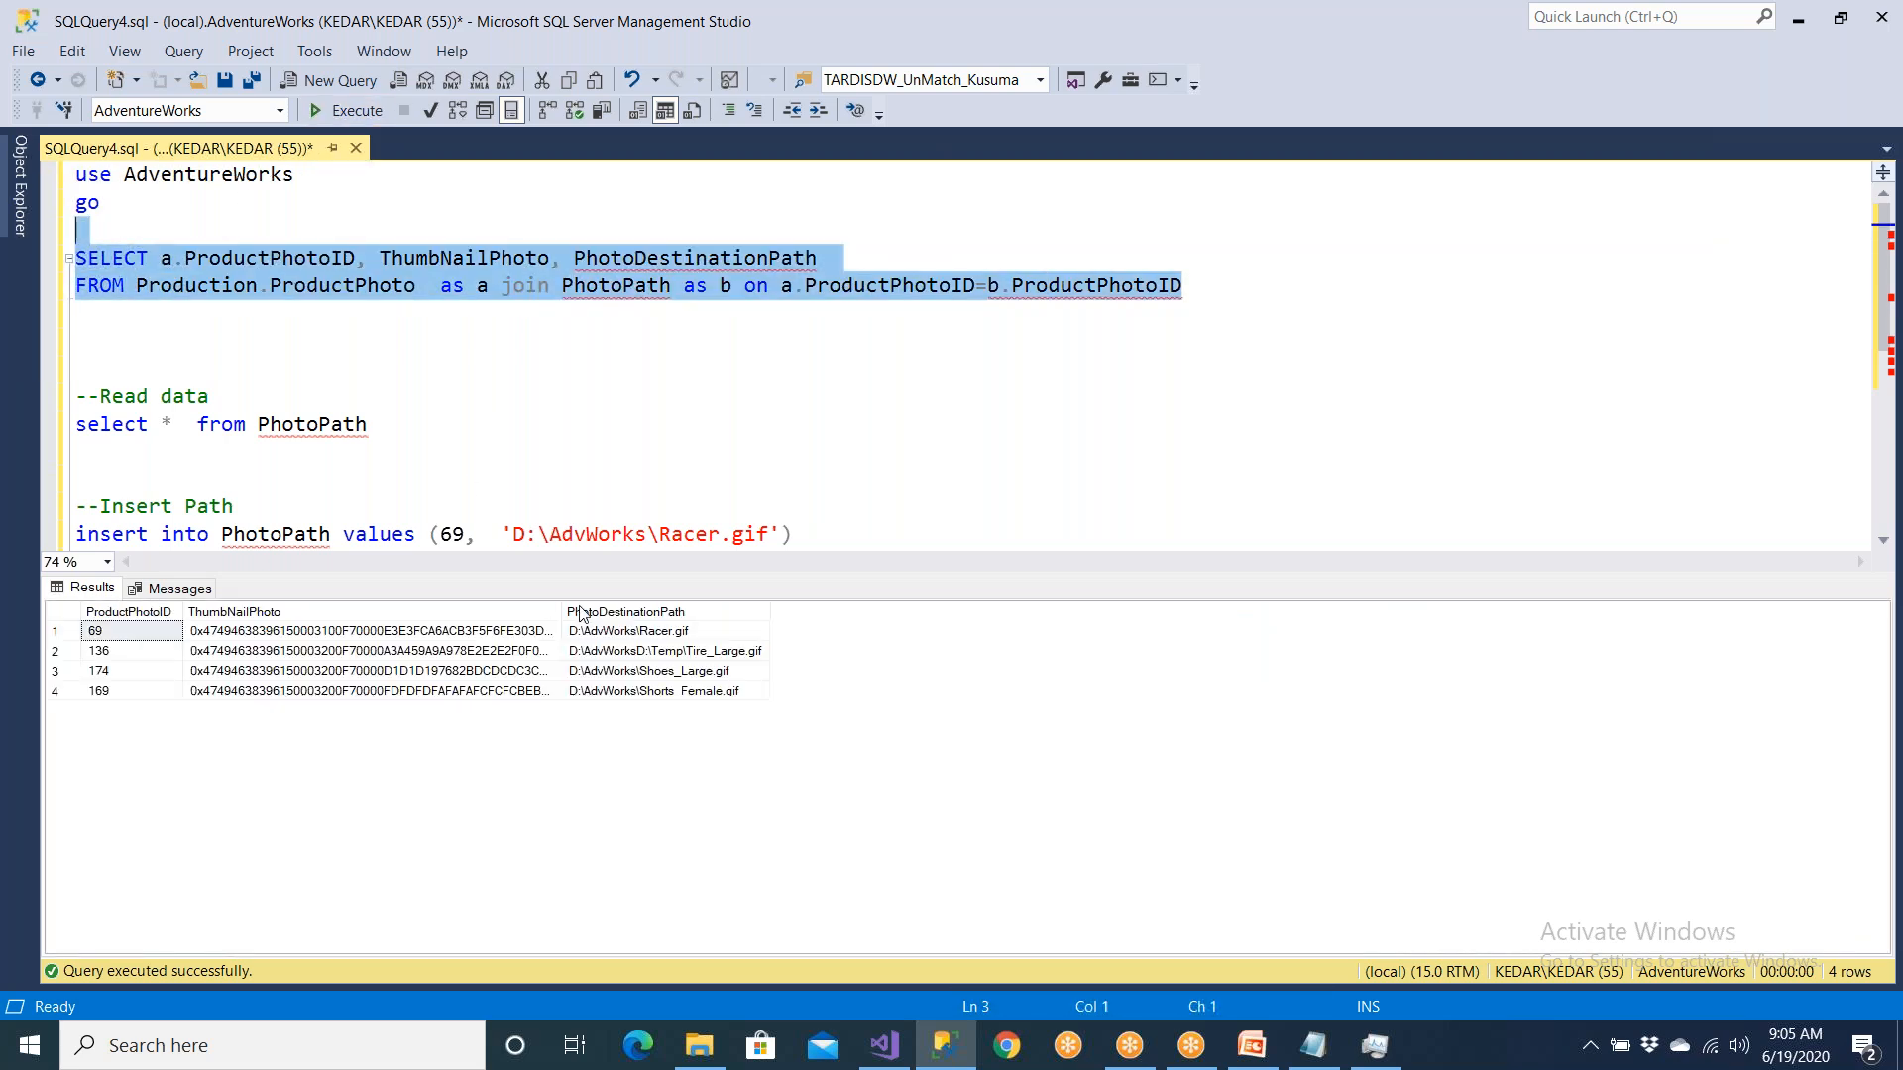
{"action": "left_click", "coordinate": [581, 614]}
Step: Run the PhotoPath select again and examine its PhotoDestinationPath column
{"action": "left_click_drag", "start_coordinate": [372, 425], "coordinate": [39, 425]}
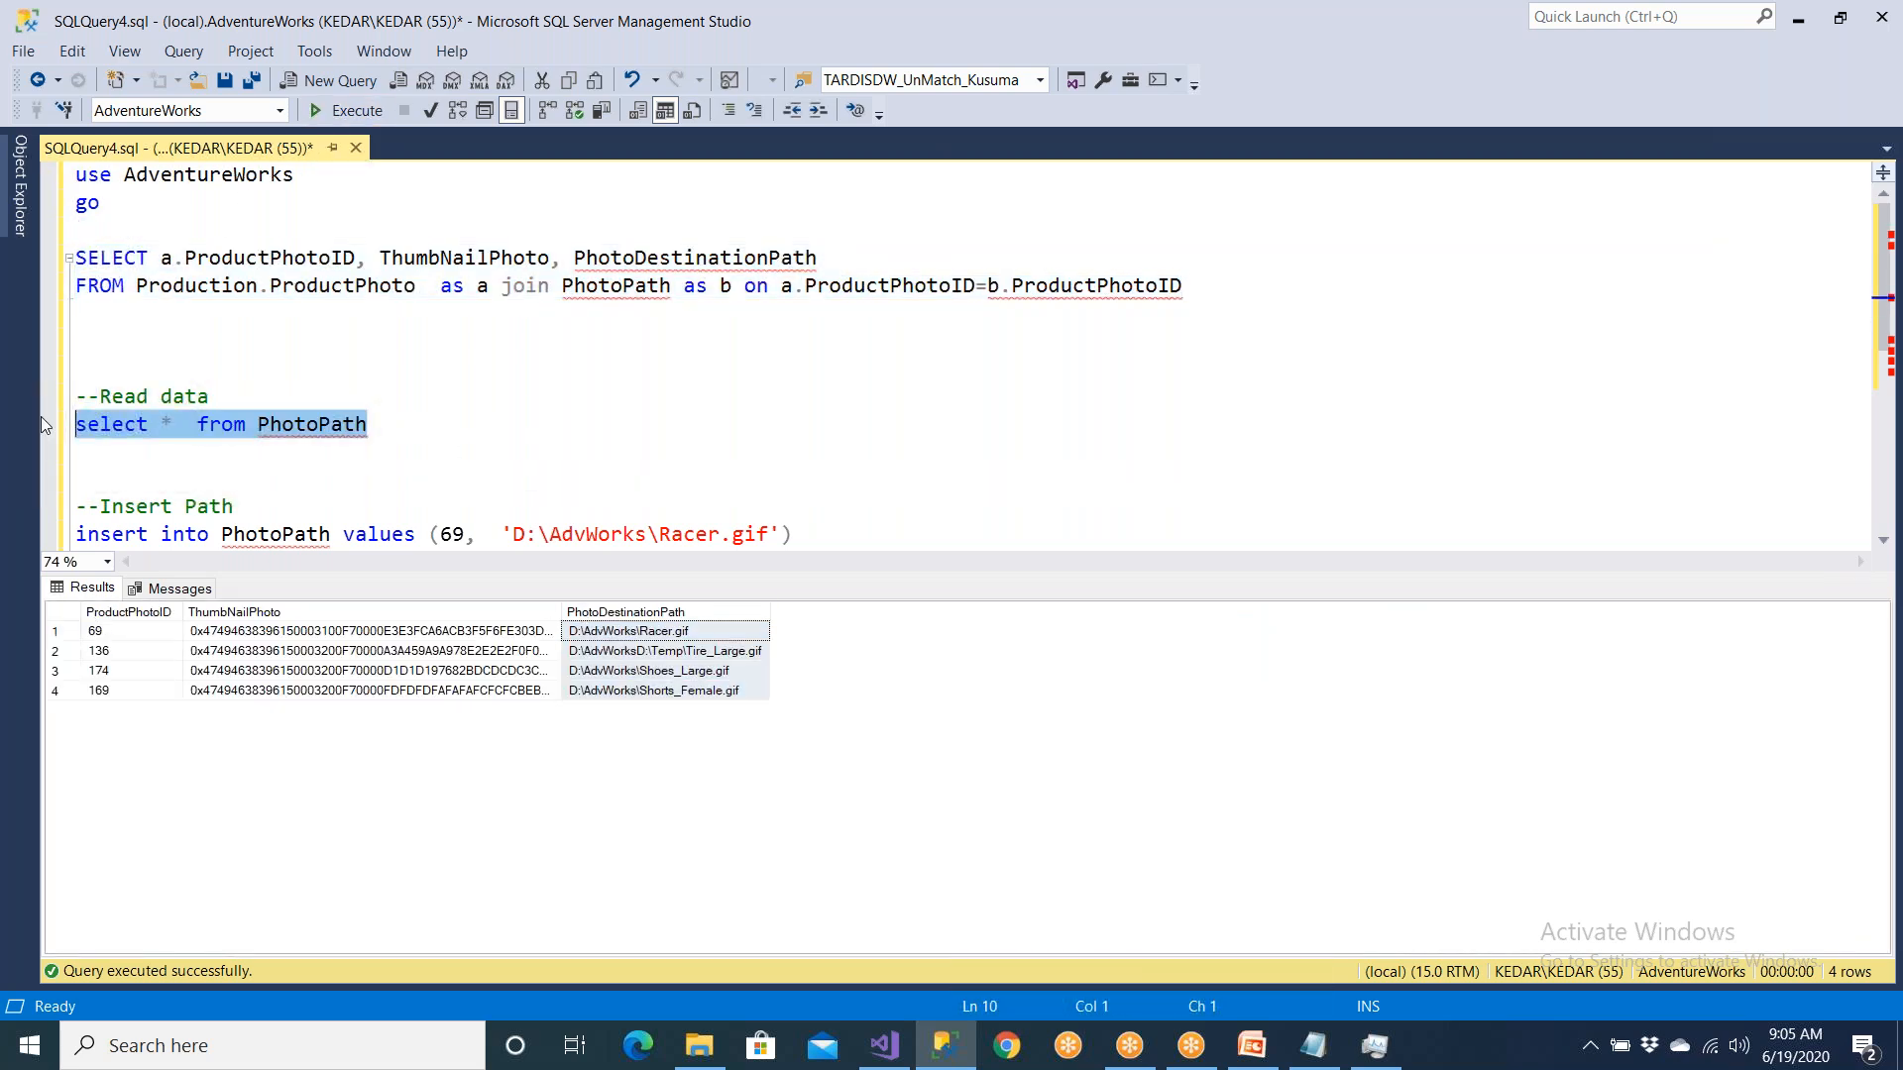
{"action": "left_click", "coordinate": [330, 111]}
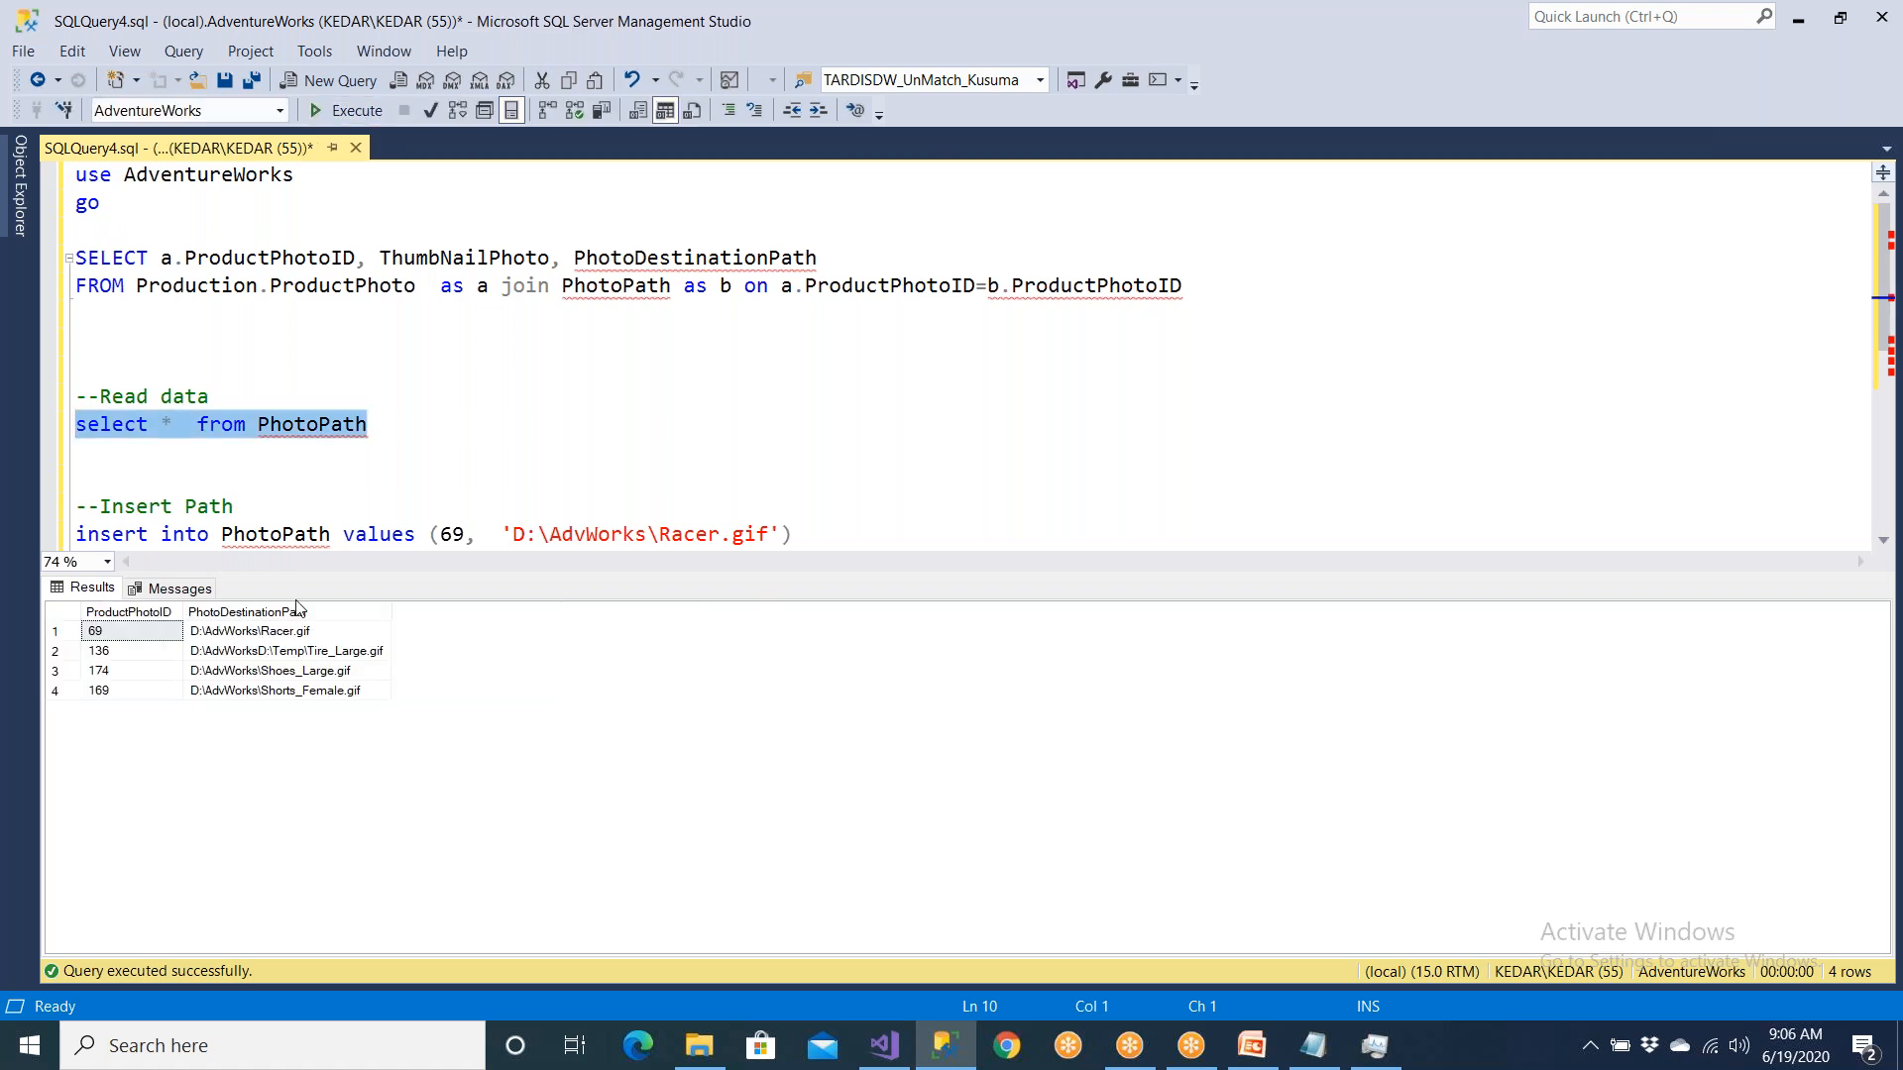
{"action": "left_click", "coordinate": [297, 611]}
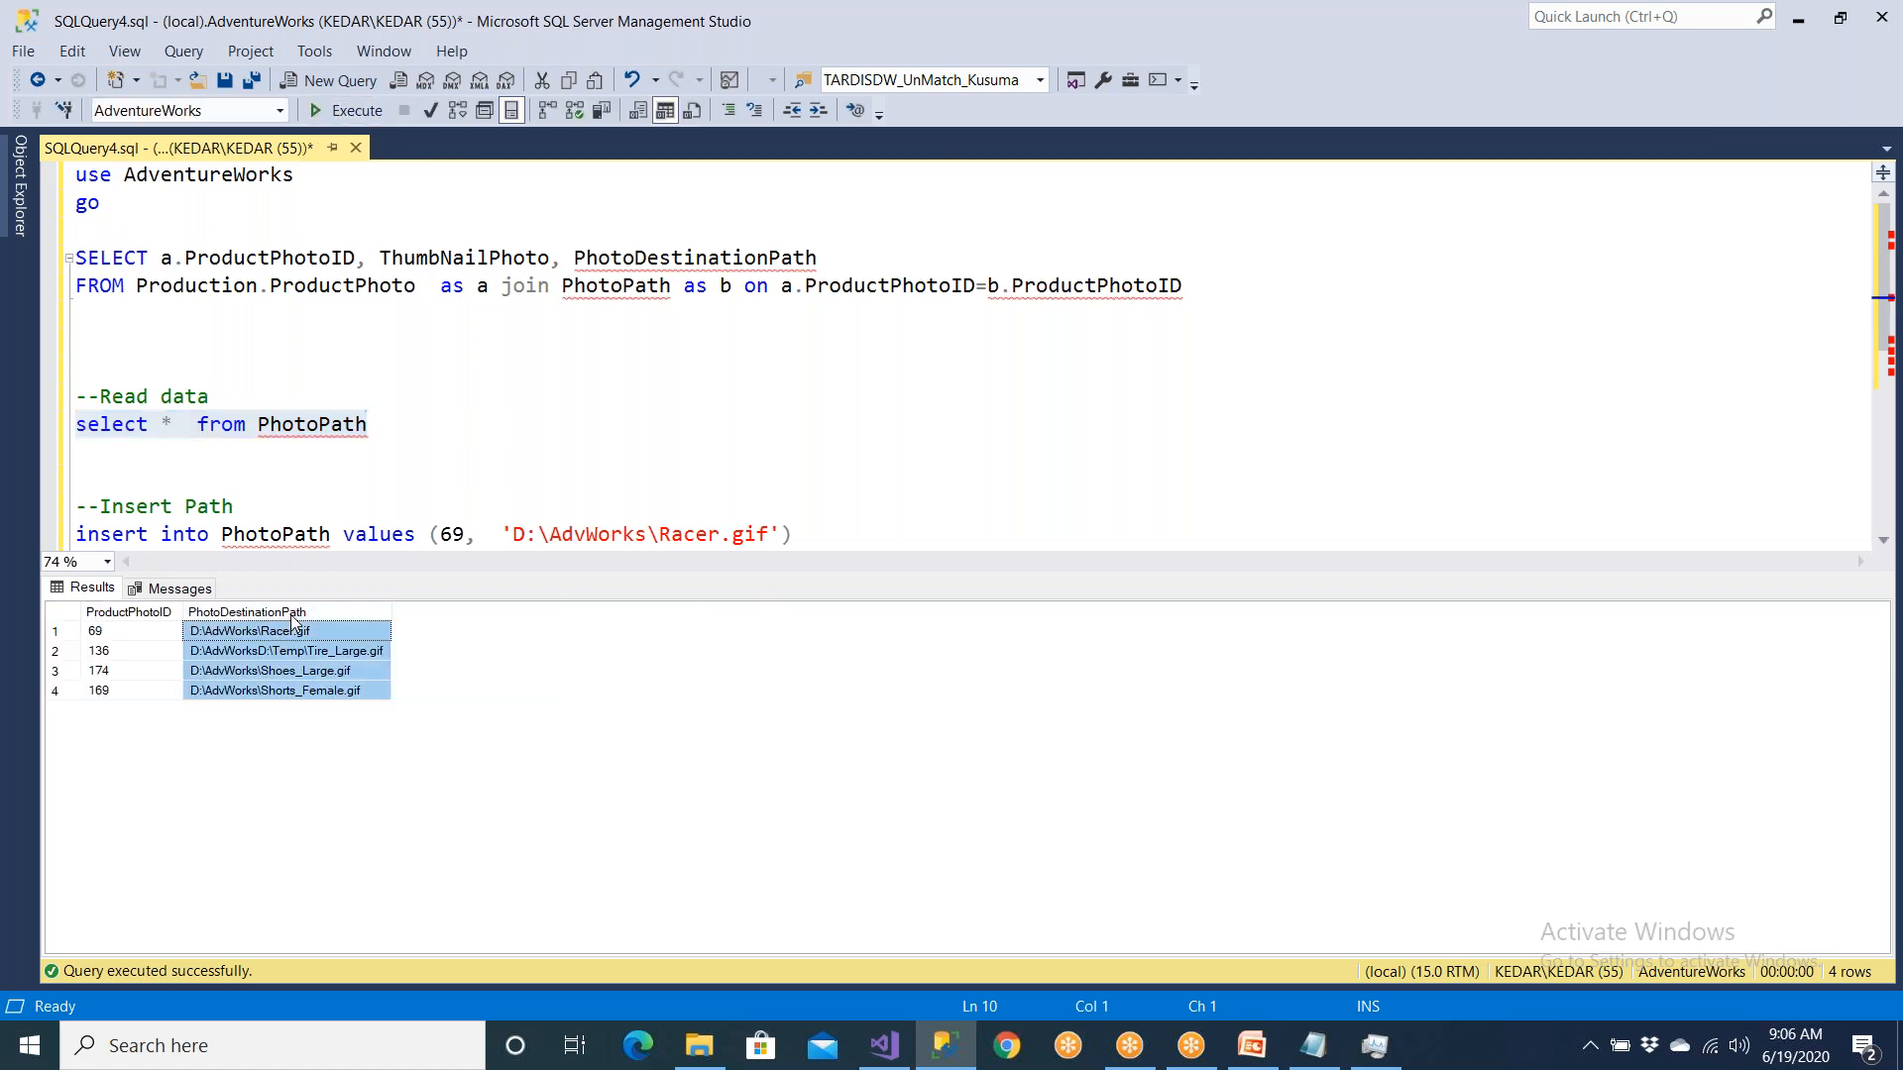
Step: Copy the SELECT query that joins Production.ProductPhoto with PhotoPath on ProductPhotoID
{"action": "left_click", "coordinate": [155, 614]}
{"action": "left_click", "coordinate": [205, 286]}
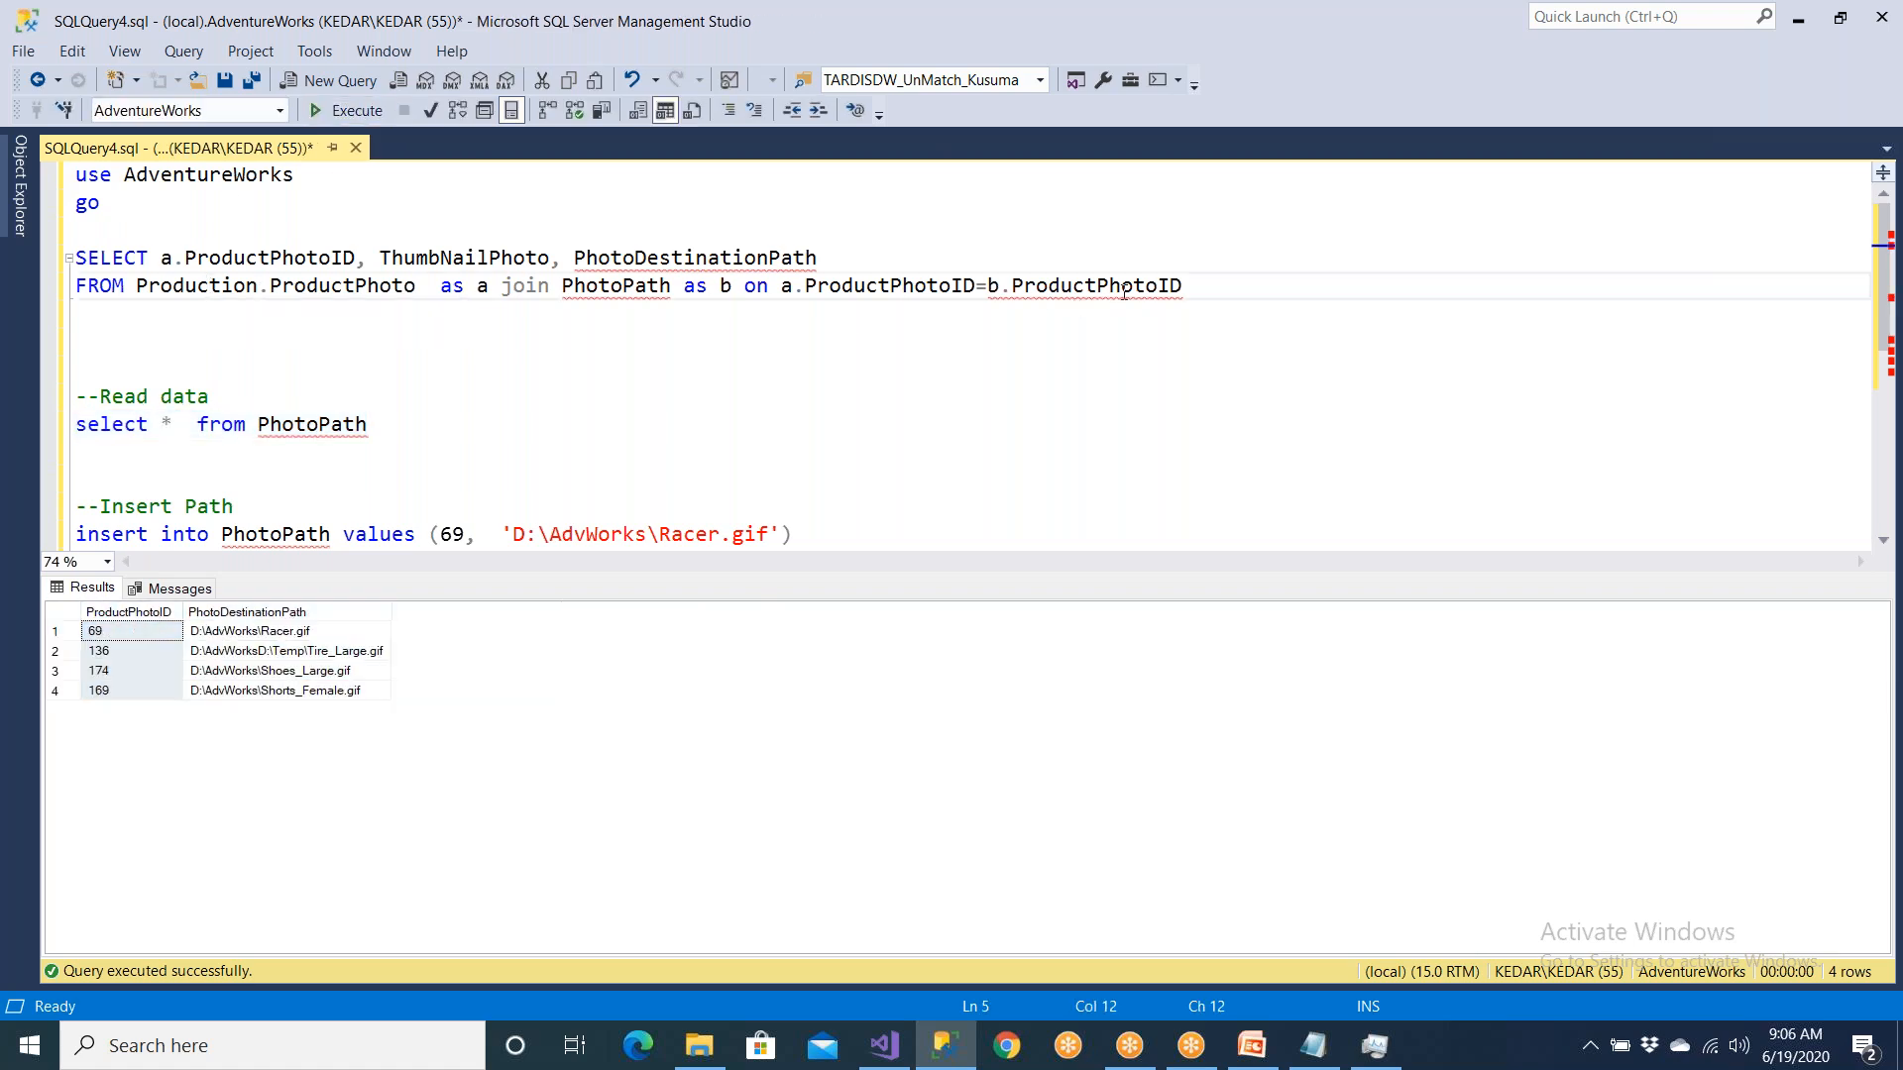
{"action": "left_click_drag", "start_coordinate": [1208, 288], "coordinate": [75, 260]}
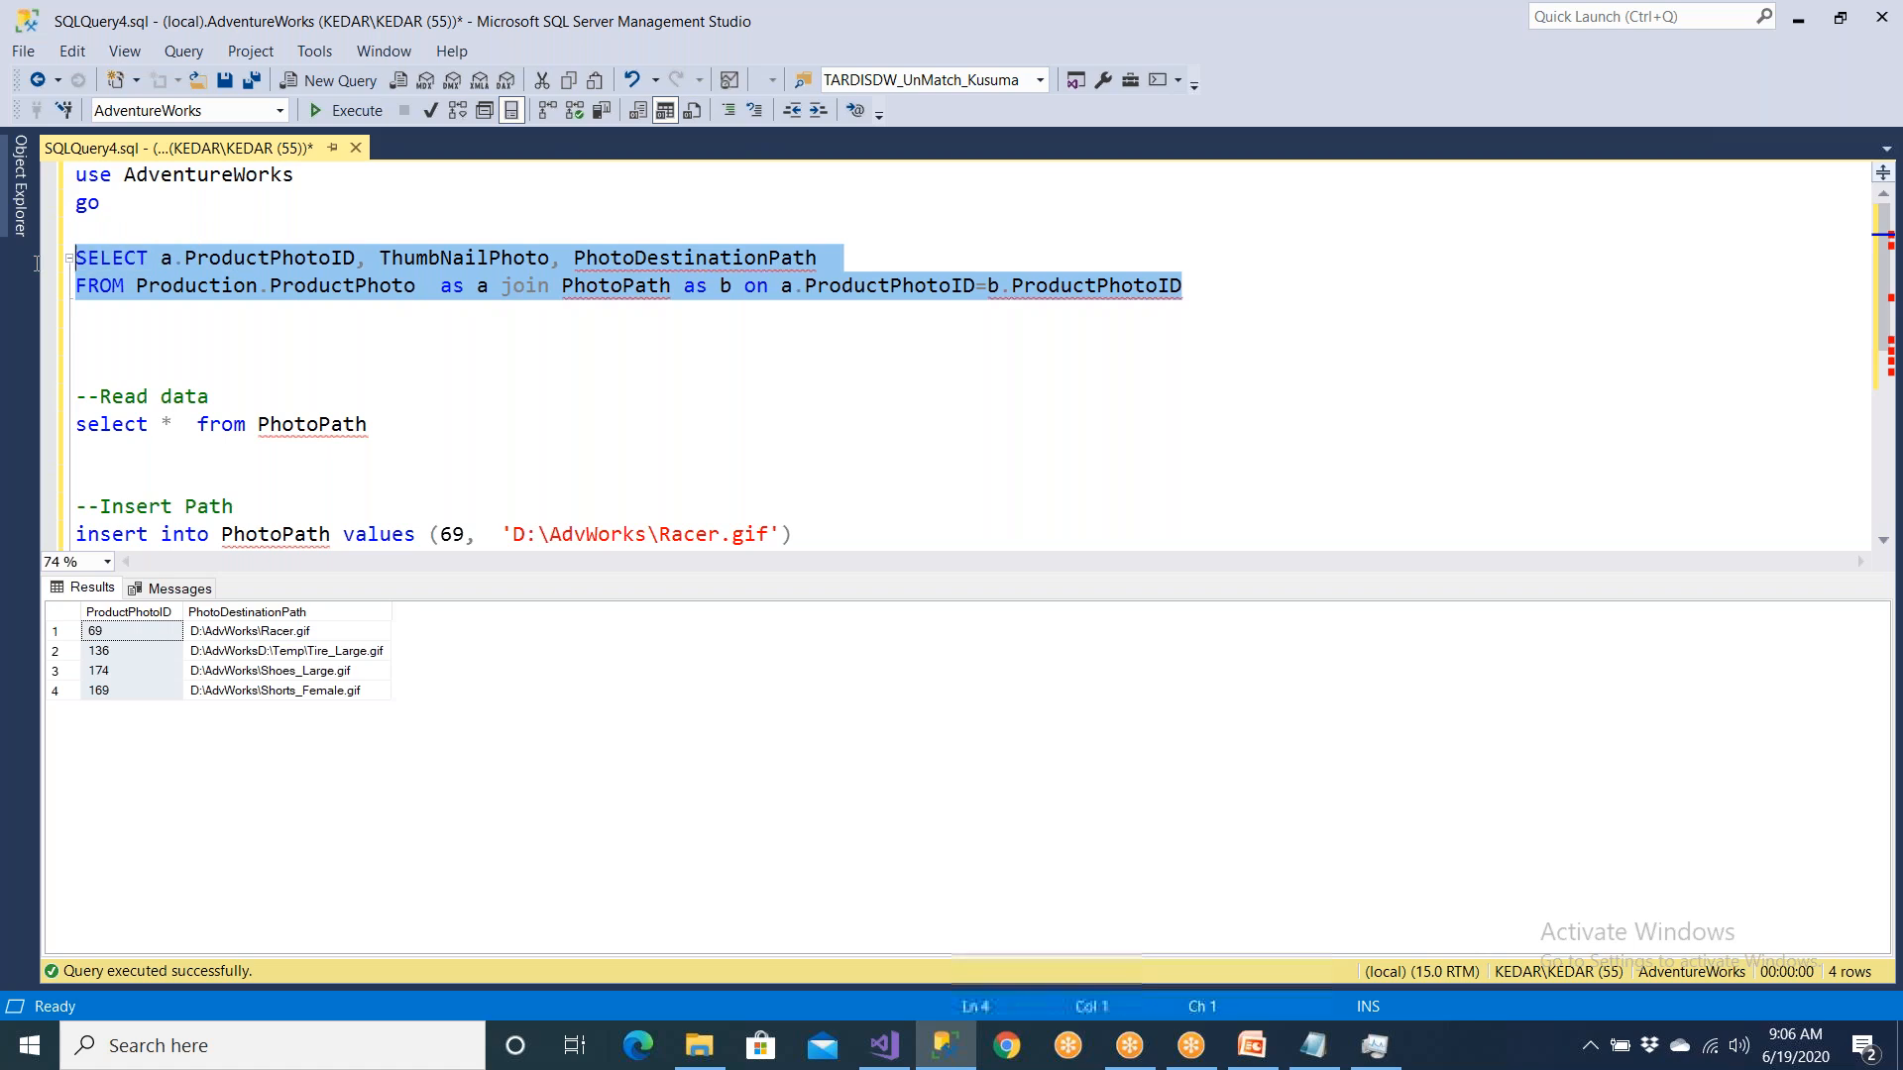
{"action": "right_click", "coordinate": [181, 285]}
{"action": "left_click", "coordinate": [203, 323]}
Step: Switch to Visual Studio and configure the OLE DB Source to use the SQL command access mode with the copied query
{"action": "left_click", "coordinate": [885, 1047]}
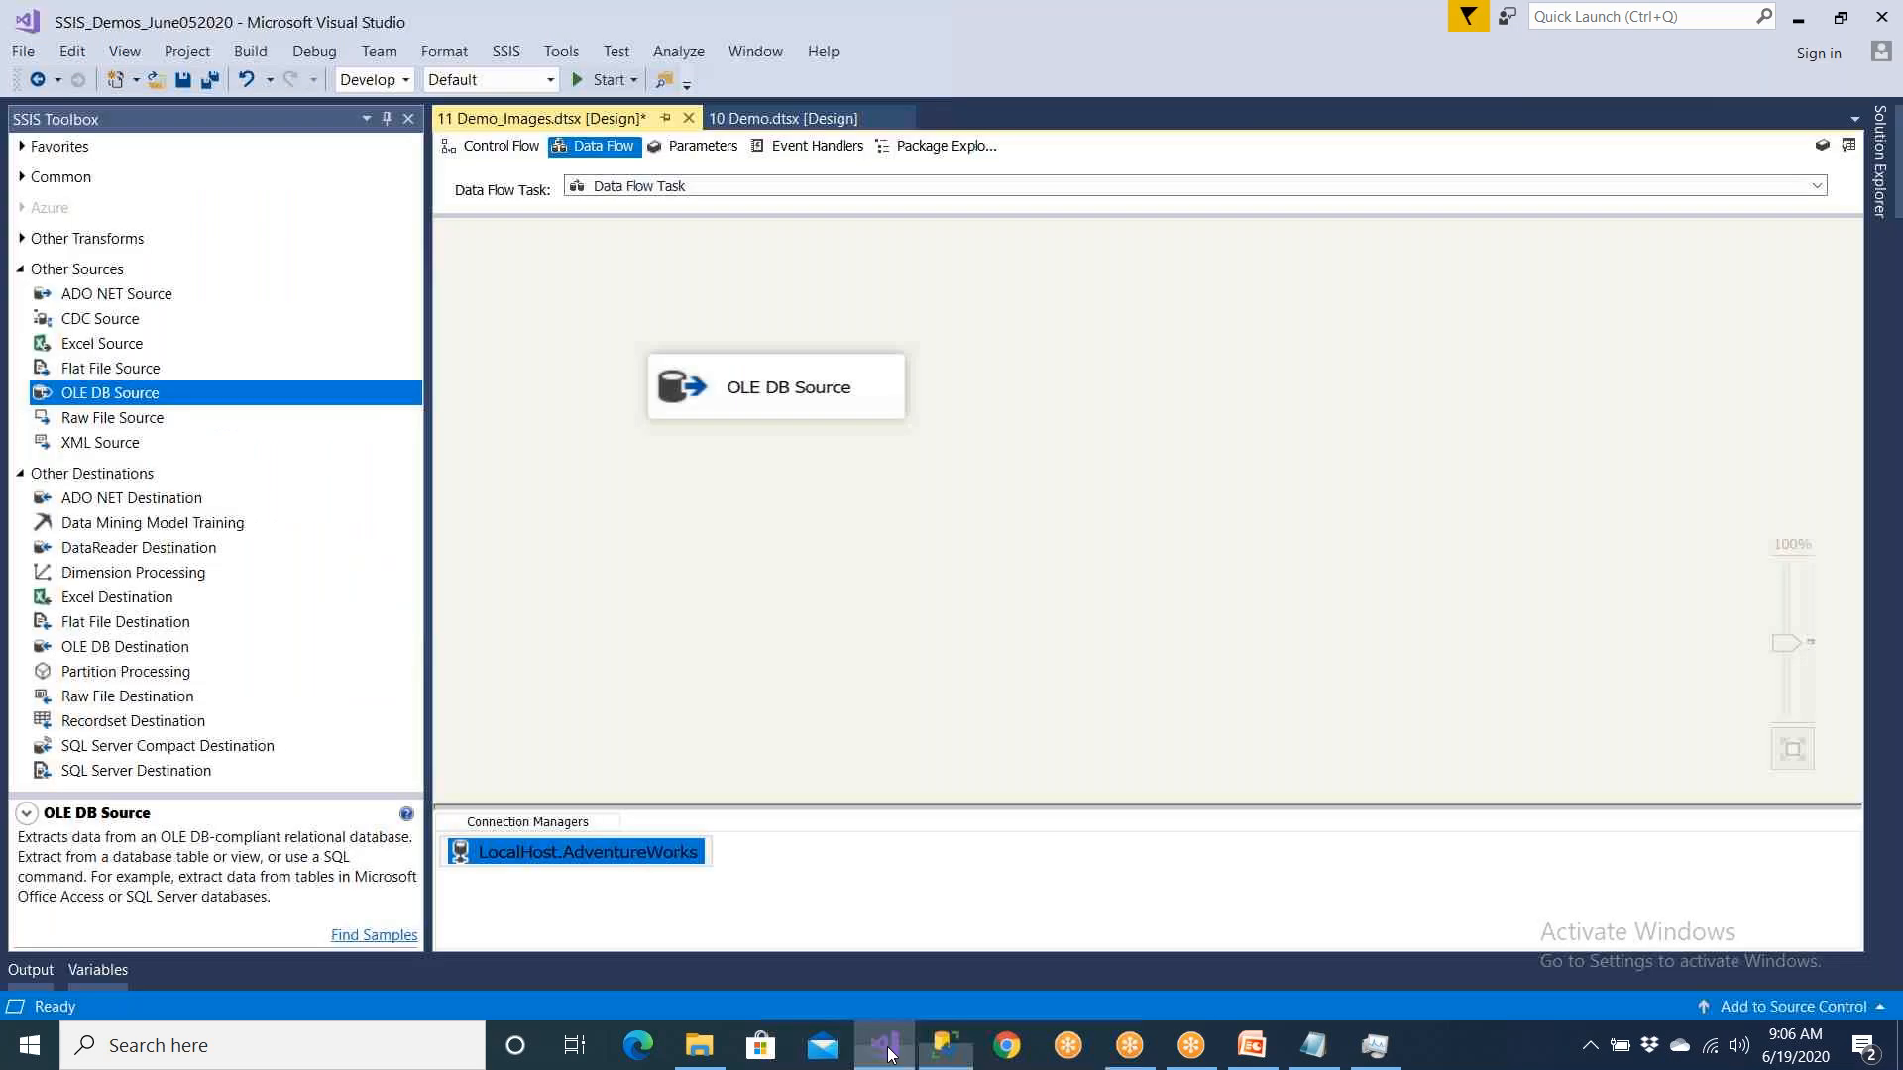
{"action": "double_click", "coordinate": [783, 387]}
{"action": "left_click", "coordinate": [892, 441]}
{"action": "left_click", "coordinate": [783, 490]}
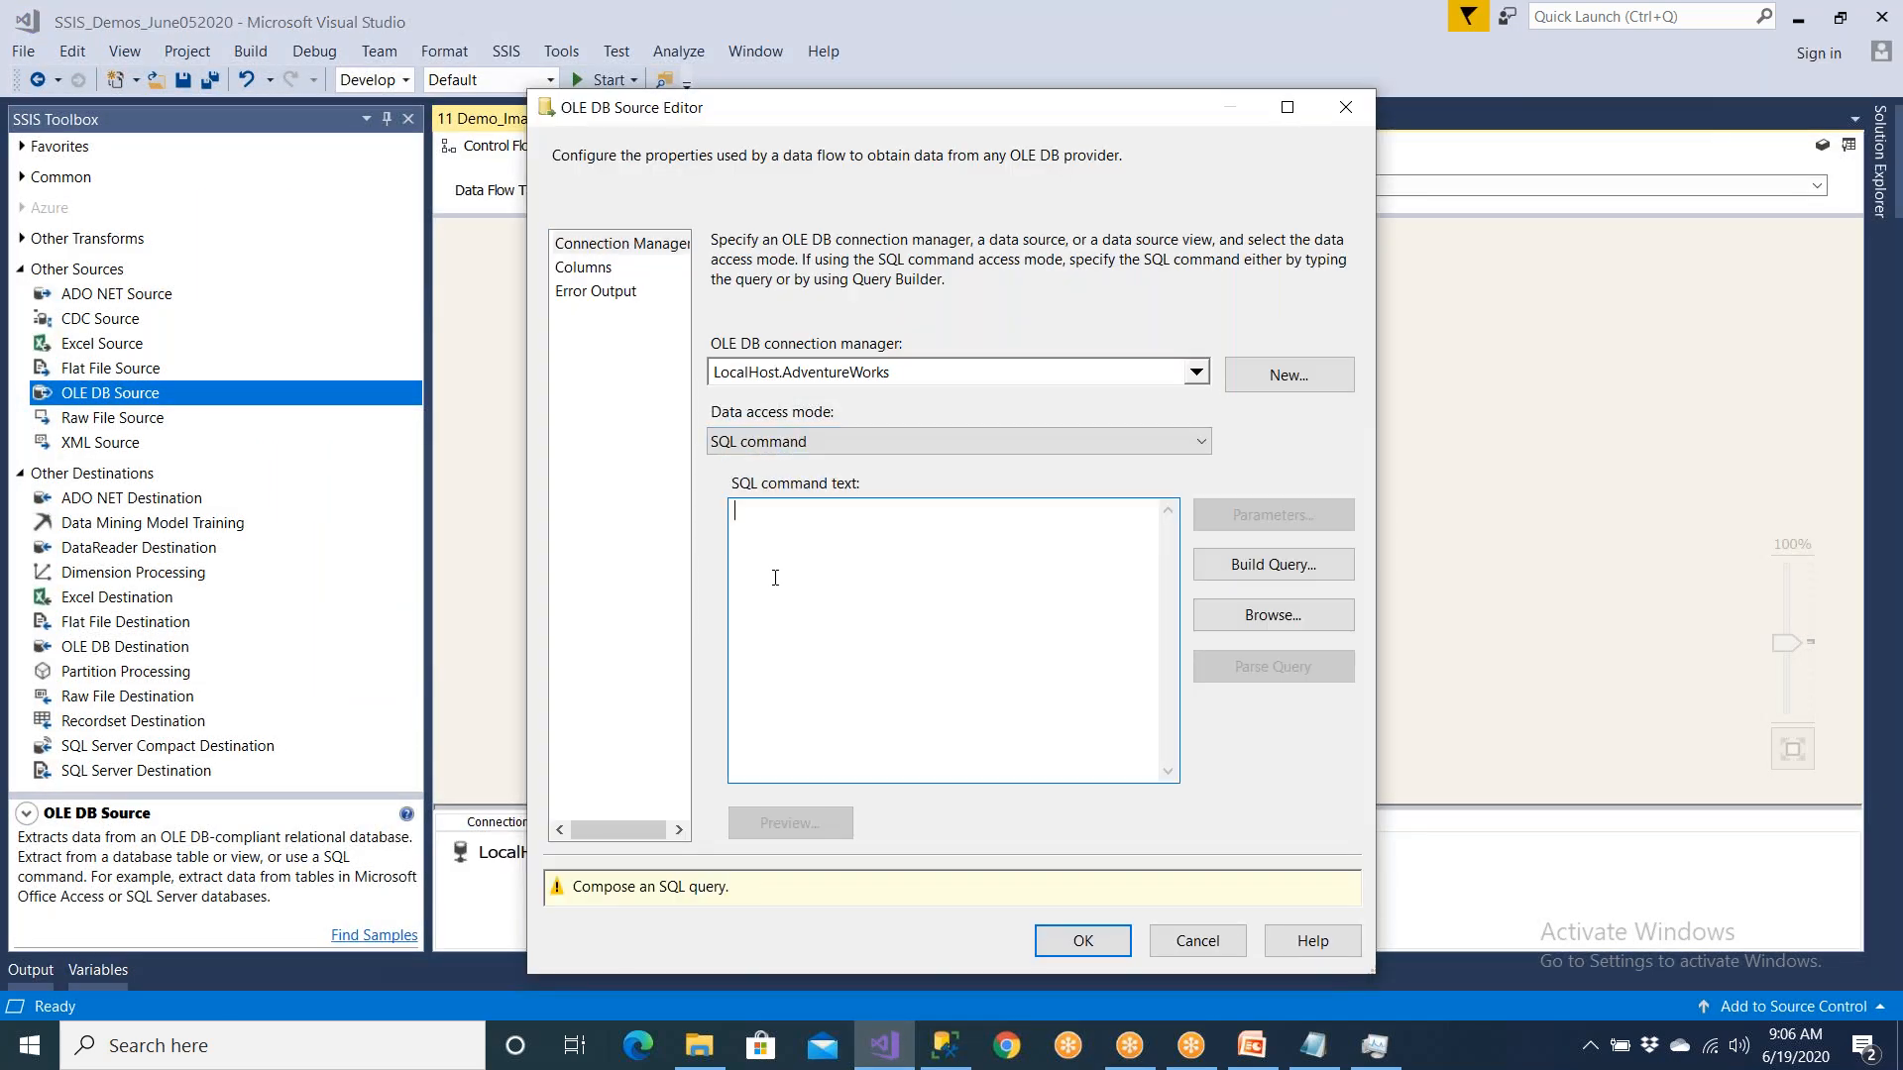
{"action": "key", "text": "ctrl+v"}
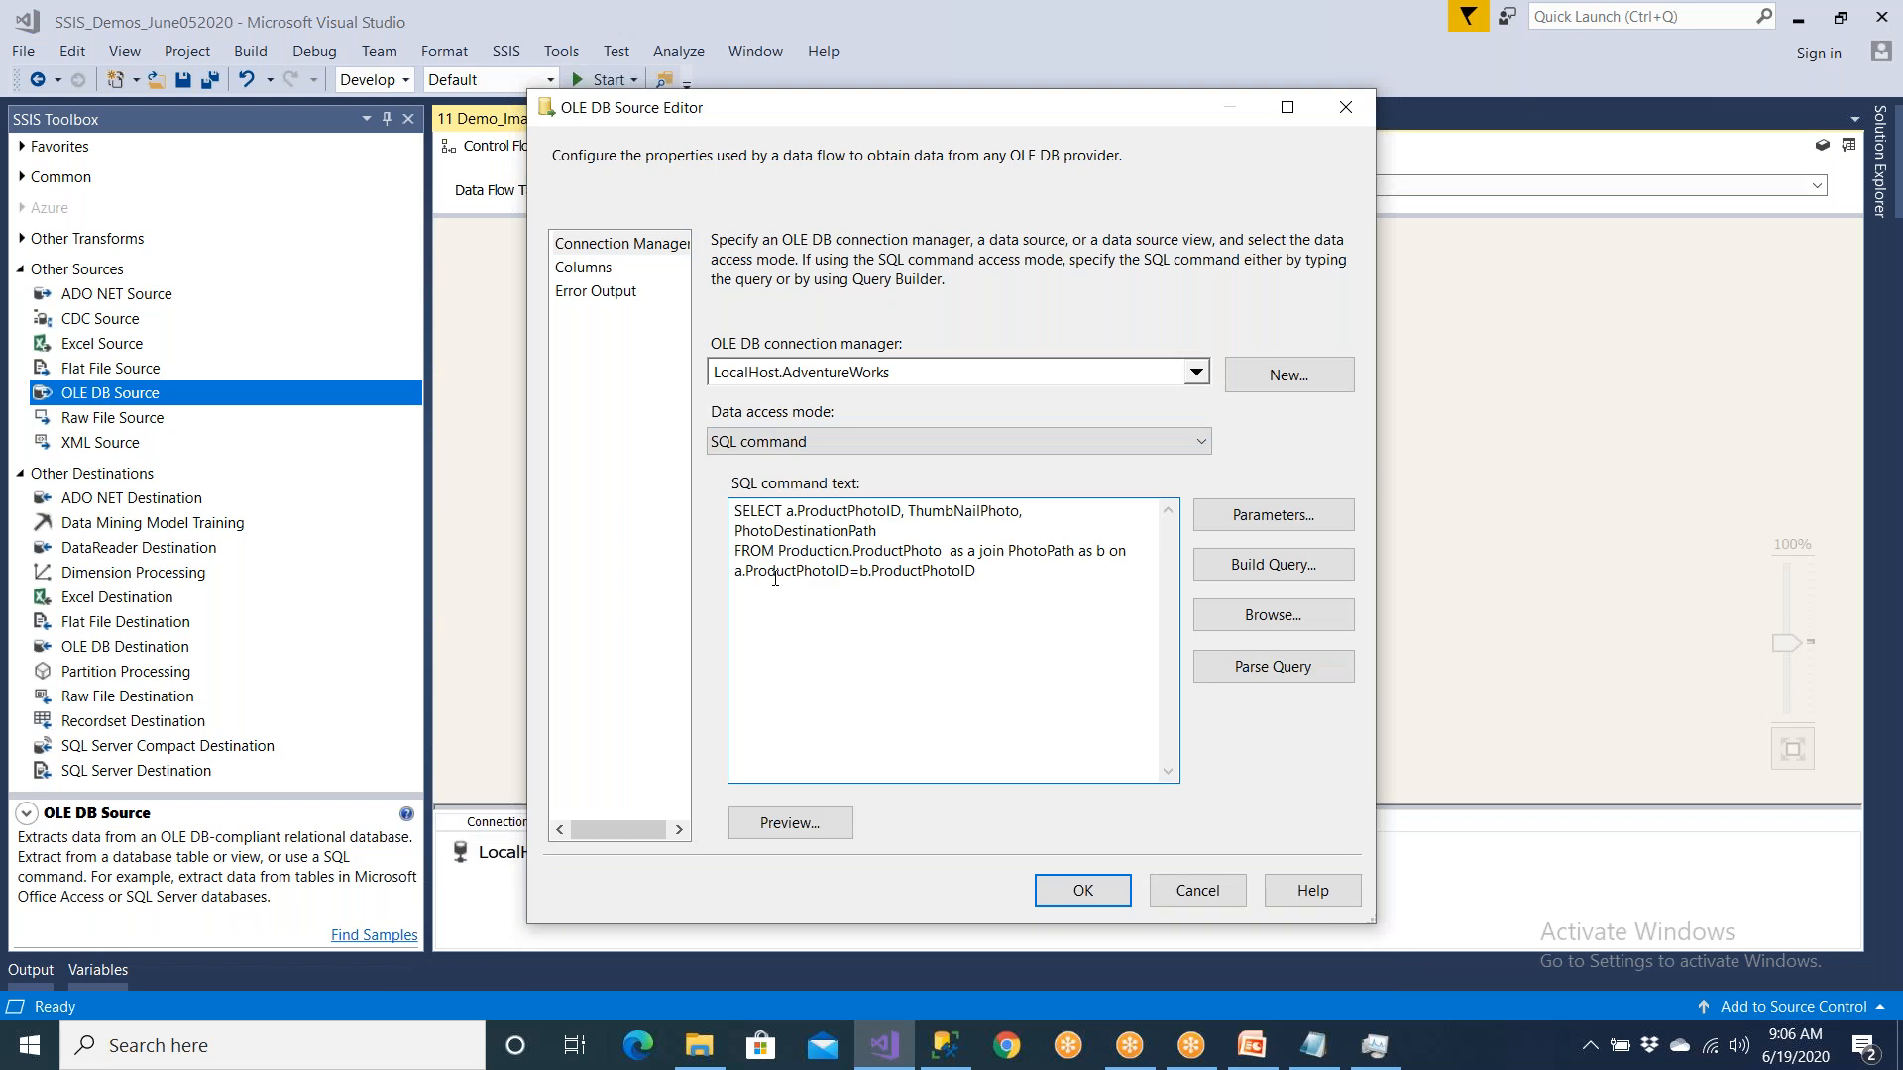
Step: Preview the source query's rows with the PhotoDestinationPath column widened, check the column mappings, and accept the OLE DB Source settings
{"action": "left_click", "coordinate": [793, 829]}
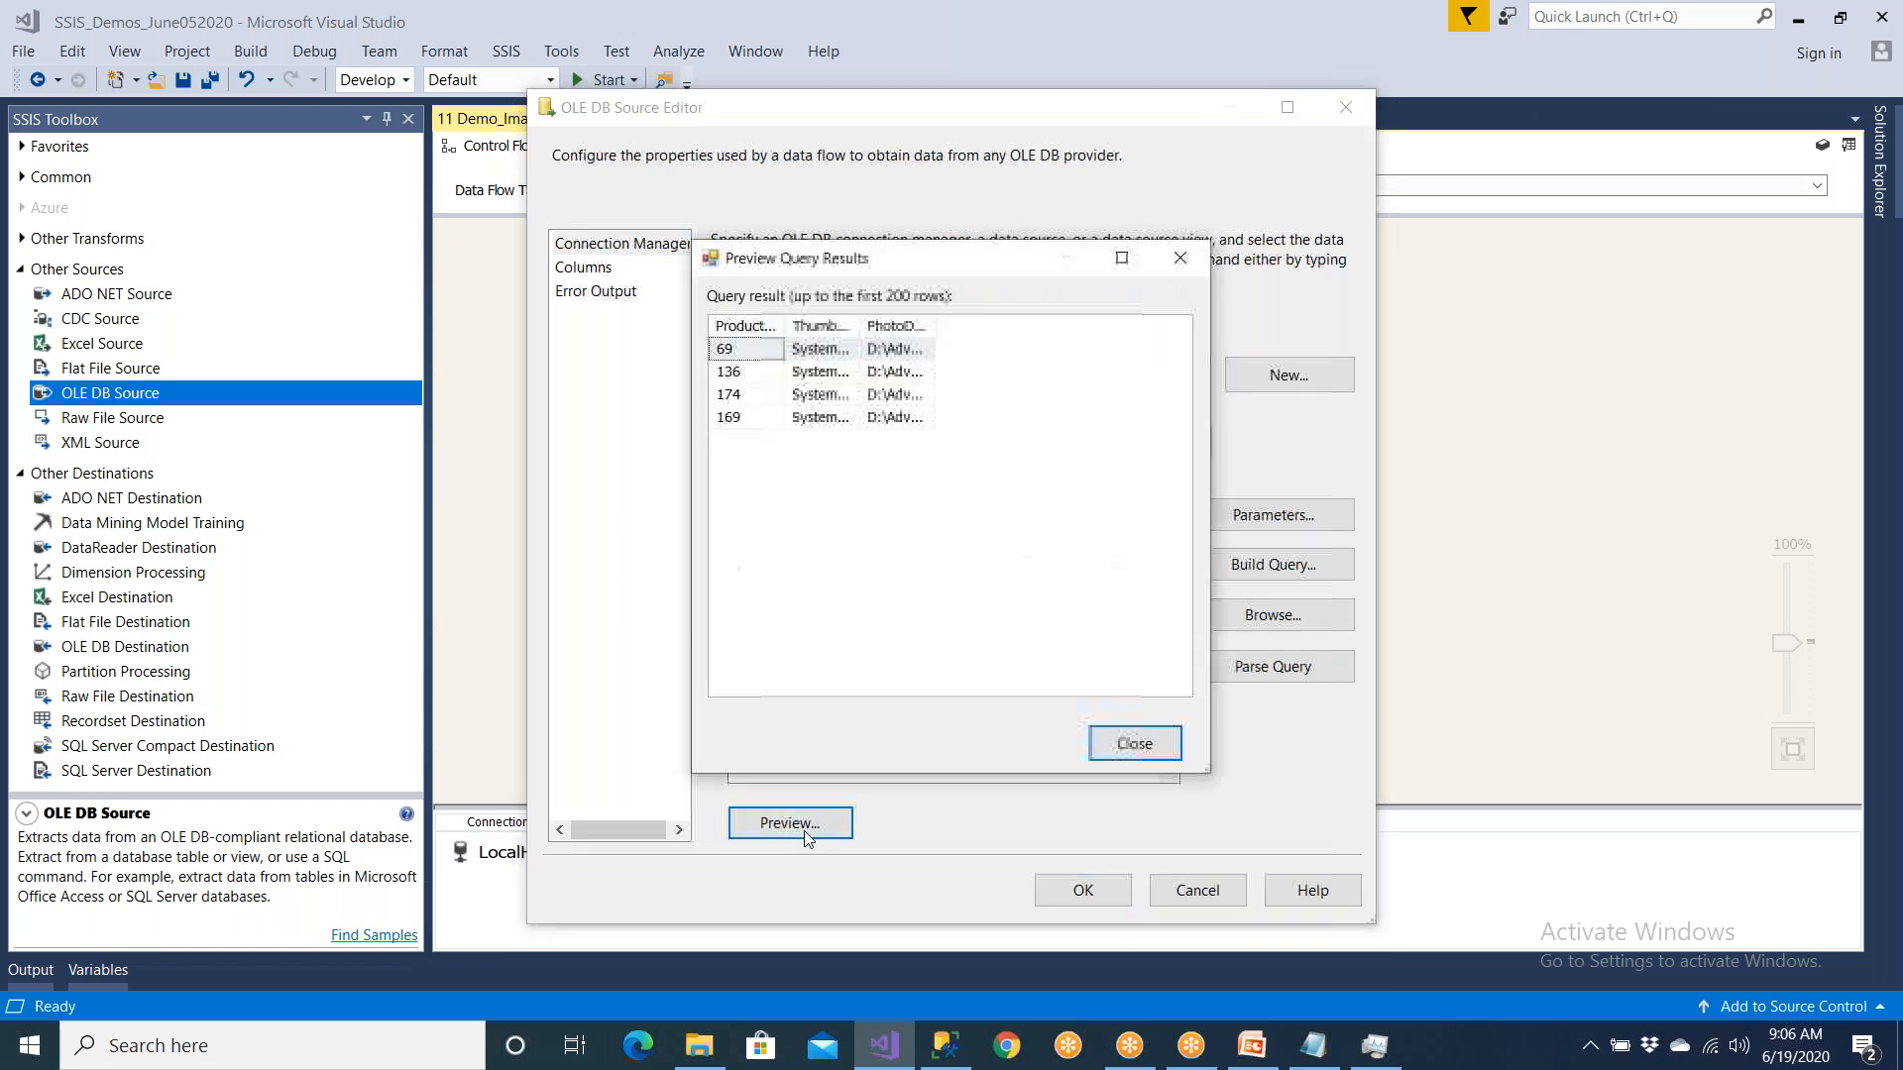
{"action": "left_click", "coordinate": [872, 335]}
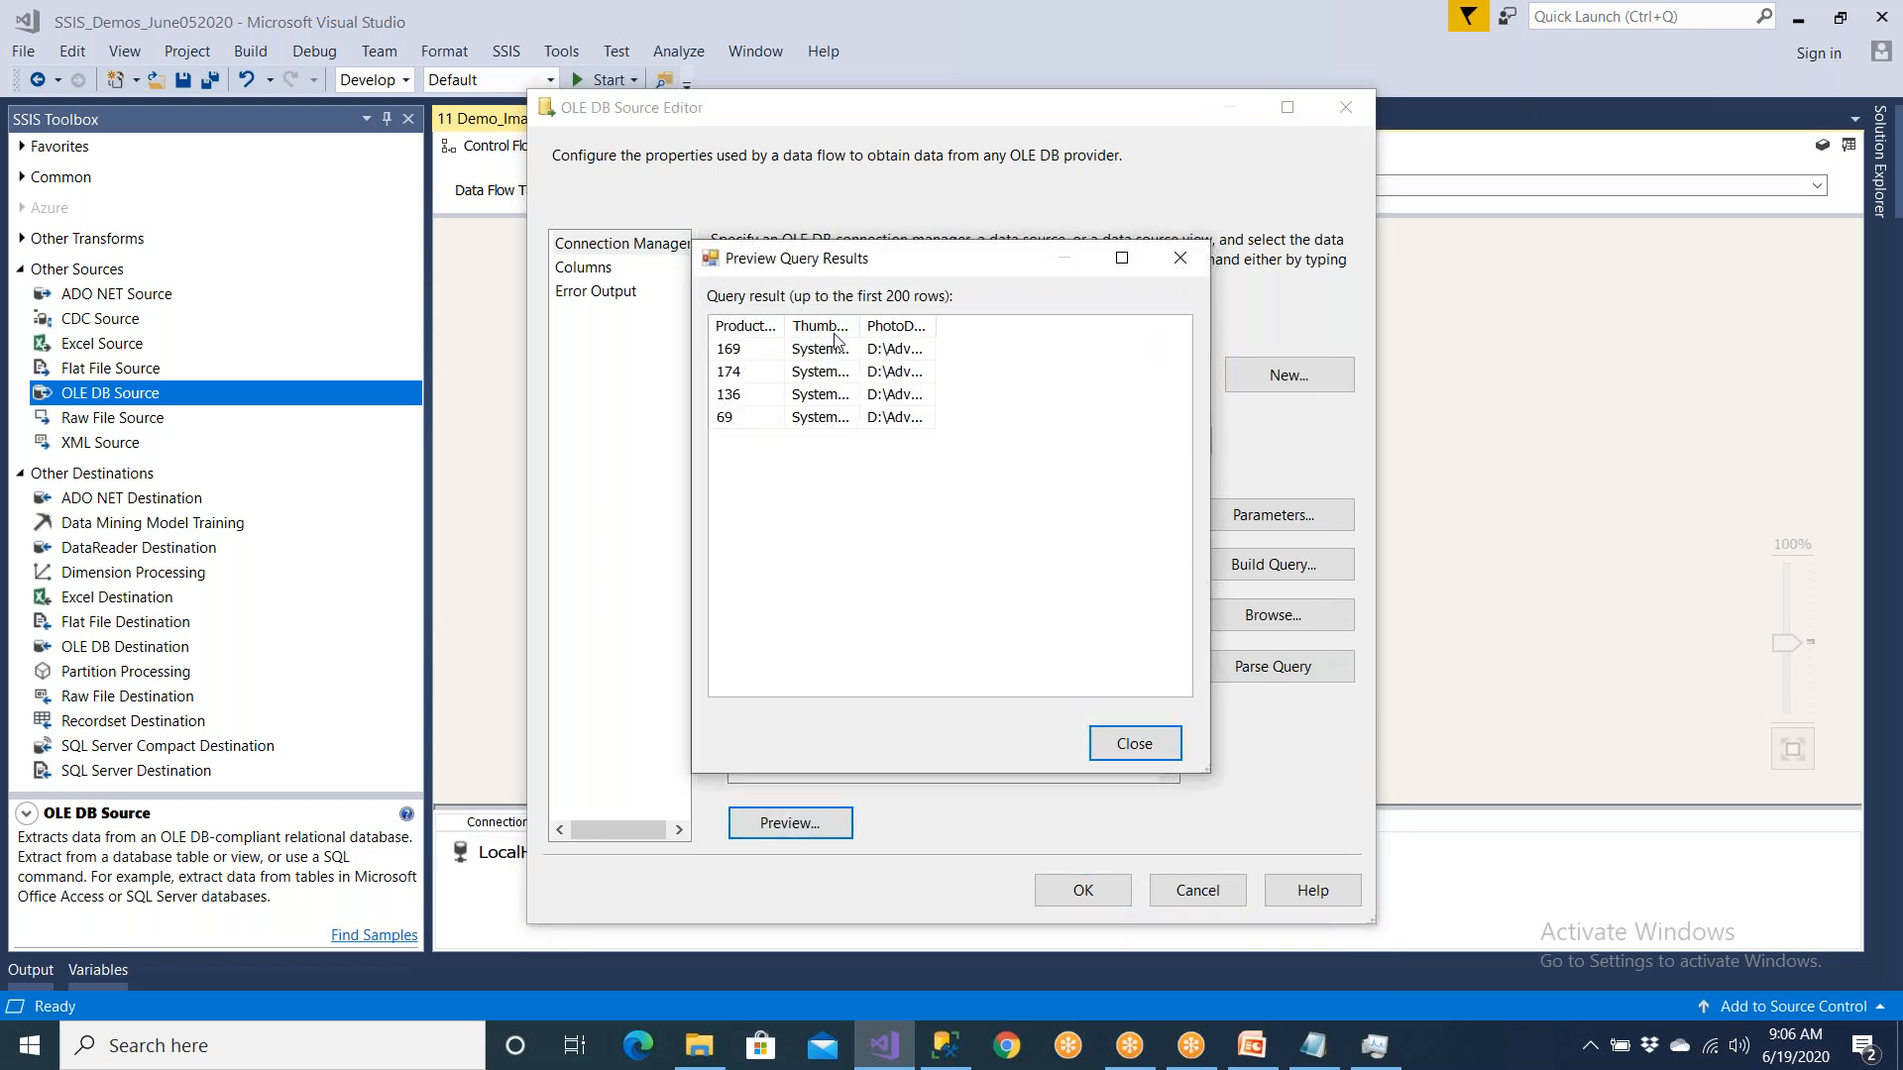
{"action": "left_click_drag", "start_coordinate": [935, 325], "coordinate": [1150, 324]}
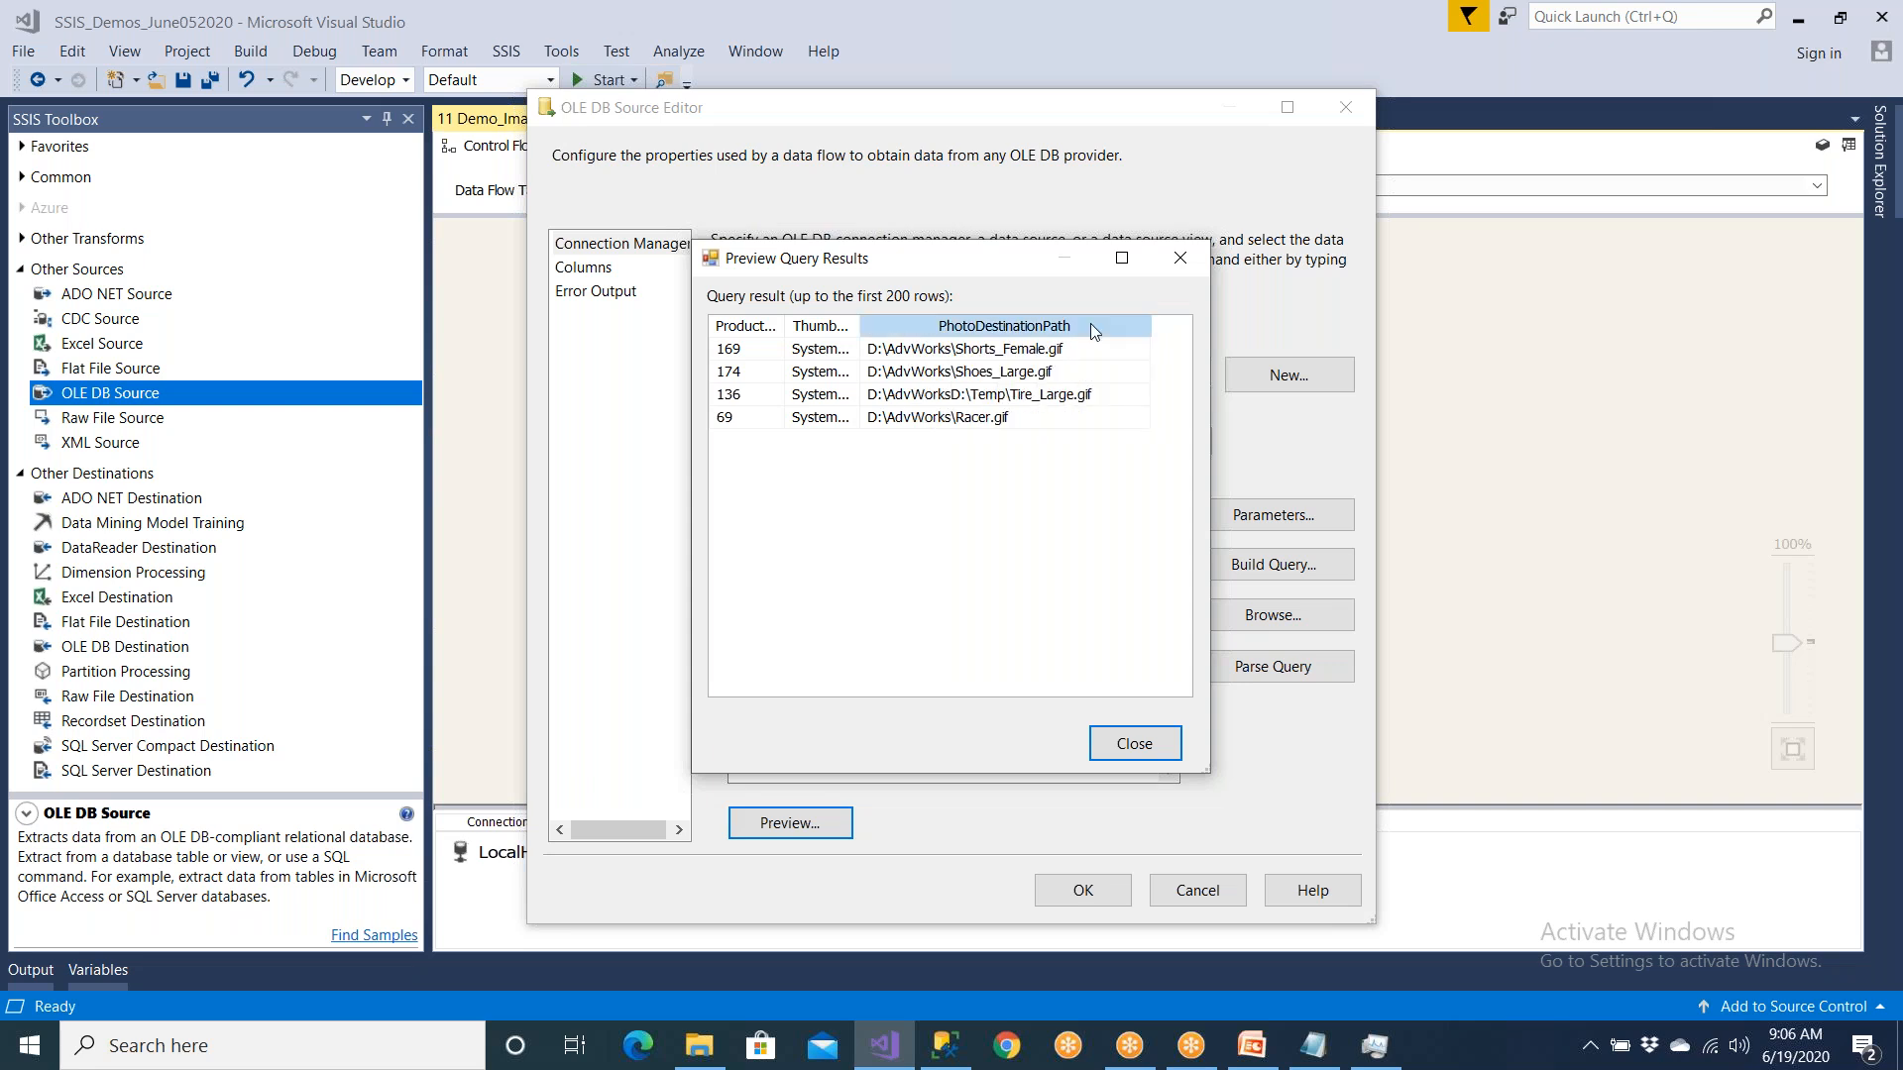
{"action": "left_click", "coordinate": [1091, 326]}
{"action": "left_click", "coordinate": [1046, 356]}
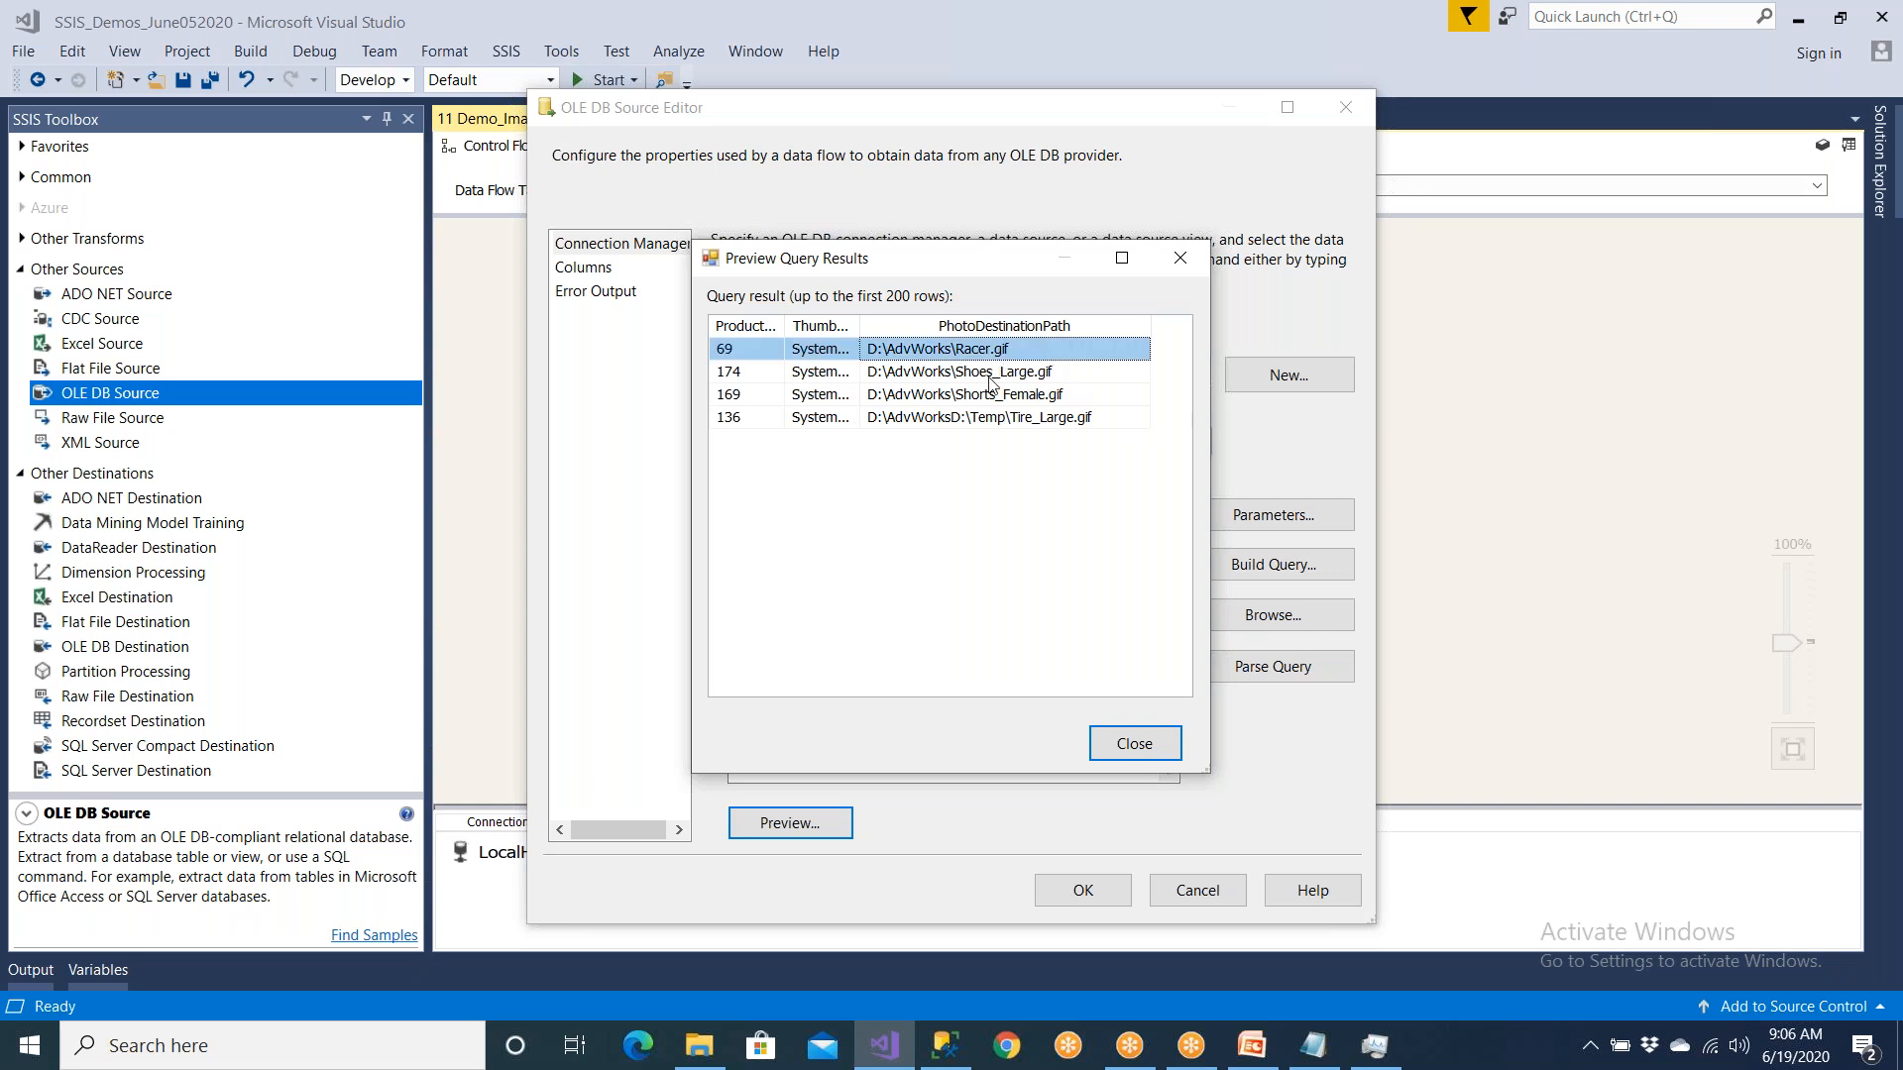
{"action": "left_click", "coordinate": [1135, 744]}
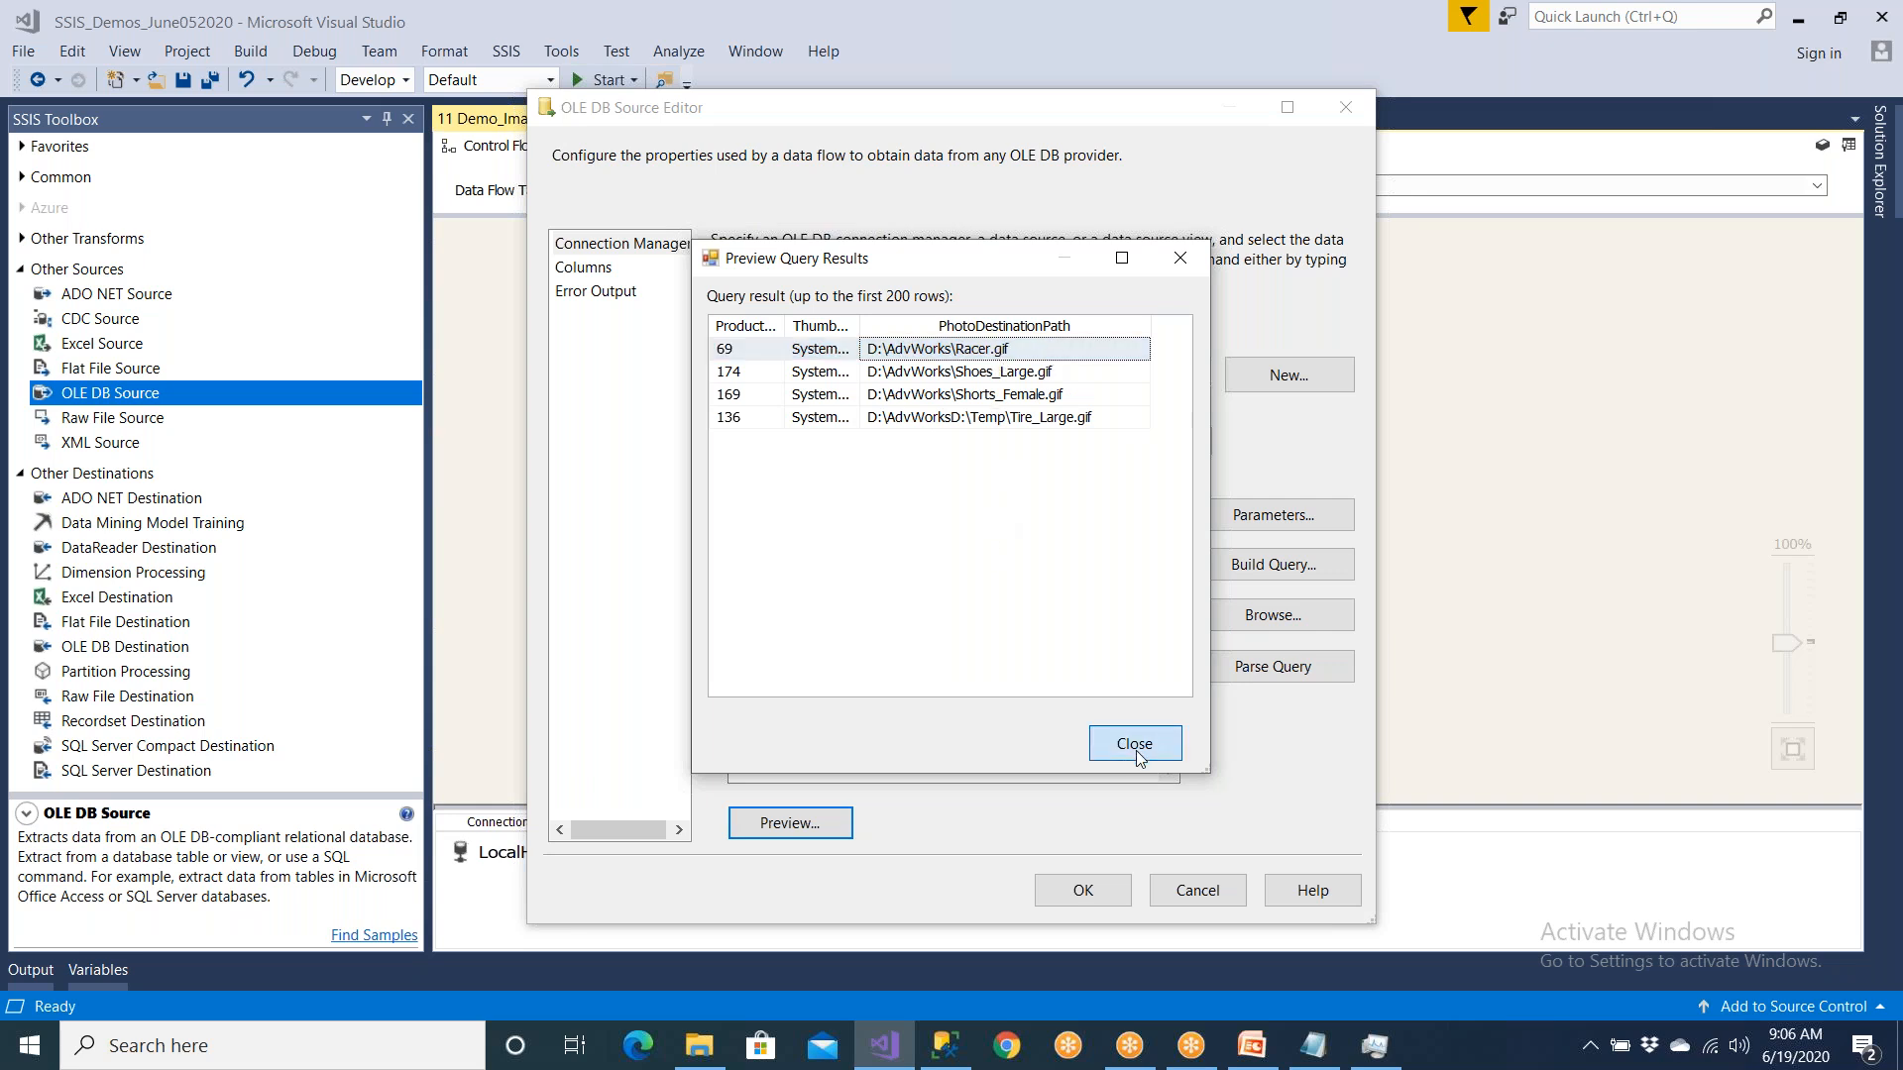
{"action": "left_click", "coordinate": [583, 266]}
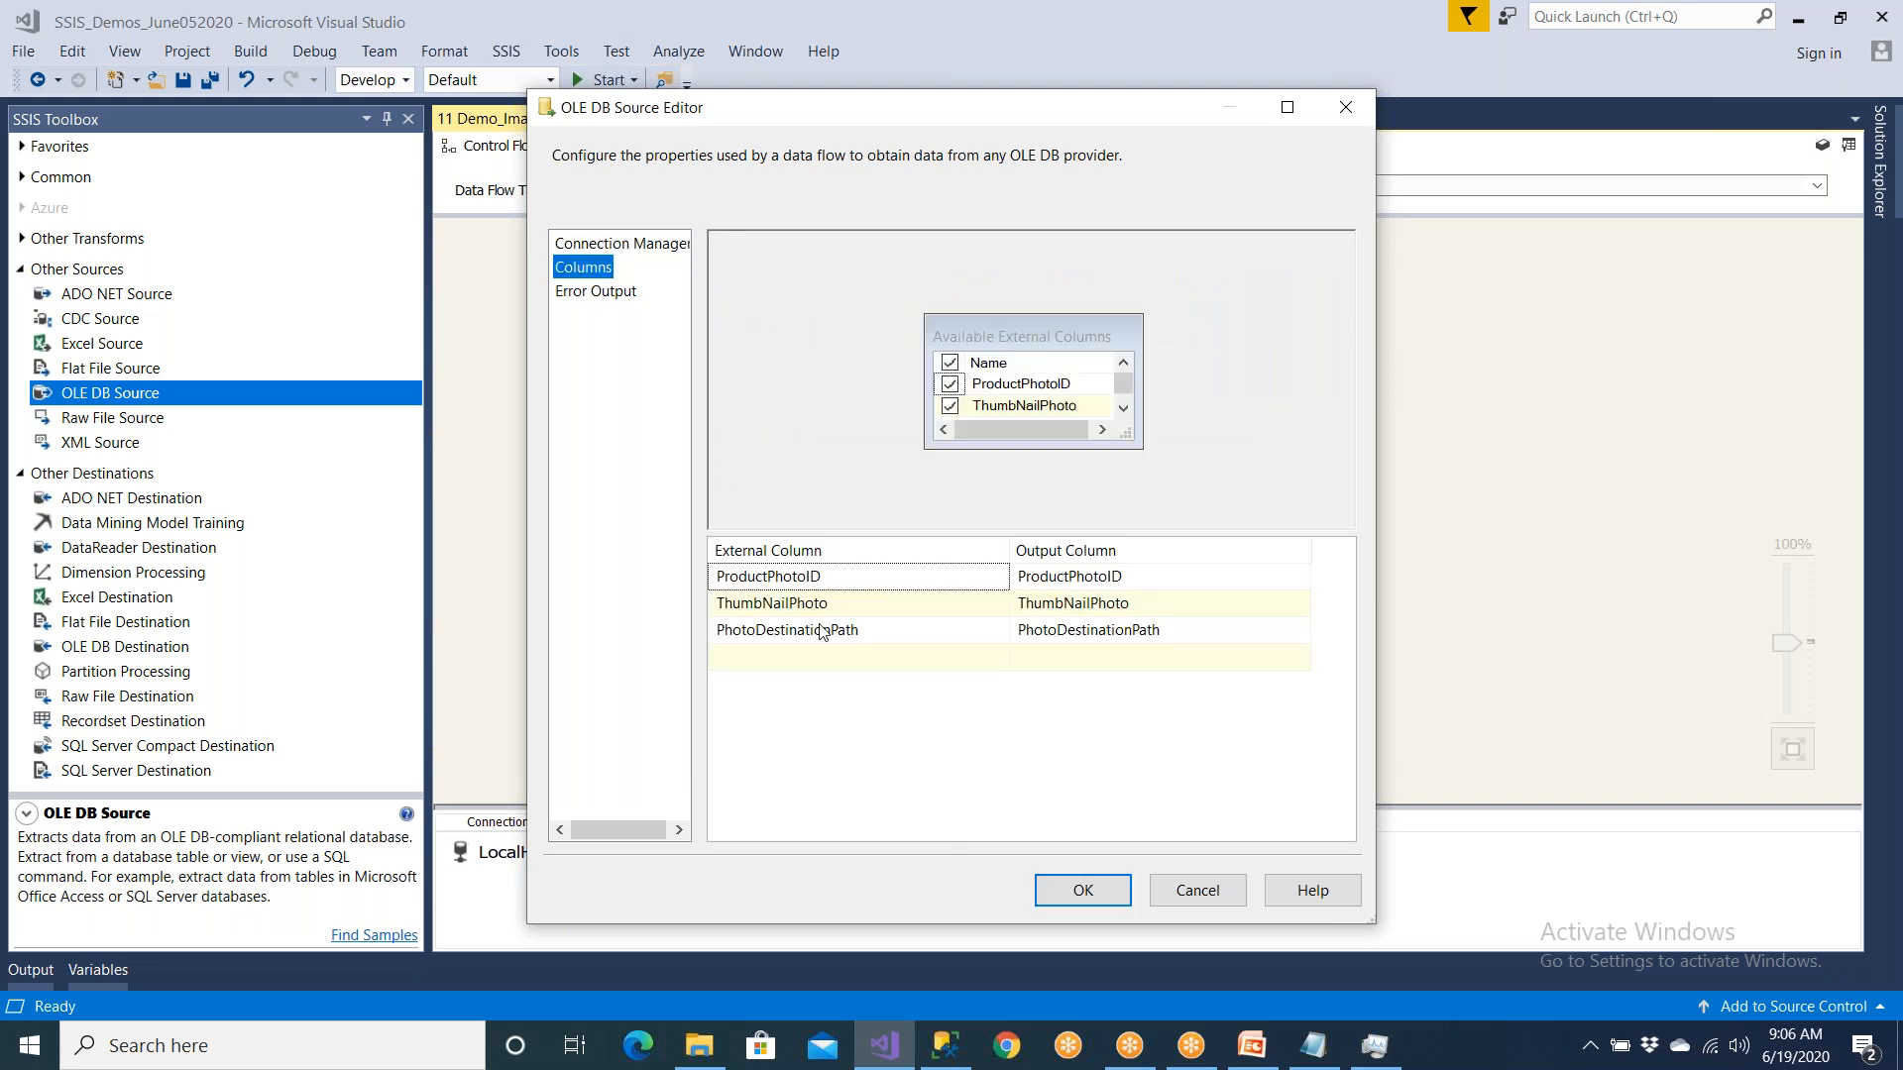
{"action": "left_click", "coordinate": [1083, 892]}
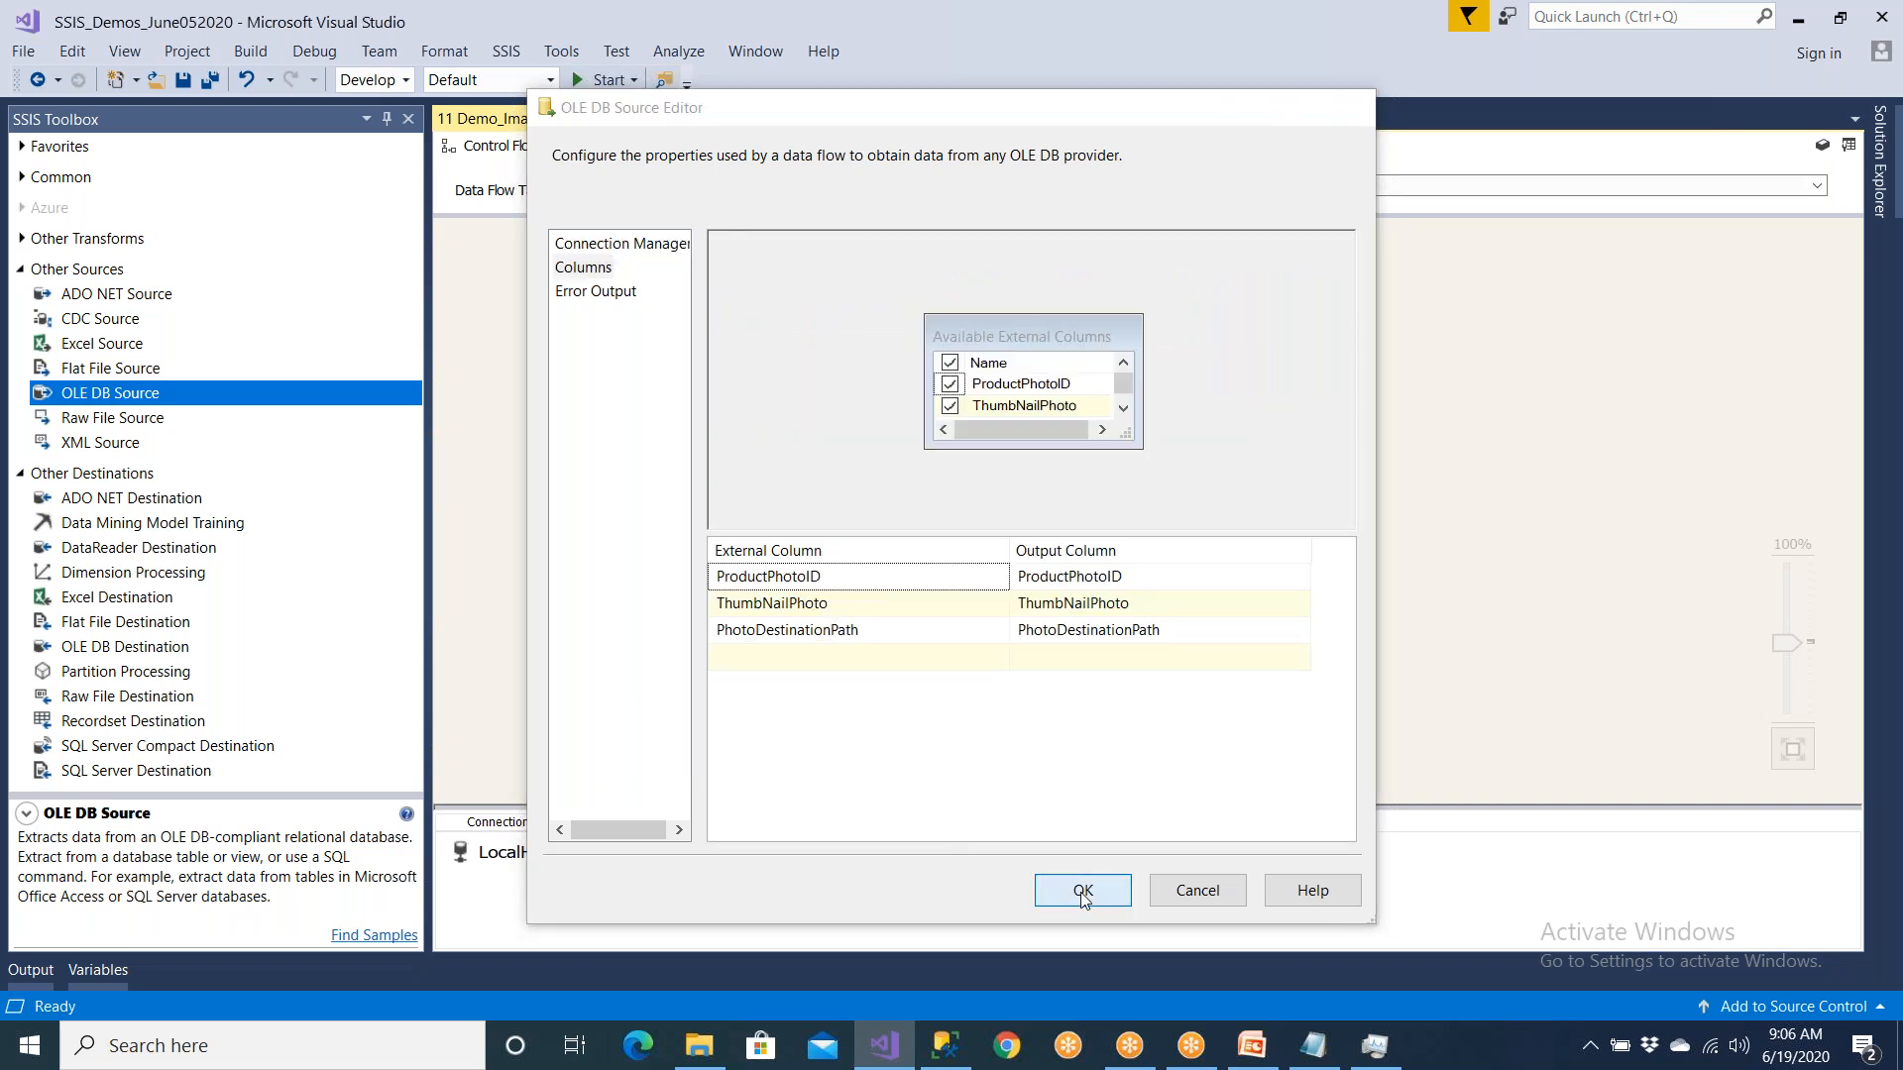
Step: Switch to PowerPoint to view the Demo – Export Column slide's data flow diagram in full screen, and return to Visual Studio
{"action": "left_click", "coordinate": [1252, 1047]}
{"action": "key", "text": "shift+F5"}
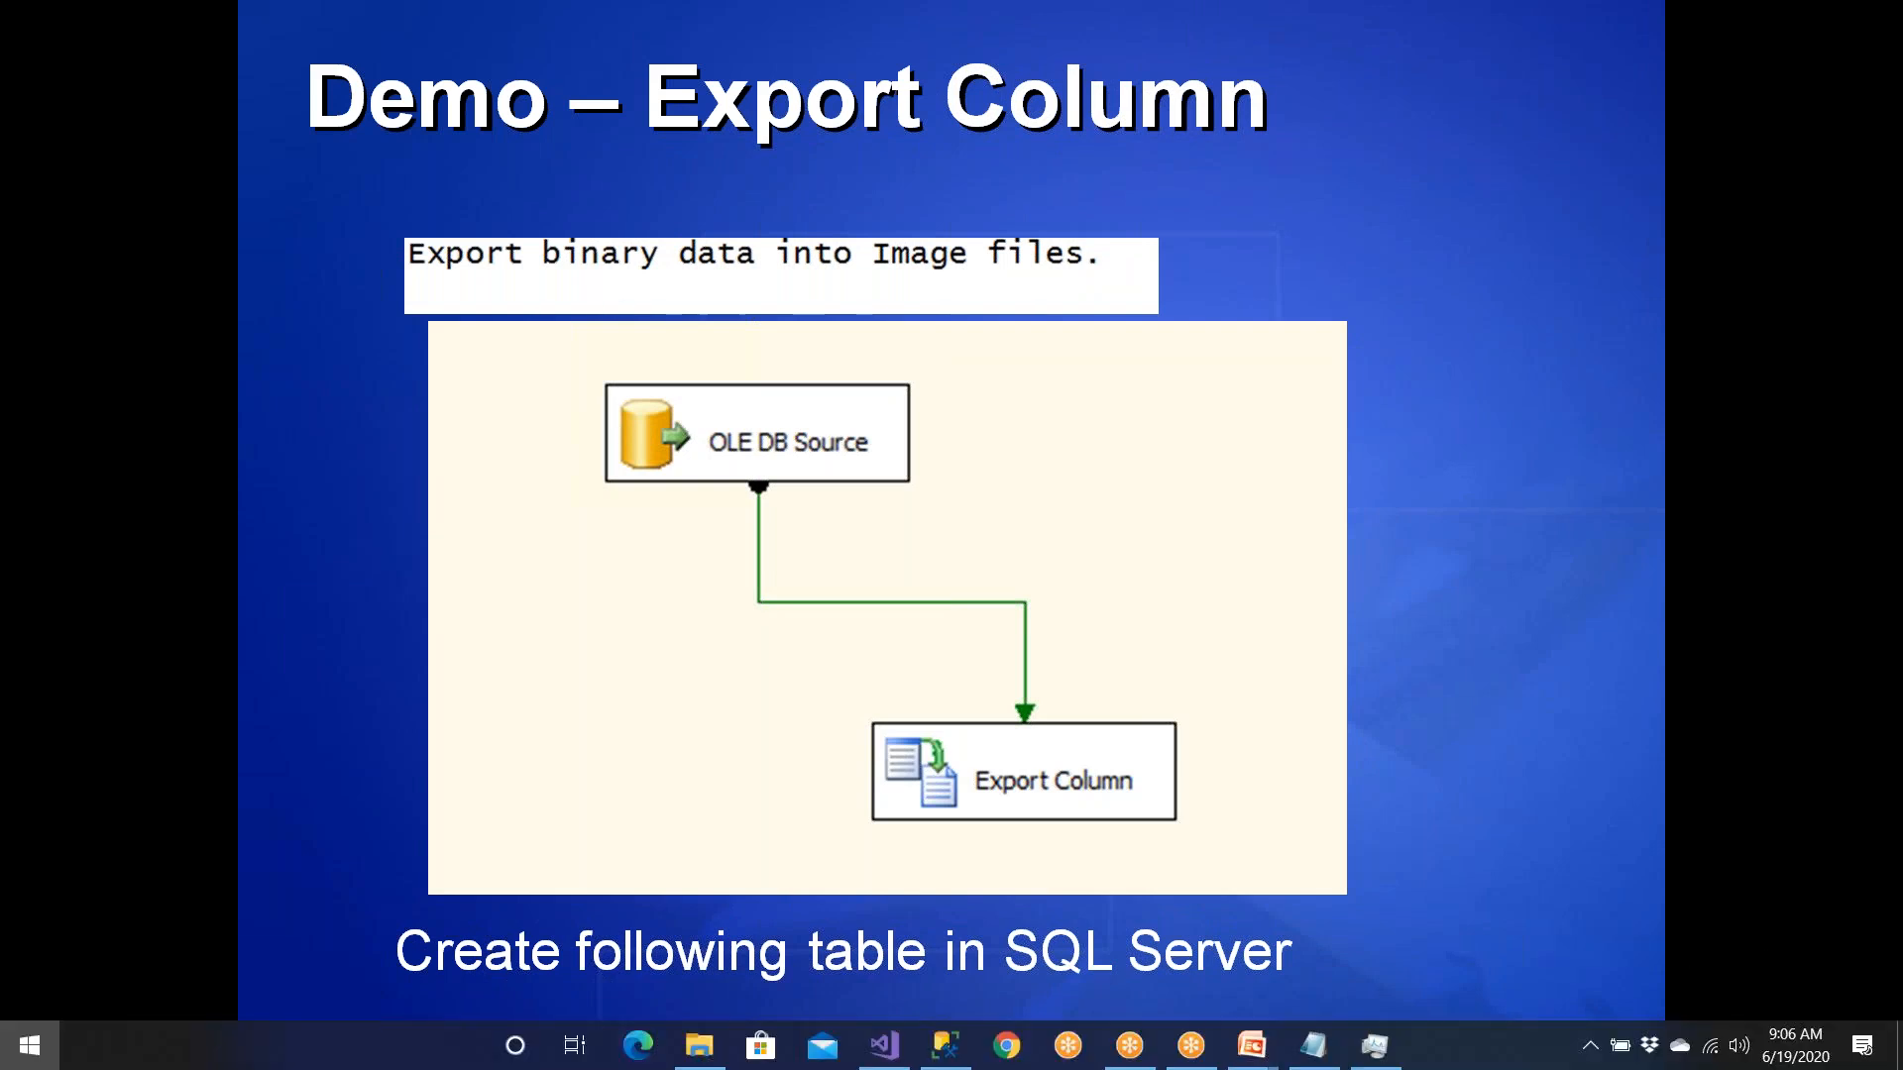
{"action": "left_click", "coordinate": [884, 1046]}
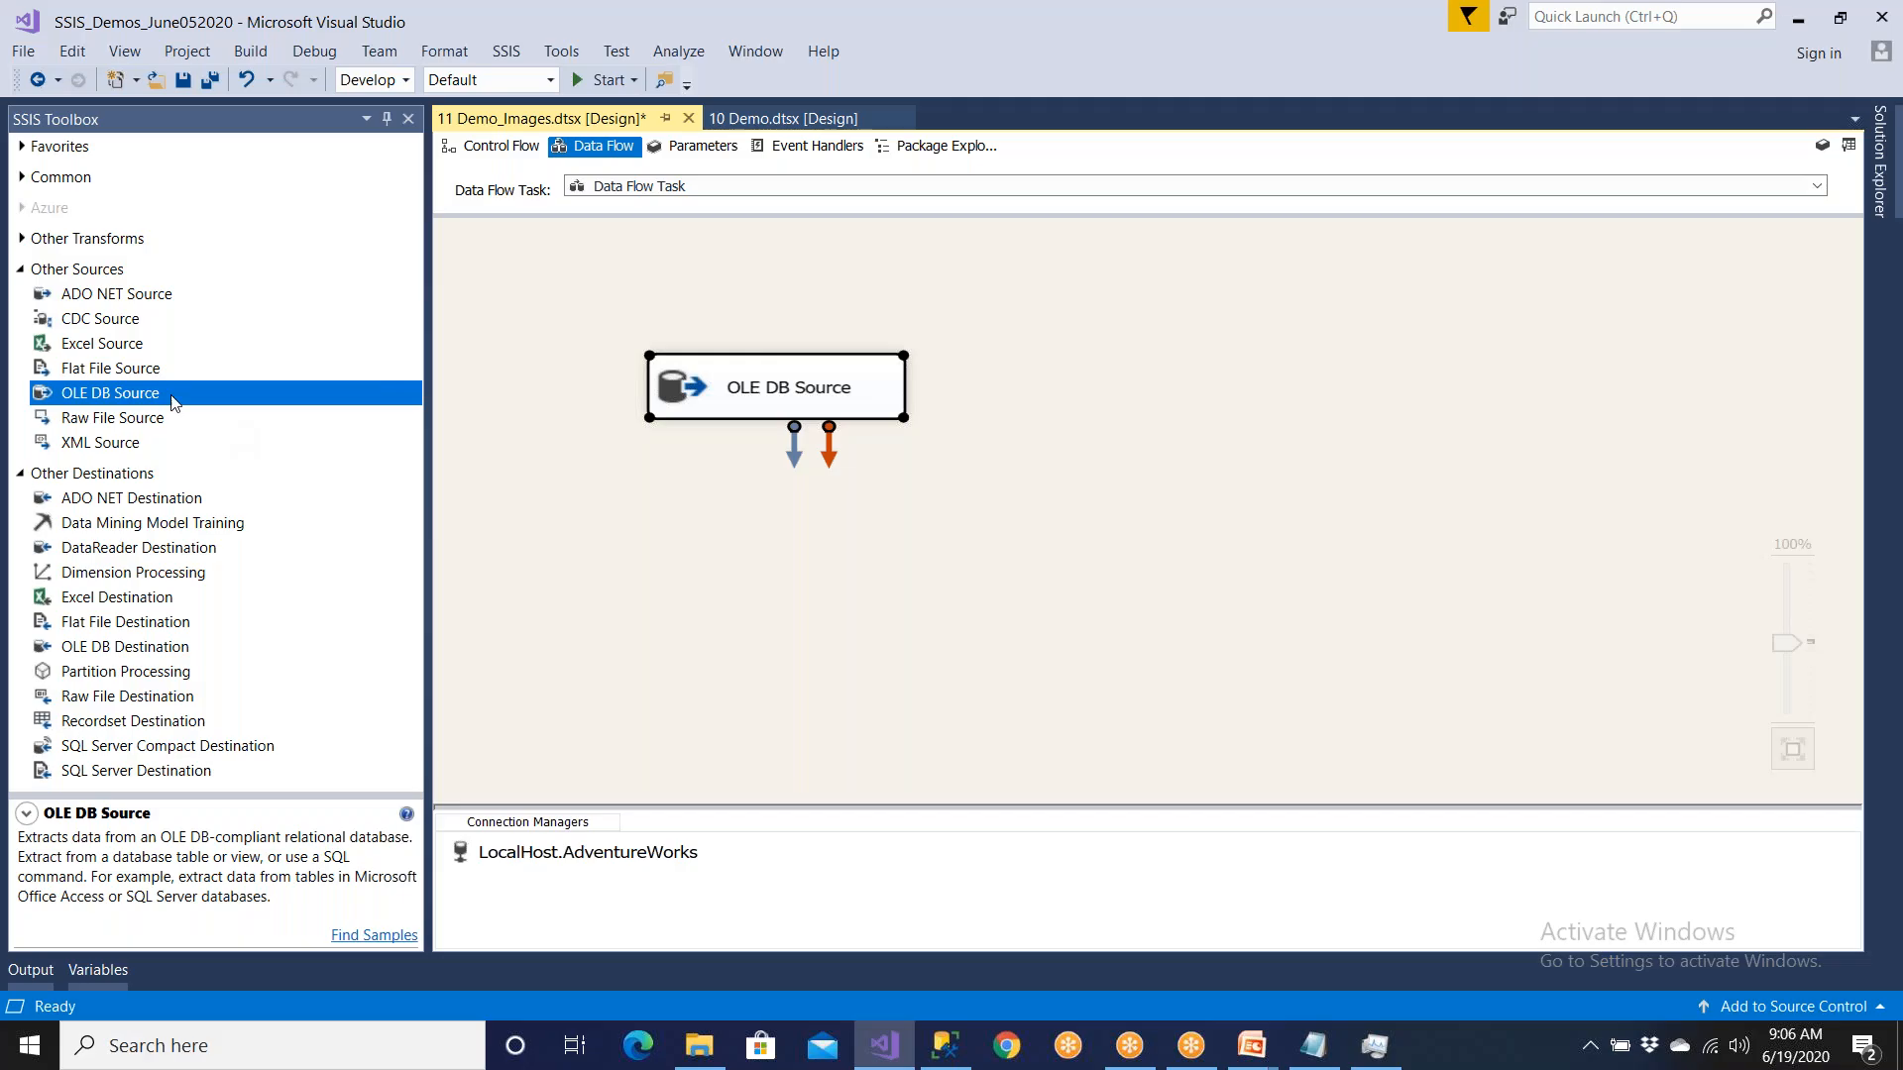
Step: Add an Export Column transformation below the OLE DB Source and connect the source's data output to it
{"action": "left_click", "coordinate": [22, 269]}
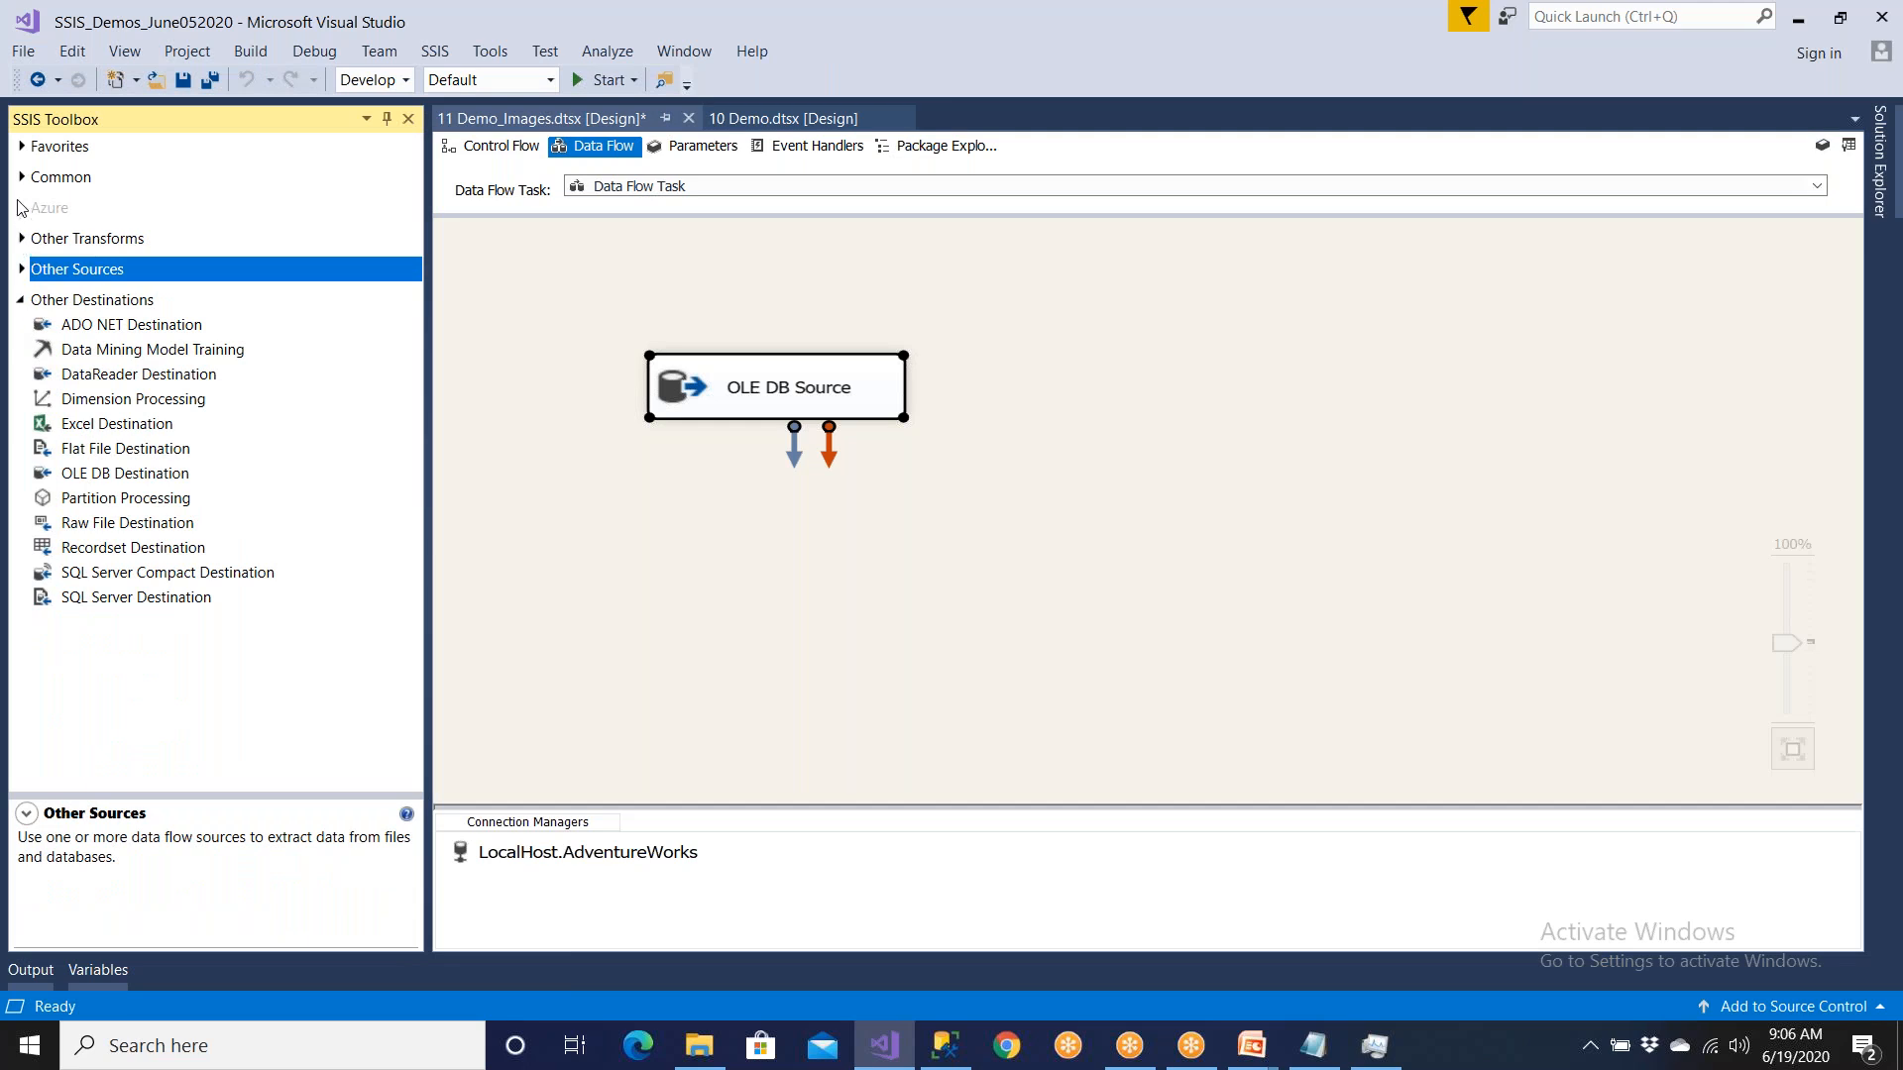
{"action": "left_click", "coordinate": [22, 239]}
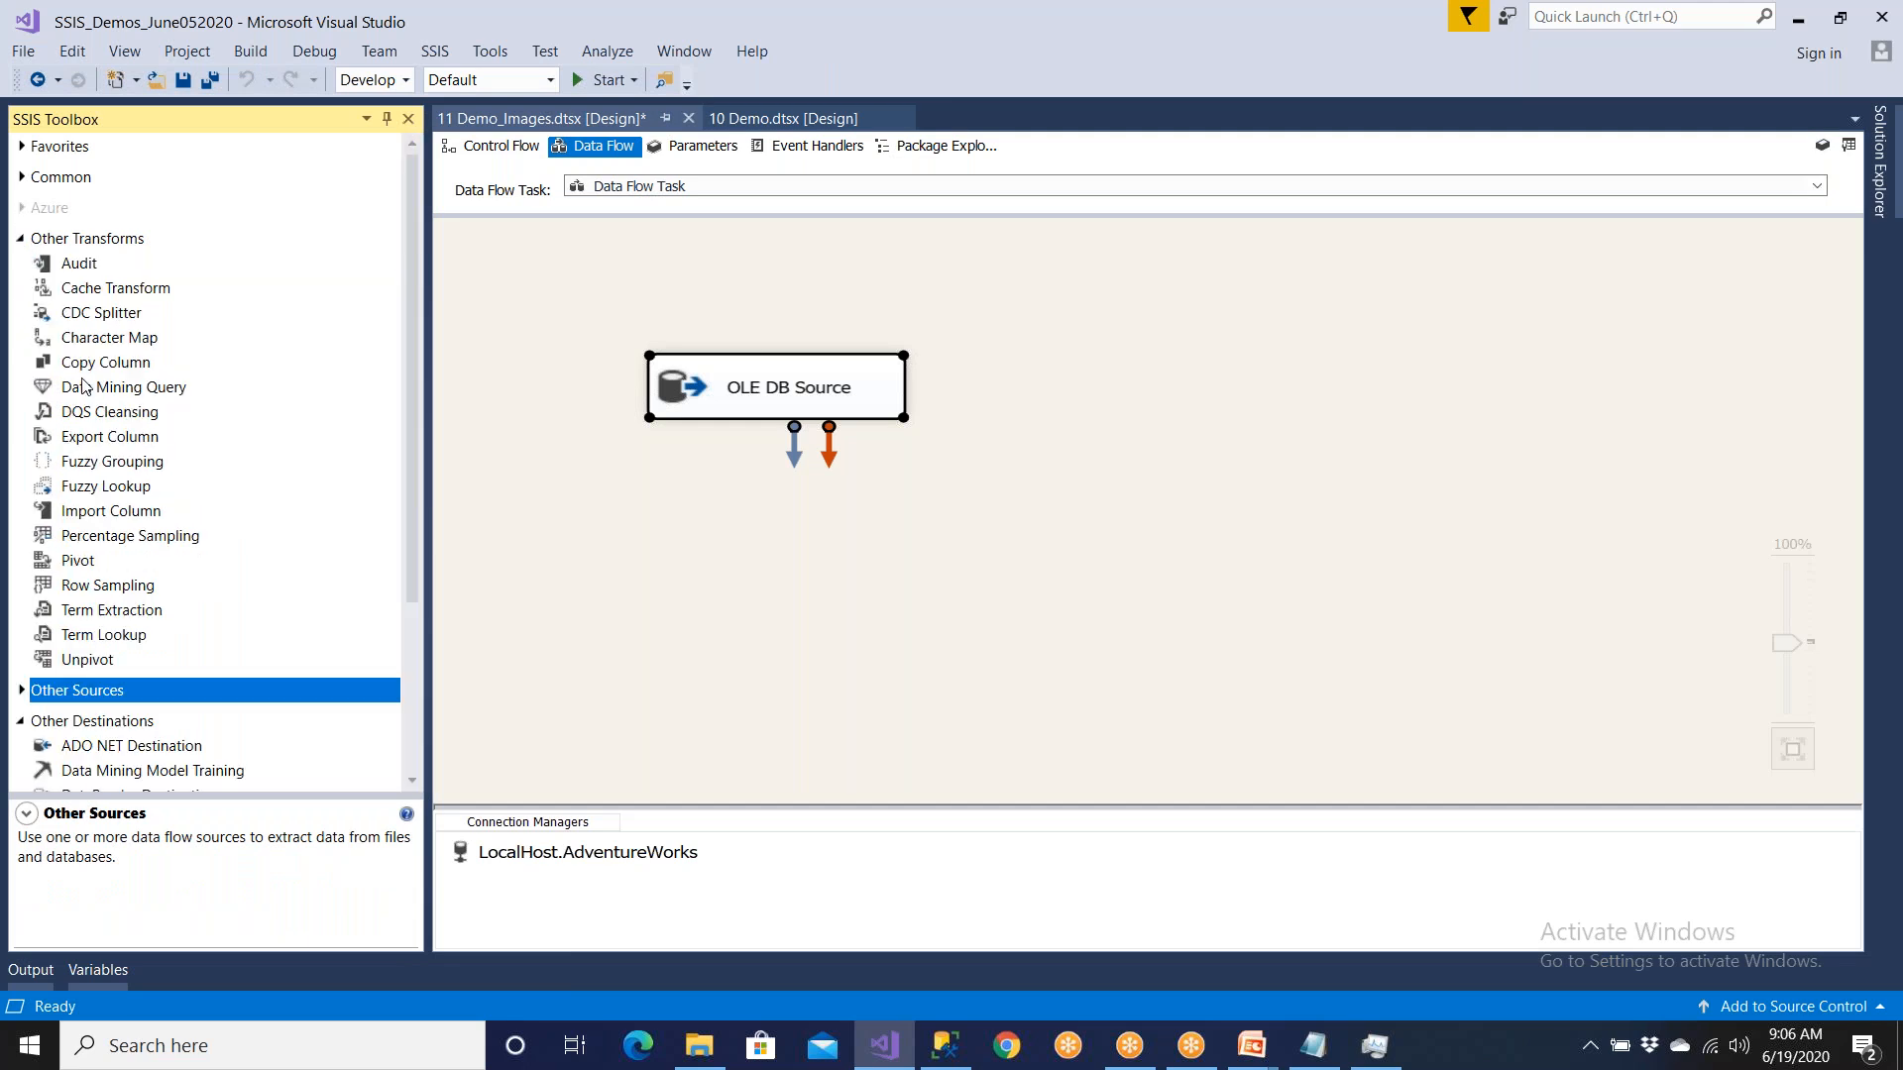
{"action": "left_click", "coordinate": [107, 512]}
{"action": "left_click", "coordinate": [119, 444]}
{"action": "left_click_drag", "start_coordinate": [119, 444], "coordinate": [799, 572]}
{"action": "left_click_drag", "start_coordinate": [792, 449], "coordinate": [922, 590]}
Step: Configure the Export Column transformation with ThumbNailPhoto as extract column and PhotoDestinationPath as file path column
{"action": "double_click", "coordinate": [977, 598]}
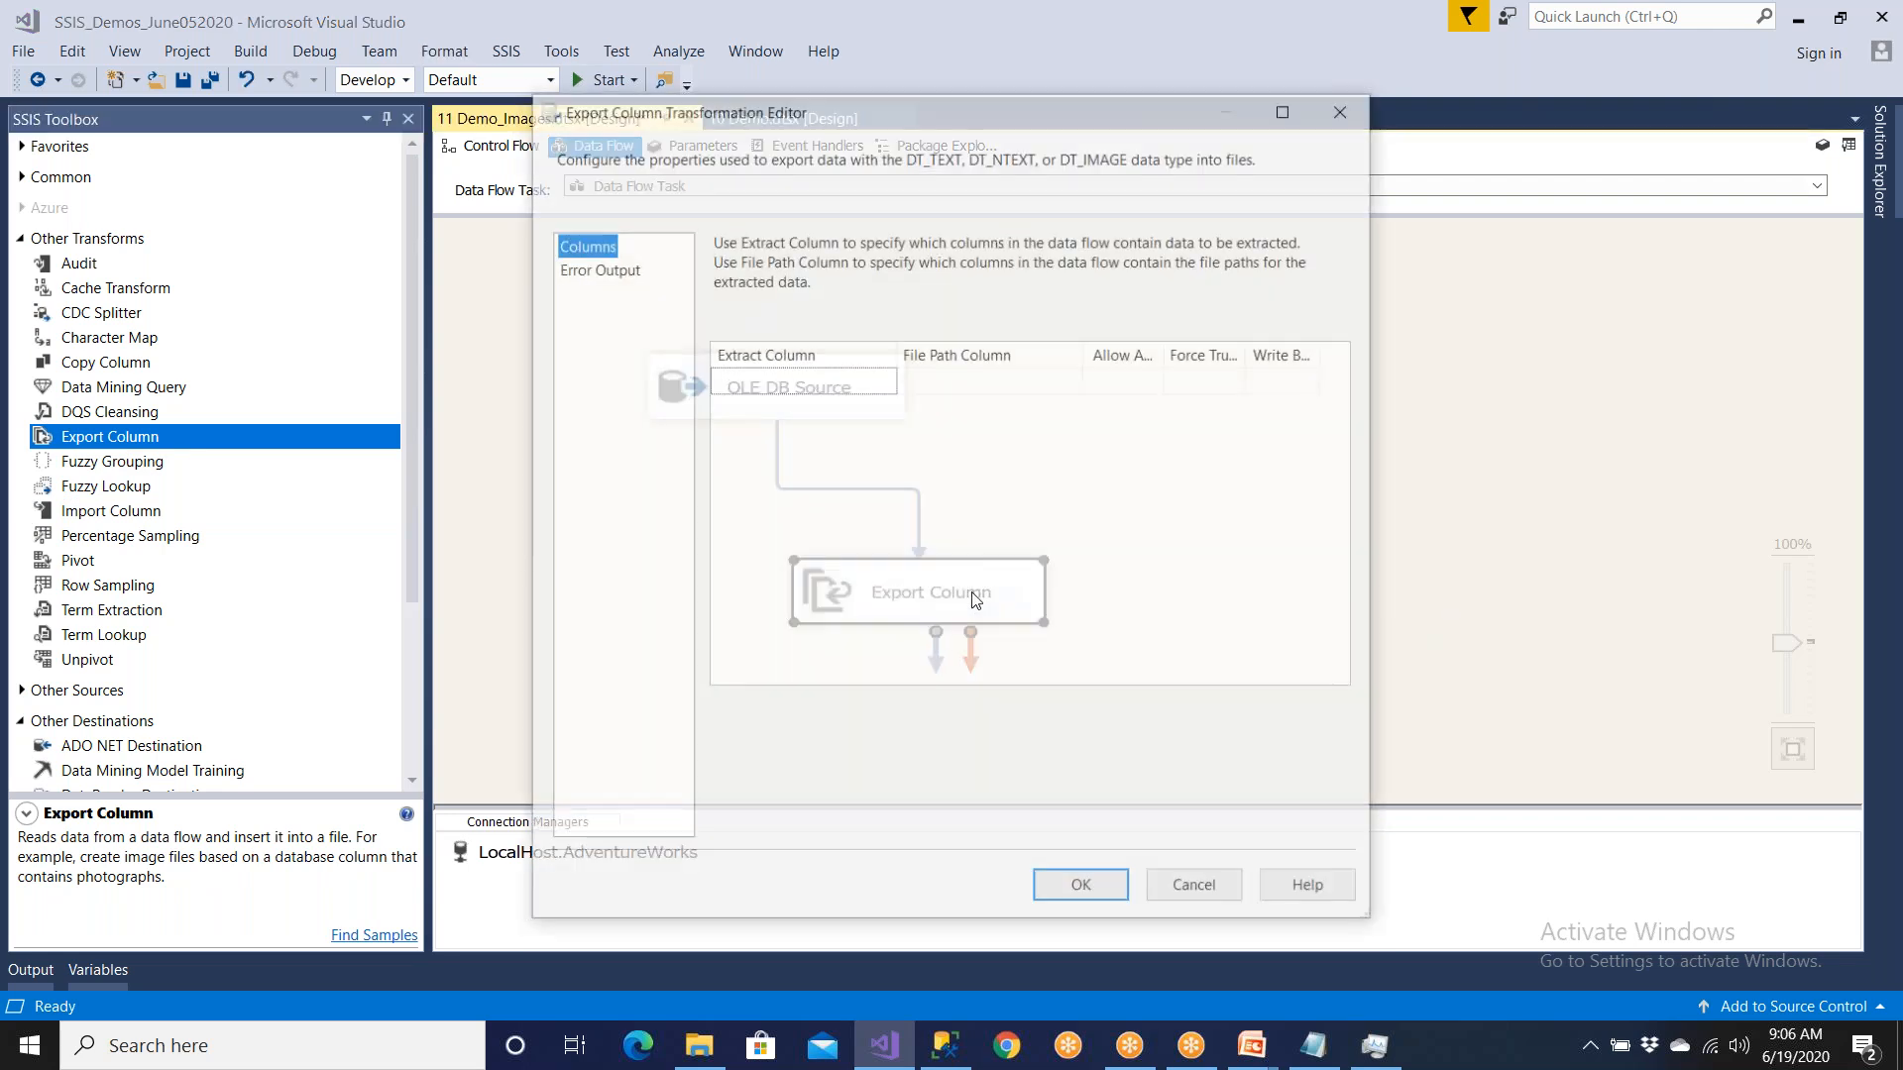
{"action": "left_click", "coordinate": [871, 389]}
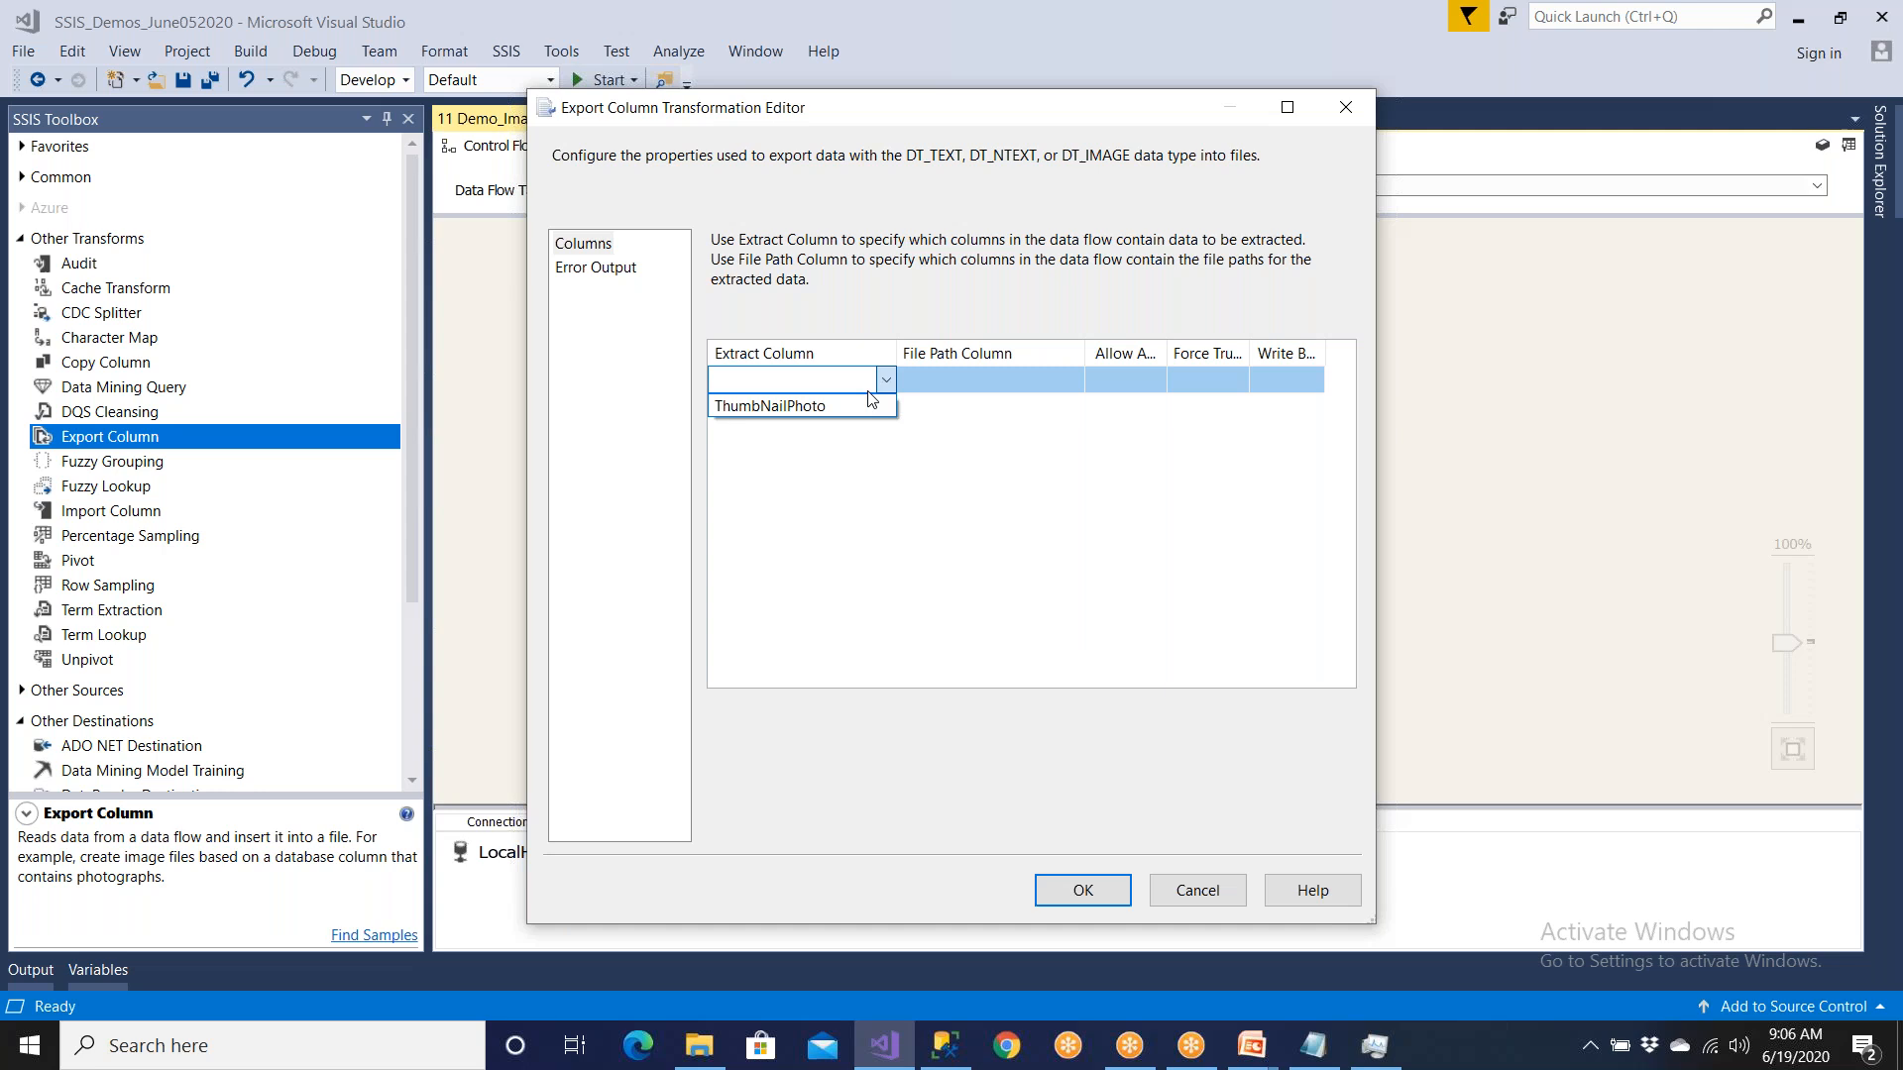
{"action": "left_click", "coordinate": [869, 407]}
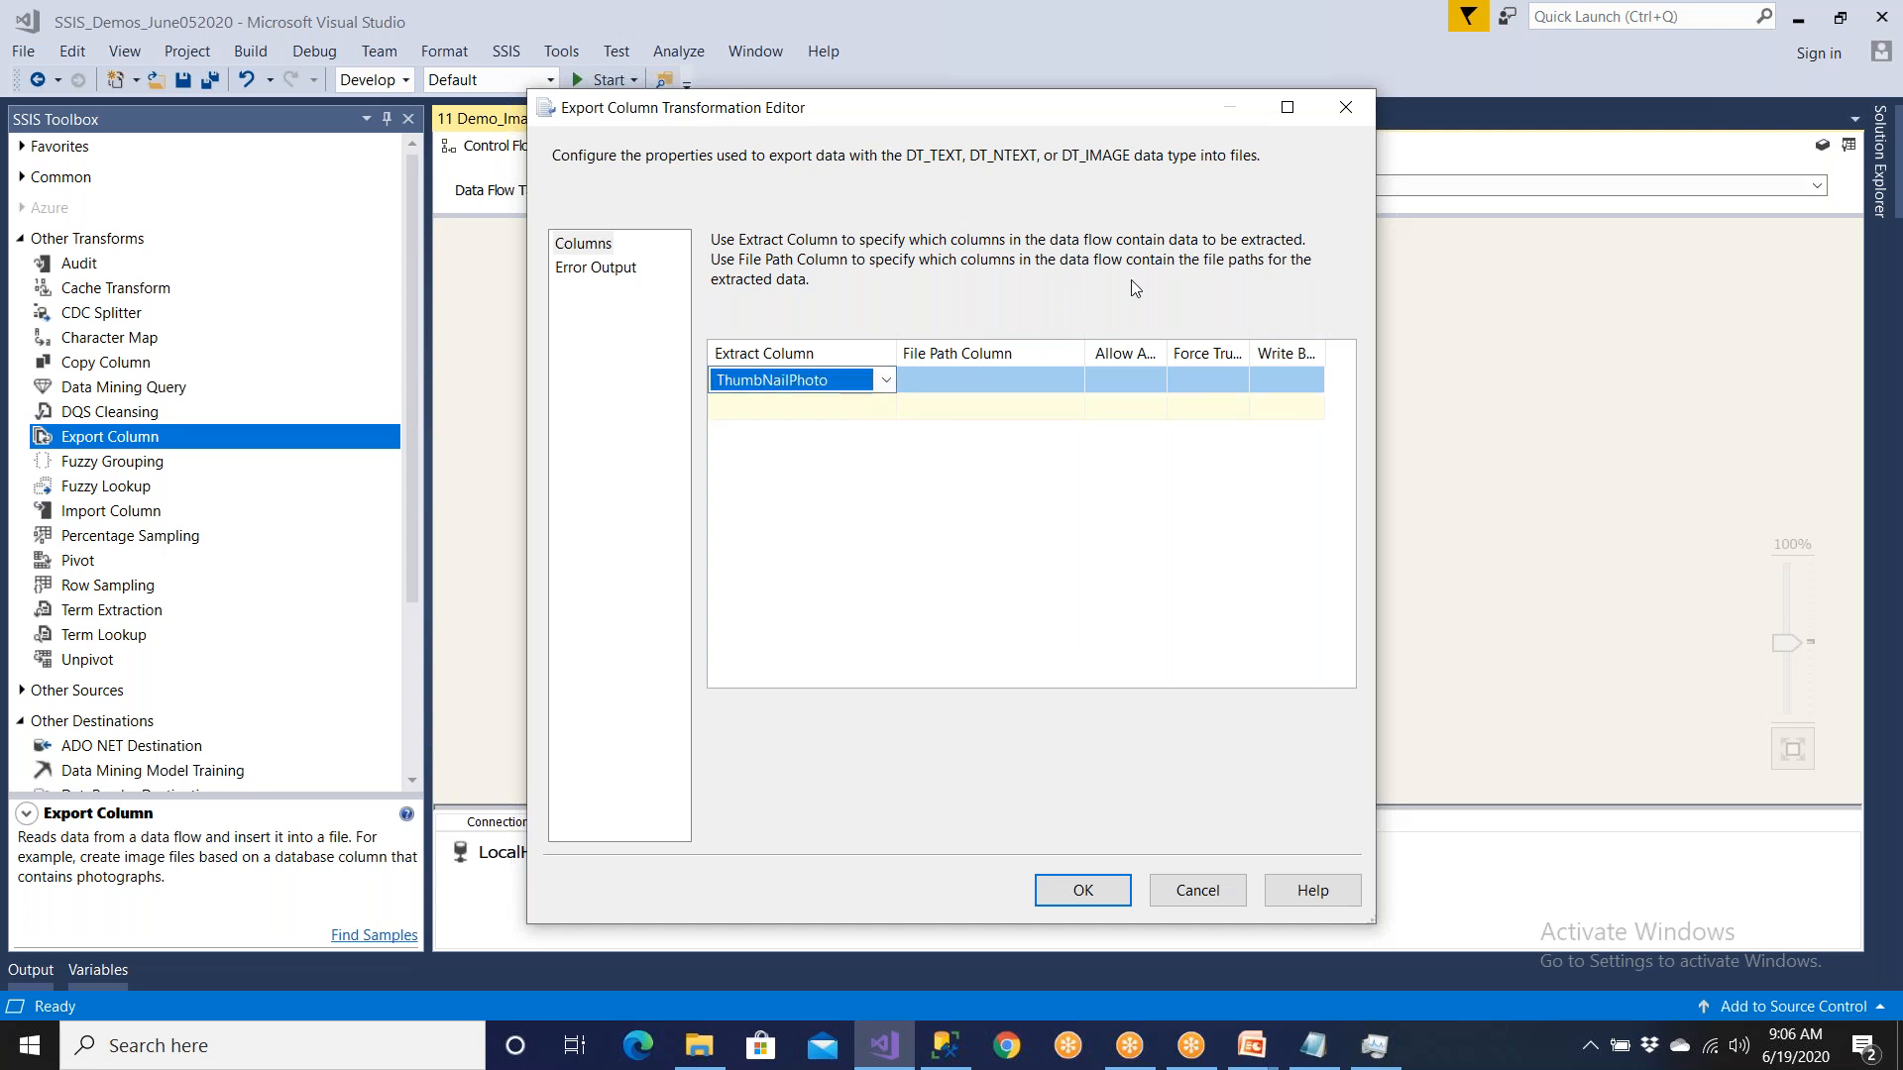
{"action": "left_click", "coordinate": [1289, 109]}
{"action": "left_click", "coordinate": [787, 284]}
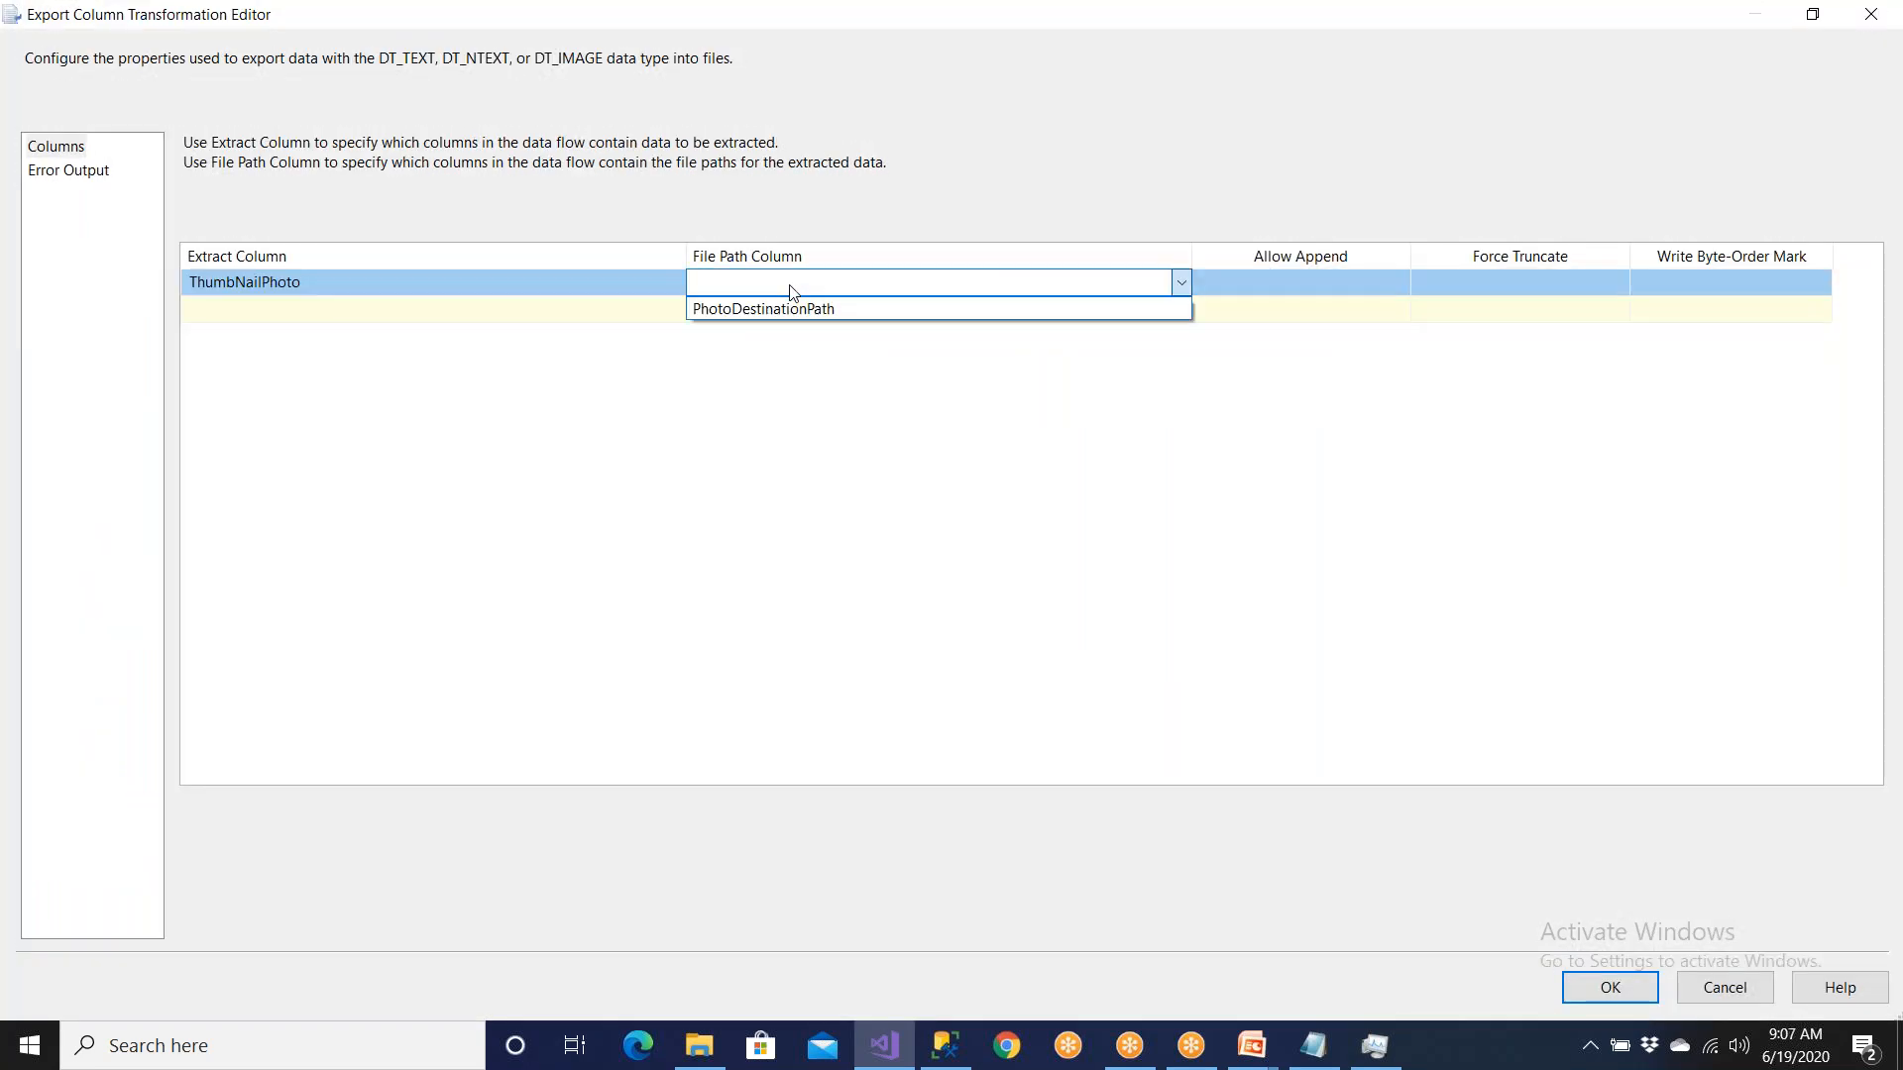
{"action": "left_click", "coordinate": [783, 308]}
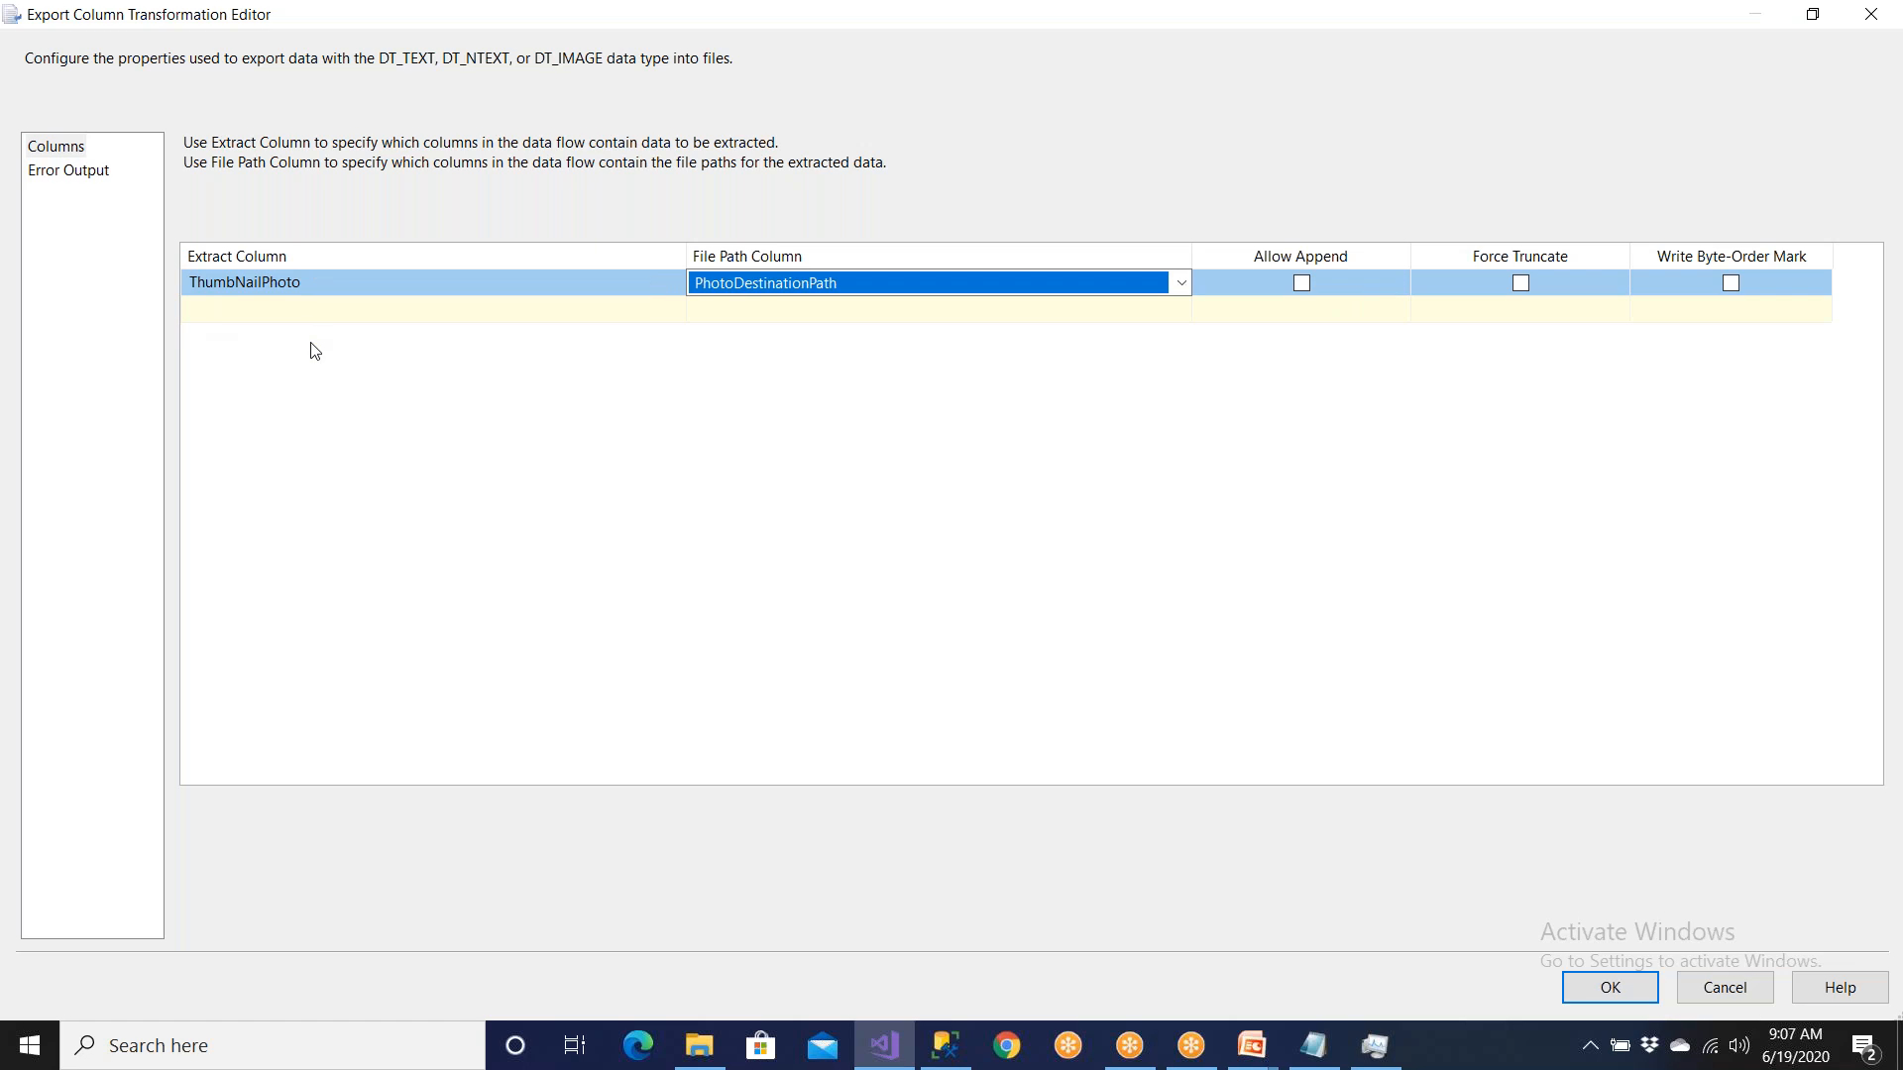
Step: Review the selected extract column and file path column of the Export Column transformation
{"action": "left_click", "coordinate": [327, 283]}
{"action": "left_click", "coordinate": [328, 286]}
{"action": "left_click", "coordinate": [328, 286]}
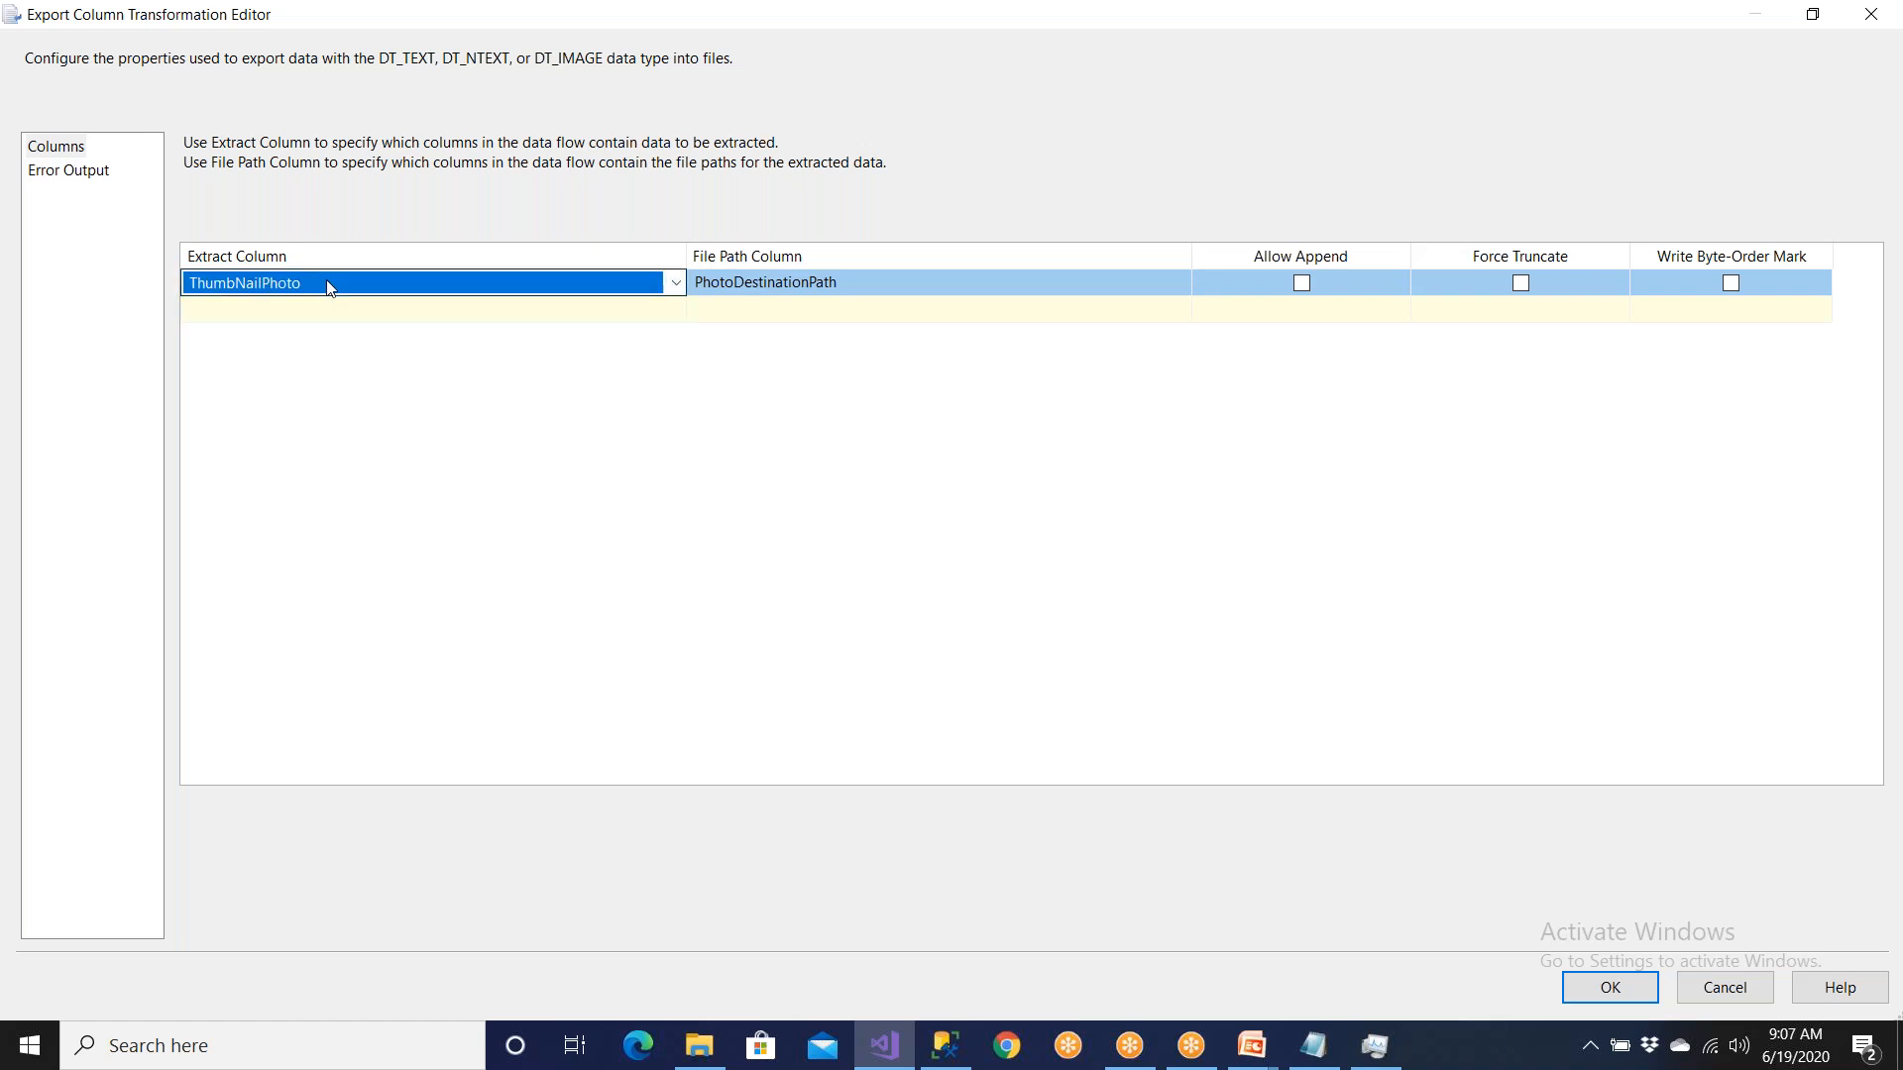
{"action": "left_click", "coordinate": [880, 282]}
{"action": "left_click", "coordinate": [884, 285]}
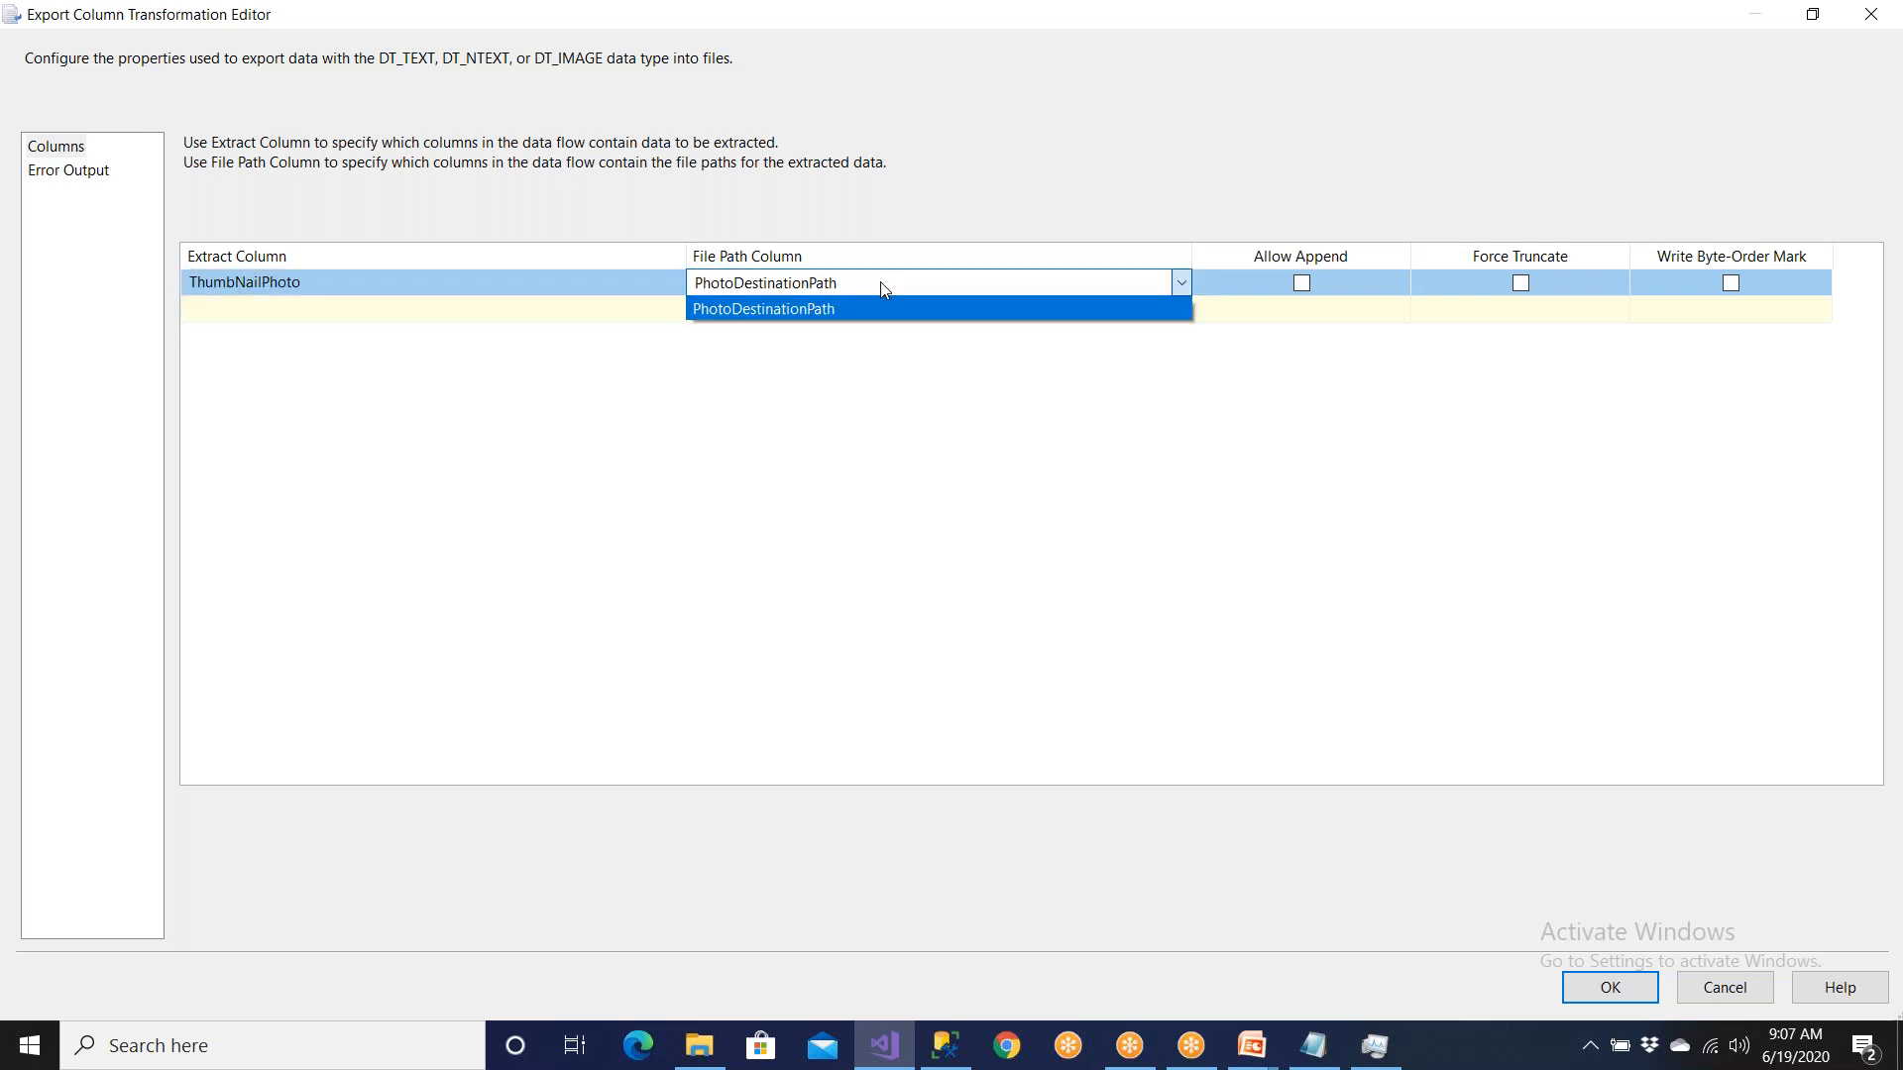
{"action": "left_click", "coordinate": [880, 283]}
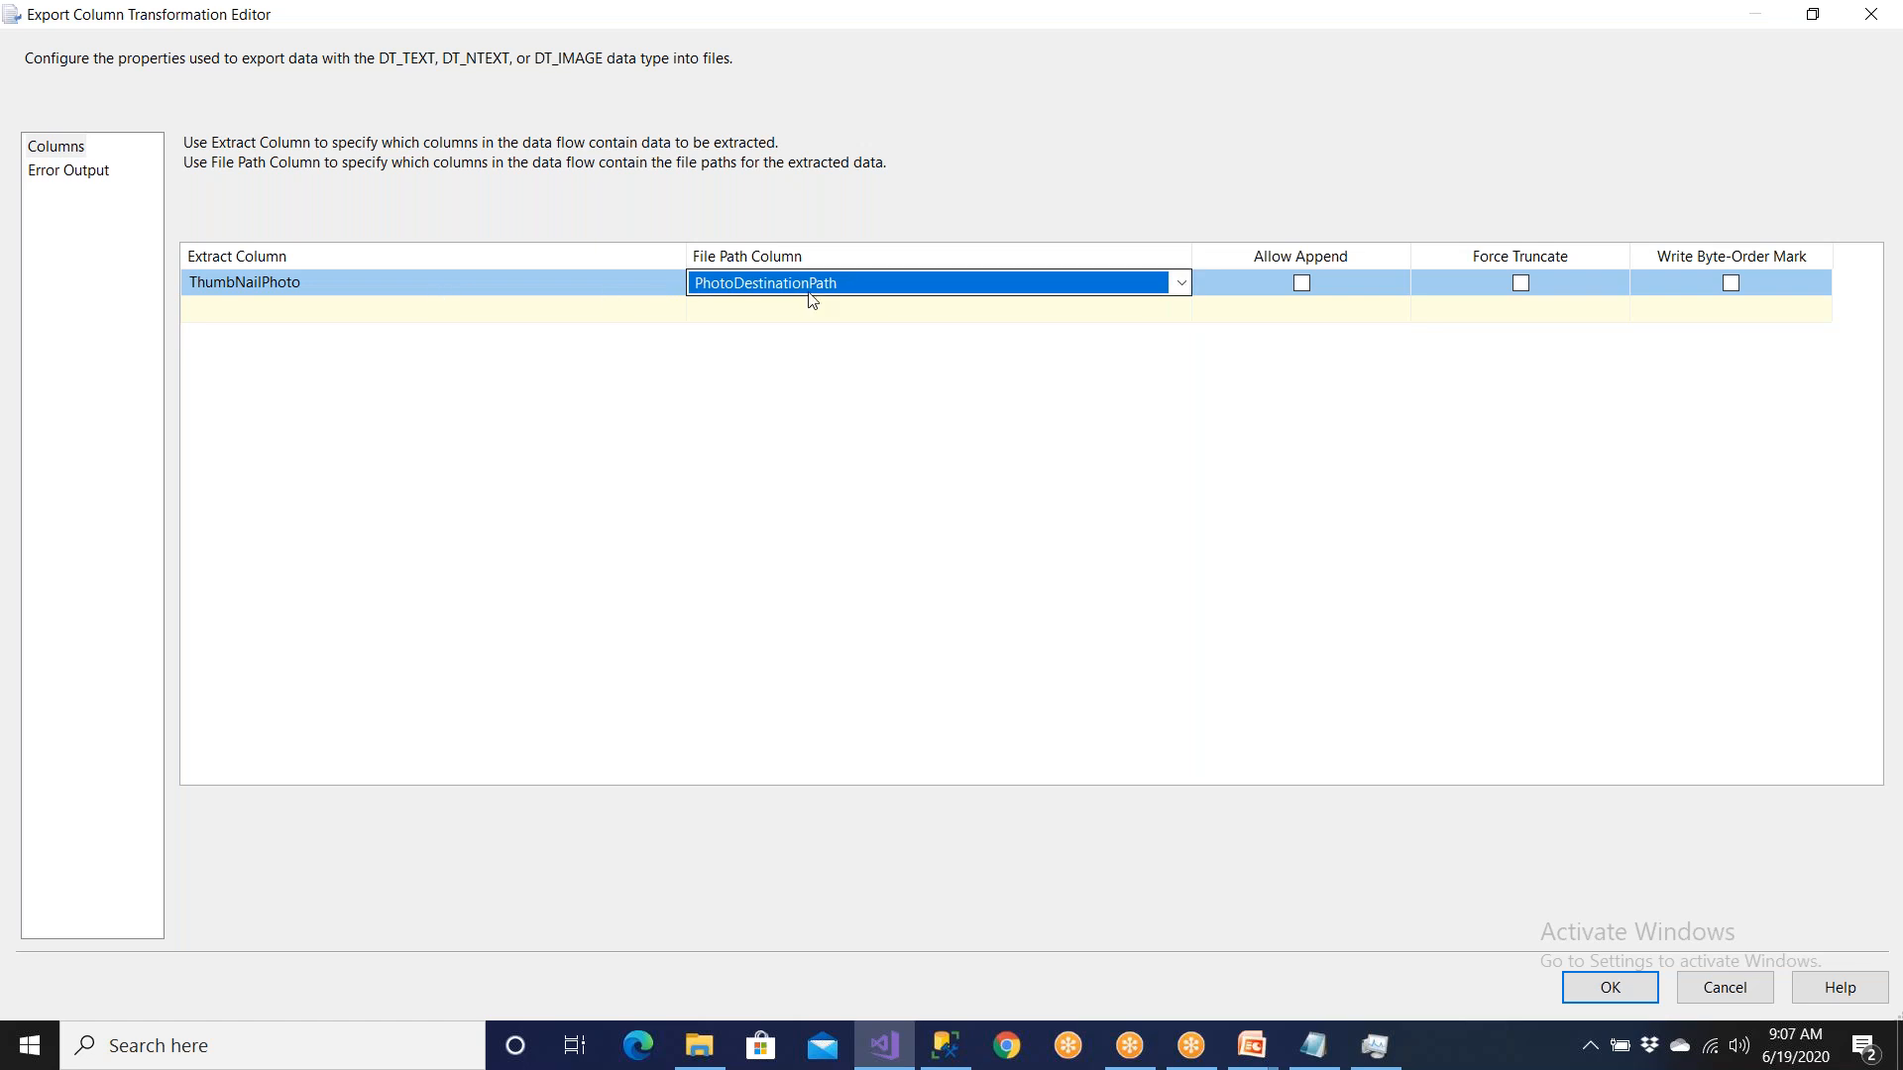
Step: Enable Force Truncate for the ThumbNailPhoto export and accept the Export Column settings
{"action": "left_click", "coordinate": [1521, 283]}
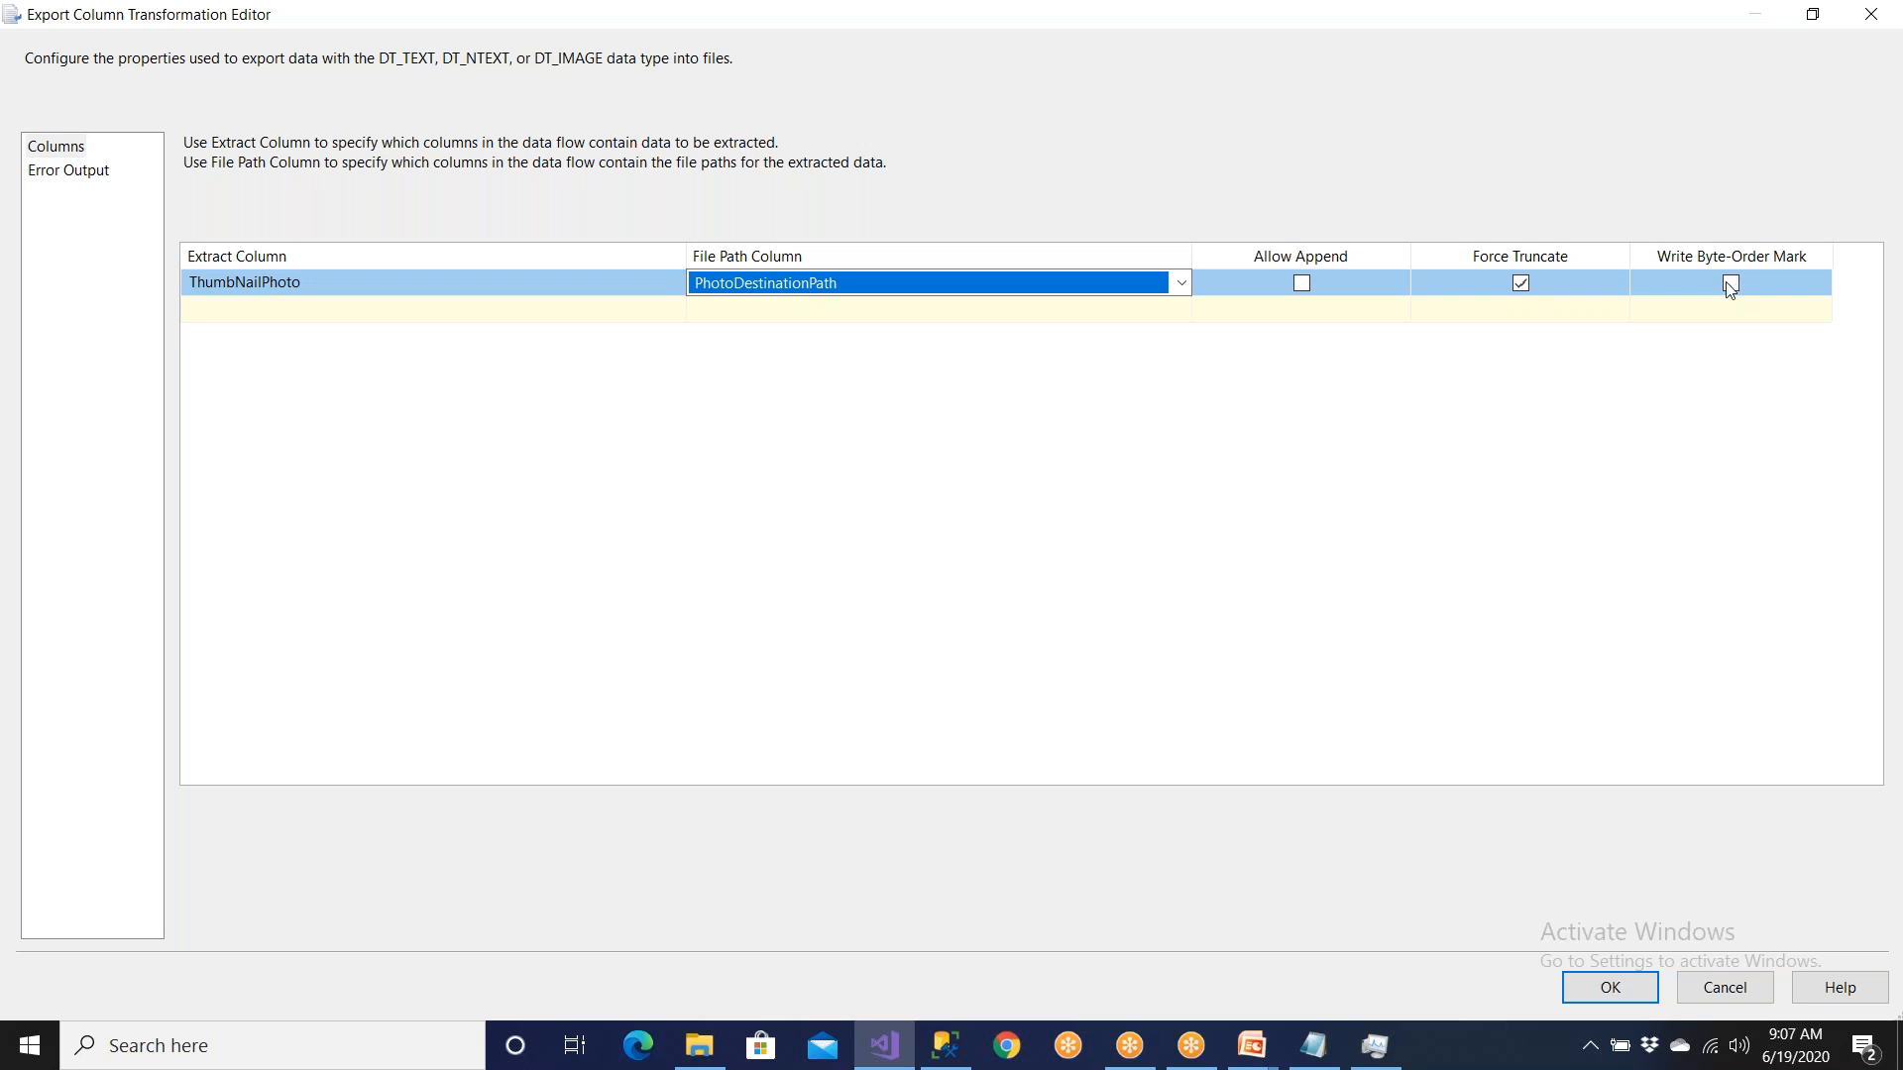
{"action": "left_click", "coordinate": [1302, 284]}
{"action": "left_click", "coordinate": [1609, 987]}
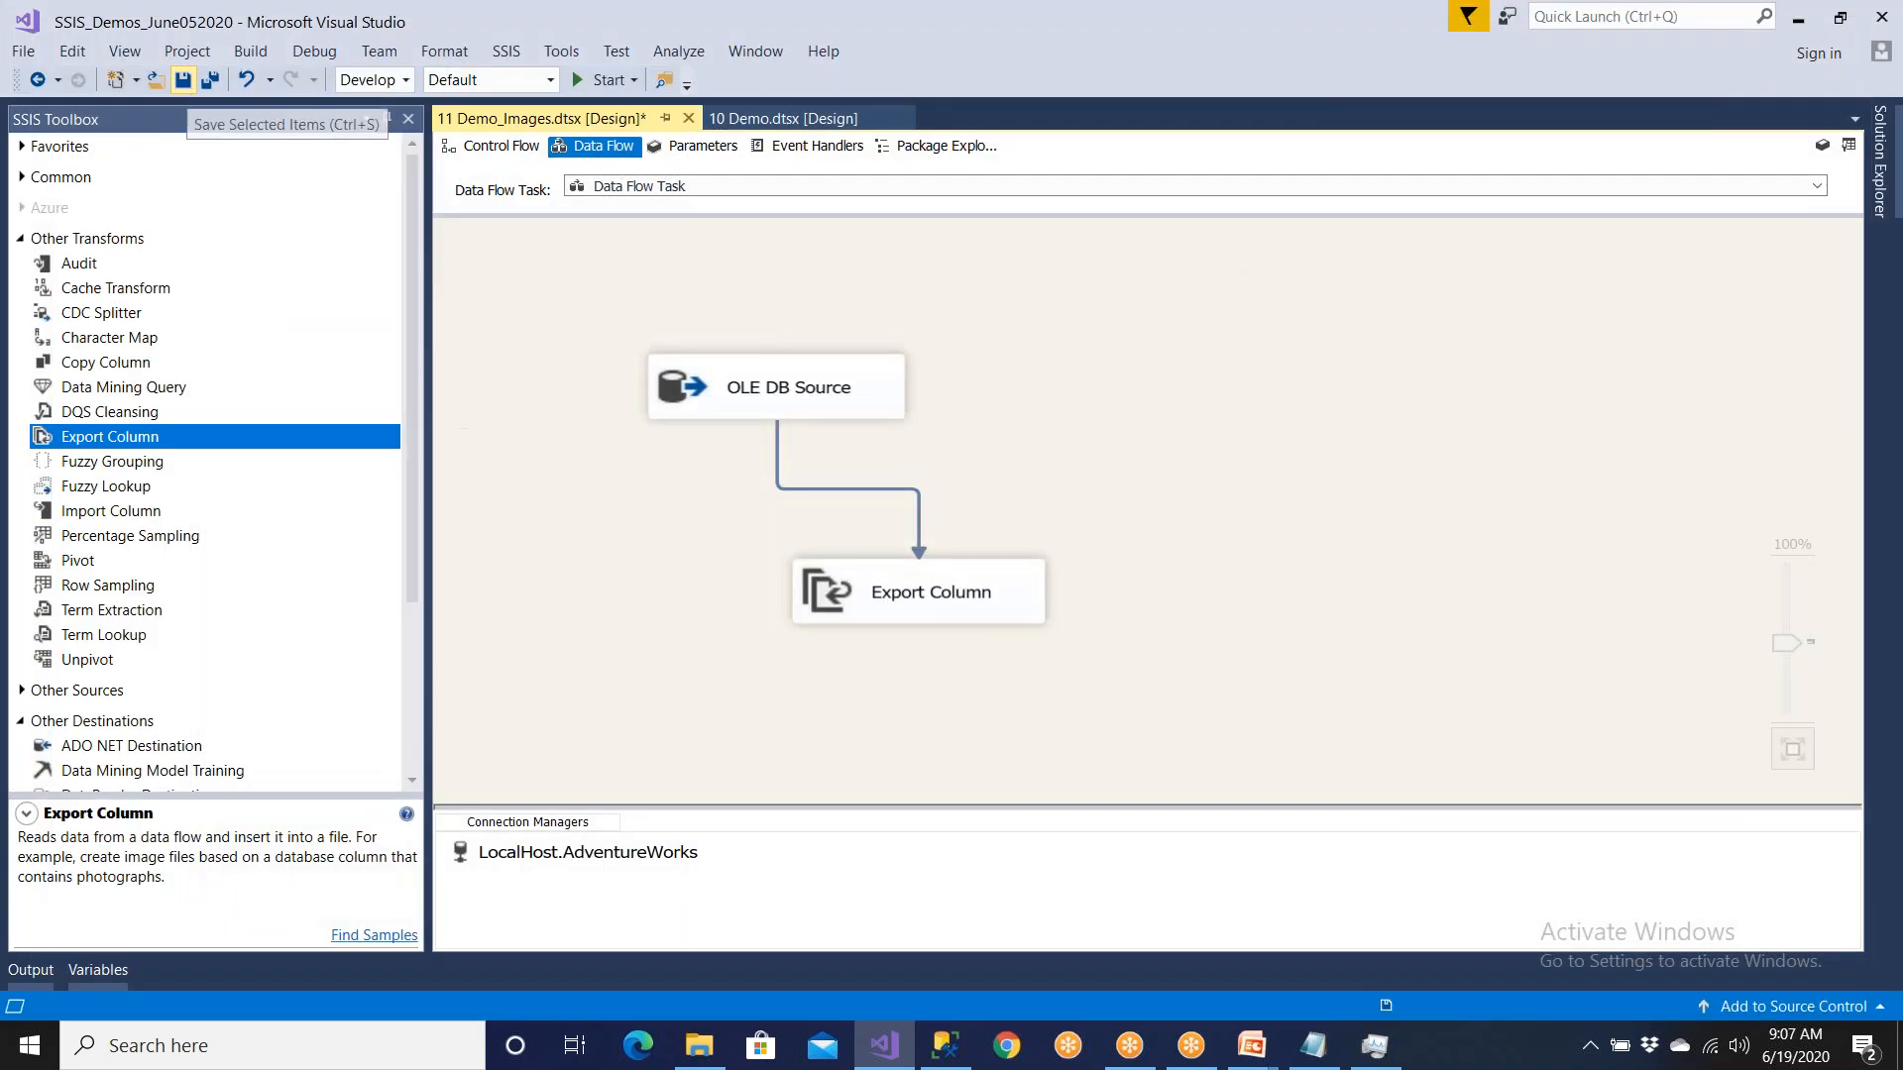
Step: Check the path and contents of D:\AdvWorks in File Explorer, and switch to SQL Server Management Studio to compare the destination paths
{"action": "left_click", "coordinate": [699, 1045]}
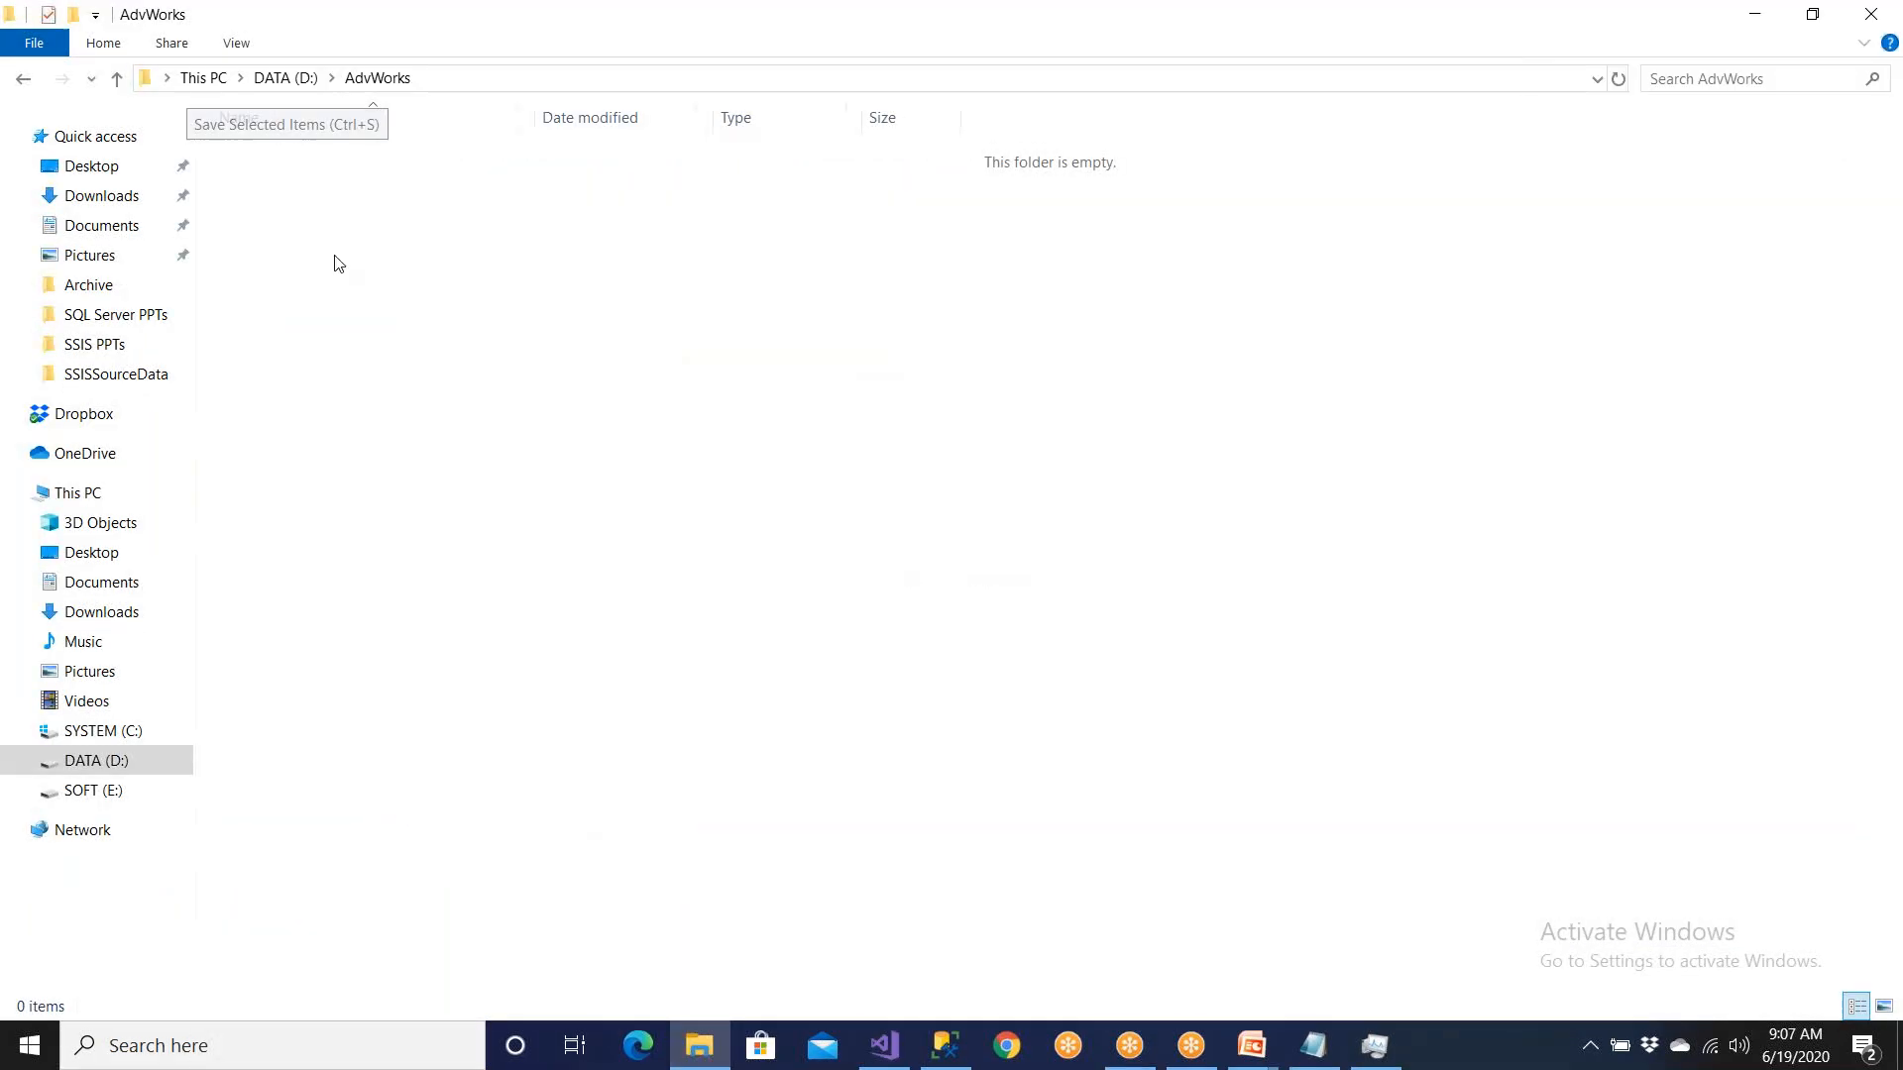
{"action": "left_click", "coordinate": [459, 79]}
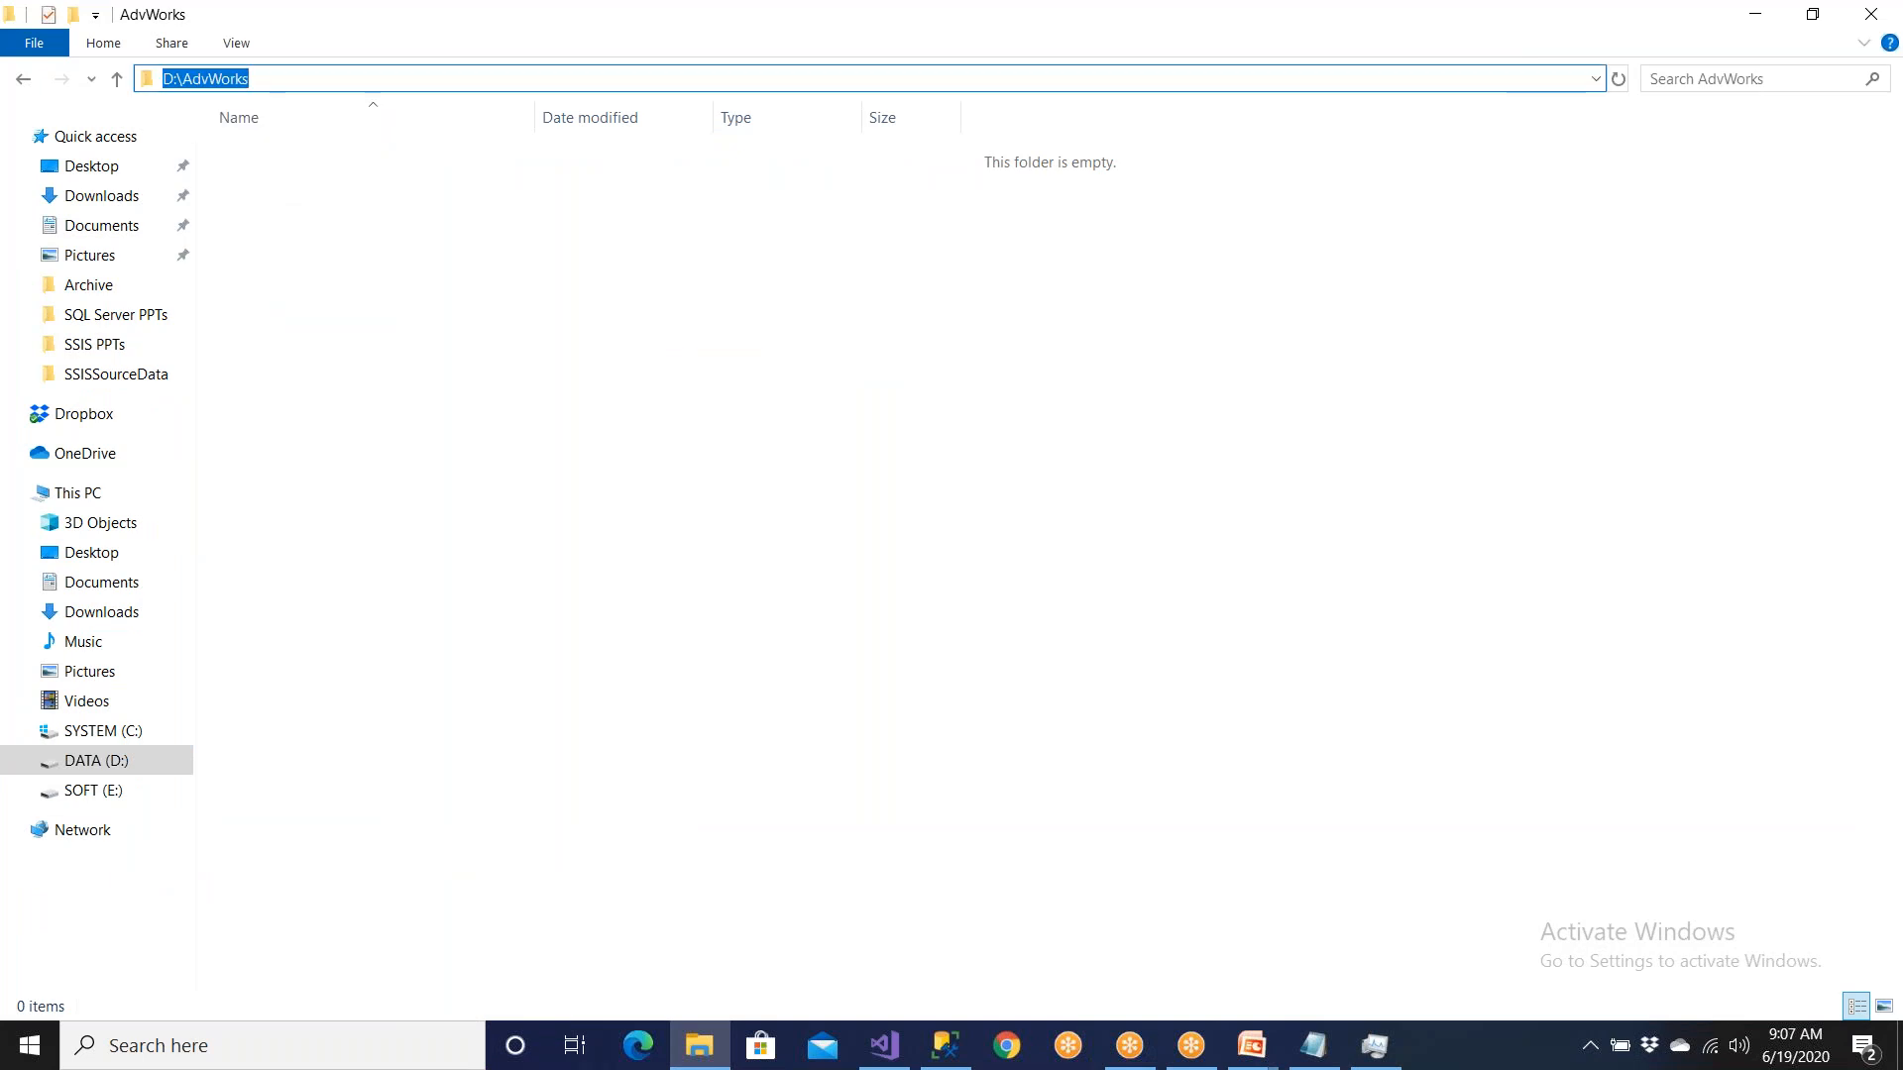
{"action": "left_click", "coordinate": [955, 1051]}
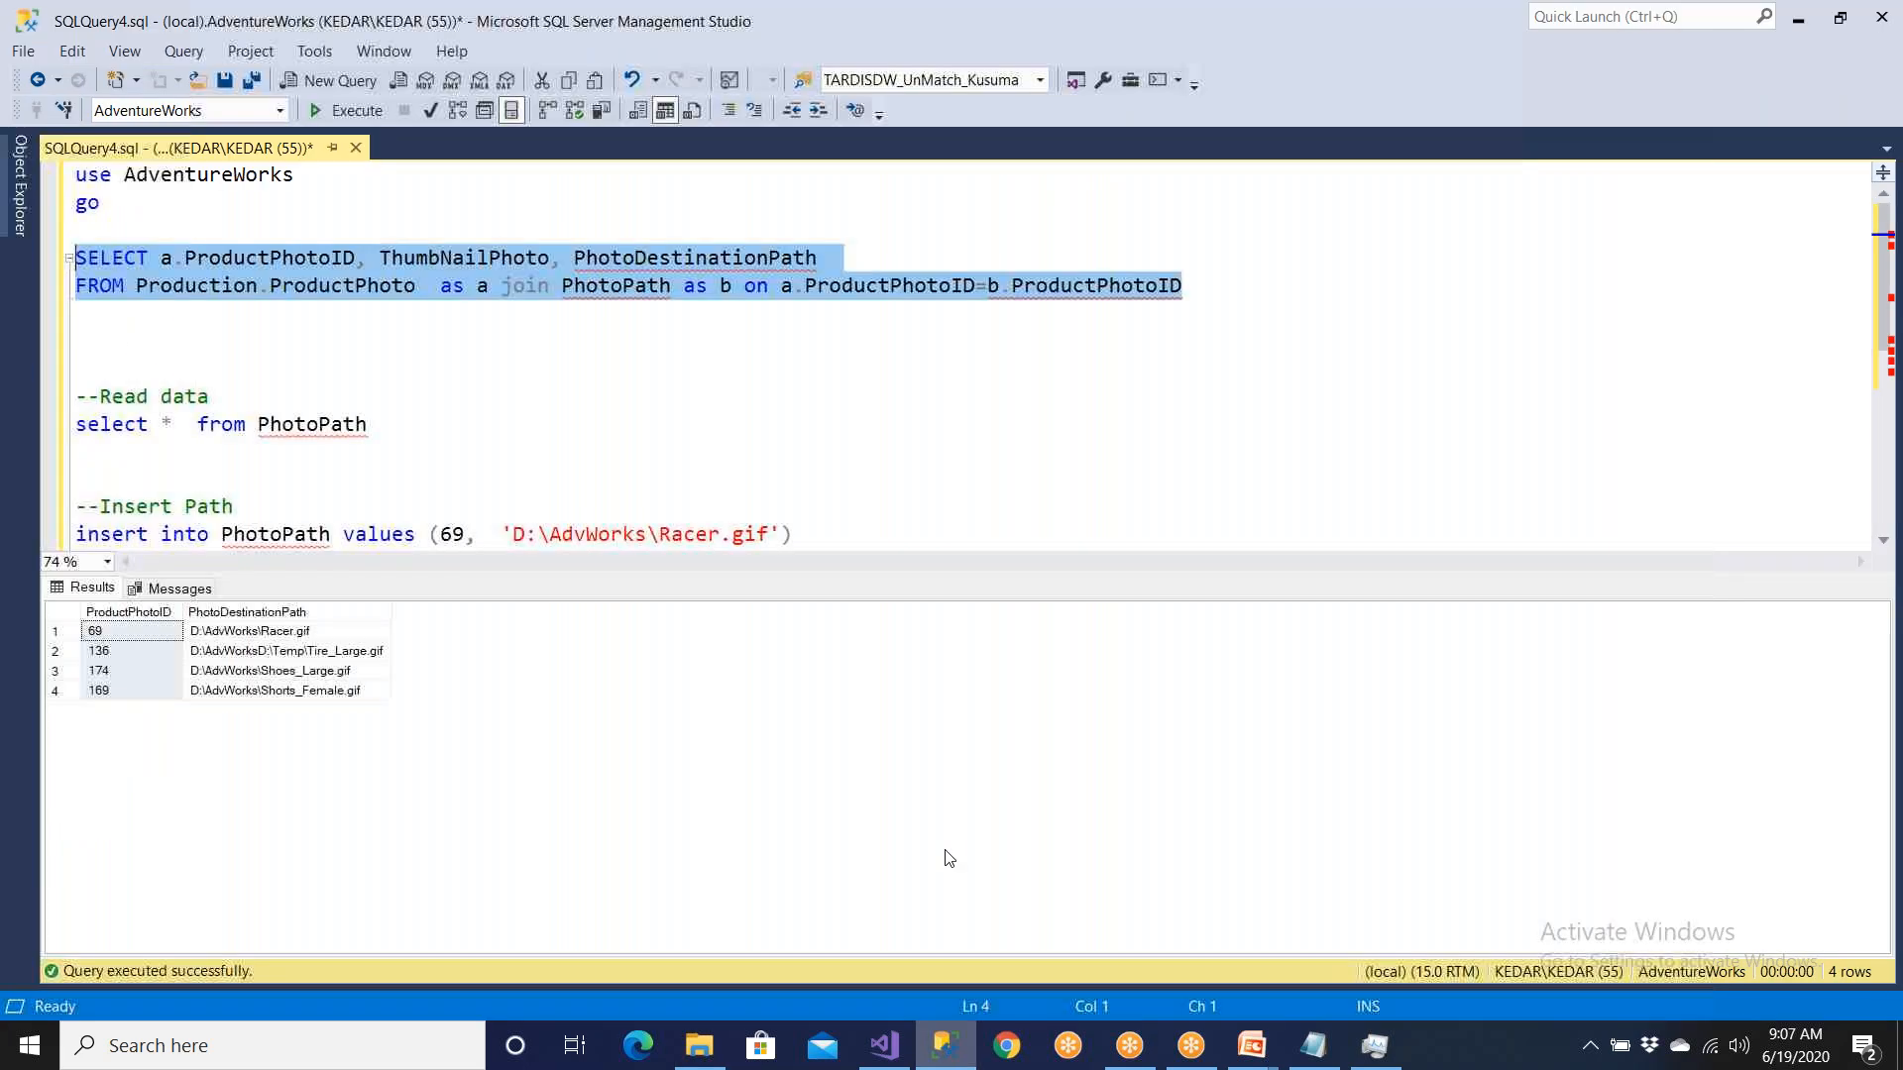
Step: Return to Visual Studio, run the 11 Demo_Images package, and examine the Export Column errors in the progress log before stopping the run
{"action": "left_click", "coordinate": [884, 1046]}
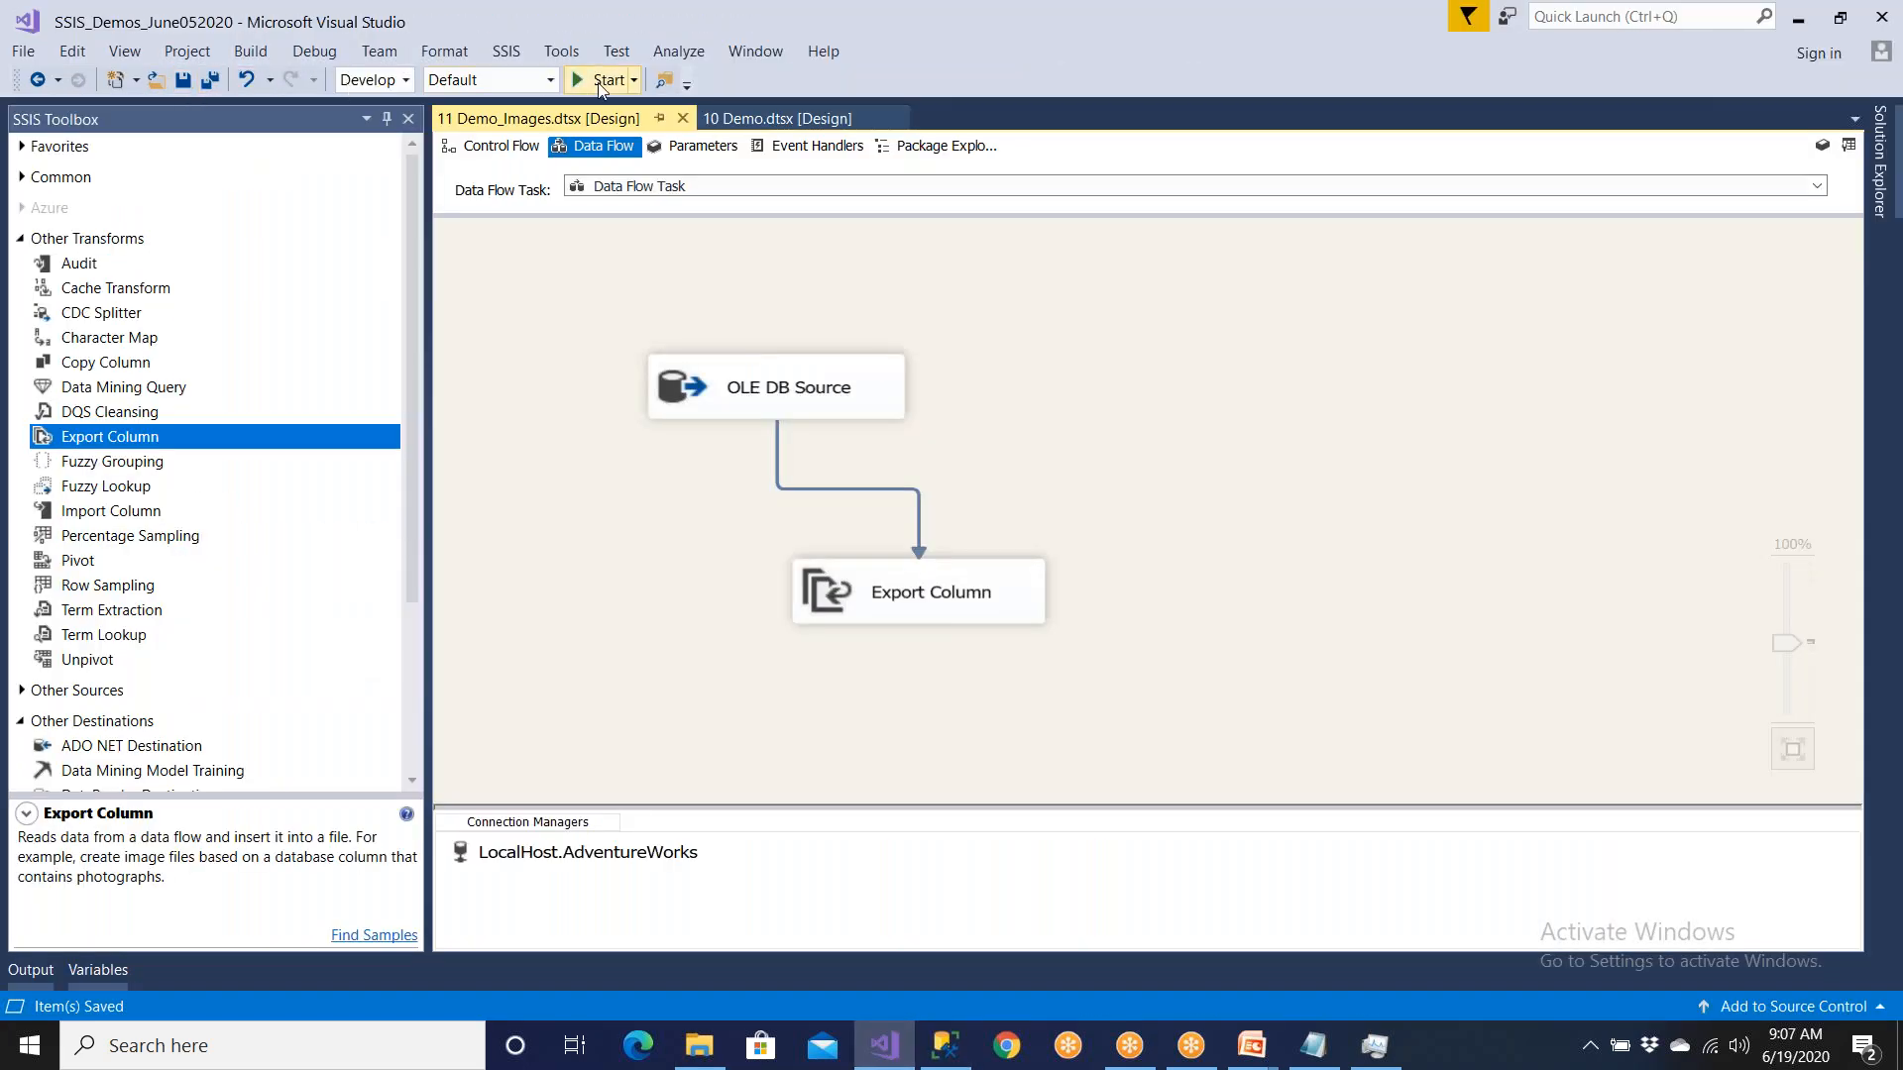
{"action": "key", "text": "F5"}
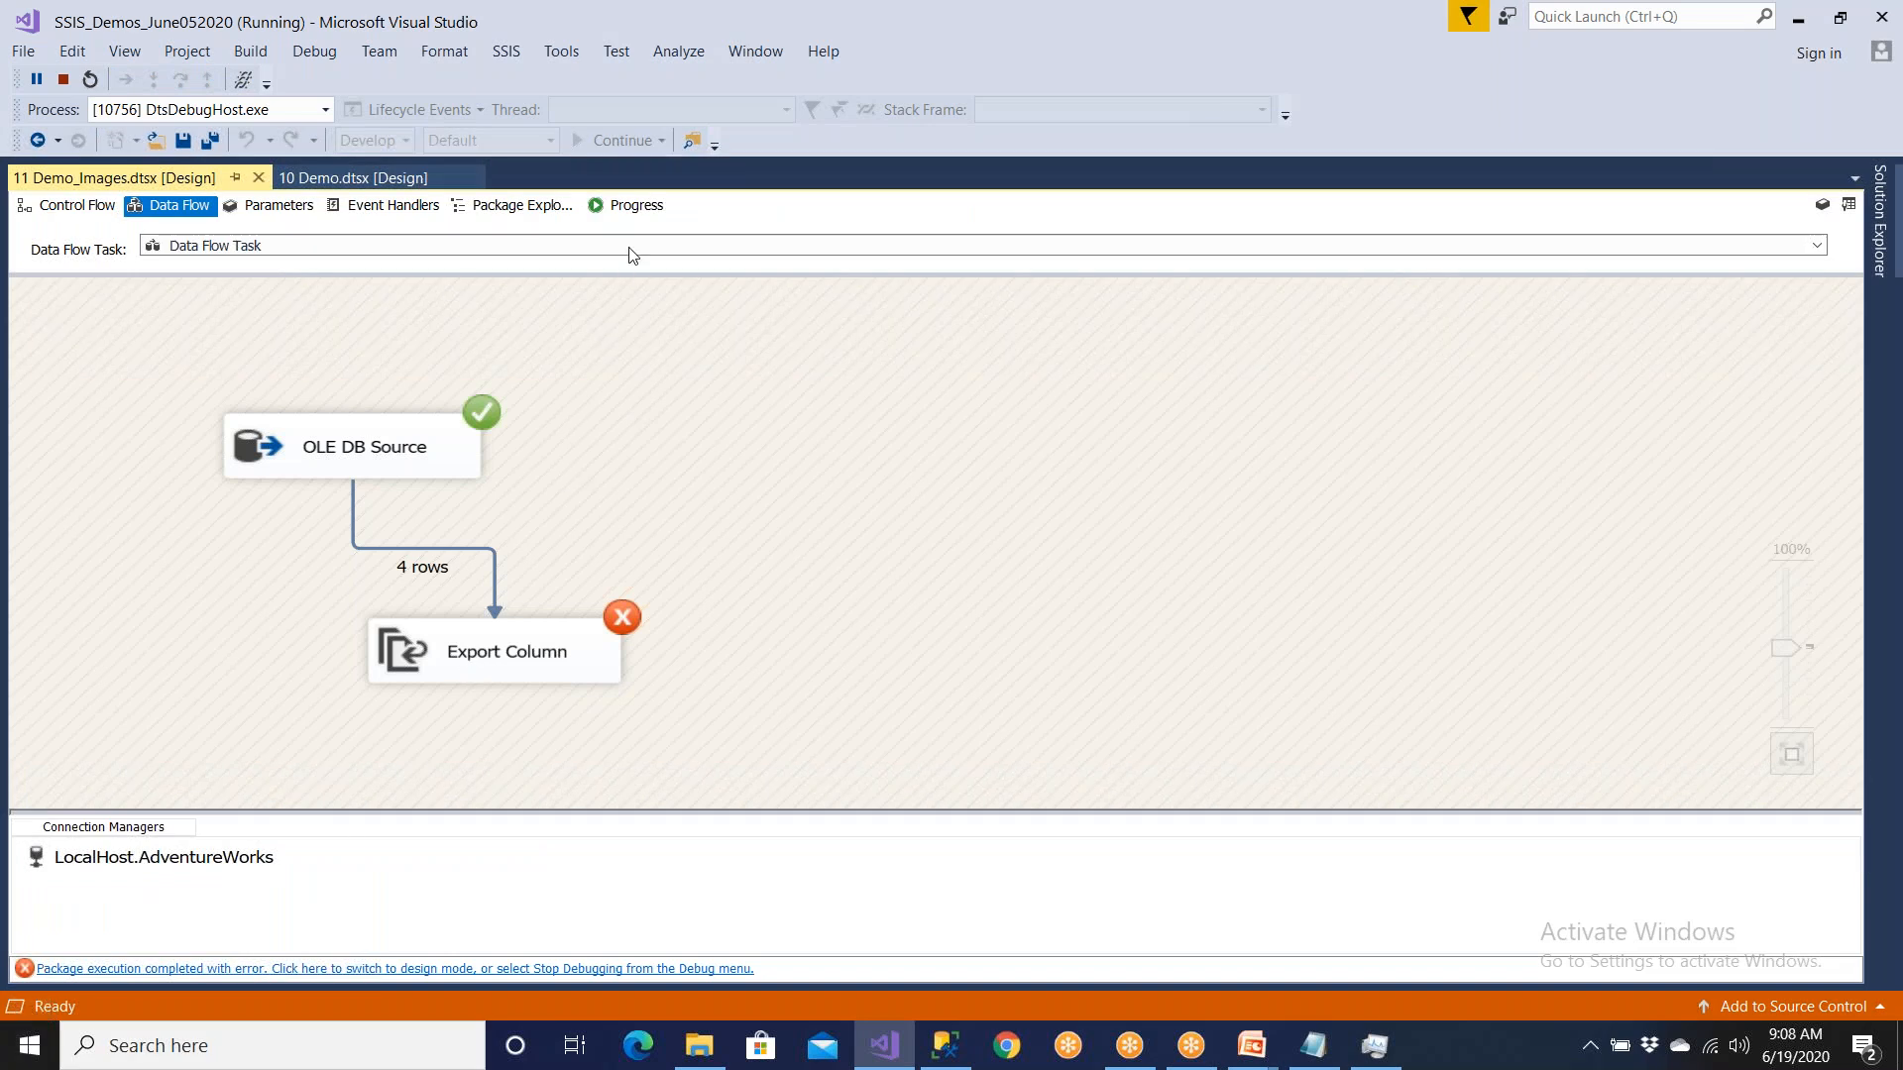
{"action": "left_click", "coordinate": [638, 210]}
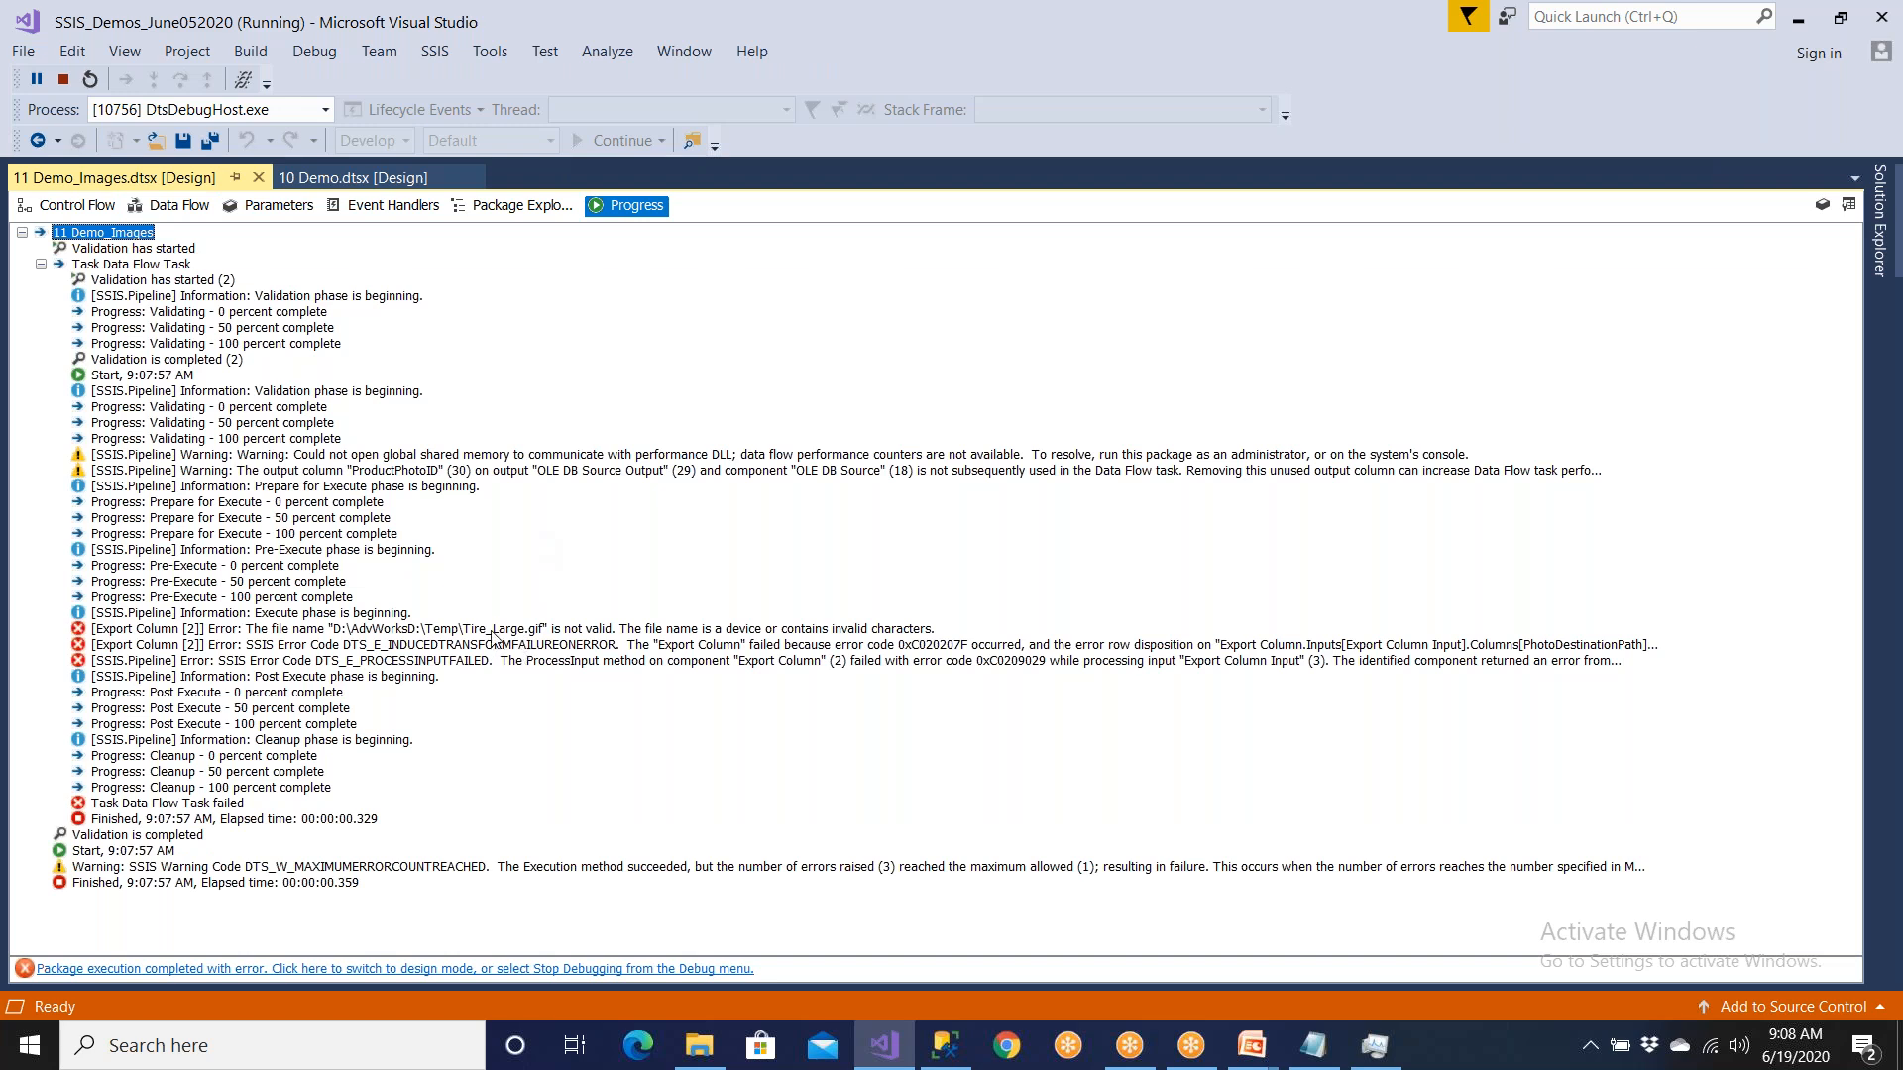
{"action": "left_click", "coordinate": [600, 969]}
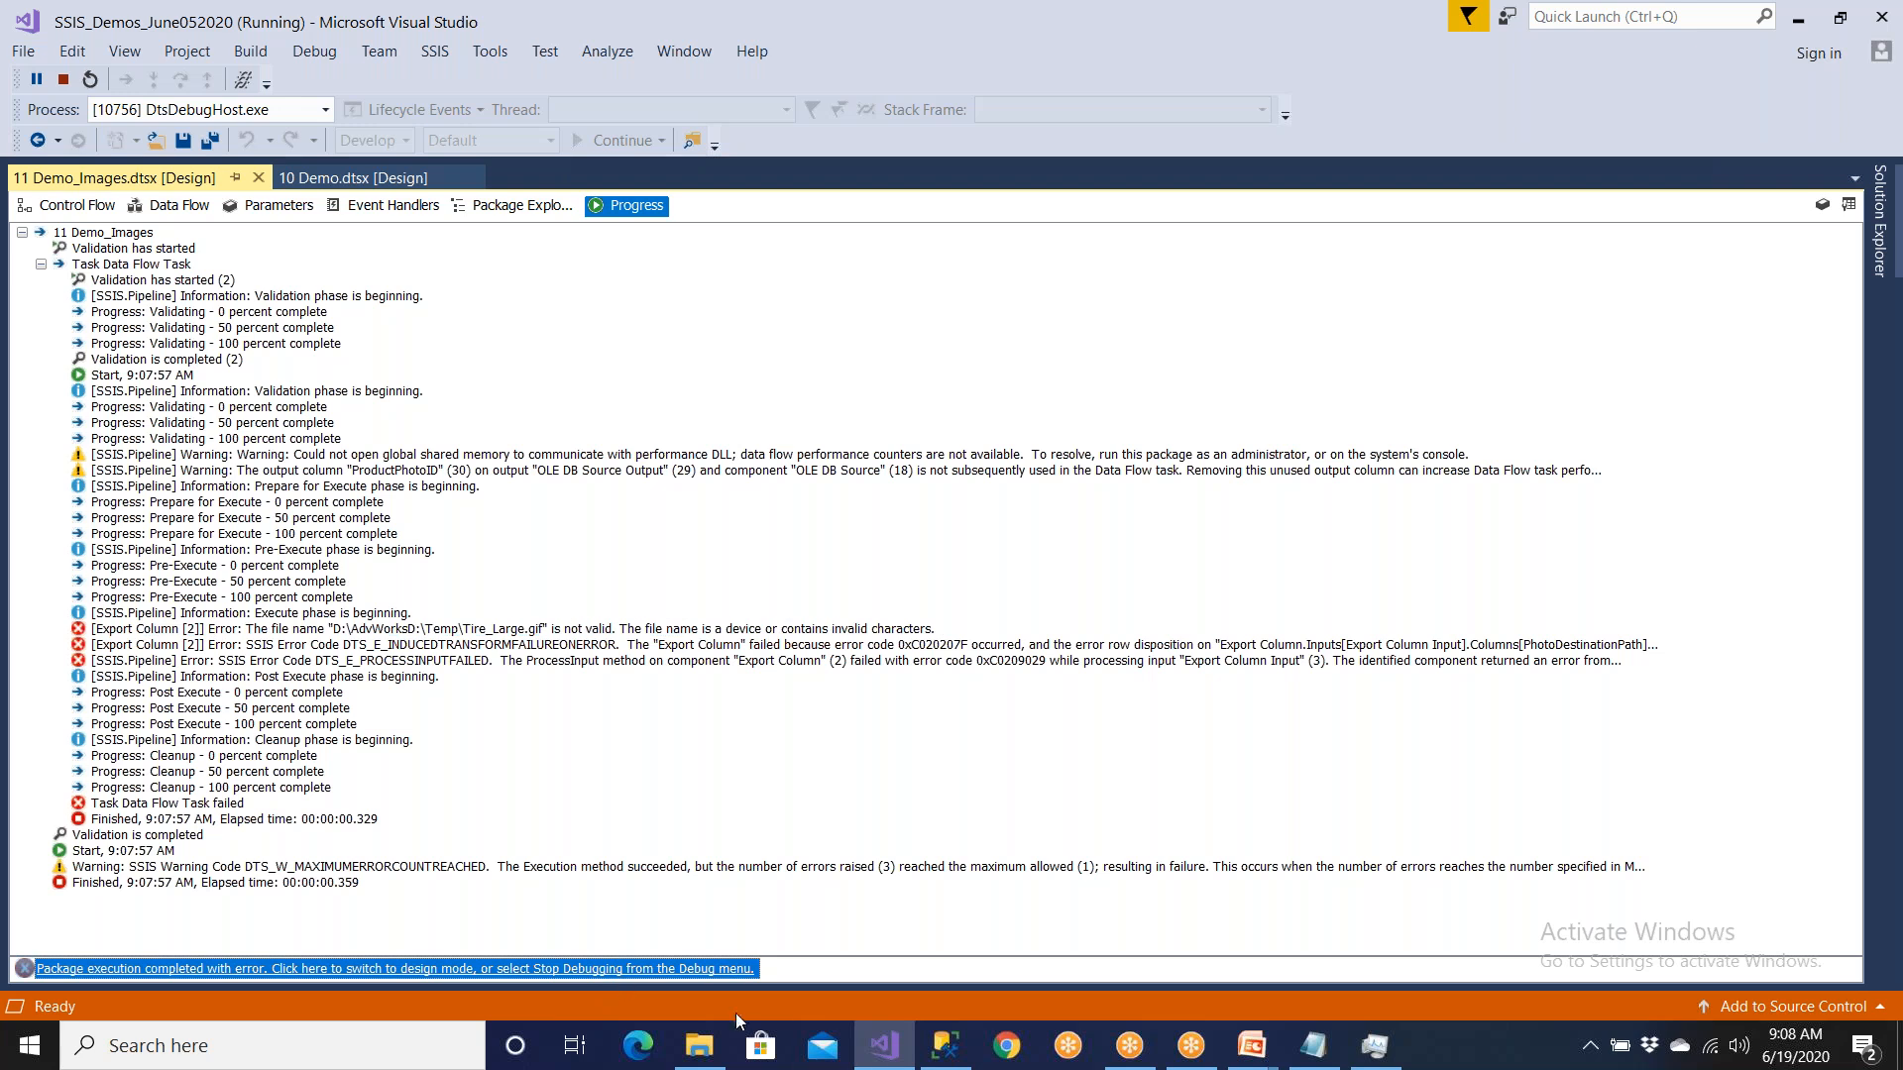
Step: Open Racer.gif from D:\AdvWorks in Paint to check the image, and delete the file from the folder
{"action": "left_click", "coordinate": [708, 1056]}
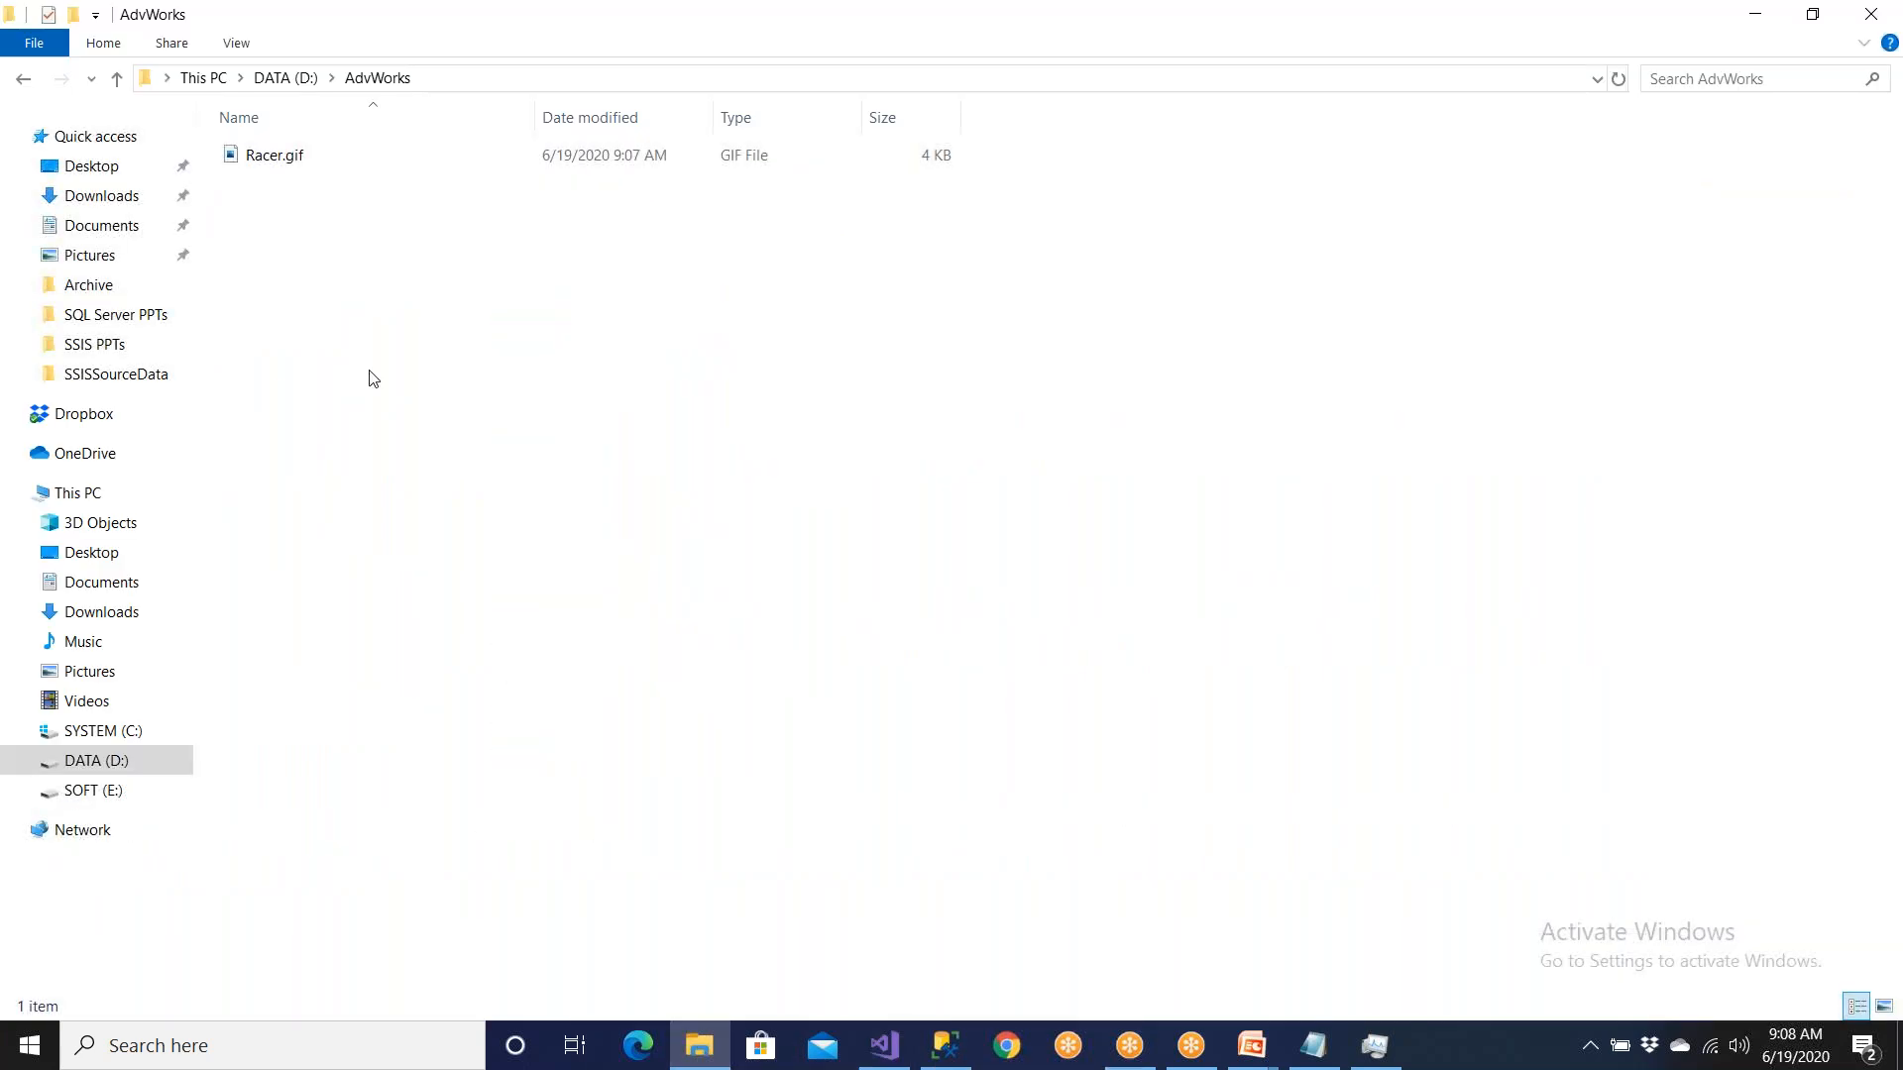
{"action": "double_click", "coordinate": [276, 157]}
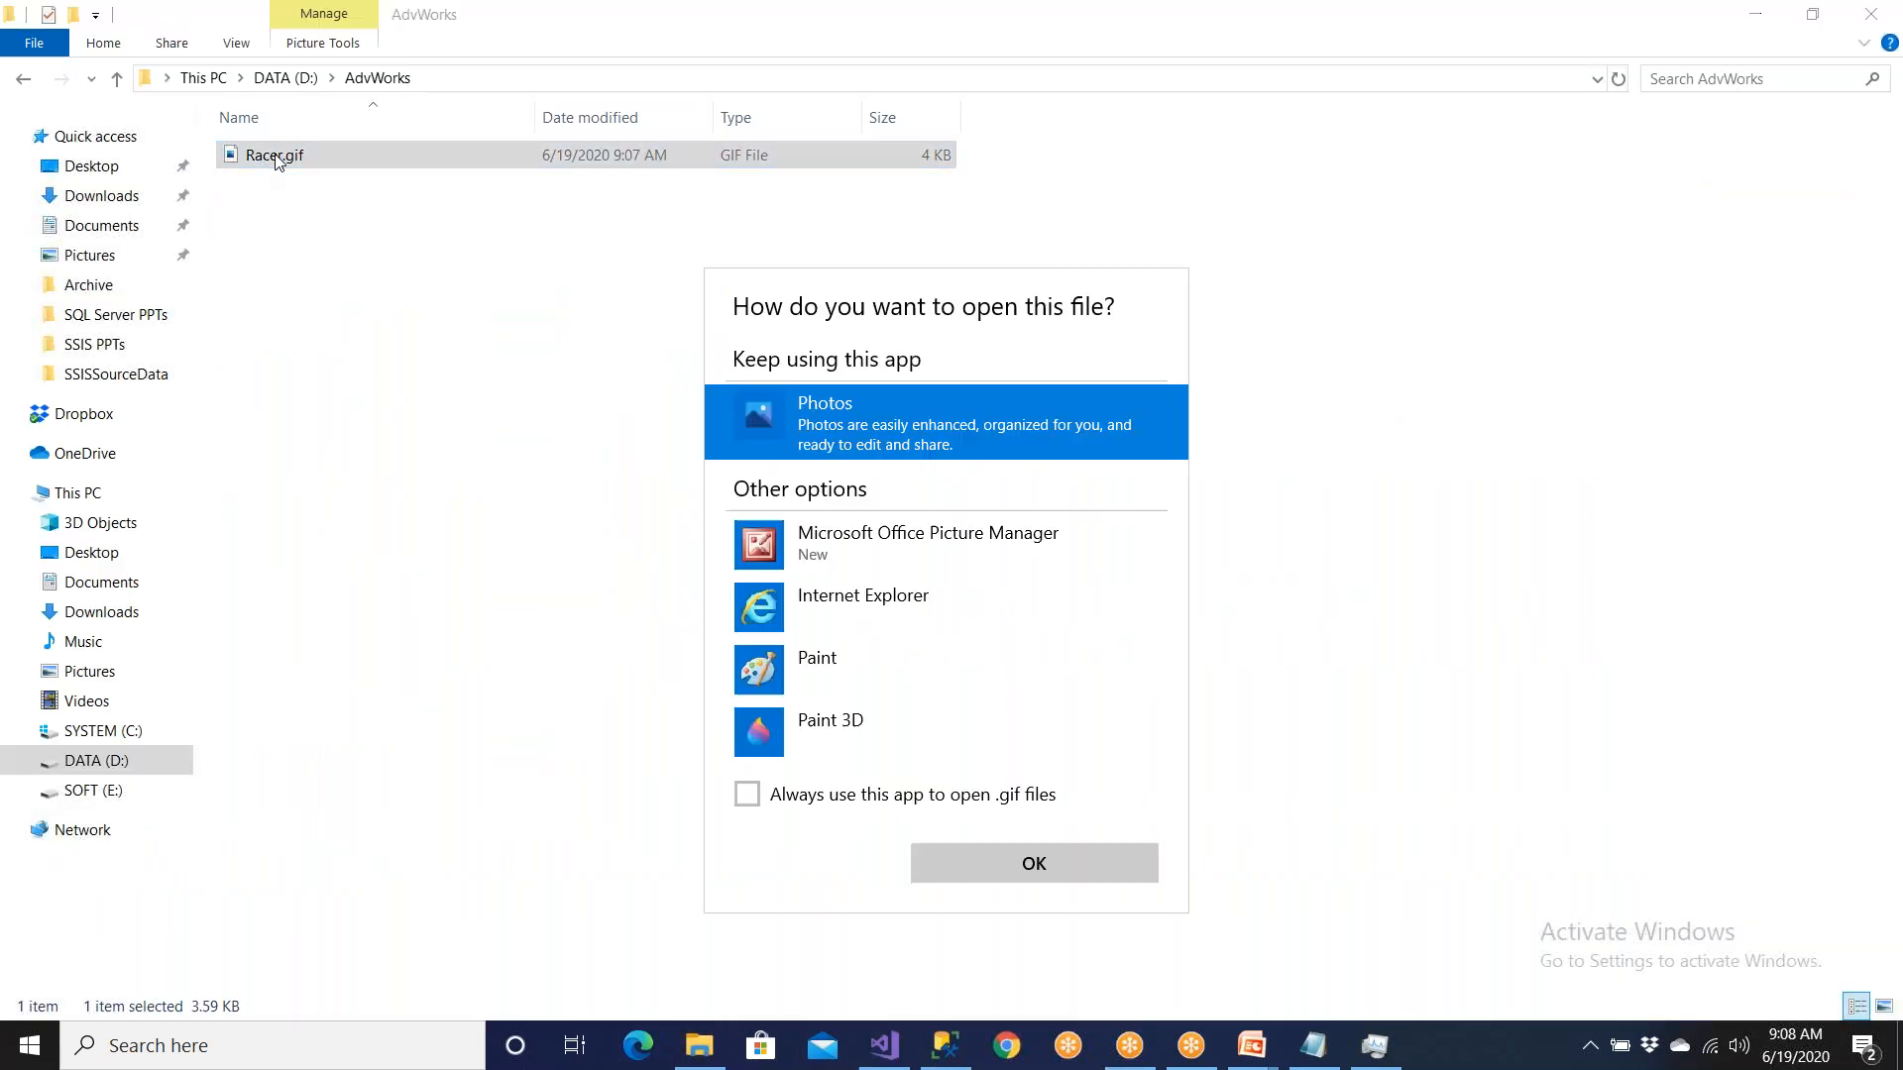
{"action": "left_click", "coordinate": [862, 697]}
{"action": "left_click", "coordinate": [961, 858]}
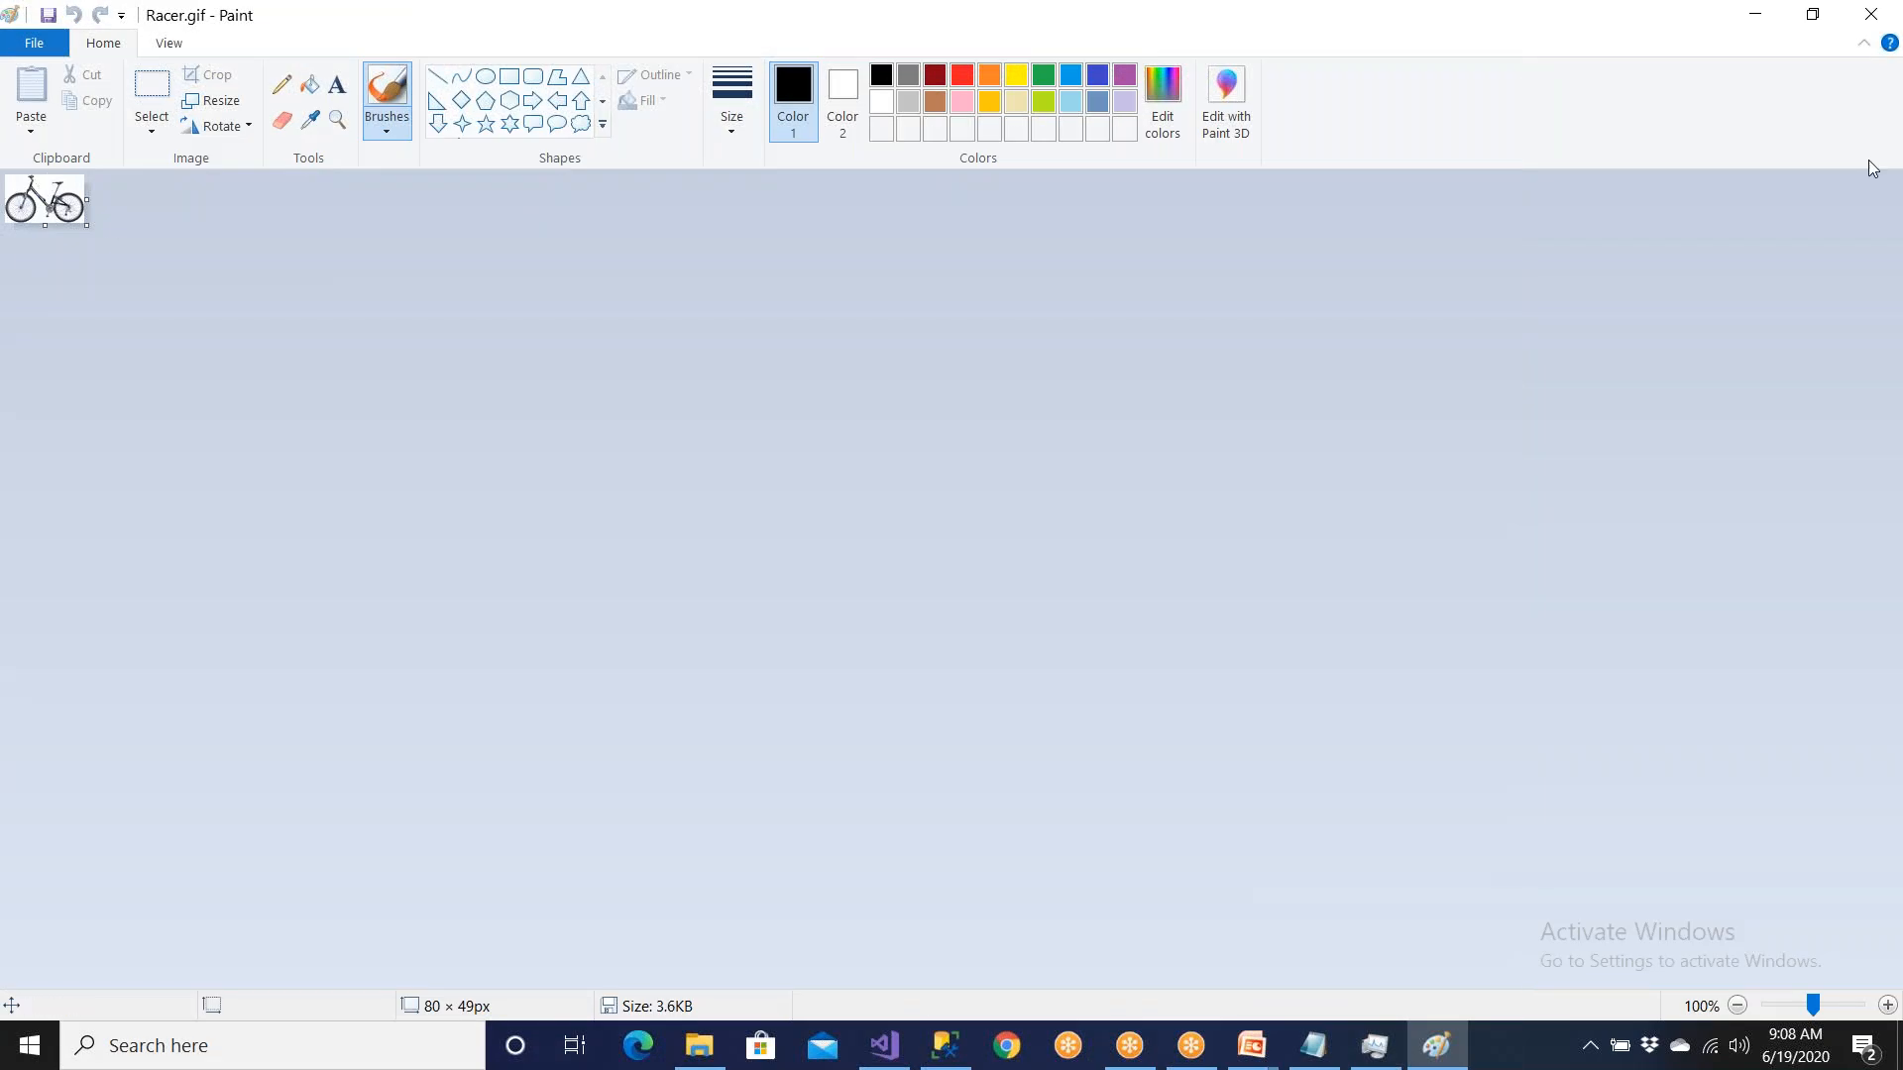
{"action": "left_click", "coordinate": [1870, 16]}
{"action": "left_click_drag", "start_coordinate": [333, 389], "coordinate": [244, 136]}
{"action": "key", "text": "Delete"}
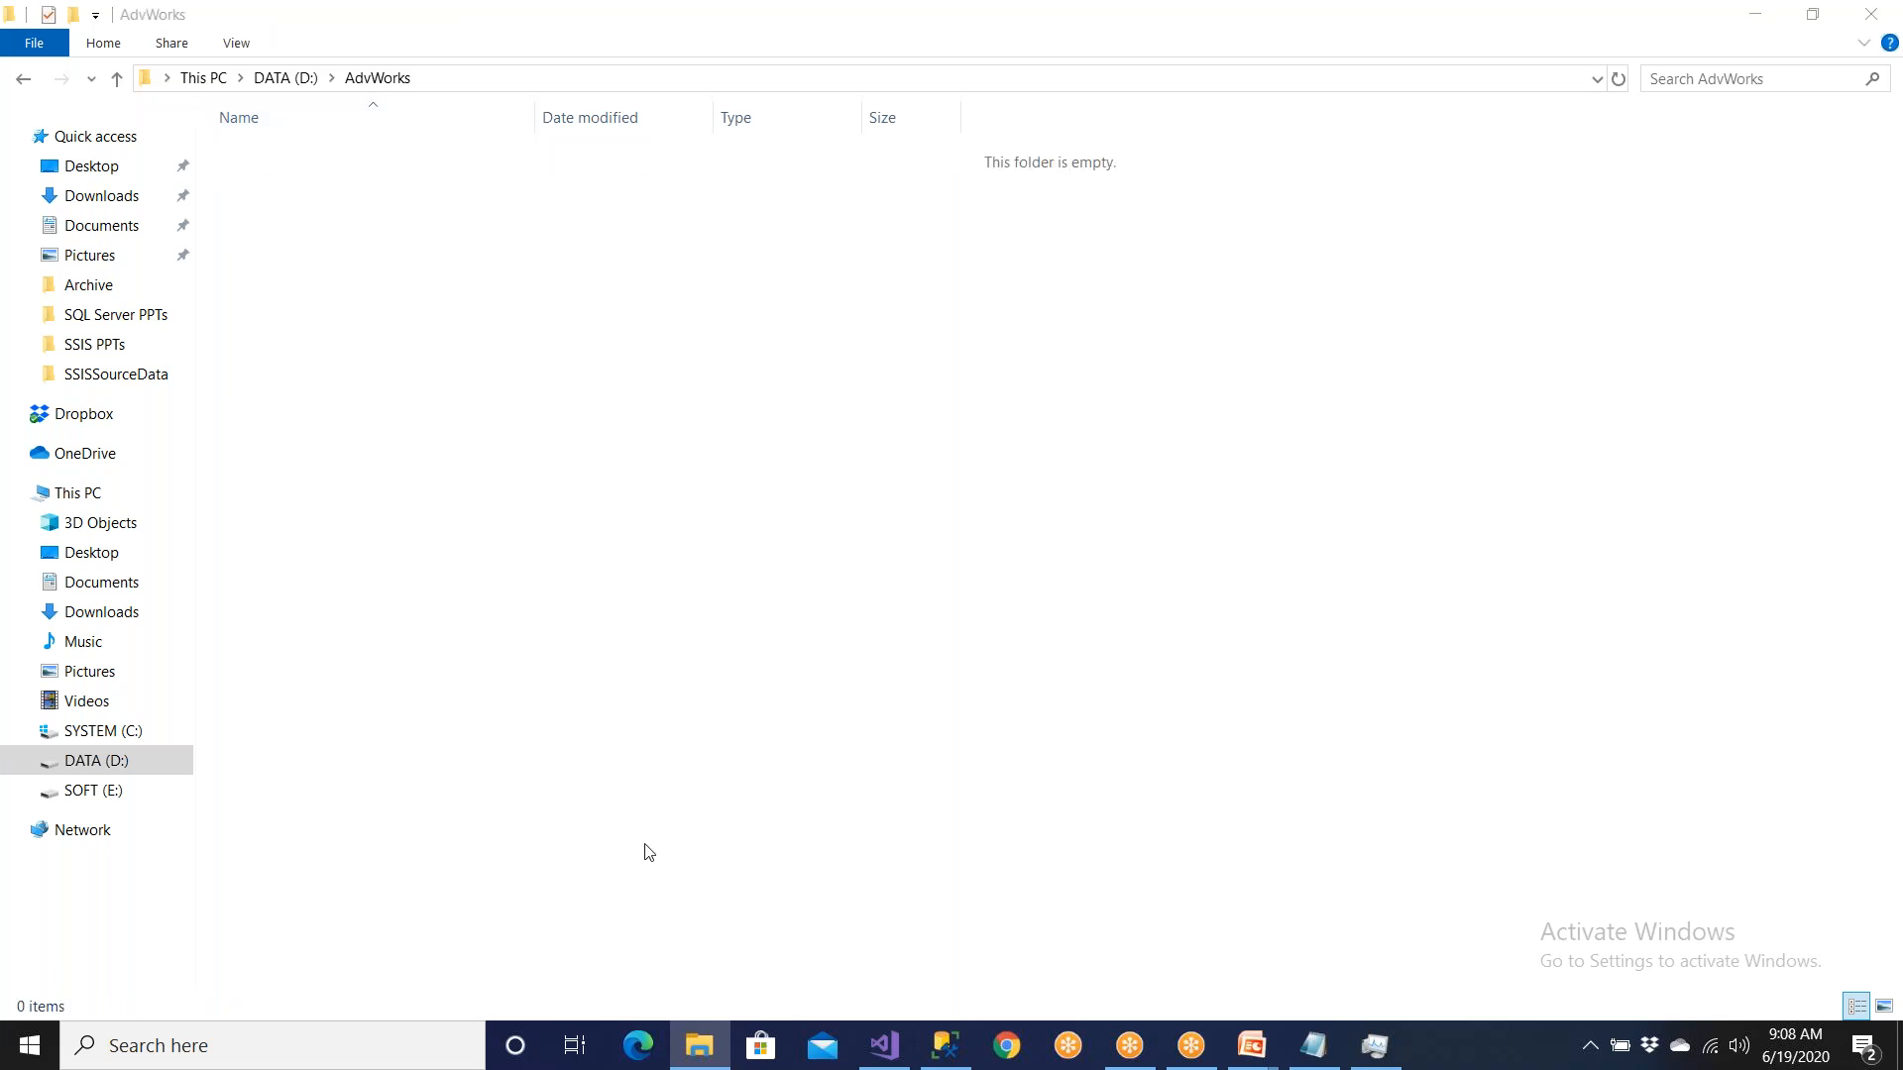
Step: Switch to SQL Server Management Studio and correct the path in the ID 136 insert statement to D:\AdvWorks\Tire_Large.gif
{"action": "left_click", "coordinate": [955, 1063]}
{"action": "left_click", "coordinate": [751, 484]}
{"action": "scroll", "coordinate": [750, 484], "scroll_direction": "down", "scroll_amount": 2}
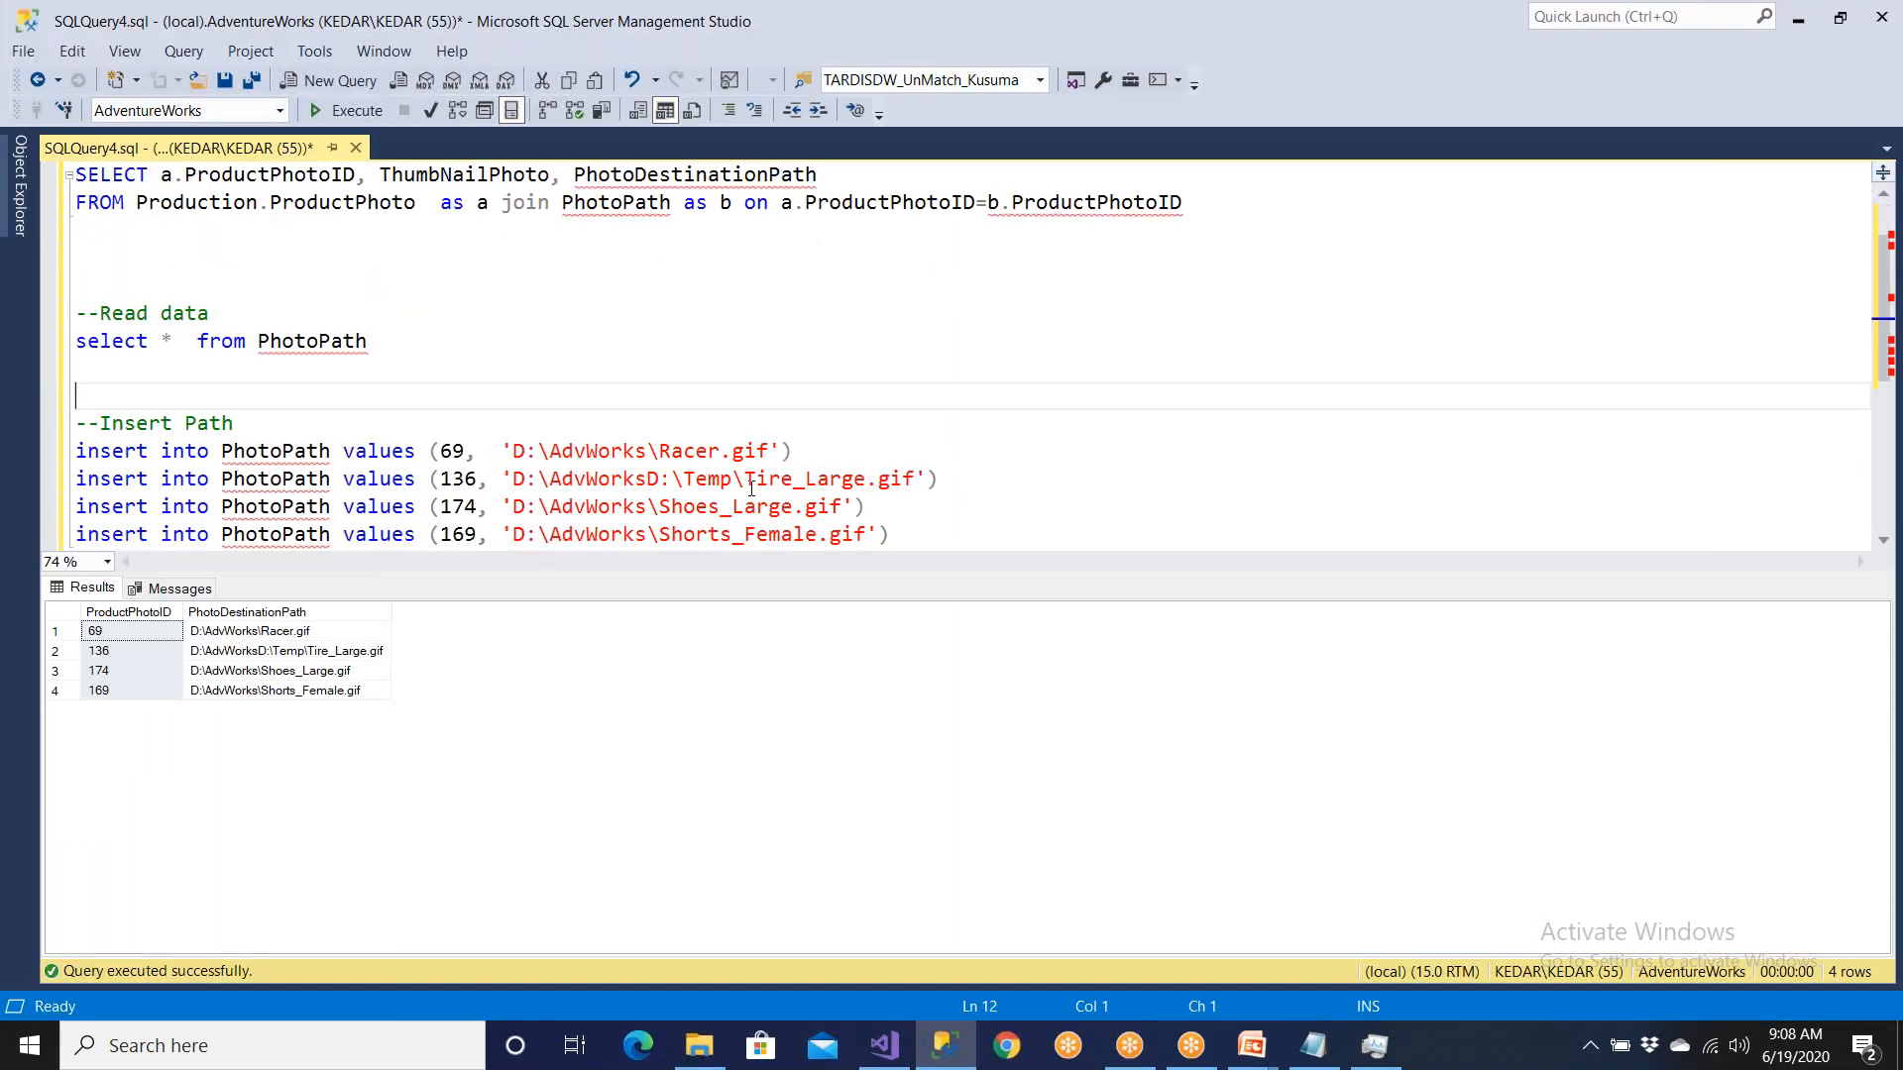
{"action": "left_click", "coordinate": [734, 404]}
{"action": "key", "text": "BackSpace"}
{"action": "key", "text": "BackSpace"}
{"action": "key", "text": "BackSpace"}
{"action": "key", "text": "BackSpace"}
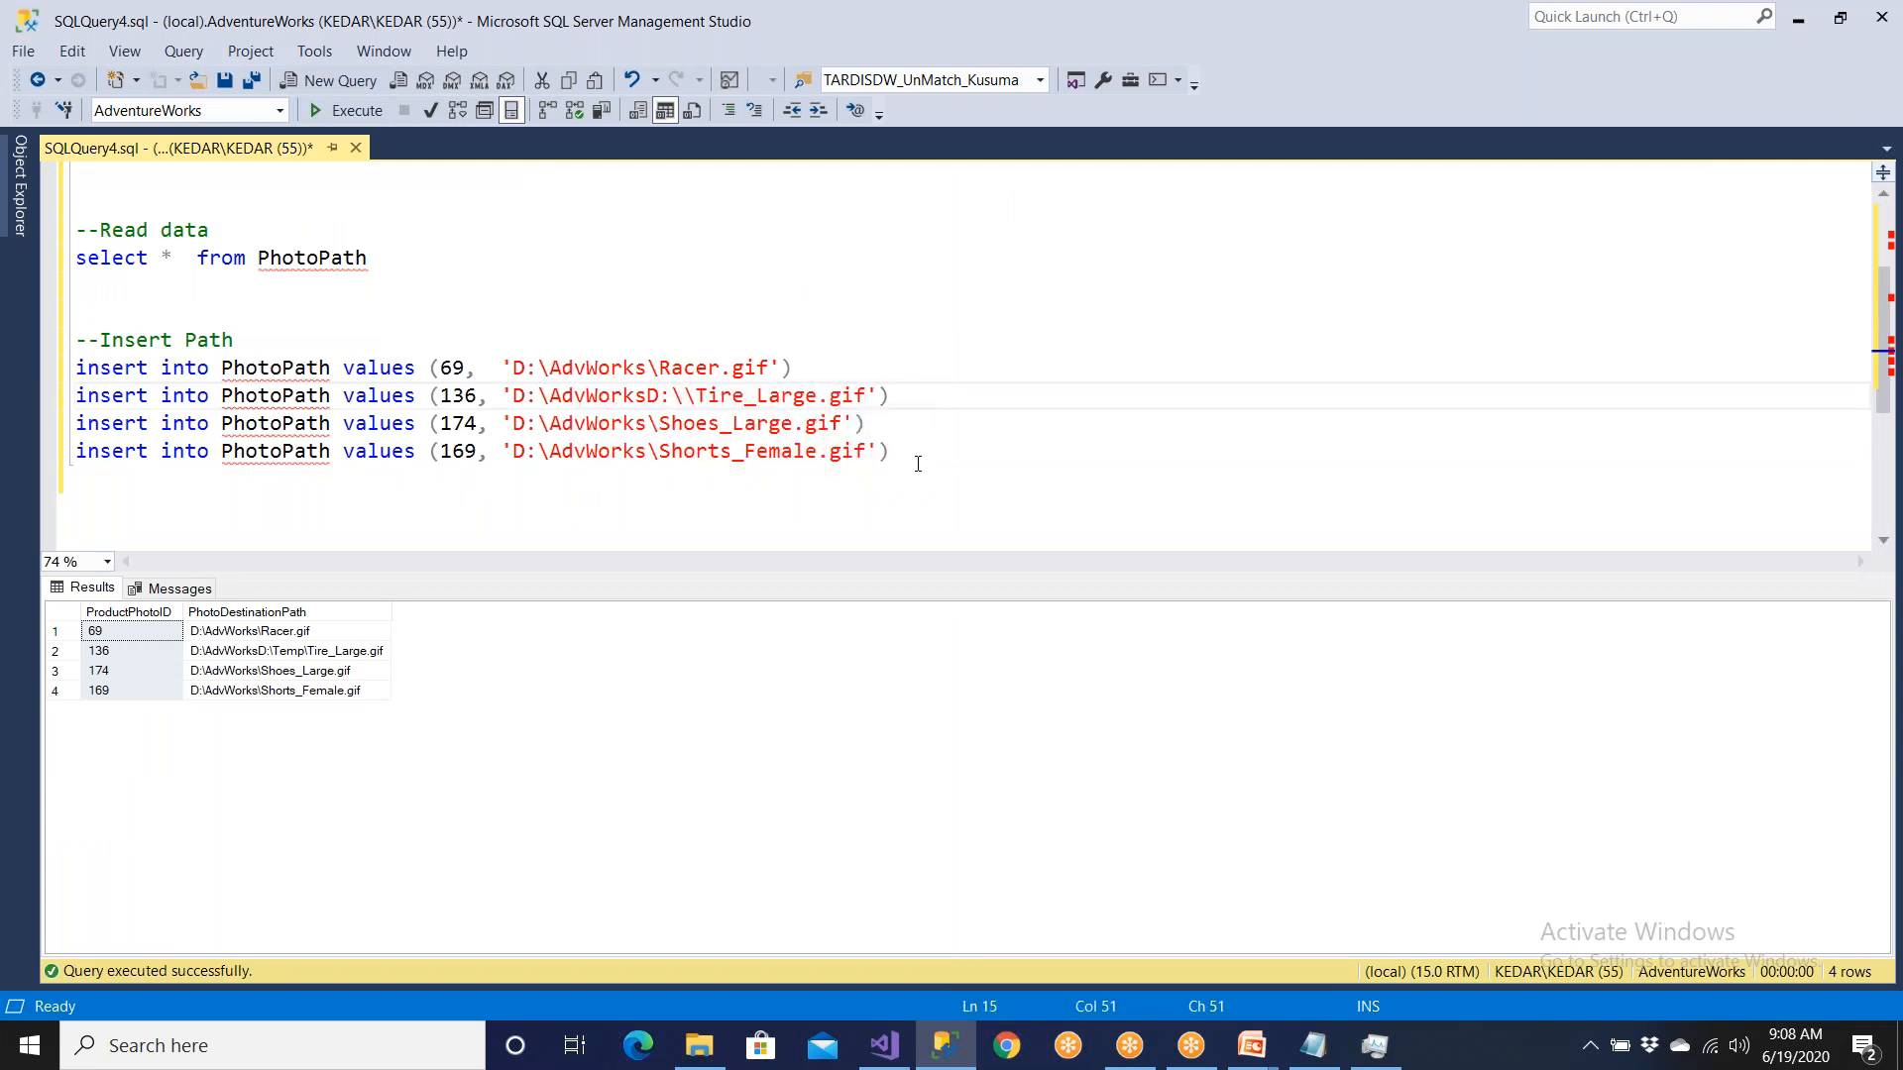
{"action": "key", "text": "BackSpace"}
{"action": "key", "text": "BackSpace"}
{"action": "key", "text": "BackSpace"}
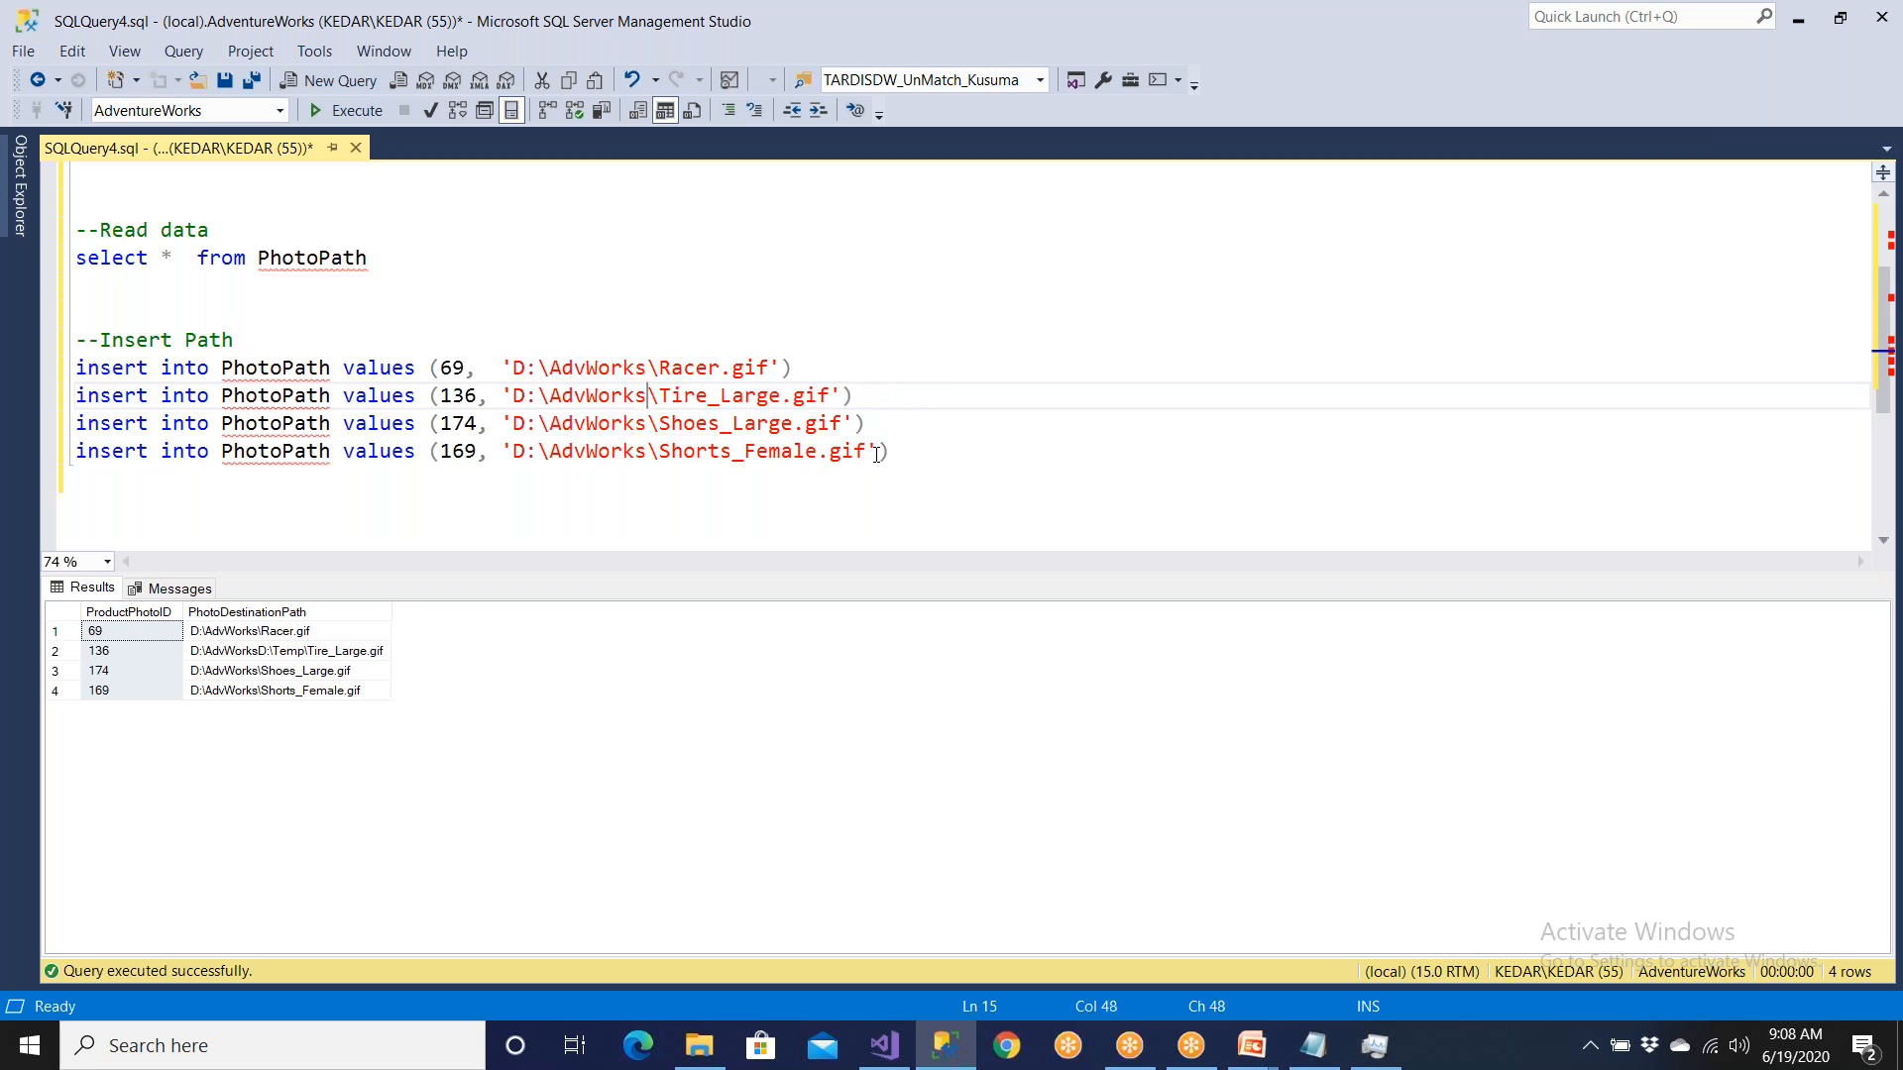
Step: Add the delete keyword before from PhotoPath and run that part to clear the table's rows
{"action": "left_click", "coordinate": [194, 258]}
{"action": "type", "text": "delete"}
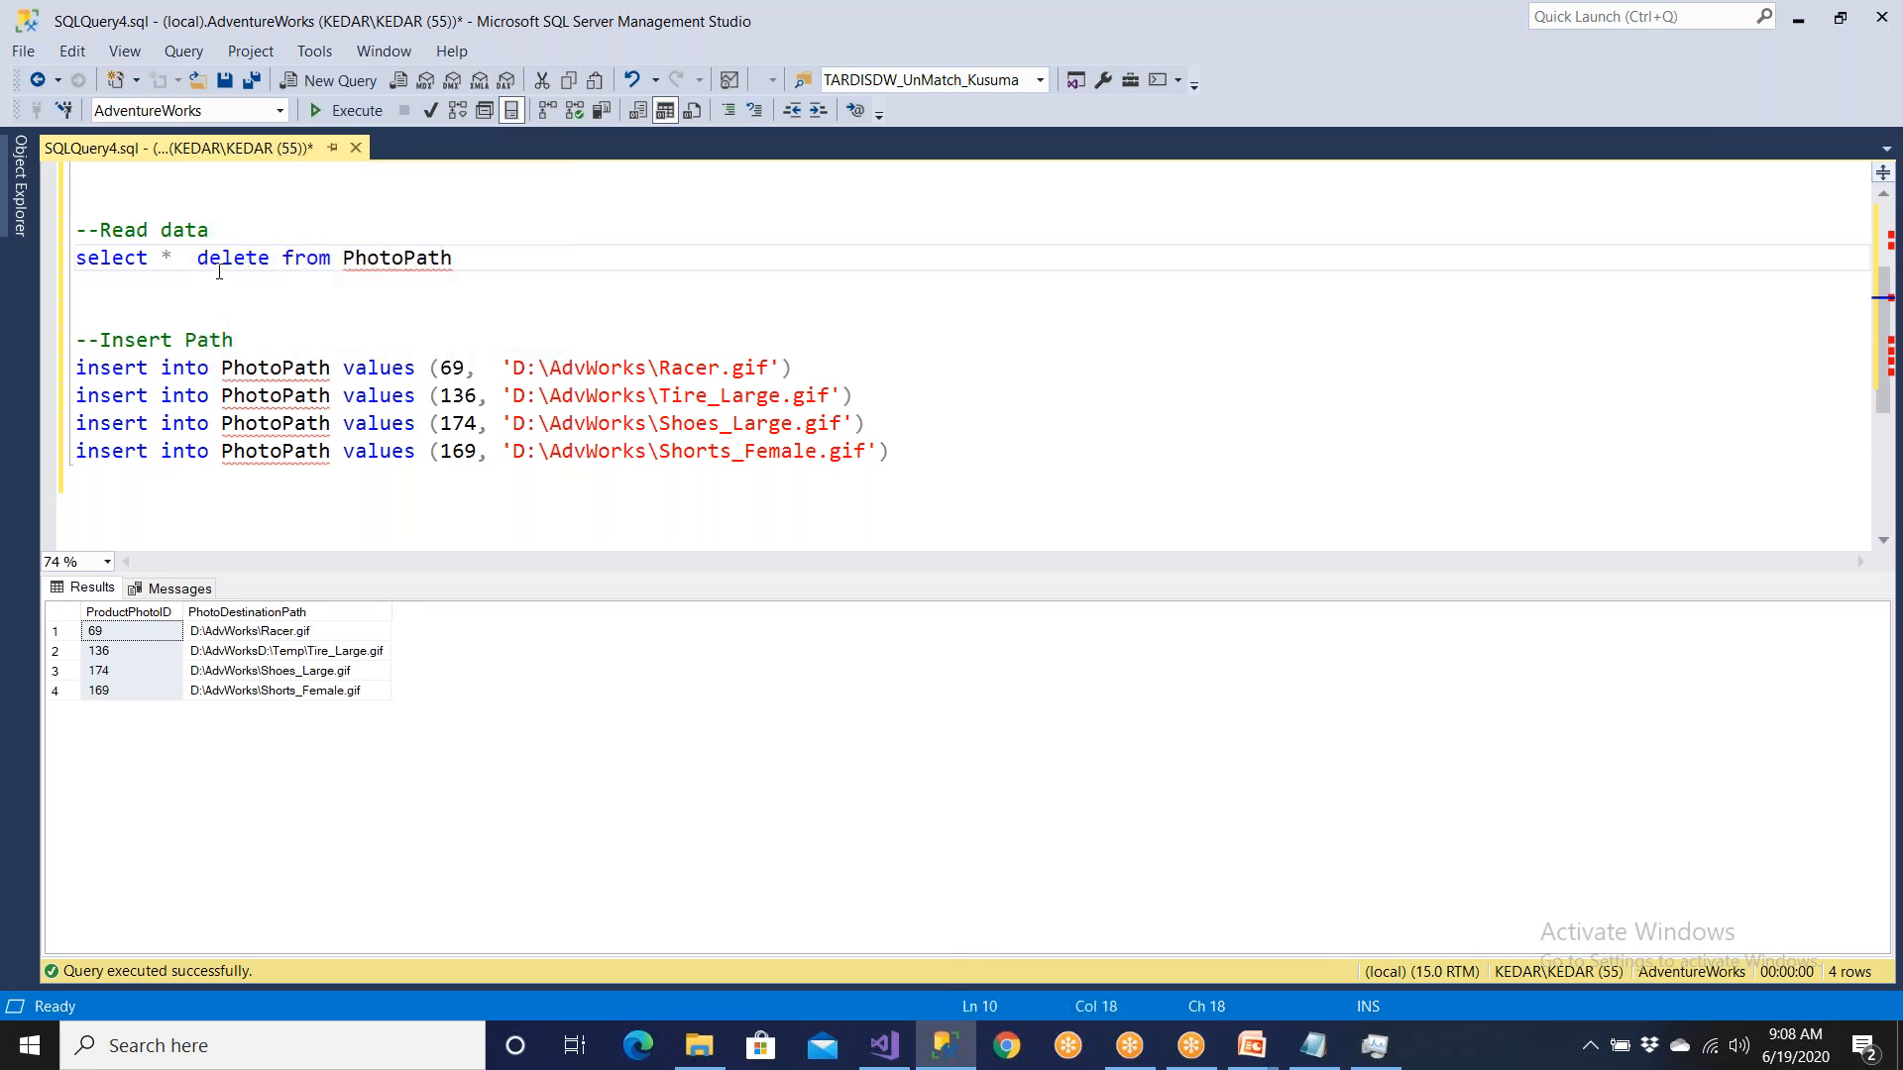
{"action": "left_click_drag", "start_coordinate": [187, 259], "coordinate": [536, 255]}
{"action": "key", "text": "F5"}
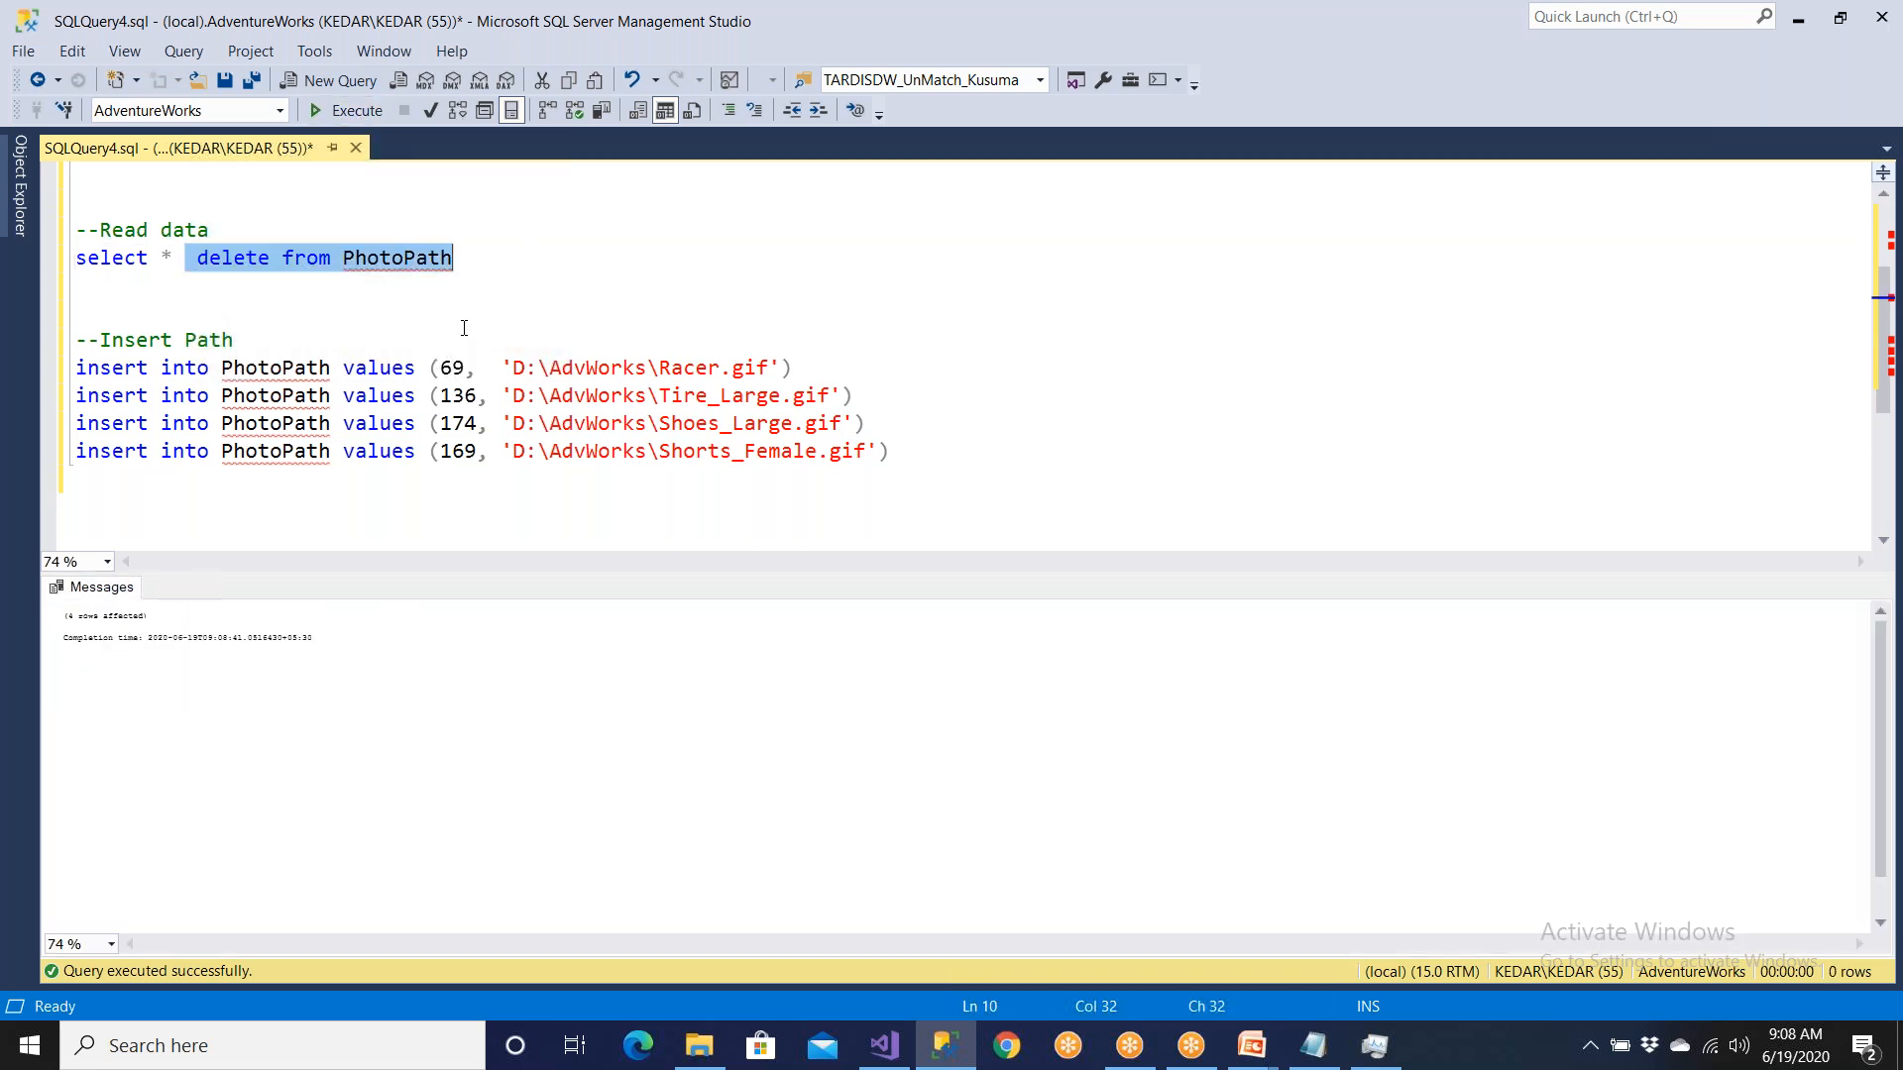
Step: Execute the four insert statements to reload PhotoPath with the Racer, Tire_Large, Shoes_Large and Shorts_Female paths
{"action": "left_click_drag", "start_coordinate": [512, 368], "coordinate": [660, 371]}
{"action": "left_click", "coordinate": [947, 469]}
{"action": "left_click_drag", "start_coordinate": [947, 468], "coordinate": [76, 312]}
{"action": "left_click", "coordinate": [347, 110]}
Step: Remove the delete keyword and run the select query on PhotoPath to check the destination paths
{"action": "double_click", "coordinate": [241, 262]}
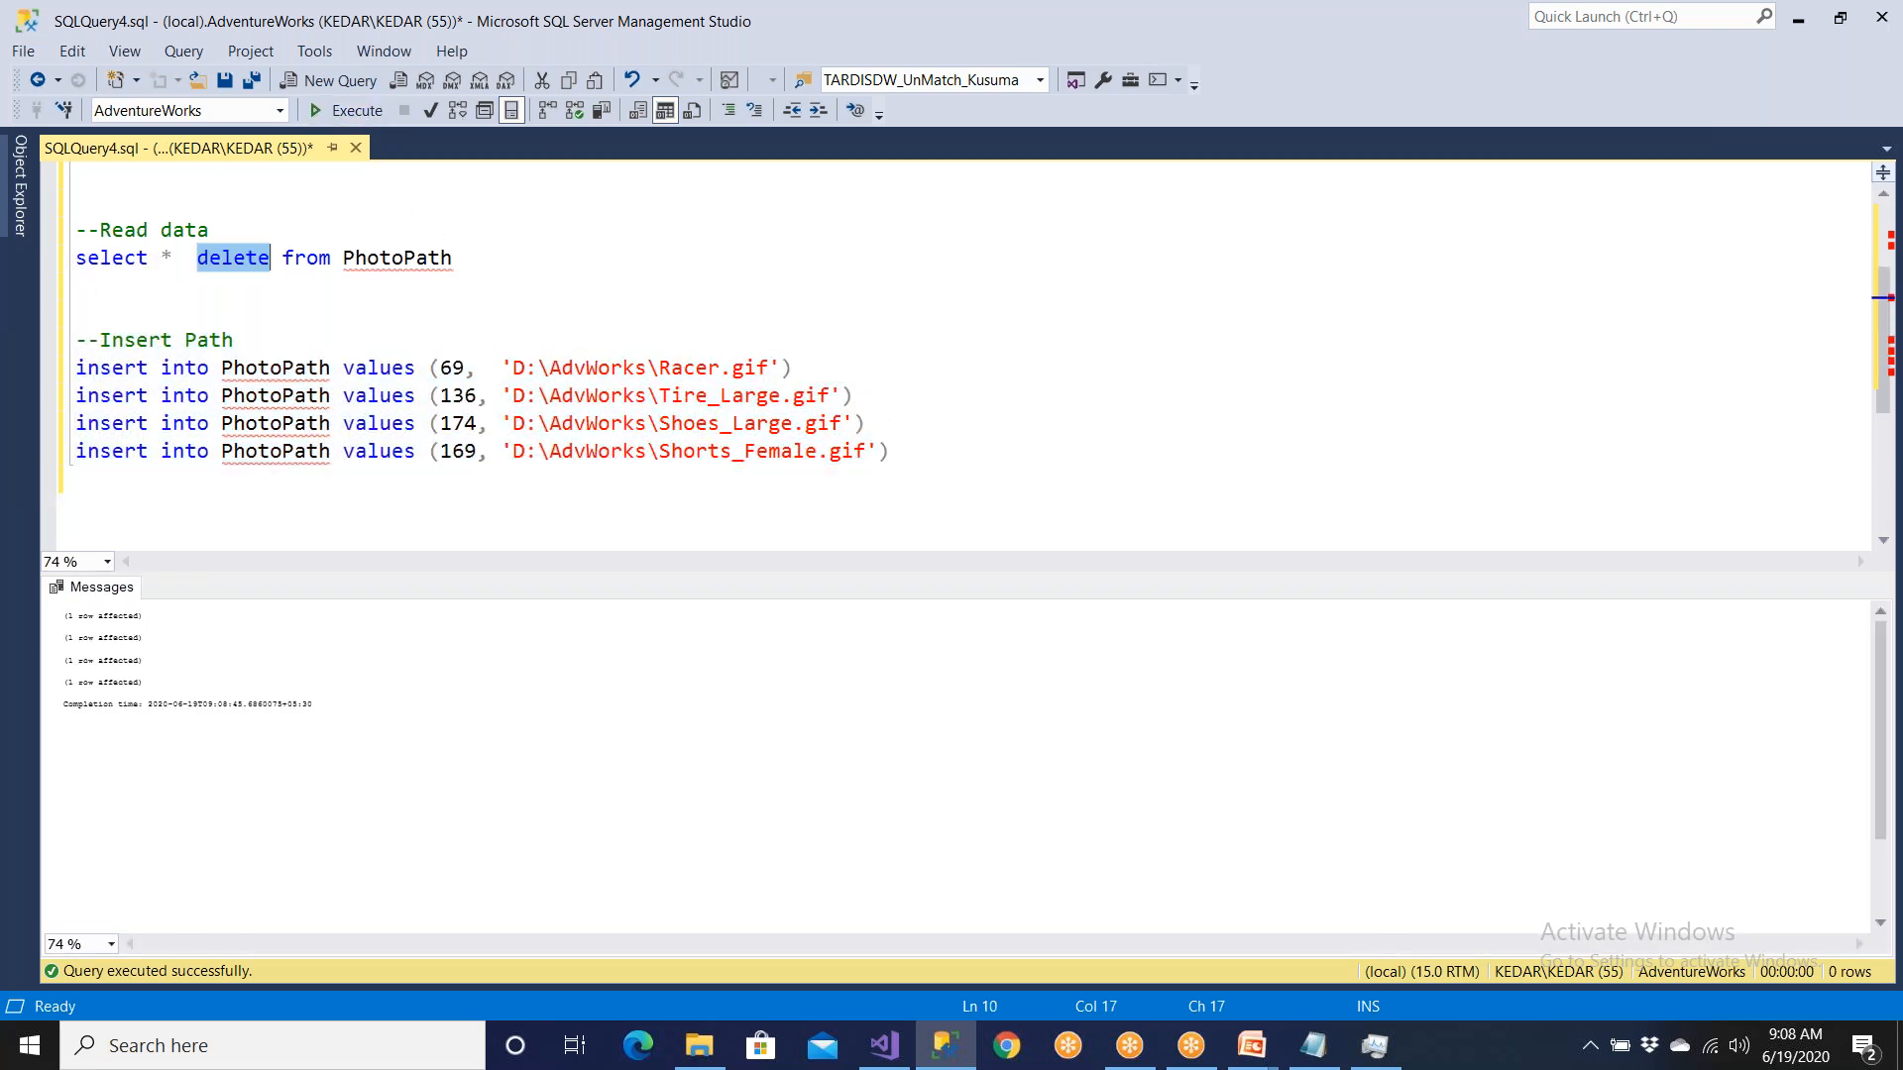
{"action": "key", "text": "Delete"}
{"action": "left_click_drag", "start_coordinate": [393, 260], "coordinate": [26, 263]}
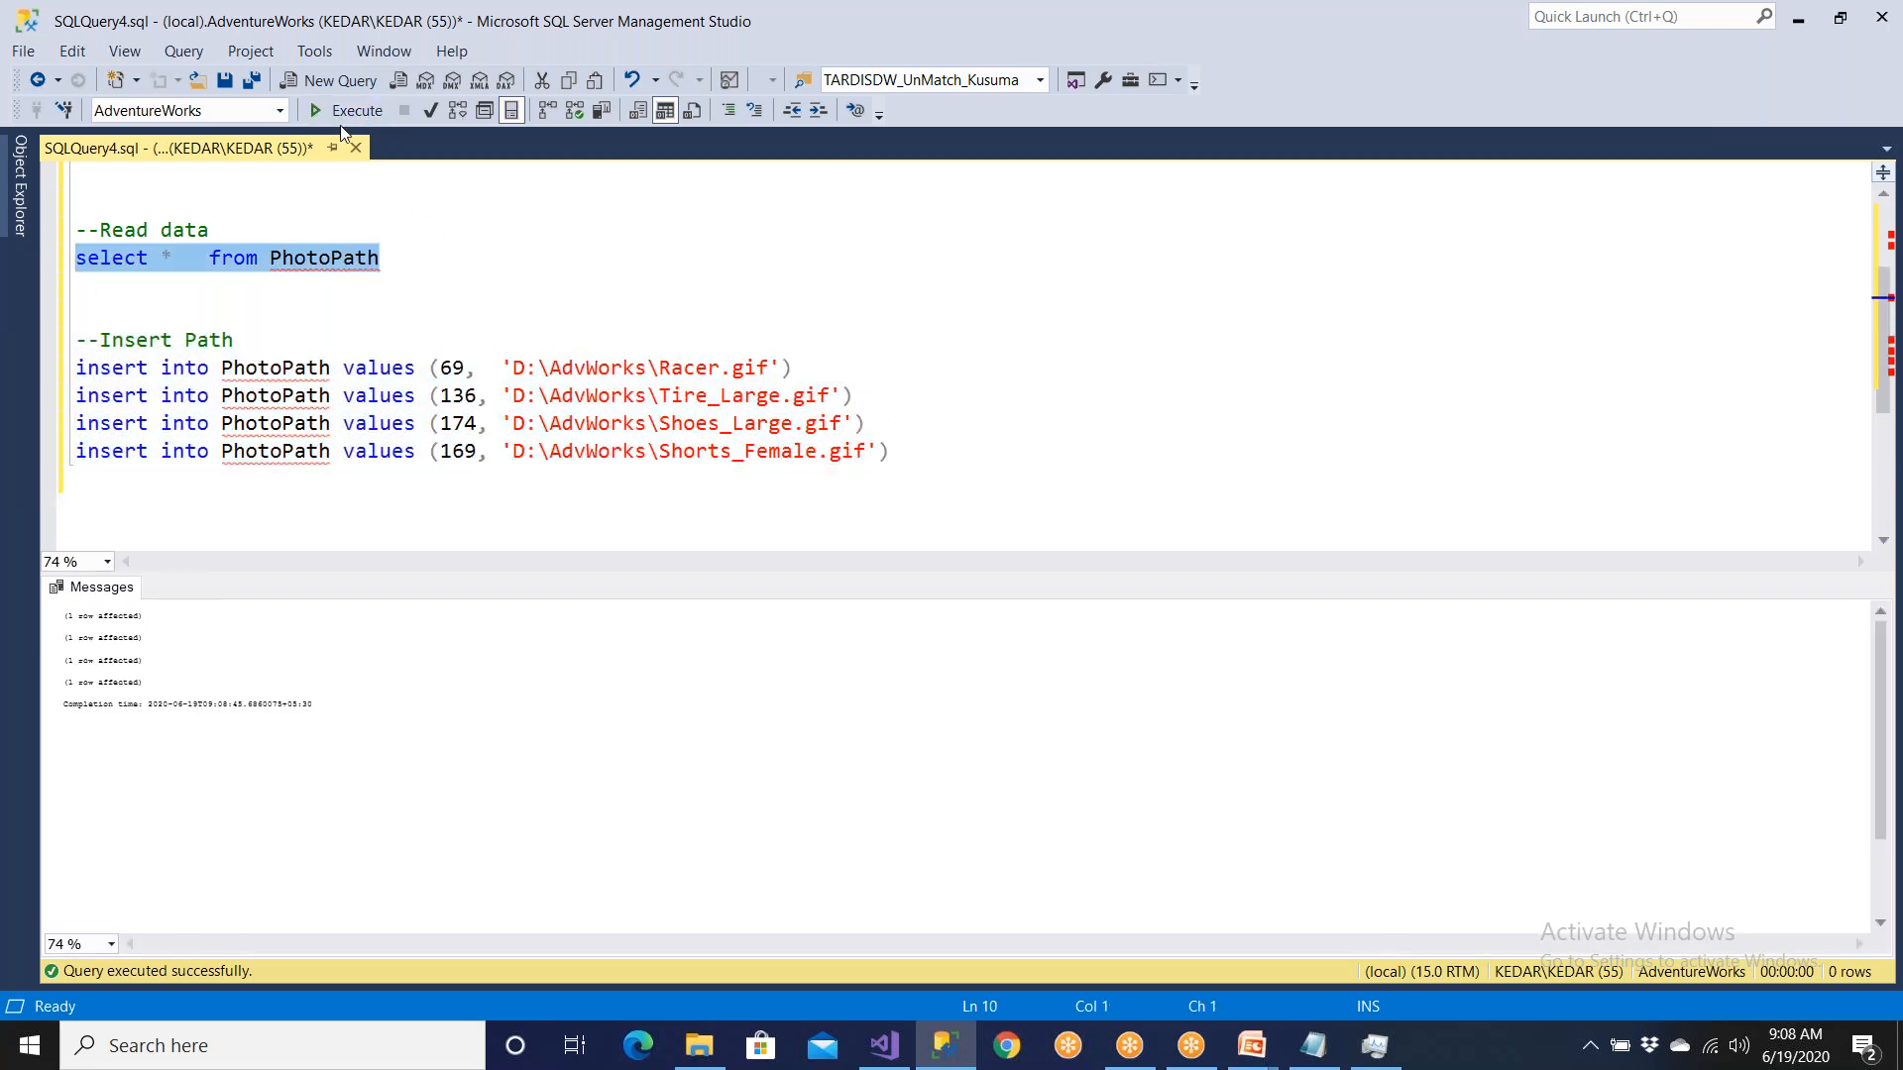
{"action": "left_click", "coordinate": [343, 110]}
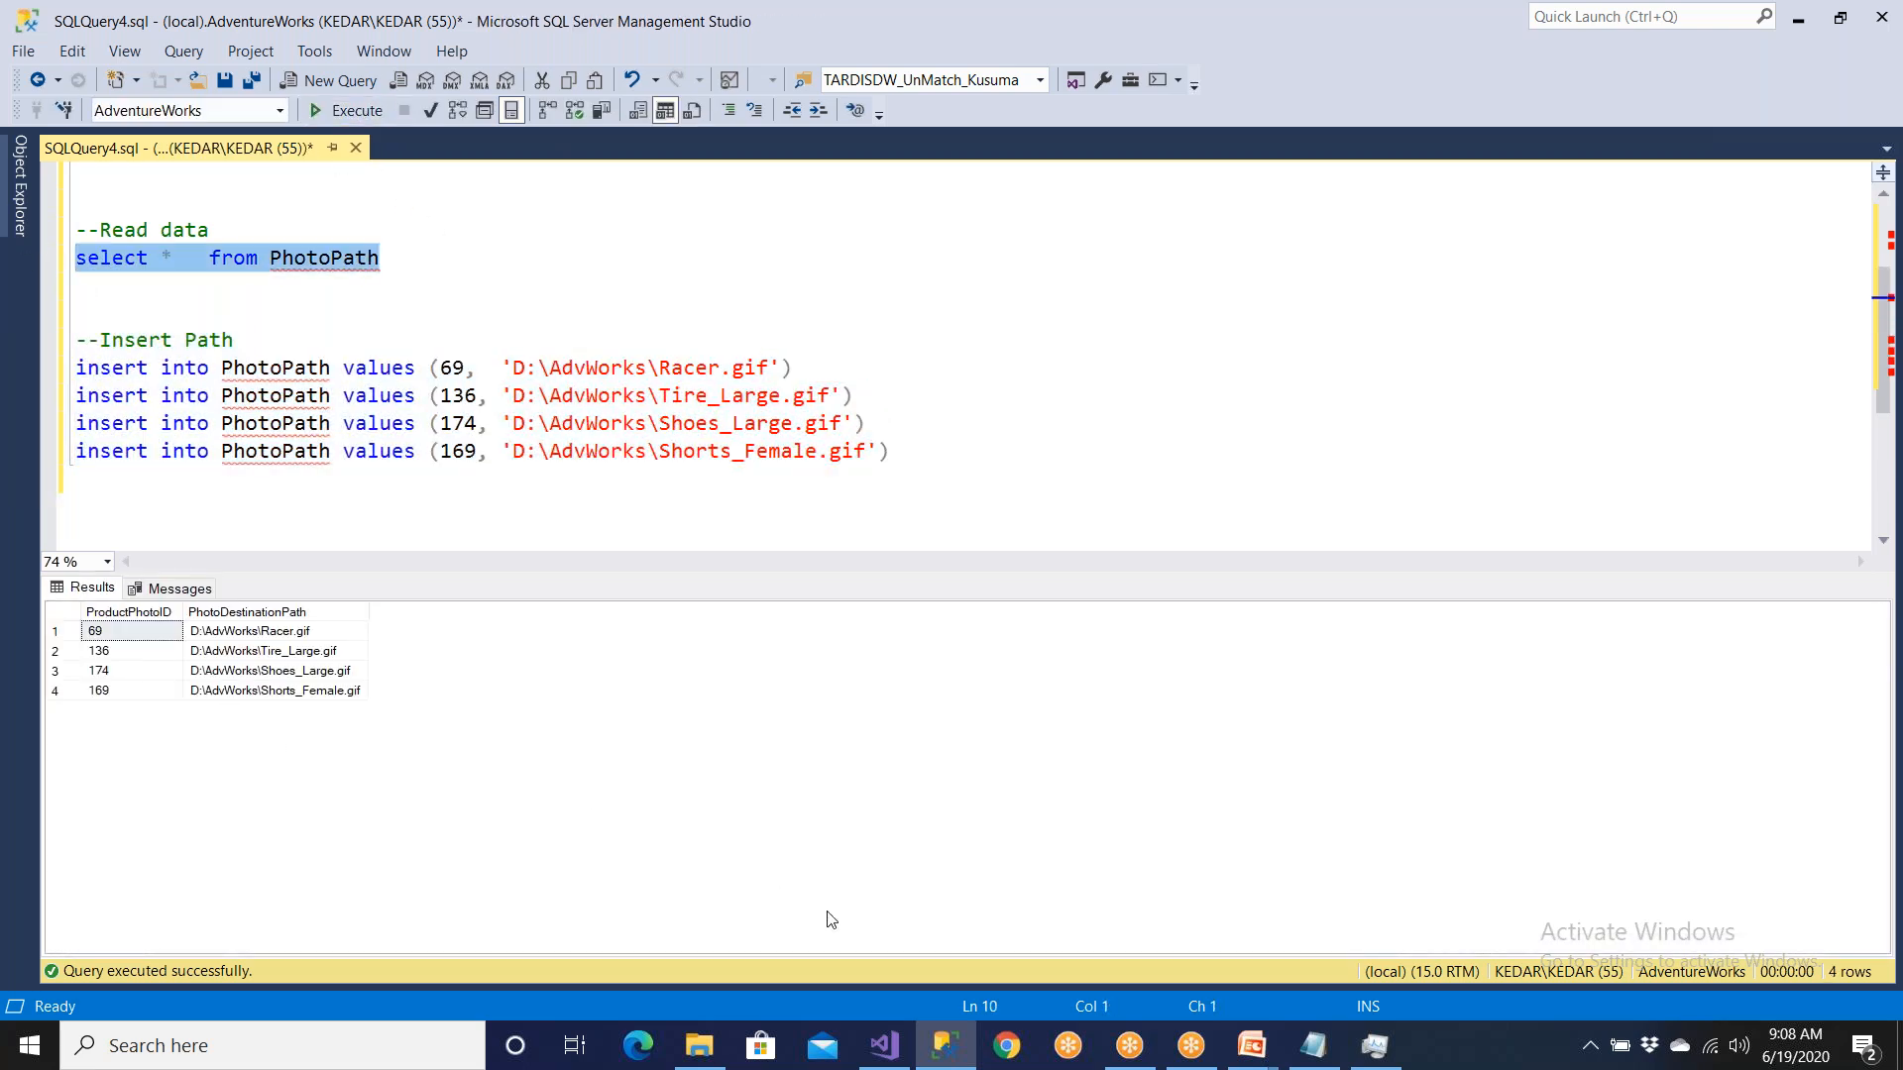
Step: Return to Visual Studio, show the data flow of the 11 Demo_Images package, and save all files
{"action": "left_click", "coordinate": [883, 1046]}
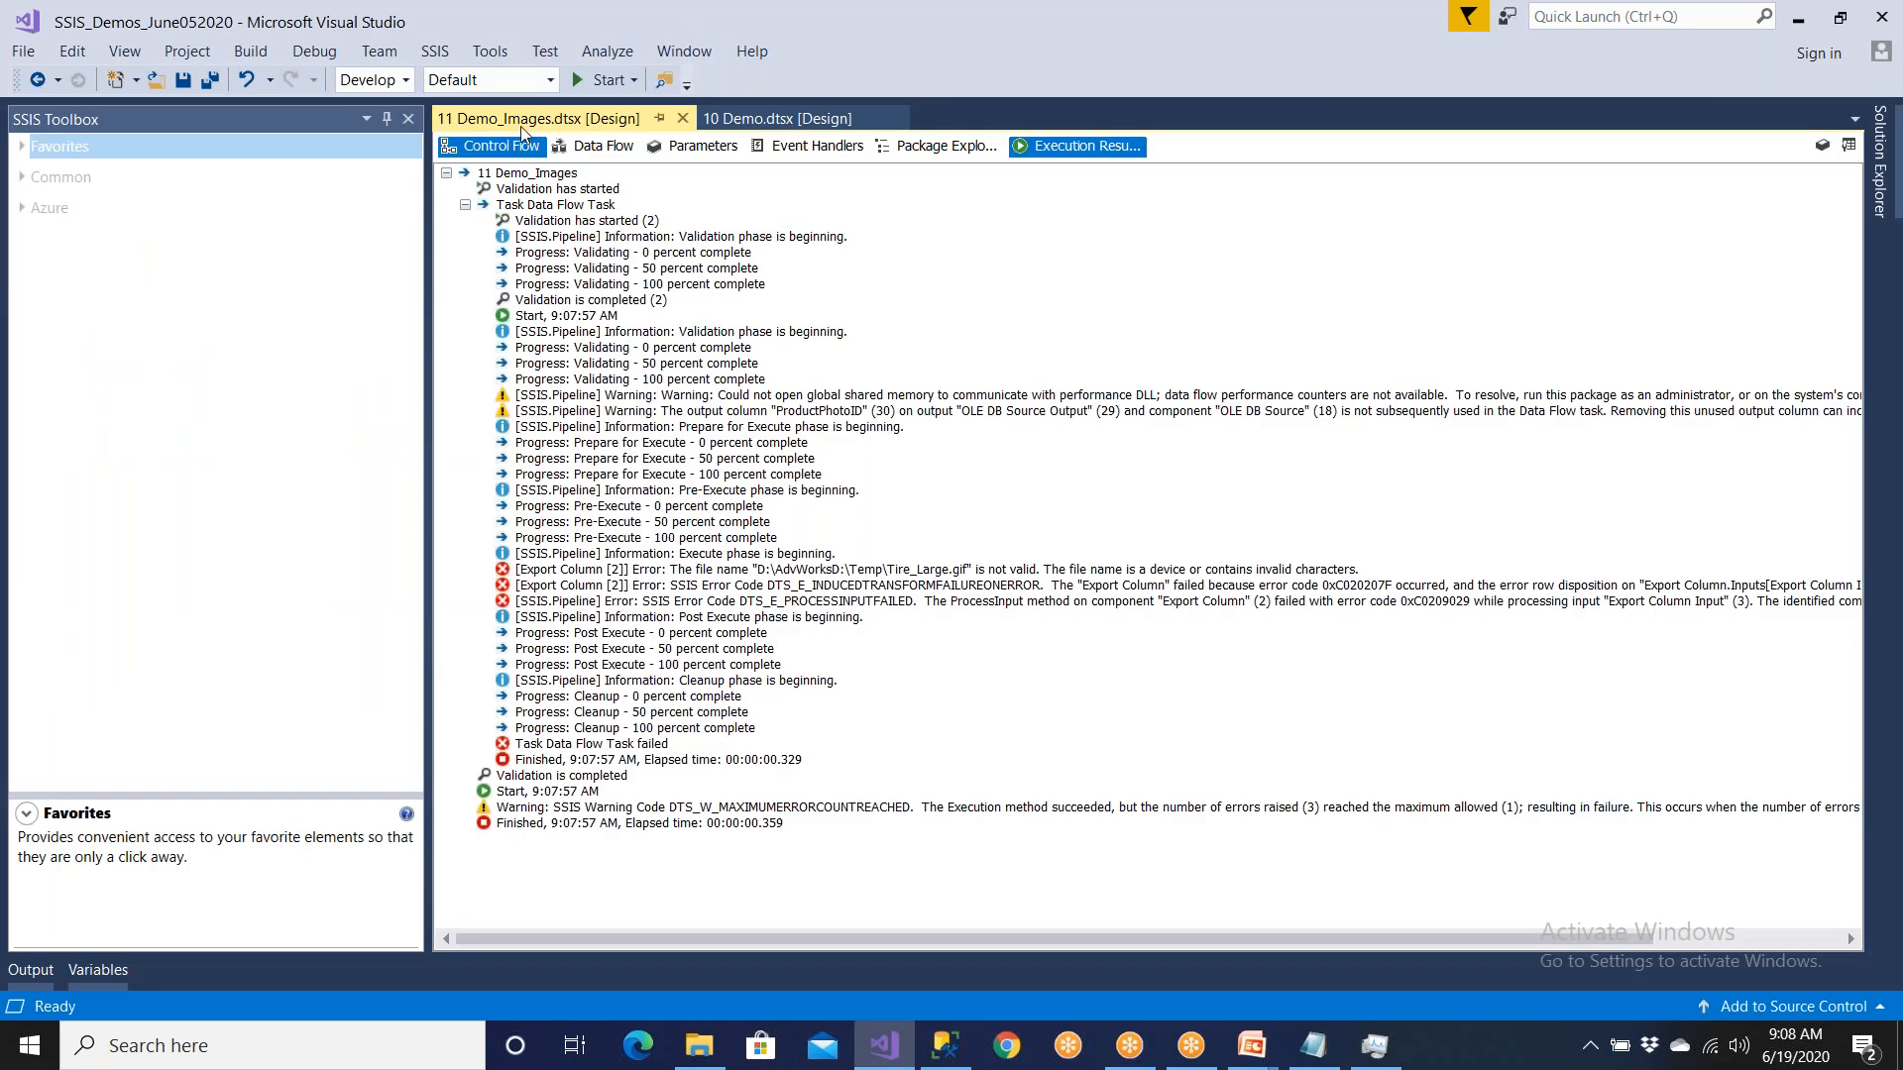
{"action": "left_click", "coordinate": [505, 146]}
{"action": "left_click", "coordinate": [597, 146]}
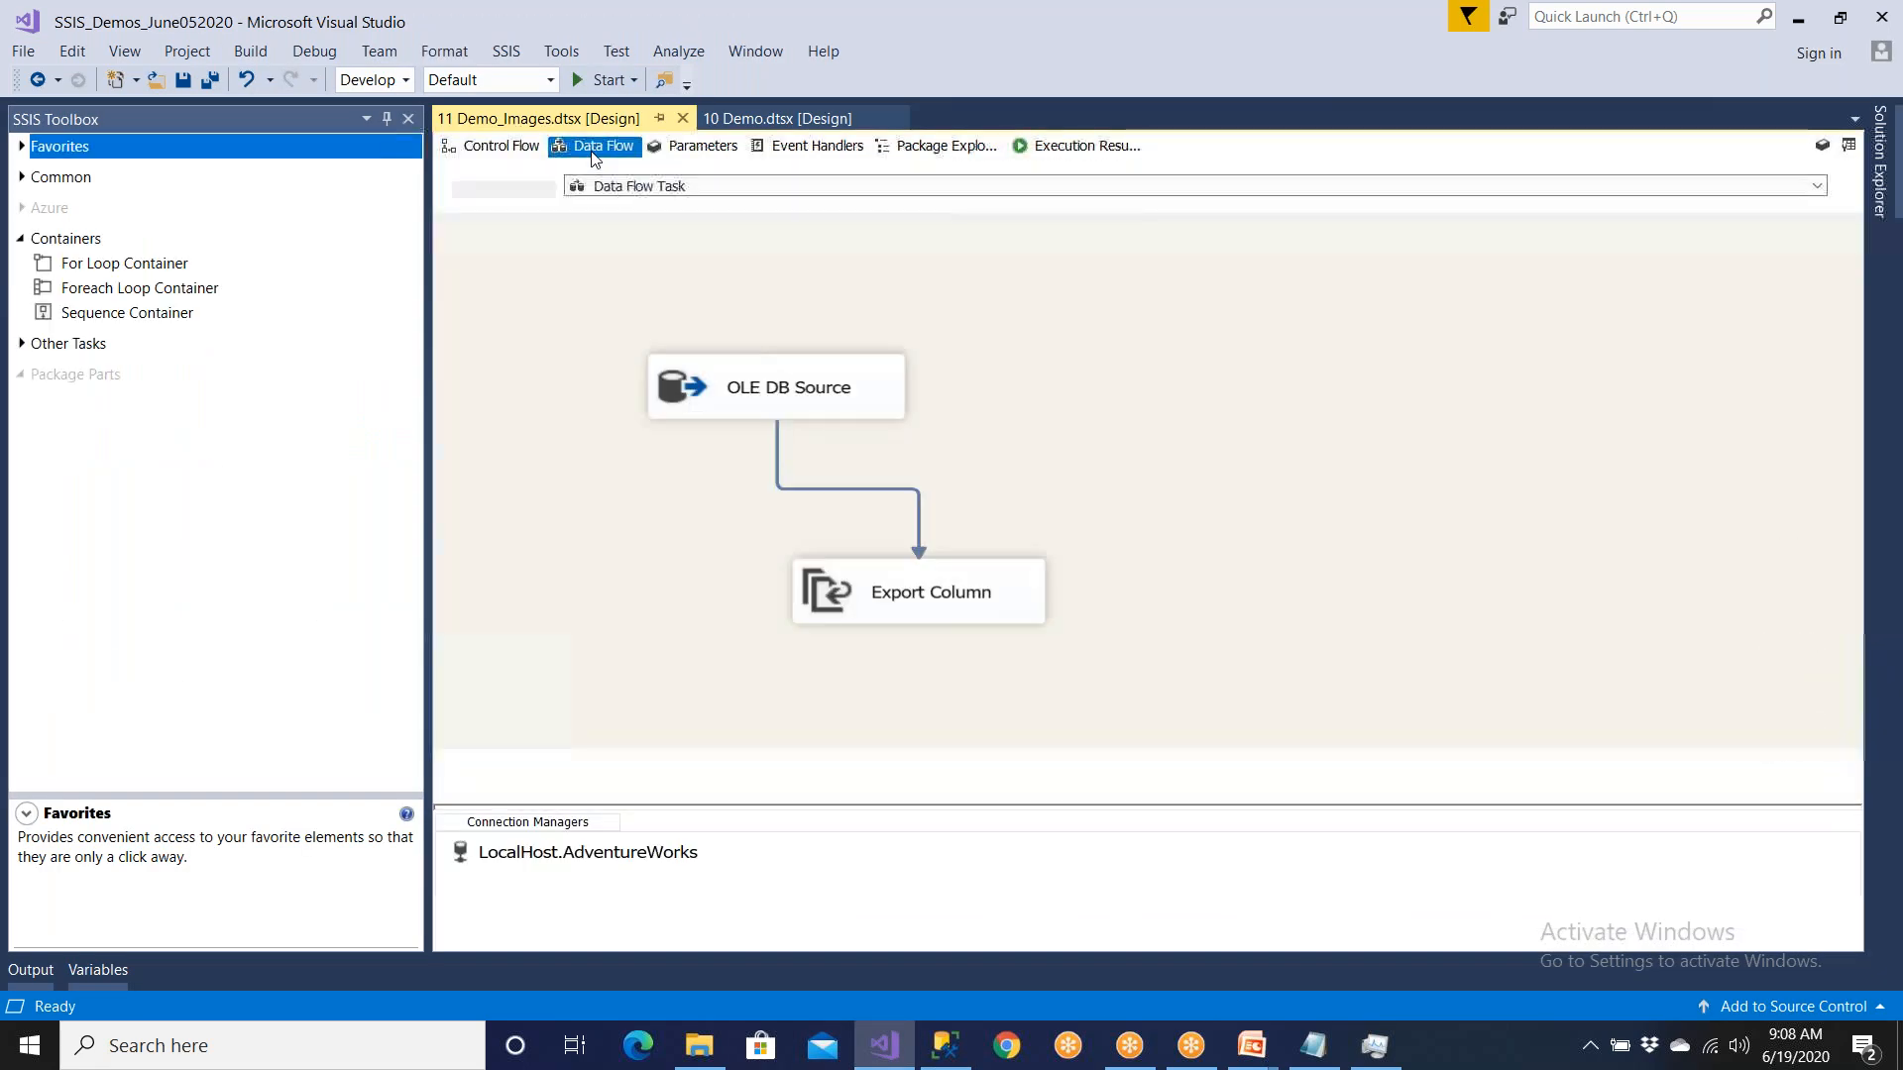
{"action": "left_click", "coordinate": [209, 79]}
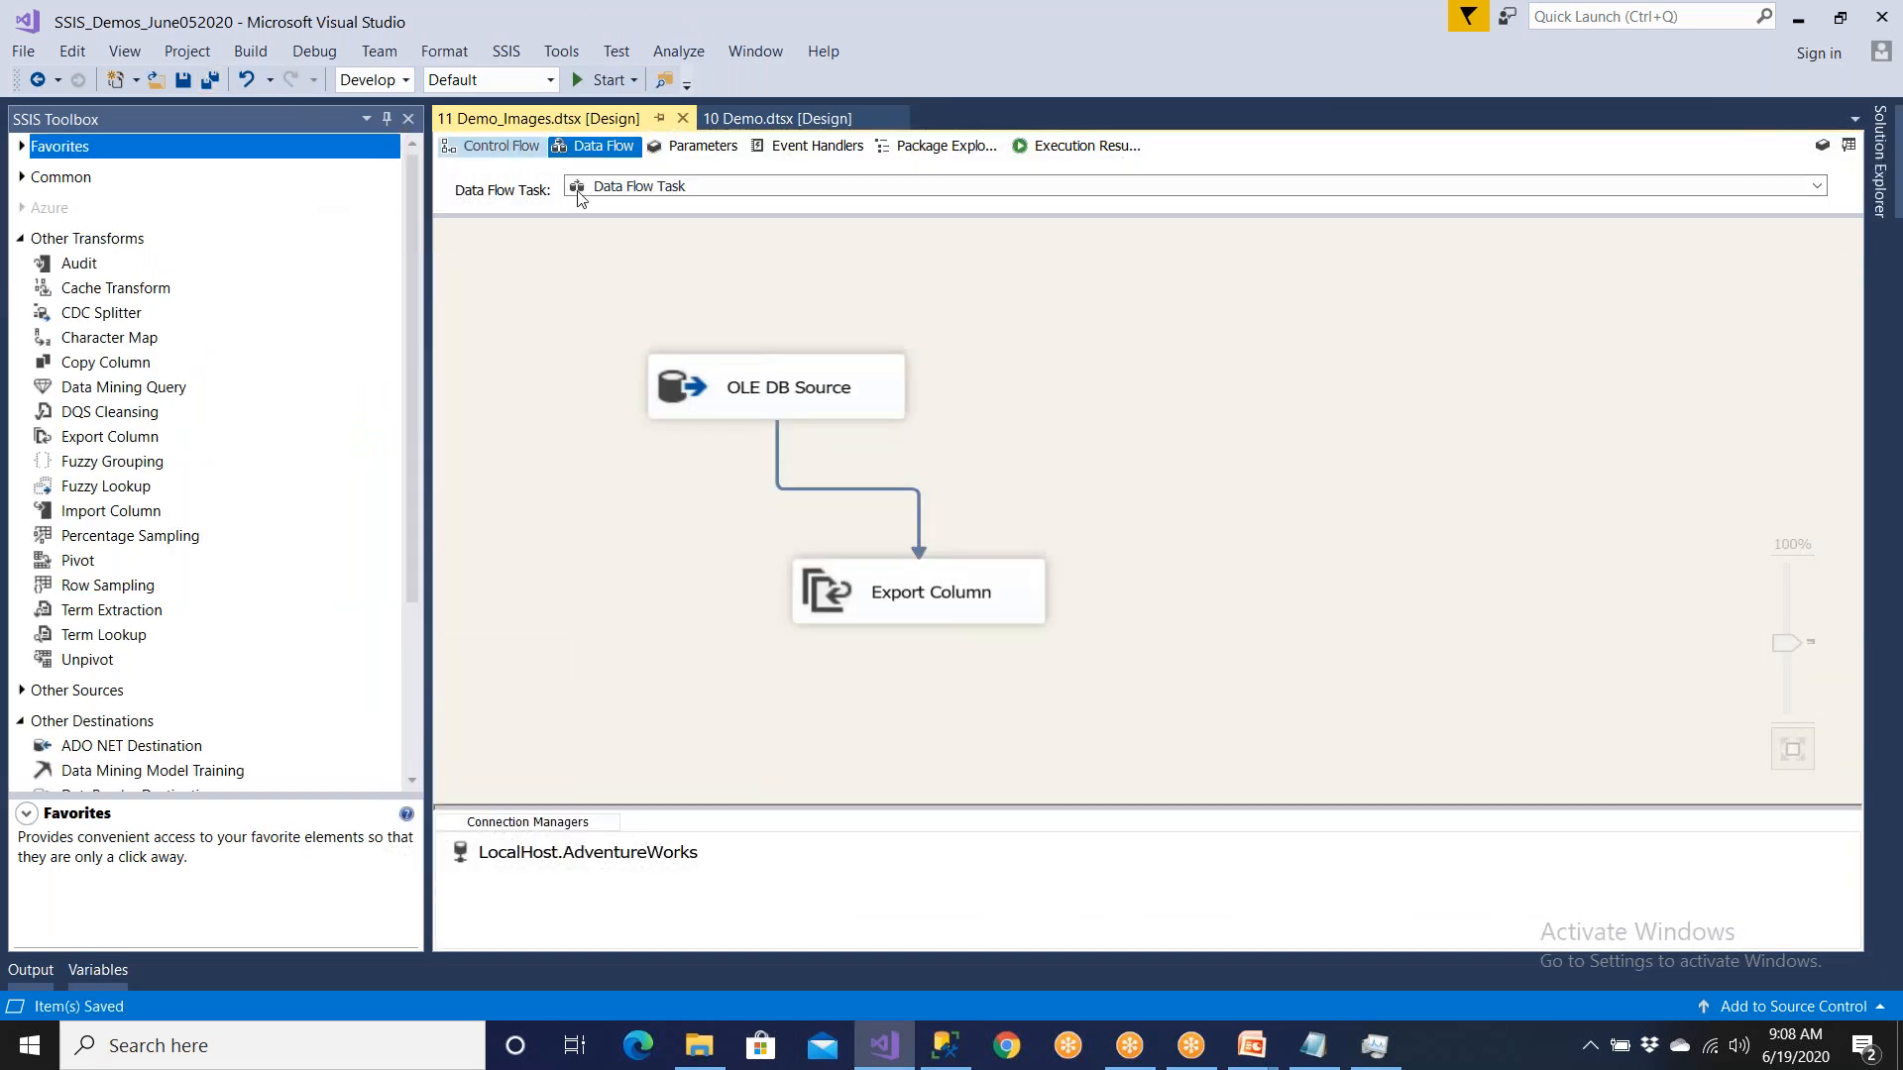
Step: Check the D:\AdvWorks folder in File Explorer, run the 11 Demo_Images package in Visual Studio, and return to design mode
{"action": "left_click", "coordinate": [699, 1046]}
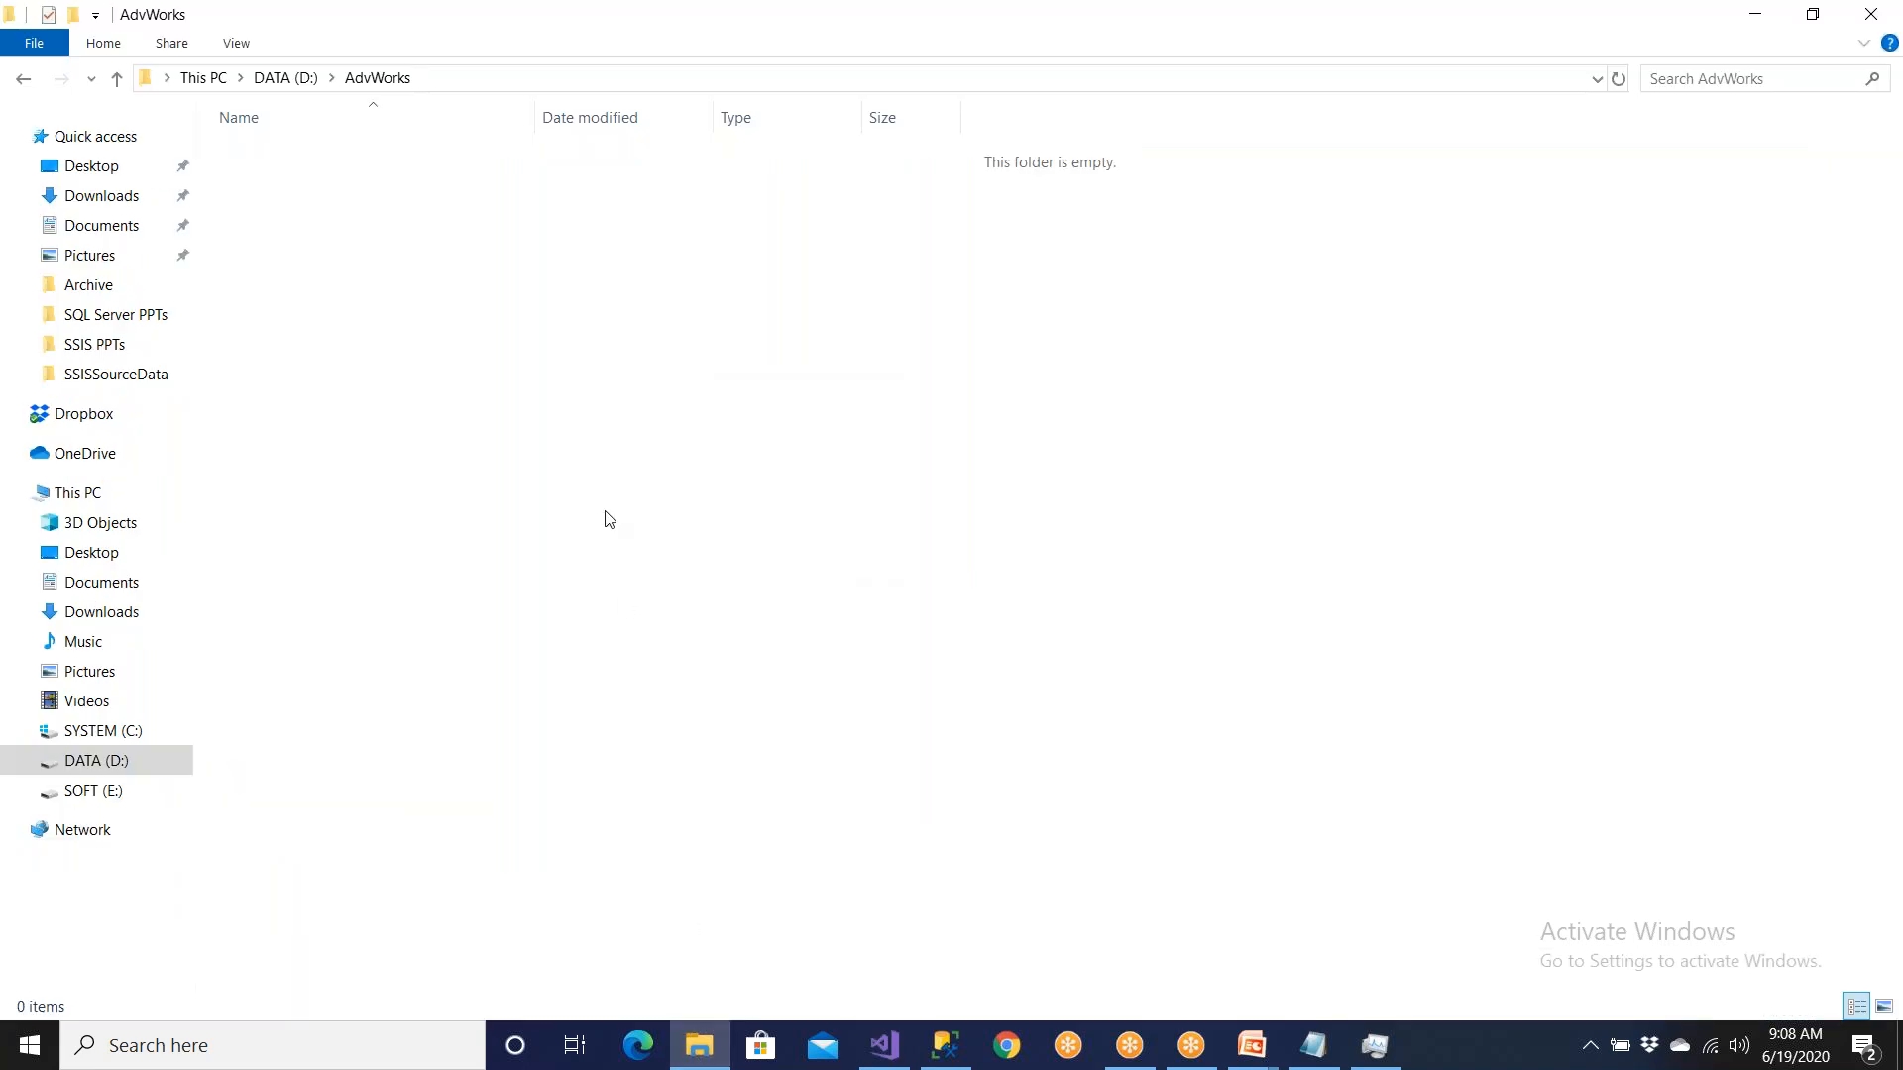
{"action": "left_click", "coordinate": [439, 79]}
{"action": "left_click", "coordinate": [699, 1045]}
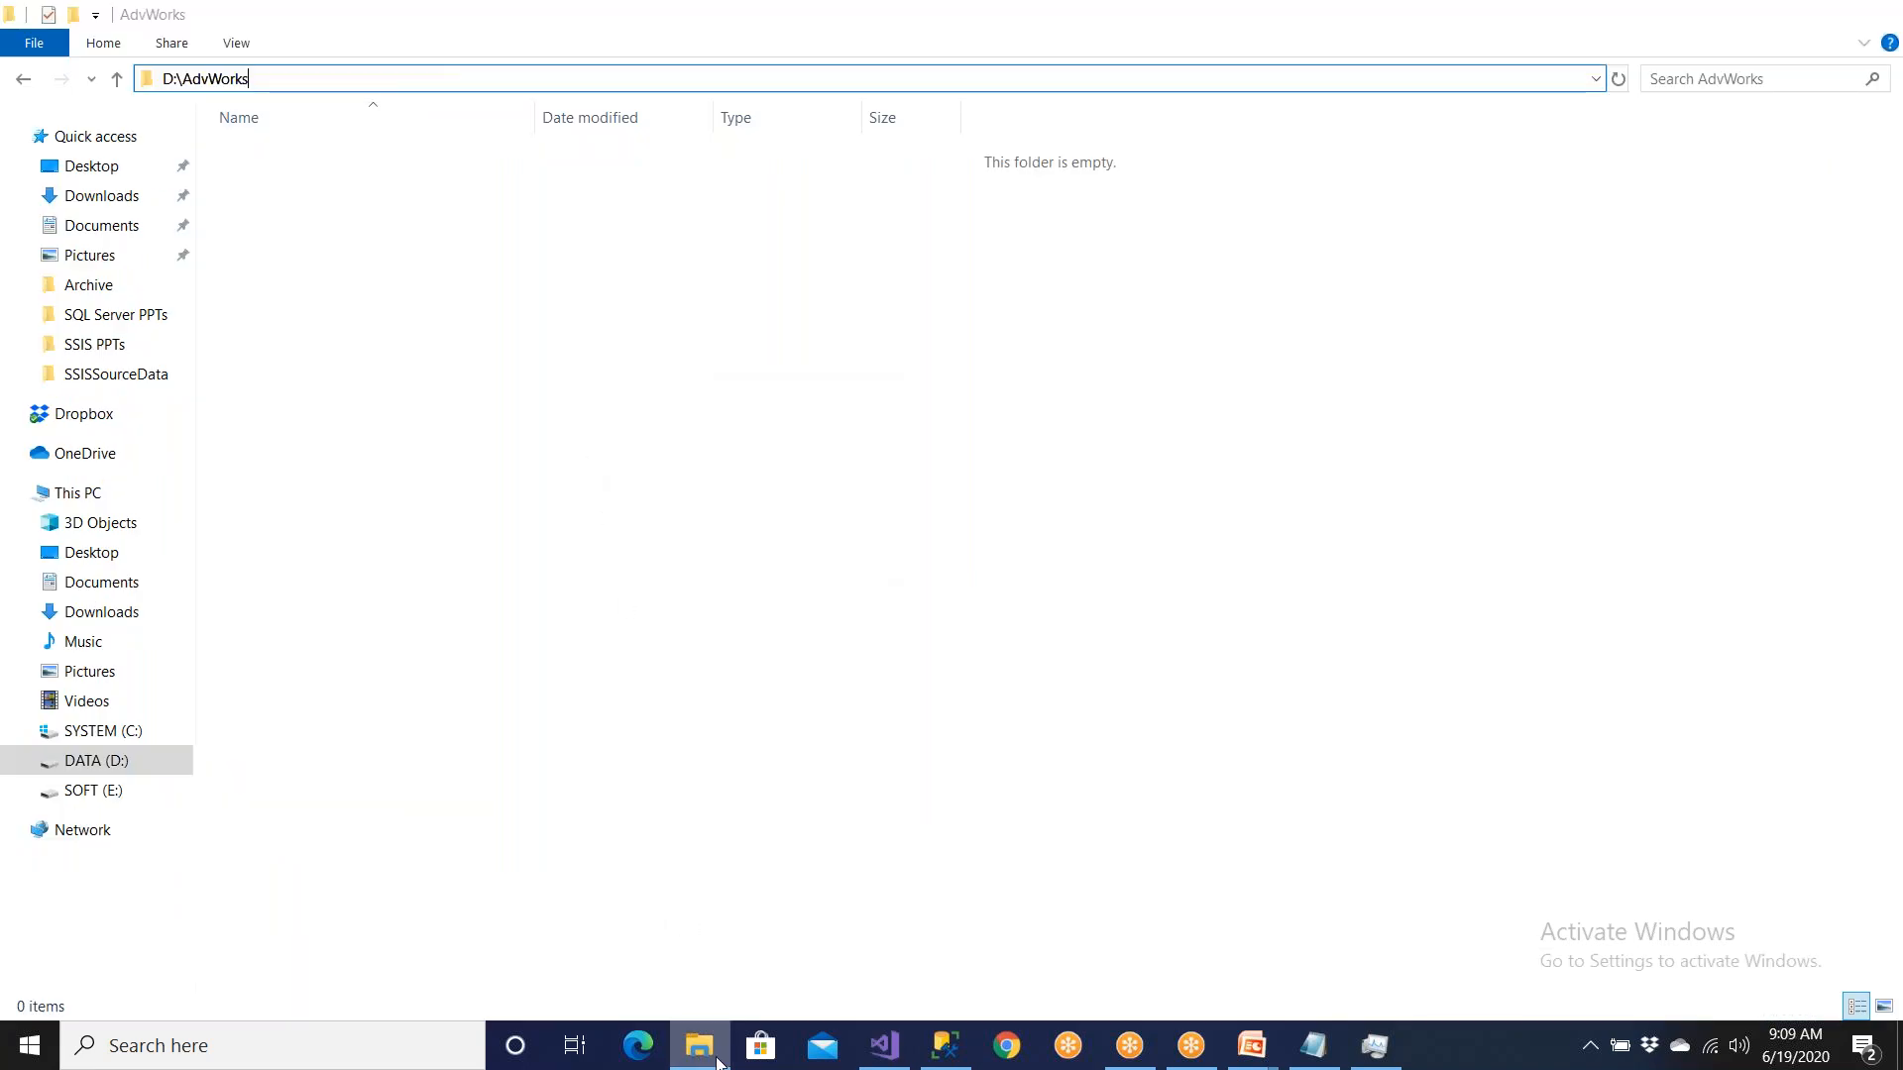
{"action": "left_click", "coordinate": [620, 89]}
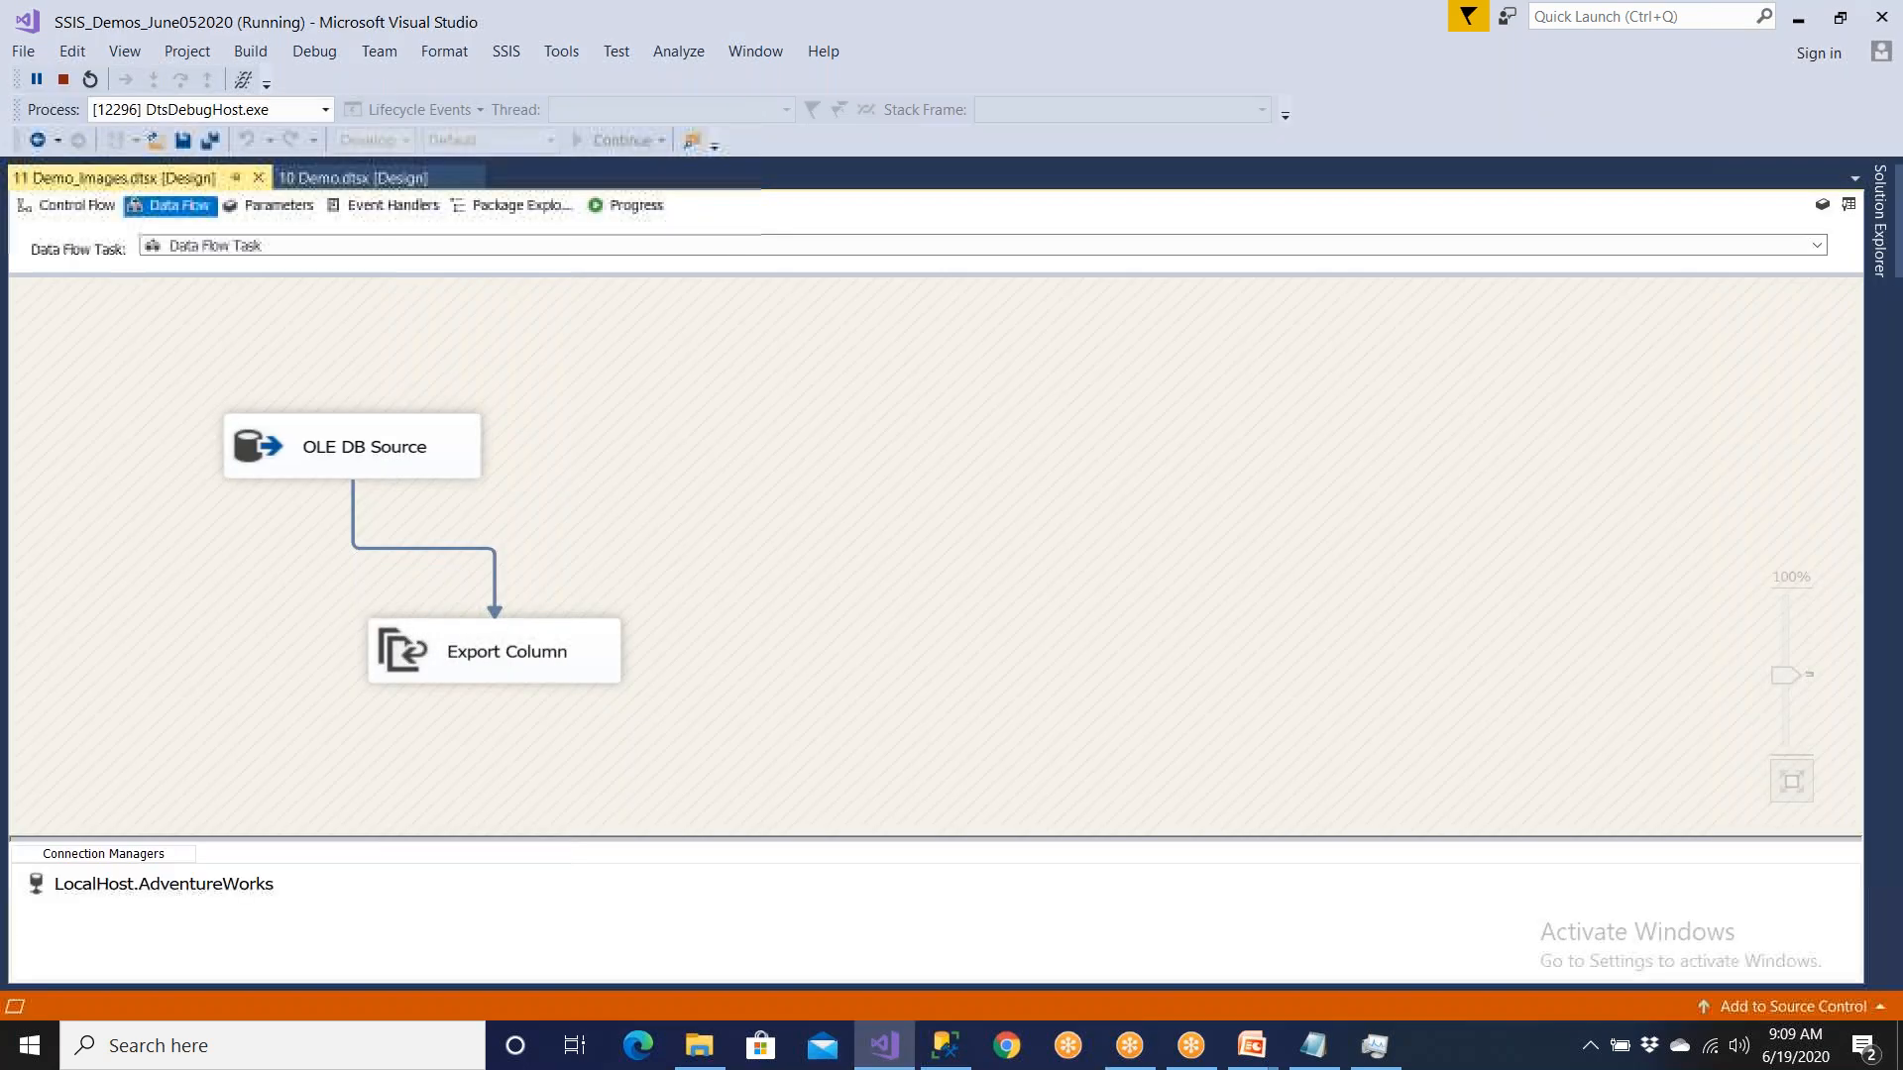
{"action": "left_click", "coordinate": [493, 969]}
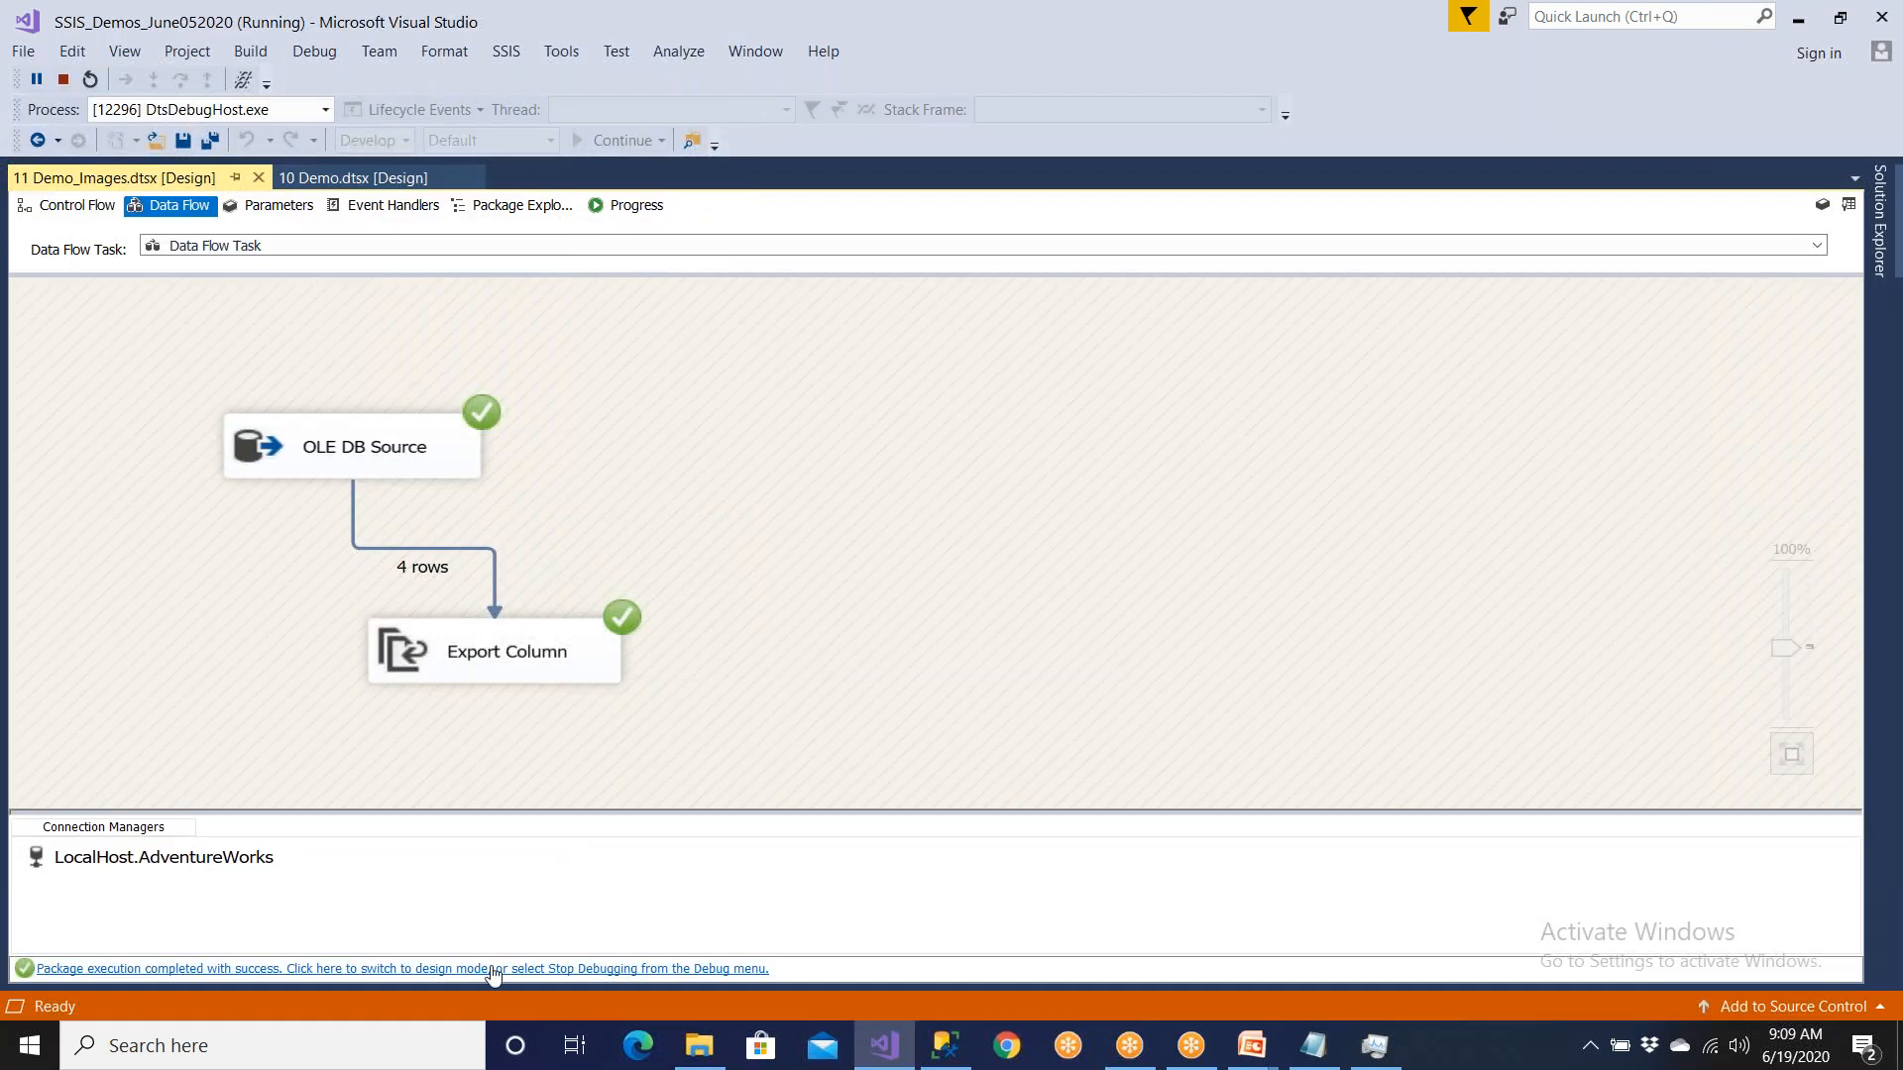
Step: Compare the exported files in D:\AdvWorks with the paths in the PhotoPath insert statements in SQL Server Management Studio
{"action": "left_click", "coordinate": [697, 1034]}
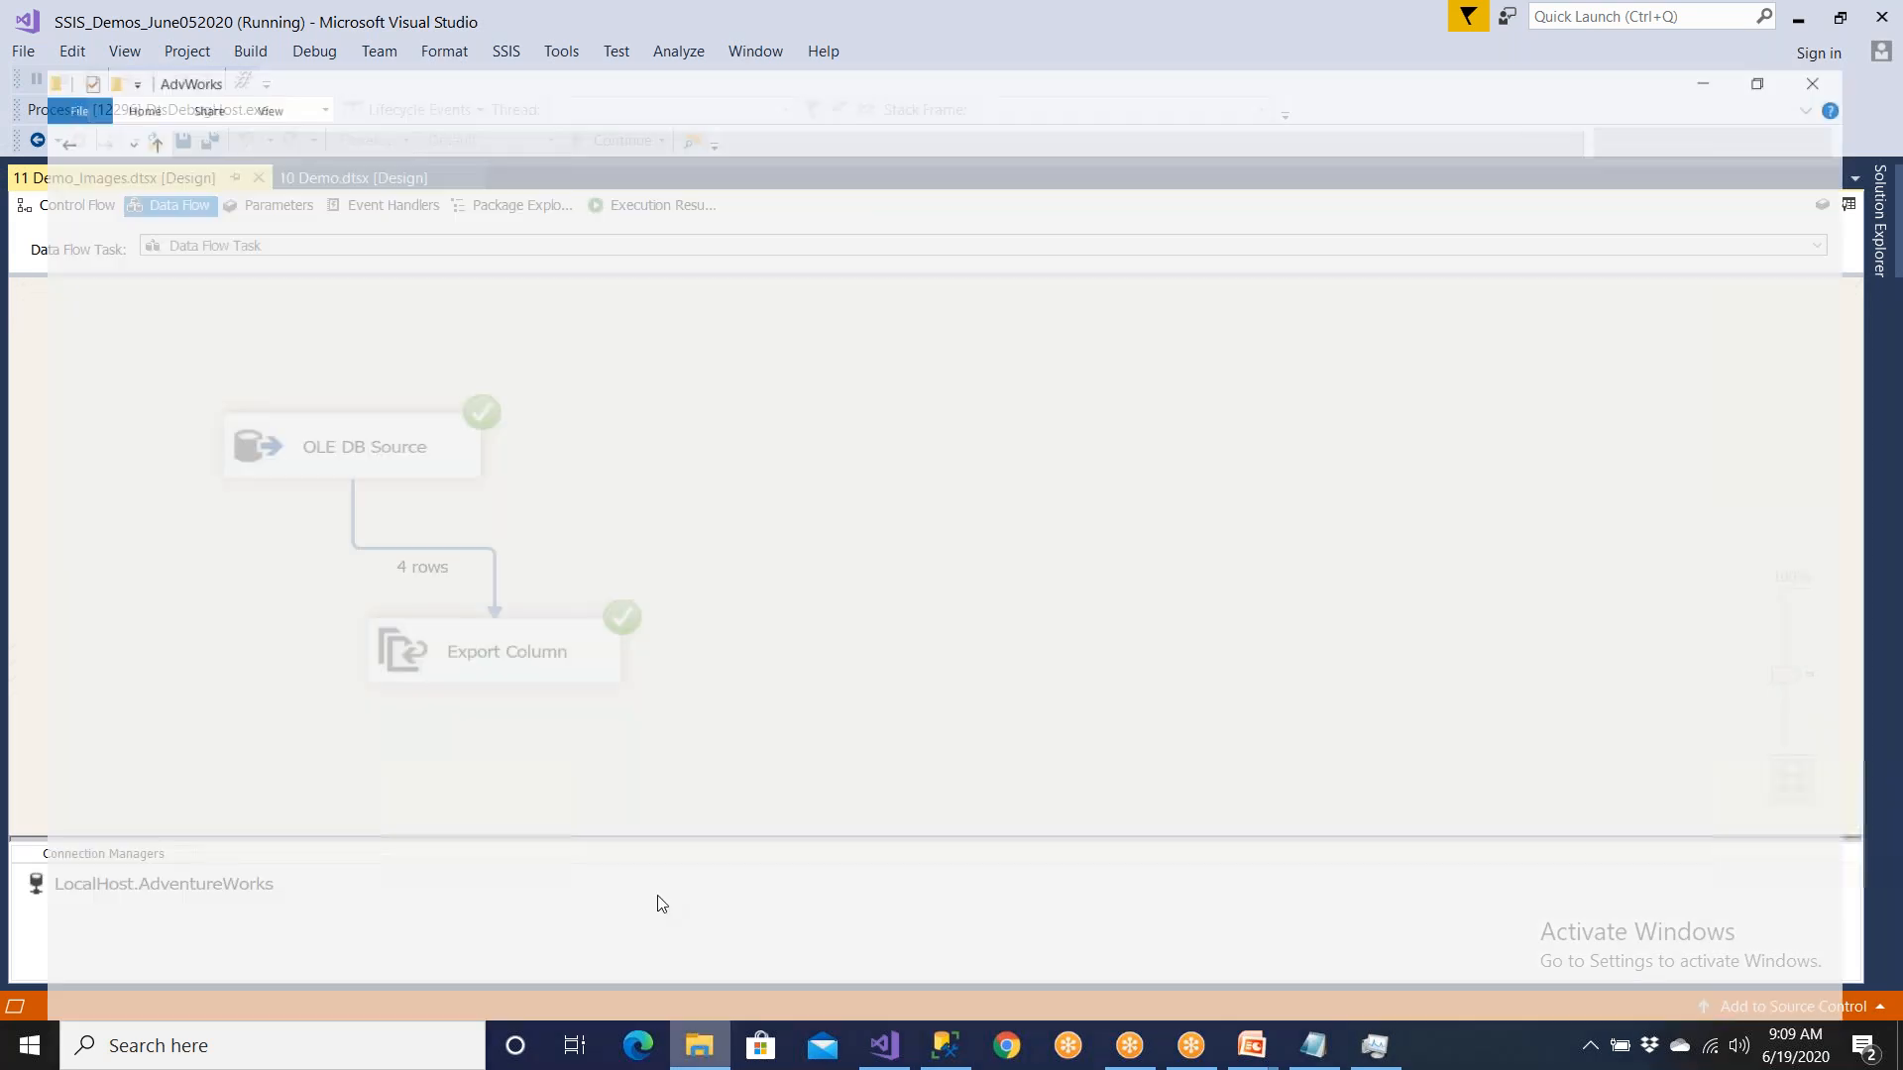
{"action": "left_click", "coordinate": [413, 85]}
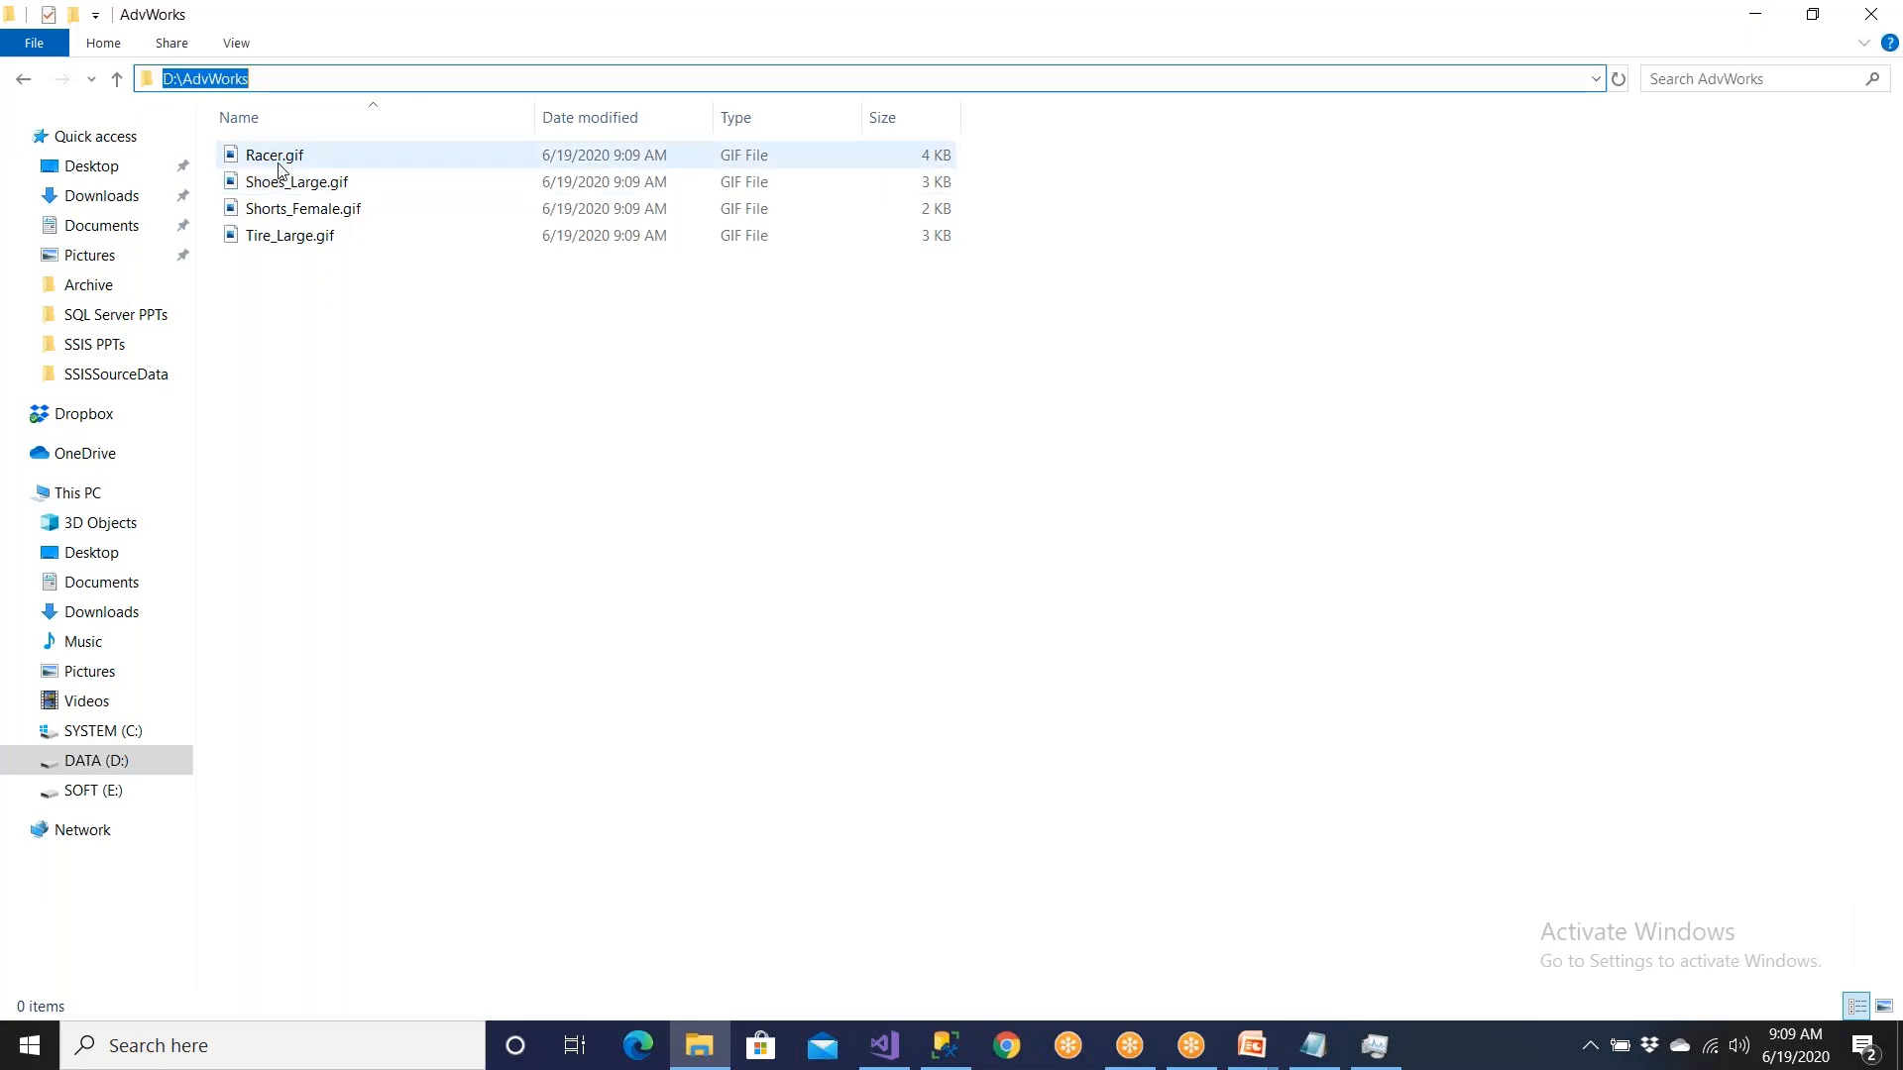
{"action": "left_click", "coordinate": [939, 1025]}
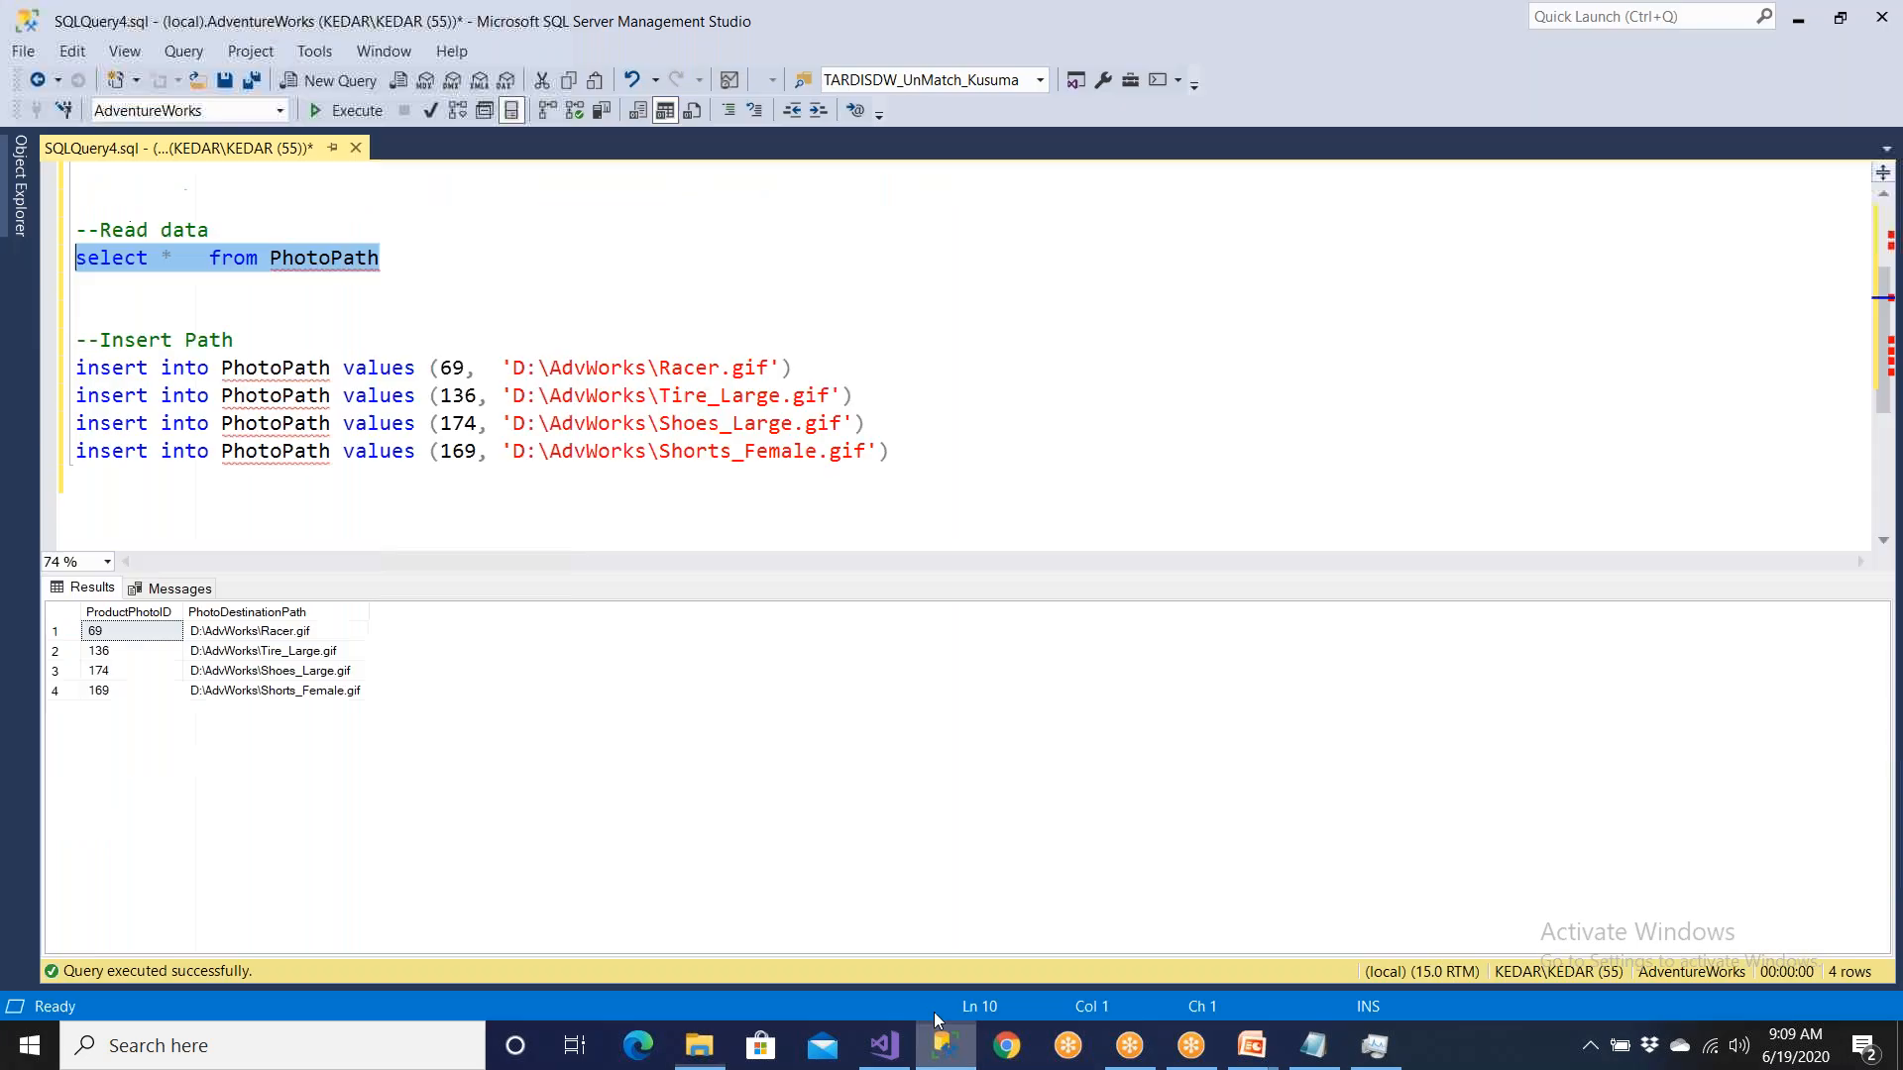
{"action": "left_click_drag", "start_coordinate": [513, 367], "coordinate": [766, 468]}
{"action": "left_click", "coordinate": [666, 423]}
{"action": "key", "text": "alt+Tab"}
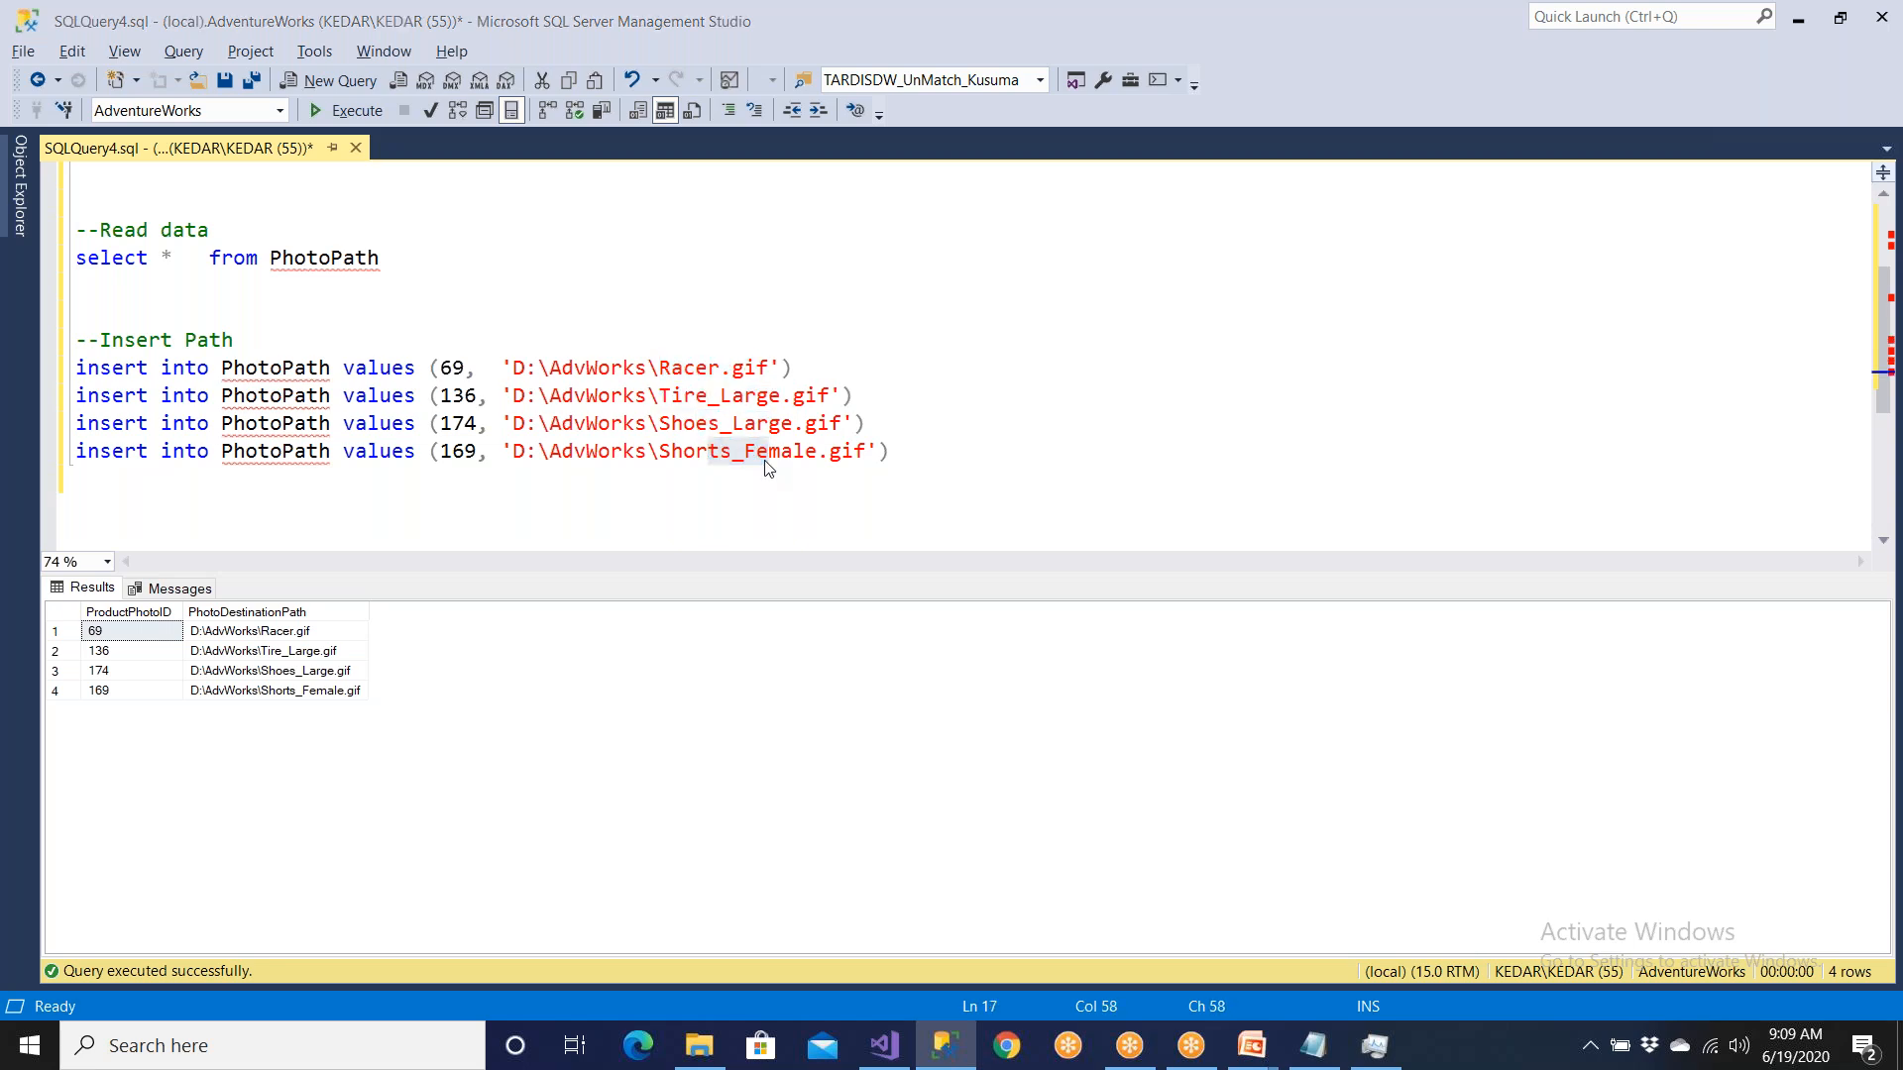
Step: View the exported Racer, Shoes_Large, Shorts_Female and Tire_Large images in Photos, close the viewer, and select all four files
{"action": "left_click", "coordinate": [297, 159]}
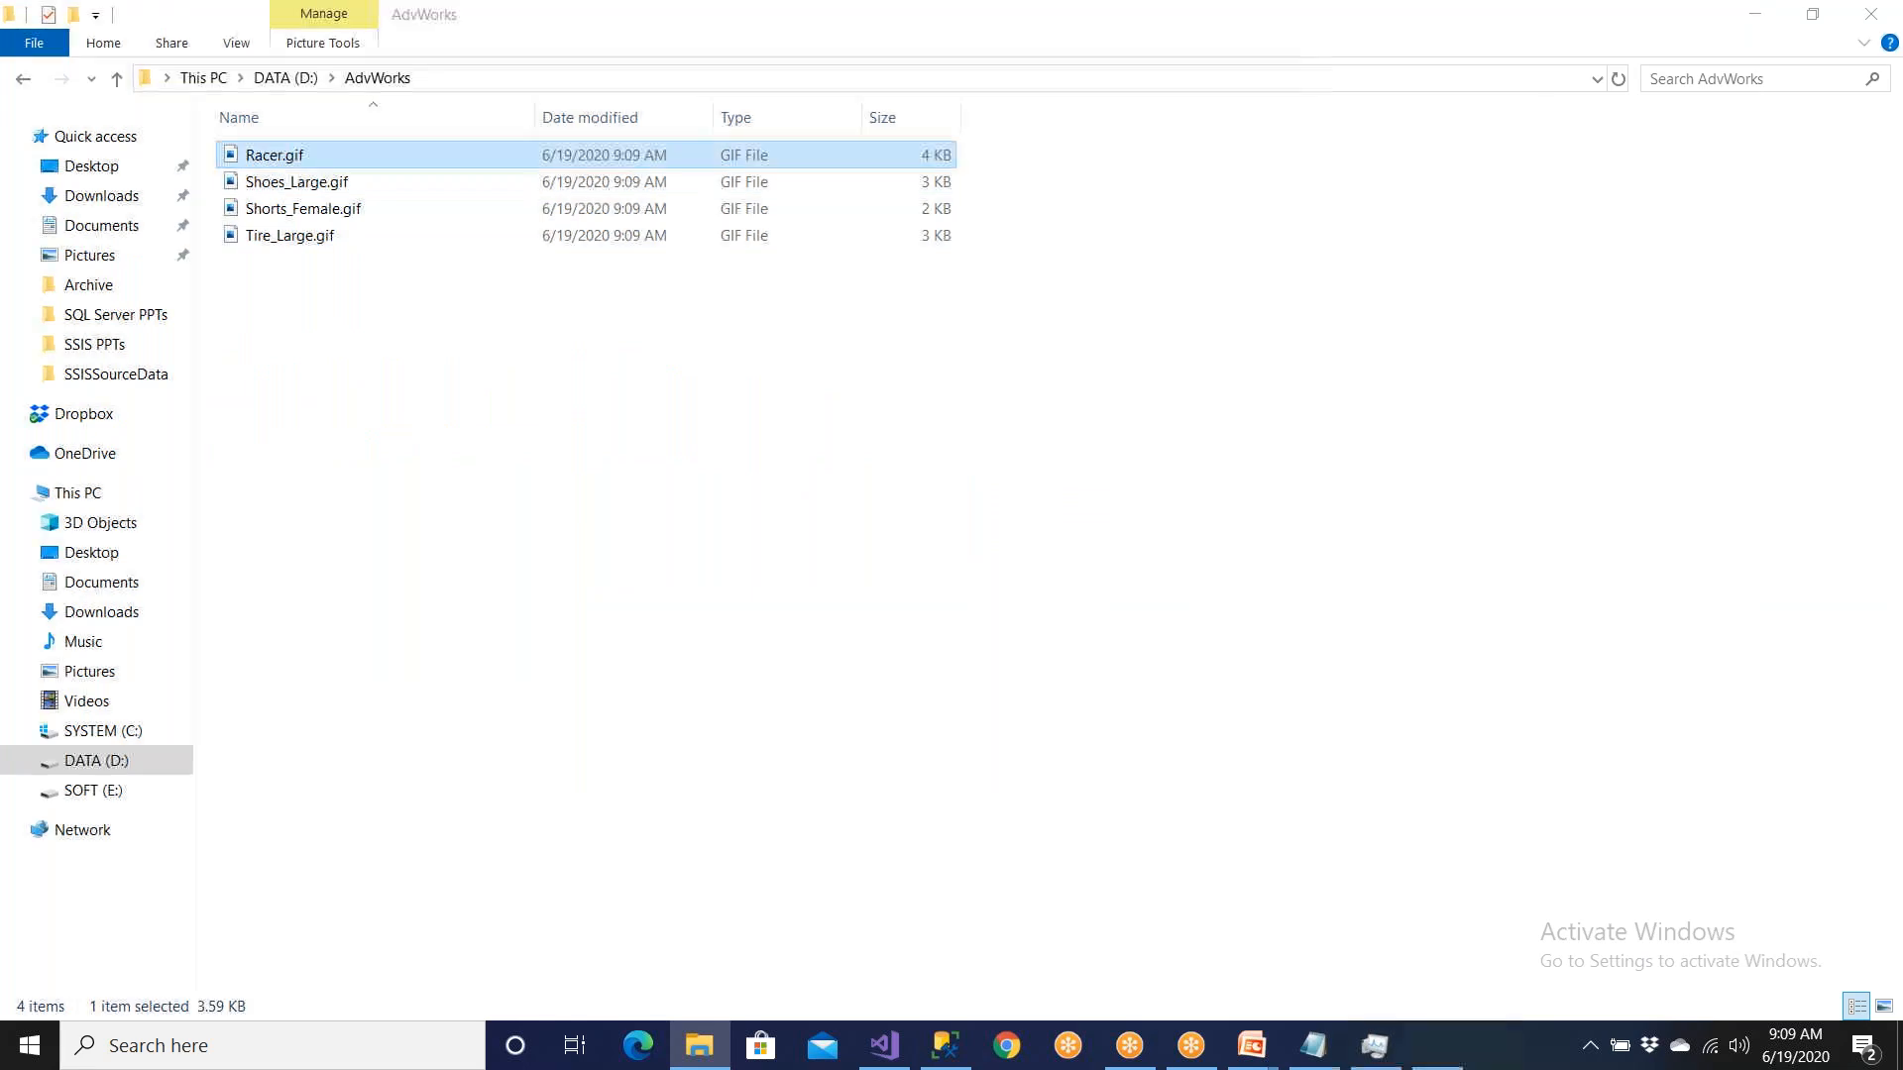
{"action": "double_click", "coordinate": [298, 162]}
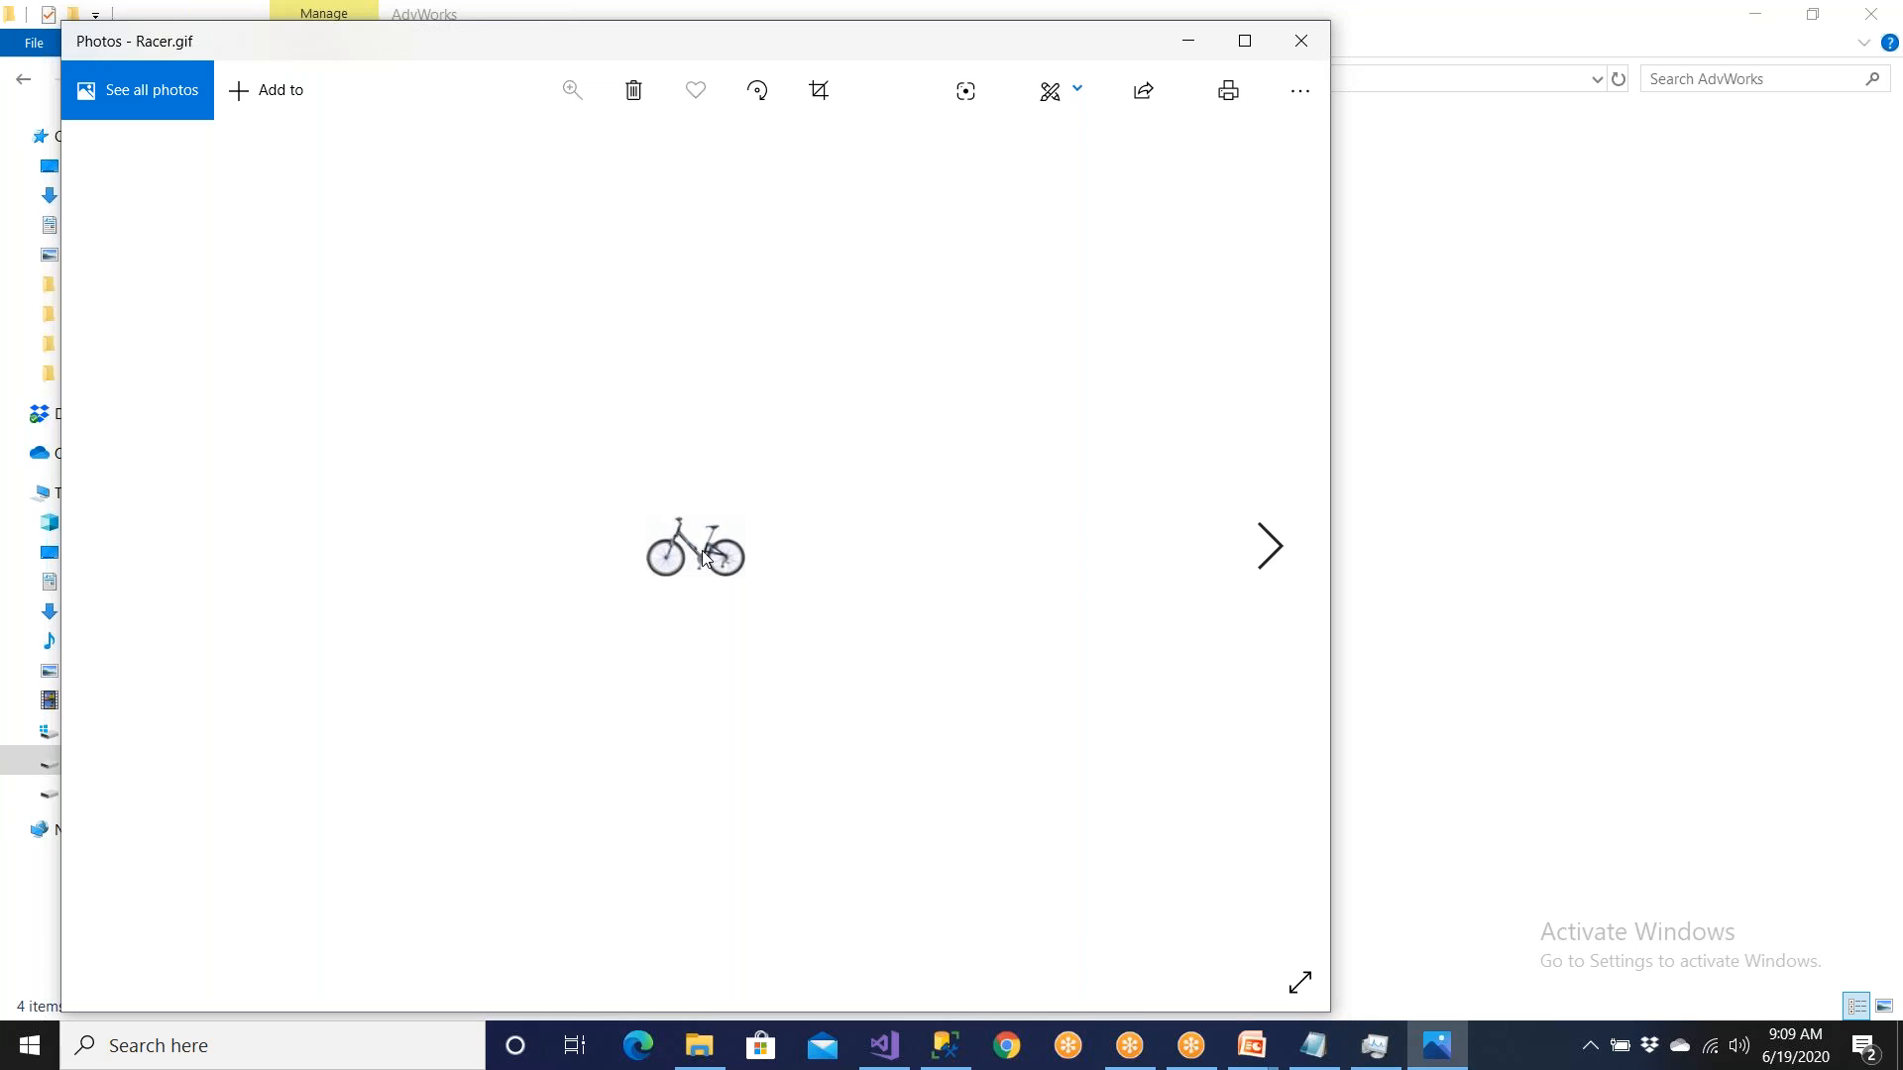
{"action": "left_click", "coordinate": [1259, 553]}
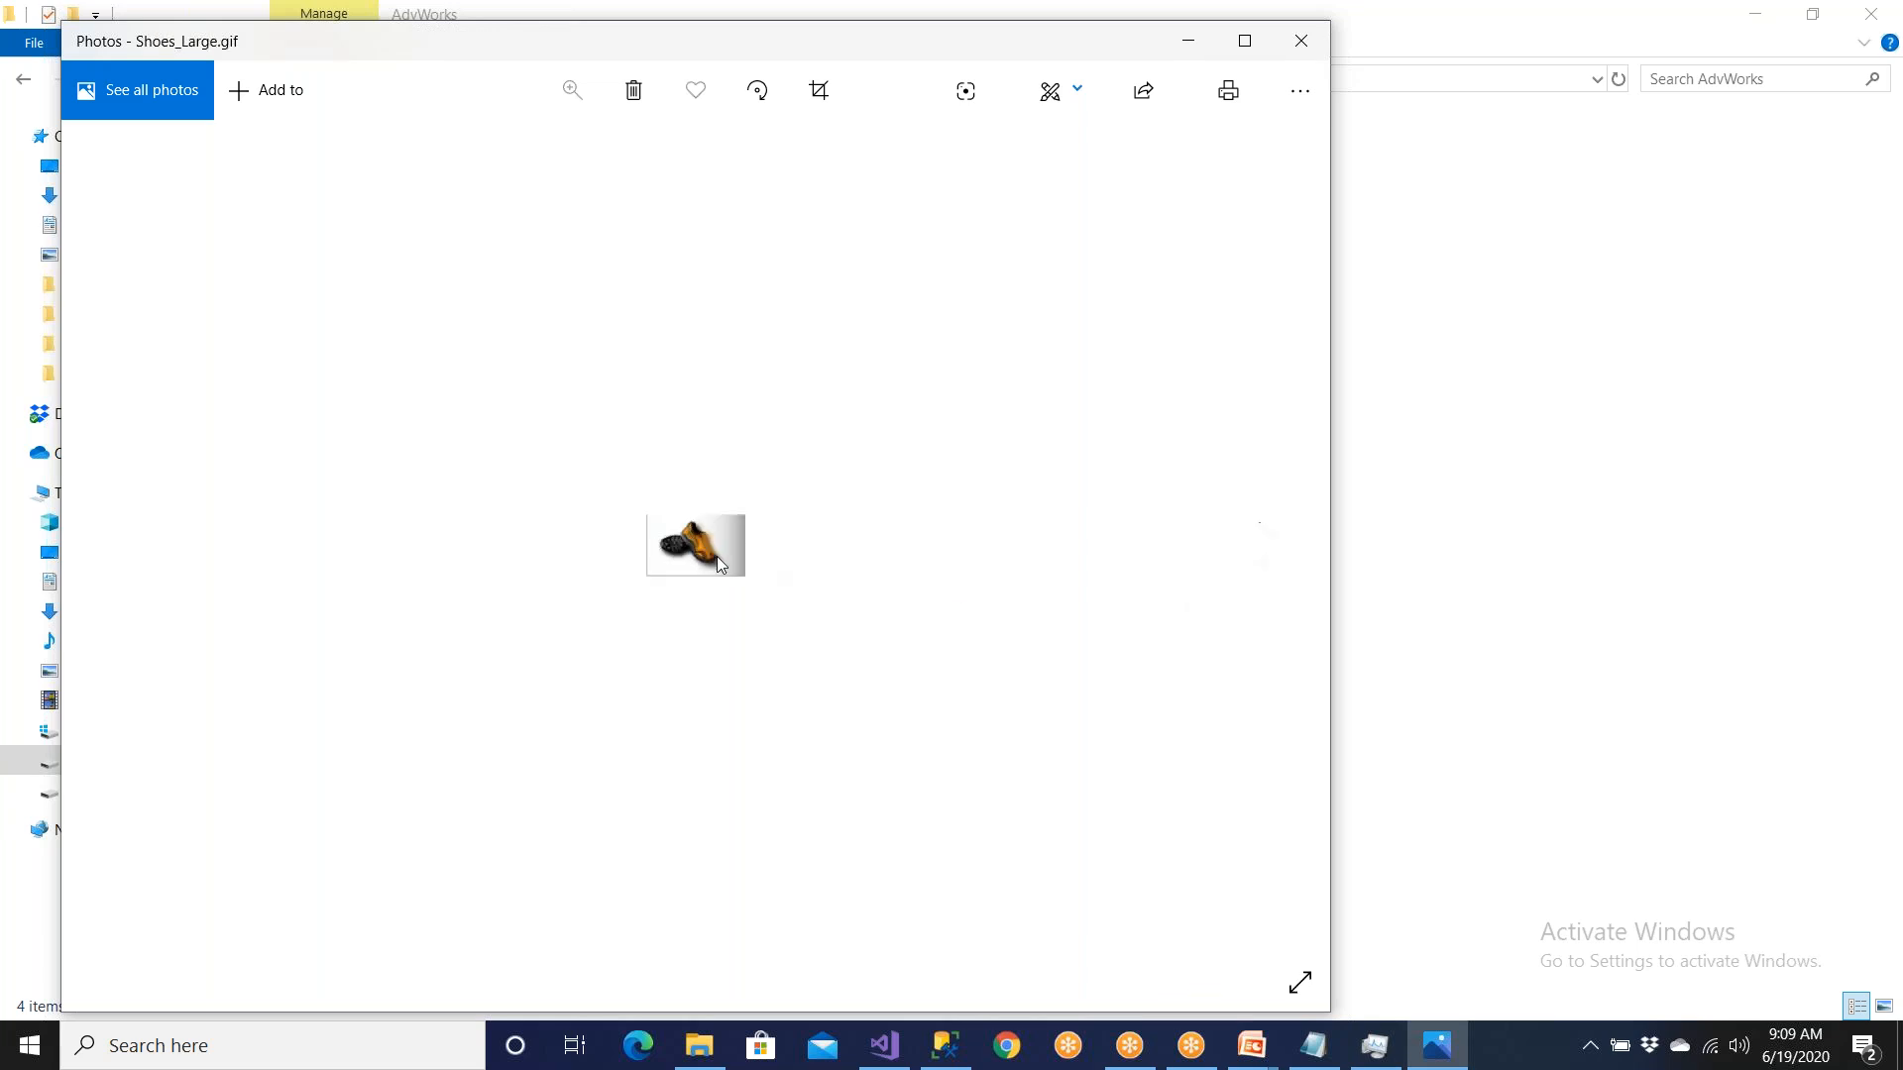
{"action": "left_click", "coordinate": [1271, 561]}
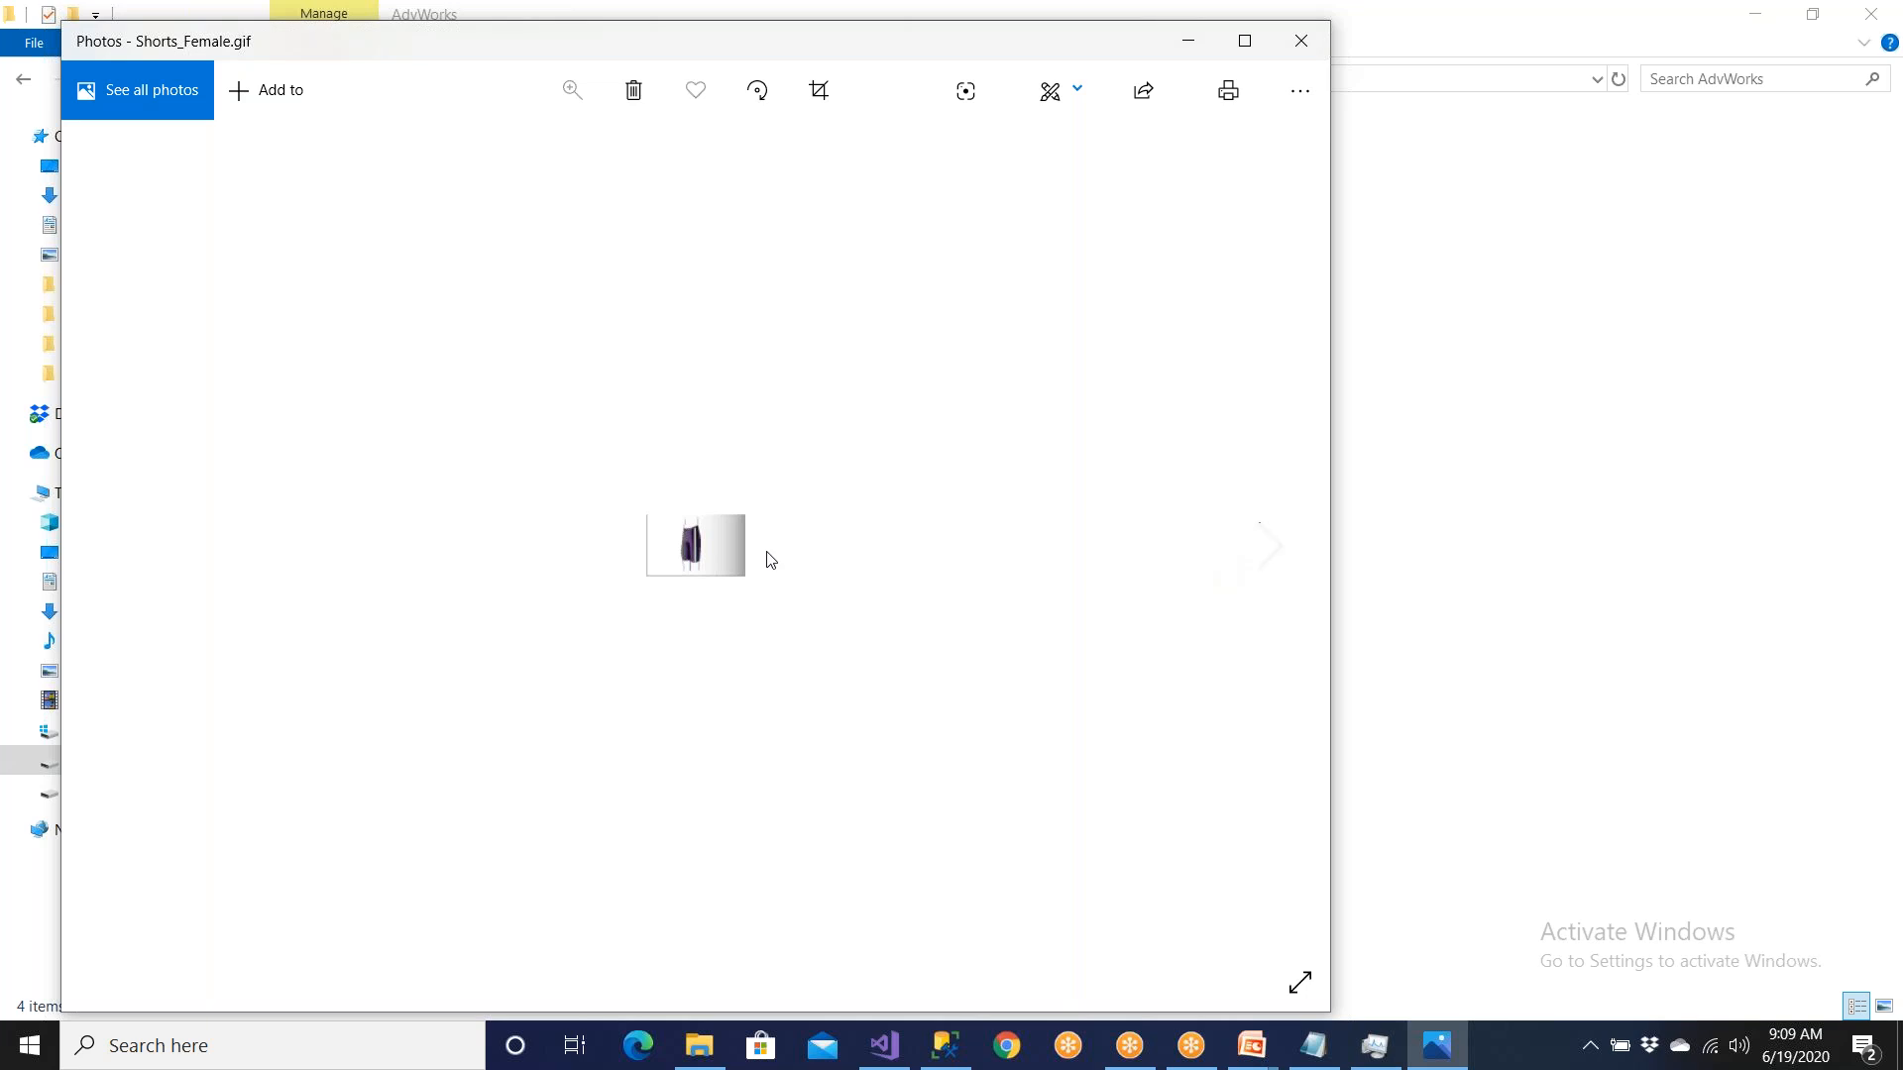
{"action": "left_click", "coordinate": [1259, 563]}
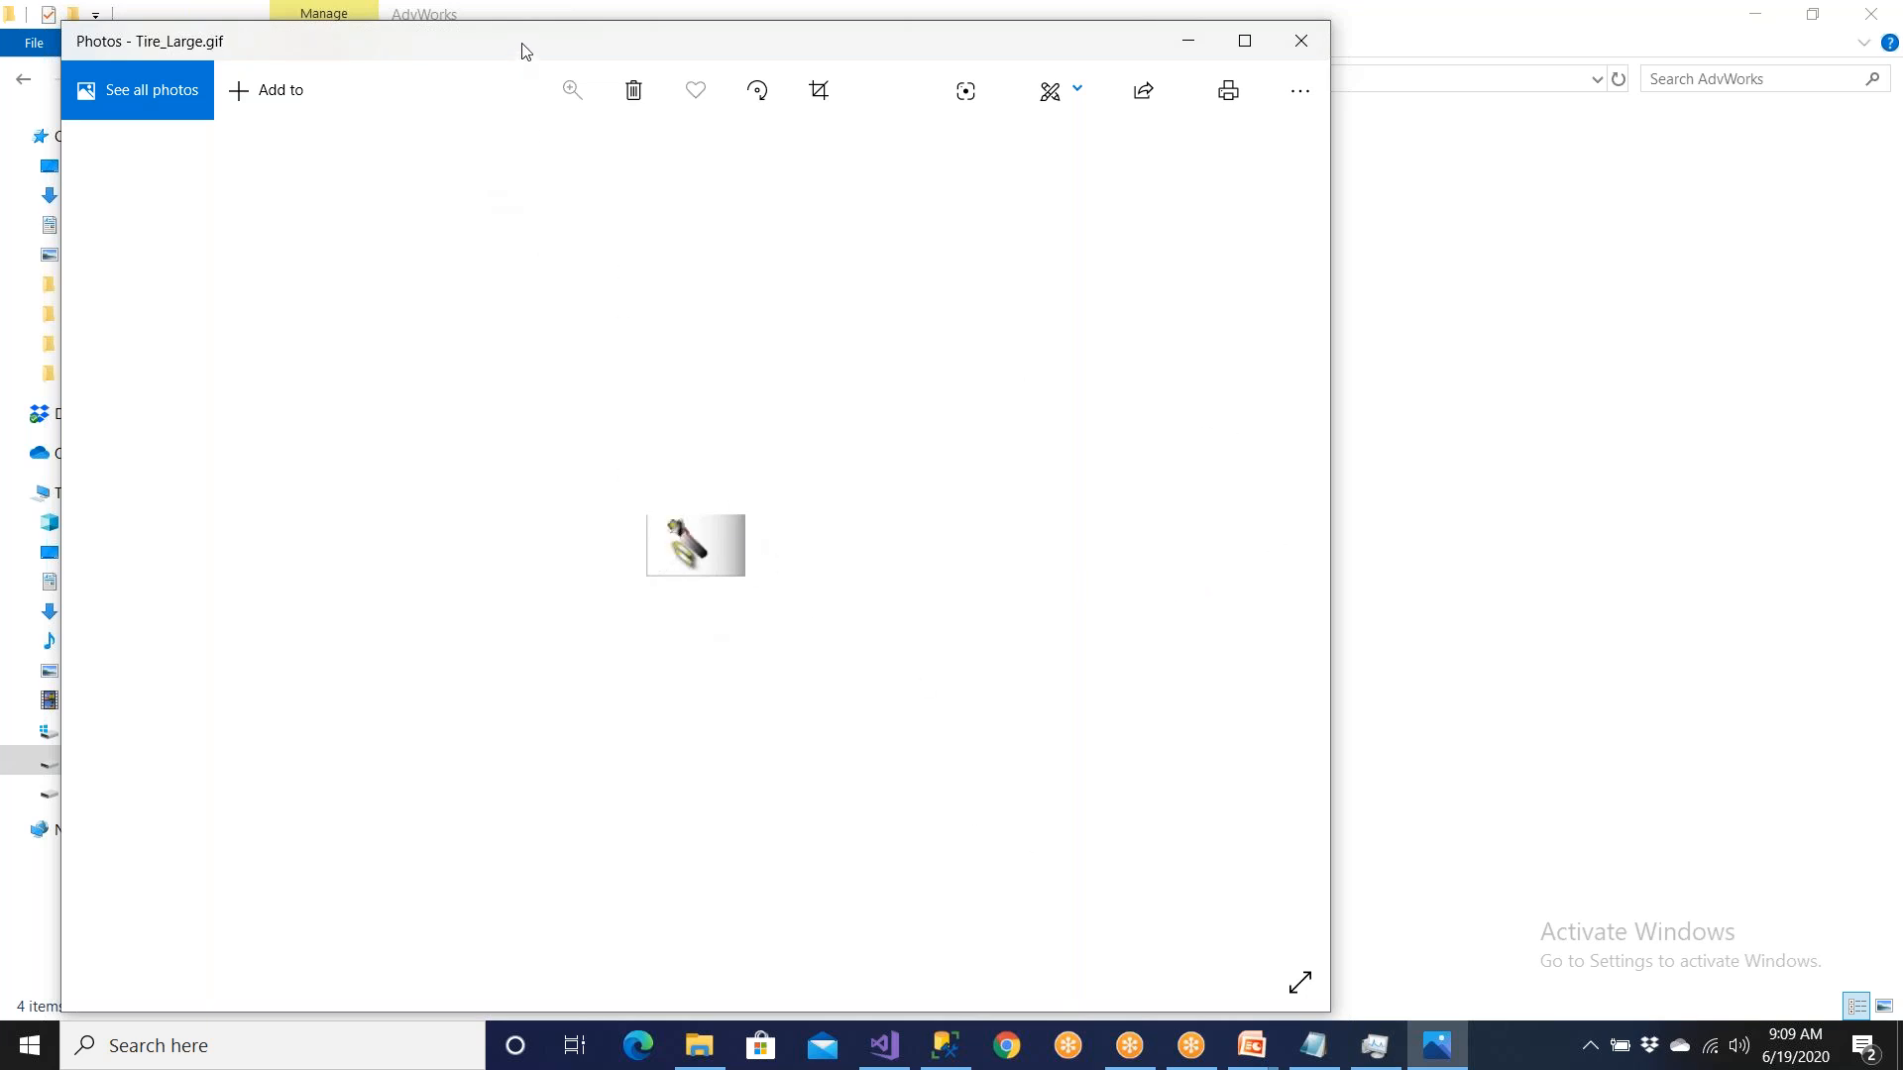
{"action": "left_click_drag", "start_coordinate": [515, 94], "coordinate": [483, 233]}
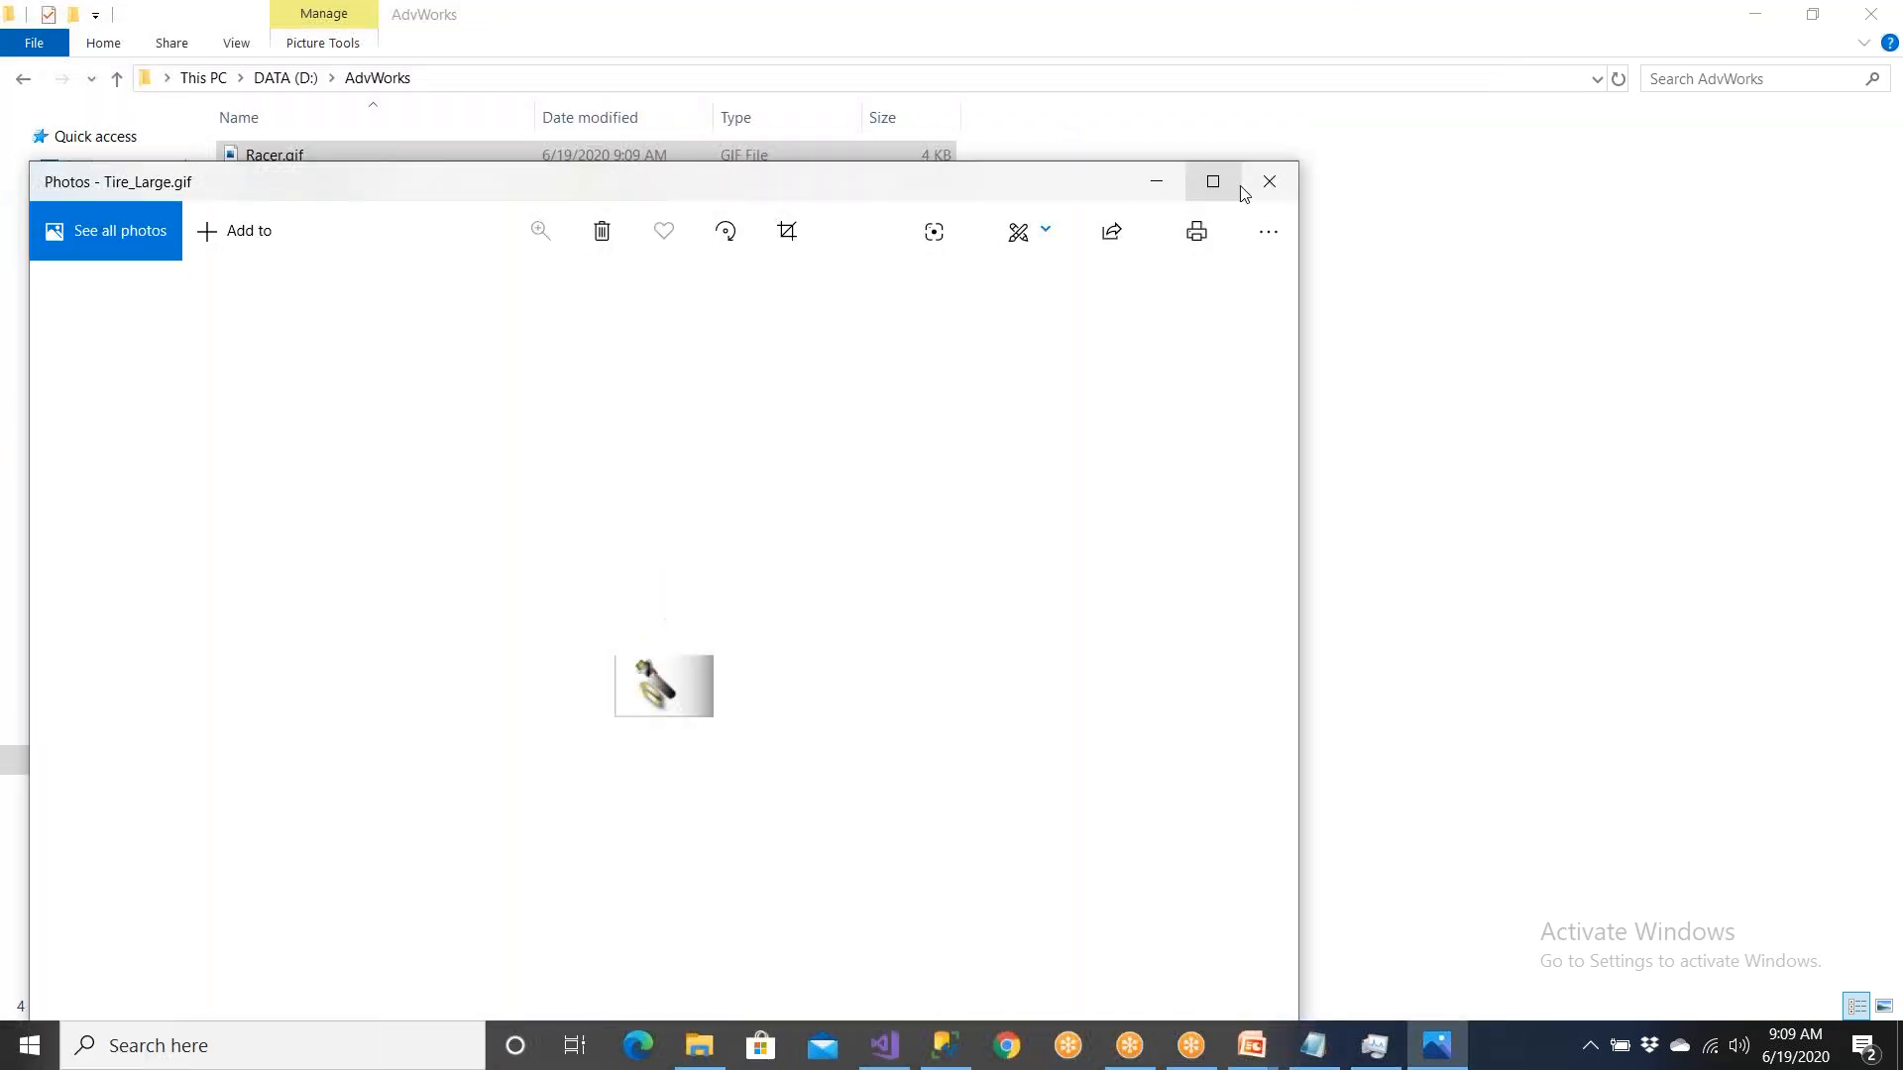
{"action": "left_click", "coordinate": [1265, 181]}
{"action": "left_click_drag", "start_coordinate": [666, 624], "coordinate": [337, 161]}
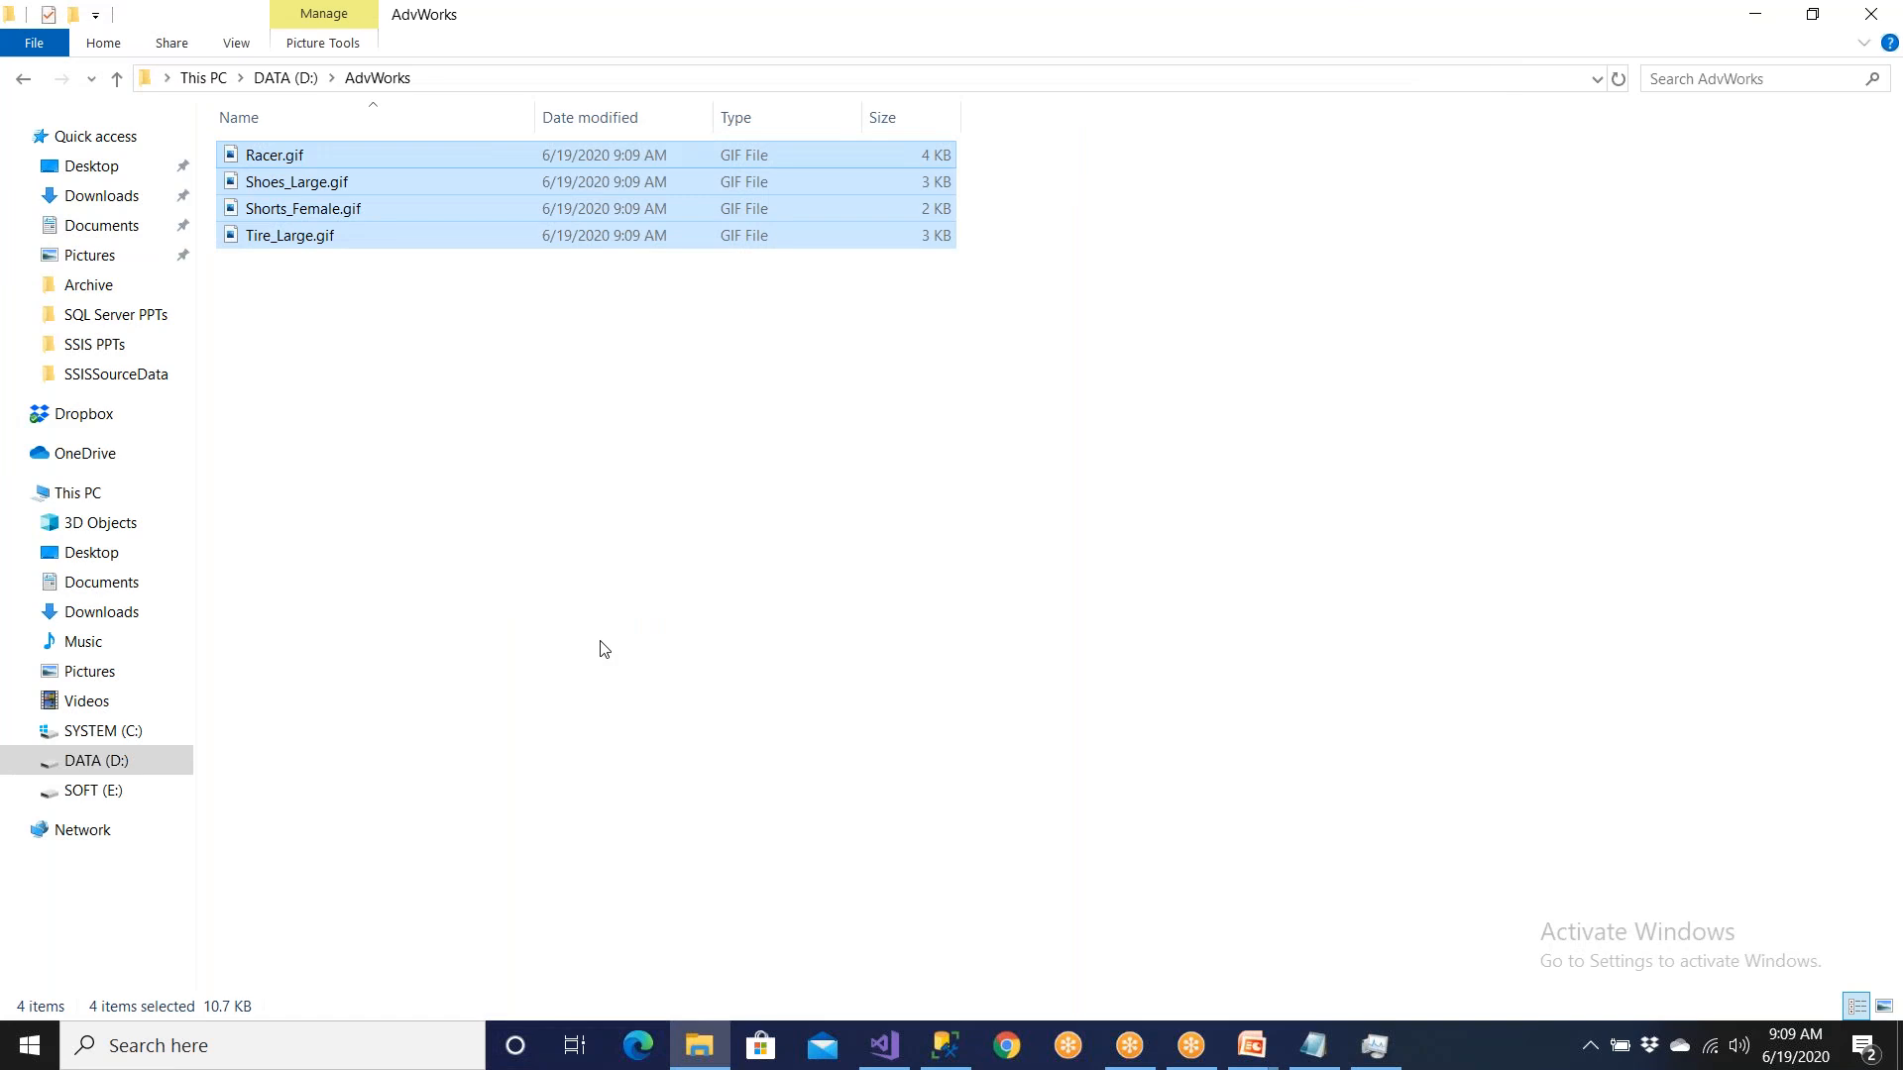
Step: Review the insert paths, the PhotoPath table, and the ThumbNailPhoto and PhotoDestinationPath columns of the source query in SQL Server Management Studio
{"action": "left_click", "coordinate": [945, 1045]}
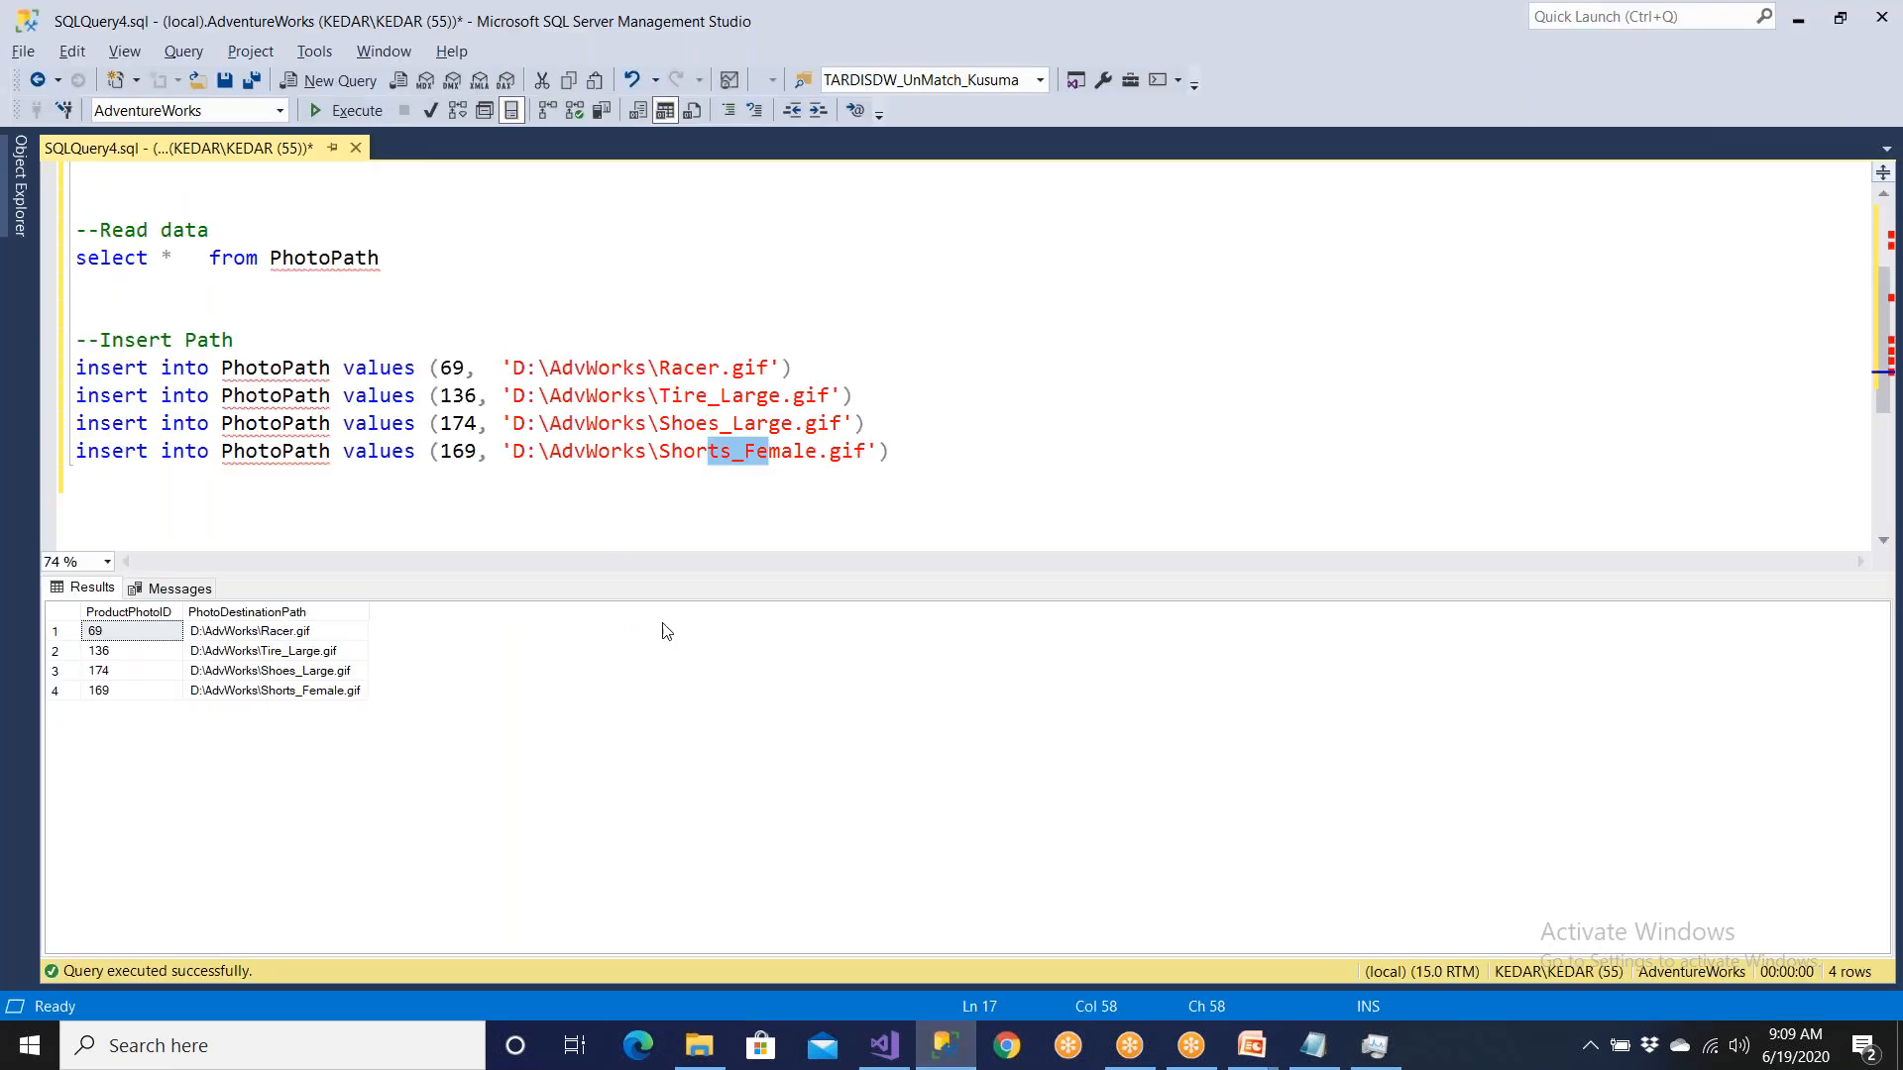
{"action": "left_click", "coordinate": [558, 527]}
{"action": "left_click_drag", "start_coordinate": [404, 451], "coordinate": [892, 451]}
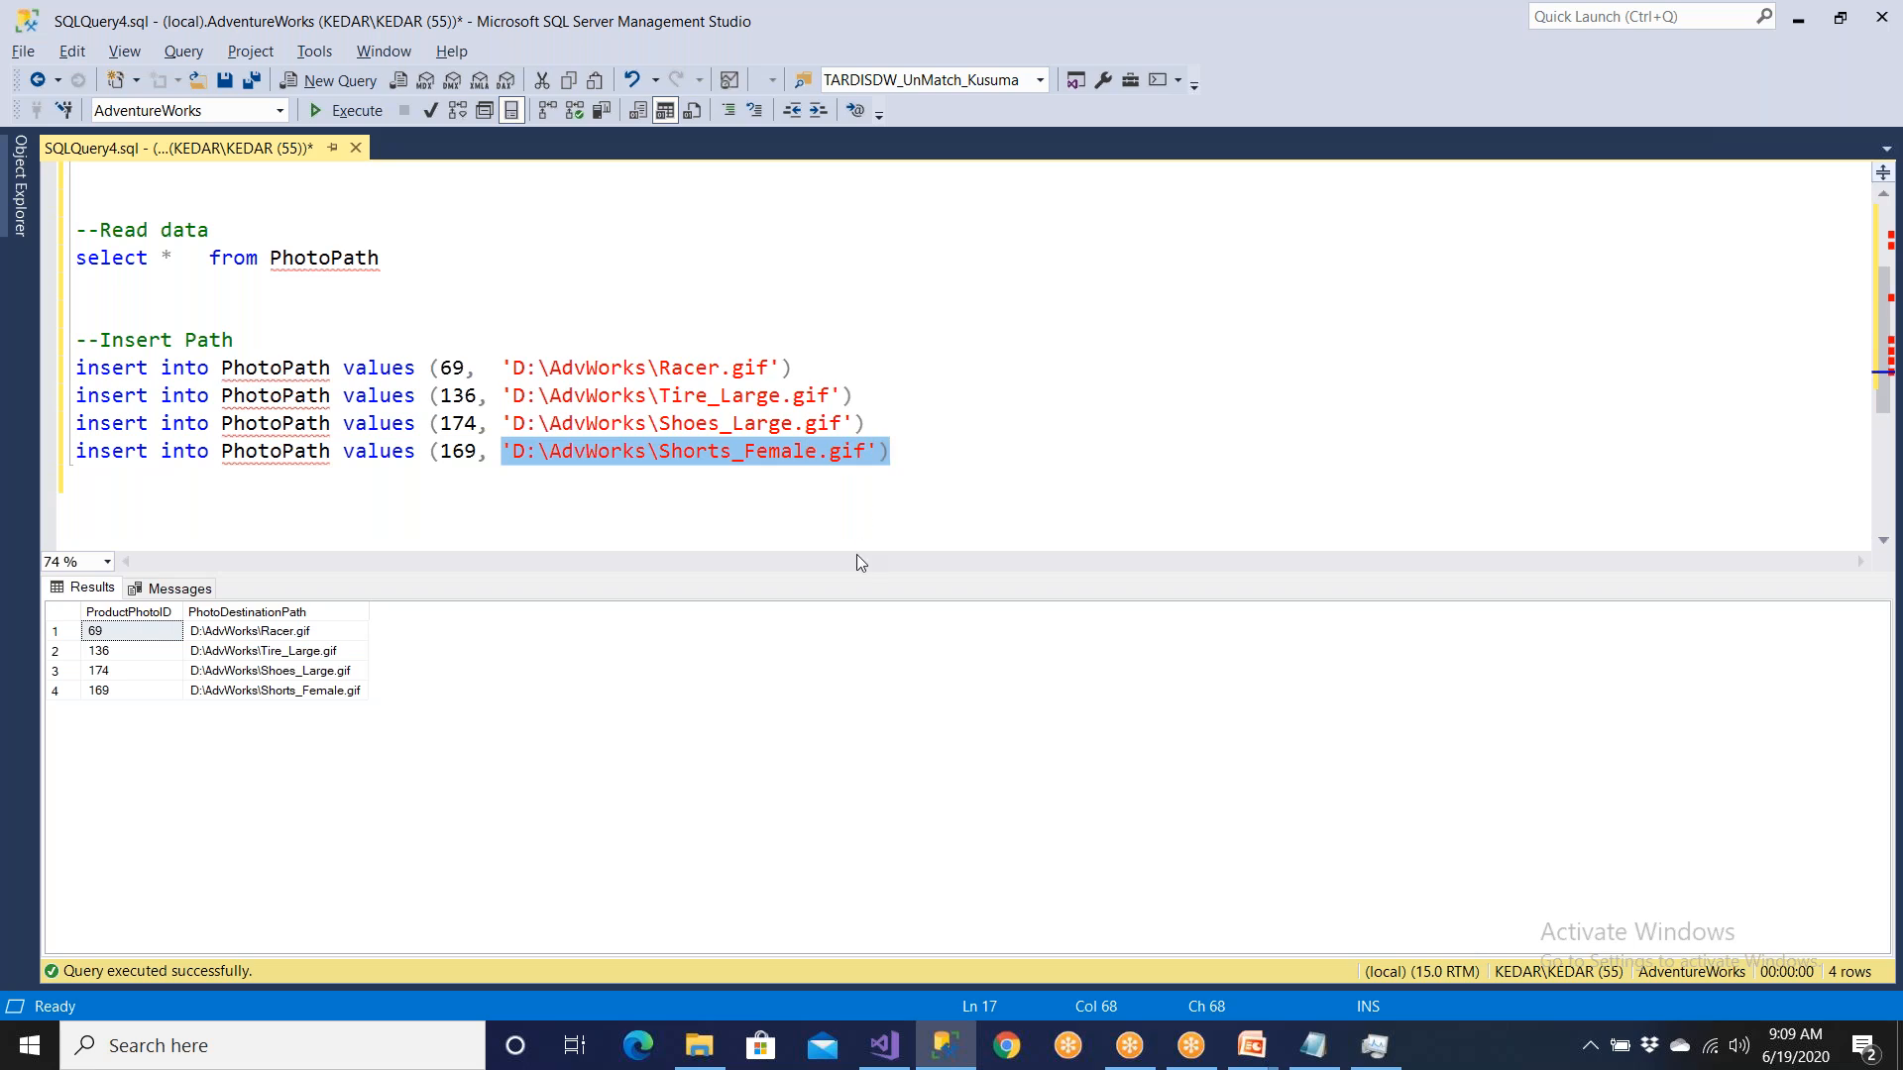
{"action": "double_click", "coordinate": [294, 258]}
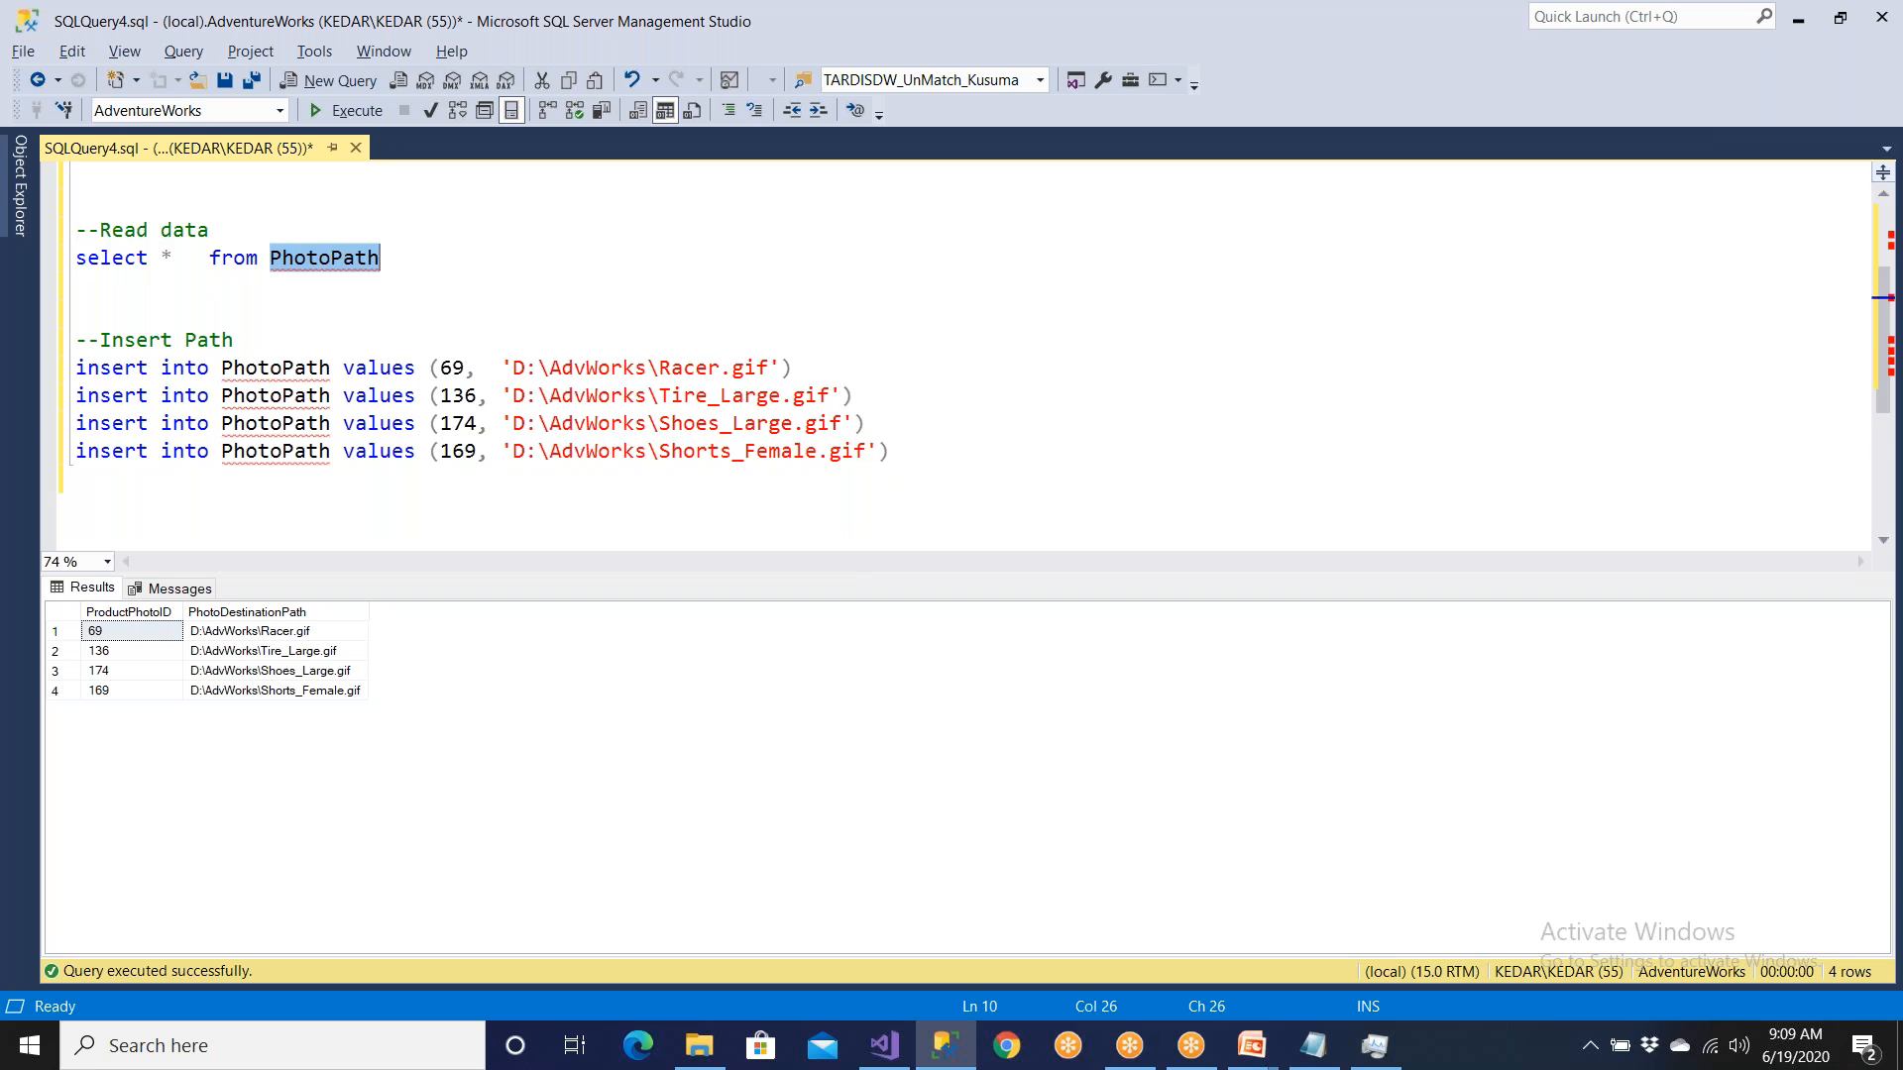
{"action": "scroll", "coordinate": [516, 280], "scroll_direction": "up", "scroll_amount": 2}
{"action": "left_click", "coordinate": [474, 282]}
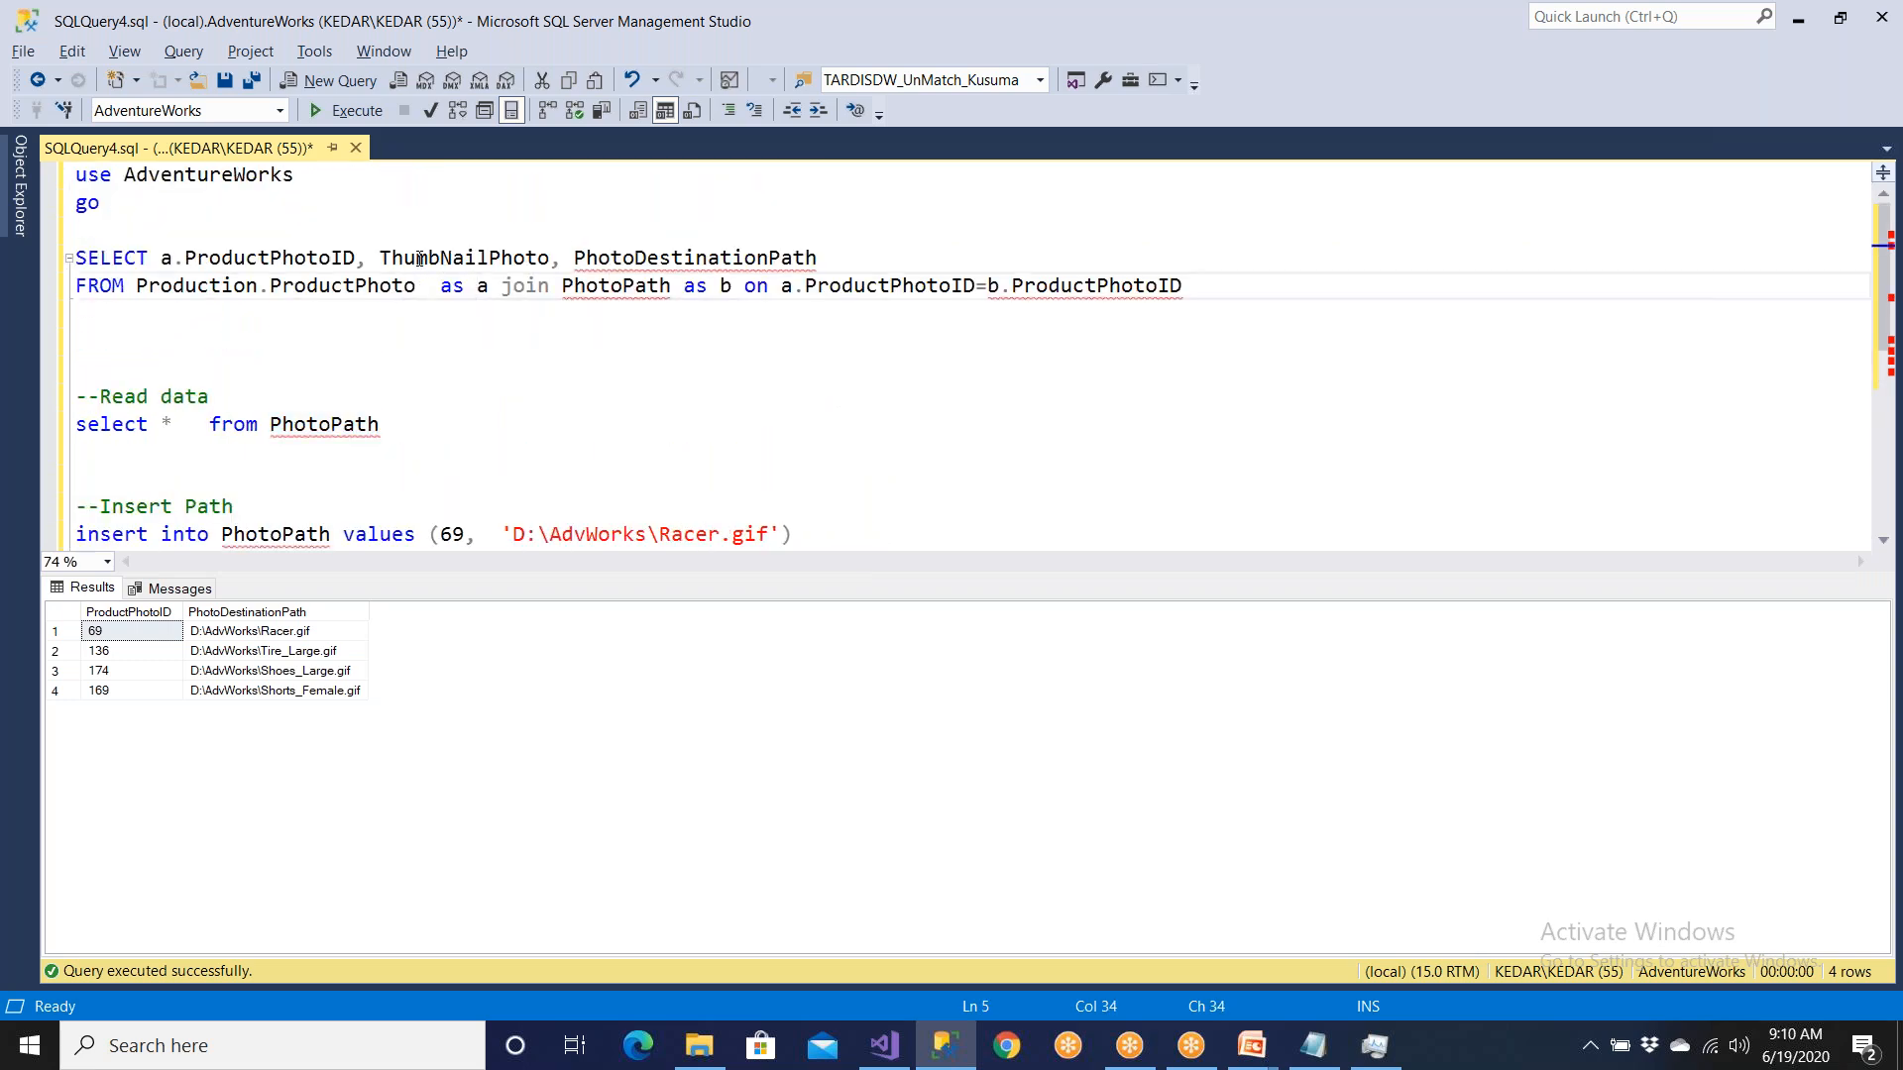
{"action": "double_click", "coordinate": [464, 262]}
{"action": "double_click", "coordinate": [627, 261]}
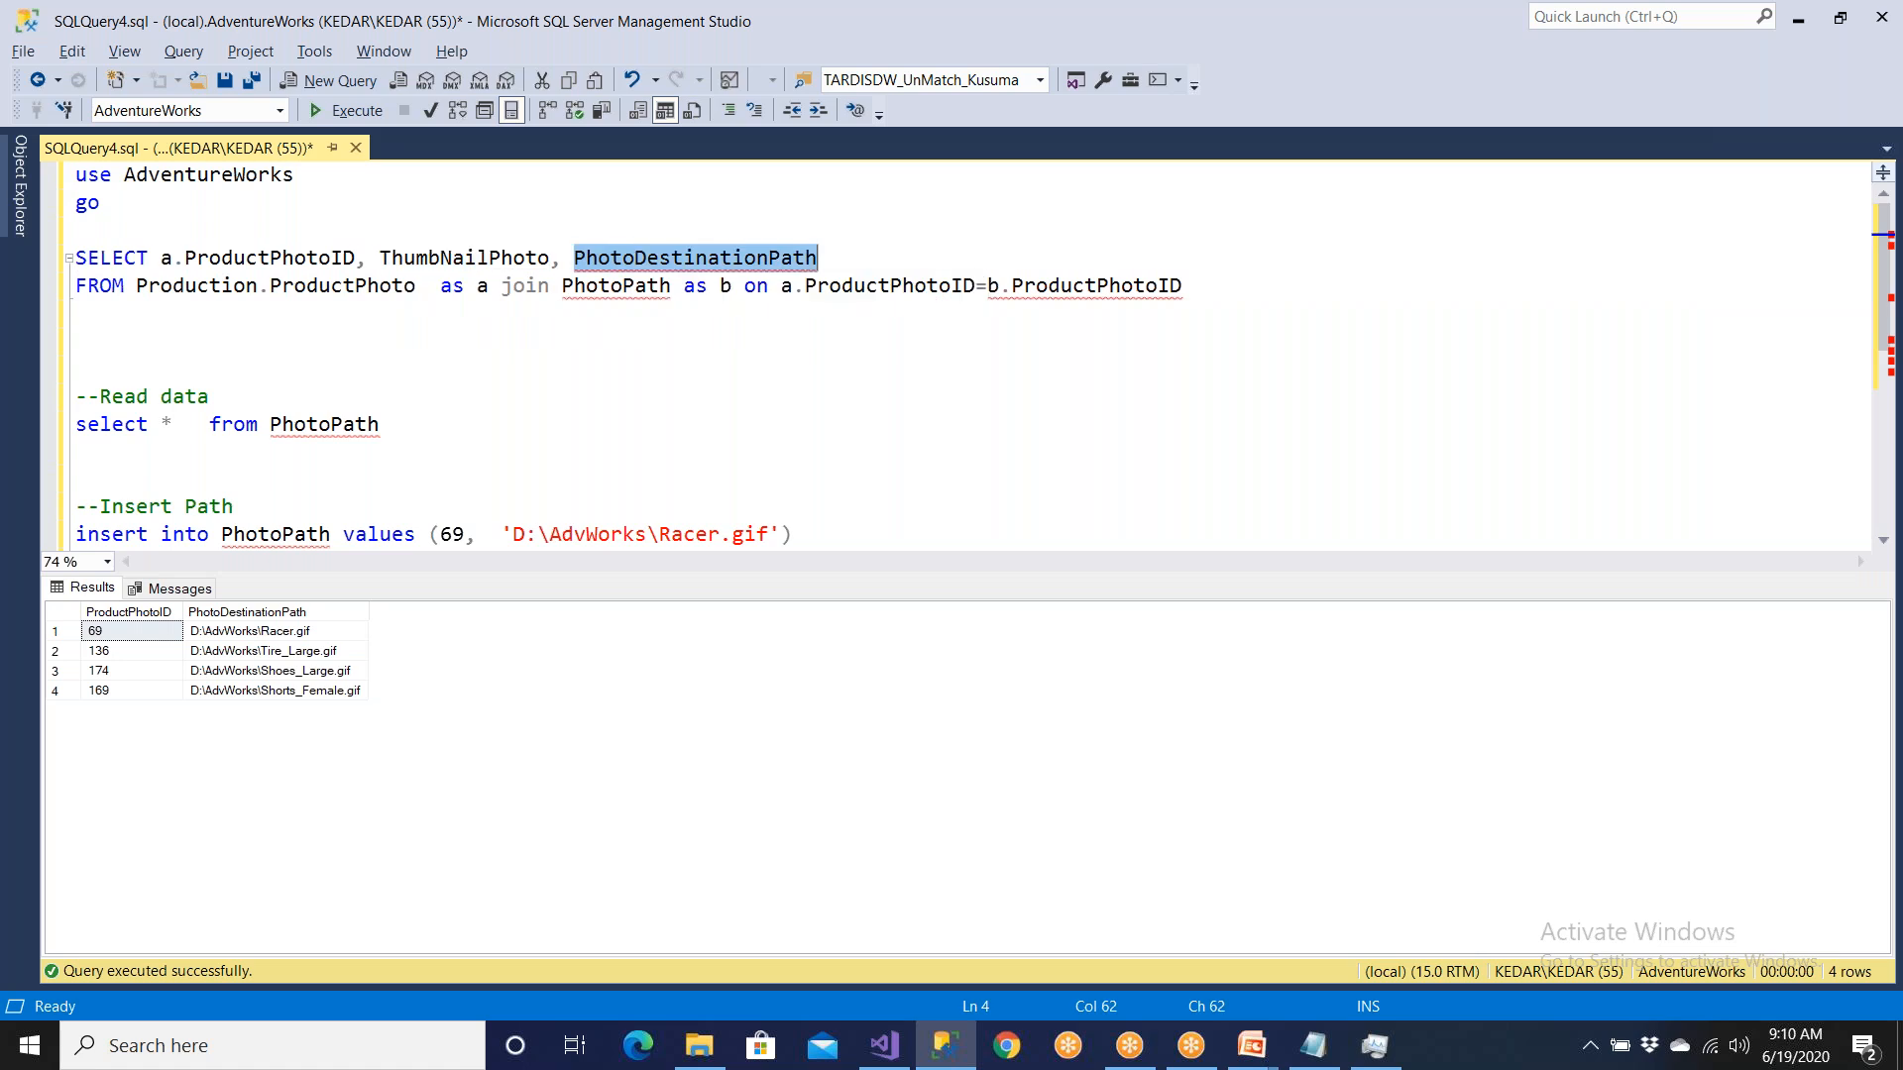
Step: Review the Export Column transformation in Visual Studio, checking ThumbNailPhoto as extract column and PhotoDestinationPath as file path column, and accept the editor
{"action": "left_click", "coordinate": [885, 1058]}
{"action": "left_click", "coordinate": [887, 615]}
{"action": "double_click", "coordinate": [887, 614]}
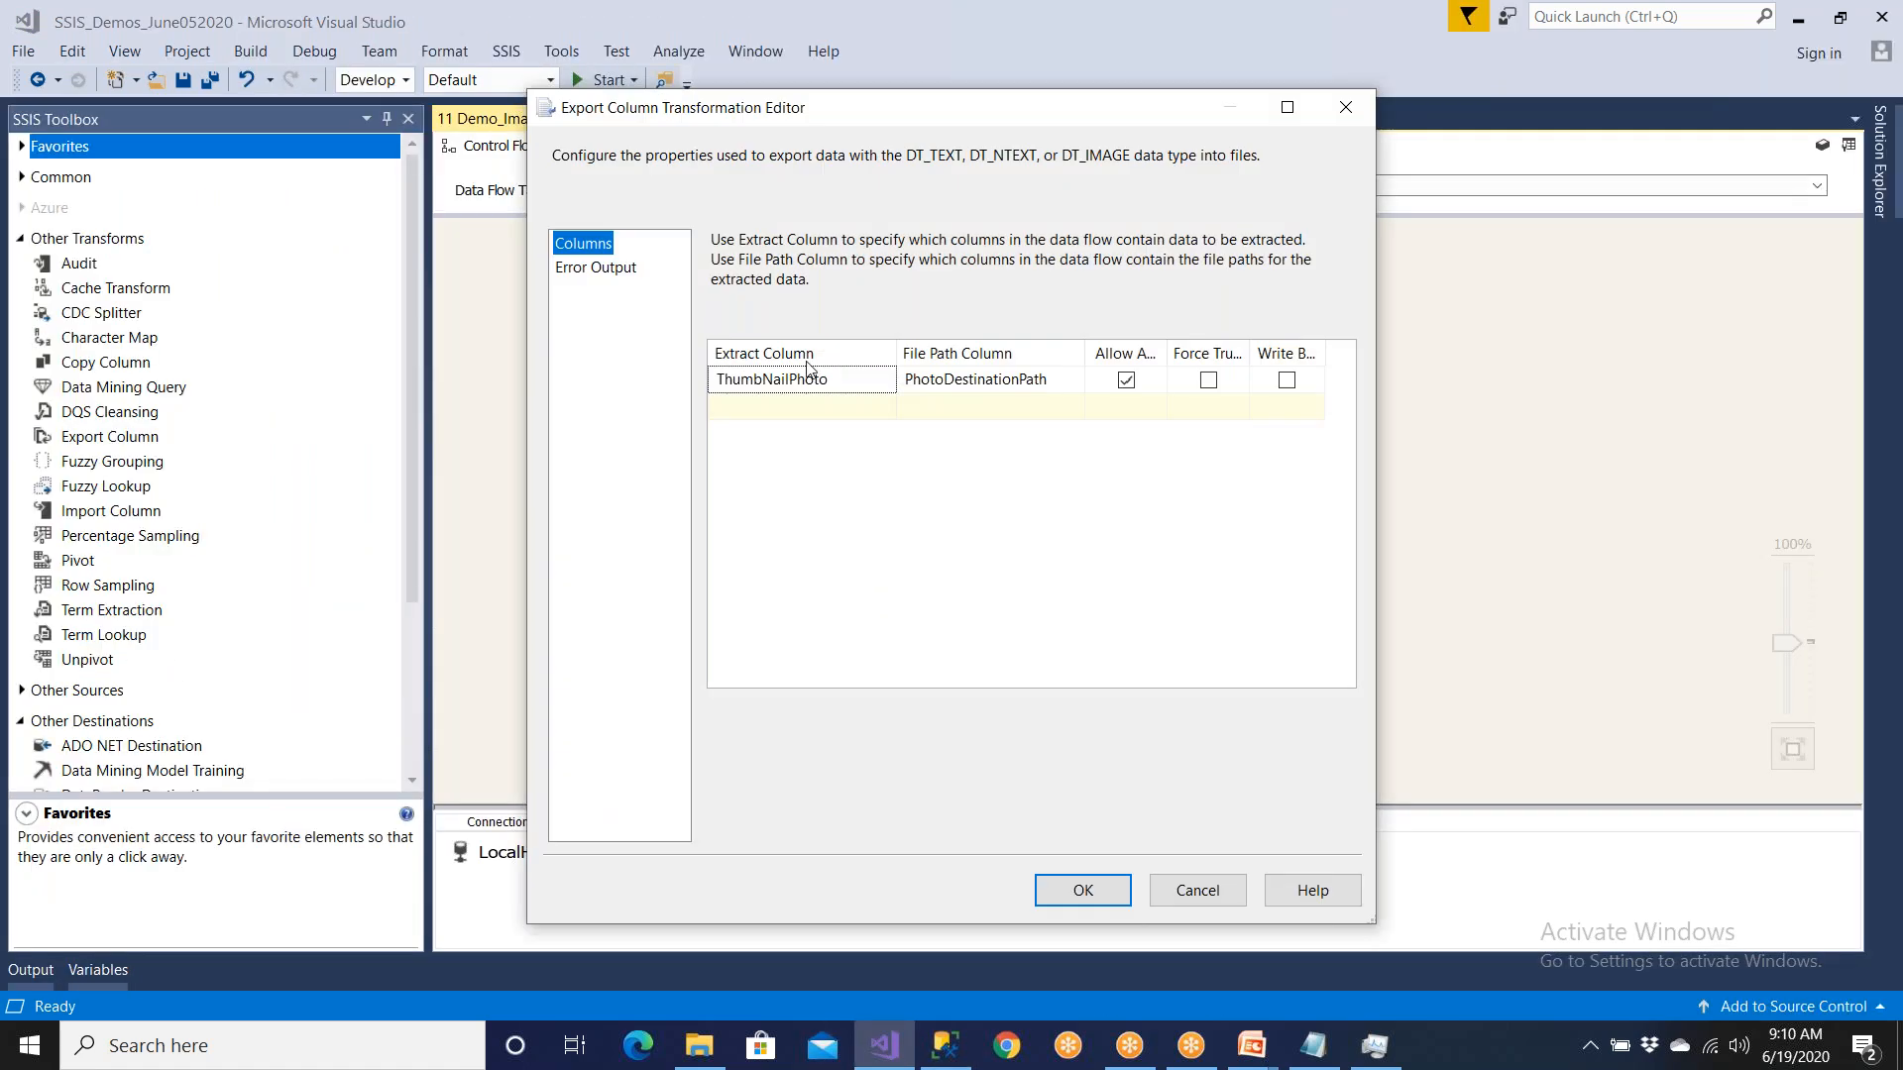
{"action": "left_click", "coordinate": [800, 383]}
{"action": "left_click", "coordinate": [801, 382]}
{"action": "left_click", "coordinate": [801, 383]}
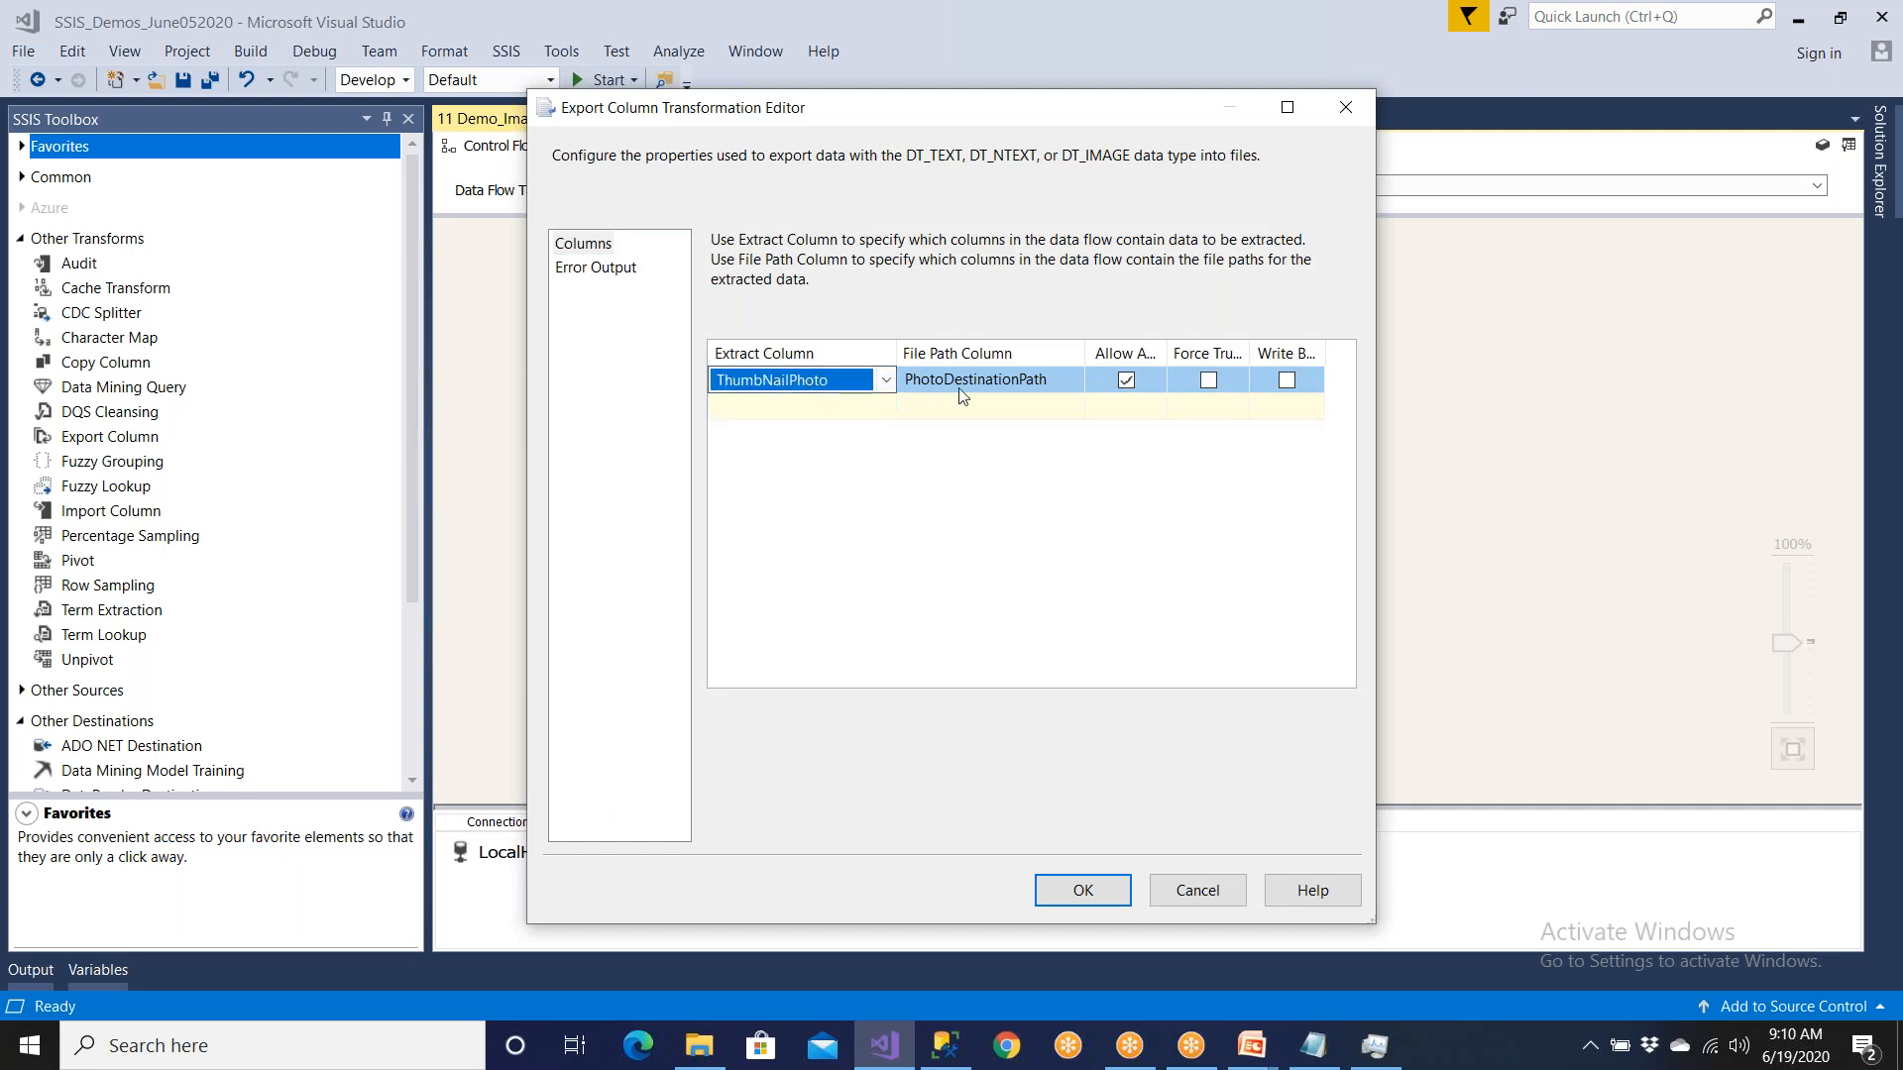
{"action": "left_click", "coordinate": [958, 389]}
{"action": "left_click", "coordinate": [959, 388]}
{"action": "left_click", "coordinate": [958, 388]}
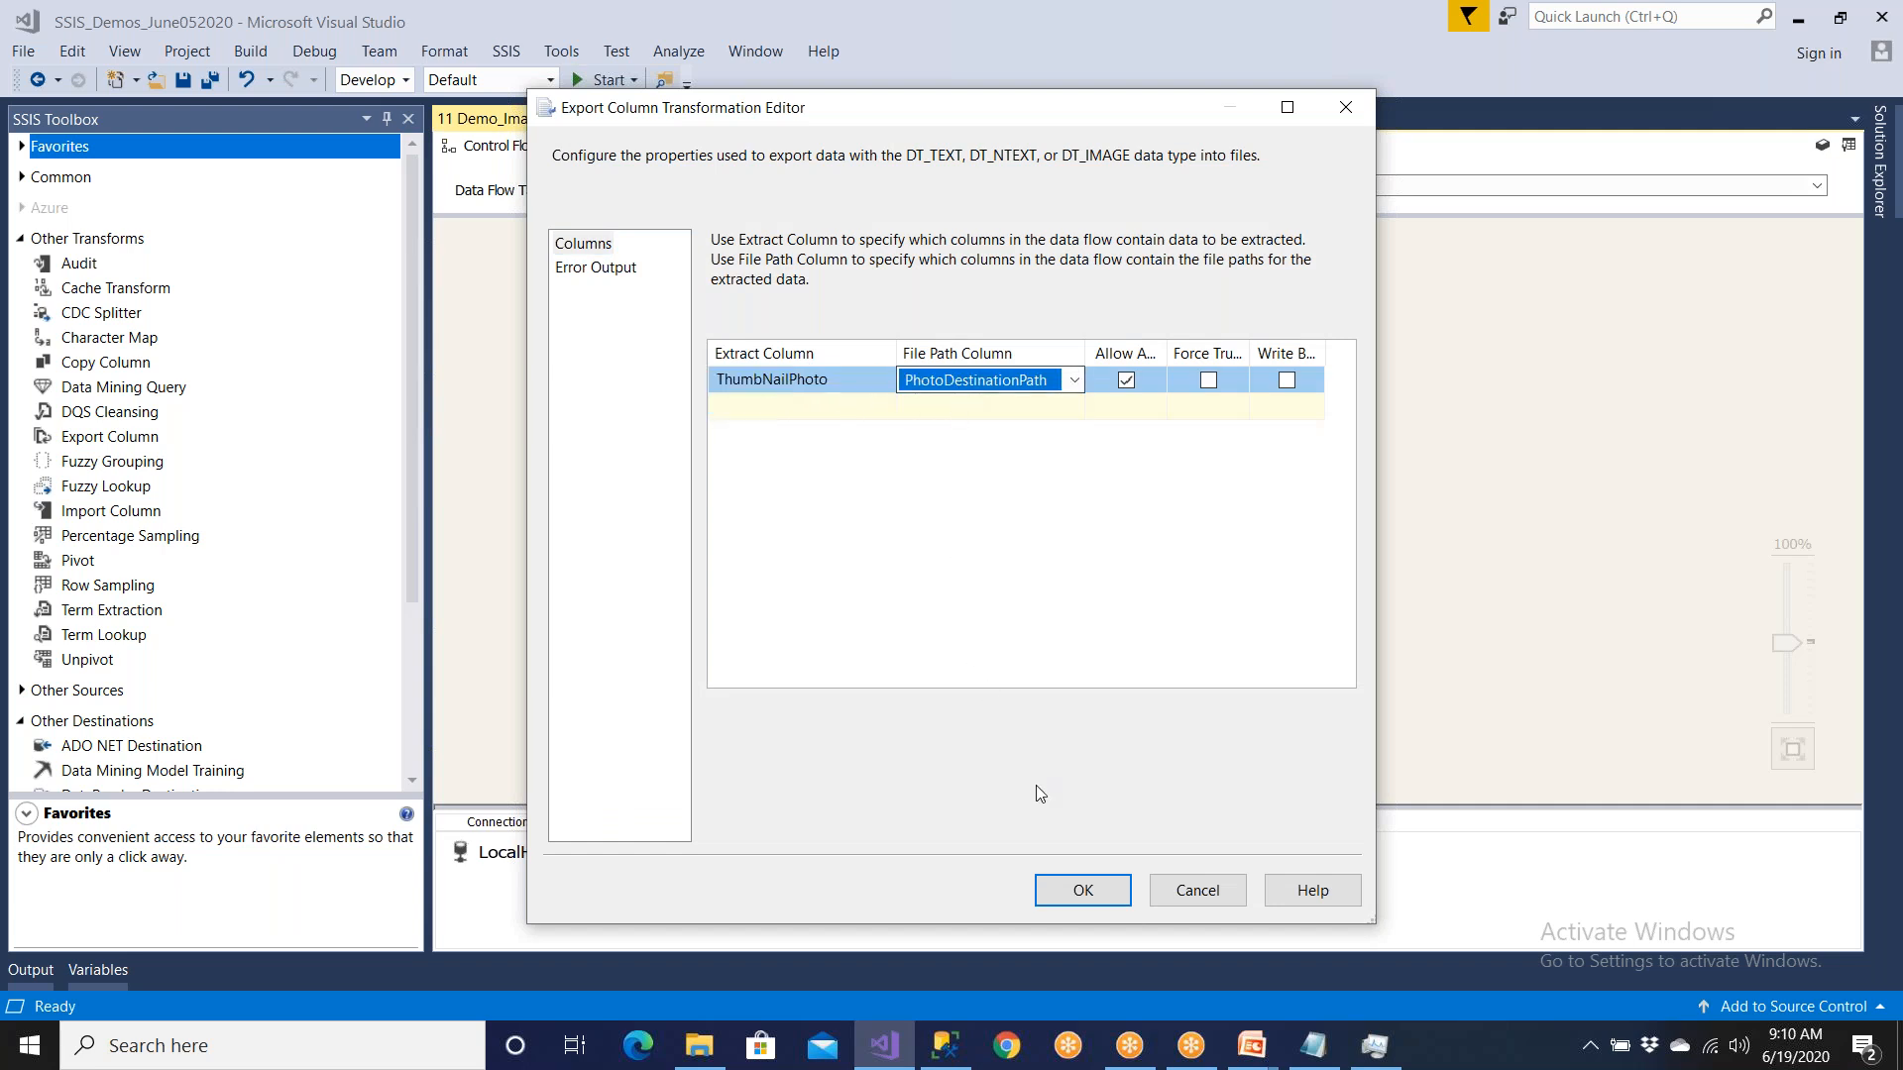
{"action": "left_click", "coordinate": [1089, 890]}
{"action": "left_click", "coordinate": [1143, 542]}
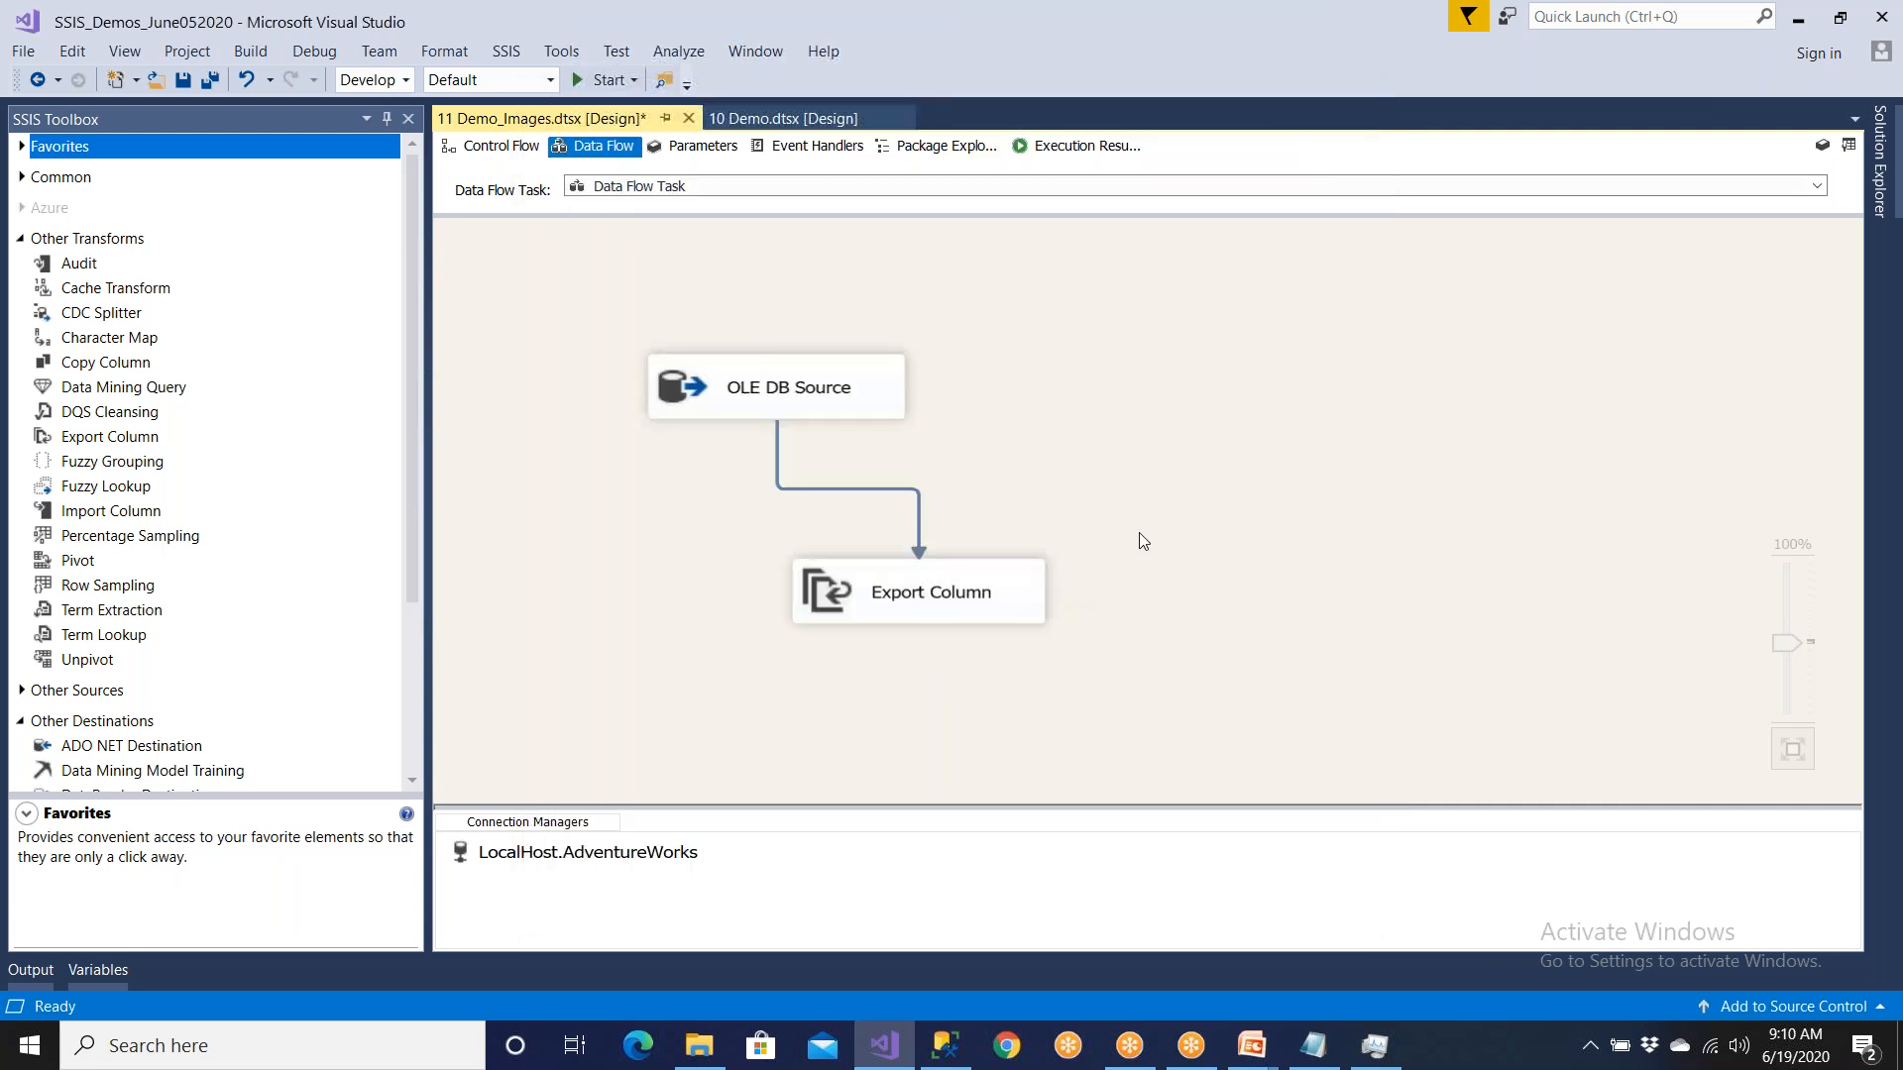
Step: Delete the four selected GIF files from D:\AdvWorks in File Explorer and switch to SQL Server Management Studio
{"action": "left_click", "coordinate": [701, 1047]}
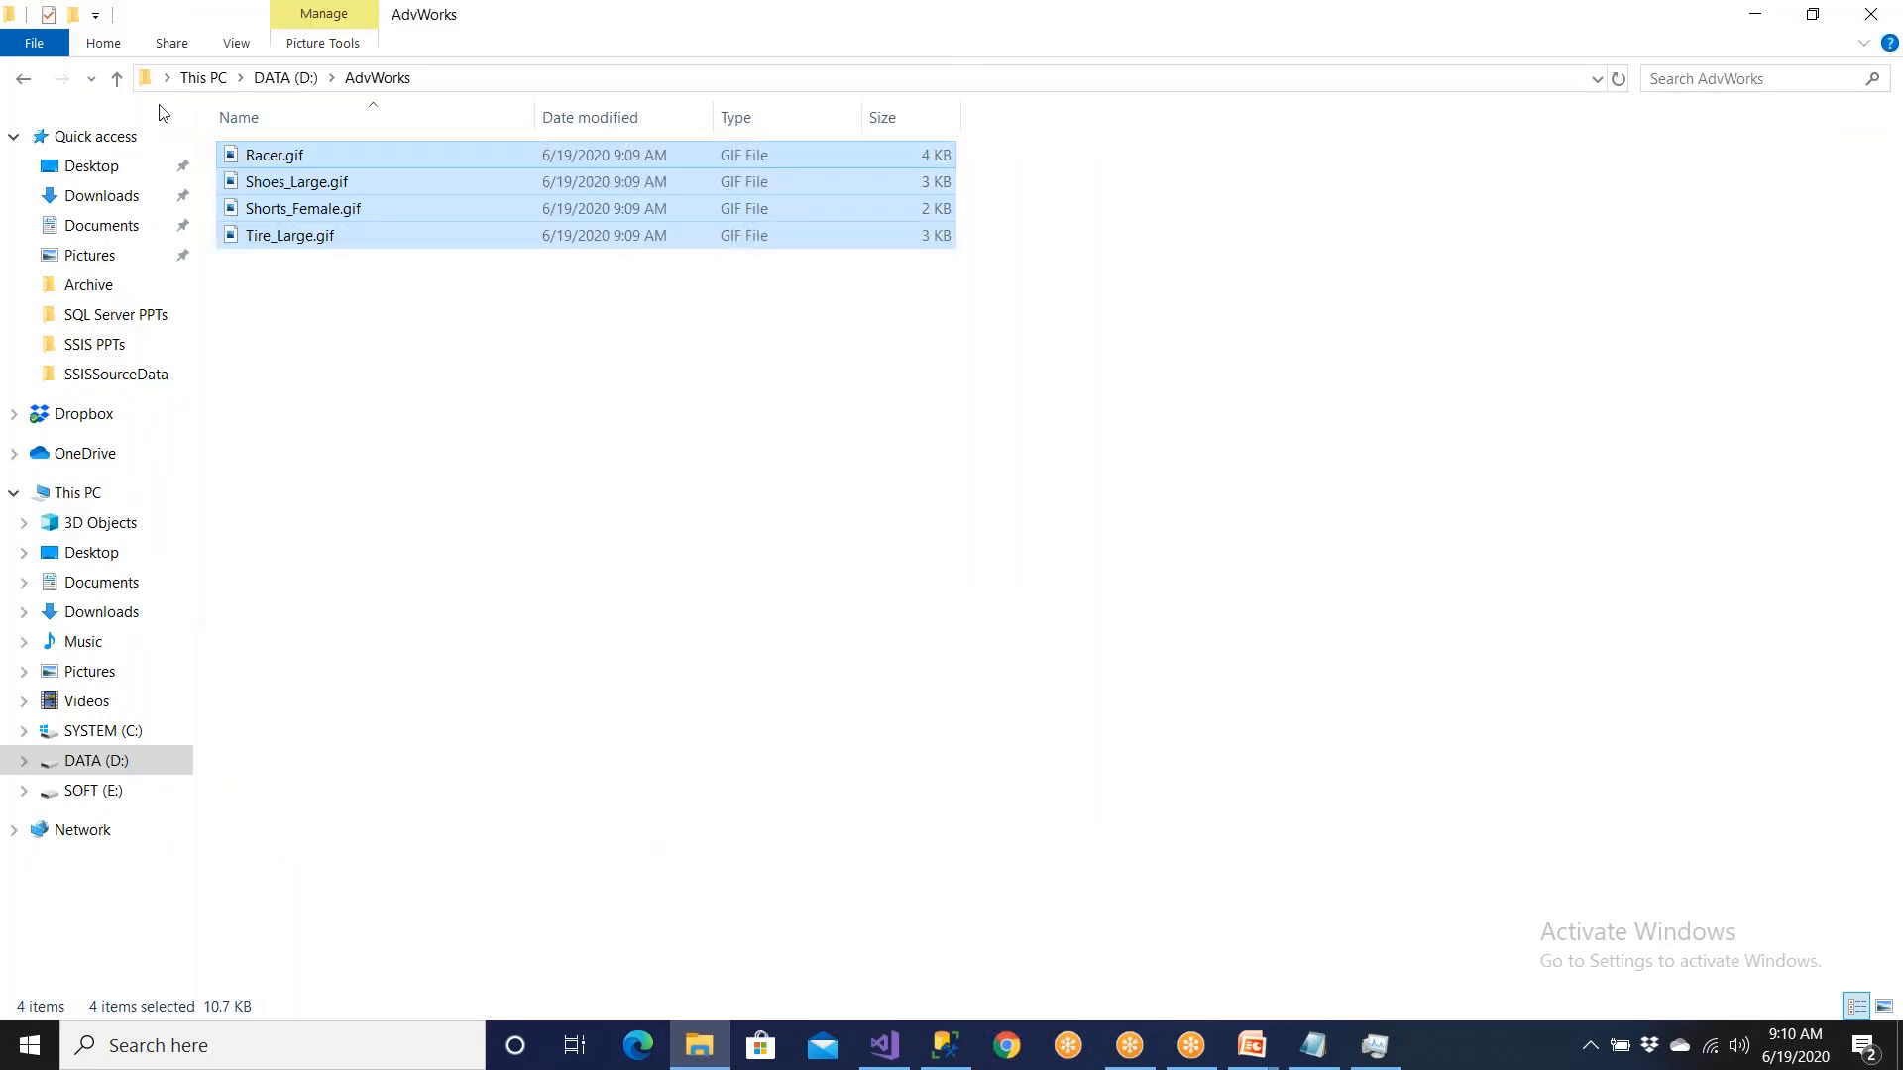
{"action": "key", "text": "Delete"}
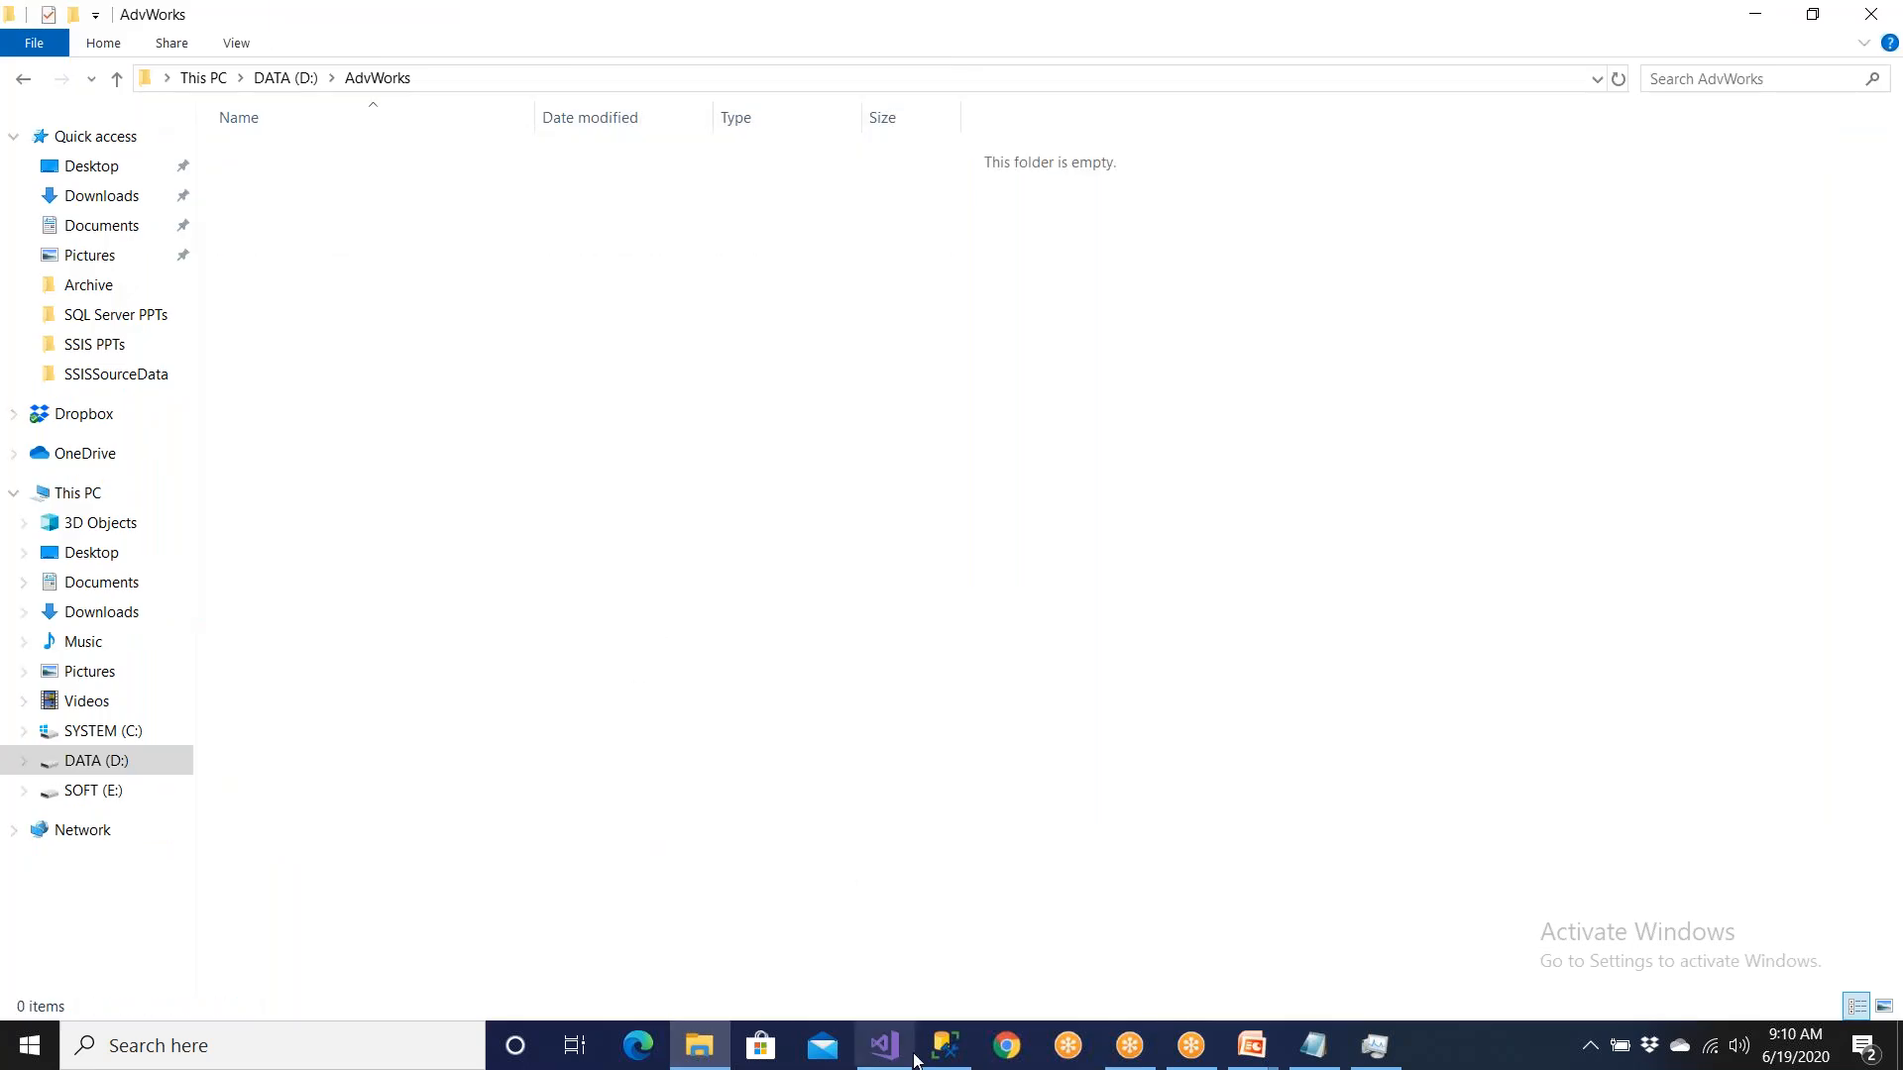
{"action": "left_click", "coordinate": [947, 1046]}
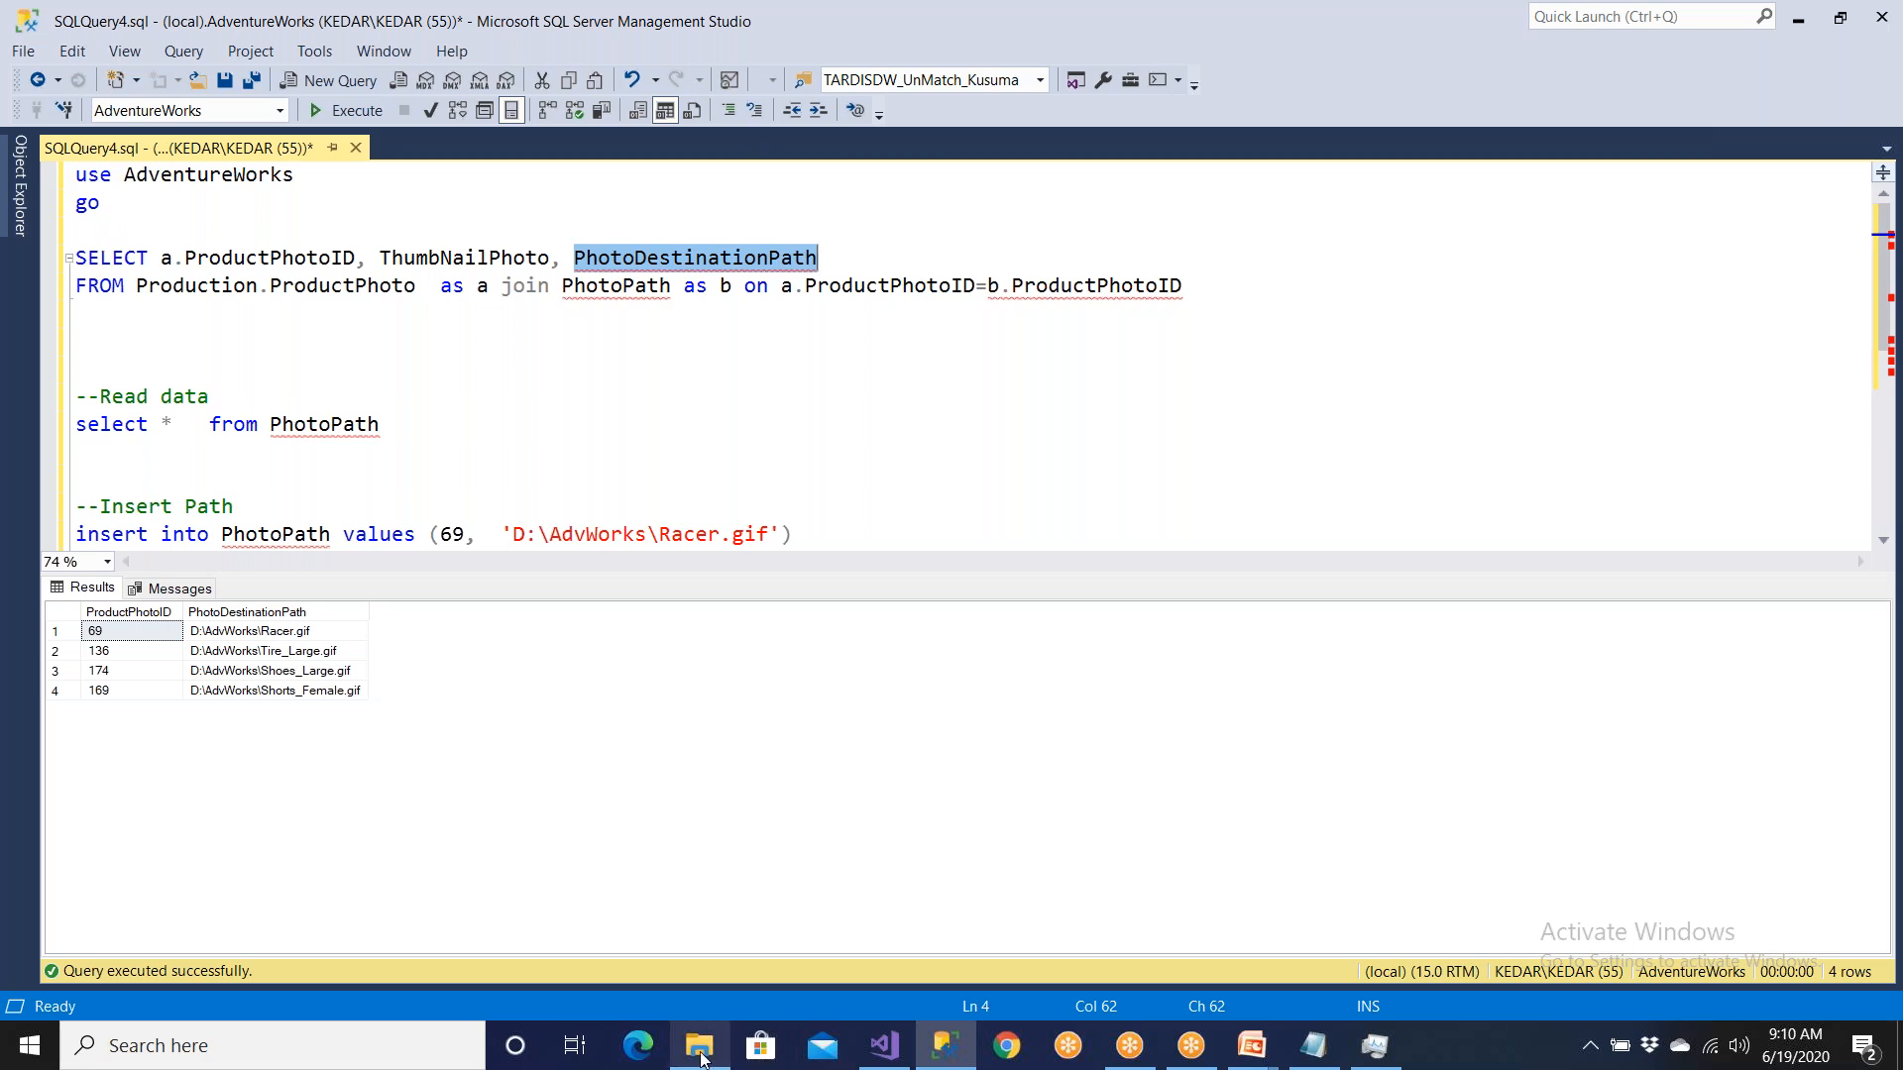
Step: Save the 11 Demo_Images package in Visual Studio, run it again, and return to design mode
{"action": "left_click", "coordinate": [878, 1053]}
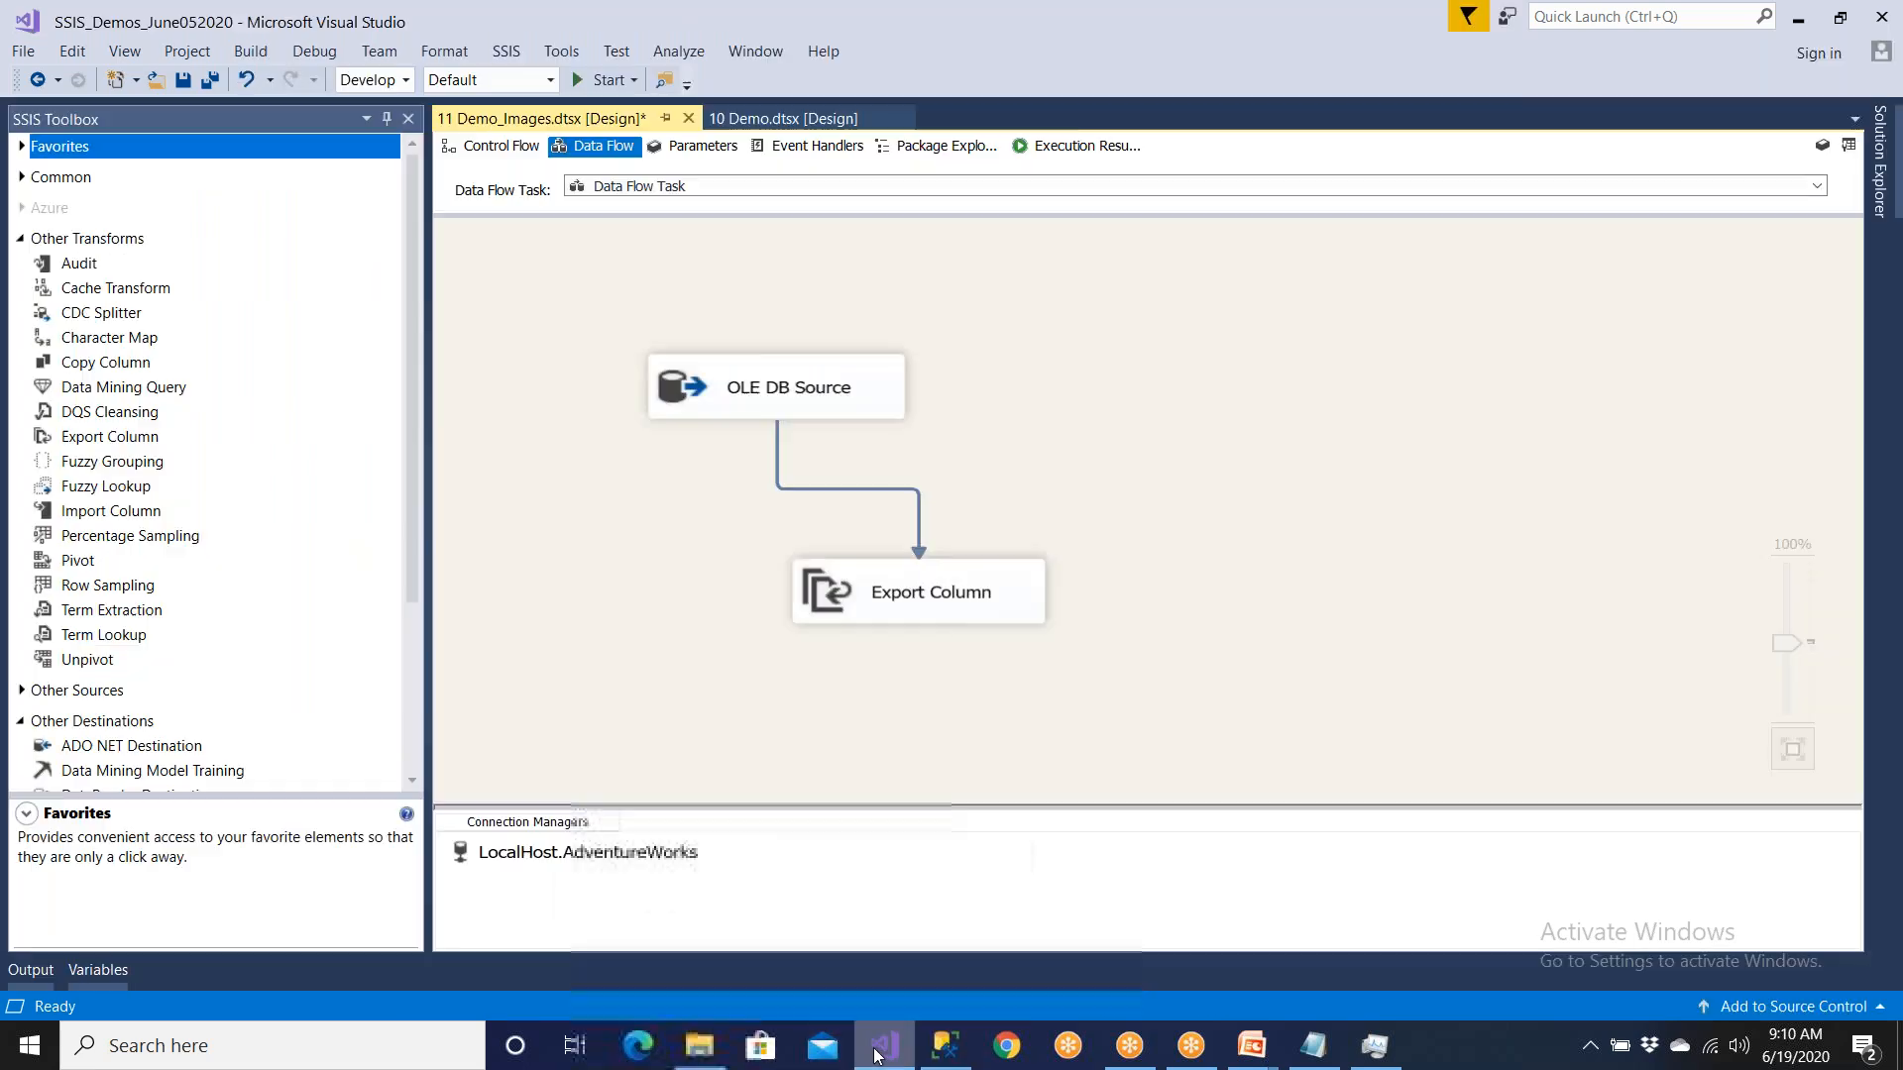
{"action": "left_click", "coordinate": [182, 79]}
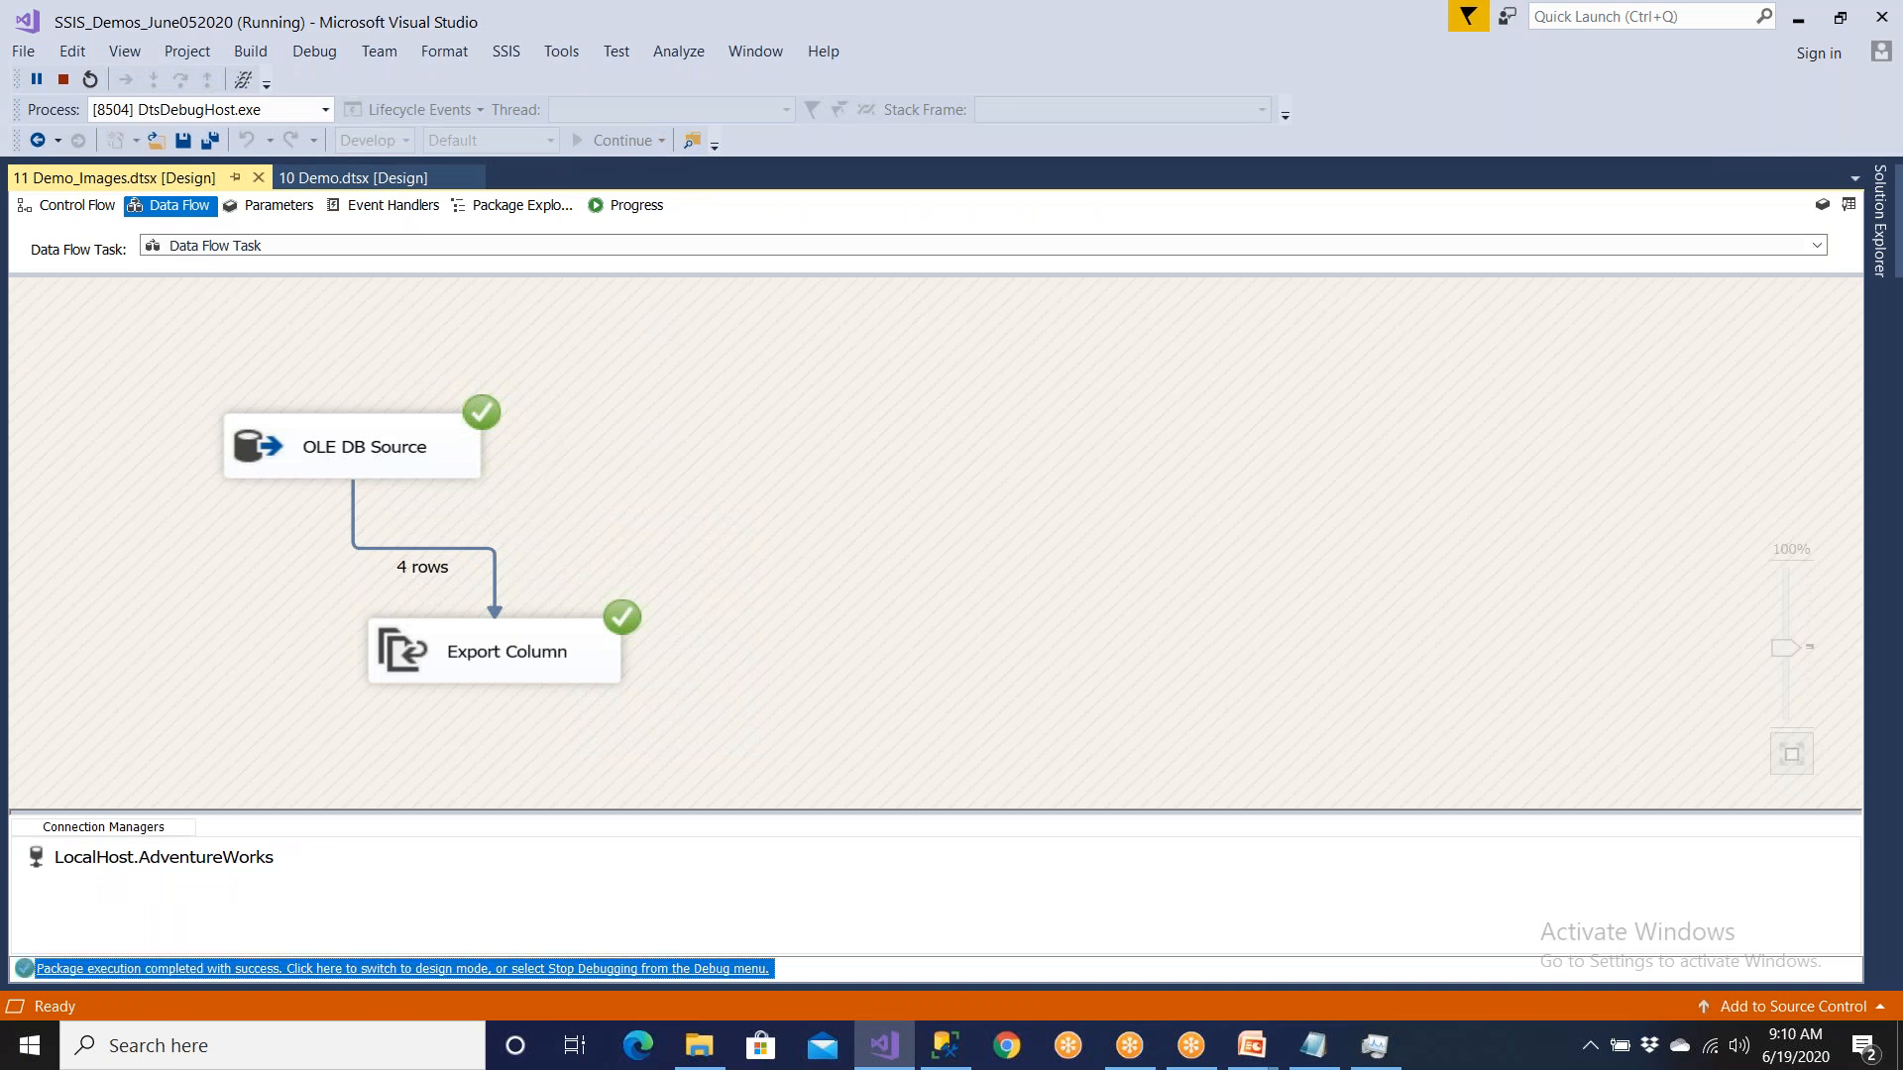
{"action": "left_click", "coordinate": [396, 969]}
Step: Switch to the running PowerPoint slide show and advance past the Export Column demo slide to the closing slide
{"action": "mouse_move", "coordinate": [1254, 1053]}
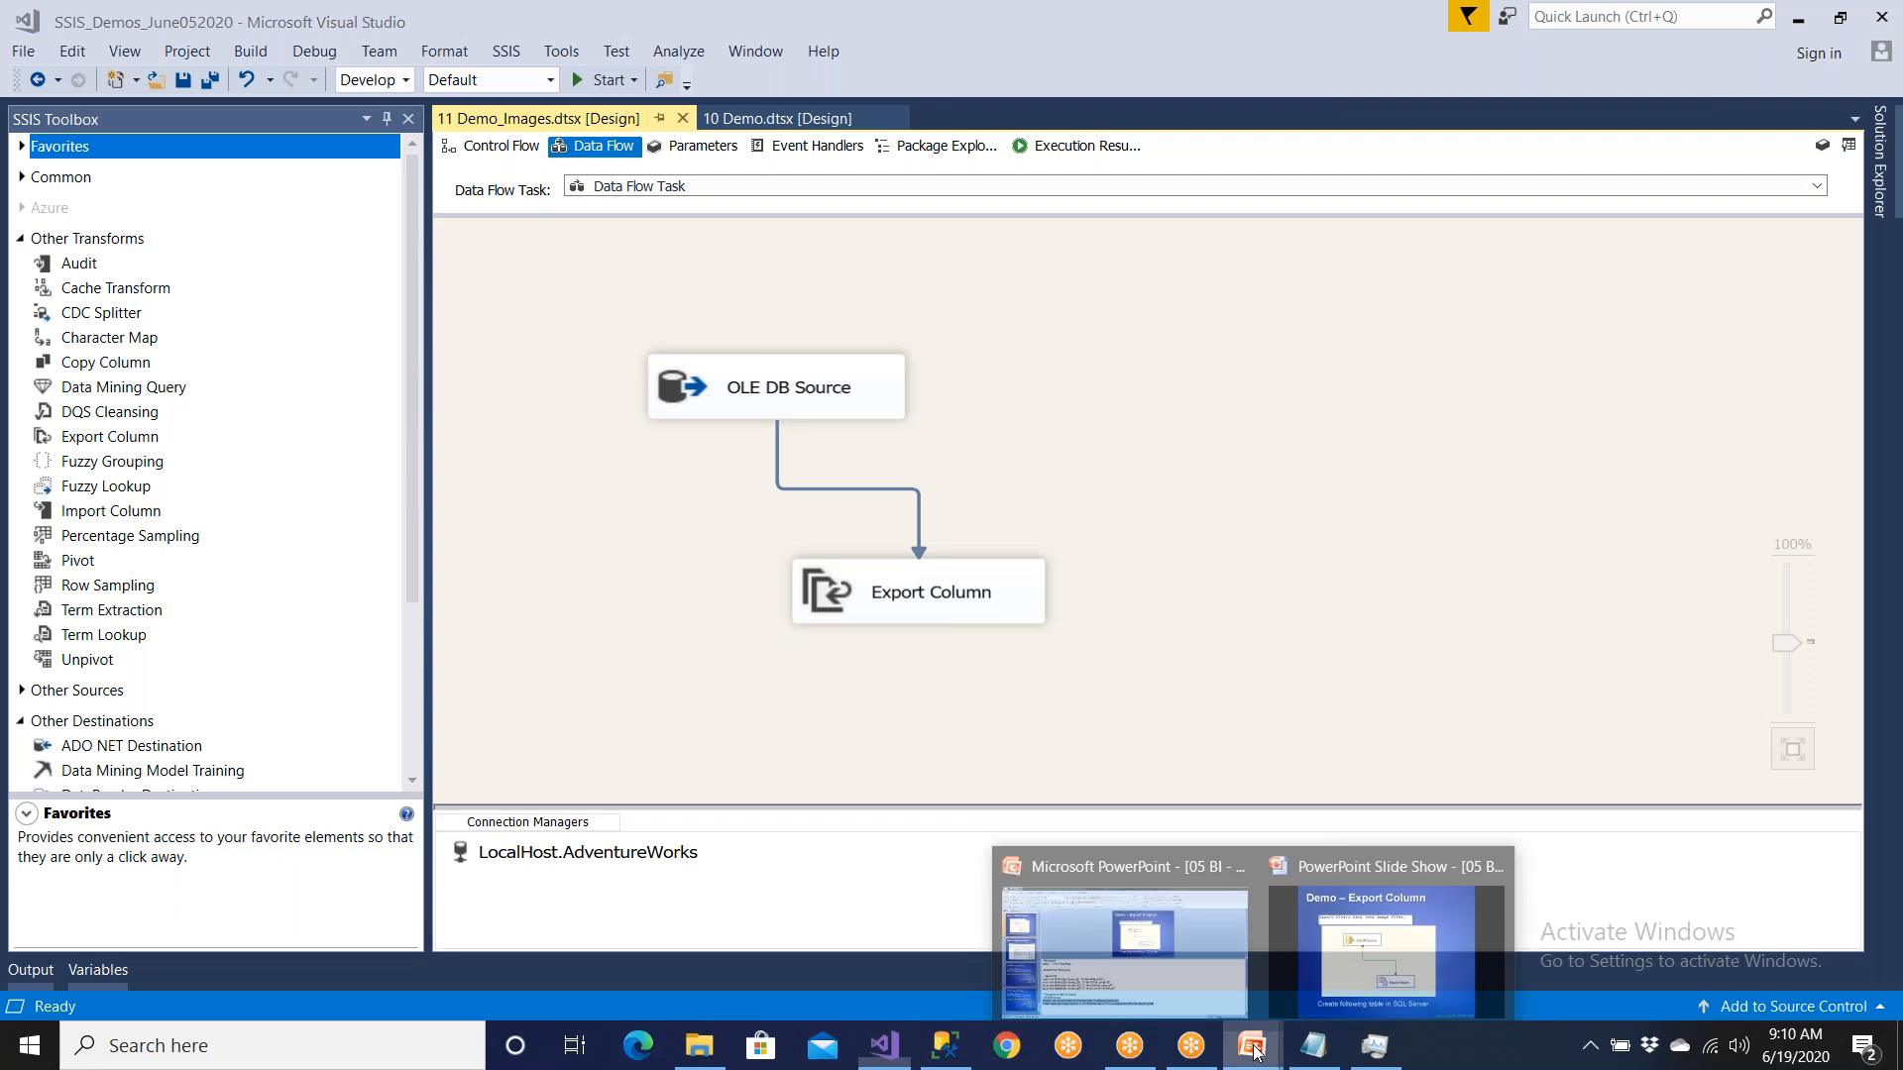
{"action": "left_click", "coordinate": [1364, 975]}
{"action": "key", "text": "Right"}
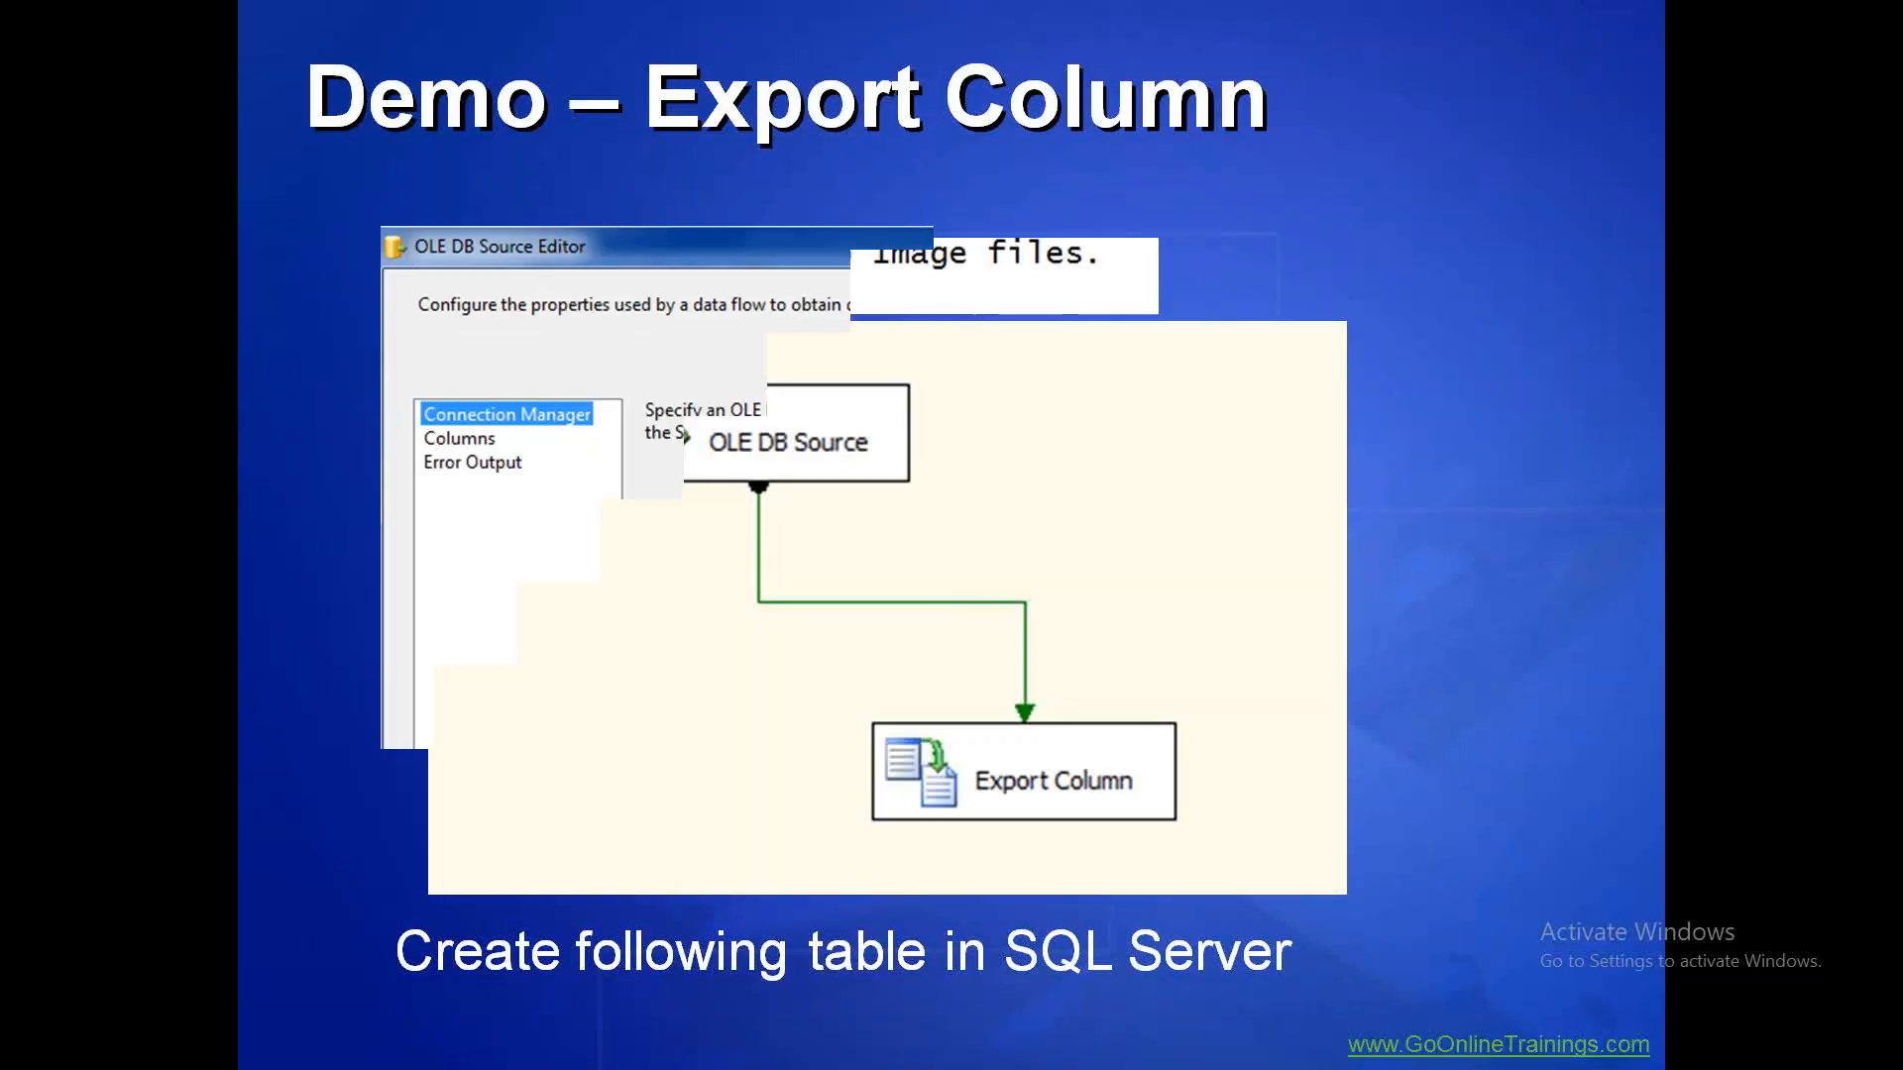
{"action": "key", "text": "Right"}
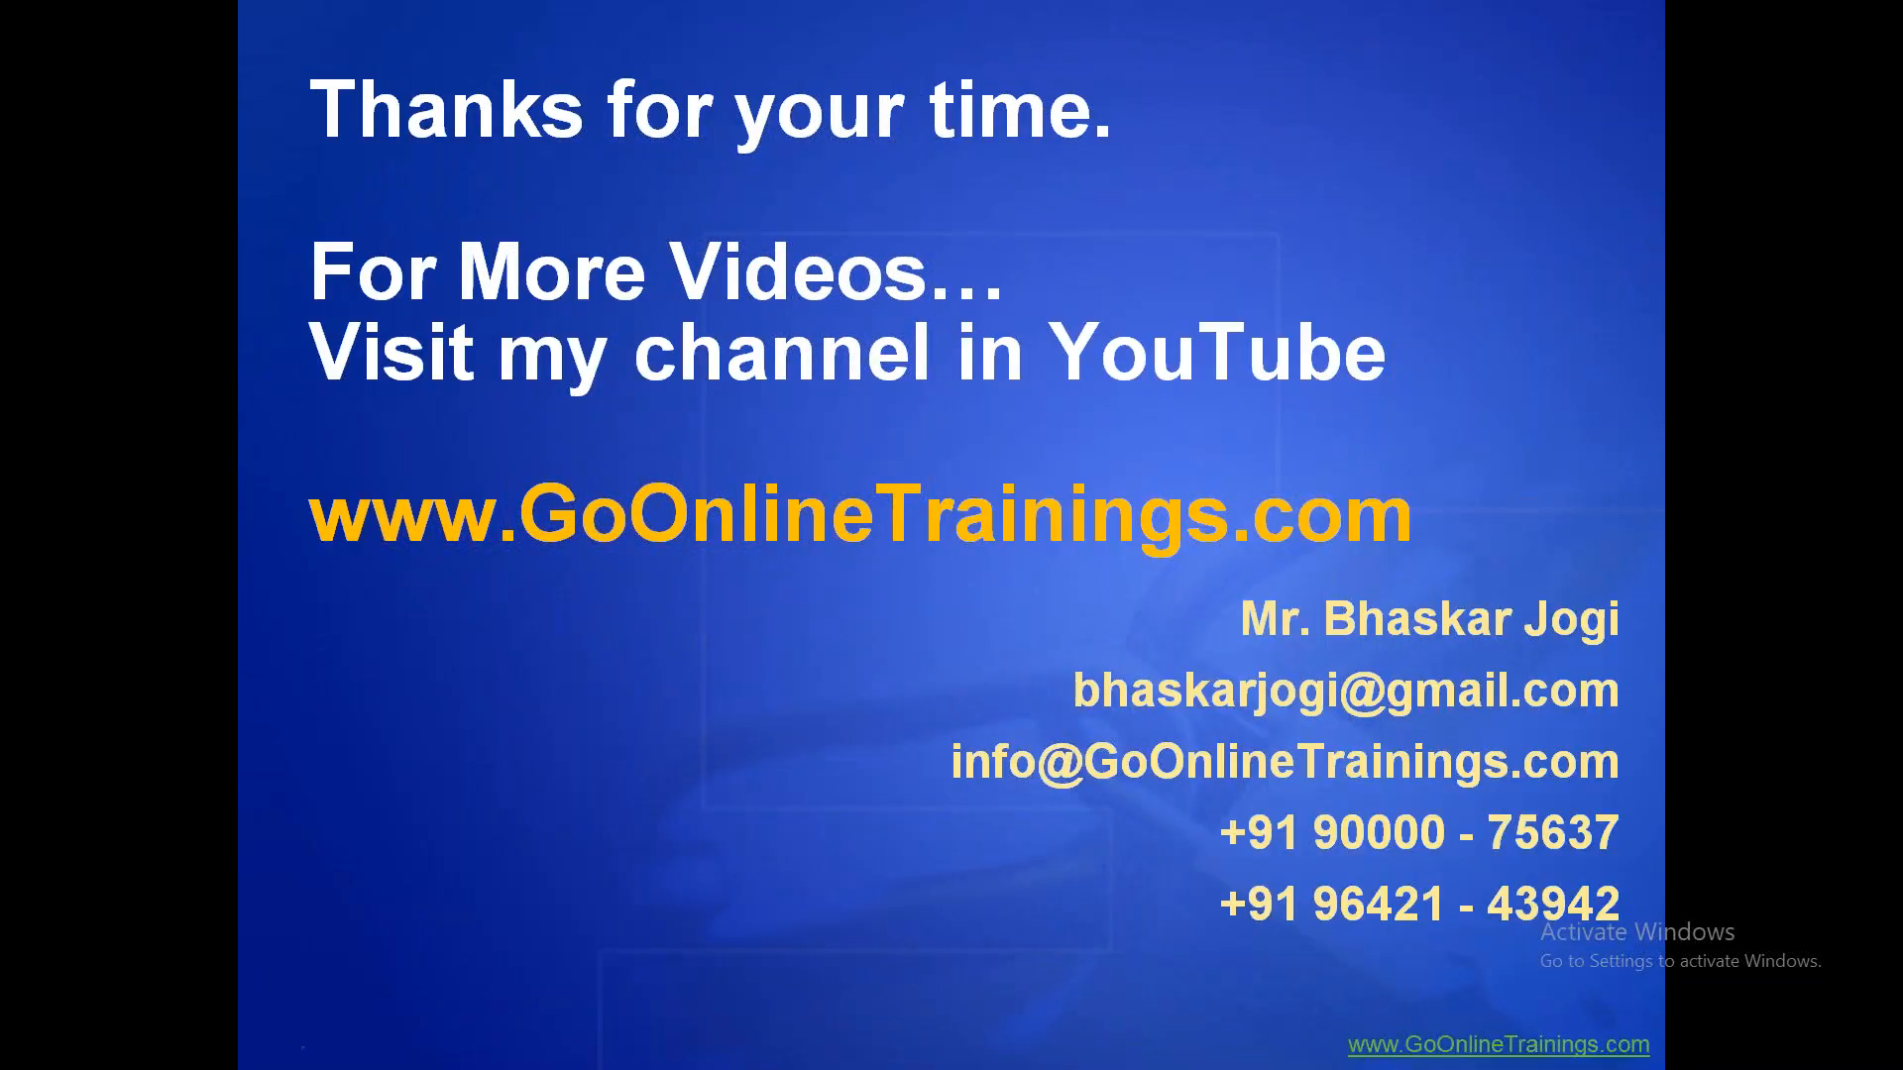